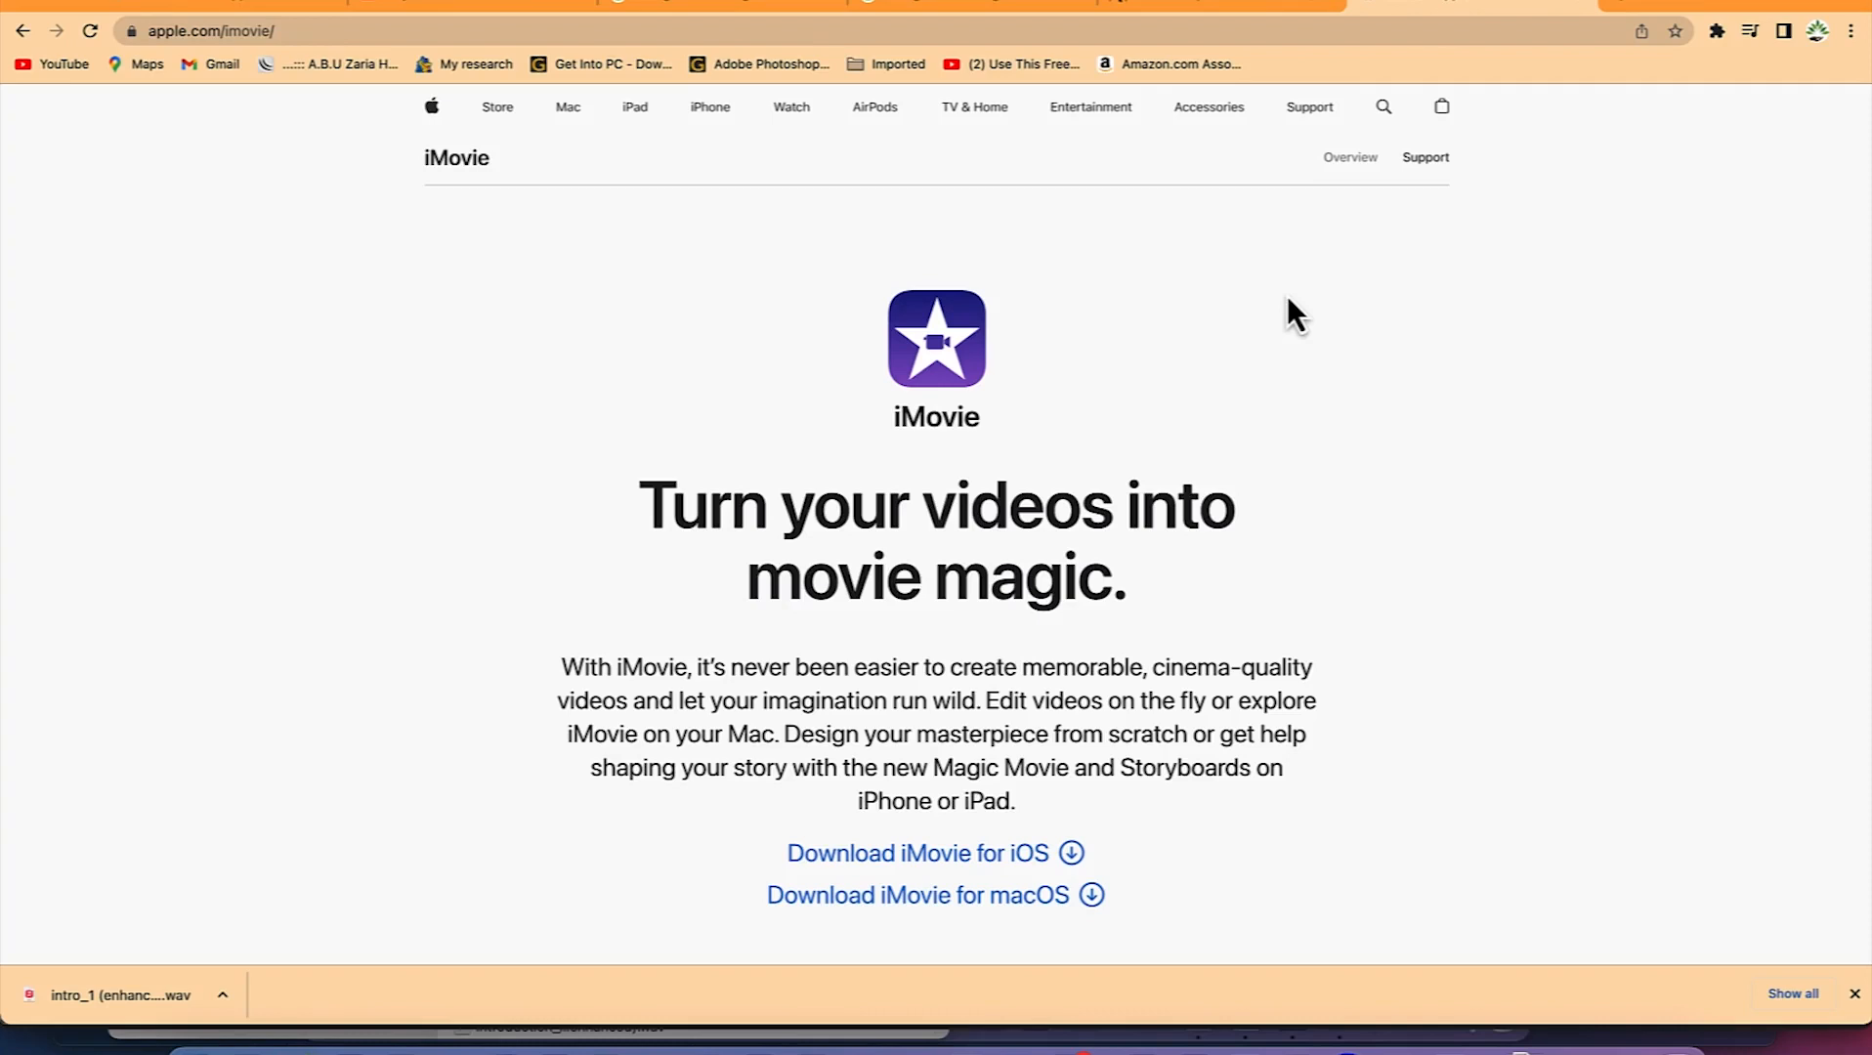
click(245, 11)
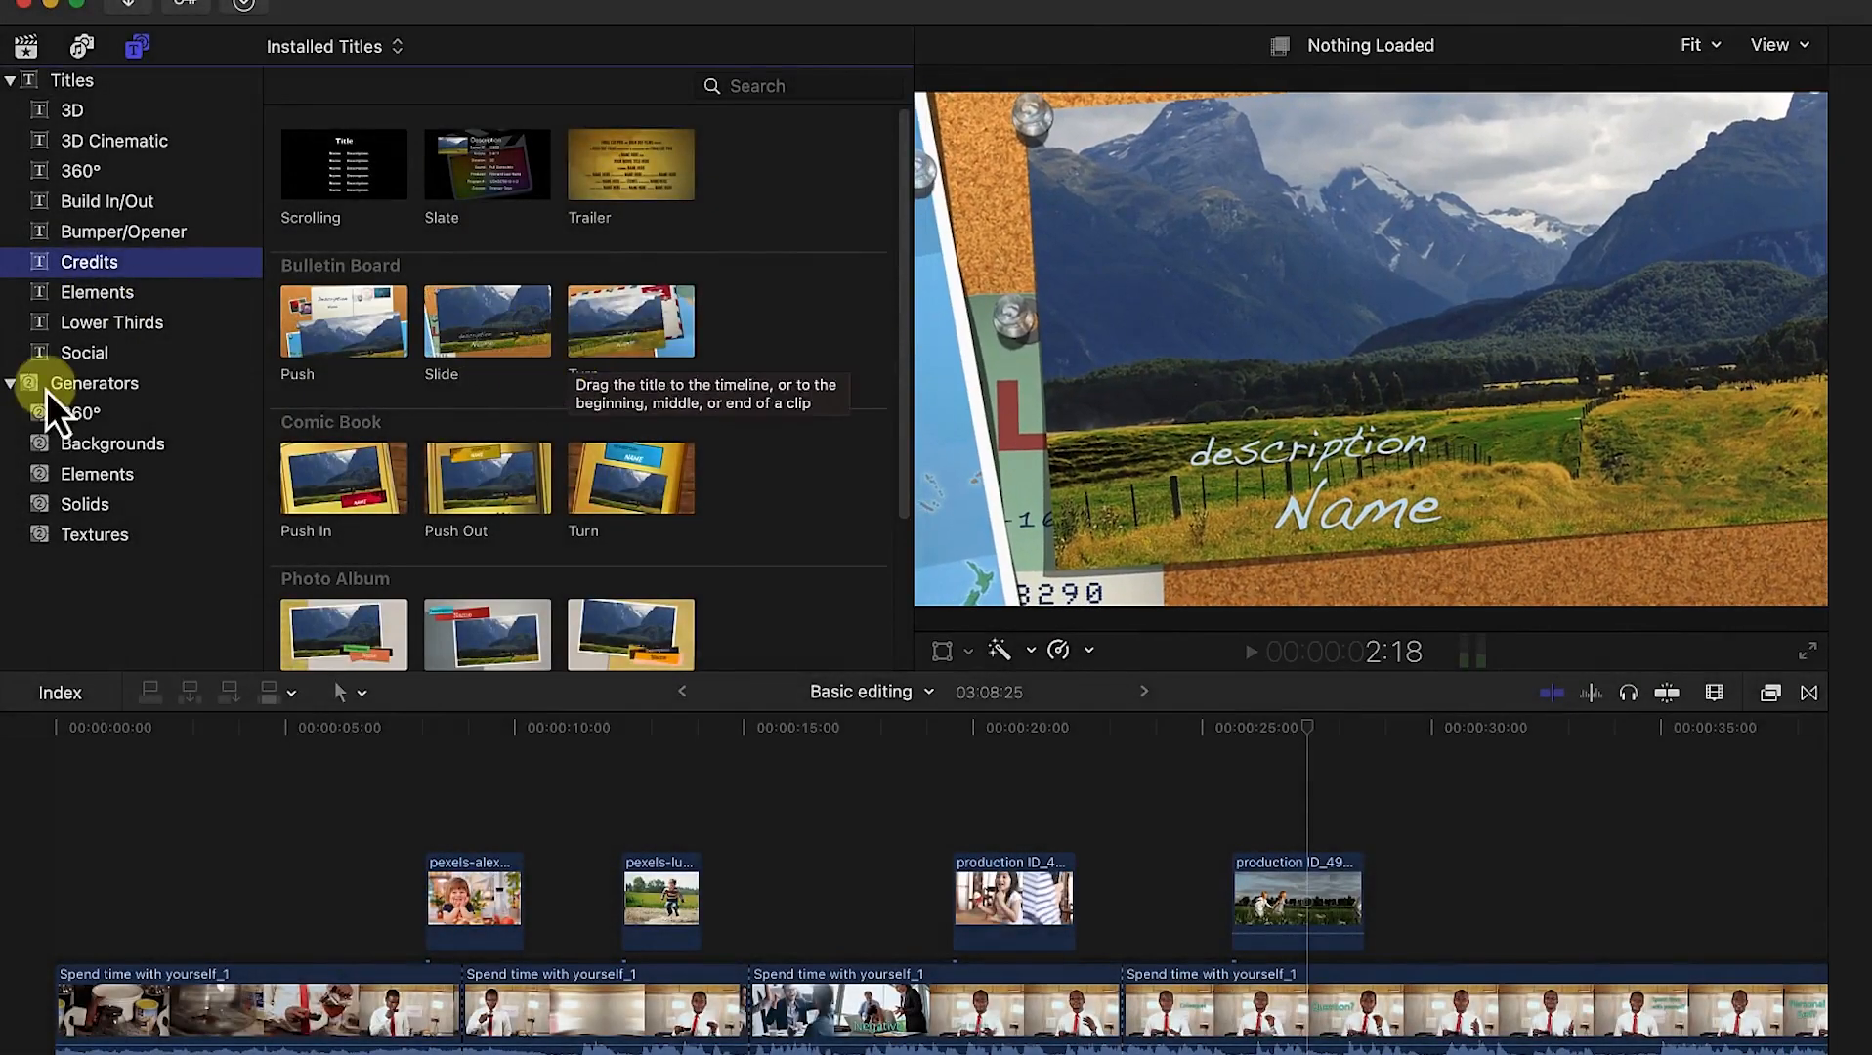
click(89, 331)
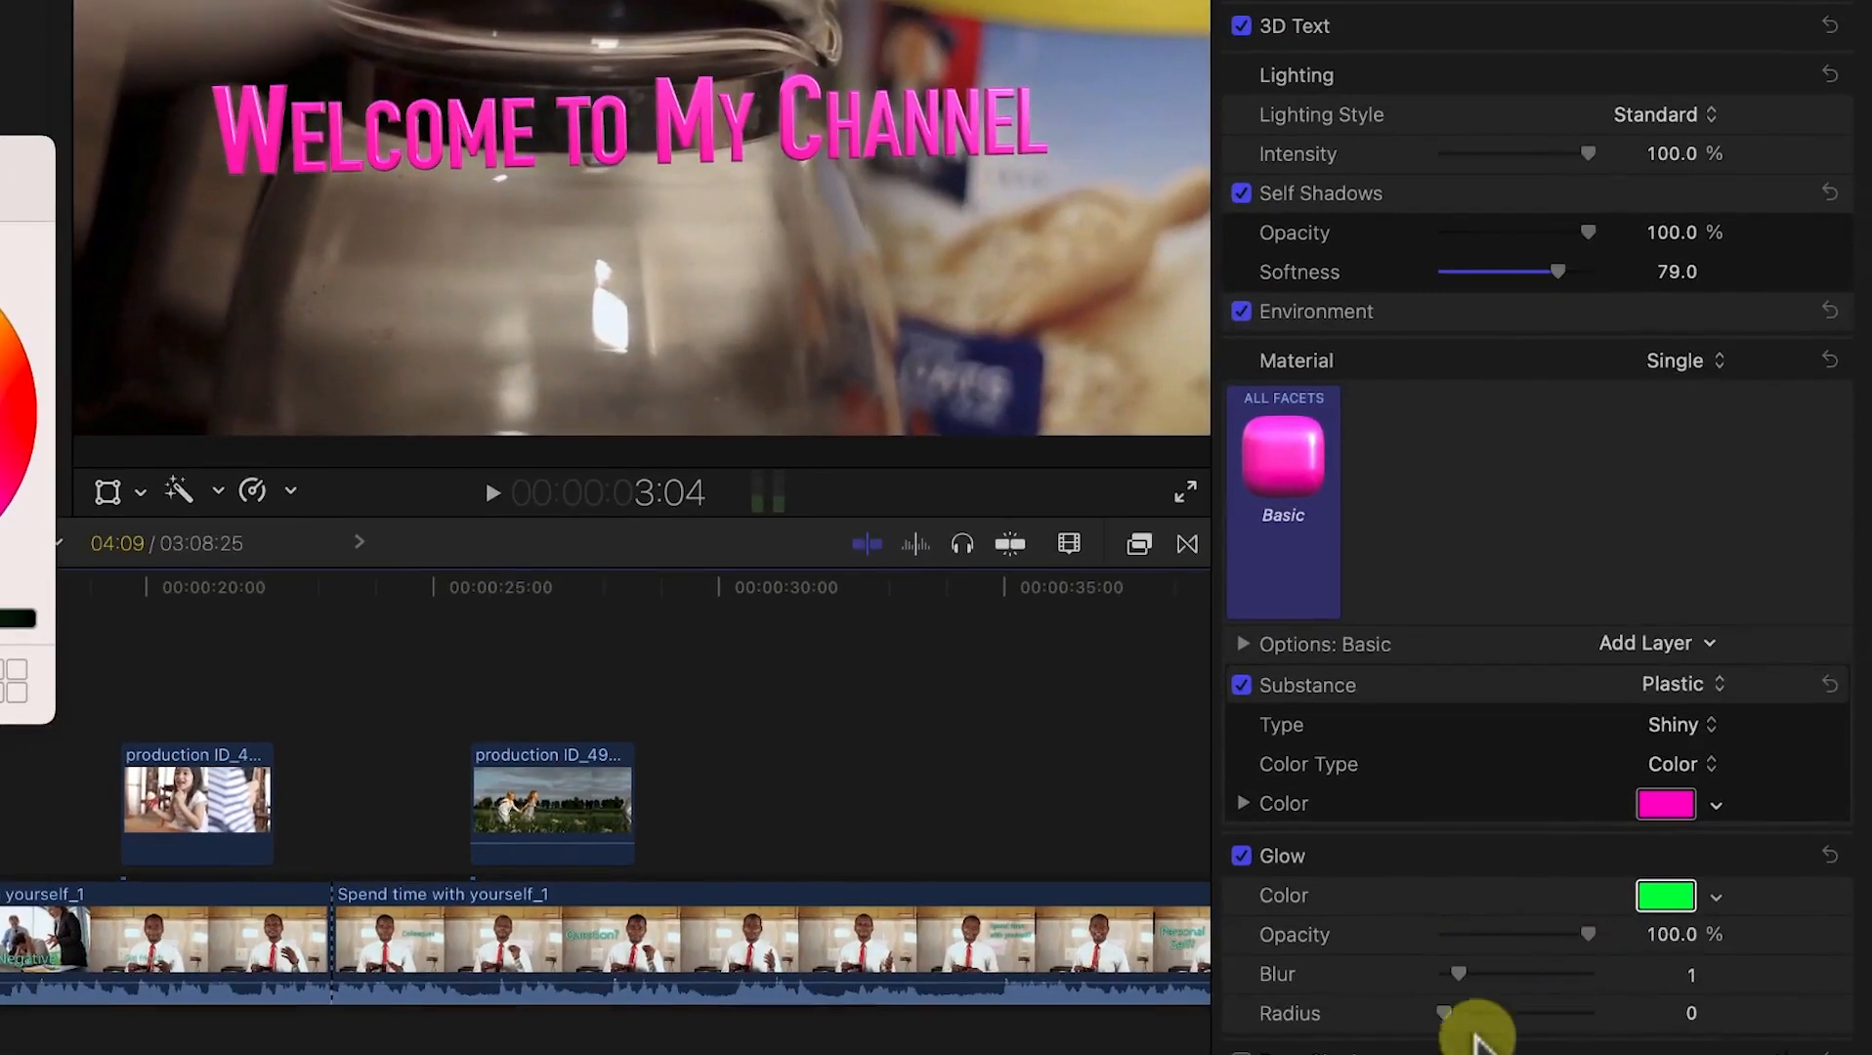
drag(1452, 1021, 1513, 982)
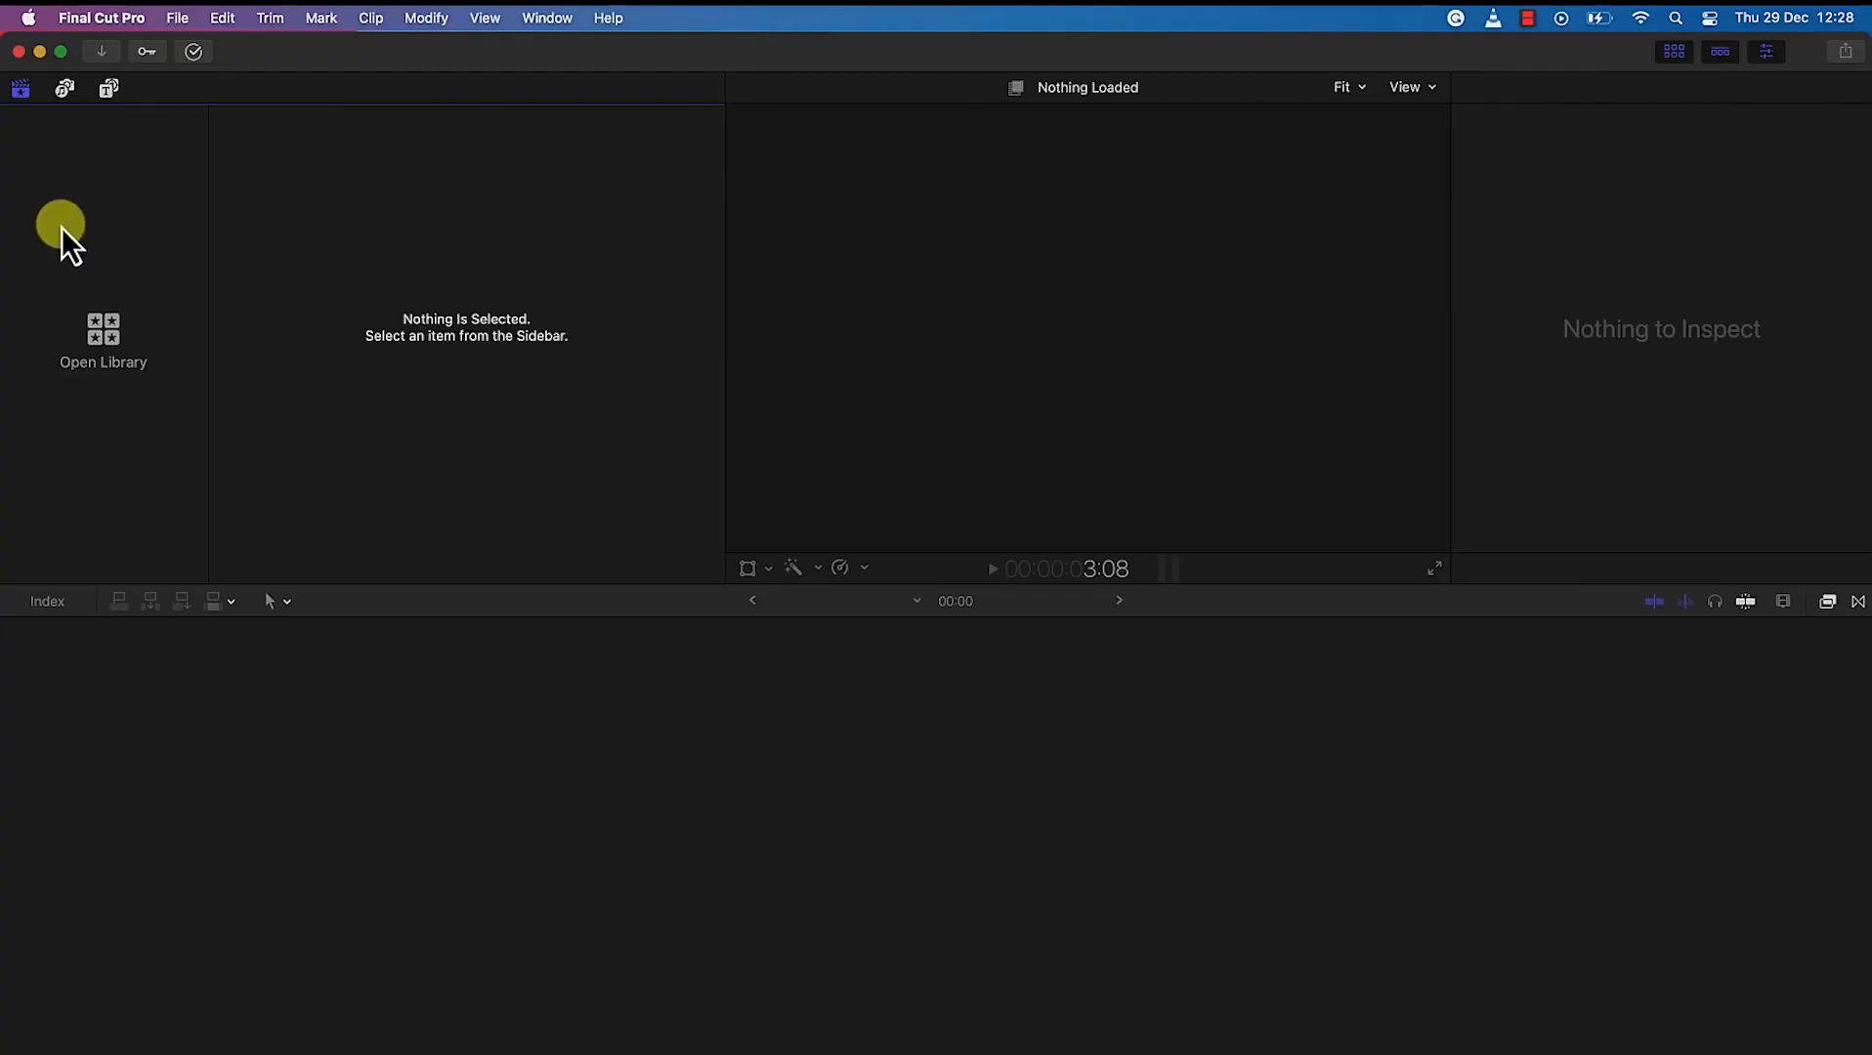
click(179, 20)
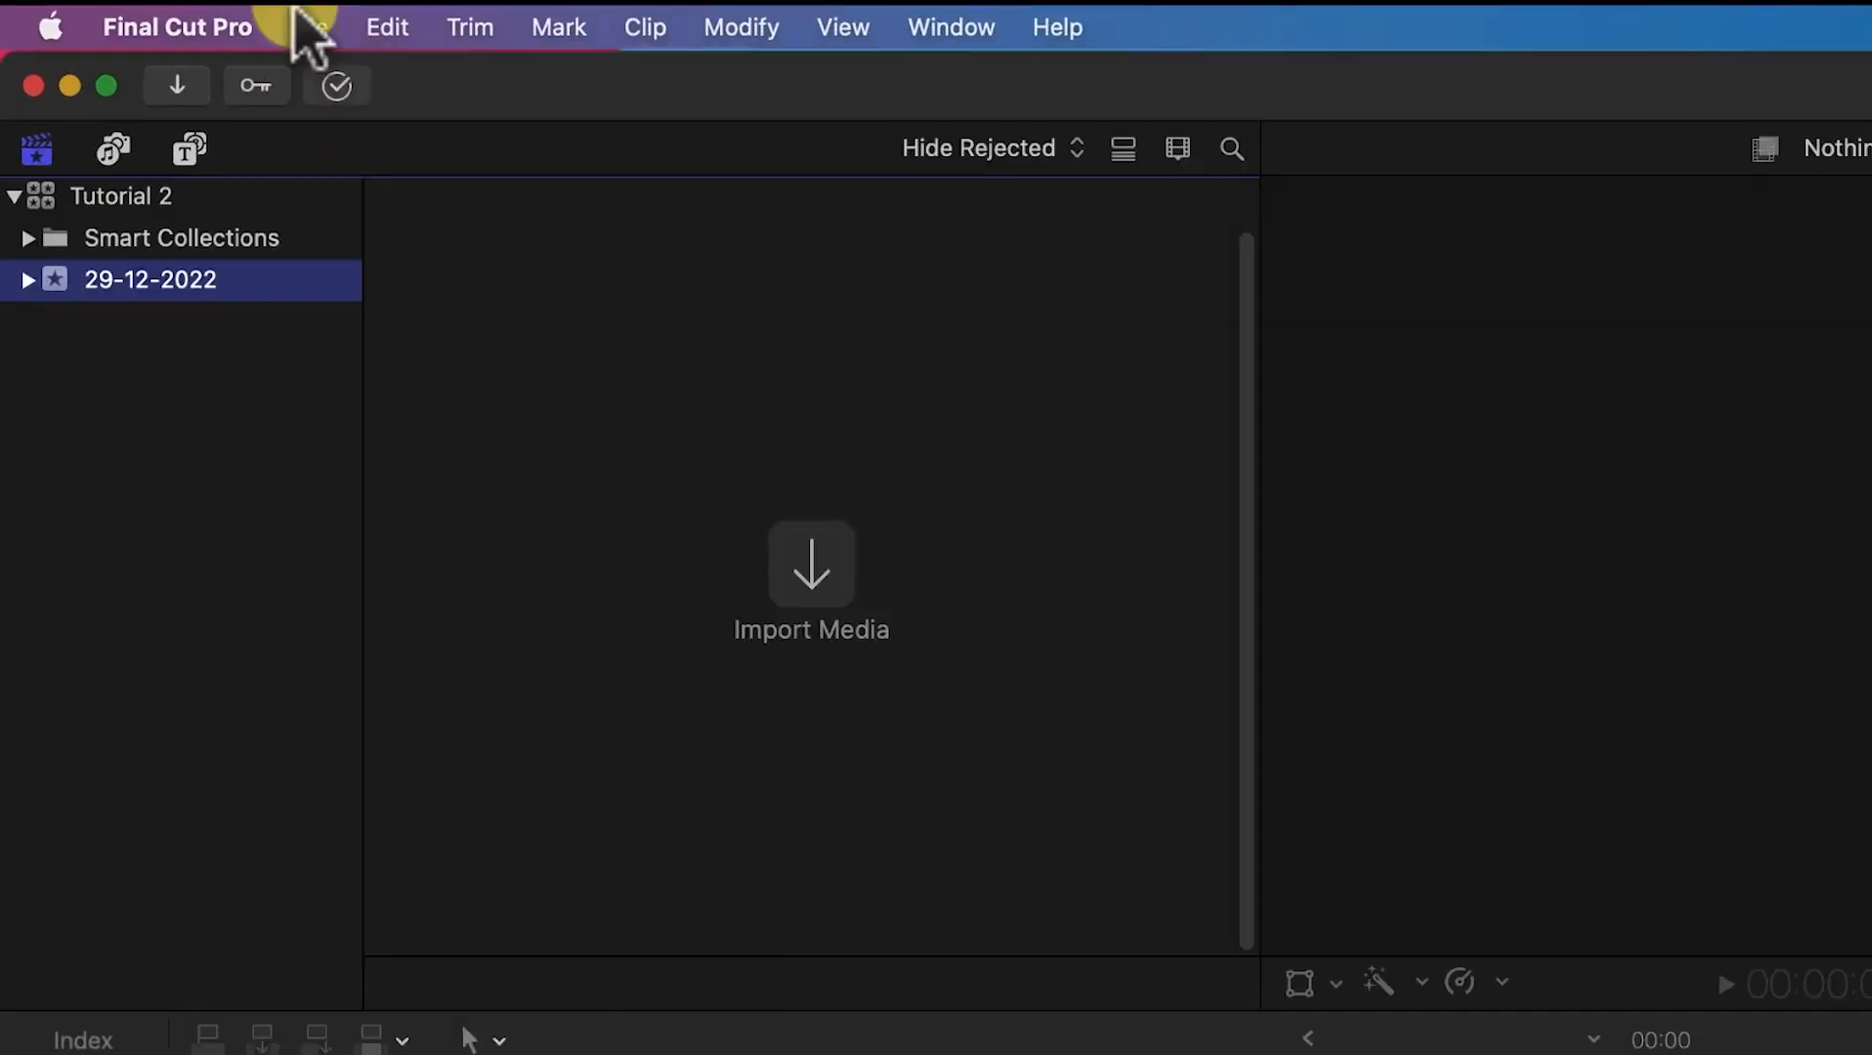
click(178, 20)
mouse_move(337, 80)
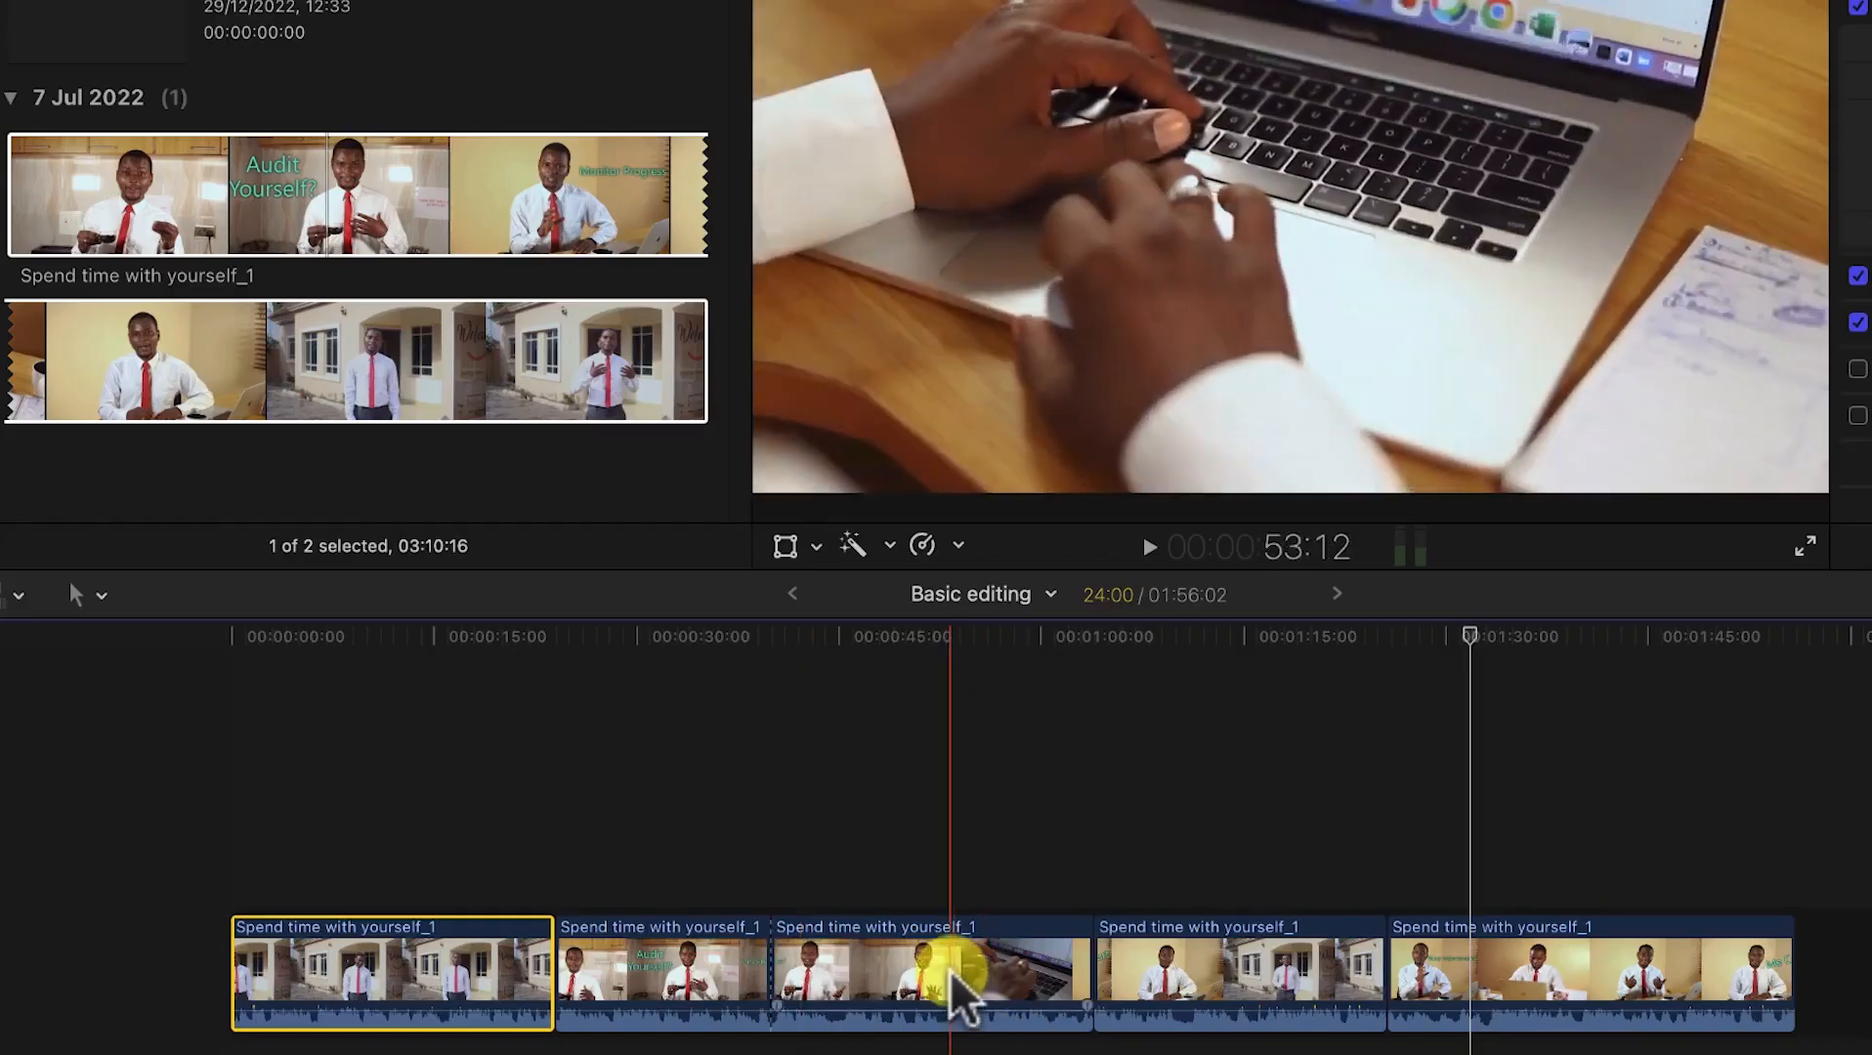
drag(953, 982, 1653, 955)
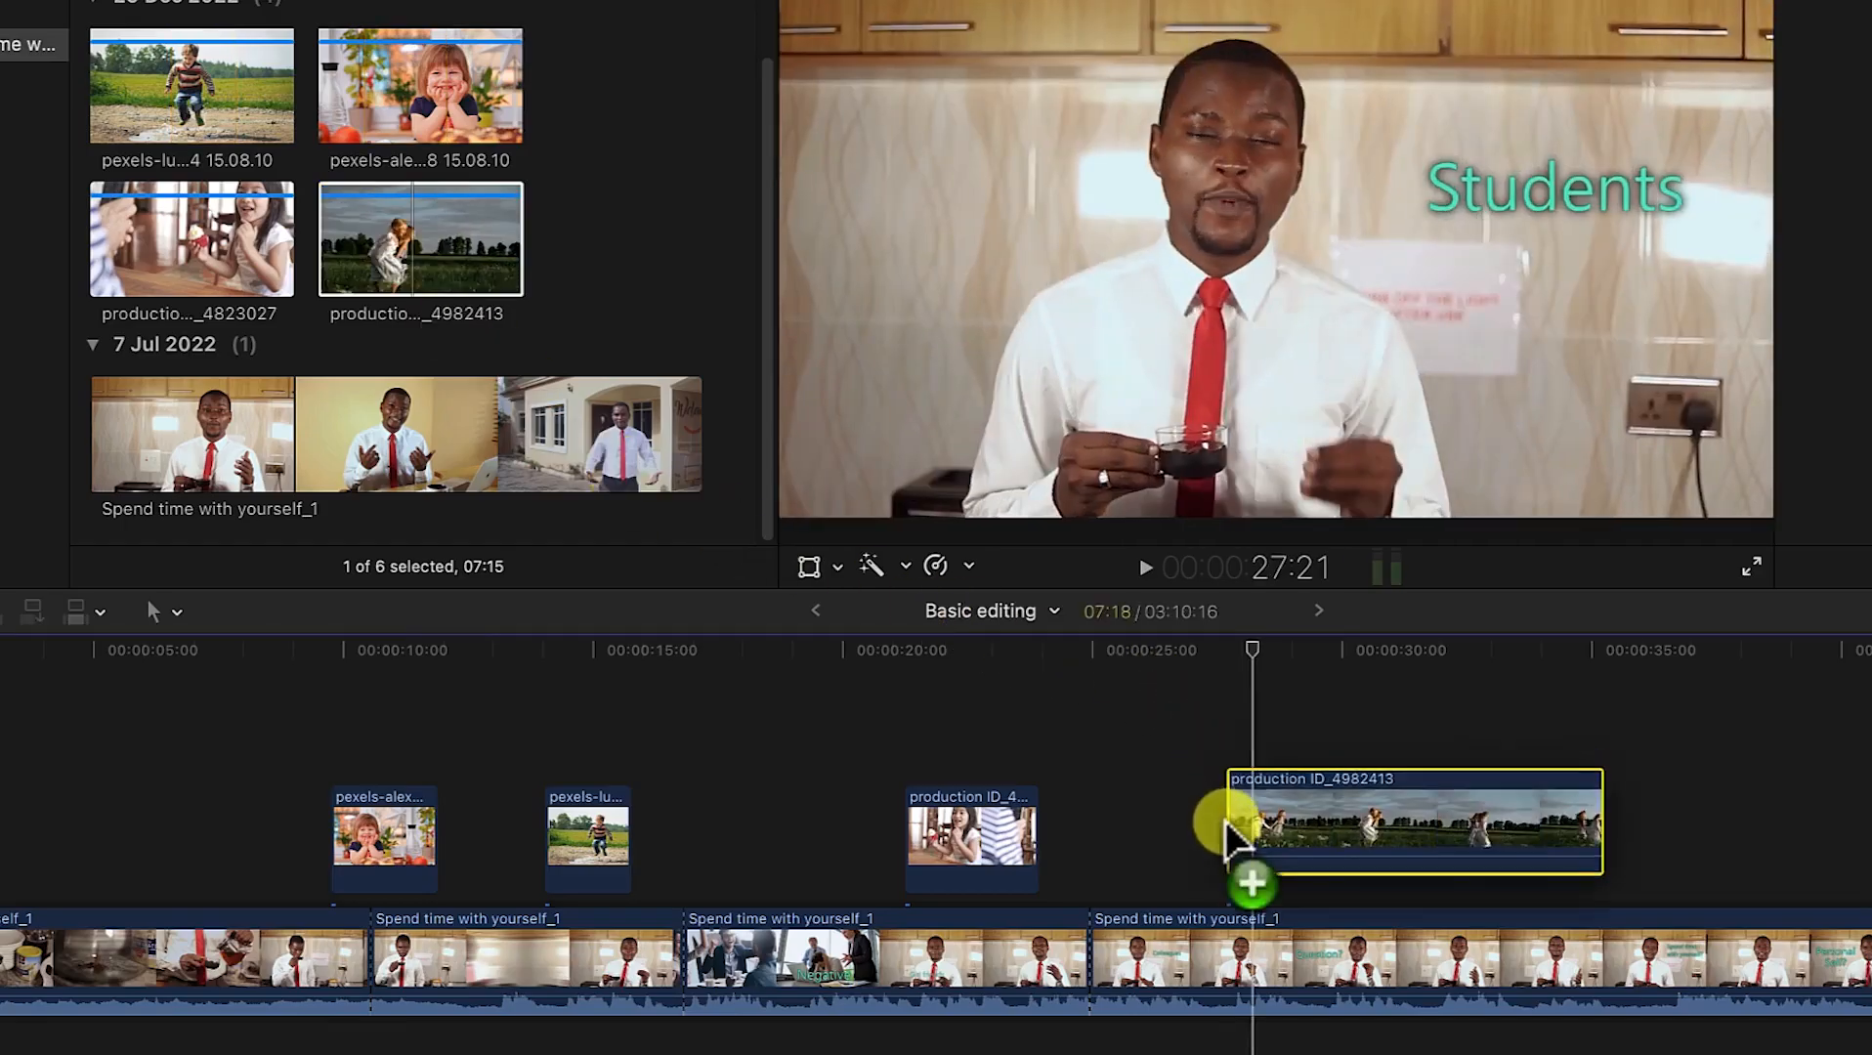
drag(1233, 828, 1212, 864)
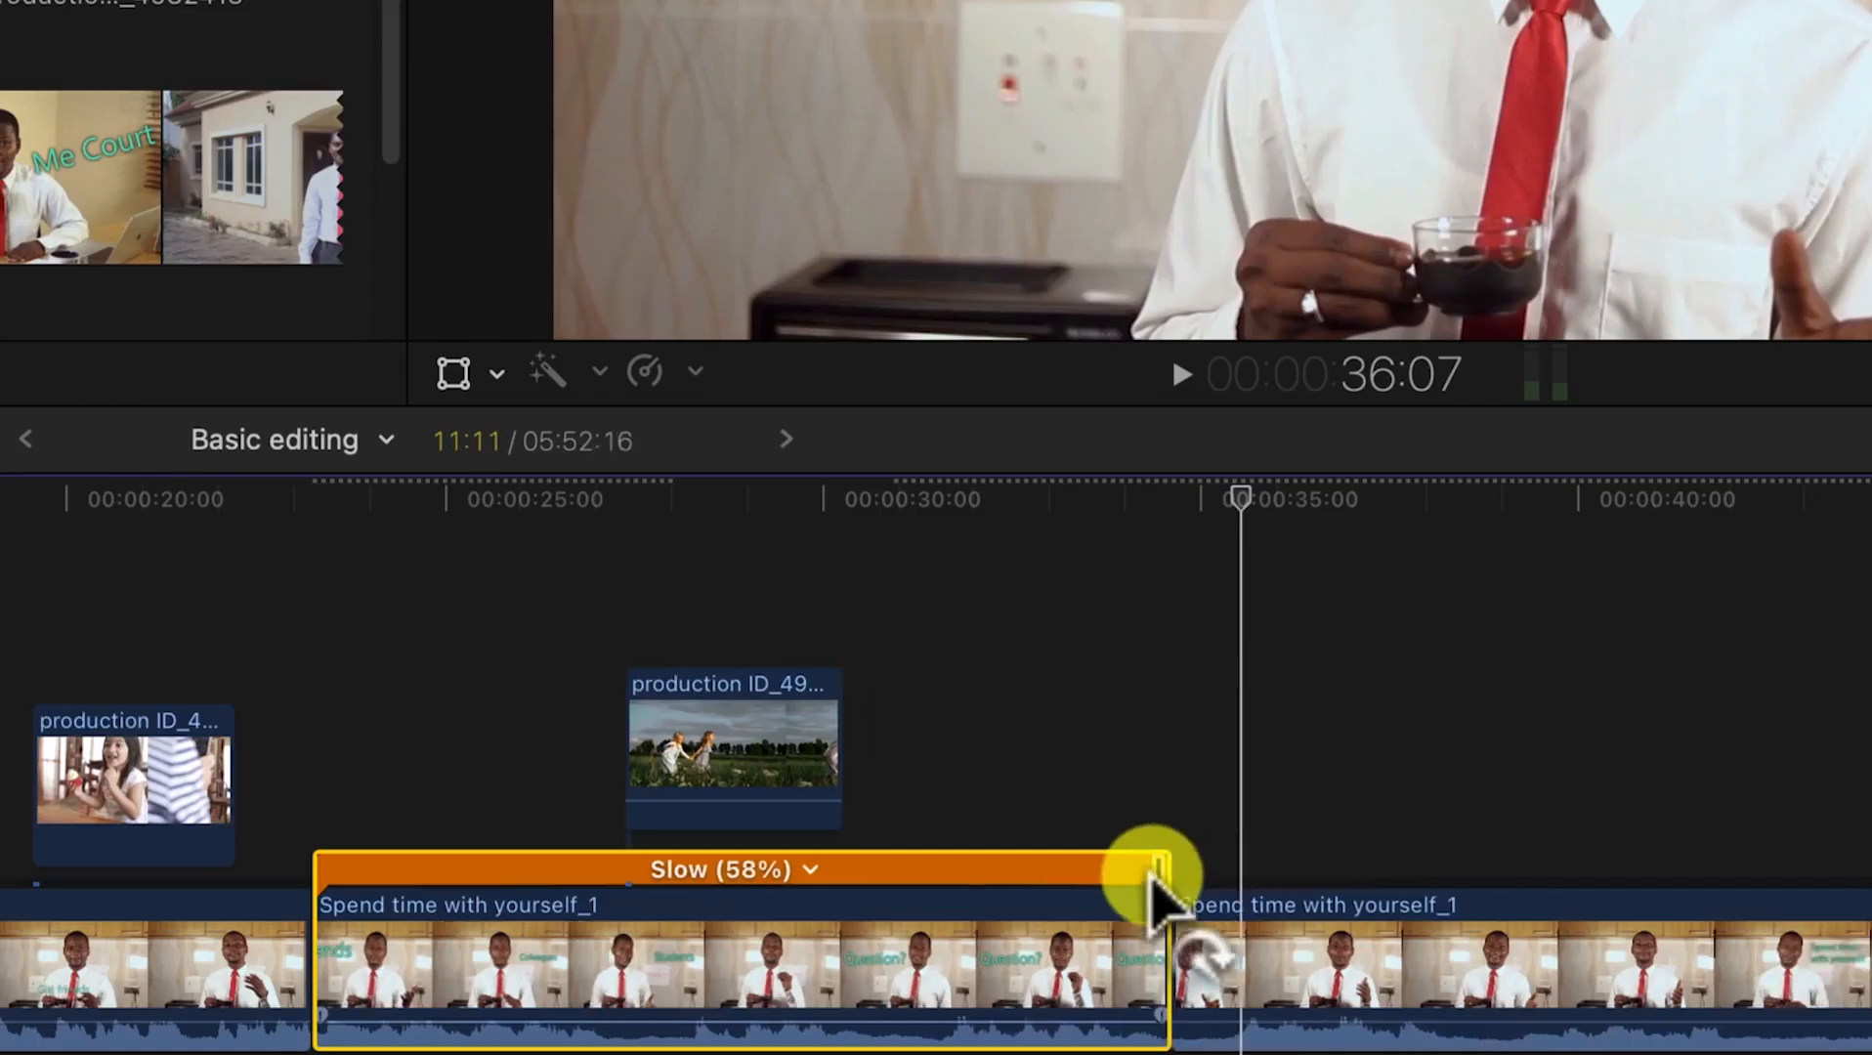
drag(1151, 877, 1639, 872)
drag(372, 317, 20, 904)
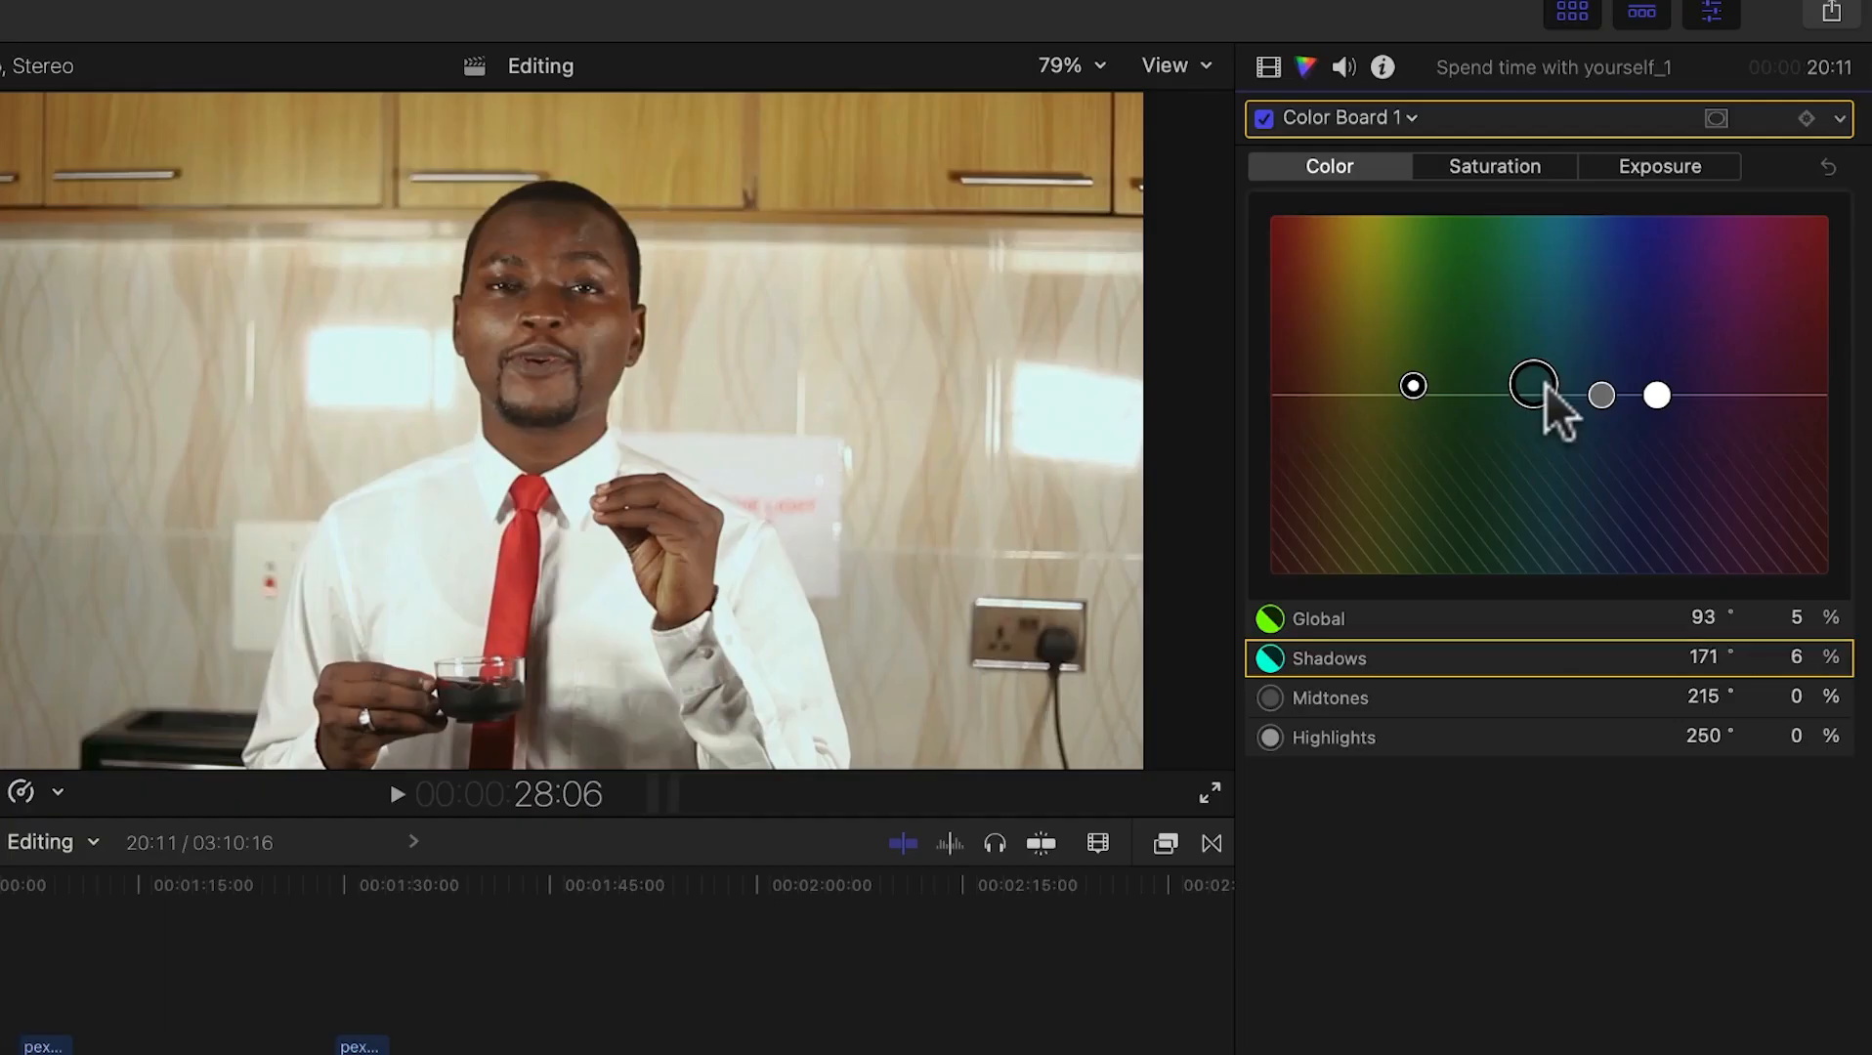
drag(1600, 392, 1606, 352)
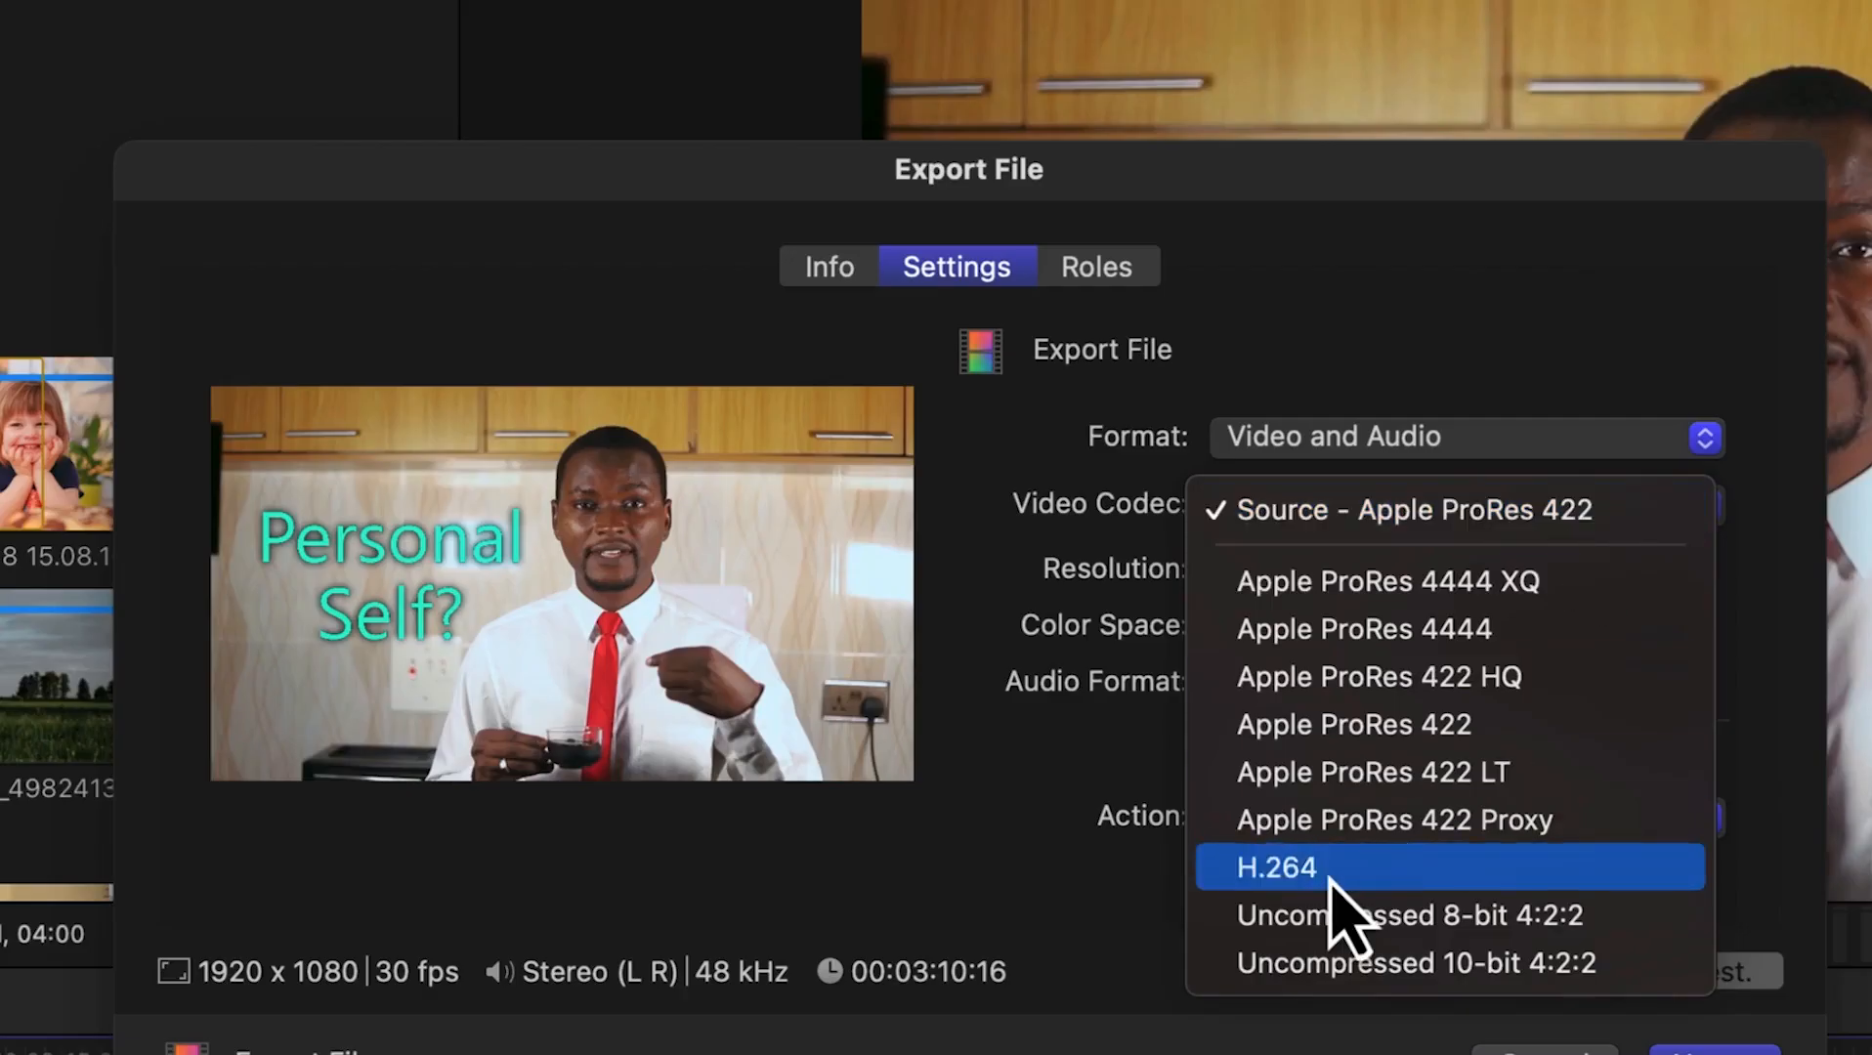
click(1329, 870)
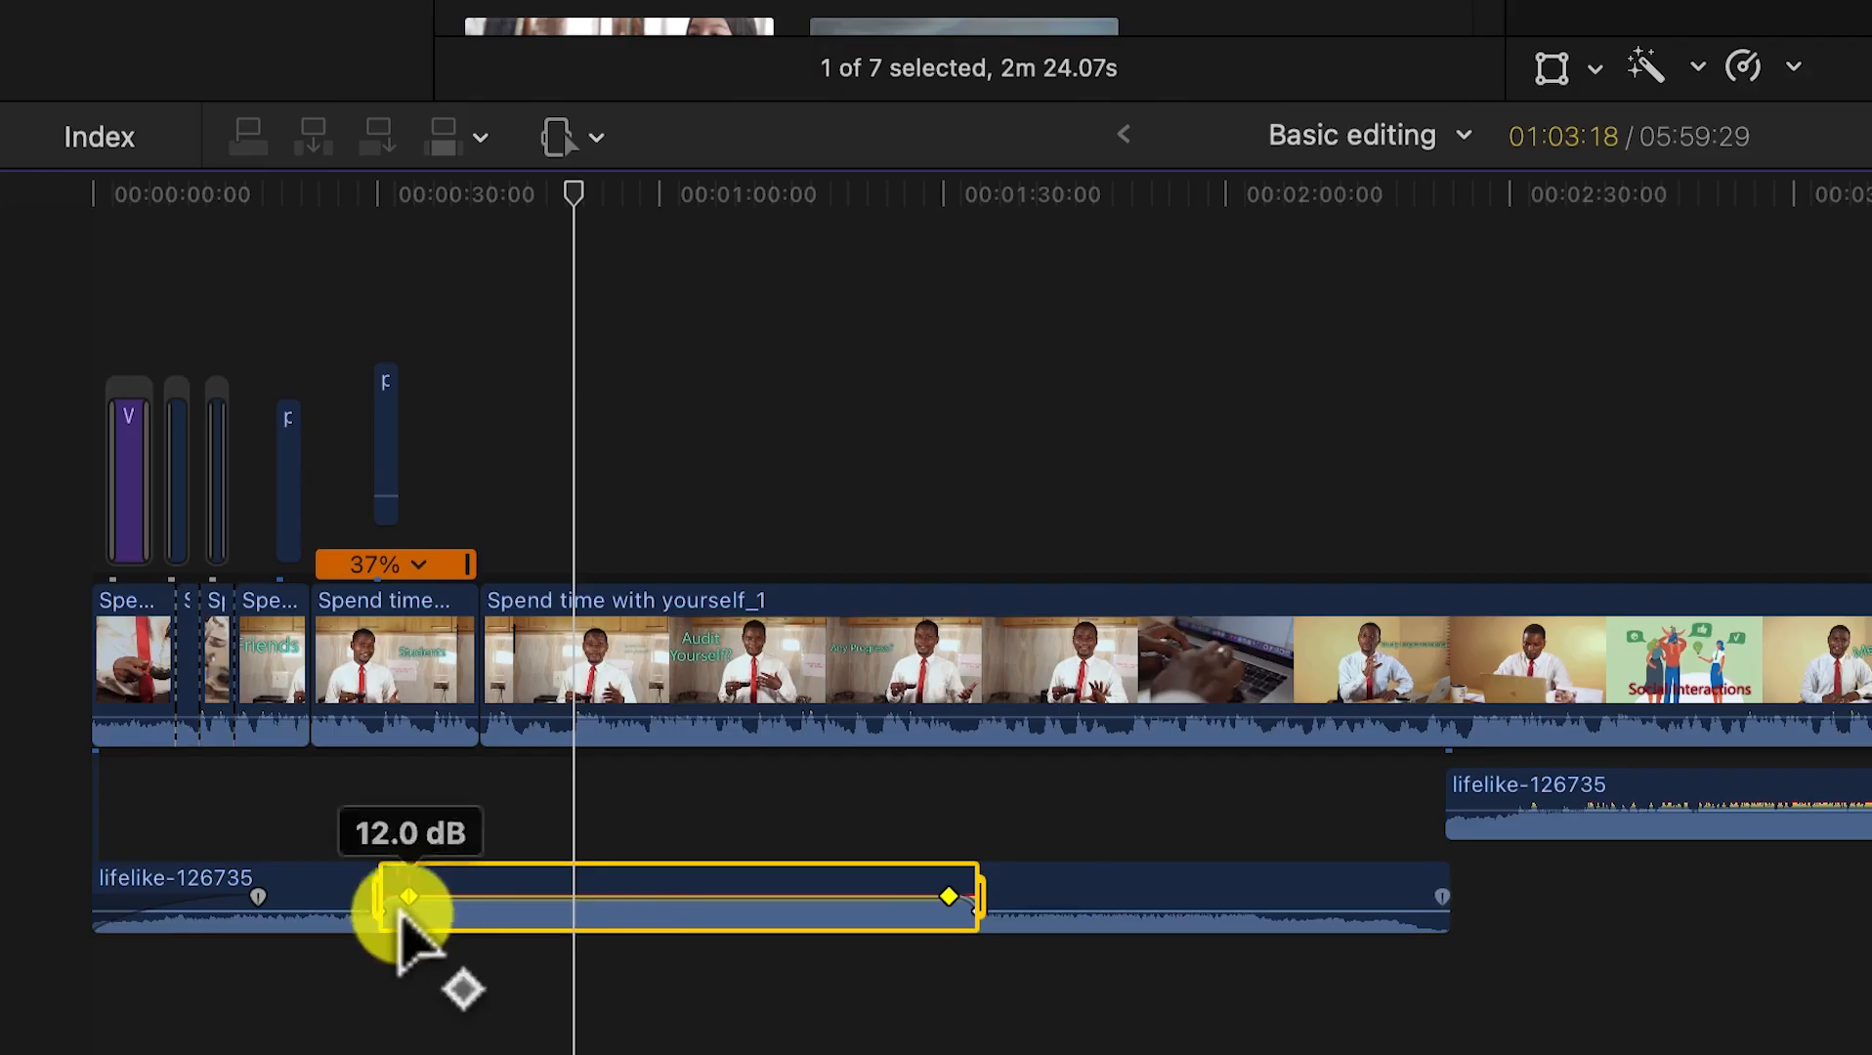
drag(411, 897, 433, 898)
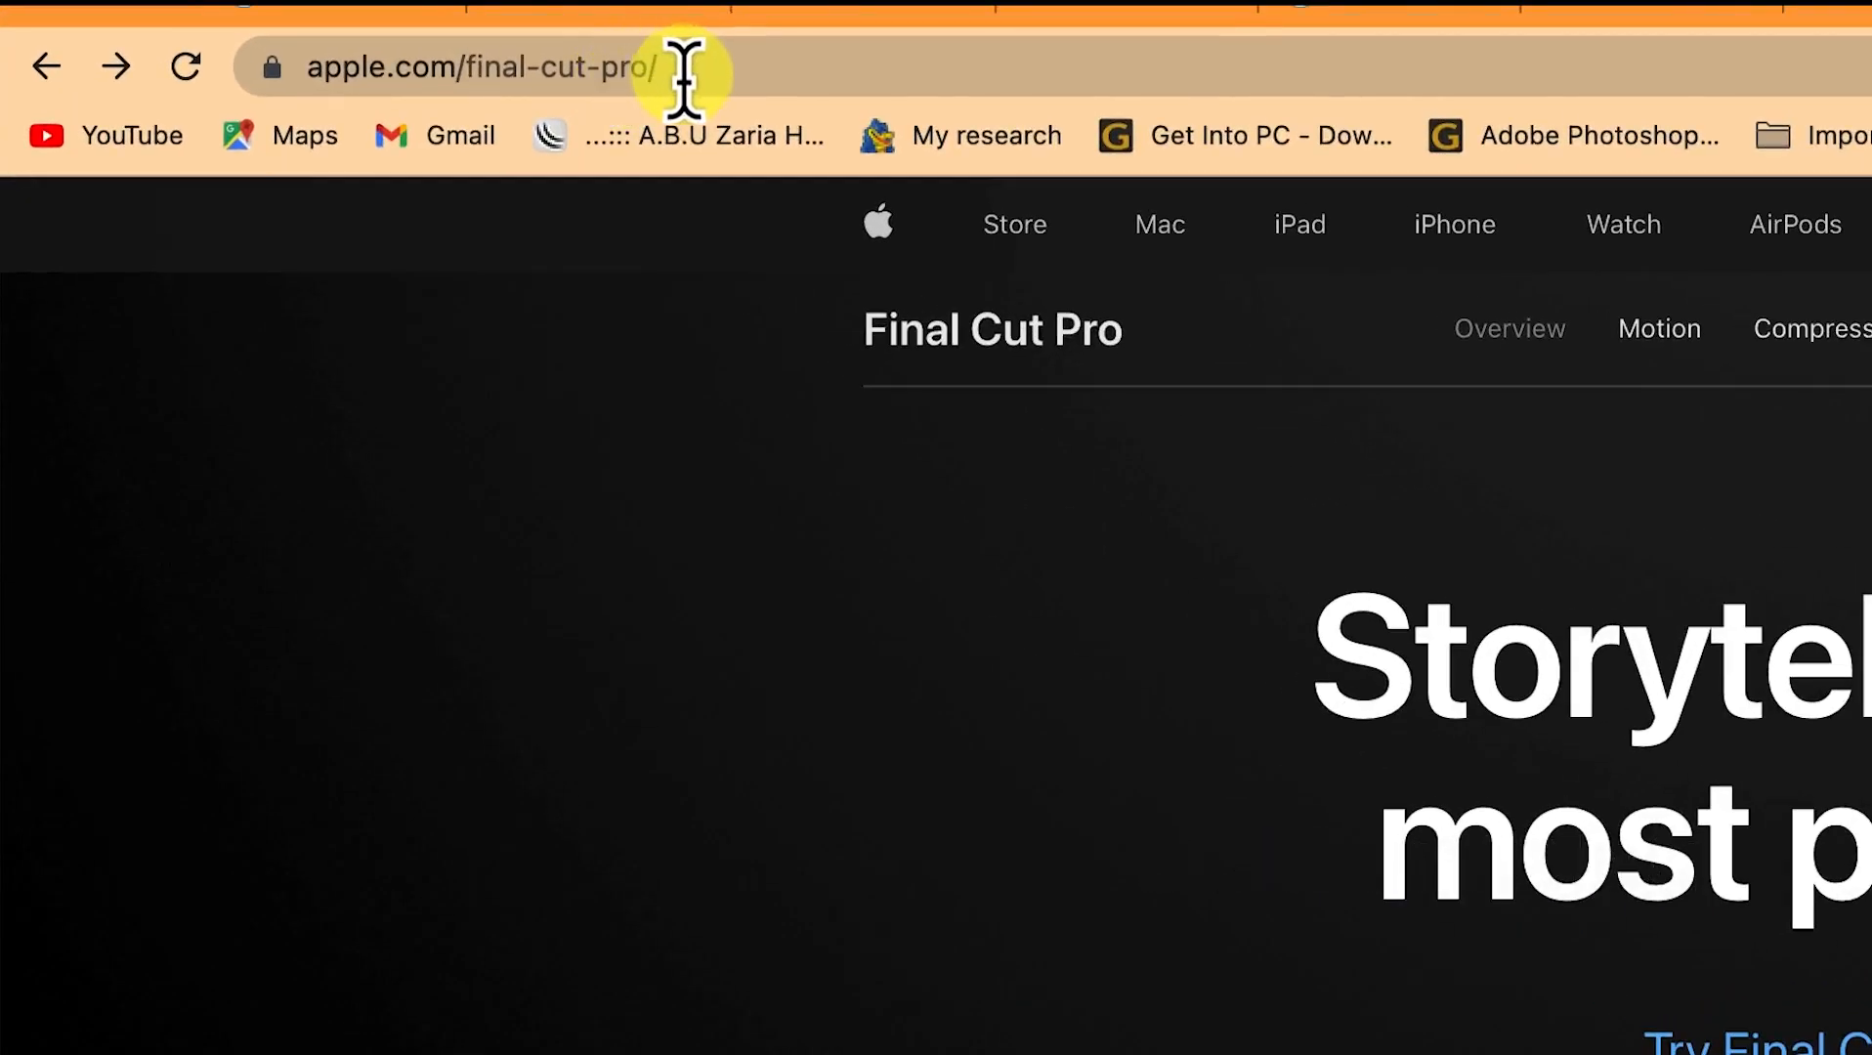
Step: View Apple's Final Cut Pro page and the free trial page, including its download option, system requirements and installation notes
click(714, 76)
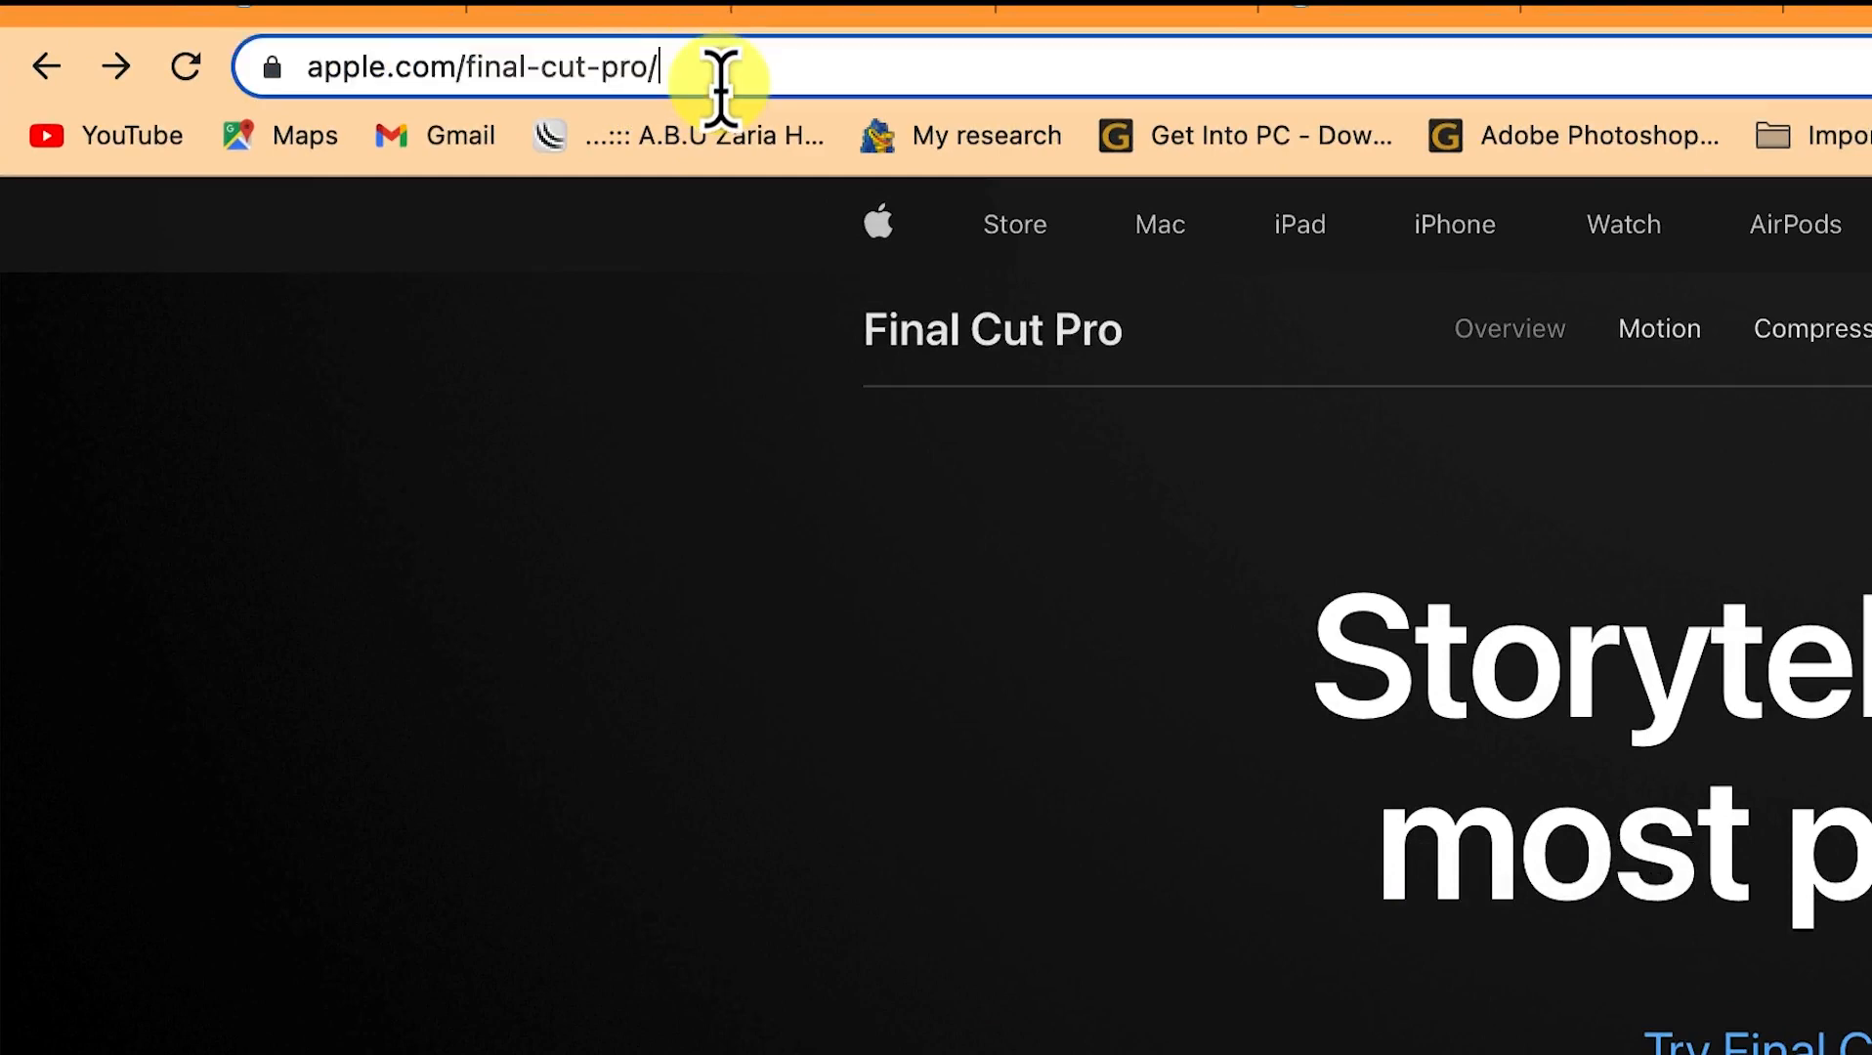
key(Right)
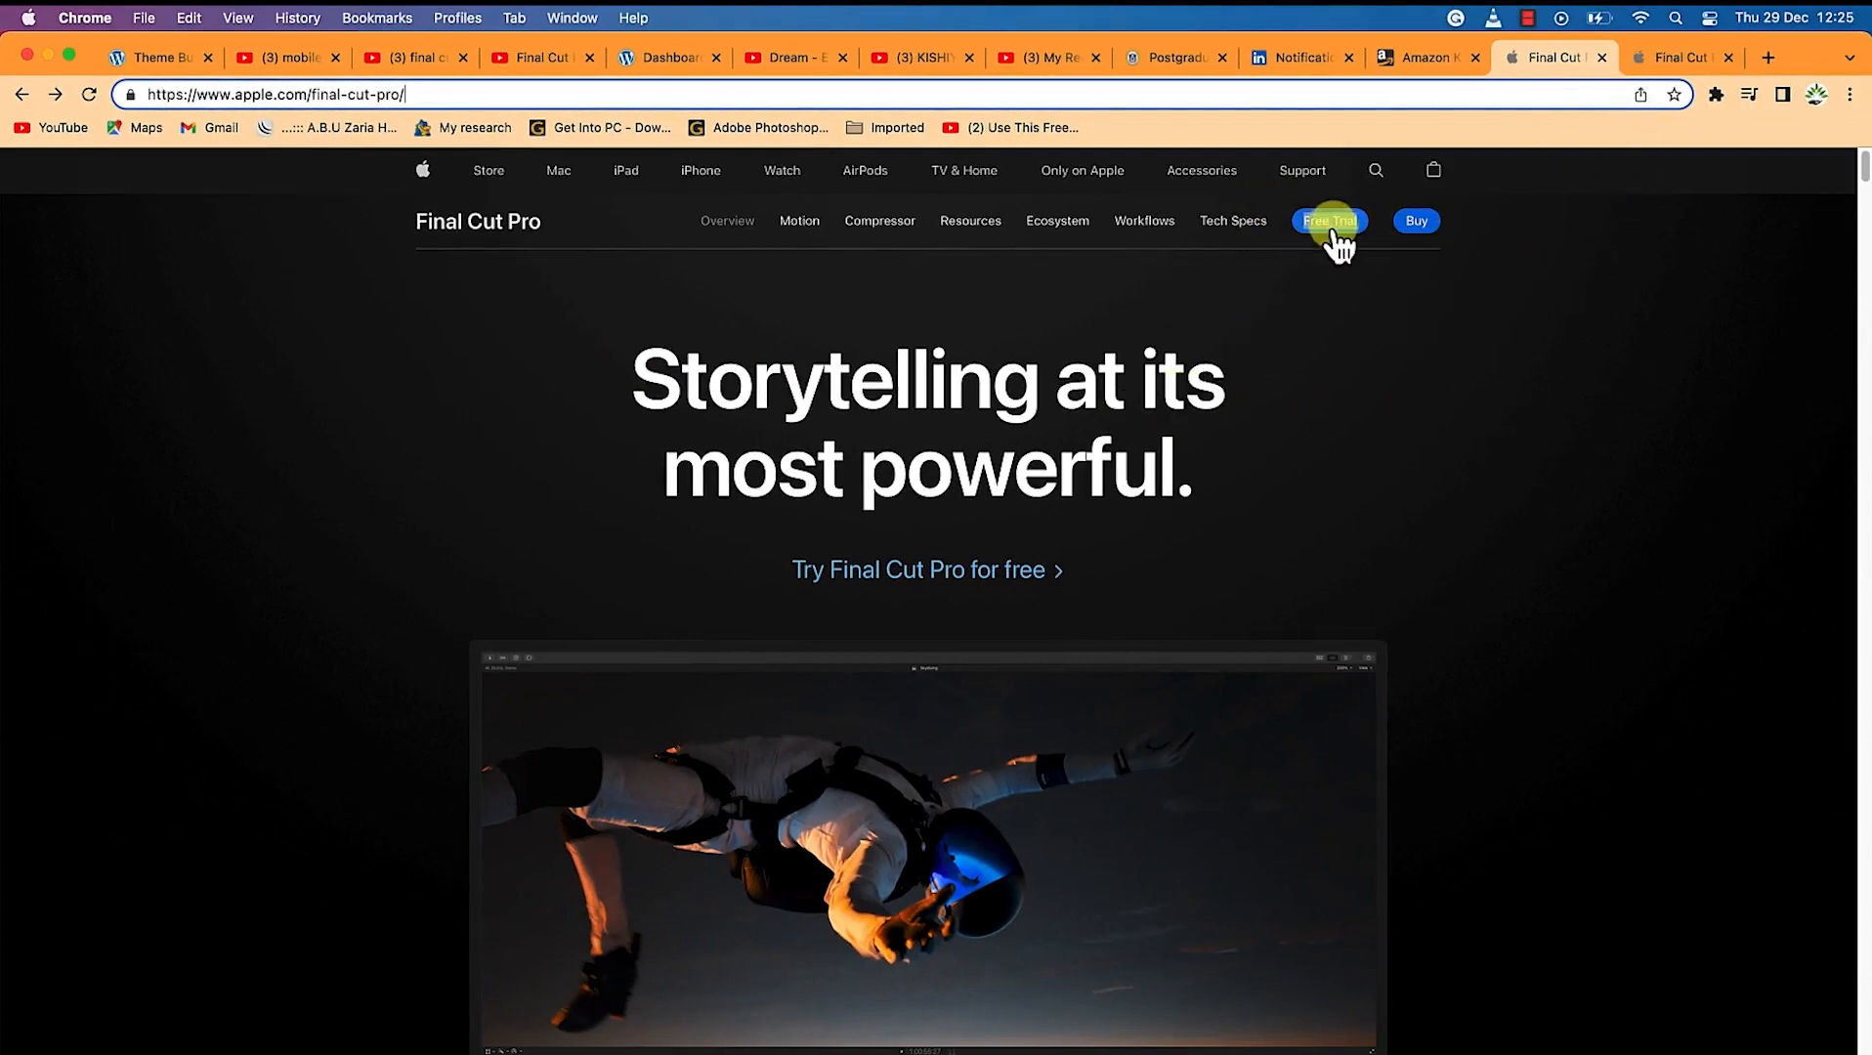
click(1696, 57)
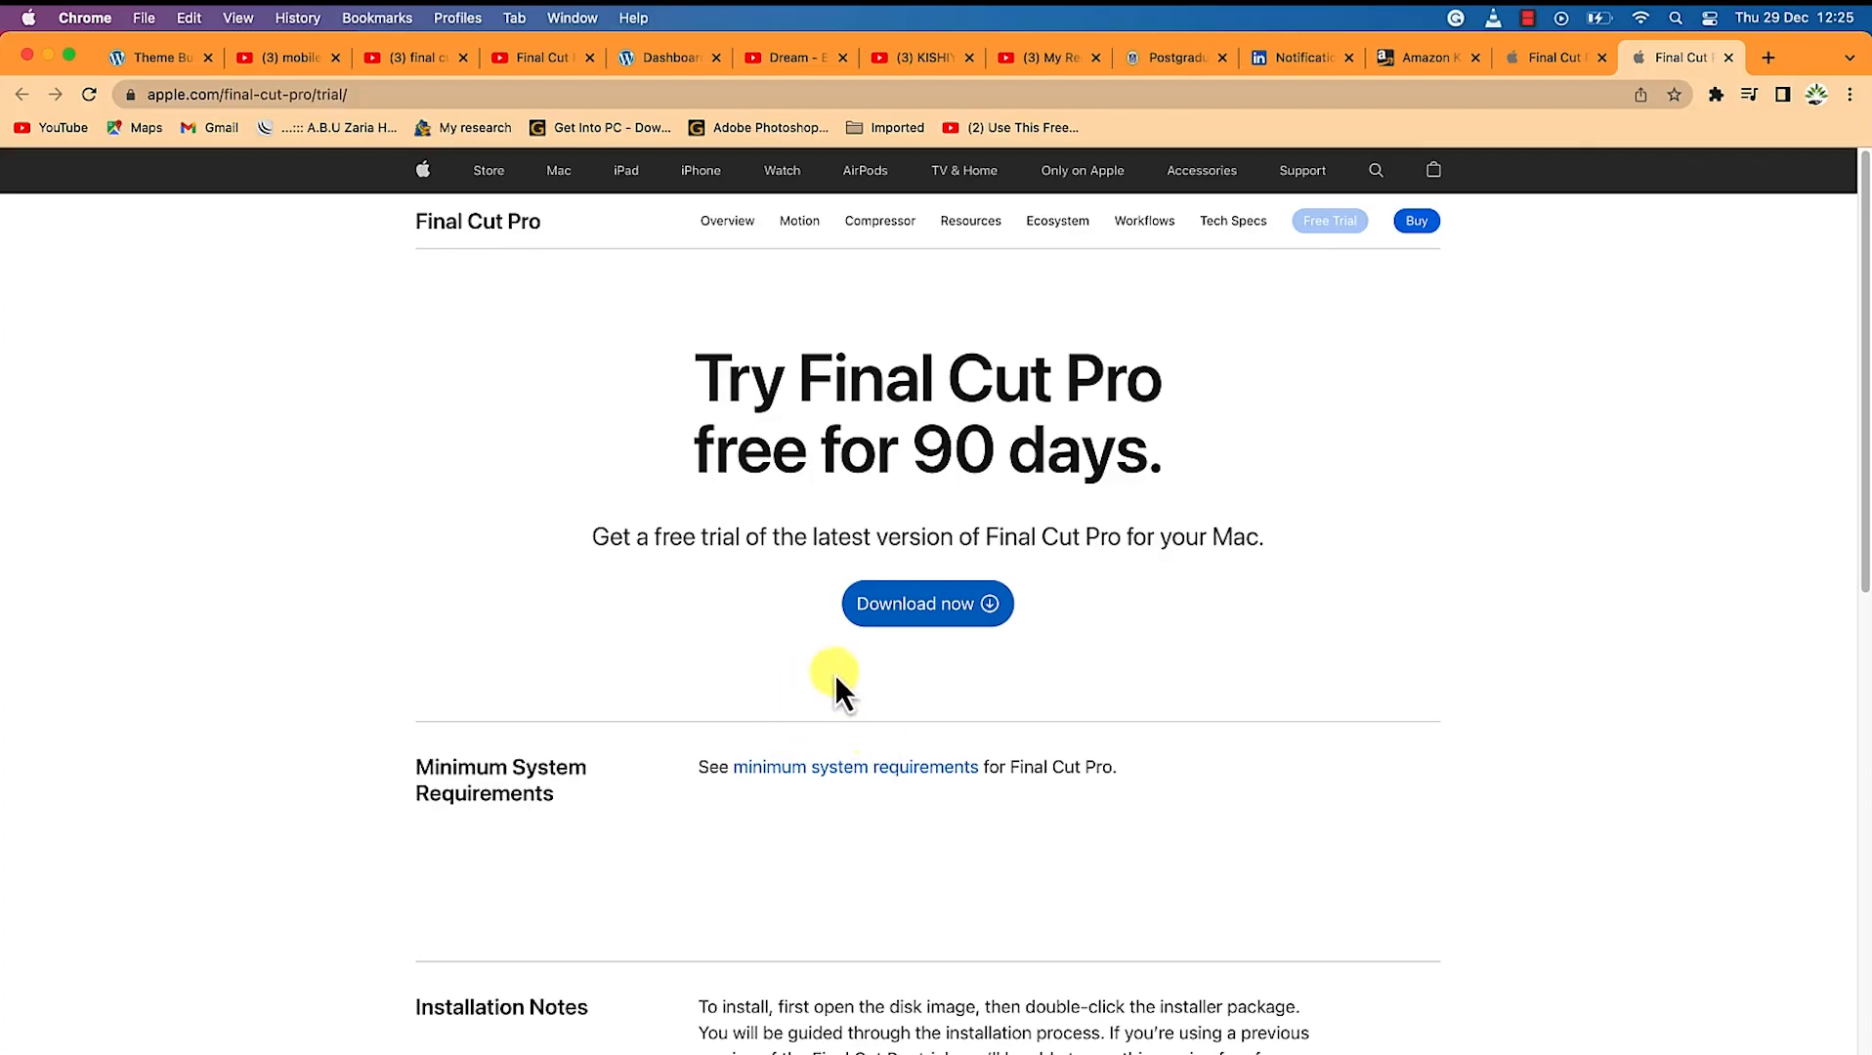
scroll(836, 681, down, 7)
scroll(833, 685, up, 7)
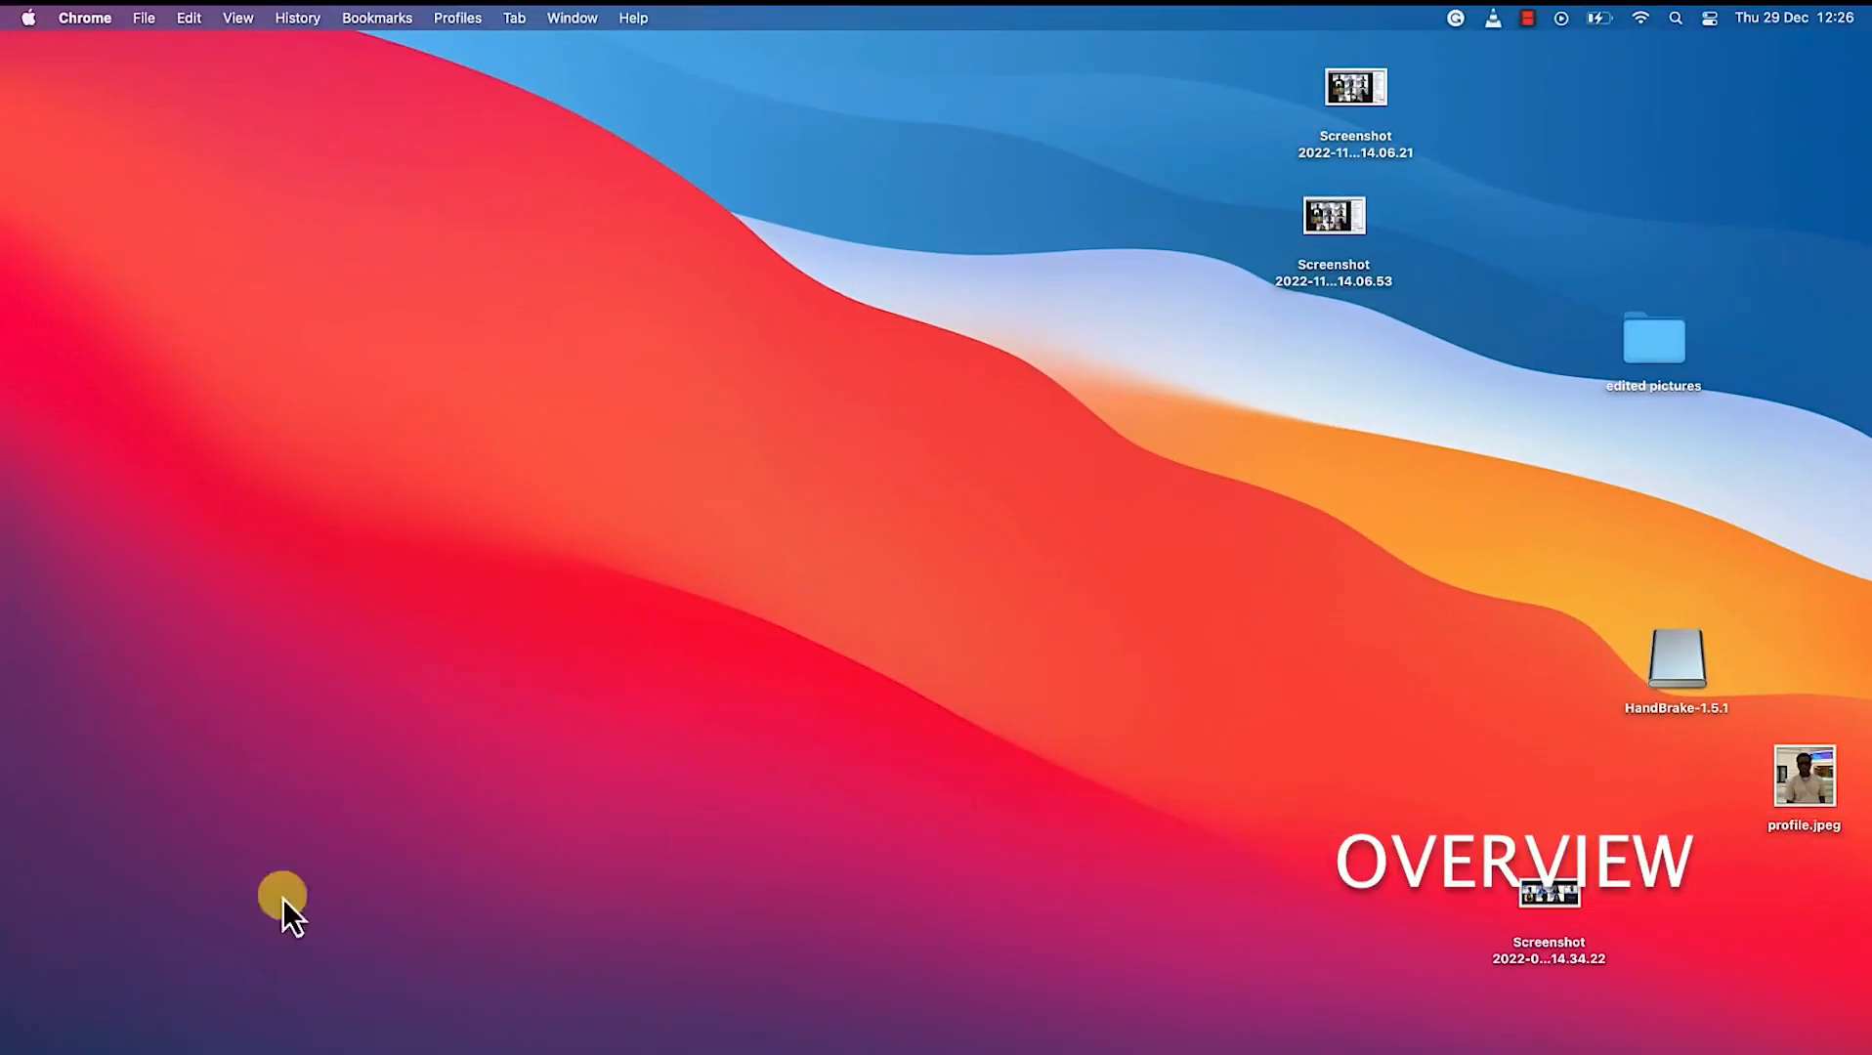
Step: Launch Final Cut Pro from the installed applications
key(F4)
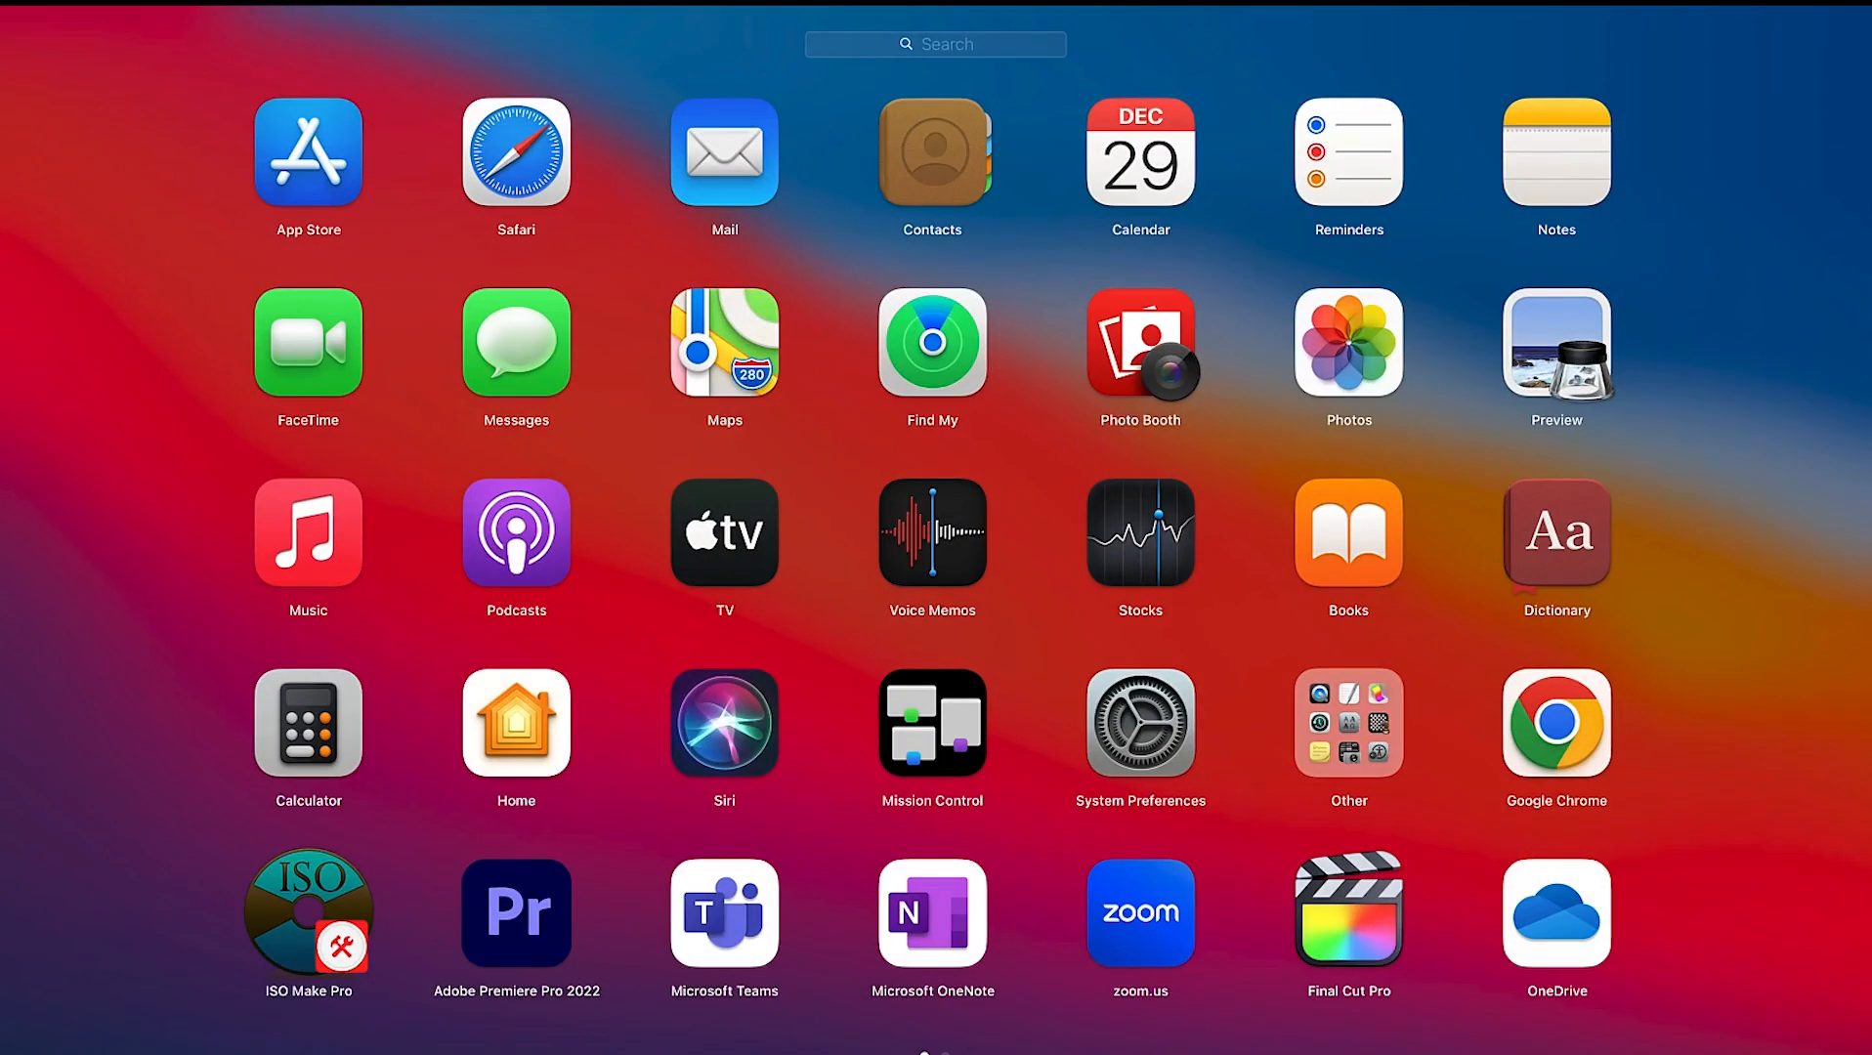
click(1349, 912)
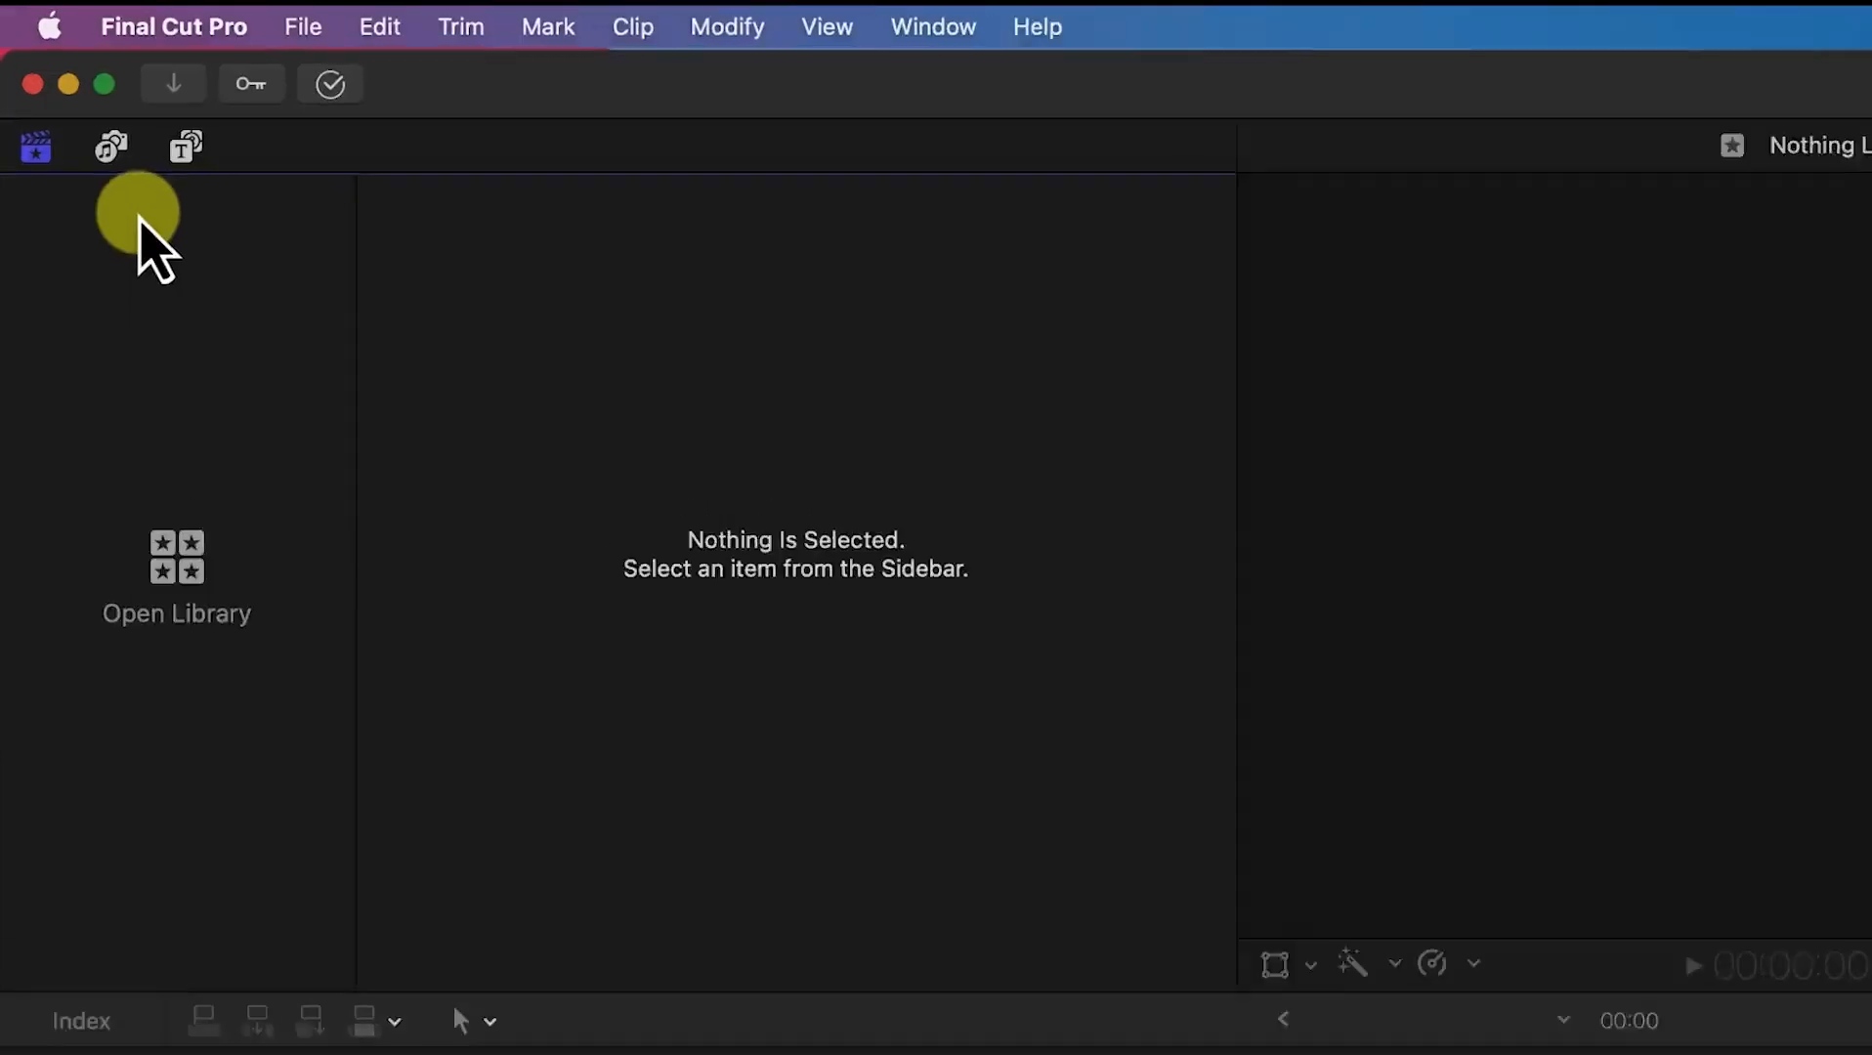
Step: Browse the photo and audio sources and the installed titles, previewing the Lower Thirds titles and checking the Generators categories
click(124, 168)
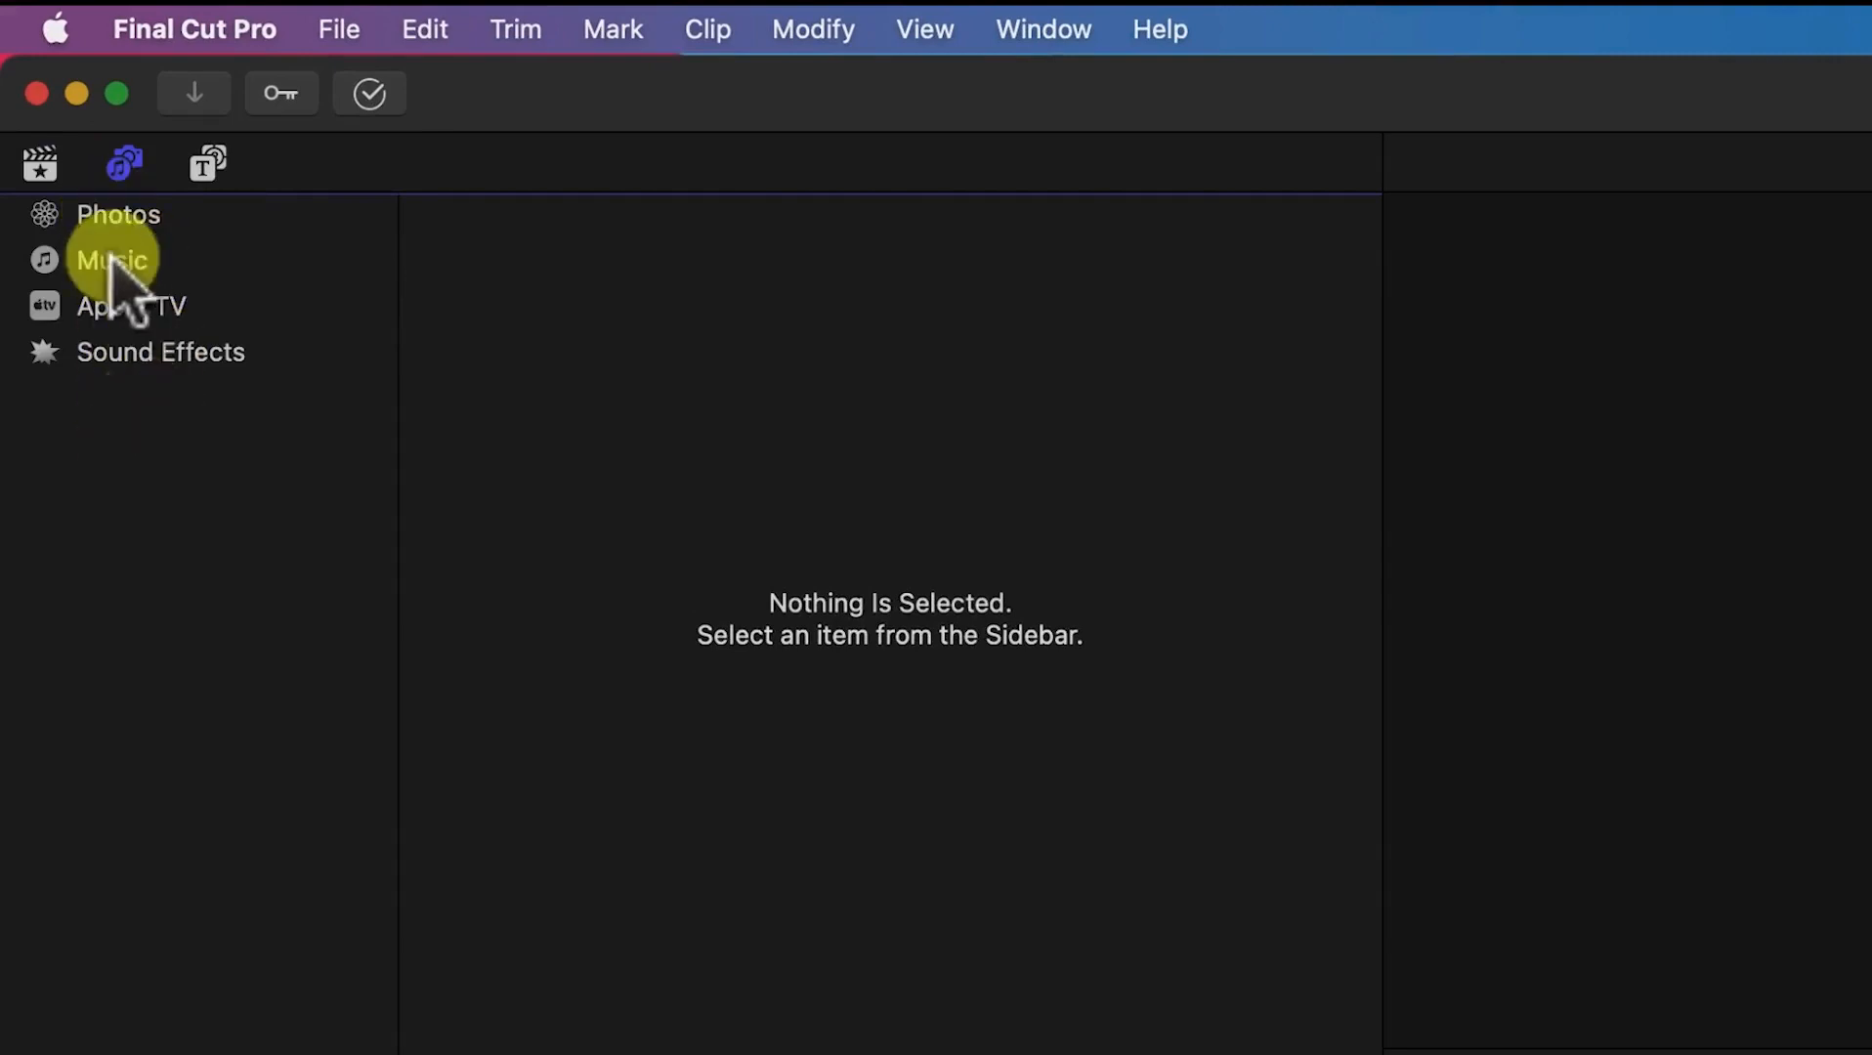
click(207, 168)
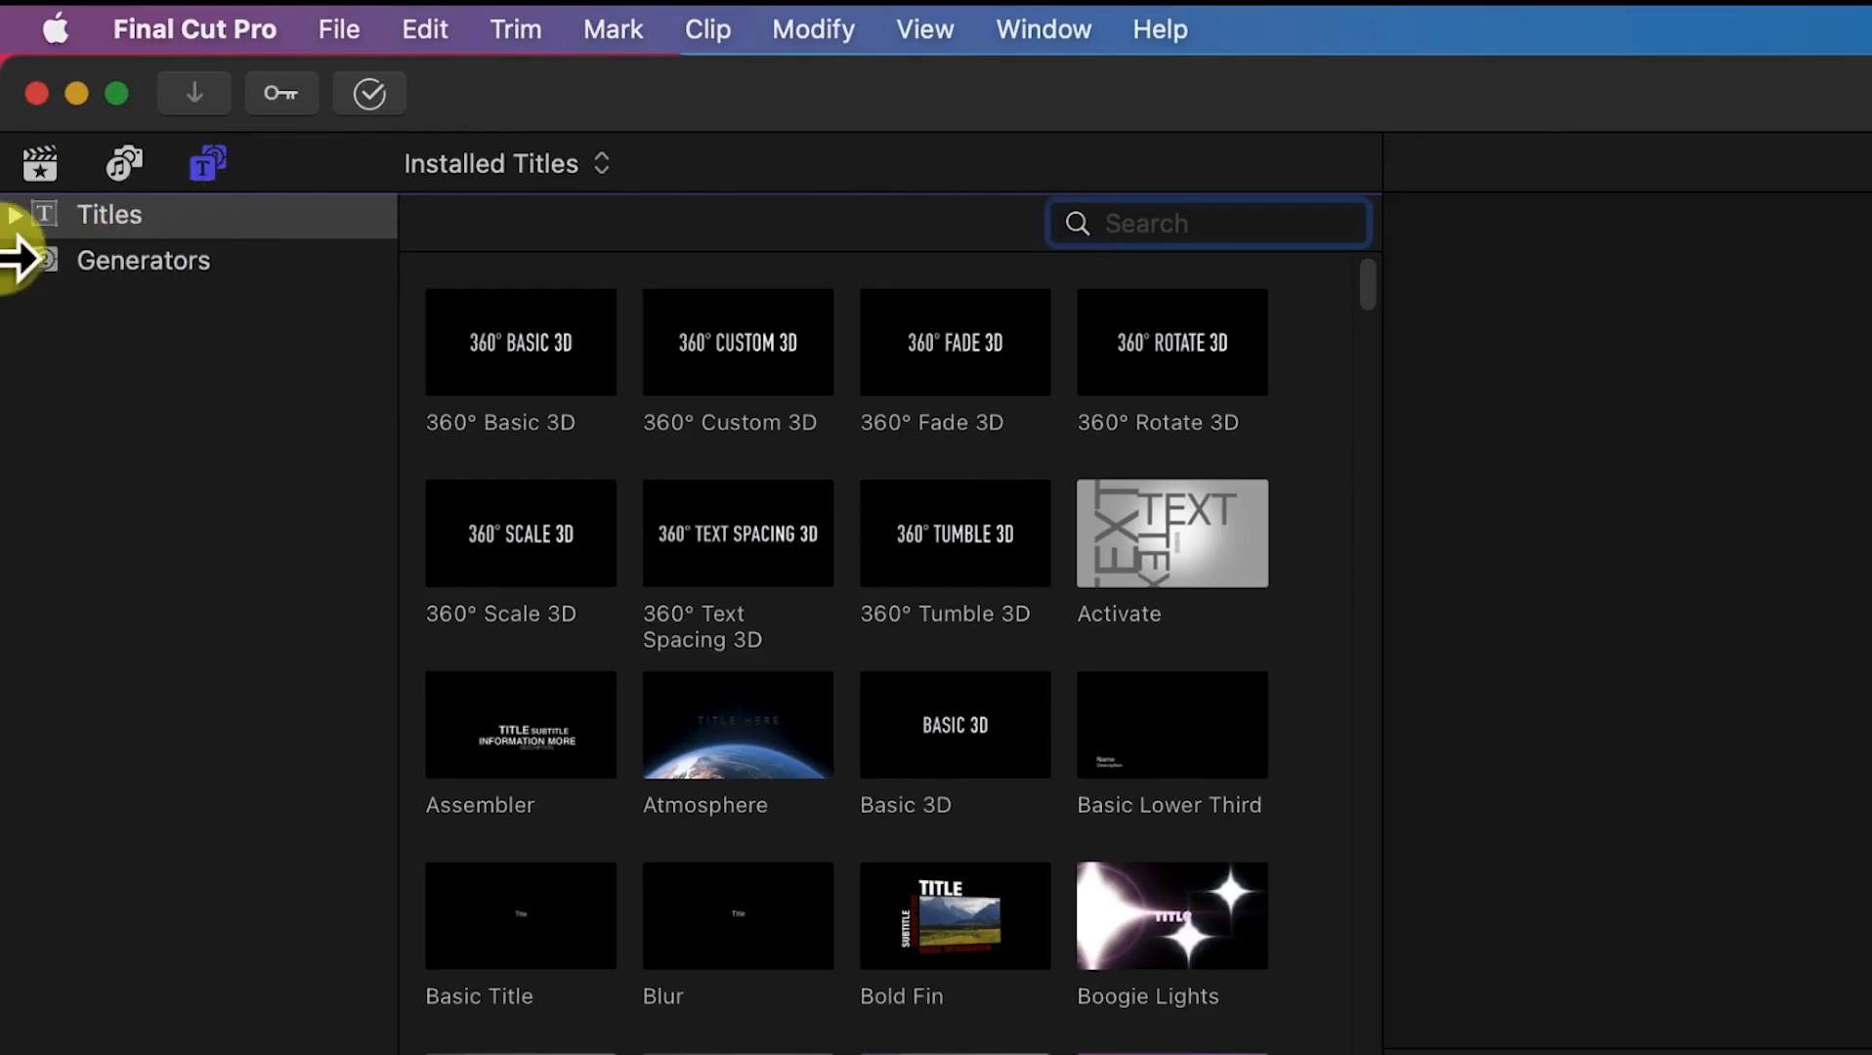
click(16, 215)
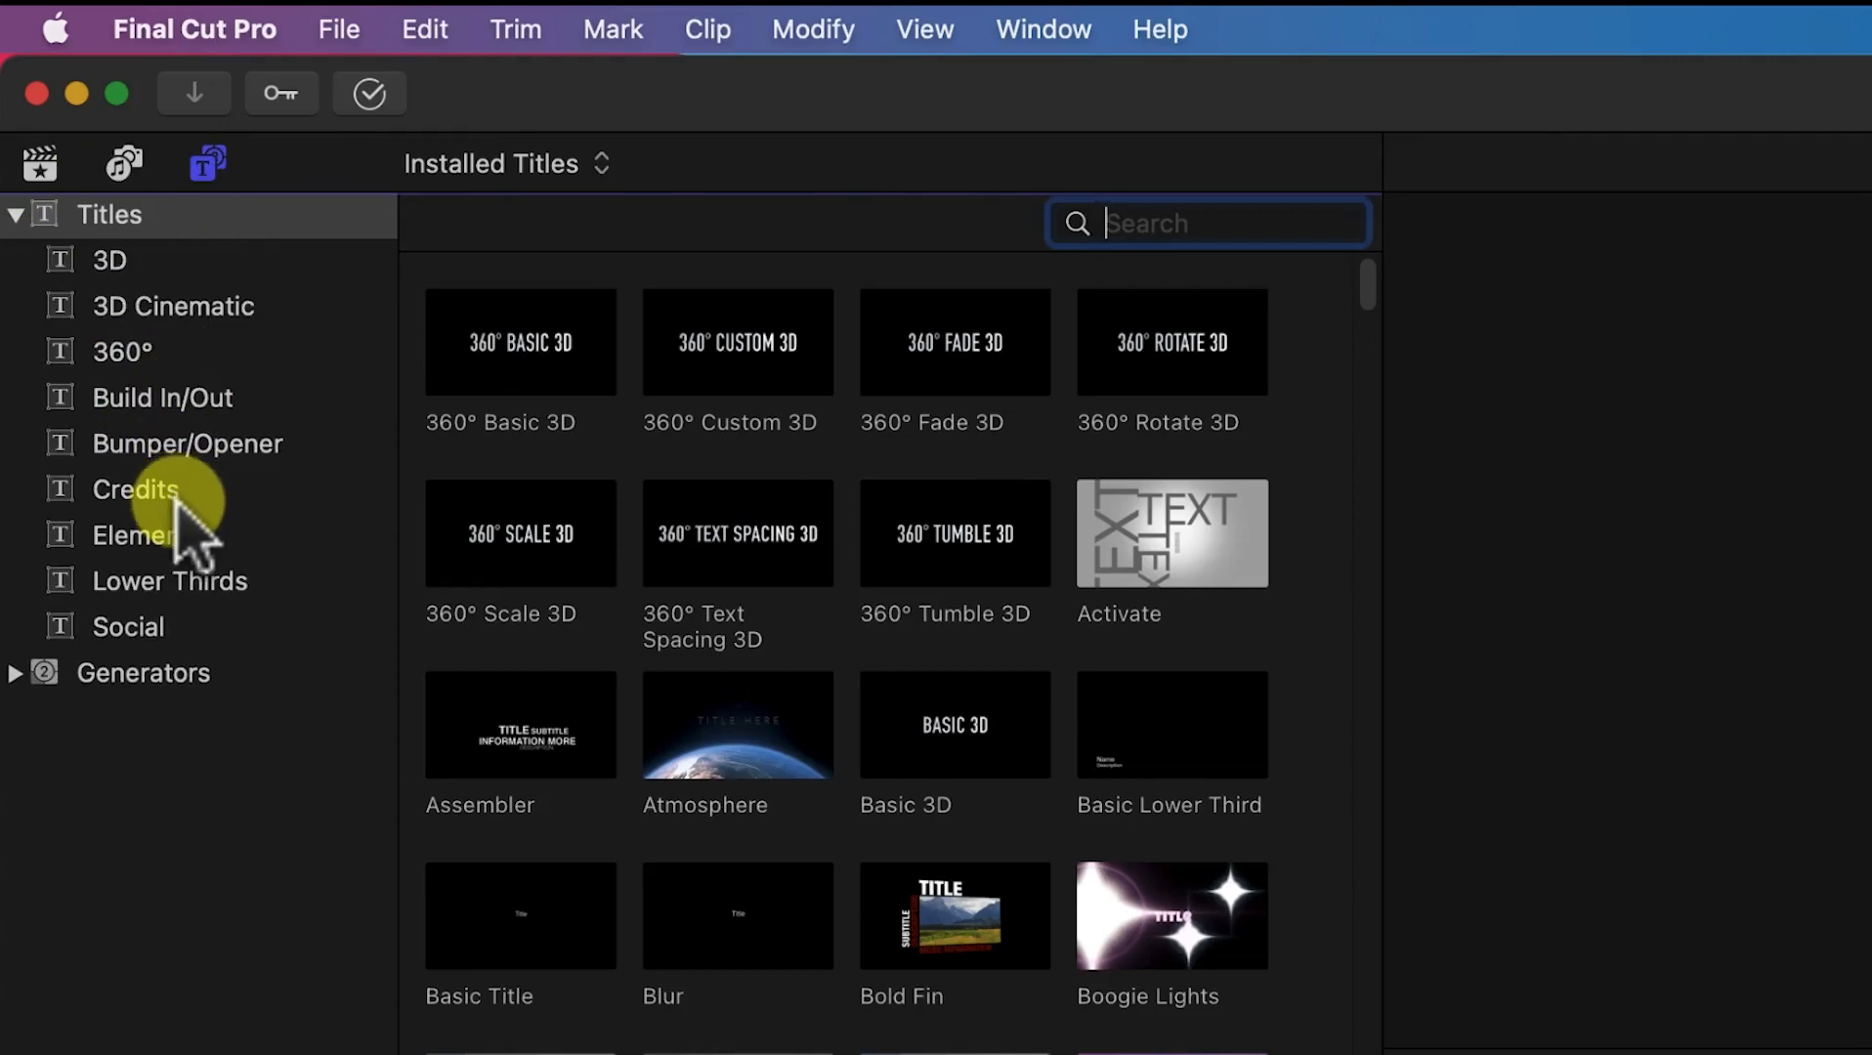
click(203, 582)
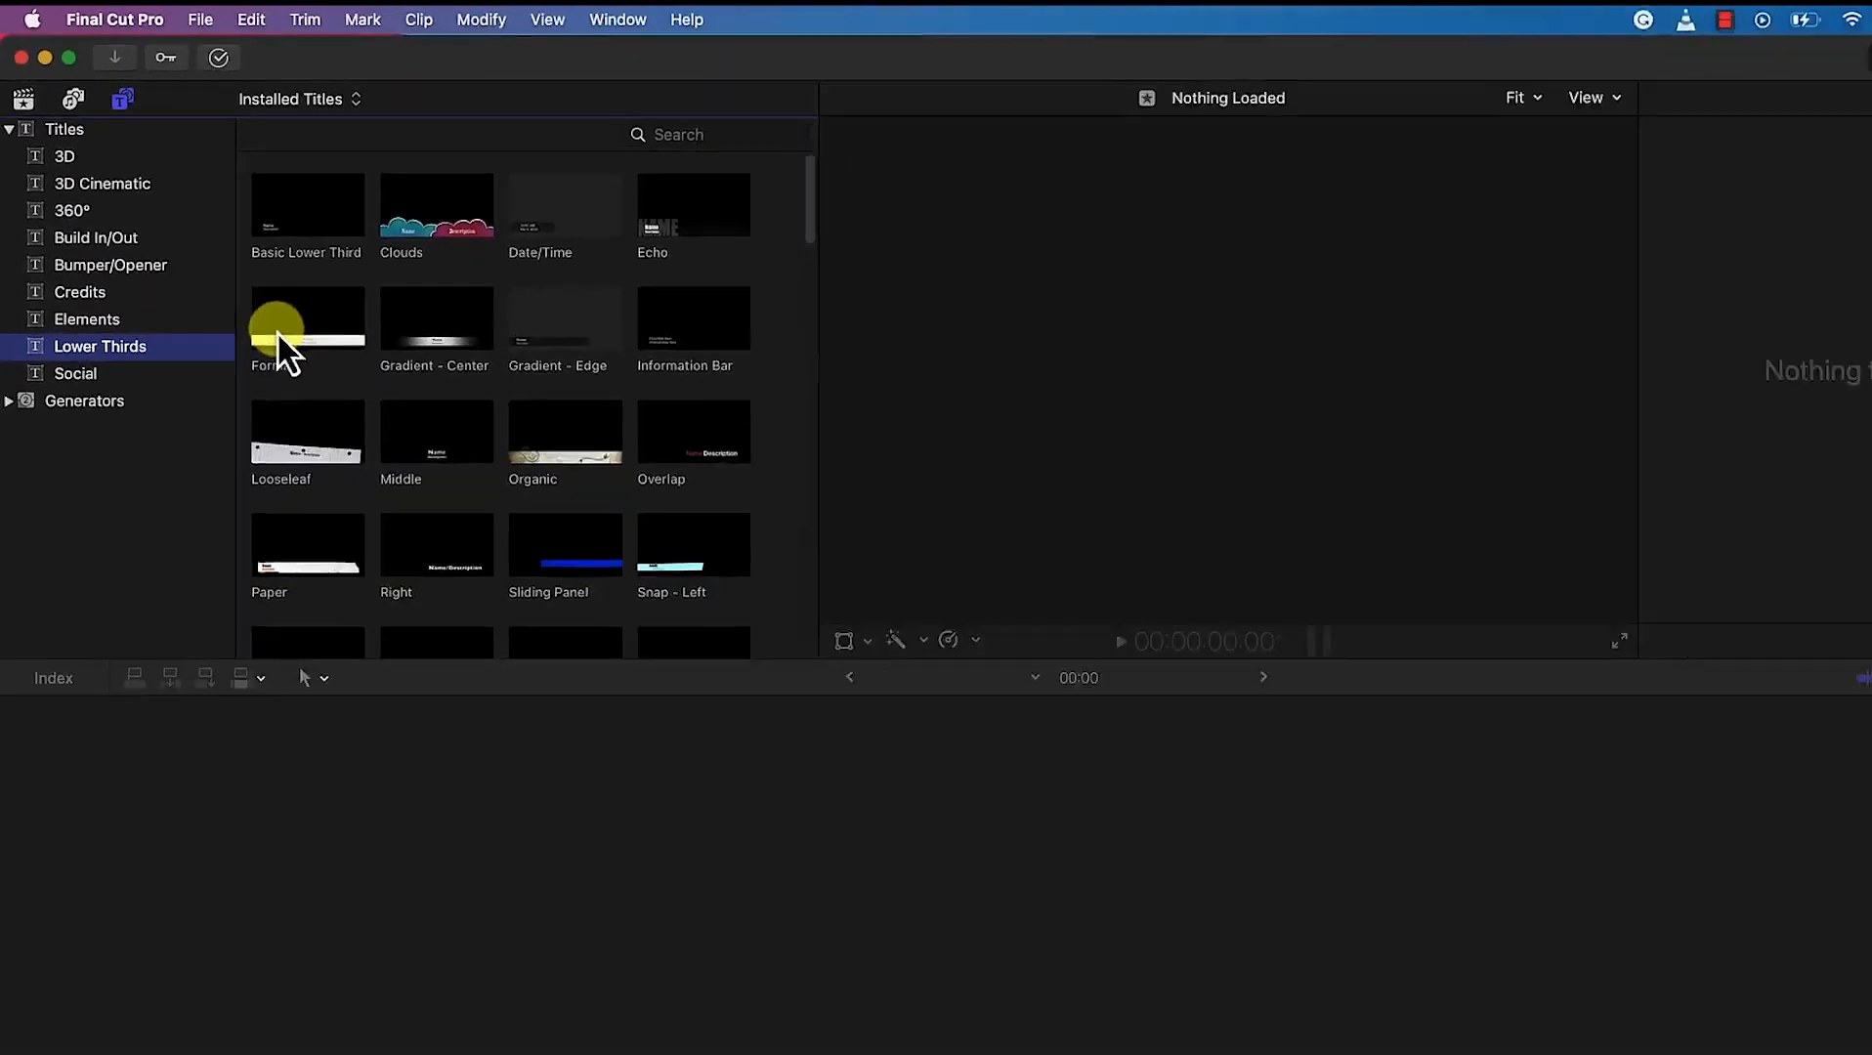
click(497, 523)
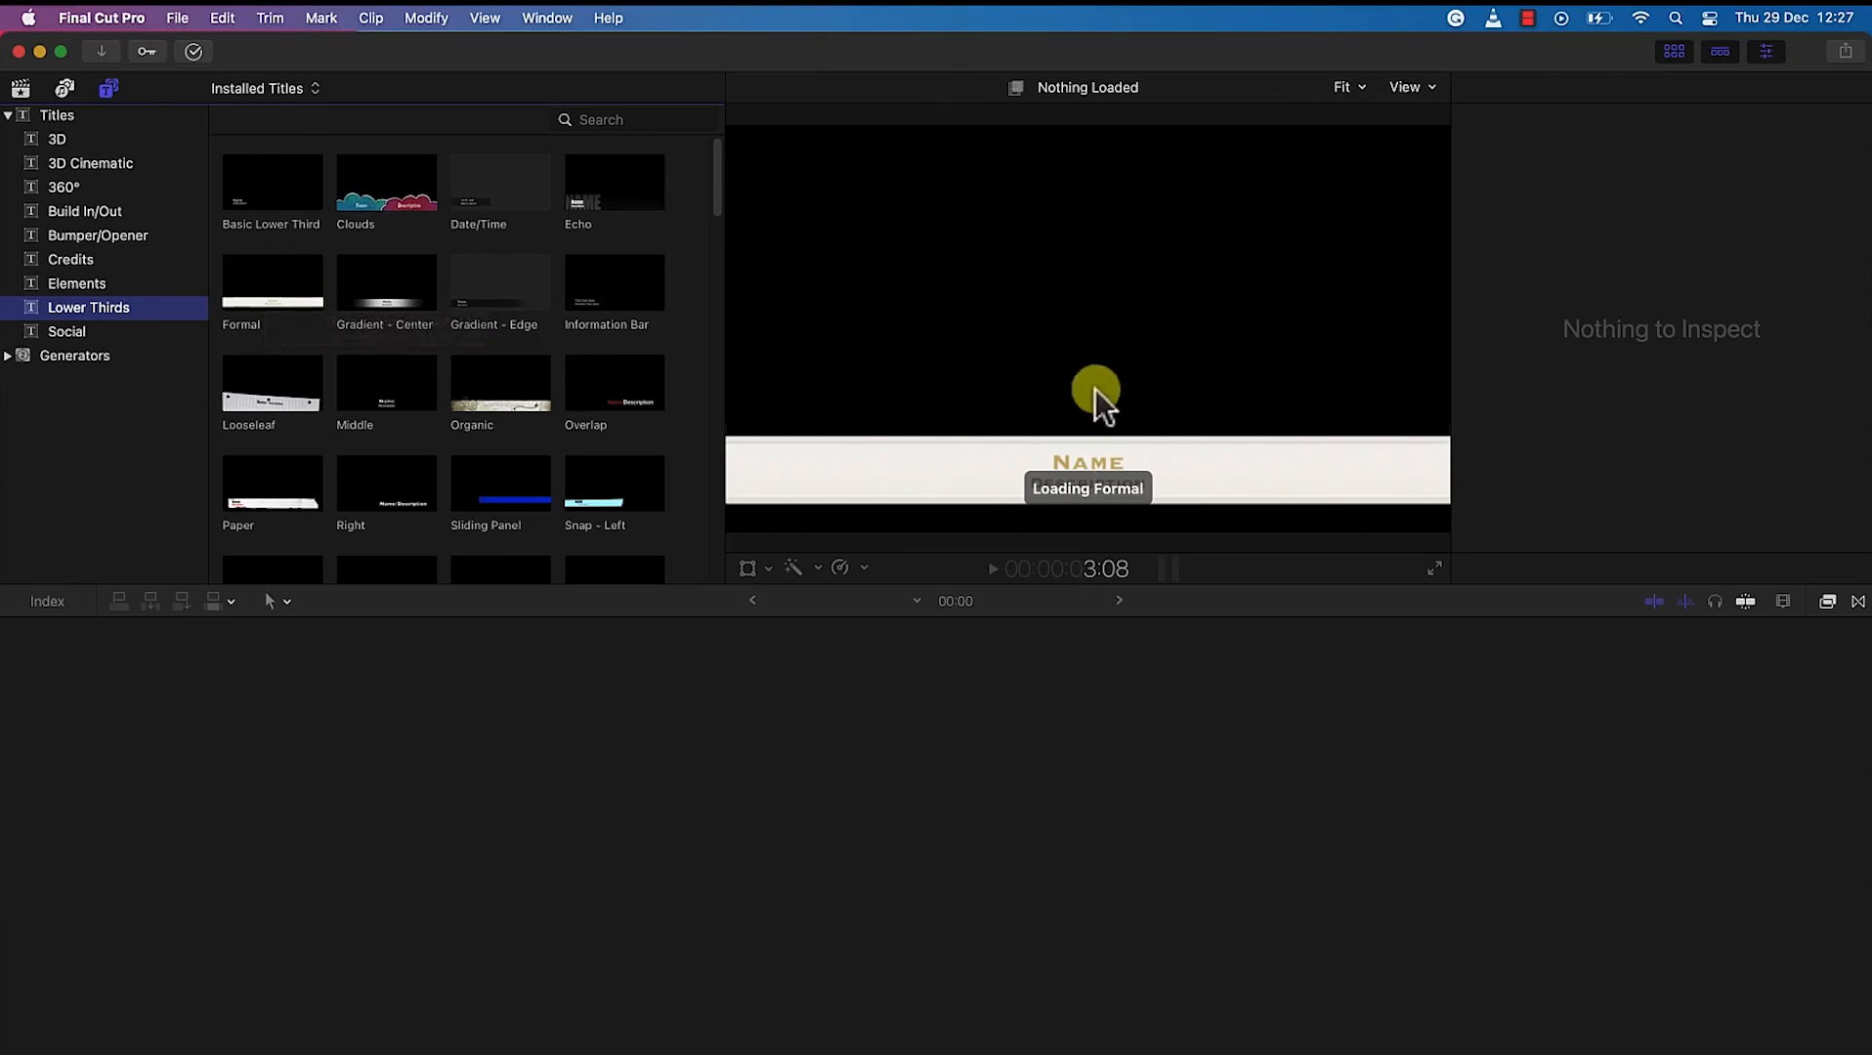
click(8, 356)
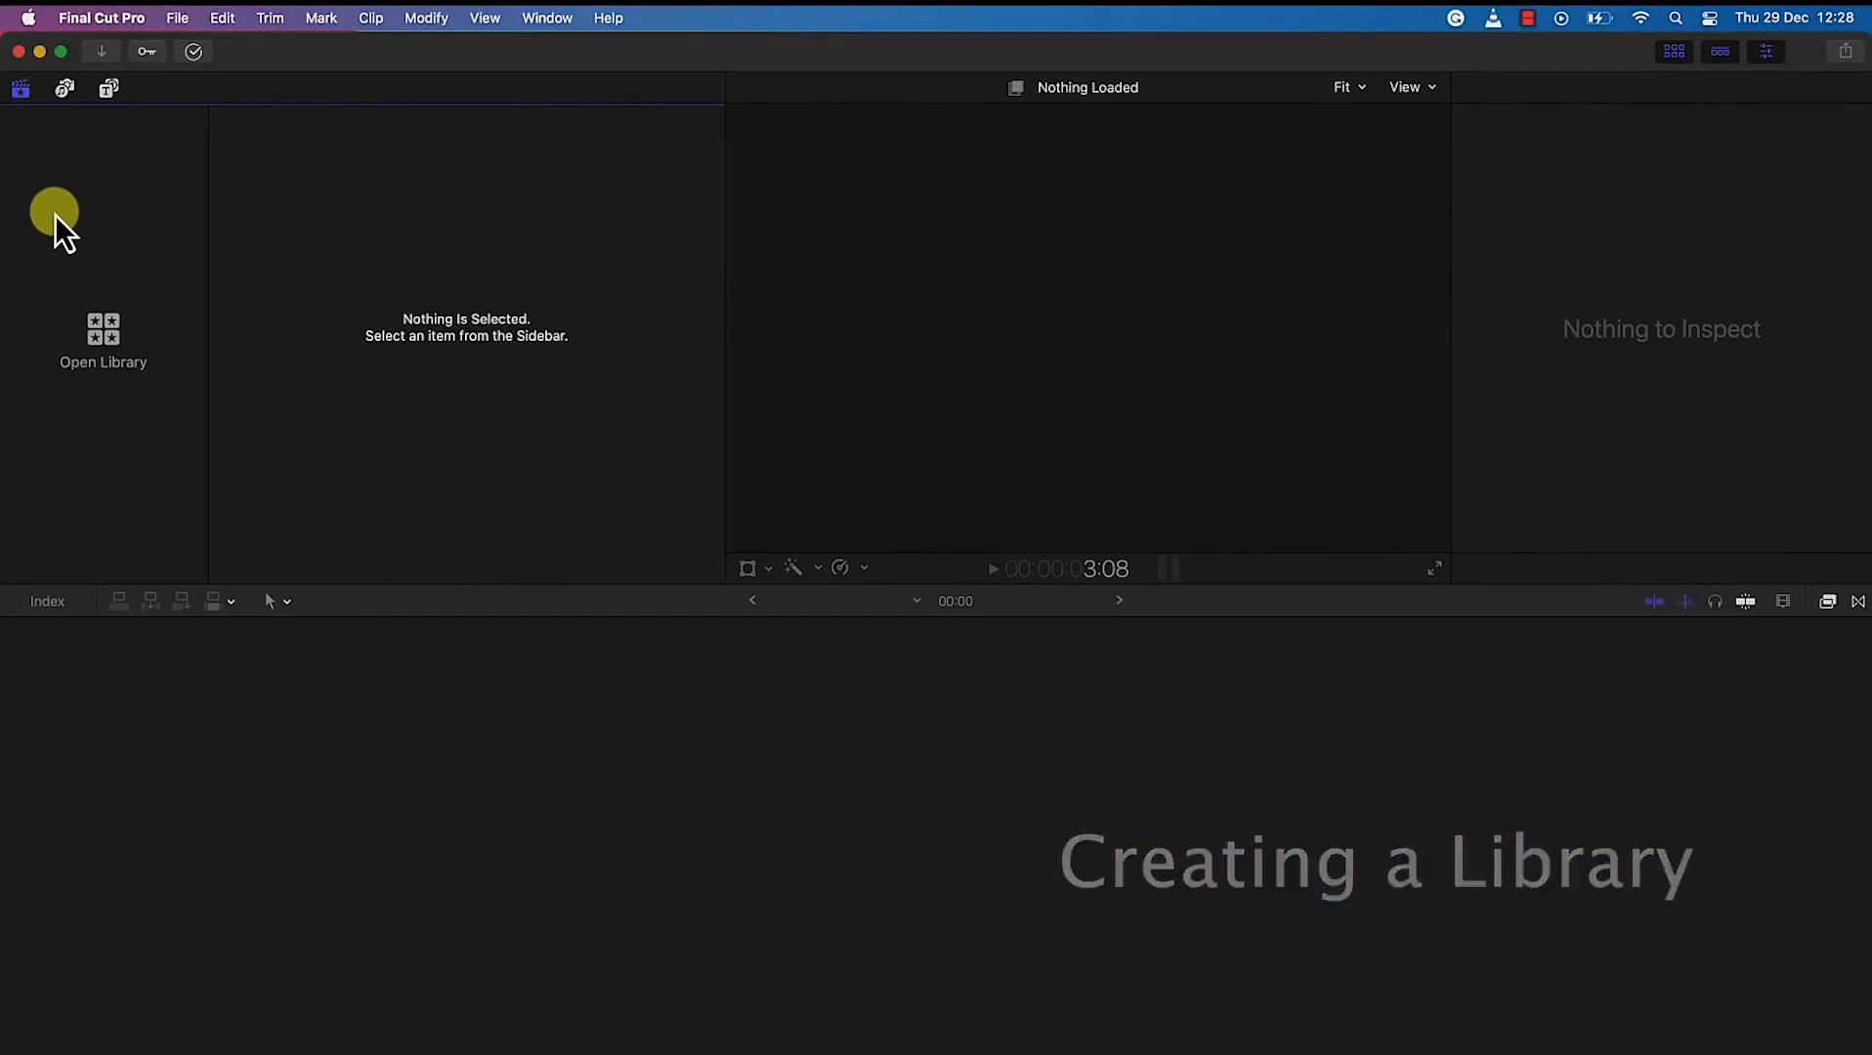
Step: Create a new library named Tutorial 2 and save it in the Final Cut Pro folder
click(177, 17)
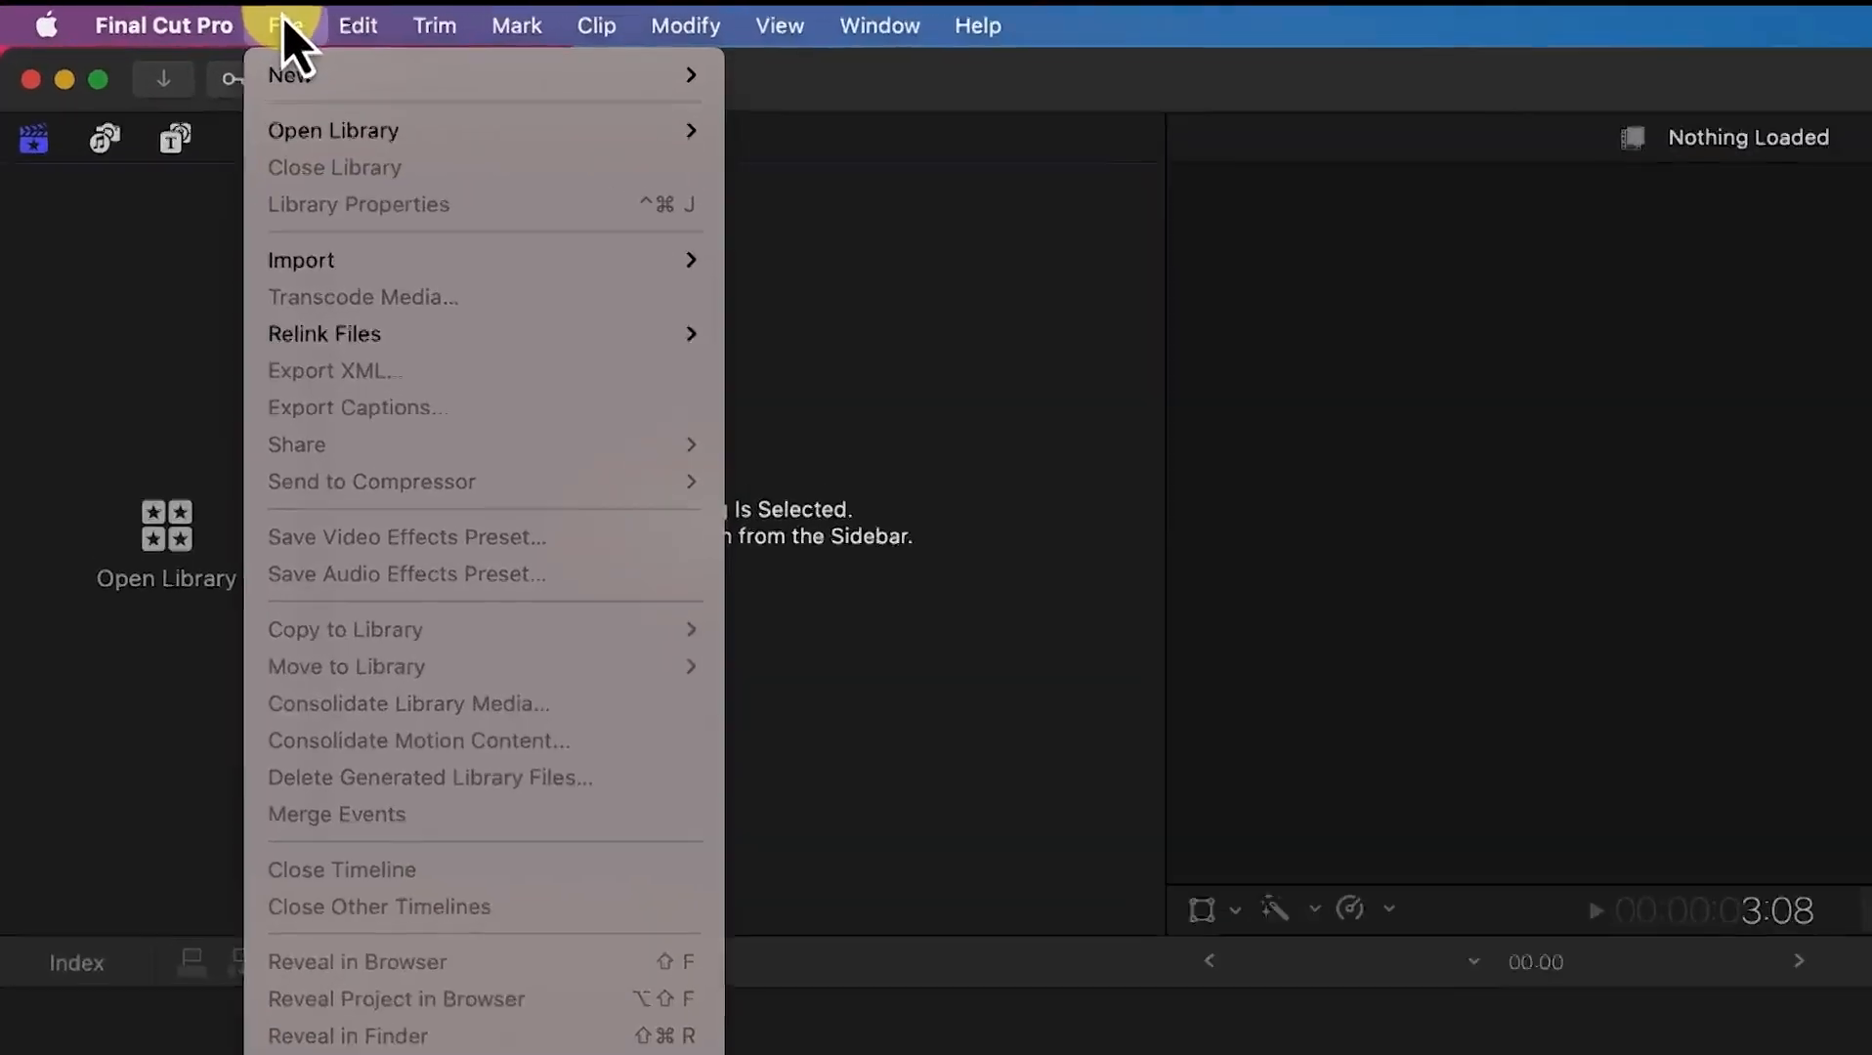
mouse_move(294, 75)
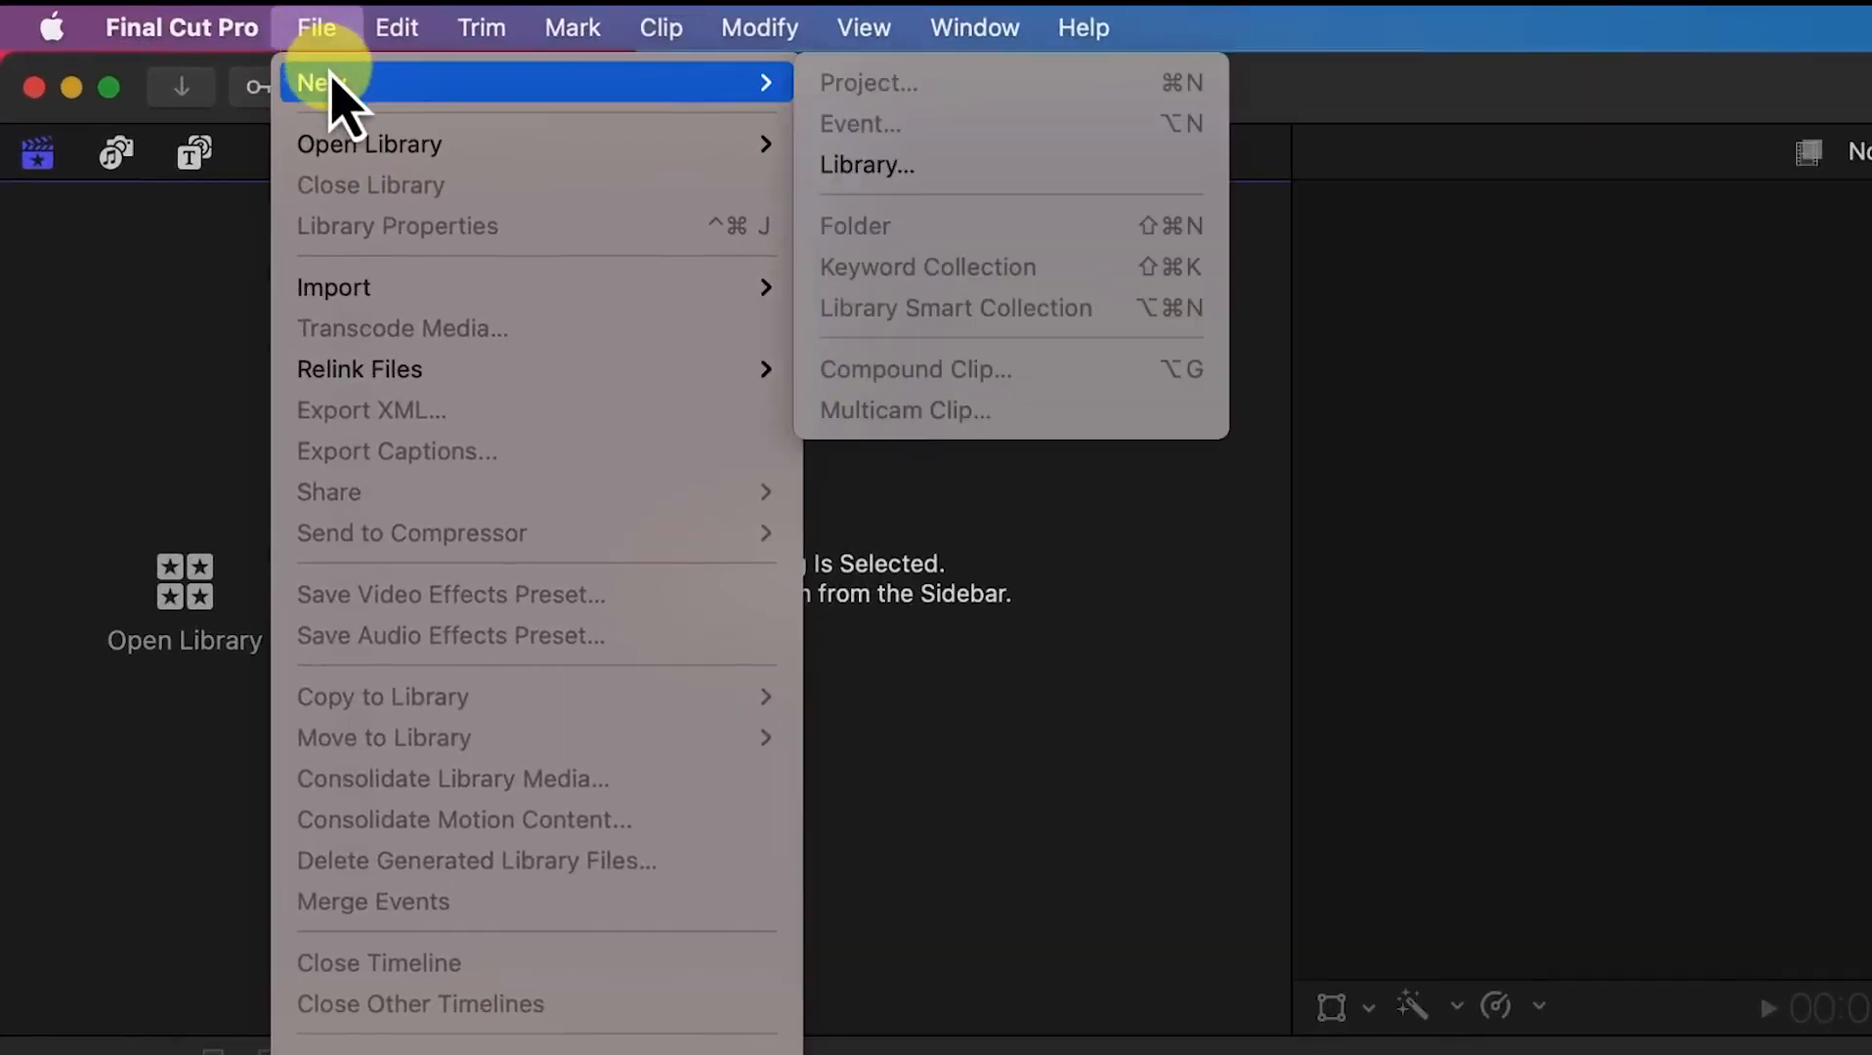
click(879, 171)
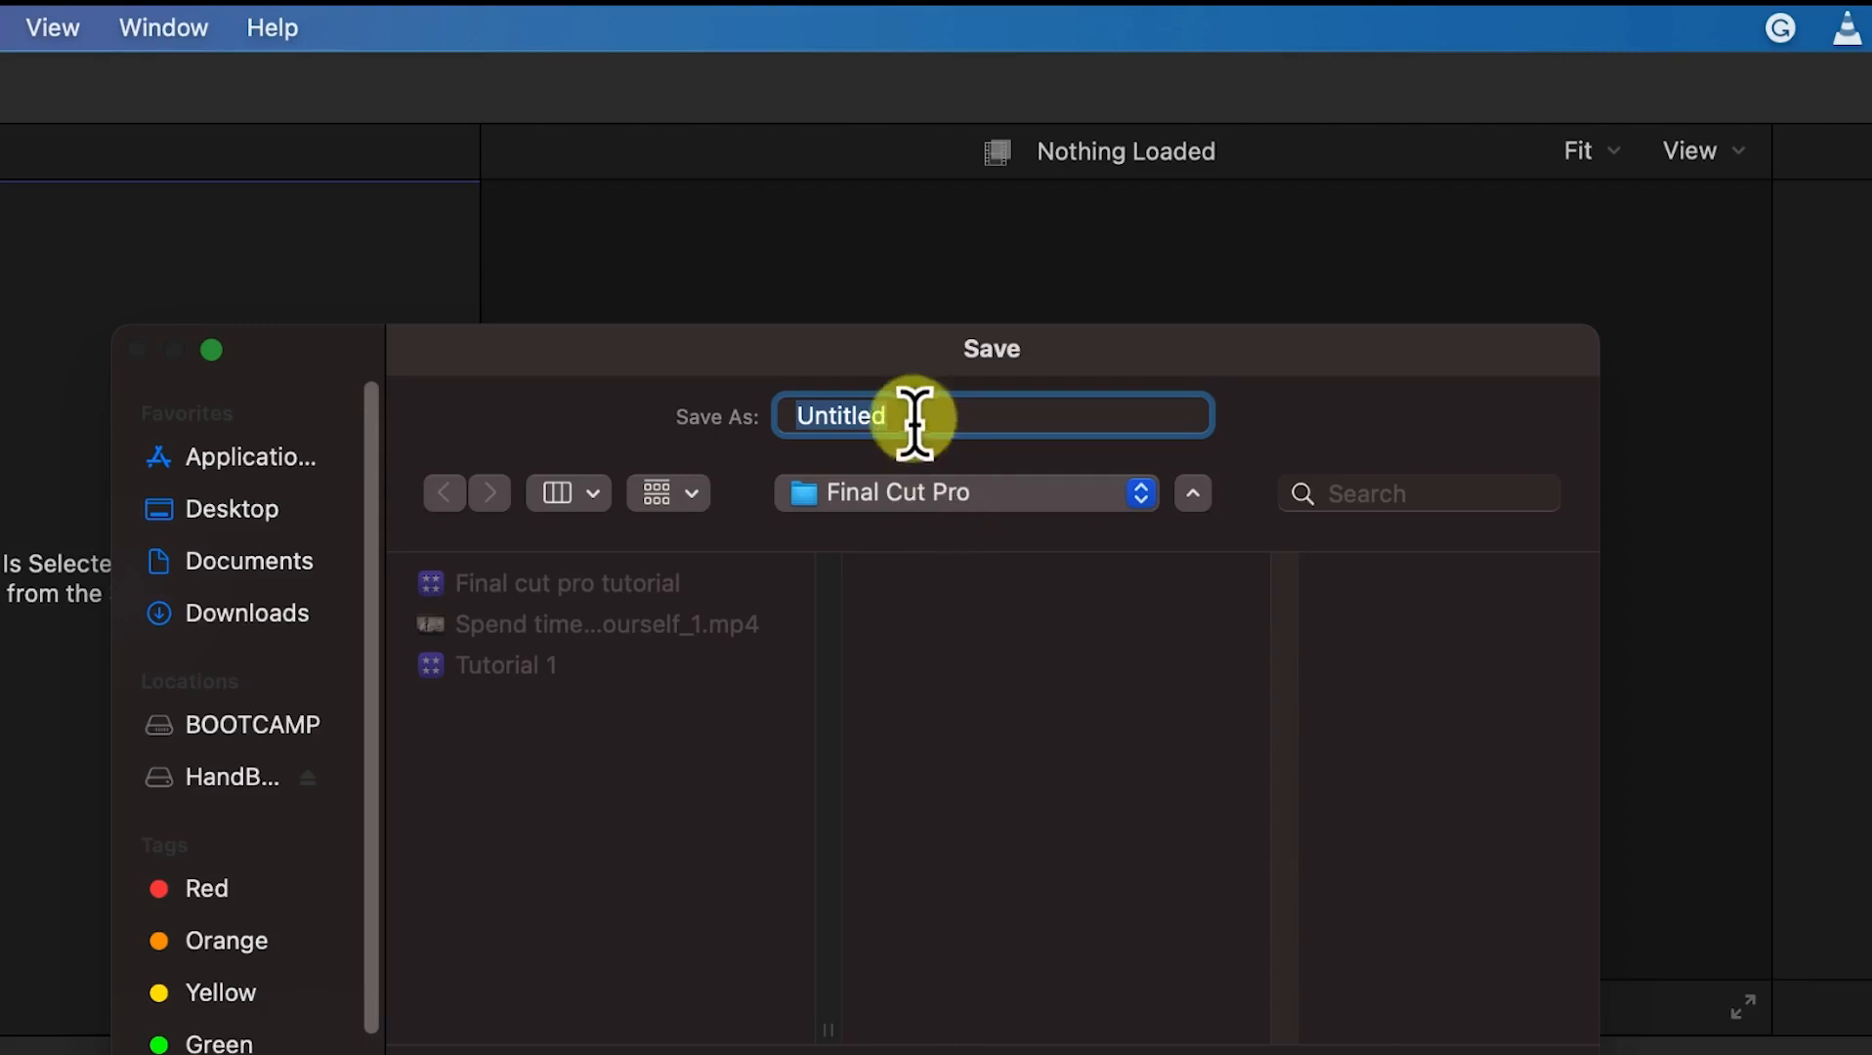
click(1034, 494)
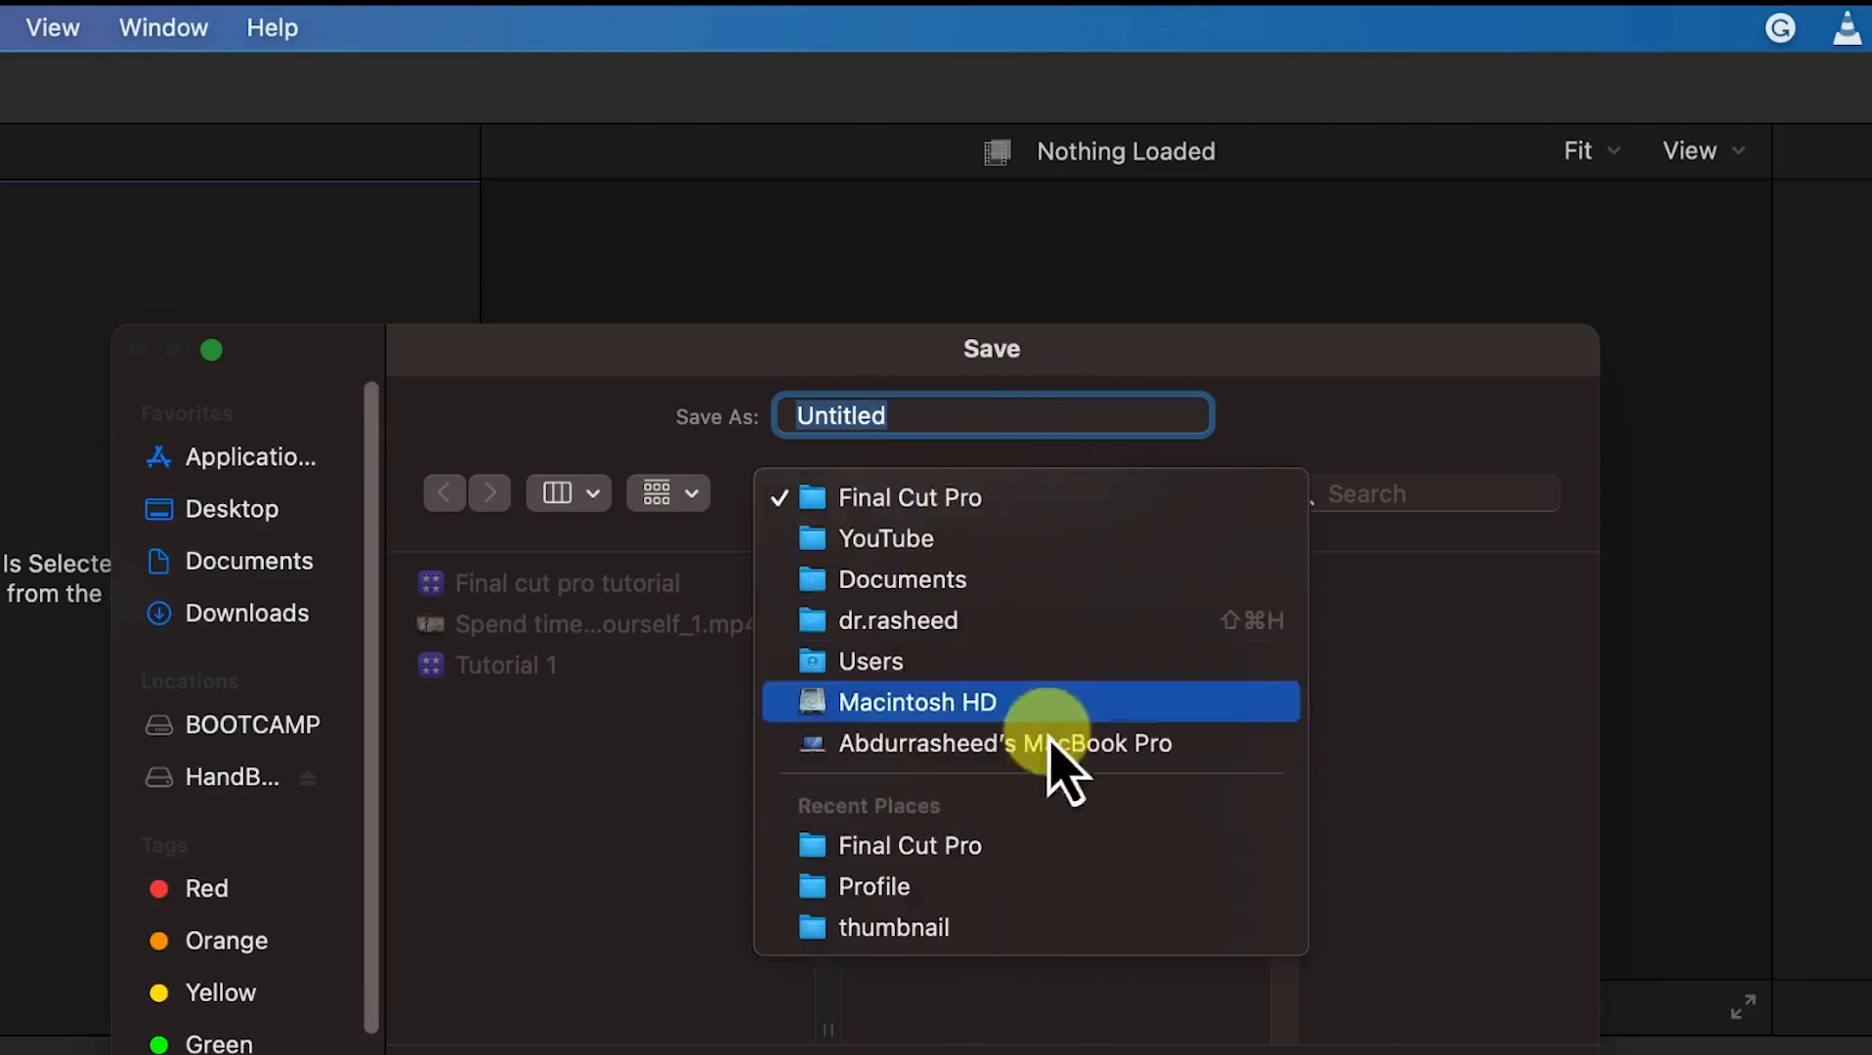
click(987, 513)
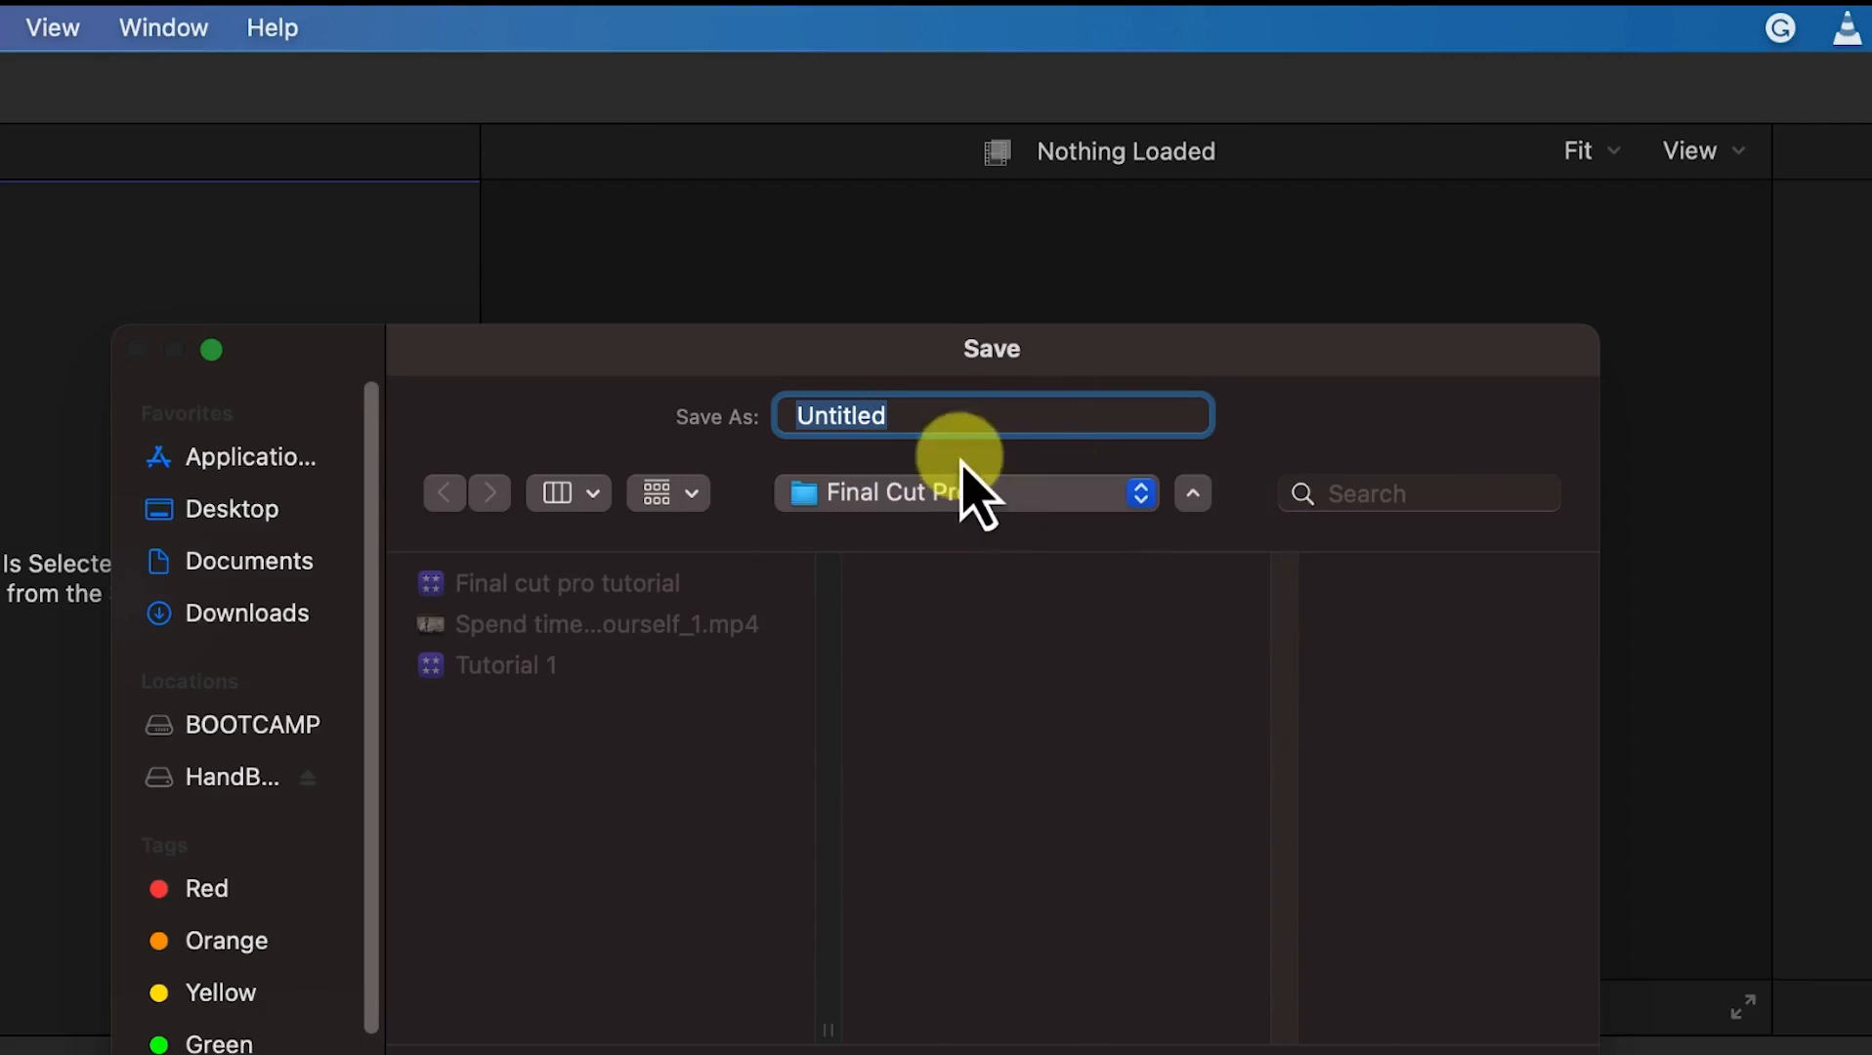
text(Tutorial 2)
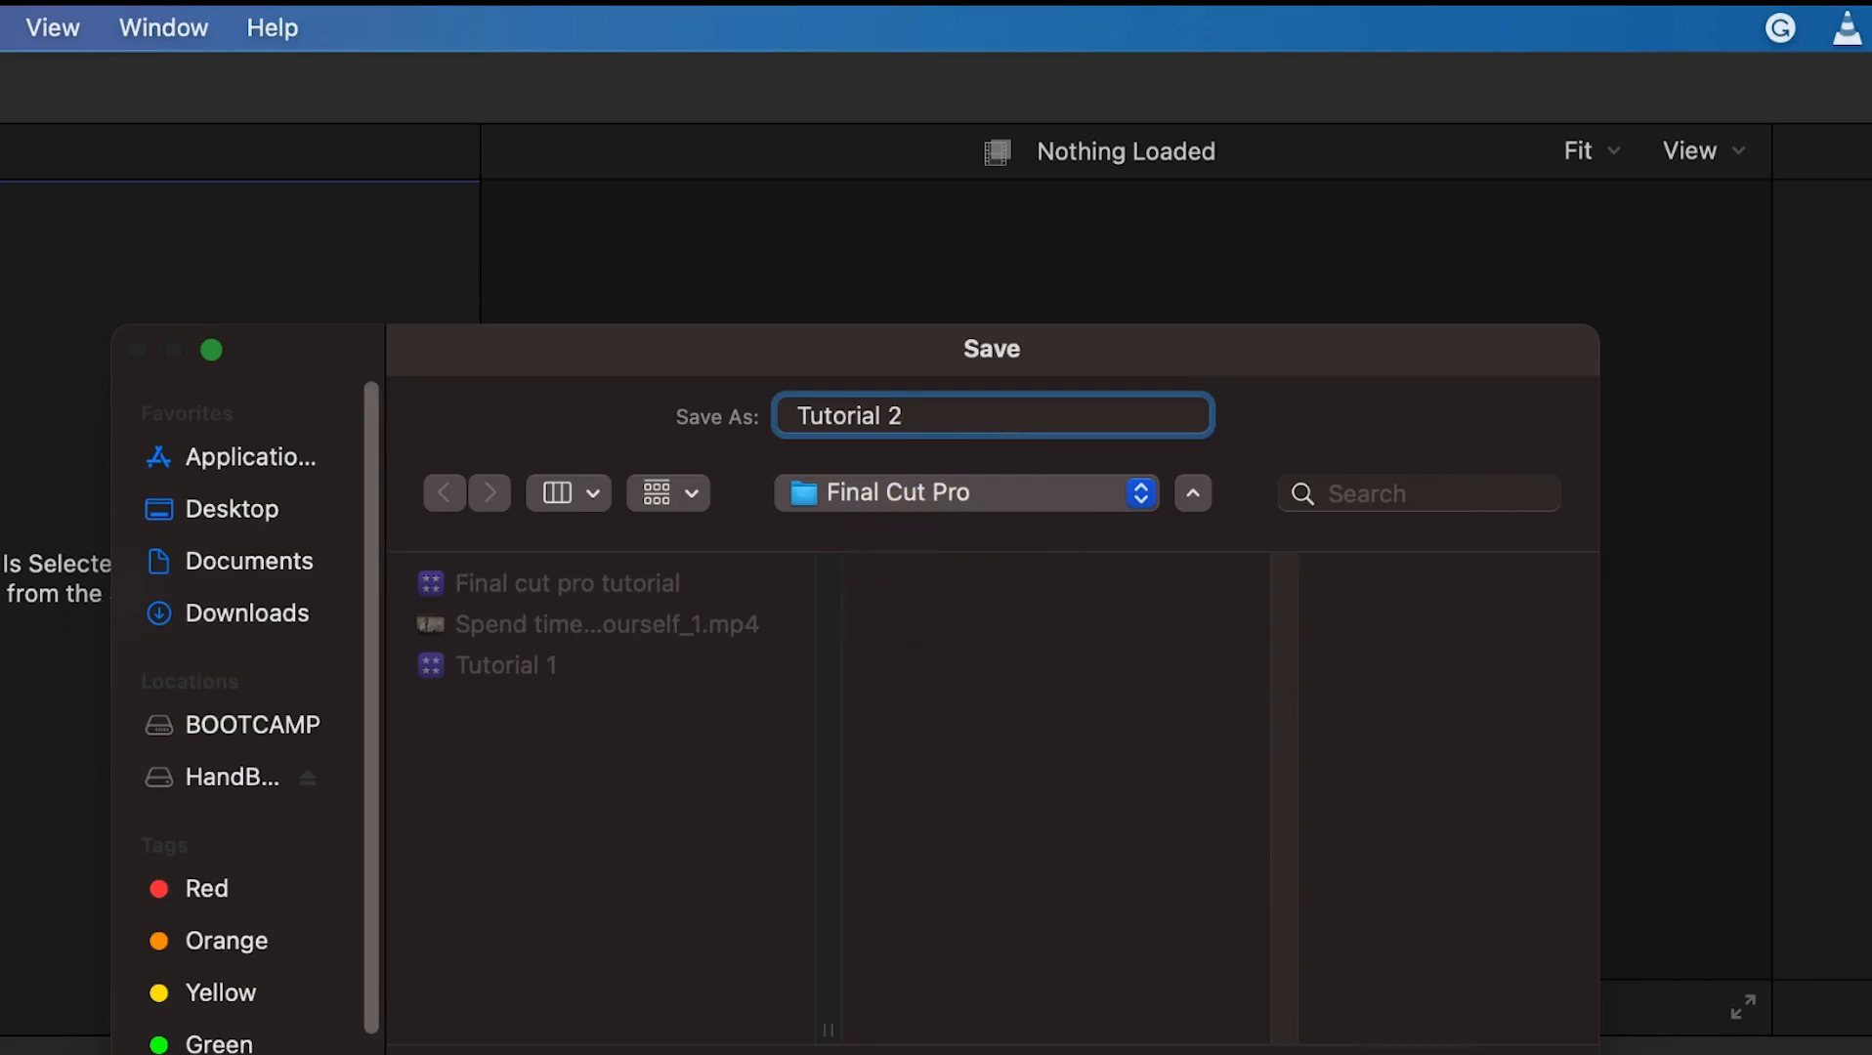
click(1515, 1054)
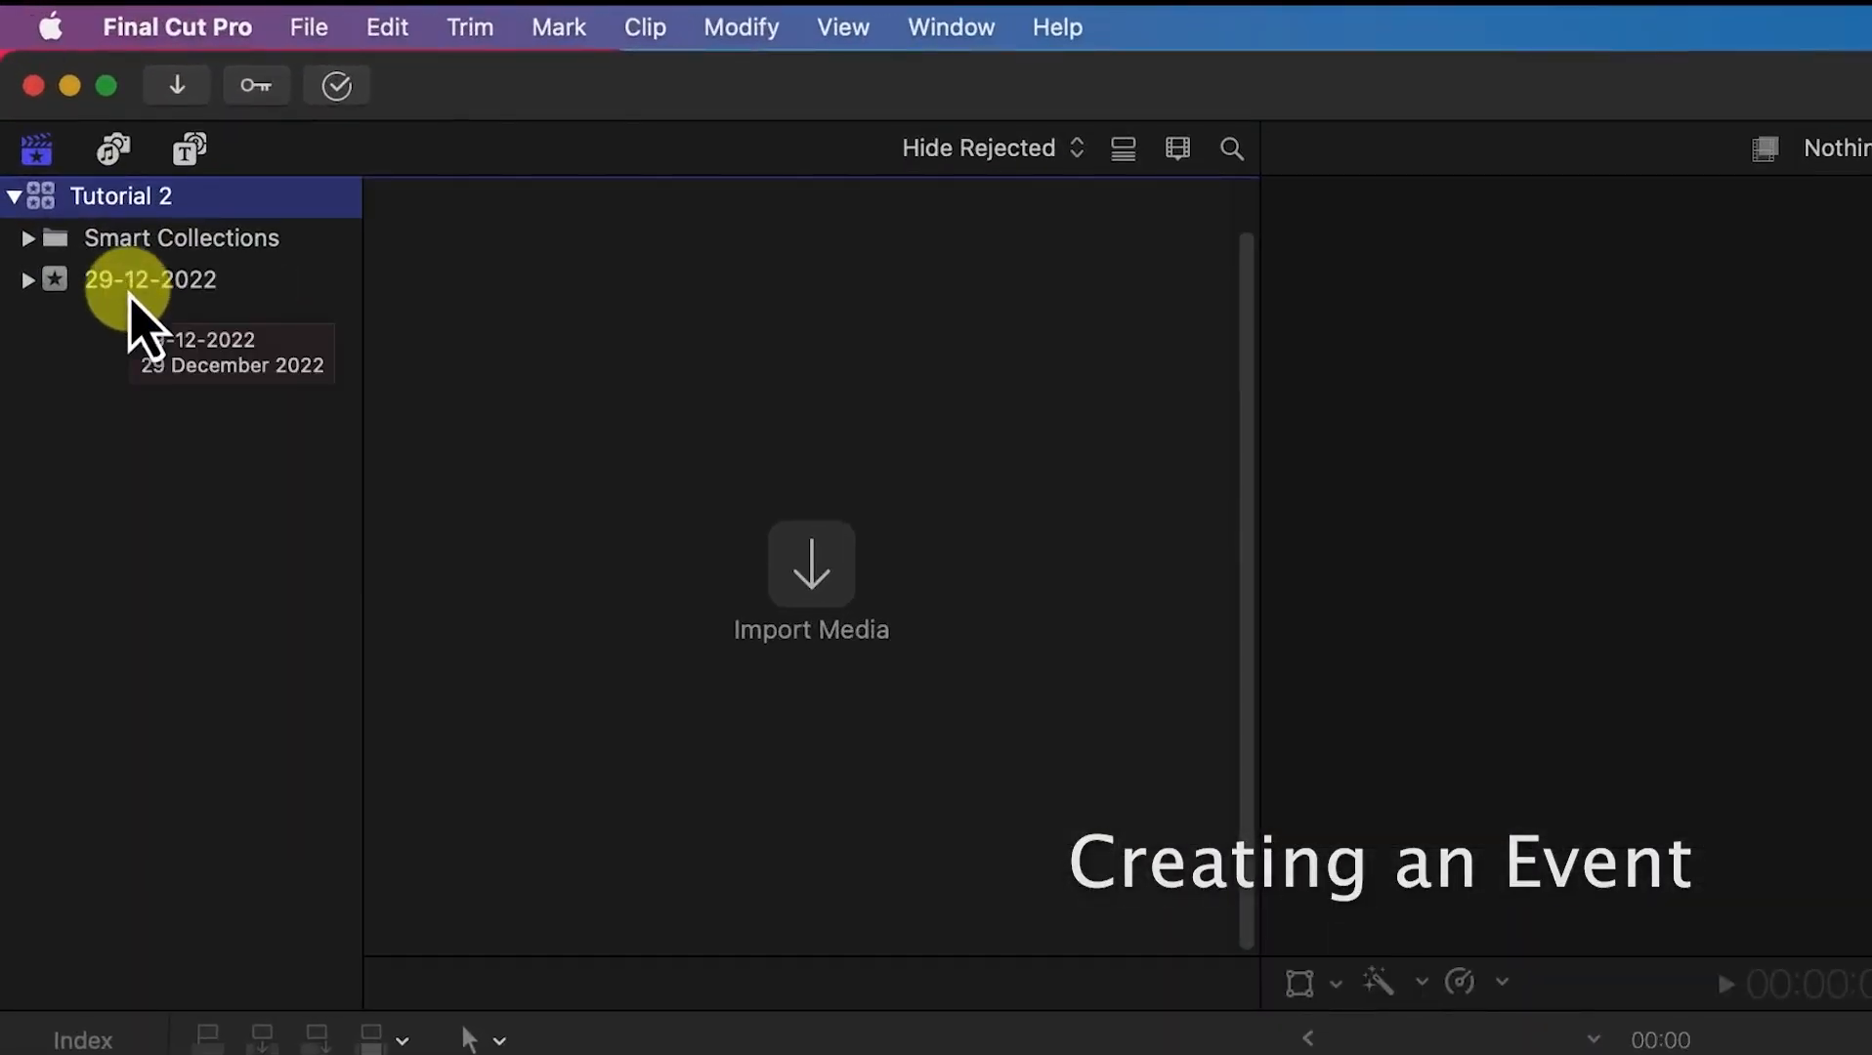
click(132, 293)
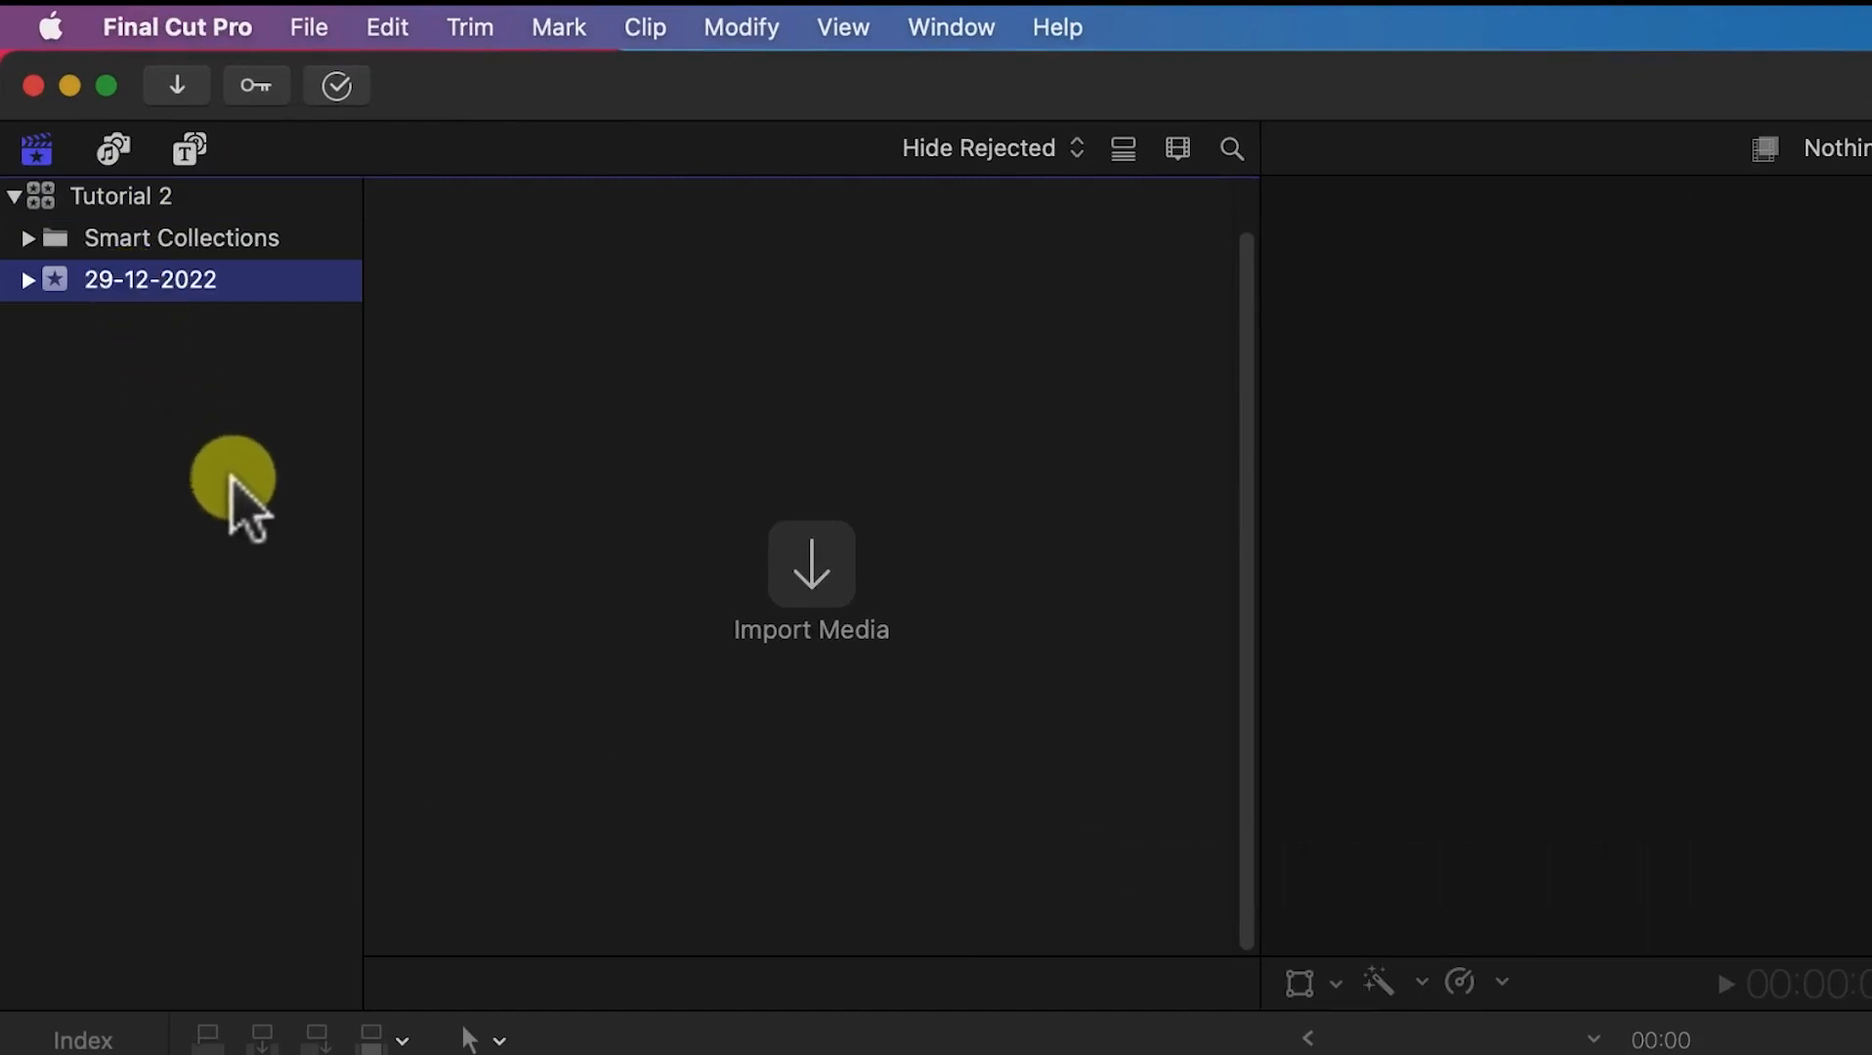
right_click(147, 353)
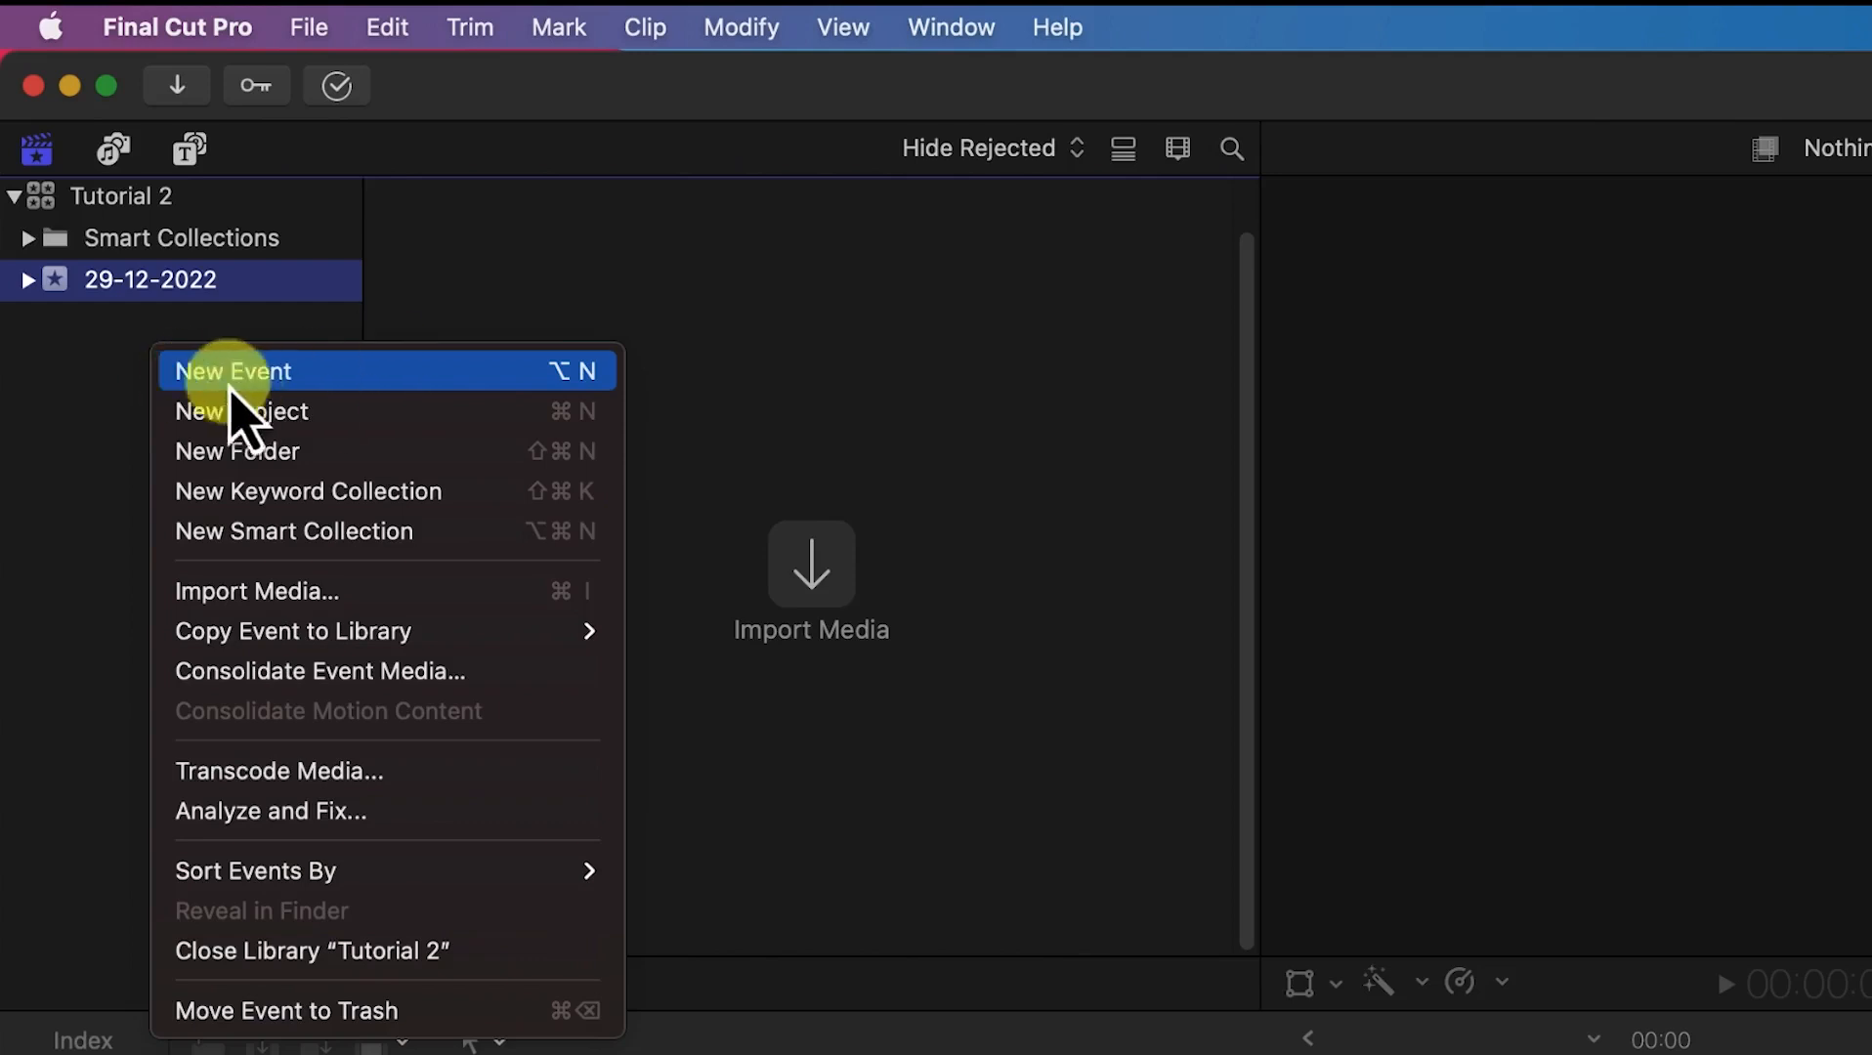
click(42, 430)
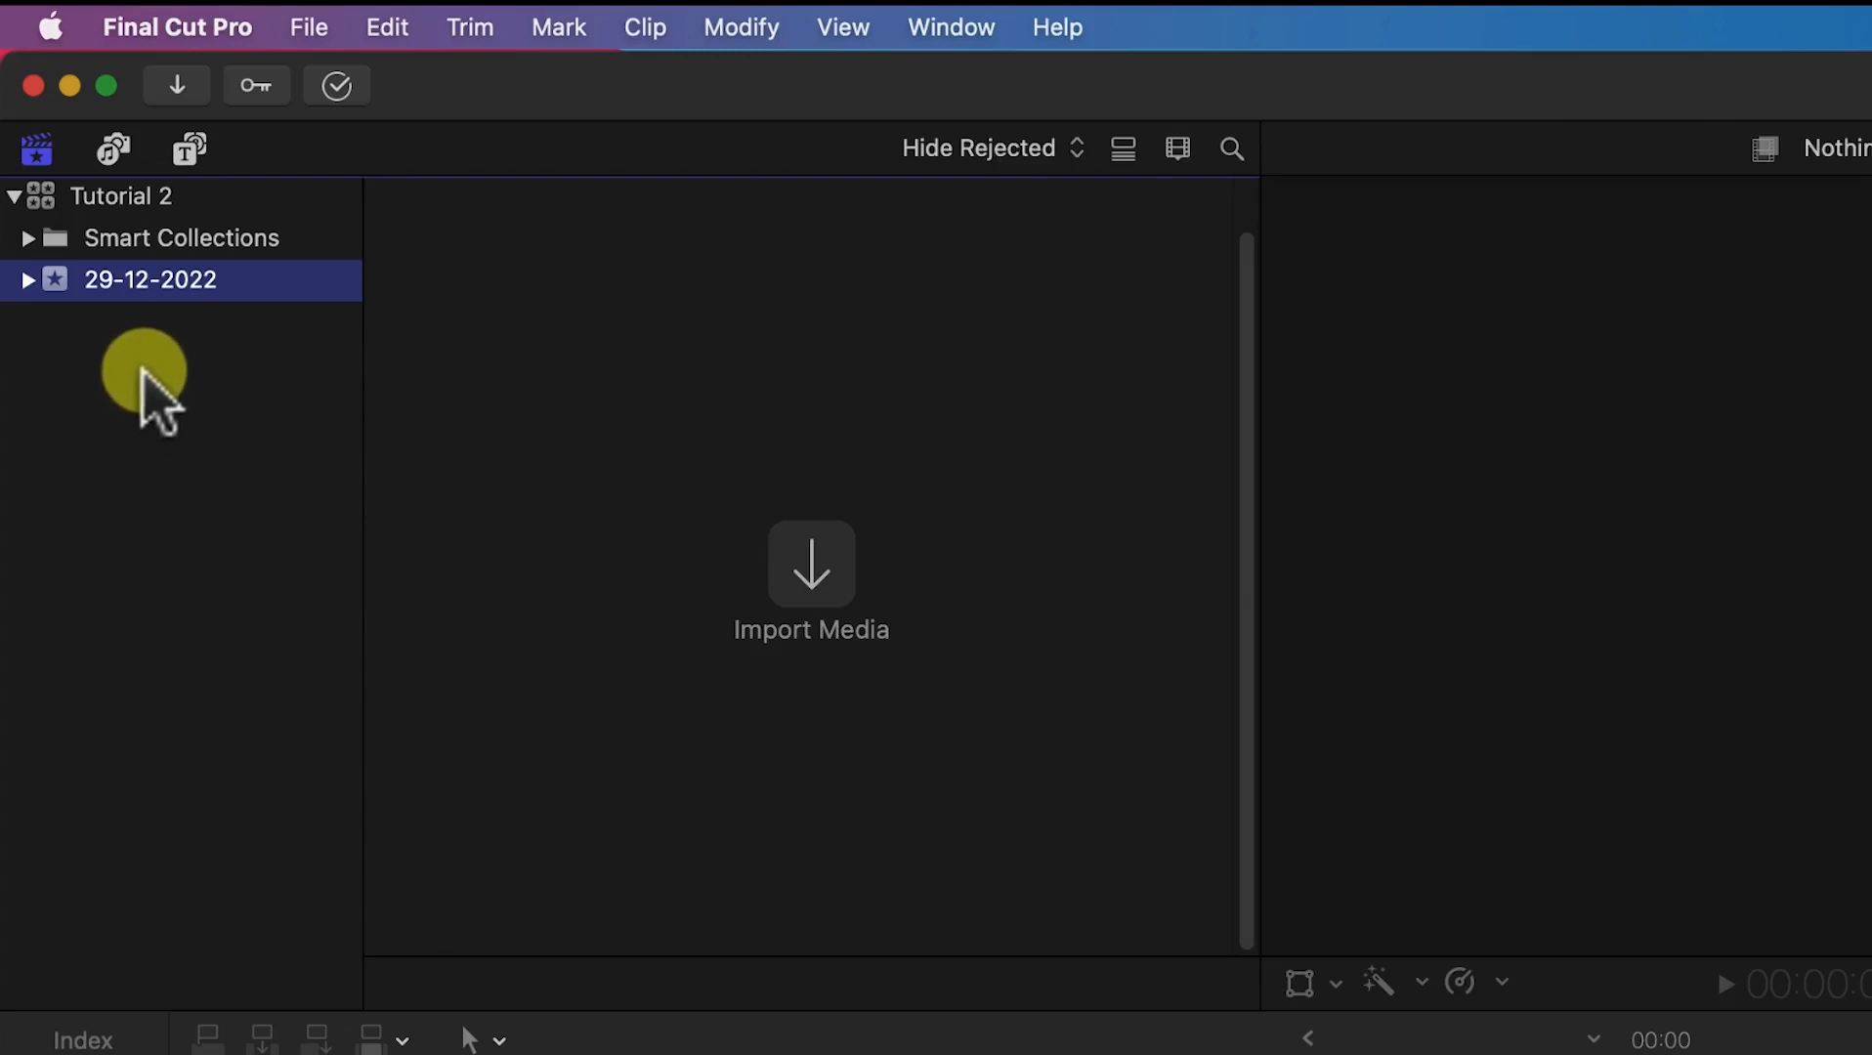
right_click(144, 293)
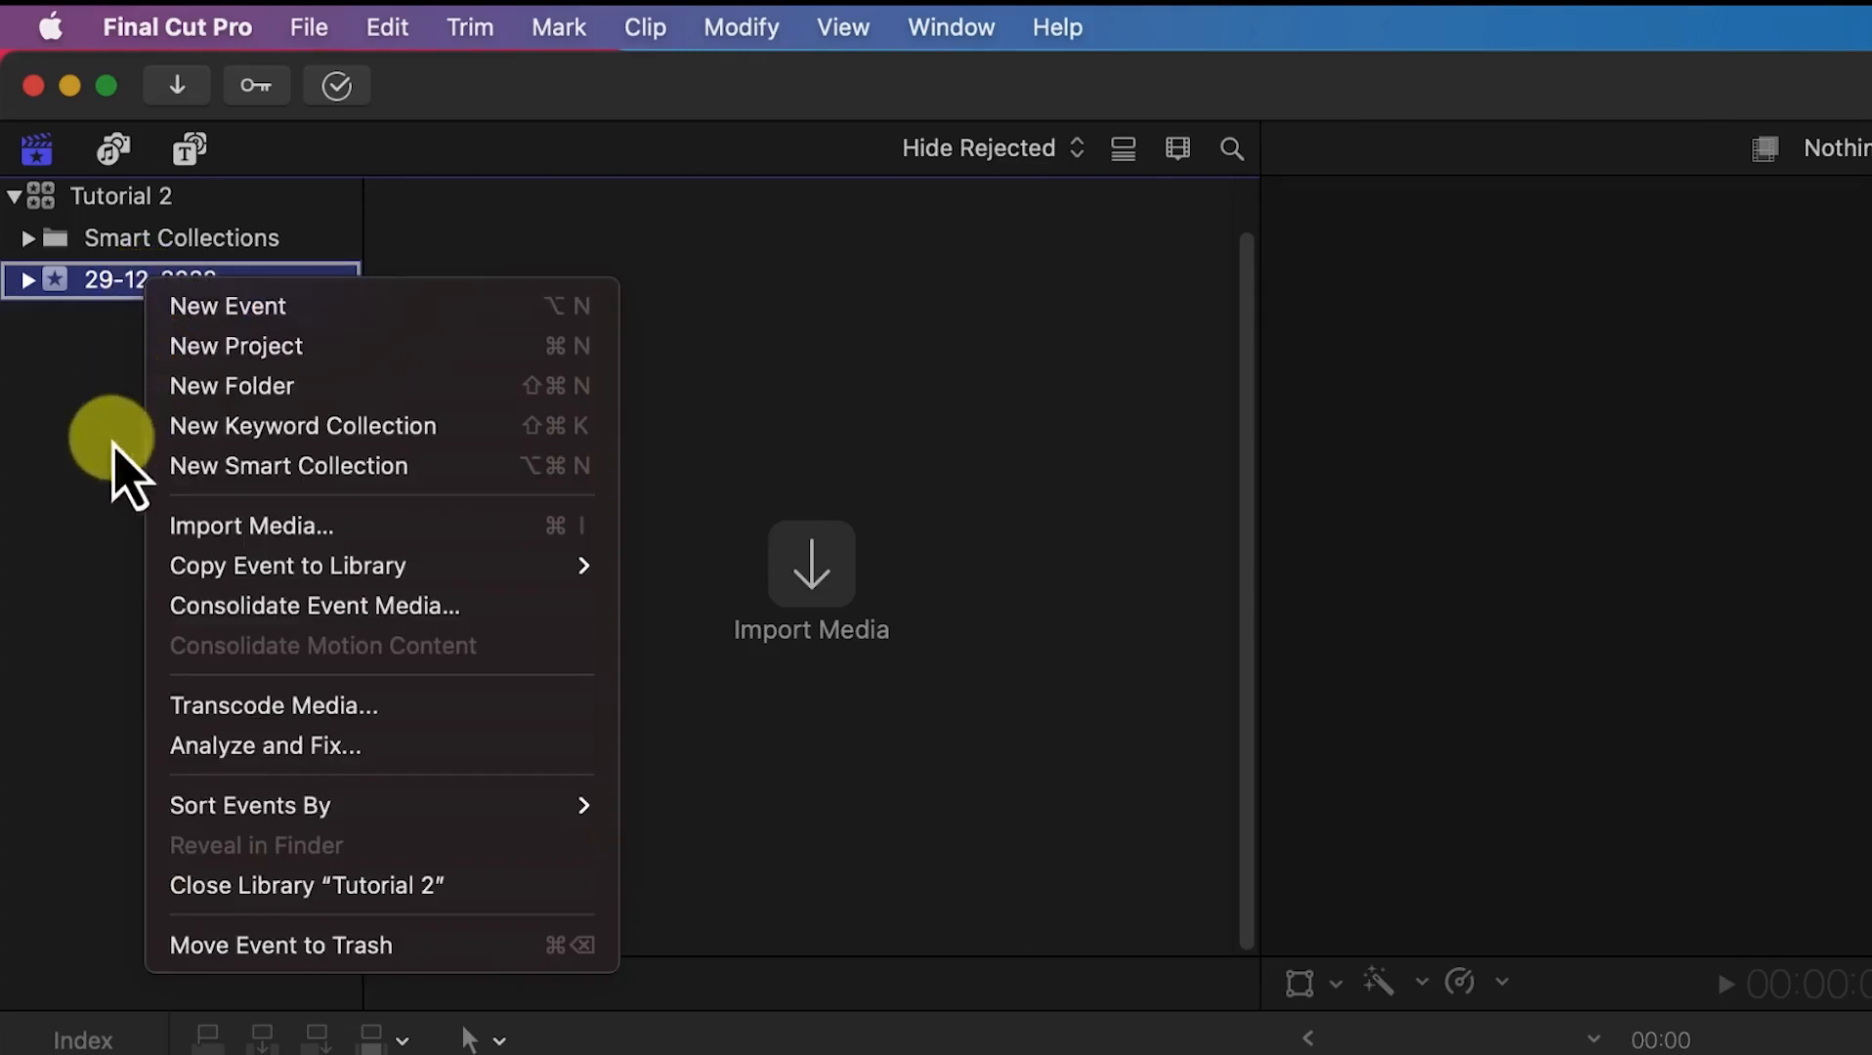
click(93, 488)
right_click(114, 371)
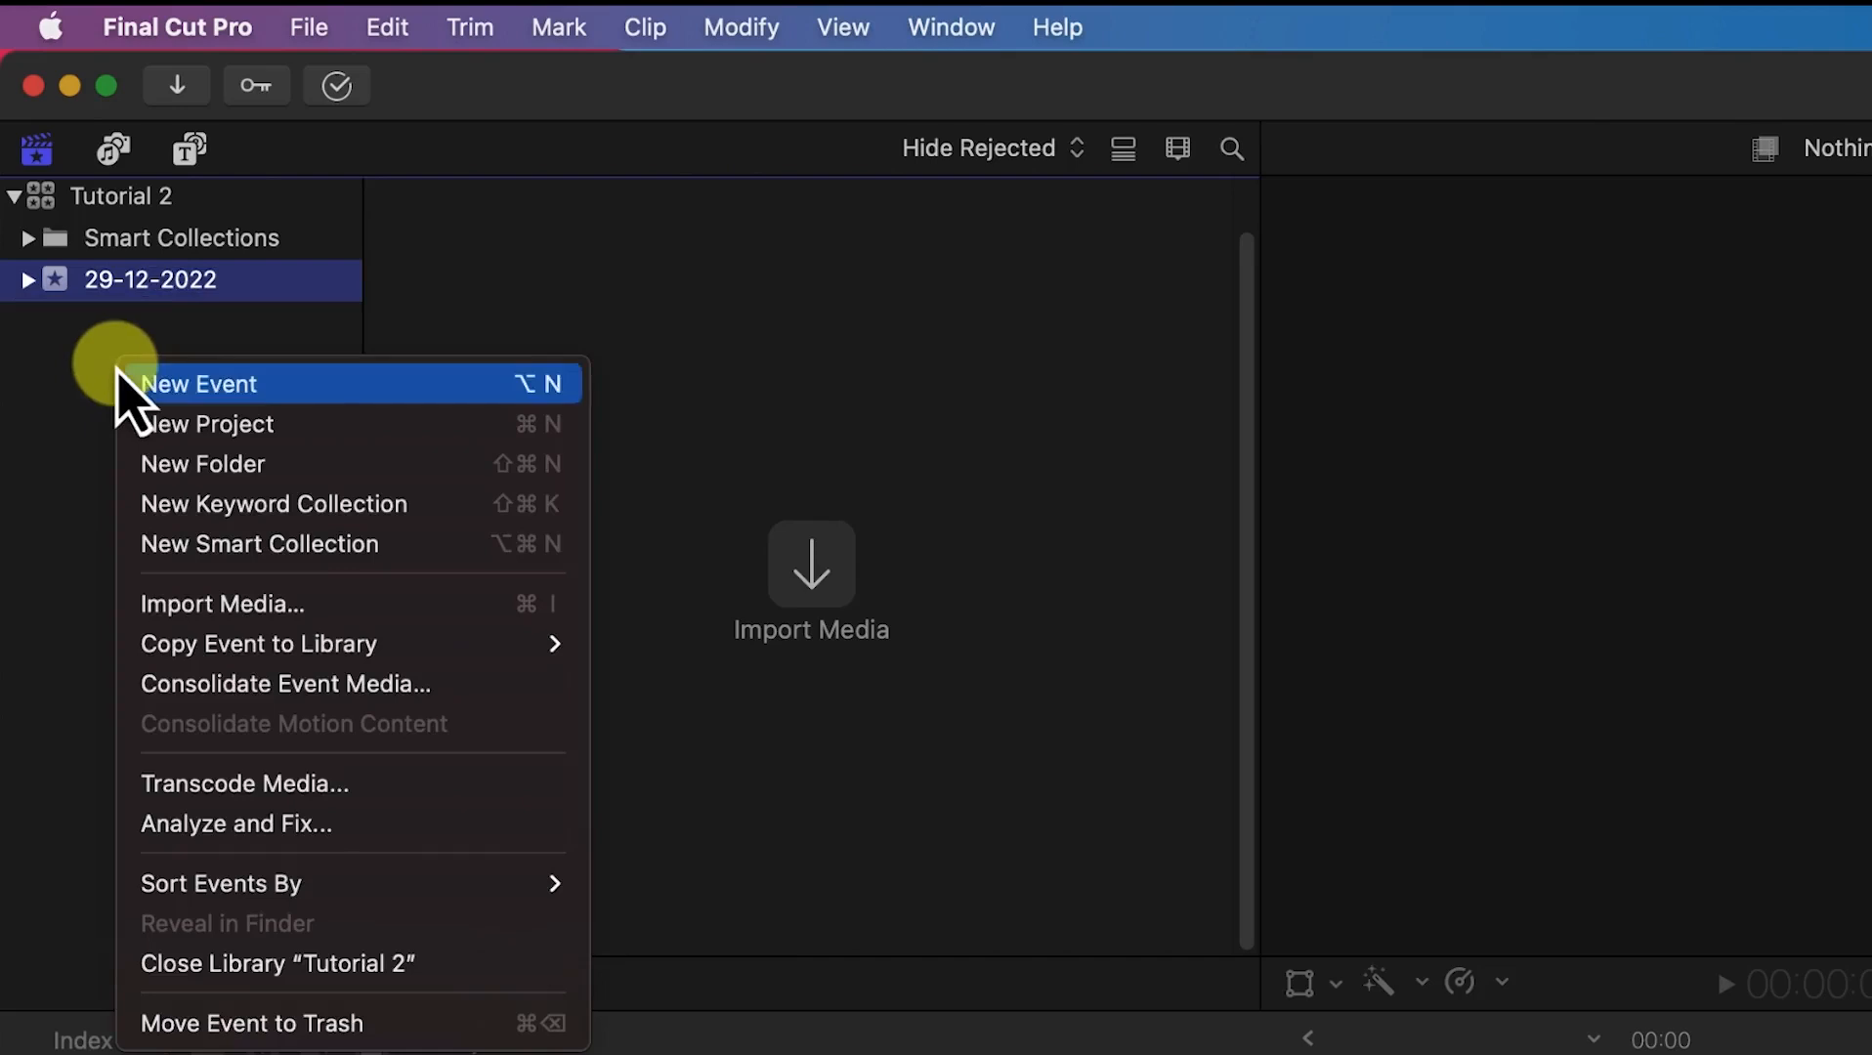
click(71, 406)
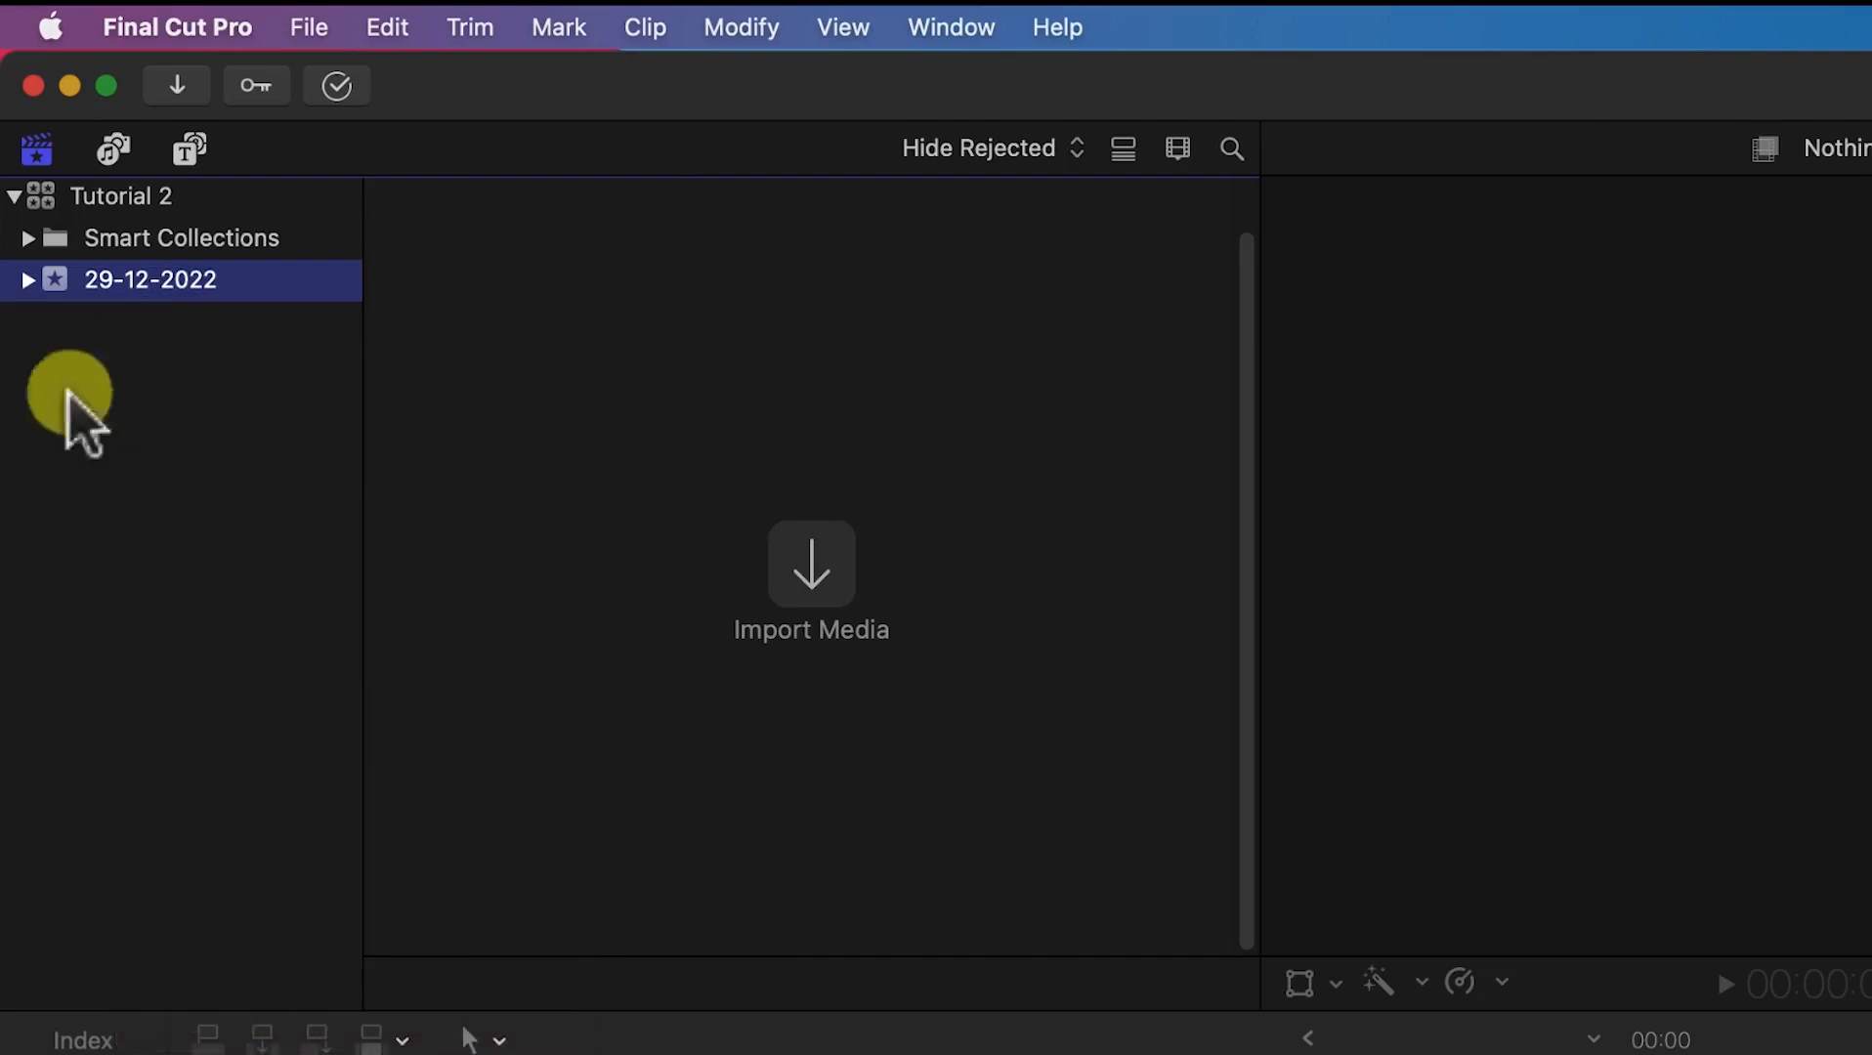
right_click(114, 361)
click(44, 461)
Step: Create a new event named "Spending sometime with yourself" in the Tutorial 2 library, without creating a project
click(303, 25)
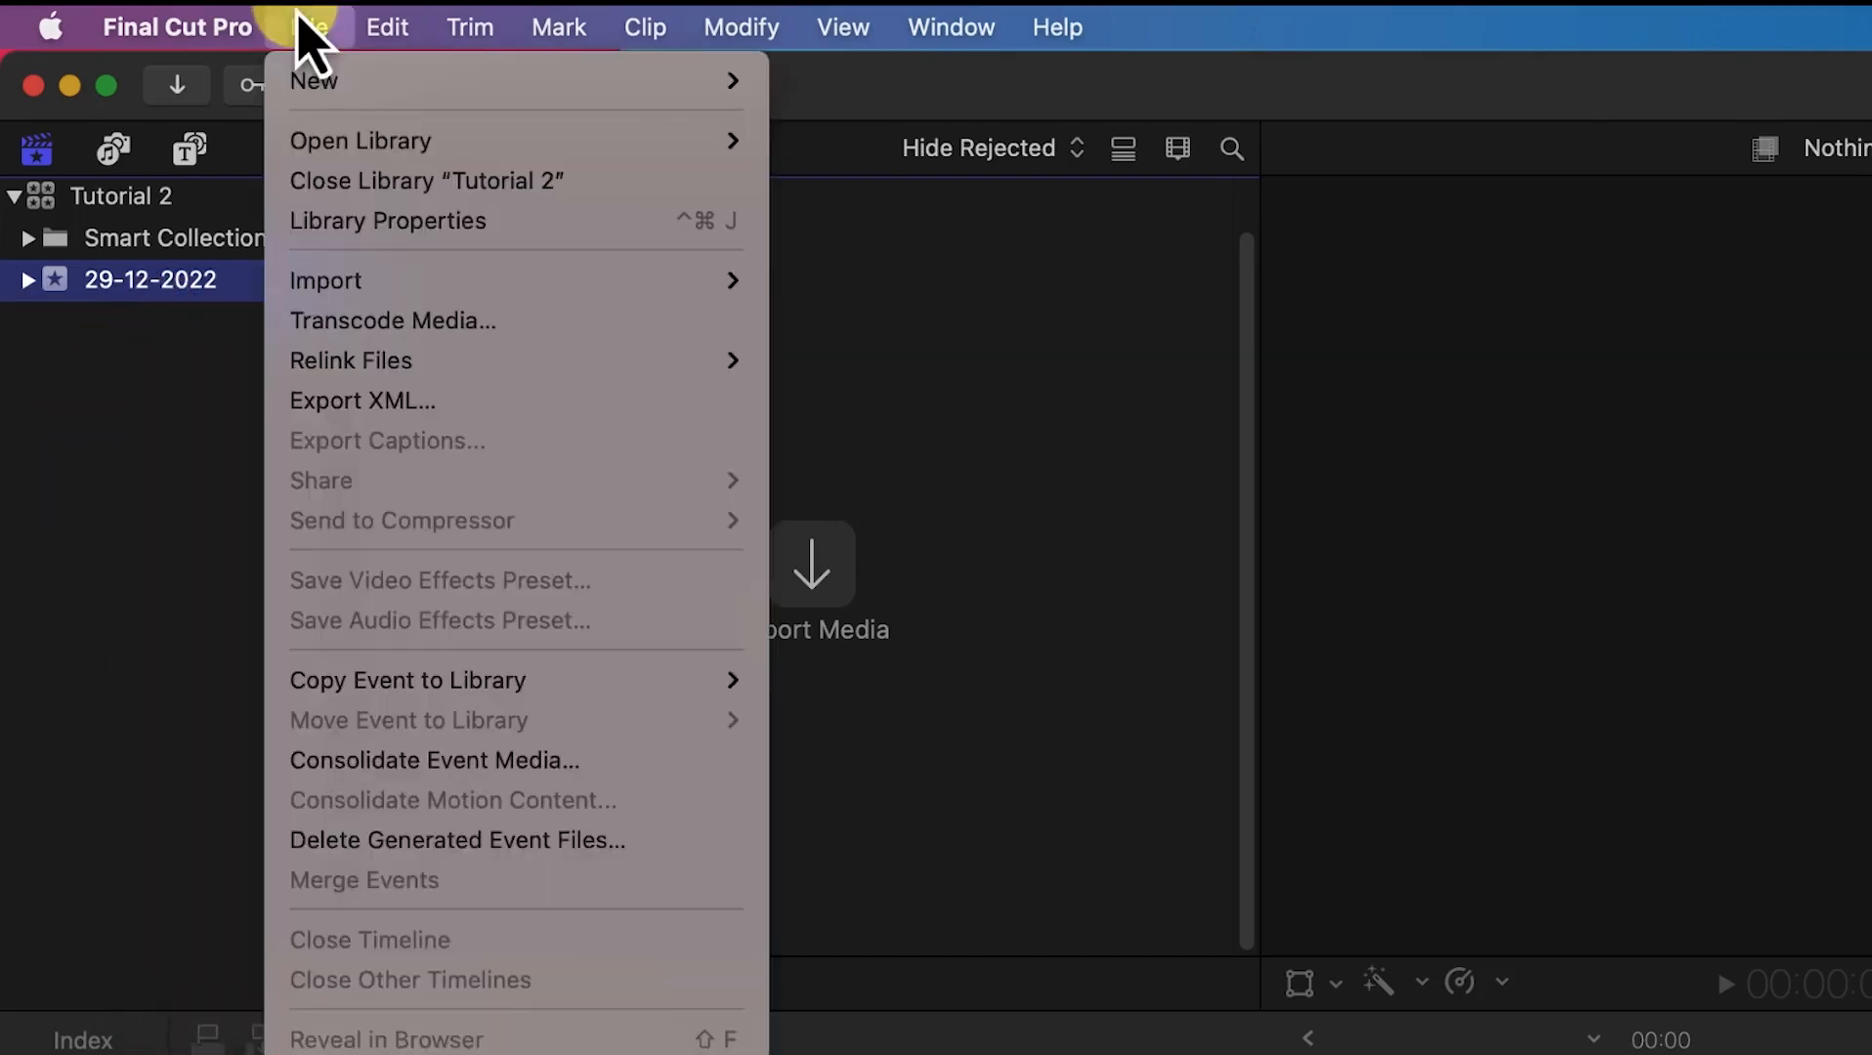
mouse_move(342, 80)
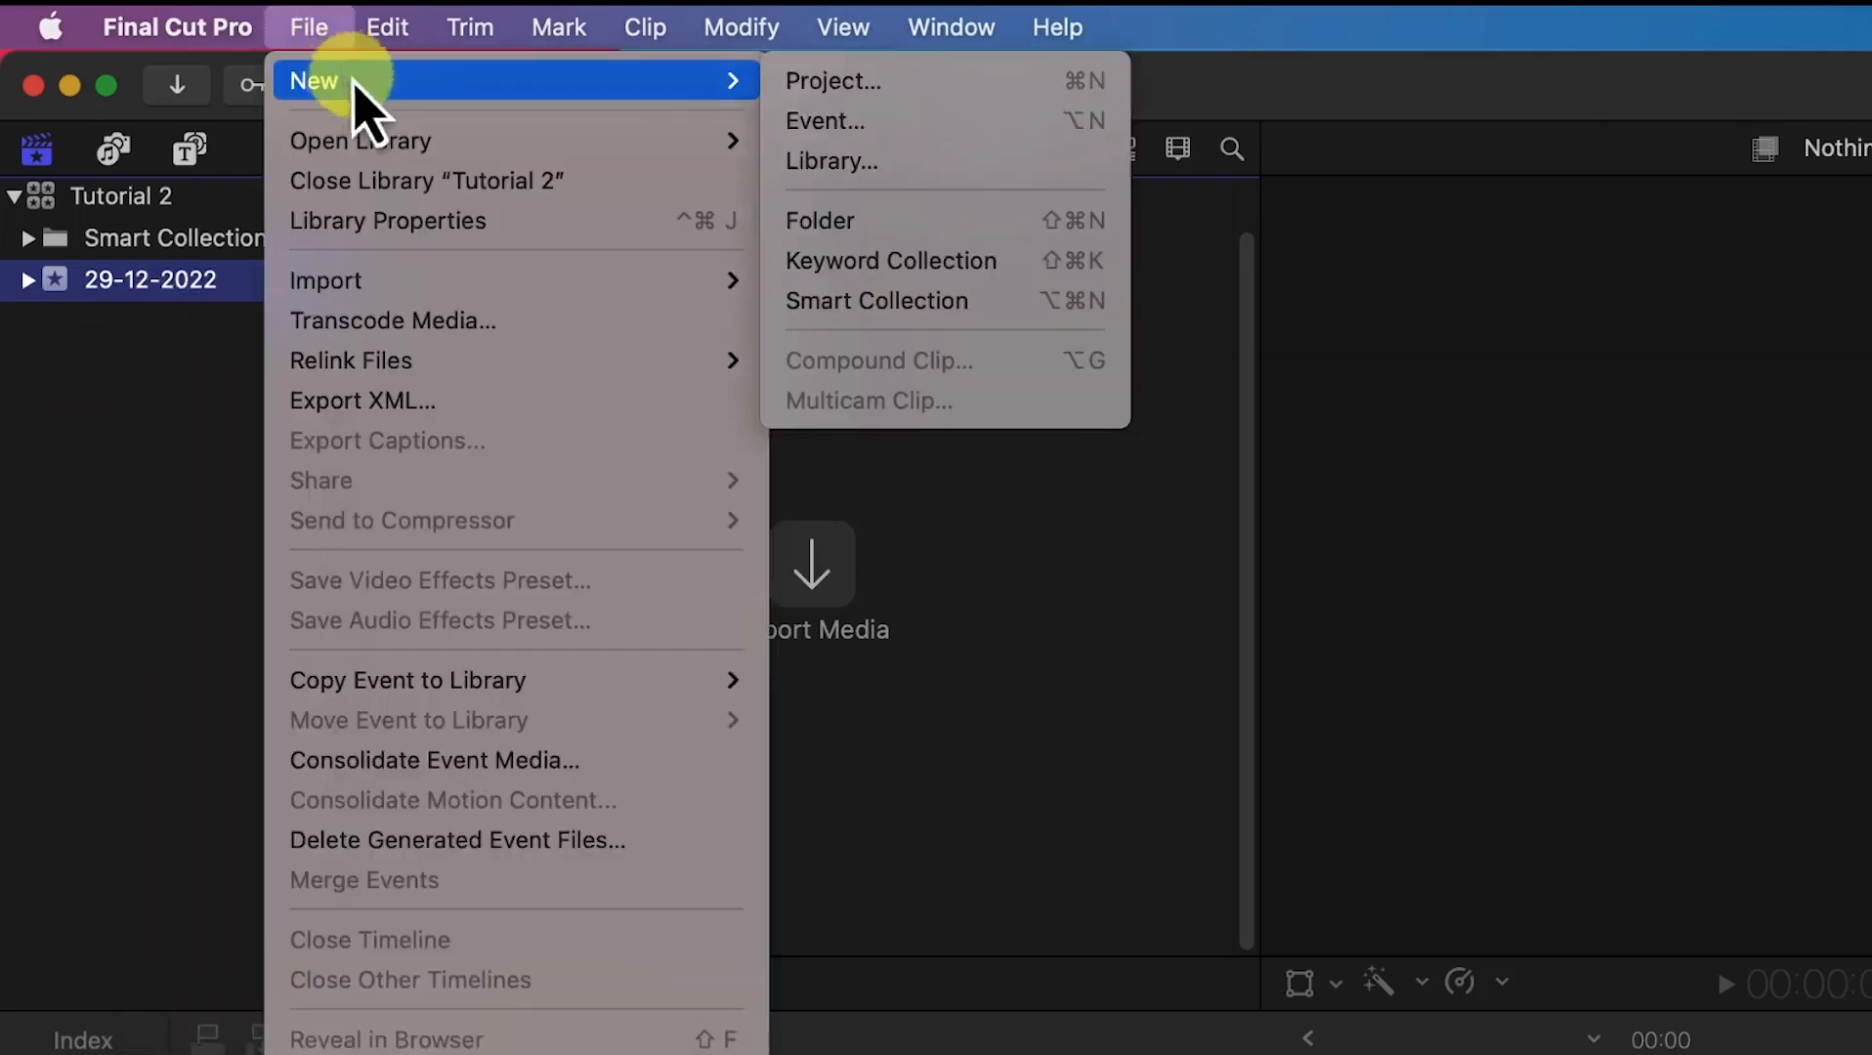
click(812, 137)
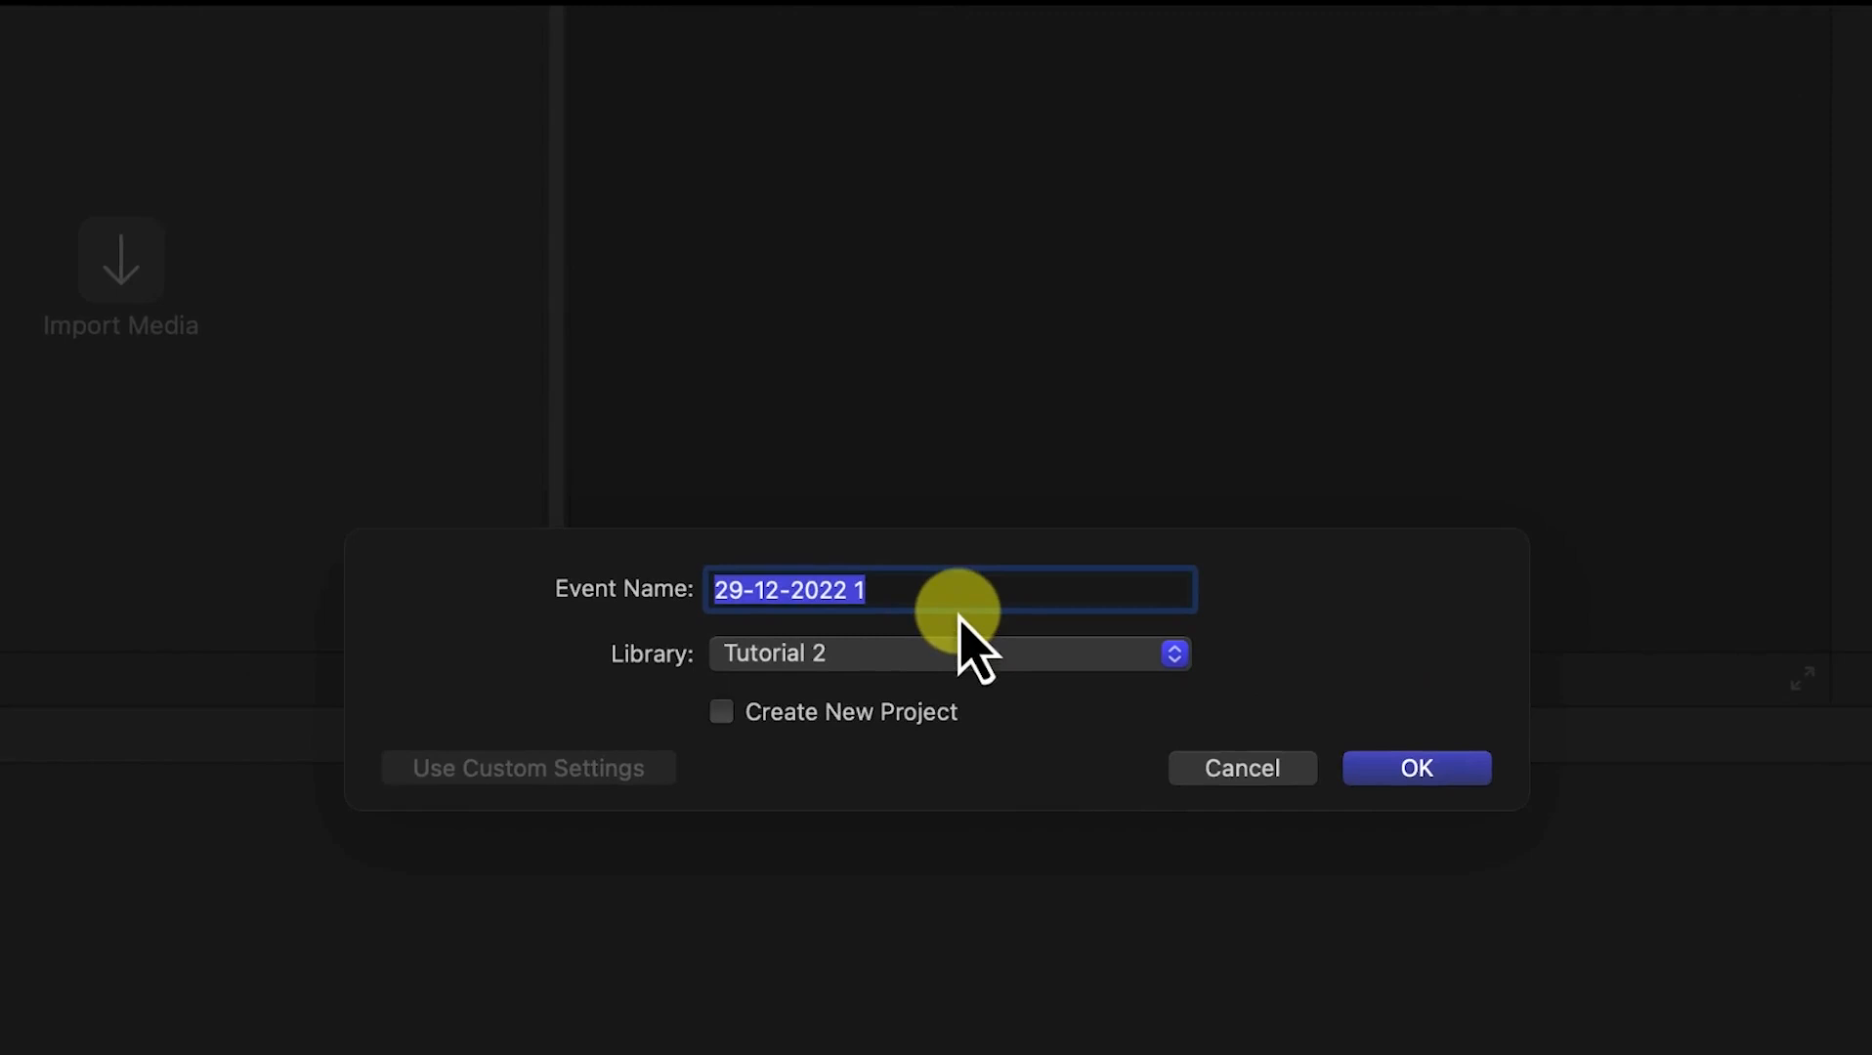
text(Spending sometime with yourself)
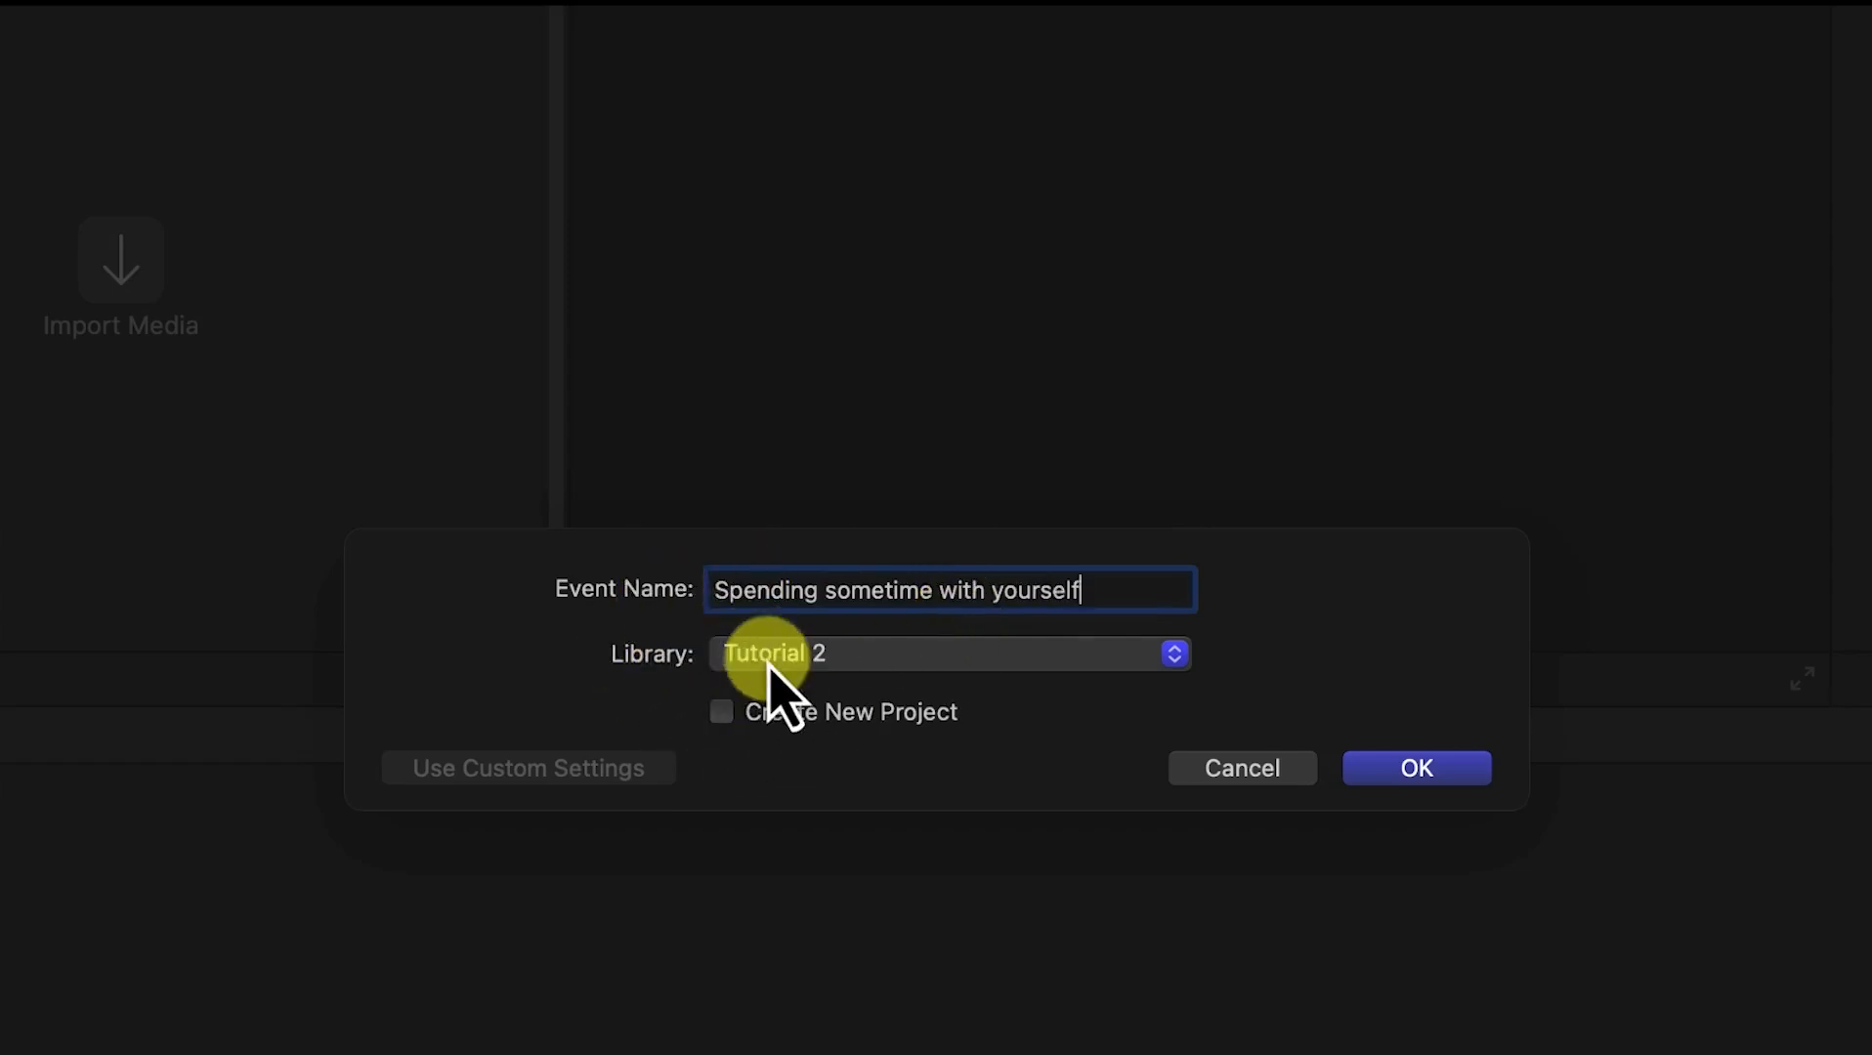
click(838, 667)
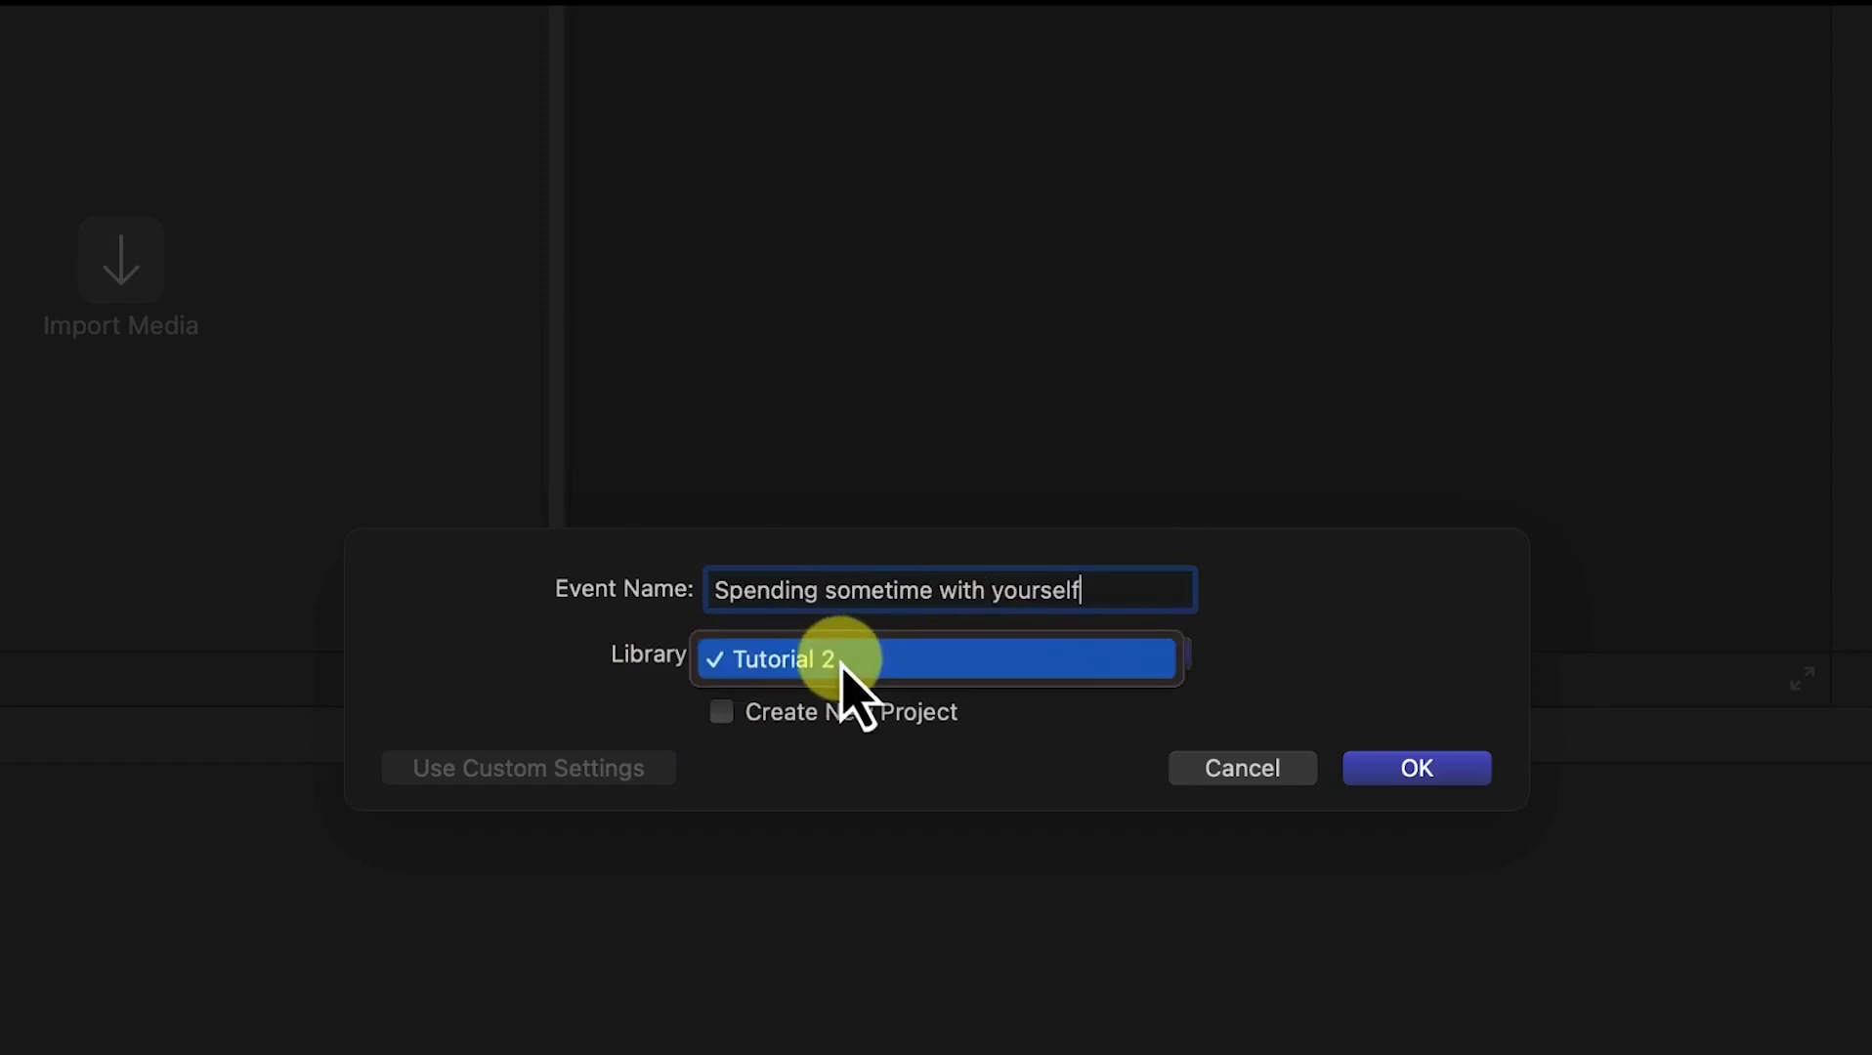
click(918, 663)
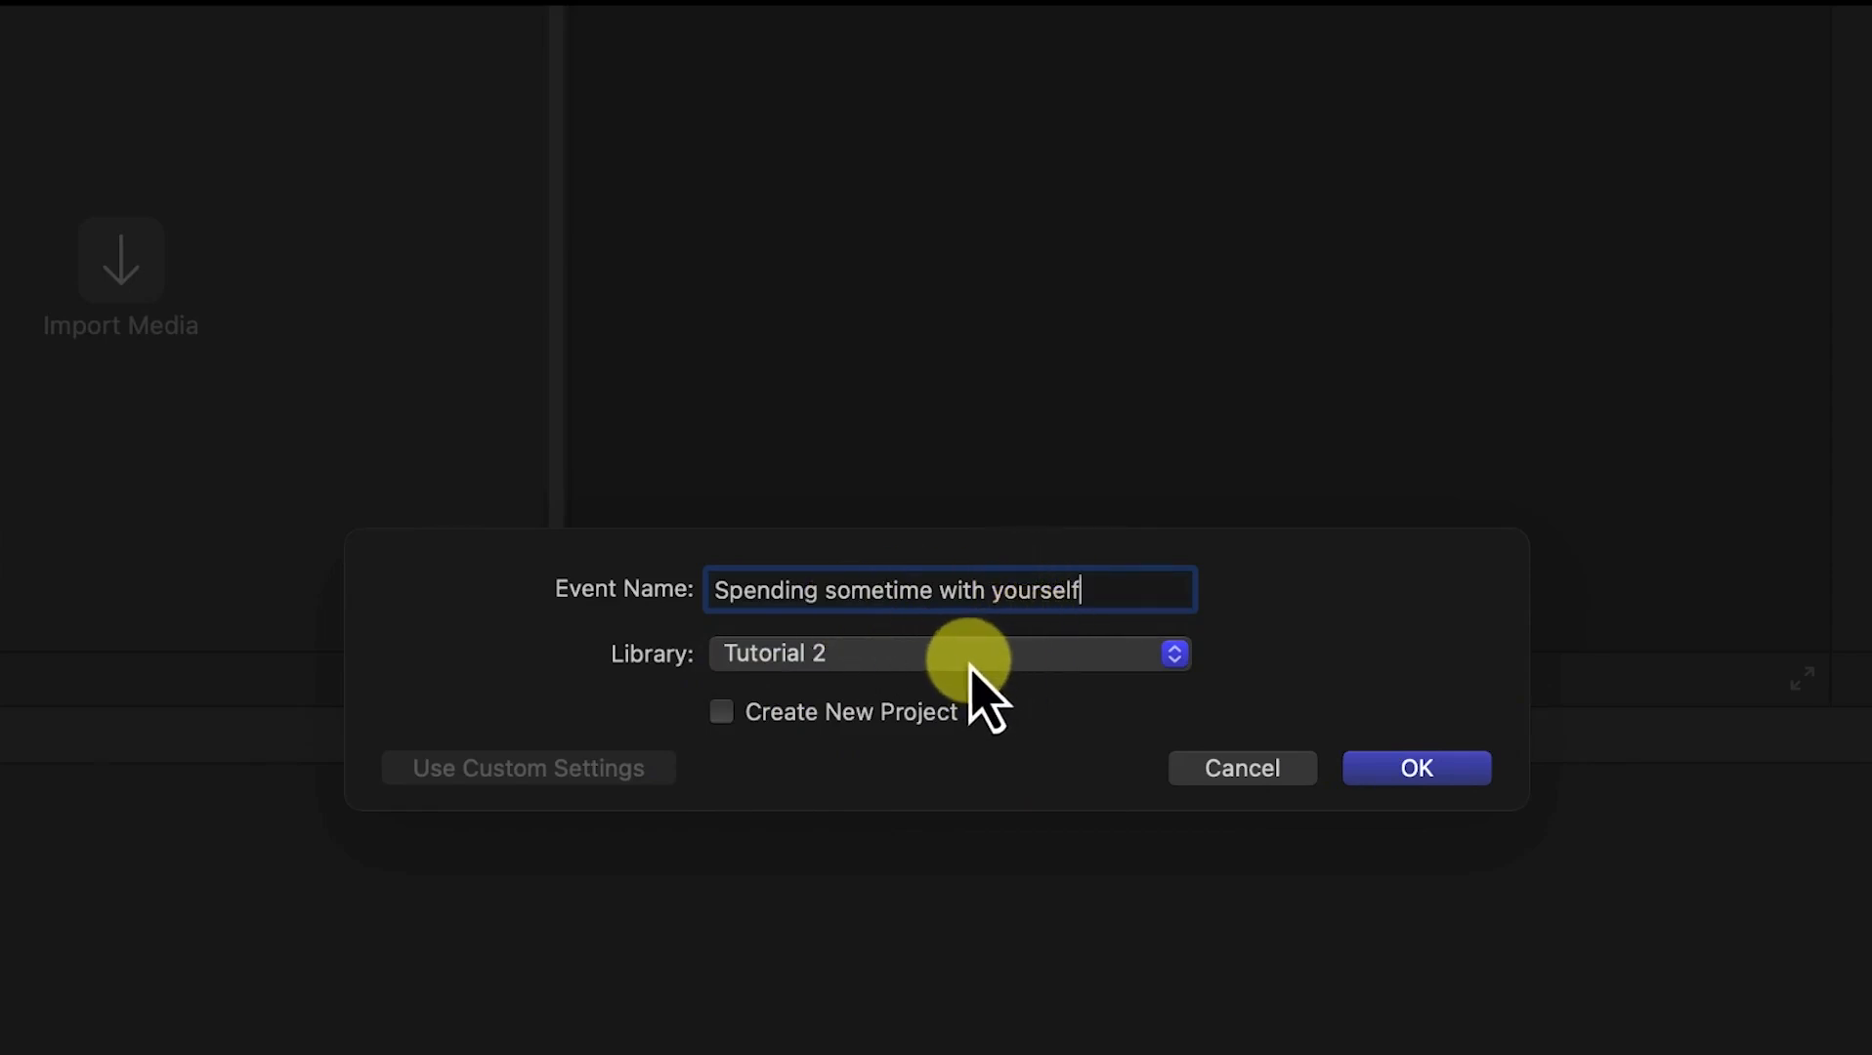
click(1434, 768)
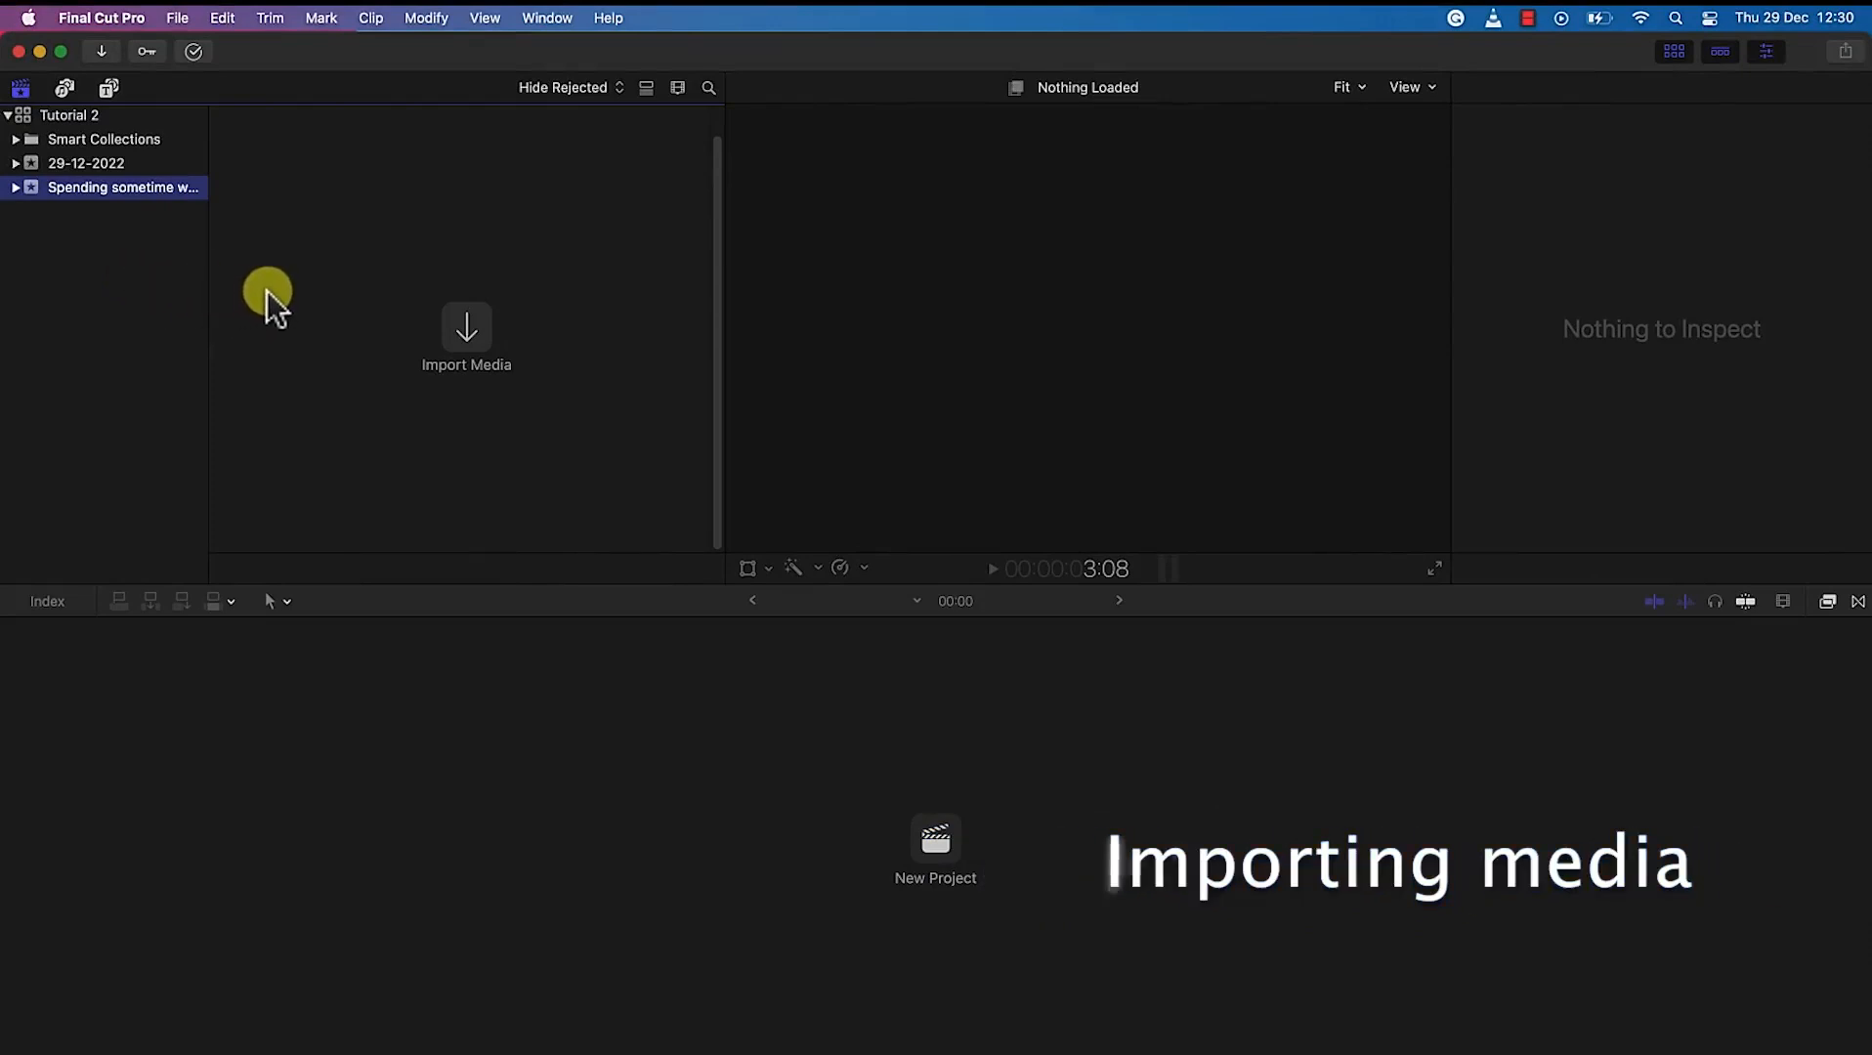
Step: Import Spend time with yourself_1.mp4 from the Final Cut Pro folder into the Spending sometime with yourself event, leaving files in place
click(455, 337)
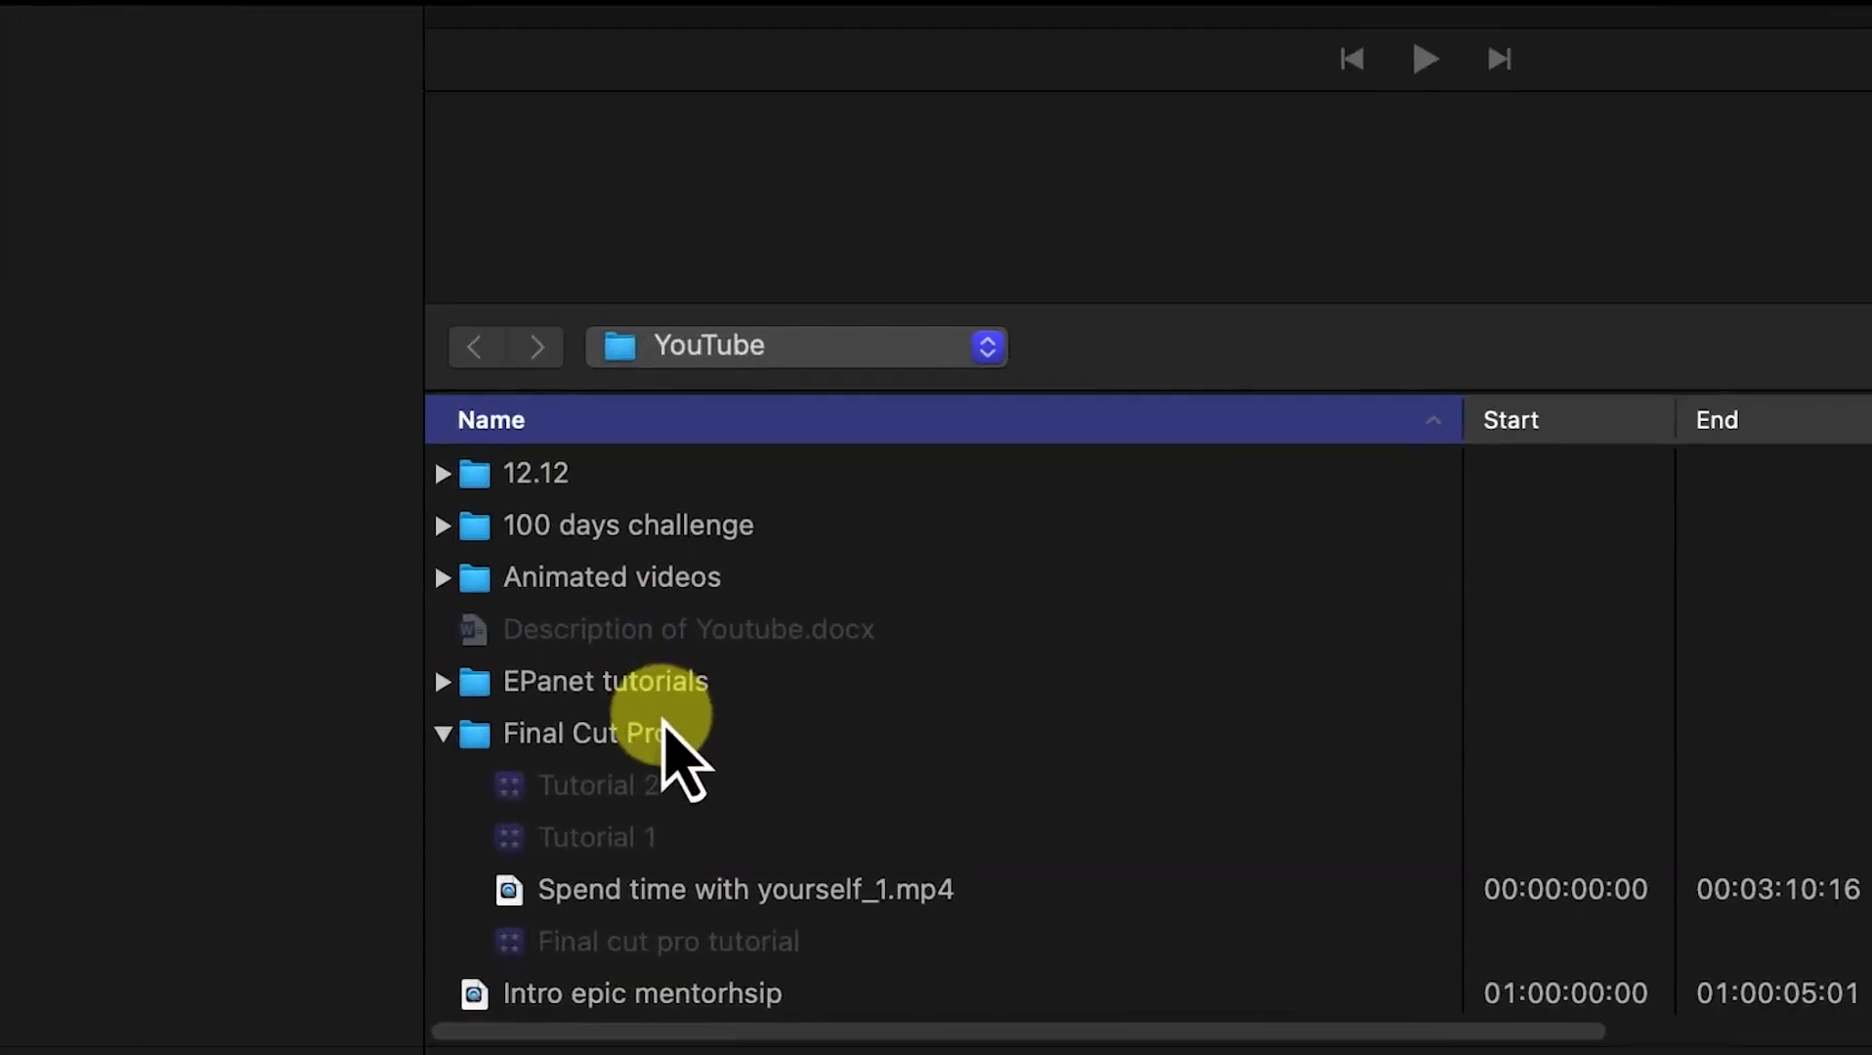
click(657, 742)
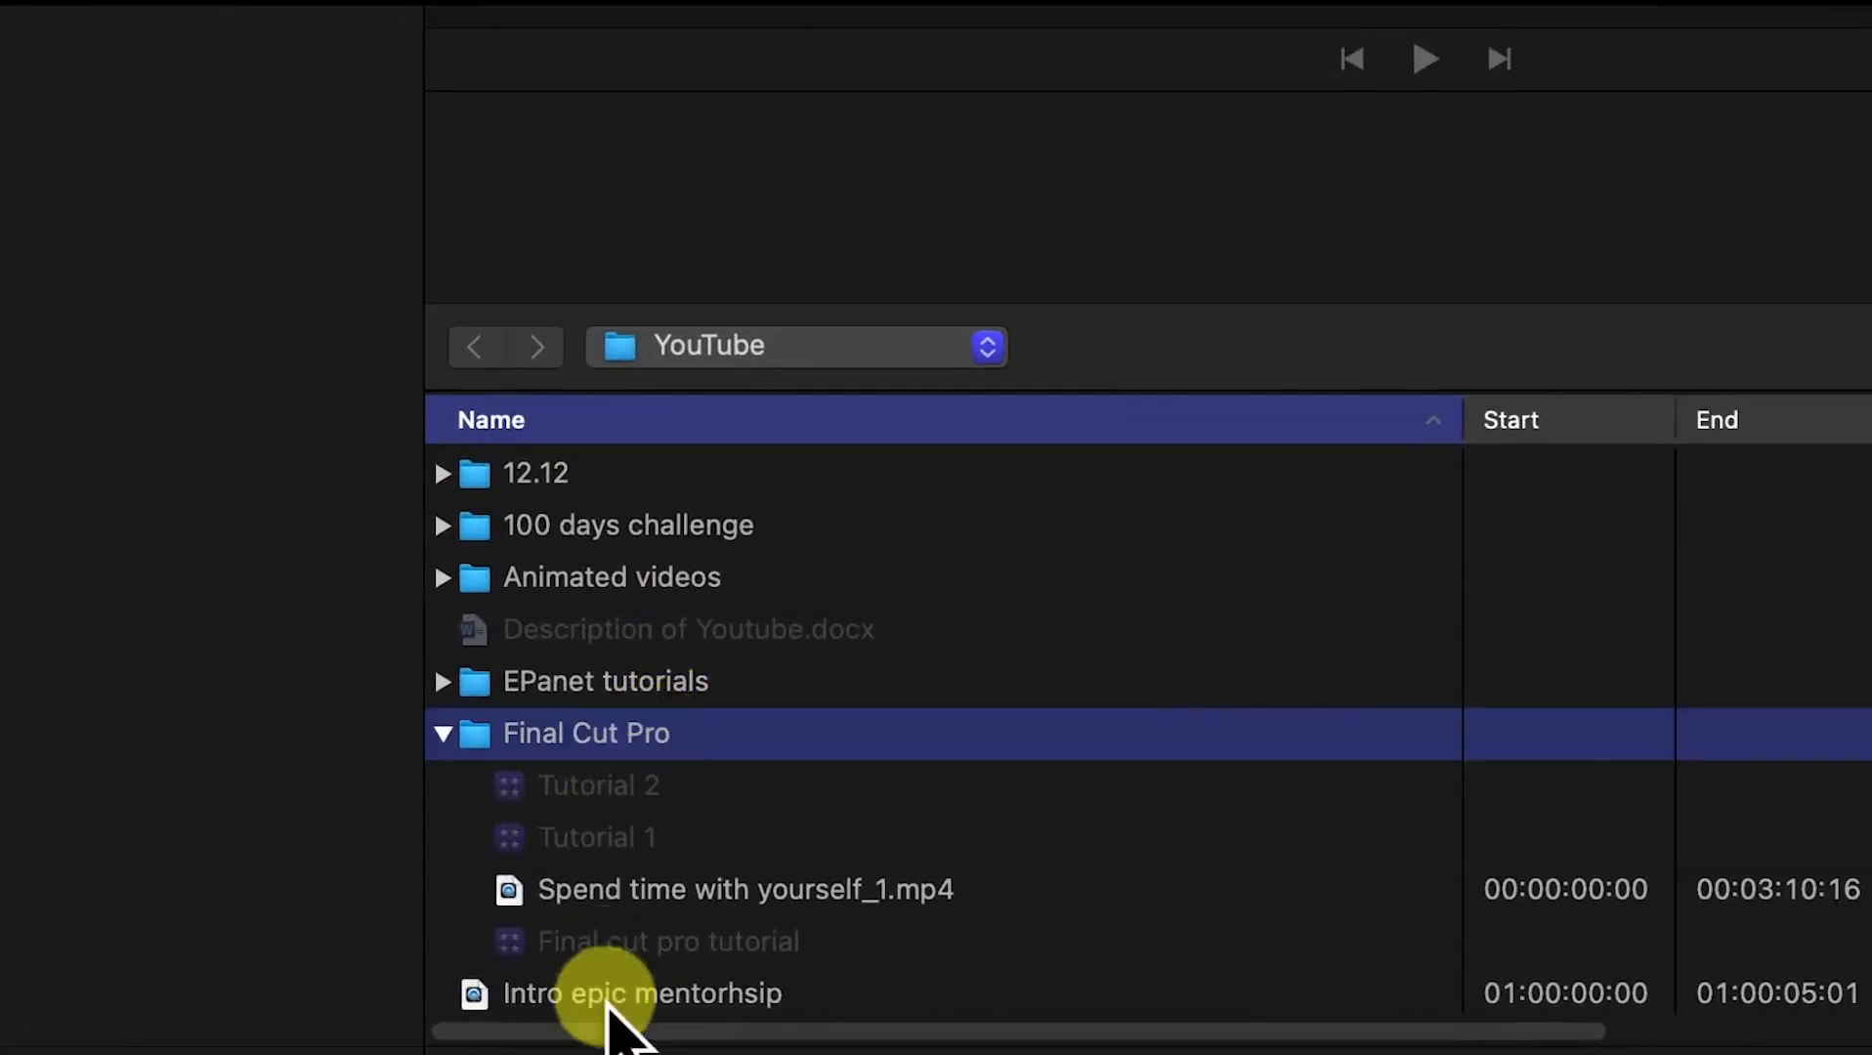
click(637, 897)
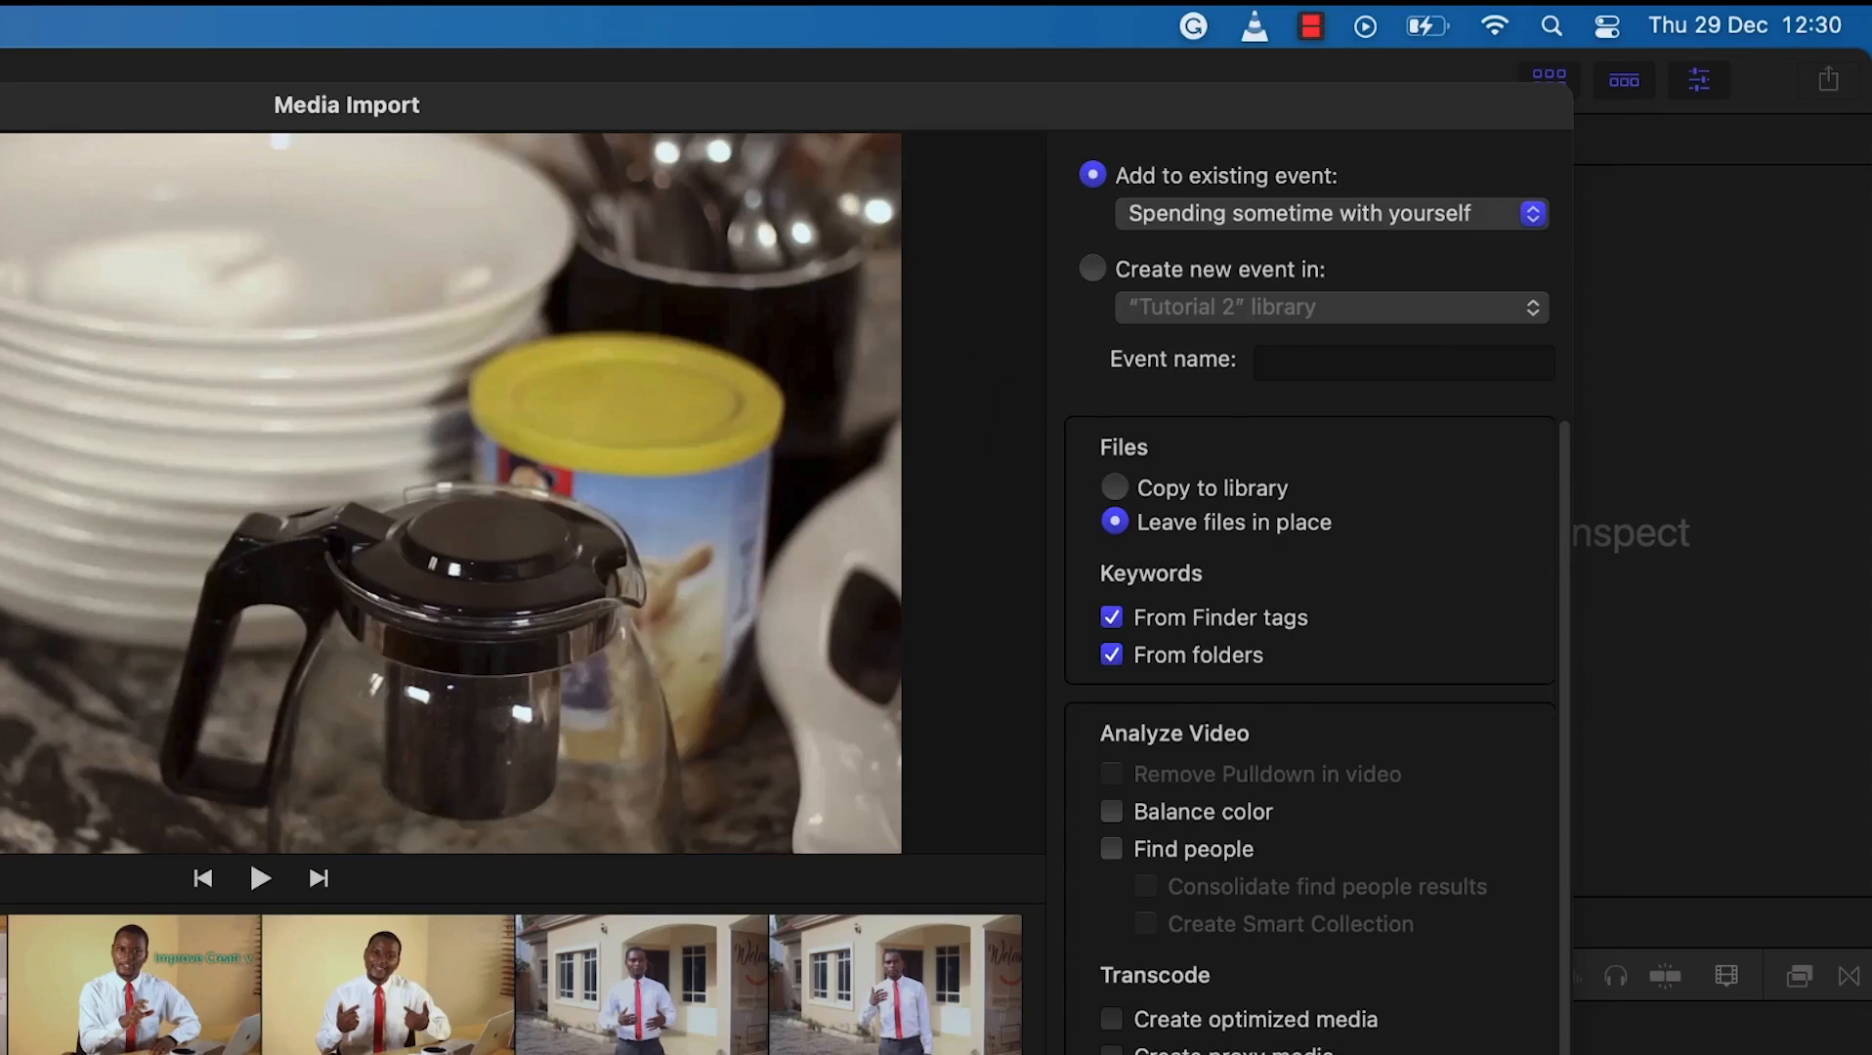
click(1324, 215)
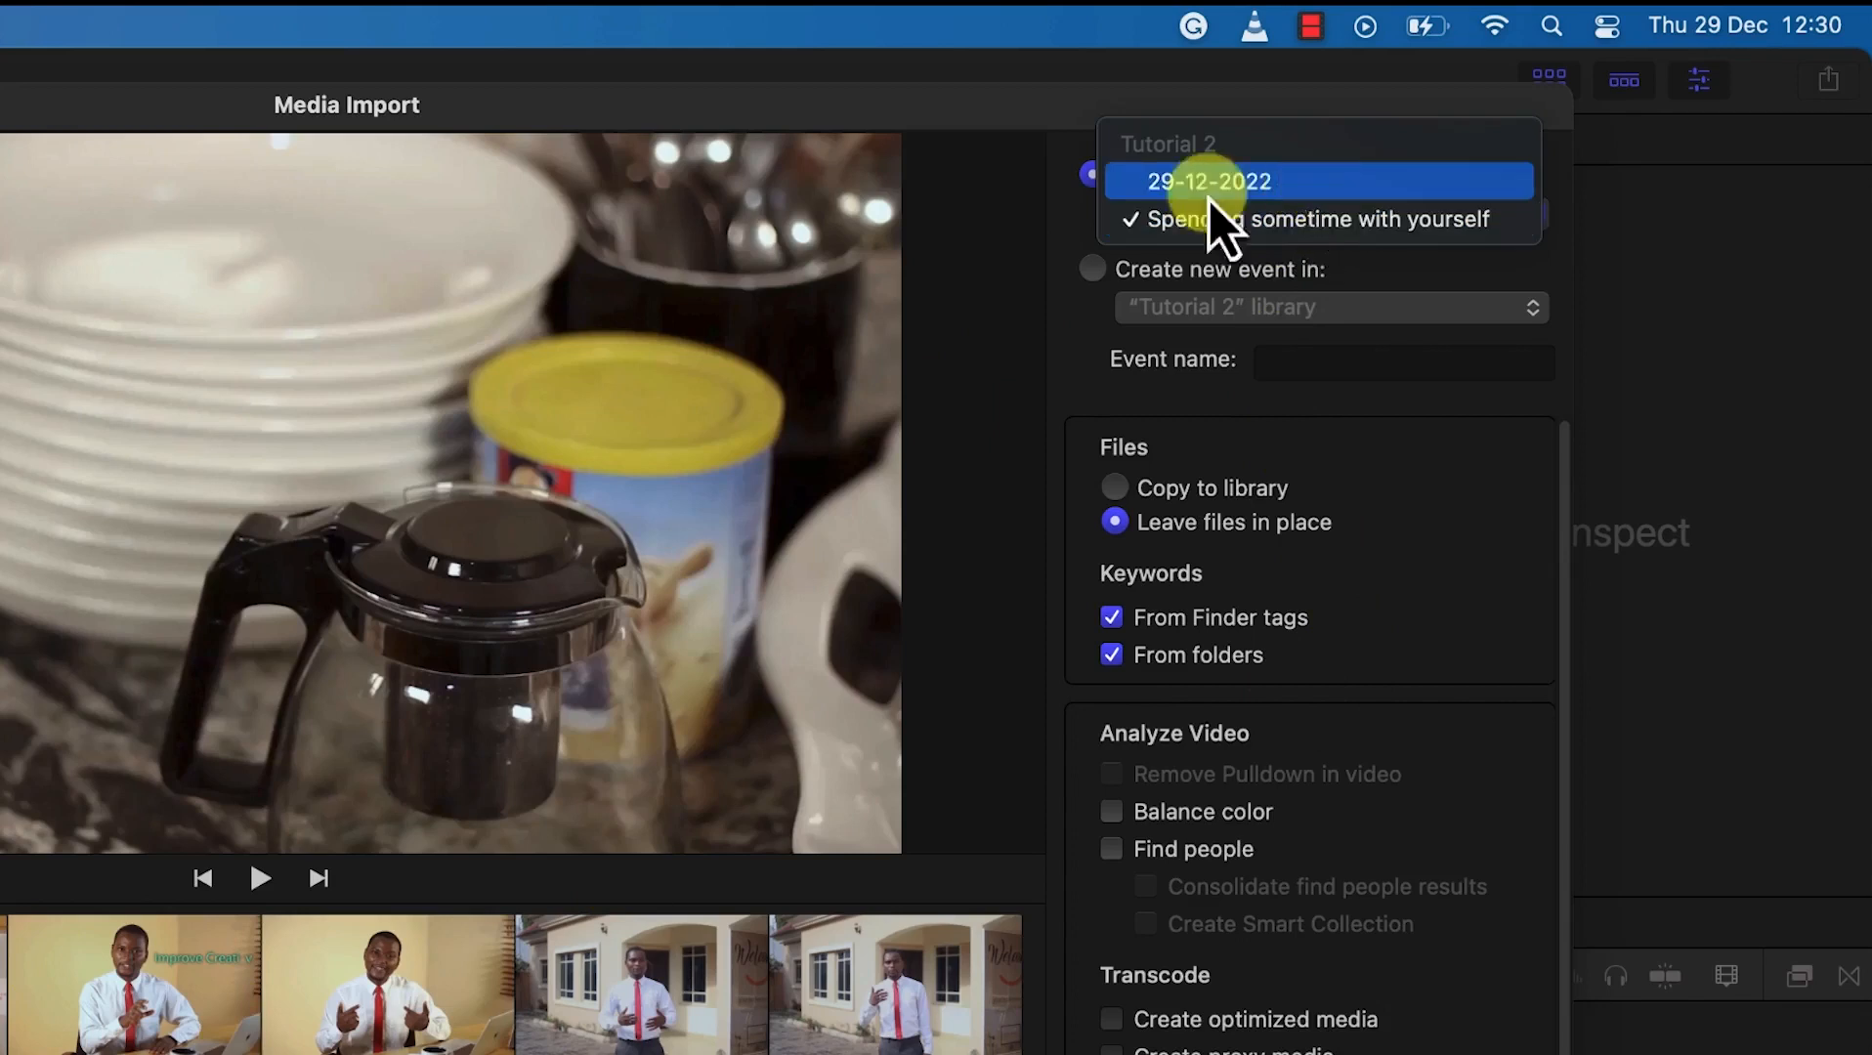
click(1463, 427)
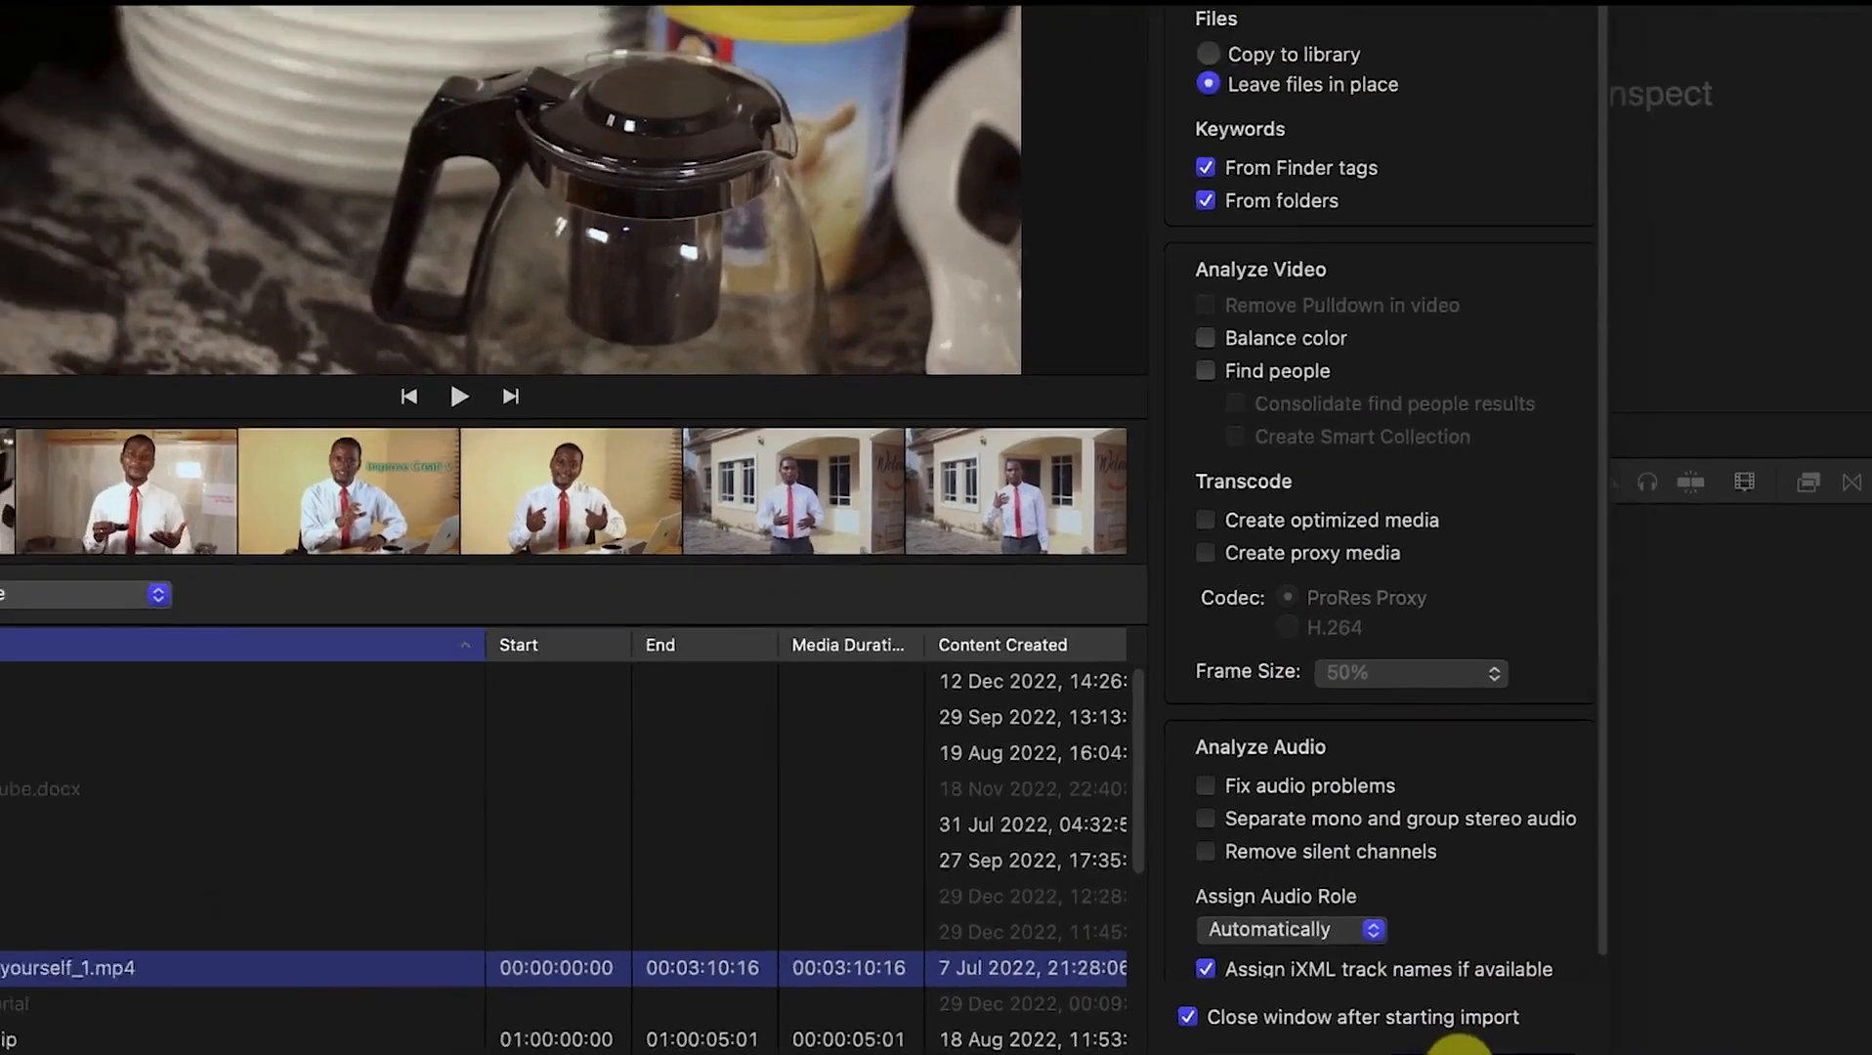
click(1578, 1014)
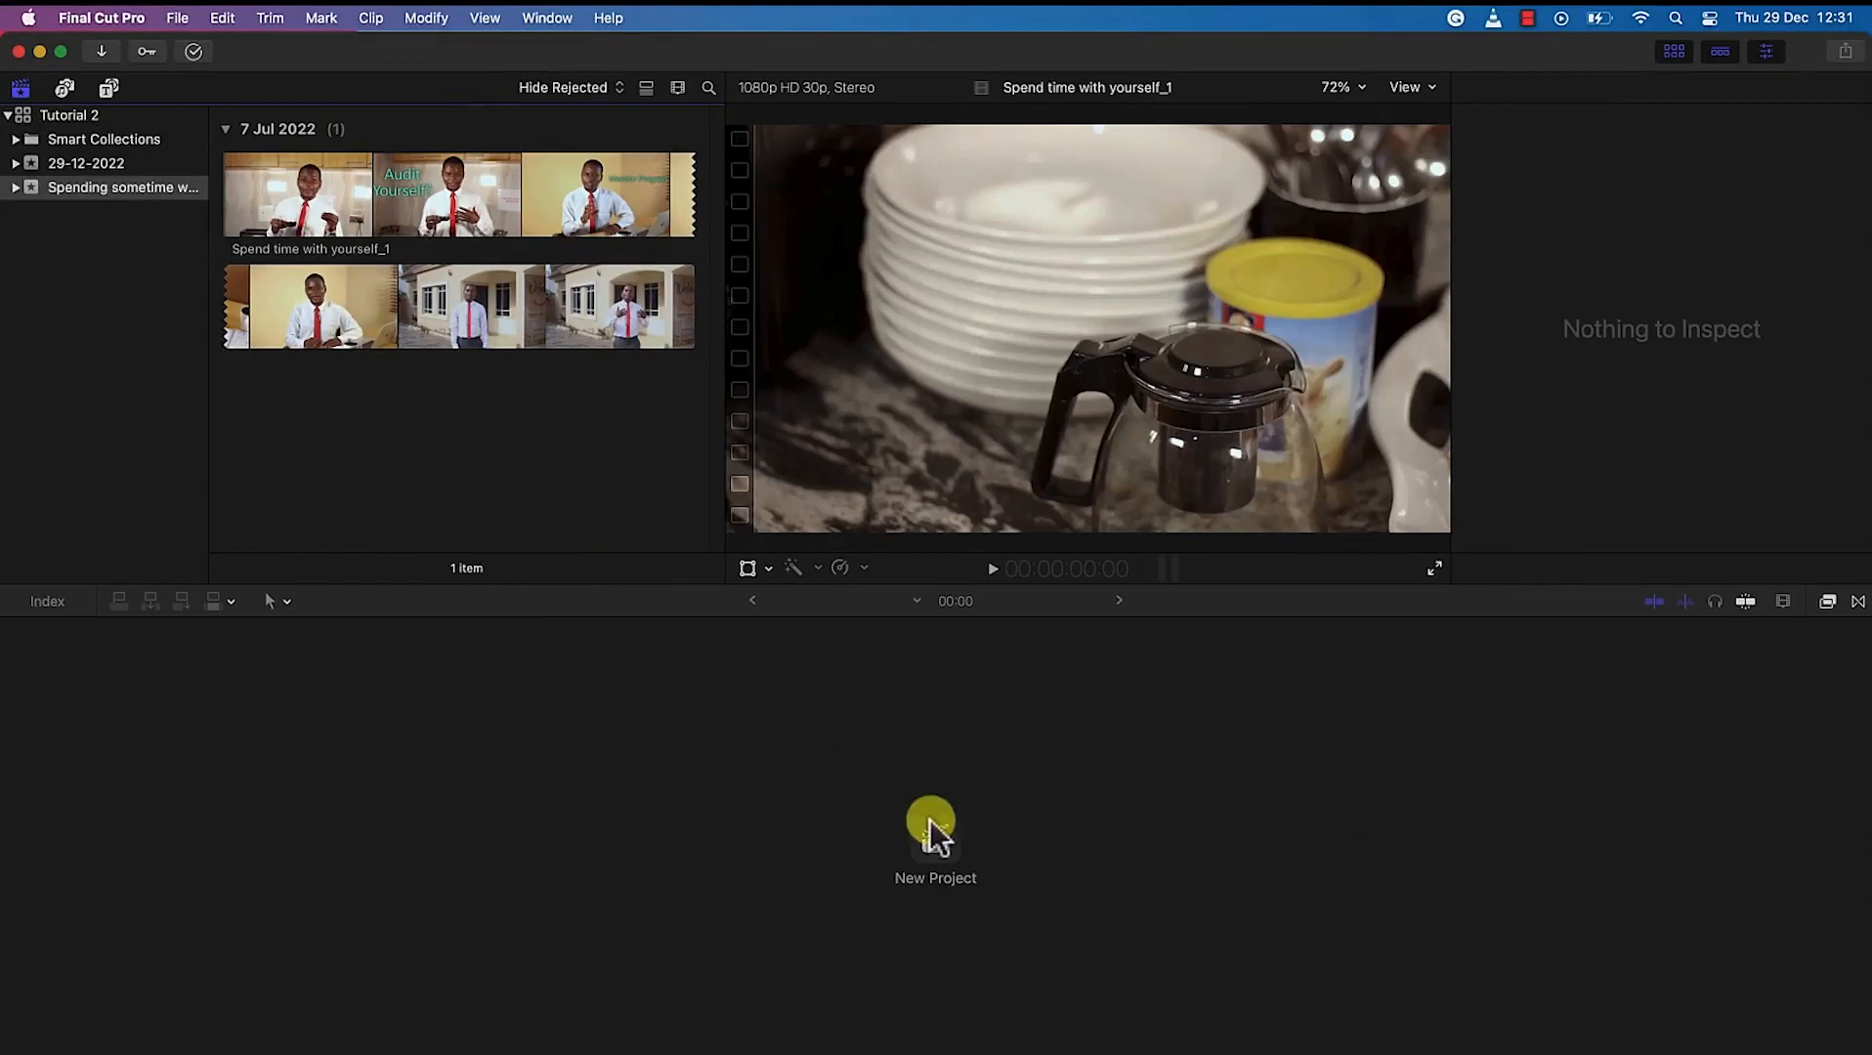
Step: Set up a new project named "Basic editing" in the Spending sometime with yourself event
click(943, 863)
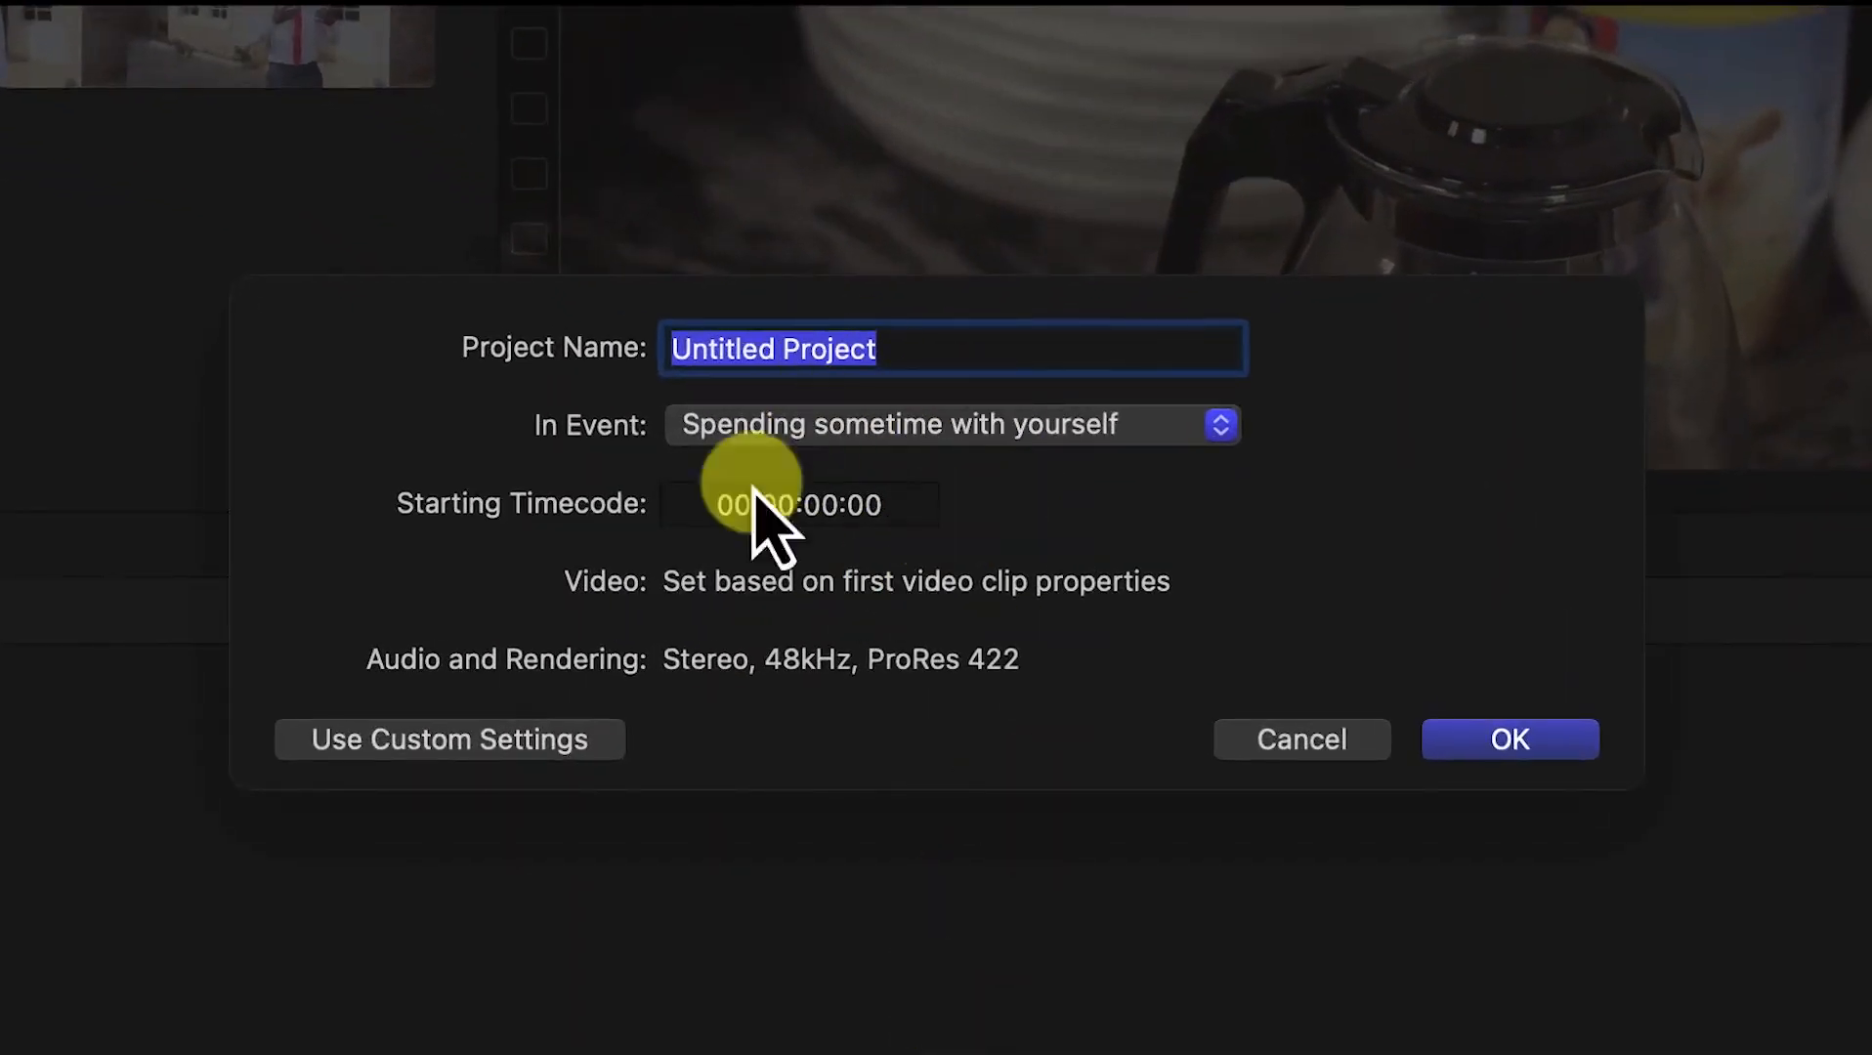
click(1275, 760)
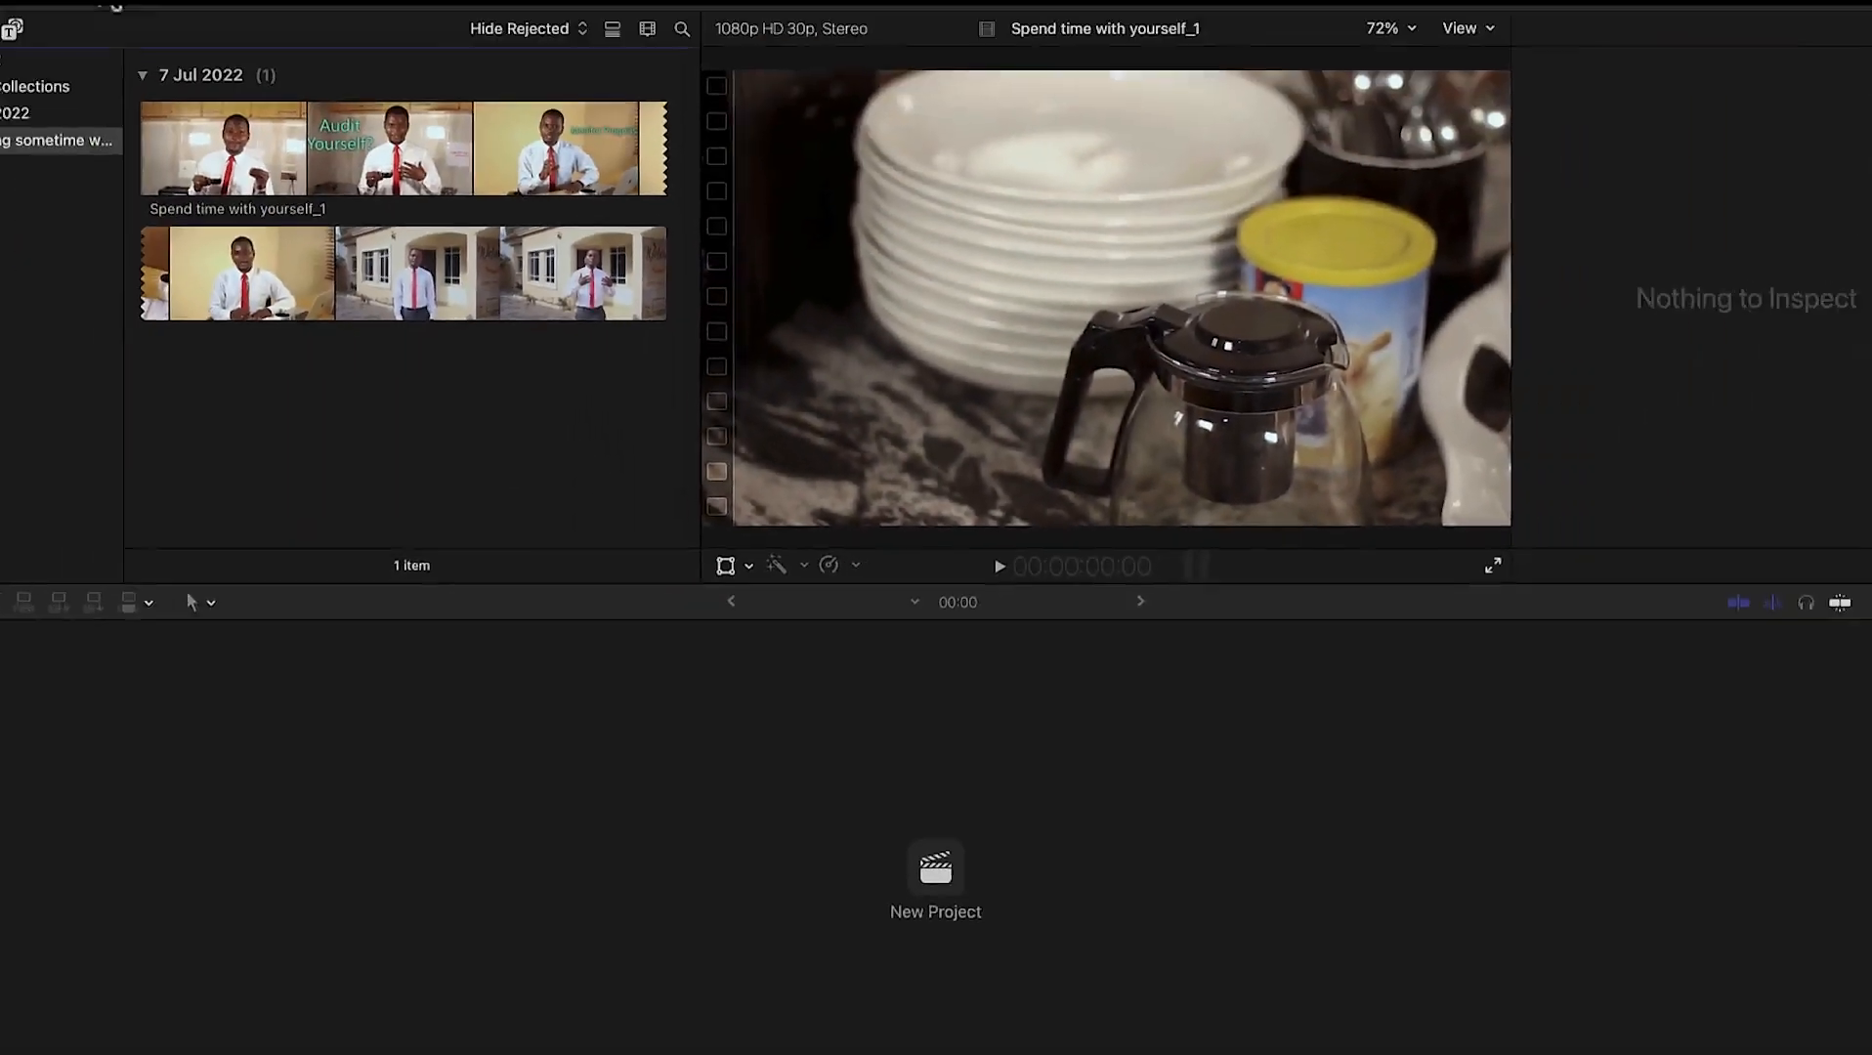
click(178, 16)
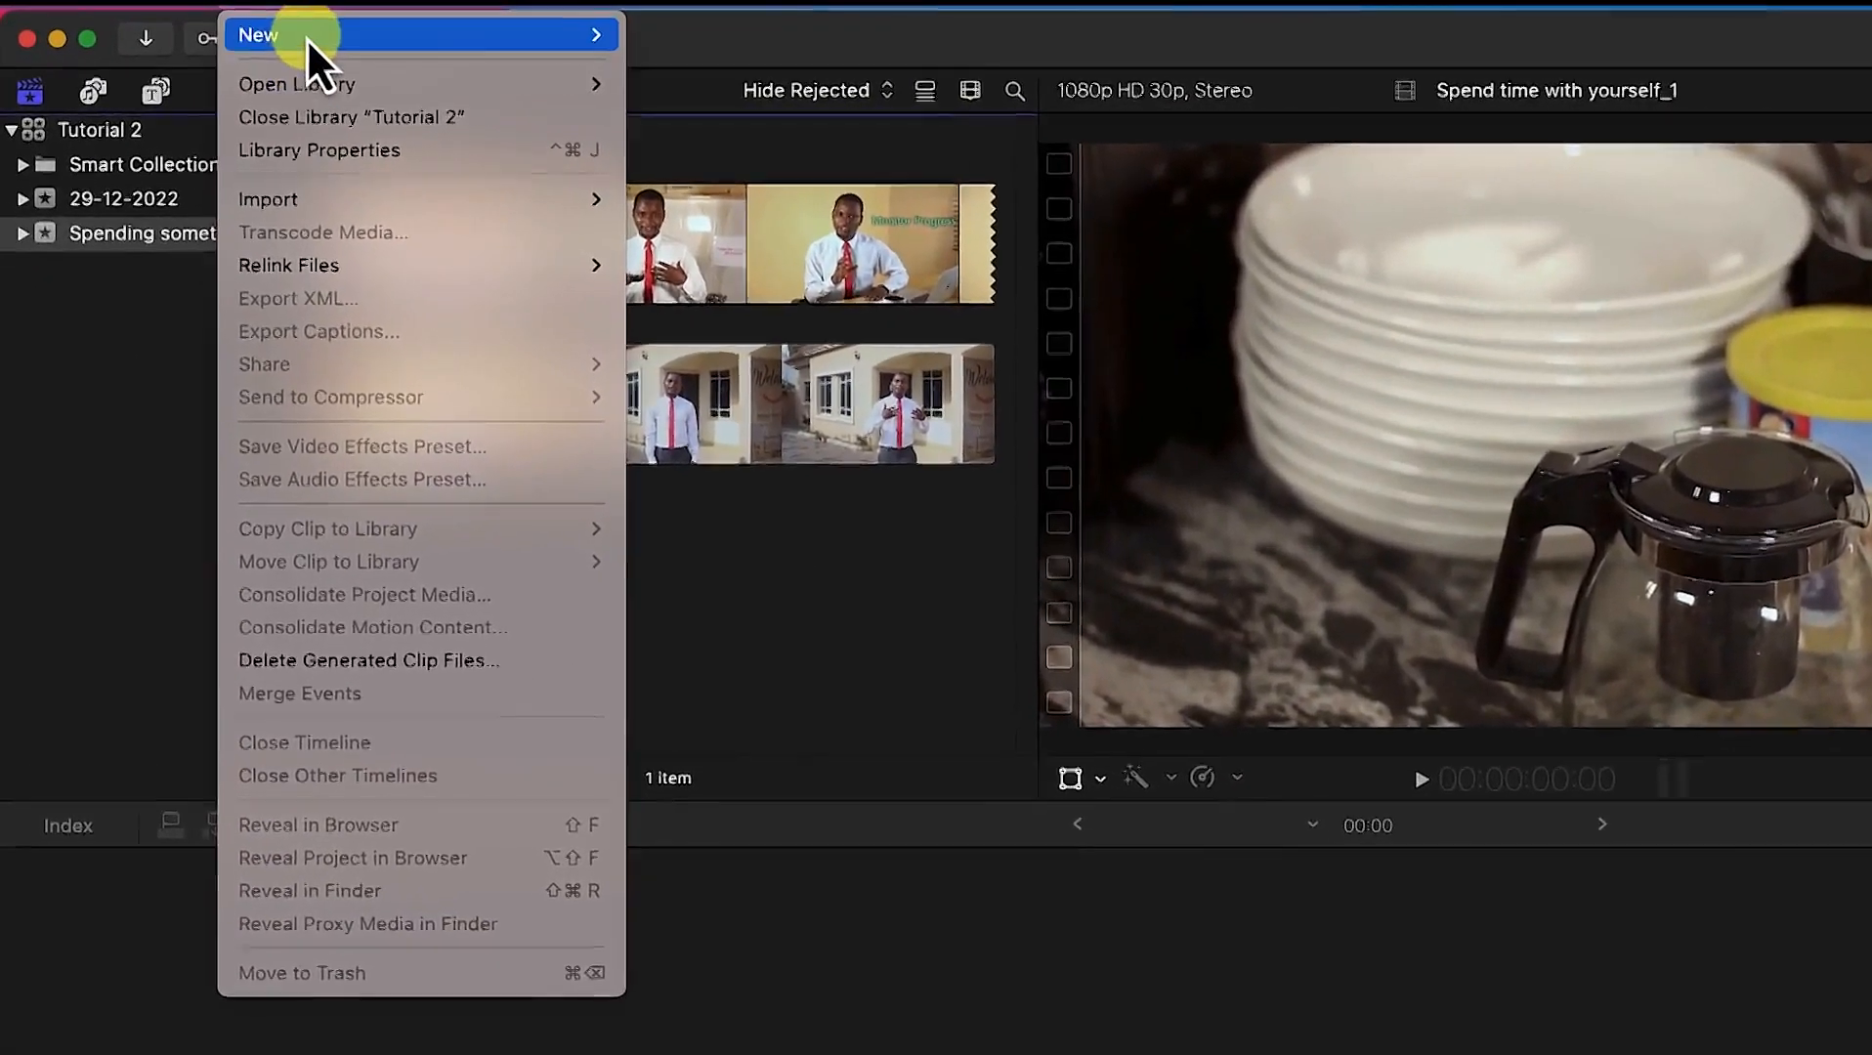
mouse_move(218, 49)
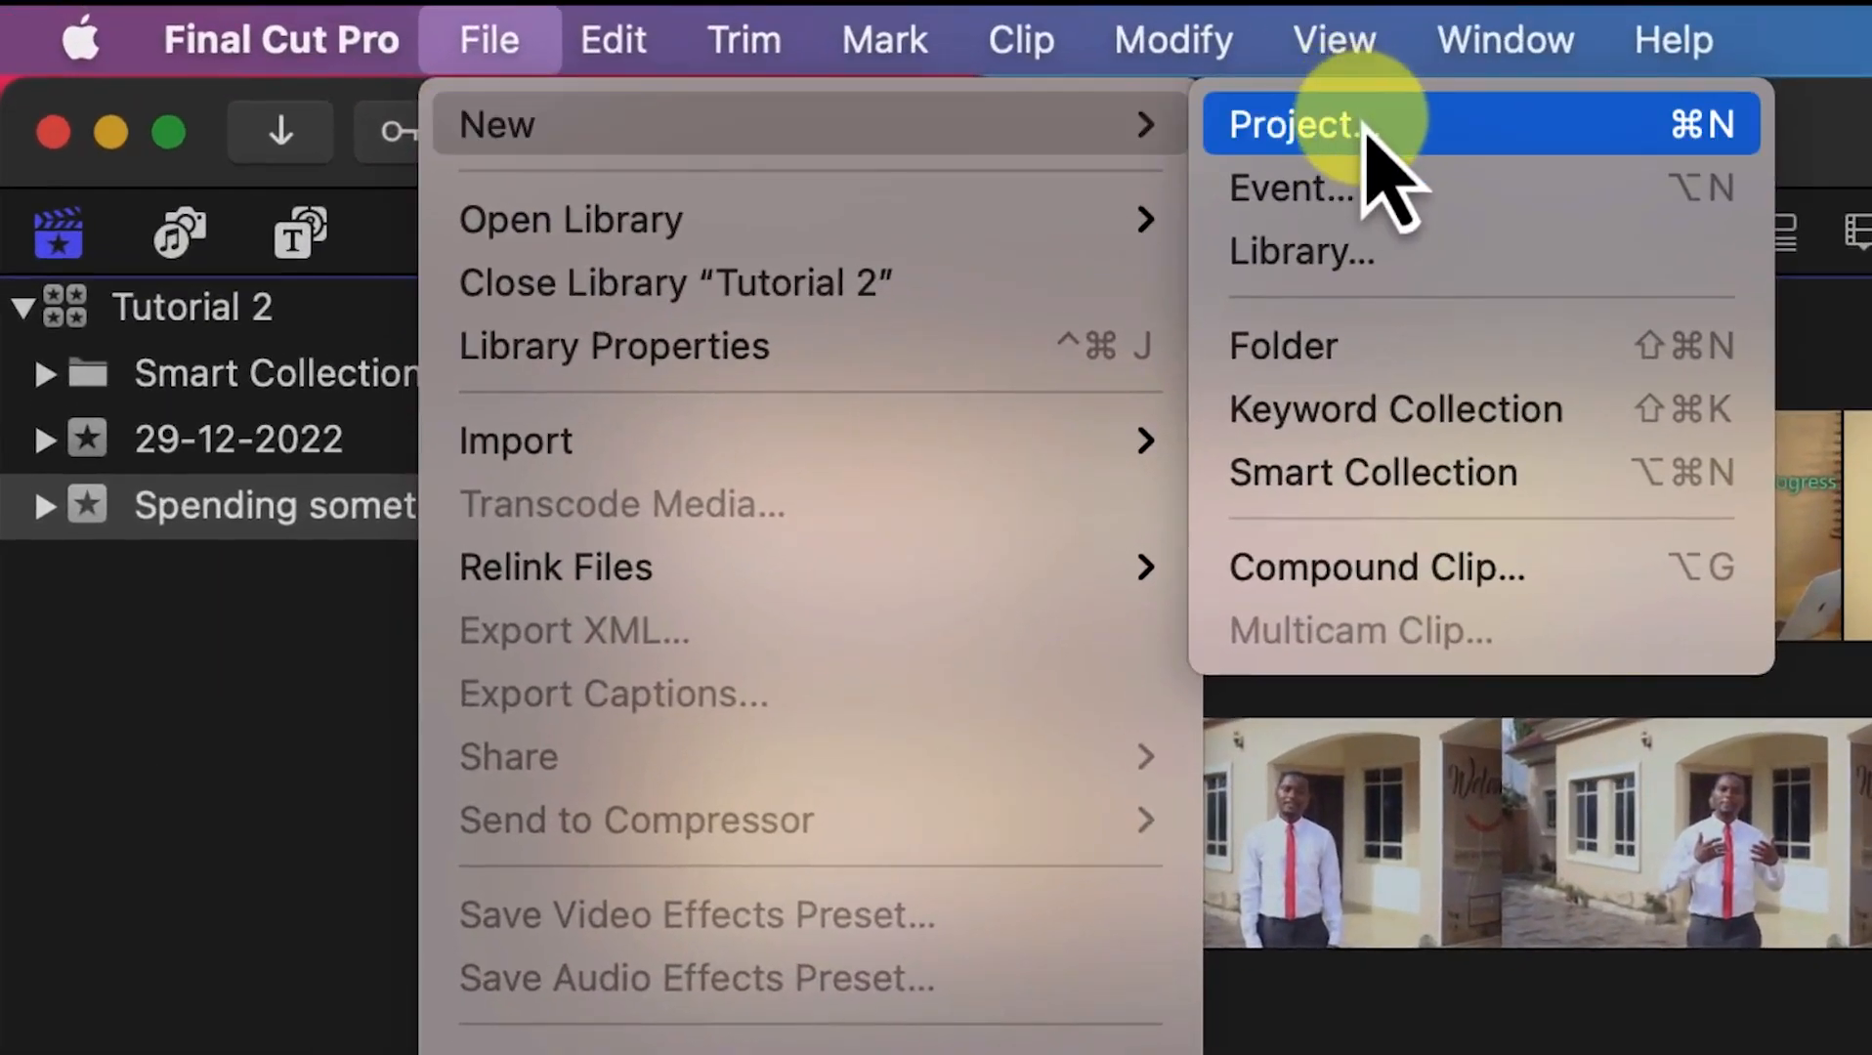
click(1368, 127)
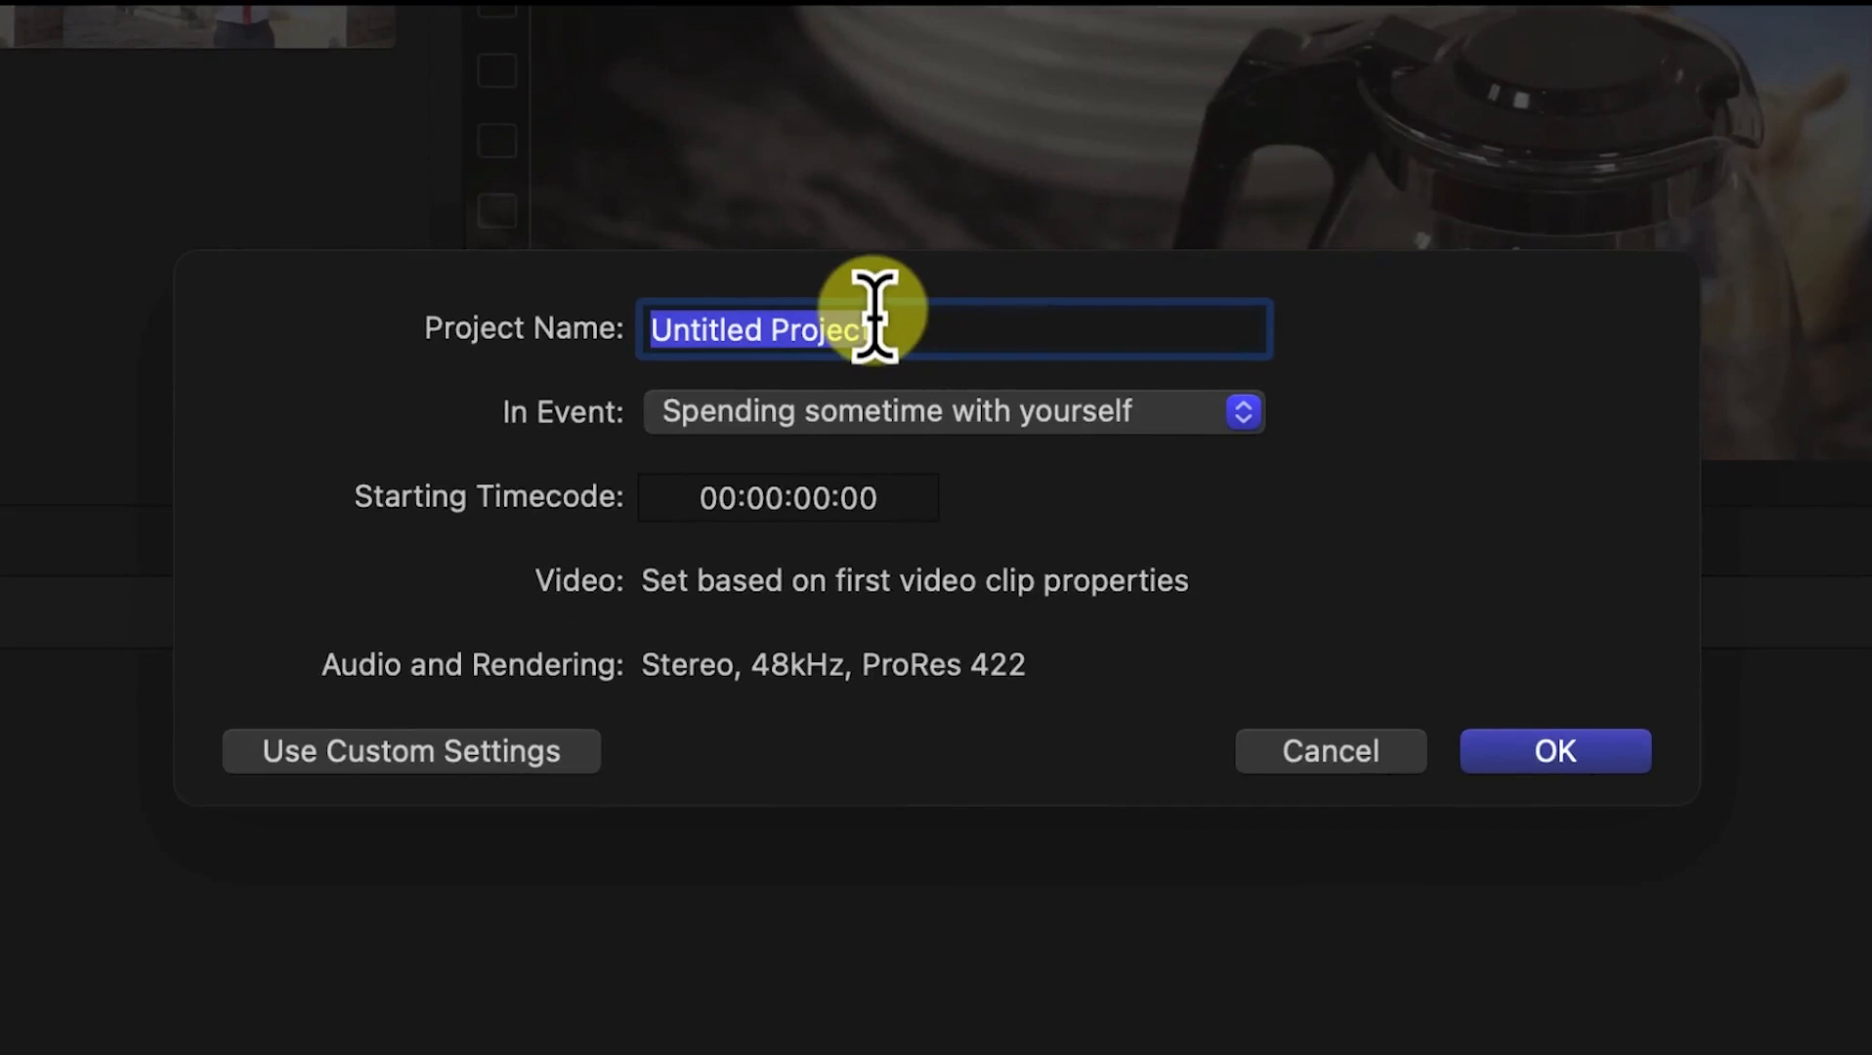
text(Basic editing)
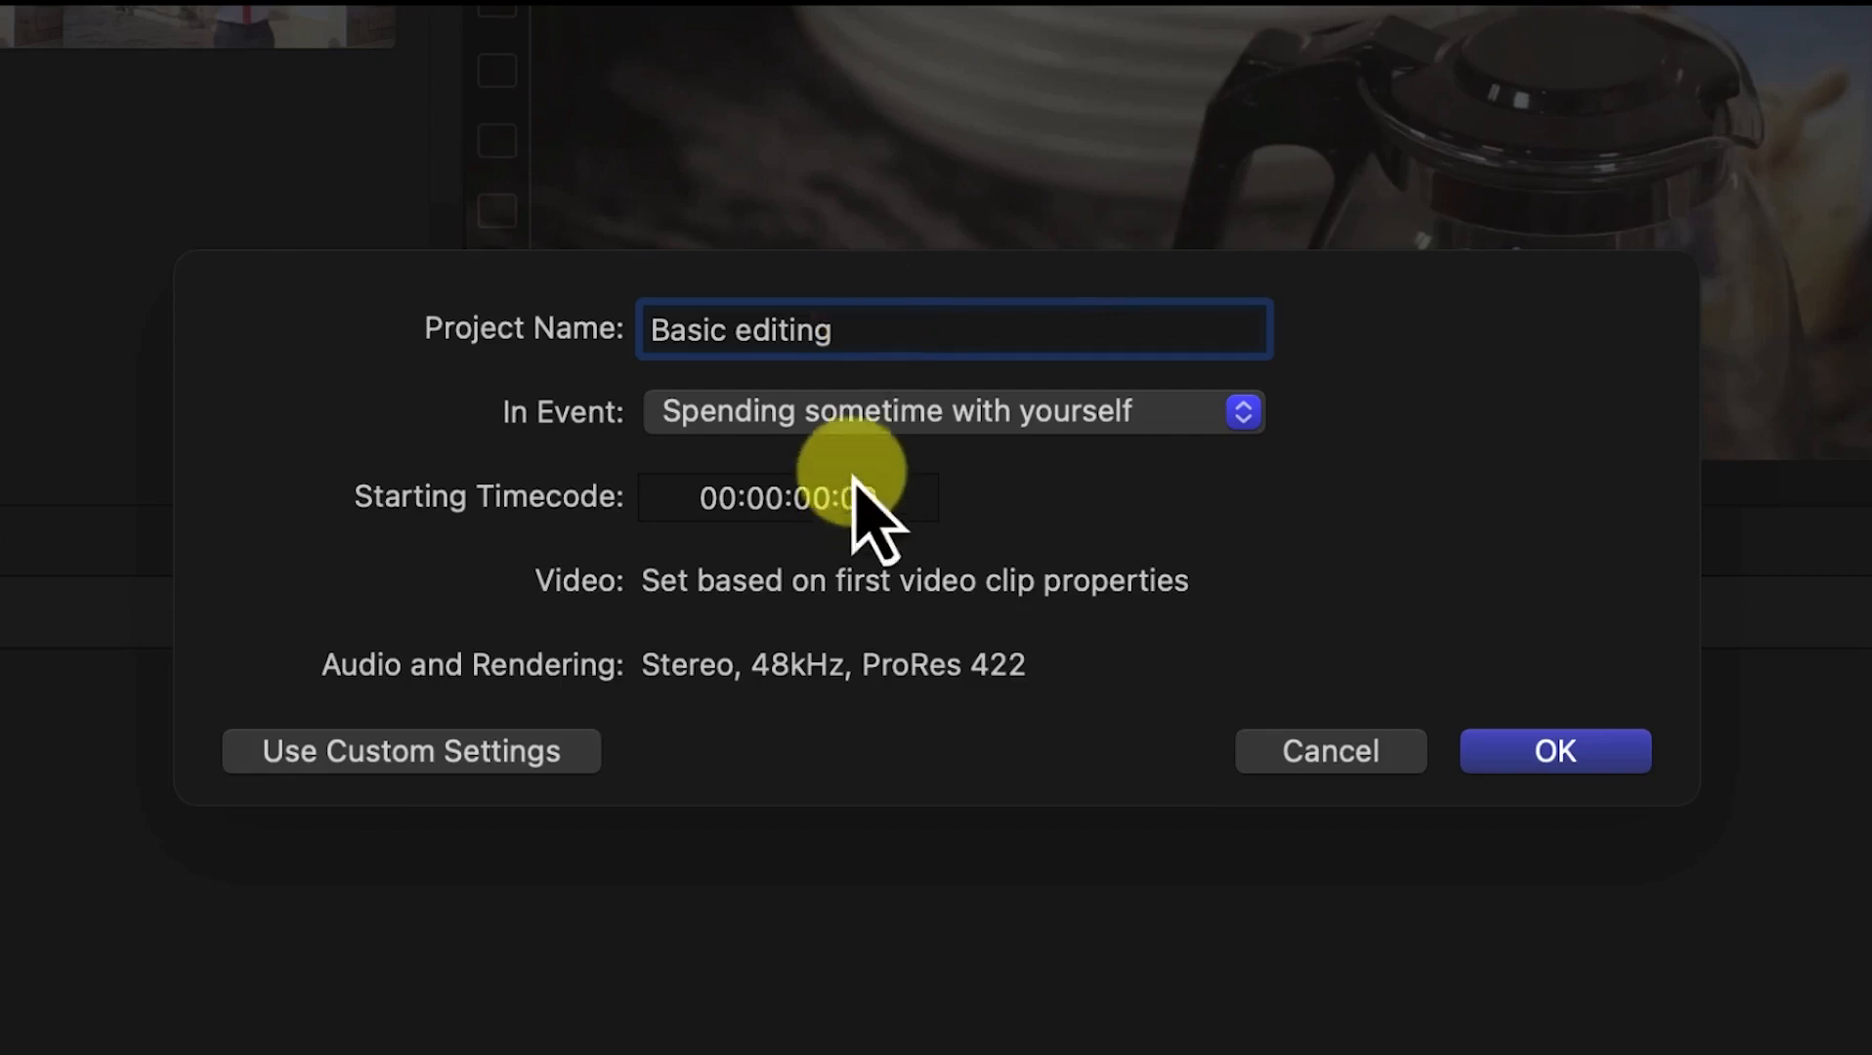
click(1004, 437)
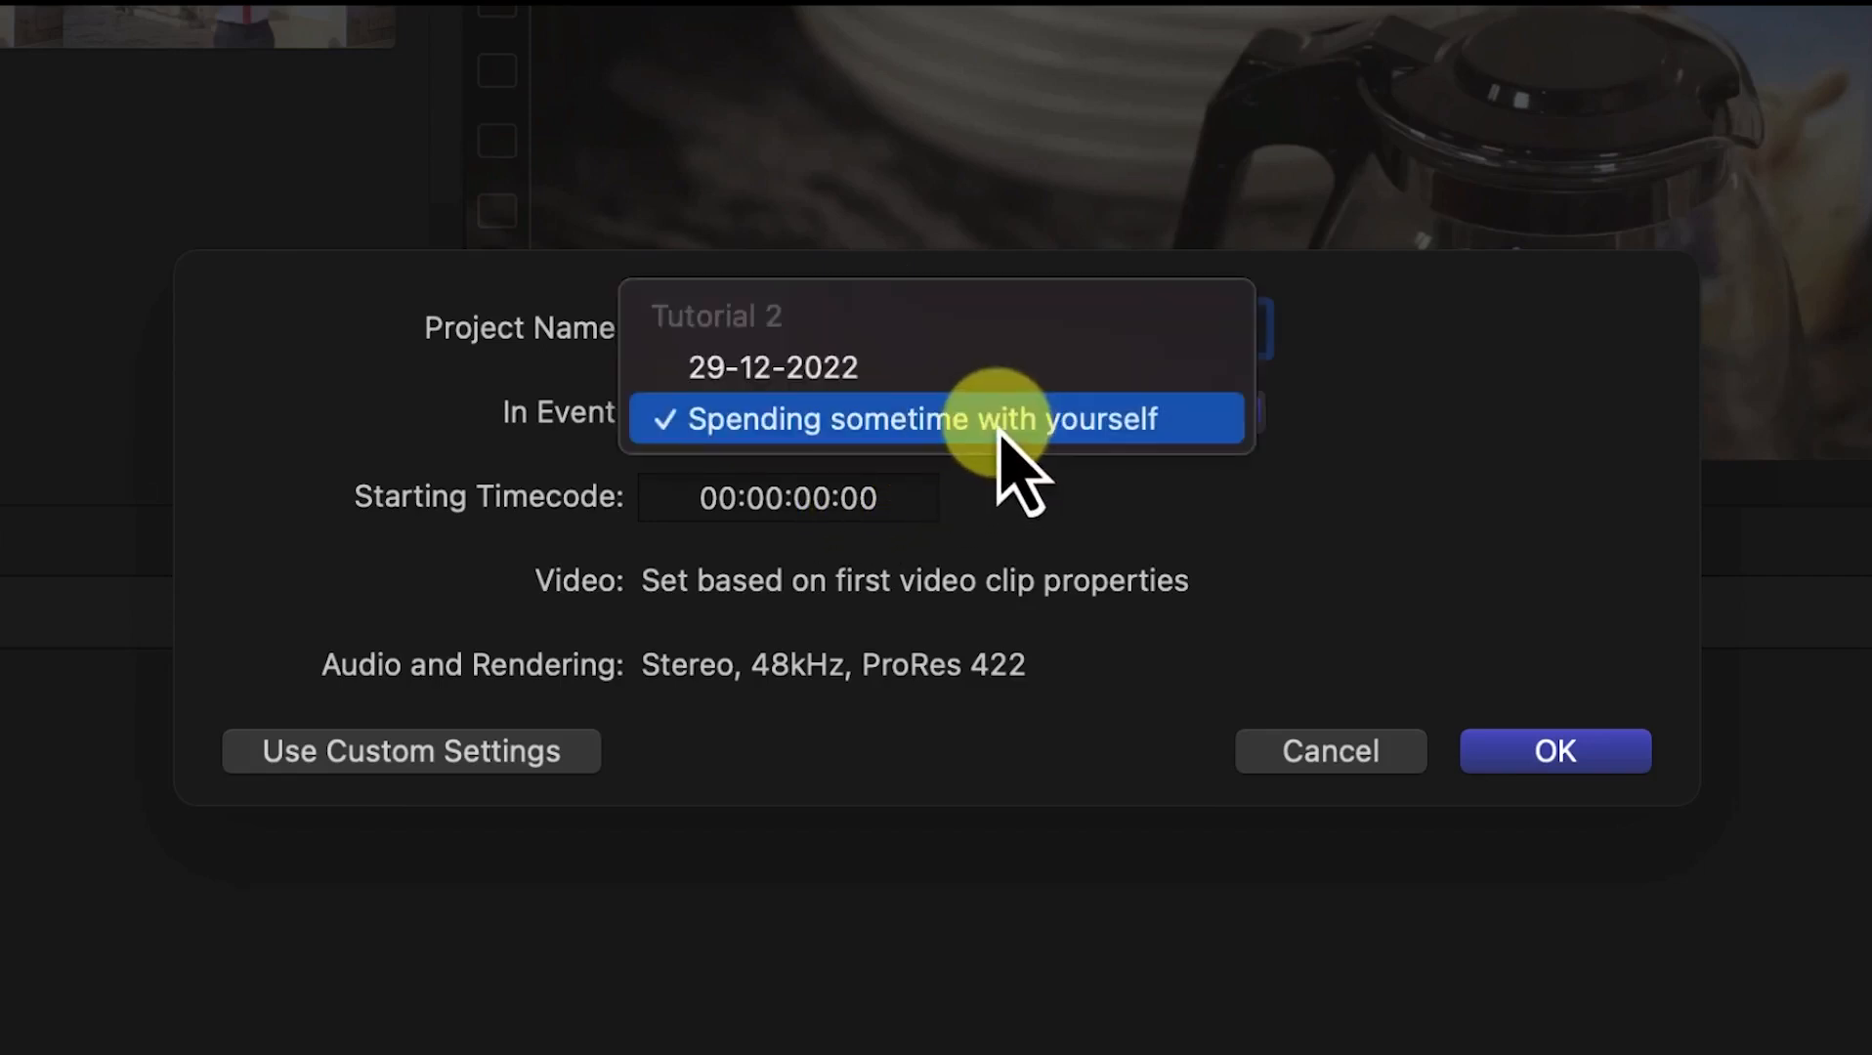
click(999, 433)
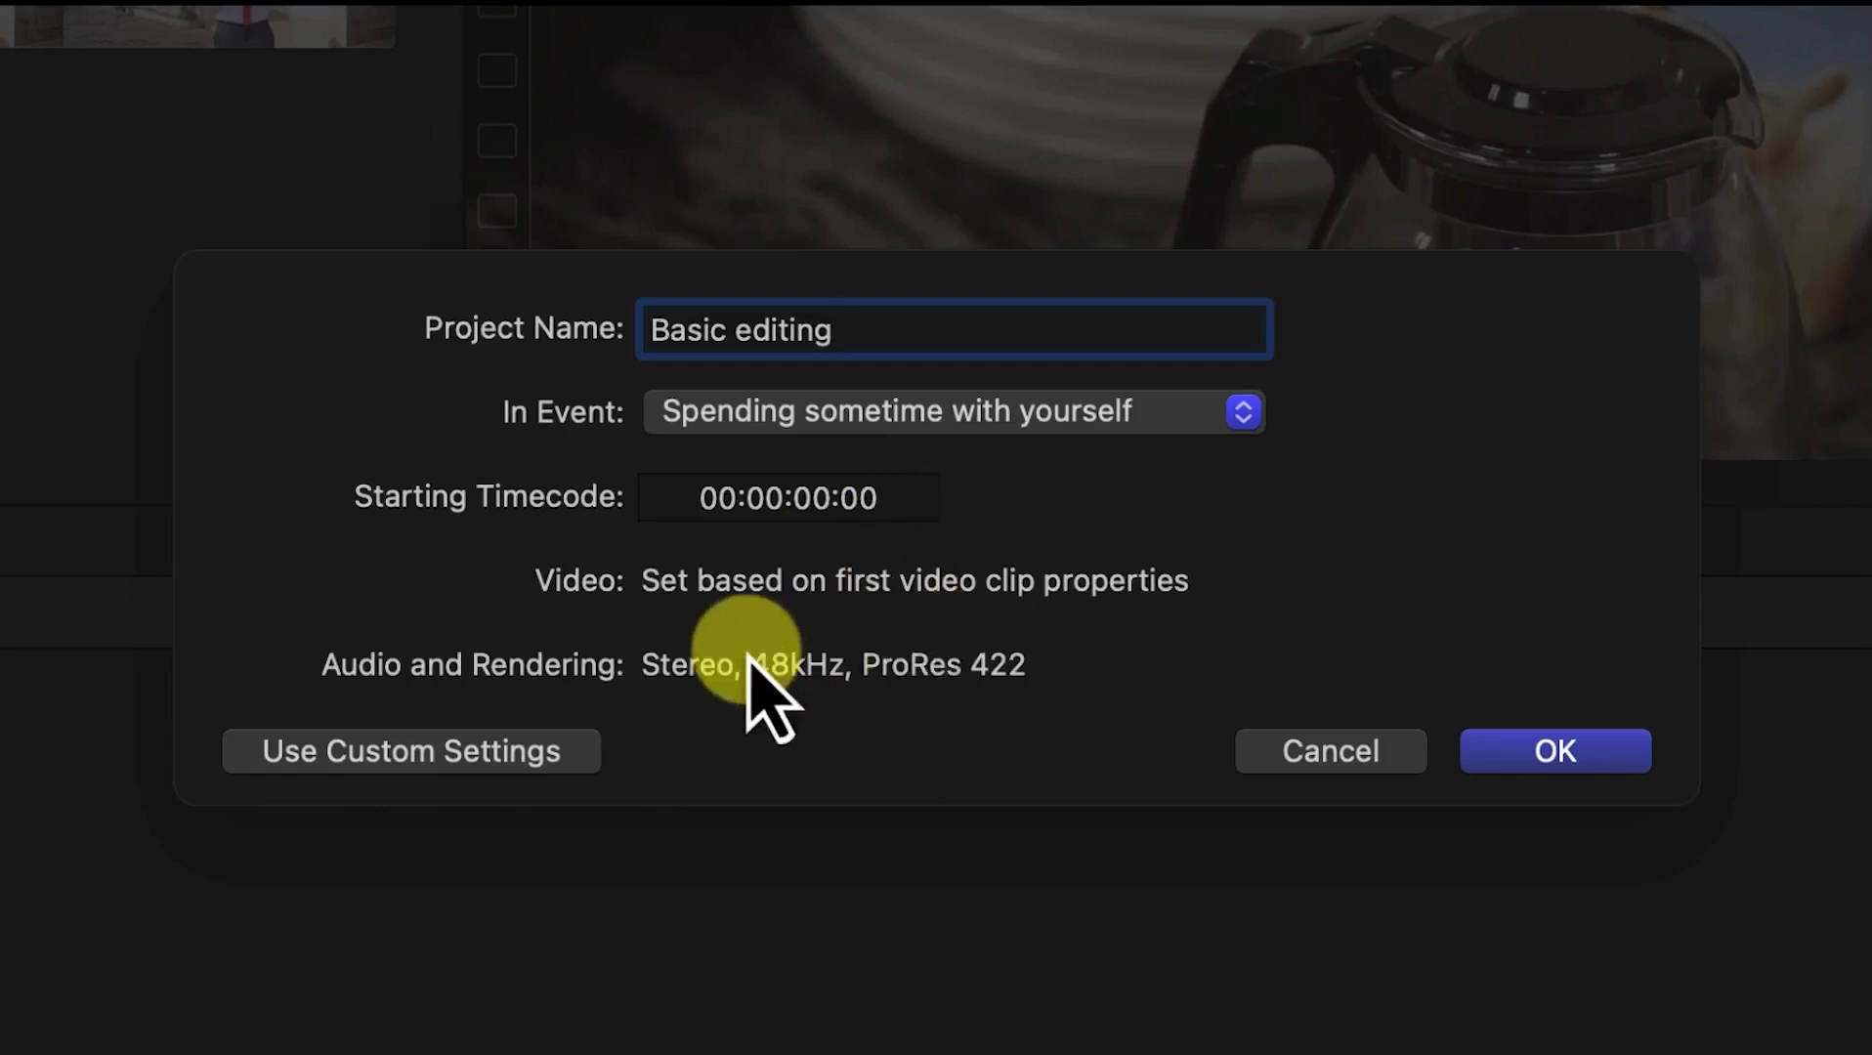
Step: Use custom project settings with 1080p HD video at 1920x1080 and 30p, and create the project
click(492, 752)
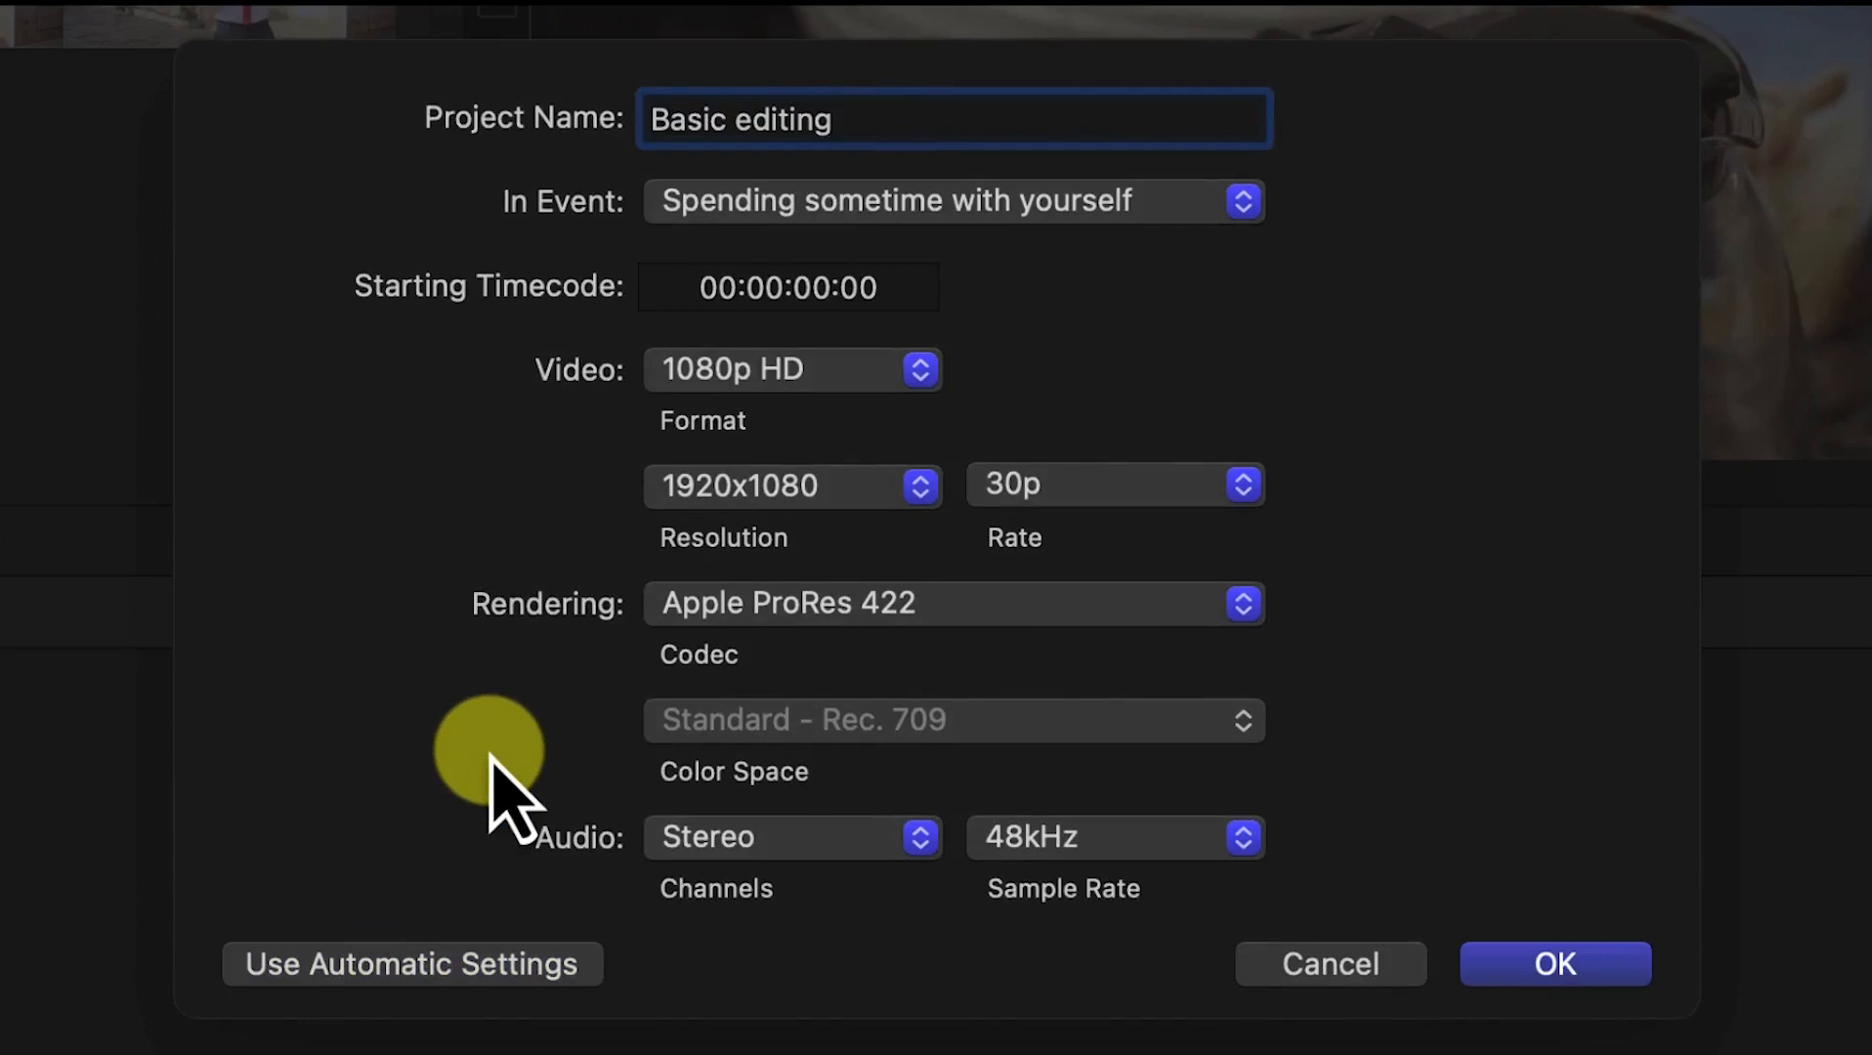
click(885, 380)
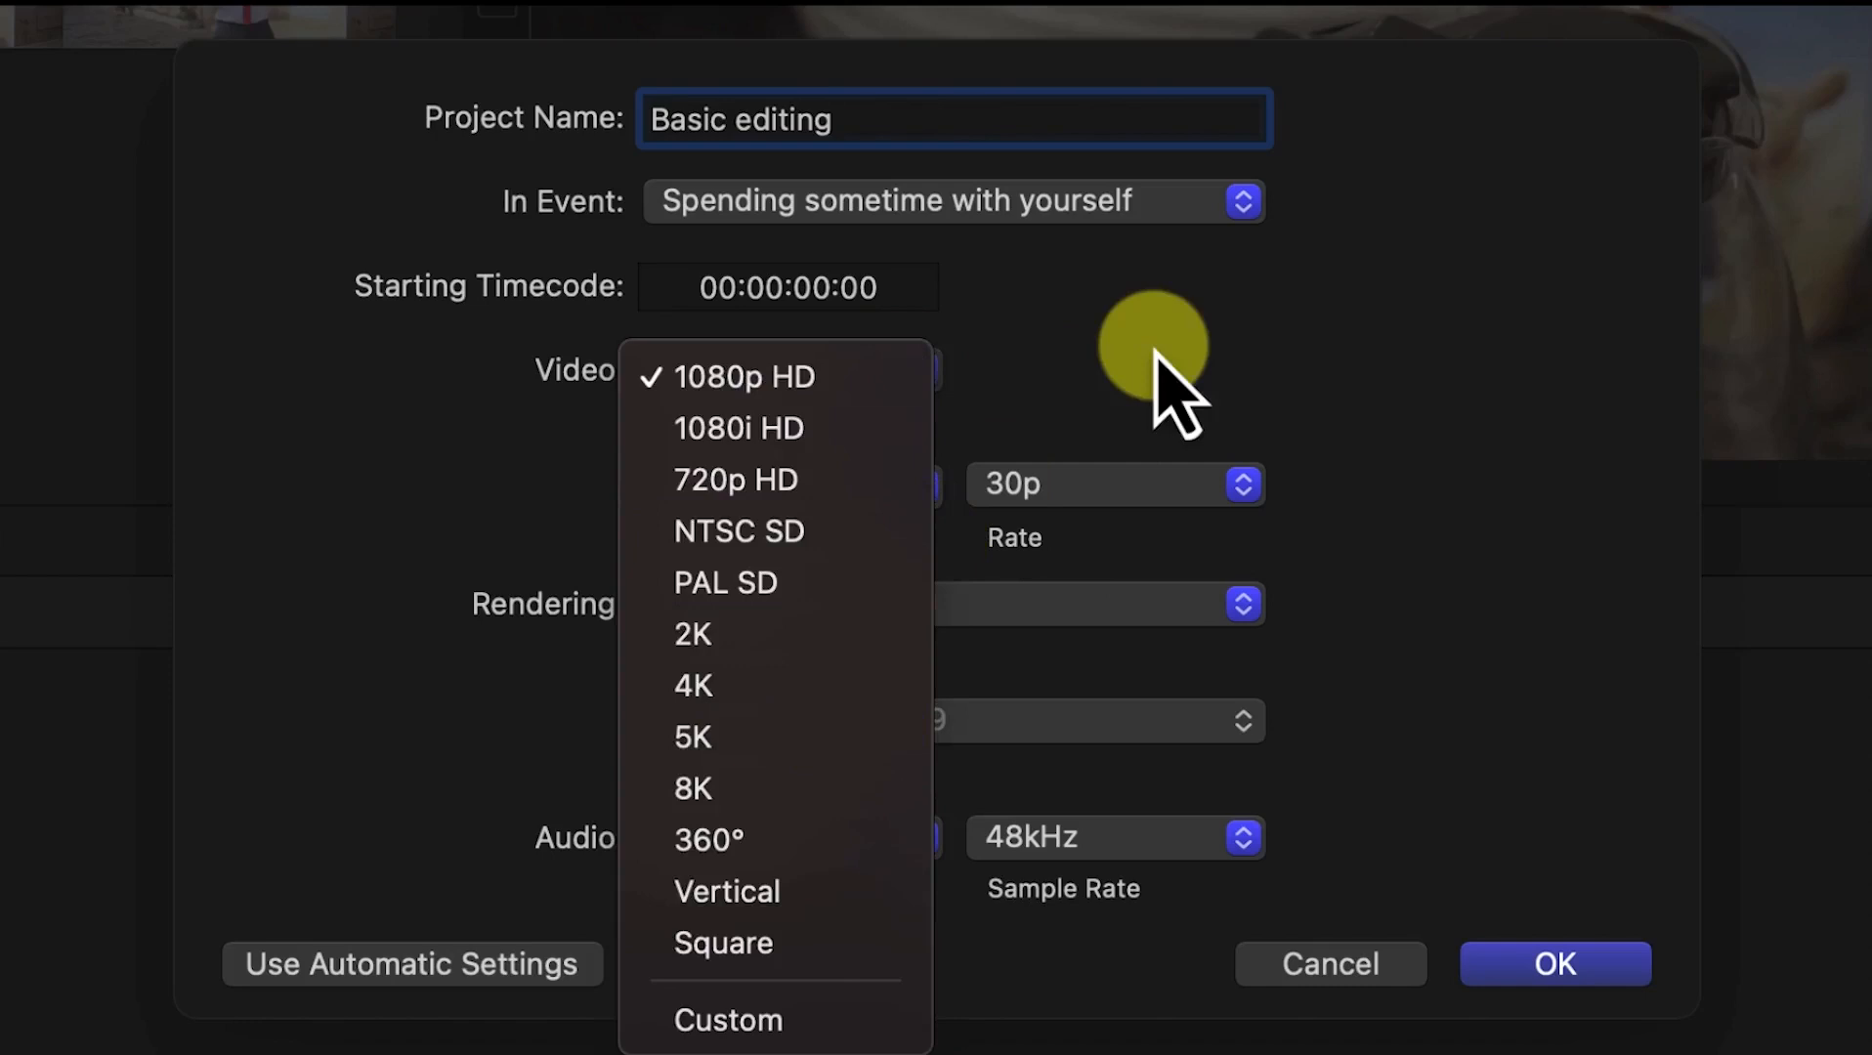
click(1157, 352)
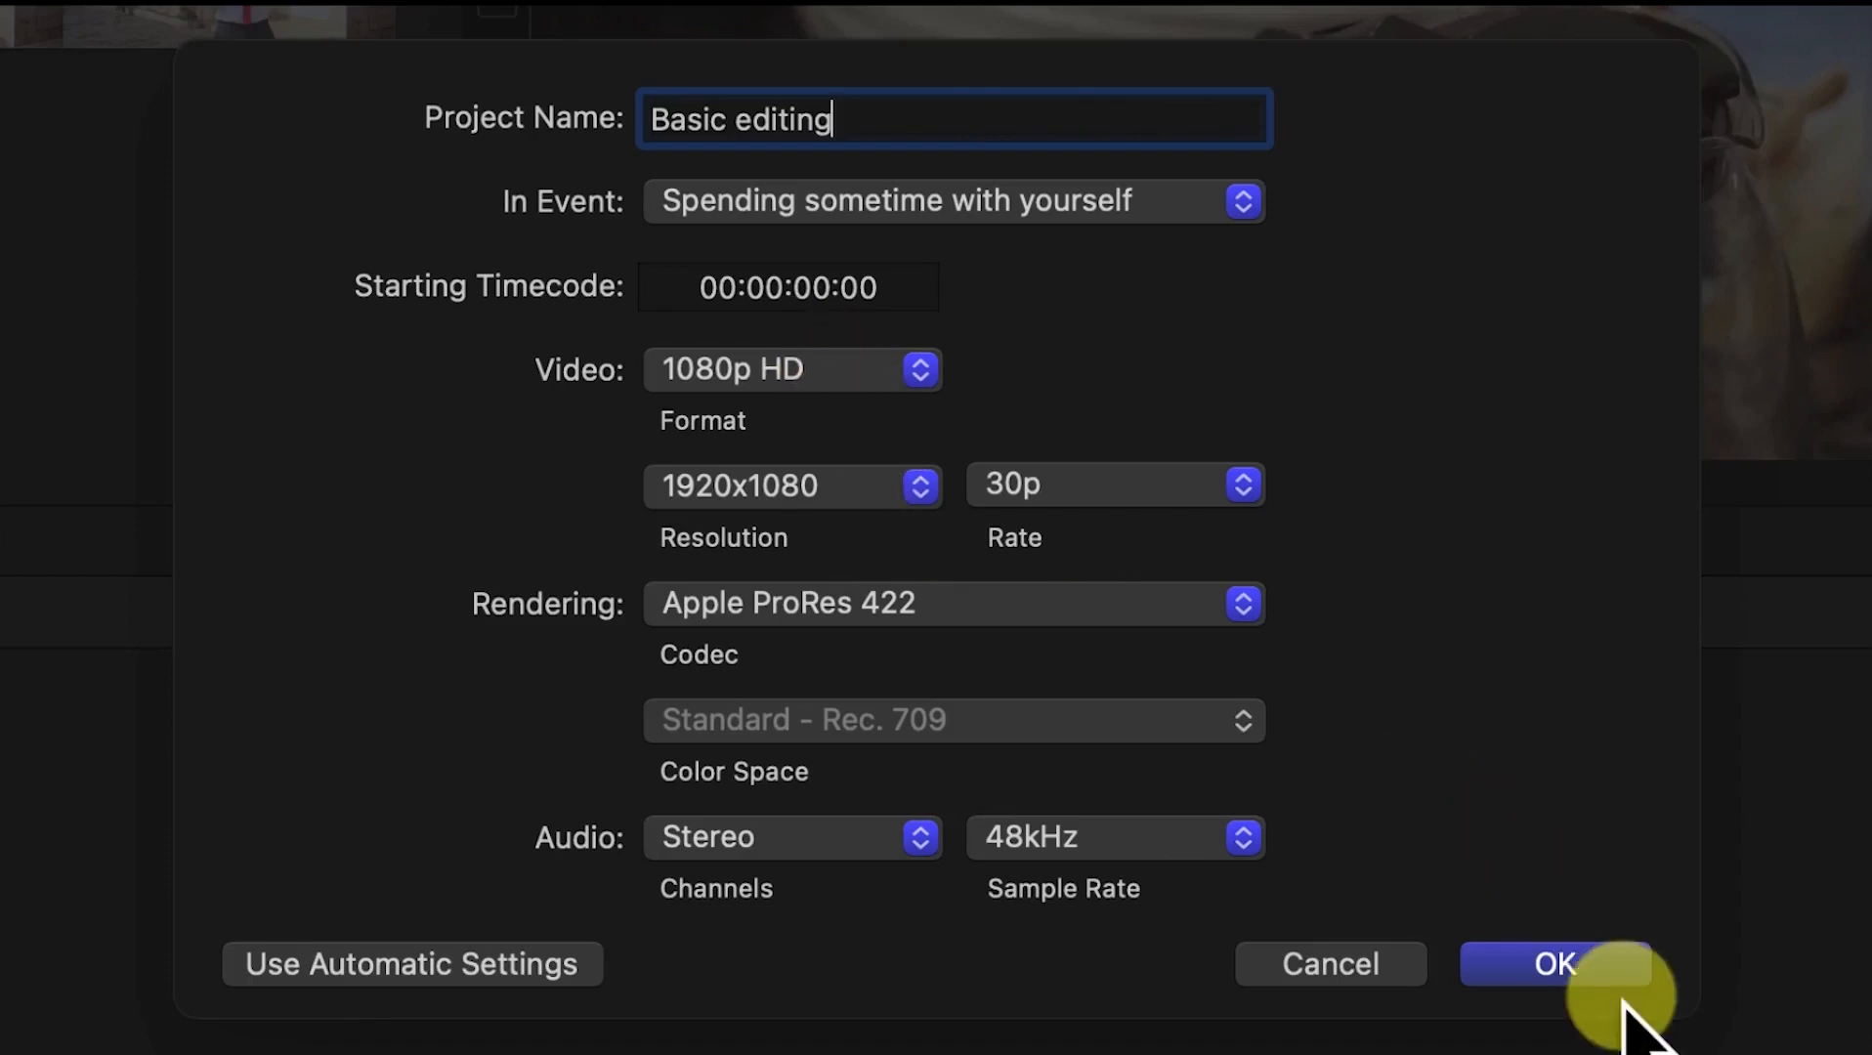
click(1588, 967)
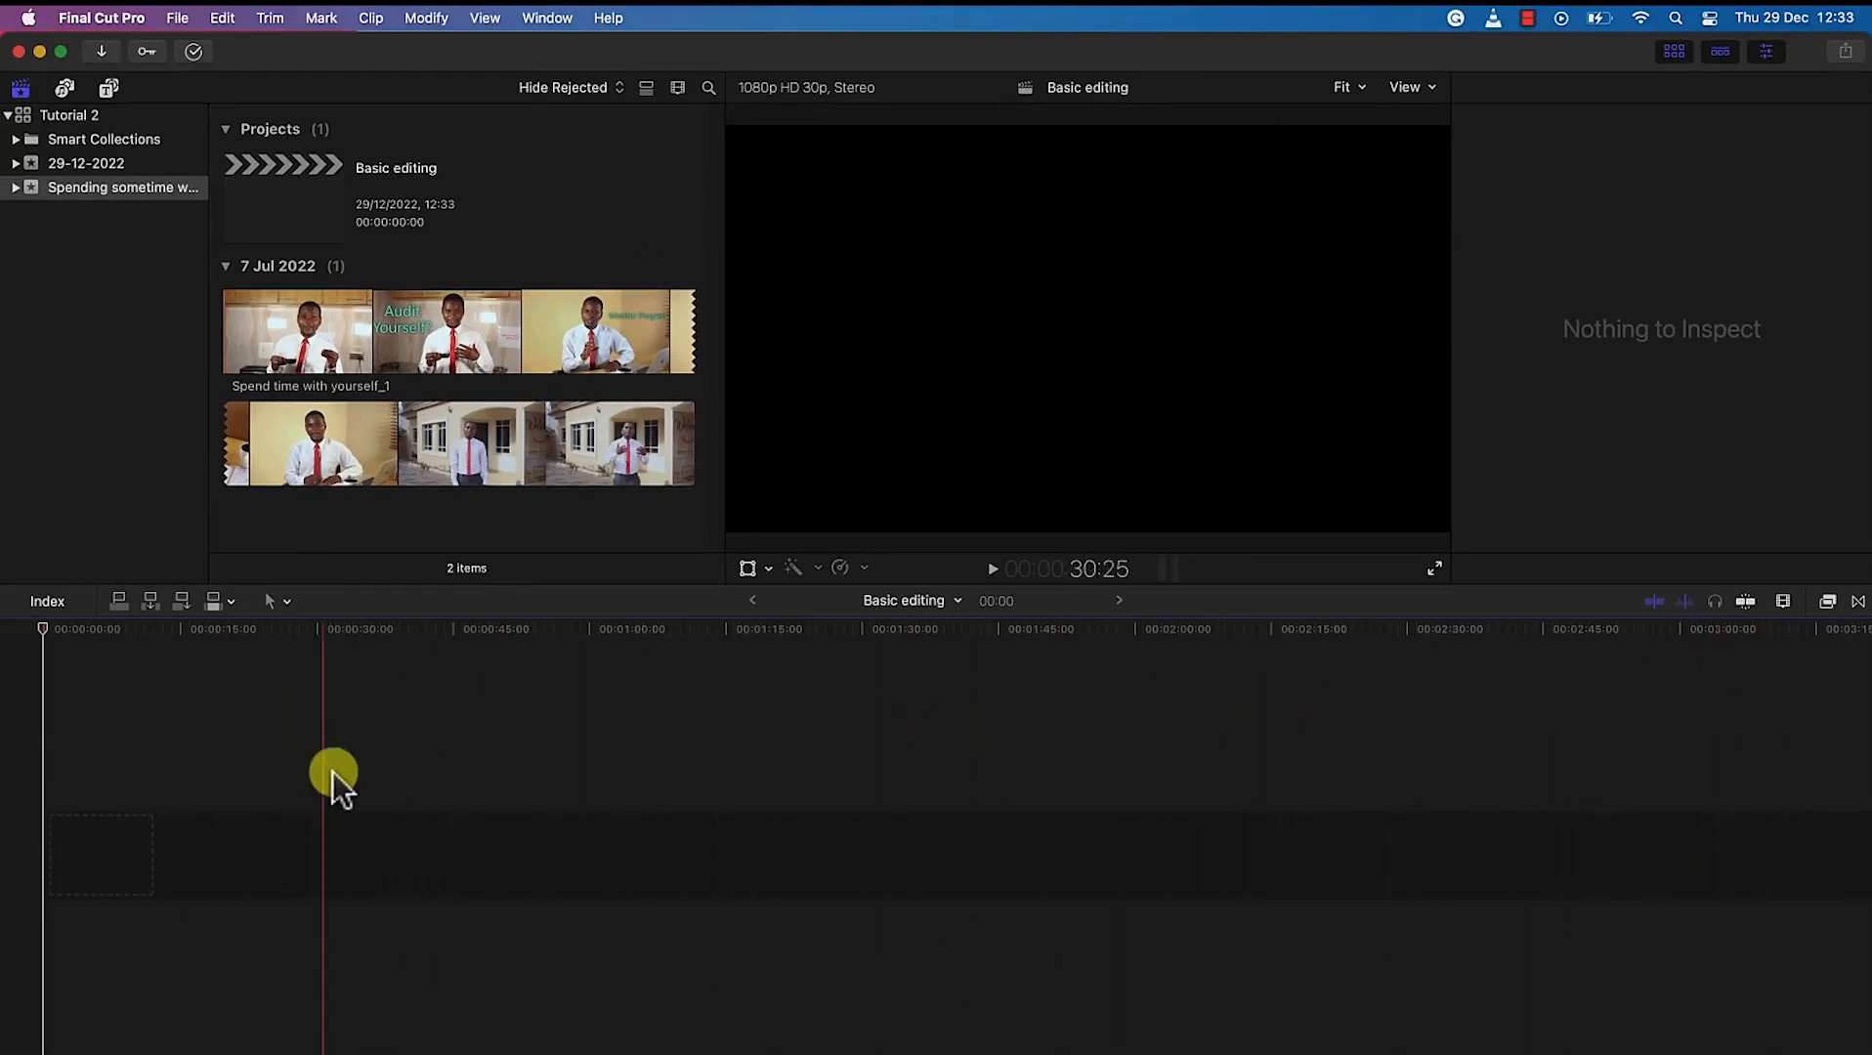
Step: Place the whole Spend time with yourself_1 clip at the start of the Basic editing timeline and scrub through its opening seconds
click(451, 337)
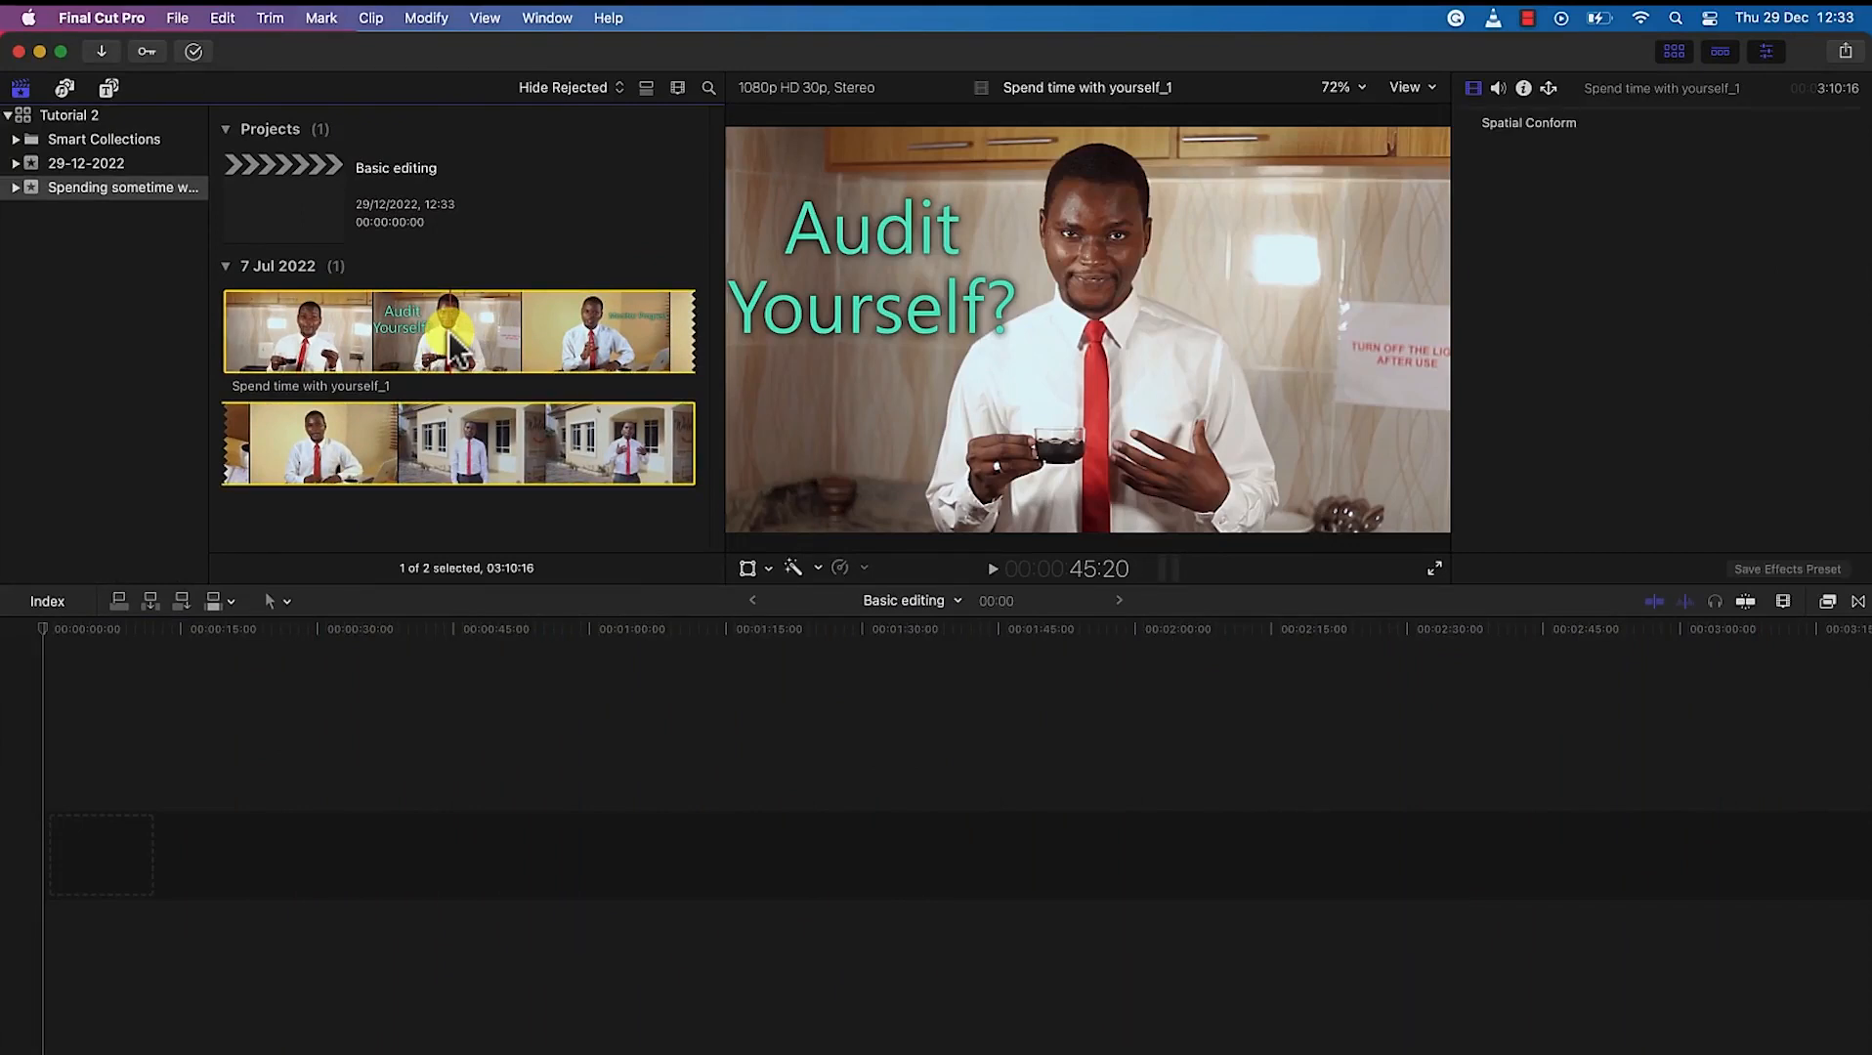
drag(443, 498, 36, 858)
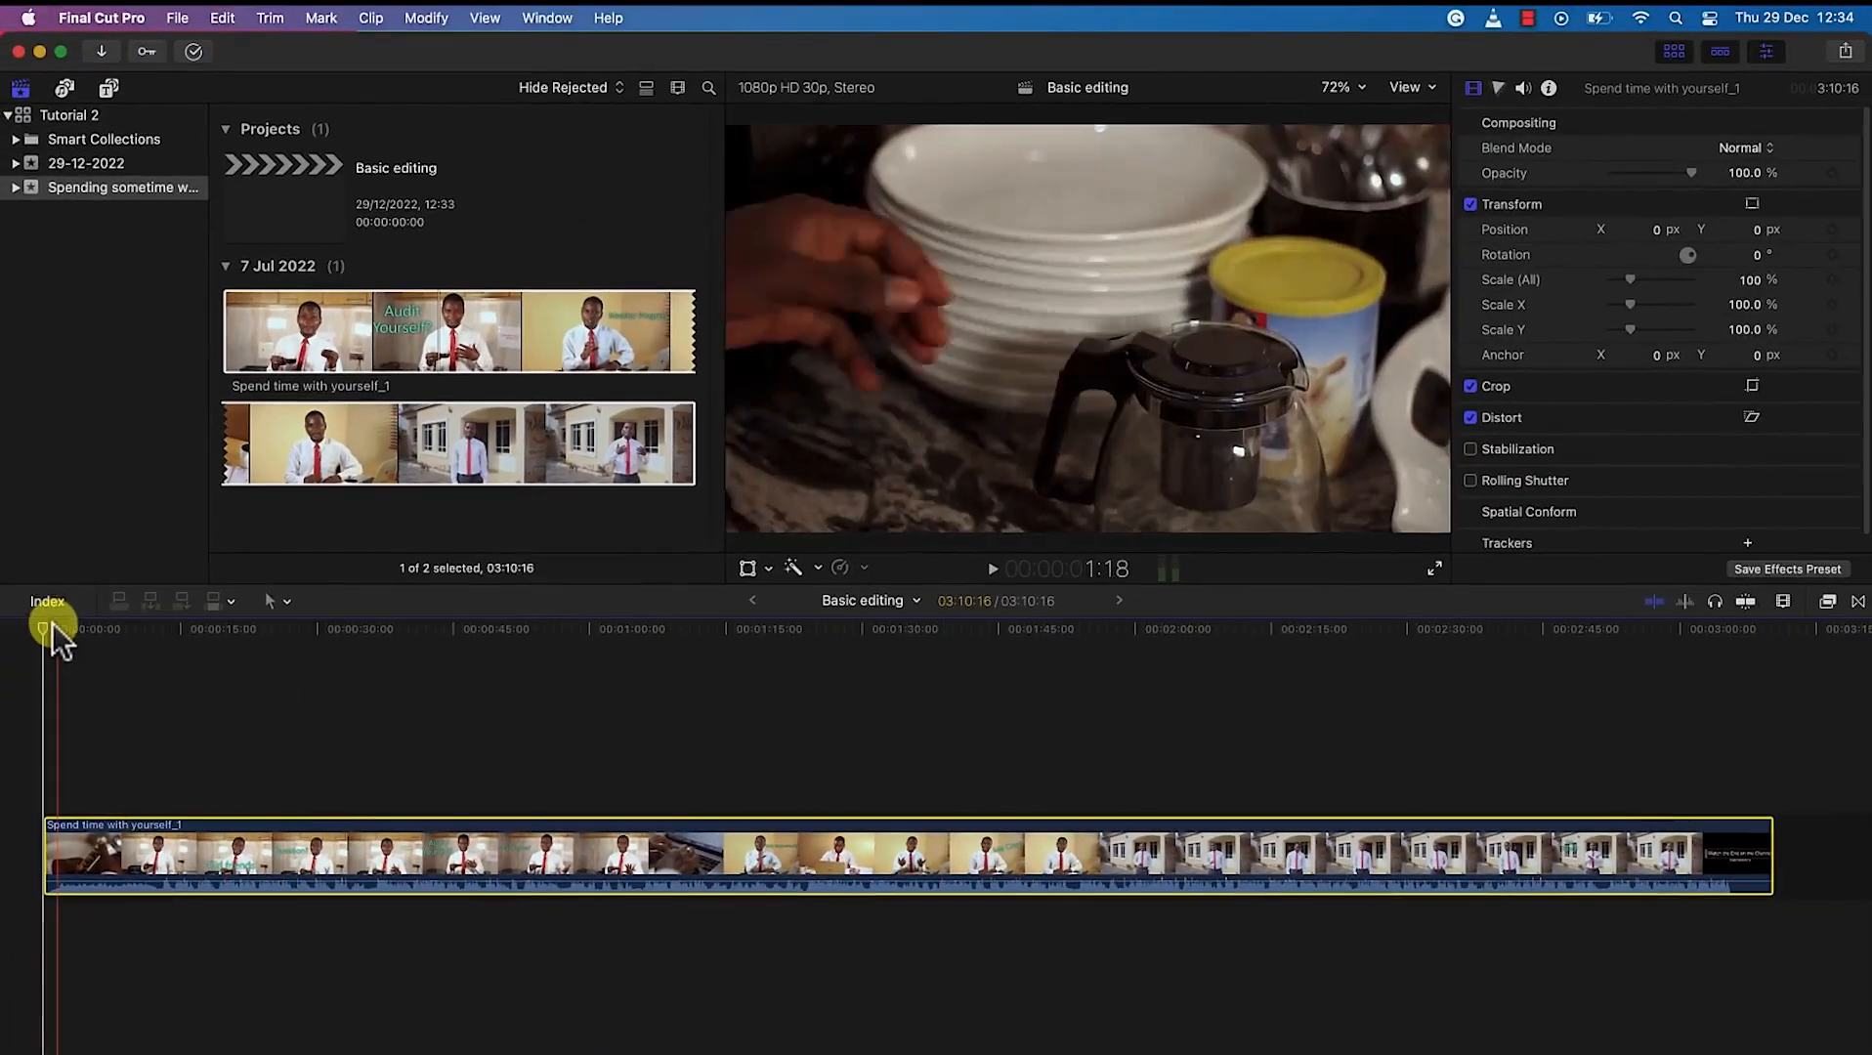
drag(44, 627, 158, 707)
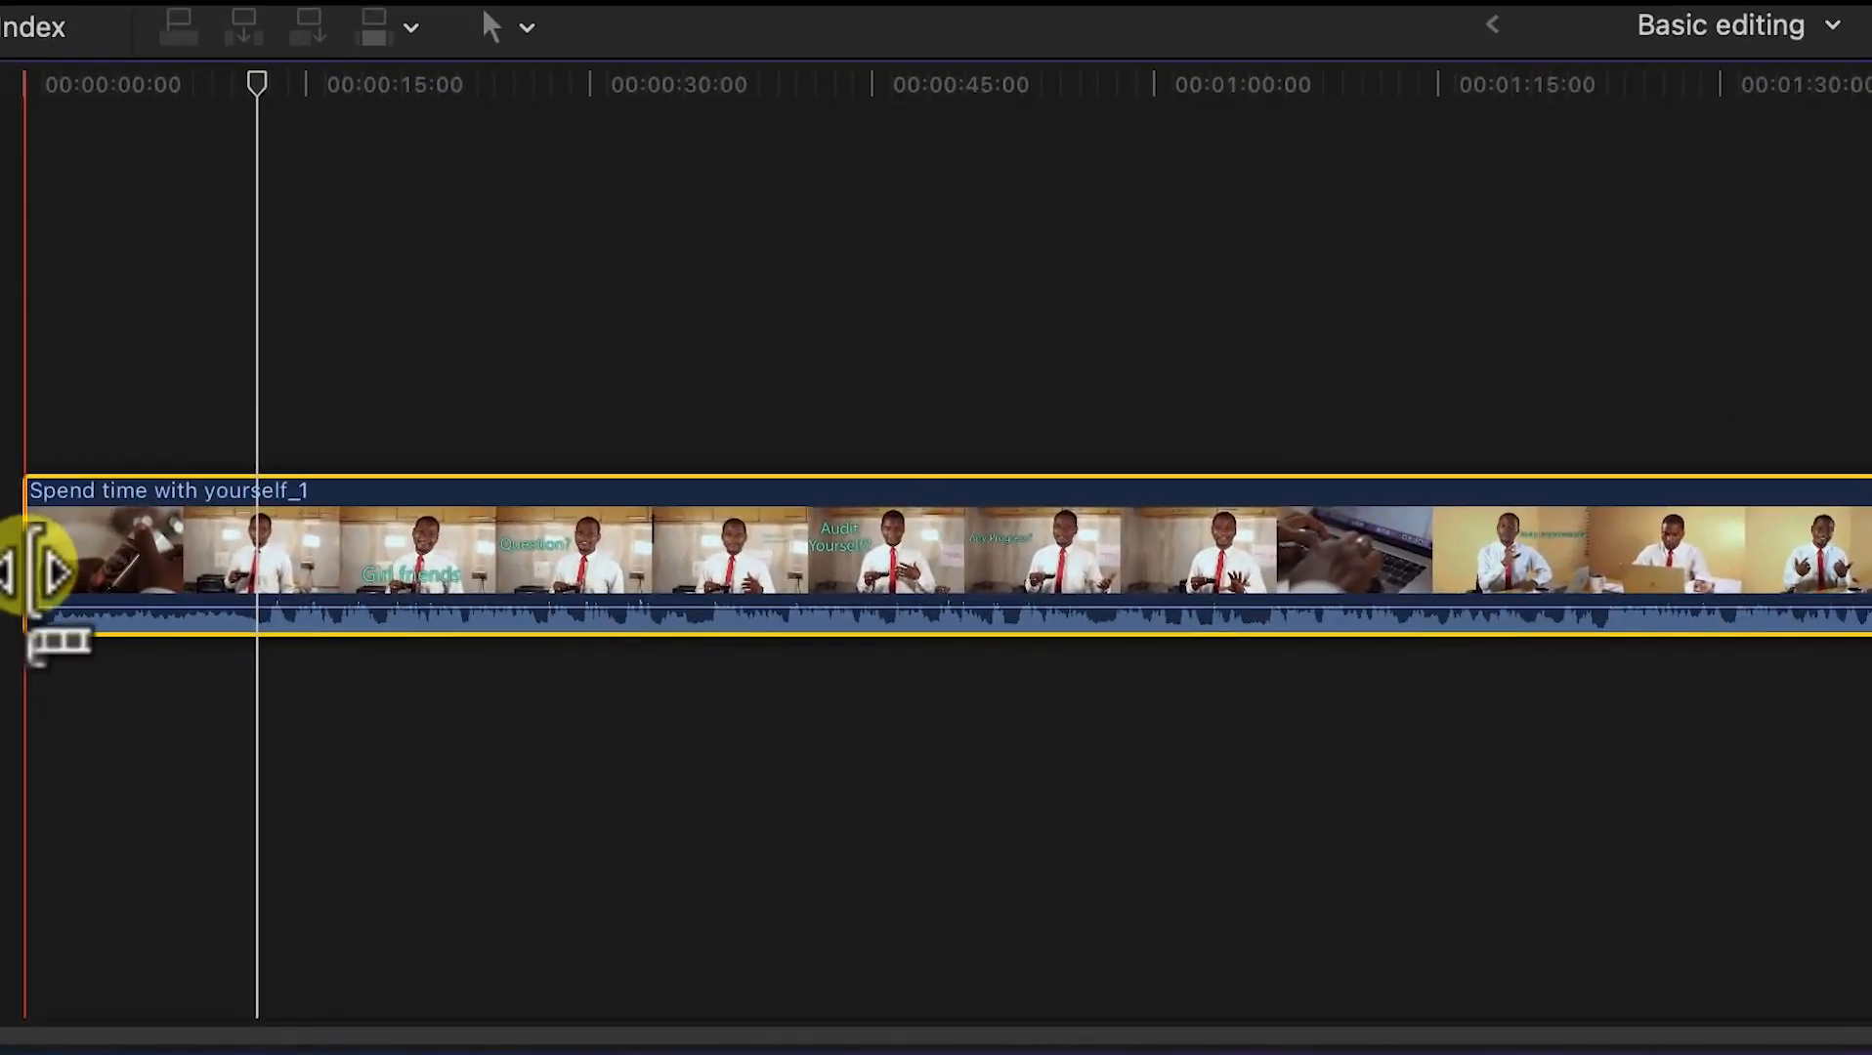
Step: Trim the start and then the end of the timeline clip, shortening it to about 1:56 in total
drag(39, 571, 711, 469)
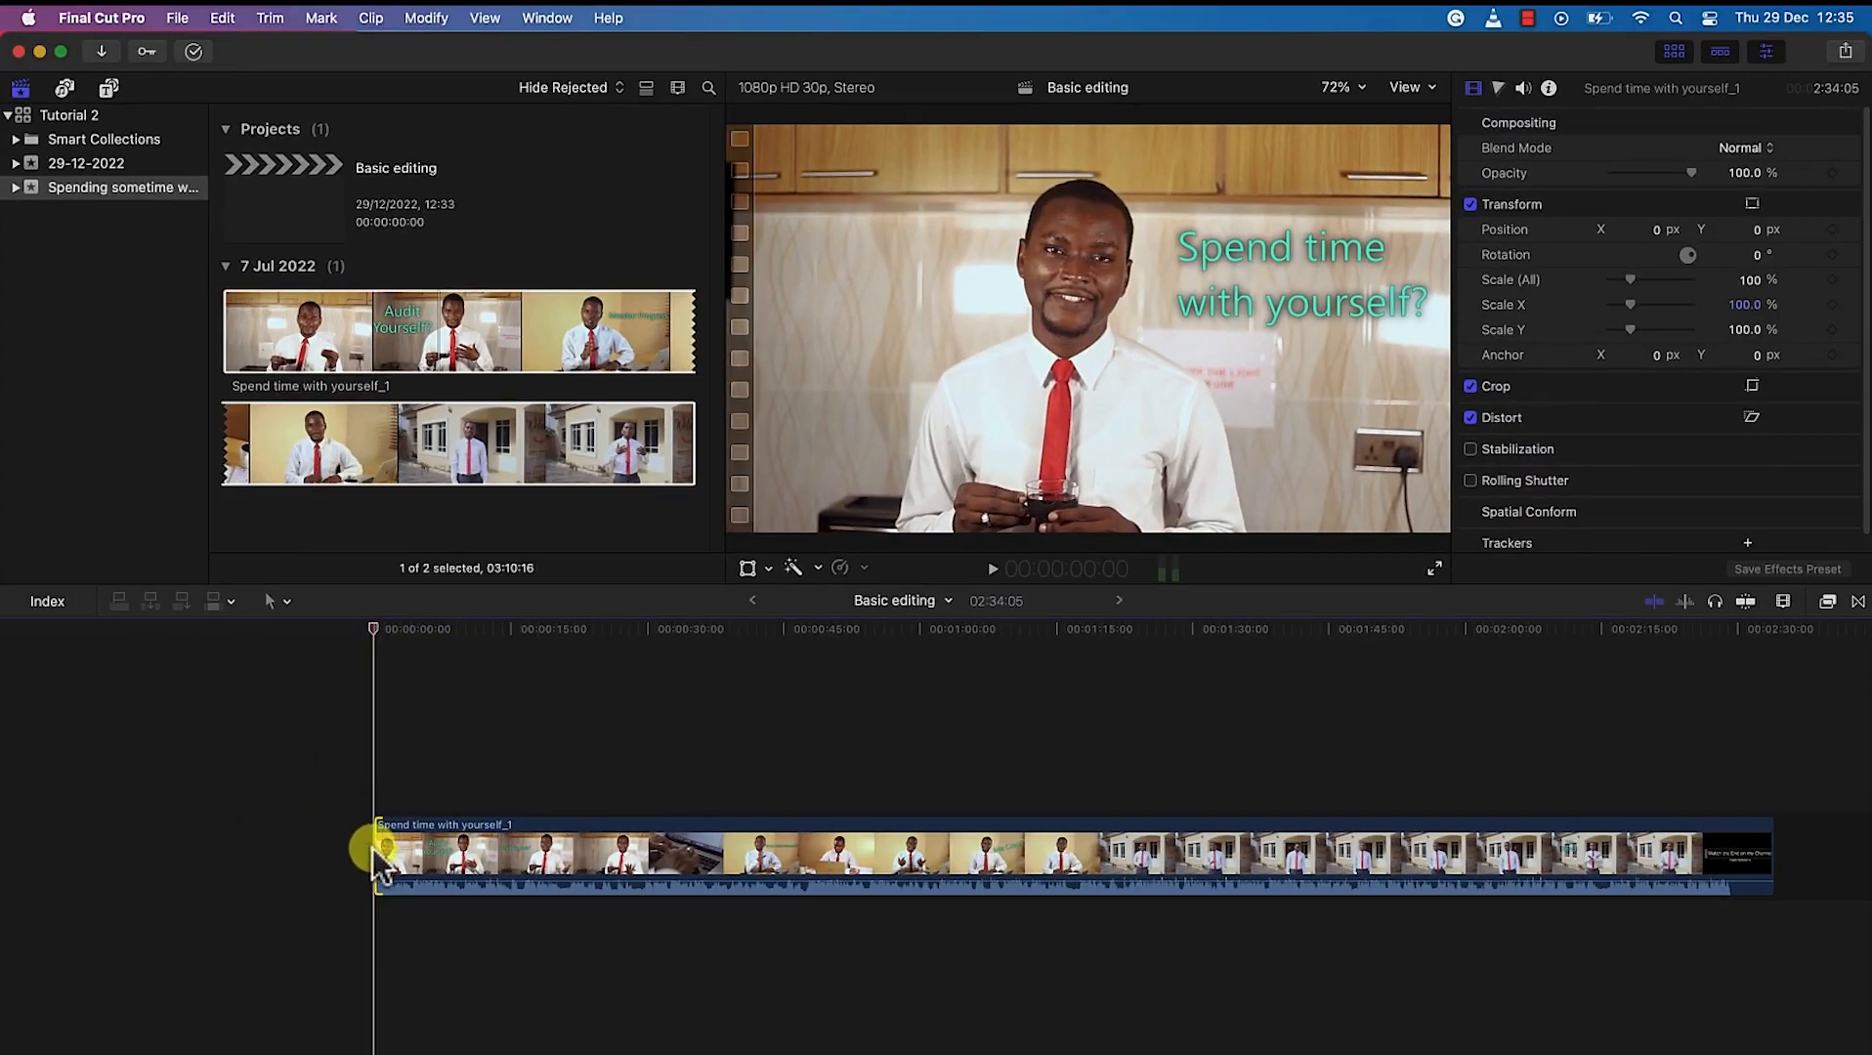
key(space)
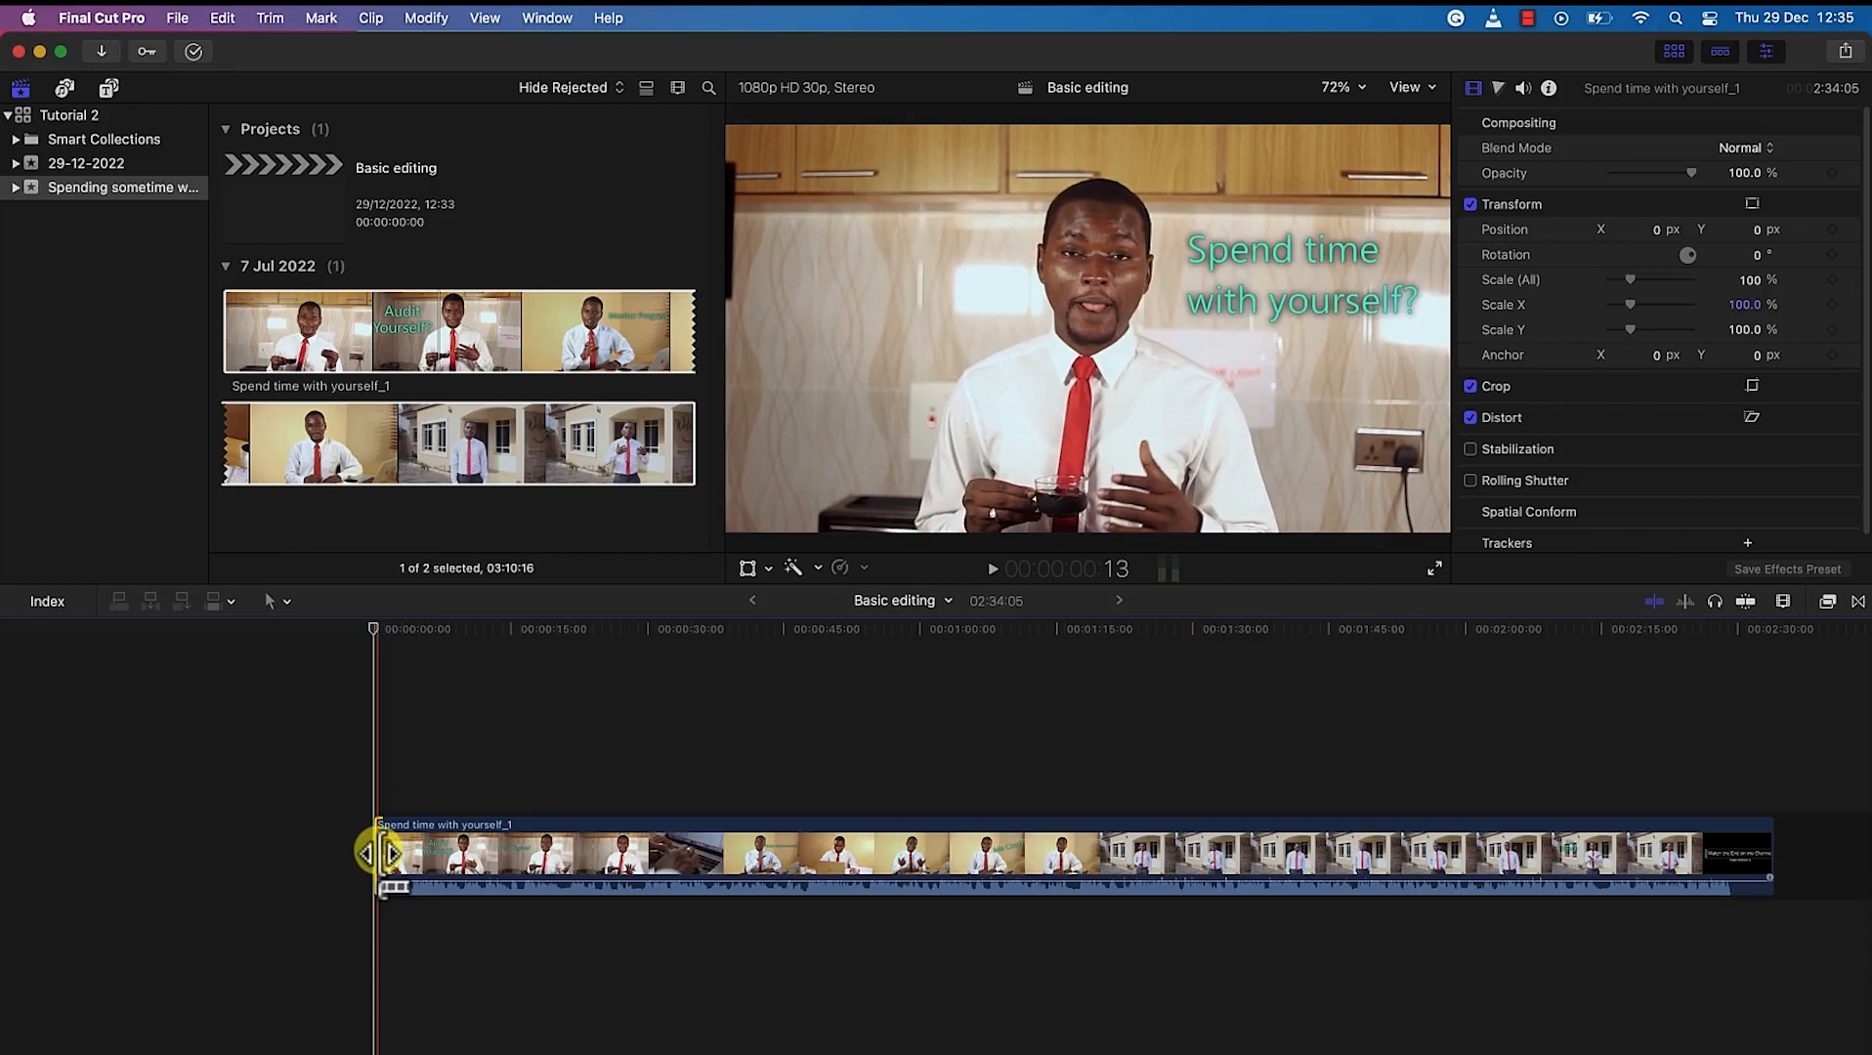
mouse_move(378, 854)
mouse_down()
mouse_move(197, 856)
mouse_move(379, 853)
mouse_up()
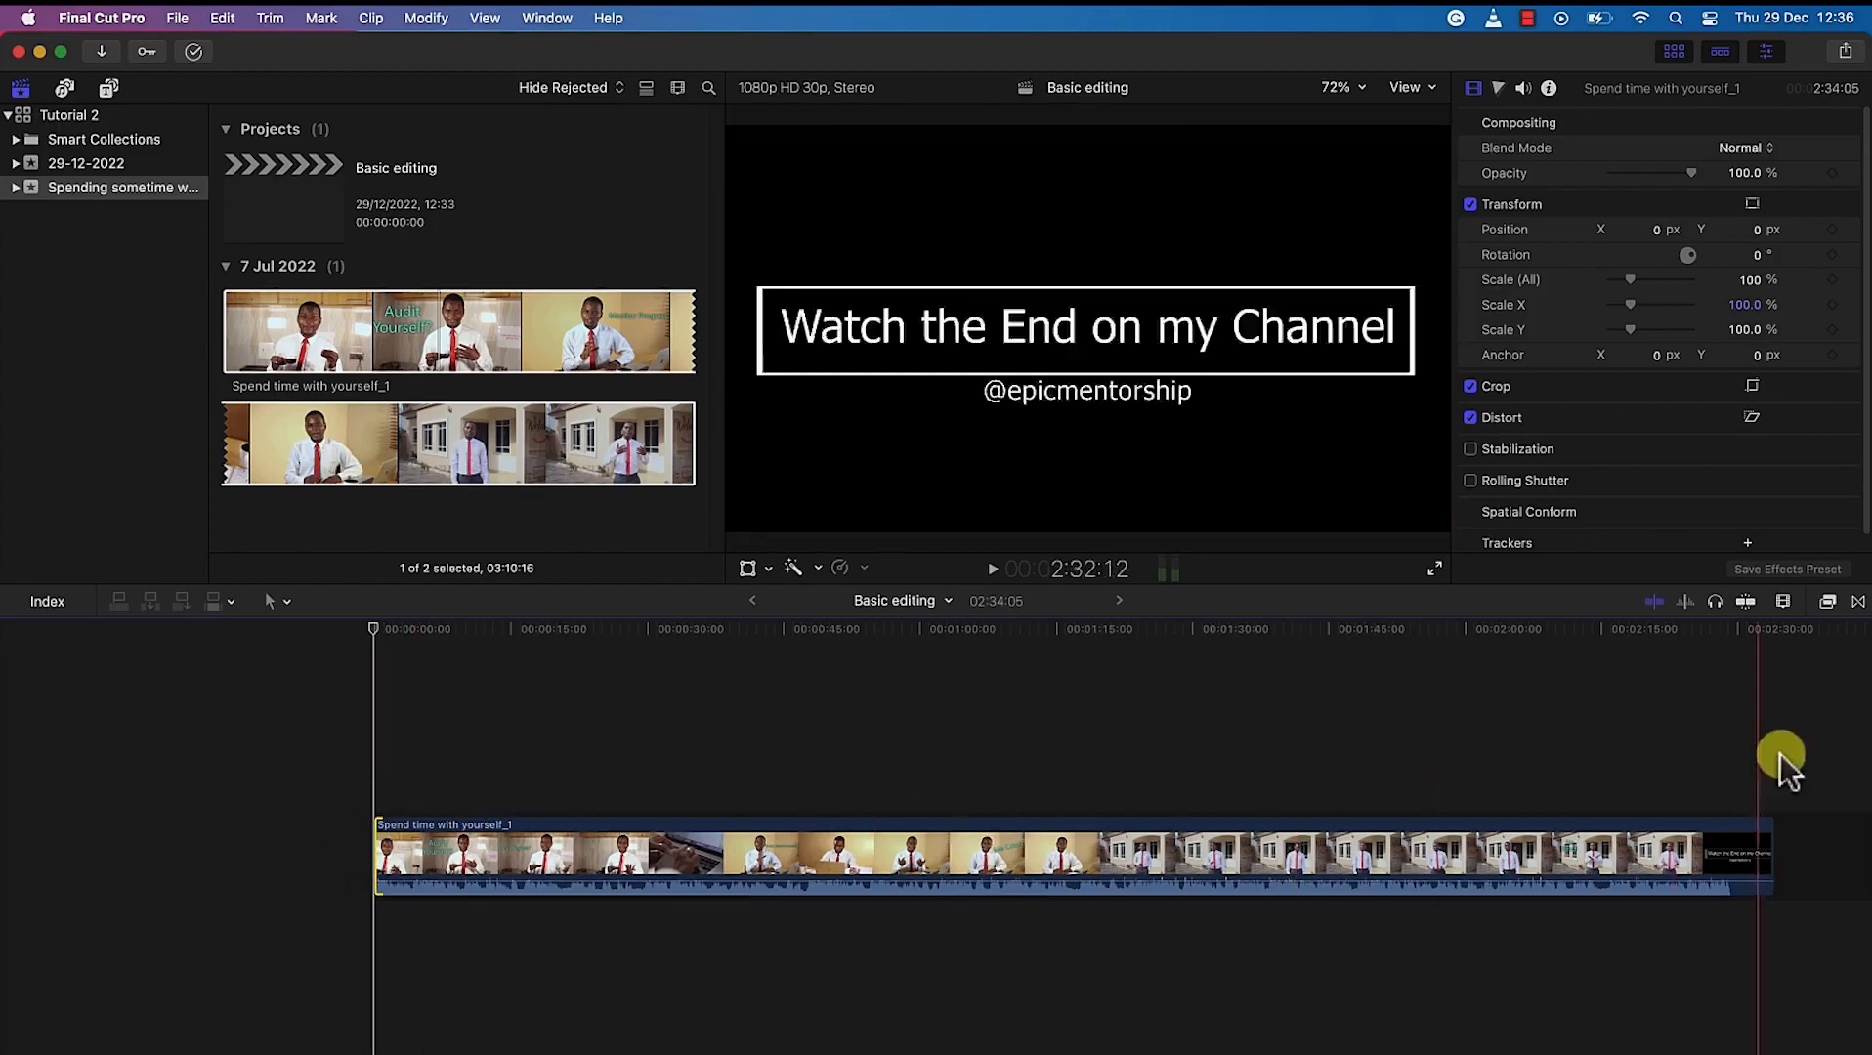
drag(1771, 854, 1425, 866)
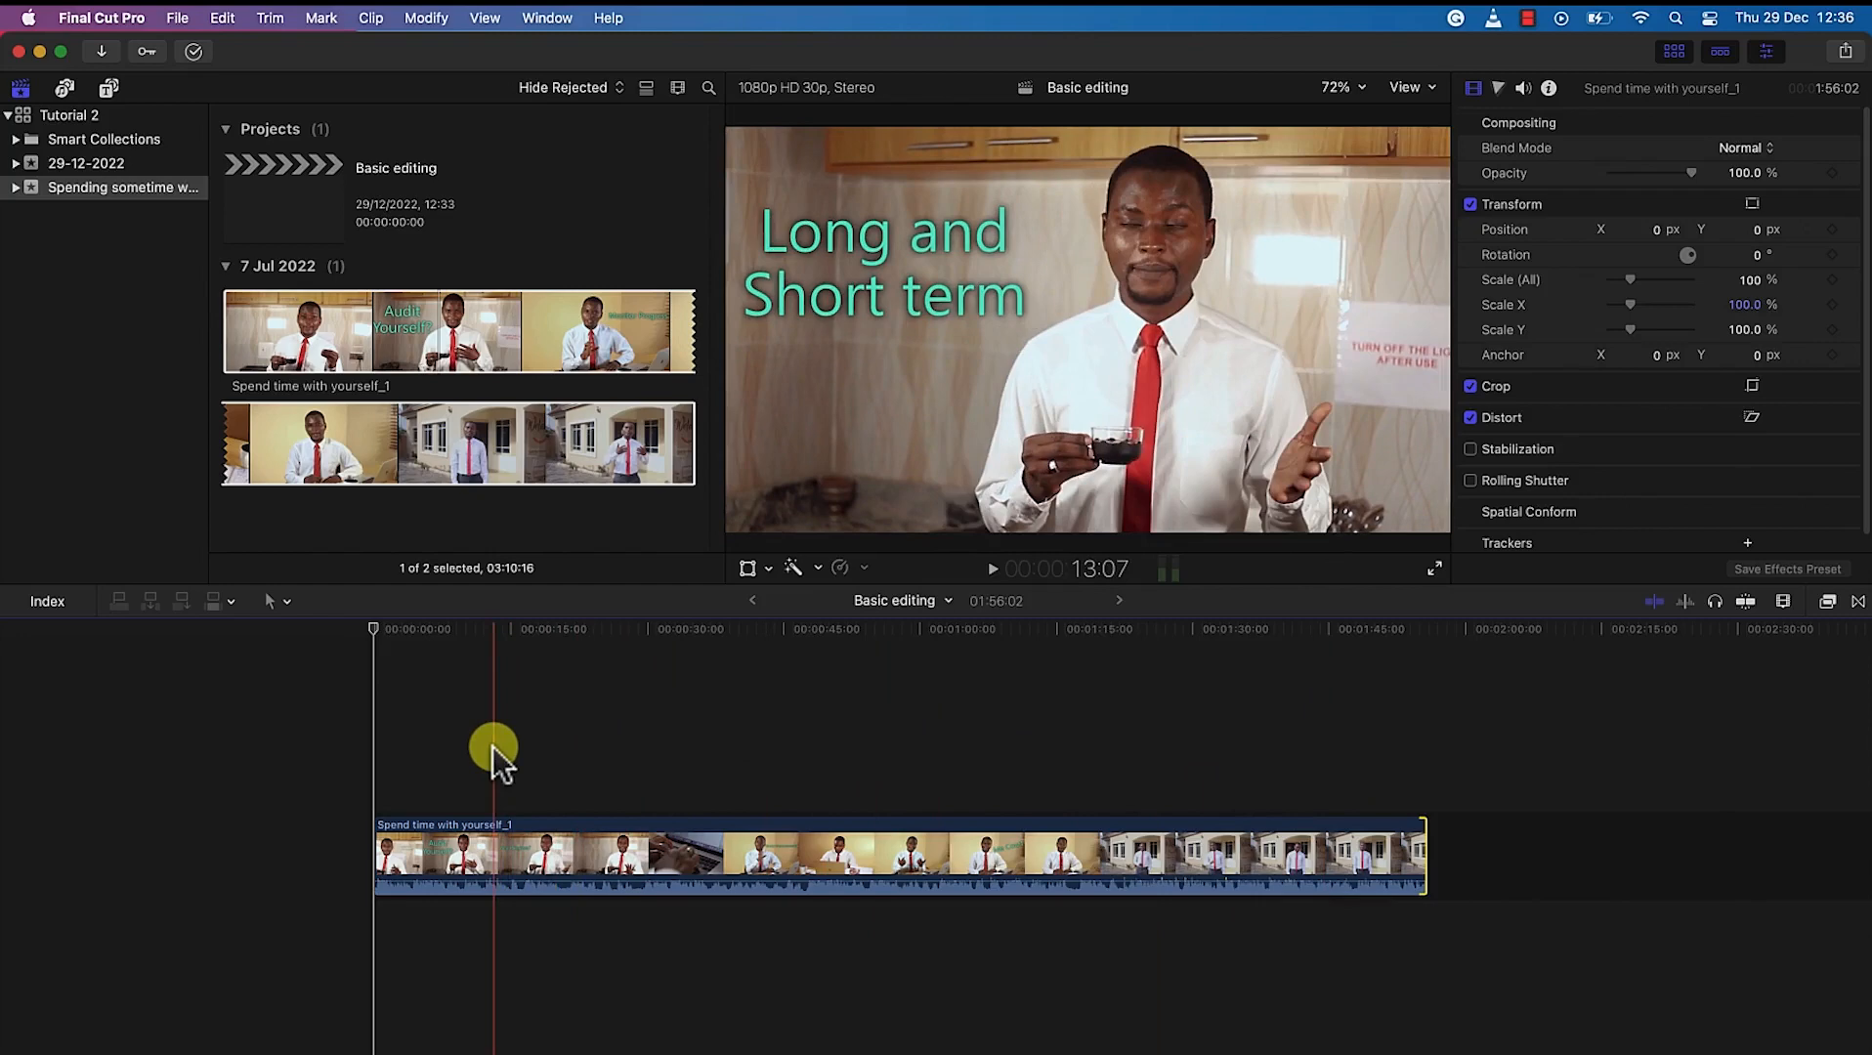
Step: Cut the timeline clip with the Blade tool at about 0:16, 0:40 and 1:10
key(b)
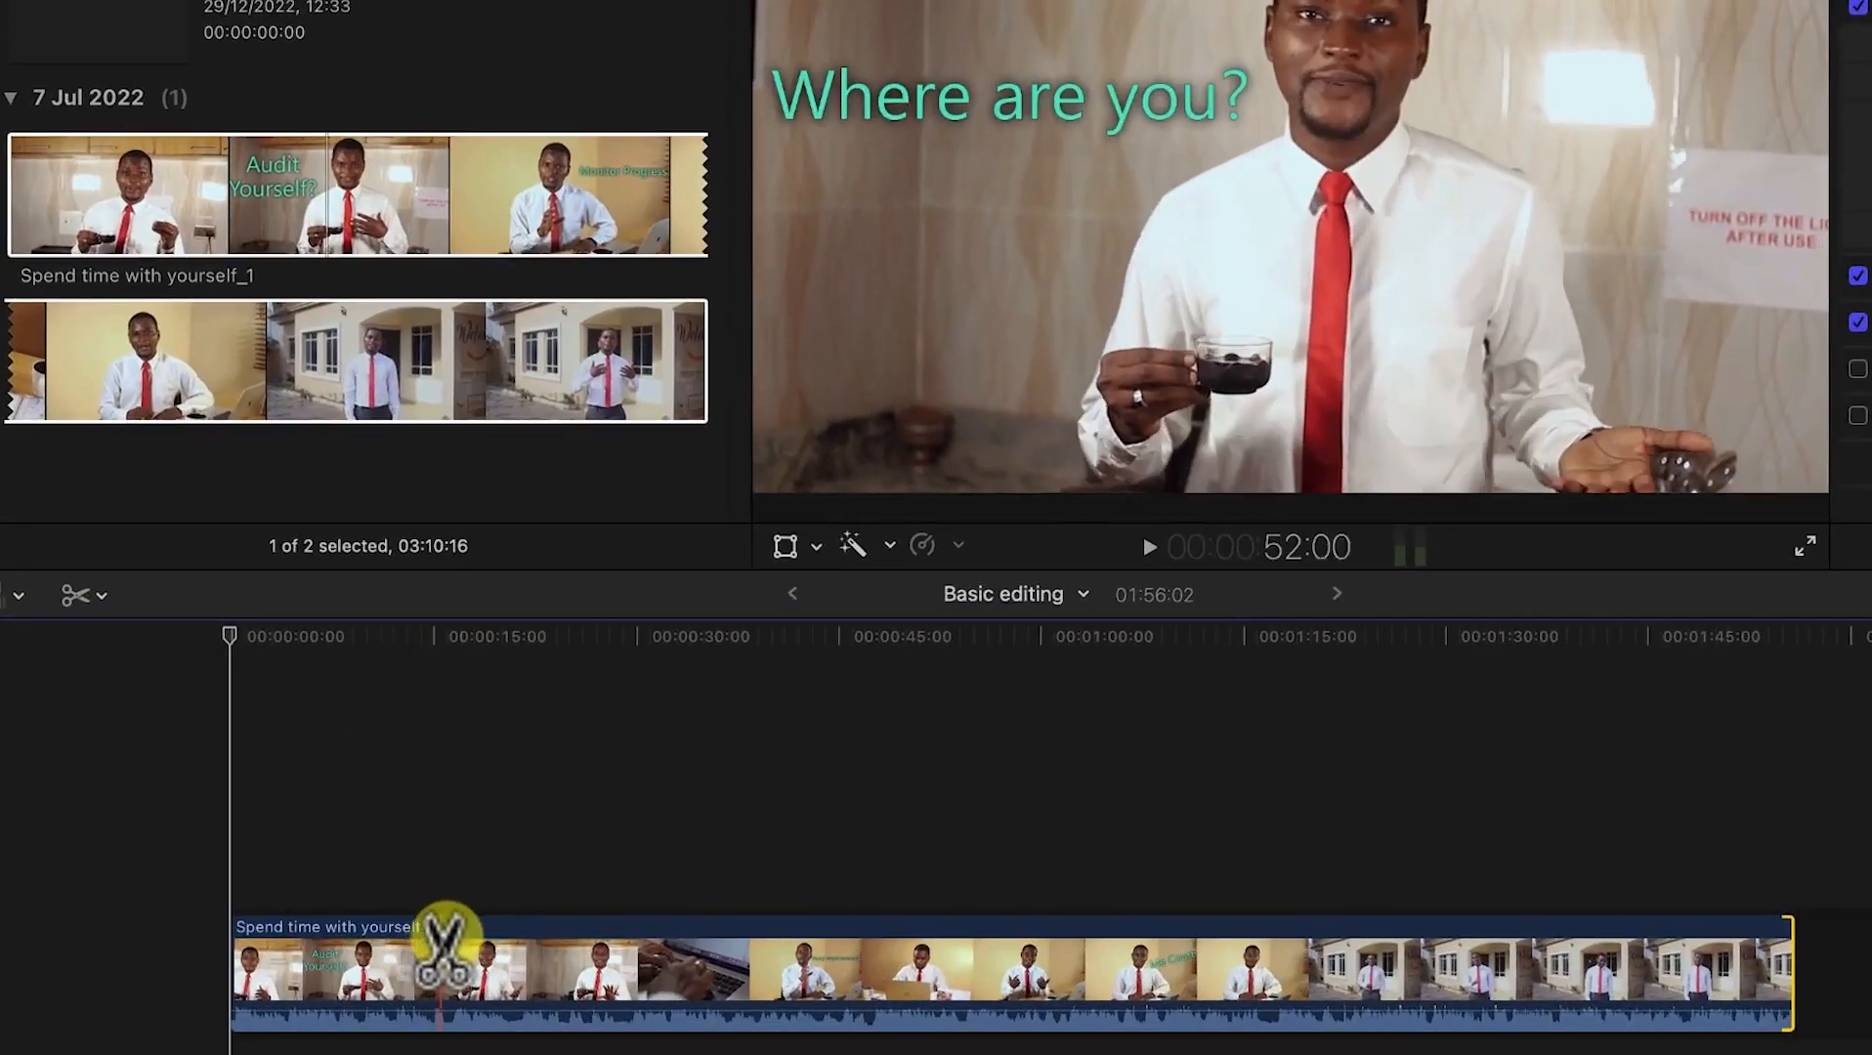
click(438, 940)
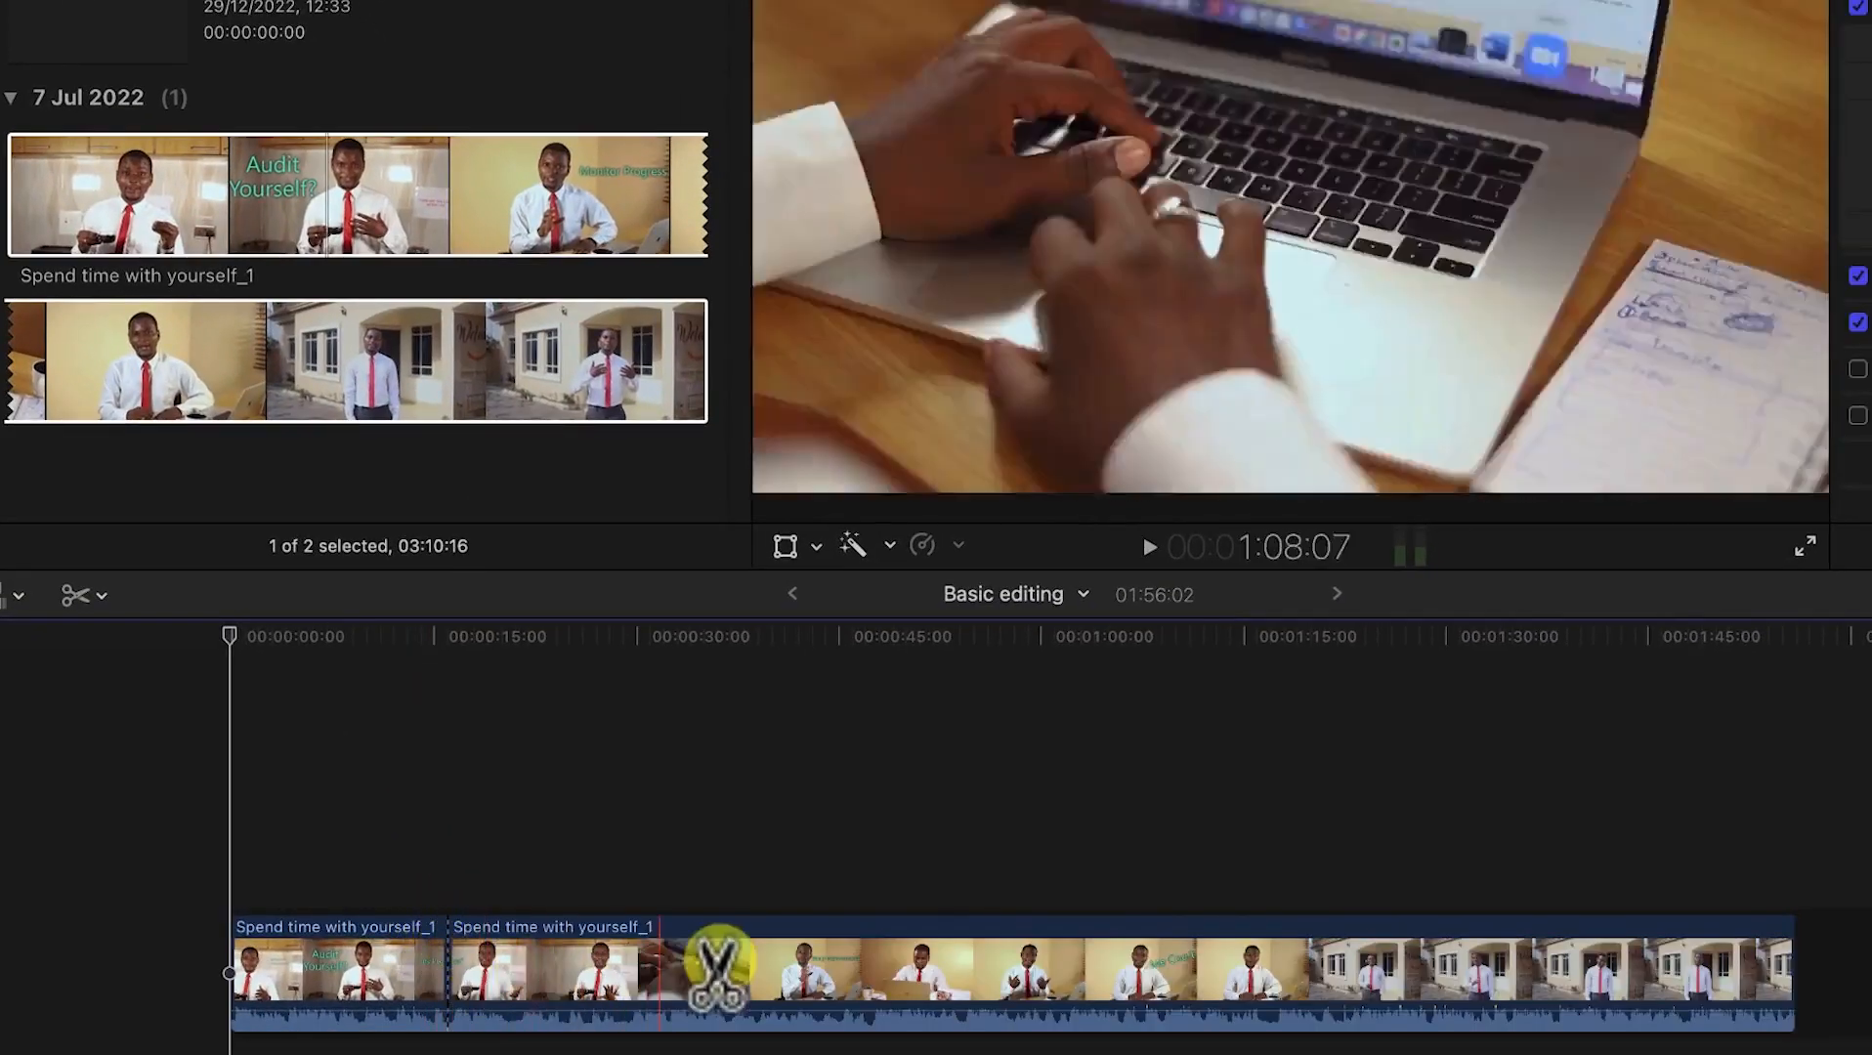
click(771, 953)
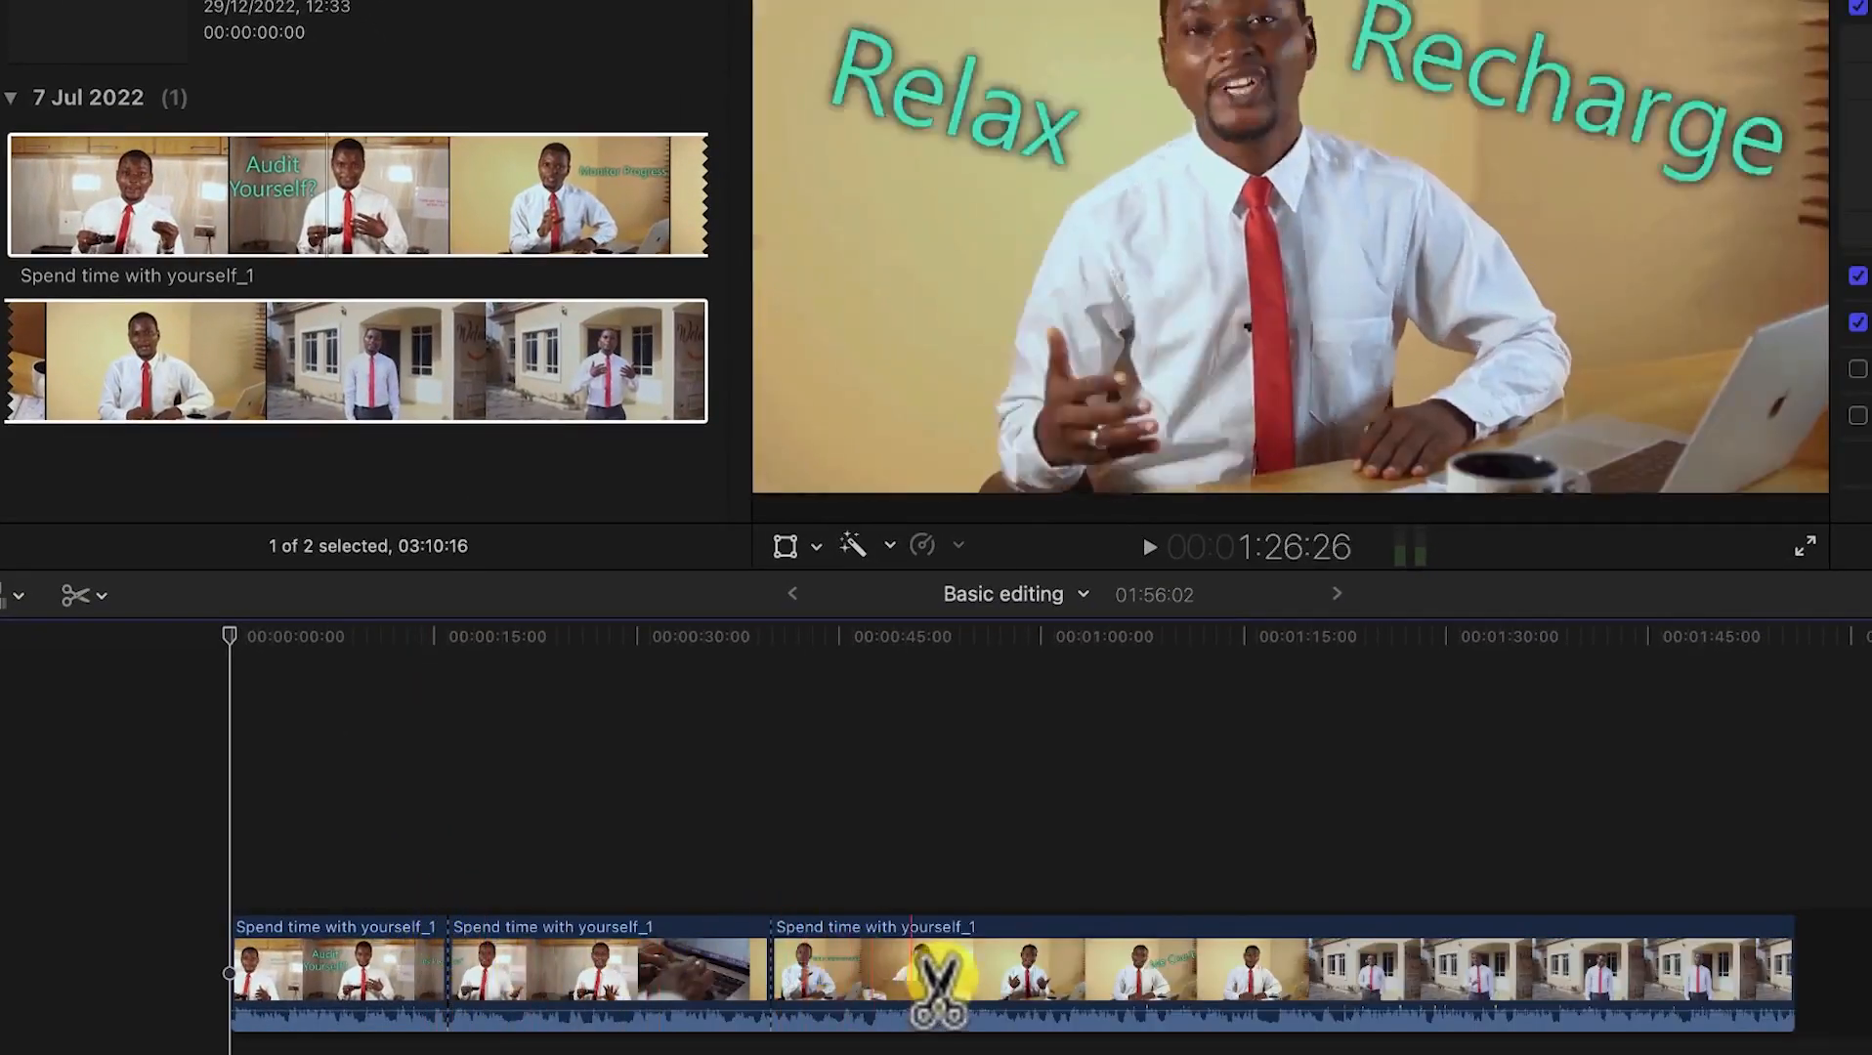
click(1178, 953)
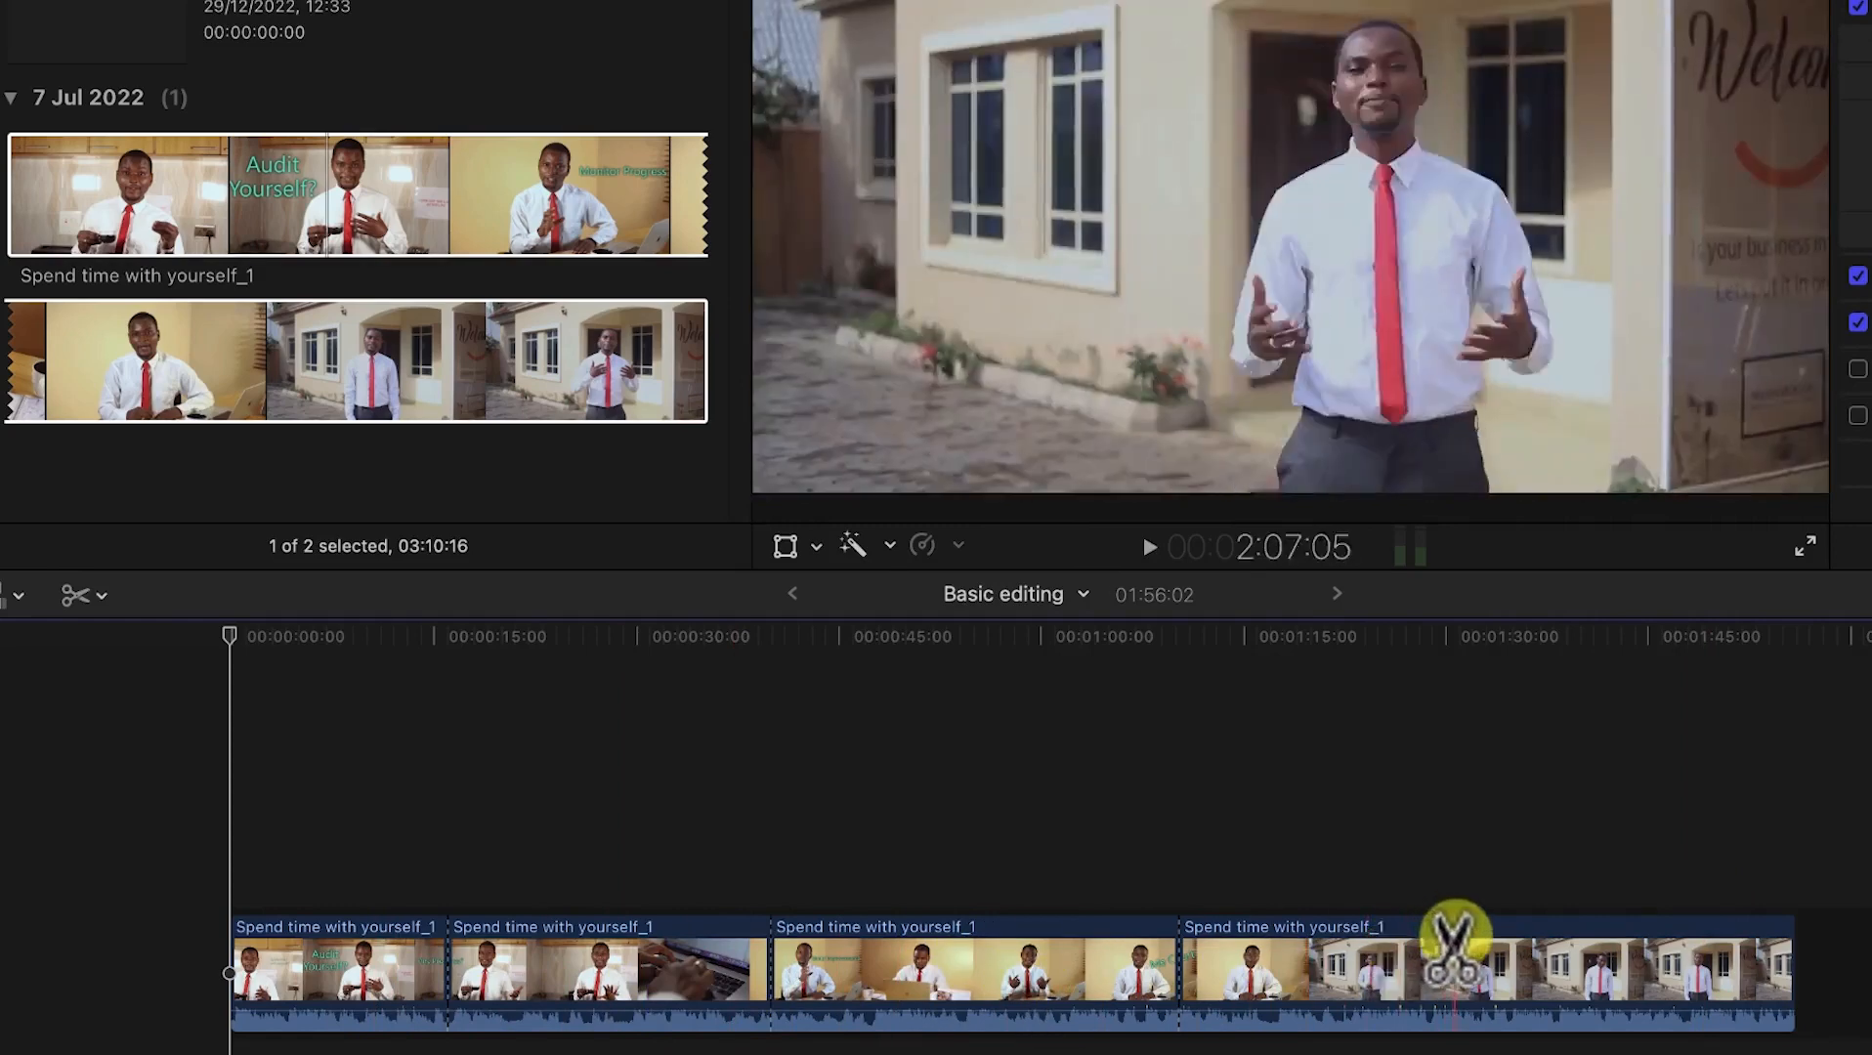
Step: Return to the Select tool and select the separate pieces of the cut clip one after another
click(106, 601)
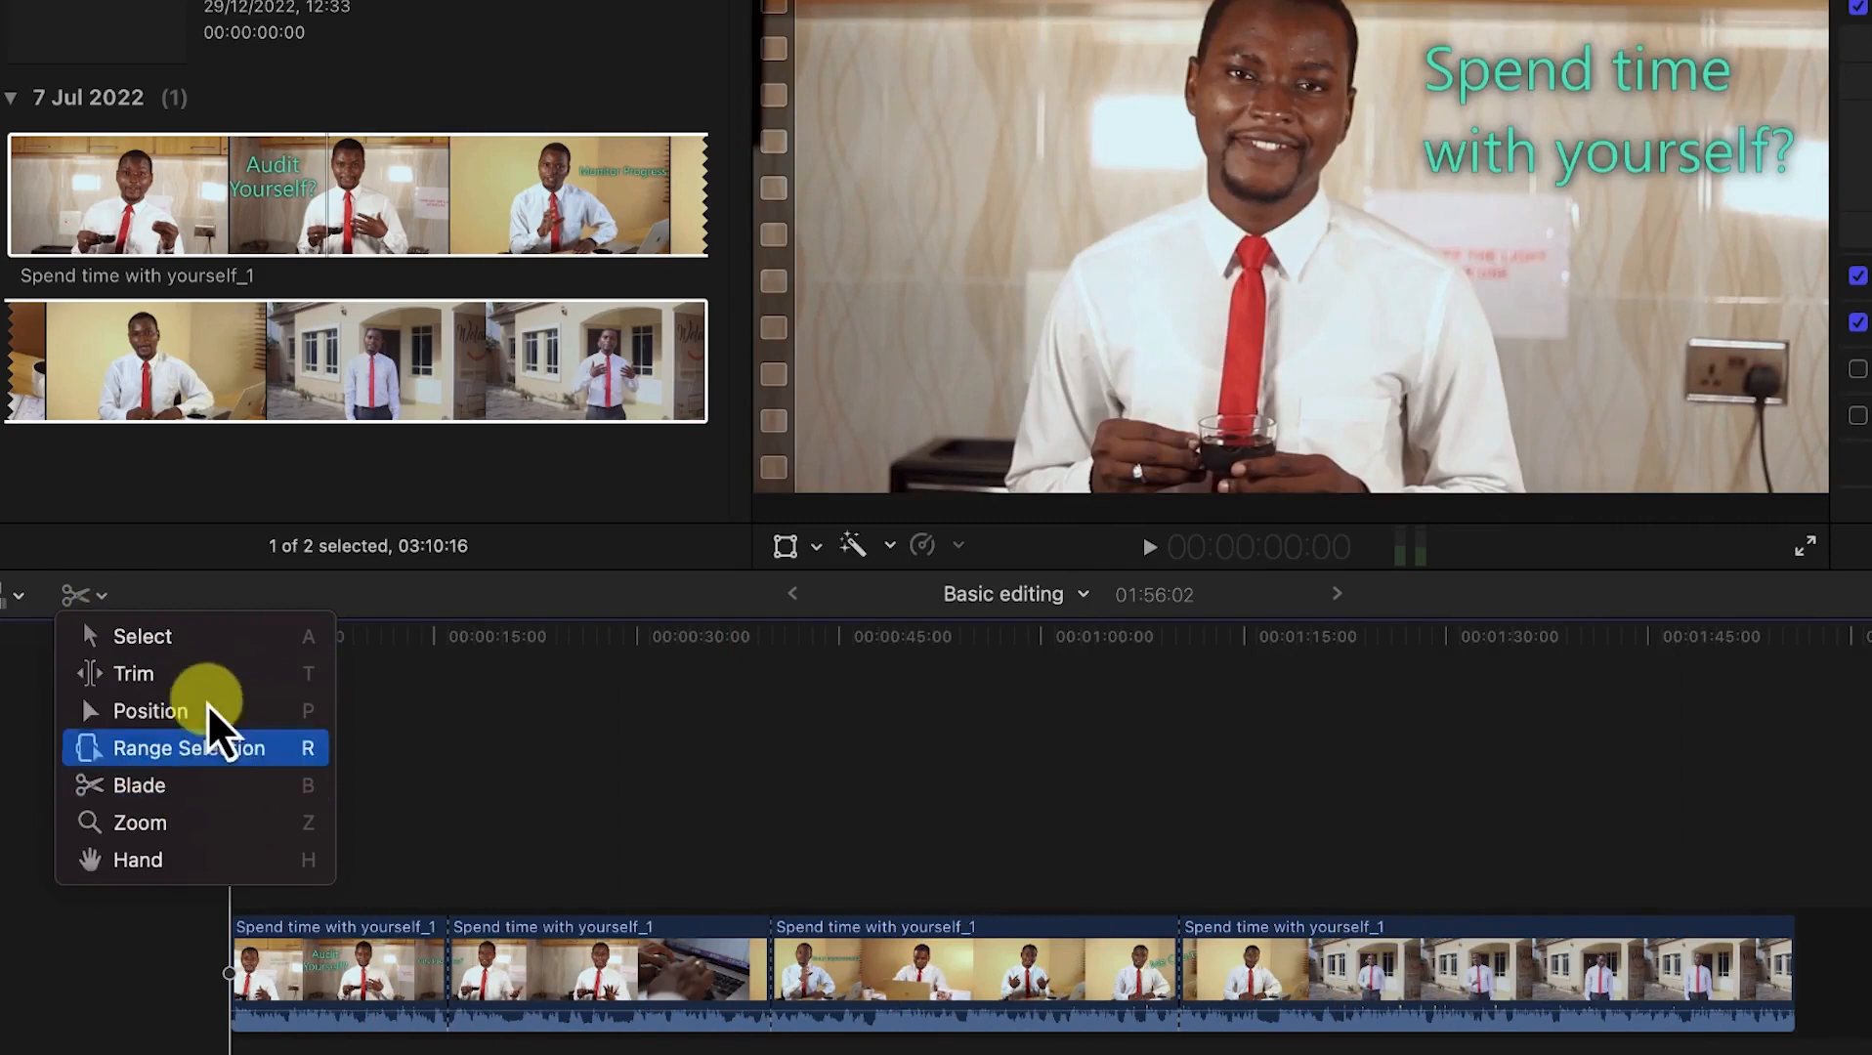
click(218, 648)
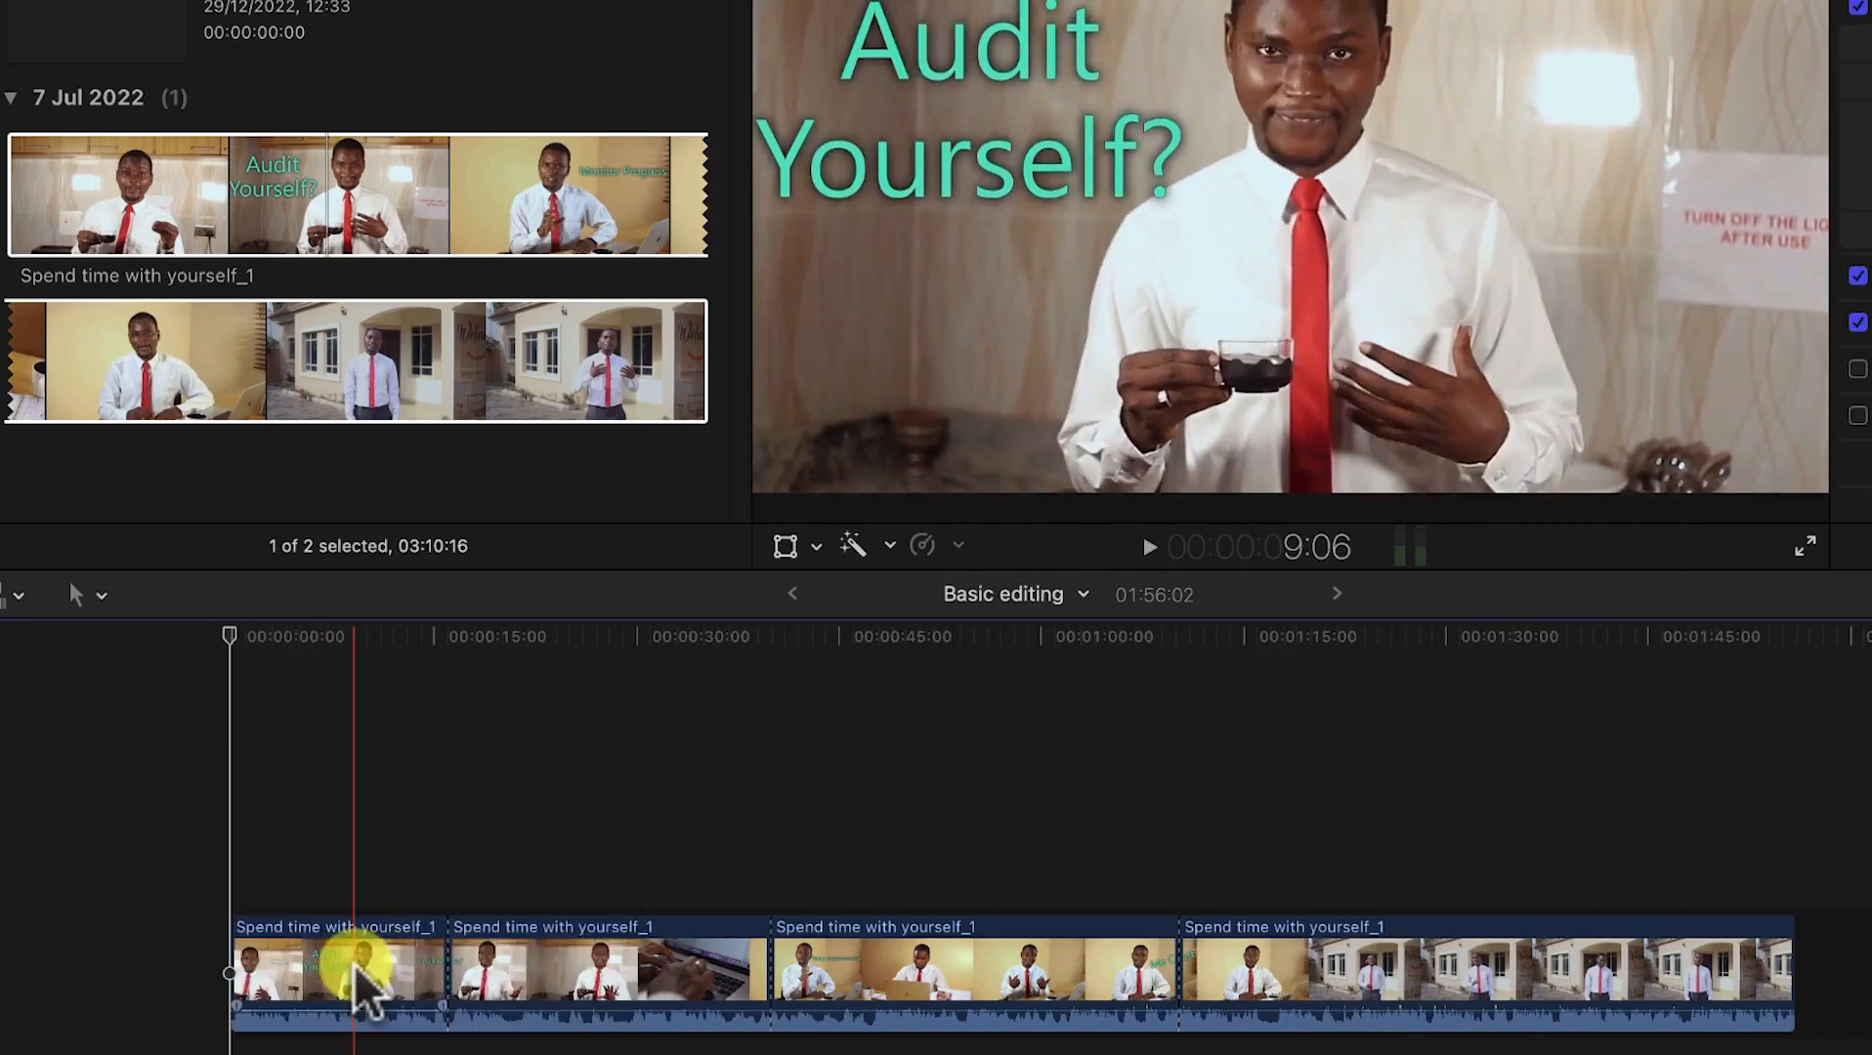
click(547, 982)
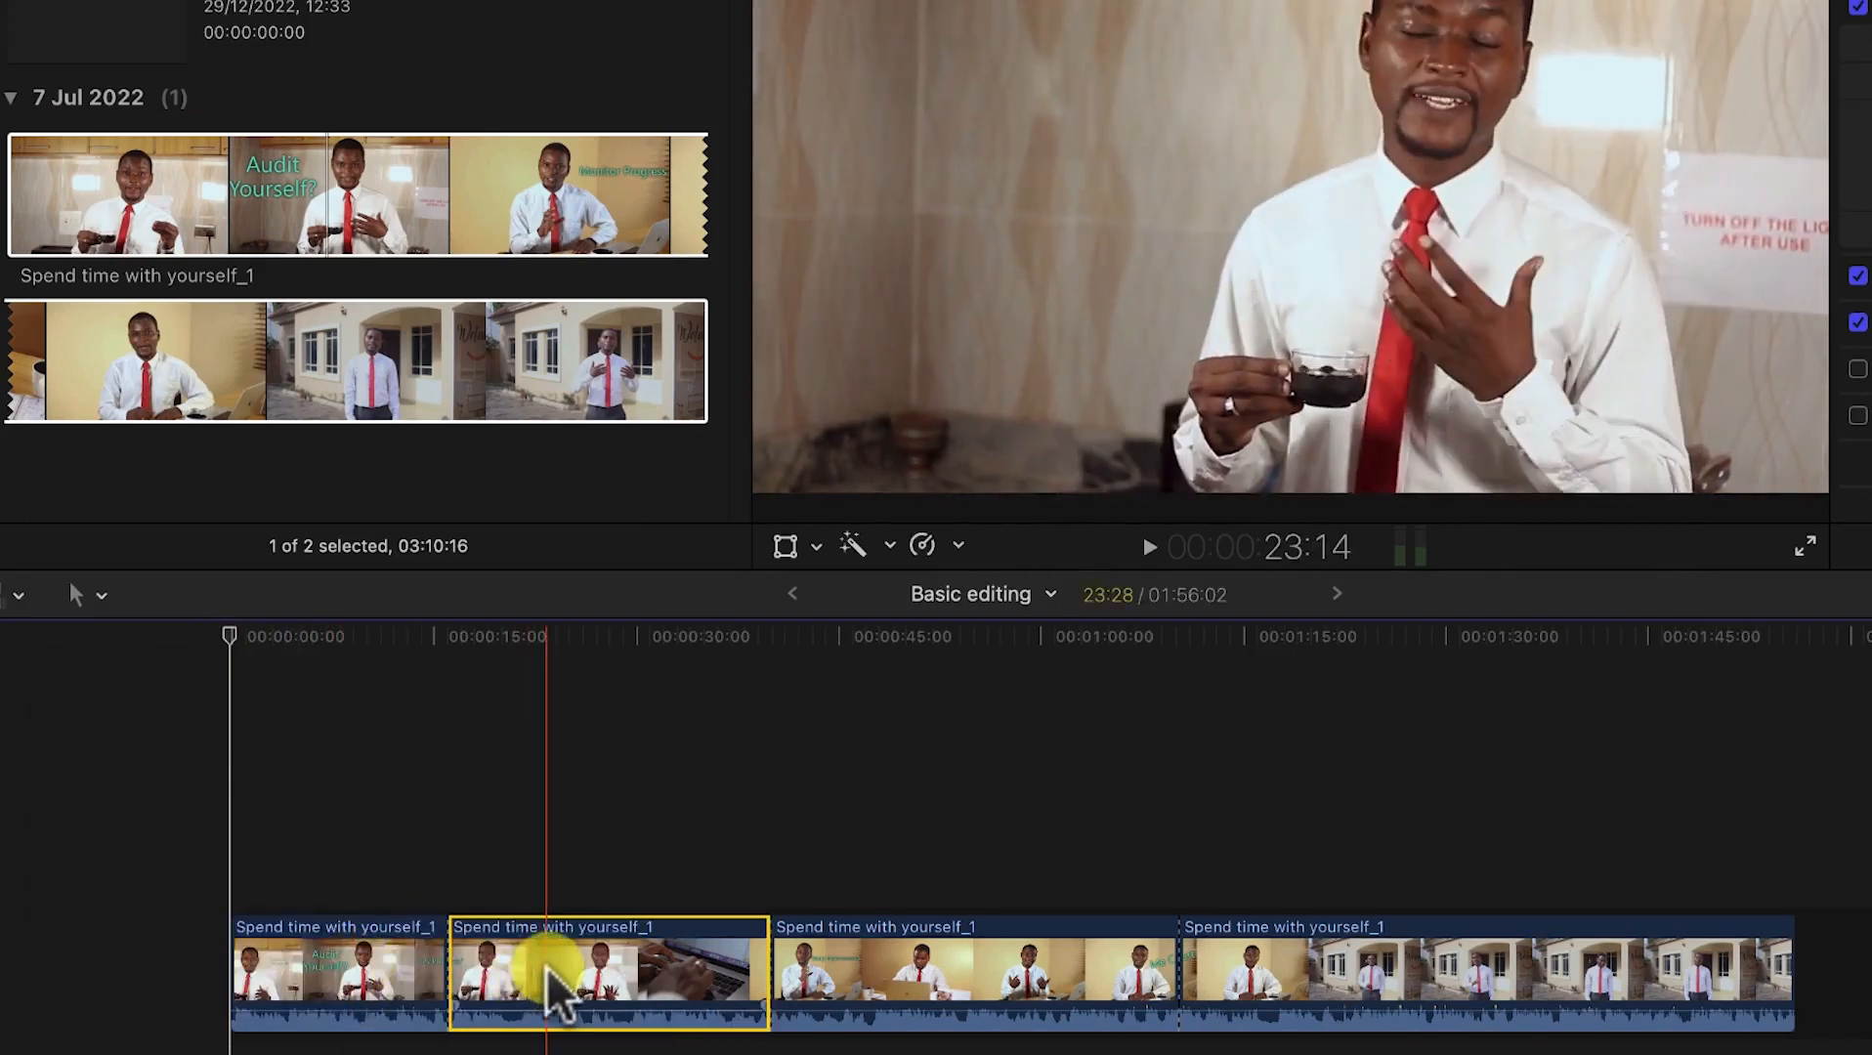
click(1134, 982)
click(1371, 952)
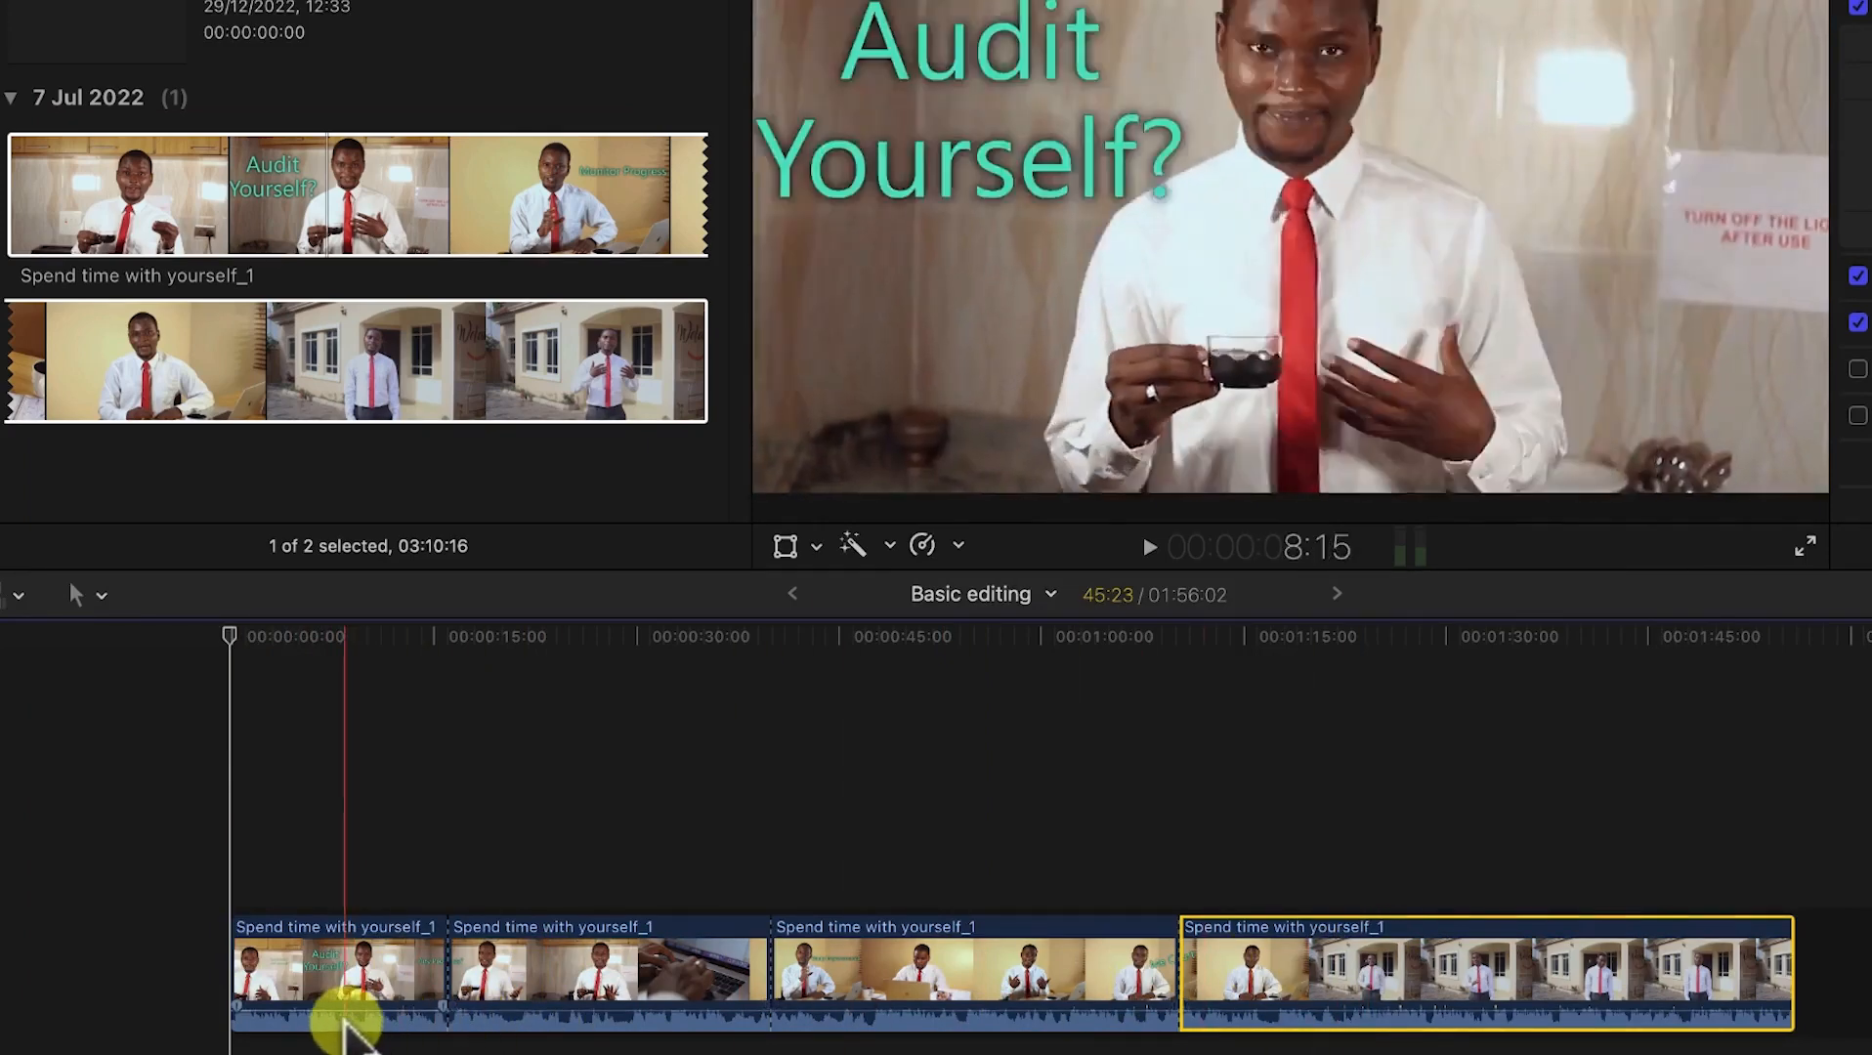
click(324, 980)
click(654, 931)
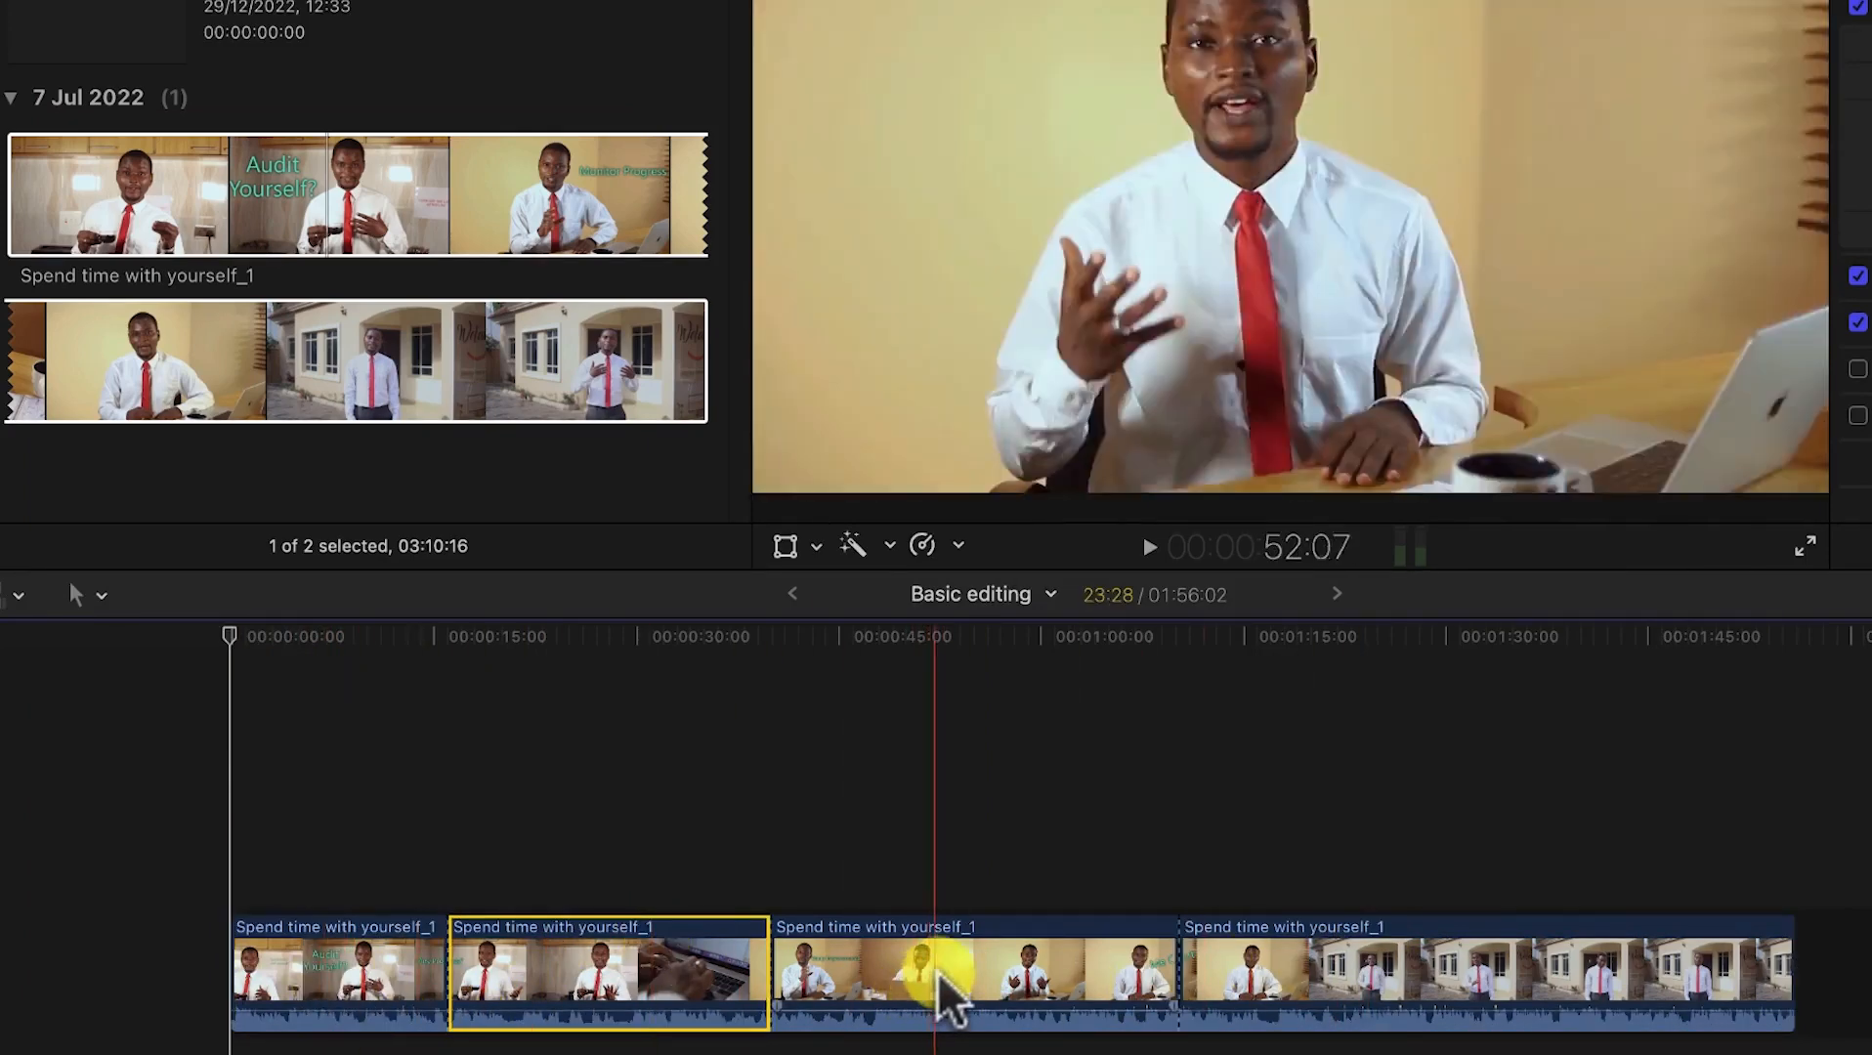
Step: Cut the last piece at about 1:32 on the timeline and return to the Select tool
click(1470, 880)
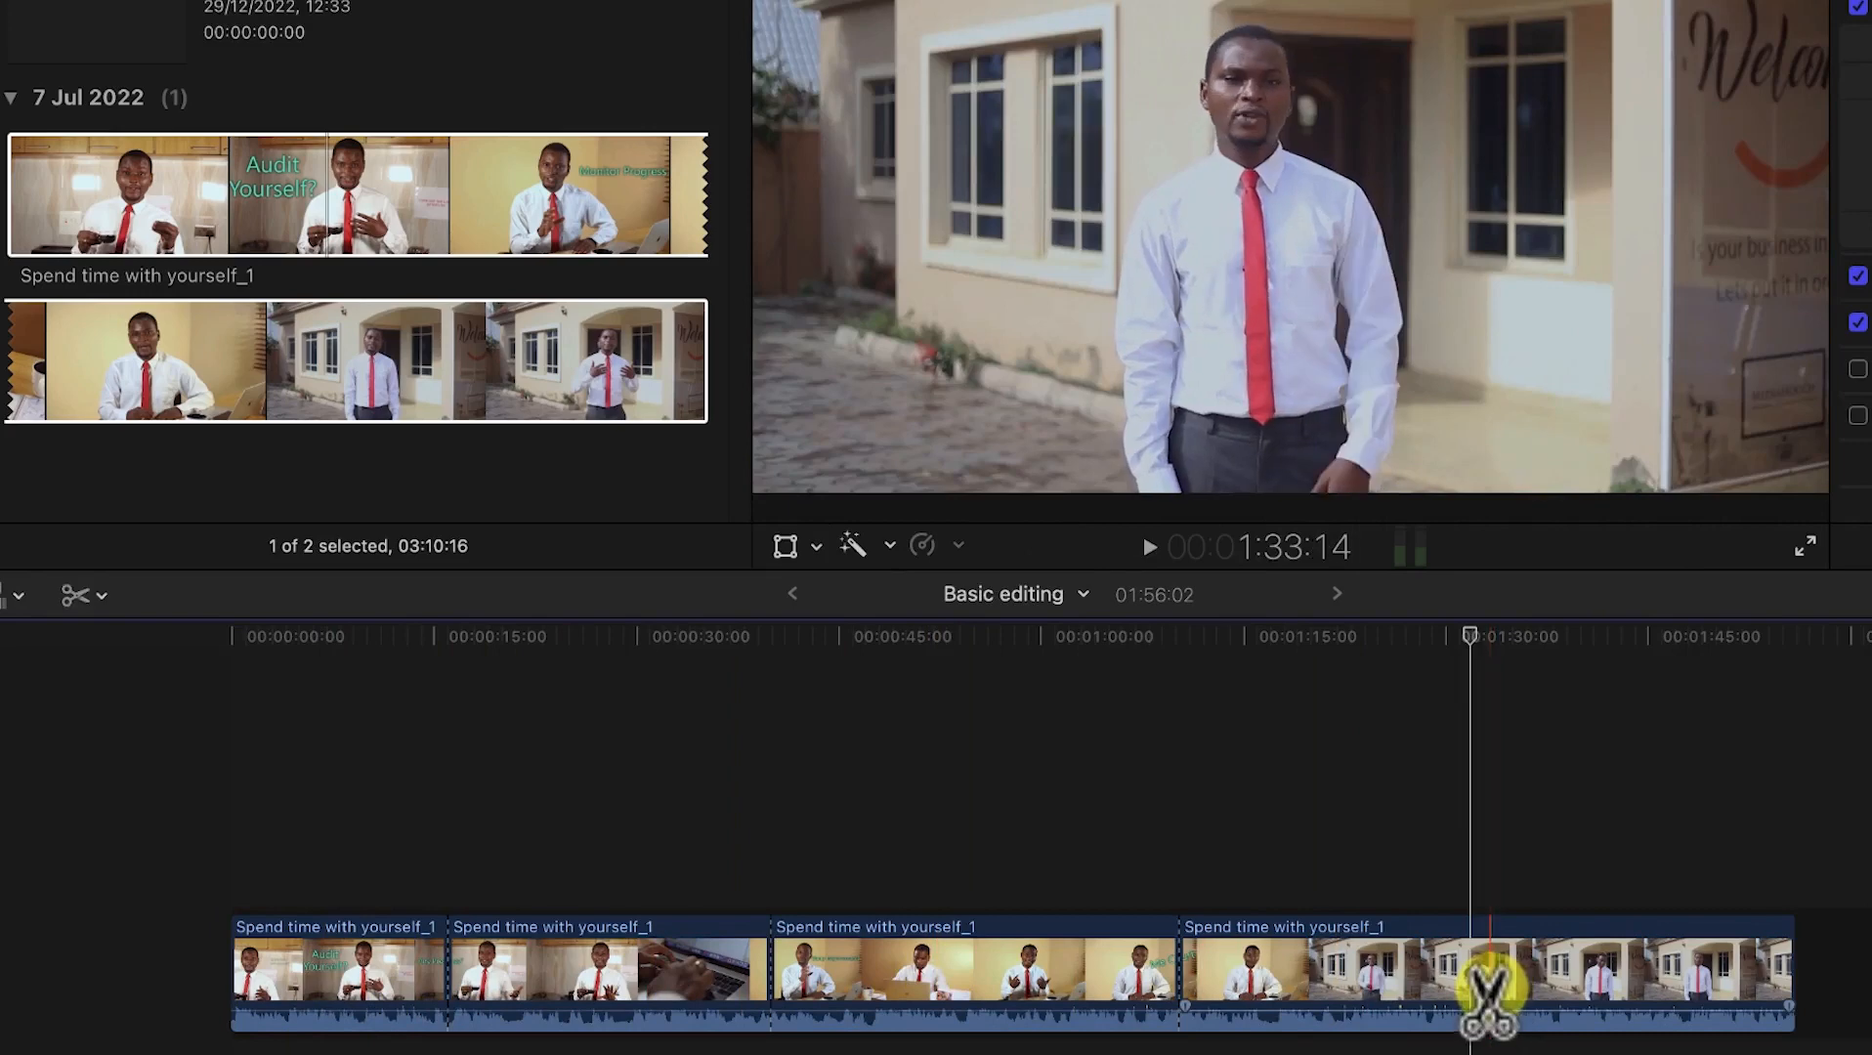
key(b)
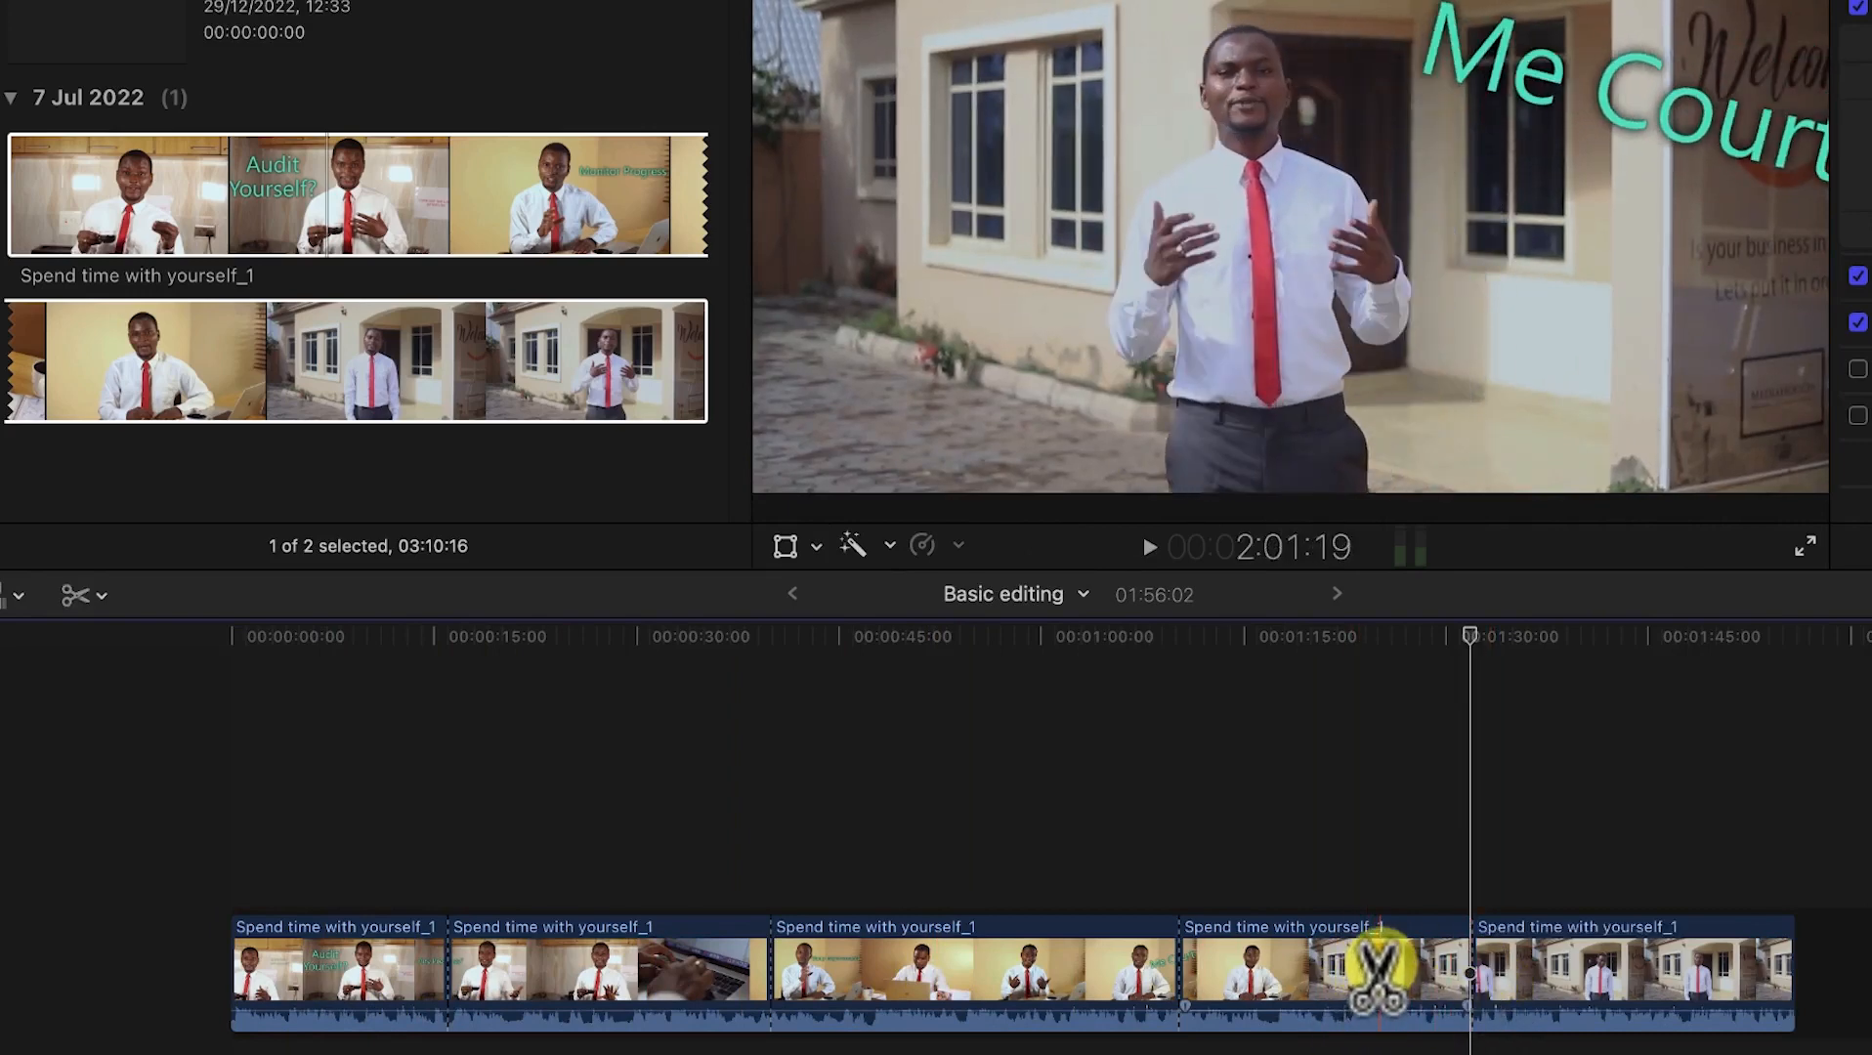
key(a)
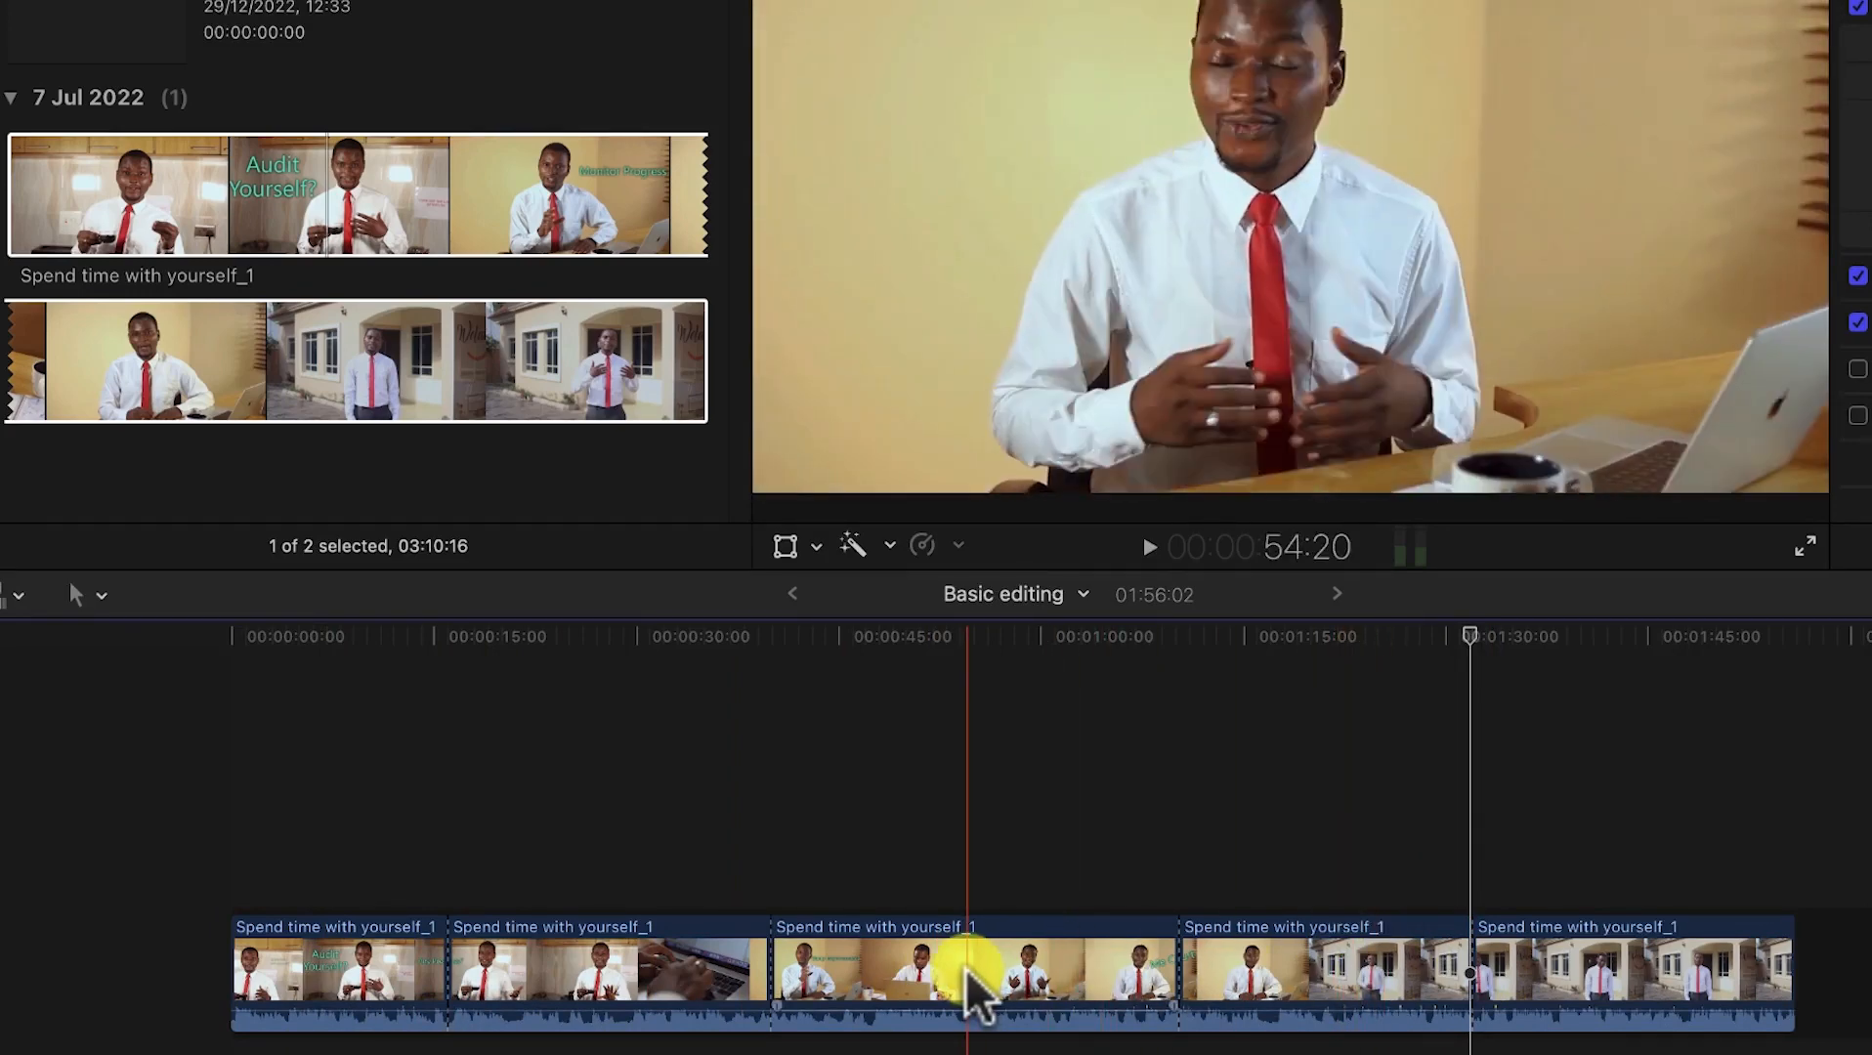
Step: Reorder the cut pieces by moving some to the timeline's end, and delete the middle piece
drag(973, 977, 1593, 992)
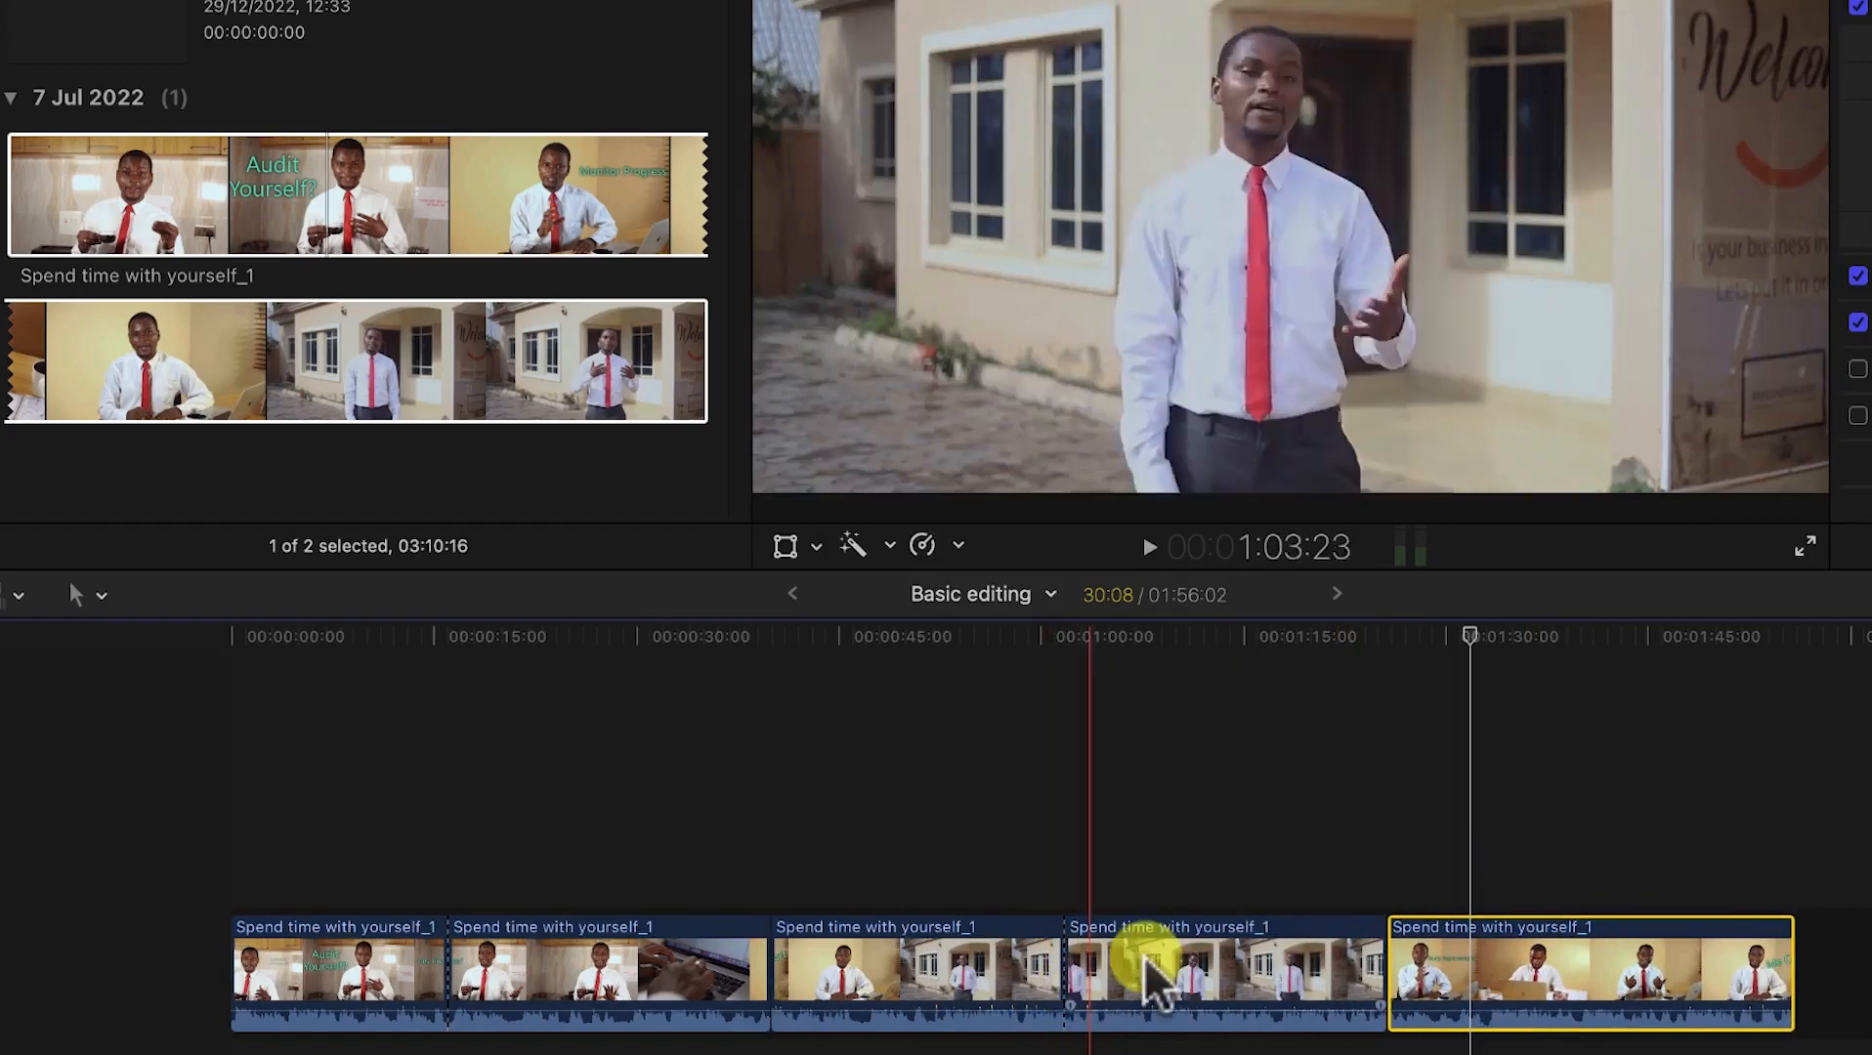
drag(1163, 972, 1651, 963)
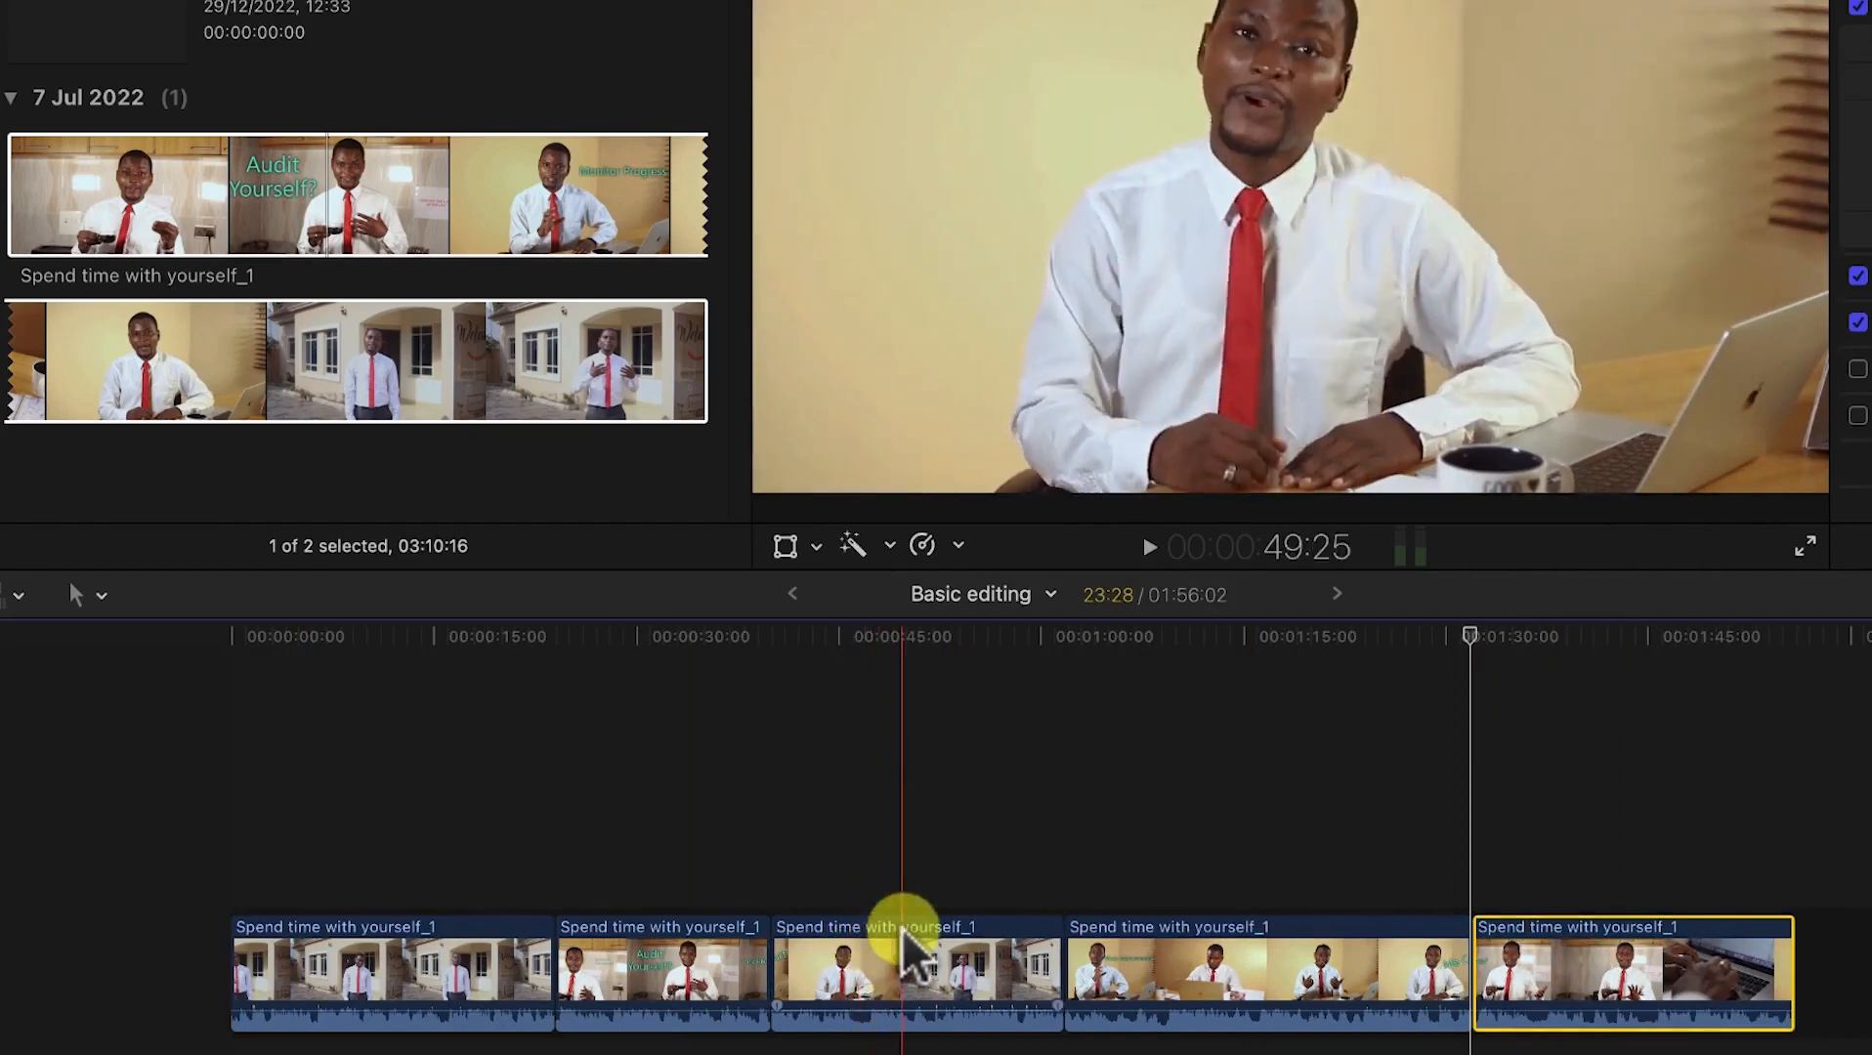
click(914, 966)
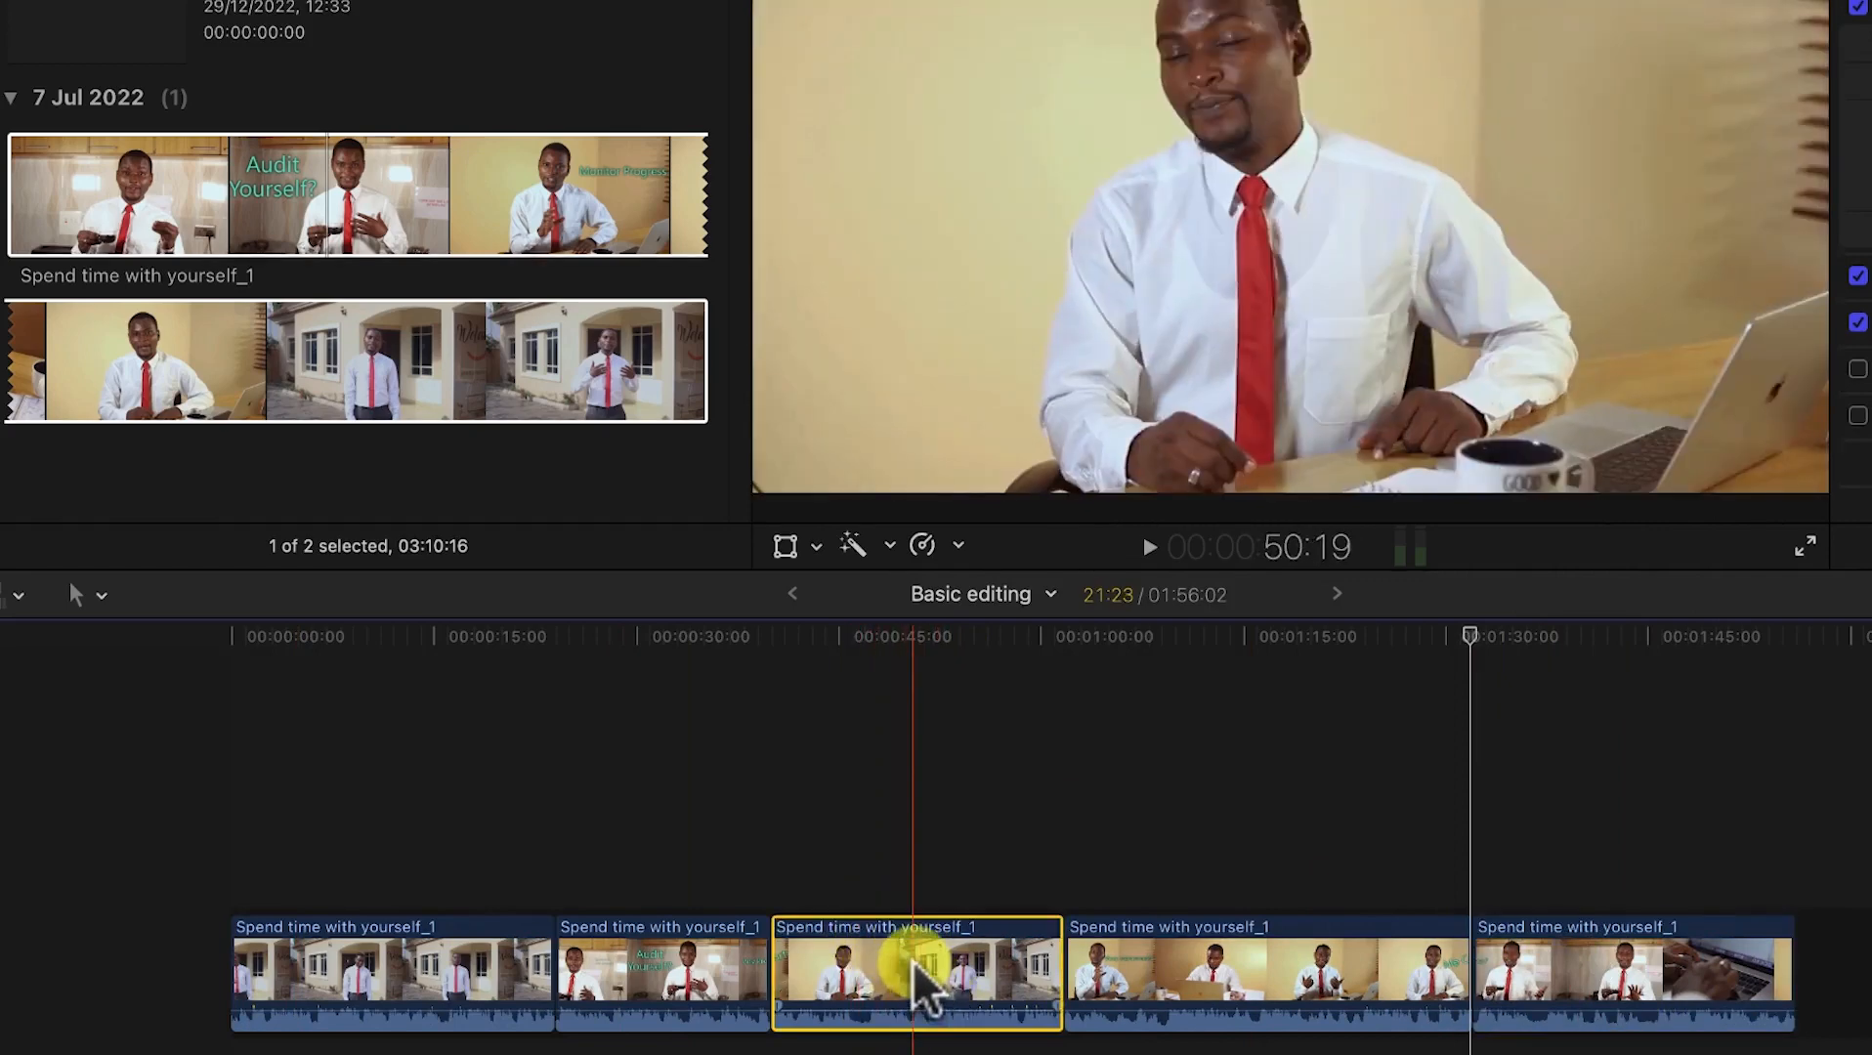
key(Delete)
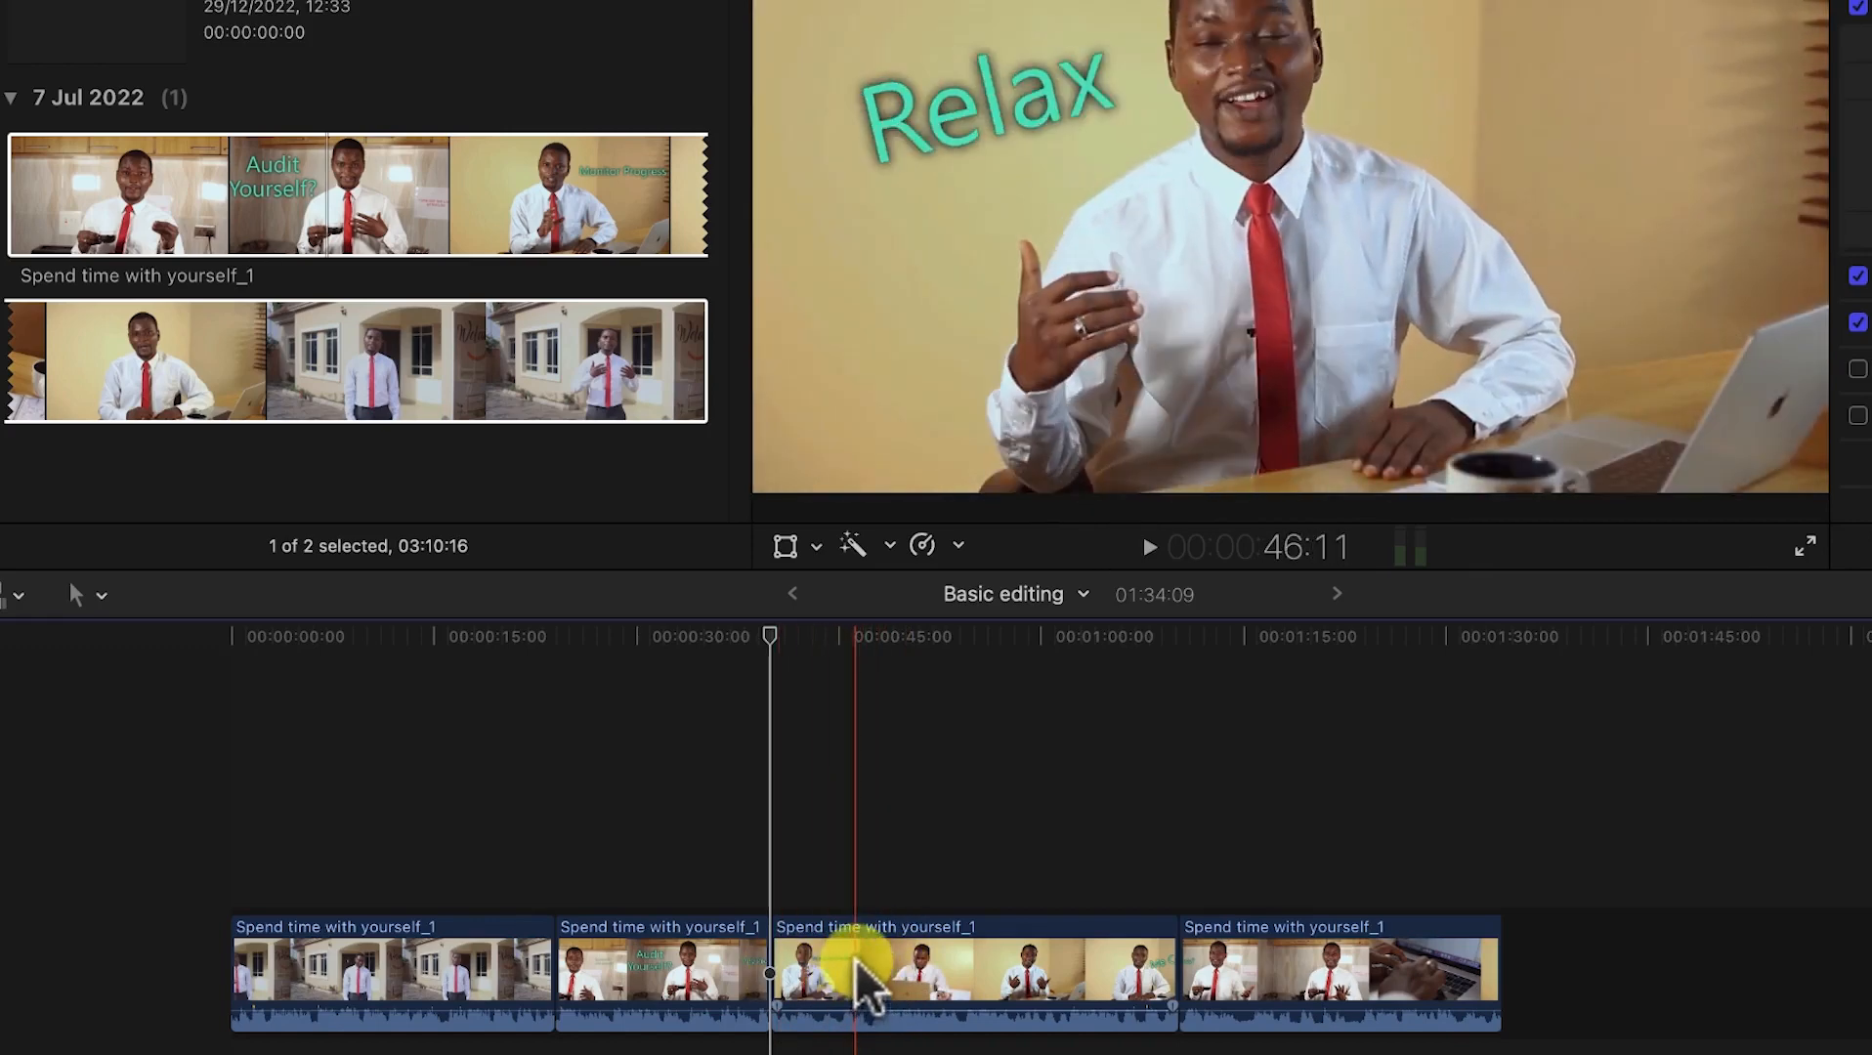
Step: Undo the deletion, the reordering, all cuts and the last end trim, back to a single timeline clip
key(super+z)
key(super+z)
key(super+z)
key(super+z)
key(super+z)
key(super+z)
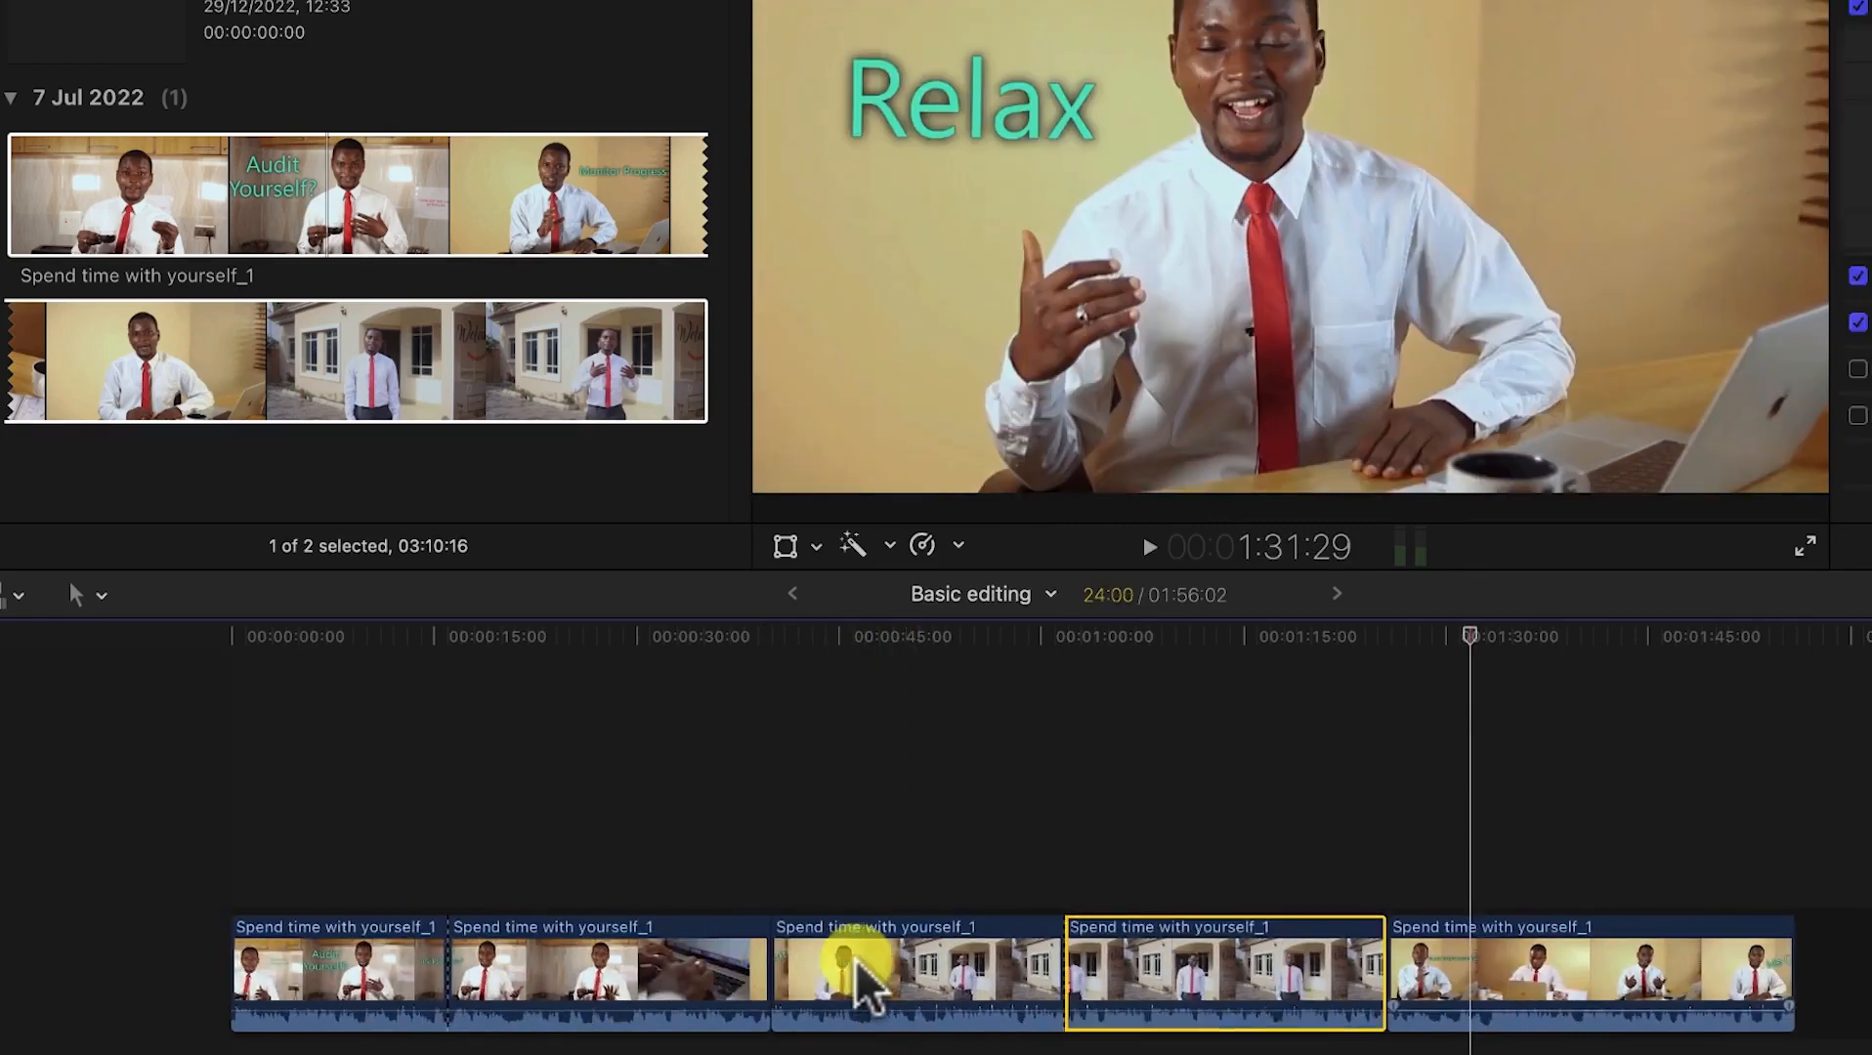
key(super+z)
key(super+z)
key(super+z)
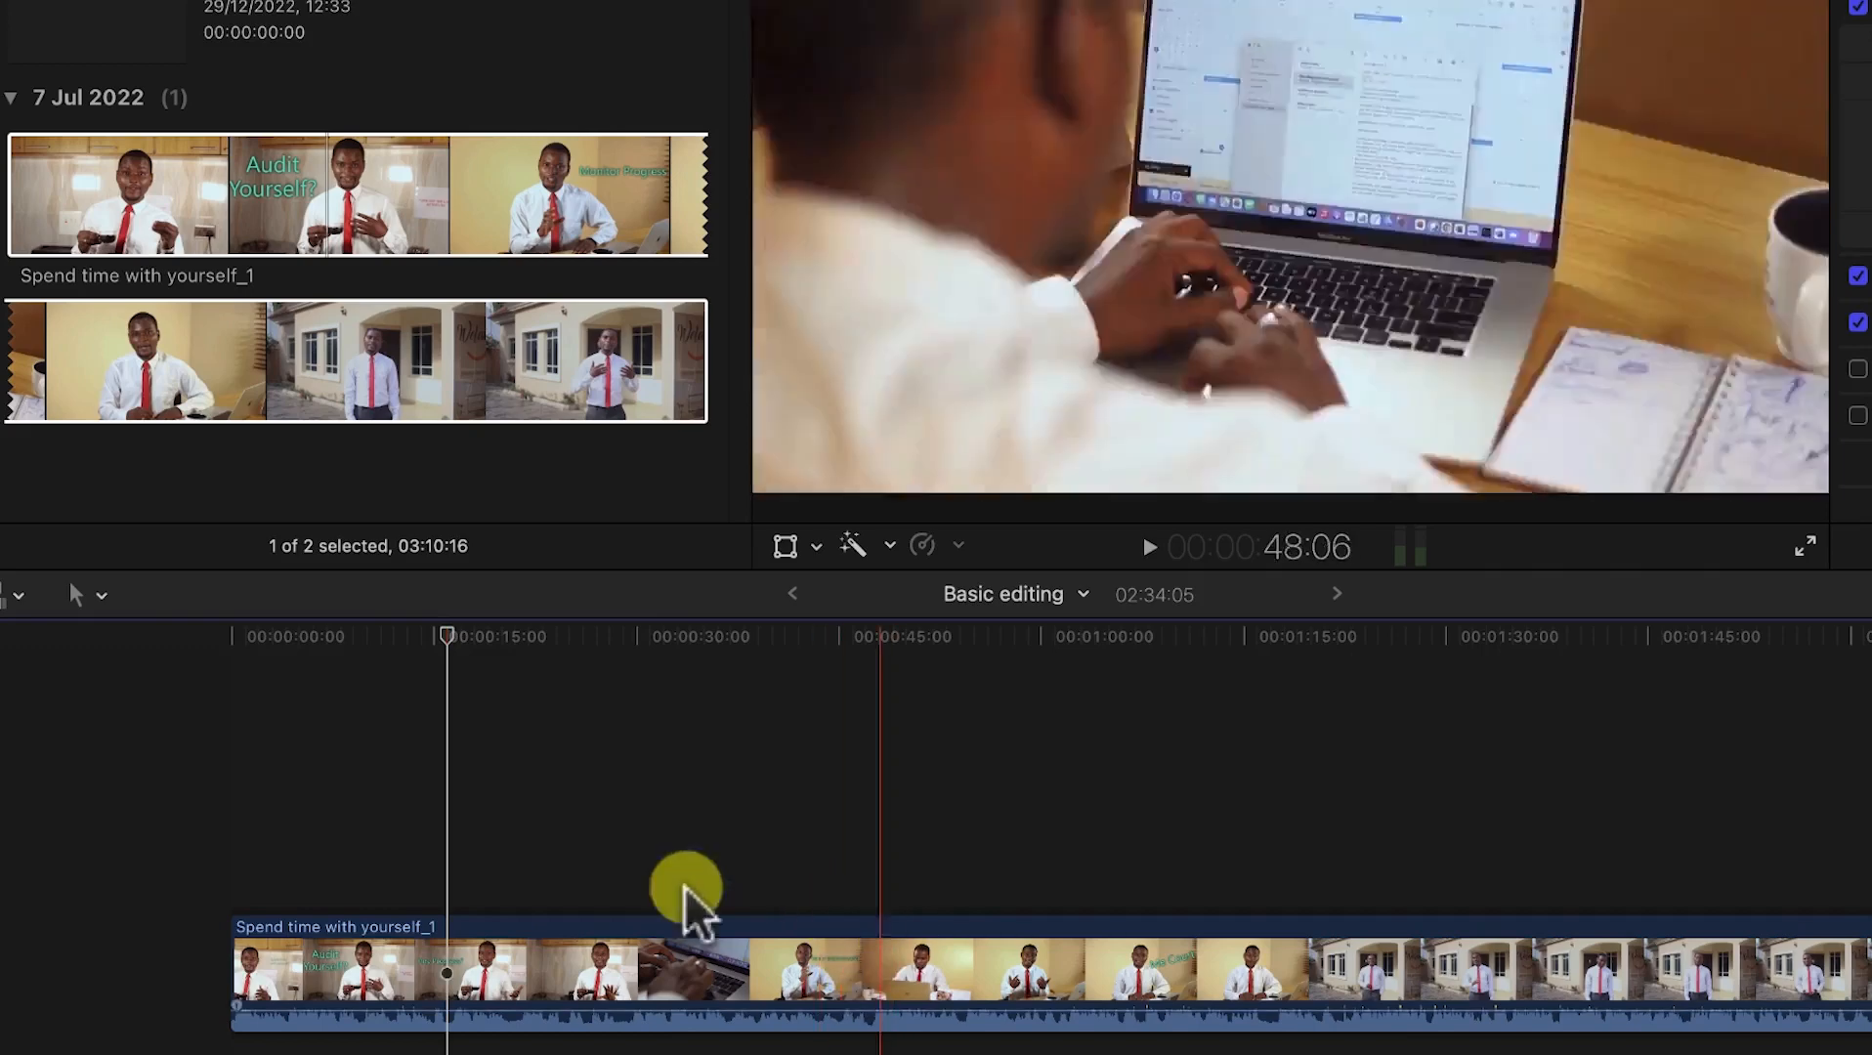
Step: Cut the timeline clip at about 0:50 and select the first piece with the Select tool
click(452, 636)
drag(452, 637, 903, 657)
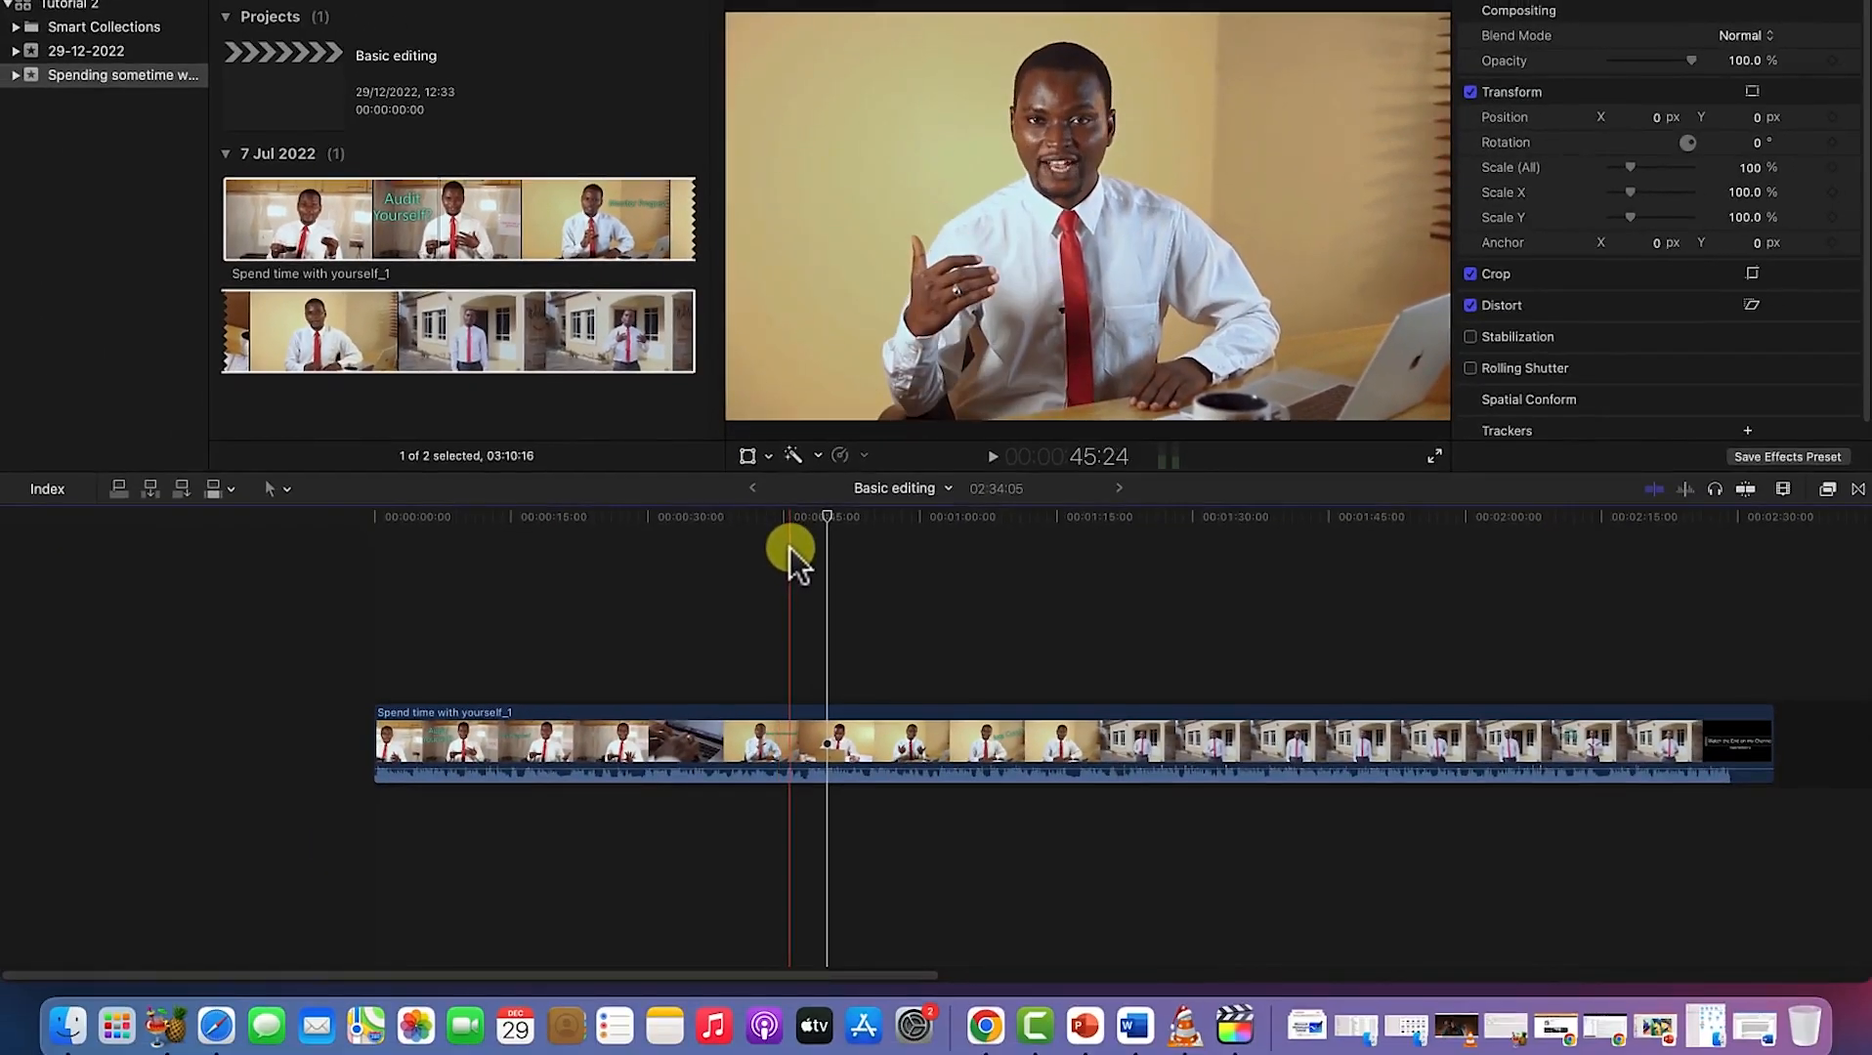
key(b)
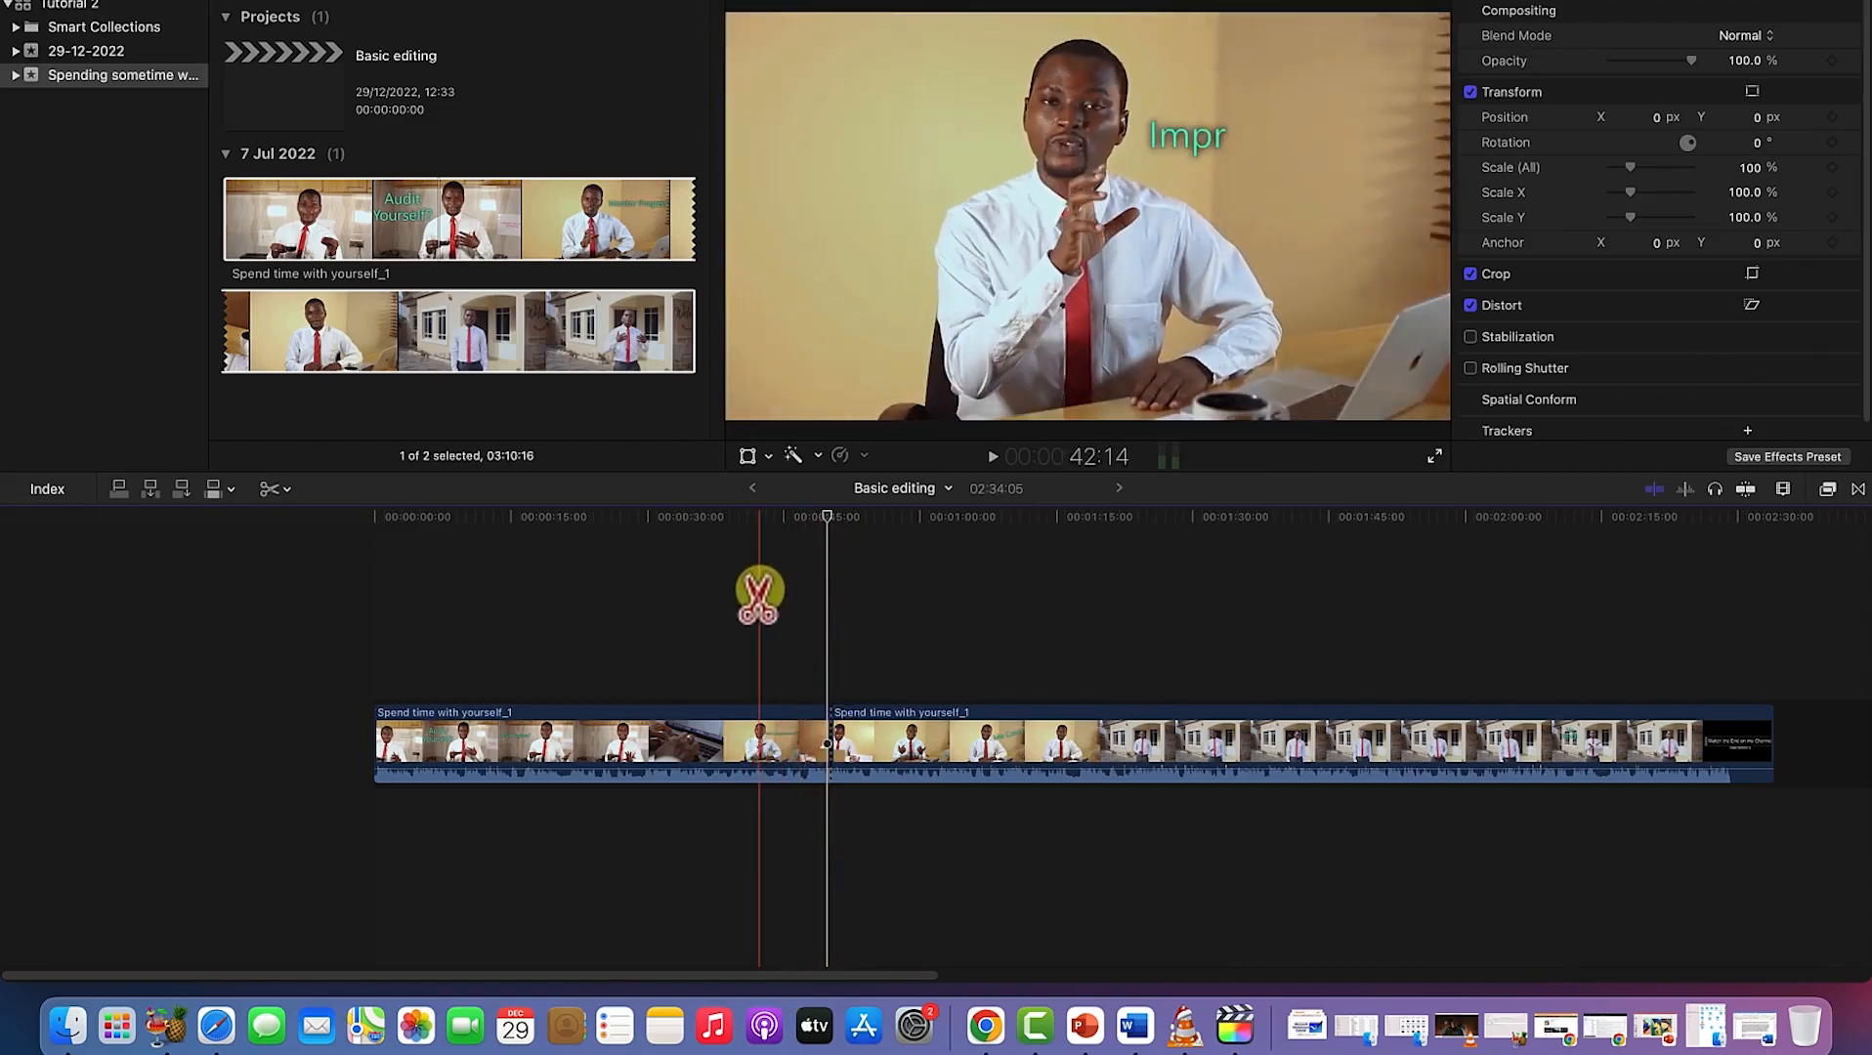
key(a)
click(794, 751)
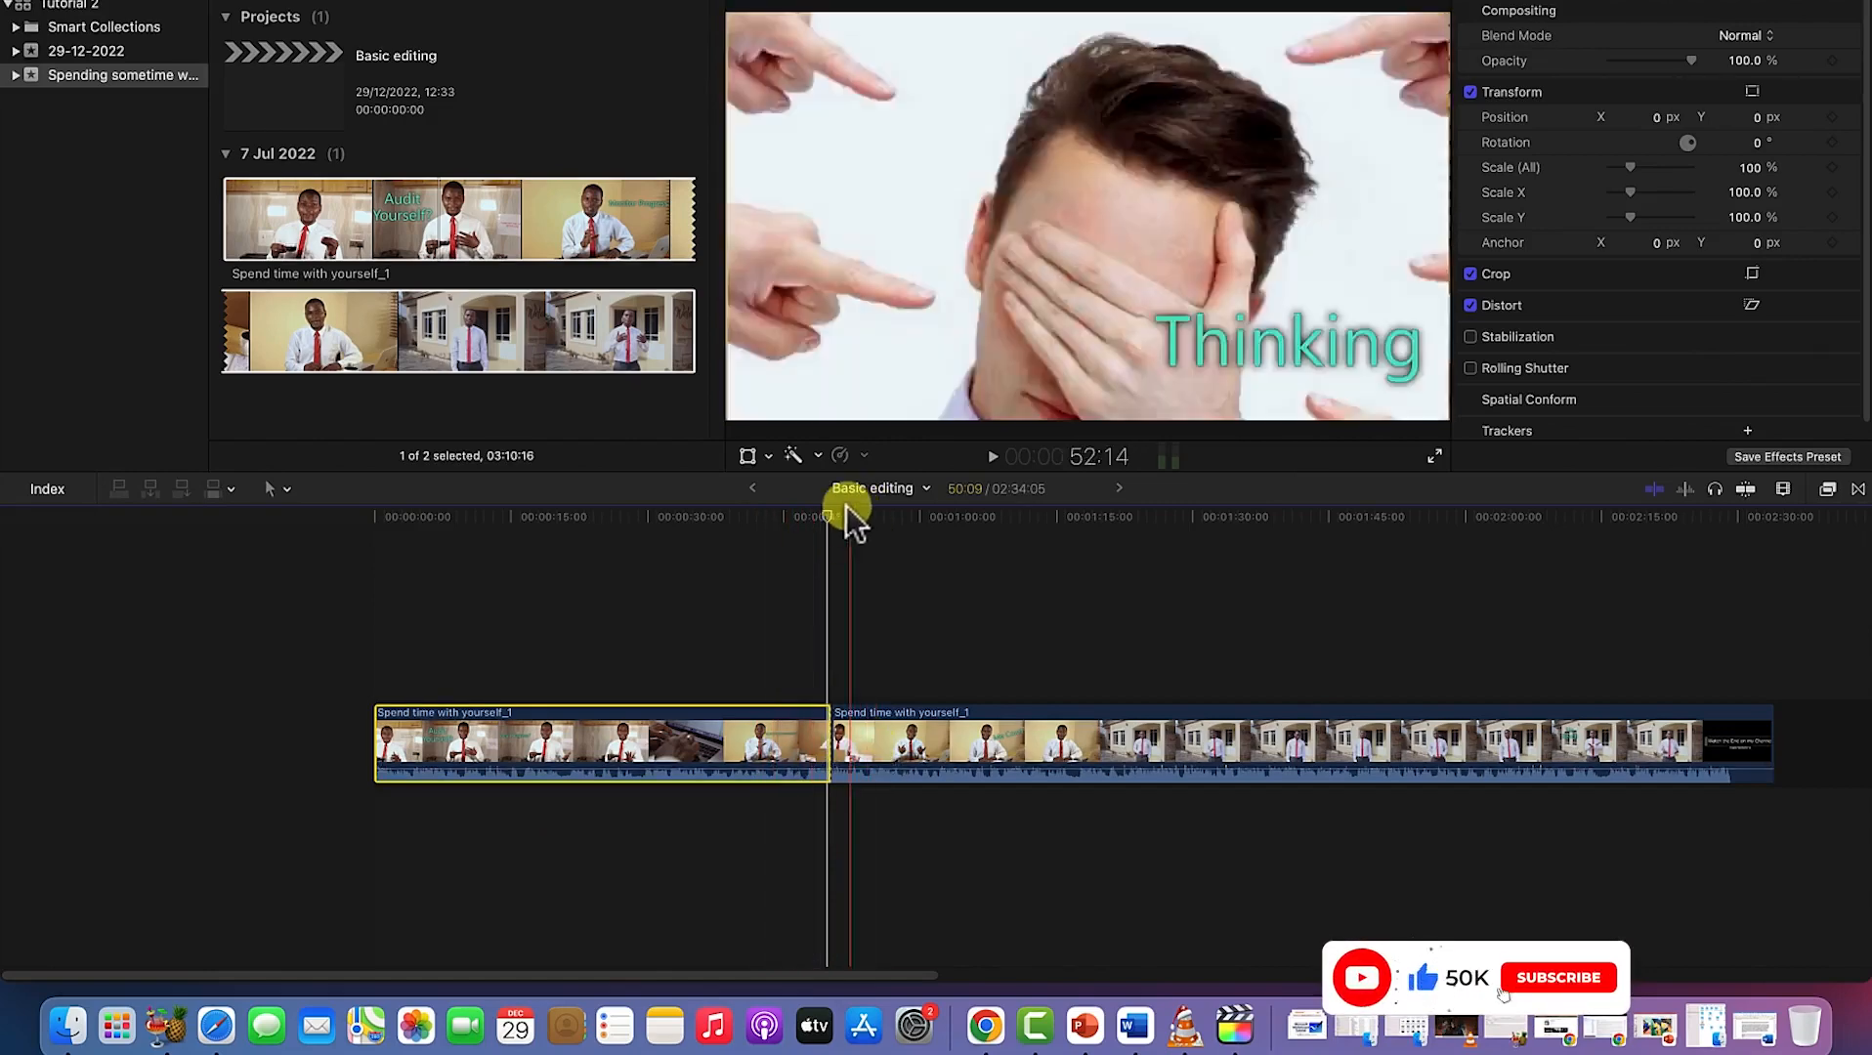
Step: Ripple trim the end of the first piece to about 0:37 on the timeline
click(821, 519)
drag(818, 519, 643, 554)
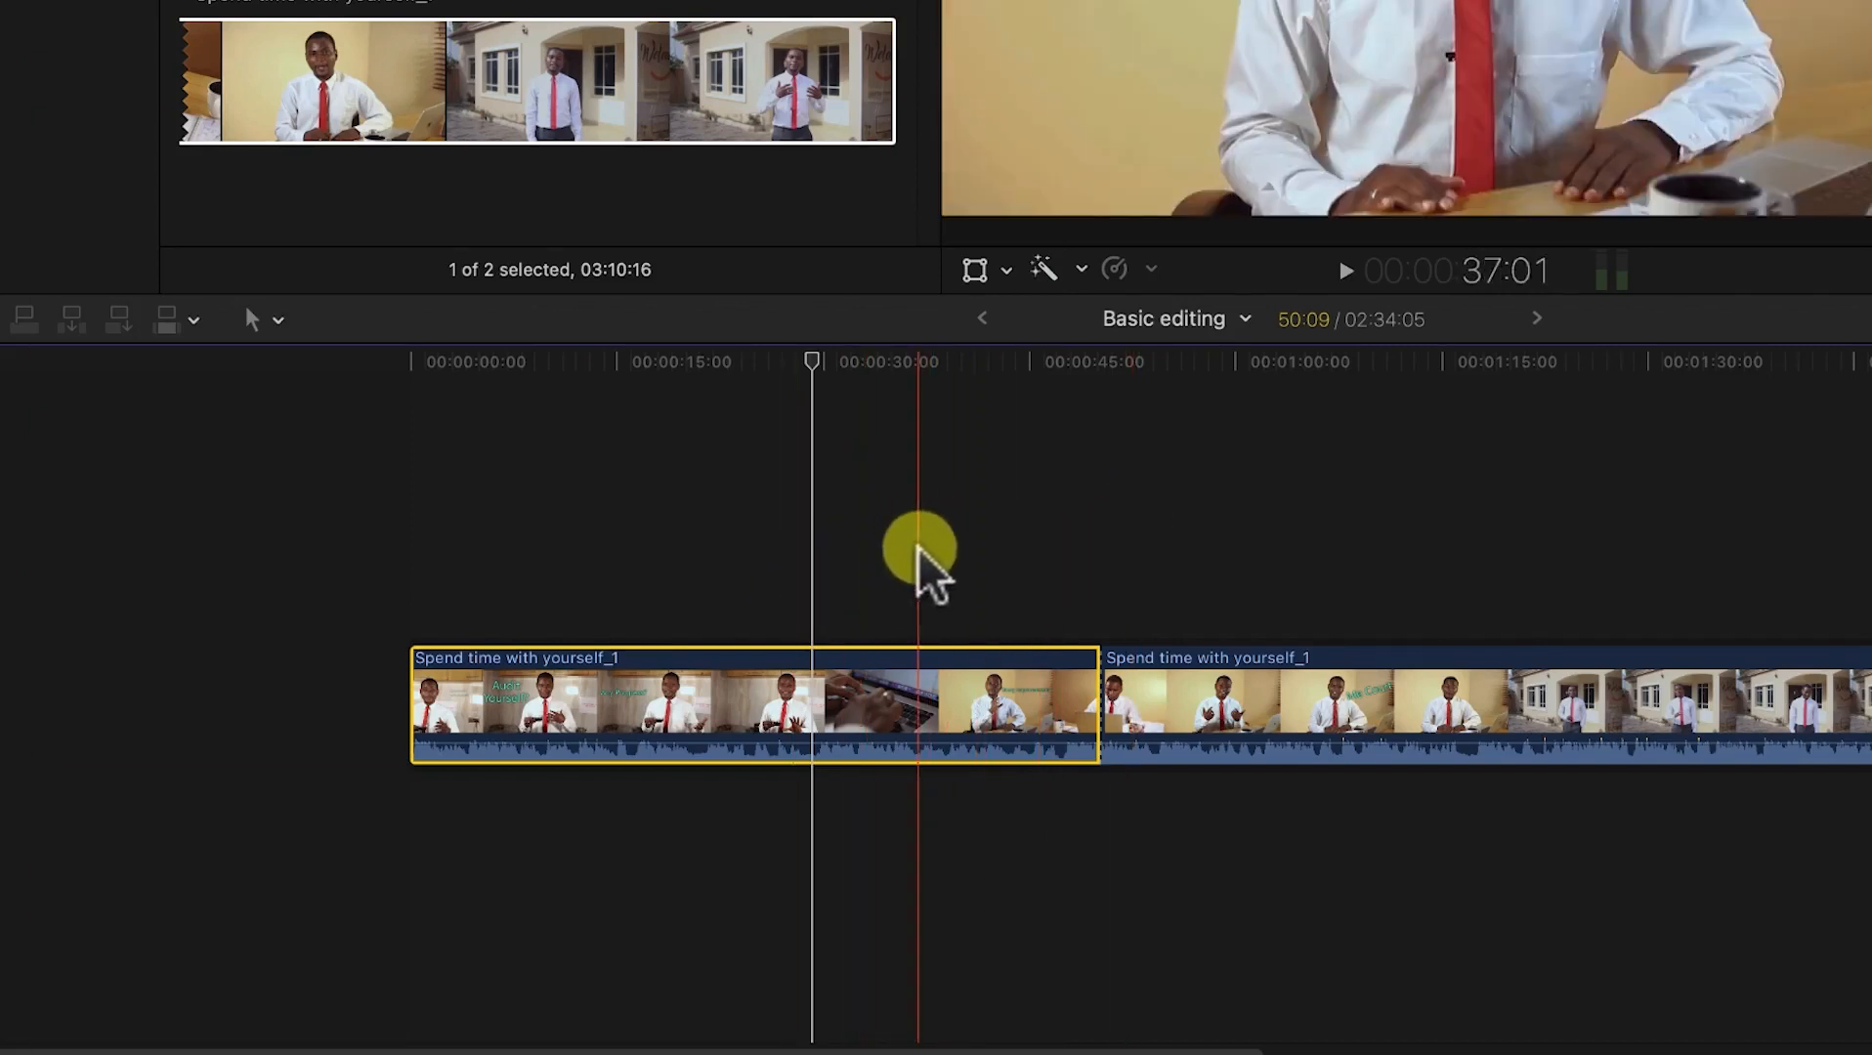
key(alt+bracketright)
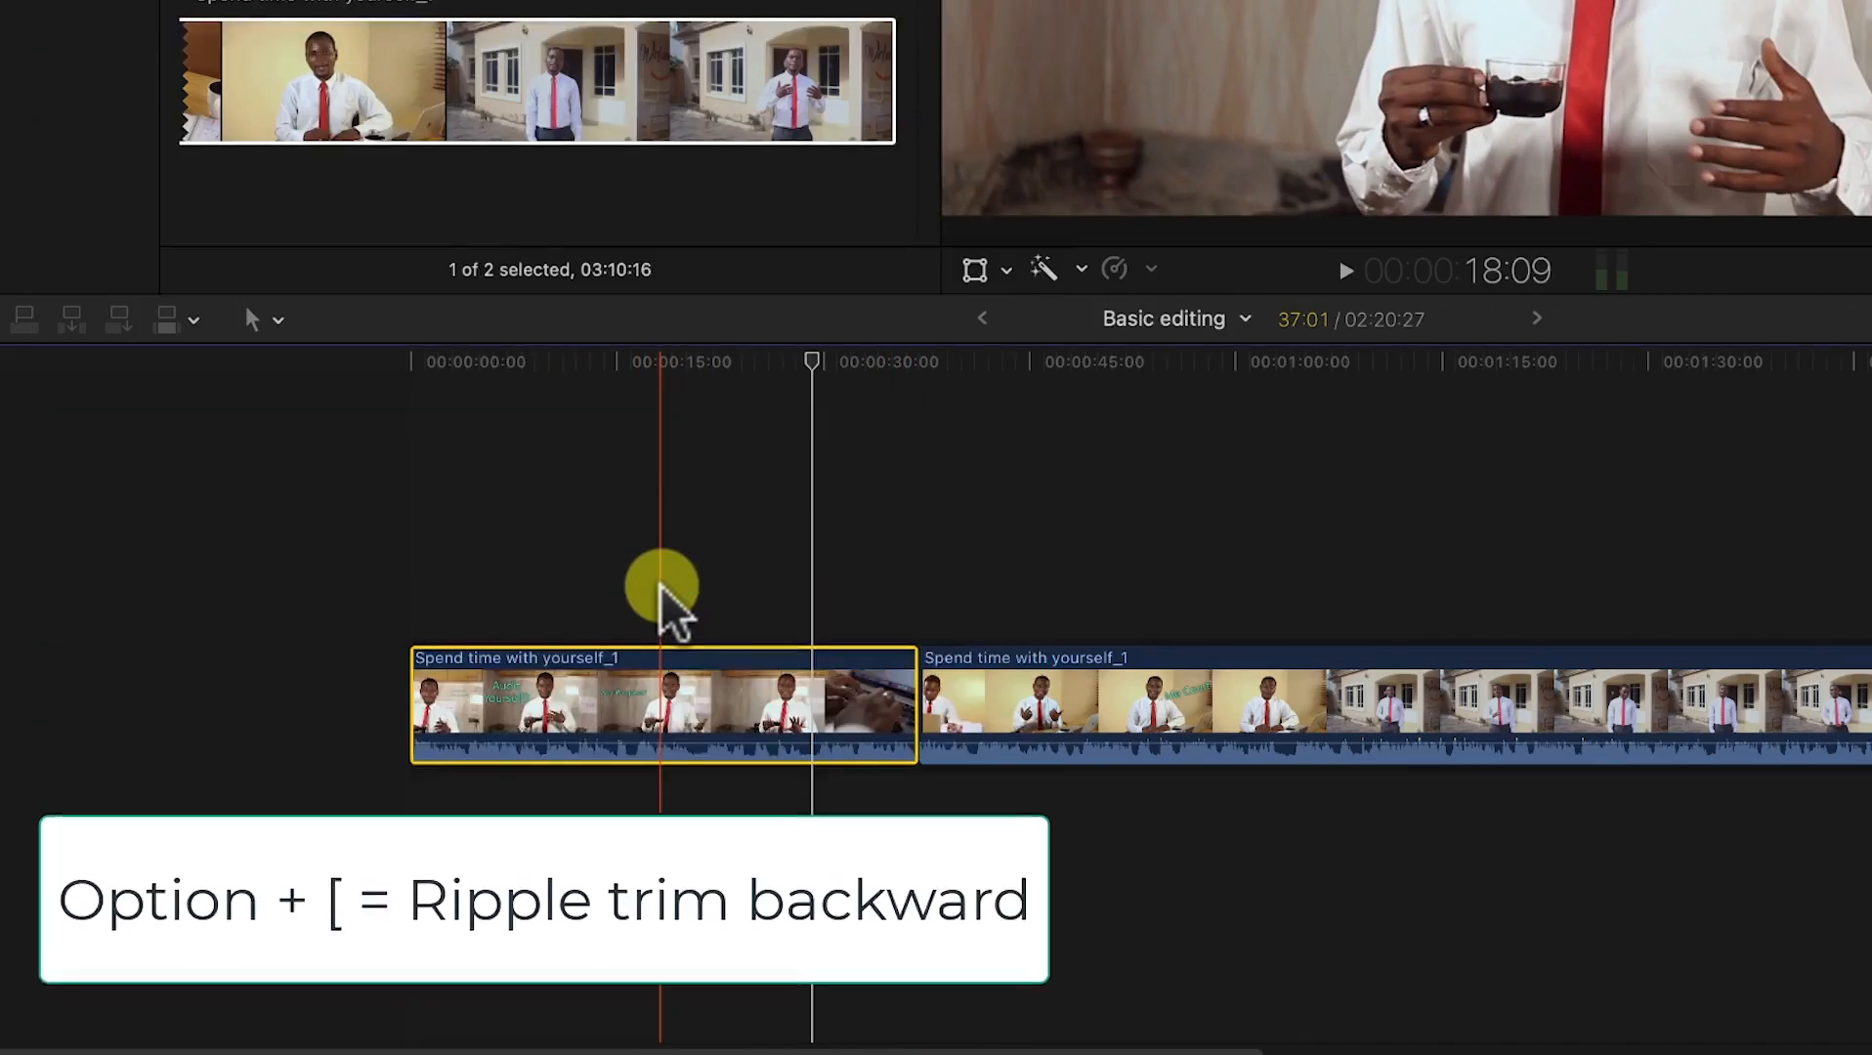
Step: Ripple trim the first piece's start at about 0:18, and its end to leave about 9 seconds
key(alt+bracketleft)
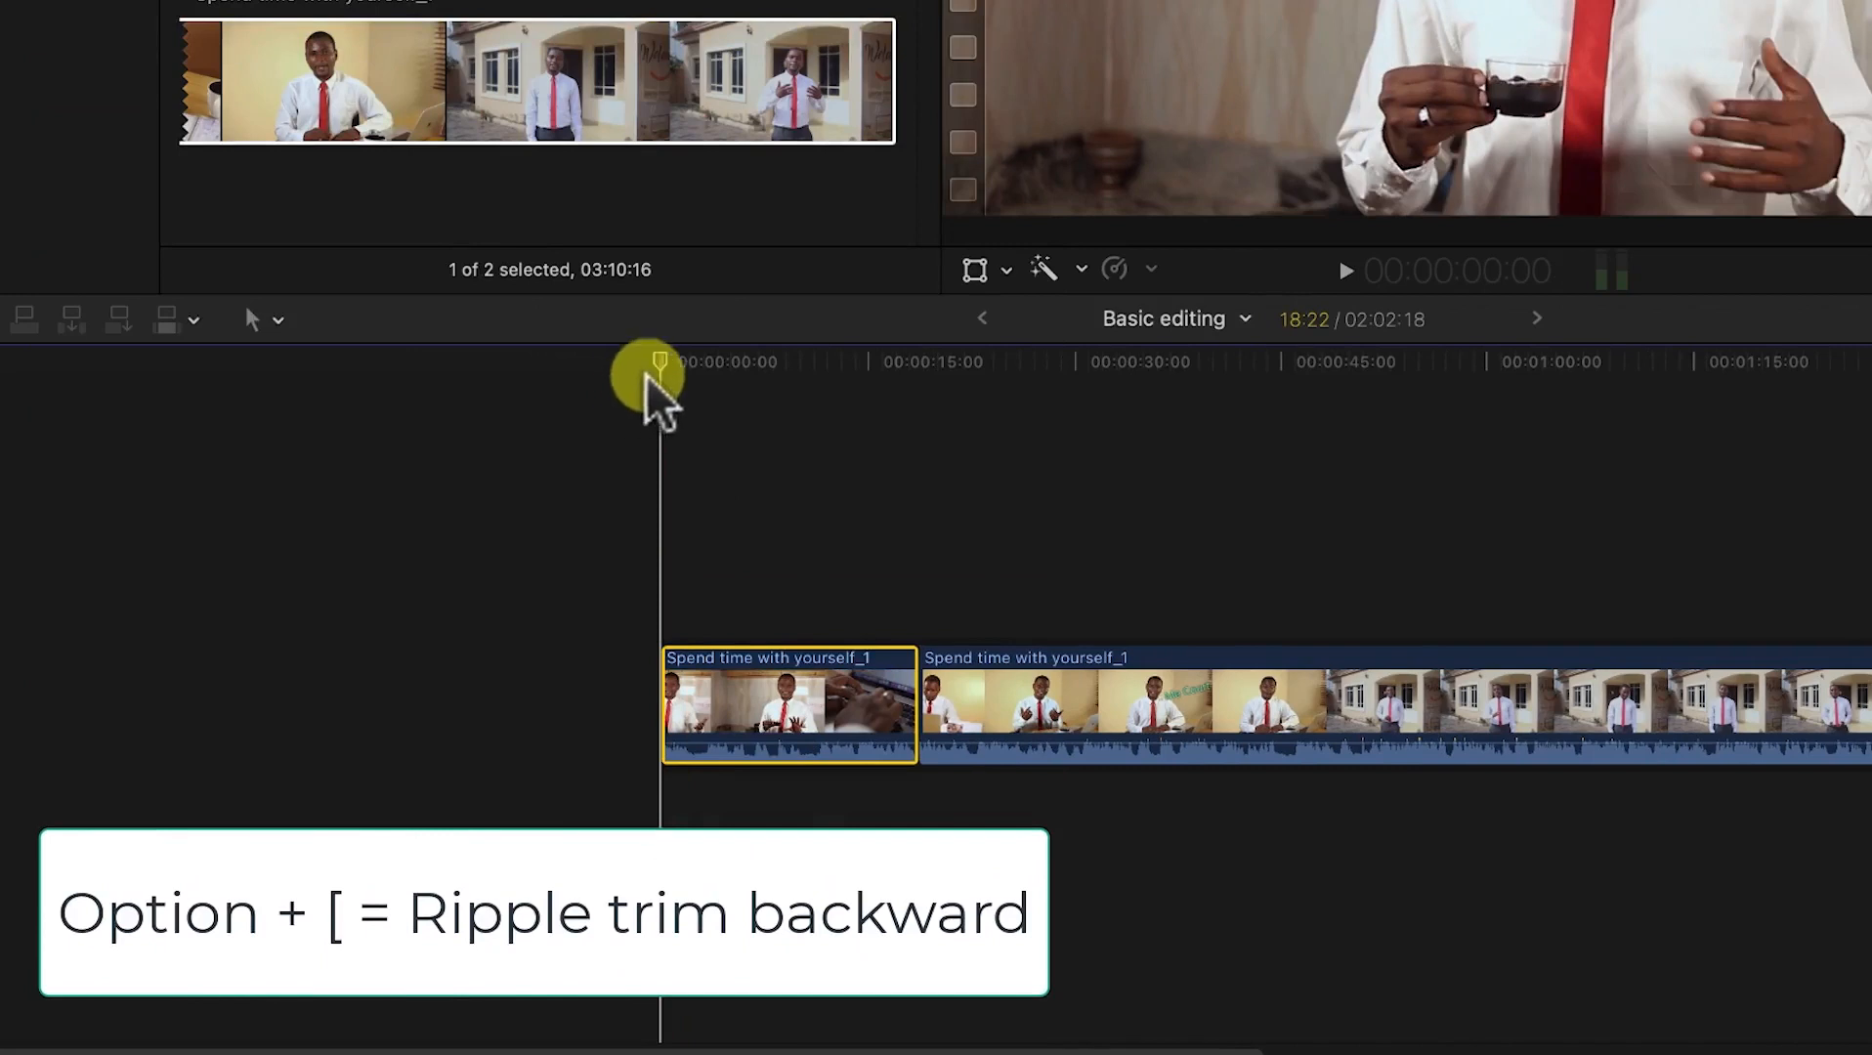
drag(661, 359, 777, 421)
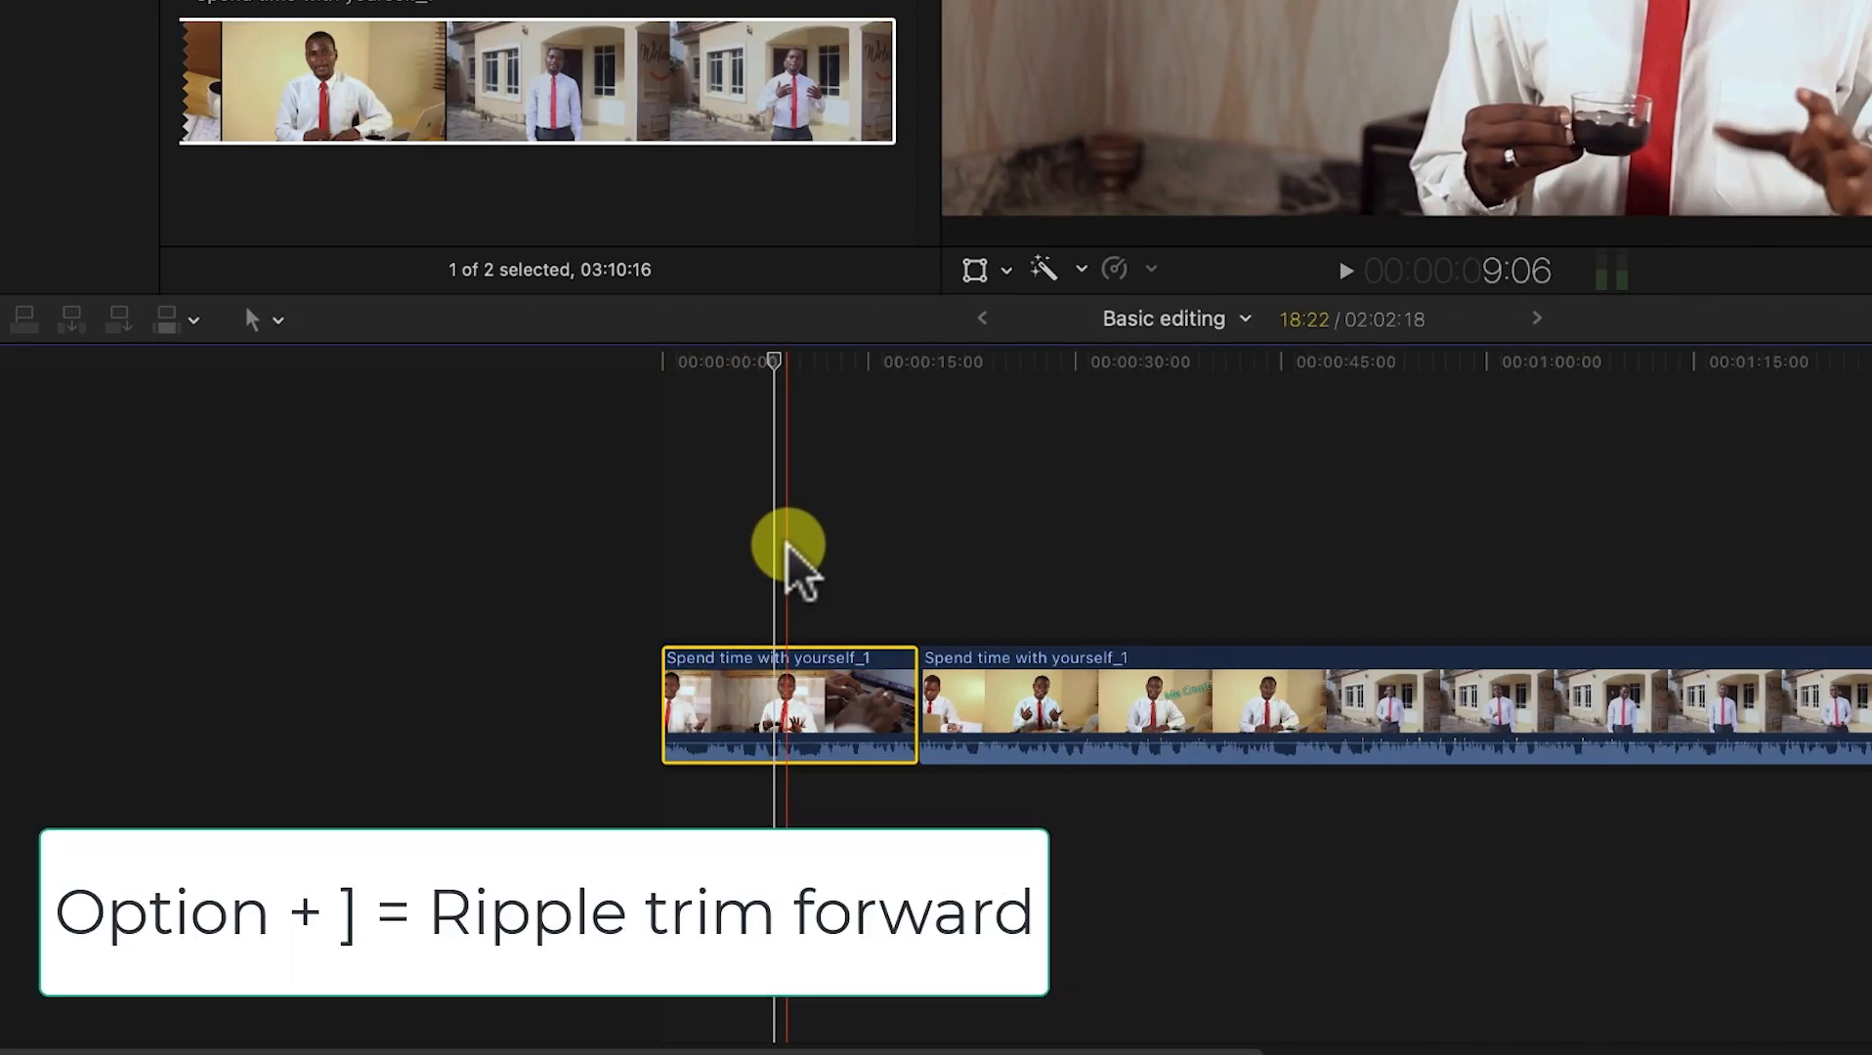
key(alt+bracketright)
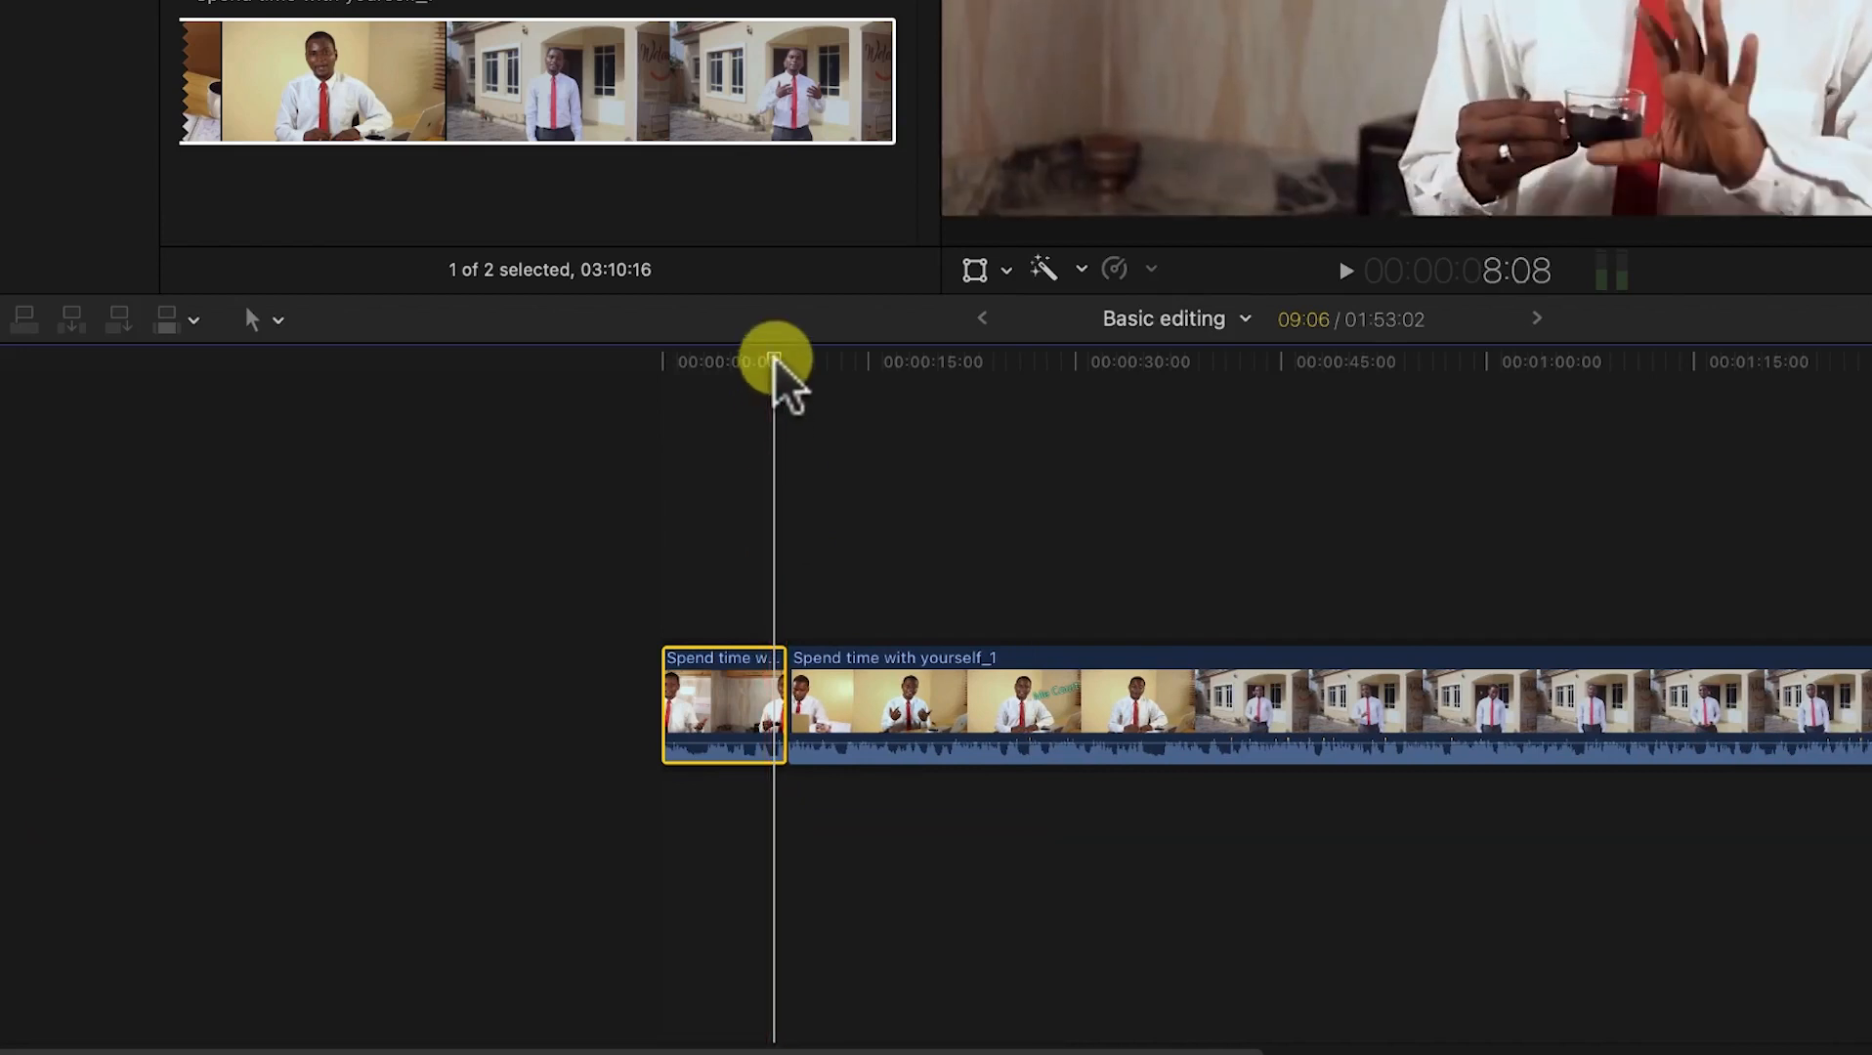
Step: Select the second timeline clip with the playhead at about 0:38, and look through the available timeline editing tools
drag(782, 367, 1185, 405)
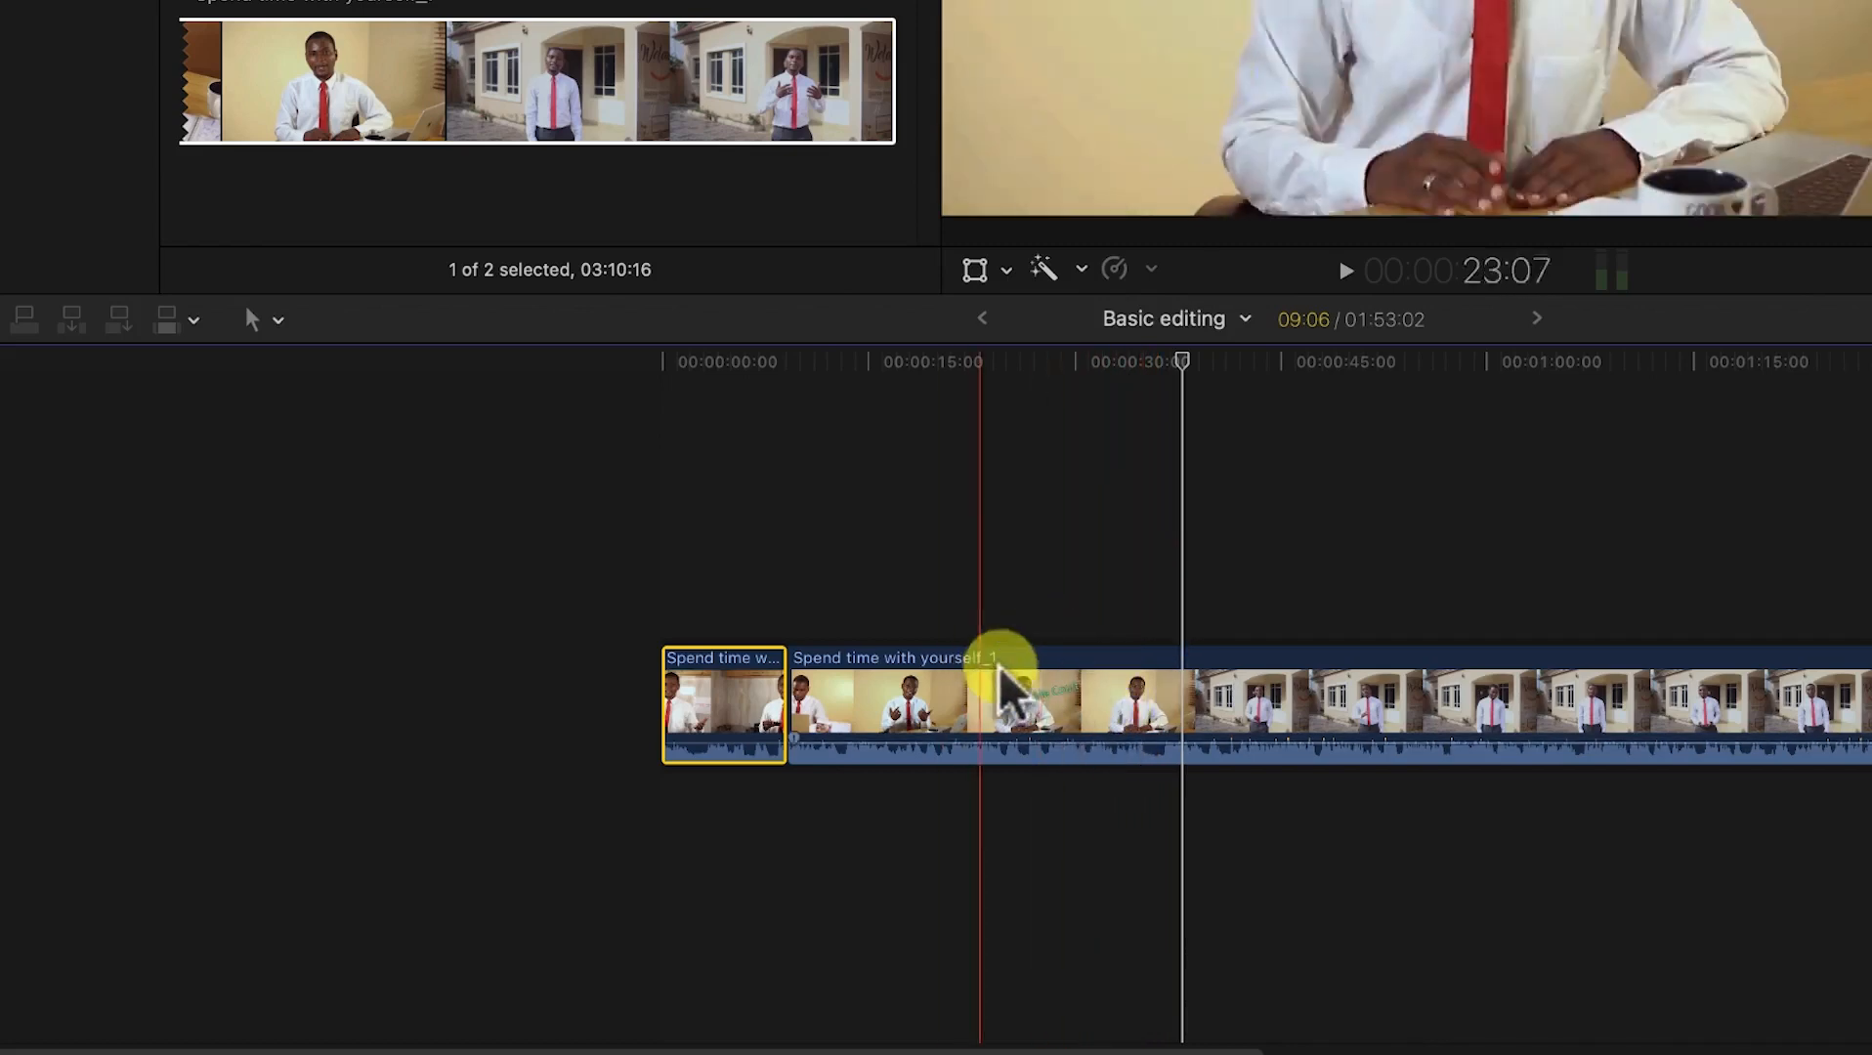
click(1084, 714)
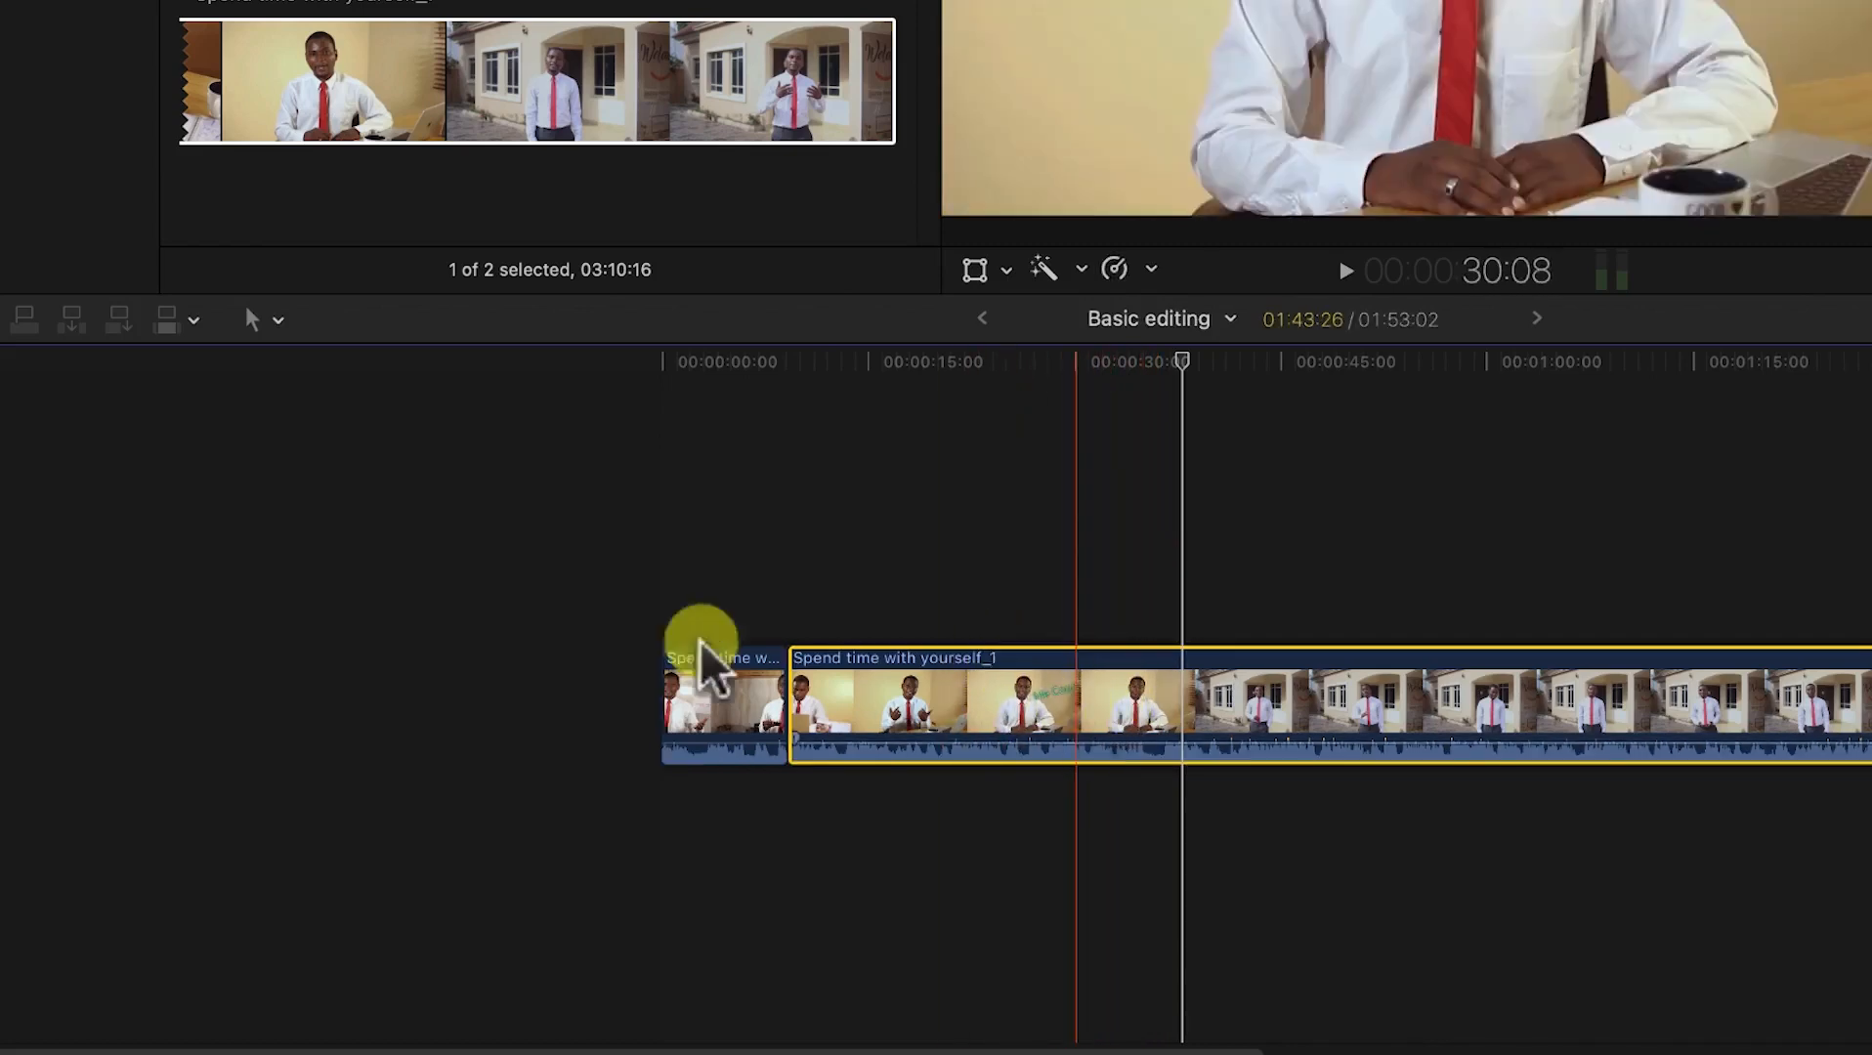
click(278, 322)
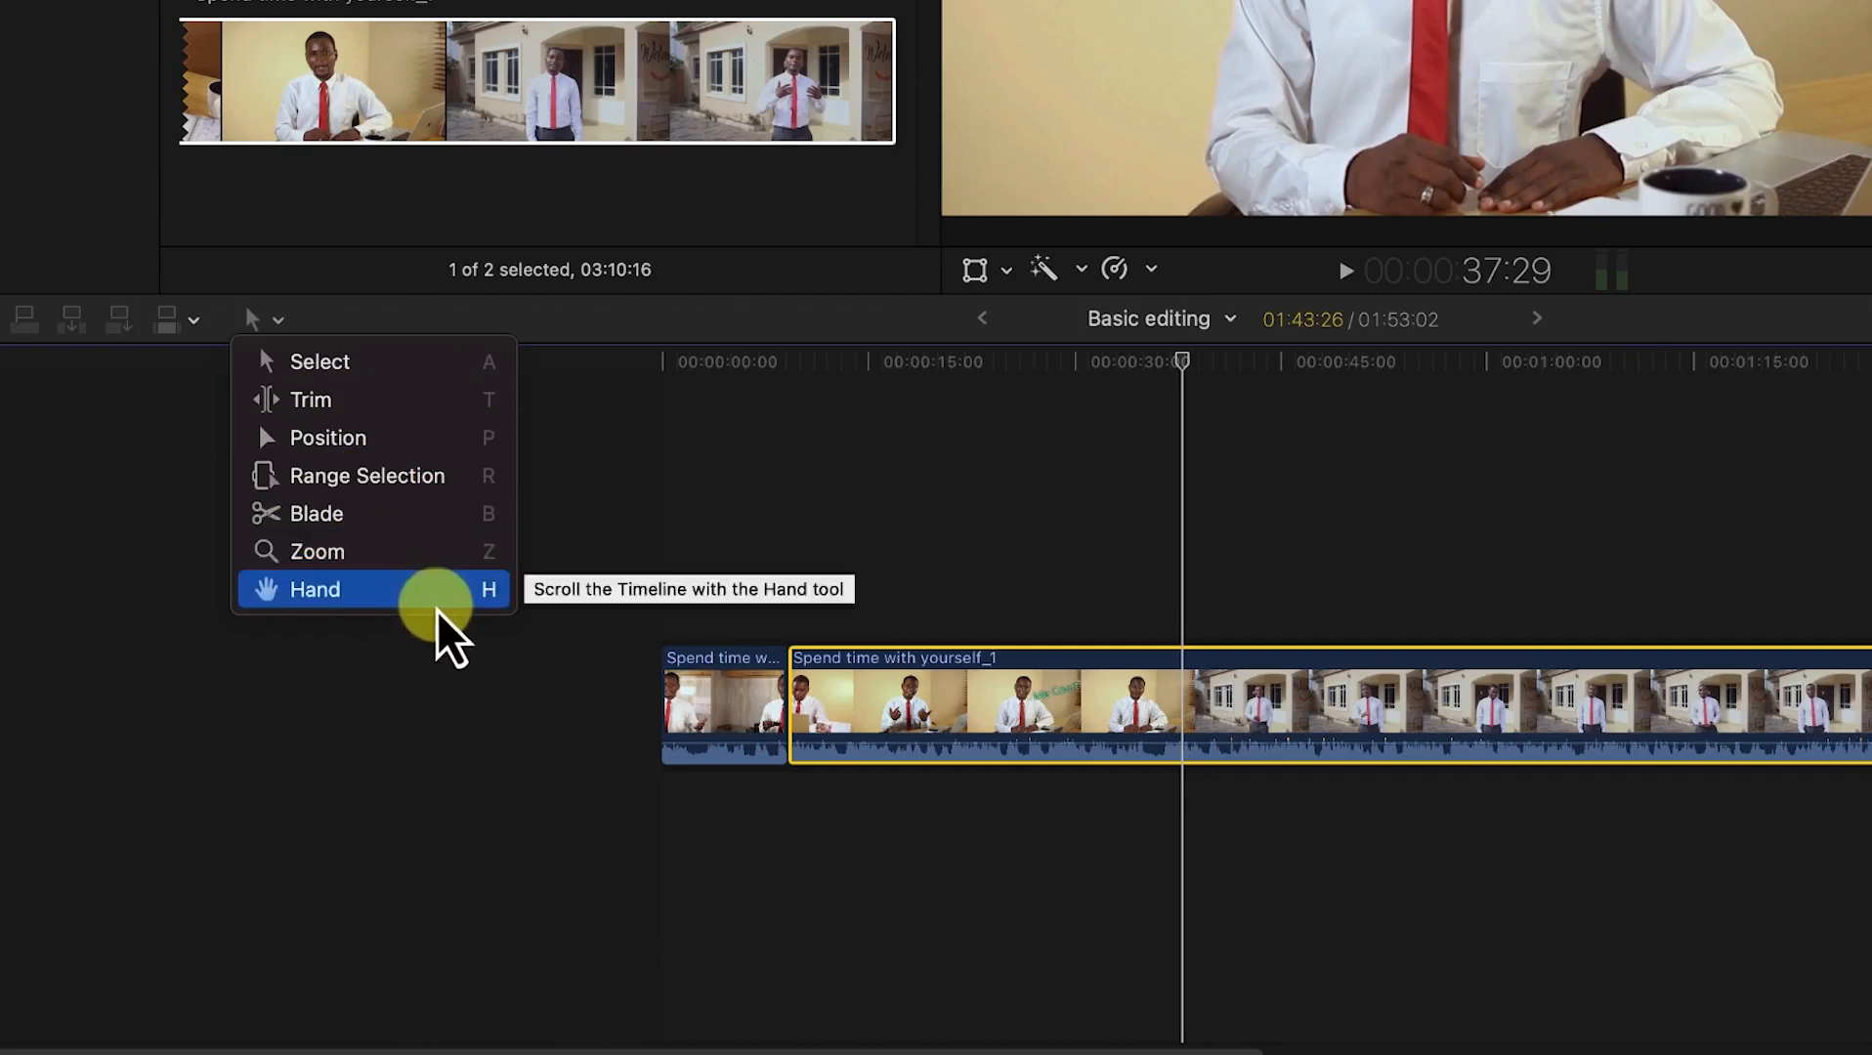
click(959, 456)
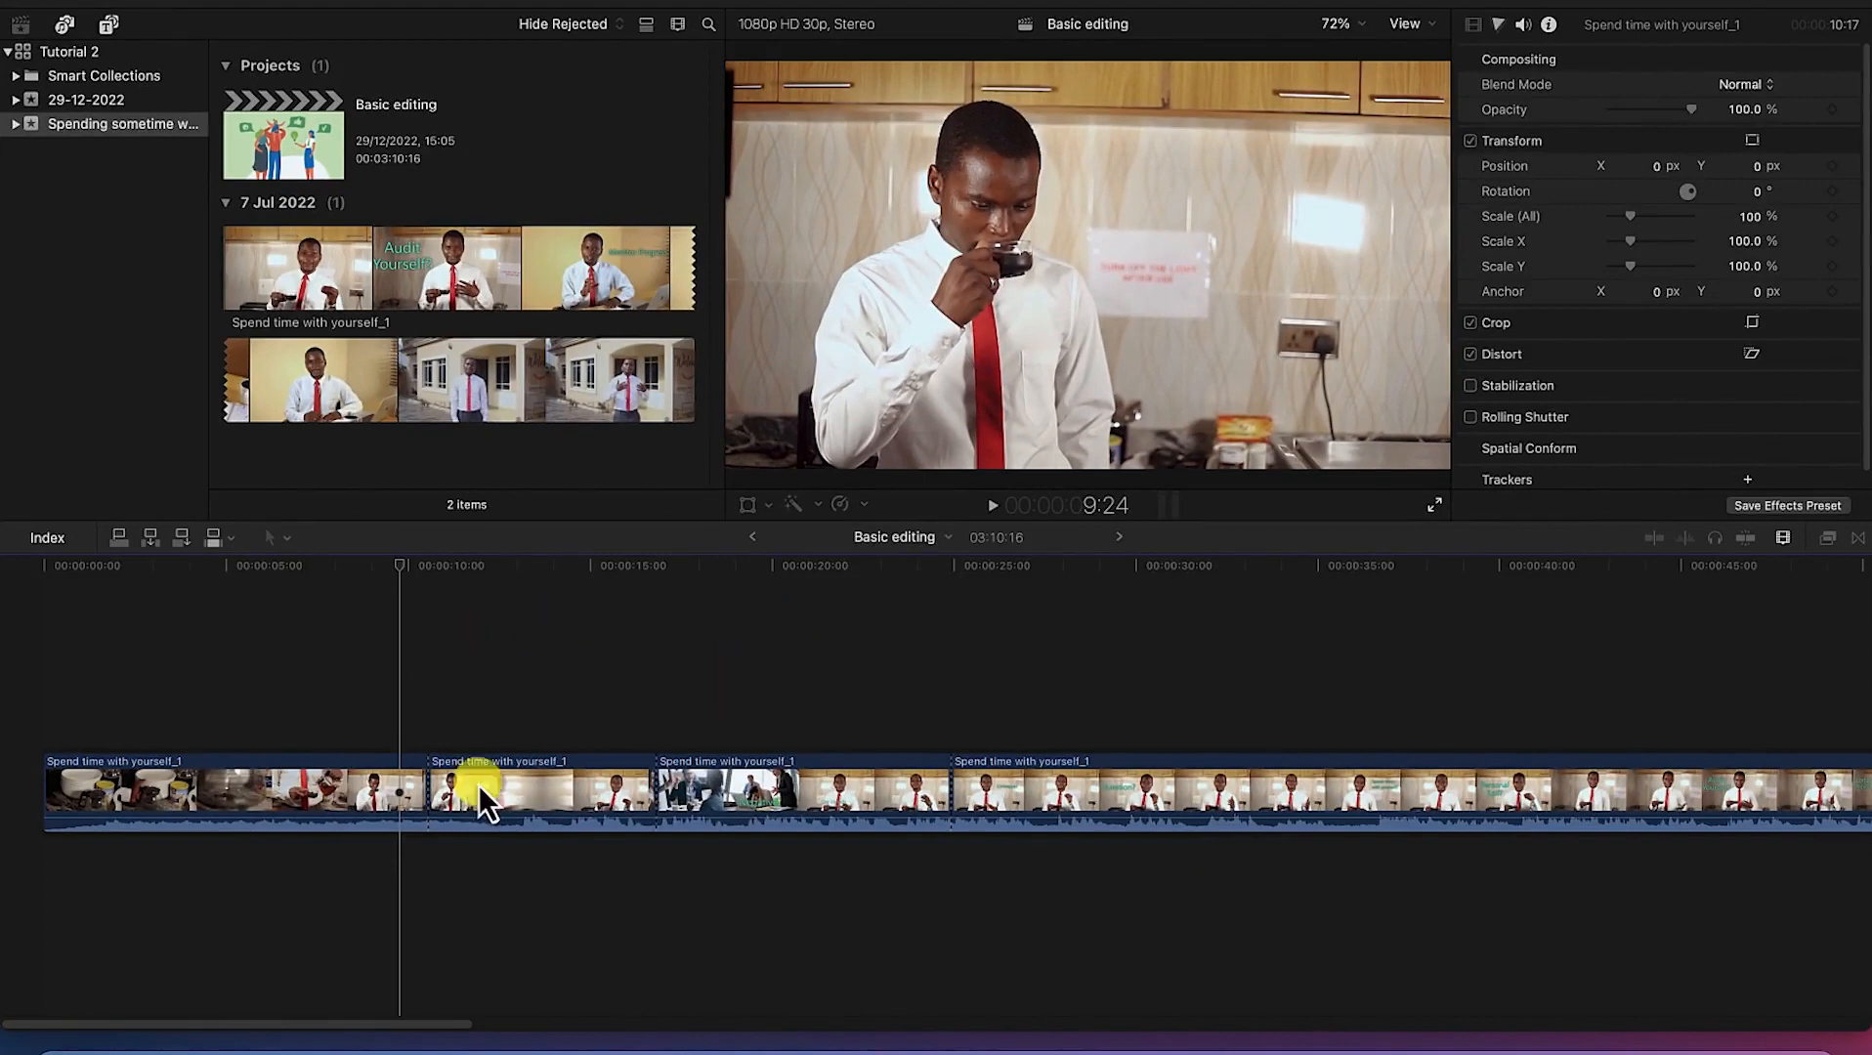
Step: Switch to Finder and open the Images folder within B Rolls in the Final Cut Pro folder
click(501, 691)
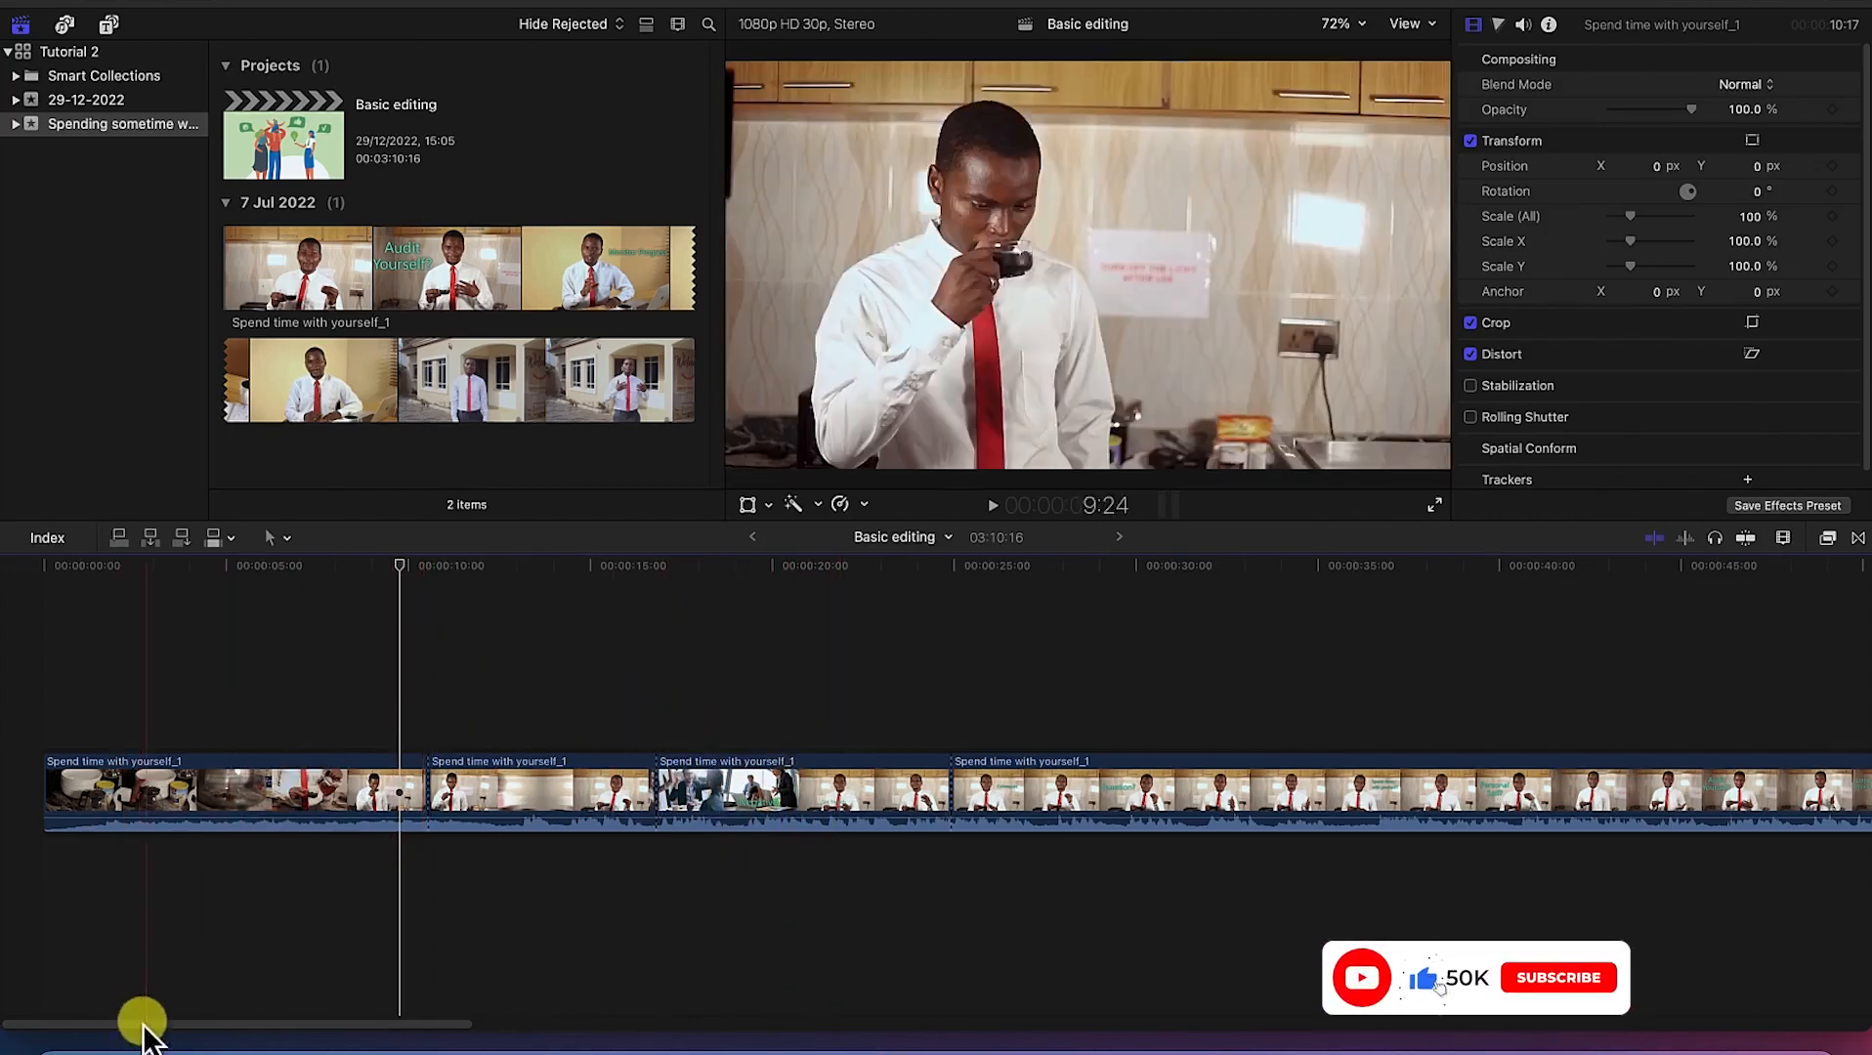
click(62, 1048)
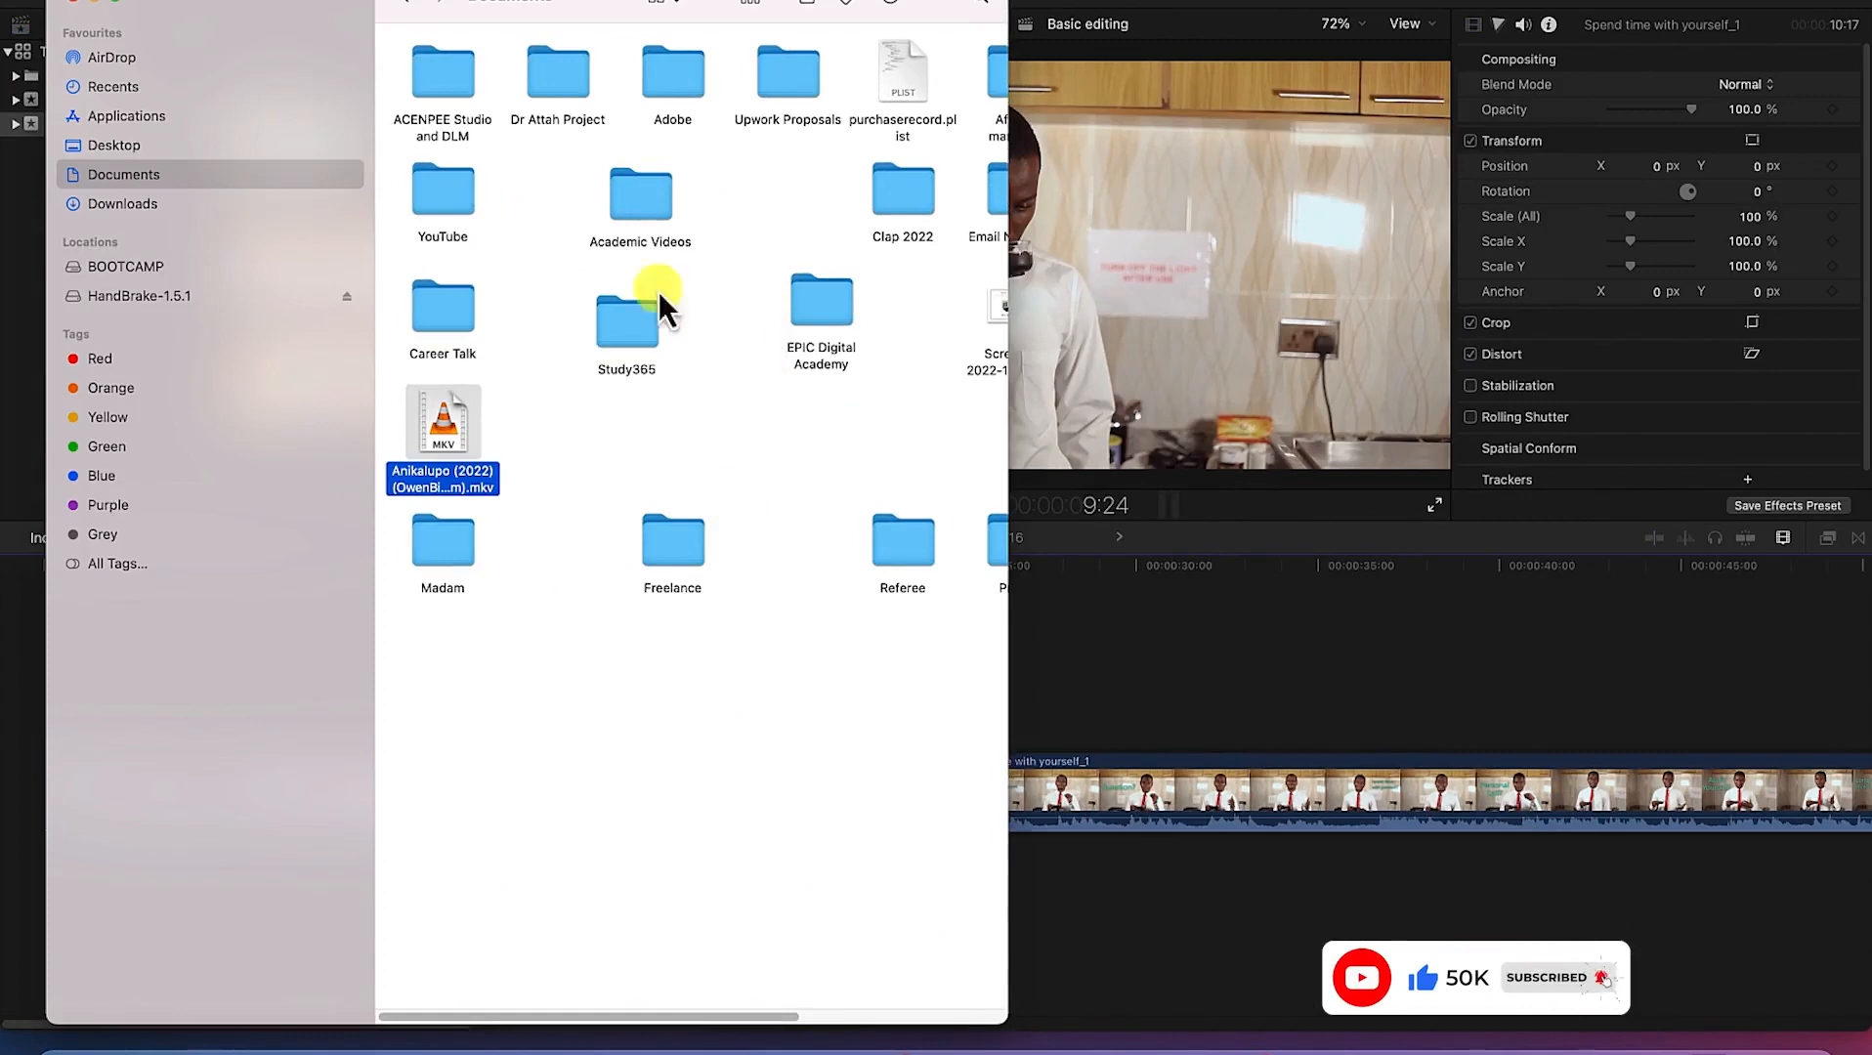
double_click(443, 191)
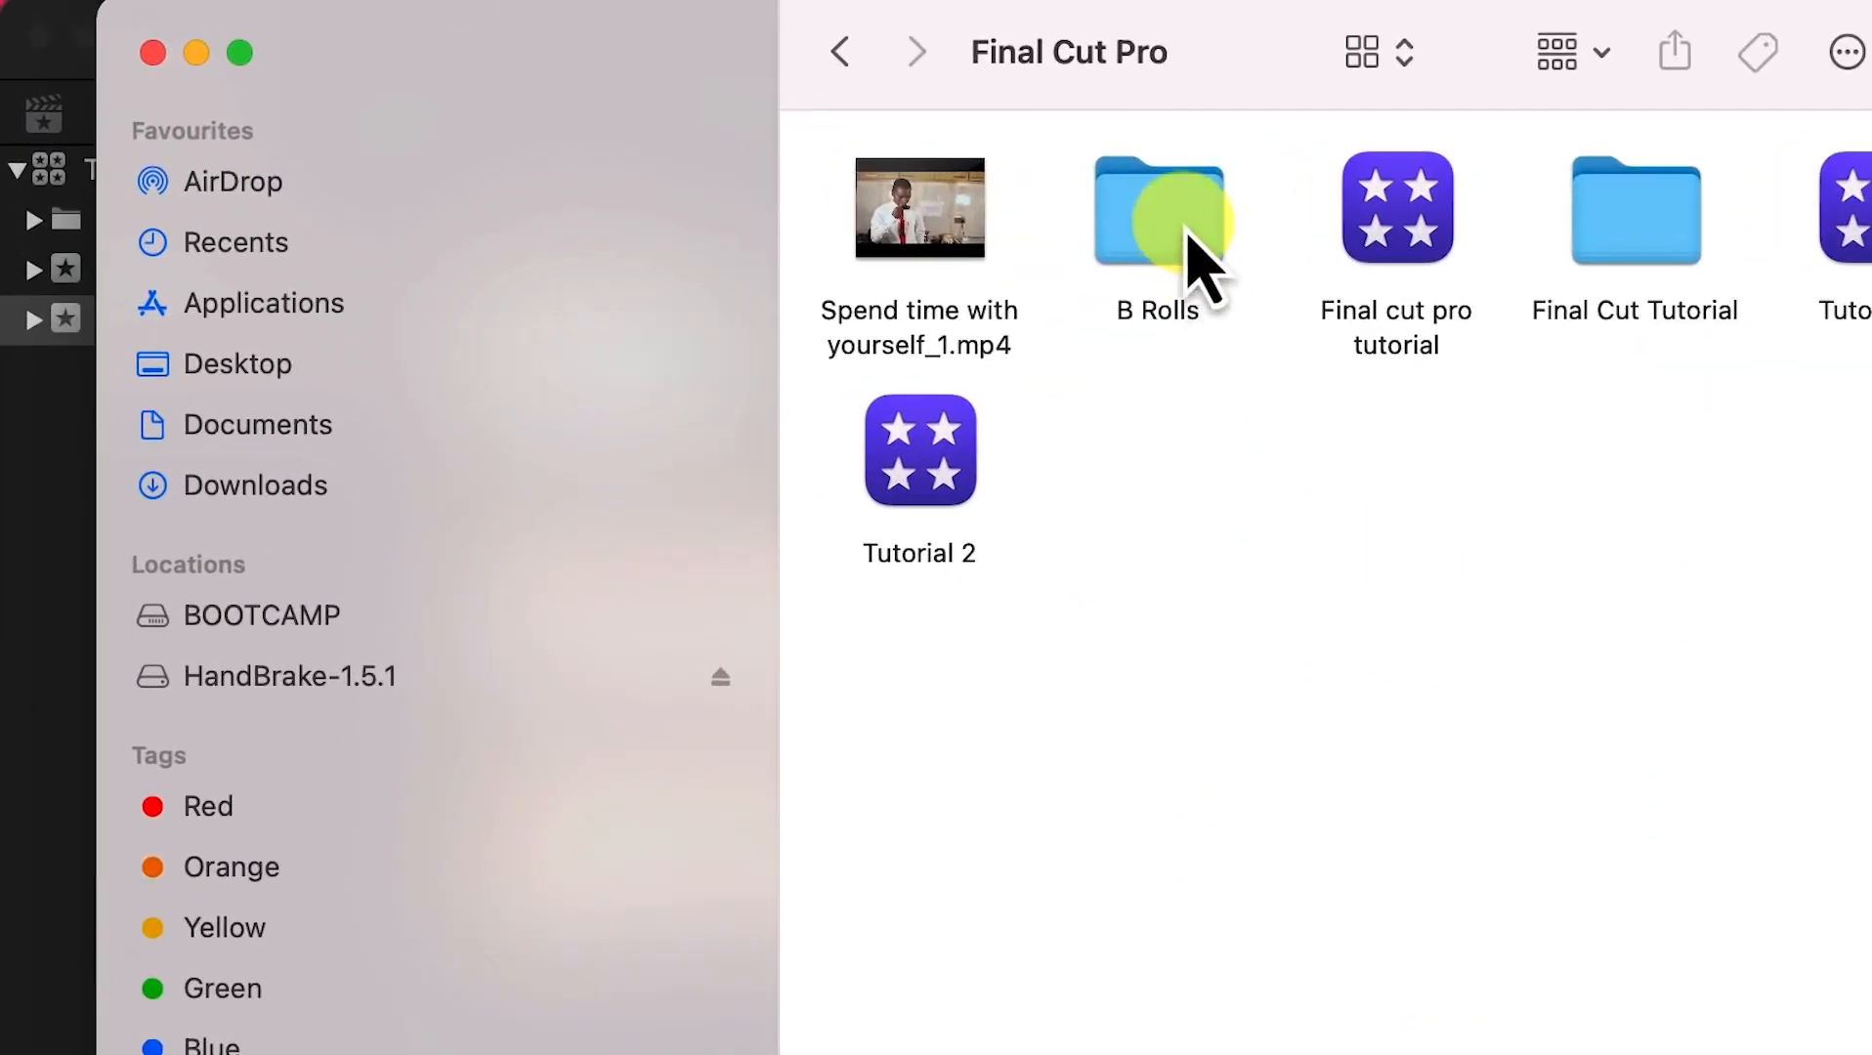
double_click(1190, 245)
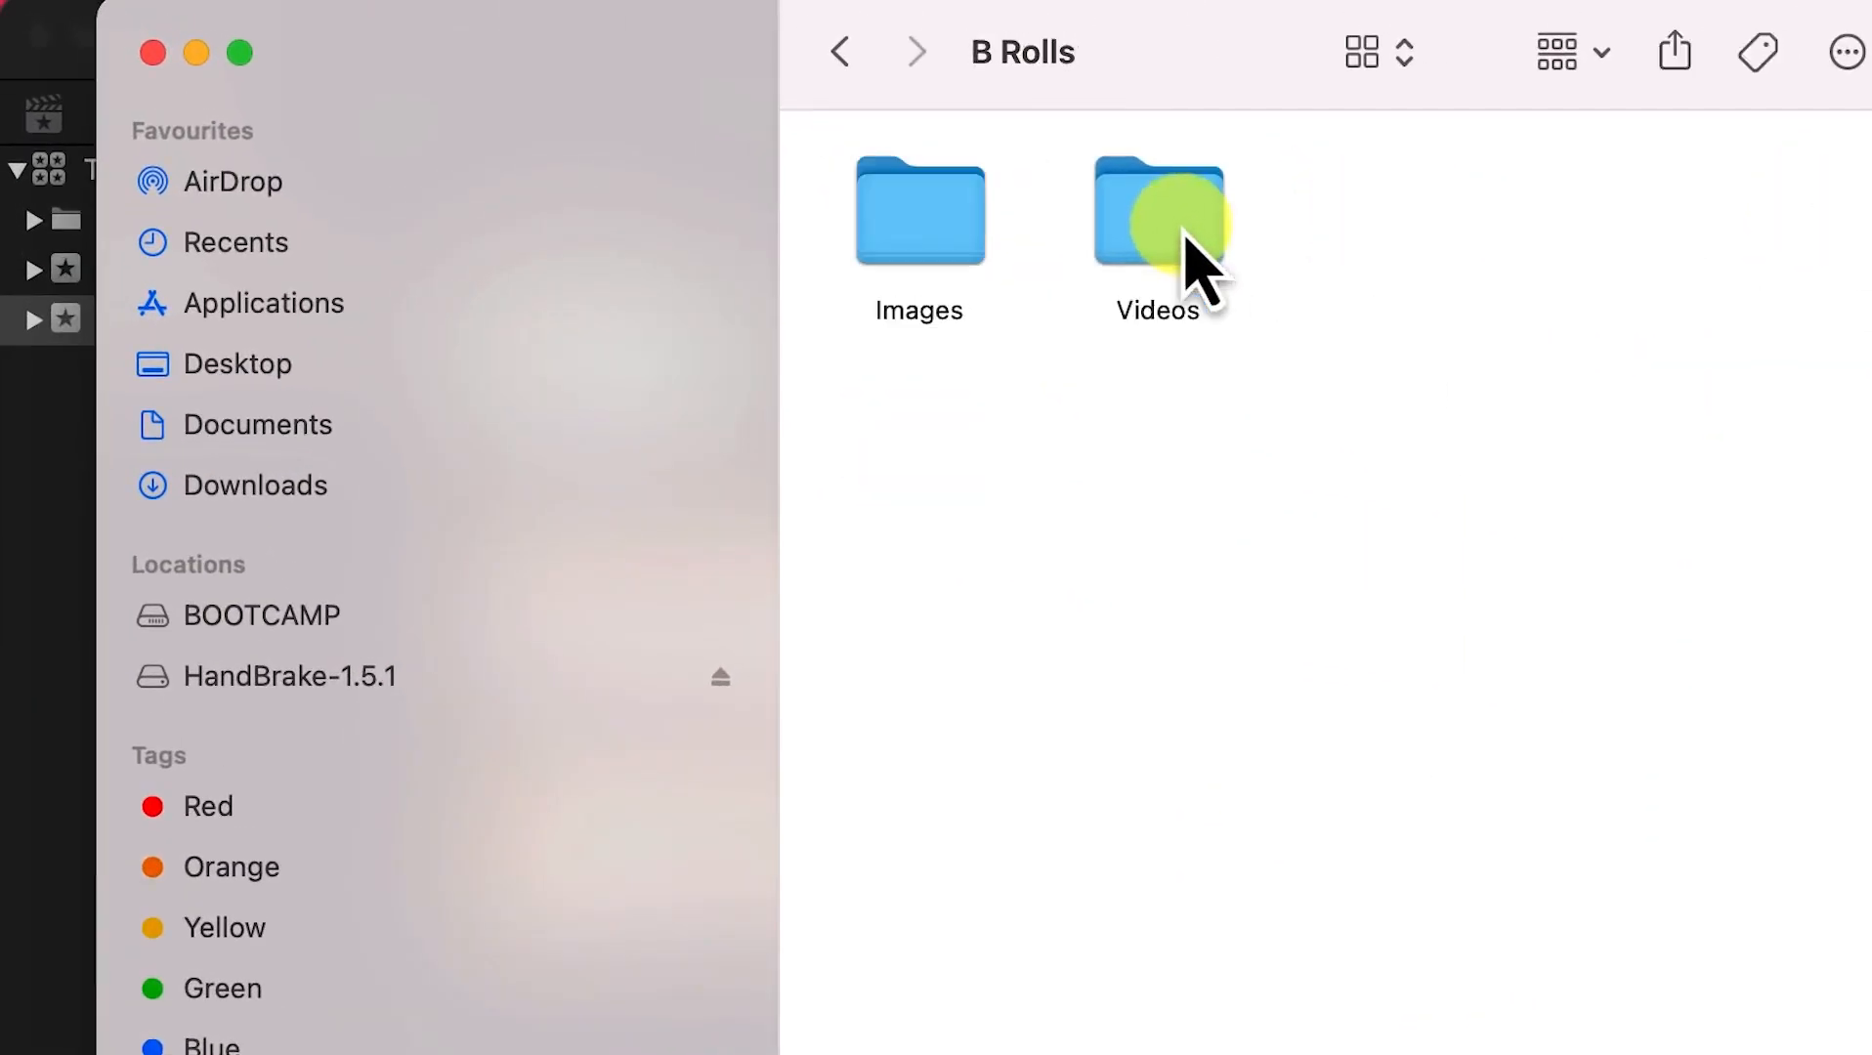
click(919, 253)
double_click(918, 253)
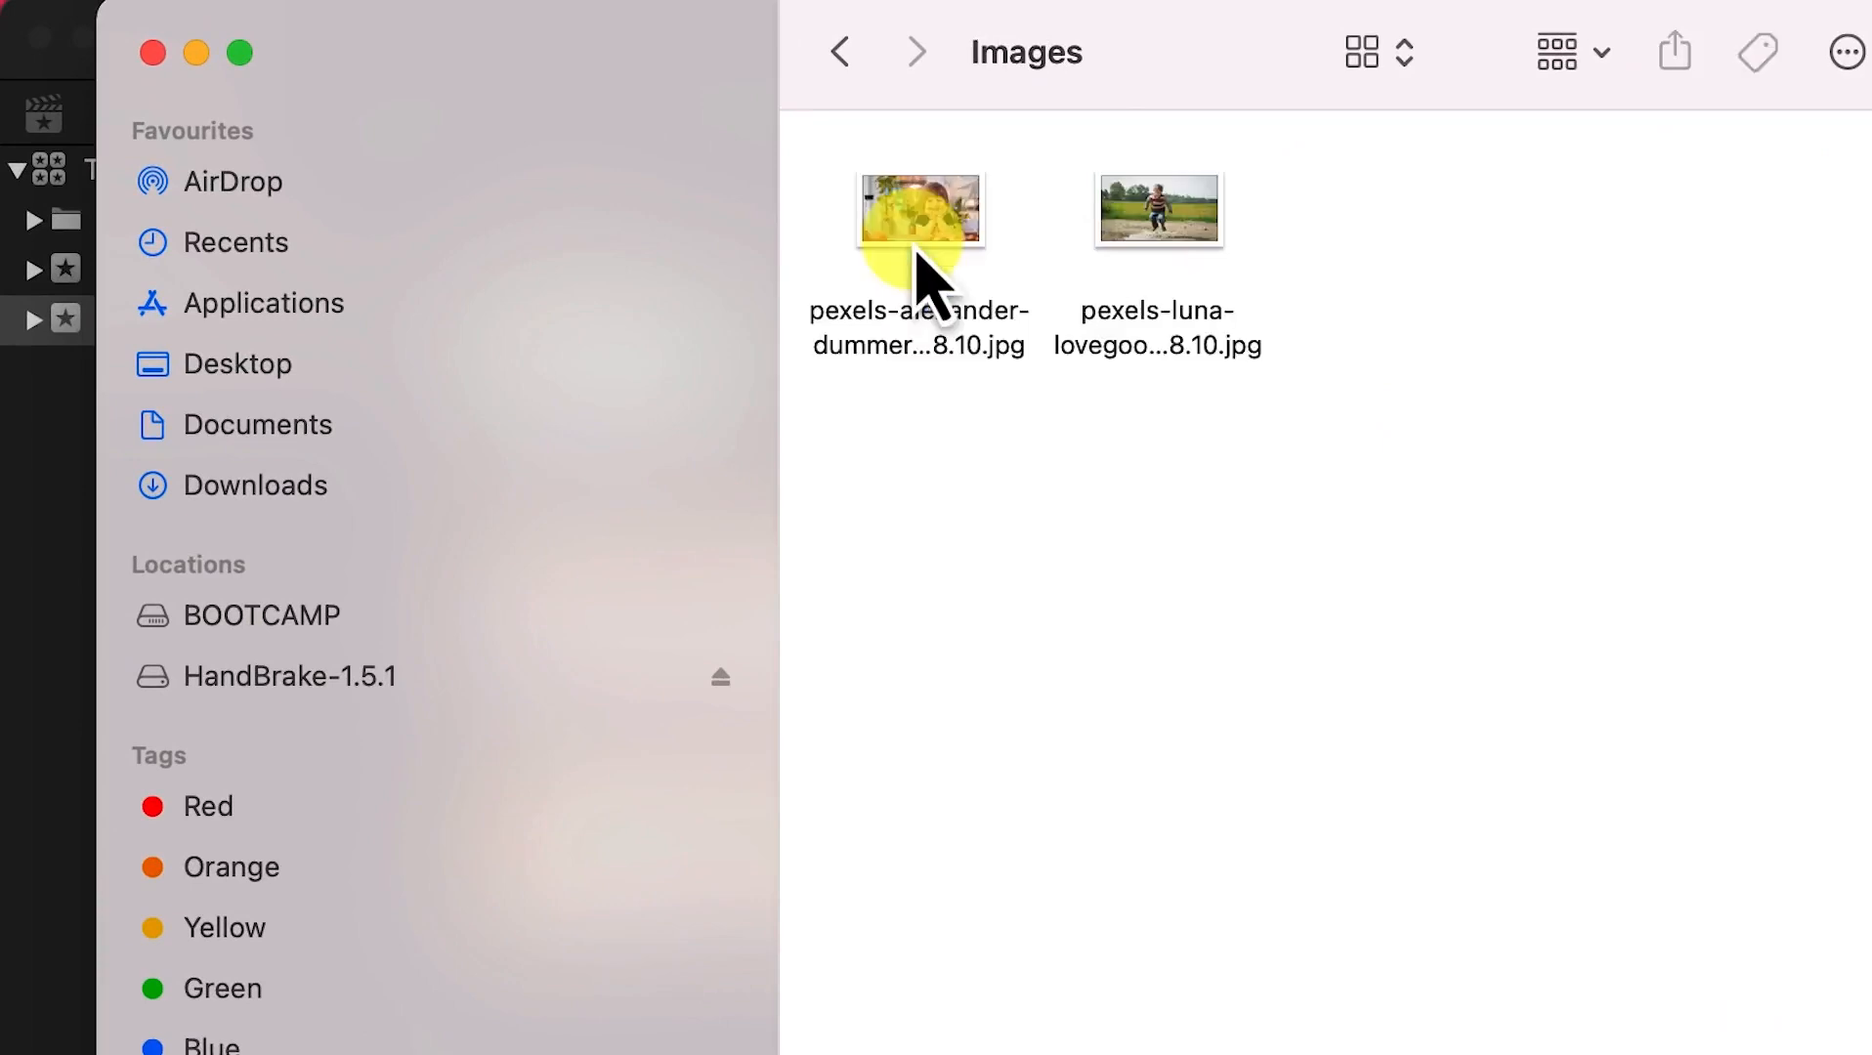
Step: Open the Videos folder within B Rolls to view its clips, and return to Final Cut Pro
click(845, 54)
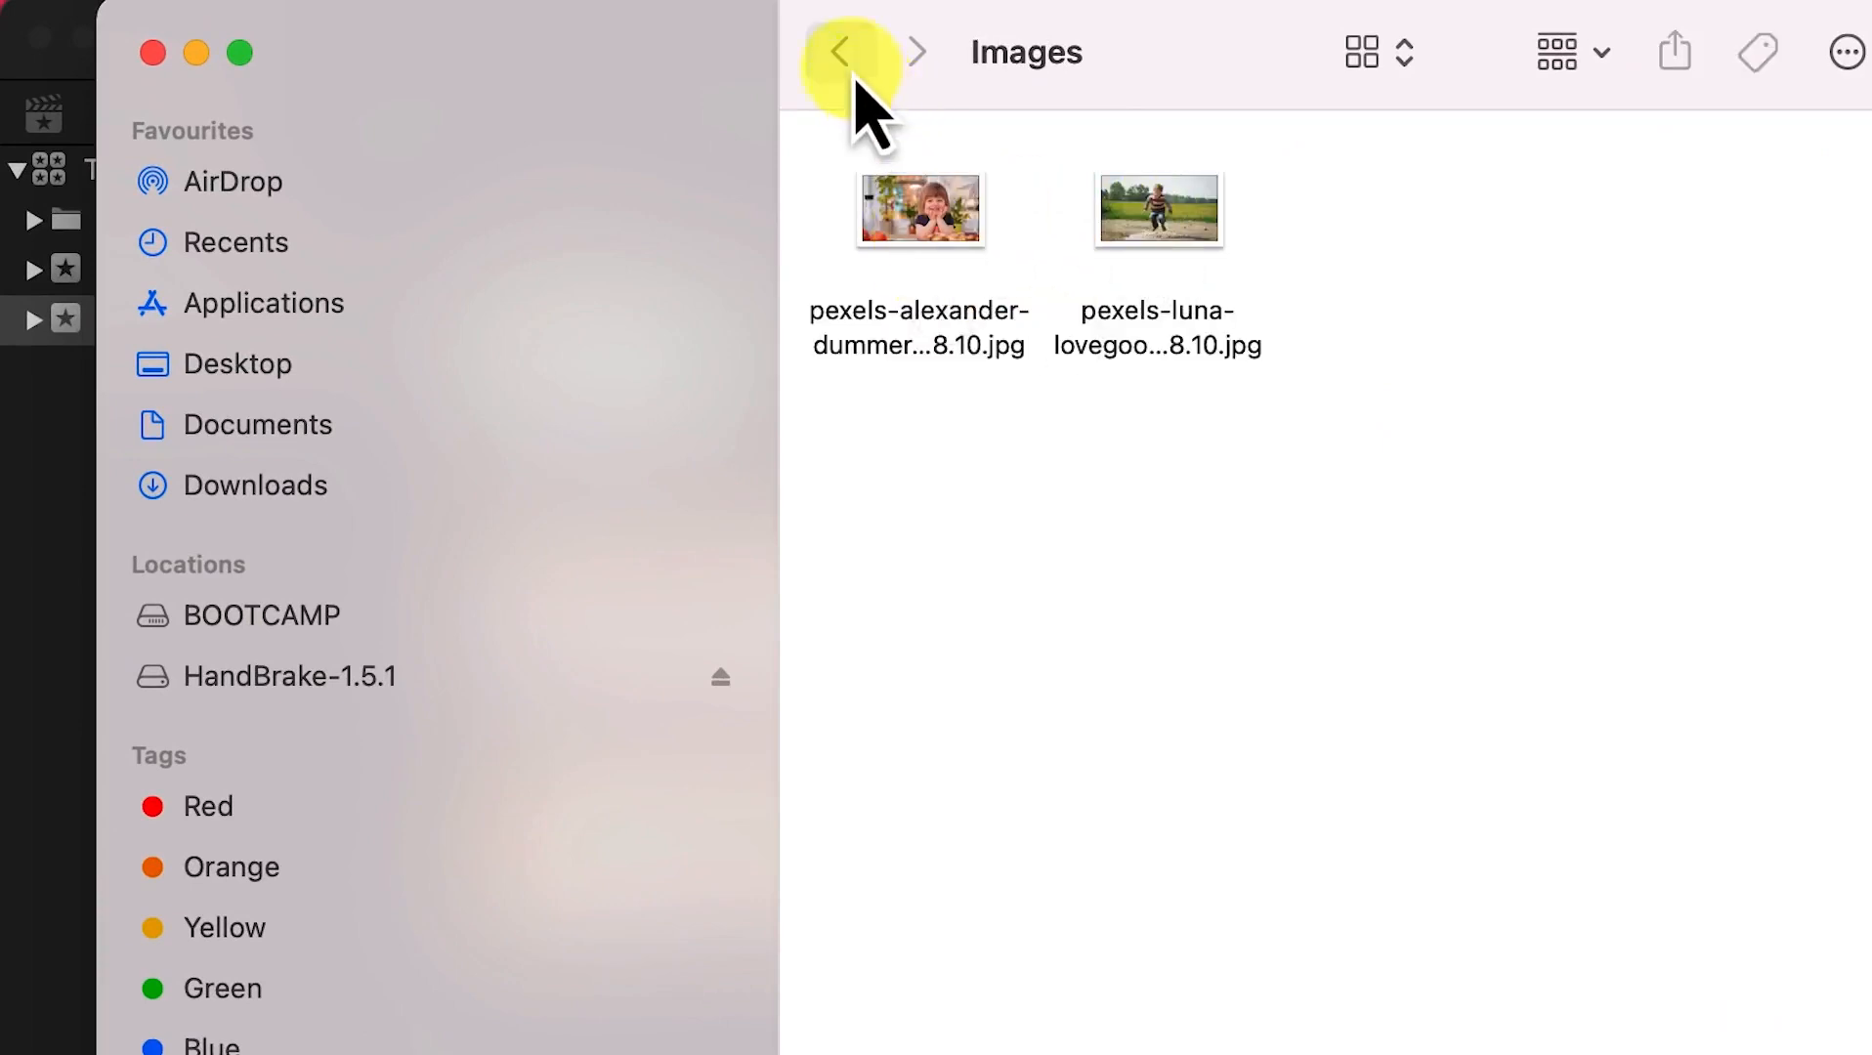
double_click(1203, 256)
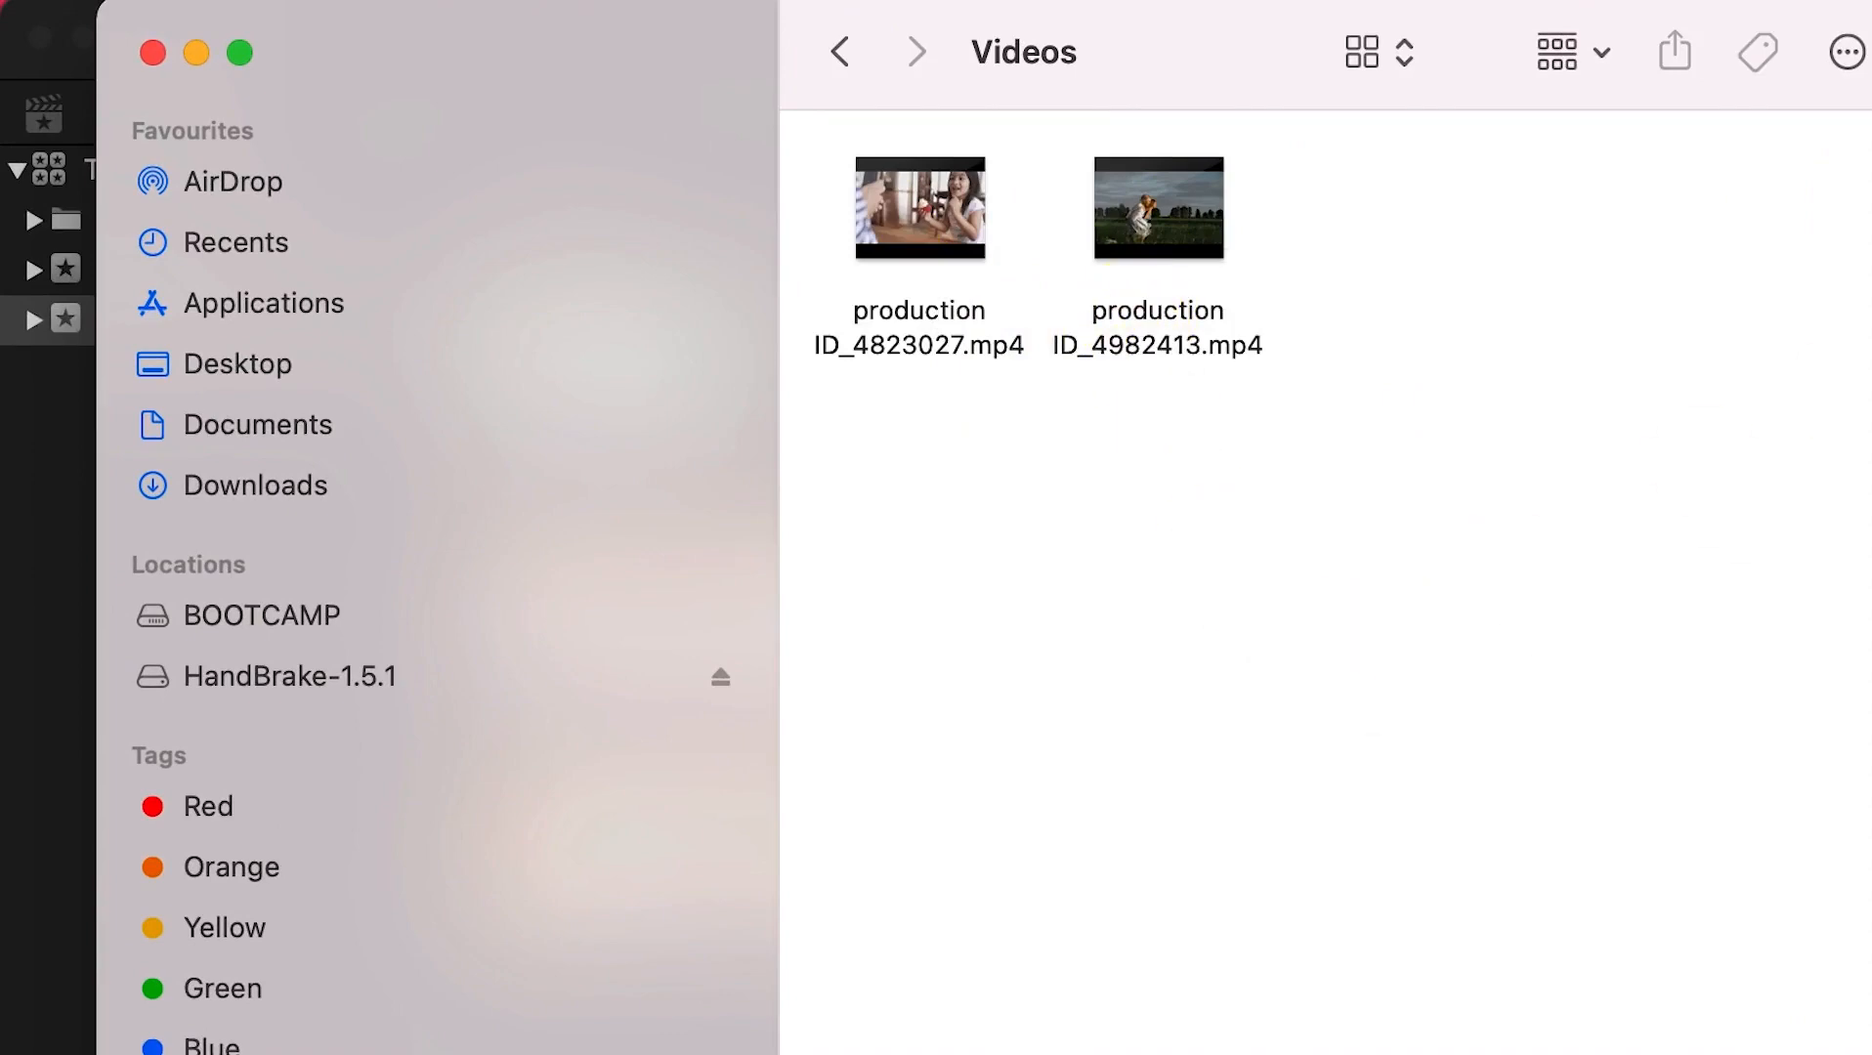
click(196, 52)
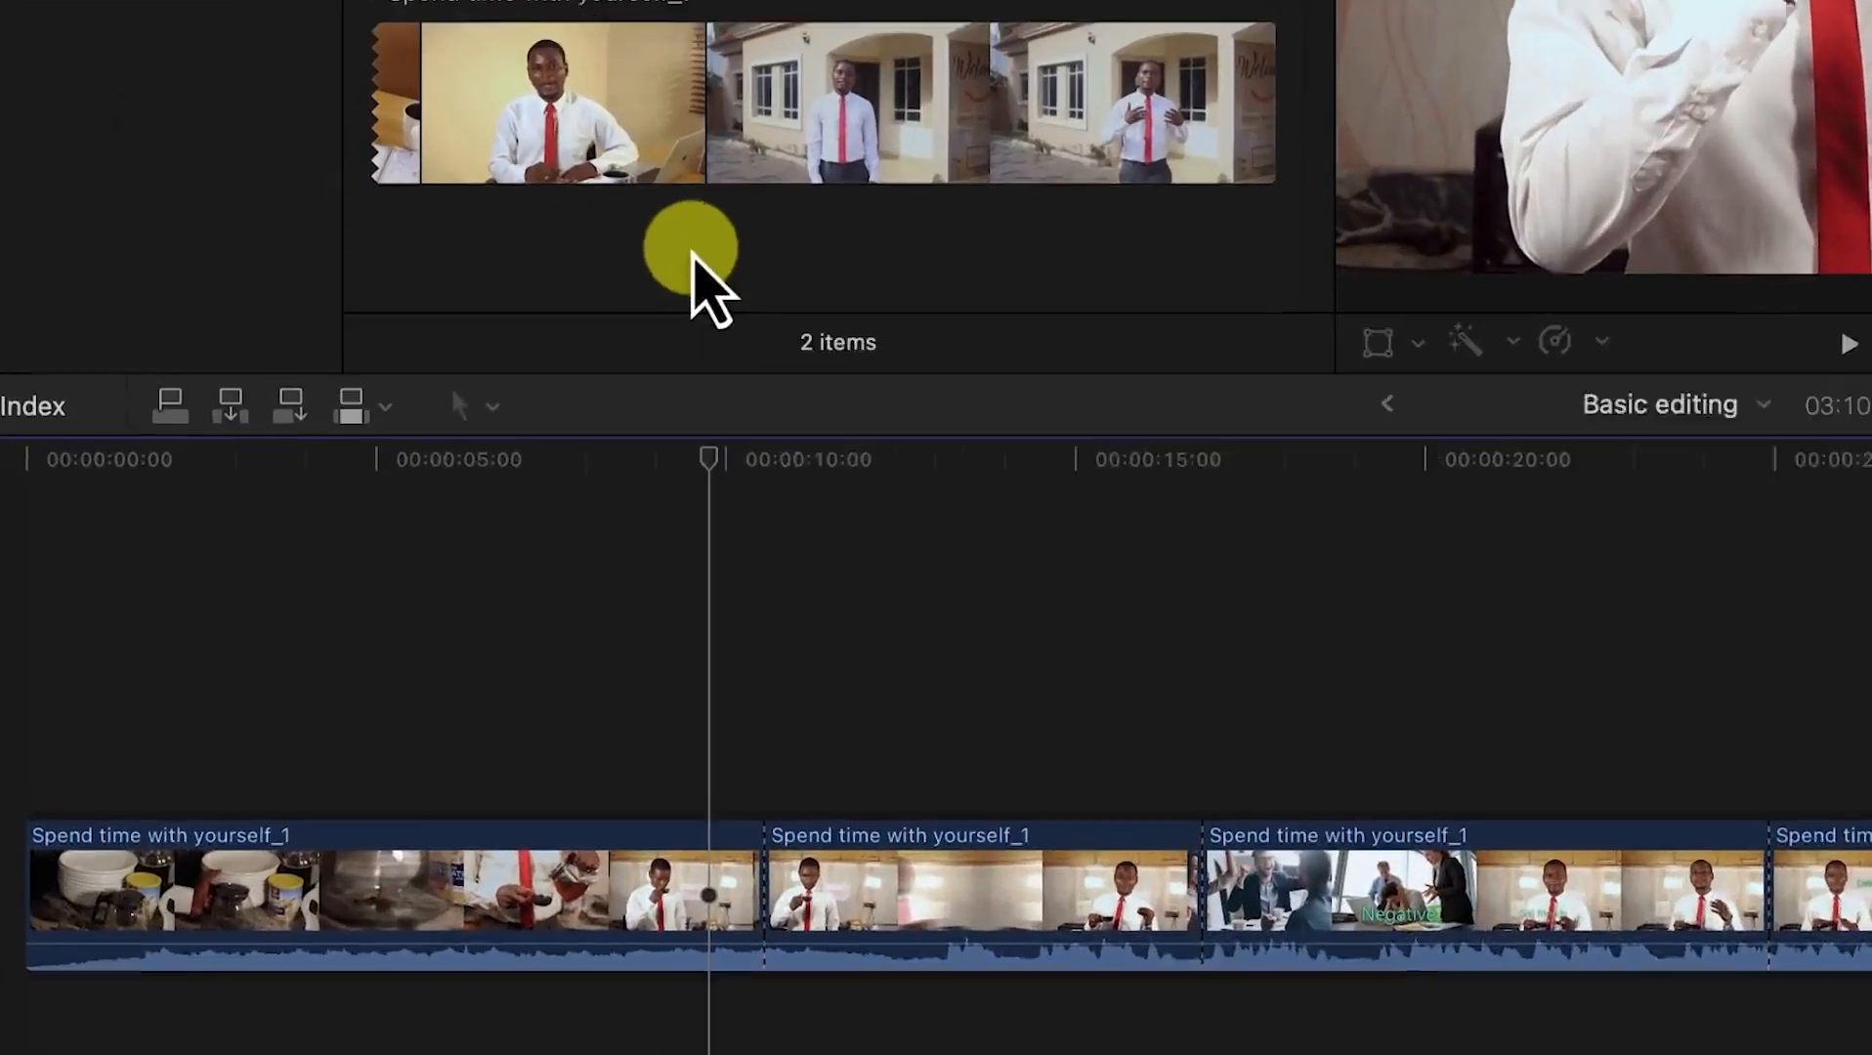
Step: Import the B Rolls folder from Documents > YouTube > Final Cut Pro into the Spending sometime with yourself event
right_click(394, 454)
click(897, 247)
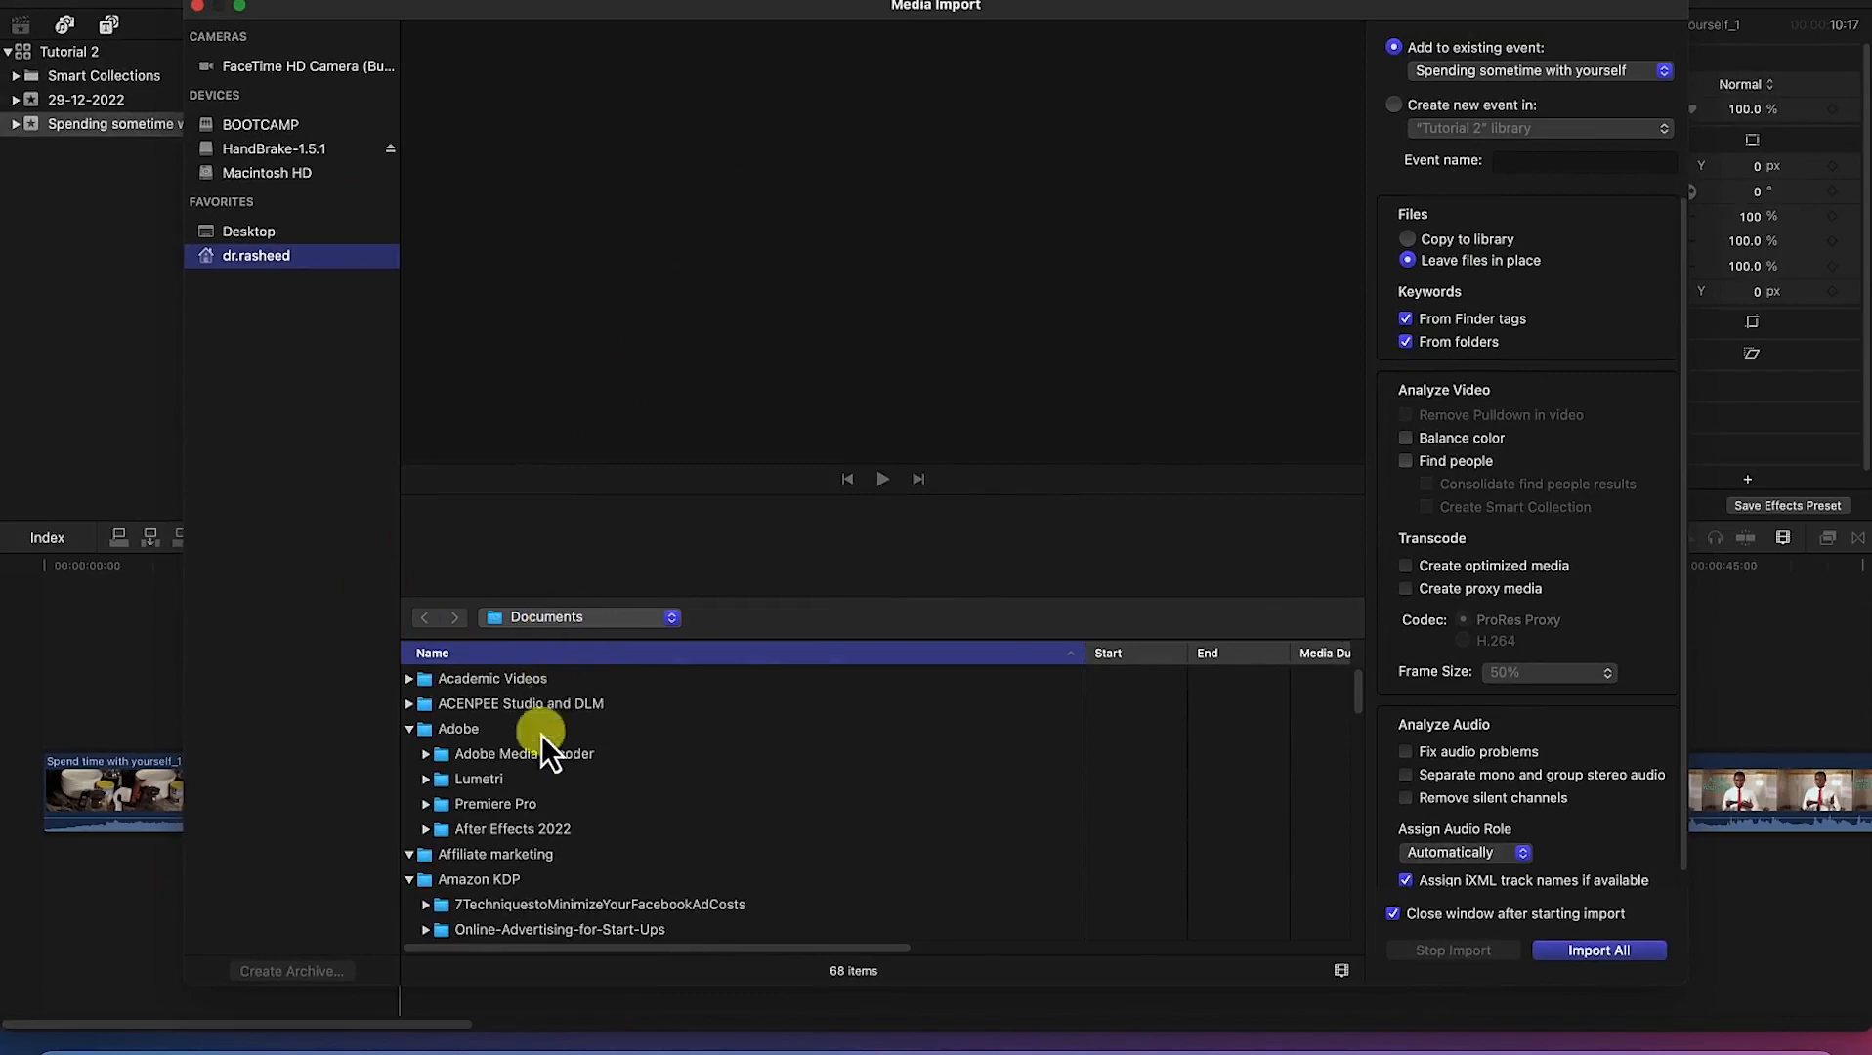
scroll(543, 742, down, 10)
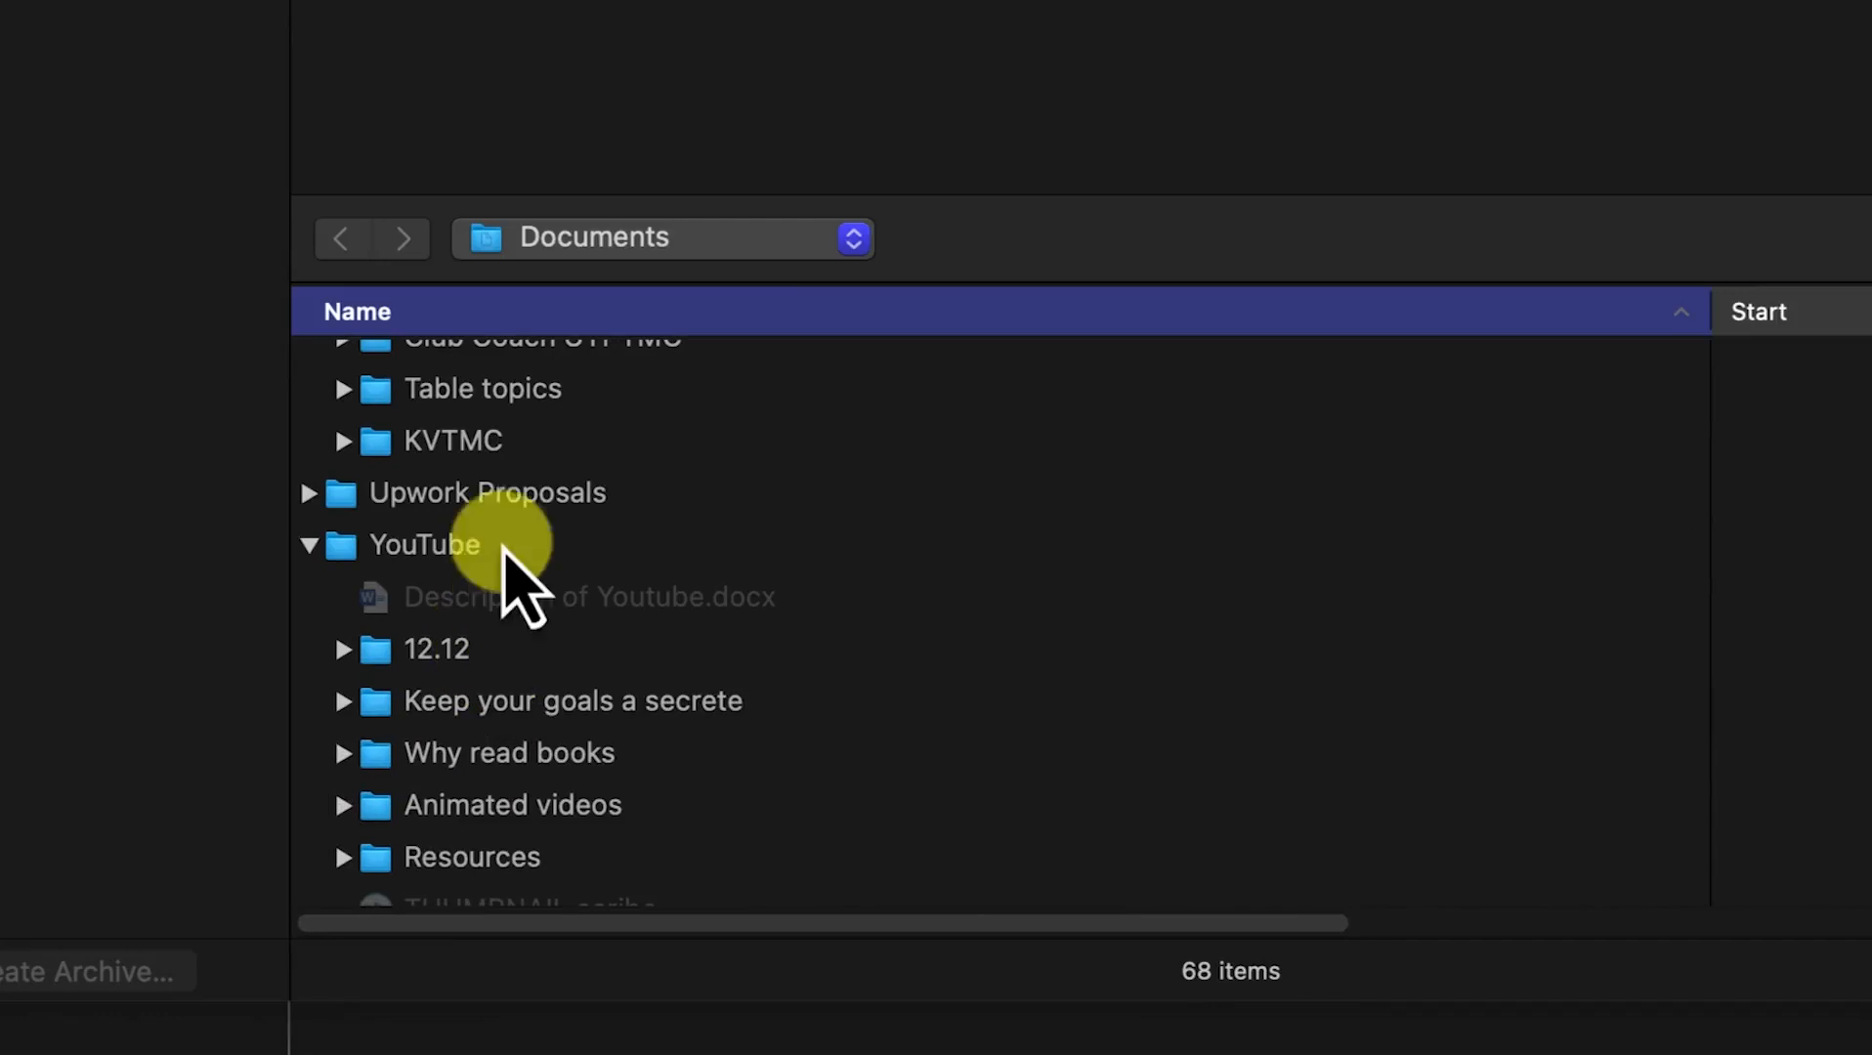
scroll(510, 552, down, 3)
click(503, 811)
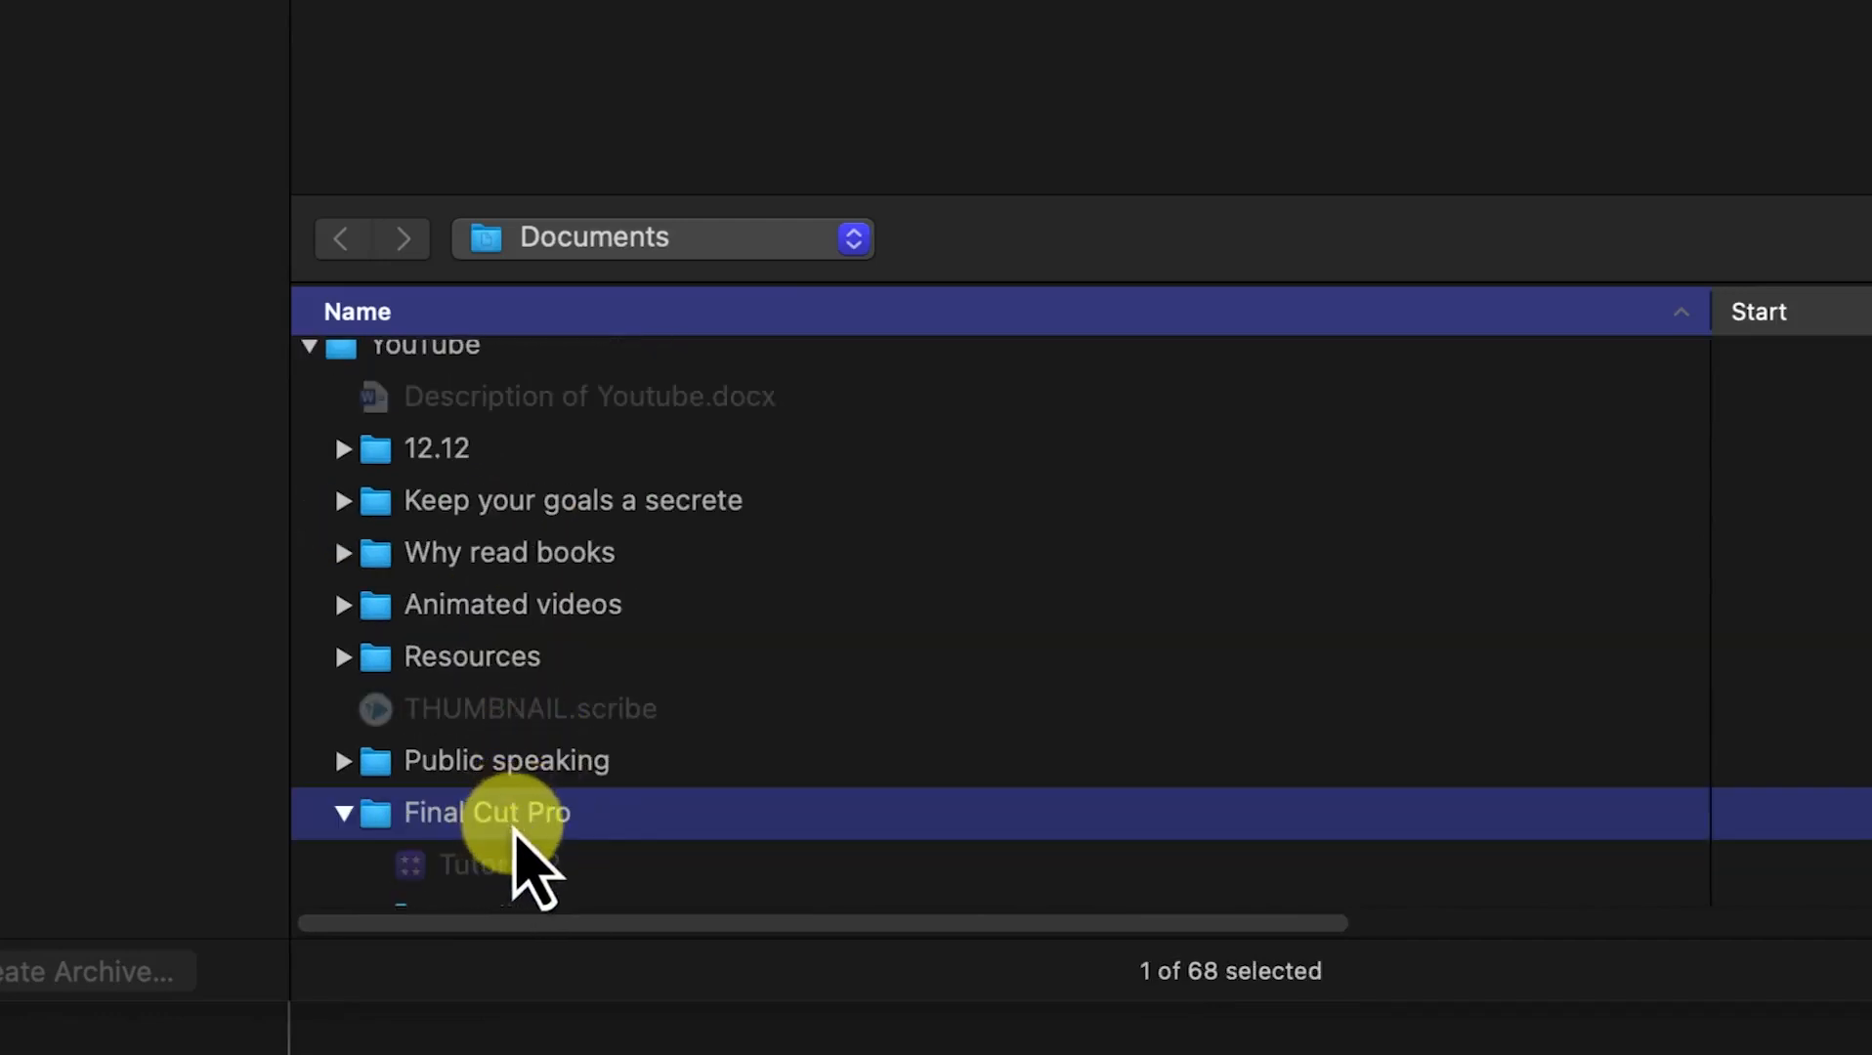
scroll(515, 830, down, 4)
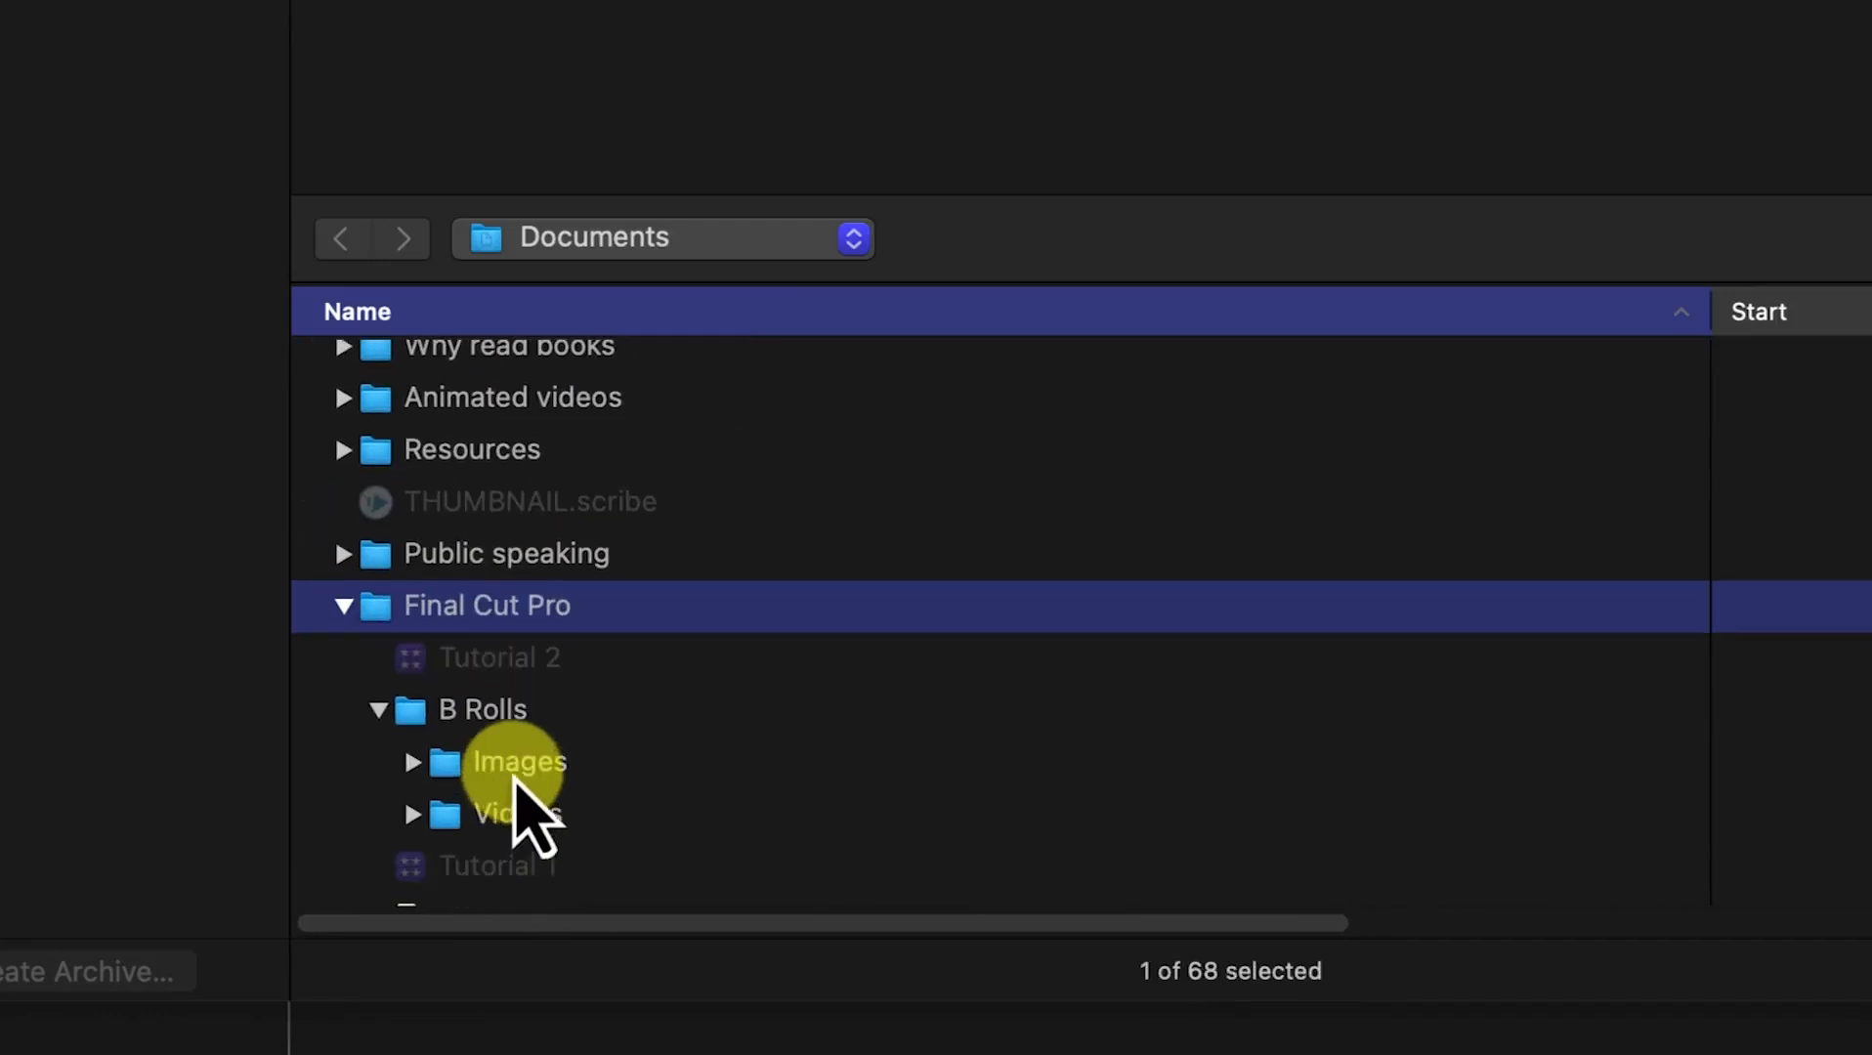
click(491, 723)
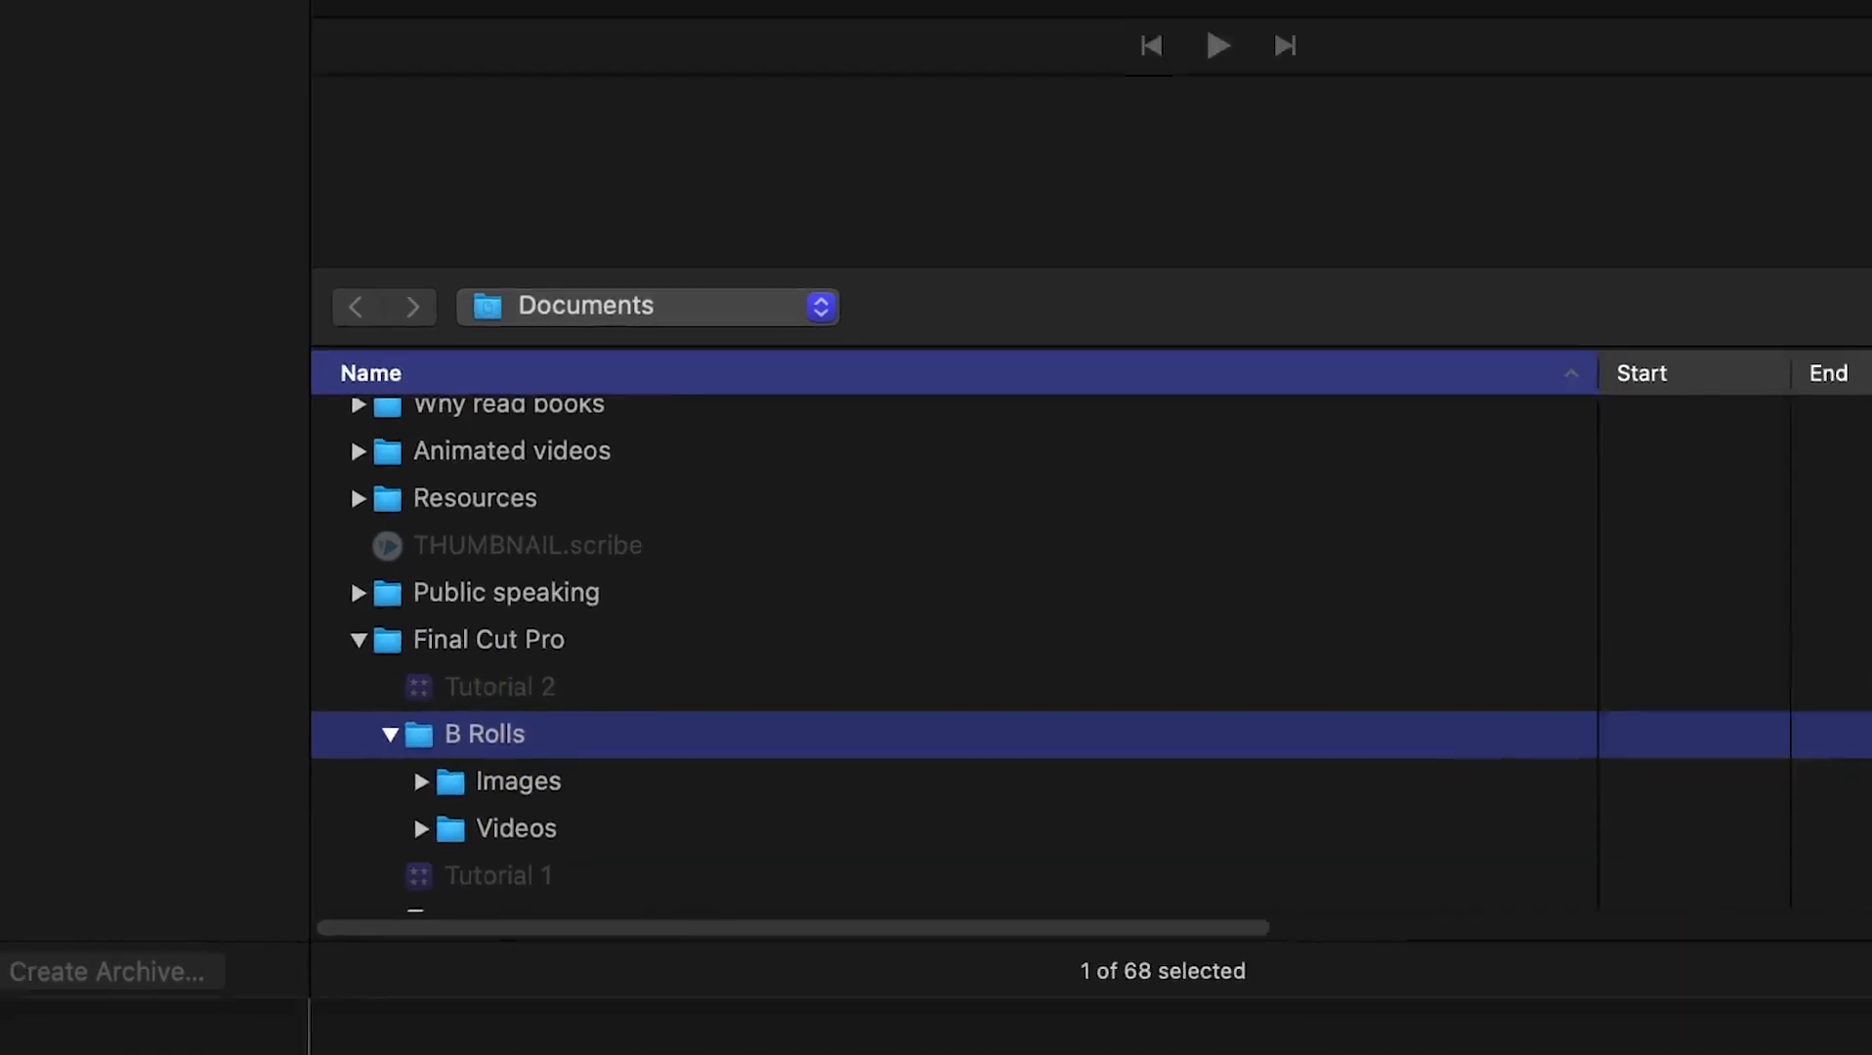
click(1585, 953)
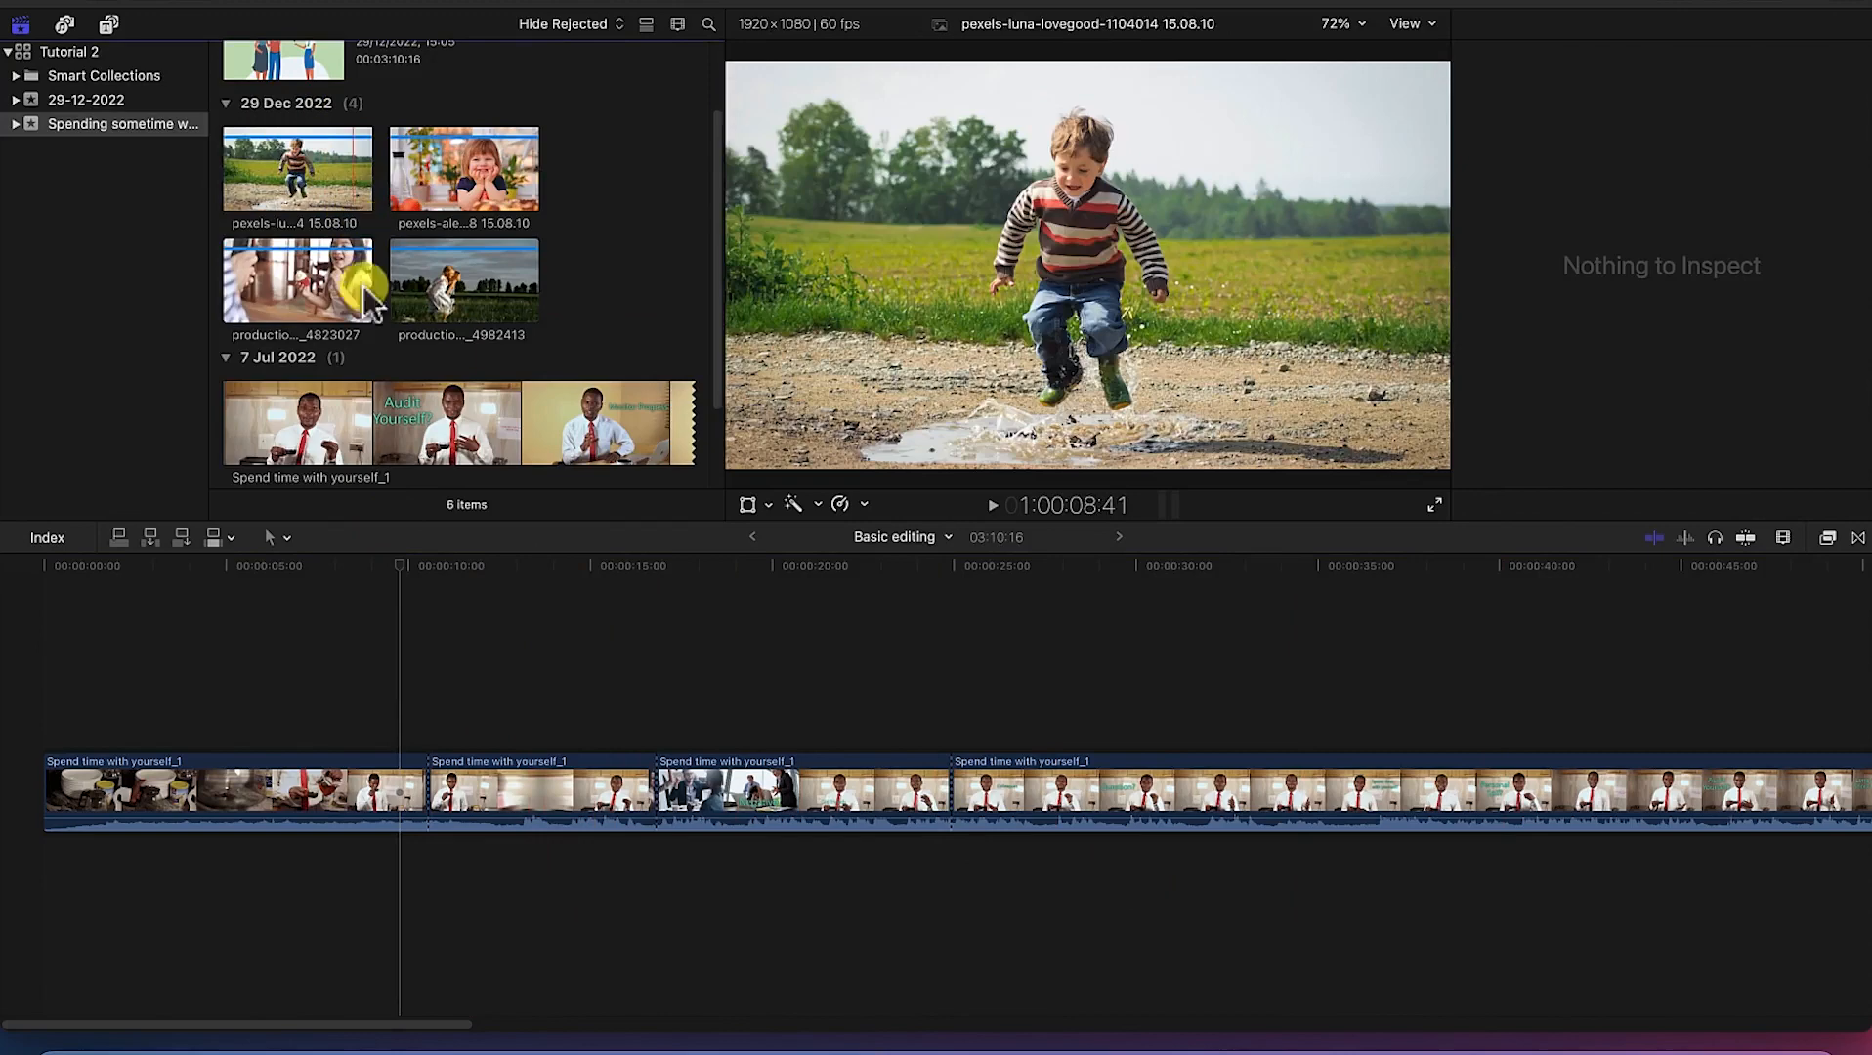
Step: Add the smiling girl image above the main storyline, starting at about 0:09 and lasting about 4 seconds
click(398, 566)
drag(398, 566, 446, 525)
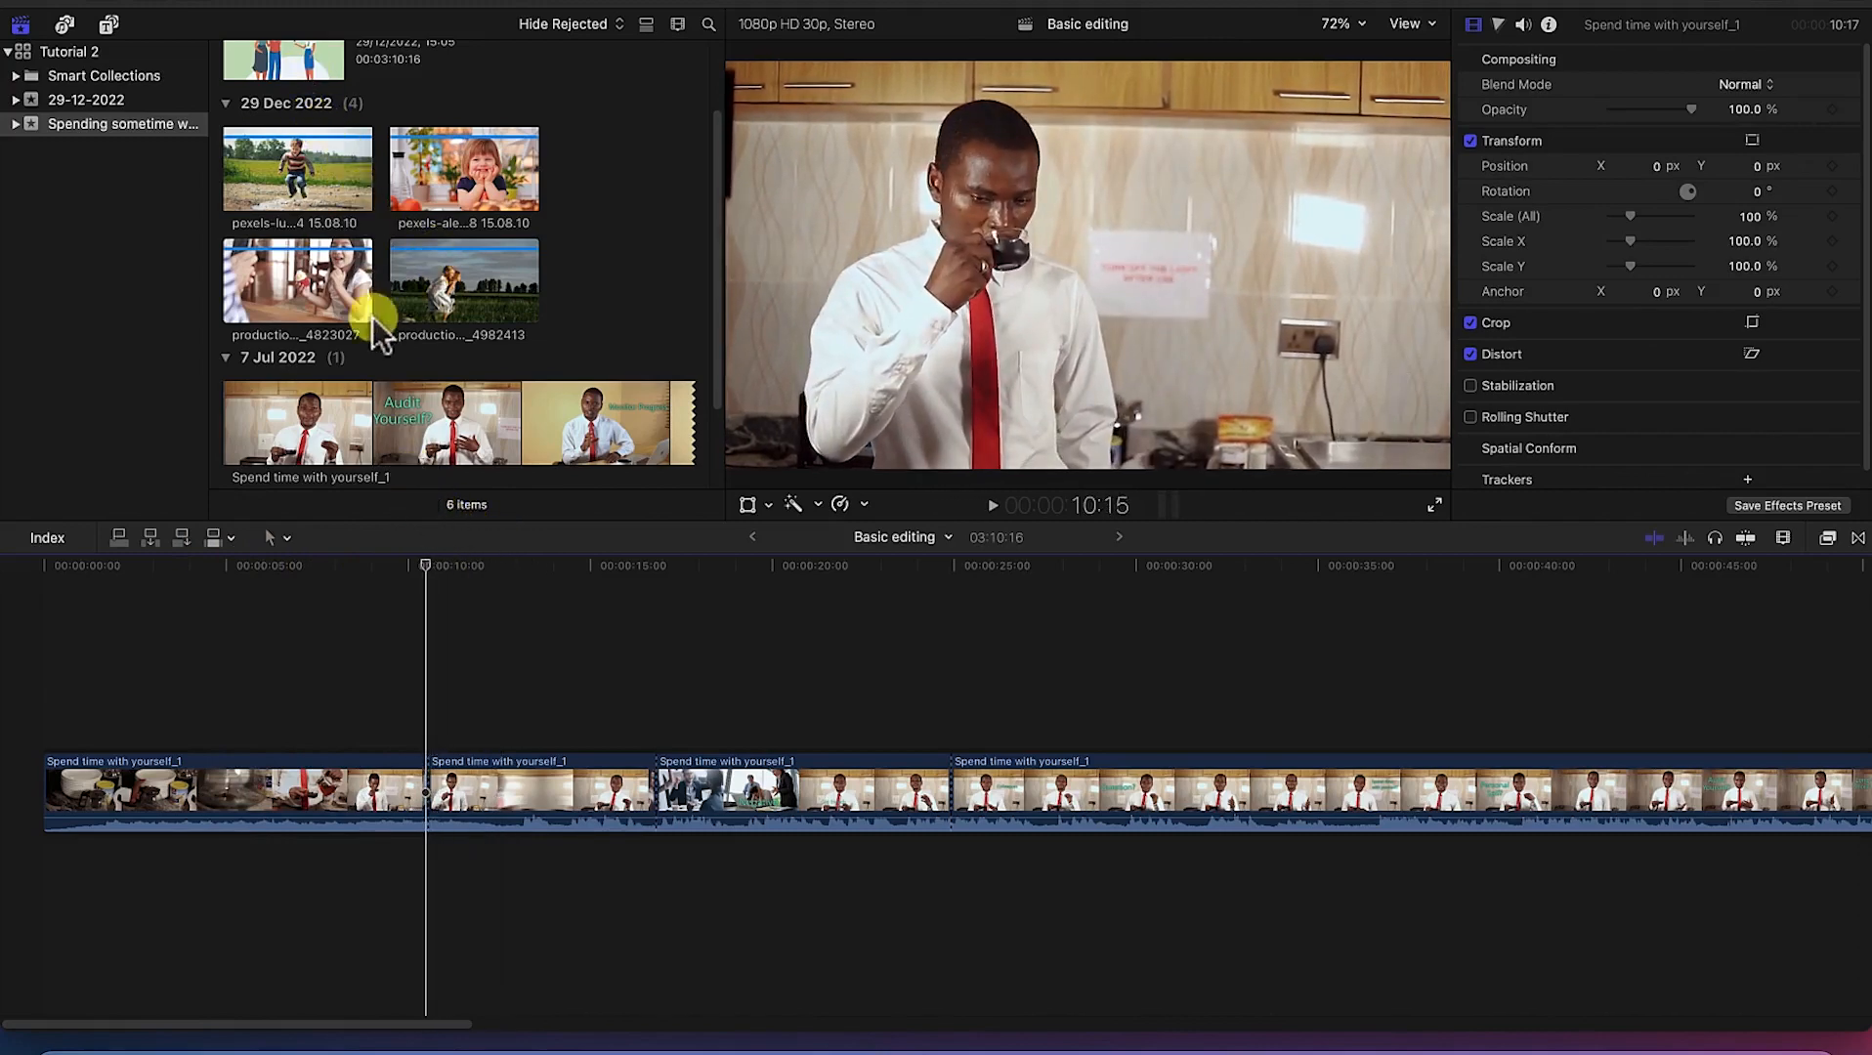
click(329, 190)
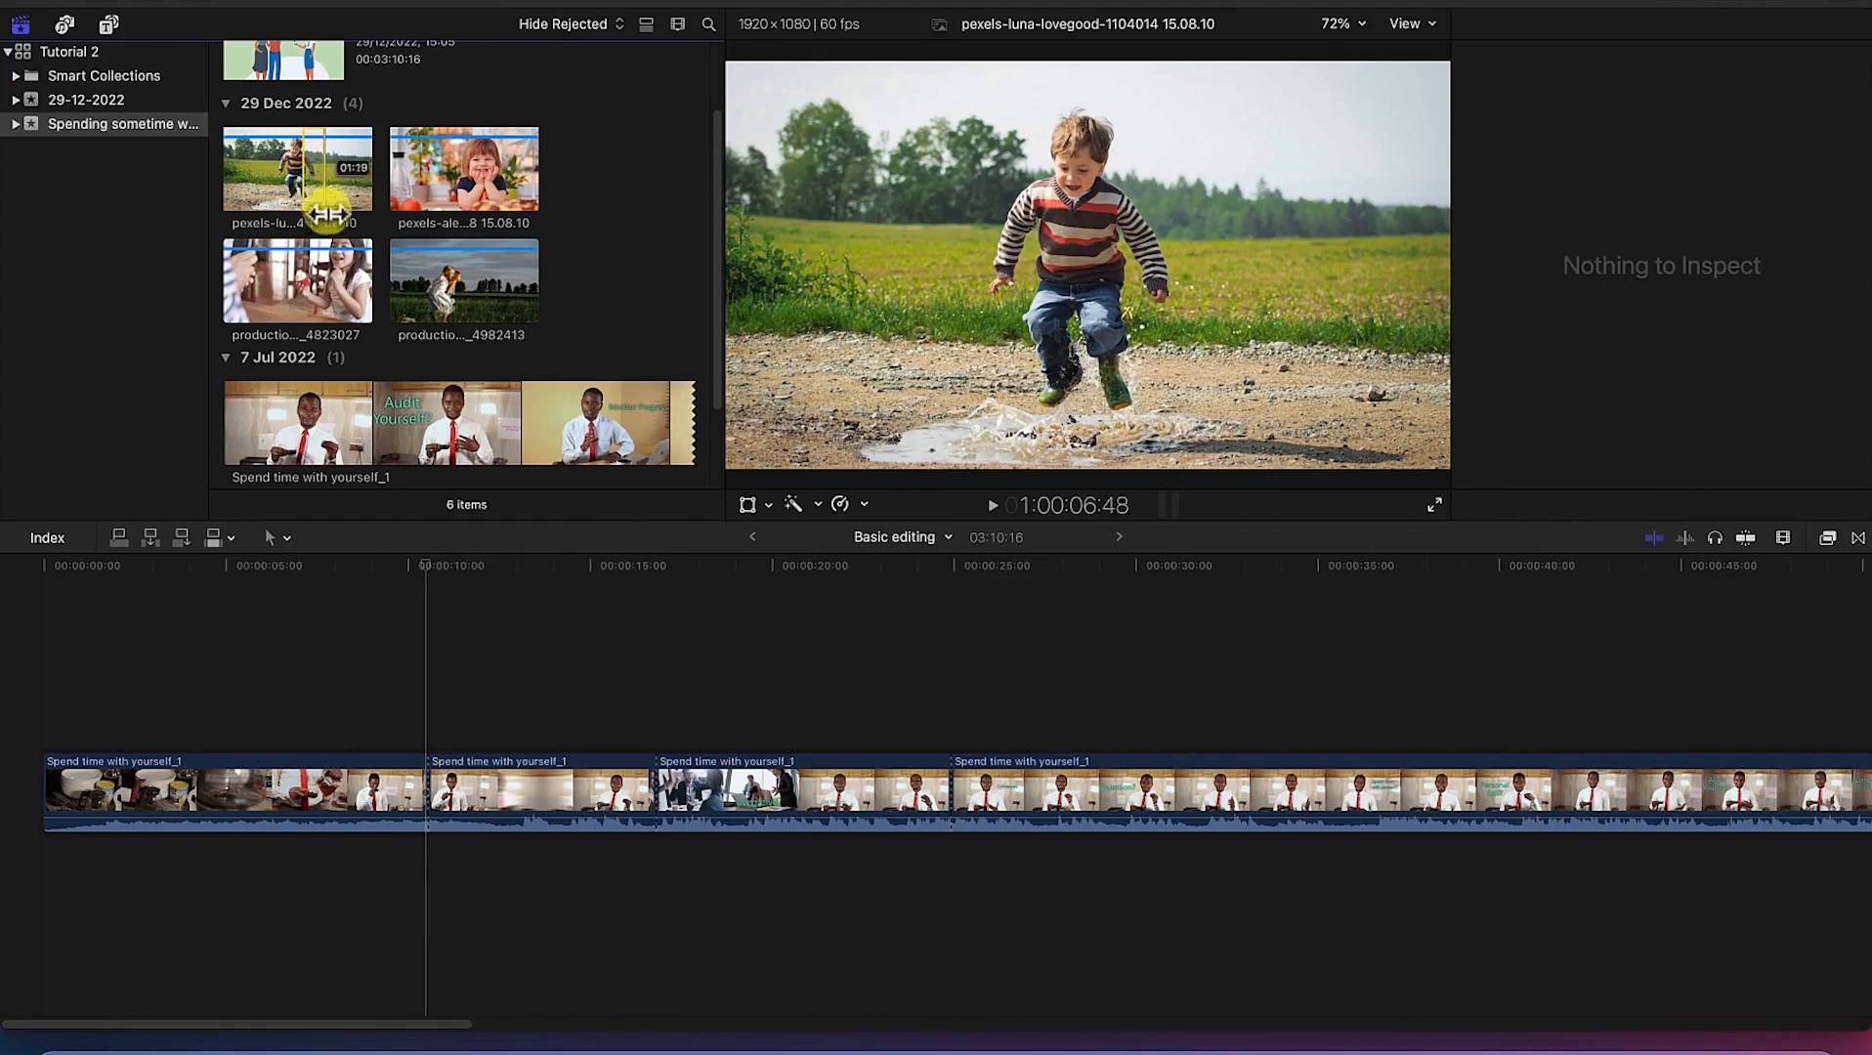
scroll(342, 259, down, 1)
drag(456, 147, 364, 720)
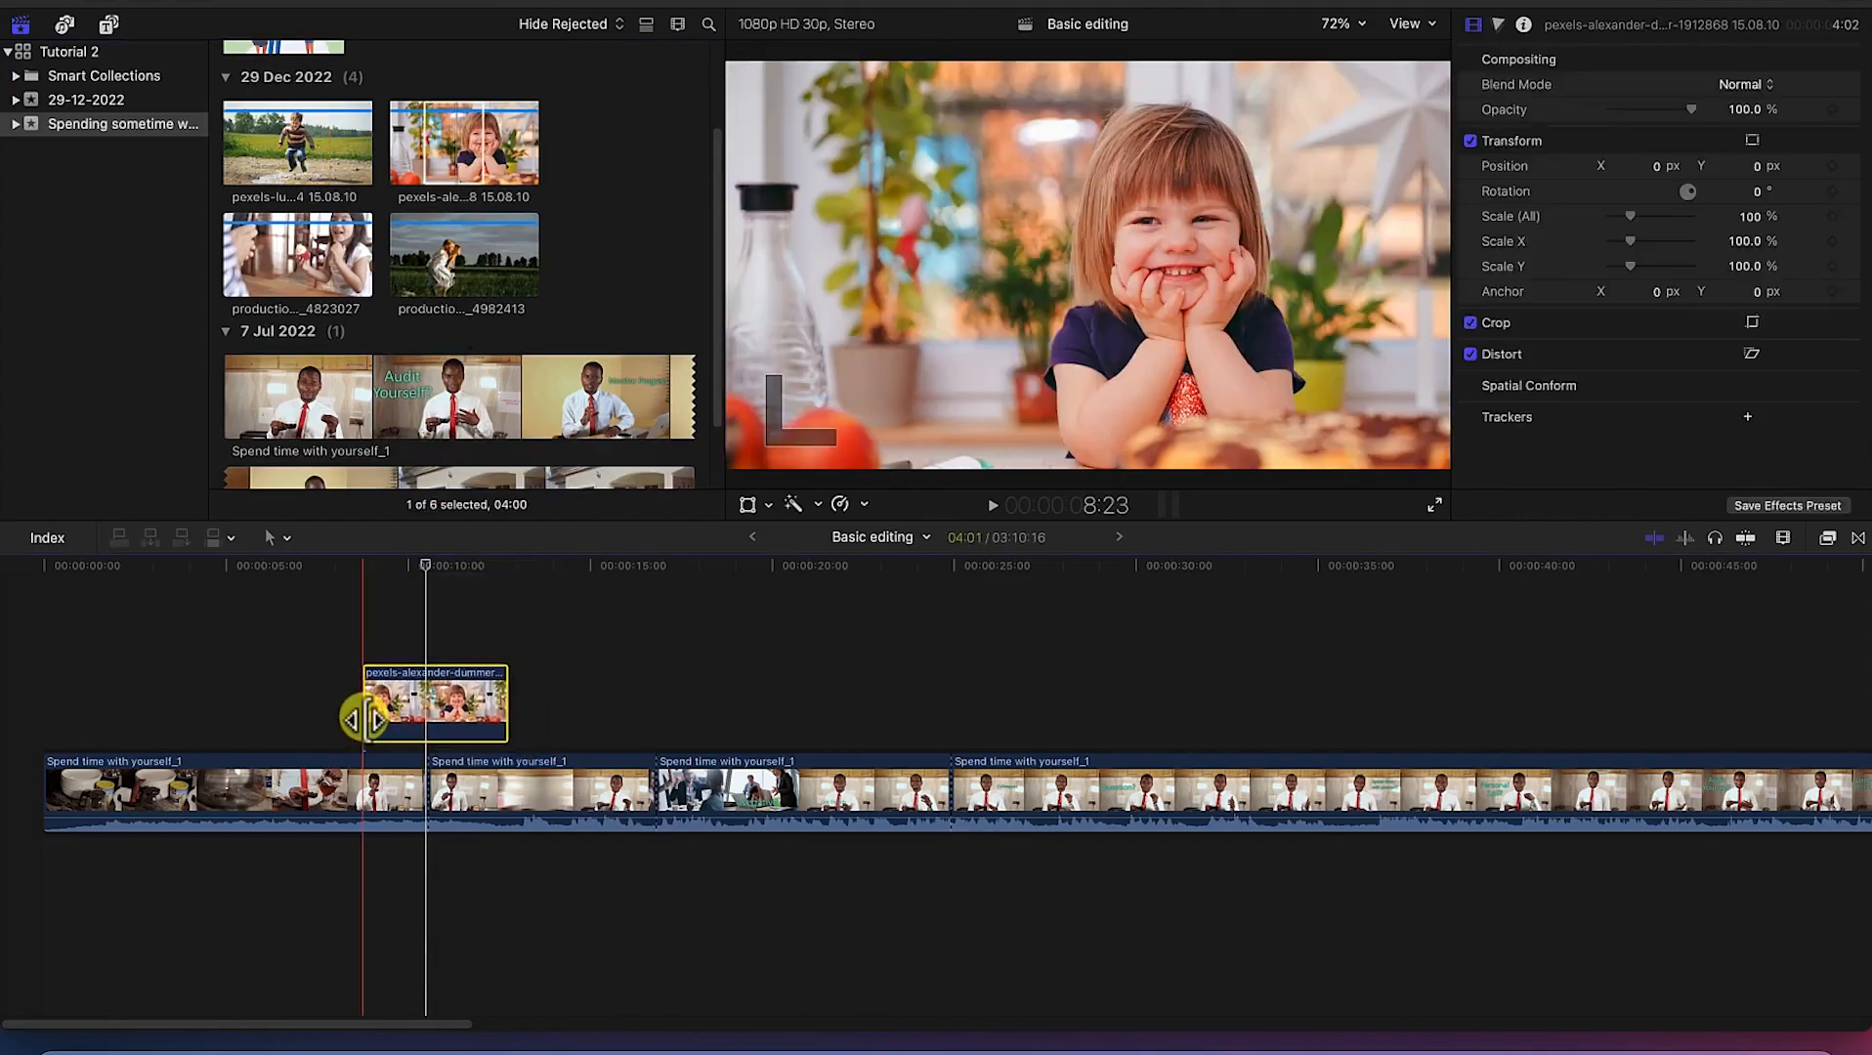
Step: Cut the girl image with the Blade tool about one second after its start and delete the first piece
drag(433, 569, 397, 592)
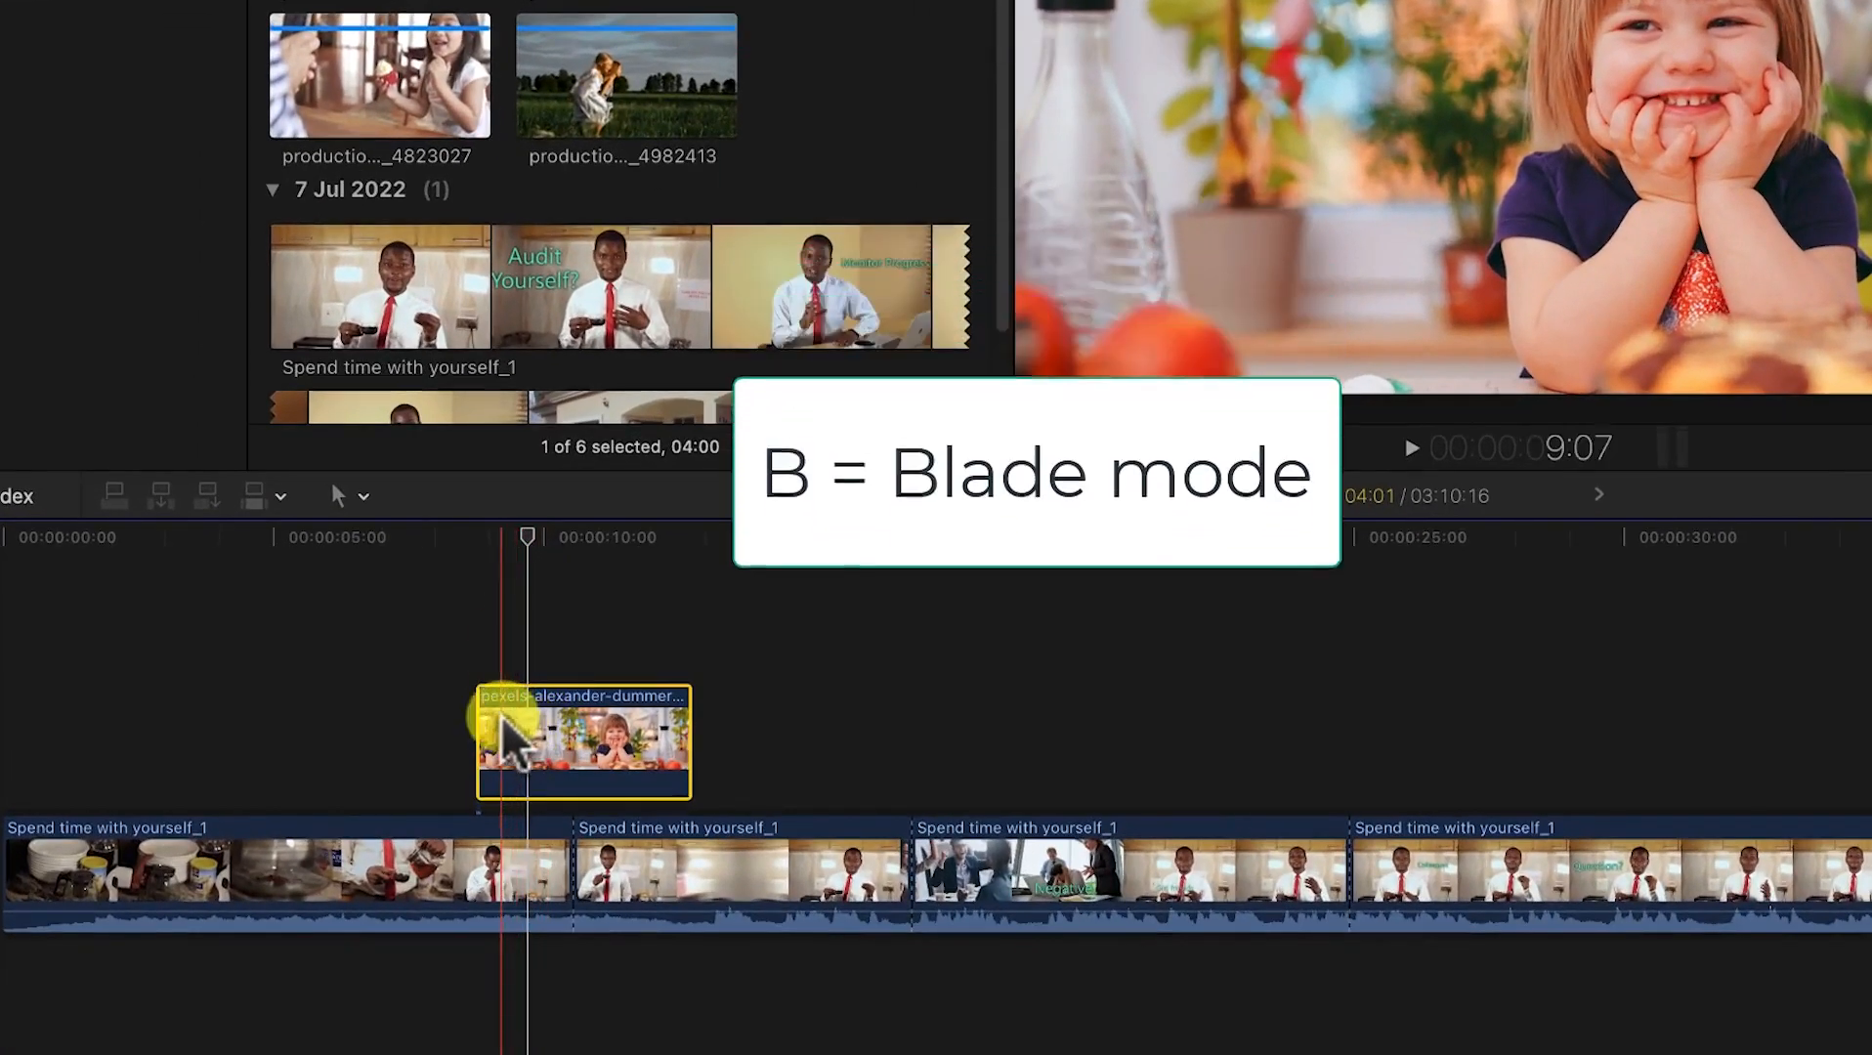
key(b)
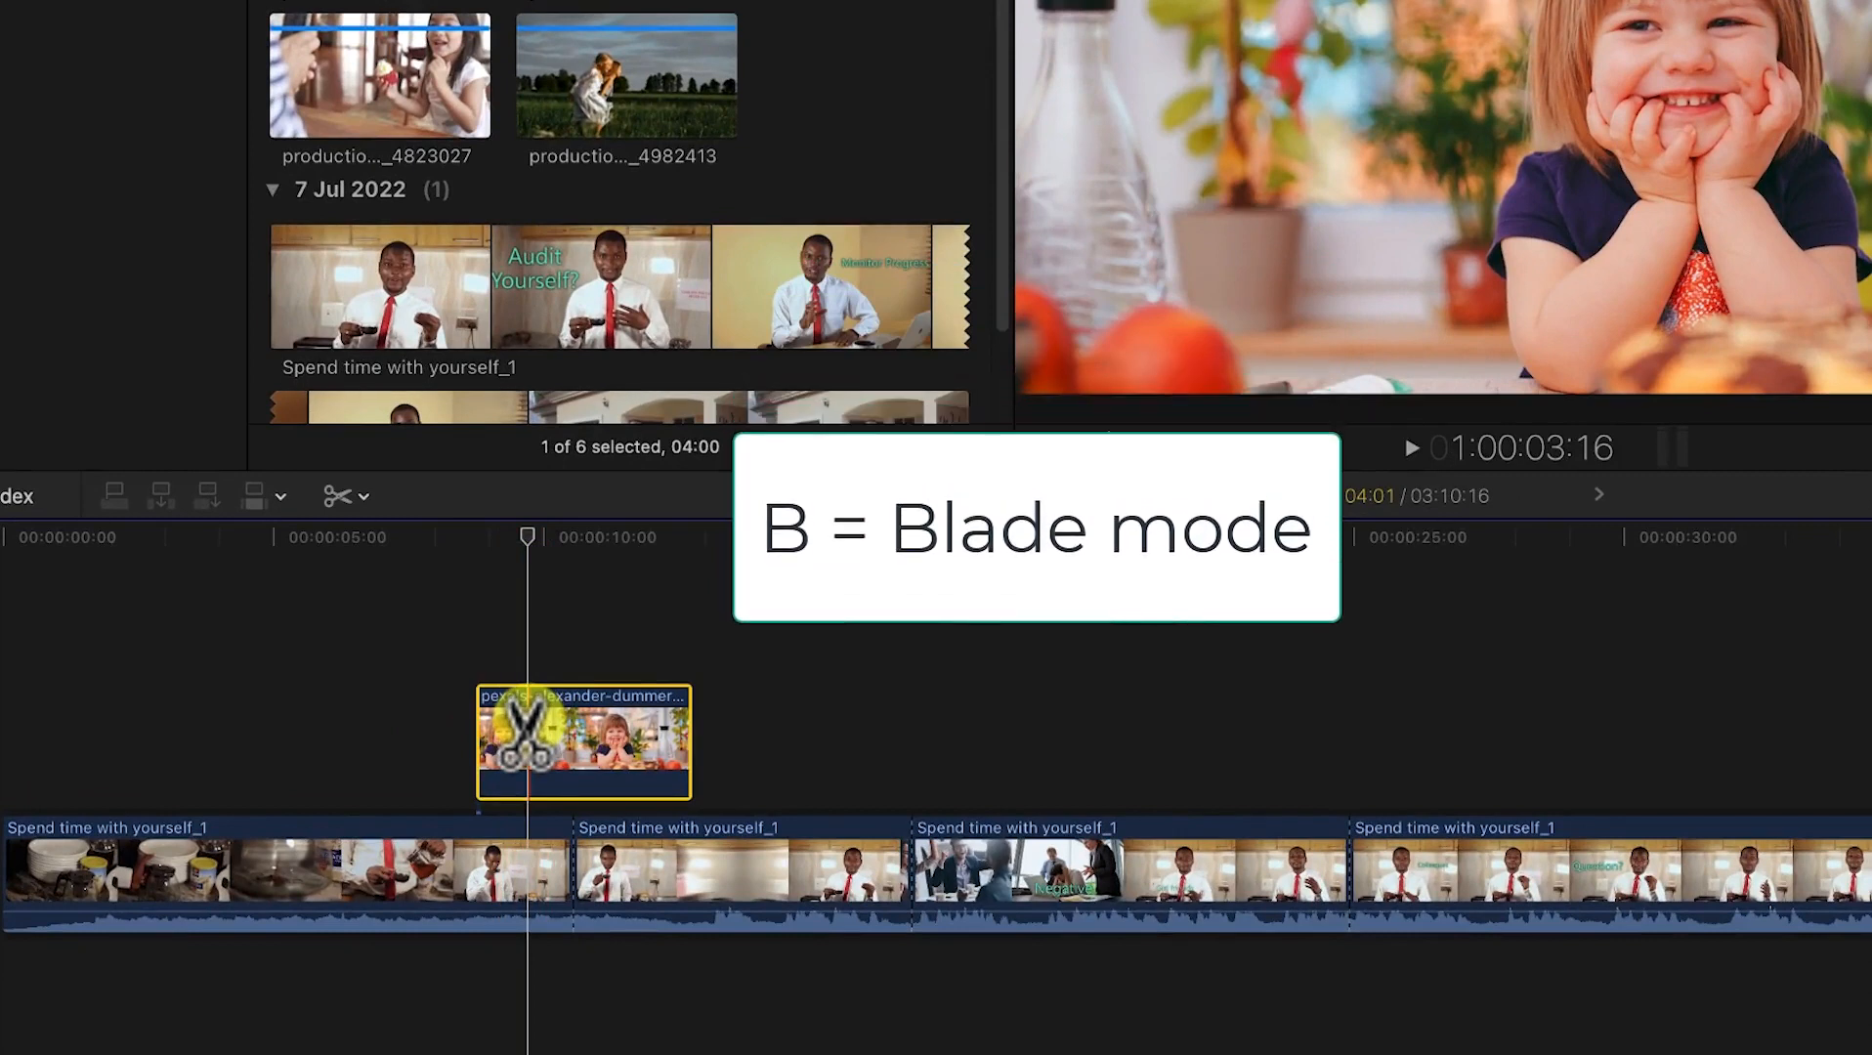
click(527, 741)
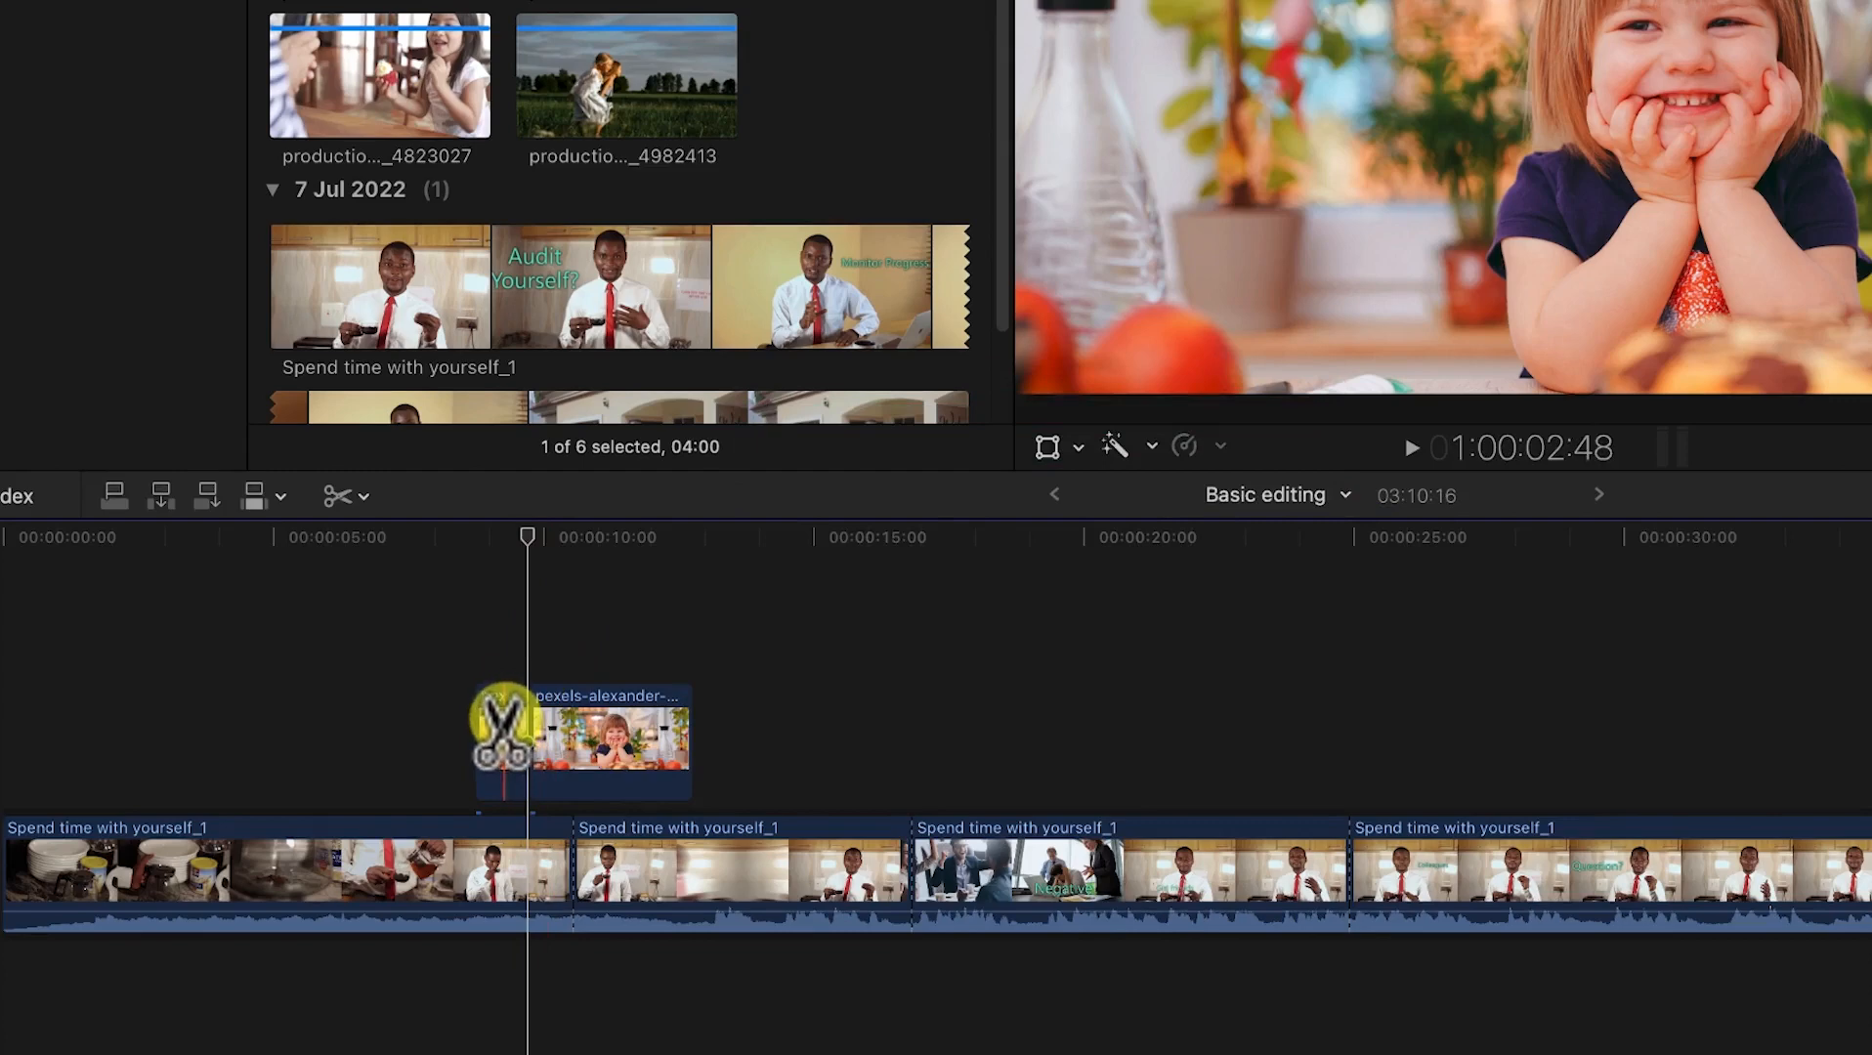
key(a)
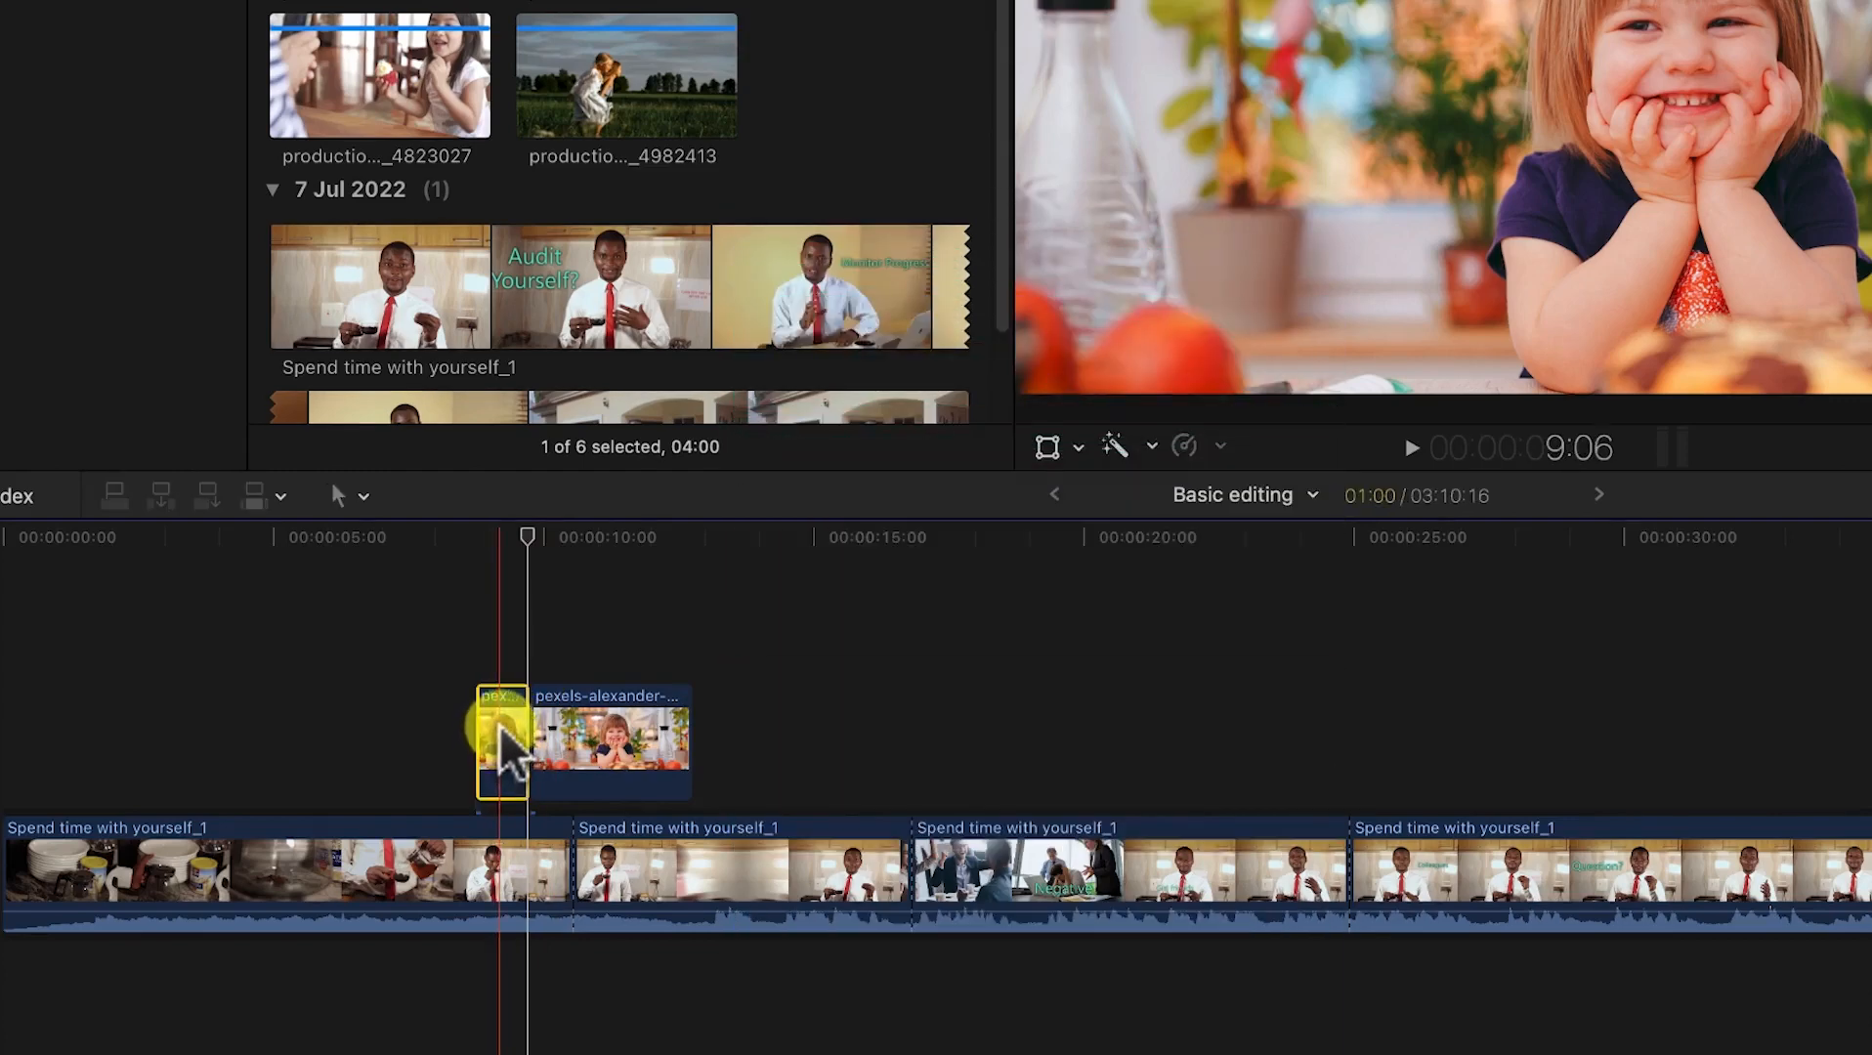
key(Delete)
Step: Cut the girl image with the Blade tool at about 0:12 and delete the short end piece
drag(523, 537, 665, 592)
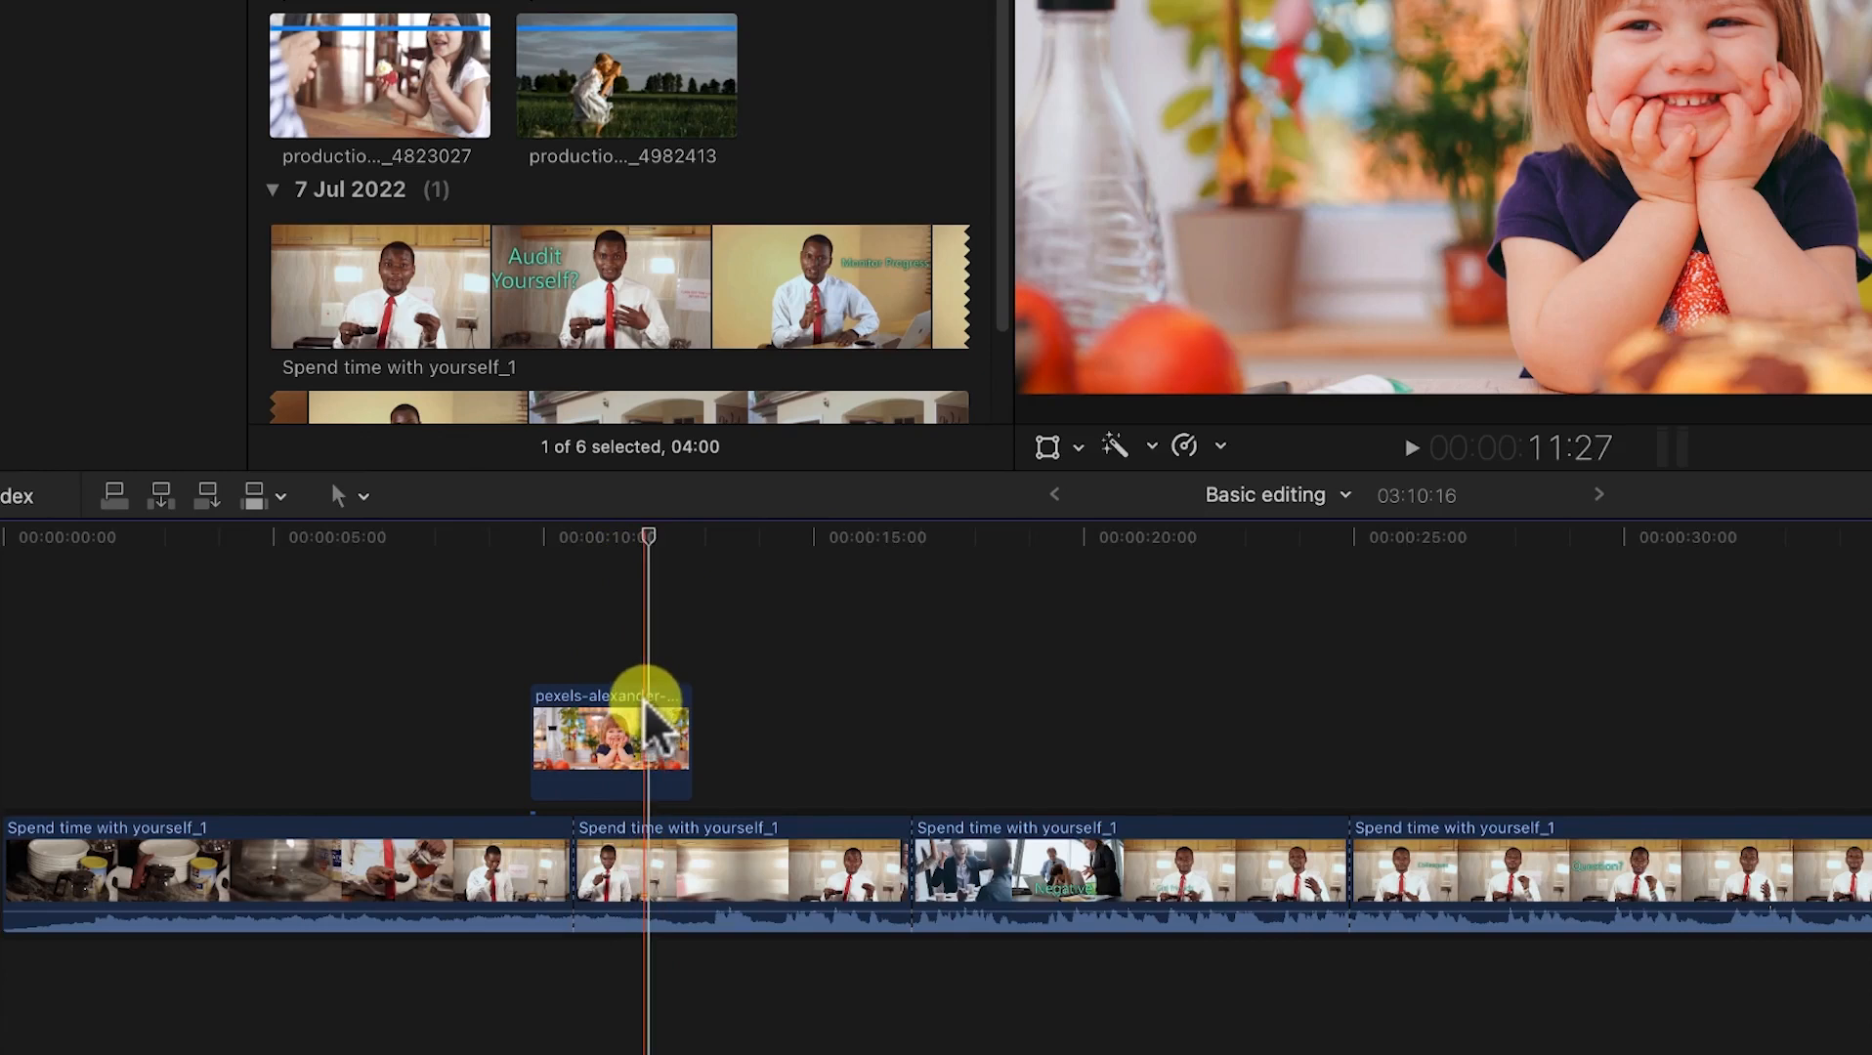
key(b)
click(668, 728)
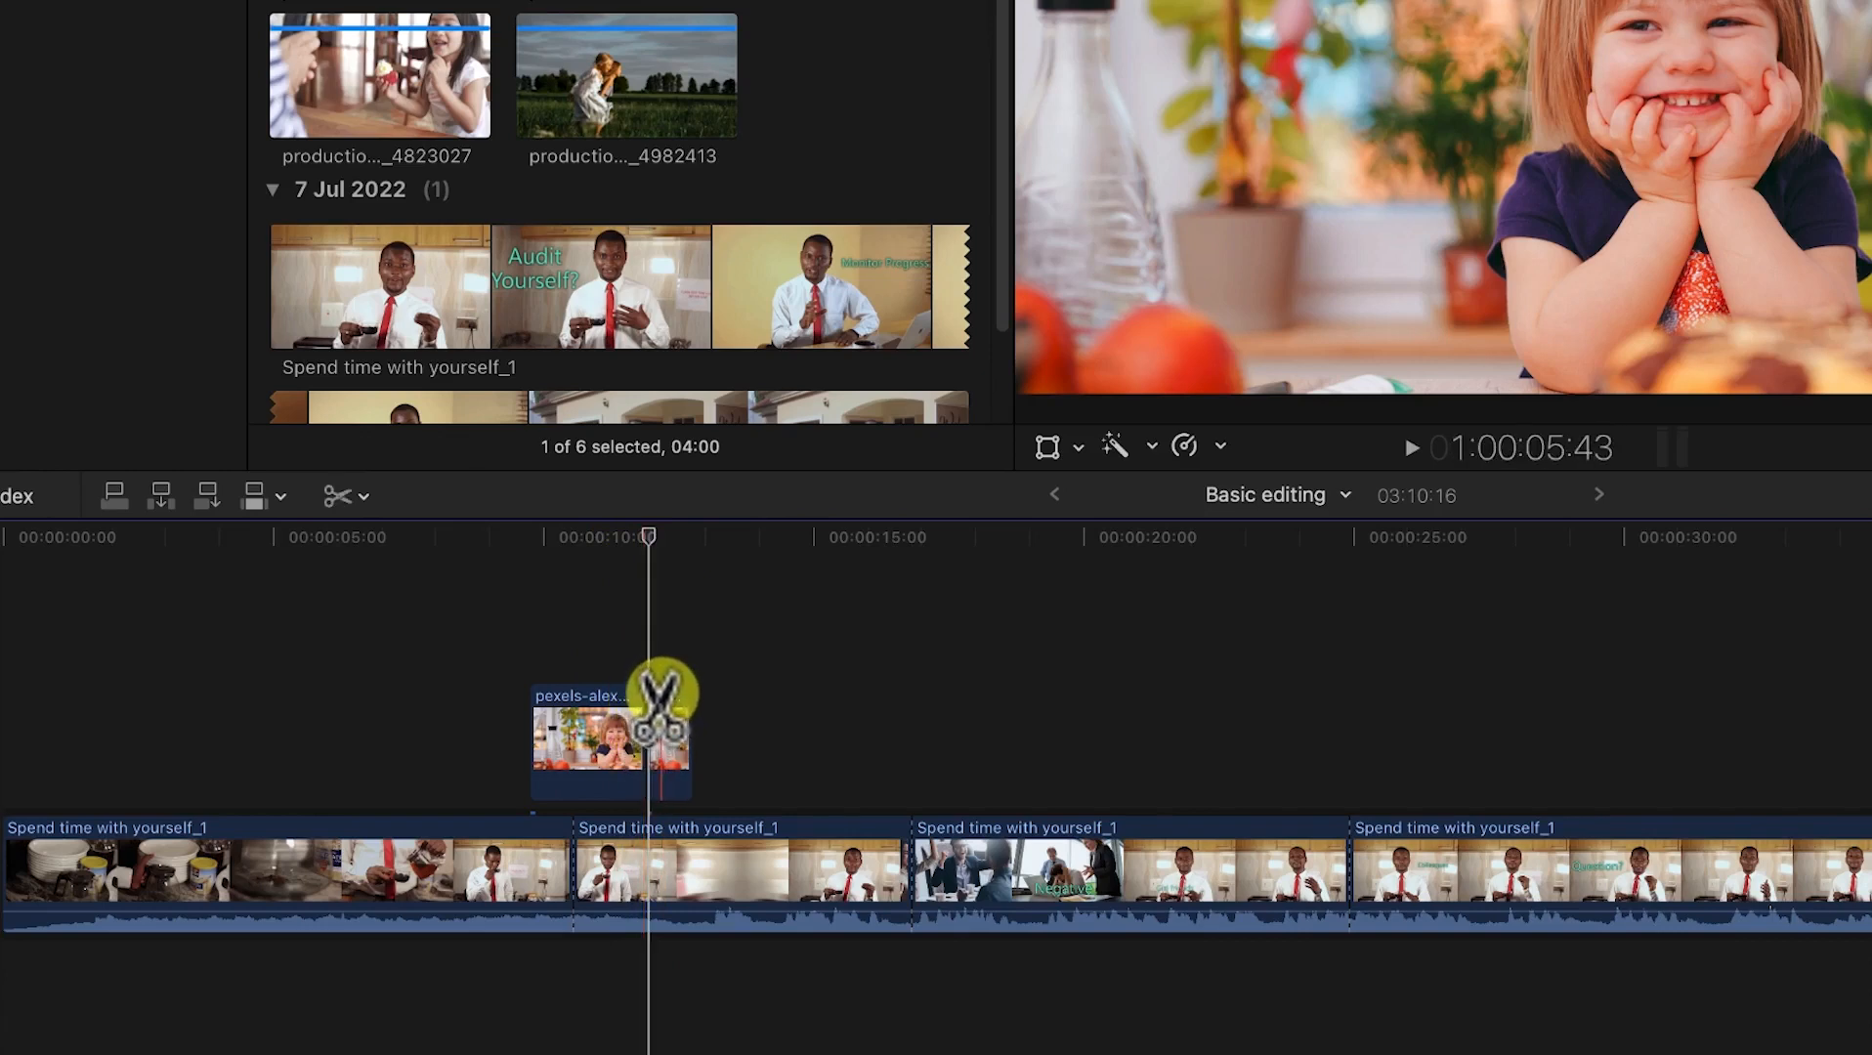
click(671, 720)
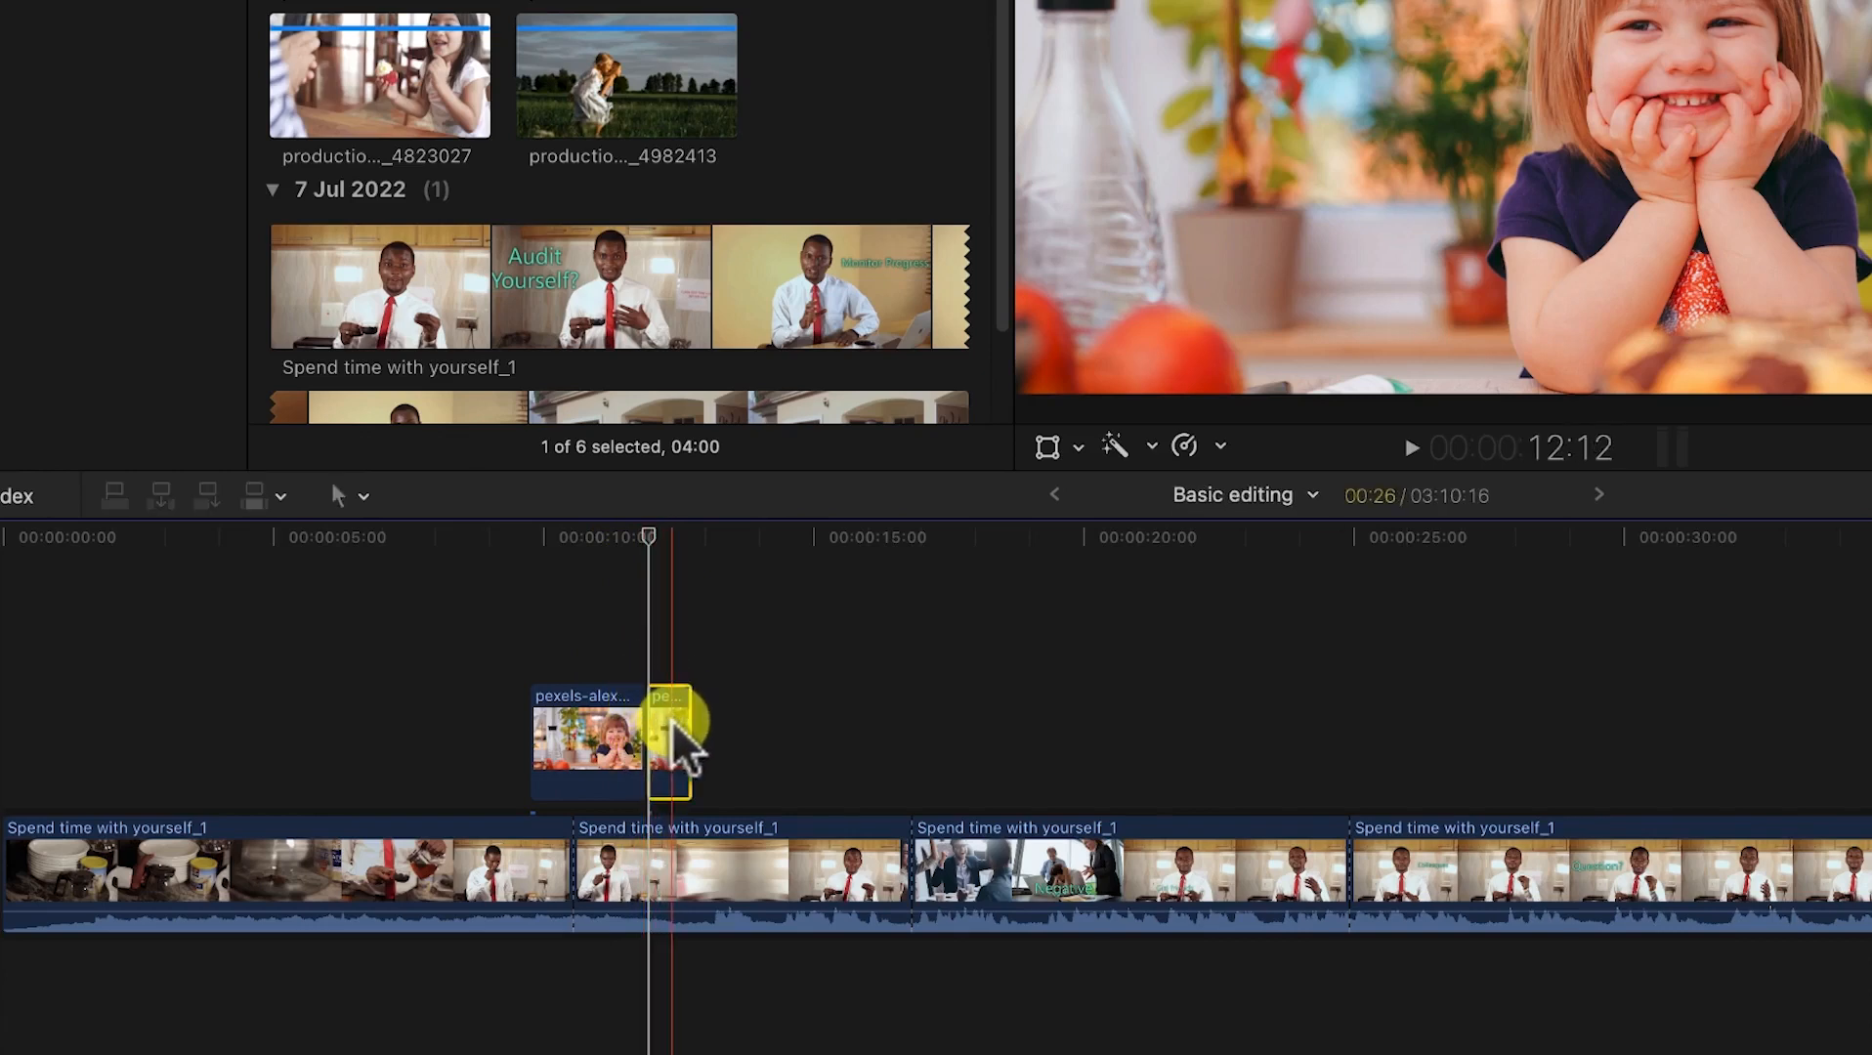
key(Delete)
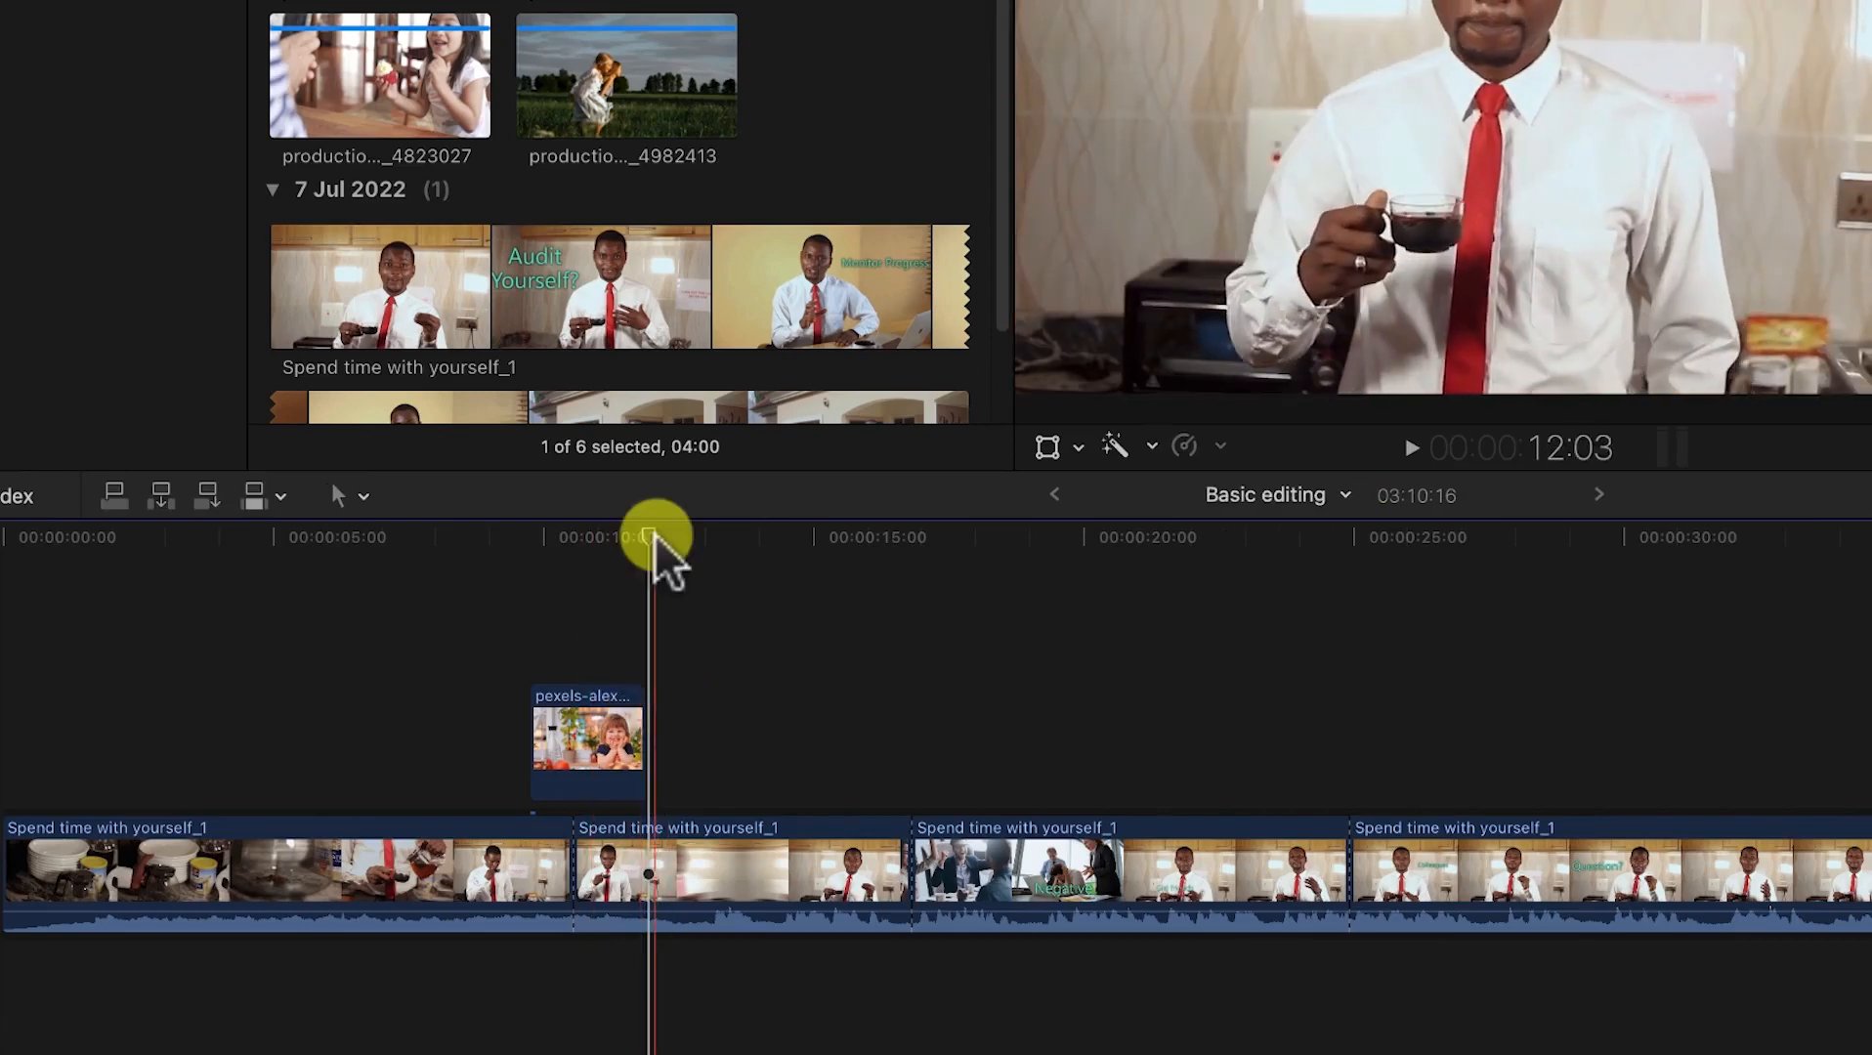
Step: Preview the trimmed girl image, and add about 3 seconds of the jumping boy image above the storyline at about 0:13
drag(655, 545, 495, 554)
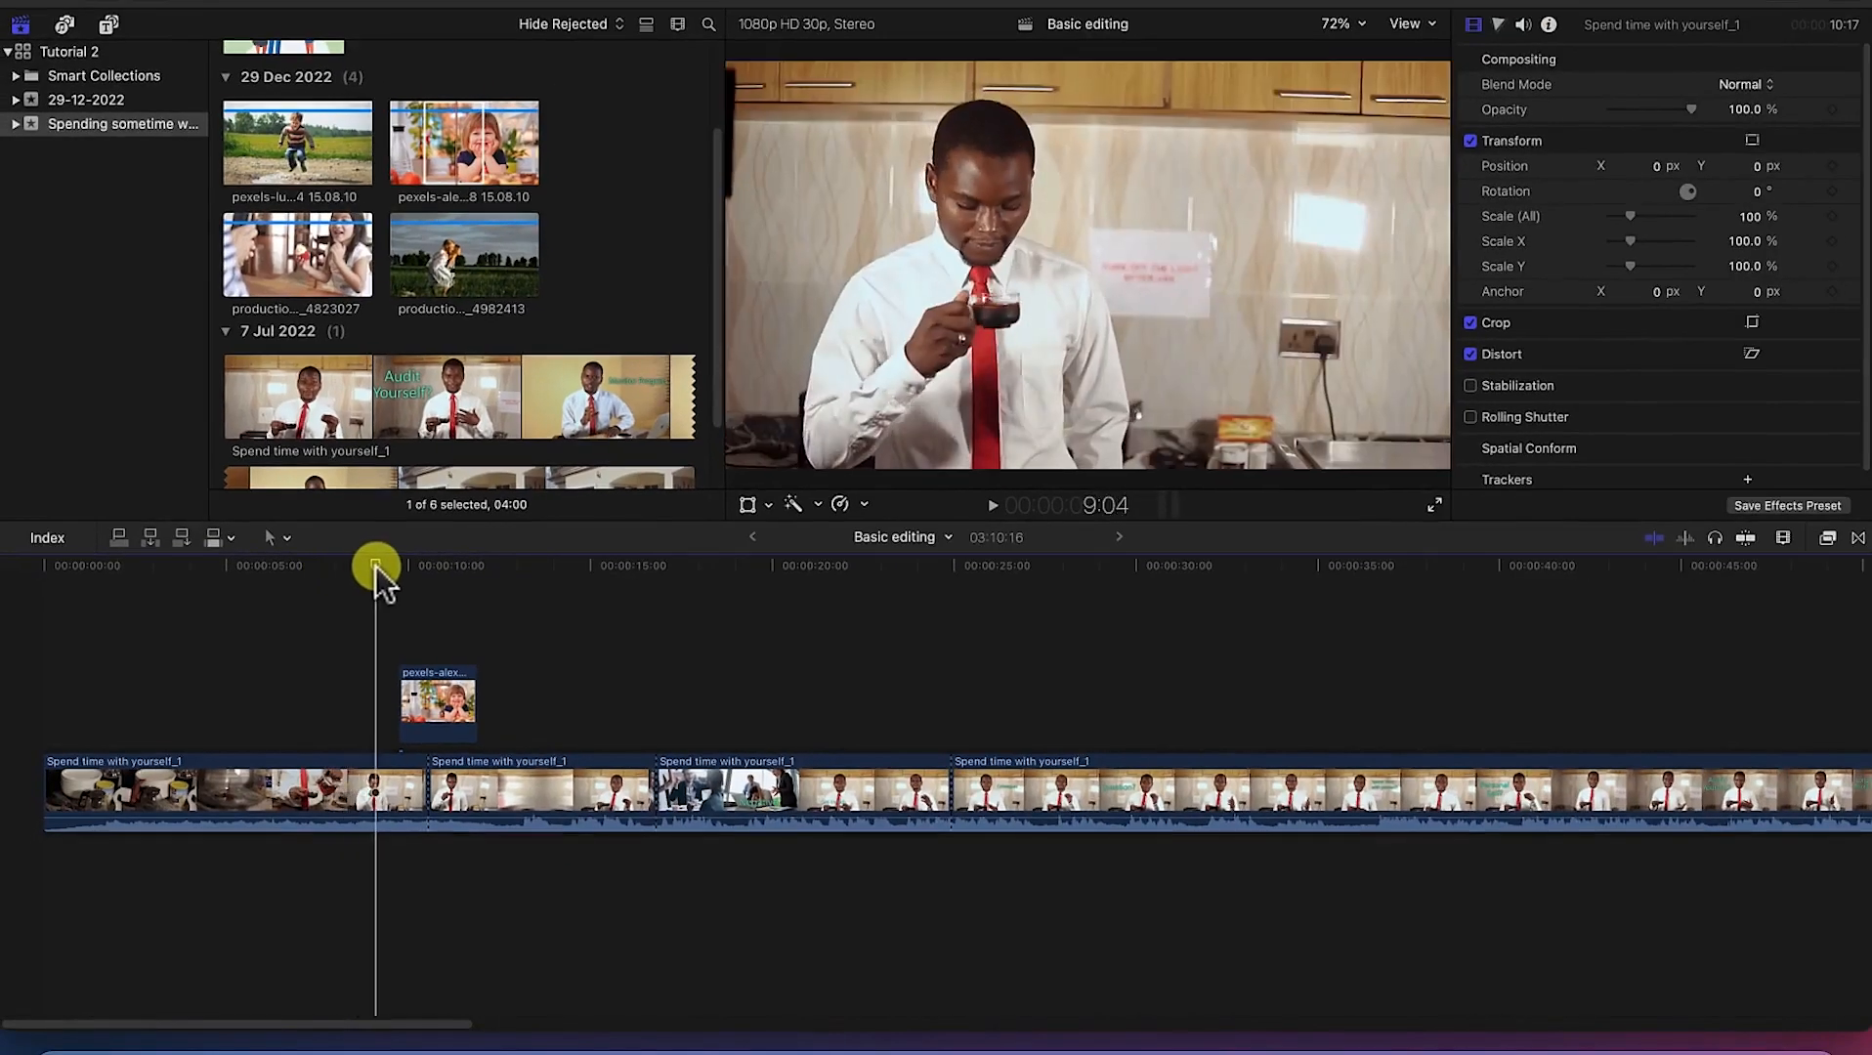
drag(377, 566, 401, 566)
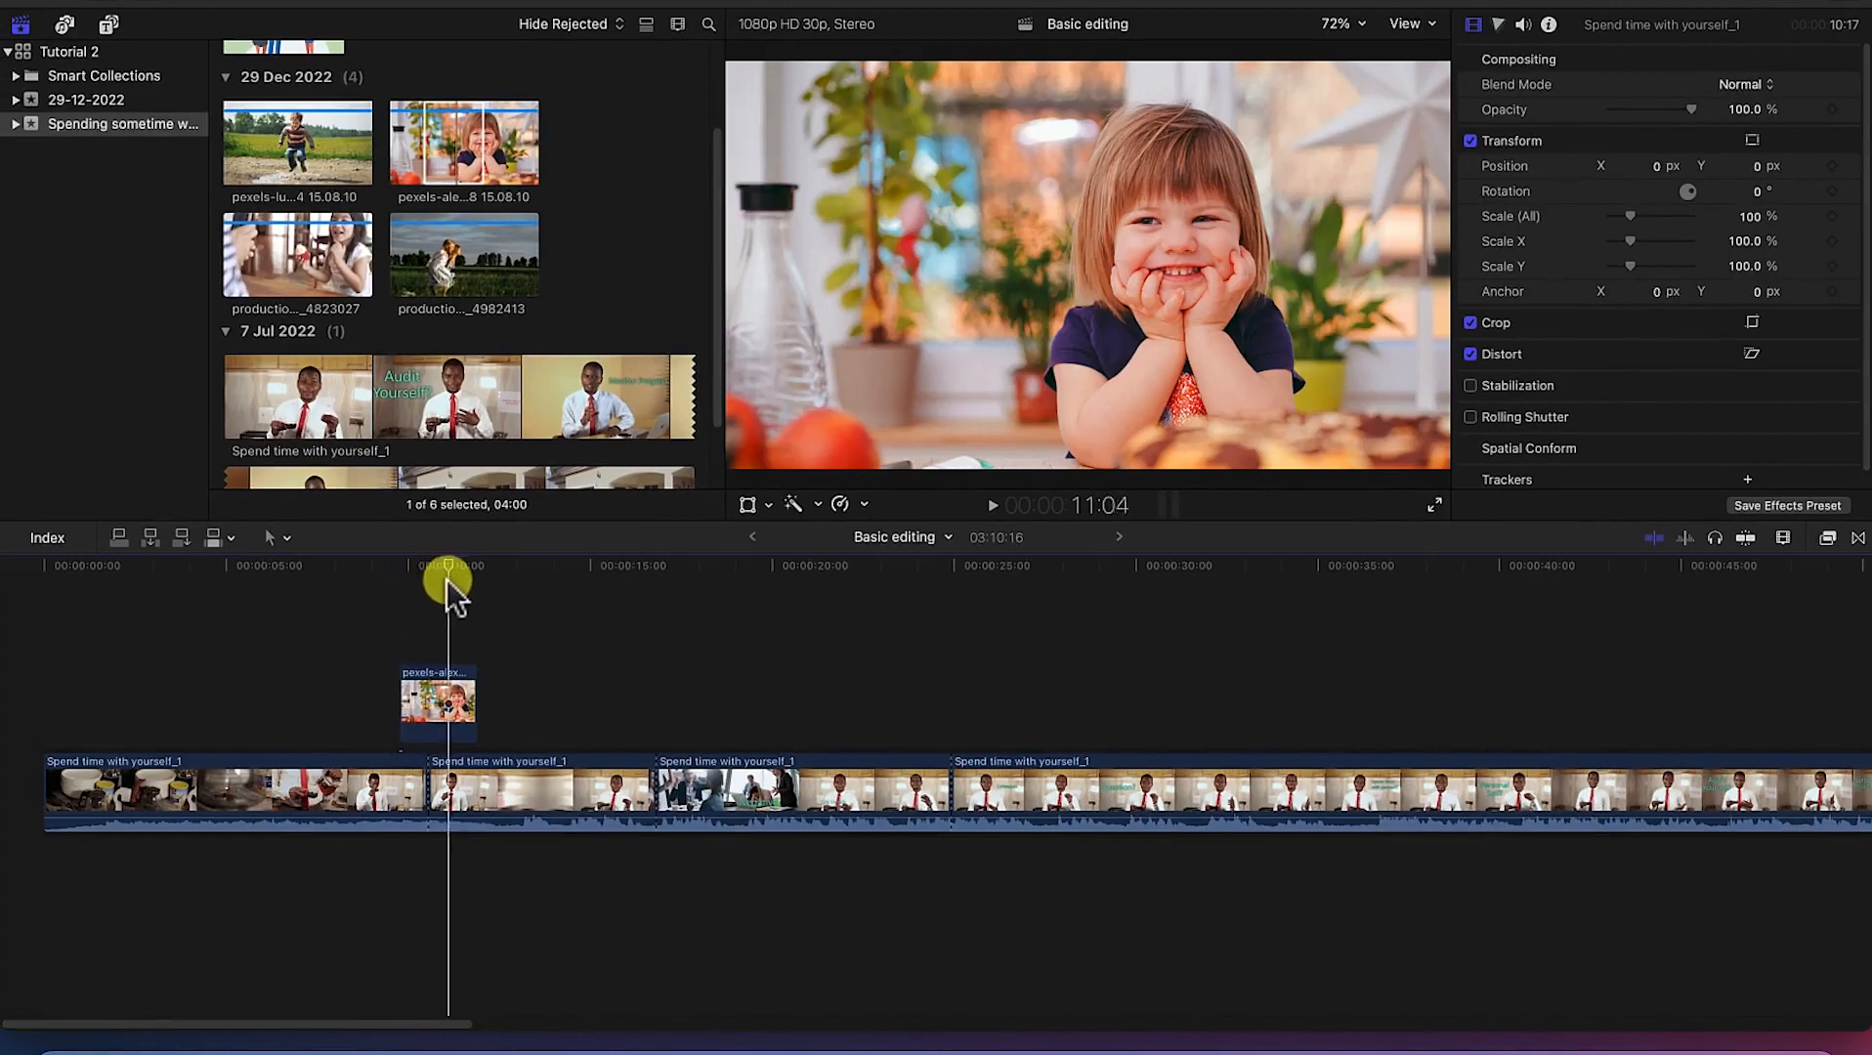
drag(480, 589, 520, 591)
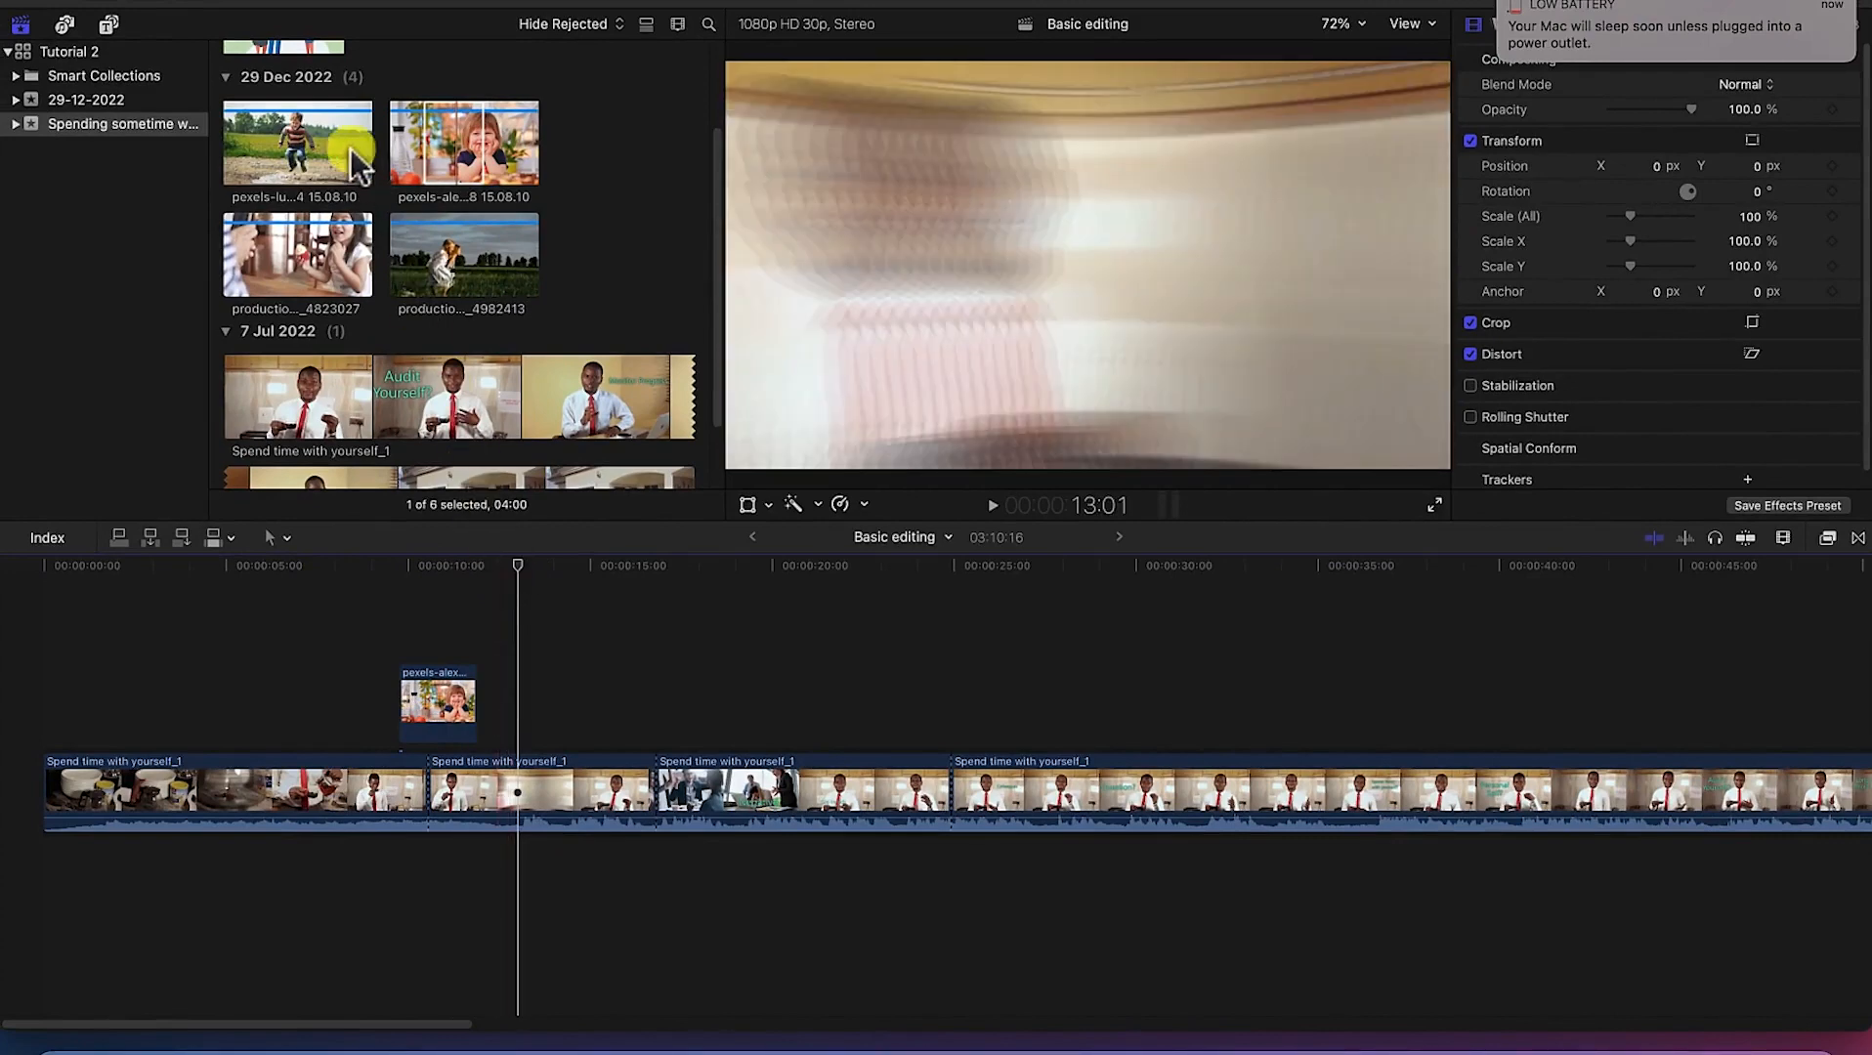
click(322, 177)
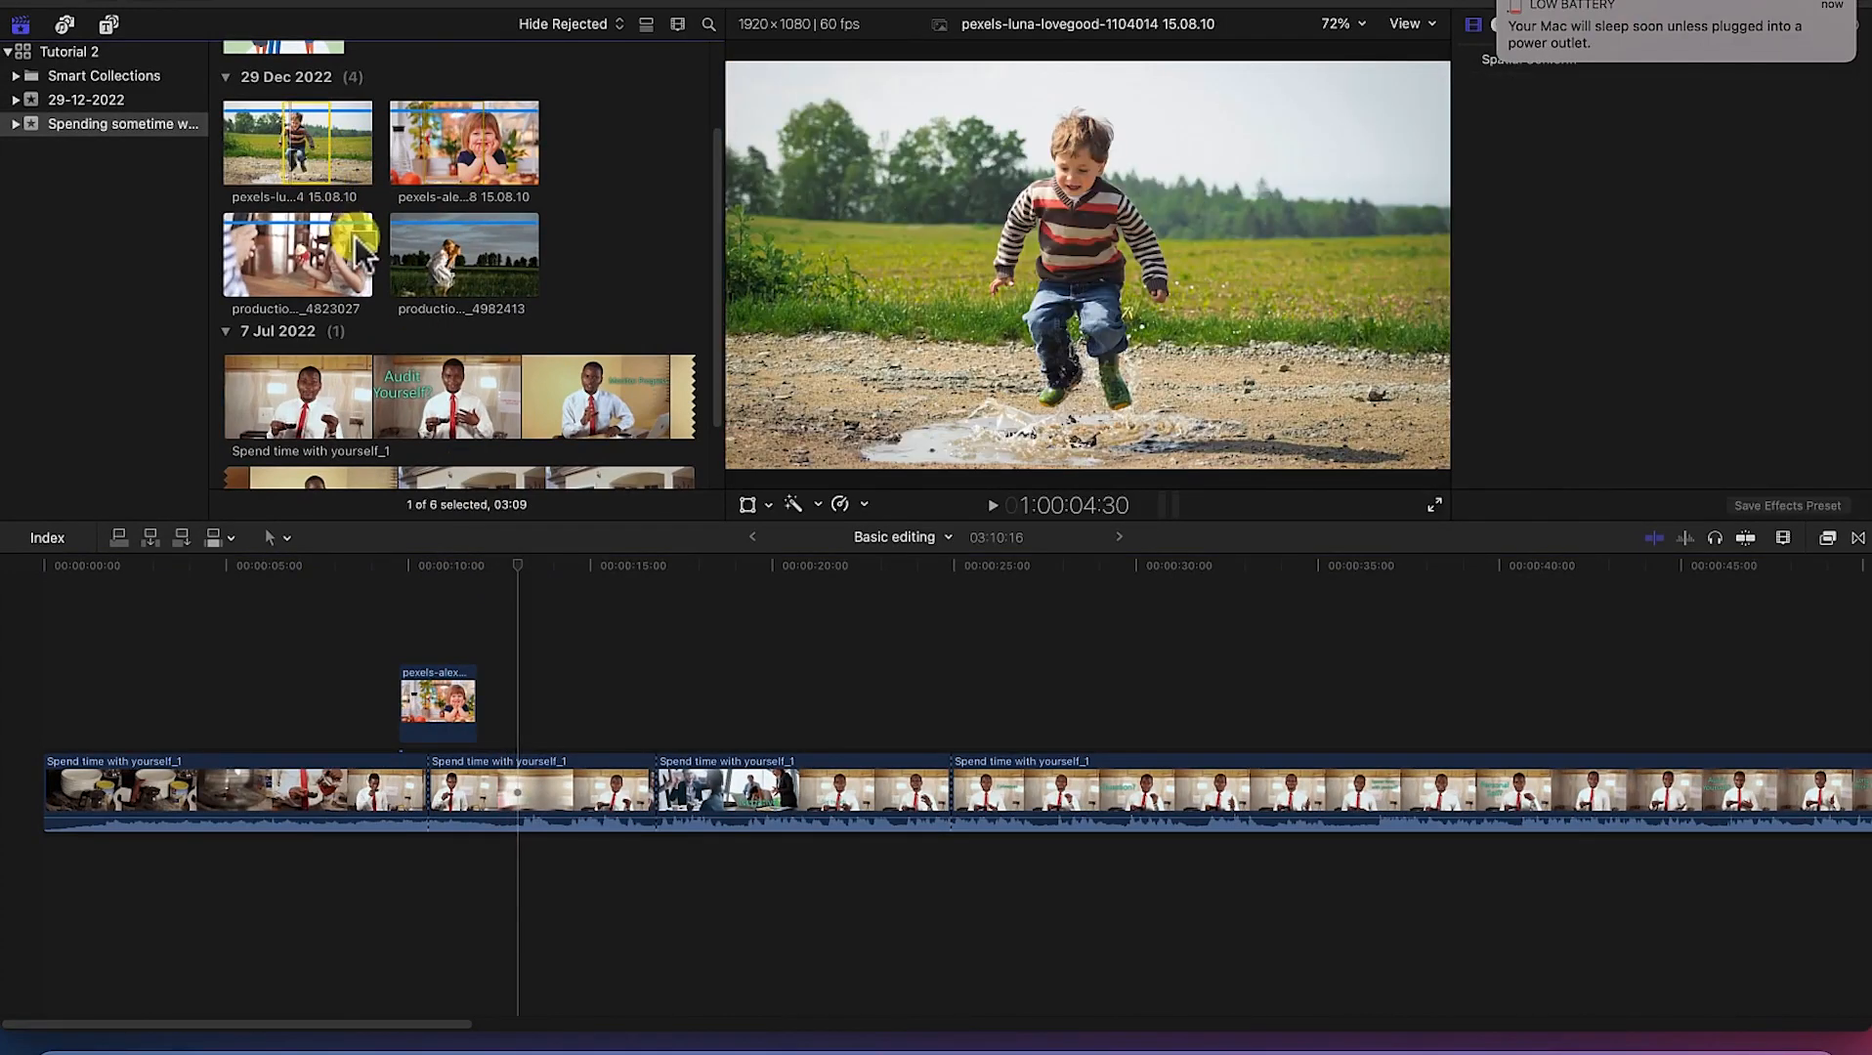
drag(467, 570, 542, 574)
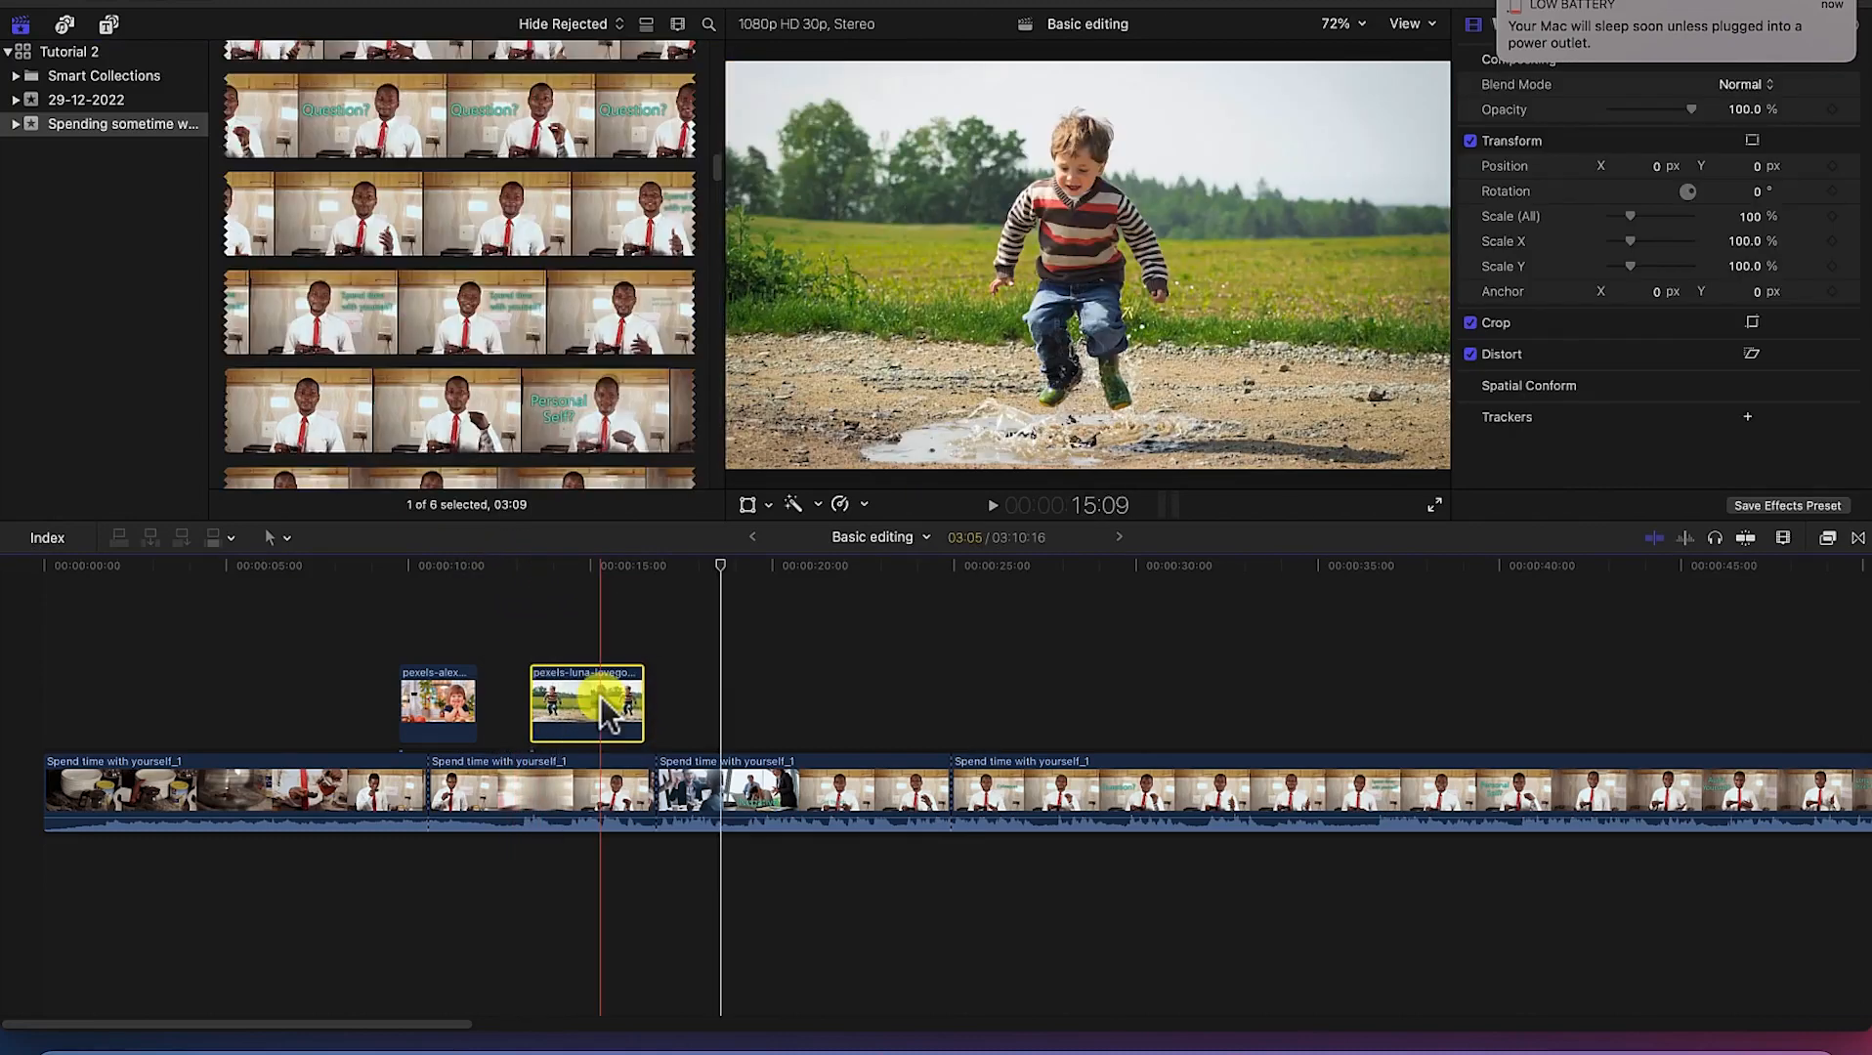
Step: Cut the jumping boy image with the Blade tool at about 0:14 and again at about 0:16
key(super+equal)
key(super+equal)
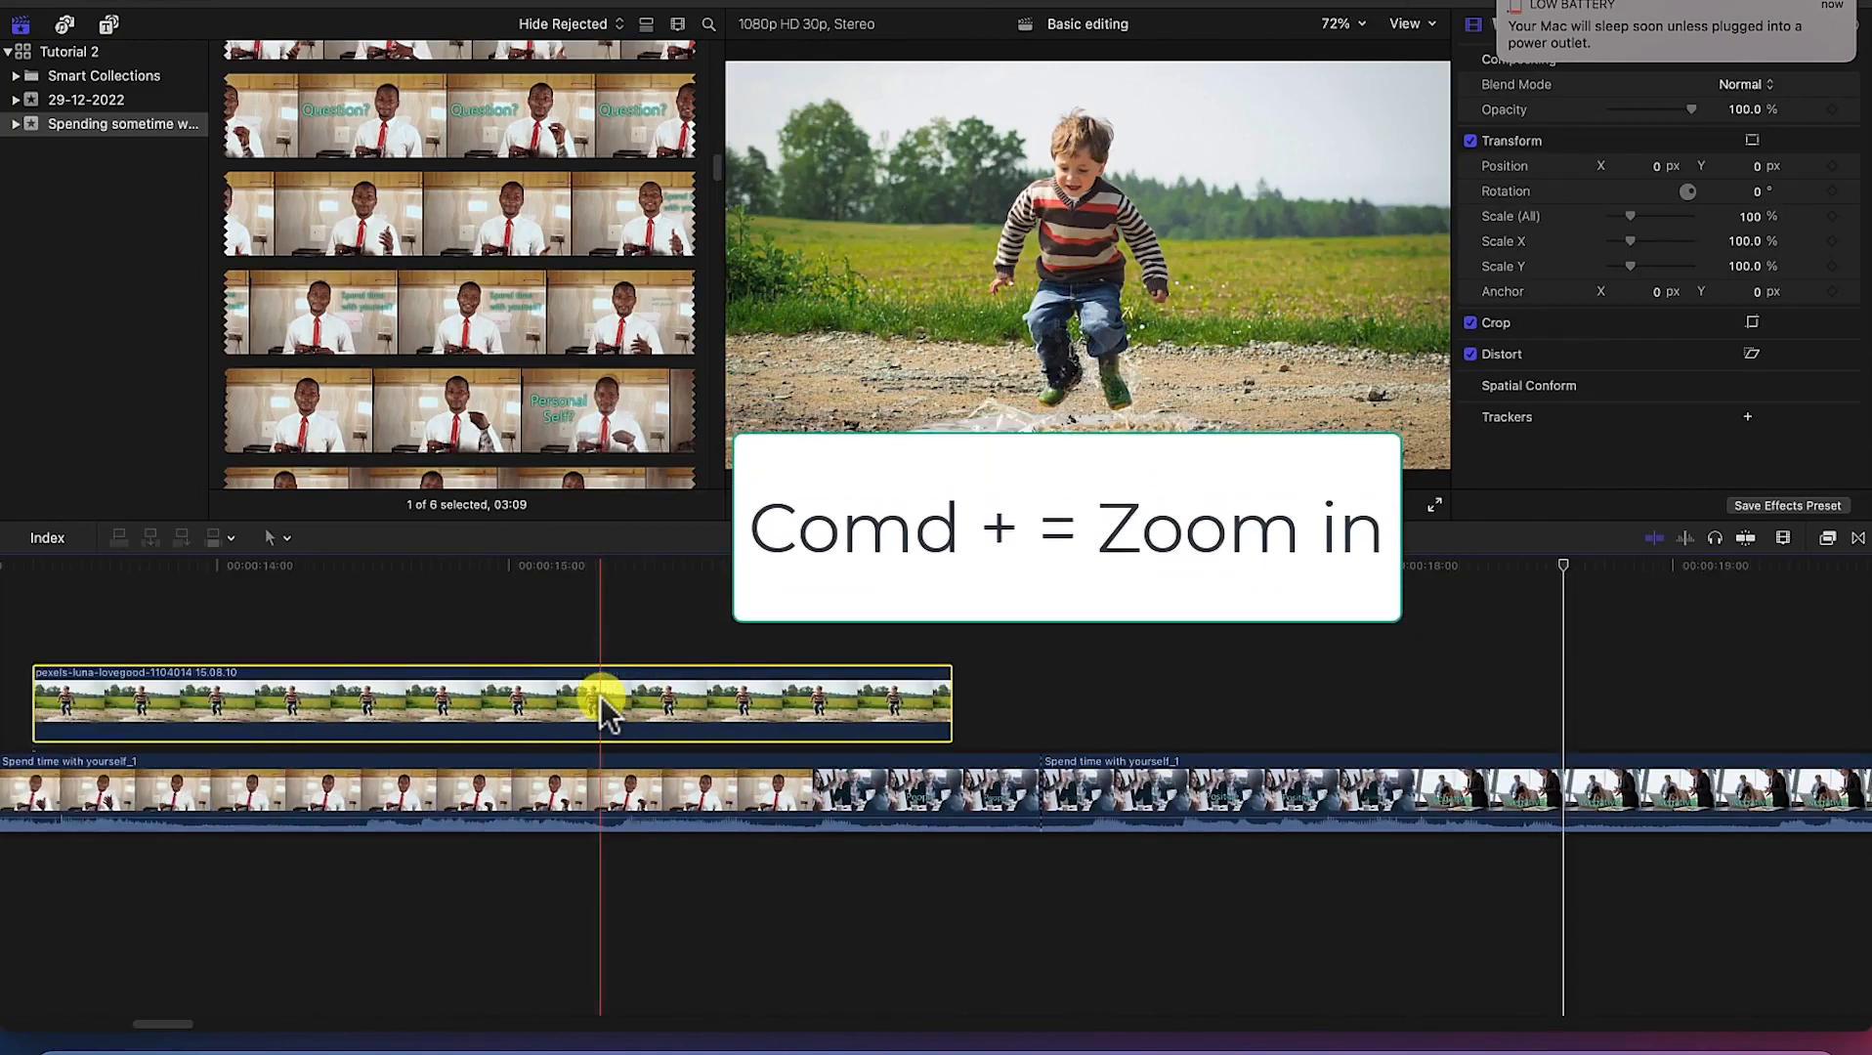
key(super+minus)
key(super+minus)
key(super+minus)
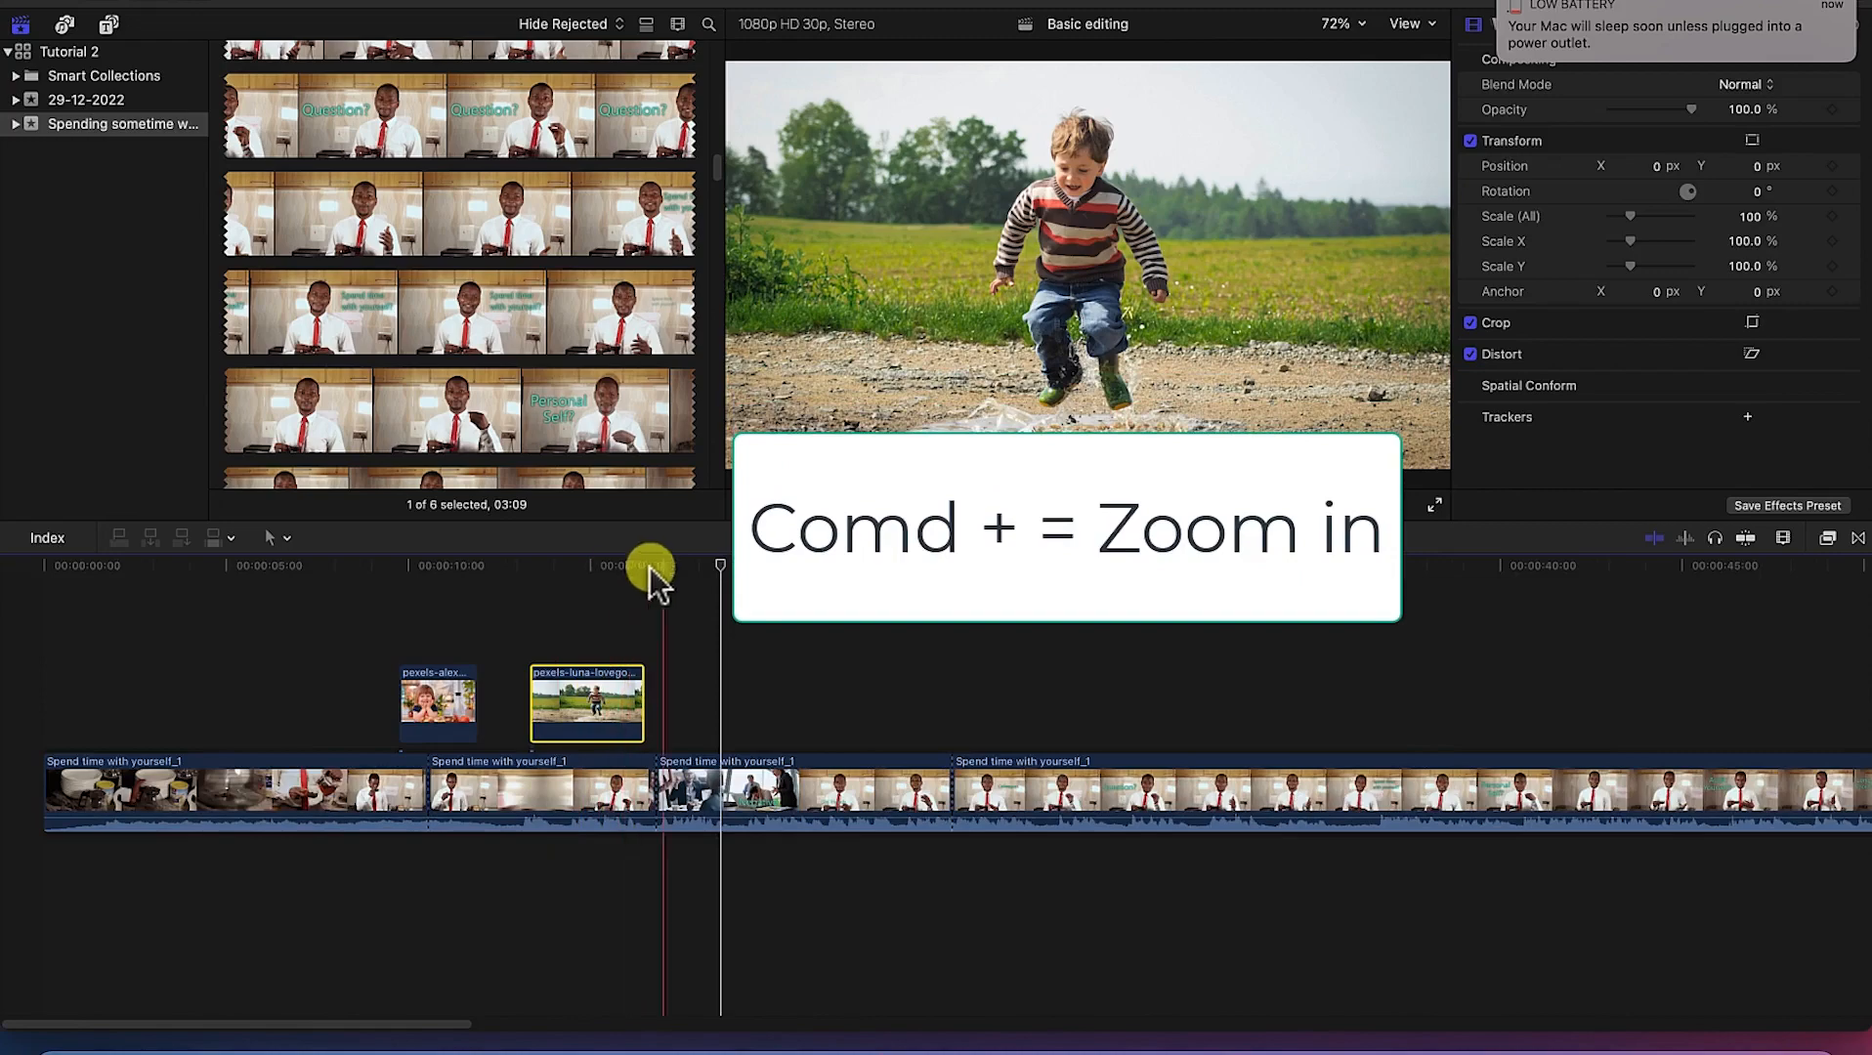
drag(574, 603, 553, 601)
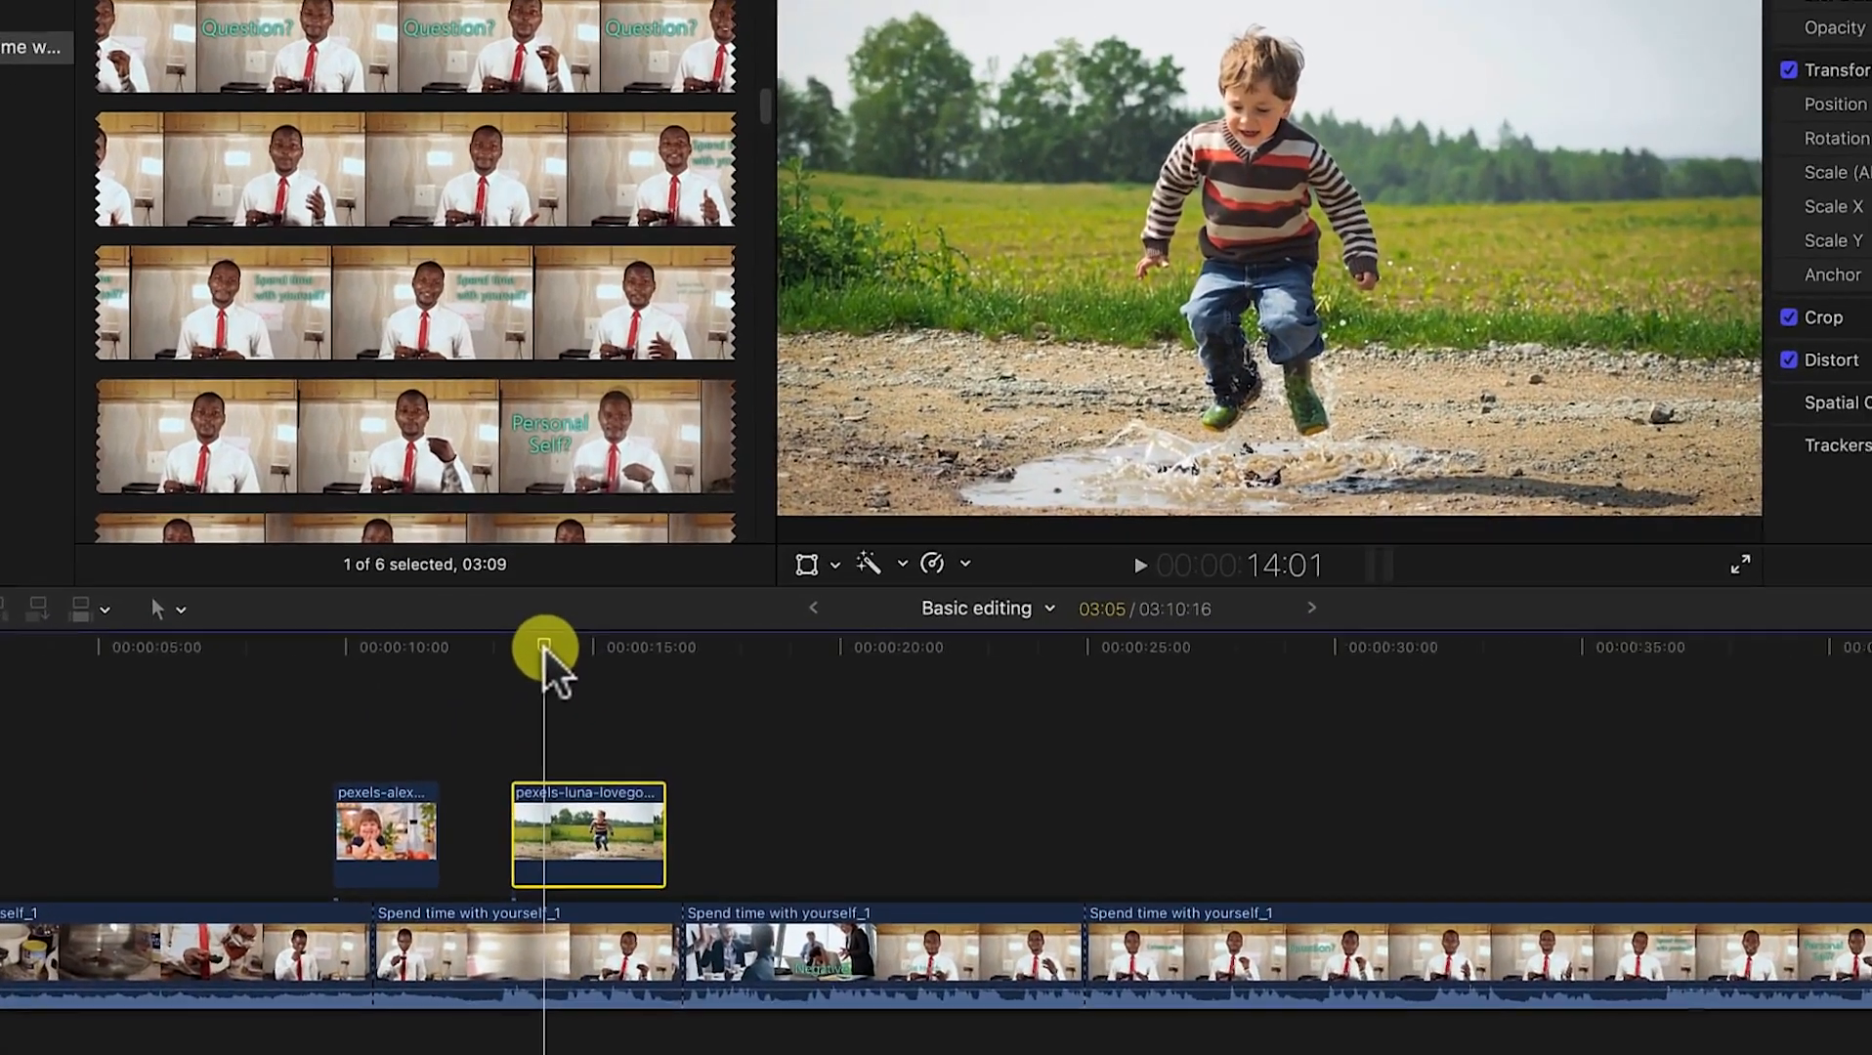
click(586, 775)
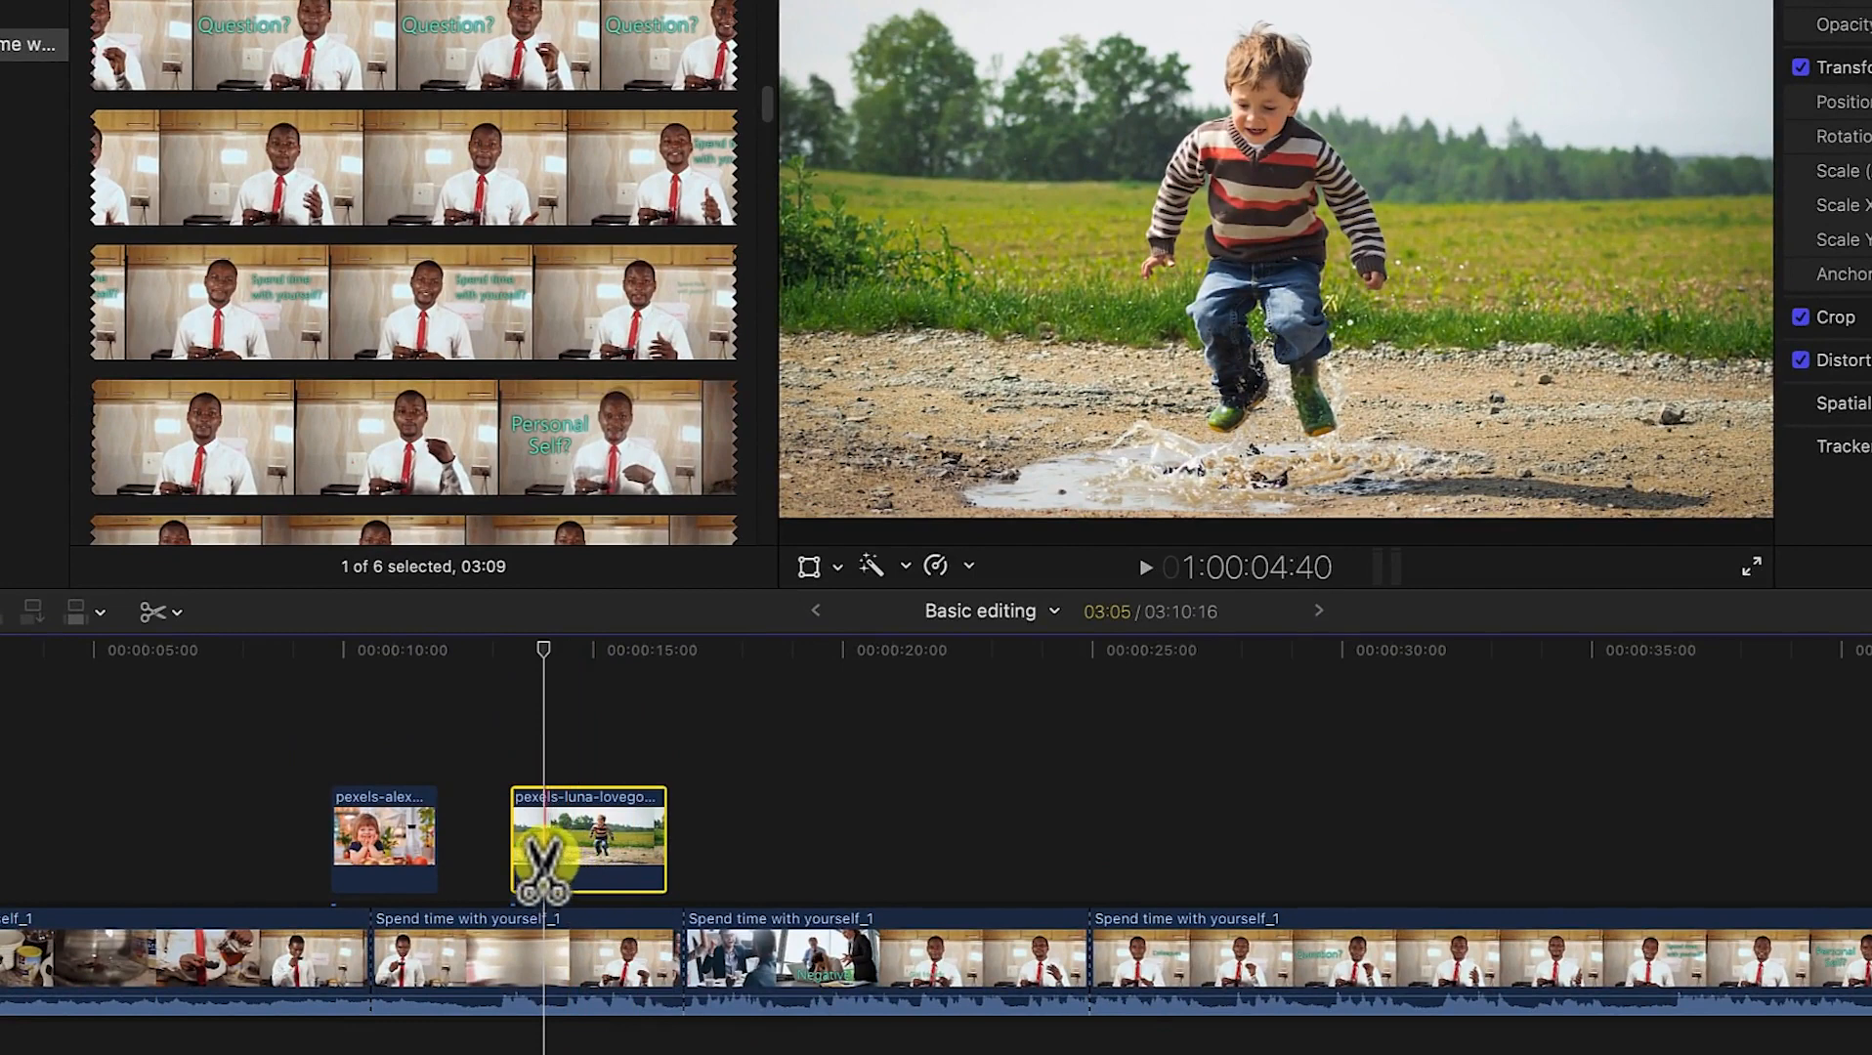
click(542, 852)
click(632, 848)
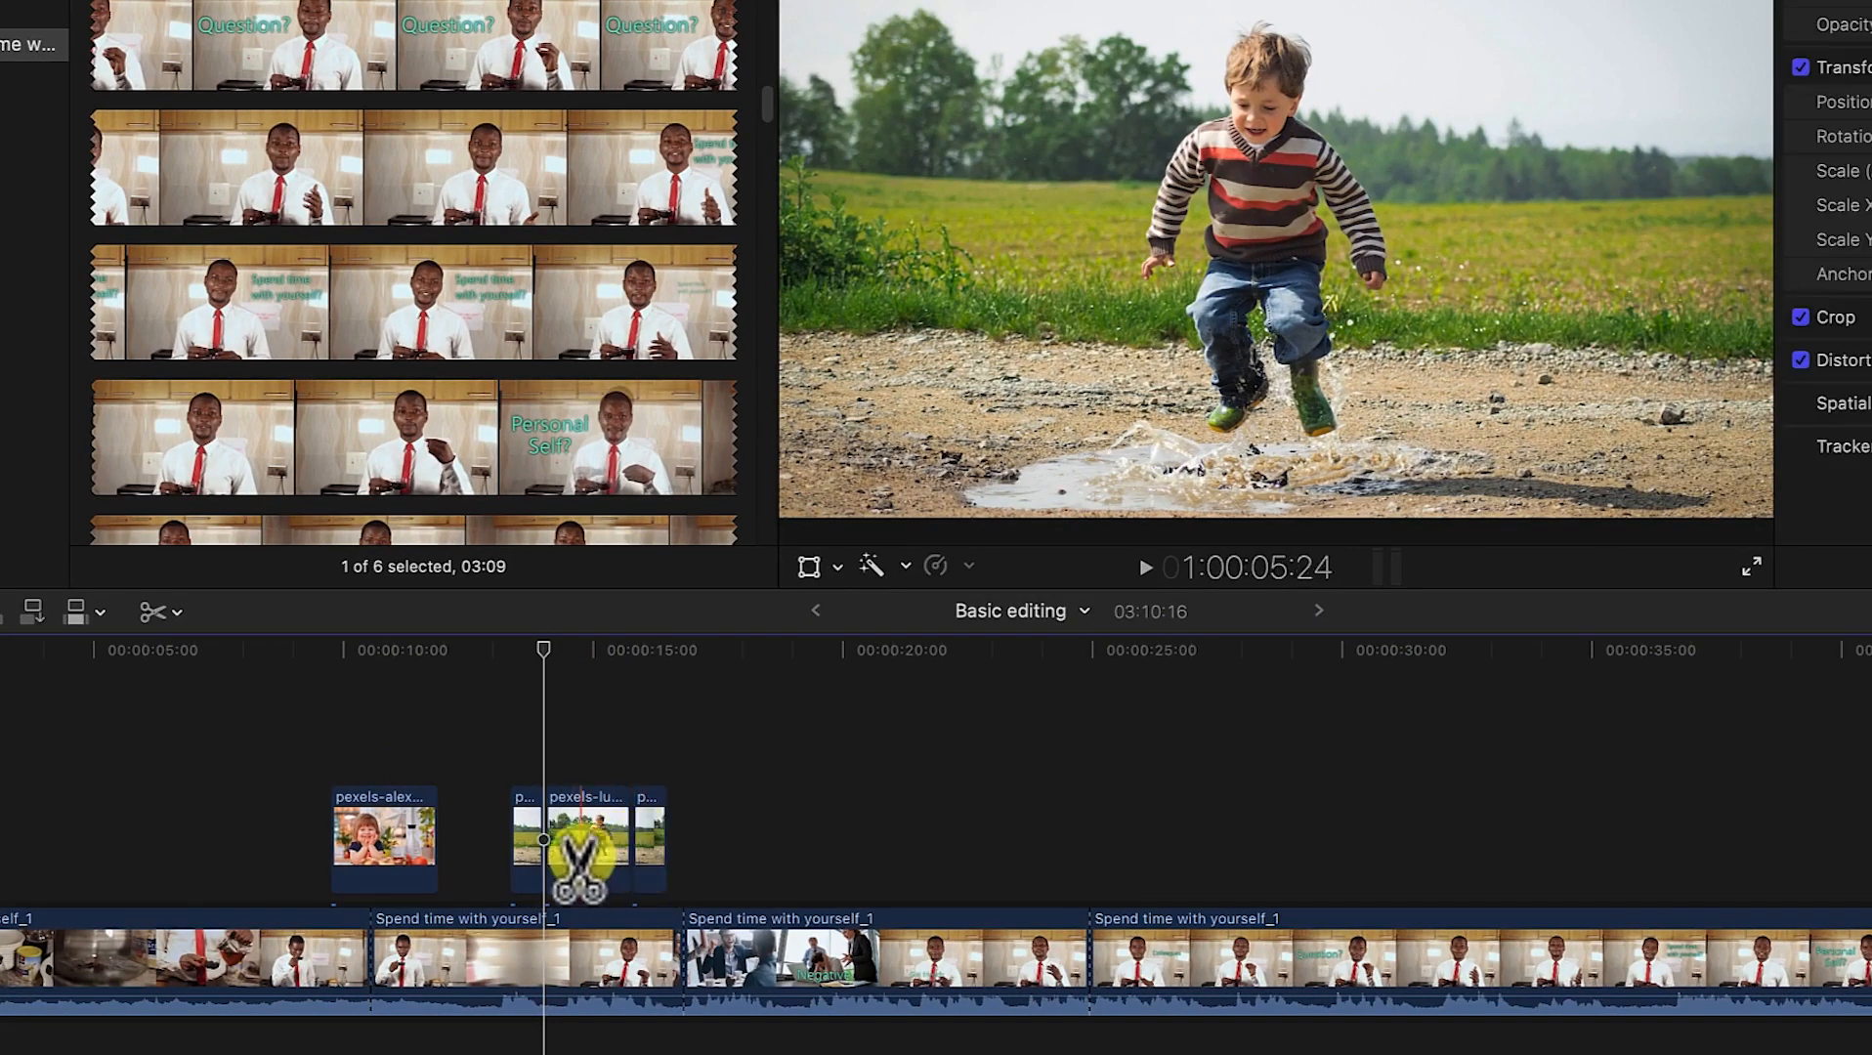
Step: Delete the first and last pieces of the jumping boy image, keeping only its middle piece
key(a)
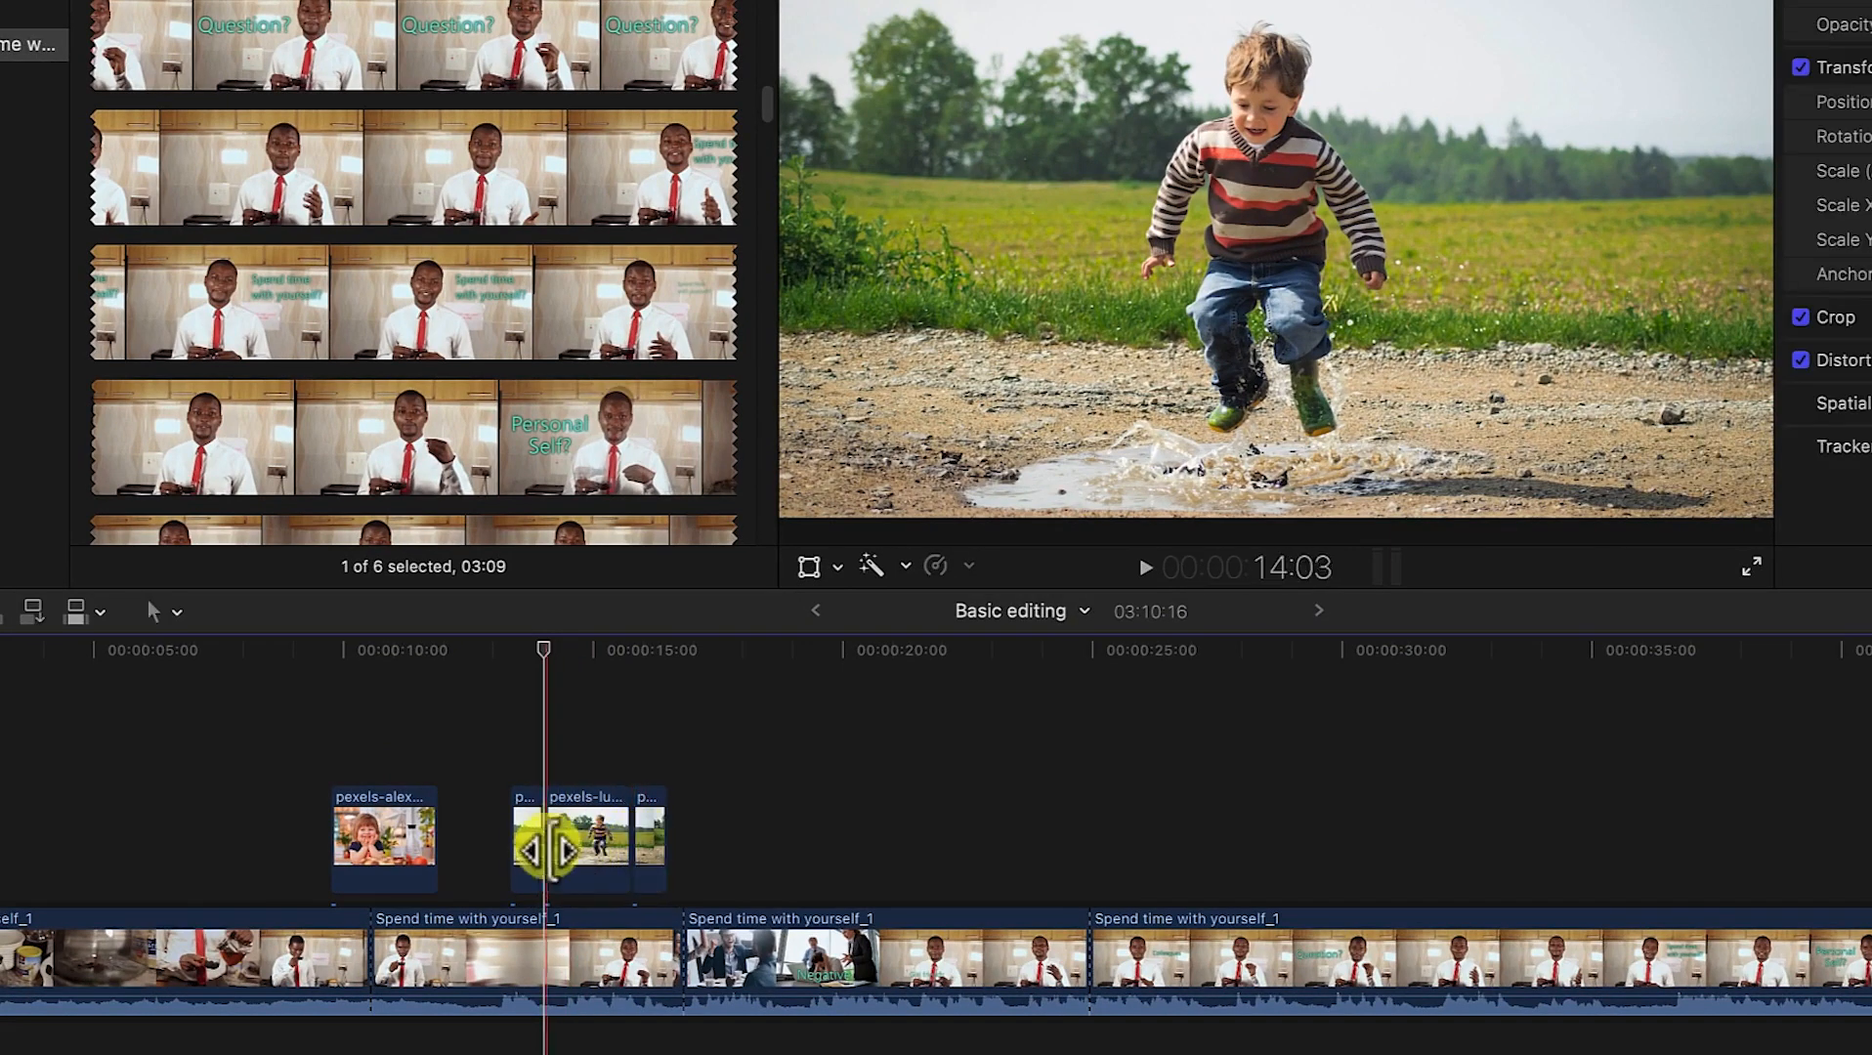
click(534, 843)
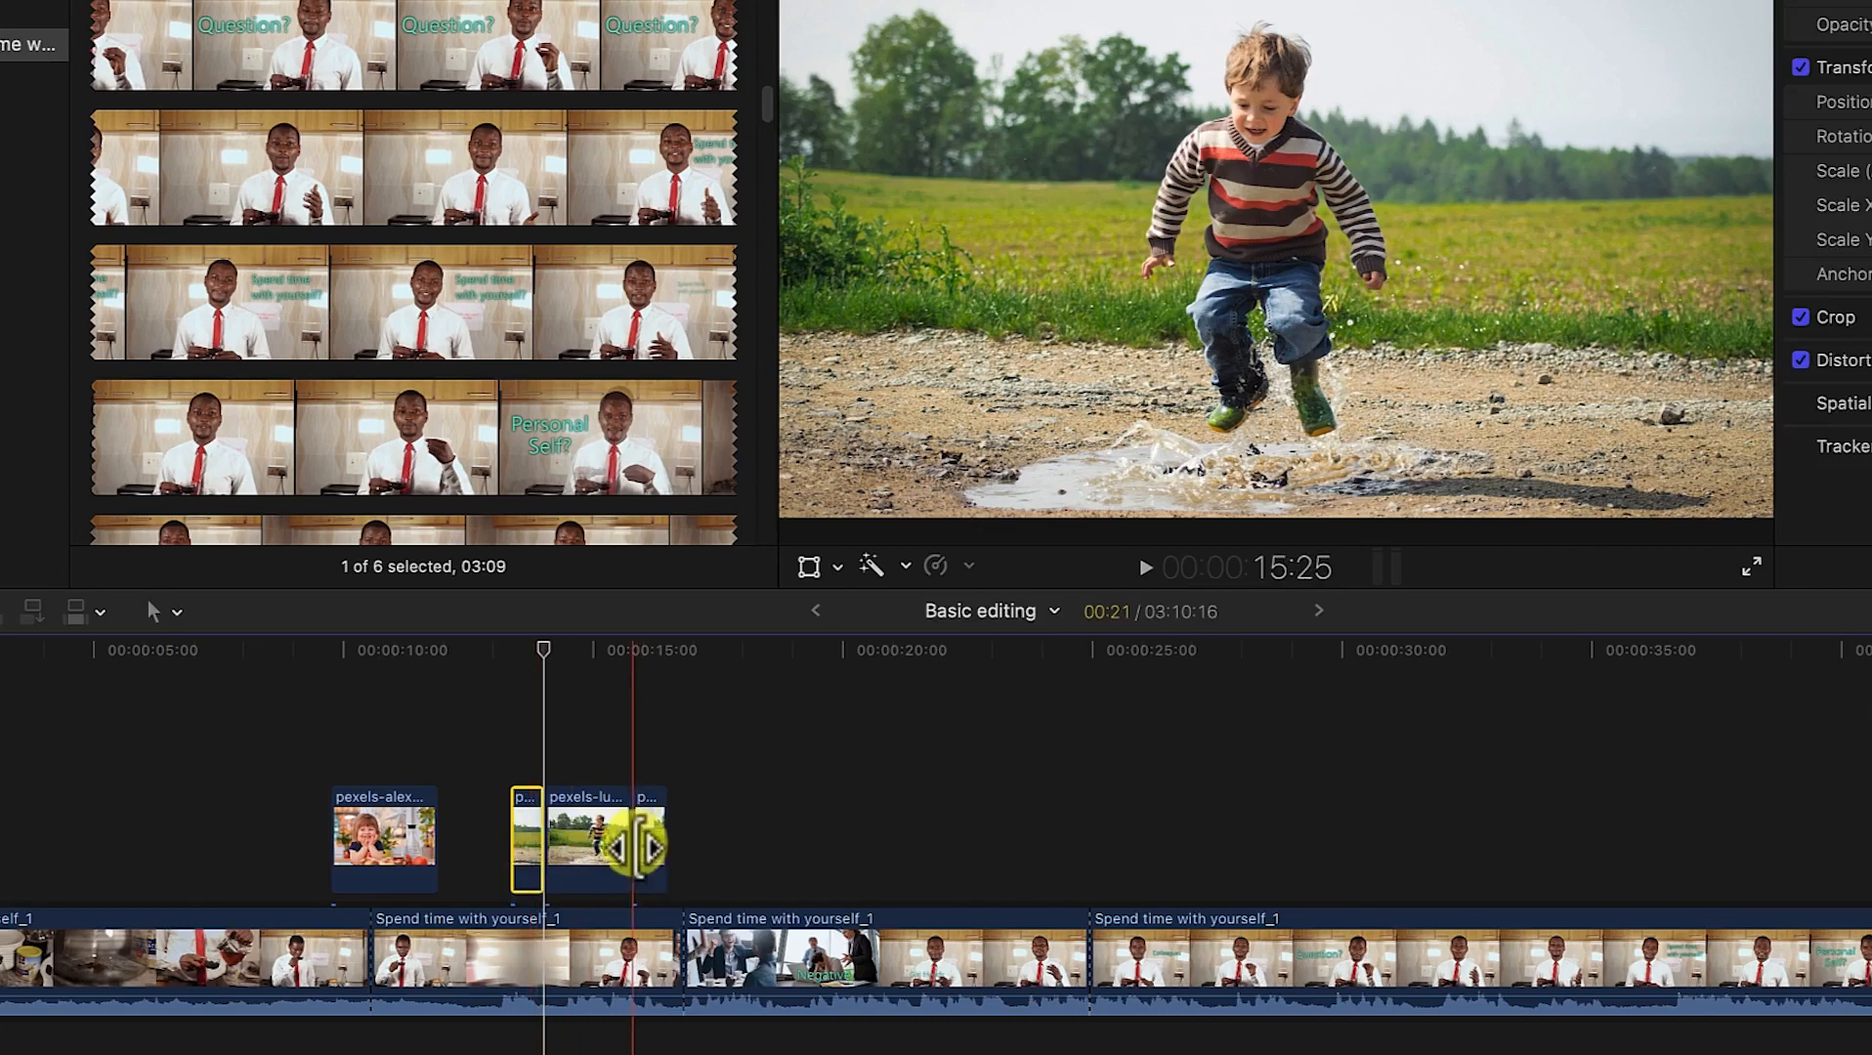
key(Delete)
click(646, 850)
key(Delete)
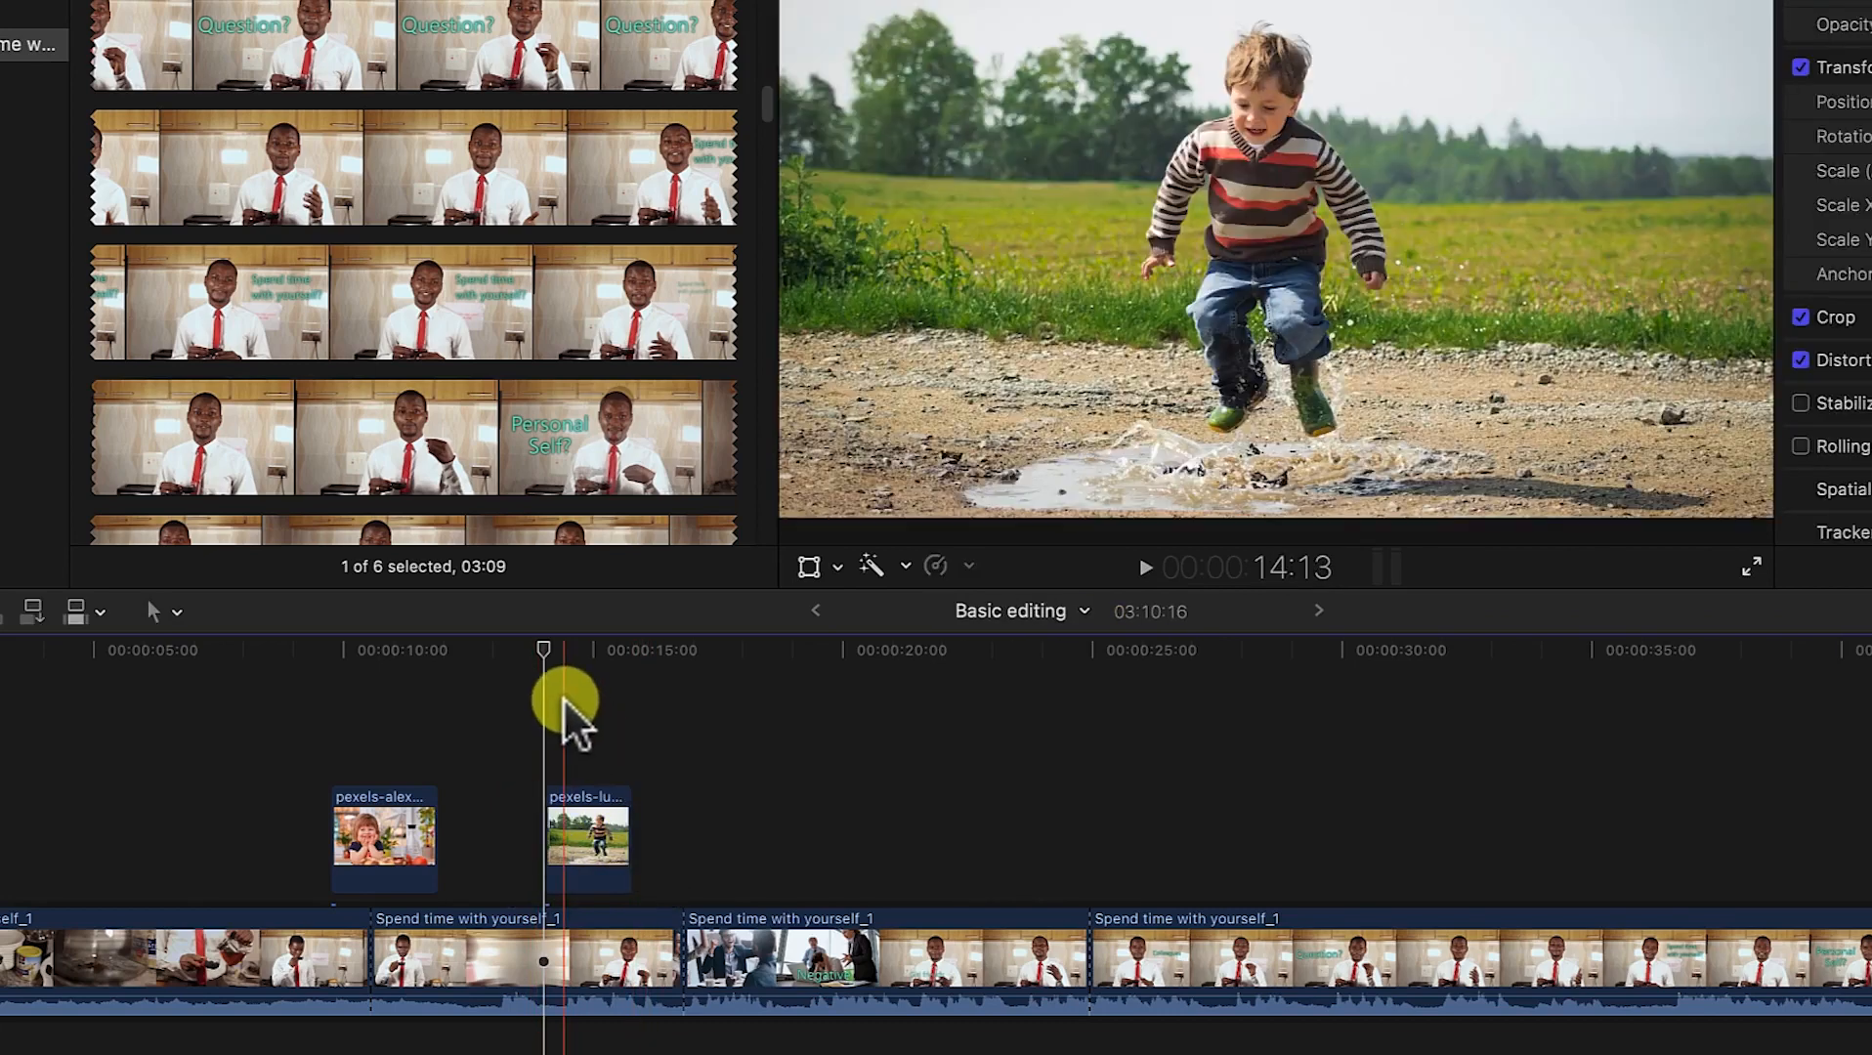
Step: Add the production ID_4823027 clip of the girl with the cupcake above the storyline at about 0:18
drag(546, 651, 739, 688)
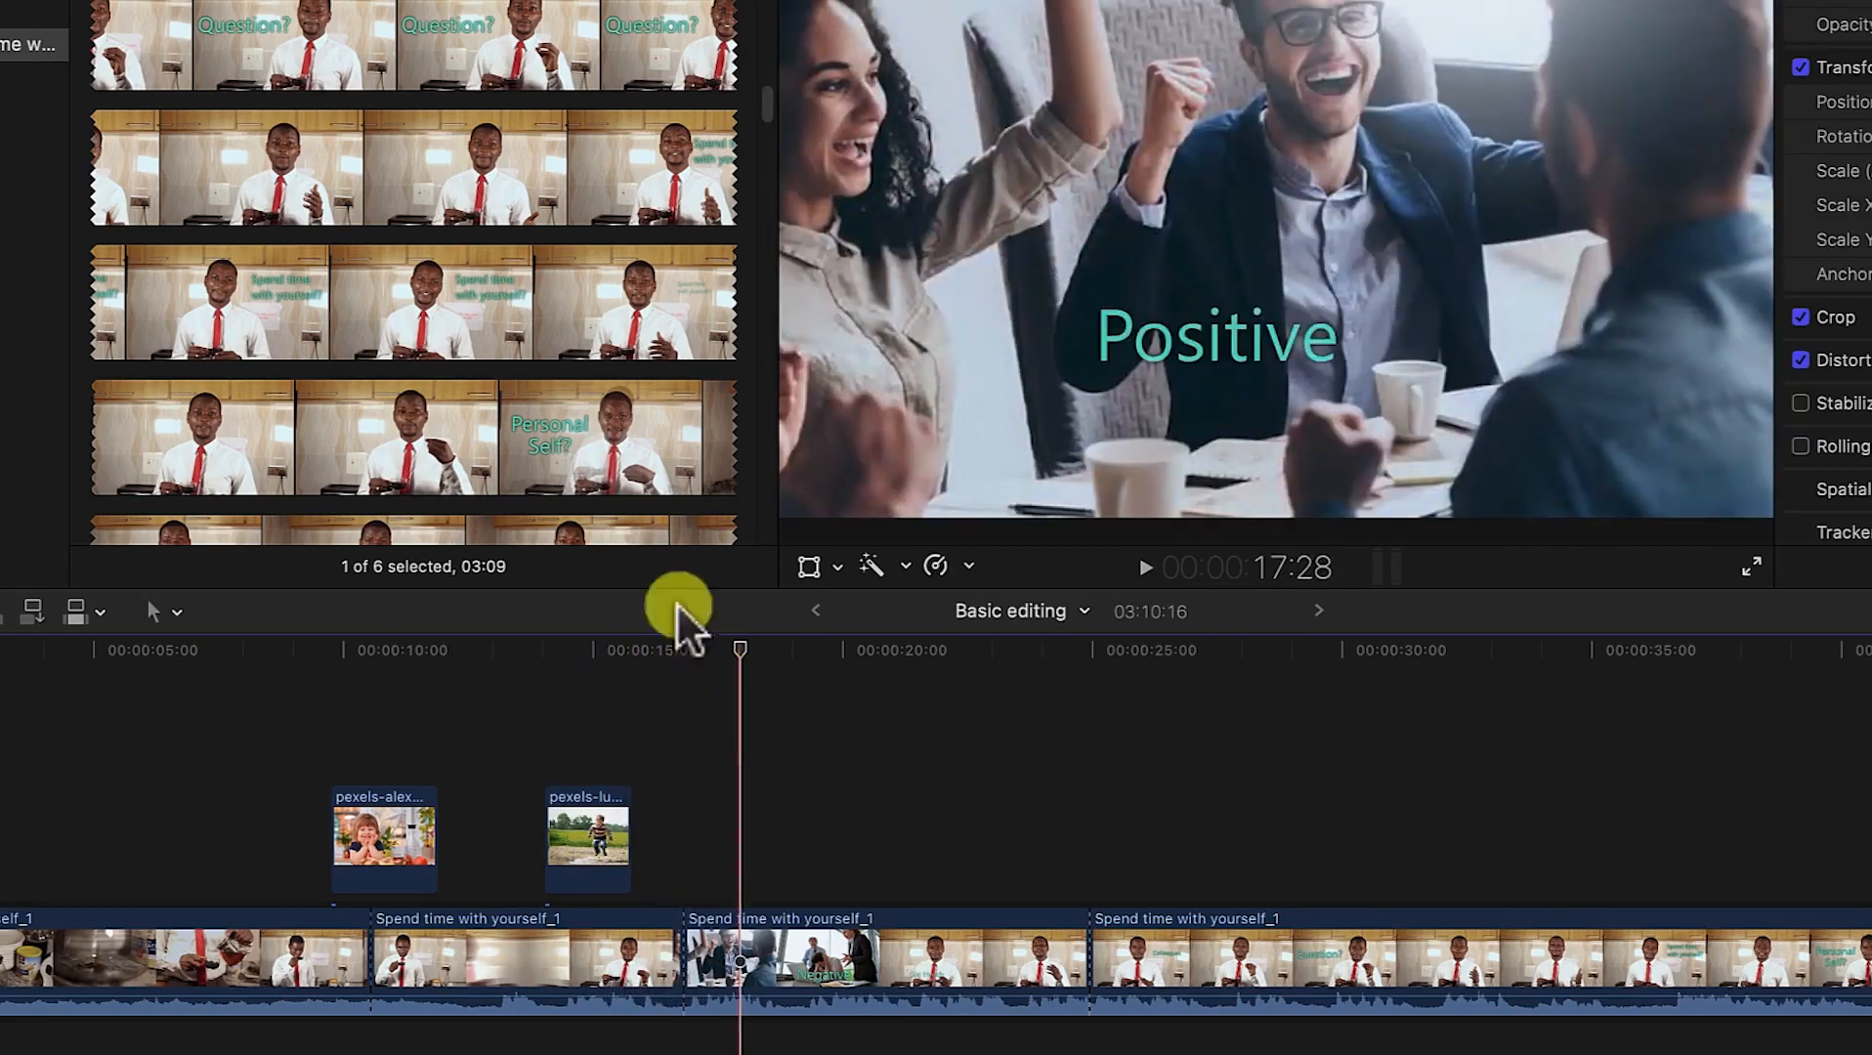
click(425, 207)
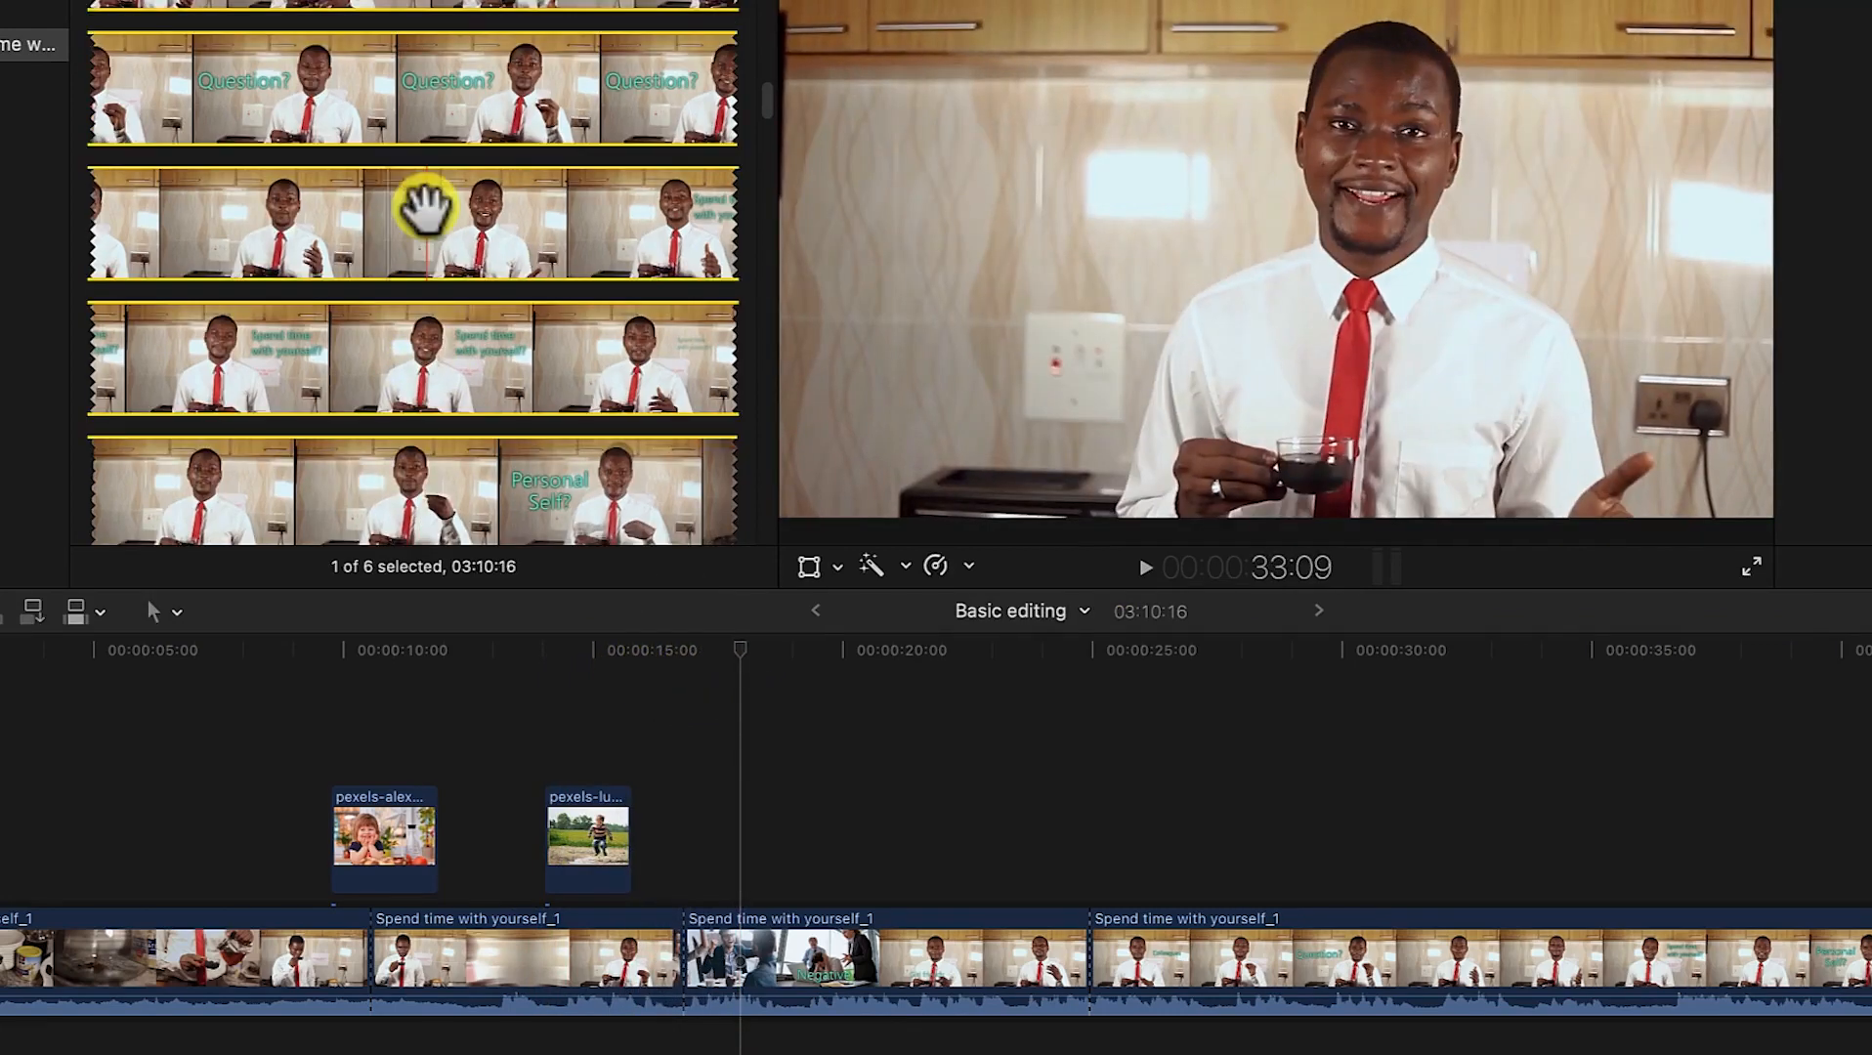
key(super+minus)
key(super+minus)
key(super+minus)
key(super+minus)
key(super+minus)
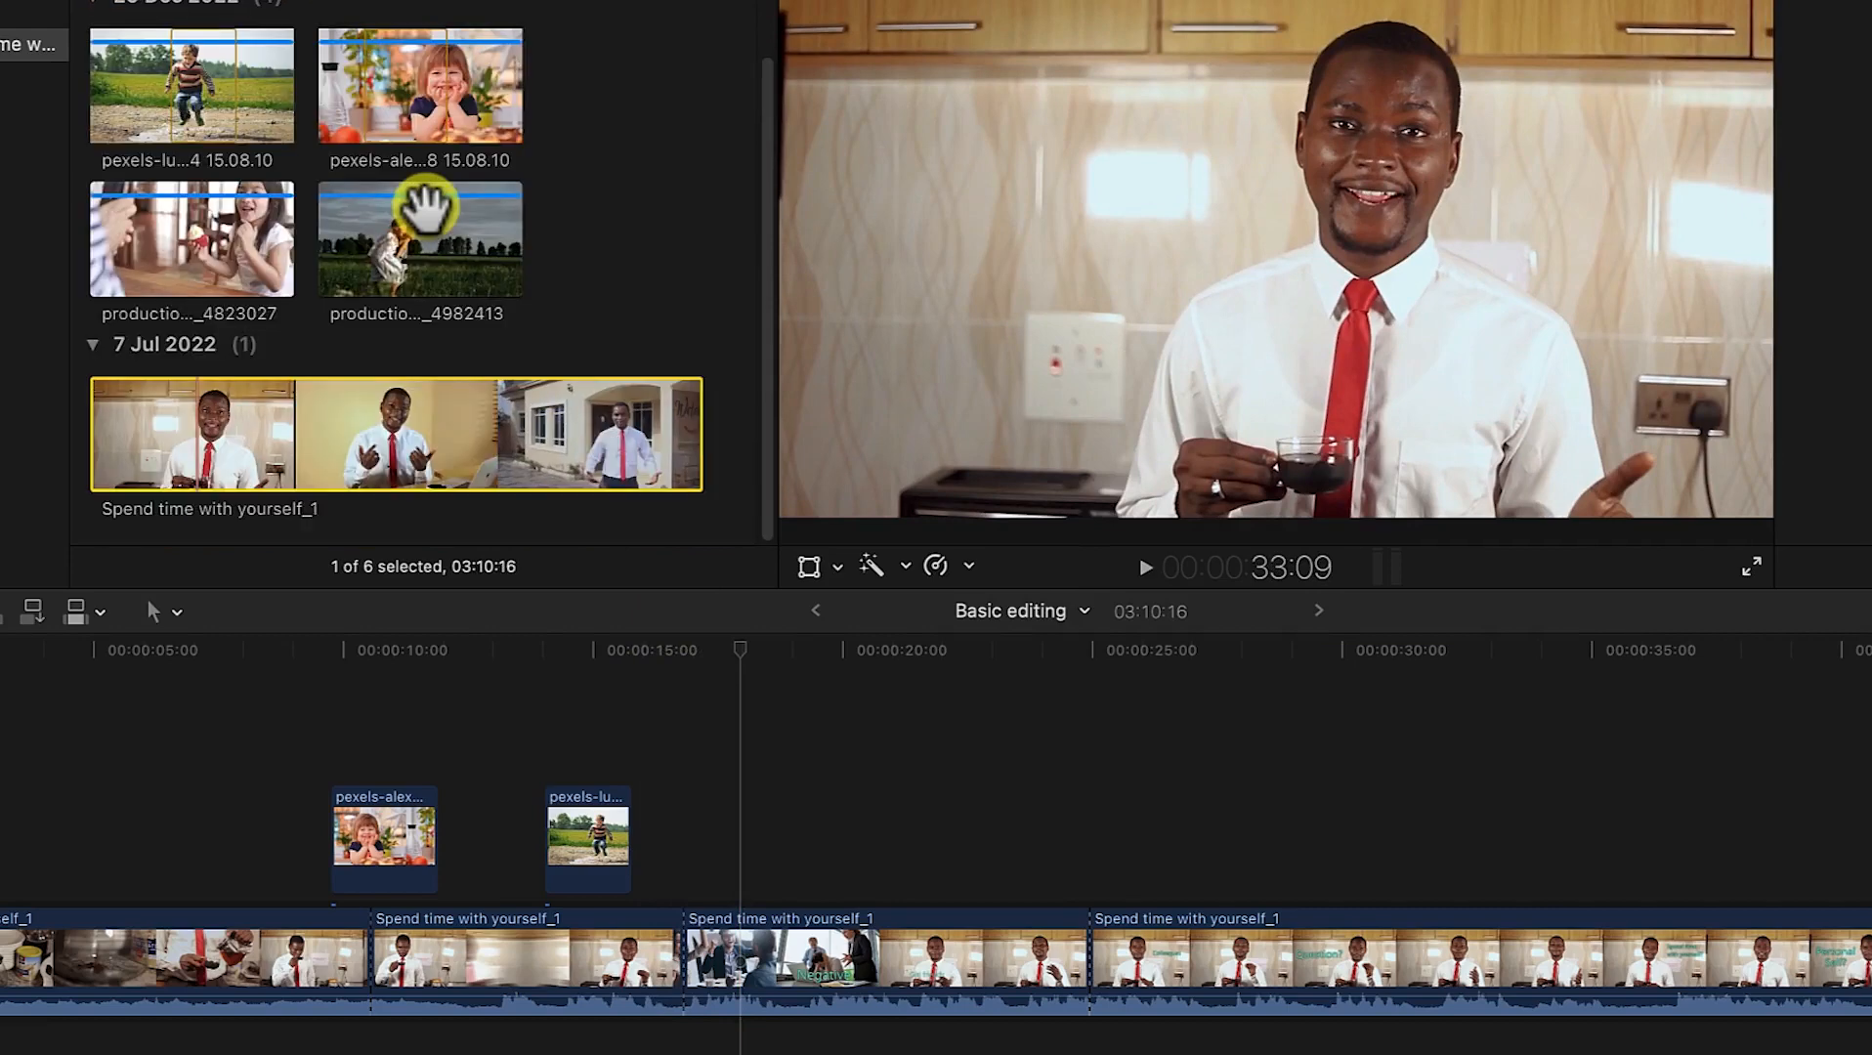
click(202, 266)
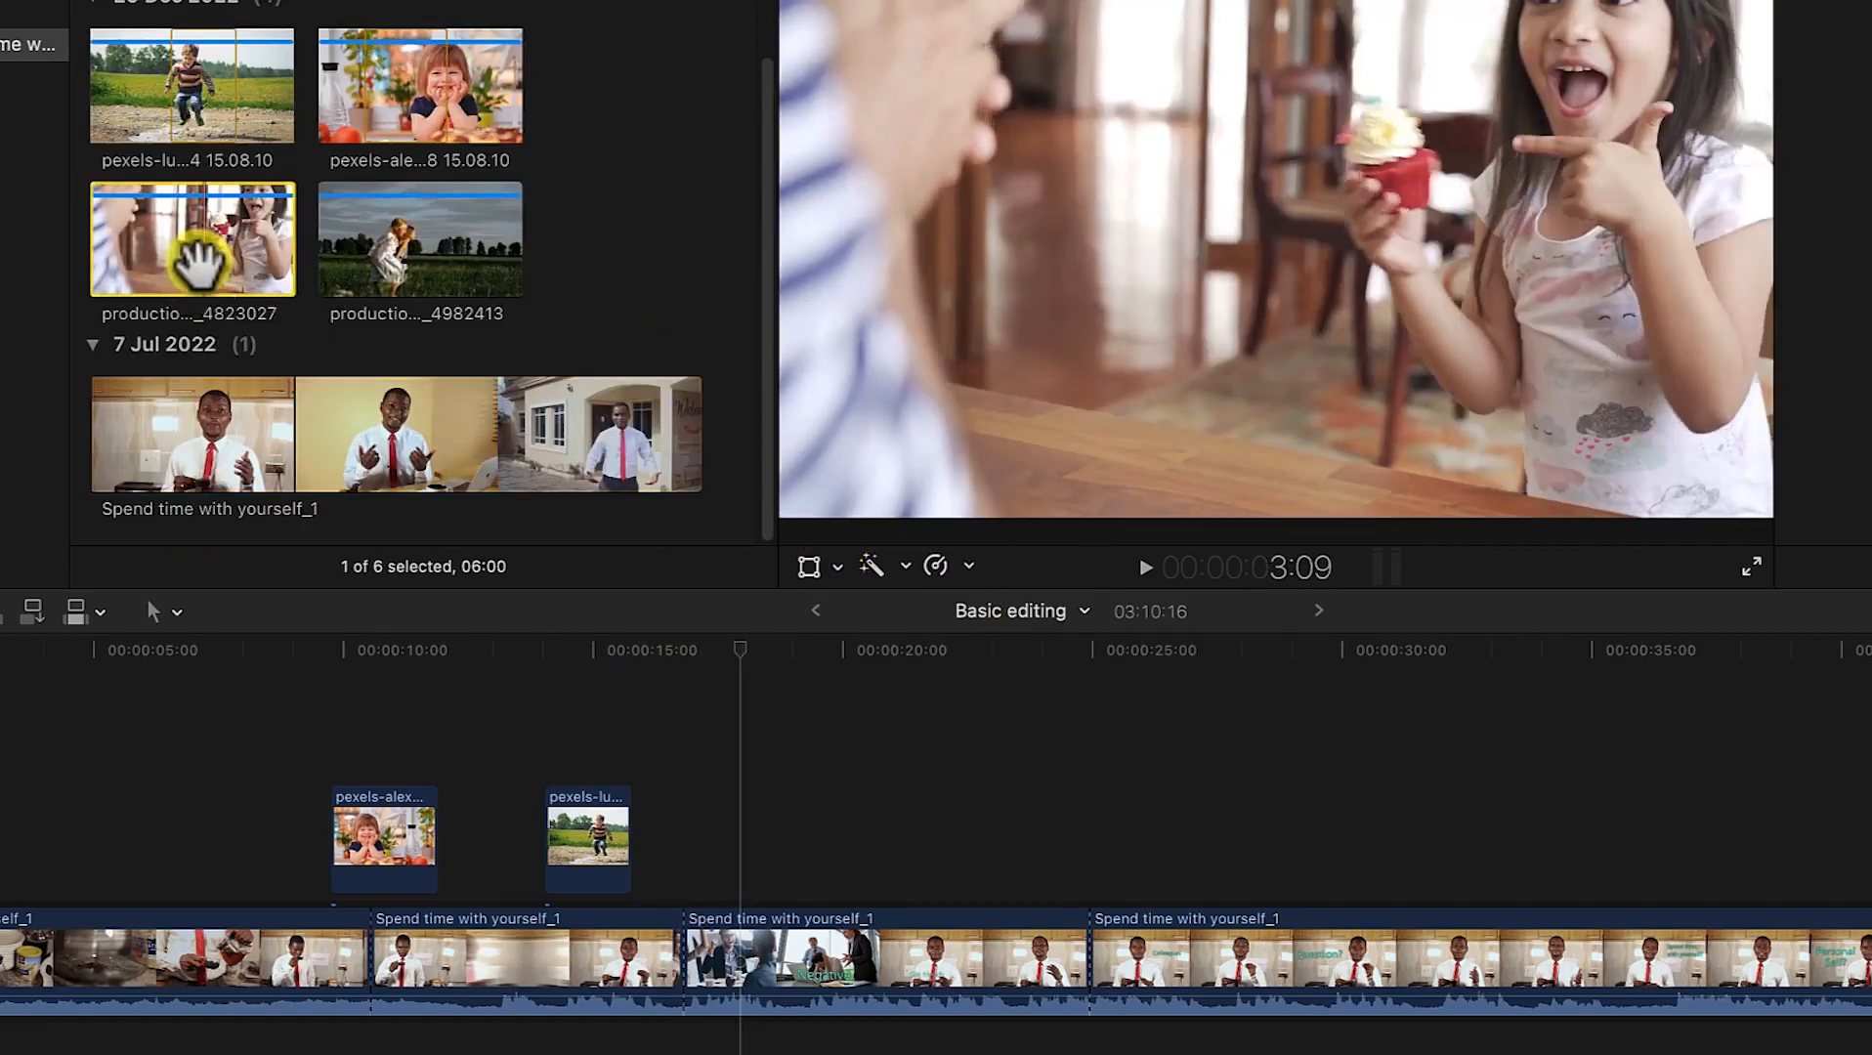
drag(461, 675, 775, 844)
Step: Cut the cupcake girl clip with the Blade tool at about 0:21 and delete its first piece
click(745, 654)
drag(736, 654, 897, 681)
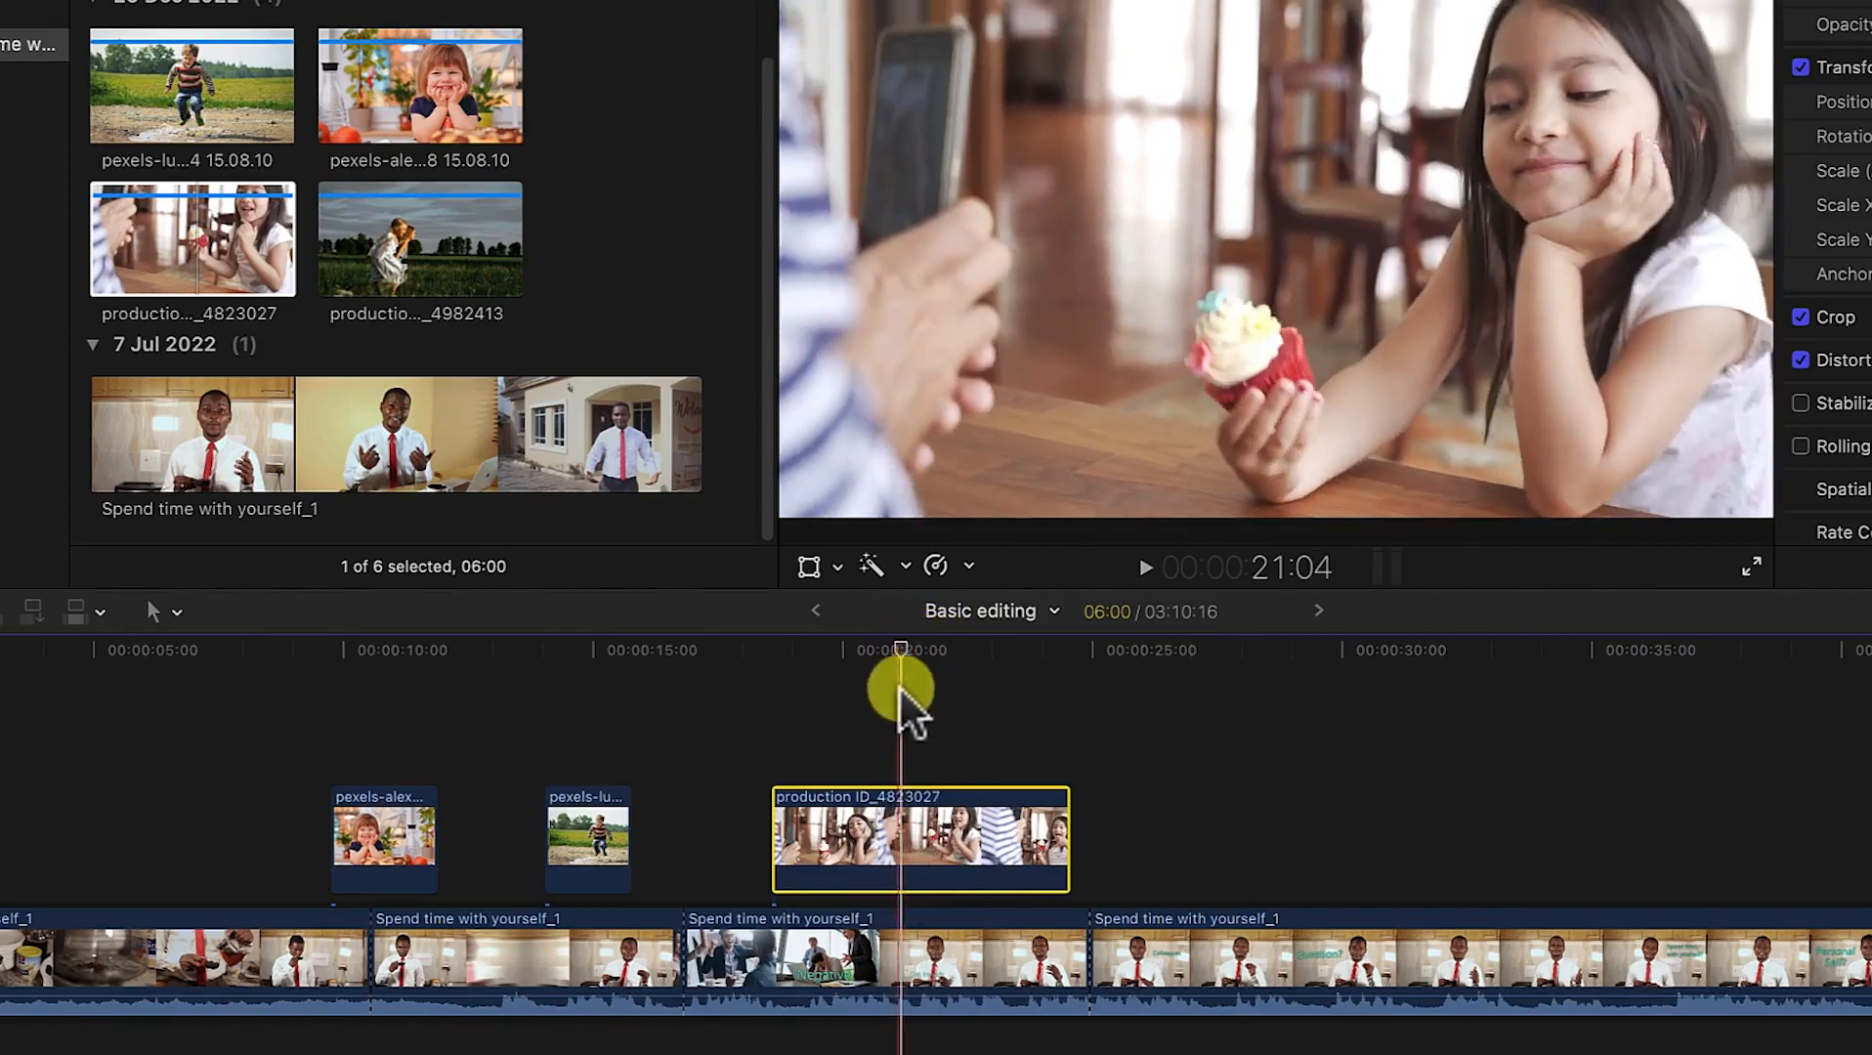
key(b)
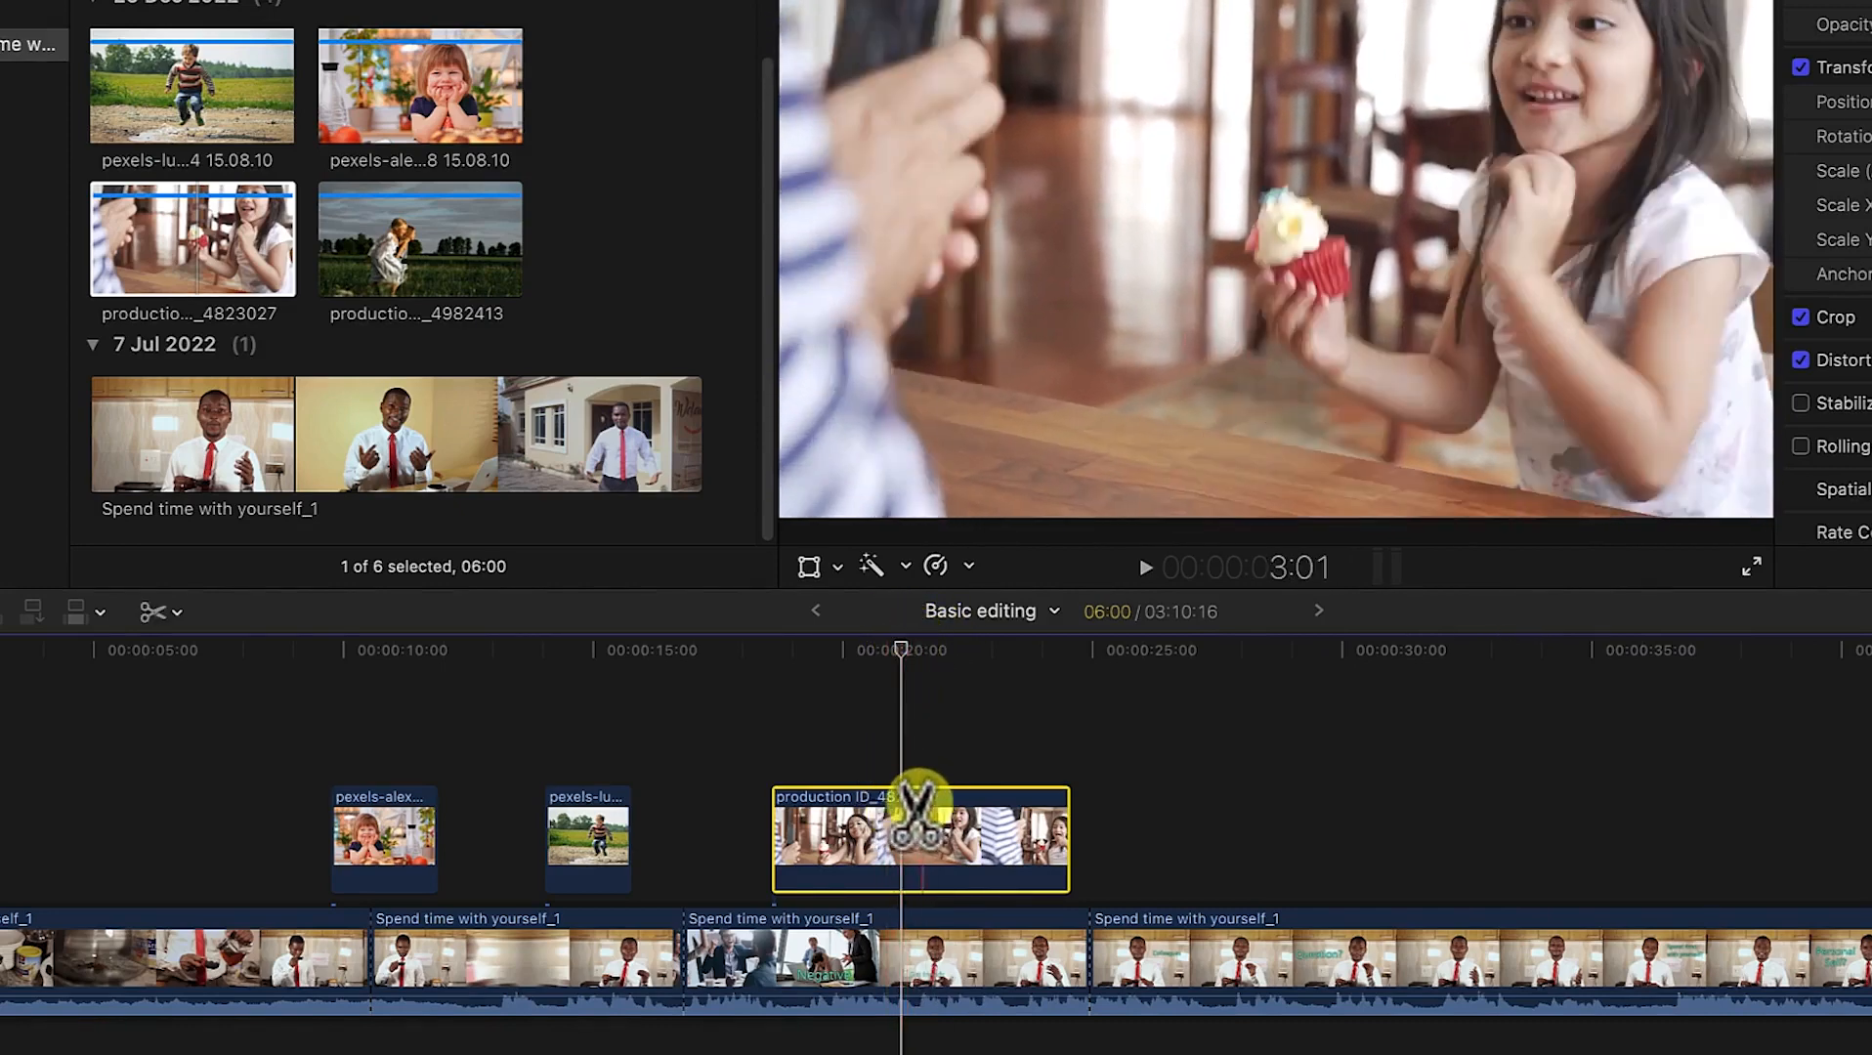
click(903, 826)
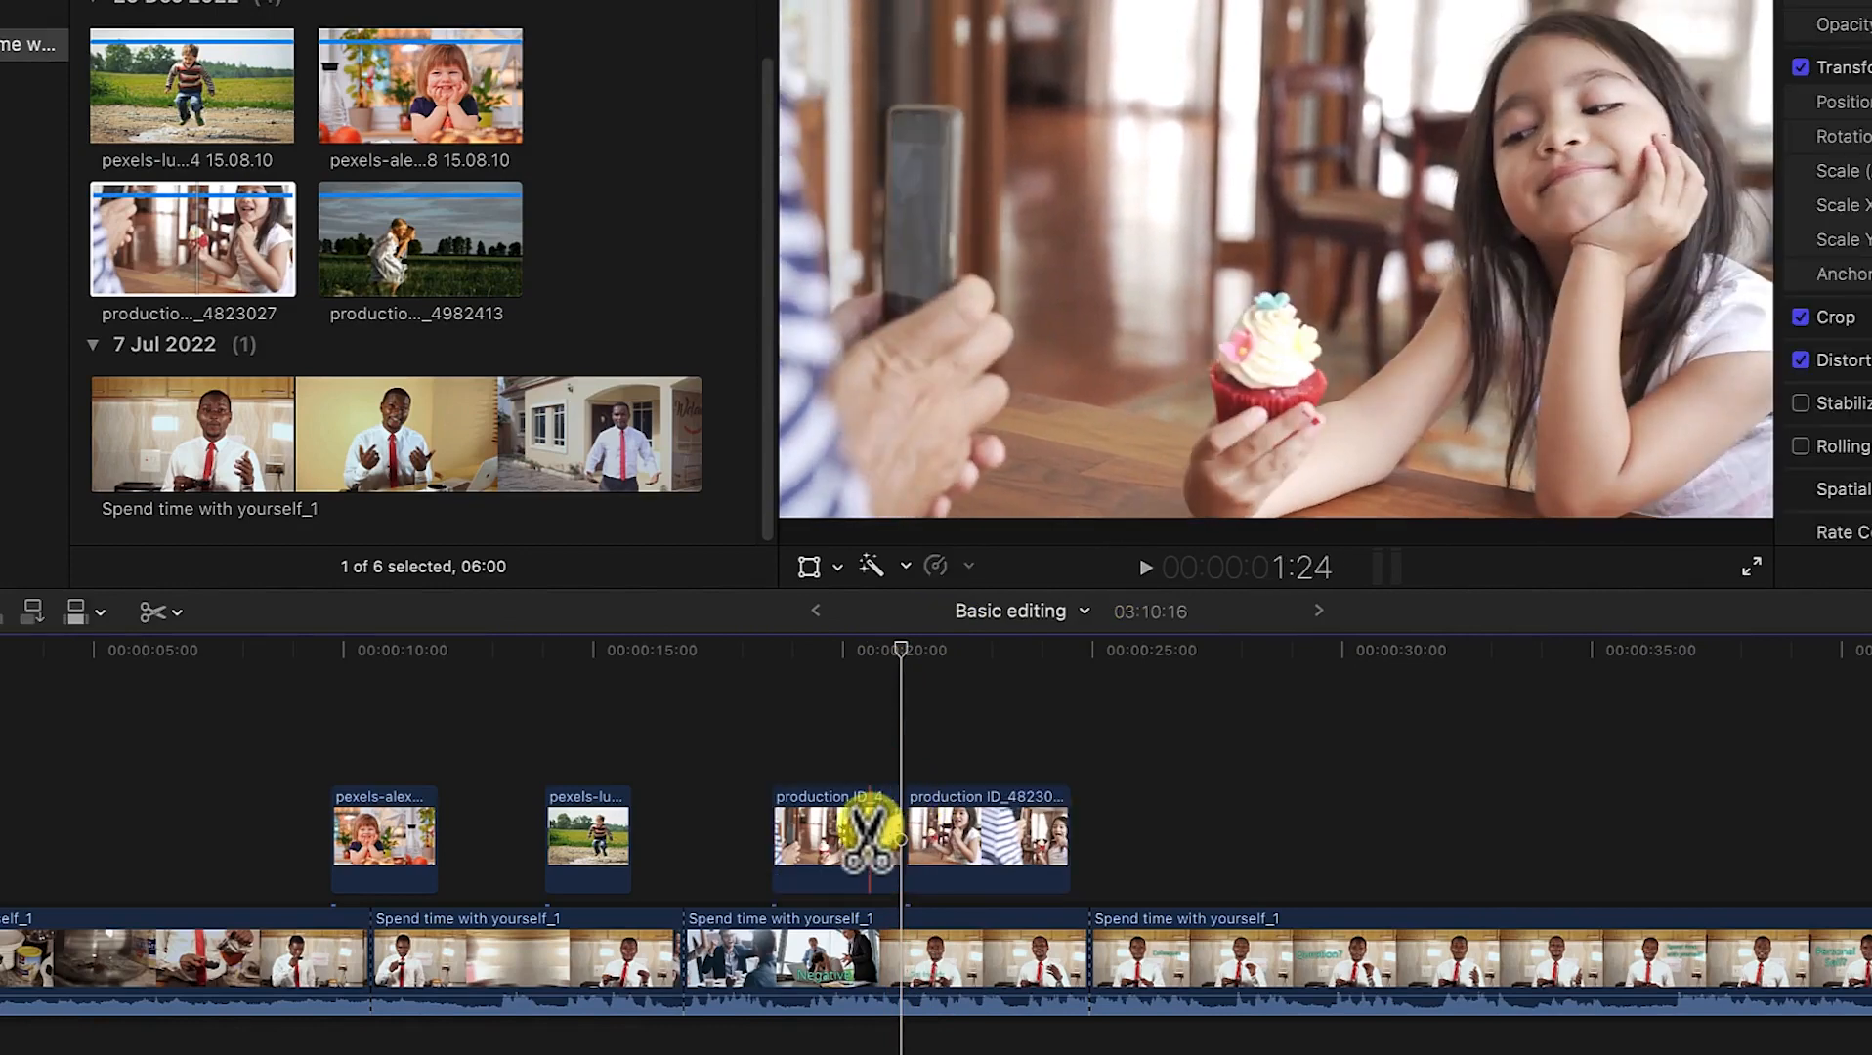
key(a)
click(839, 835)
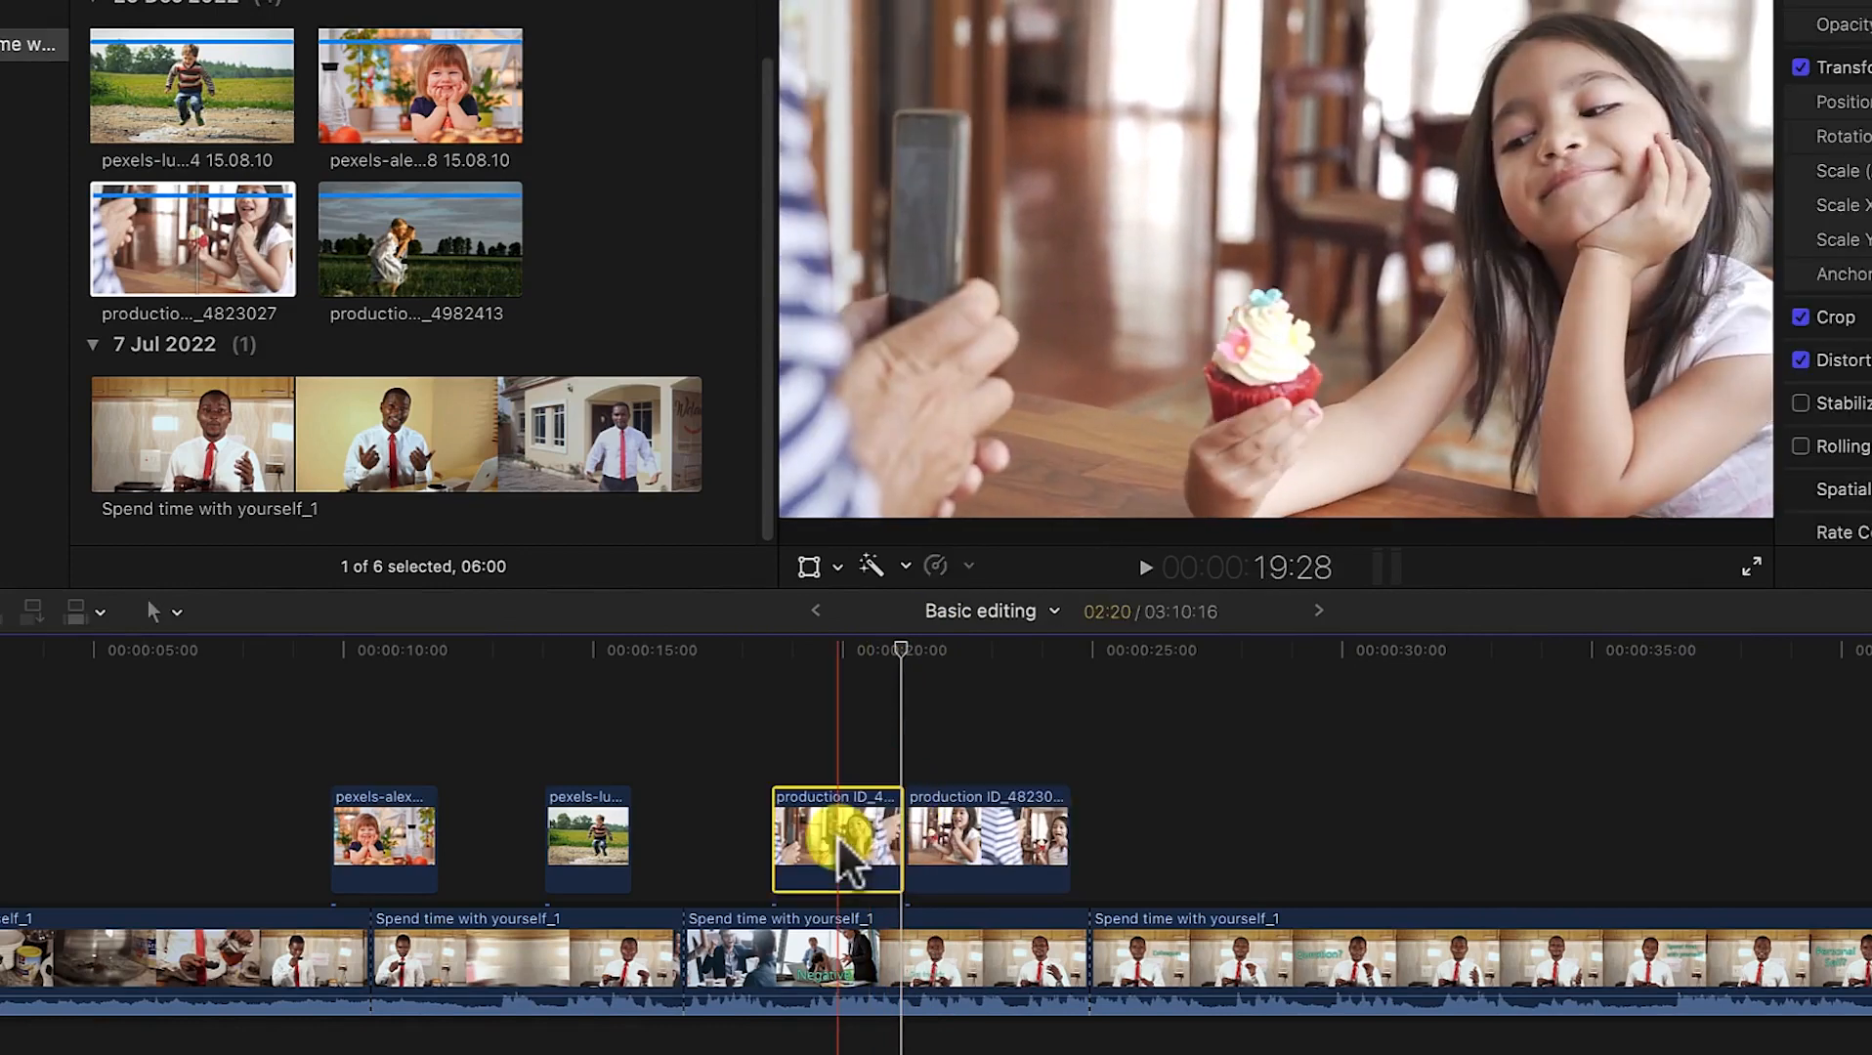
key(Delete)
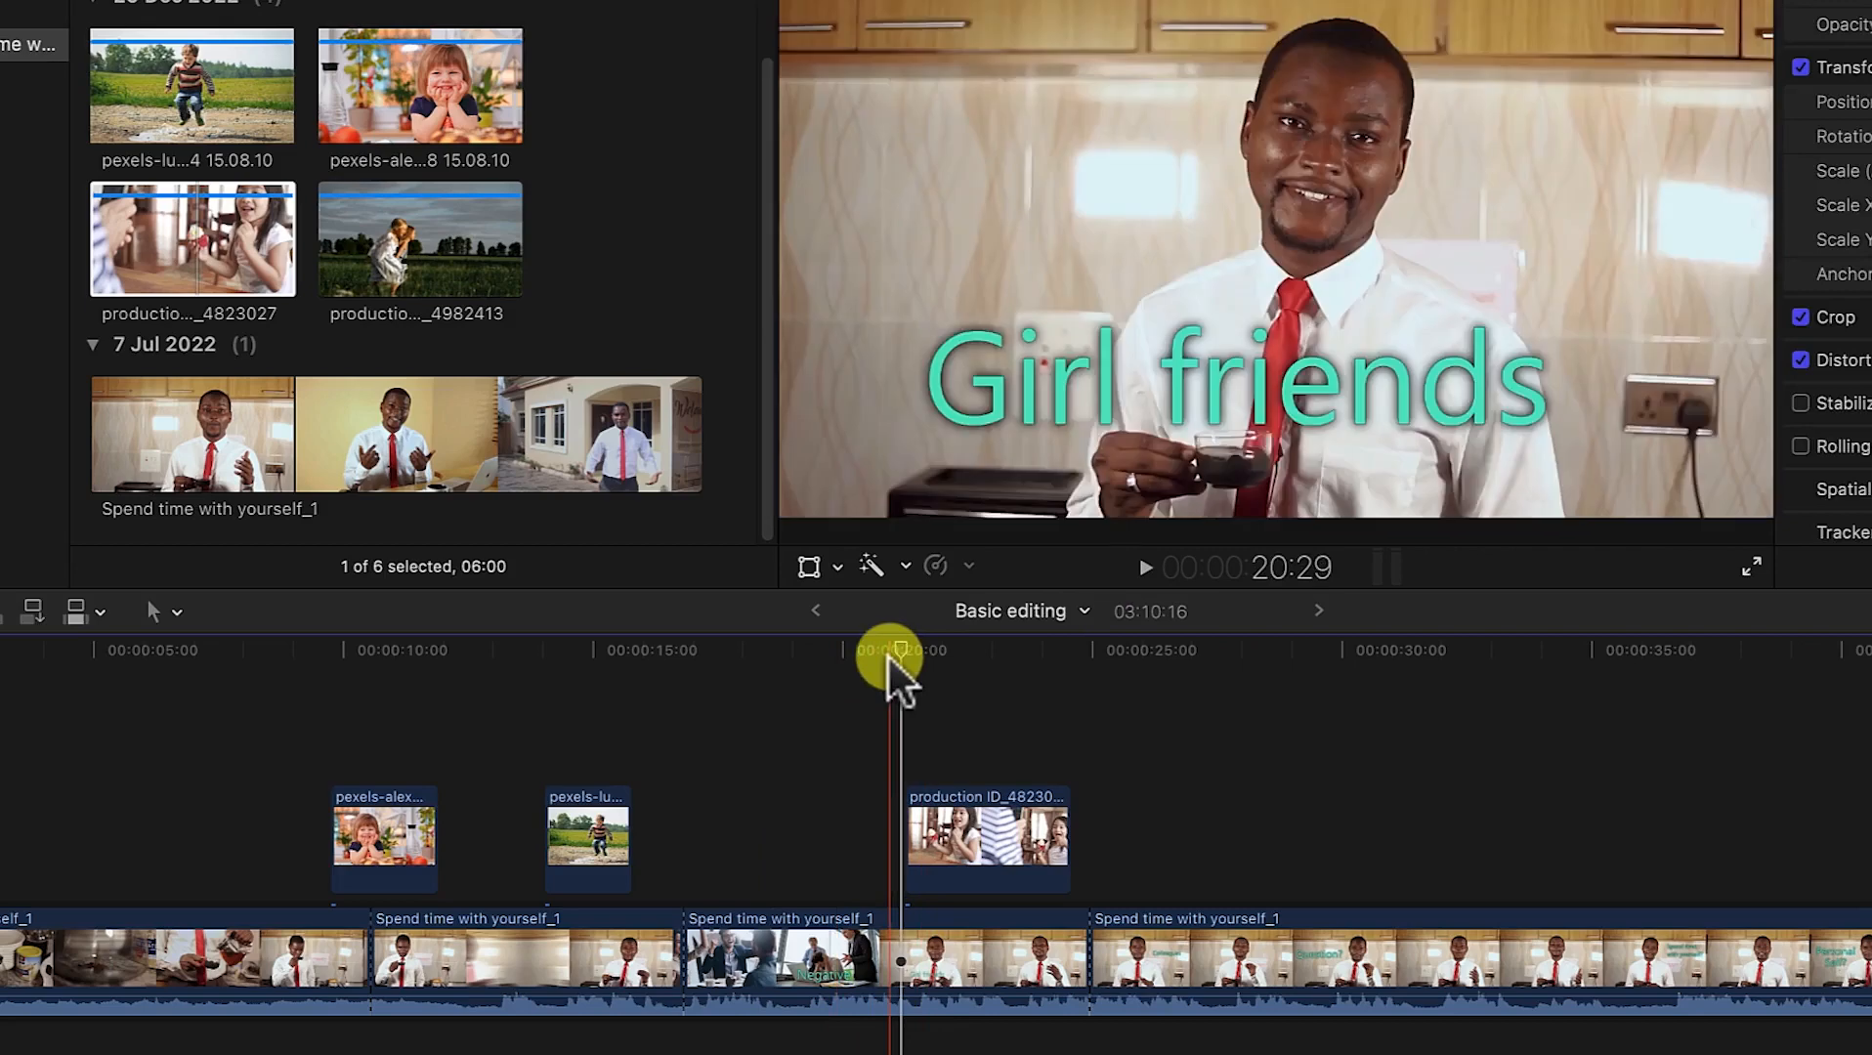
Step: Play the remaining cupcake girl clip, cut it with the Blade tool at about 0:24, and delete the short end piece
click(883, 645)
key(space)
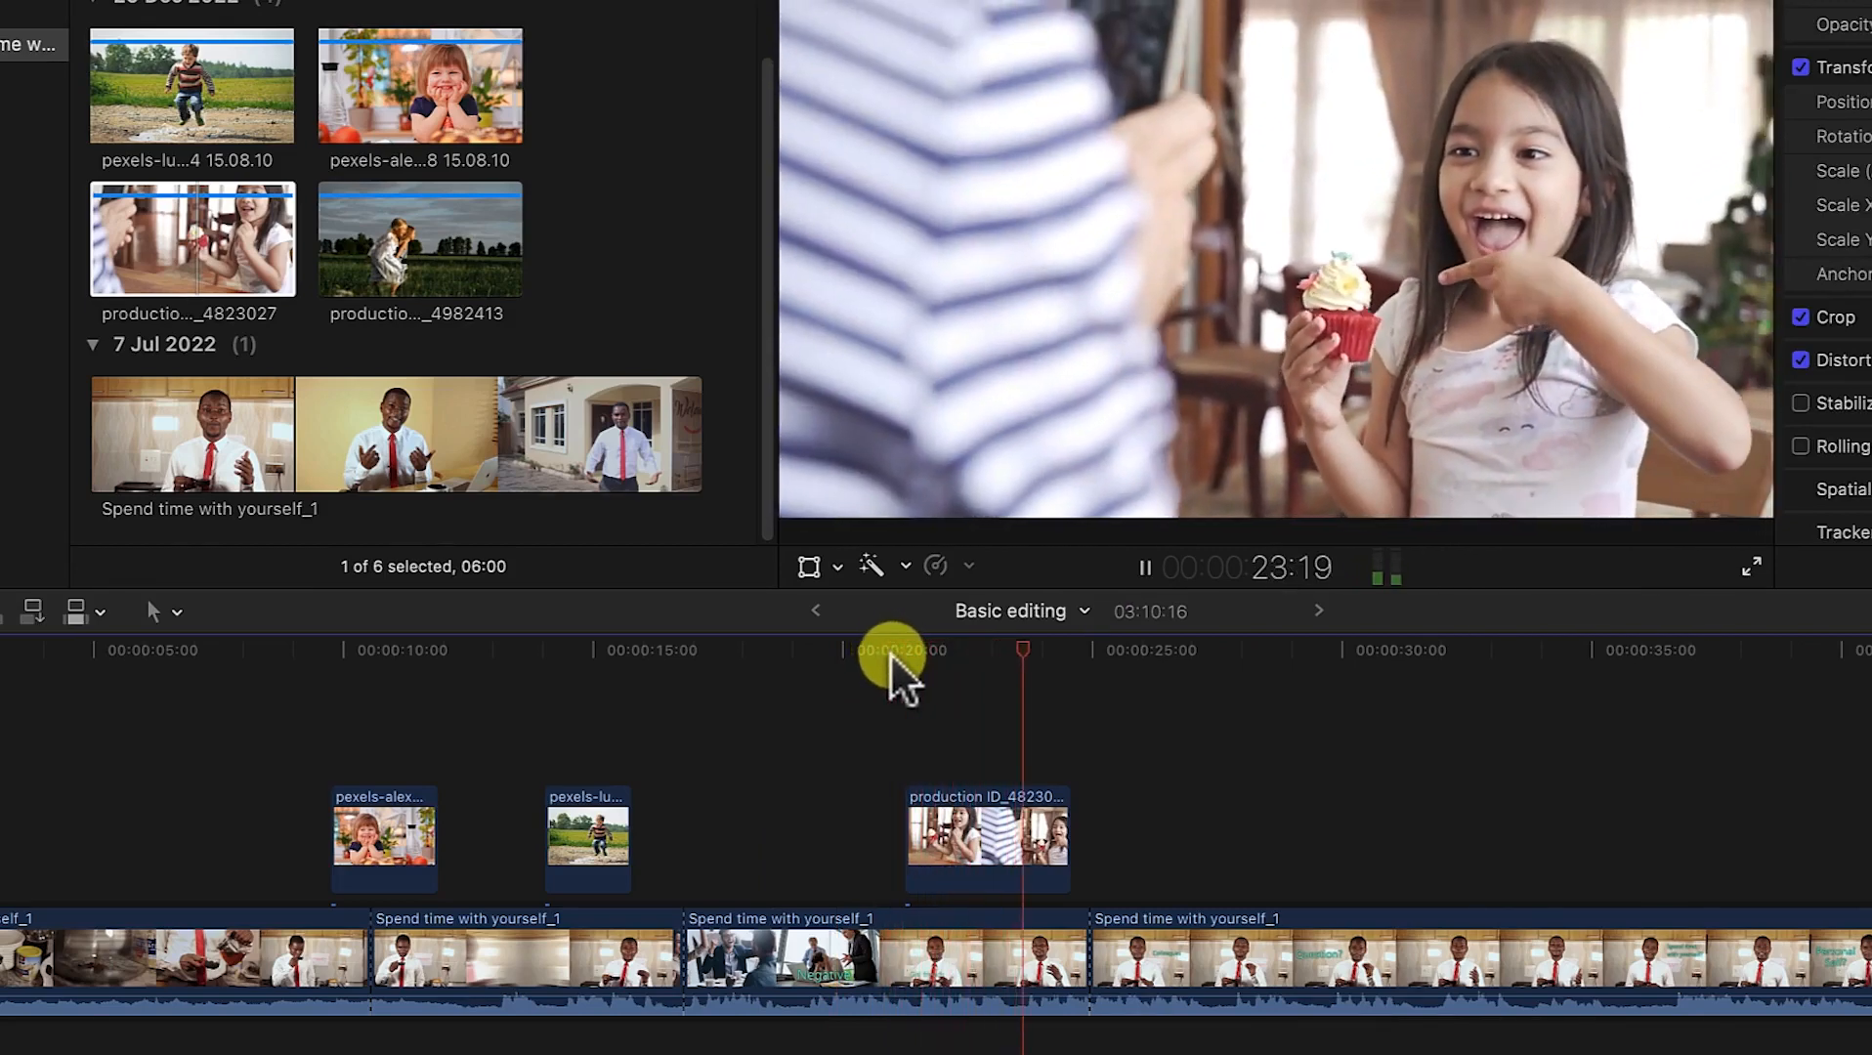
key(space)
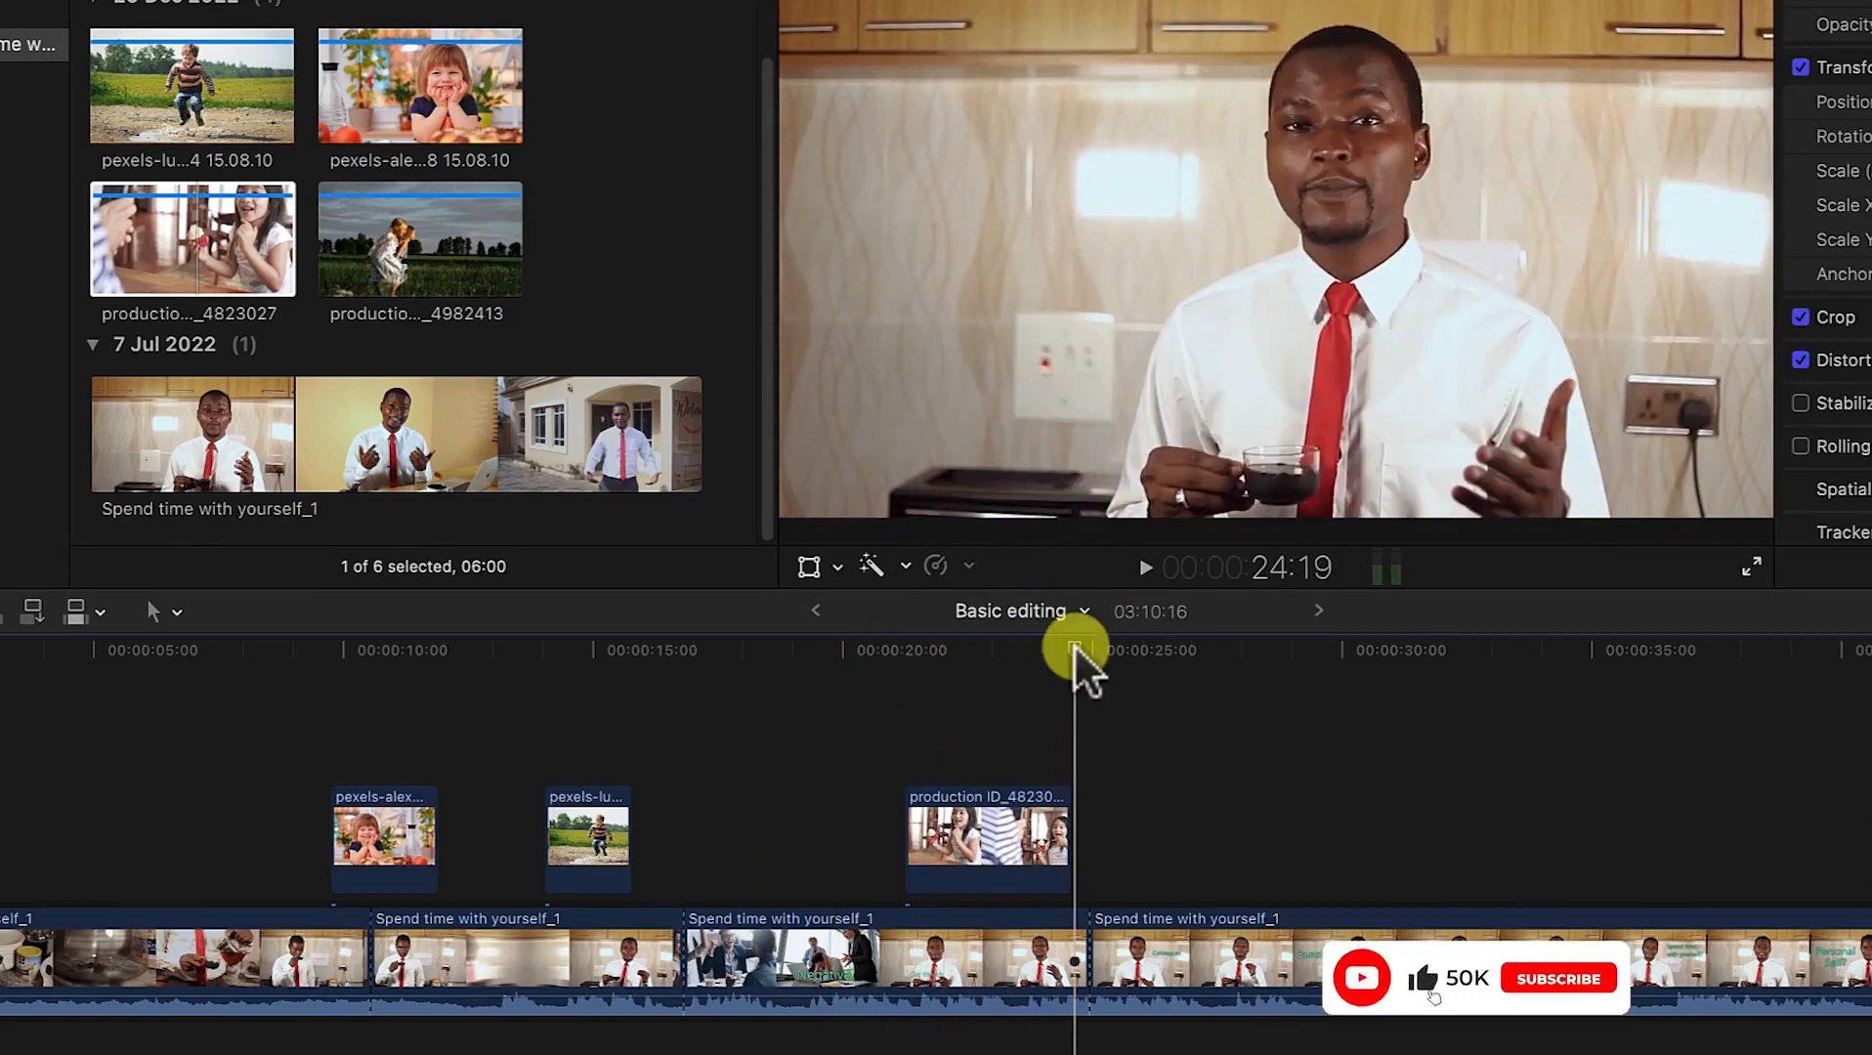
click(1043, 644)
click(1034, 640)
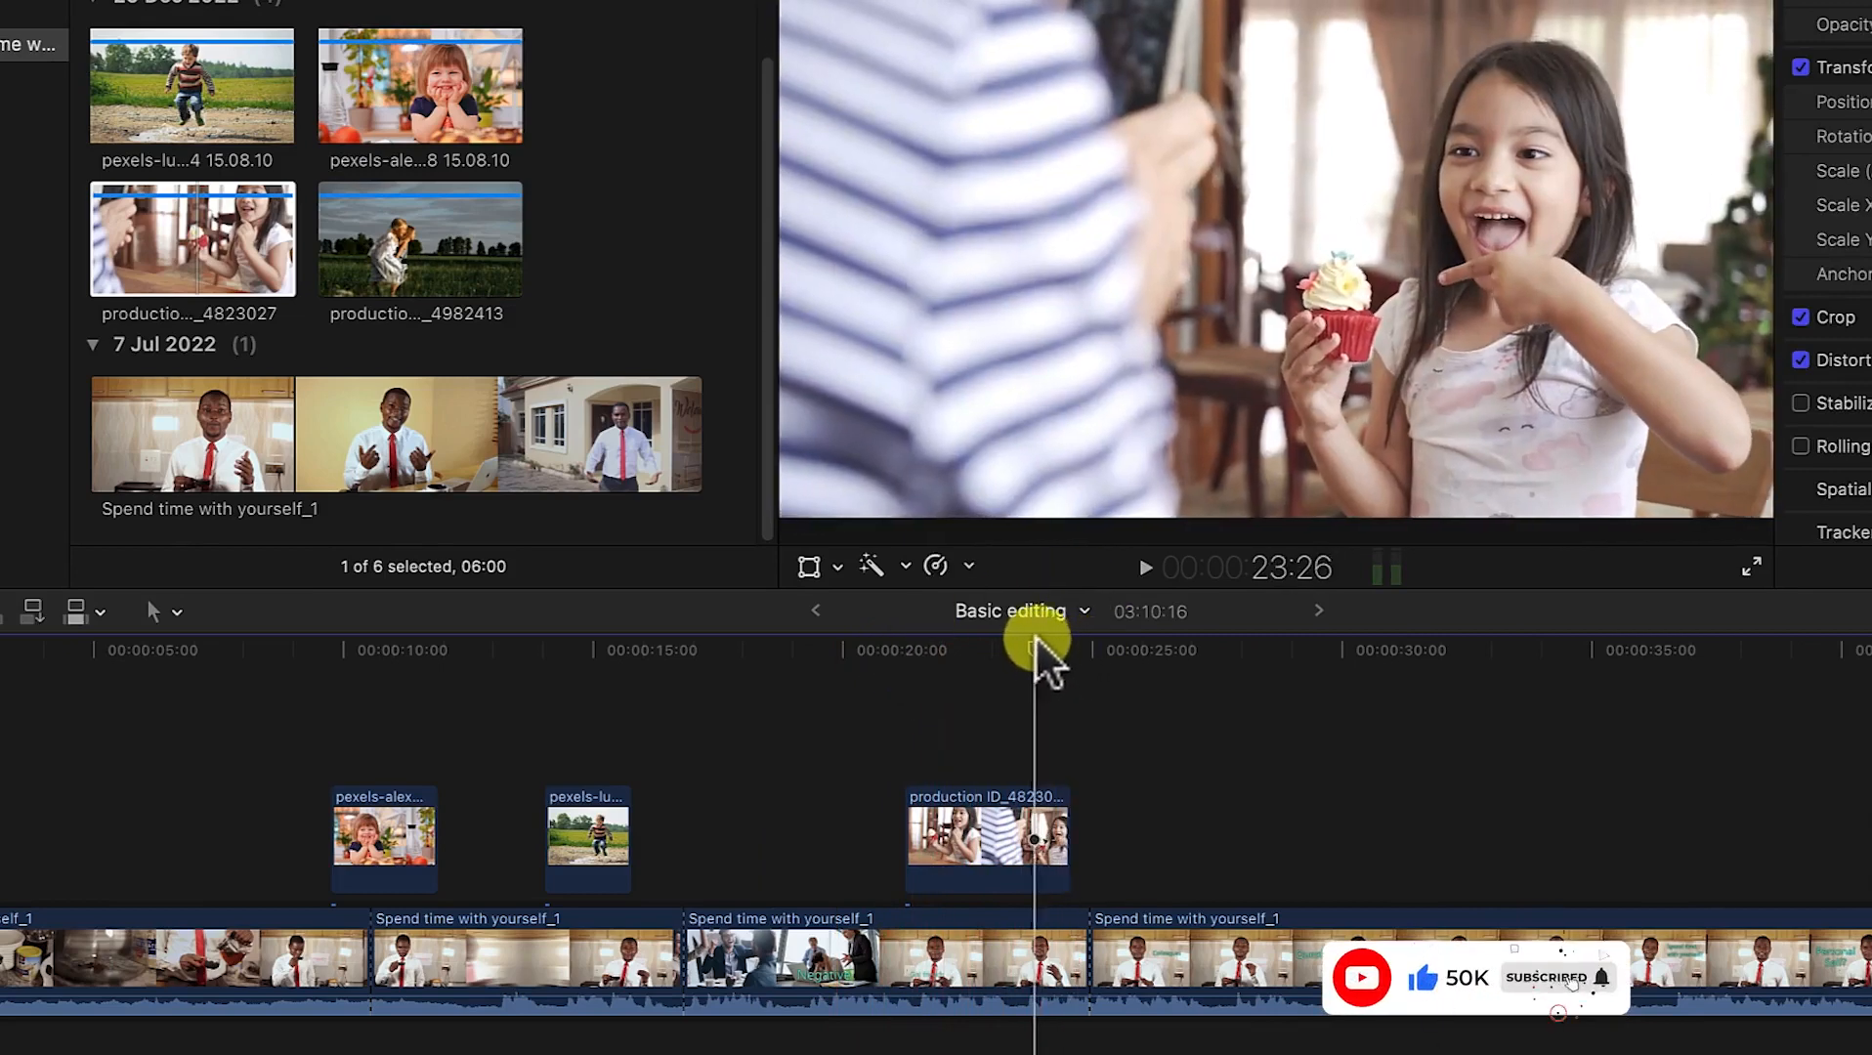
key(b)
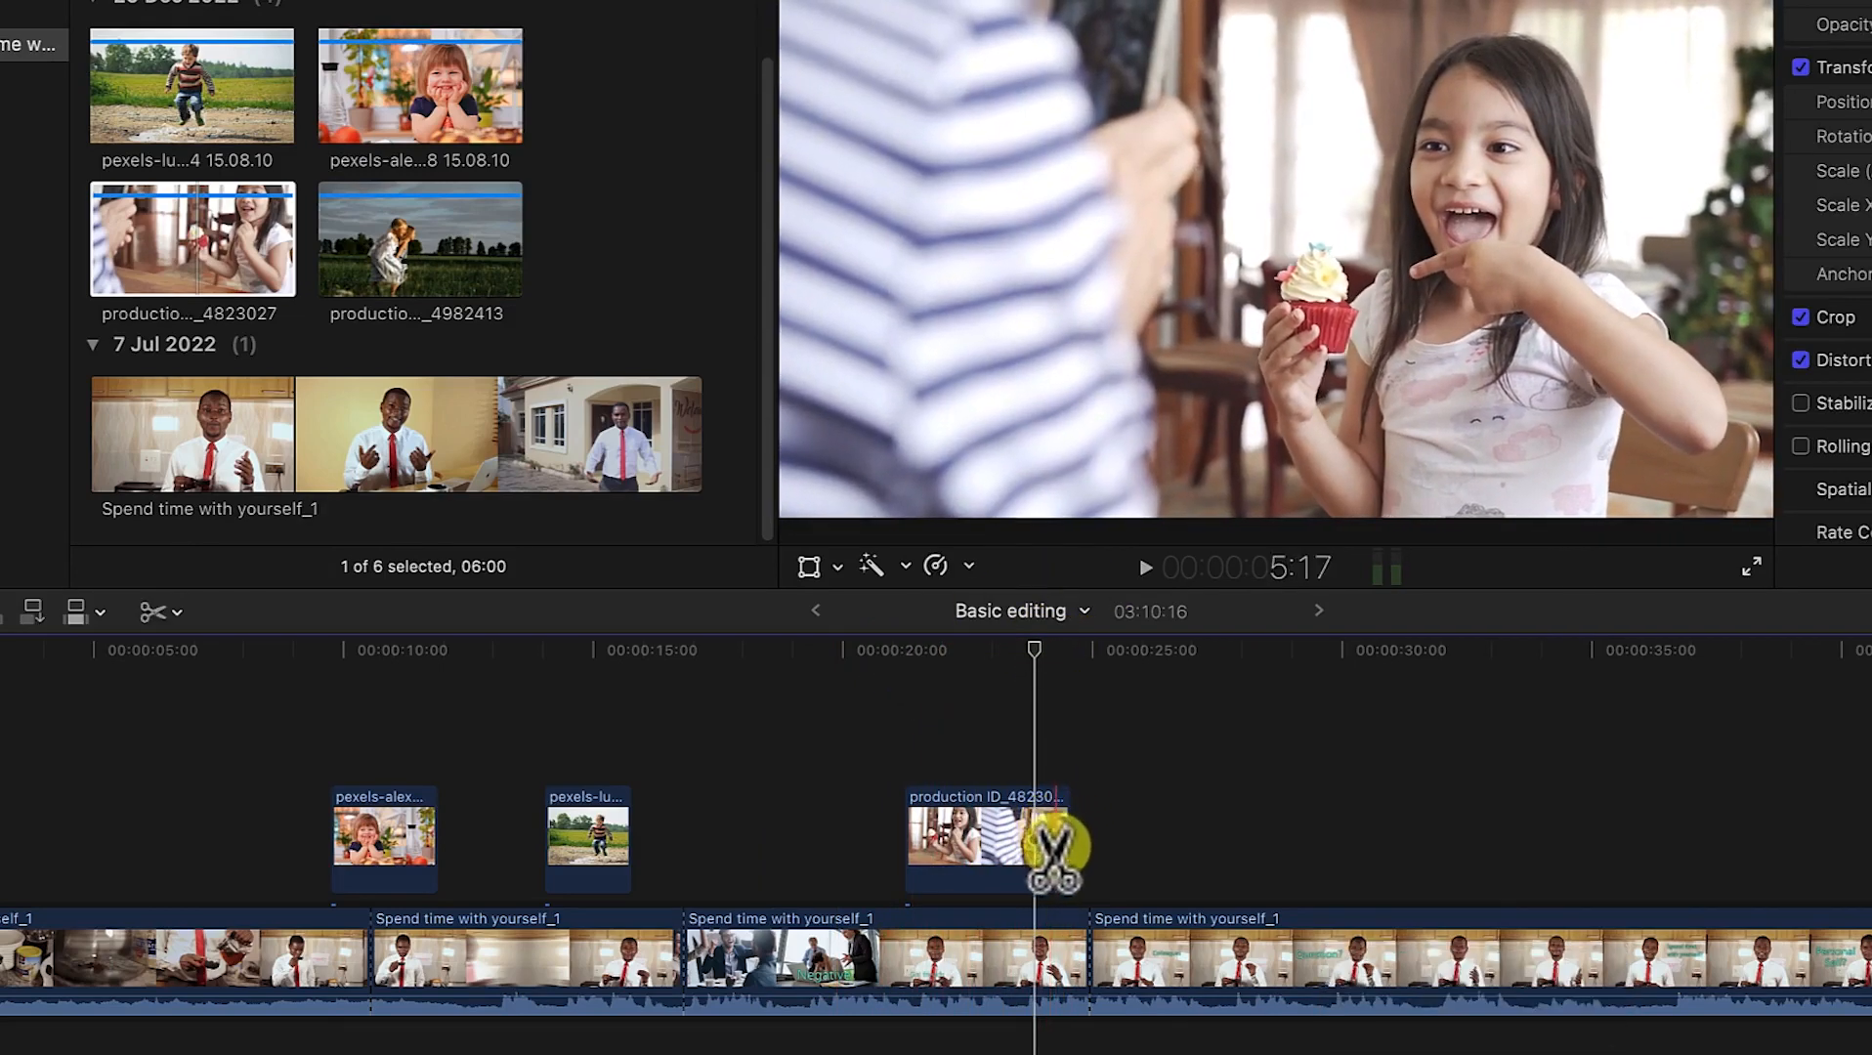
click(1044, 836)
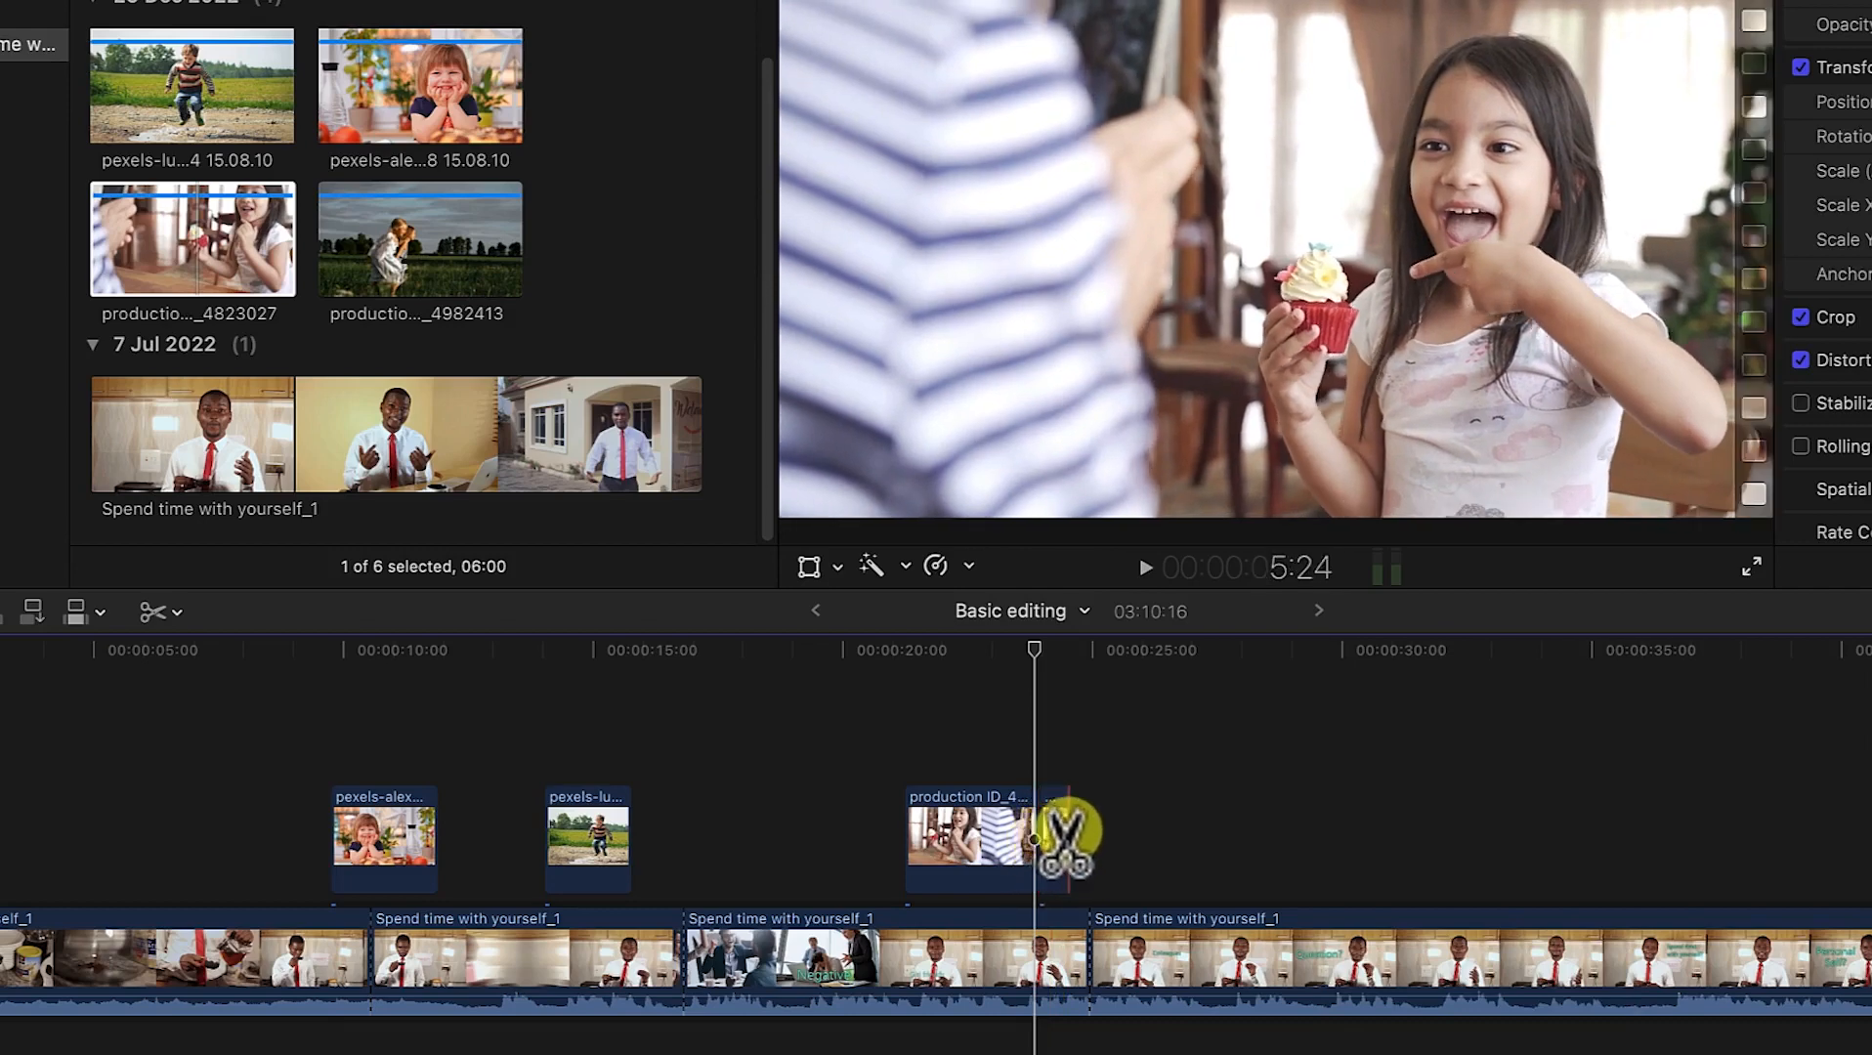
key(a)
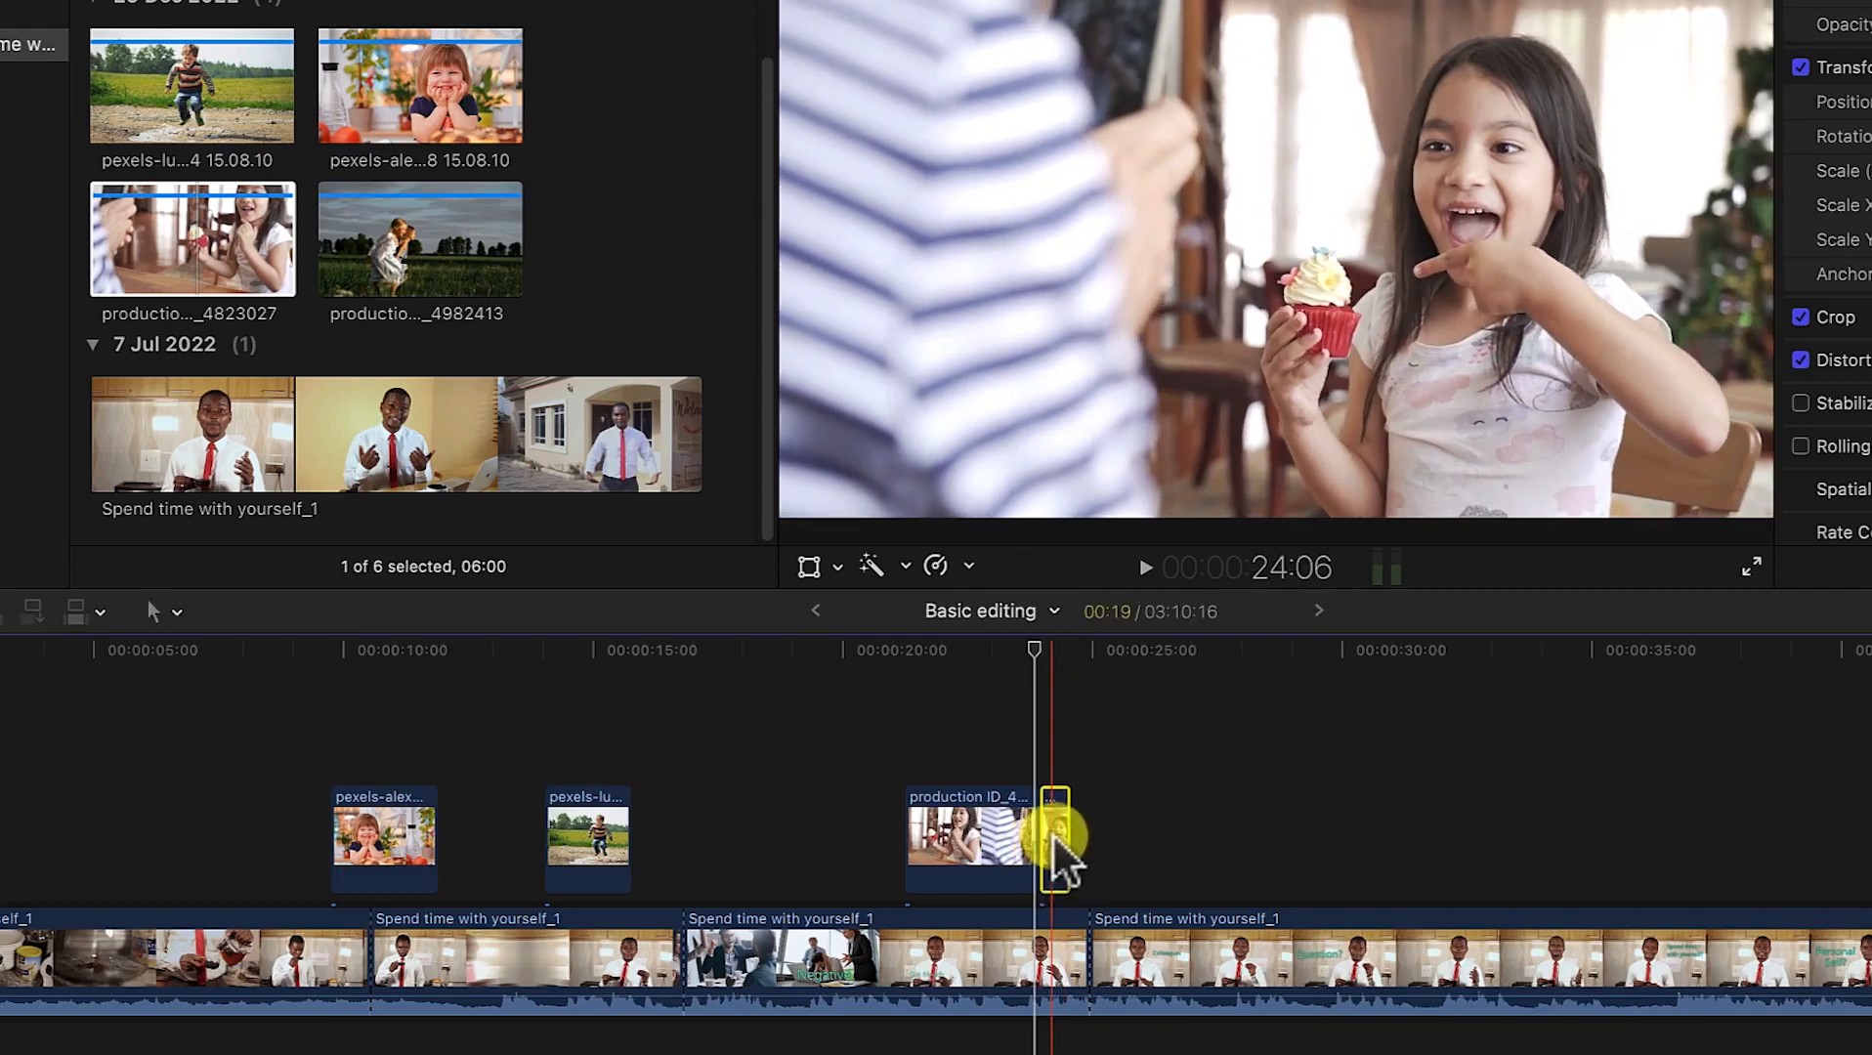
key(Delete)
Step: Preview the trimmed cupcake girl clip, and add the production ID_4982413 clip of the running girls above the storyline at about 0:27
click(892, 653)
key(space)
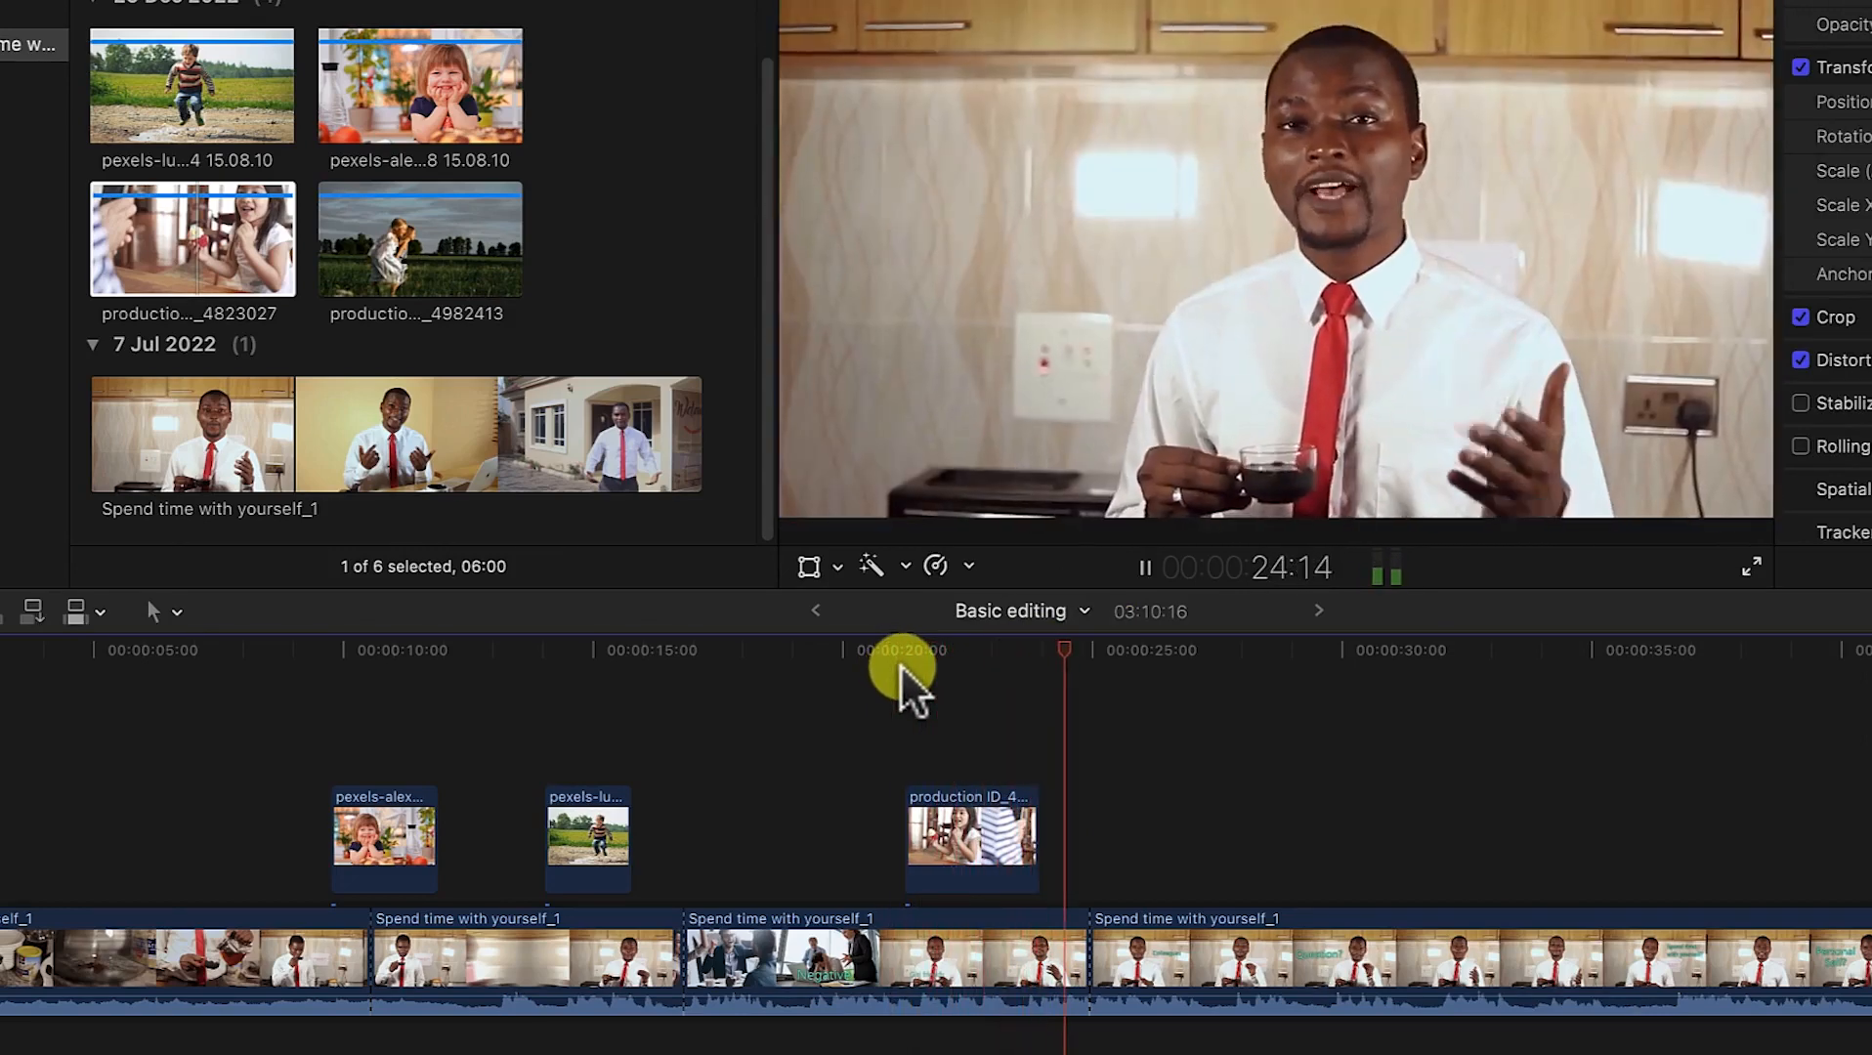
key(space)
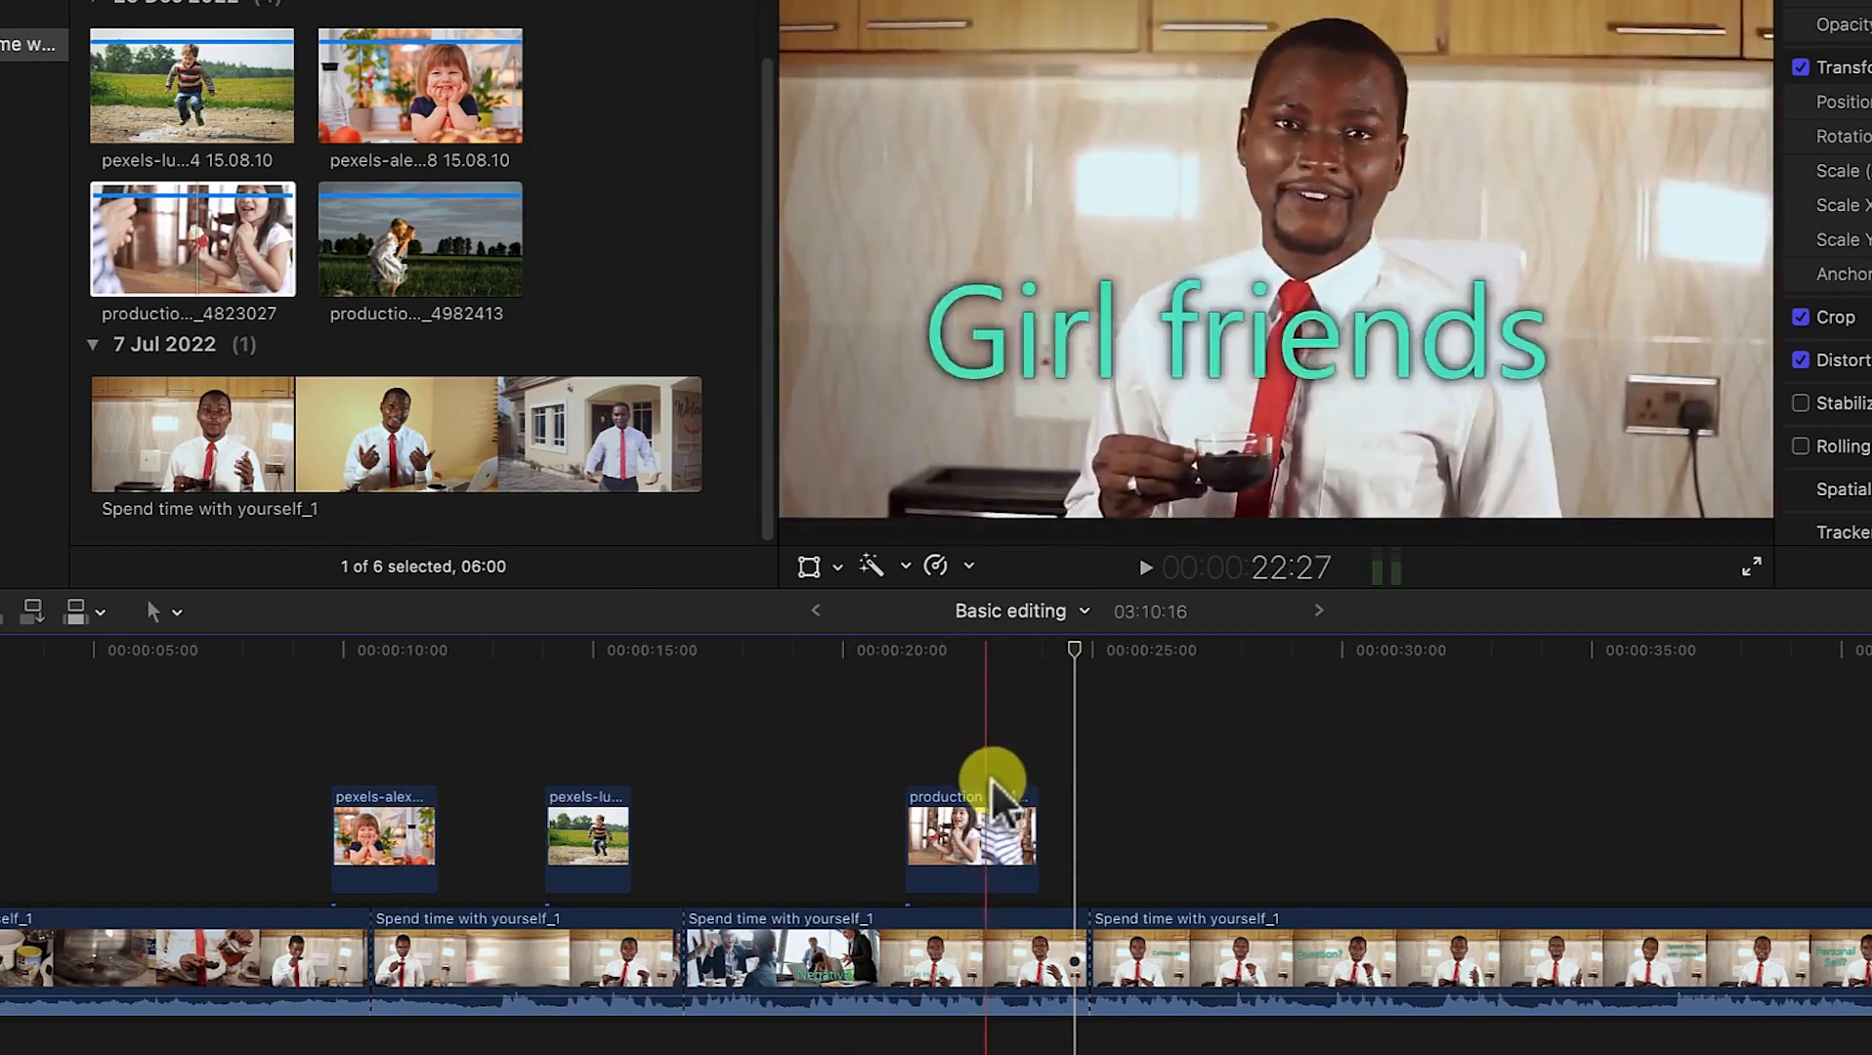
drag(1075, 645, 1253, 649)
click(432, 269)
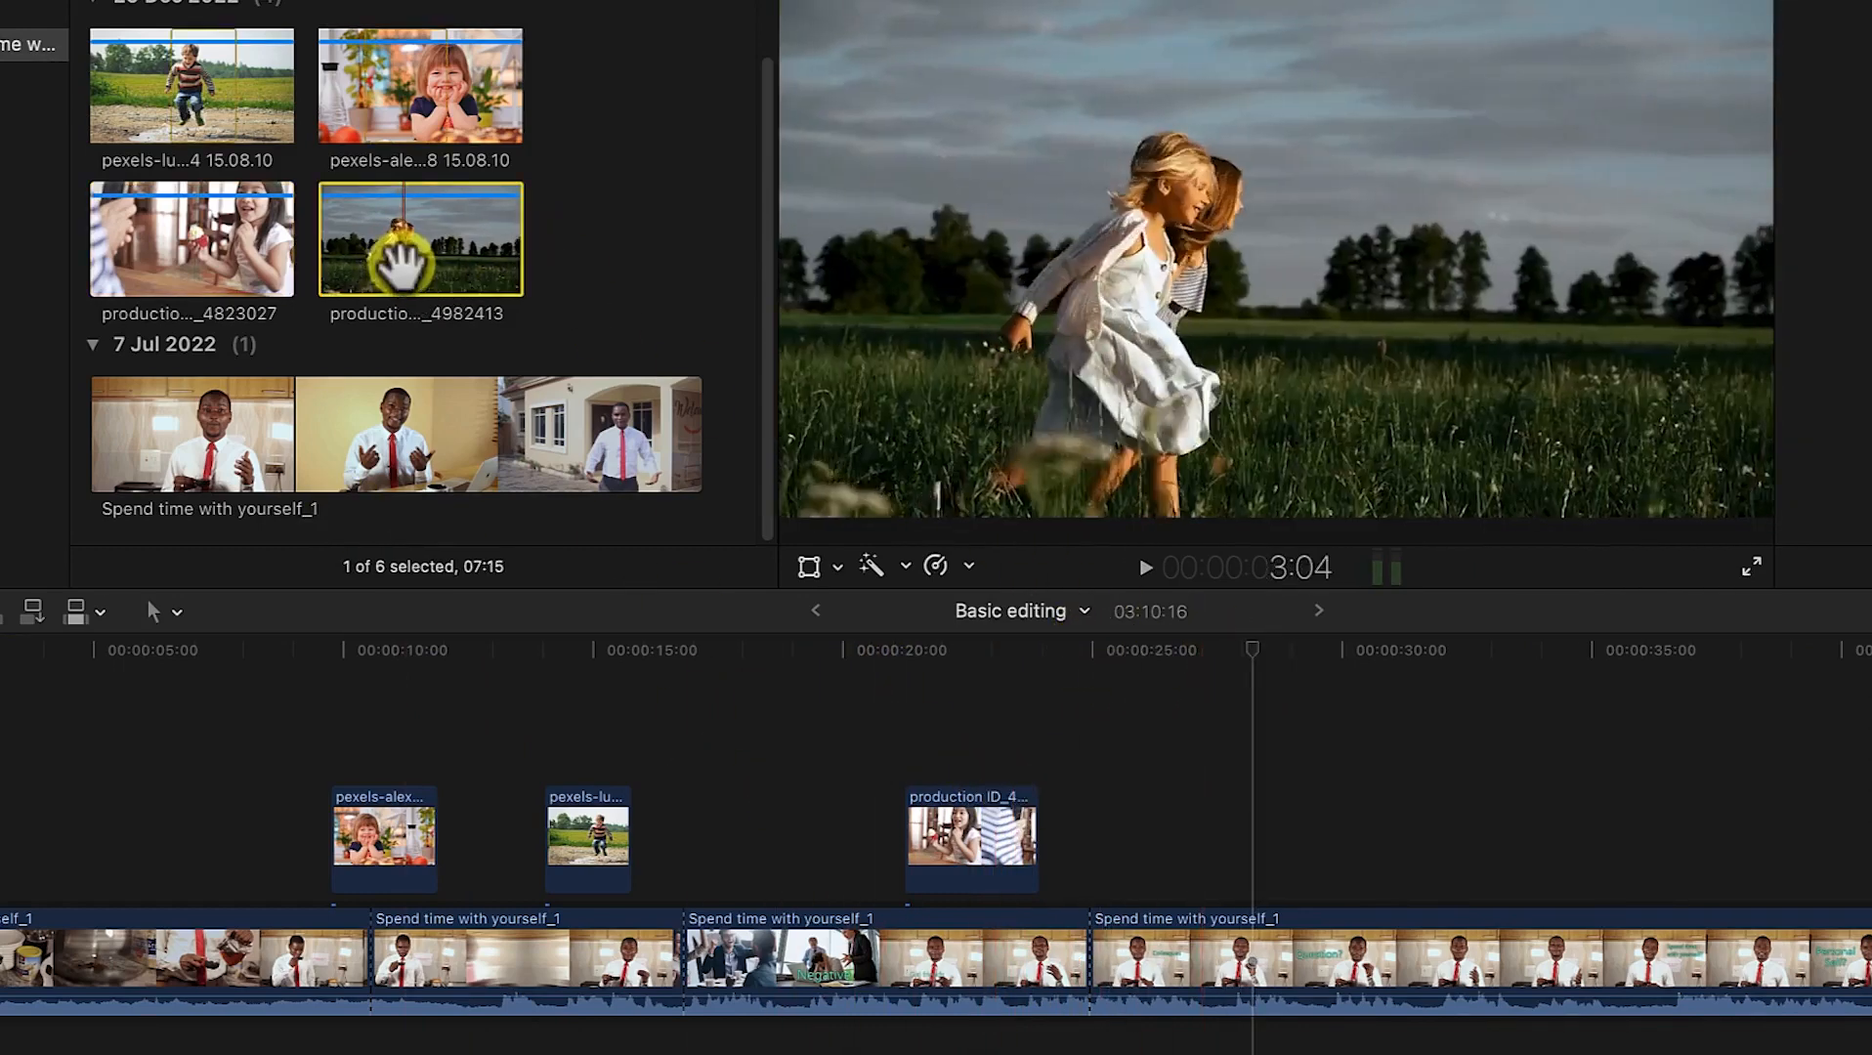
drag(426, 281, 966, 617)
drag(1212, 767, 1216, 860)
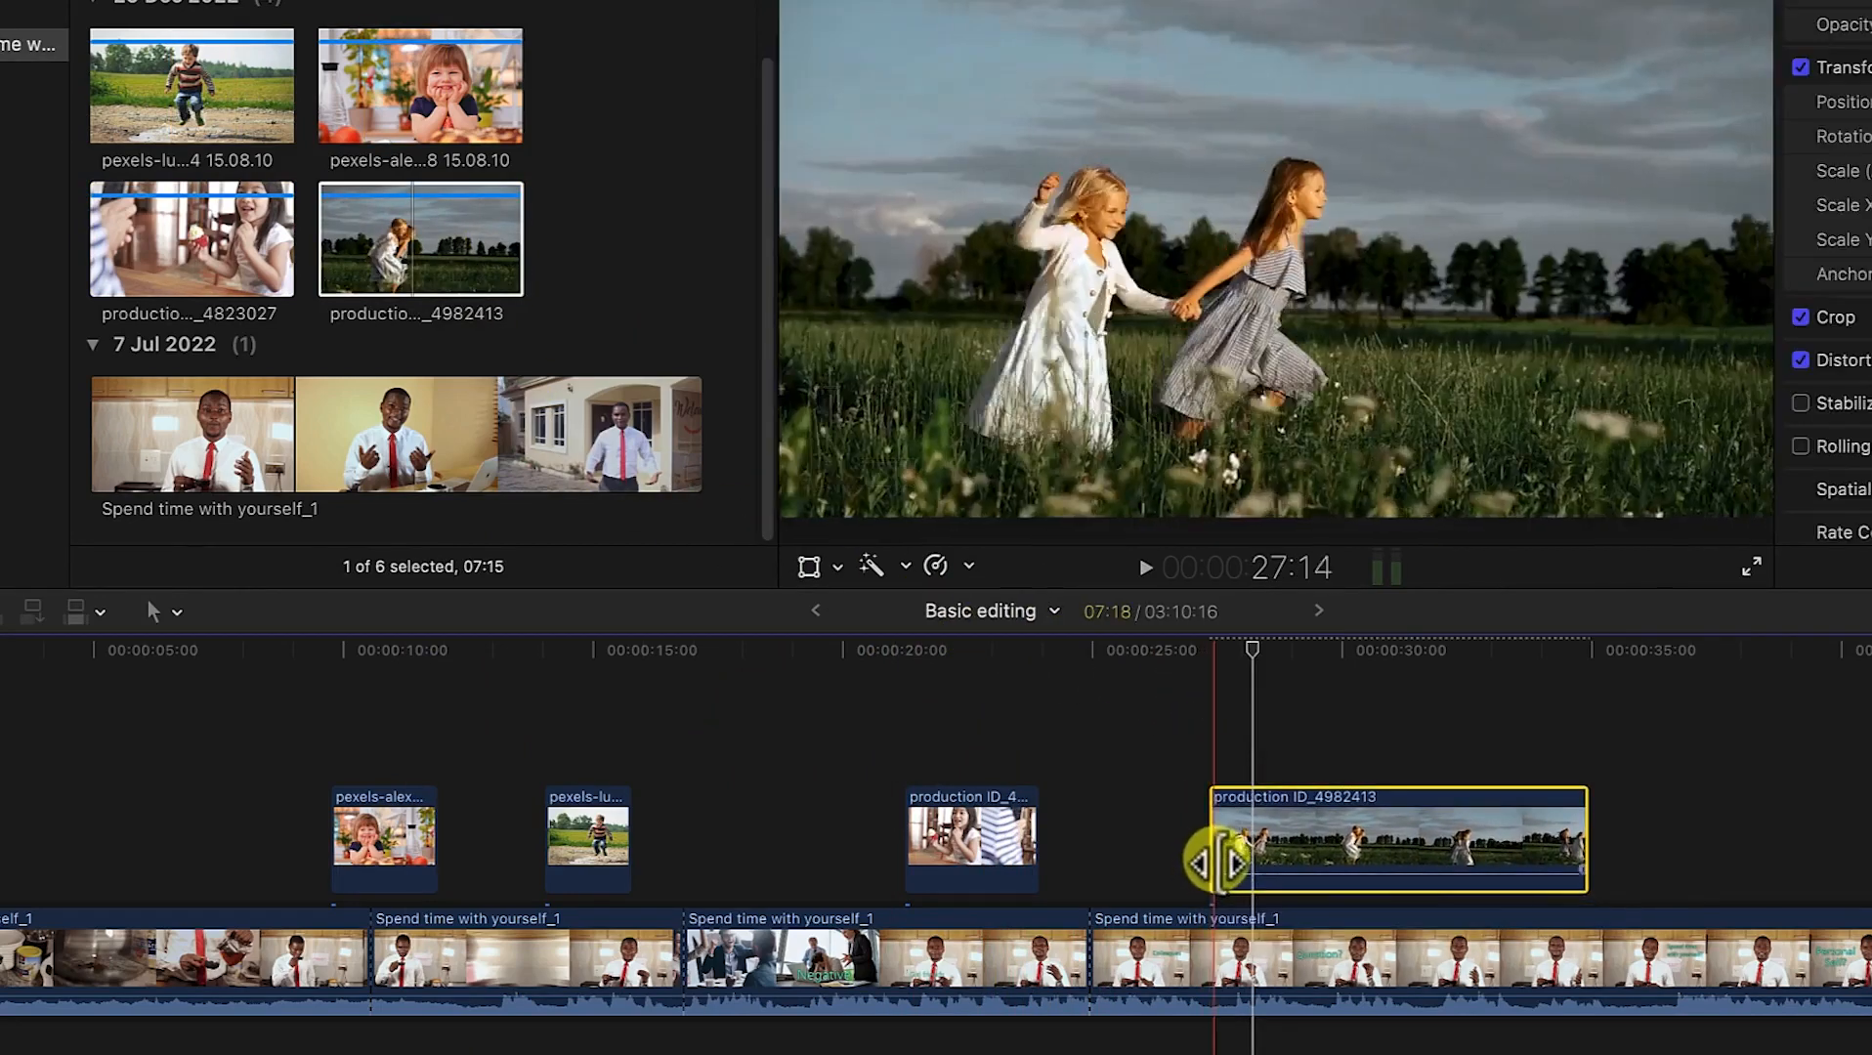
Step: Play the running girls clip, cut it with the Blade tool at about 0:30, and delete the piece after the cut
drag(1225, 645, 1204, 651)
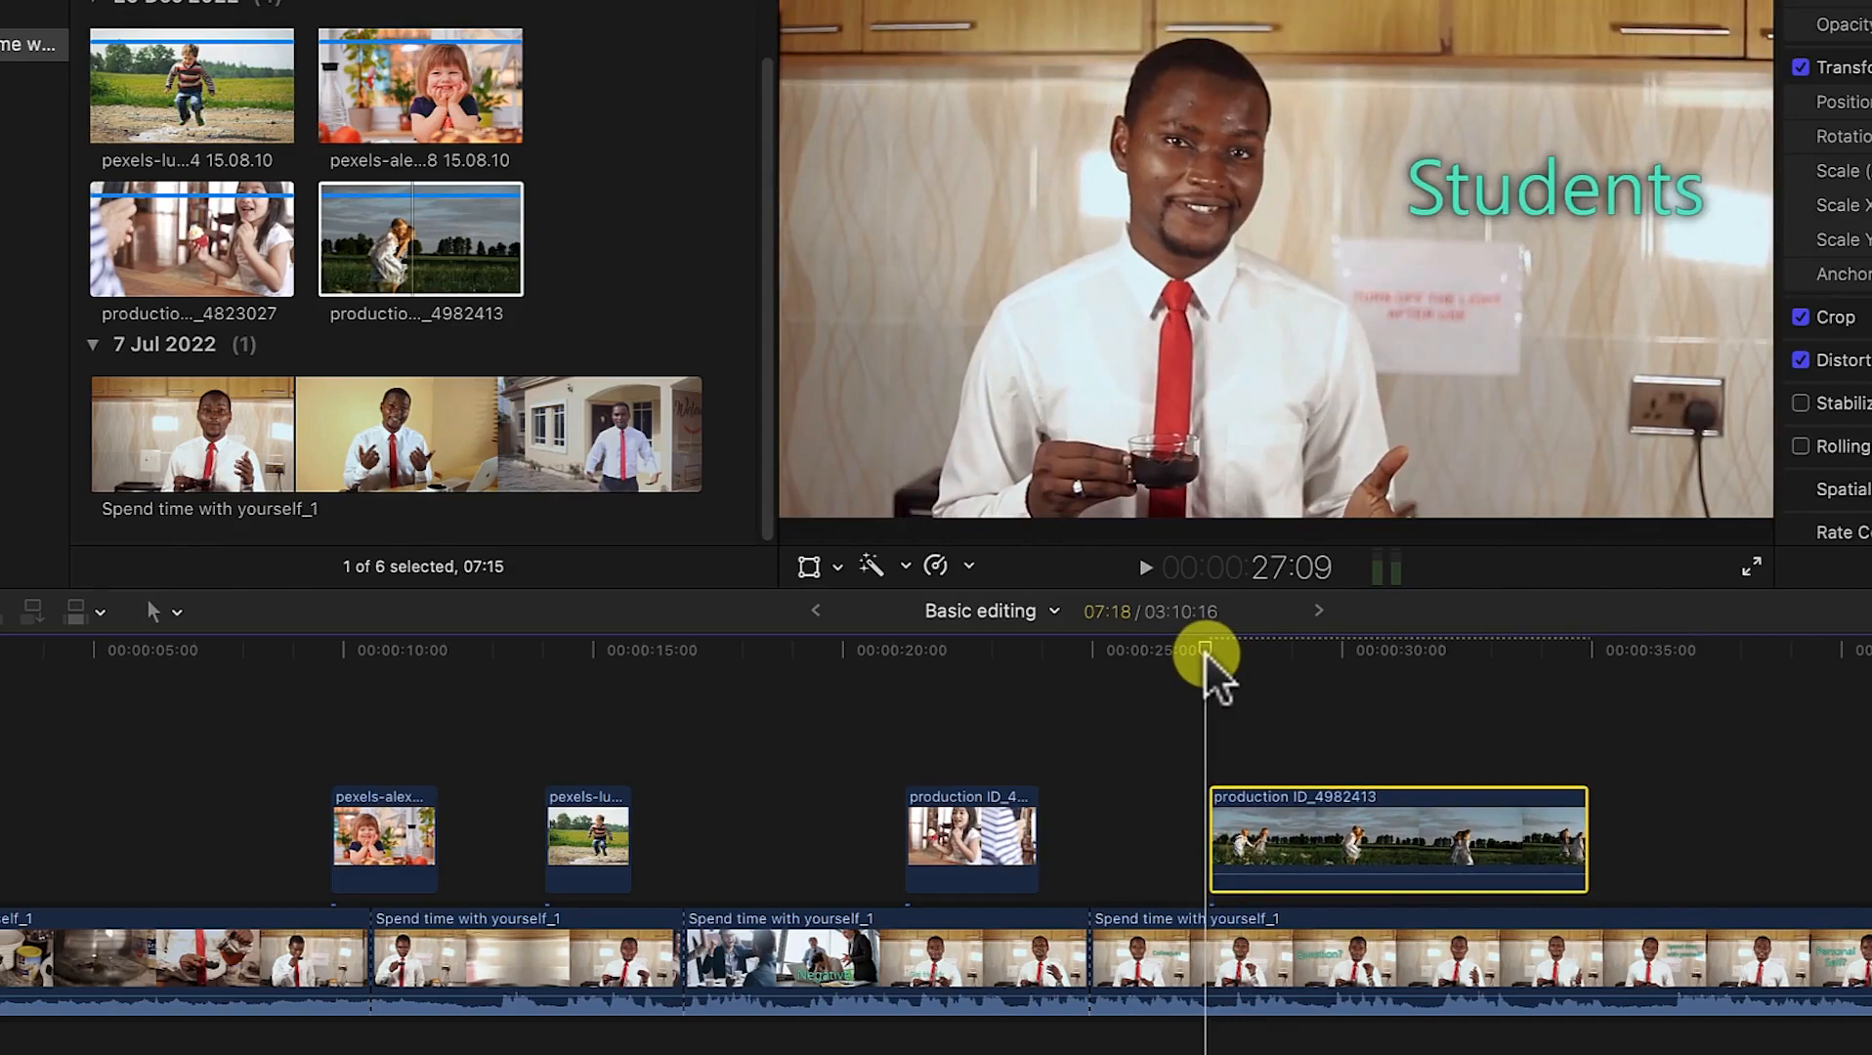
key(space)
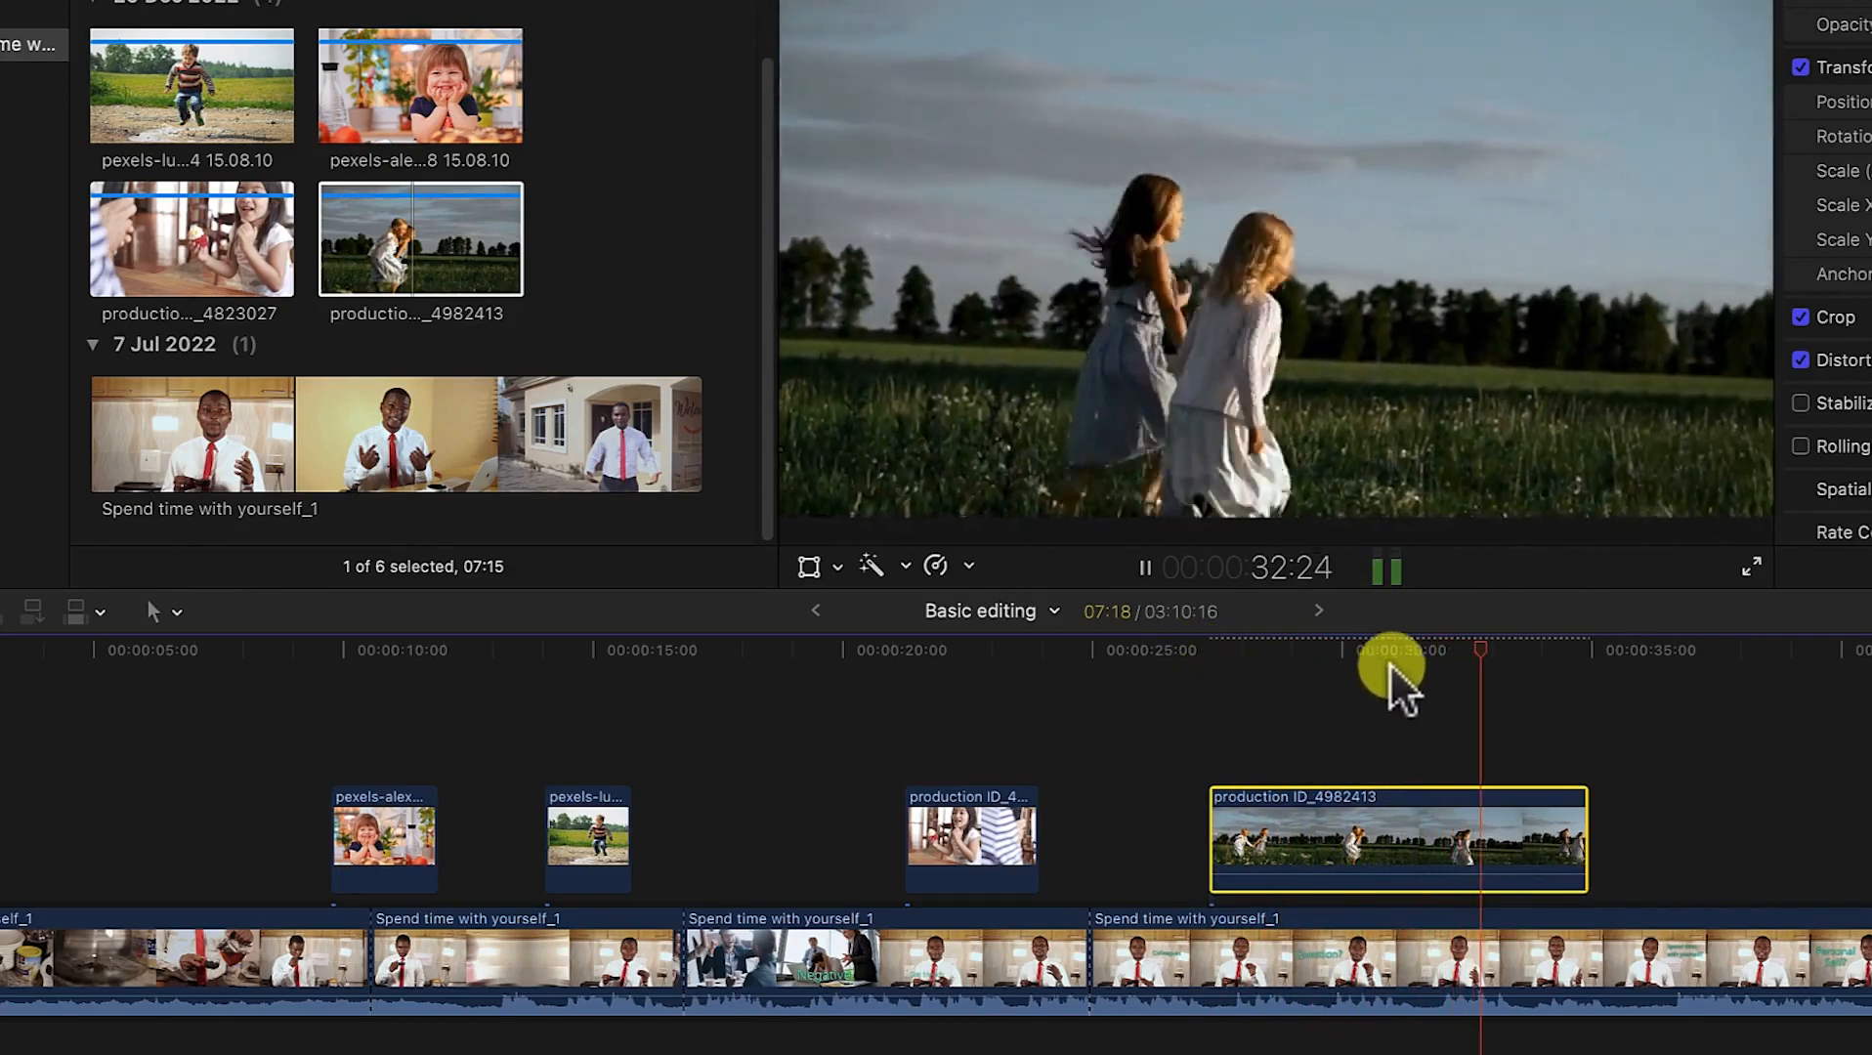
key(space)
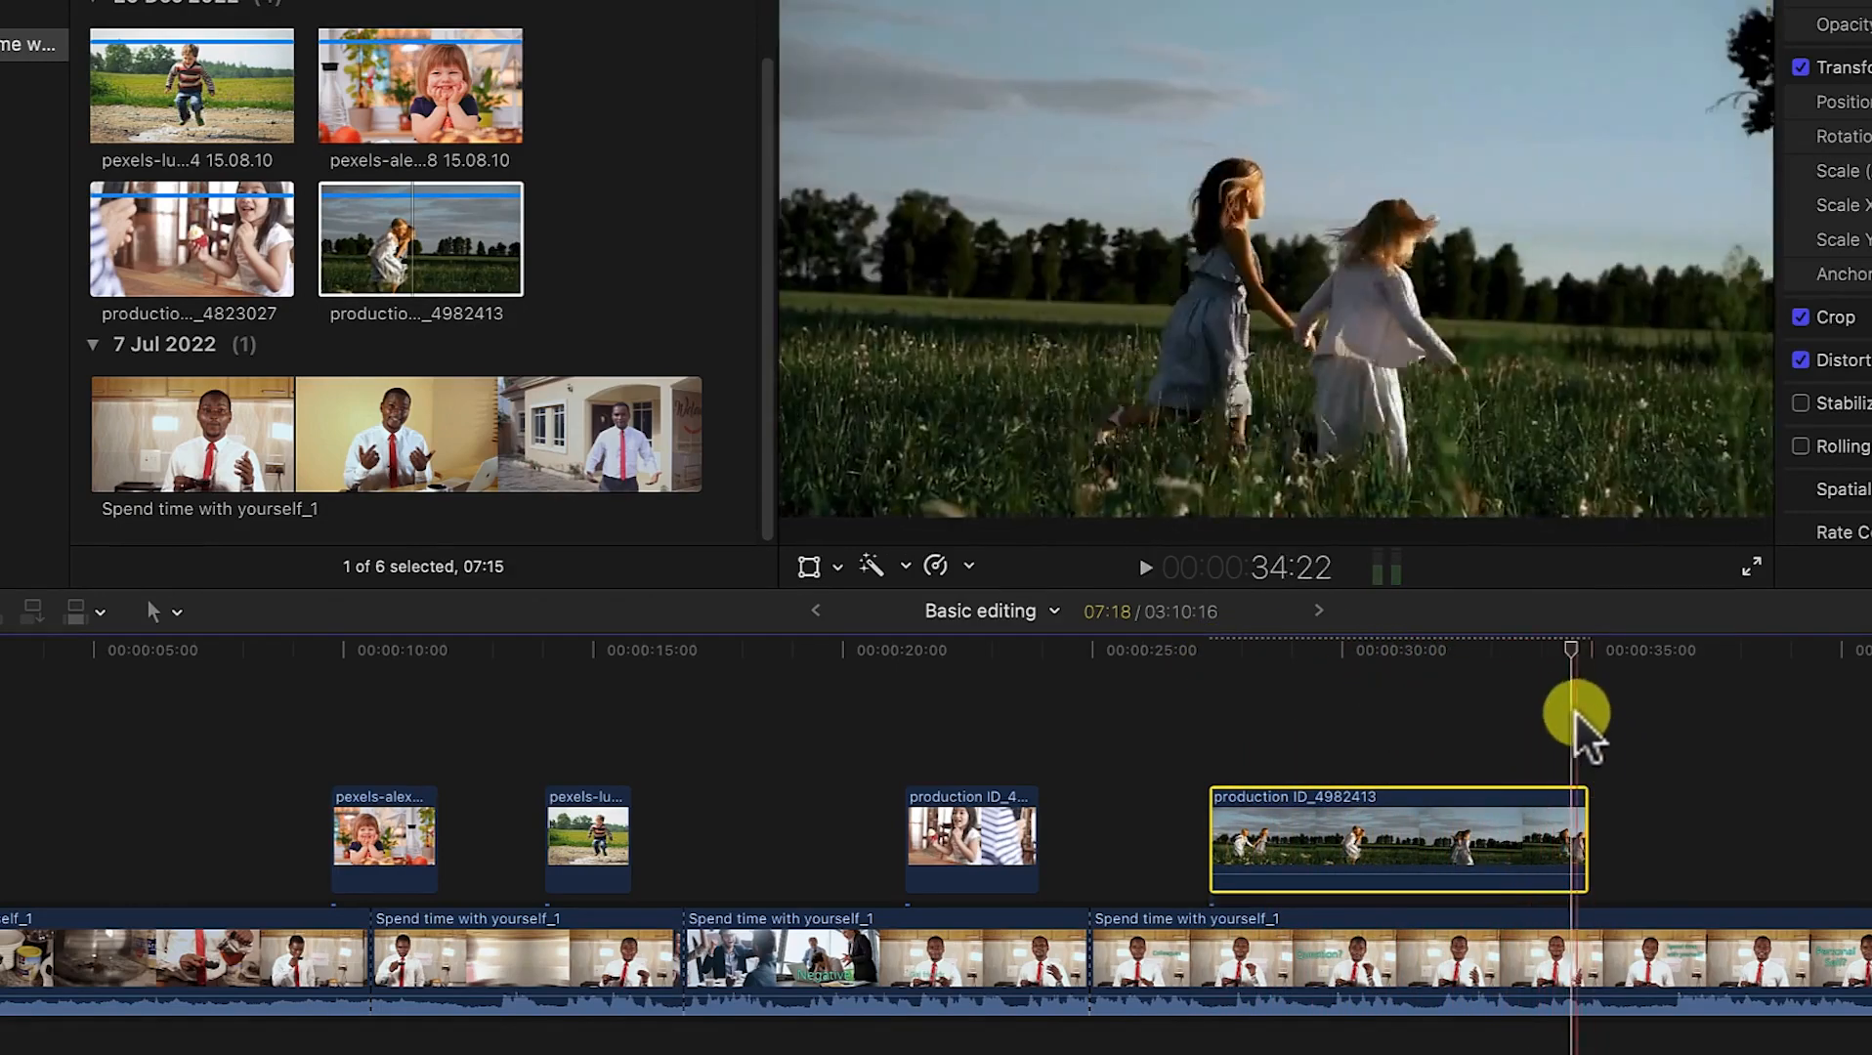
drag(1571, 644, 1351, 665)
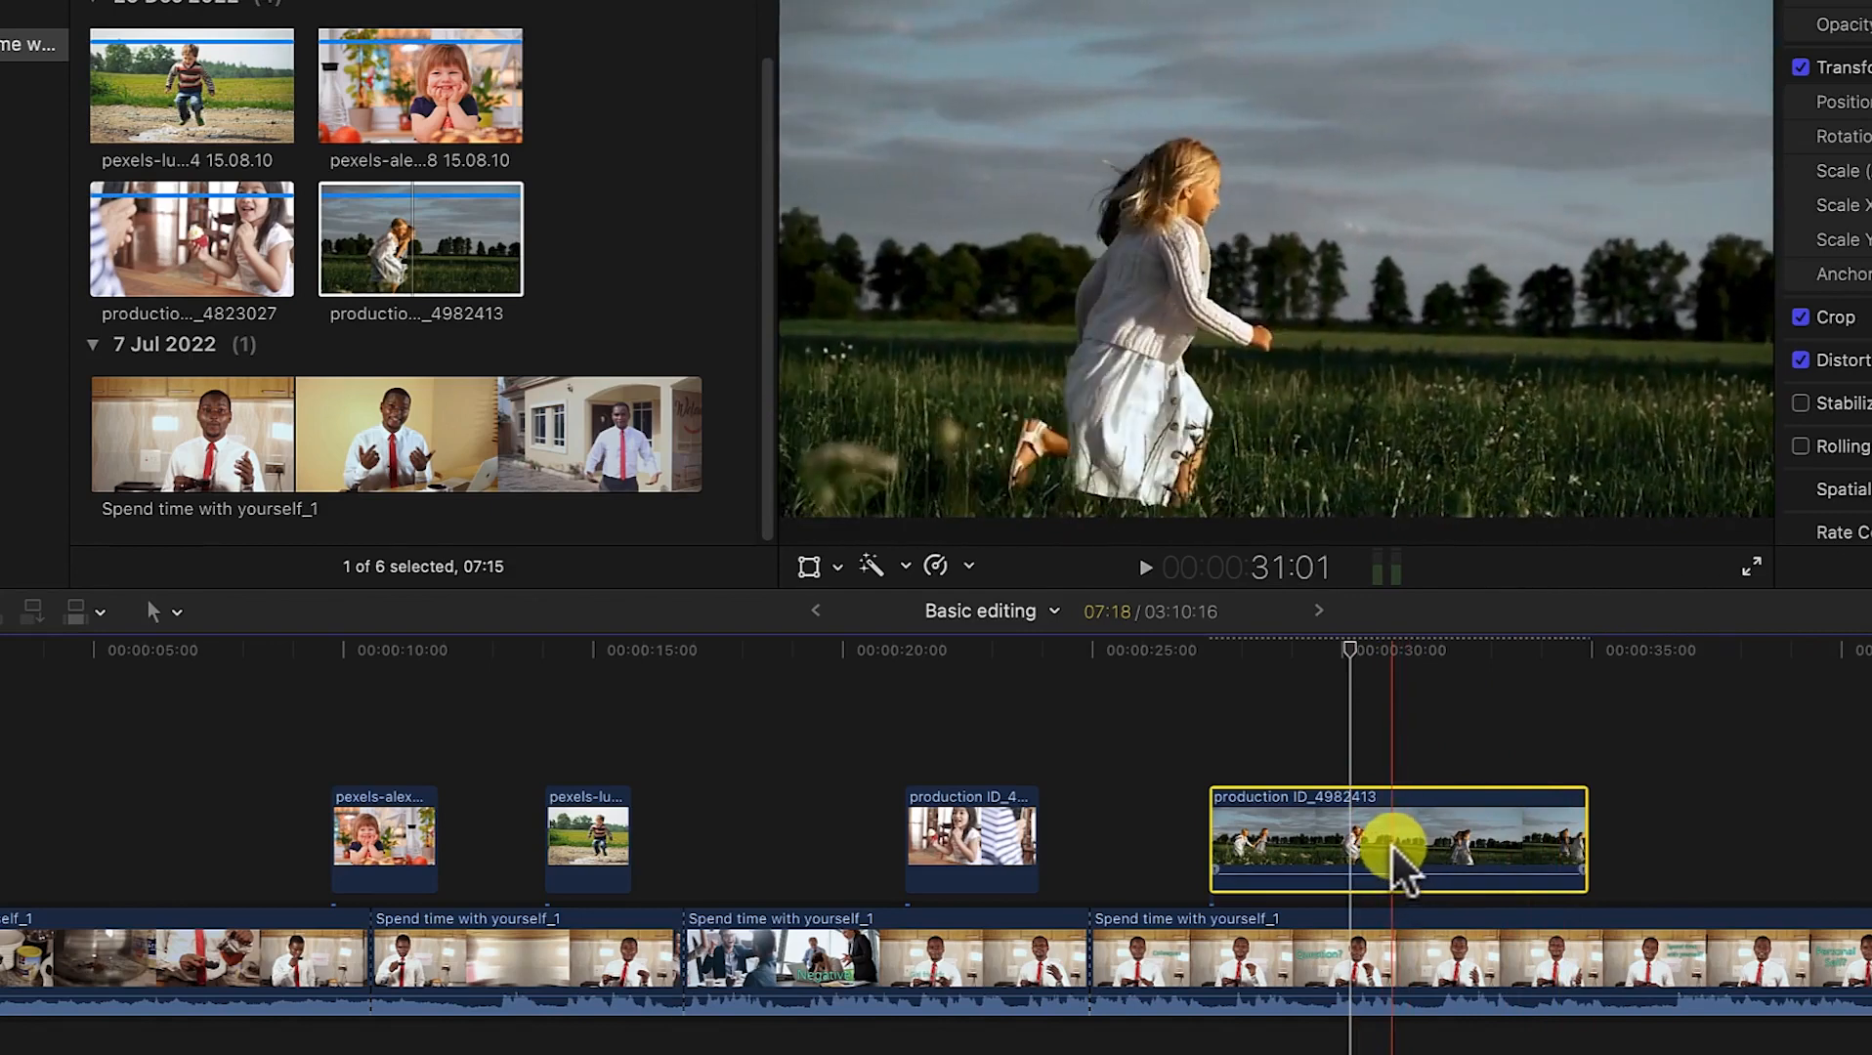
key(b)
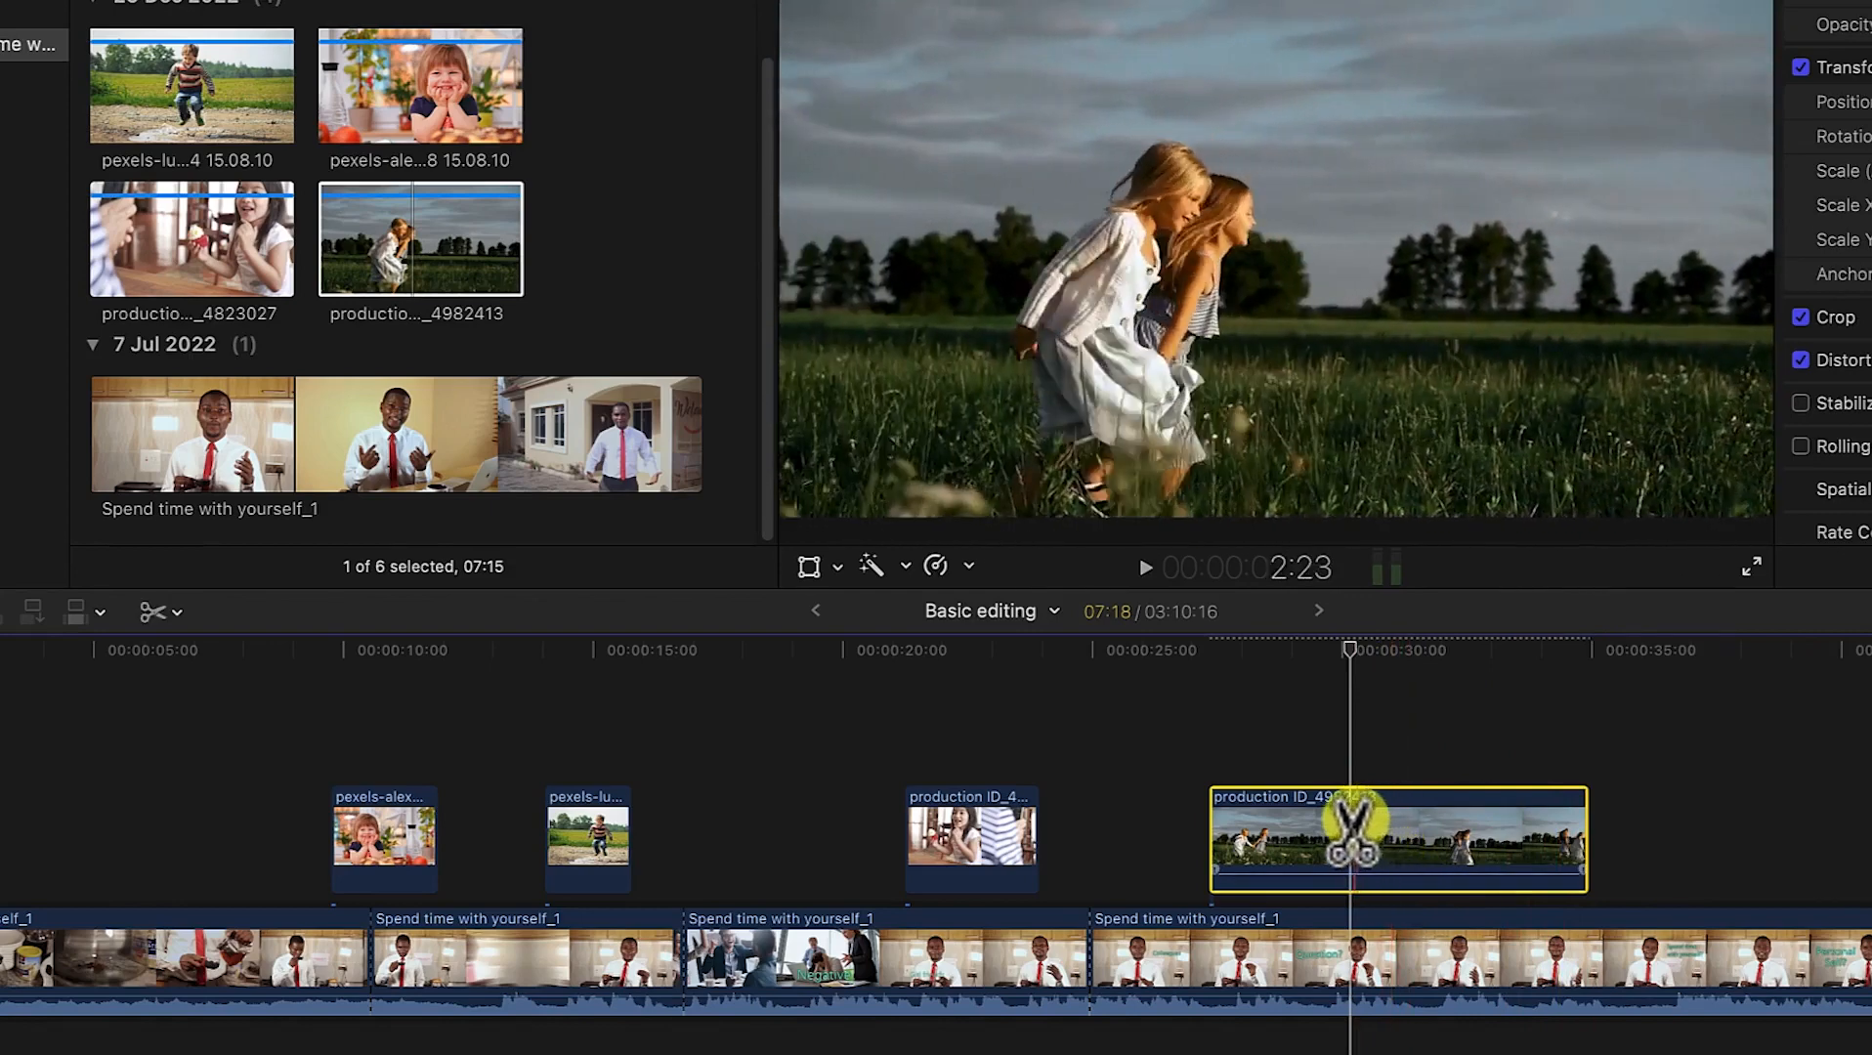
click(1353, 838)
key(a)
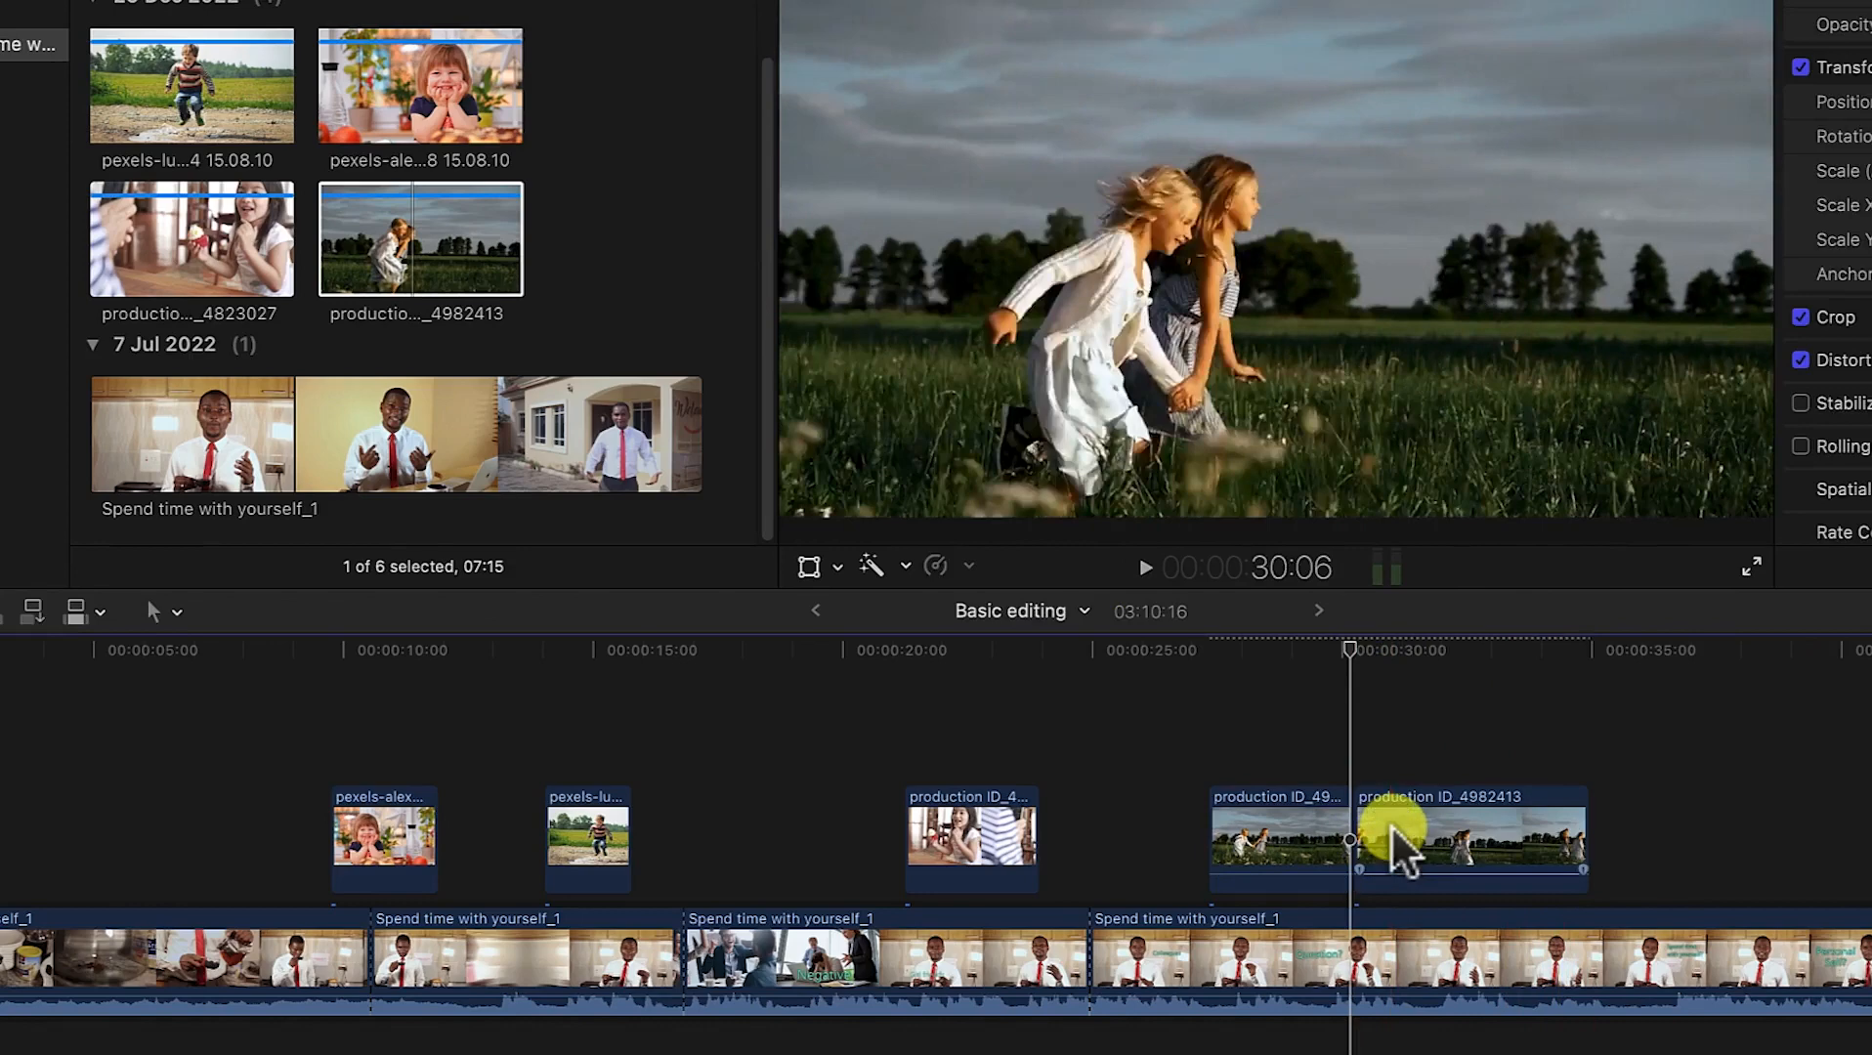
click(1437, 821)
key(Delete)
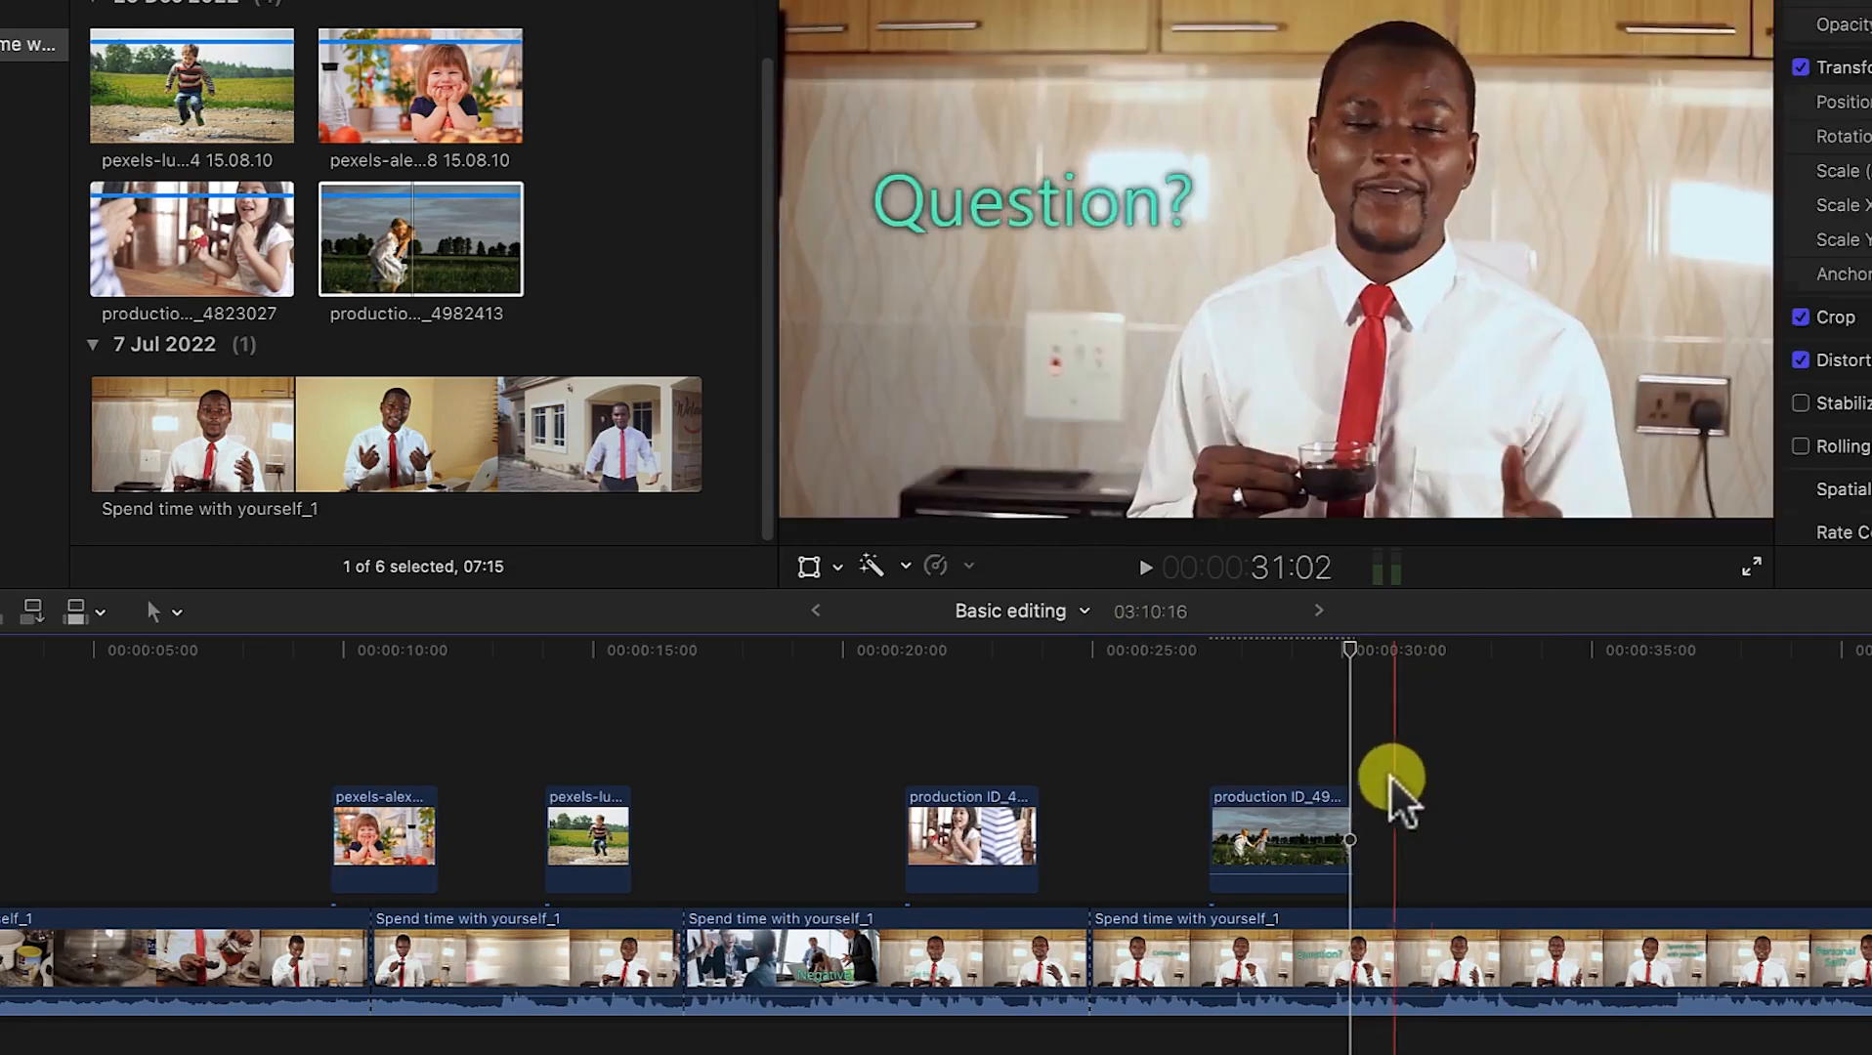
Step: Preview the trimmed running girls clip from just before its start to past its end
click(1354, 645)
drag(1354, 645, 1171, 658)
key(space)
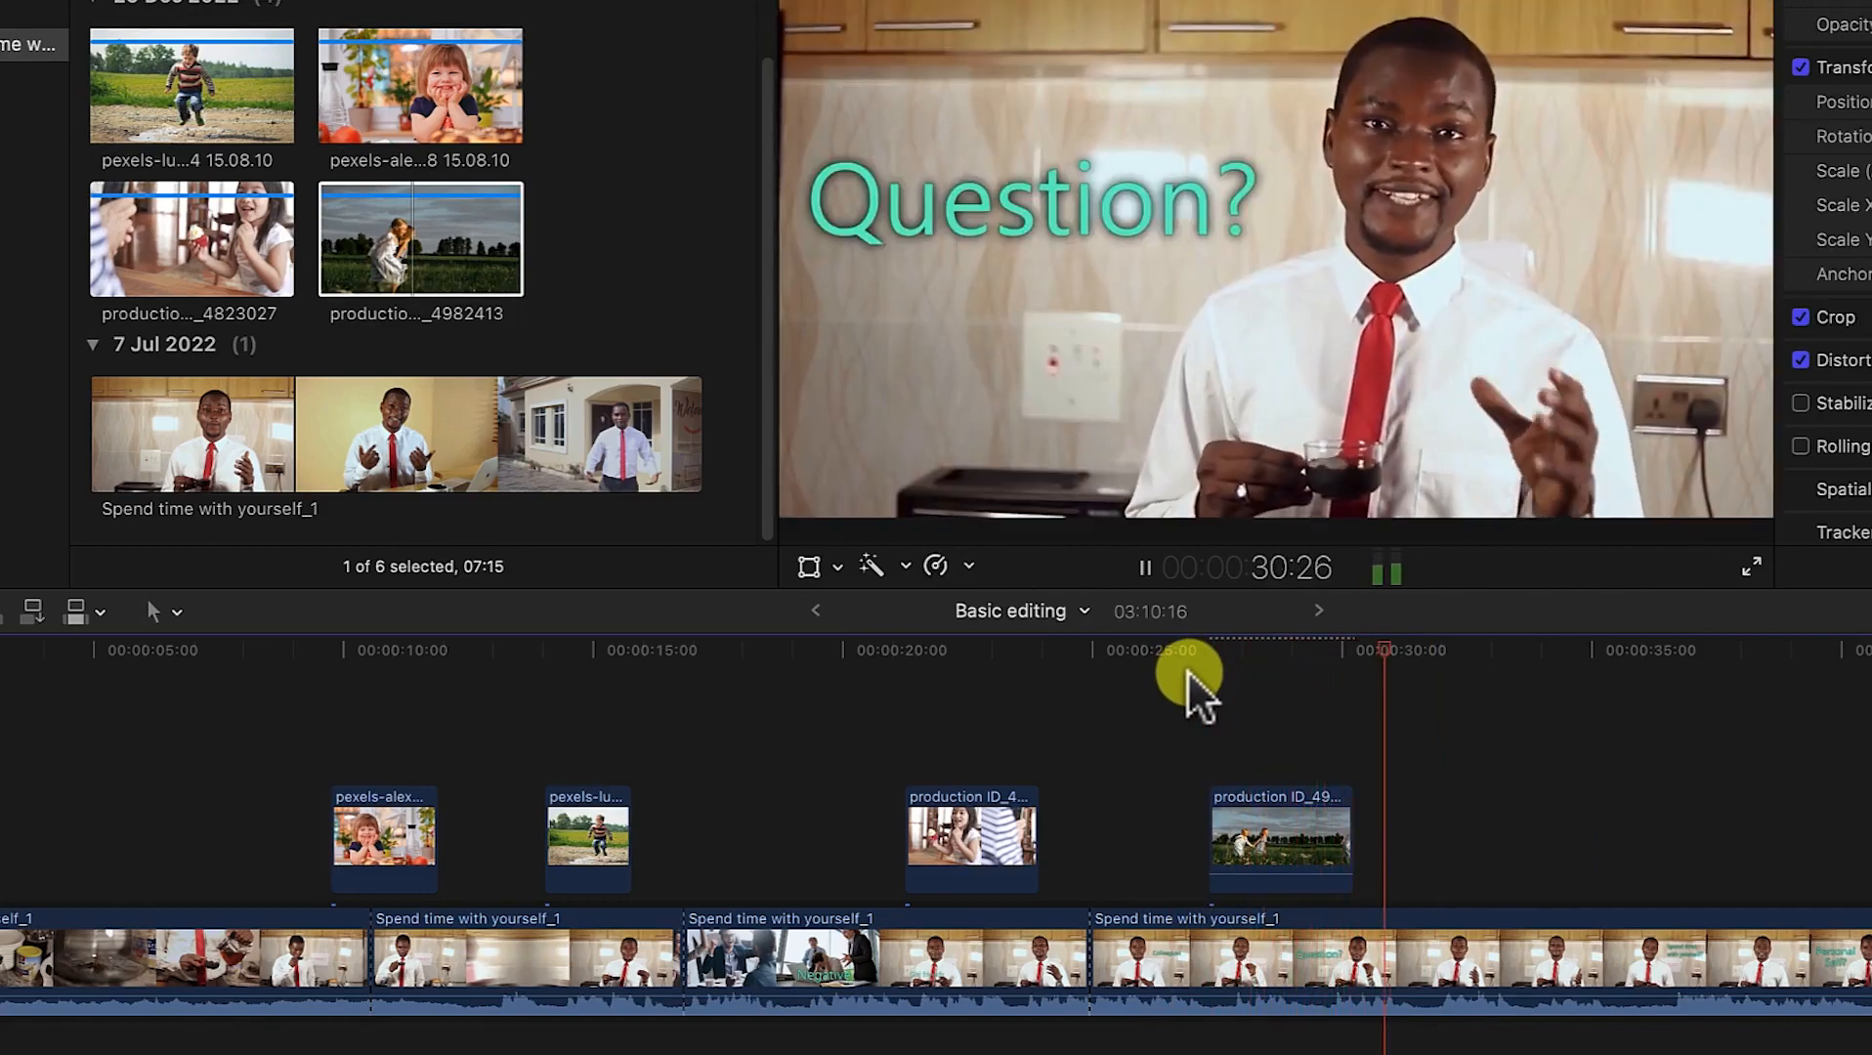
key(space)
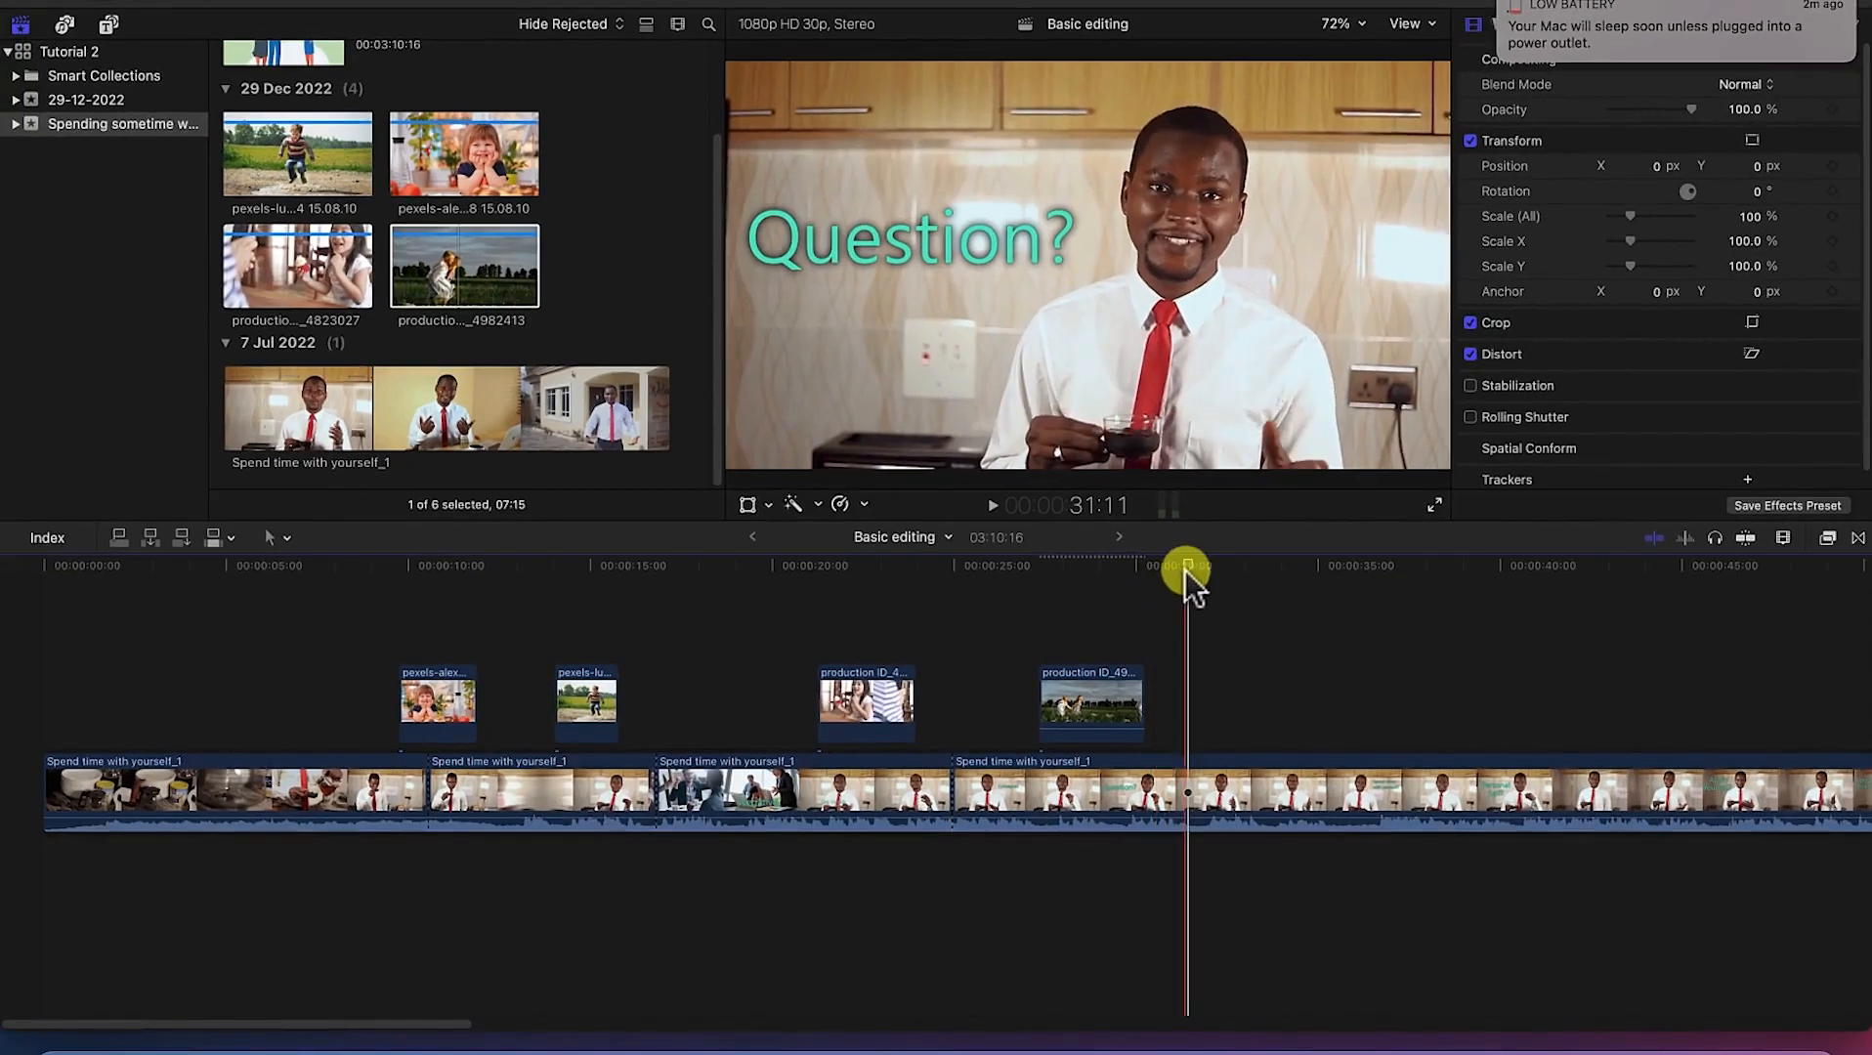
drag(1190, 566, 1160, 632)
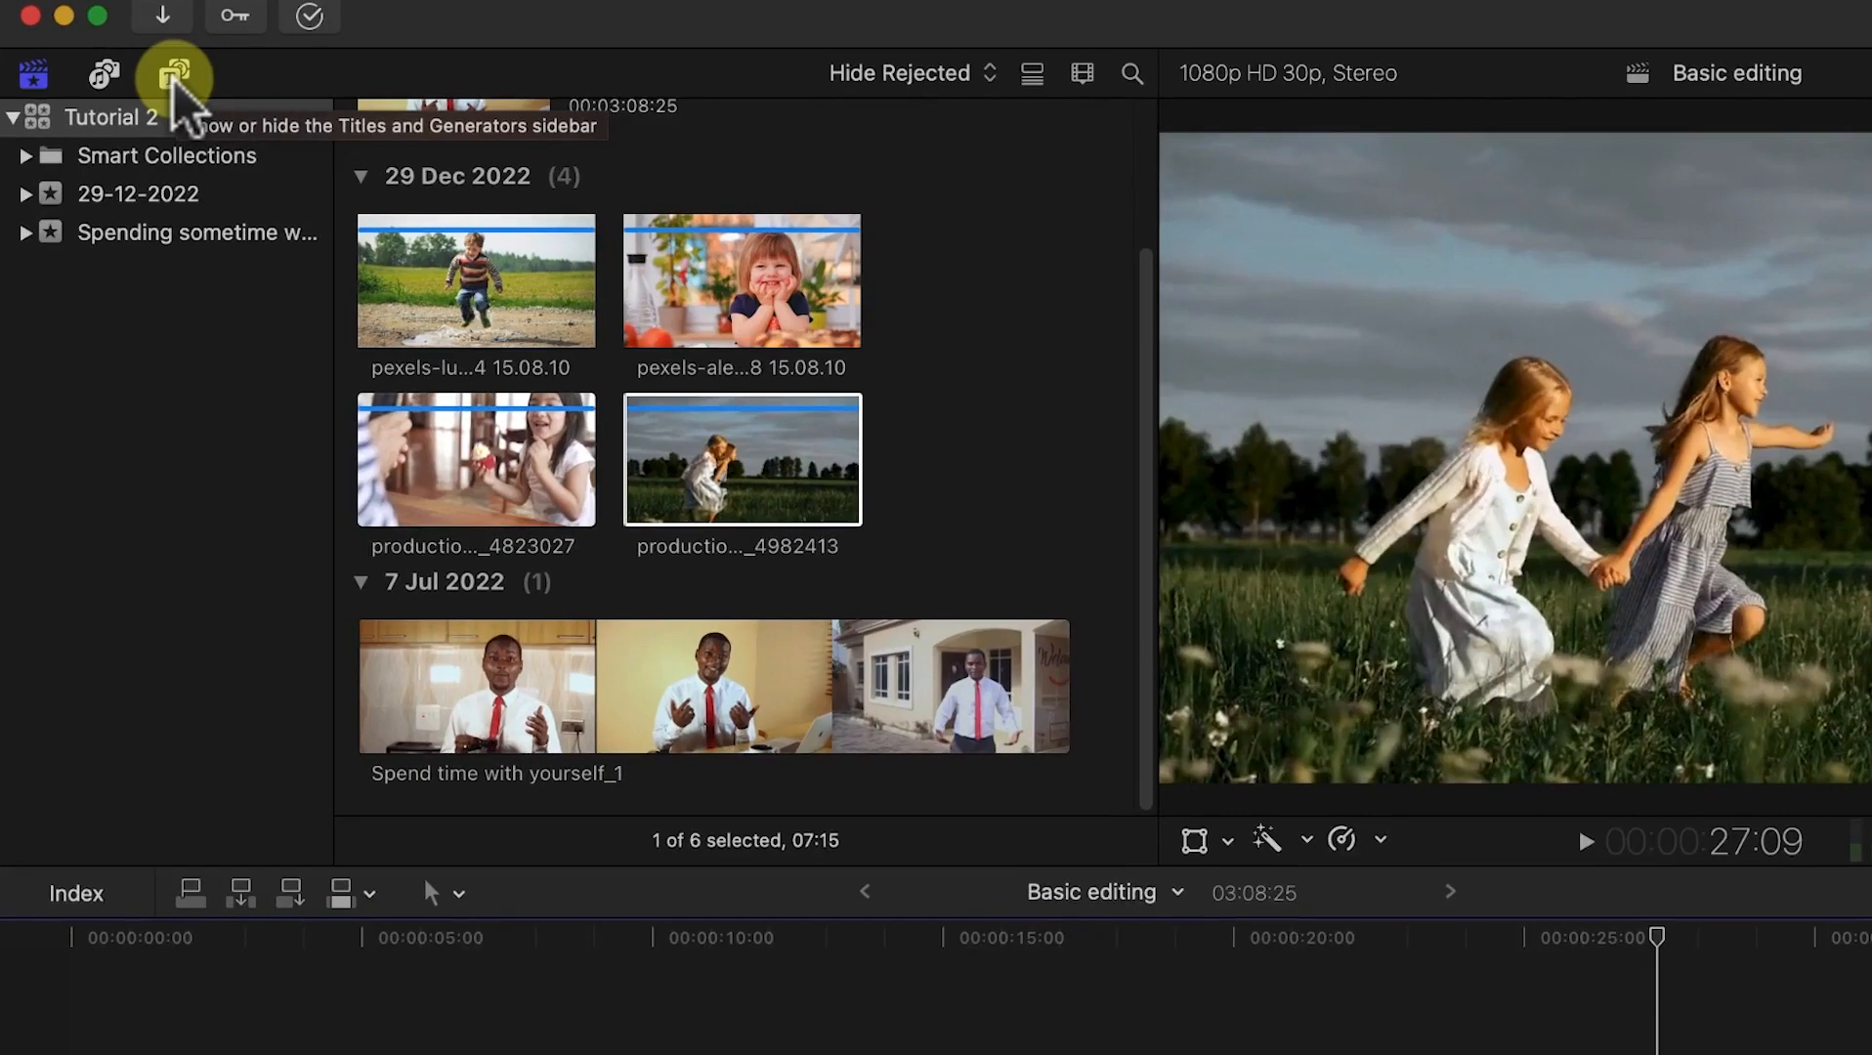
Step: Browse the installed titles in the 3D, 3D Cinematic, 360°, Build In/Out and Bumper/Opener categories and preview several of them
click(174, 76)
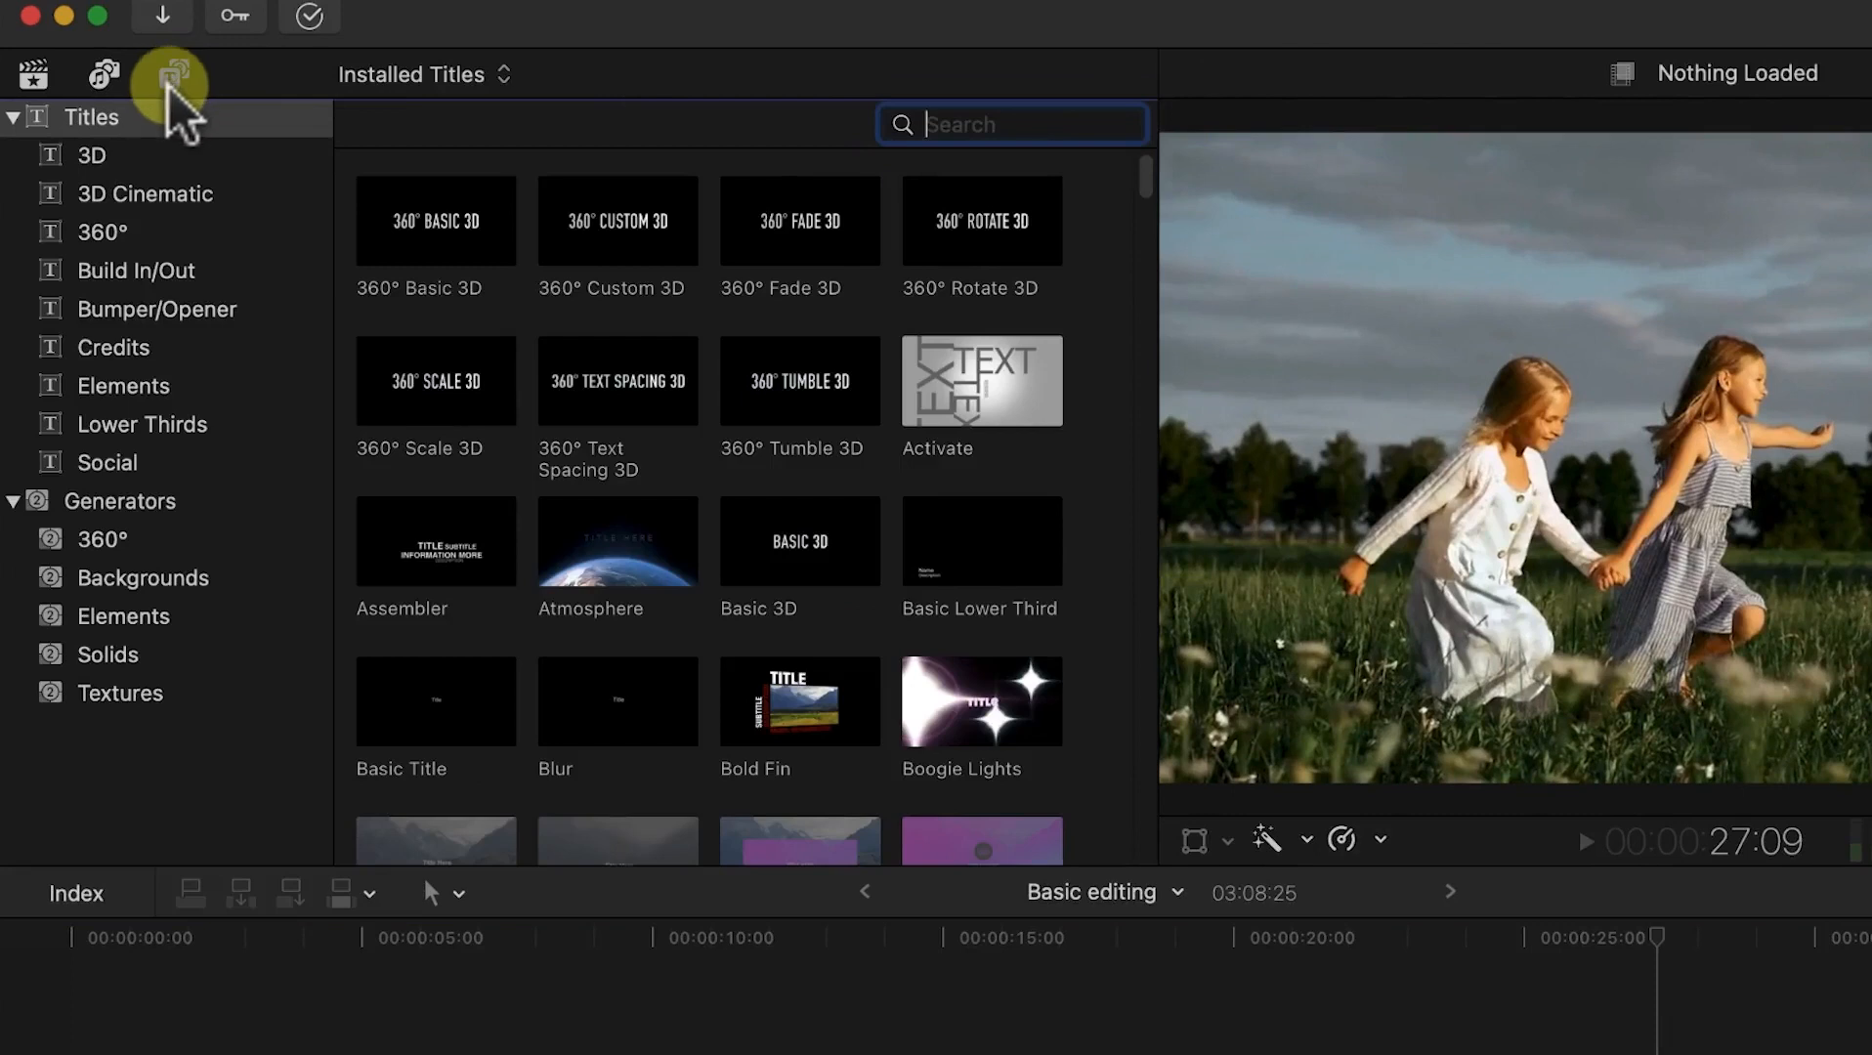
click(176, 166)
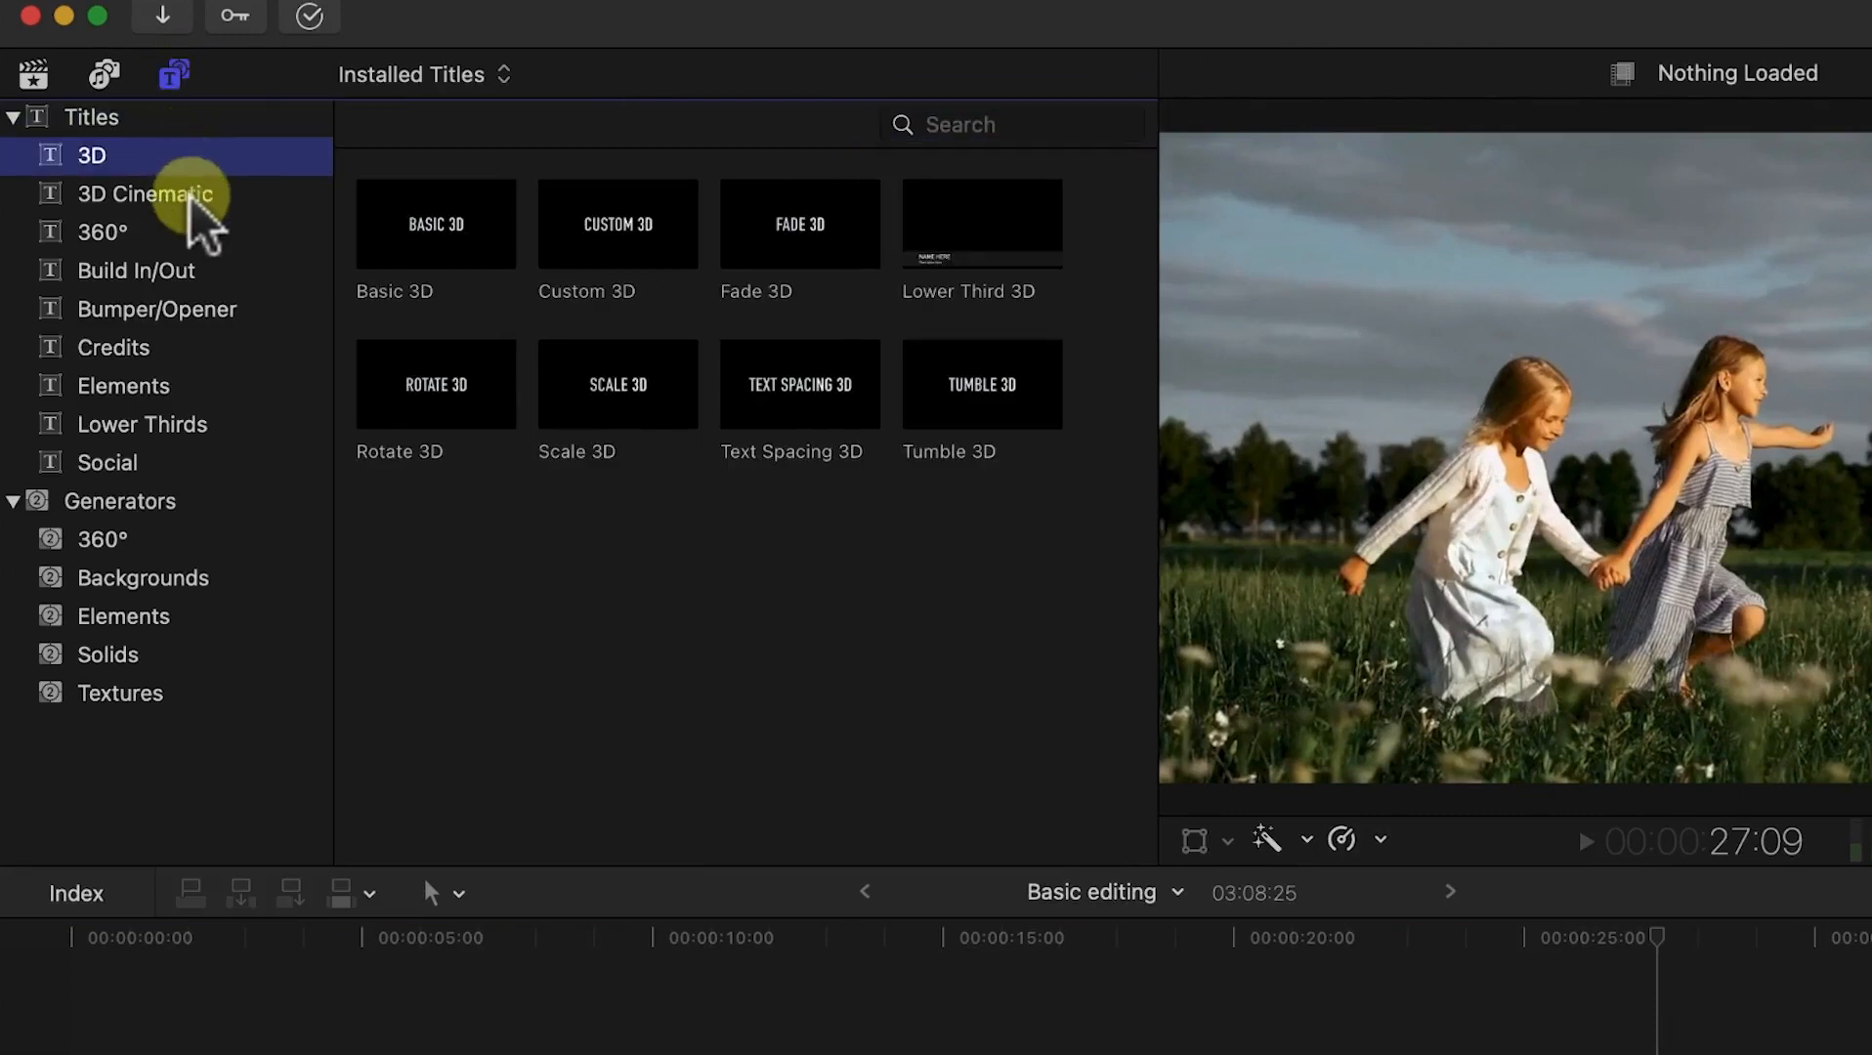
click(191, 200)
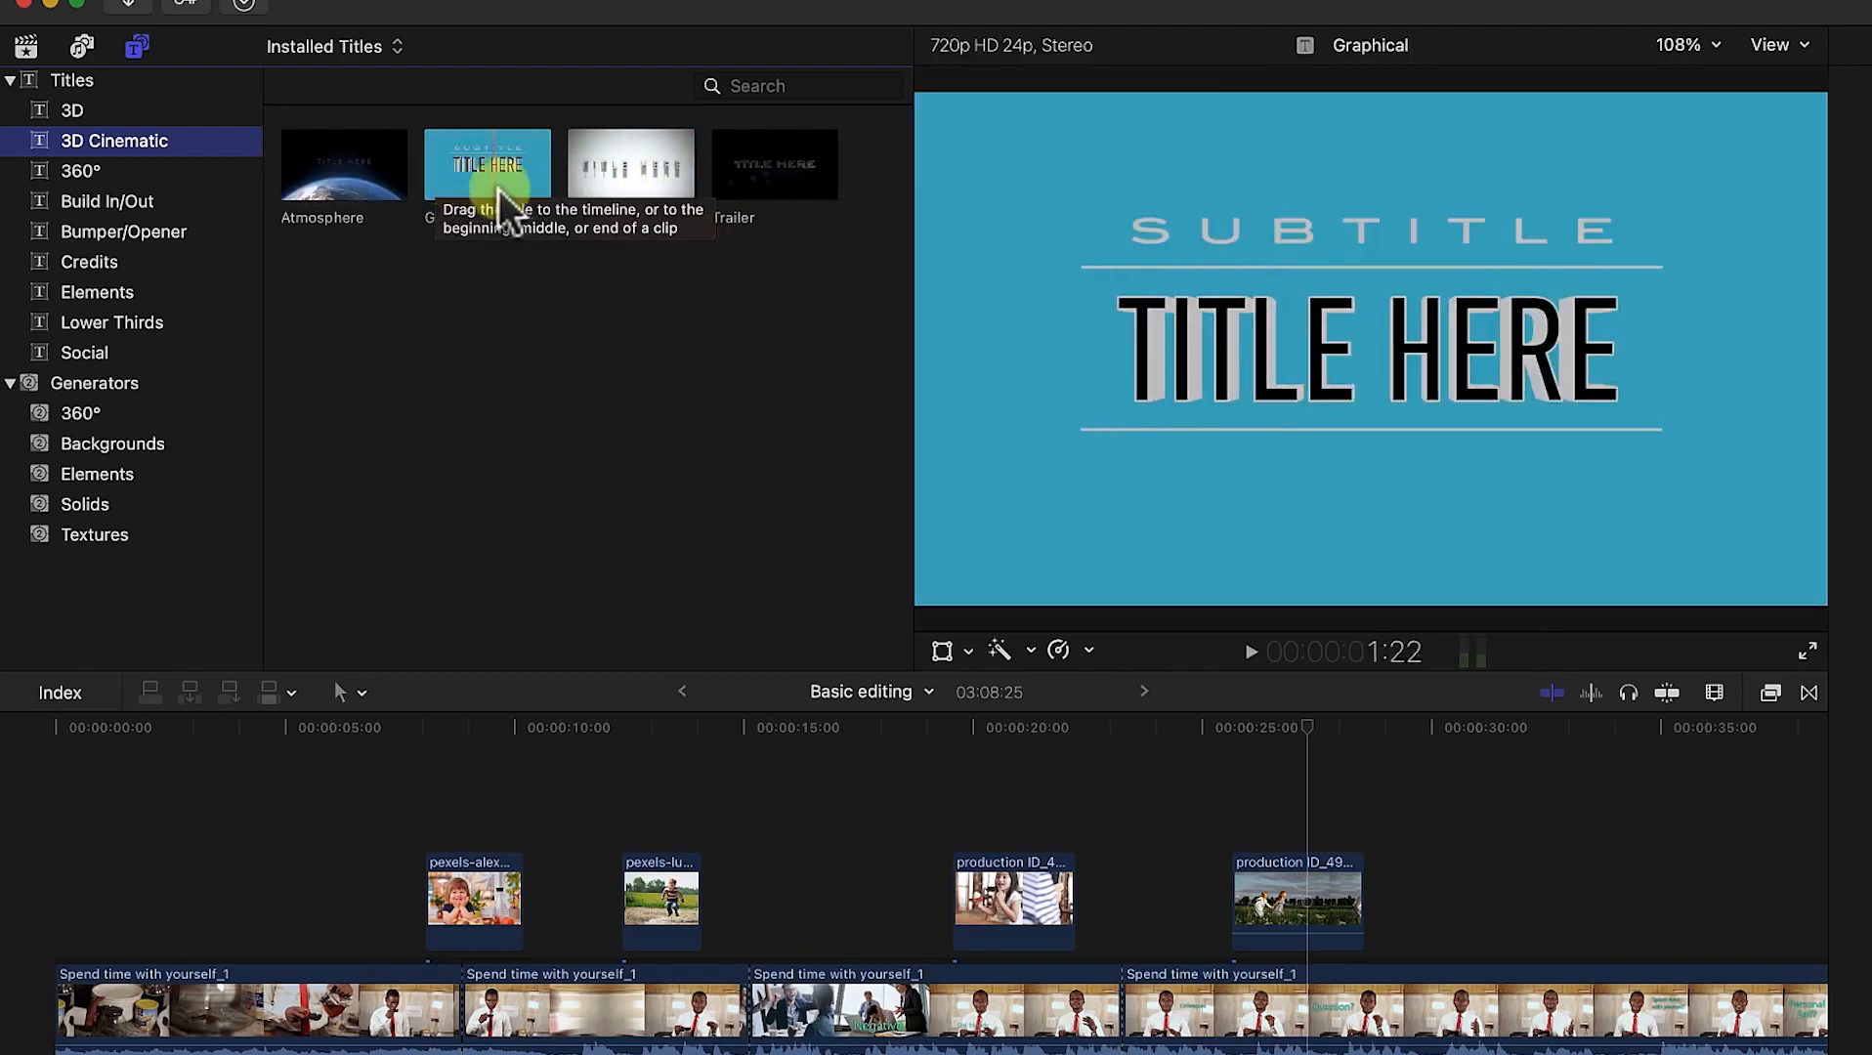
click(74, 173)
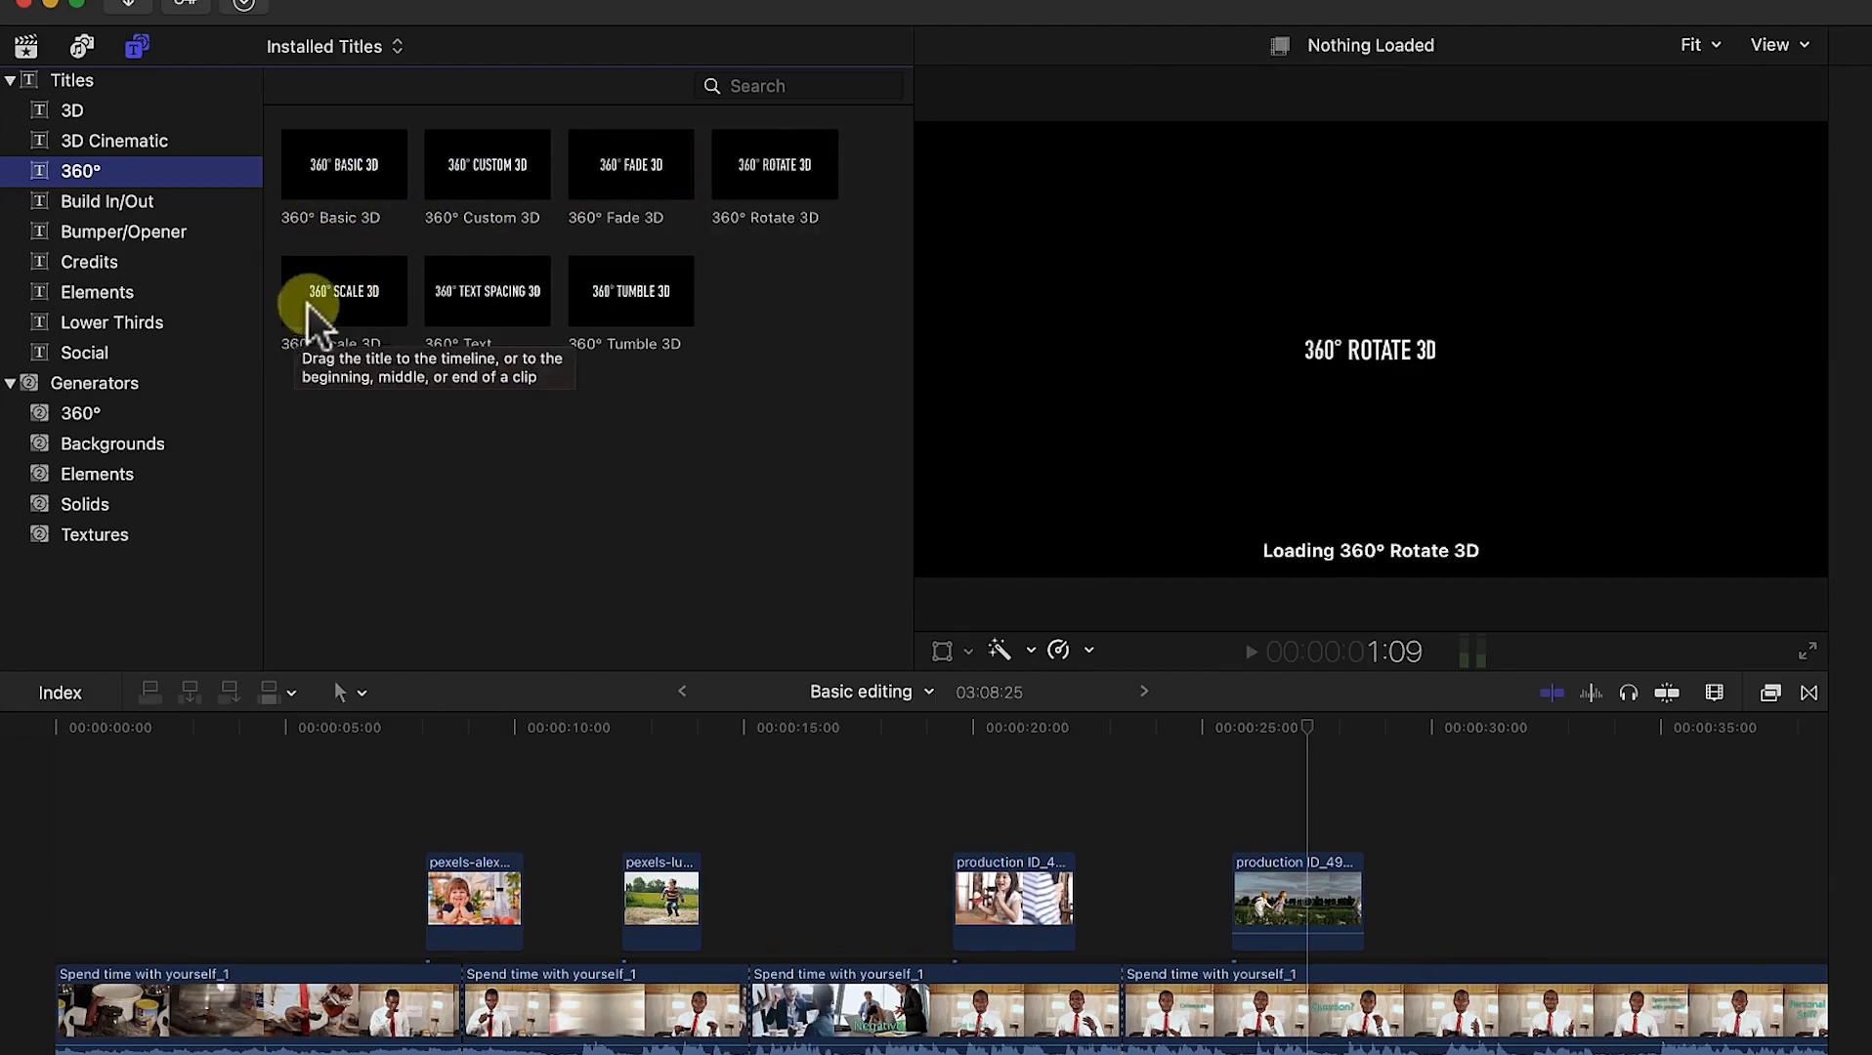
click(112, 201)
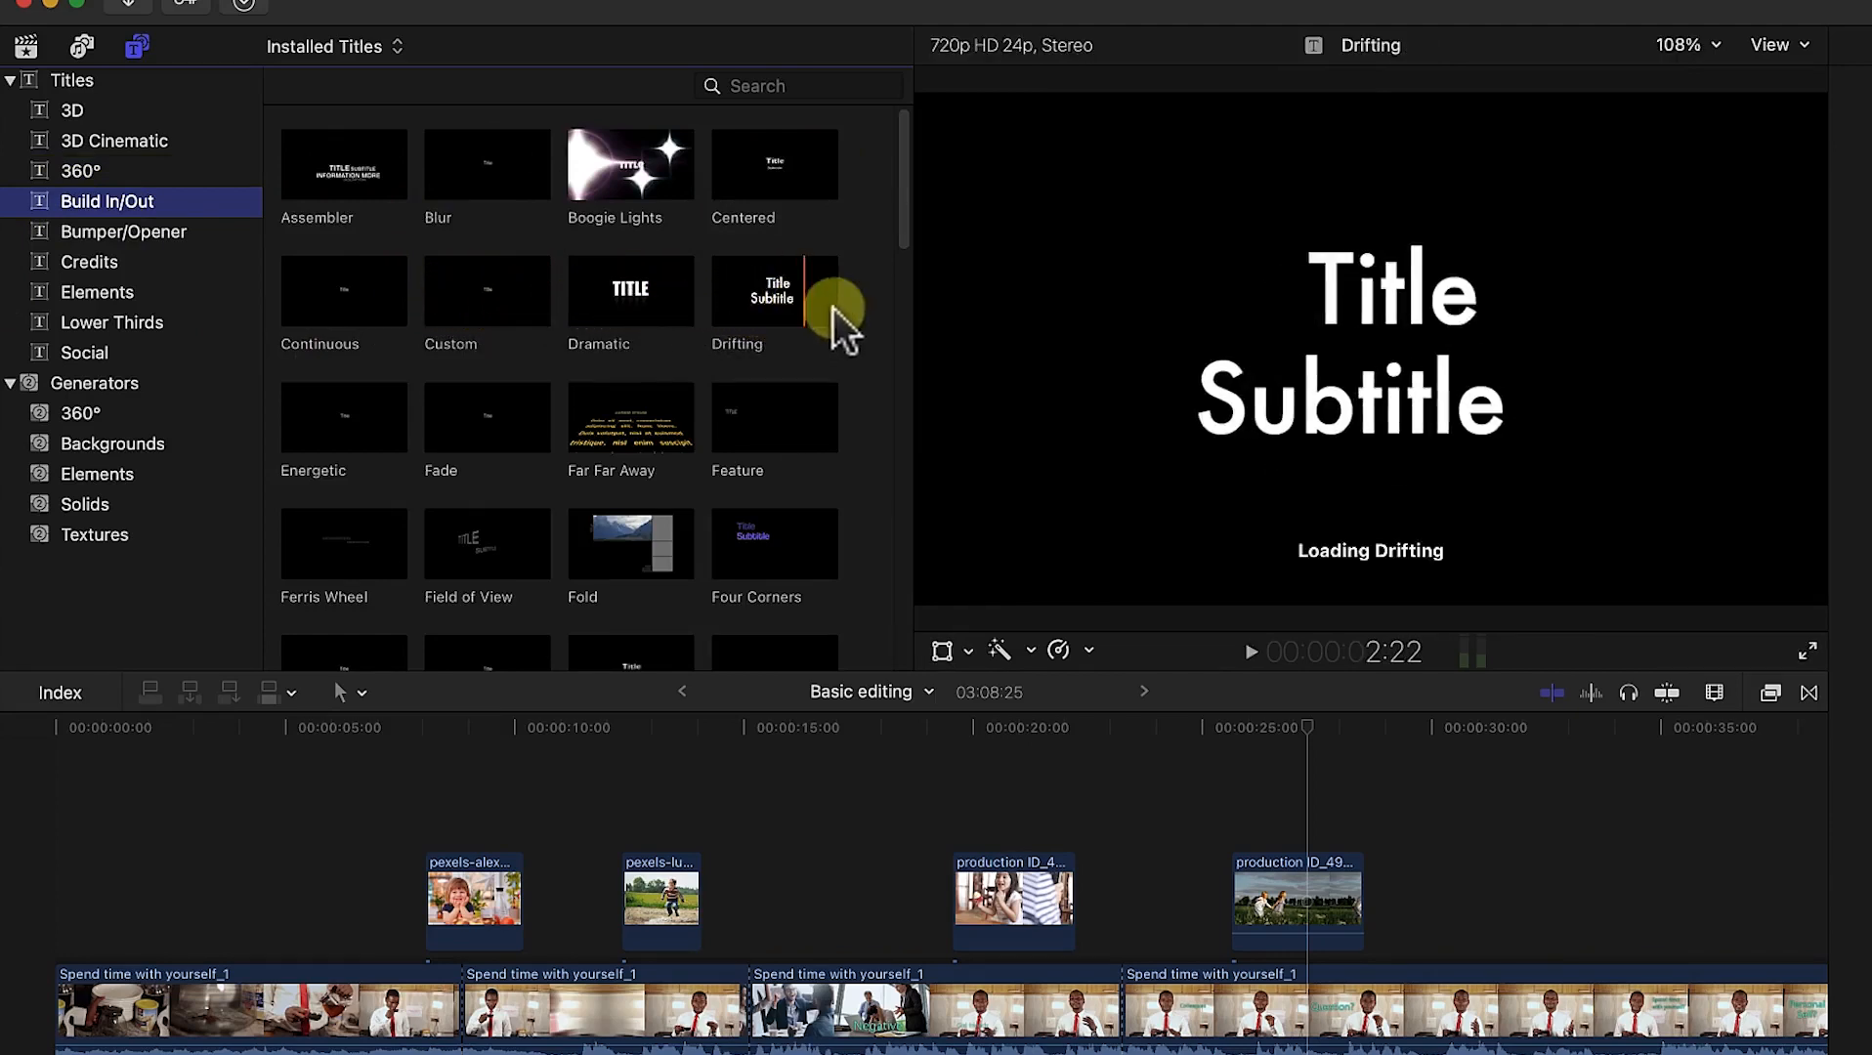
click(95, 242)
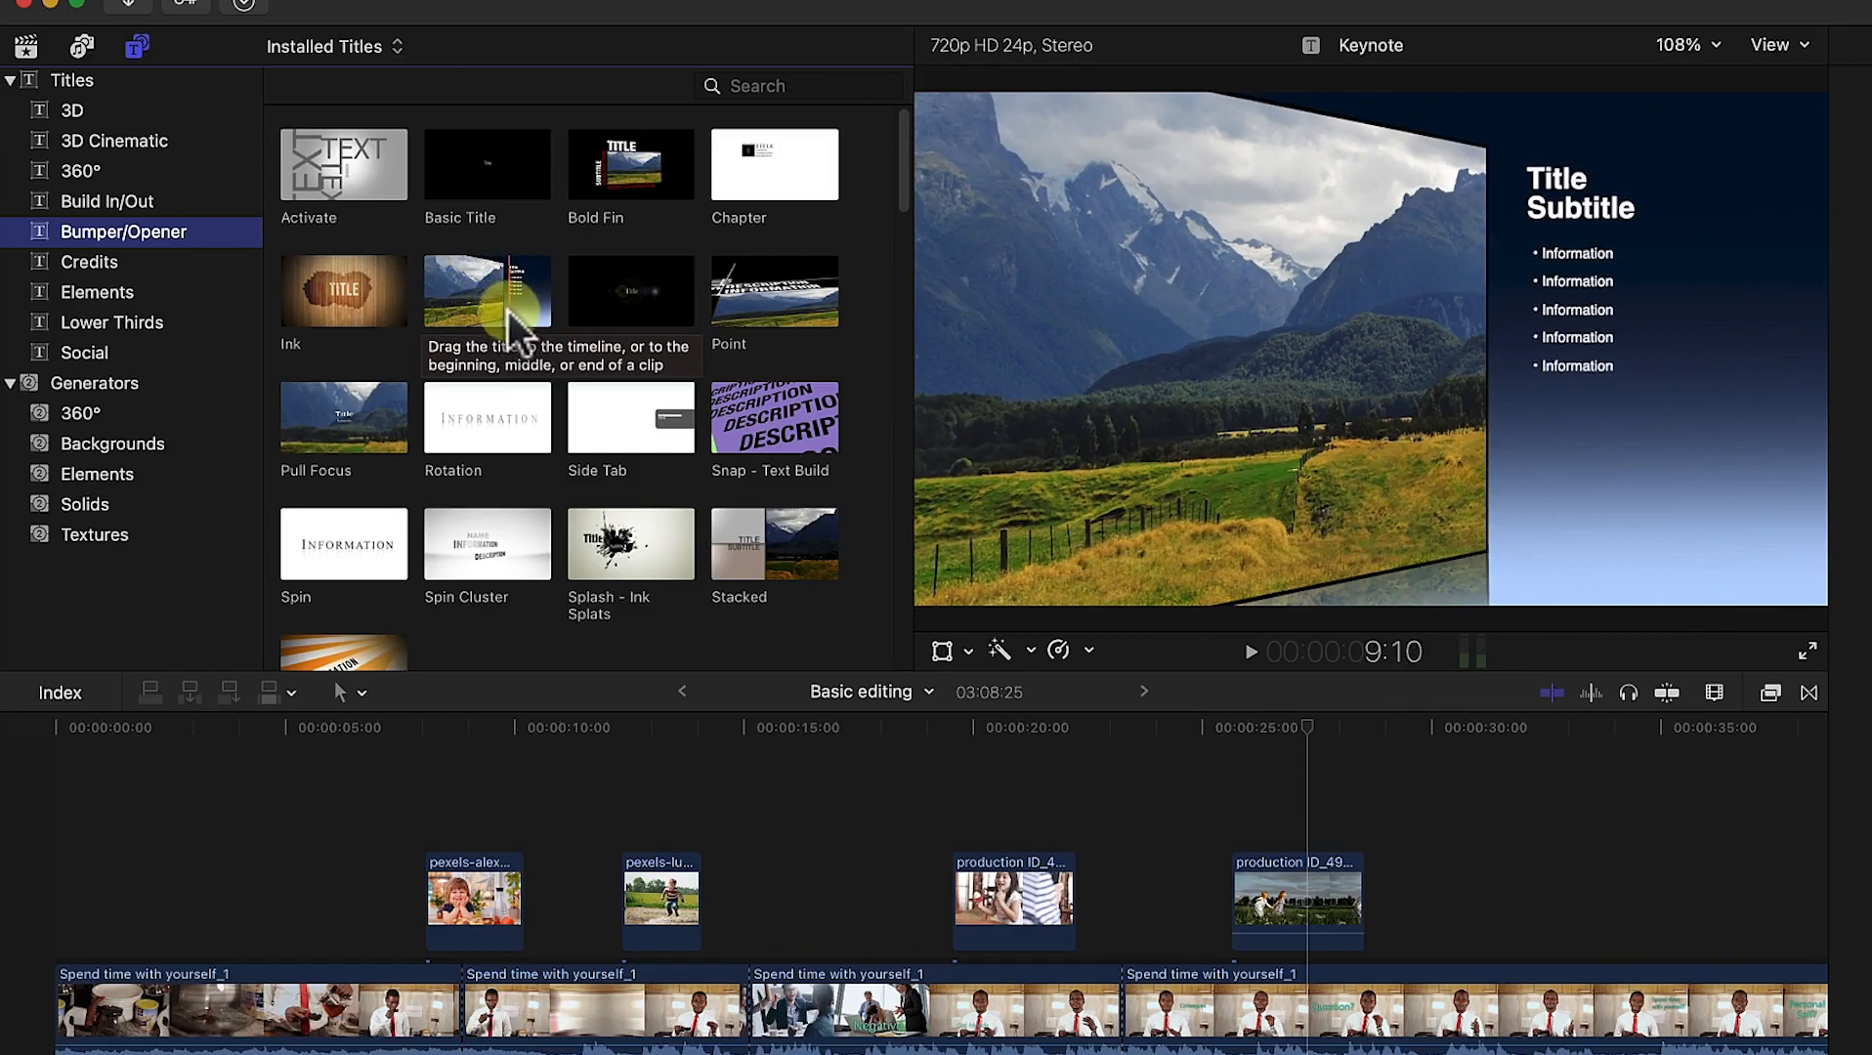
Step: Browse the installed titles in the Credits and Lower Thirds categories and preview several, including Bulletin Board, Looseleaf and Boxes designs
click(92, 262)
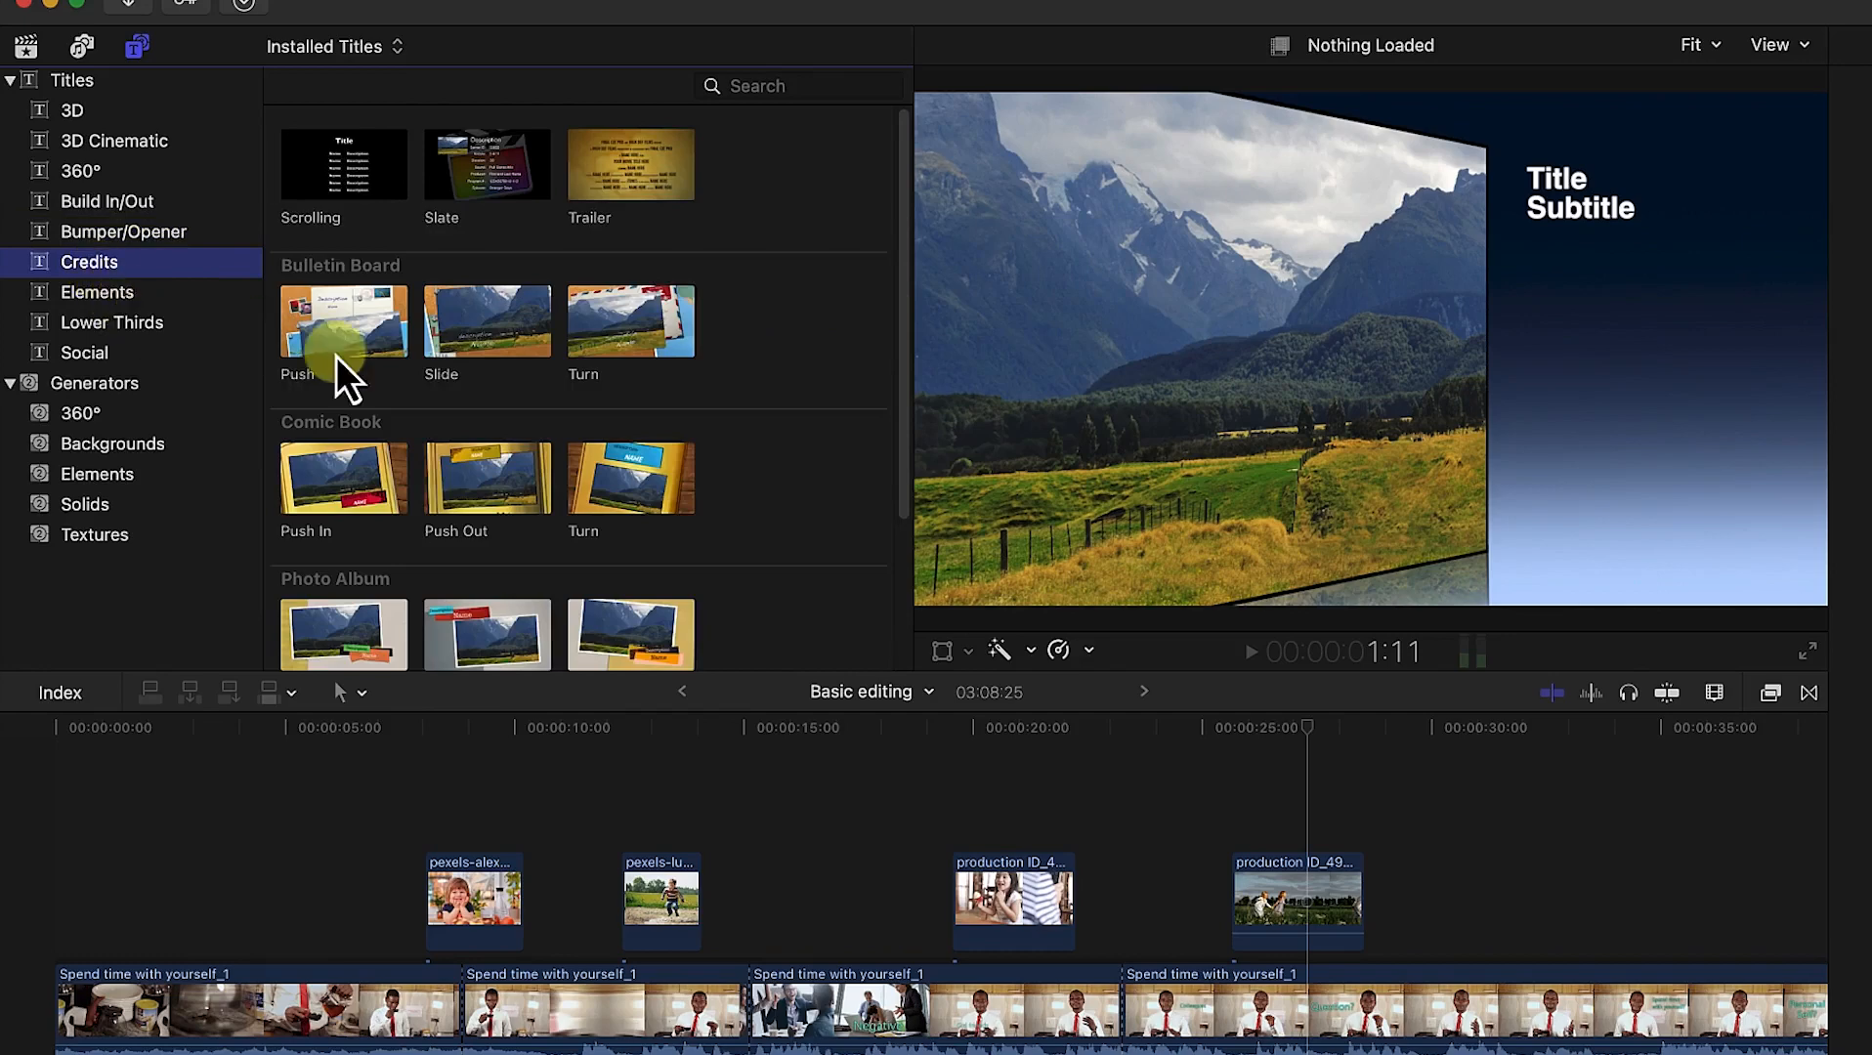
click(471, 338)
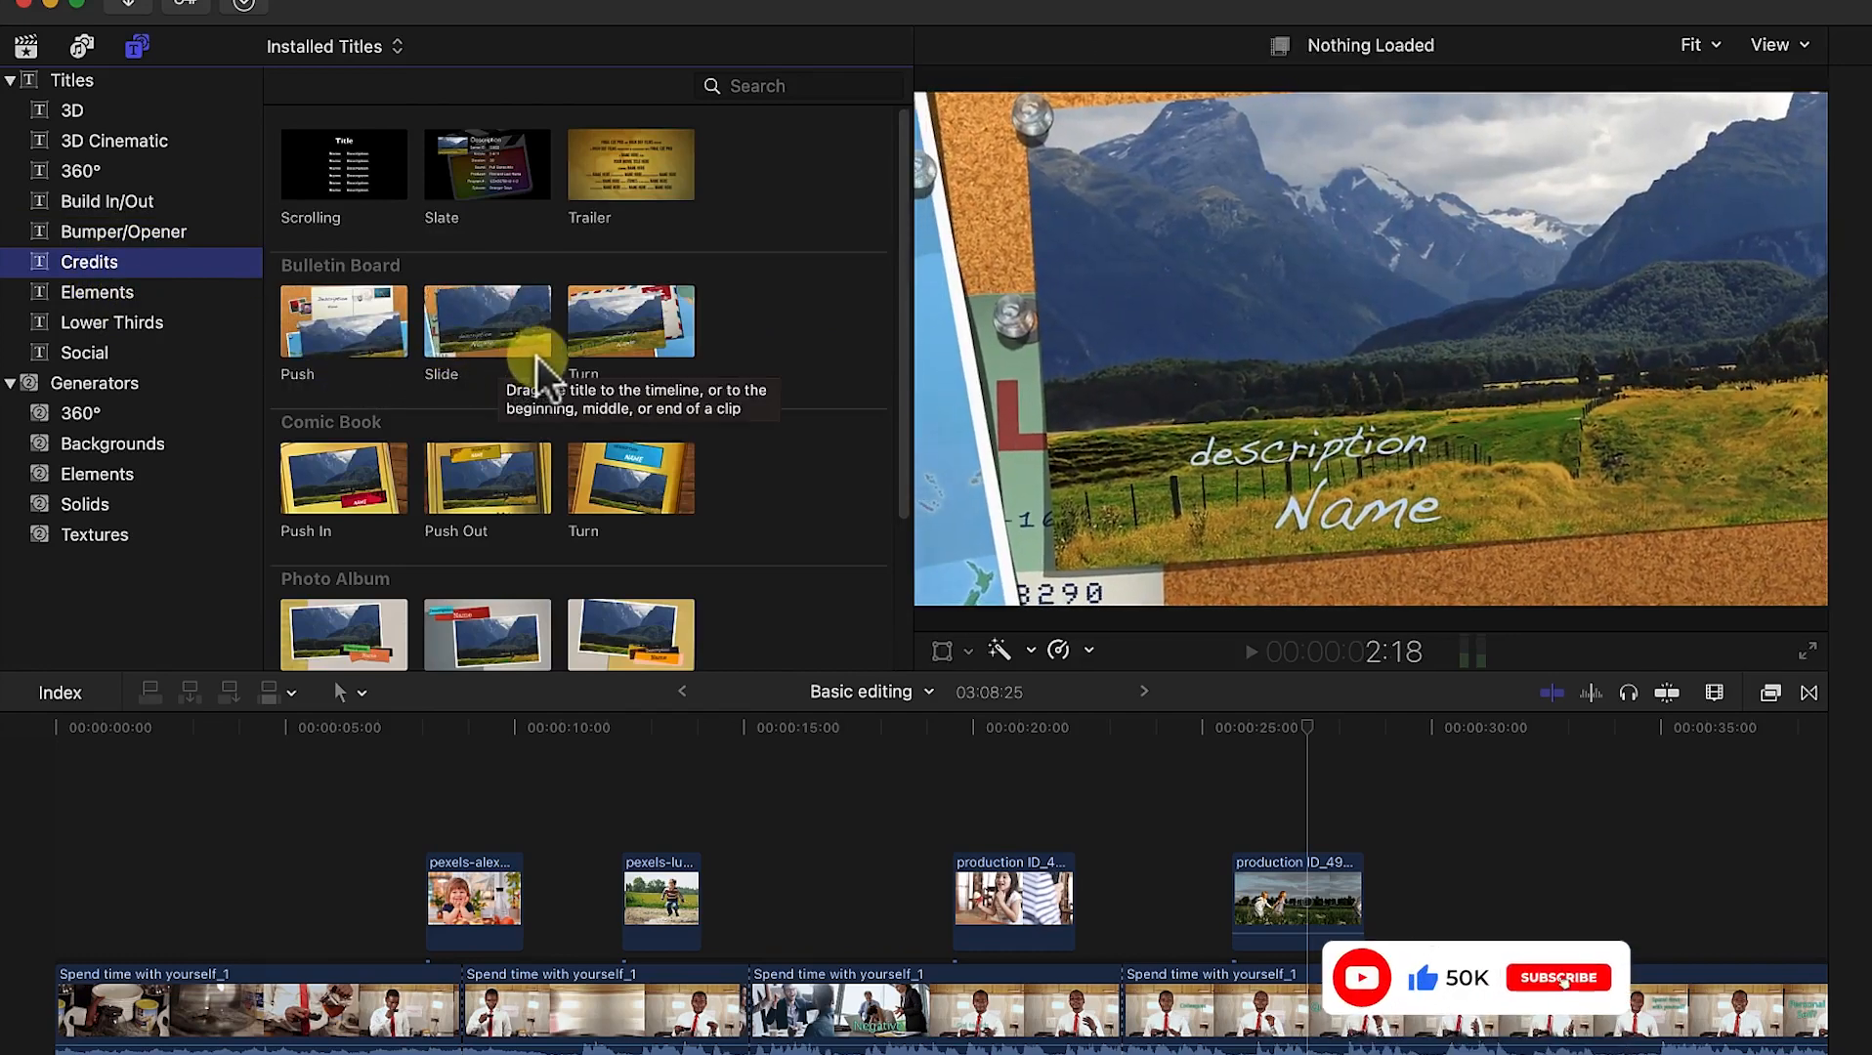
click(88, 330)
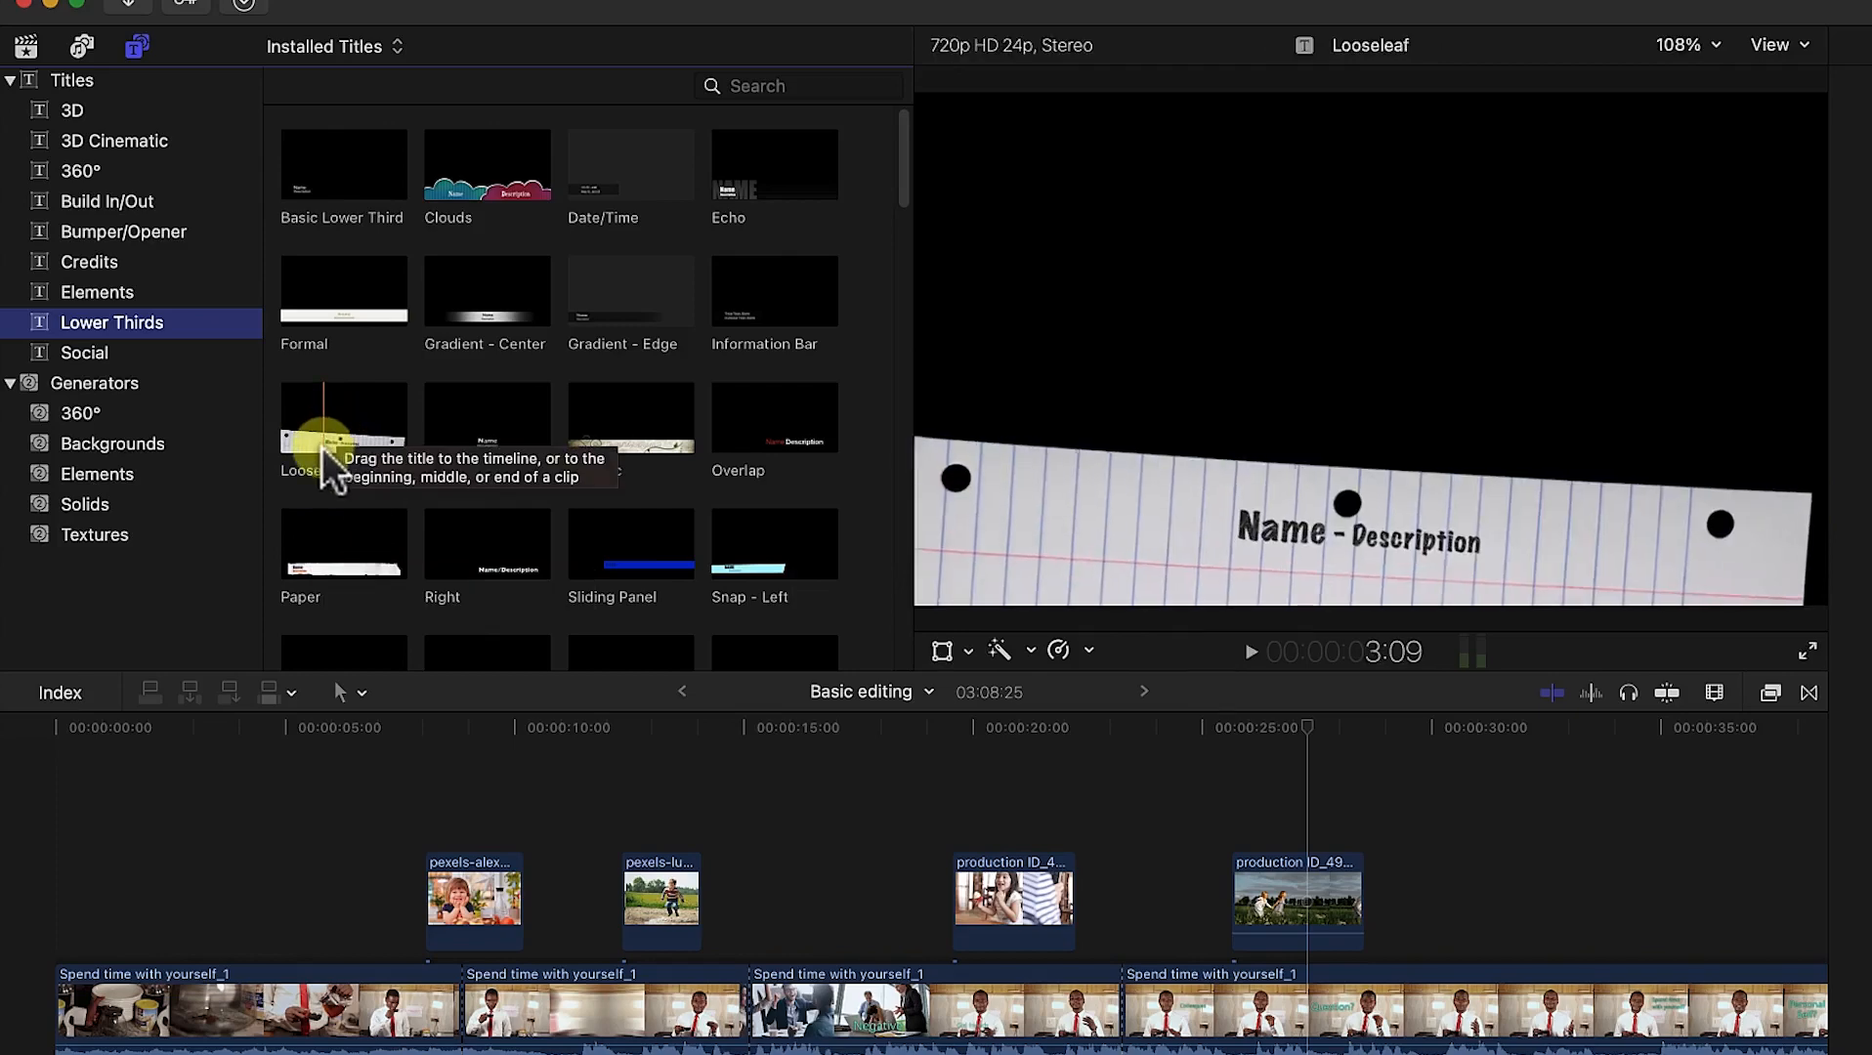
scroll(452, 493, down, 5)
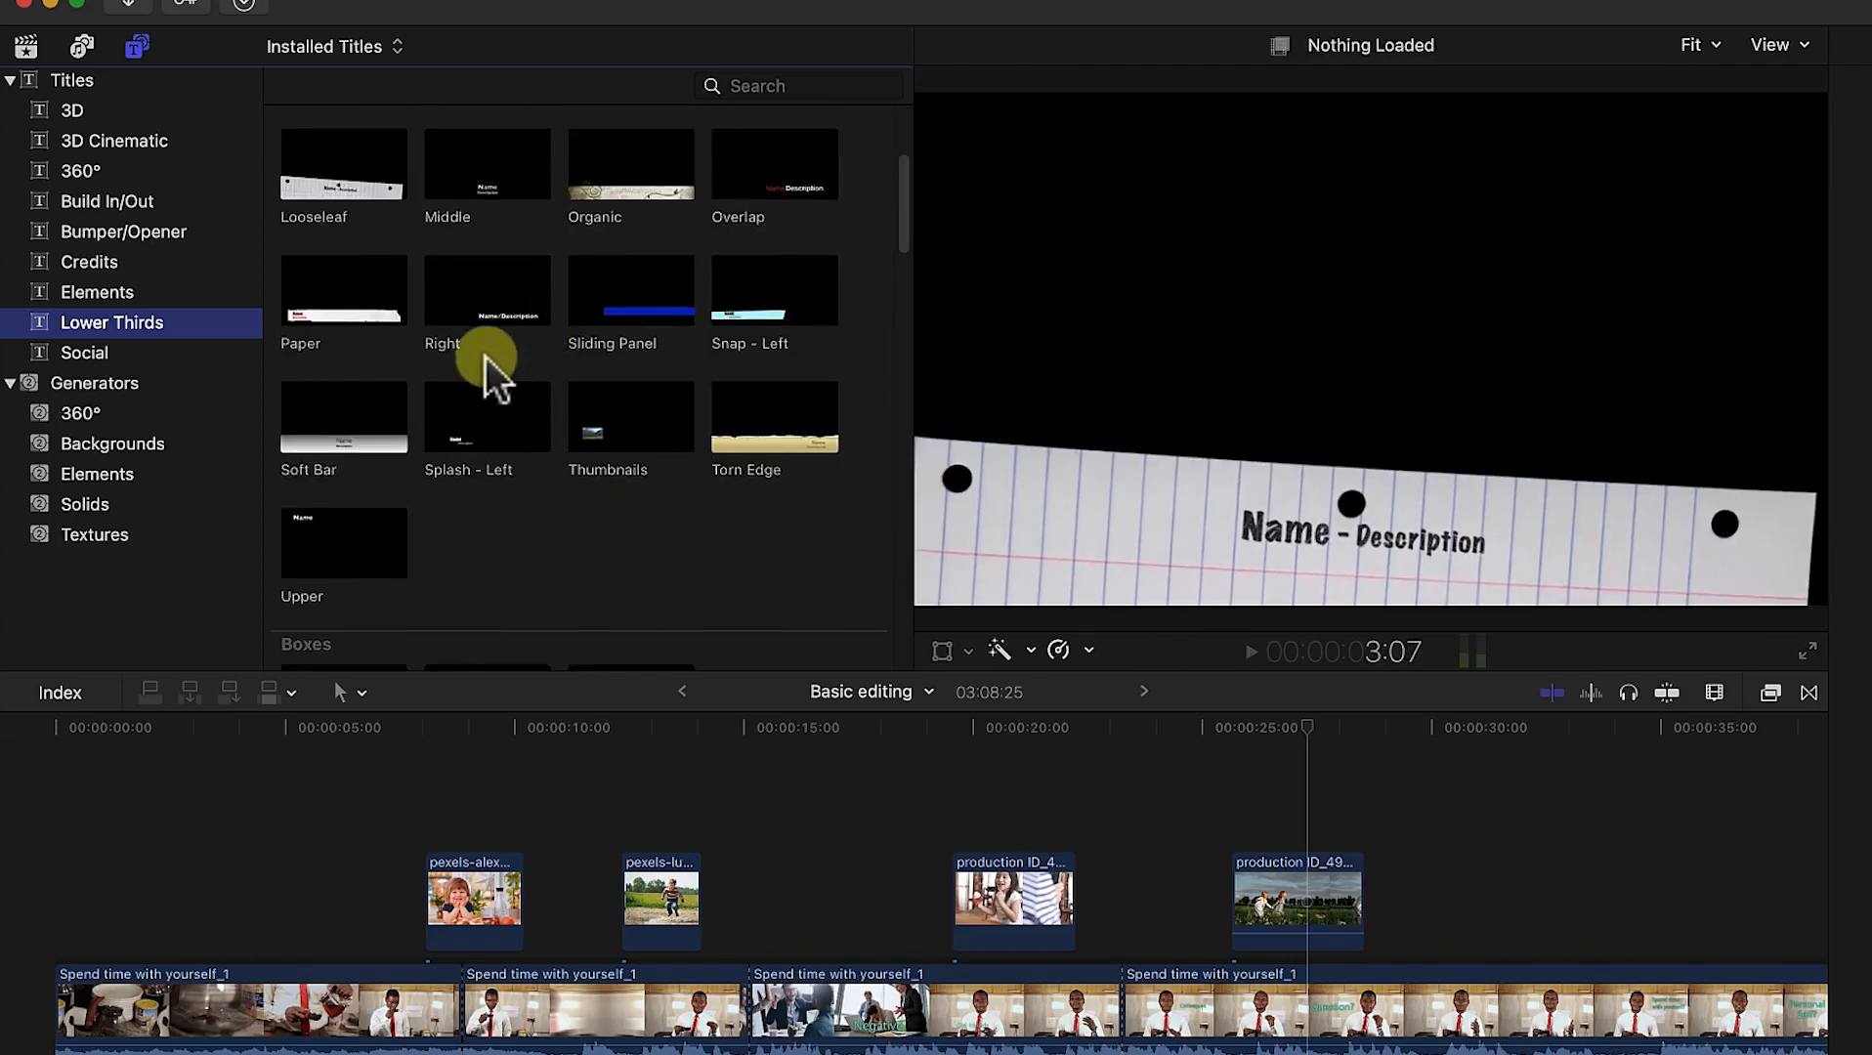
scroll(489, 367, down, 4)
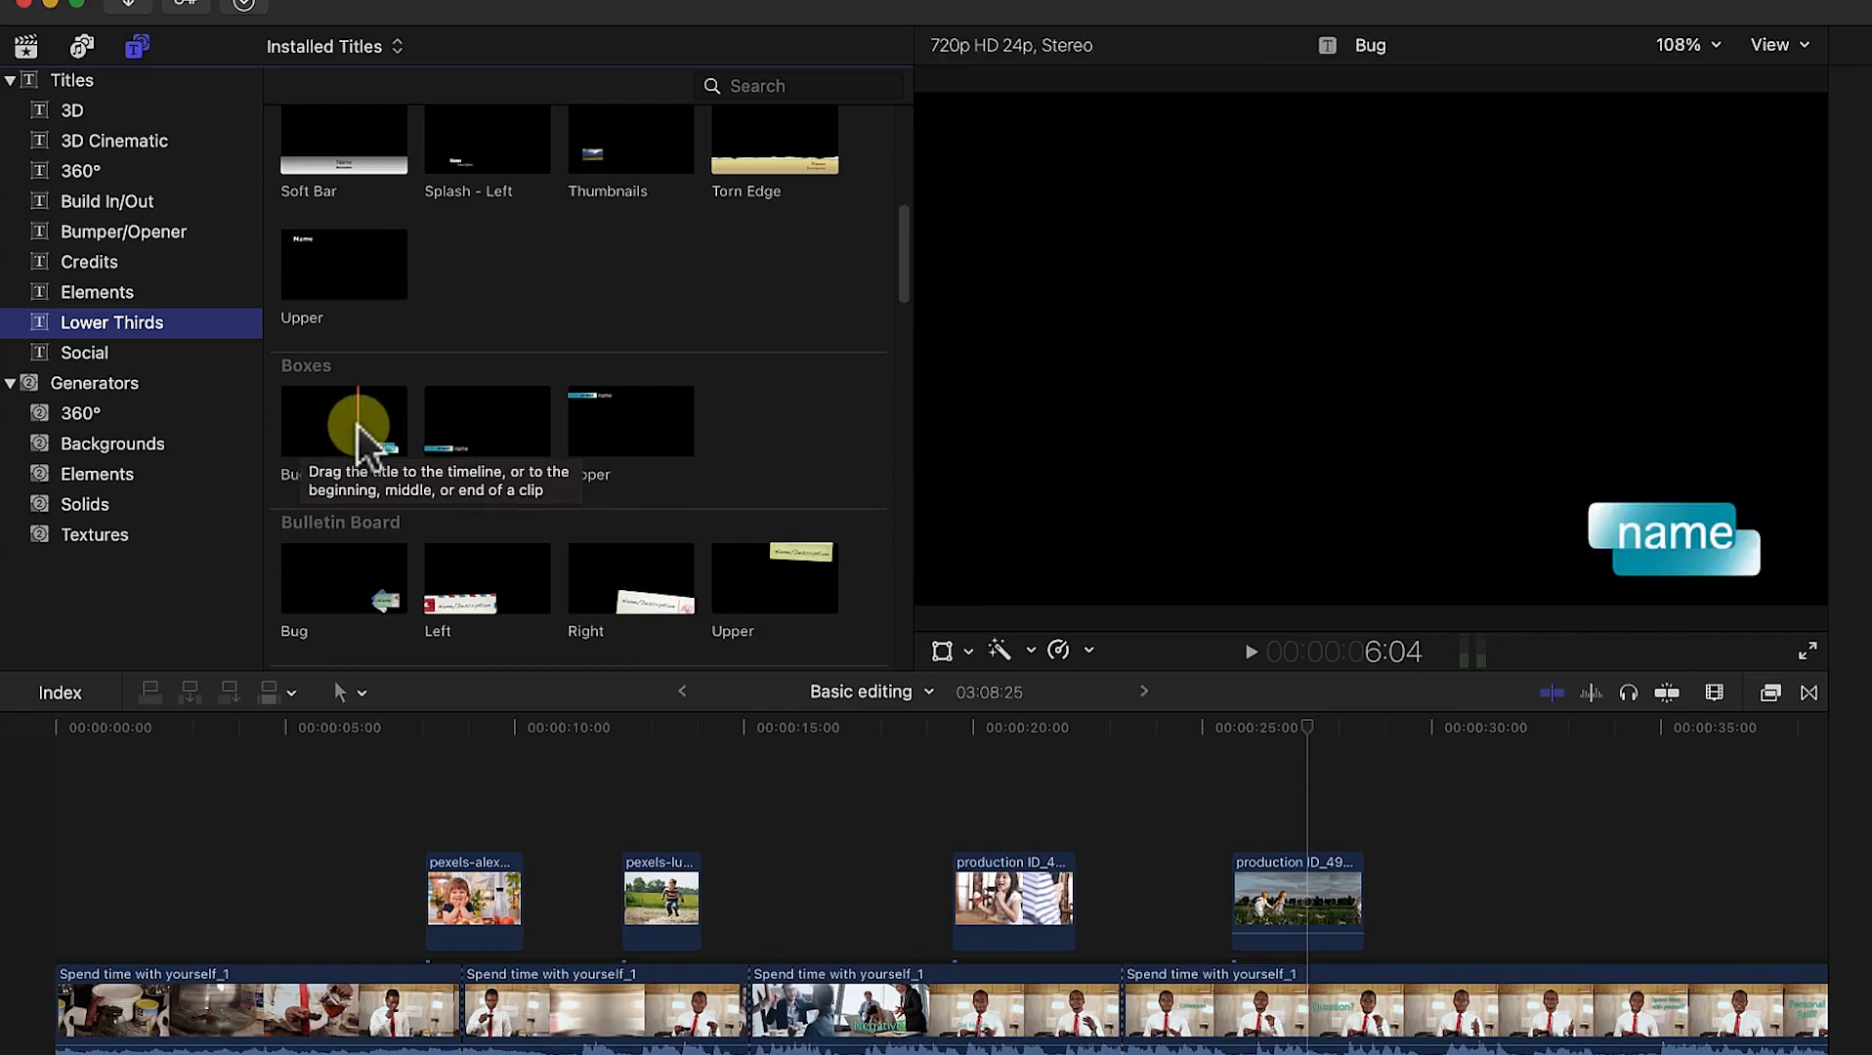
scroll(359, 426, up, 10)
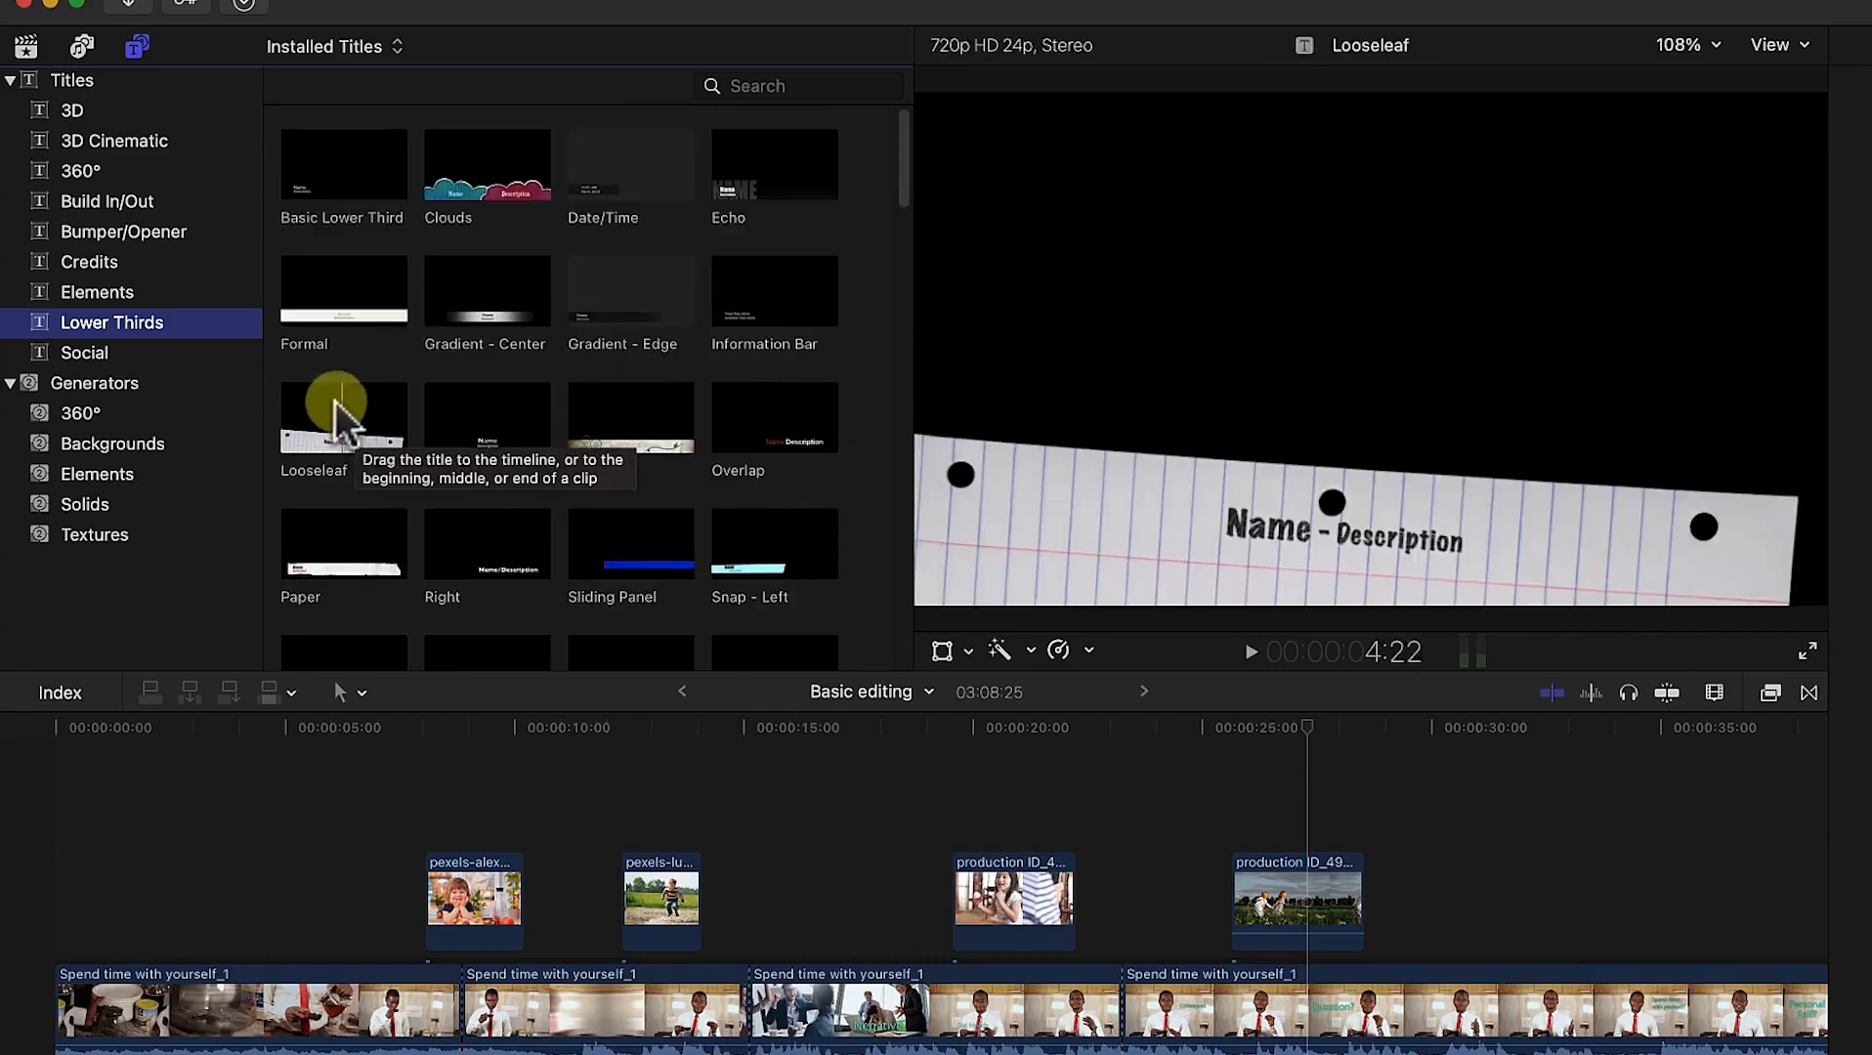
Step: Find the Basic 3D title among all installed titles and add it above the storyline at the start of the project
click(84, 88)
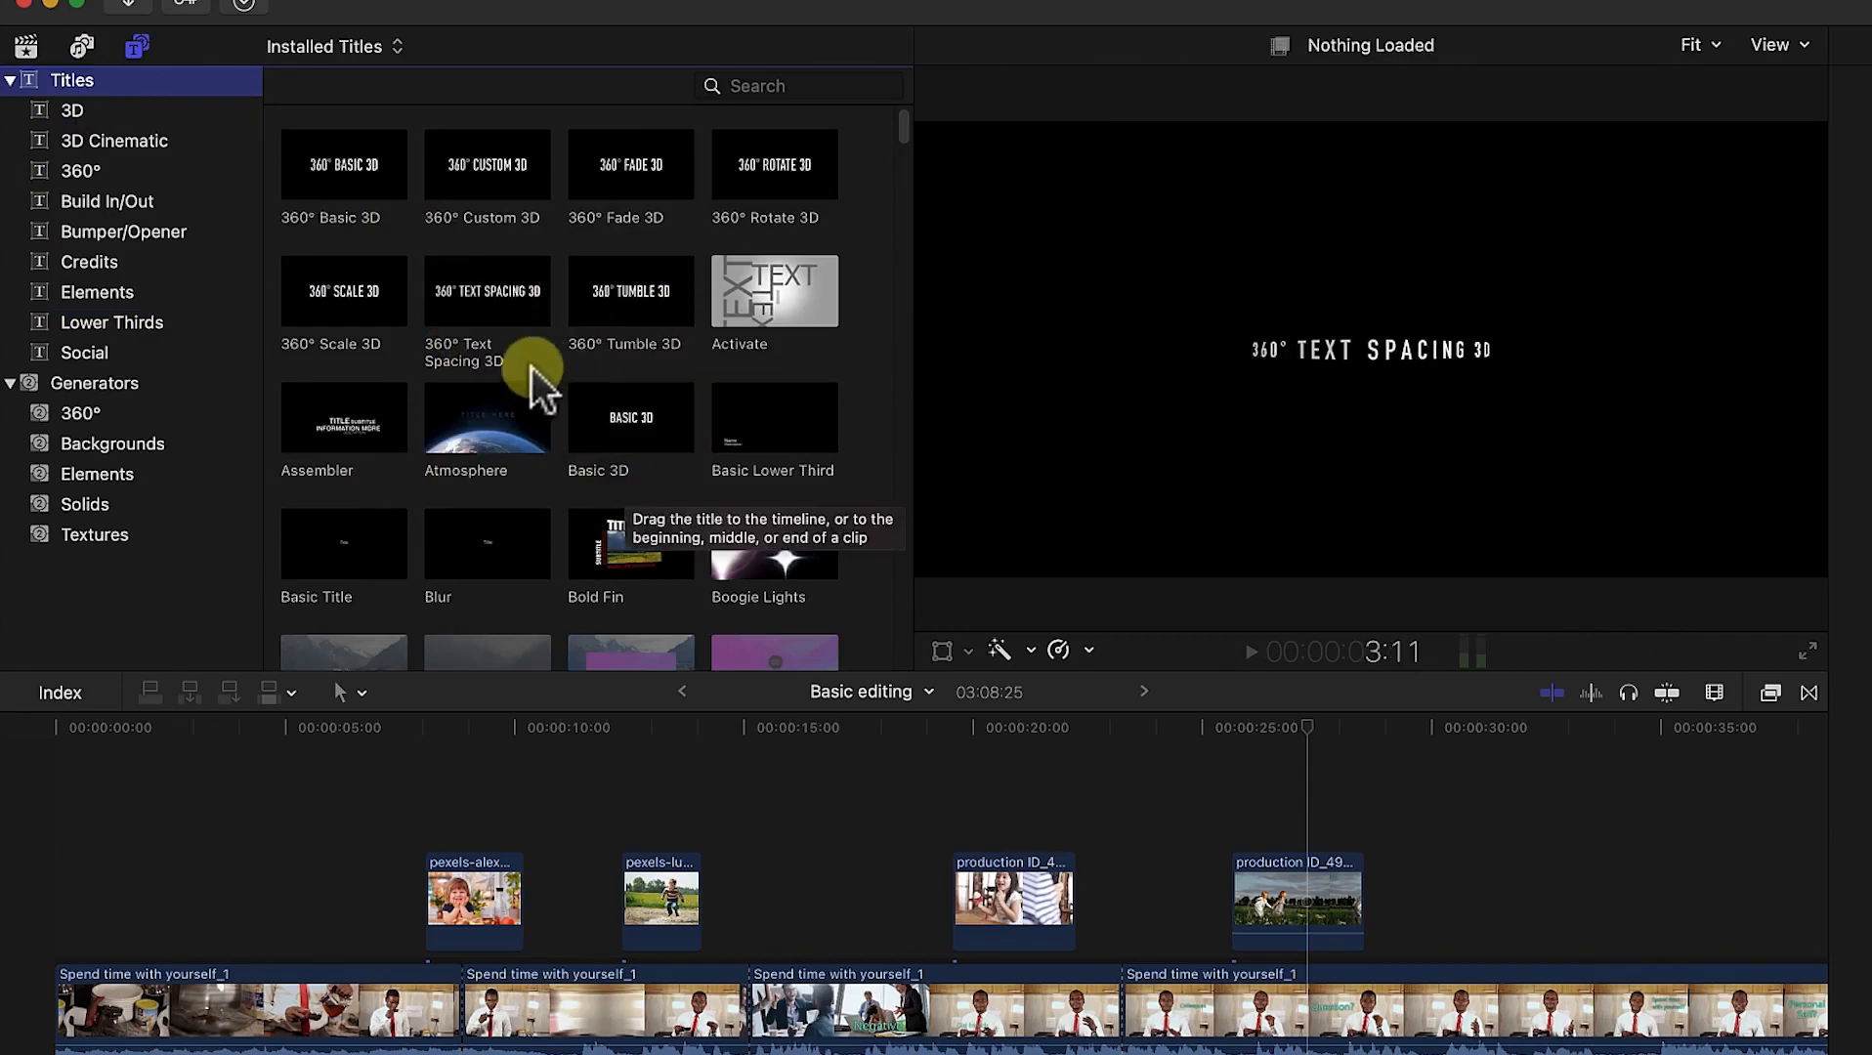
click(603, 418)
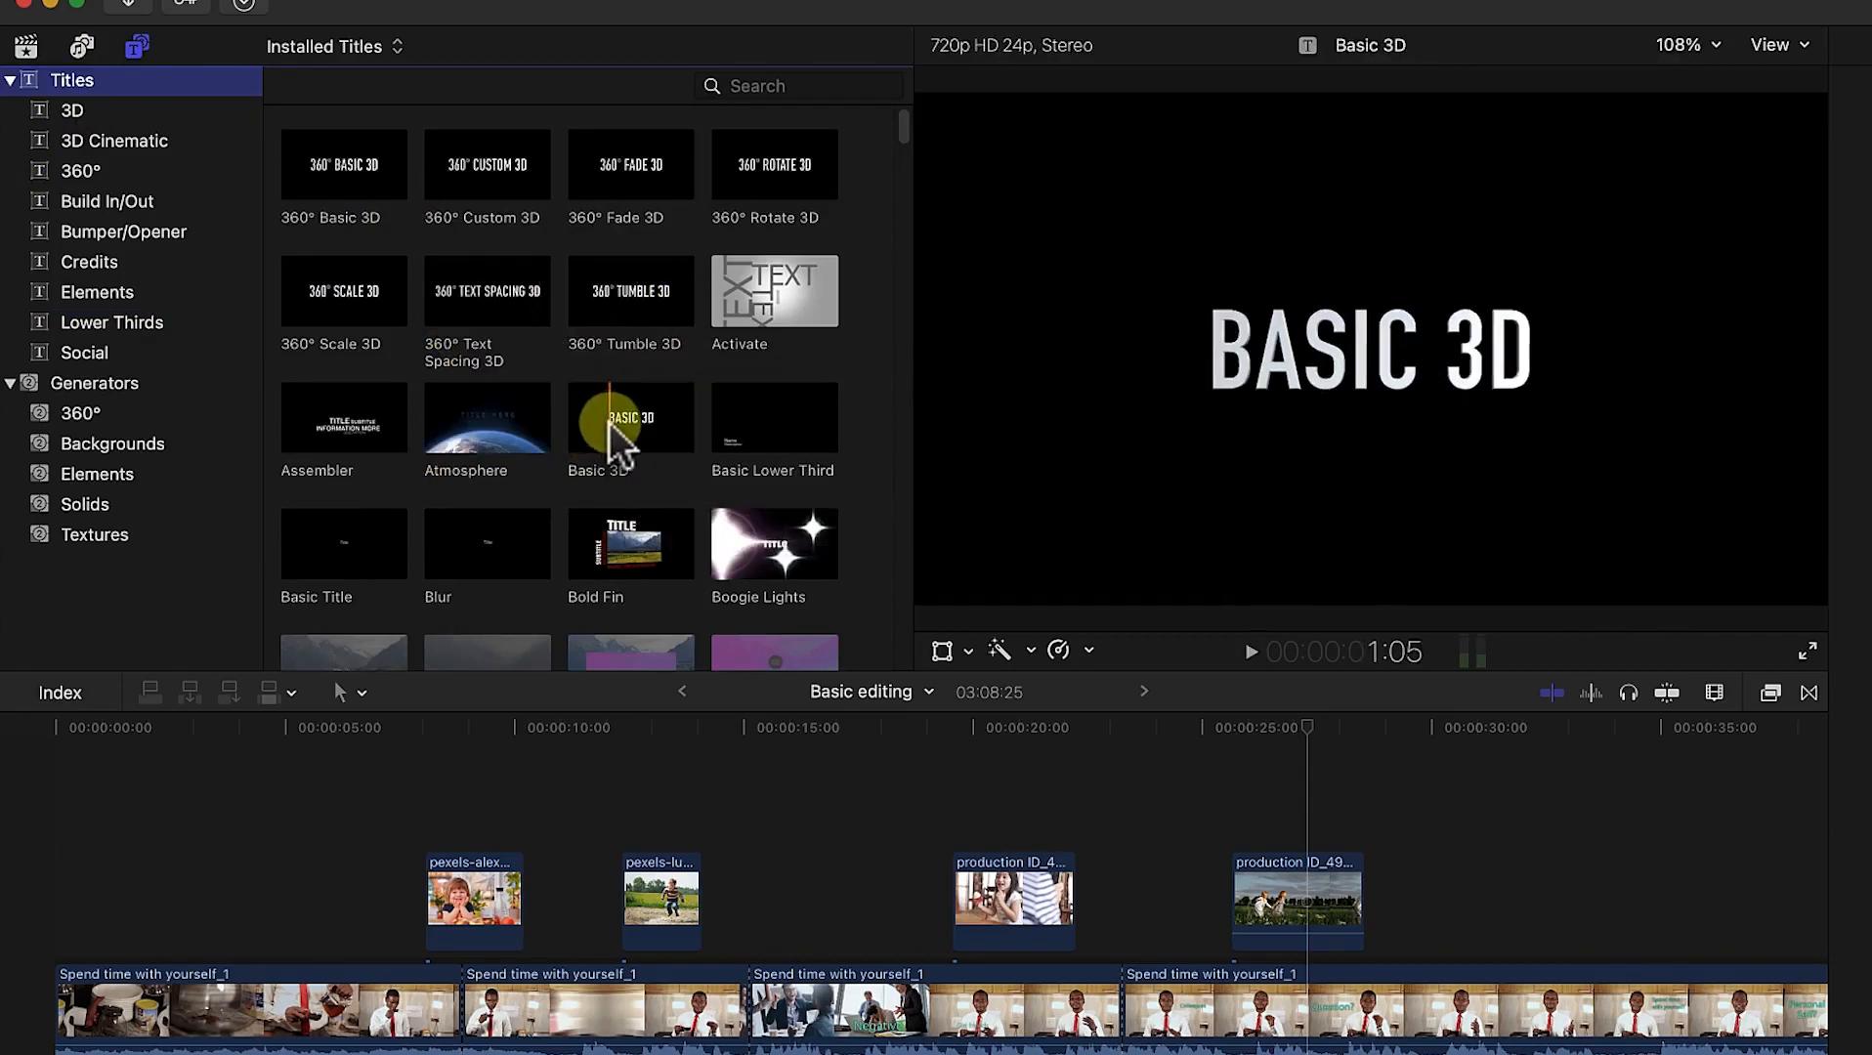
drag(626, 440, 39, 965)
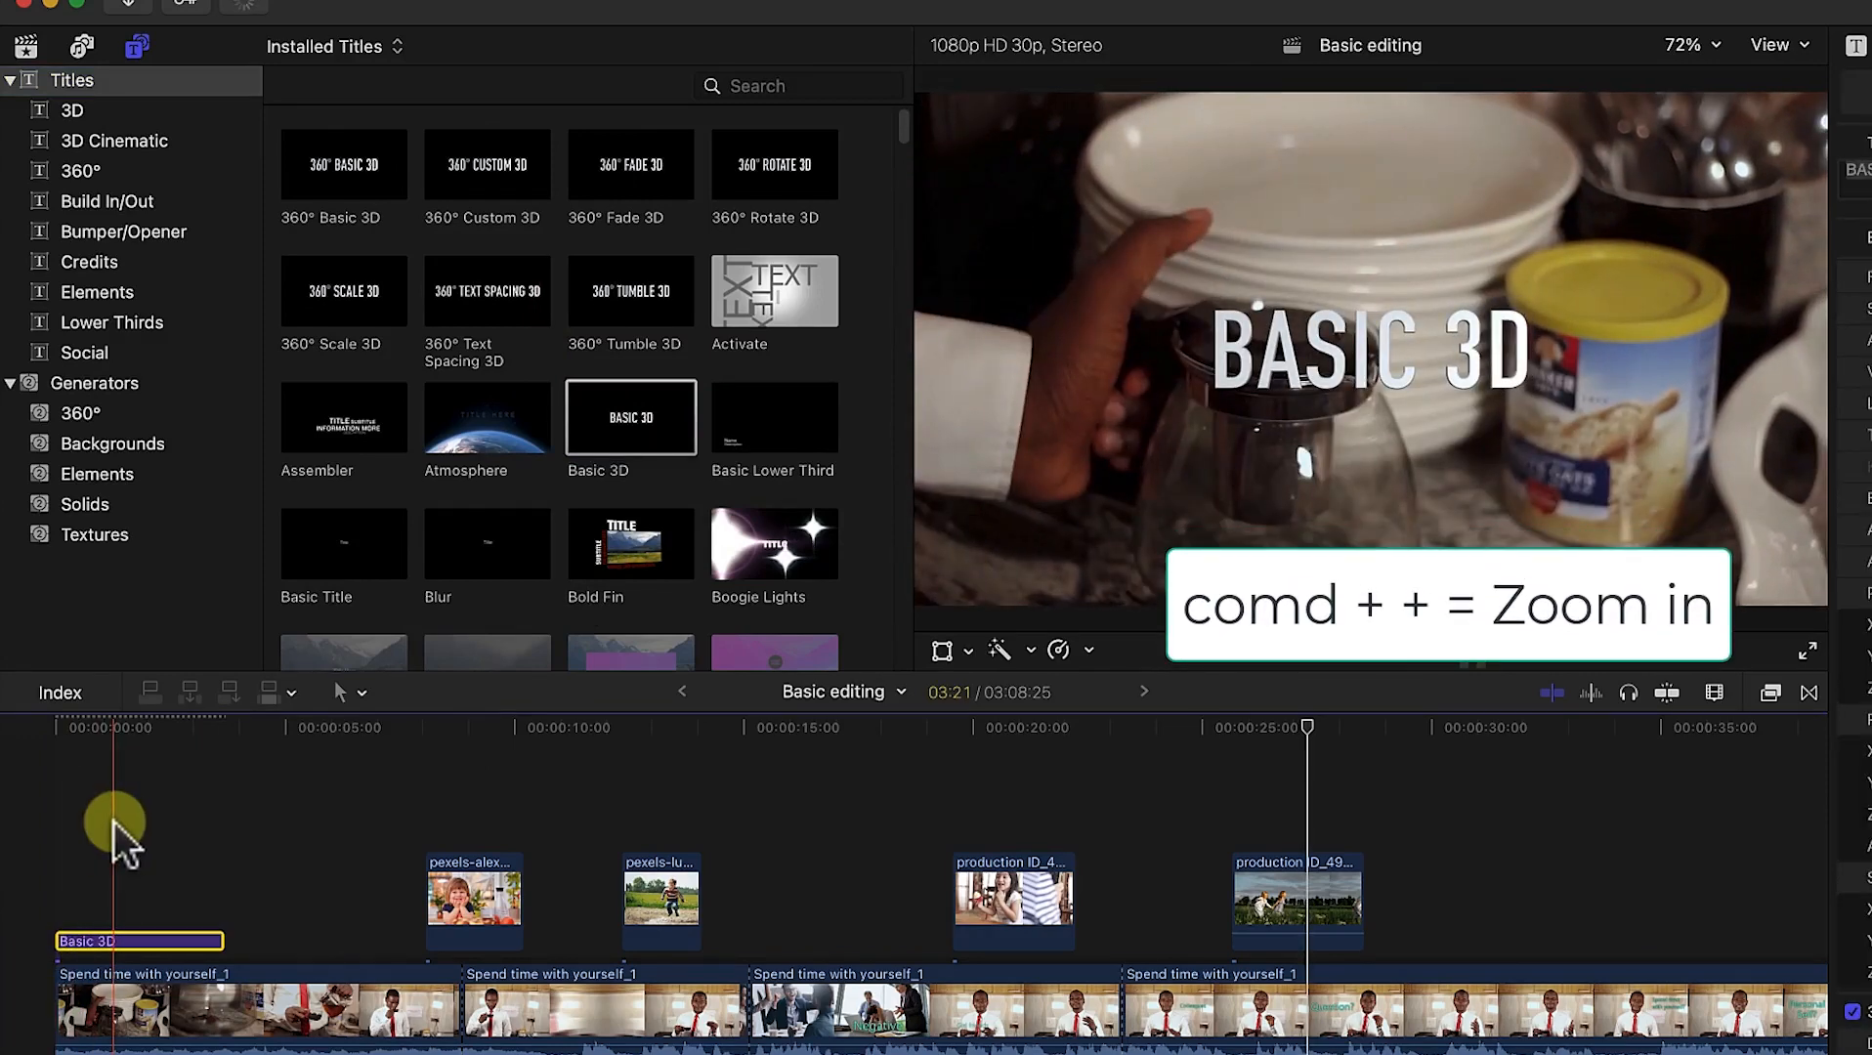
Step: Extend the end of the Basic 3D title to about 0:06 and trim its start to about 0:02
key(super+equal)
key(super+equal)
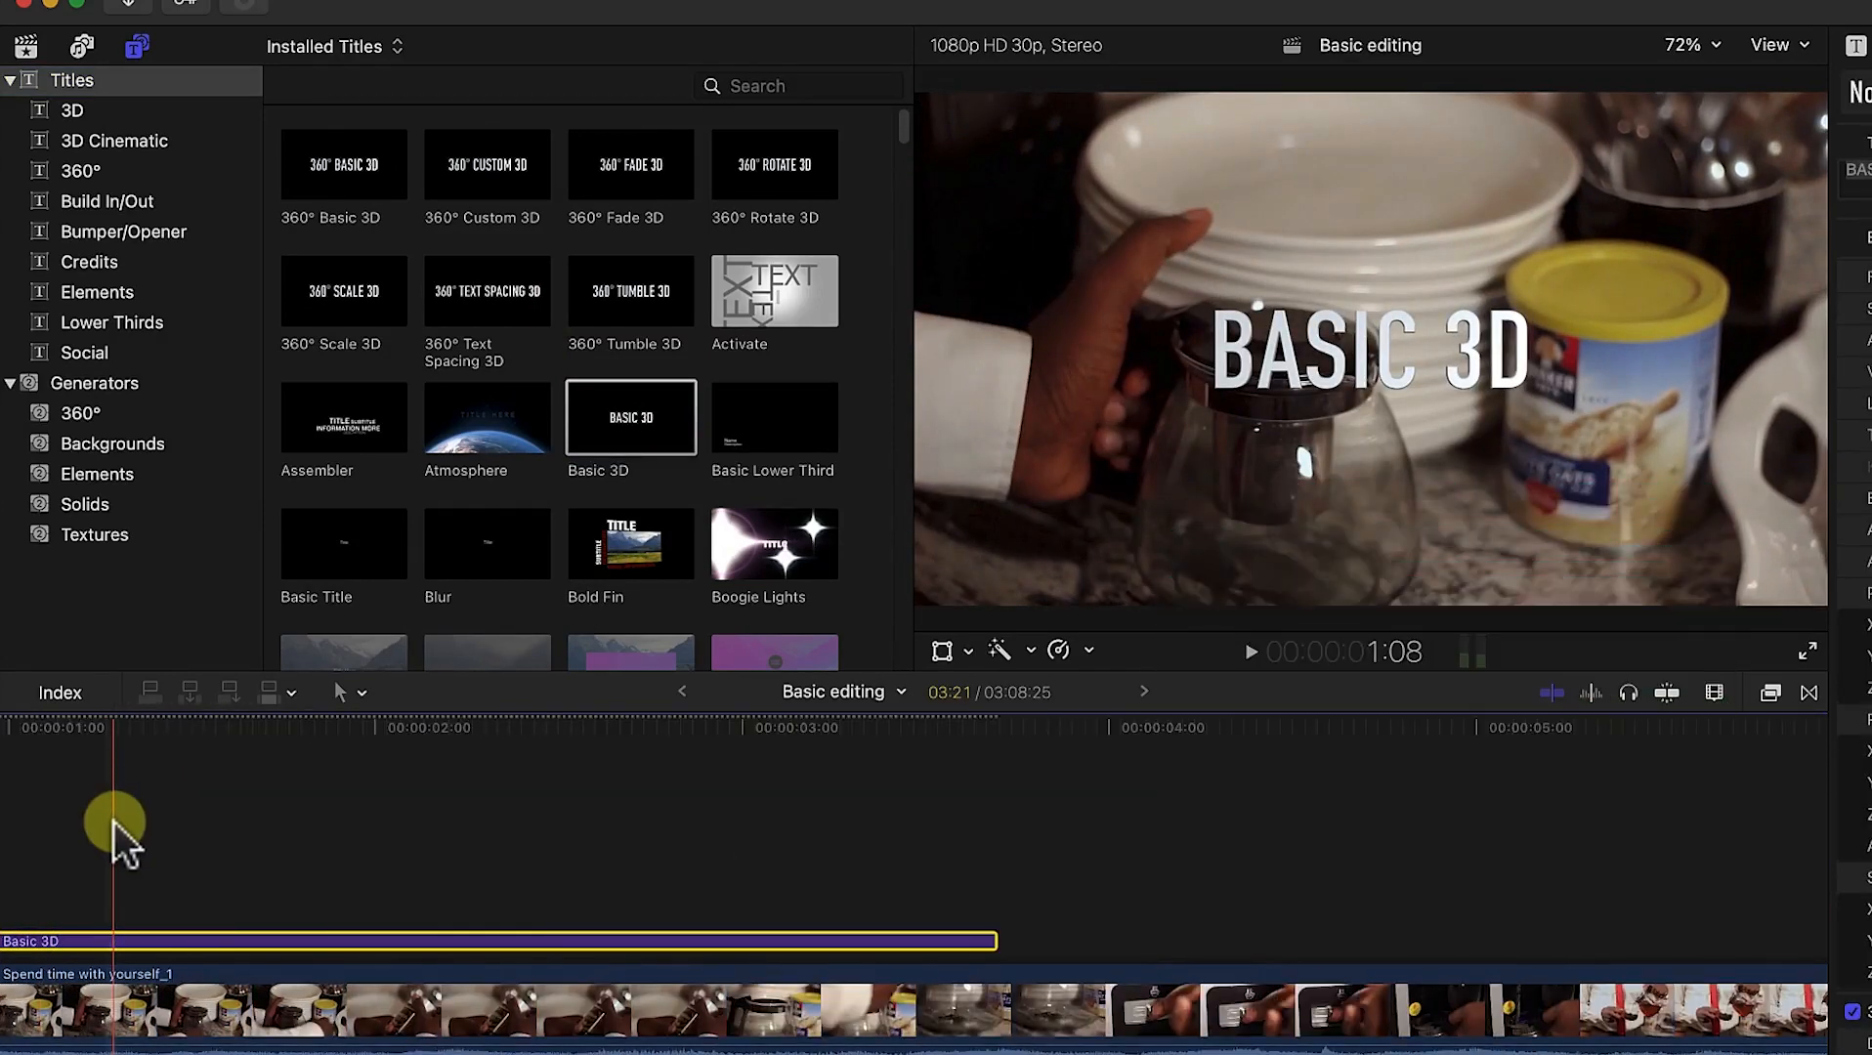
key(super+minus)
key(super+minus)
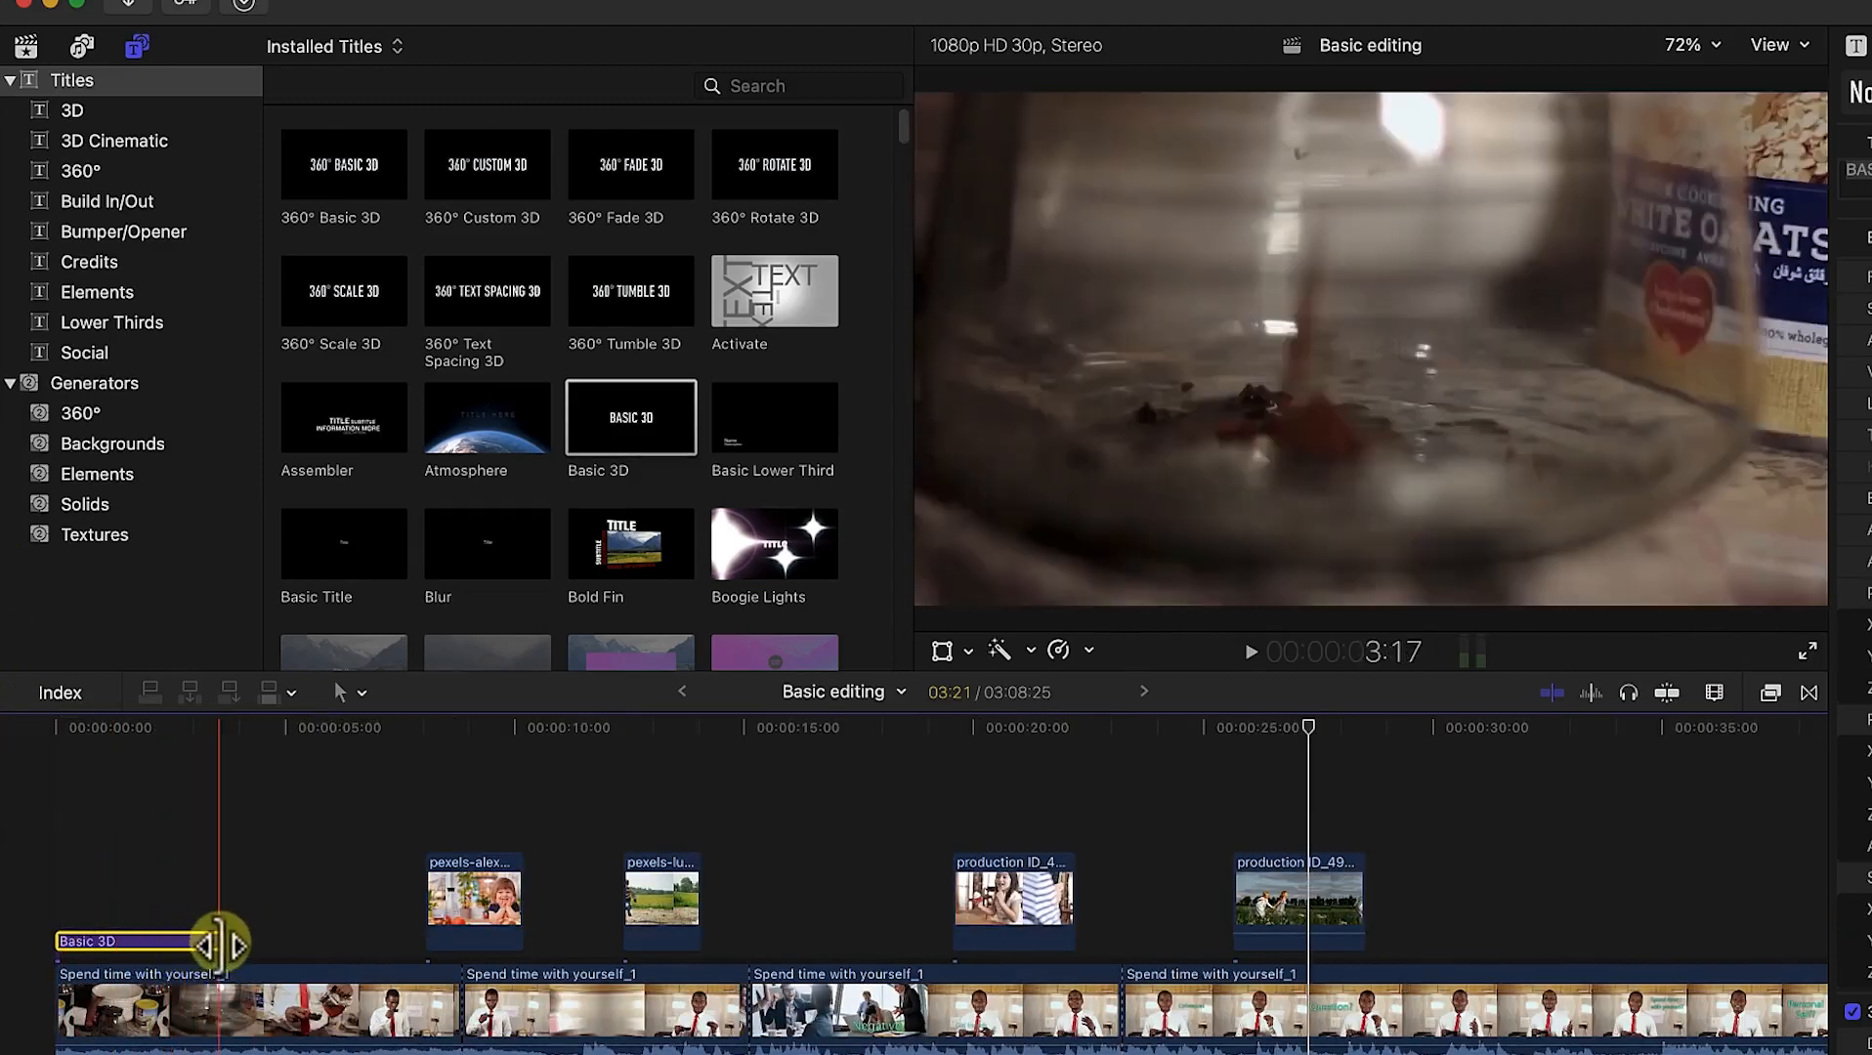
drag(220, 943, 335, 943)
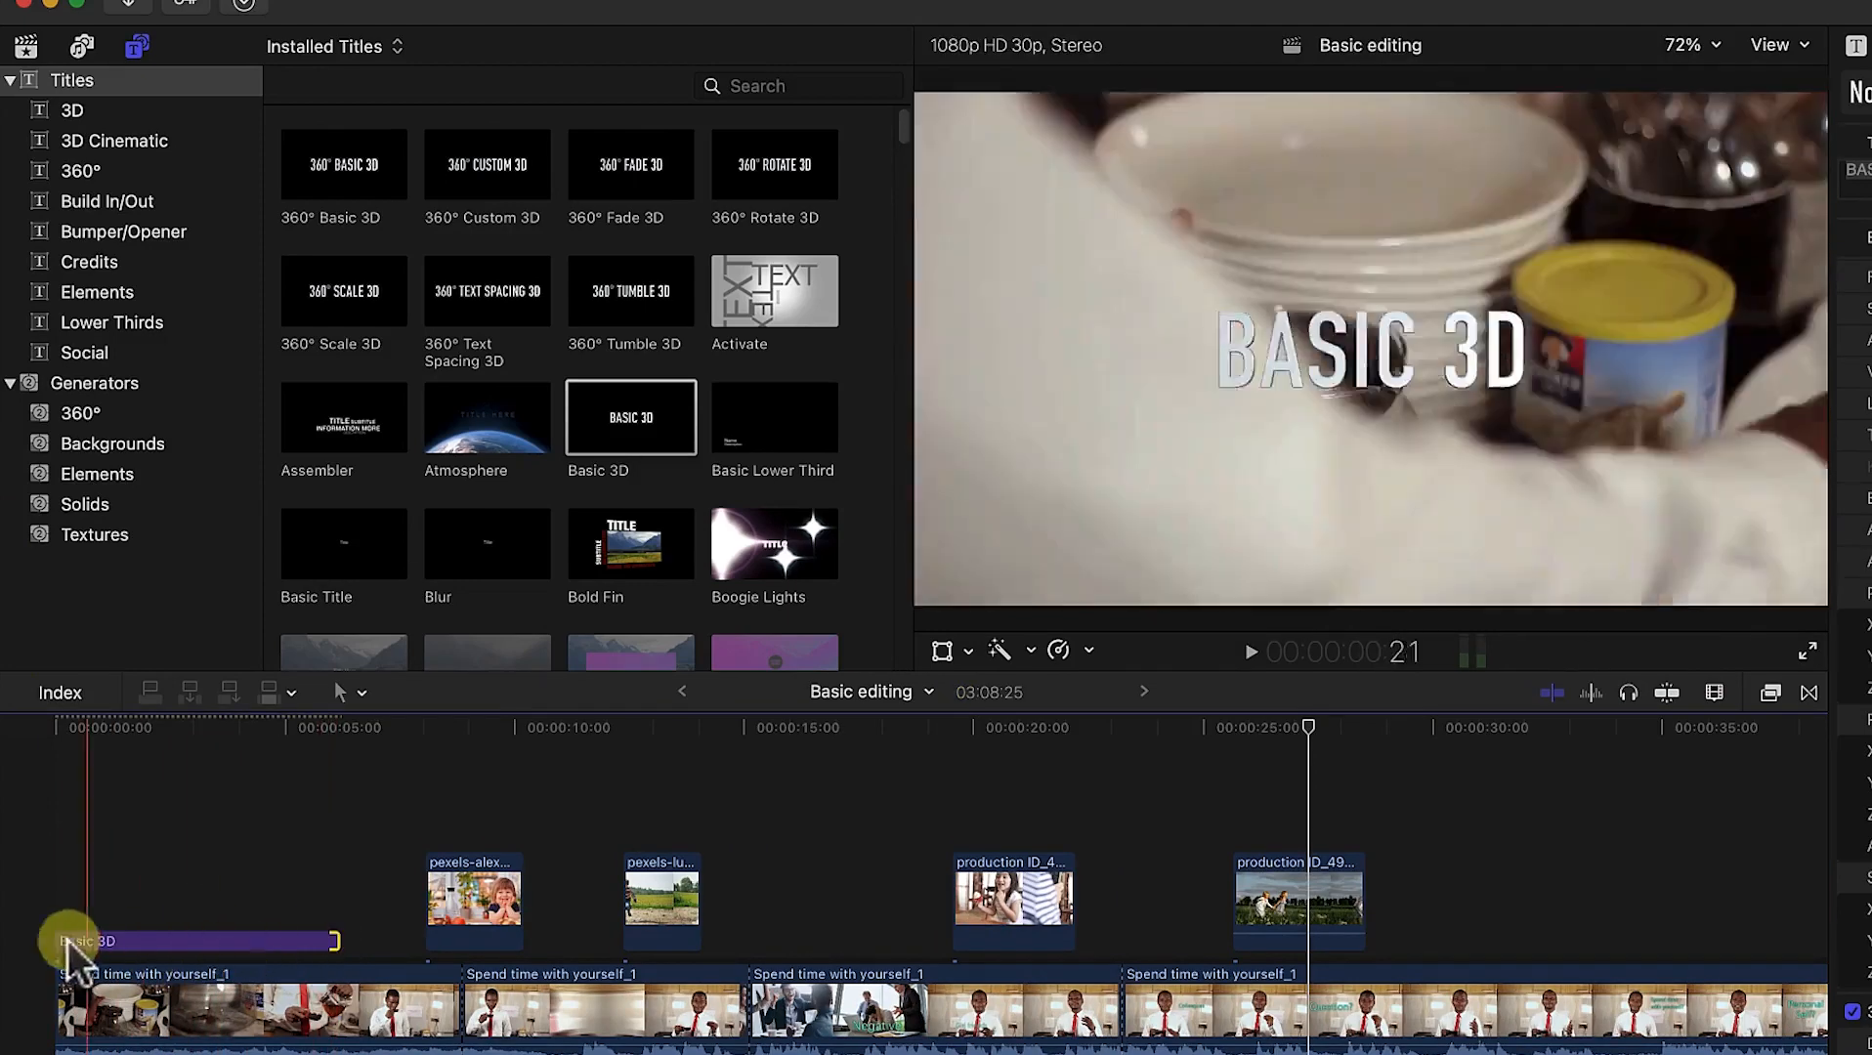
drag(56, 941, 136, 927)
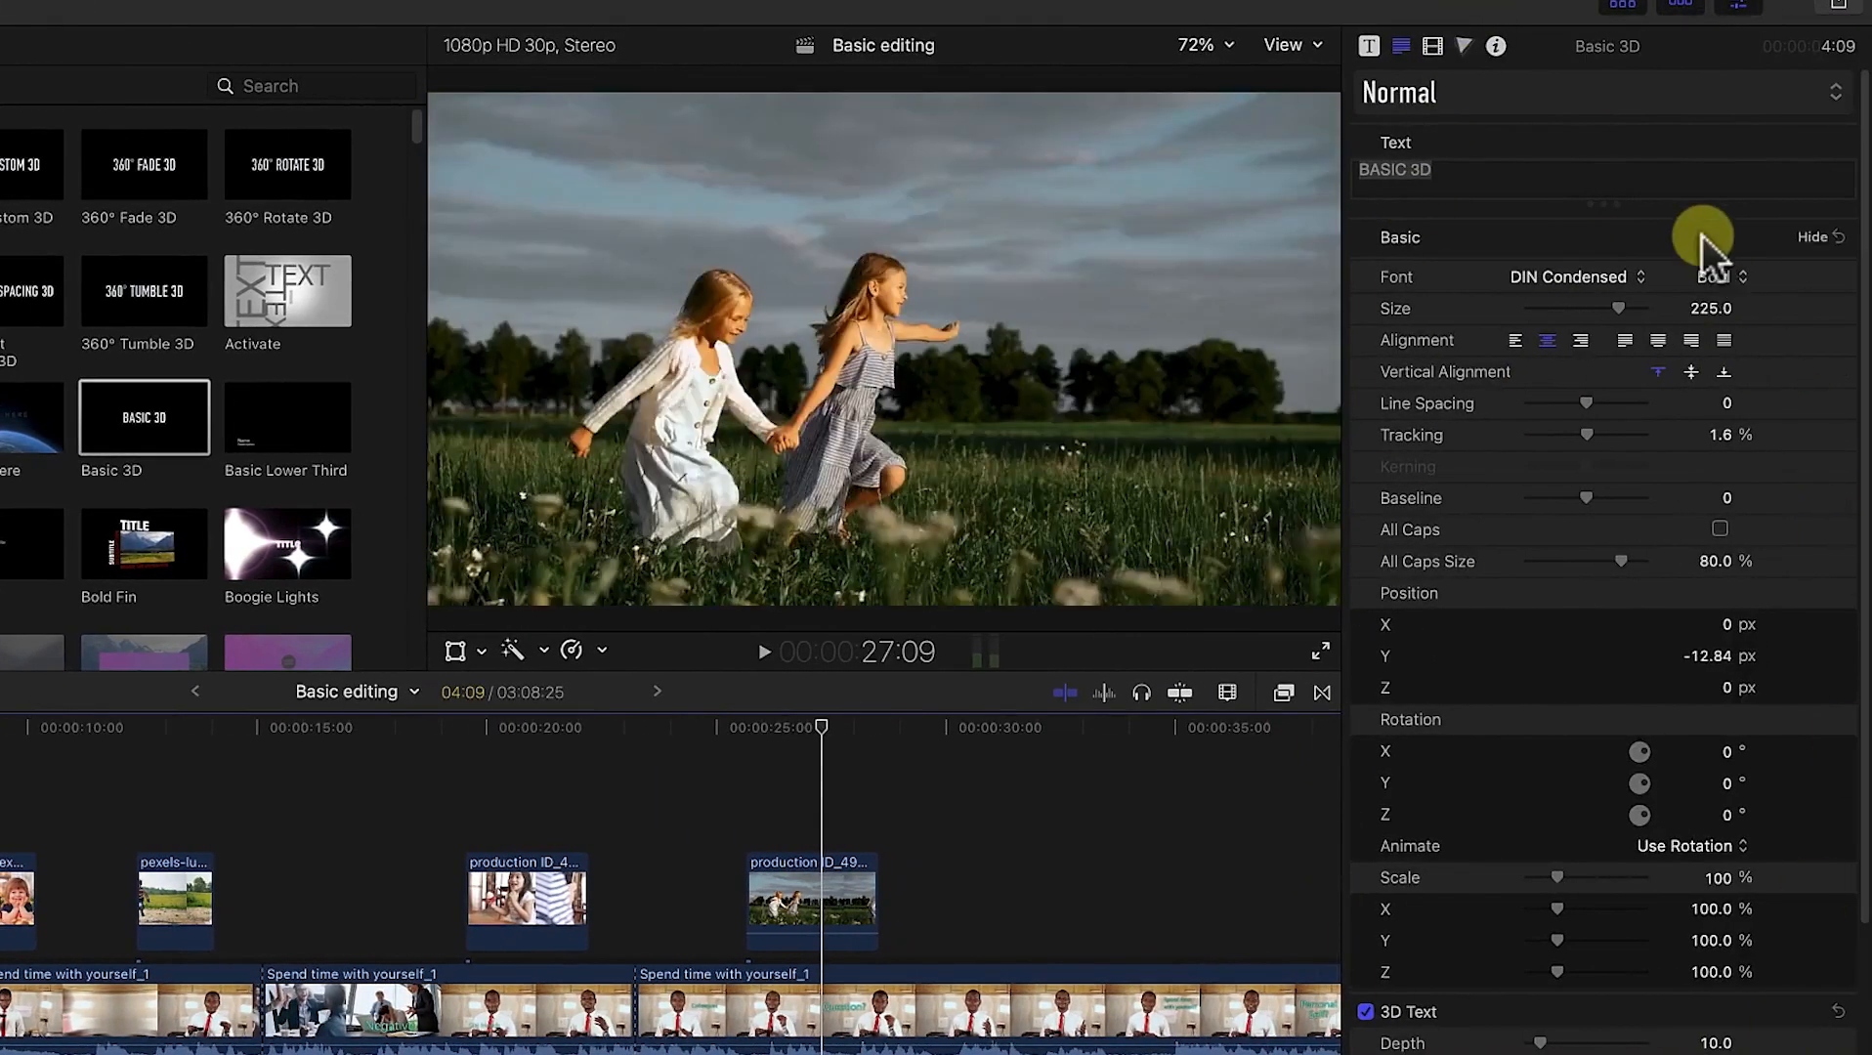
Step: Collapse the Basic, 3D Text and Material settings of the Basic 3D title
click(1815, 238)
click(1813, 279)
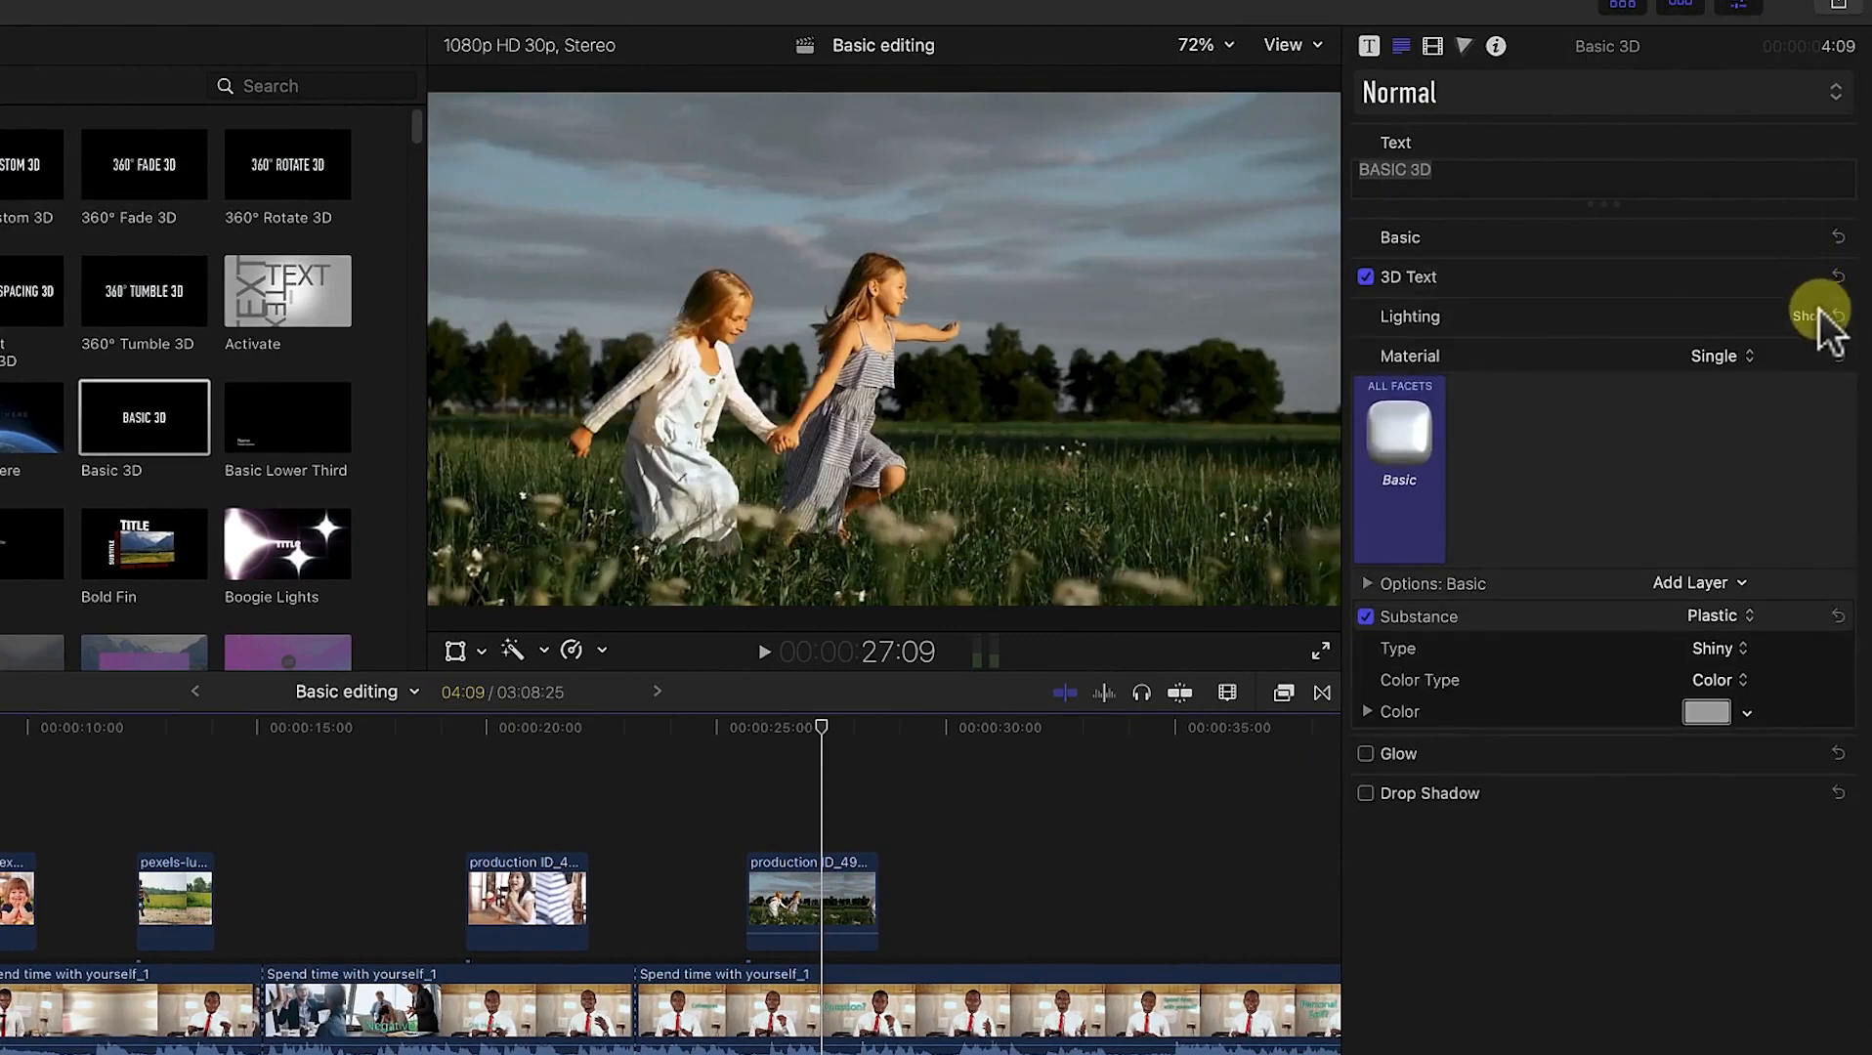
click(1816, 358)
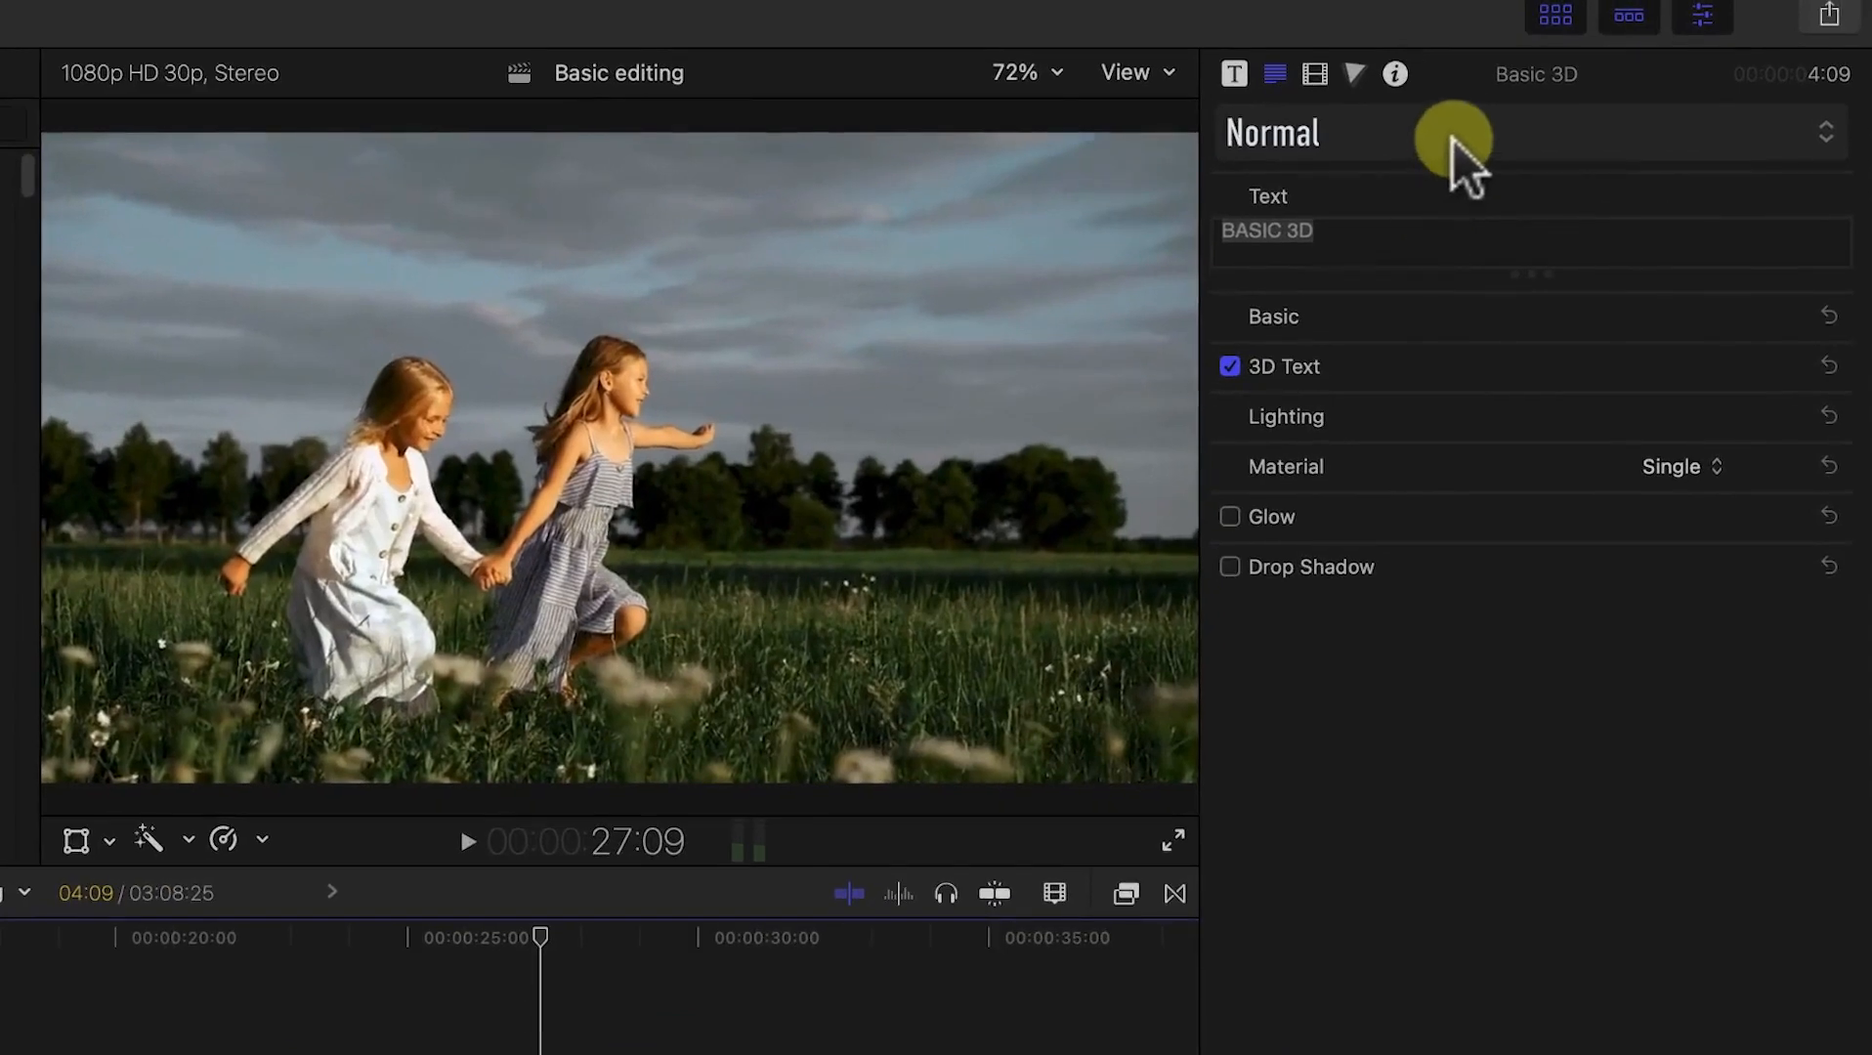
click(1452, 138)
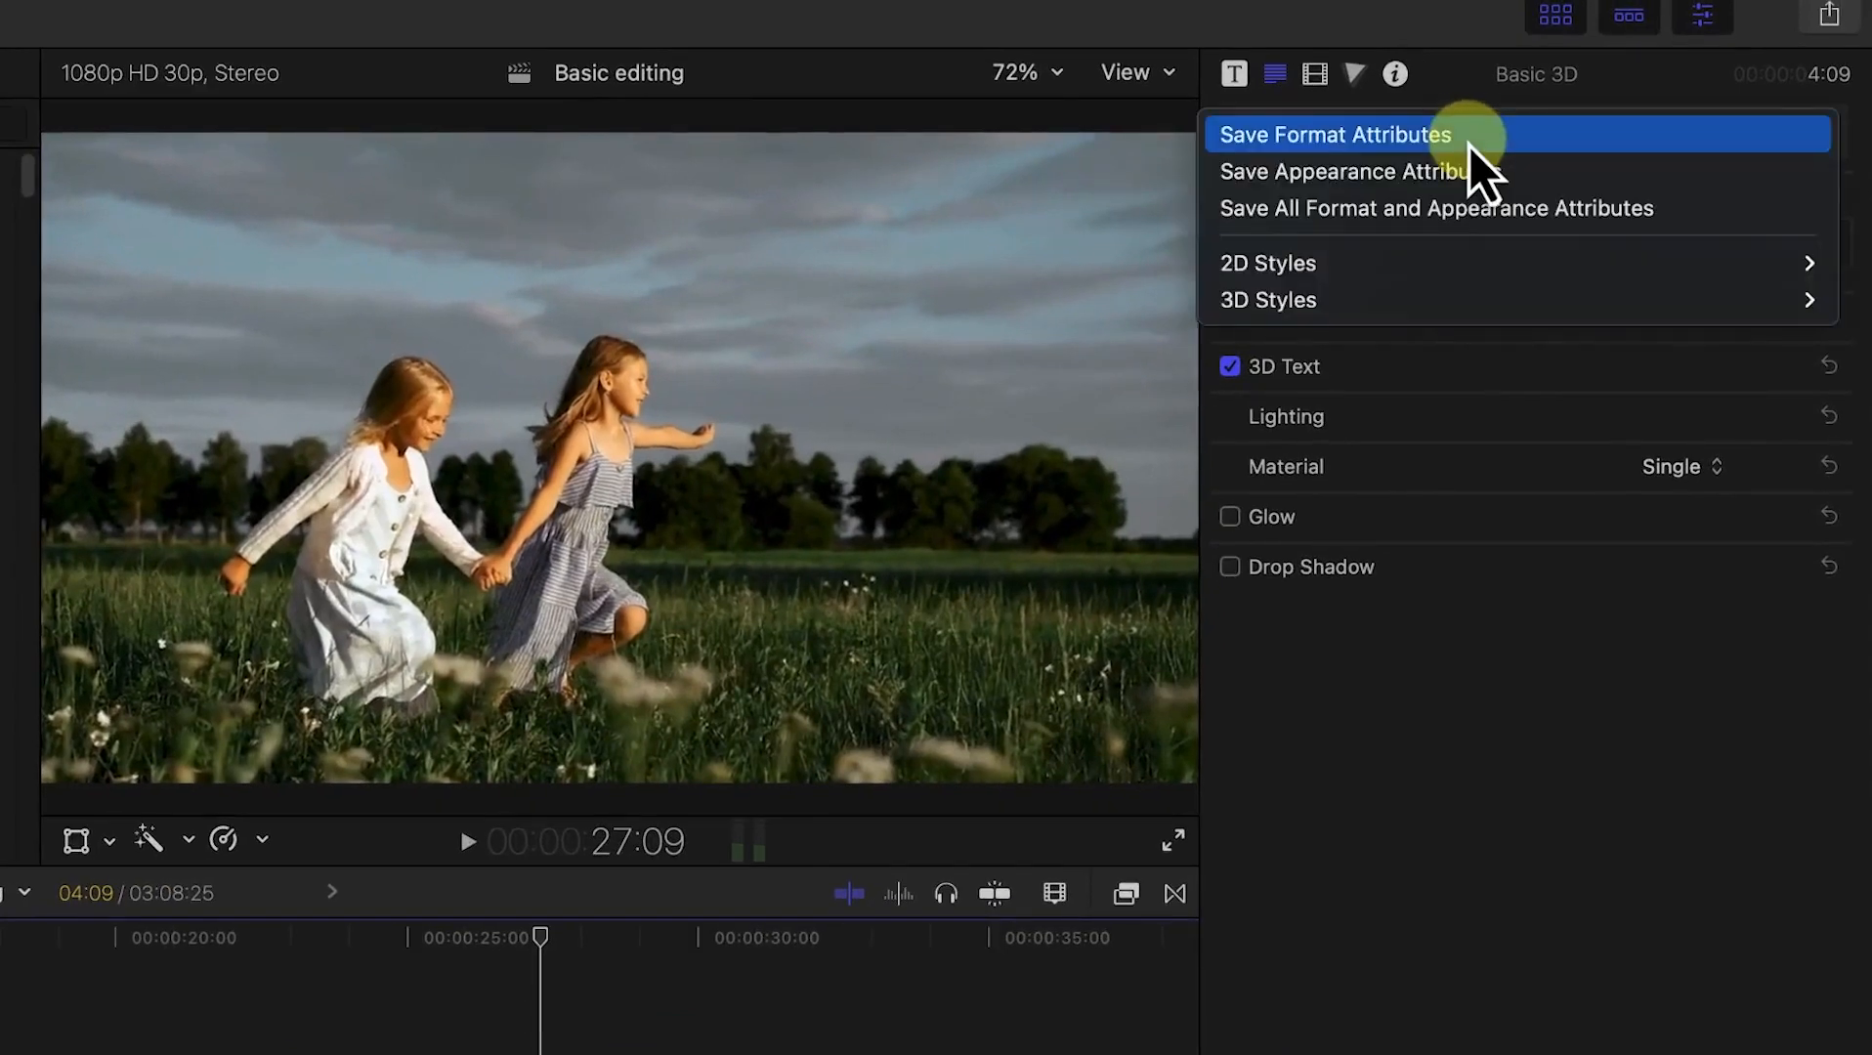
mouse_move(1469, 260)
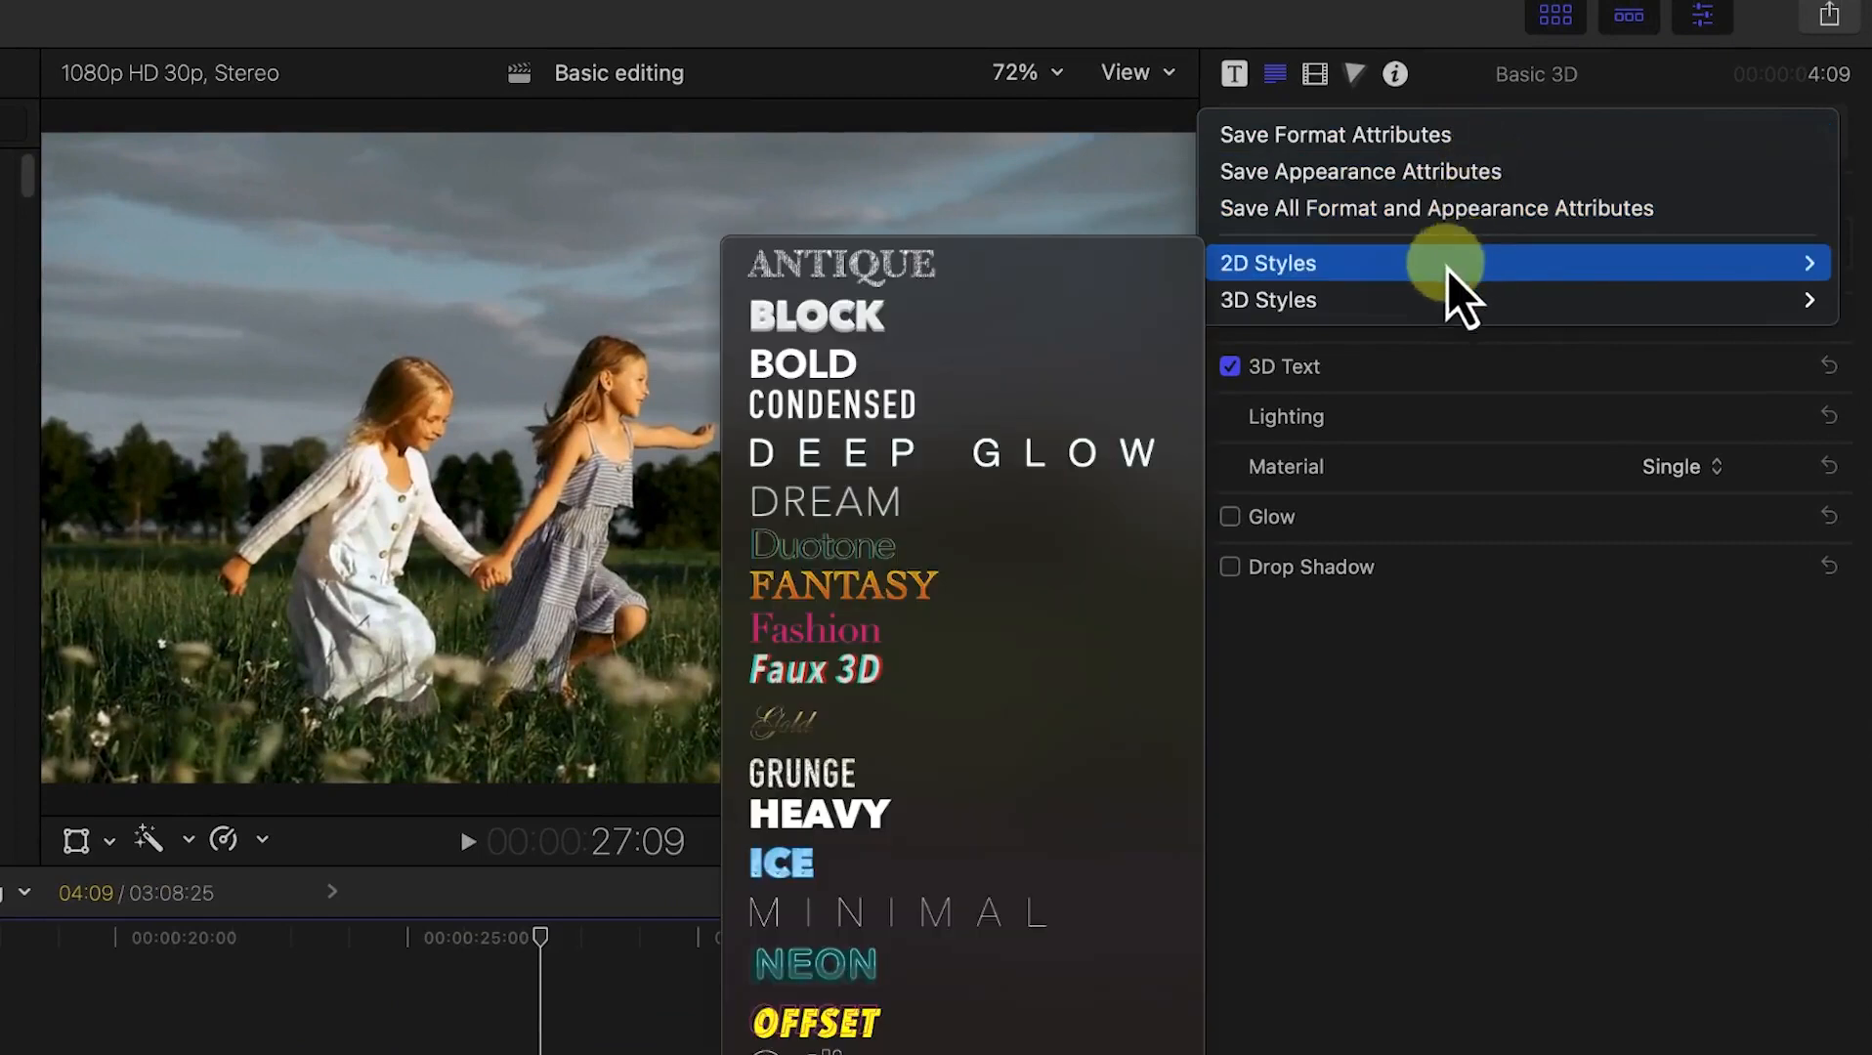
click(537, 980)
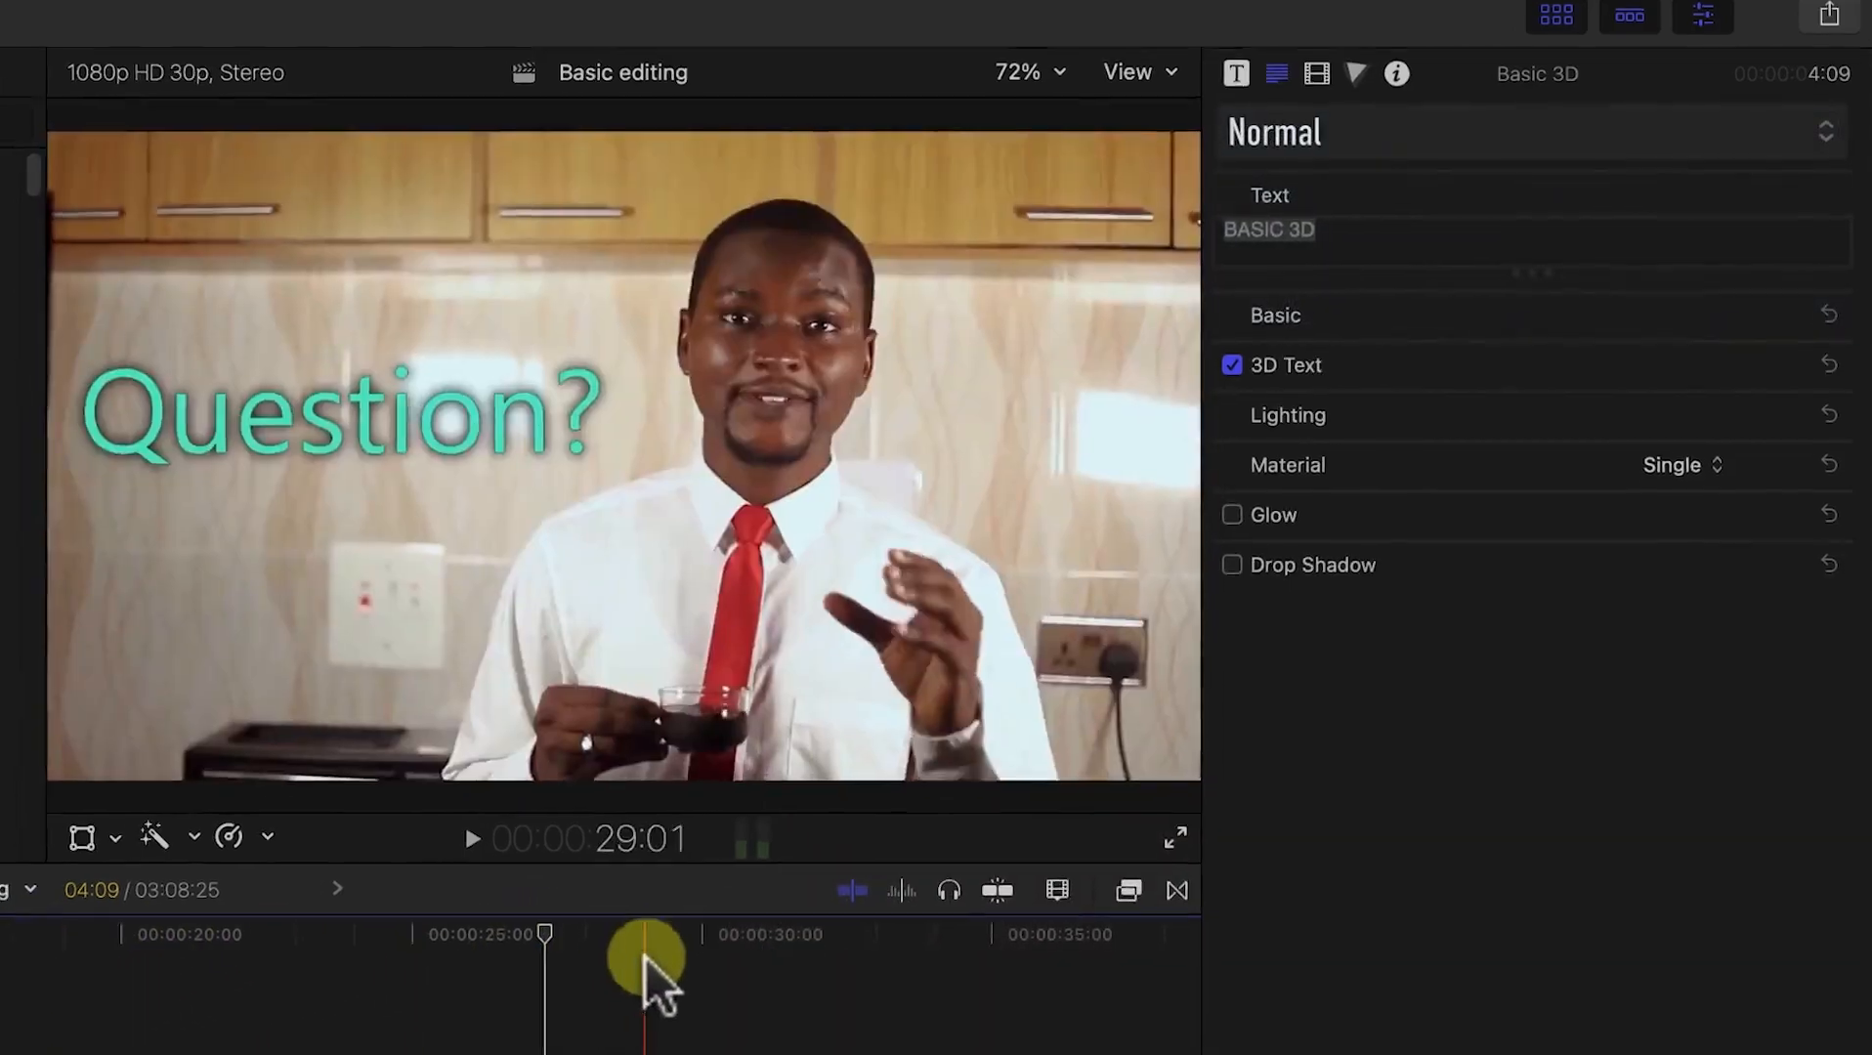
Step: Move the playhead onto the Basic 3D title at about 0:03 and replace its text with "Welcome to My Channel"
drag(542, 928, 55, 975)
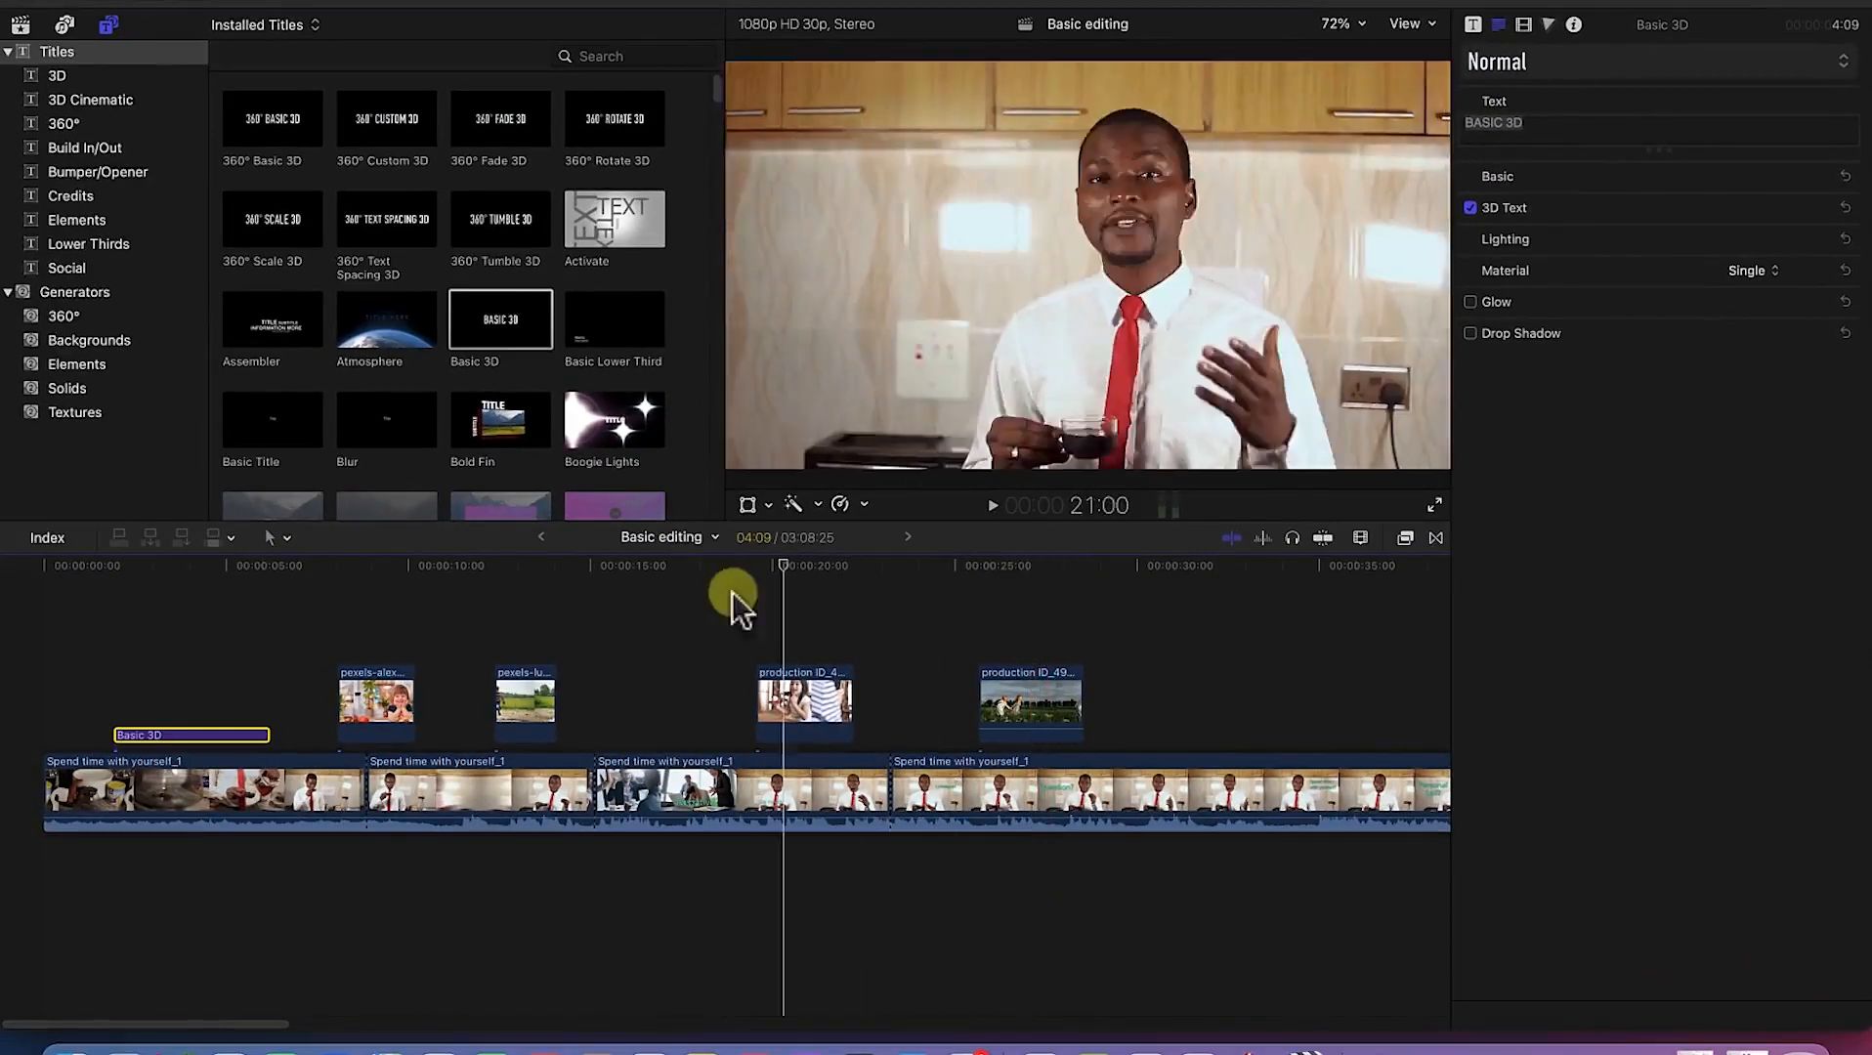
drag(248, 566, 158, 565)
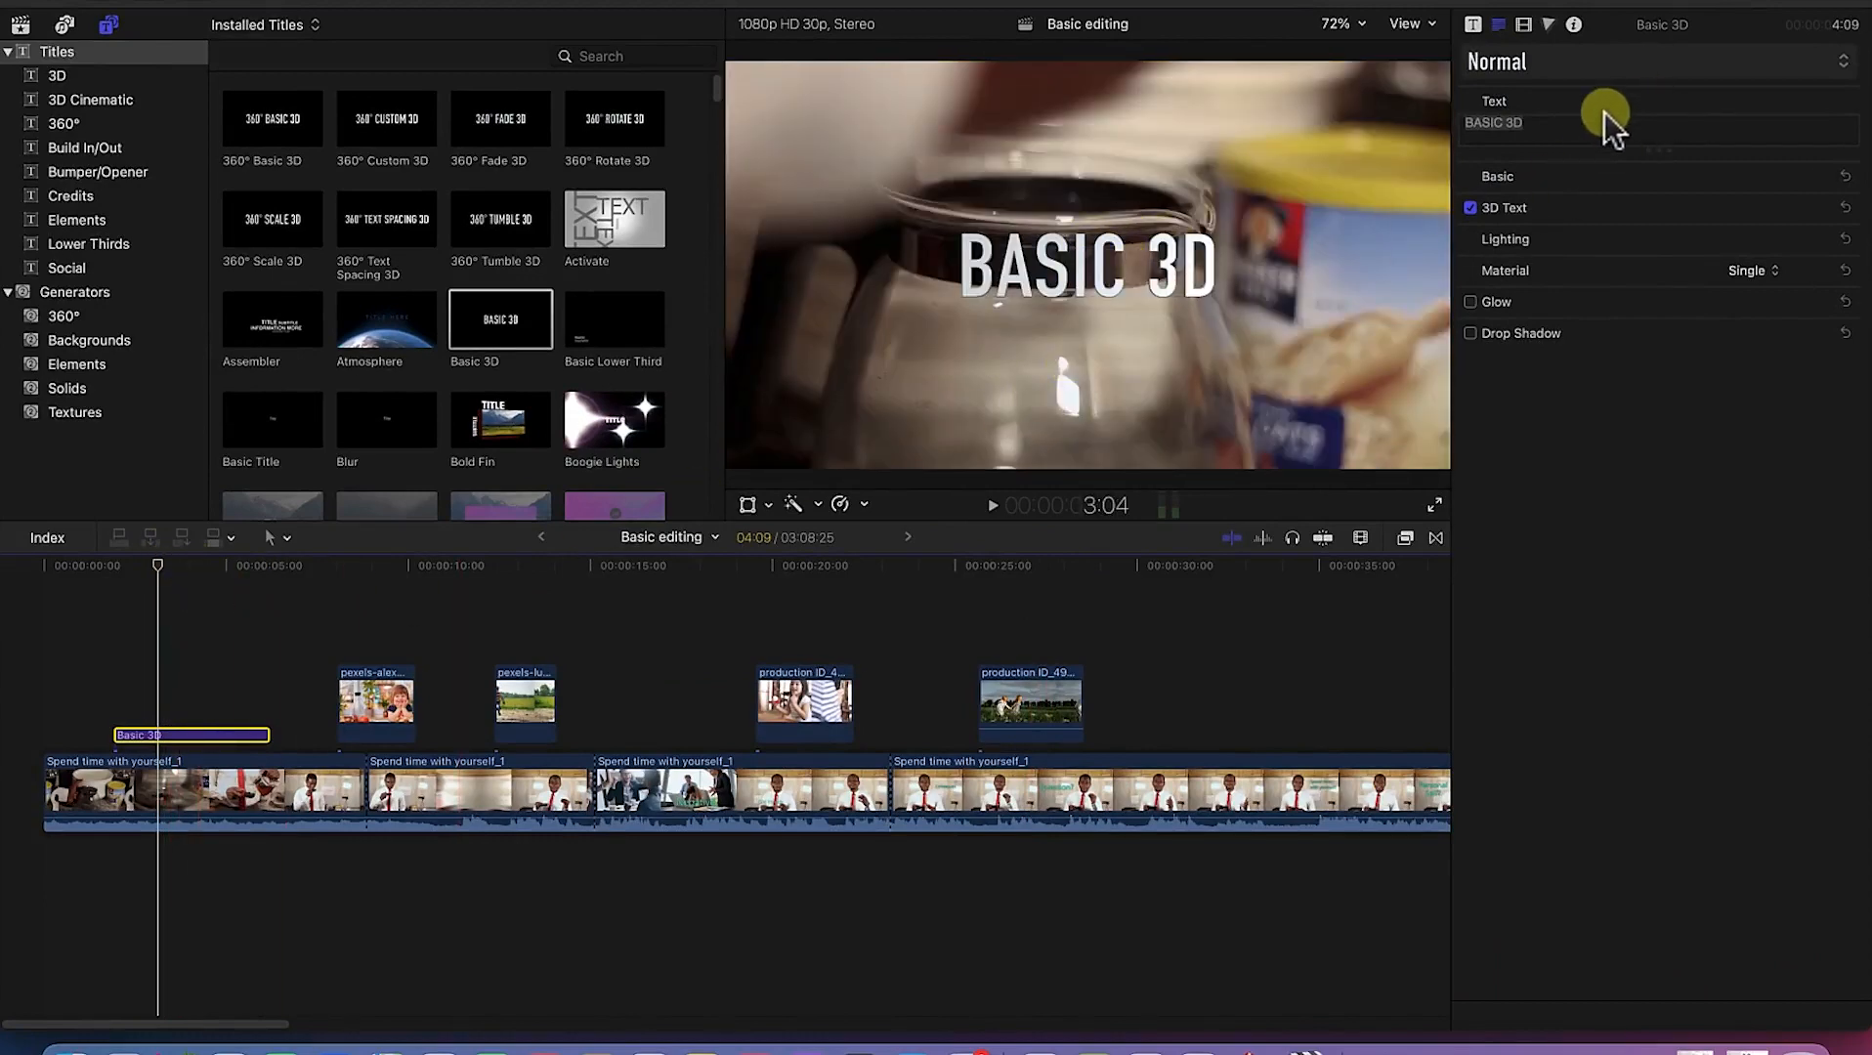
click(1548, 131)
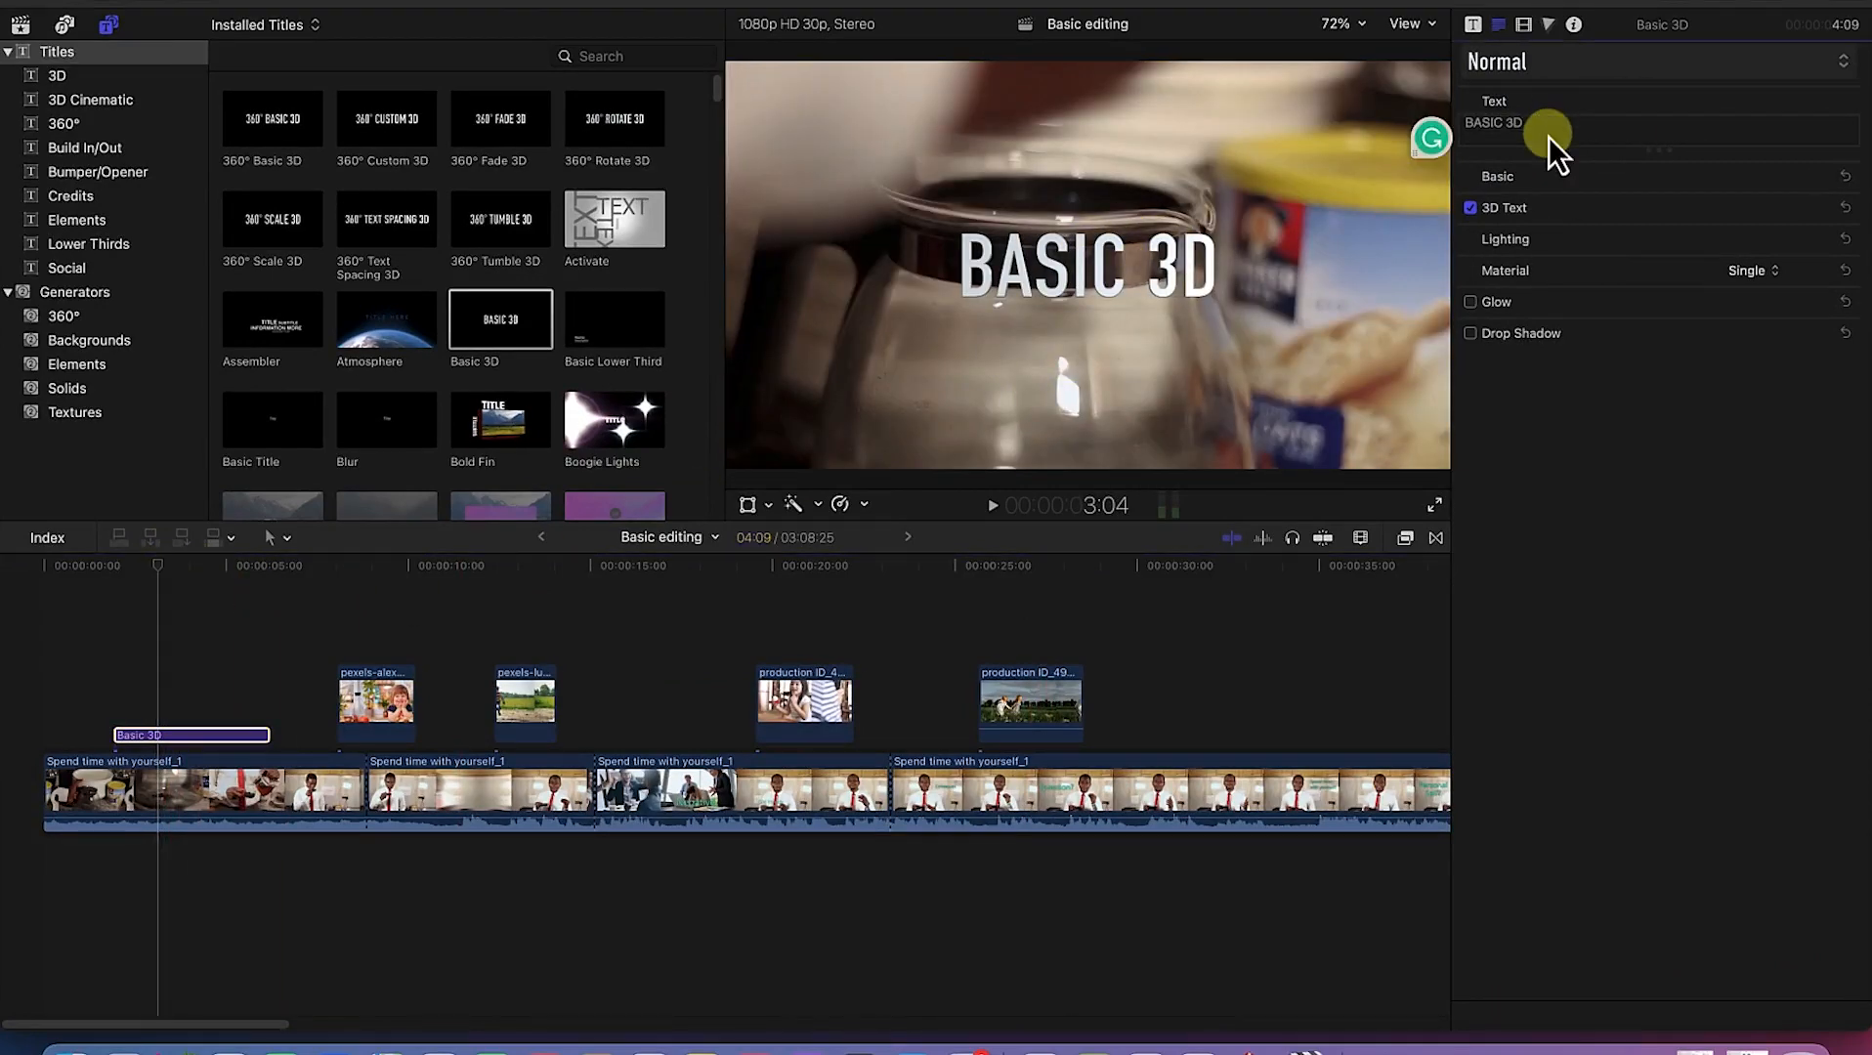
key(BackSpace)
key(BackSpace)
key(BackSpace)
key(BackSpace)
key(BackSpace)
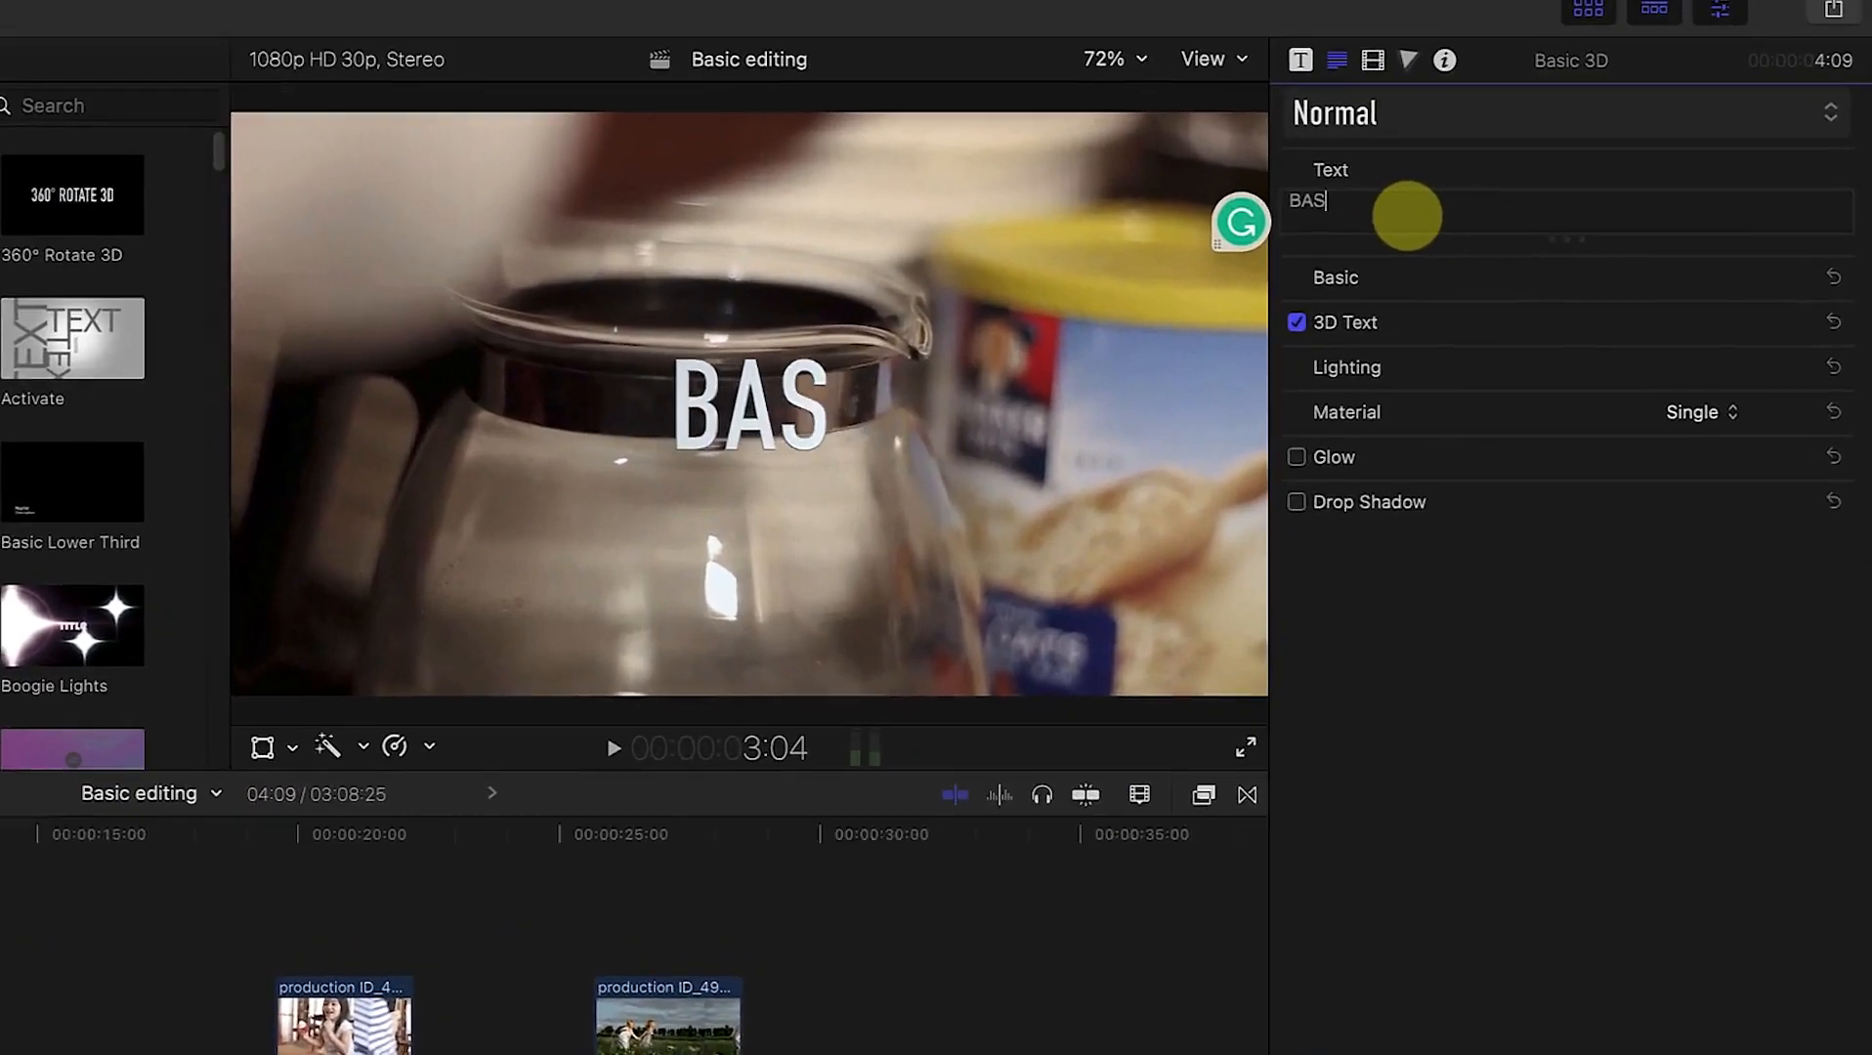
key(BackSpace)
key(BackSpace)
key(BackSpace)
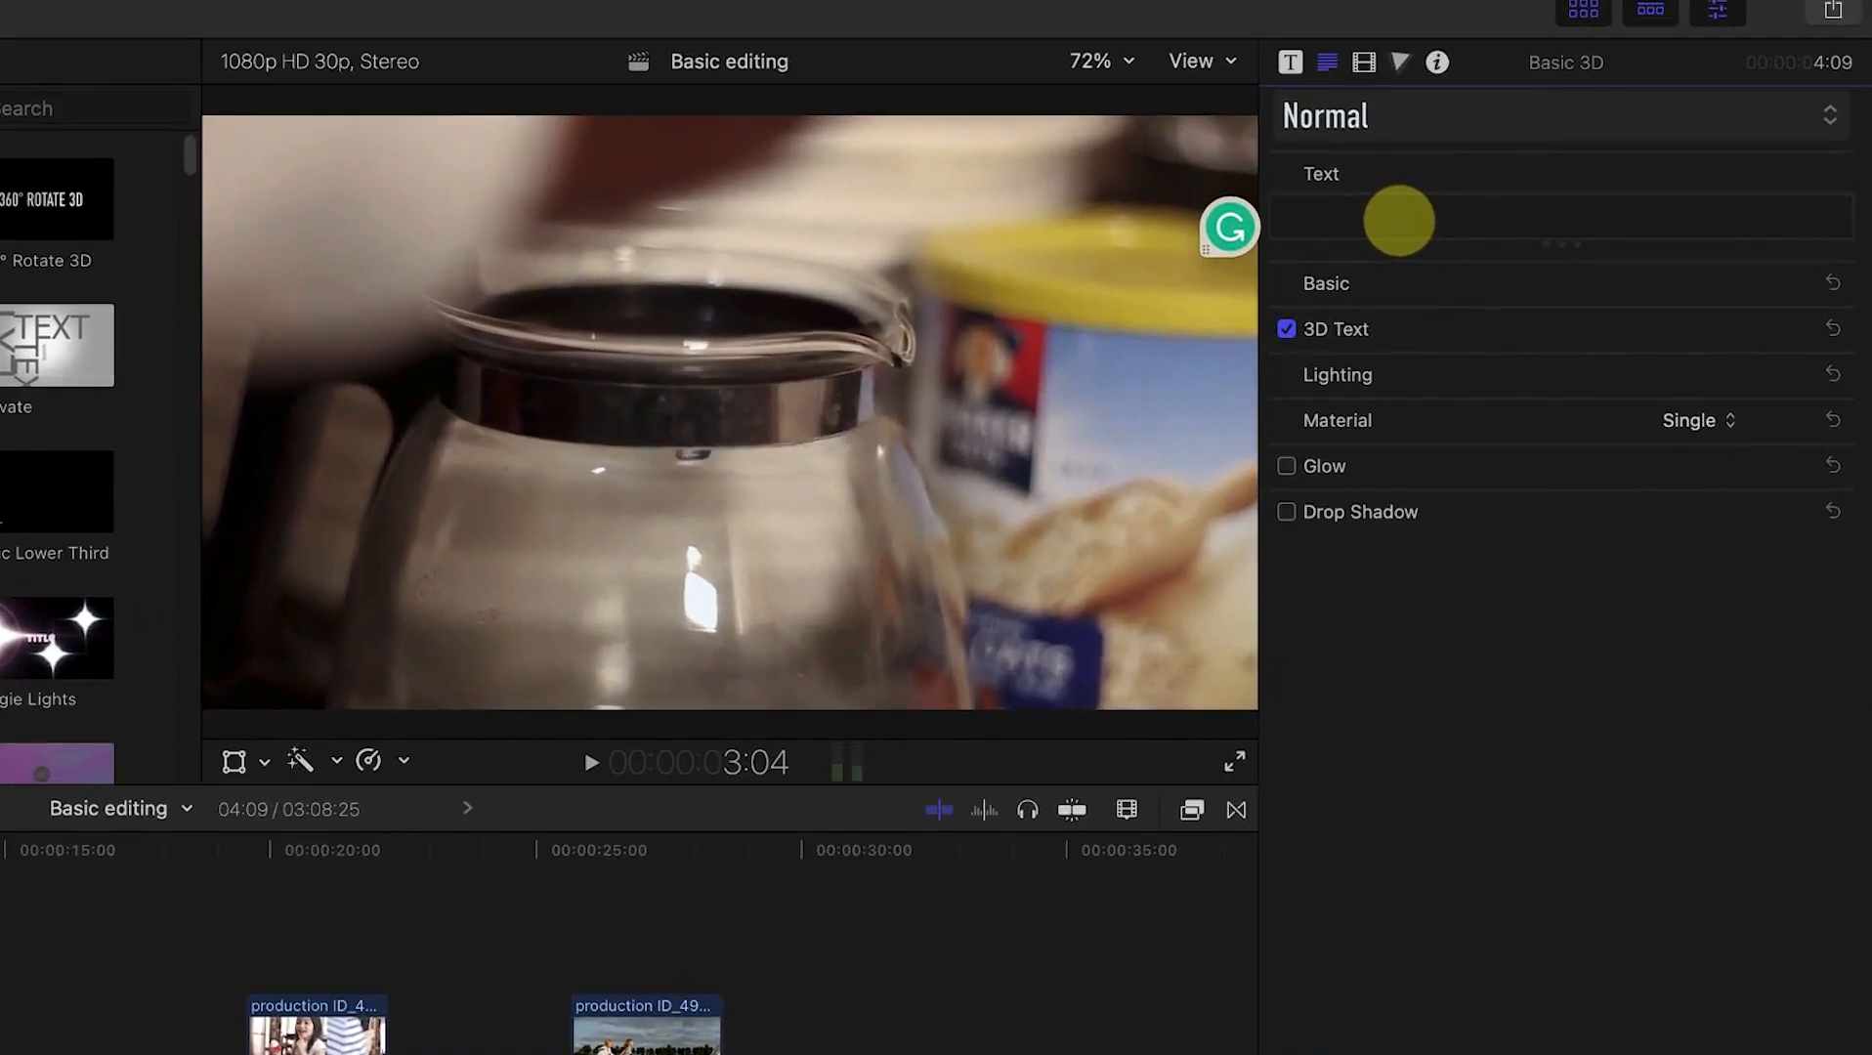
text(Welcome to )
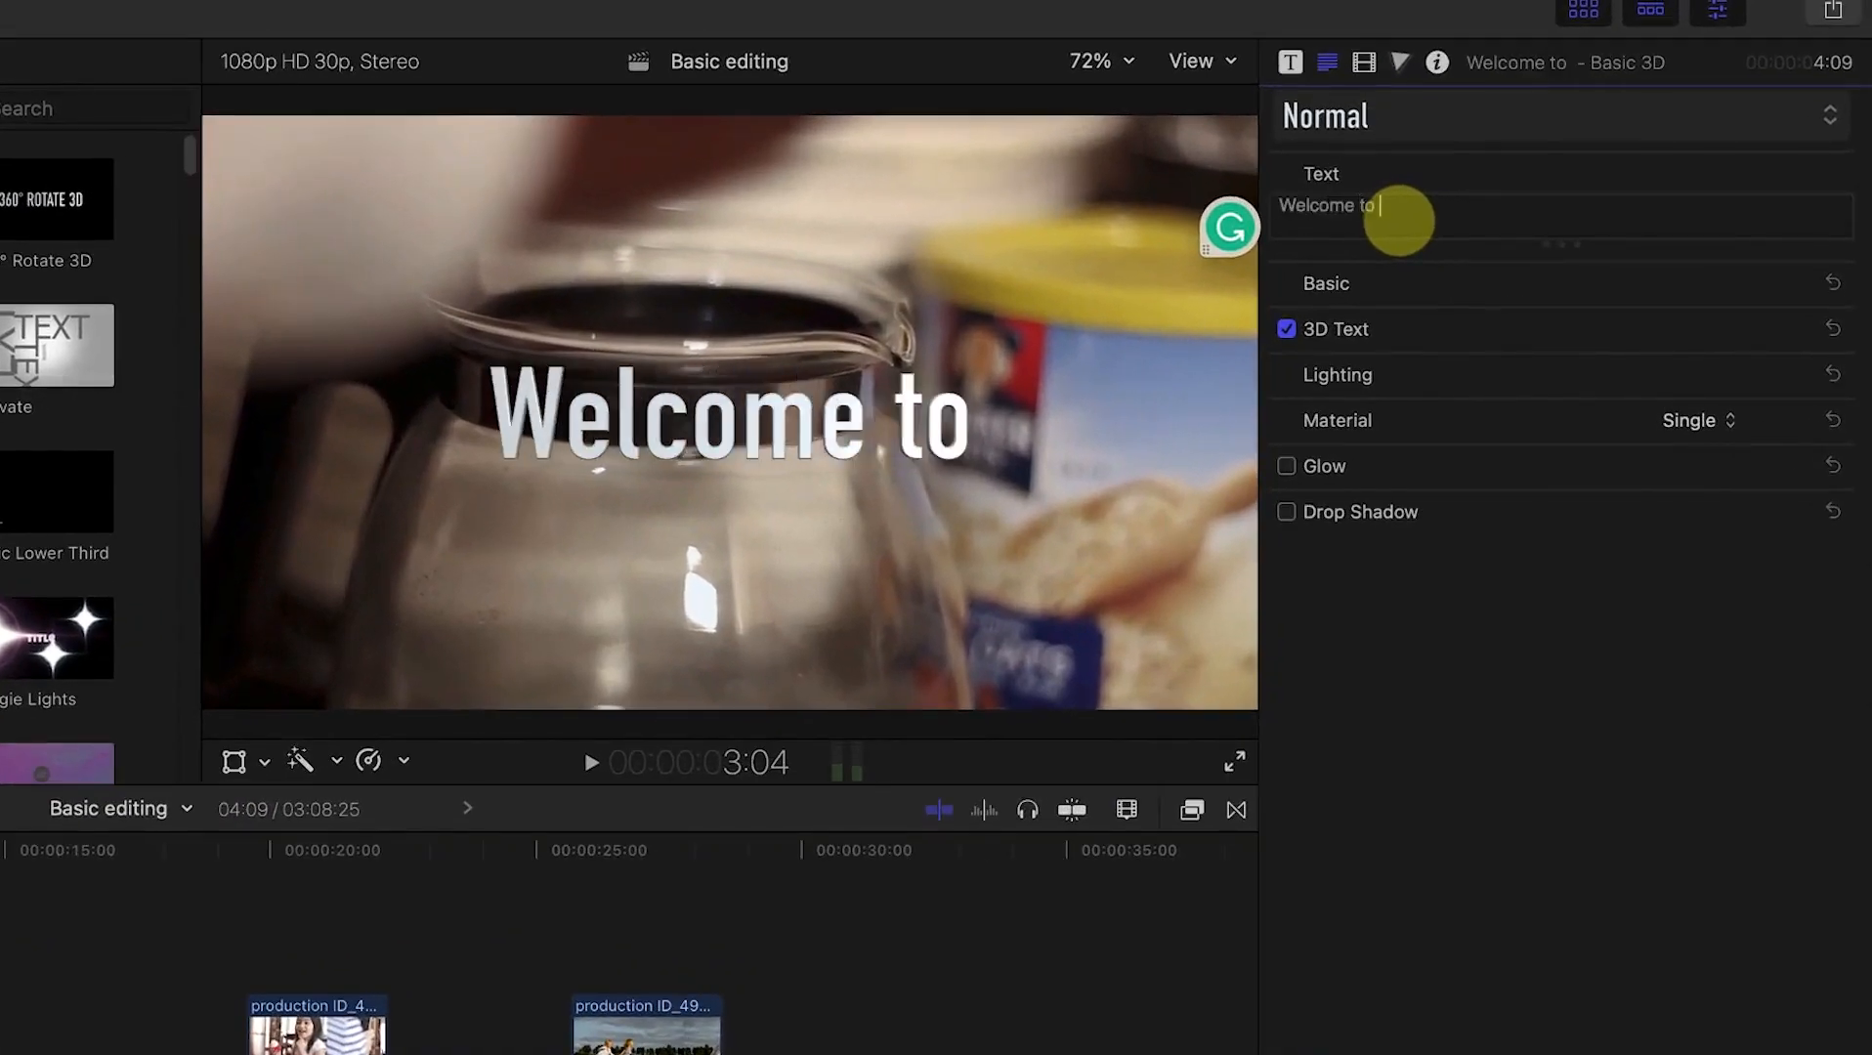
text(My Channel)
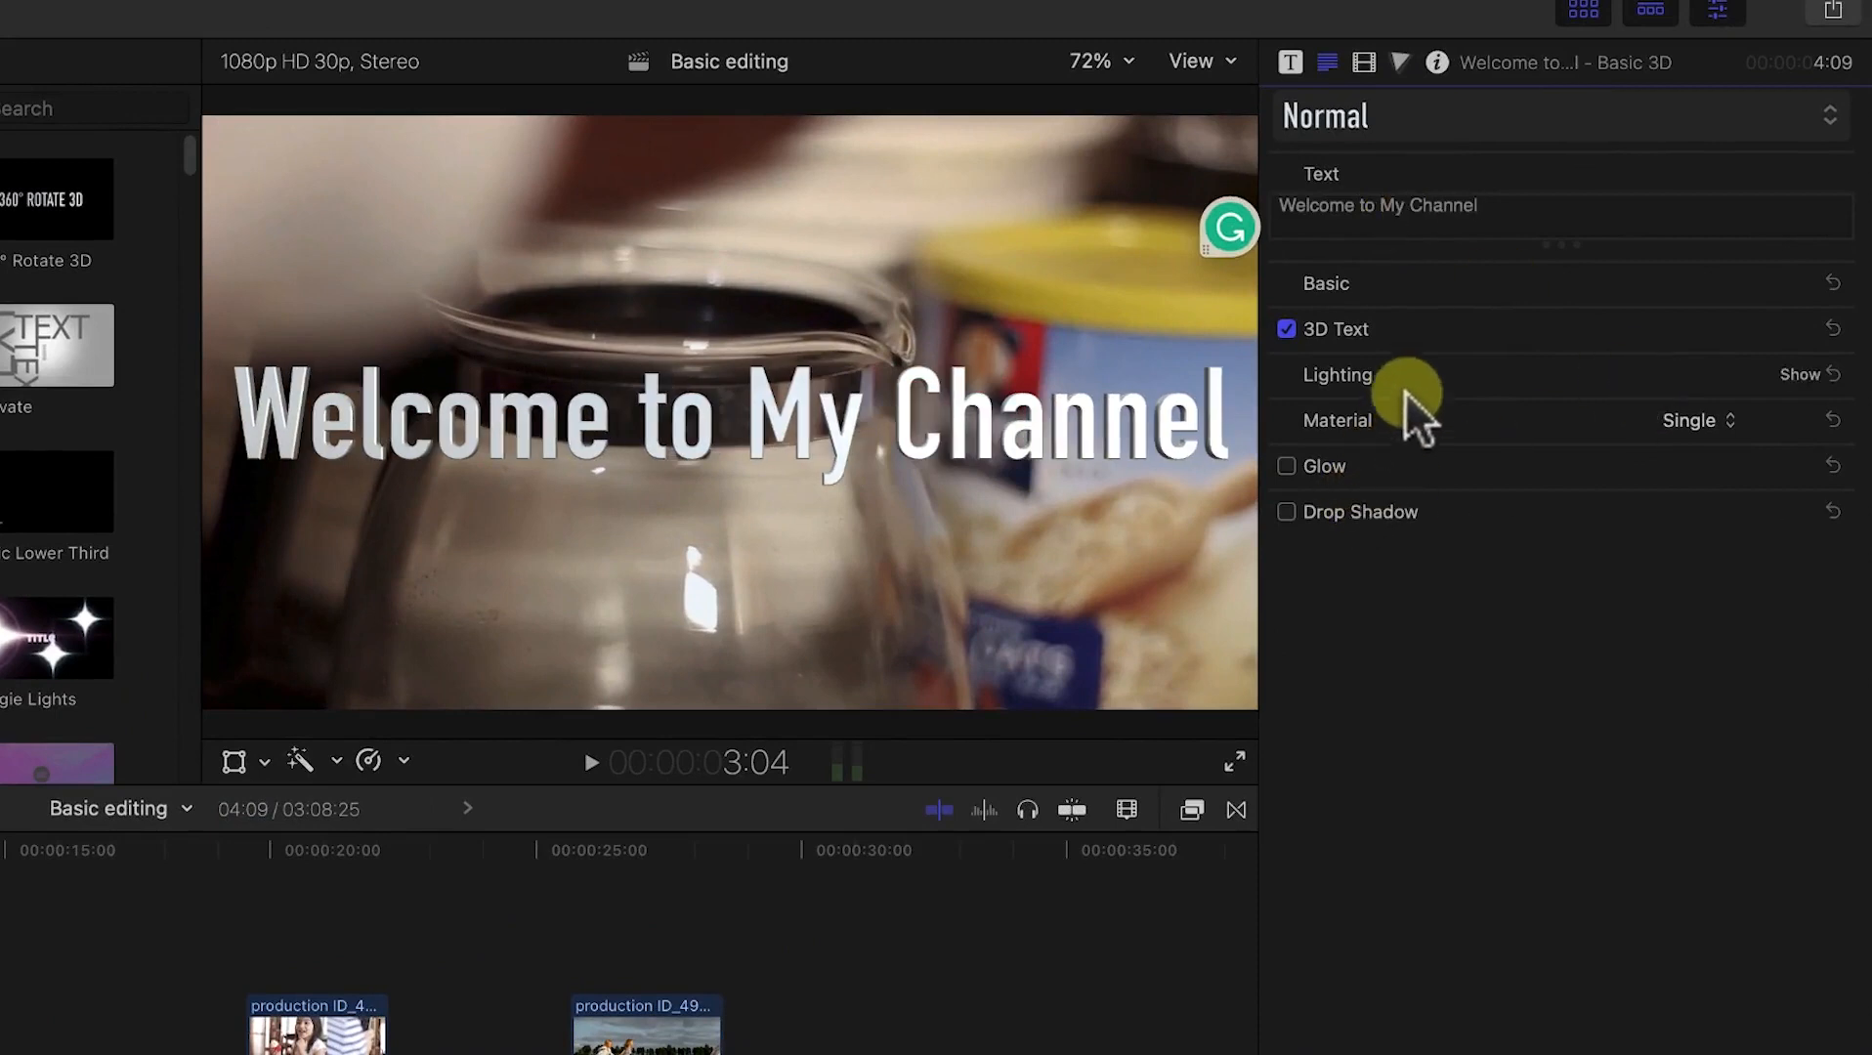
Step: Try the Bold and Offset 2D text styles on the "Welcome to My Channel" title
click(1463, 129)
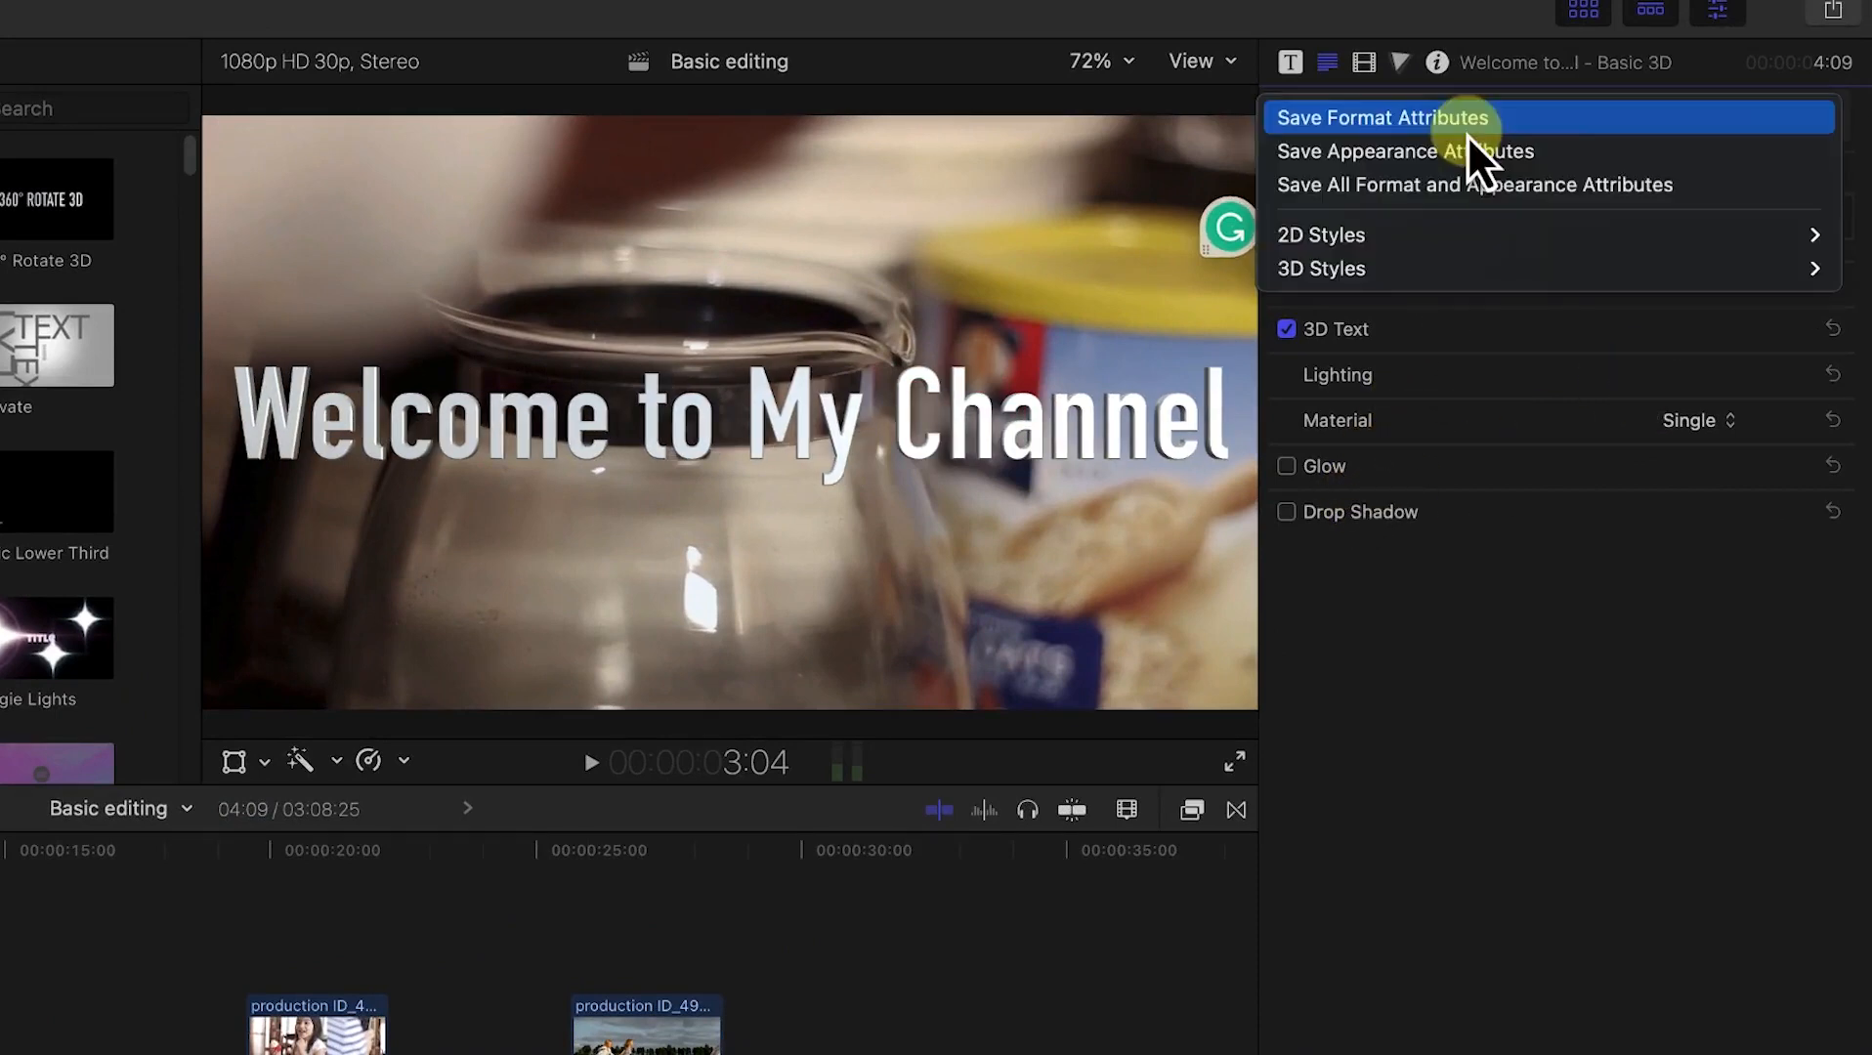
mouse_move(1472, 235)
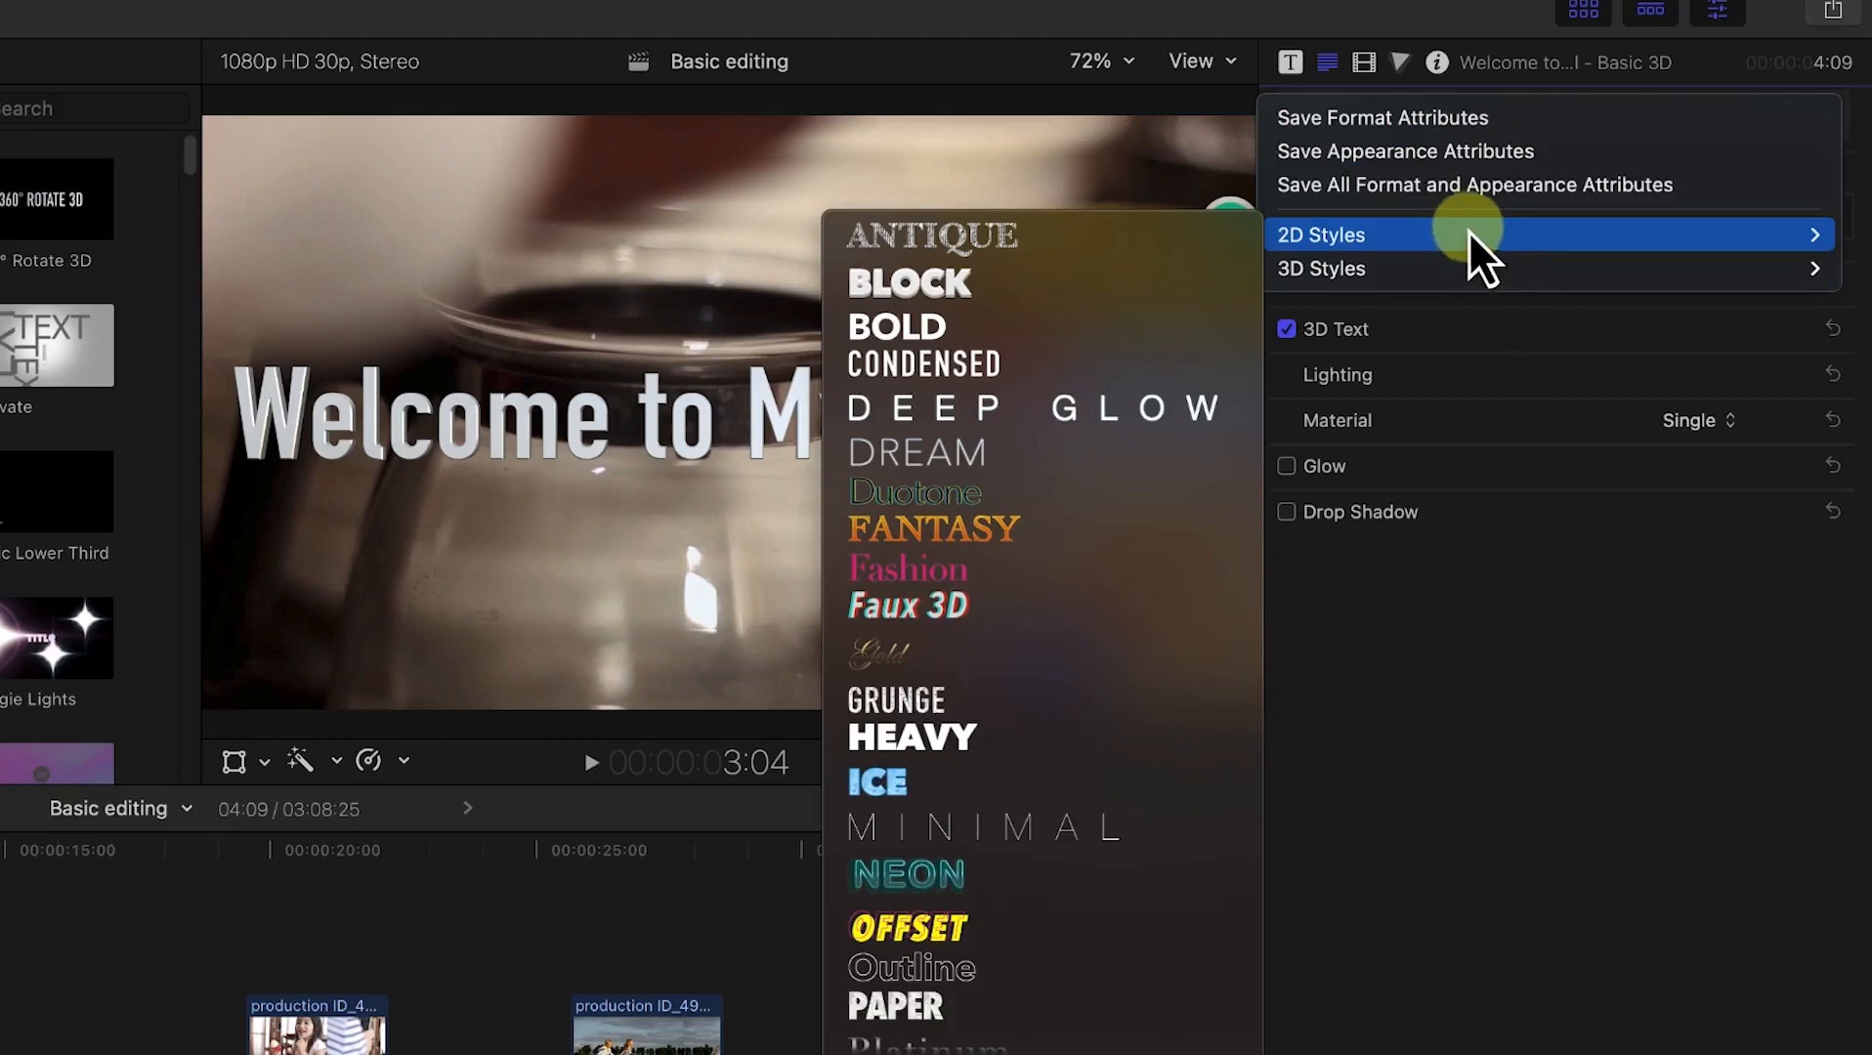
click(985, 323)
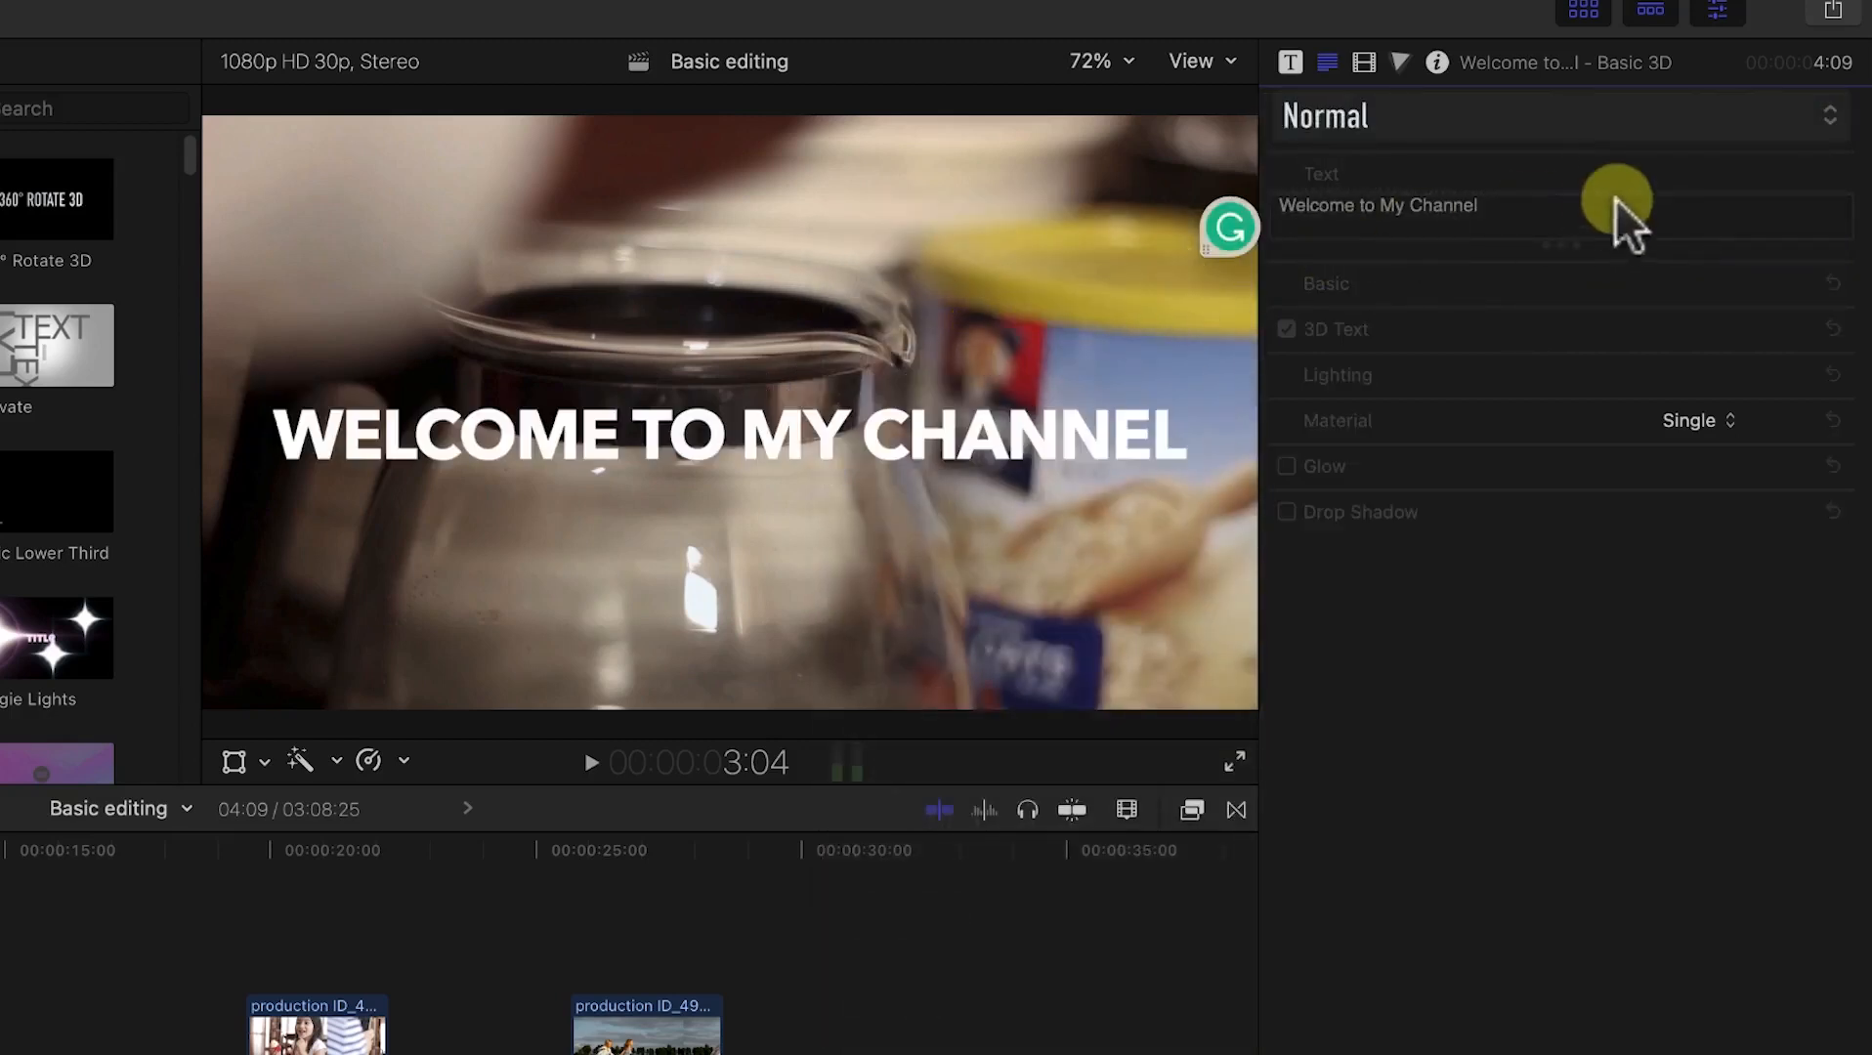
click(1597, 133)
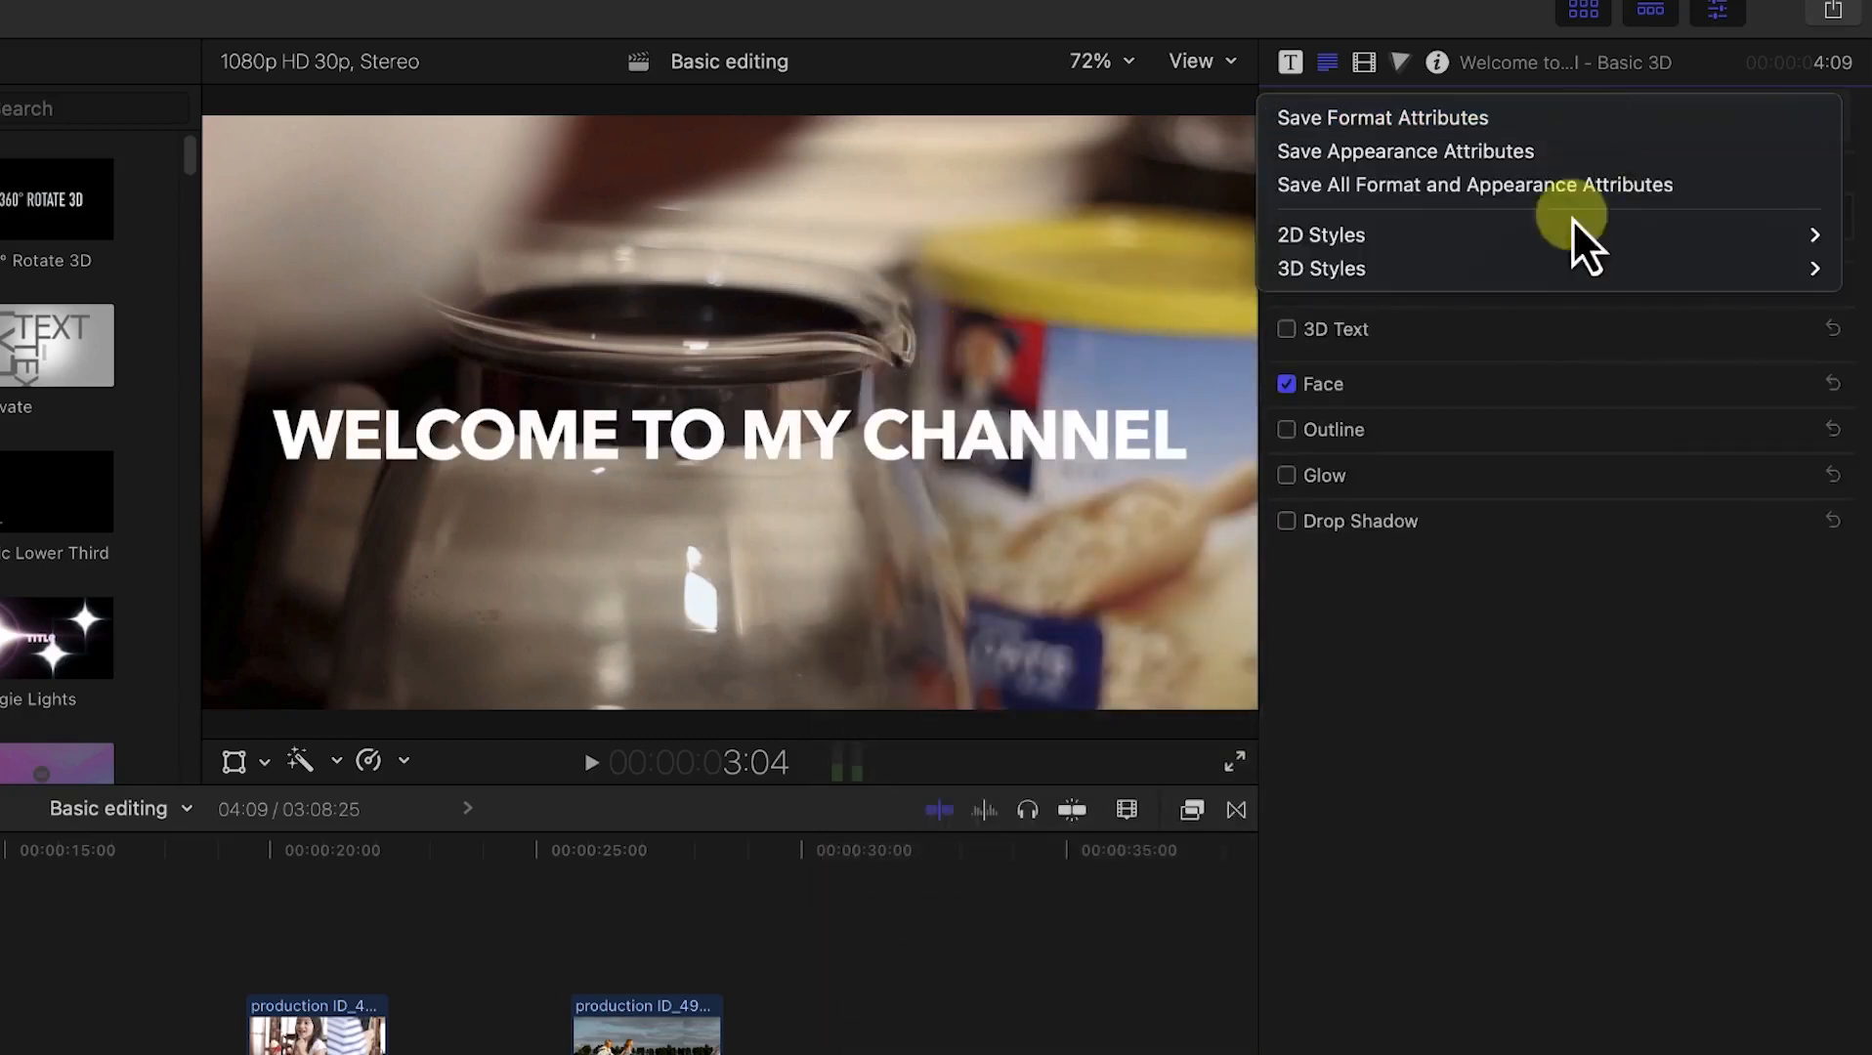
mouse_move(1534, 235)
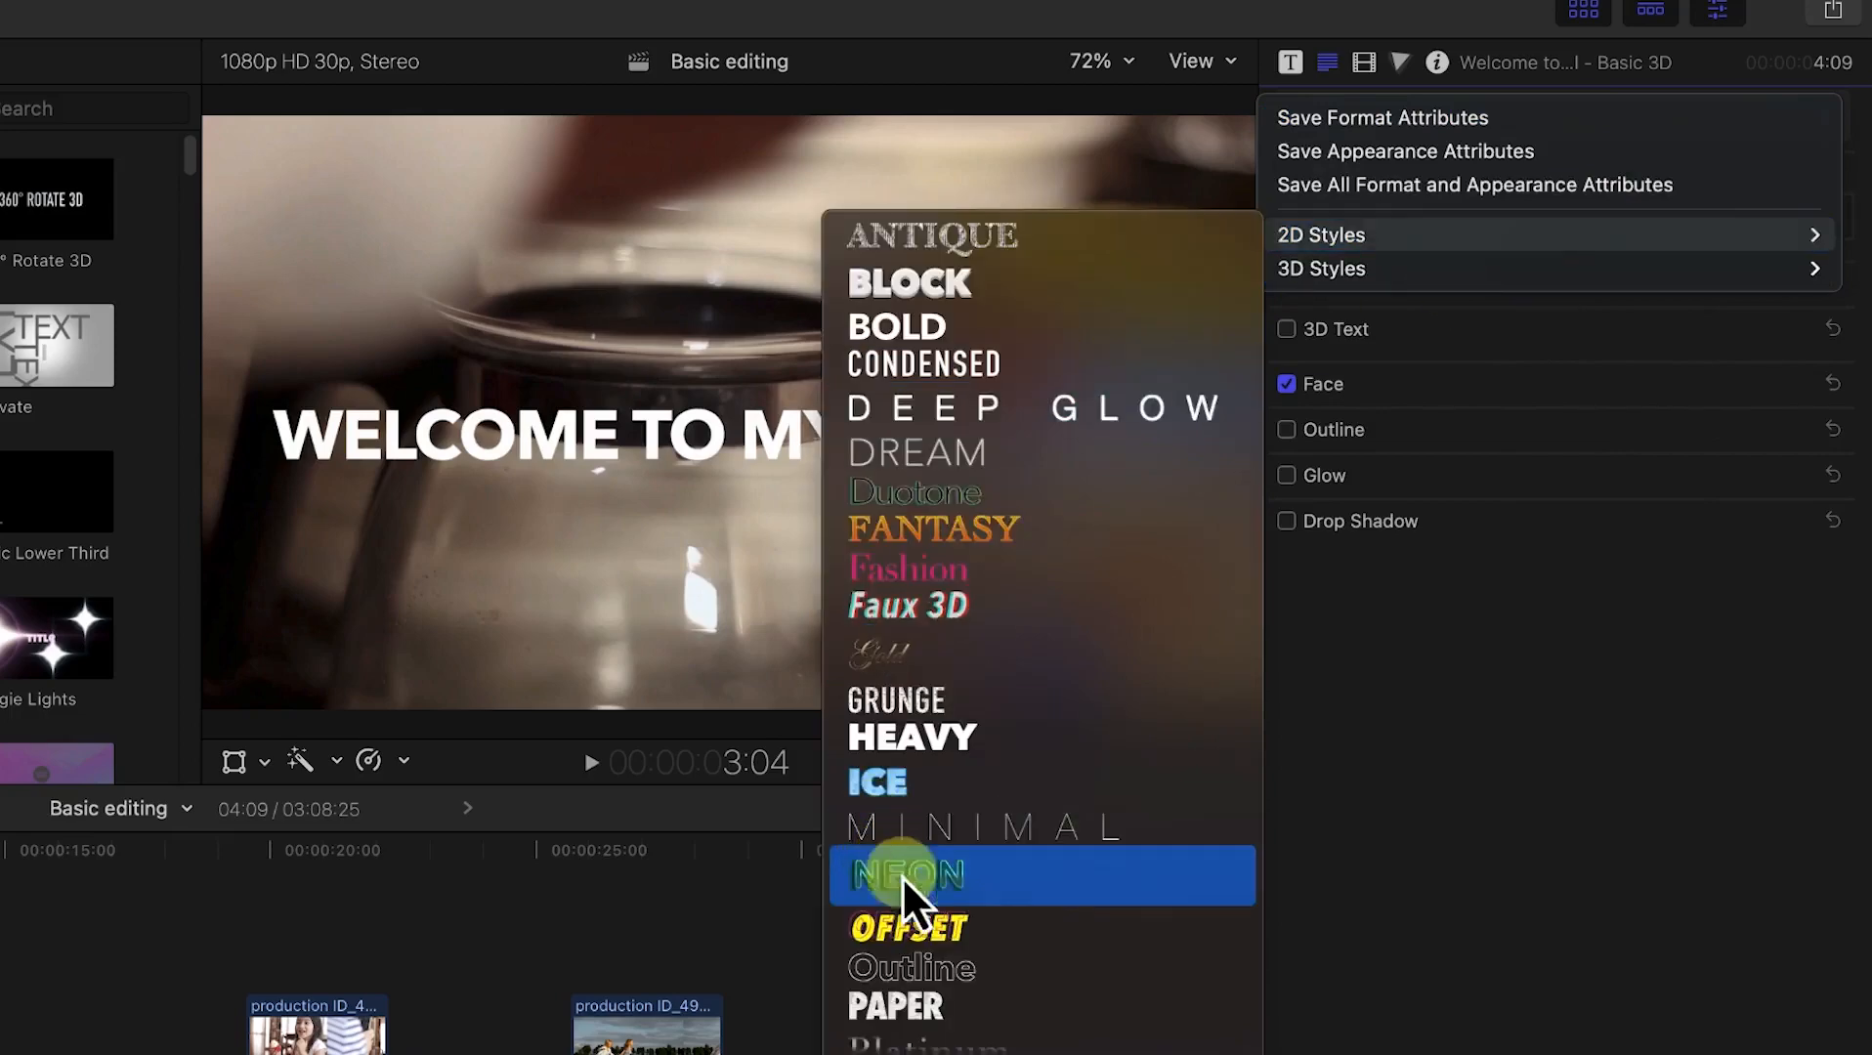
click(913, 927)
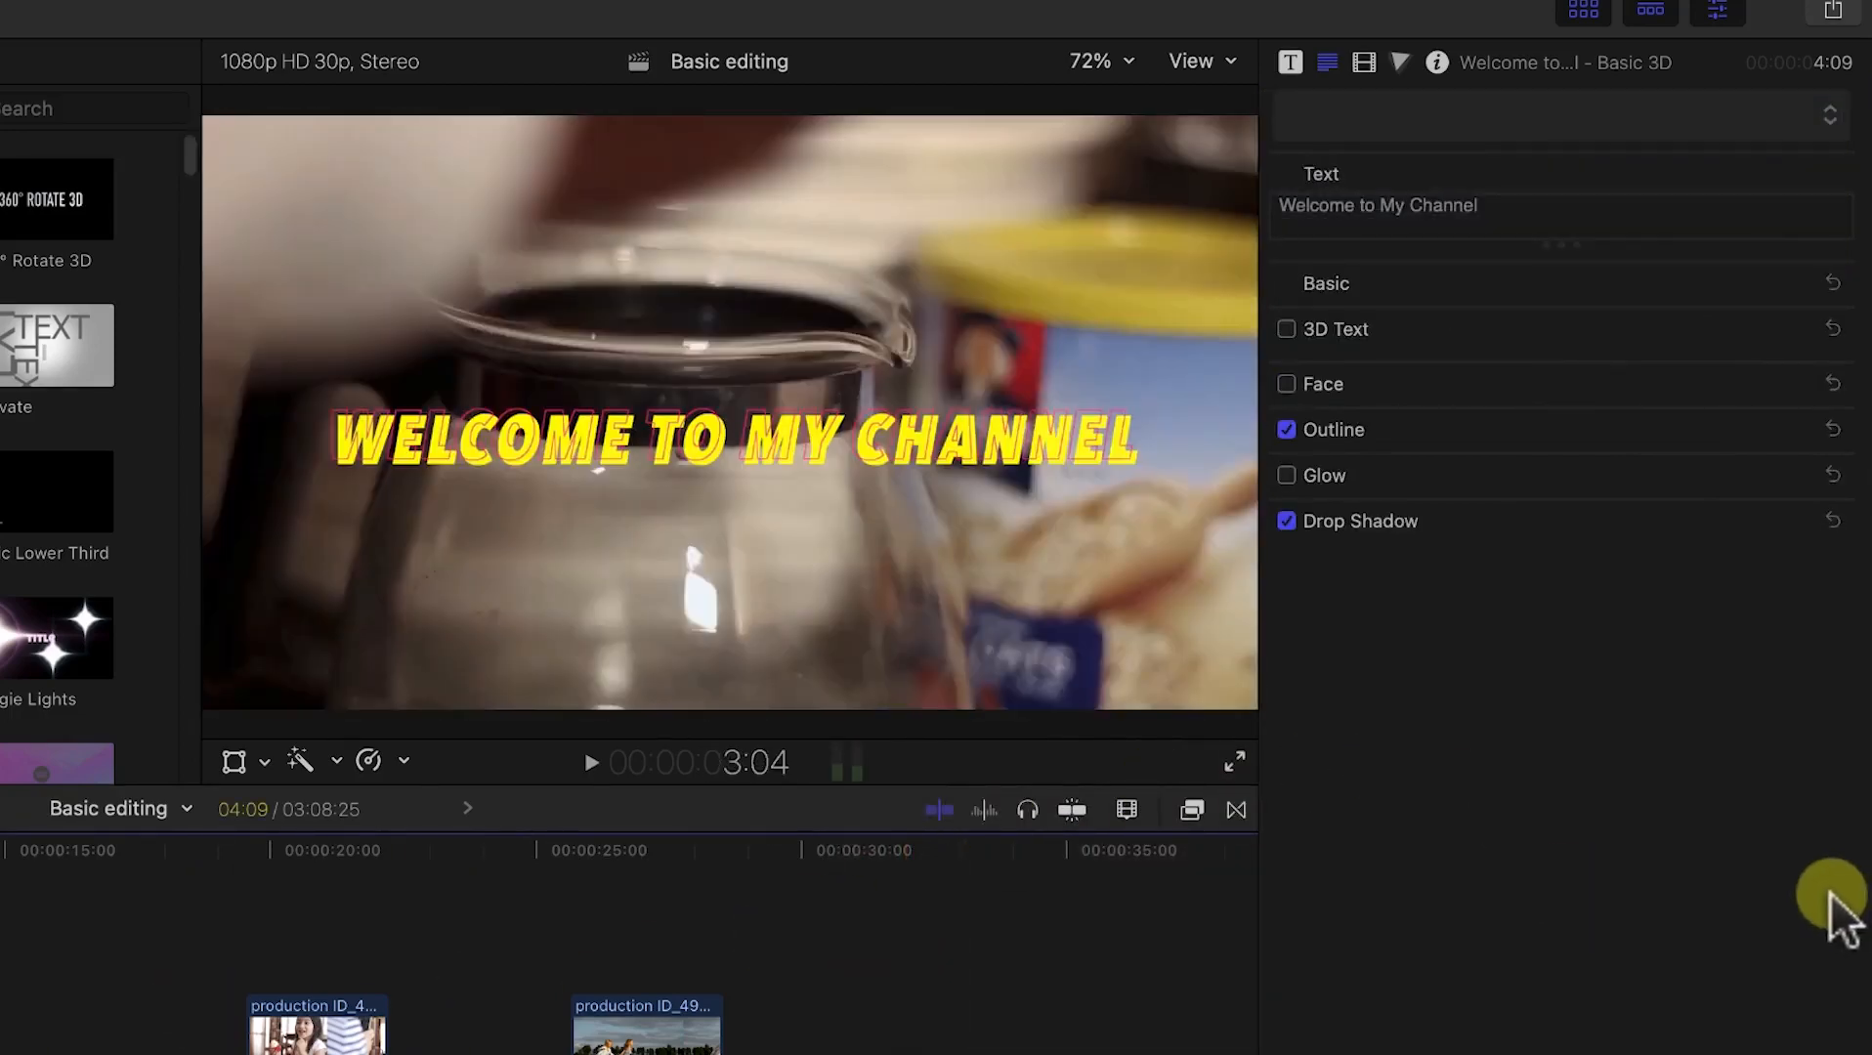
Step: Apply the Condensed 2D text style to the "Welcome to My Channel" title
click(1529, 125)
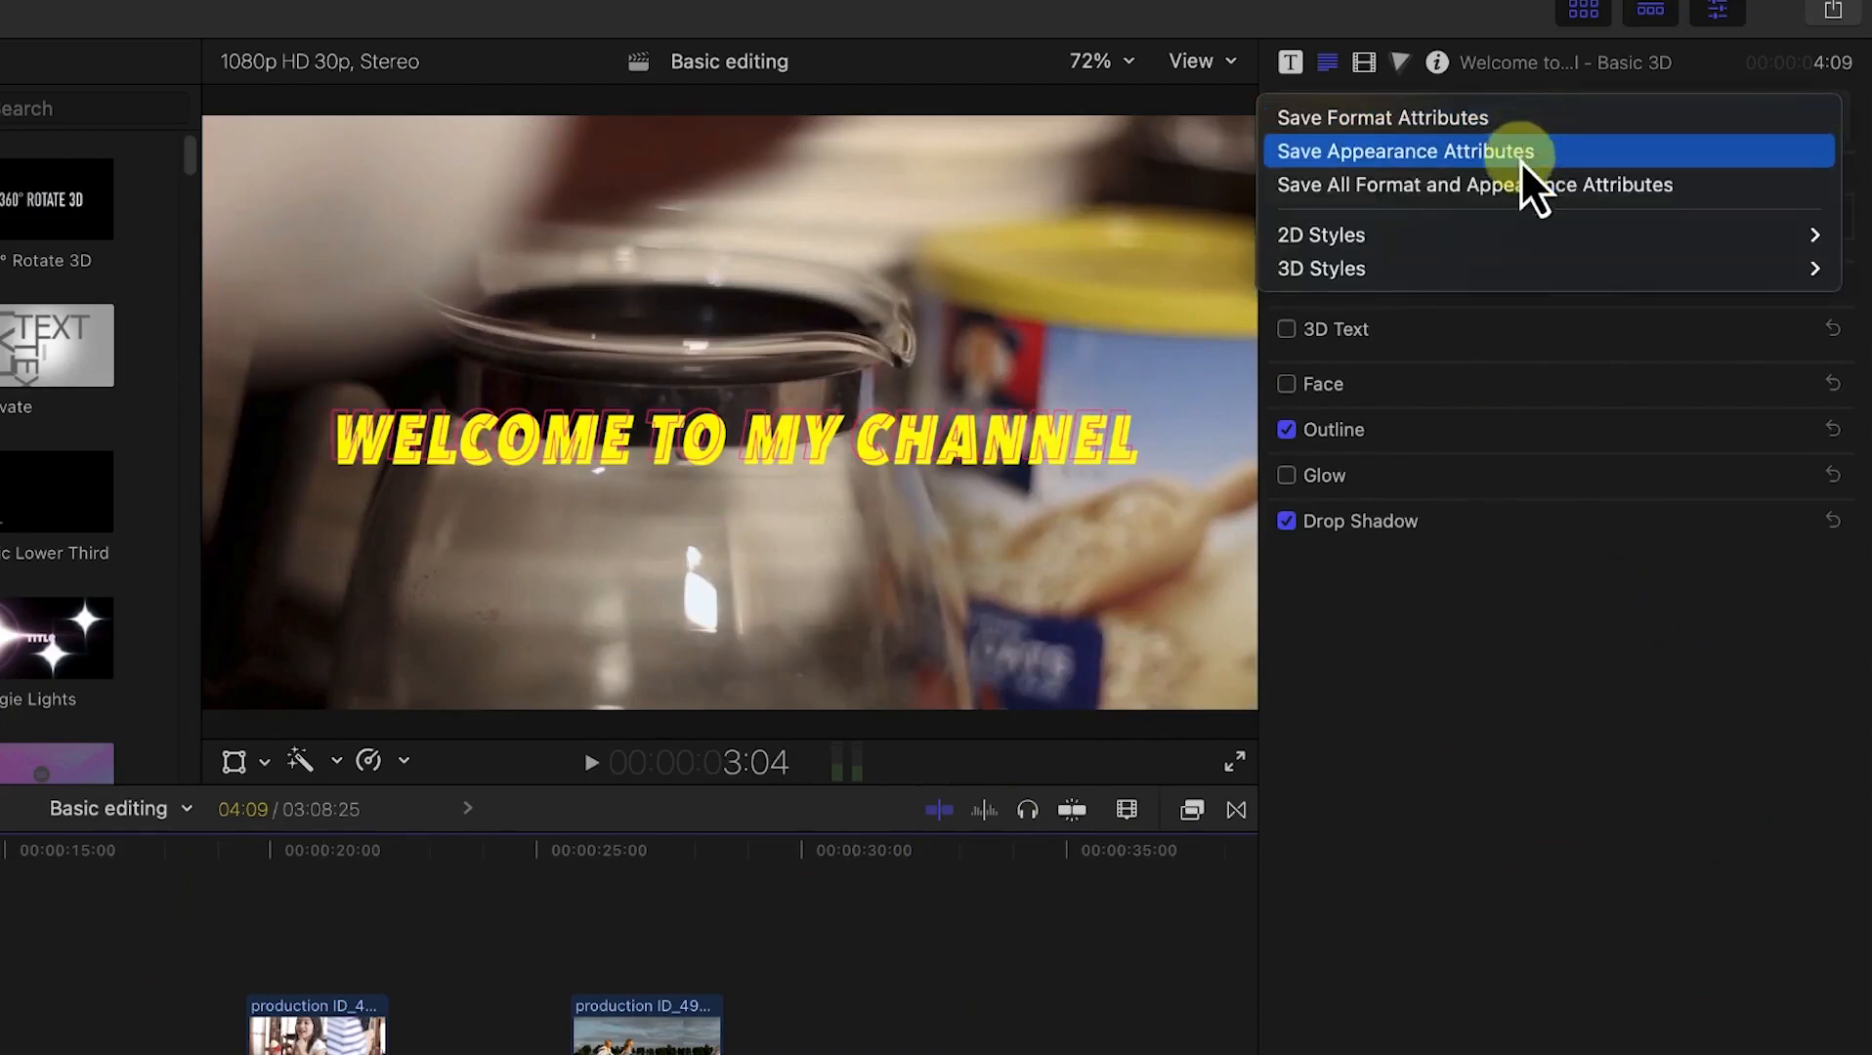
mouse_move(1502, 228)
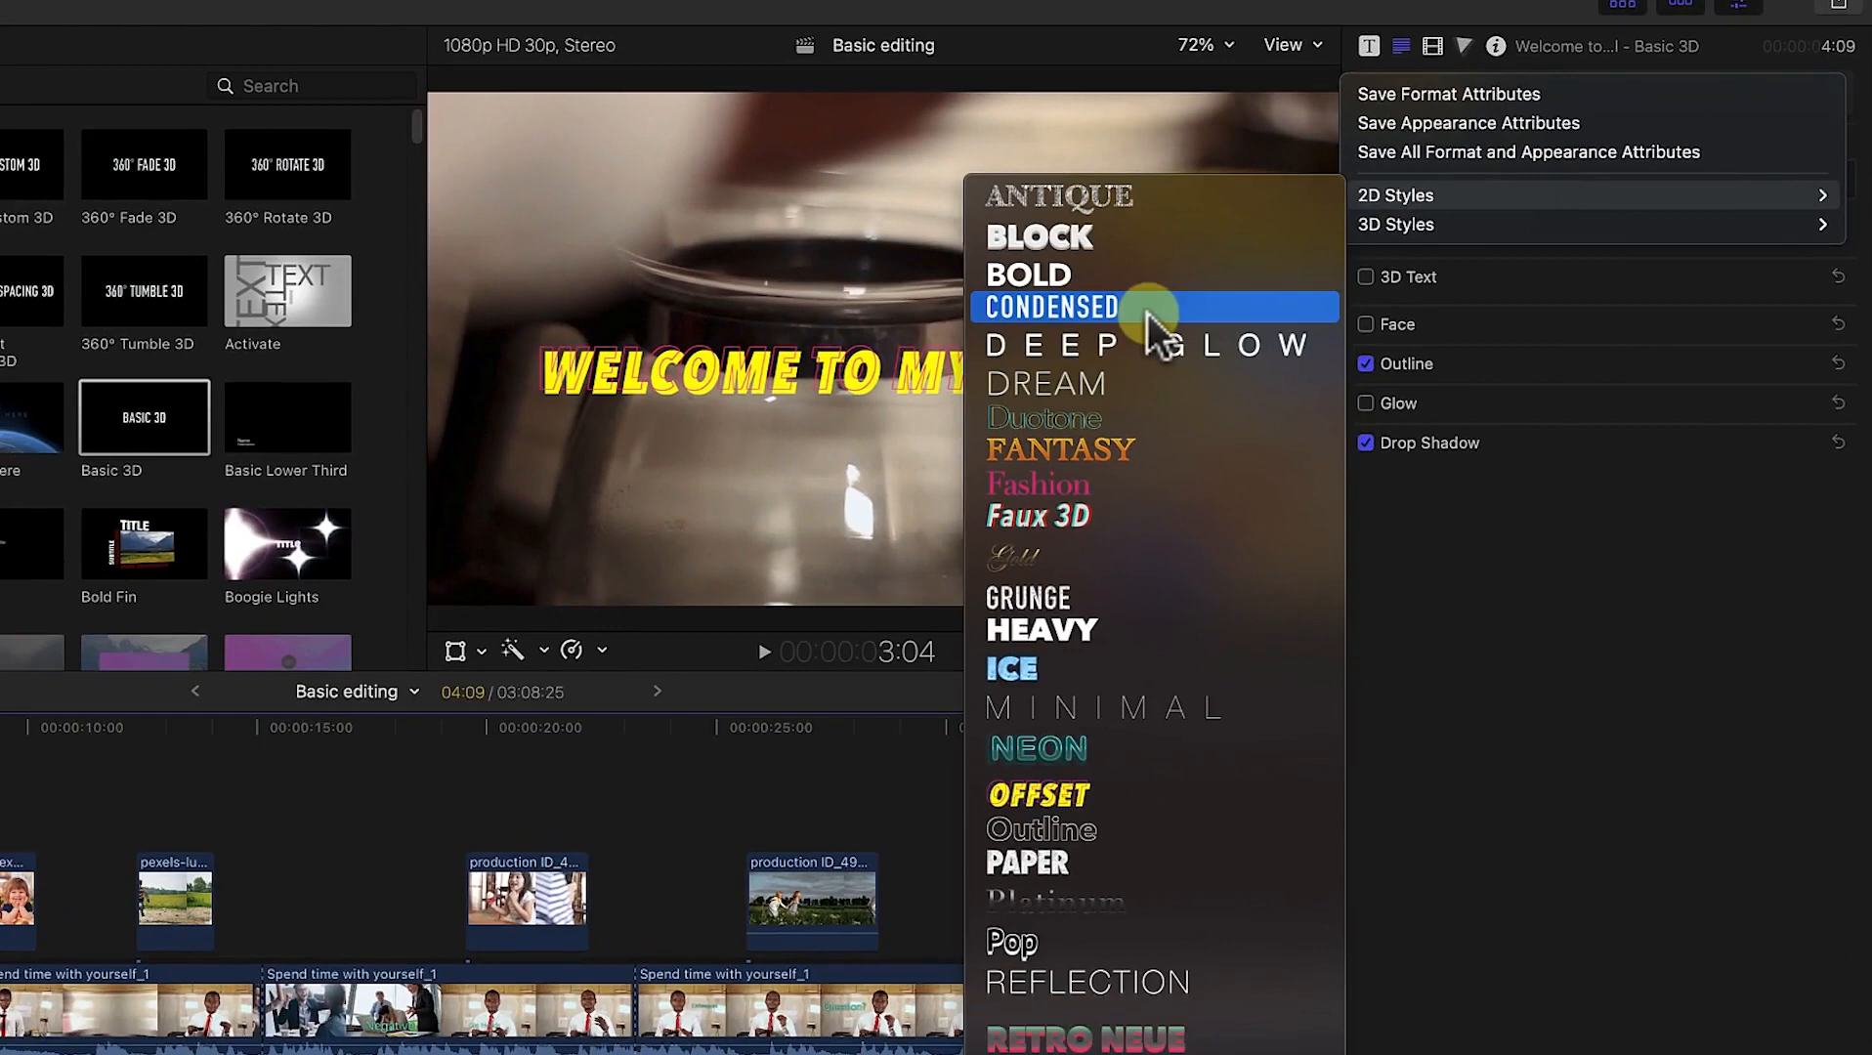
click(1147, 309)
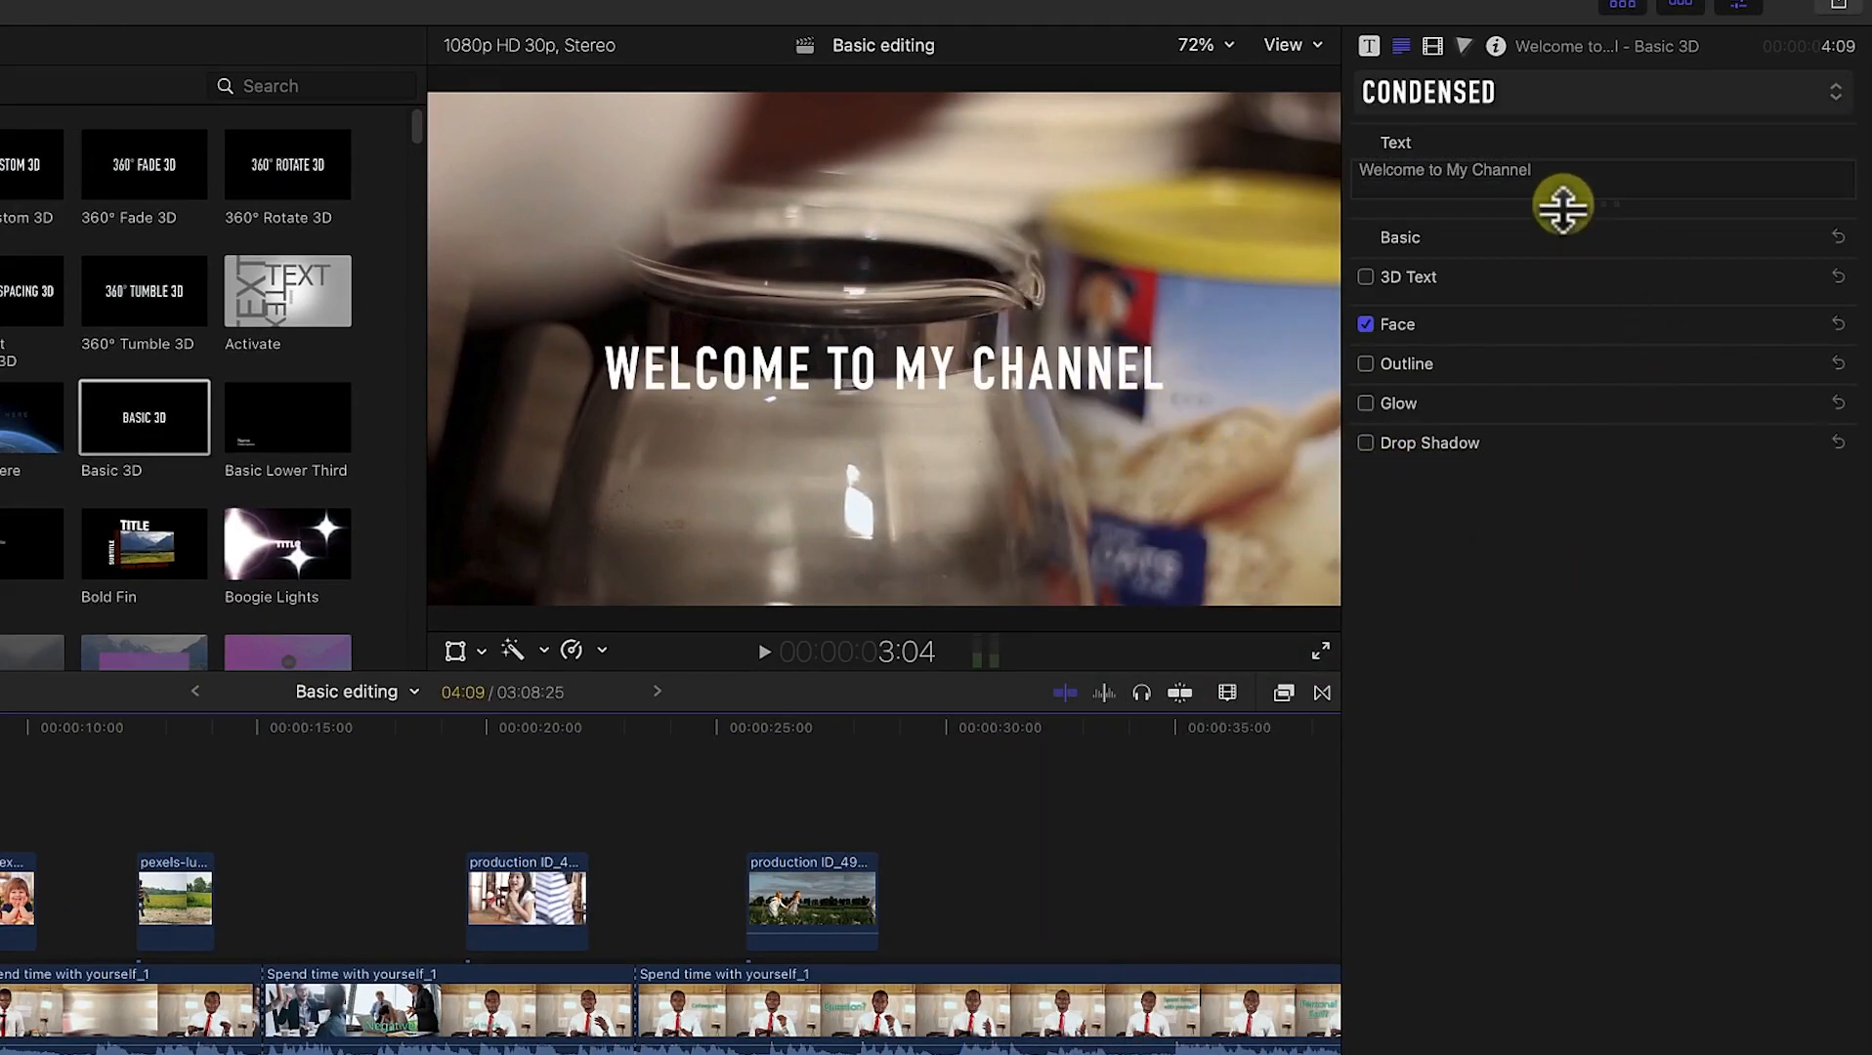
Step: Try the Glossy Green and Basic 3D styles from the 3D text styles on the "Welcome to My Channel" title
click(1580, 105)
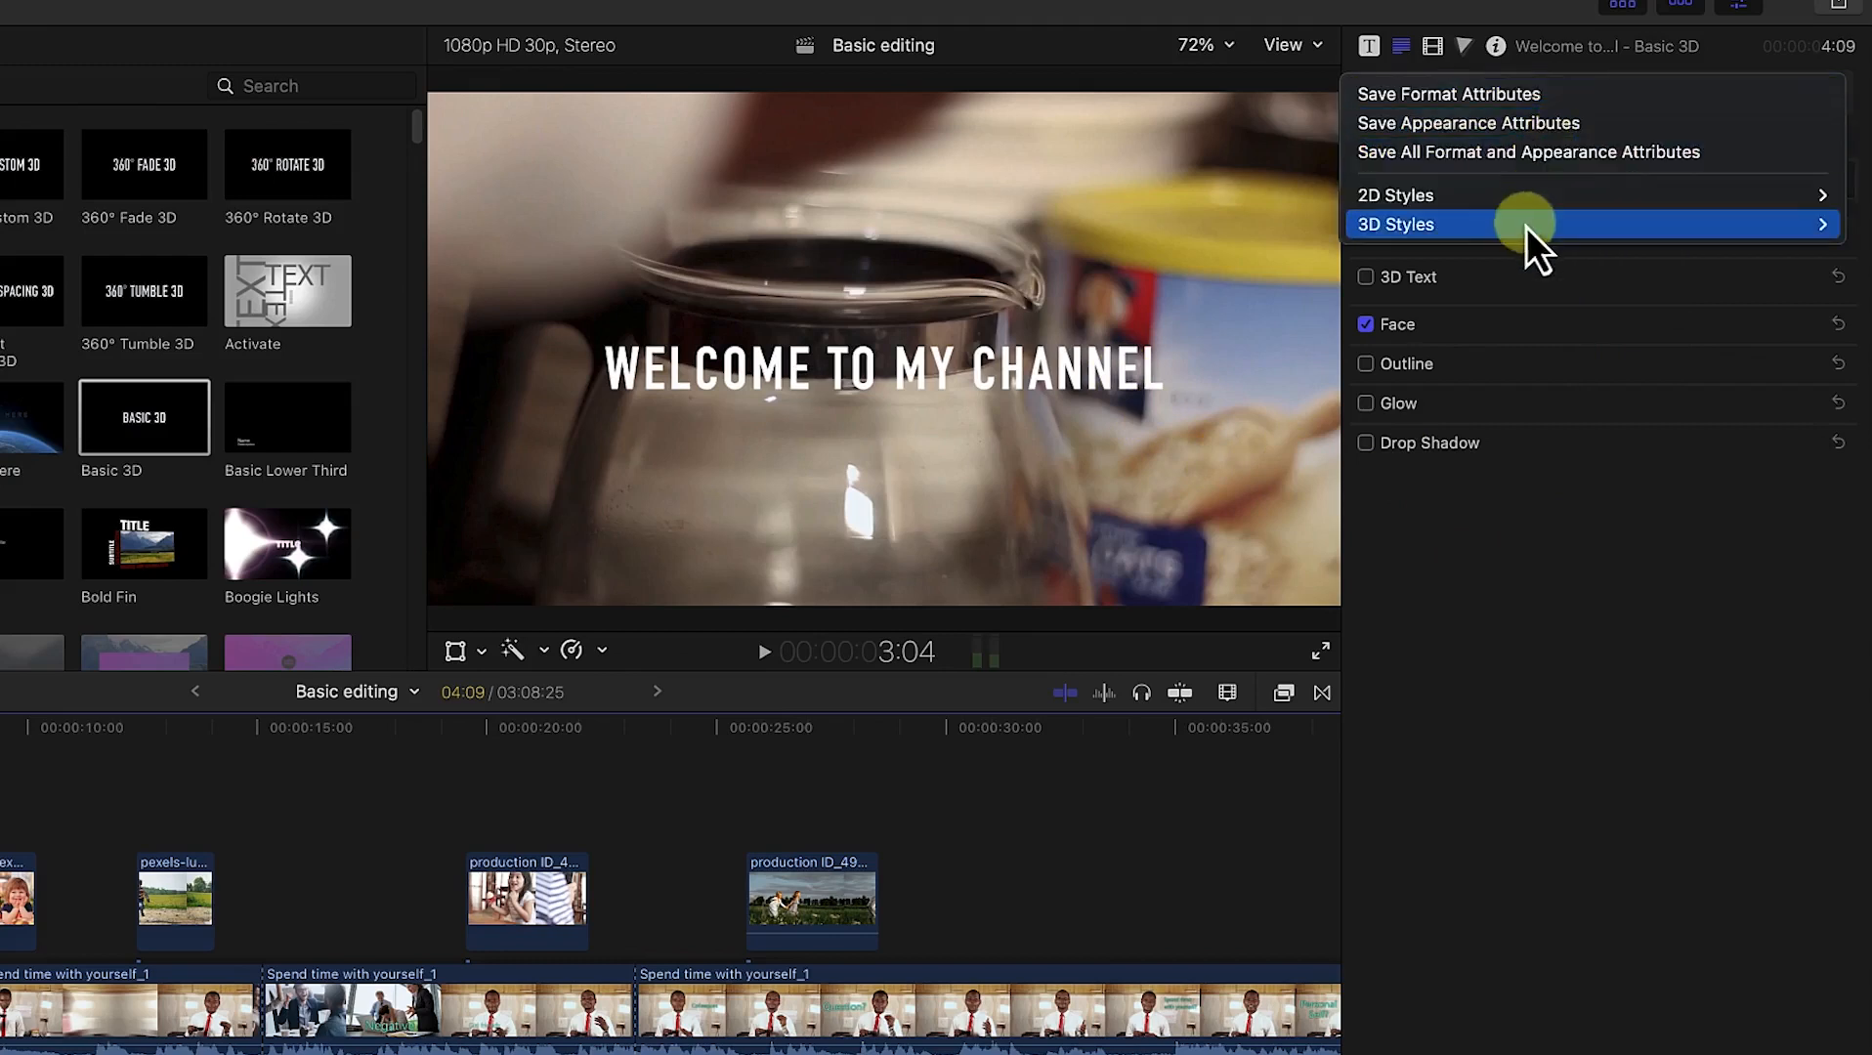
mouse_move(1527, 226)
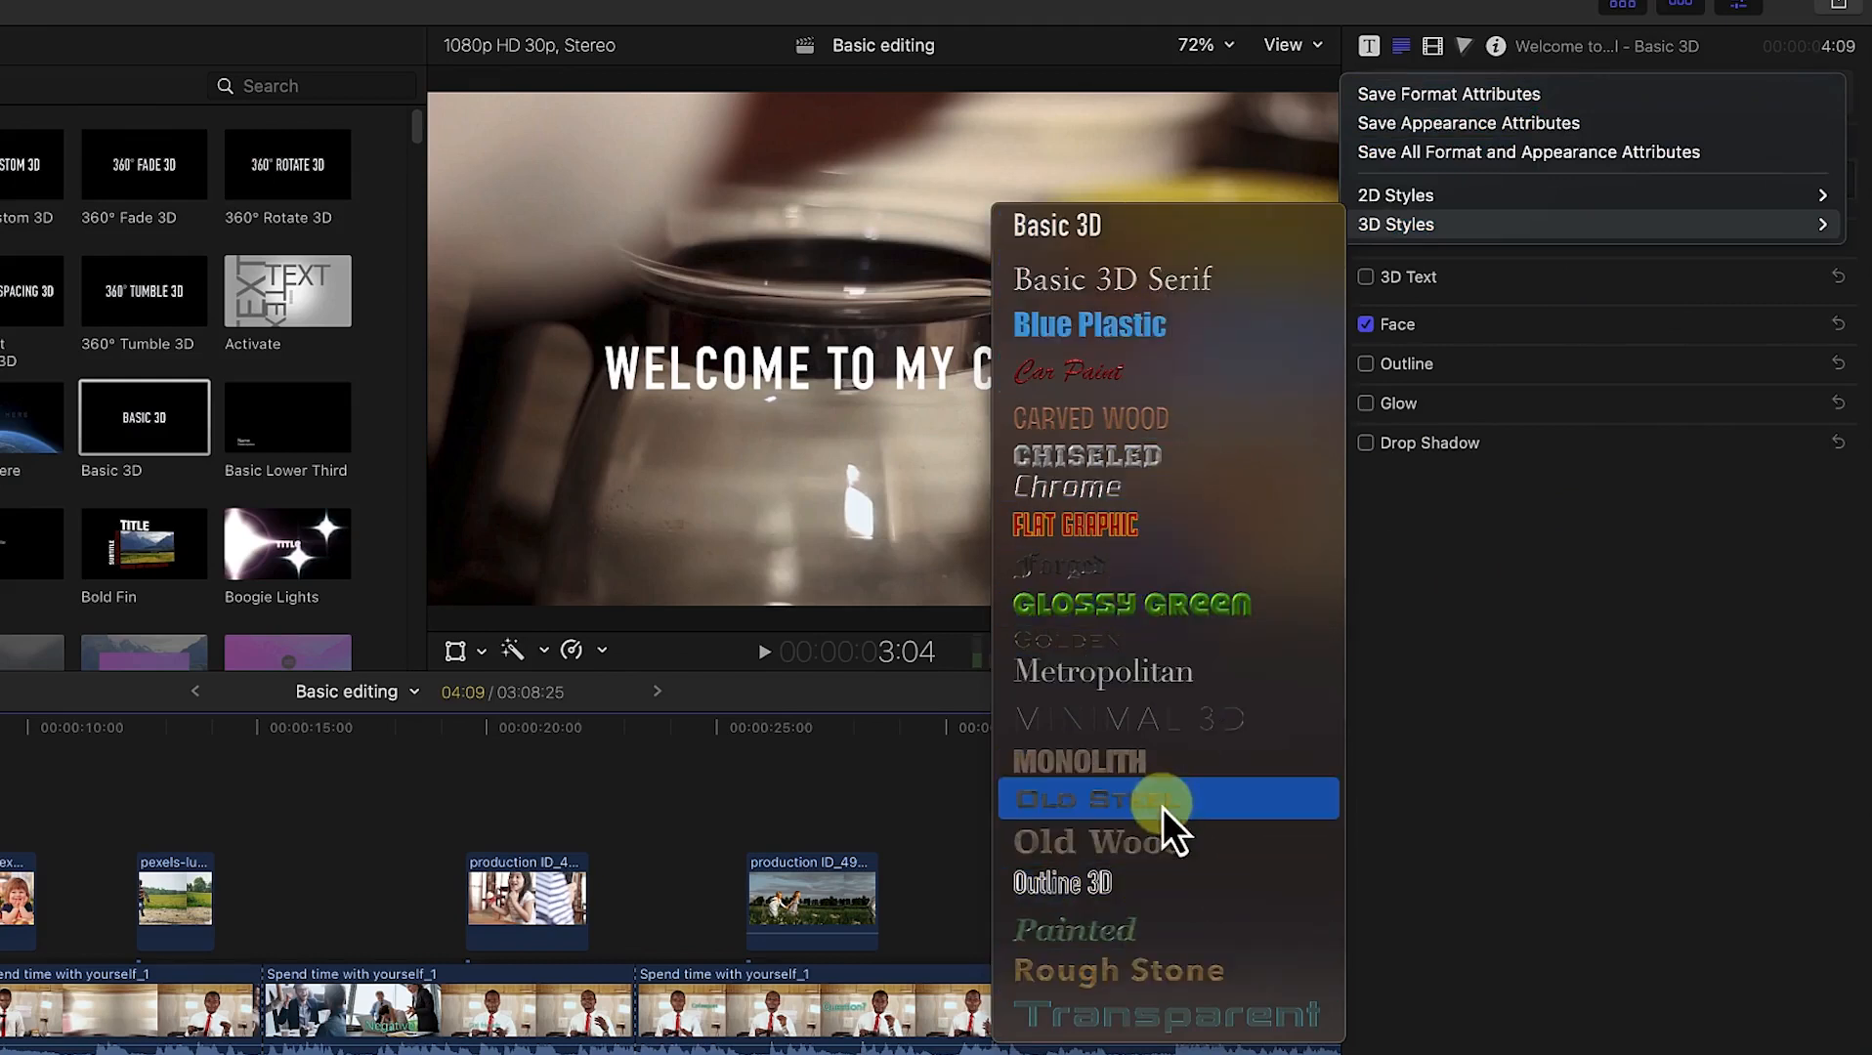
click(1184, 615)
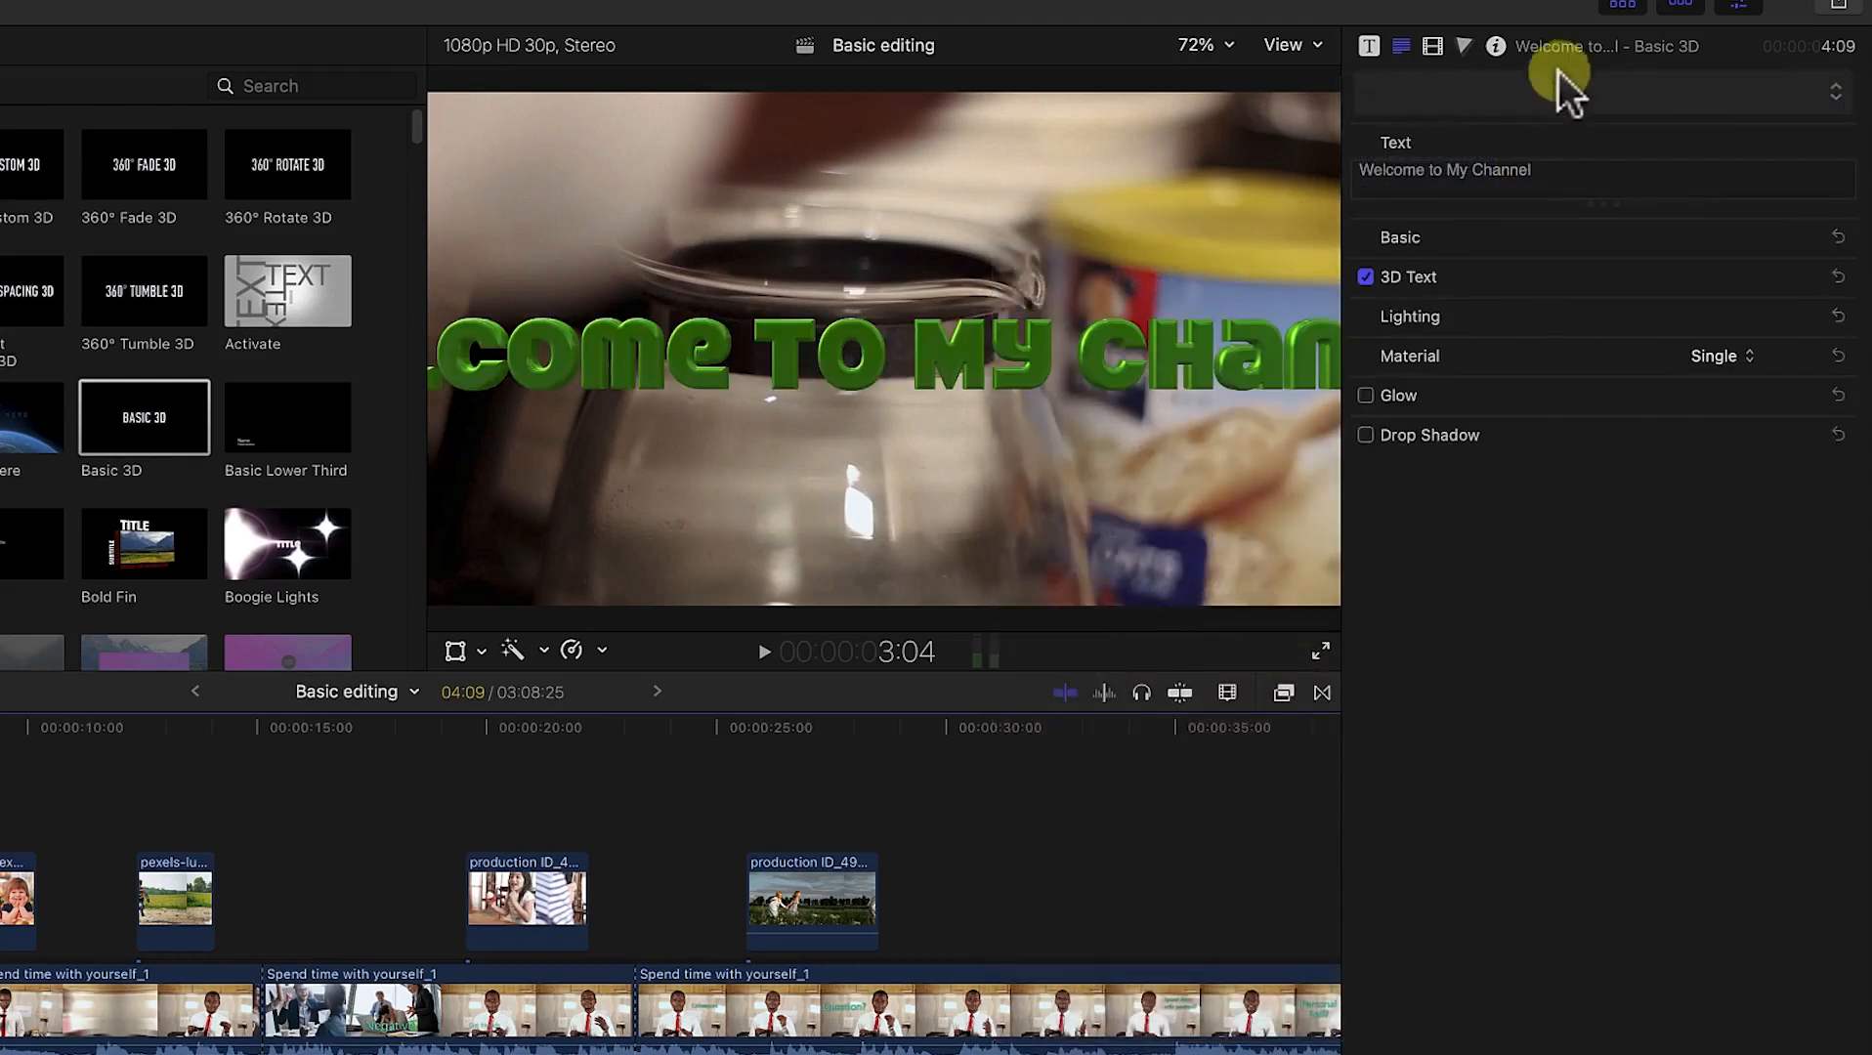
click(1798, 98)
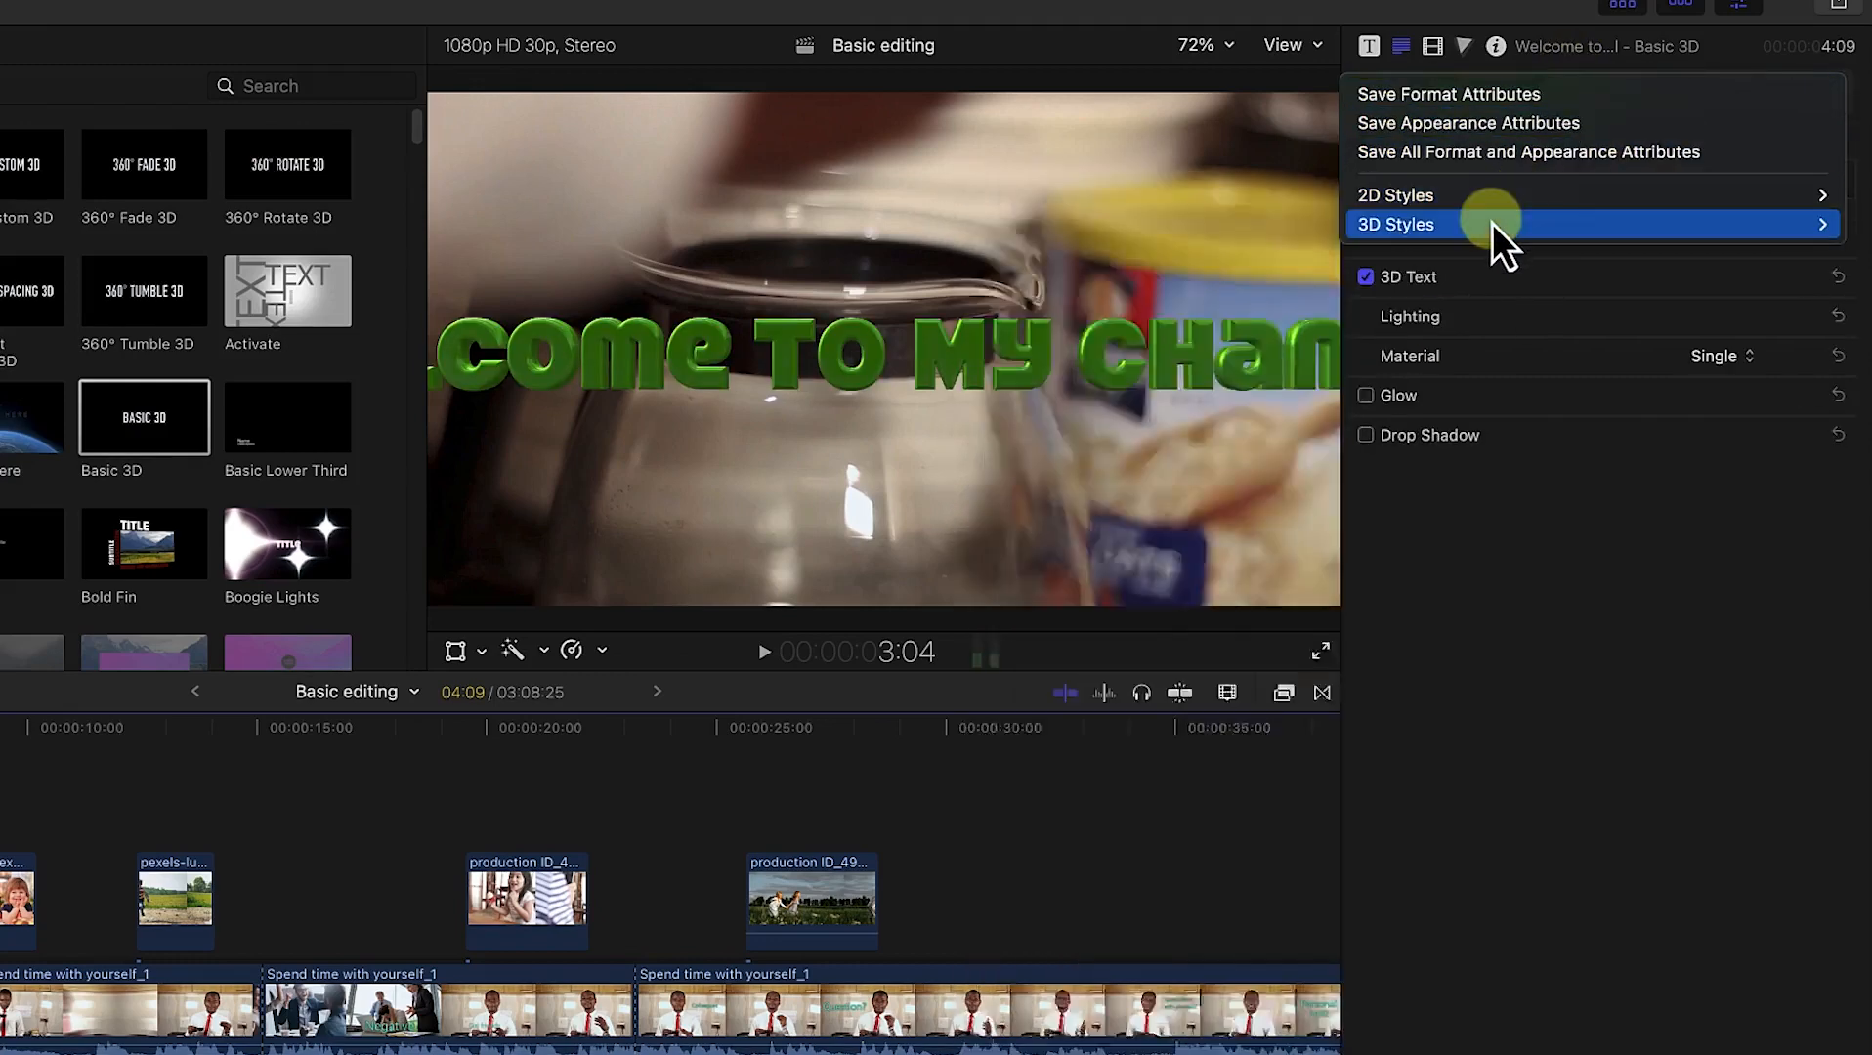
click(1207, 218)
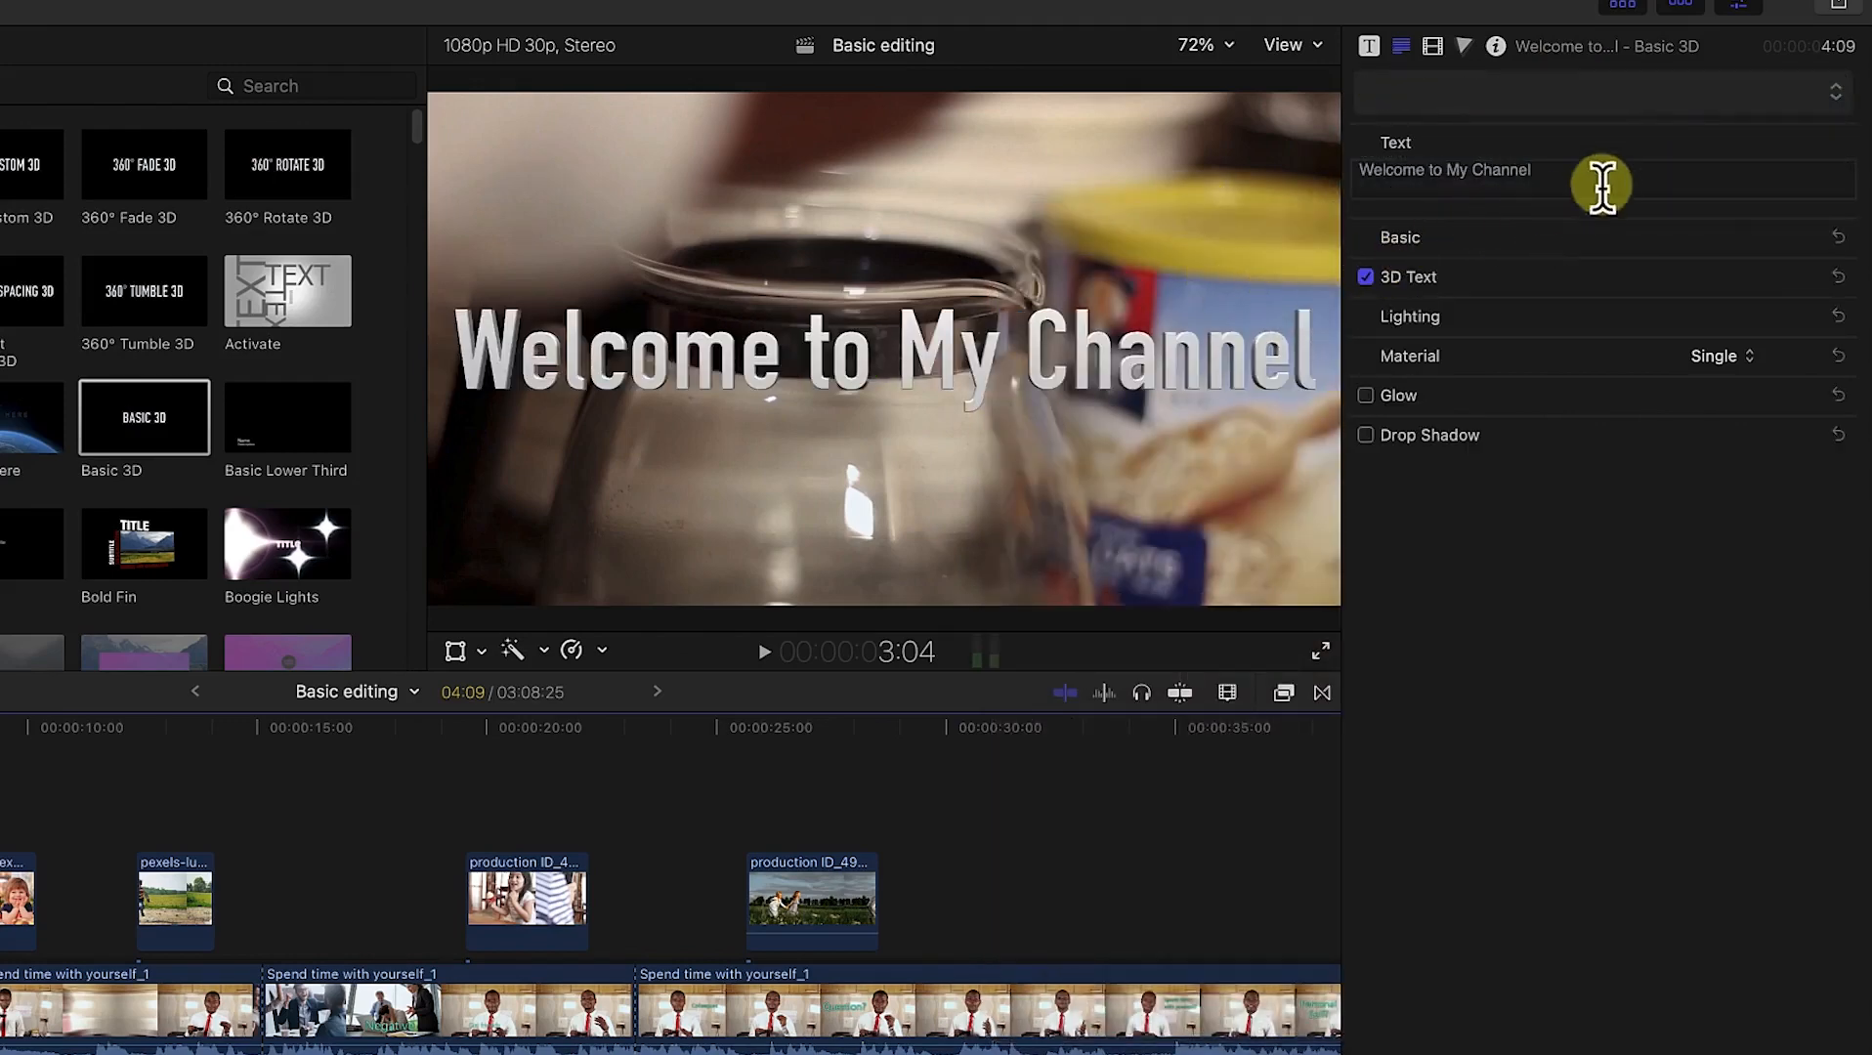
Step: Reapply the Condensed 2D text style to the "Welcome to My Channel" title
click(1607, 97)
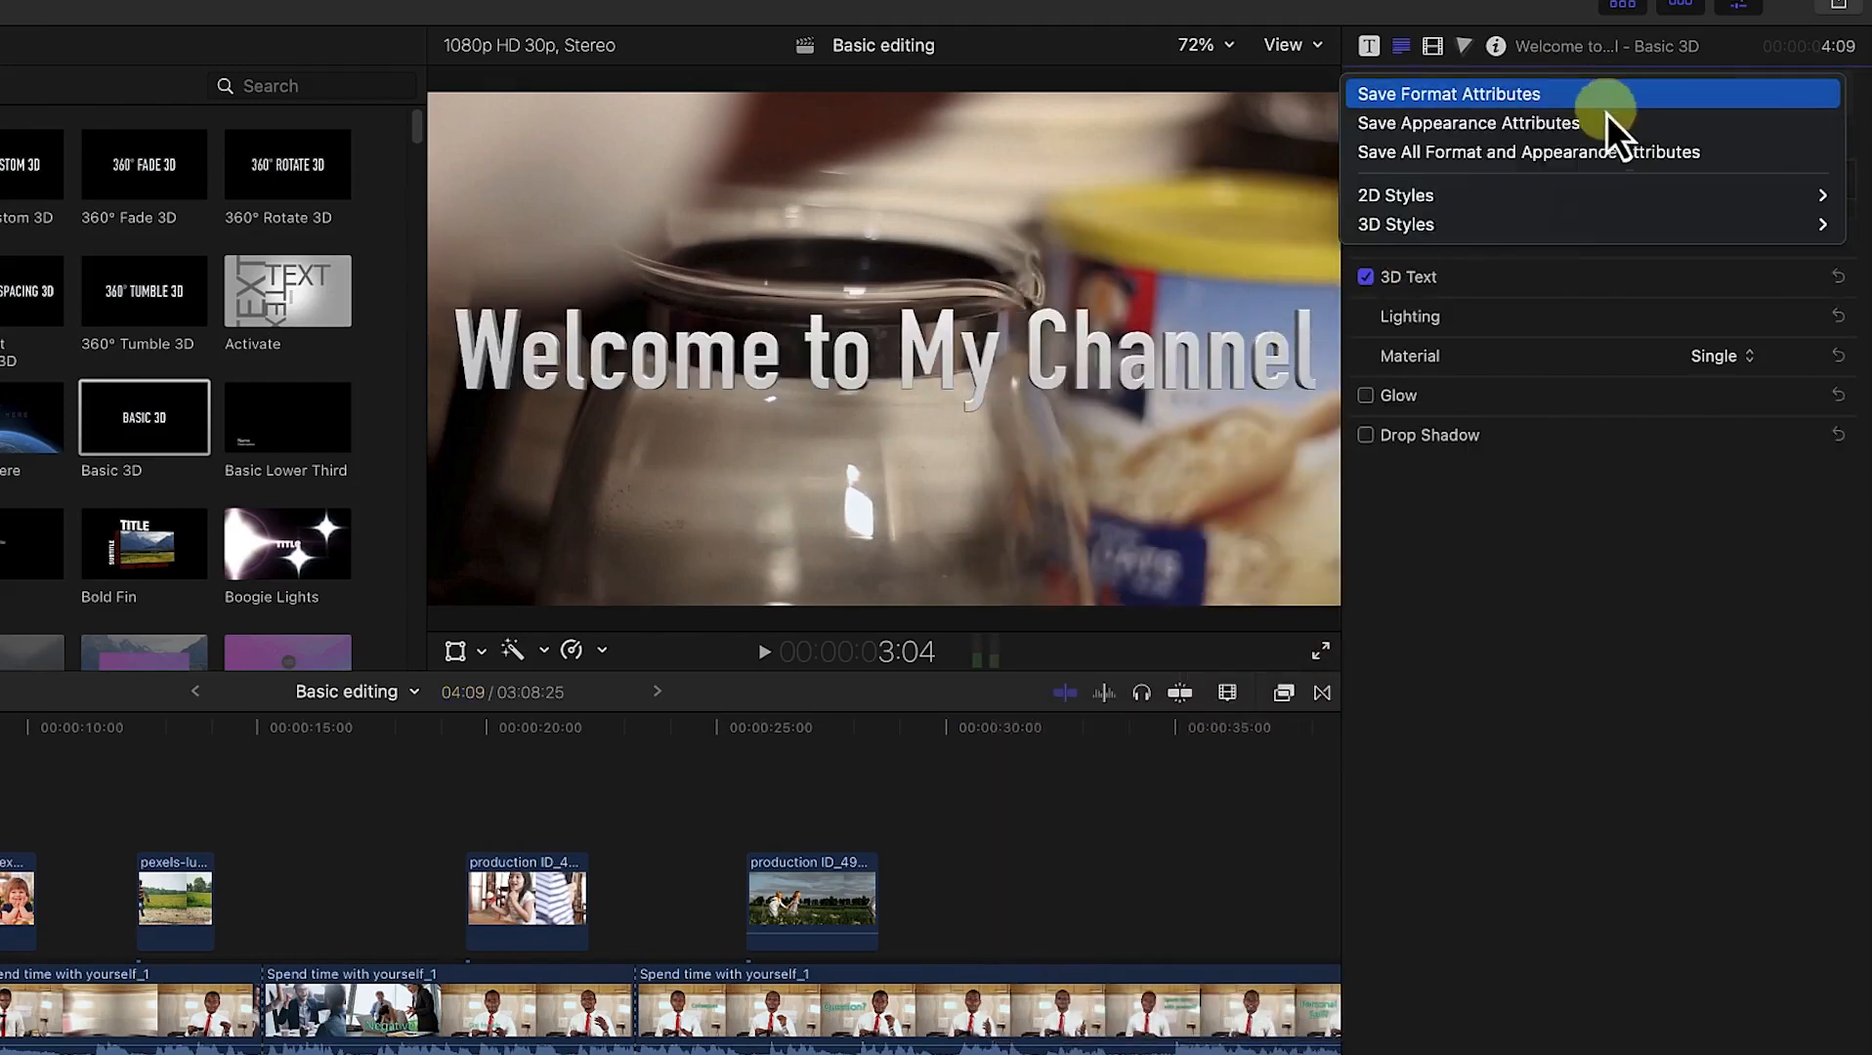
mouse_move(1570, 201)
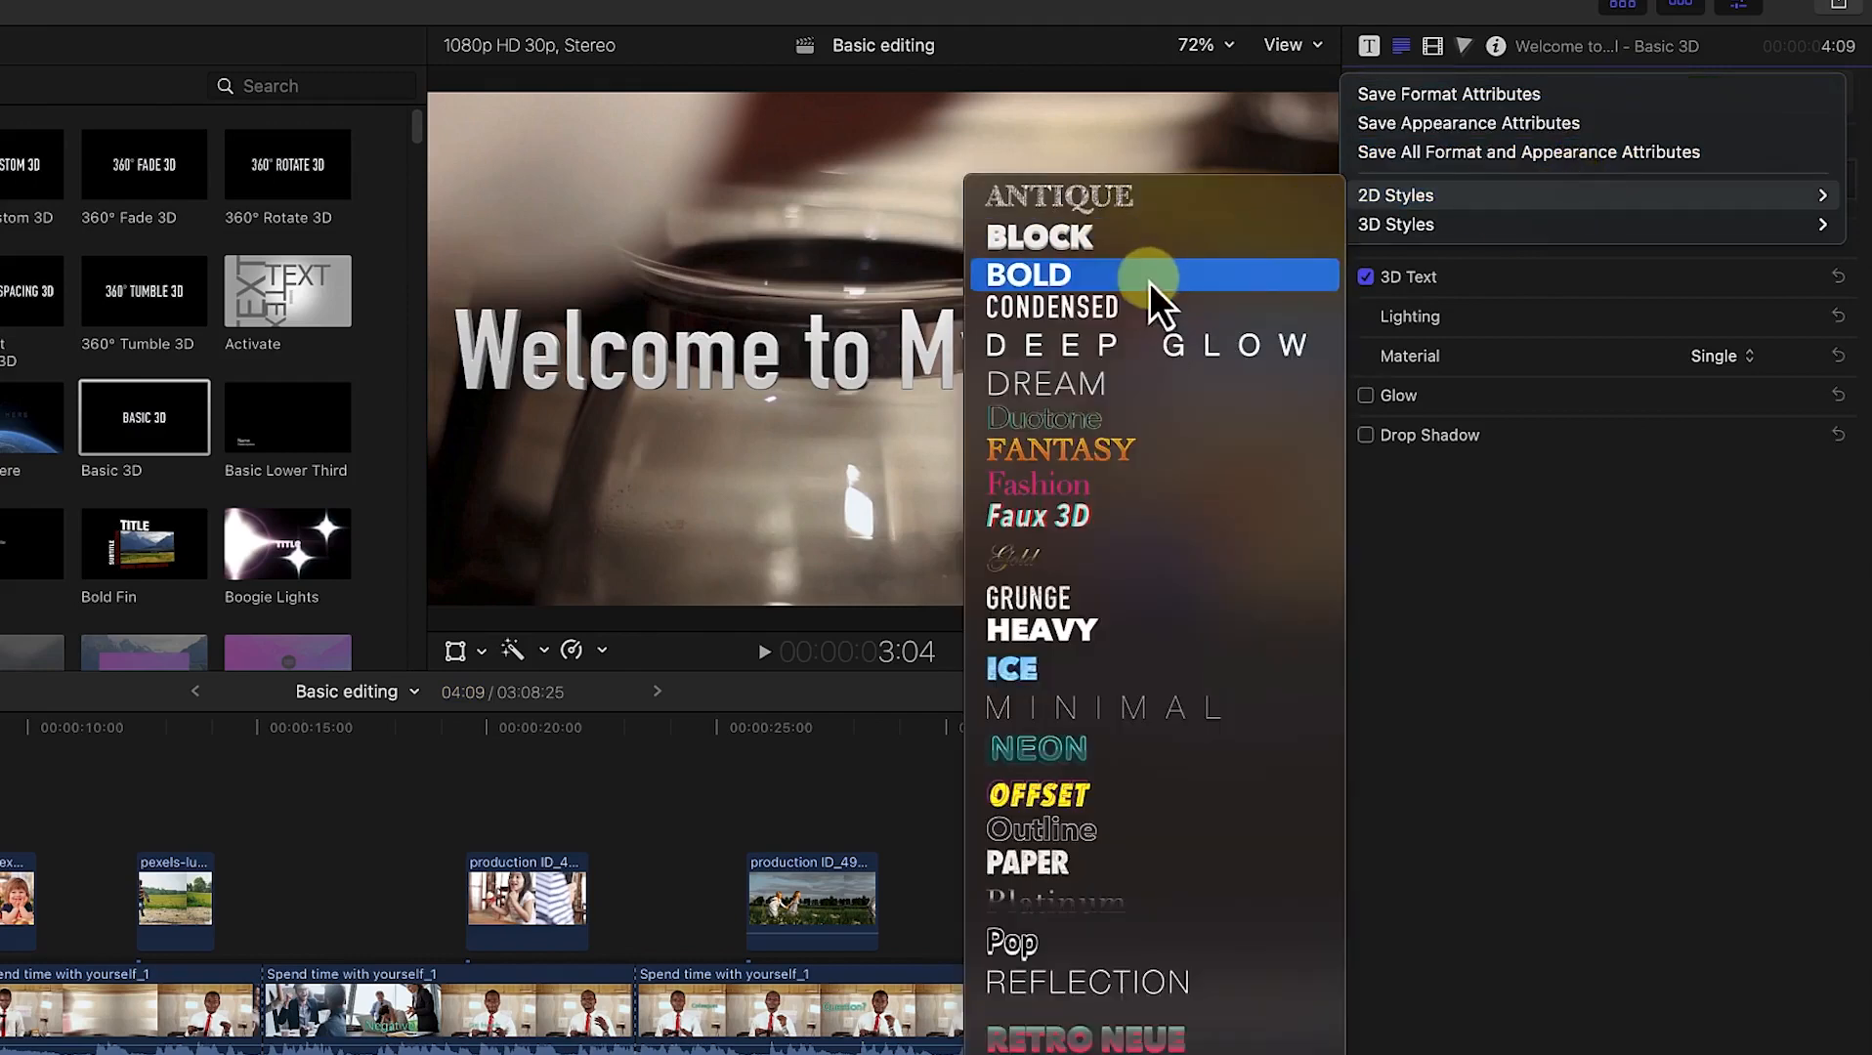
click(1136, 305)
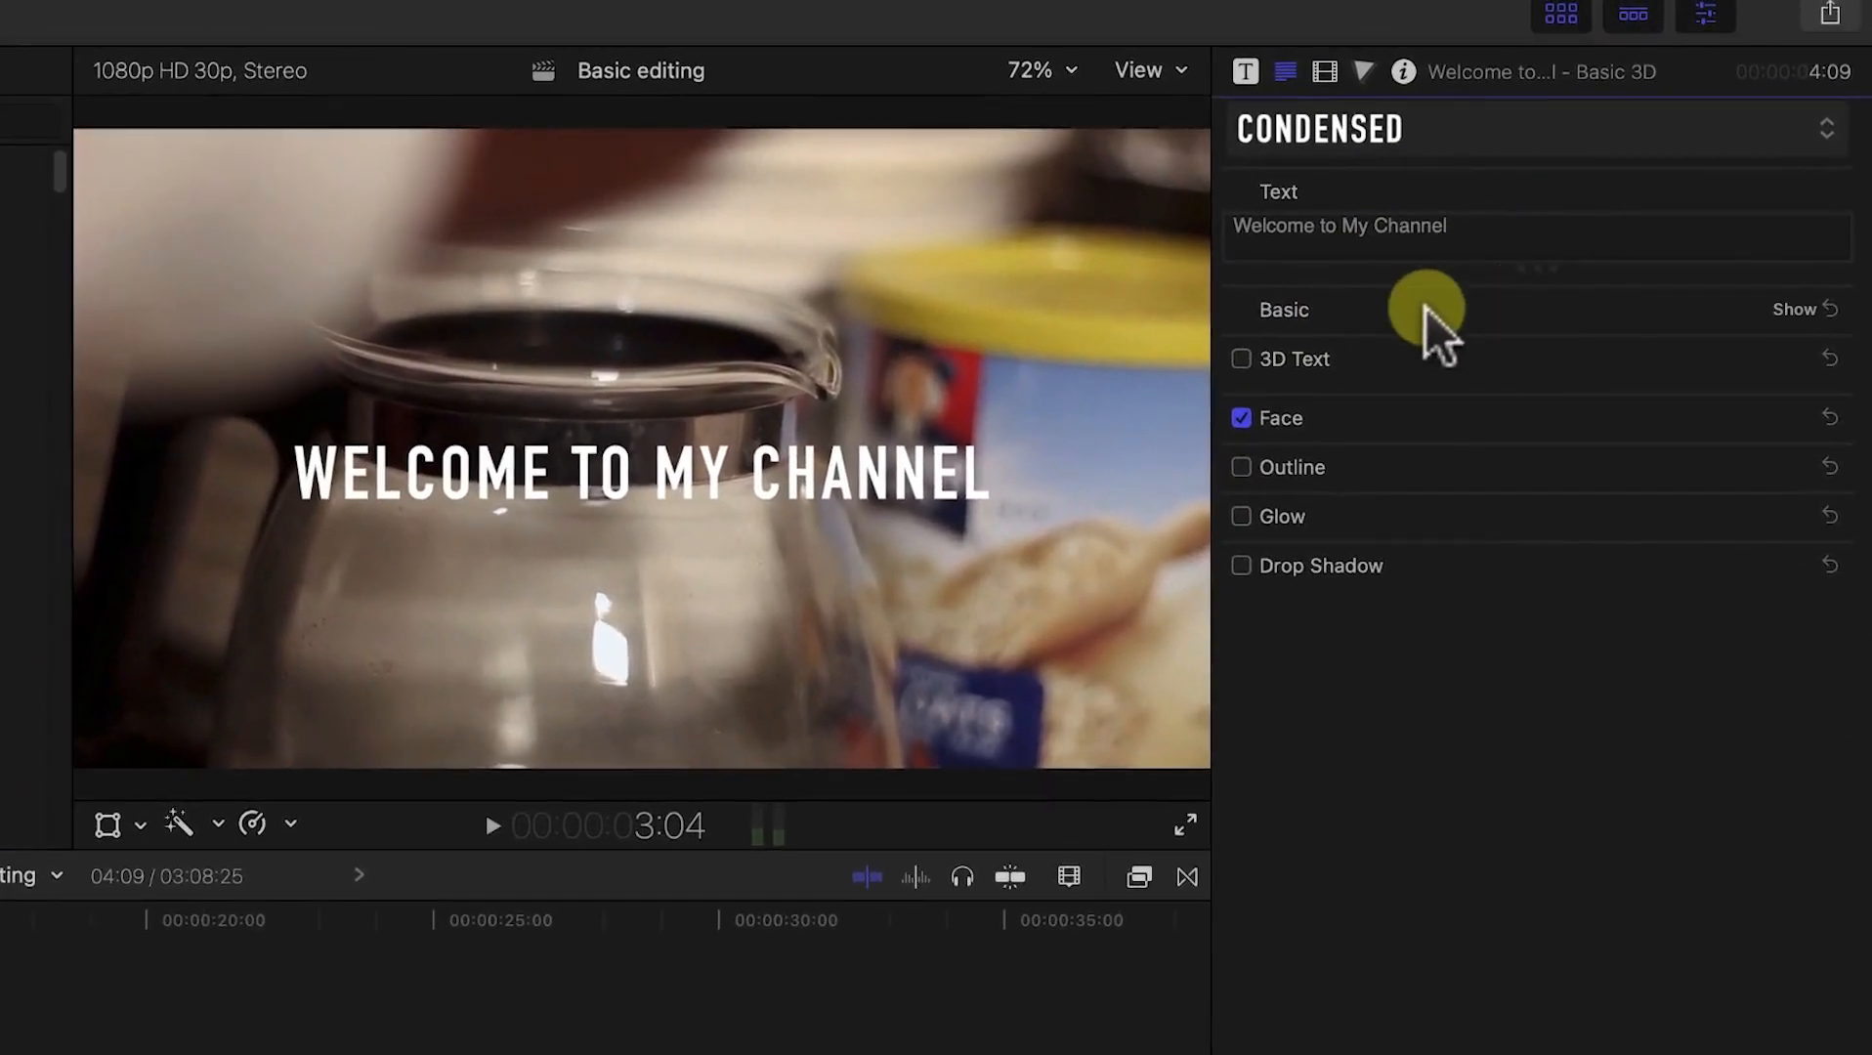
Step: Show the title's Basic text settings and try the Gaz font at size 147
click(1795, 310)
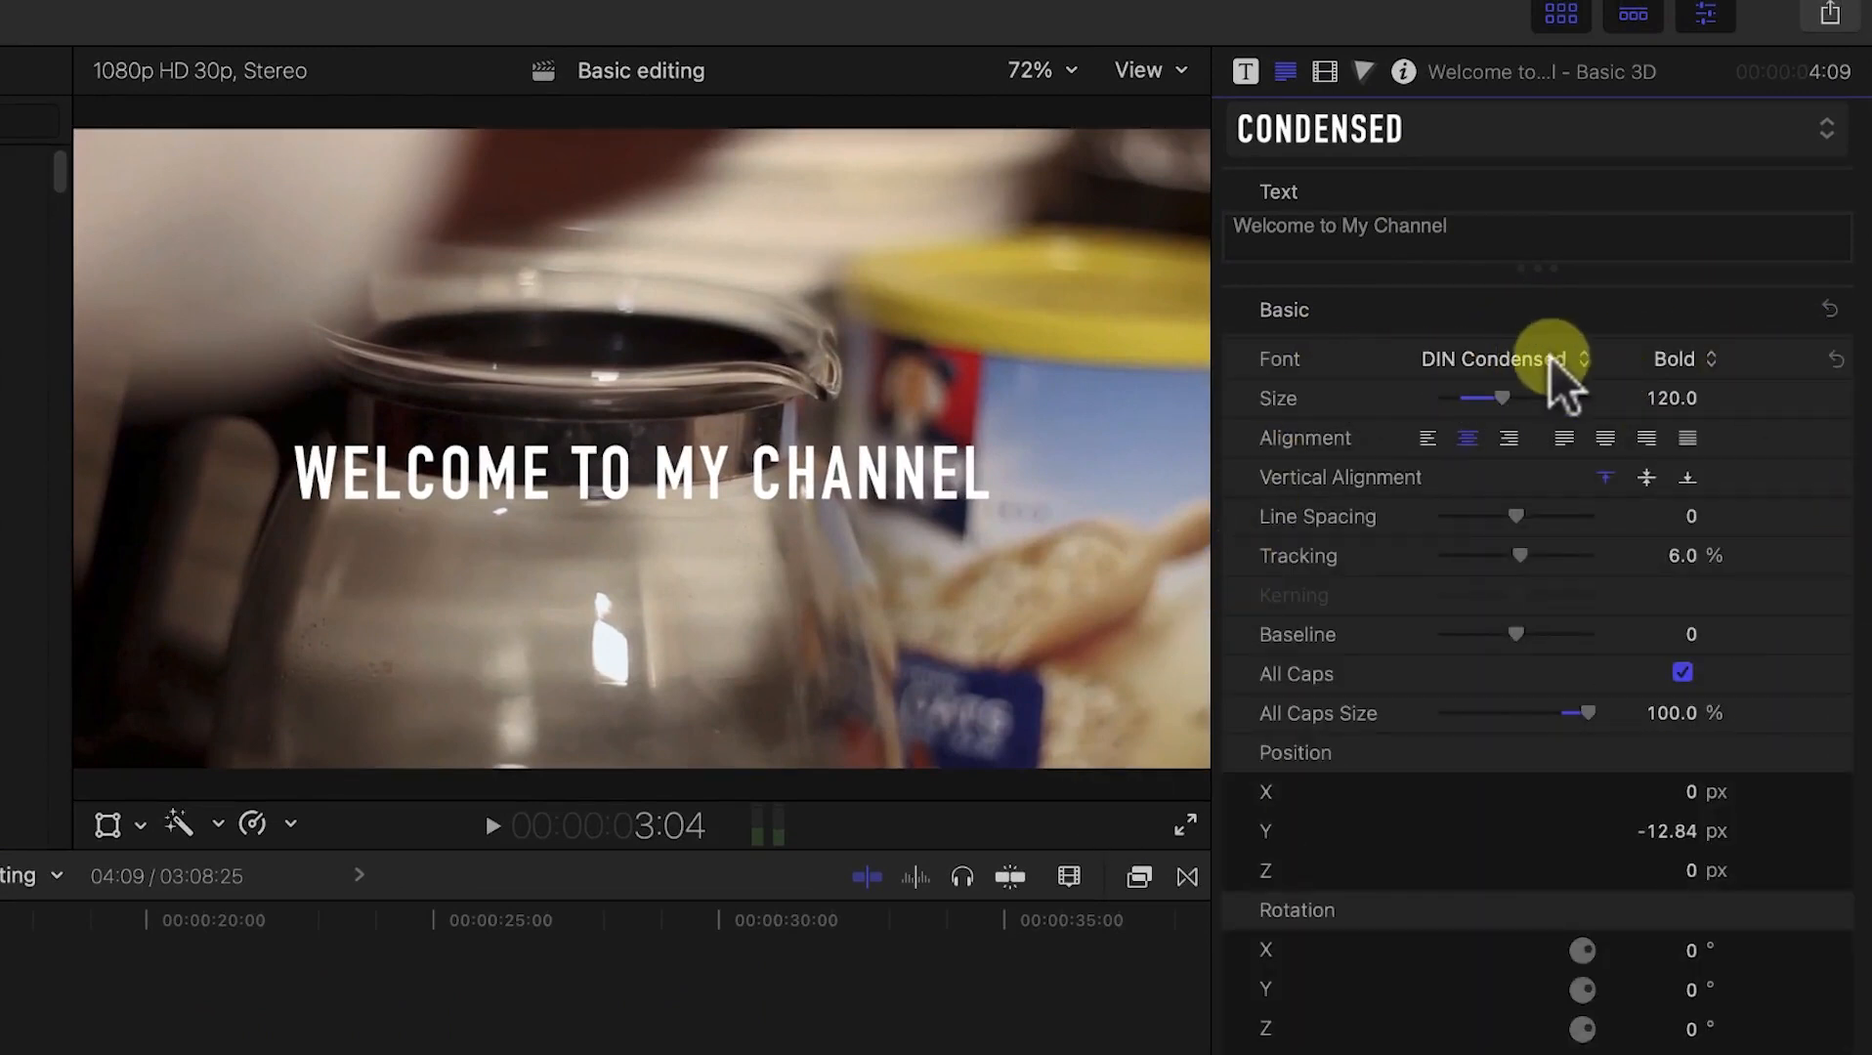
click(1514, 363)
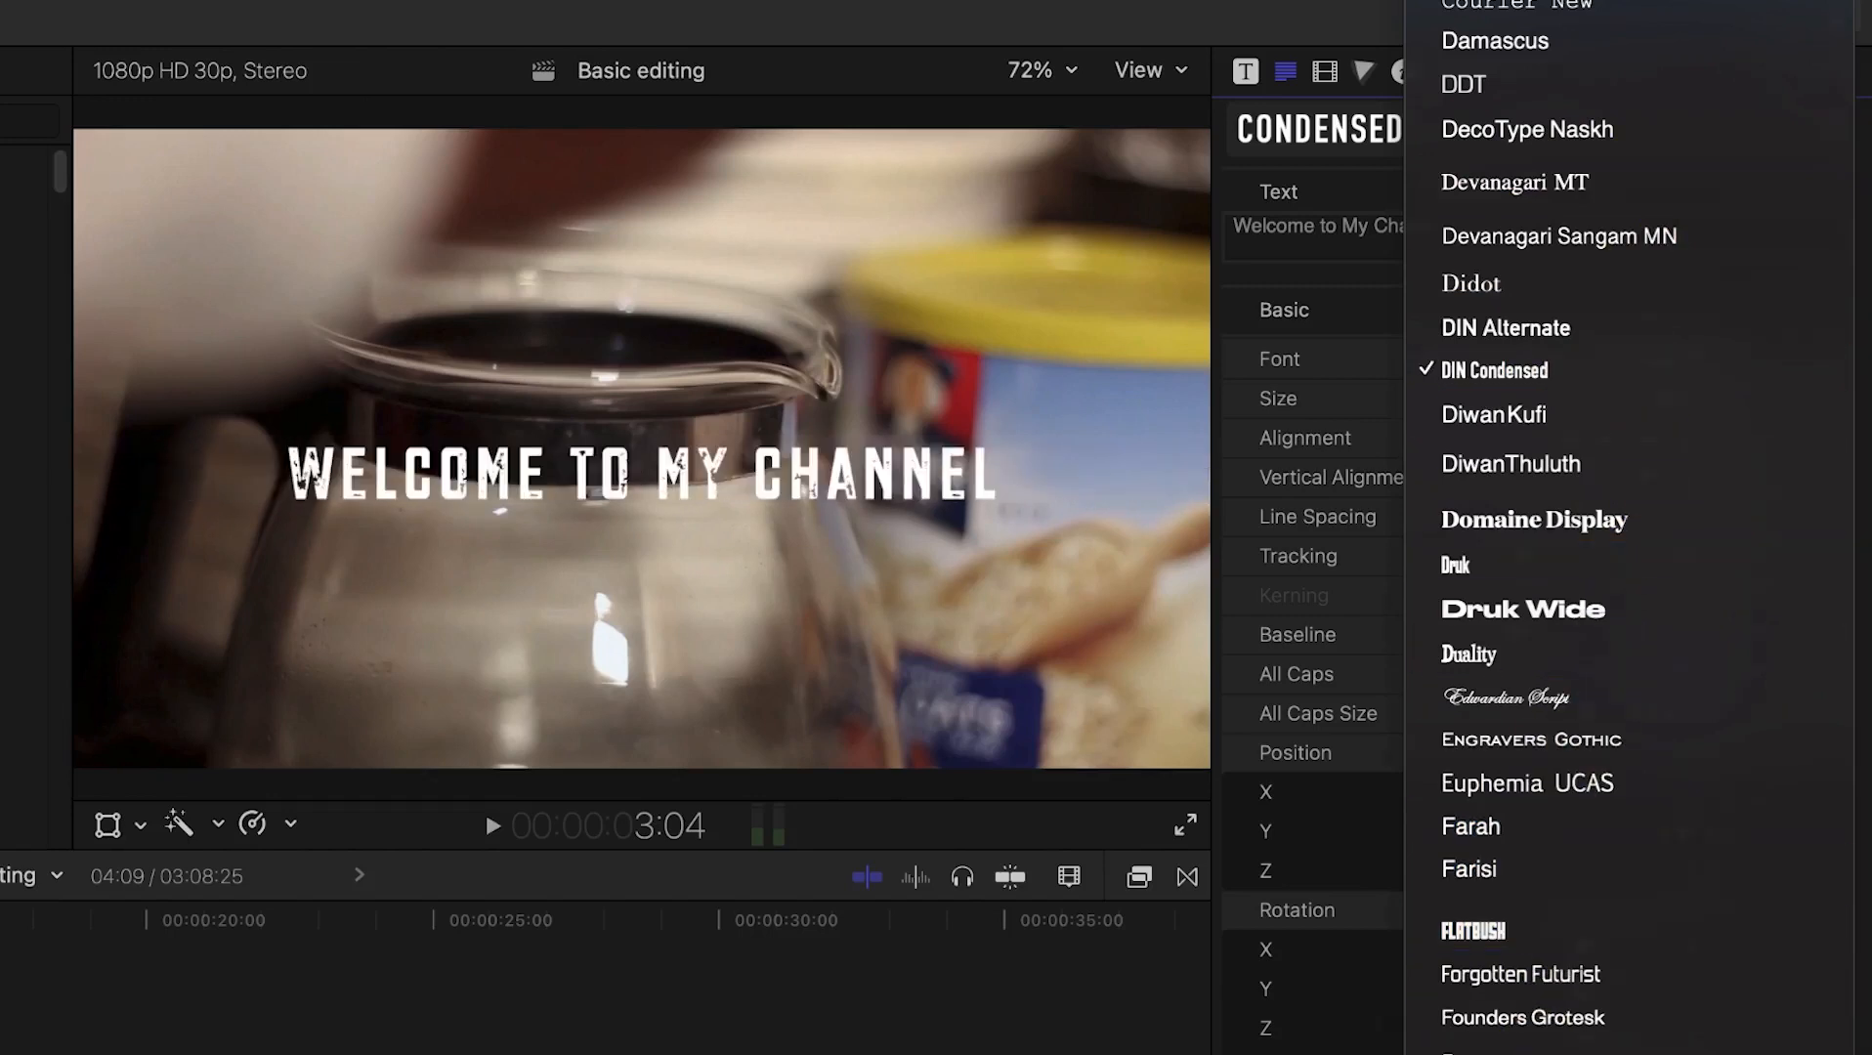
click(1466, 1051)
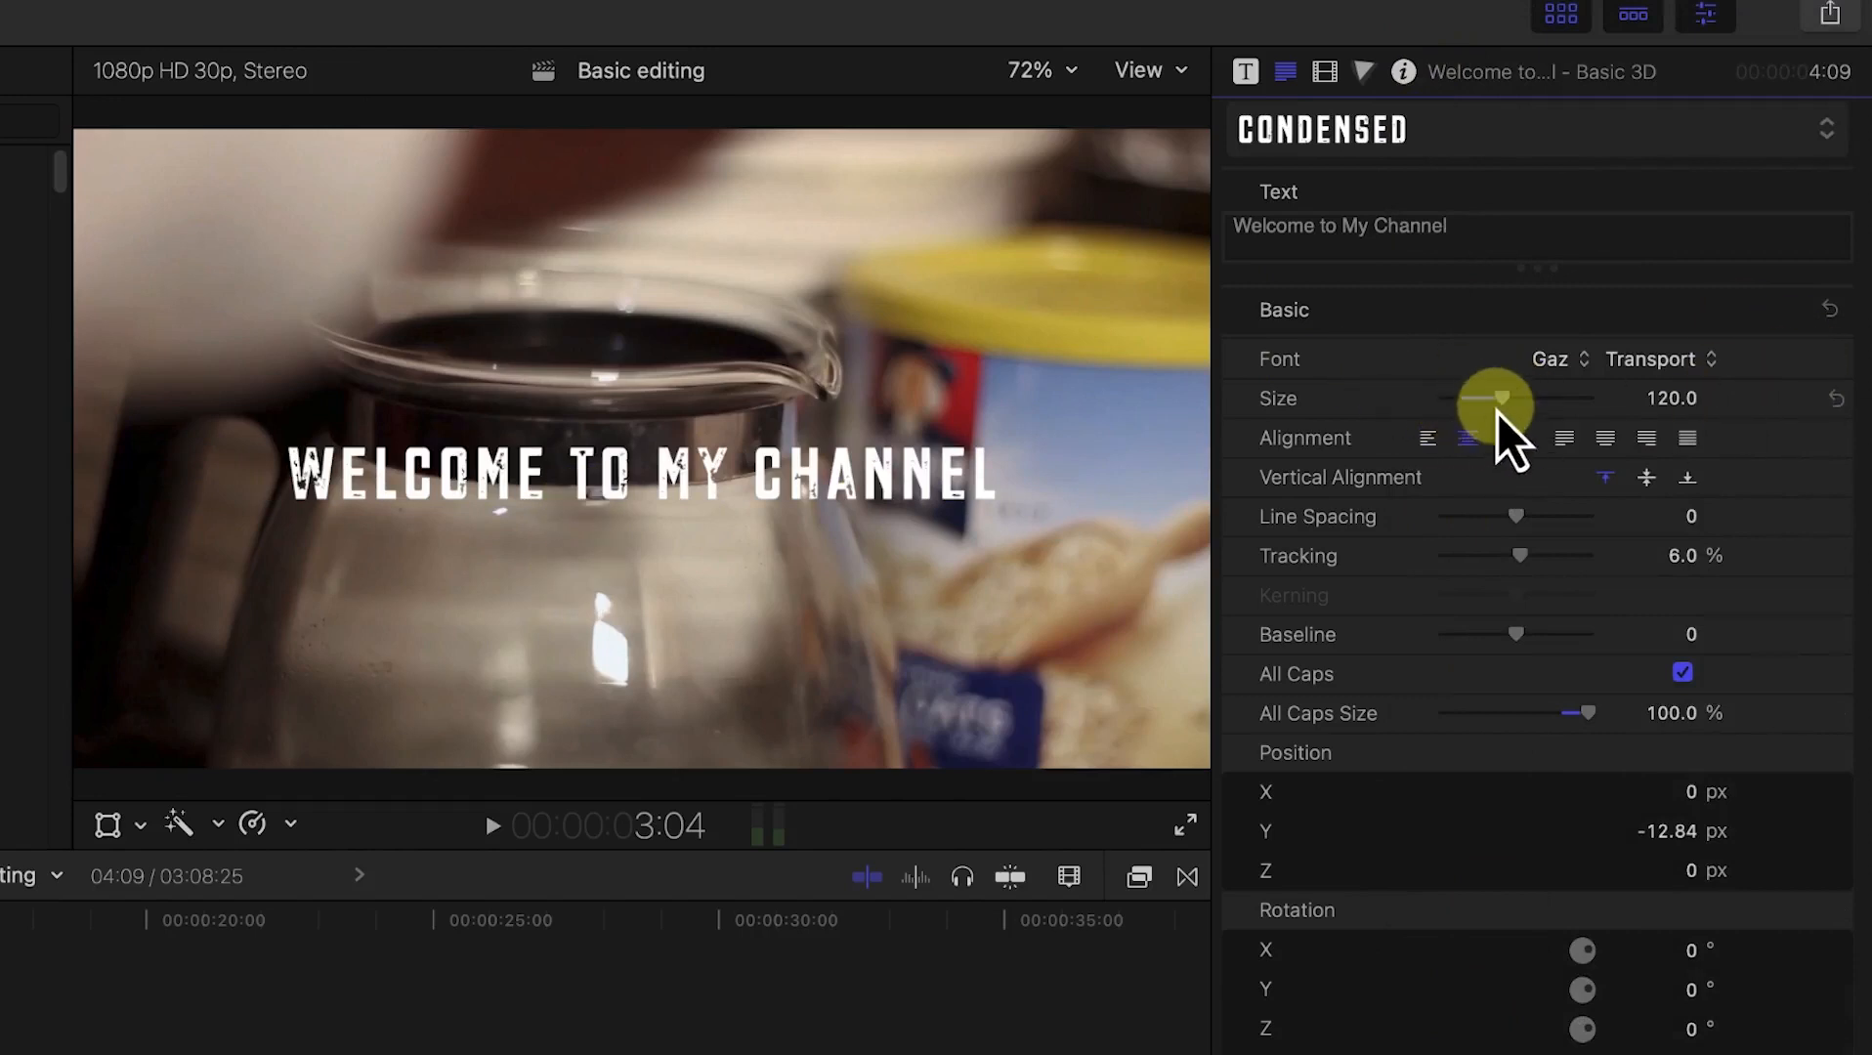
mouse_move(1508, 405)
mouse_down()
mouse_move(1531, 420)
mouse_move(1501, 408)
mouse_move(1522, 406)
mouse_up()
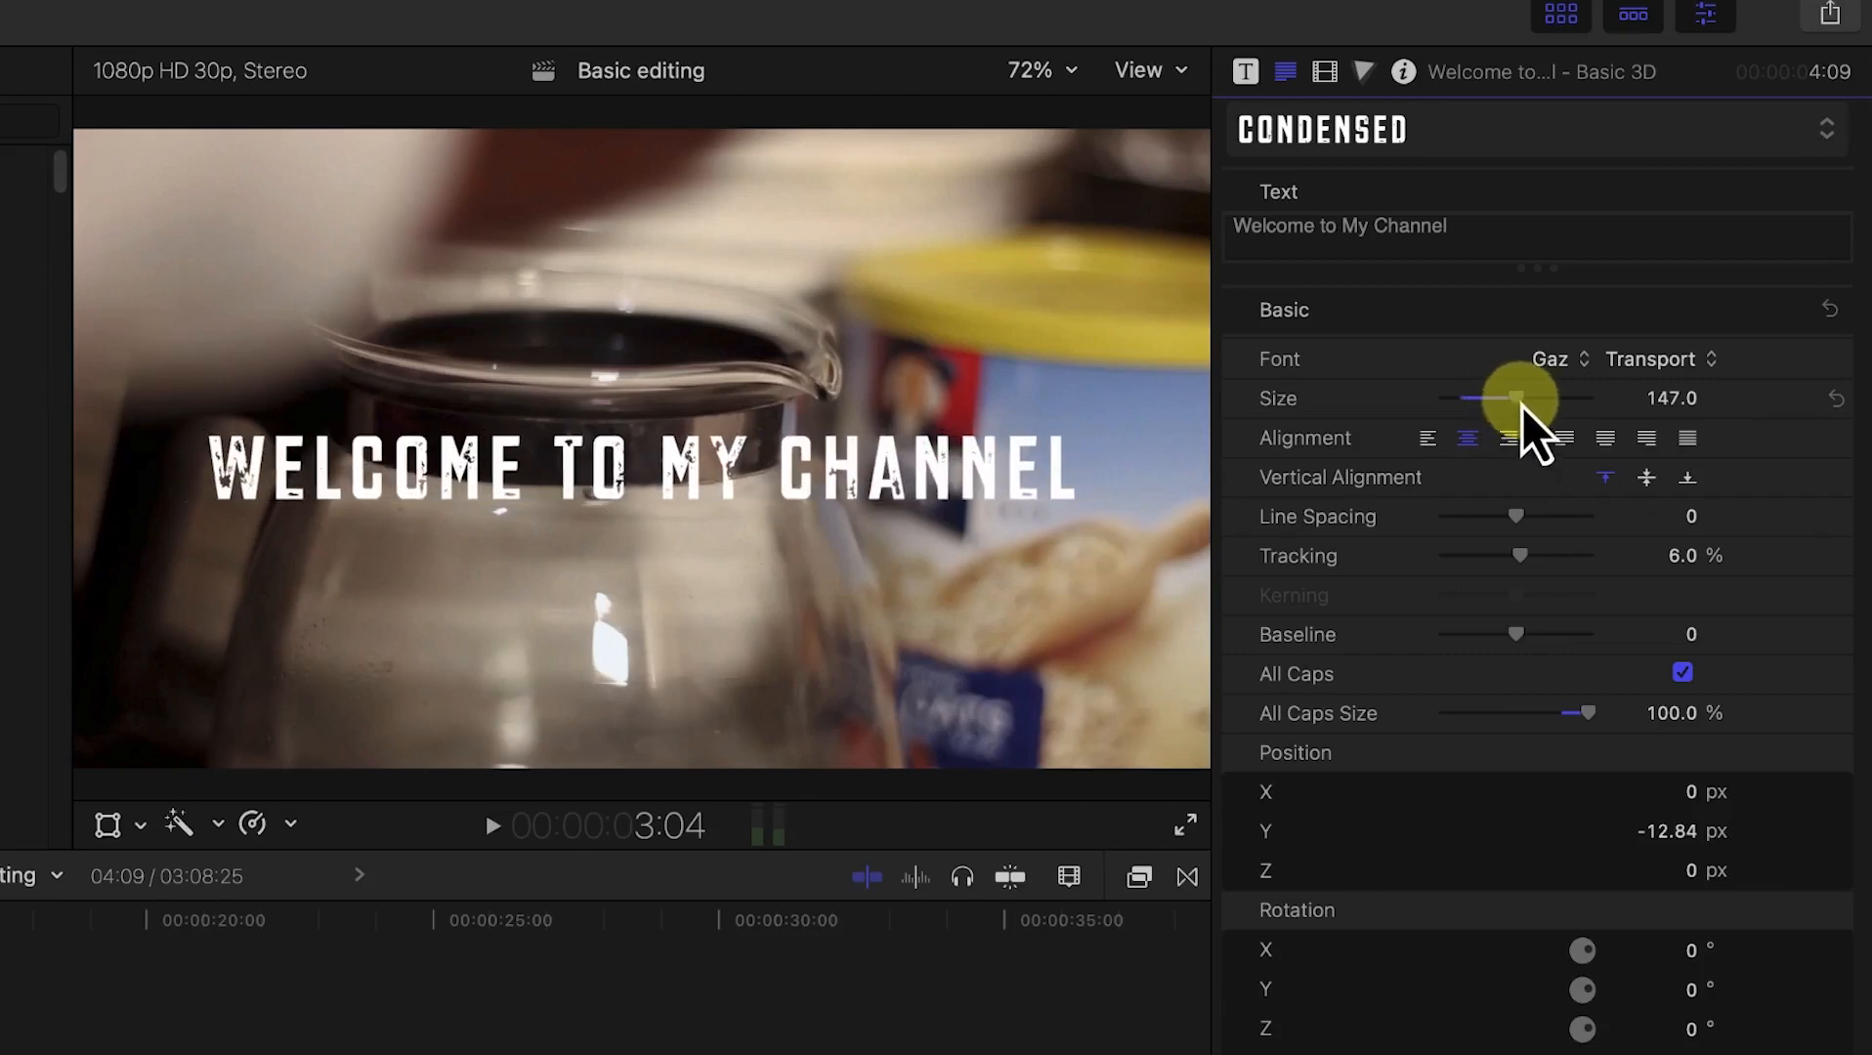
Step: Reset the title's Basic text settings and set the text size to 174
click(1834, 325)
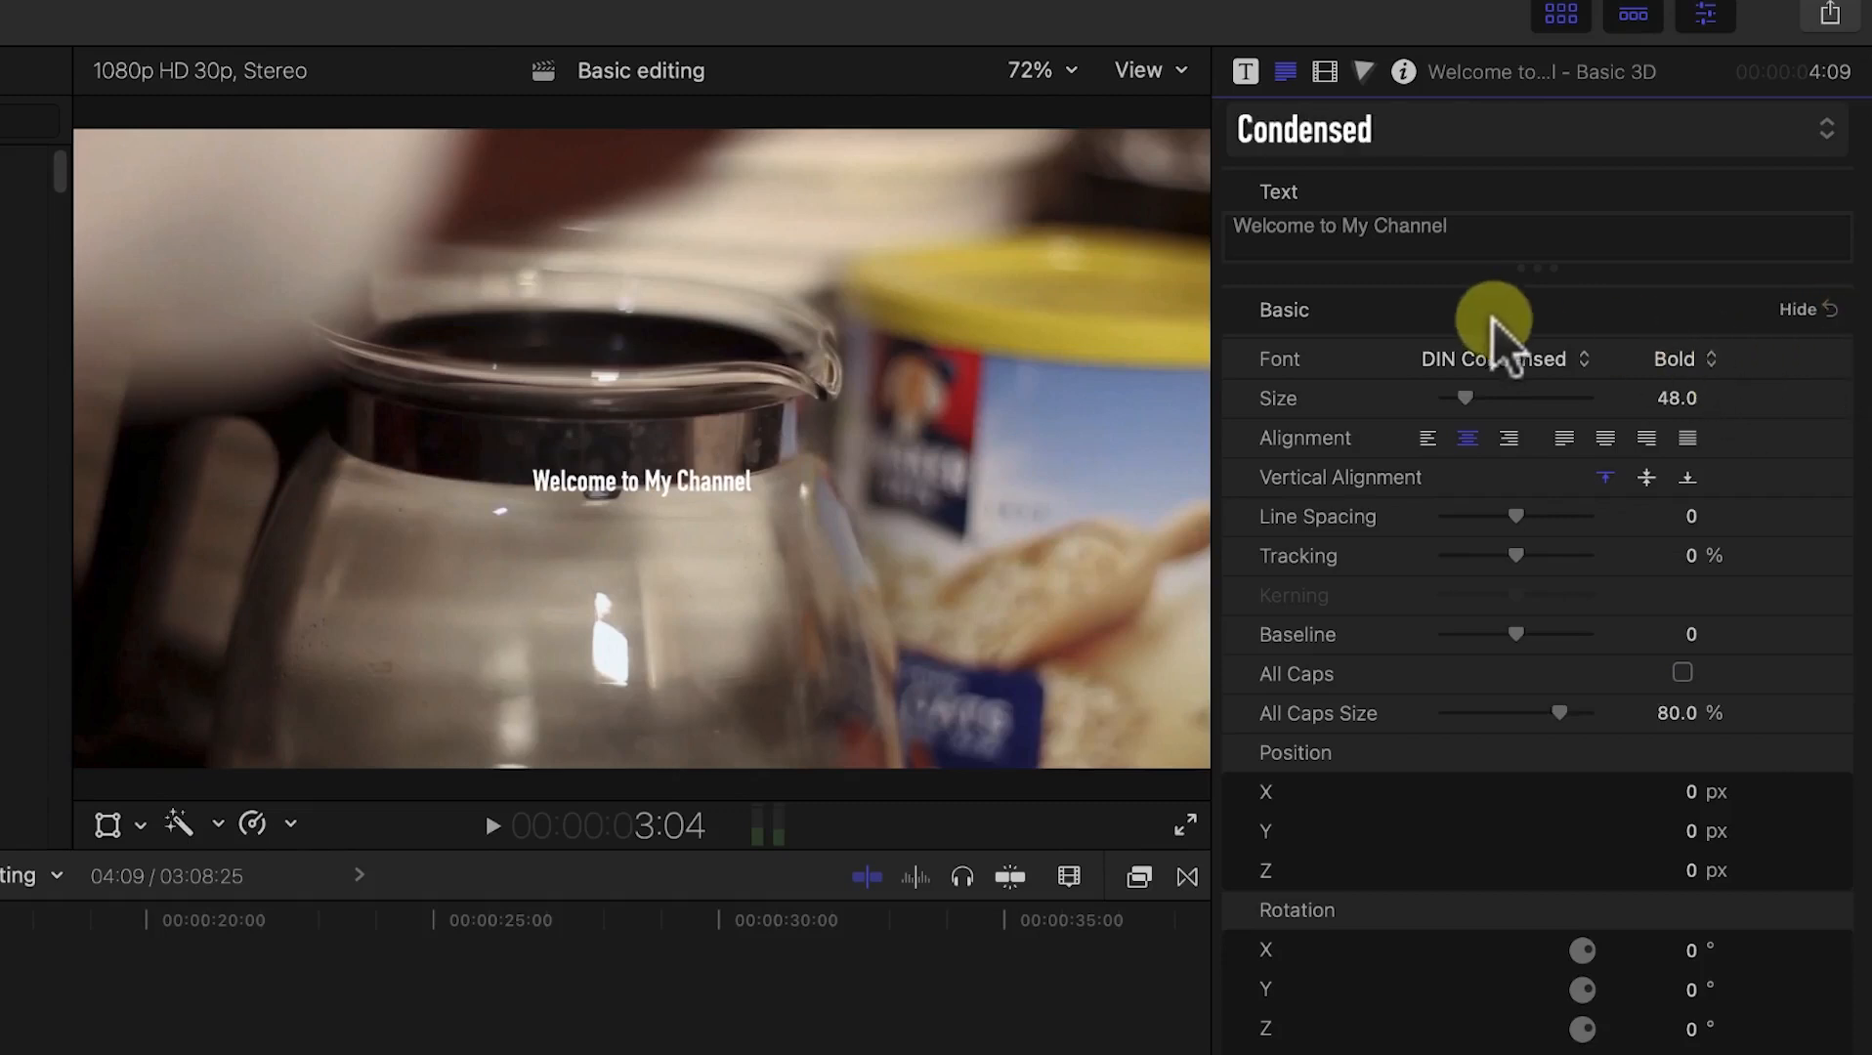
drag(1478, 399, 1529, 428)
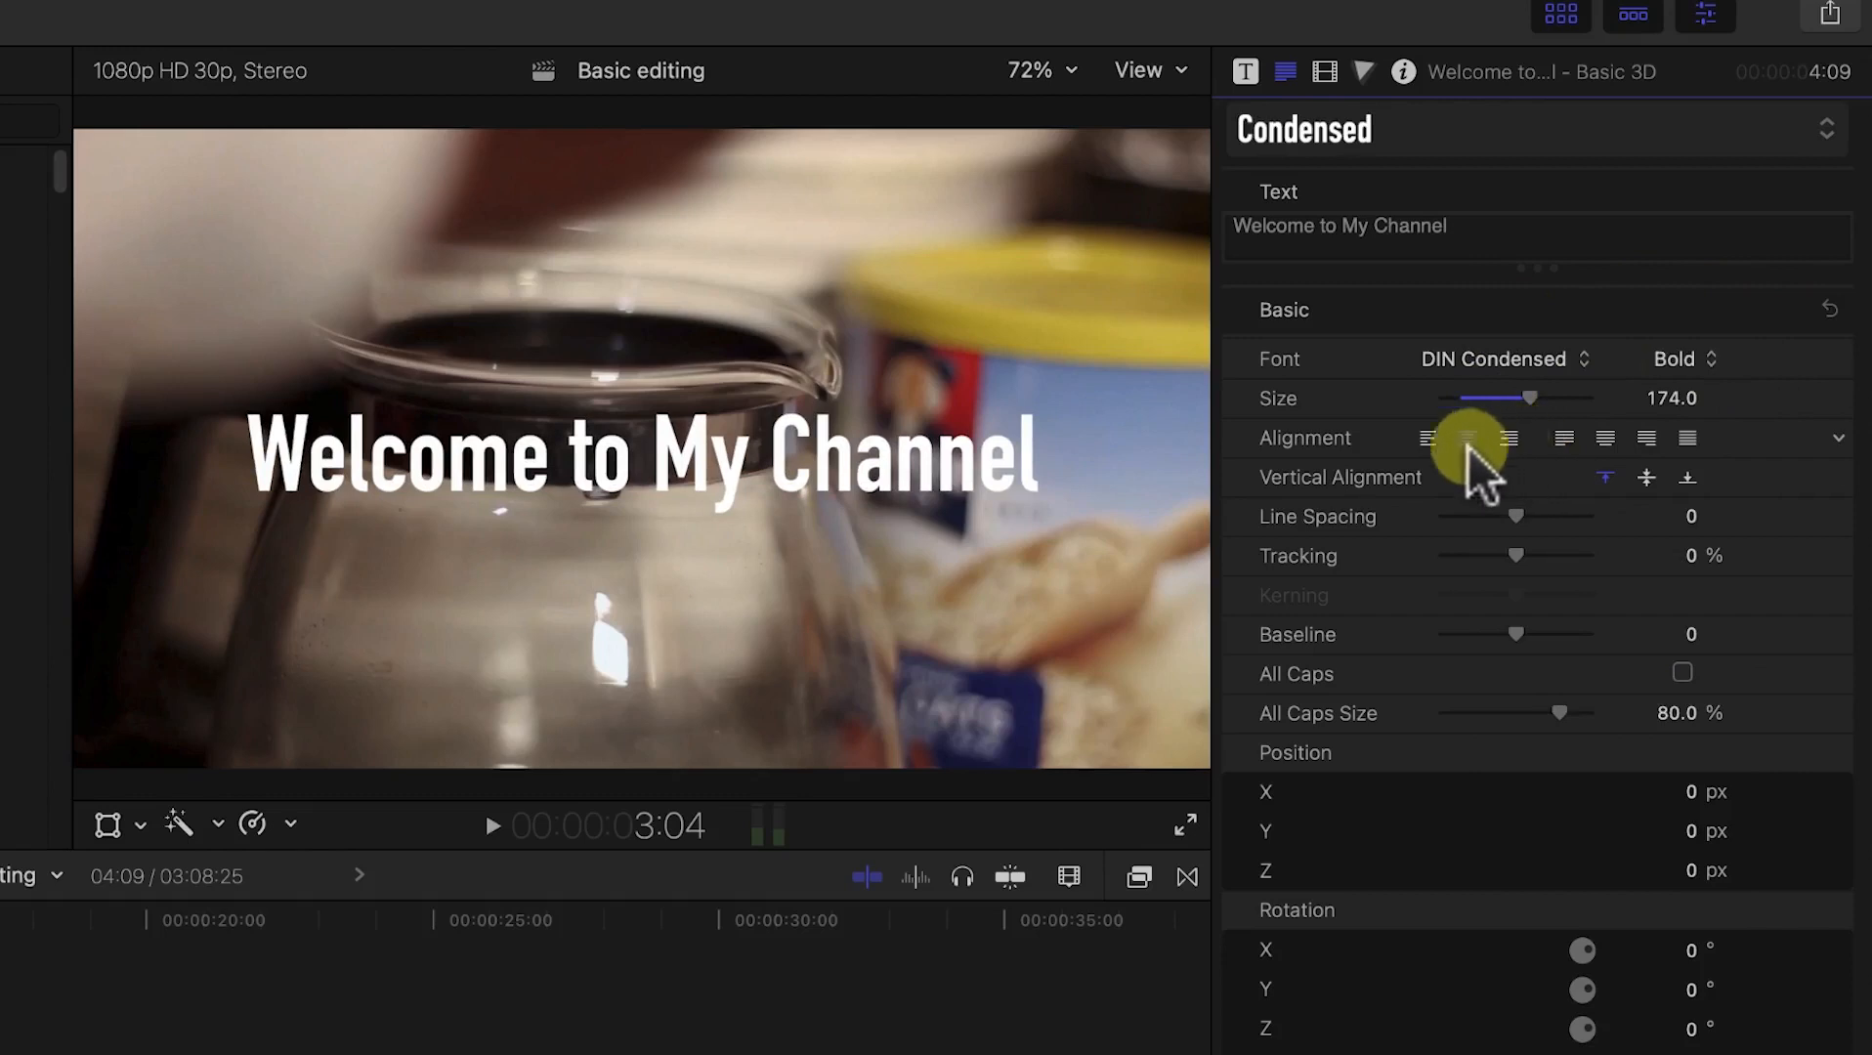
Step: Try left and right alignment on the title text and return it to center alignment
click(1426, 435)
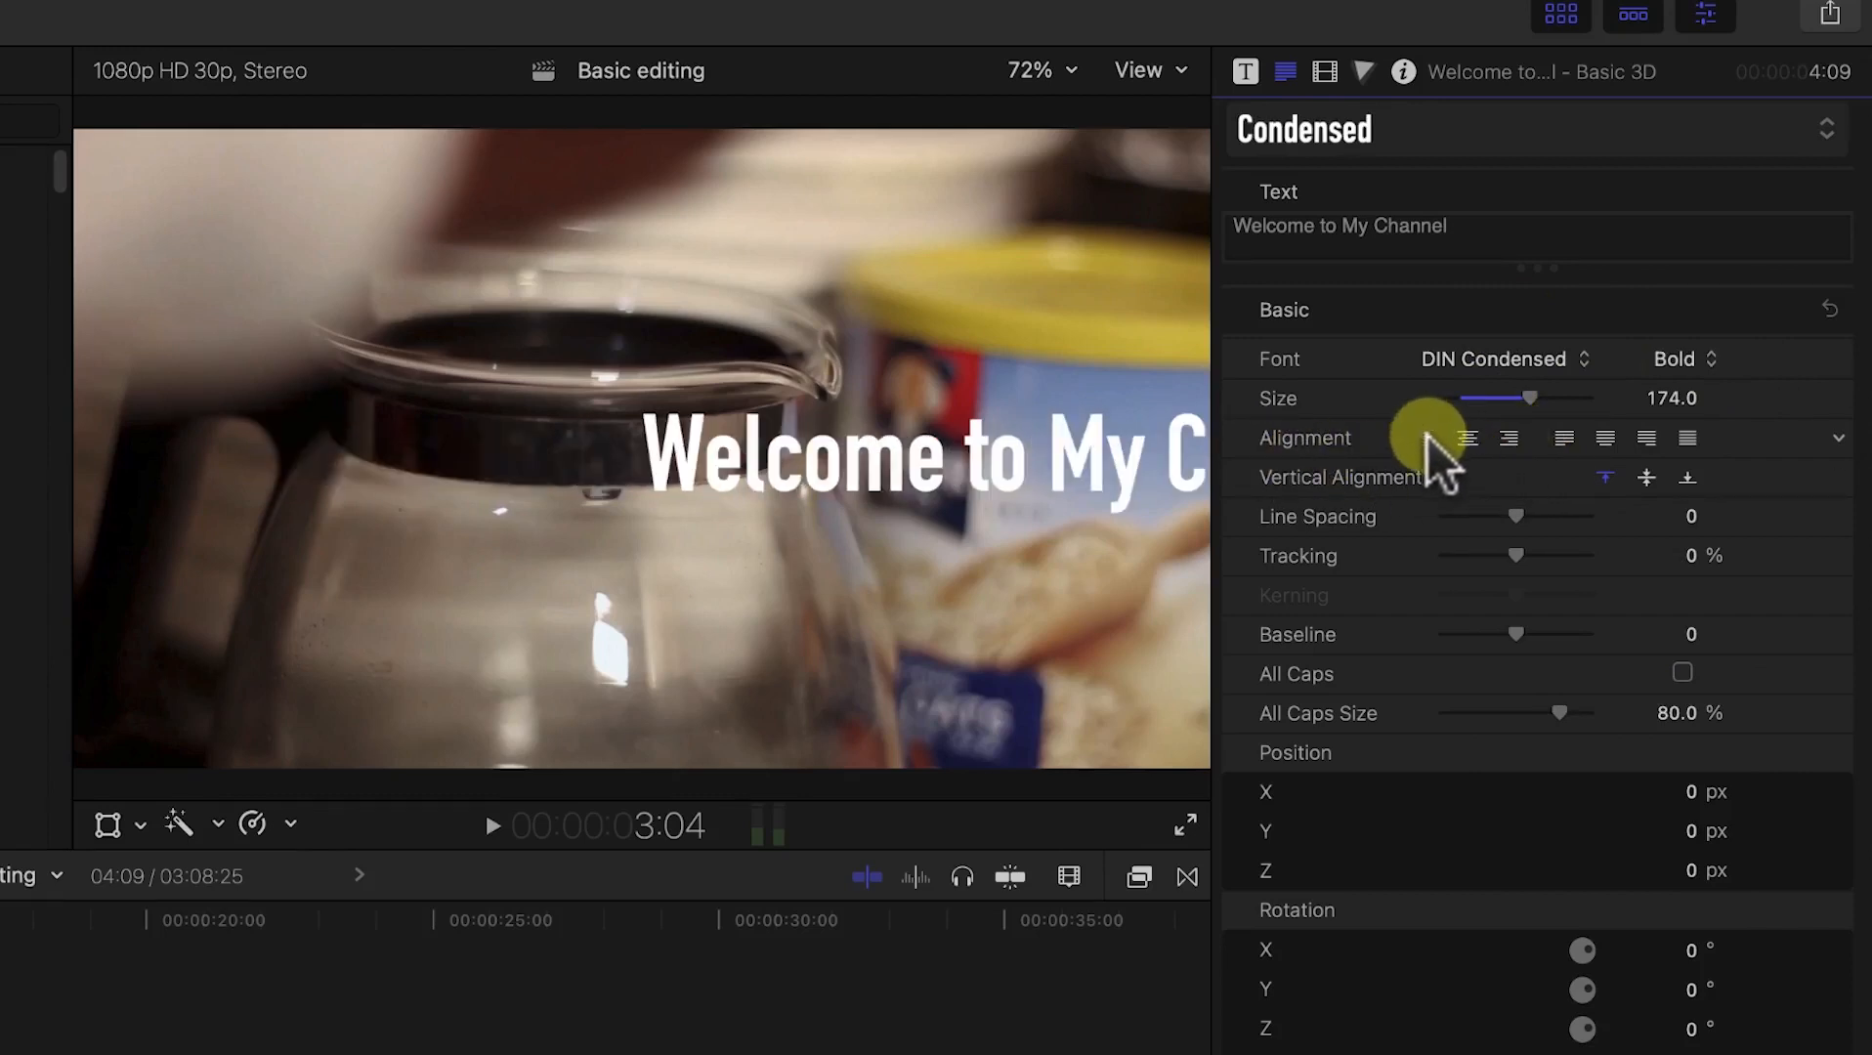
click(1467, 438)
click(1512, 436)
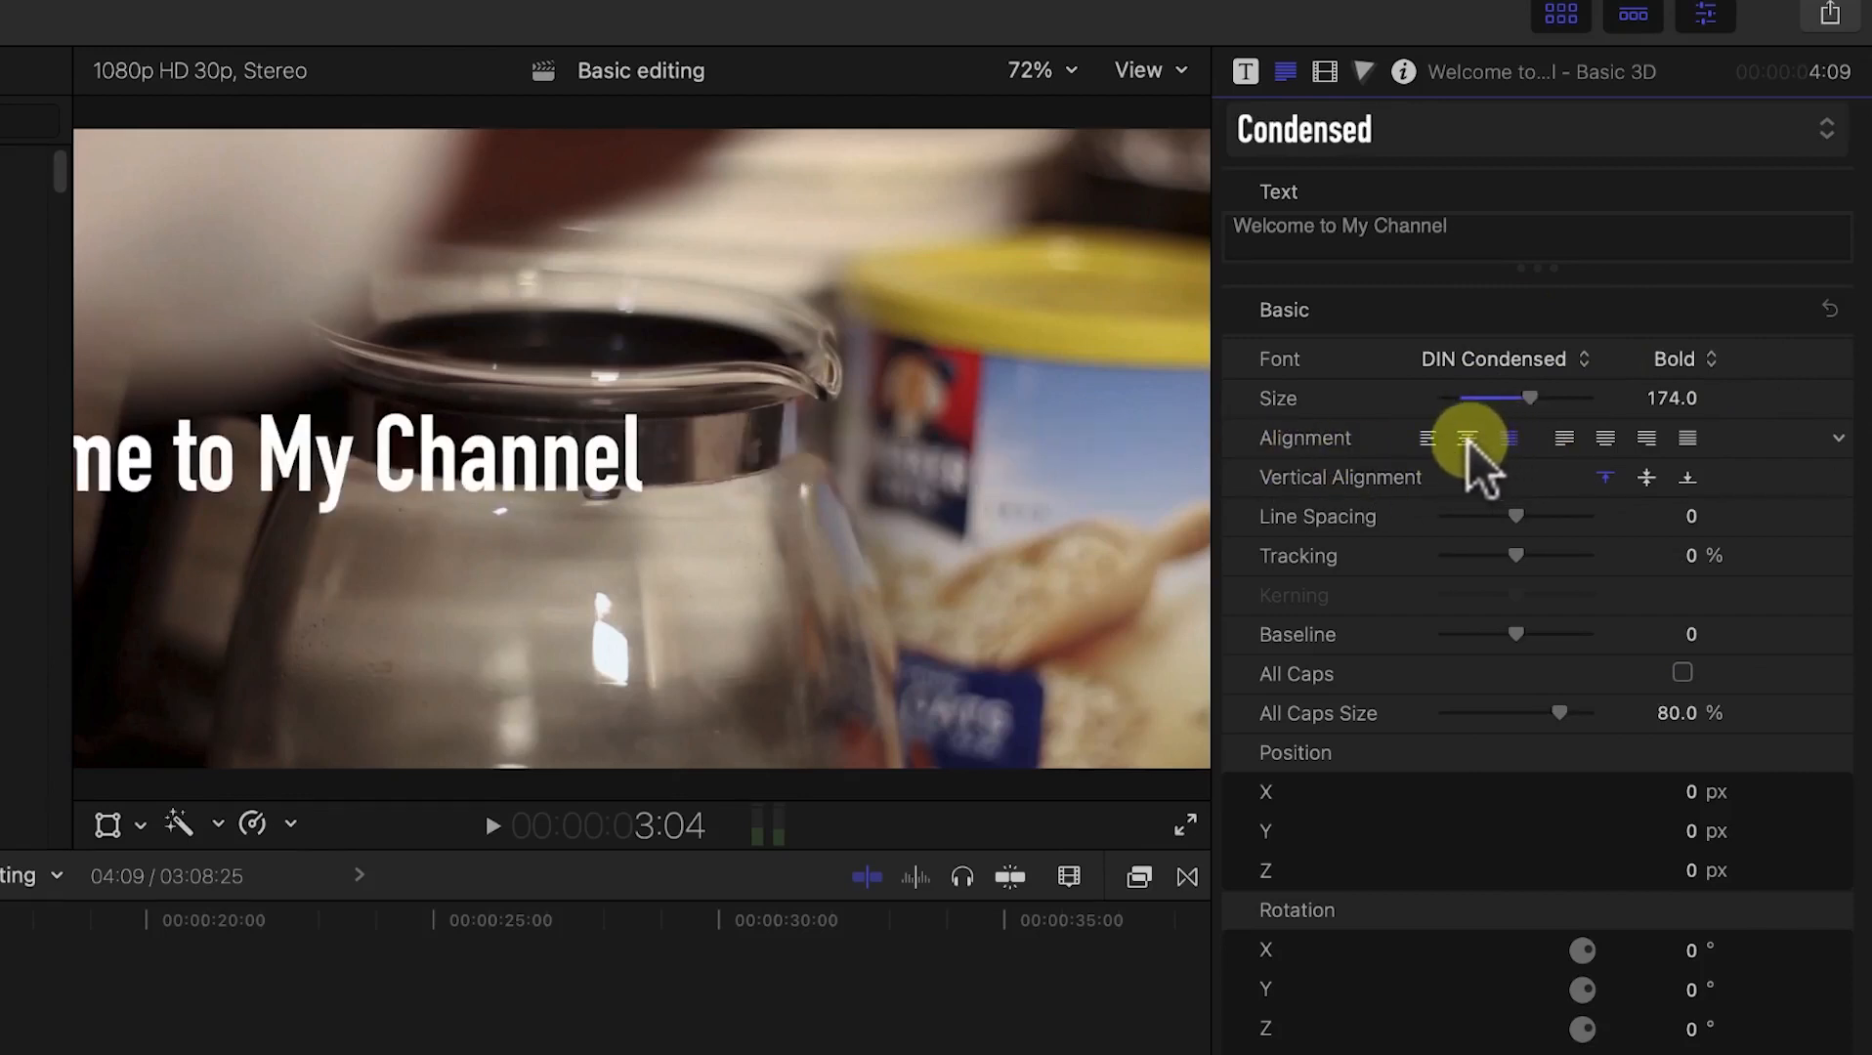
click(1495, 439)
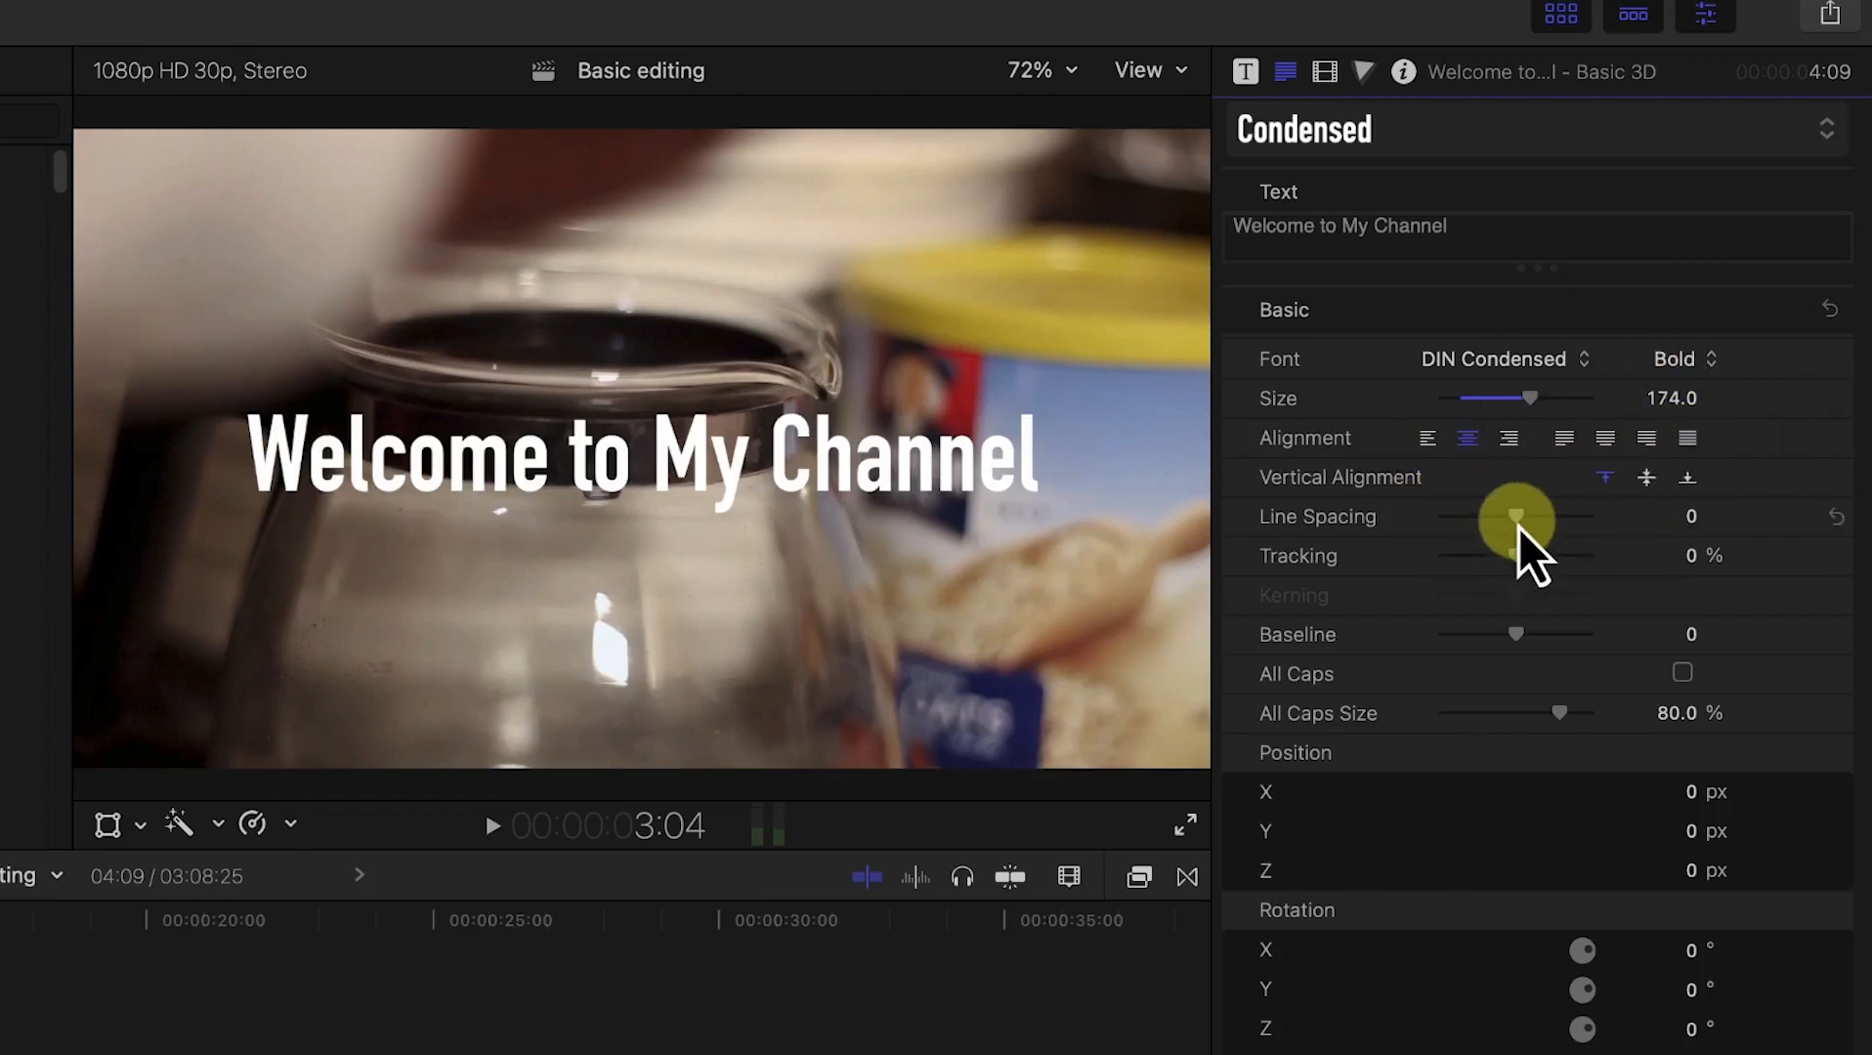
Step: Set the title's line spacing to 11 and try a baseline shift, resetting the baseline to 0
drag(1519, 527, 1522, 519)
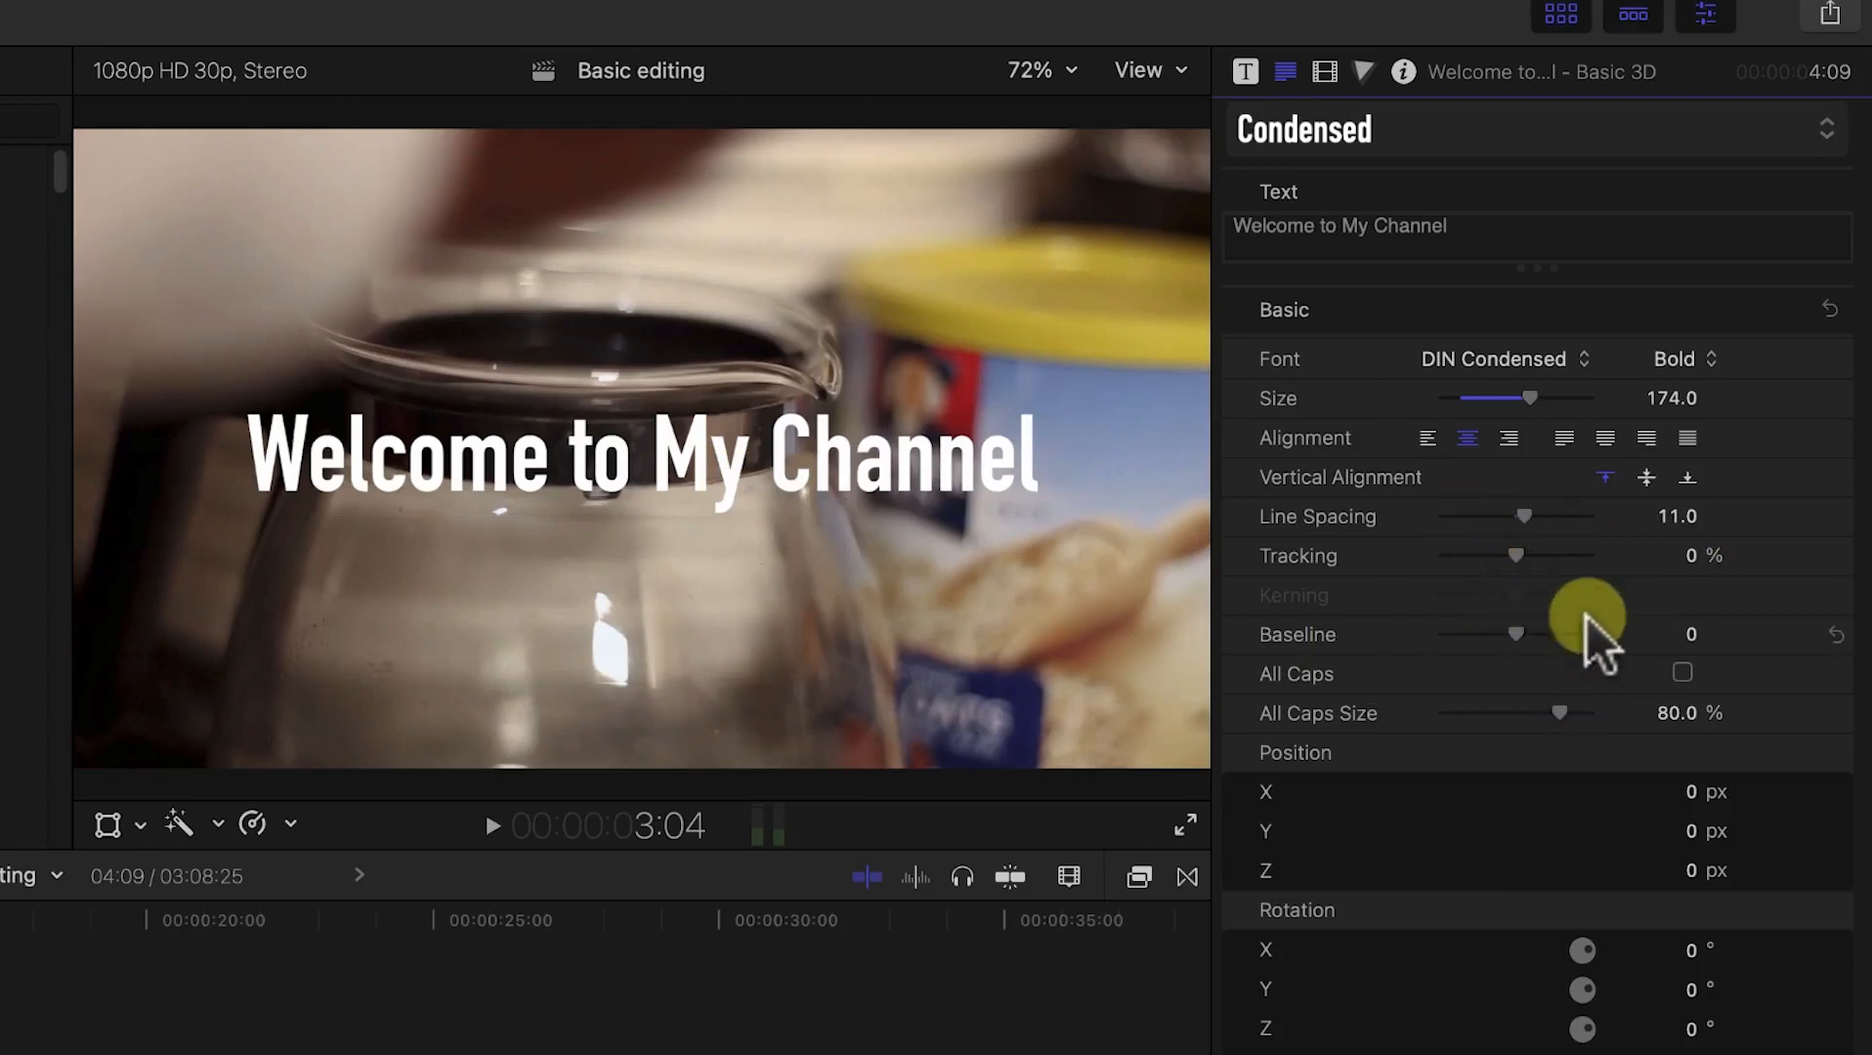
mouse_move(1518, 637)
mouse_down()
mouse_move(1595, 662)
mouse_move(1435, 648)
mouse_move(1523, 641)
mouse_up()
click(1835, 634)
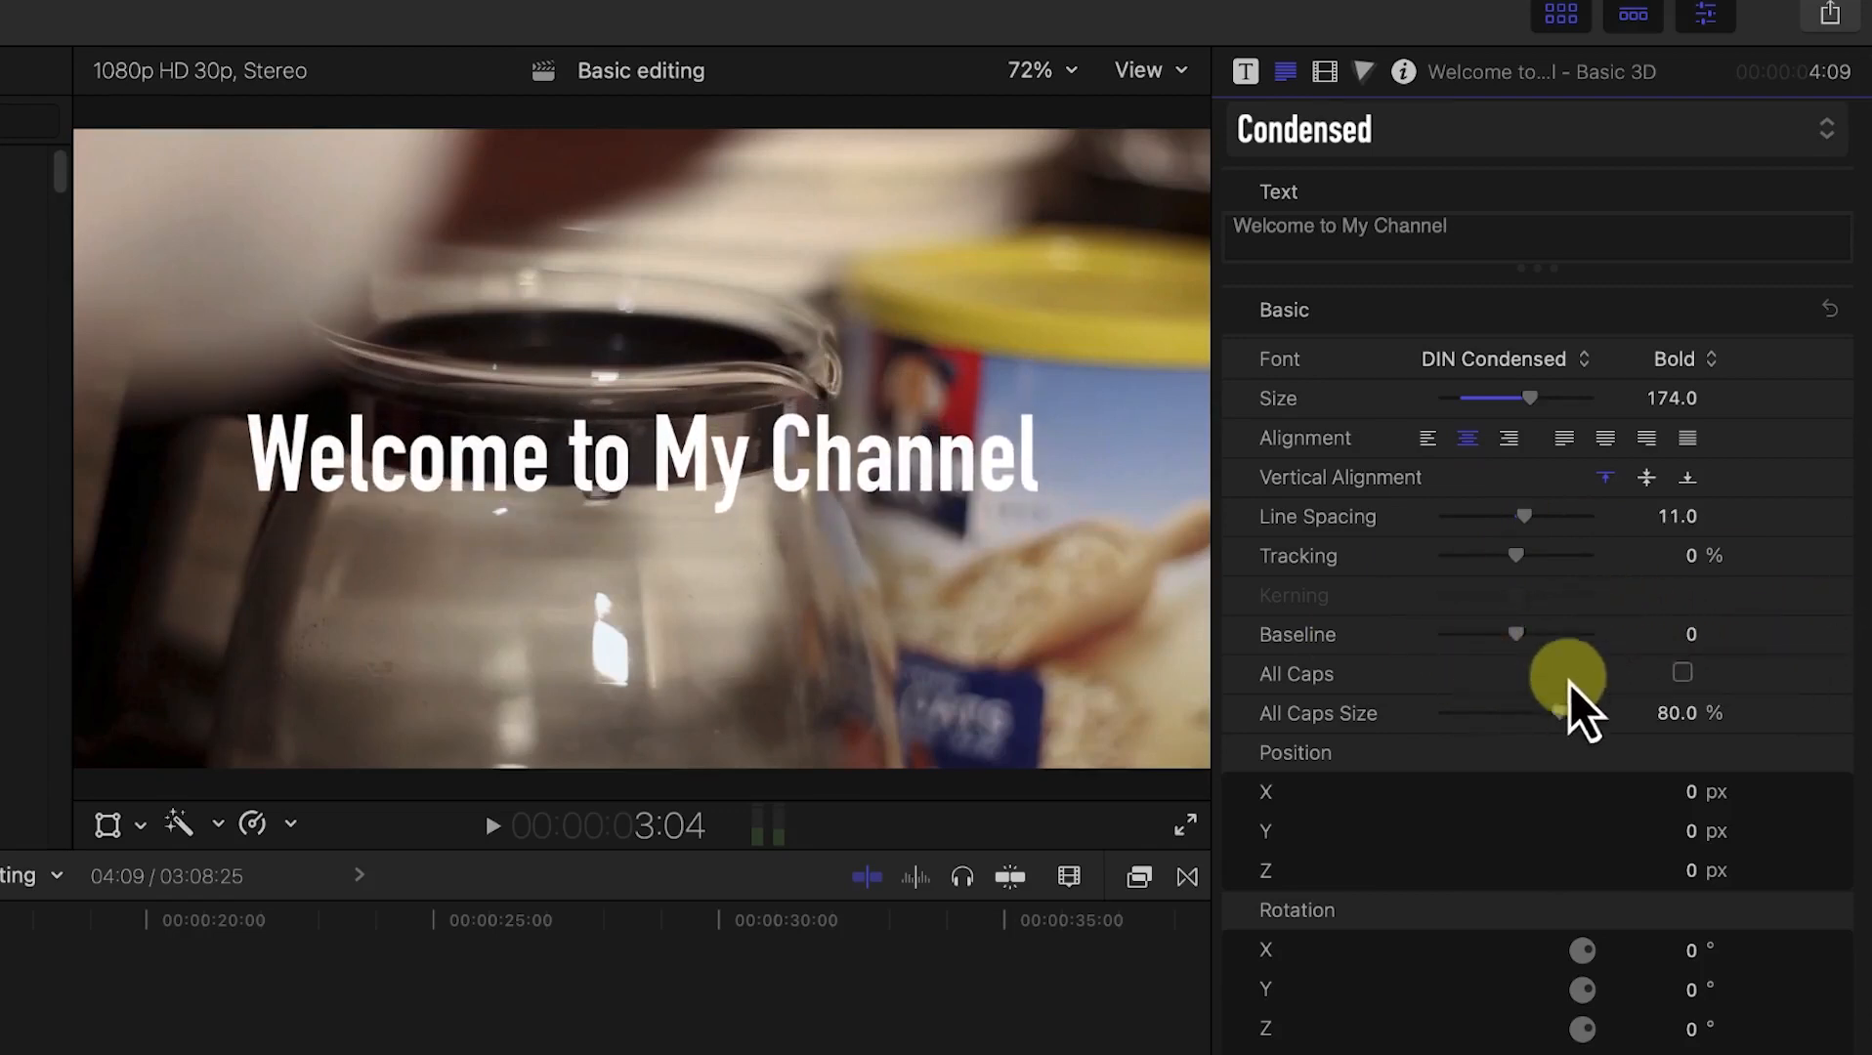
Step: Turn on All Caps for the title and set the All Caps Size to 79.54%
click(1682, 673)
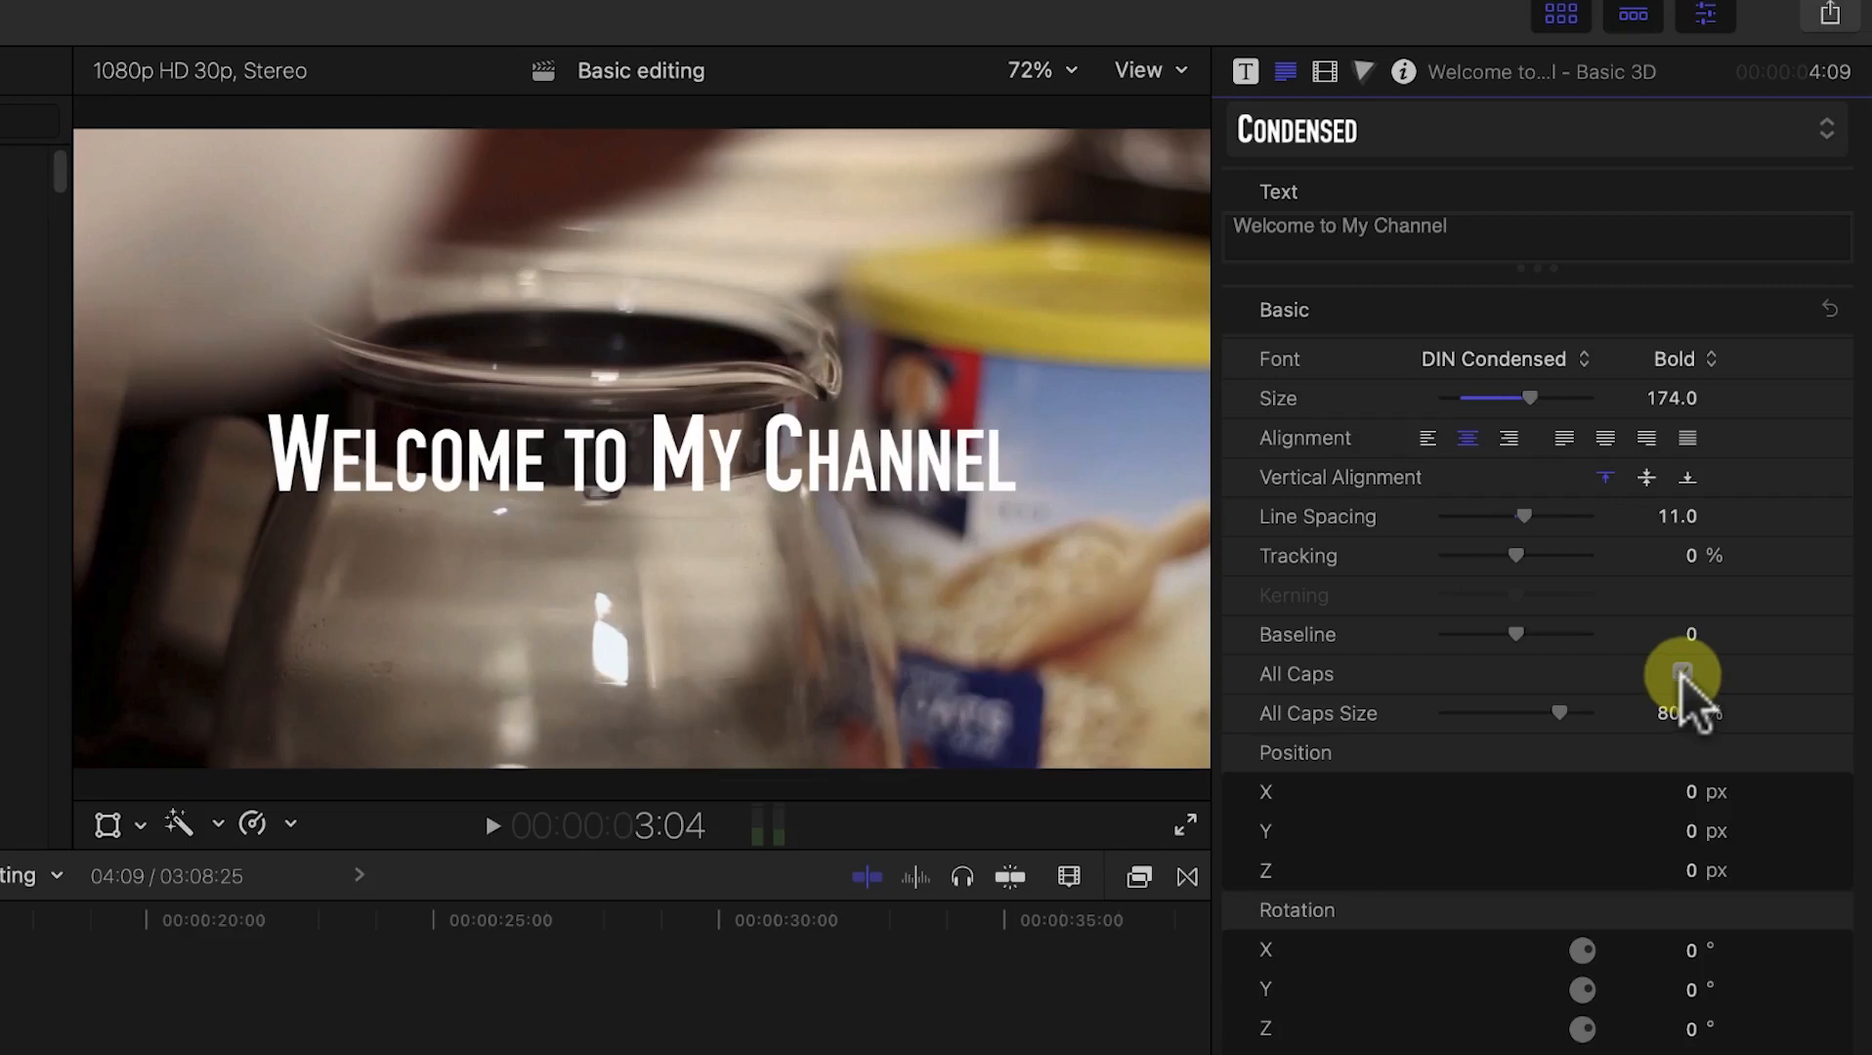
click(1682, 673)
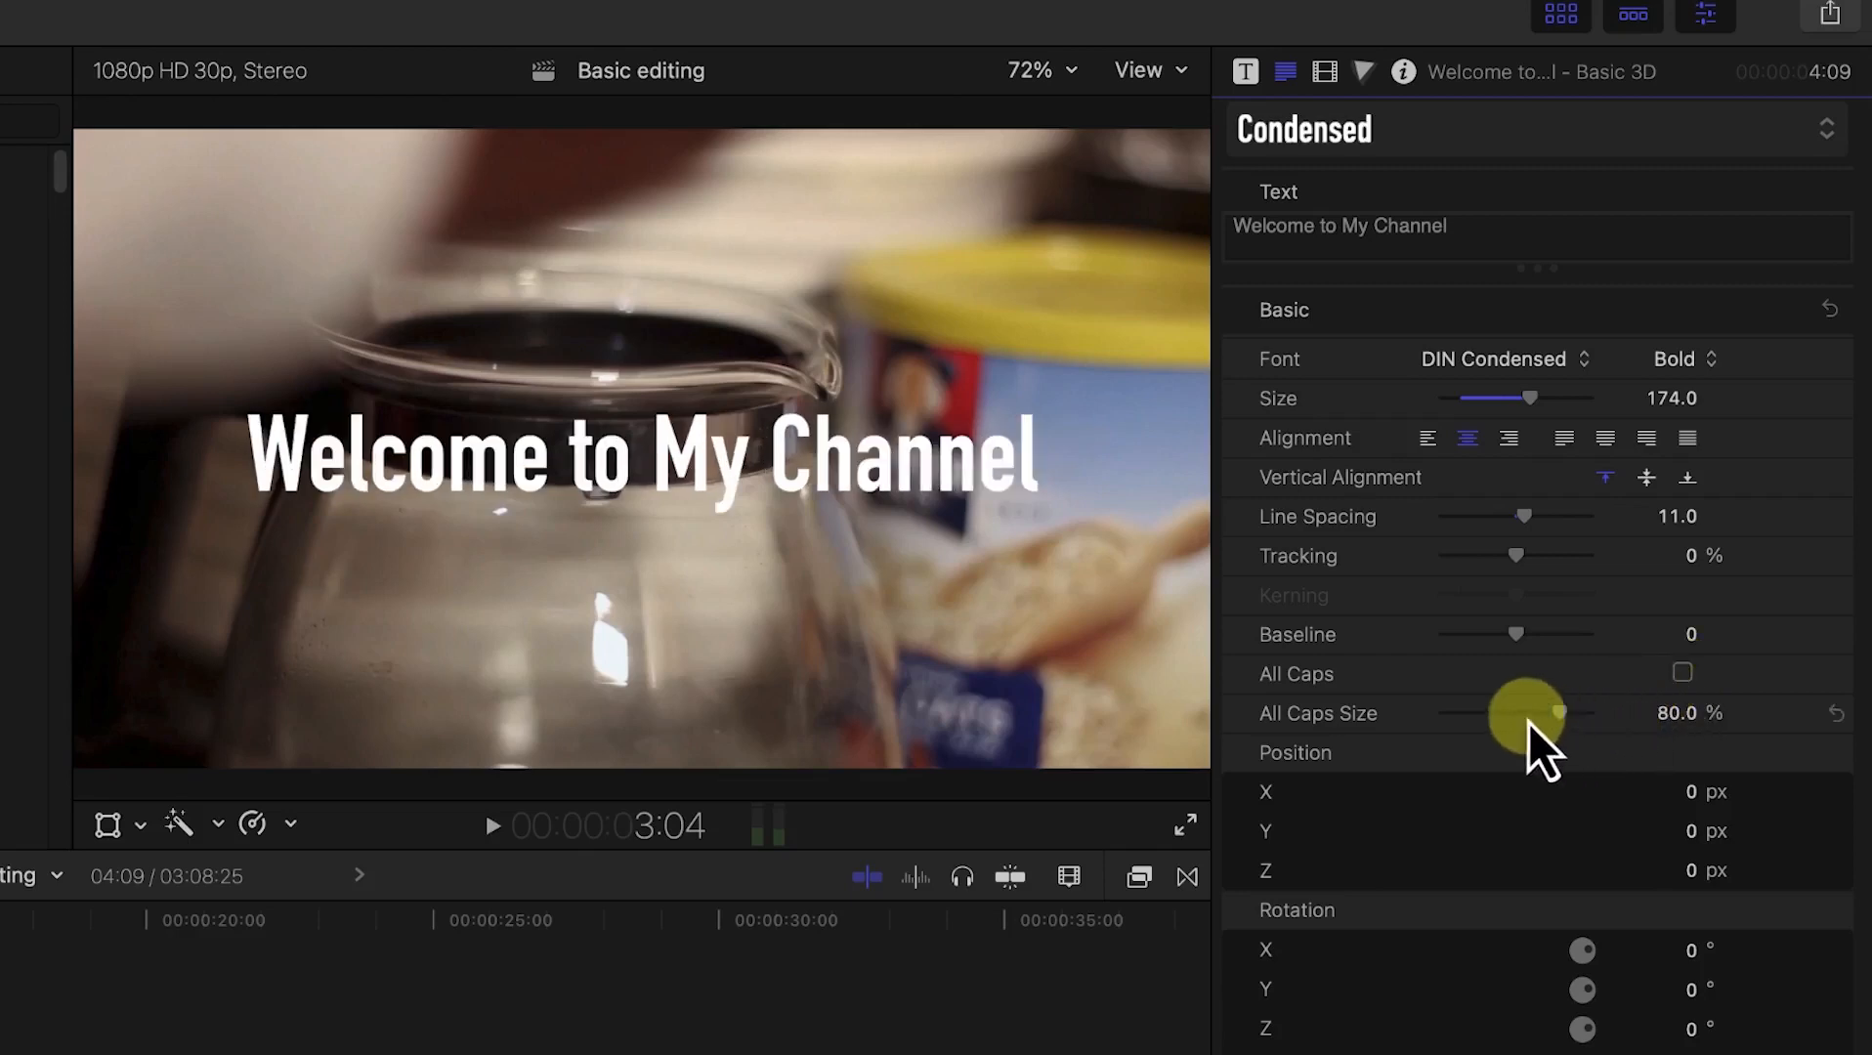
click(1682, 673)
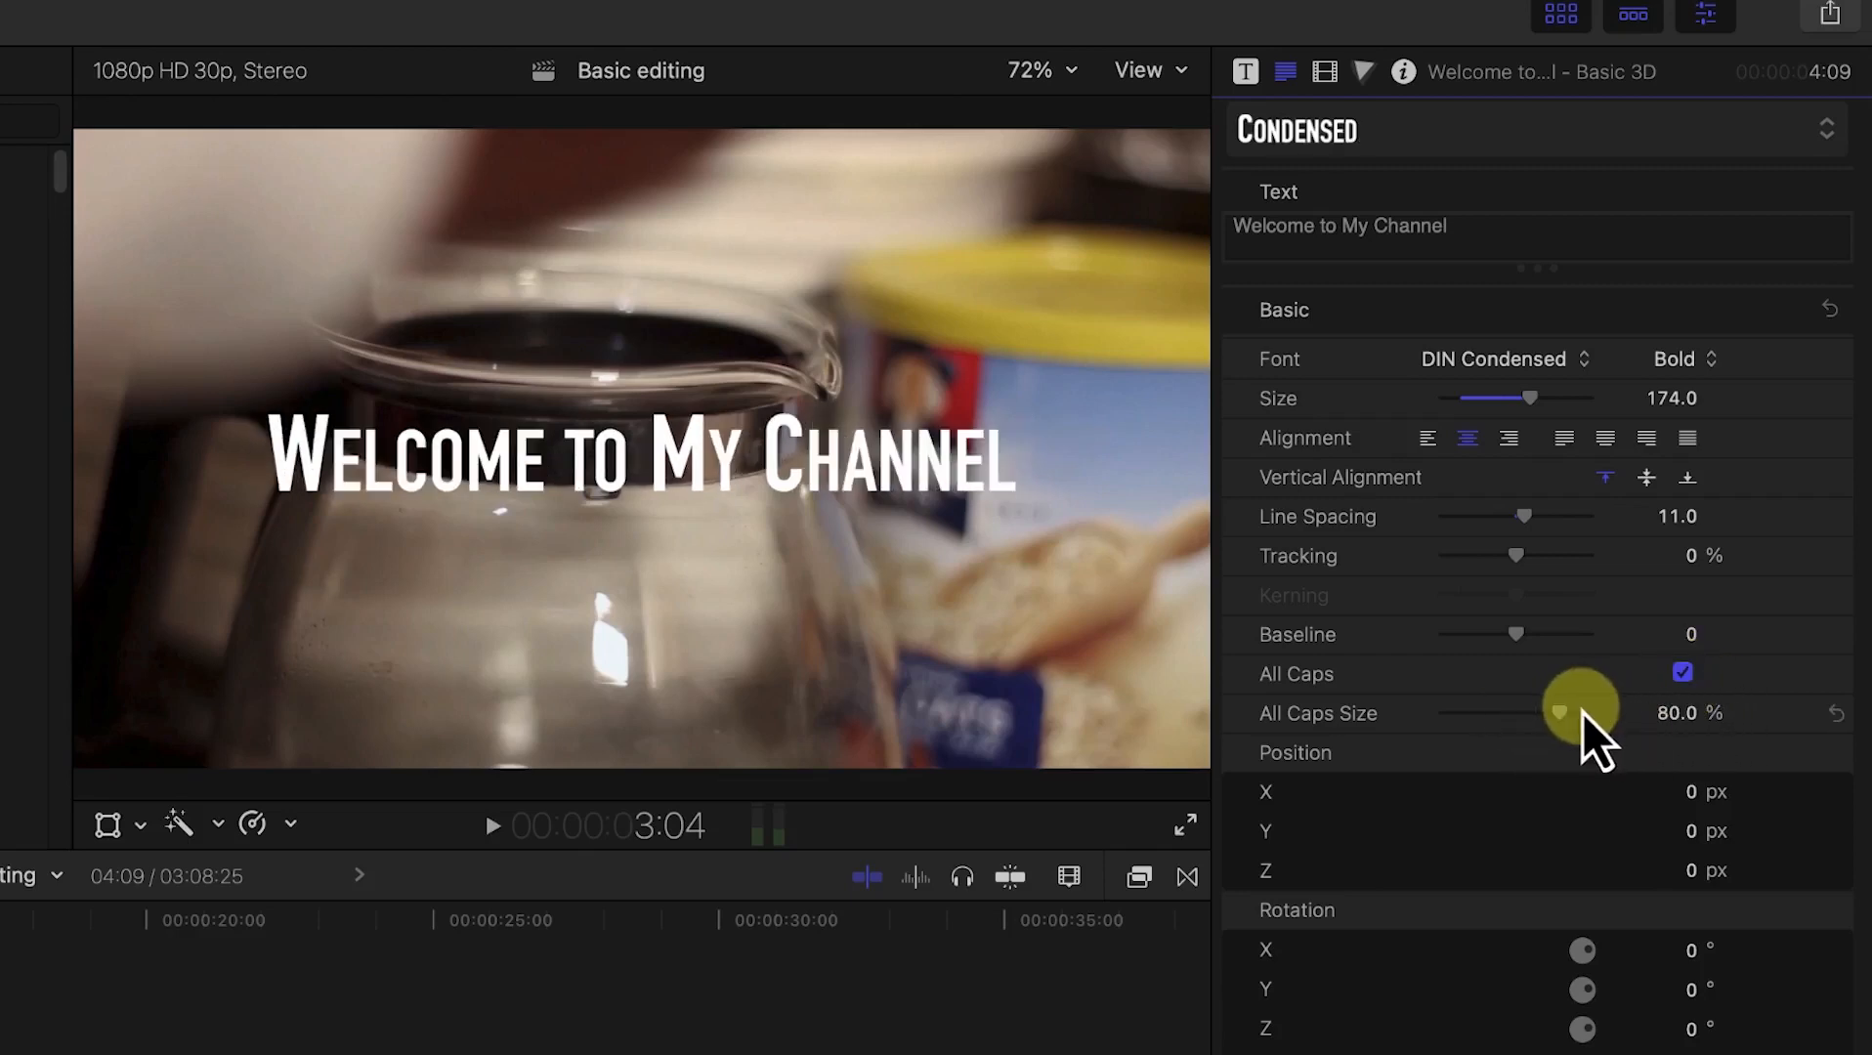
mouse_move(1557, 713)
mouse_down()
mouse_move(1510, 708)
mouse_move(1553, 716)
mouse_up()
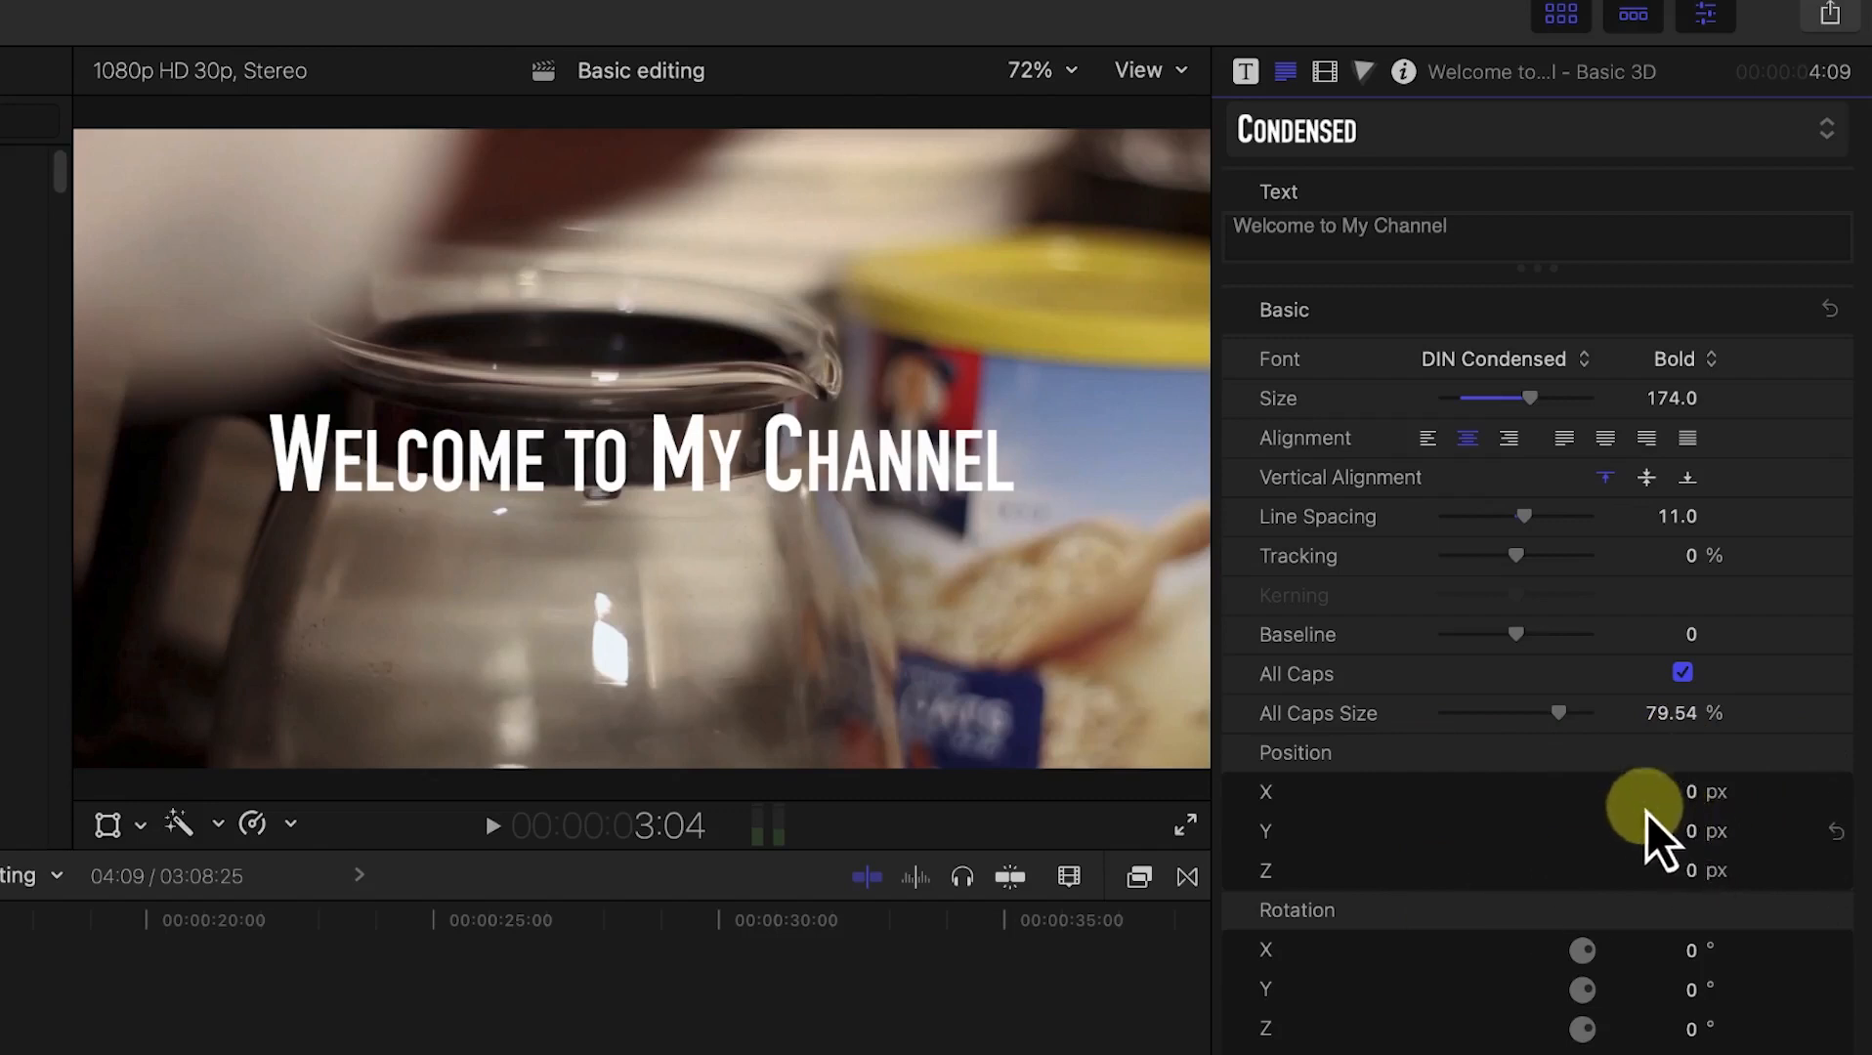
Step: Try moving the title text to X -88, Y -47 and Z 2.74 px, and reset all three position values
drag(1688, 794, 1691, 836)
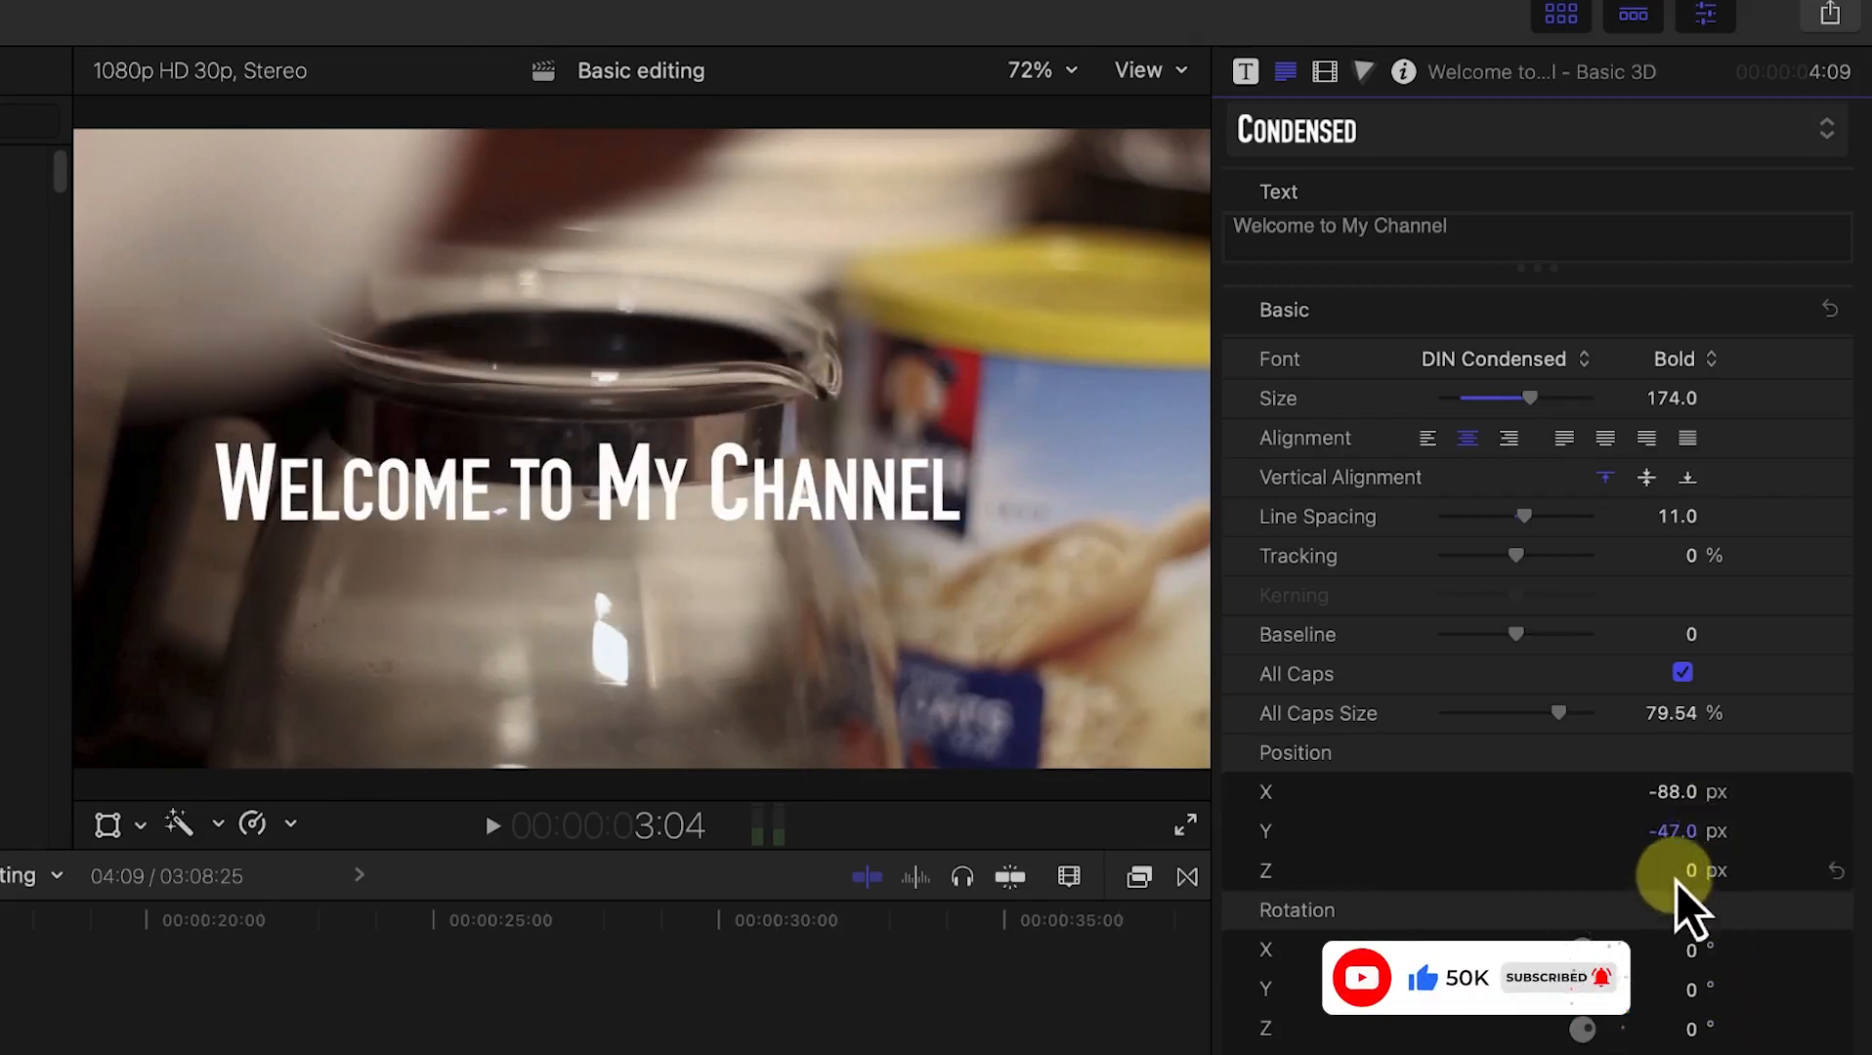
drag(1693, 872, 1693, 869)
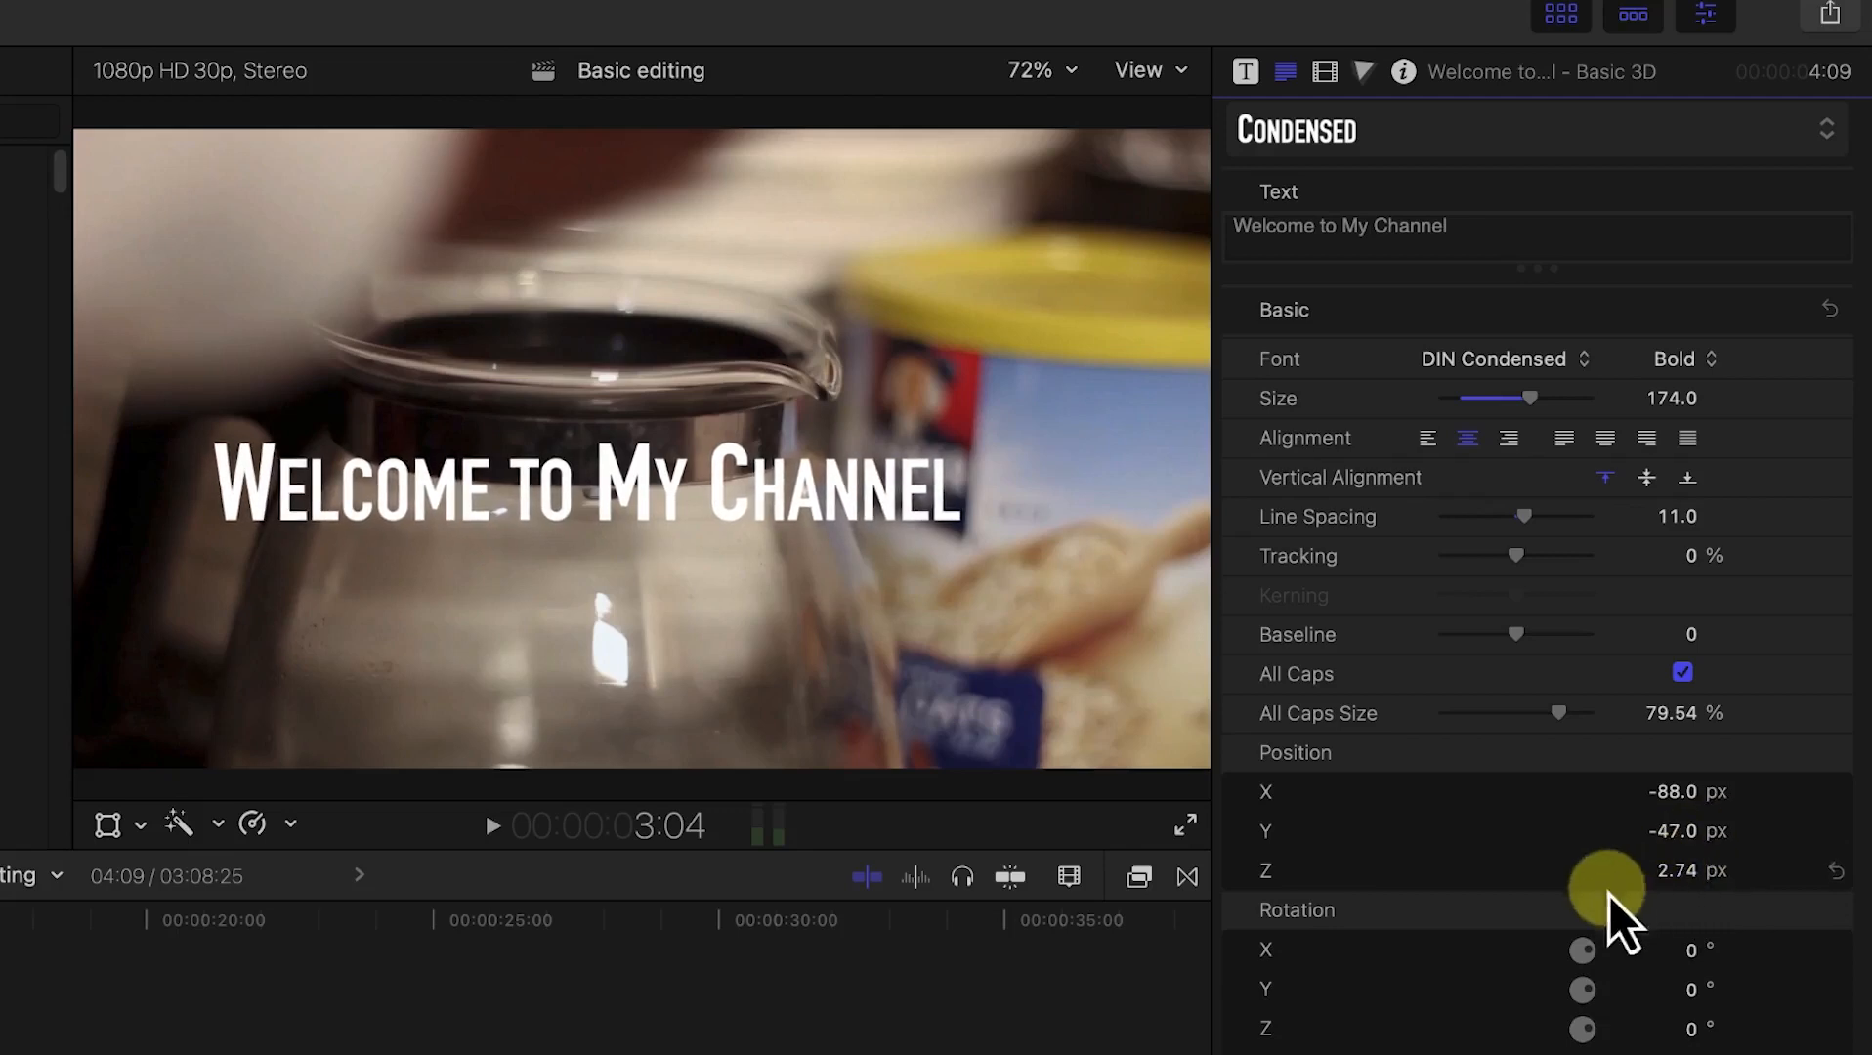
click(1837, 792)
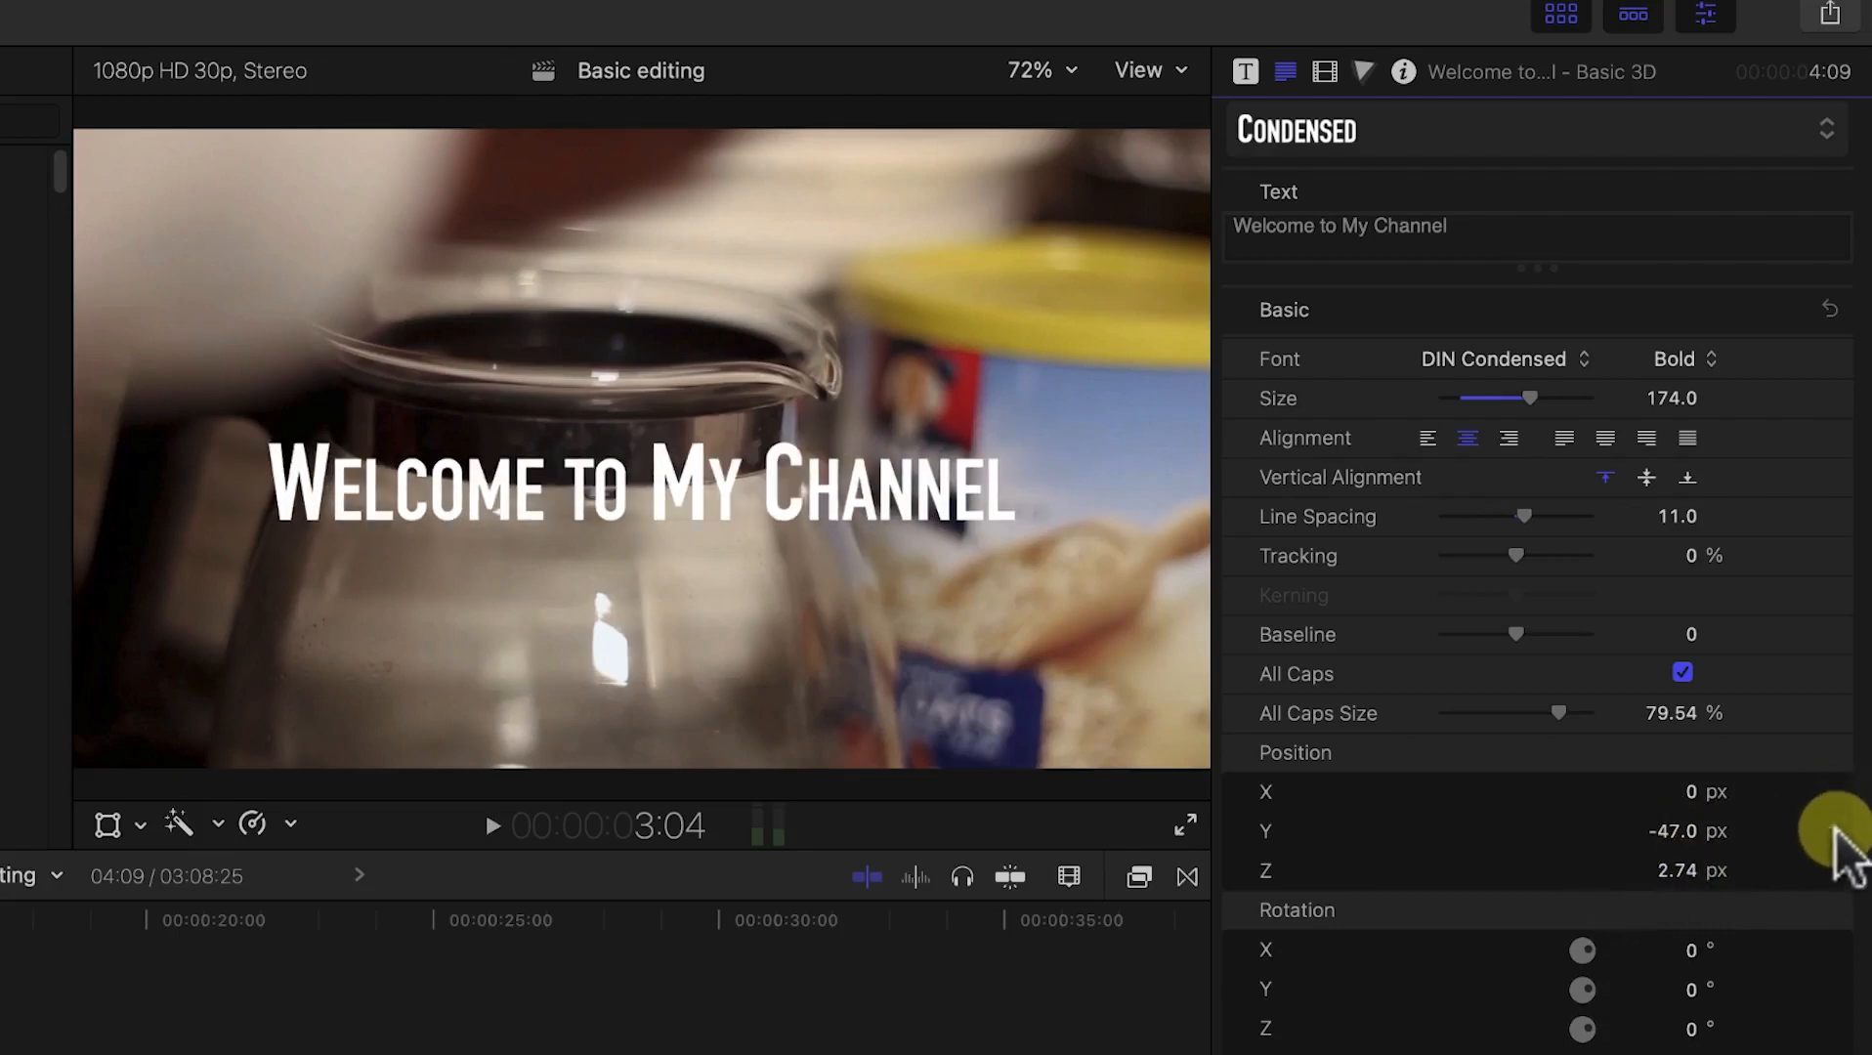
click(1837, 831)
click(1837, 870)
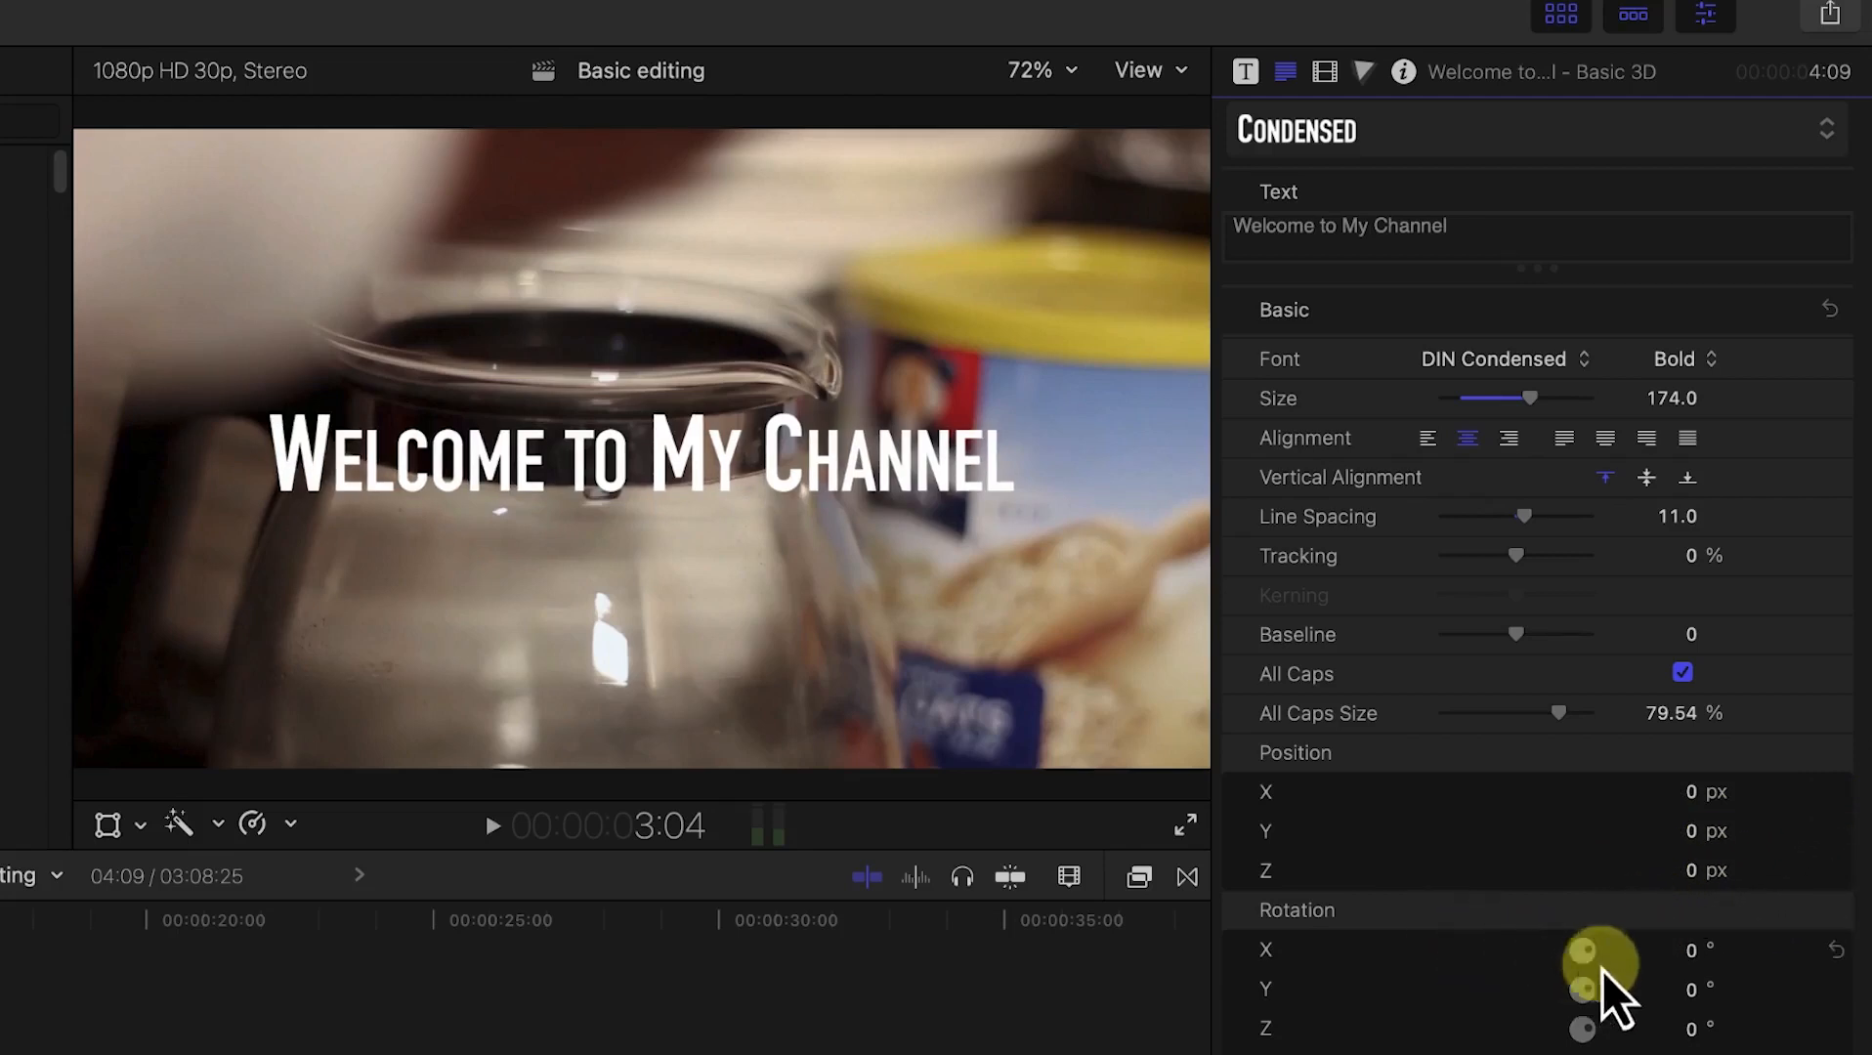
Step: Rotate the title text to X 1.7°, Y 3.0° and Z 1.3°
click(1696, 960)
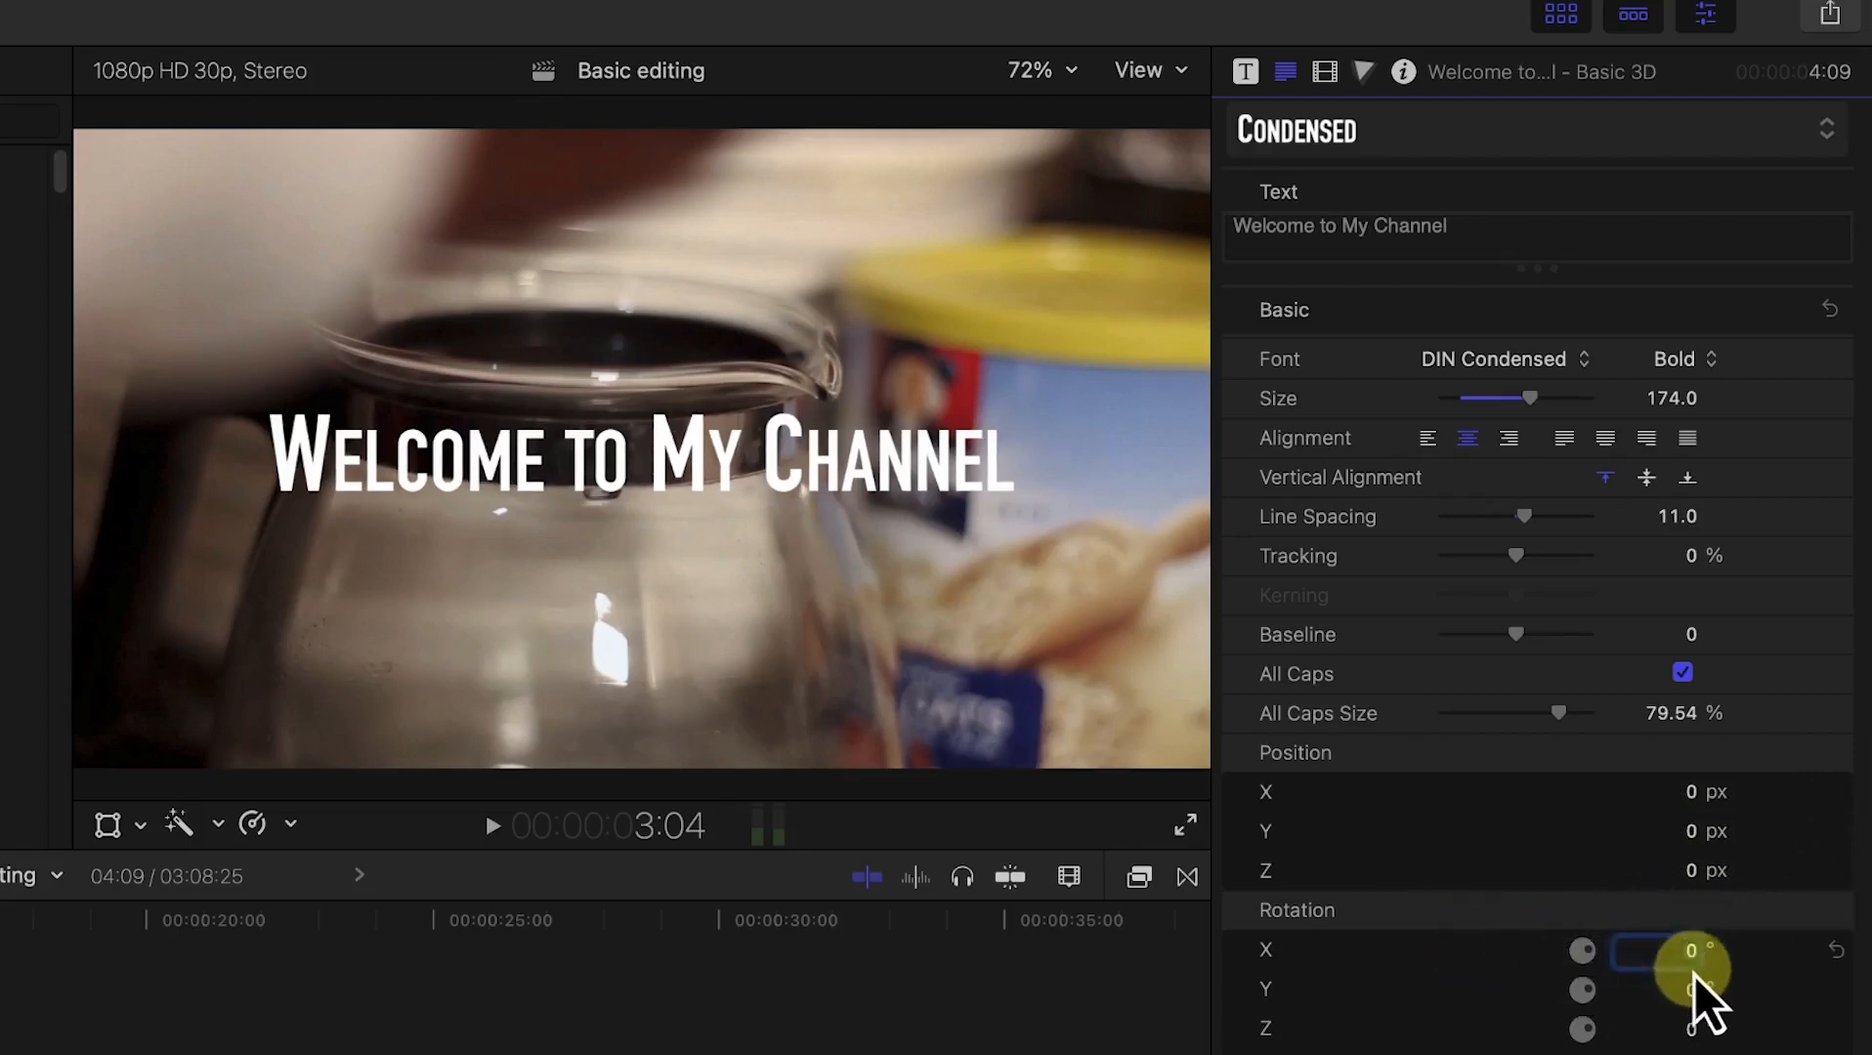
mouse_move(1687, 951)
mouse_down()
mouse_move(1661, 951)
mouse_move(1687, 948)
mouse_up()
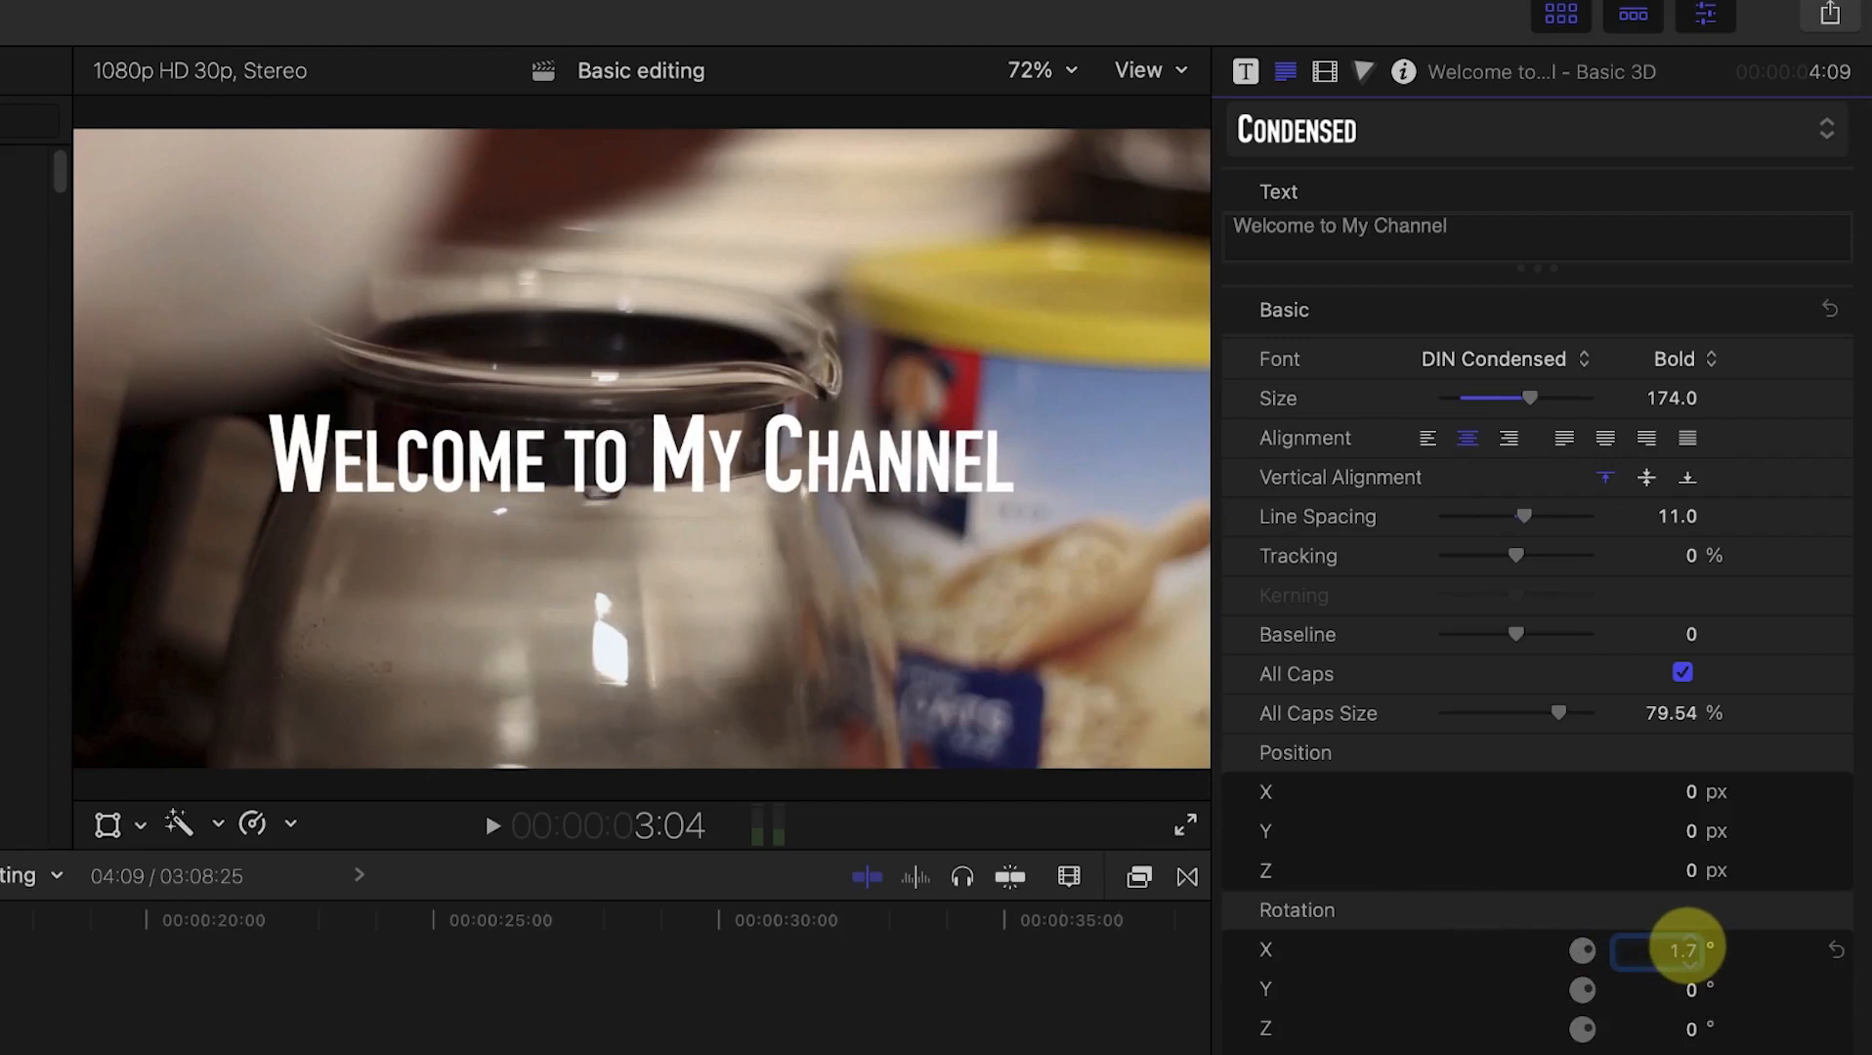
drag(1691, 998, 1689, 999)
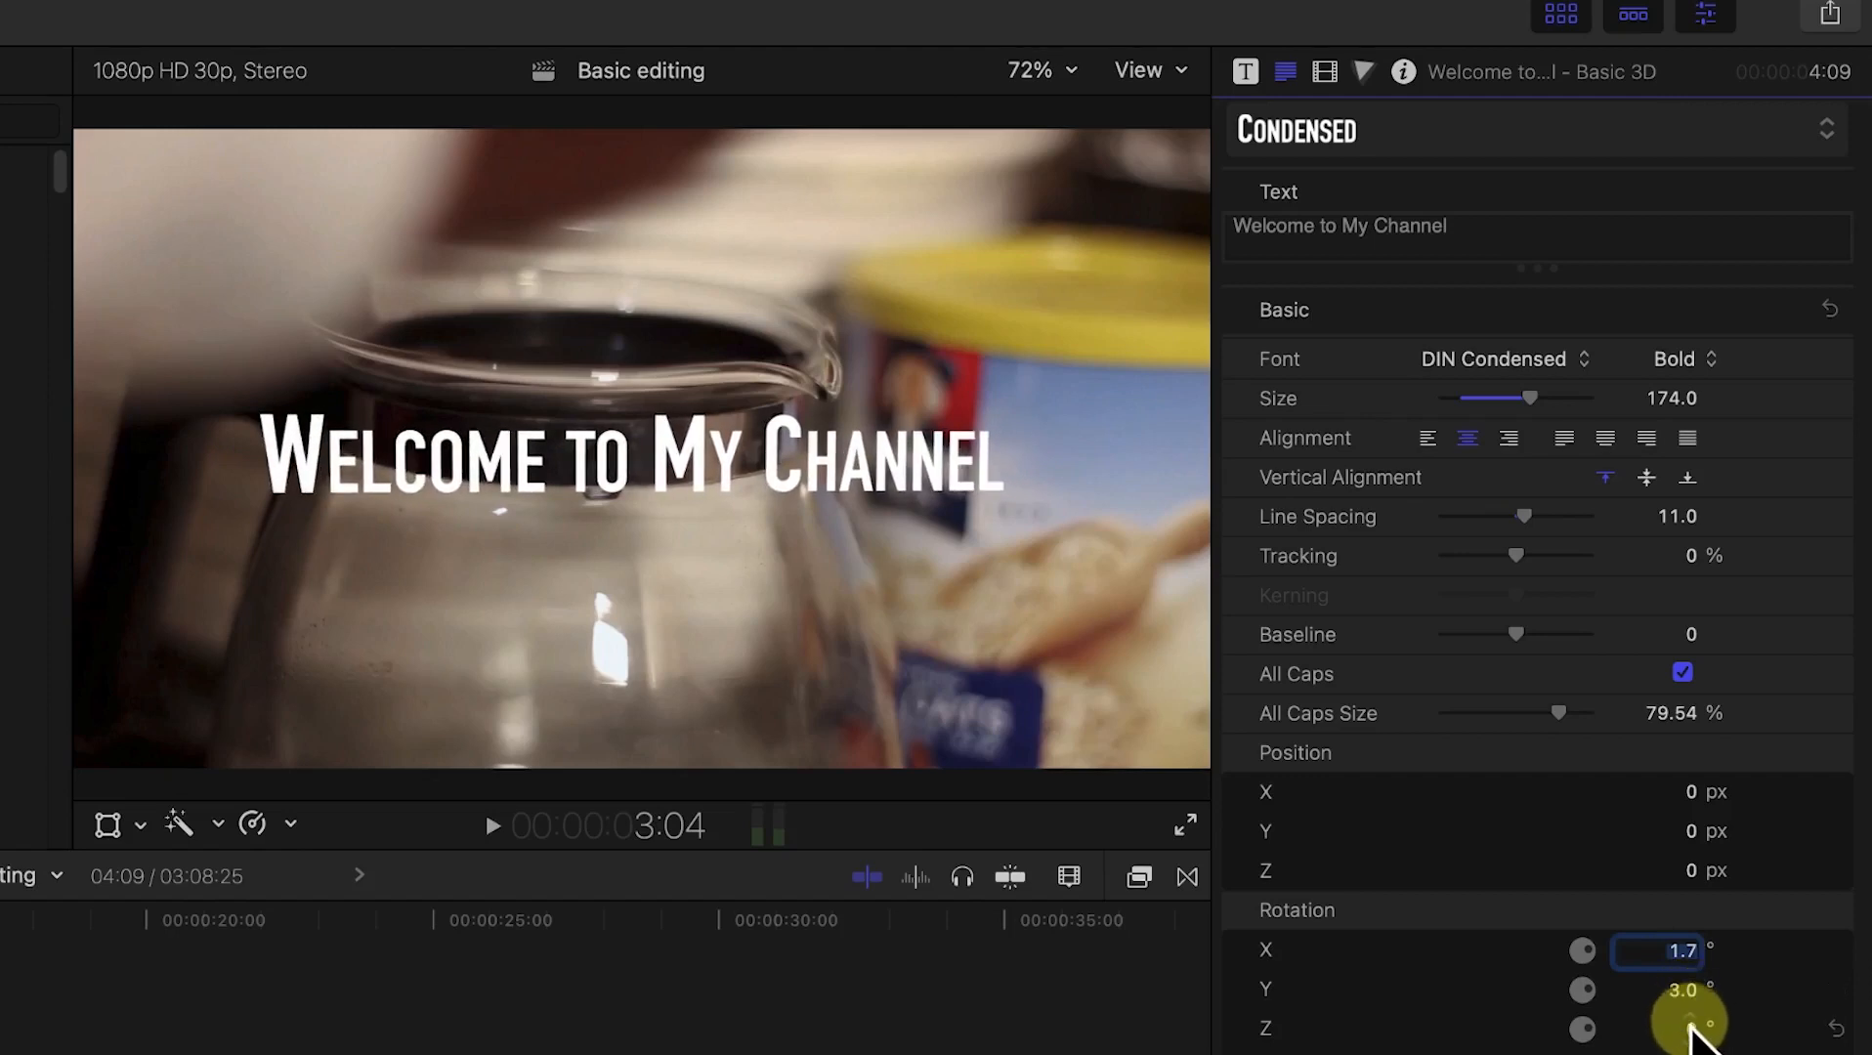
click(1683, 1038)
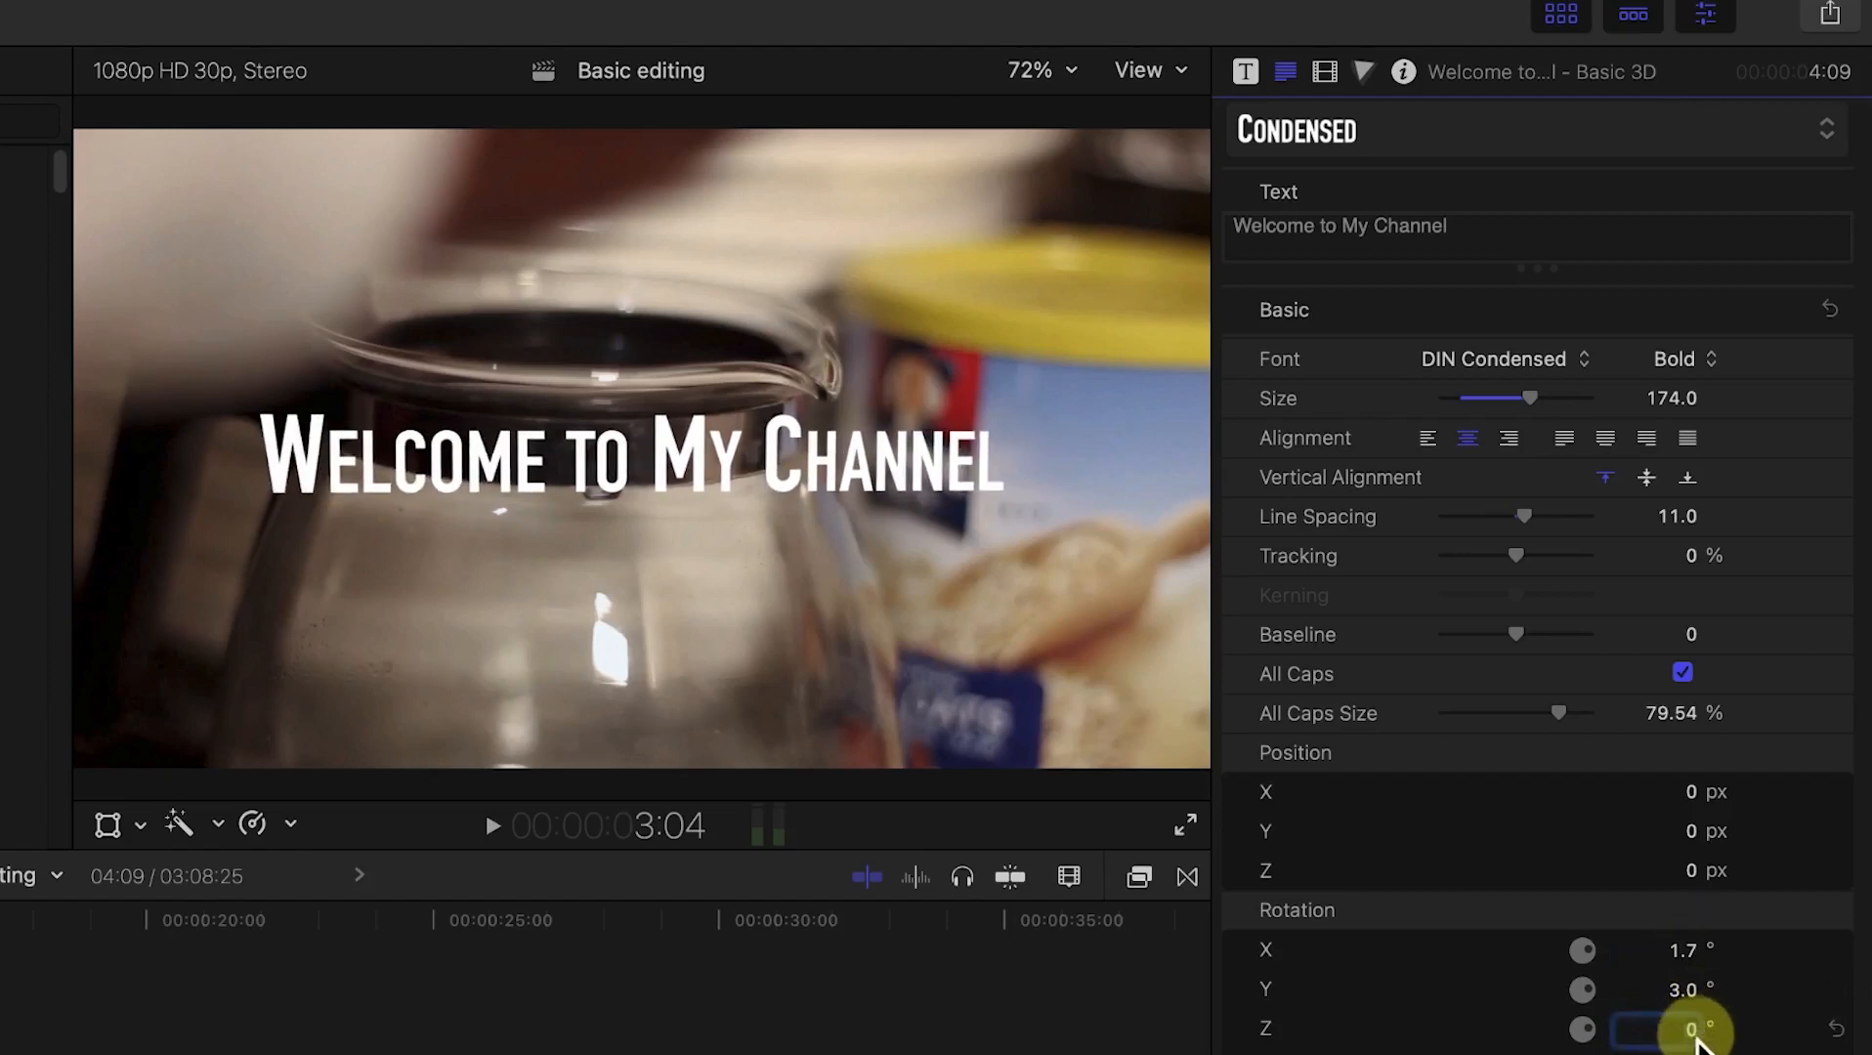
text(-5.7)
key(Return)
drag(1683, 1031, 1683, 1031)
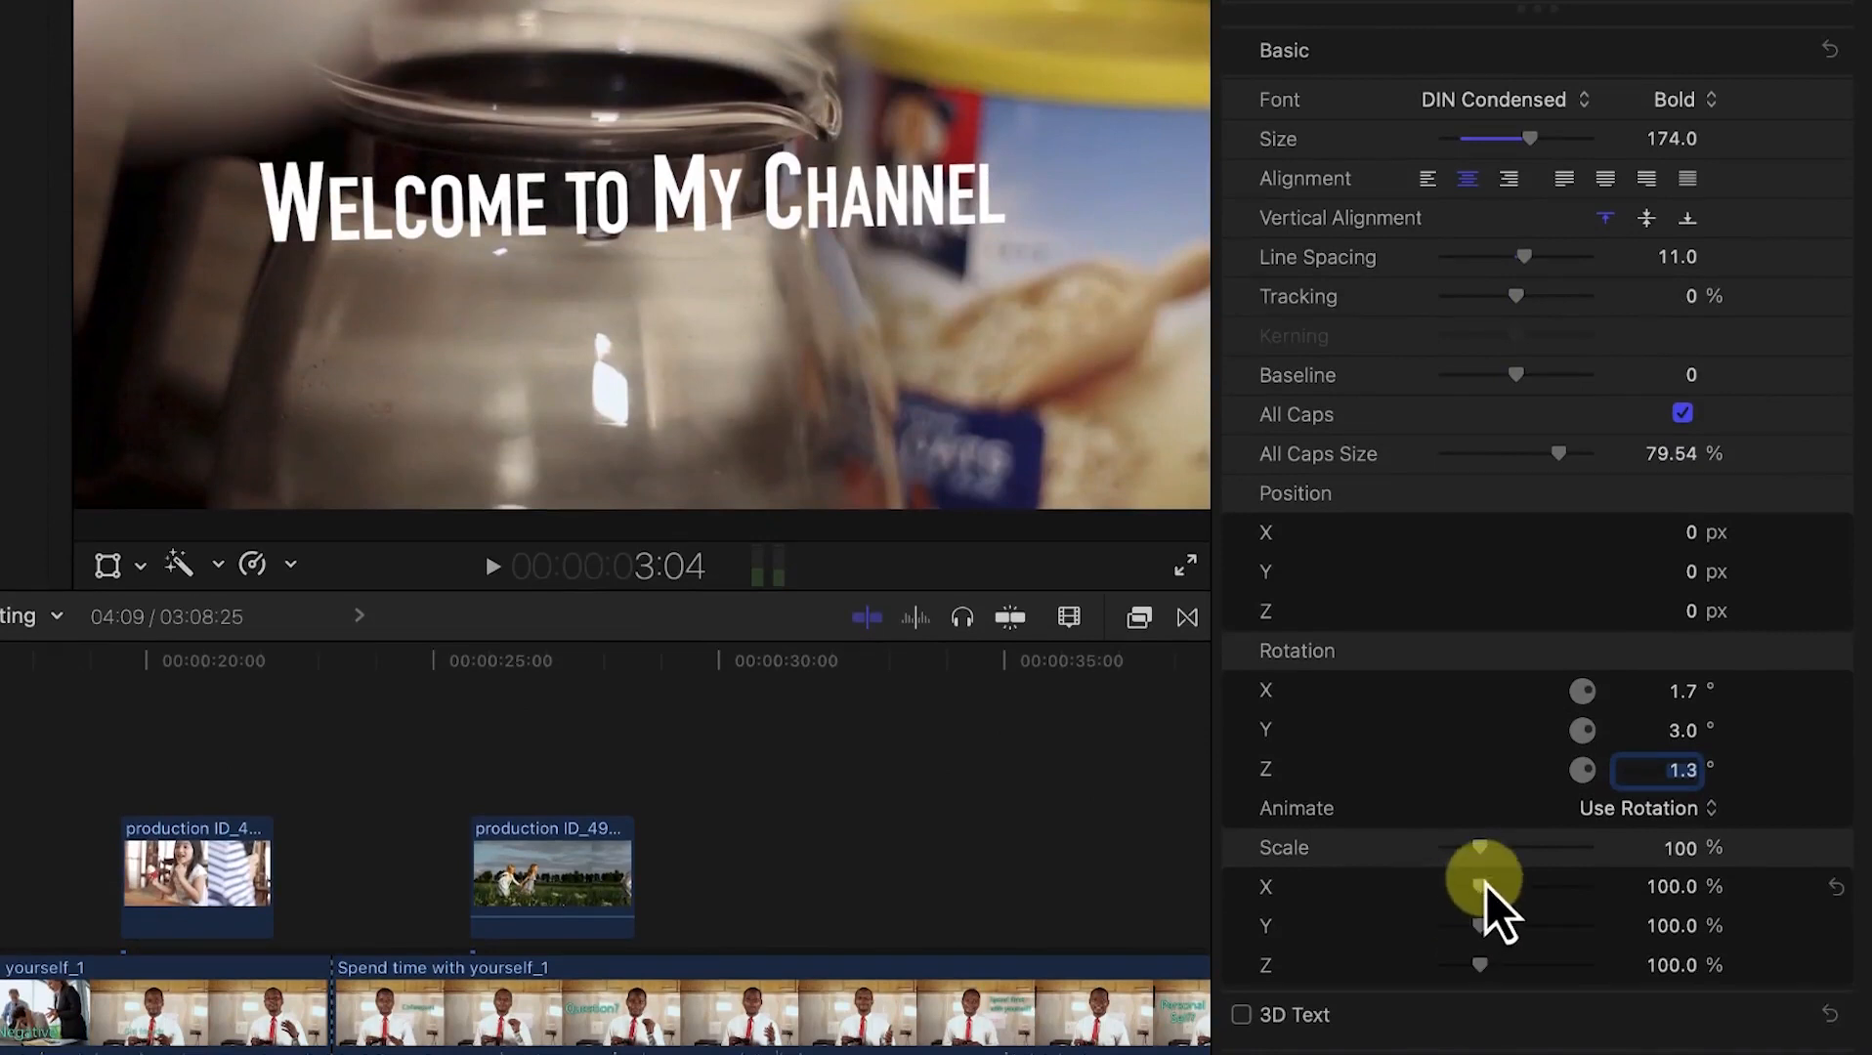
Step: Scale the title text to X 110.01%, Y 109.25% and Z 135.9%, and switch from its Basic settings to its 3D Text settings
drag(1486, 885, 1495, 977)
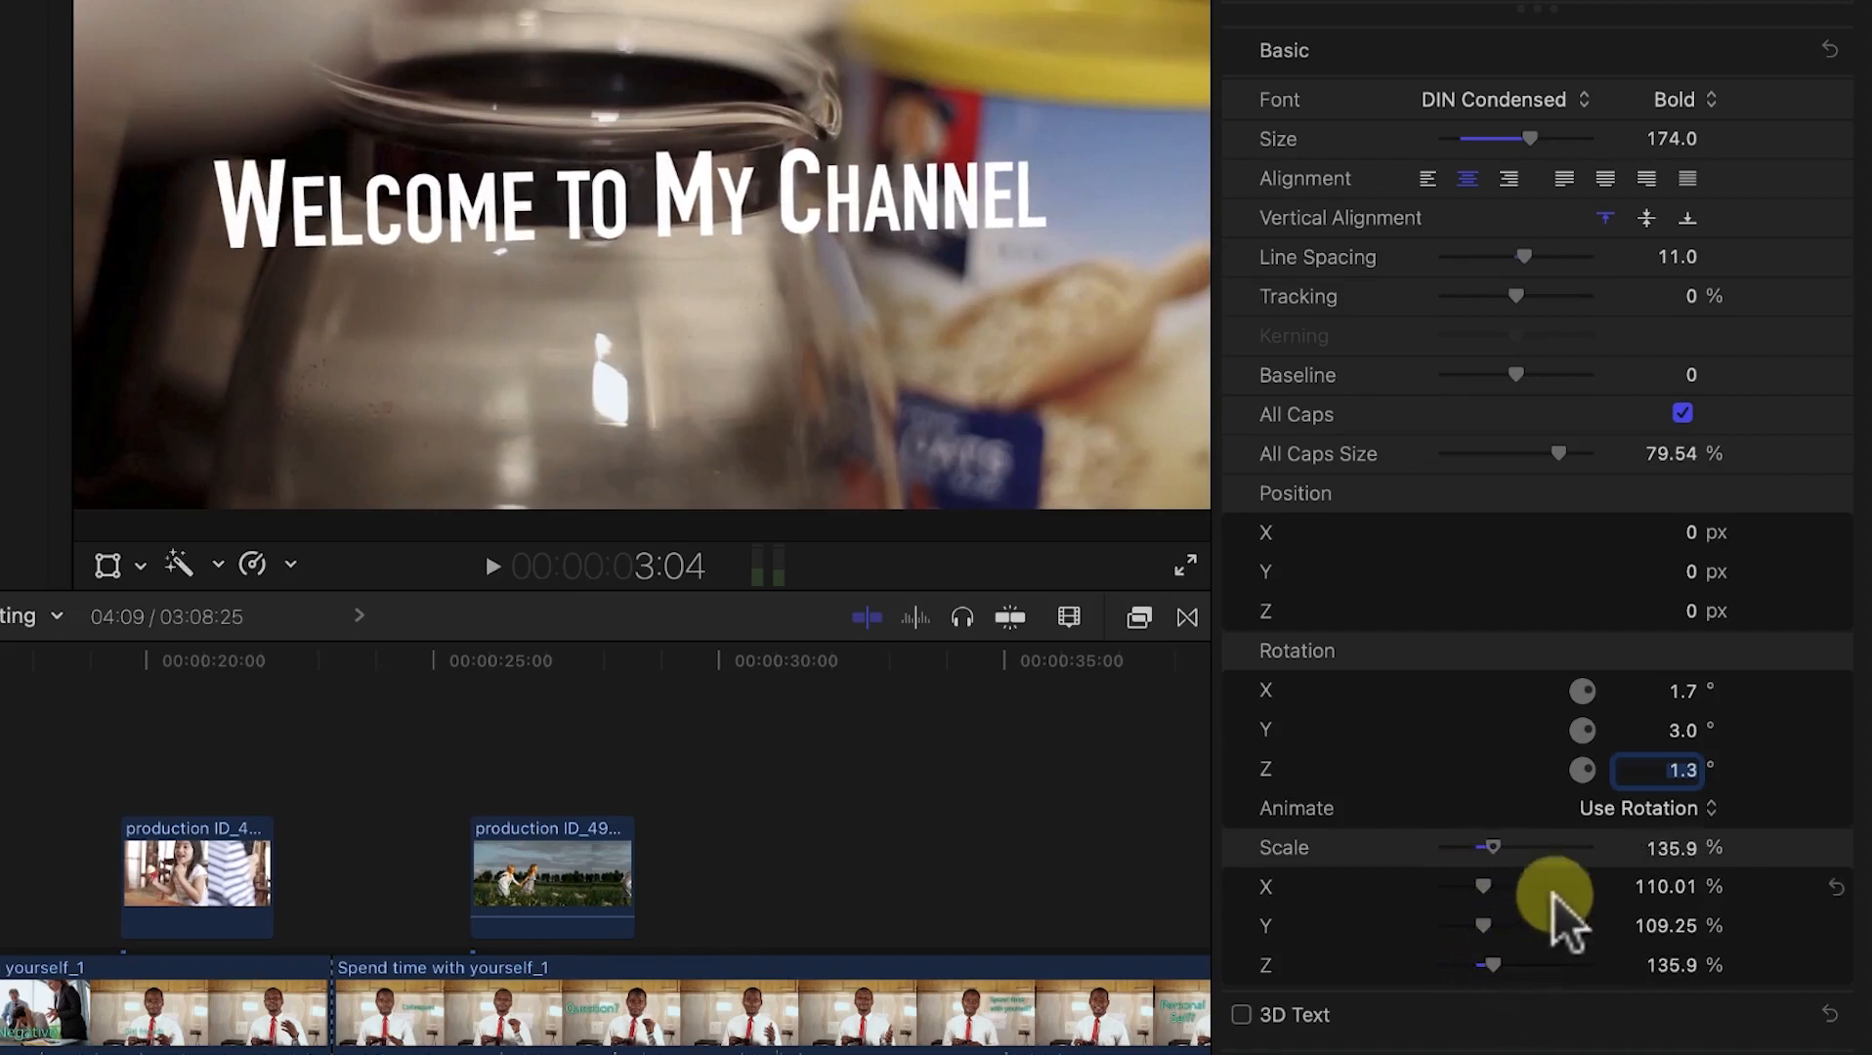
click(1796, 51)
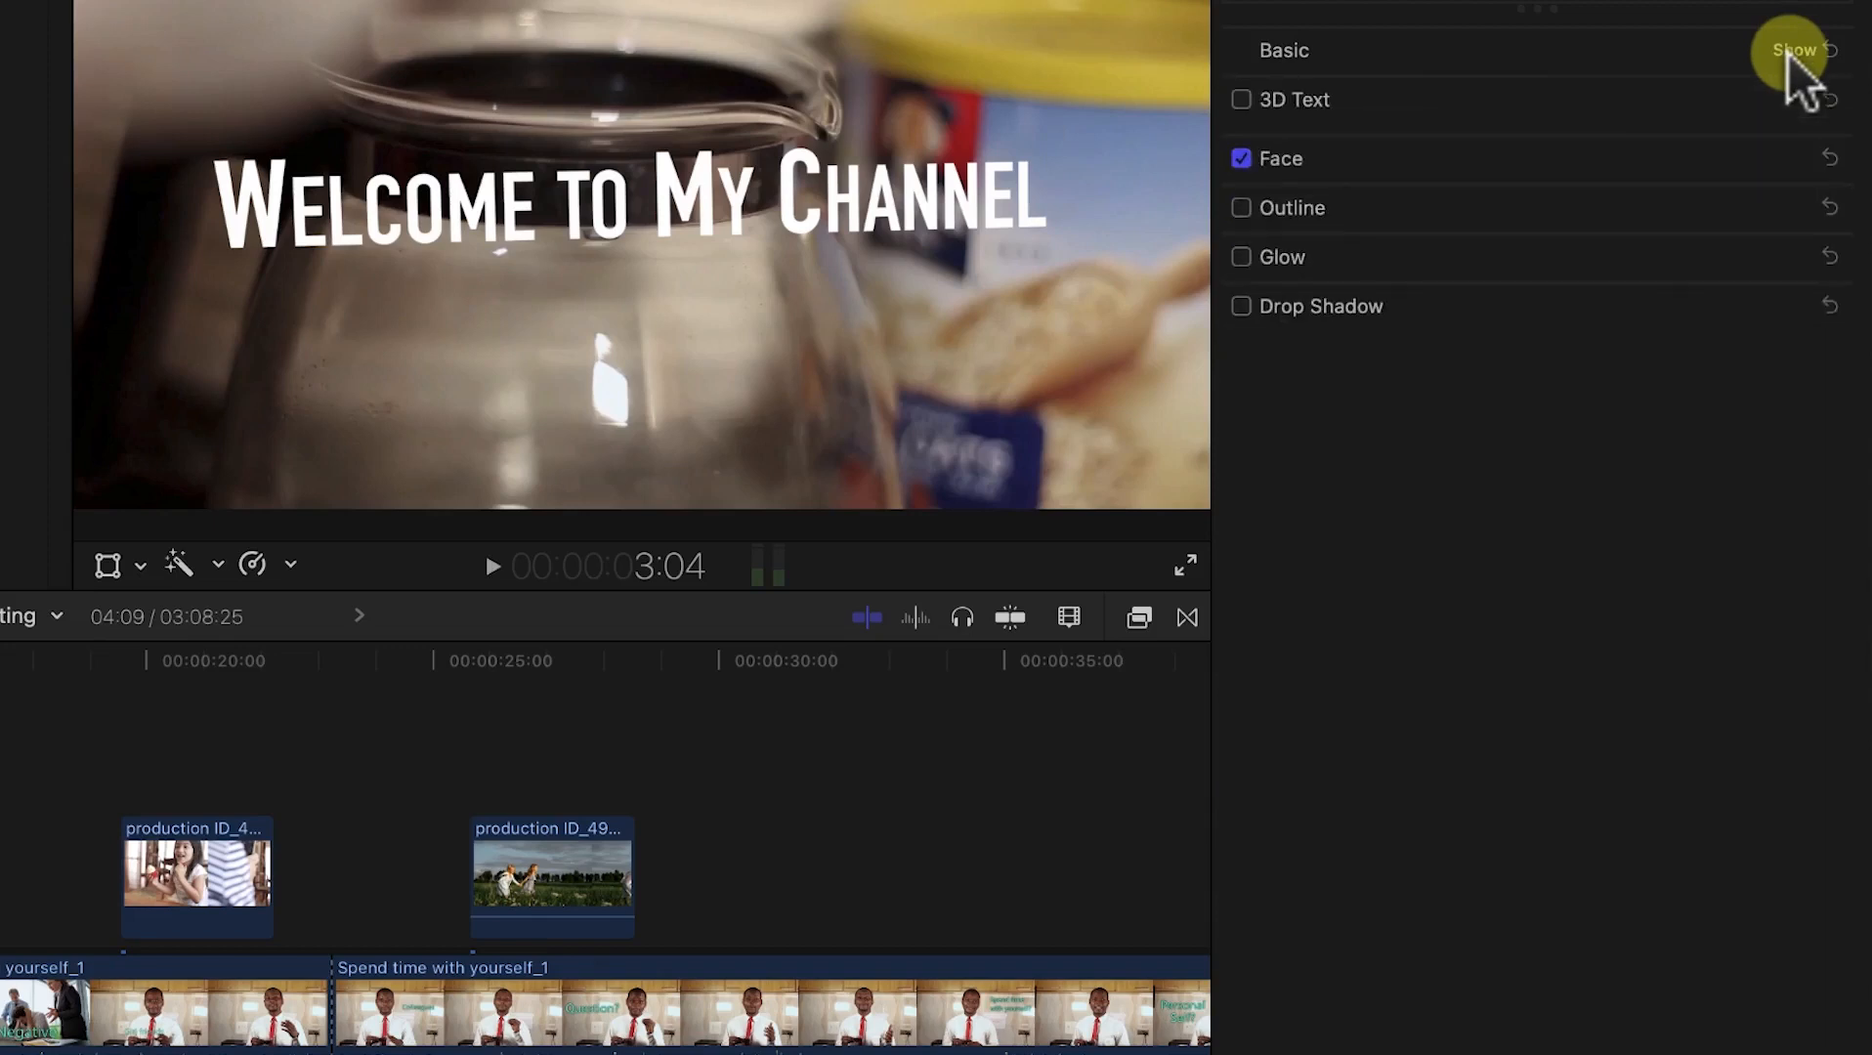
click(1792, 99)
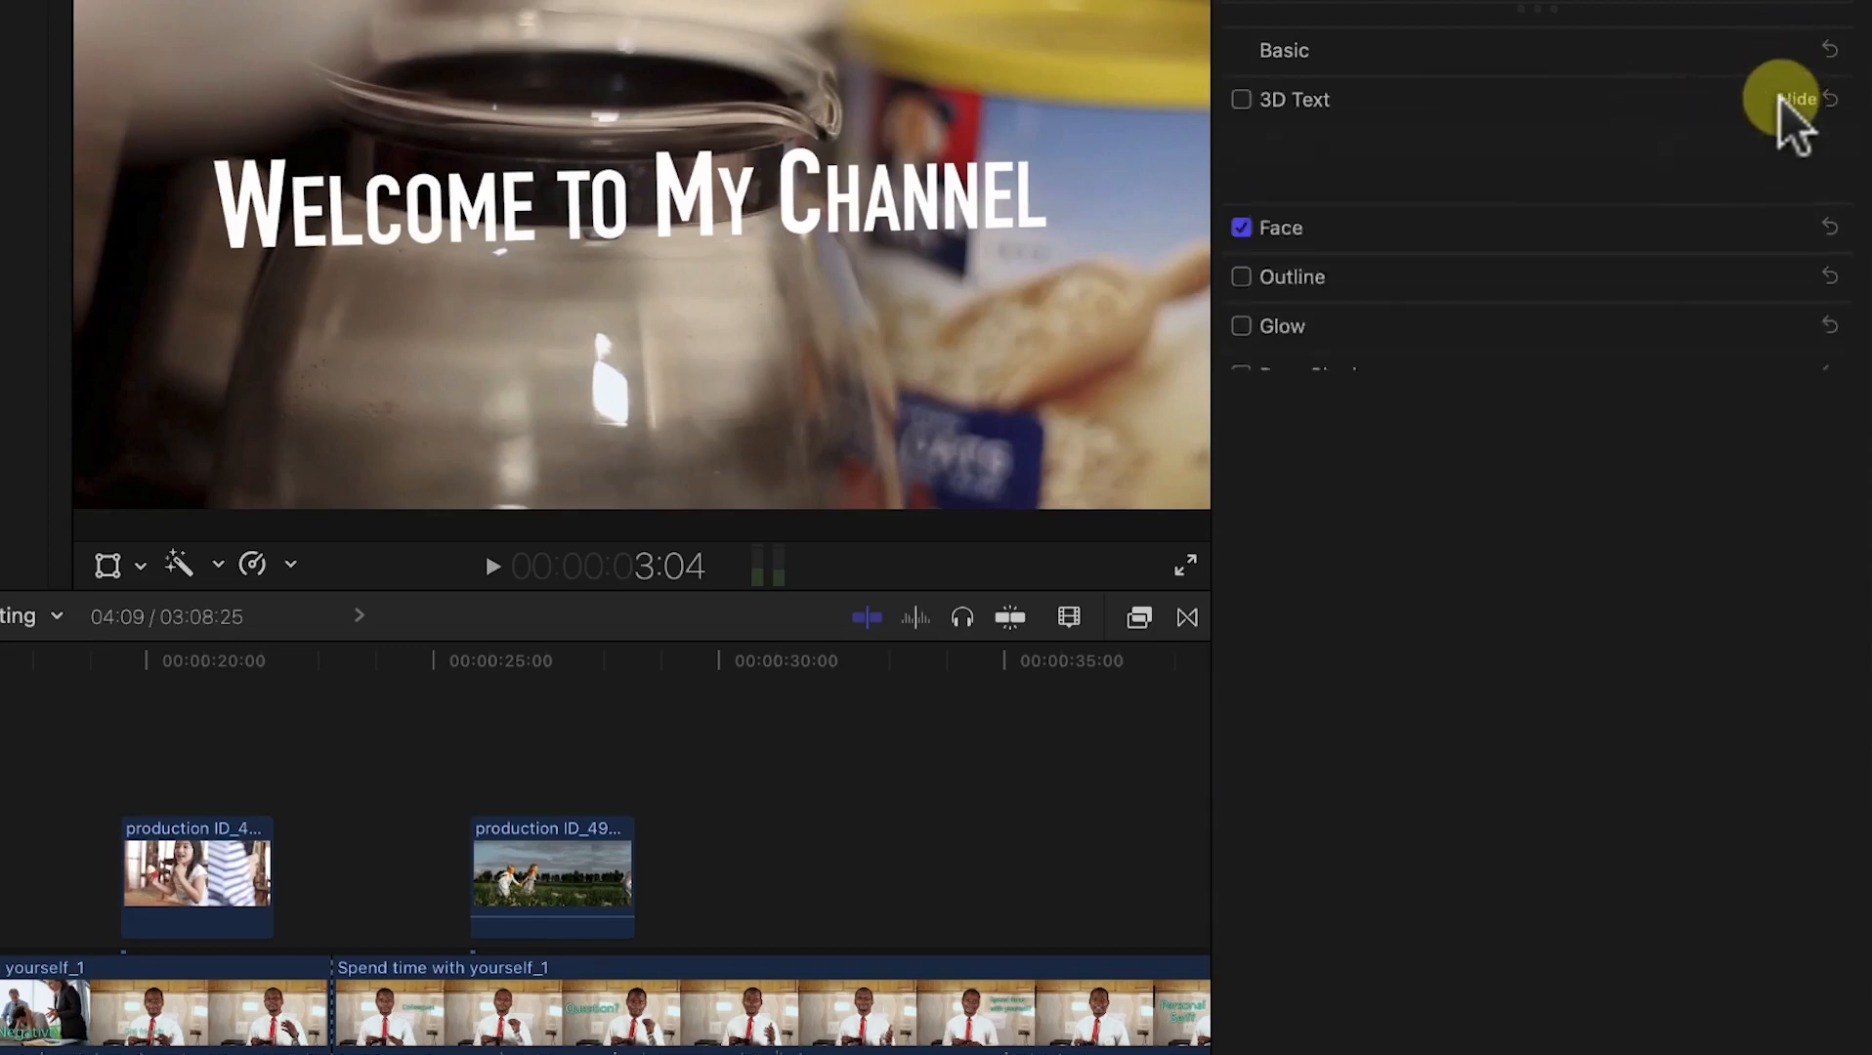
Step: Turn on 3D Text for the title, check the Depth Direction options, and set Depth to 0 and Weight to 0.55
click(1246, 100)
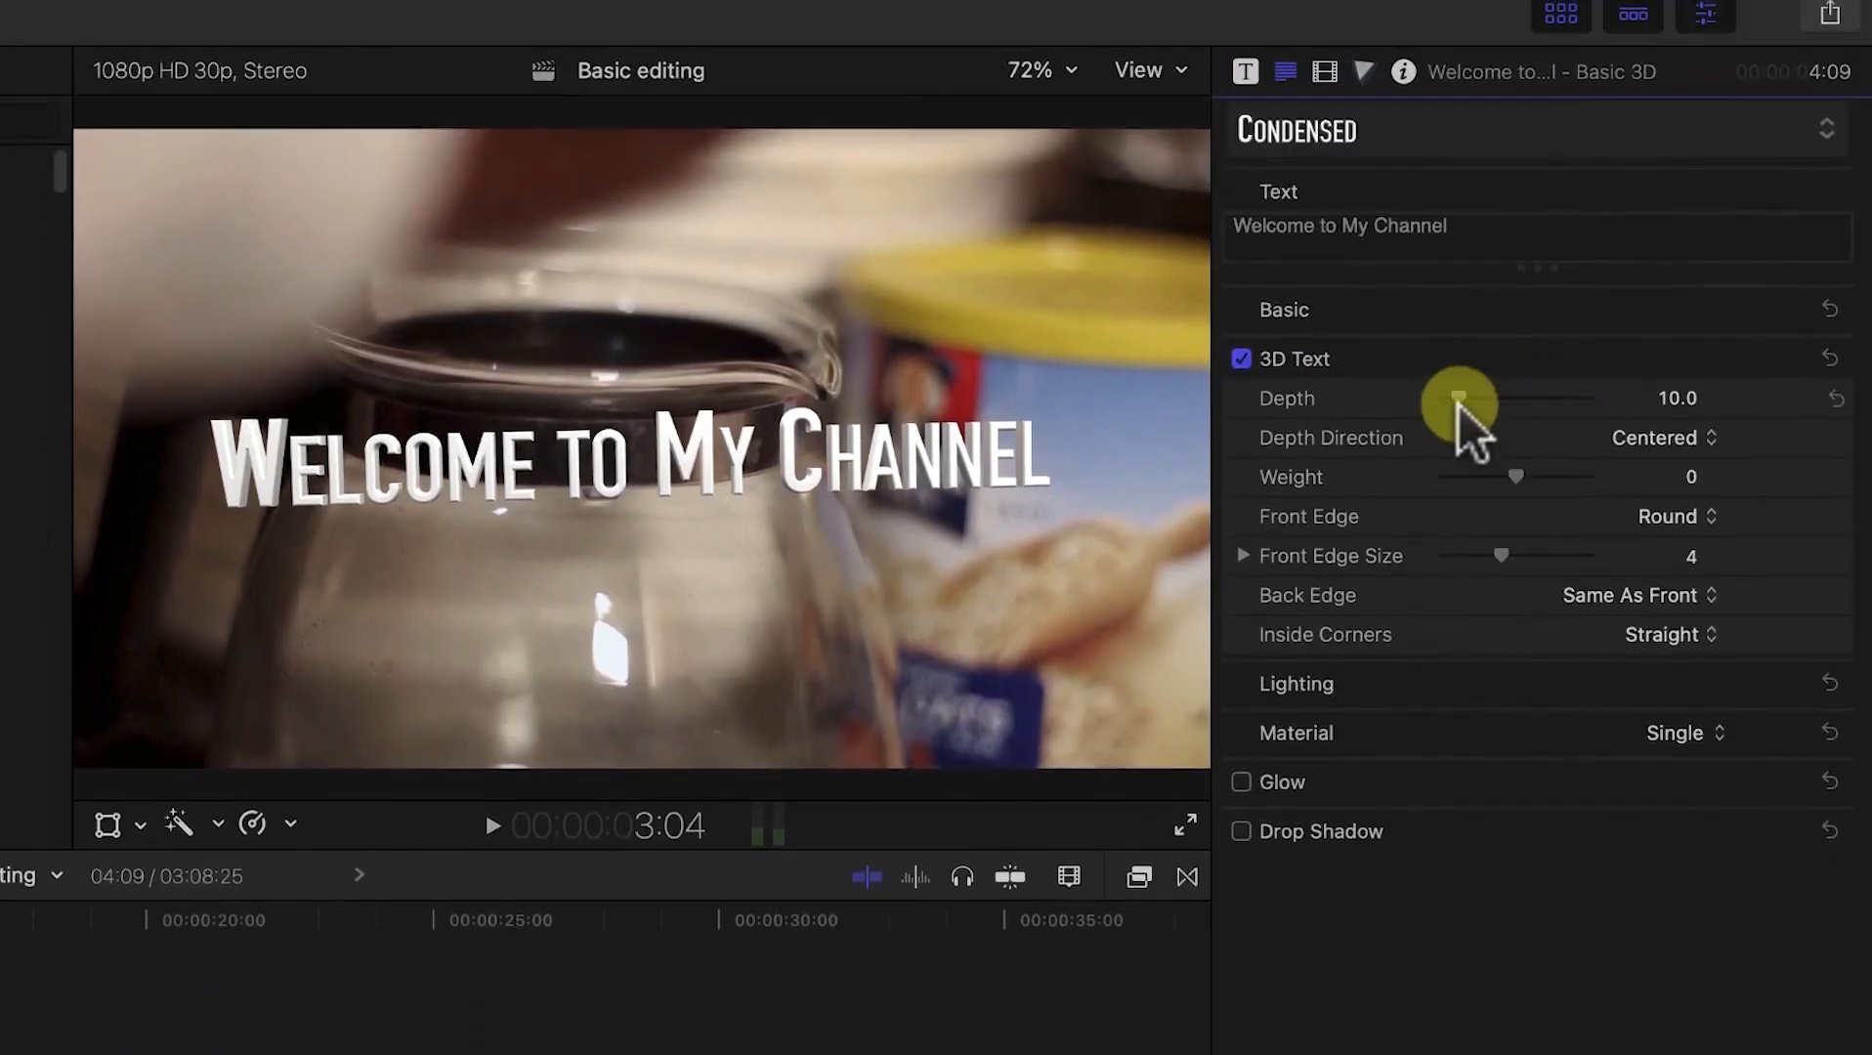
mouse_move(1458, 406)
mouse_down()
mouse_move(1516, 420)
mouse_move(1438, 403)
mouse_up()
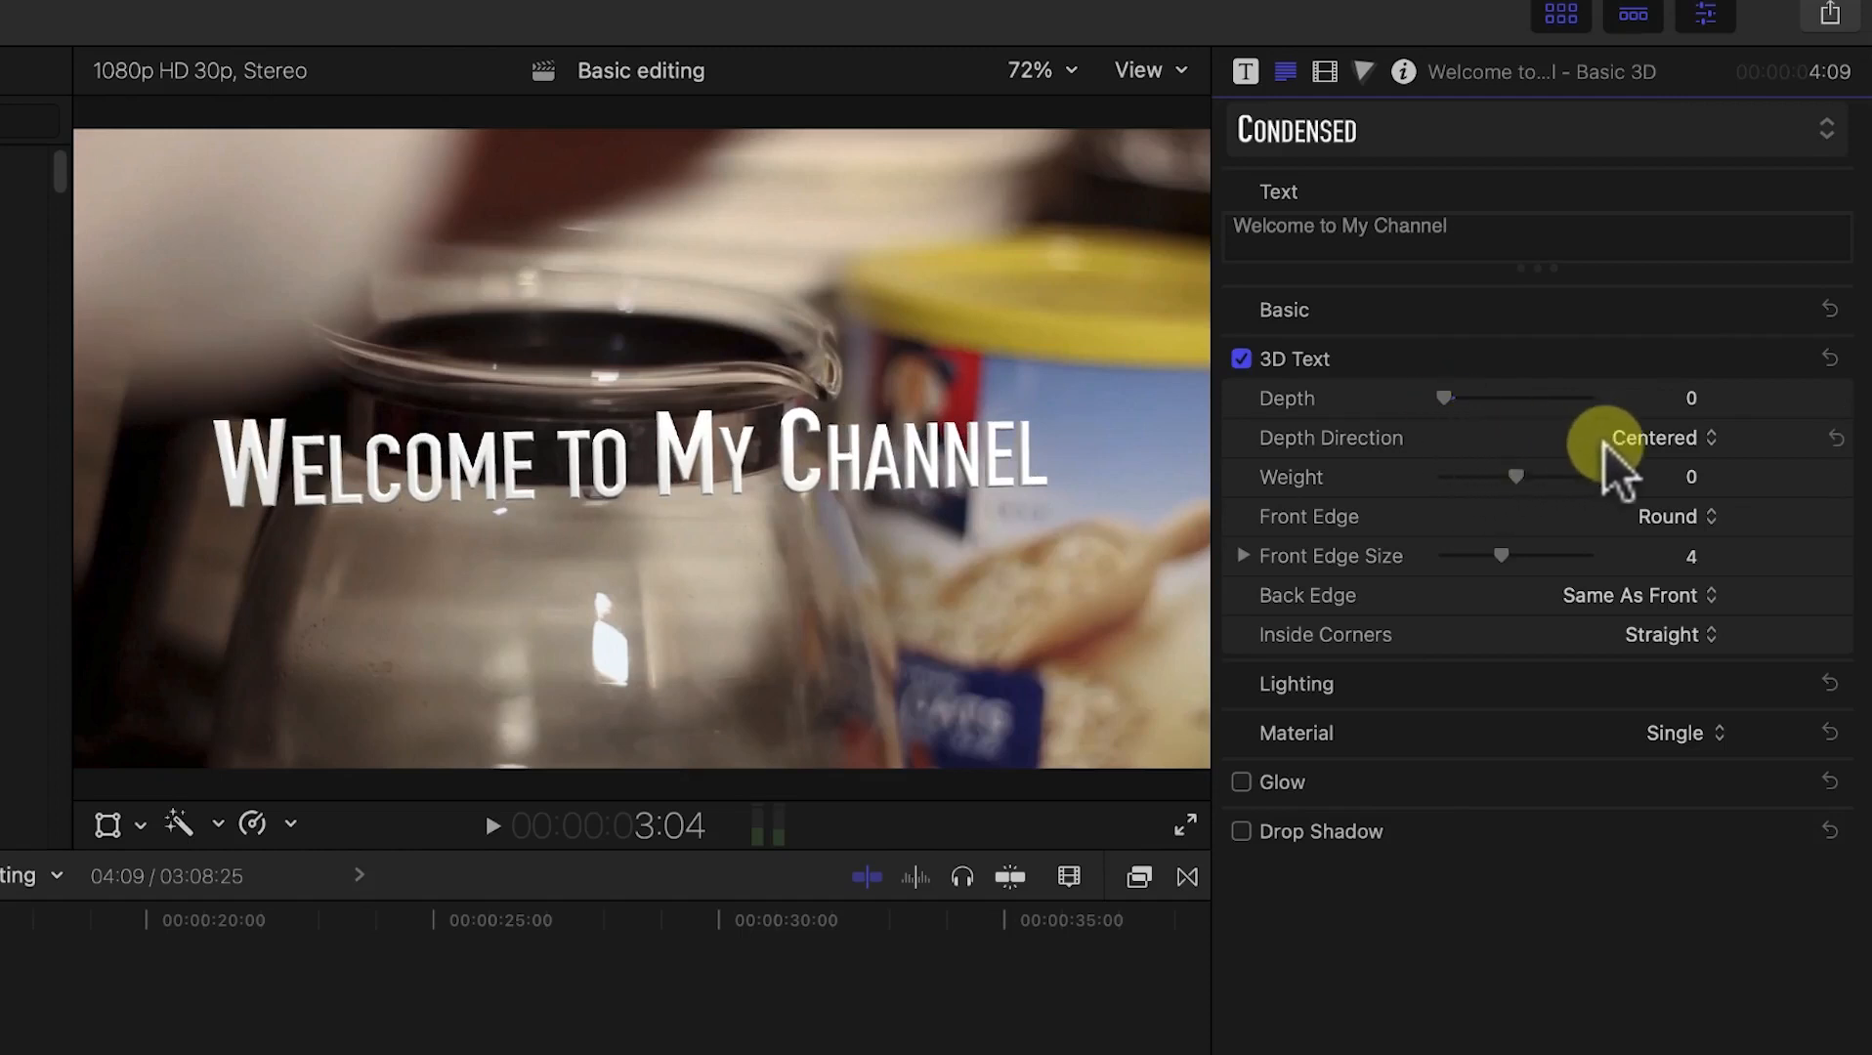
click(1649, 445)
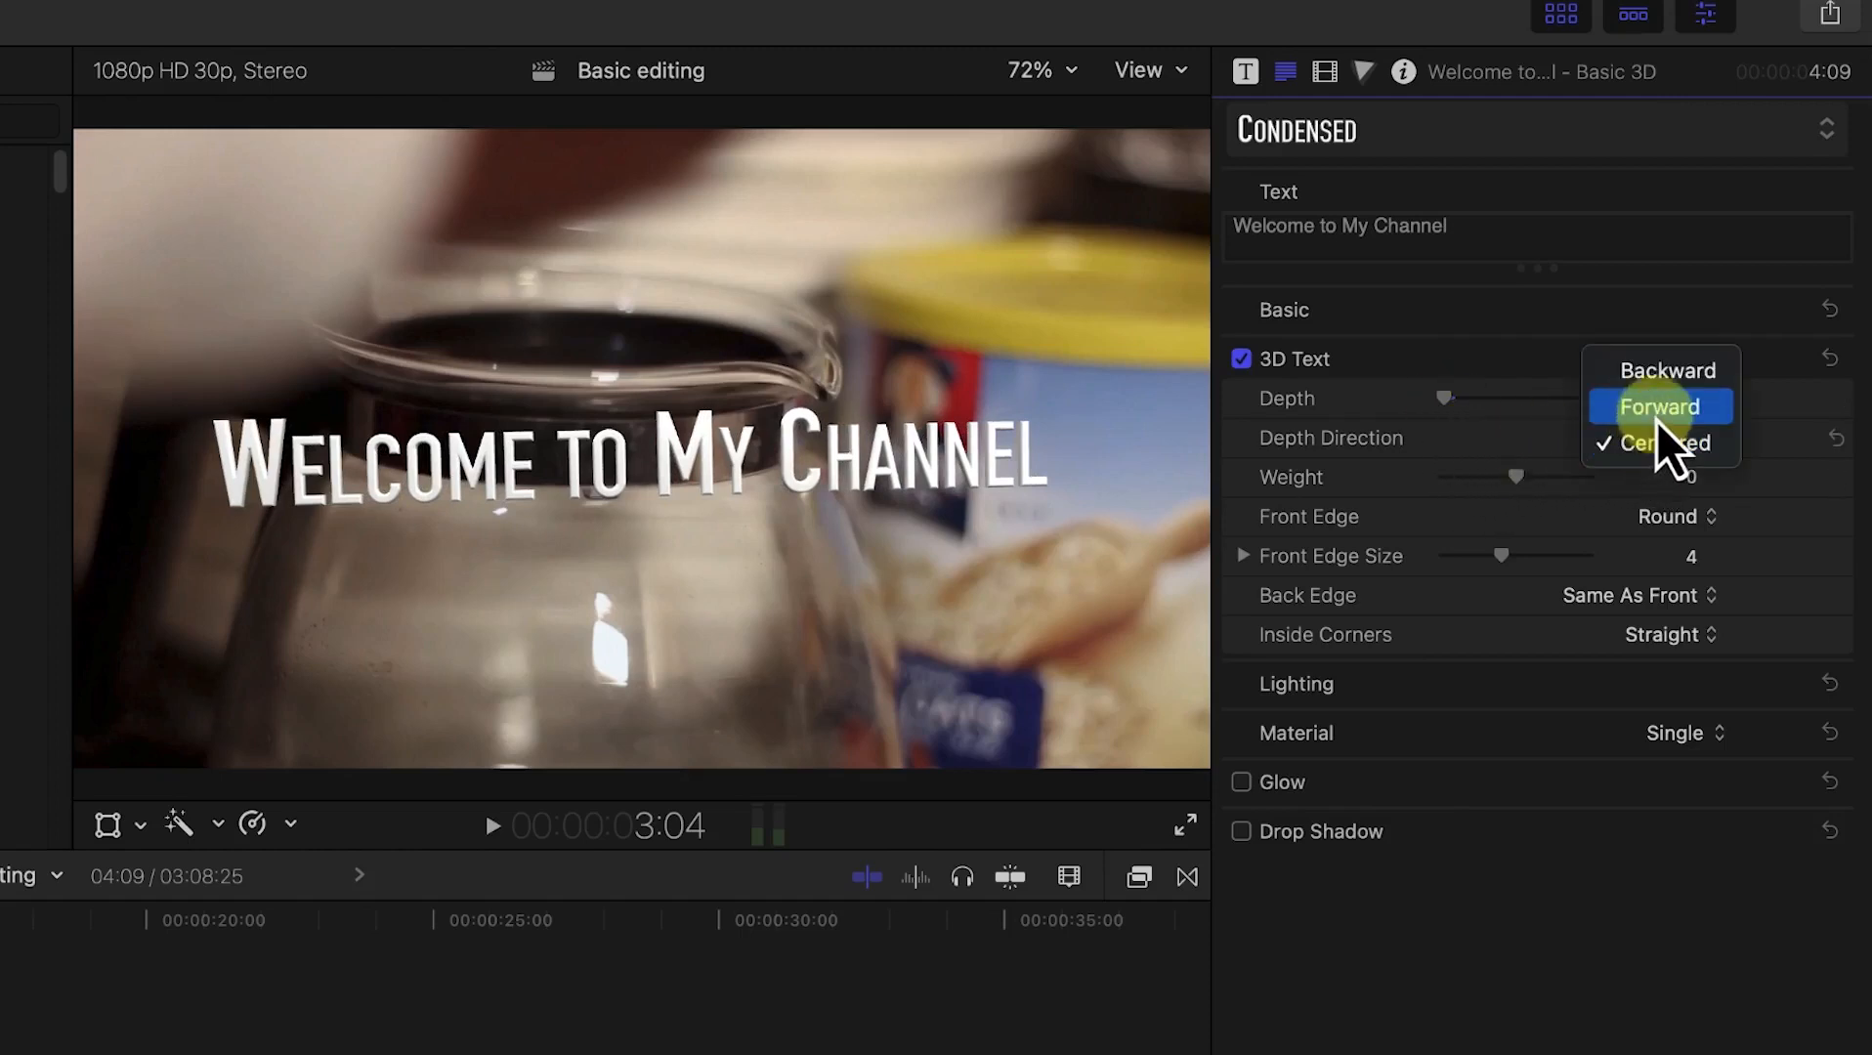
click(1814, 491)
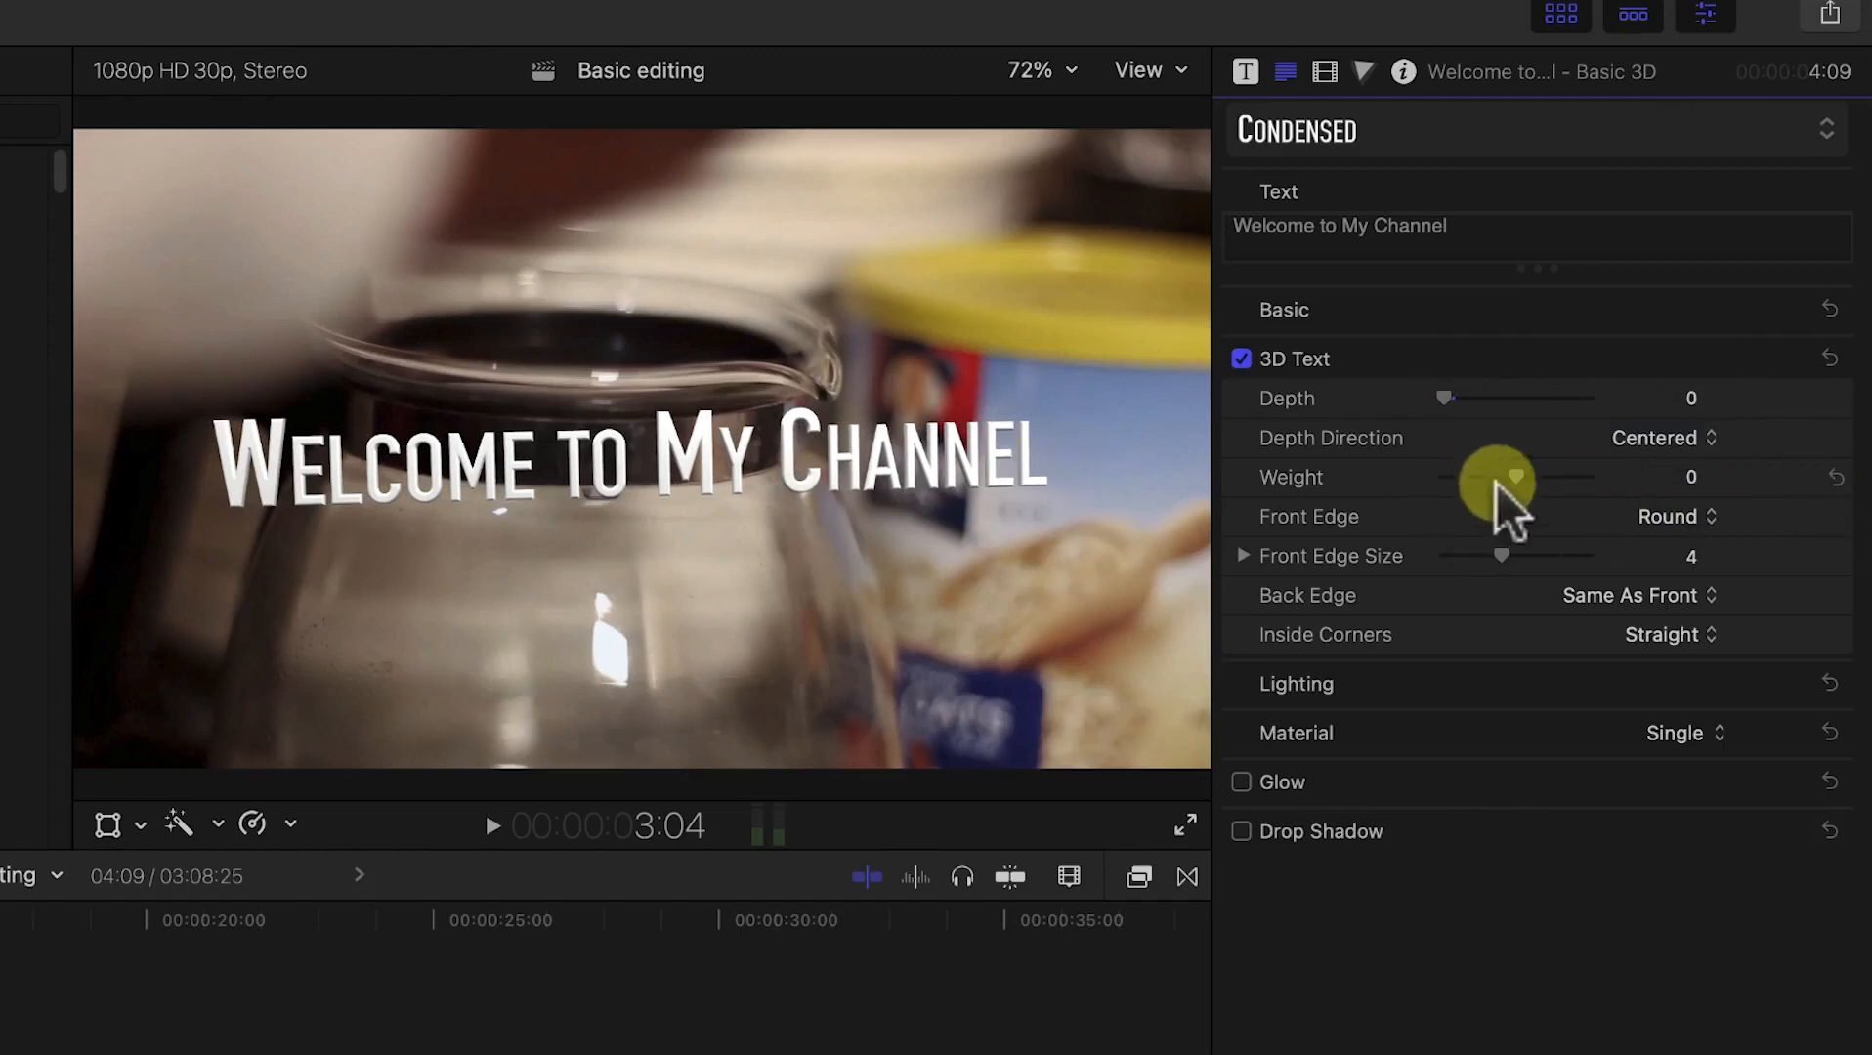
mouse_move(1517, 474)
mouse_down()
mouse_move(1480, 472)
mouse_move(1527, 481)
mouse_up()
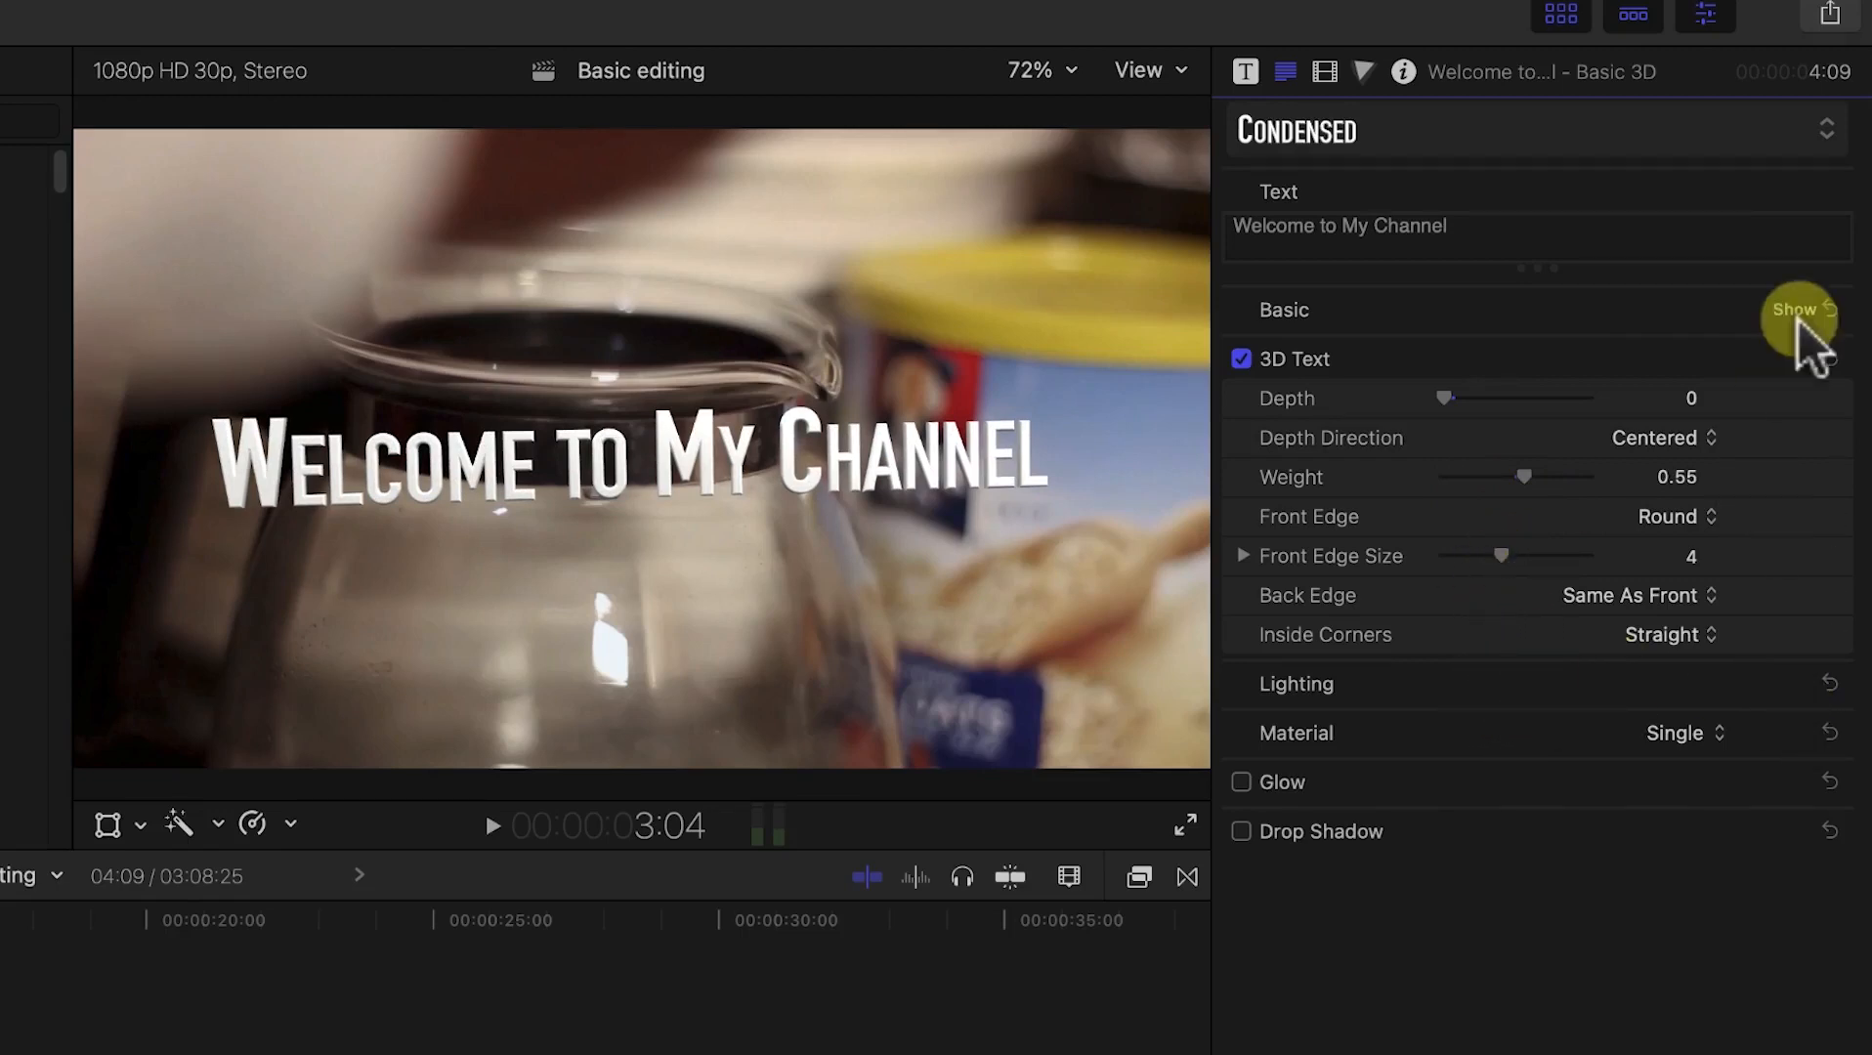
Step: Show the title's Lighting settings in place of its 3D Text settings and look through the available lighting styles
click(1789, 360)
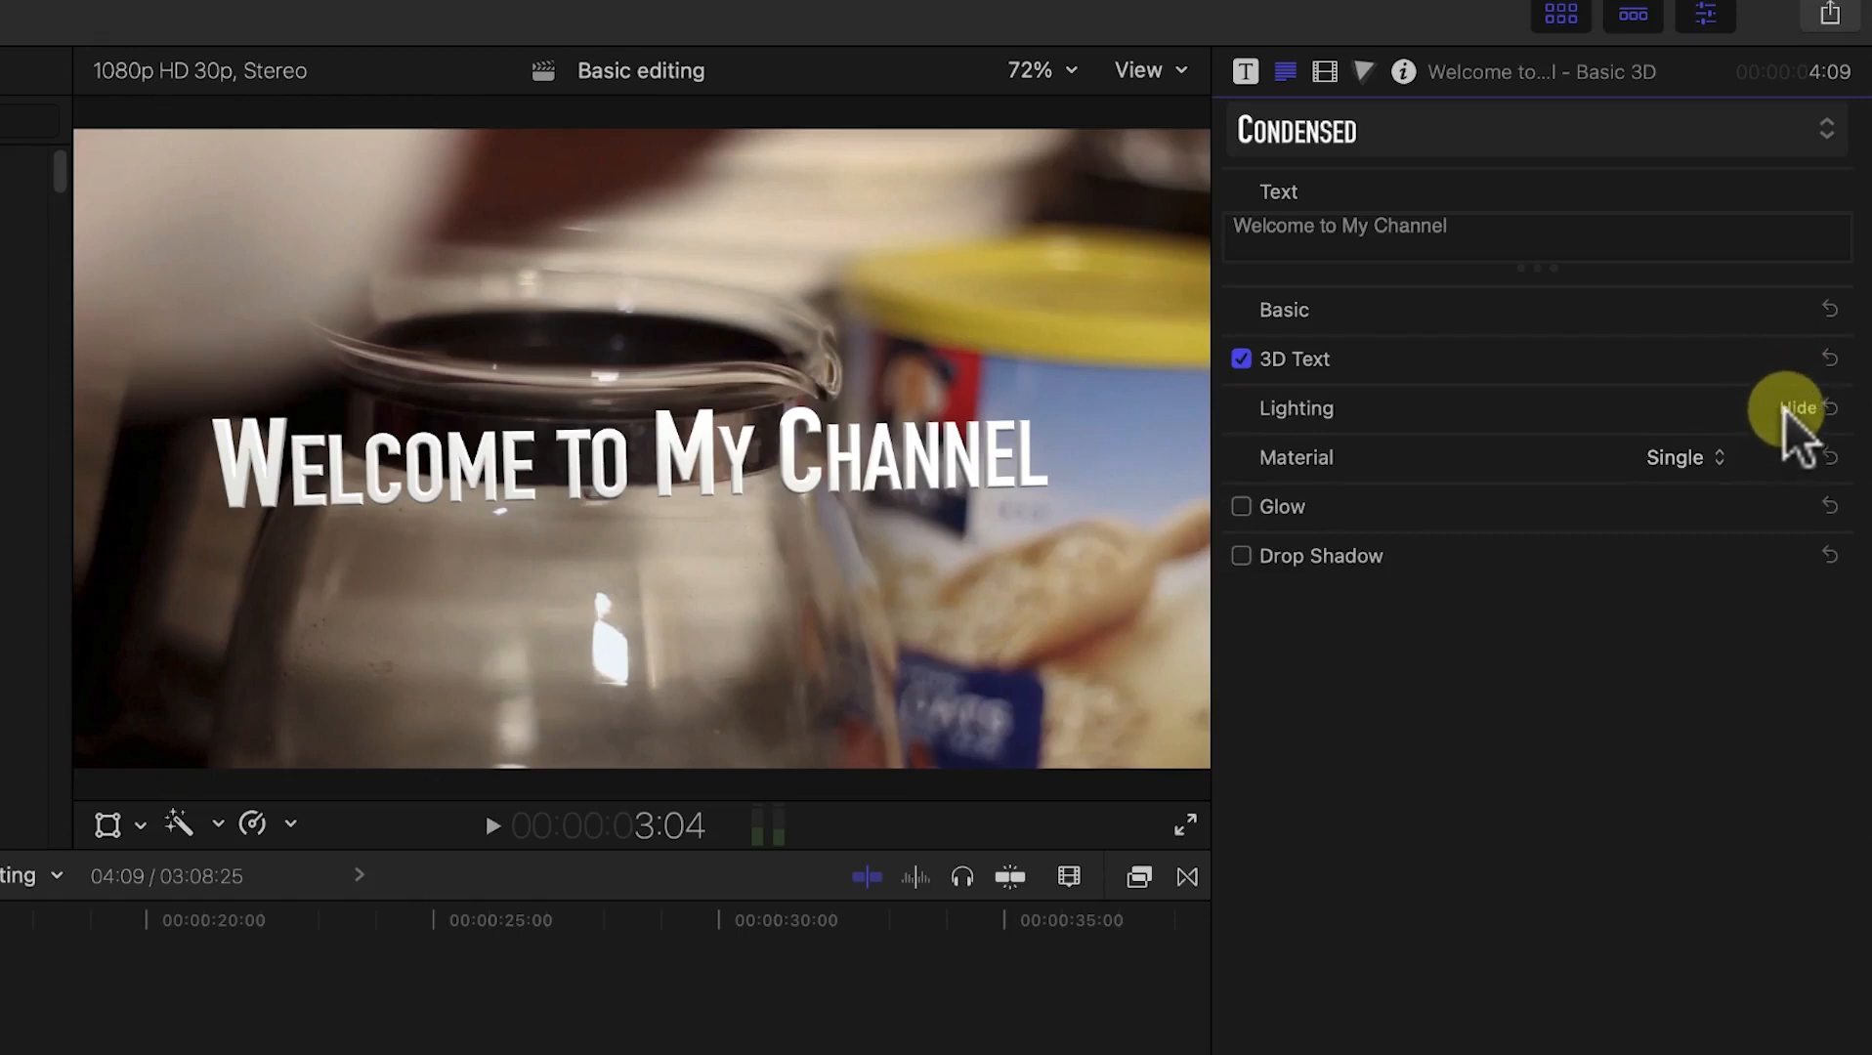
click(1786, 412)
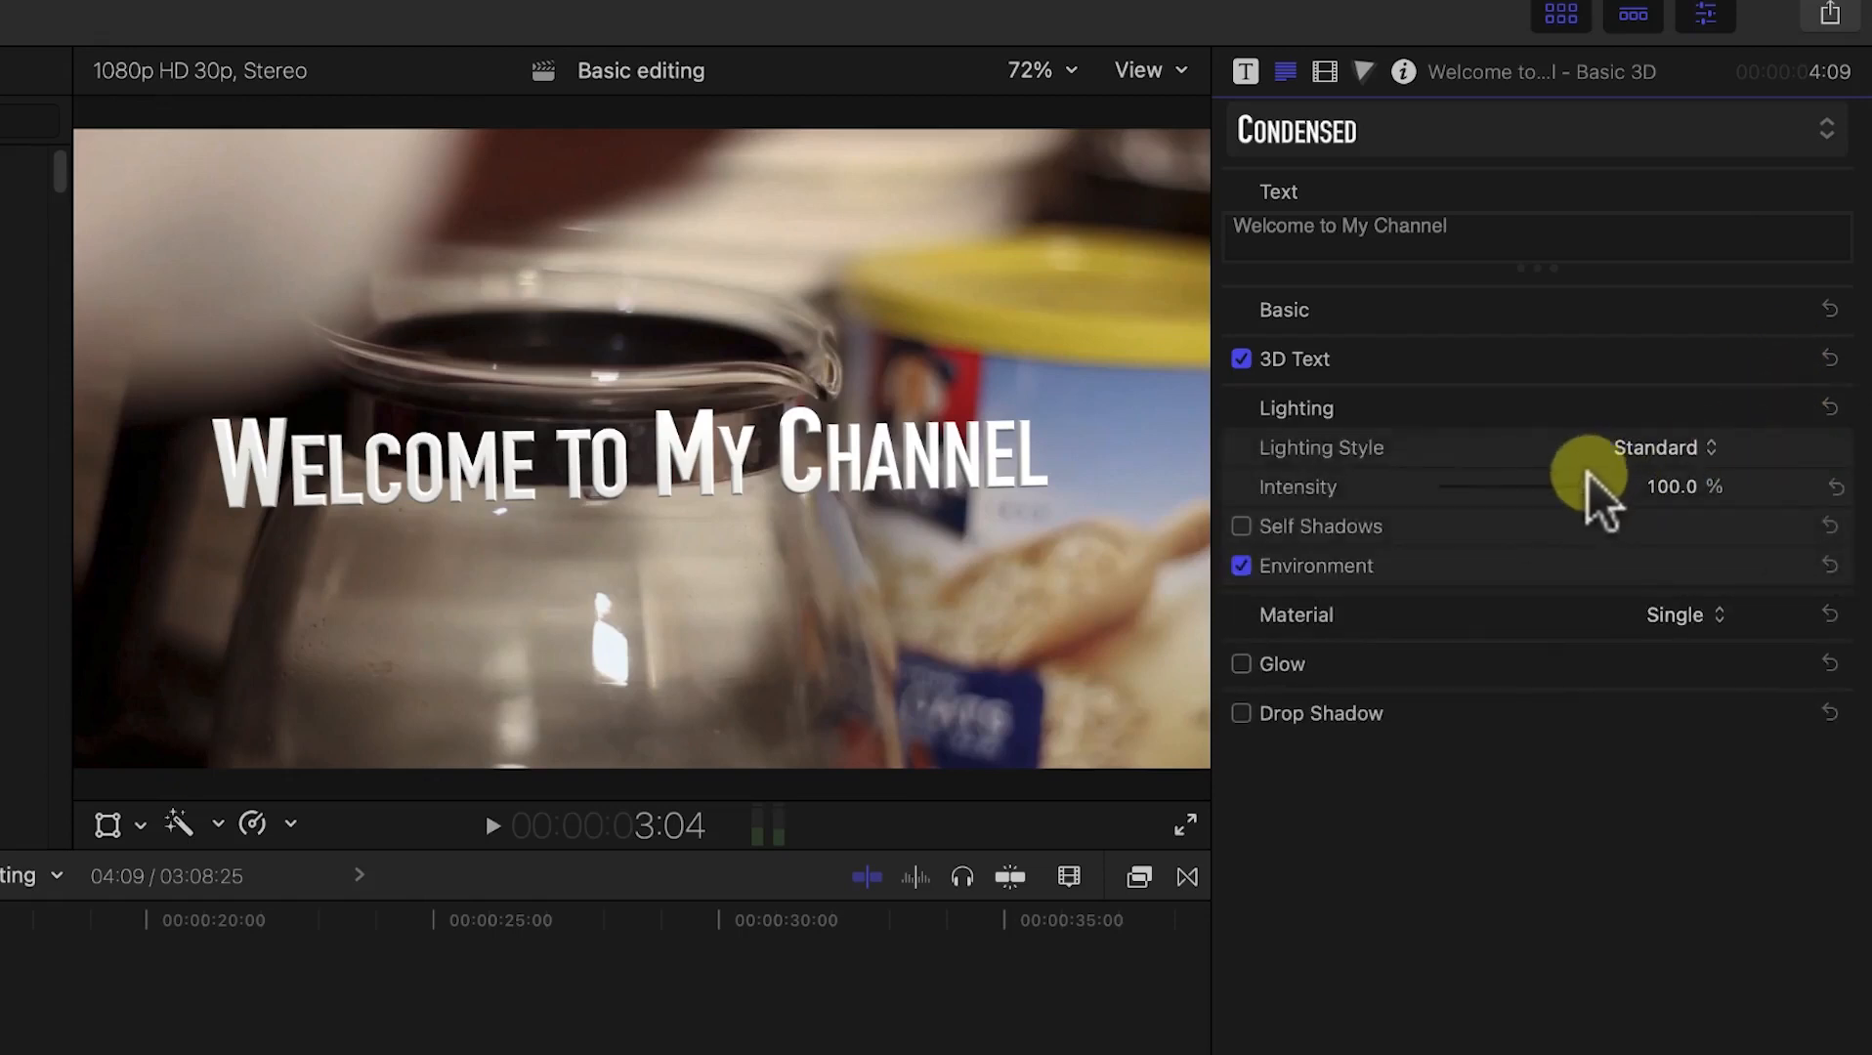
drag(1592, 487, 1646, 478)
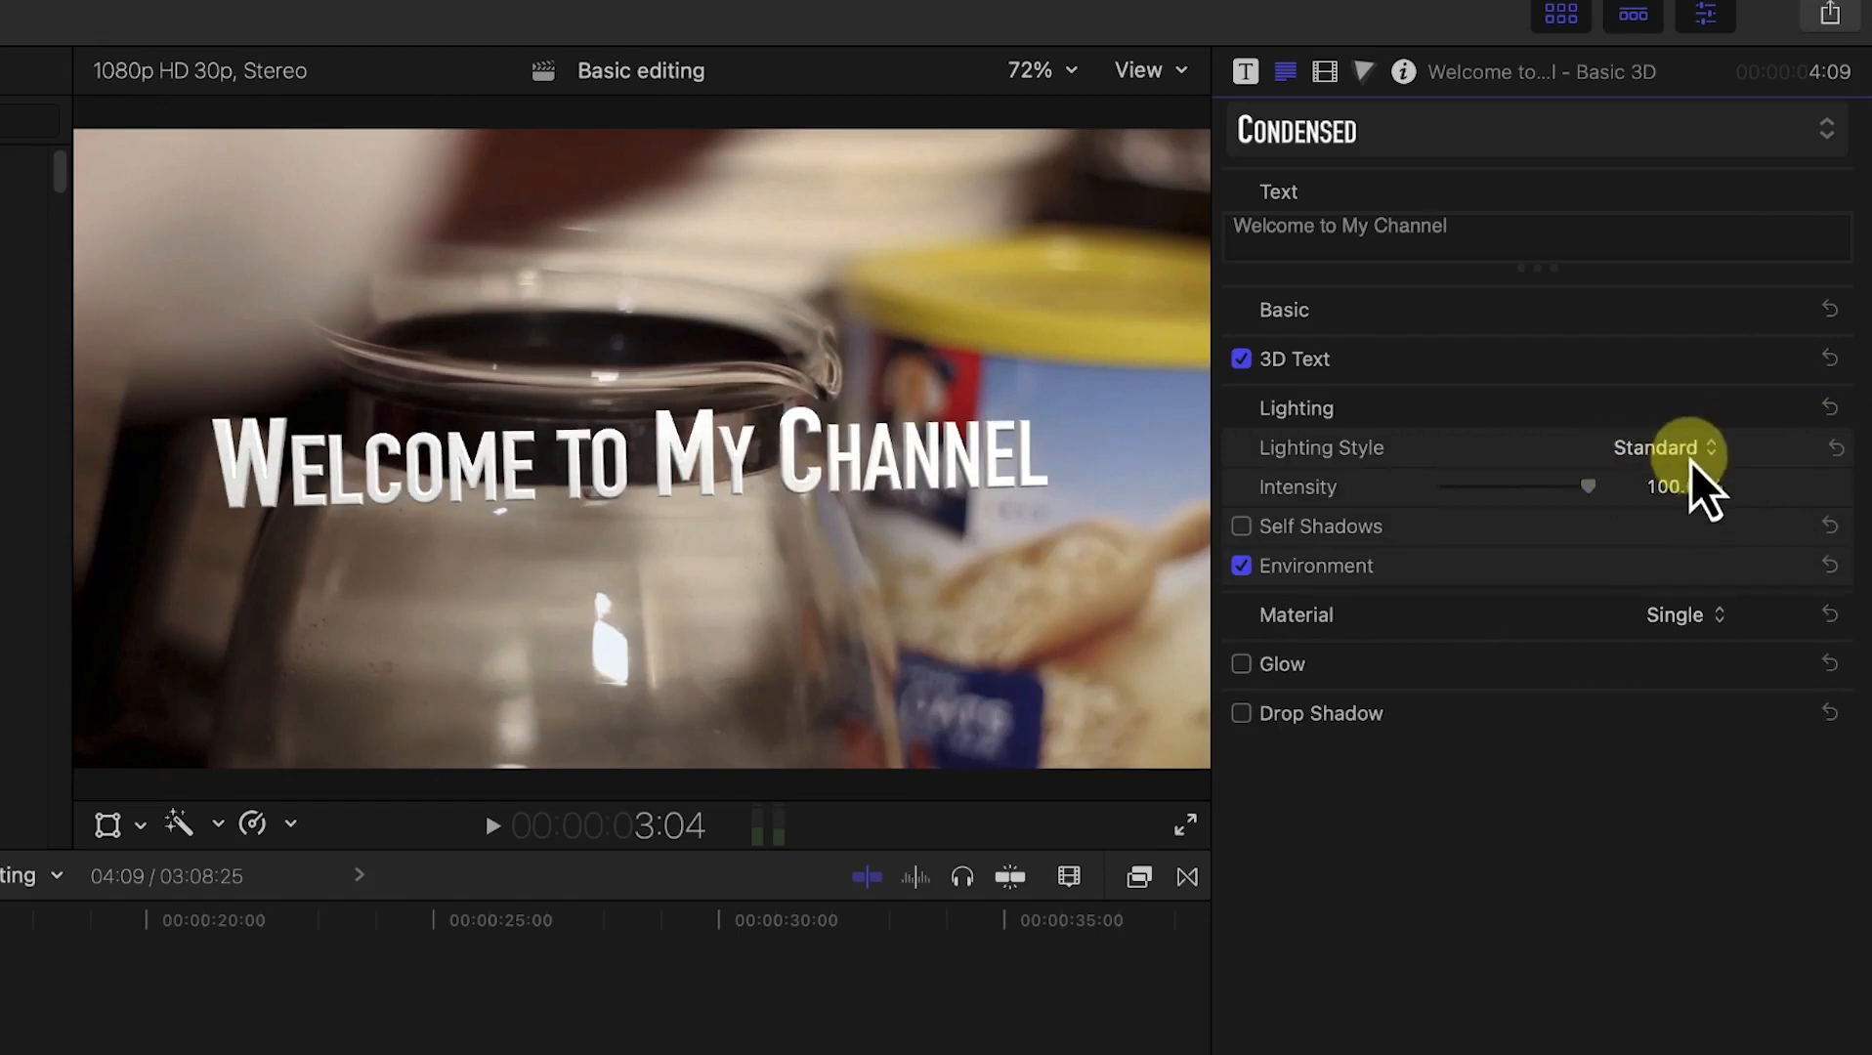
click(1673, 455)
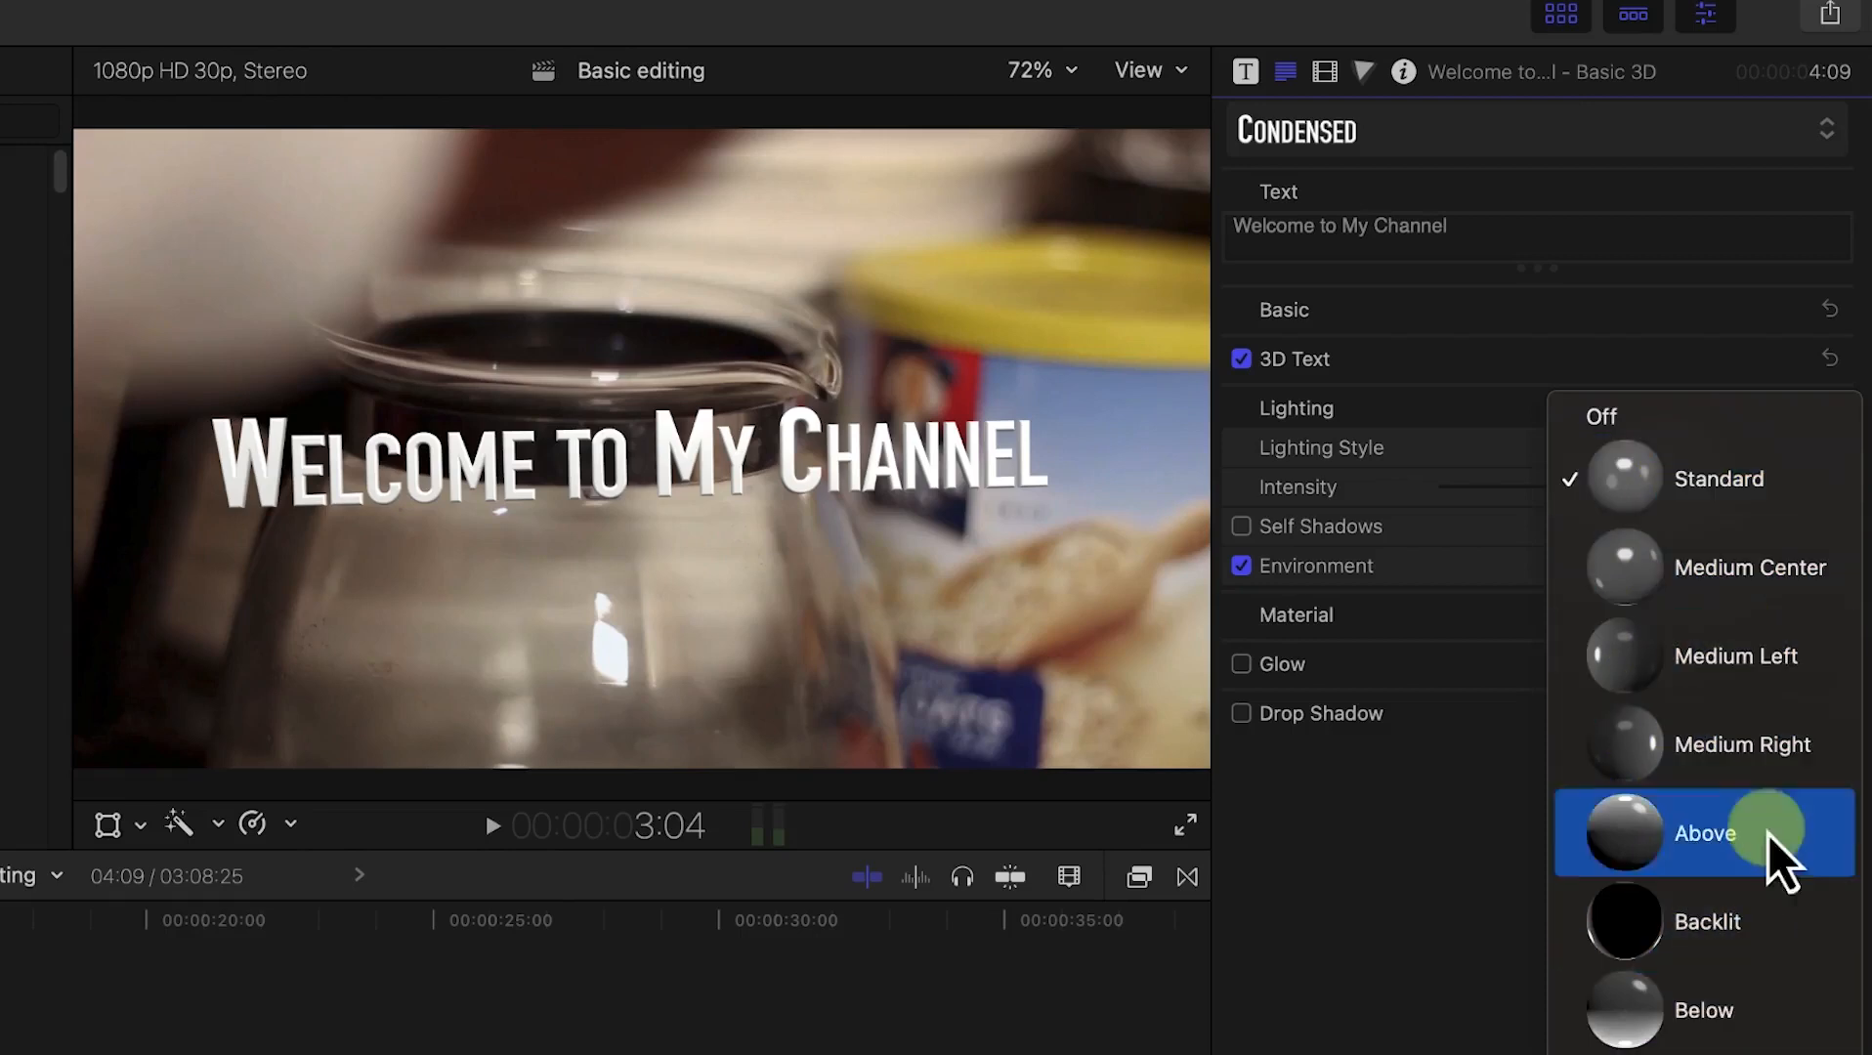
click(1455, 886)
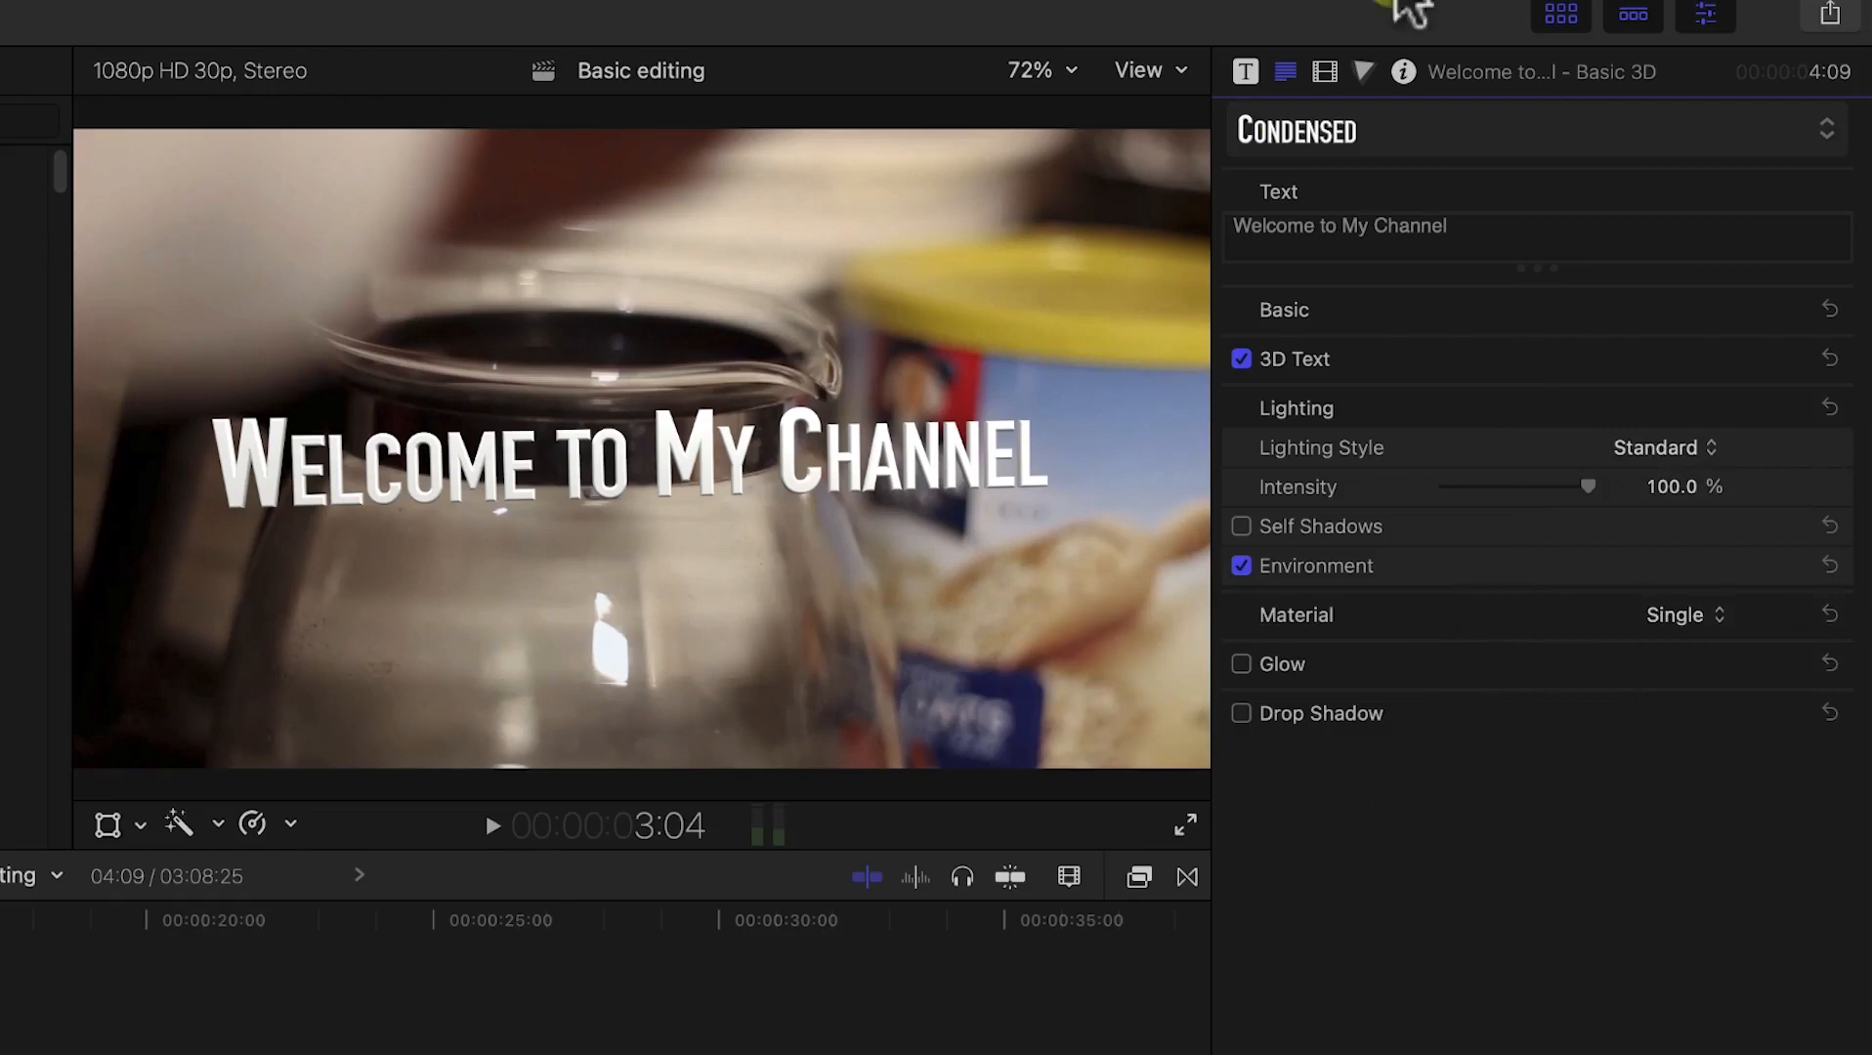
Step: Turn on Self Shadows in the title's lighting and set the shadow Softness to 79
click(1242, 527)
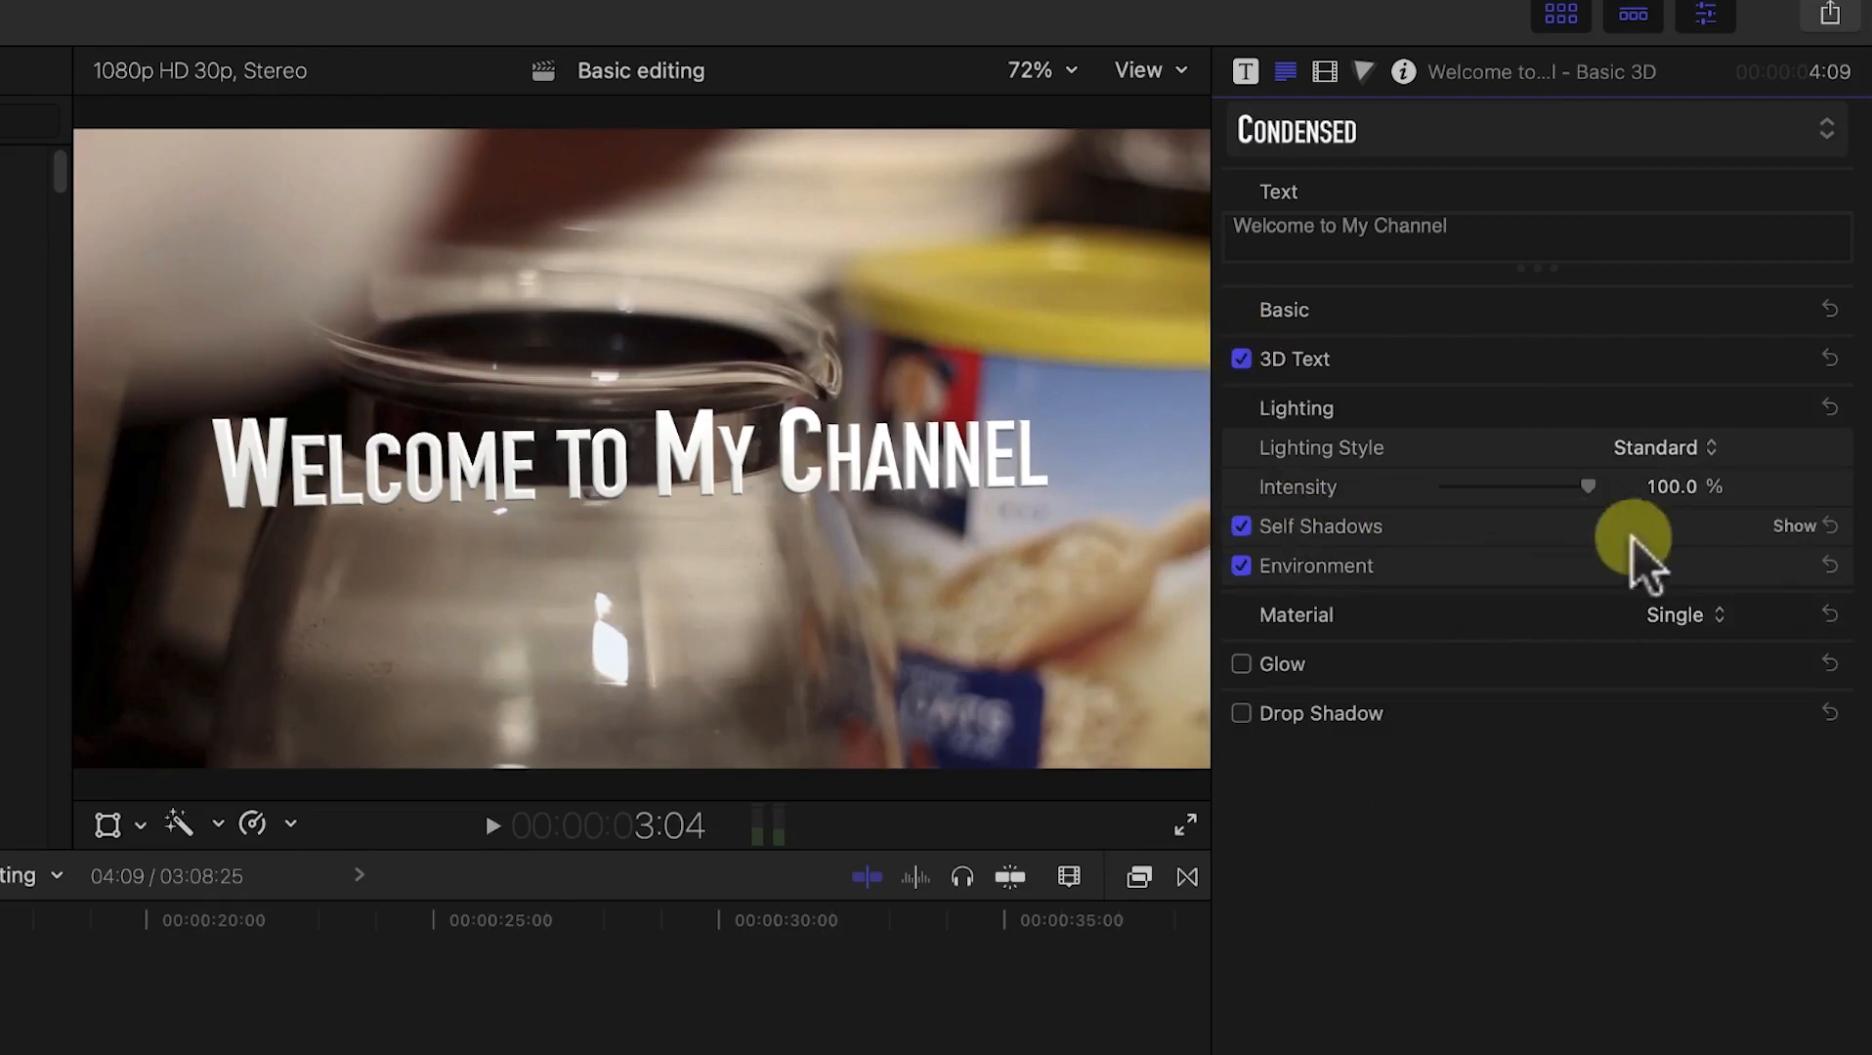
click(1790, 533)
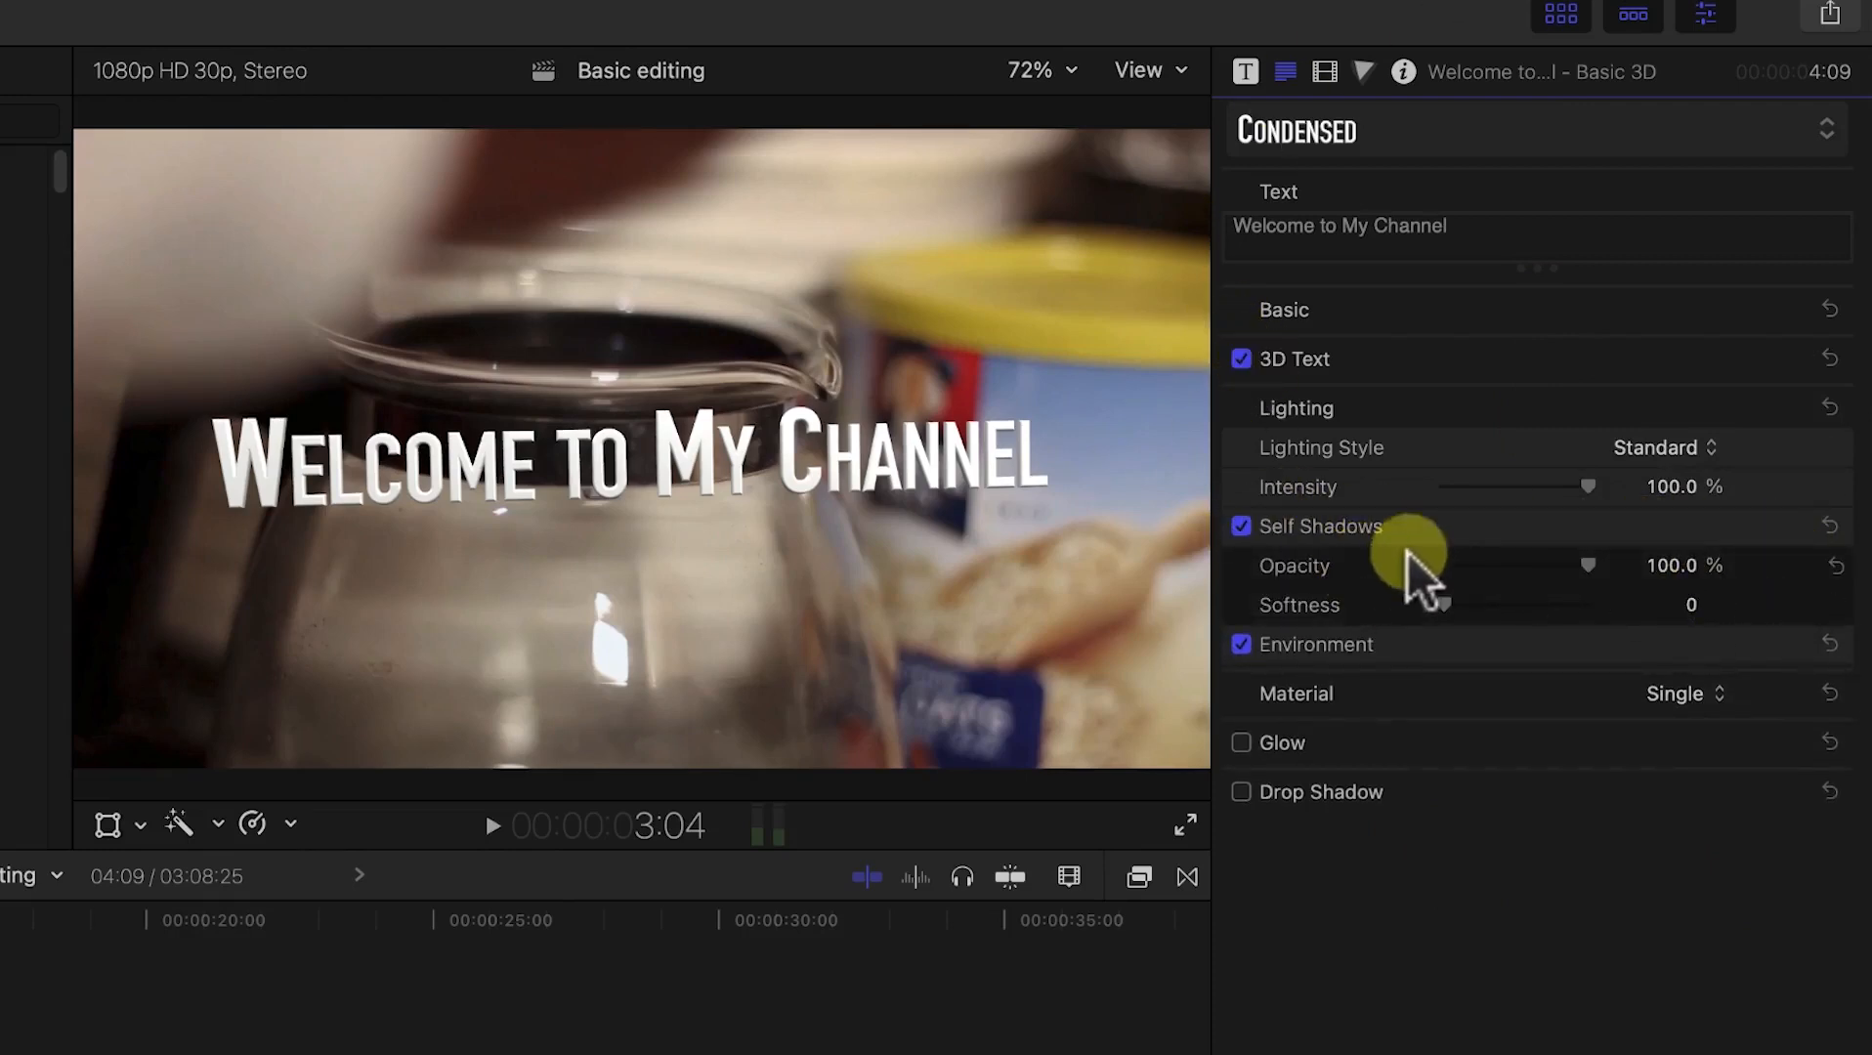
drag(1587, 570, 1478, 563)
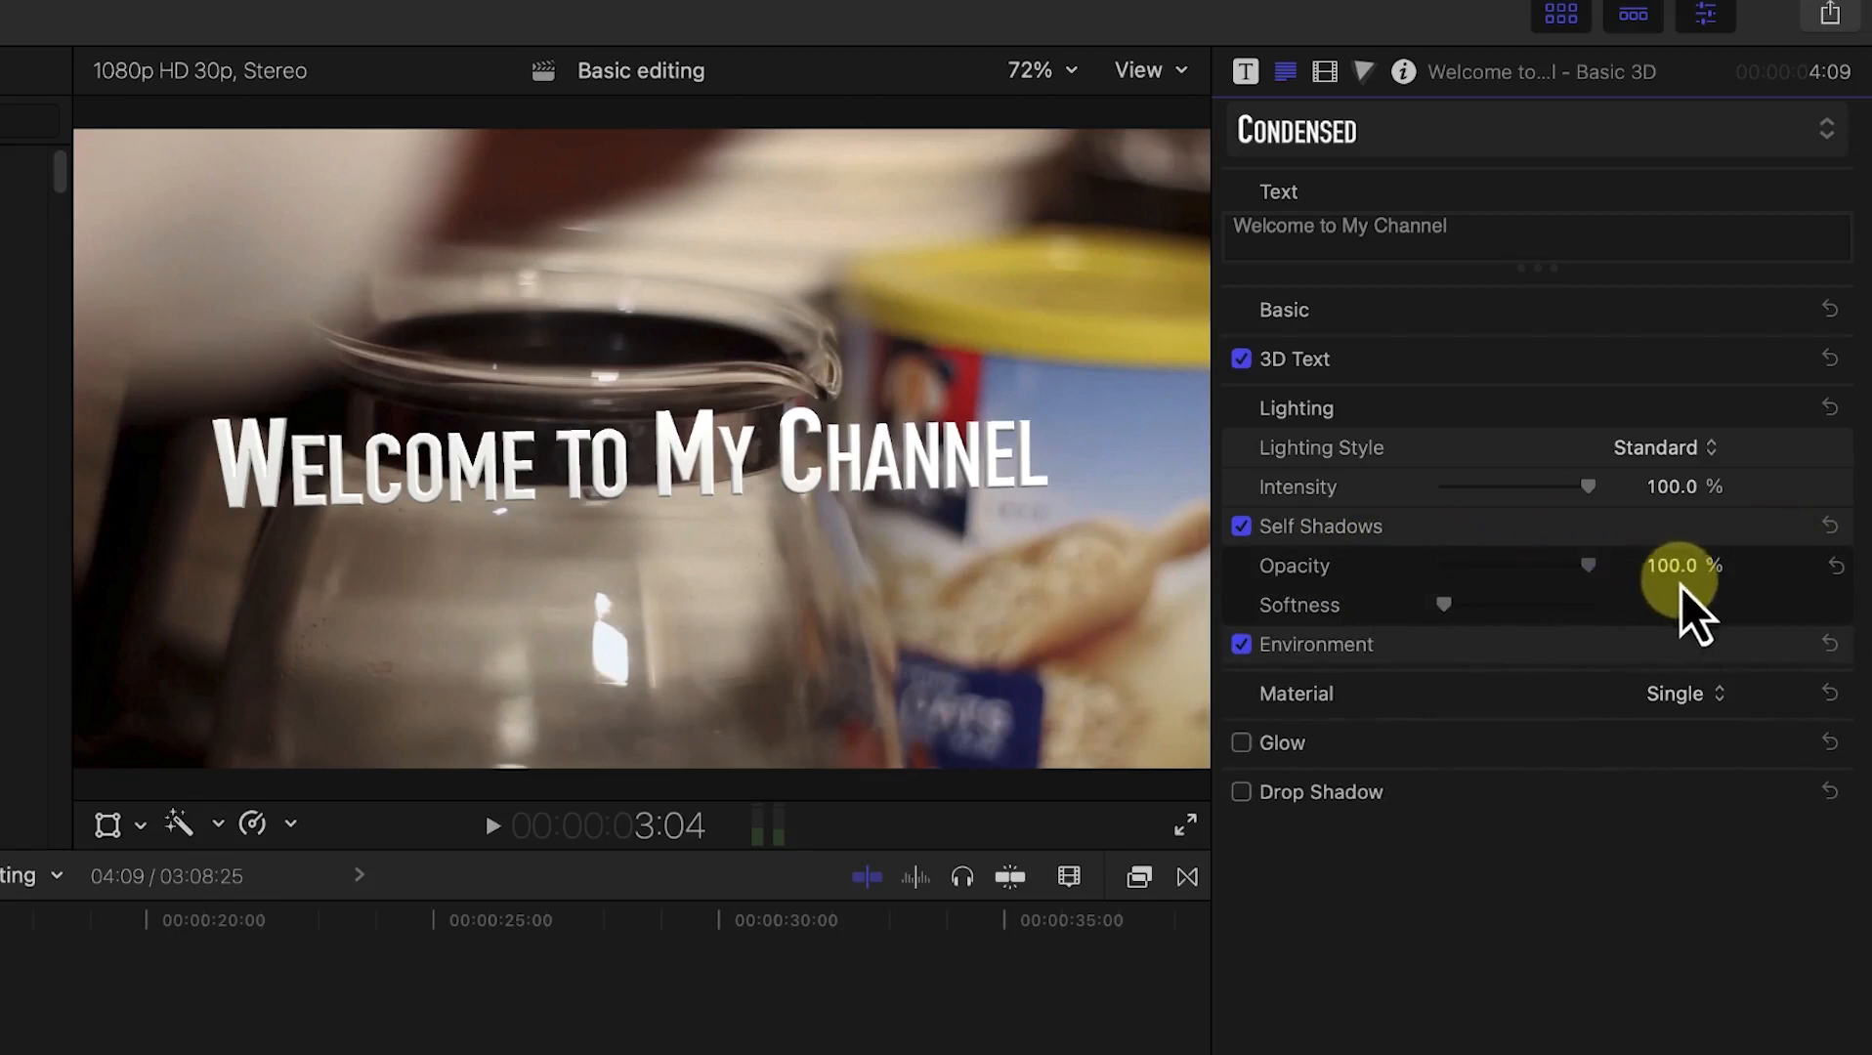
drag(1445, 606, 1562, 612)
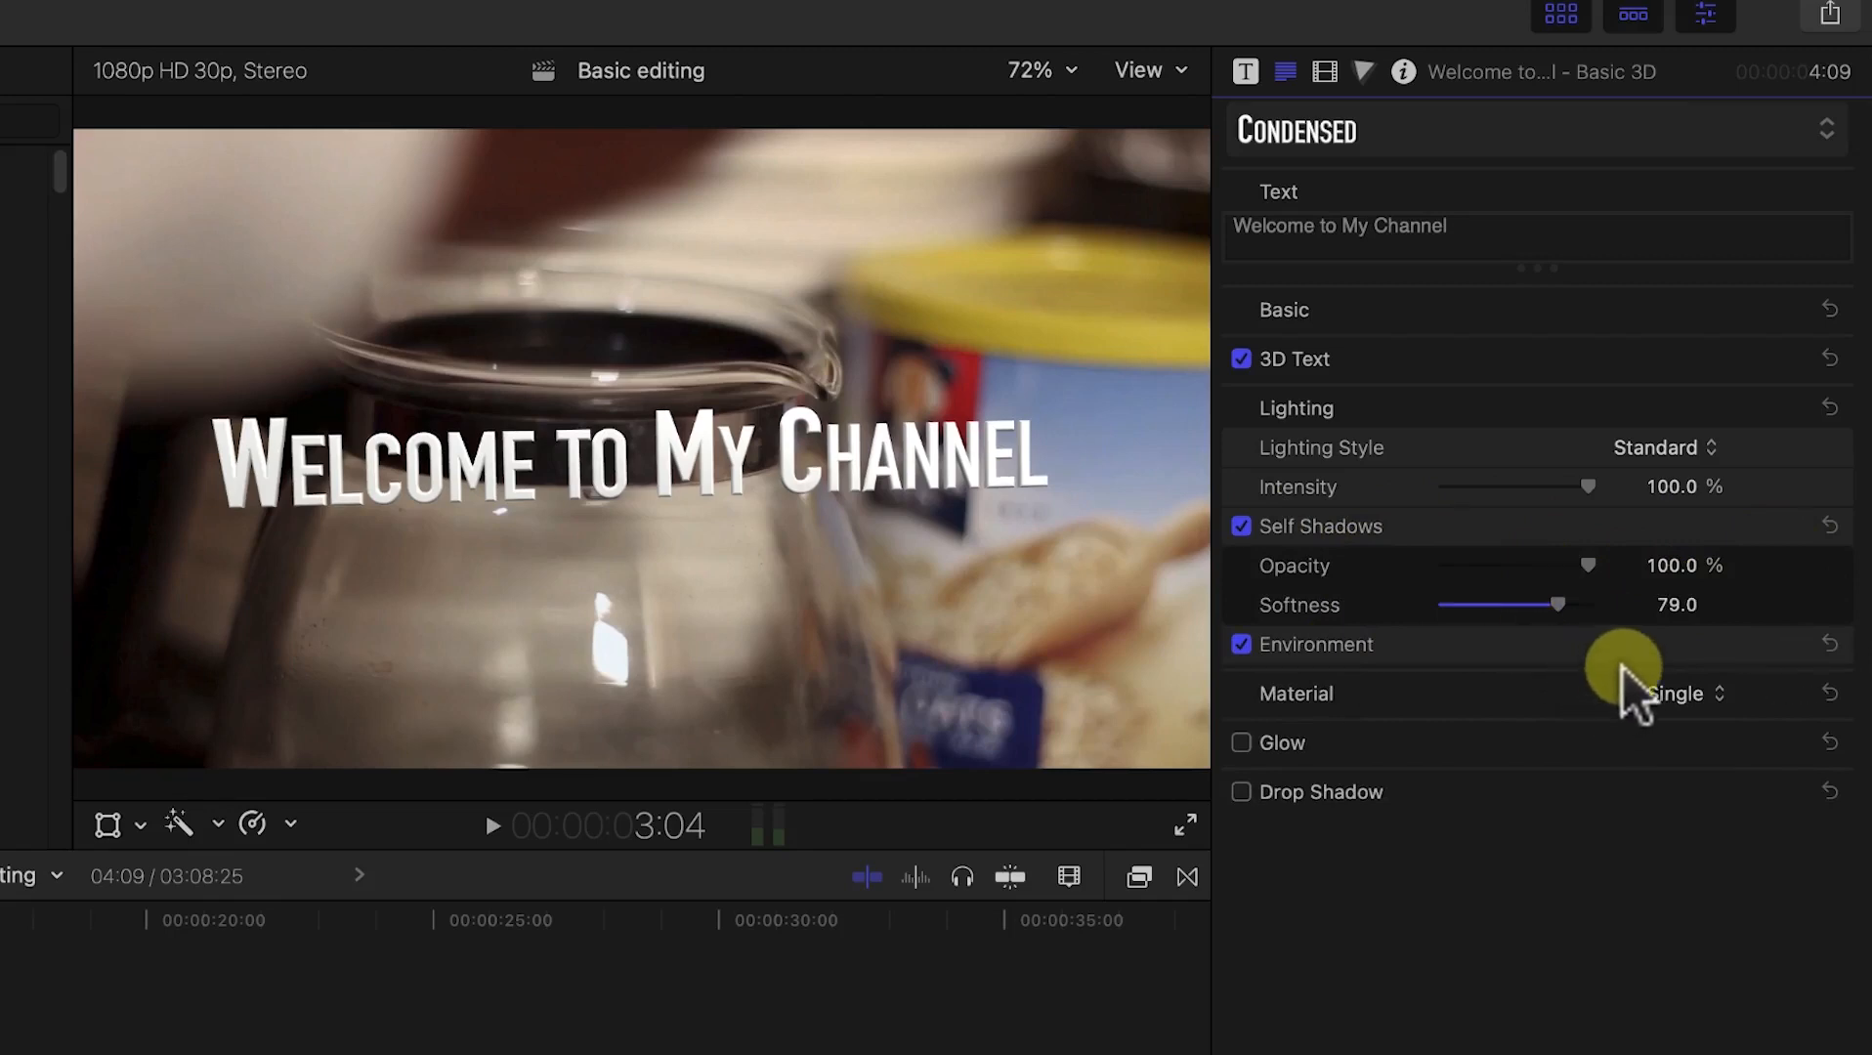
Step: Look over the title's Environment lighting settings, and leave its Material settings shown in their place
click(1783, 643)
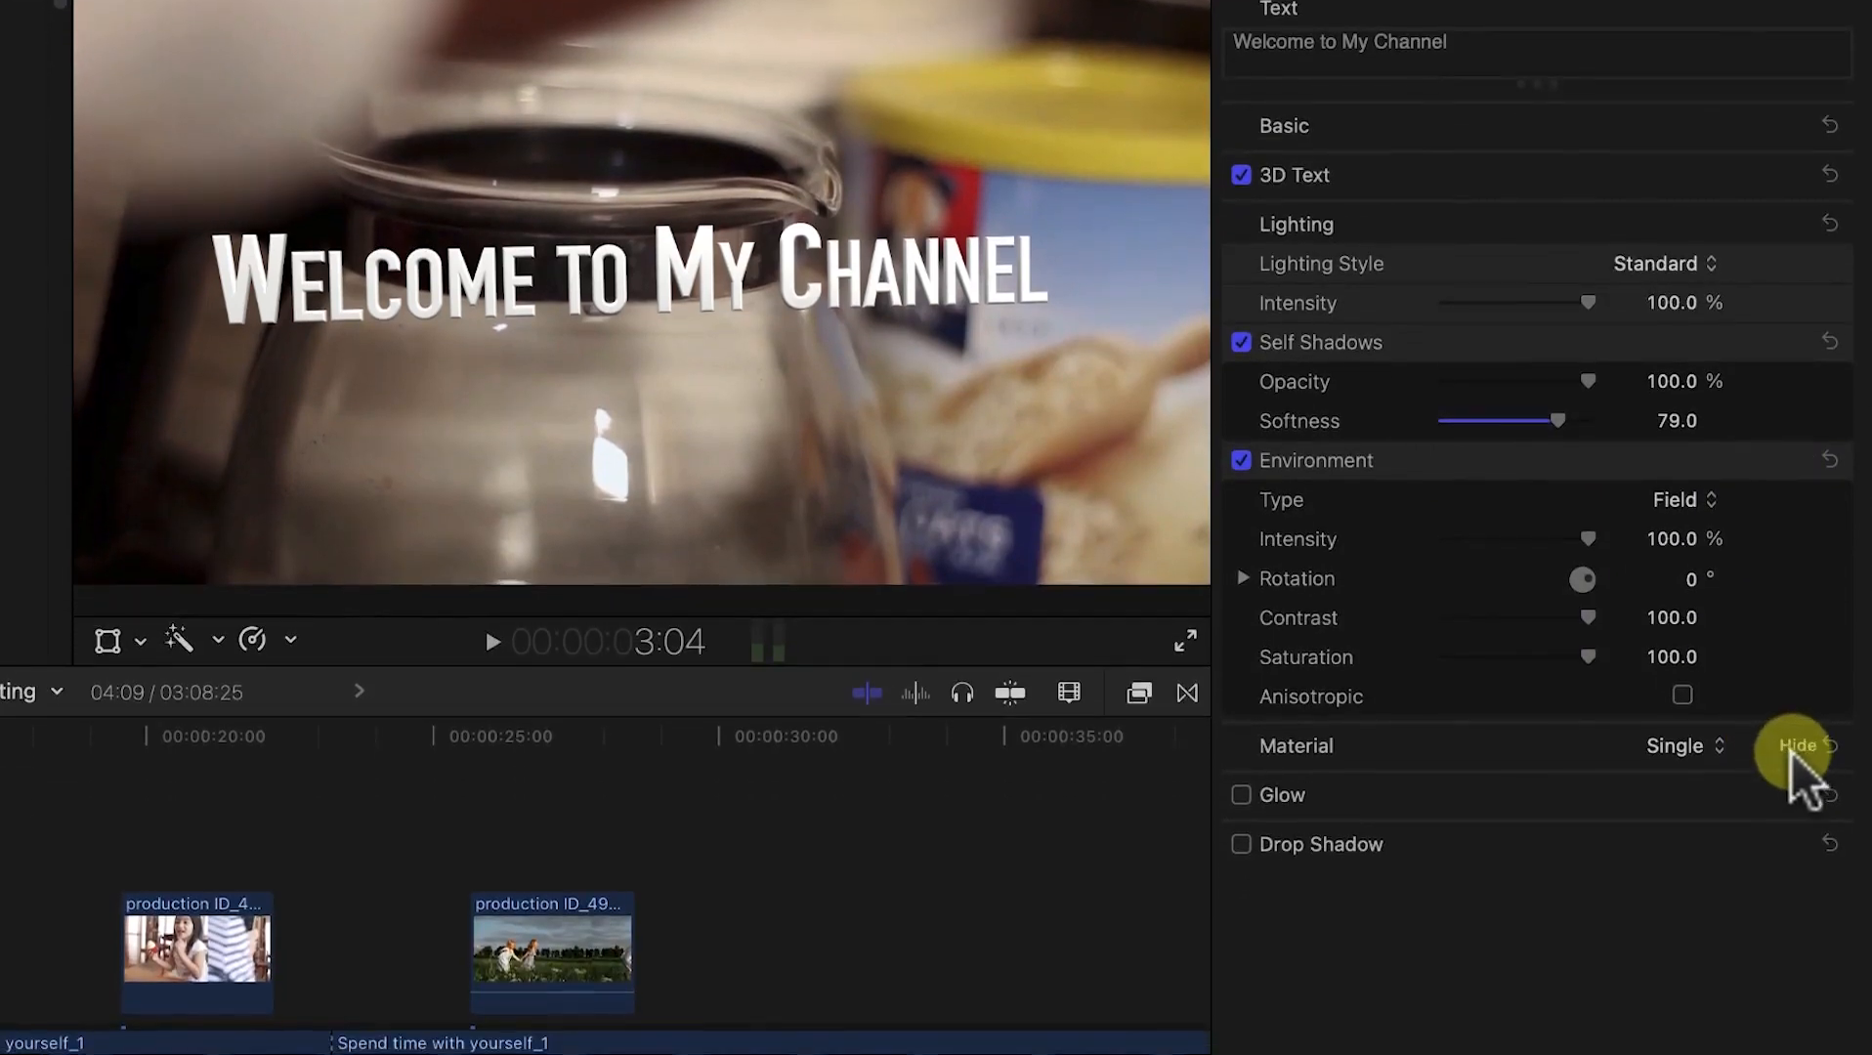
click(1795, 929)
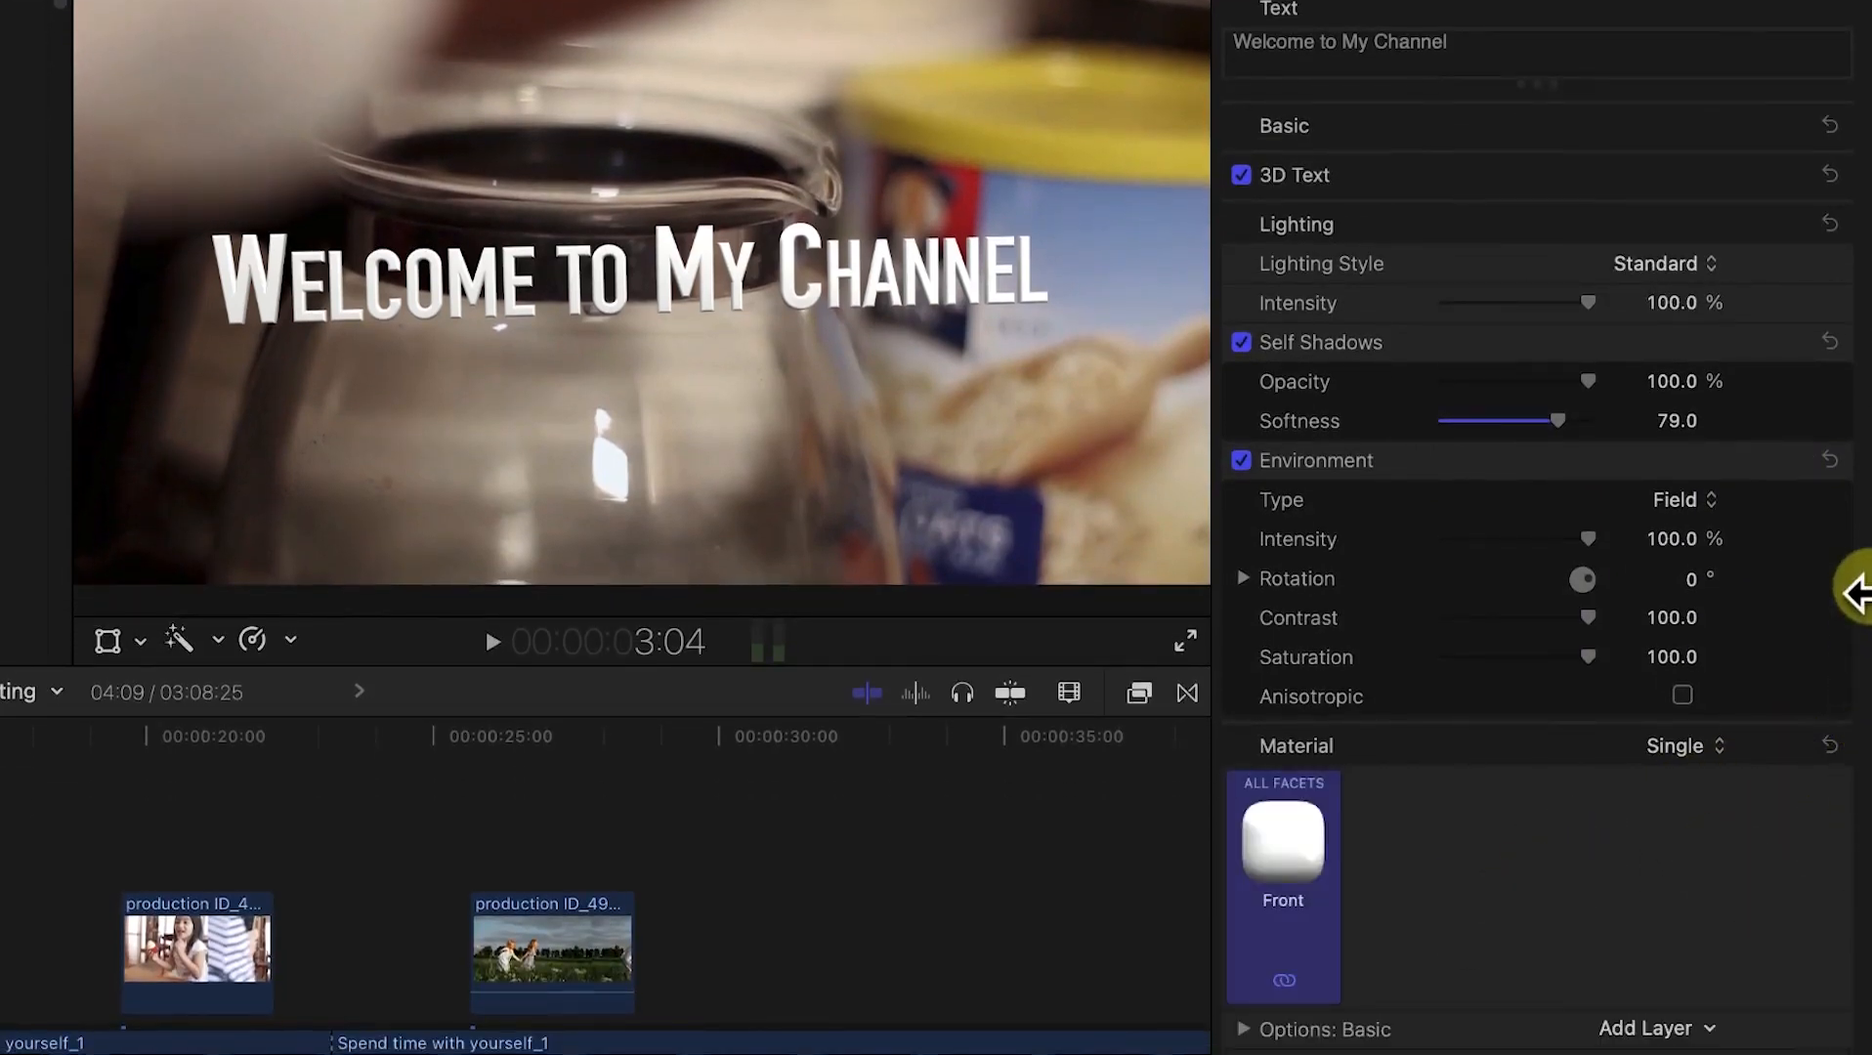
click(1811, 458)
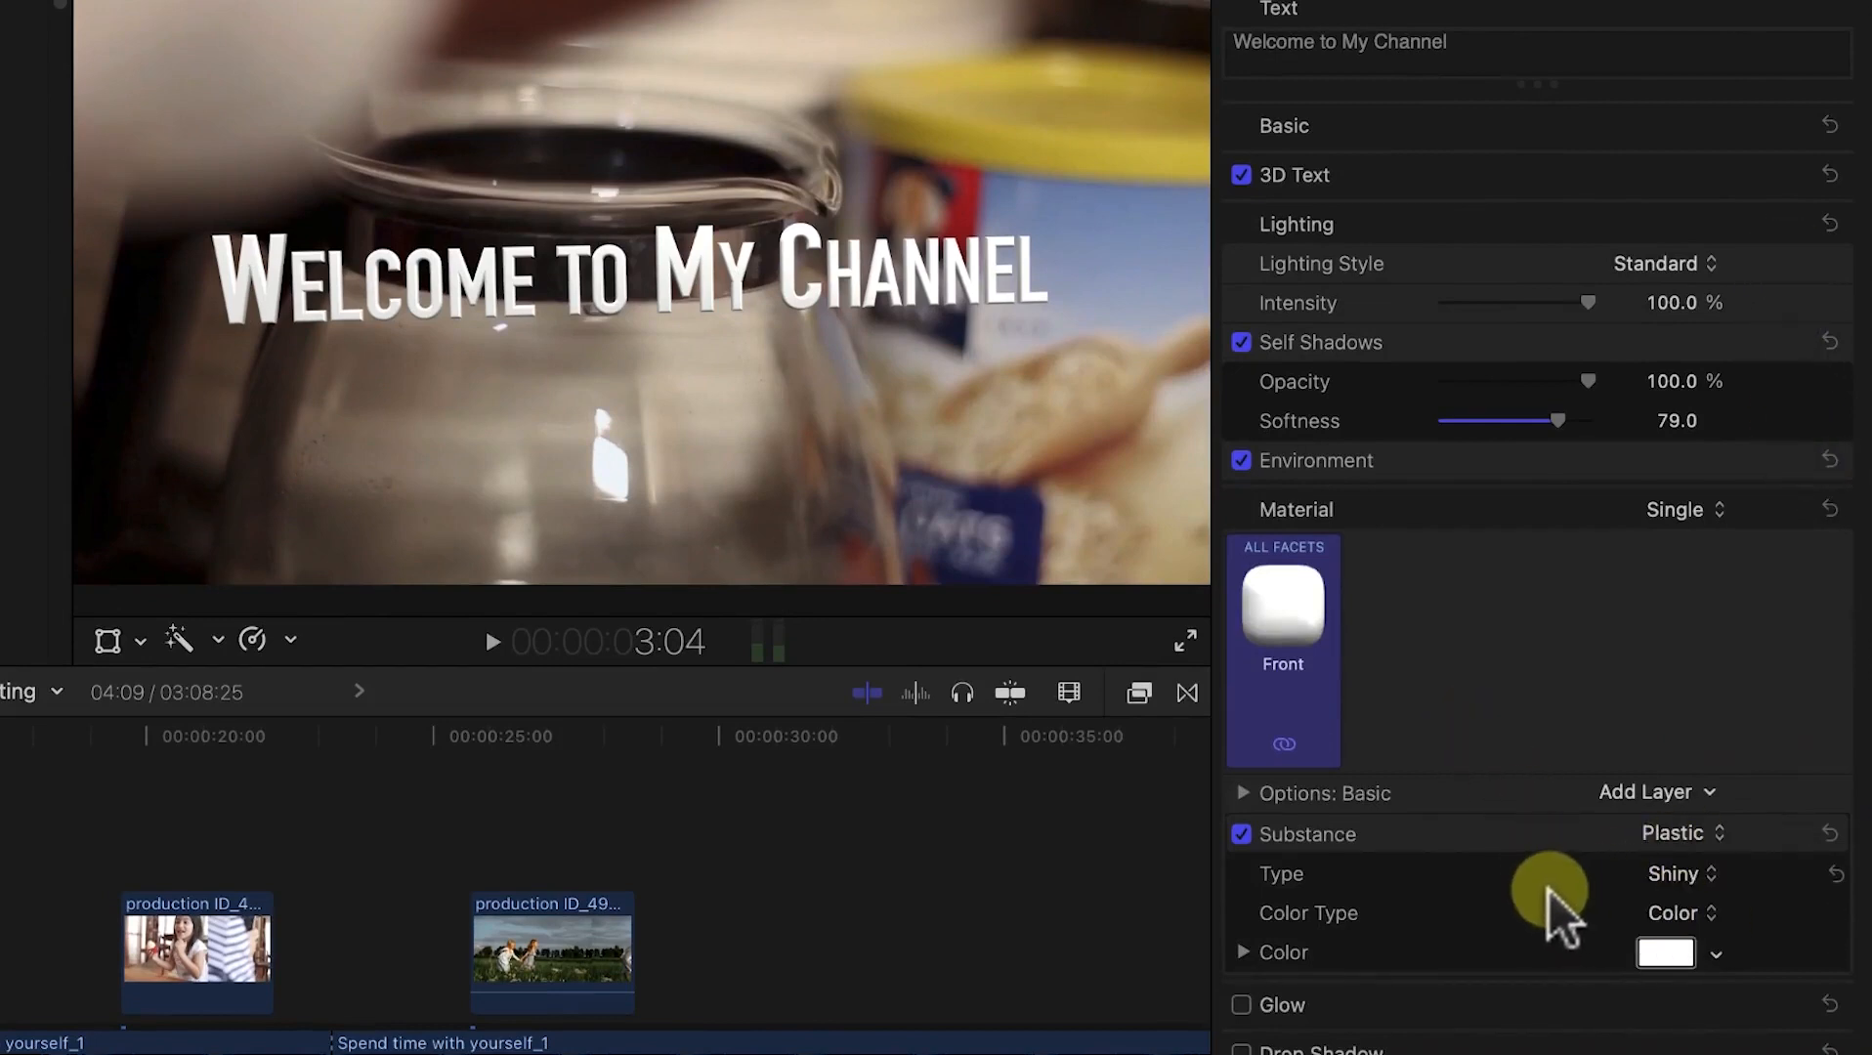
Step: Try the Textured type for the title's plastic material, and return the type to Shiny
click(1679, 877)
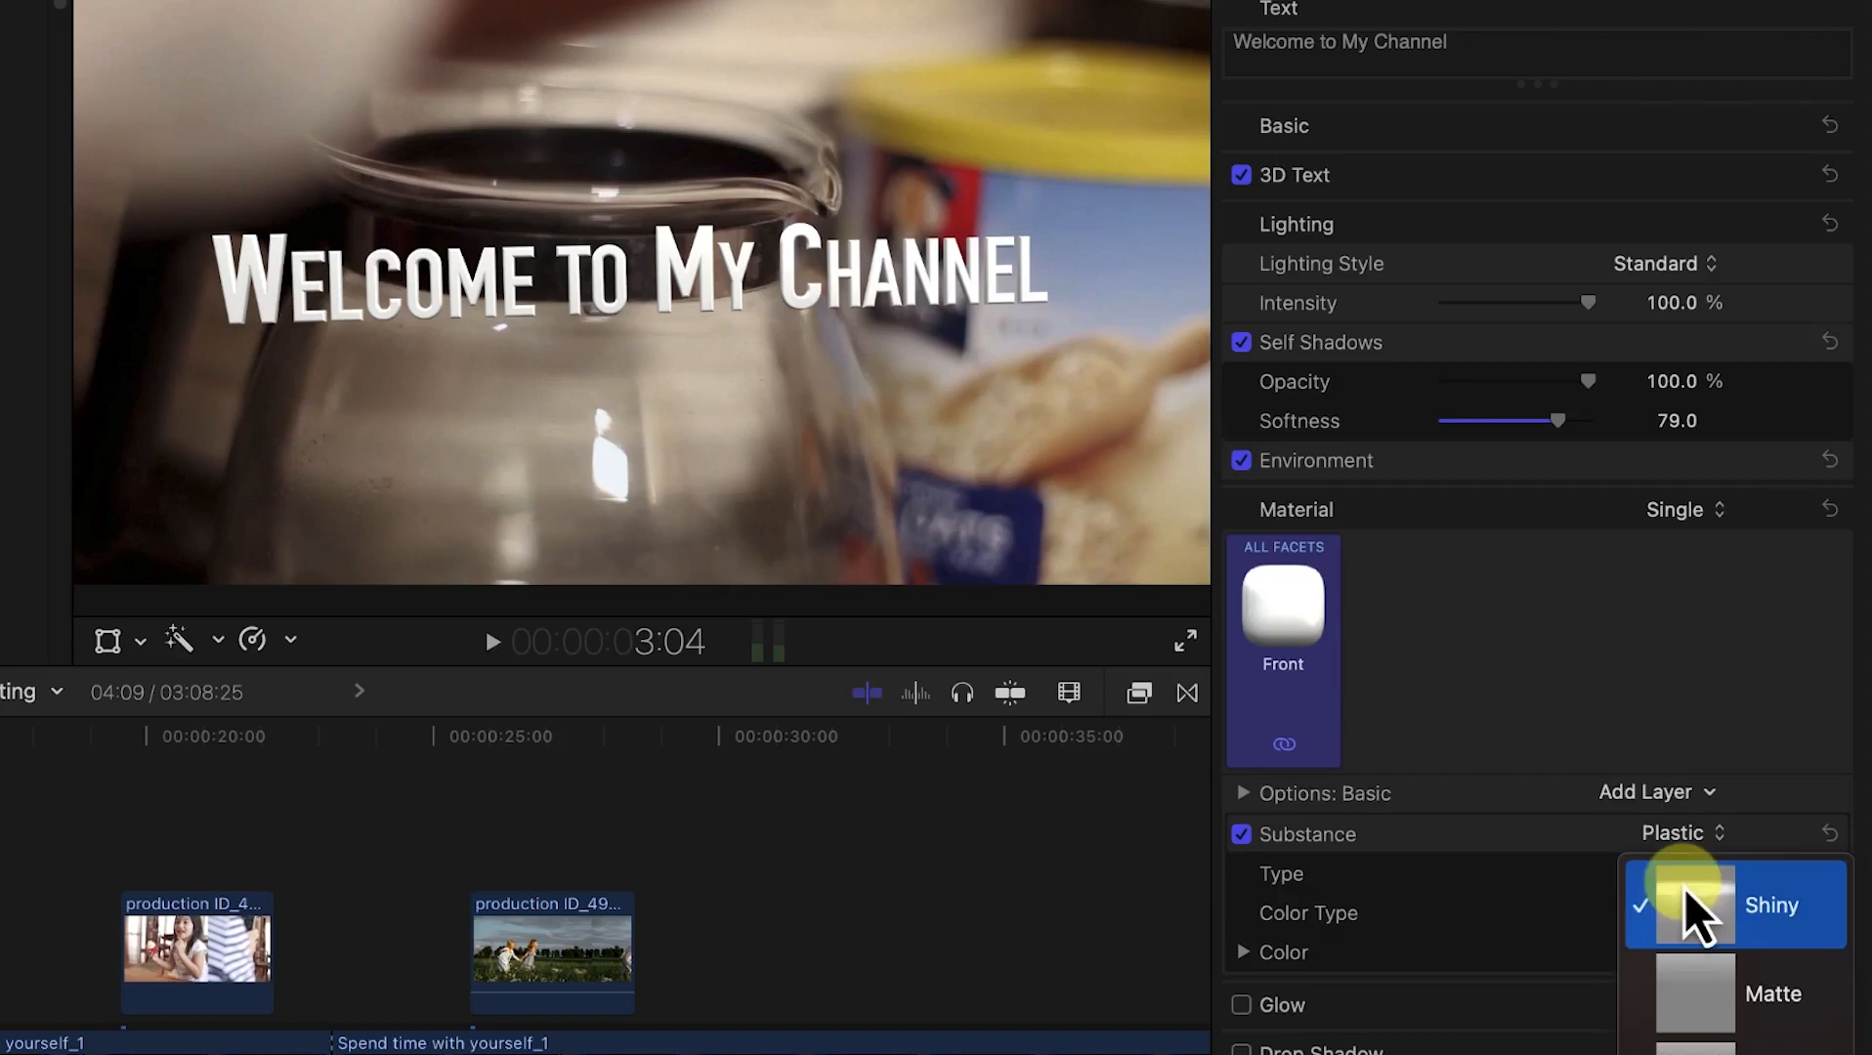
click(1746, 1054)
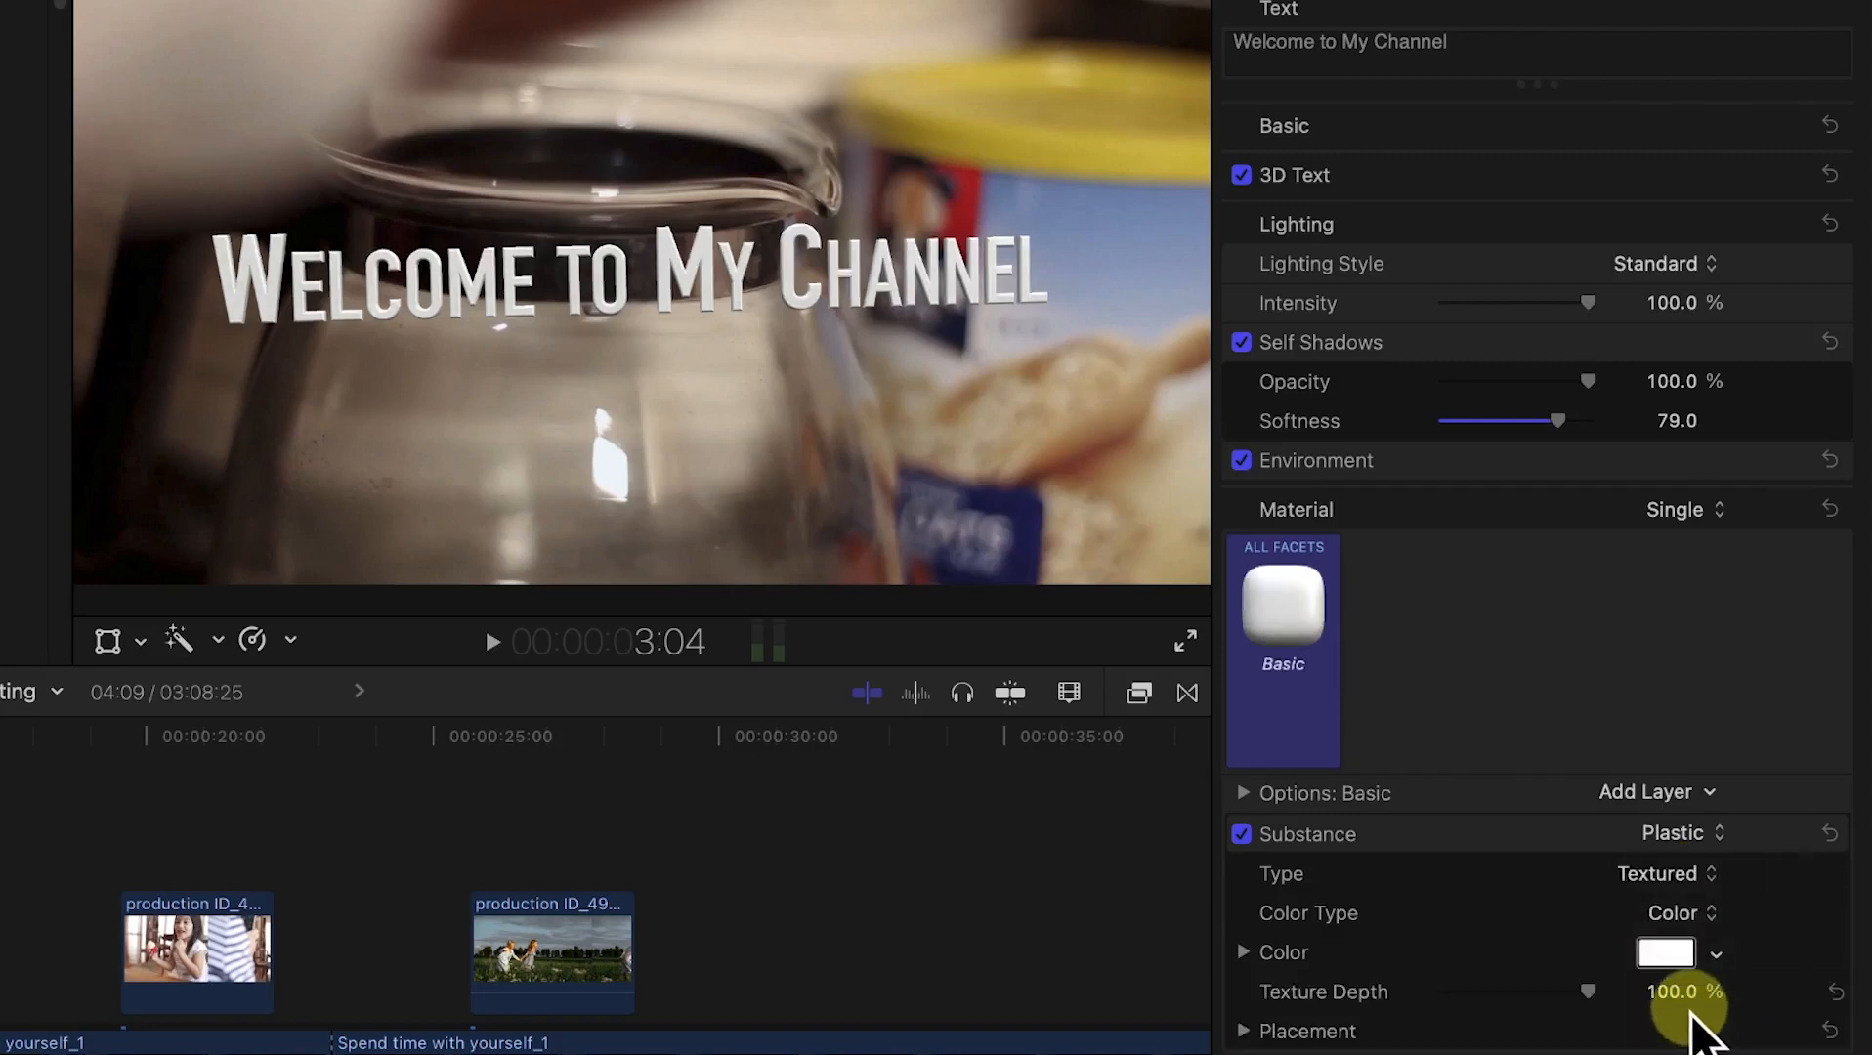
click(1678, 875)
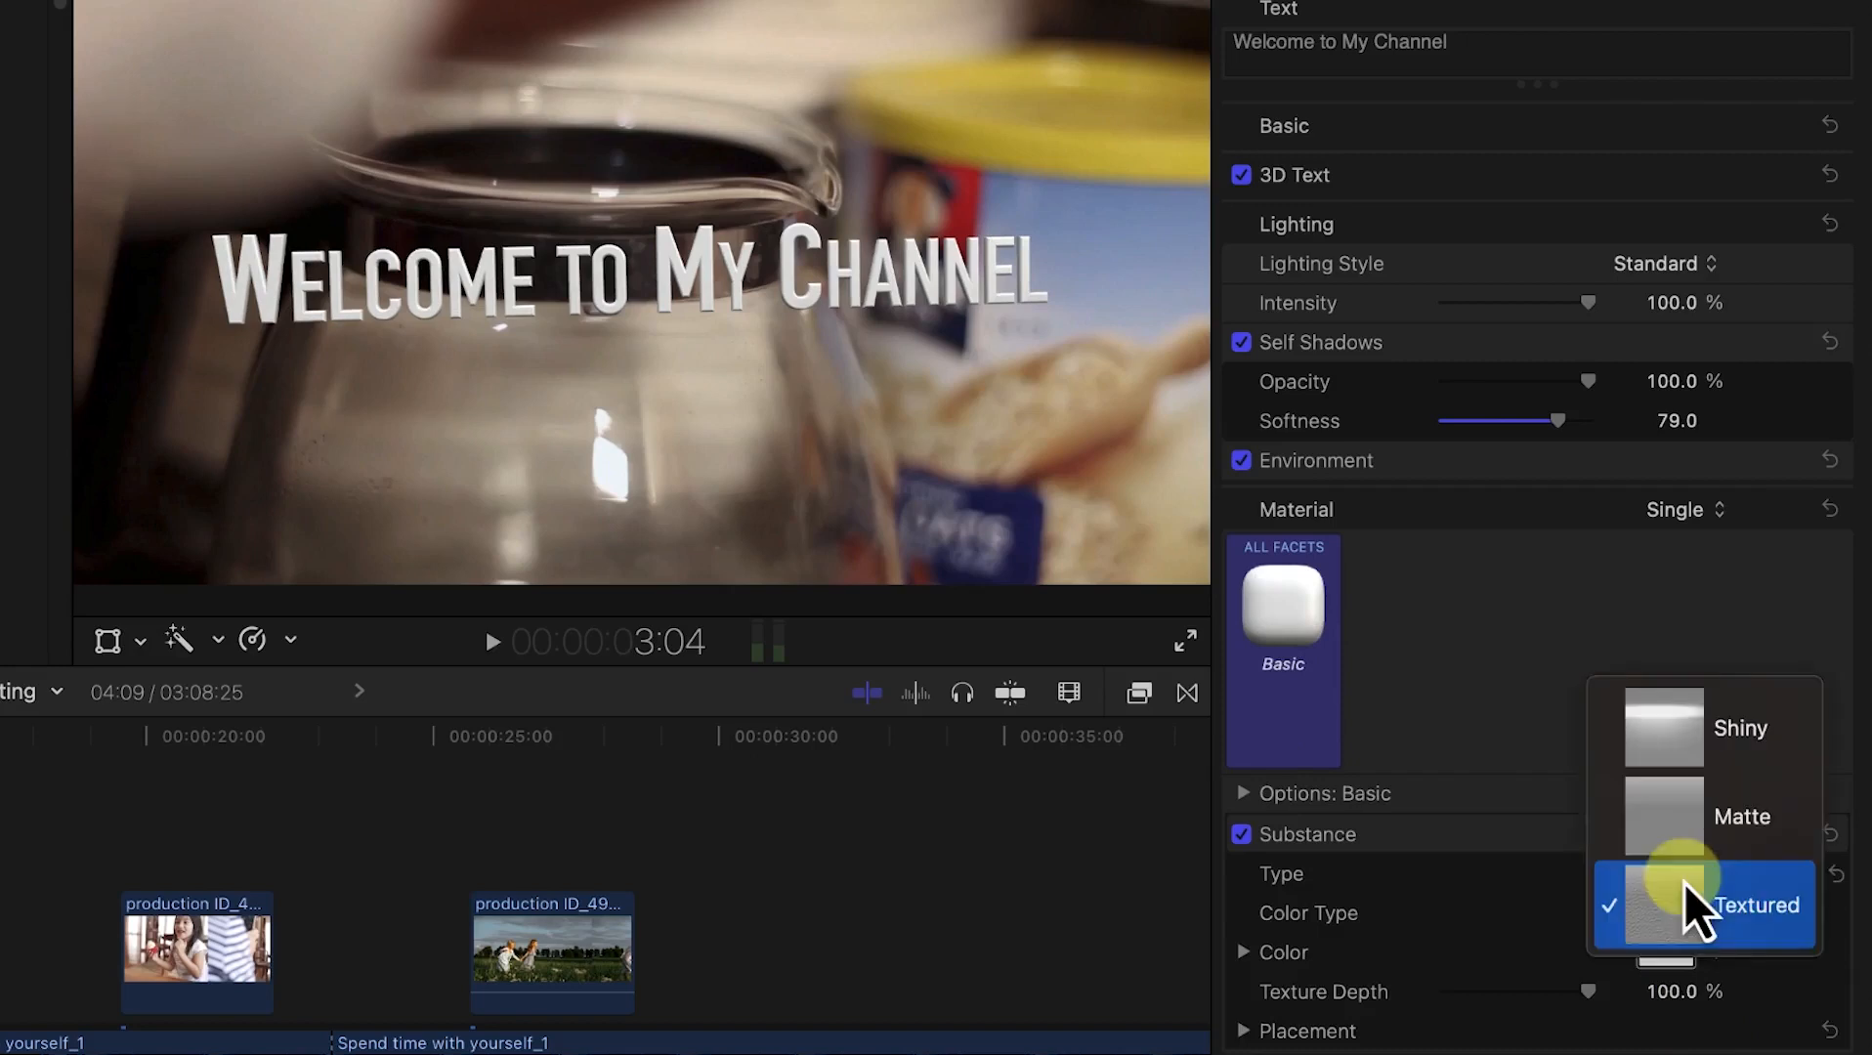
click(1690, 742)
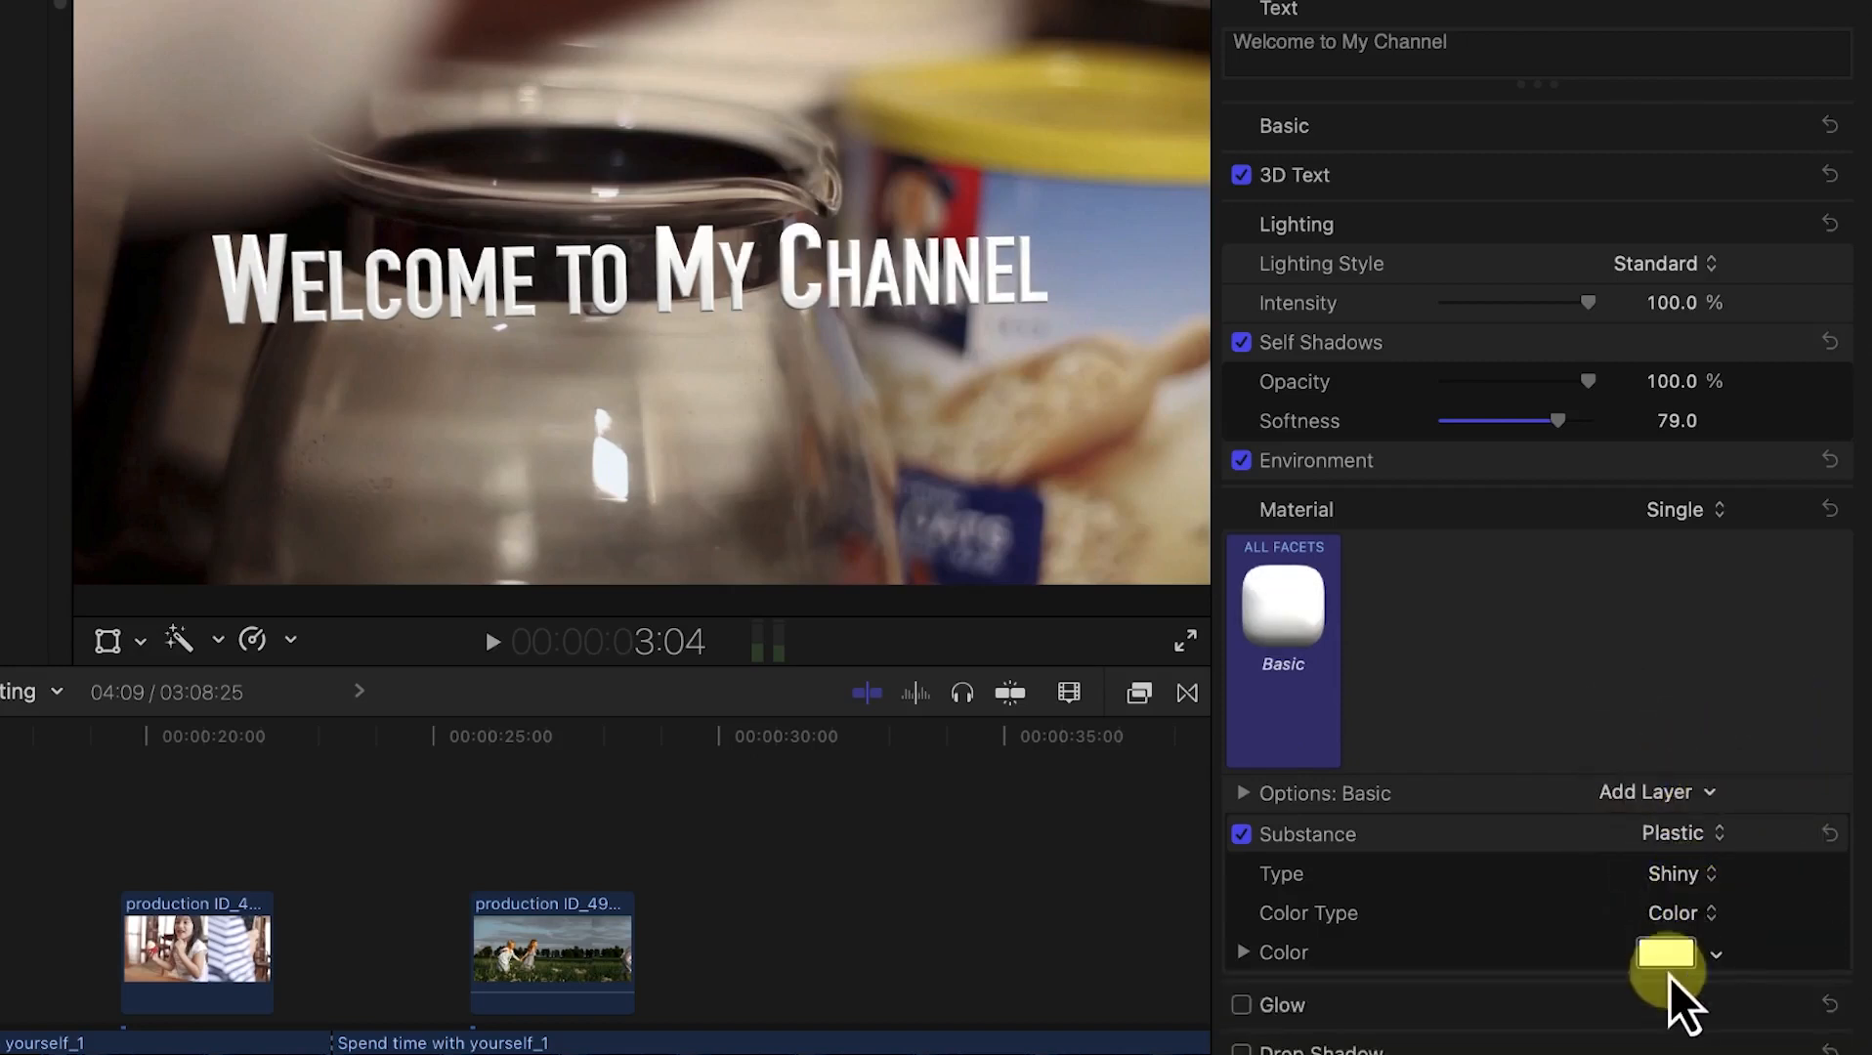
Step: Change the title material's color to a bright magenta pink with the color wheel
click(1664, 951)
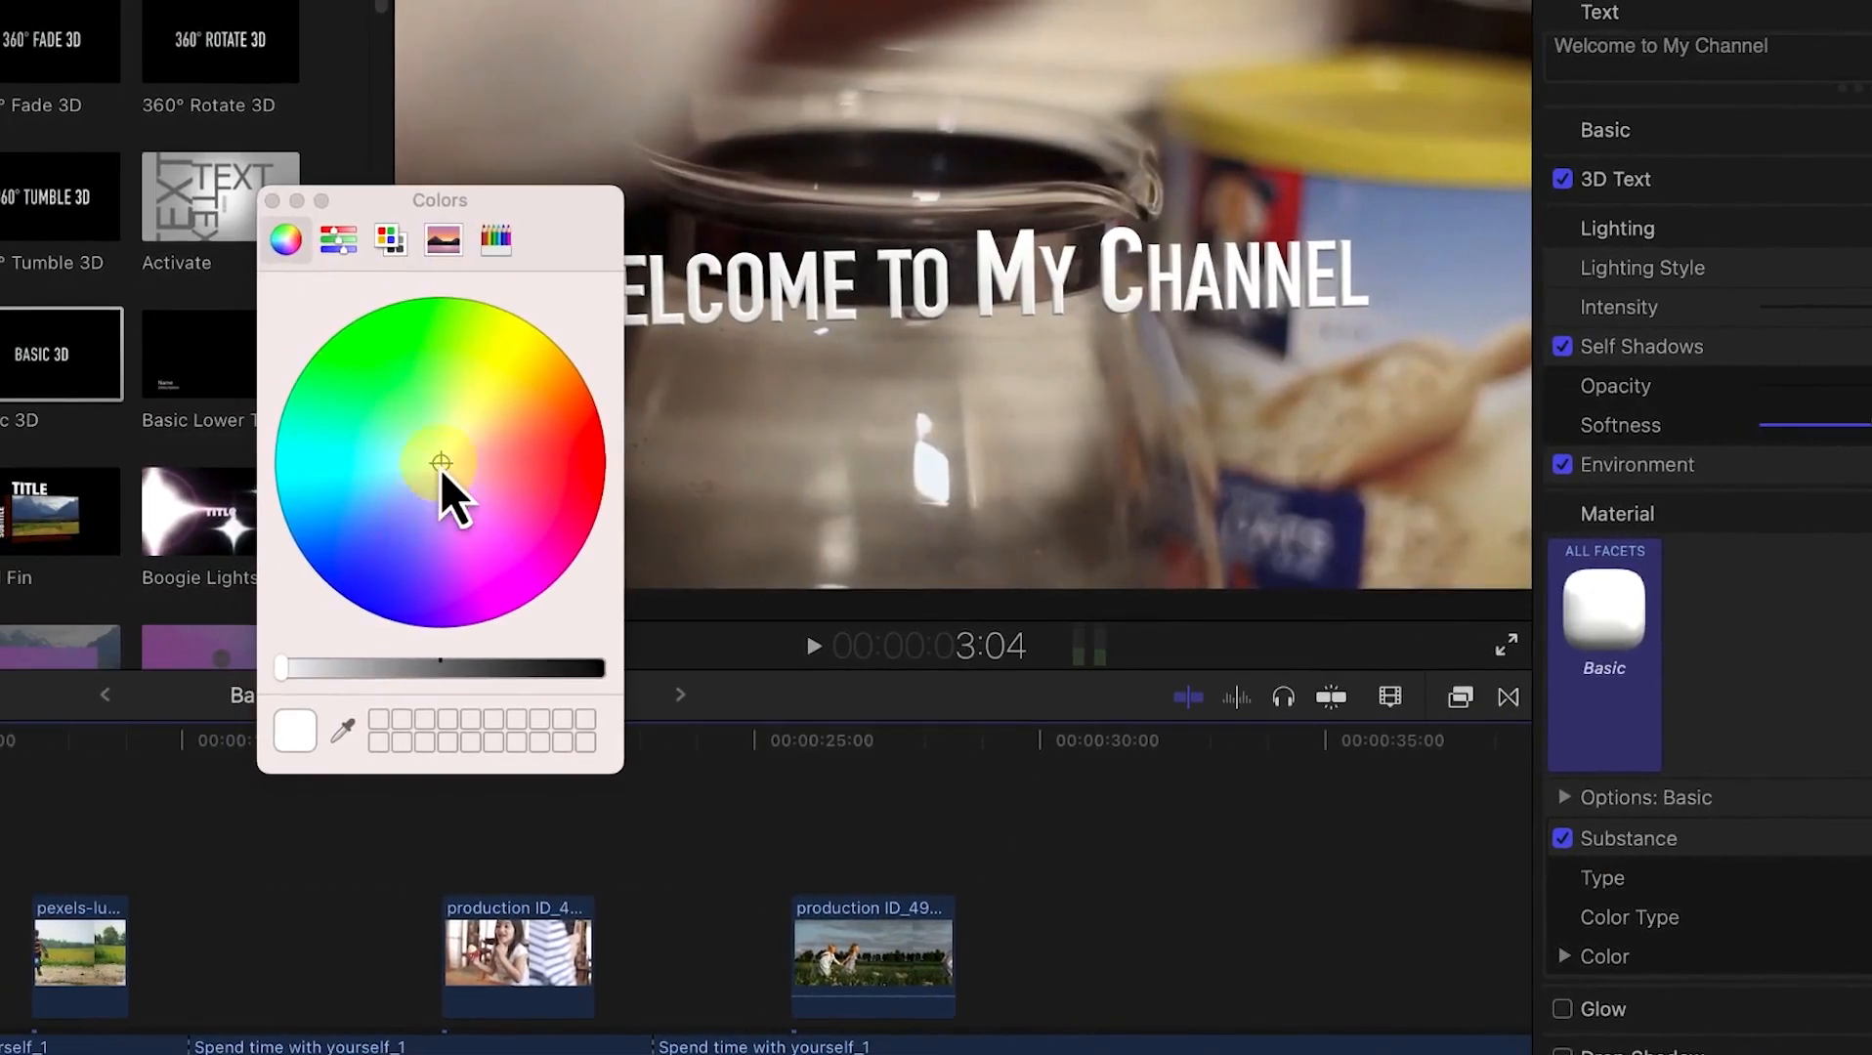
drag(389, 452, 368, 401)
drag(429, 202, 183, 306)
drag(197, 626, 291, 675)
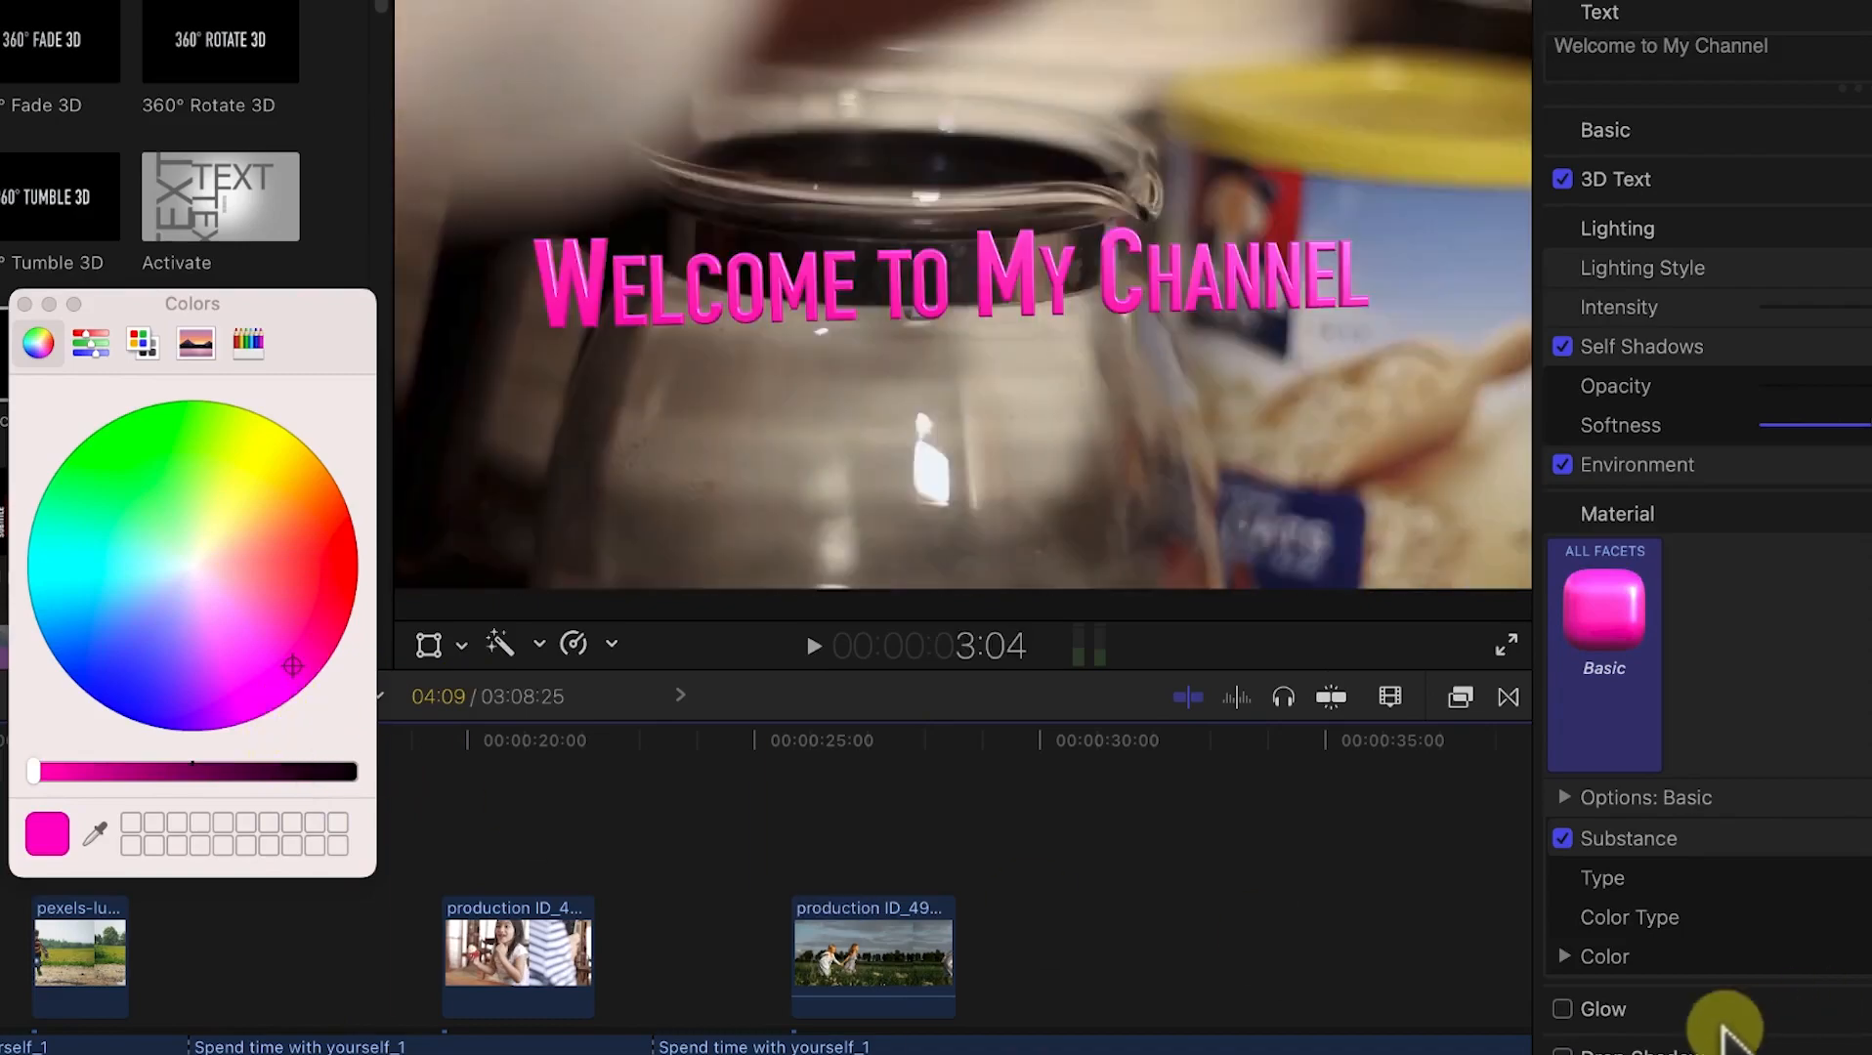
Step: Turn on Glow for the title, try a green glow with more Radius and Blur, and reset the Glow settings
click(1562, 1009)
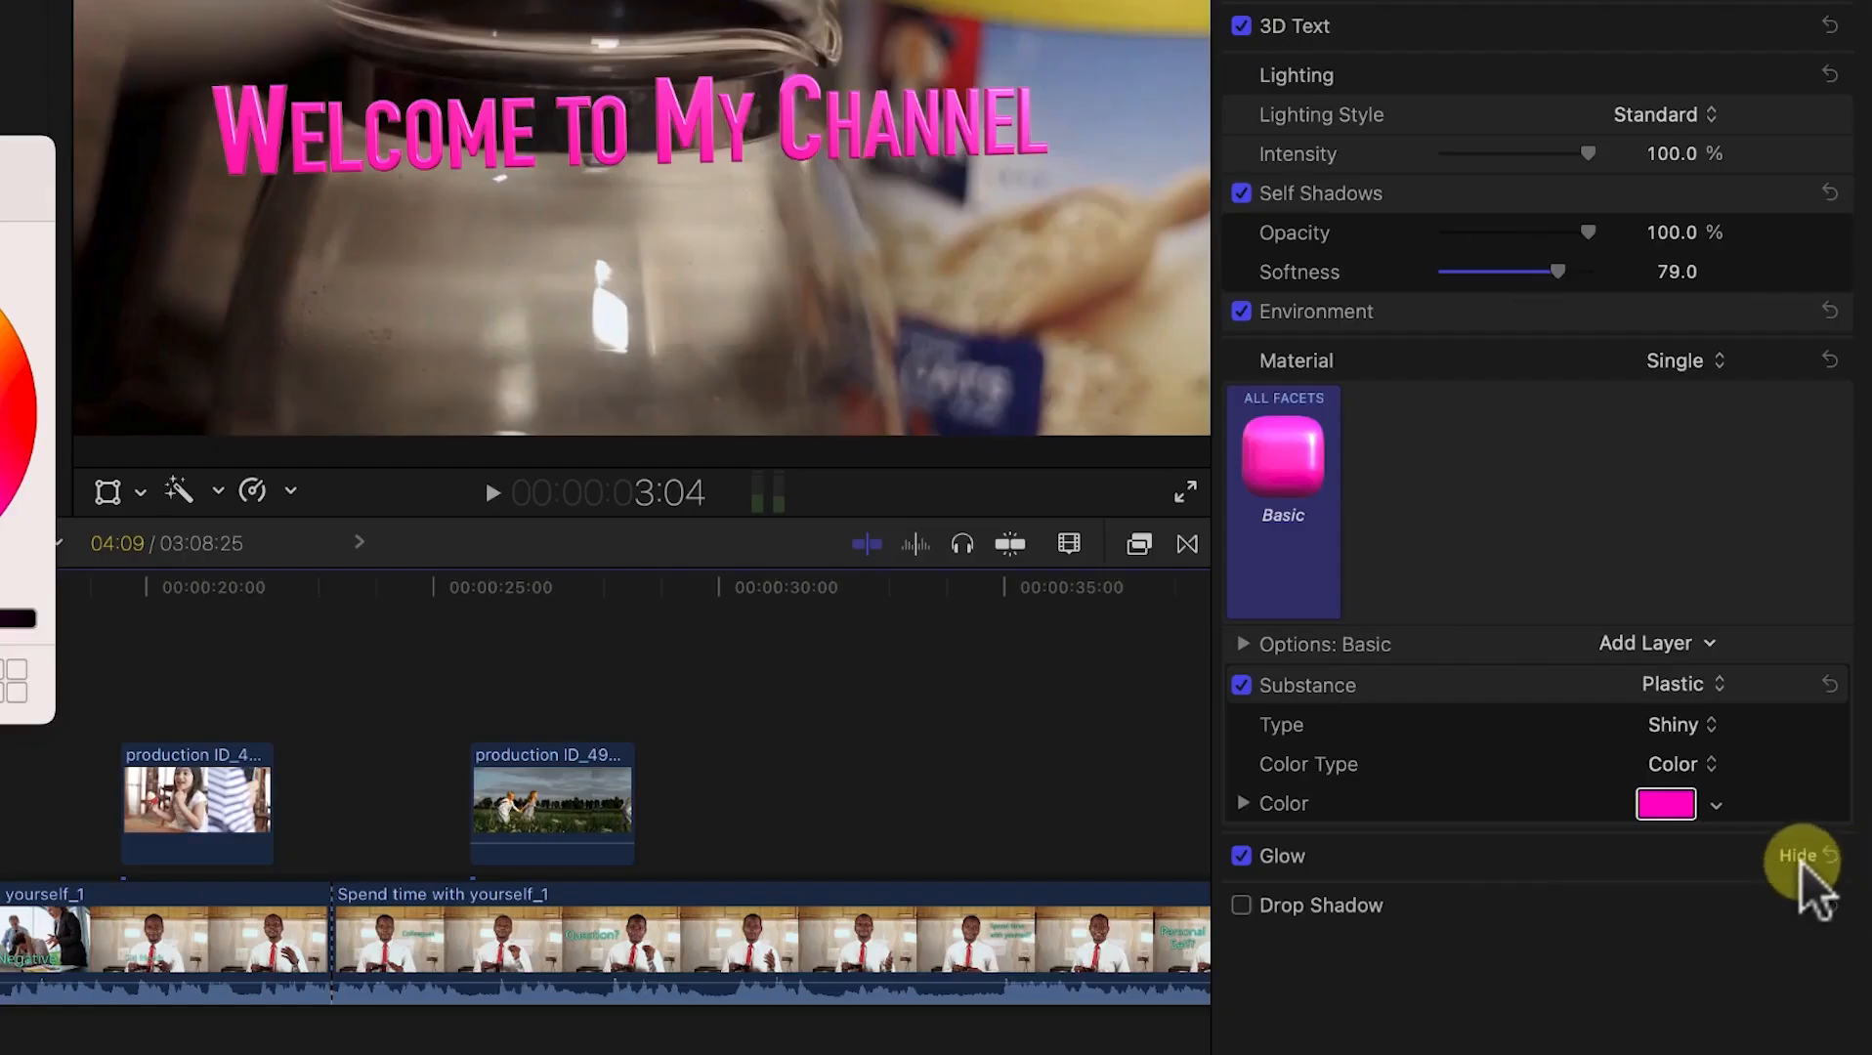
click(1798, 857)
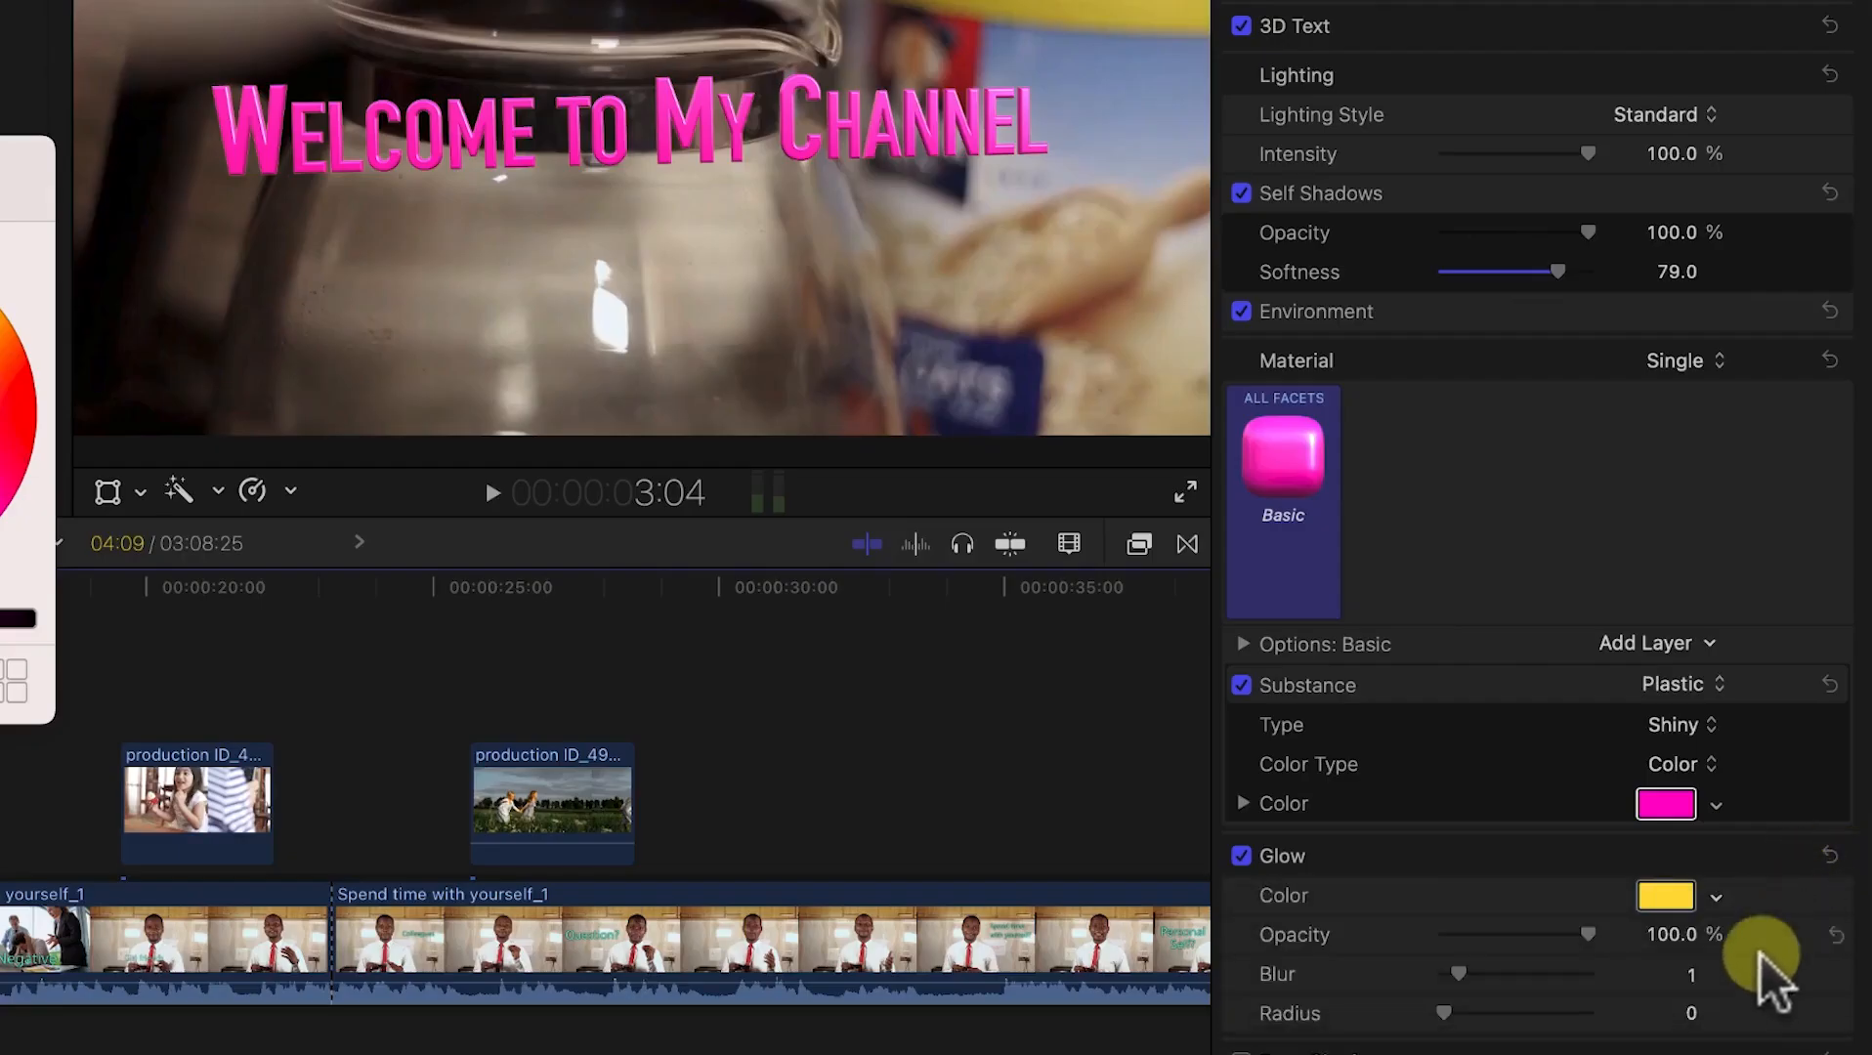
click(1678, 897)
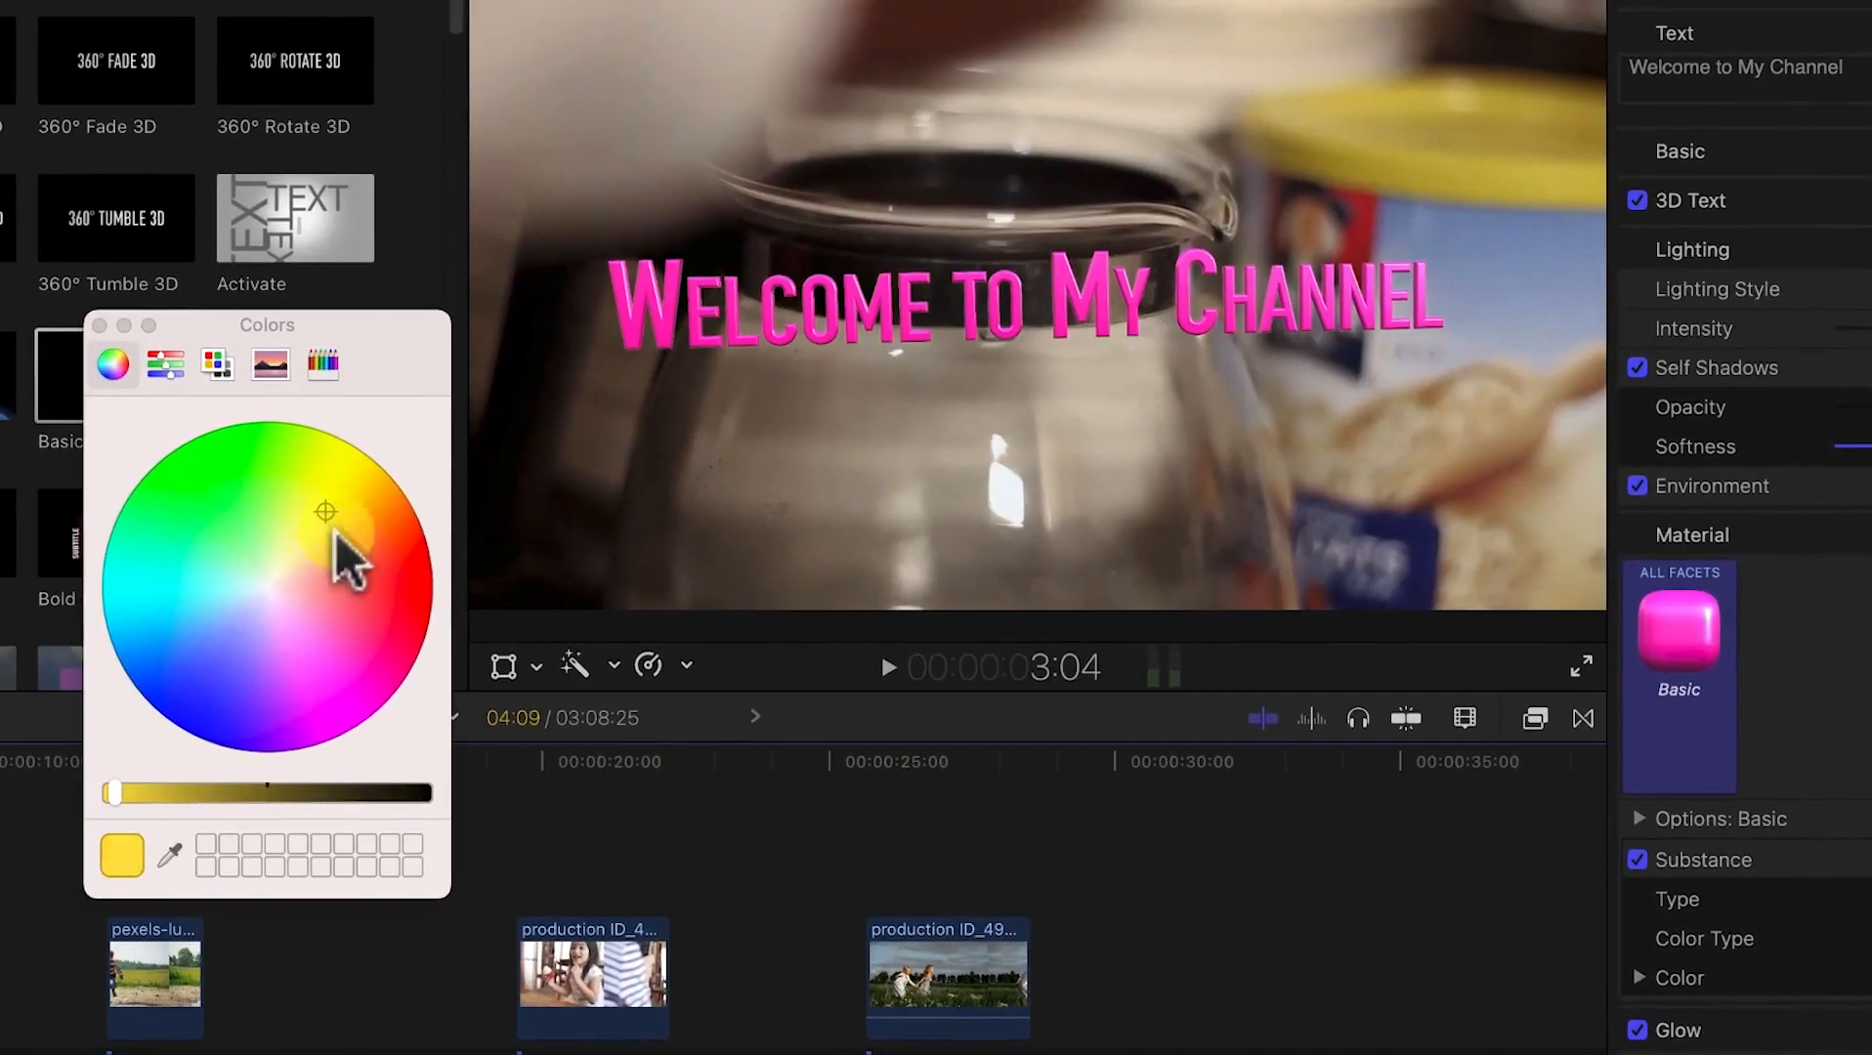
drag(336, 533, 232, 598)
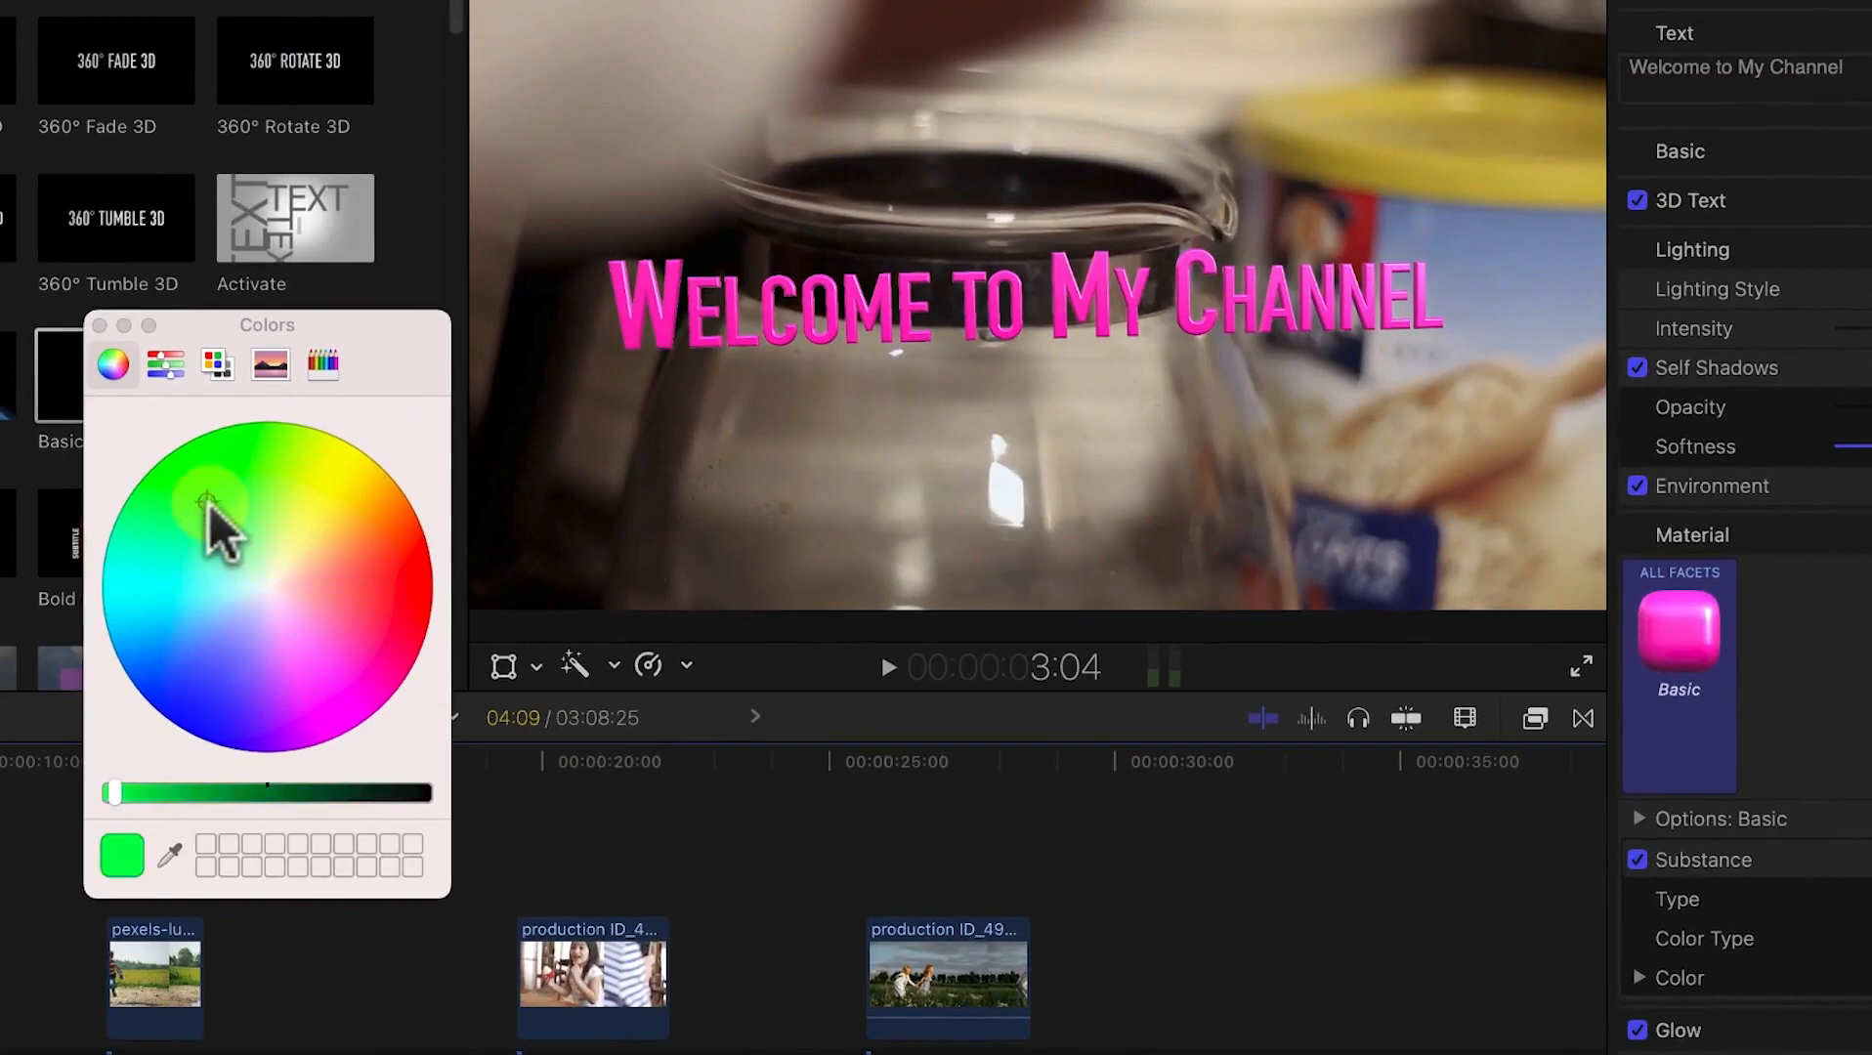
drag(207, 502, 211, 500)
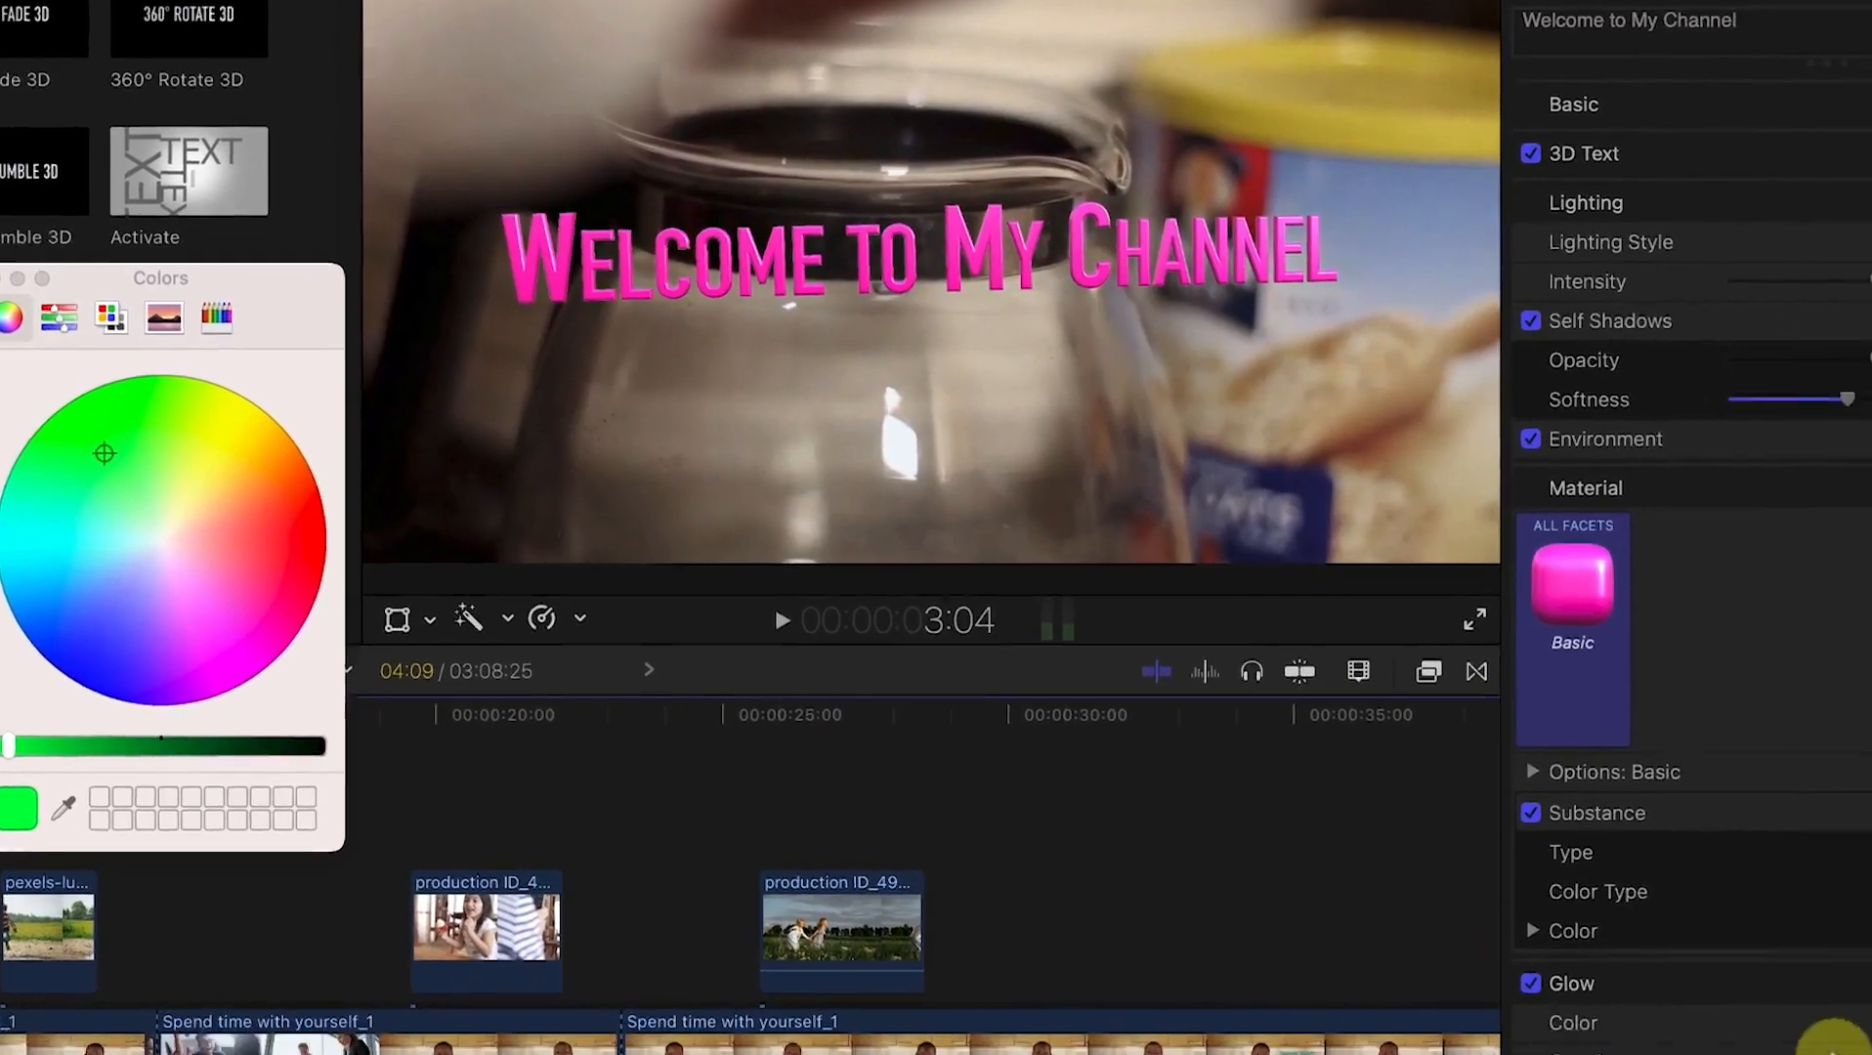
mouse_move(1603, 942)
mouse_down()
mouse_move(1513, 944)
mouse_move(1610, 965)
mouse_up()
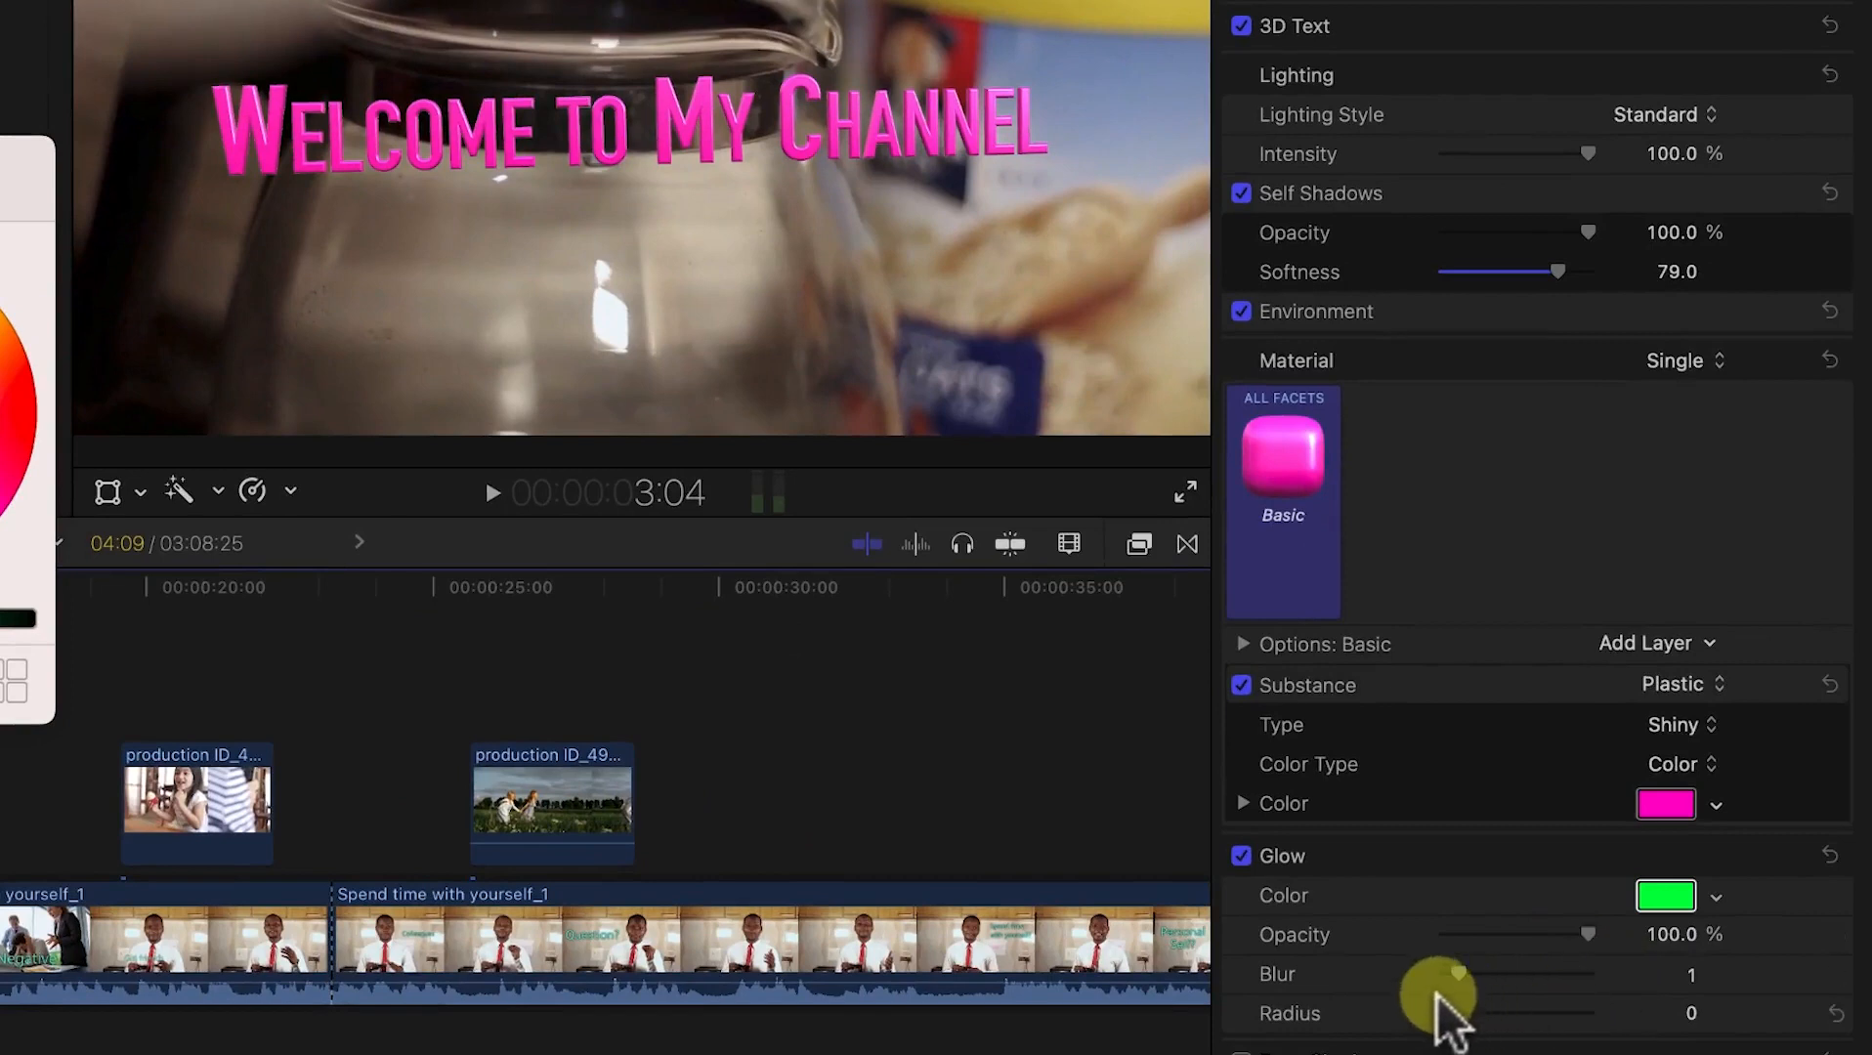
drag(1444, 1016, 1498, 1043)
drag(1459, 974, 1563, 975)
click(1829, 855)
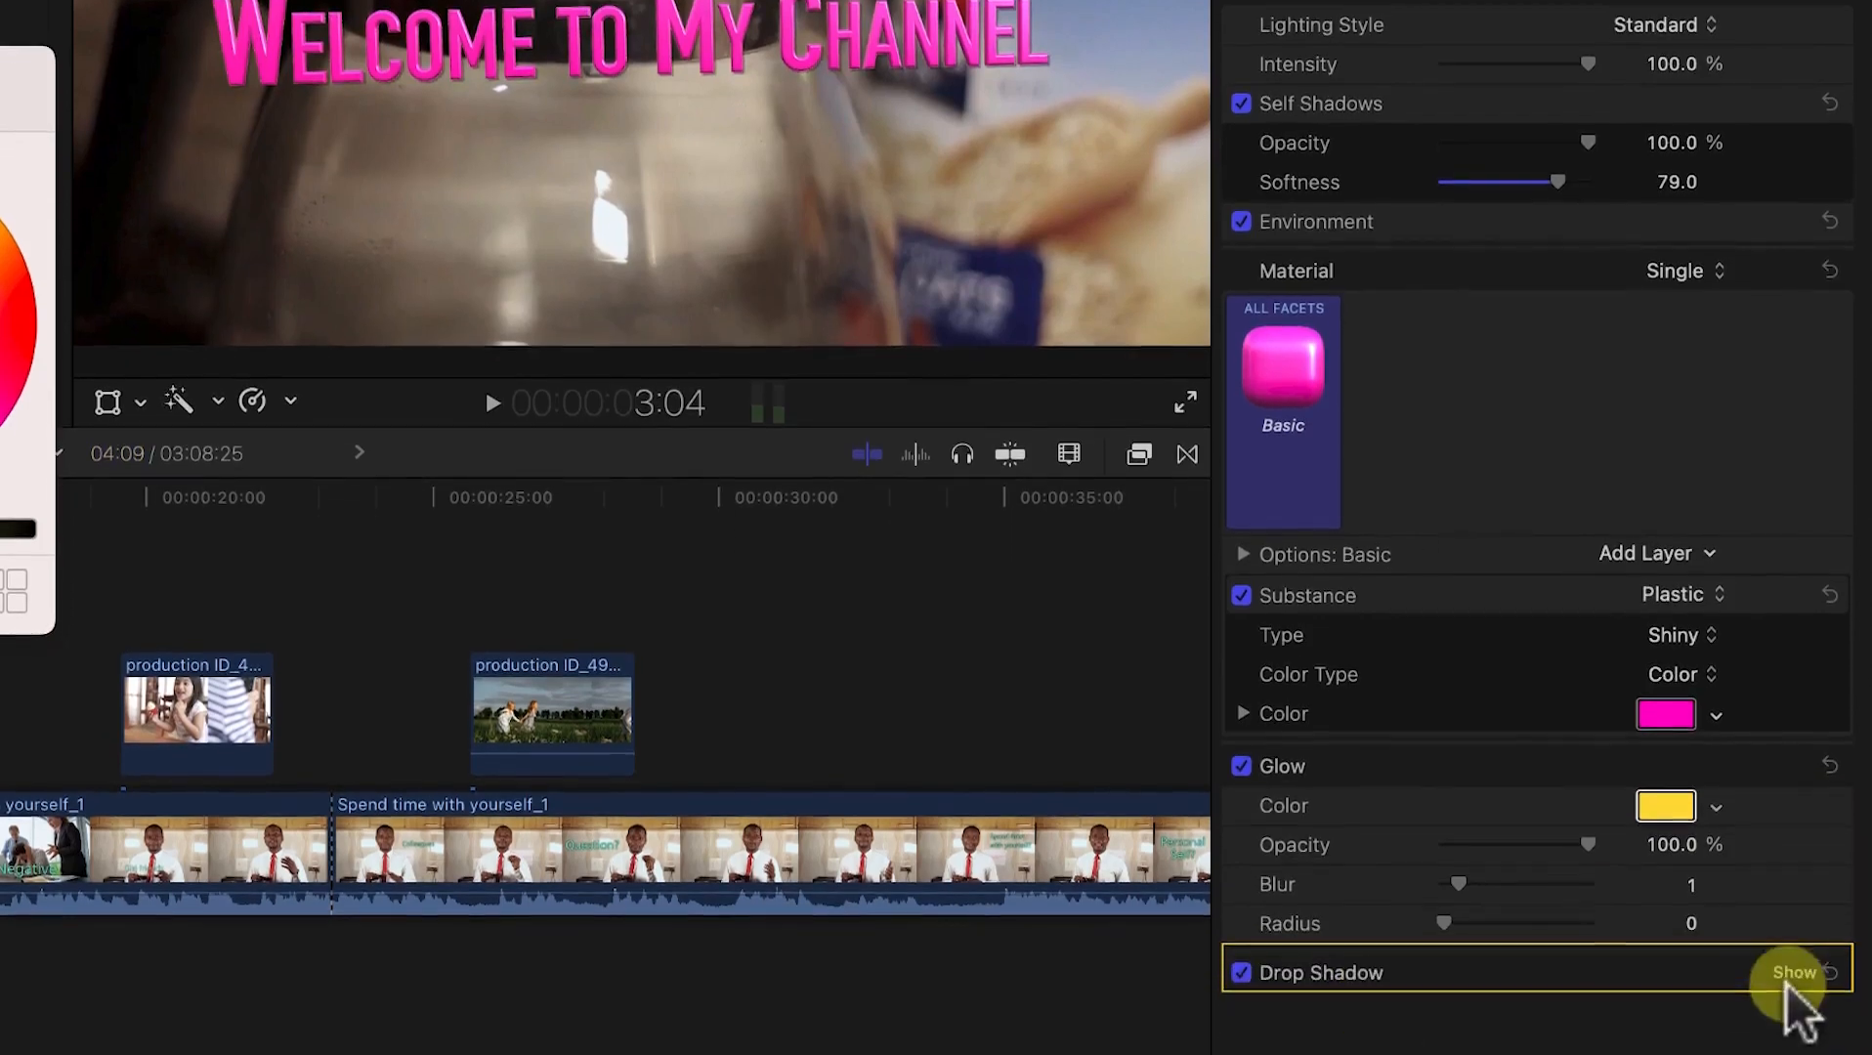
Step: Try to recolor the title's drop shadow green, and set the shadow's Distance to 55
click(1796, 972)
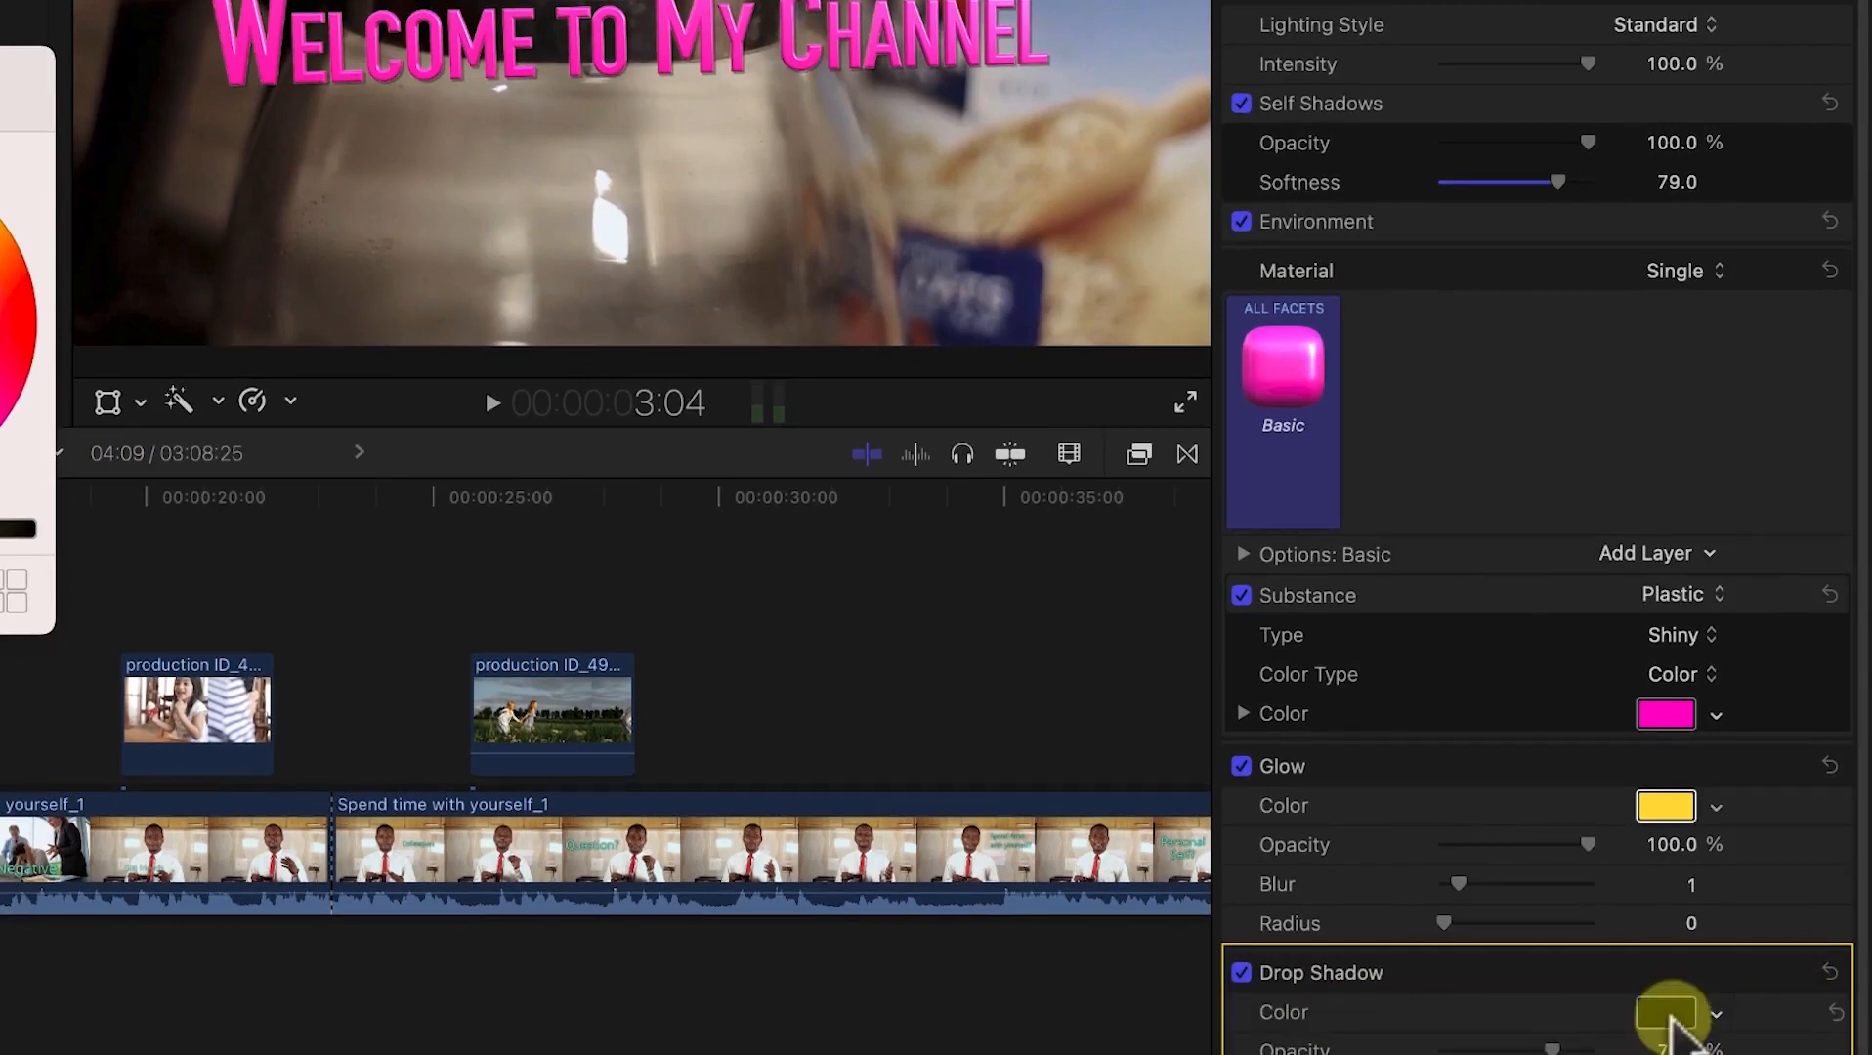
click(1667, 1015)
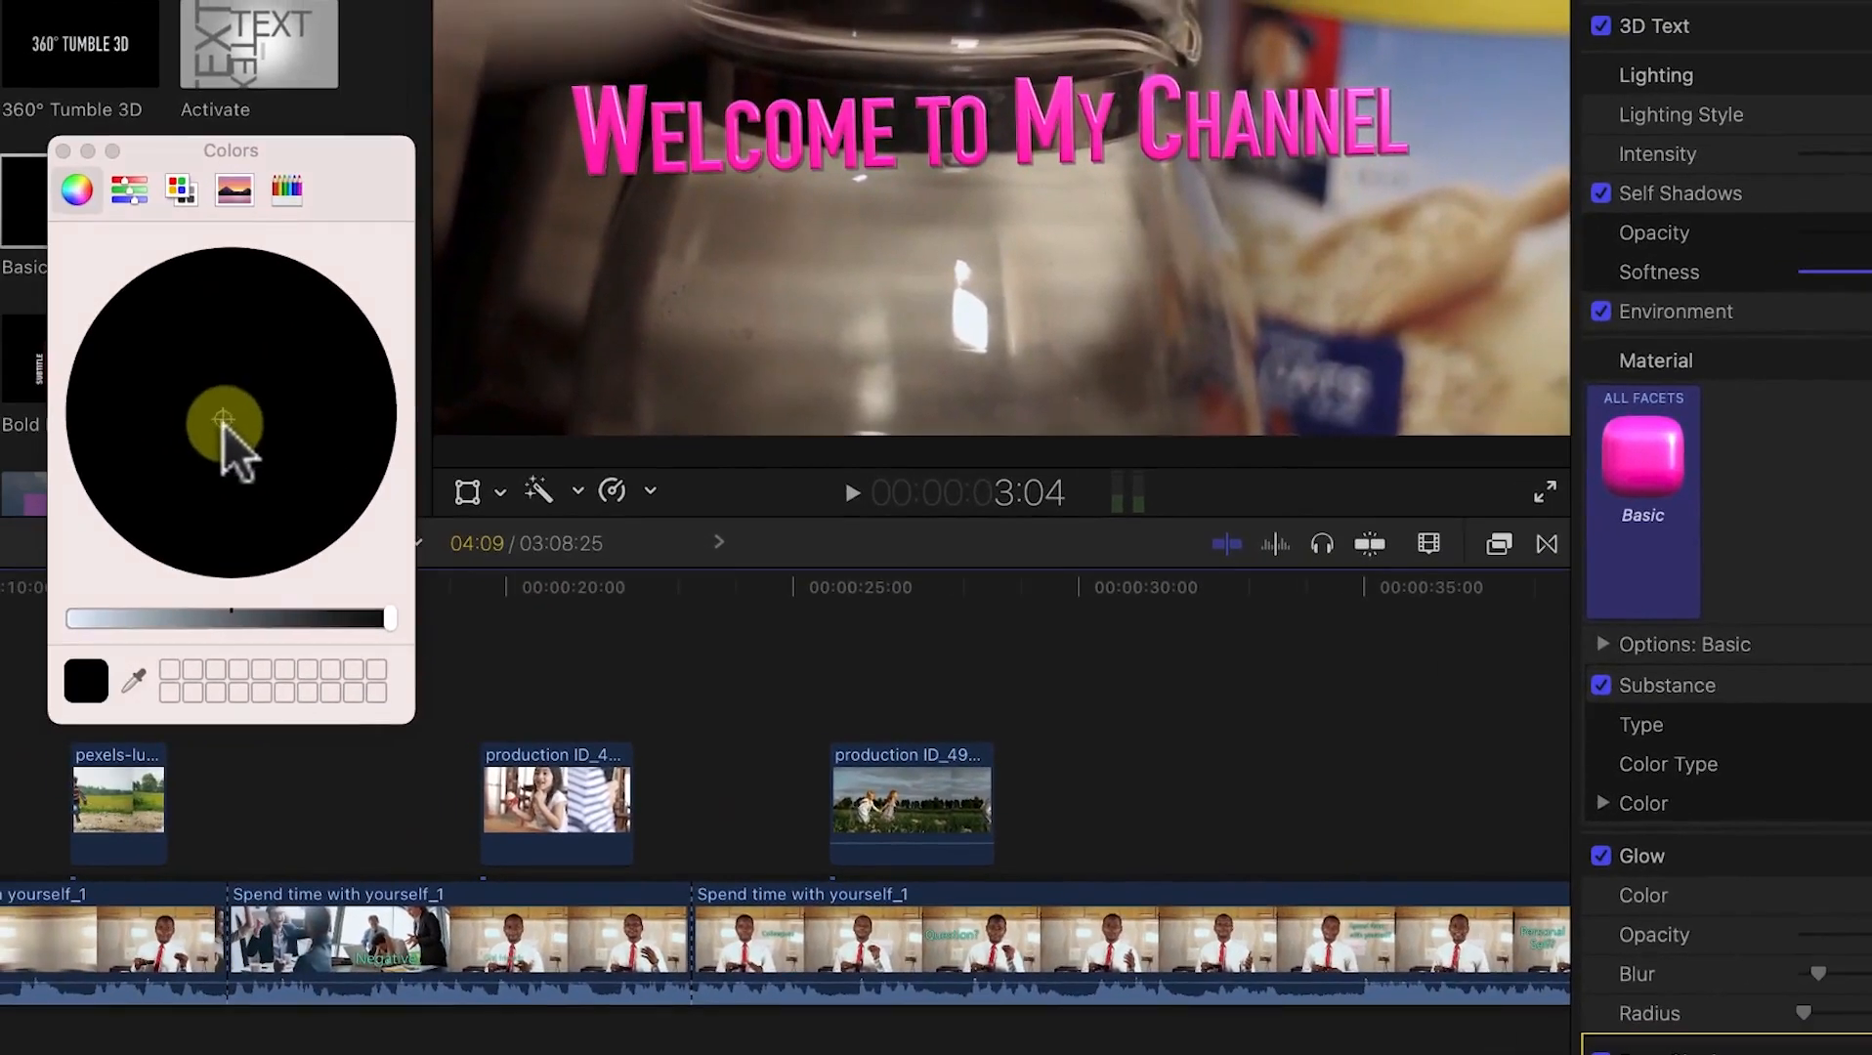
drag(224, 420, 297, 455)
drag(209, 619, 96, 618)
drag(301, 472, 228, 362)
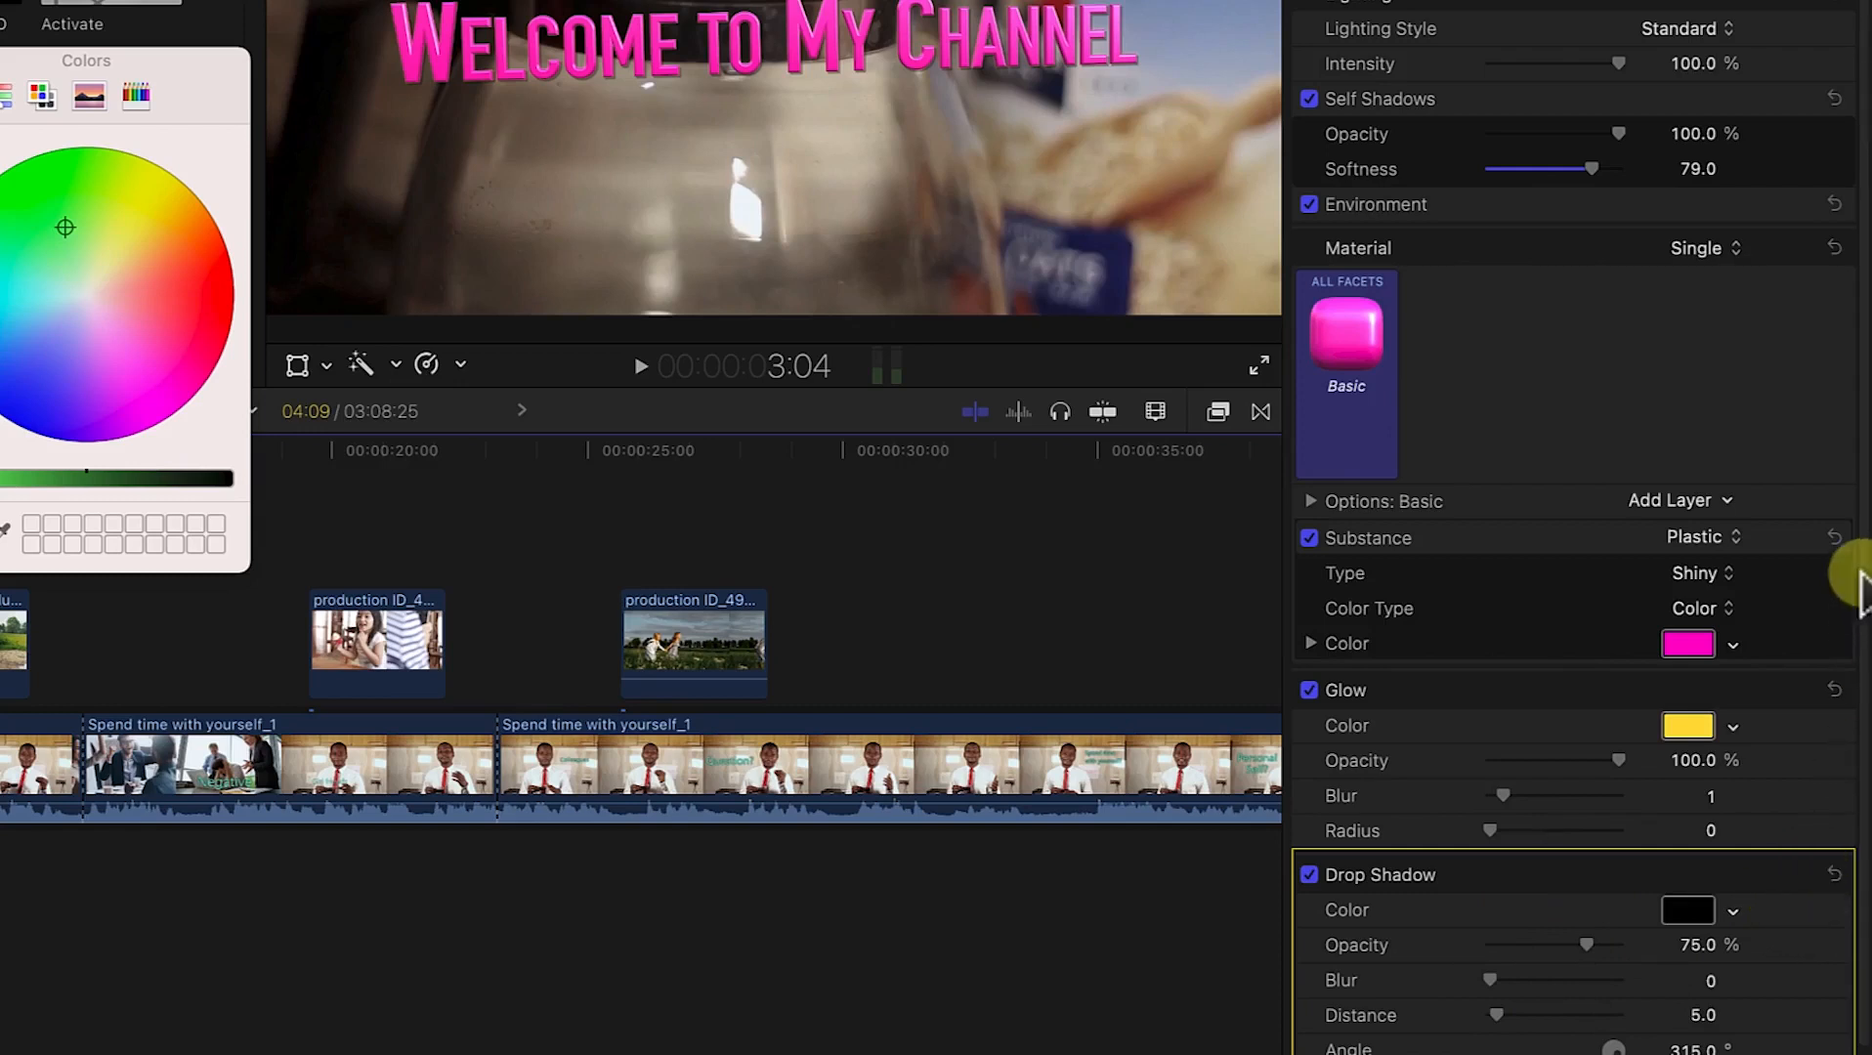
scroll(1862, 591, down, 1)
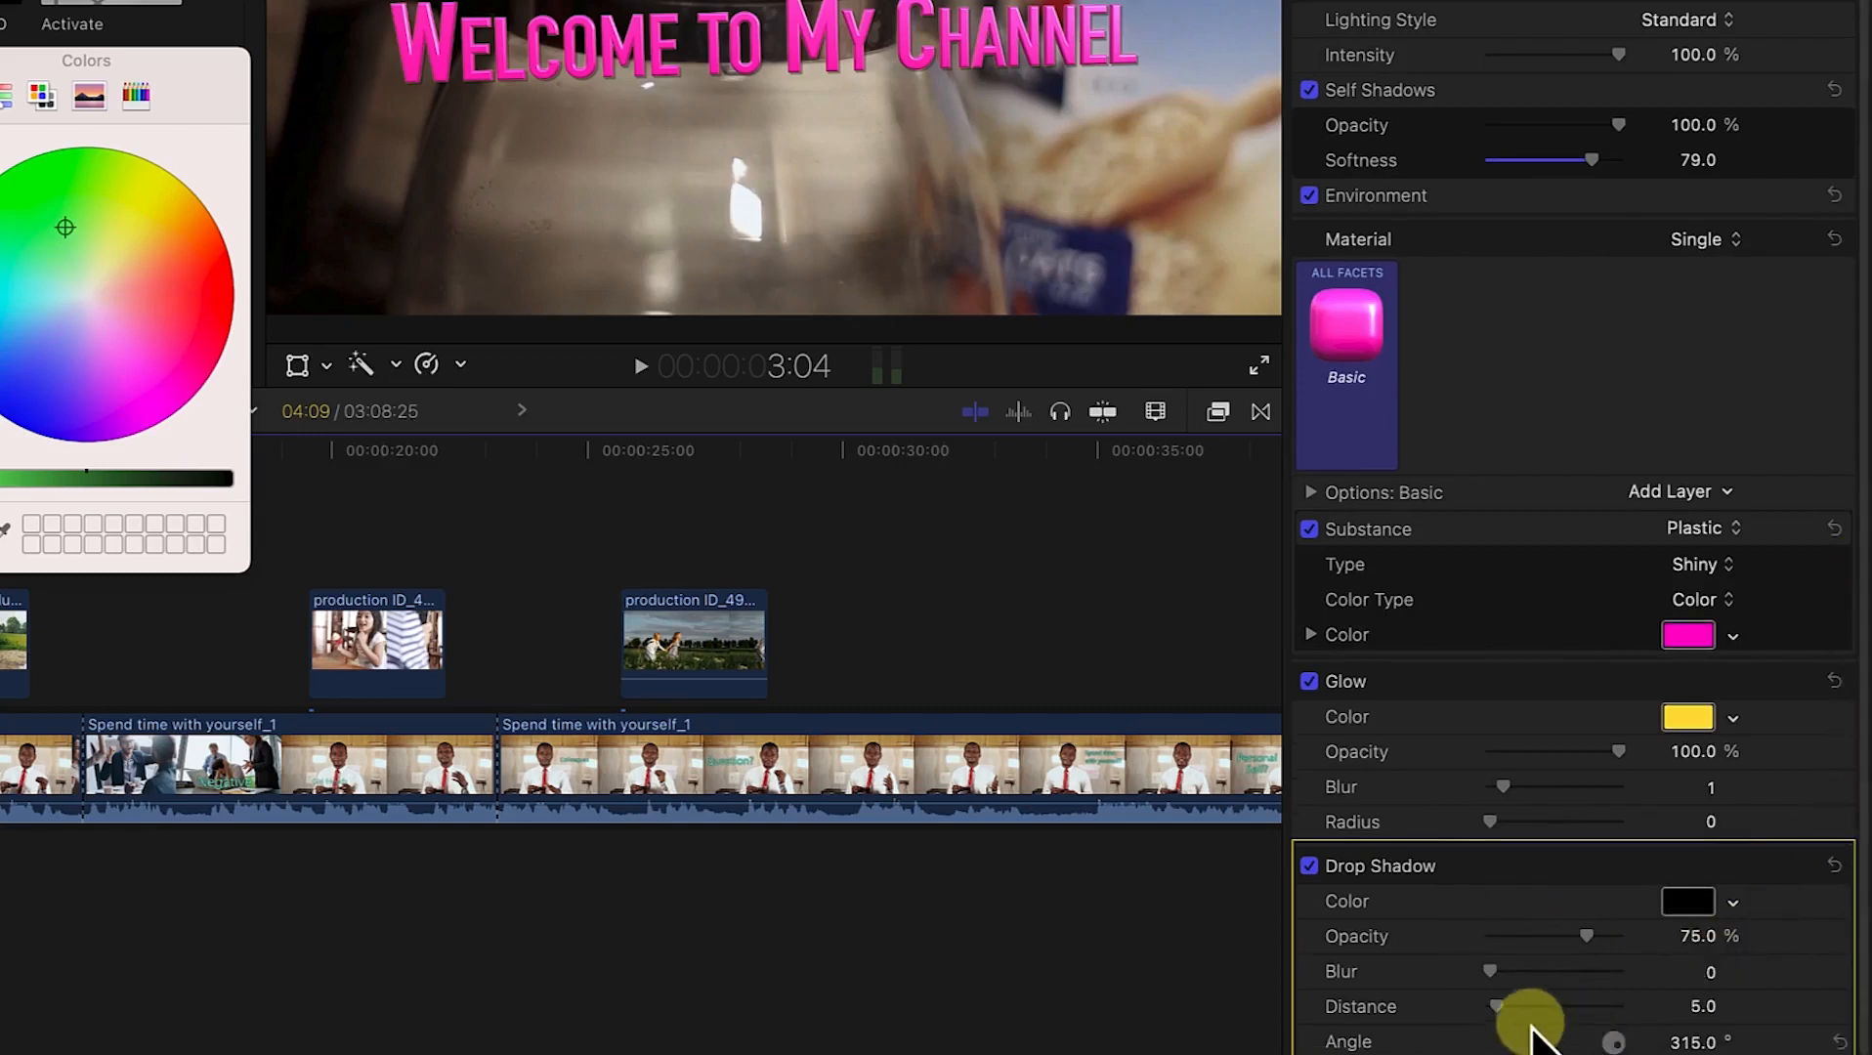
drag(1498, 1006, 1553, 989)
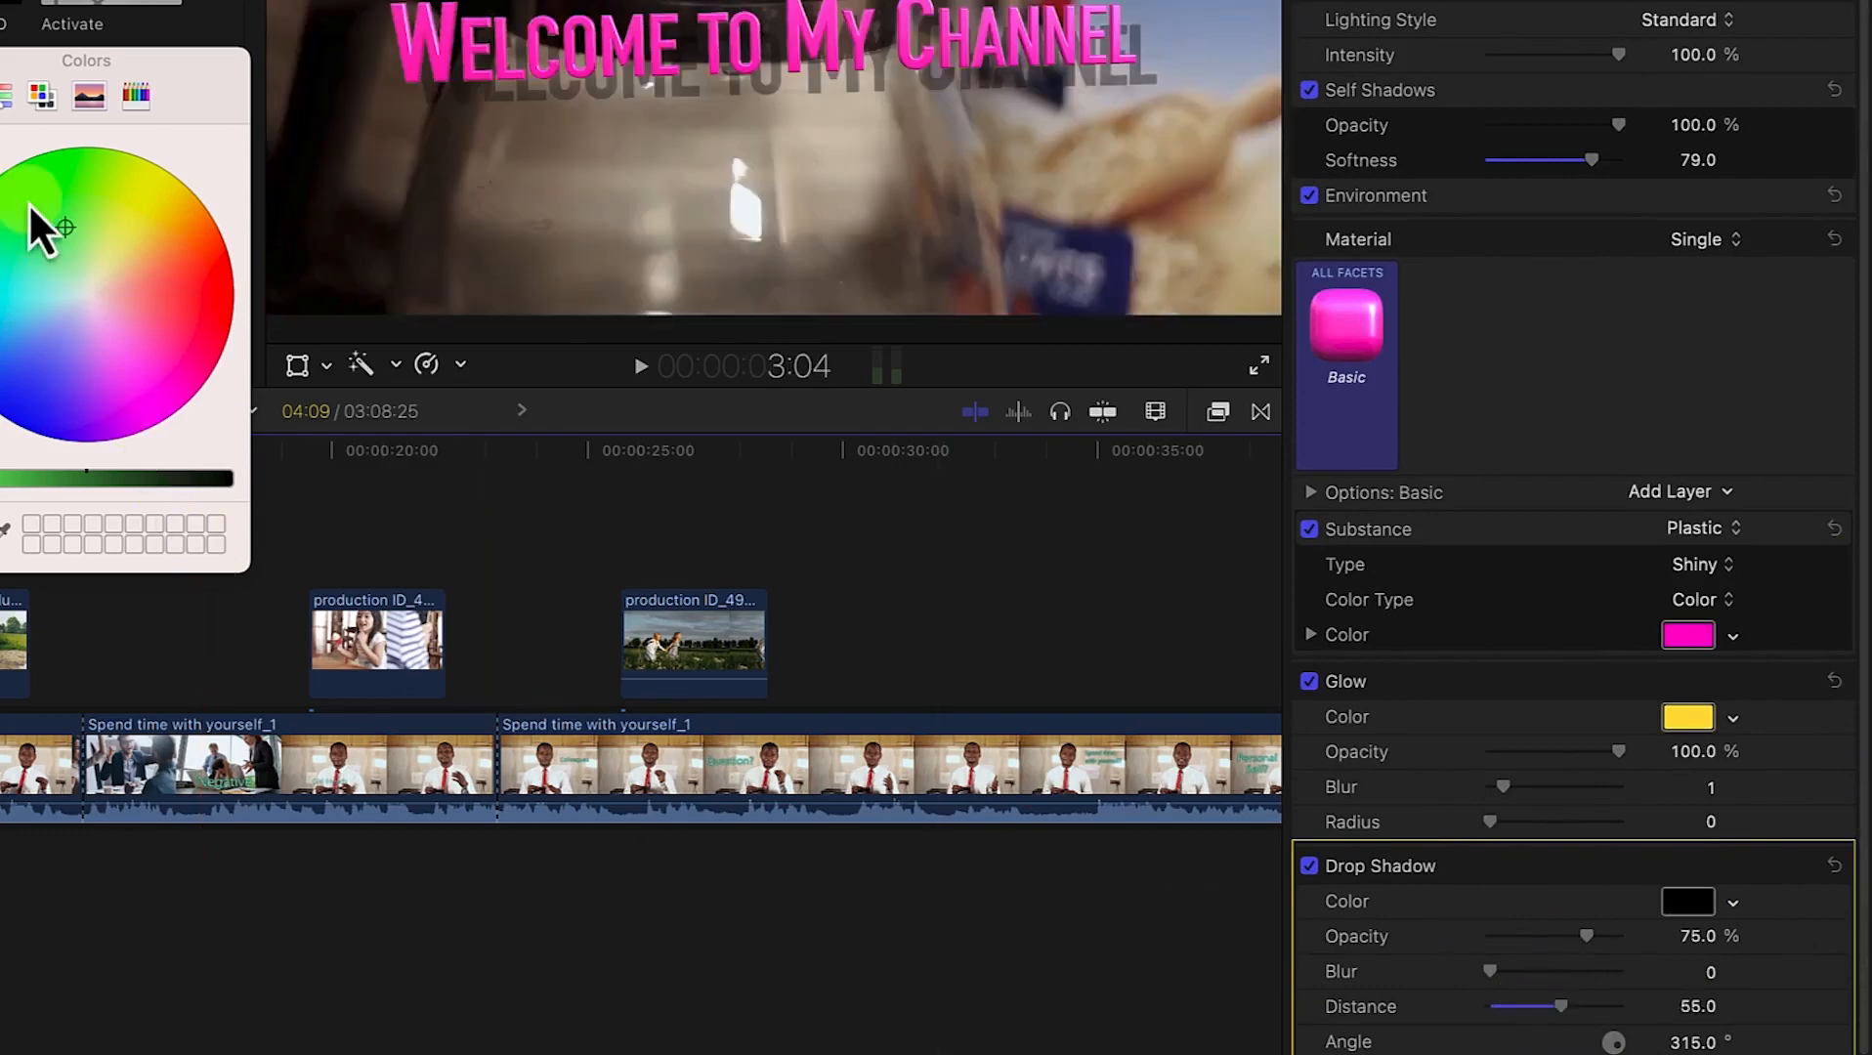
Step: Set the title's drop shadow distance to 14 and its angle to 232.9°, and close the color picker
drag(86, 295, 155, 310)
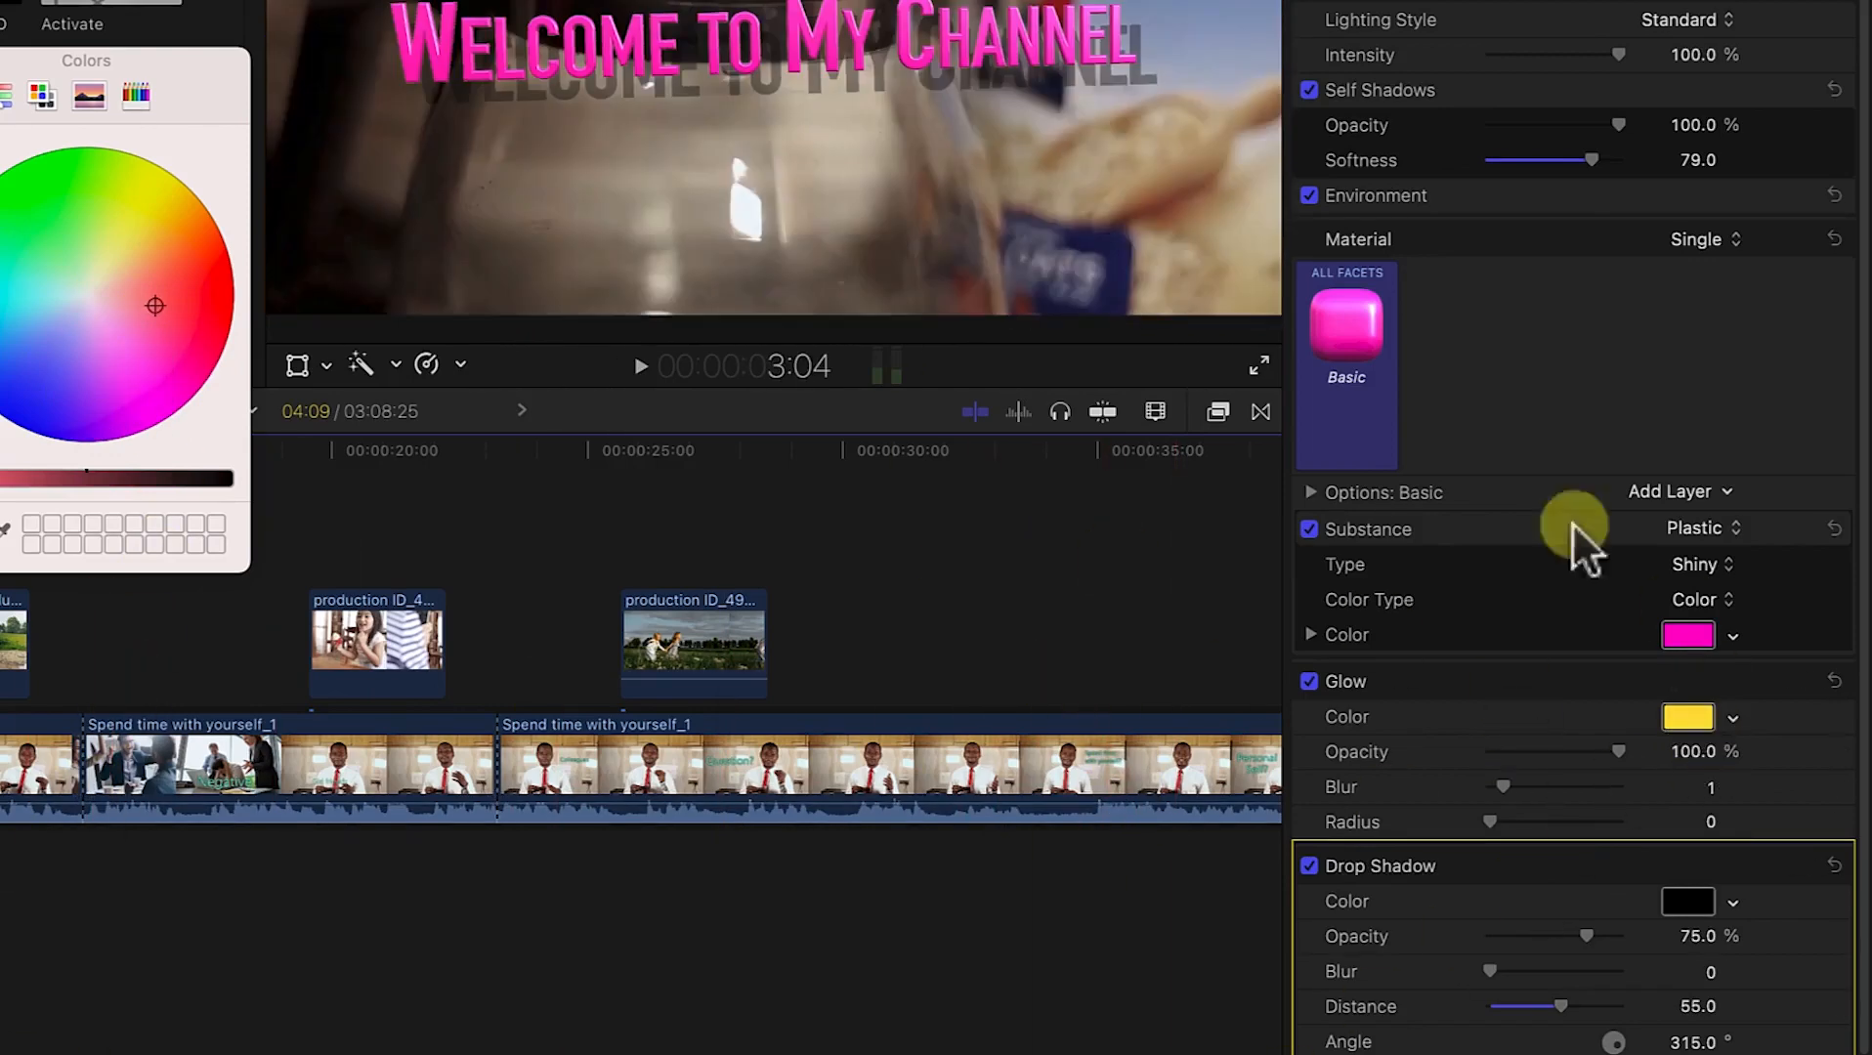
drag(1575, 1007, 1497, 1003)
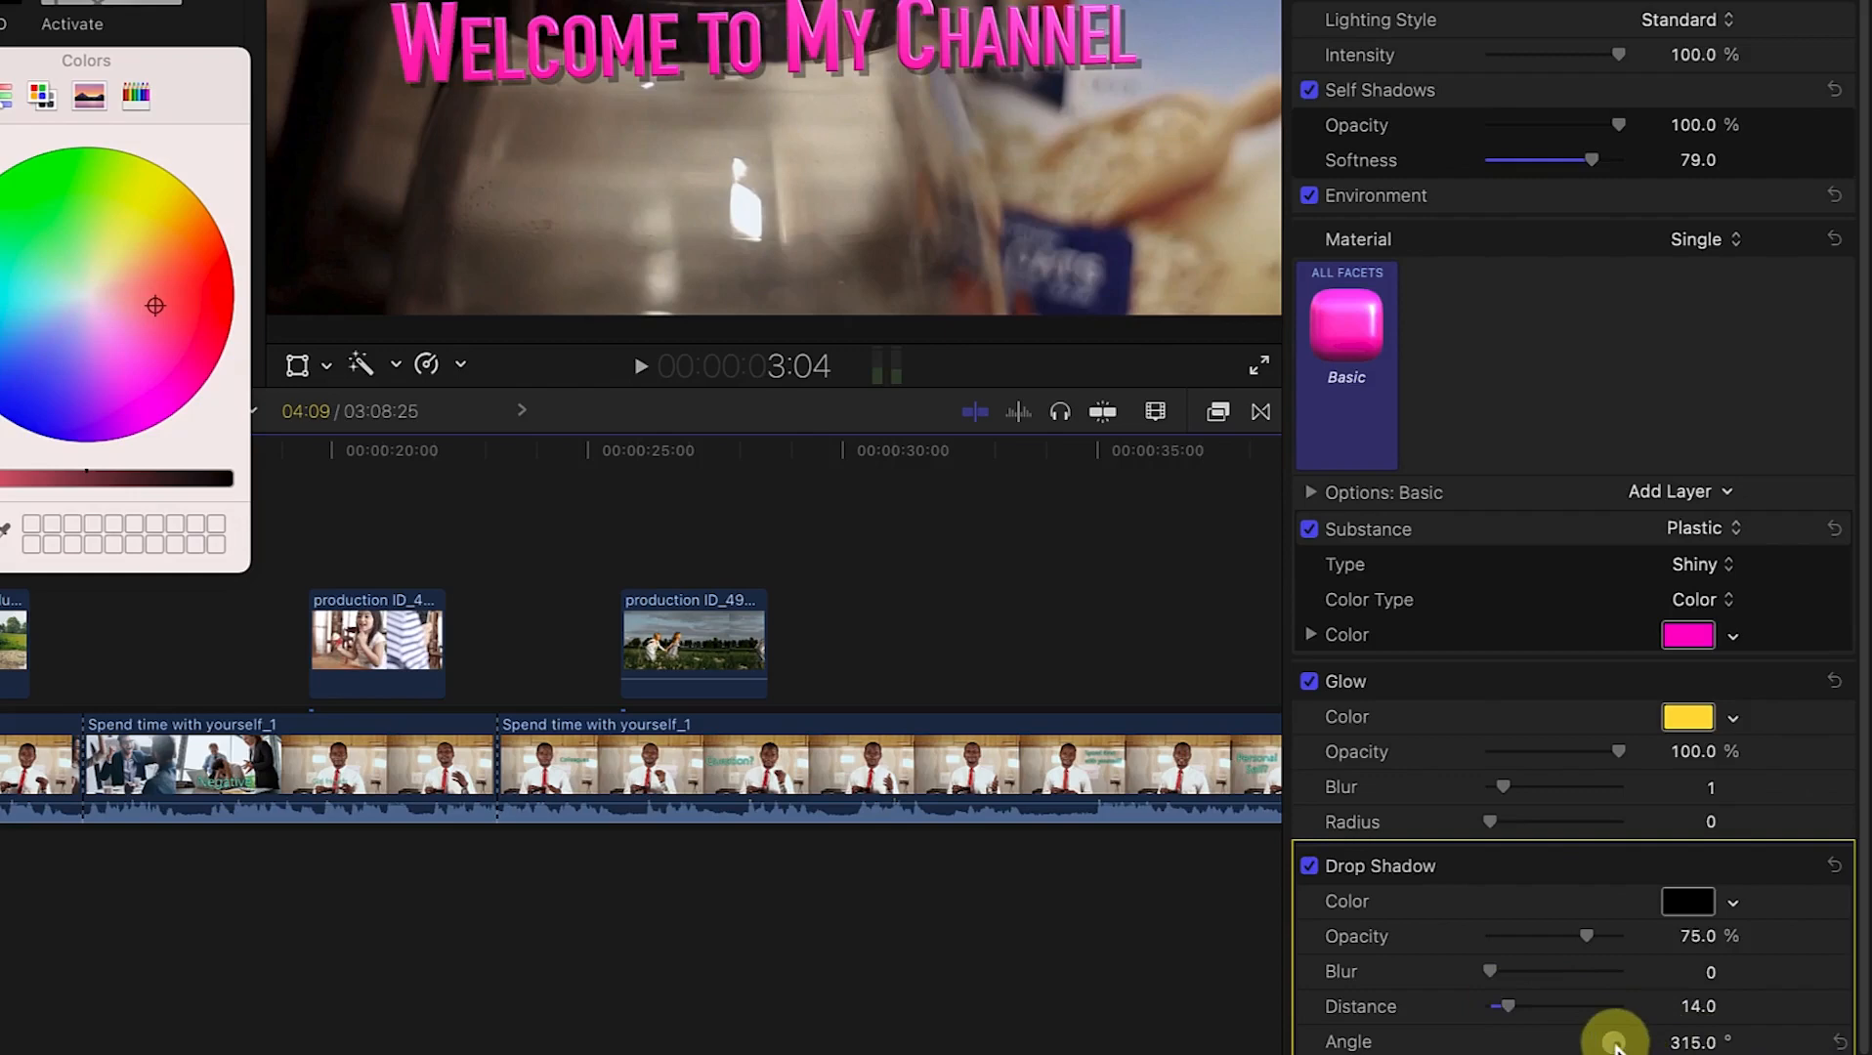
drag(1671, 1048, 1602, 963)
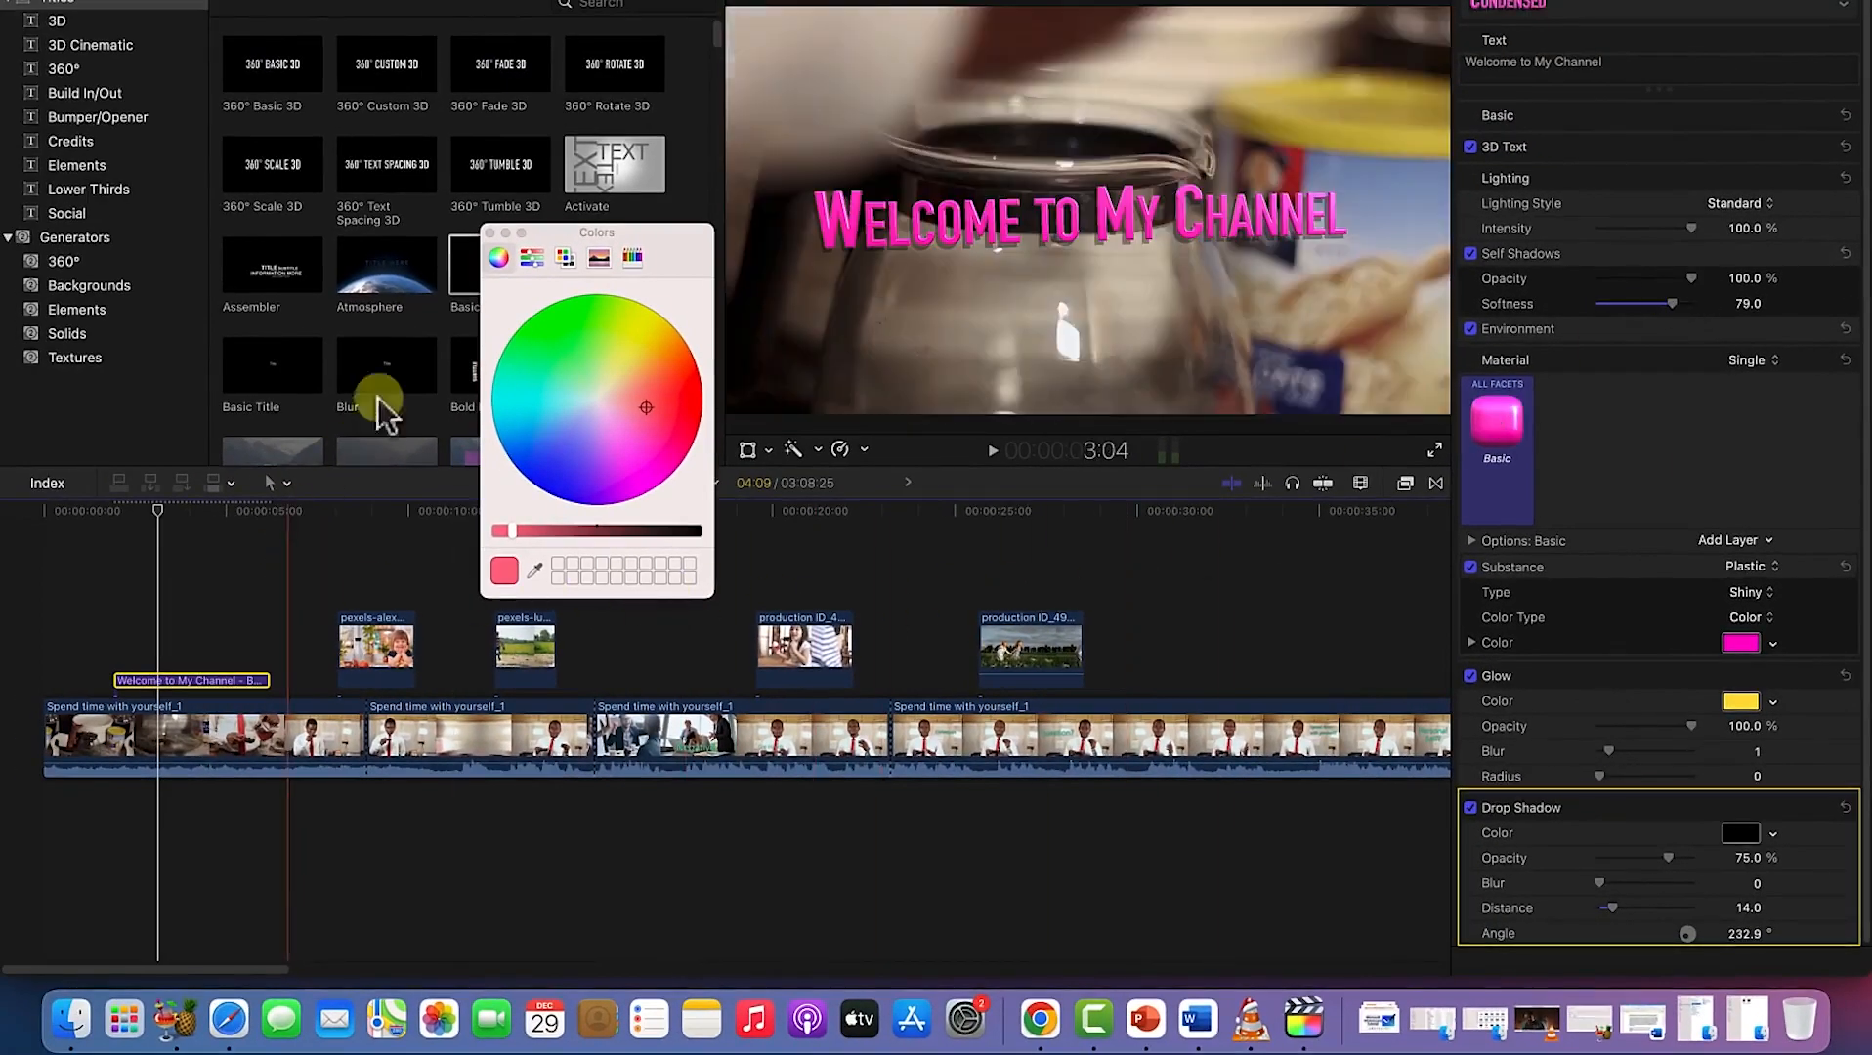
click(494, 234)
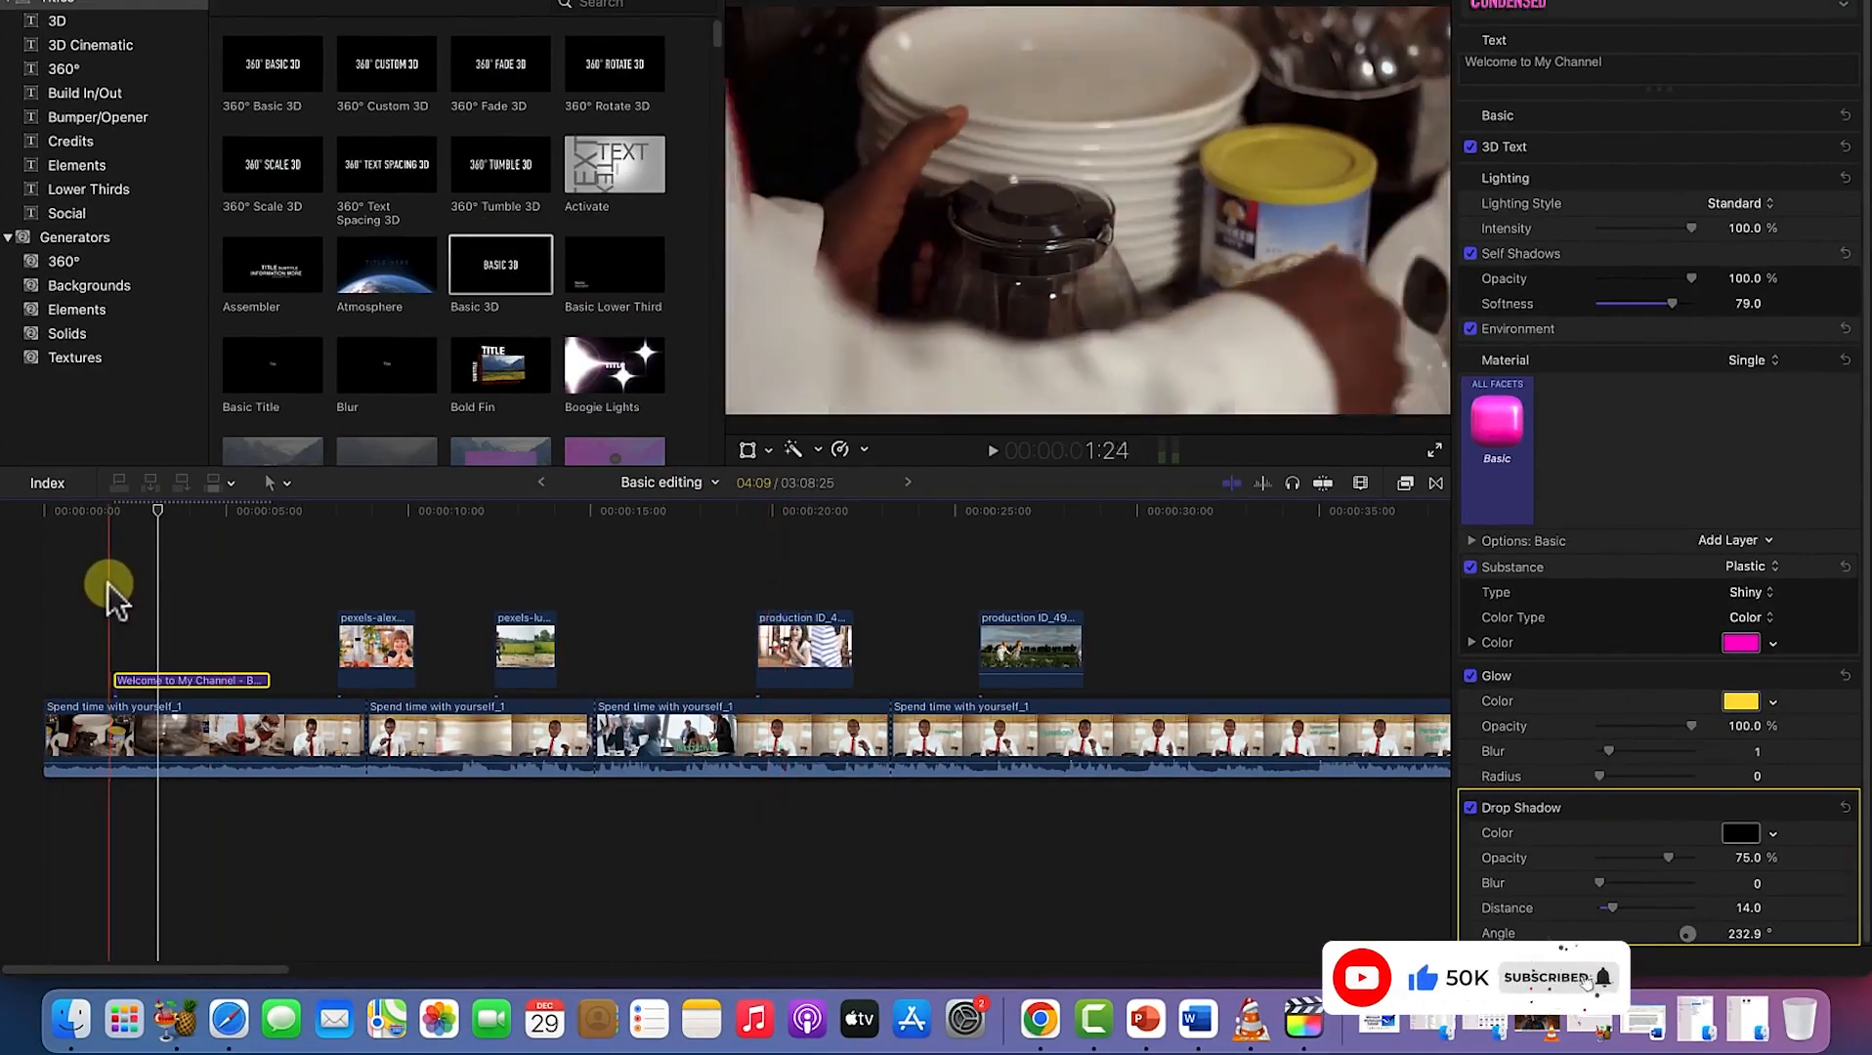
Step: Play the timeline from just before the Welcome to My Channel title to preview its styling
drag(154, 513, 90, 559)
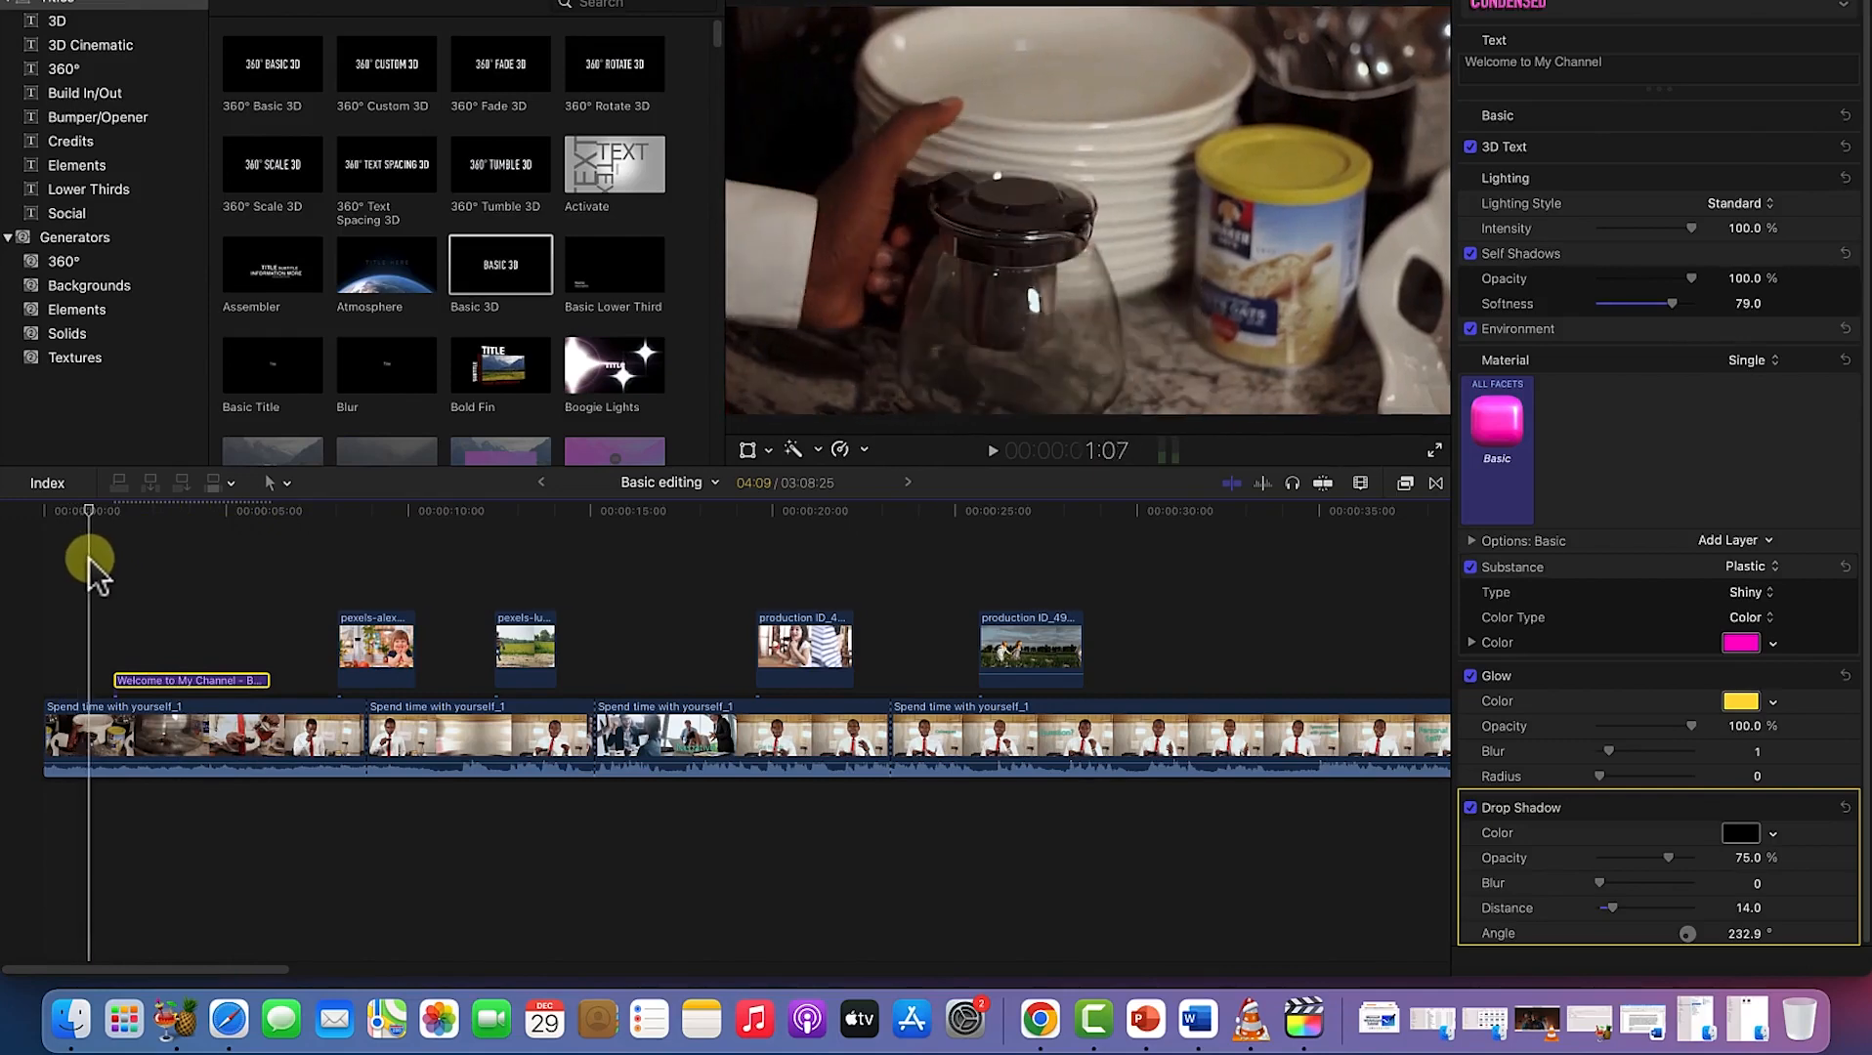
click(992, 451)
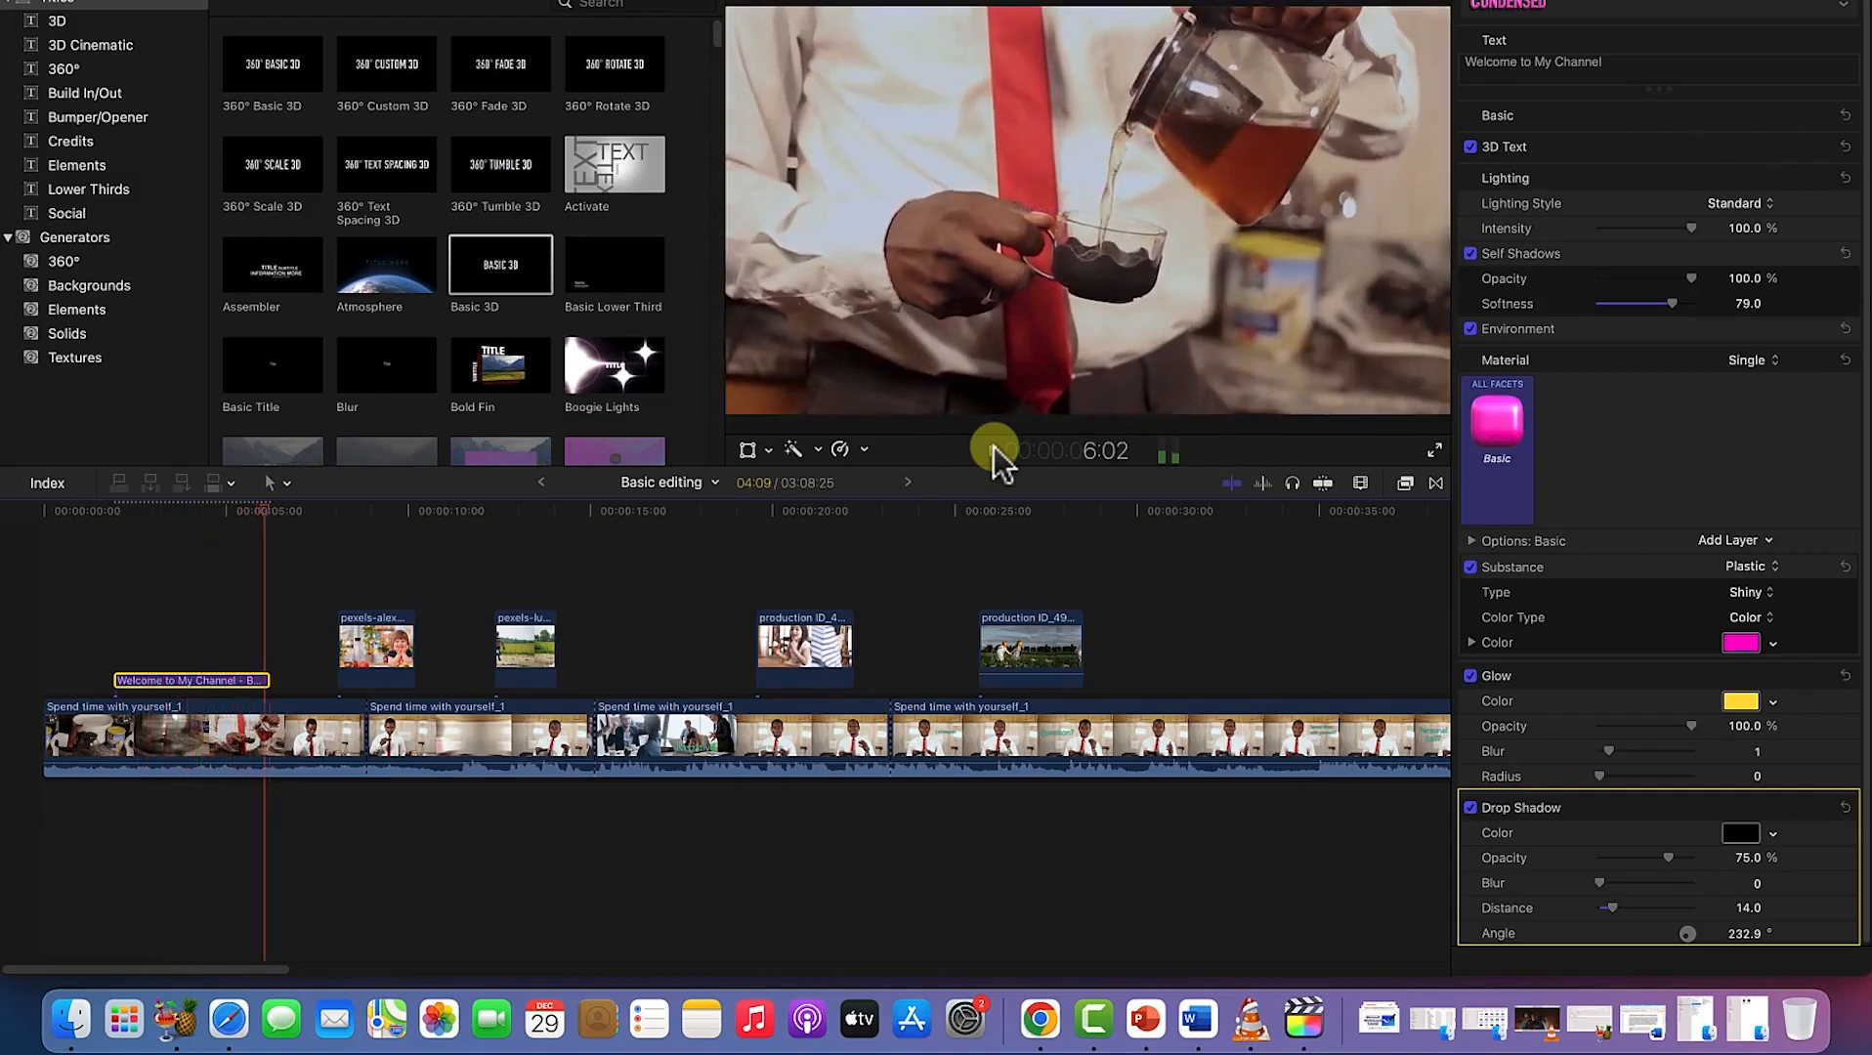
click(989, 451)
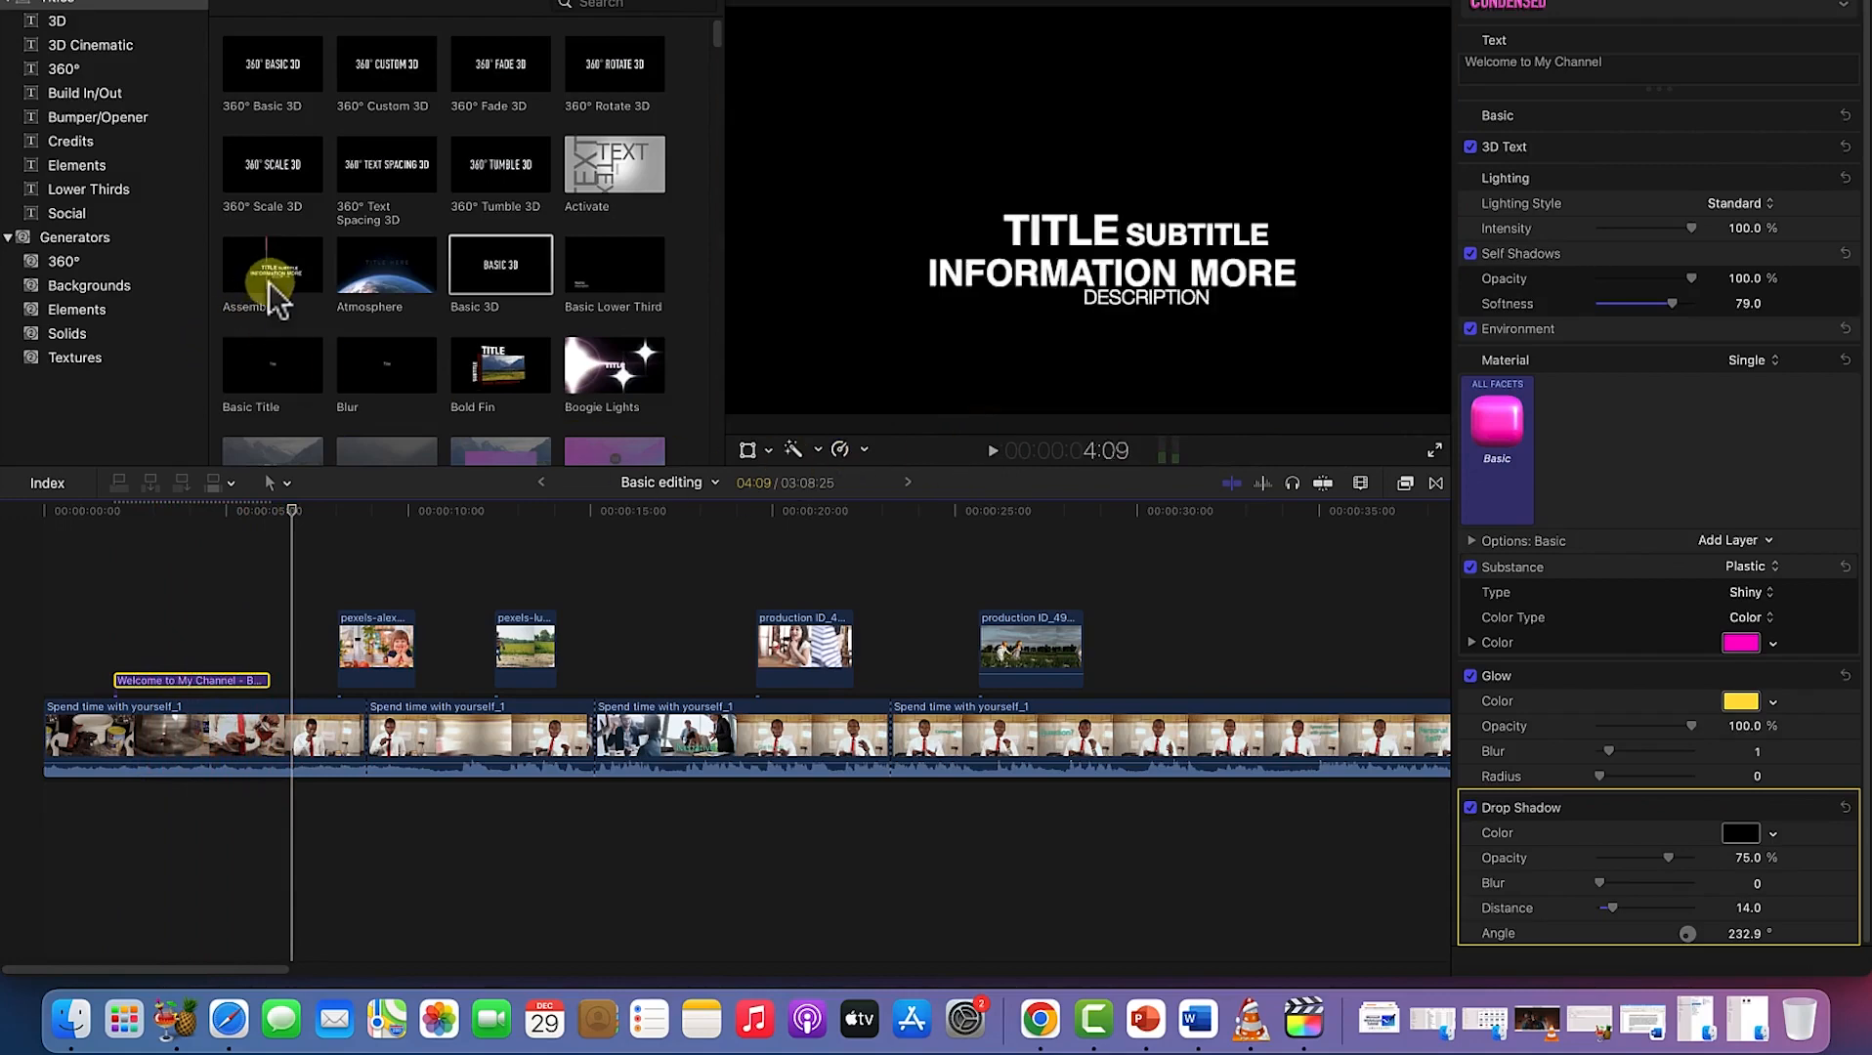
Step: Browse the Bumper/Opener, Build In/Out, Credits, Elements and Social title categories, and return the playhead to the Welcome to My Channel title
click(94, 117)
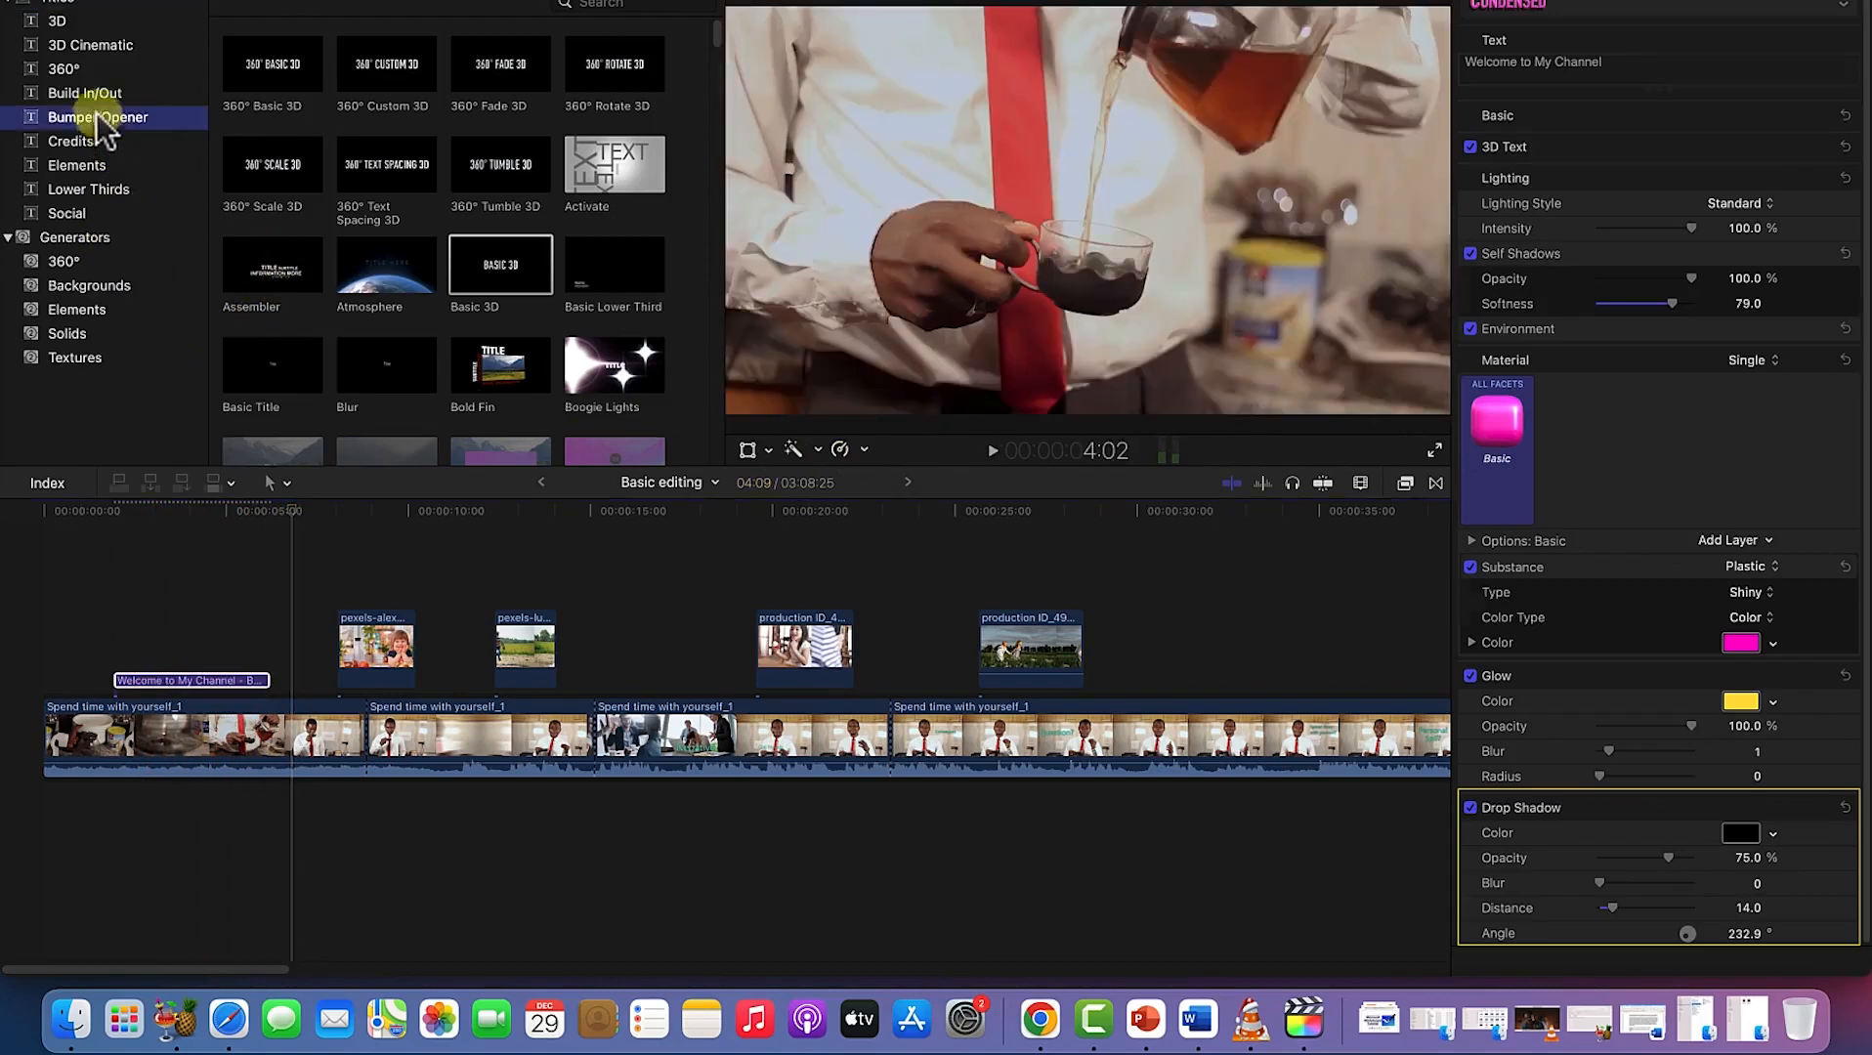
click(94, 98)
click(70, 142)
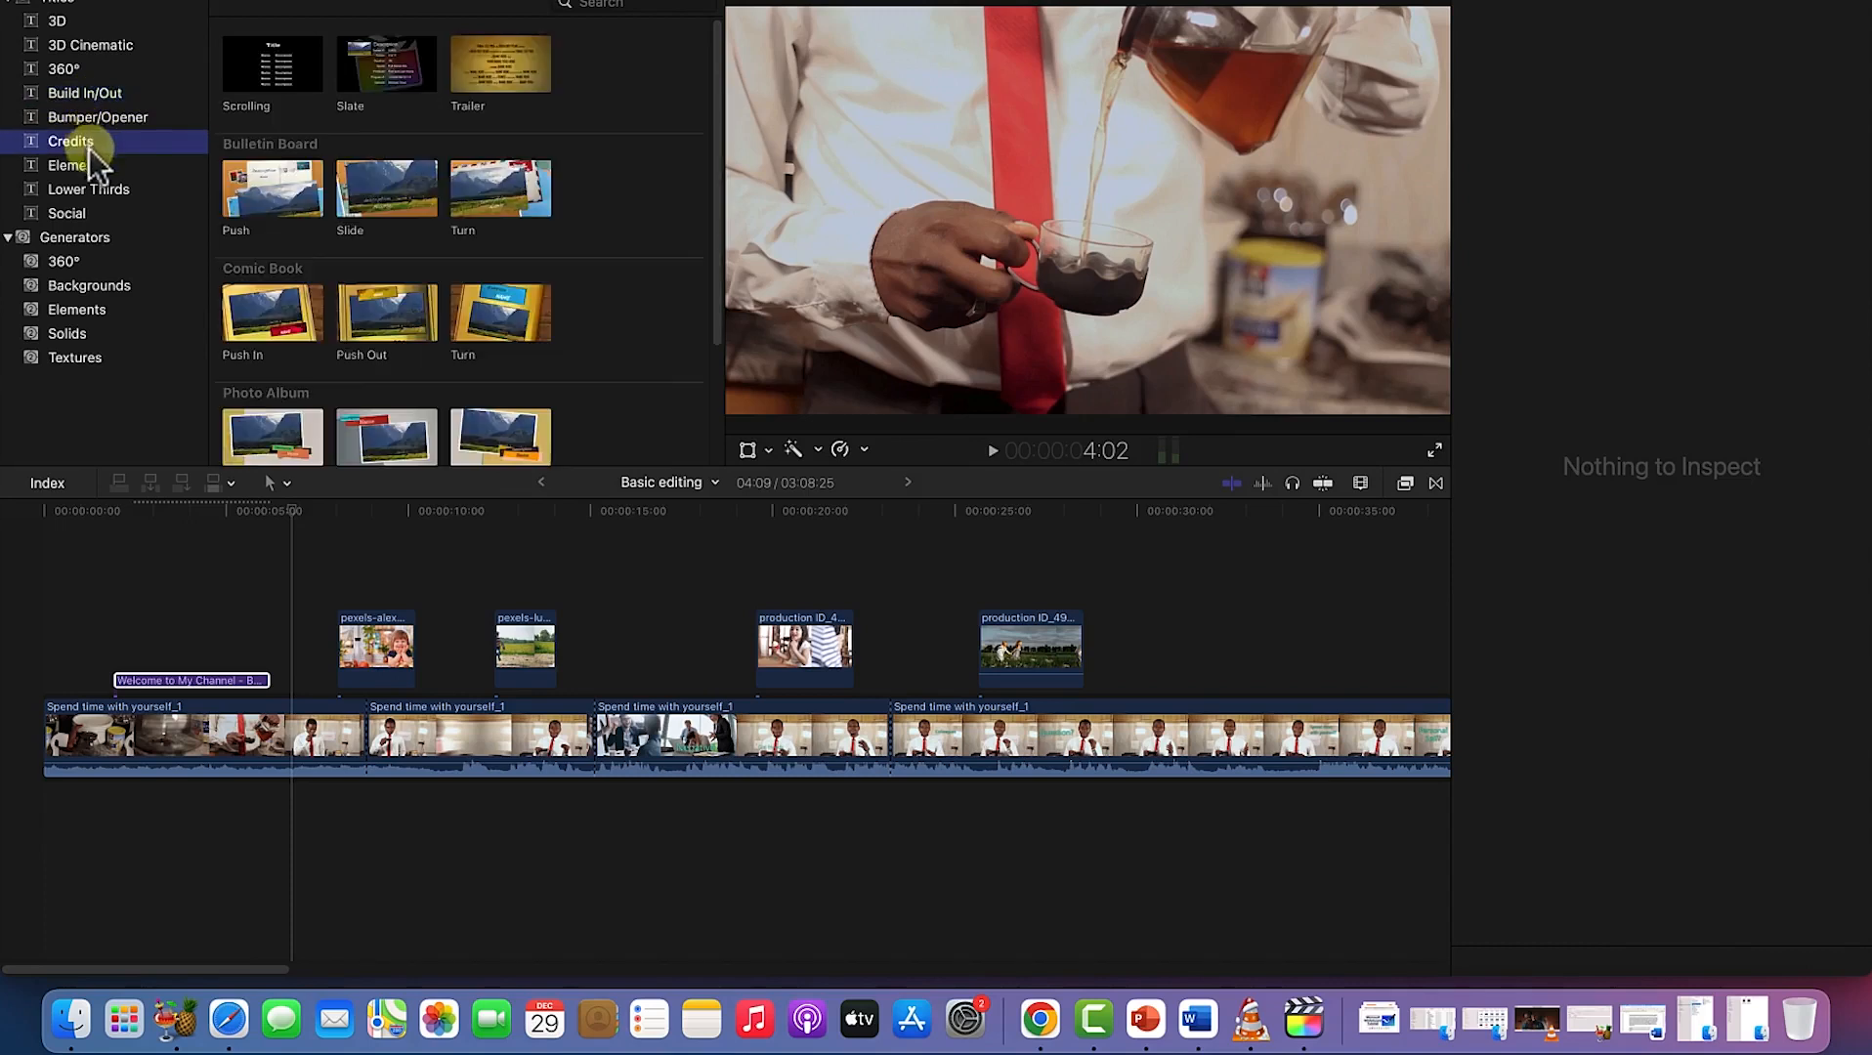
click(97, 169)
click(106, 215)
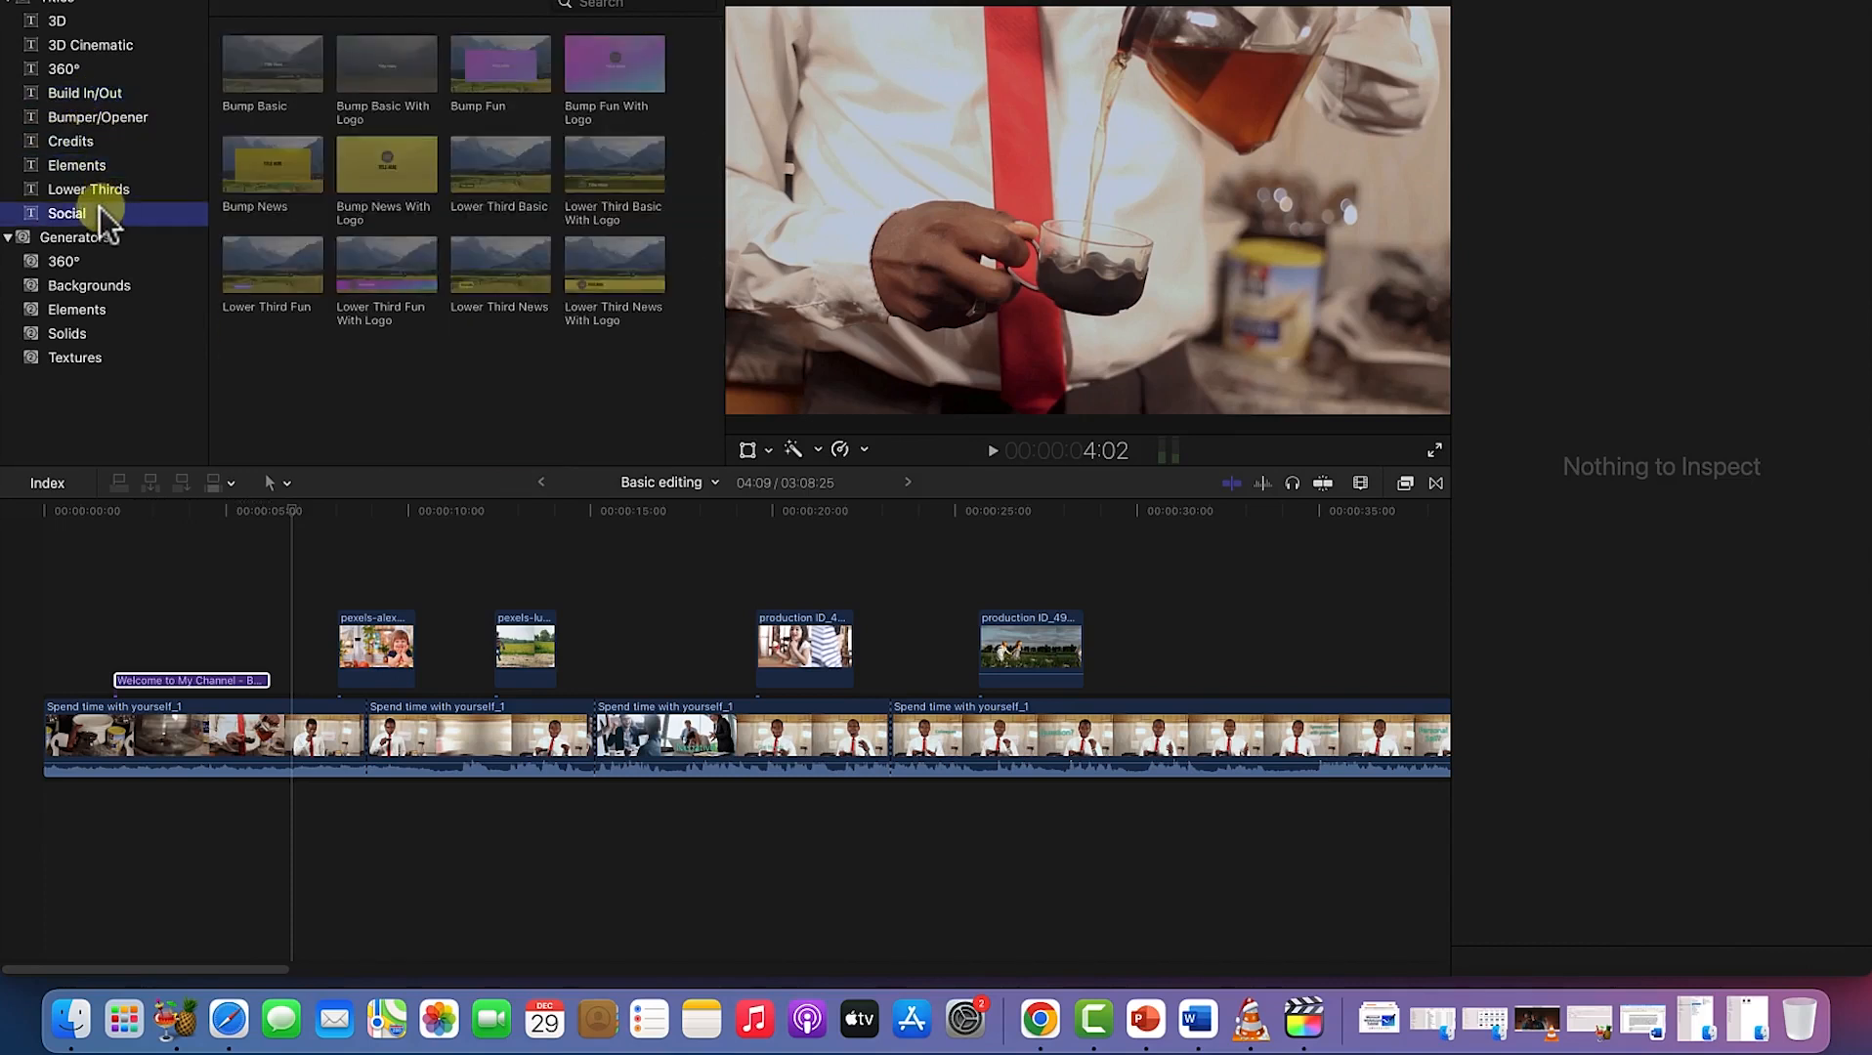
click(94, 144)
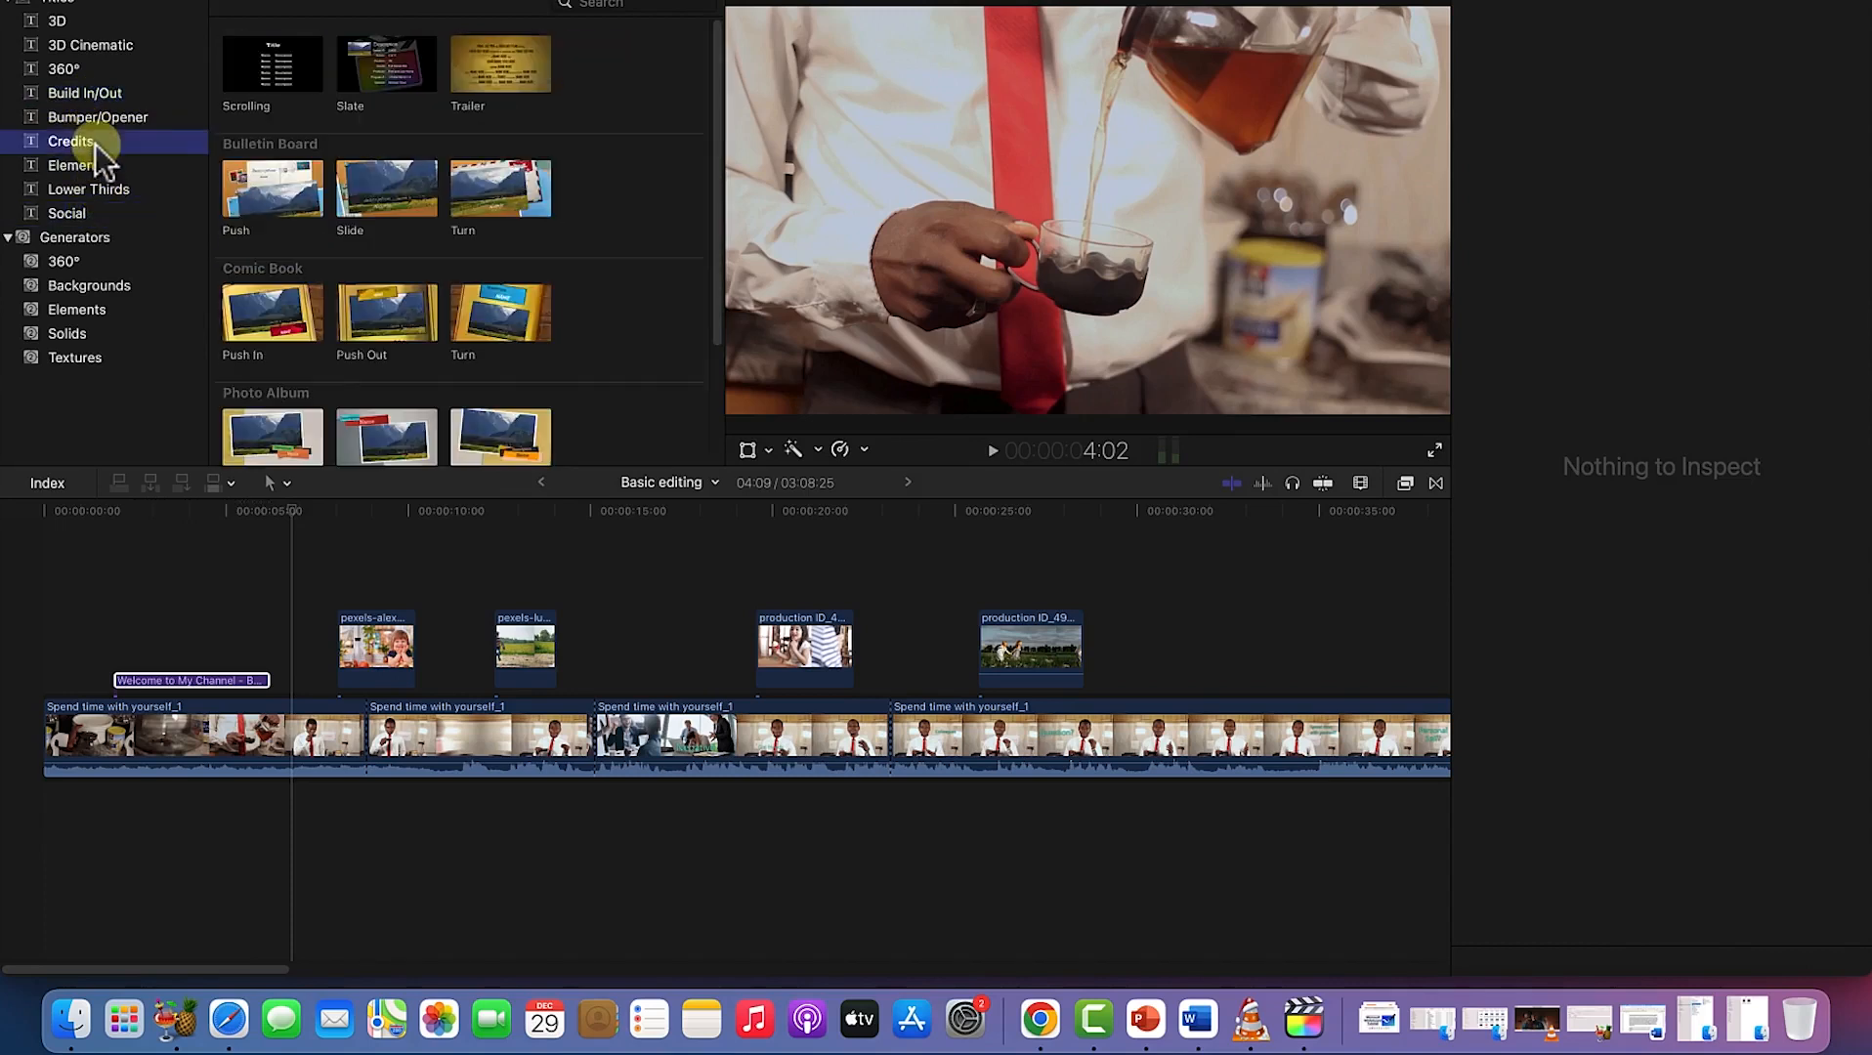
click(223, 528)
drag(295, 512, 197, 499)
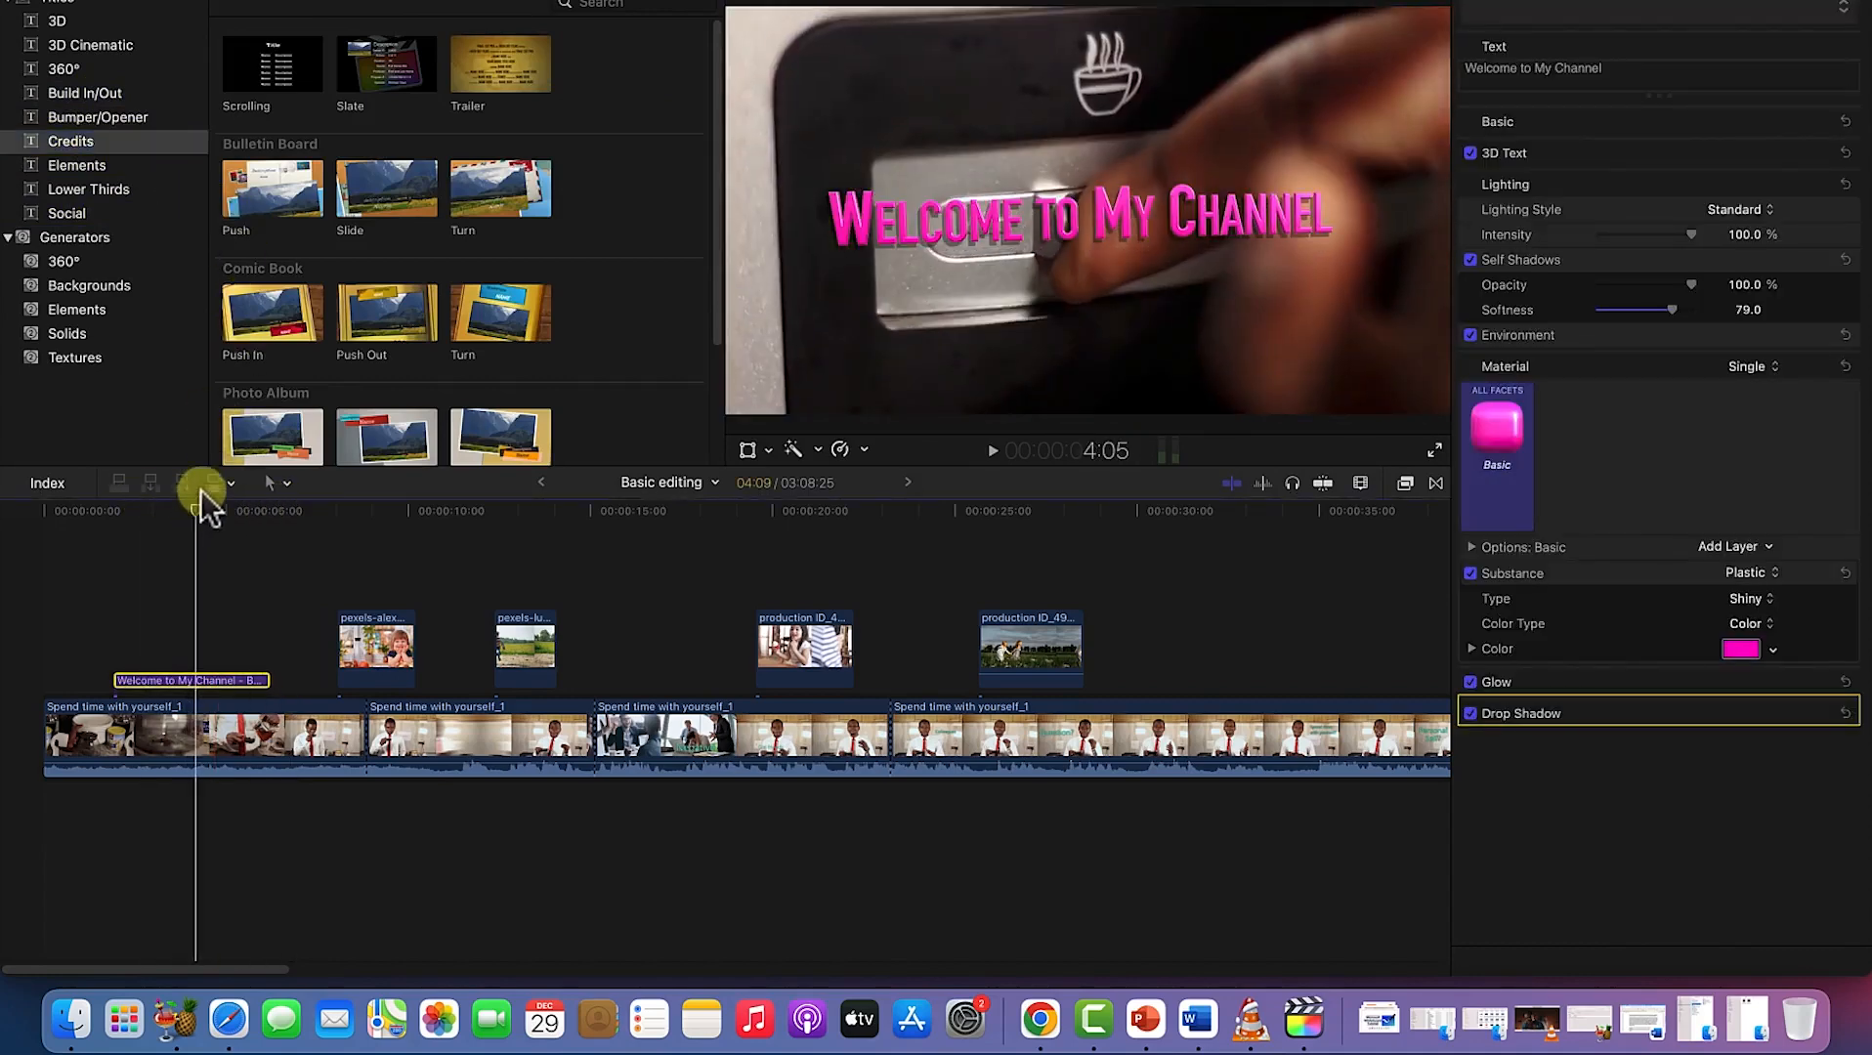
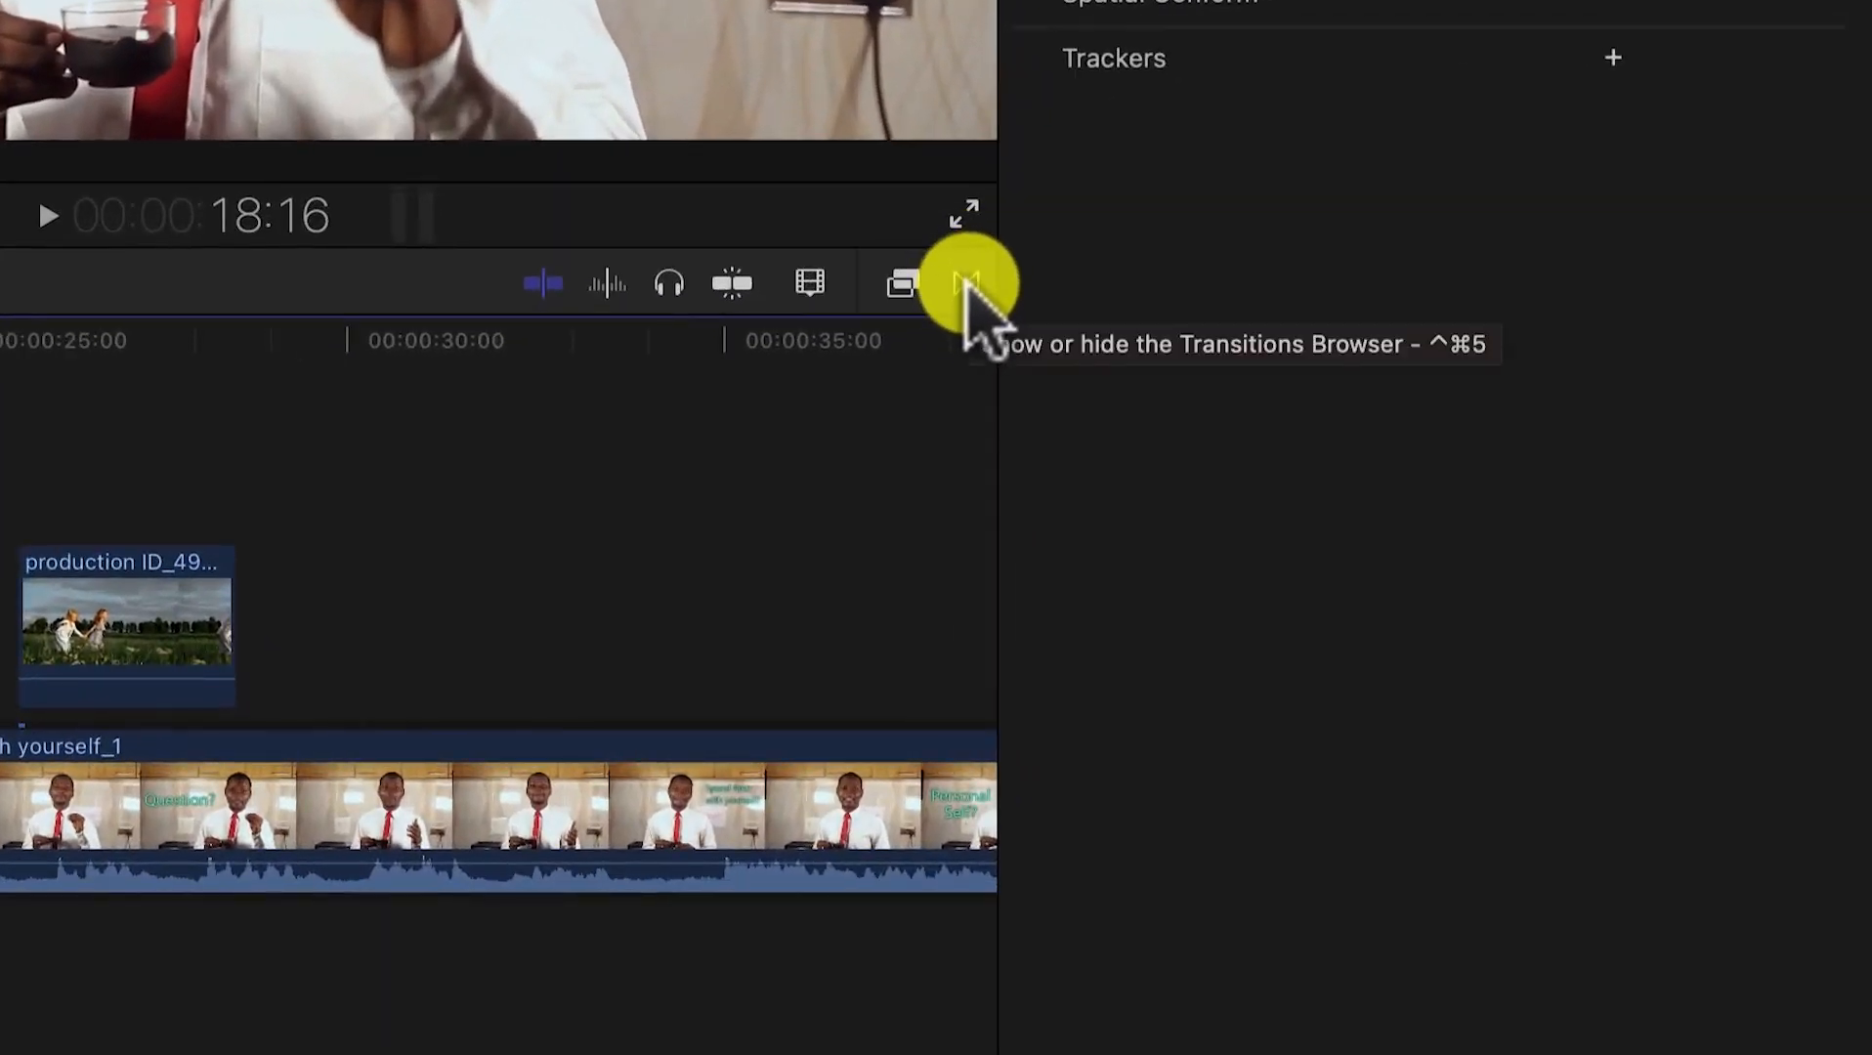
Step: Show the installed transitions and look through the 360°, Blurs, Dissolves and Lights categories before listing all of them
click(966, 284)
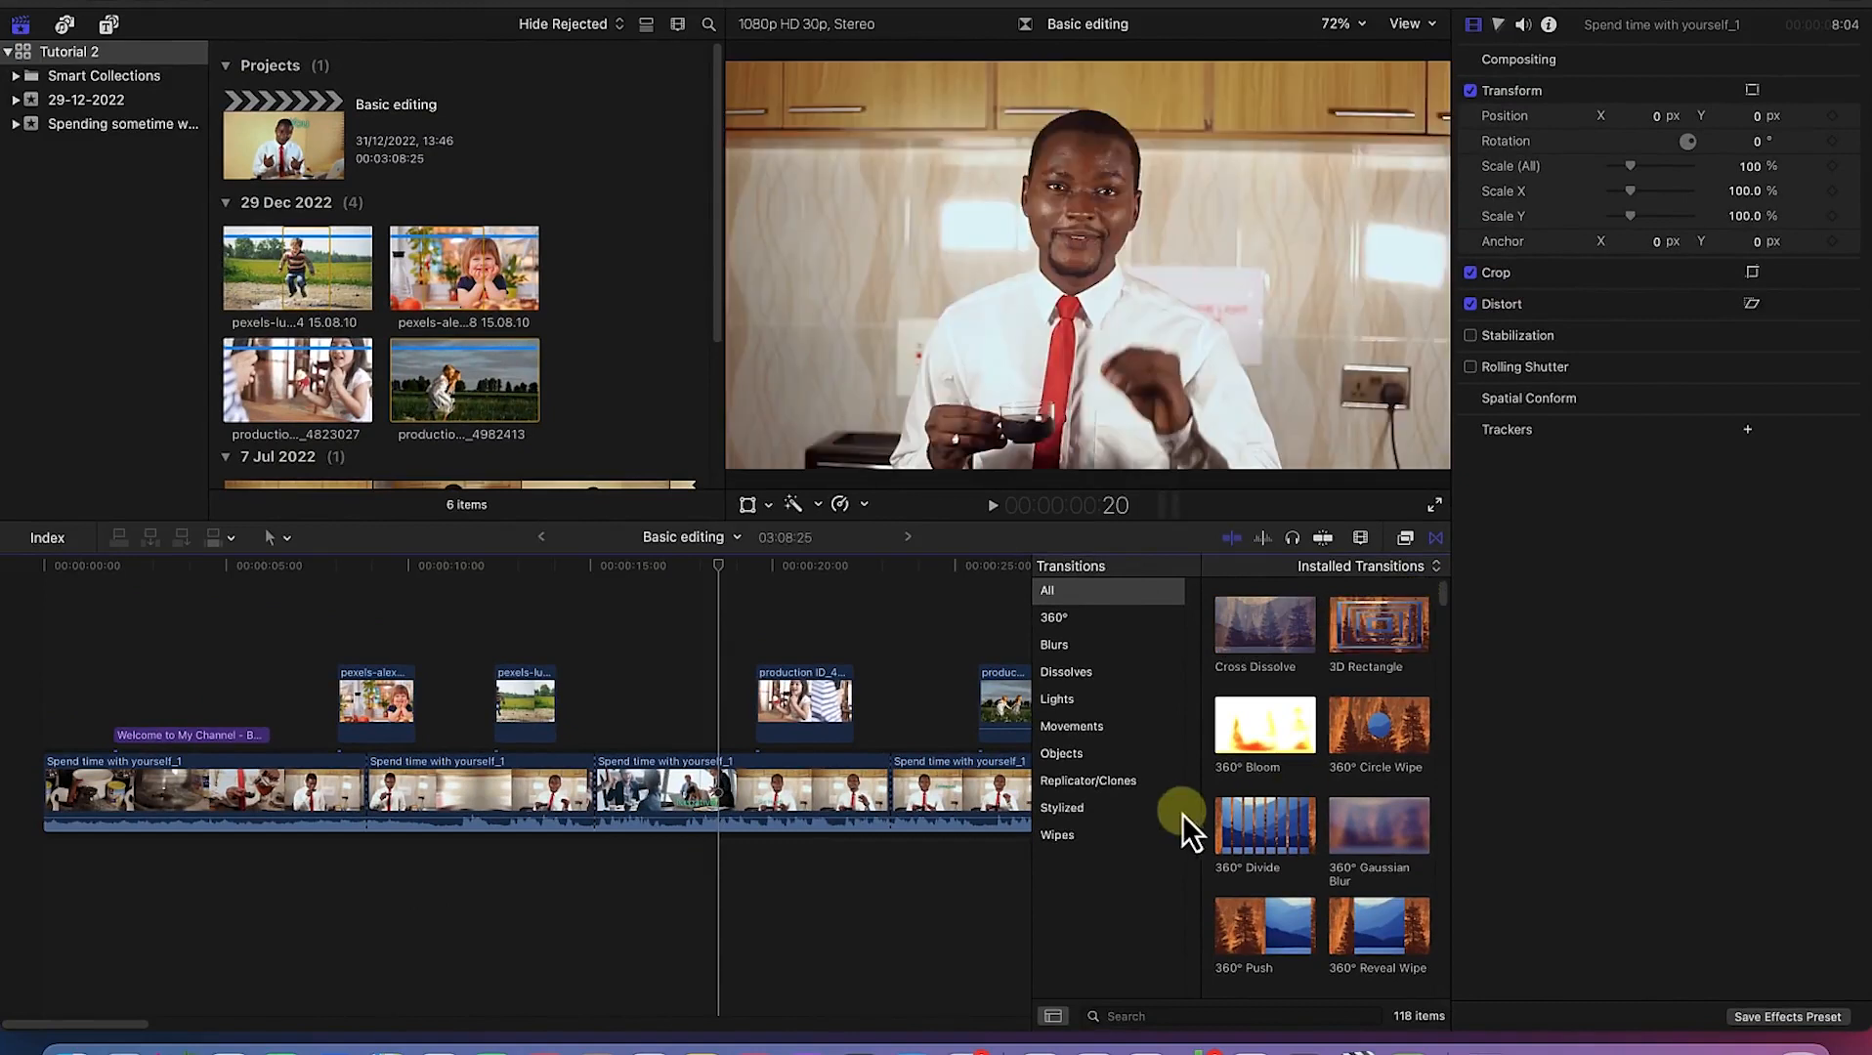
click(1088, 618)
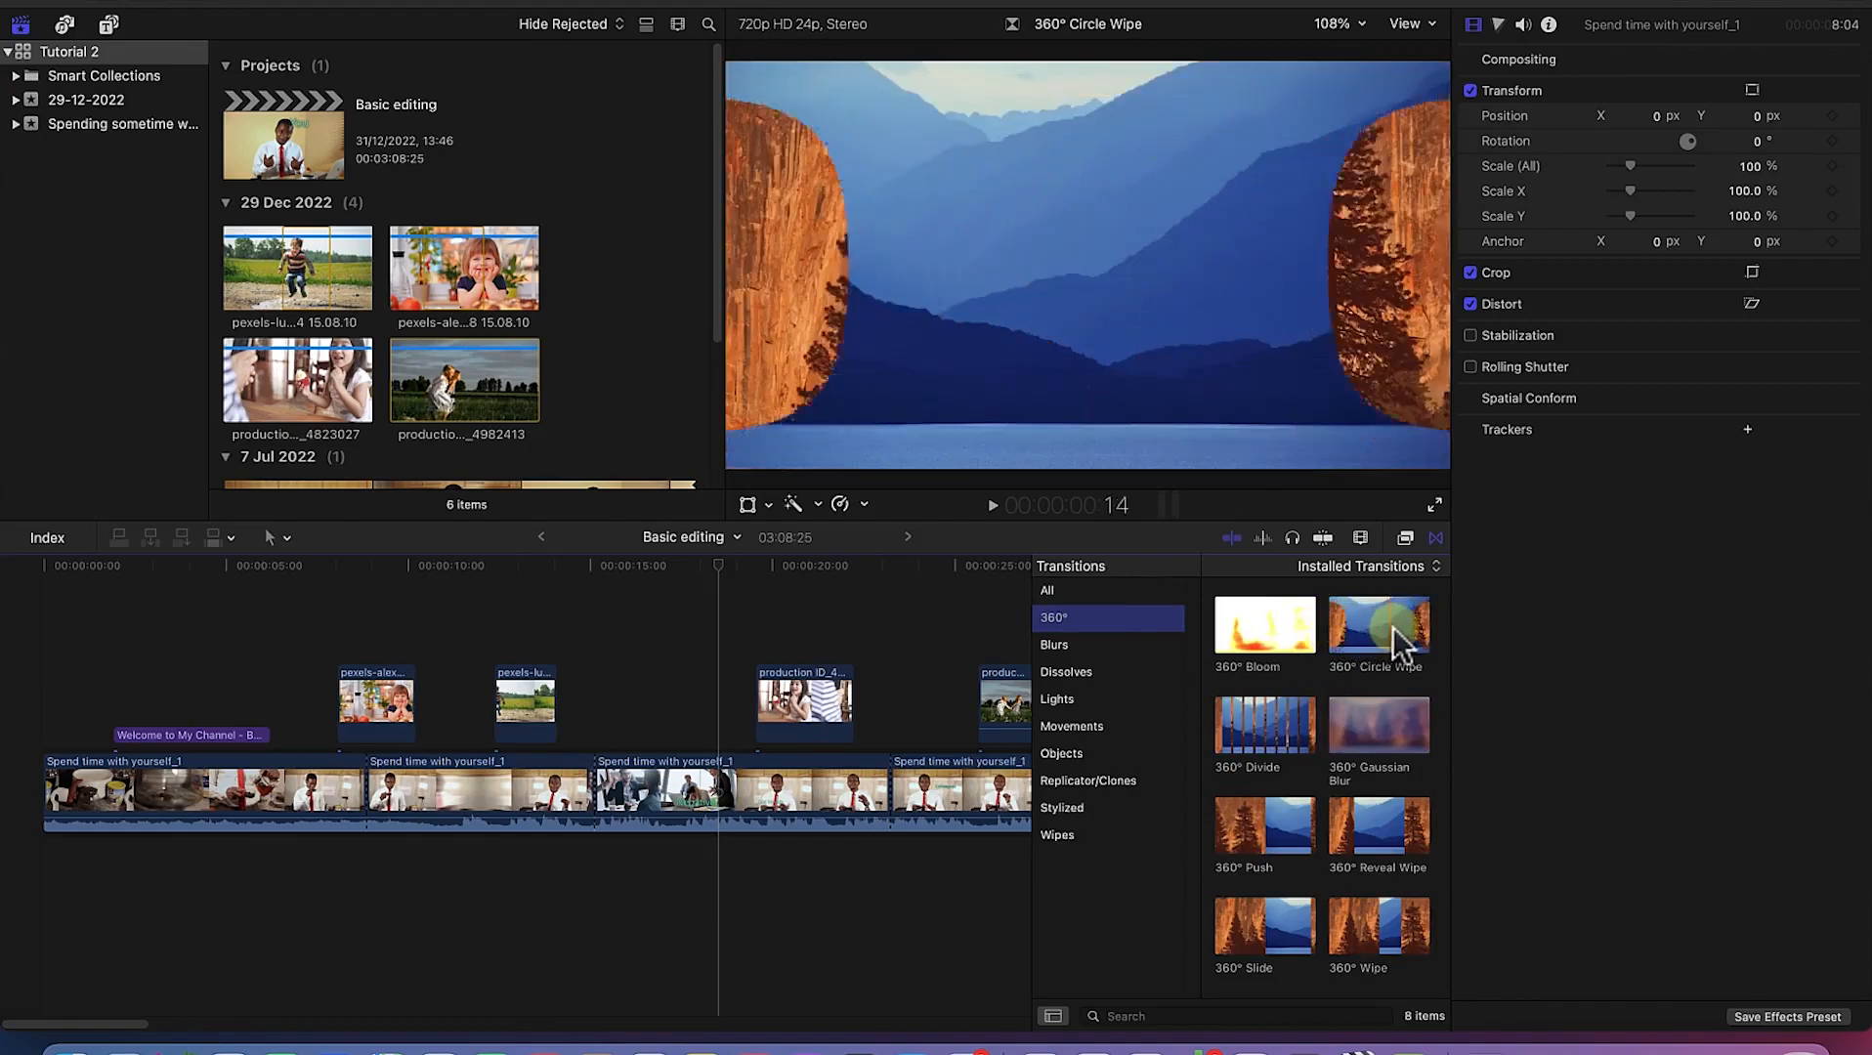
click(1079, 645)
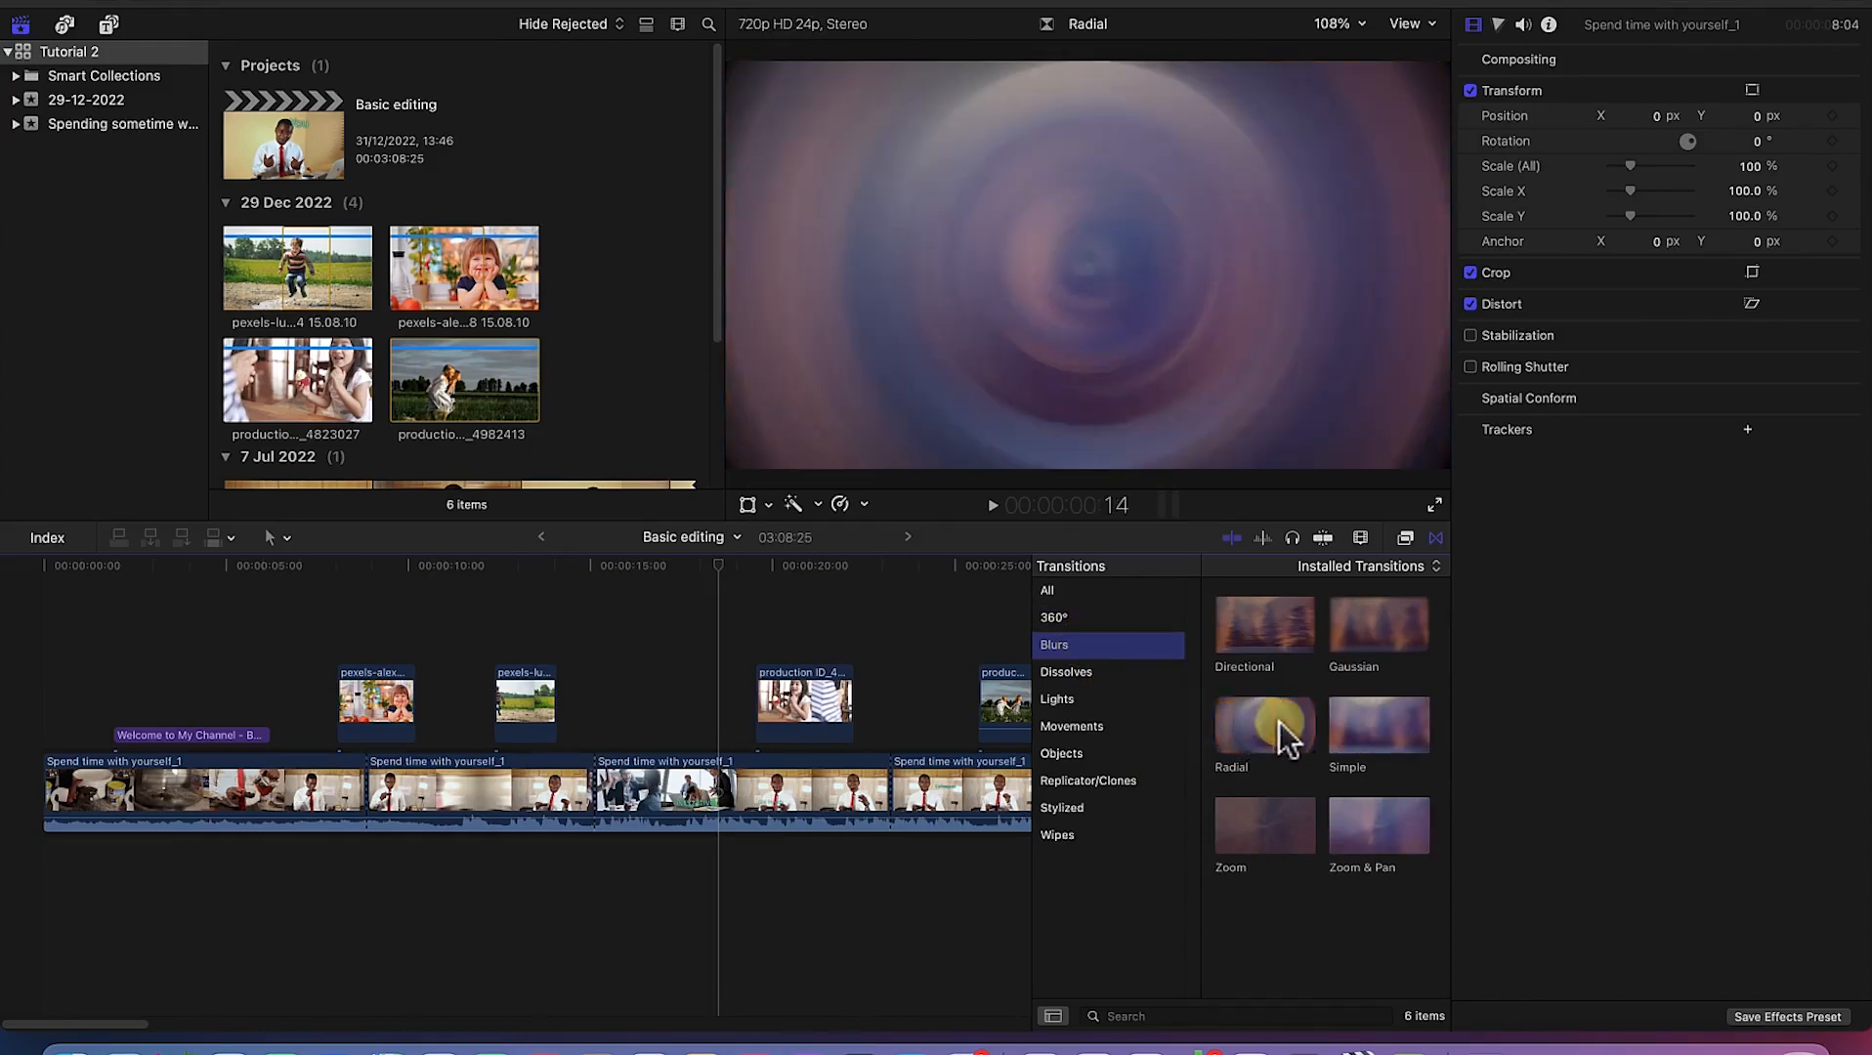
click(1072, 673)
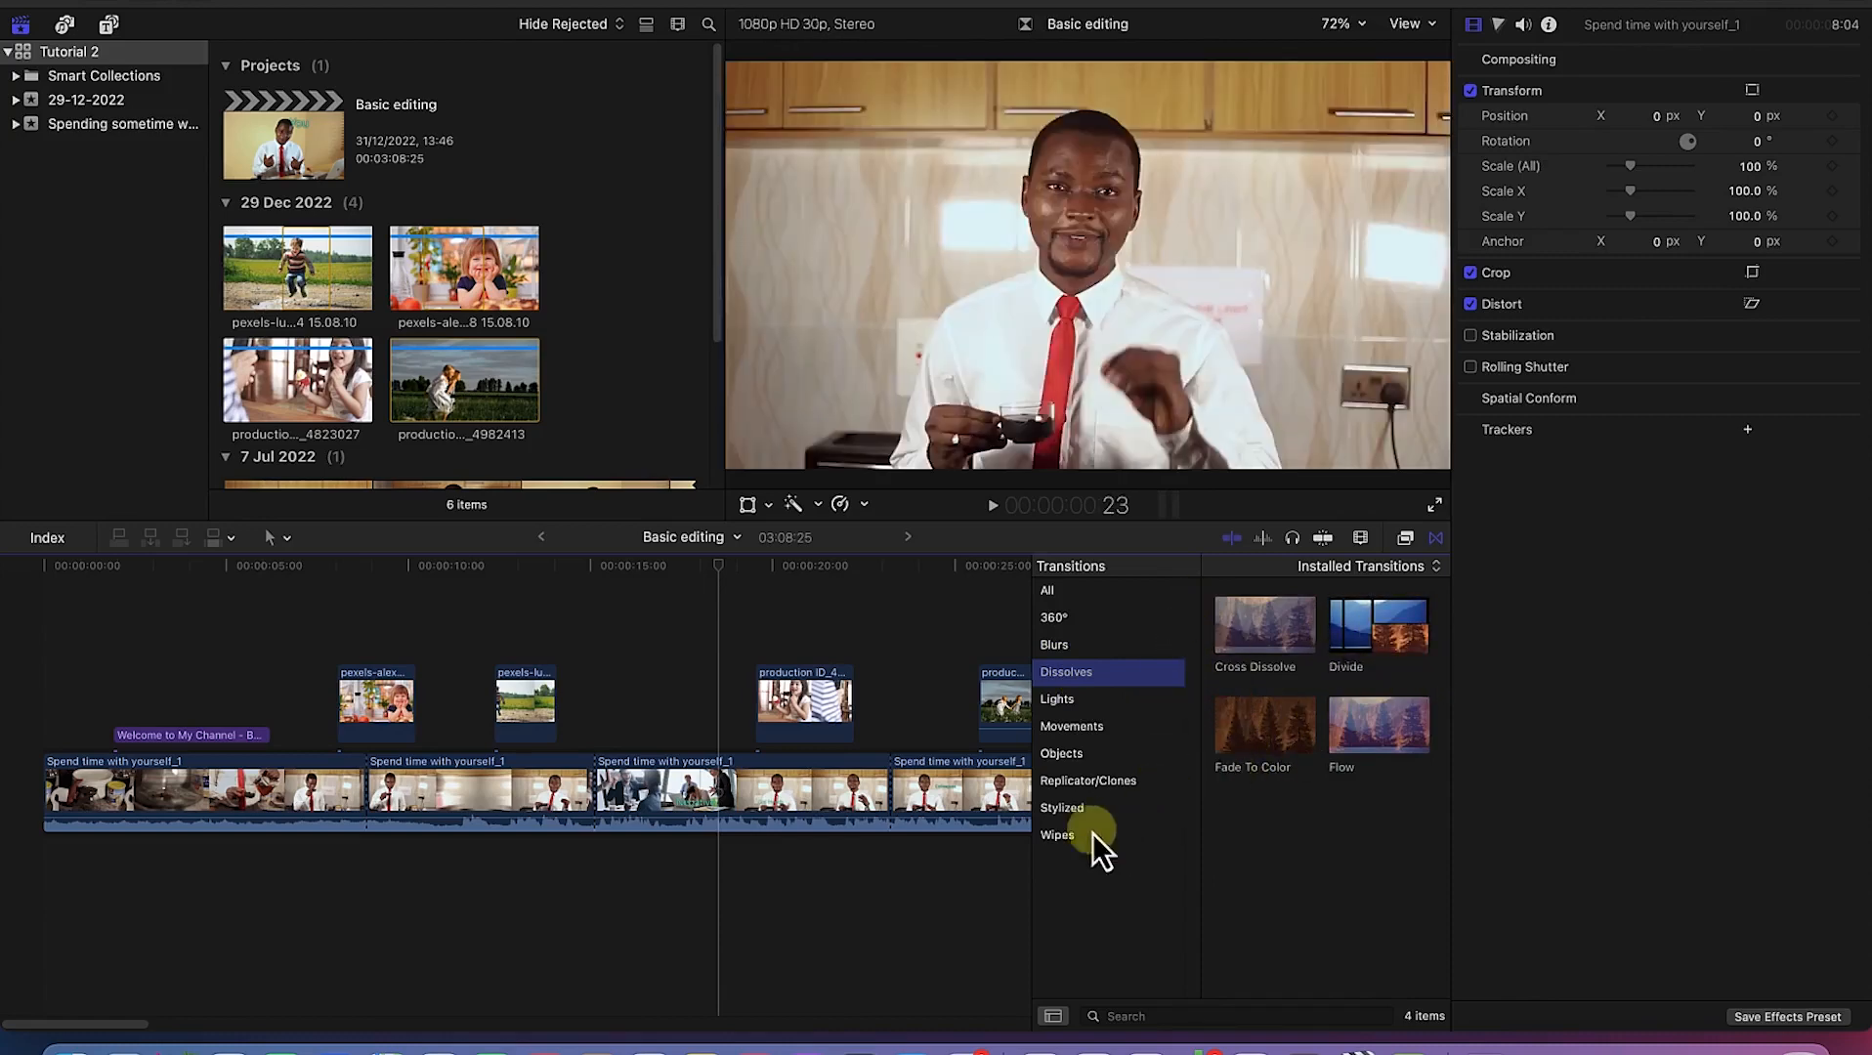
click(1055, 698)
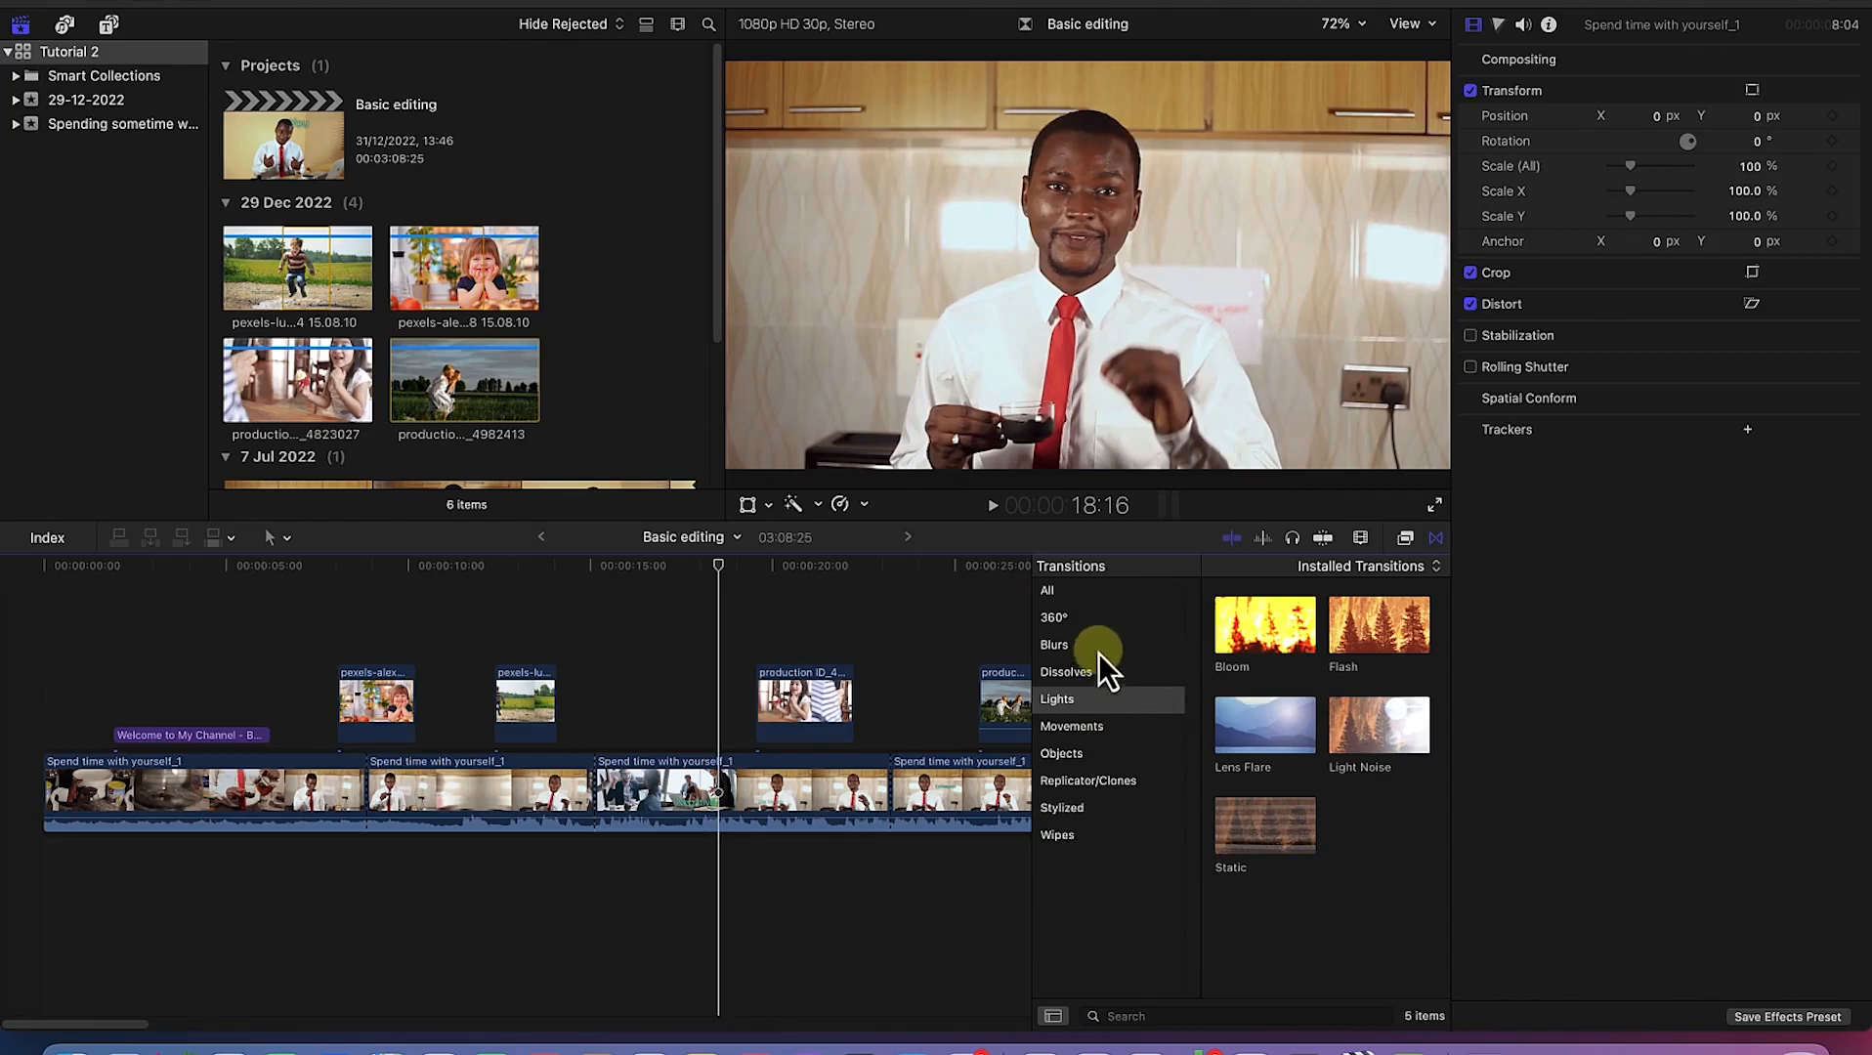
click(1085, 589)
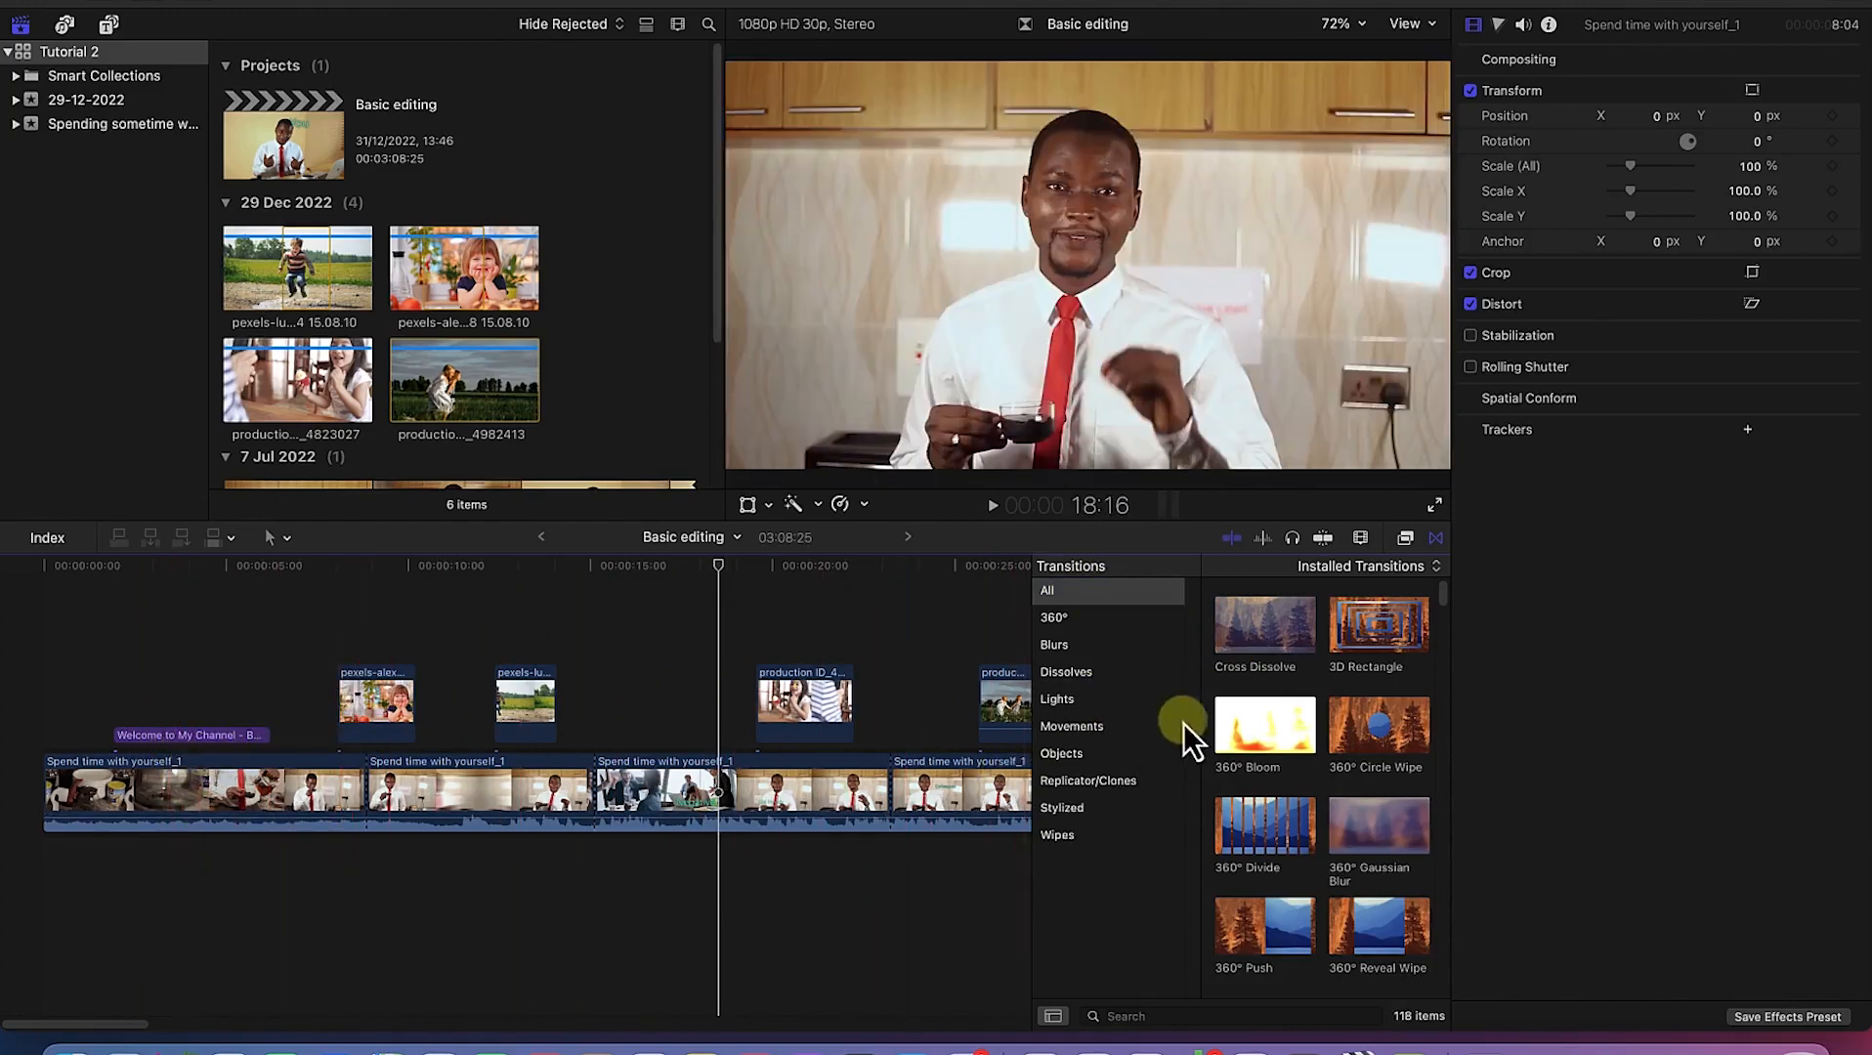
Step: Apply Cross Dissolve to both ends of the Welcome to My Channel title and set the opening transition's duration to 26 frames
drag(1242, 652, 130, 737)
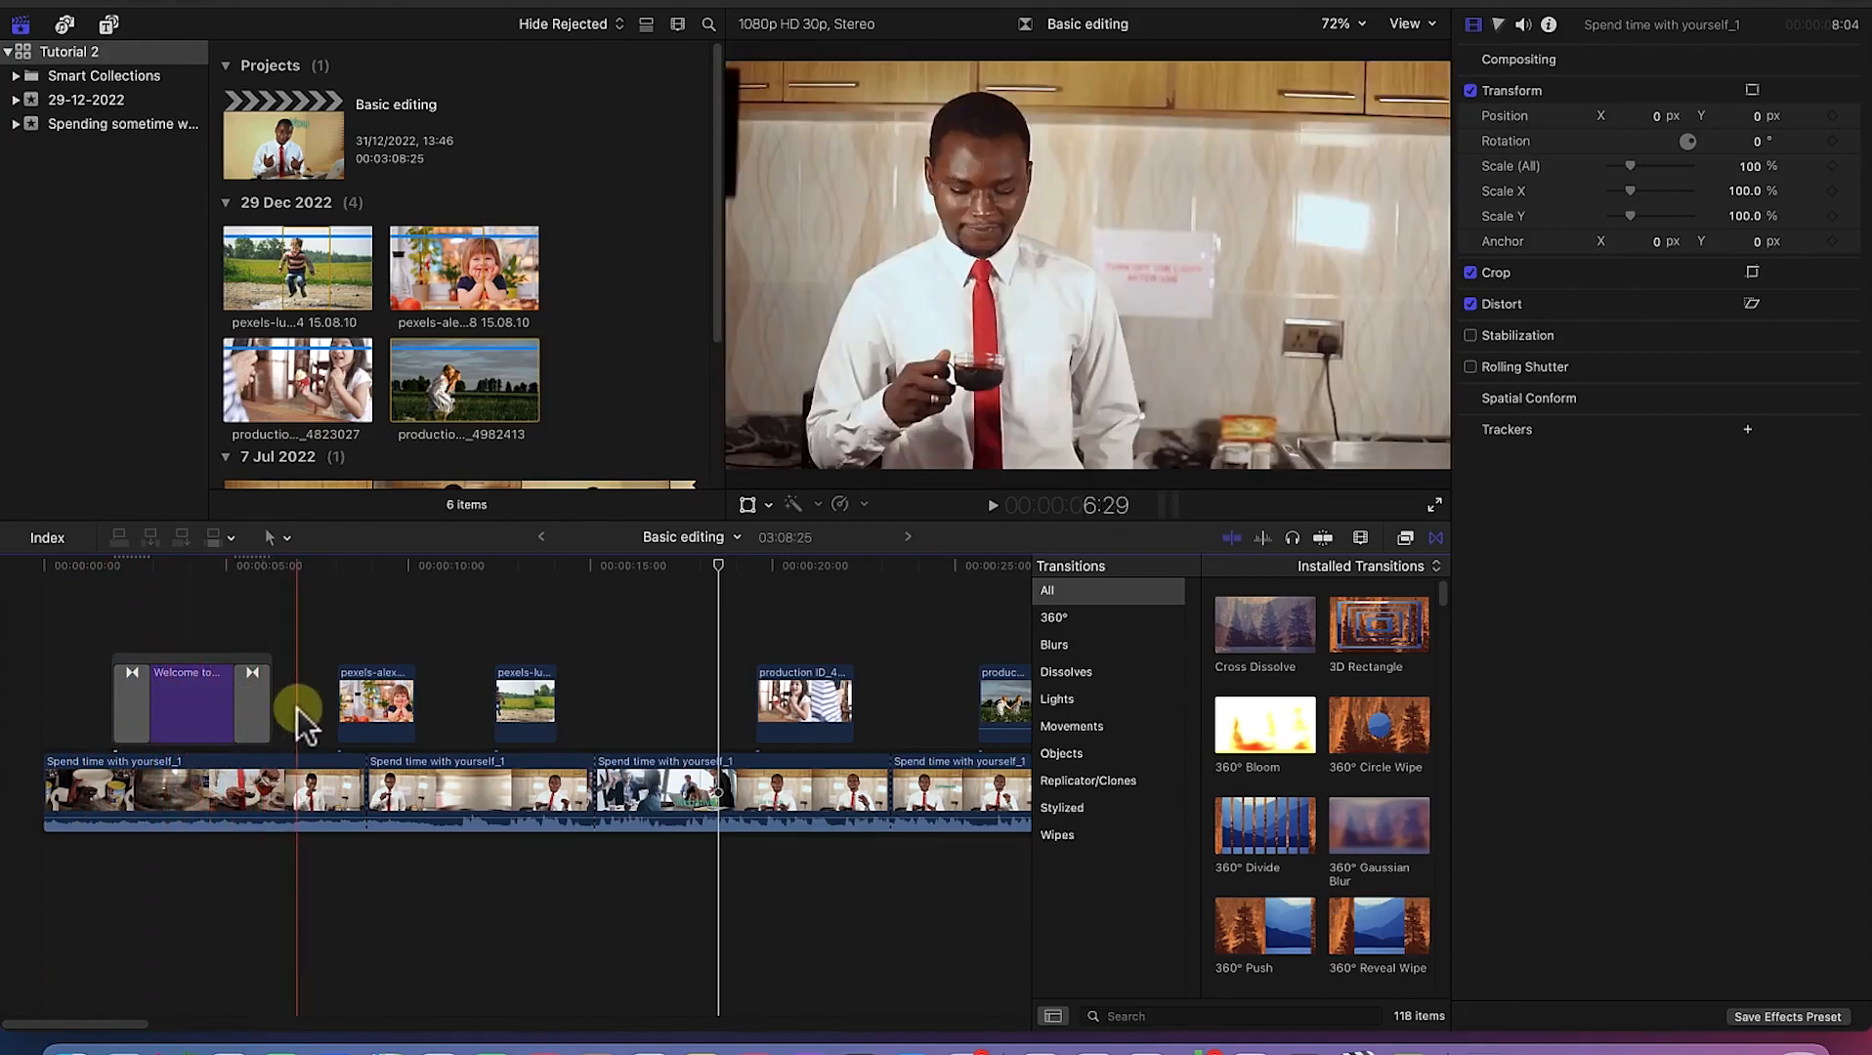
click(133, 701)
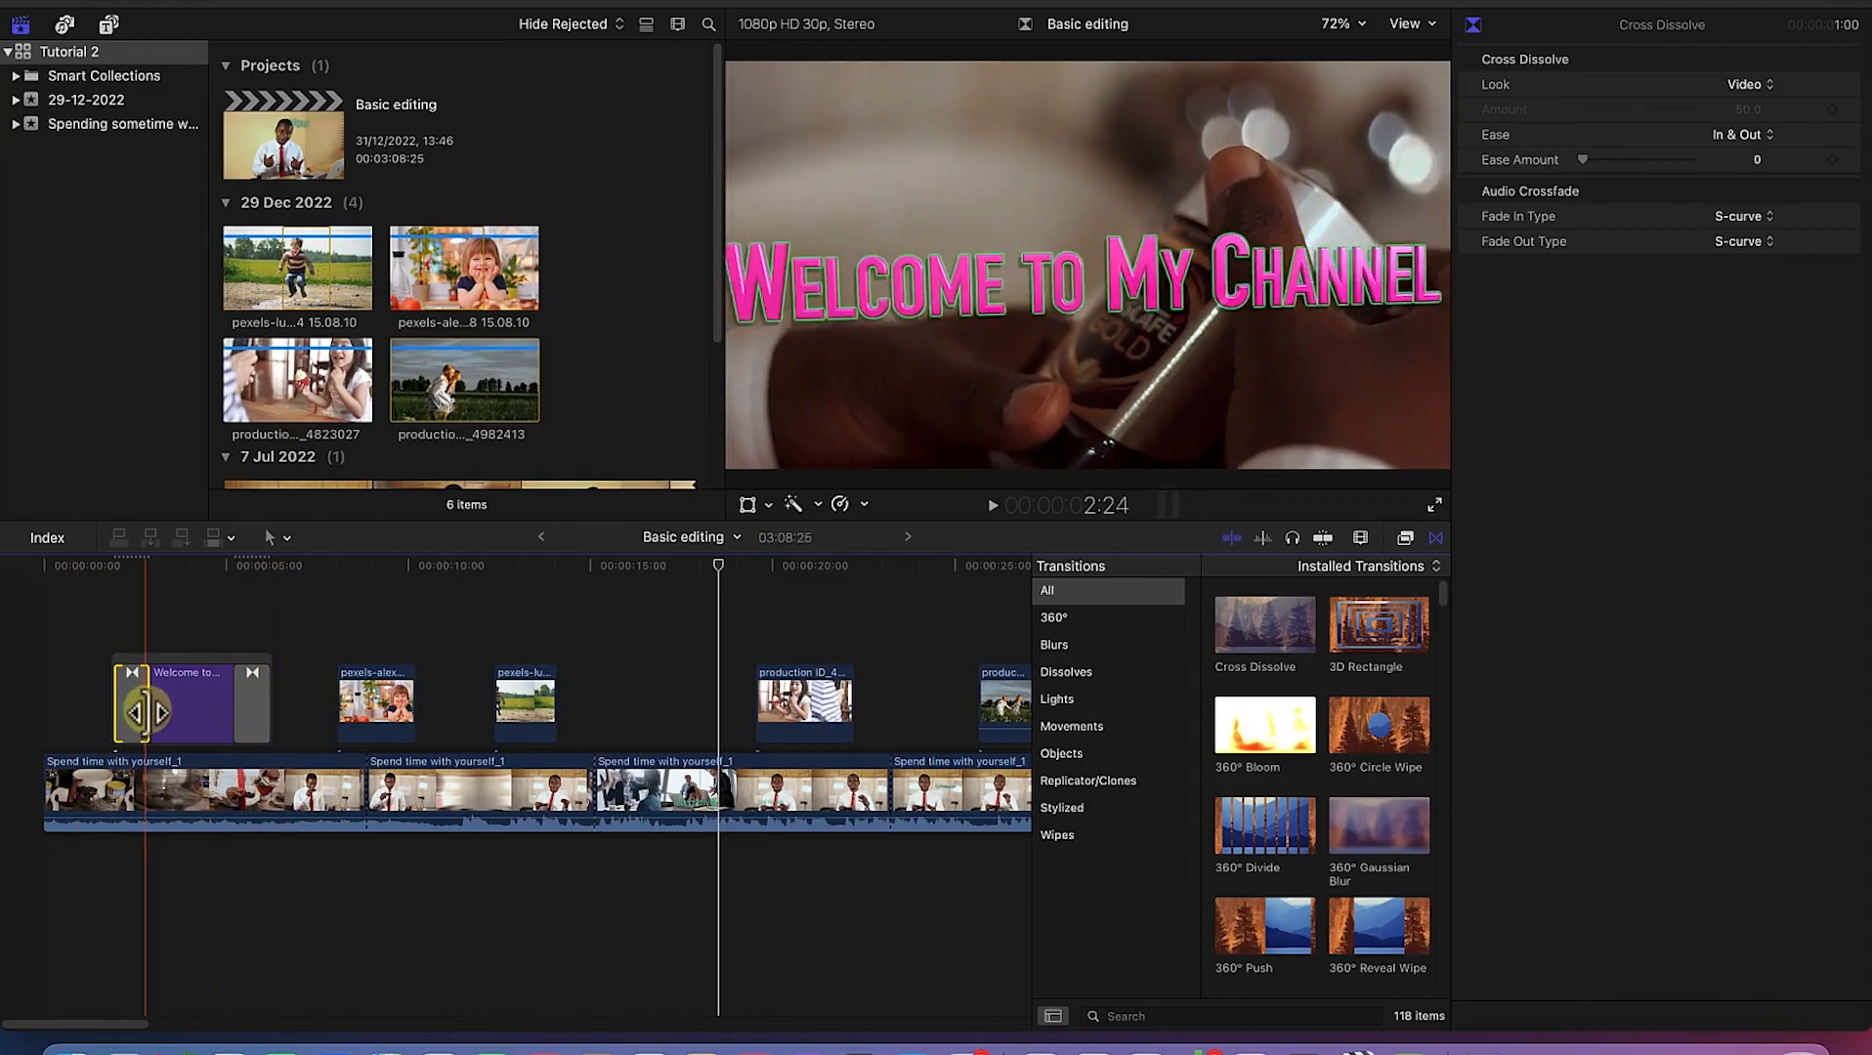
drag(146, 714, 203, 723)
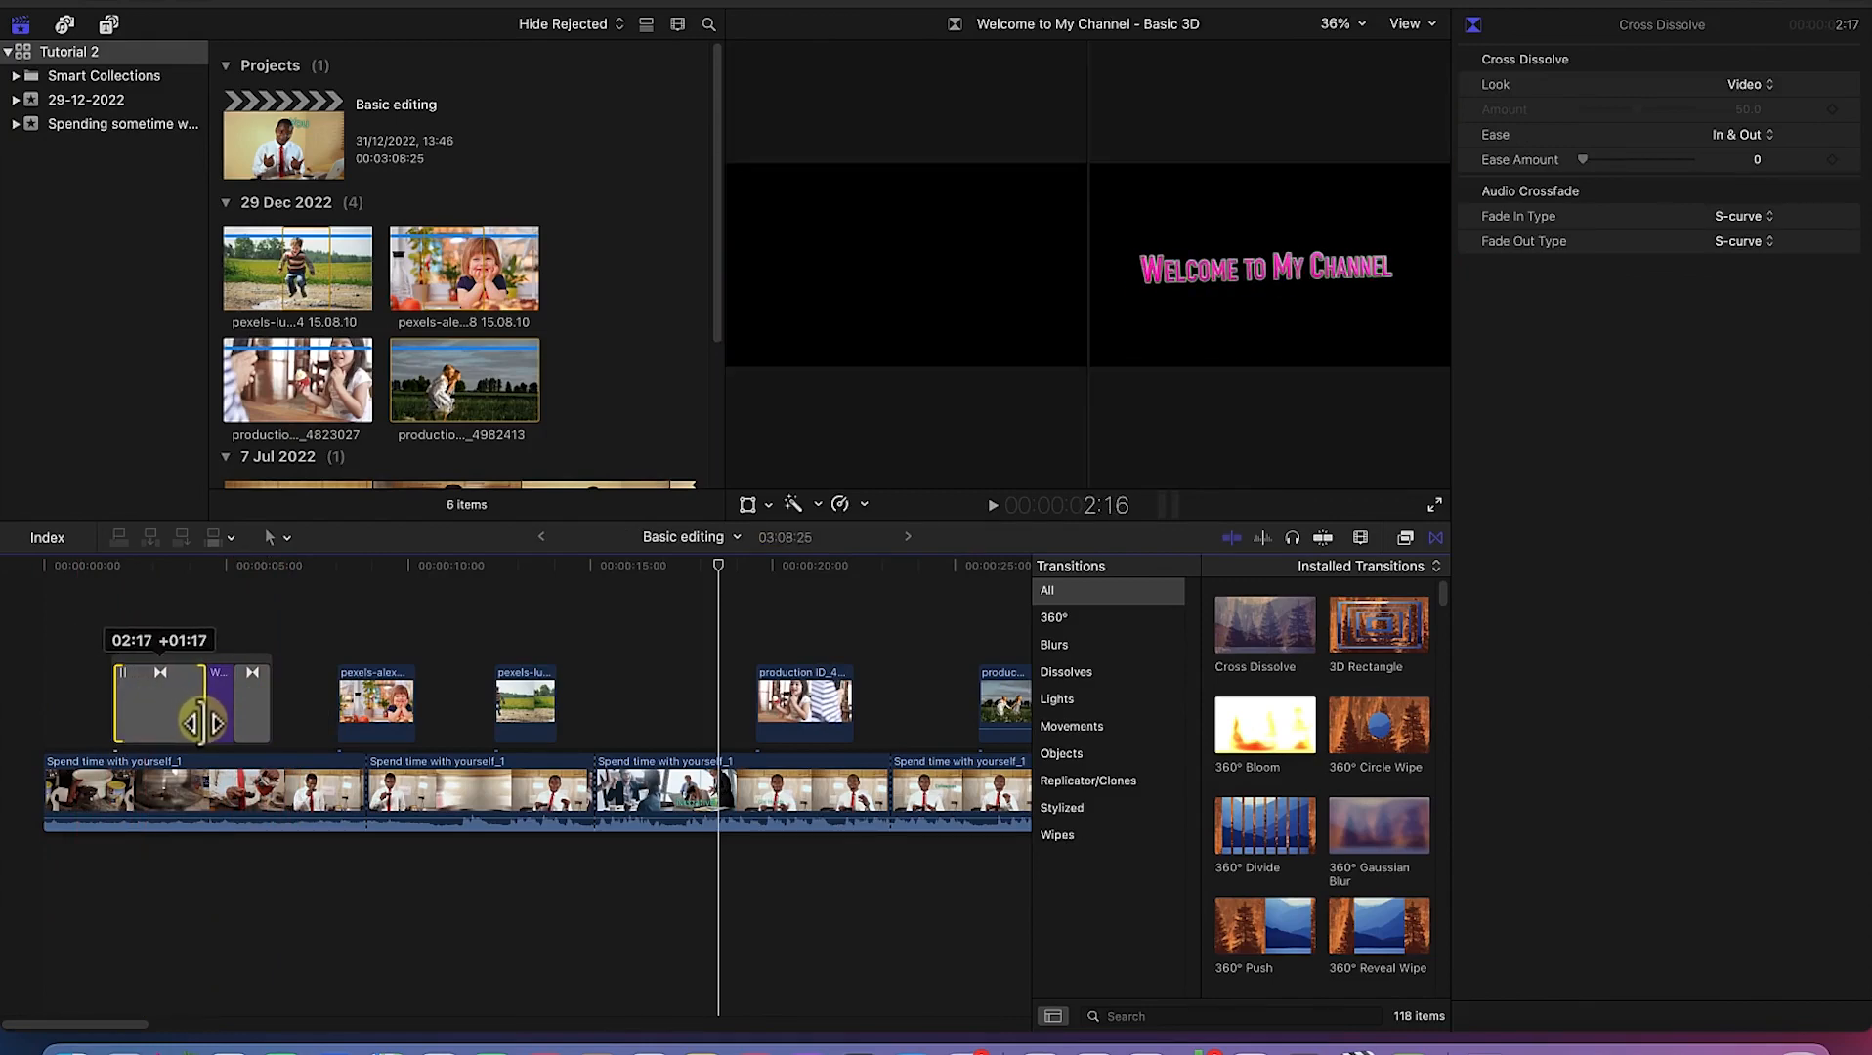
drag(201, 724, 206, 724)
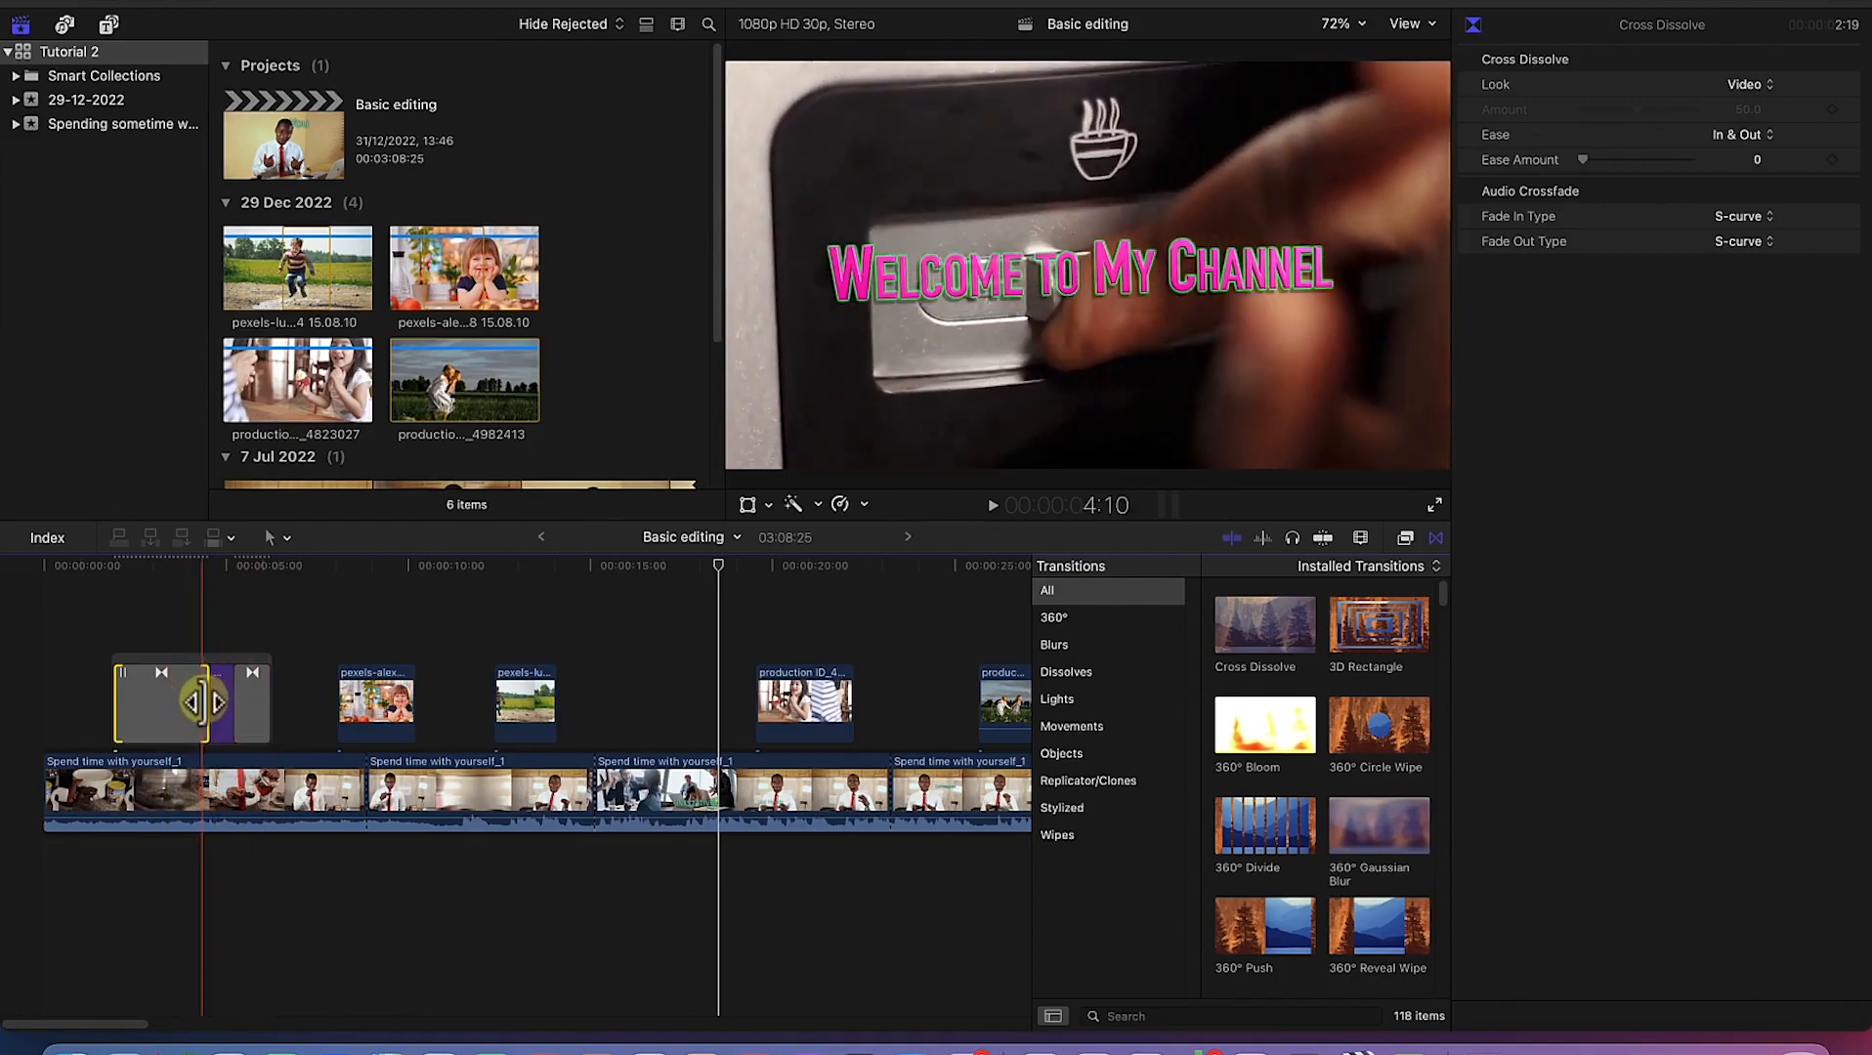
drag(207, 703, 143, 692)
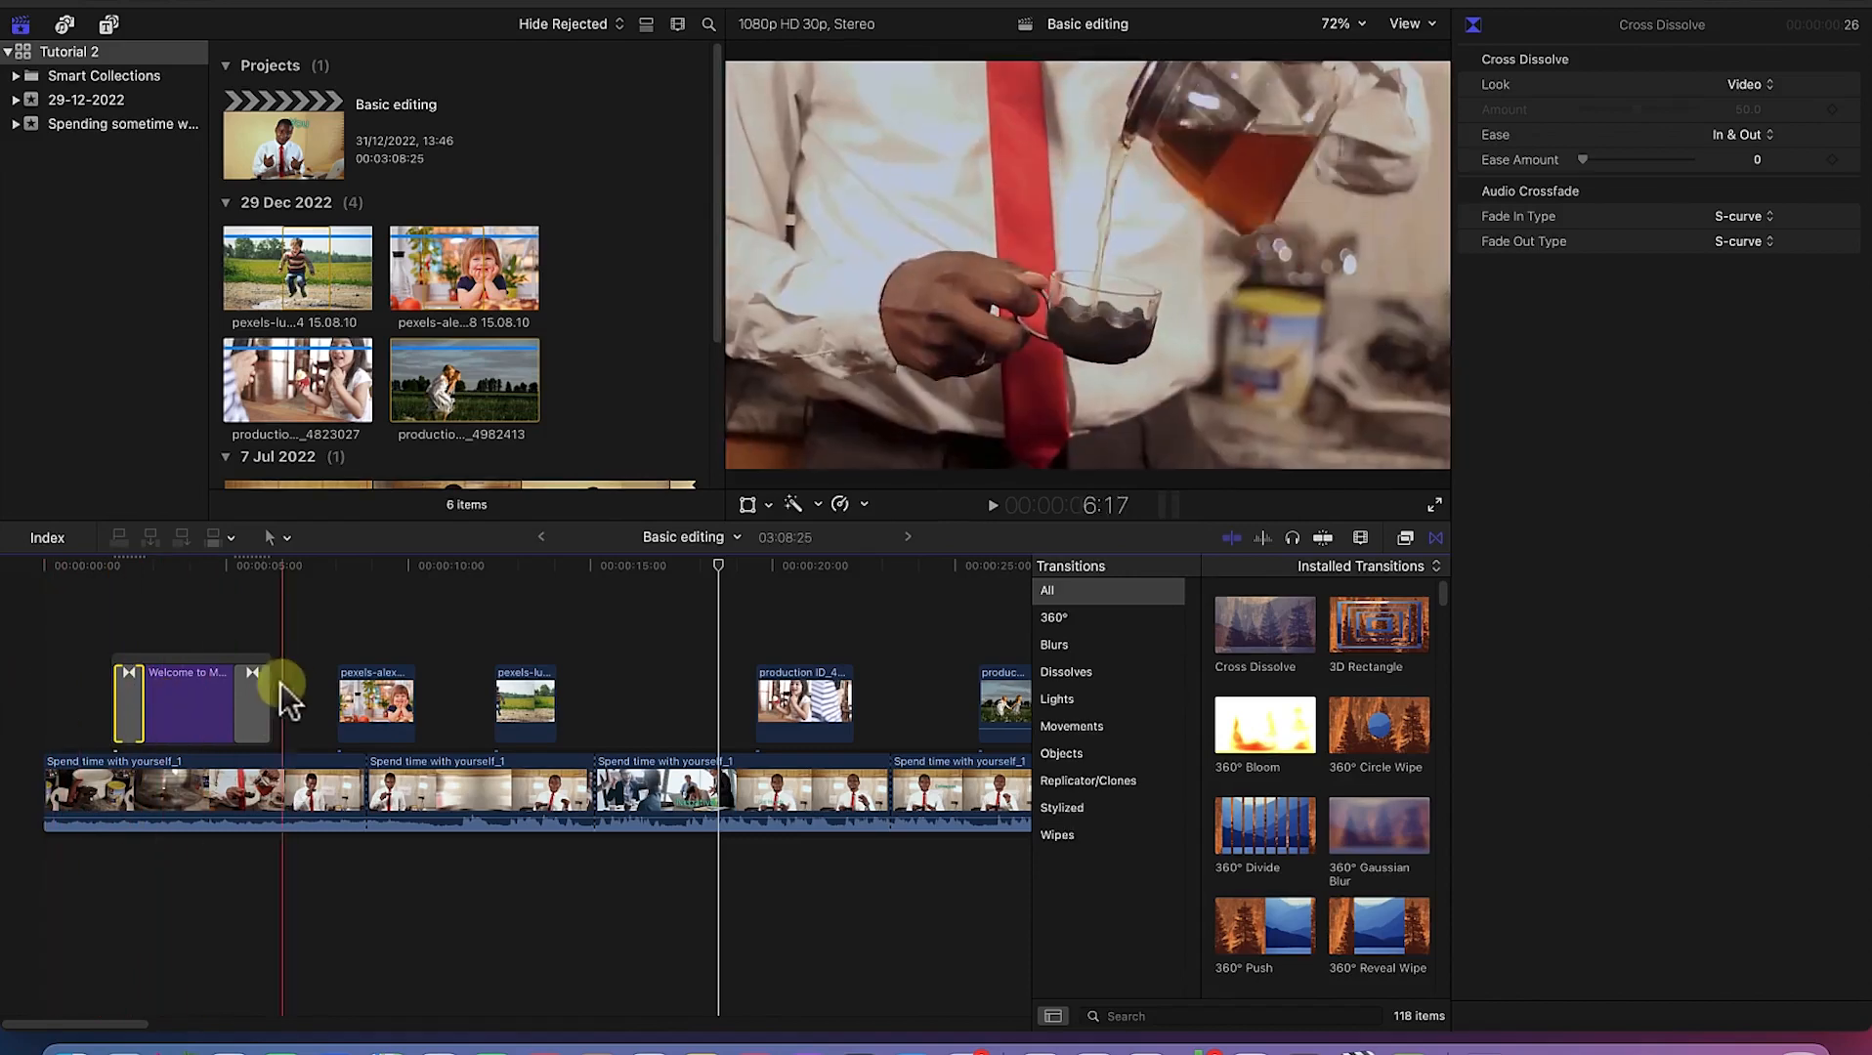
Step: Shorten the title's closing Cross Dissolve and set the opening one's duration to 22 frames
click(252, 699)
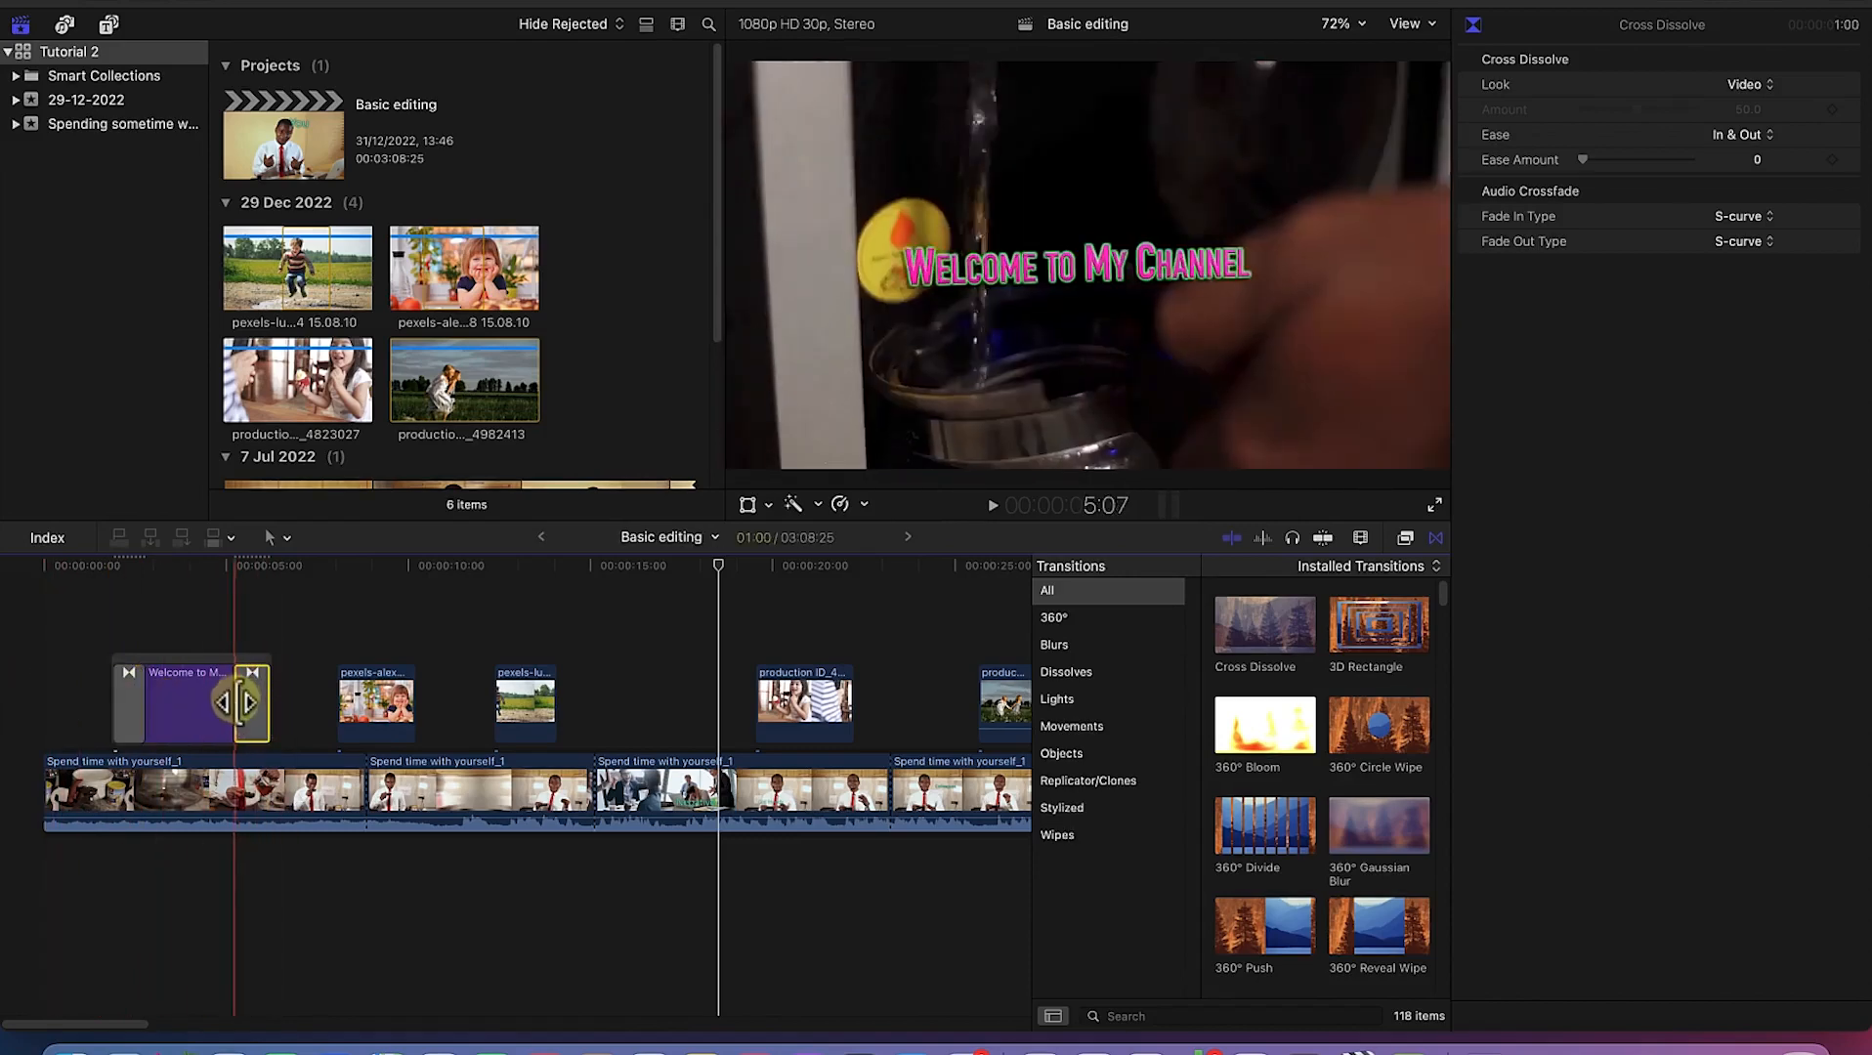
drag(242, 702, 257, 706)
click(138, 707)
drag(138, 706, 131, 709)
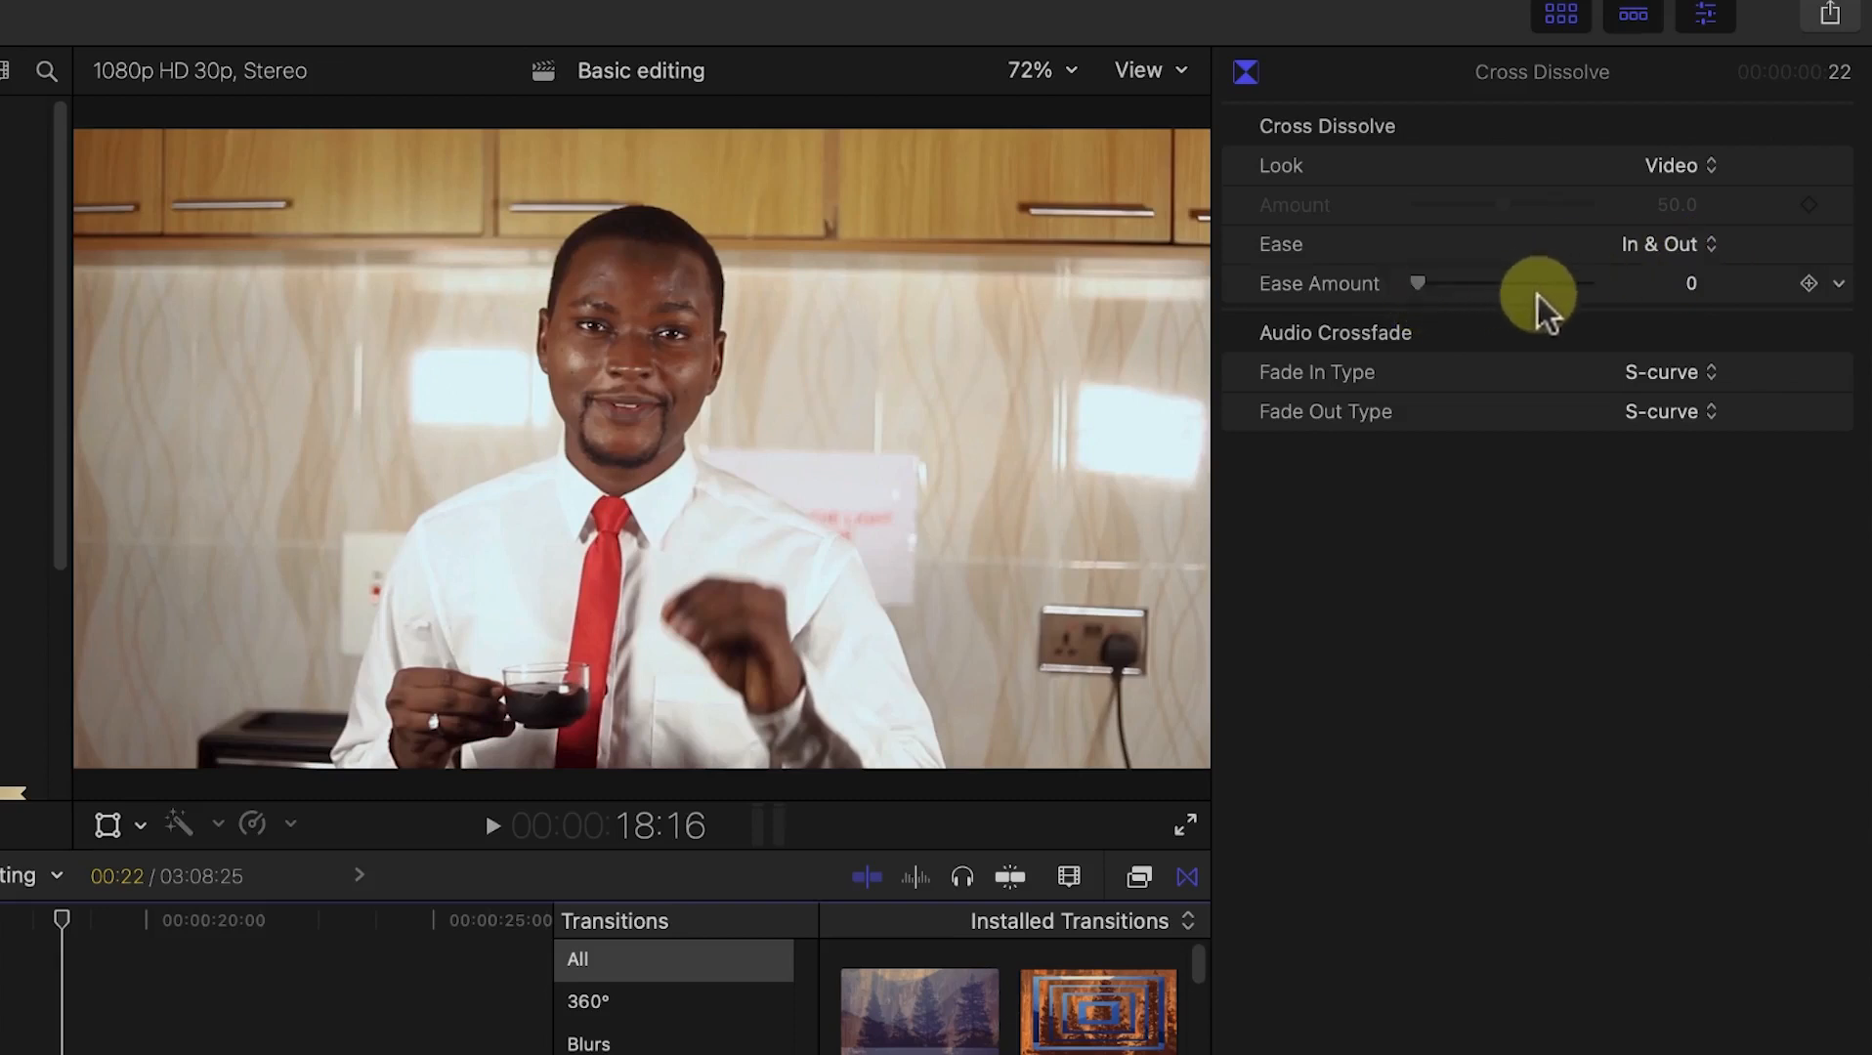
Step: Examine the opening Cross Dissolve's Ease Amount setting and the available Fade In Type curves
drag(1423, 285, 1472, 300)
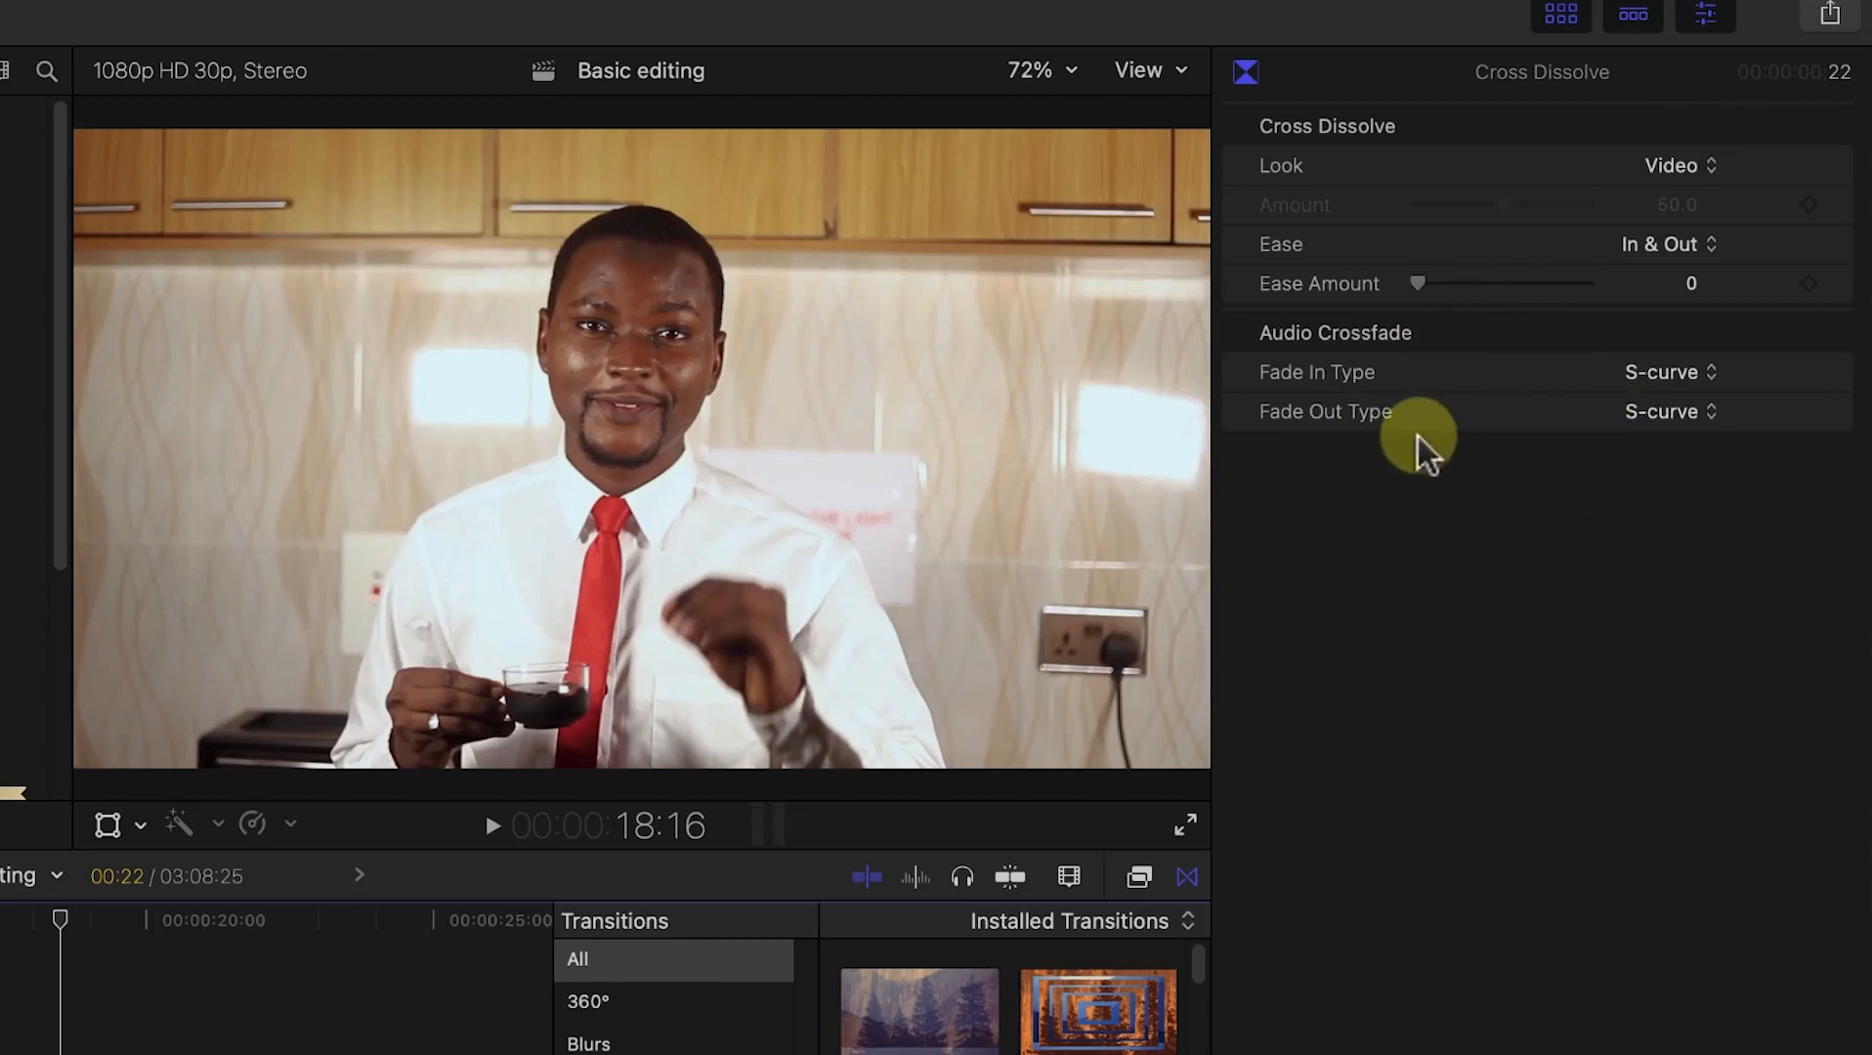
click(1681, 379)
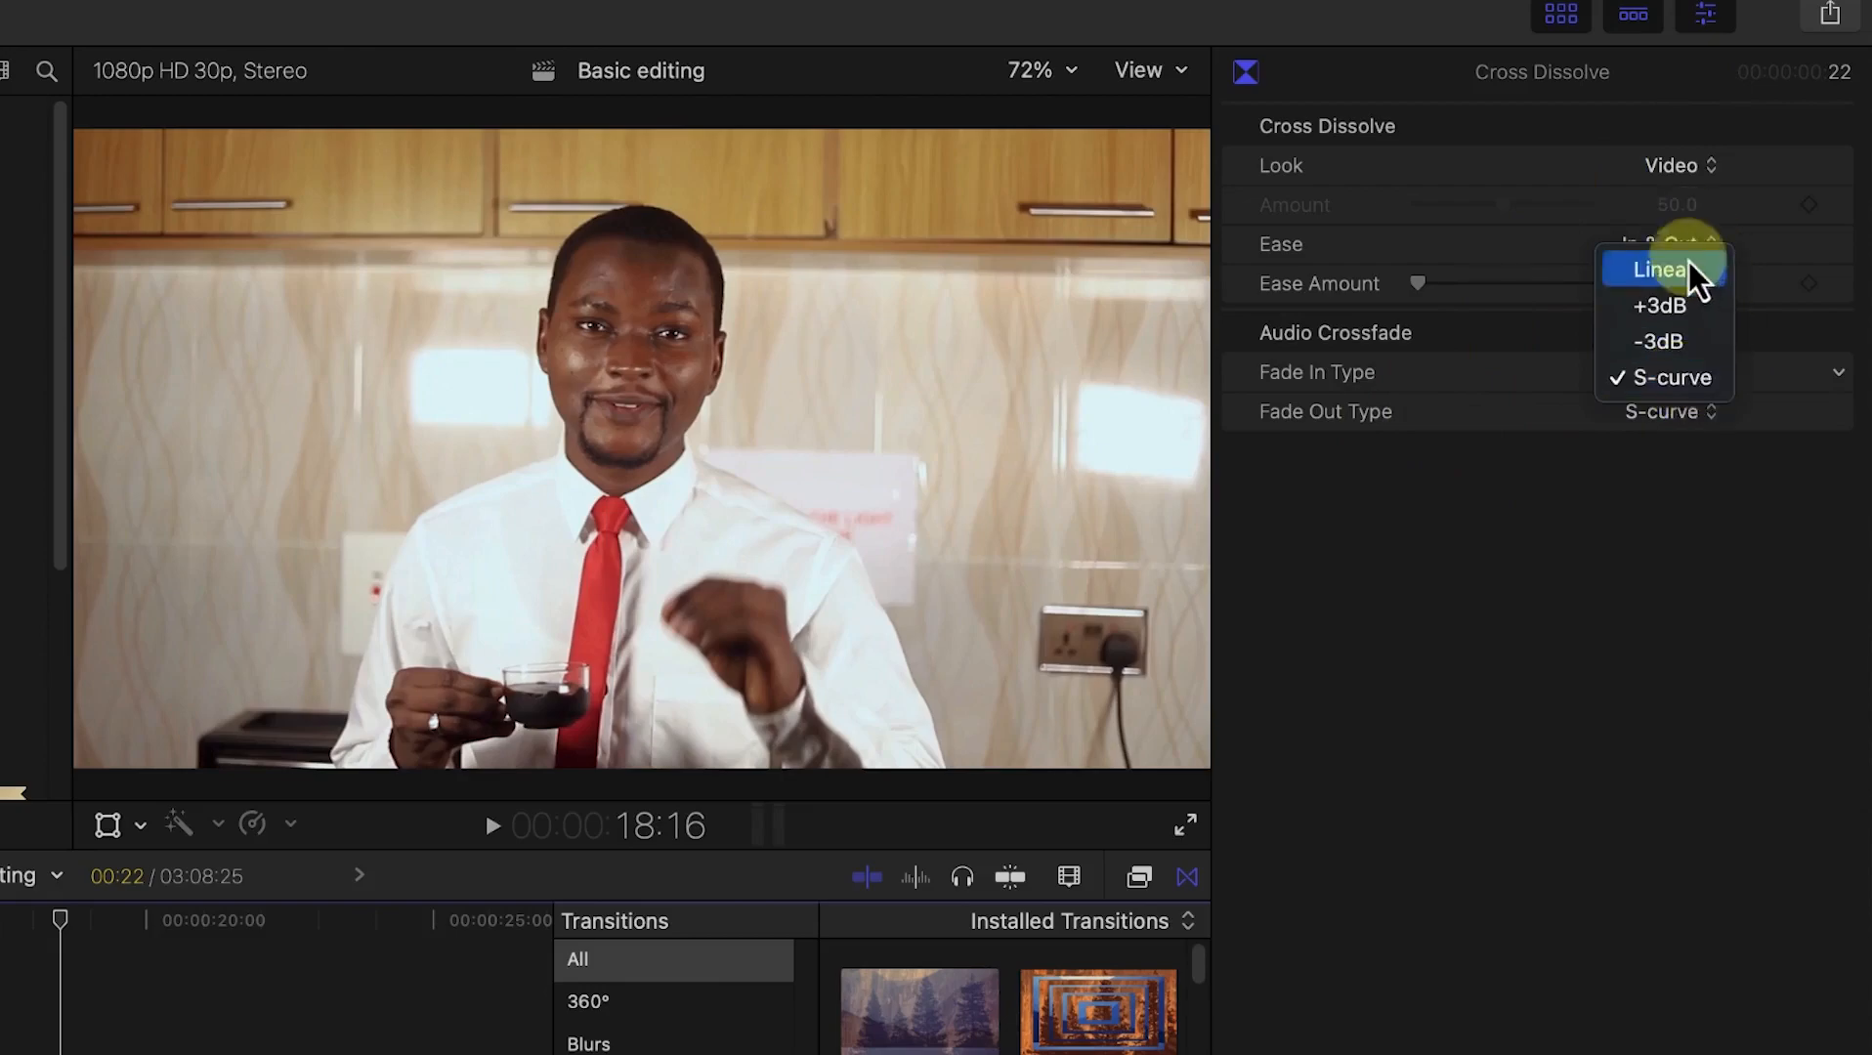
click(1481, 677)
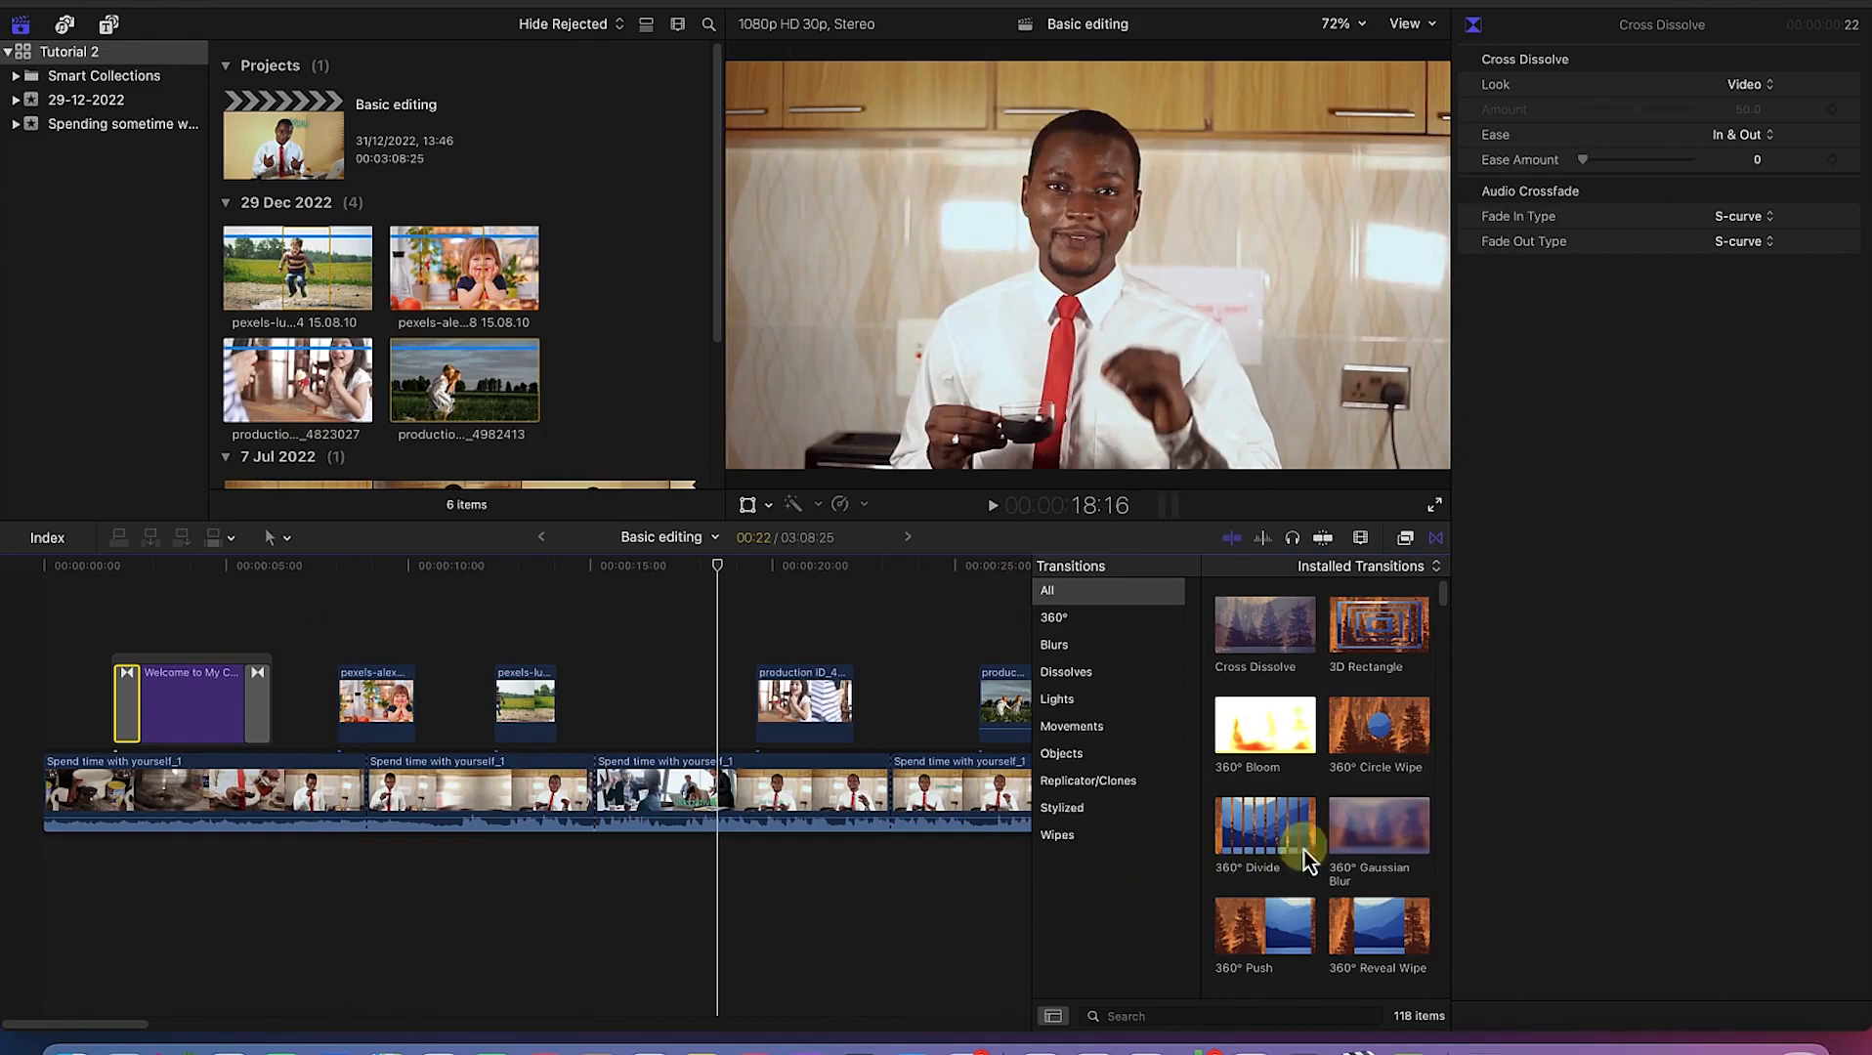
Step: Apply the Diagonal wipe transition to both ends of the first connected clip, the one with the smiling girl
scroll(1369, 822, down, 3)
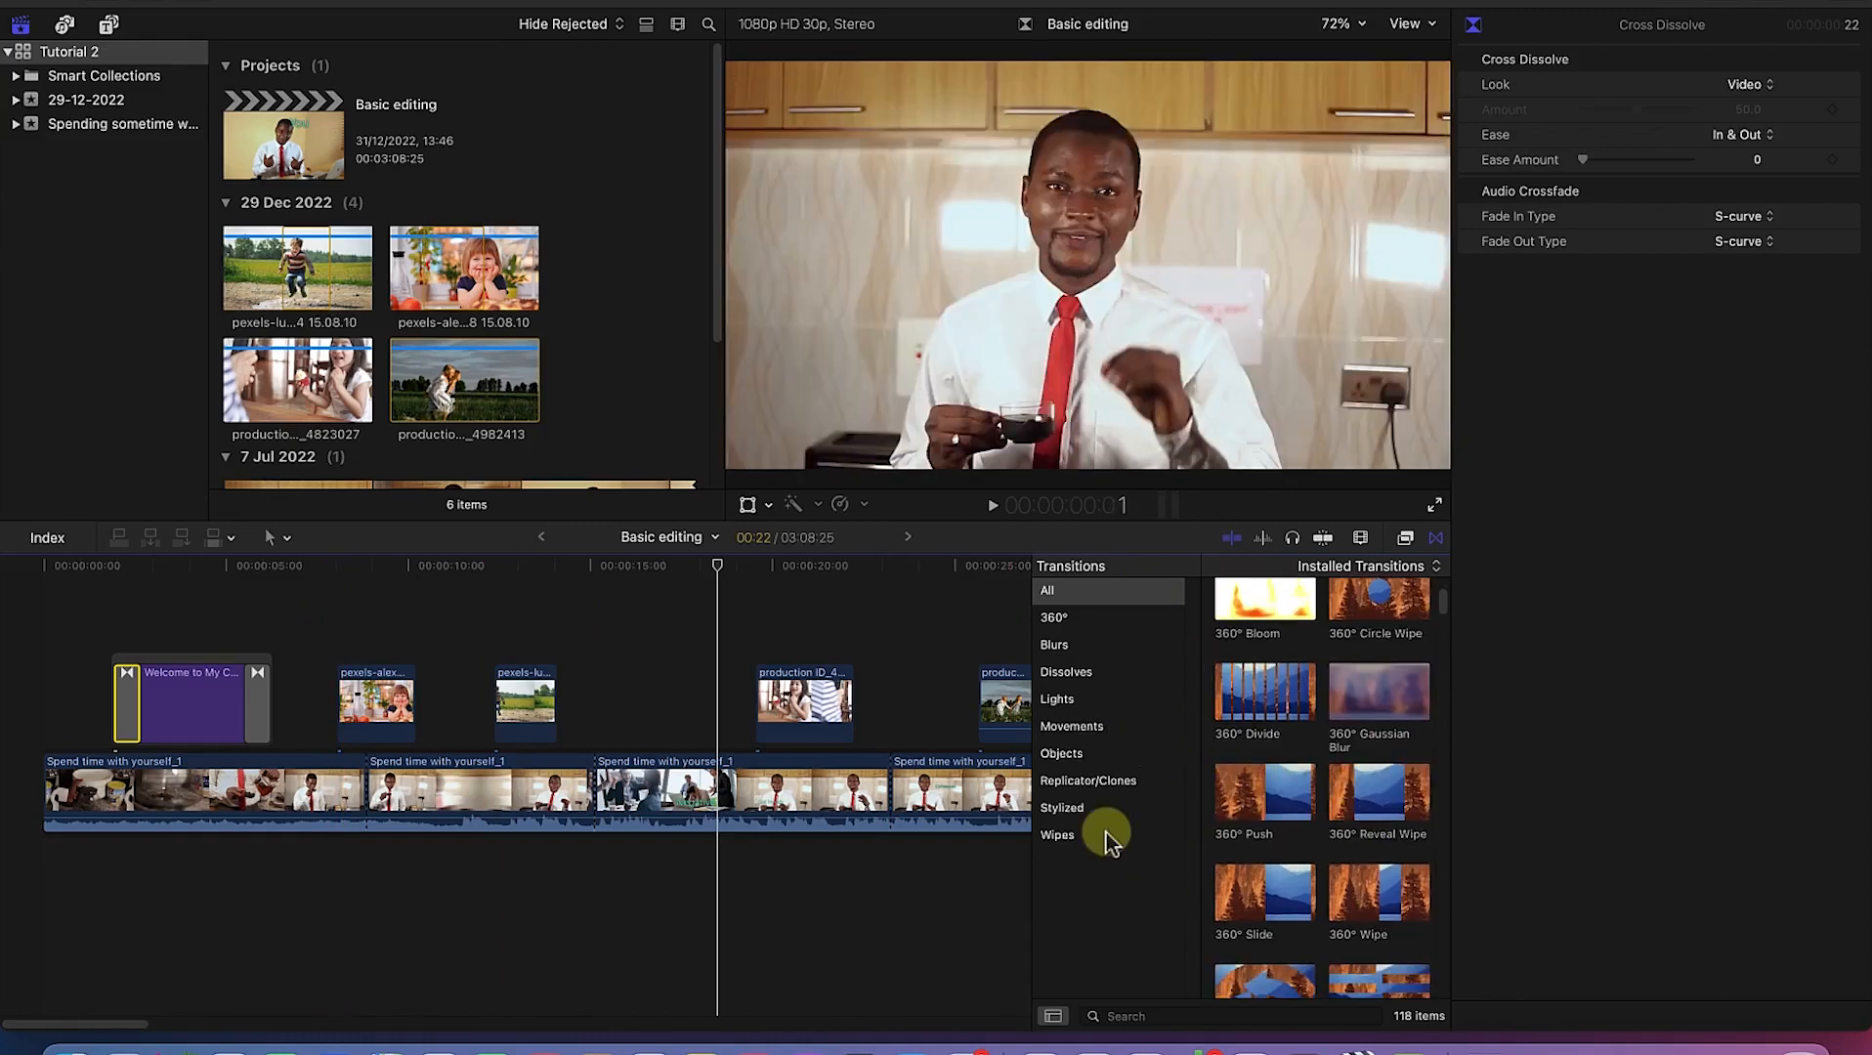
click(1107, 839)
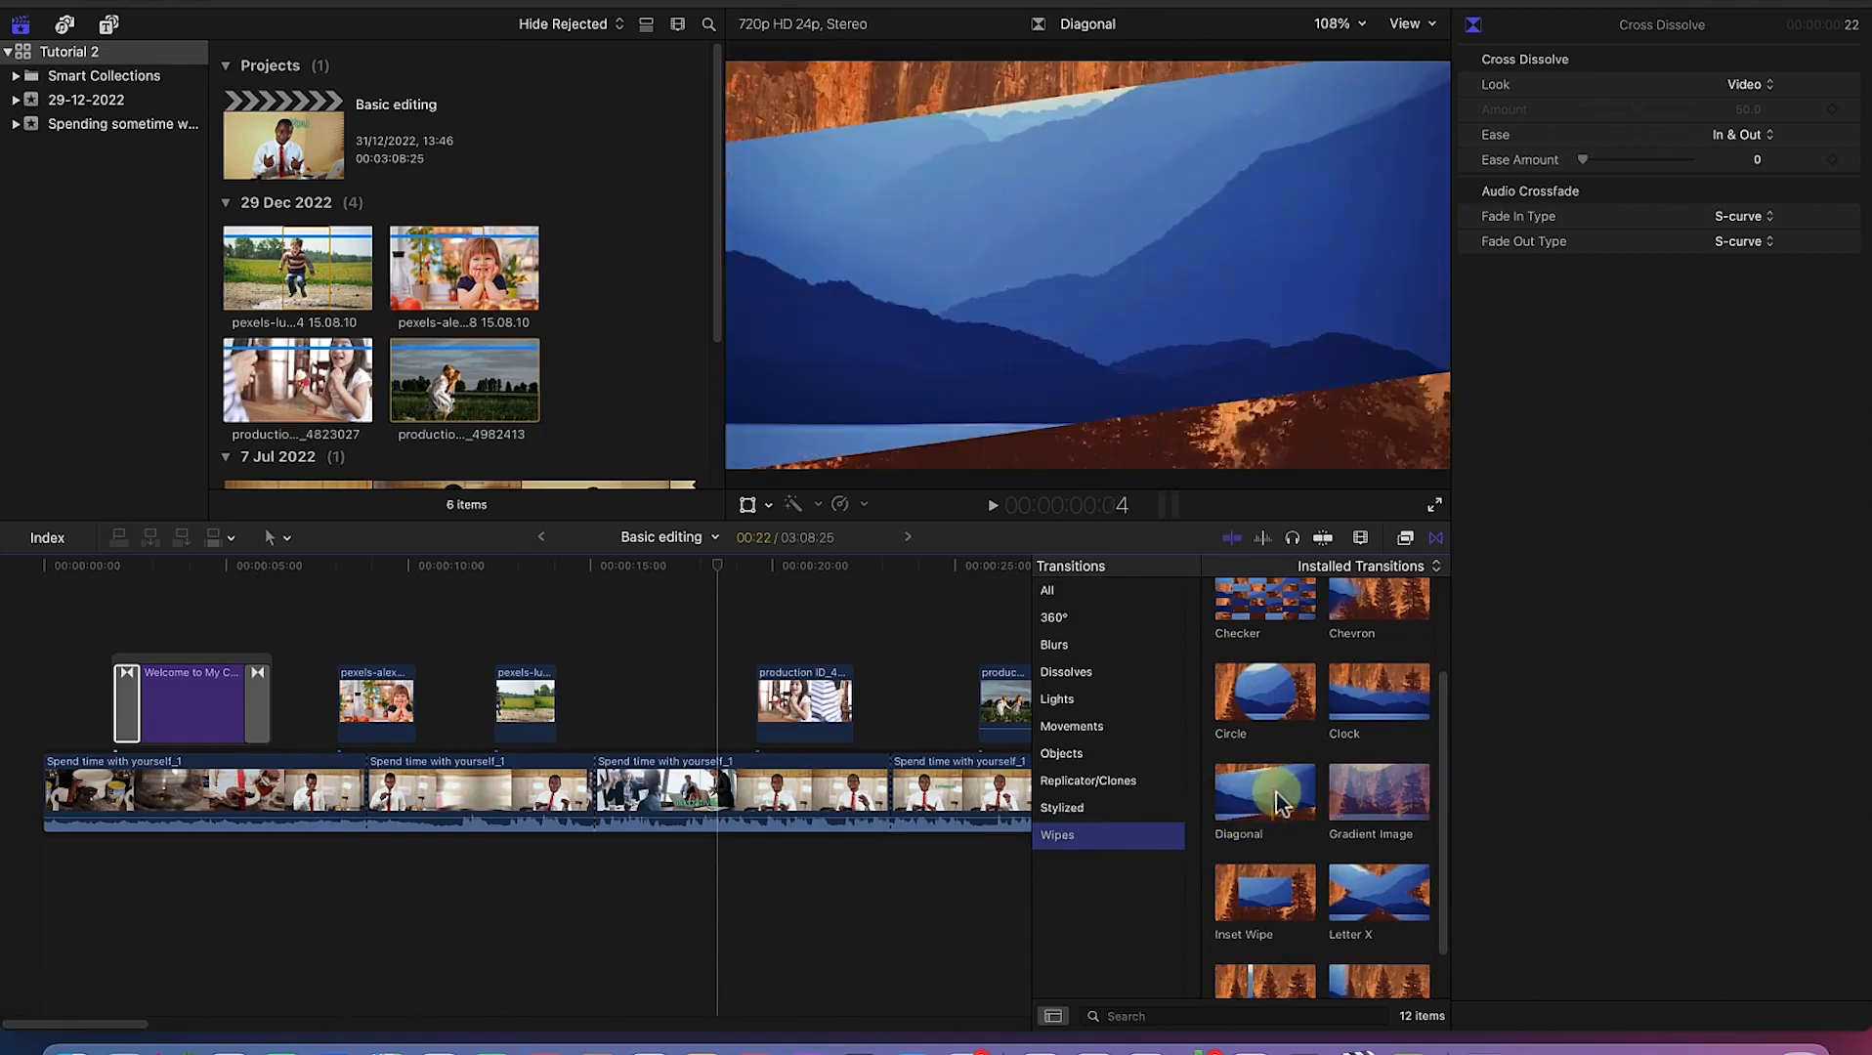
drag(1266, 809, 382, 702)
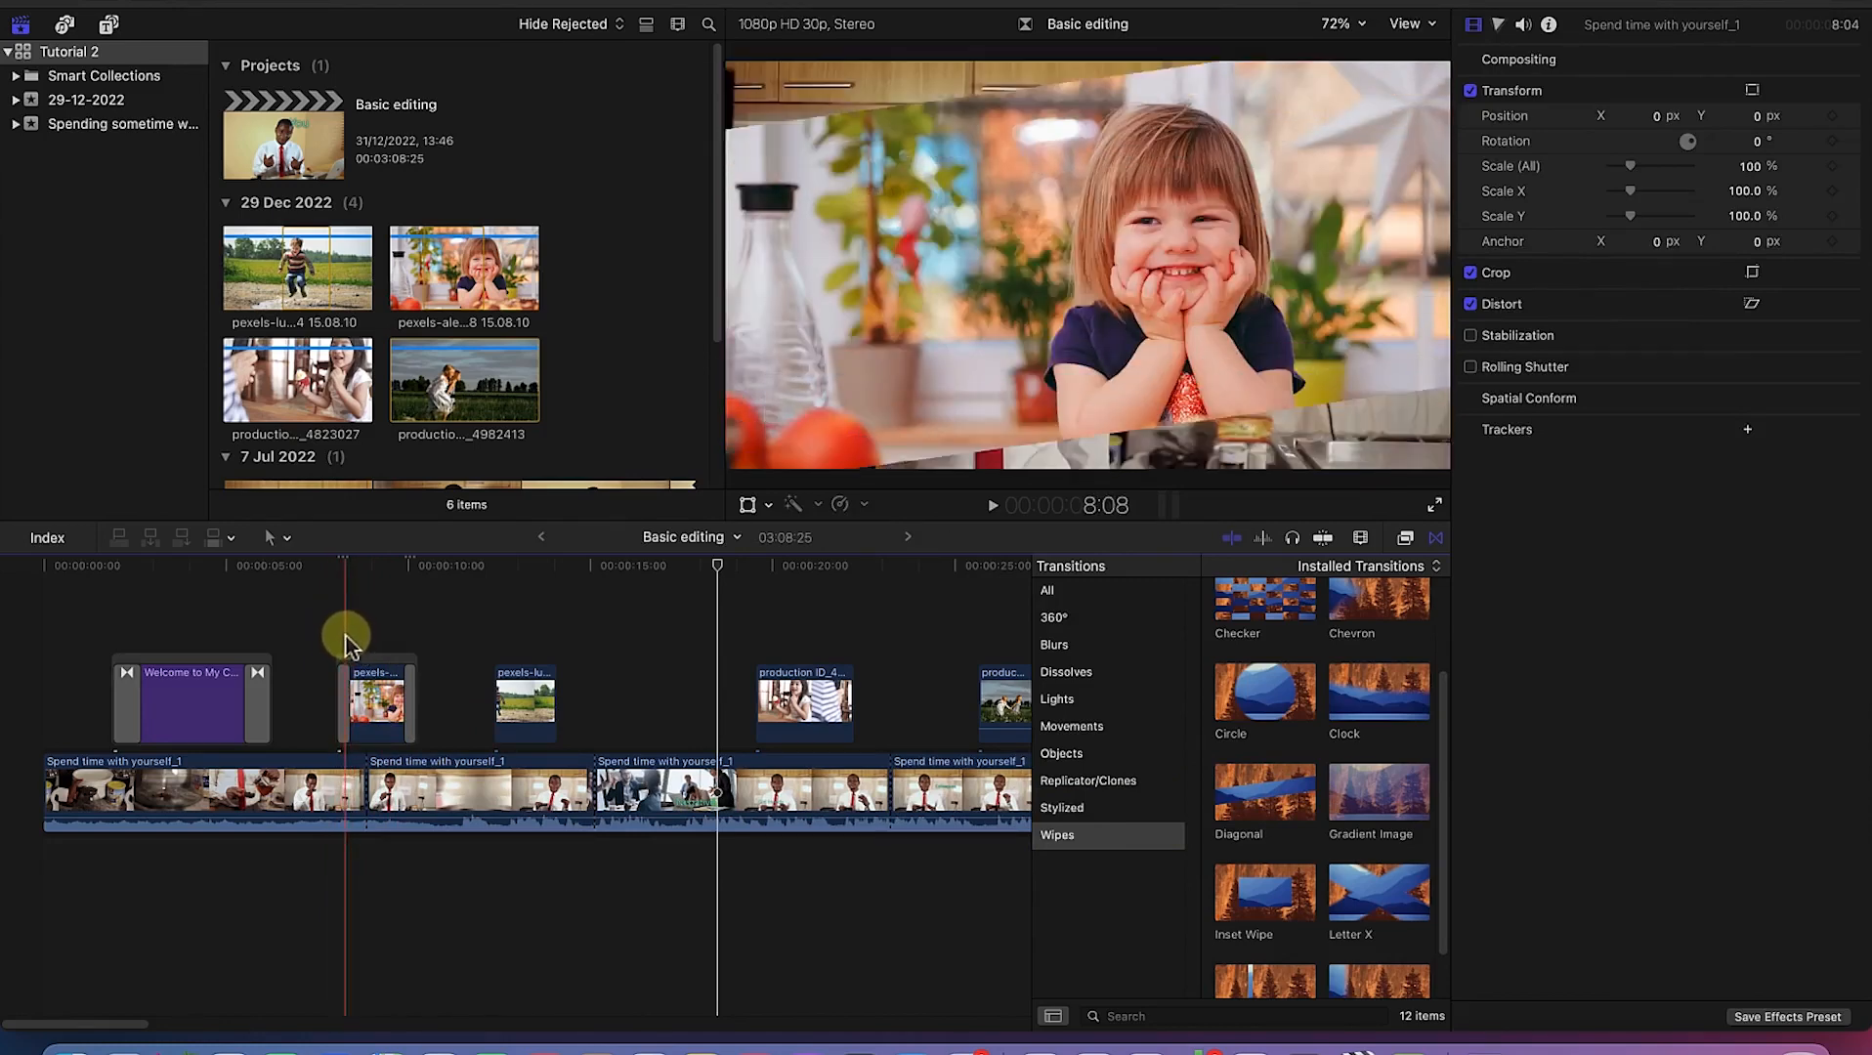
Step: Select the Diagonal transition at the start of the smiling girl clip and examine its Direction options
click(396, 666)
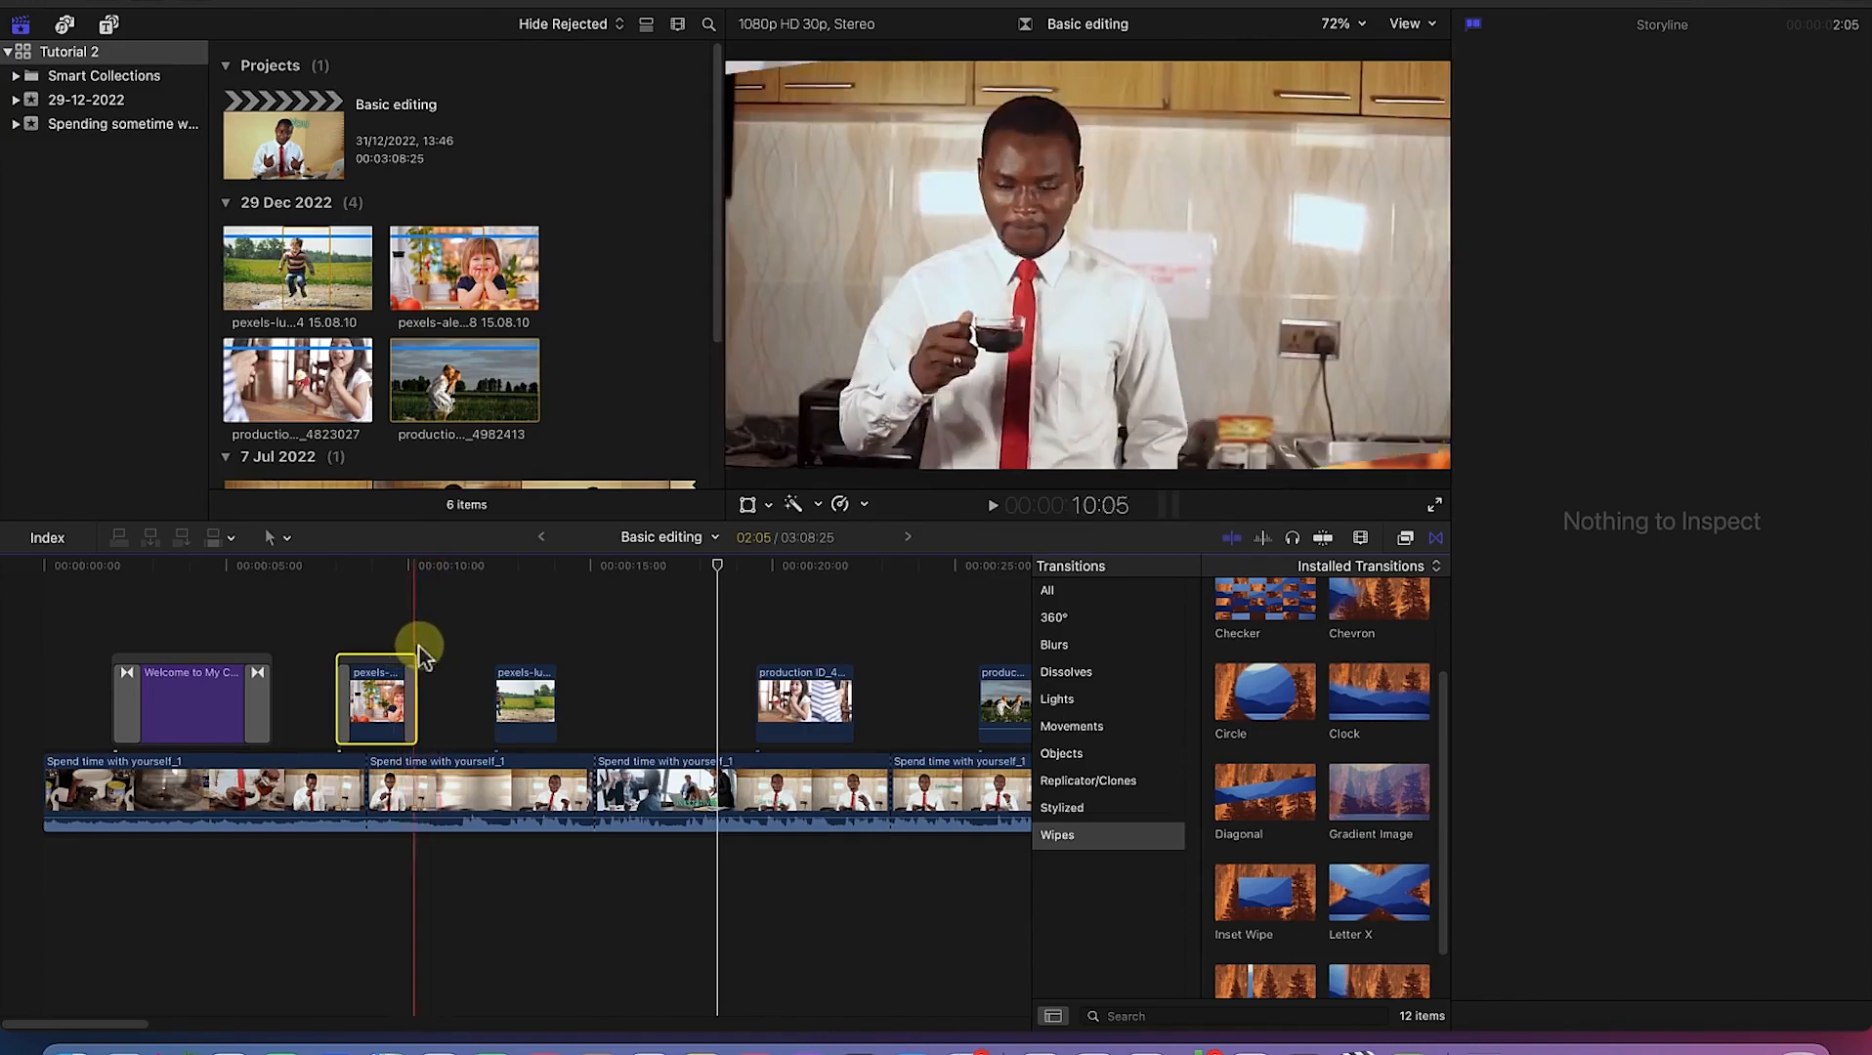
click(345, 706)
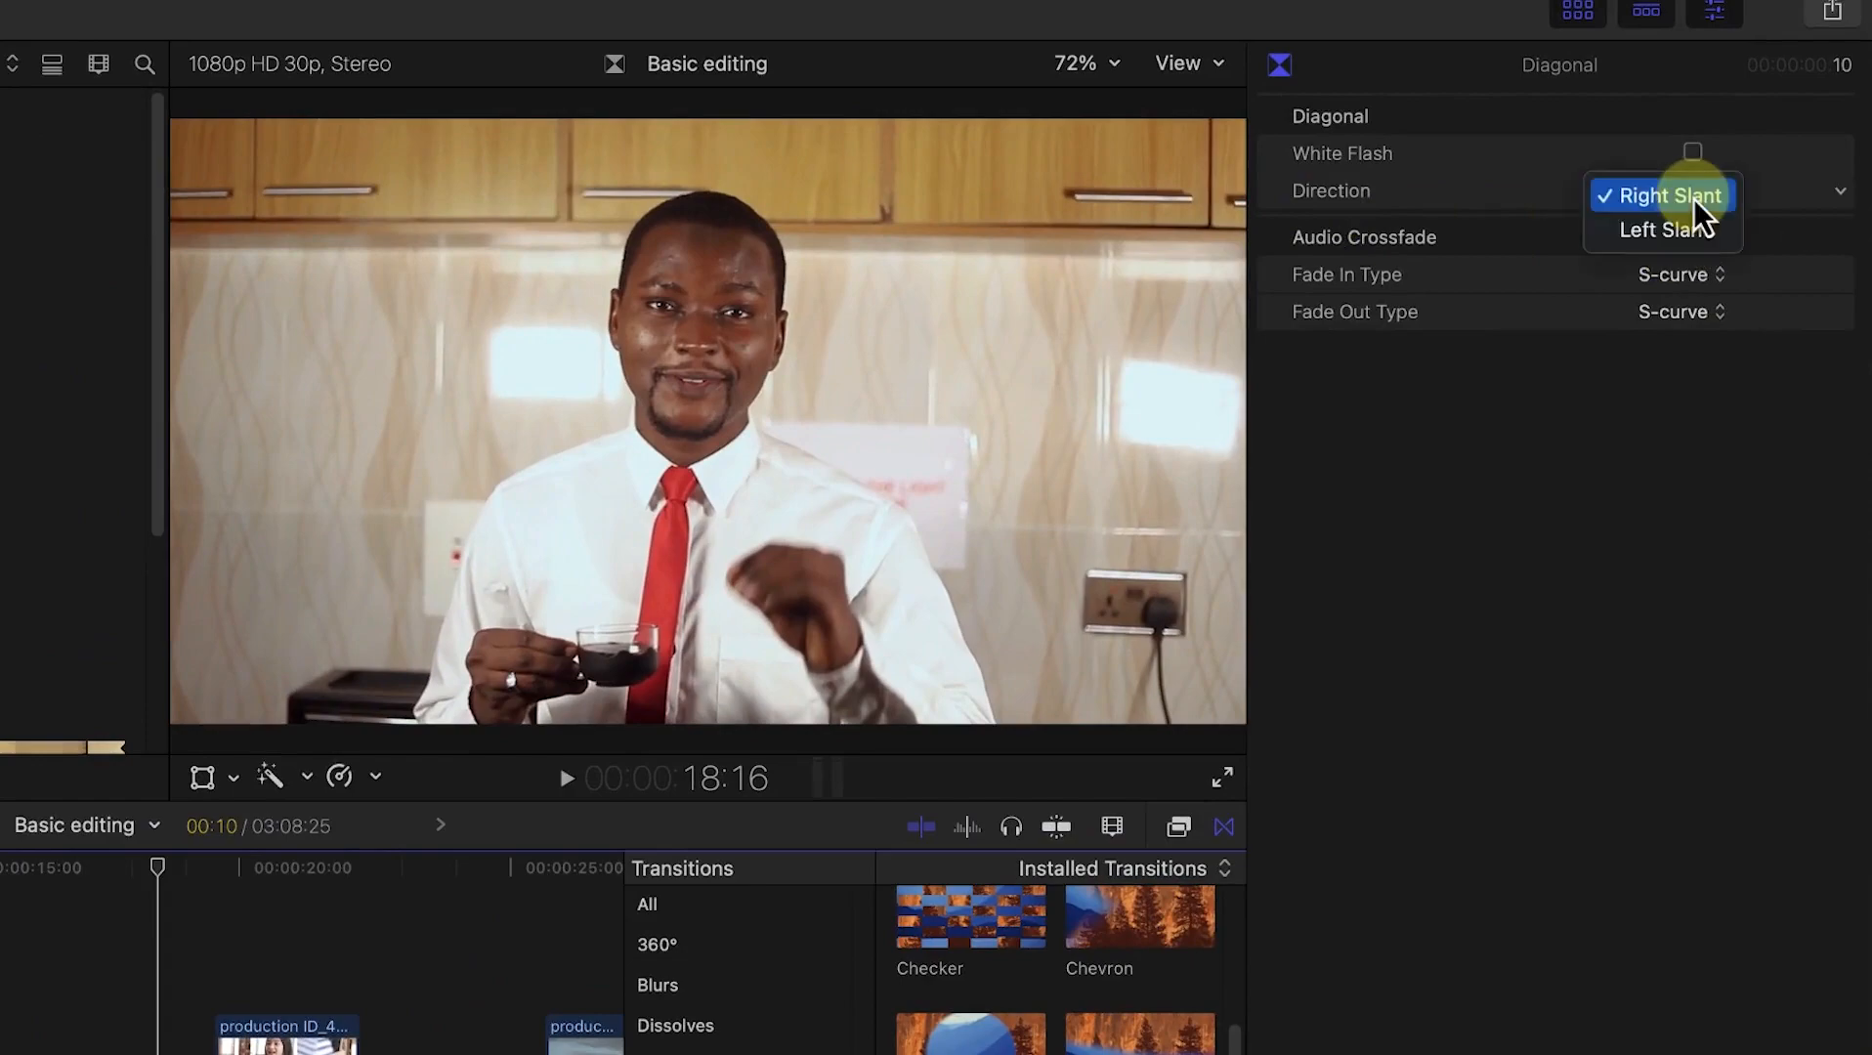
click(1571, 516)
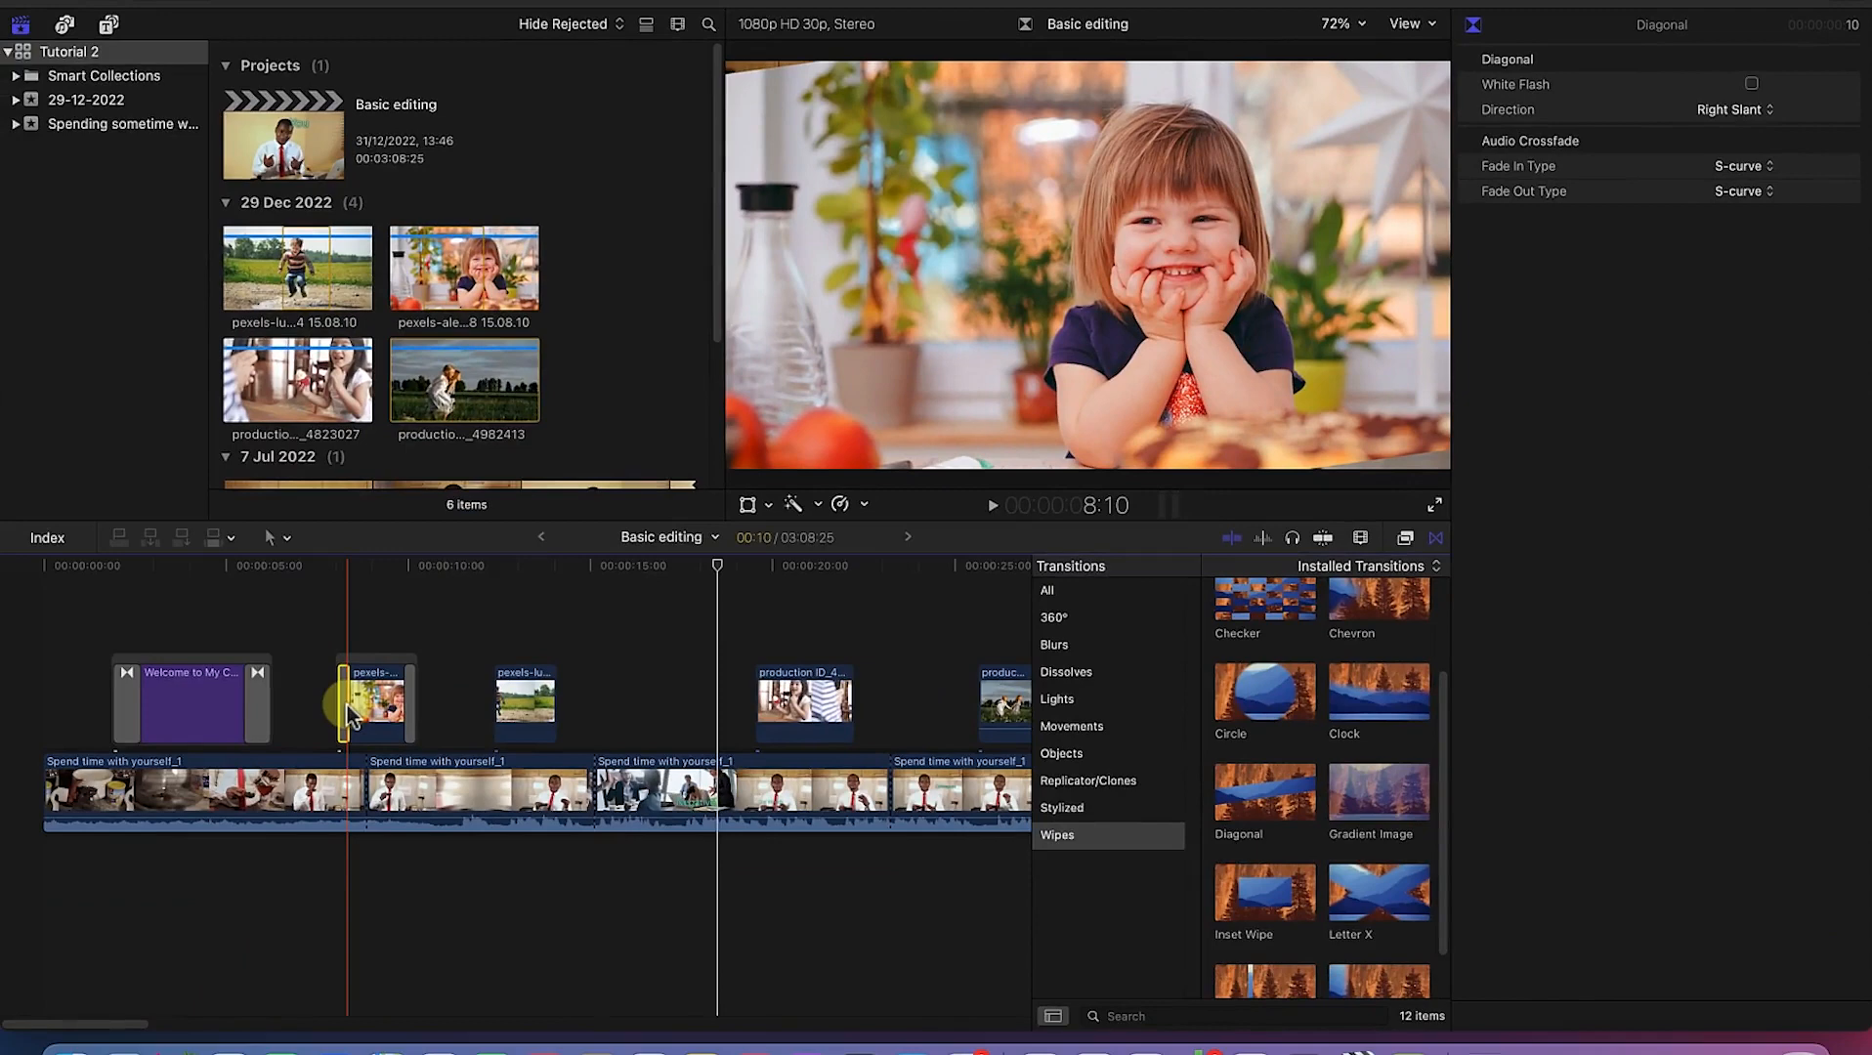
Step: Lengthen and re-shorten the Diagonal transition at the start of the smiling girl clip, and delete the one at its end
drag(349, 705, 360, 713)
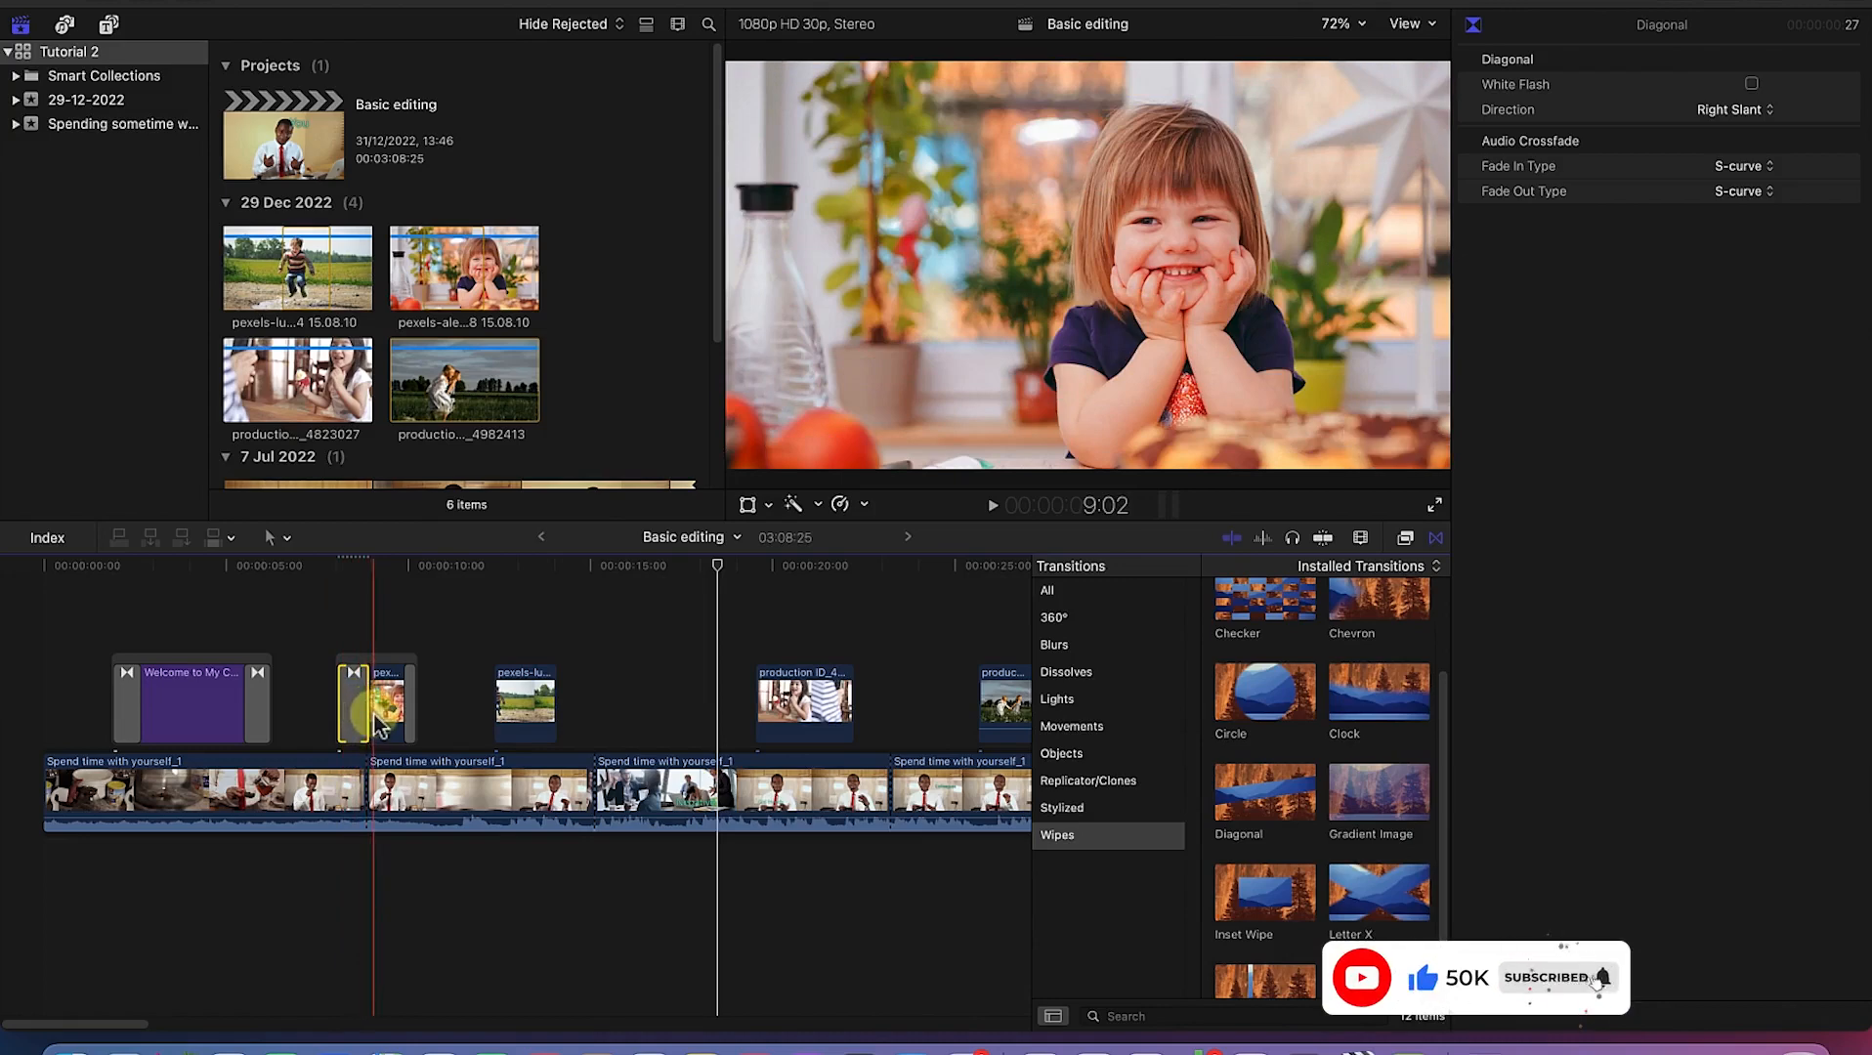
drag(369, 703, 348, 700)
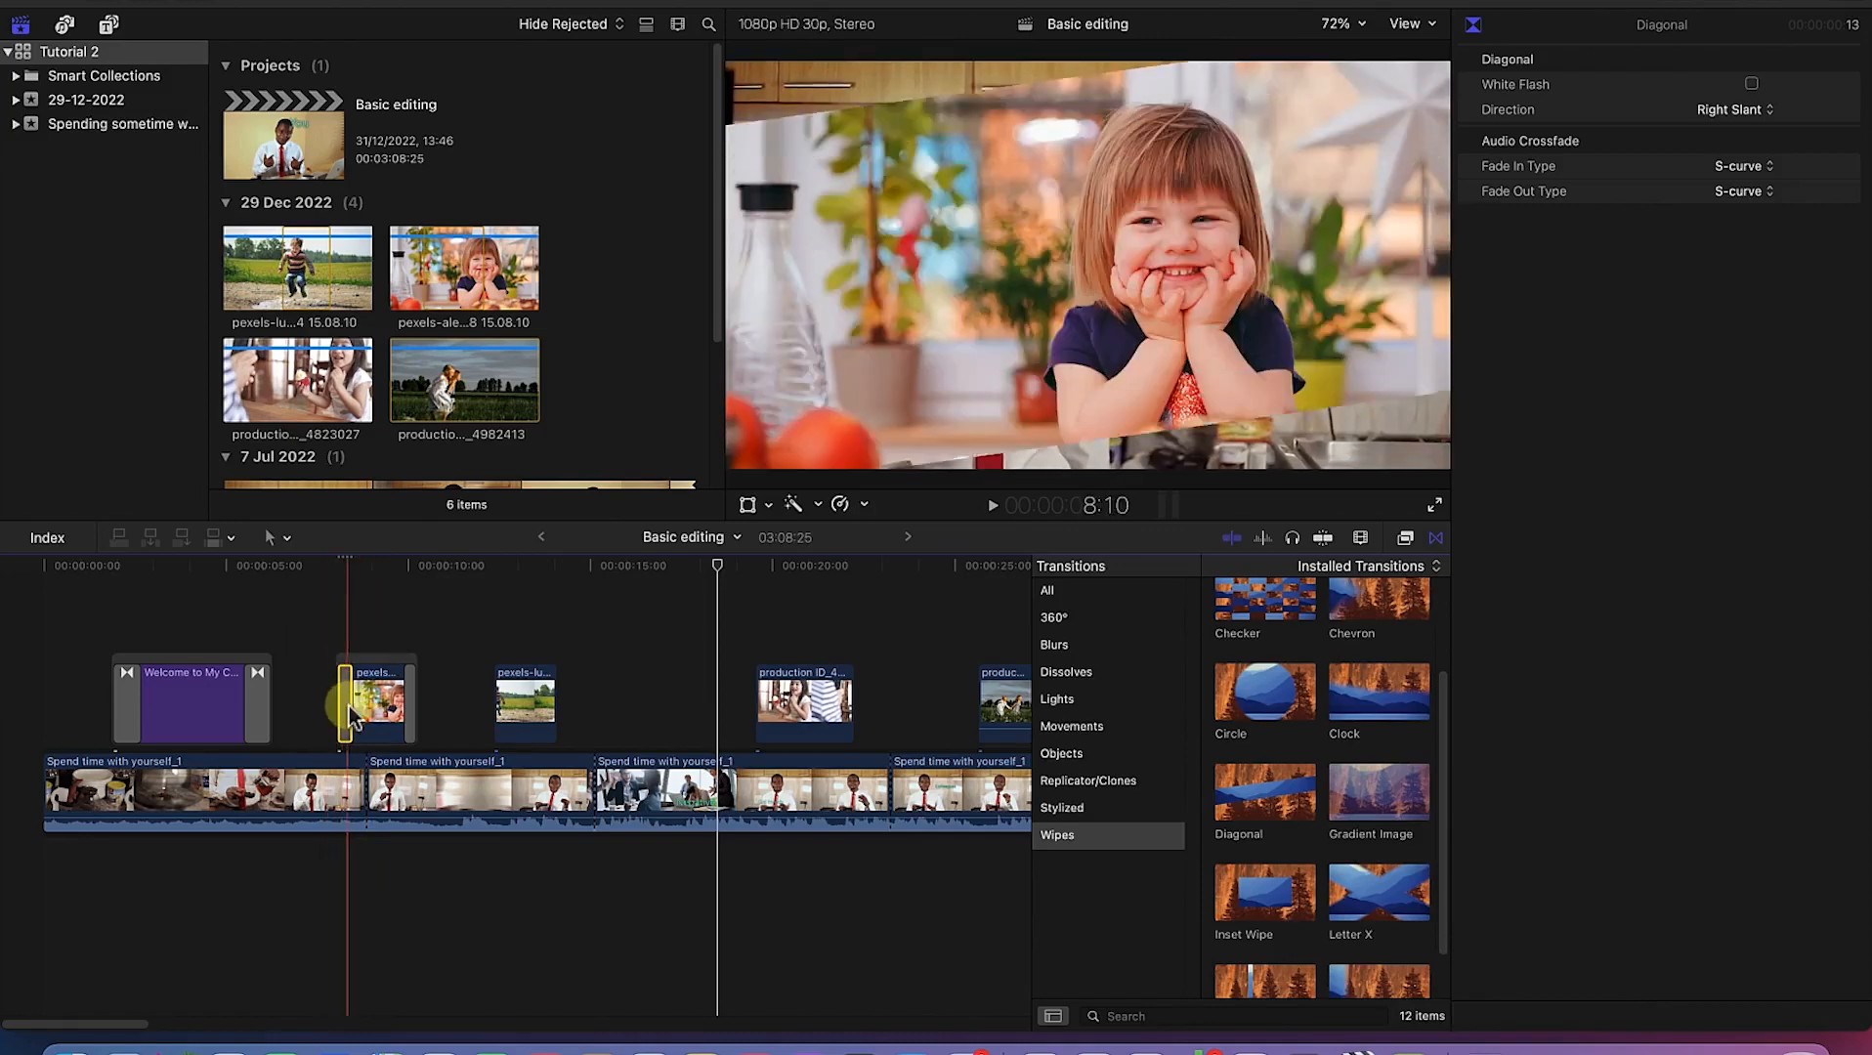
click(411, 720)
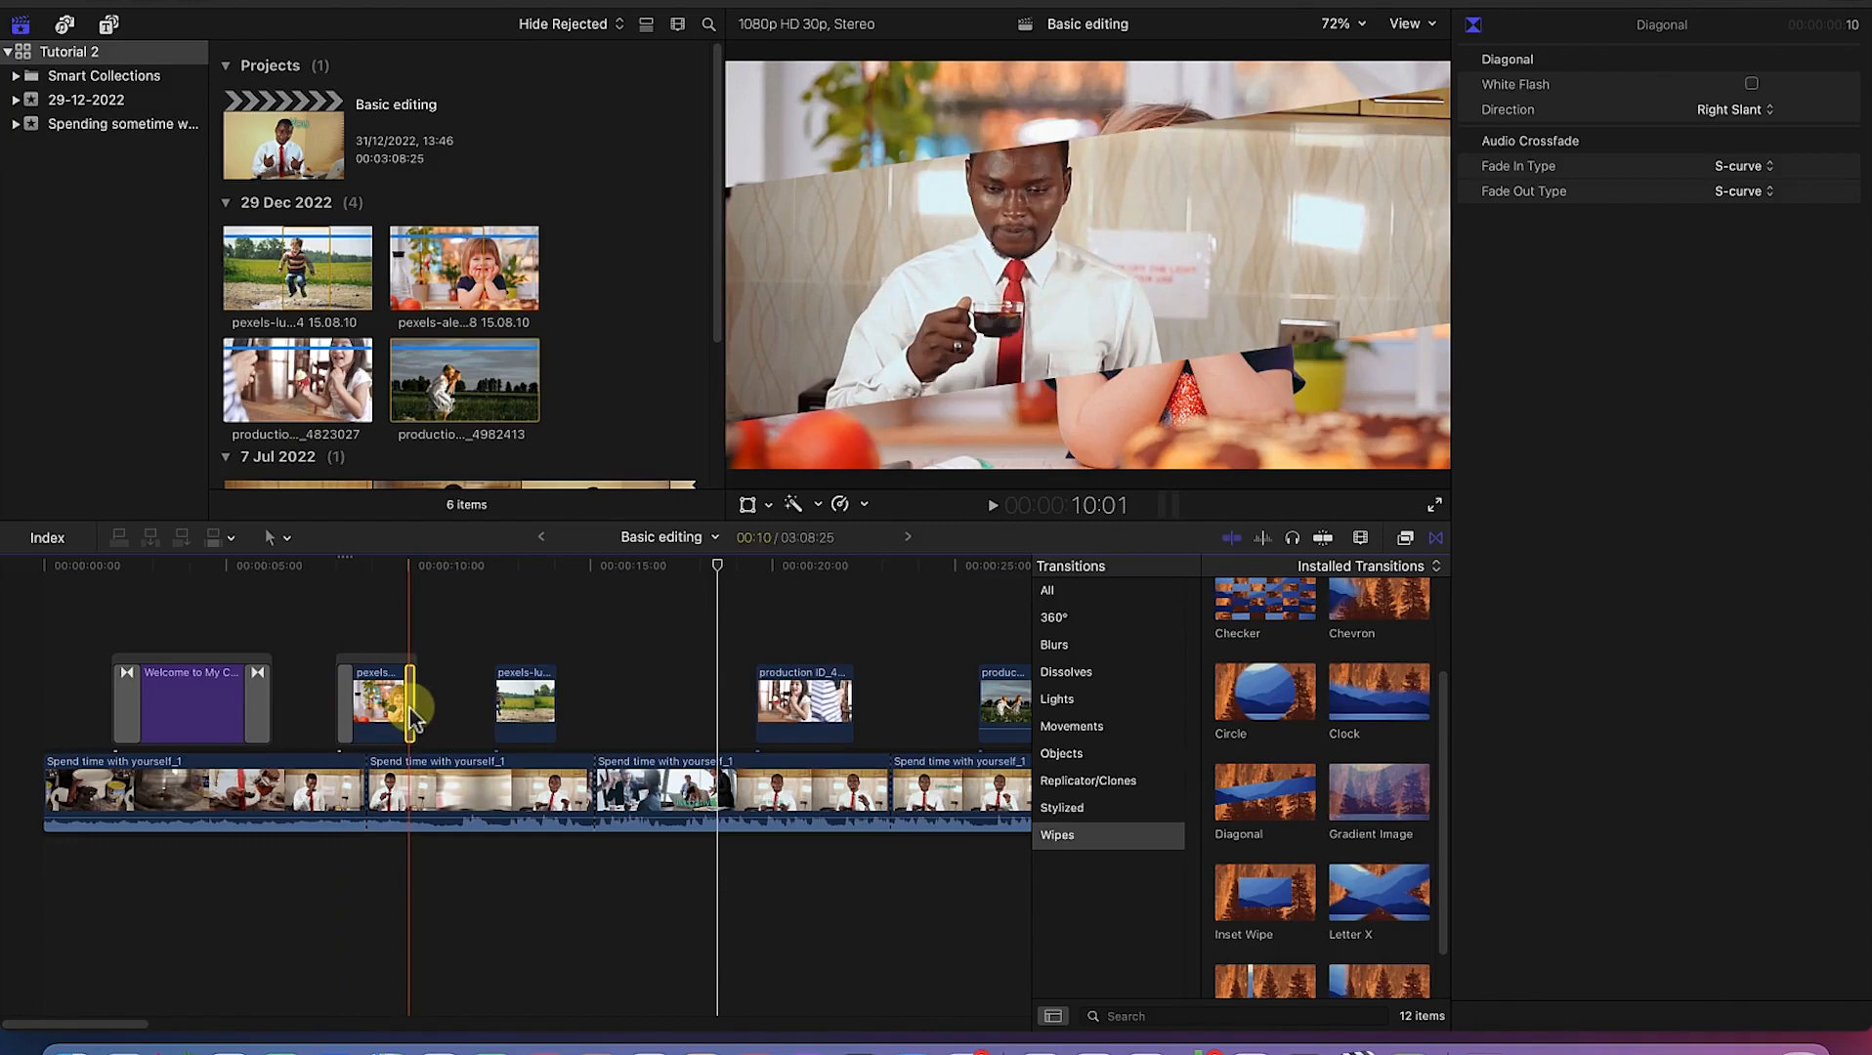
key(Delete)
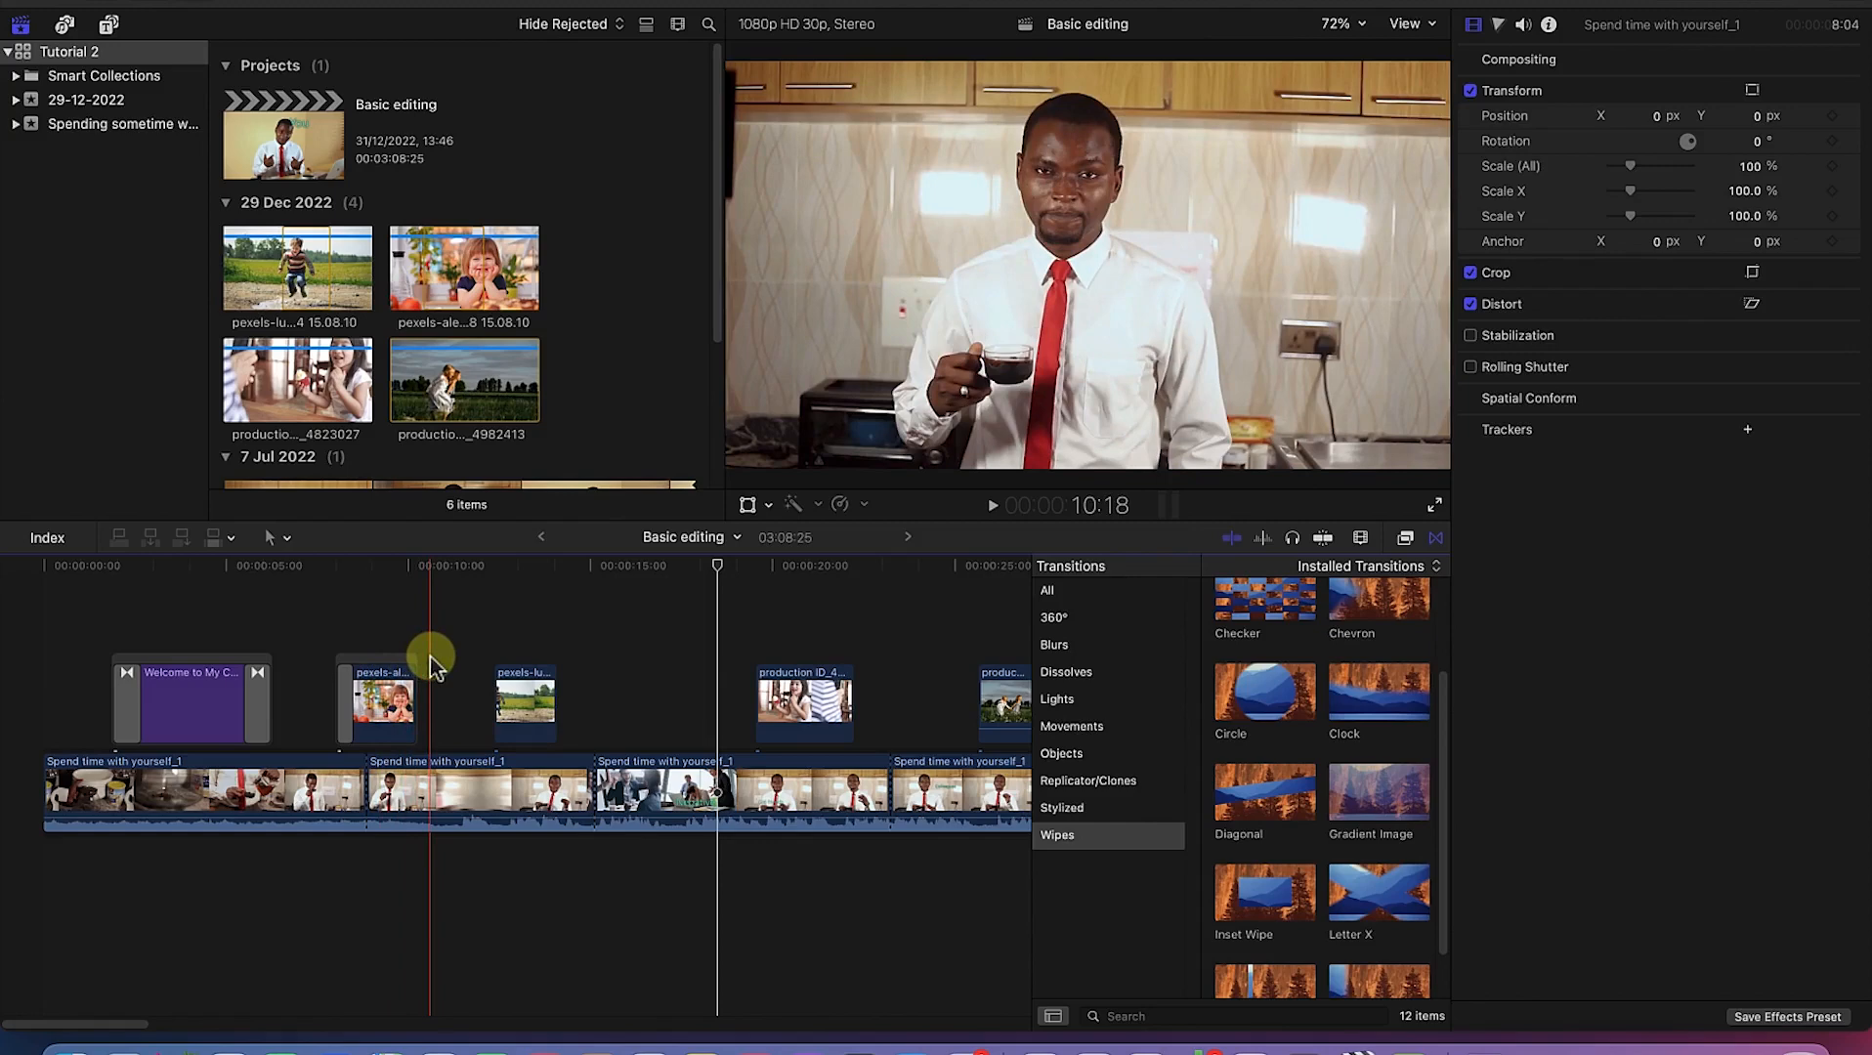
Step: Apply the Circle wipe to both ends of the jumping boy clip and shorten the transitions to 10 frames
click(516, 706)
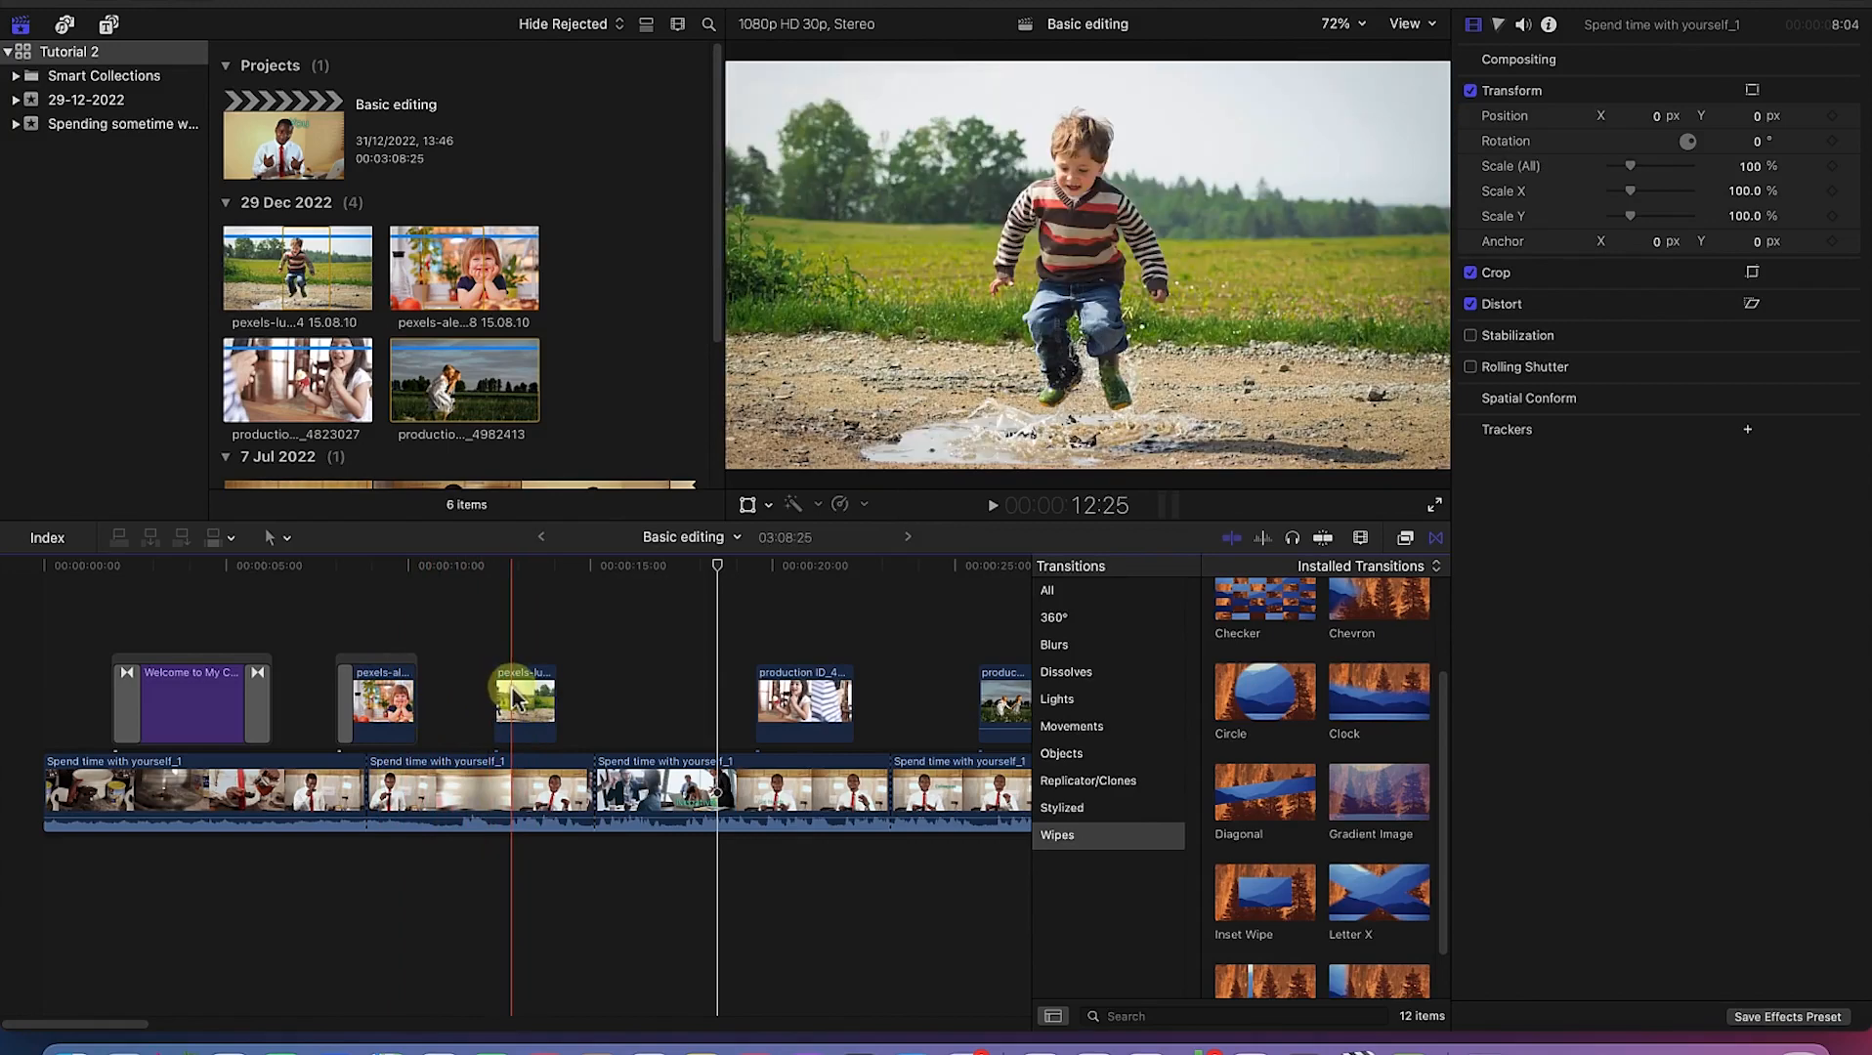
drag(1280, 695, 534, 716)
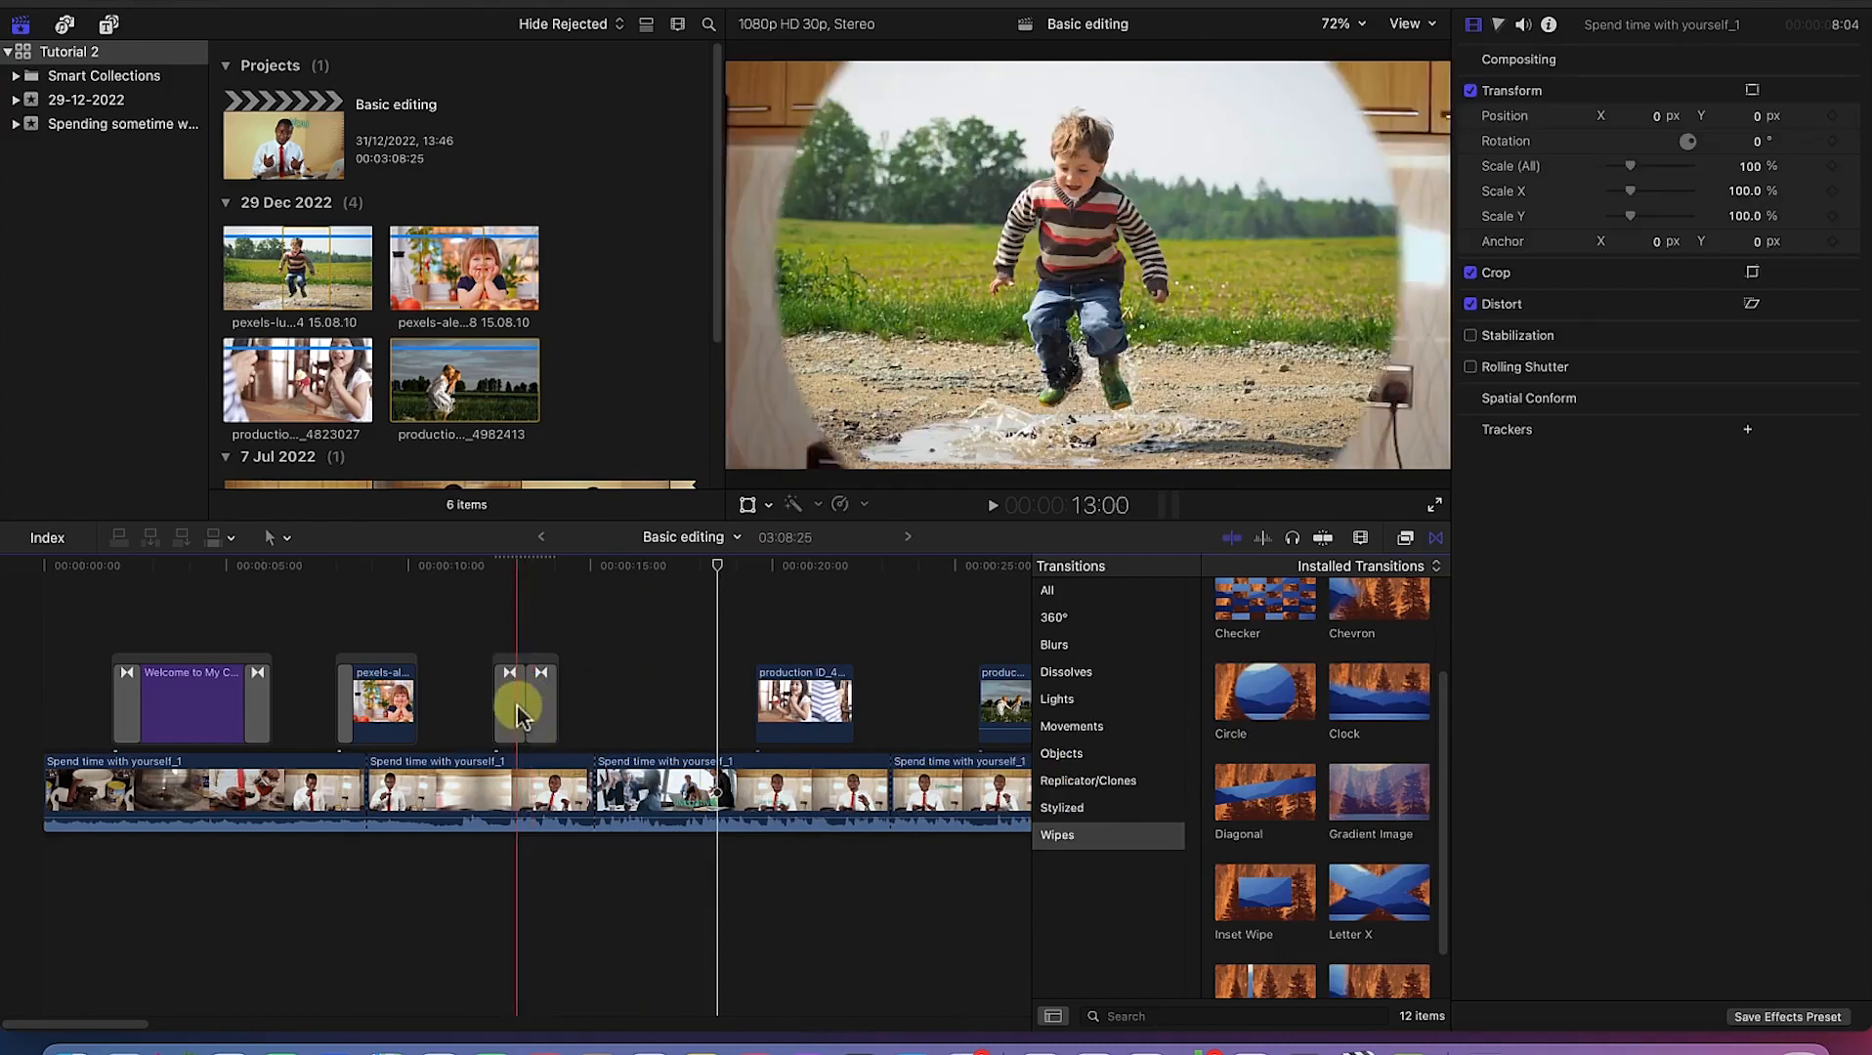
click(519, 706)
mouse_move(519, 705)
mouse_down()
mouse_move(502, 690)
mouse_move(550, 720)
mouse_up()
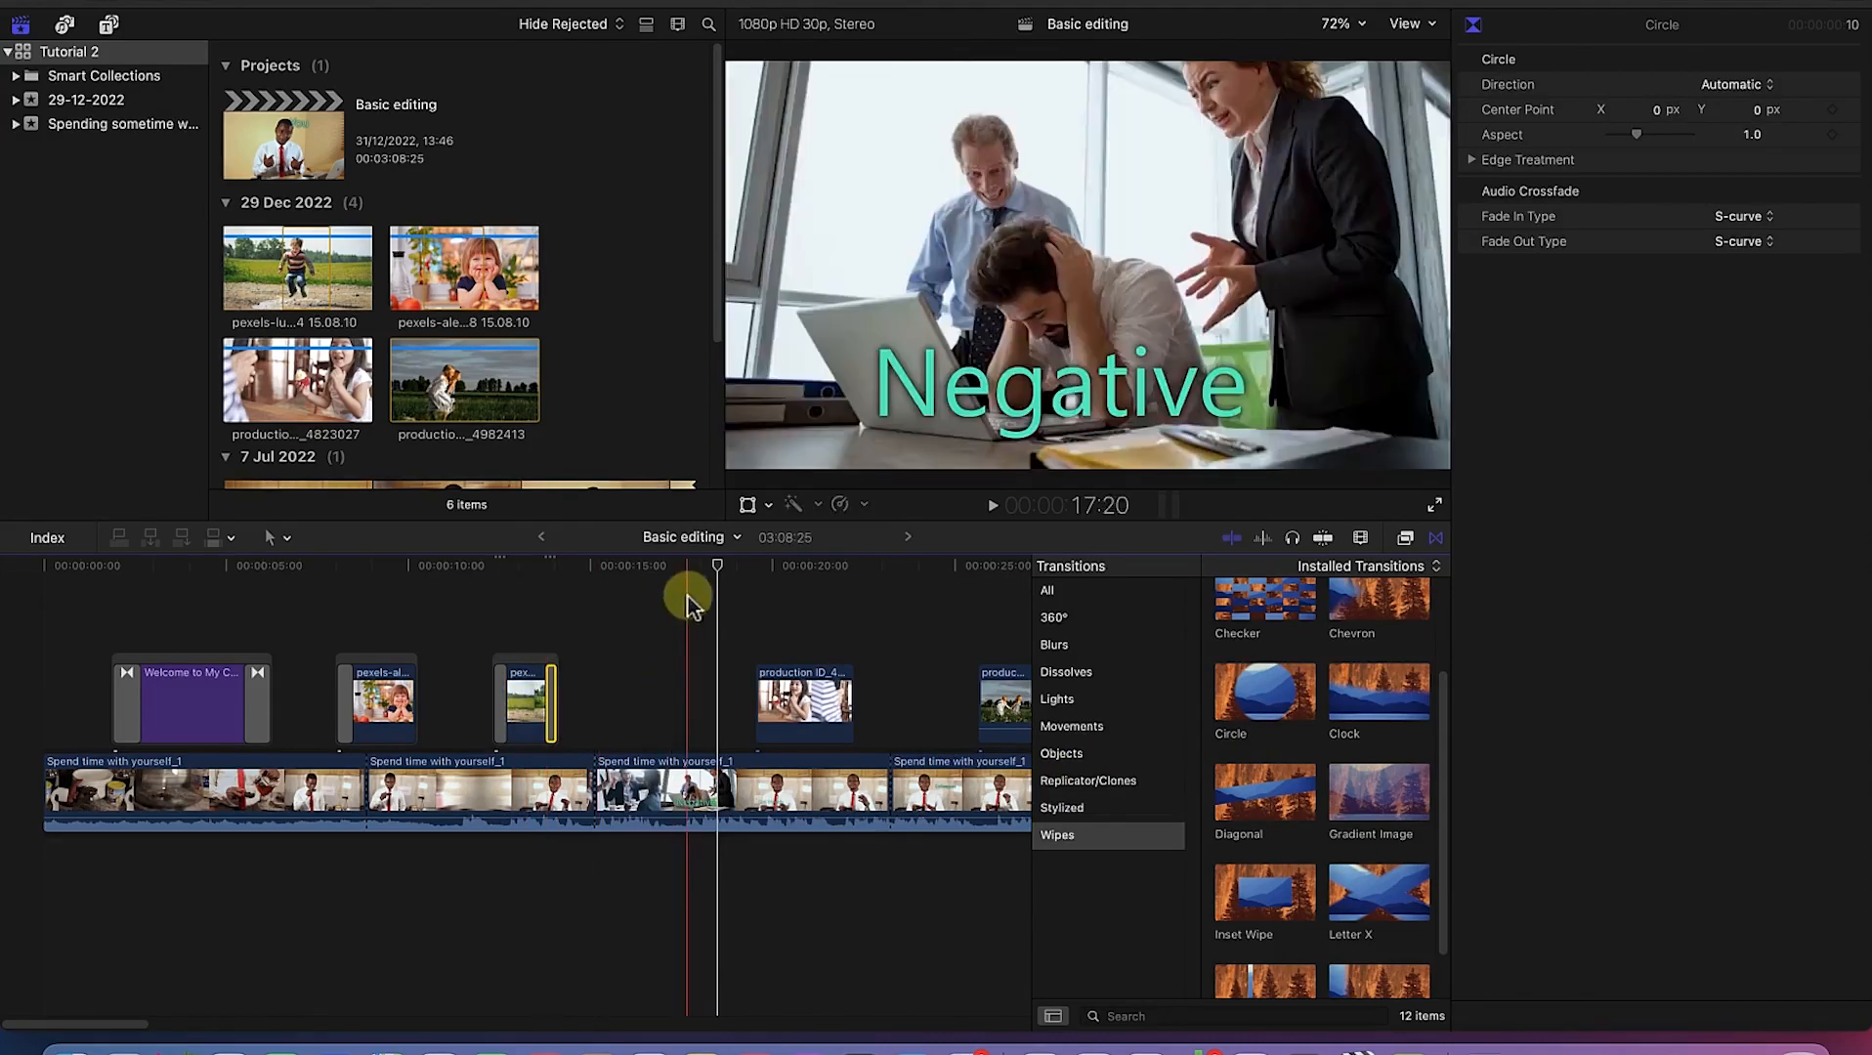
Step: Play back the jumping boy clip to preview its Circle transitions
drag(729, 569, 477, 636)
key(space)
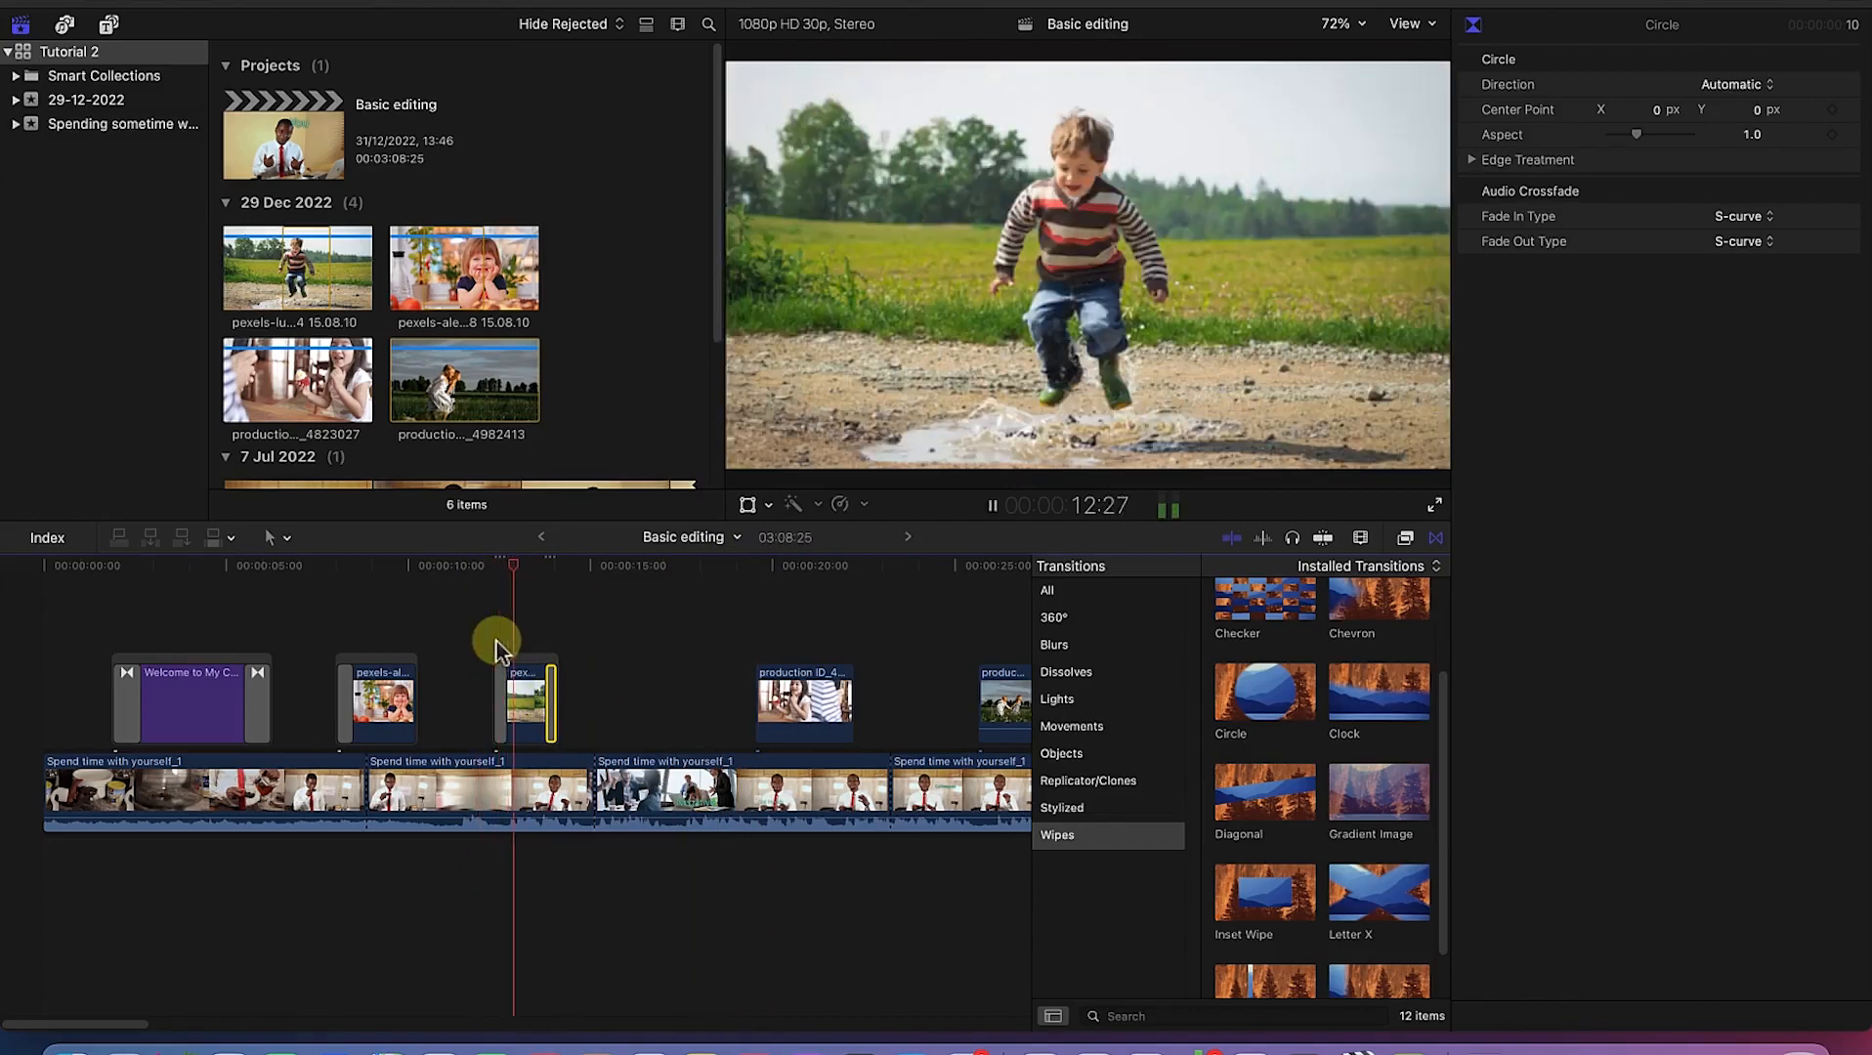
key(space)
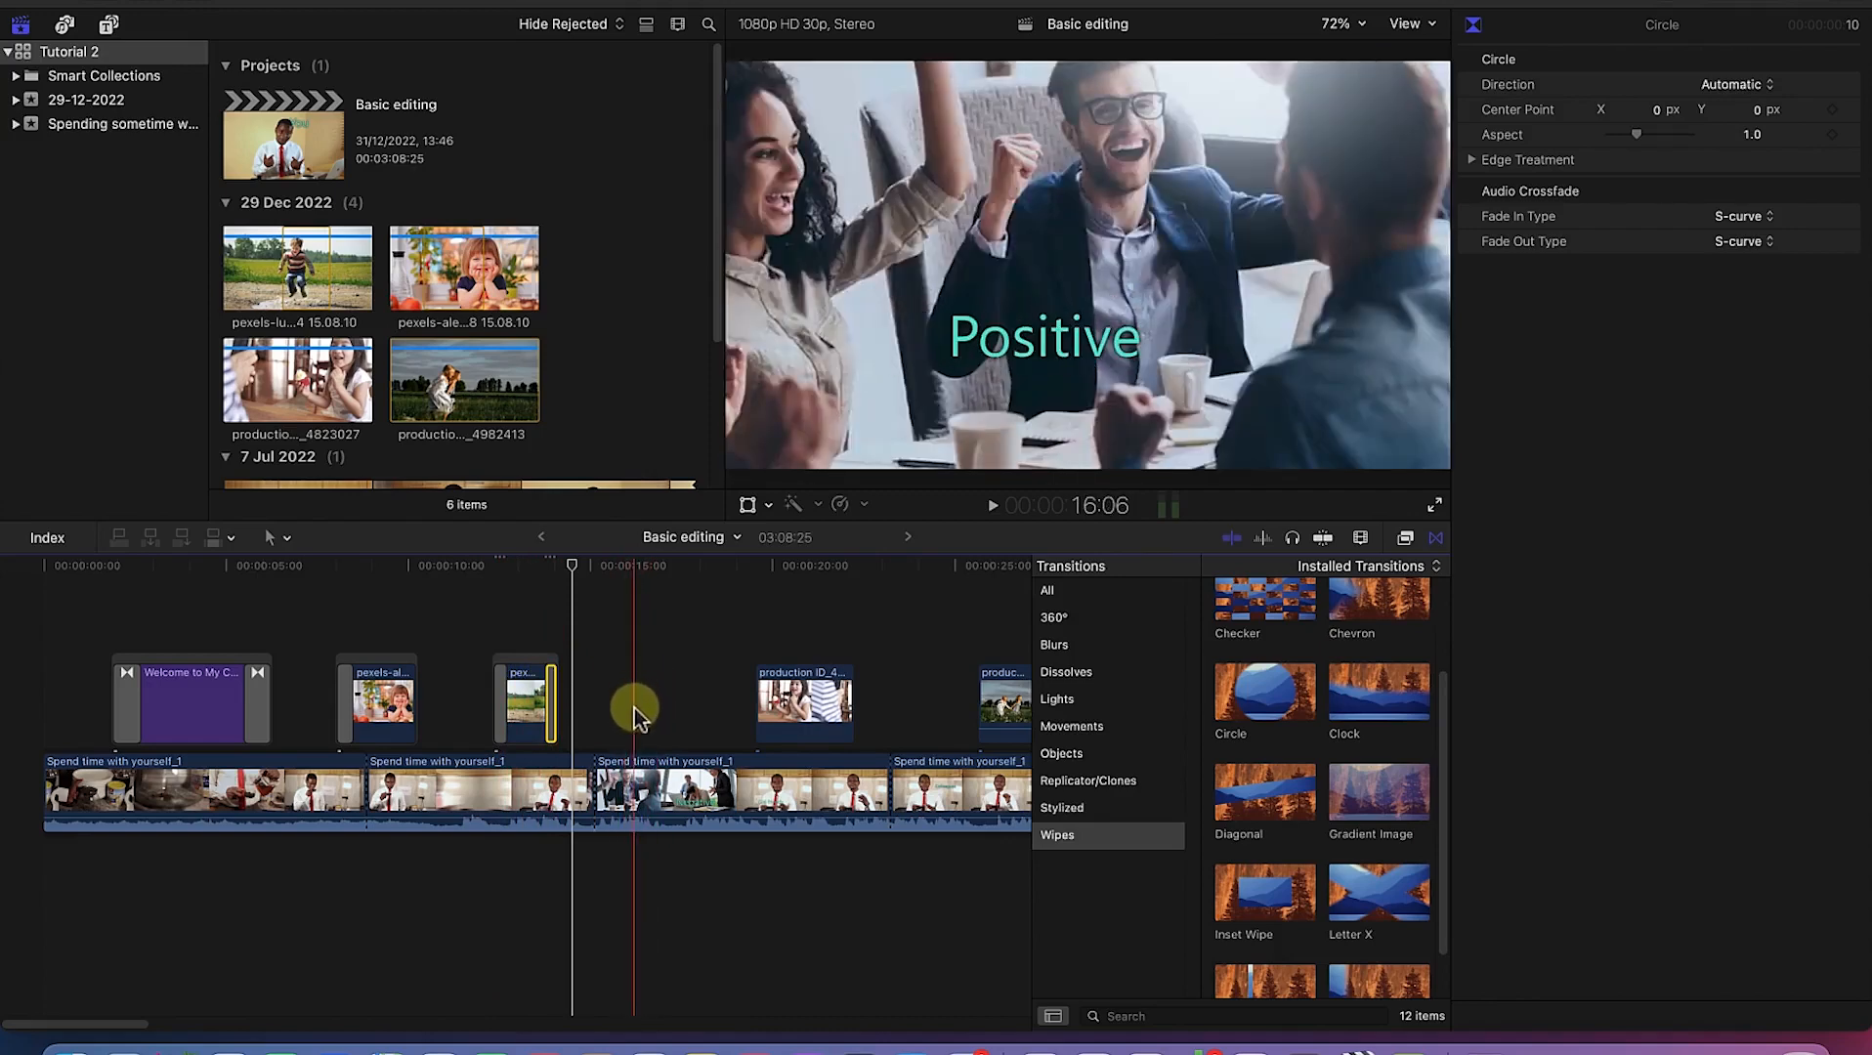
Step: Split the main storyline clip at about 11.7 seconds, between the smiling girl and jumping boy clips, with the Blade tool
click(648, 791)
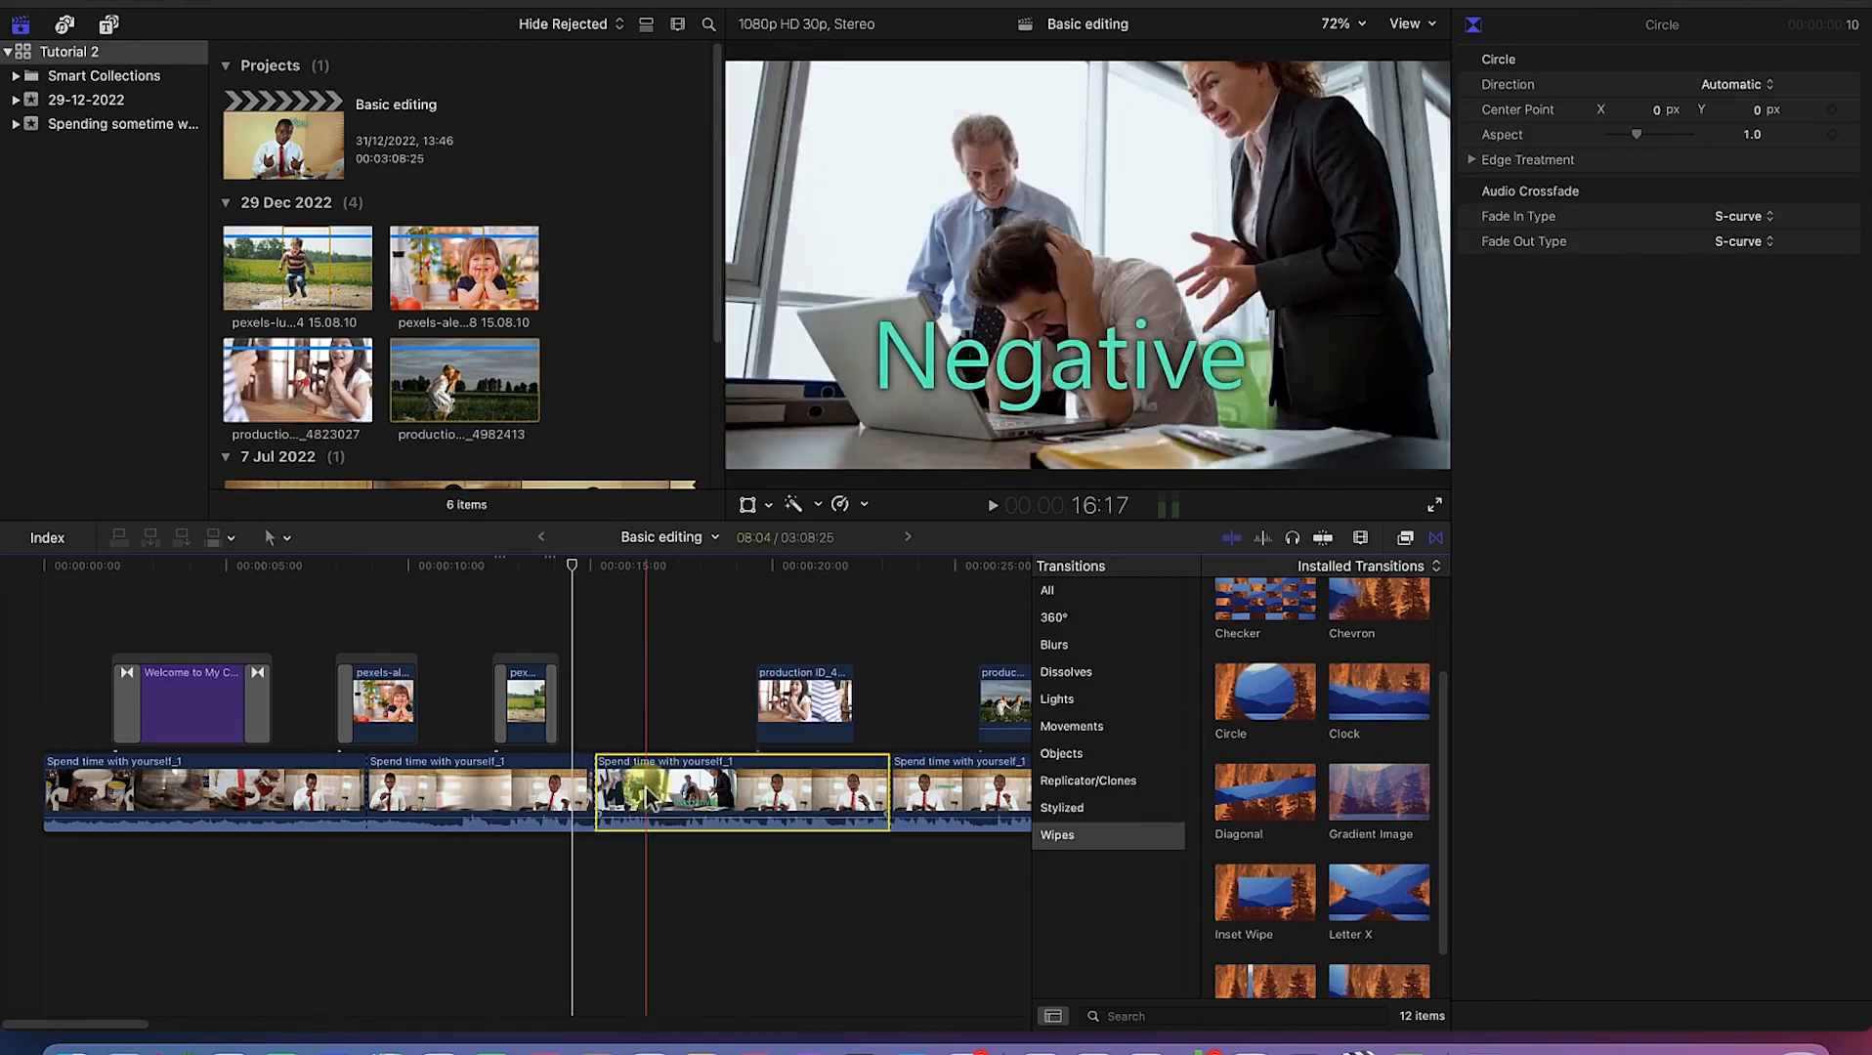
click(510, 787)
drag(574, 568, 468, 548)
key(b)
click(468, 795)
Step: Try to apply the Circle wipe at the new cut in the main storyline
drag(467, 557, 476, 636)
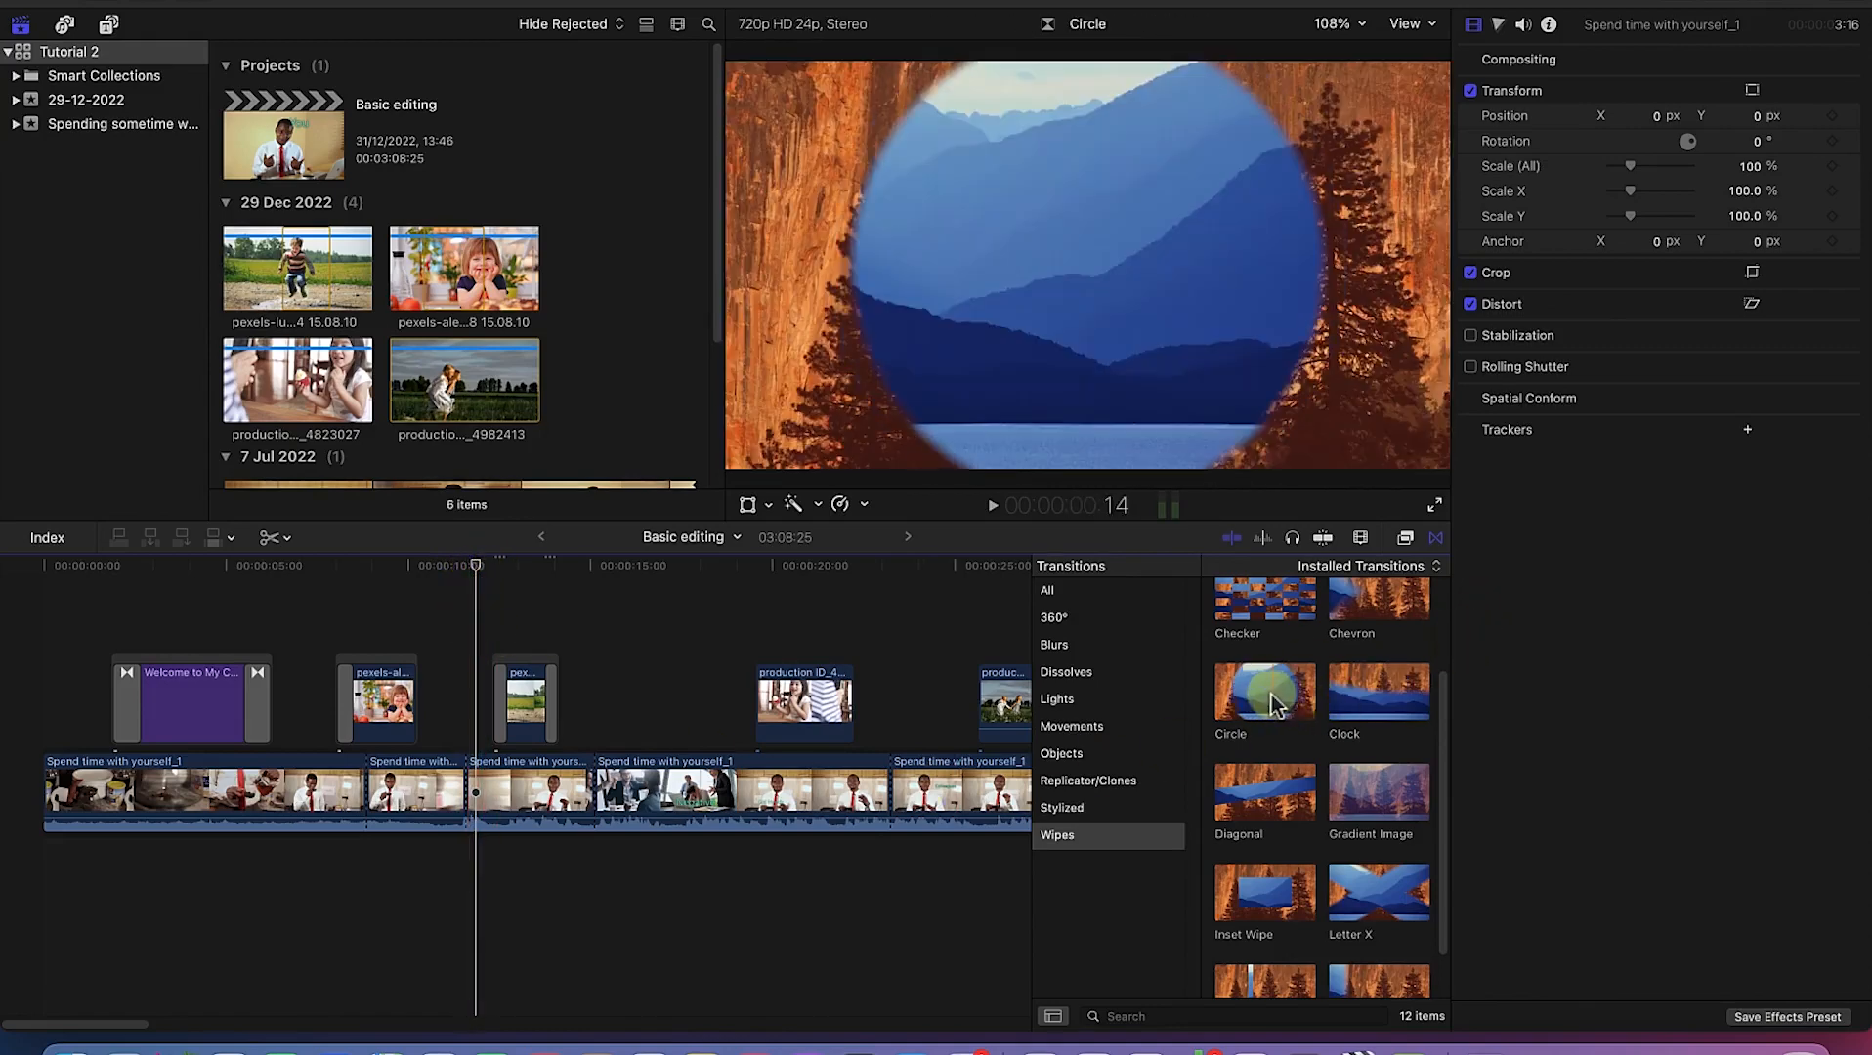
drag(1275, 701, 472, 743)
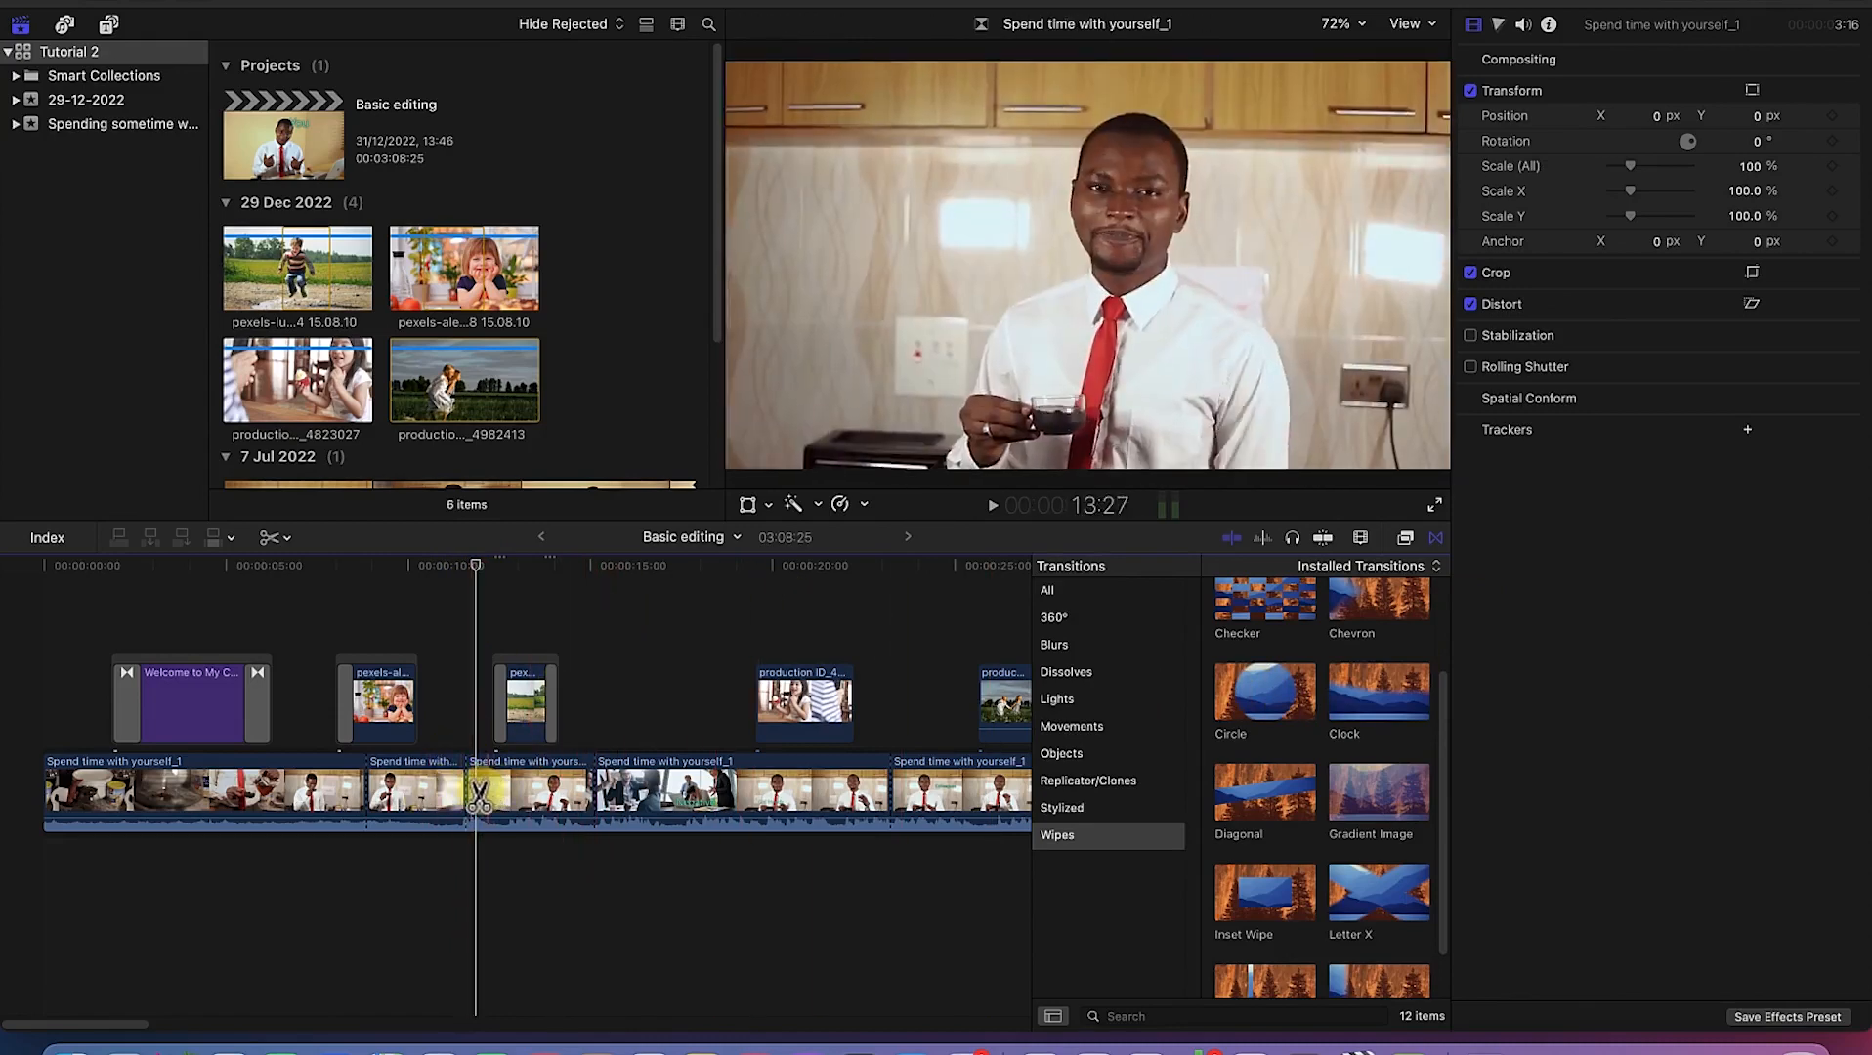
drag(501, 584, 458, 575)
key(b)
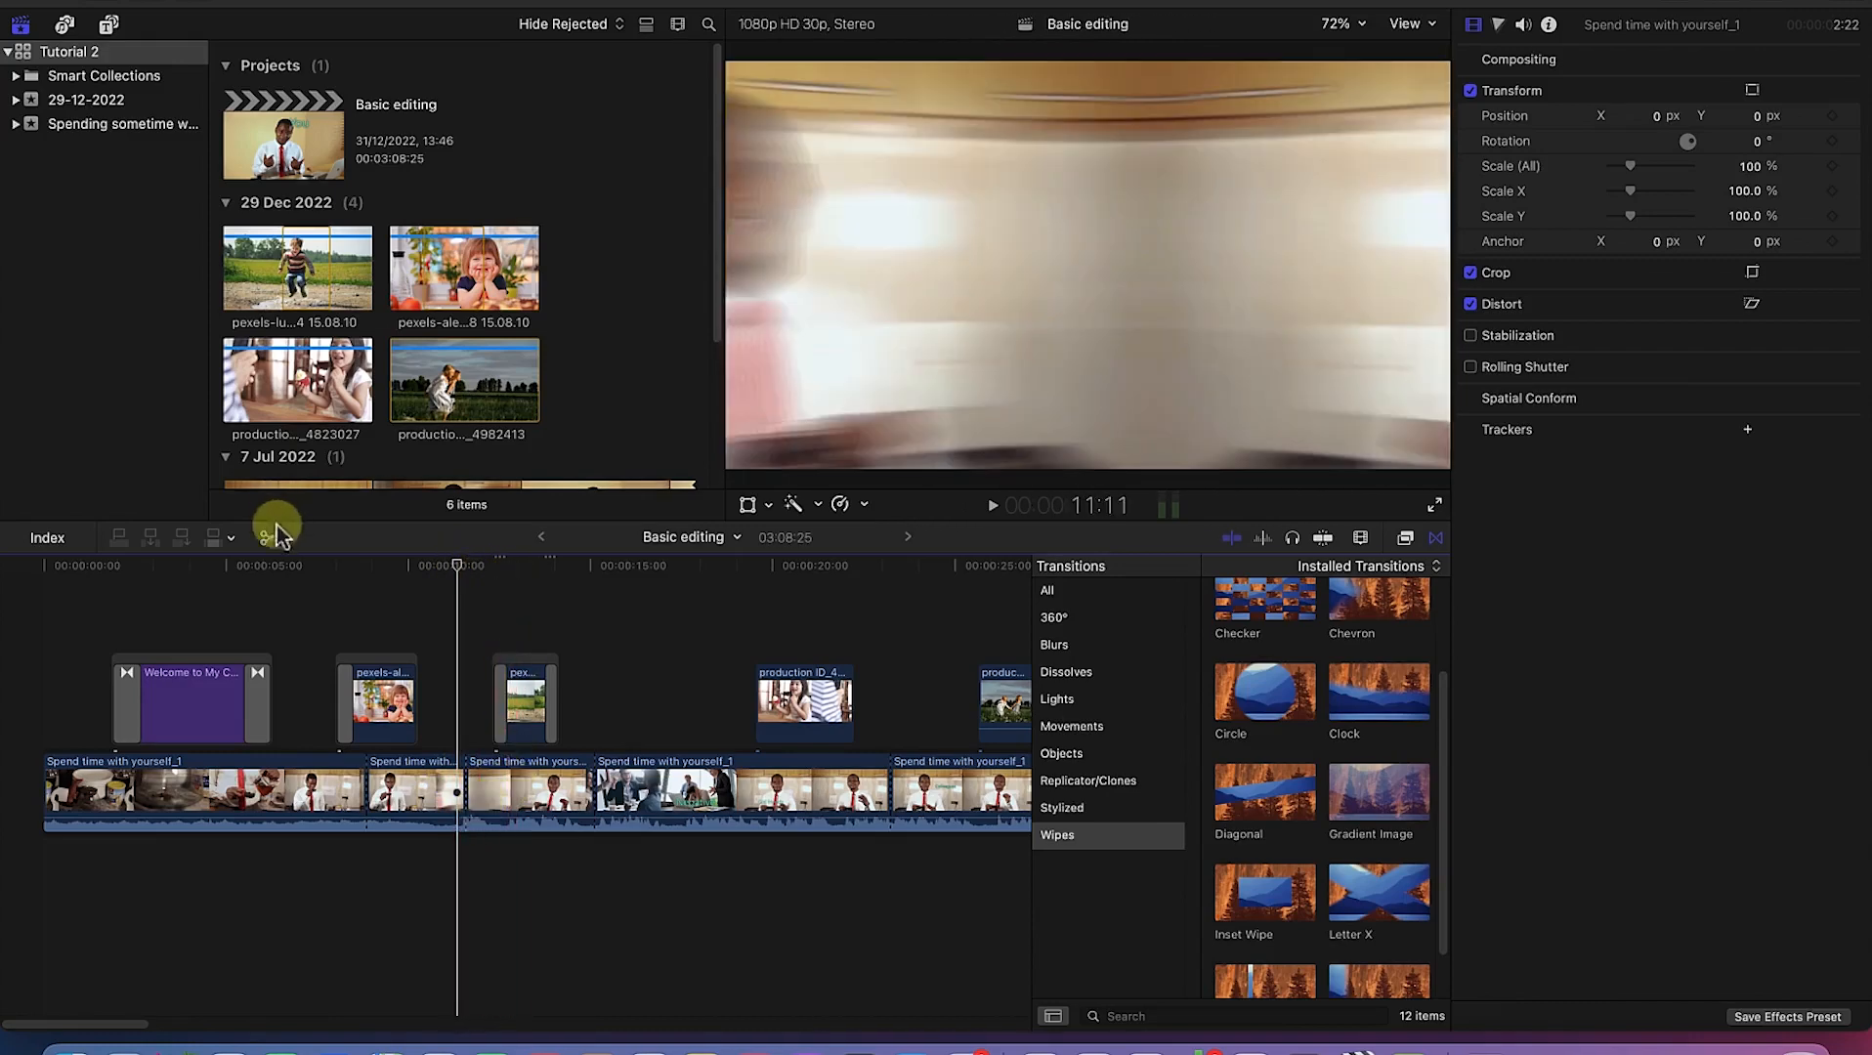
Step: Reveal the Transform settings of the main clip after the cut, raise Scale (All) to 106%, and re-enter the scale value
key(a)
click(510, 799)
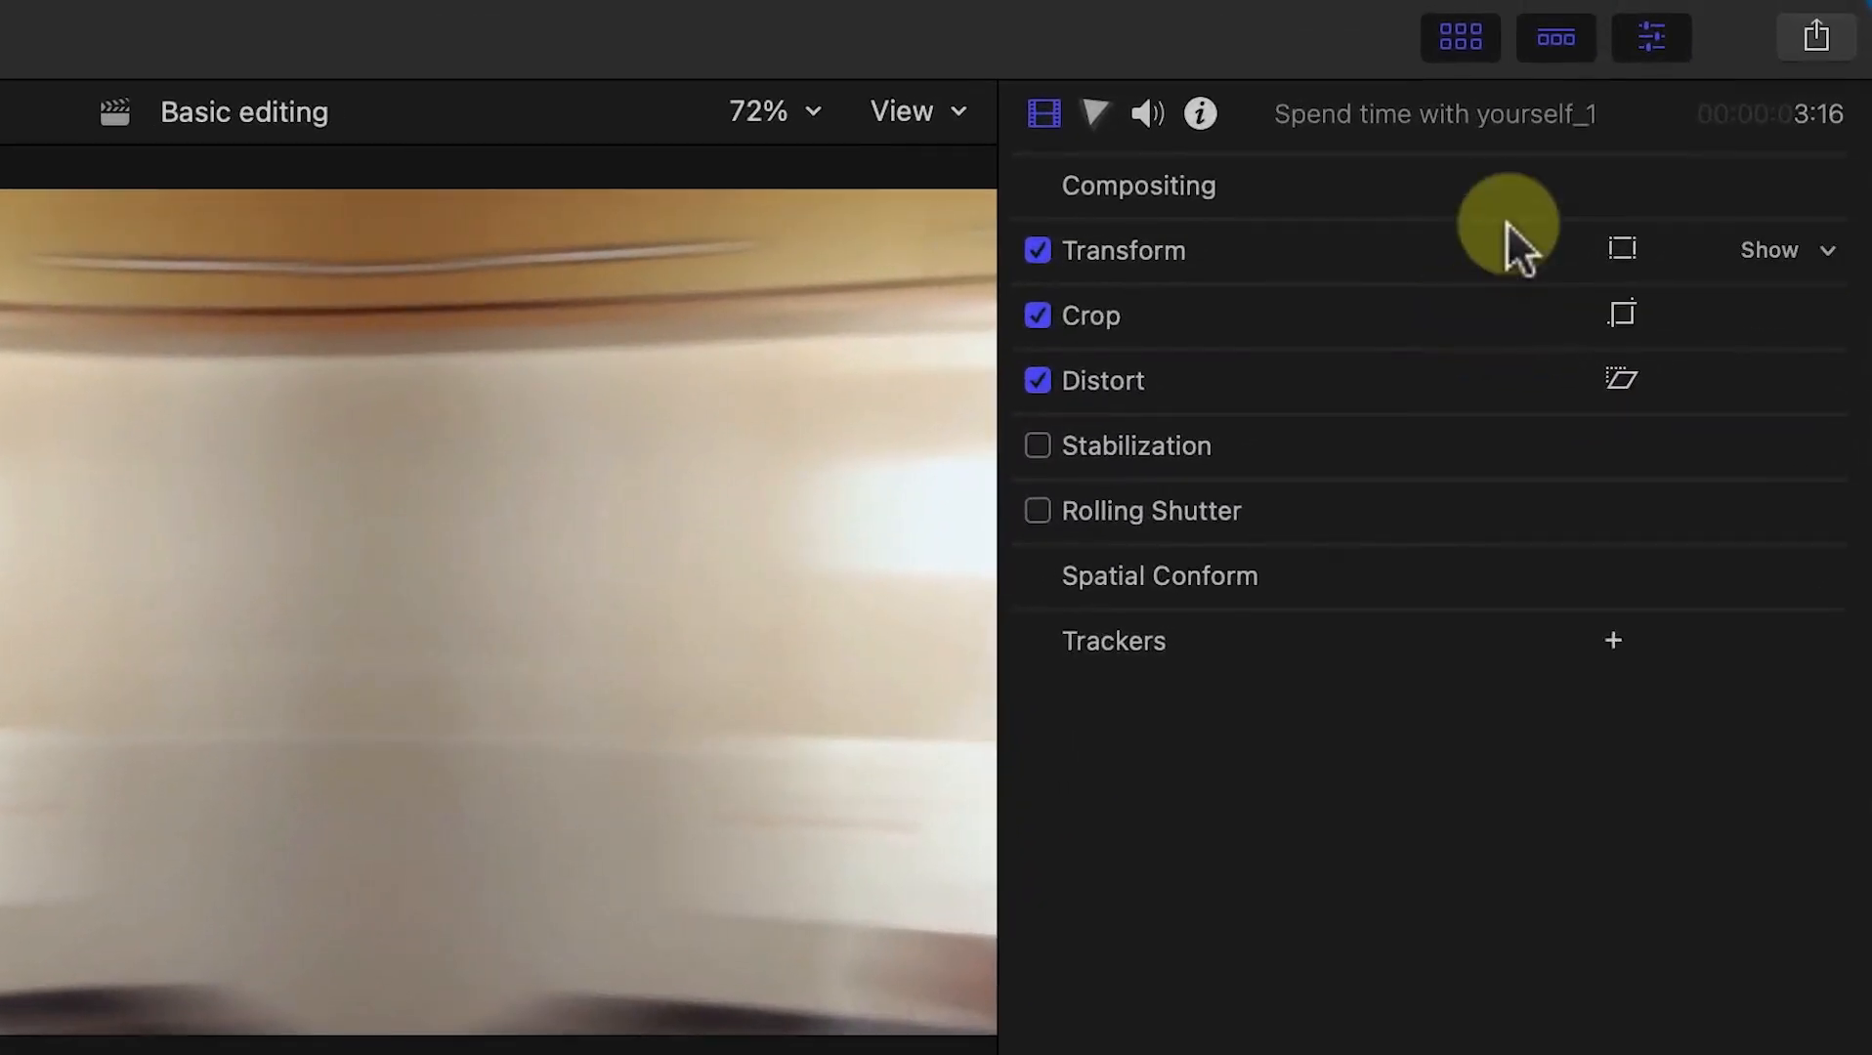
click(1765, 252)
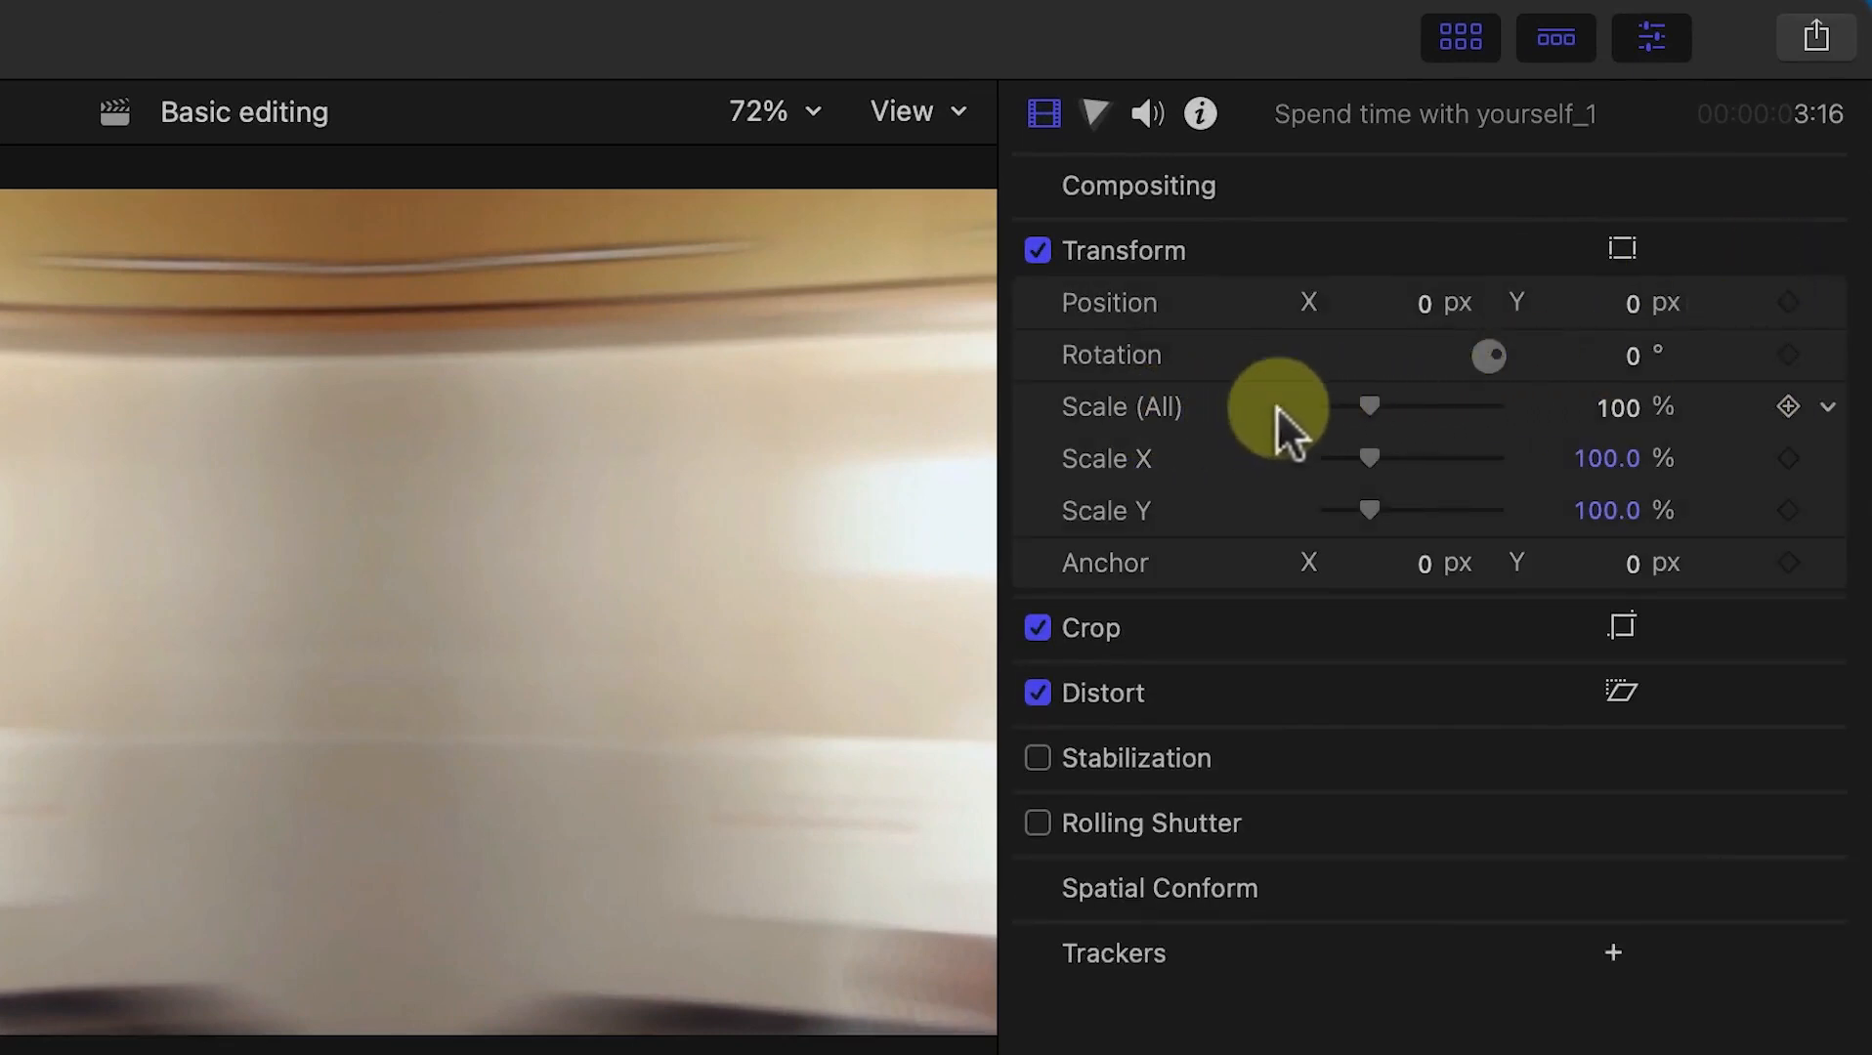
drag(1374, 404, 1377, 407)
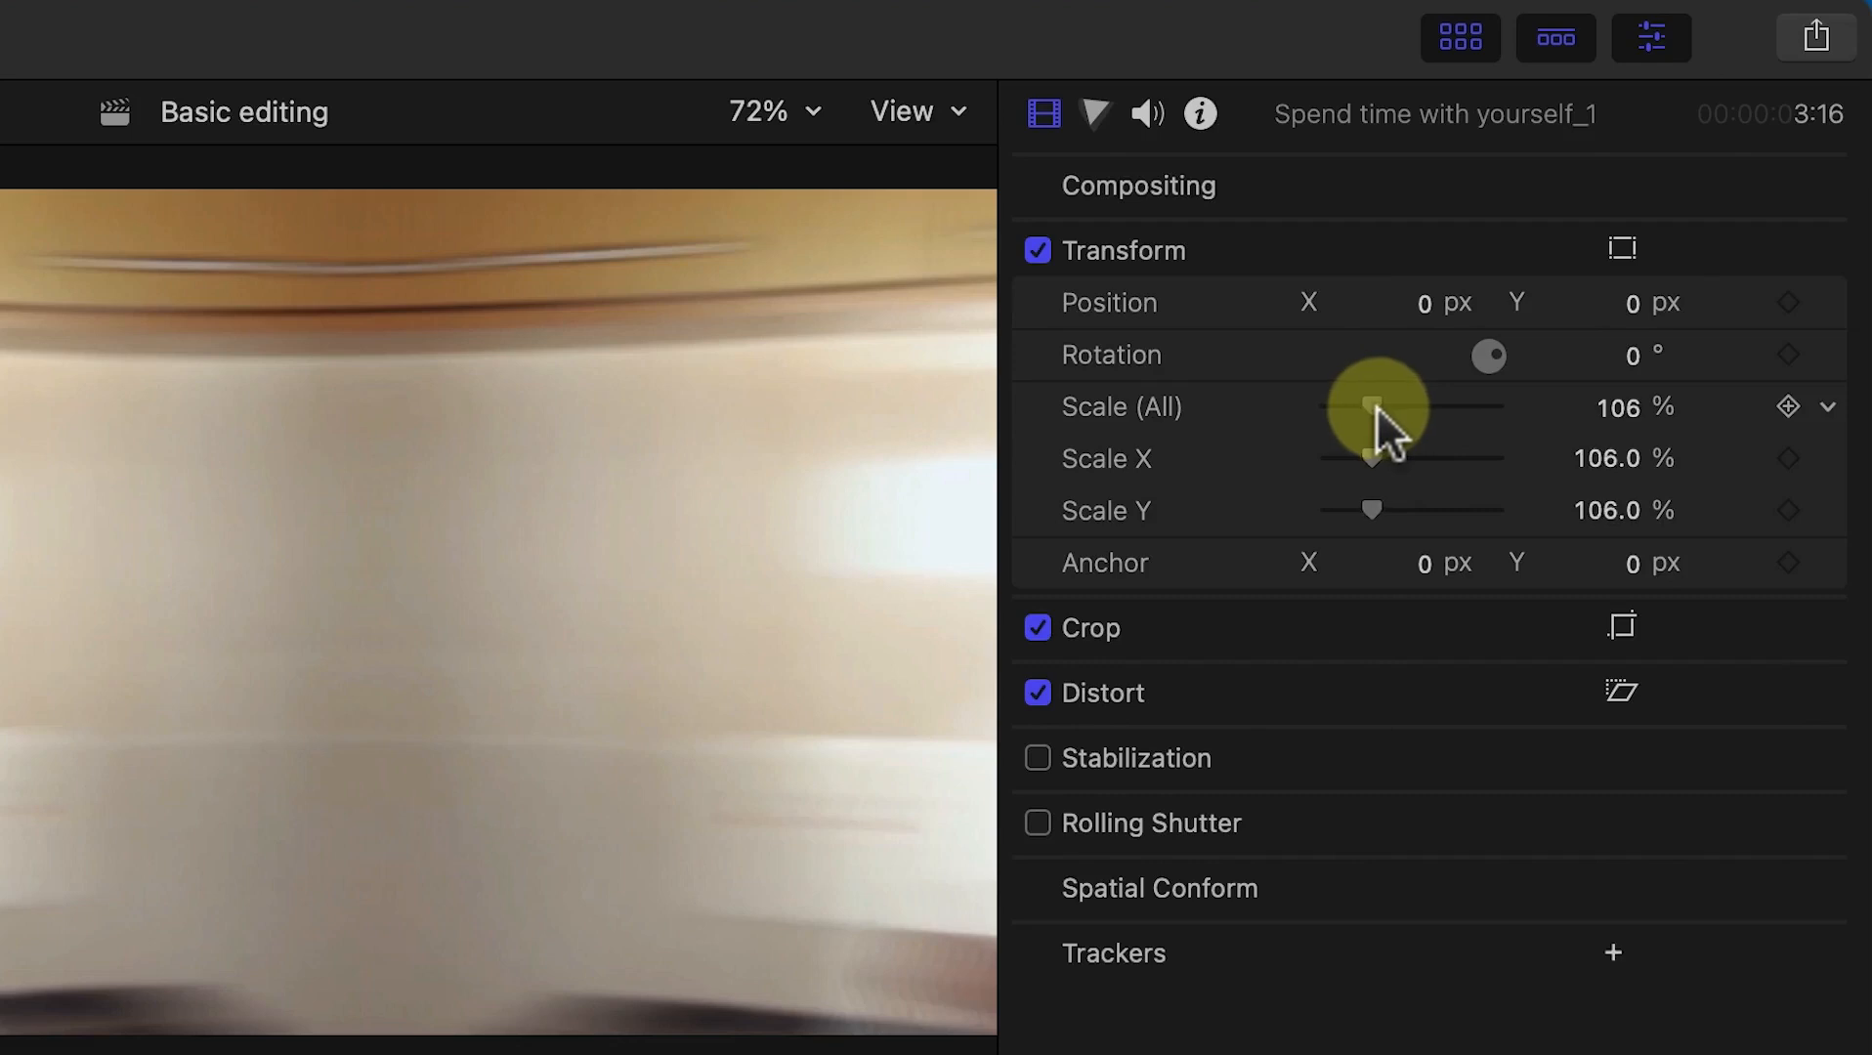
click(1642, 417)
text(10)
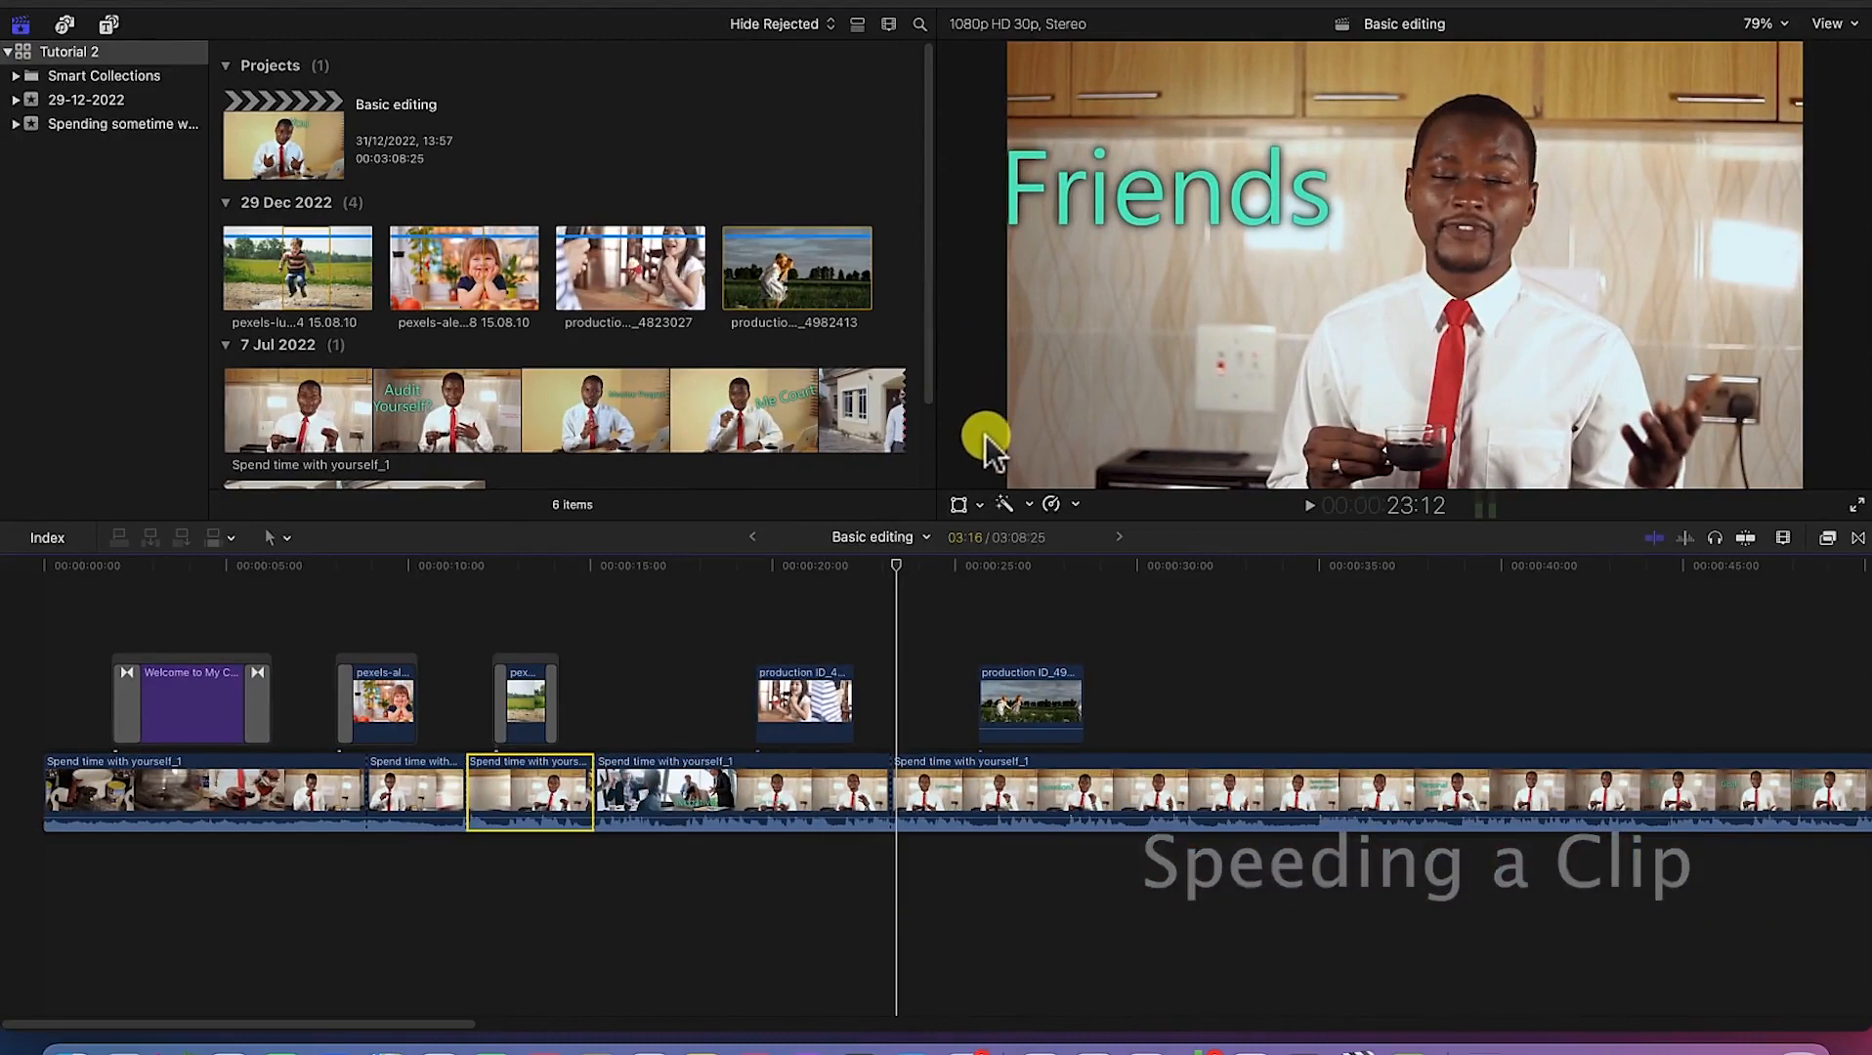
Step: Review the retiming options for the long last main storyline clip and slow it to 50%
click(1173, 802)
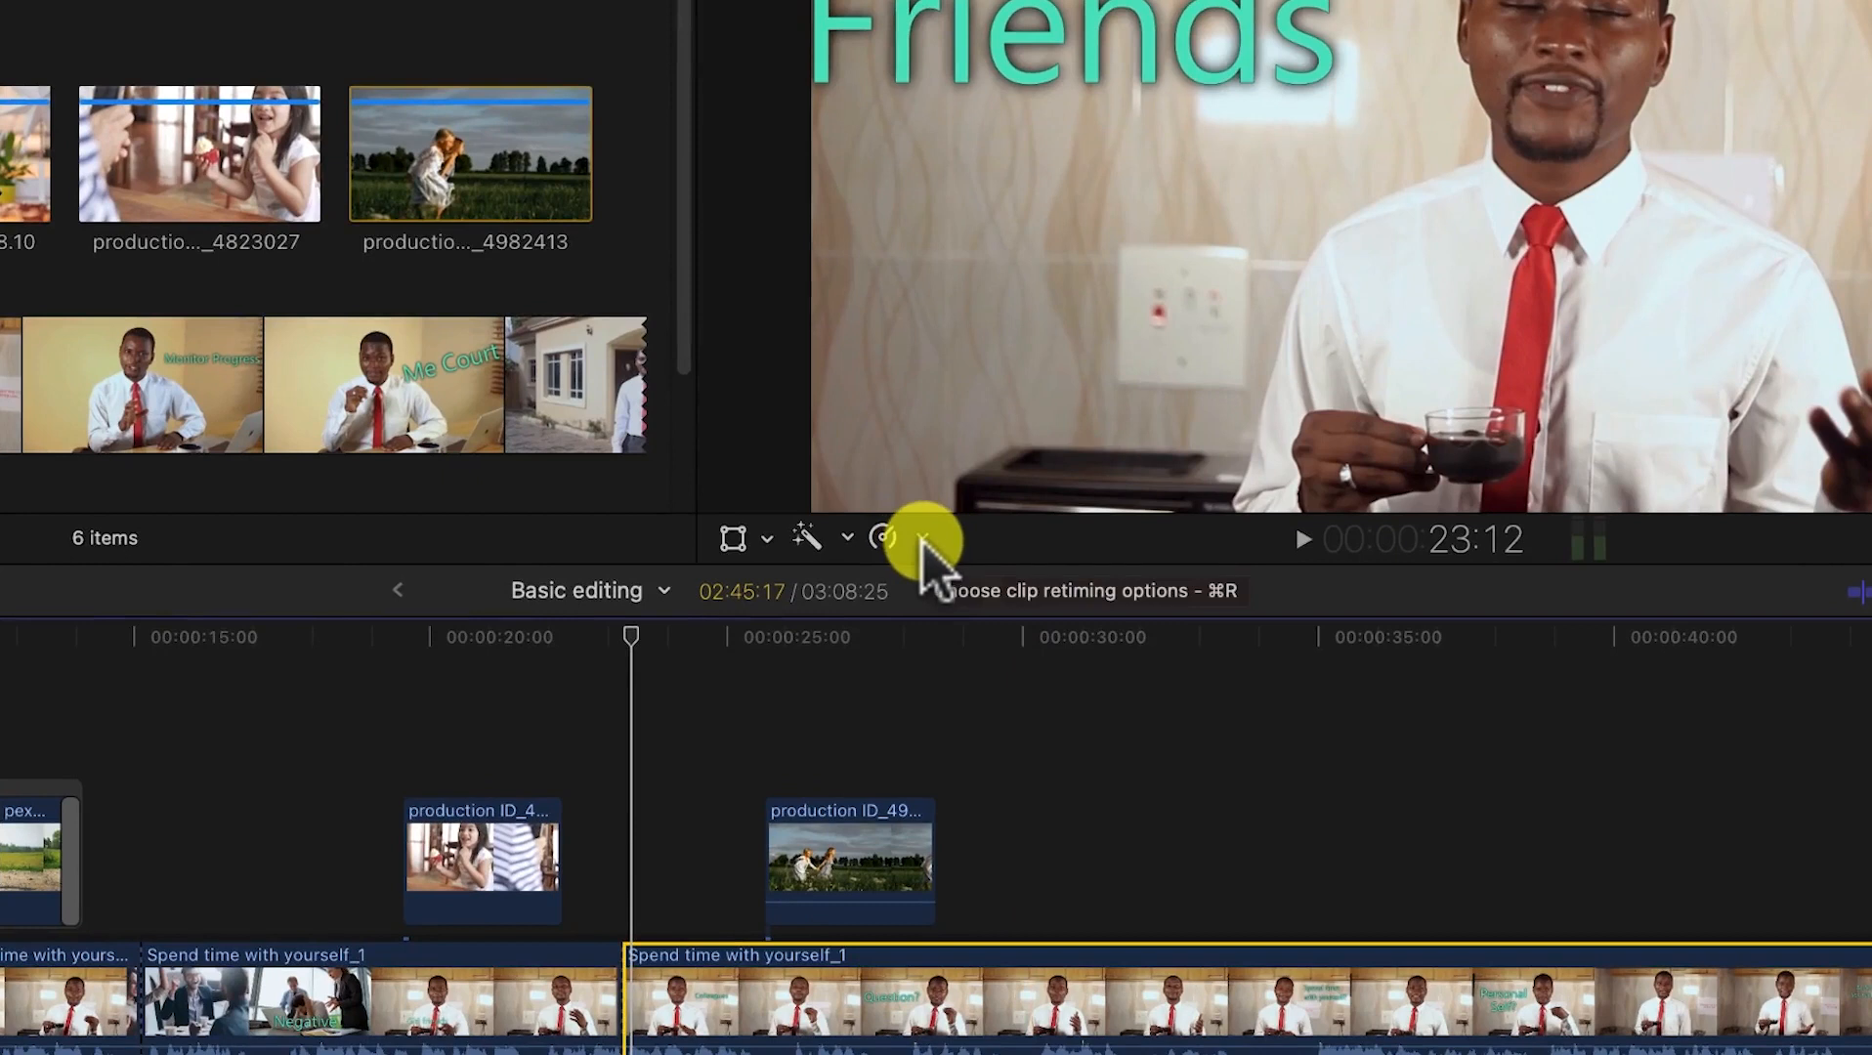
click(922, 540)
mouse_move(944, 581)
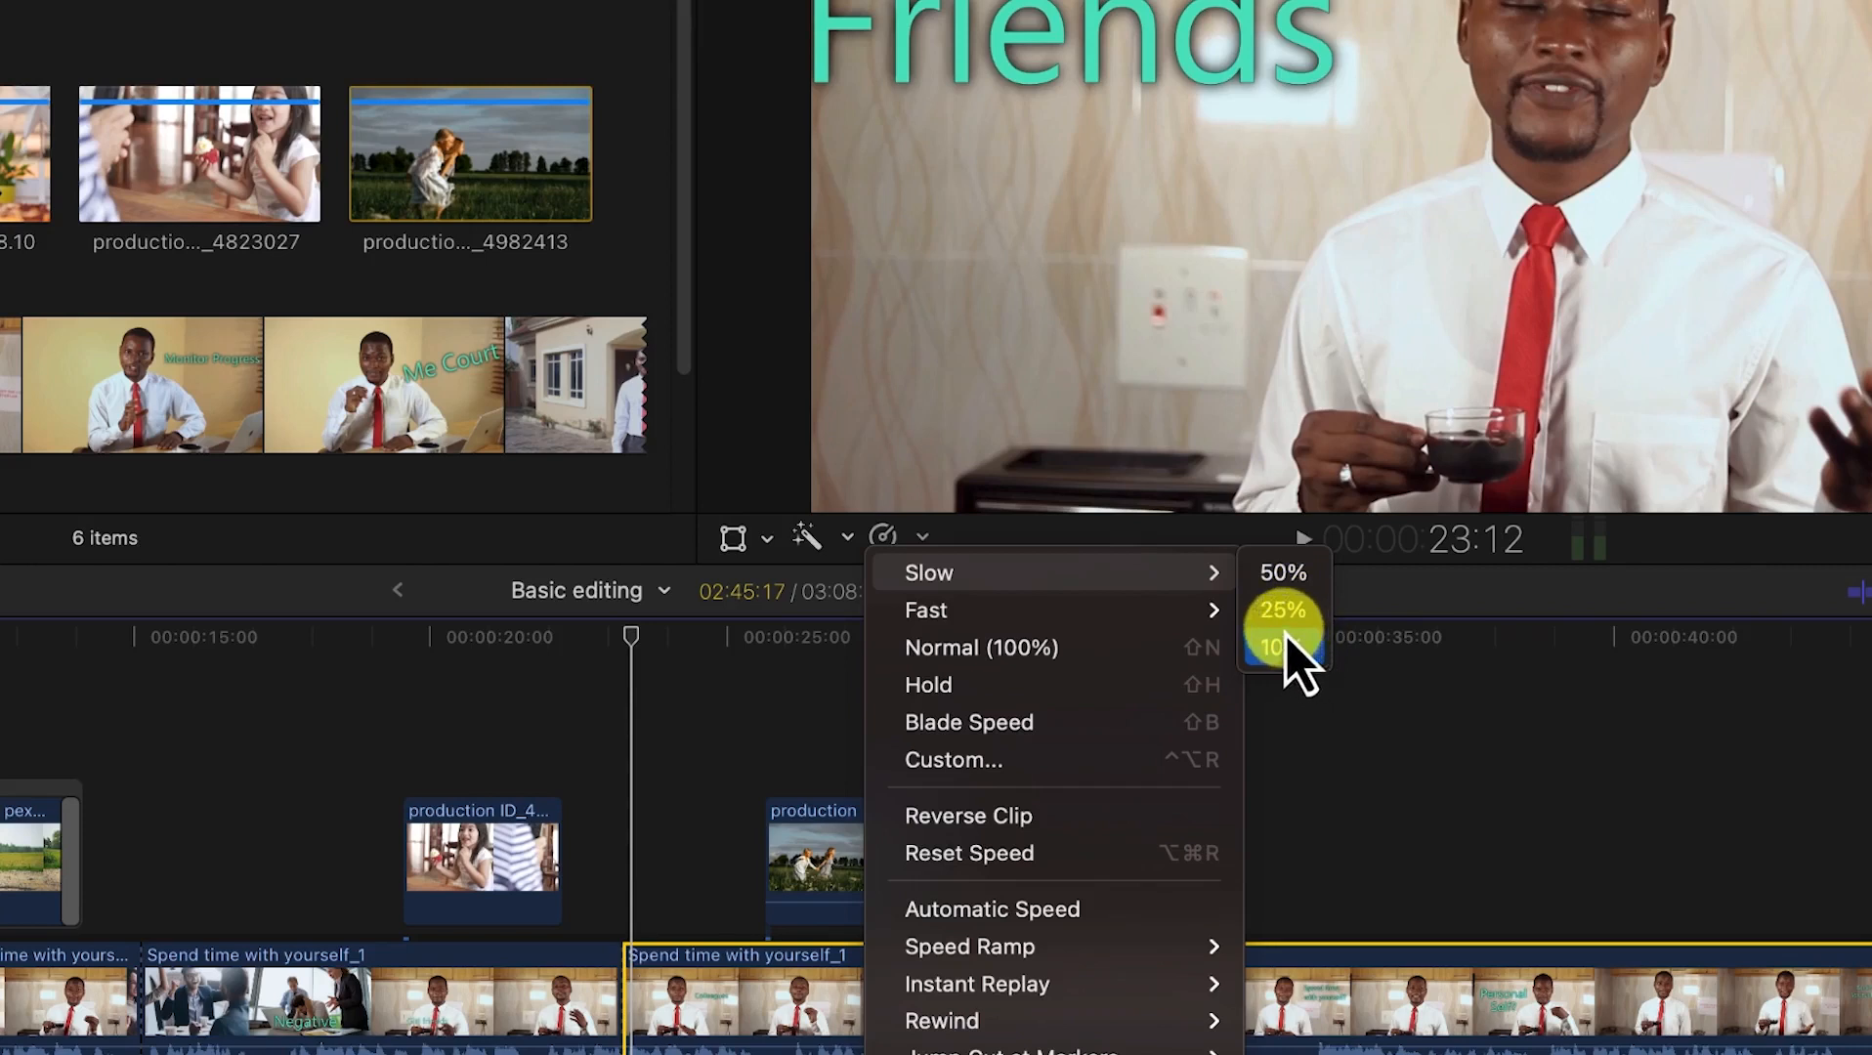
mouse_move(1186, 615)
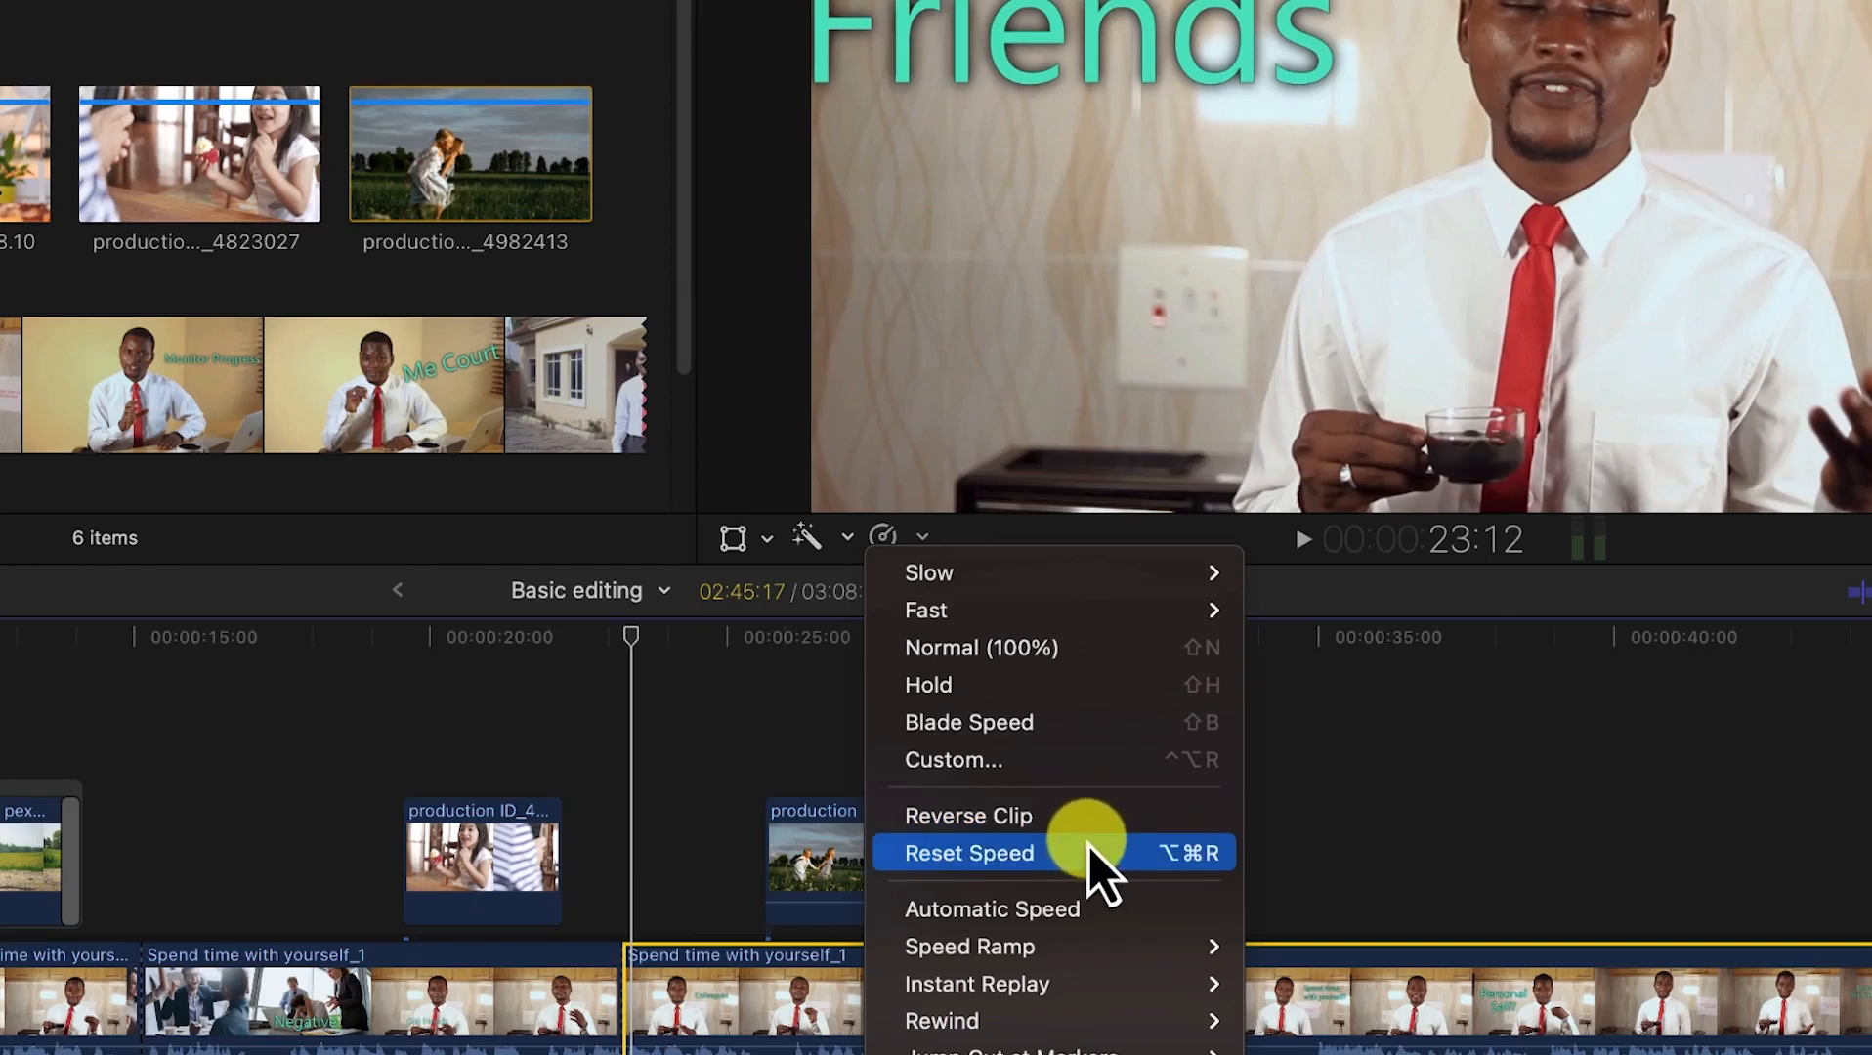
mouse_move(1087, 988)
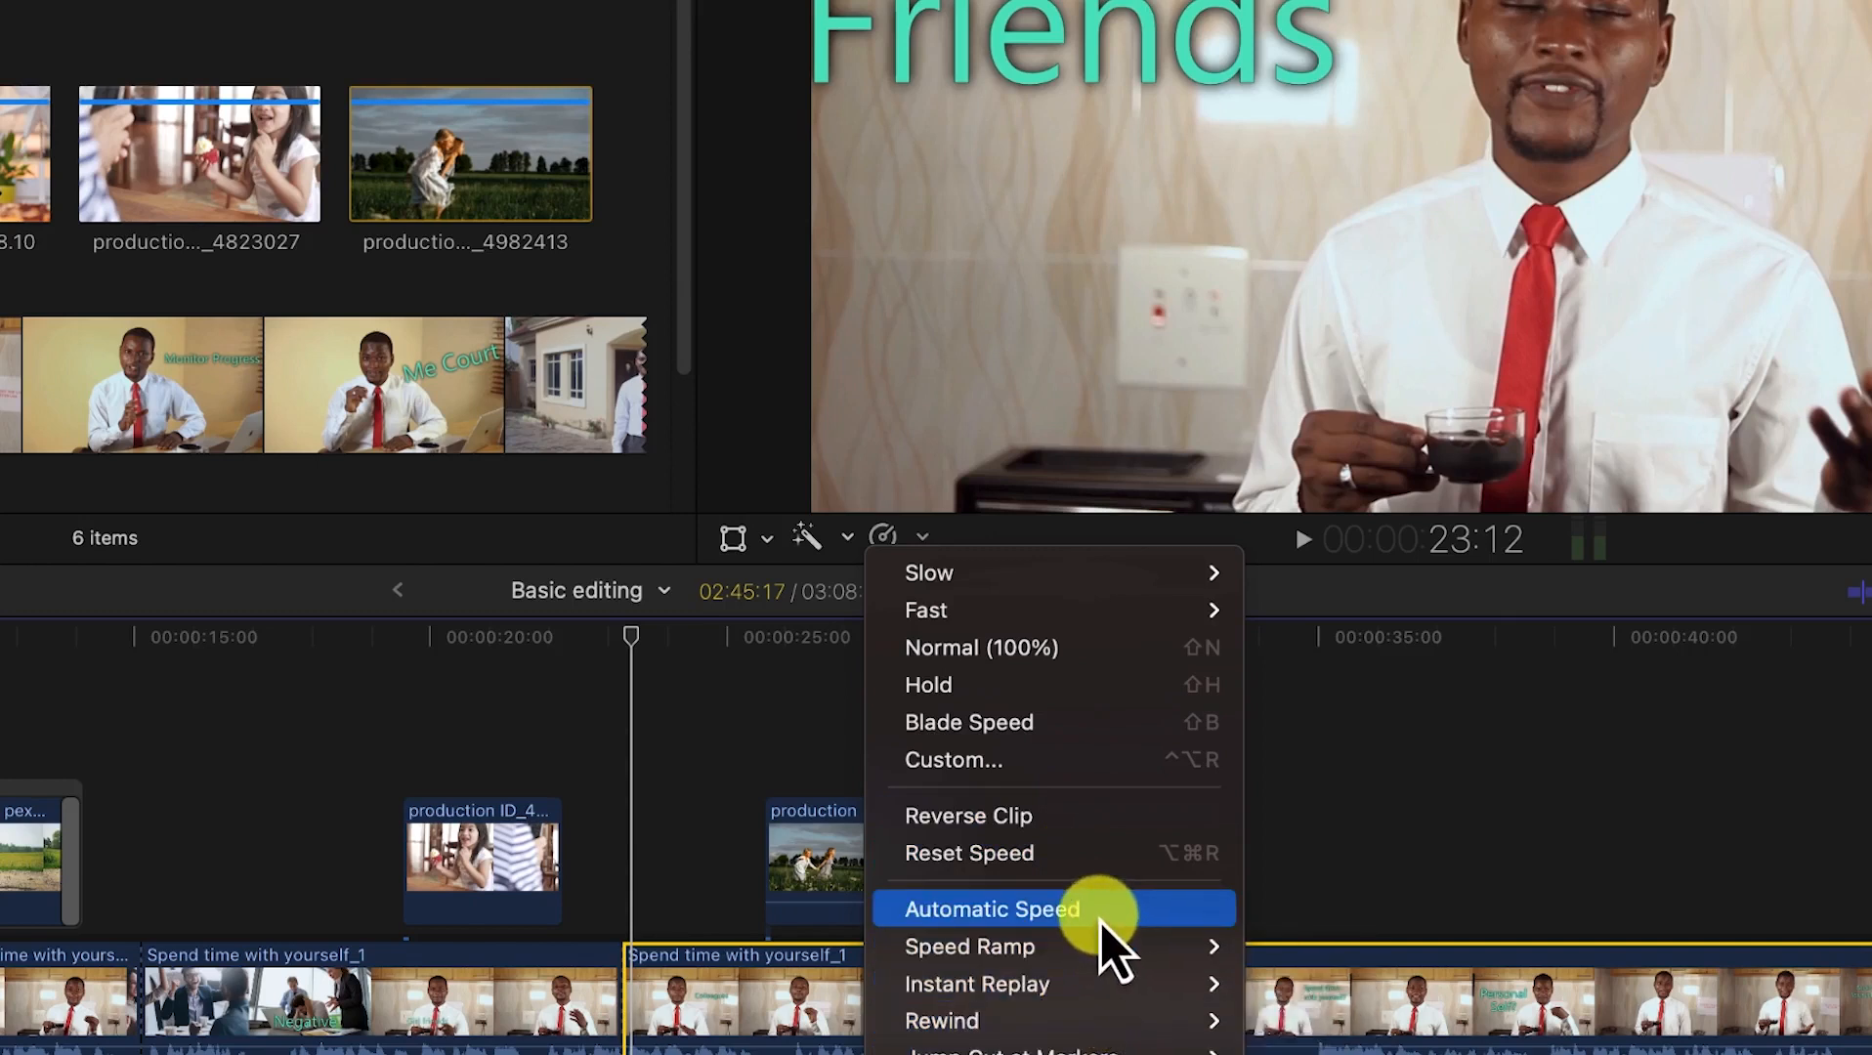
mouse_move(1123, 960)
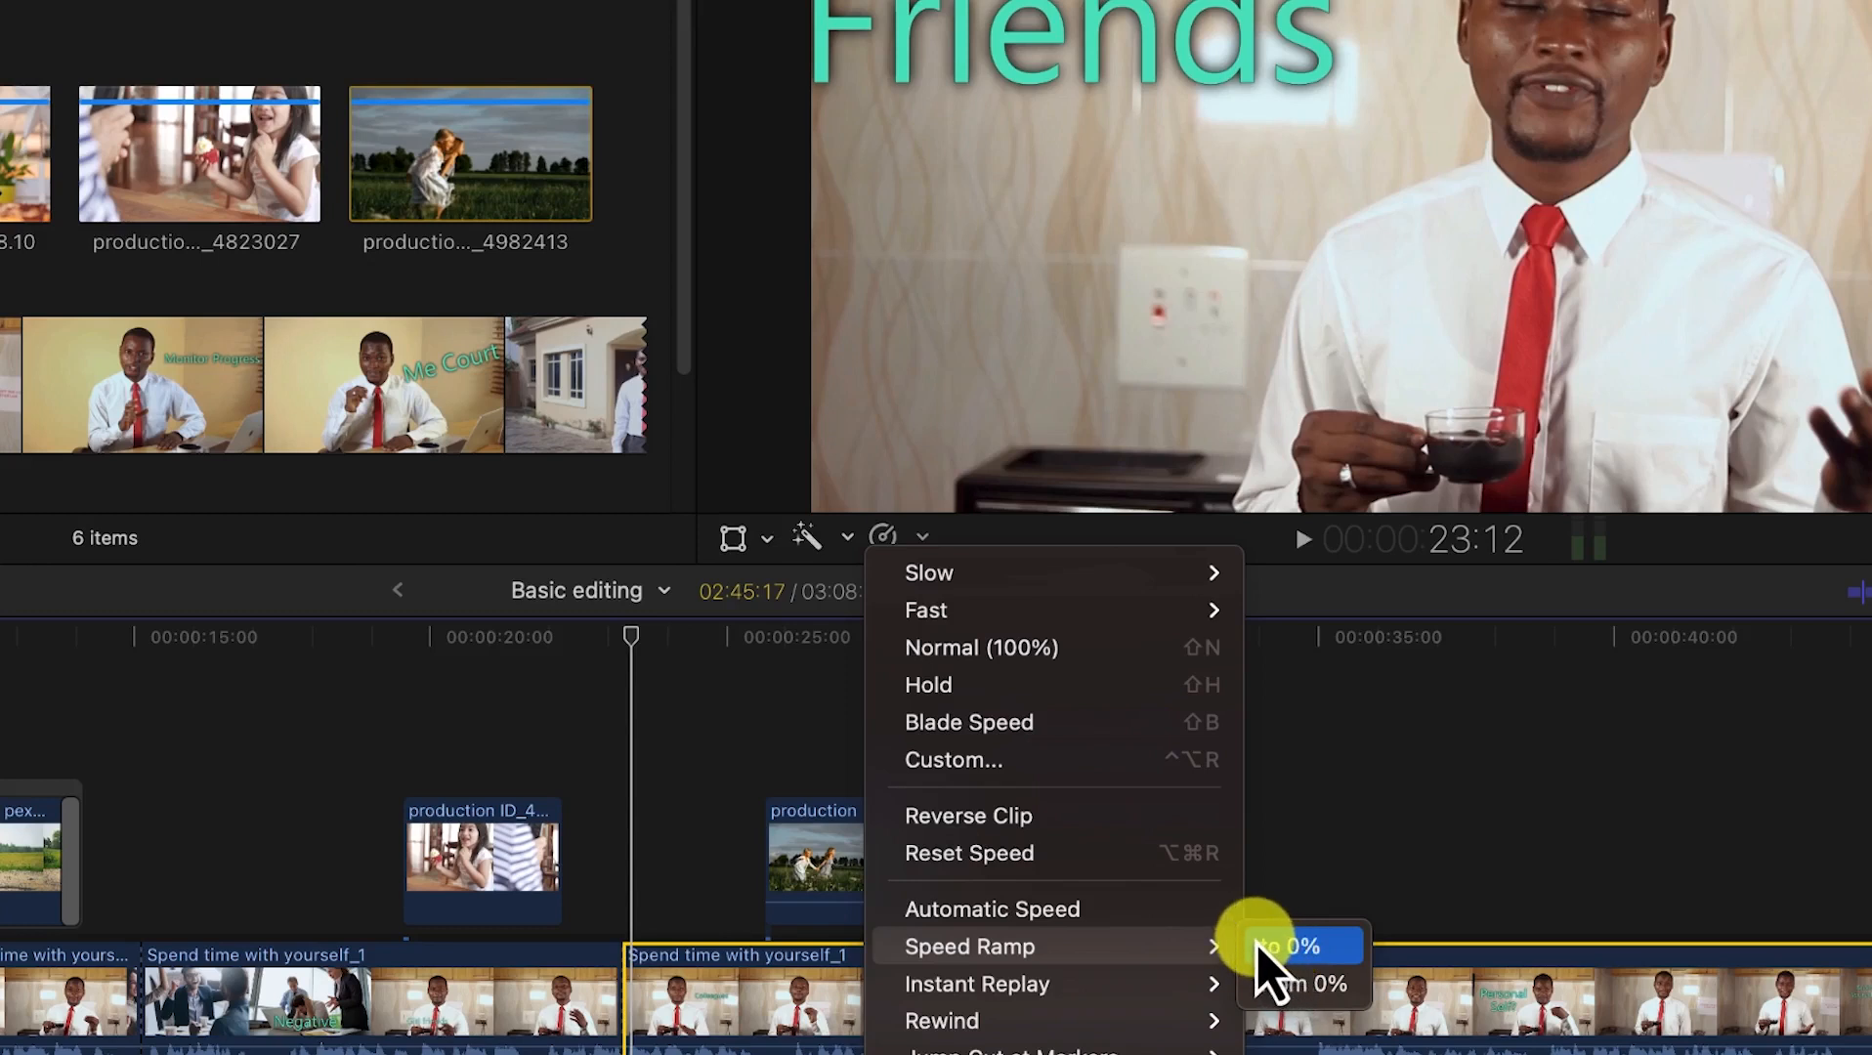
mouse_move(1173, 987)
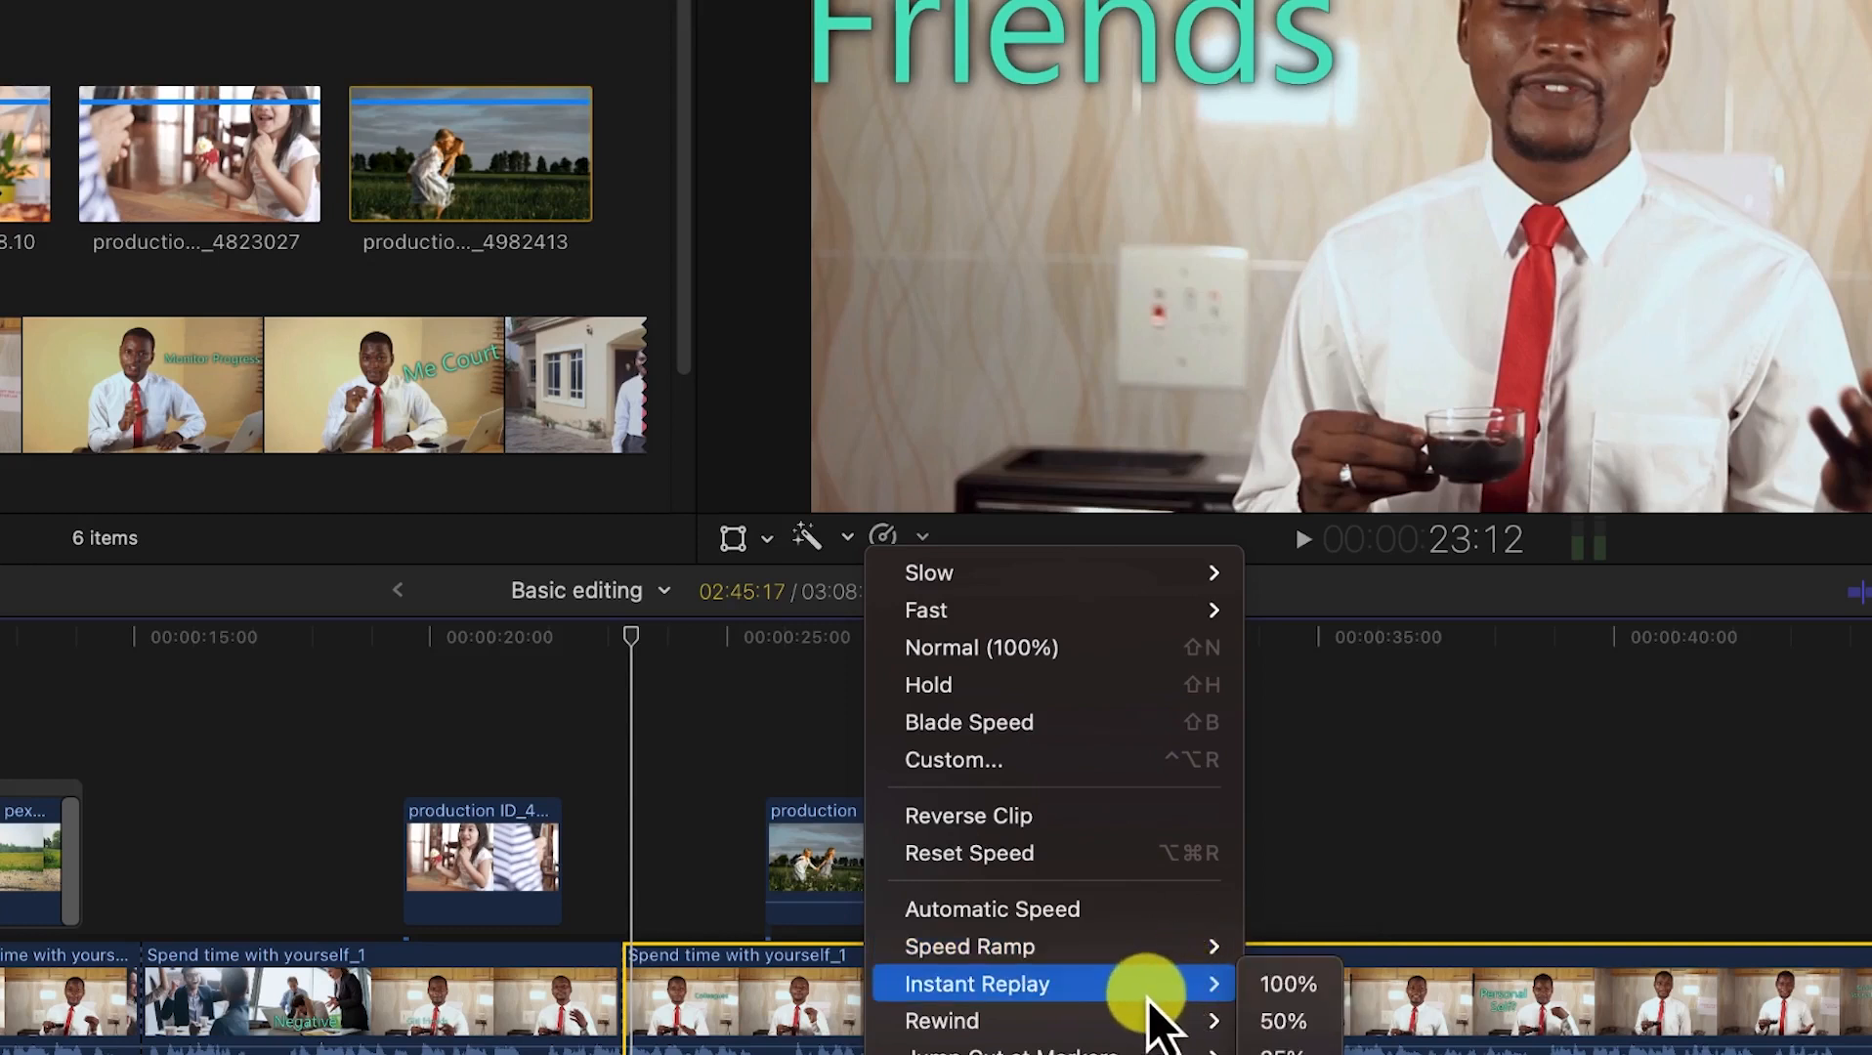
mouse_move(1129, 1016)
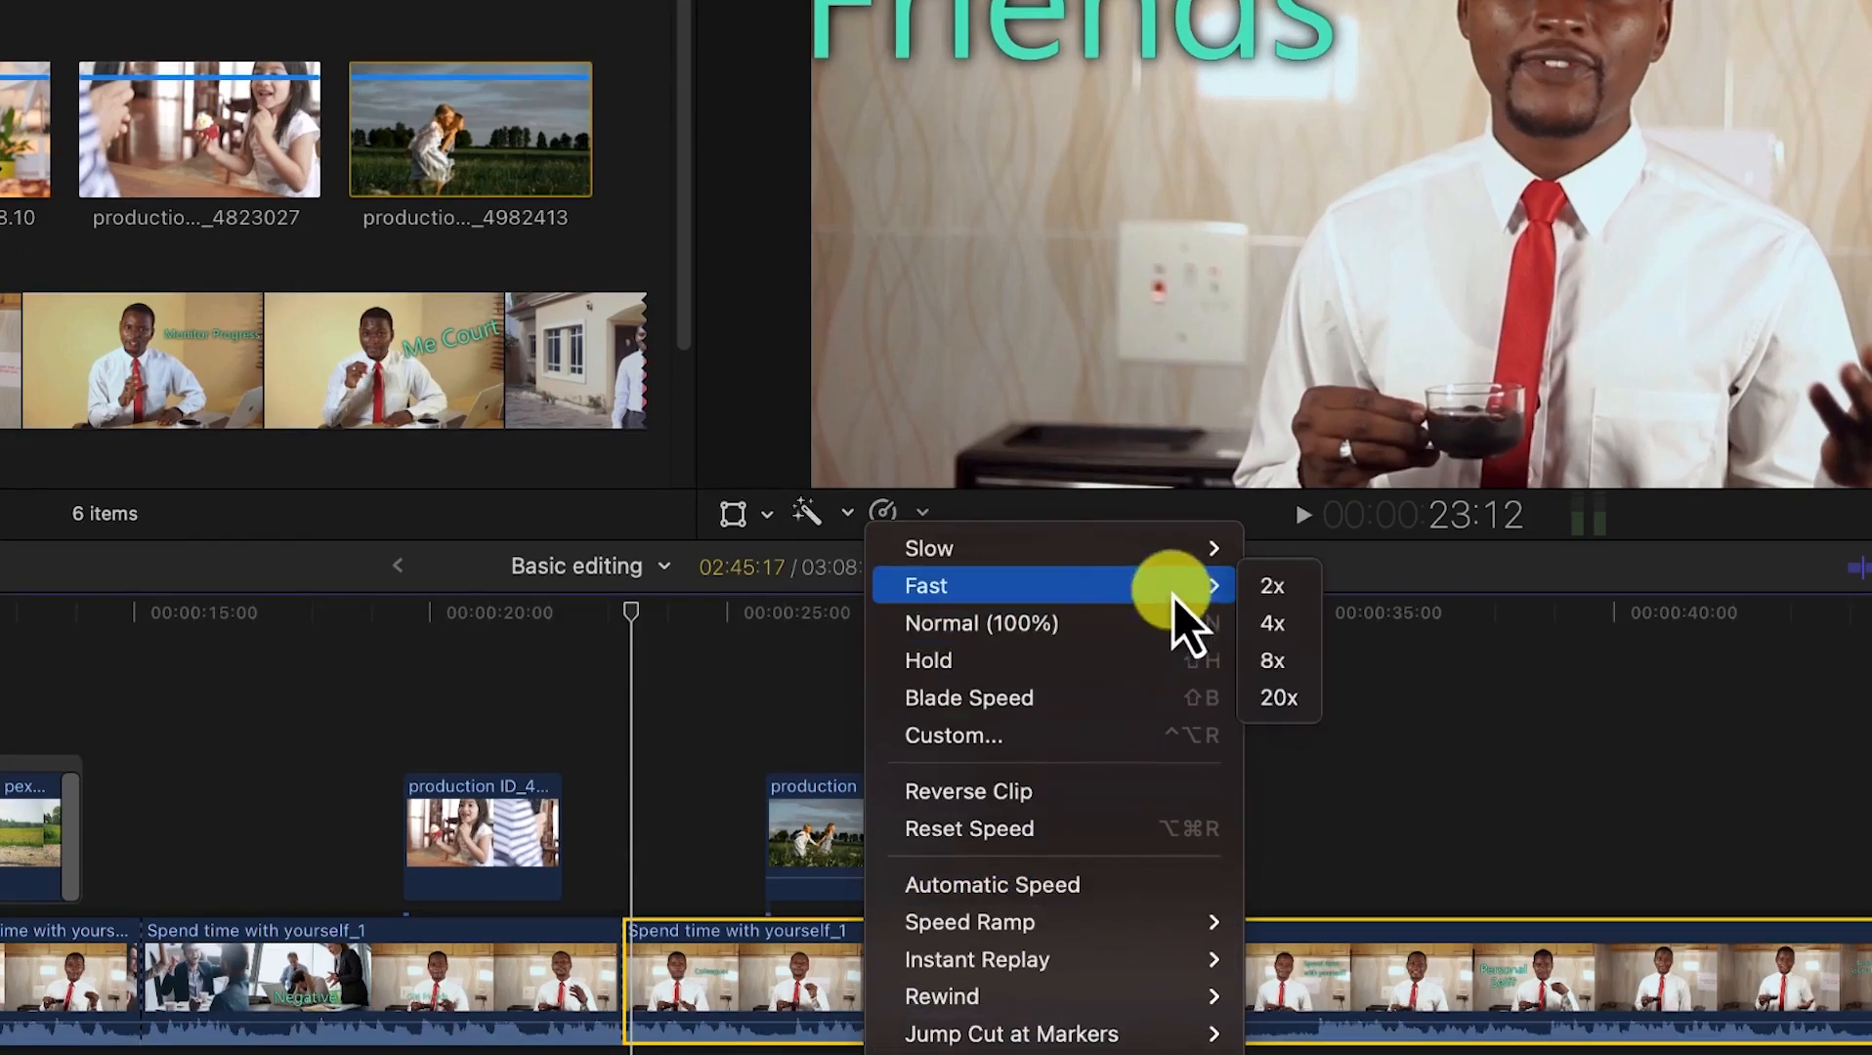
mouse_move(1165, 560)
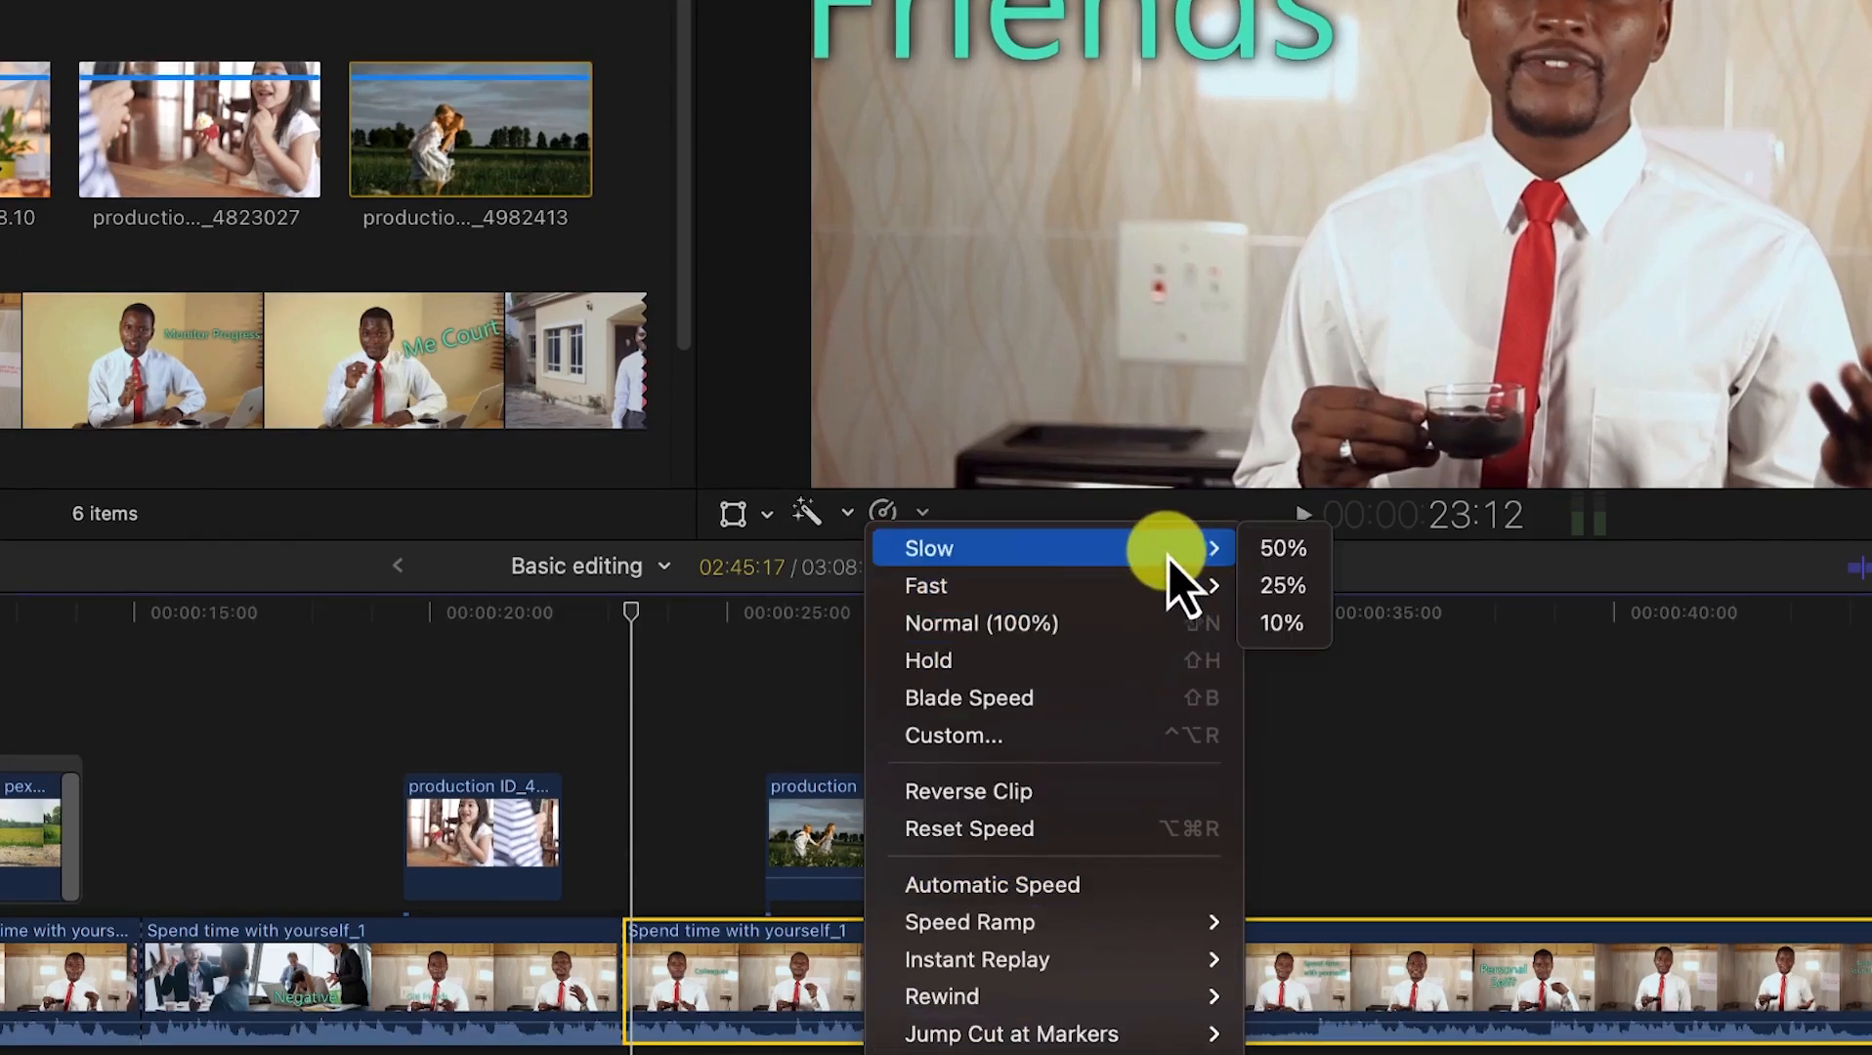
click(1283, 549)
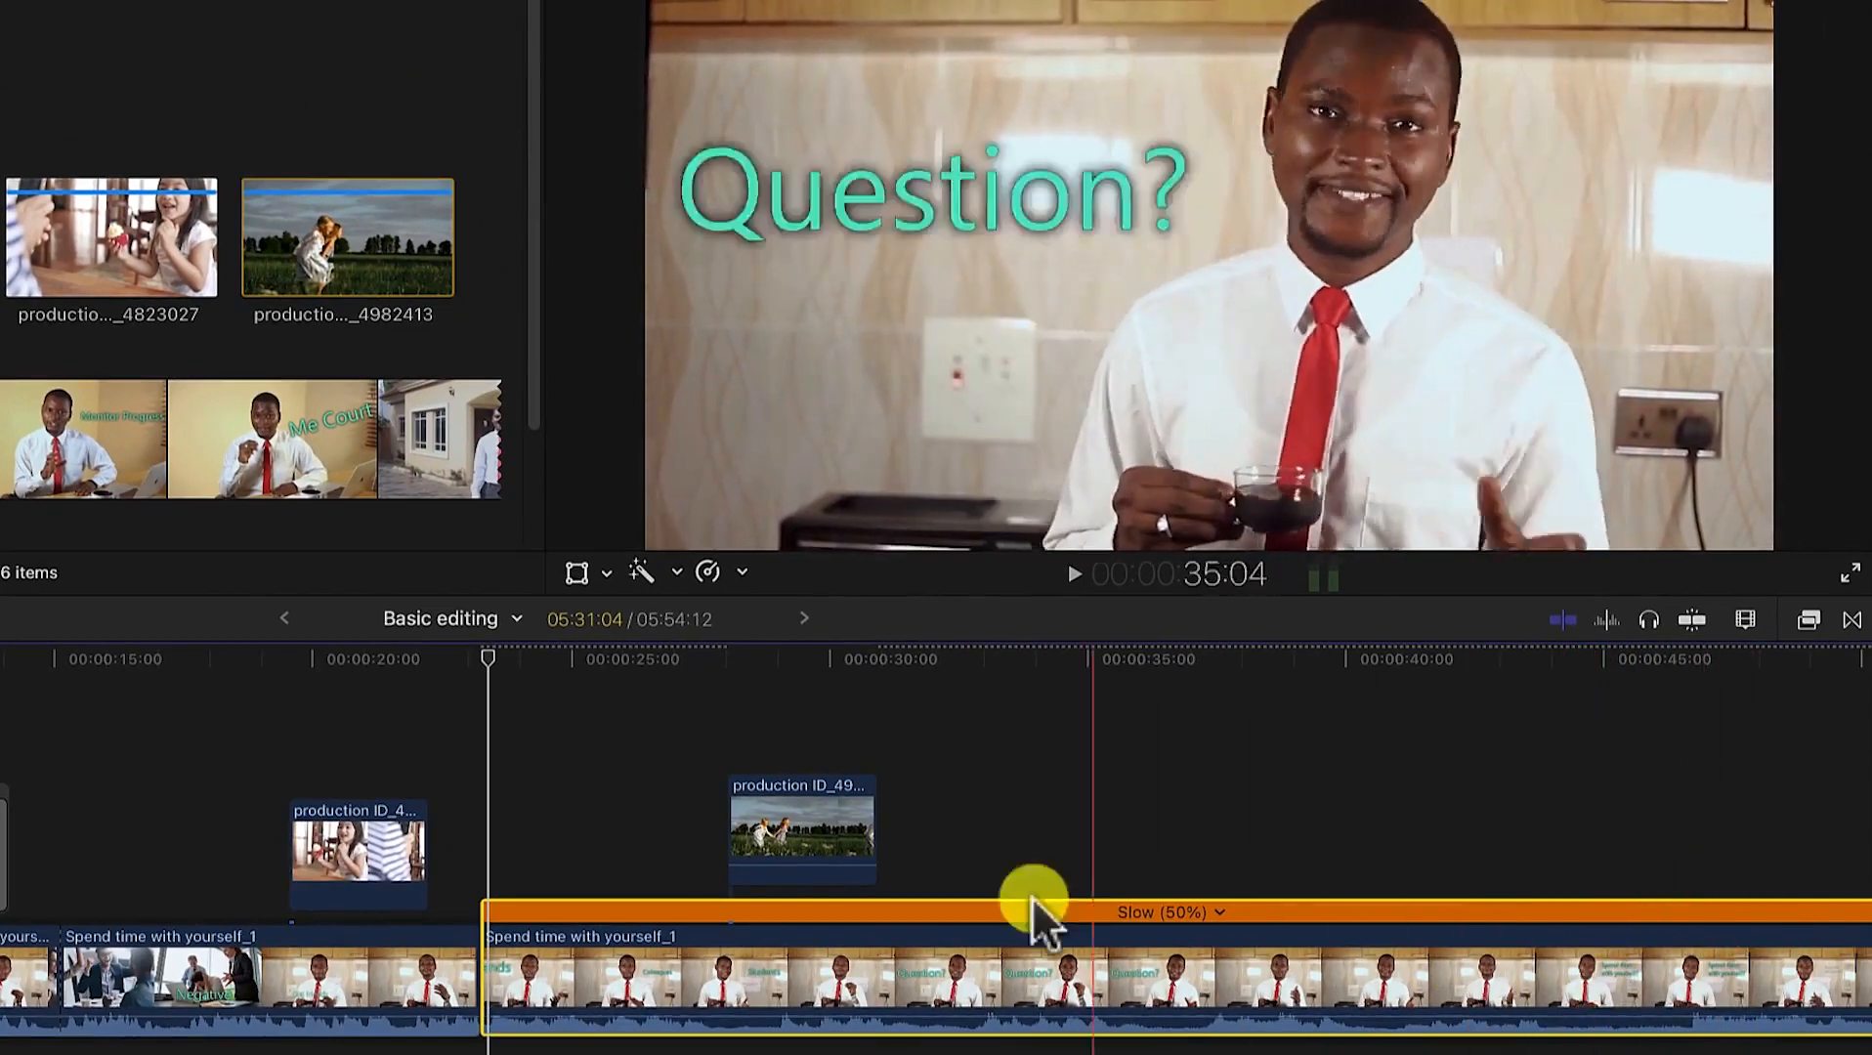
Step: Play the slowed clip from near its beginning to check the 50% speed
drag(486, 657, 496, 665)
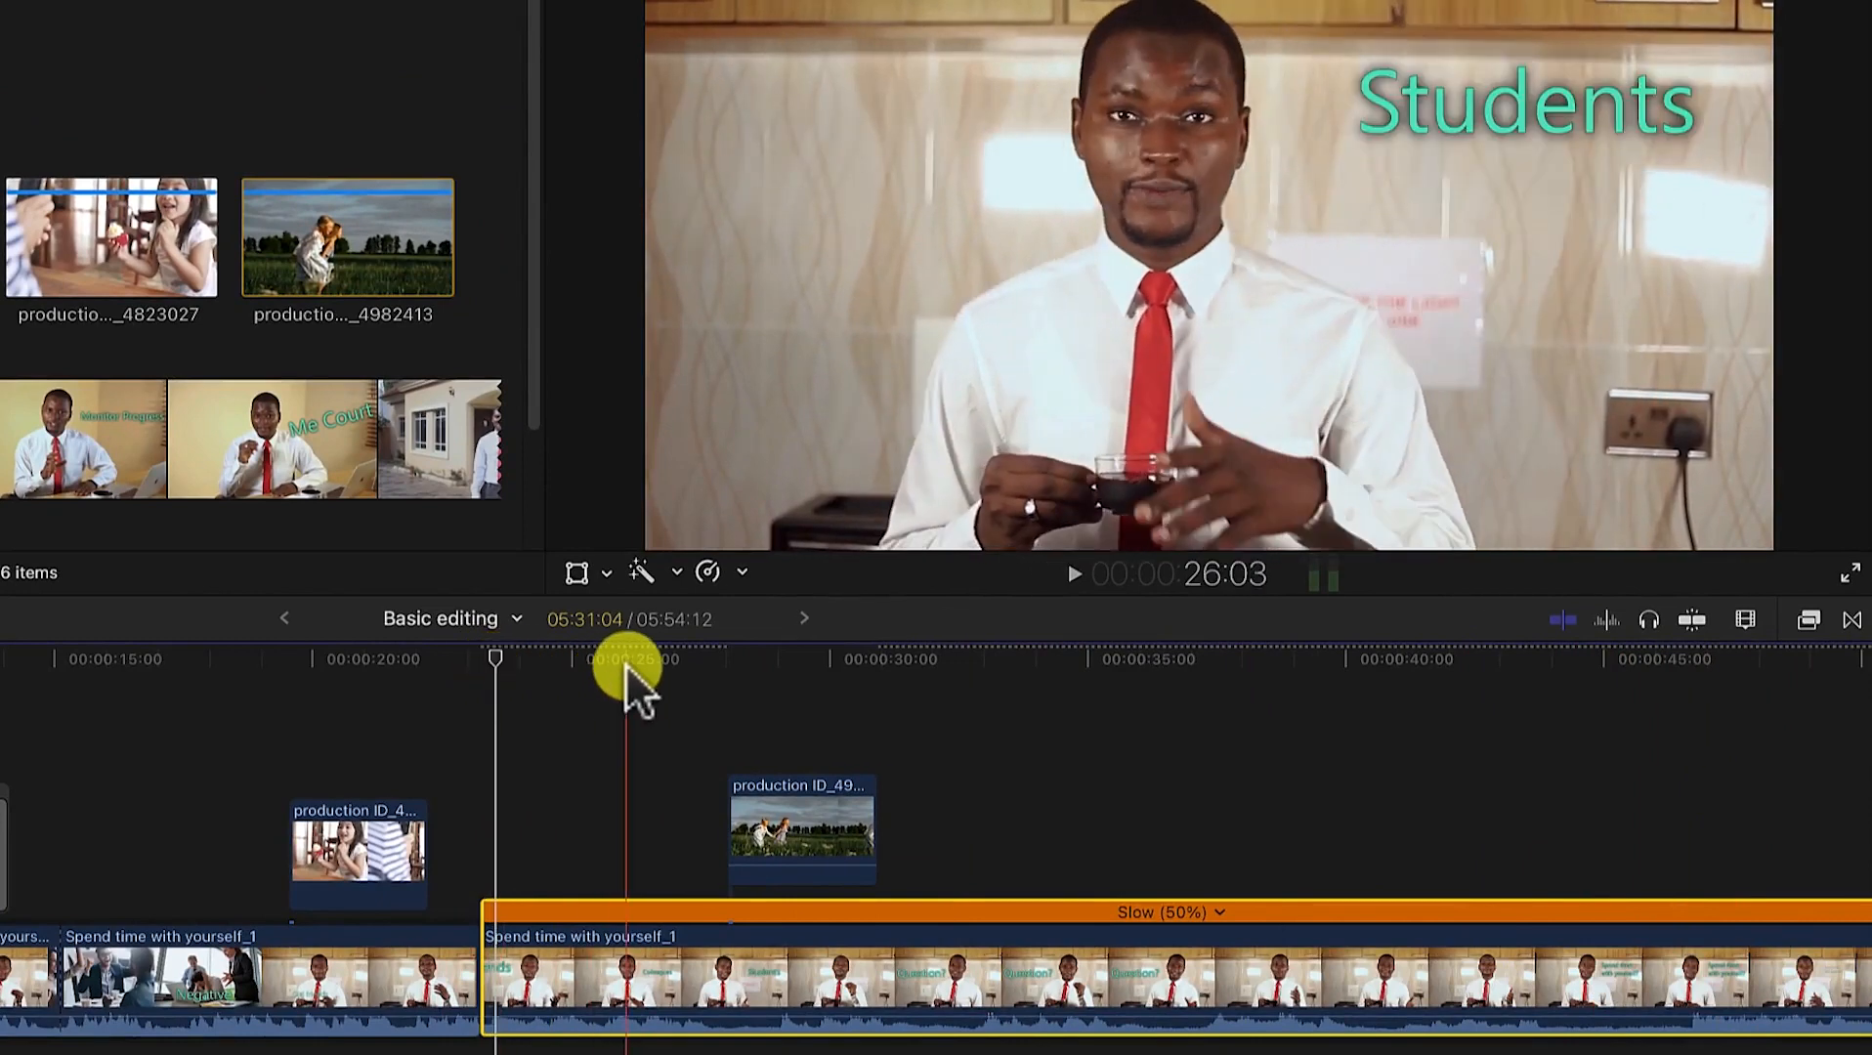
key(space)
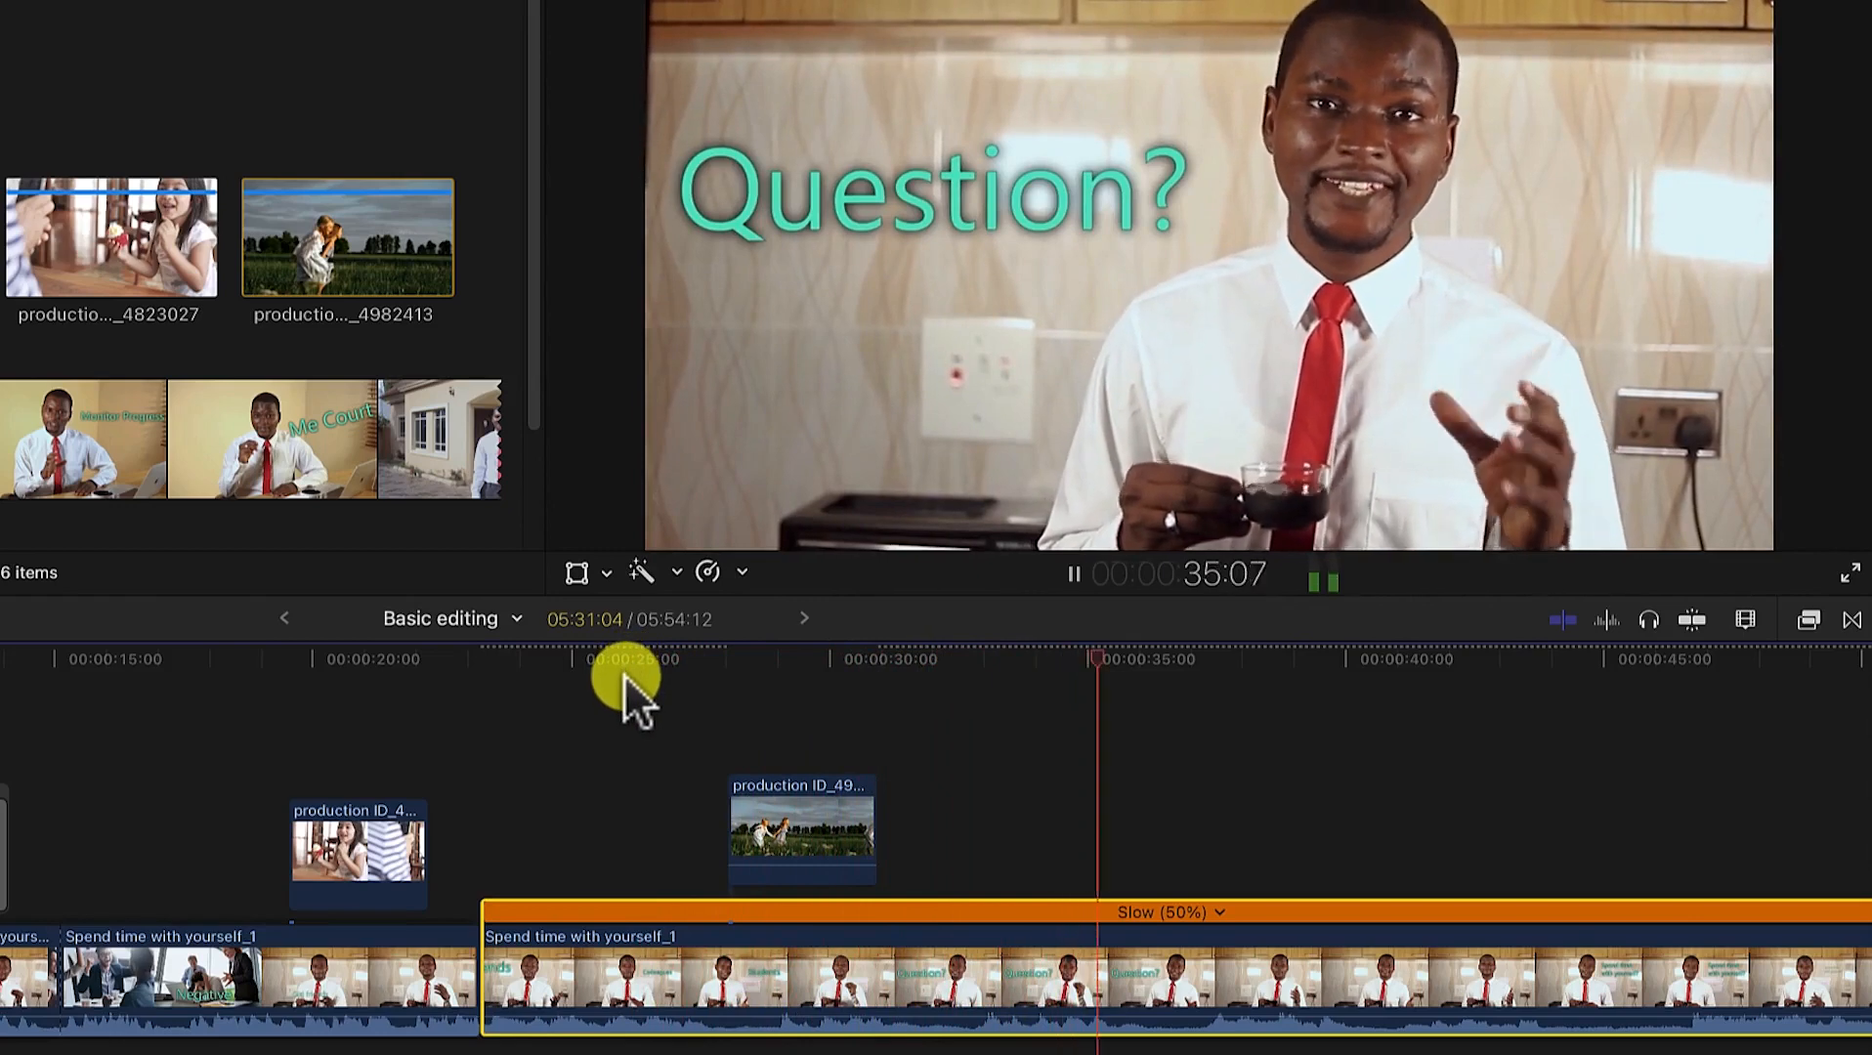
key(space)
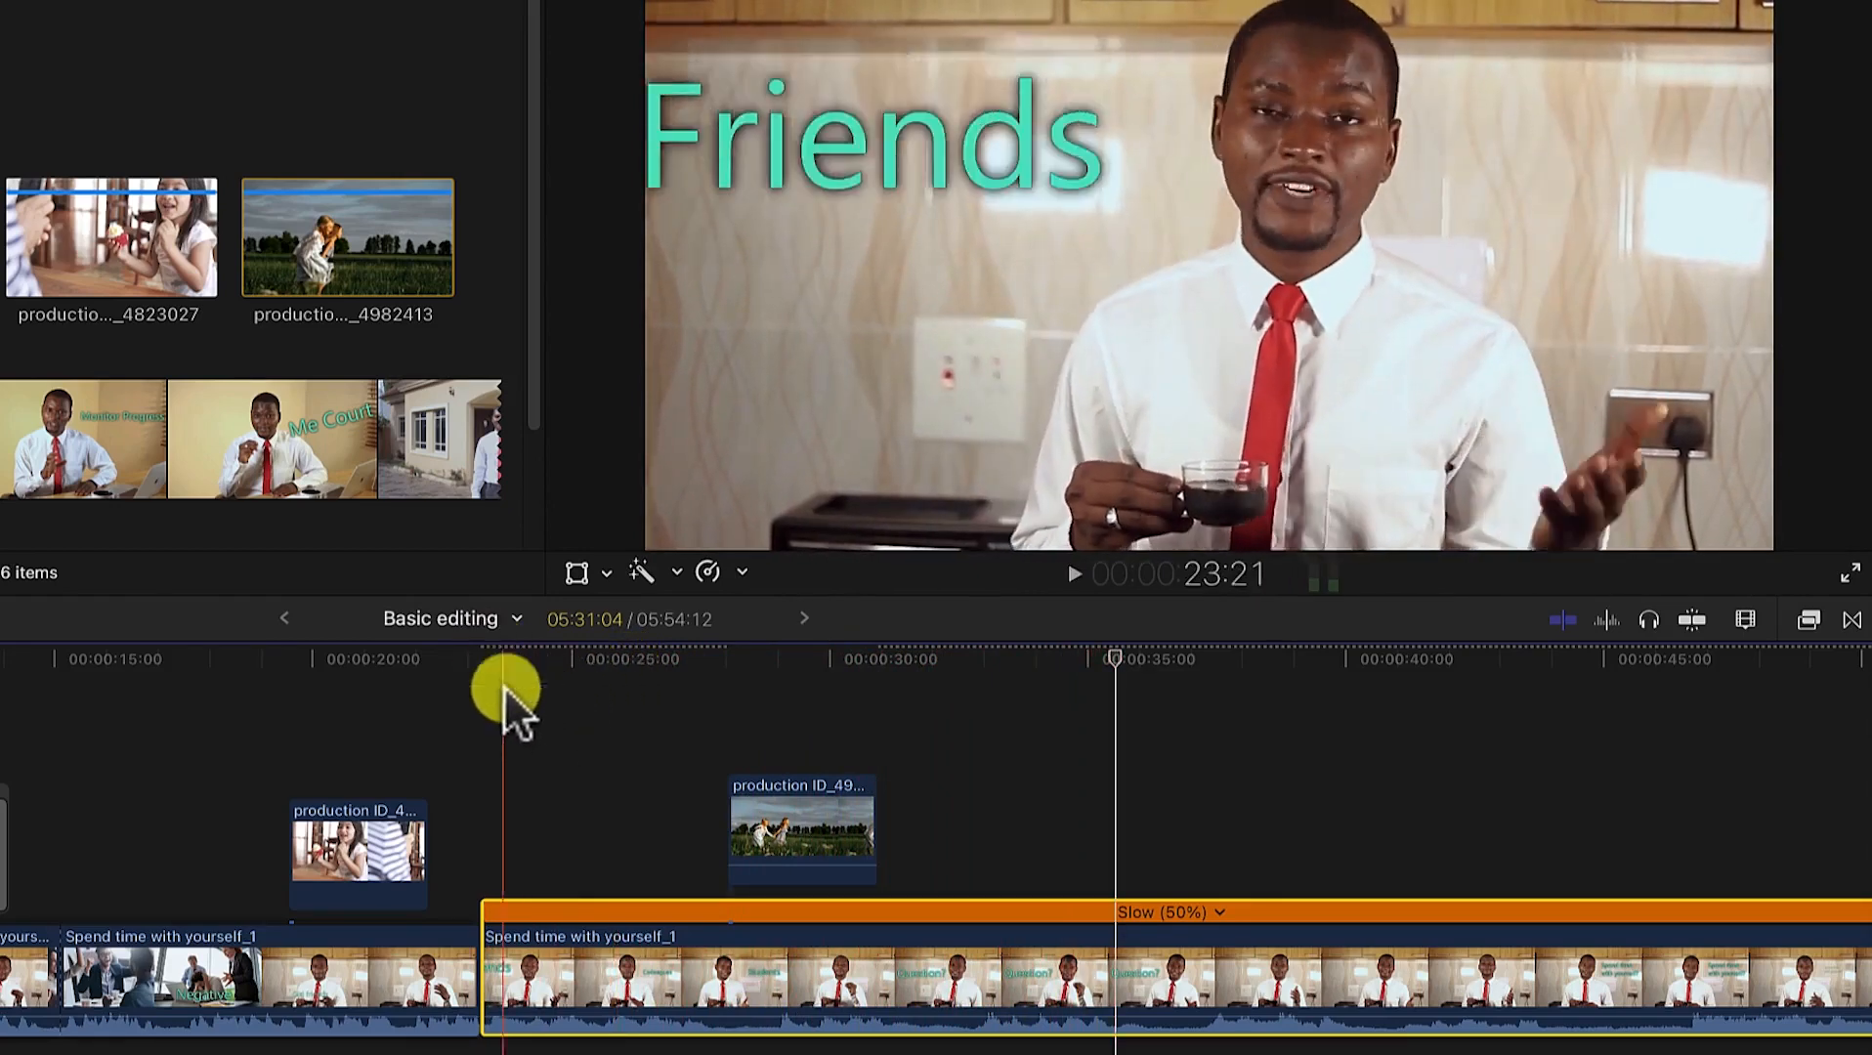
Step: Split the slowed clip at about 36 seconds and stretch the first part's retiming to Slow (37%)
key(b)
click(1164, 936)
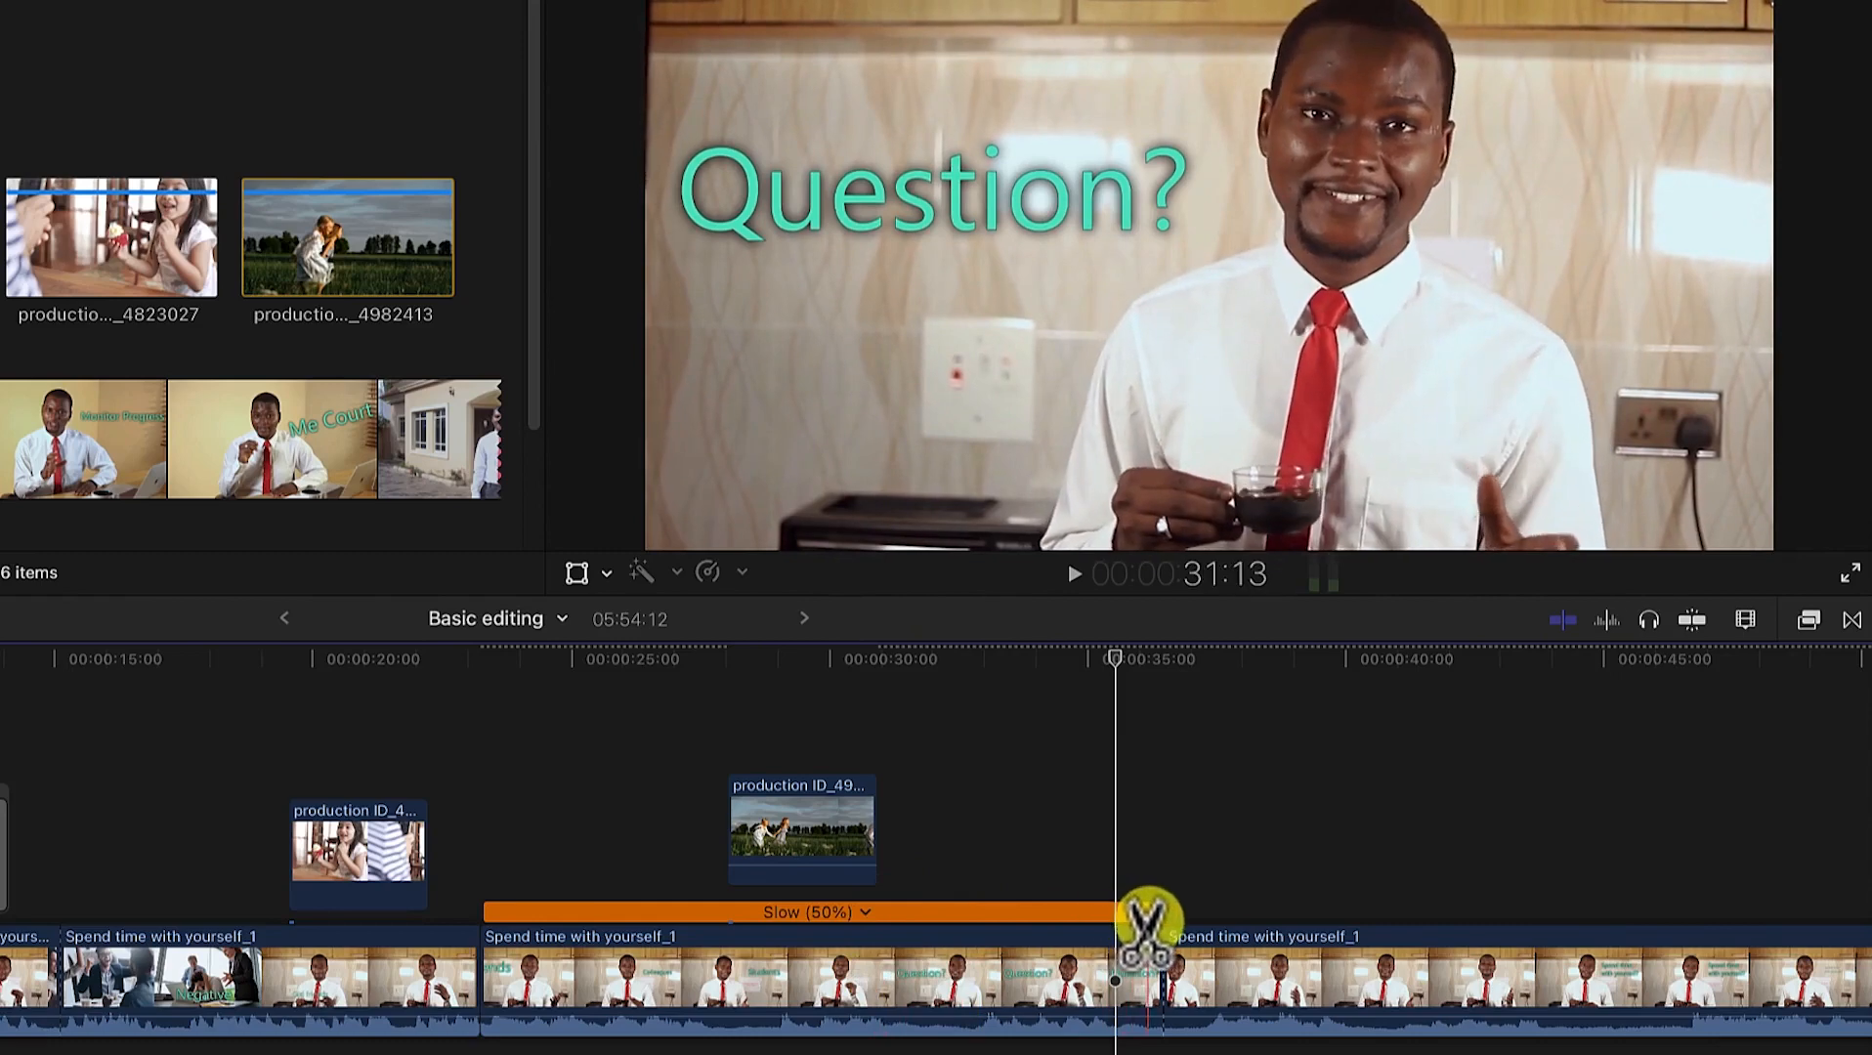
key(a)
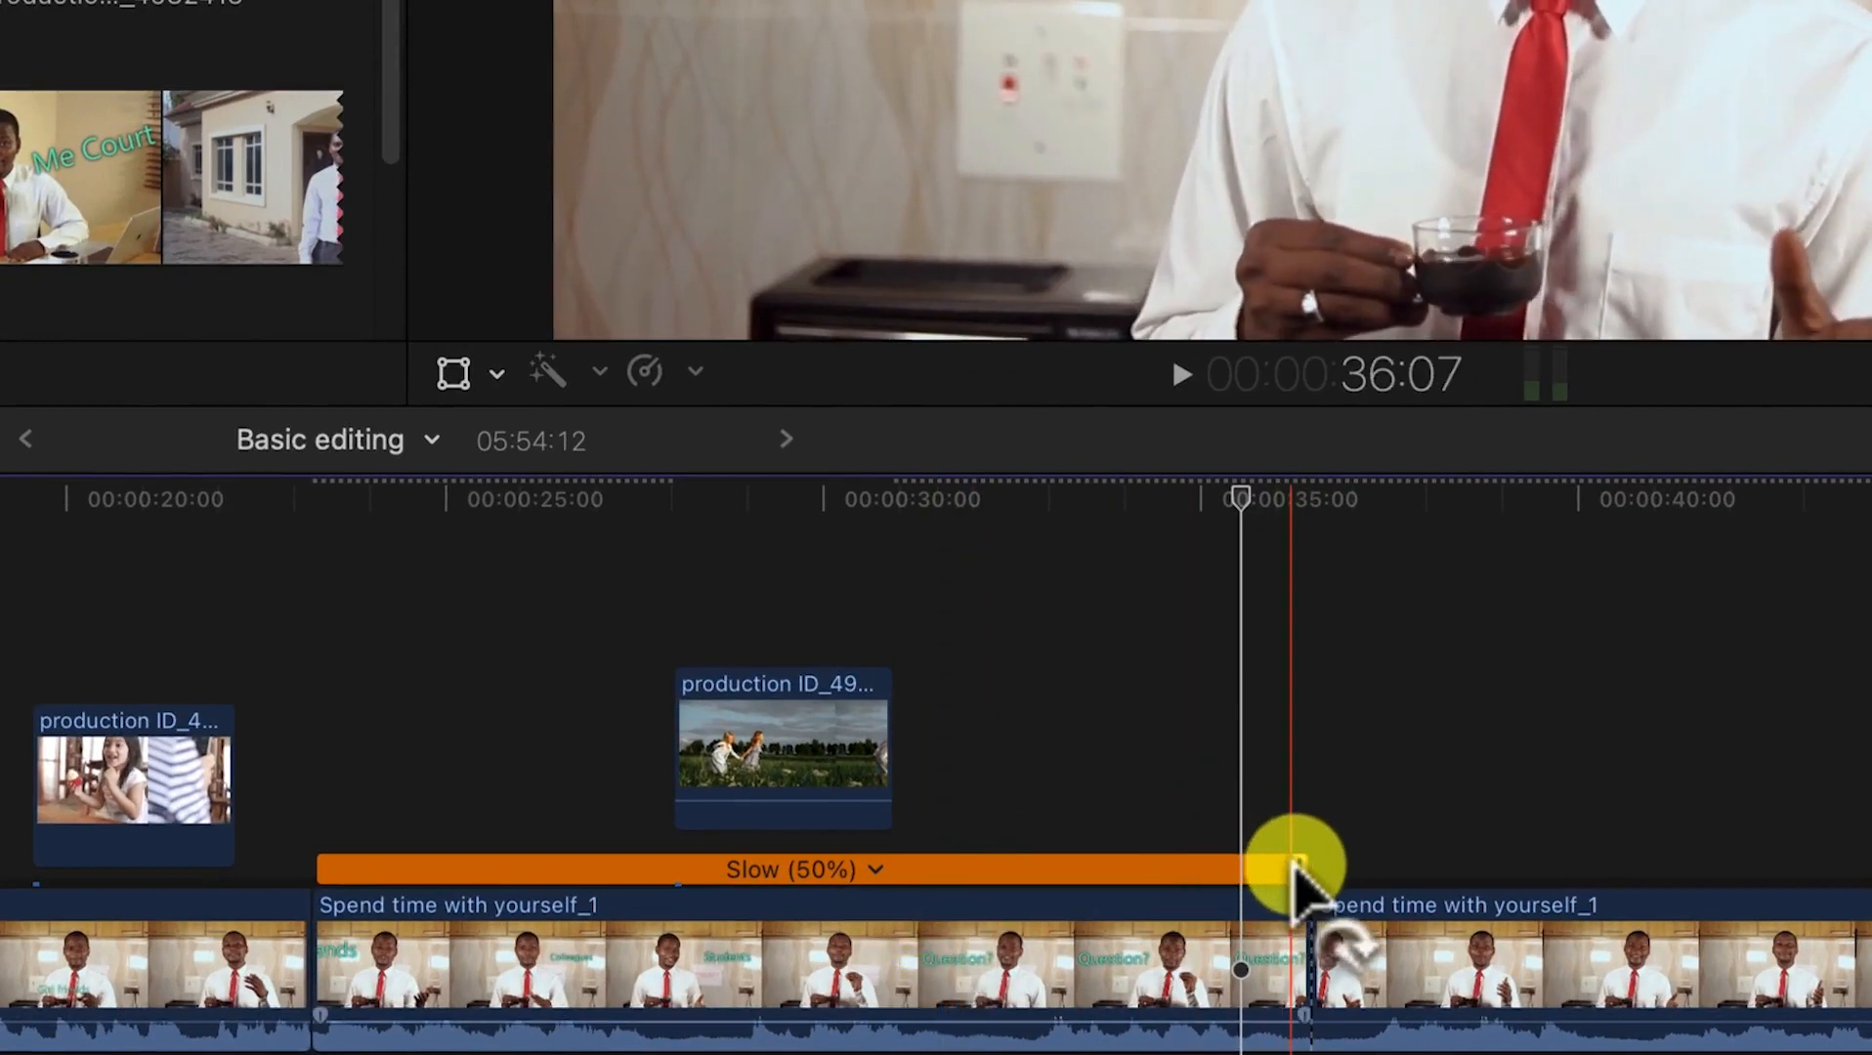
drag(1293, 860, 1638, 860)
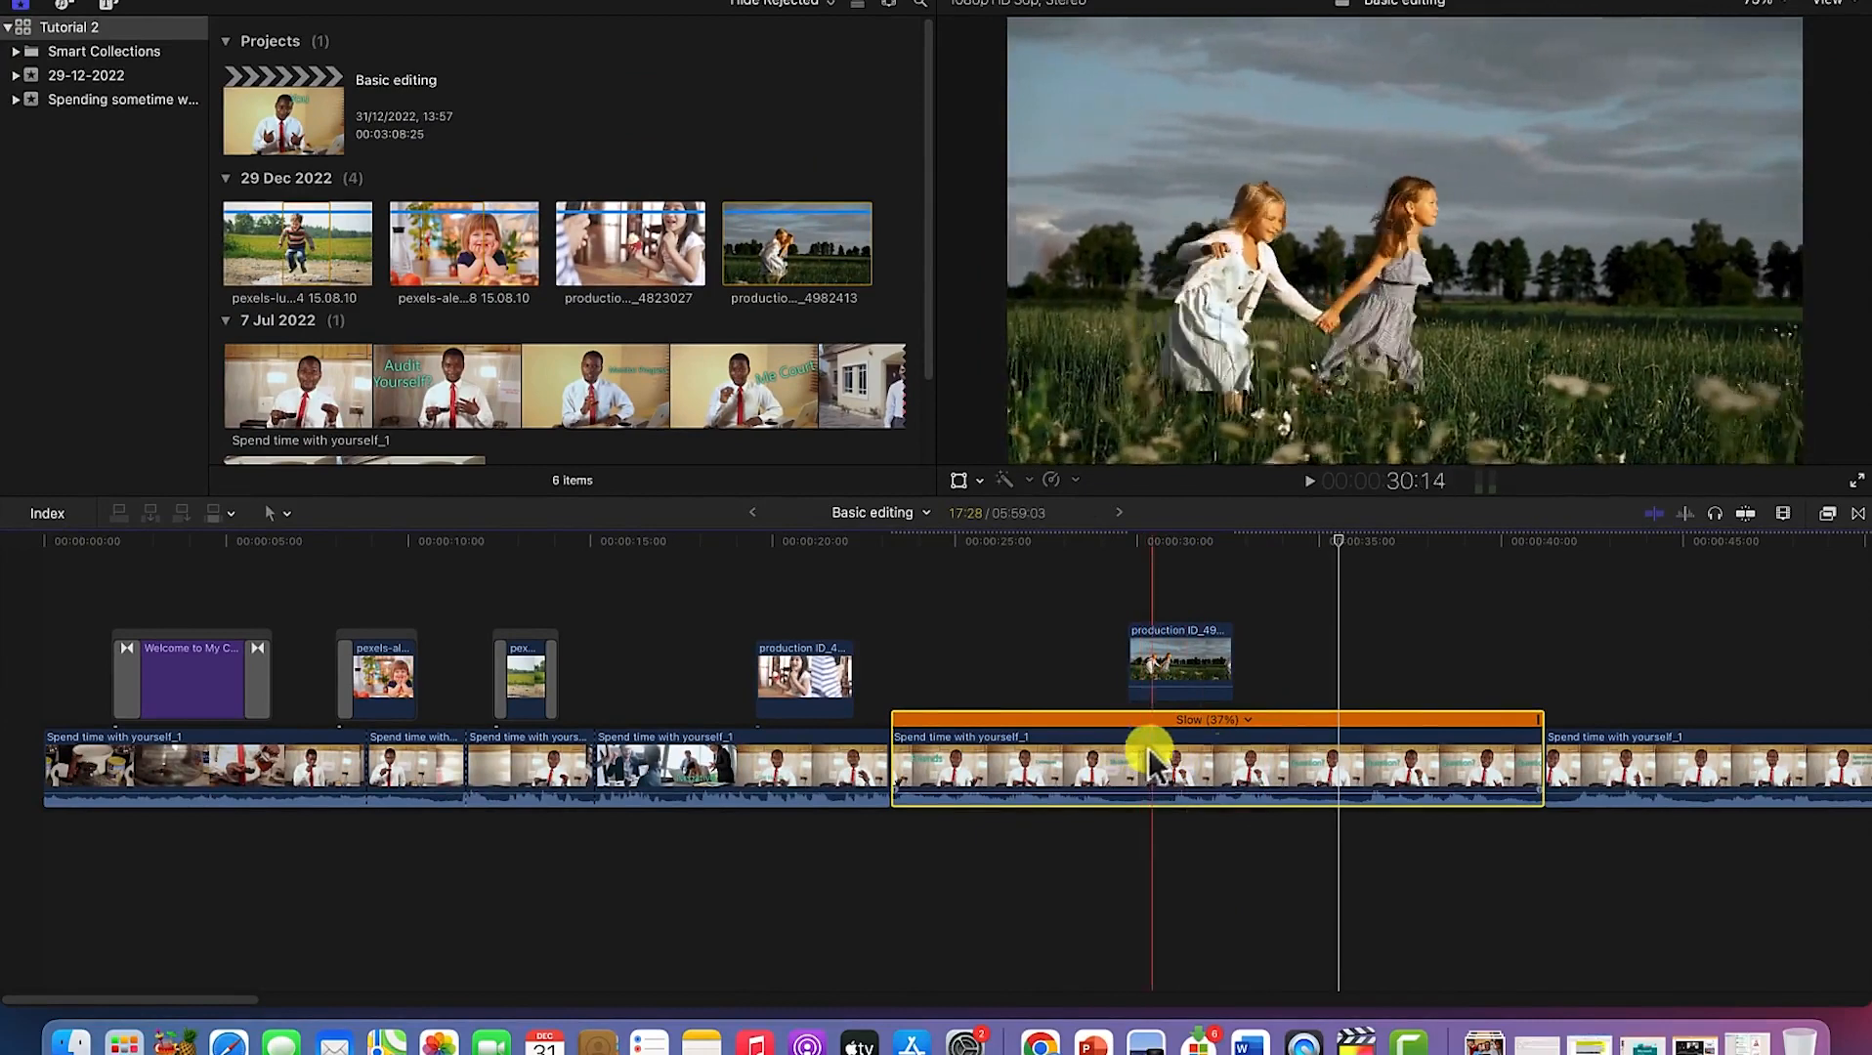
click(1689, 783)
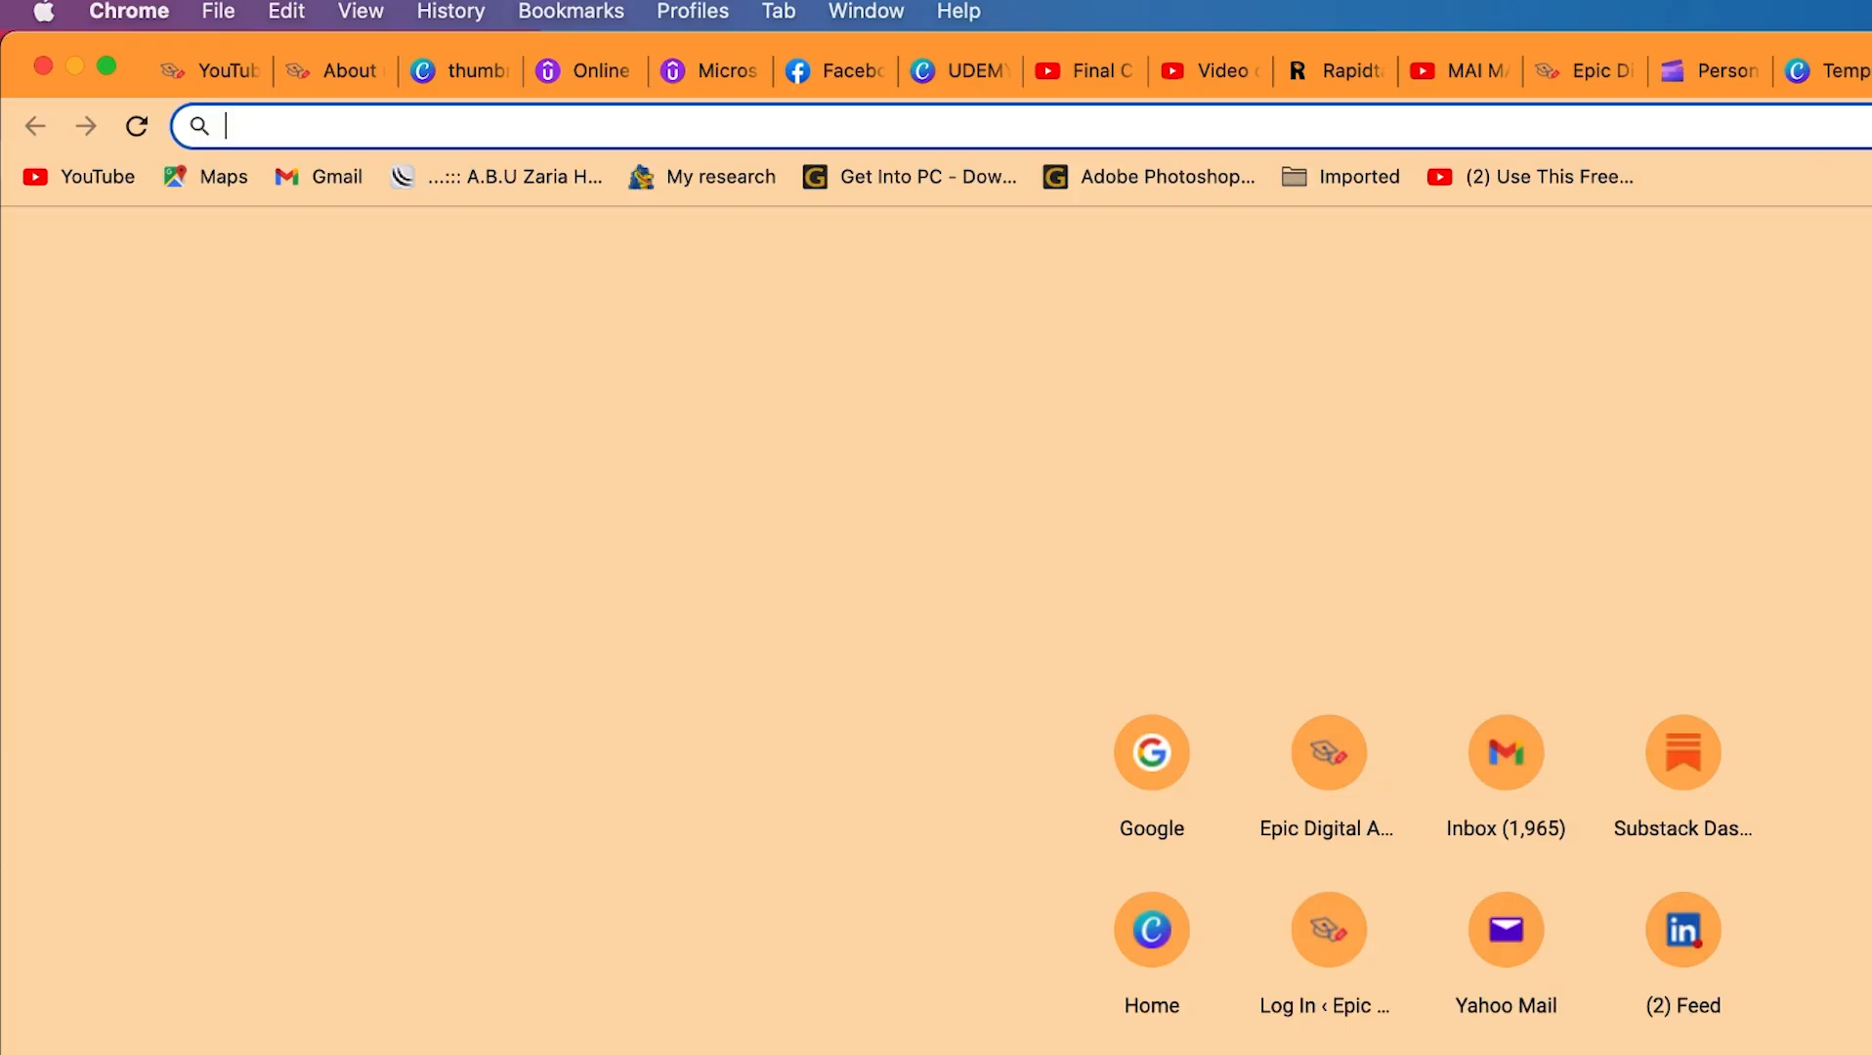
Step: Open pixabay.com, set the search category to Music, and search for background
text(pixabay.com)
key(Return)
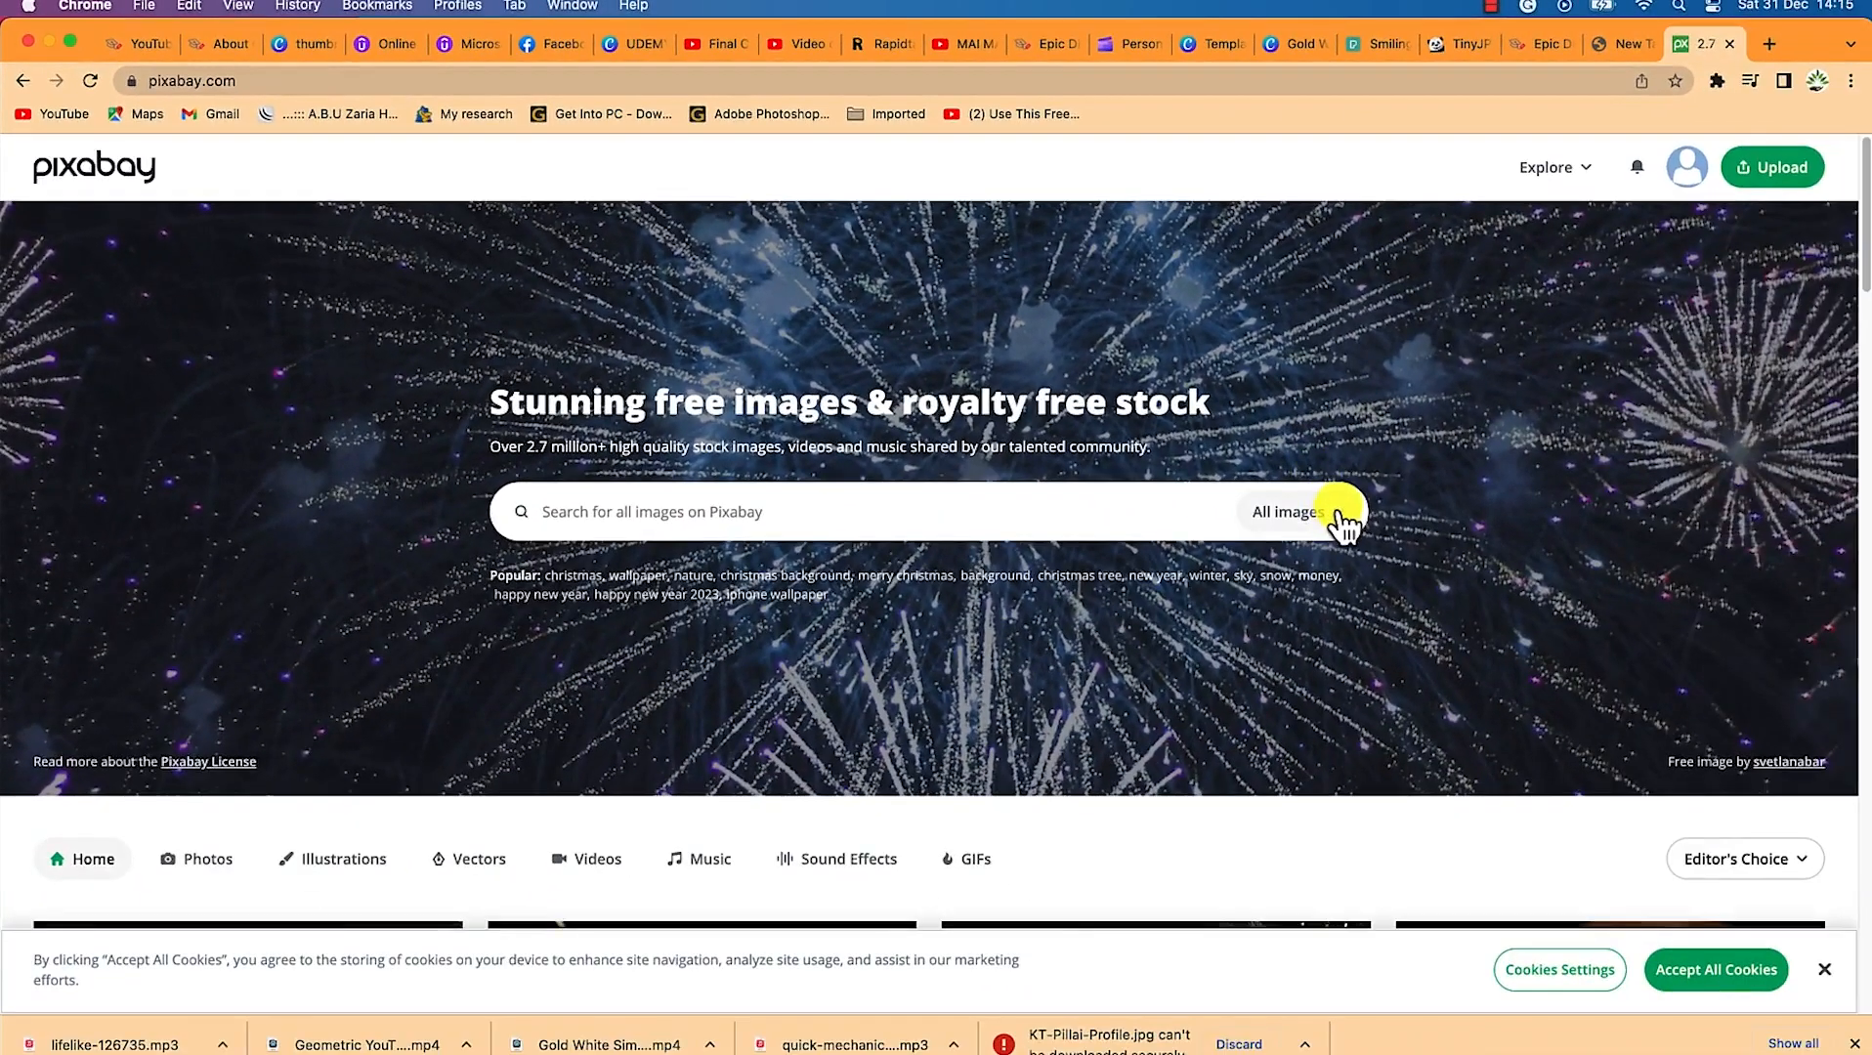
click(1347, 516)
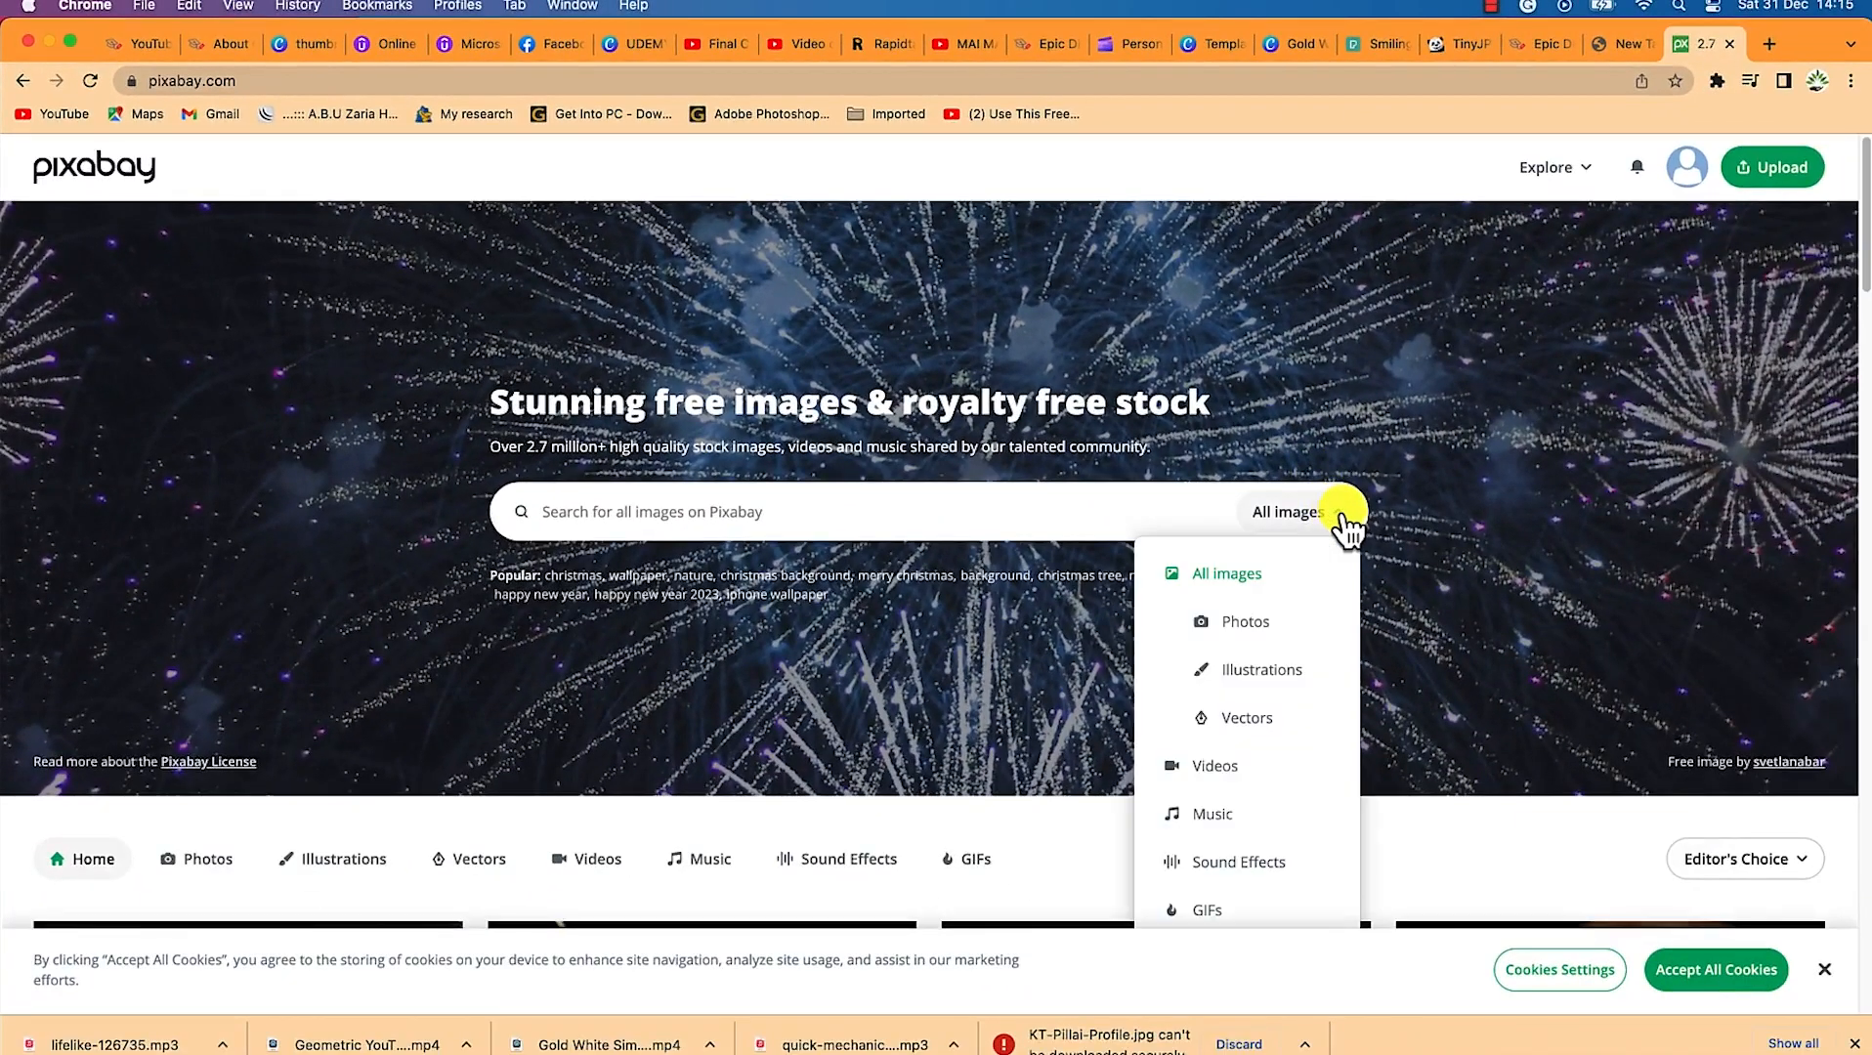
click(1250, 832)
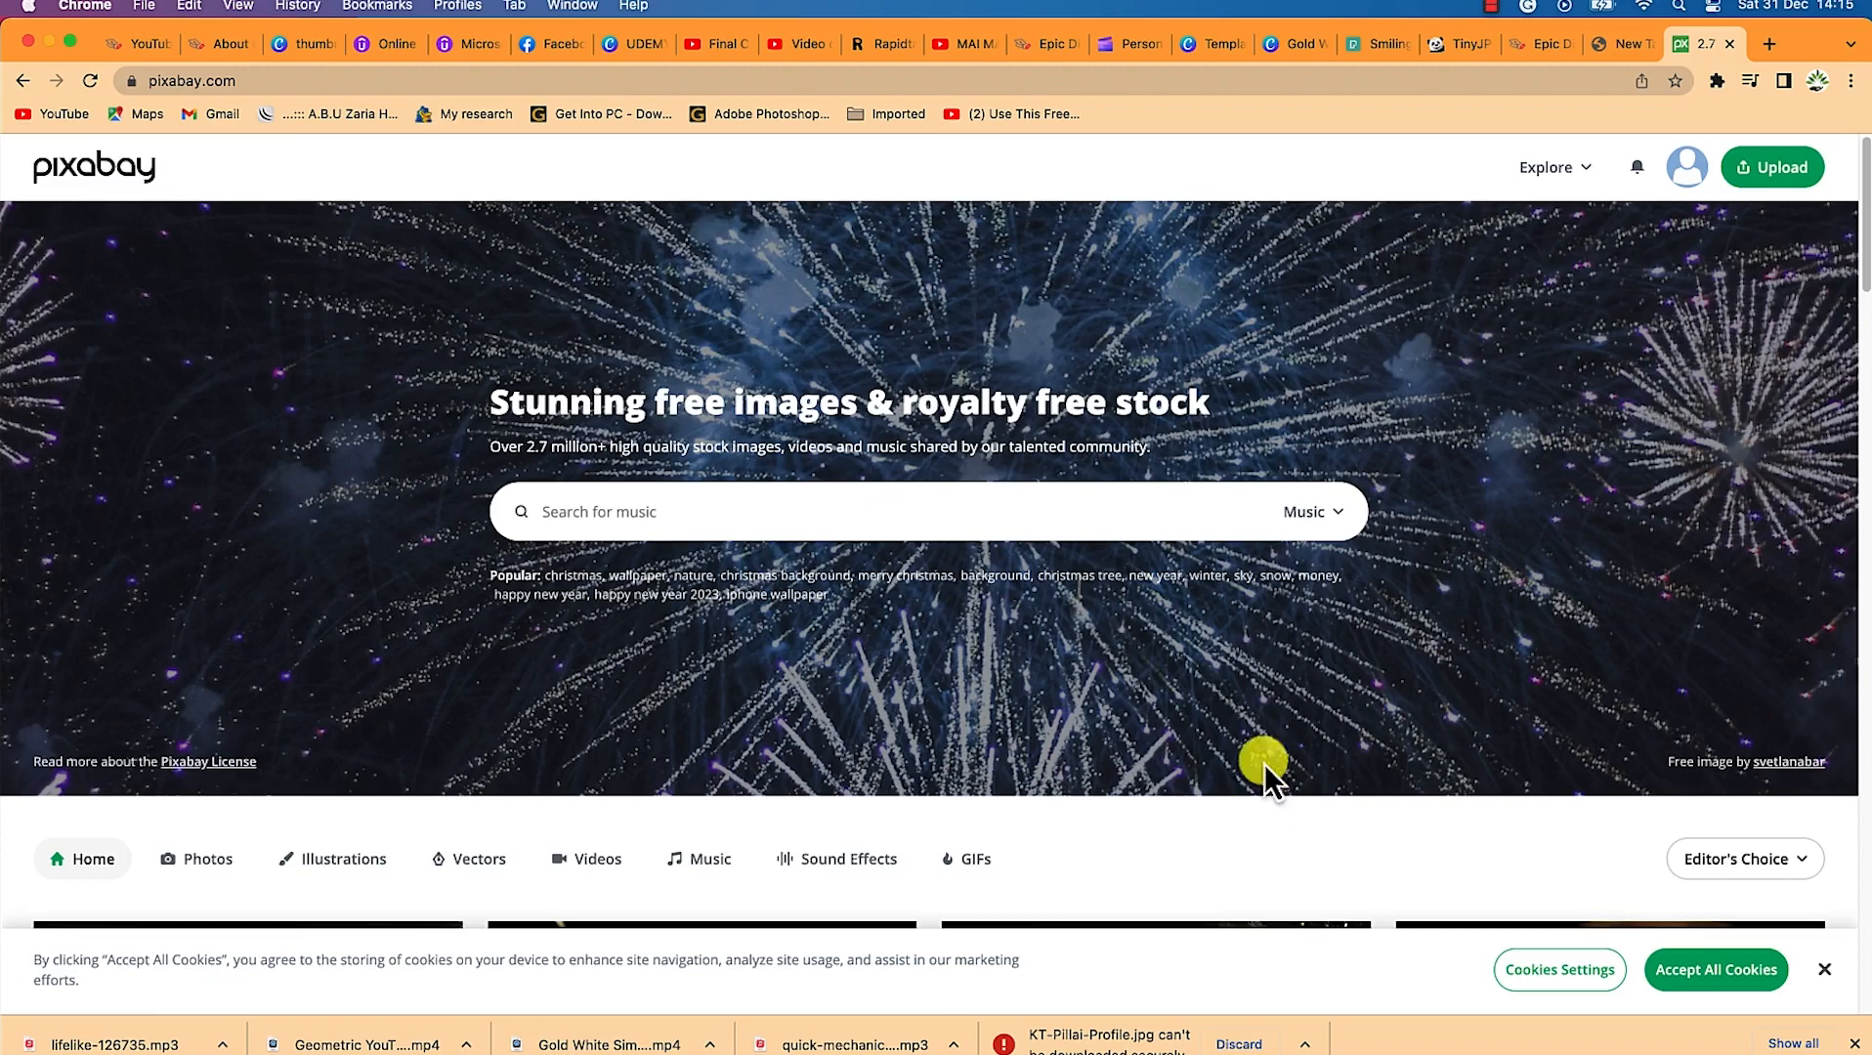
click(870, 508)
text(ba)
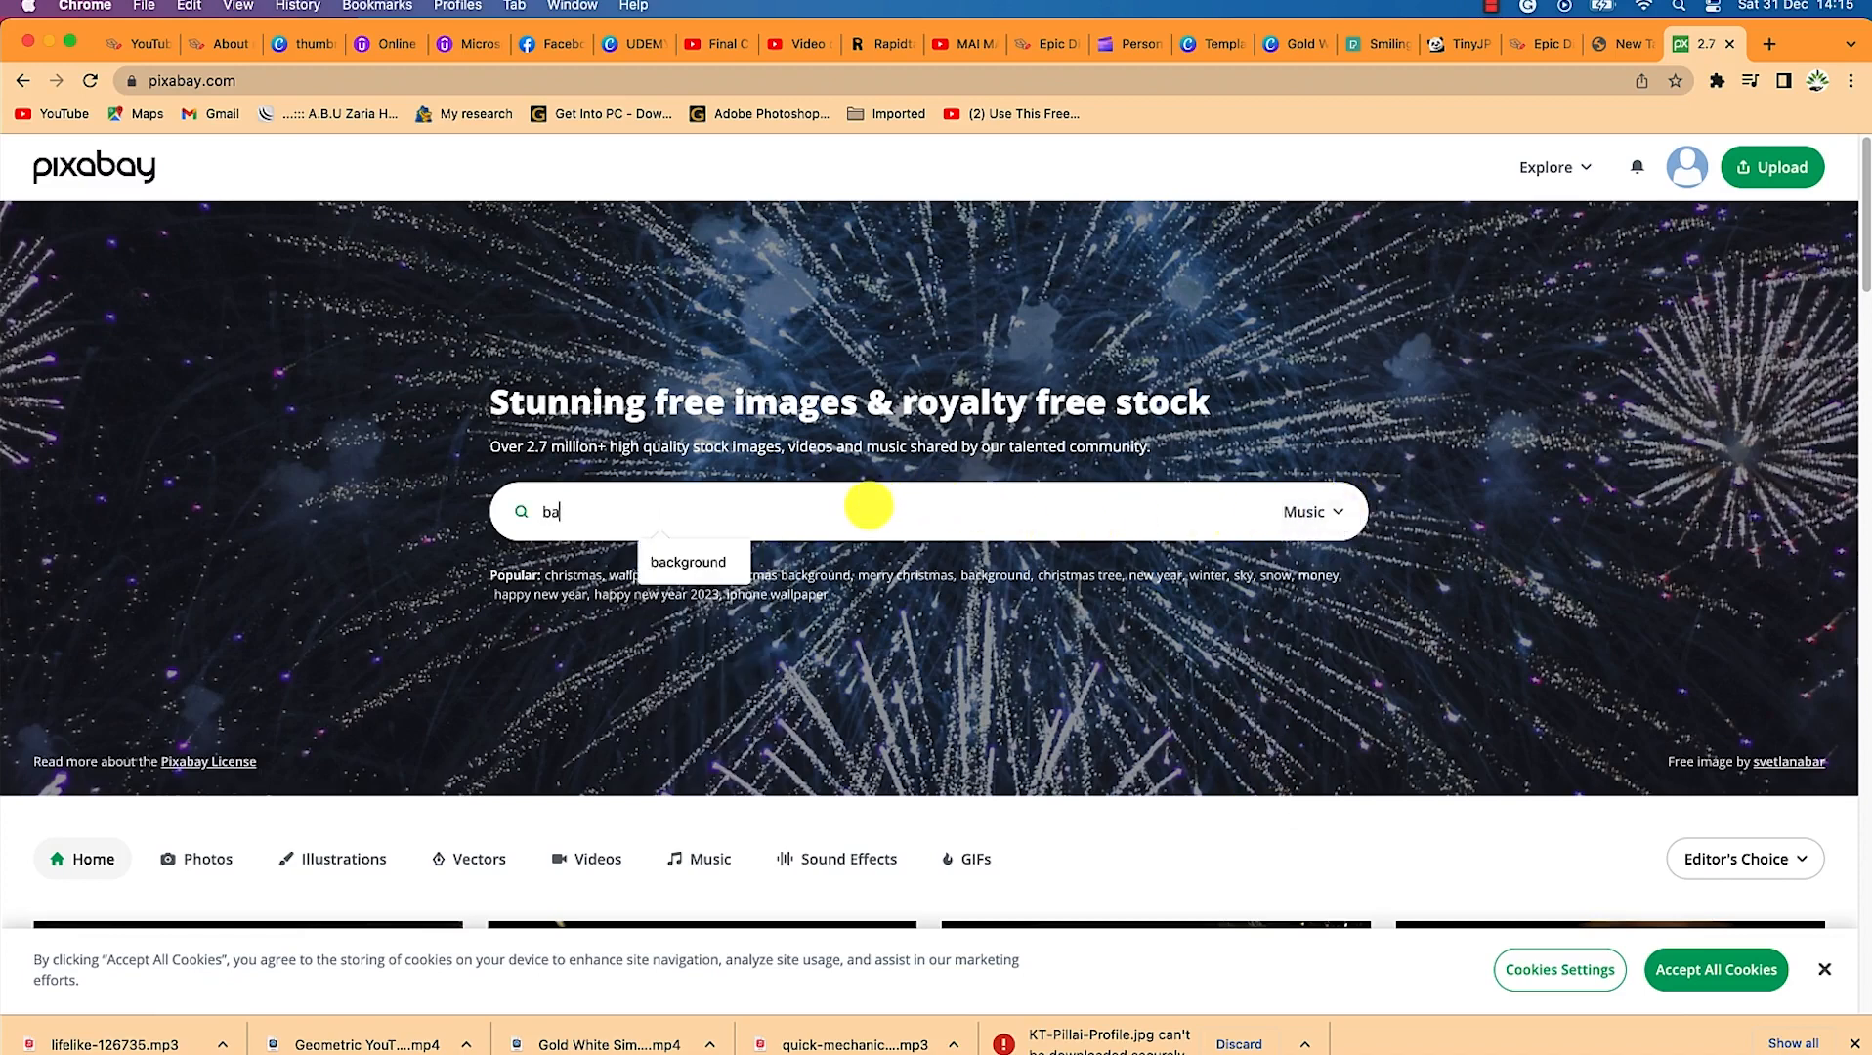
click(717, 564)
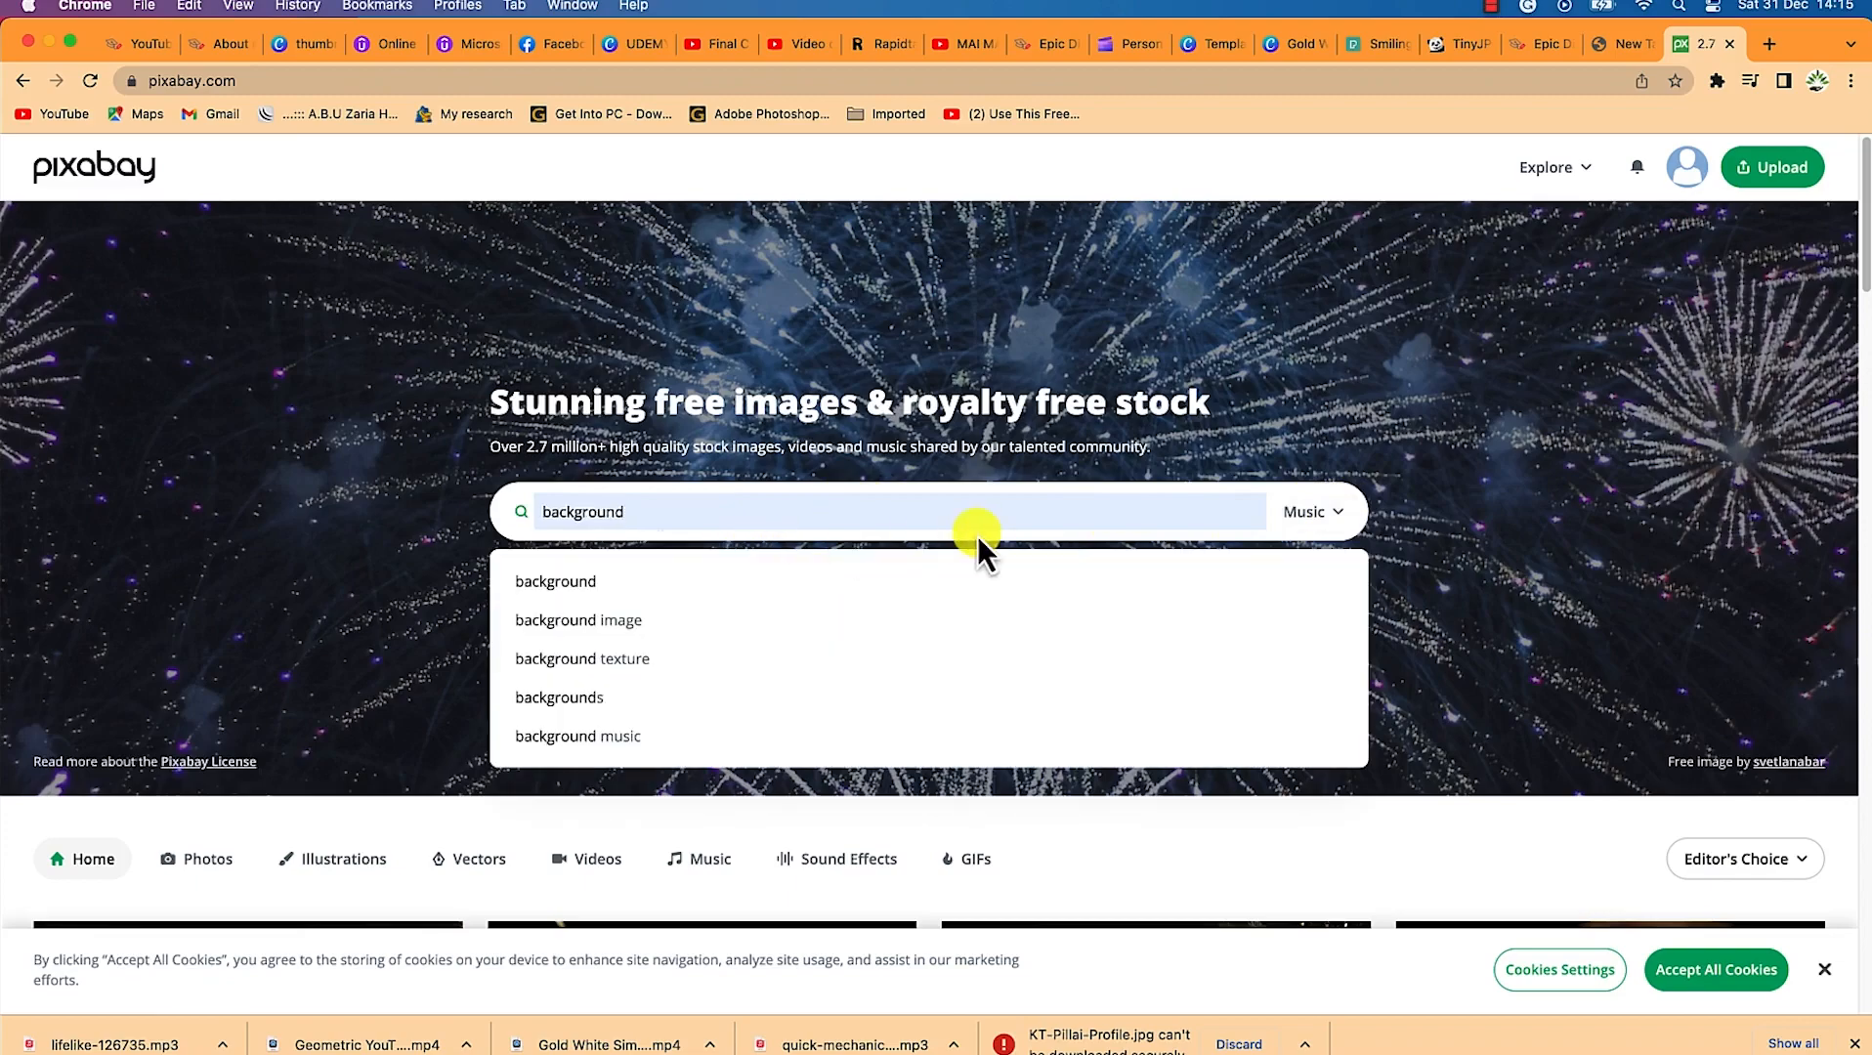
key(Return)
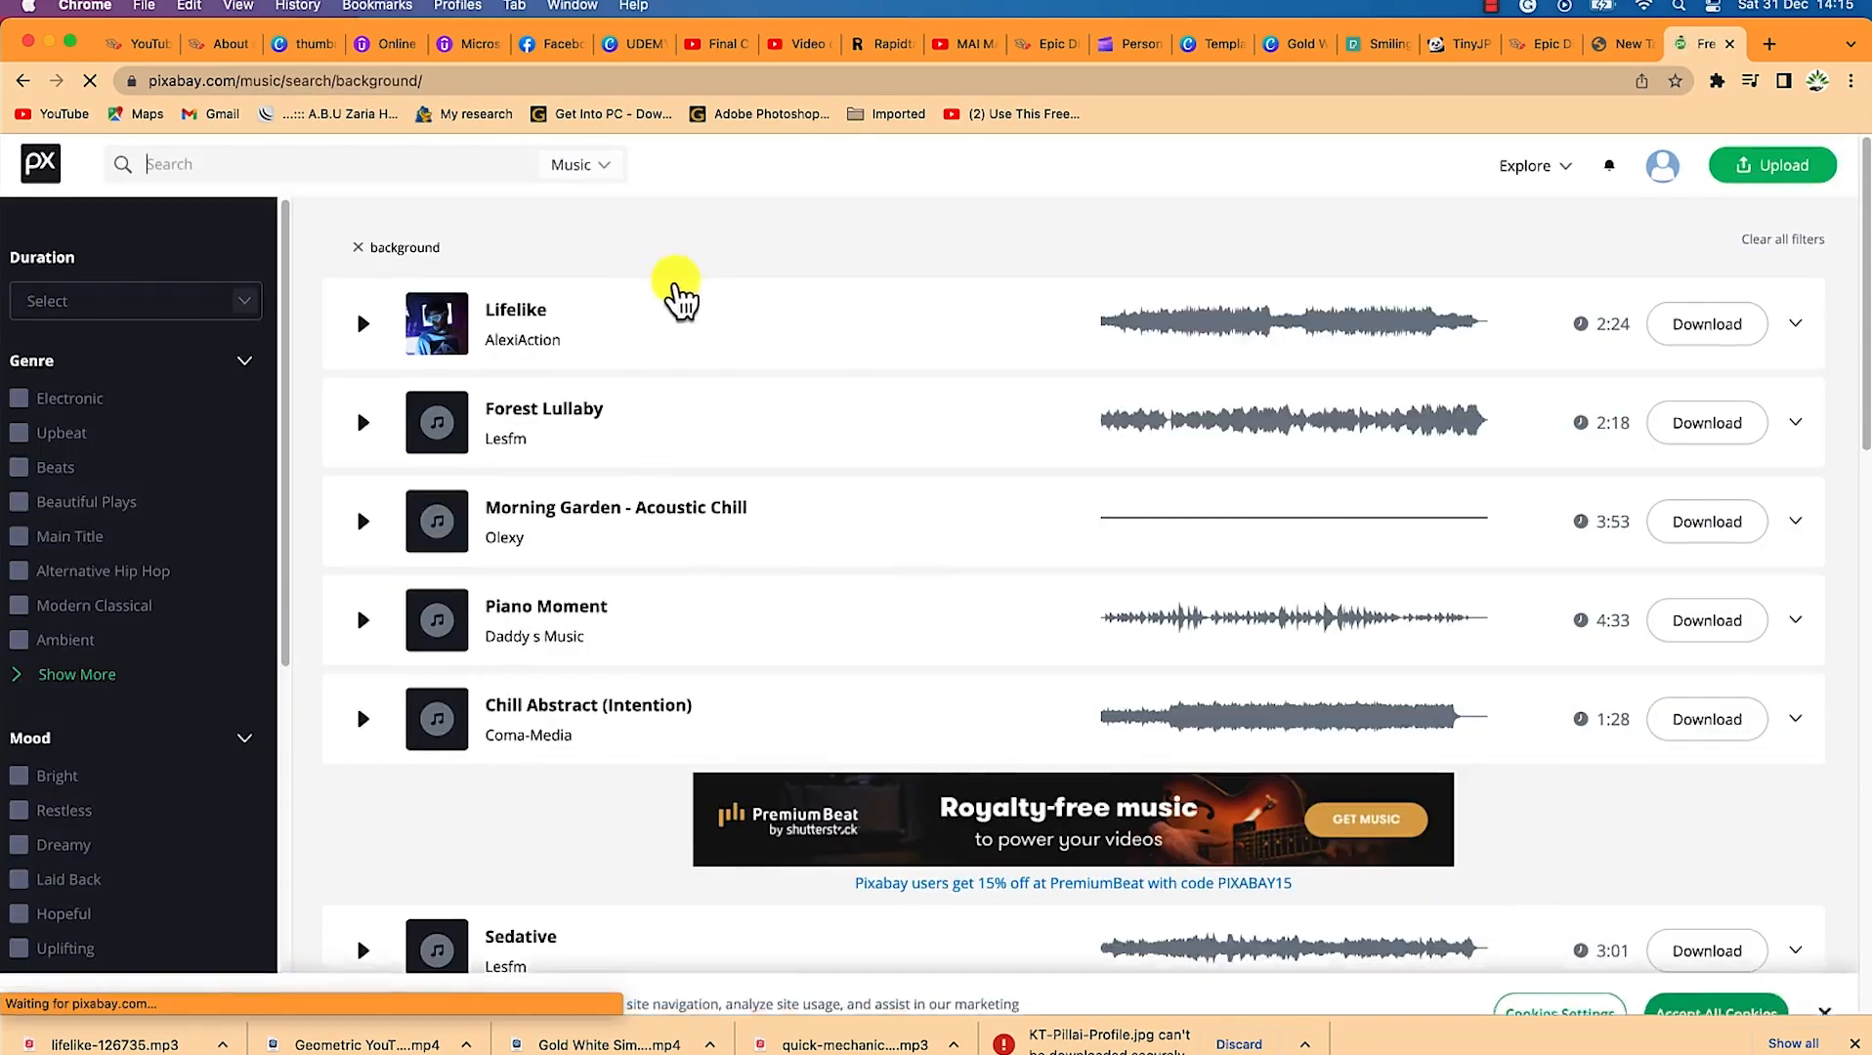
Step: Browse the background music results, download the Lifelike track, and dismiss the thank-you dialog
scroll(705, 611, down, 15)
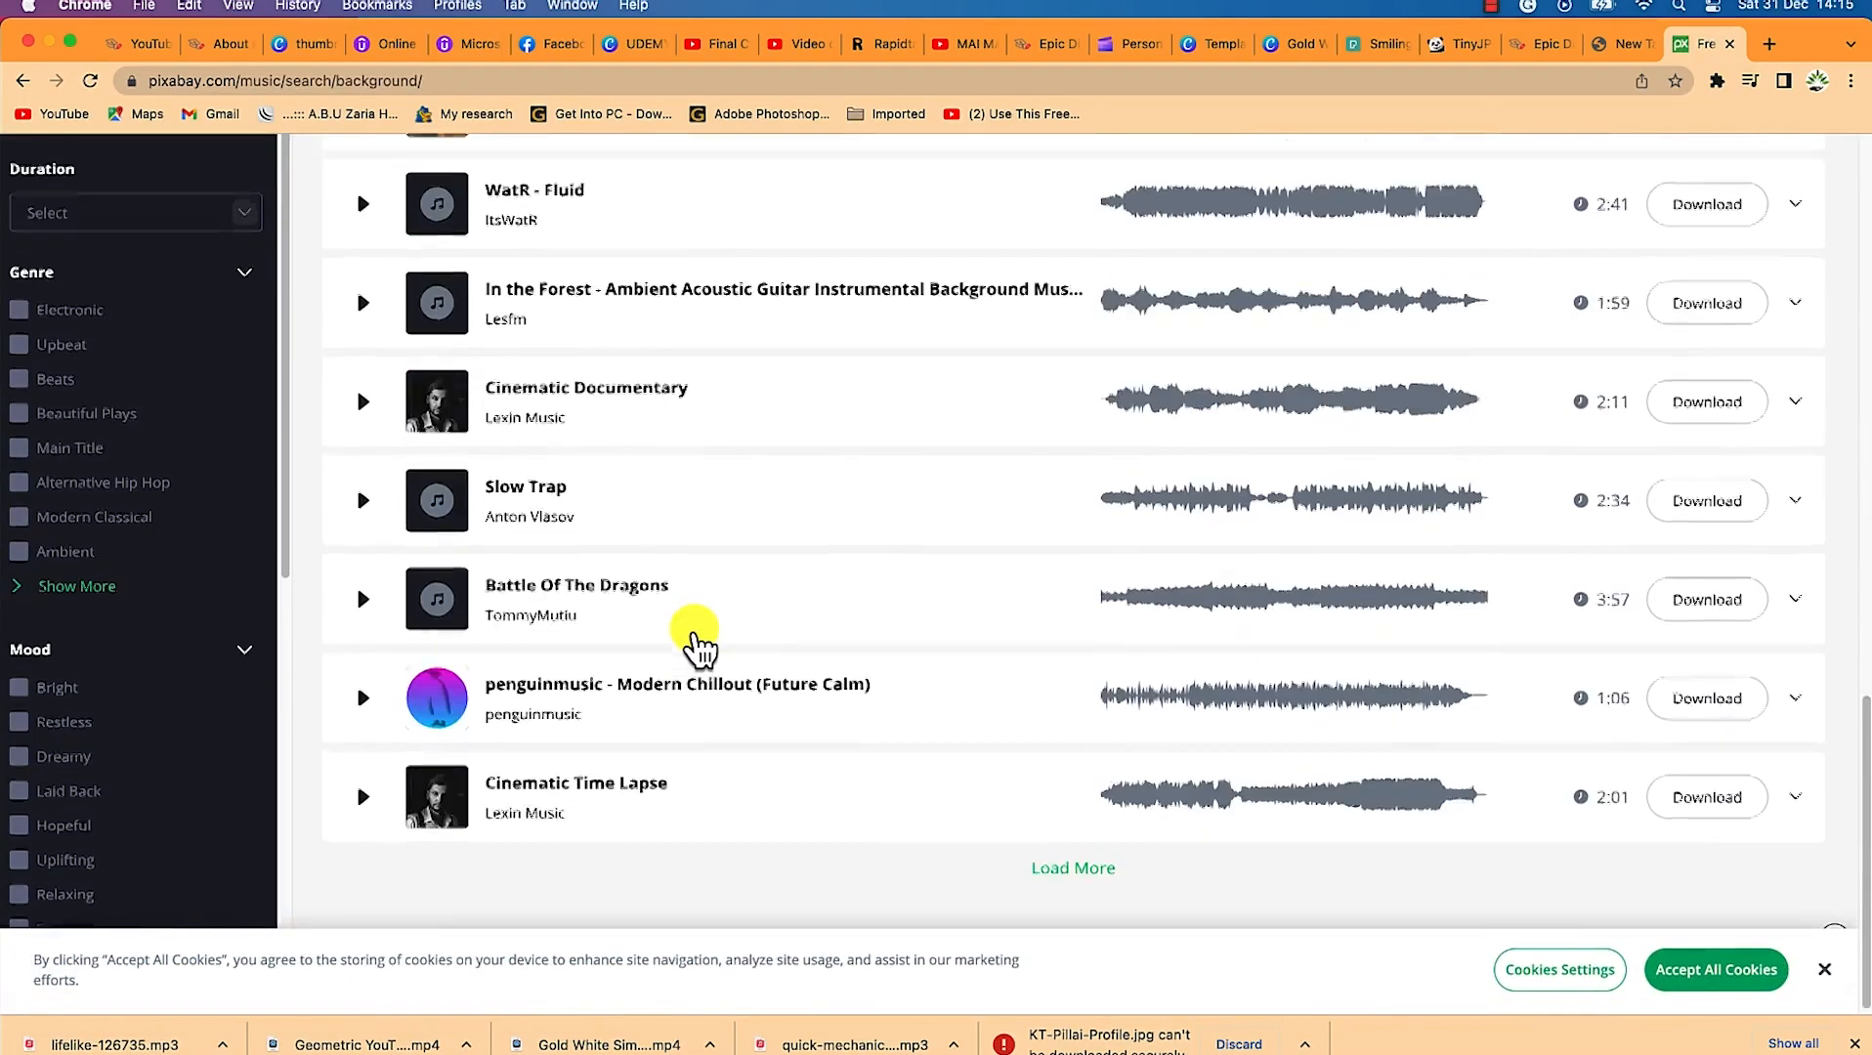
scroll(695, 640, up, 15)
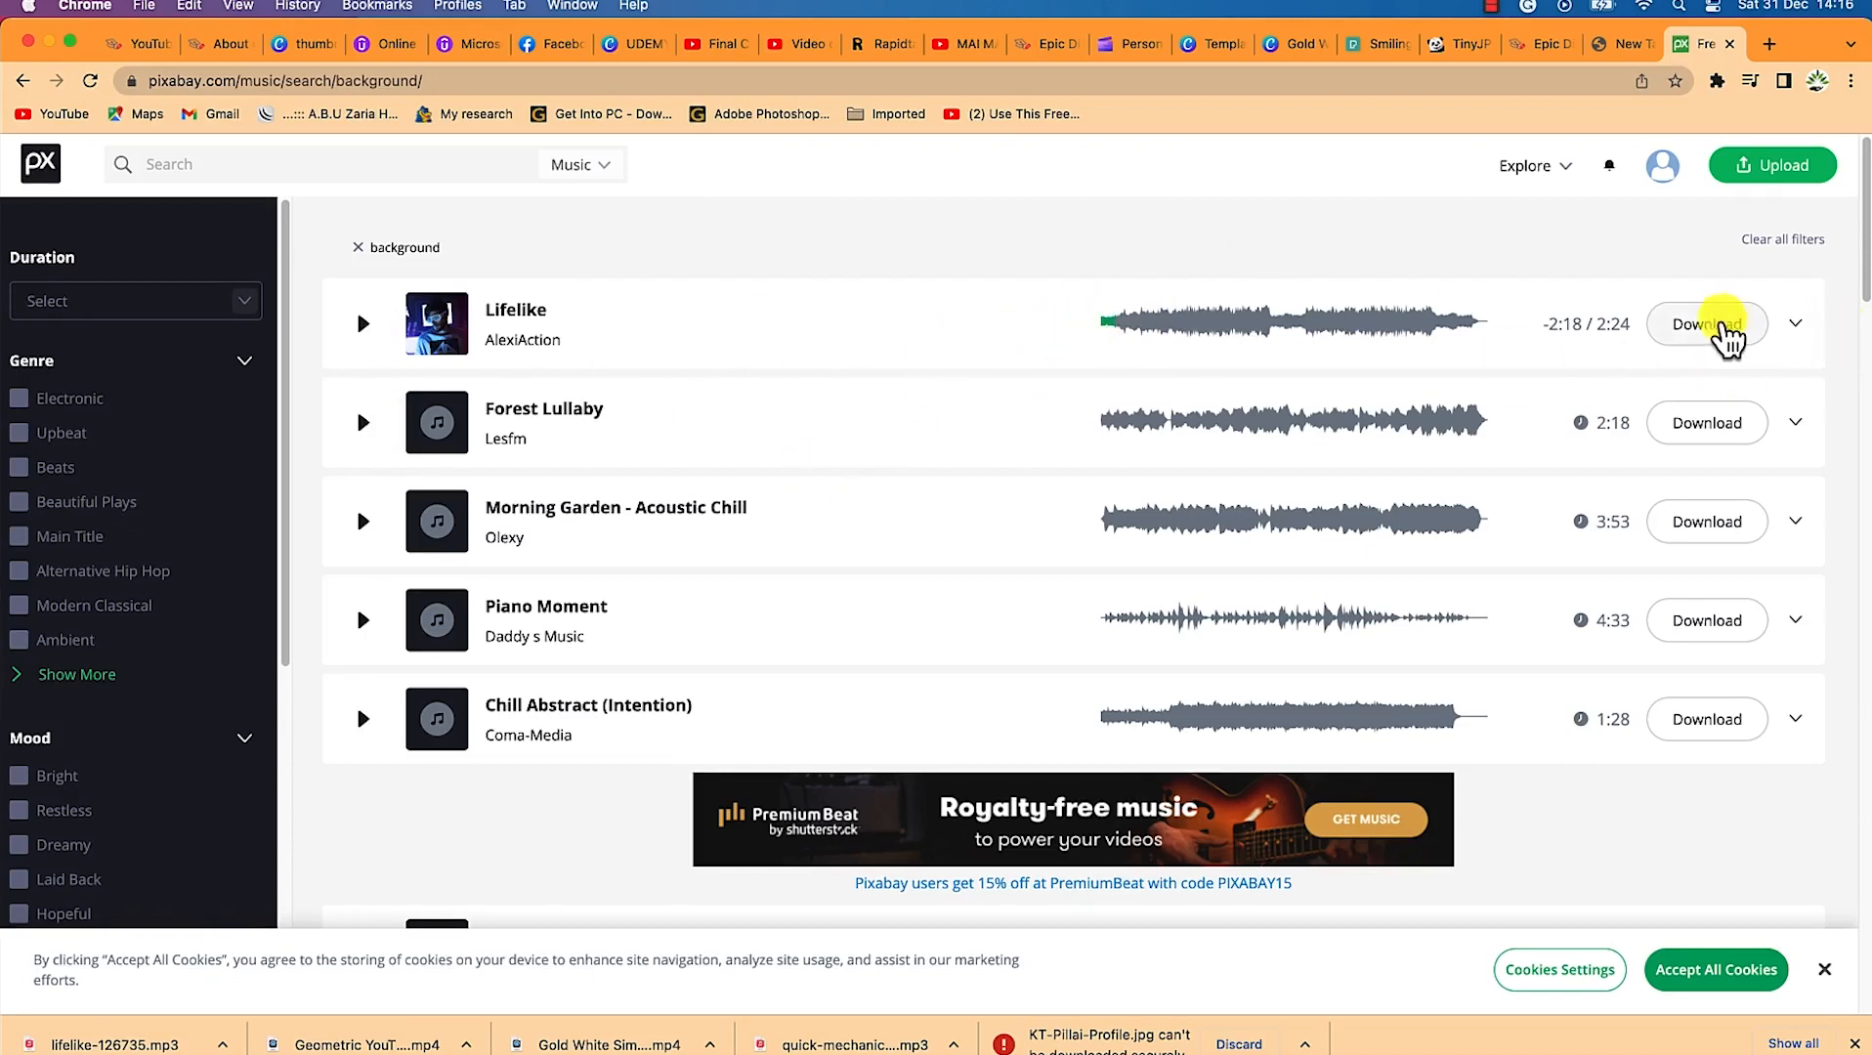
click(1725, 330)
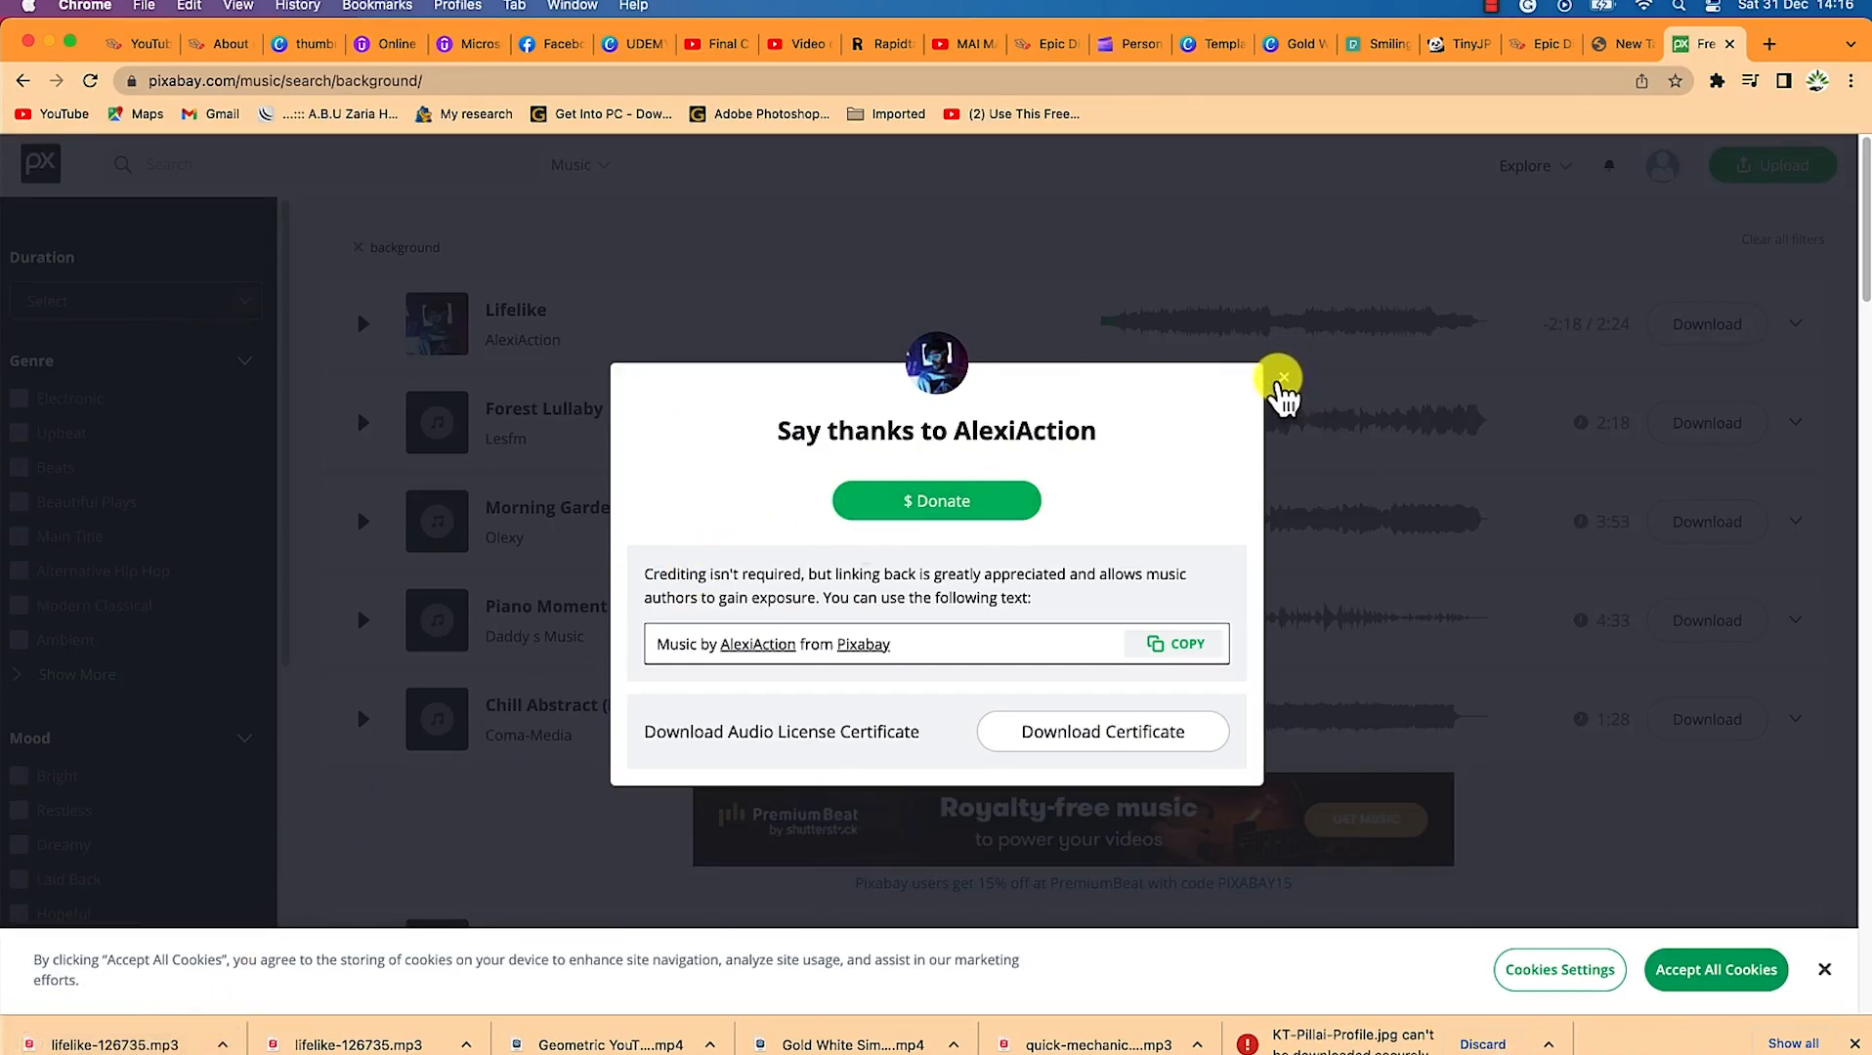
click(1281, 377)
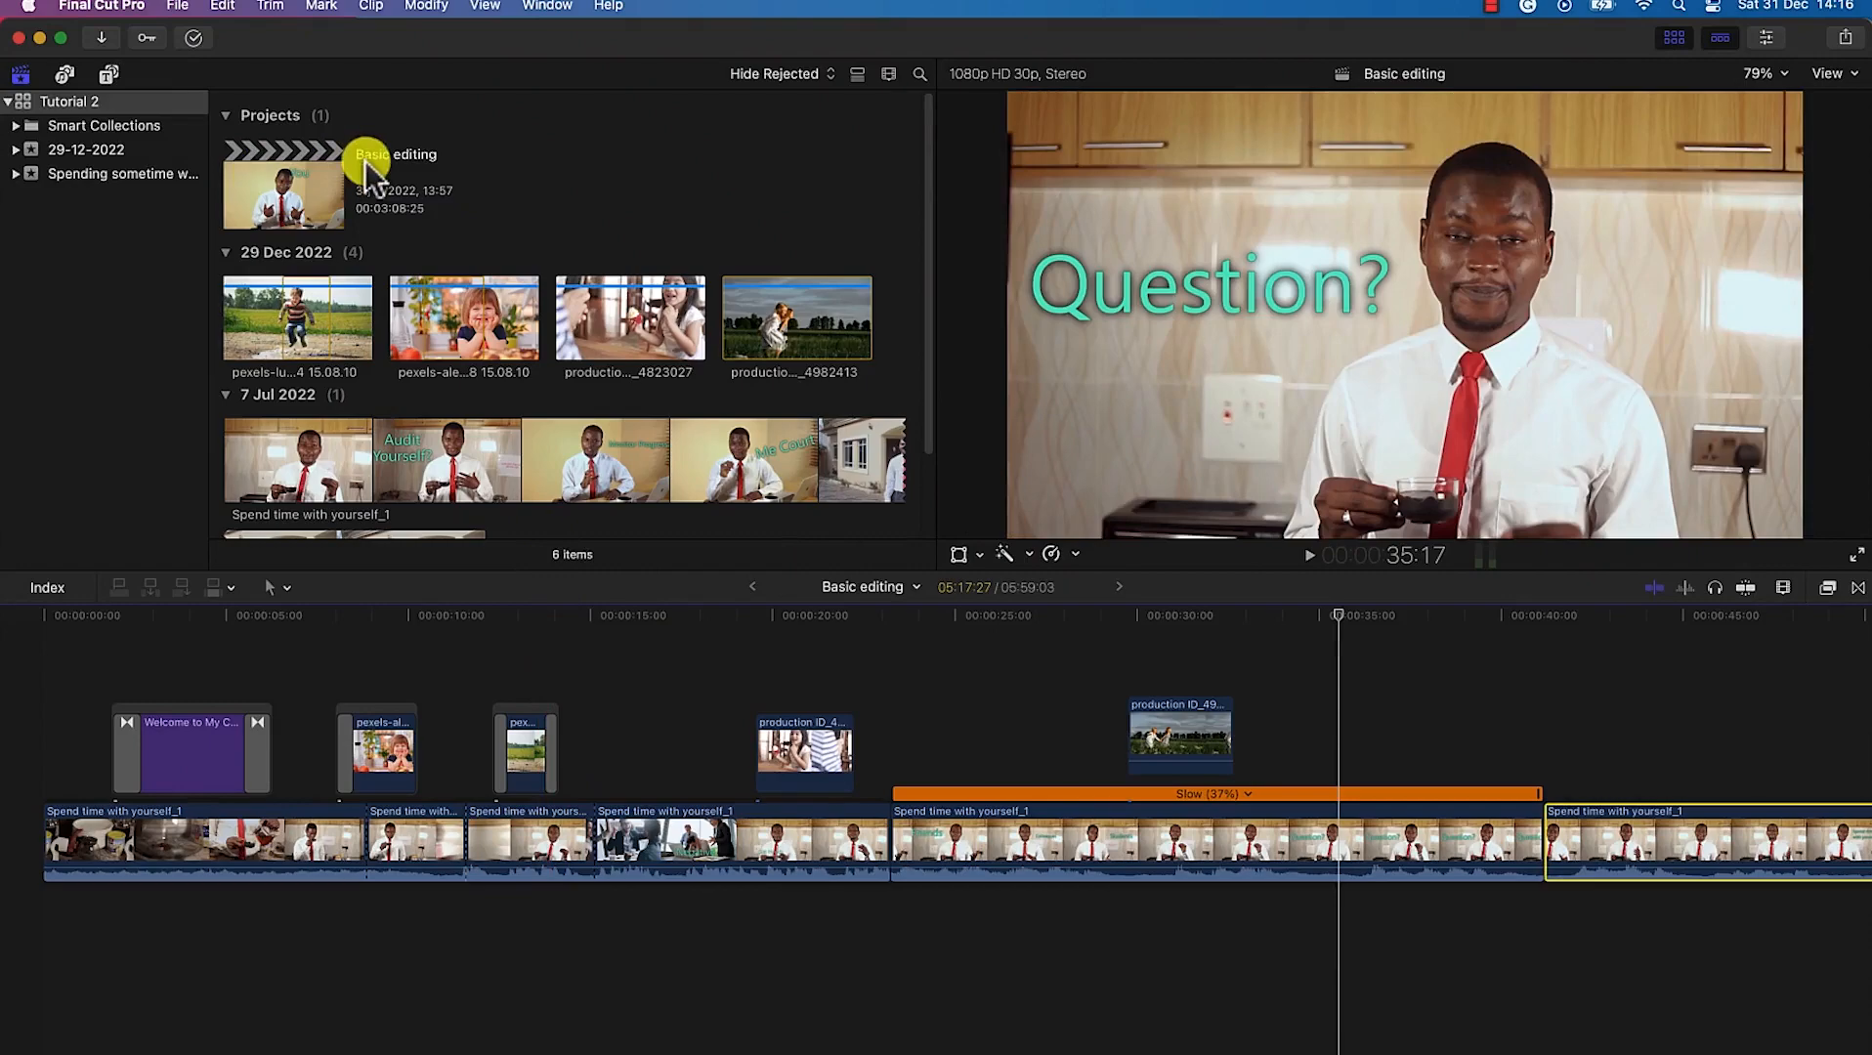
Step: Switch to Final Cut Pro, start a media import, and locate the Final Cut Pro folder within Documents
click(176, 6)
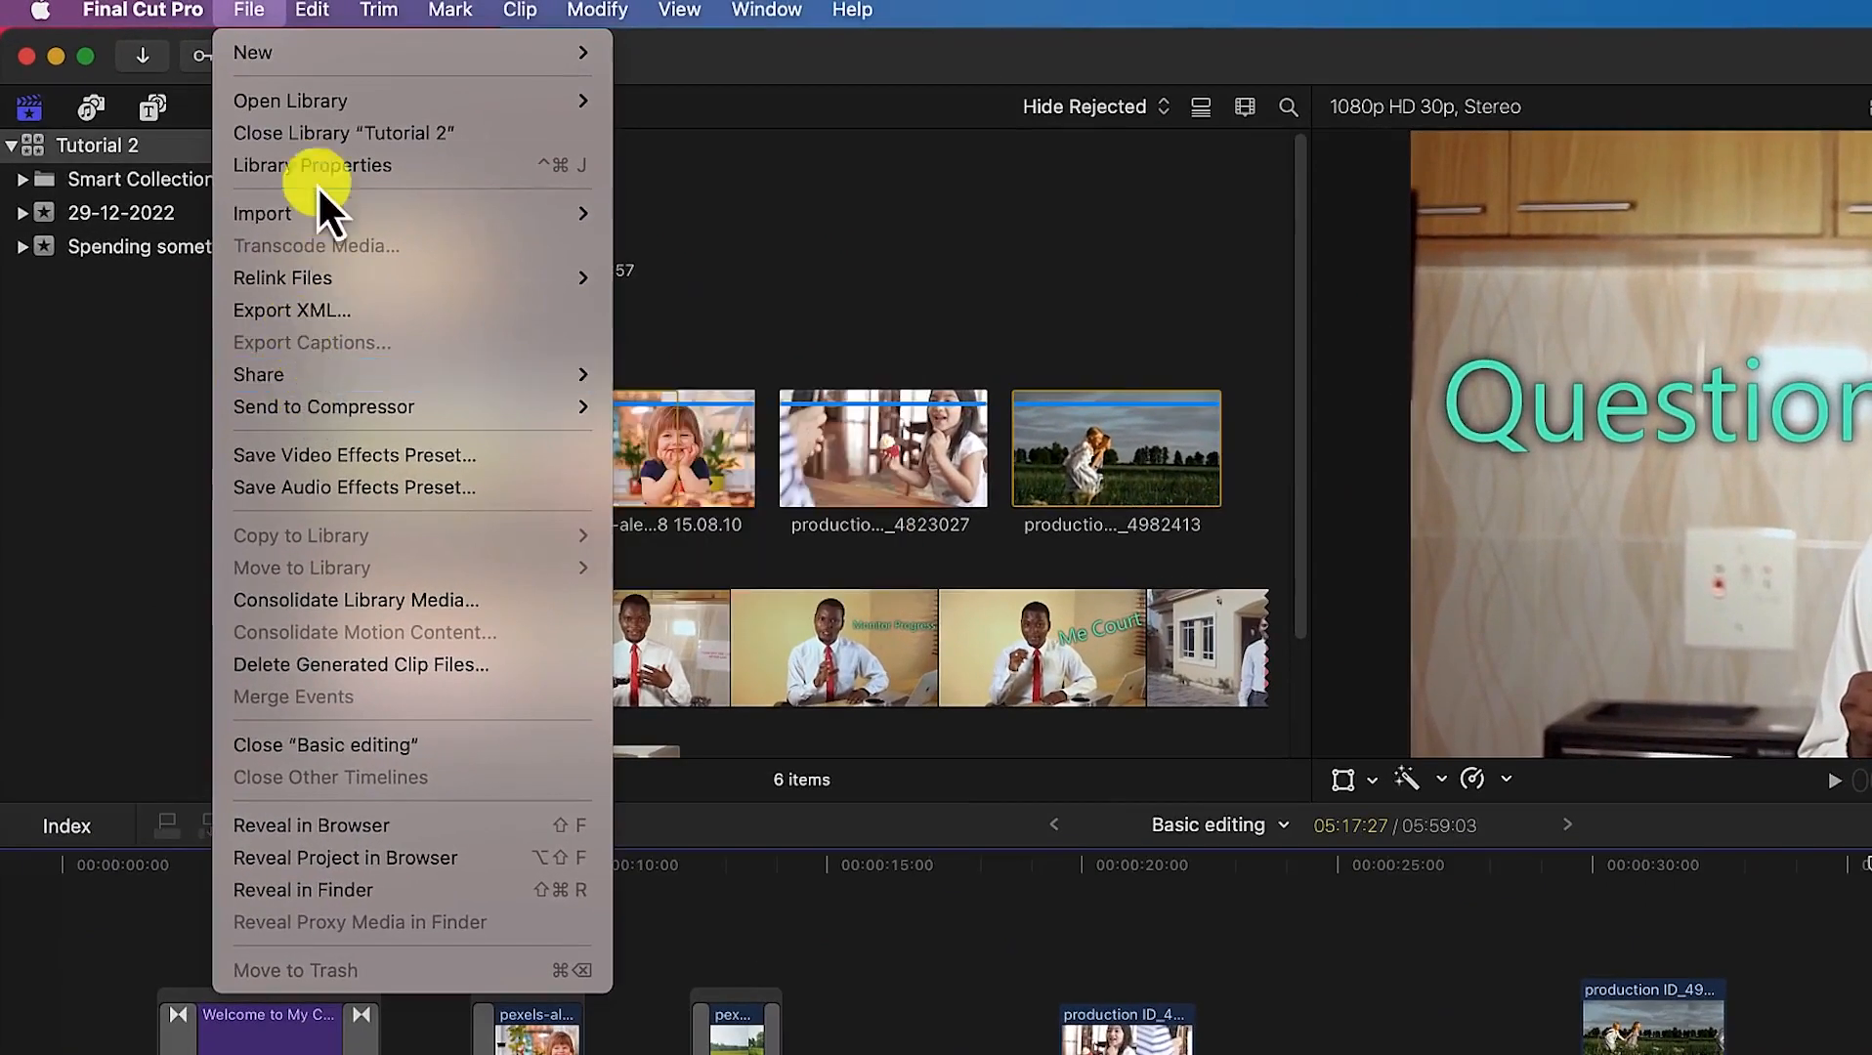
mouse_move(485, 223)
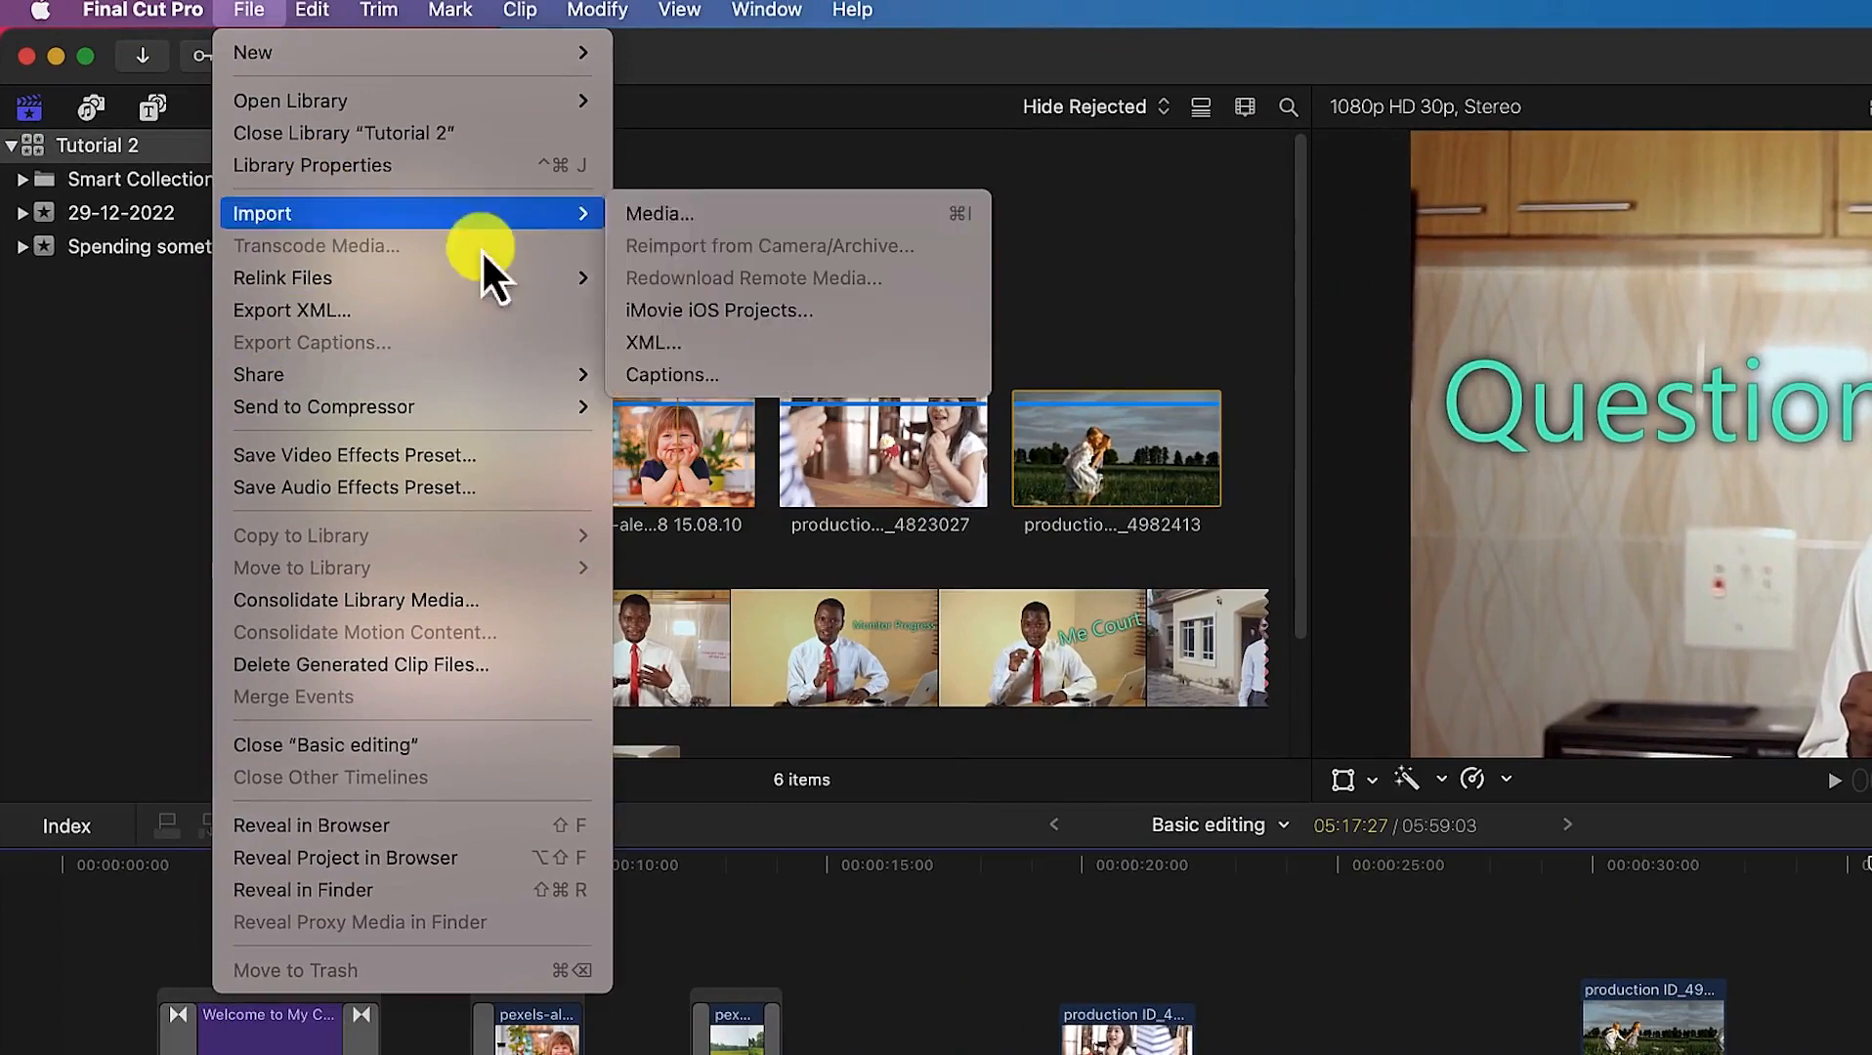
click(744, 220)
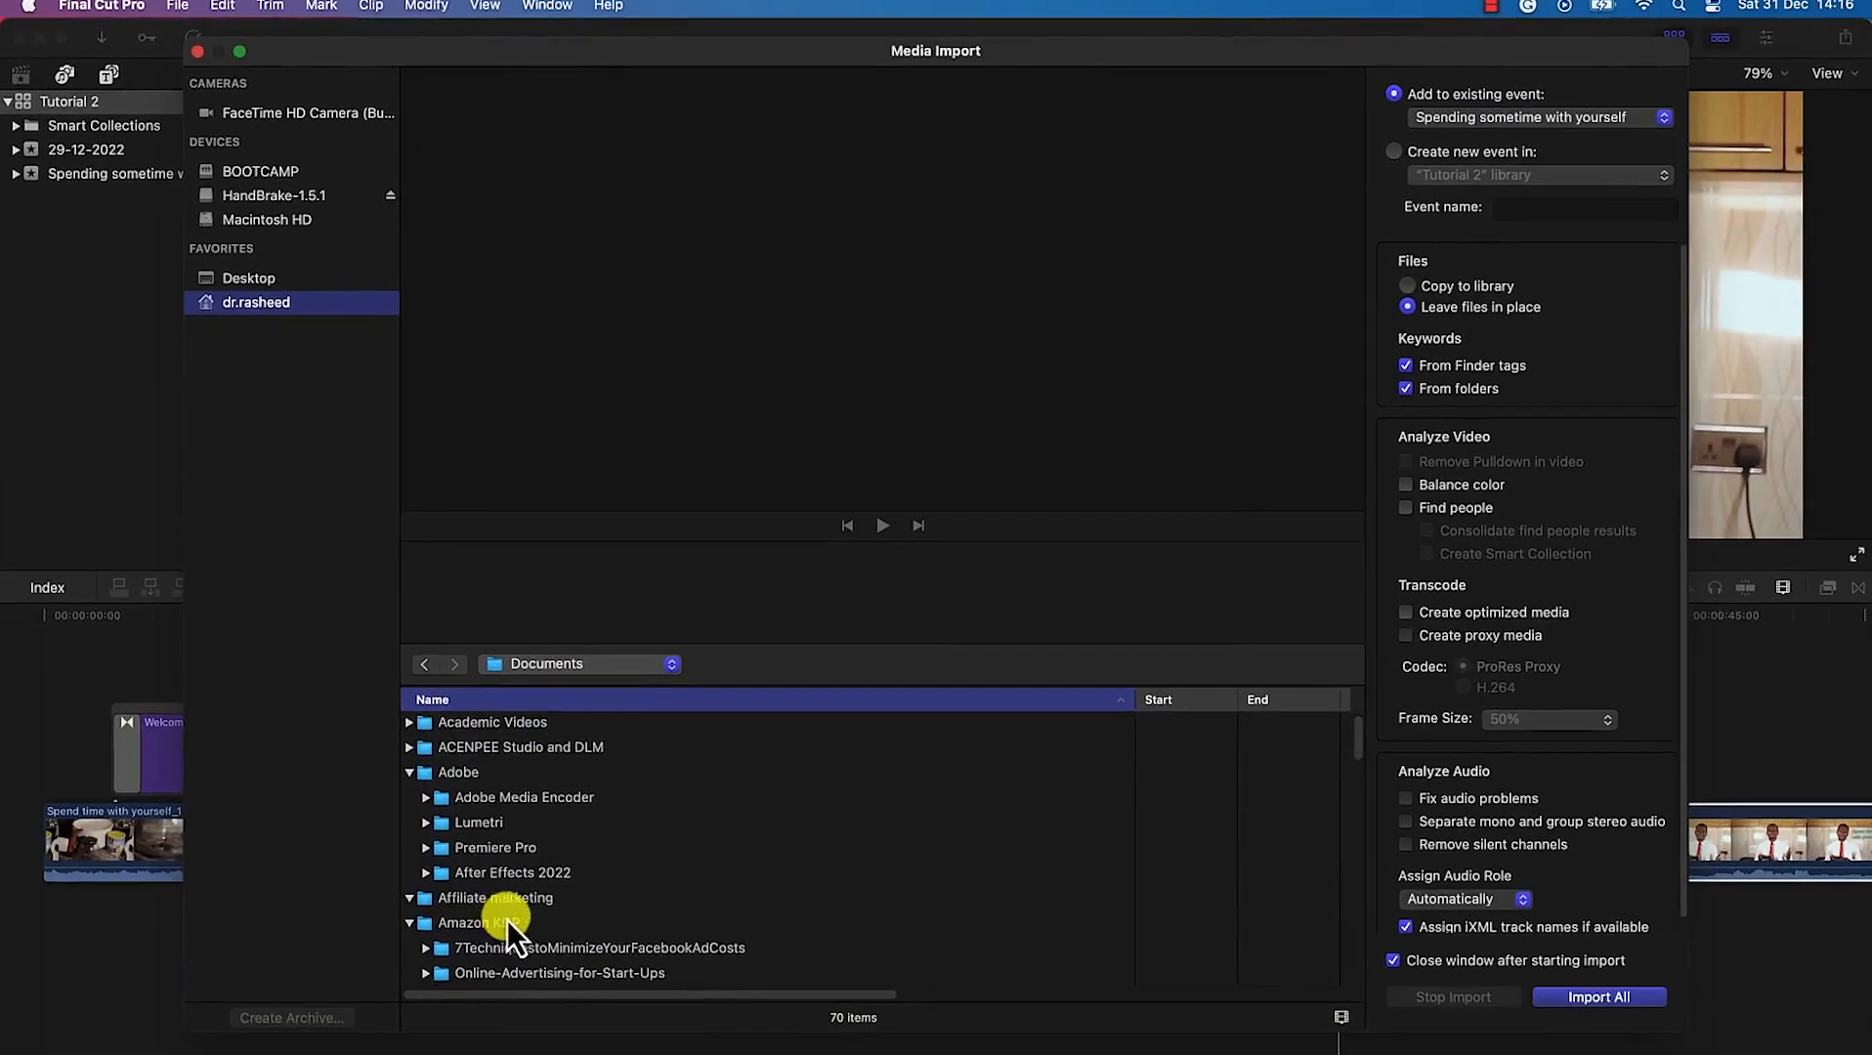
scroll(507, 920, down, 5)
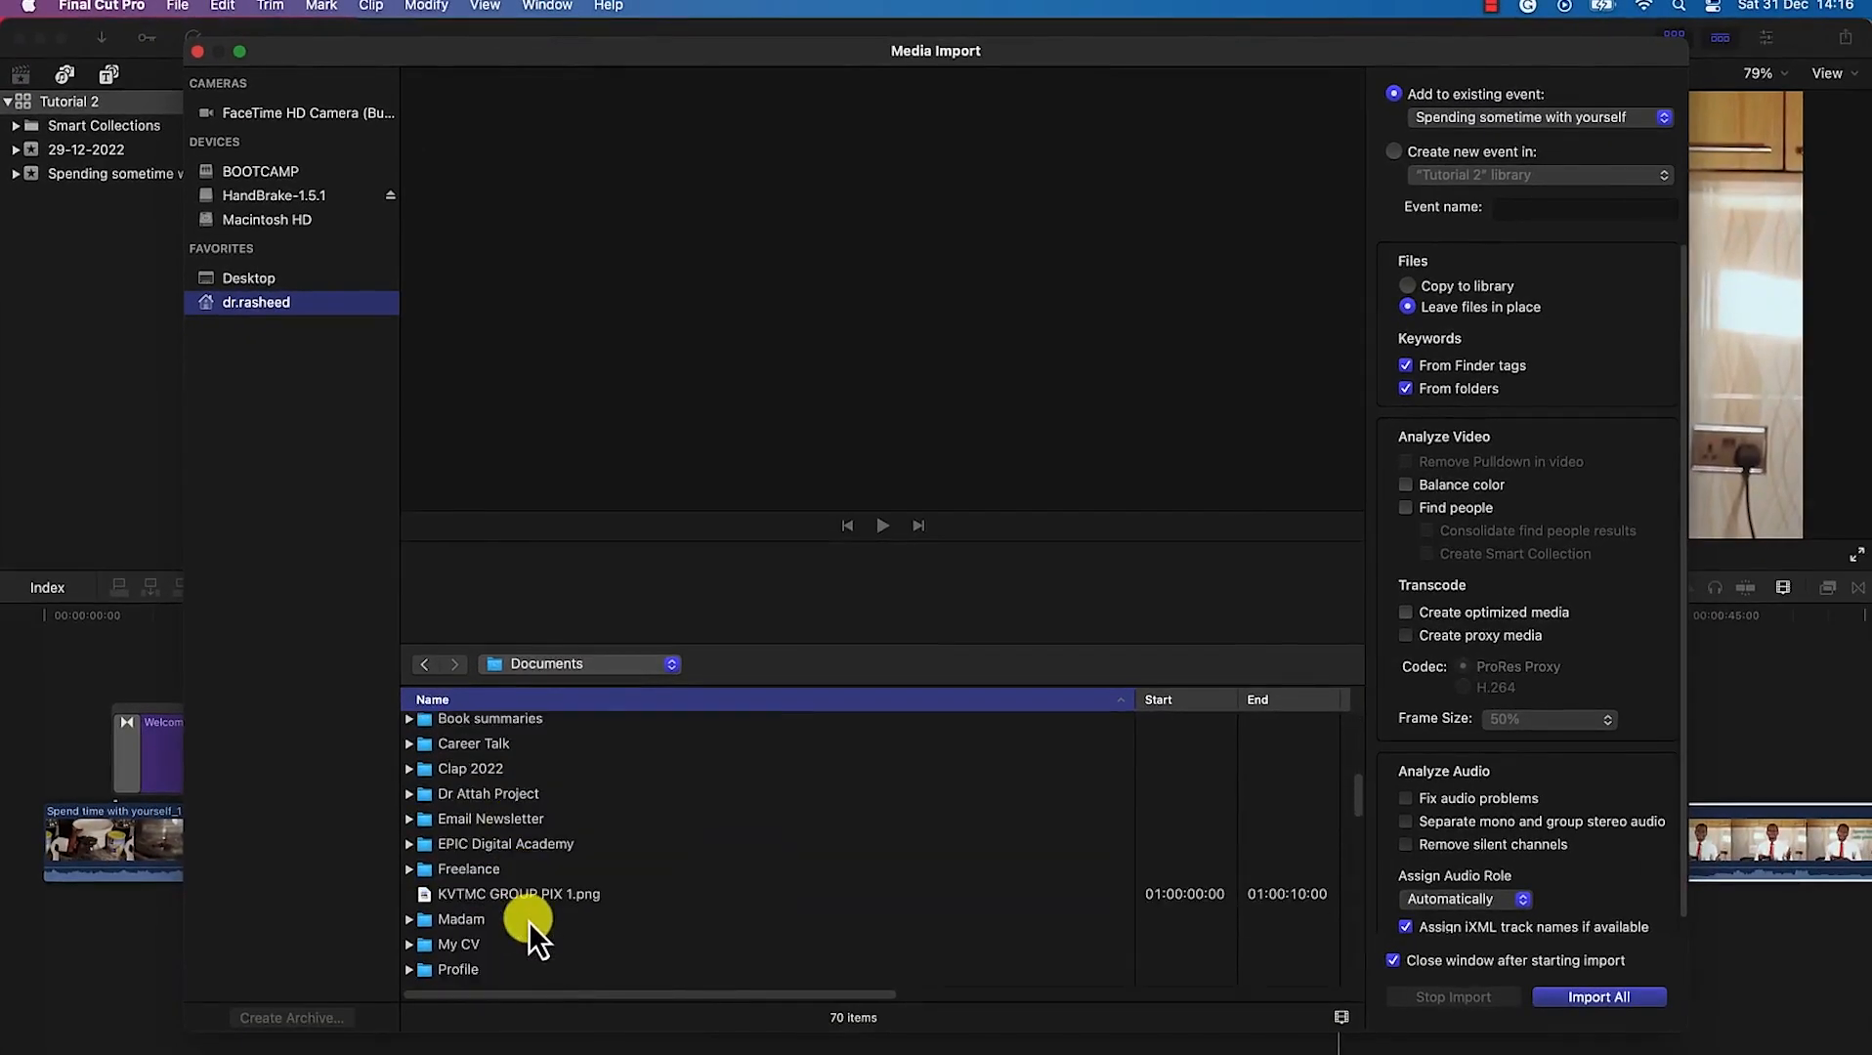
scroll(504, 929, down, 10)
scroll(503, 929, down, 3)
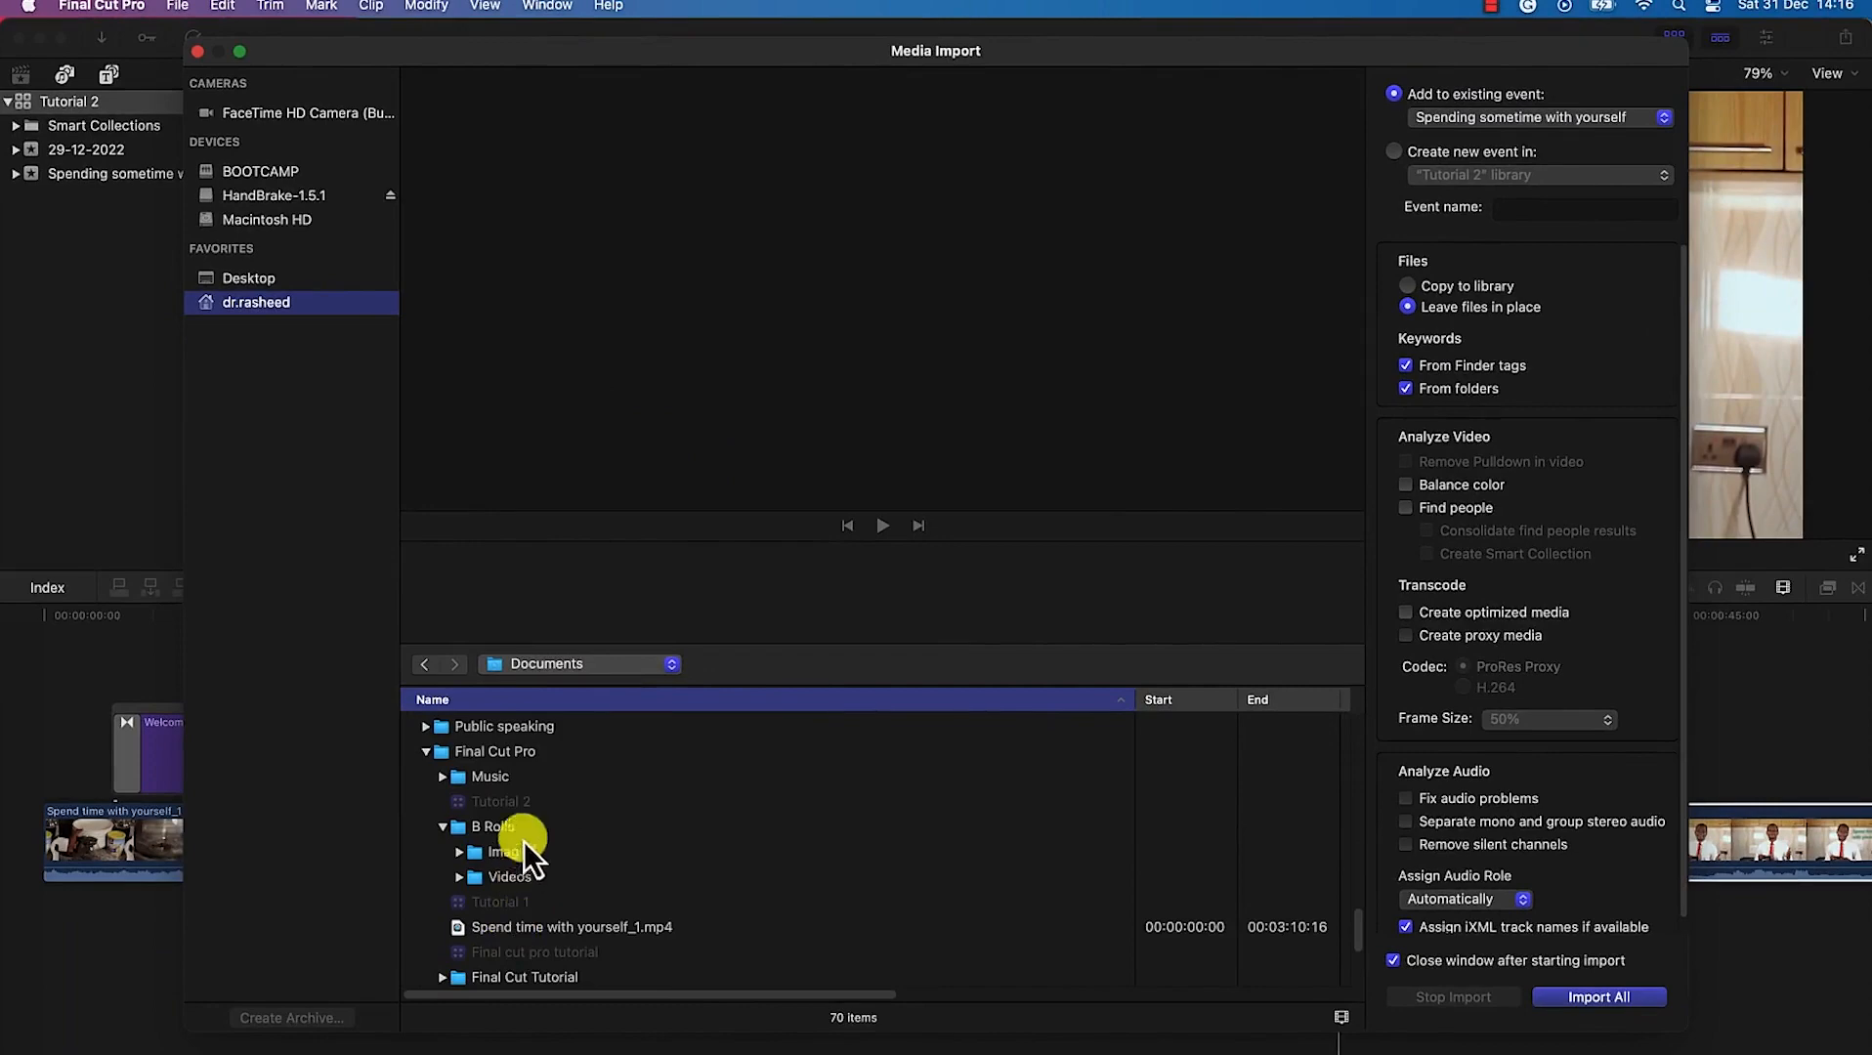
click(505, 753)
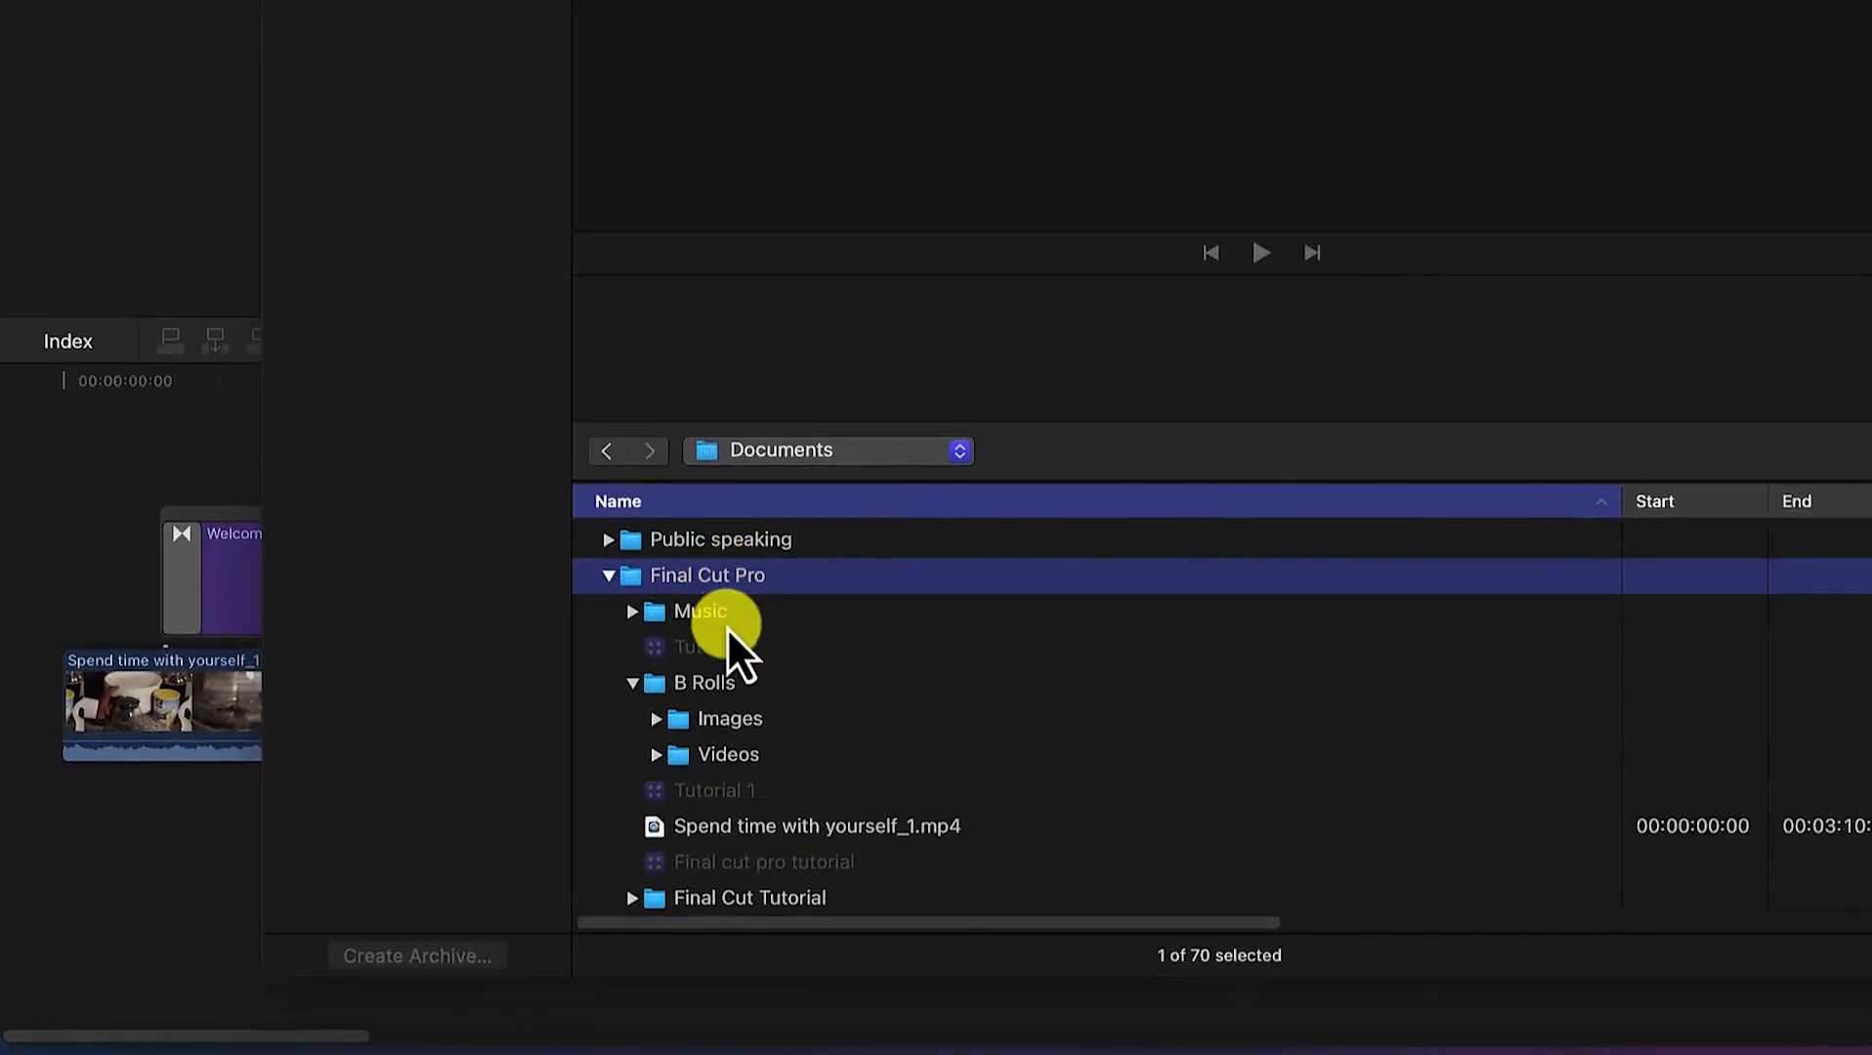
Step: Import lifelike-126735.mp3 from the Music subfolder into the existing event Spending sometime with yourself
click(727, 626)
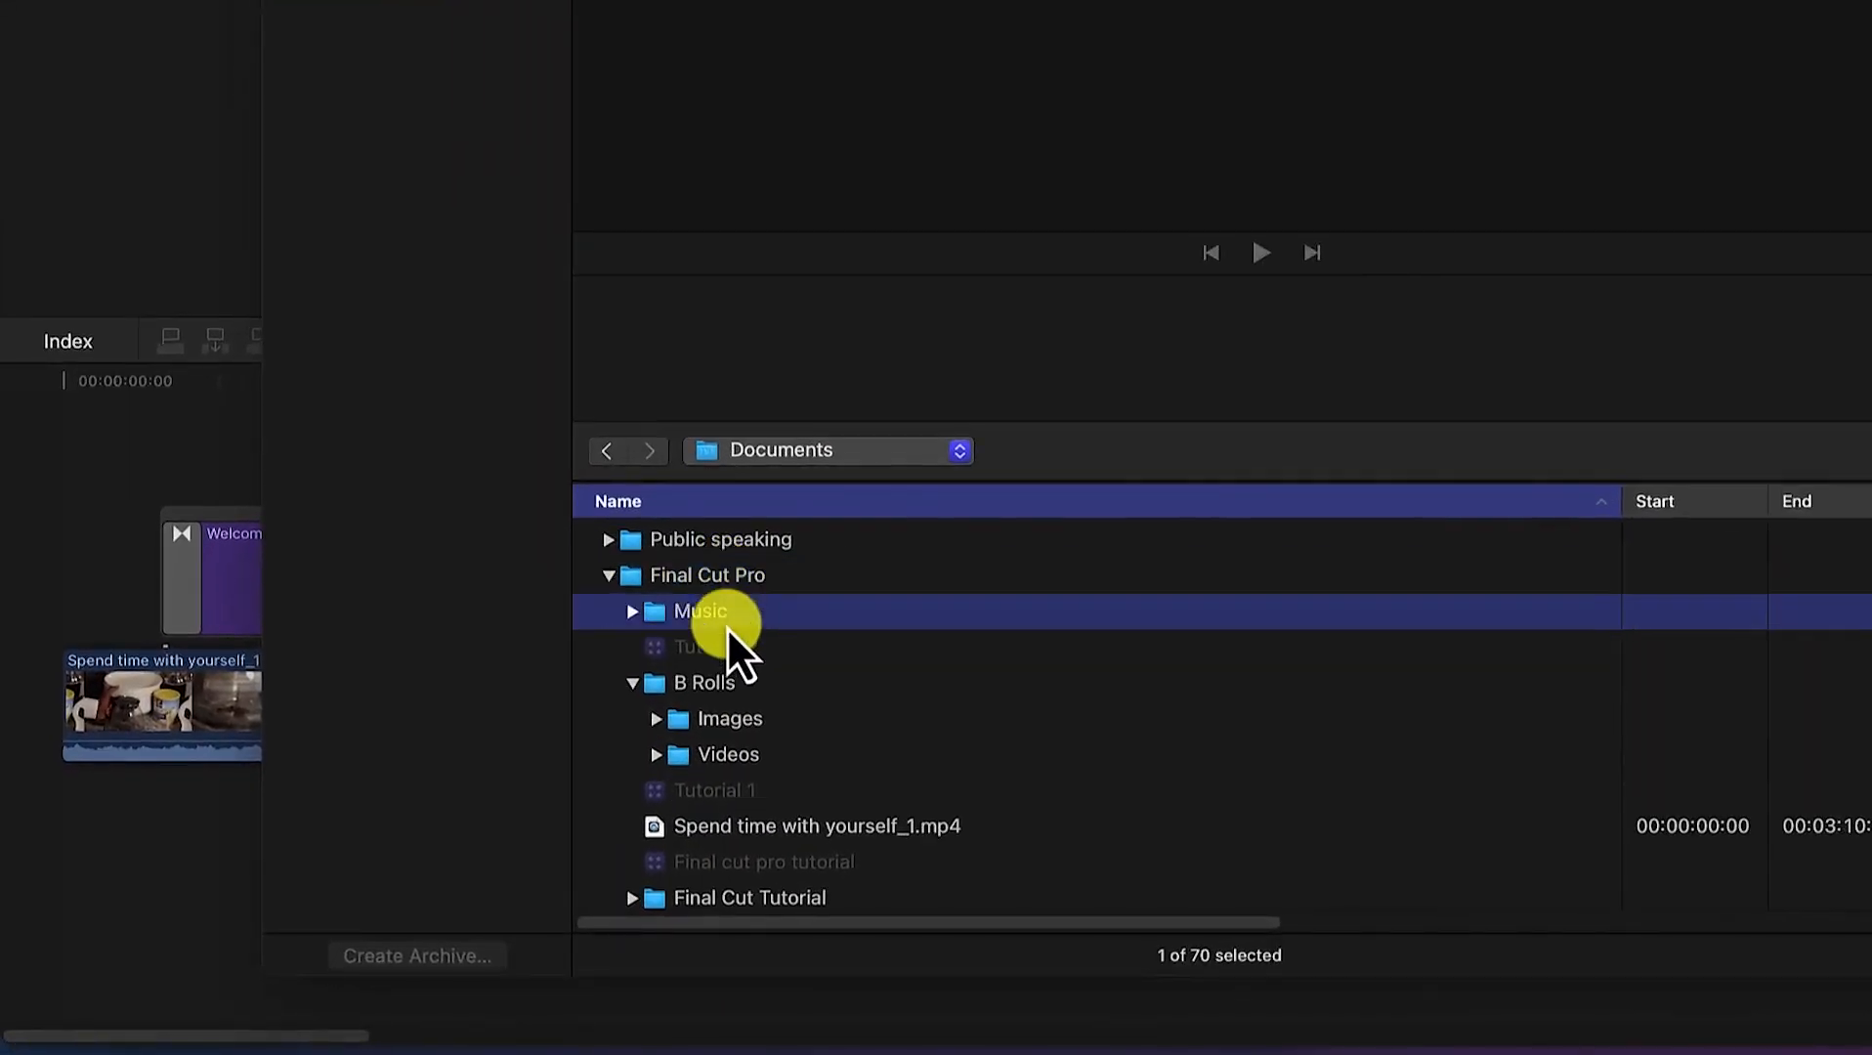
click(632, 611)
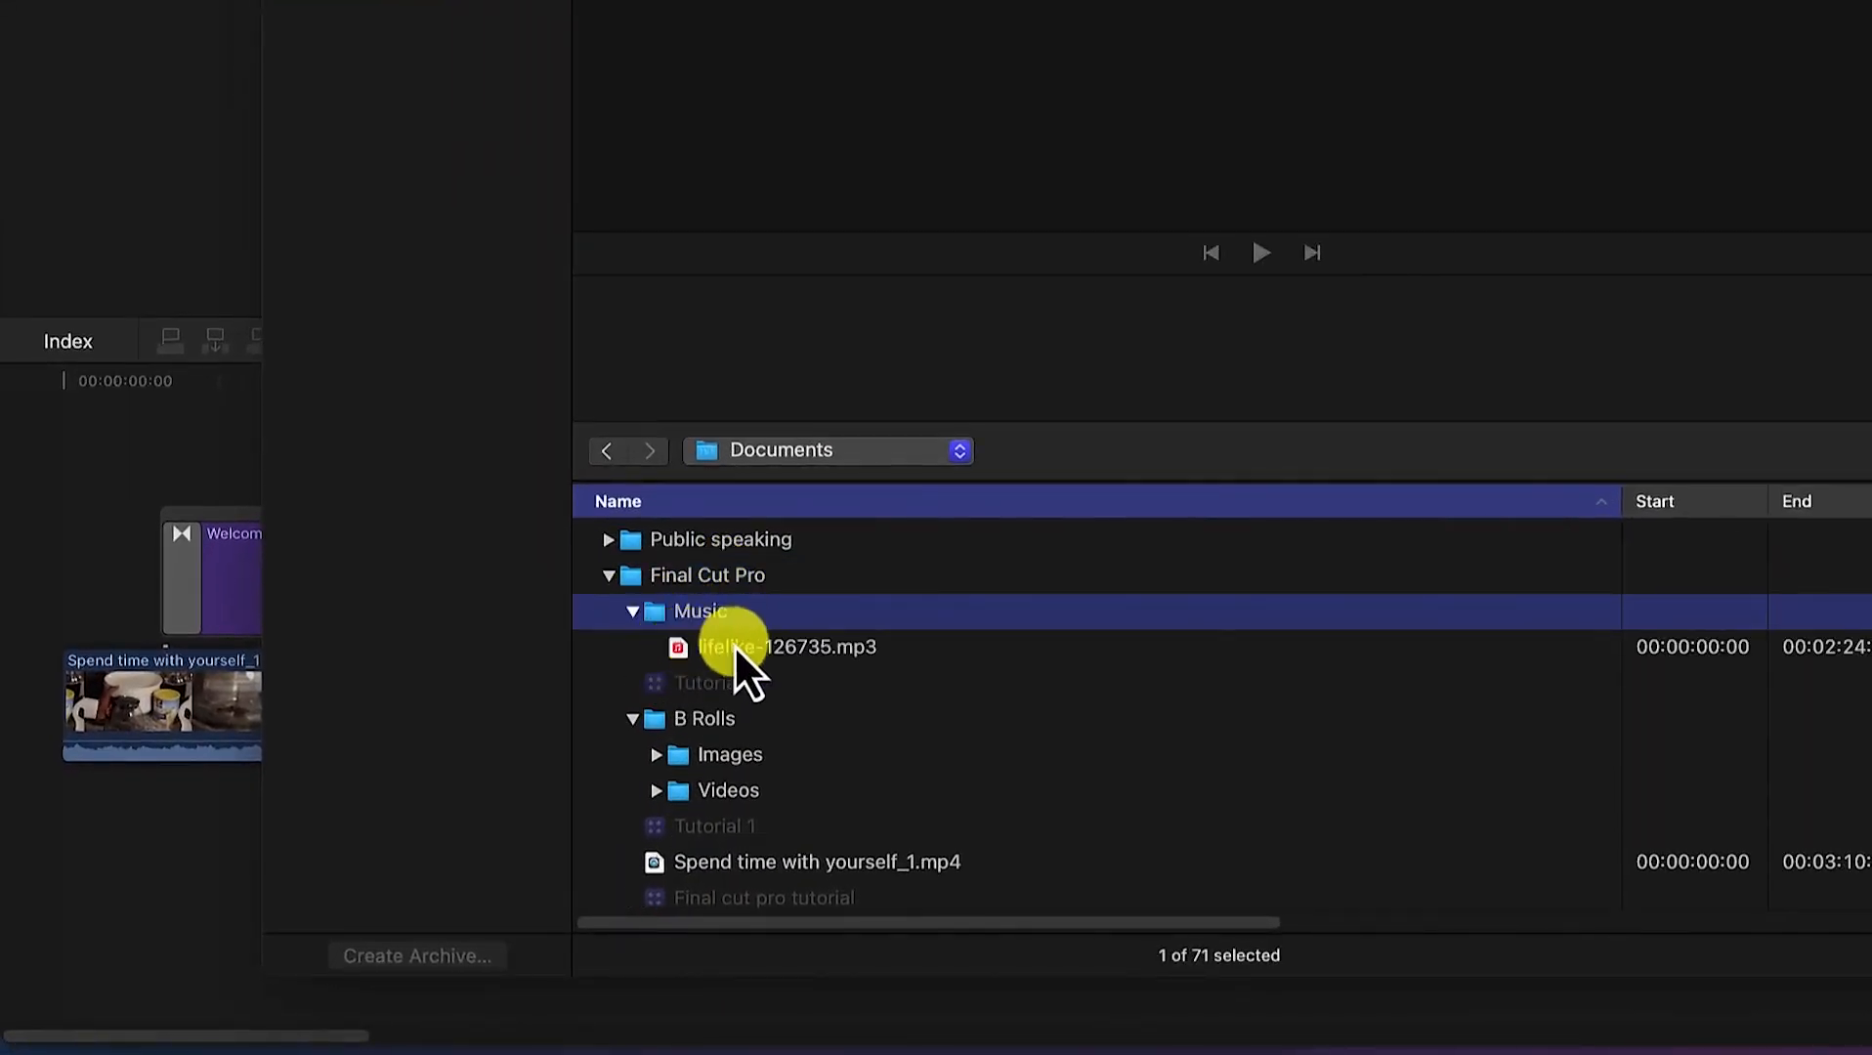
click(734, 644)
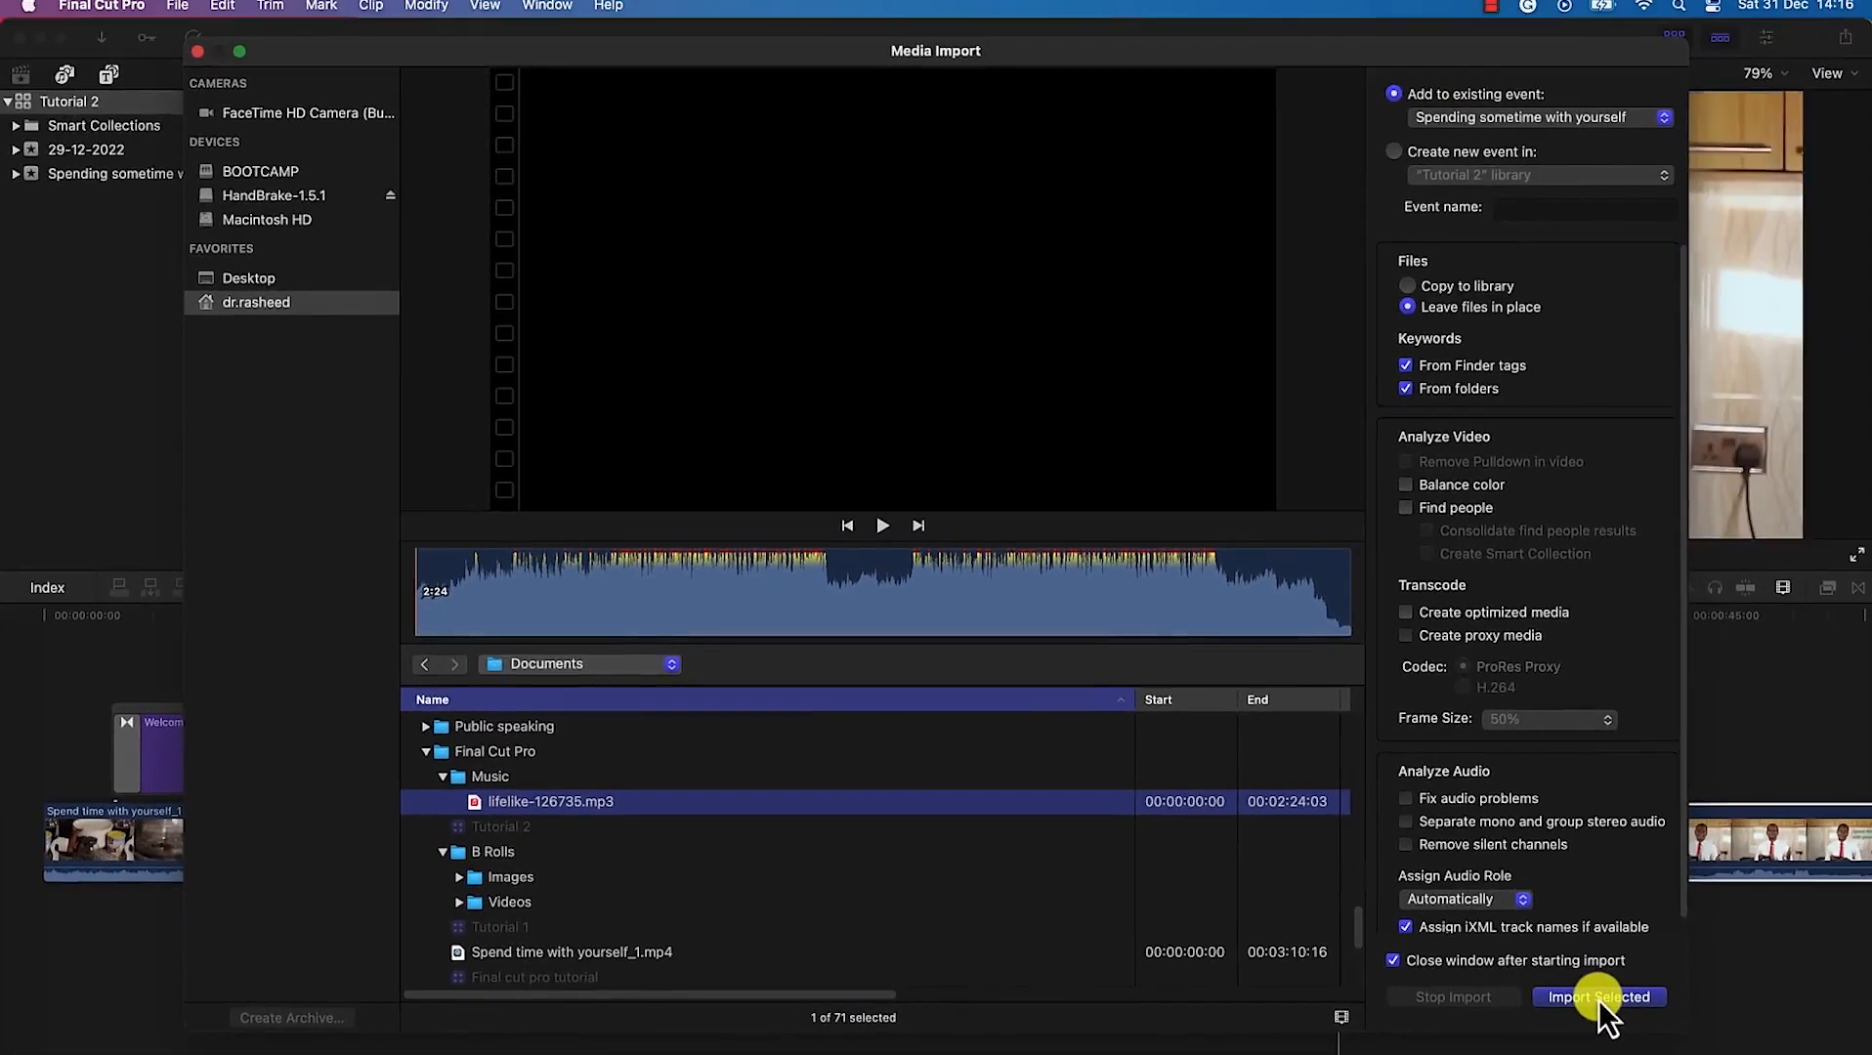
click(1600, 996)
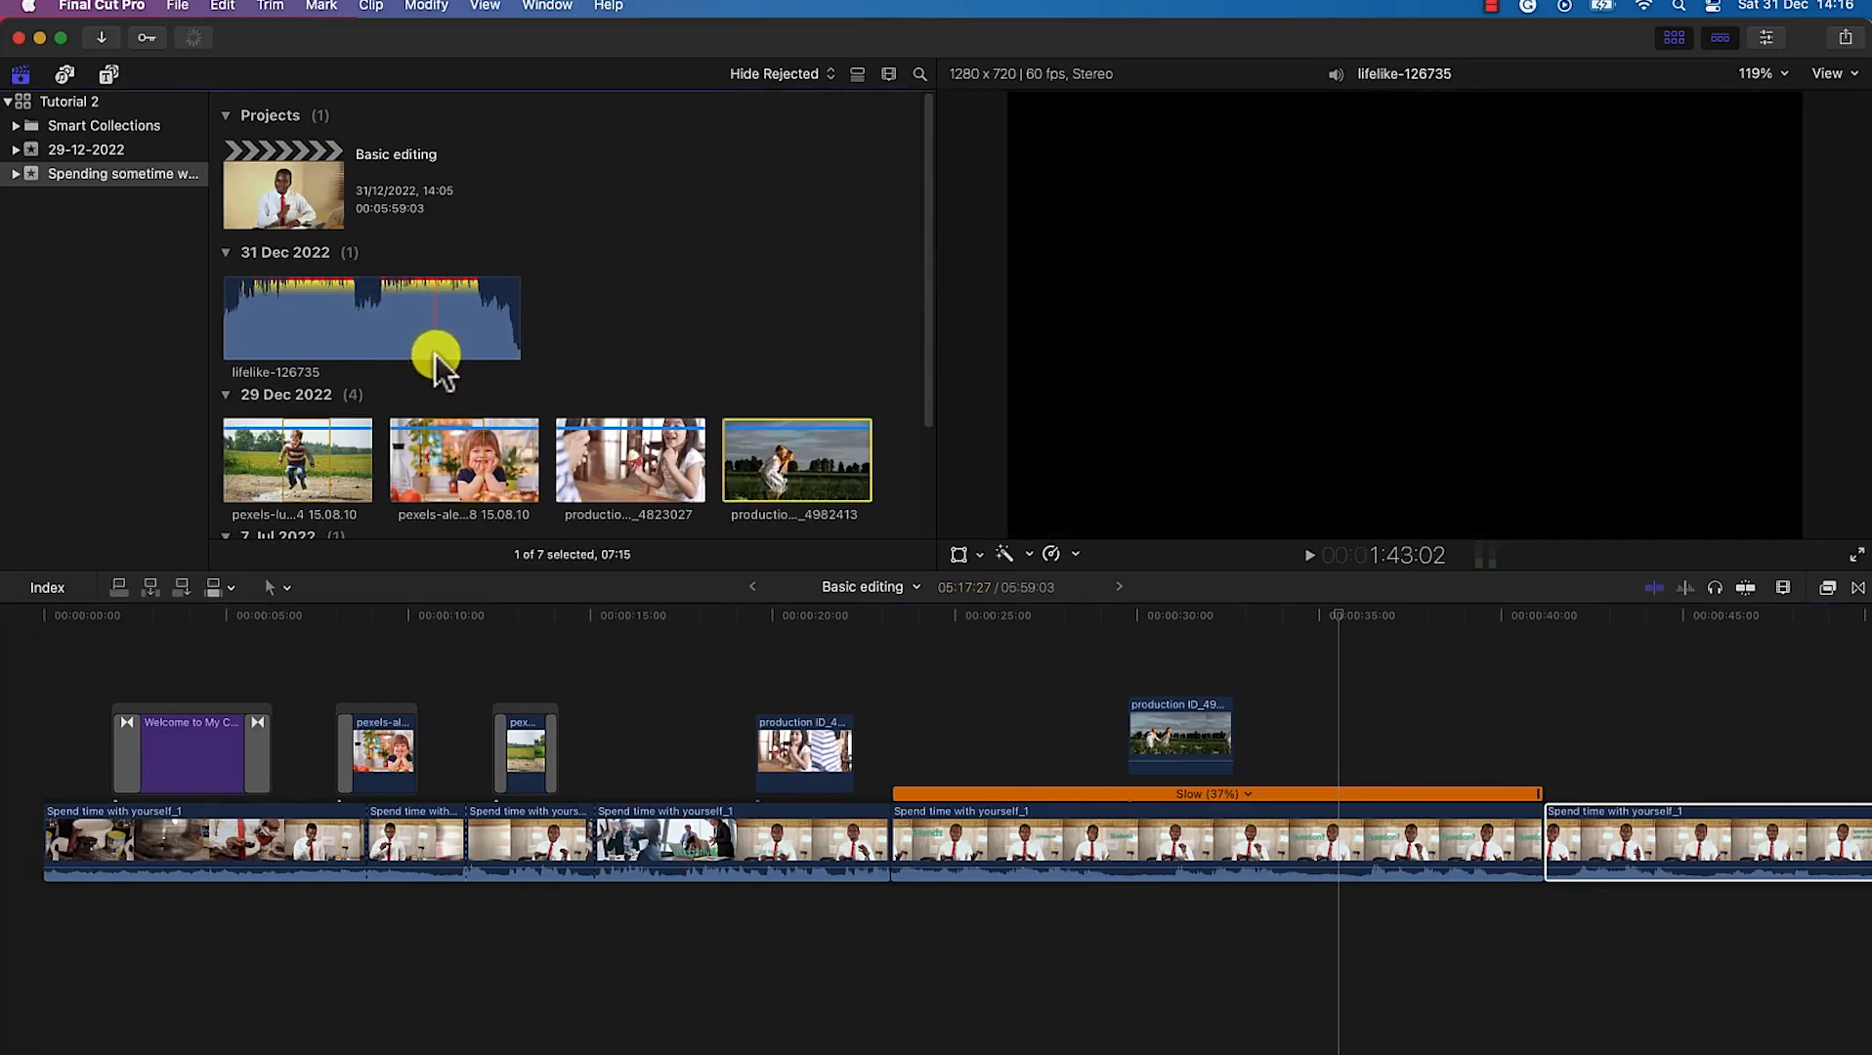
Step: Place the whole lifelike-126735 track beneath the main storyline from the project's start and lower its volume
click(392, 328)
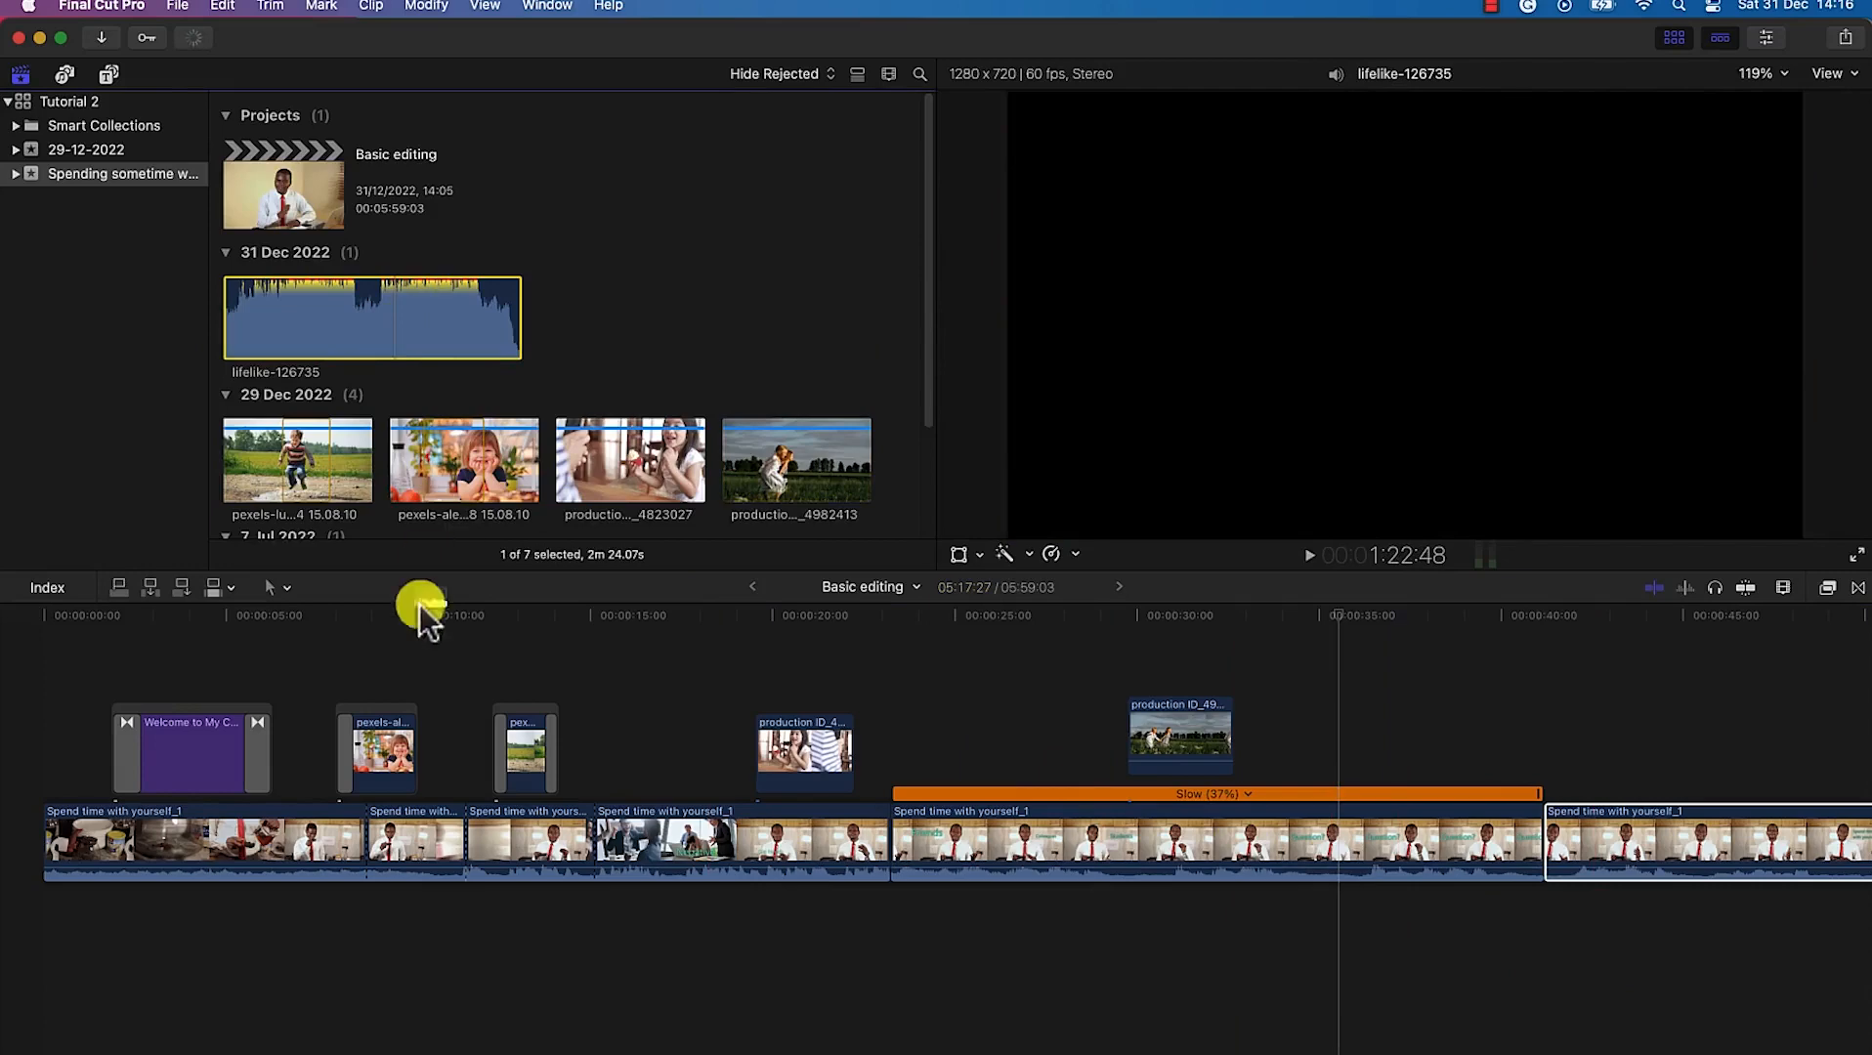
drag(420, 604, 20, 897)
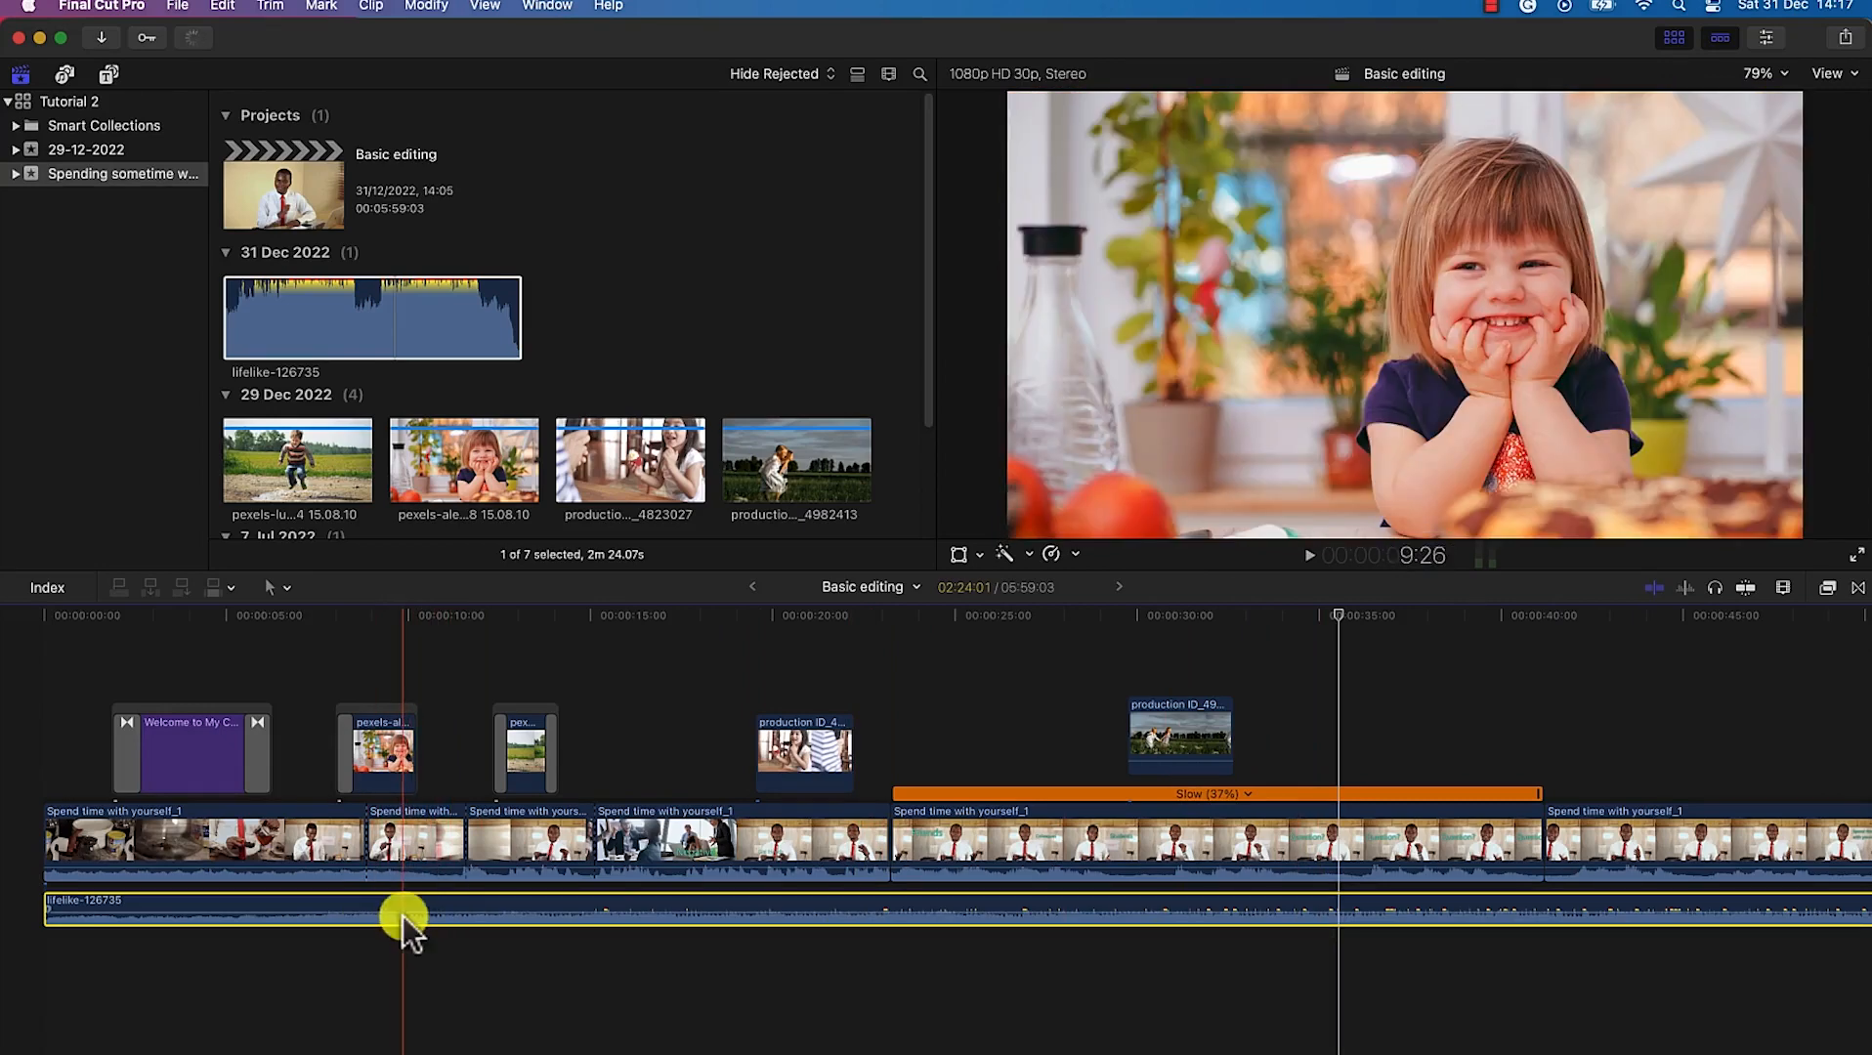
drag(409, 911, 413, 916)
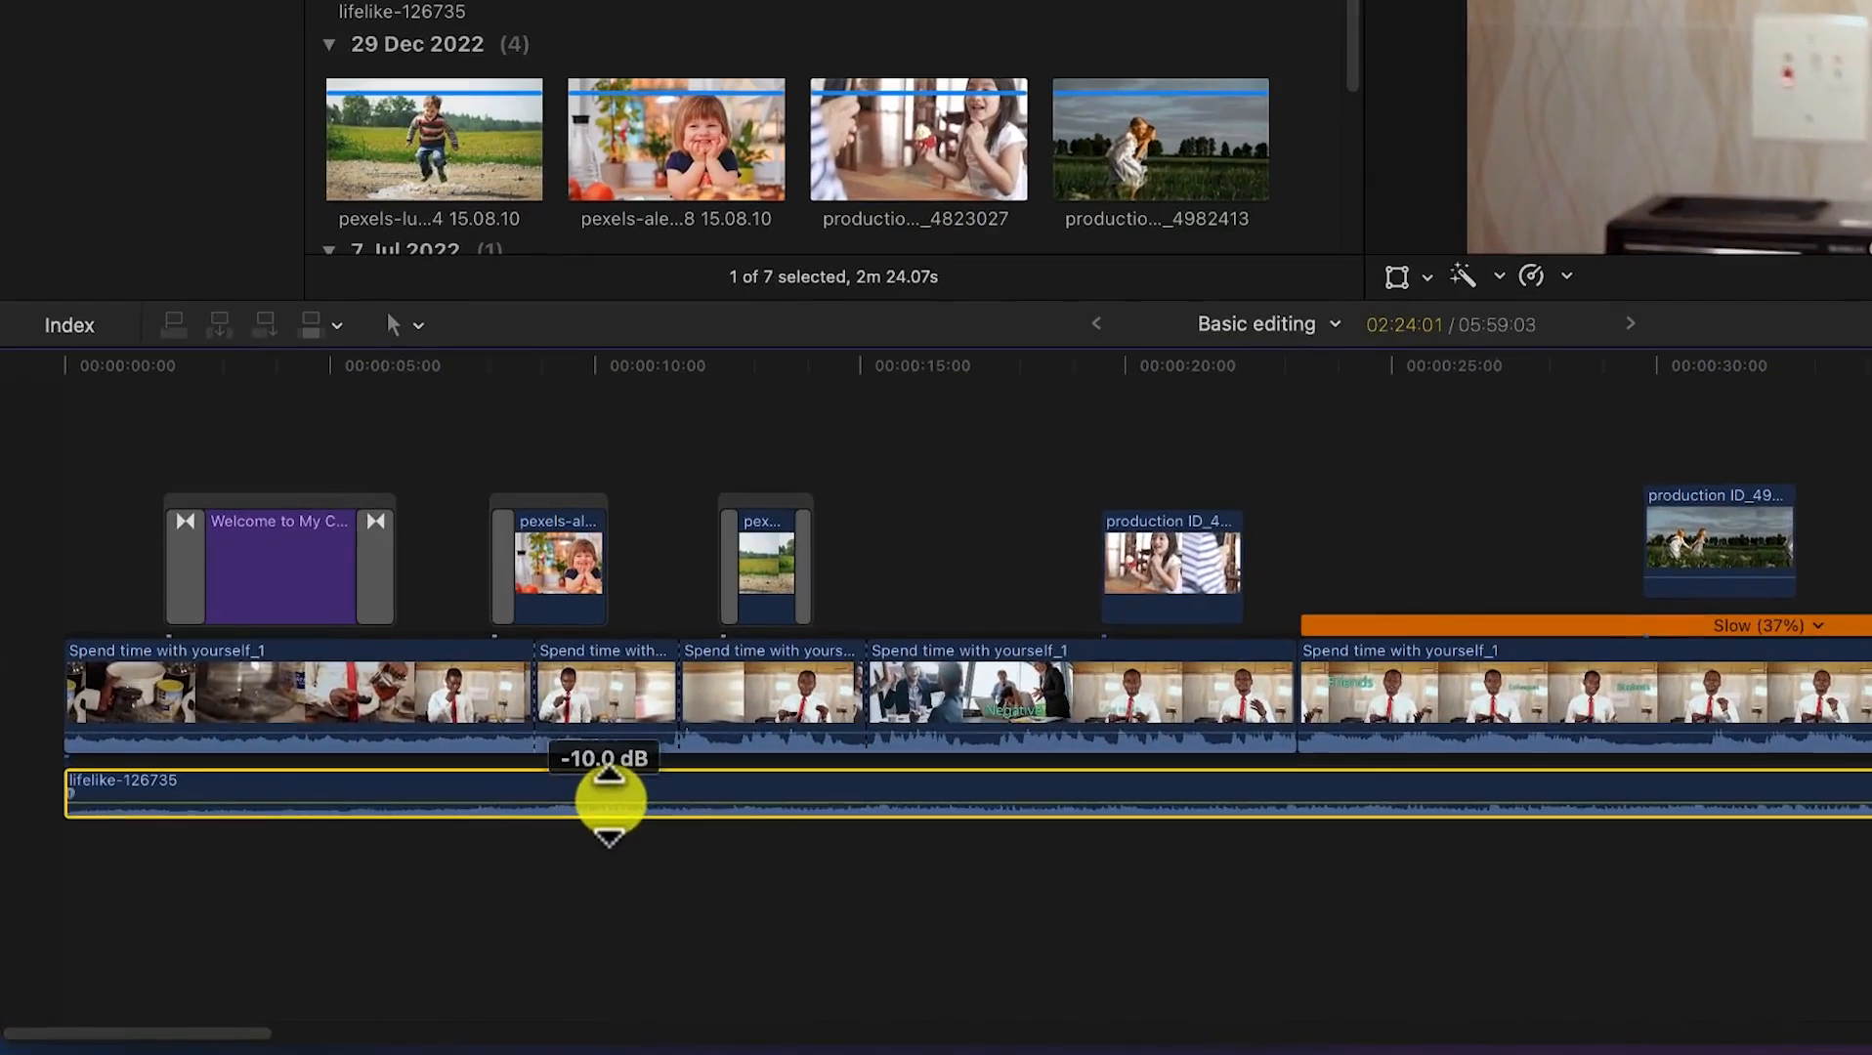
drag(608, 801, 618, 797)
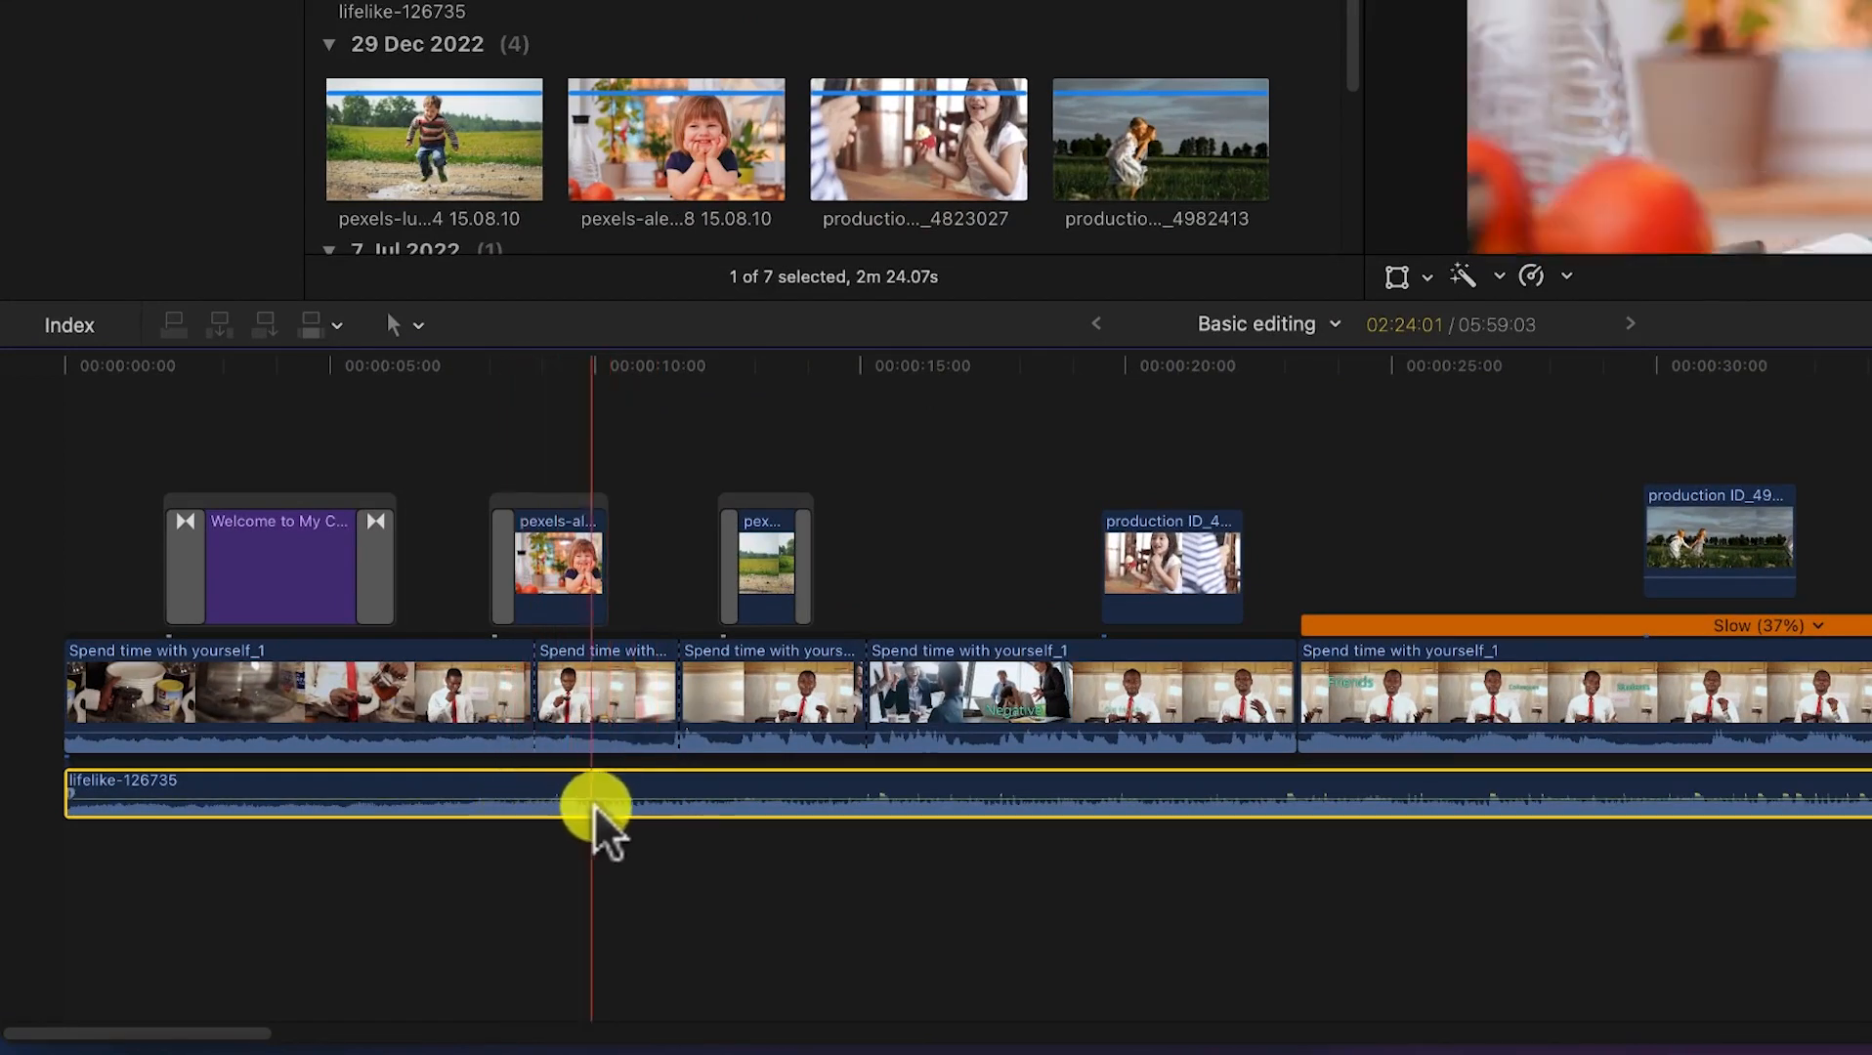
drag(630, 802, 644, 798)
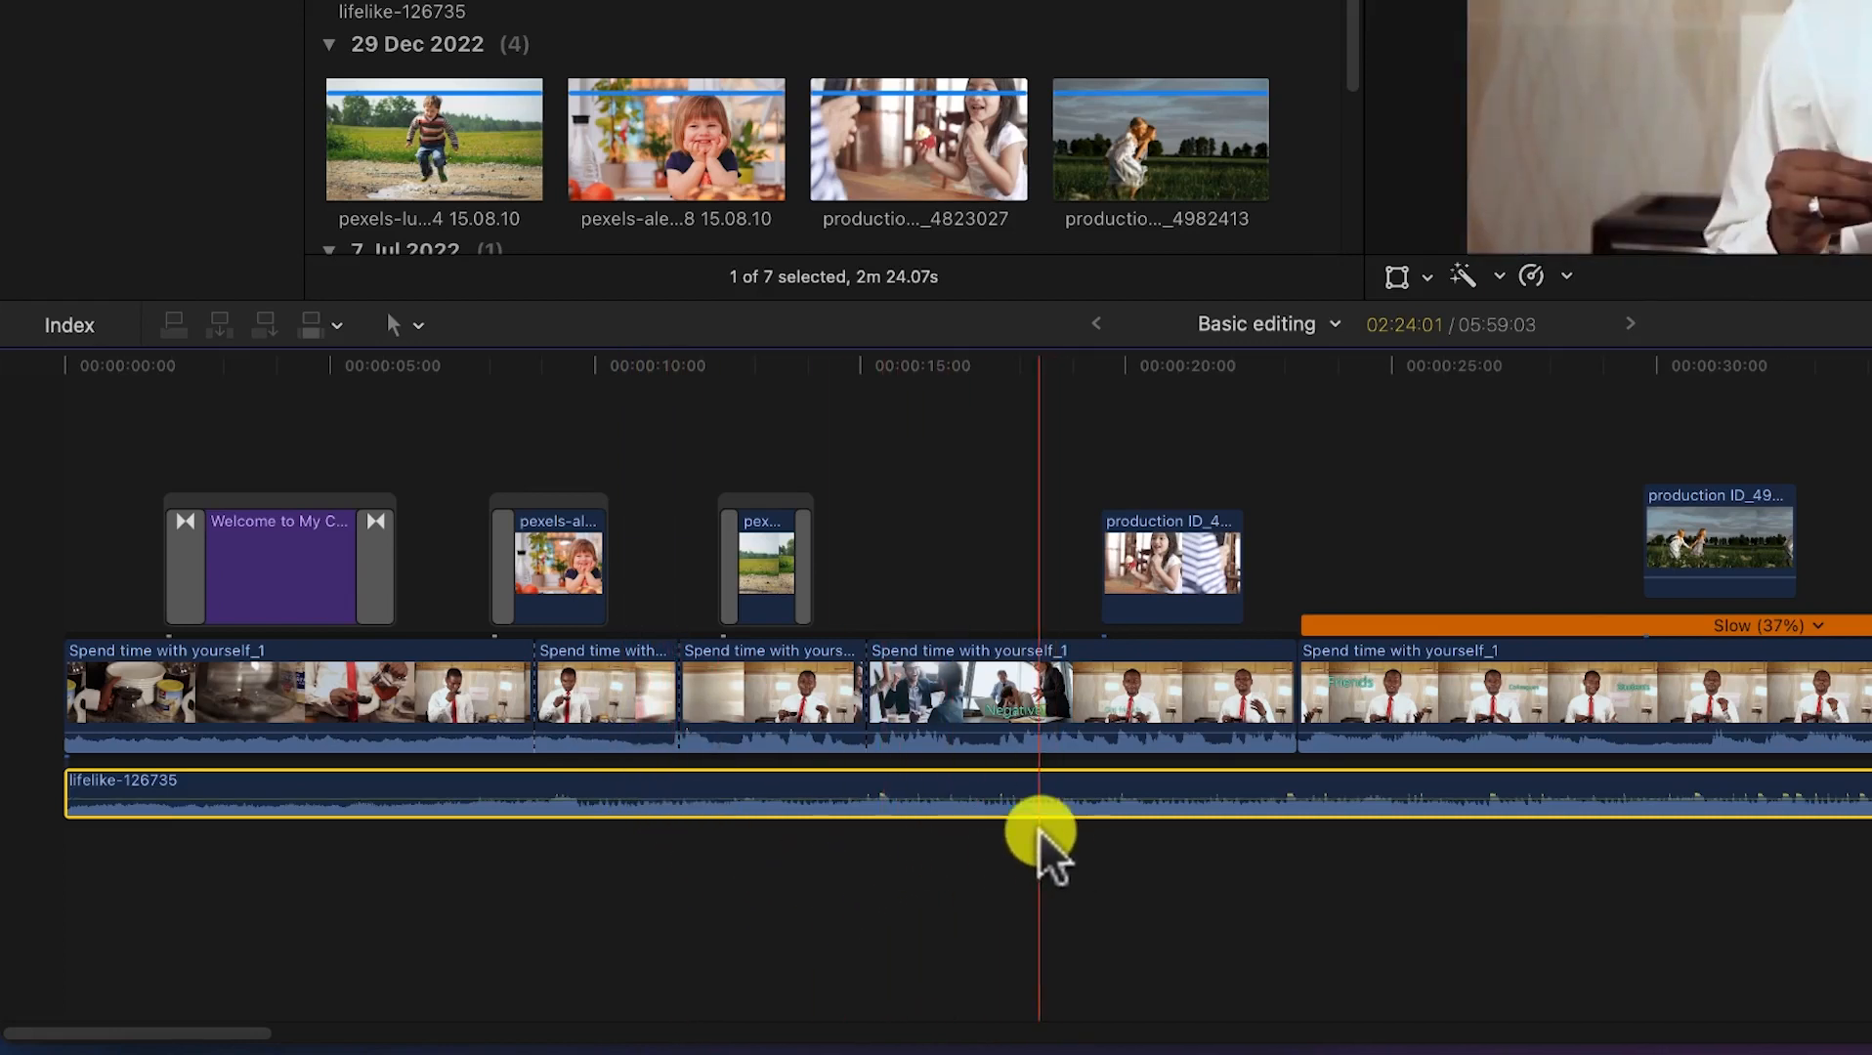
Step: Add a second copy of lifelike-126735 beneath the storyline, starting where the first copy ends at about 2:24
key(super+minus)
key(super+minus)
key(super+minus)
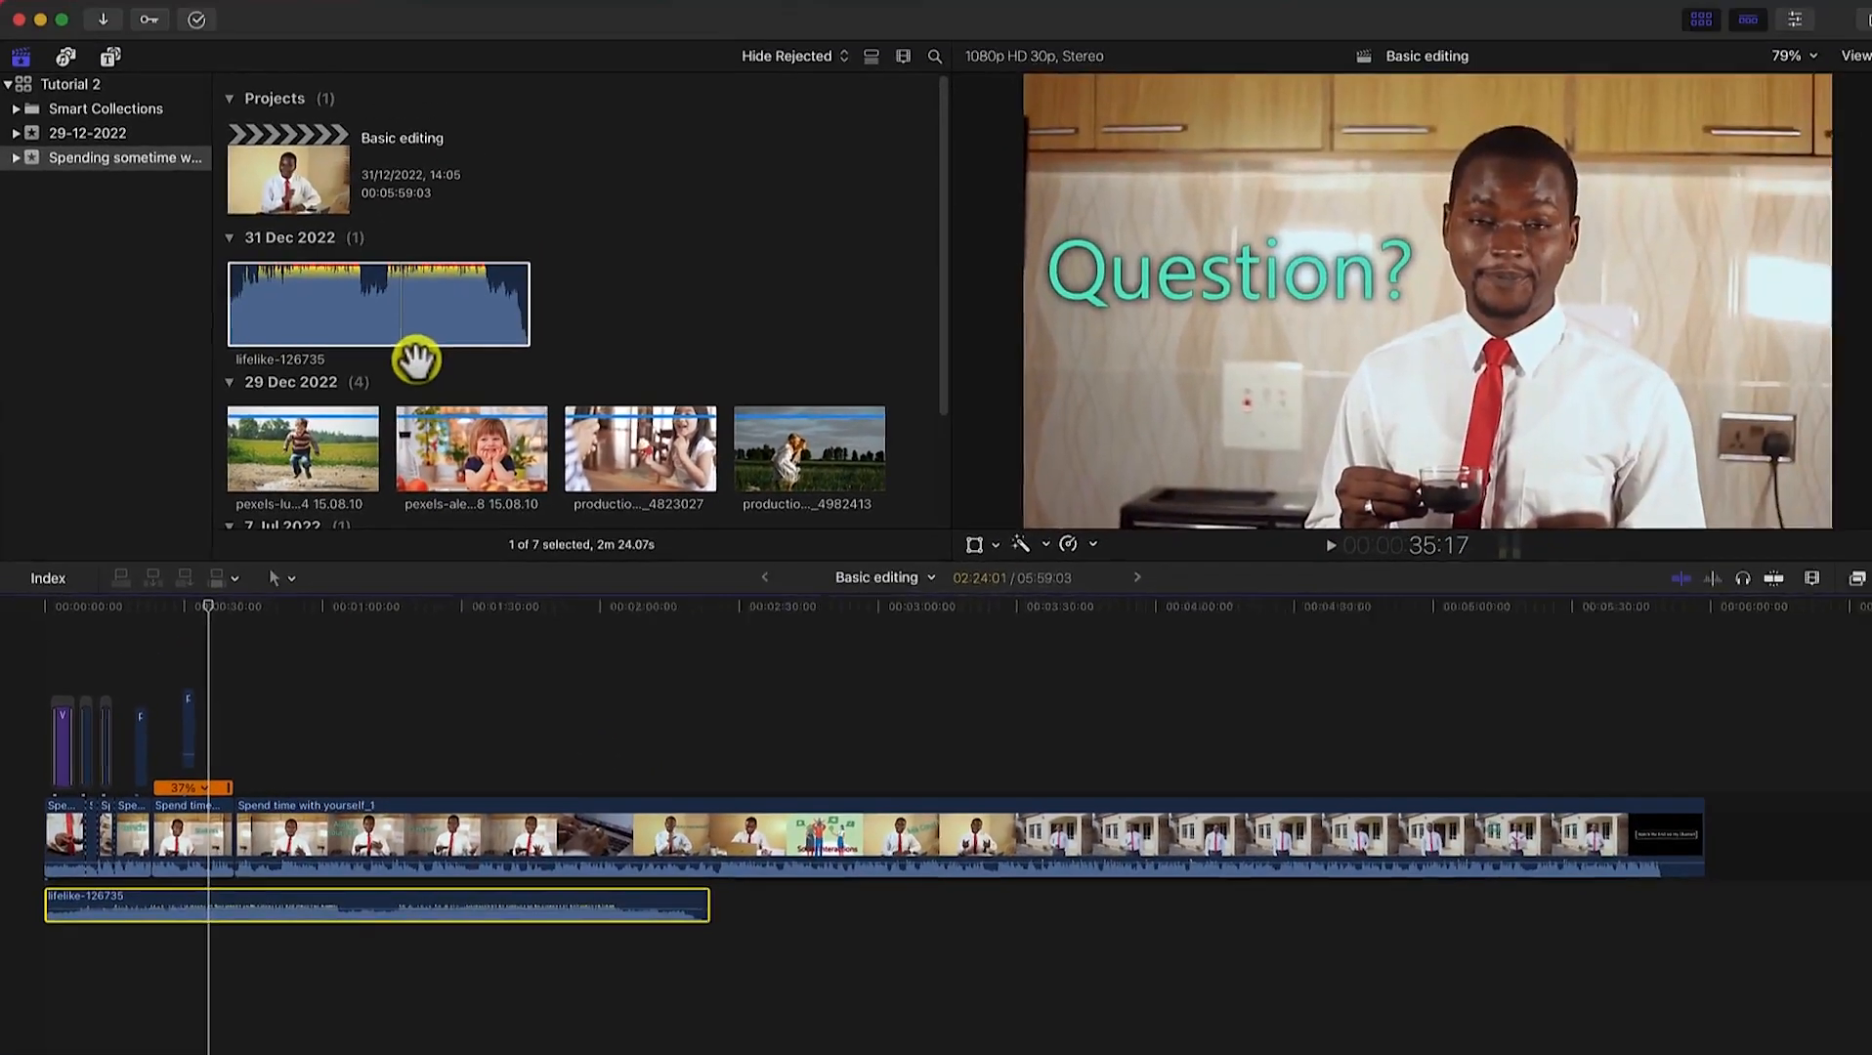
click(426, 342)
drag(426, 342, 705, 926)
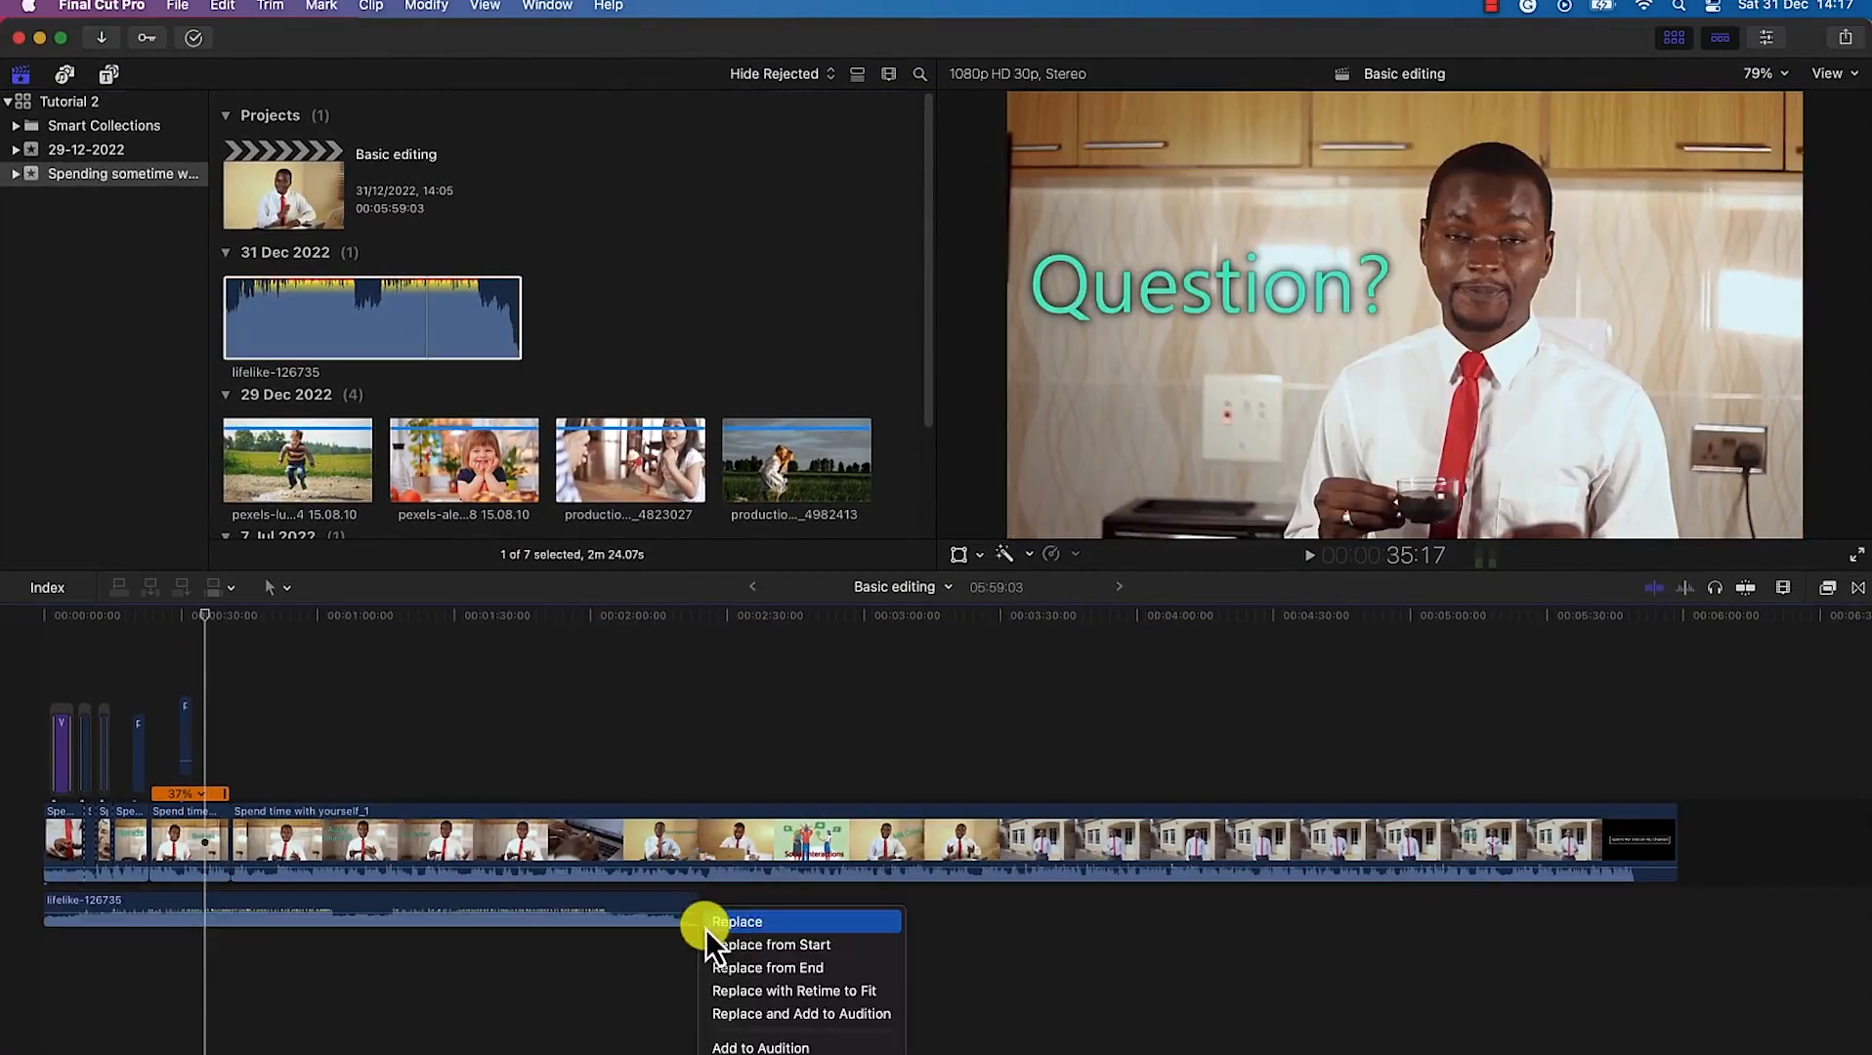
click(397, 292)
drag(397, 293, 794, 913)
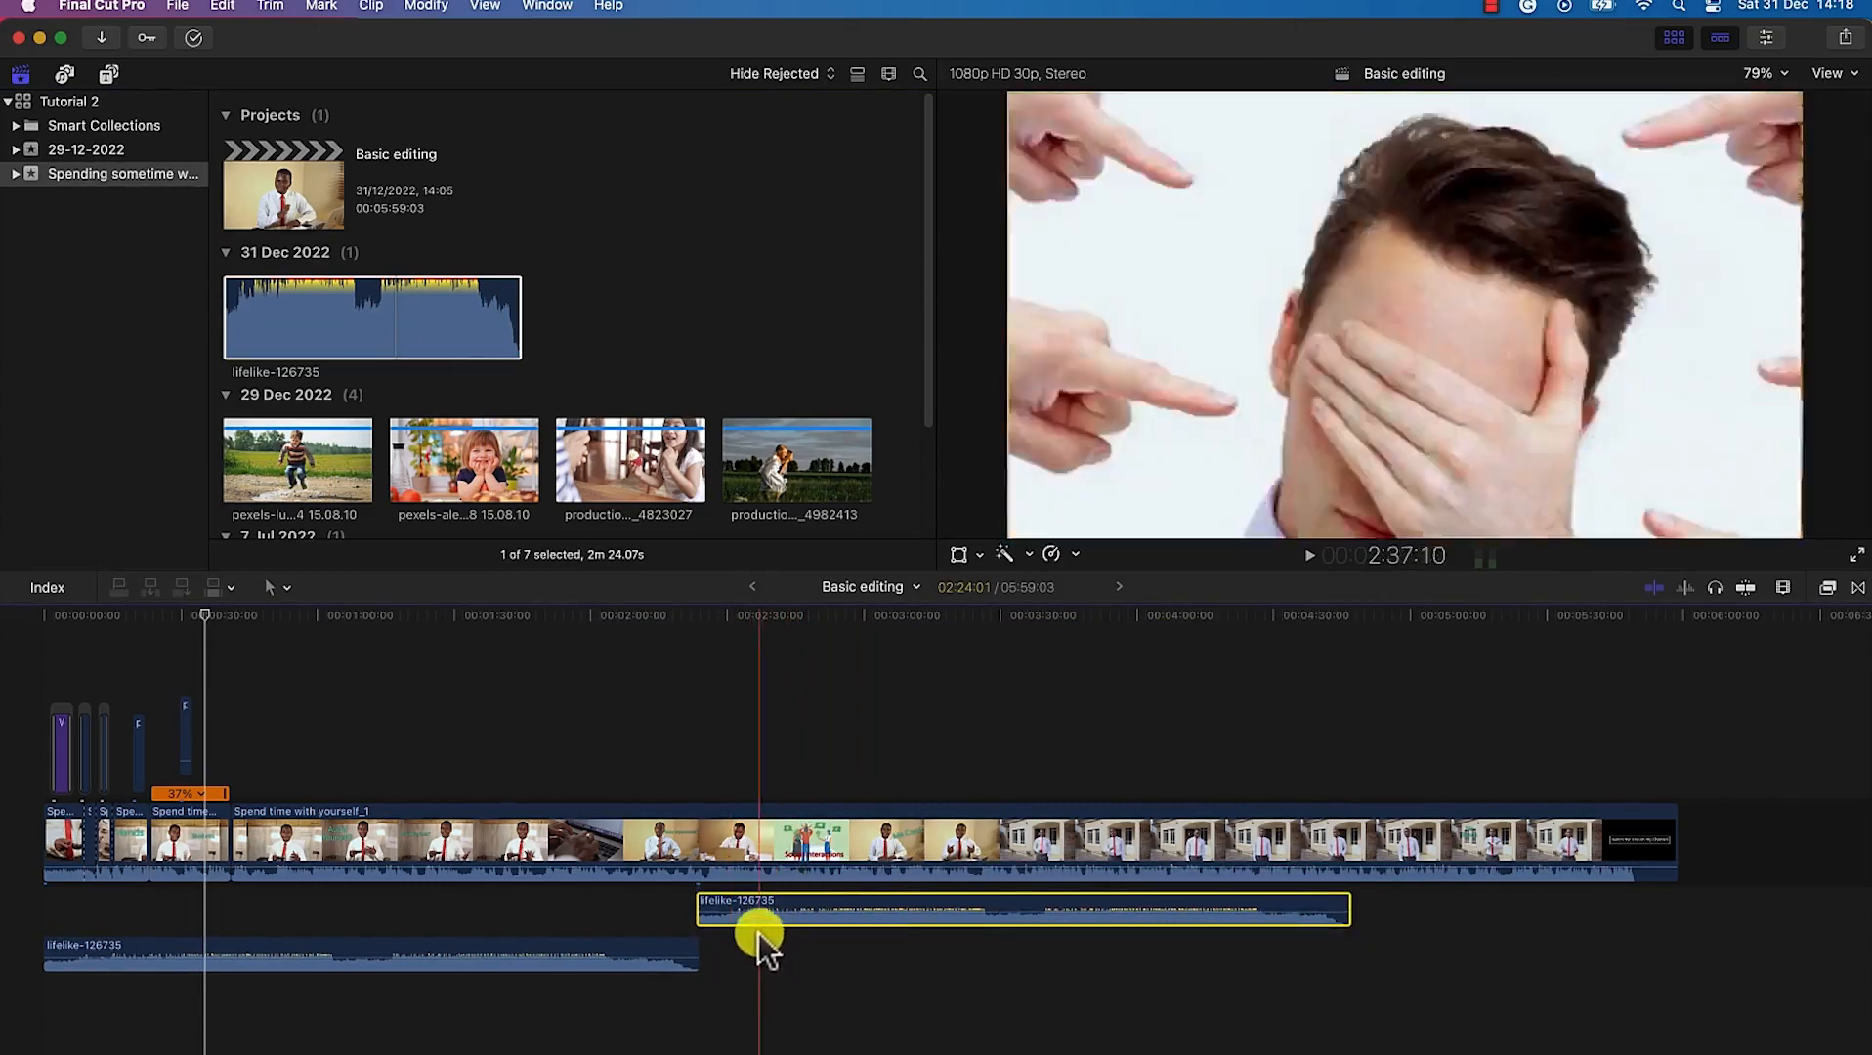
Step: Add a third copy of lifelike-126735 and align its start with the end of the second copy, at about 4:46
click(482, 459)
drag(355, 313, 1366, 905)
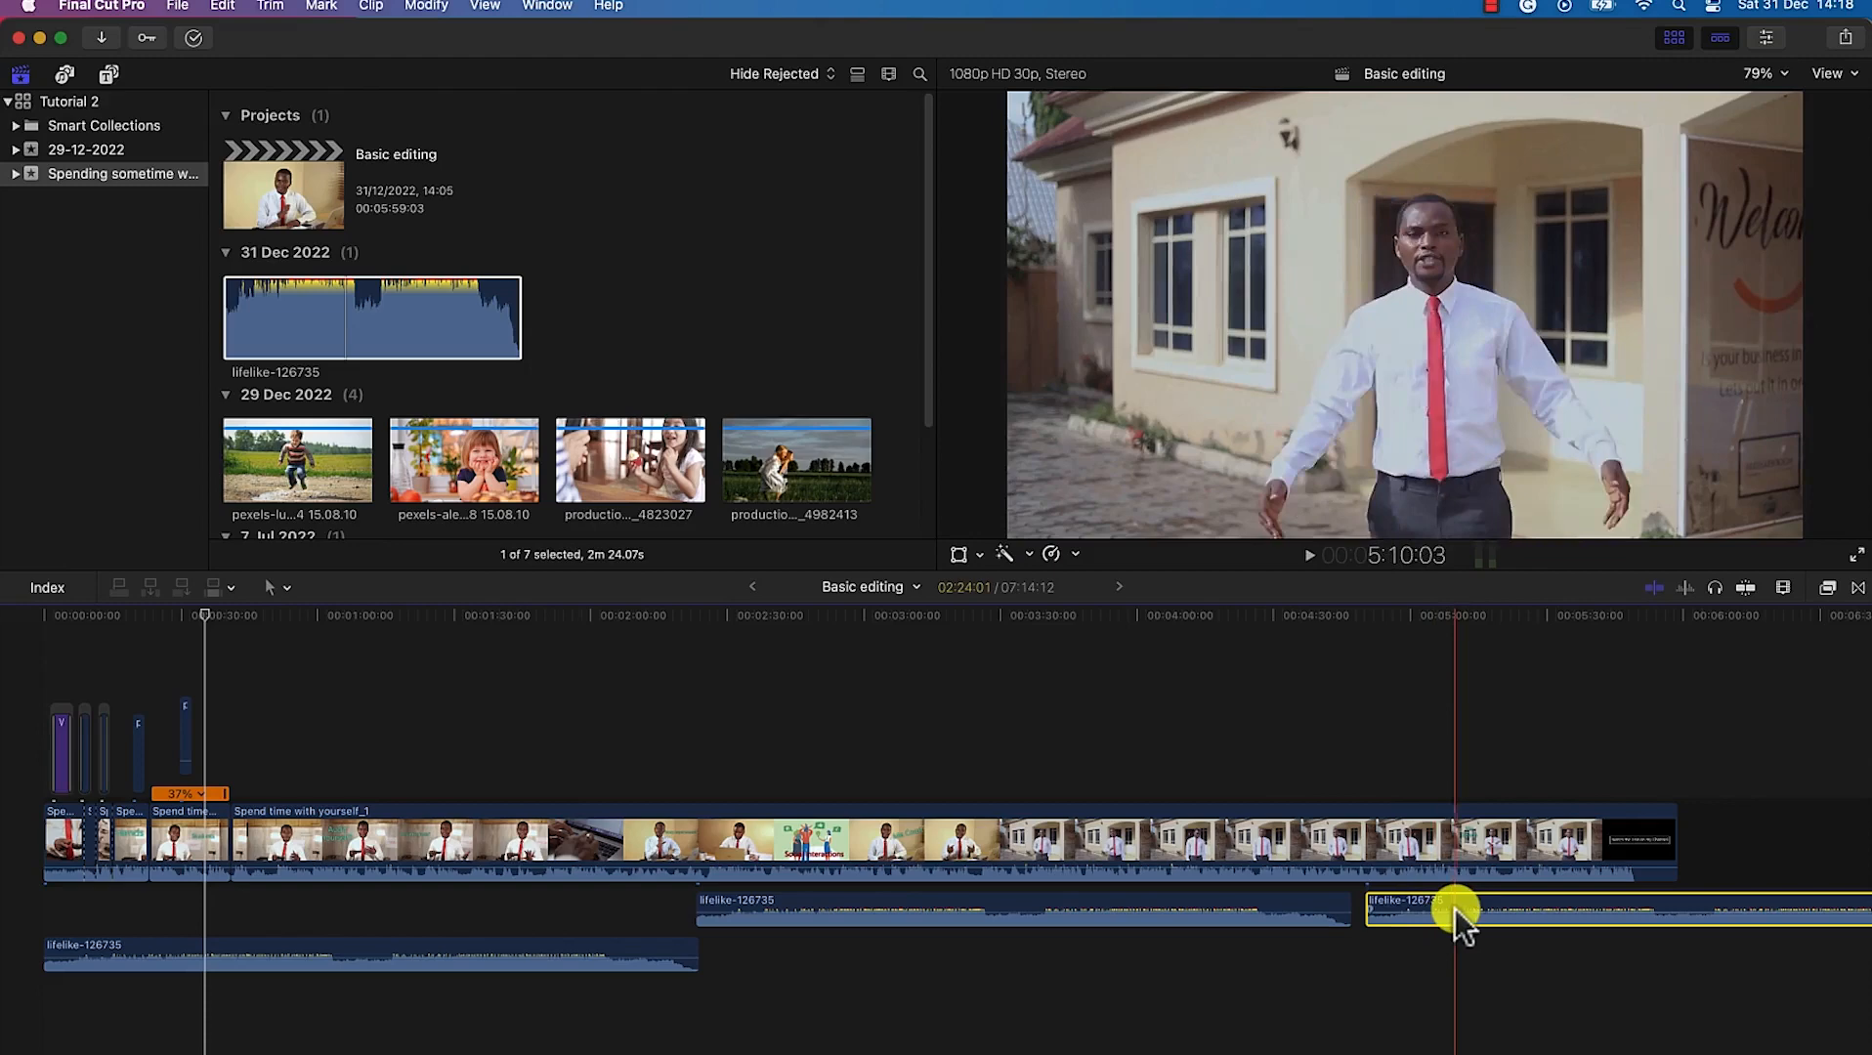
drag(1450, 901, 1465, 946)
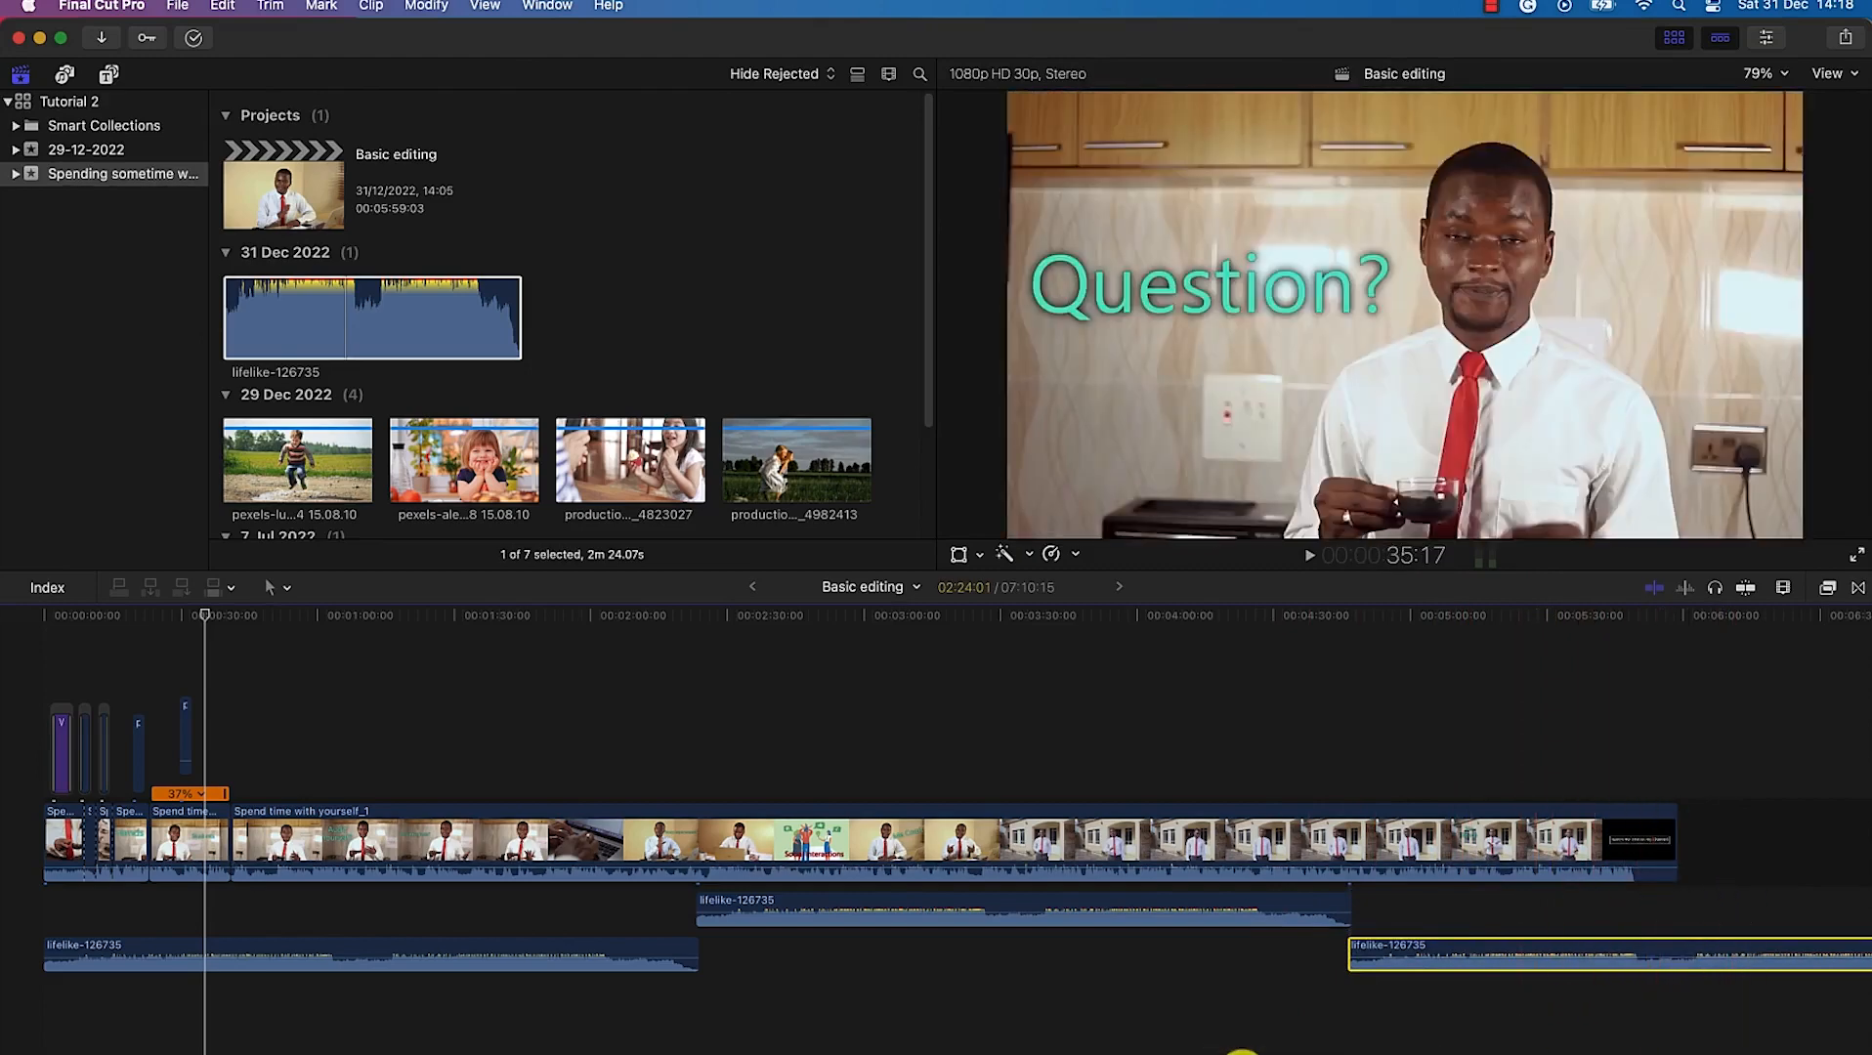
Step: Trim the third music copy to about the end of the main storyline and add an audio fade-out at its end
scroll(1241, 1036, right, 5)
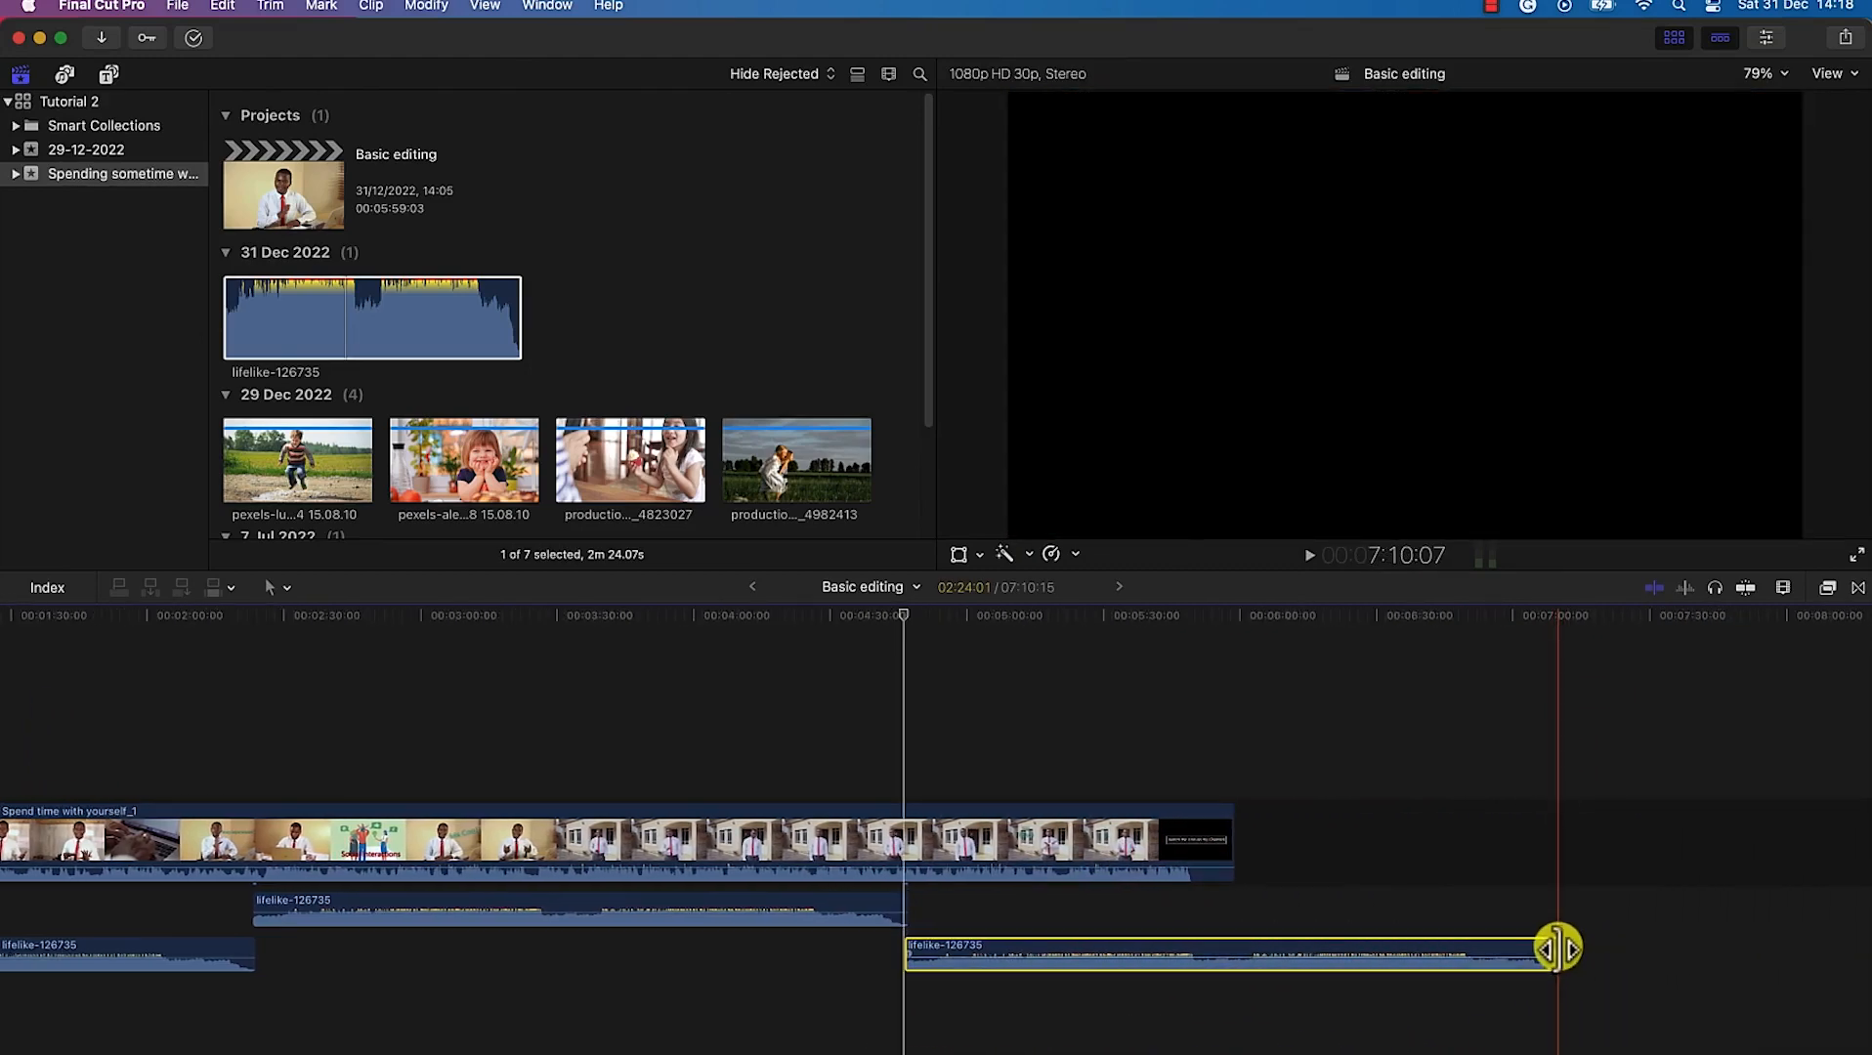
drag(1559, 949, 1521, 947)
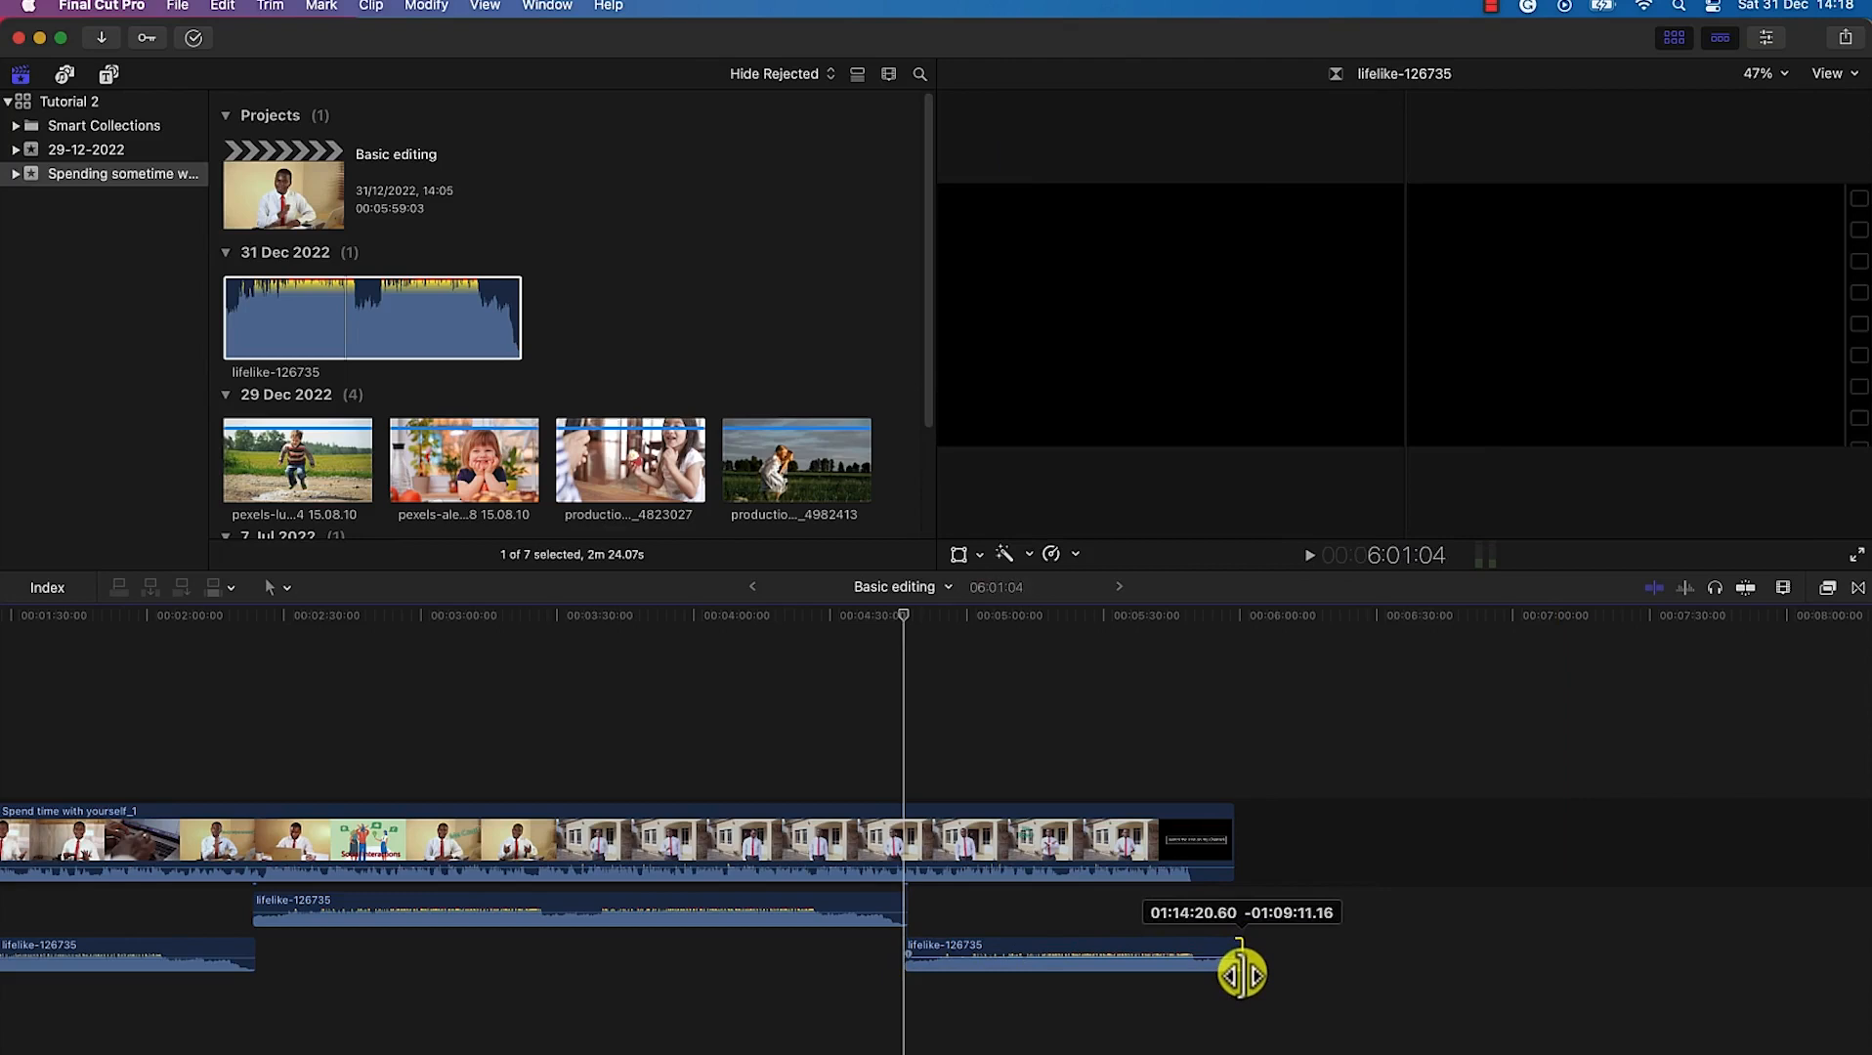
drag(1236, 970, 1237, 971)
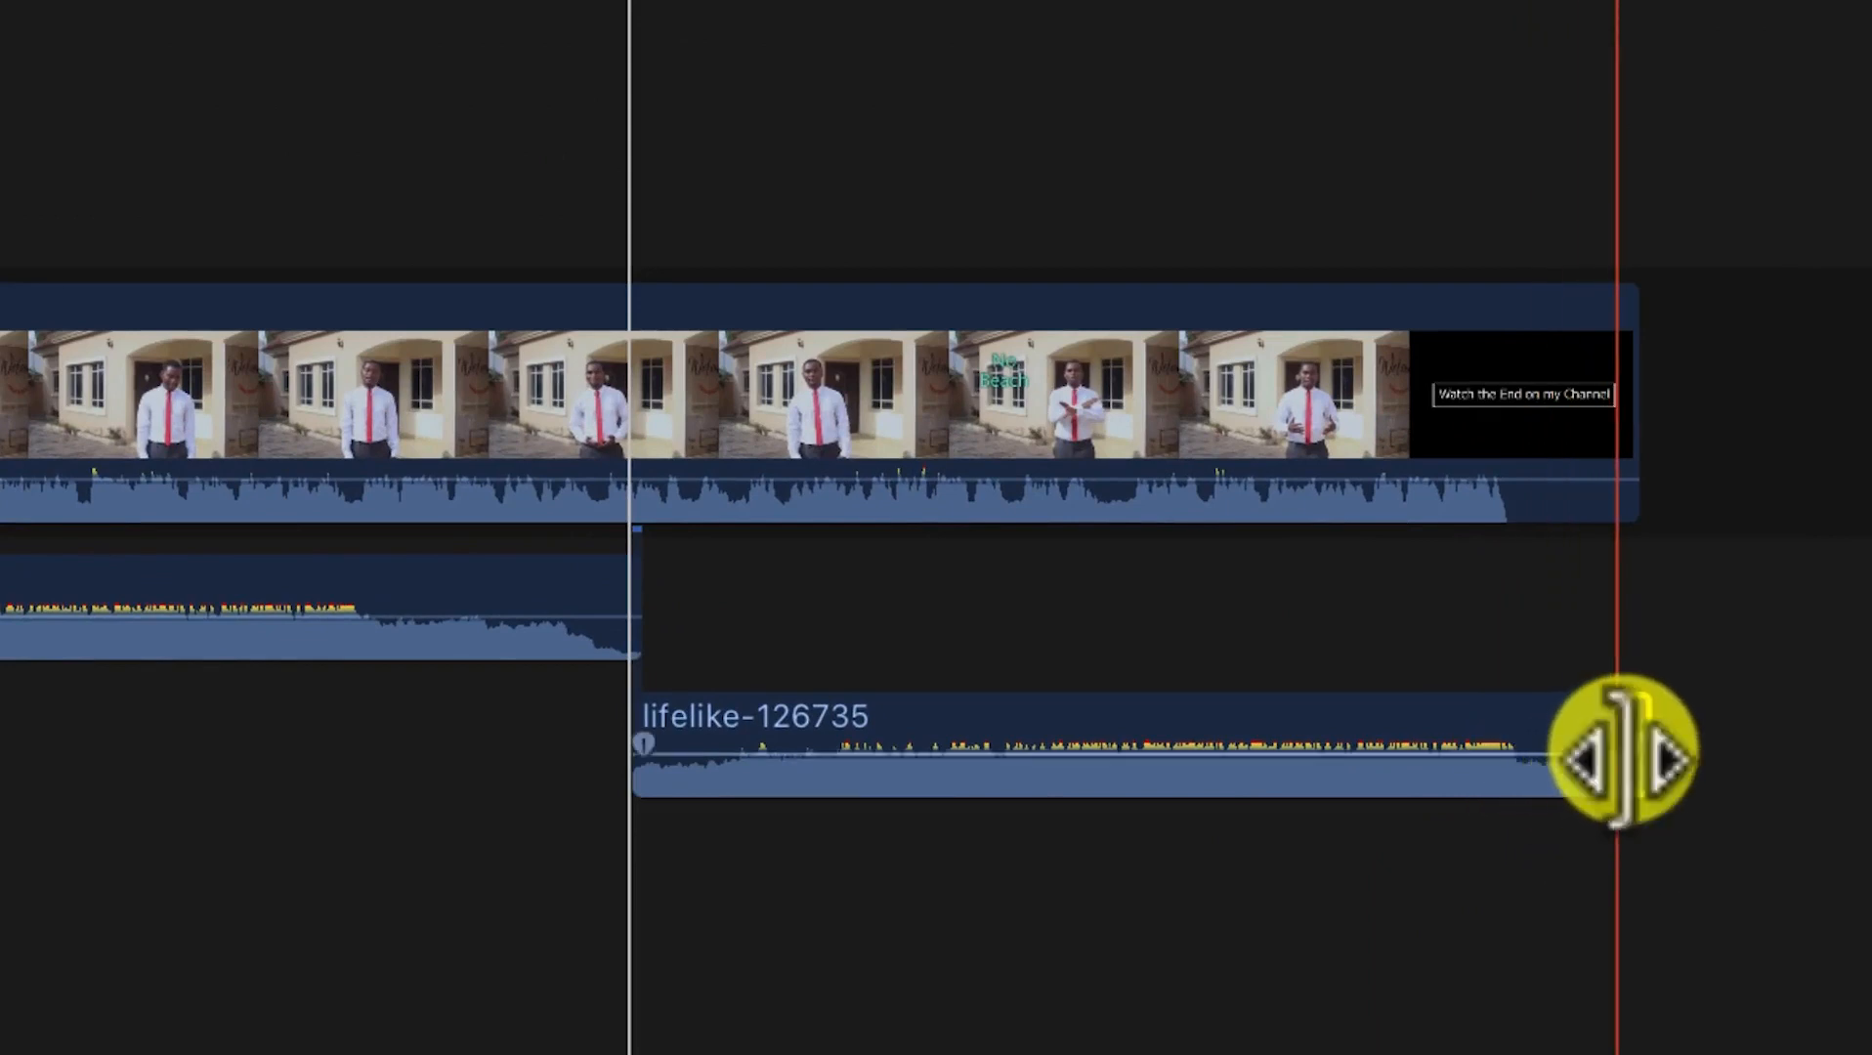
mouse_move(1630, 757)
mouse_down()
mouse_move(1518, 767)
mouse_move(1406, 824)
mouse_move(1422, 795)
mouse_move(1320, 890)
mouse_move(1362, 815)
mouse_move(1464, 839)
mouse_move(1384, 864)
mouse_move(1396, 876)
mouse_move(1437, 846)
mouse_move(1534, 848)
mouse_move(1409, 865)
mouse_up()
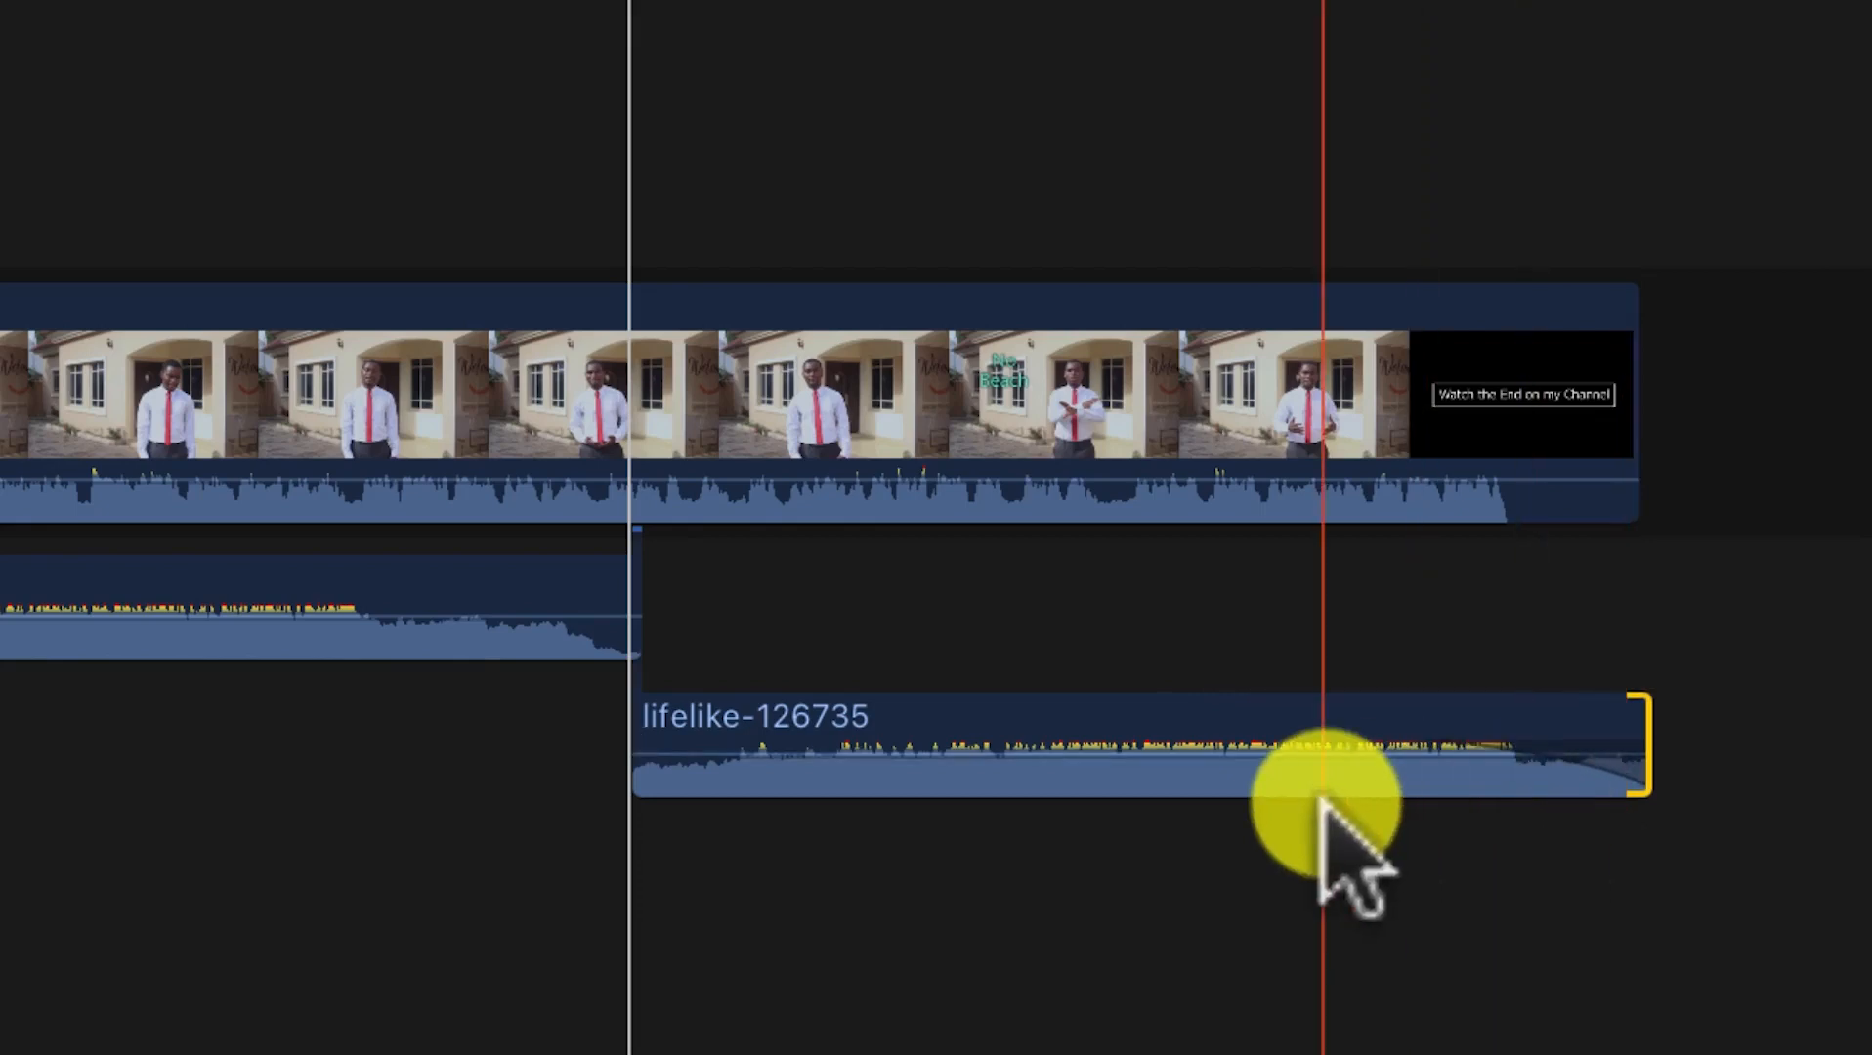
mouse_move(1285, 779)
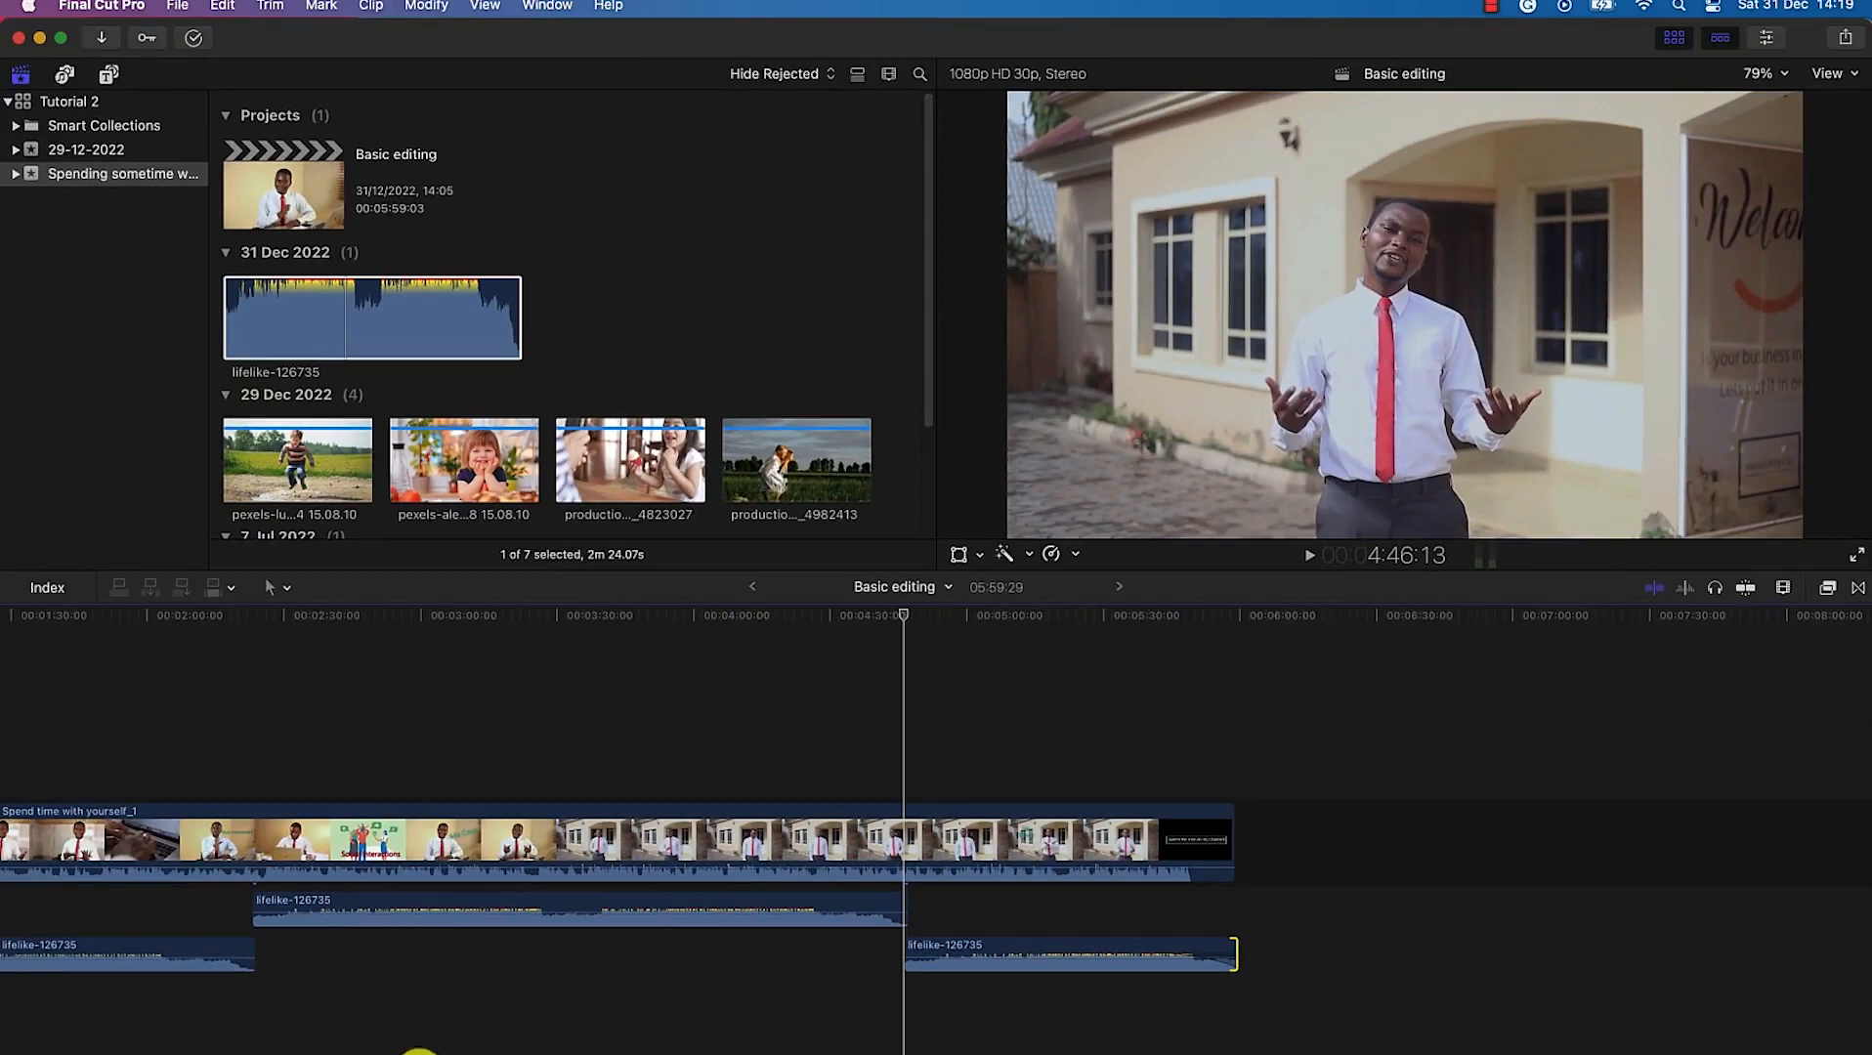
Step: Add an audio fade-in at the start of the first lifelike-126735 music copy
scroll(418, 1054, left, 5)
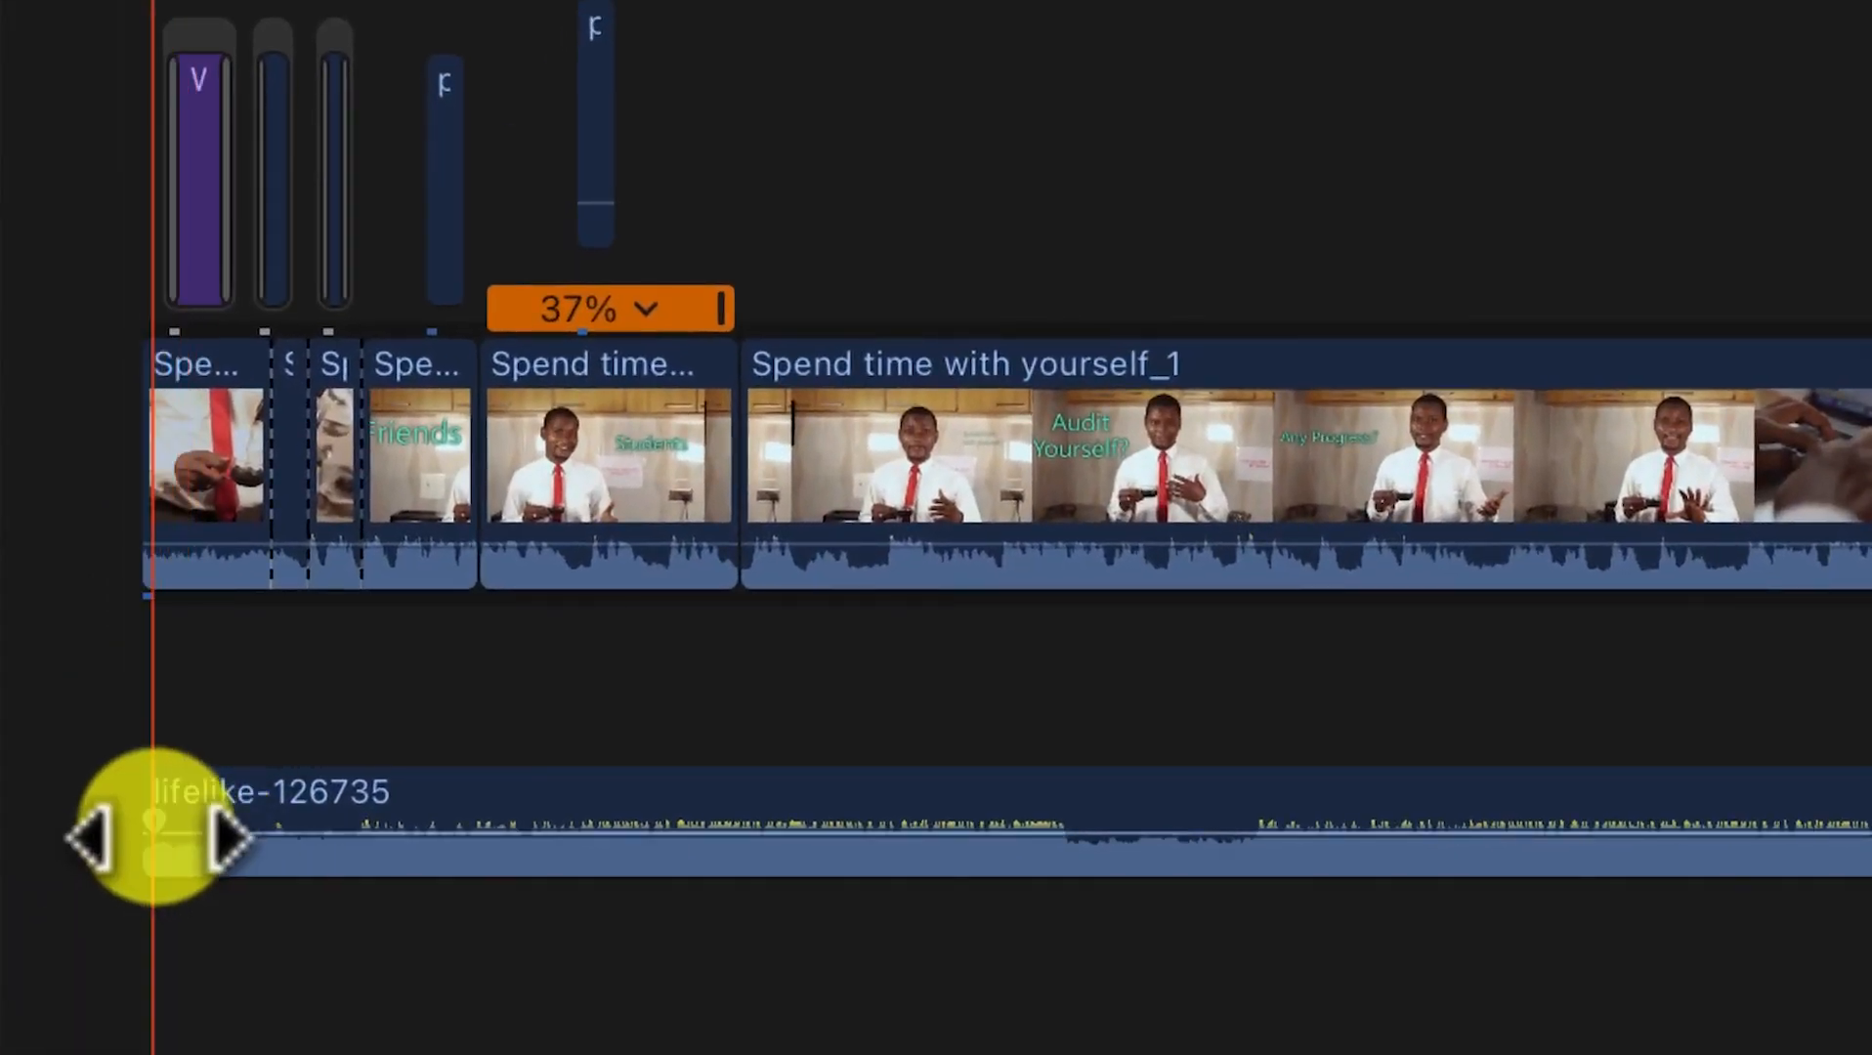
drag(156, 835, 400, 943)
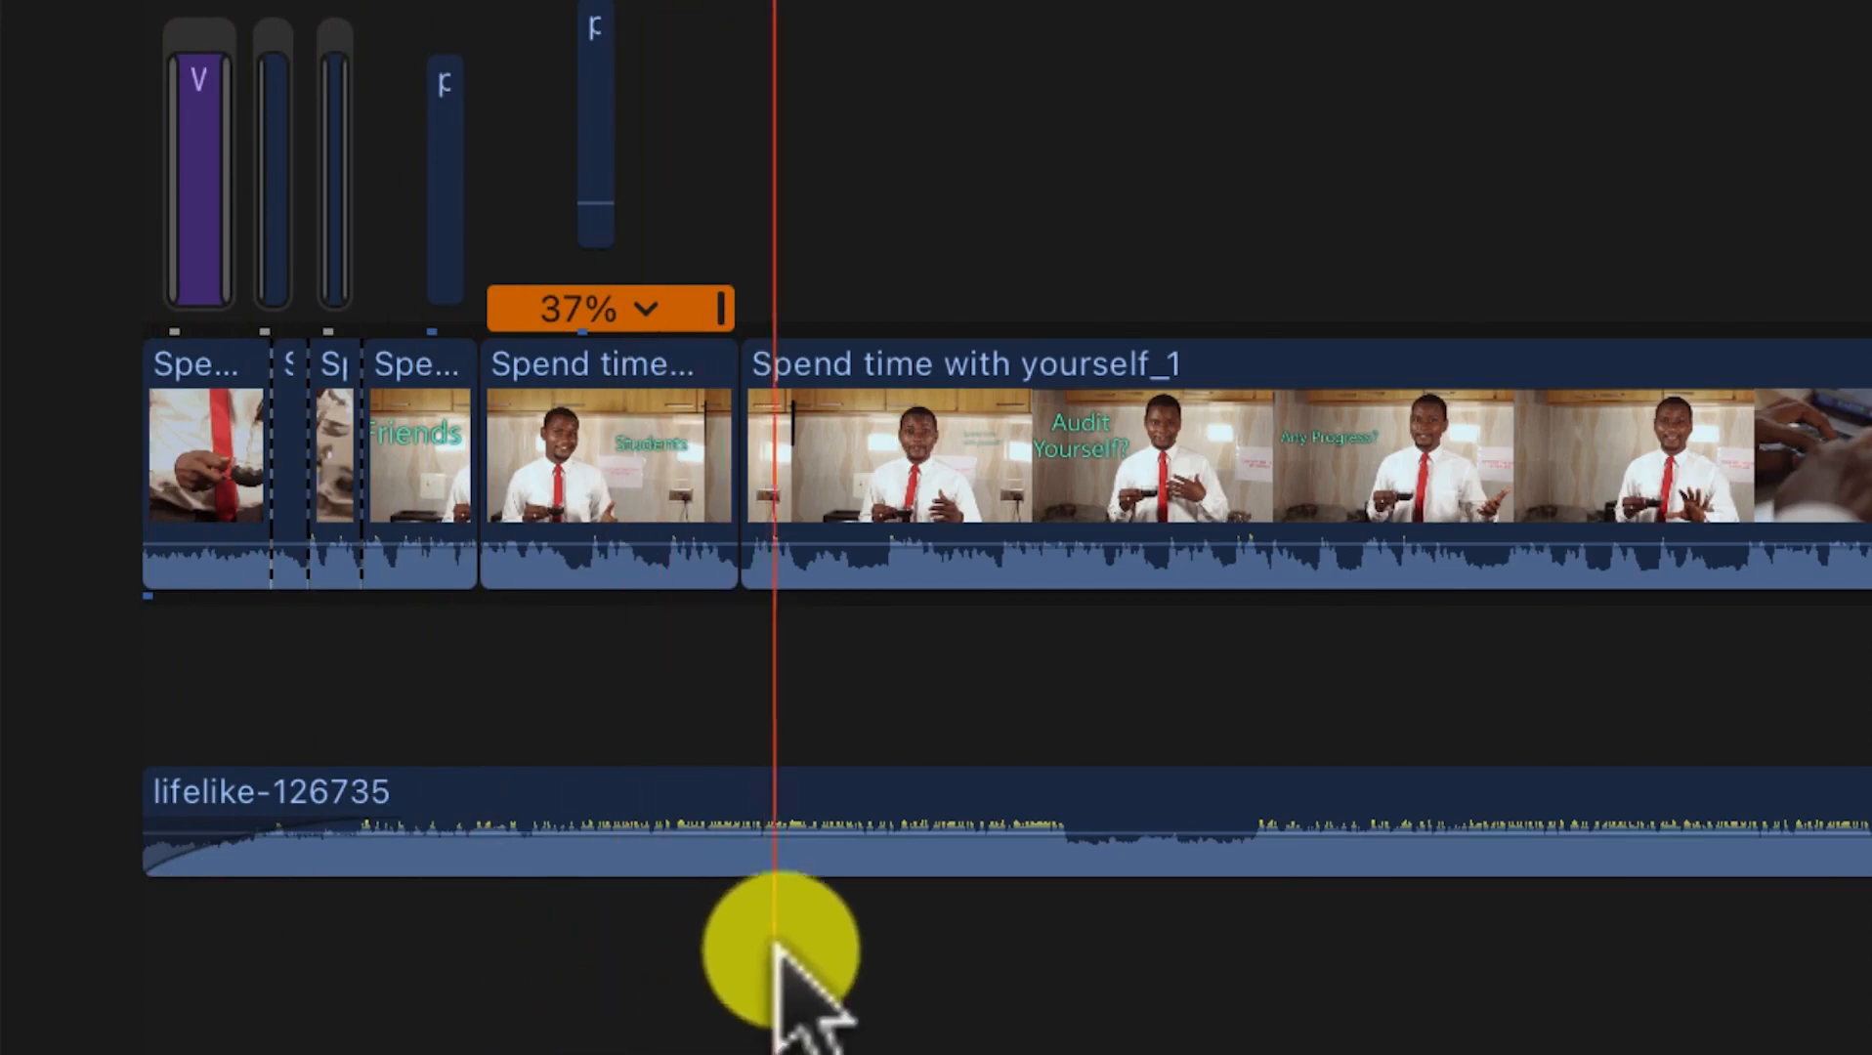
Step: Select the first music copy and adjust its volume to about 0 dB in the audio settings
click(828, 856)
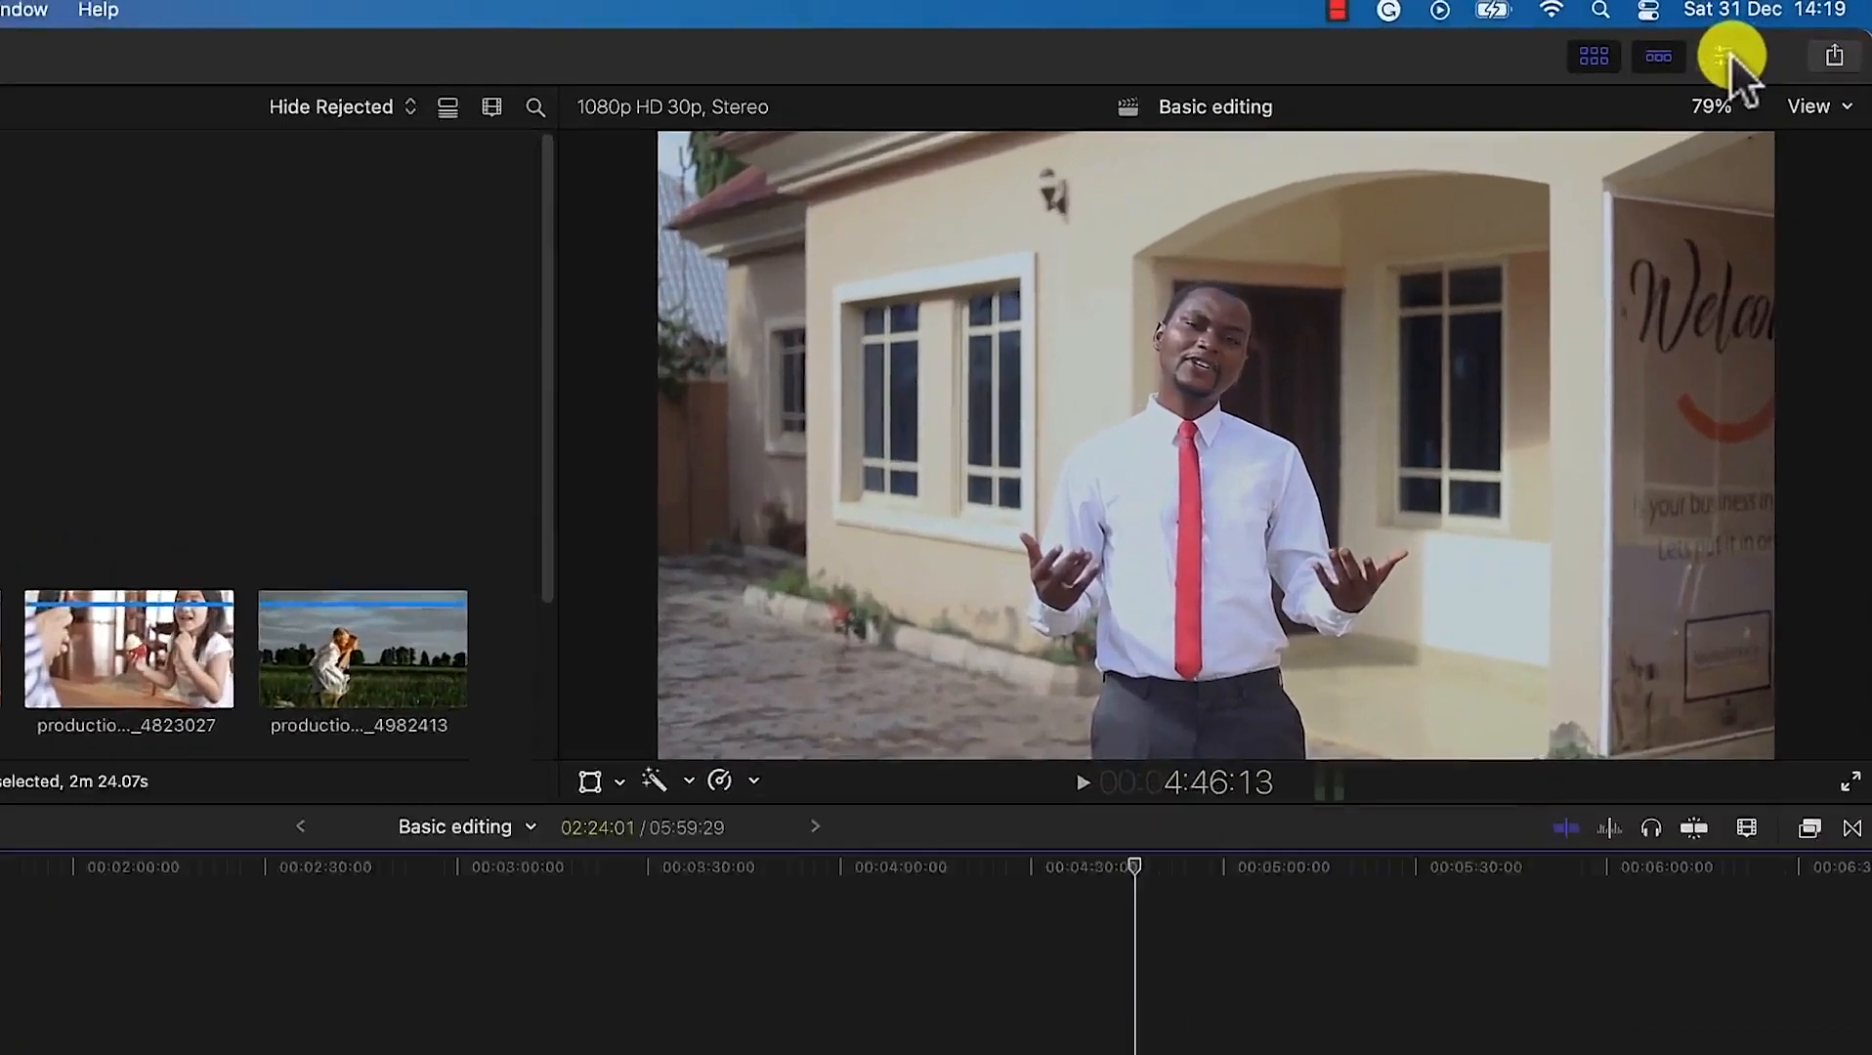
click(1769, 37)
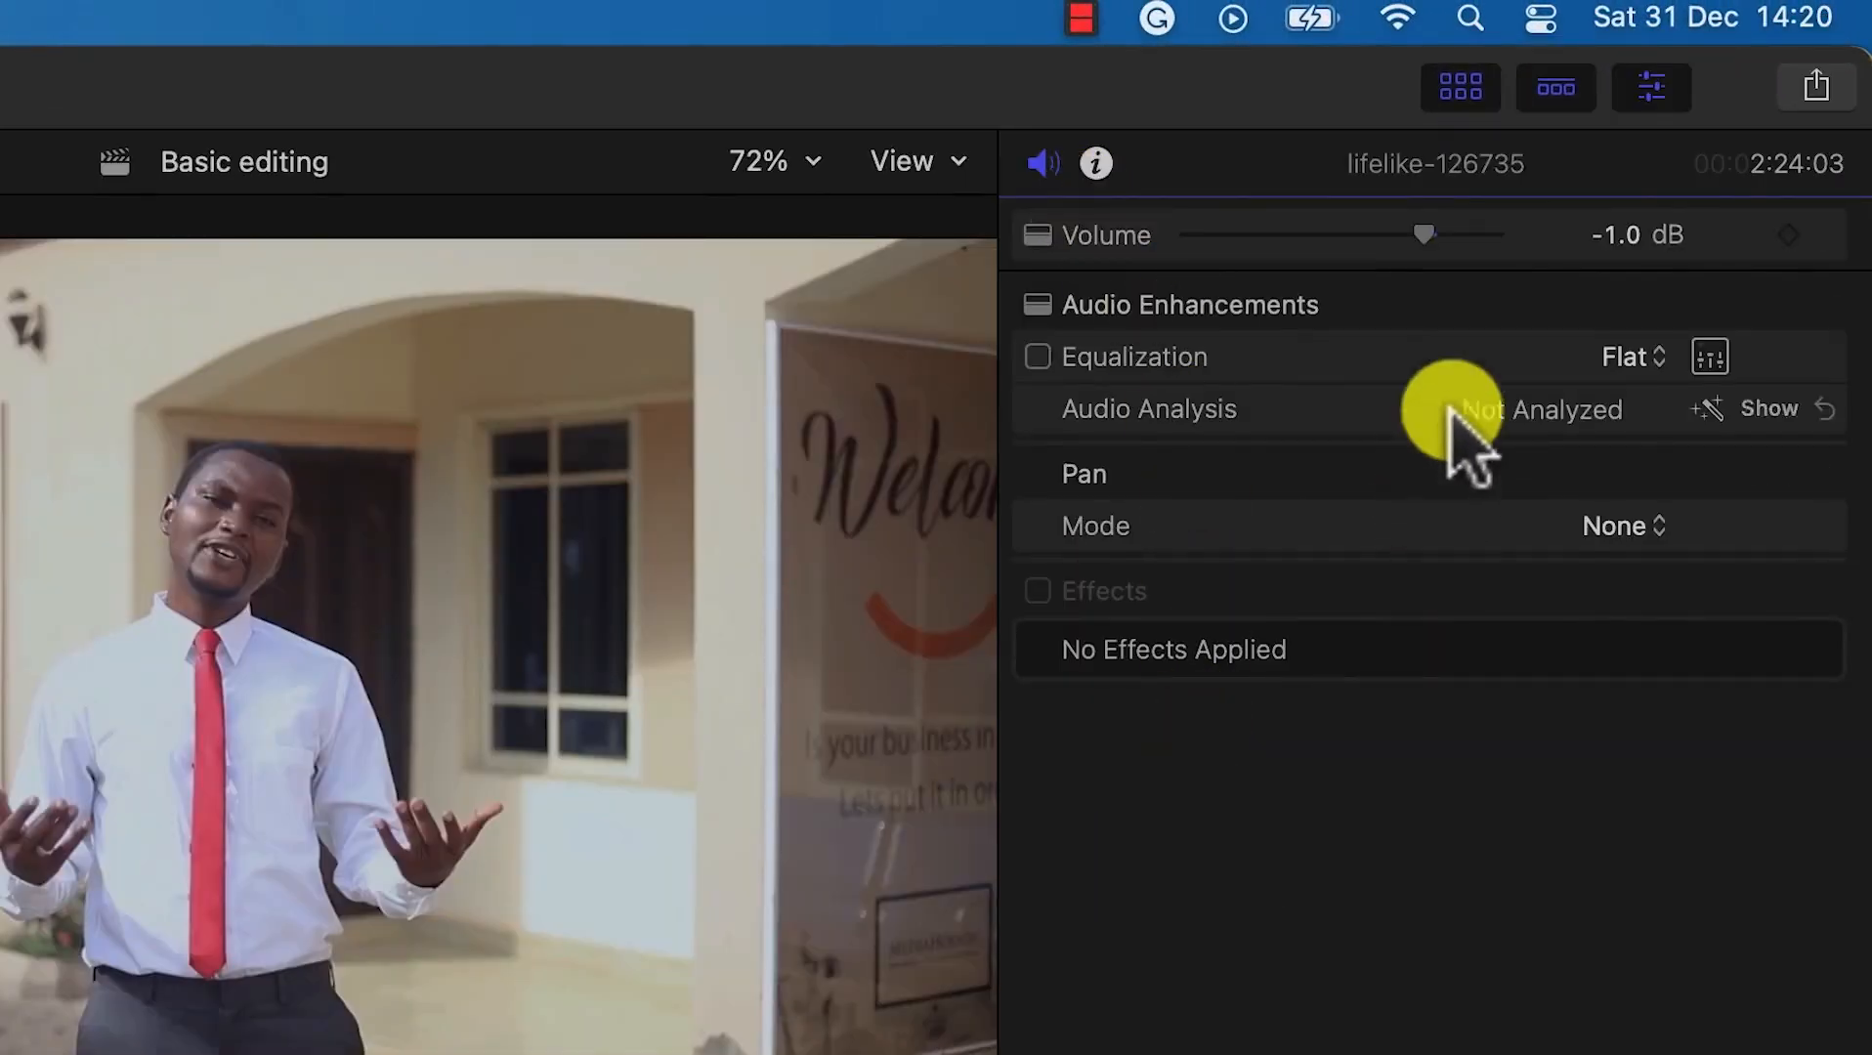
drag(1425, 236, 1379, 235)
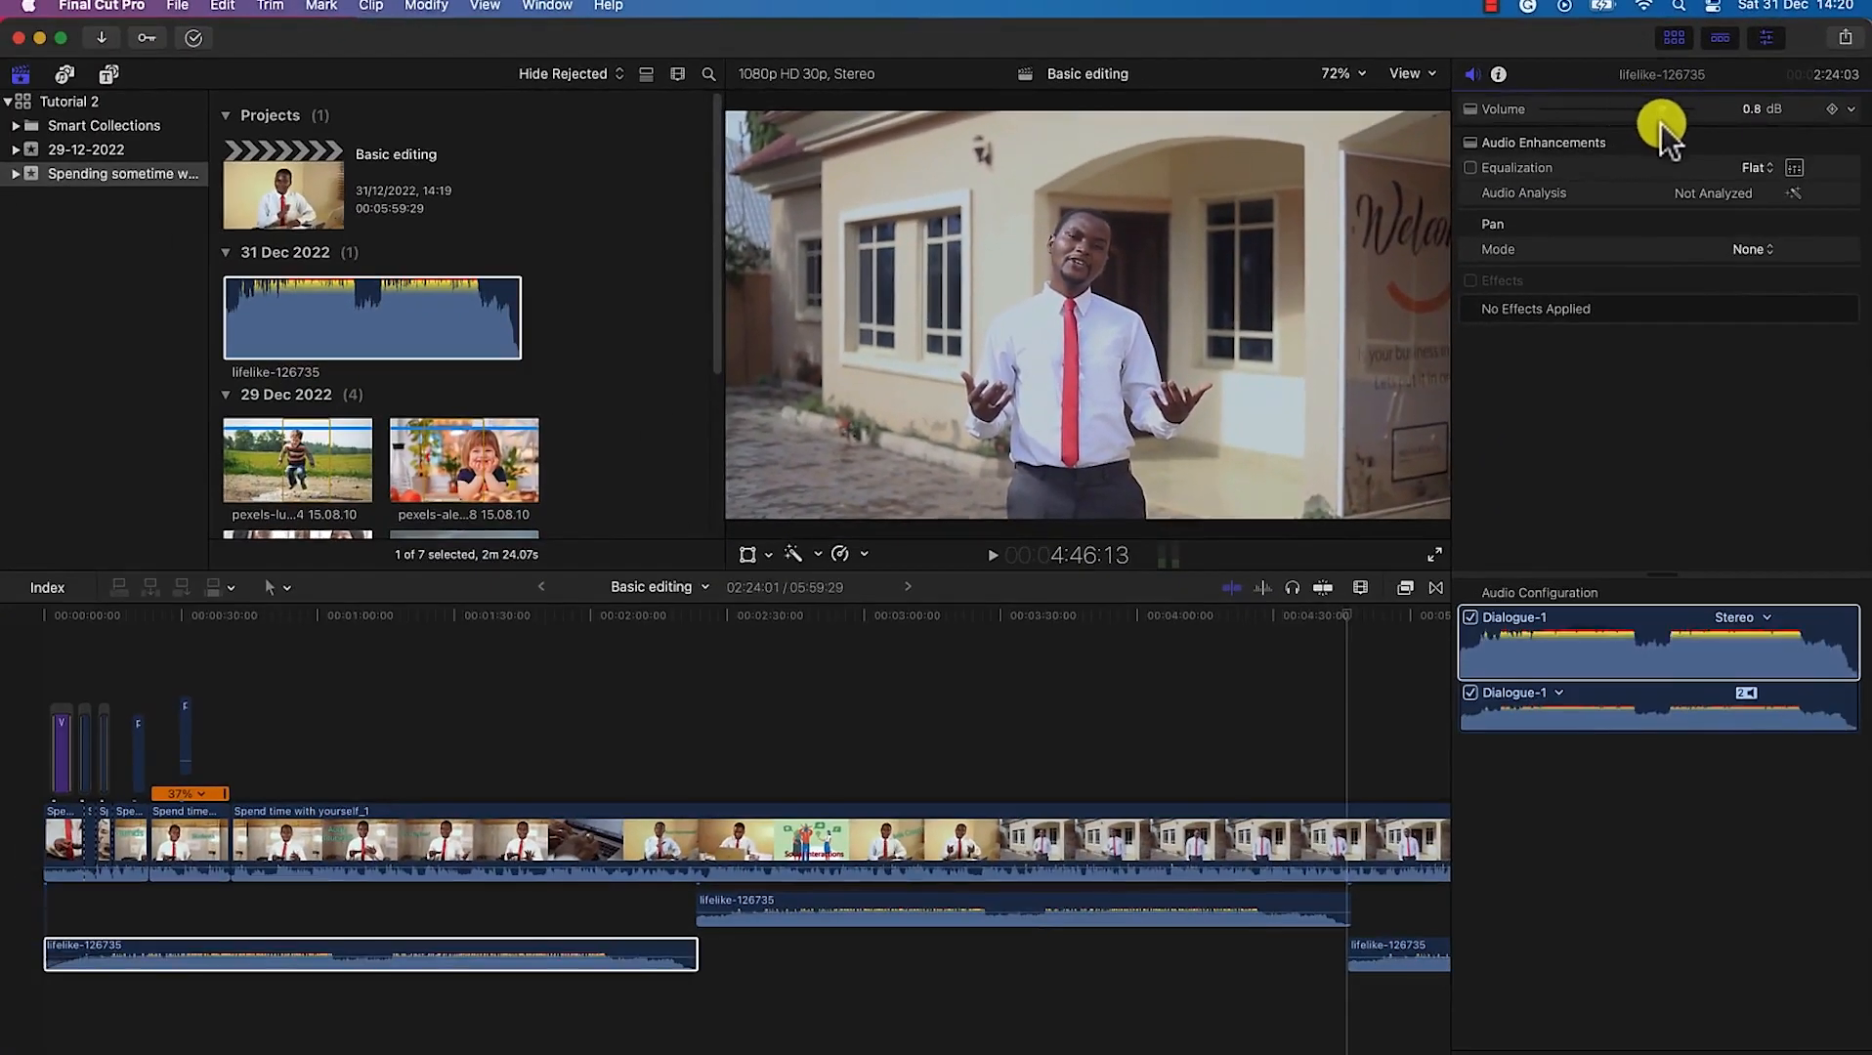
drag(1621, 110, 1658, 110)
click(465, 948)
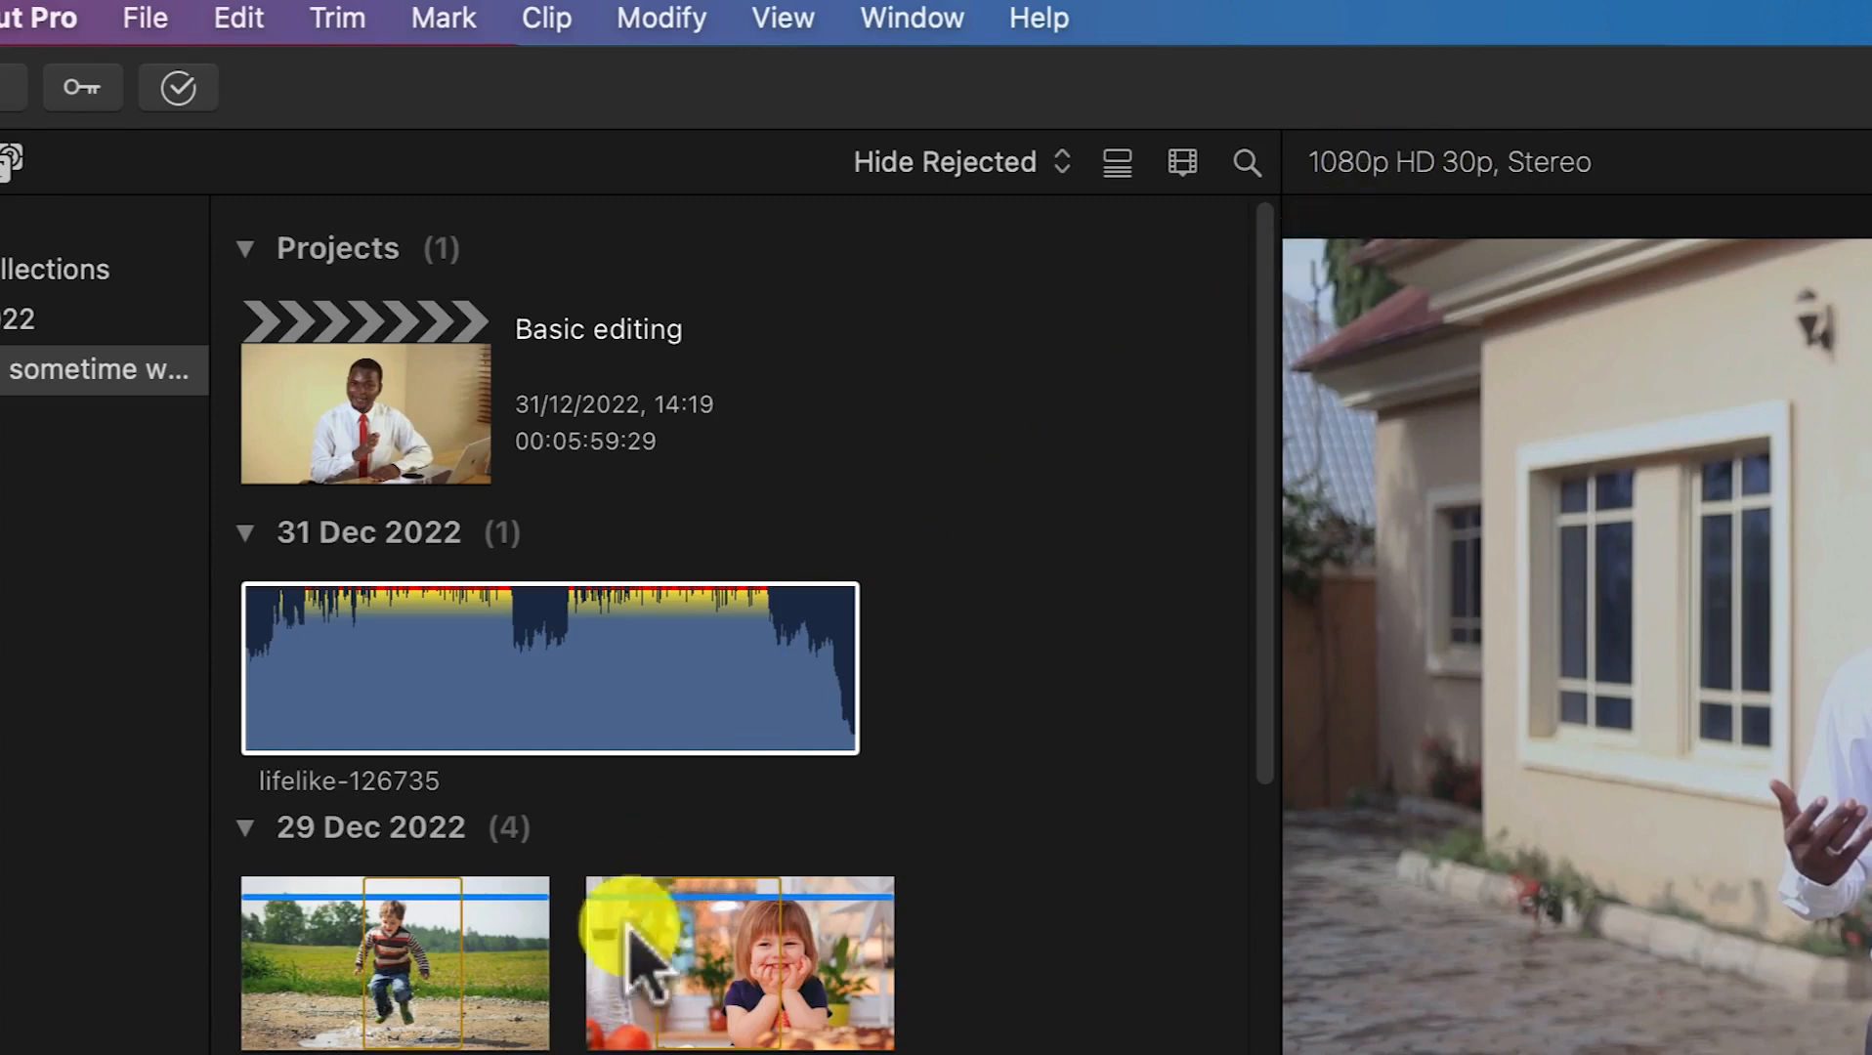
Step: Show the audio meters in the workspace
click(918, 21)
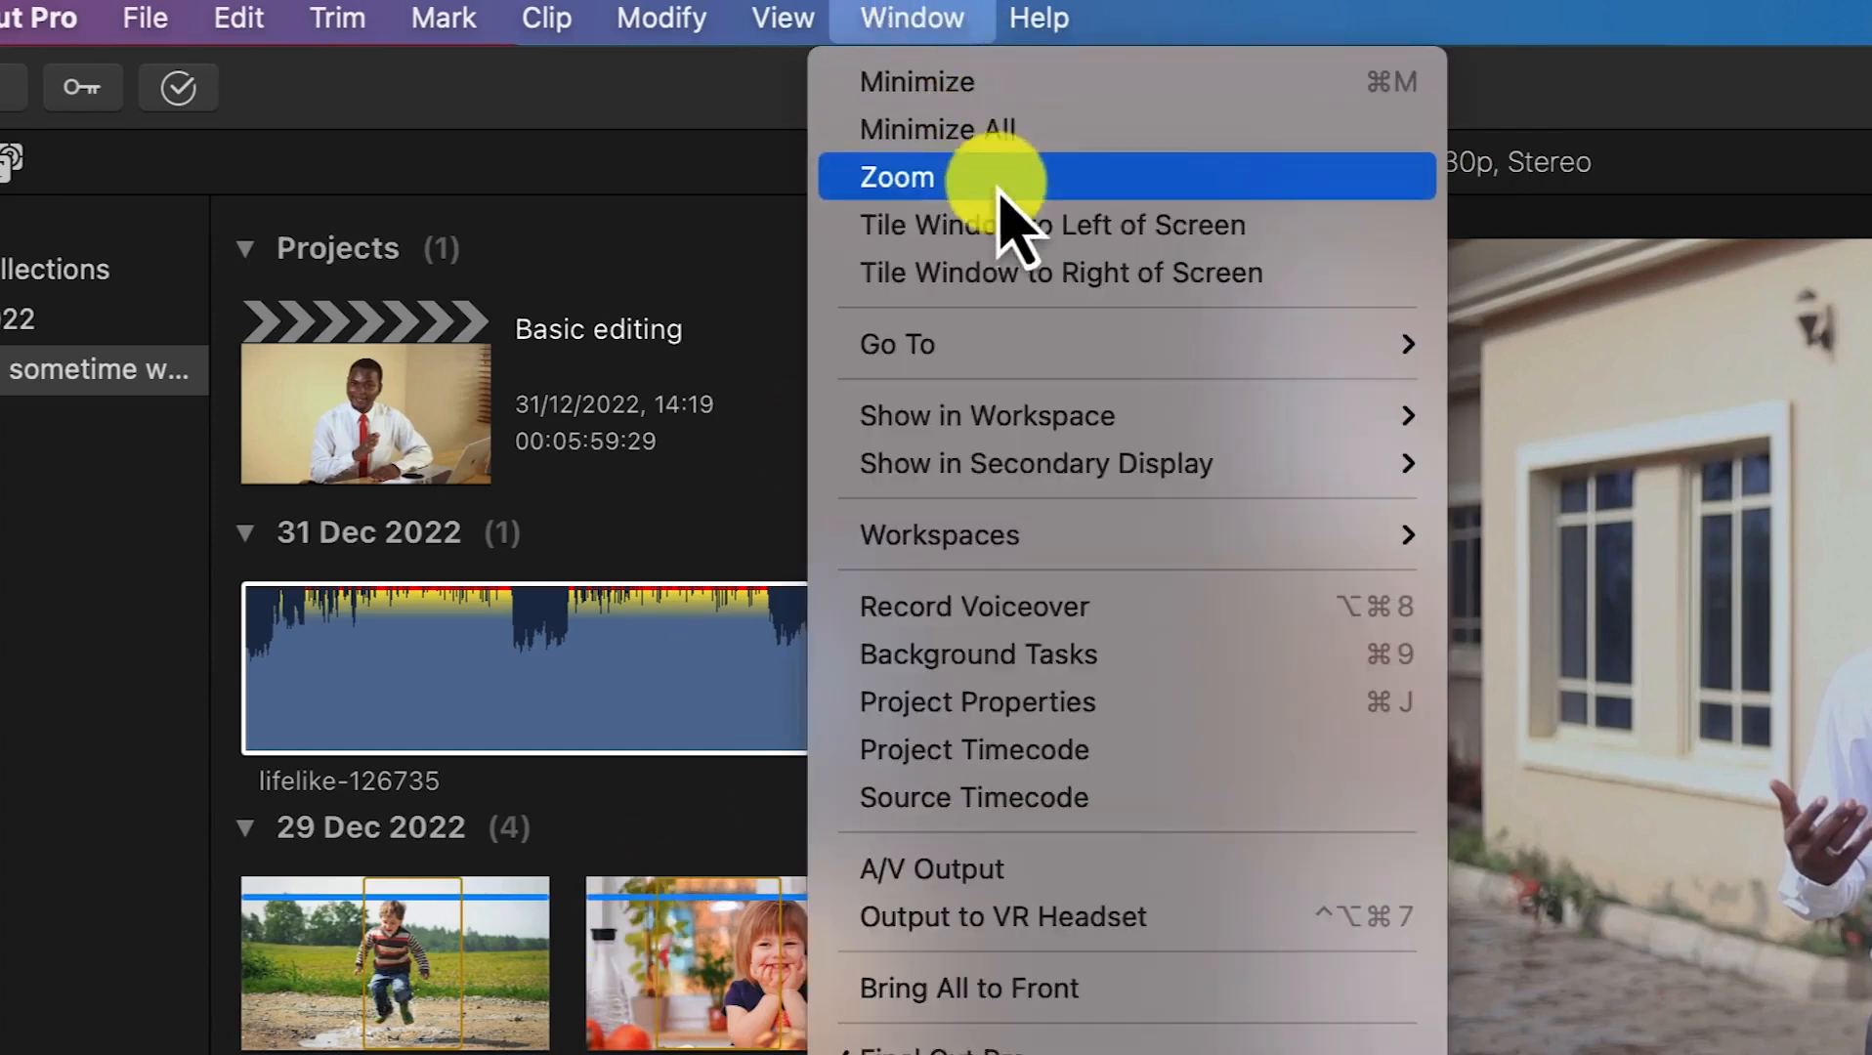
mouse_move(1190, 418)
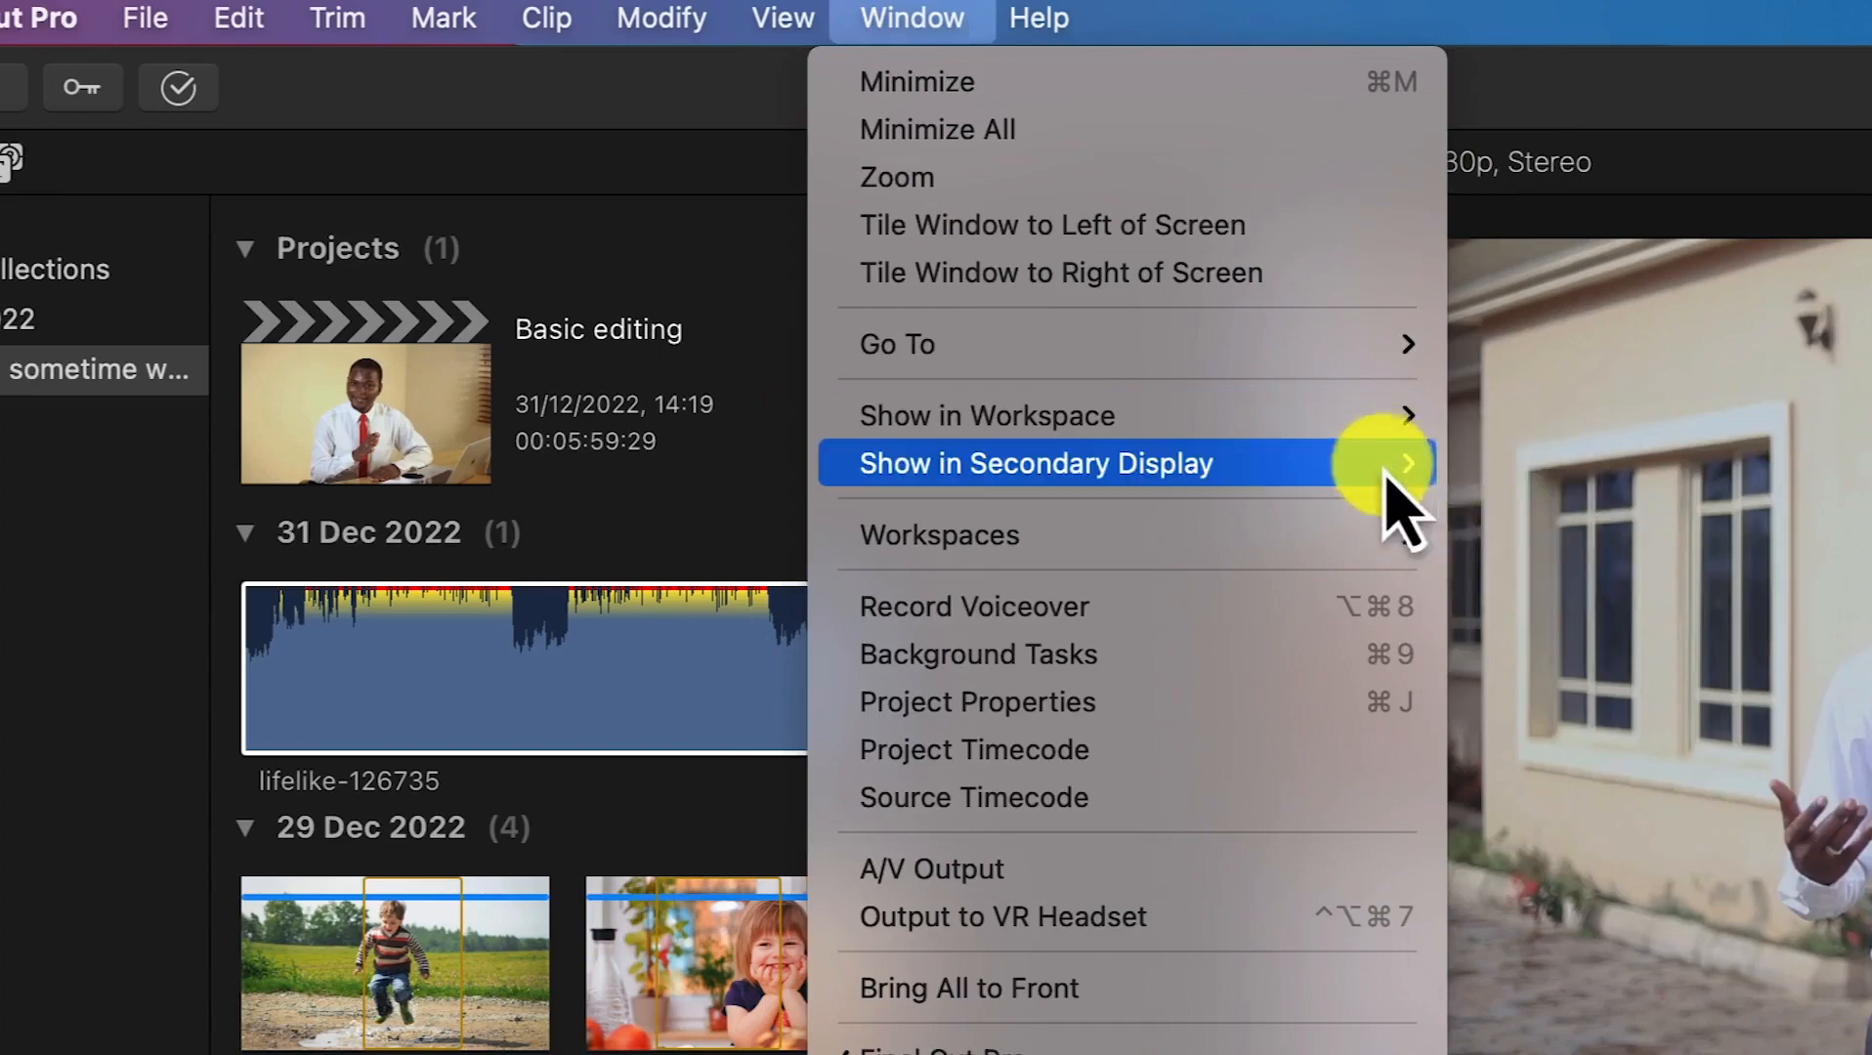
mouse_move(1368, 421)
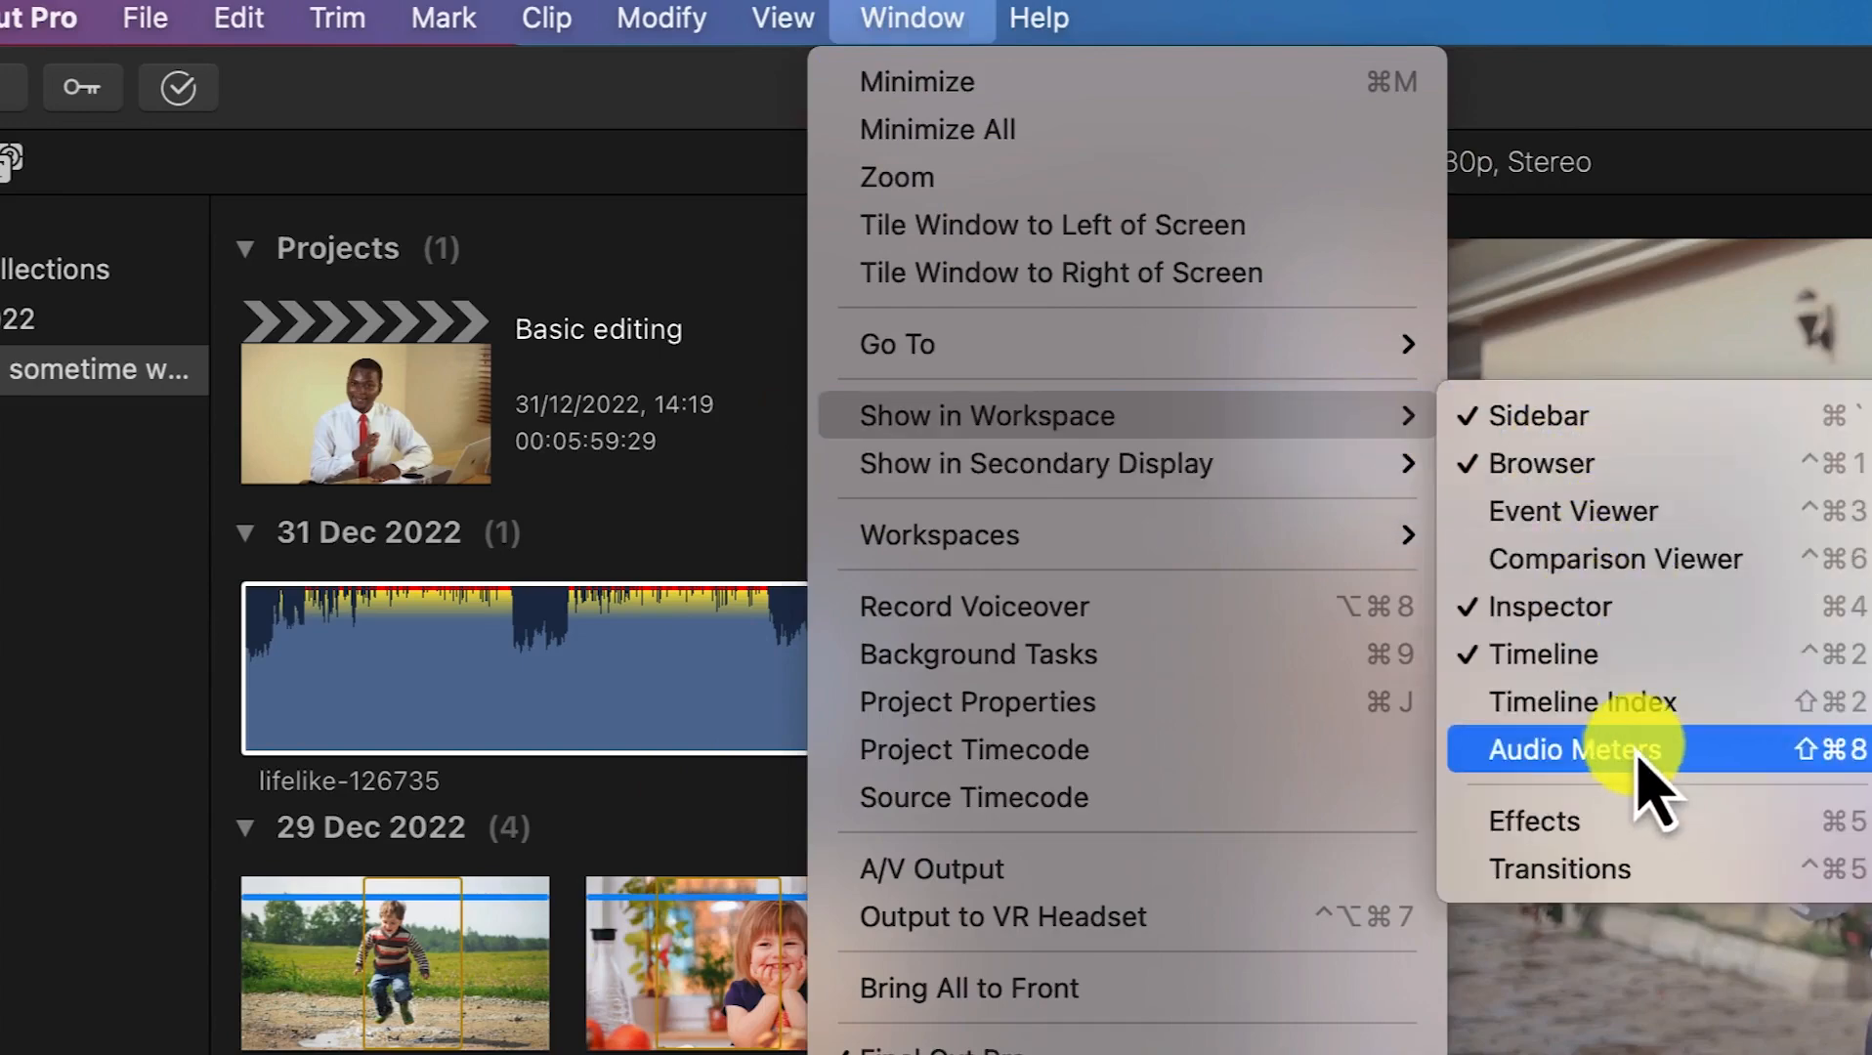
click(1642, 753)
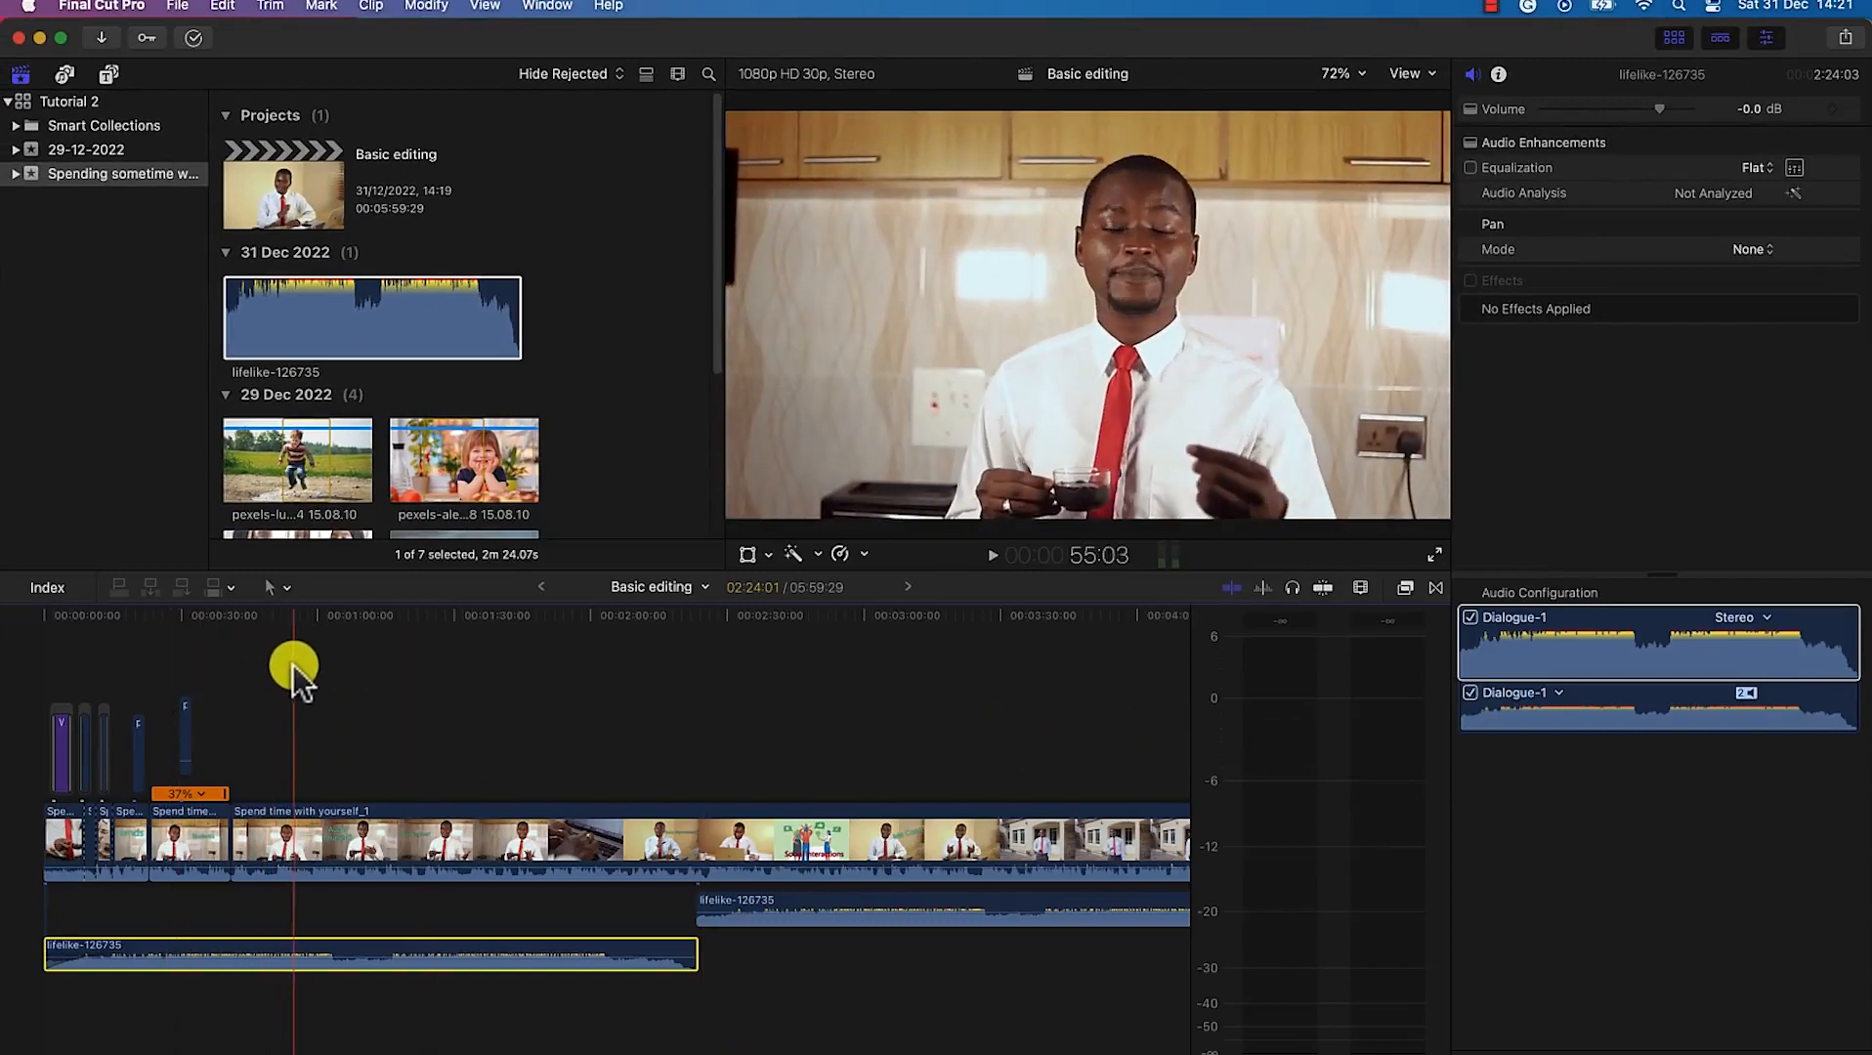
Step: Lower the first music copy's volume to -12 dB, playing from about 0:49 before and after to check the levels on the meters
click(268, 665)
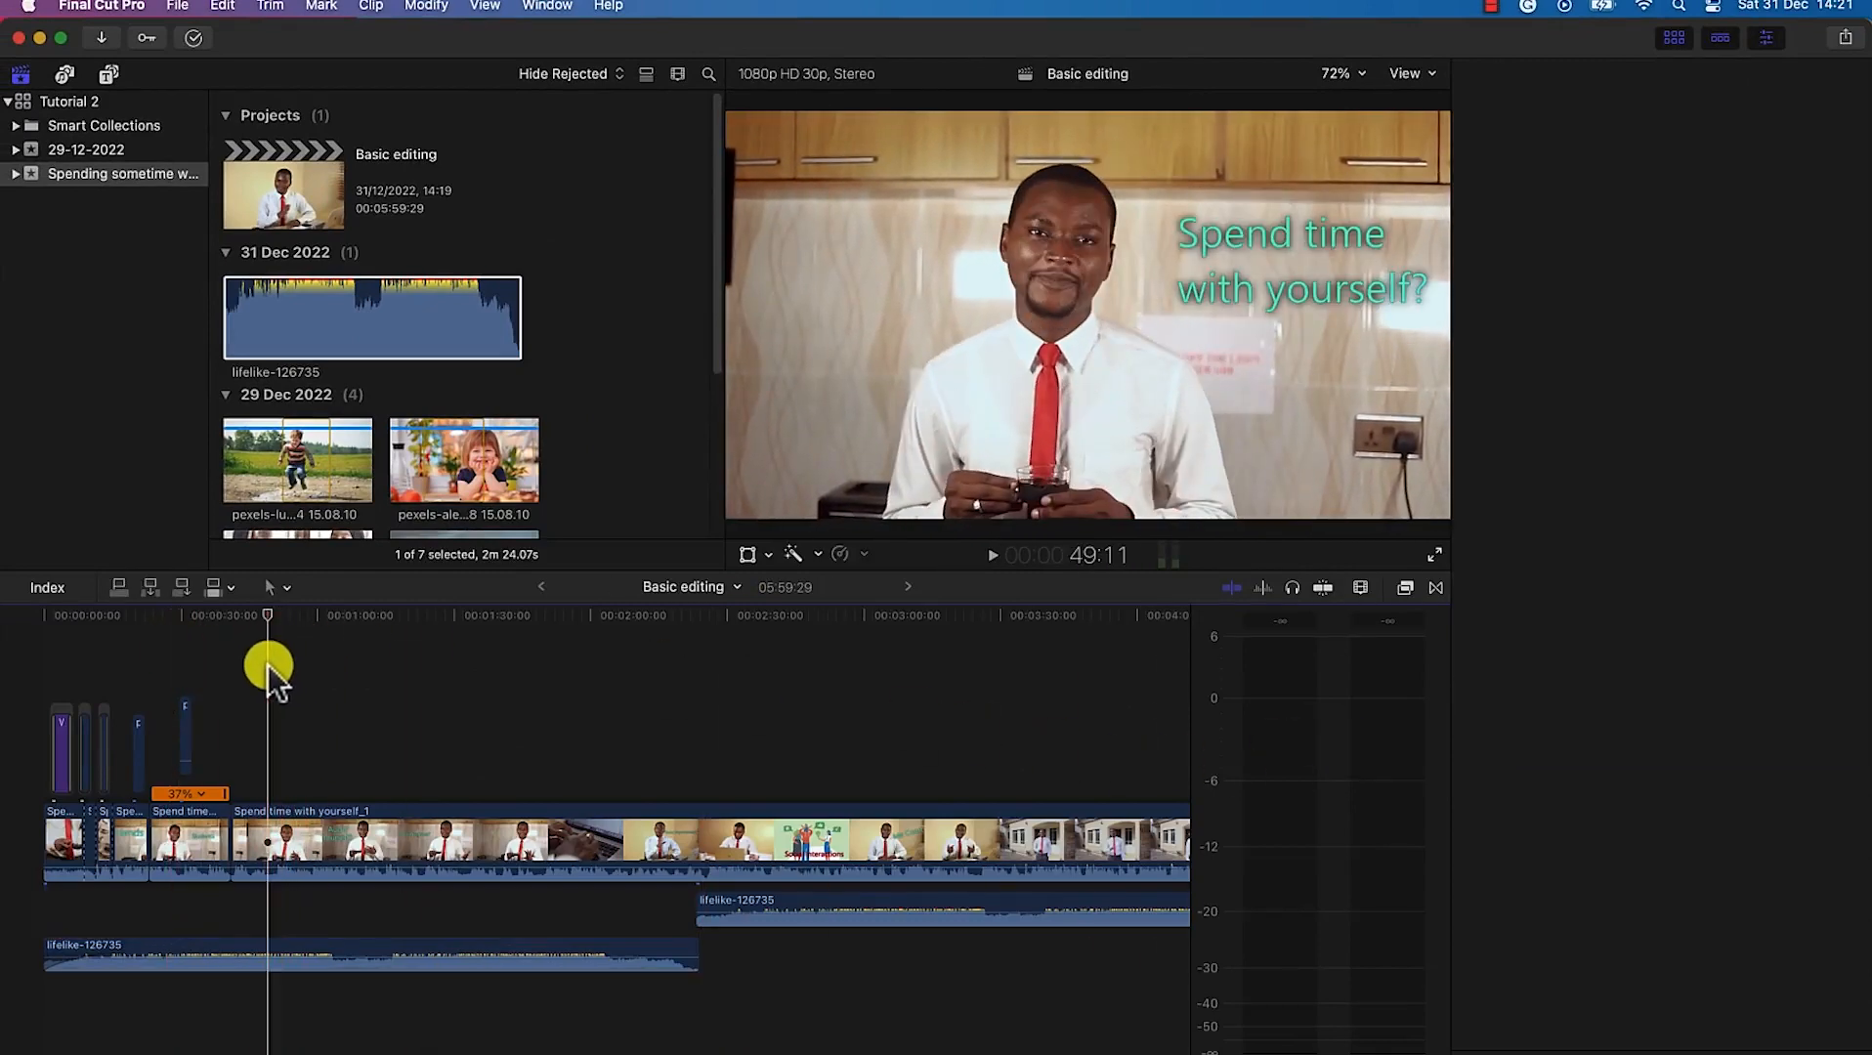
key(space)
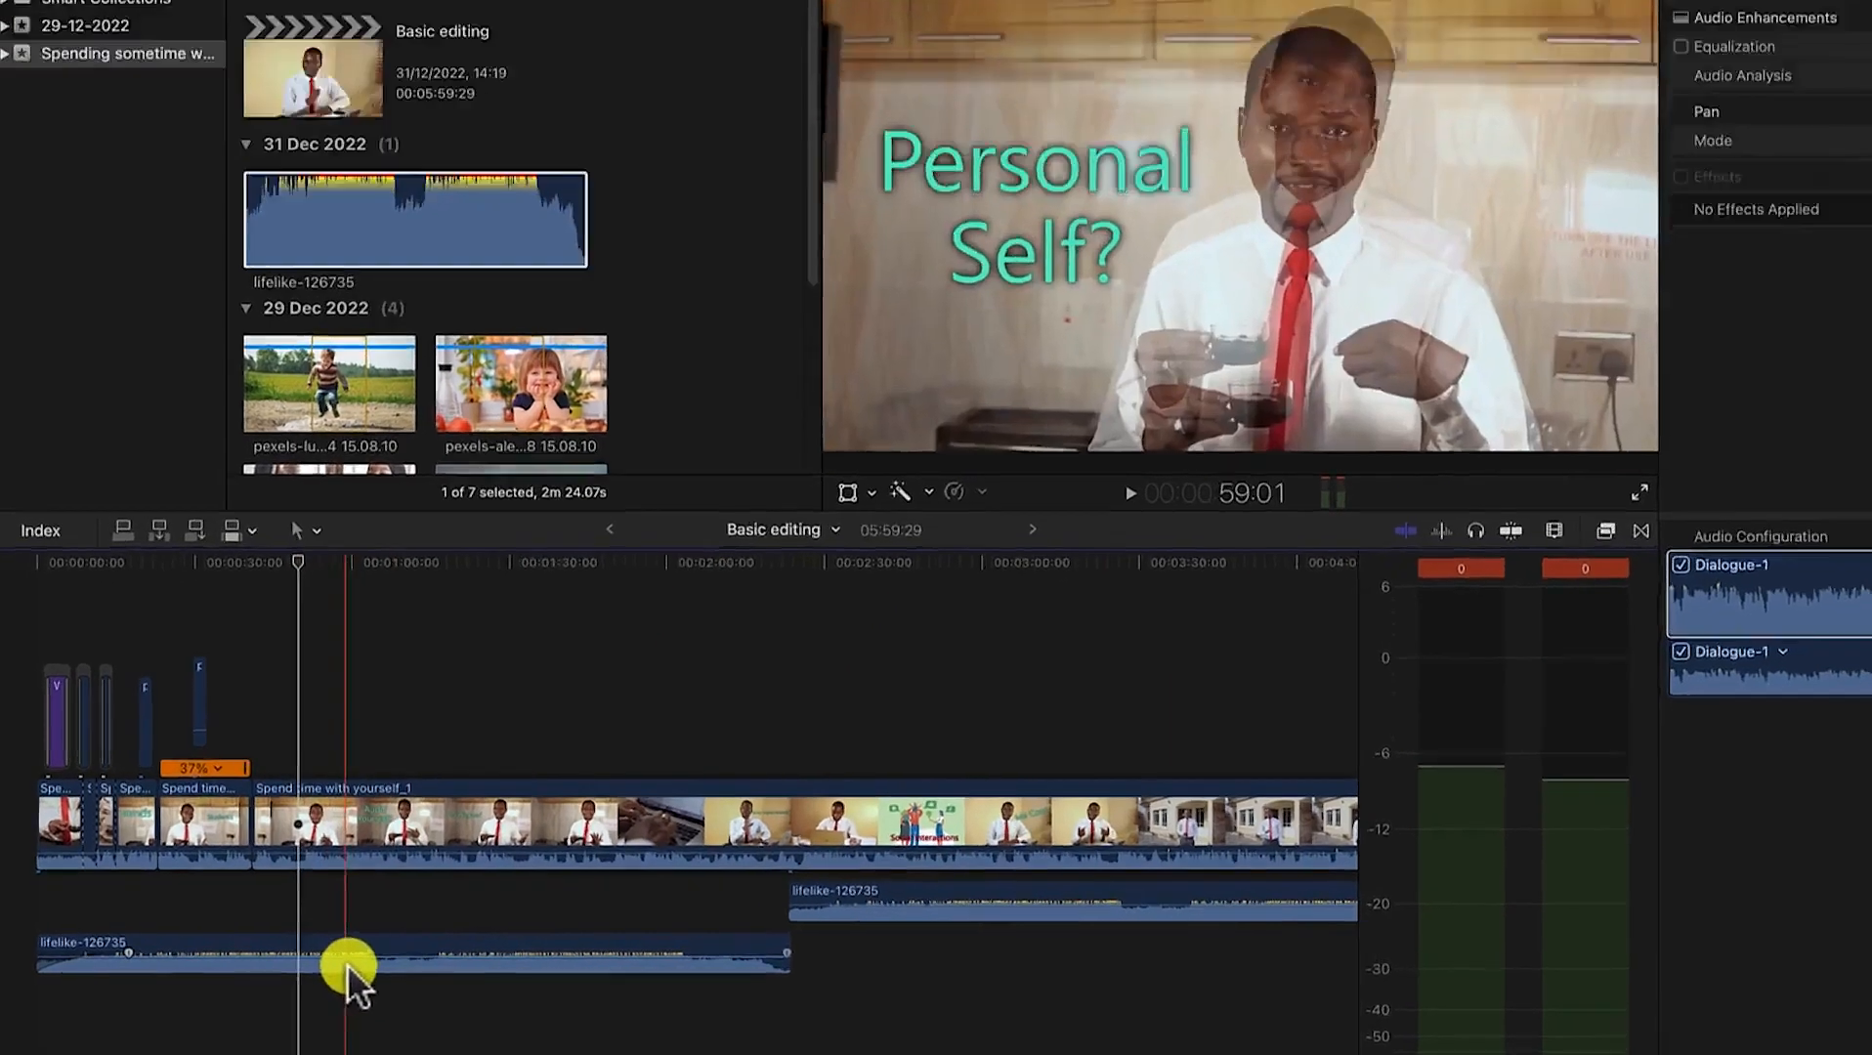
mouse_move(329, 957)
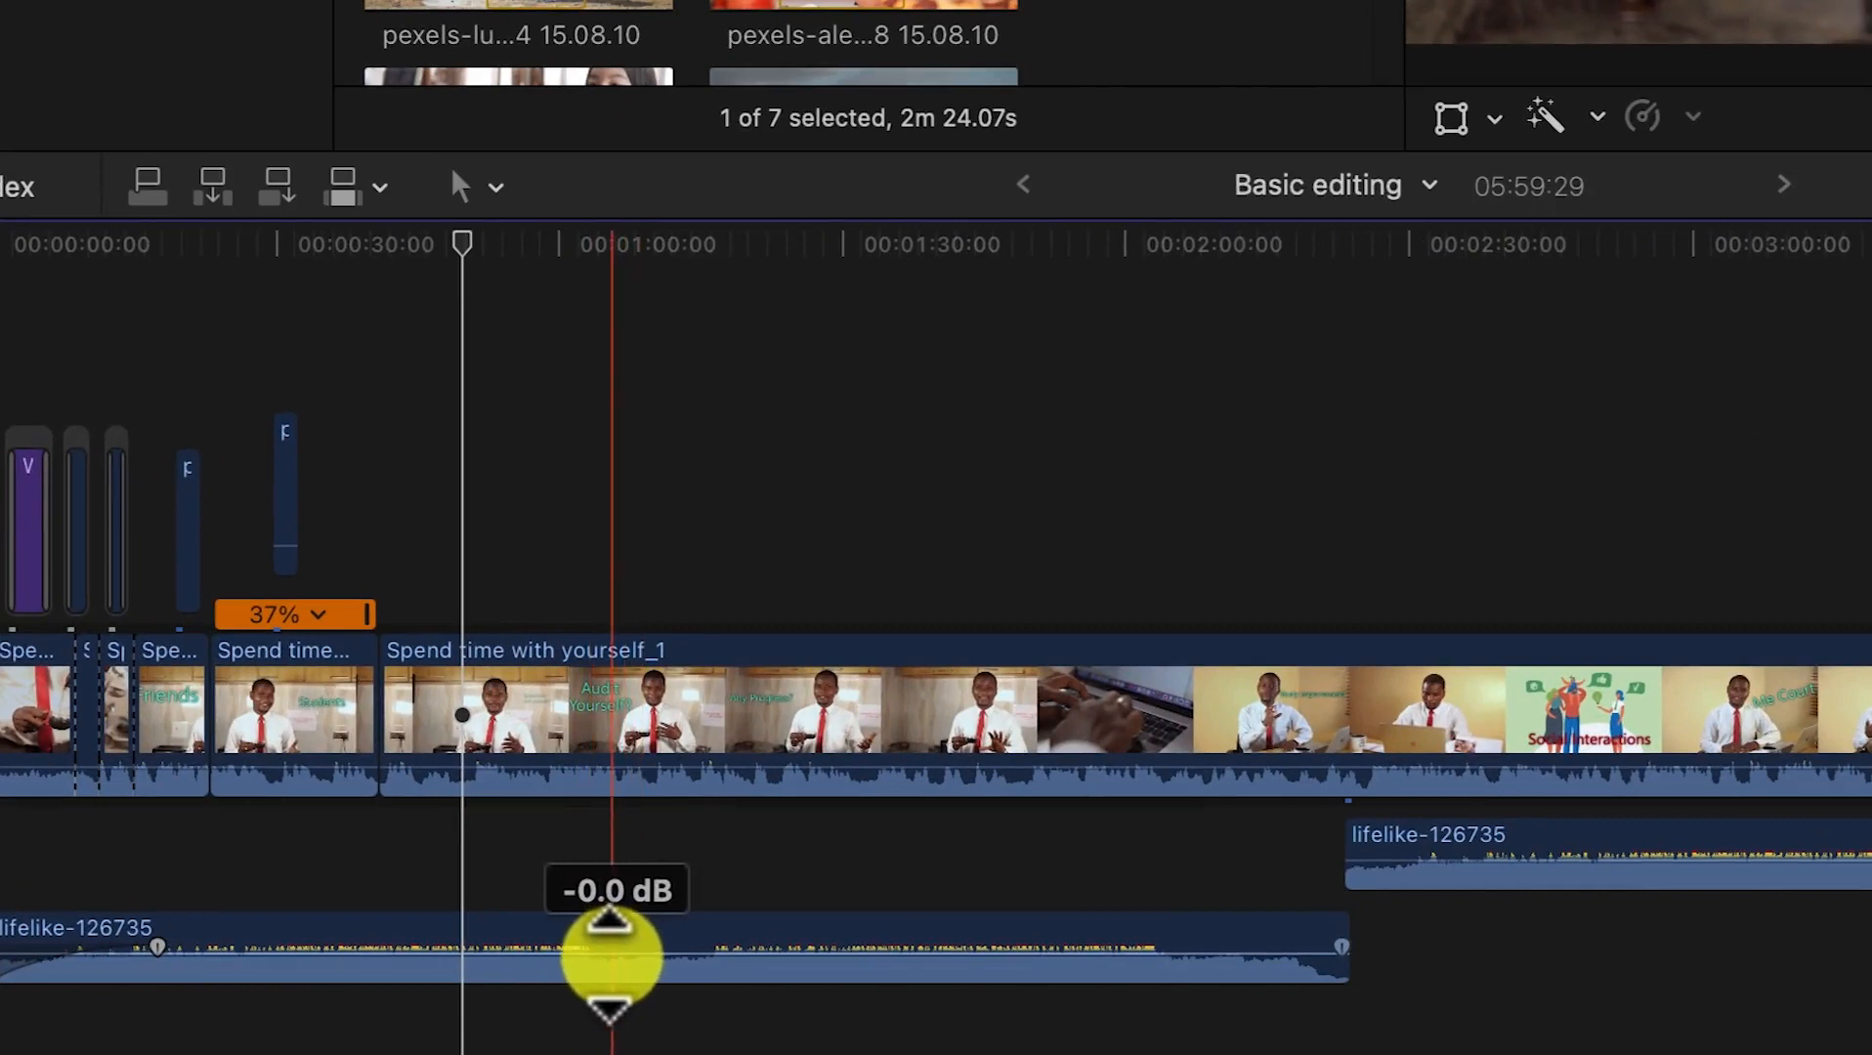
mouse_move(608, 958)
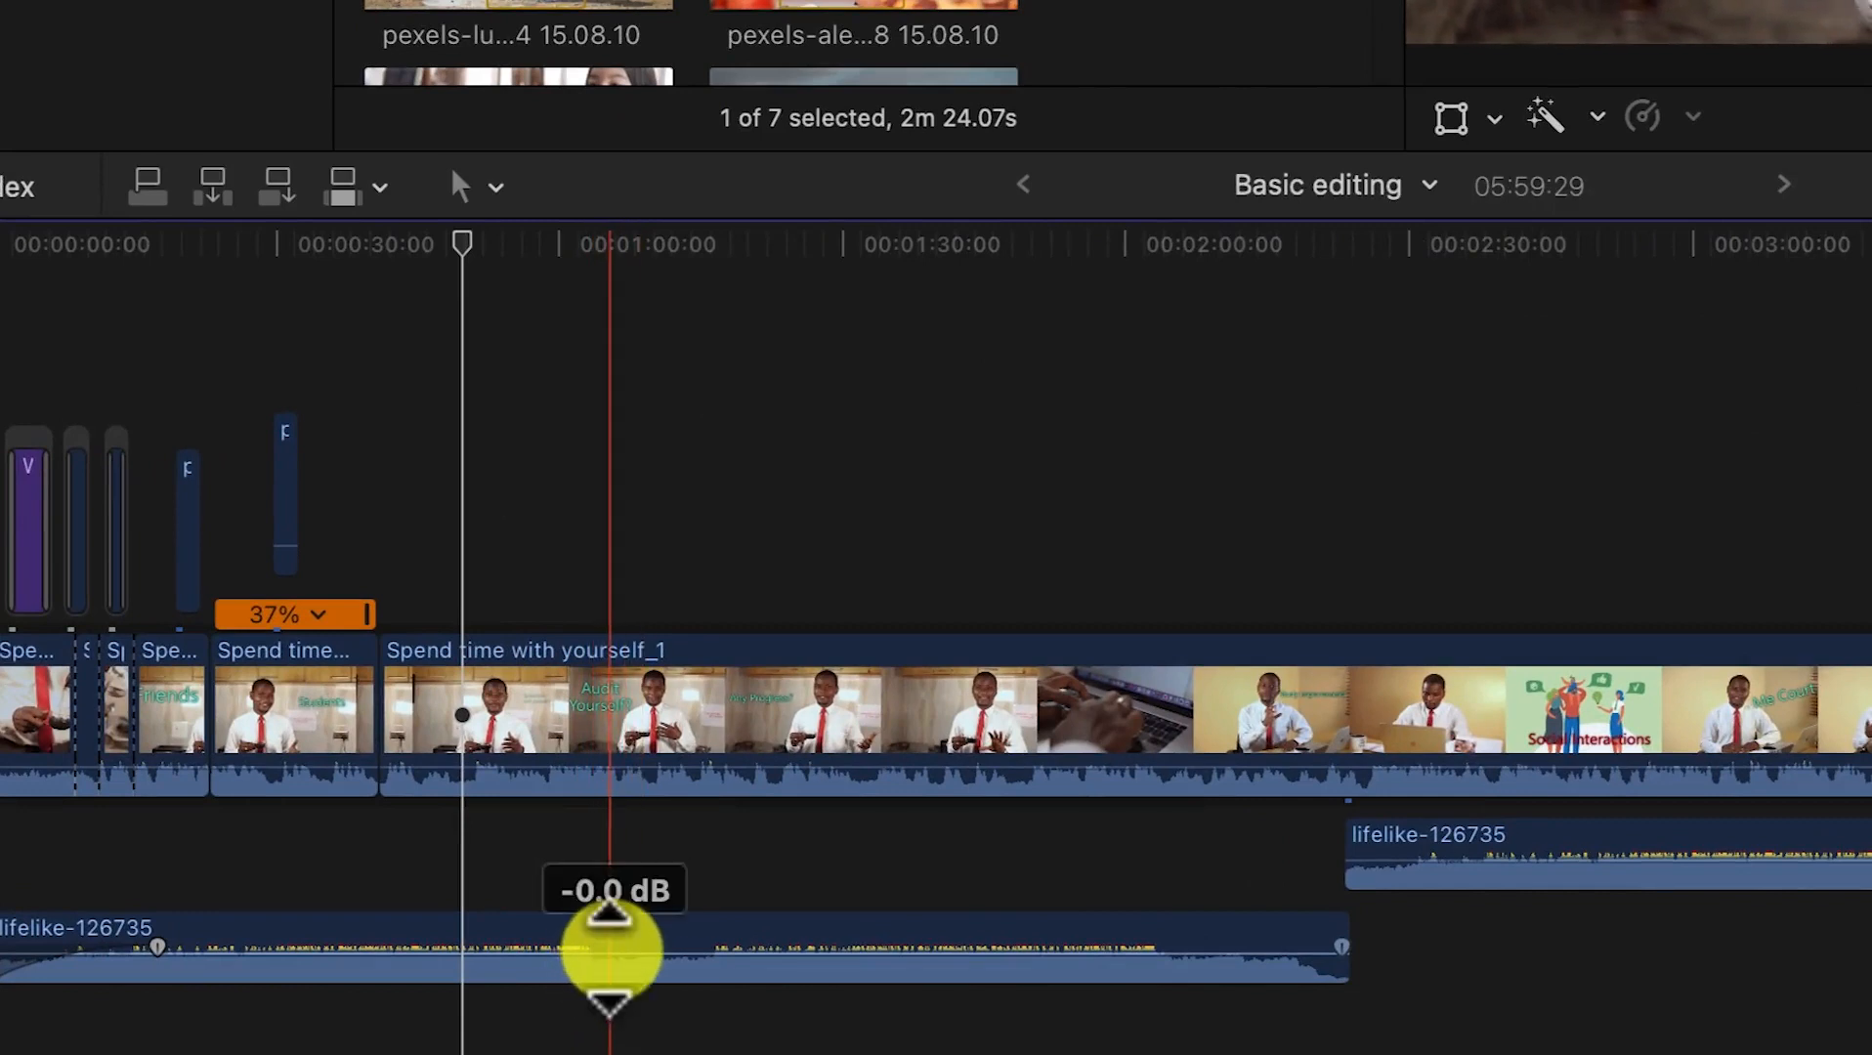
drag(608, 957, 606, 961)
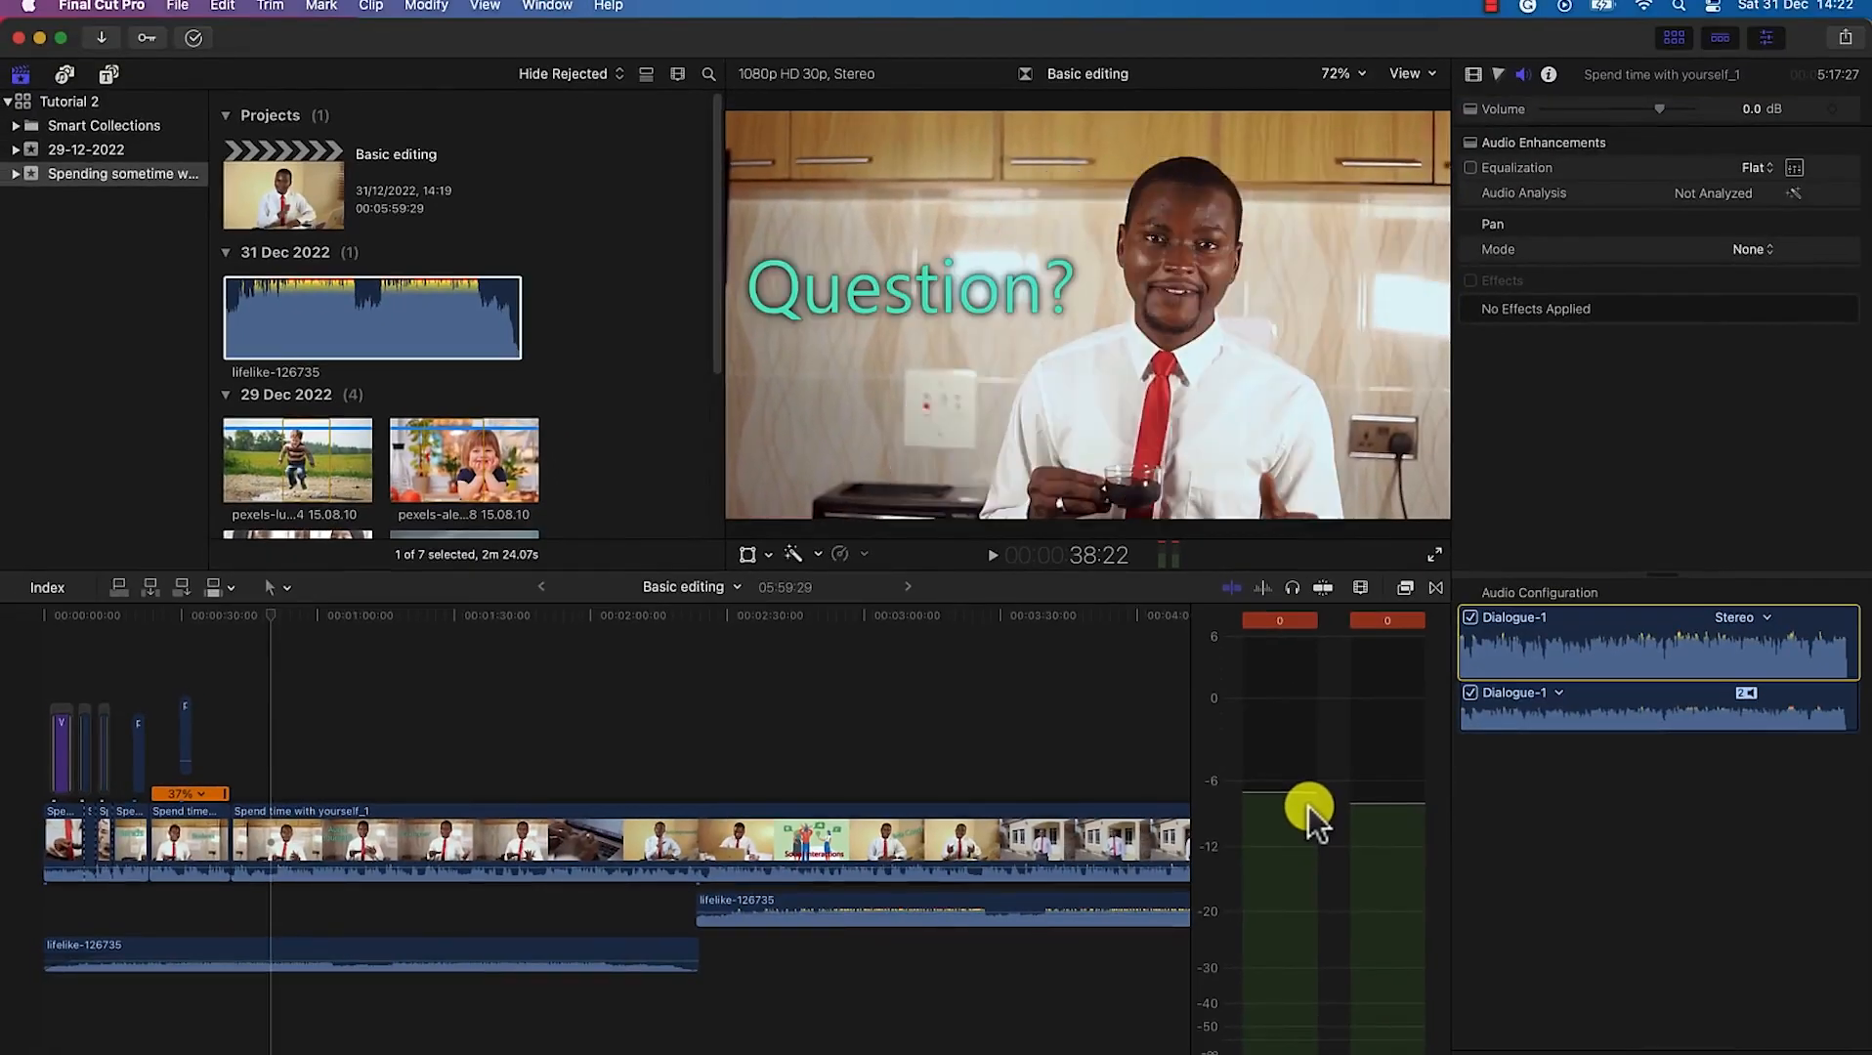
key(space)
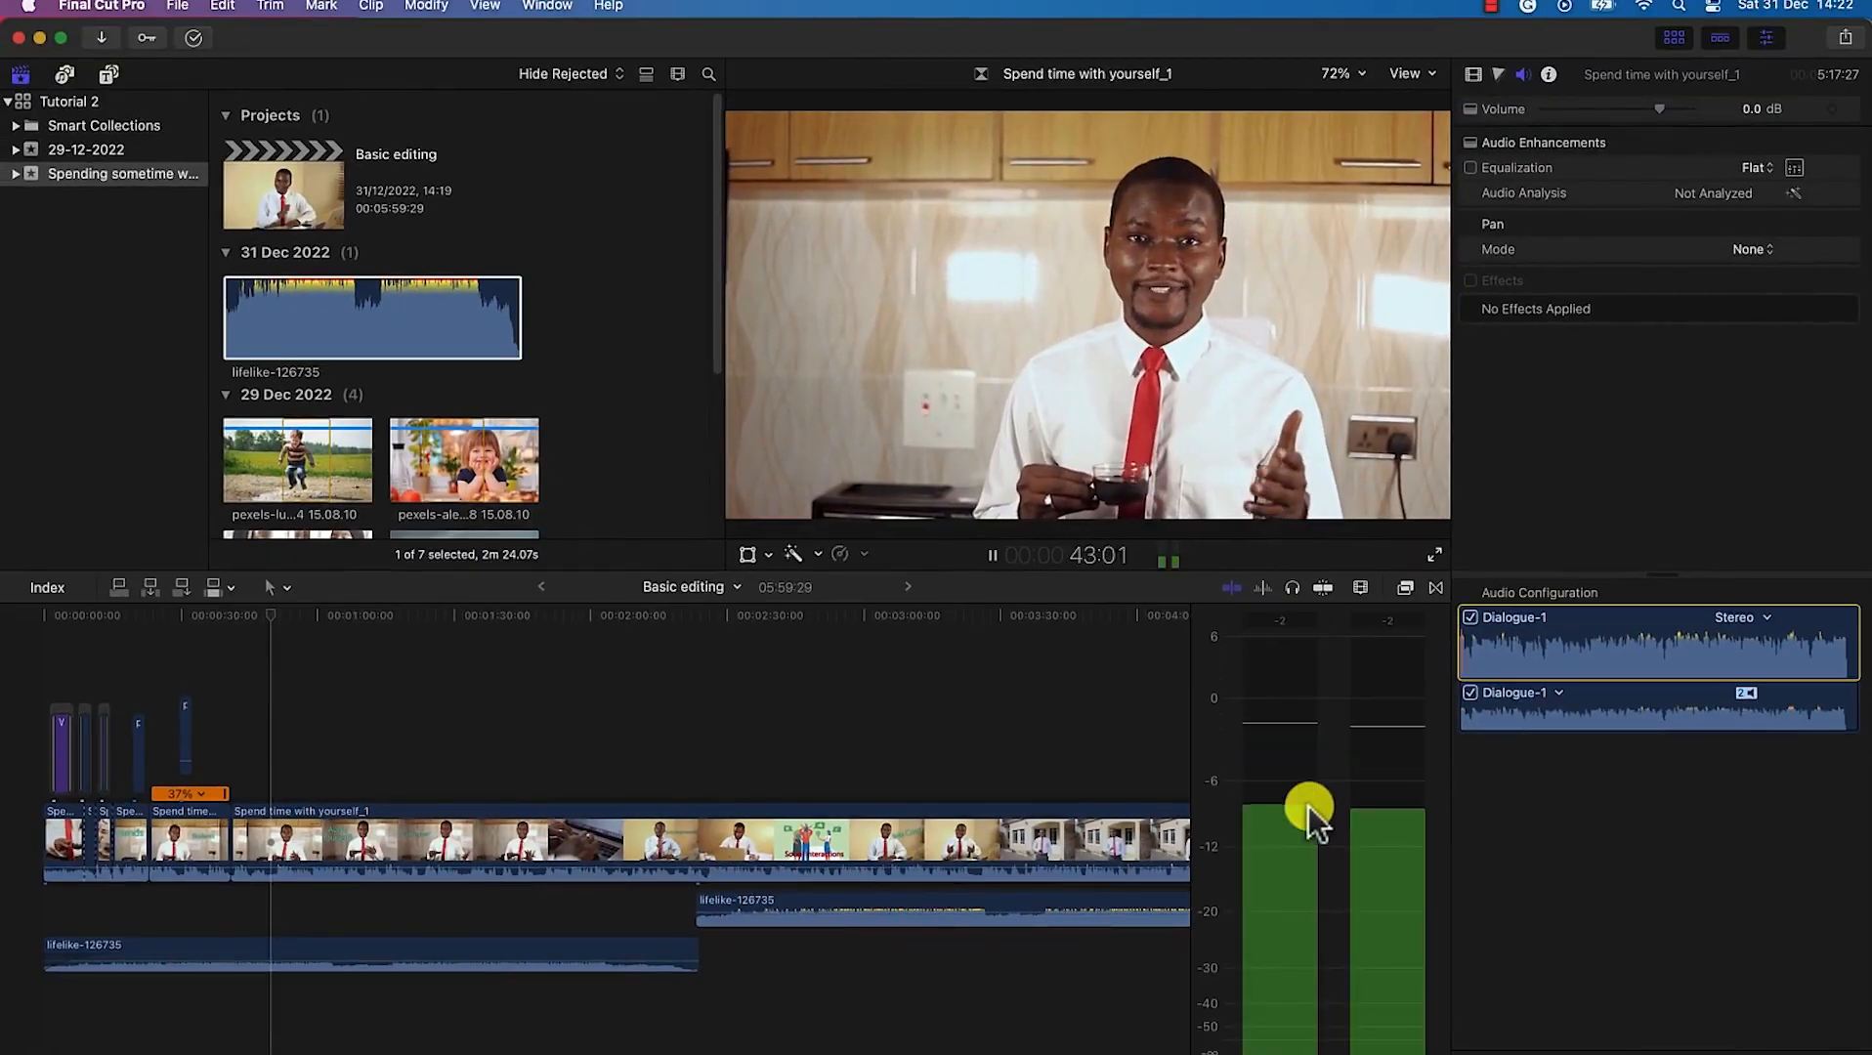
key(space)
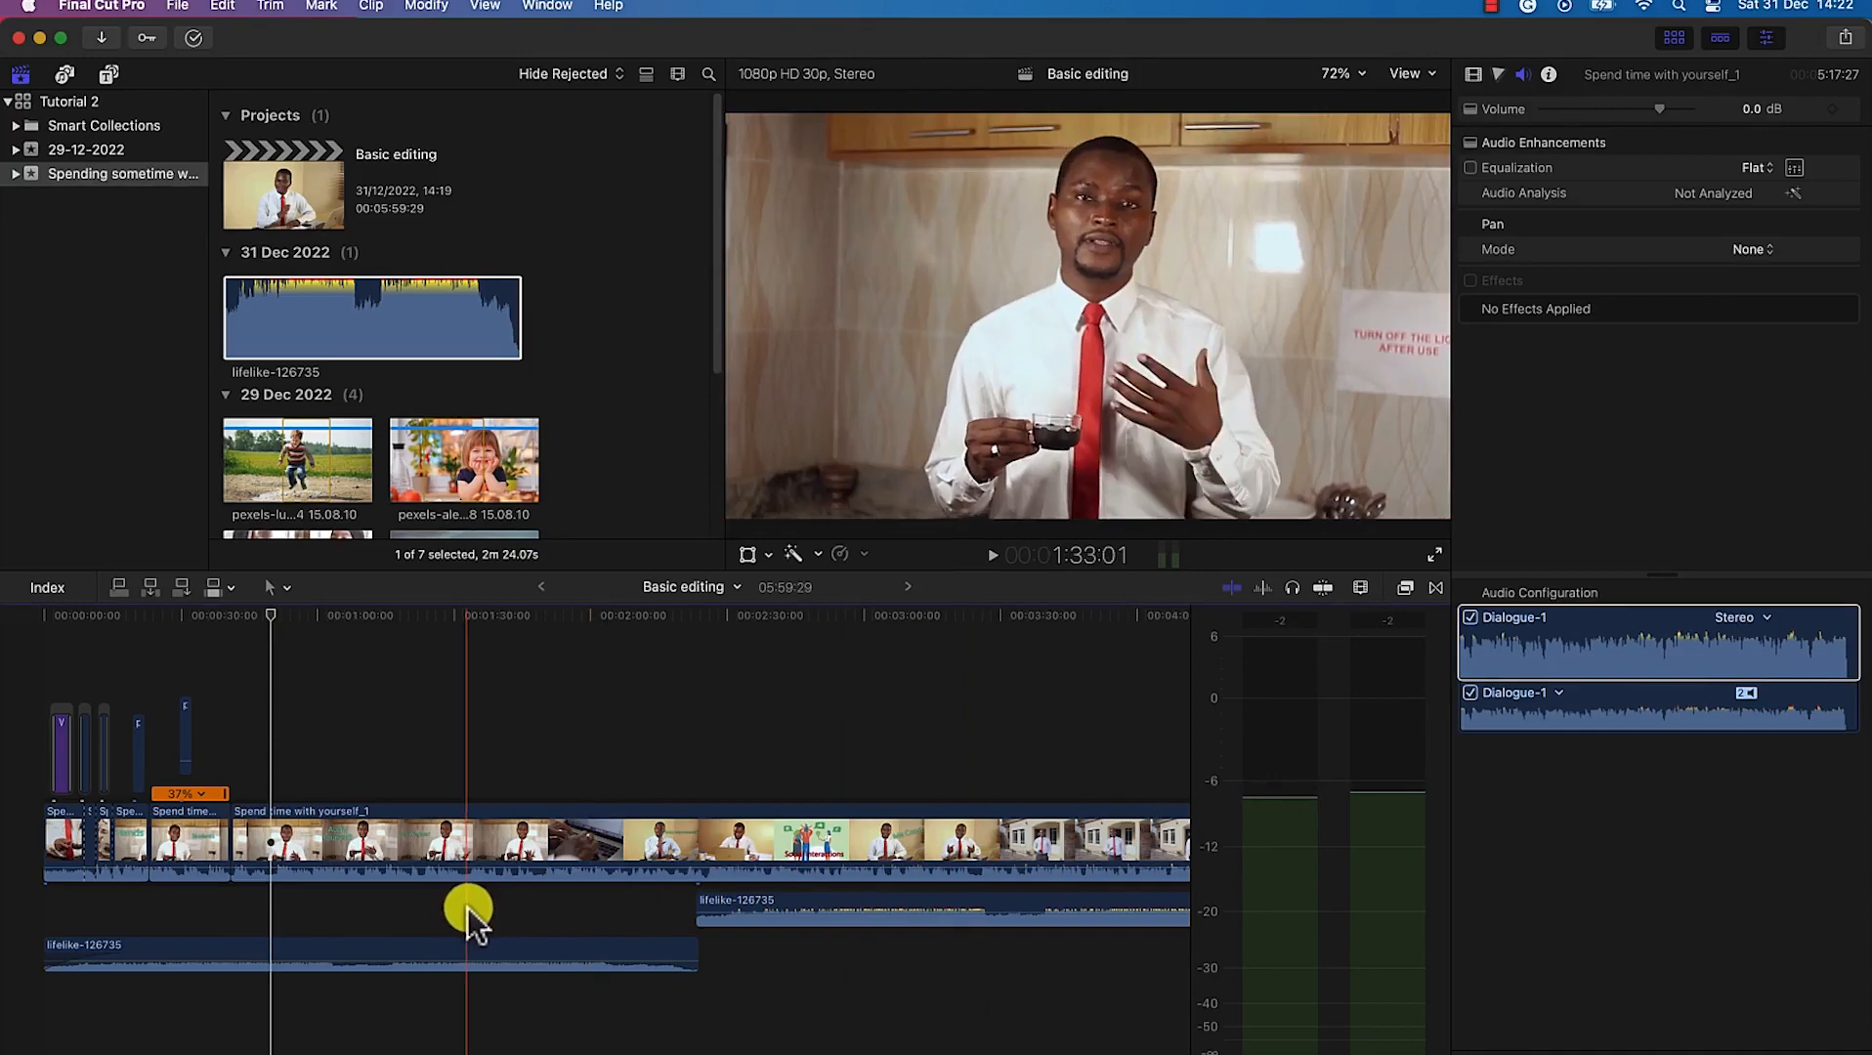
Step: Try splitting the first music copy with the Blade at about 0:51 and 1:27 and raising the middle section's volume
click(497, 845)
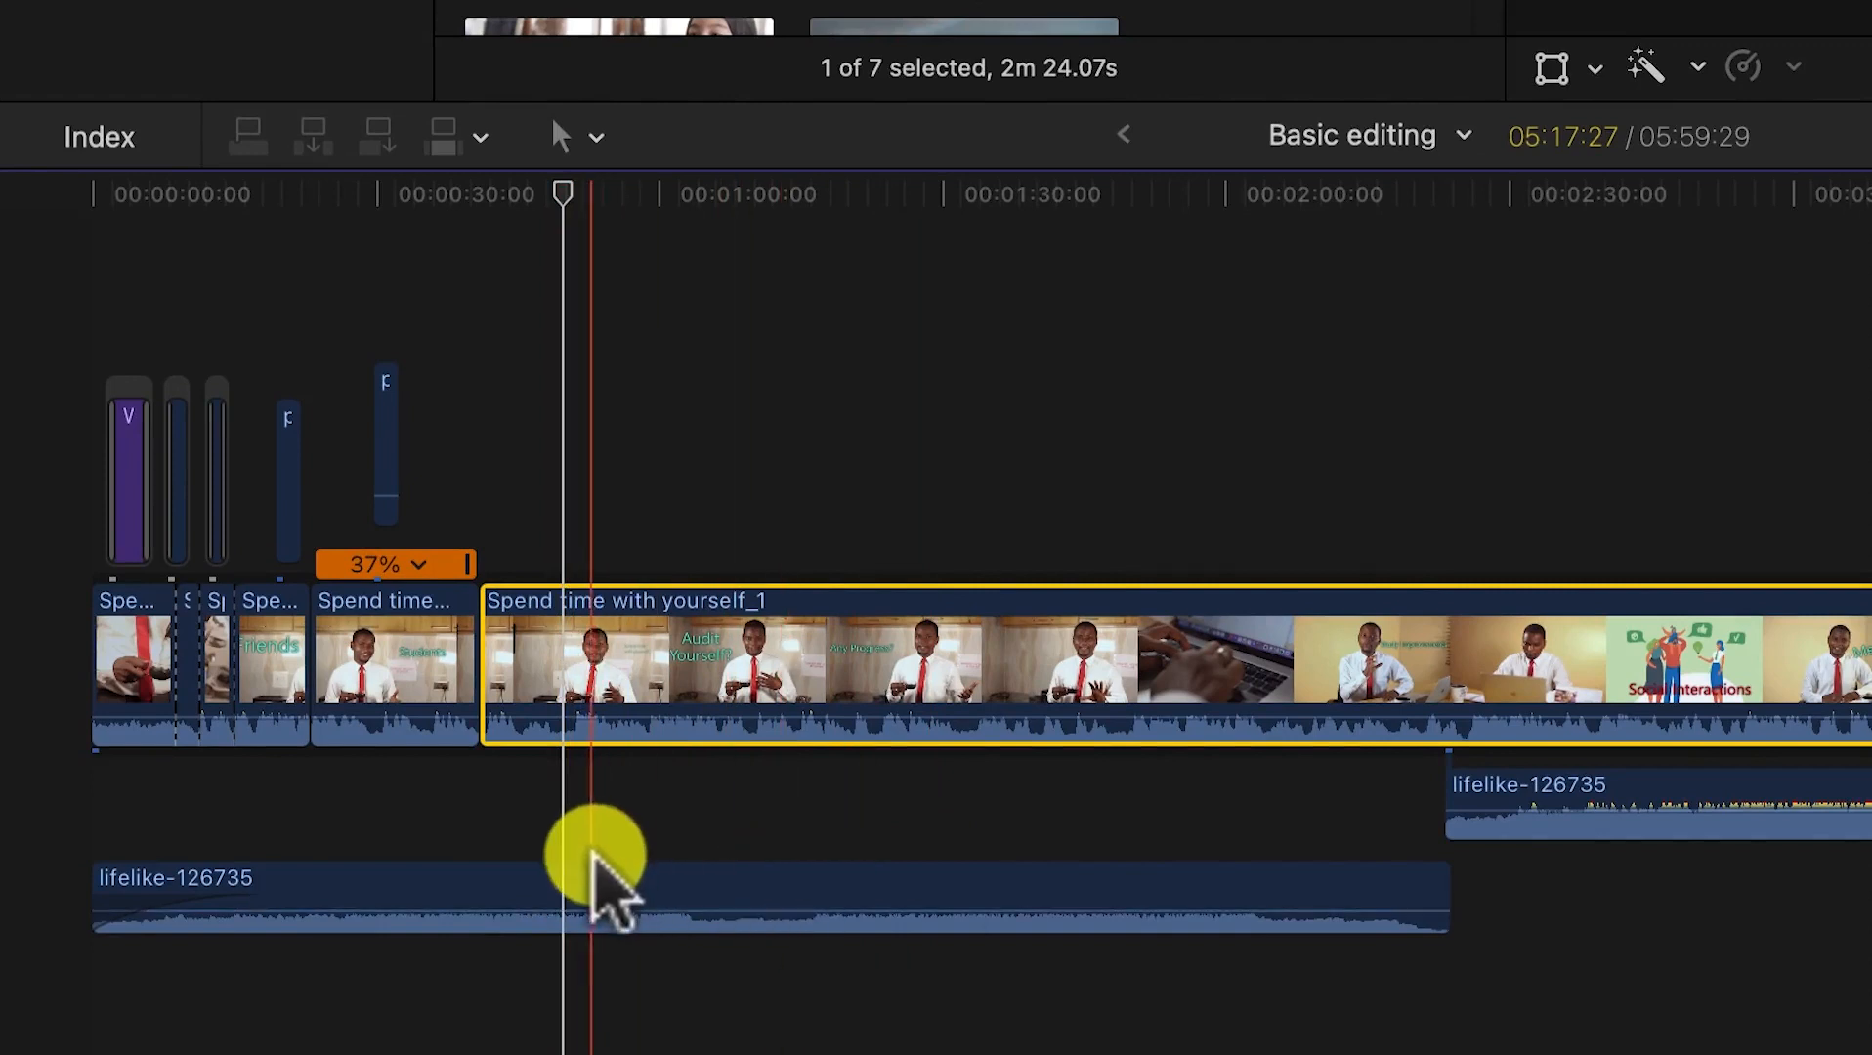
click(570, 893)
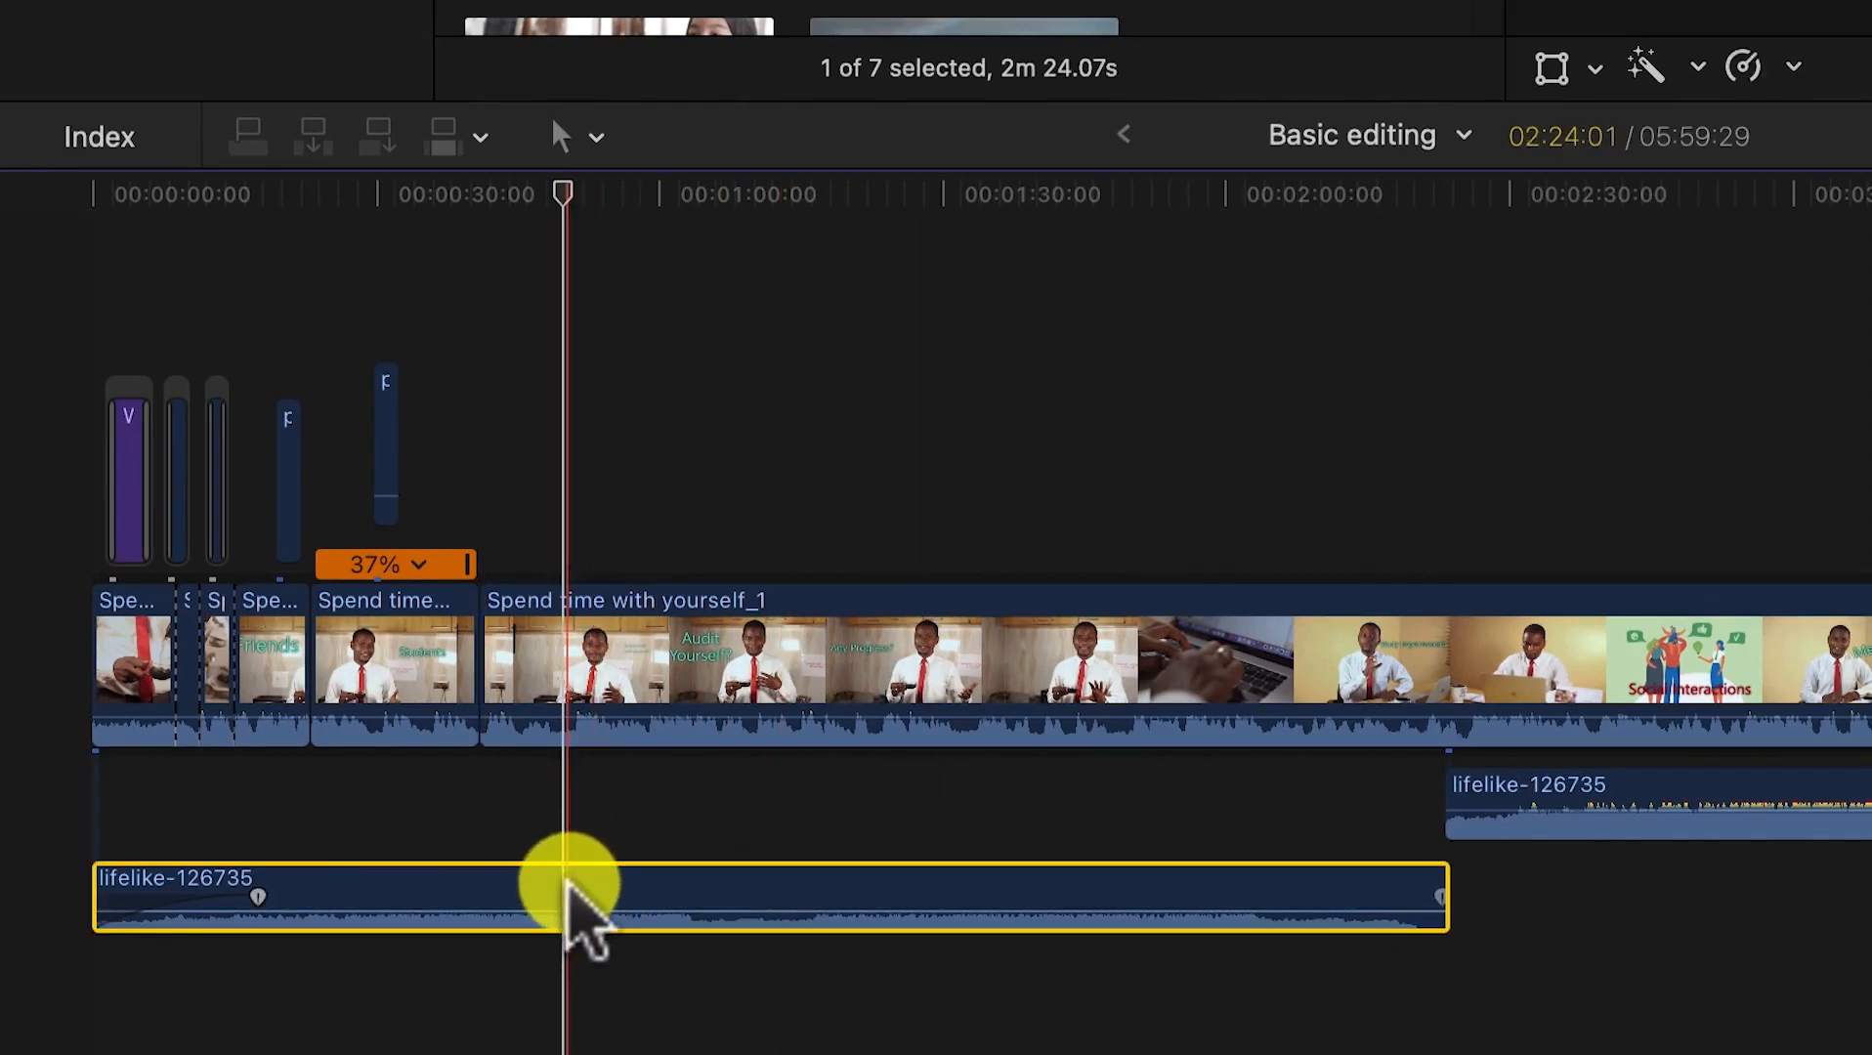
key(b)
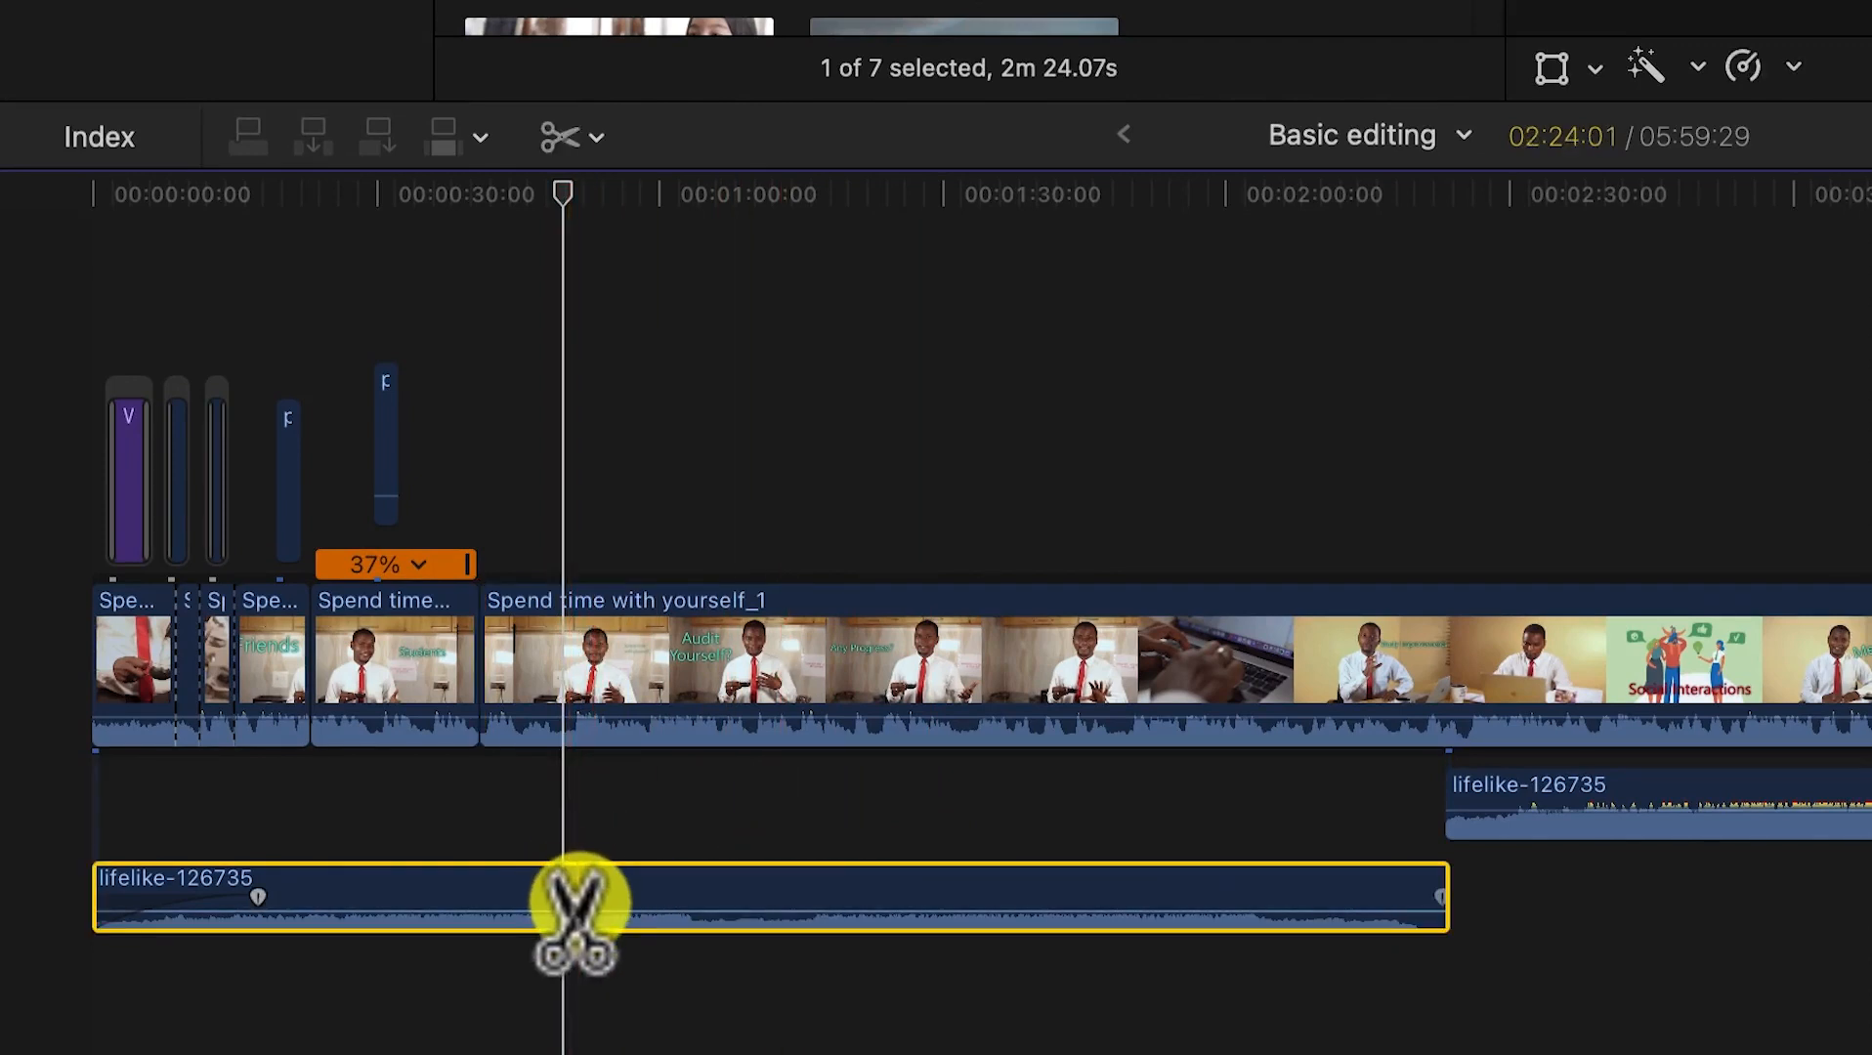
click(567, 897)
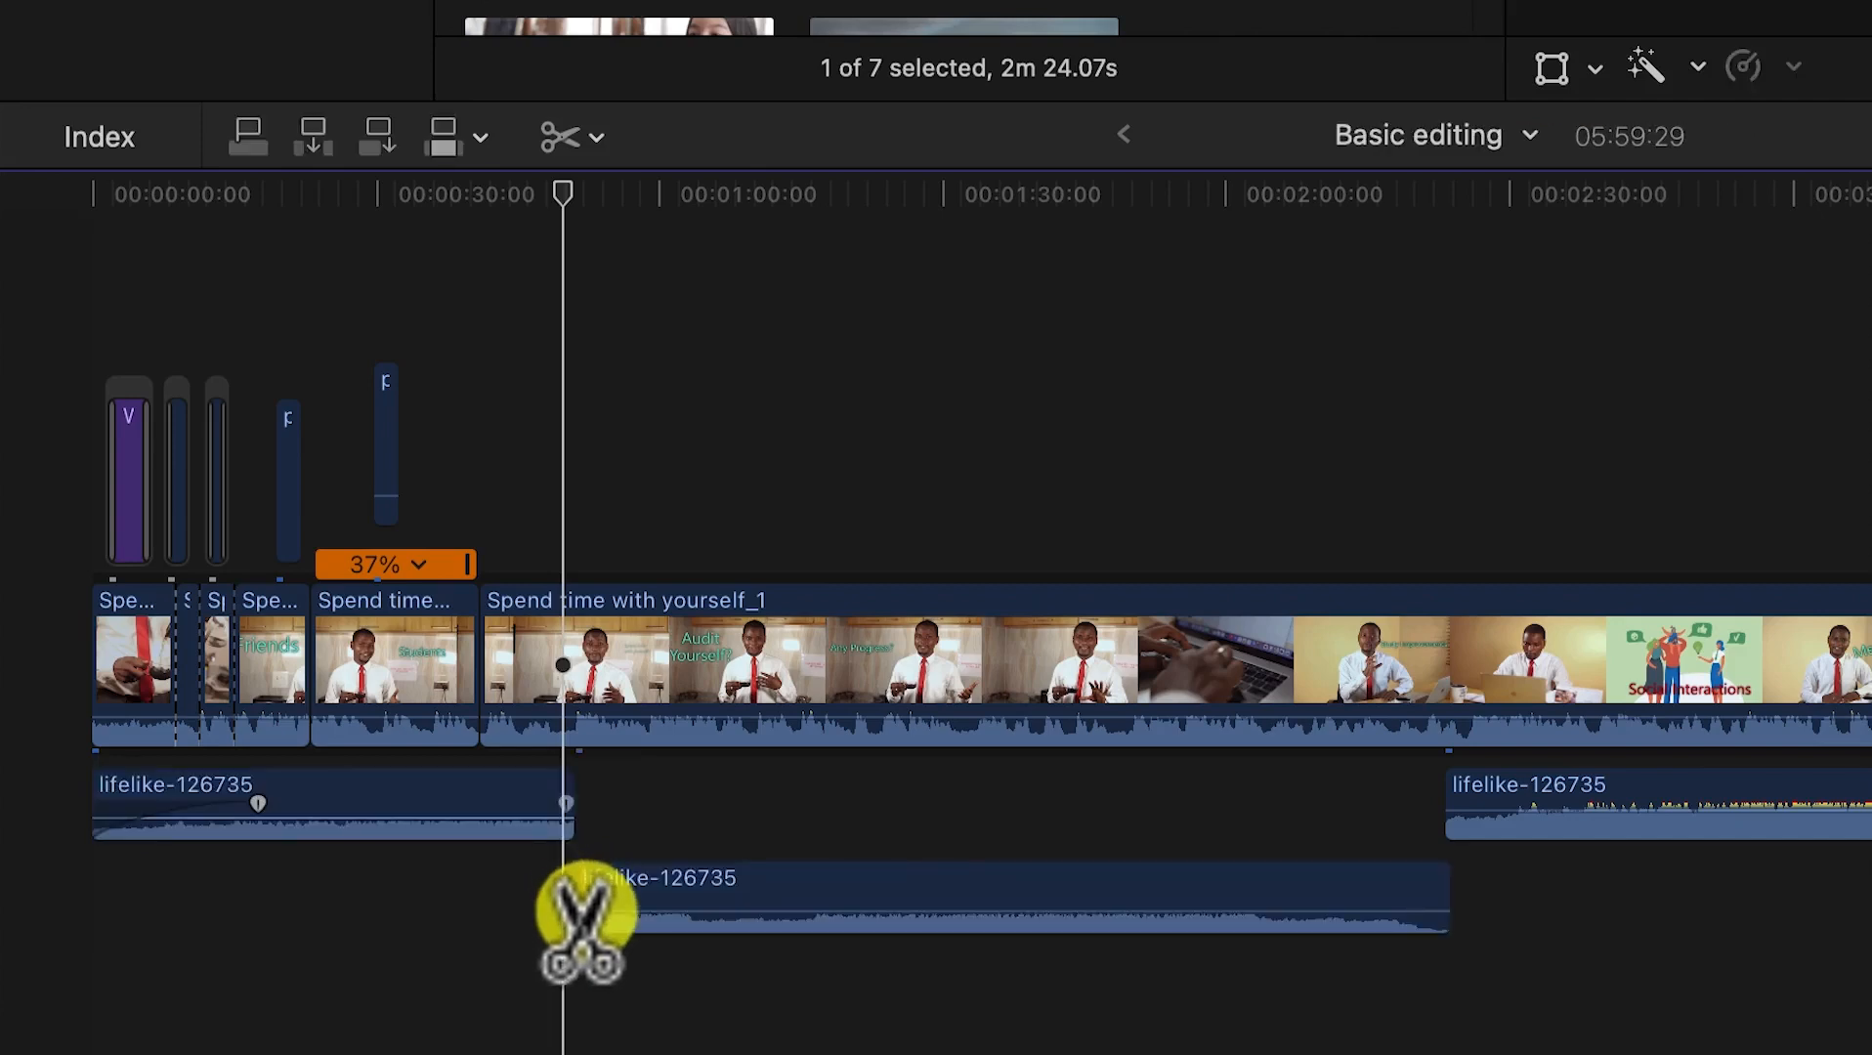
click(911, 906)
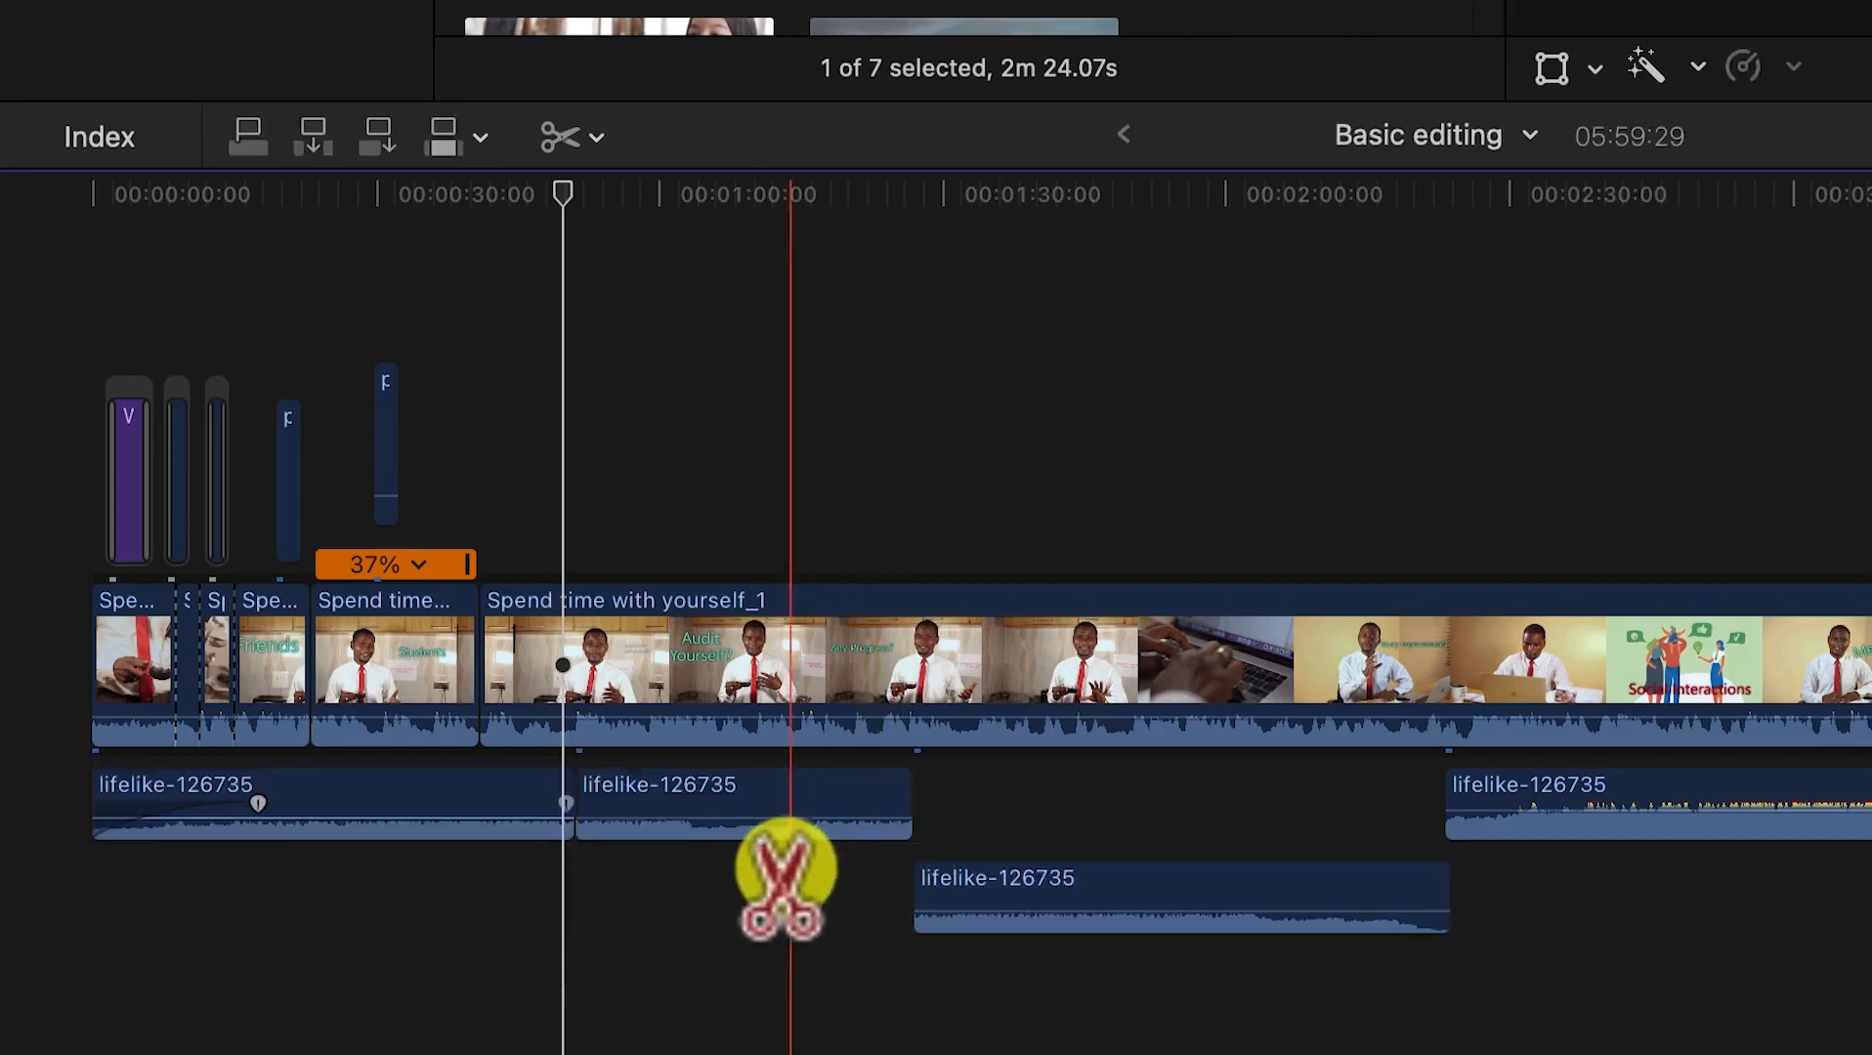
key(a)
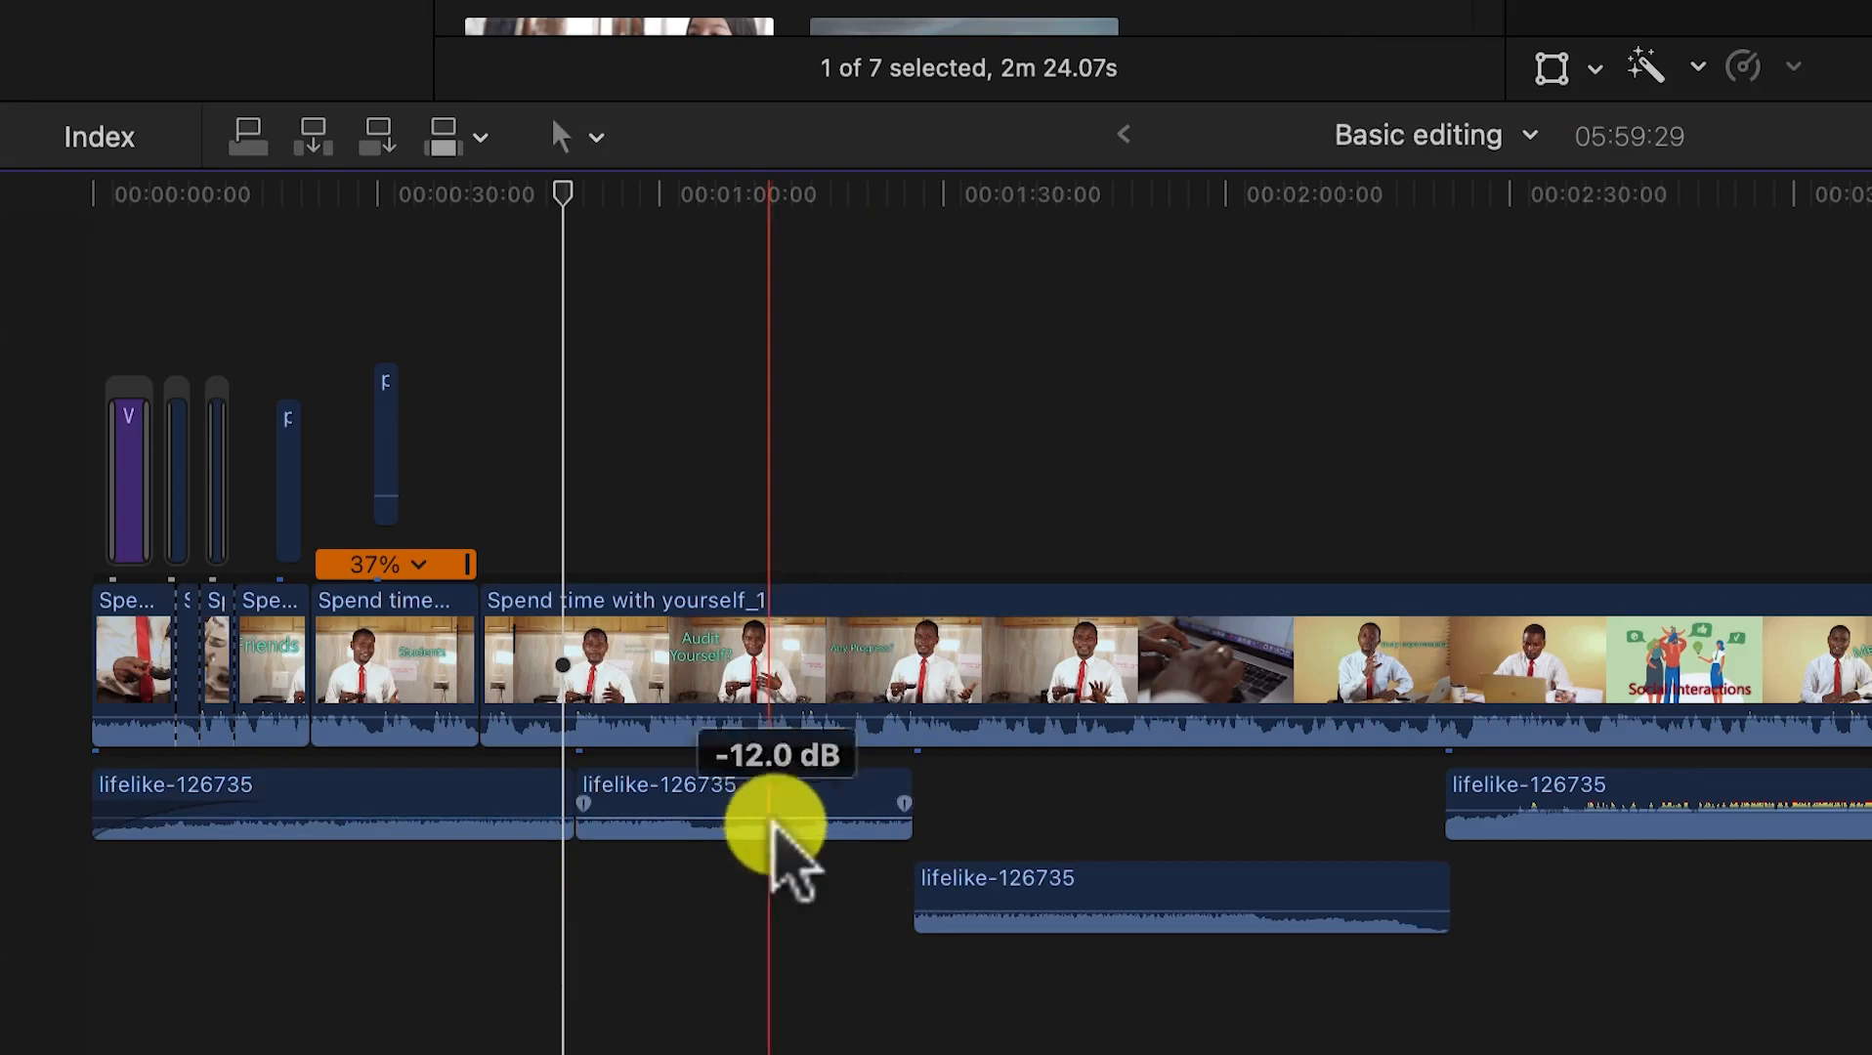
mouse_move(765, 818)
mouse_down()
mouse_move(779, 799)
mouse_move(782, 827)
mouse_move(784, 799)
mouse_up()
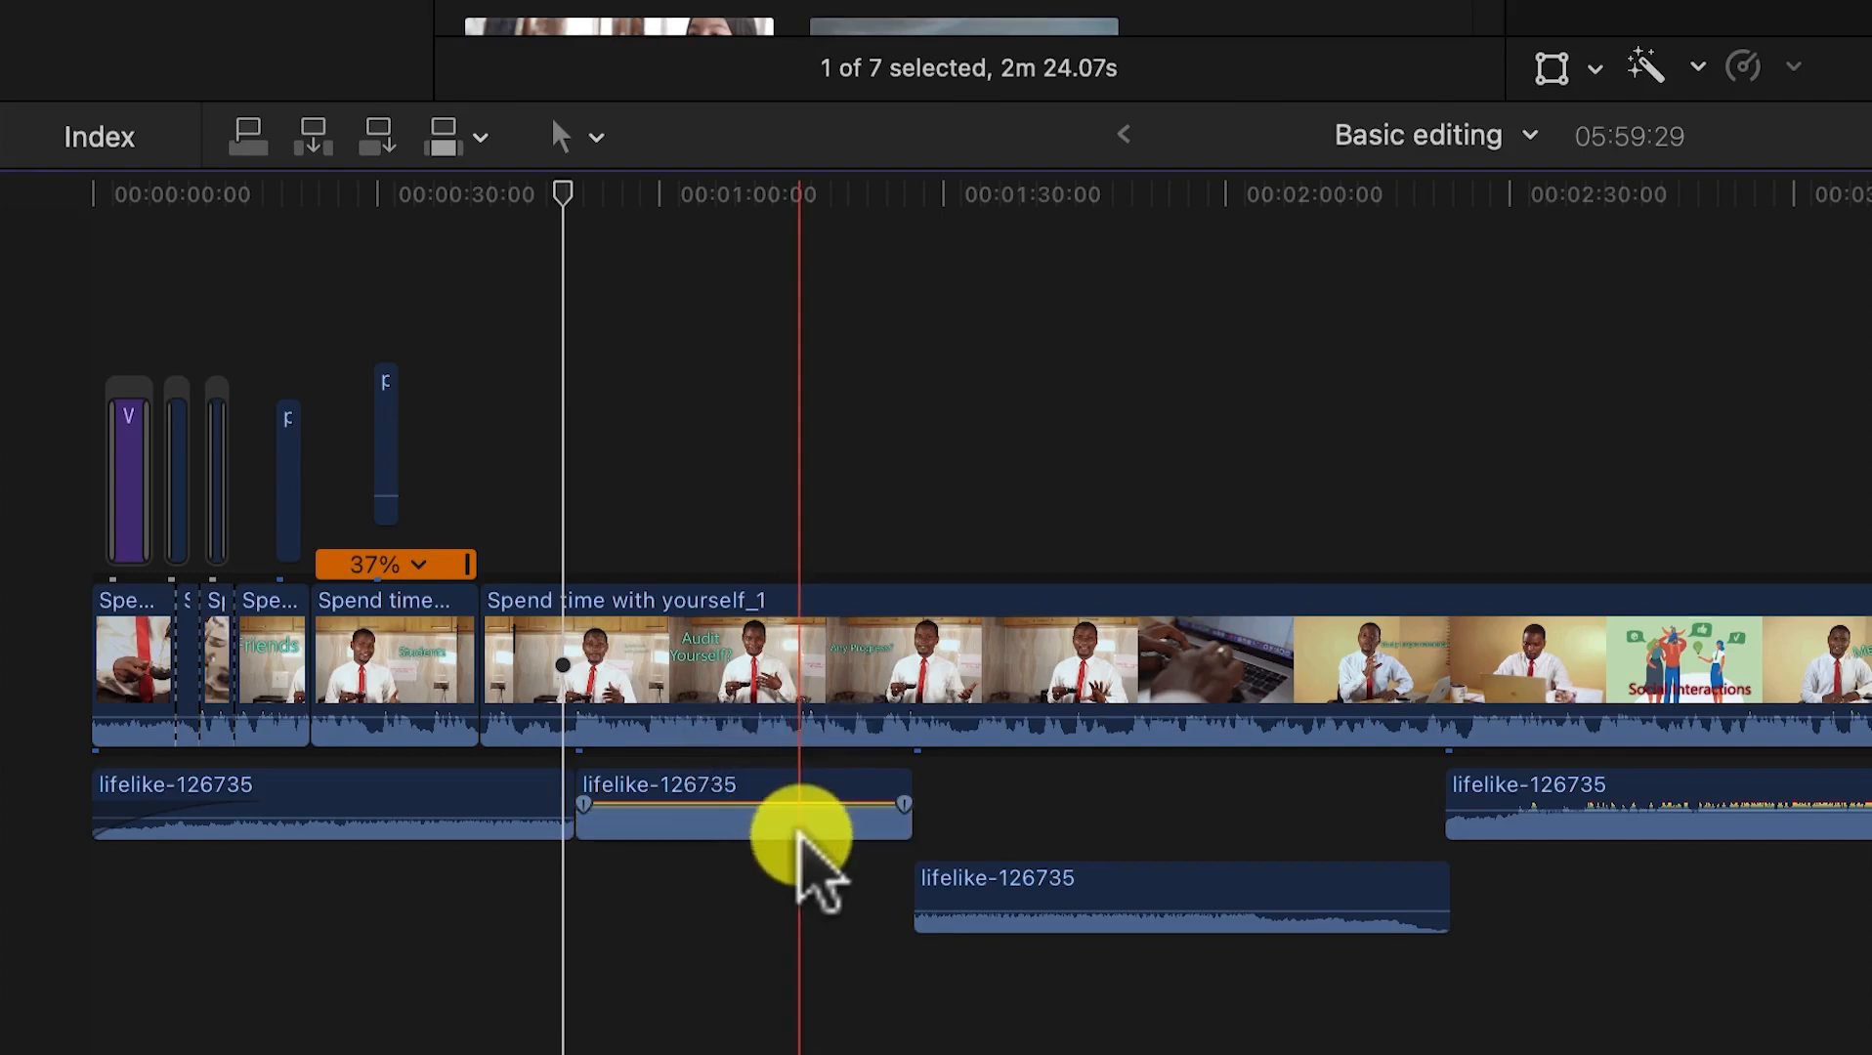
Step: Undo the middle section's volume change and both splits of the first music copy
key(super+z)
key(super+z)
key(super+z)
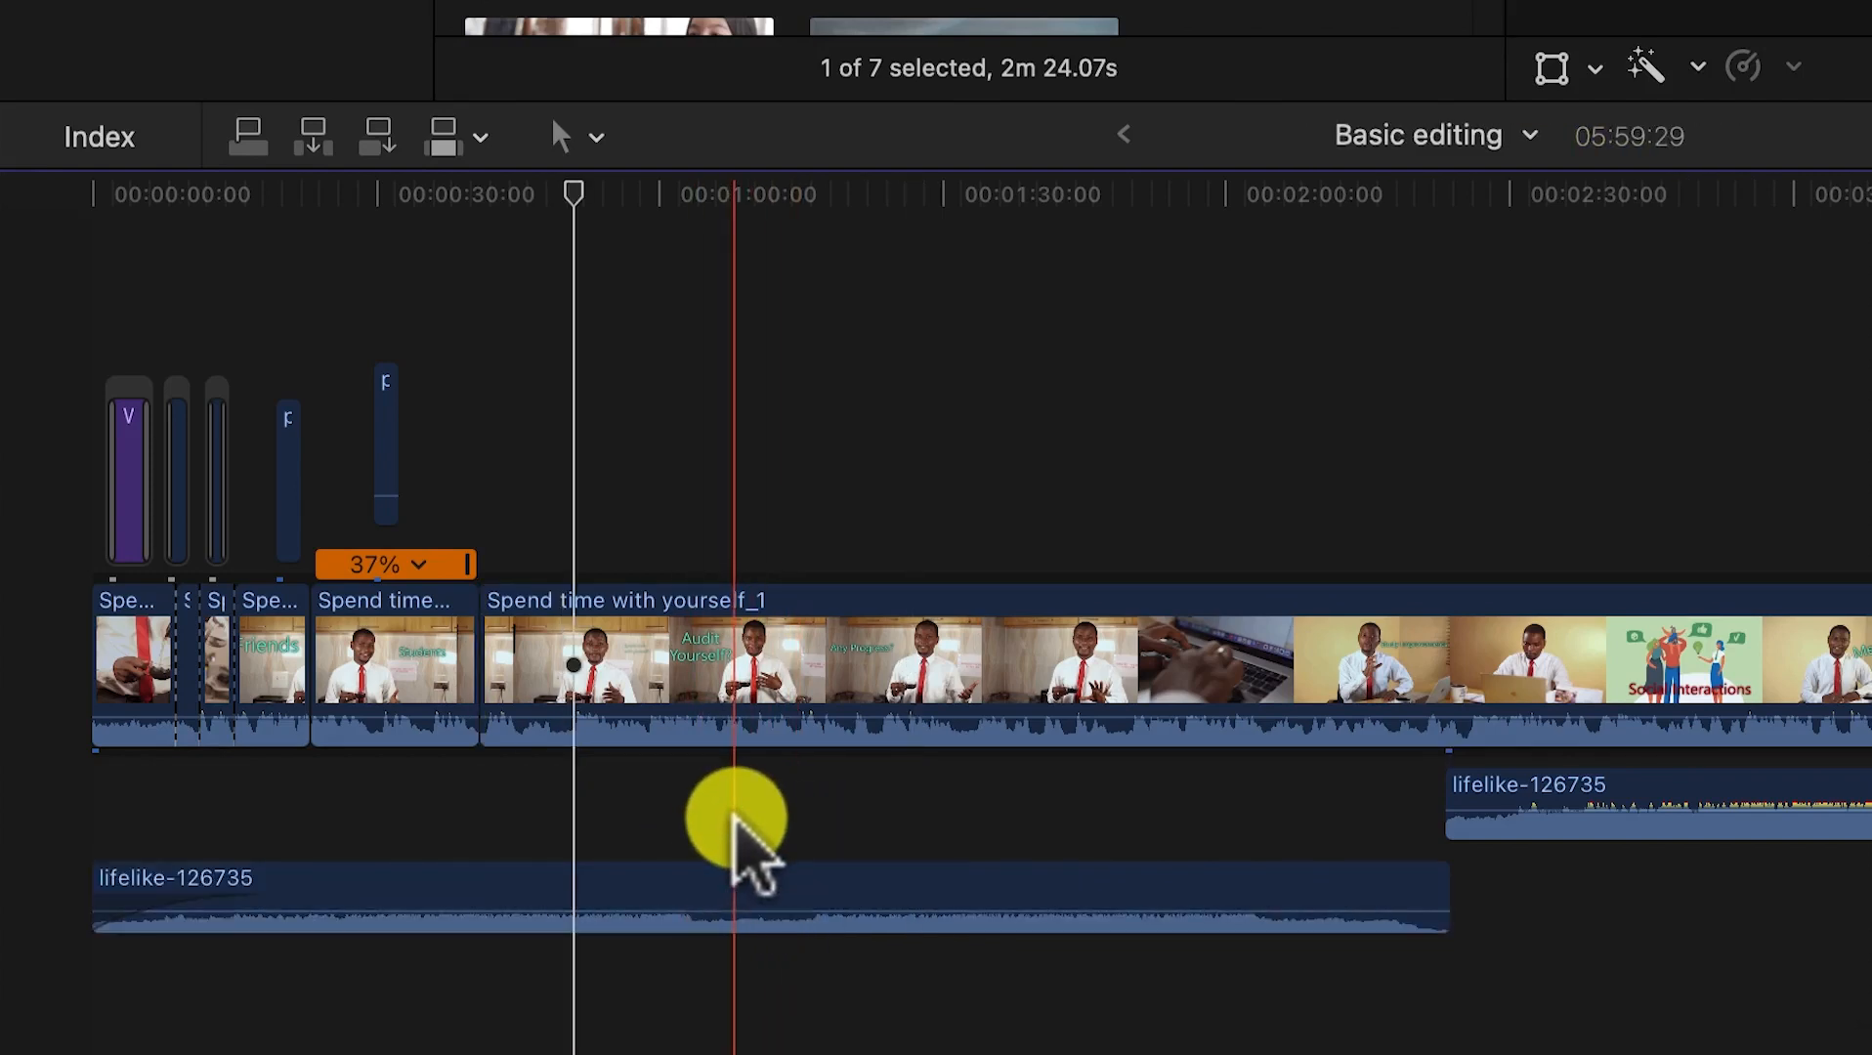
Step: Raise the first music copy's volume to 12 dB over a range from about 0:30 to 1:34, and slightly shift the inner volume keyframes
key(p)
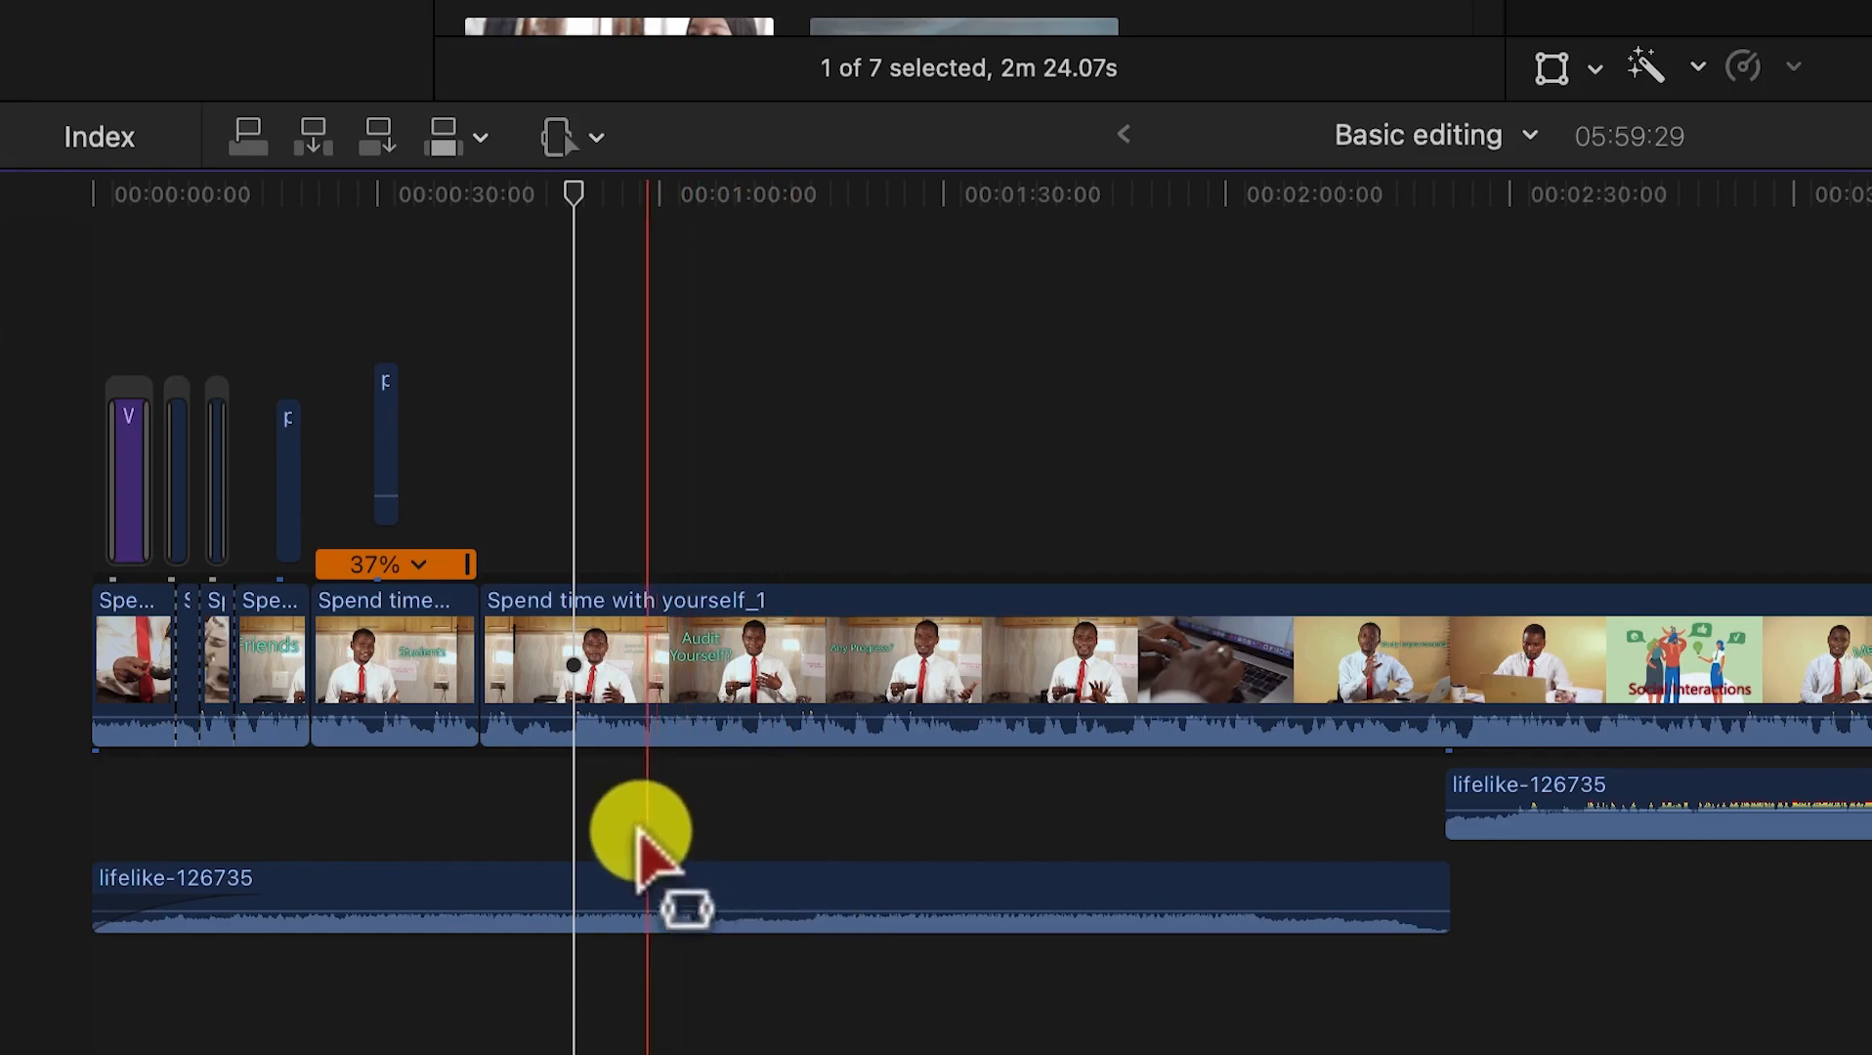
drag(379, 895, 975, 893)
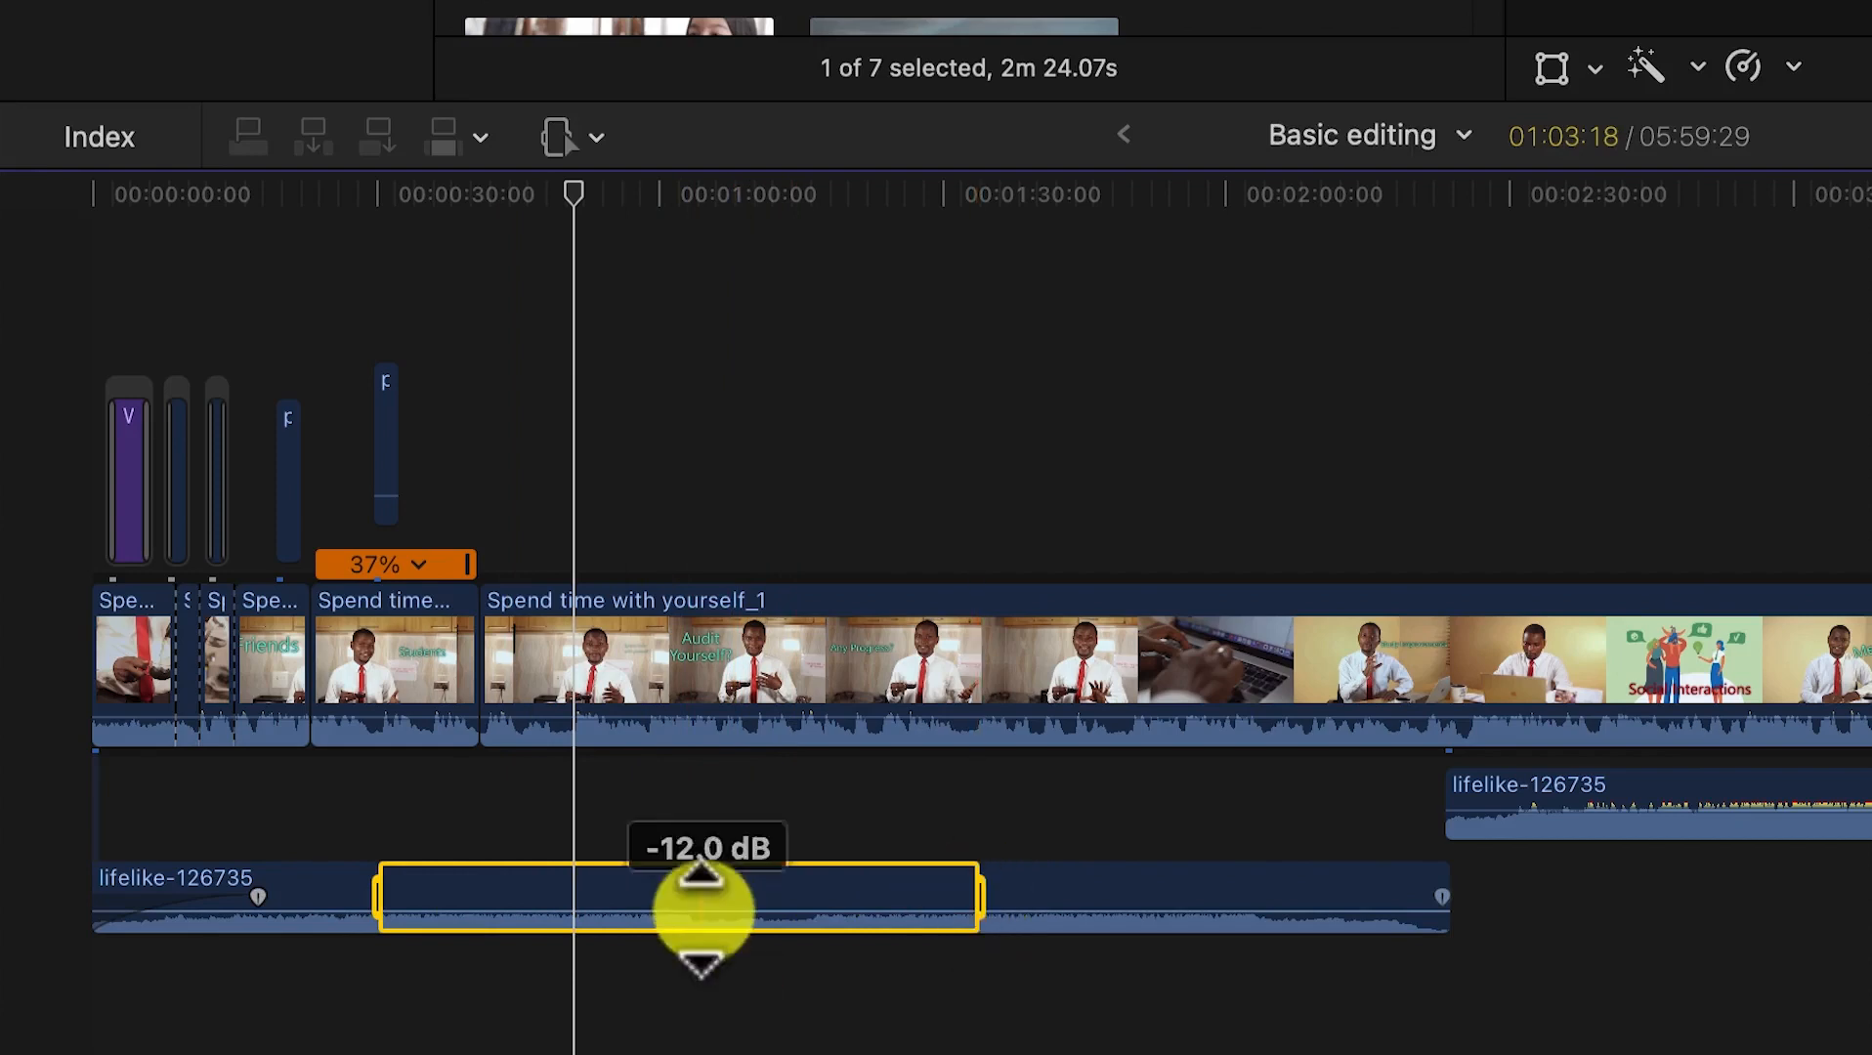
drag(701, 914, 701, 886)
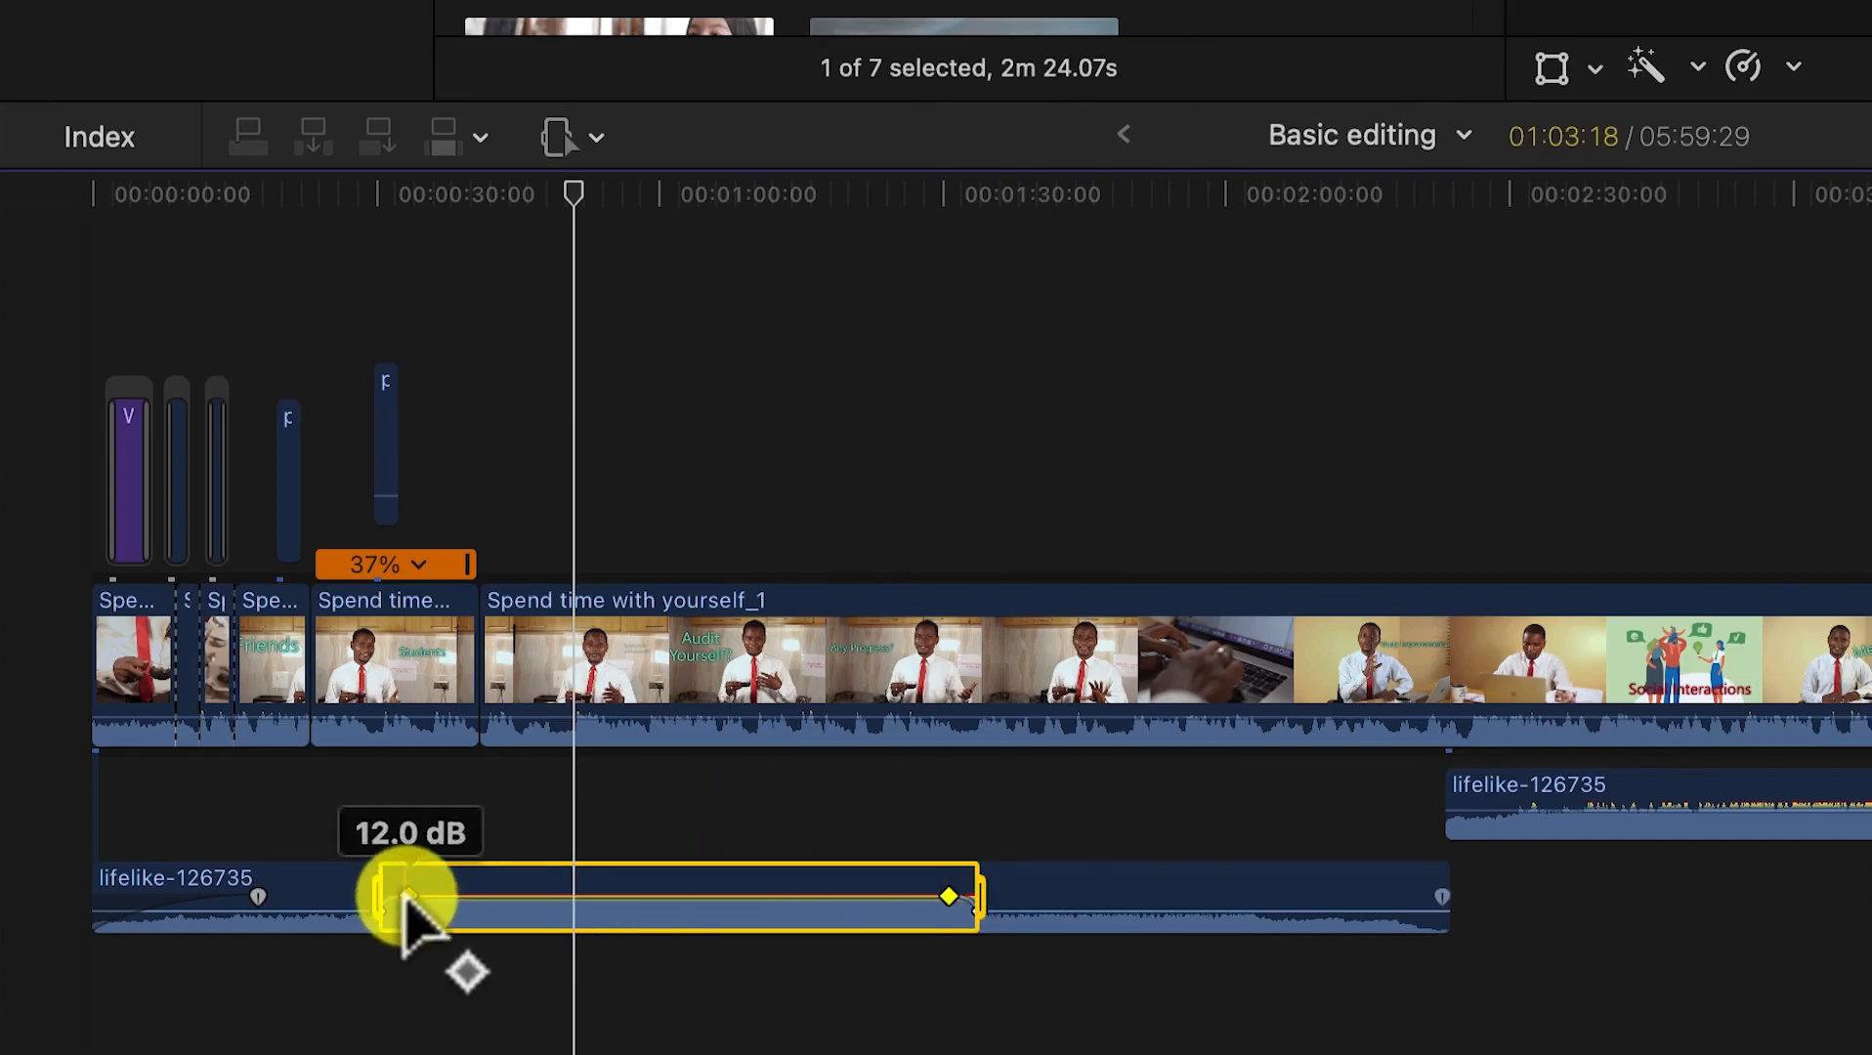
mouse_move(410, 897)
mouse_down()
mouse_move(450, 901)
mouse_move(422, 899)
mouse_up()
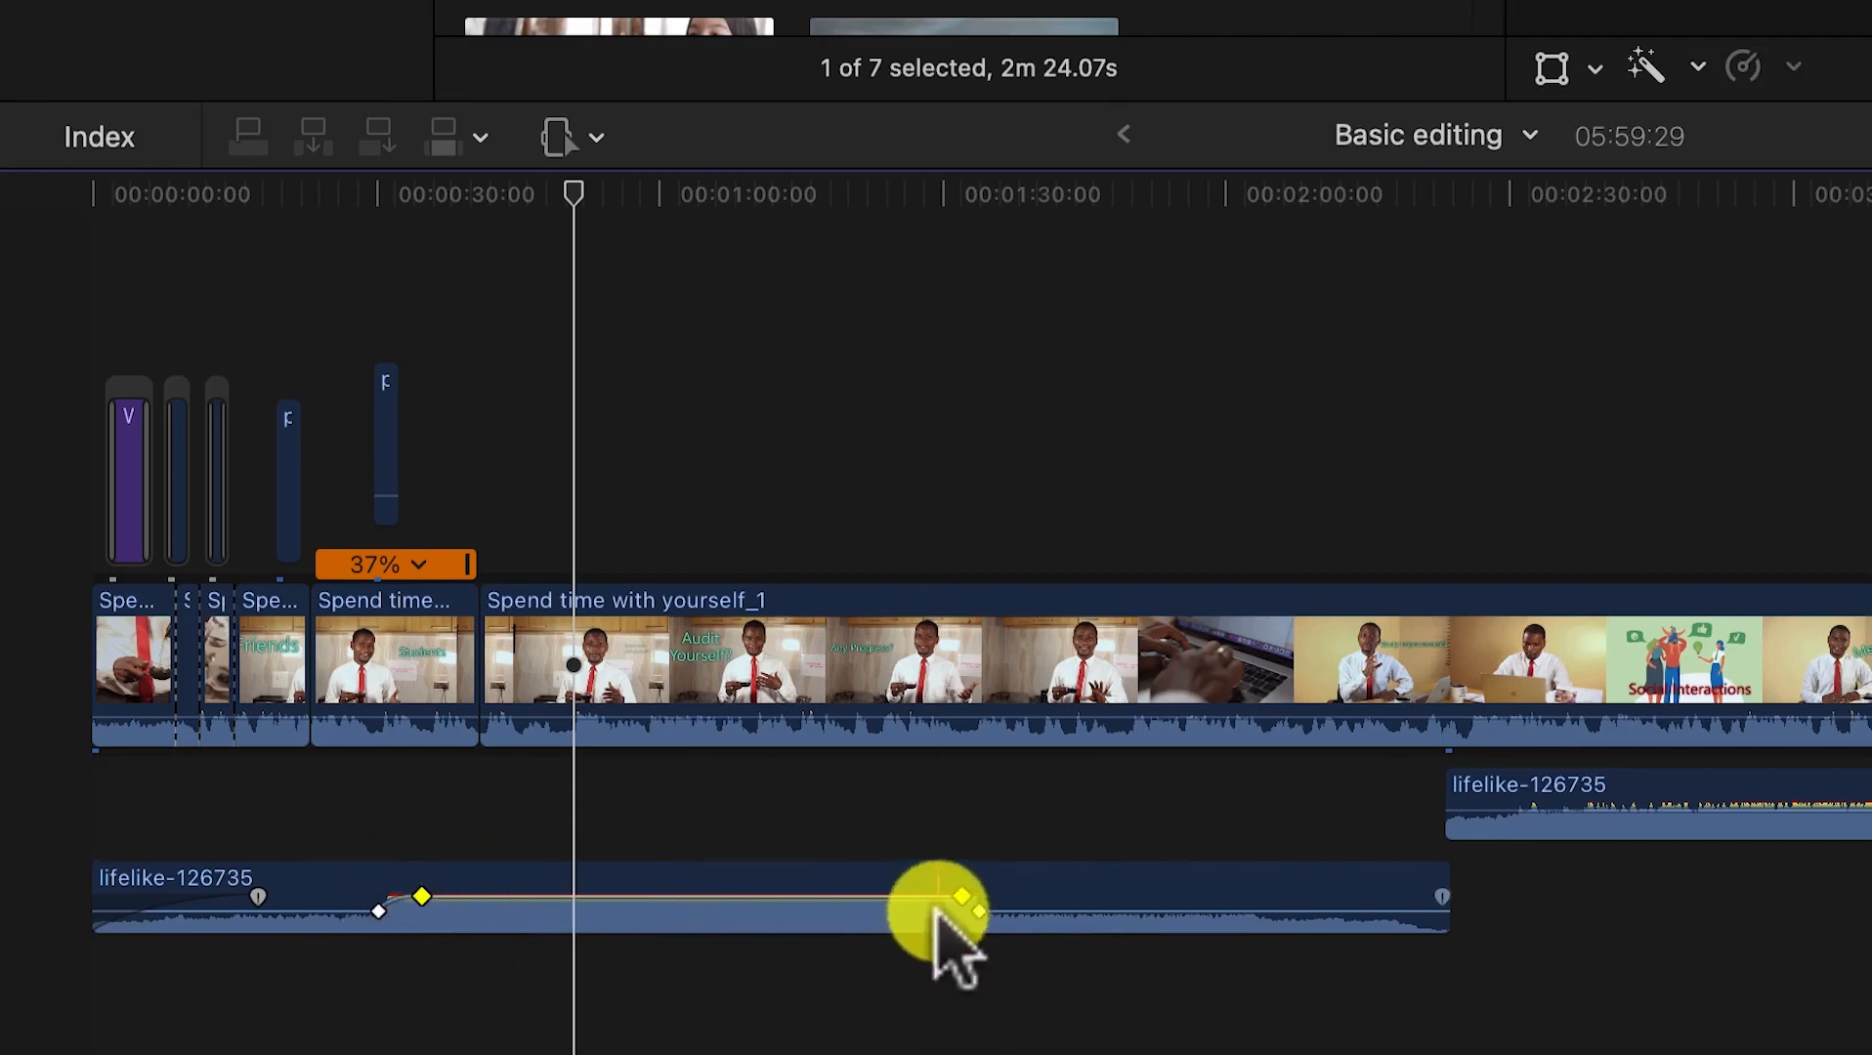
drag(961, 896, 953, 896)
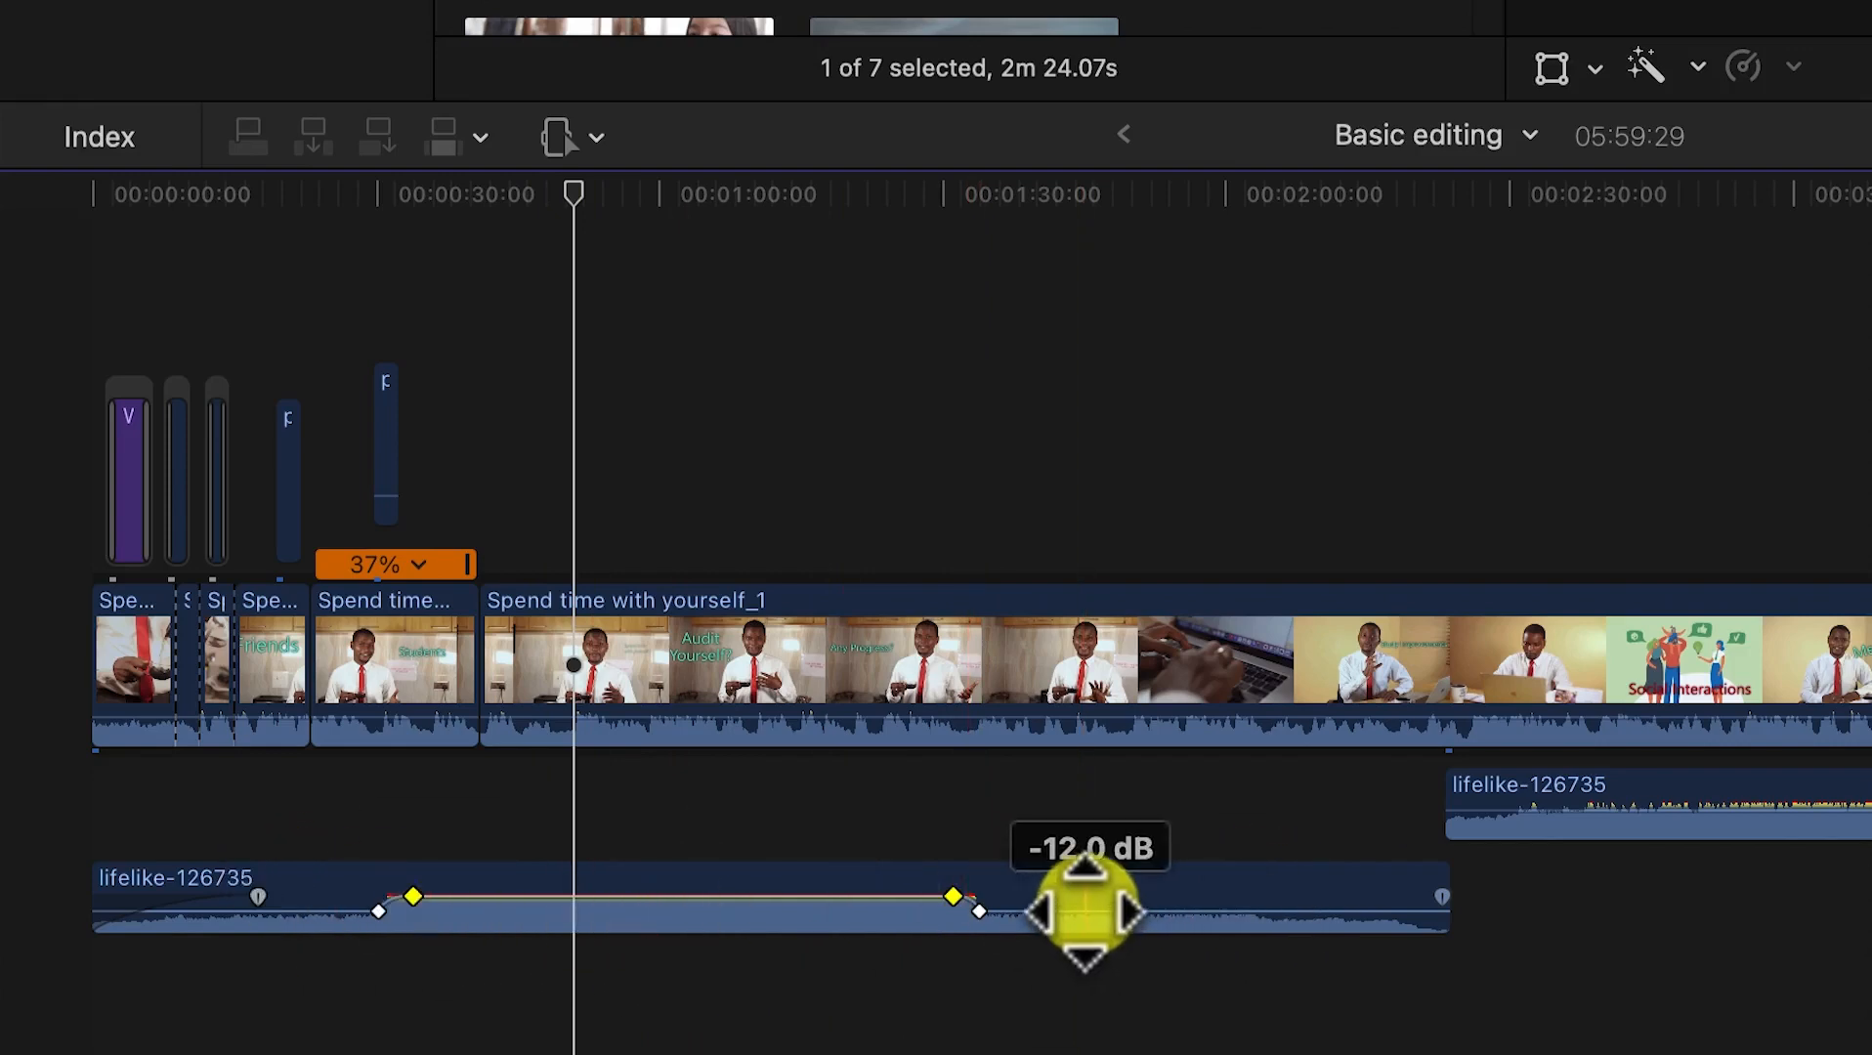
Step: Raise the first music copy's volume over a second range about 24 seconds long, starting at about 1:49
click(1123, 918)
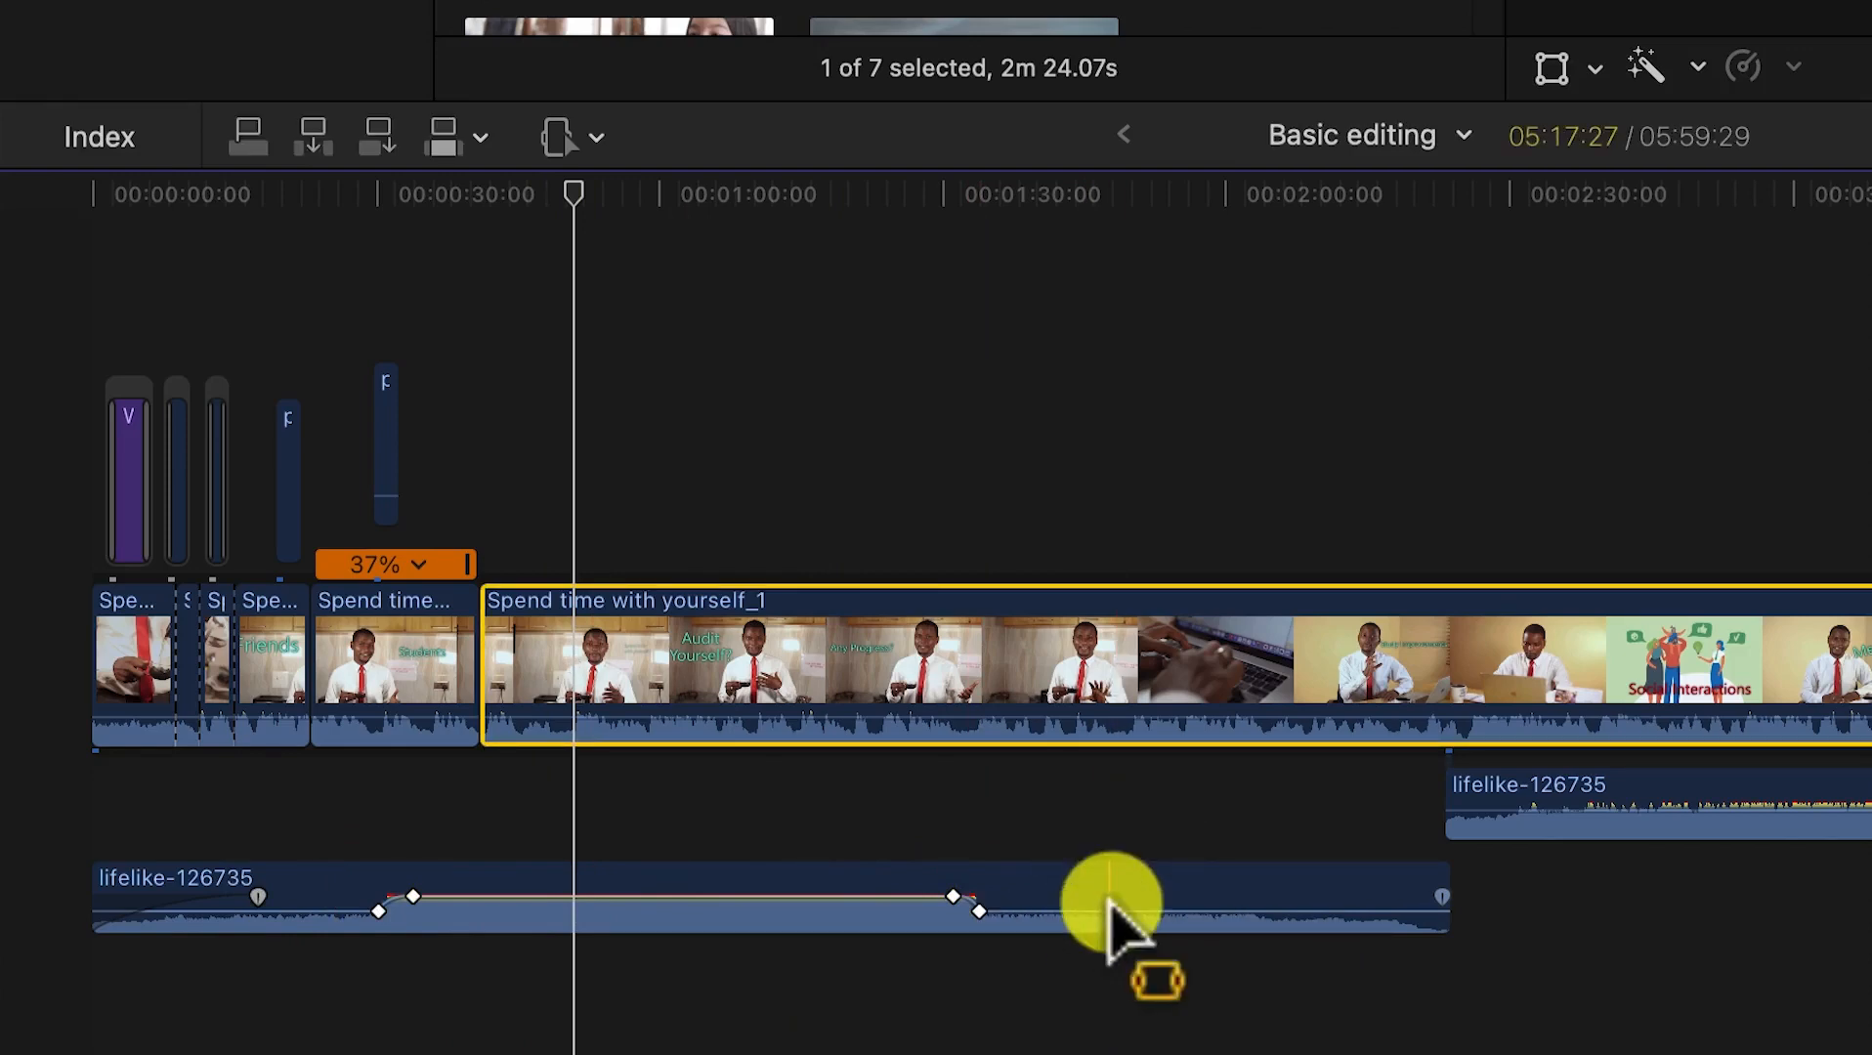
drag(1119, 899, 1348, 898)
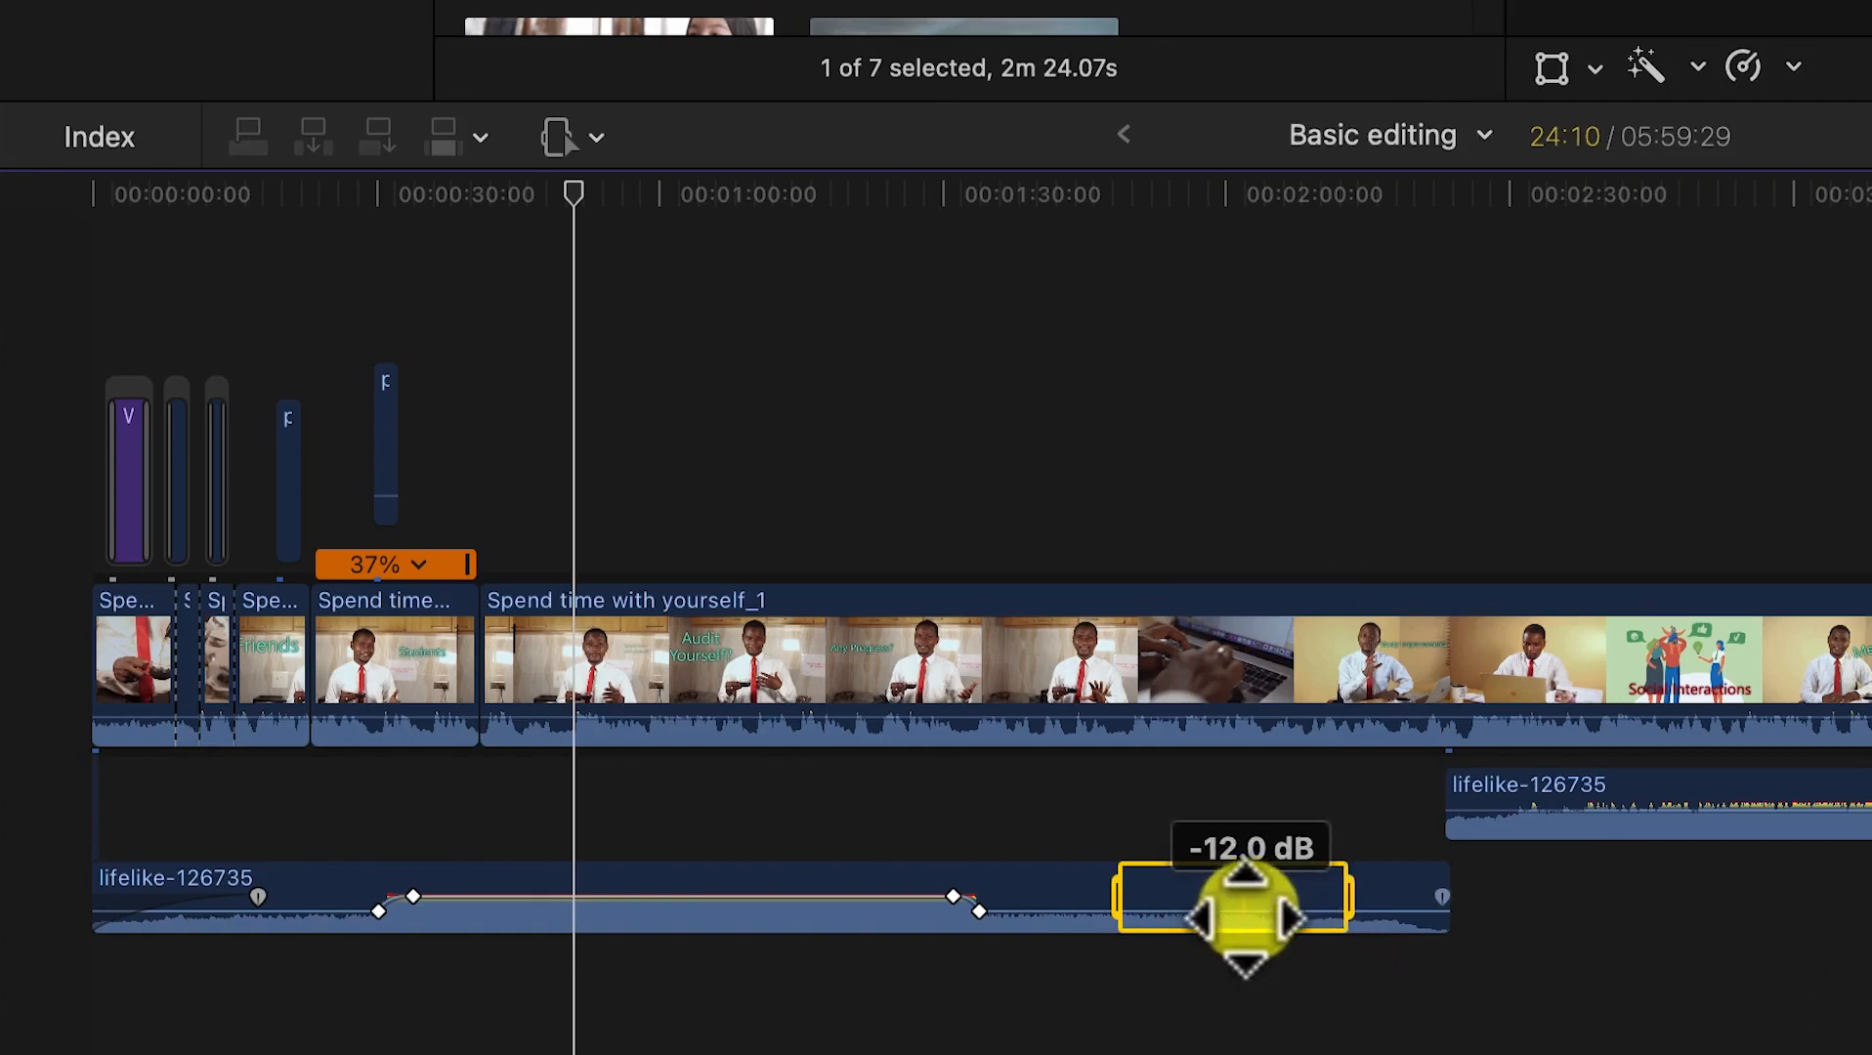
drag(1241, 918, 1241, 894)
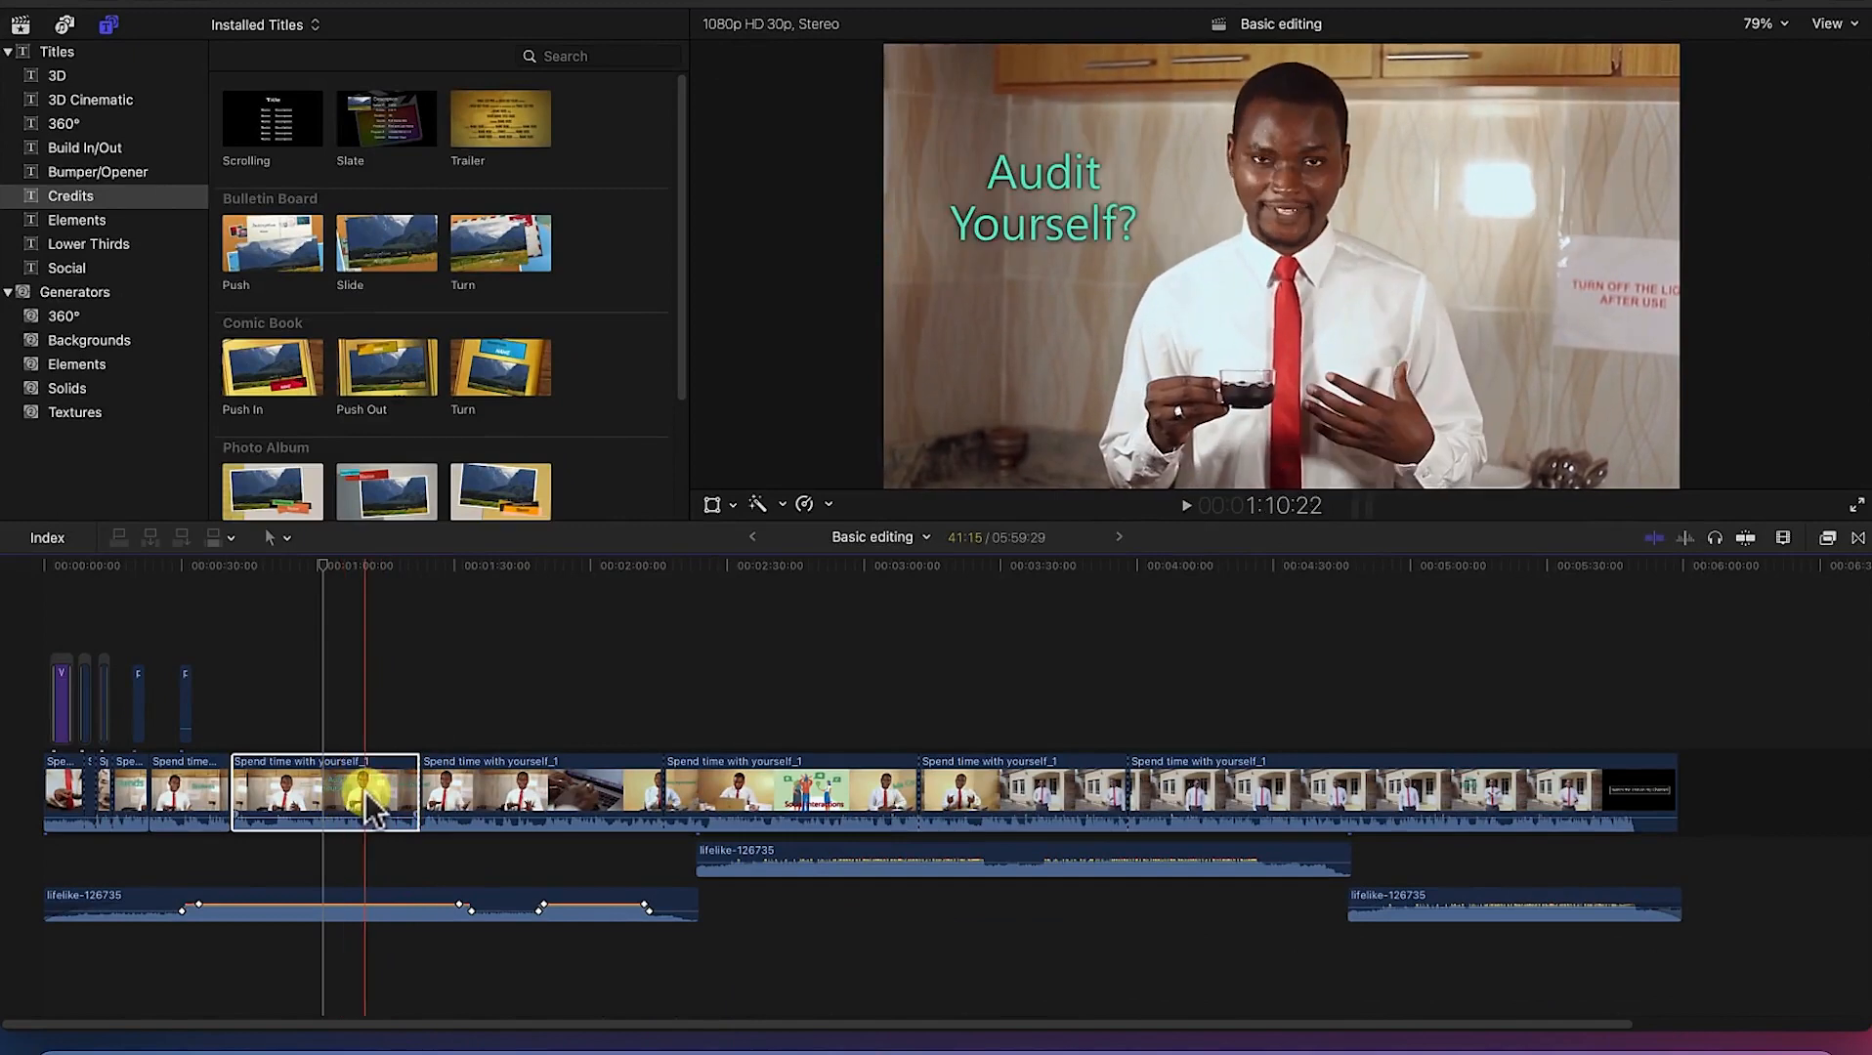
Step: Apply Balance Color to the storyline clip running from about 0:41 to 1:22 and show the clip's video settings
click(719, 791)
click(965, 806)
click(1212, 807)
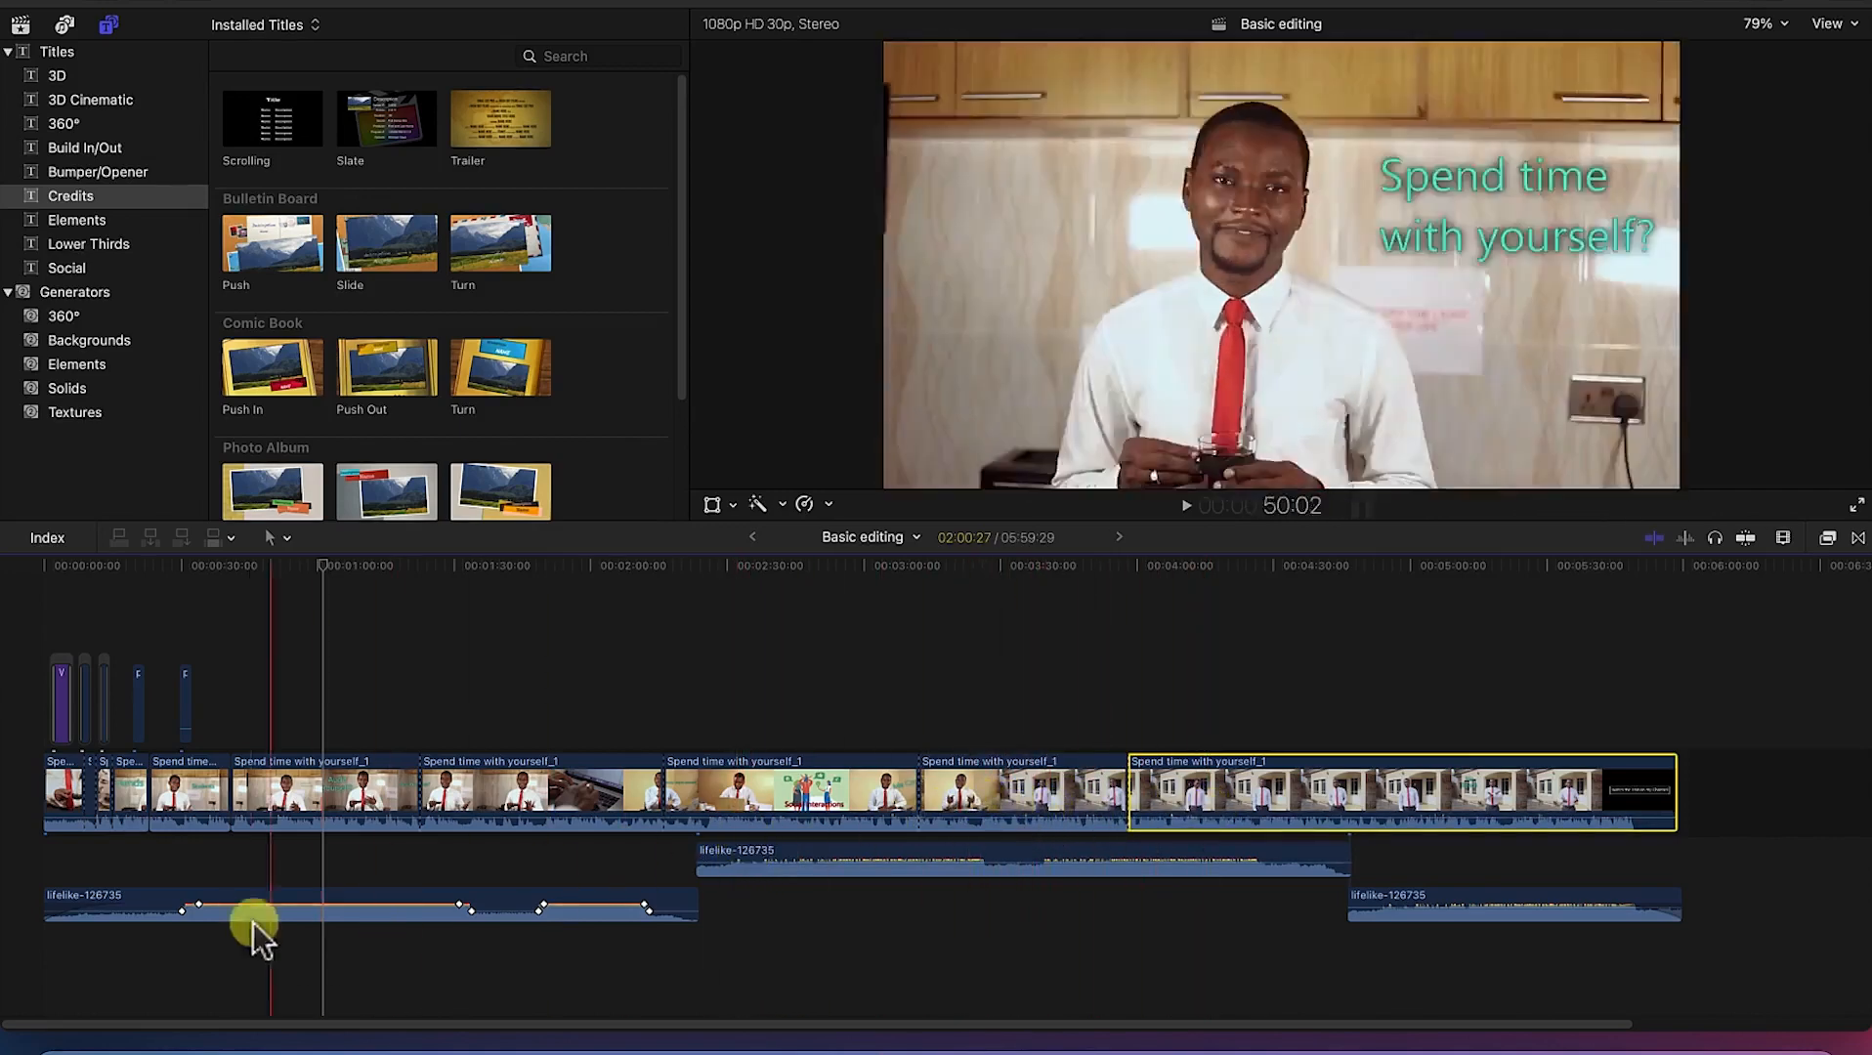
click(311, 799)
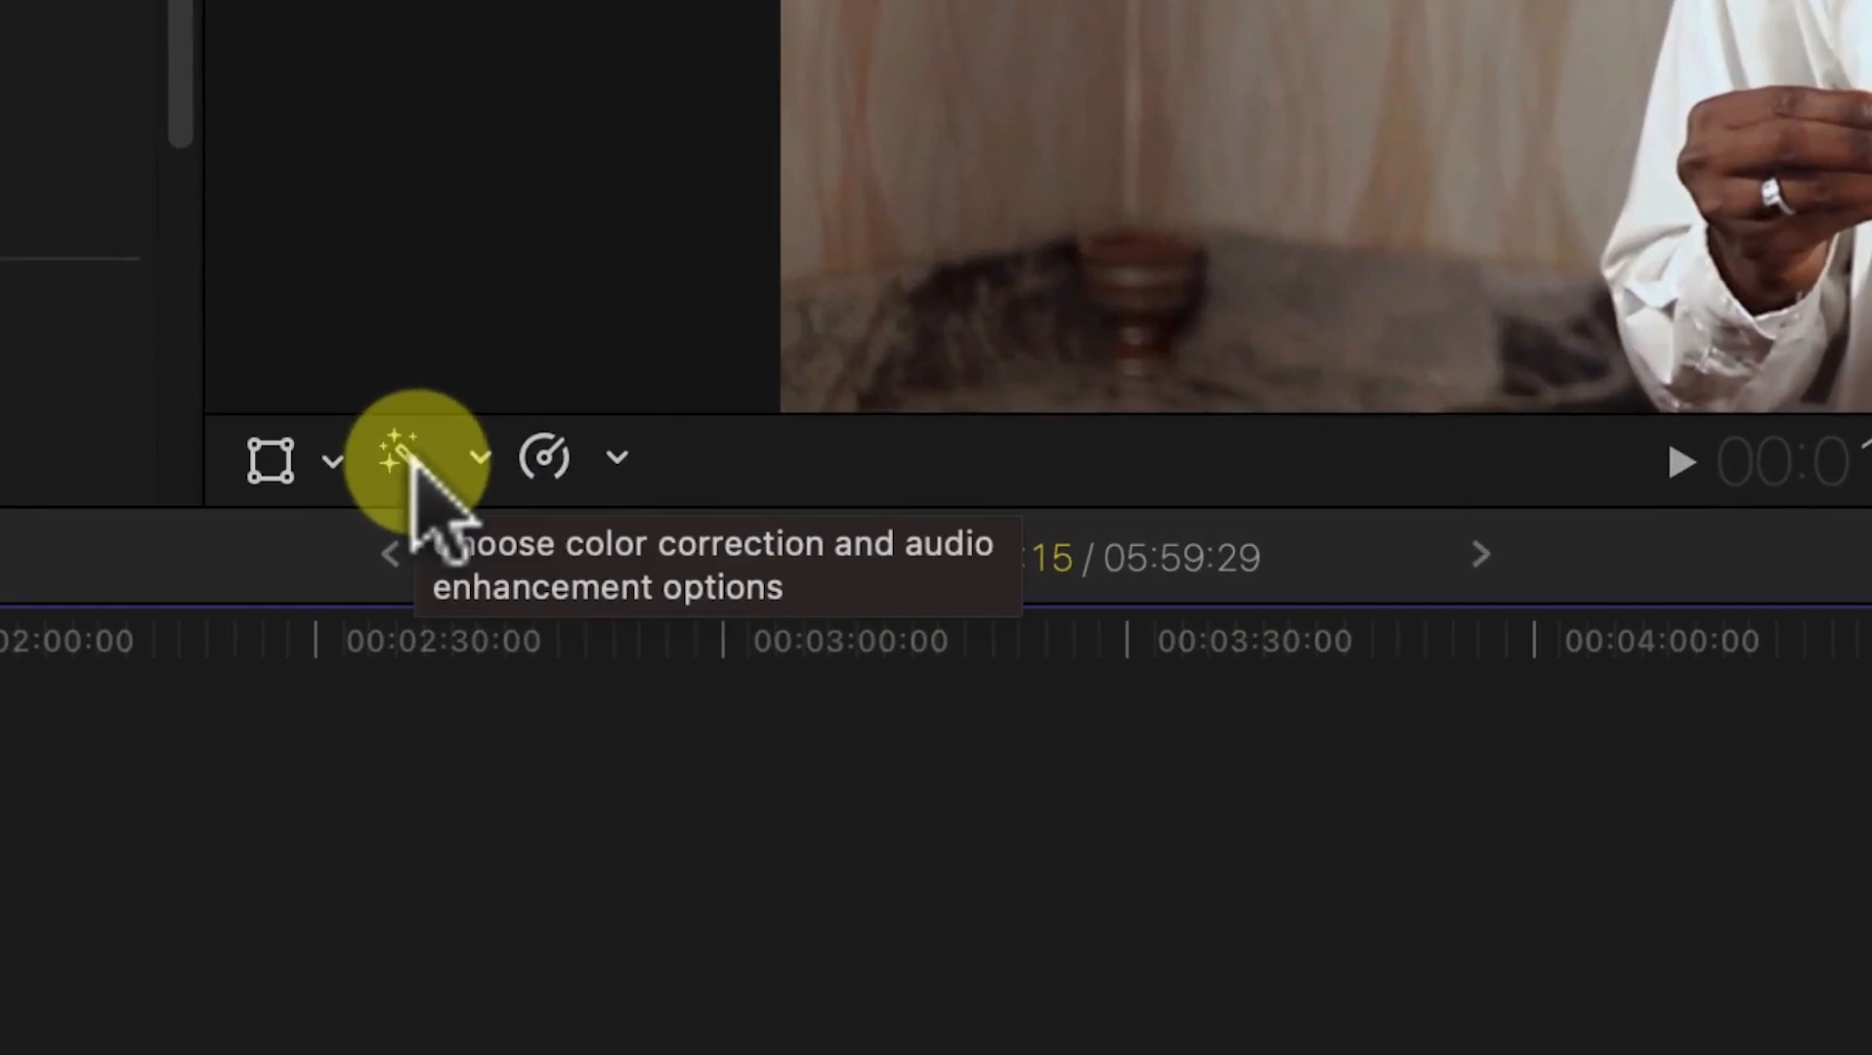
click(480, 459)
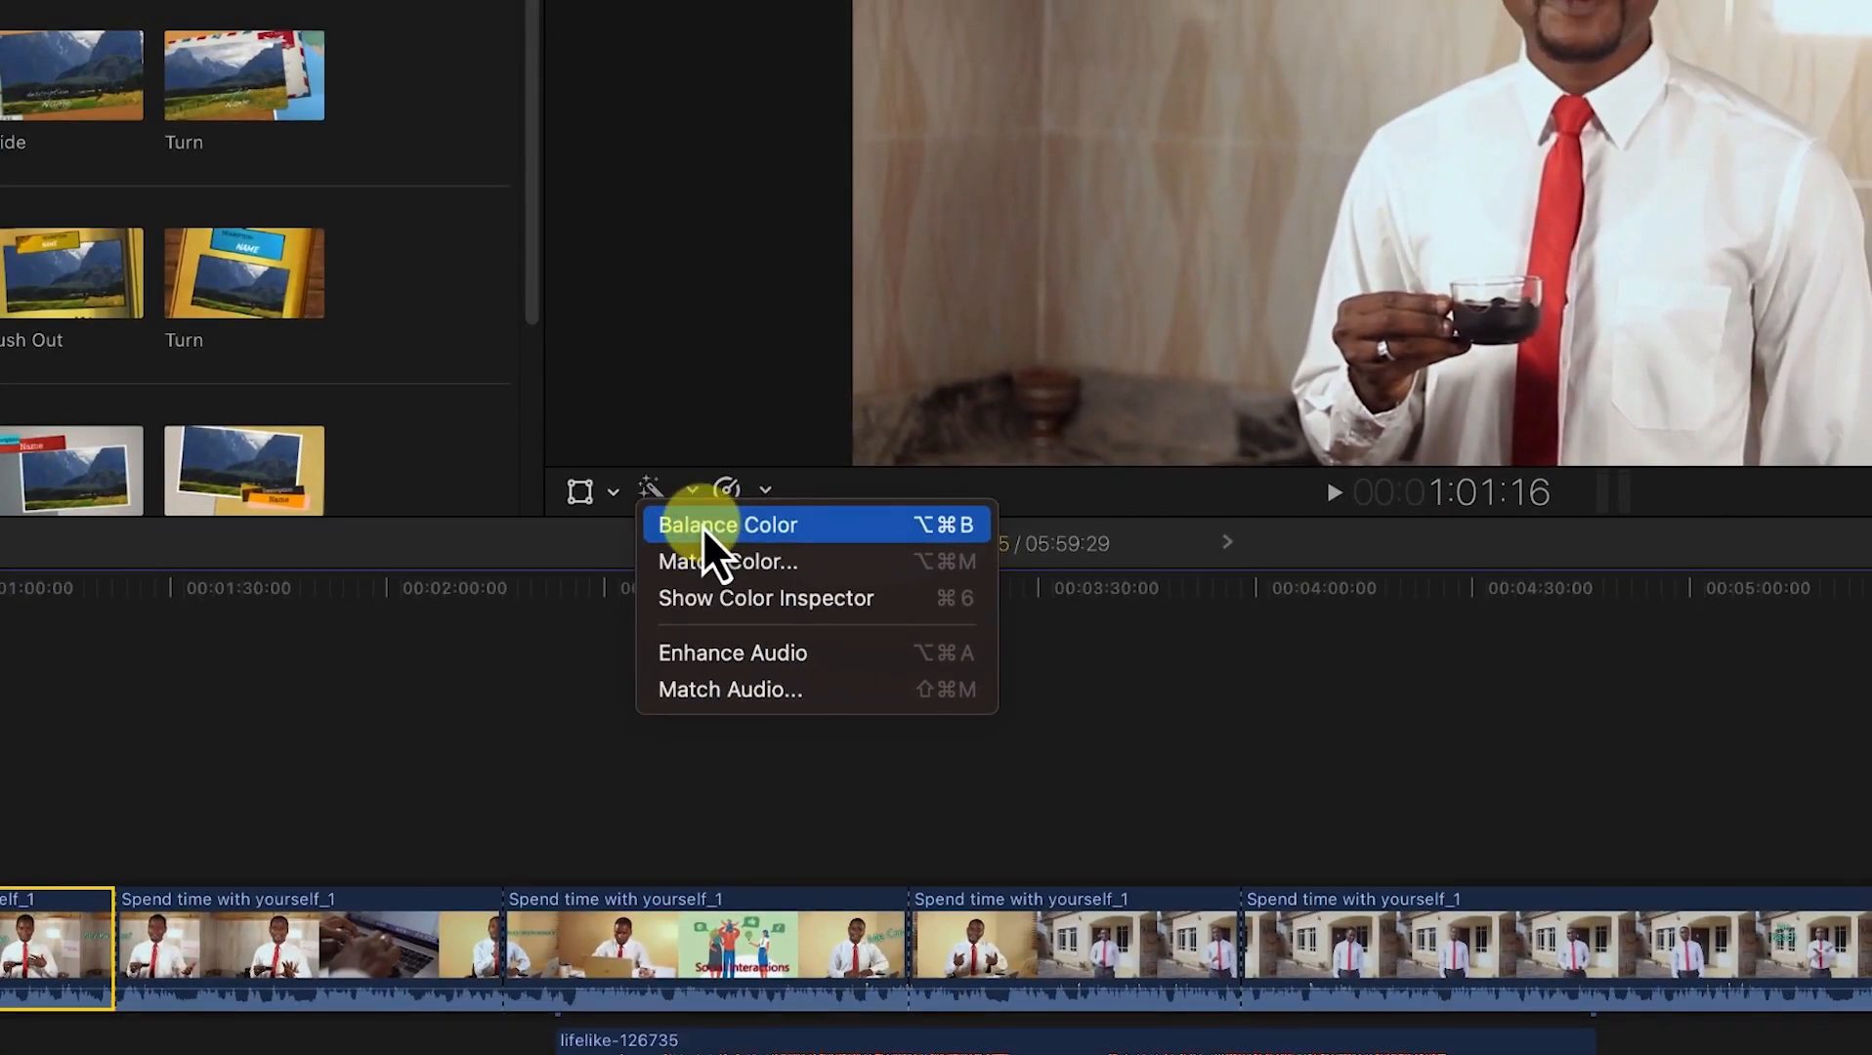
click(702, 527)
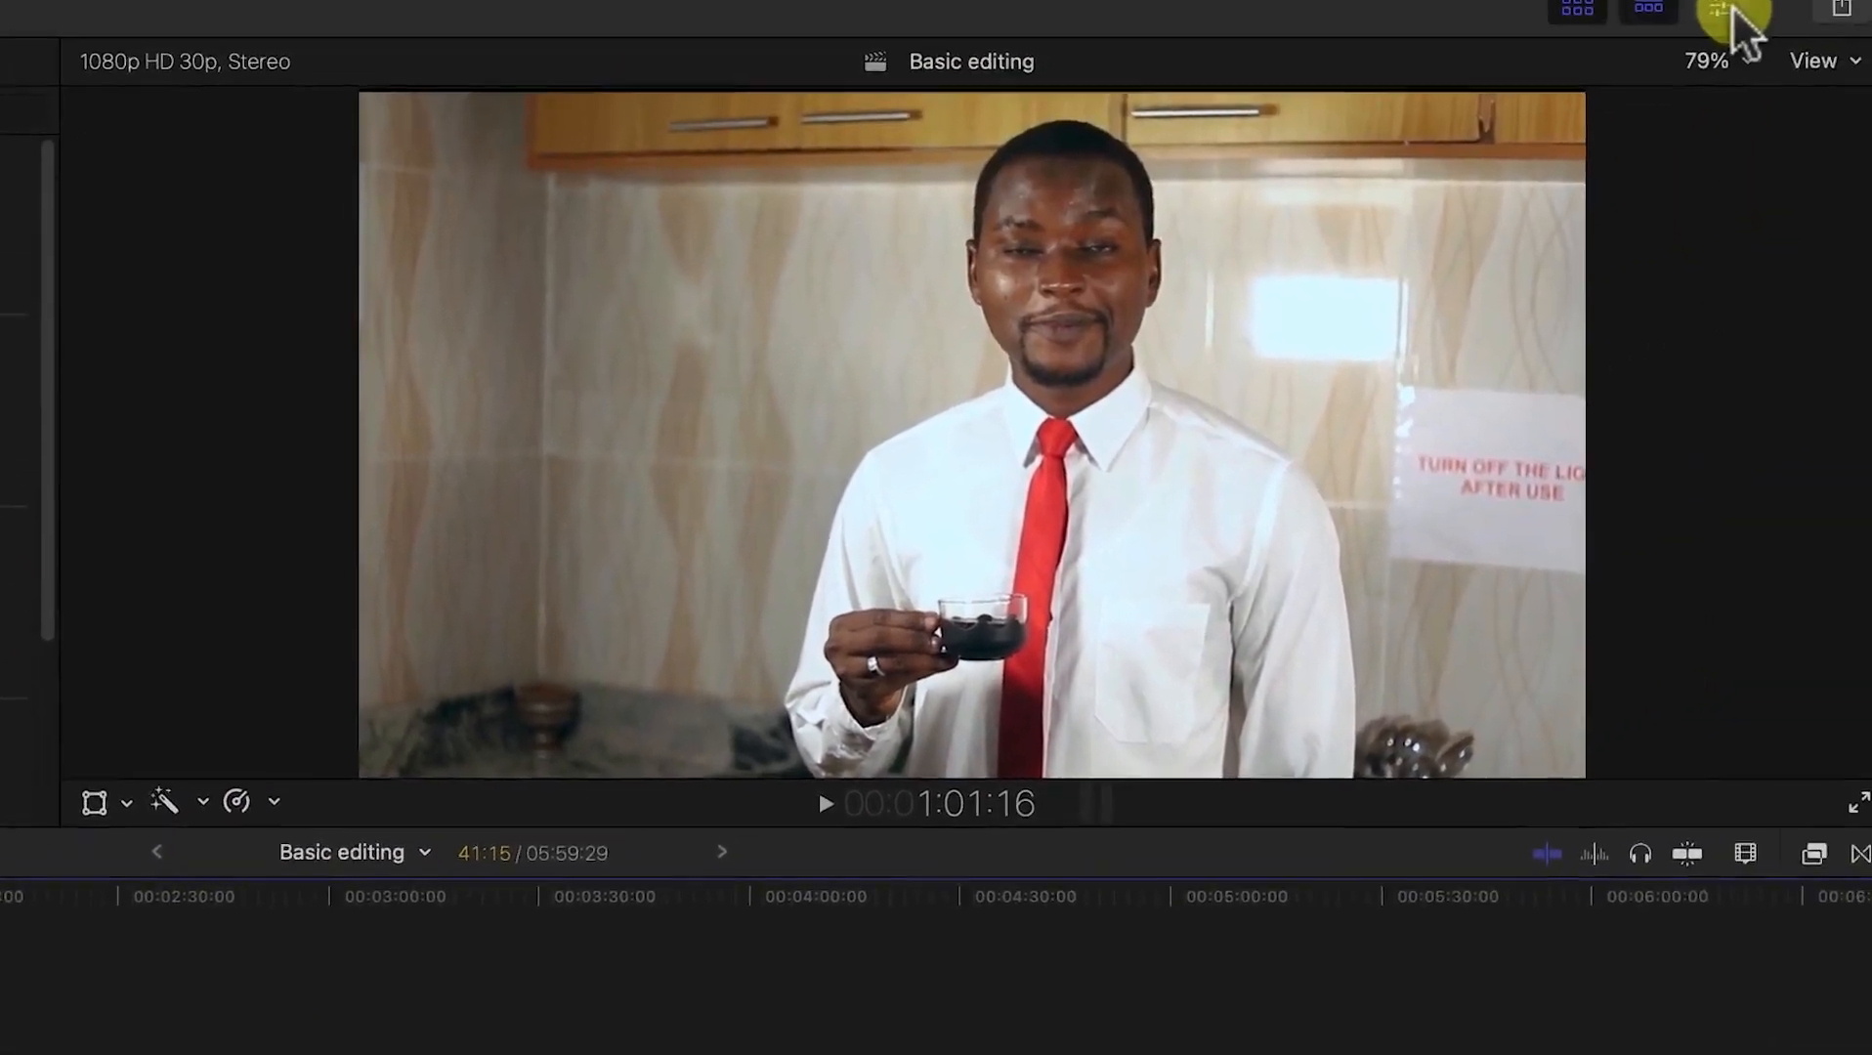
click(1728, 15)
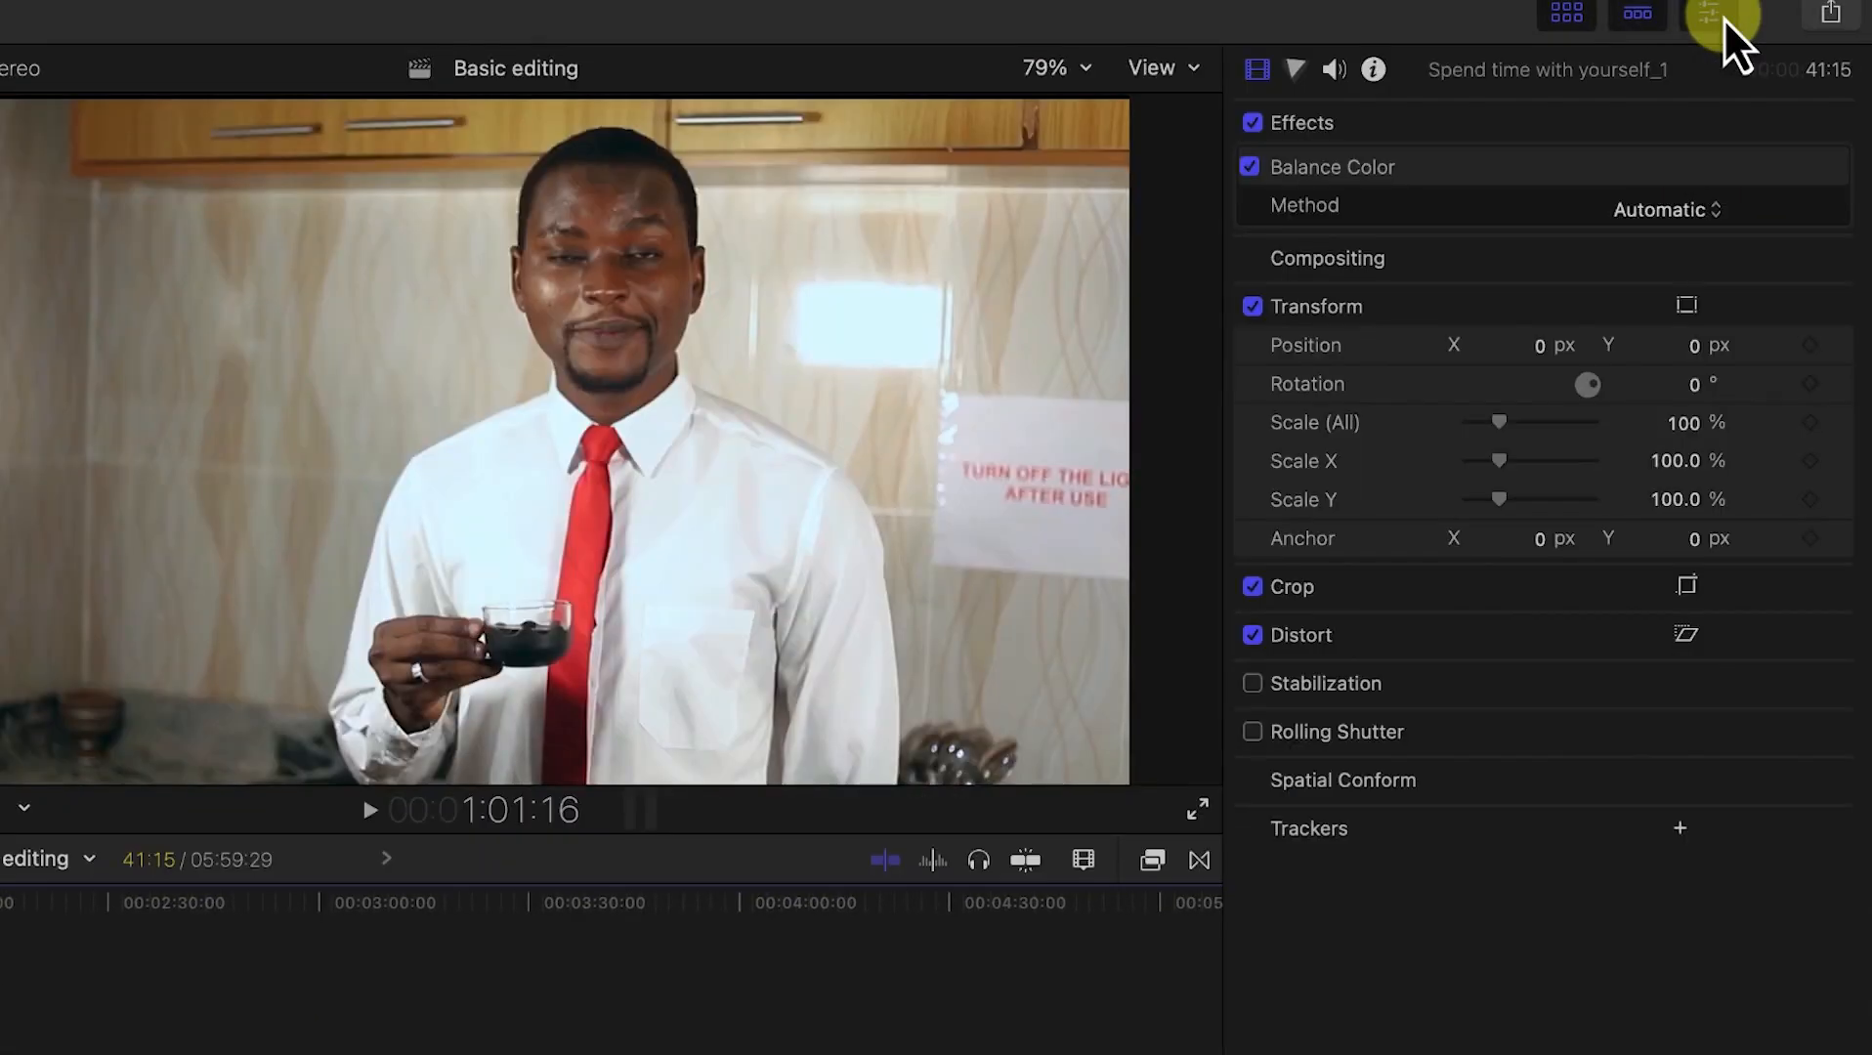
Step: Toggle the Balance Color effect off and on repeatedly to compare the clip with and without the correction
click(1252, 167)
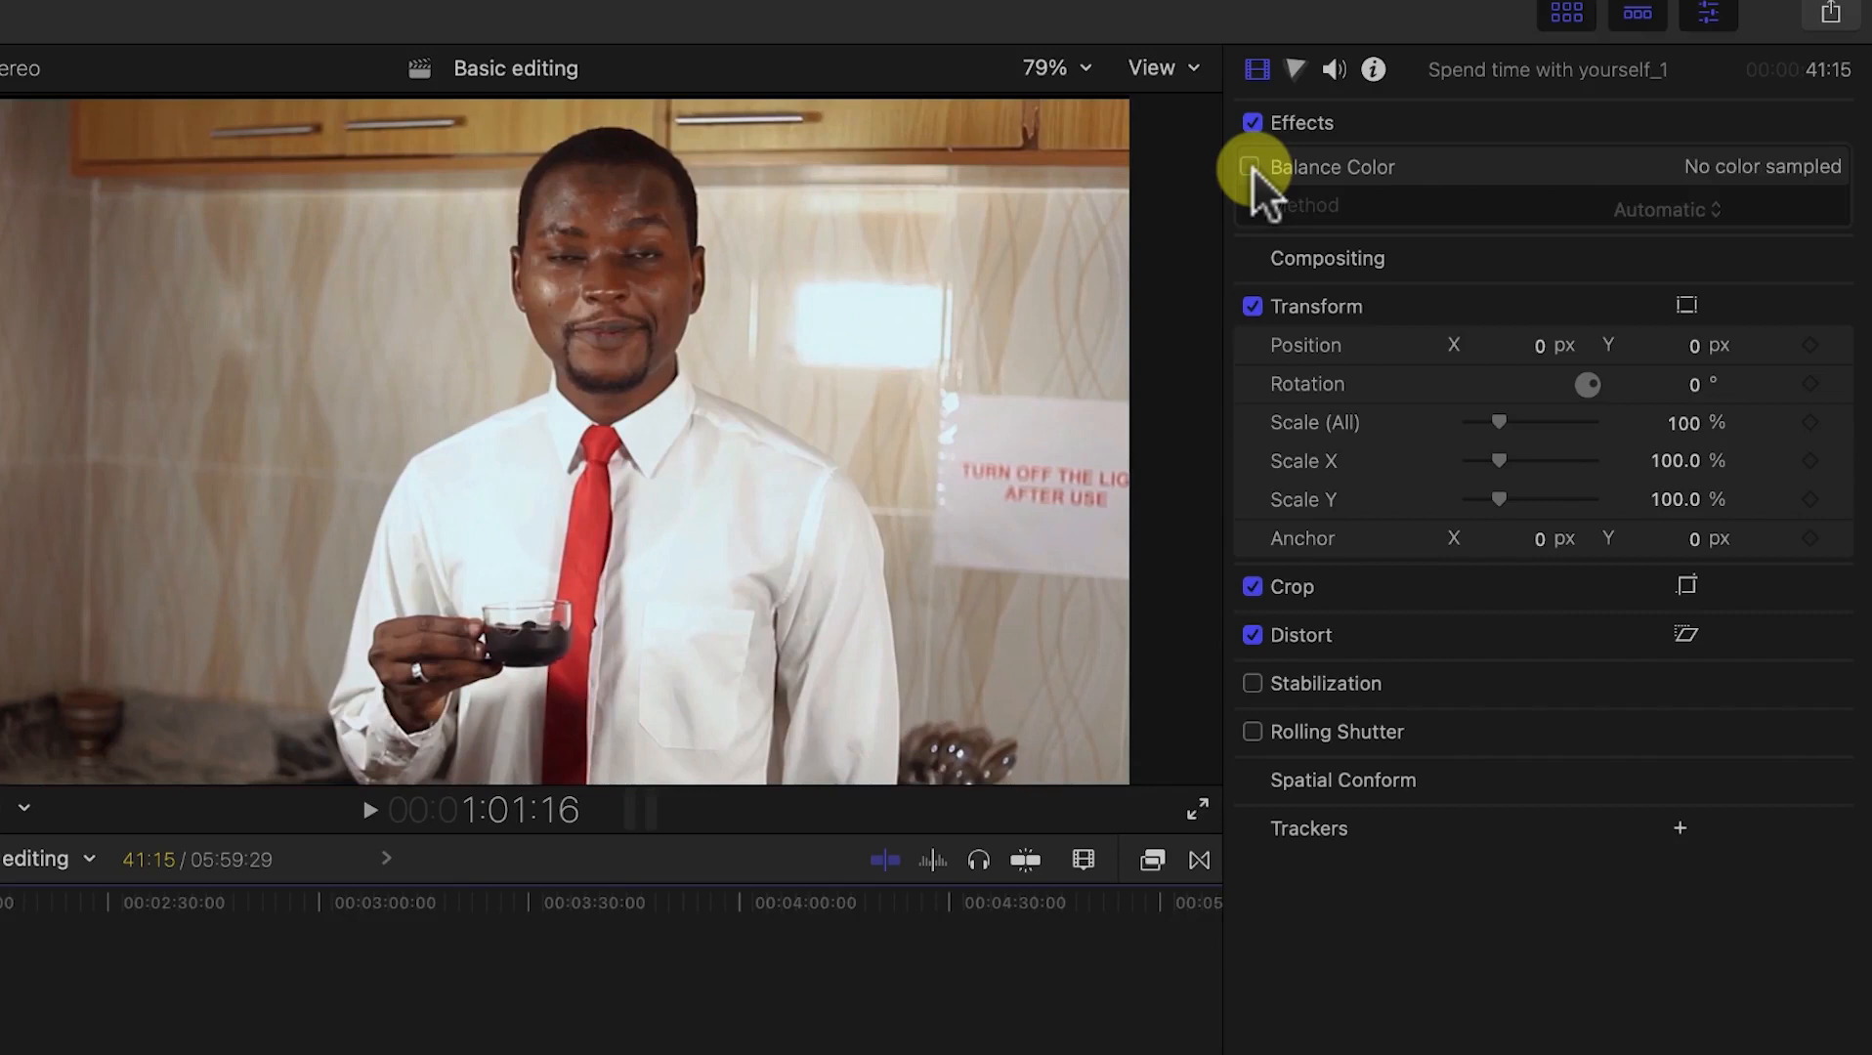
click(1252, 168)
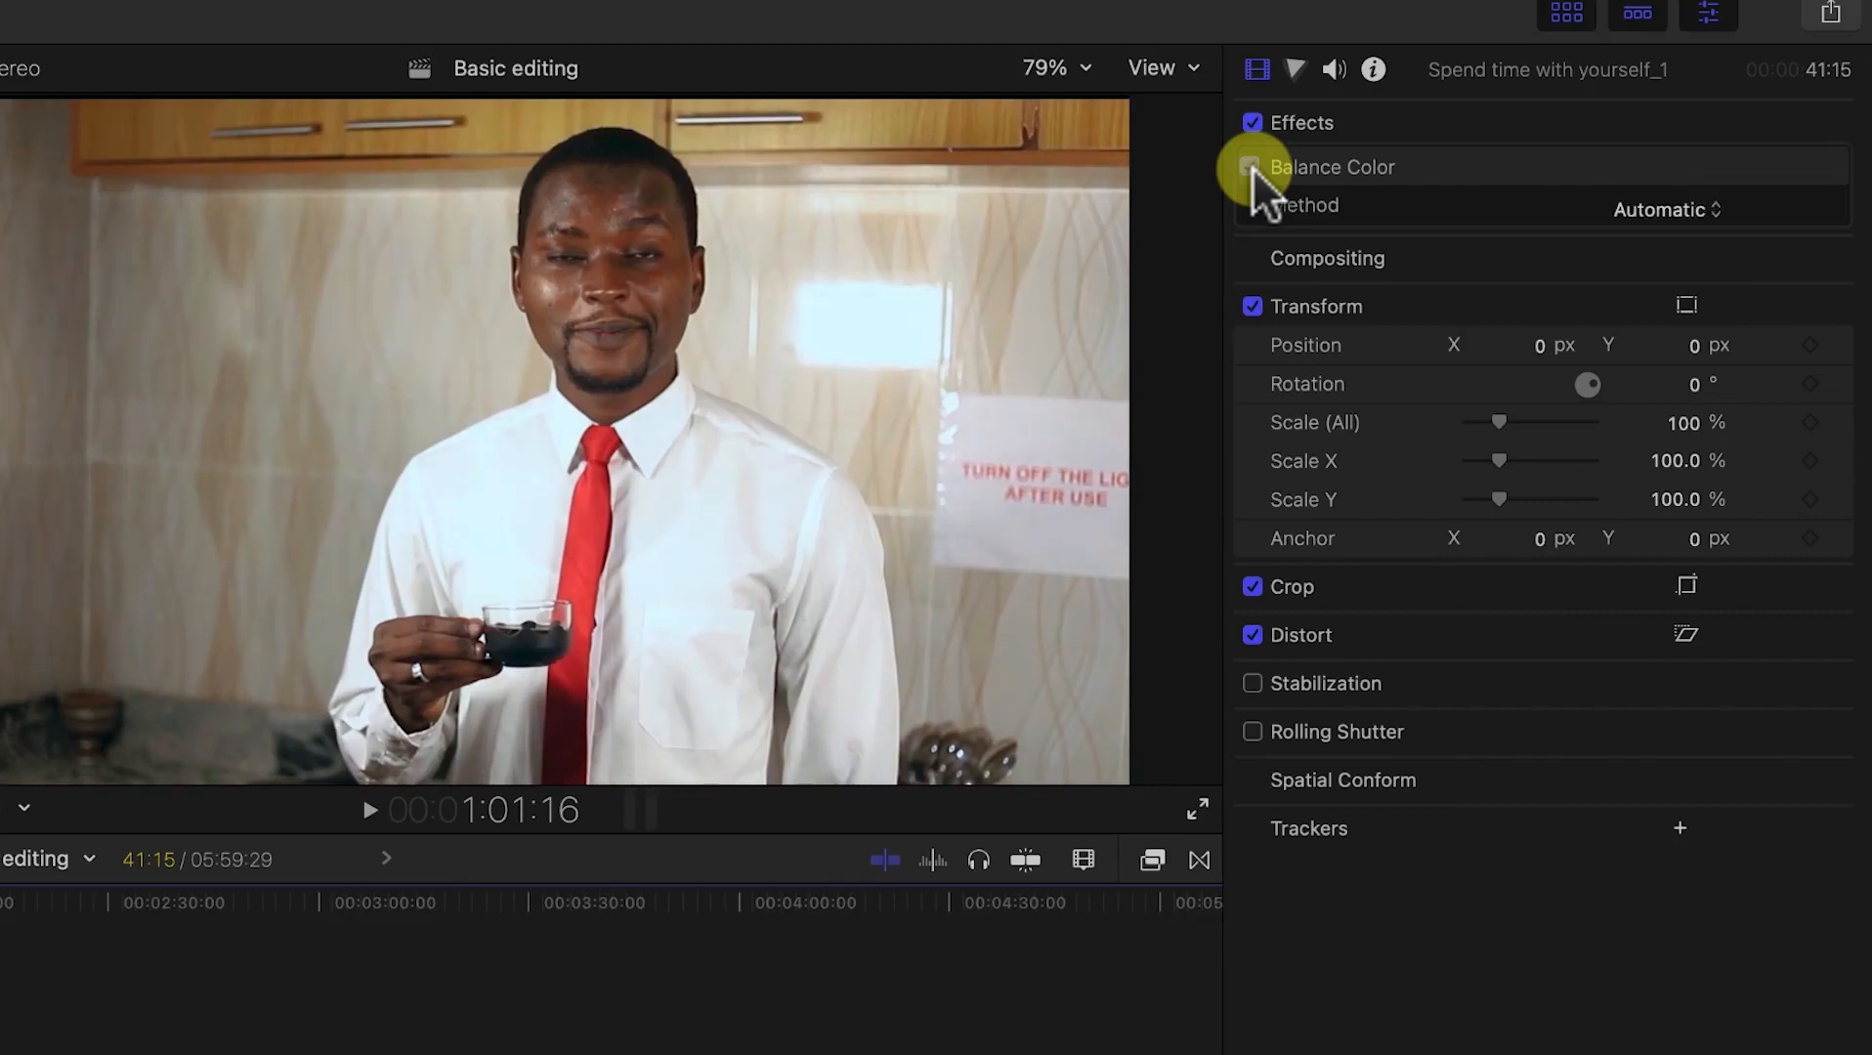
click(1252, 167)
click(1251, 167)
click(1252, 167)
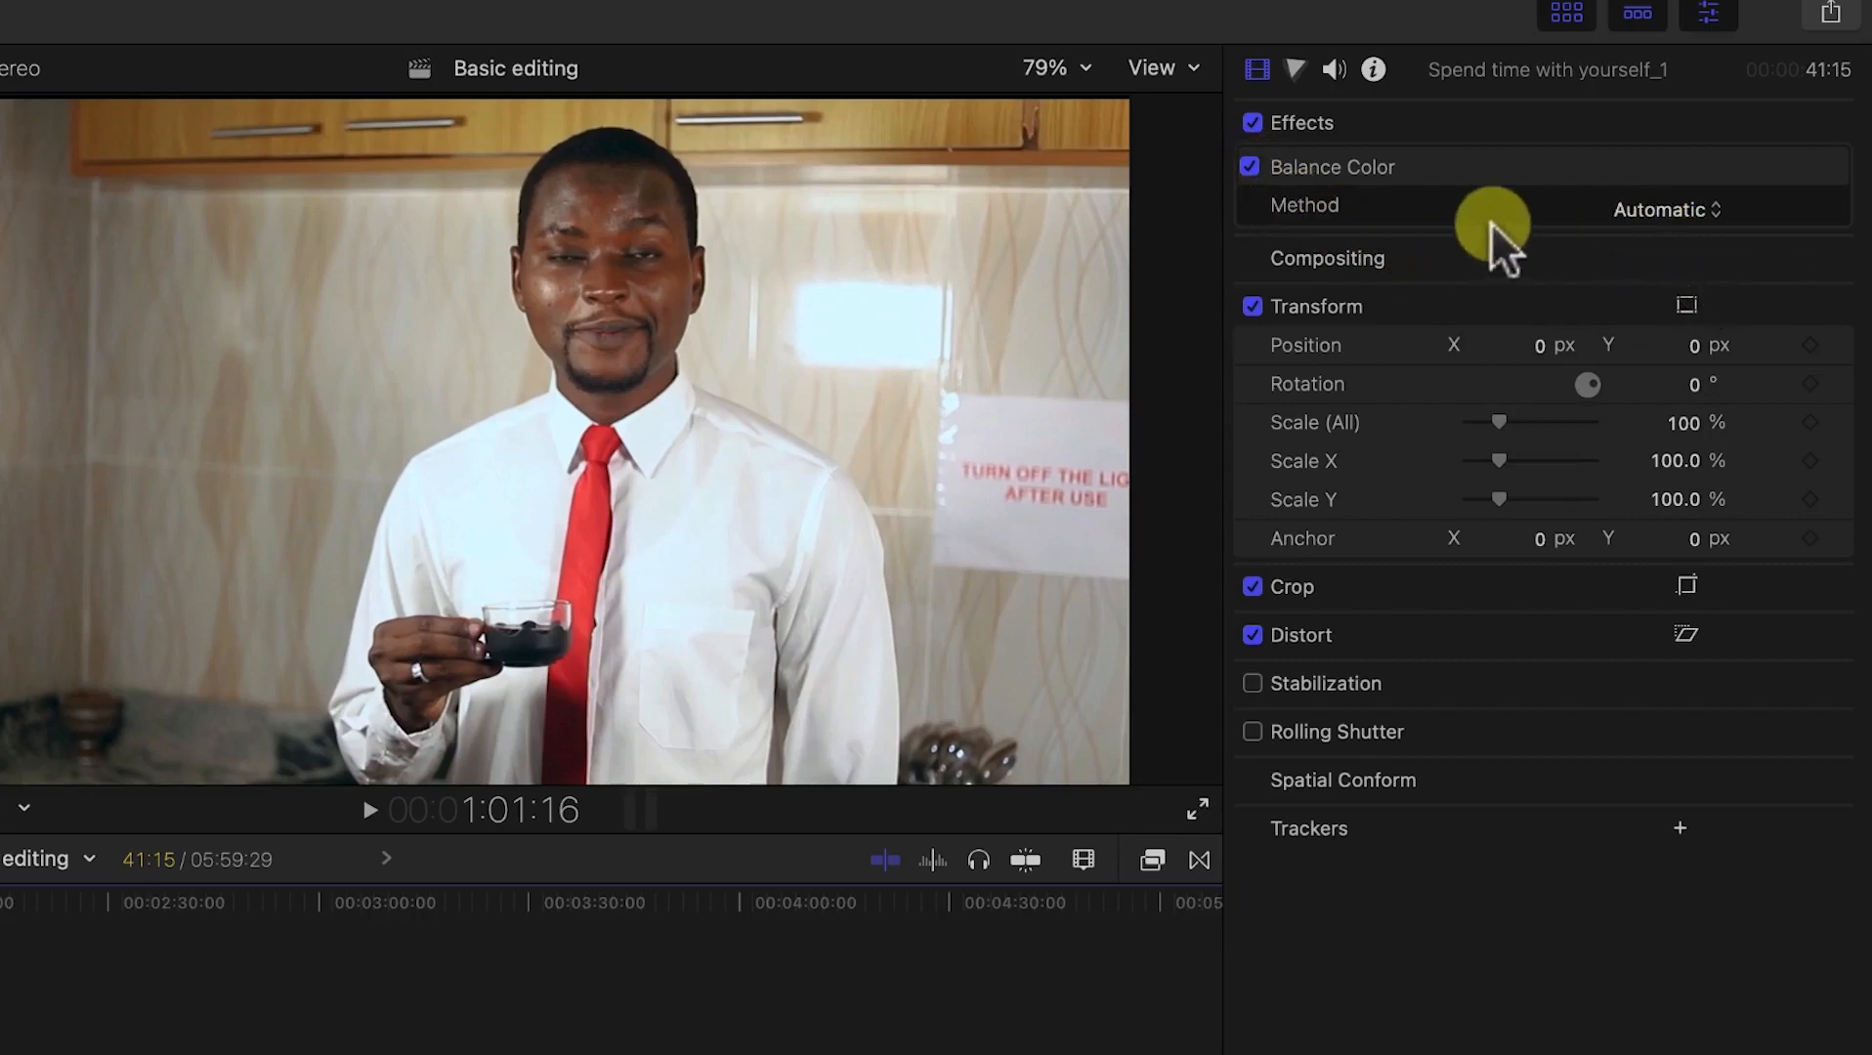
Step: Switch the Balance Color method to White Balance and sample the man's white shirt as the pure white area
click(1730, 193)
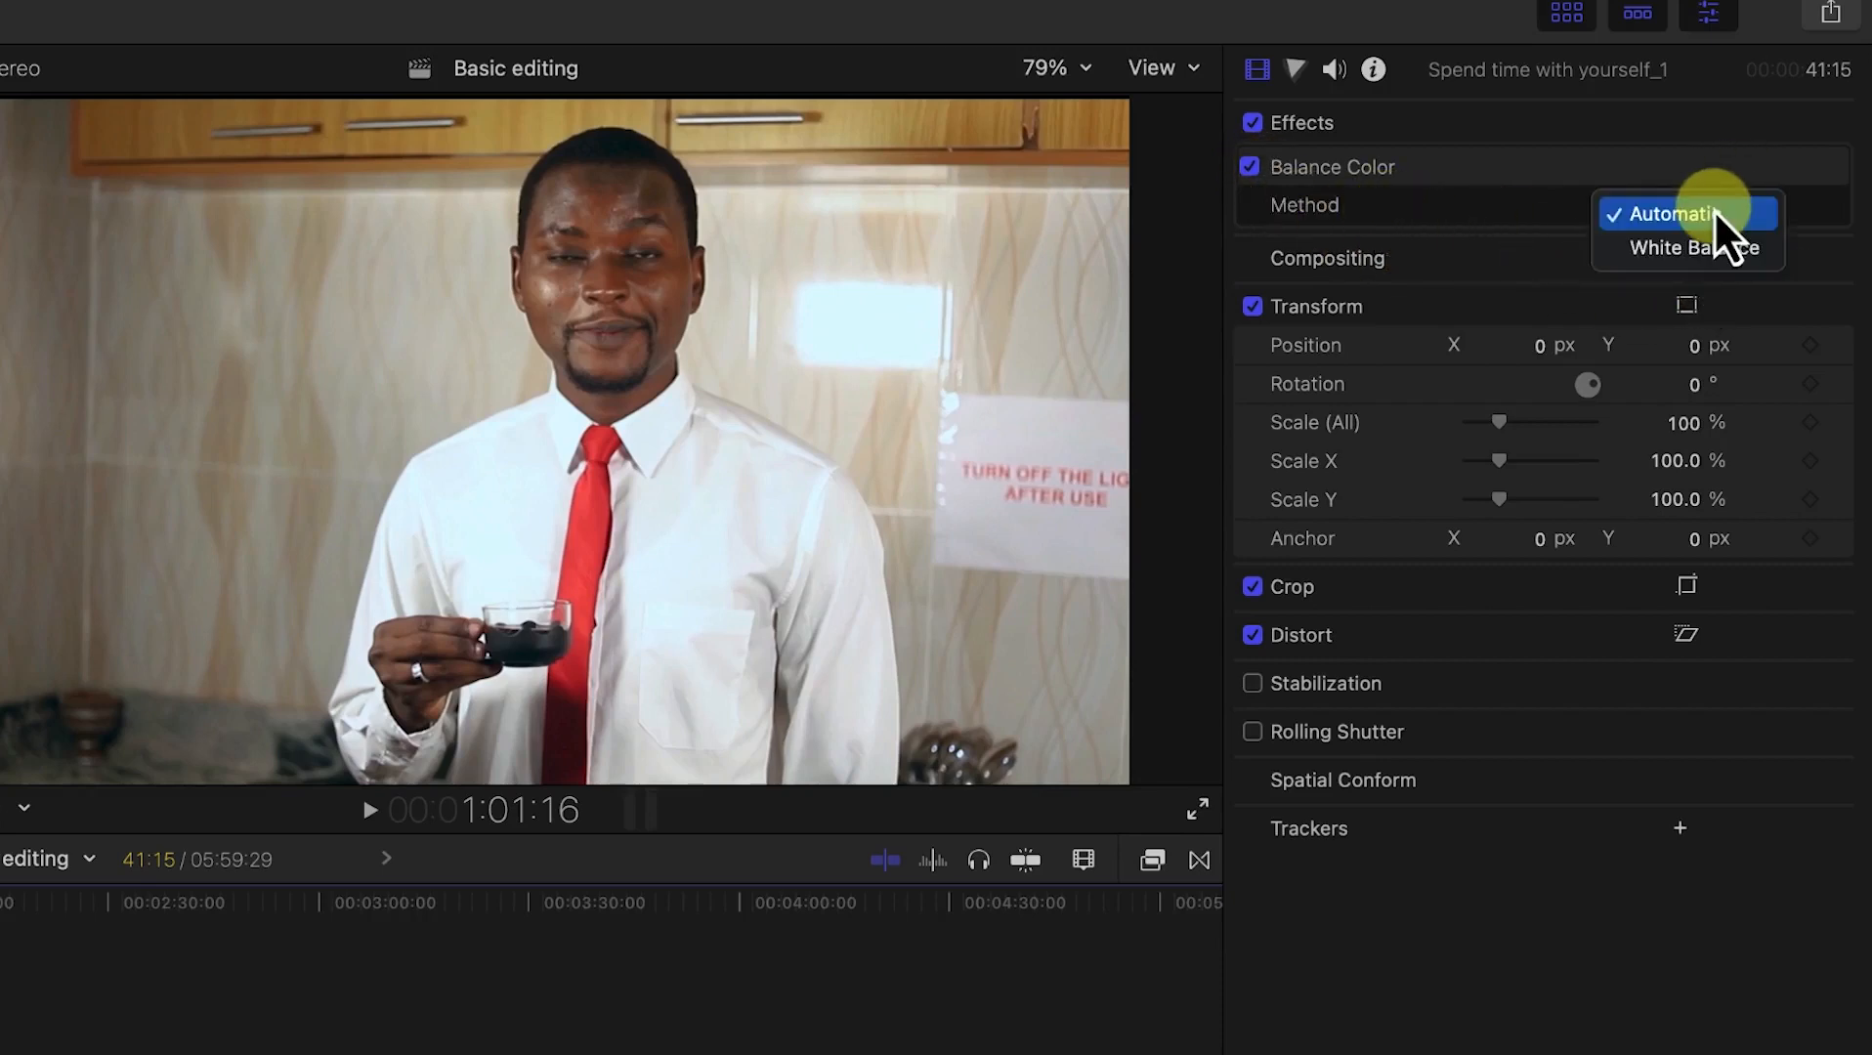
click(1722, 250)
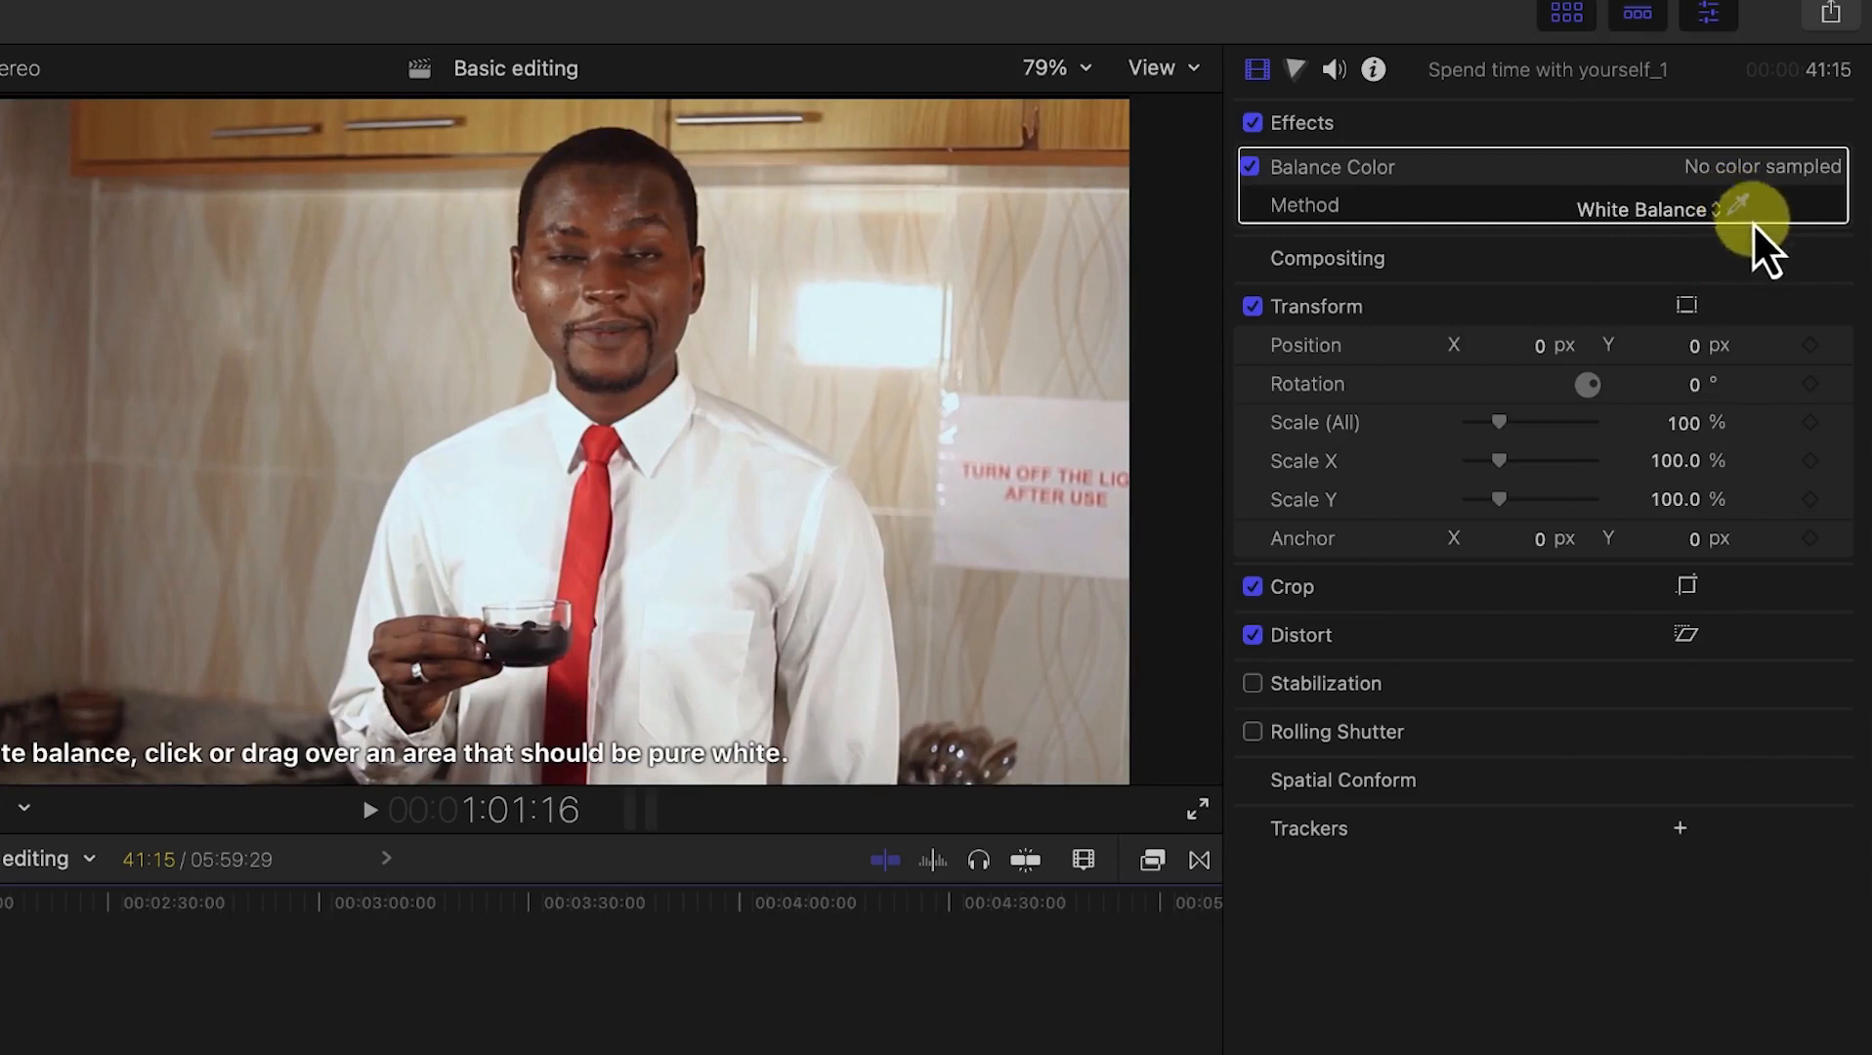
click(1744, 206)
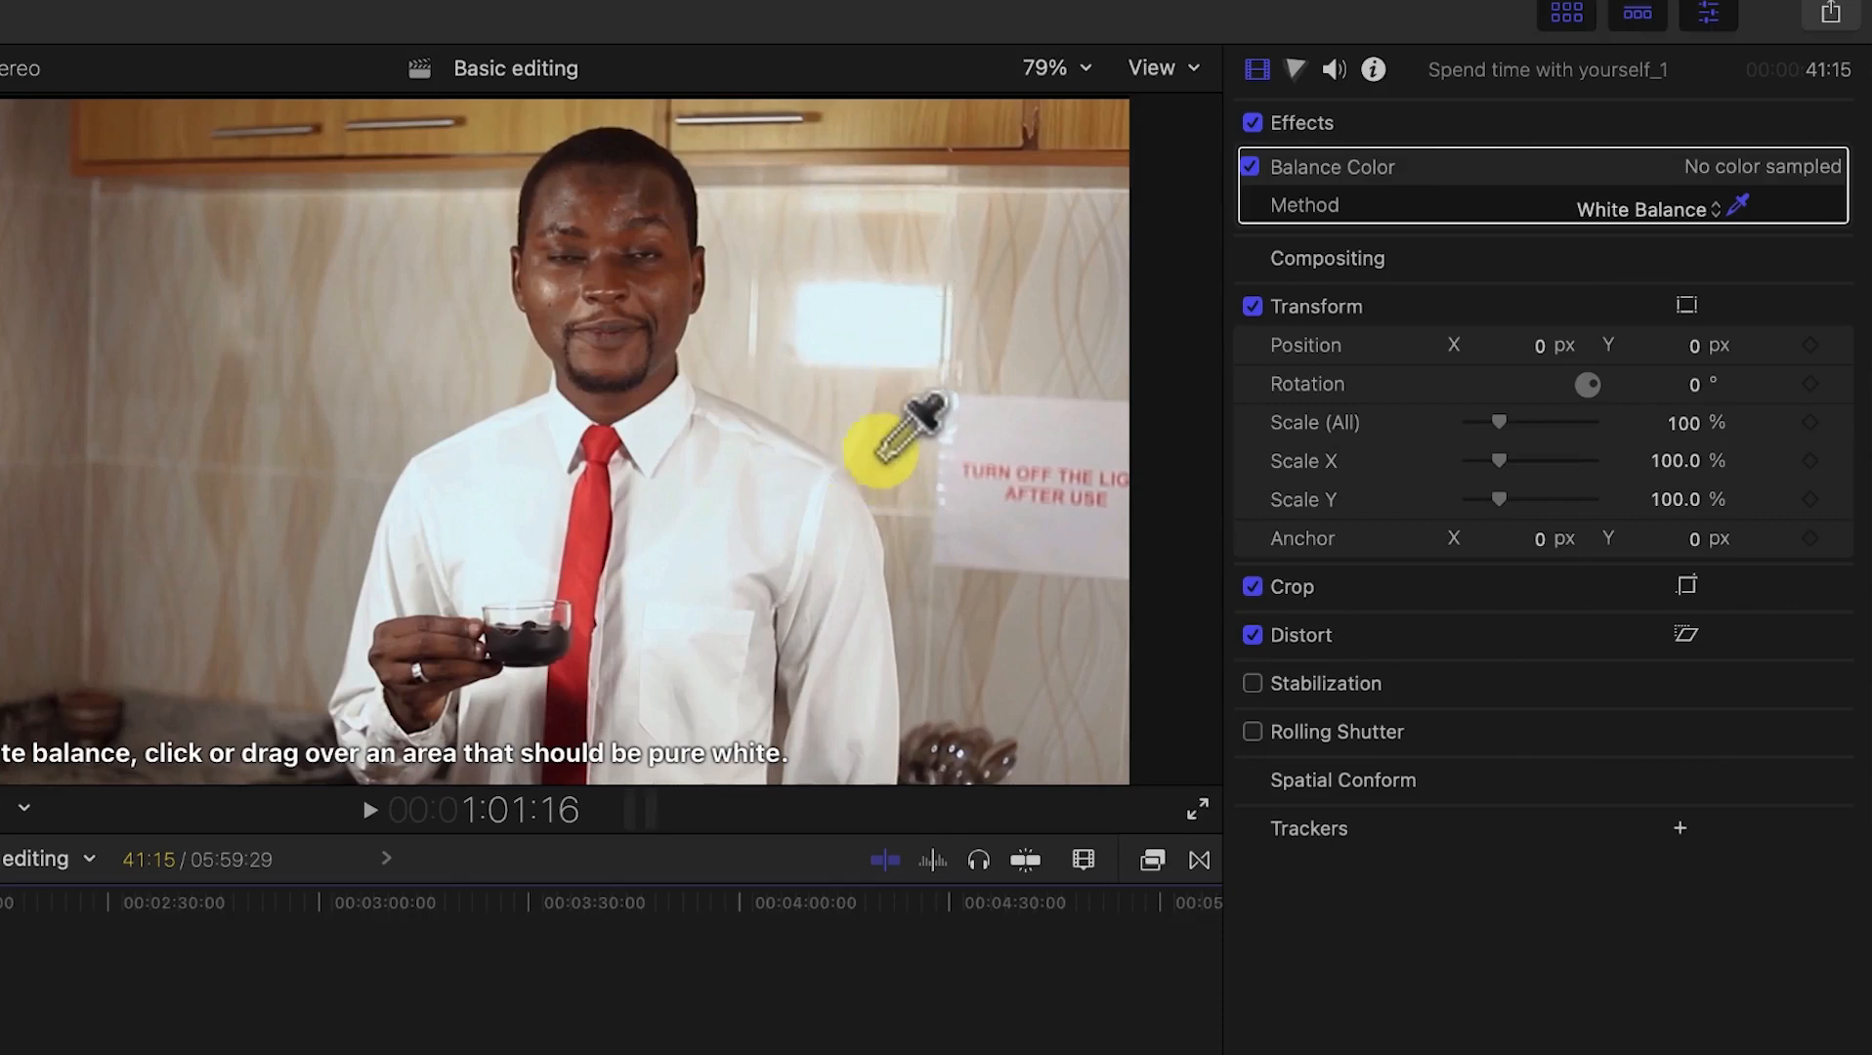
click(516, 529)
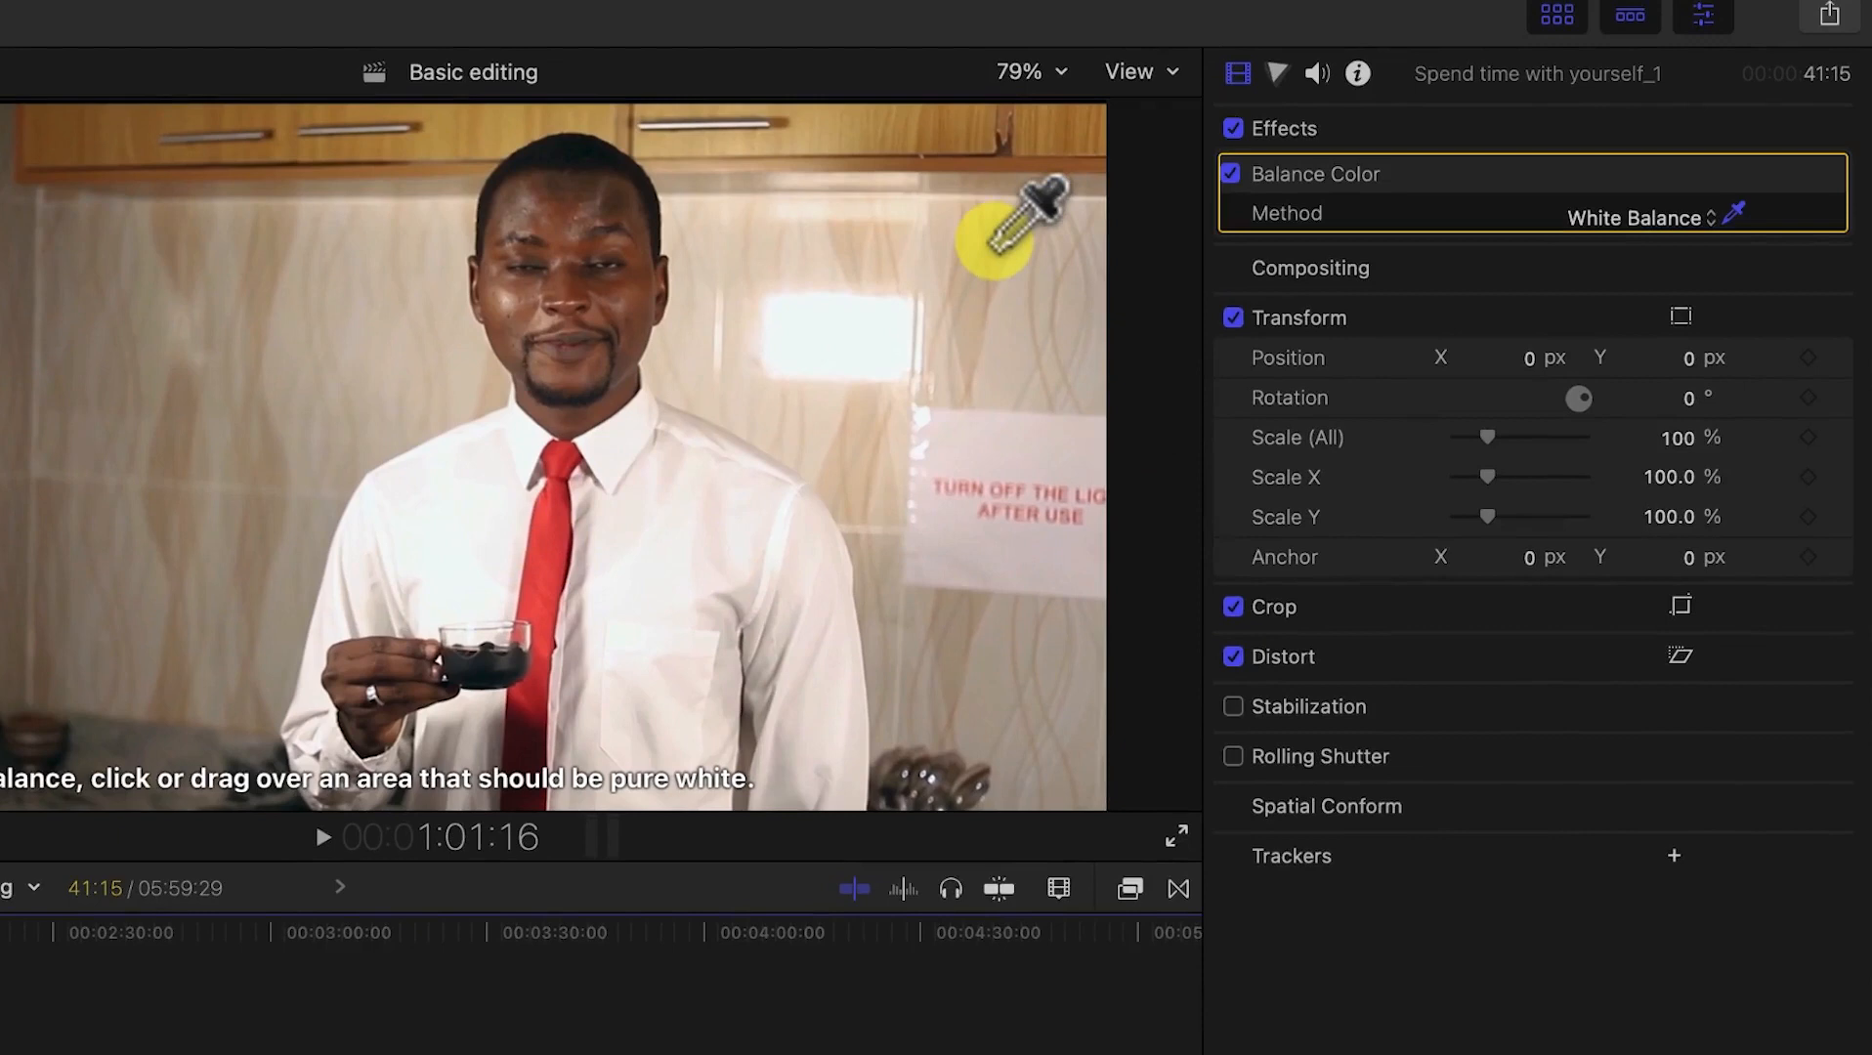
Step: Adjust the clip's Color Board exposure: Global -8%, Shadows 8%, Midtones -7%, and Highlights raised slightly
click(1278, 74)
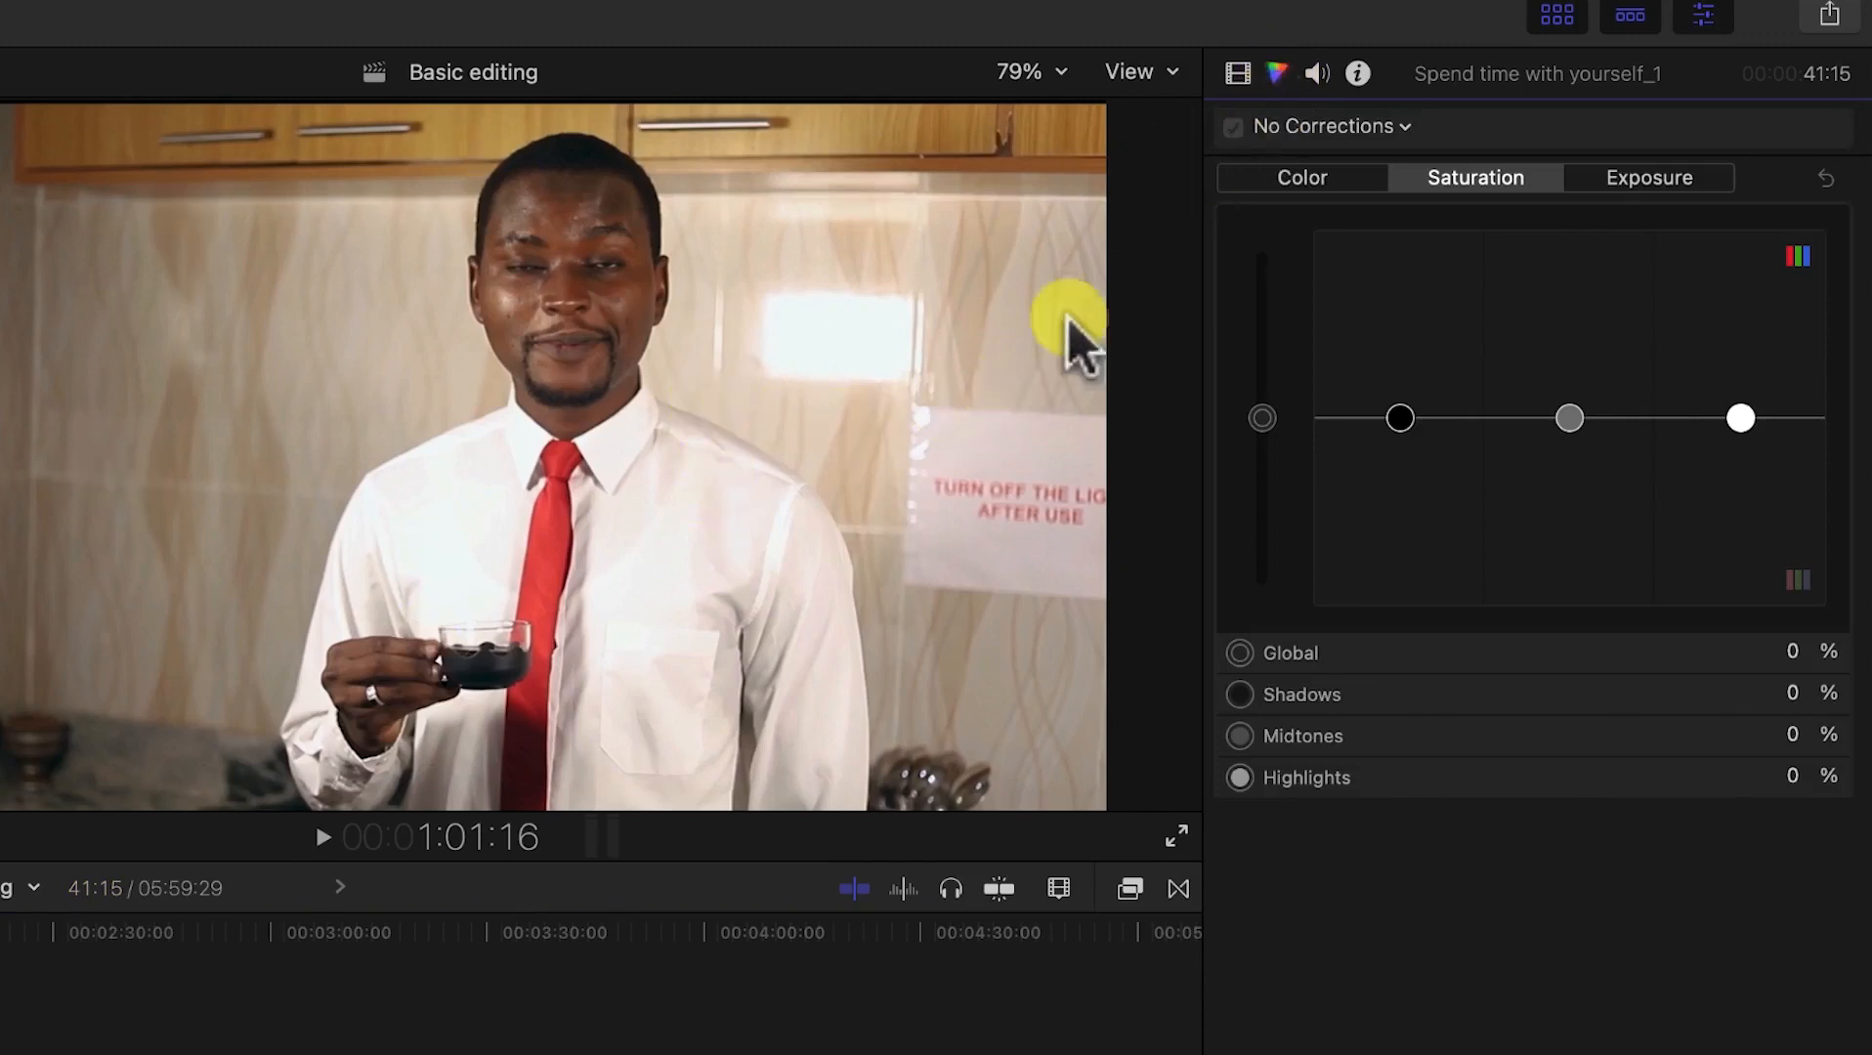
click(1288, 185)
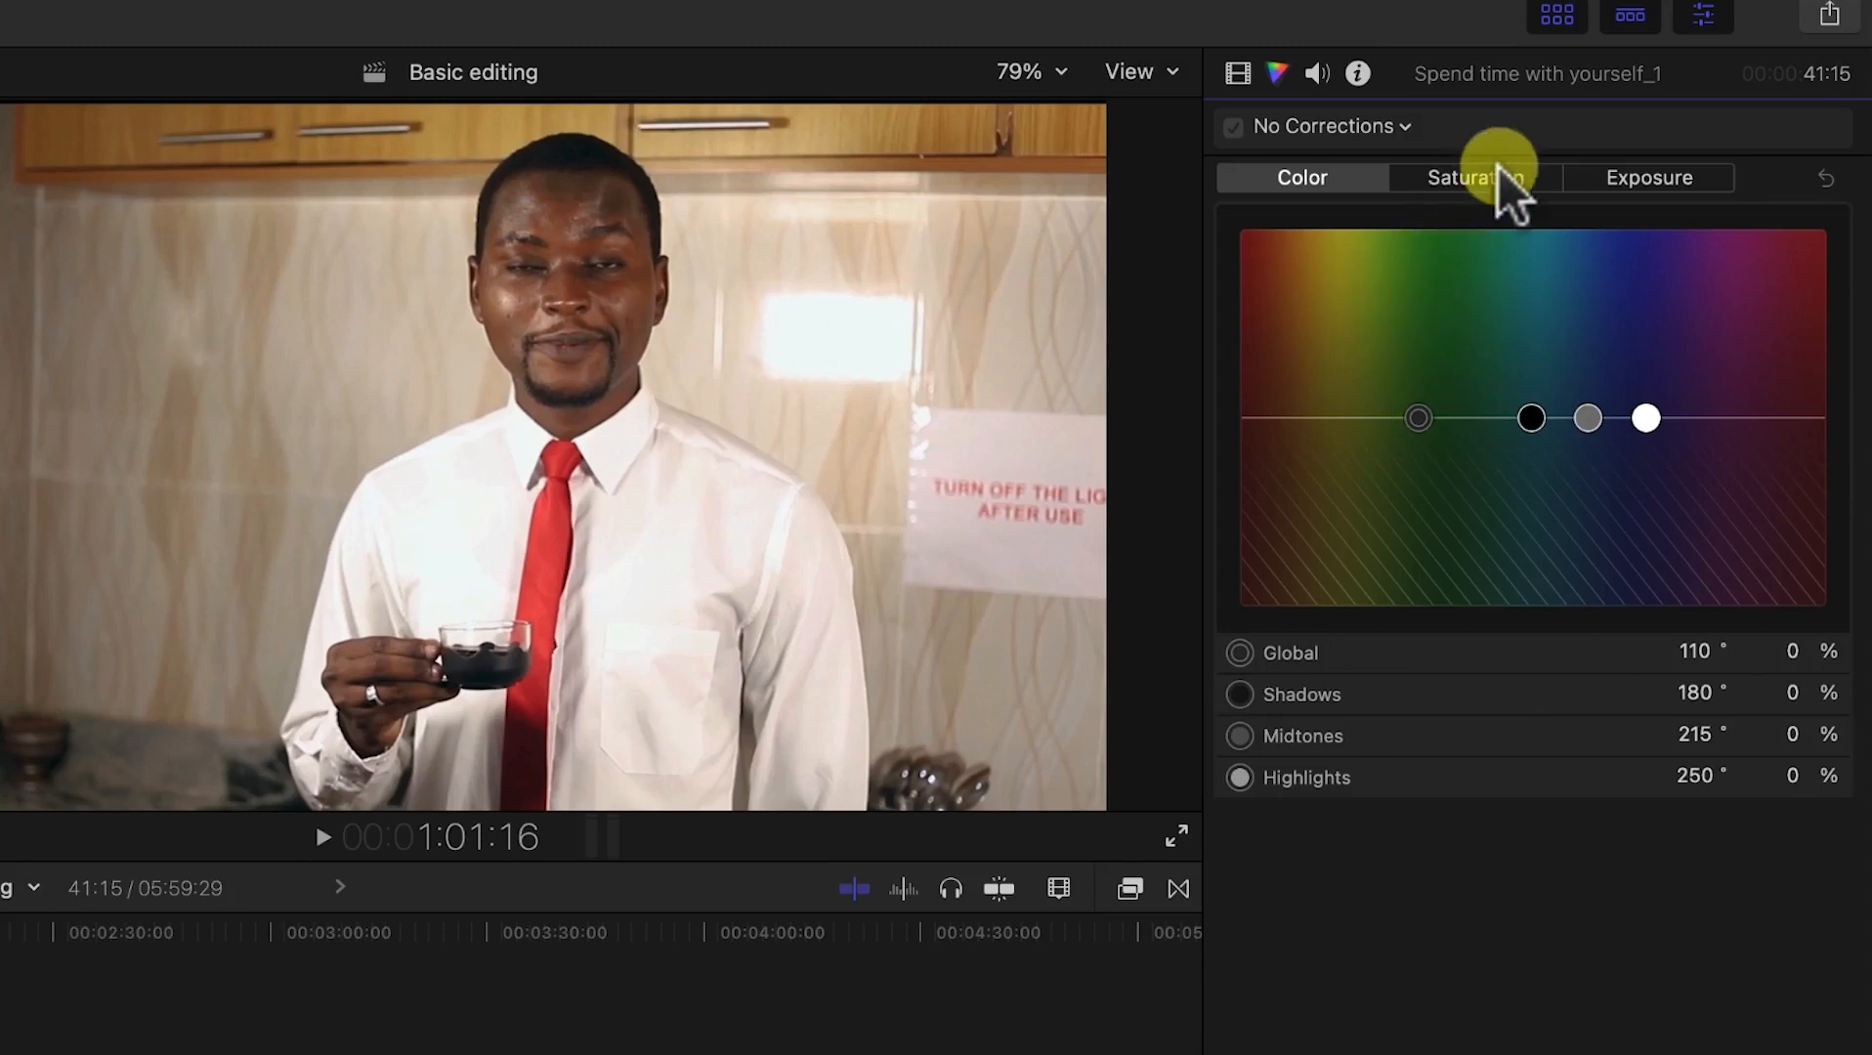
click(1497, 192)
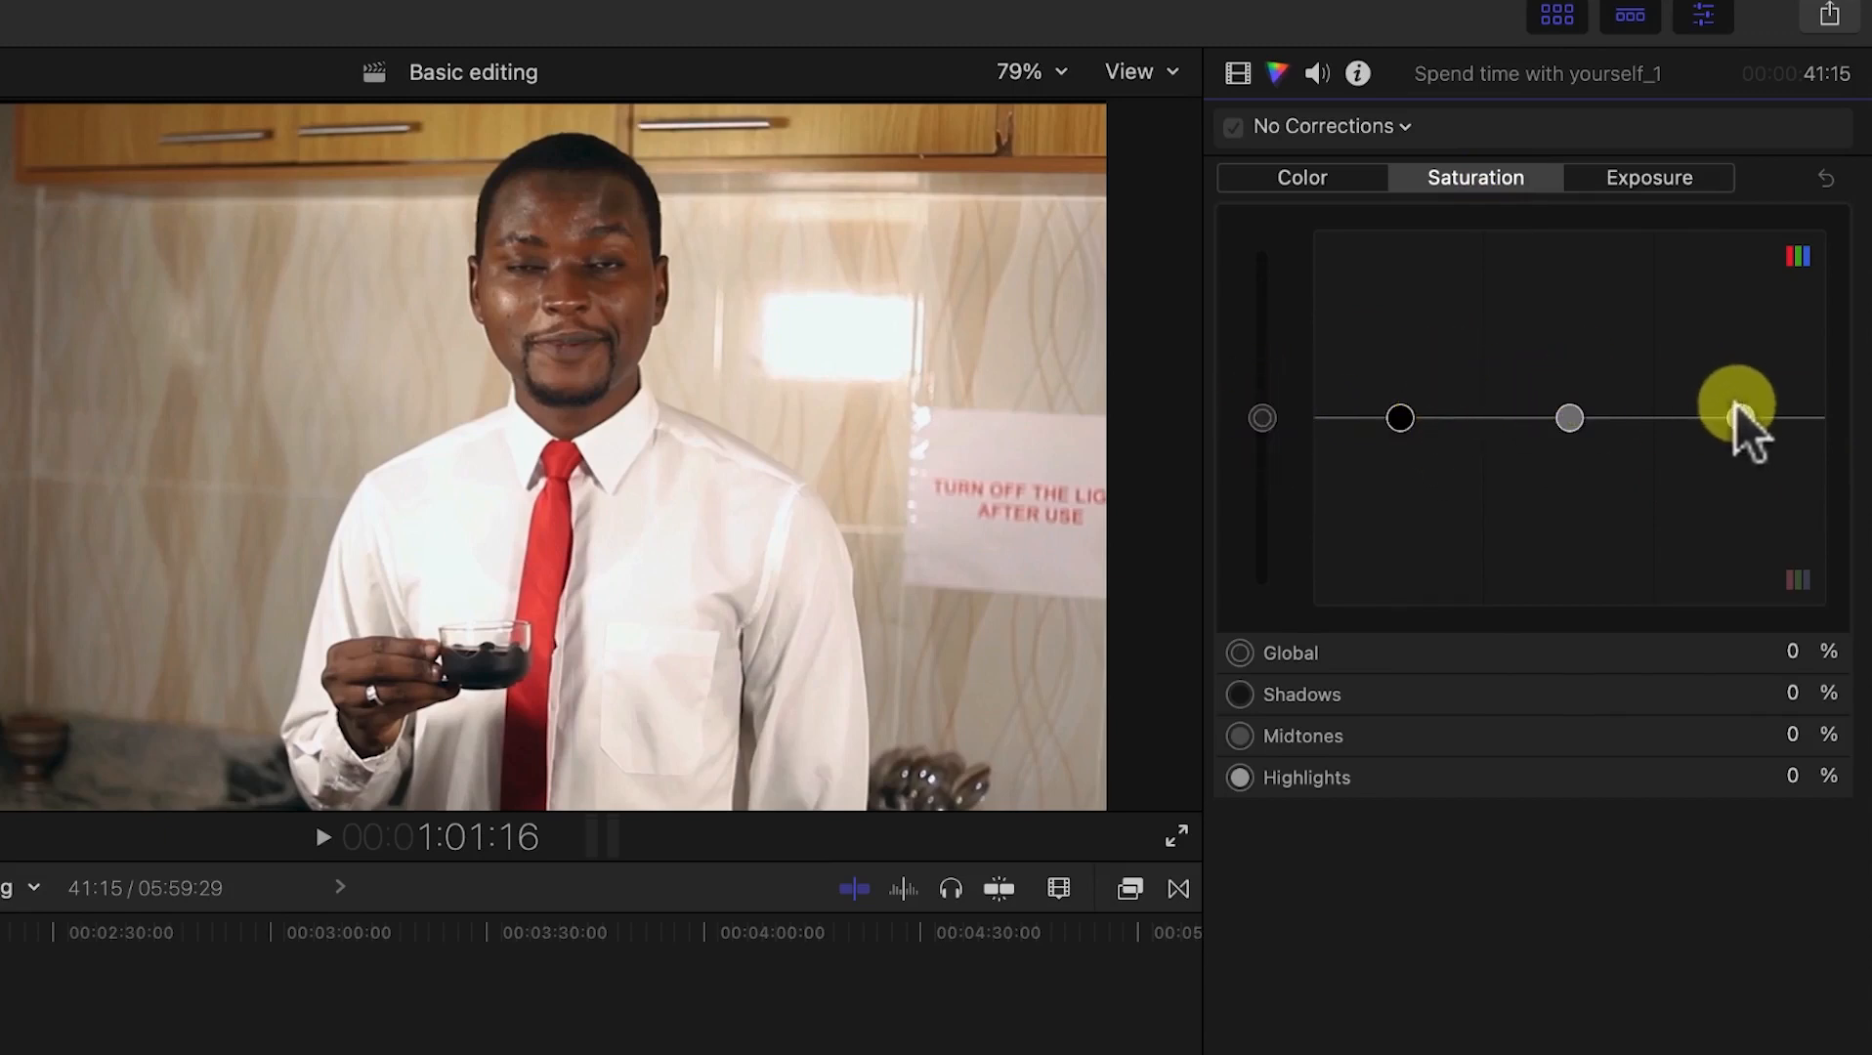
click(1667, 189)
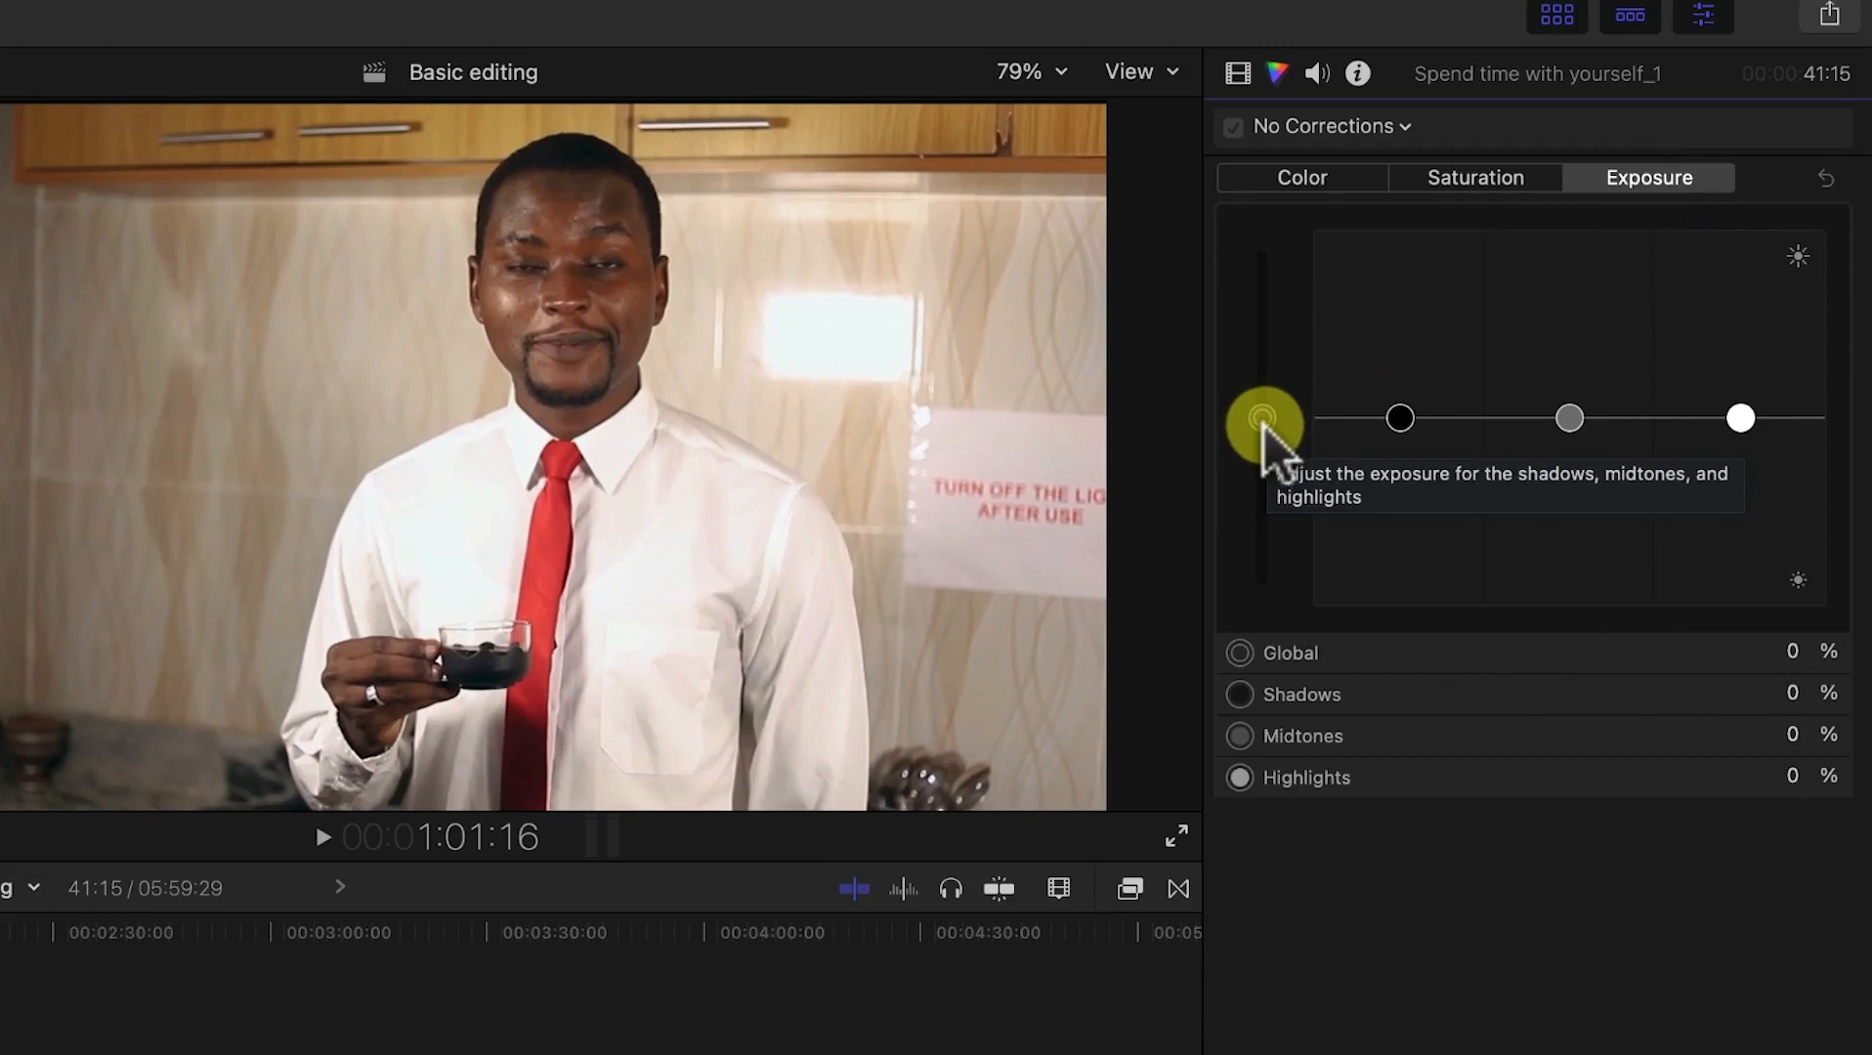
mouse_move(1263, 420)
mouse_down()
mouse_move(1270, 312)
mouse_move(1293, 491)
mouse_move(1270, 437)
mouse_up()
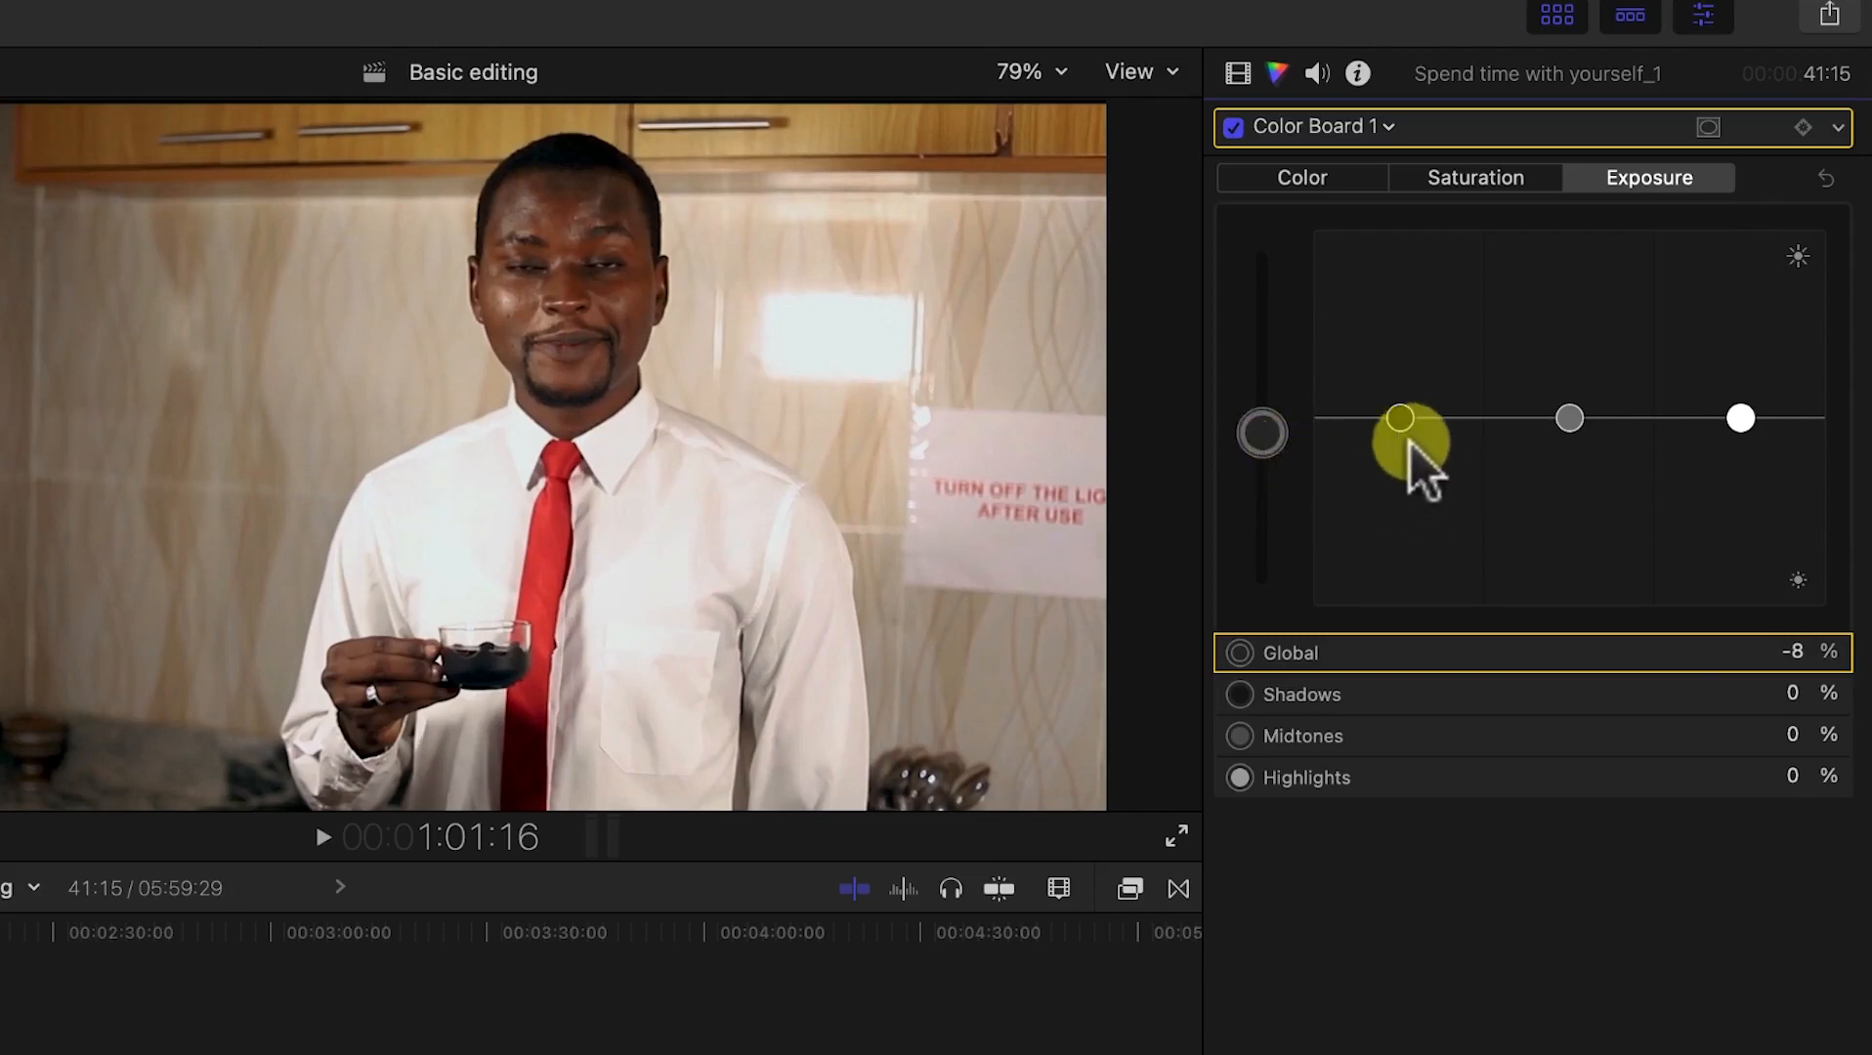
mouse_move(1397, 423)
mouse_down()
mouse_move(1391, 387)
mouse_move(1397, 408)
mouse_up()
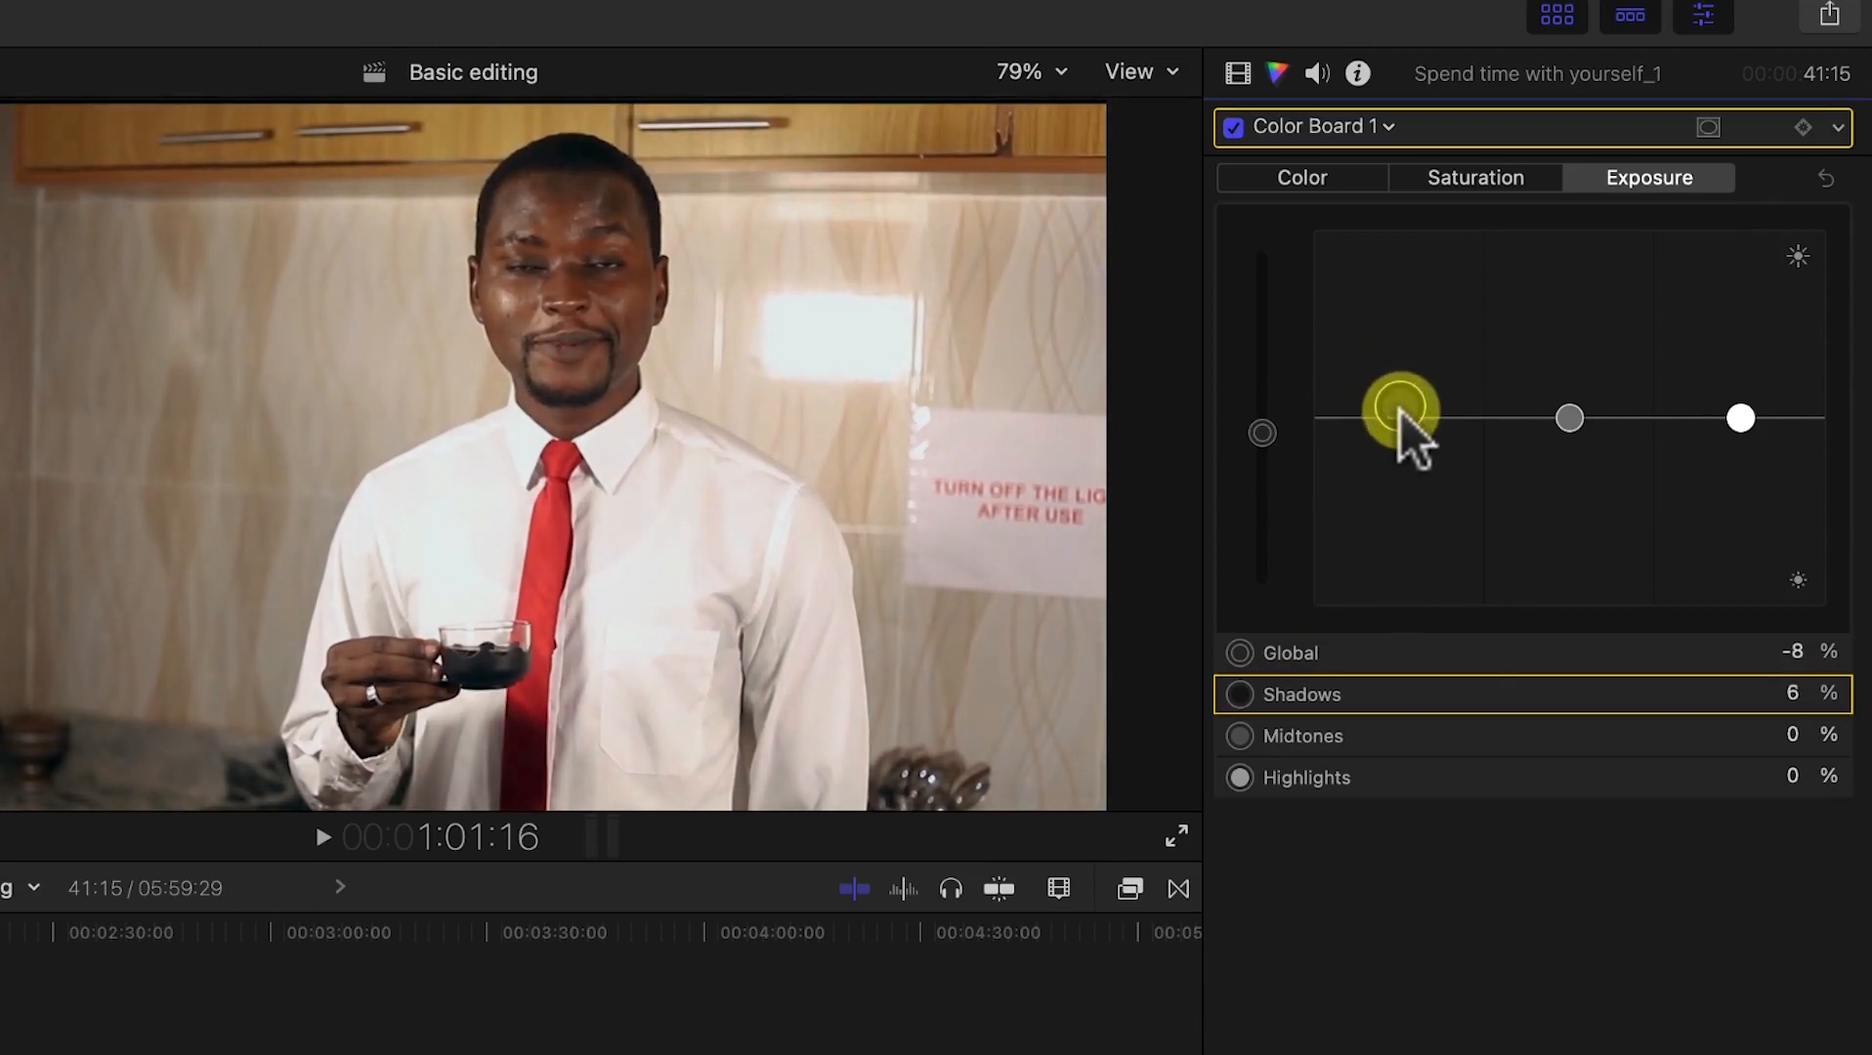
drag(1396, 409, 1398, 401)
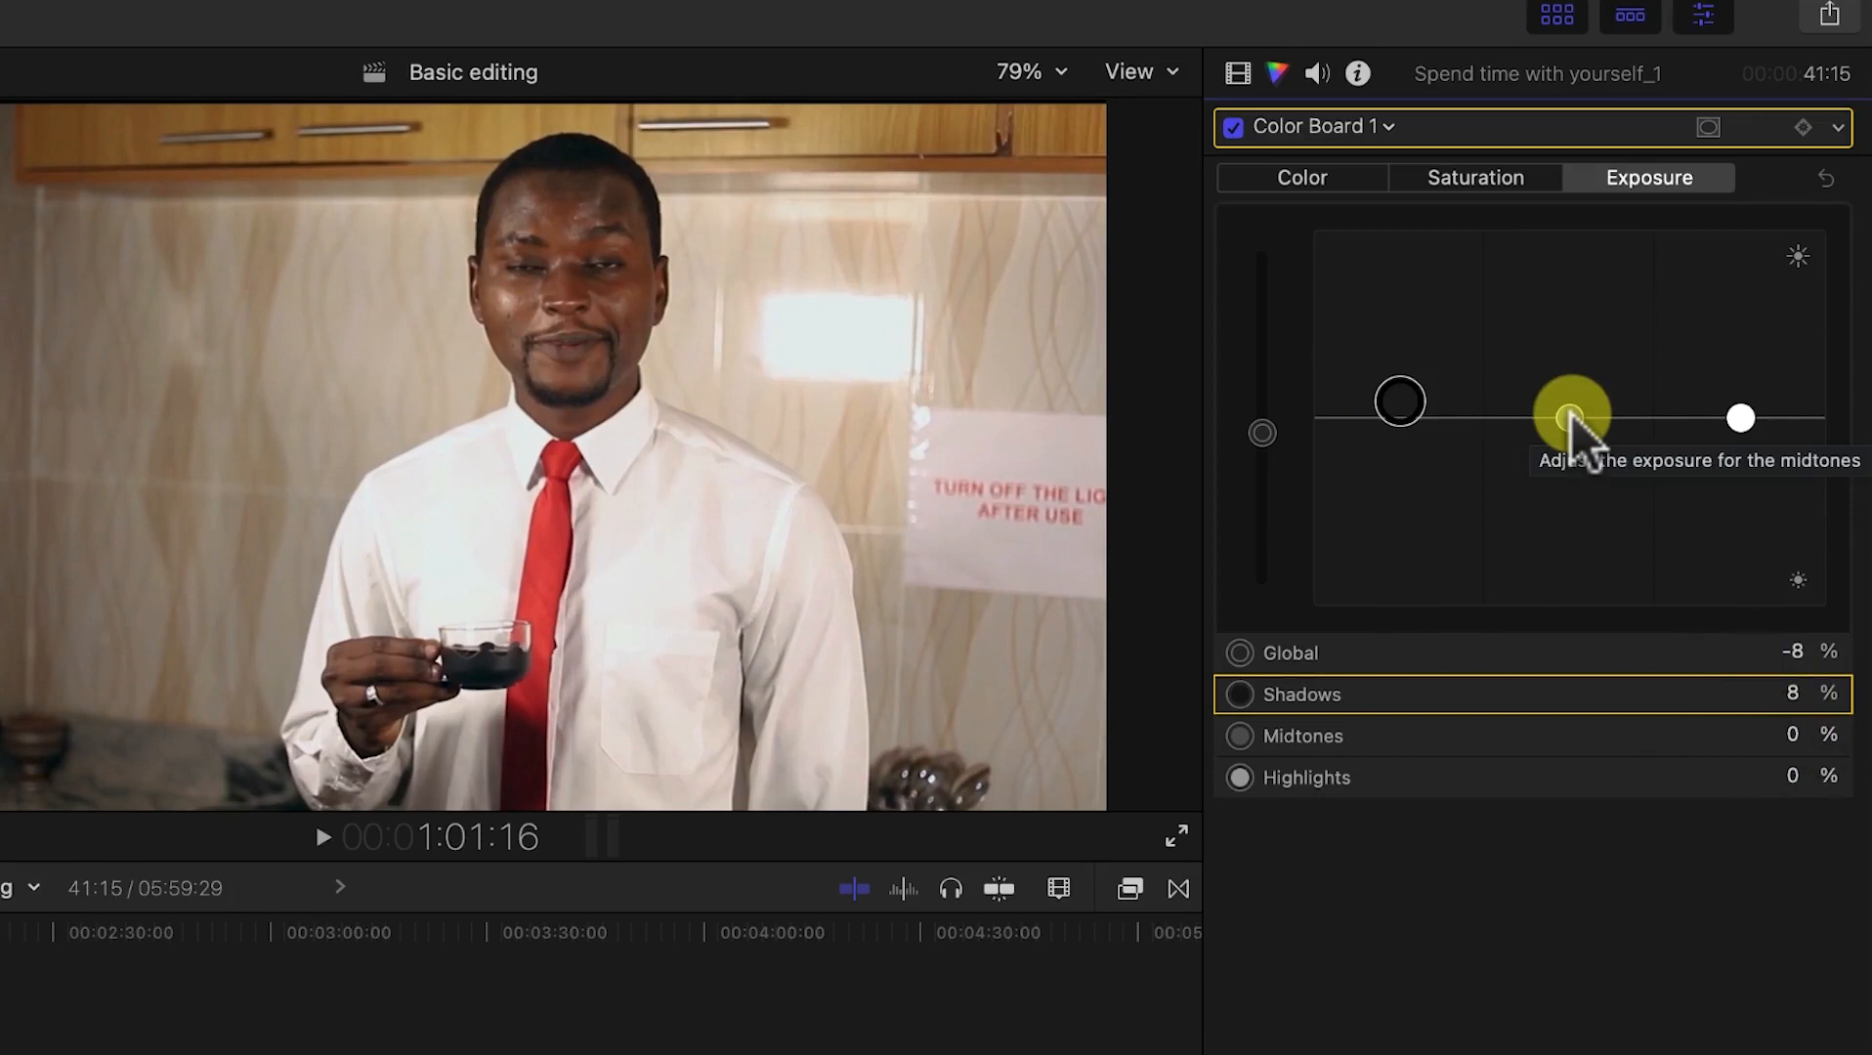
mouse_move(1570, 418)
mouse_down()
mouse_move(1560, 367)
mouse_move(1571, 430)
mouse_up()
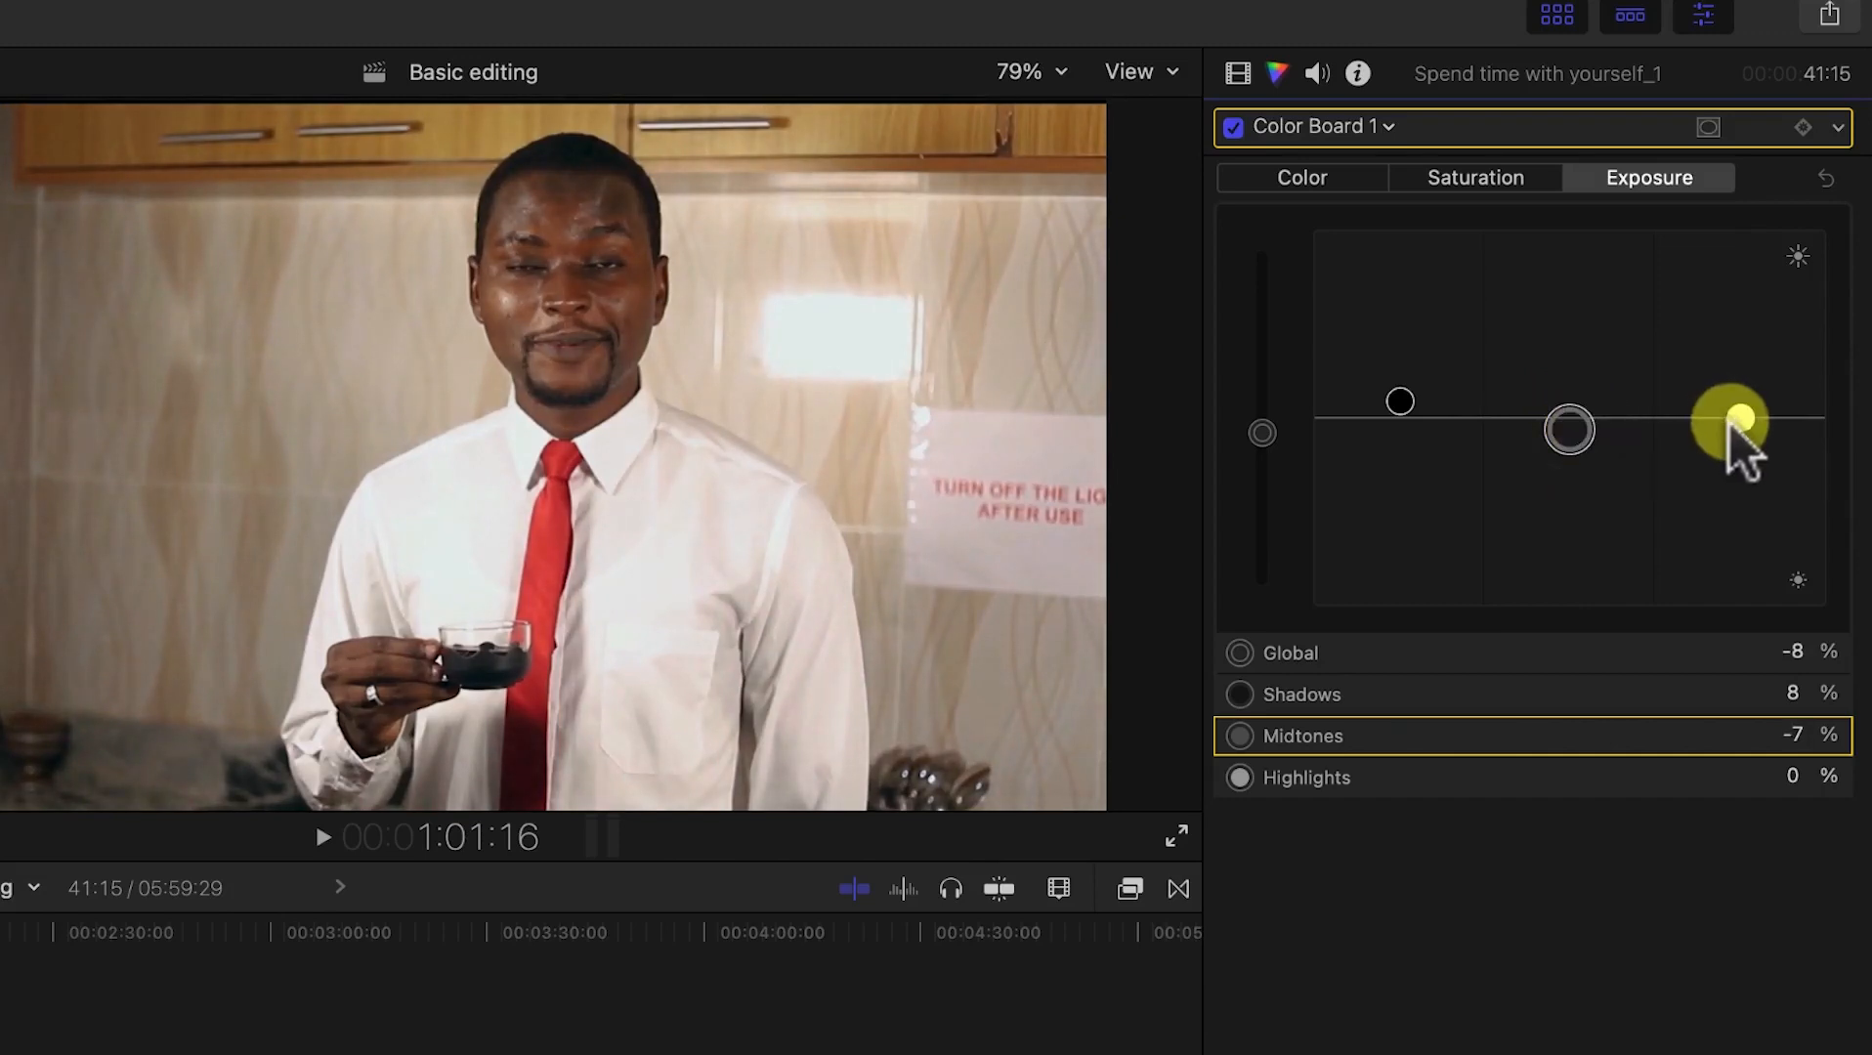
mouse_move(1742, 420)
mouse_down()
mouse_move(1731, 384)
mouse_move(1736, 404)
mouse_up()
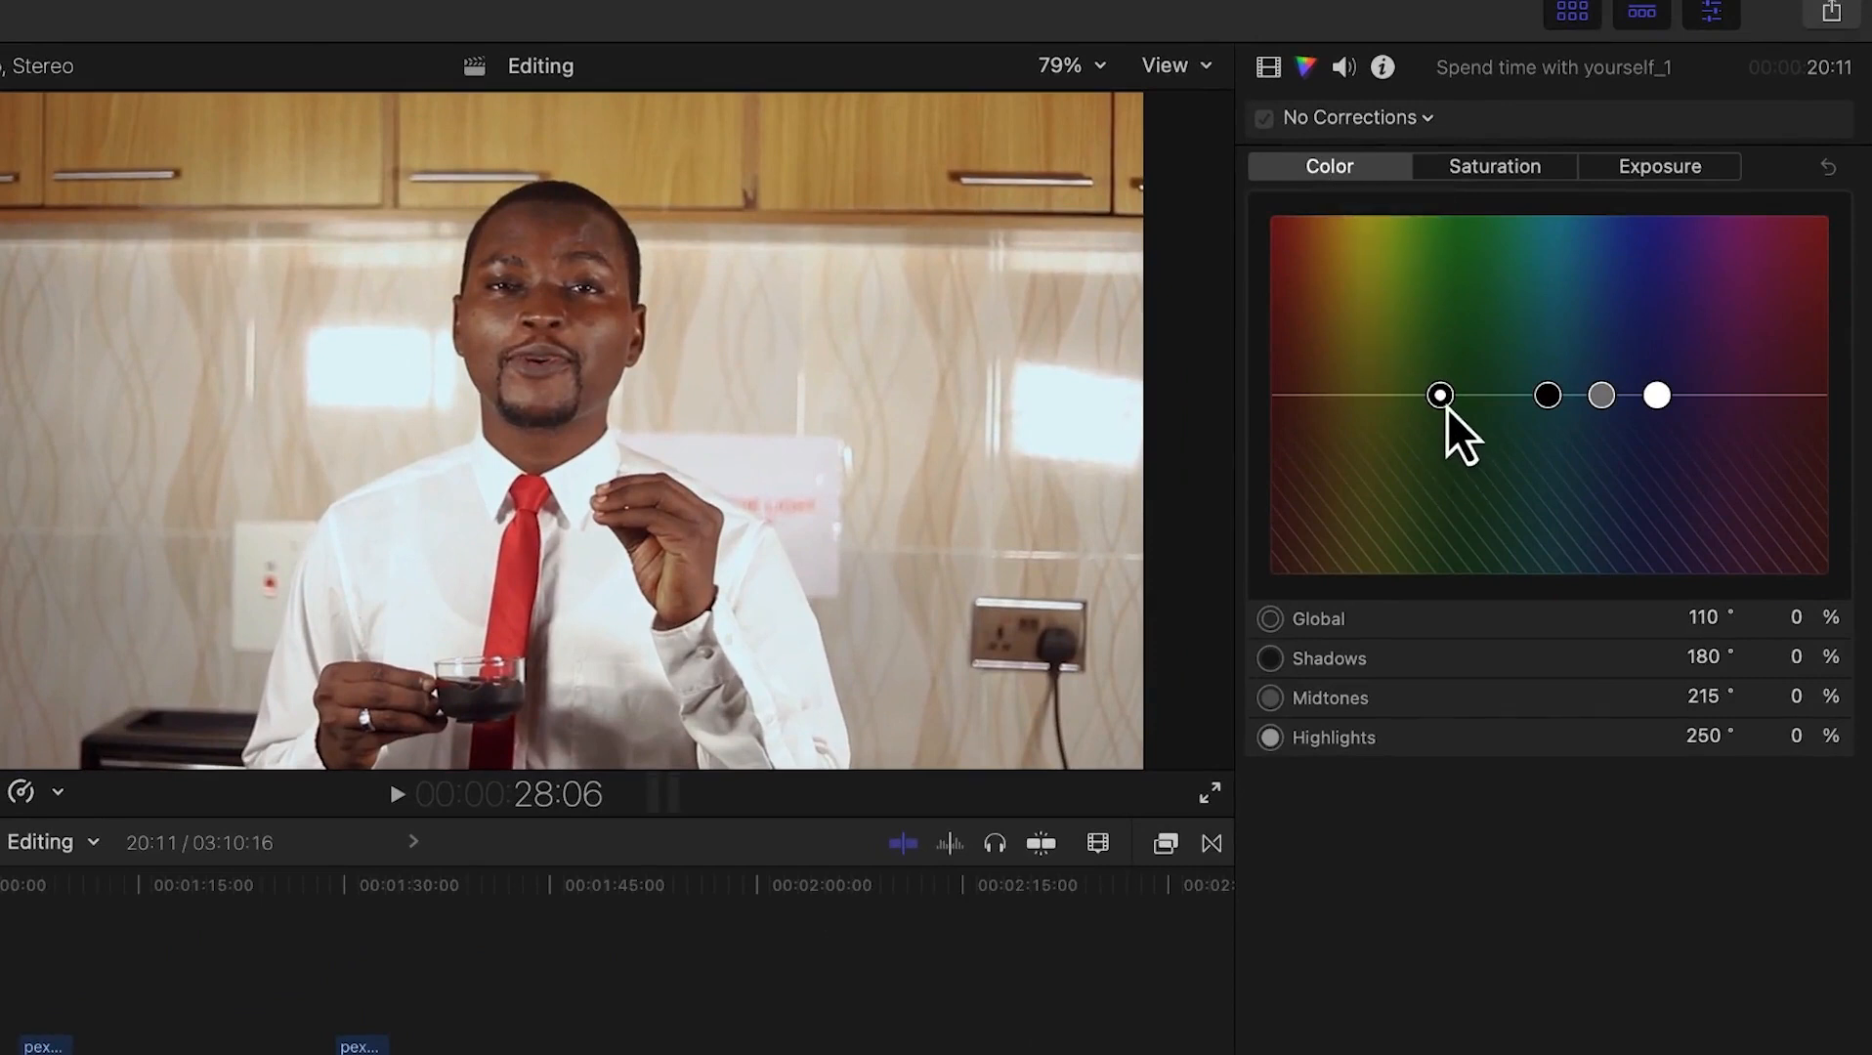
Step: In the Editing project's second clip, set Color Board hues: Global 93° 5%, Shadows 171° 6%, Midtones 218° 12%, Highlights 258° 9%
drag(1446, 406, 1416, 376)
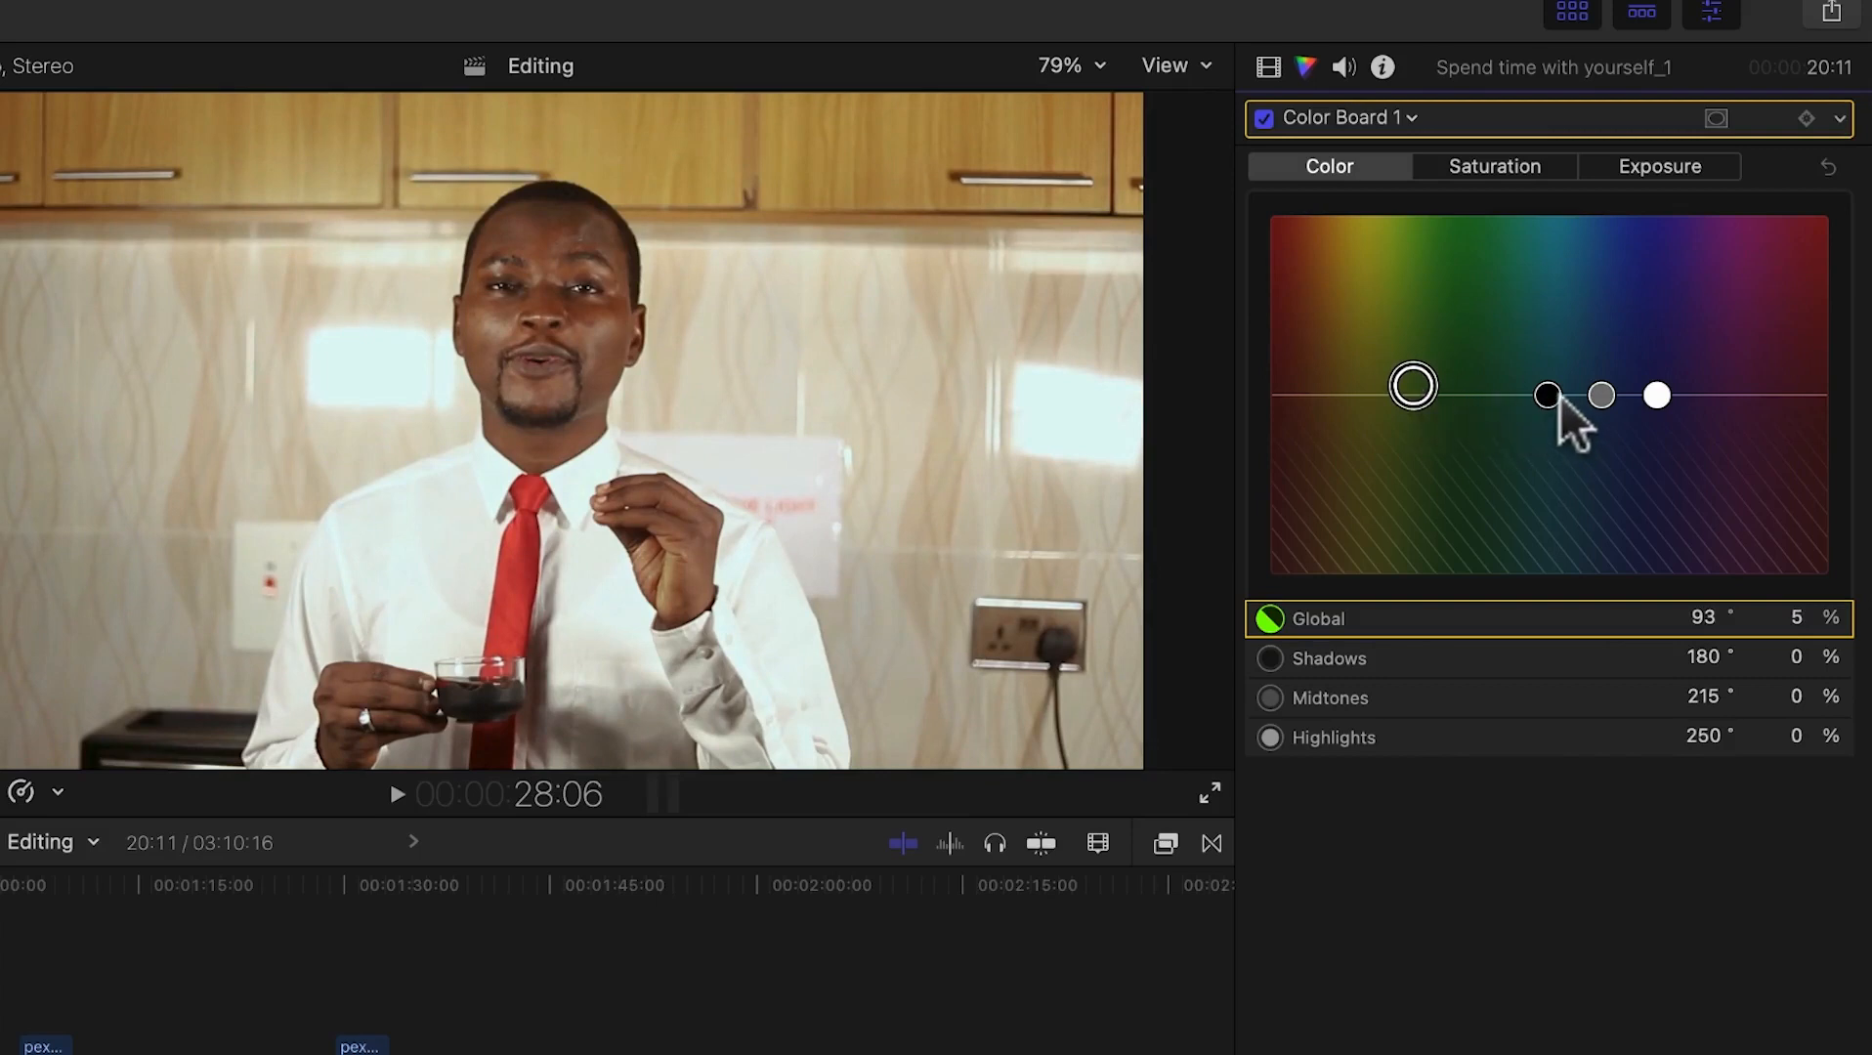
mouse_move(1560, 397)
mouse_down()
mouse_move(1548, 380)
mouse_move(1543, 405)
mouse_move(1546, 385)
mouse_up()
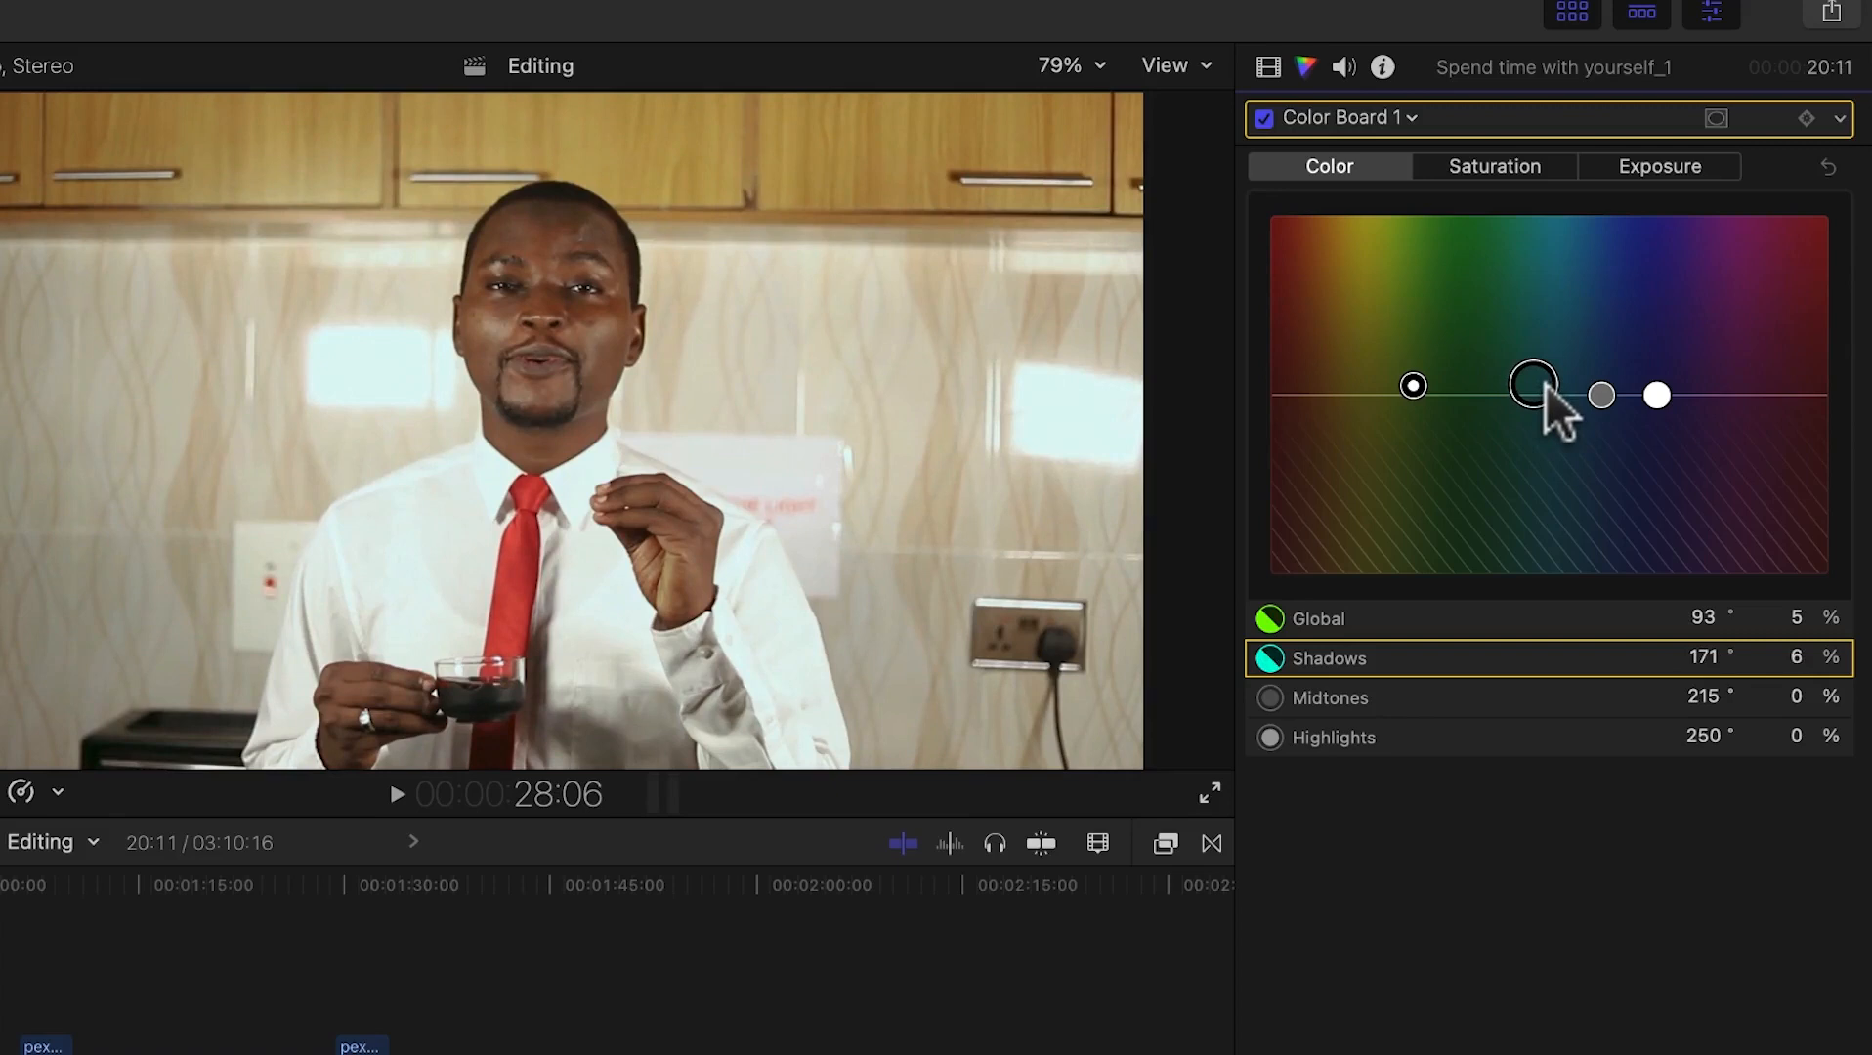
click(1604, 391)
drag(1604, 391, 1673, 376)
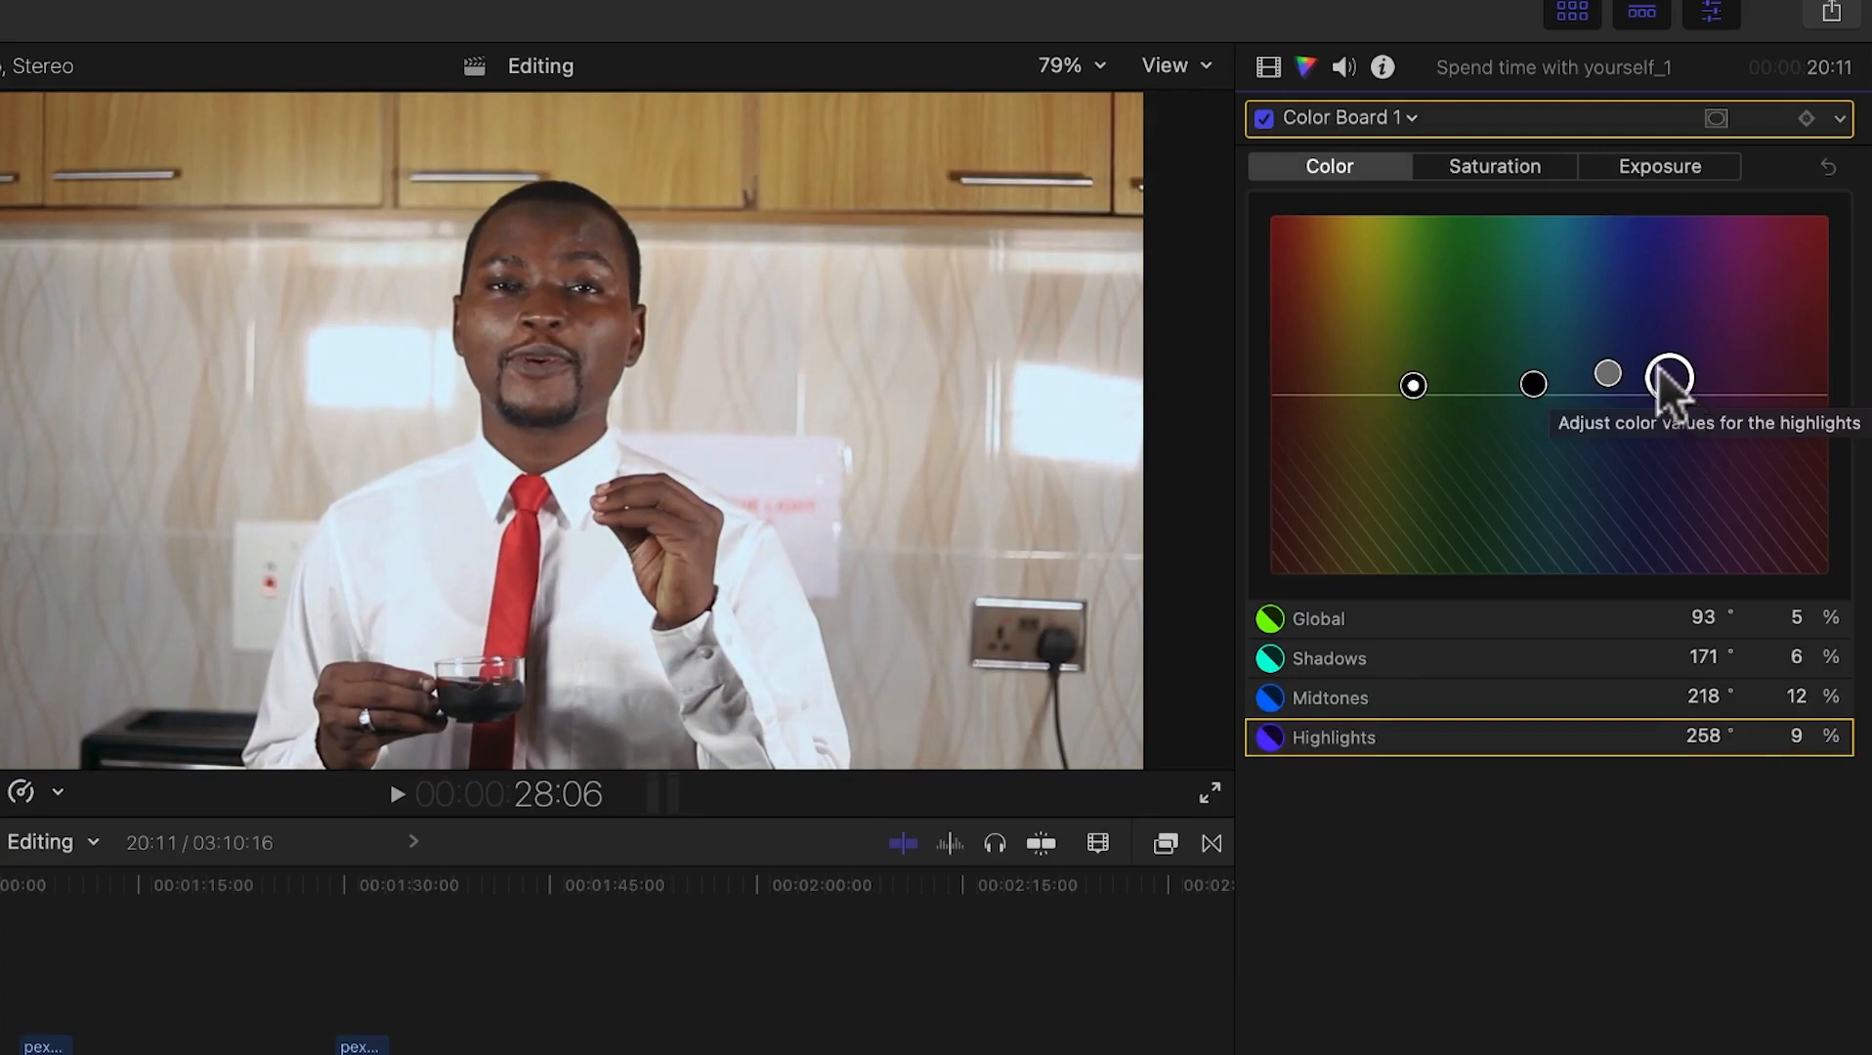
Step: Test the clip's global saturation at 100% and -100%, and settle it at -9%
click(1505, 167)
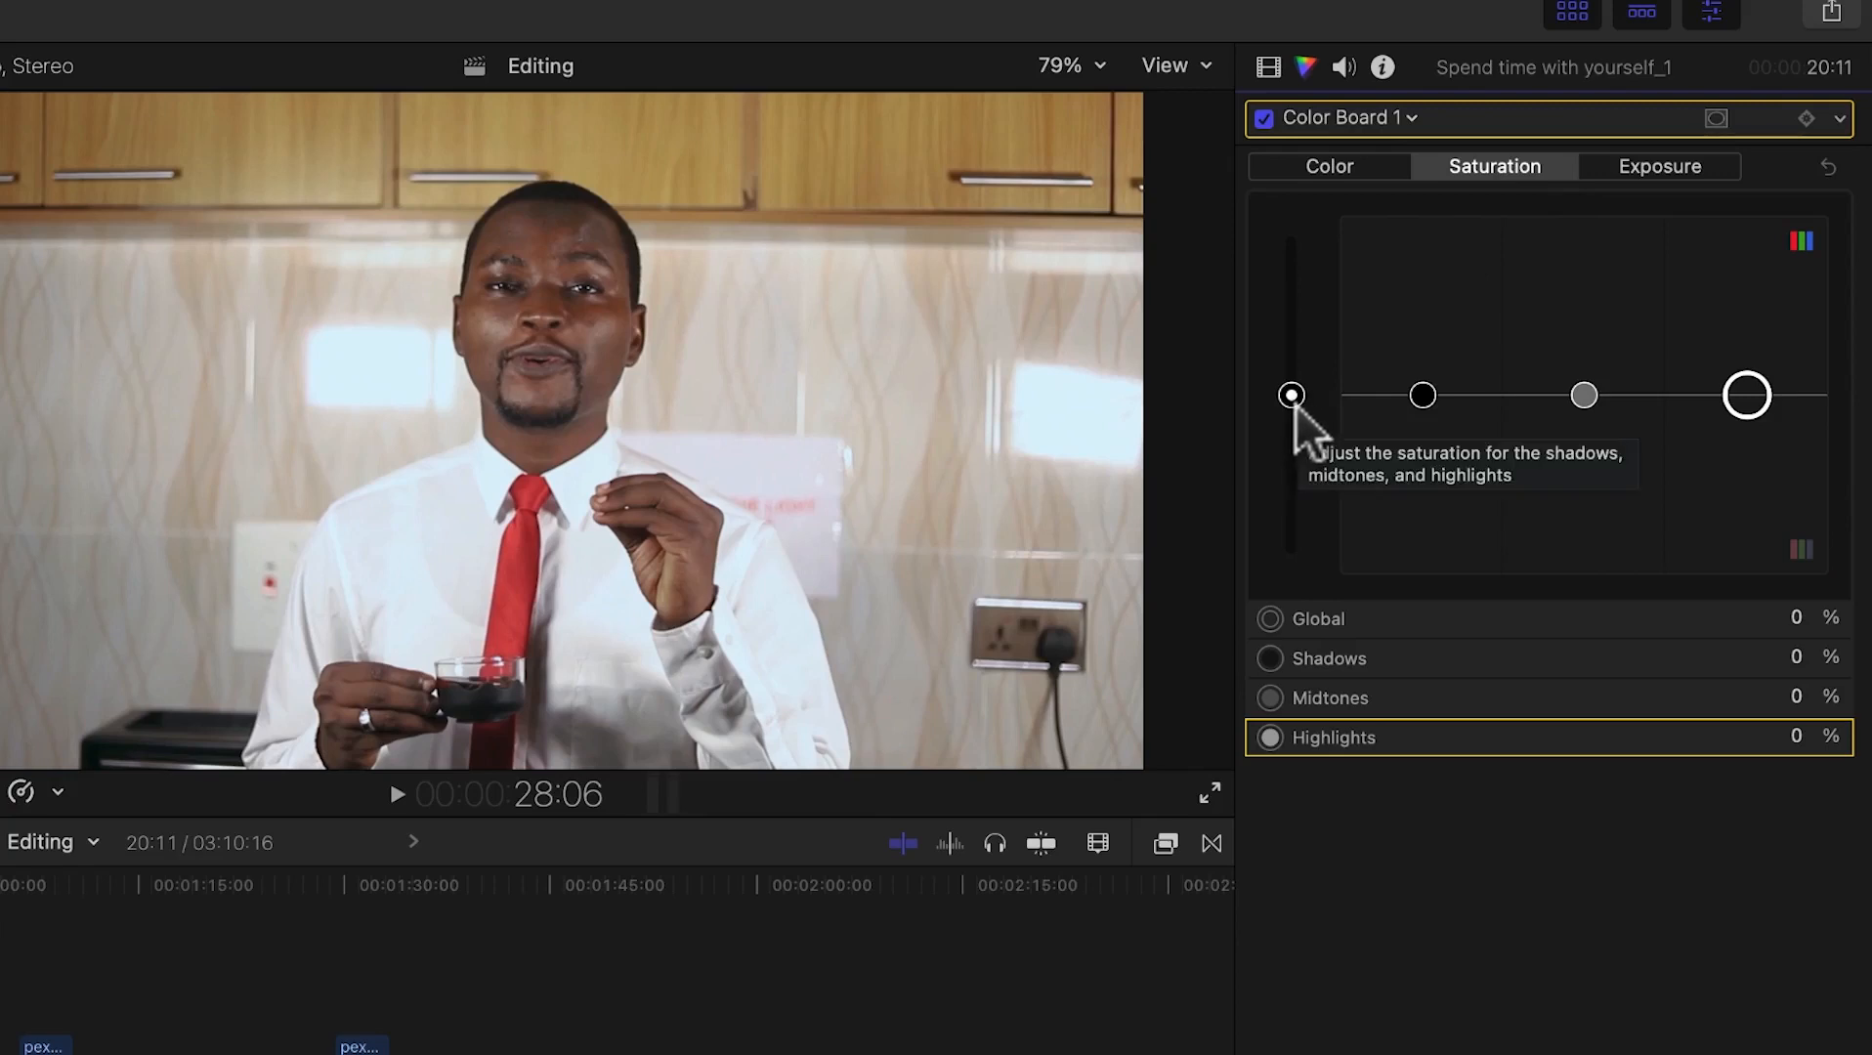
drag(1290, 392, 1280, 197)
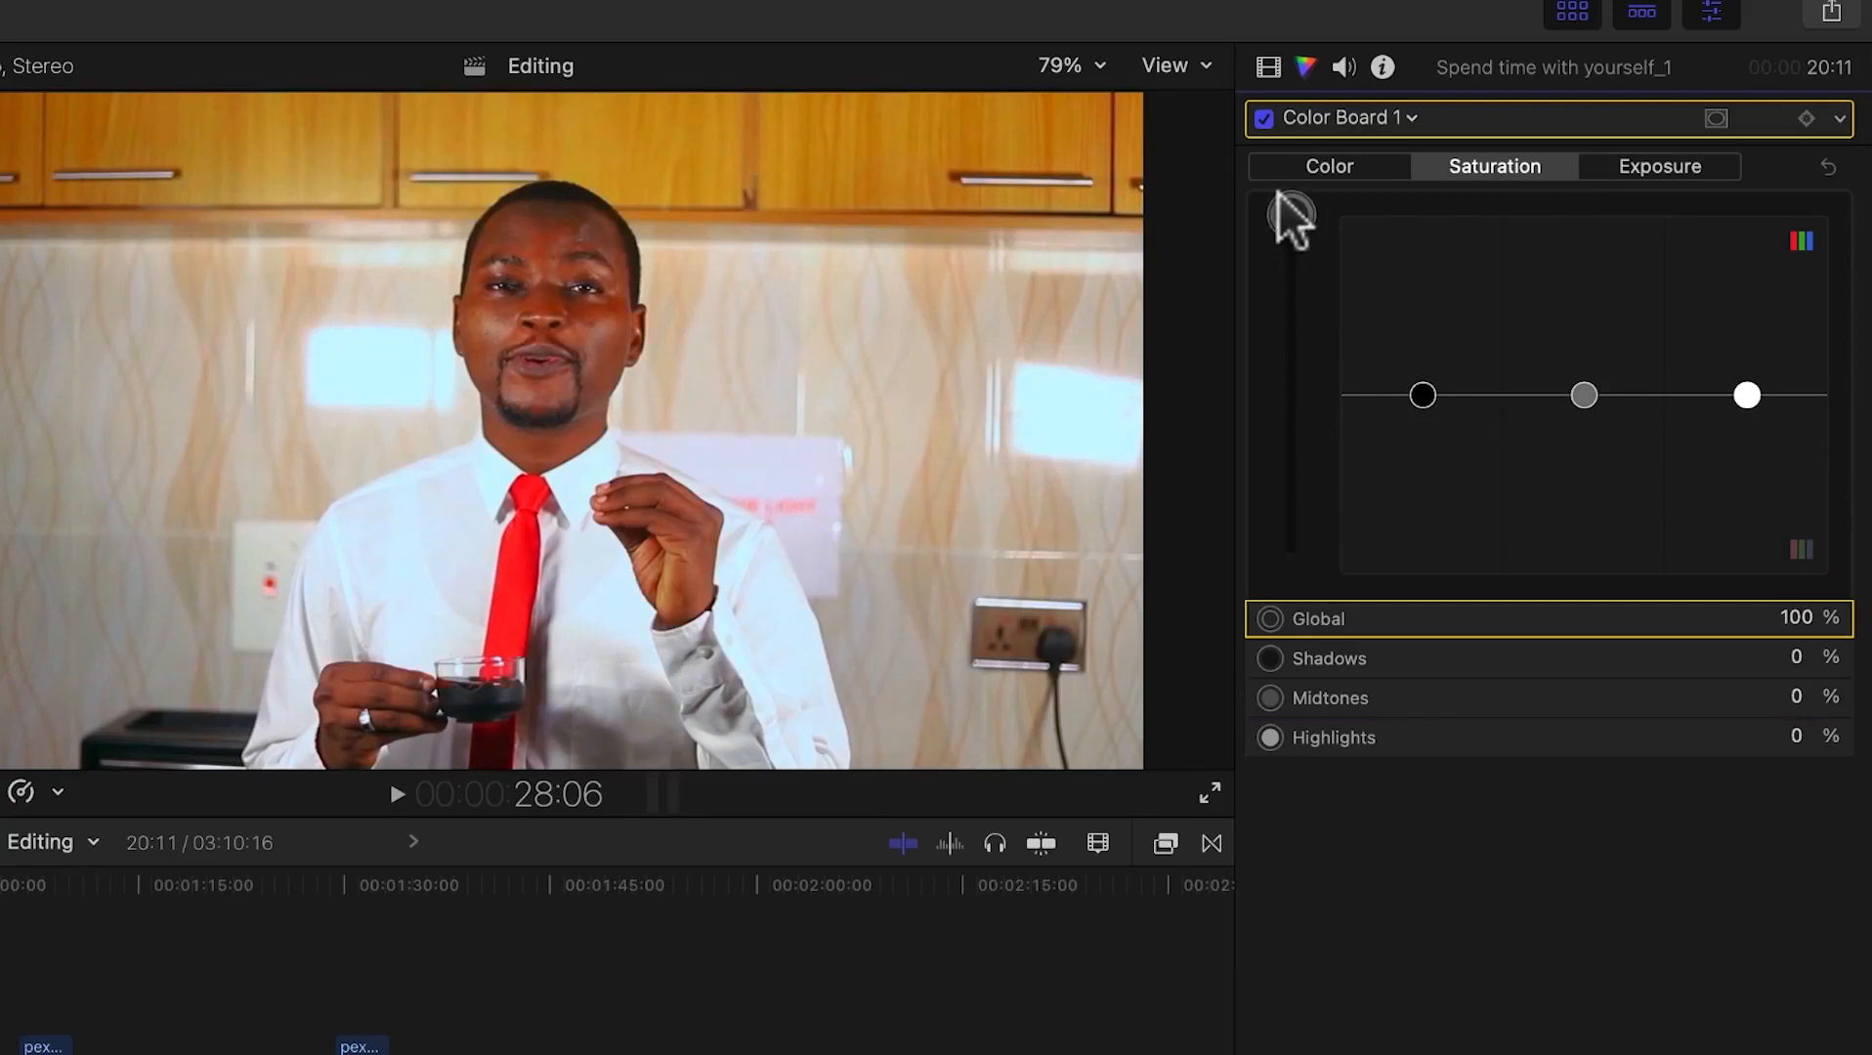
drag(1280, 195, 1319, 569)
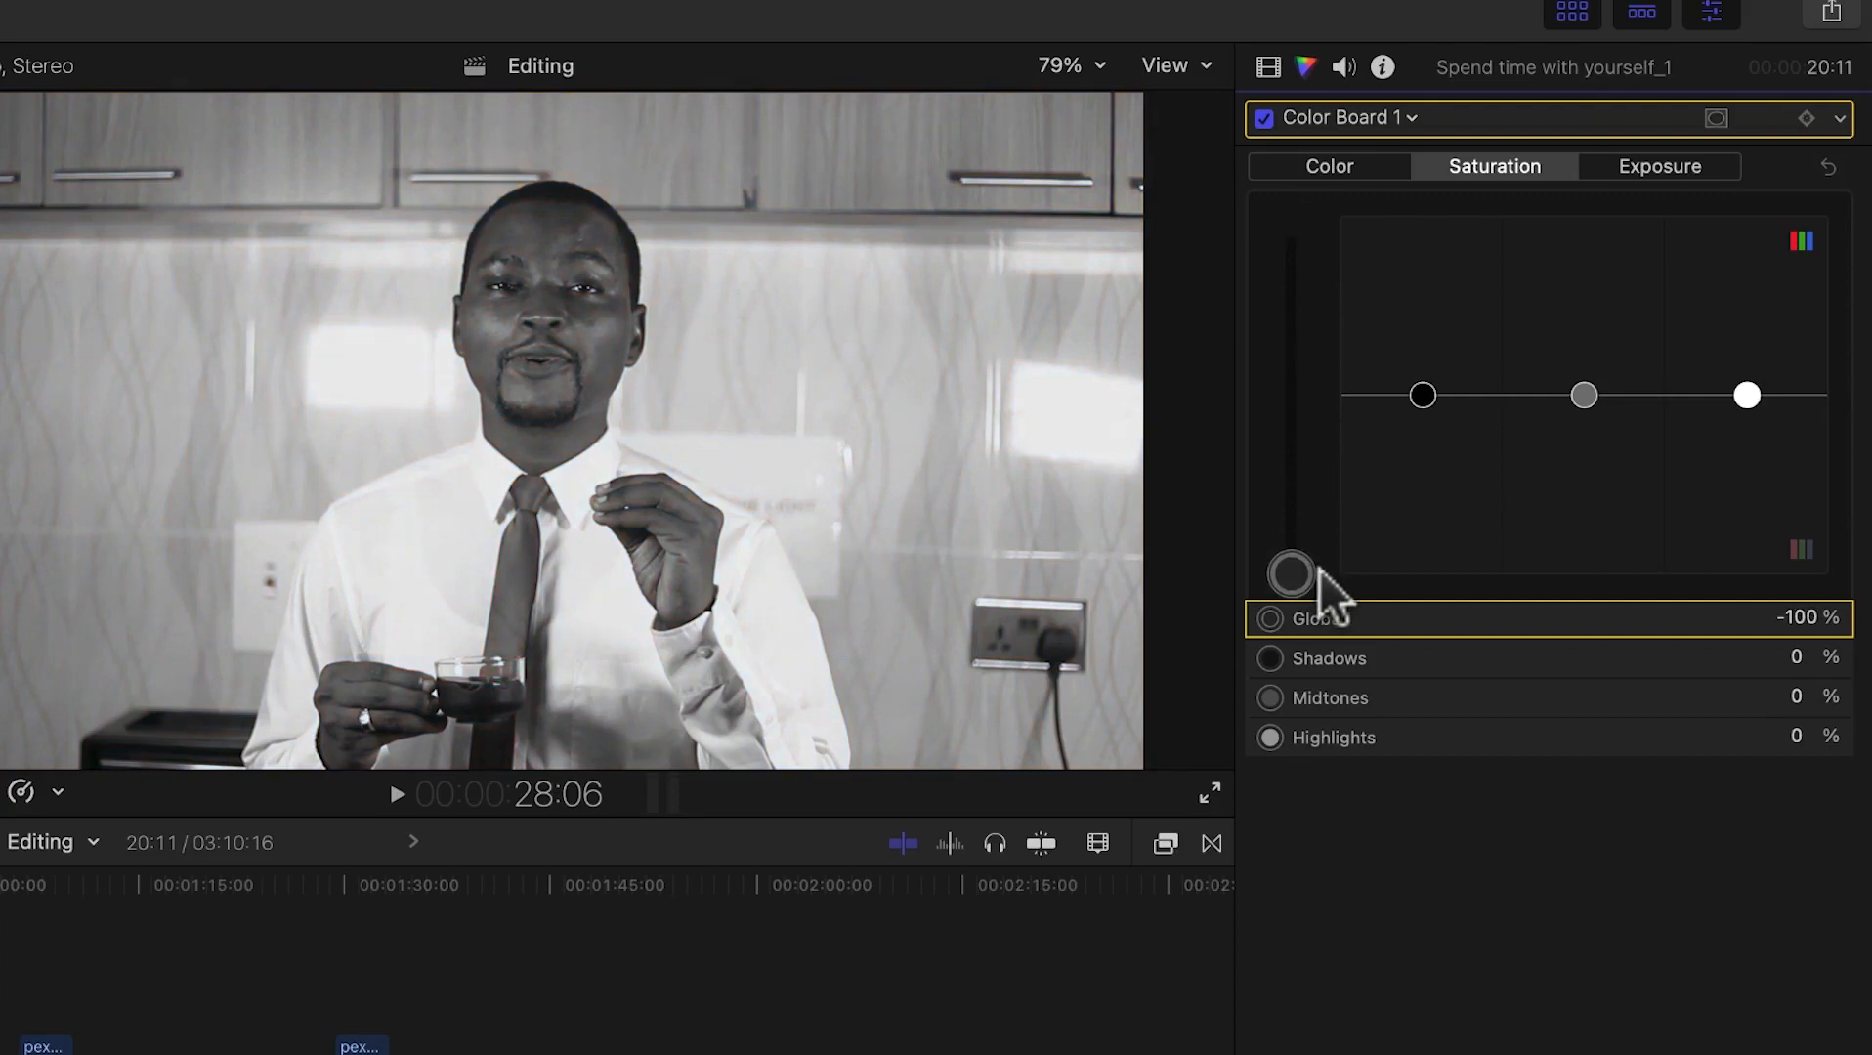
drag(1319, 569, 1303, 403)
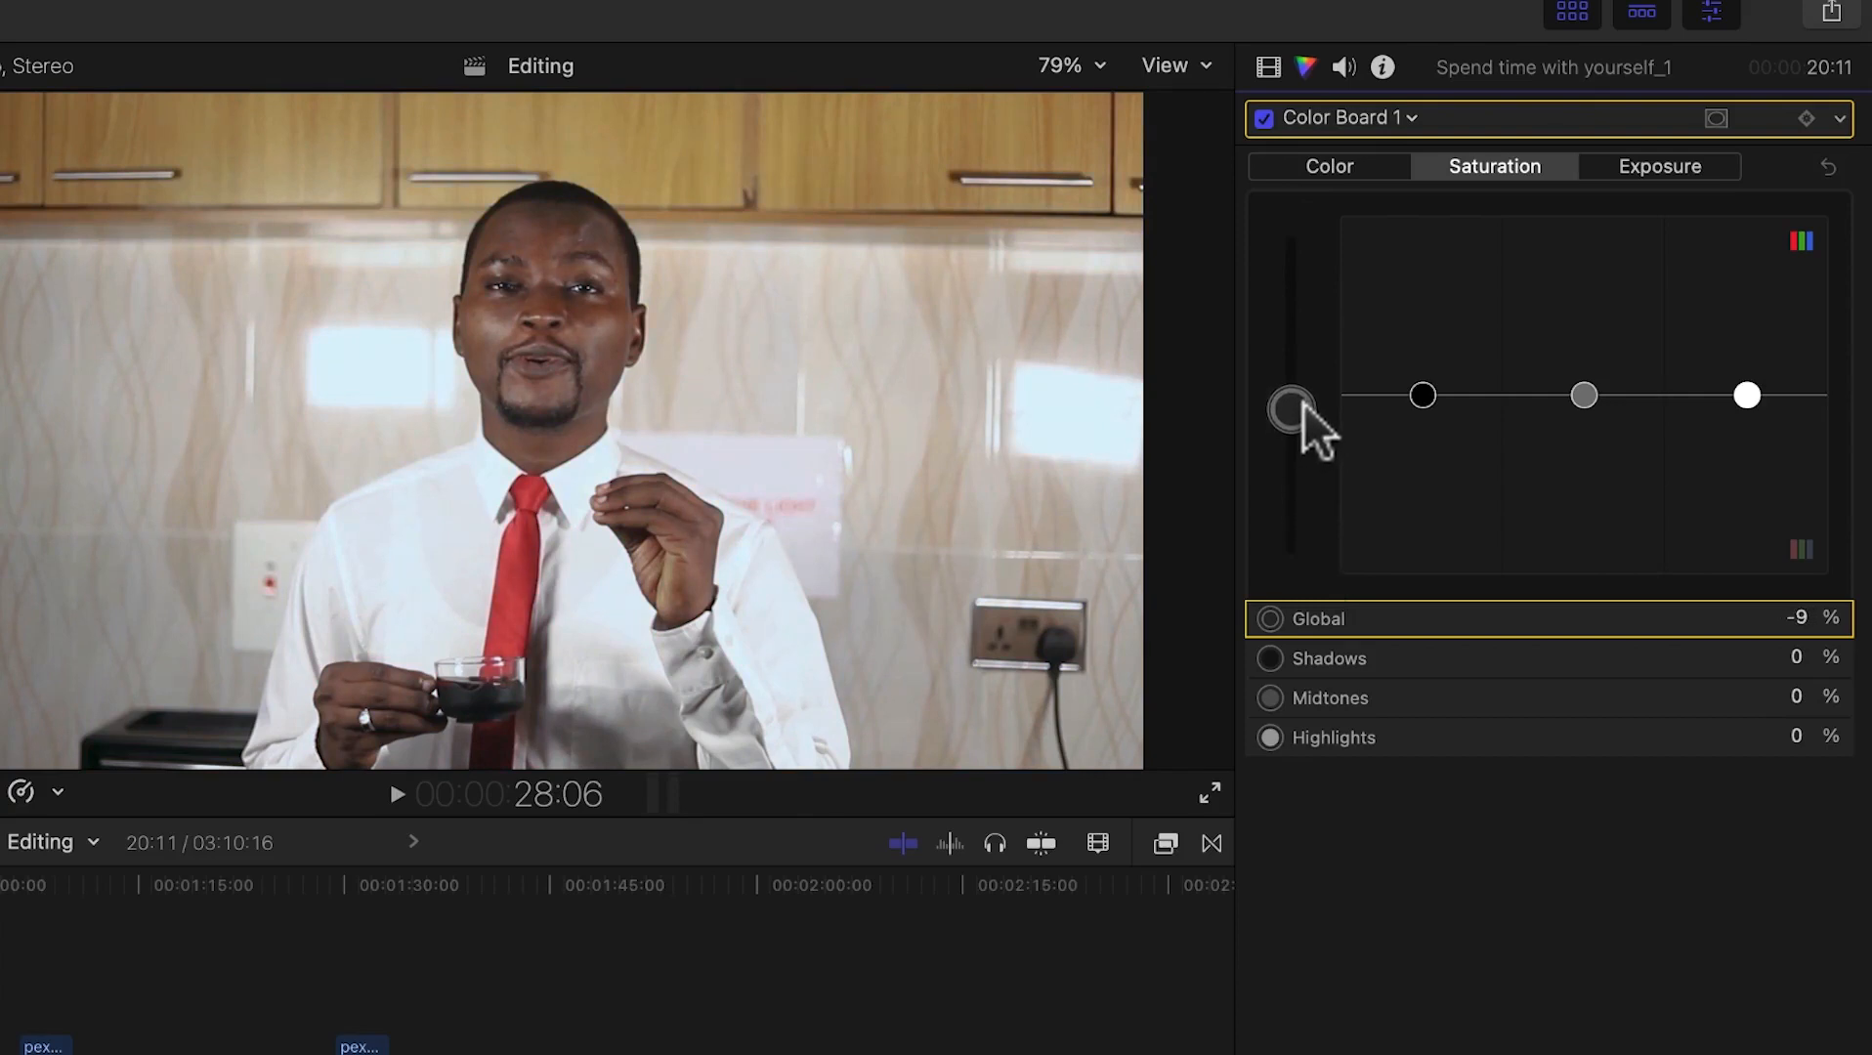
Step: Raise the clip's saturation to 20% for Shadows, 37% for Midtones and 37% for Highlights
click(1423, 396)
drag(1423, 394, 1426, 360)
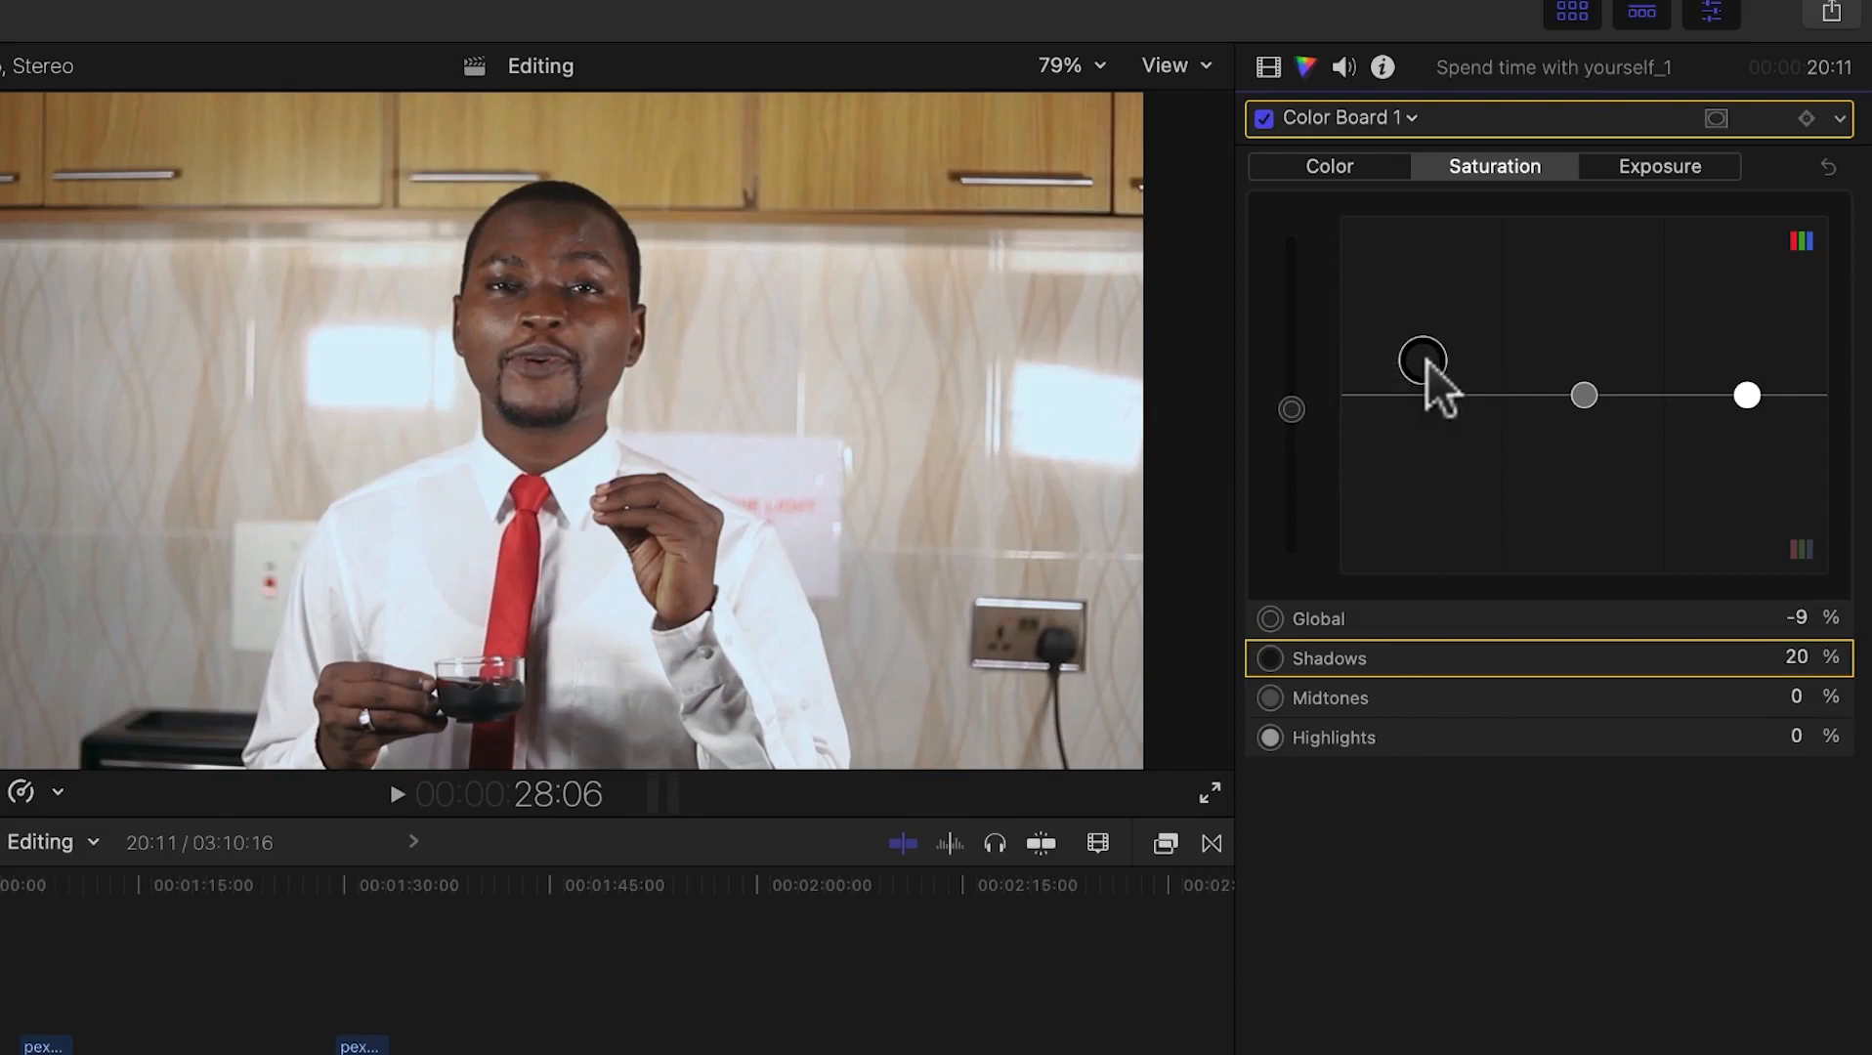
click(1583, 398)
drag(1583, 400, 1597, 330)
drag(1751, 401, 1732, 333)
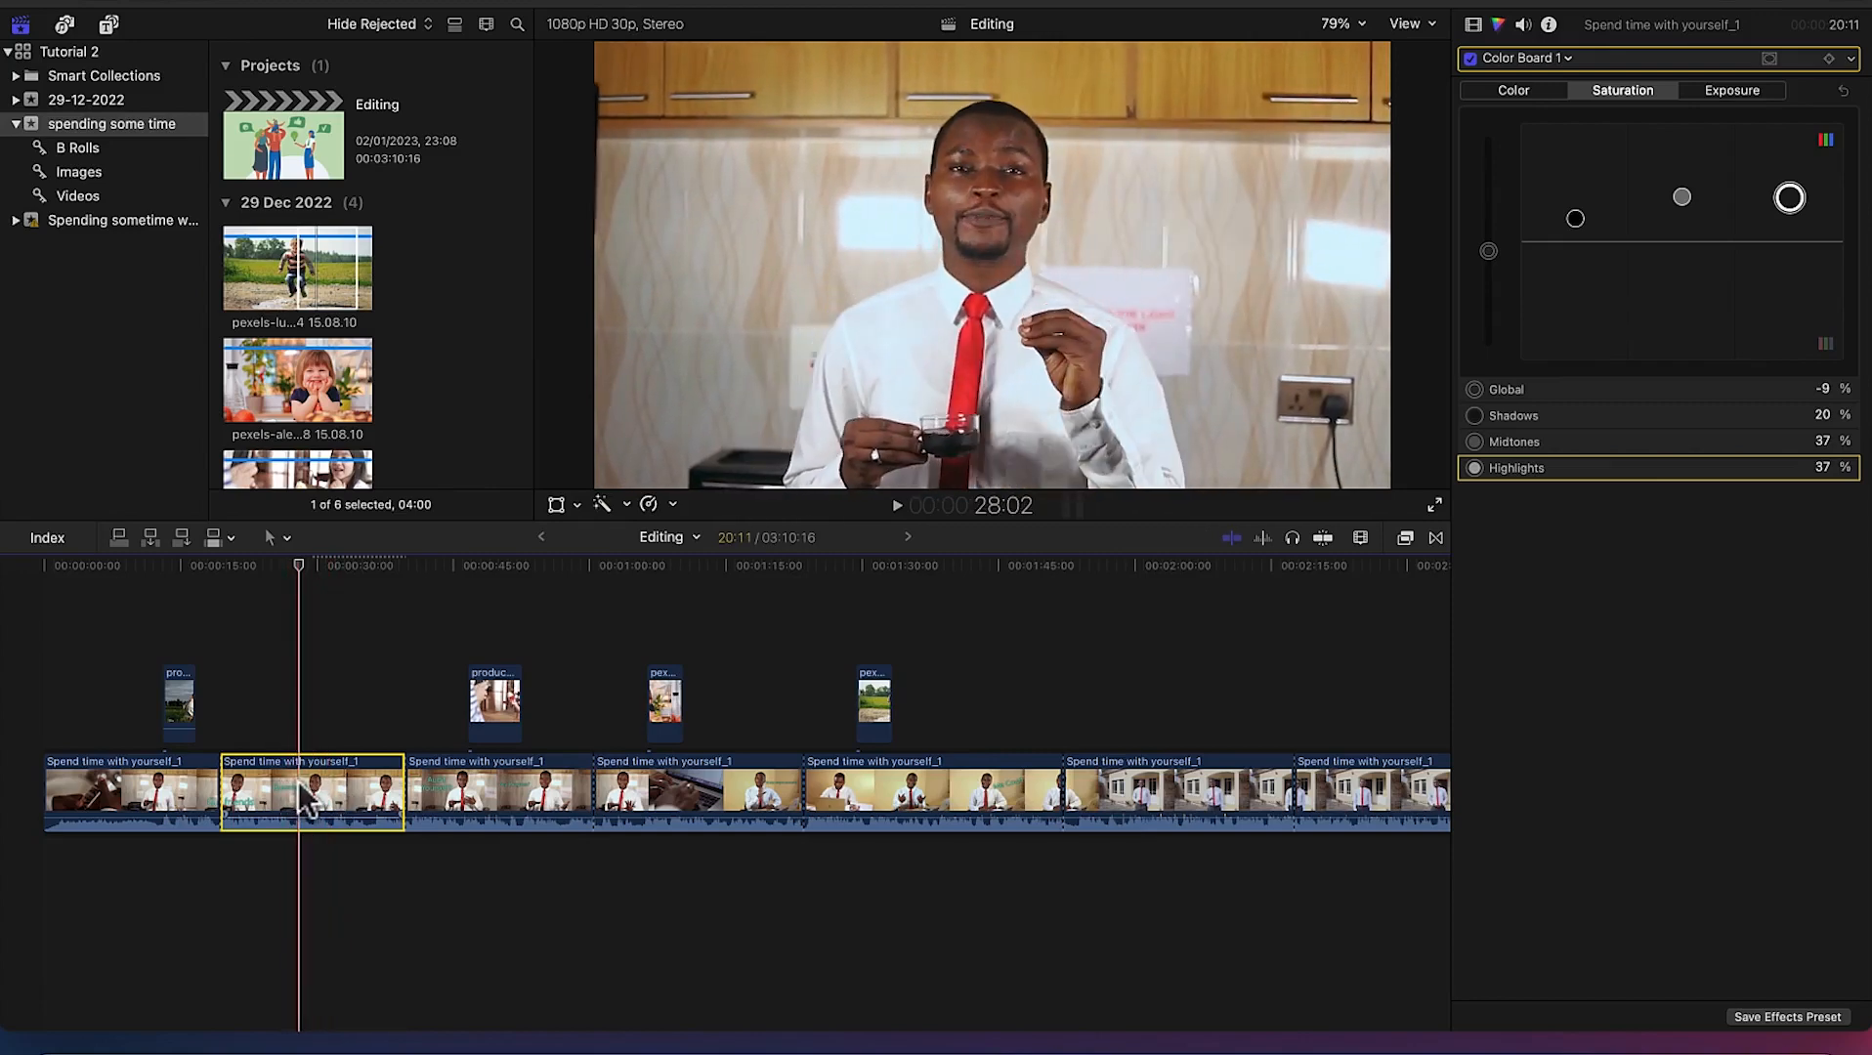
Step: Copy the color-corrected second clip of the primary storyline
click(500, 816)
click(662, 797)
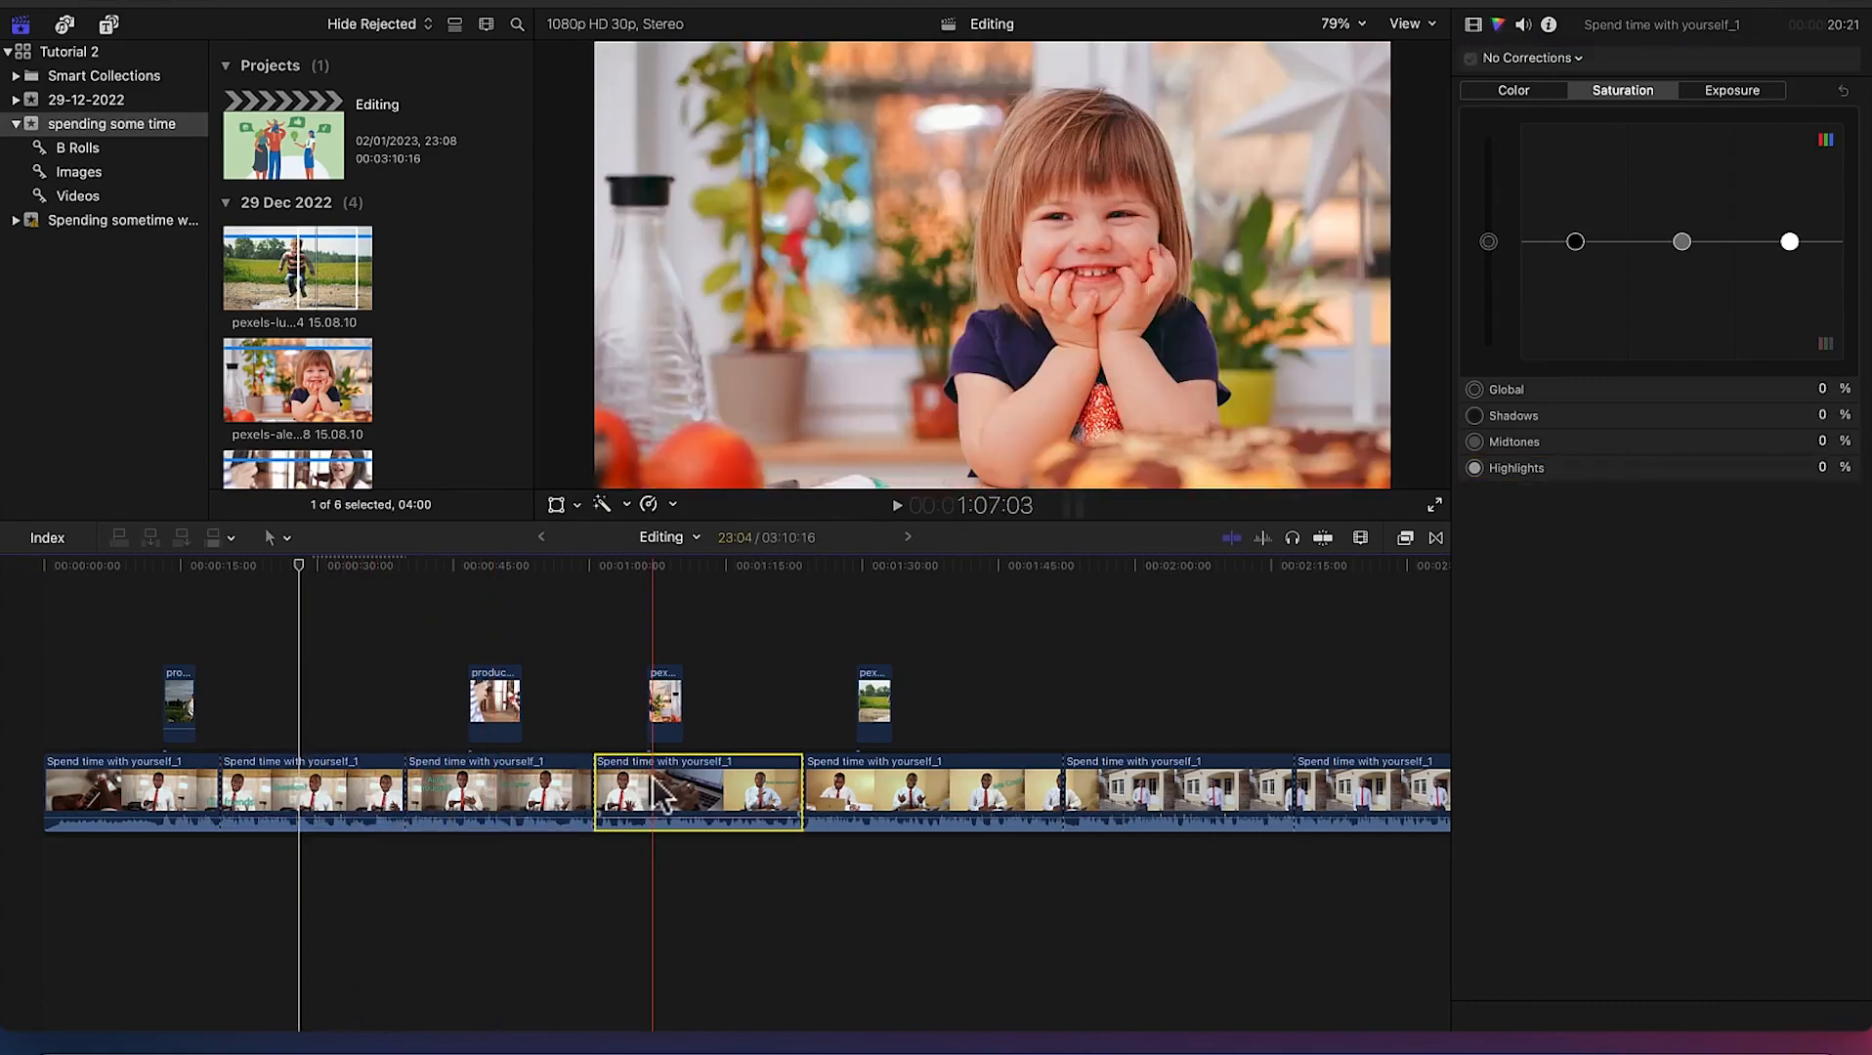
click(338, 786)
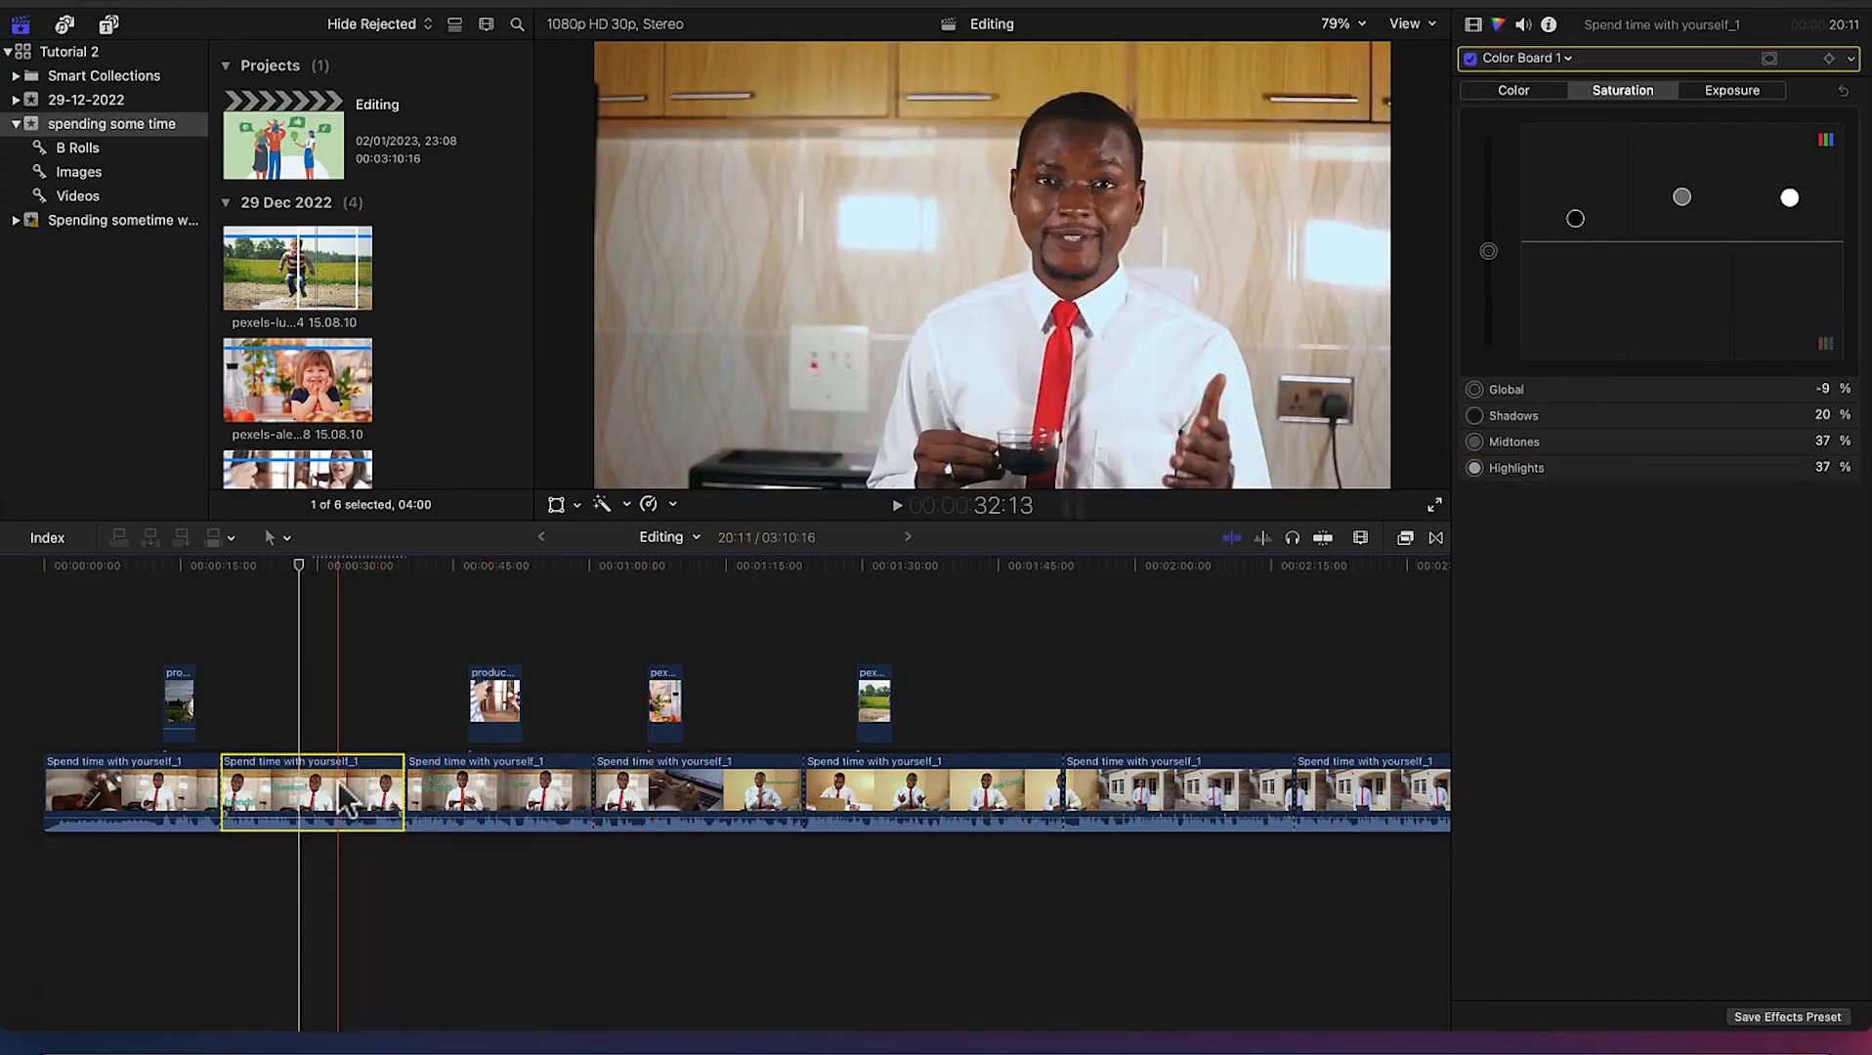
right_click(337, 782)
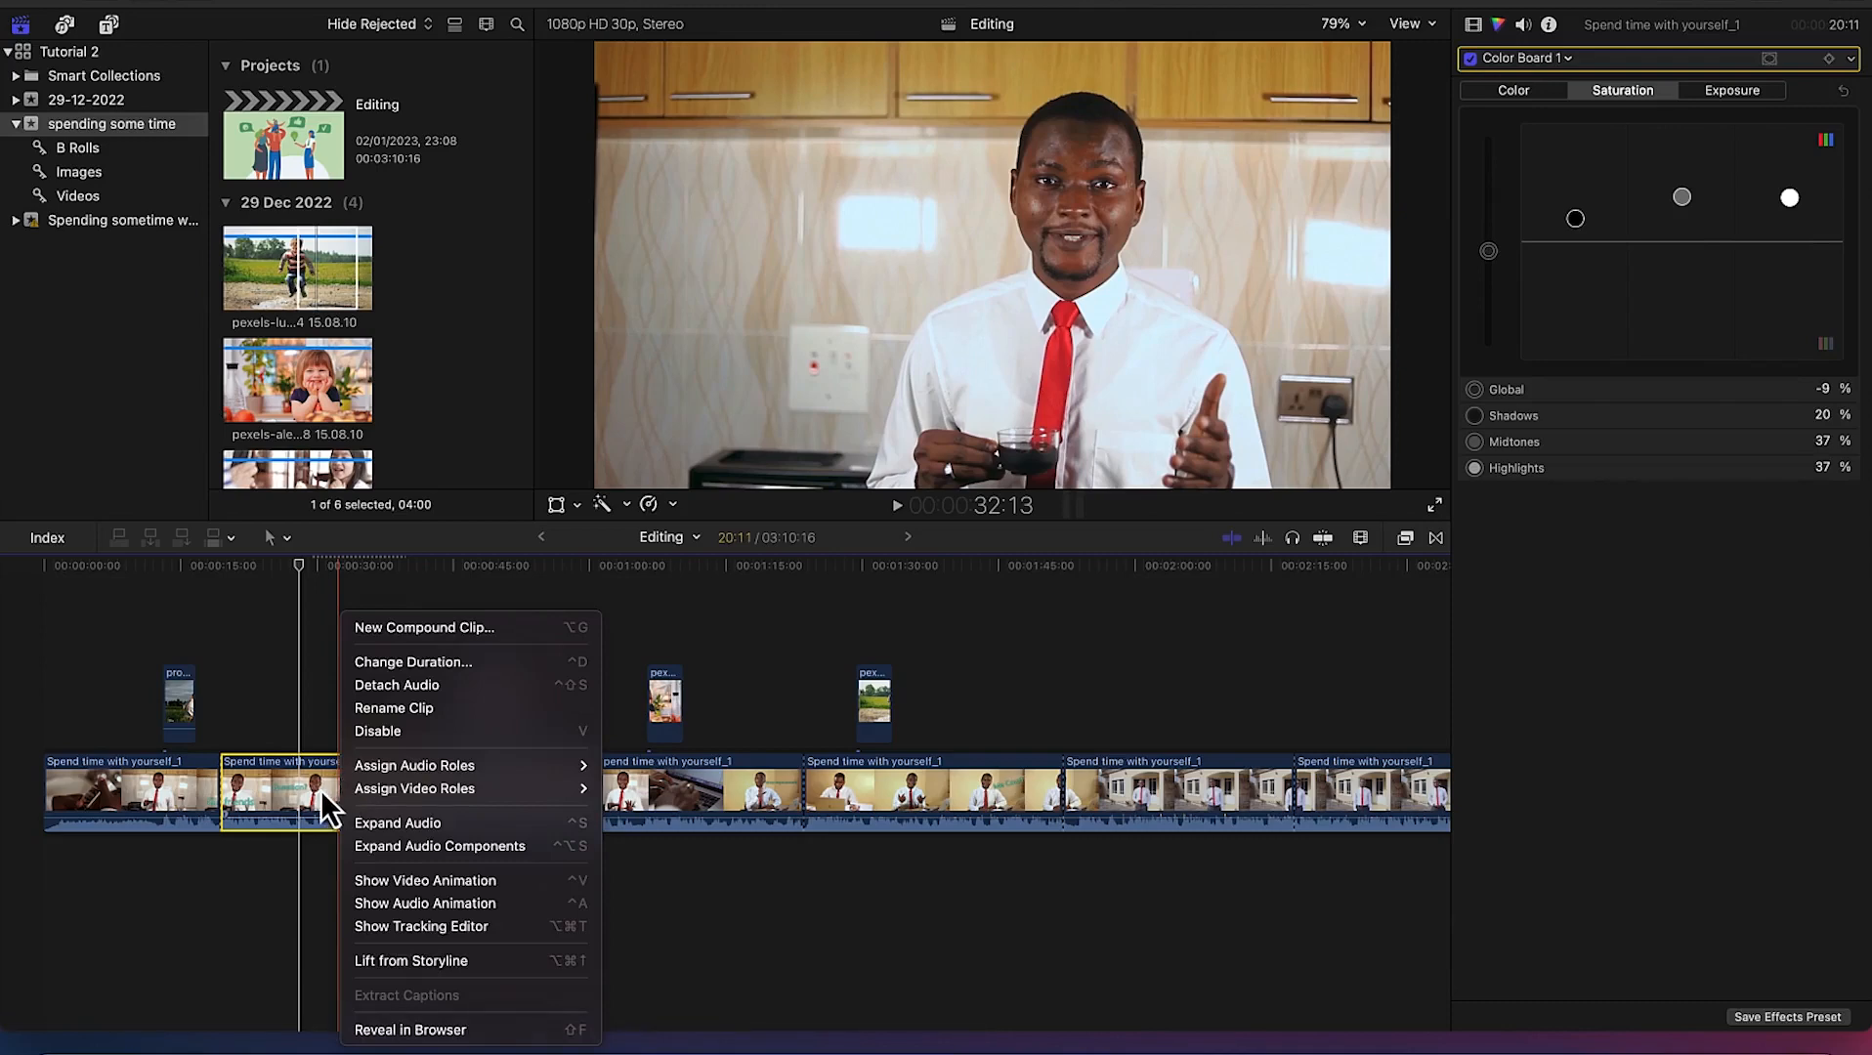
click(320, 792)
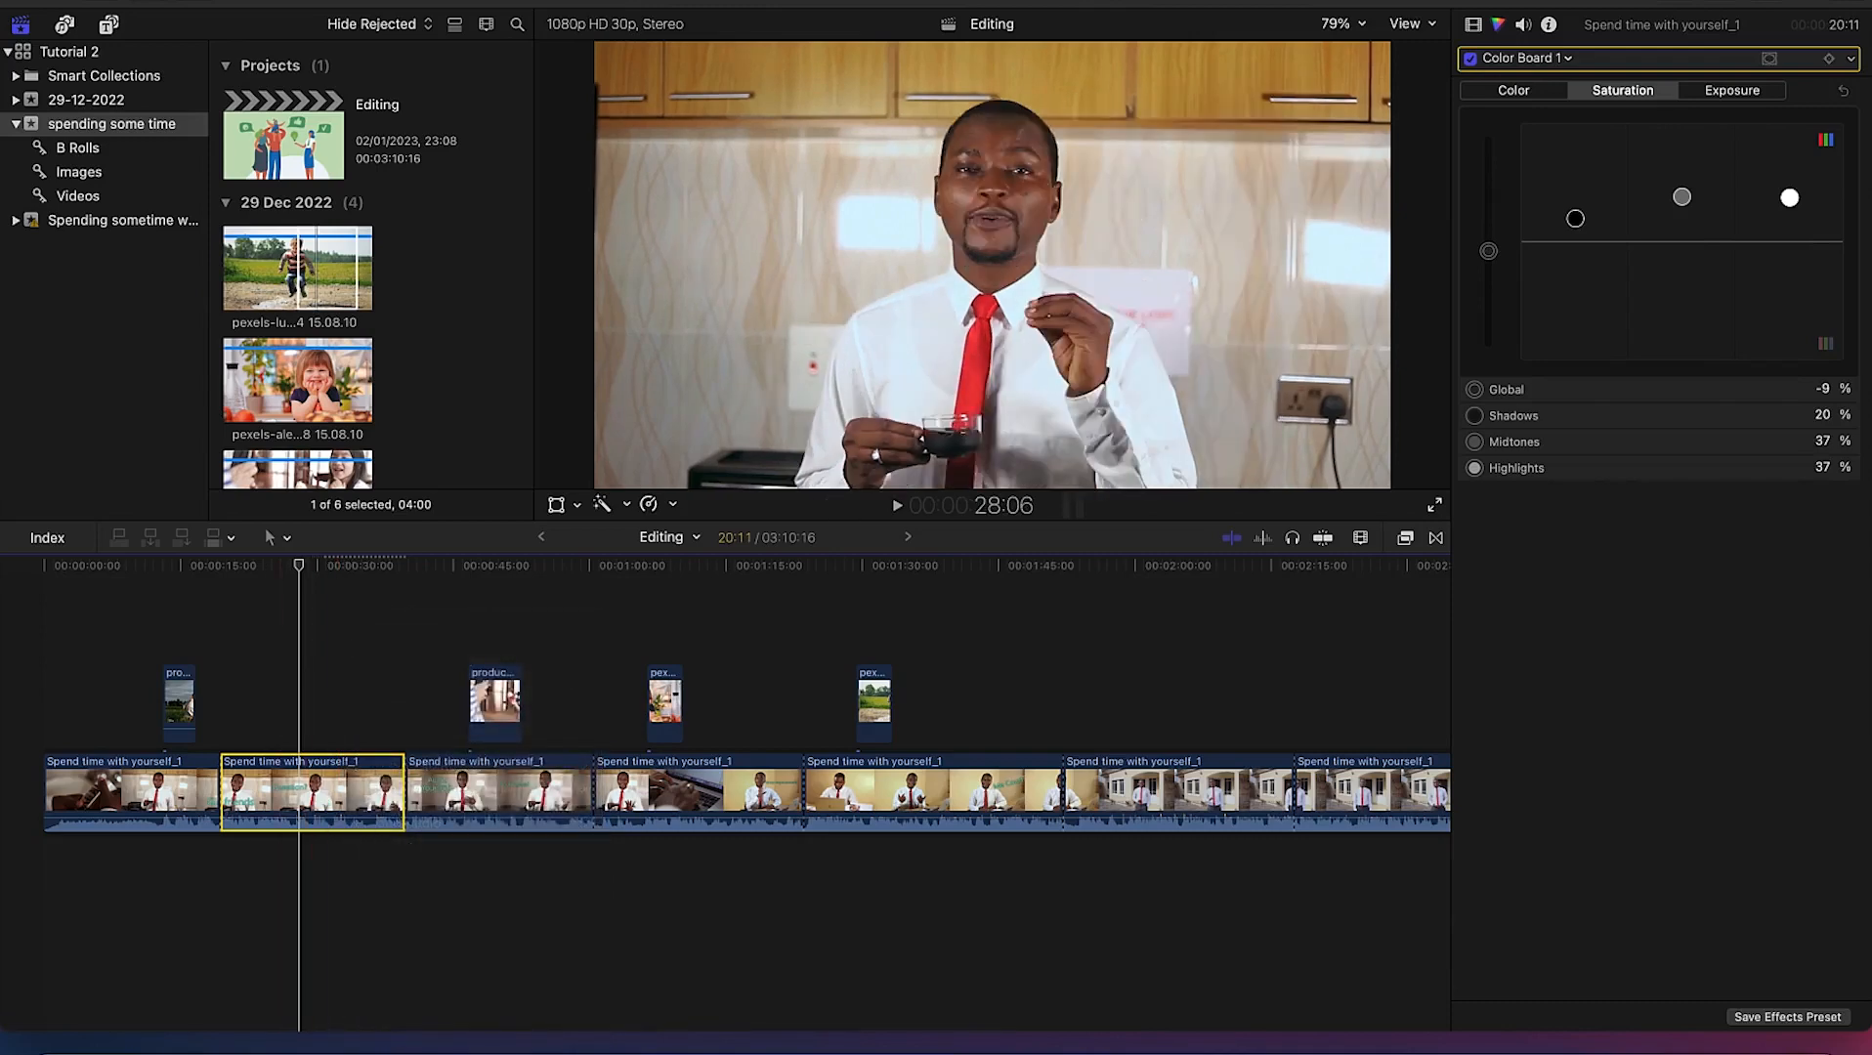
click(218, 1)
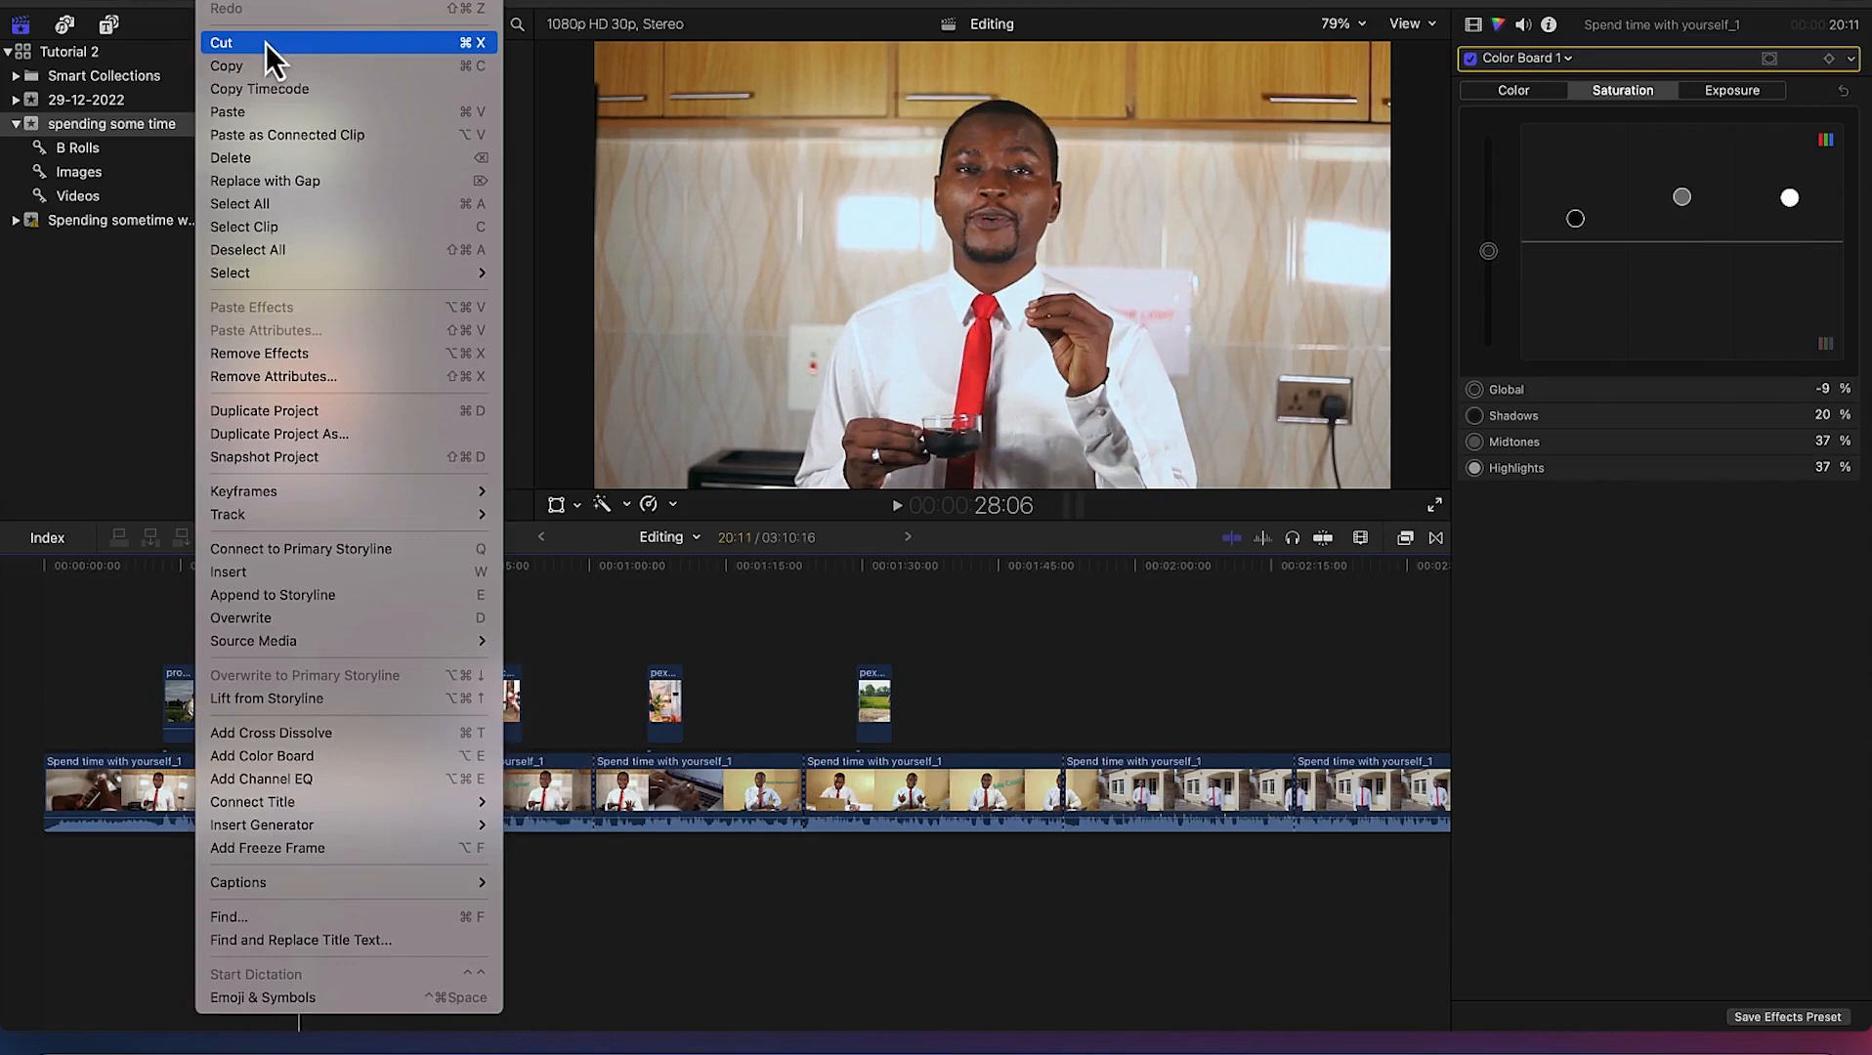
click(280, 68)
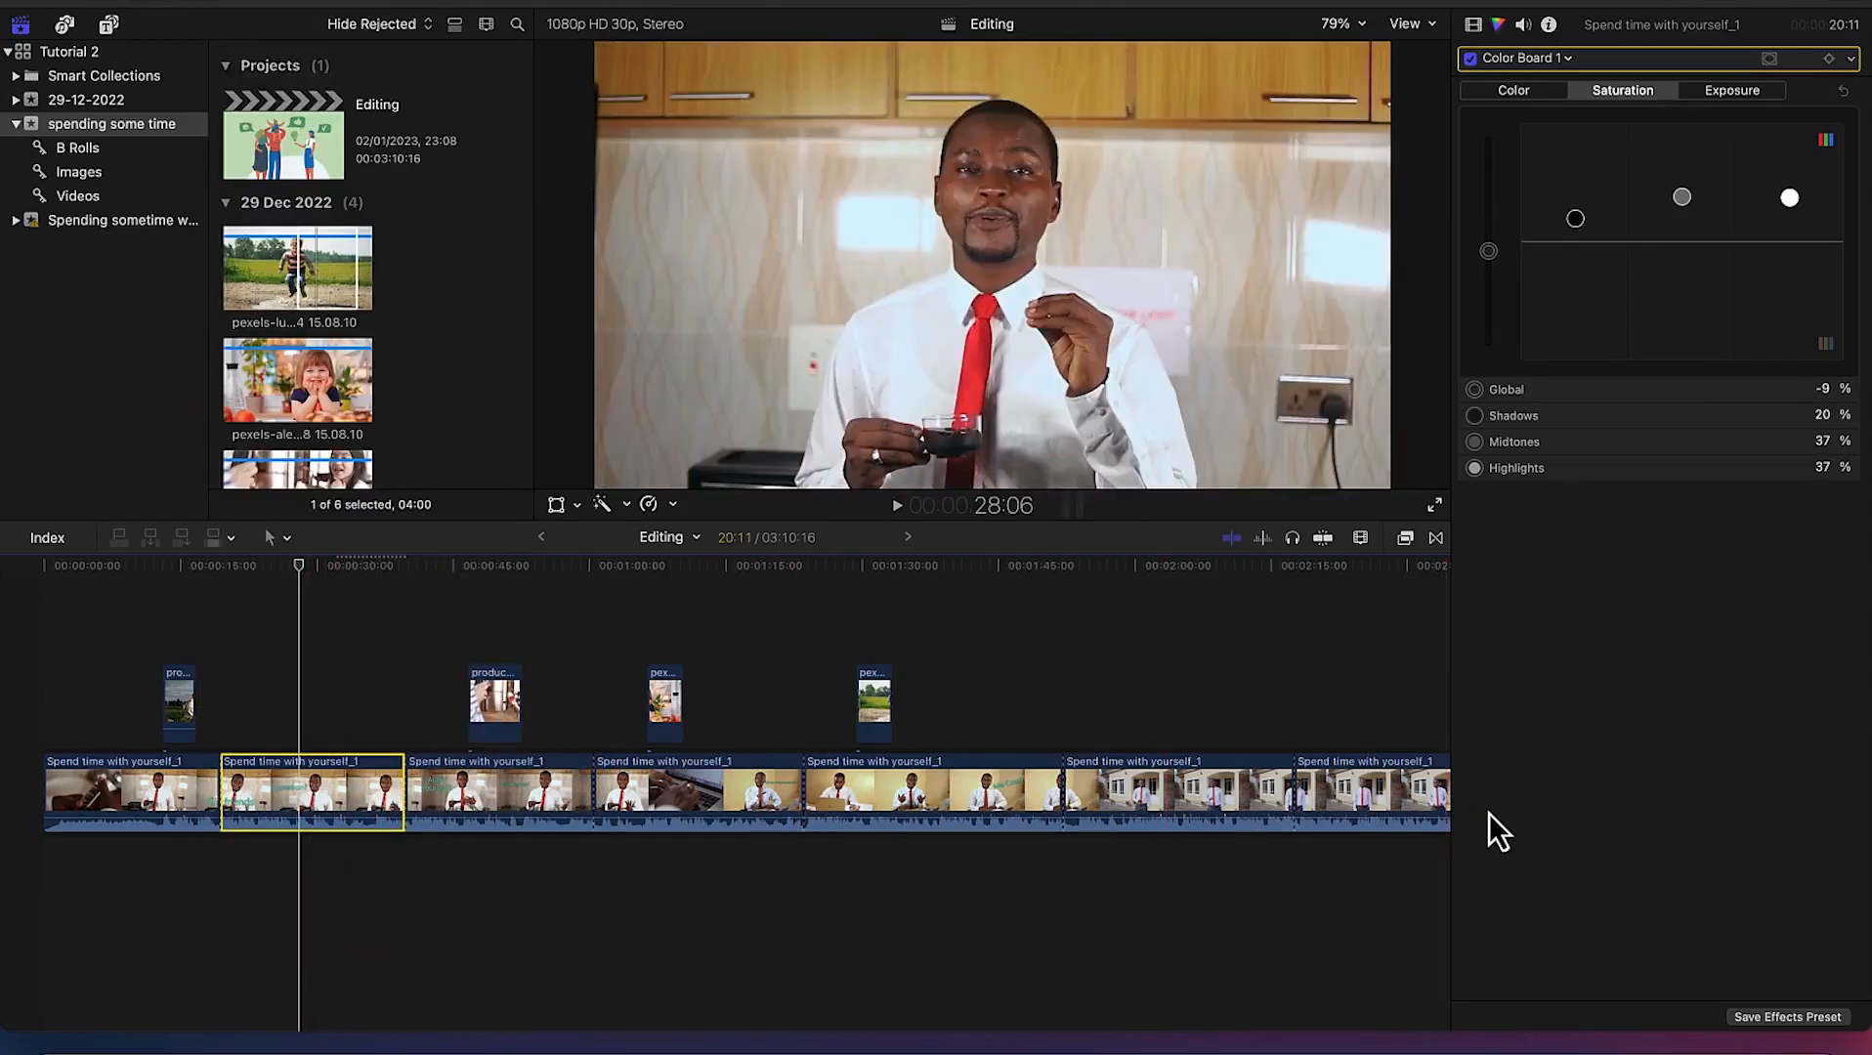
click(1489, 813)
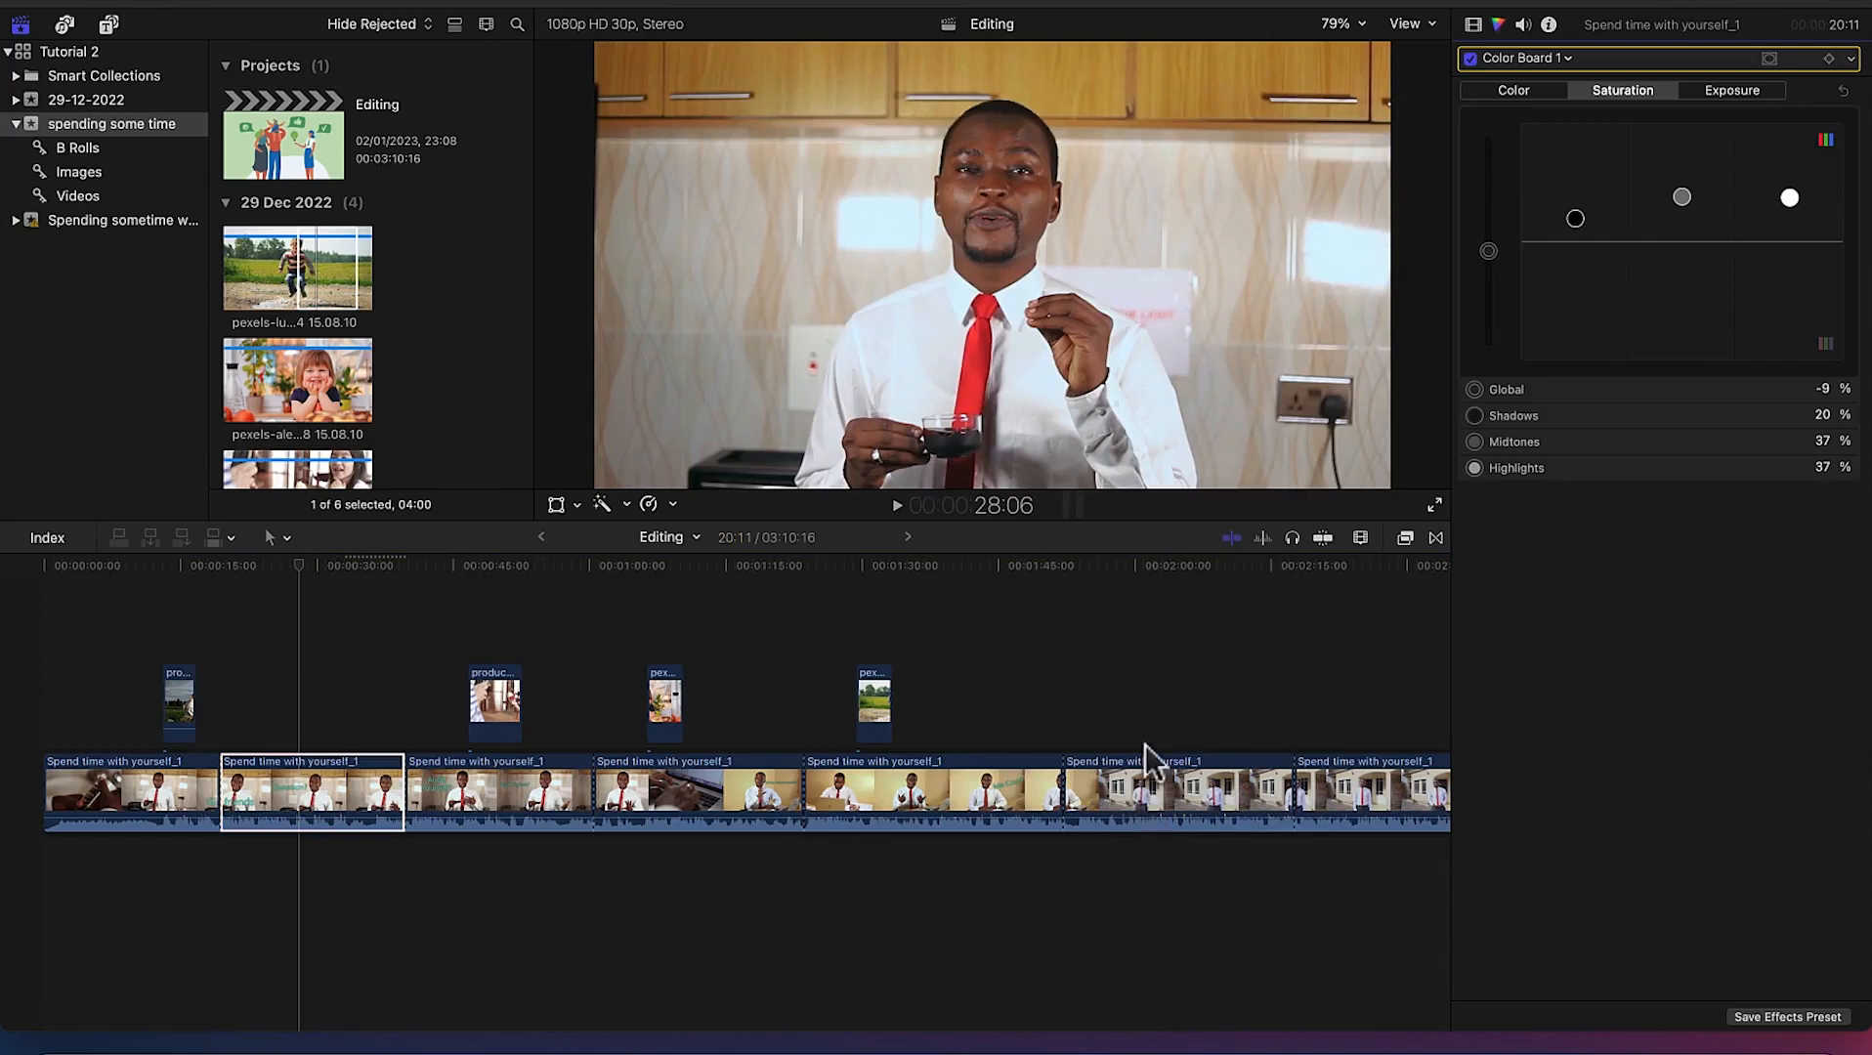
Step: Select the five storyline clips following the corrected one and paste only its Color Board 1 effect attribute onto them
click(504, 801)
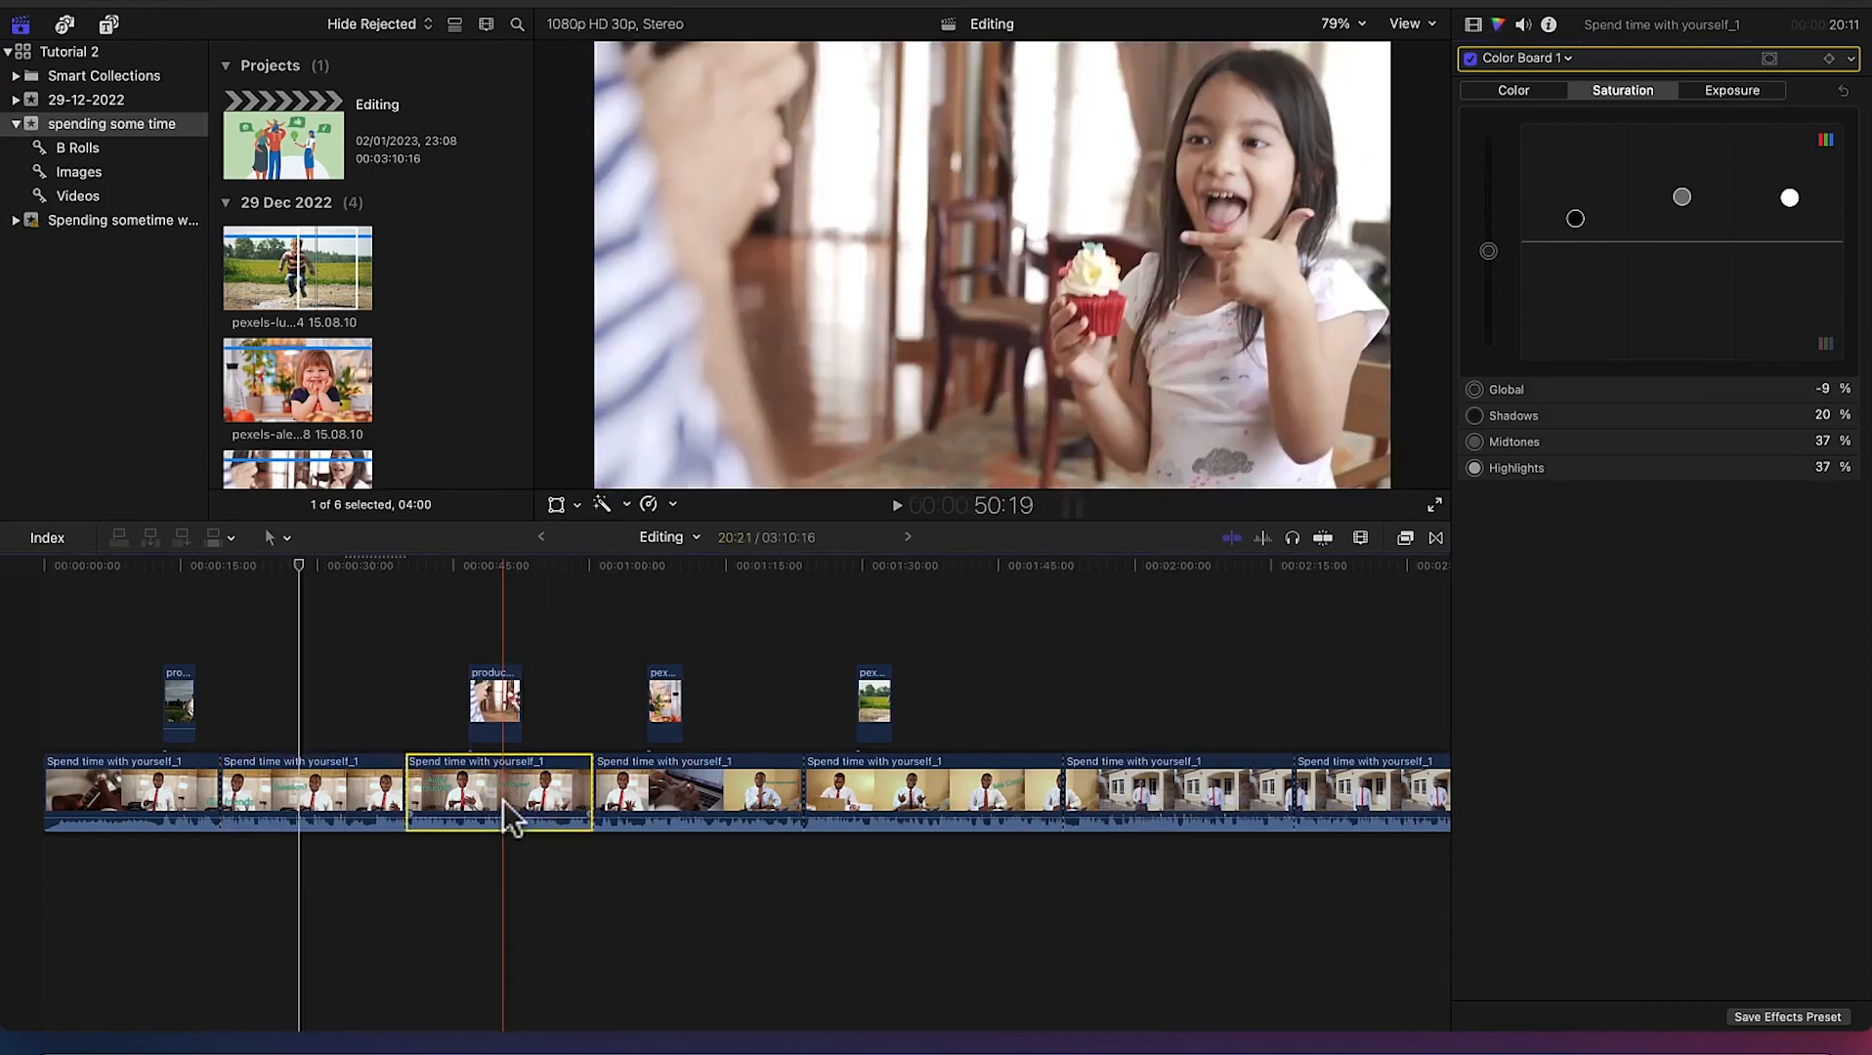
super+click(700, 789)
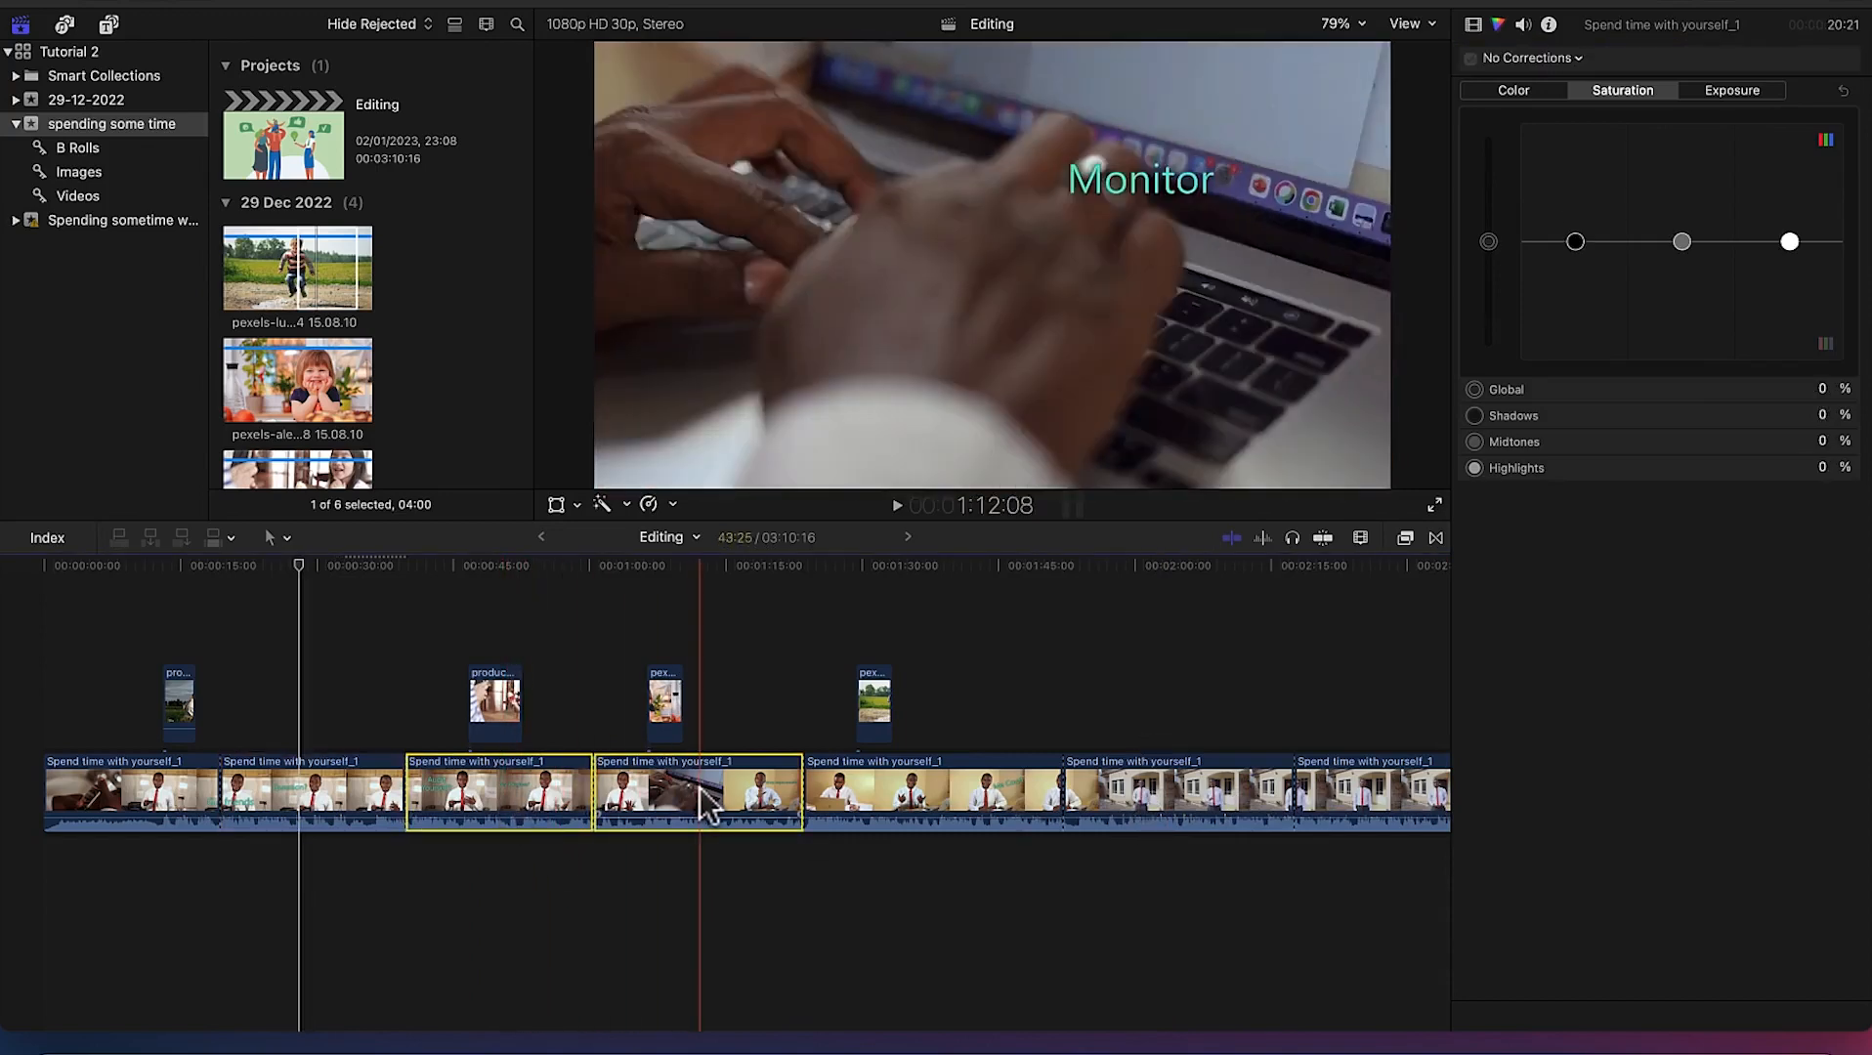
super+click(884, 793)
super+click(1151, 803)
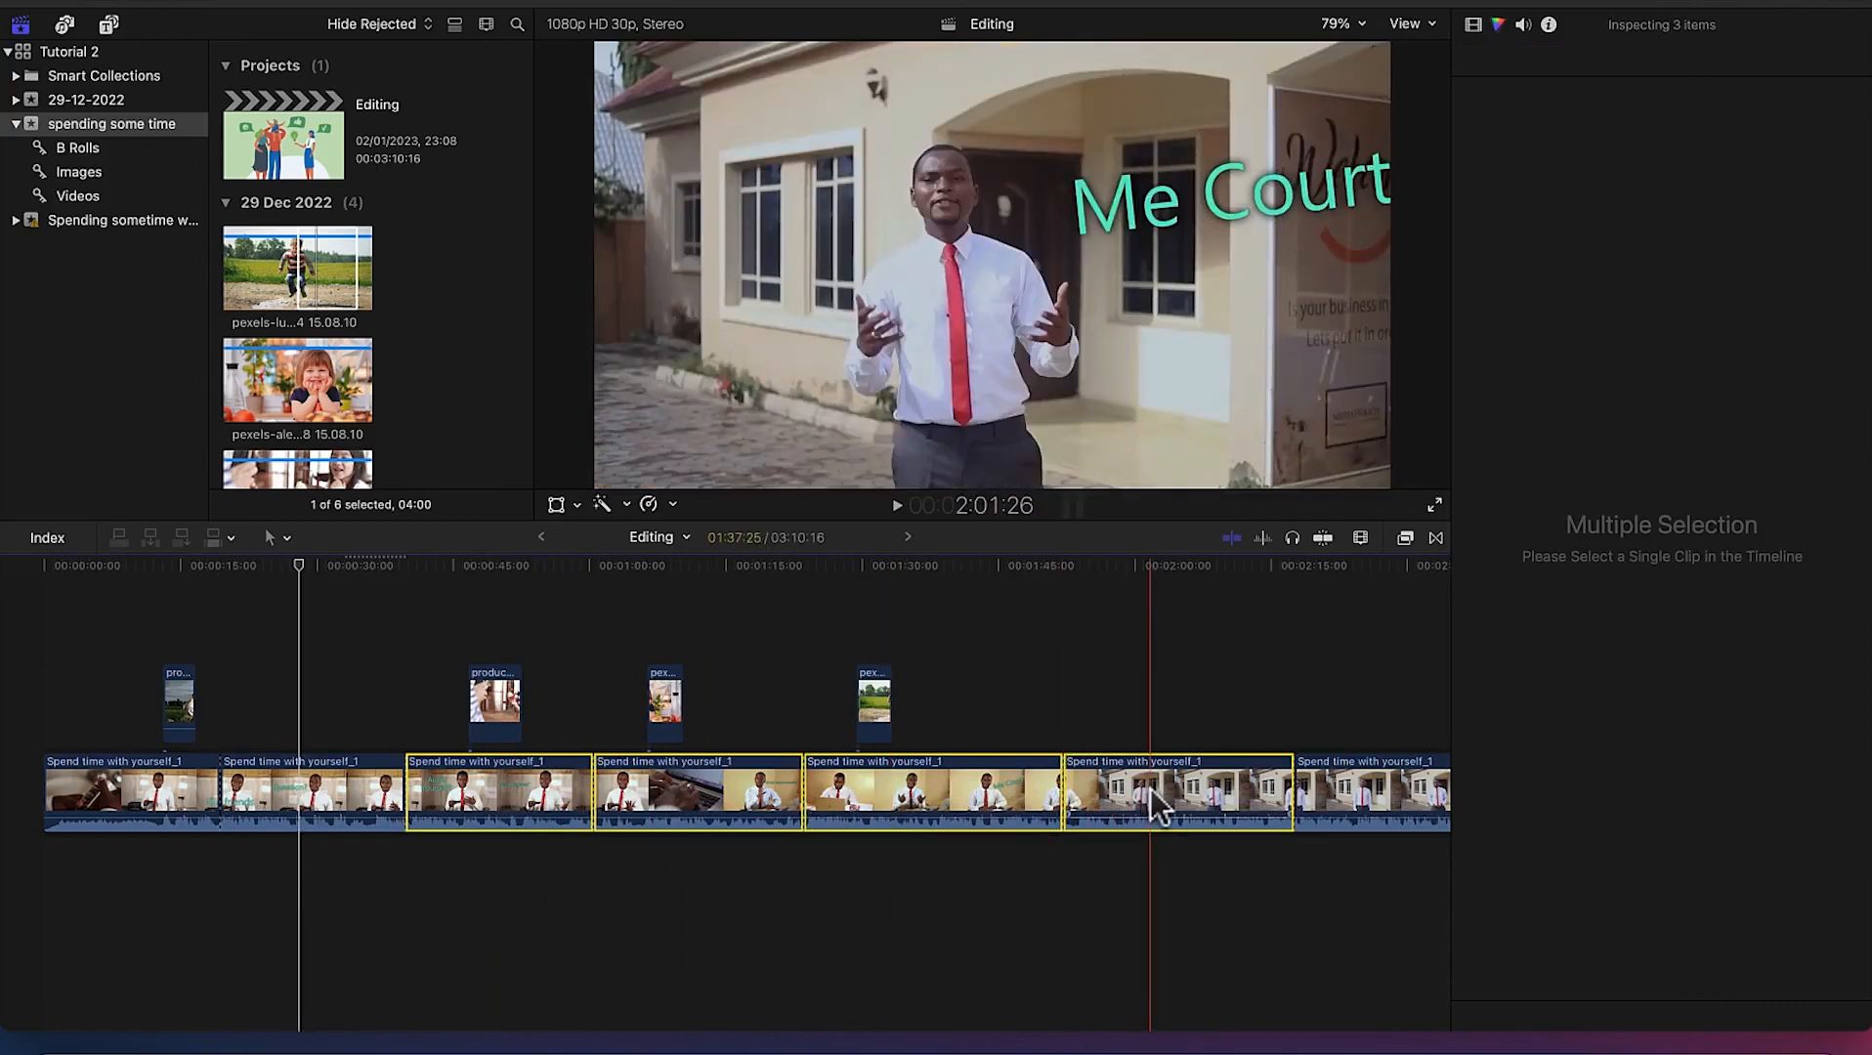
super+click(1366, 790)
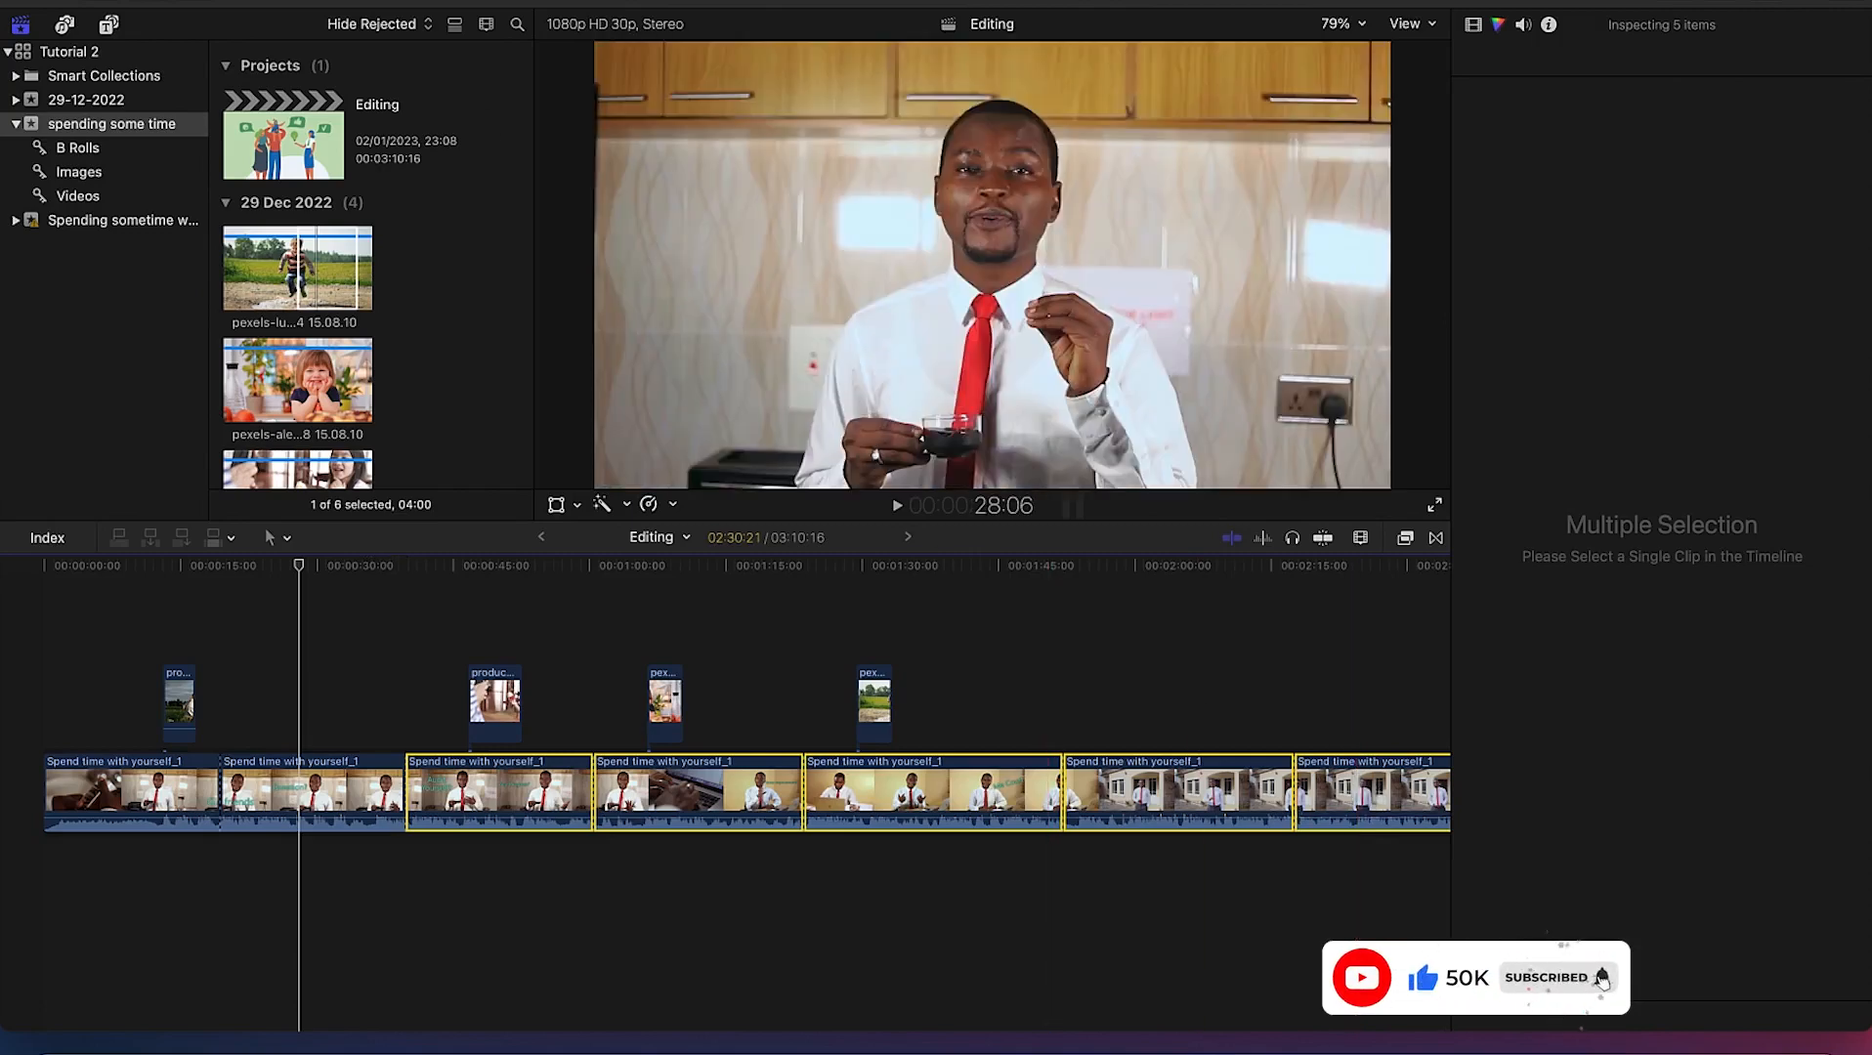
click(217, 2)
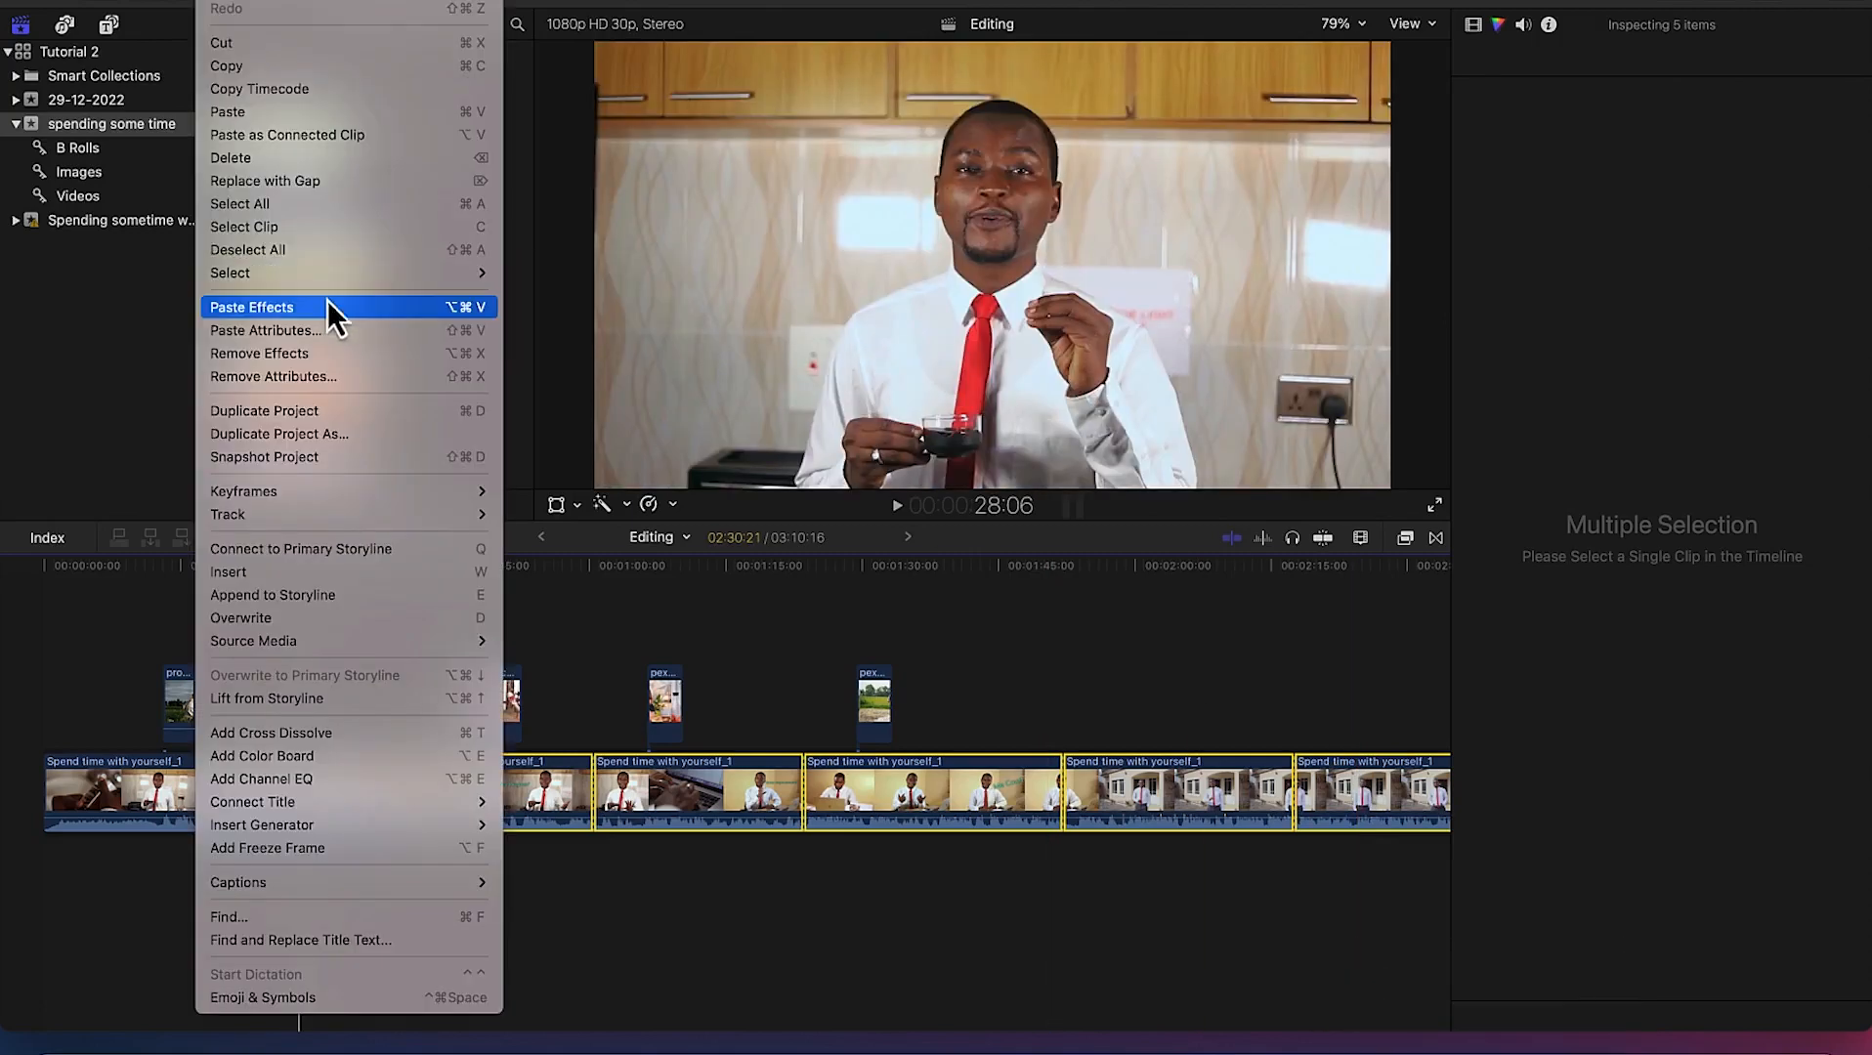
click(325, 333)
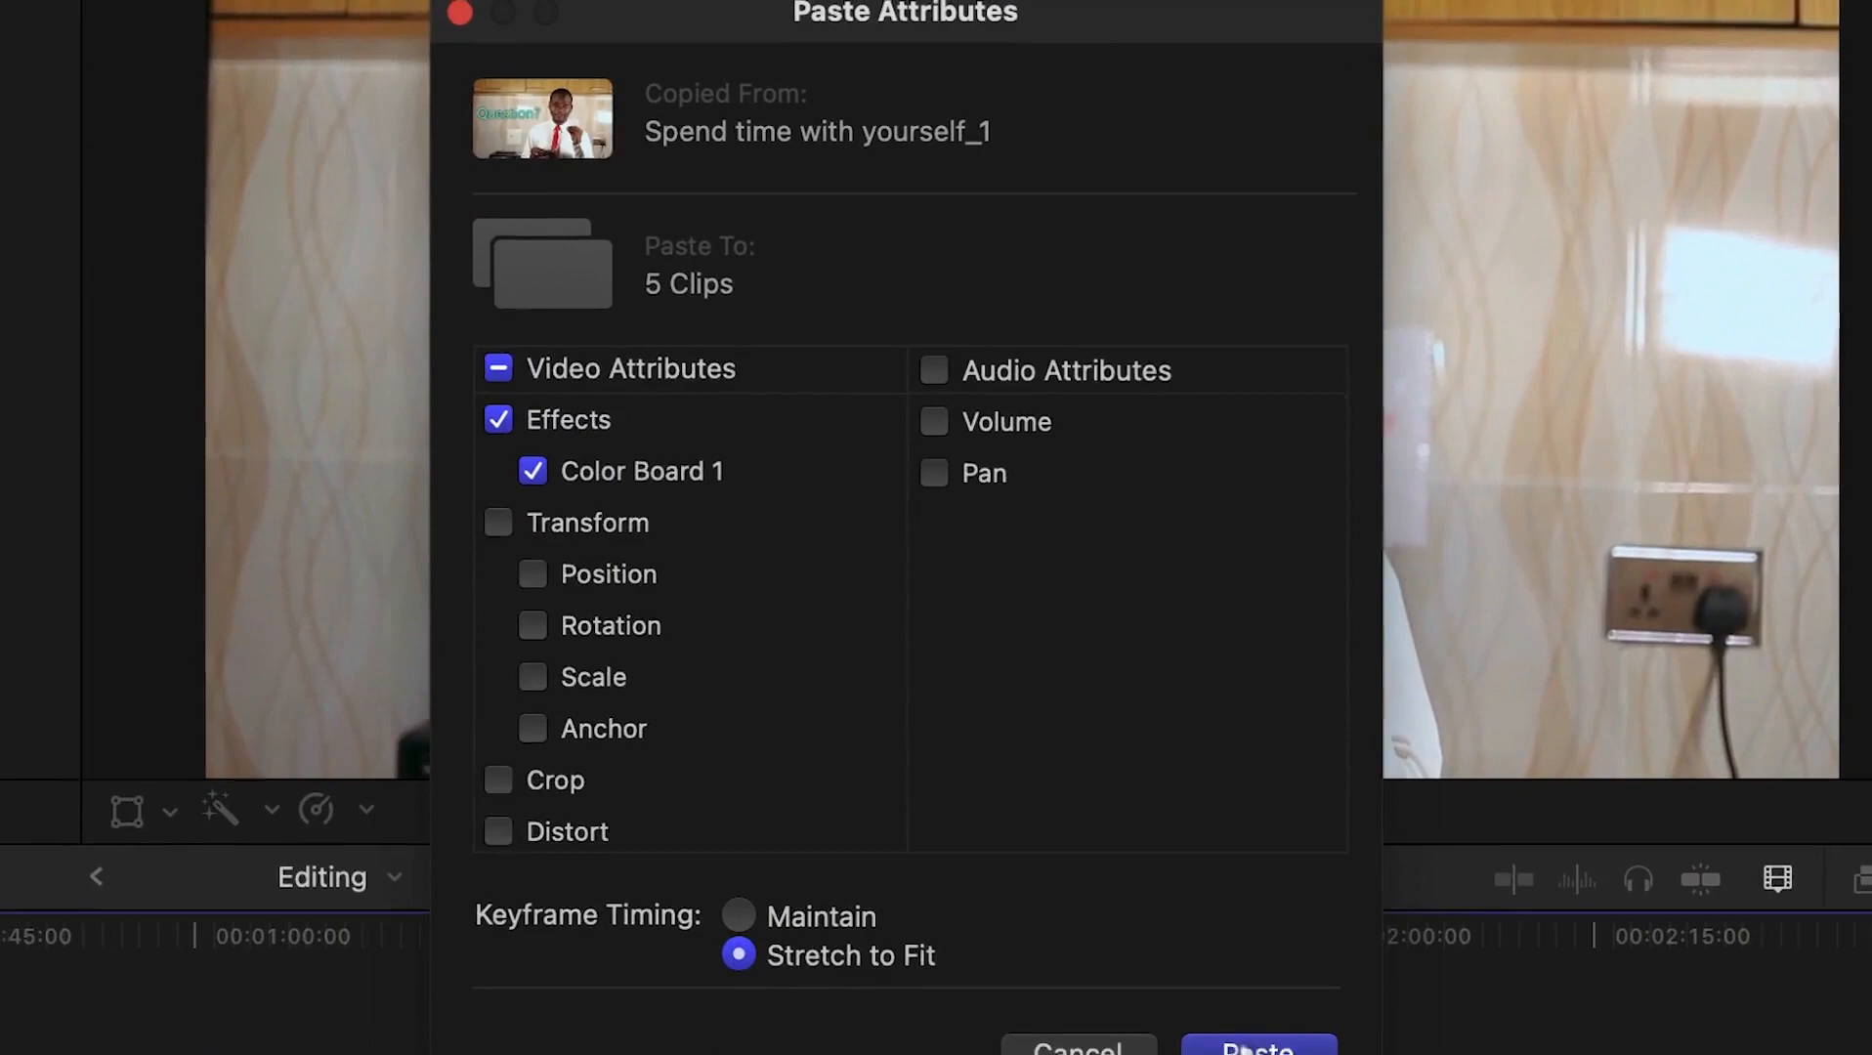
click(1246, 1047)
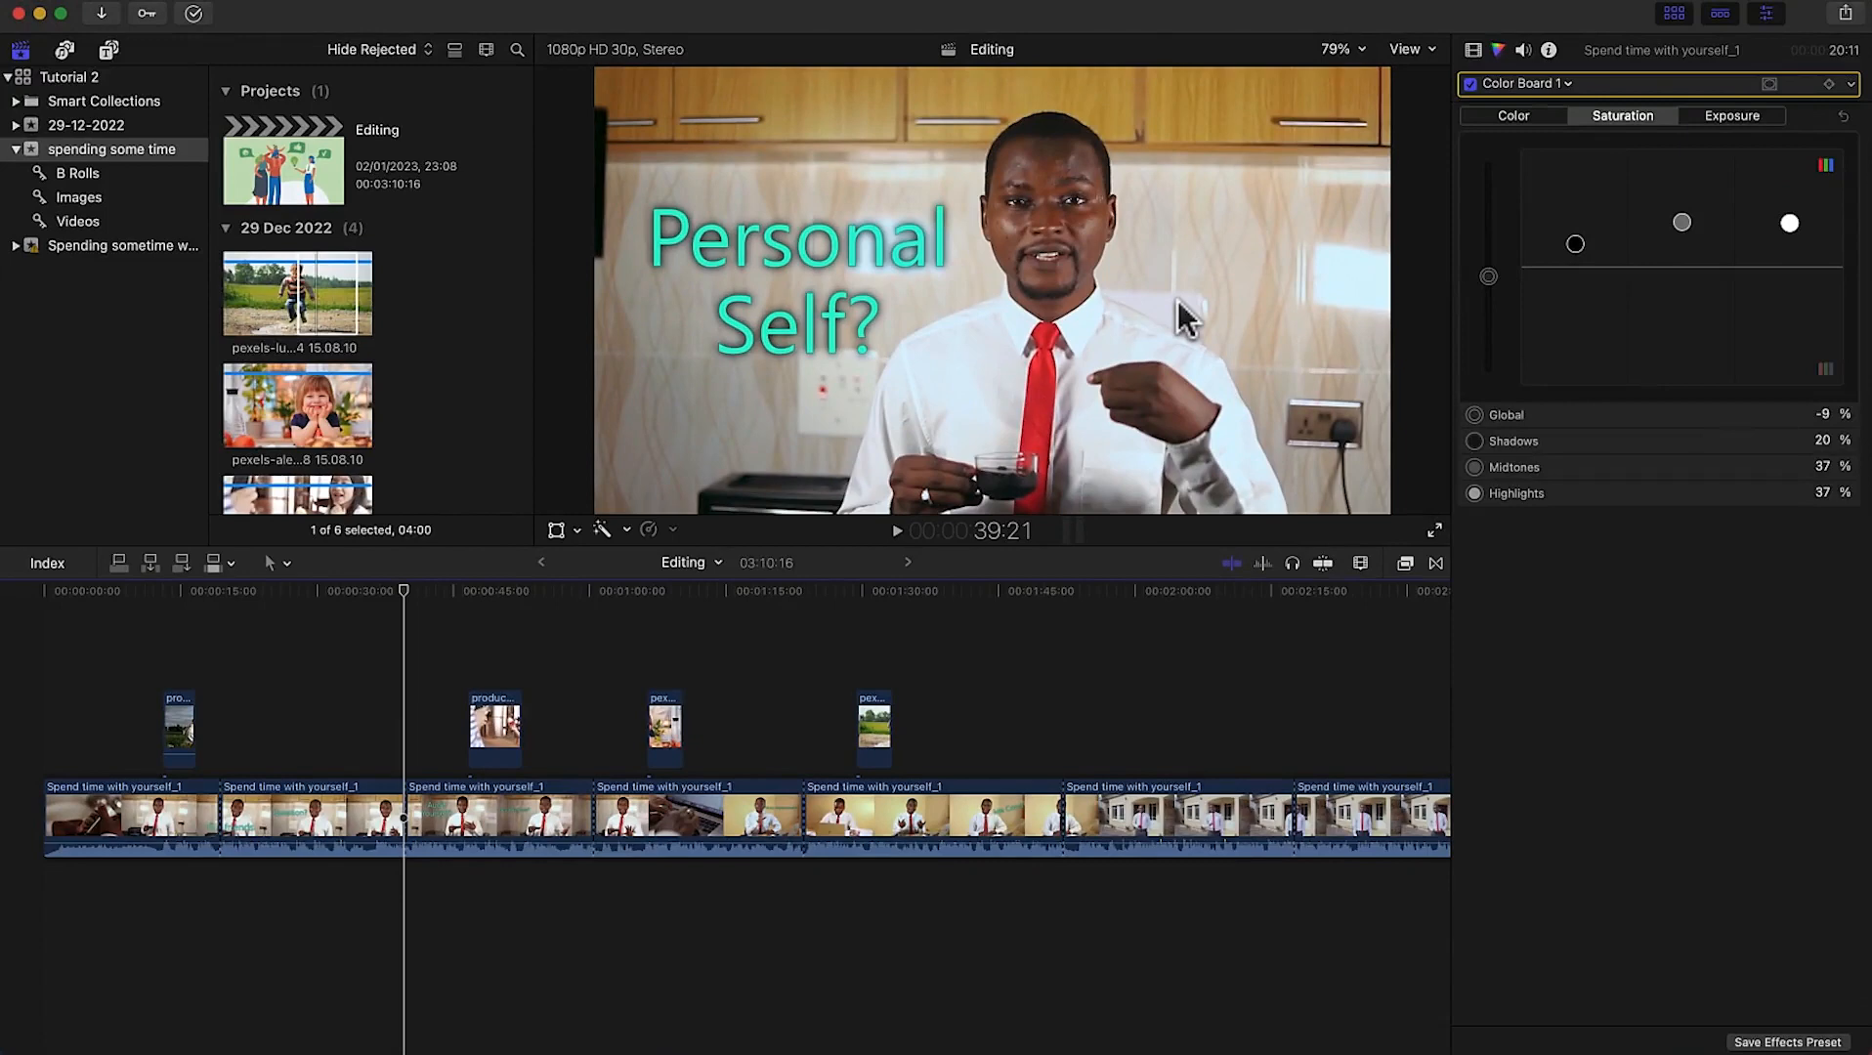
Step: Start sharing the Editing project with Export File (default) and show its export settings
key(super+4)
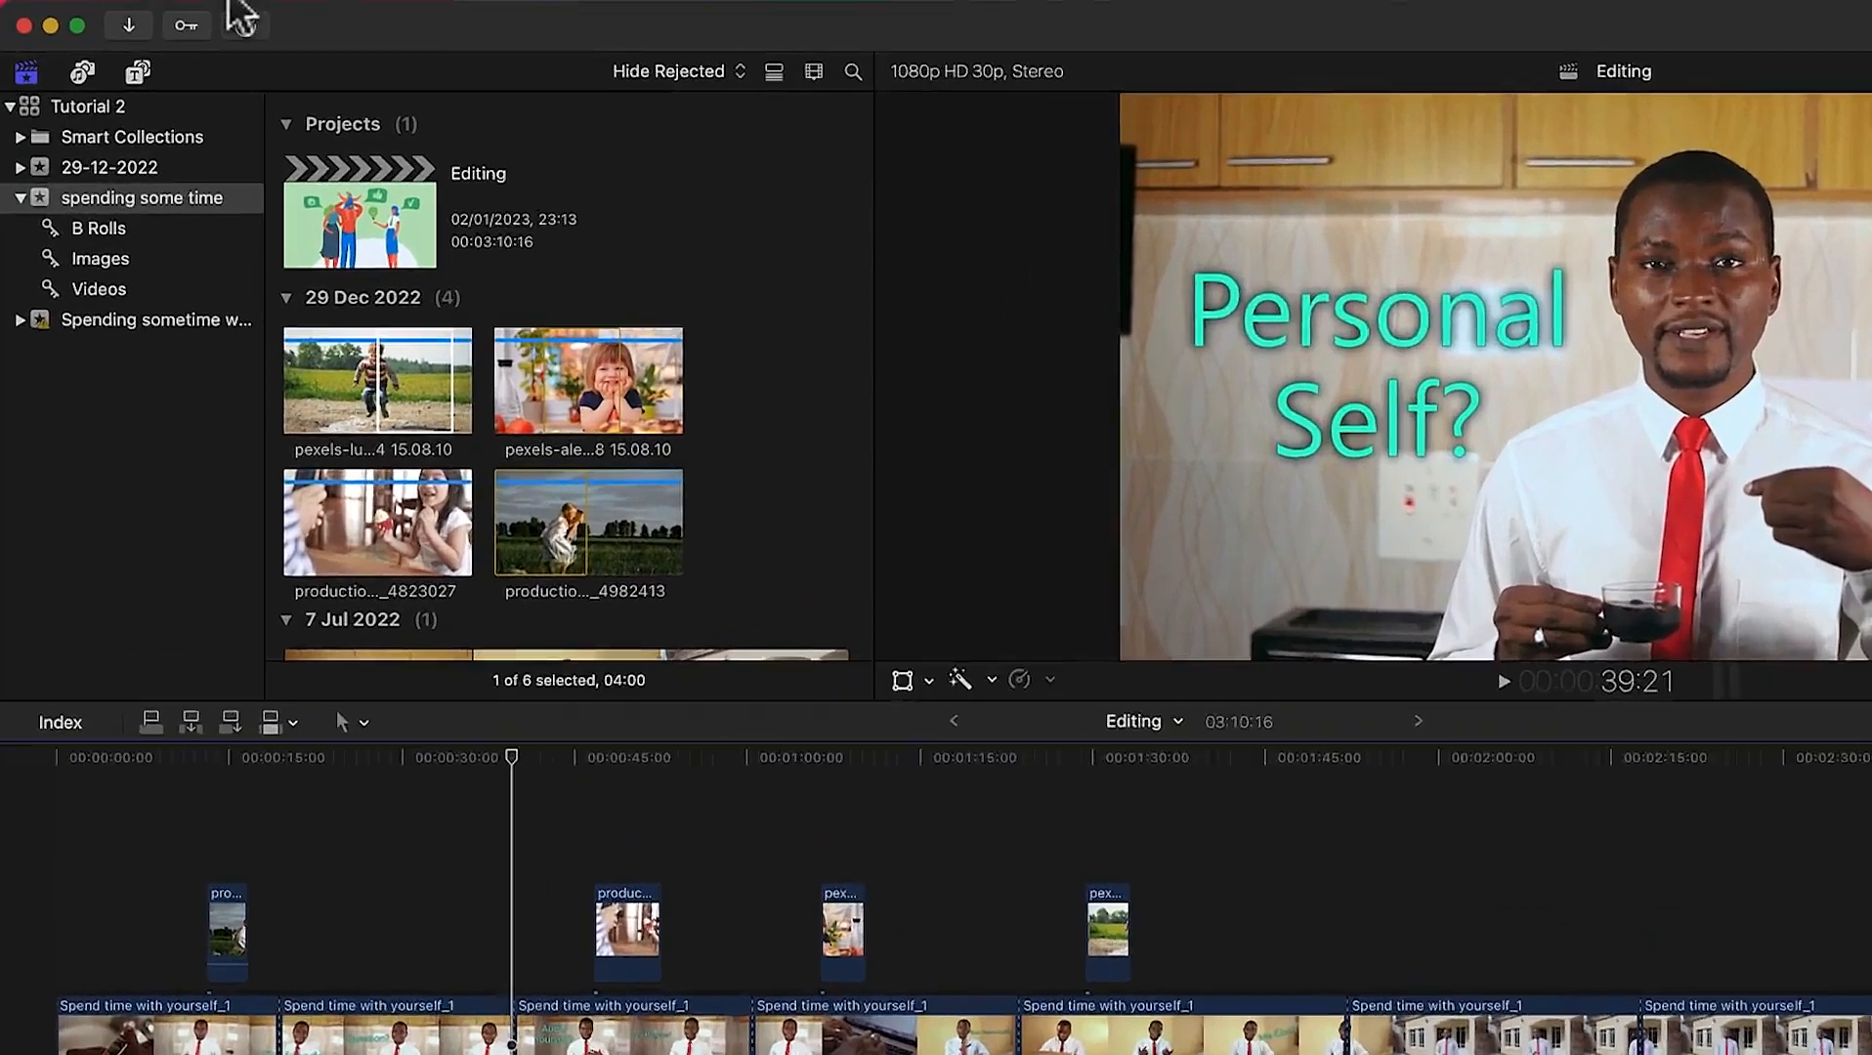
click(232, 4)
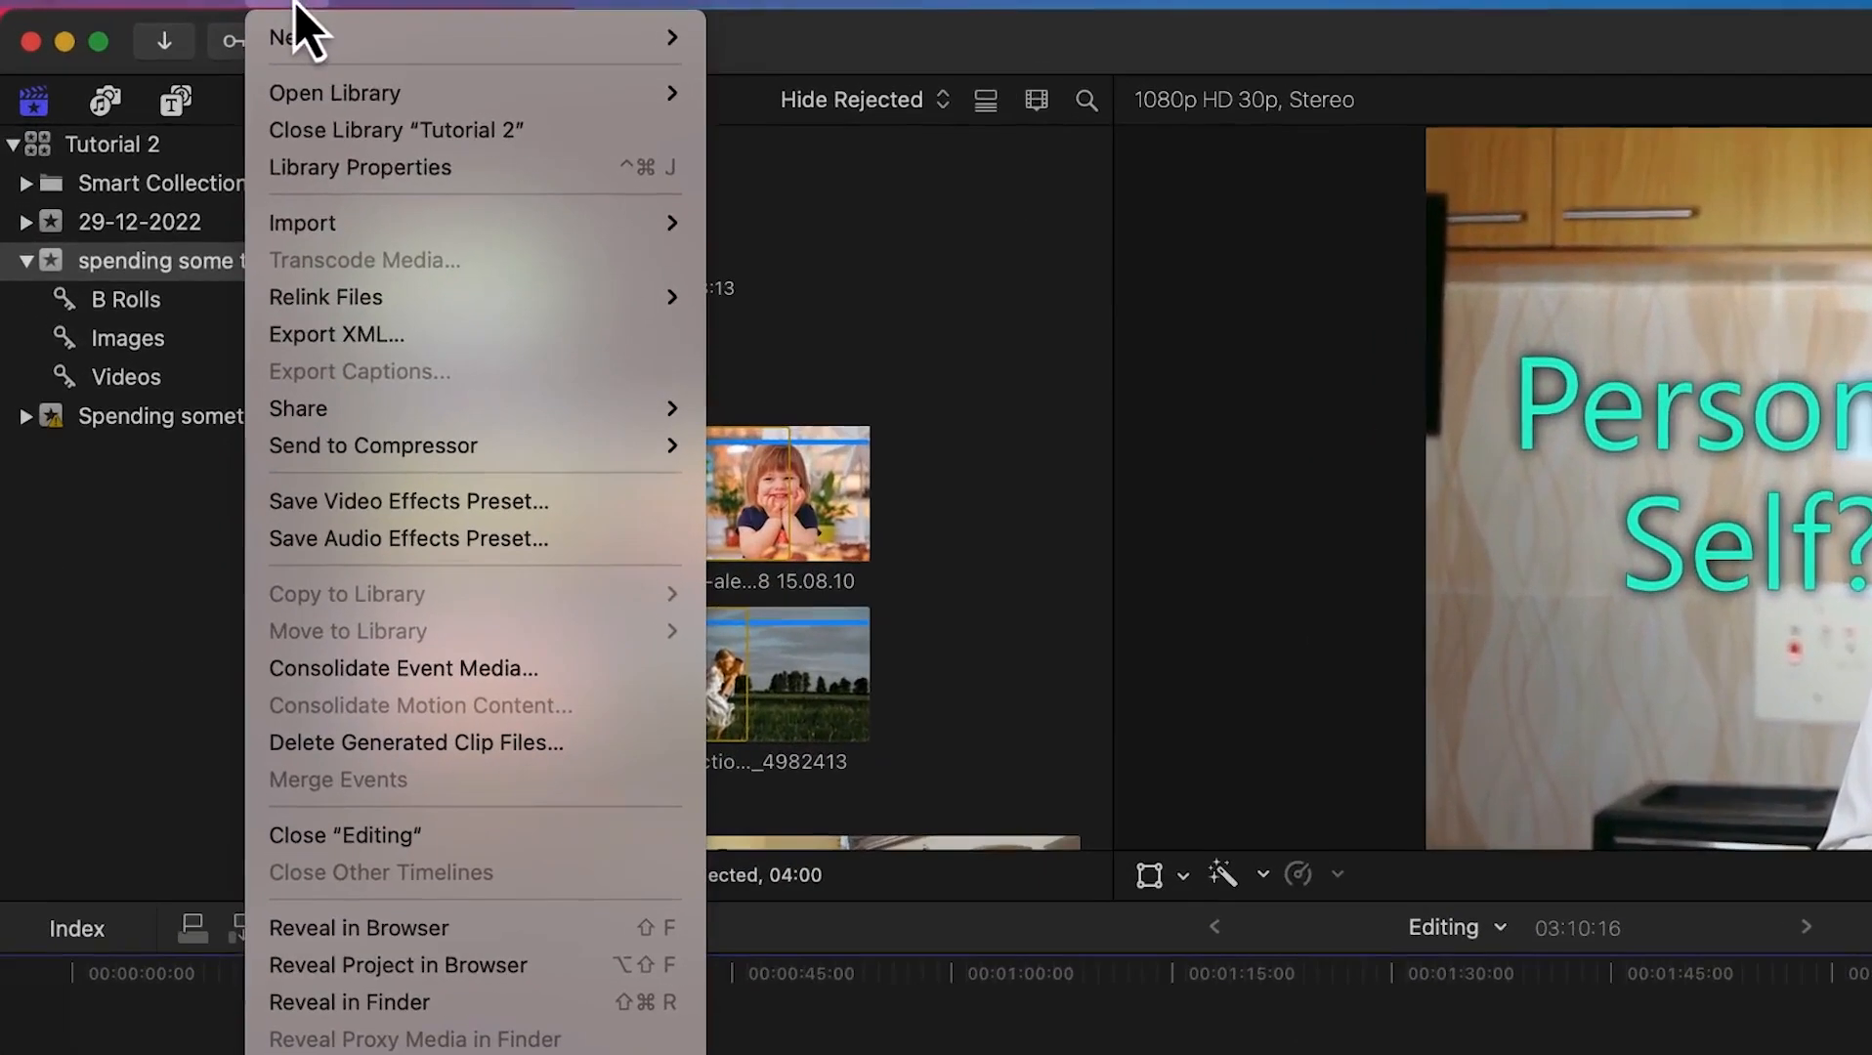
mouse_move(333, 319)
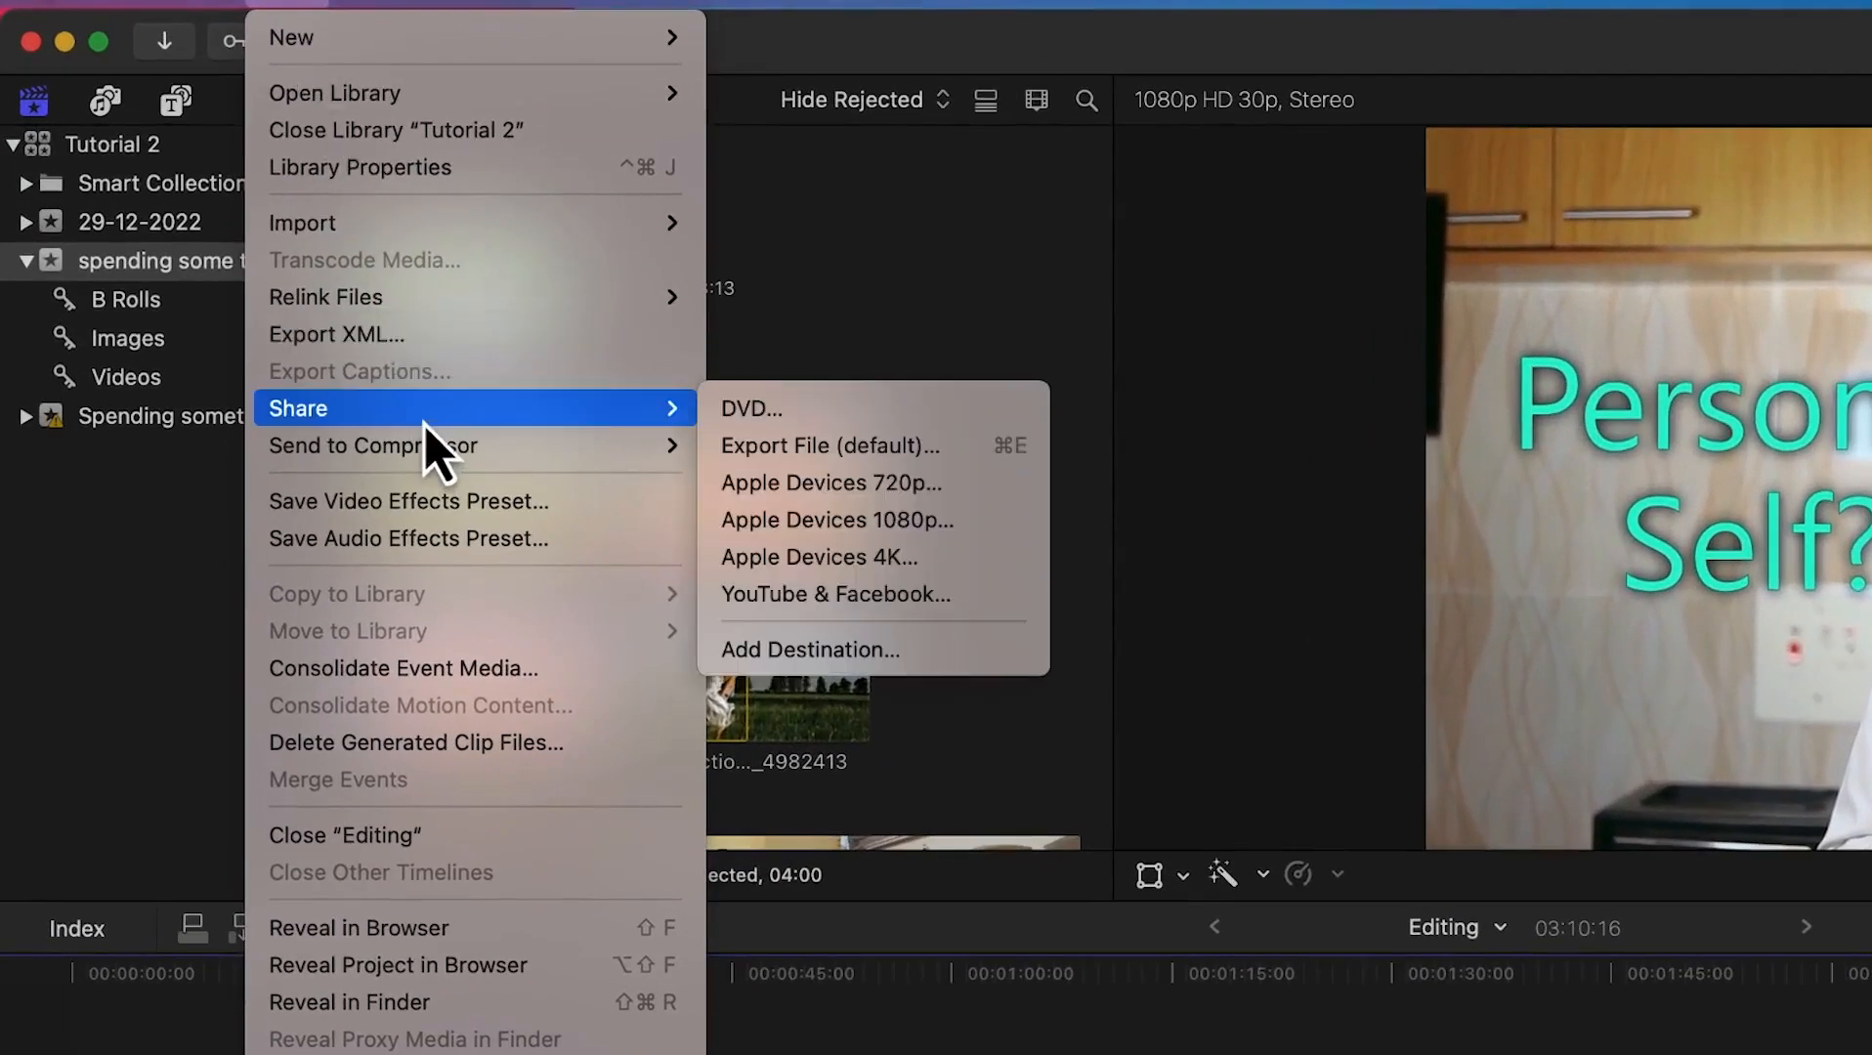
click(855, 456)
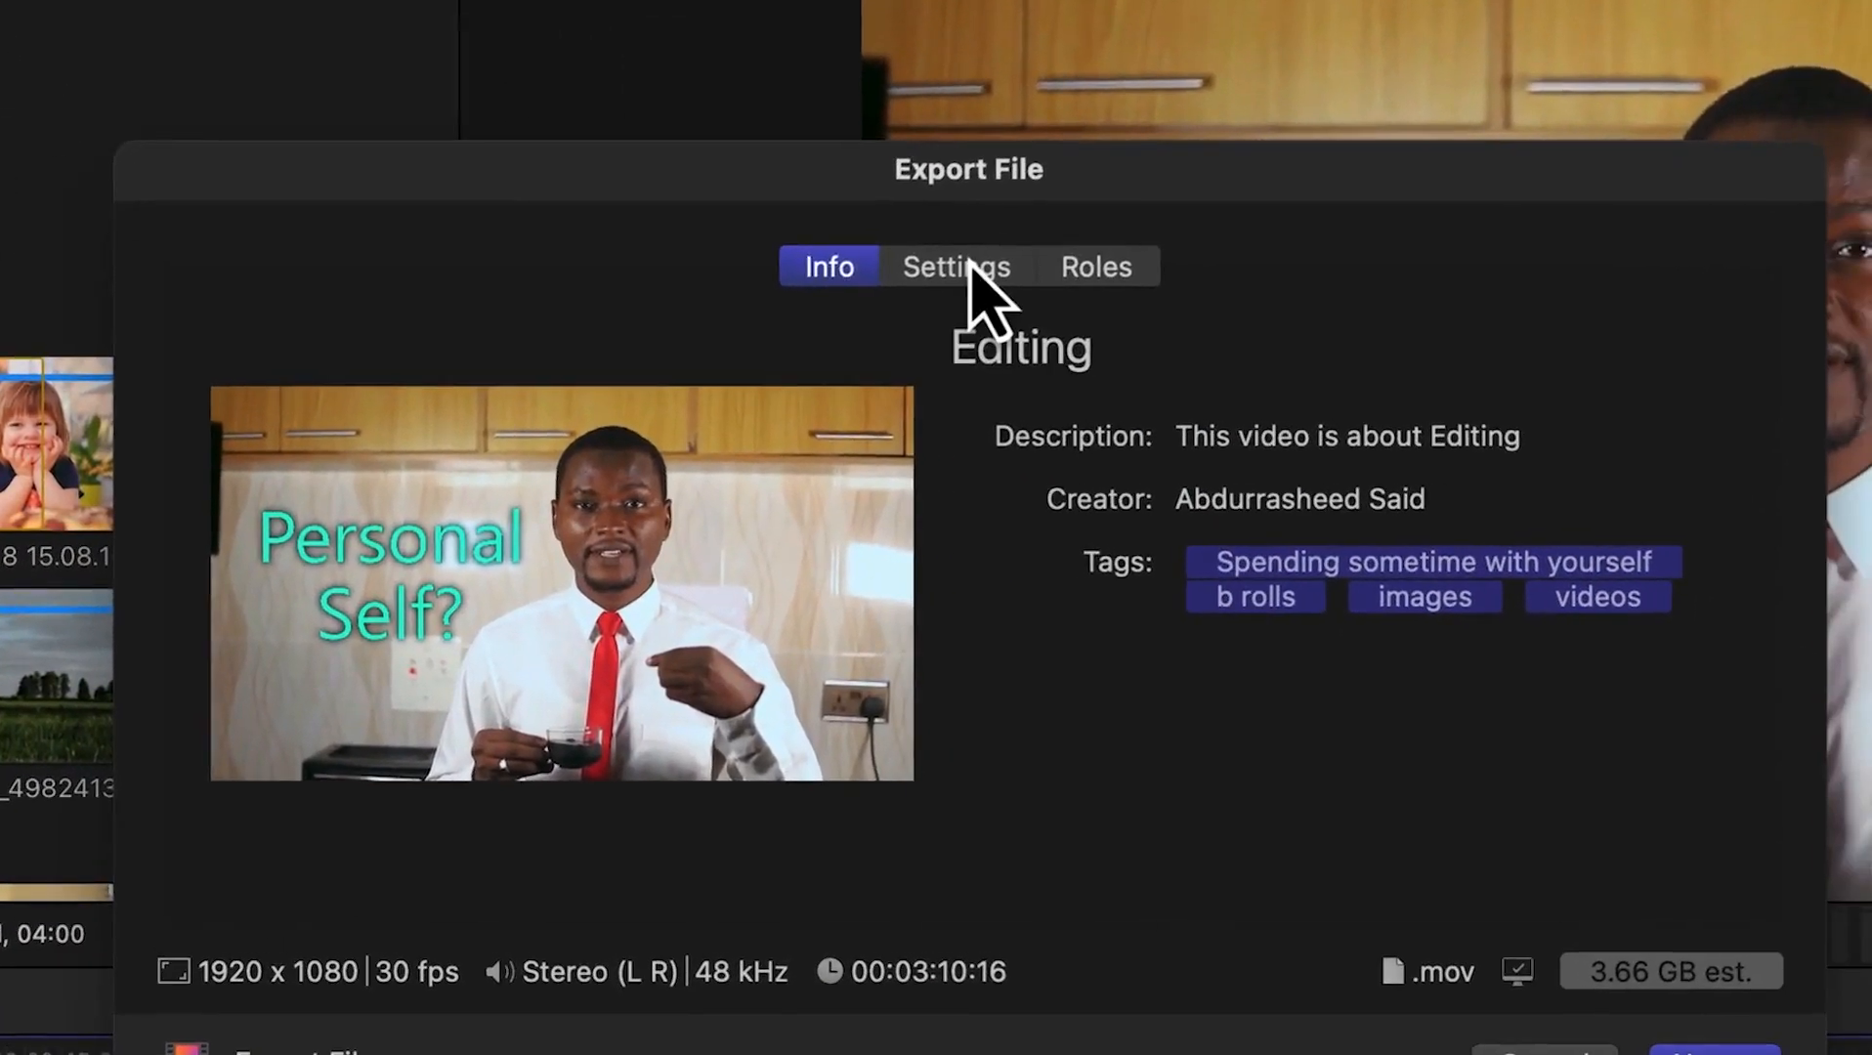
click(1446, 346)
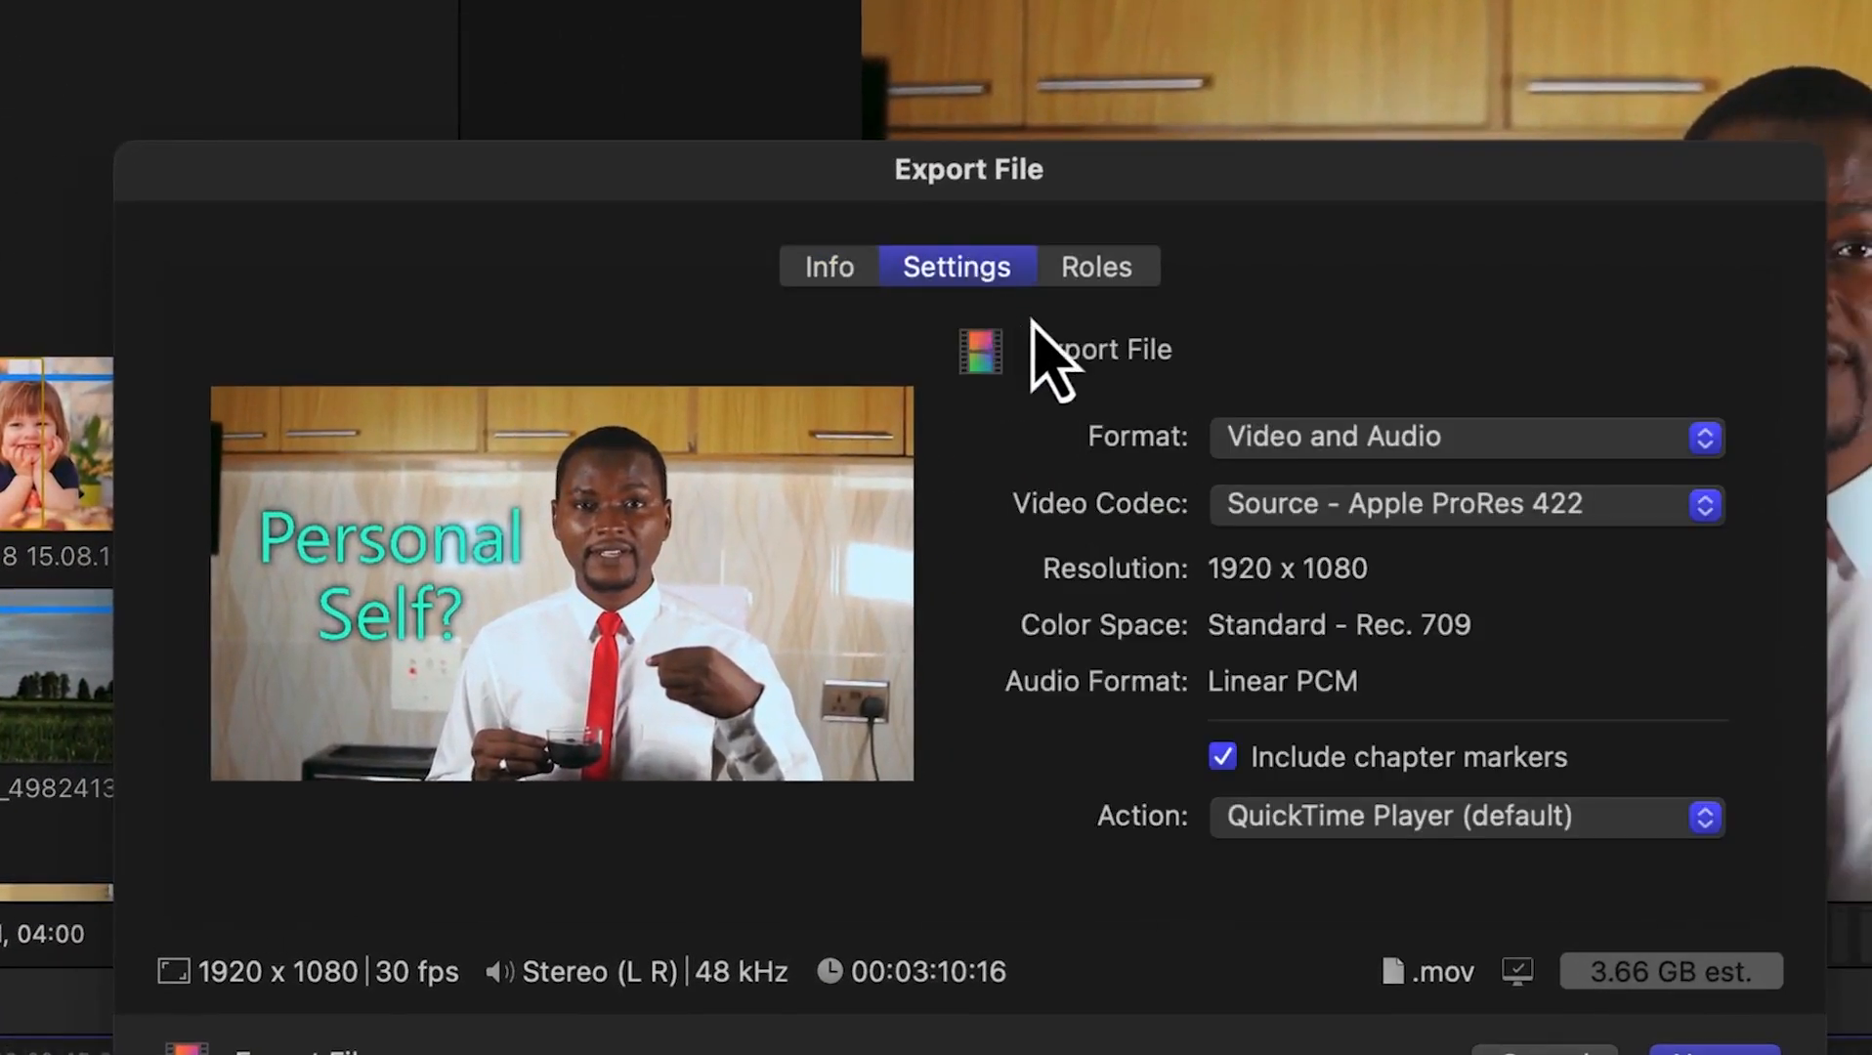
Step: Keep the export format at Video and Audio, set the video codec to H.264, and continue to the save options
click(1353, 440)
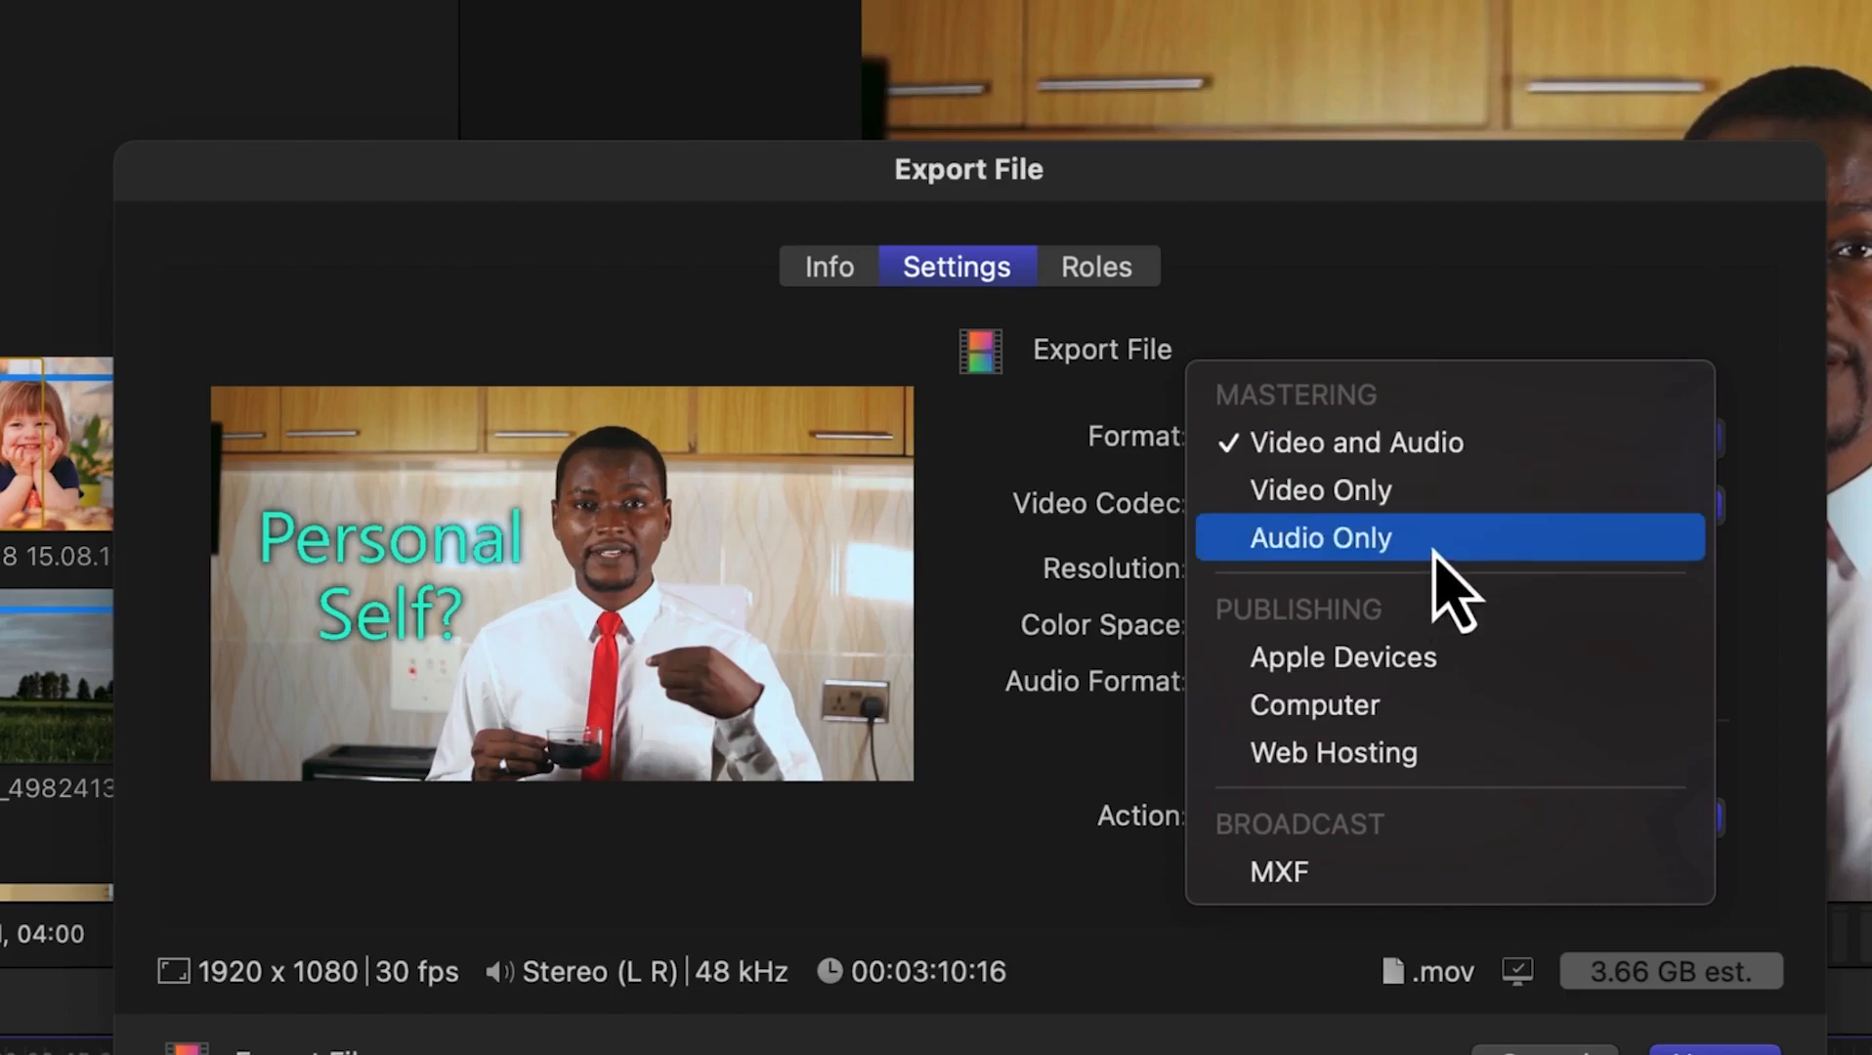
click(1397, 450)
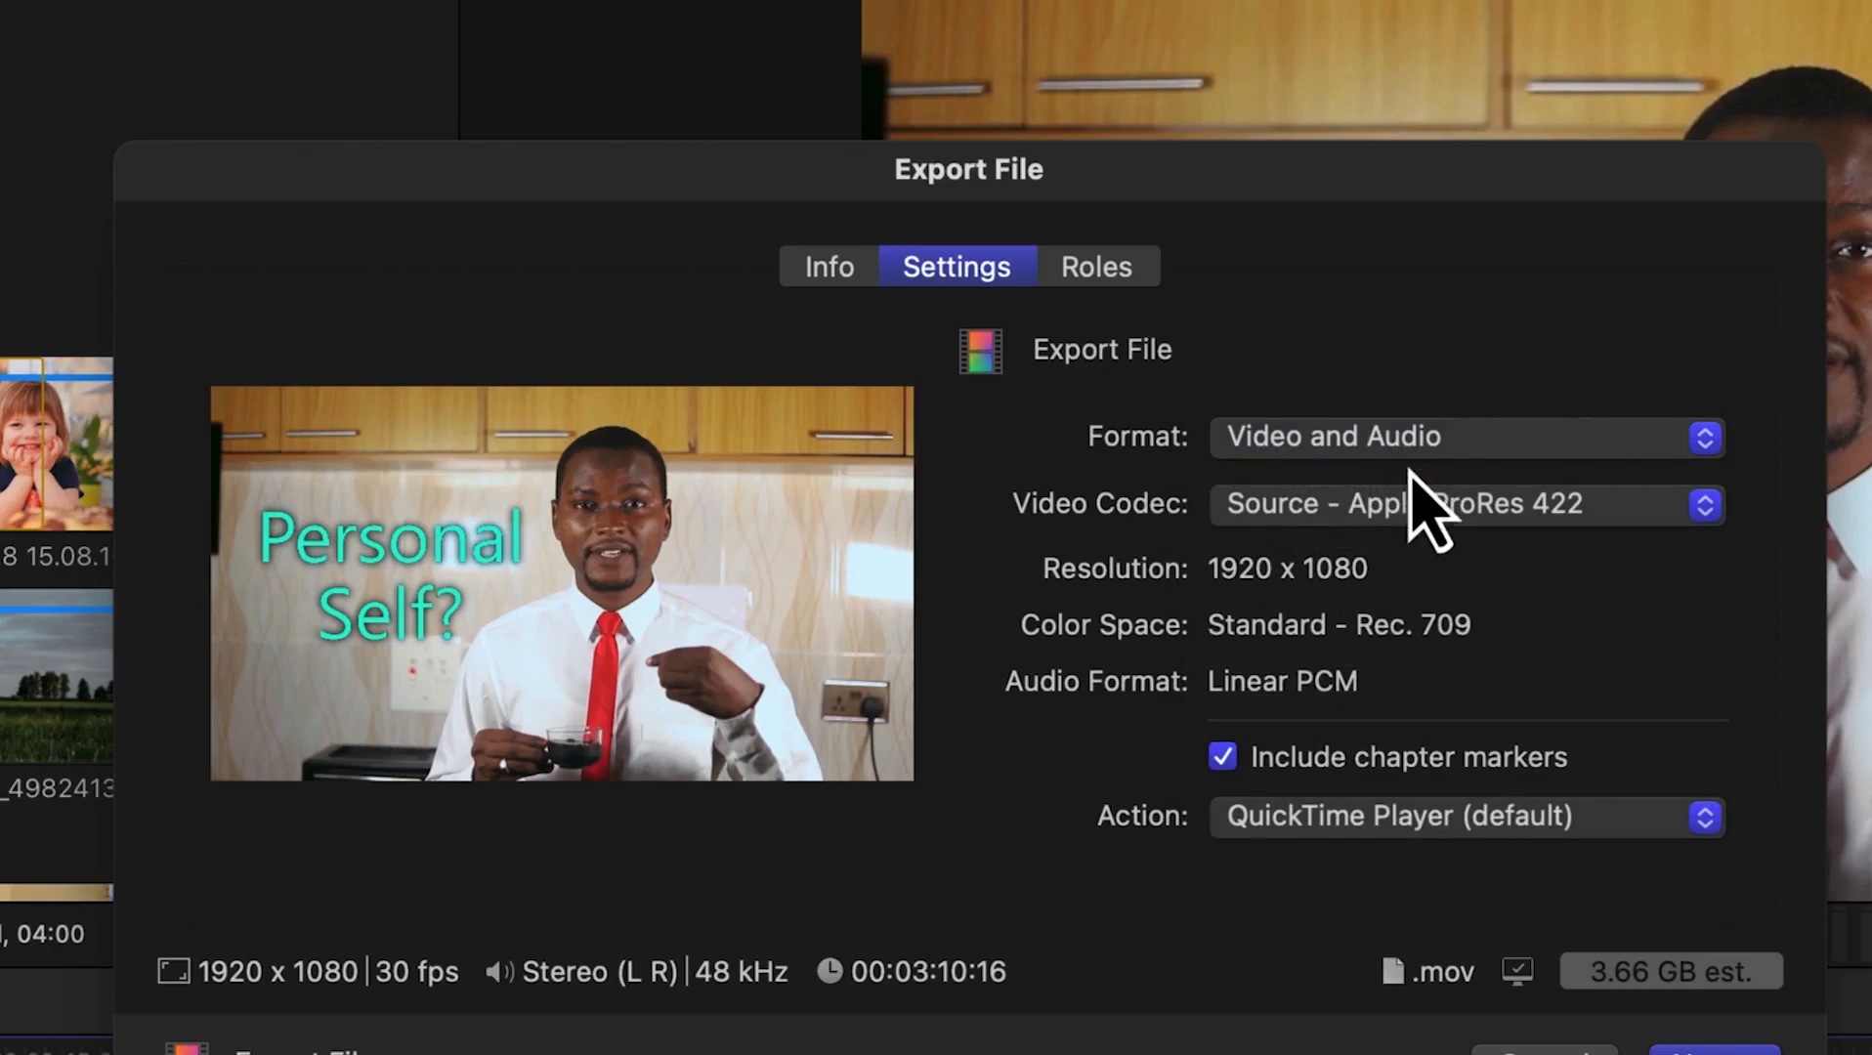
click(1593, 518)
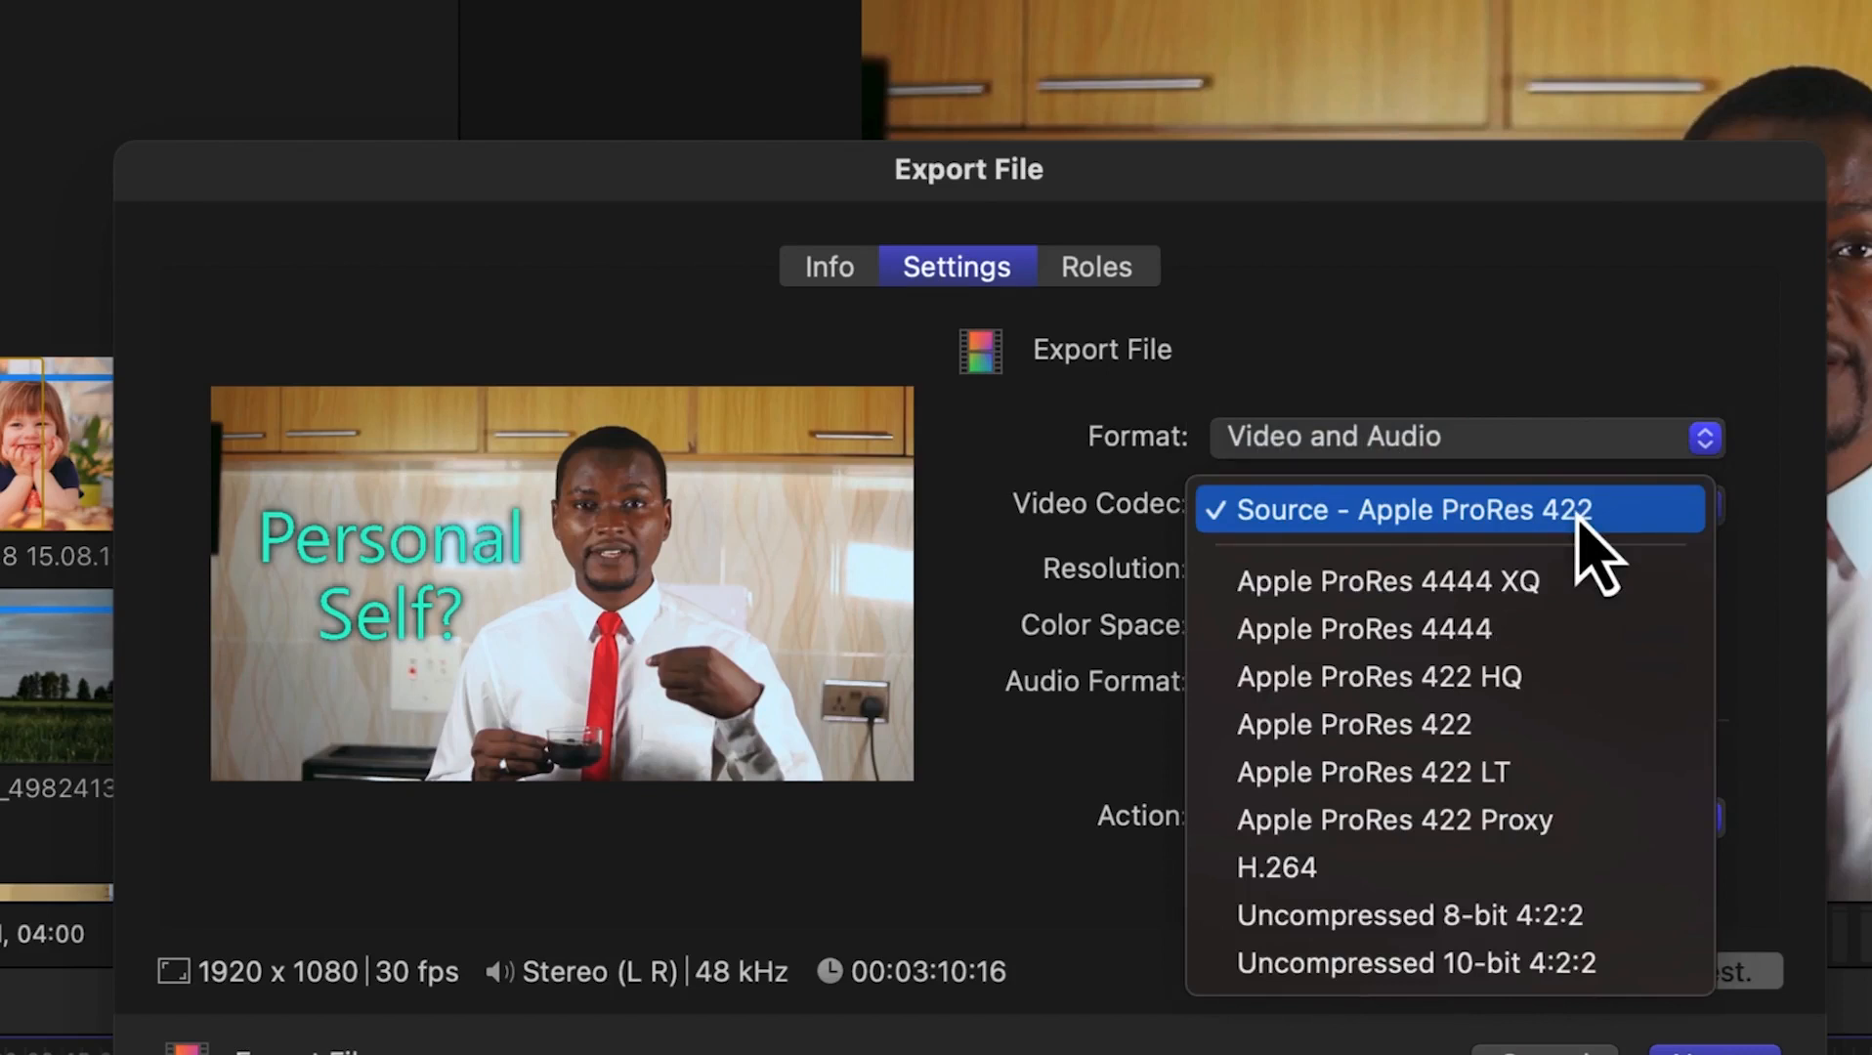
click(1331, 870)
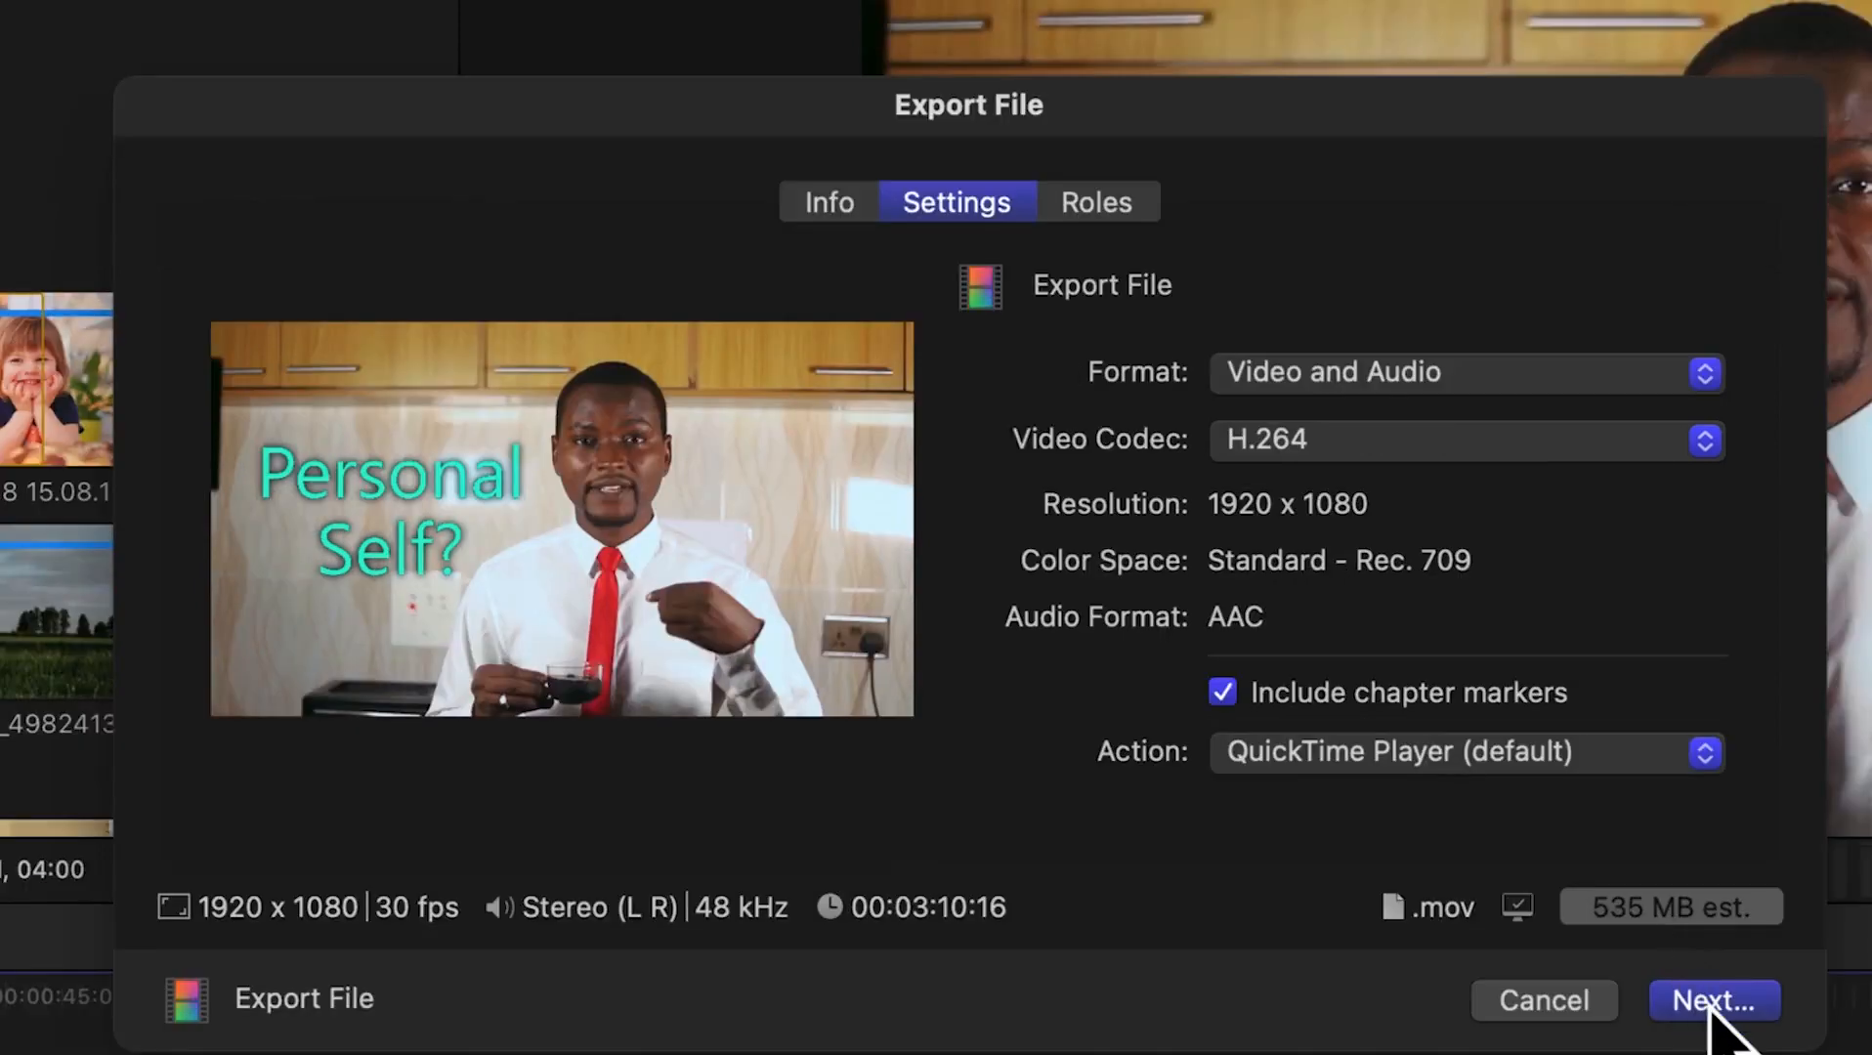
click(1712, 1002)
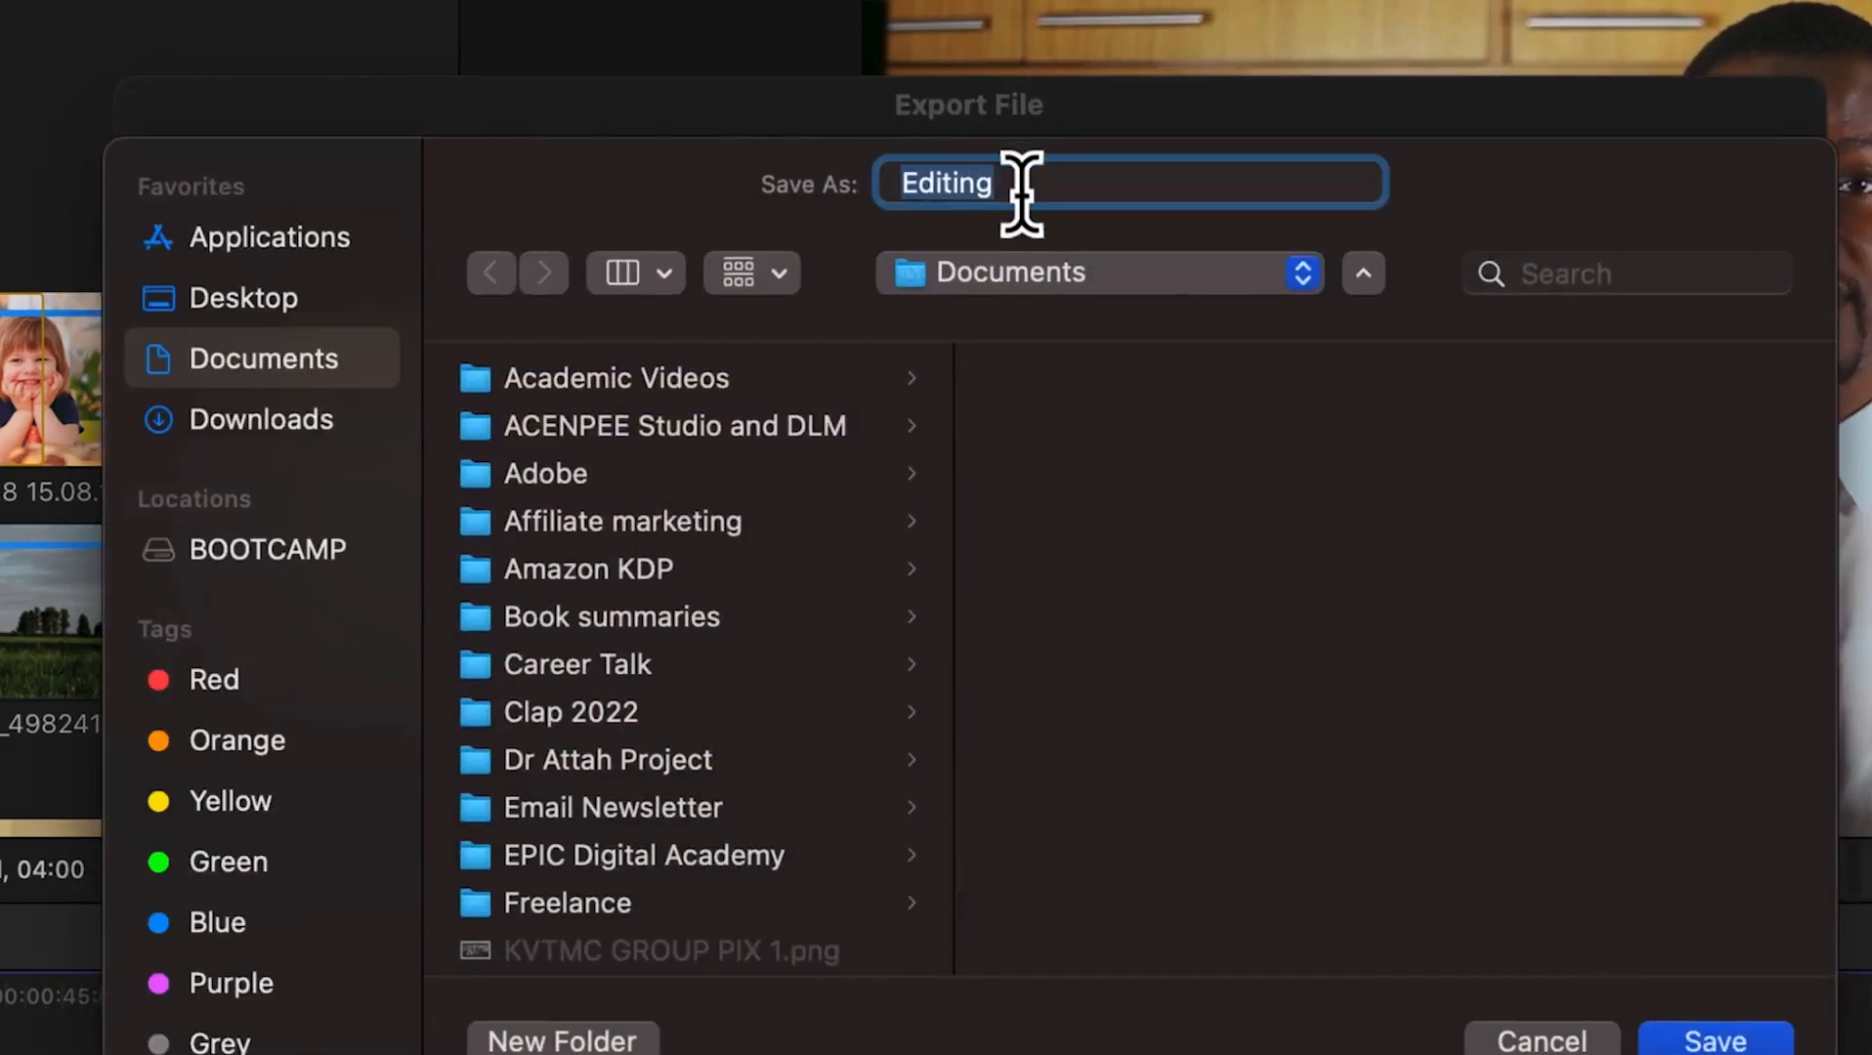
Step: Name the exported file "Spending some time with yourself"
text(Se)
key(BackSpace)
text(pending some )
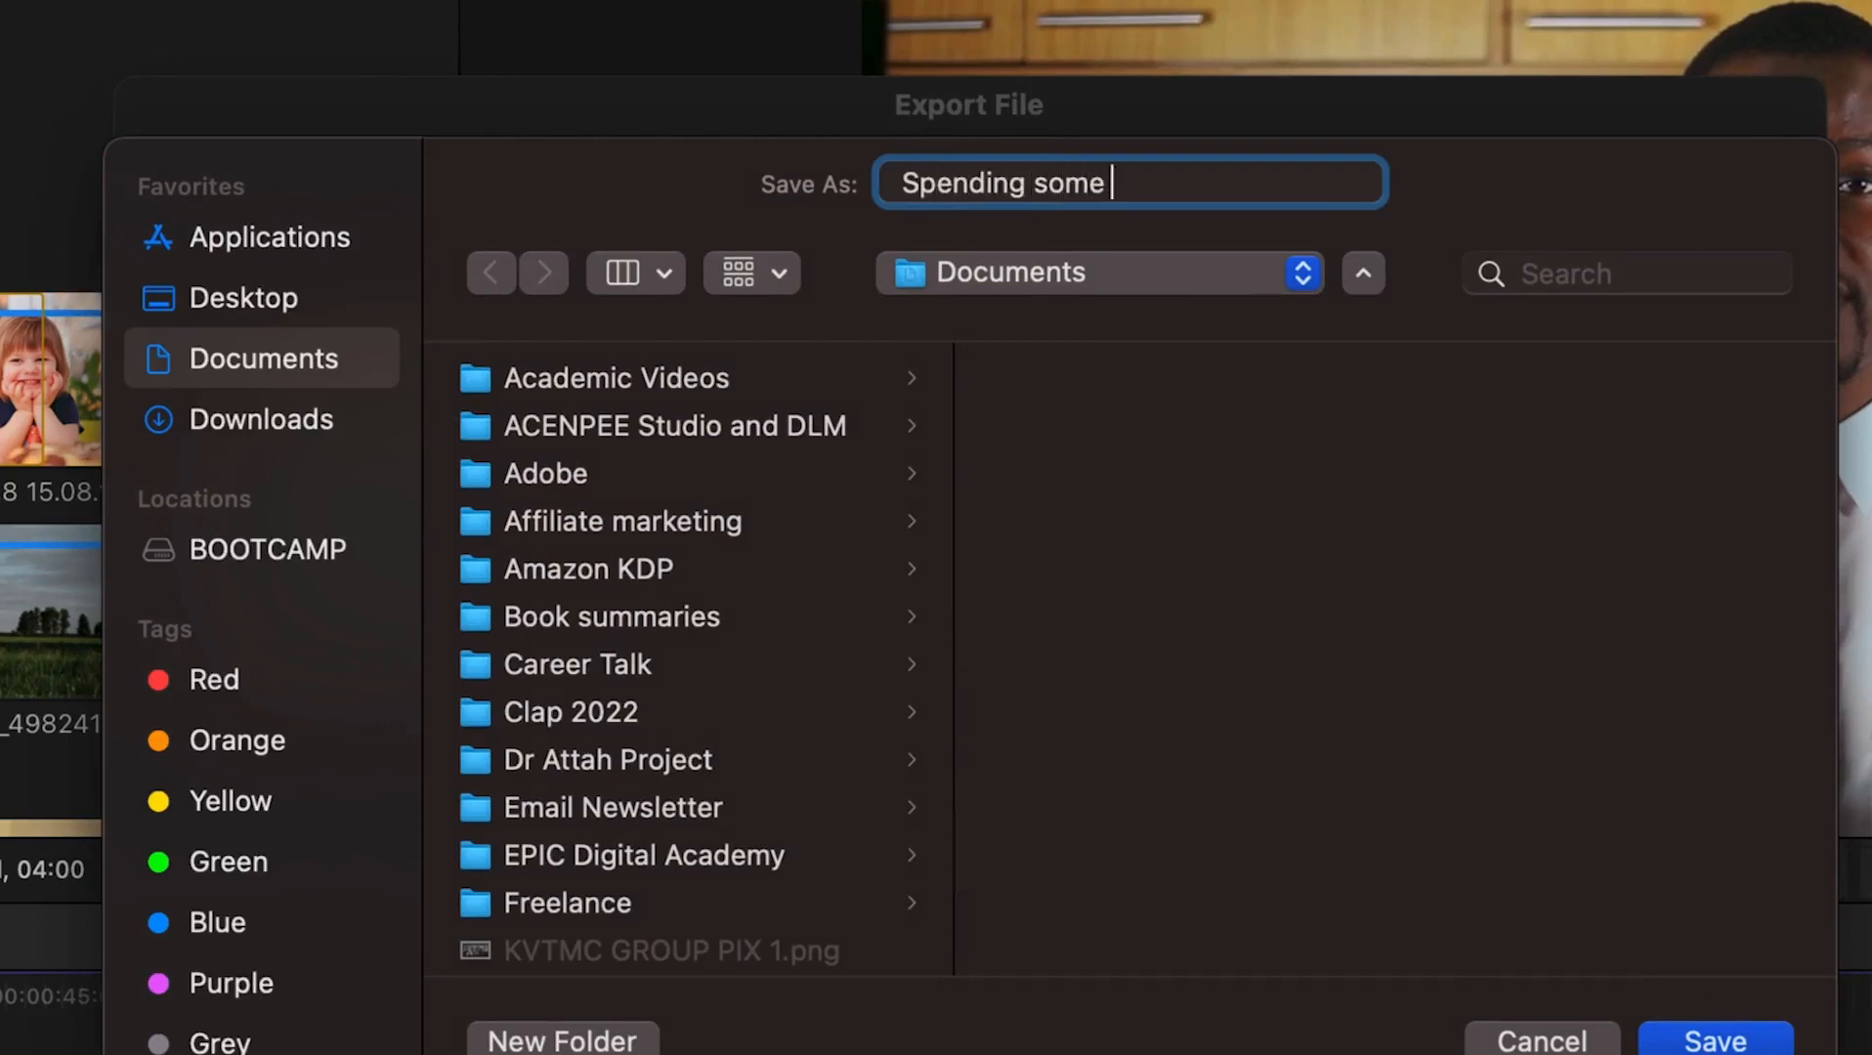
text(time with yourself)
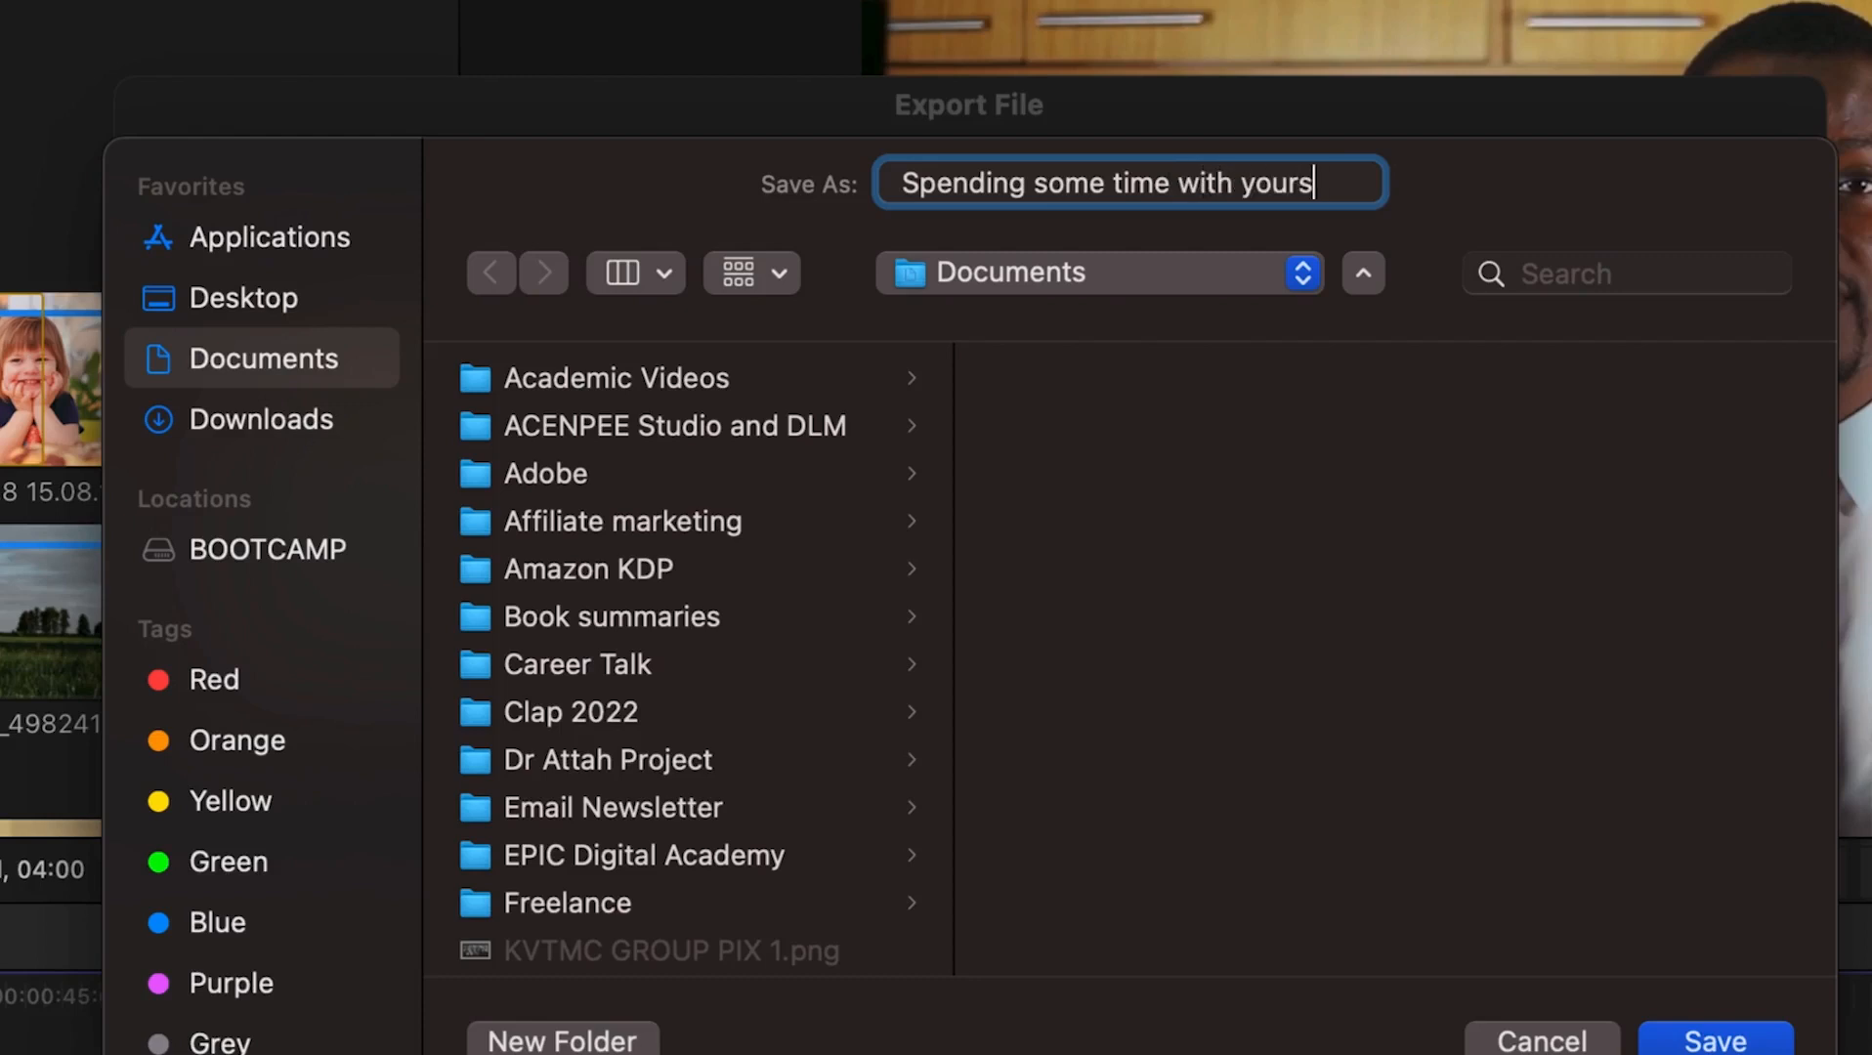
Step: Create a folder named "Final cut export" inside the YouTube folder in Documents as the export destination
click(1136, 273)
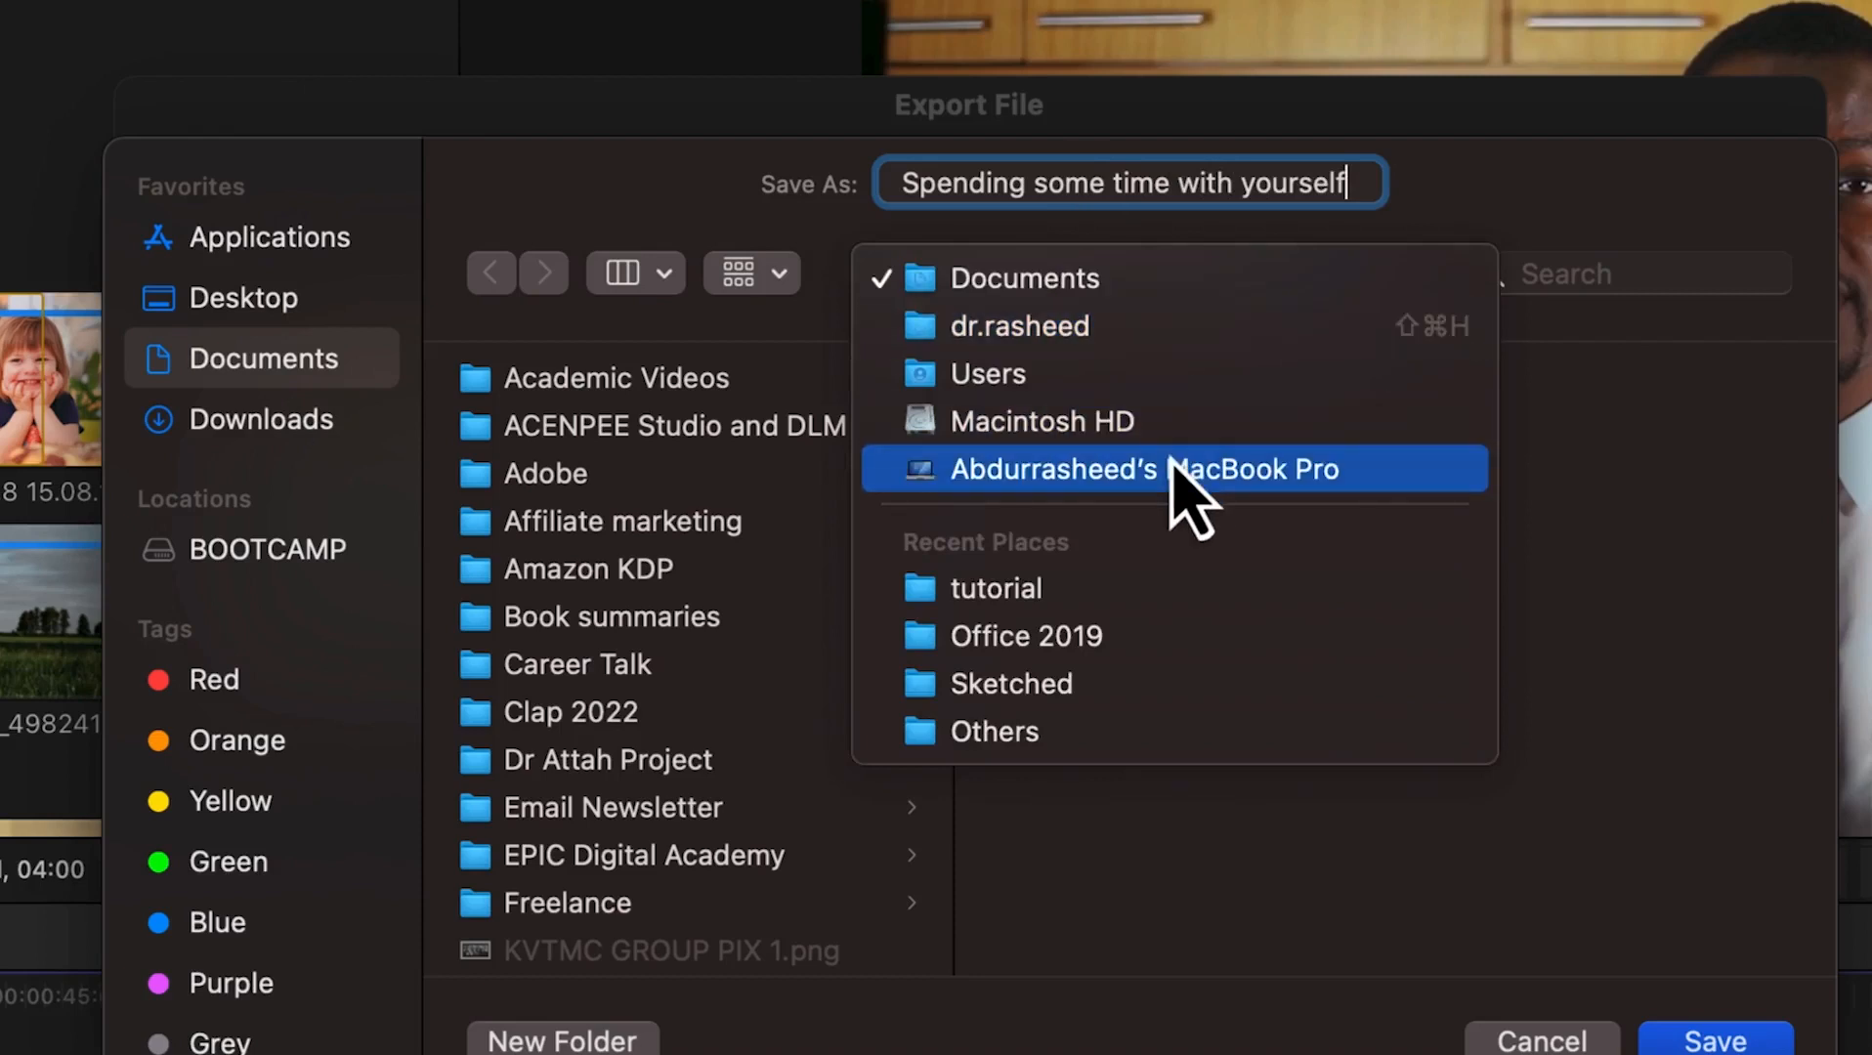
click(1095, 281)
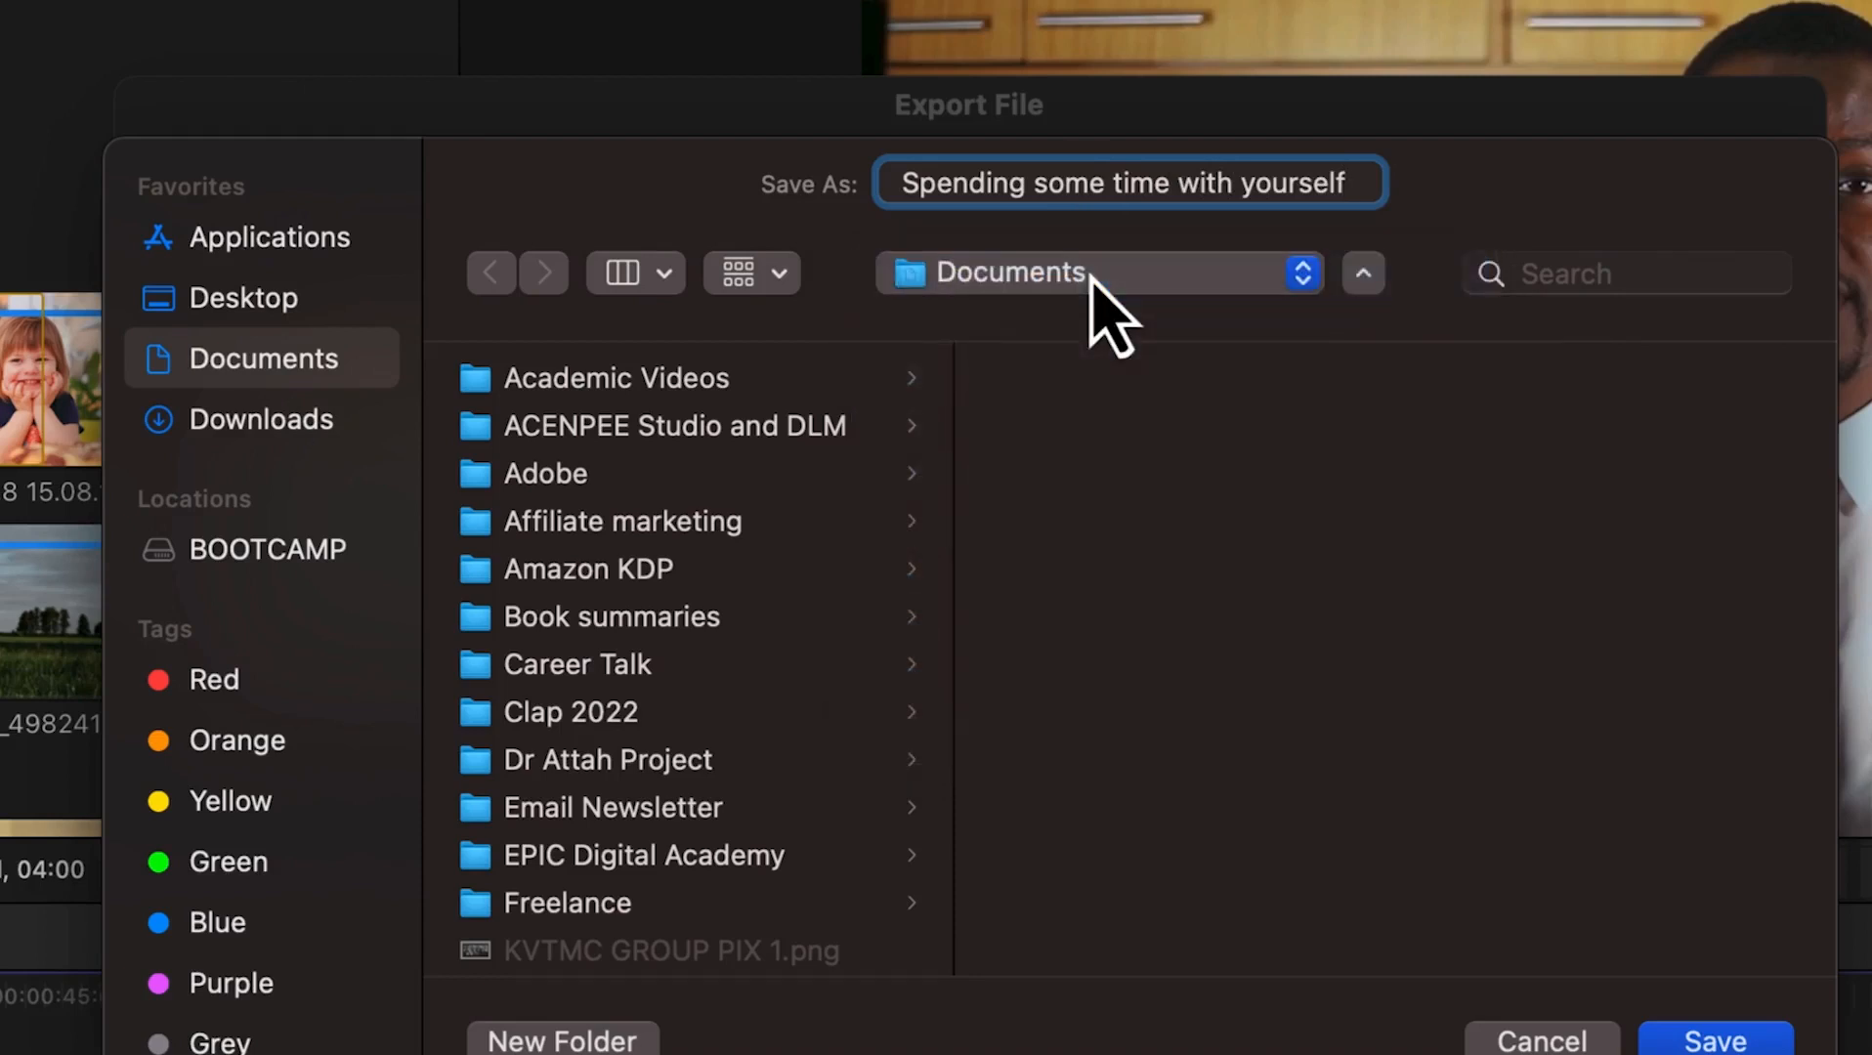
scroll(540, 767, down, 5)
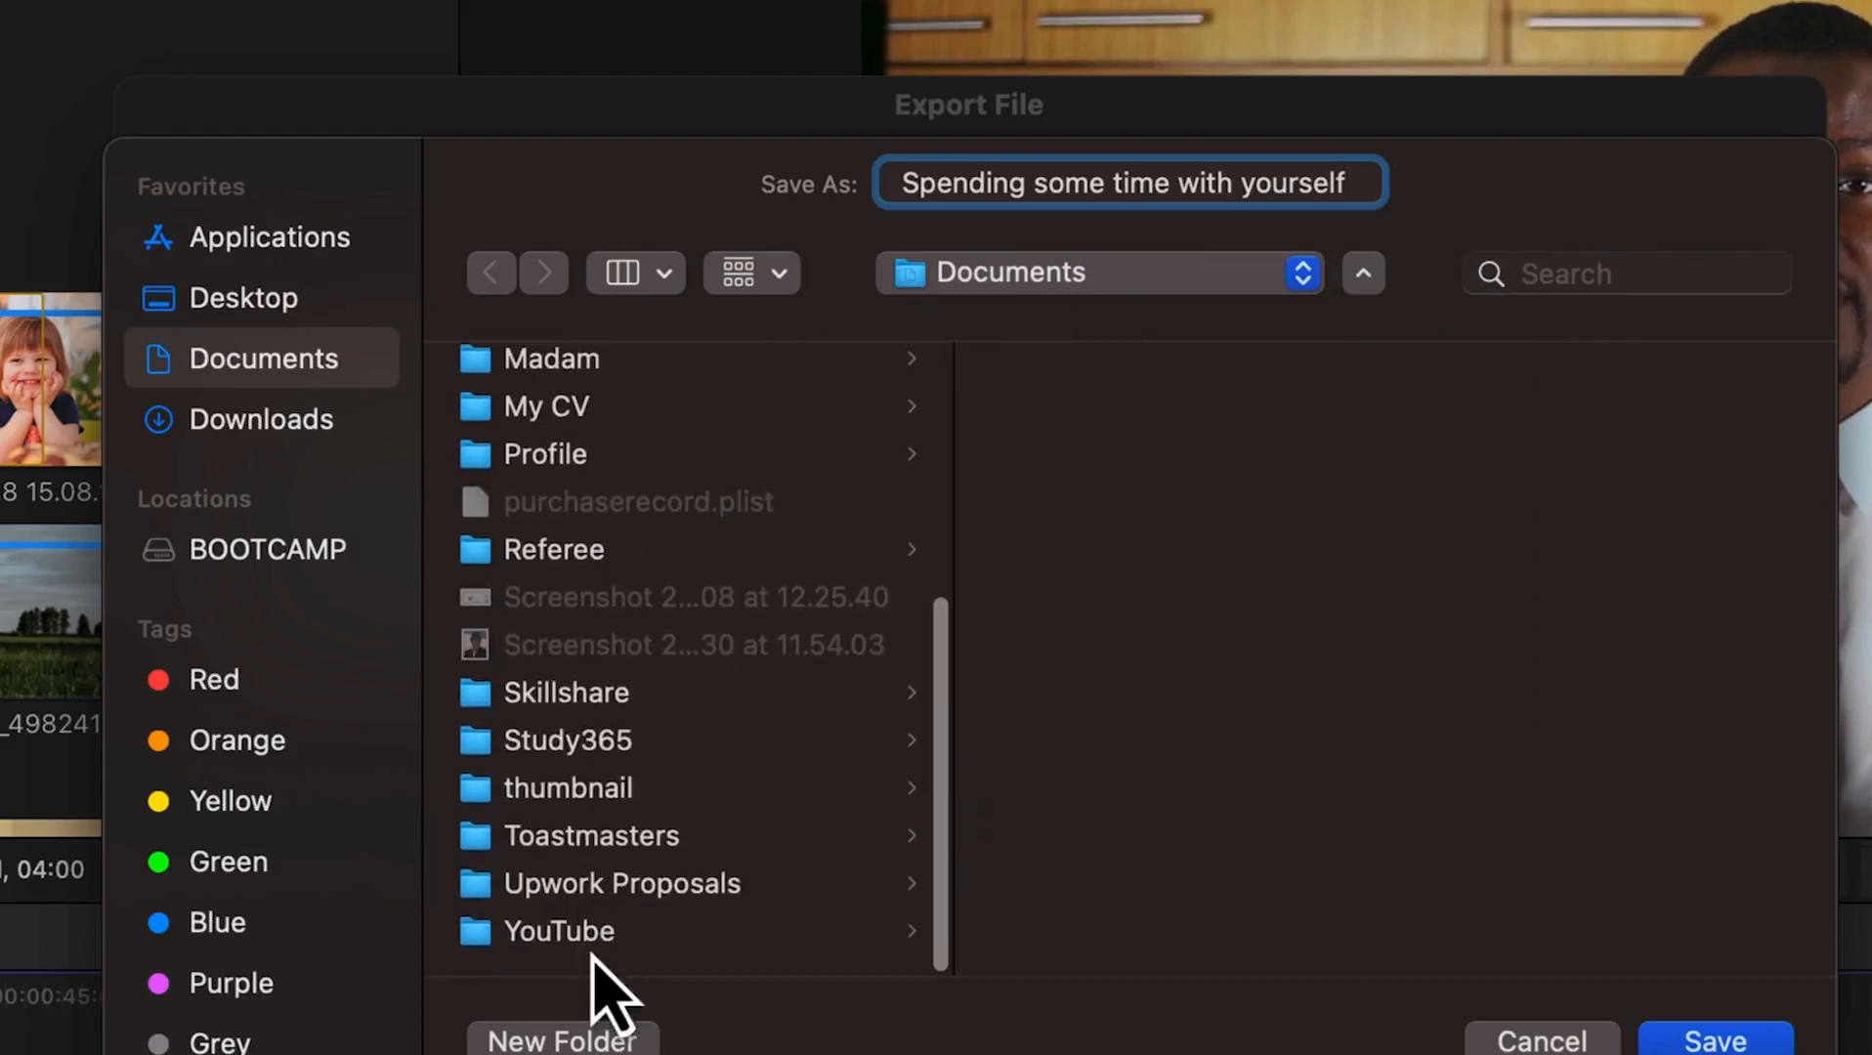
click(596, 937)
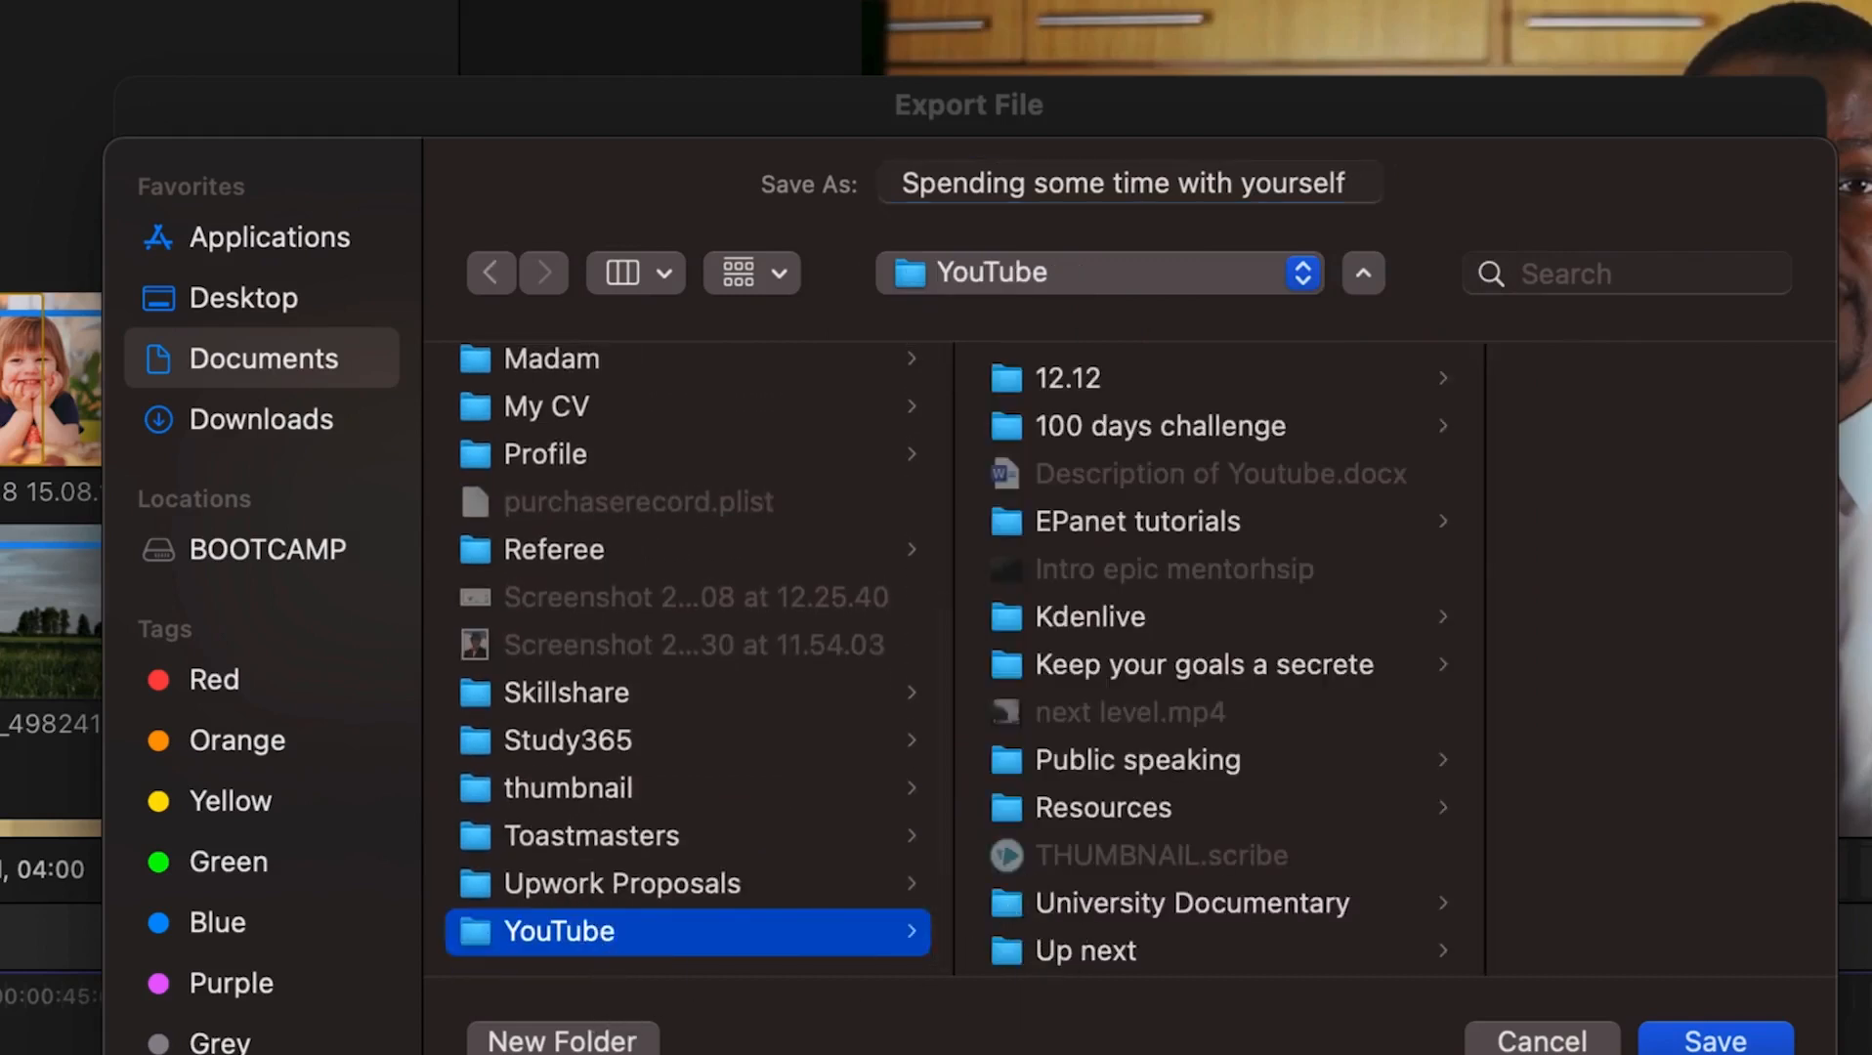
click(633, 1041)
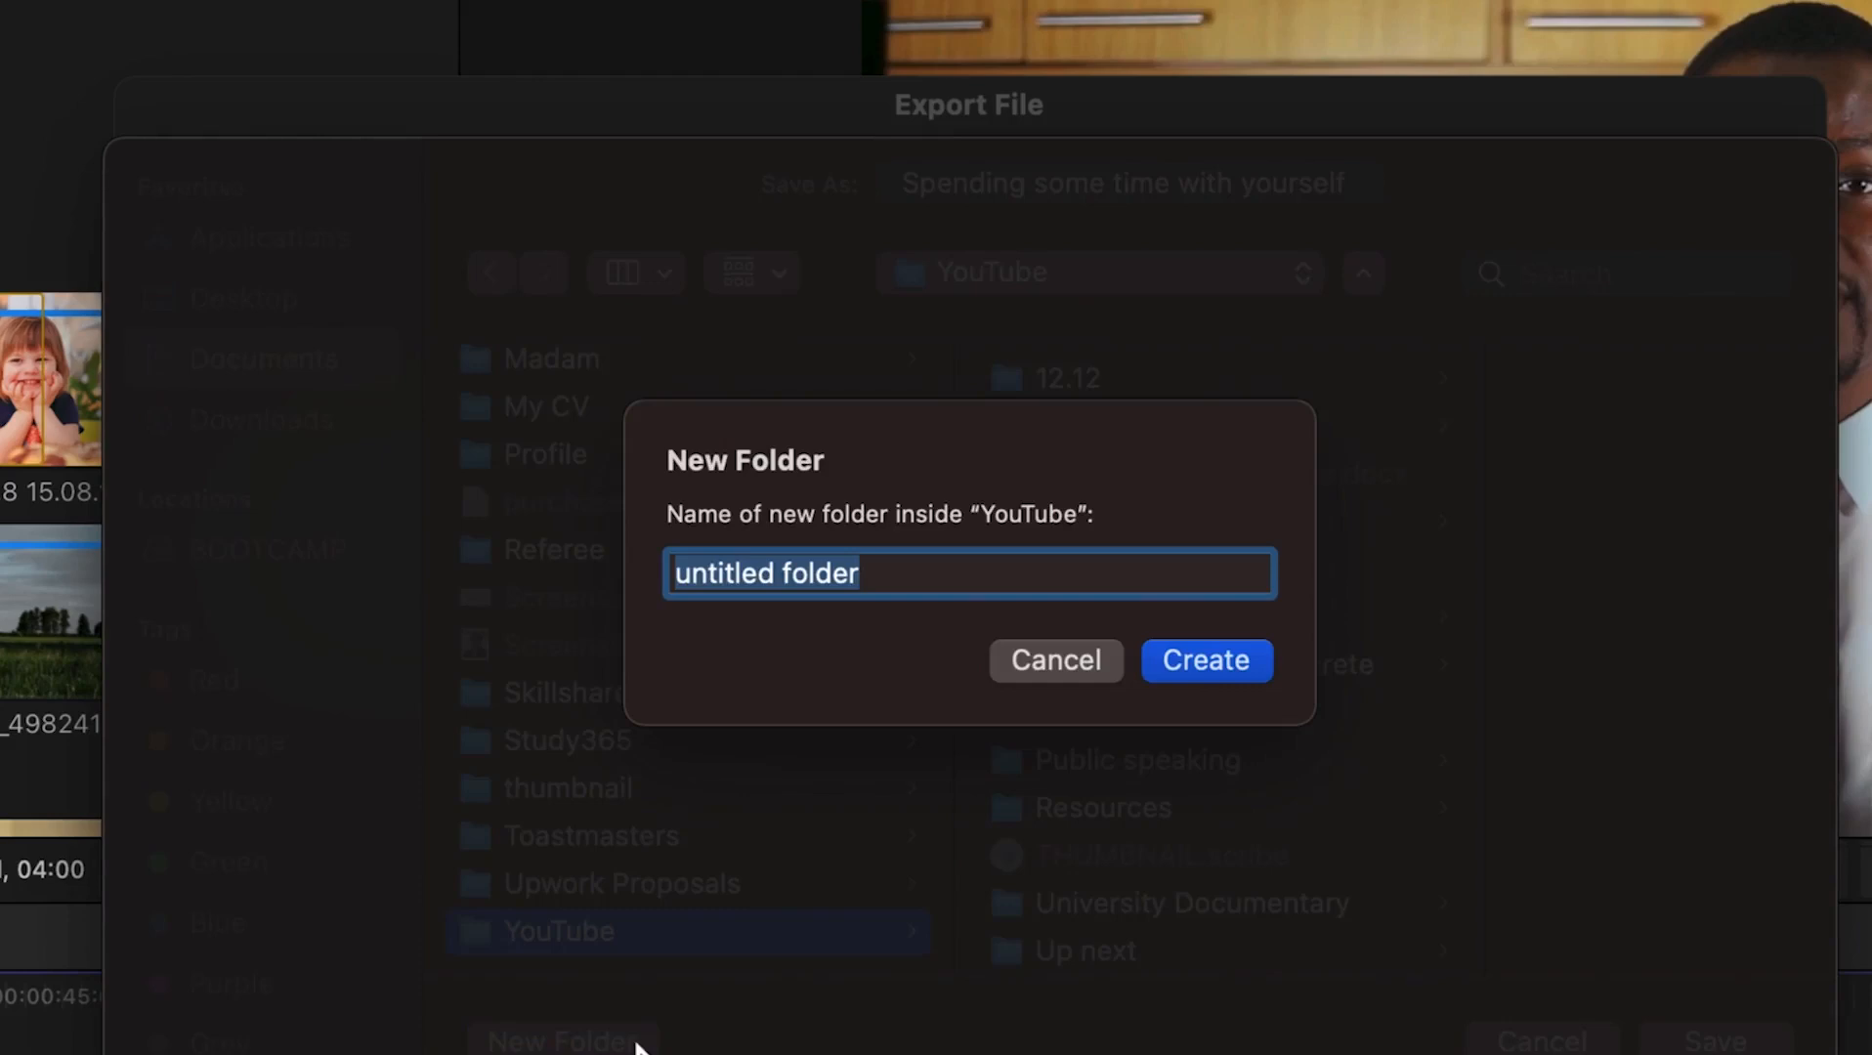
text(Final cut export)
key(Return)
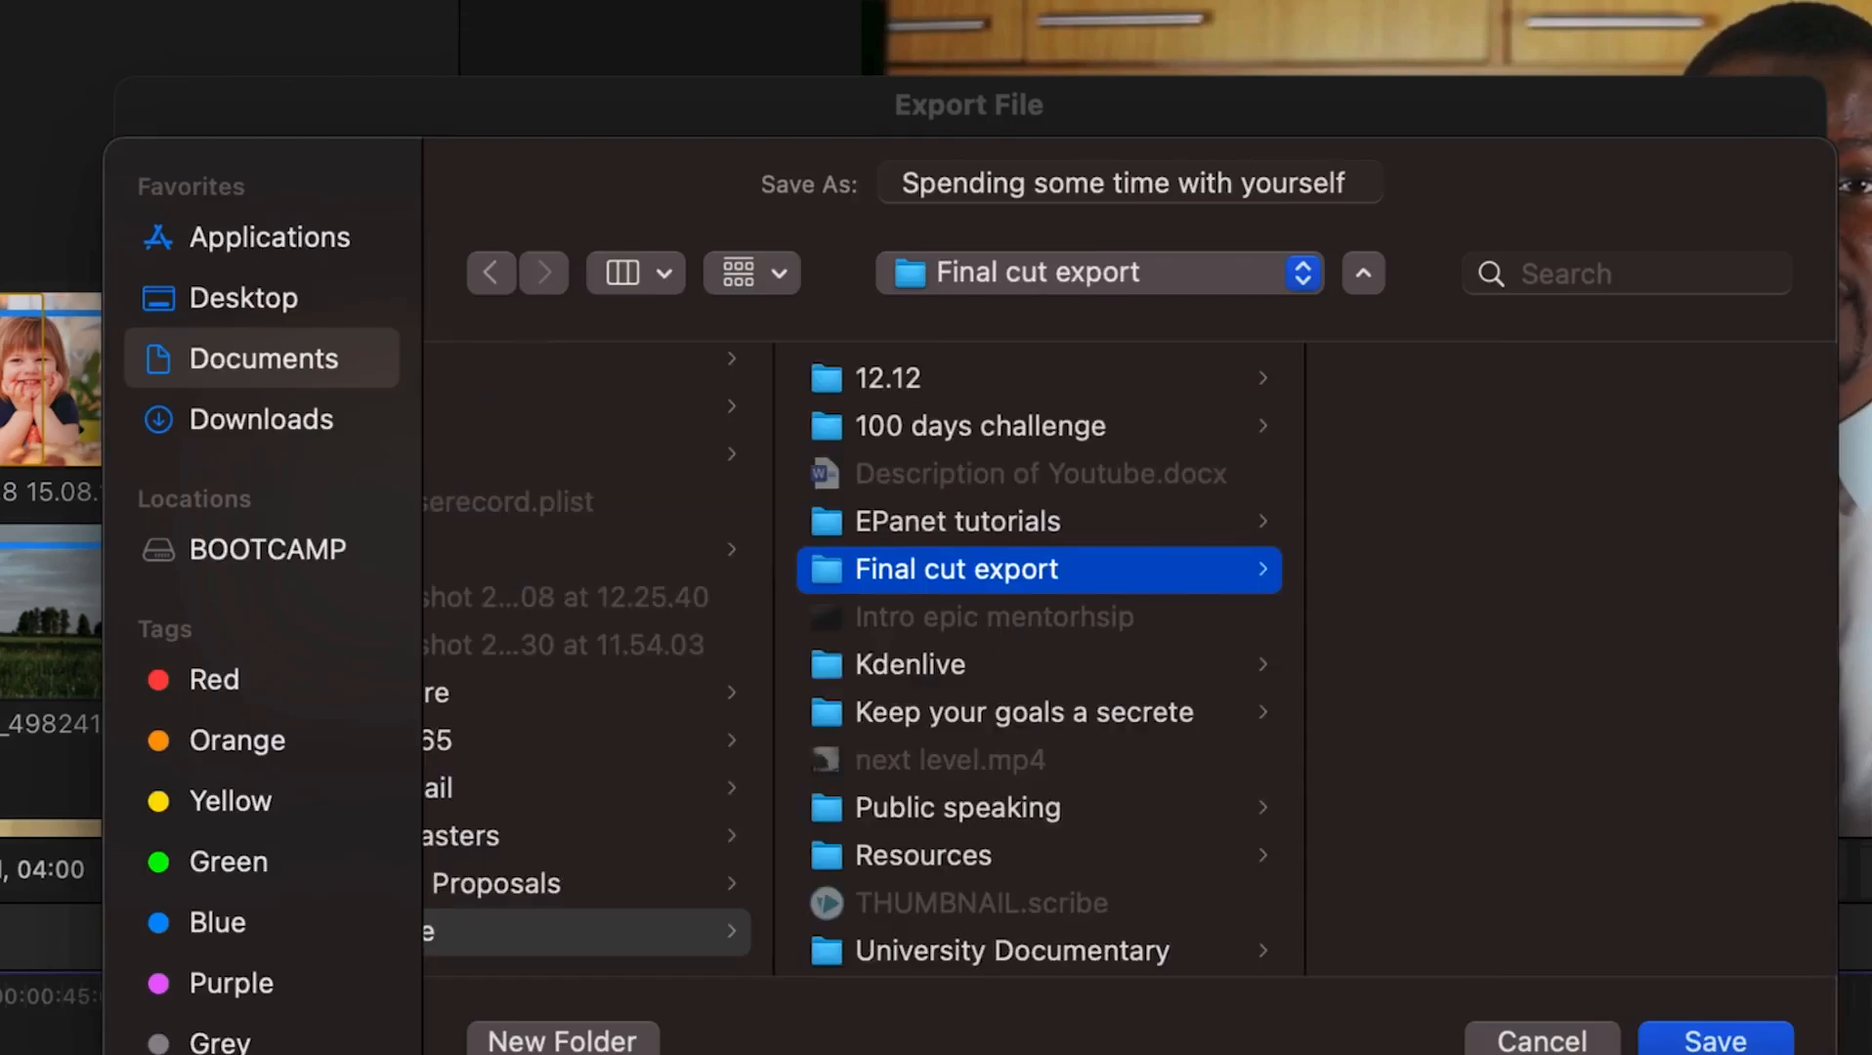
Step: Save the export into the Final cut export folder and show the Background Tasks to check the sharing progress
click(1716, 1040)
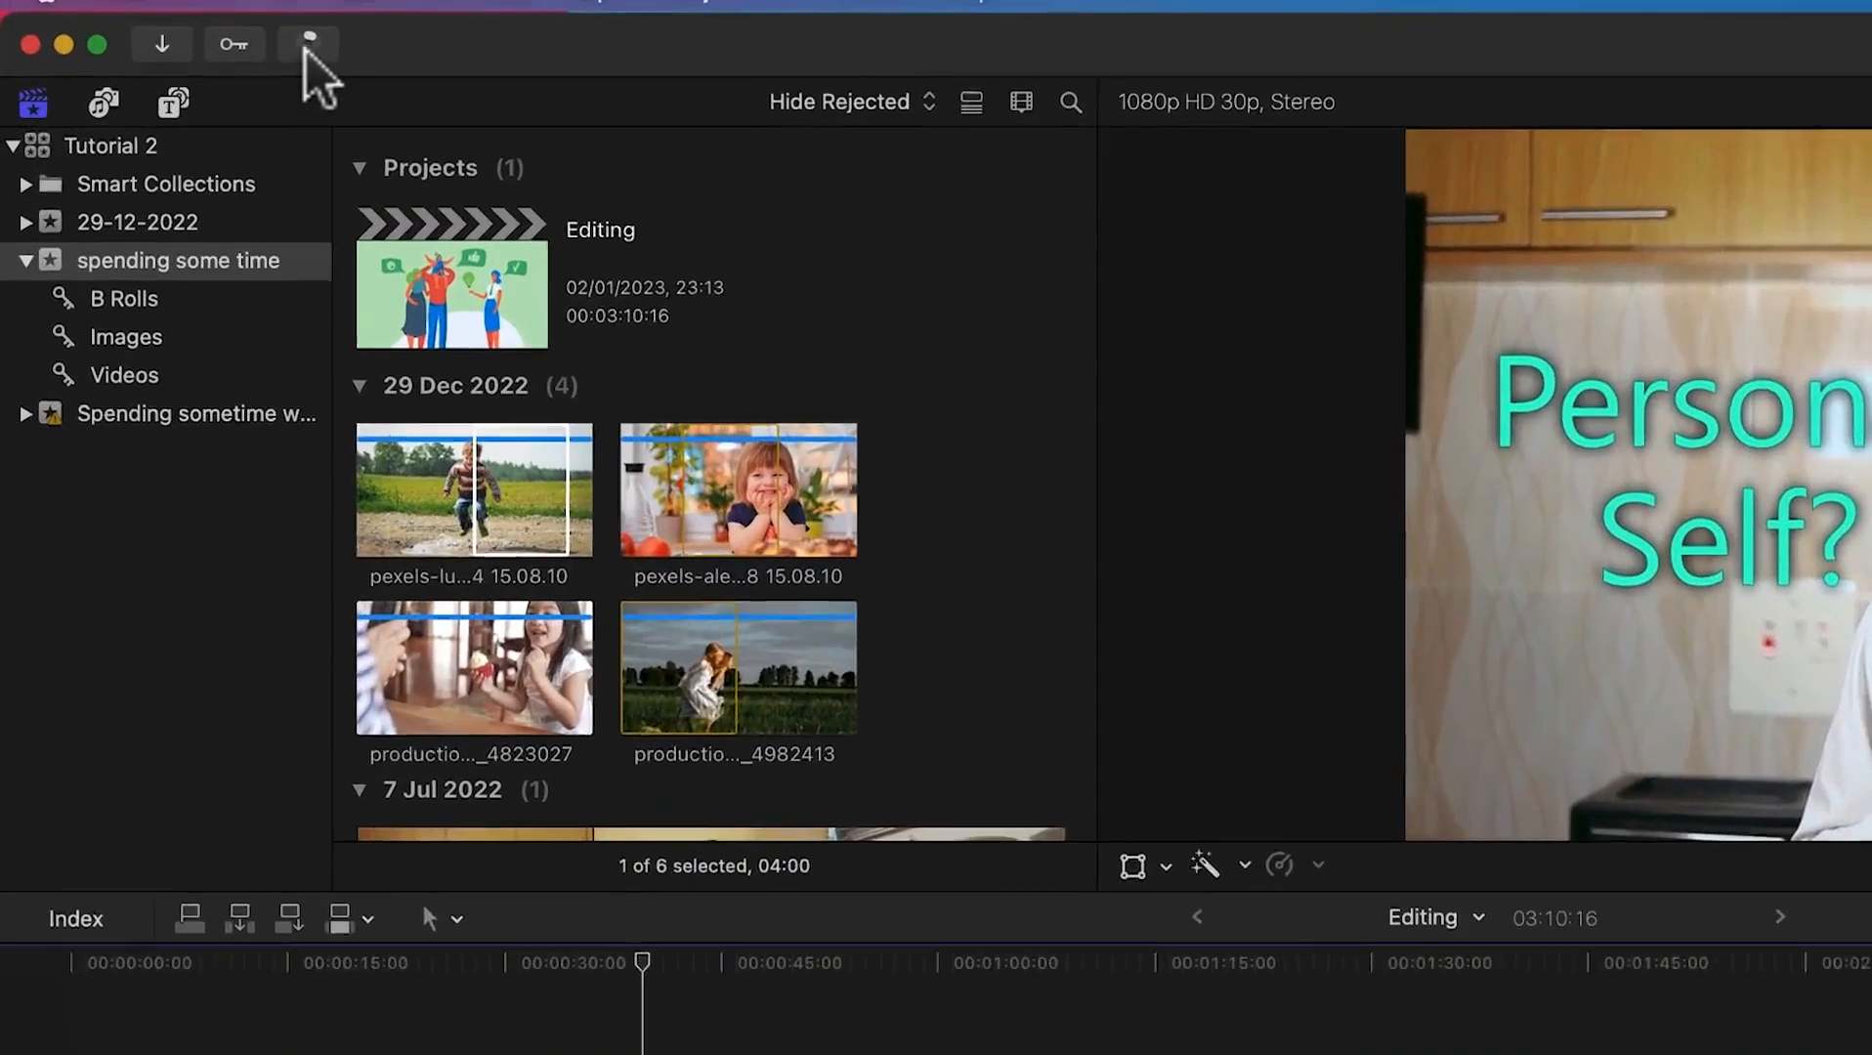
click(309, 46)
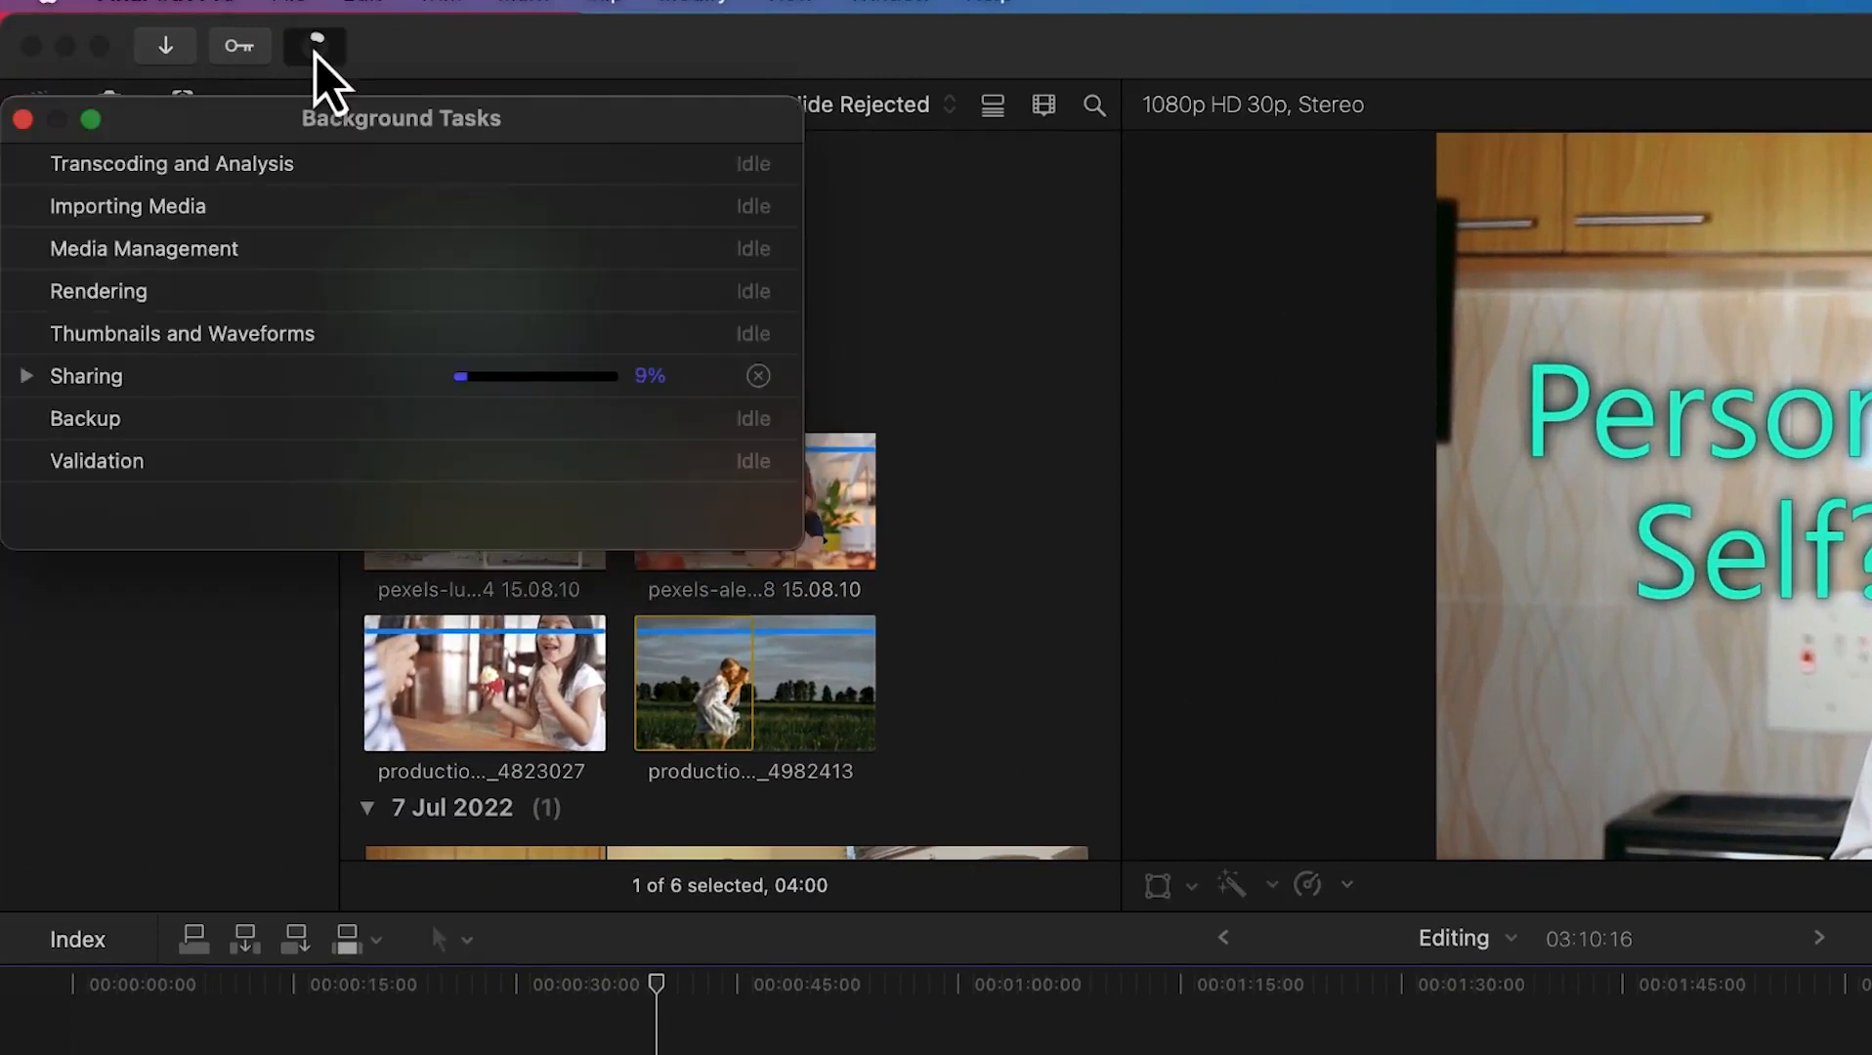
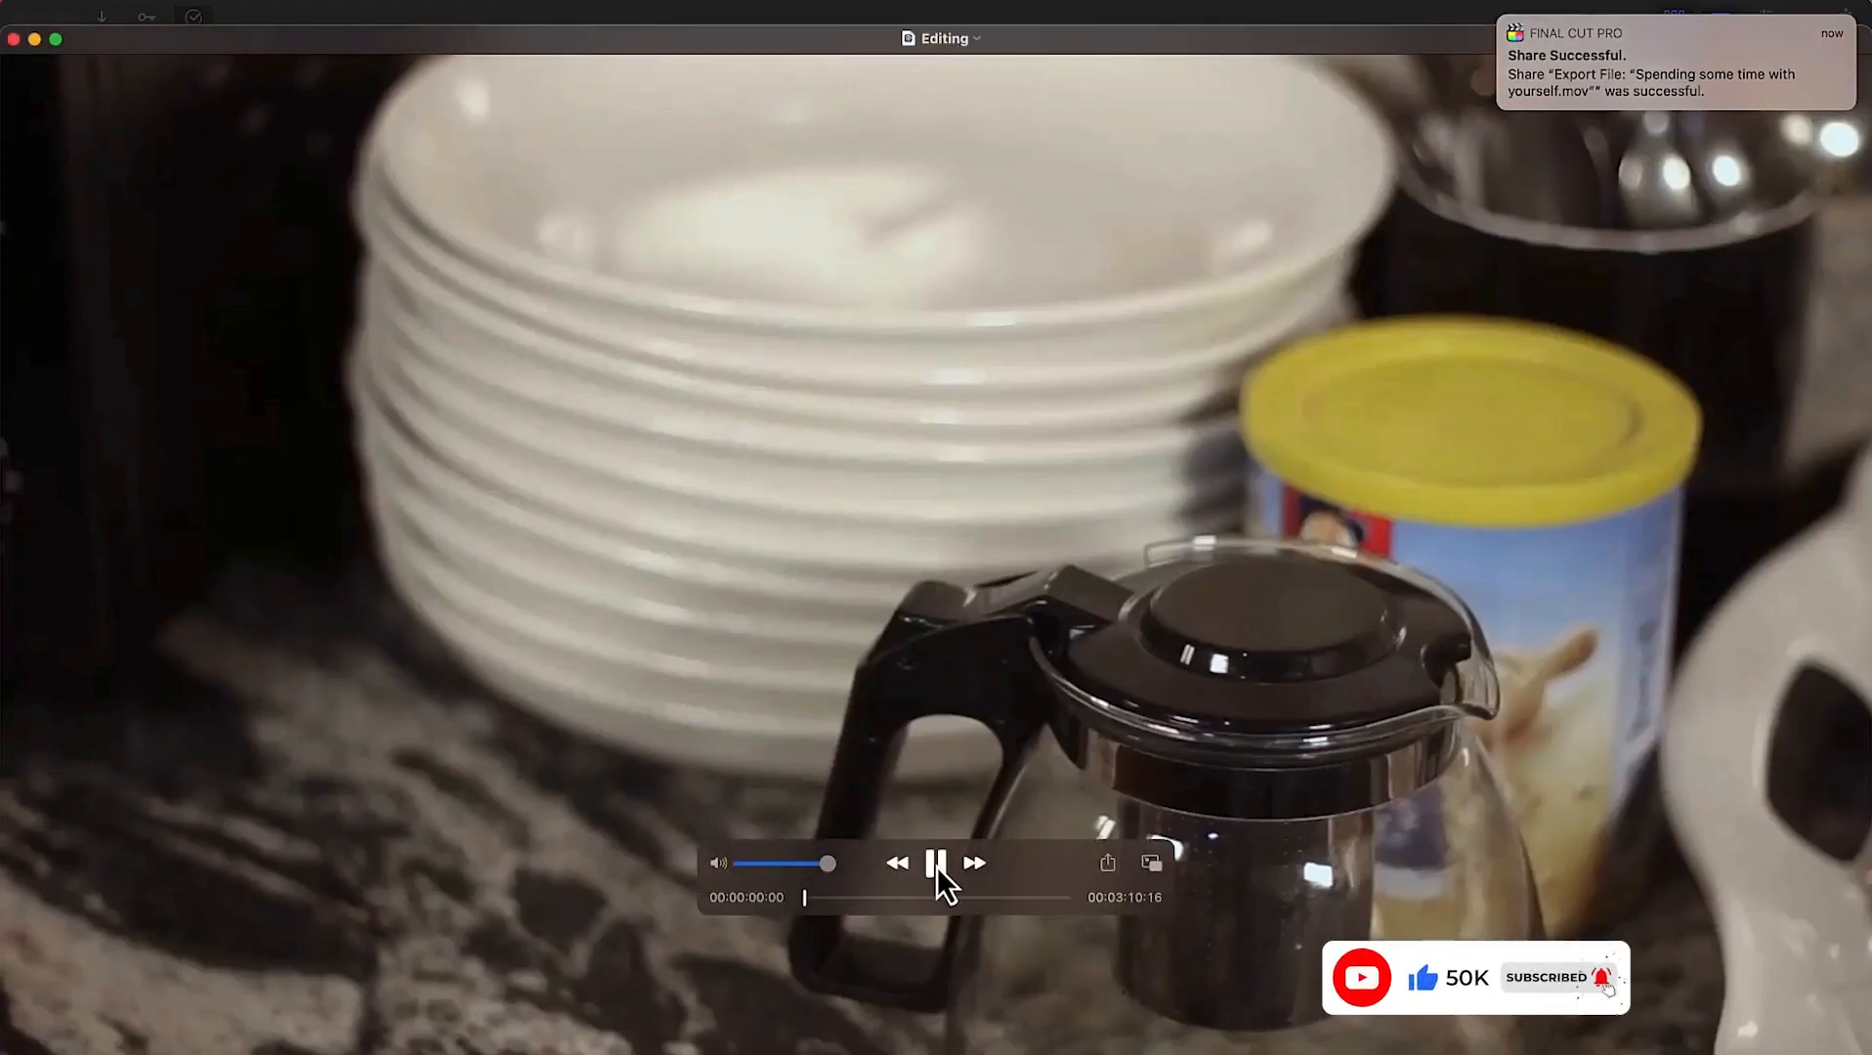
Step: Play a few seconds of the exported video to check it, and close the player and the Background Tasks window
click(937, 868)
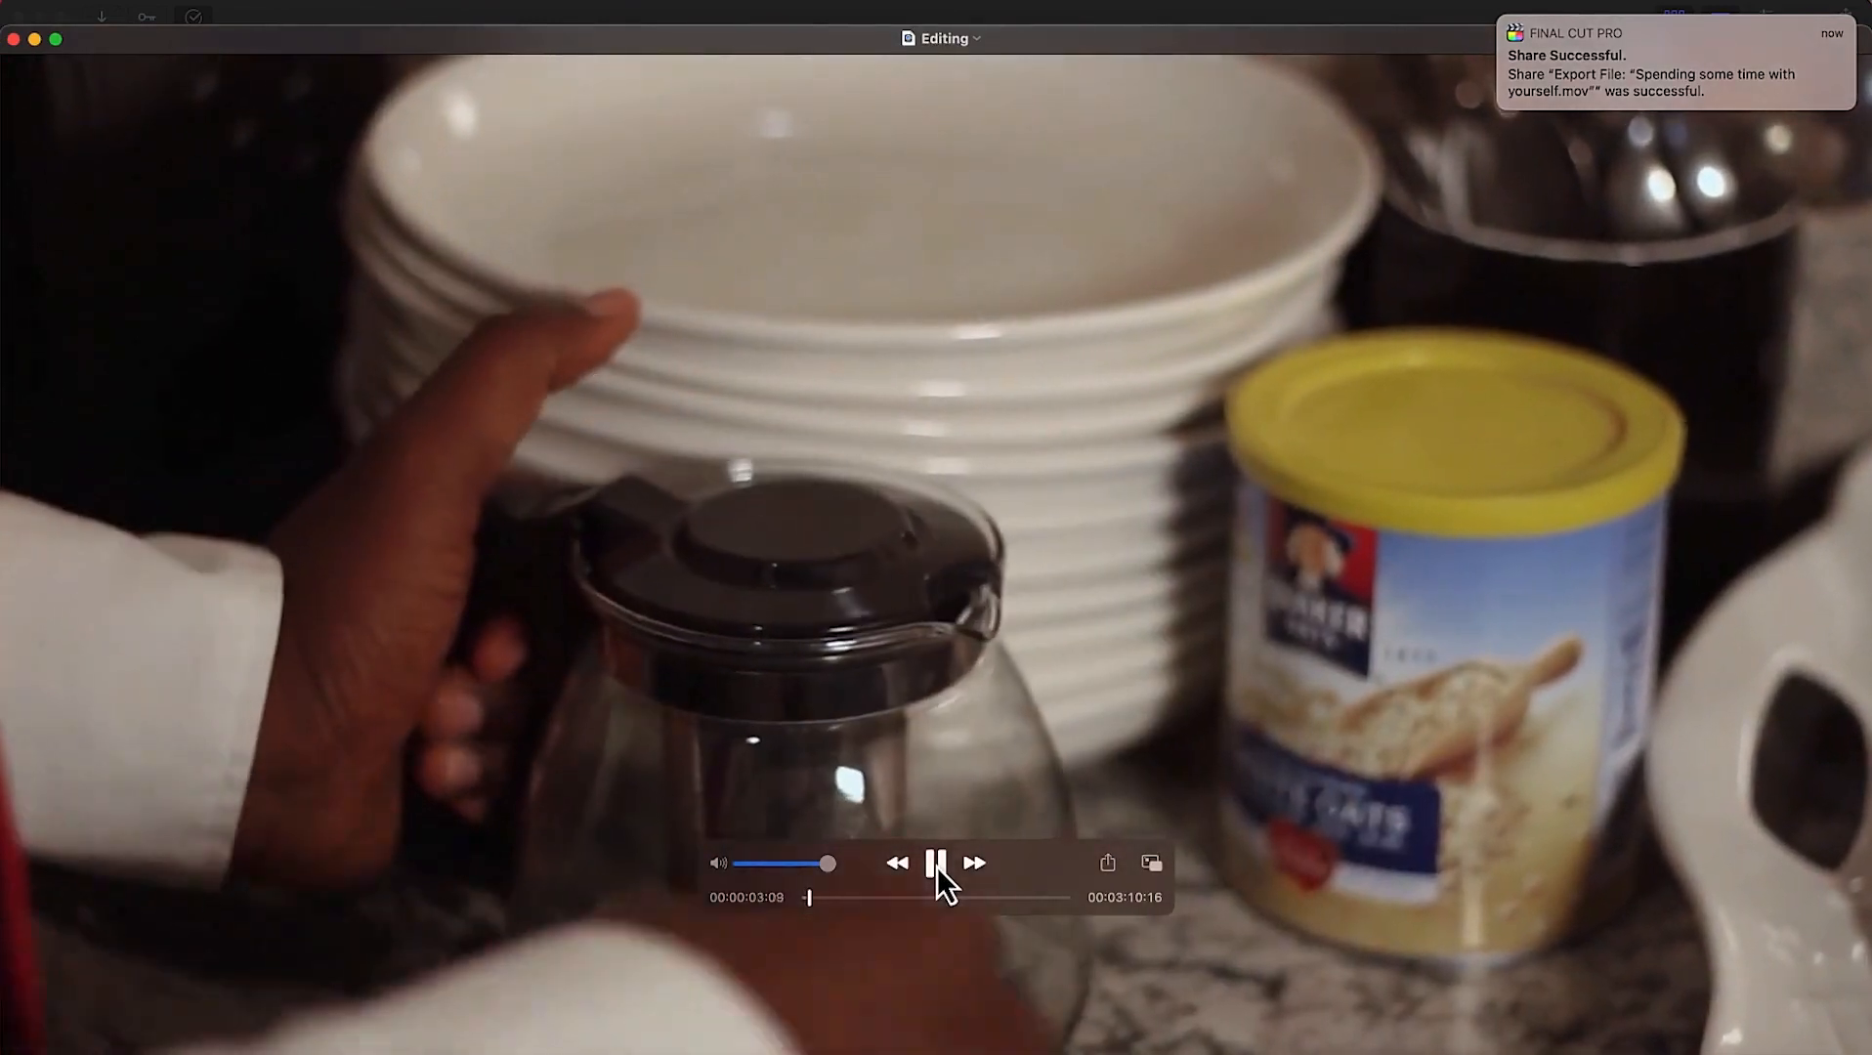
click(937, 868)
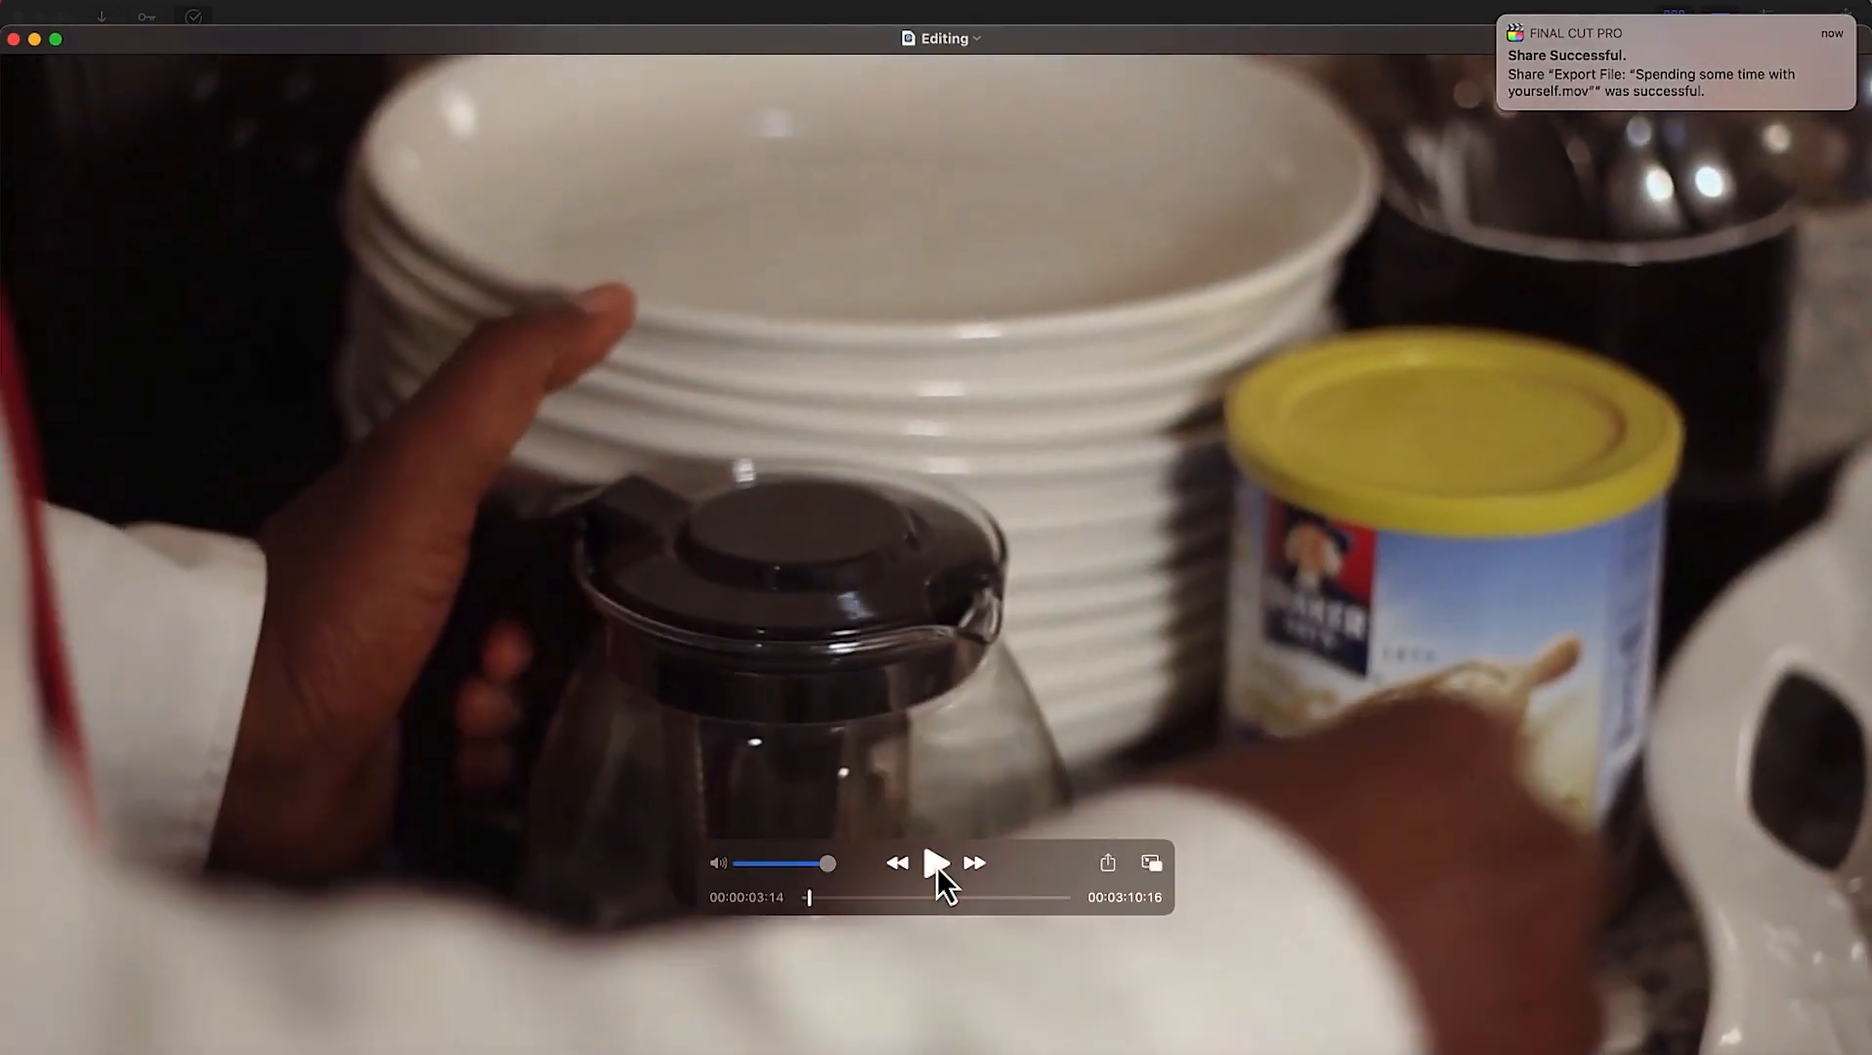
click(35, 41)
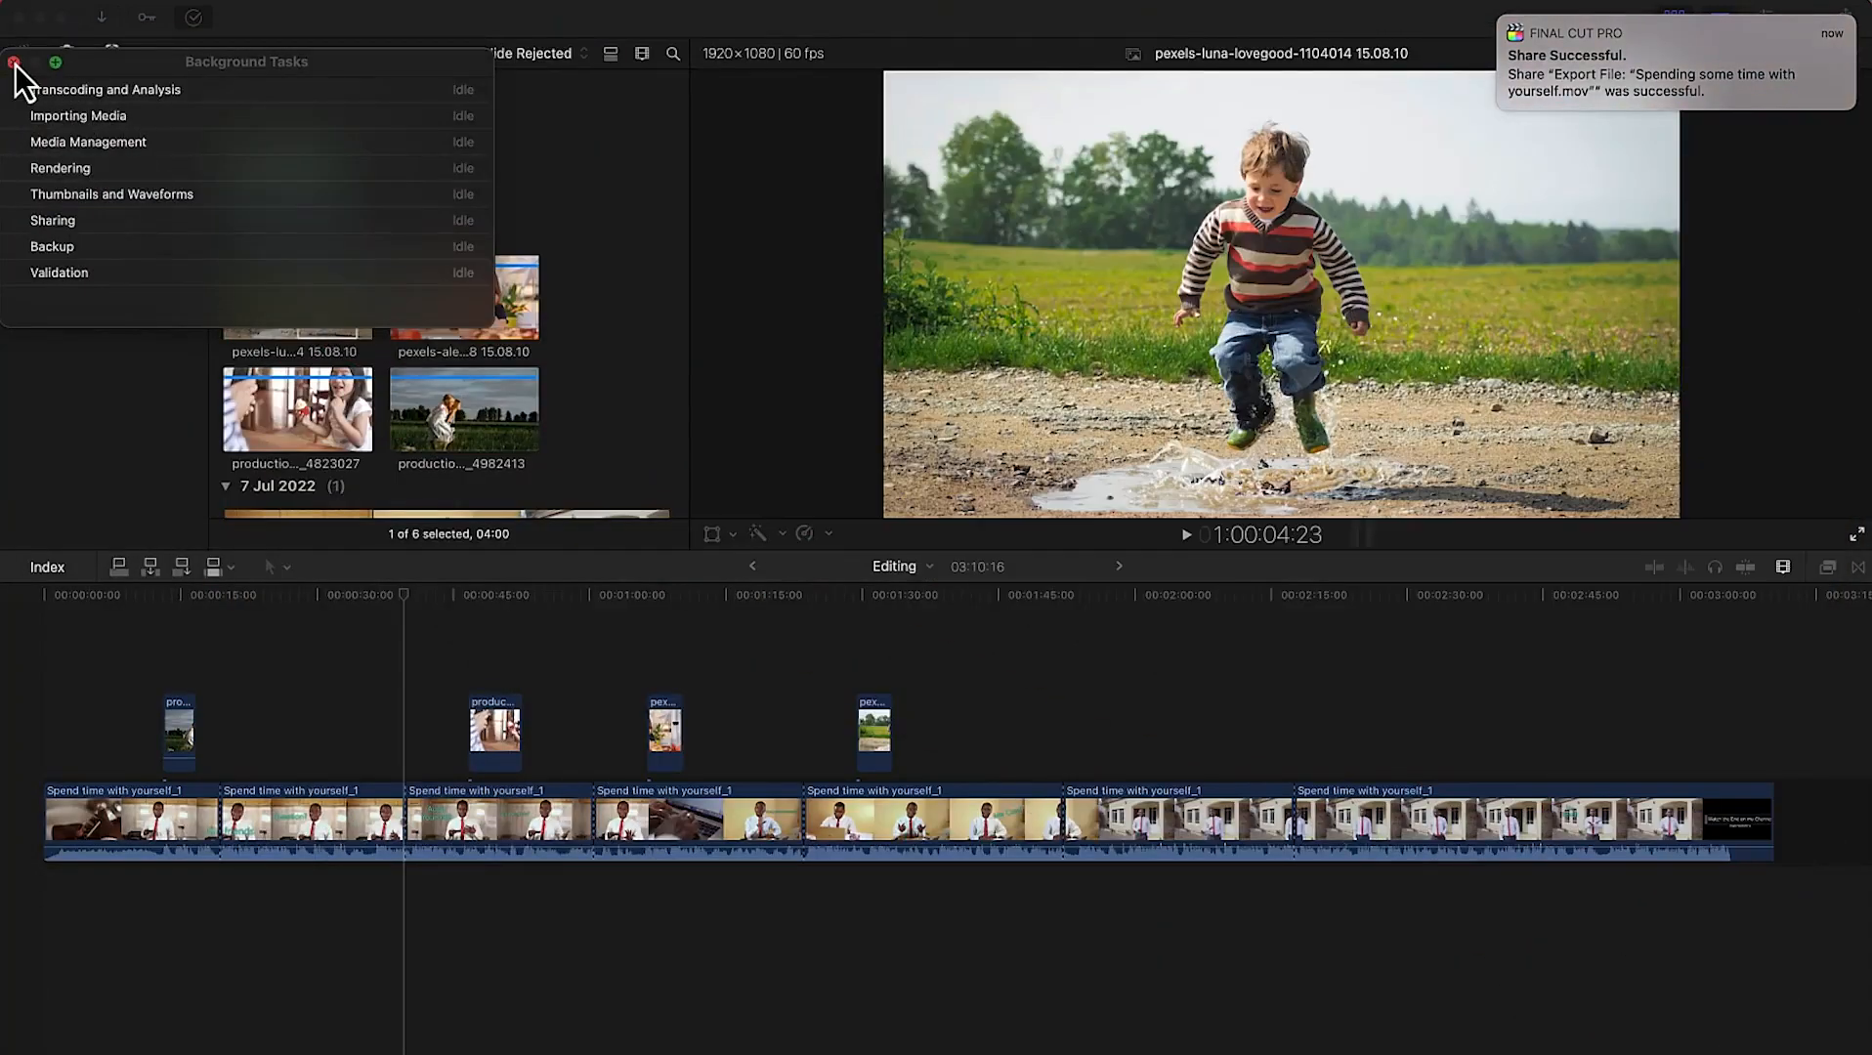
click(14, 62)
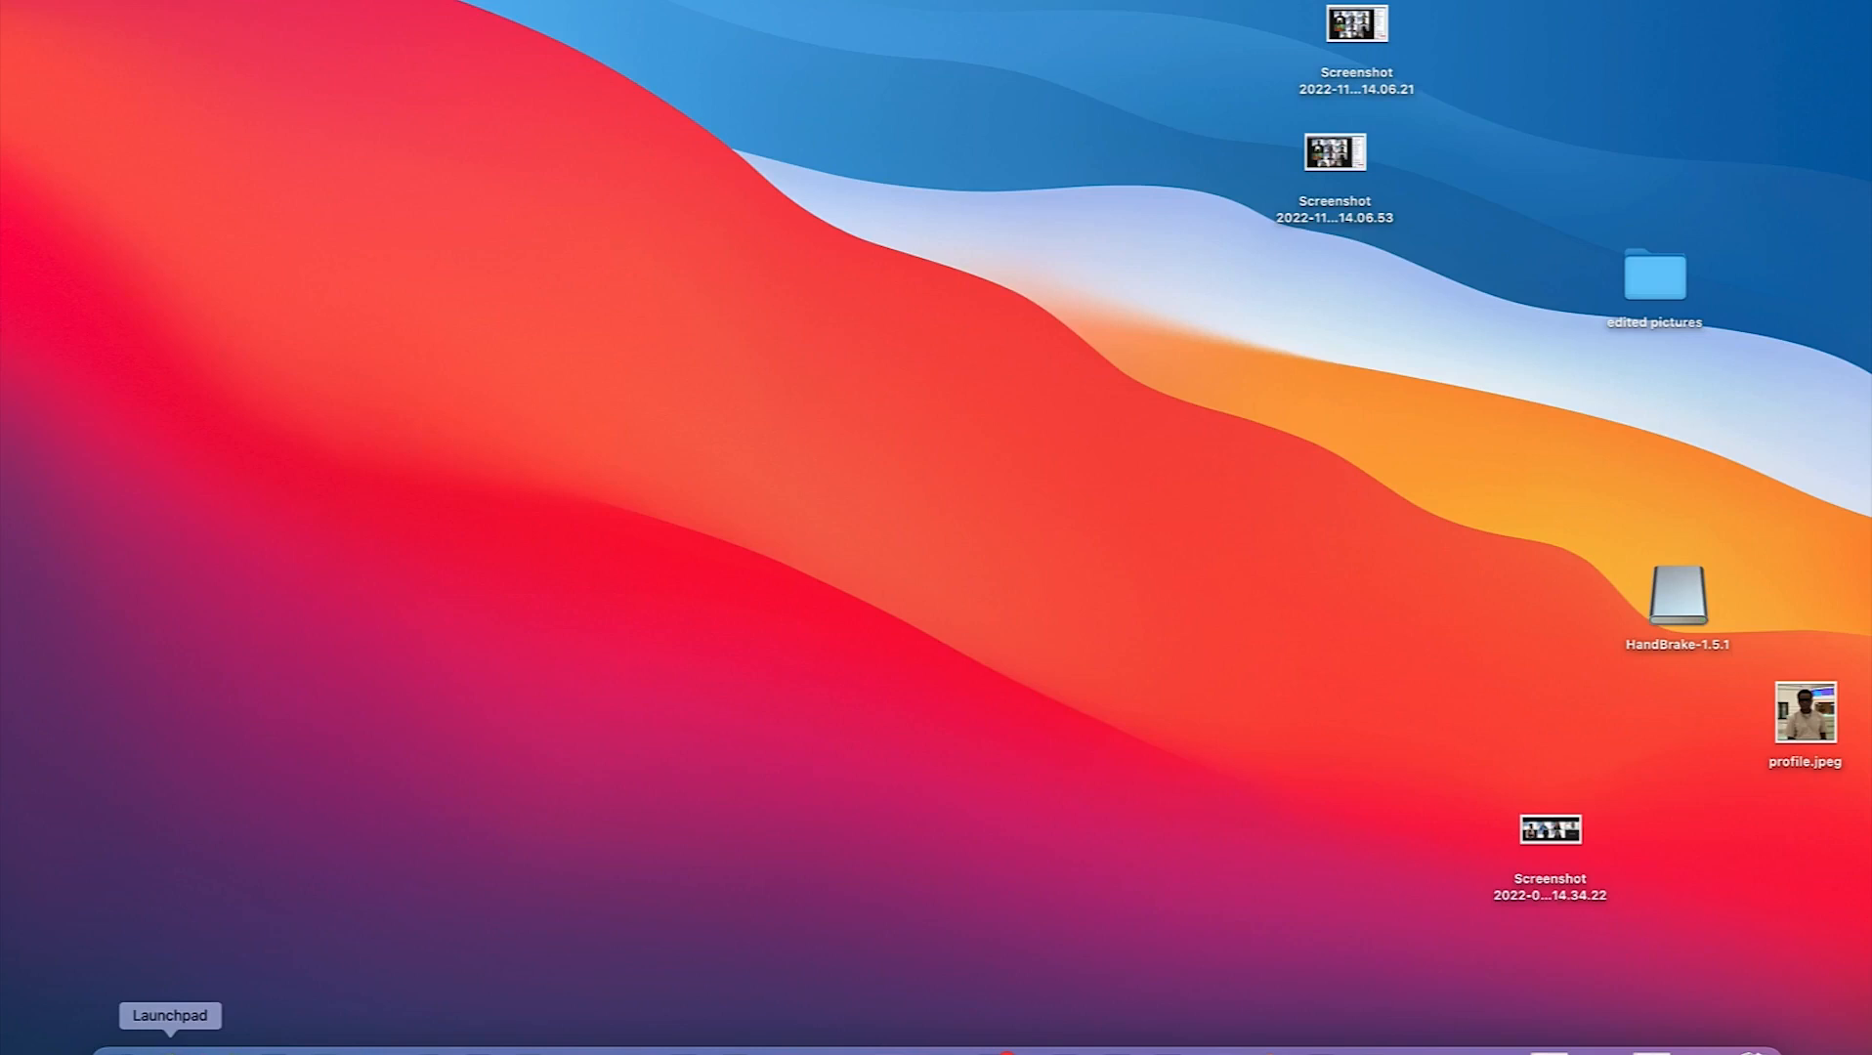
Step: Switch to the App Store and search for "imovie"
click(170, 1051)
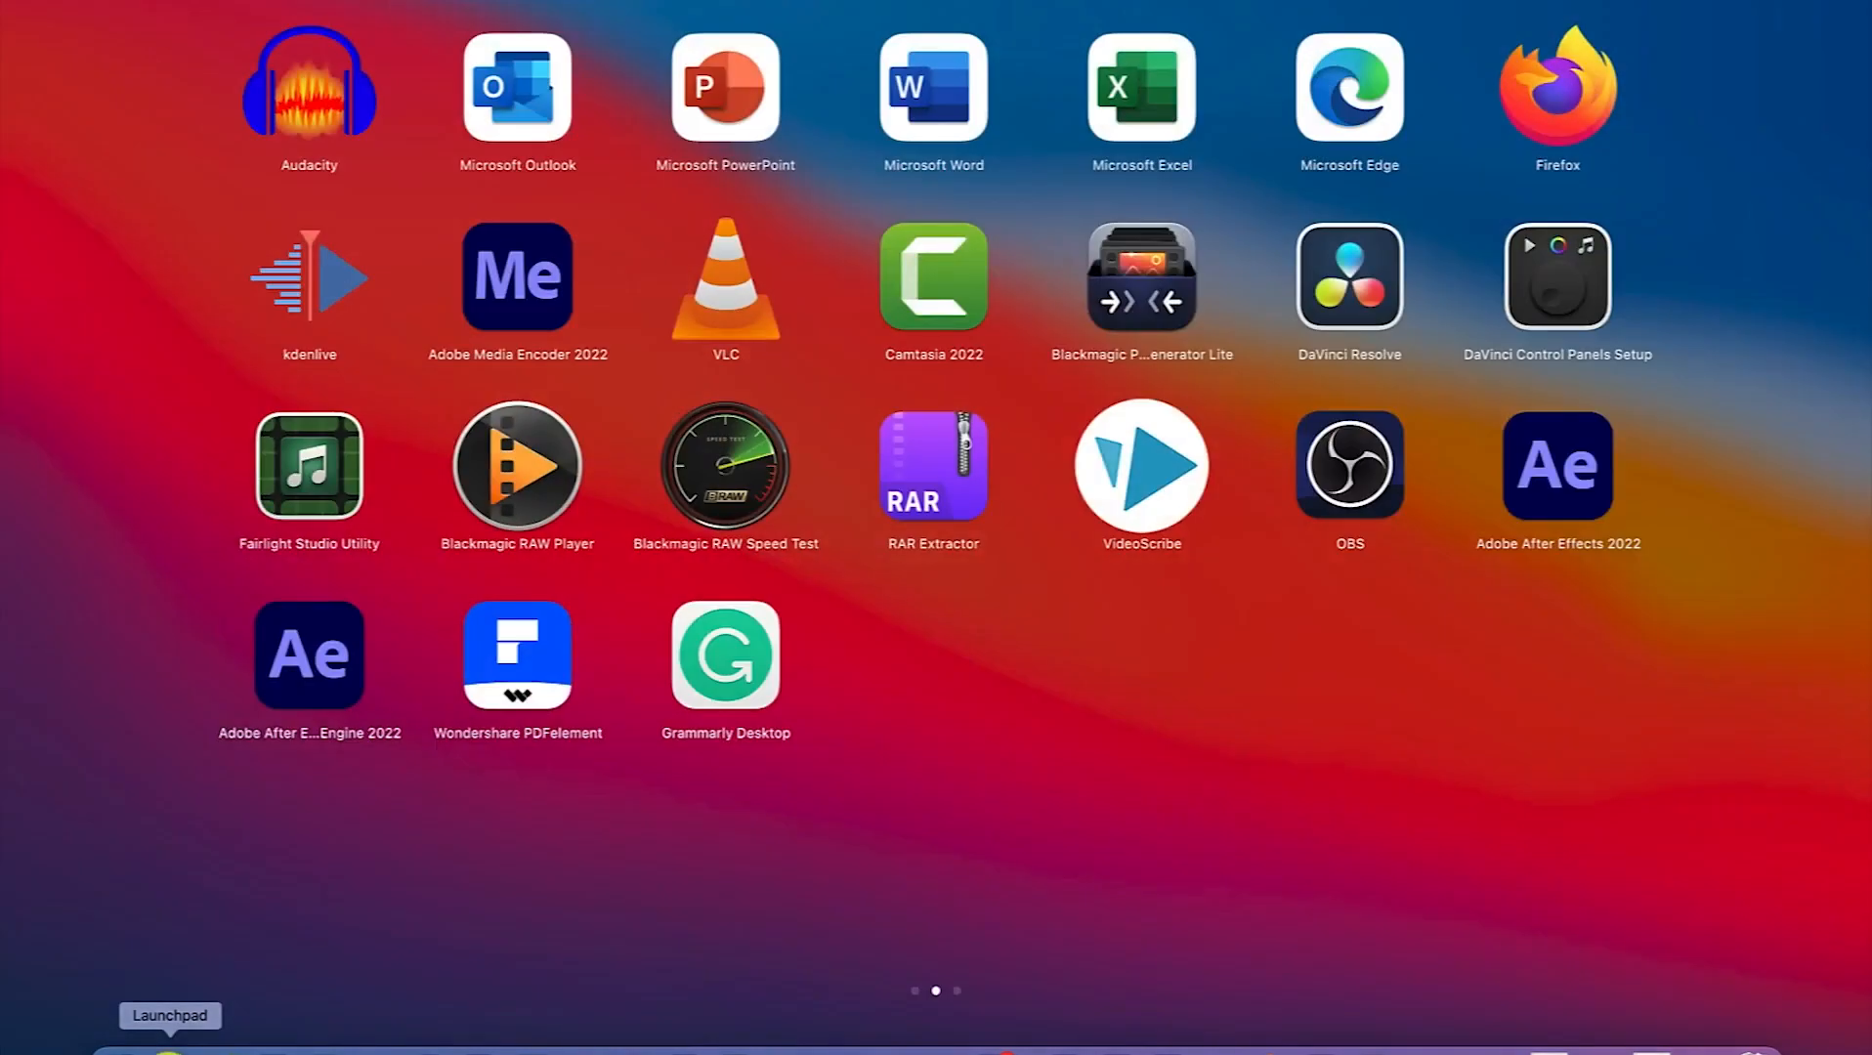
text(a)
click(318, 120)
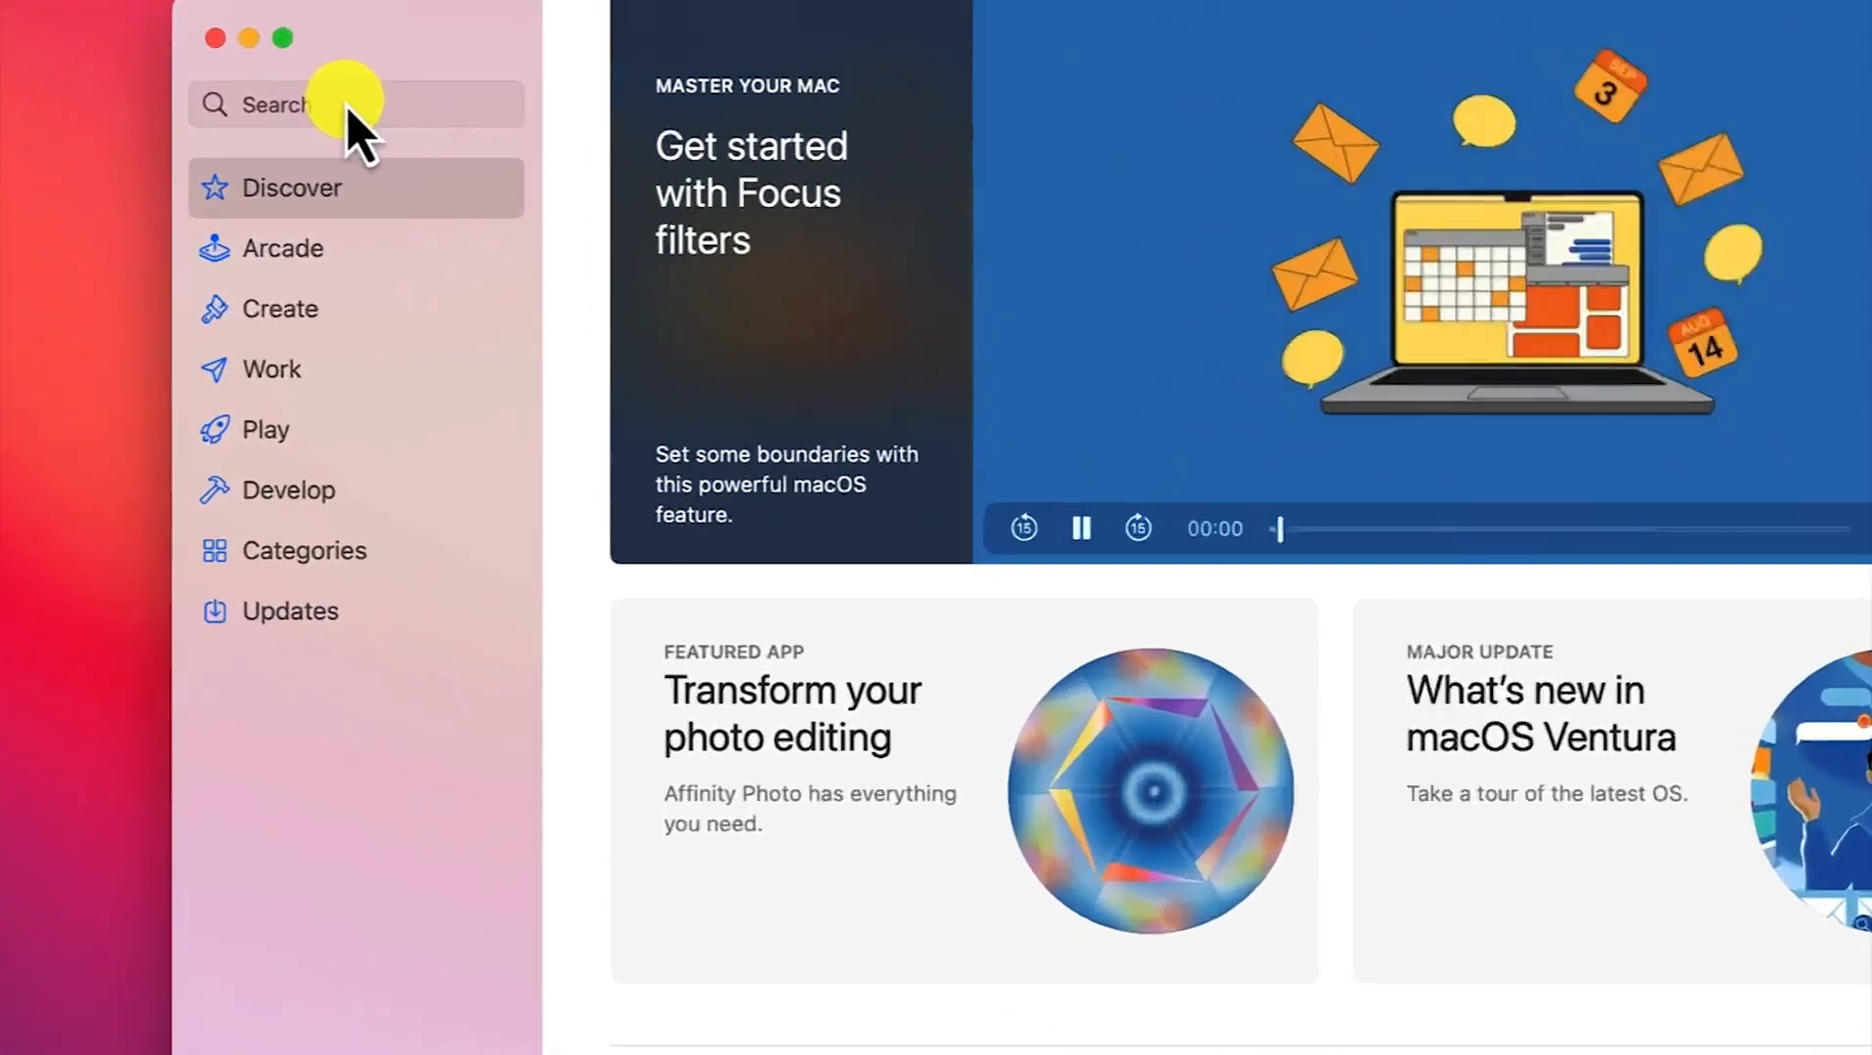
click(430, 112)
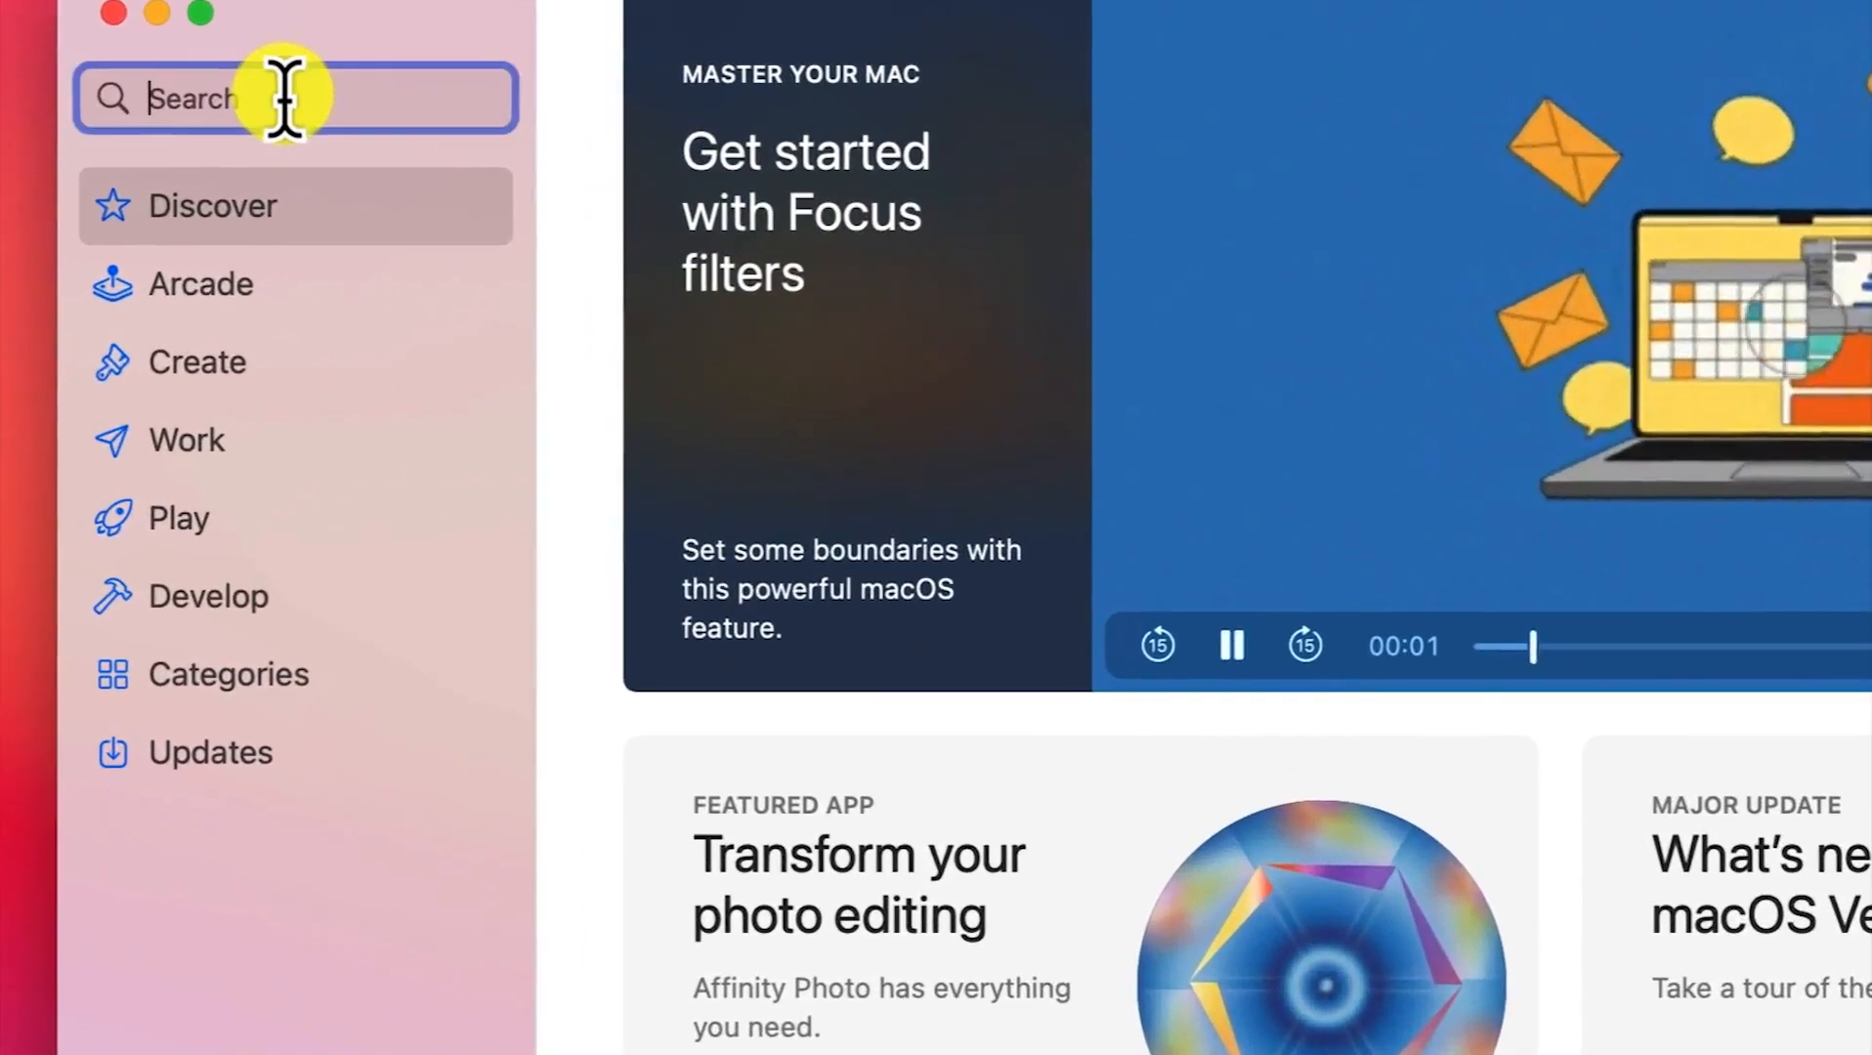
text(i)
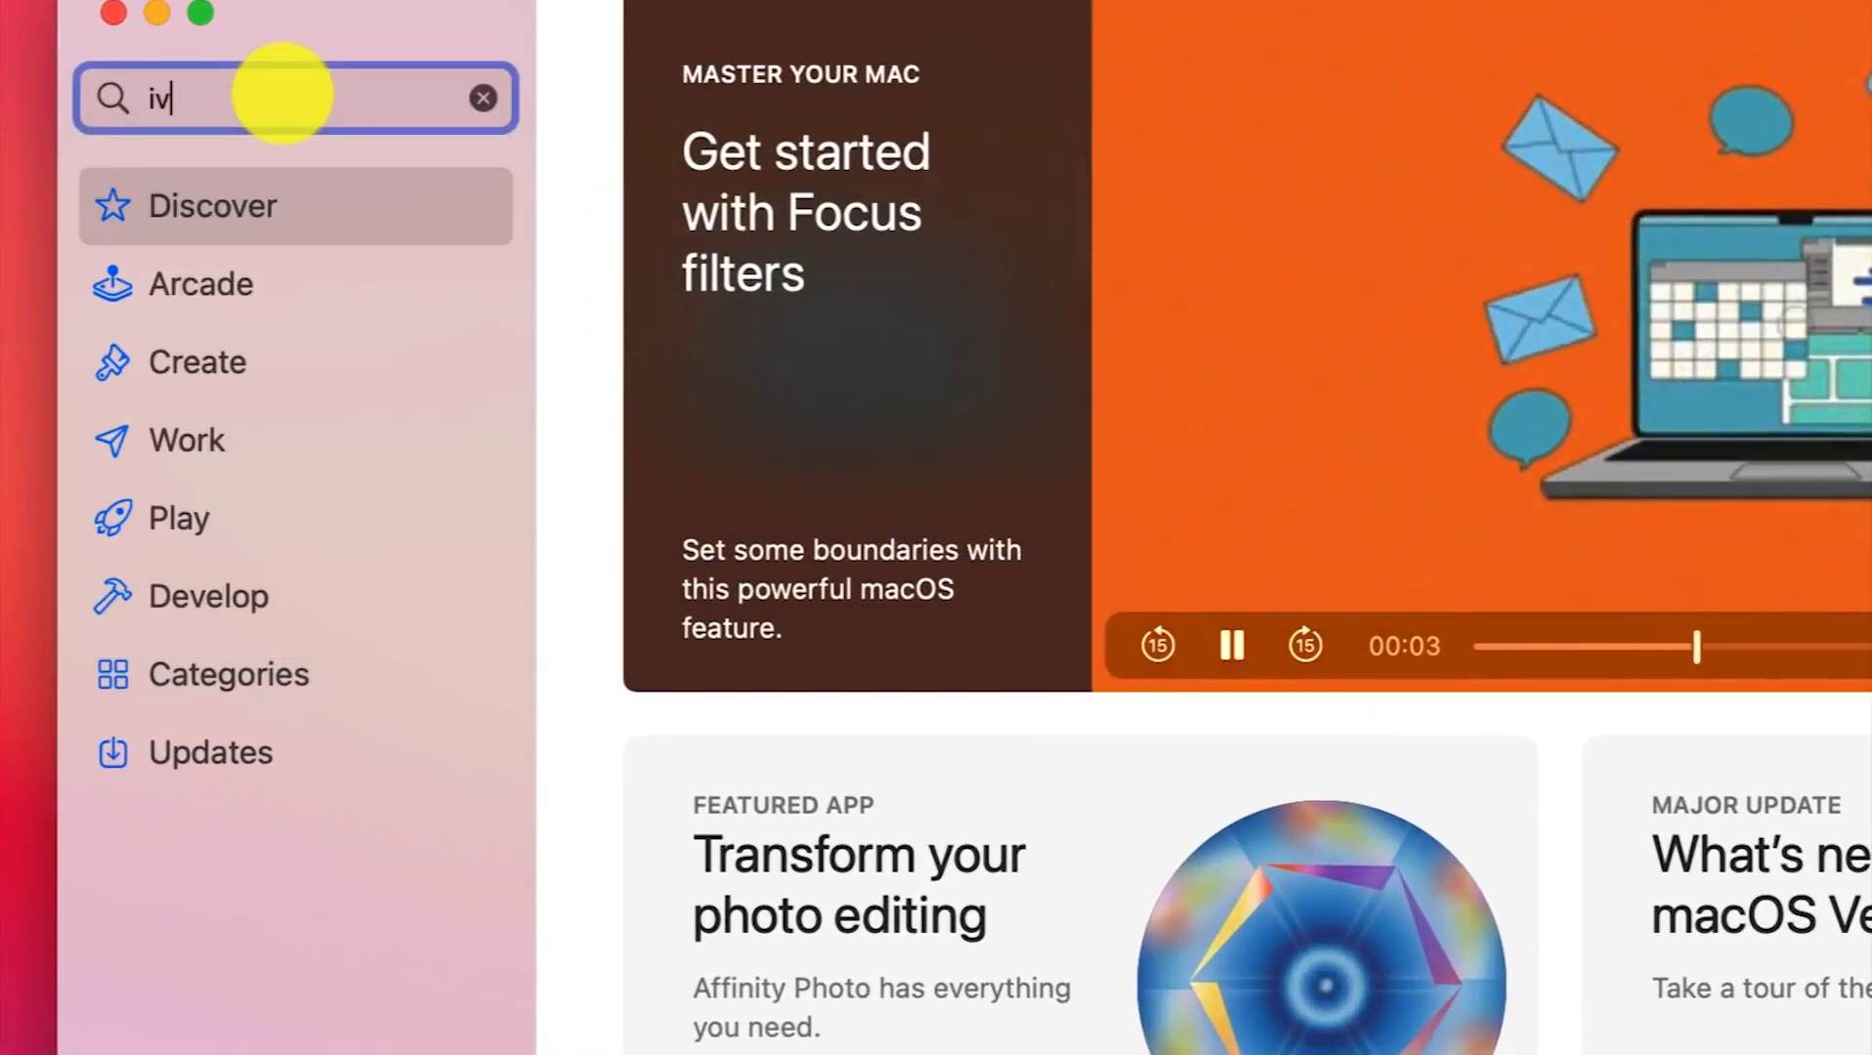
text(movie)
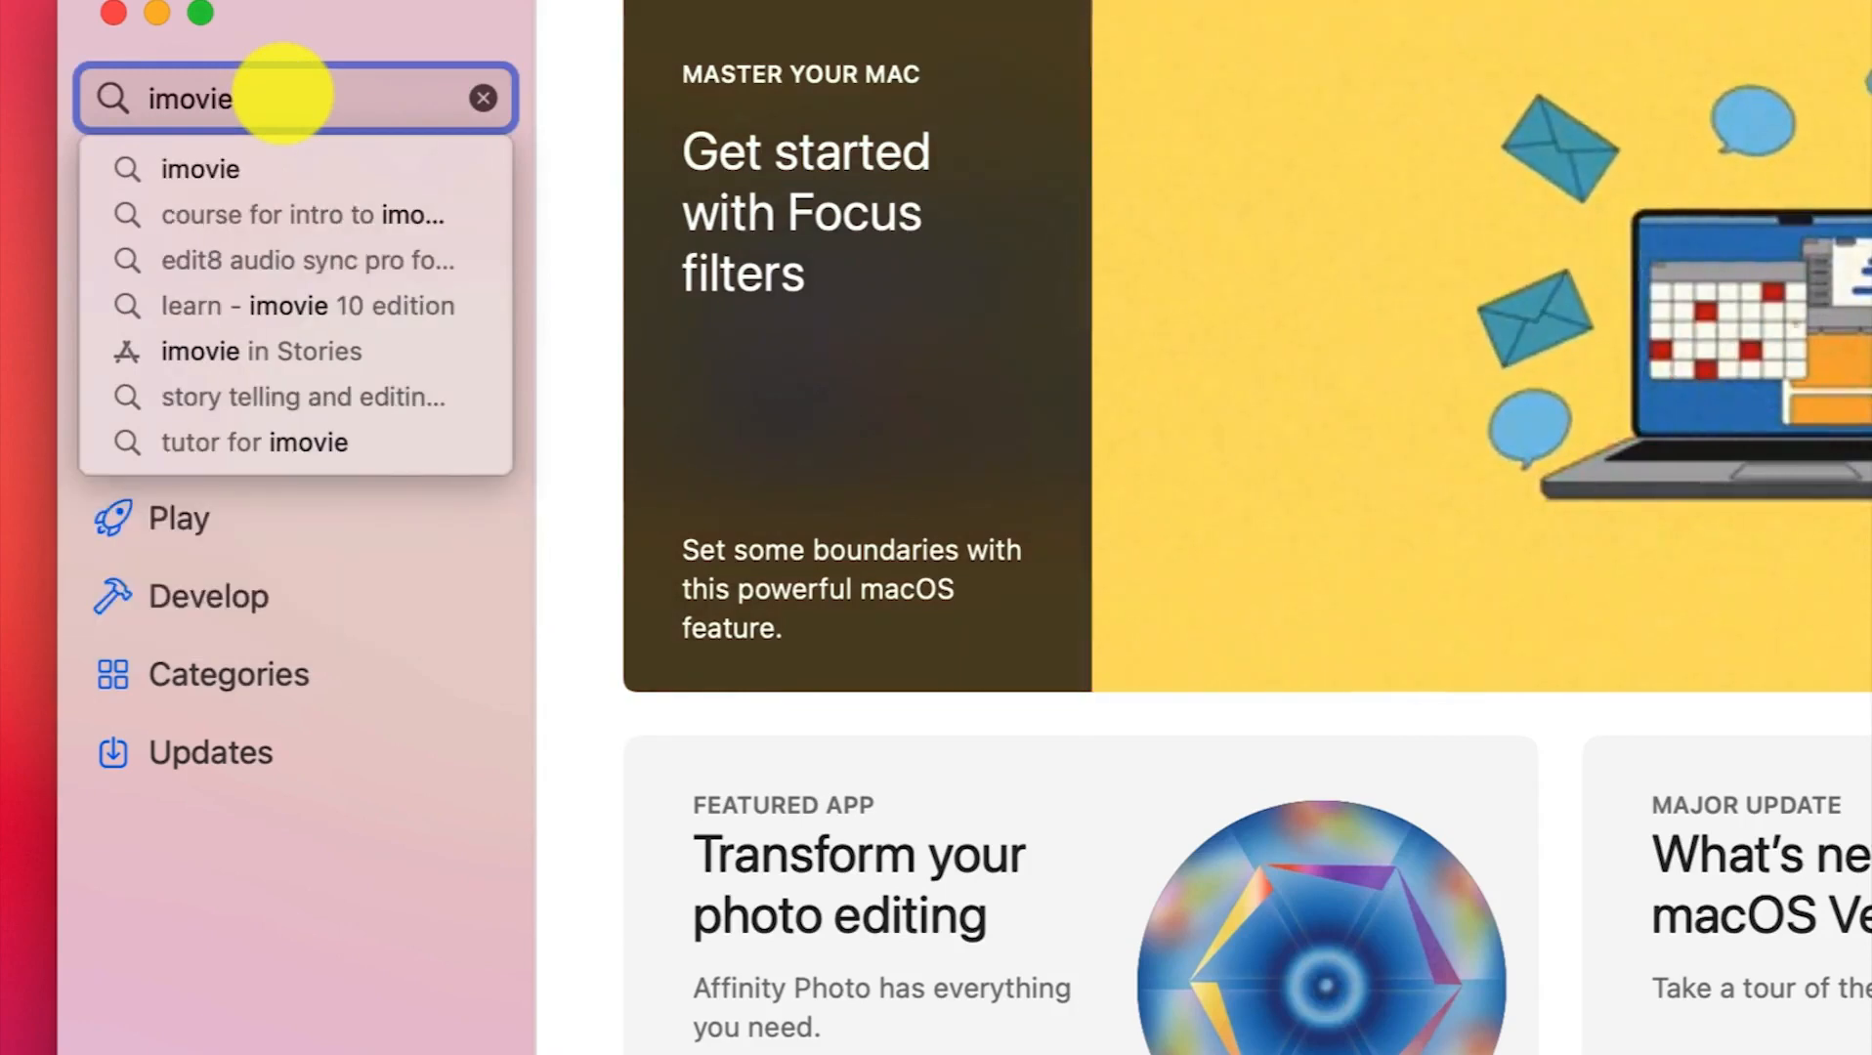
key(Return)
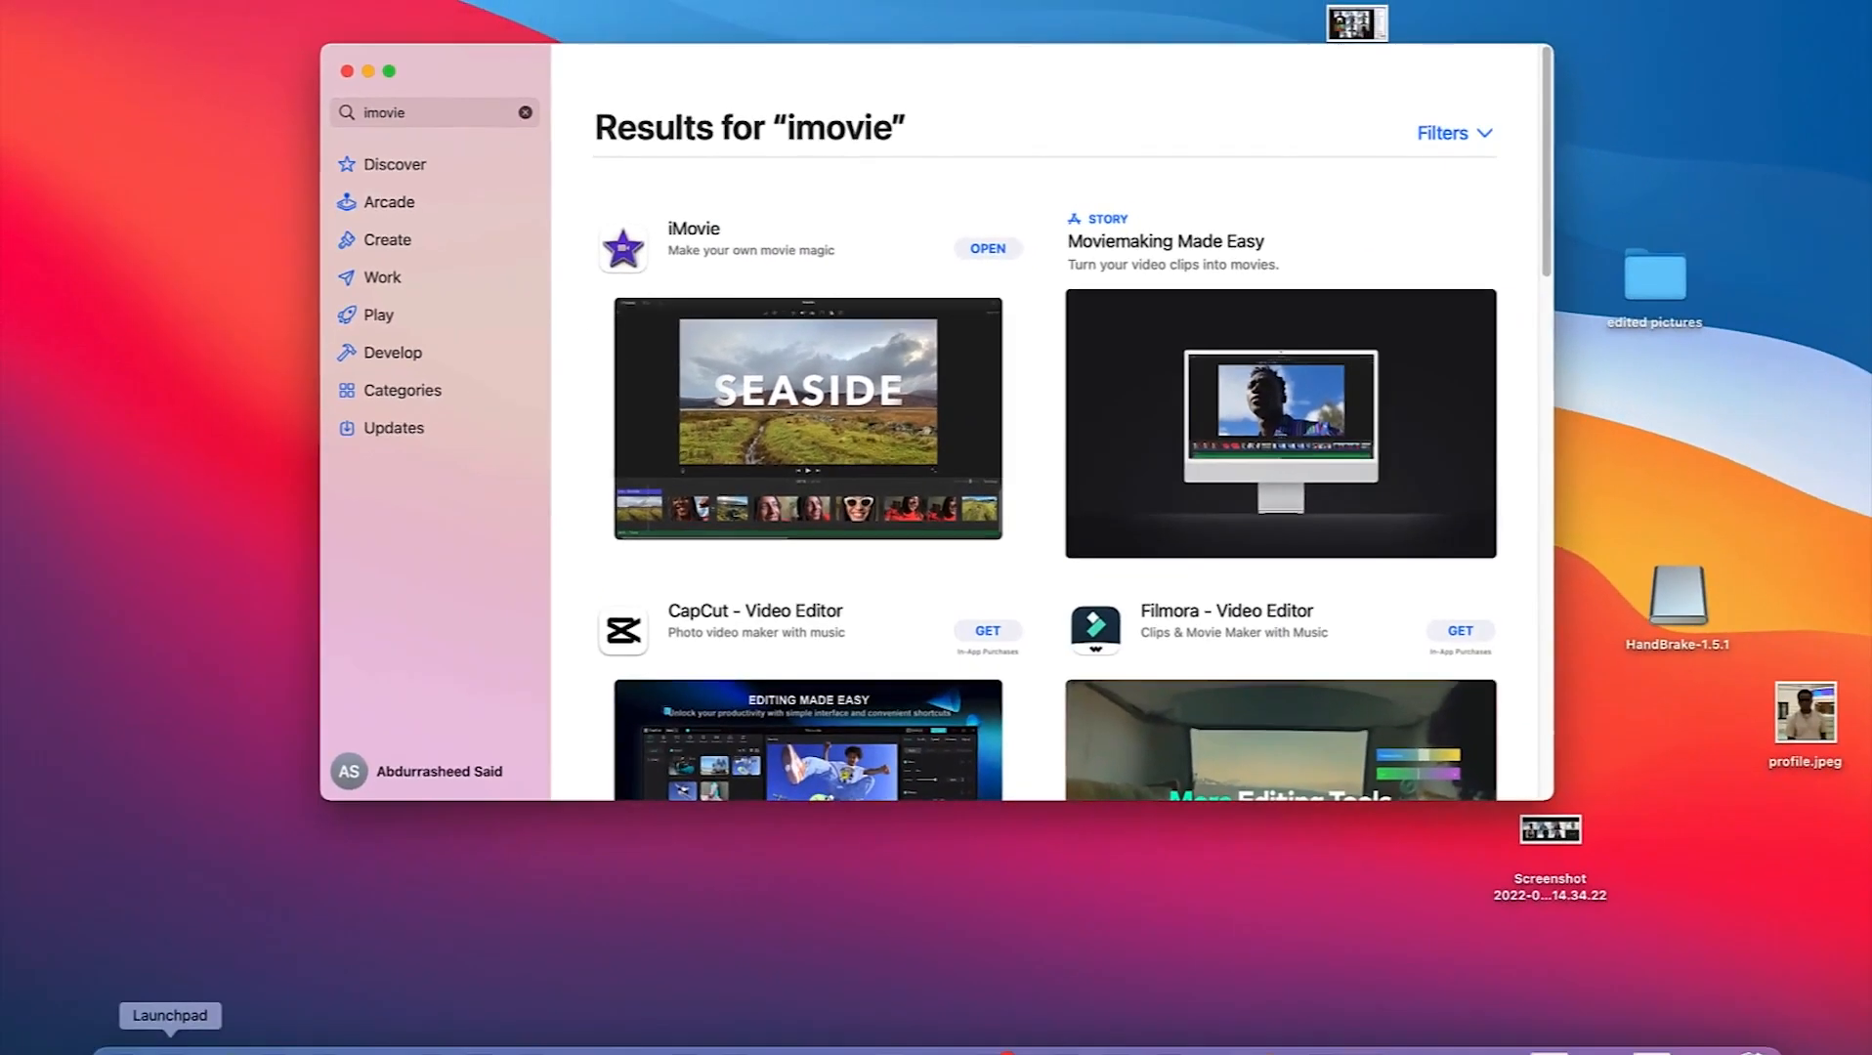
Step: Launch iMovie from Launchpad and create a new Movie project
click(170, 1051)
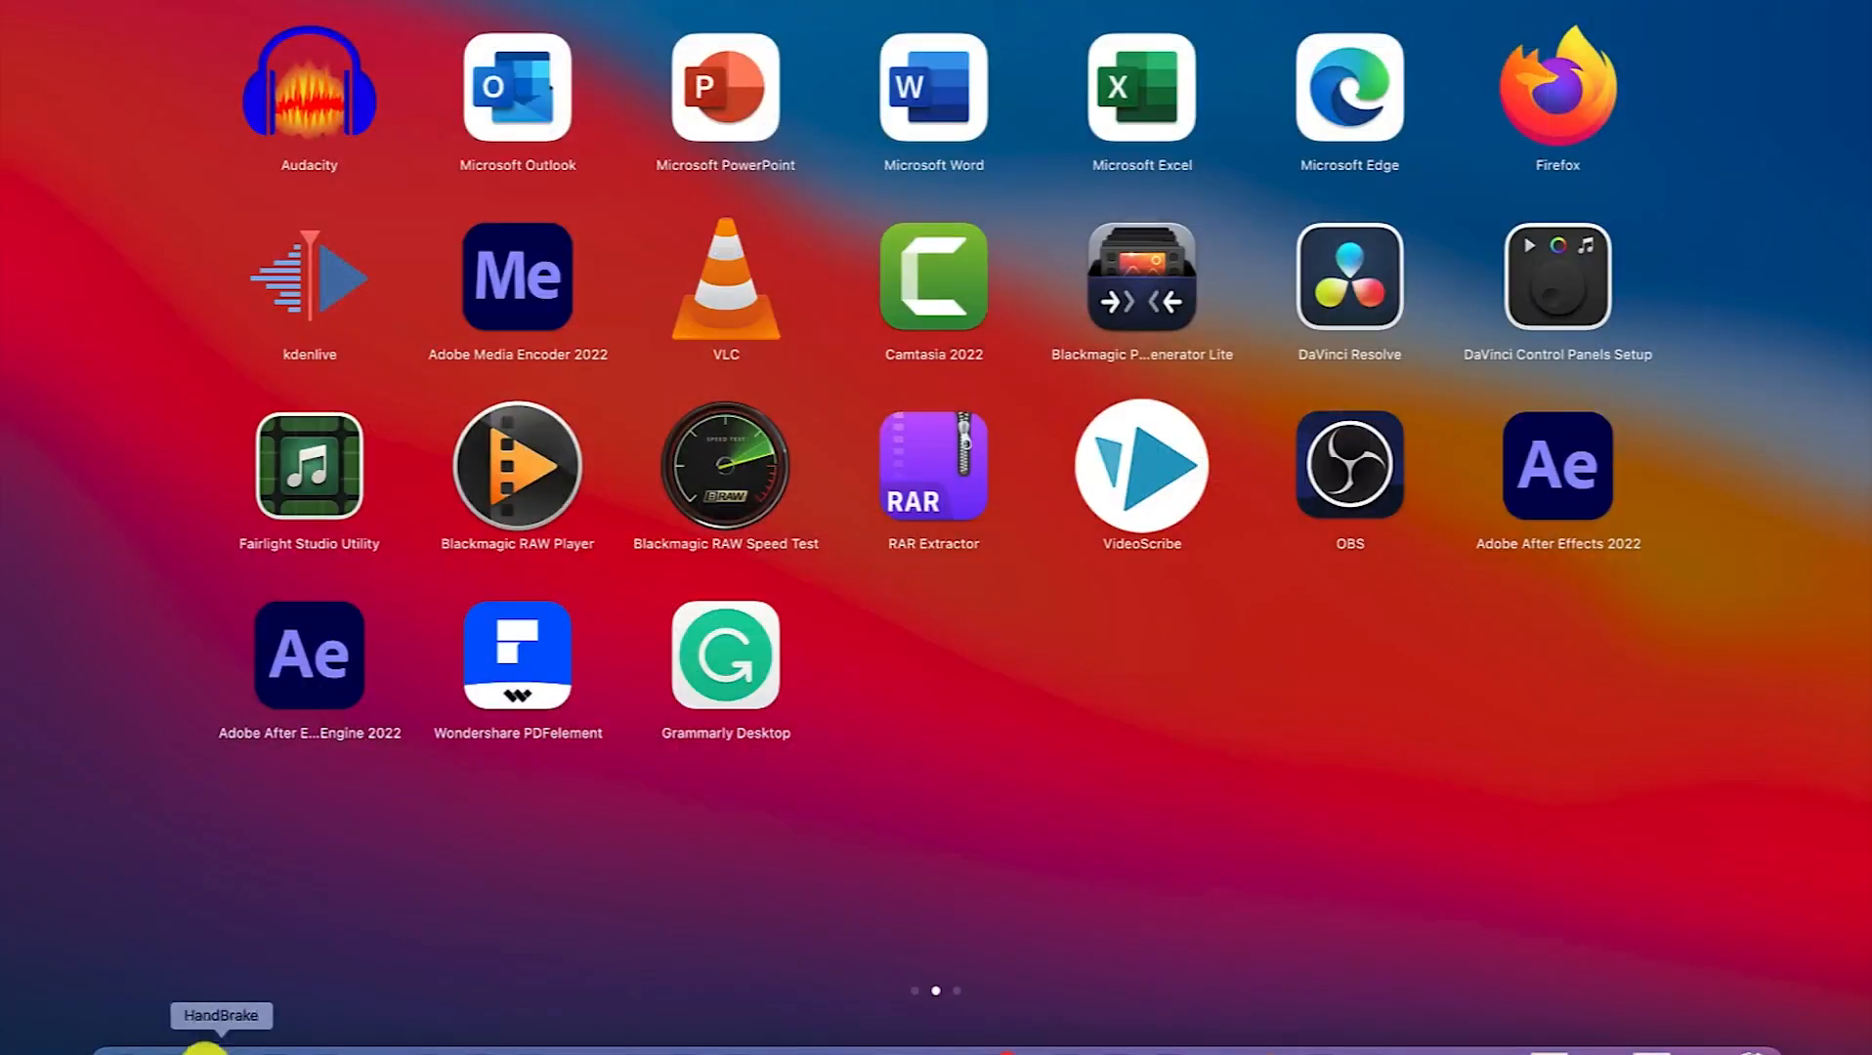
scroll(701, 836, left, 5)
scroll(701, 837, right, 8)
scroll(700, 835, right, 5)
click(311, 106)
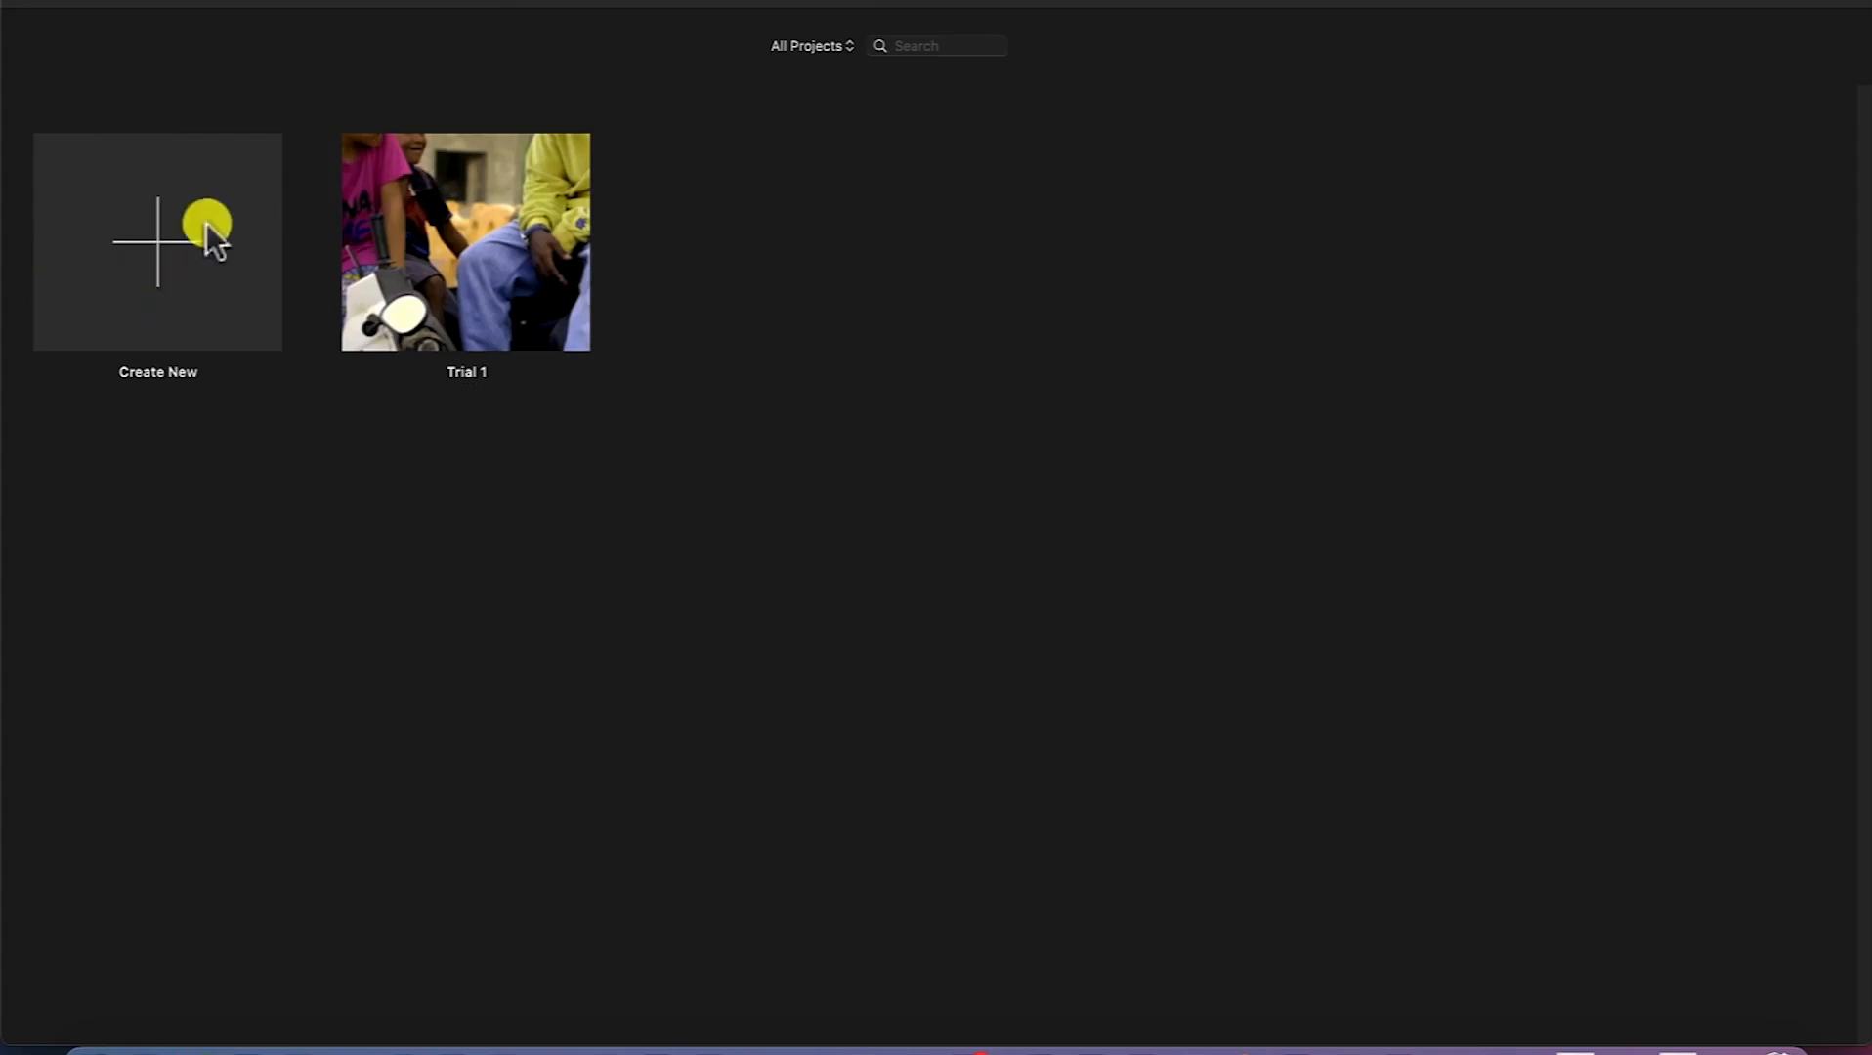
click(168, 261)
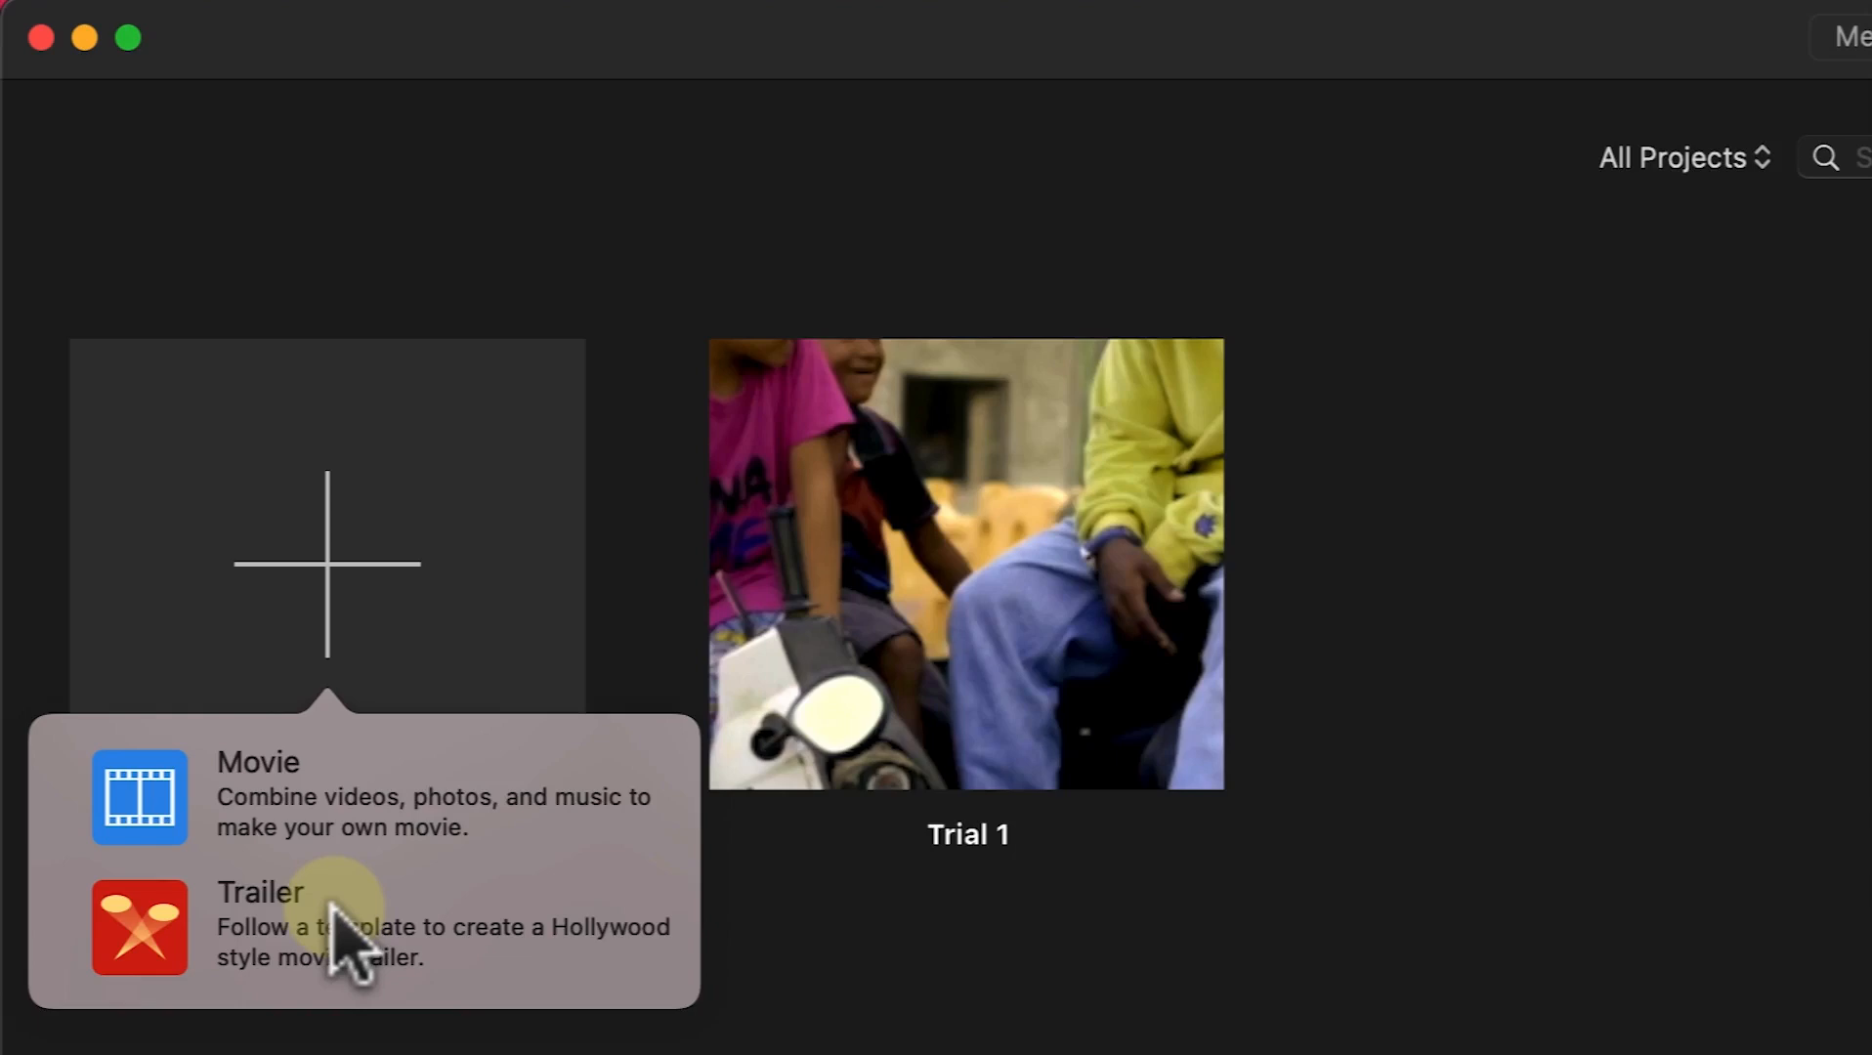
click(376, 814)
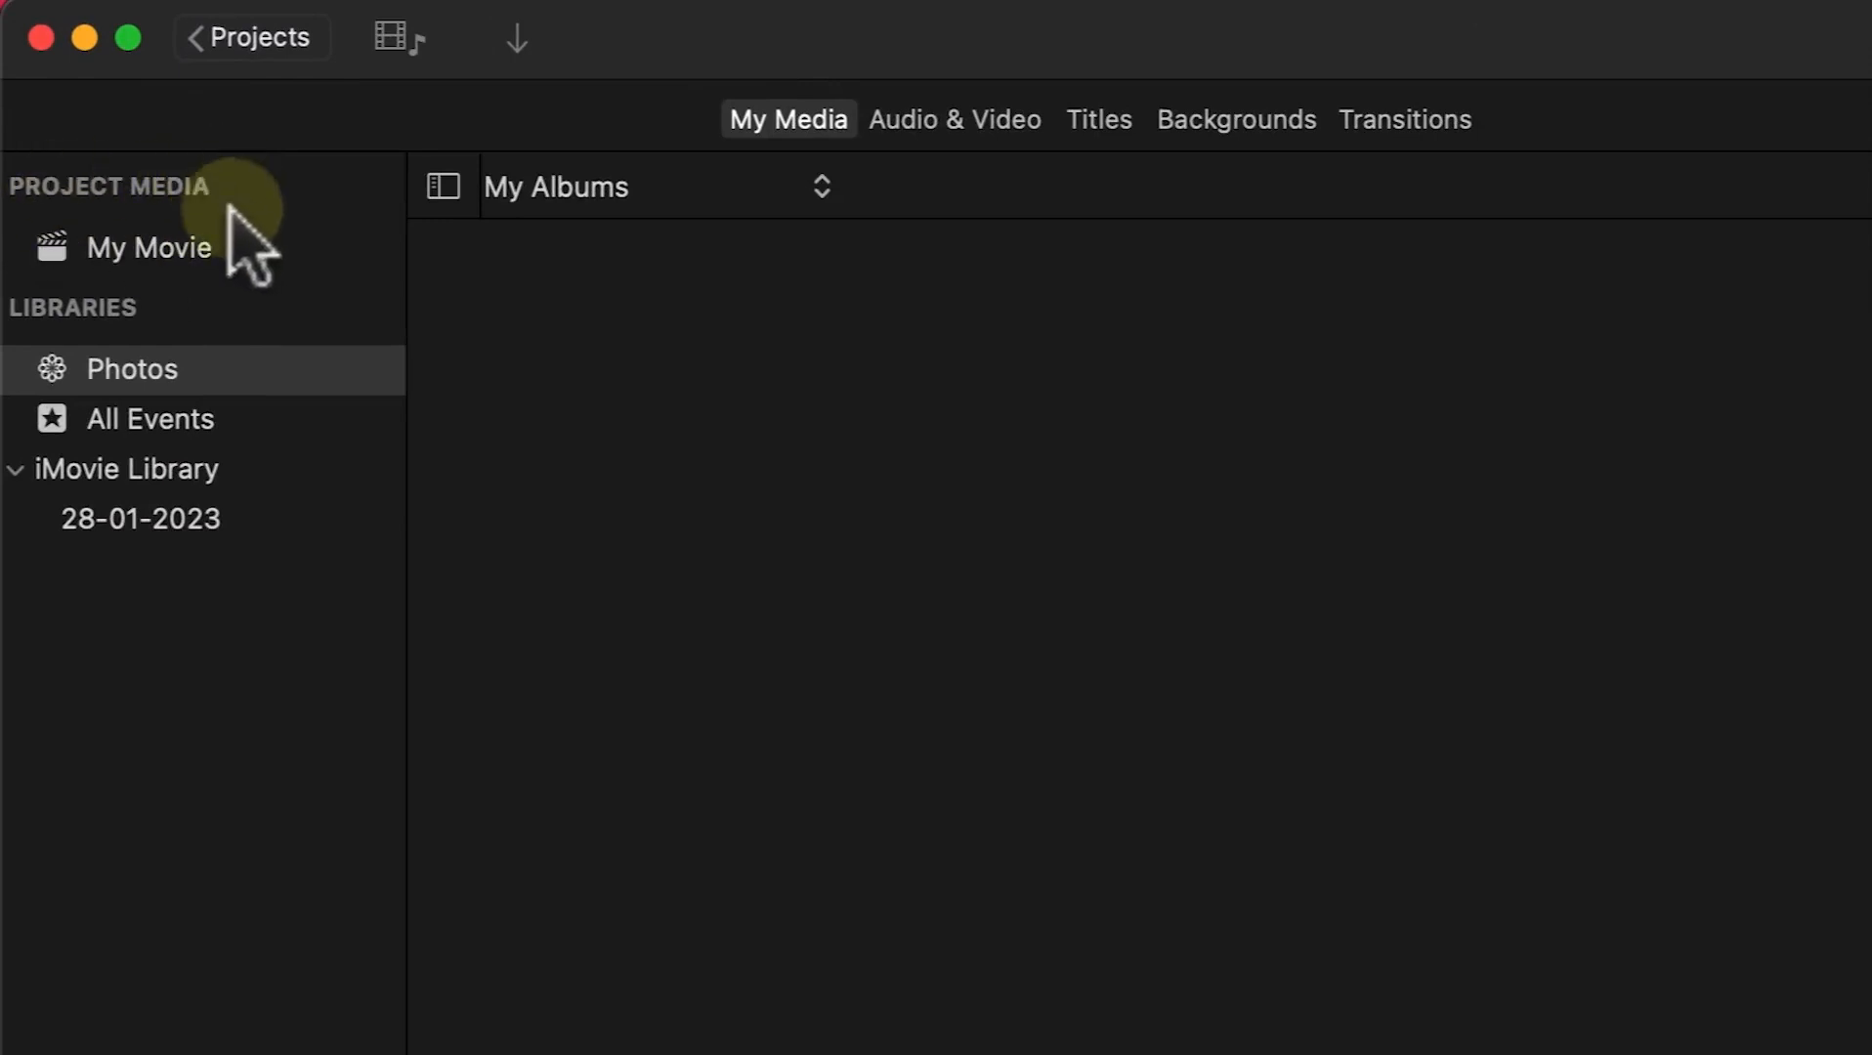
Step: Examine the project media, Photos, All Events, the iMovie Library and its 28-01-2023 event, ending on My Movie
click(181, 250)
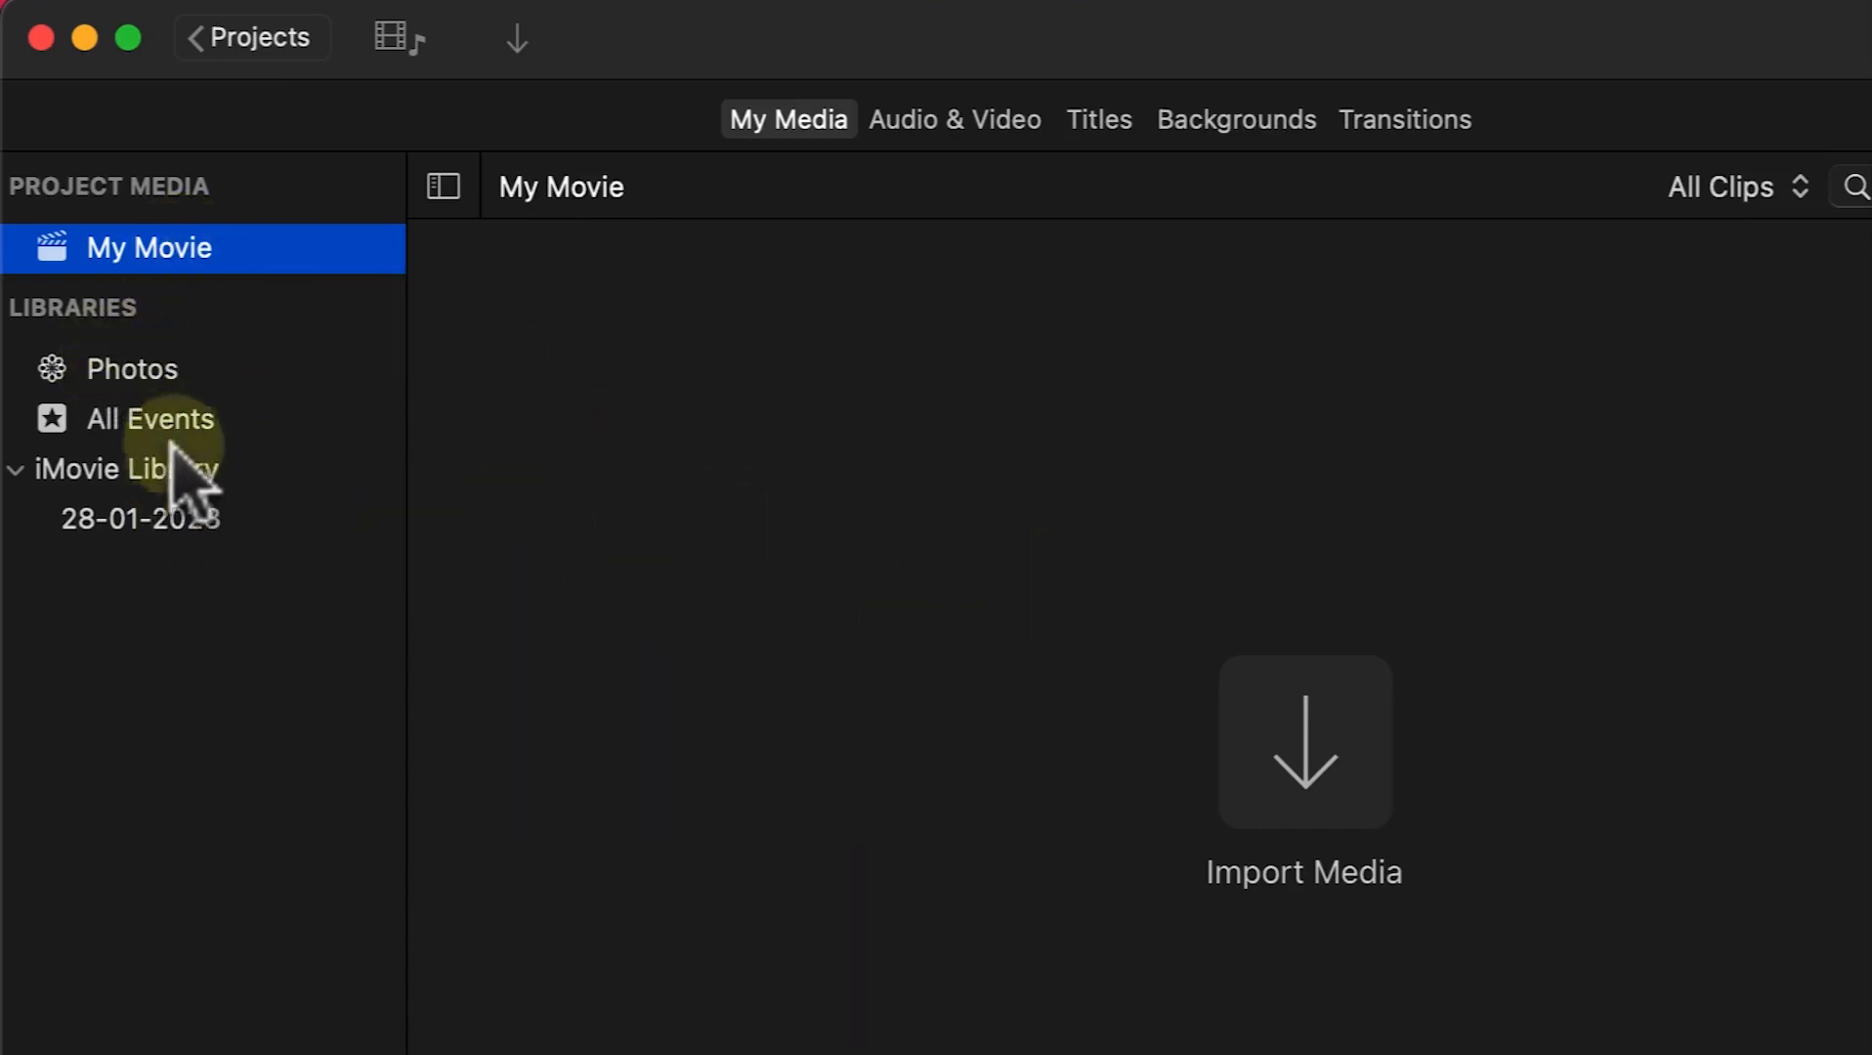
click(168, 374)
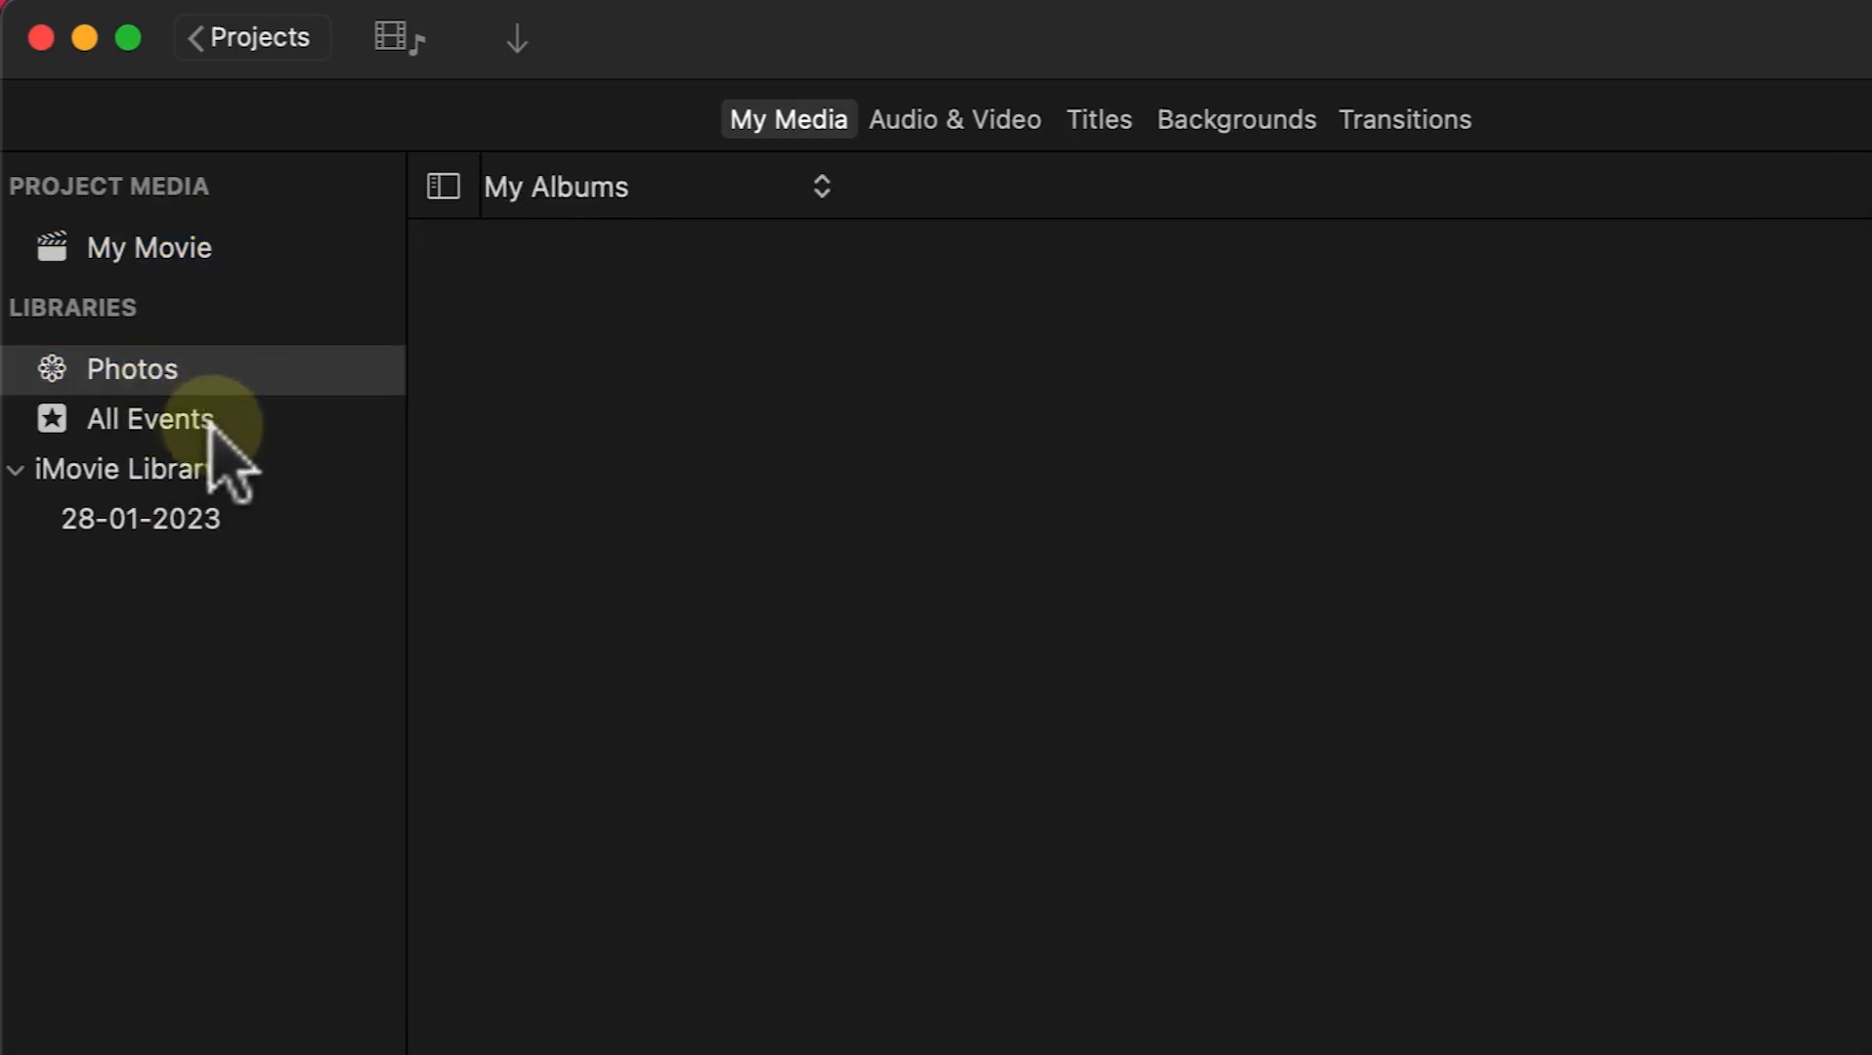
click(217, 430)
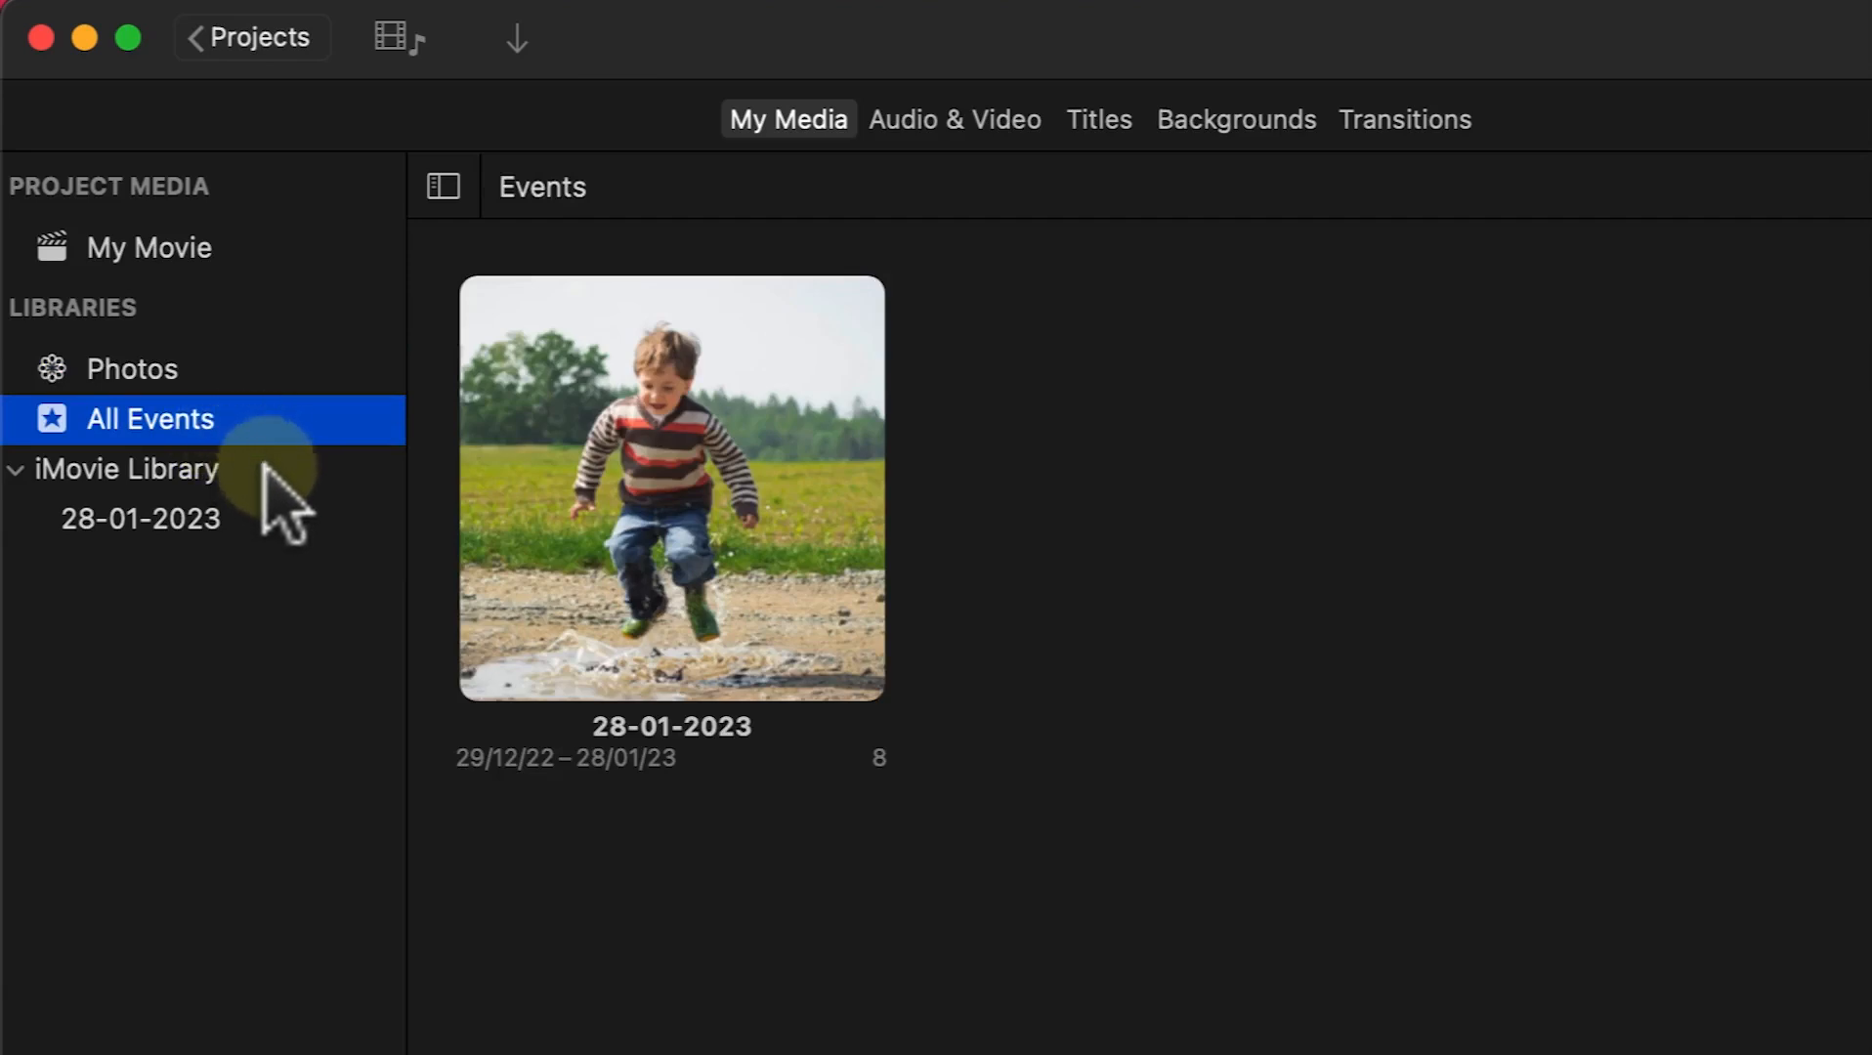
click(183, 469)
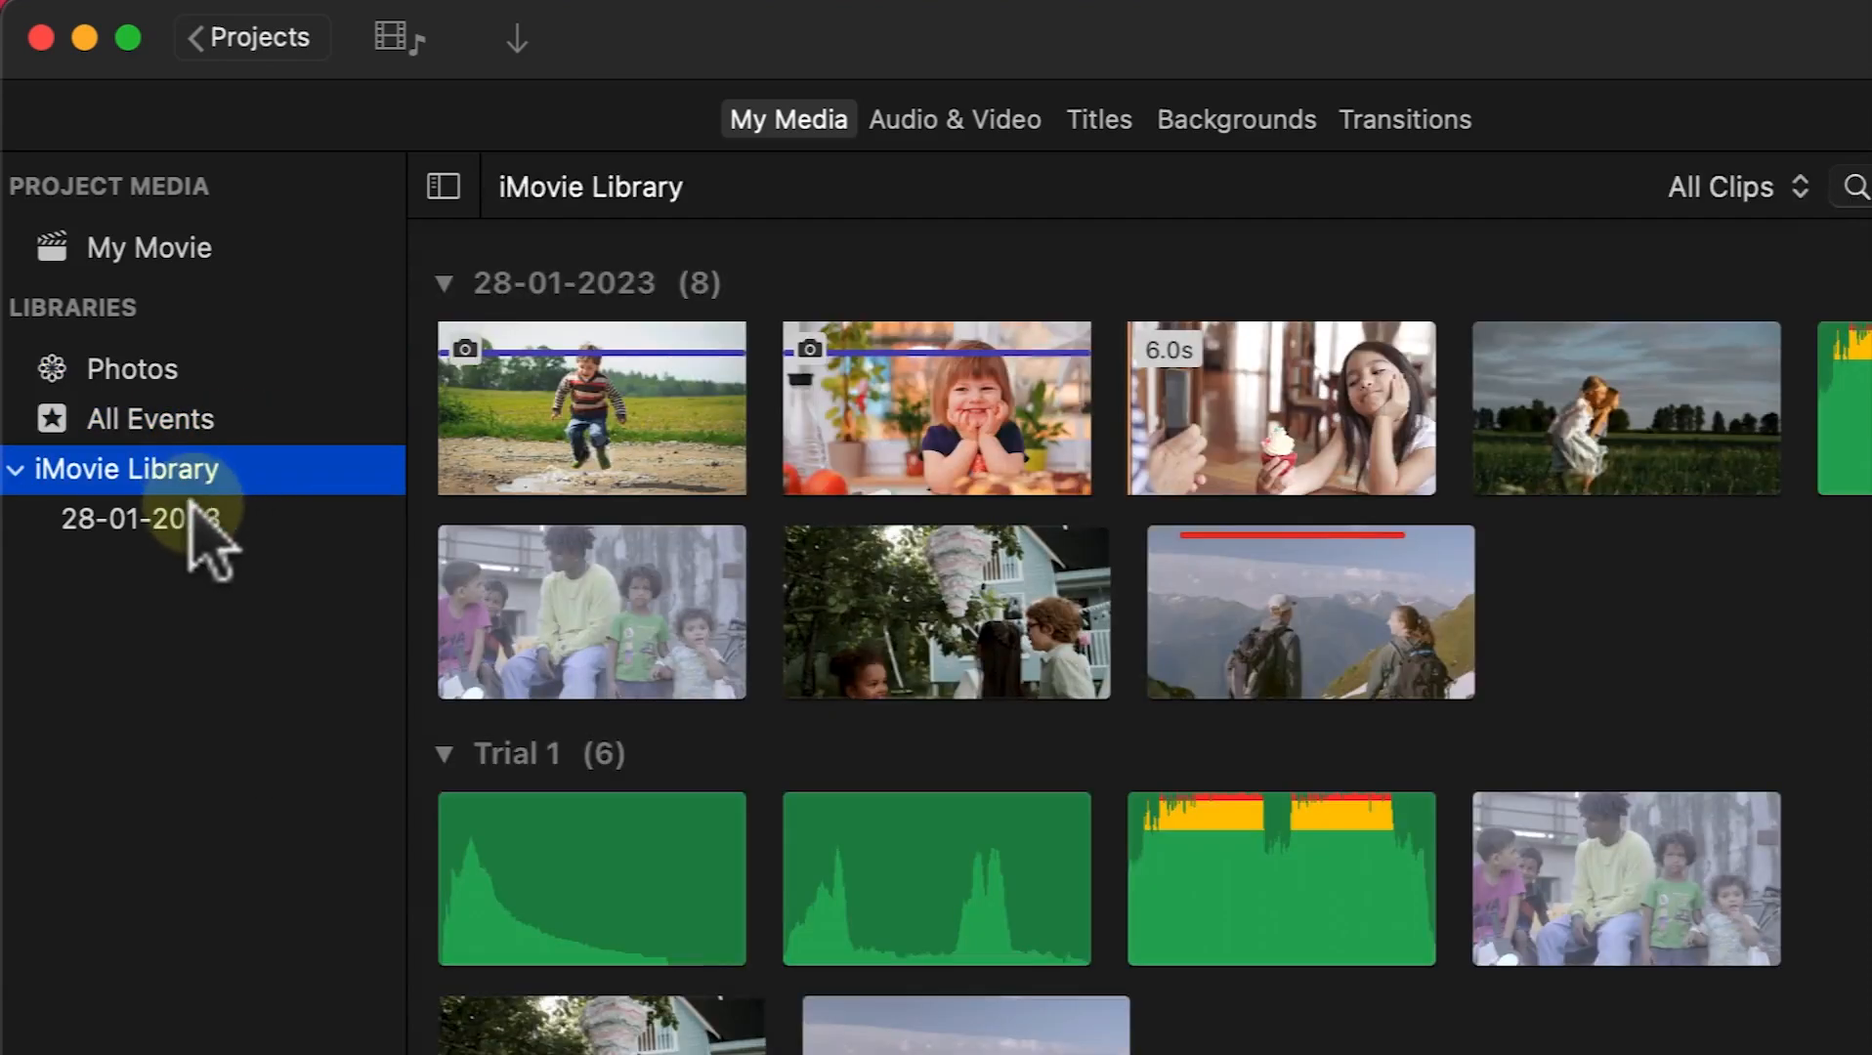
click(197, 531)
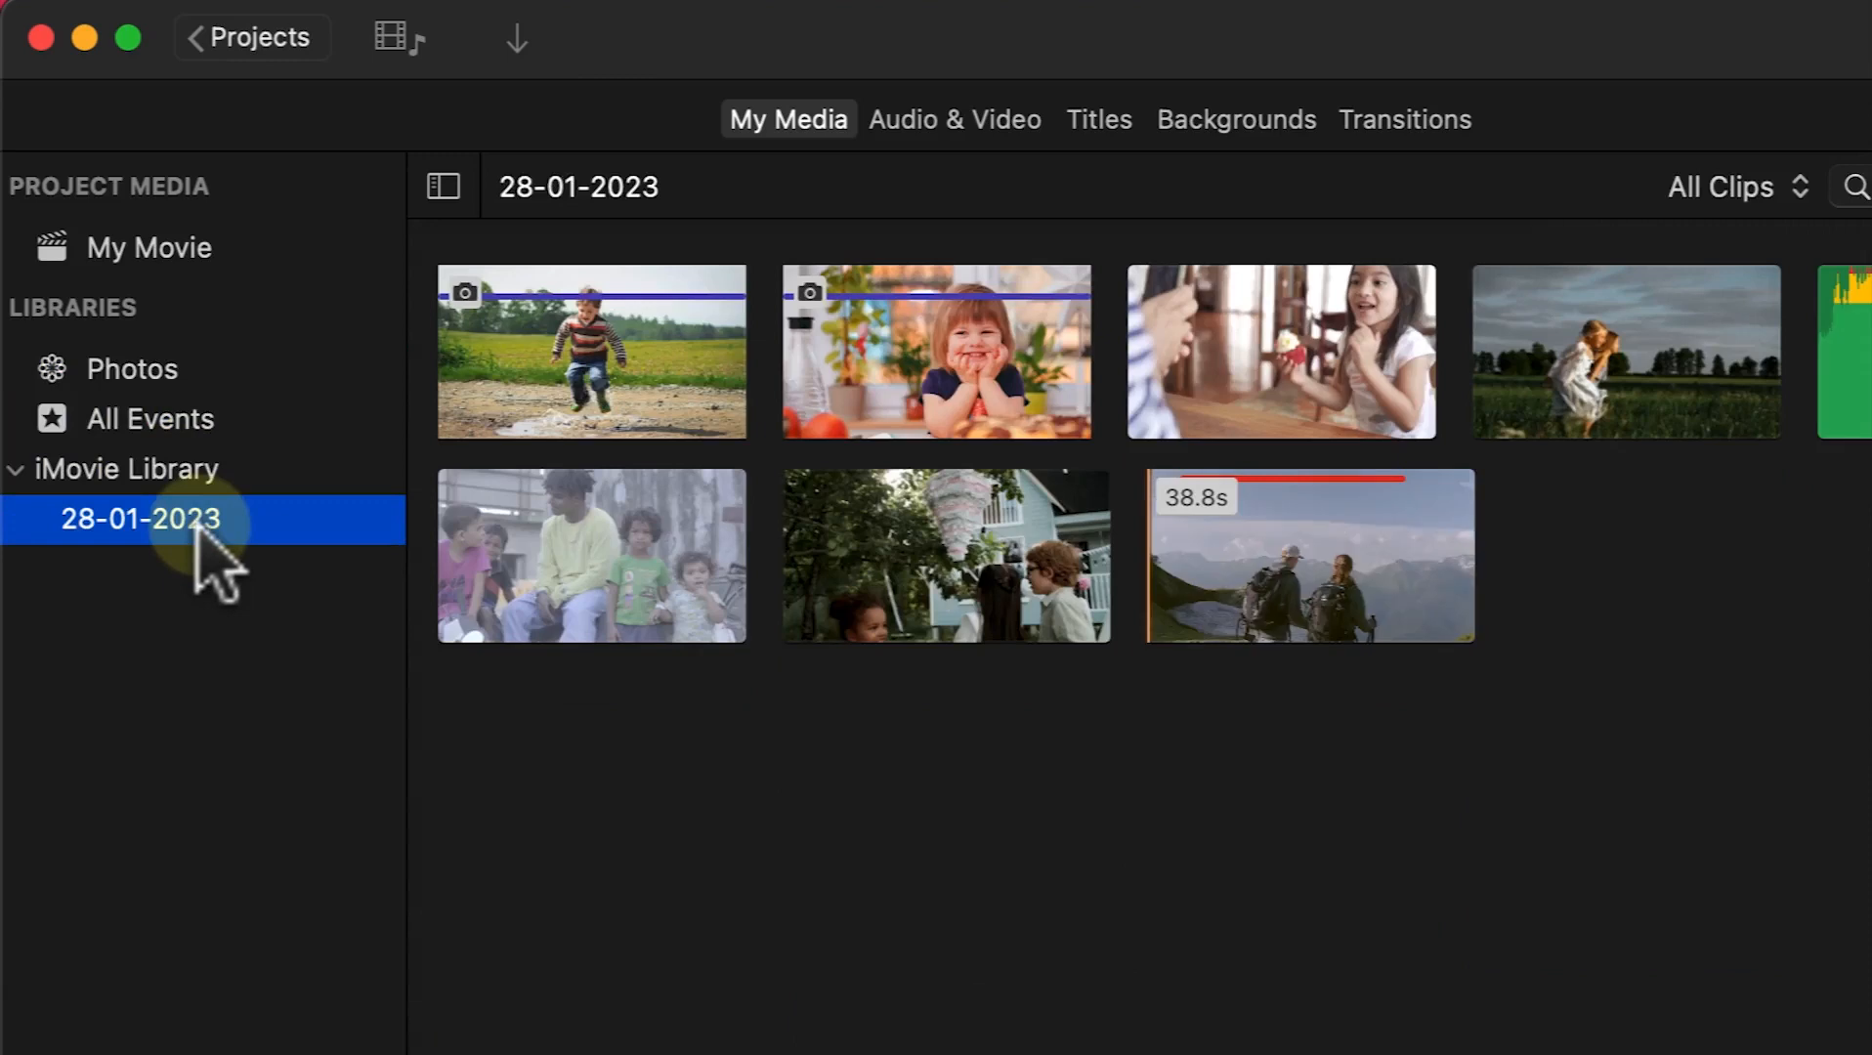
click(177, 469)
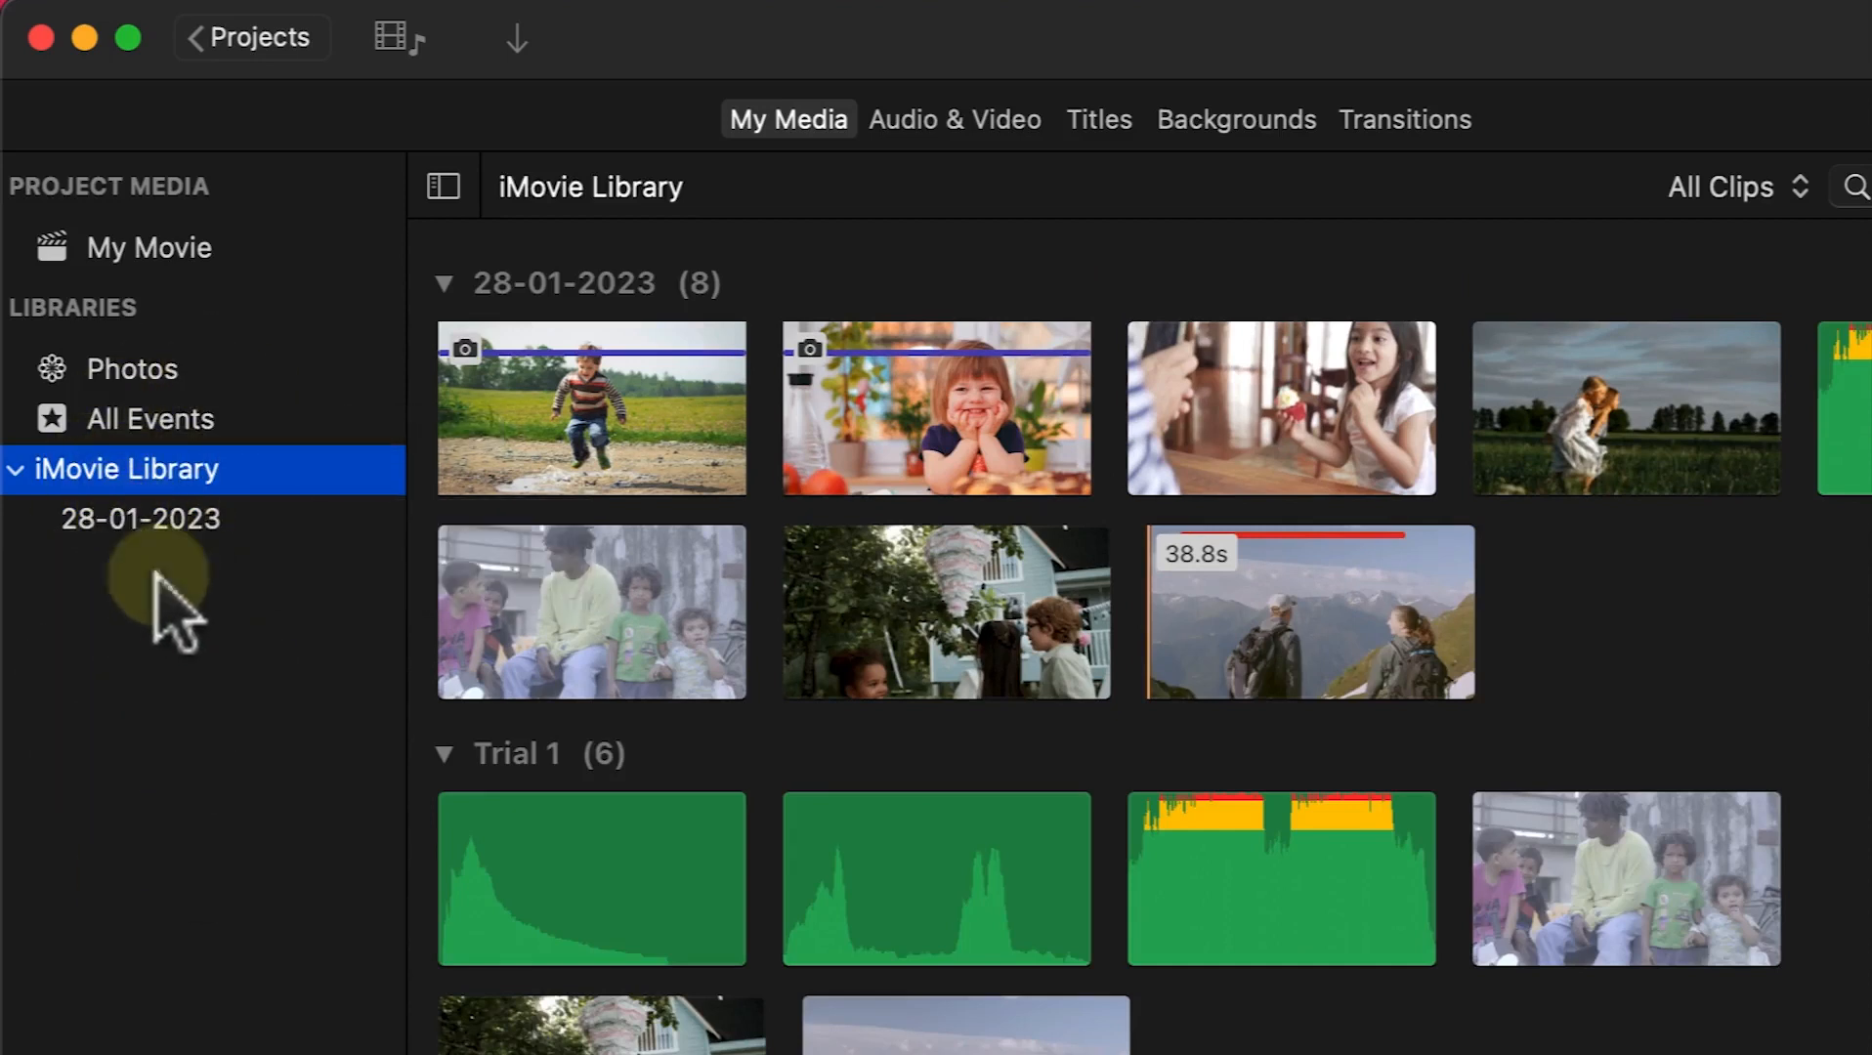
click(191, 240)
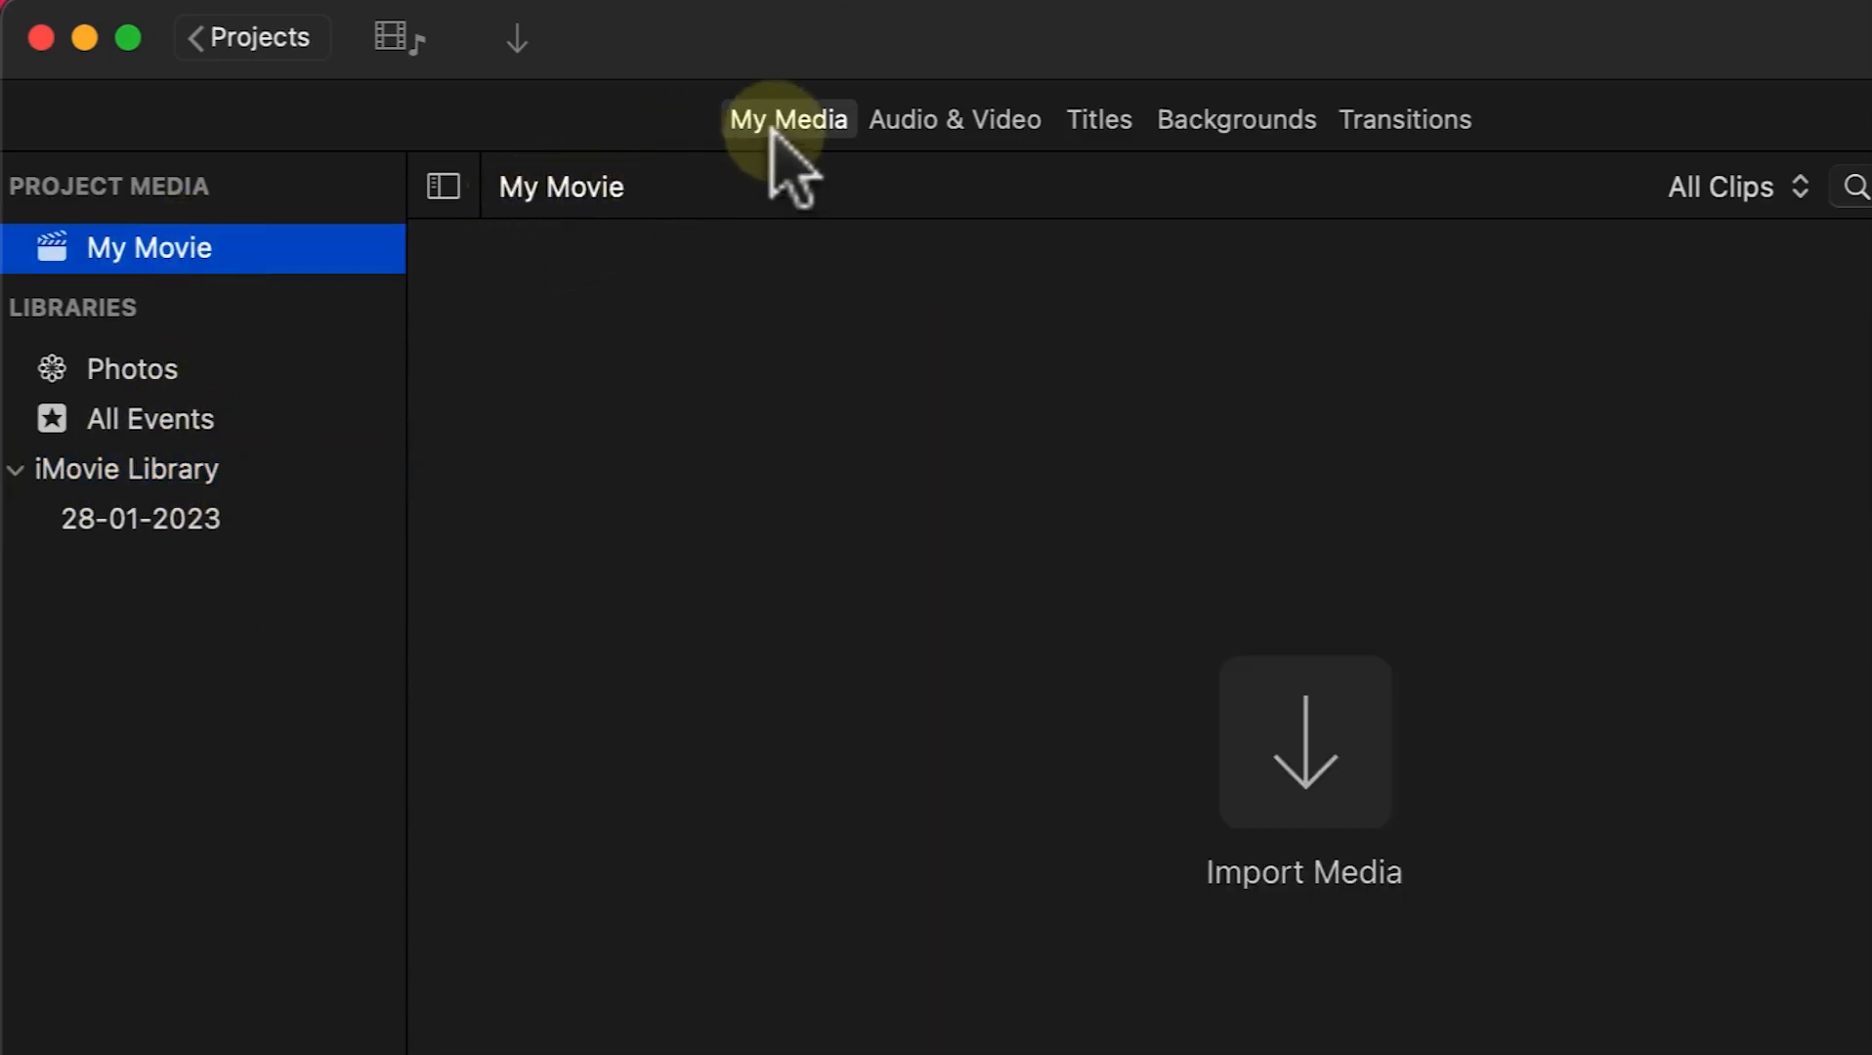
Step: Look through the available sound effects, Apple TV videos and music tracks
click(944, 131)
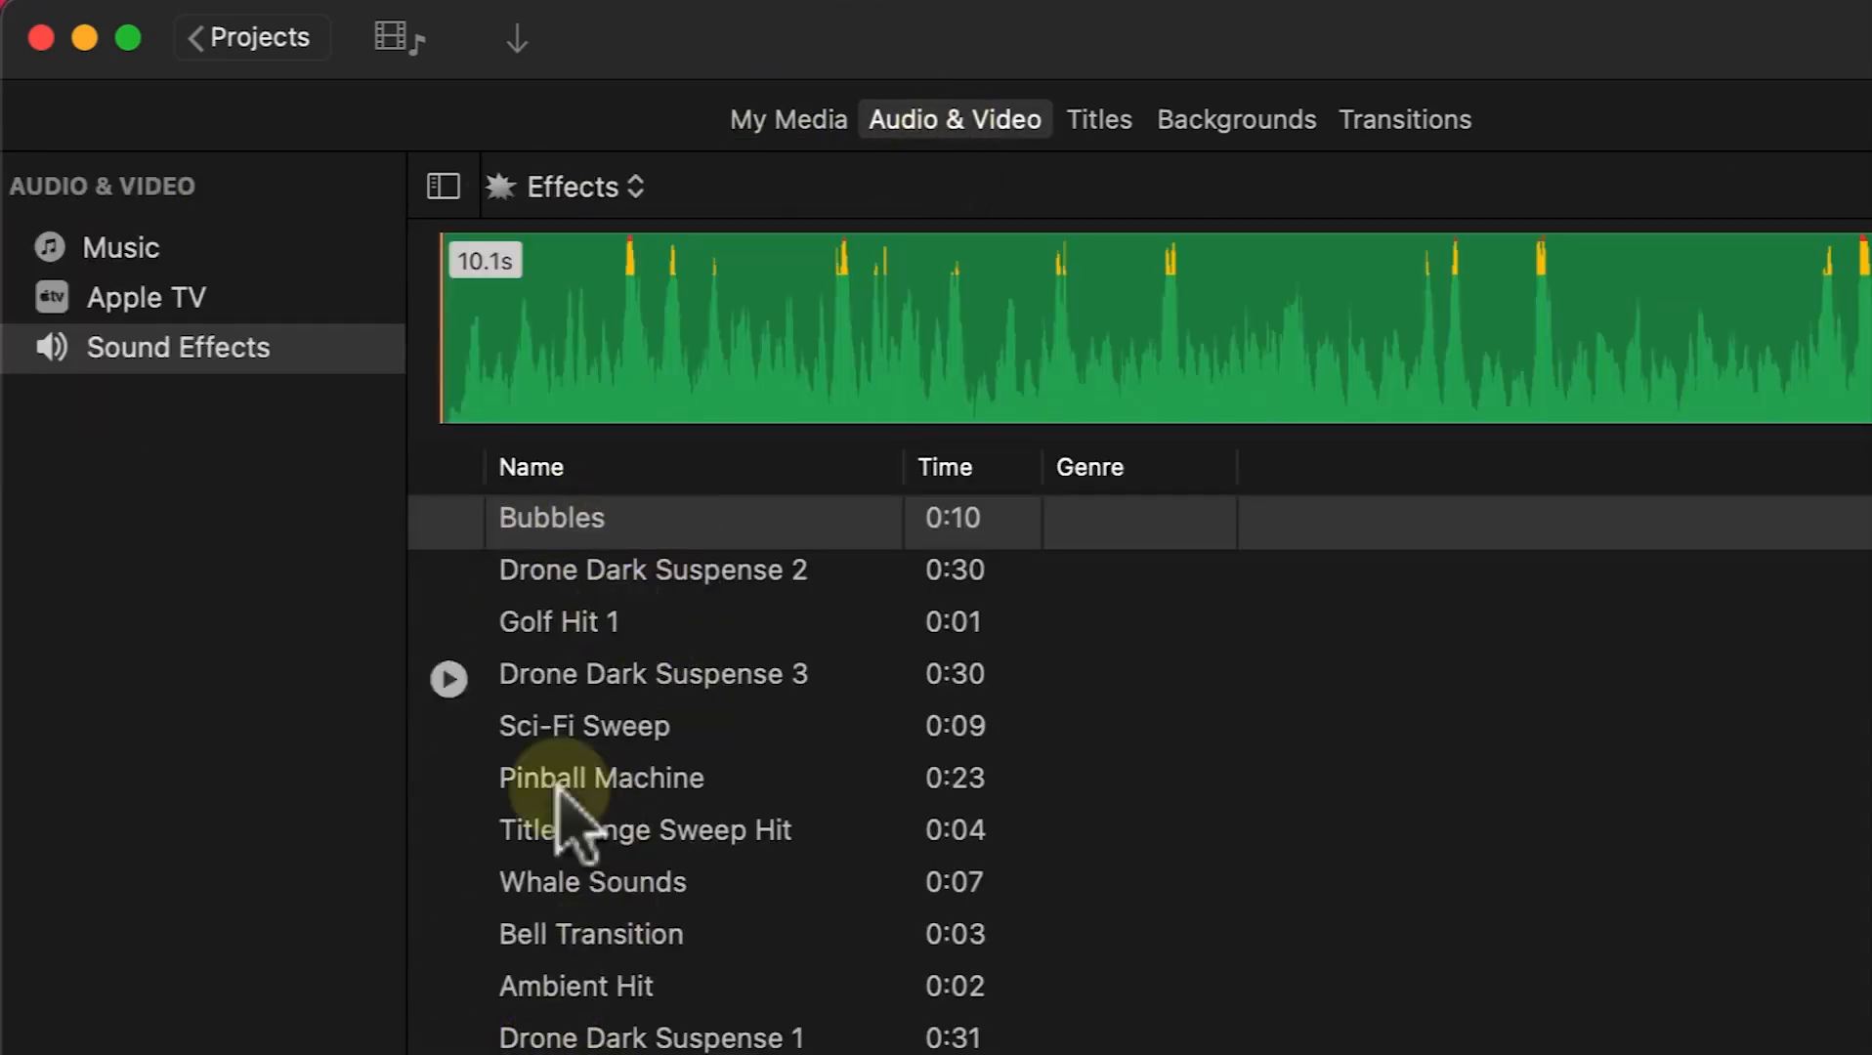
click(147, 297)
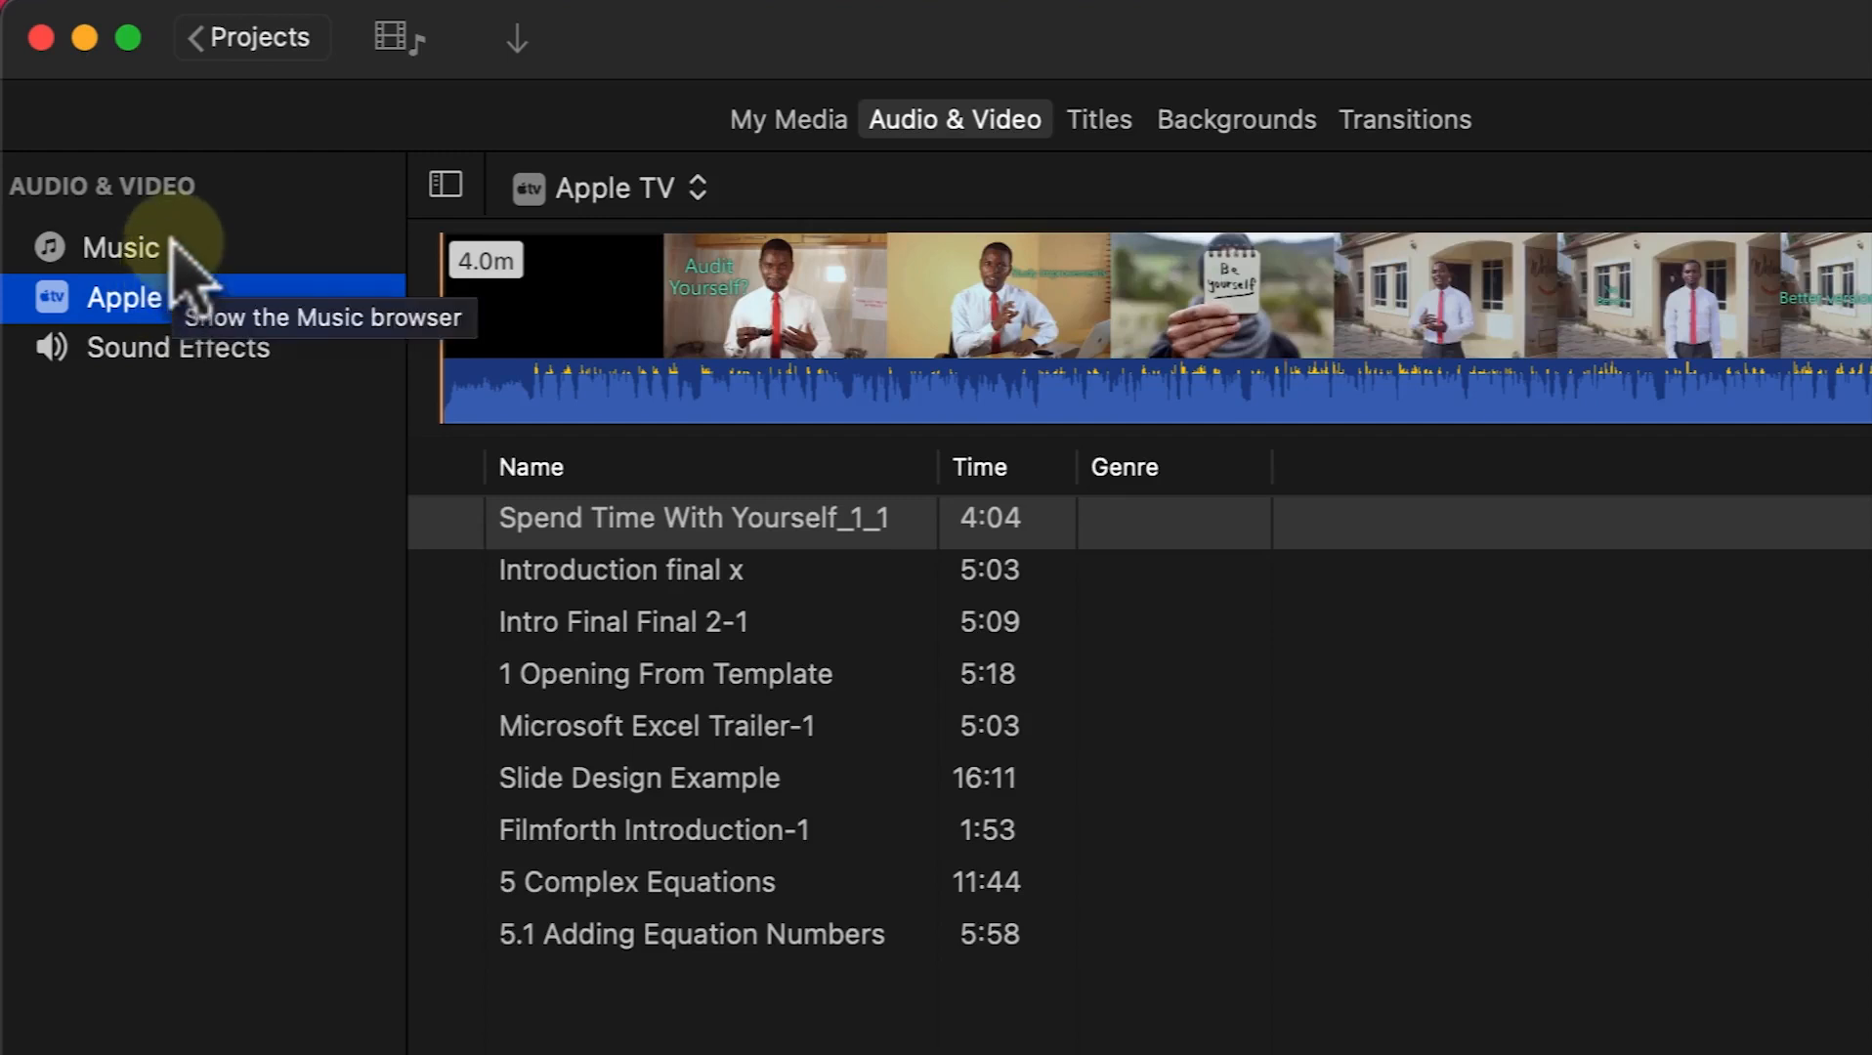
click(173, 249)
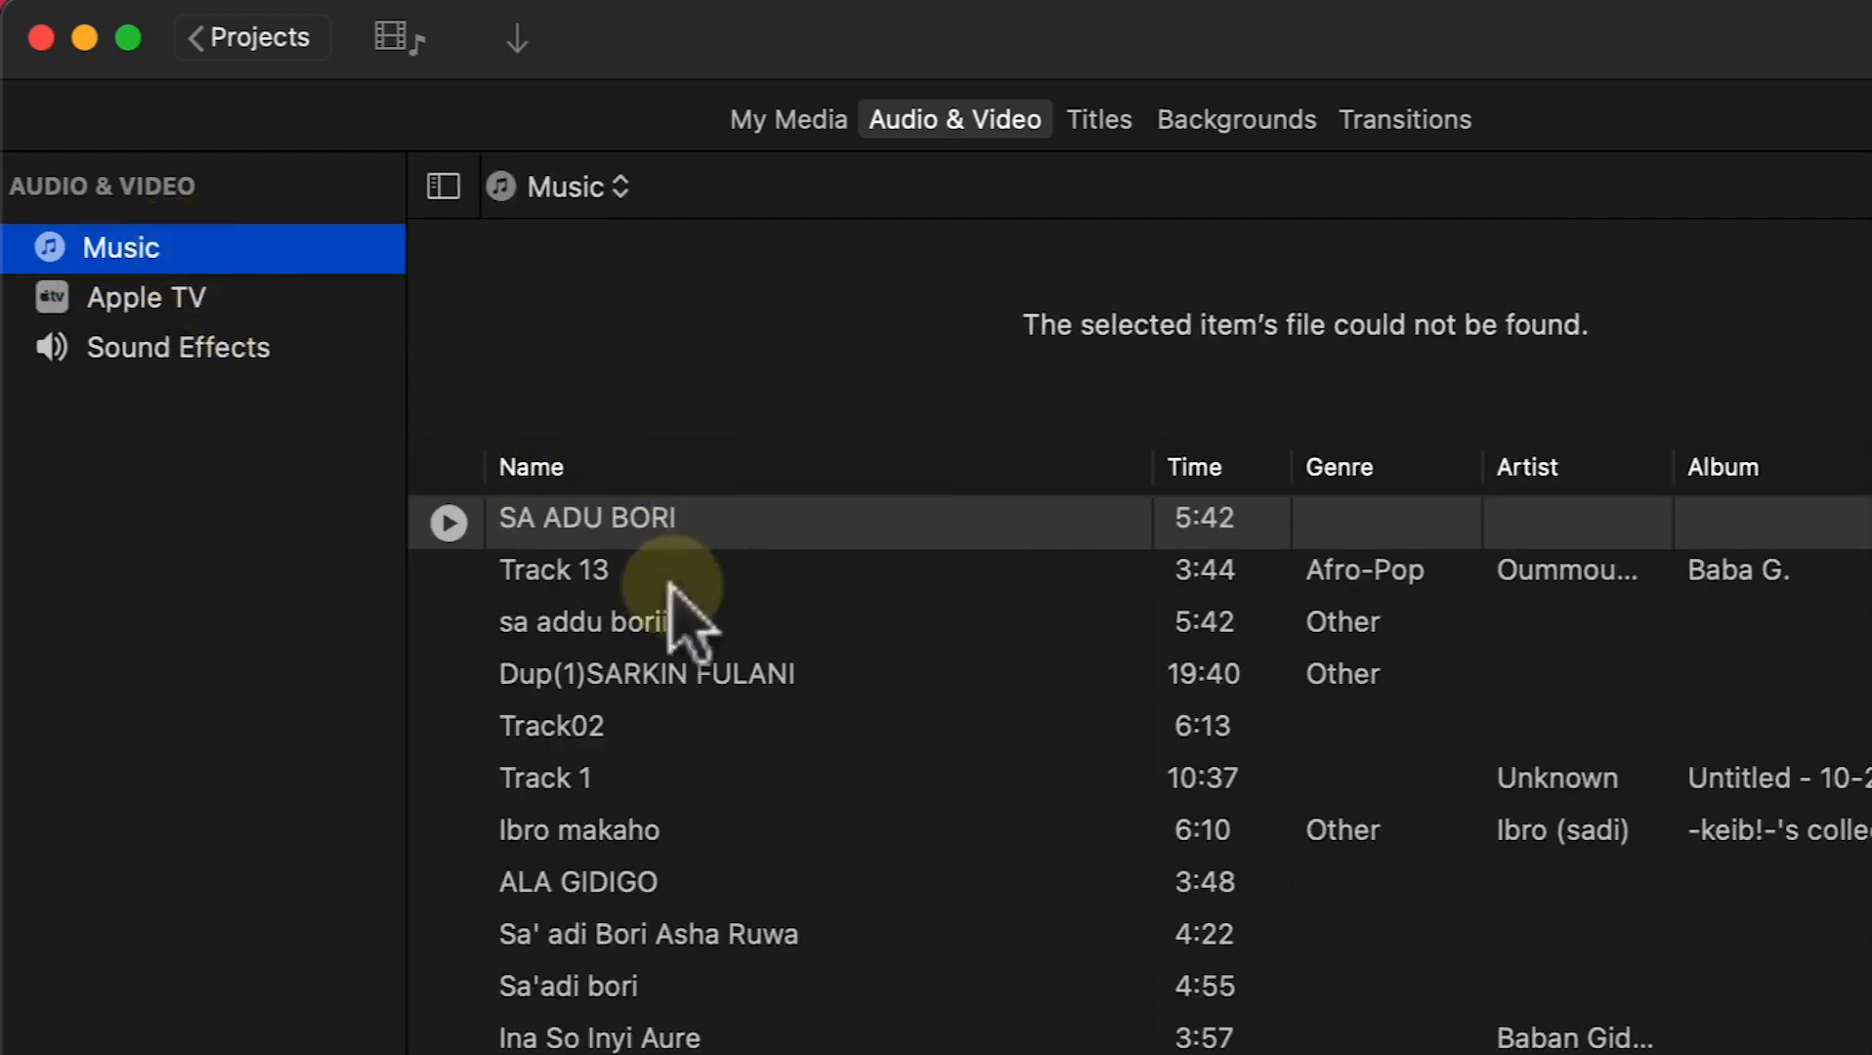
mouse_move(600, 540)
scroll(668, 690, down, 10)
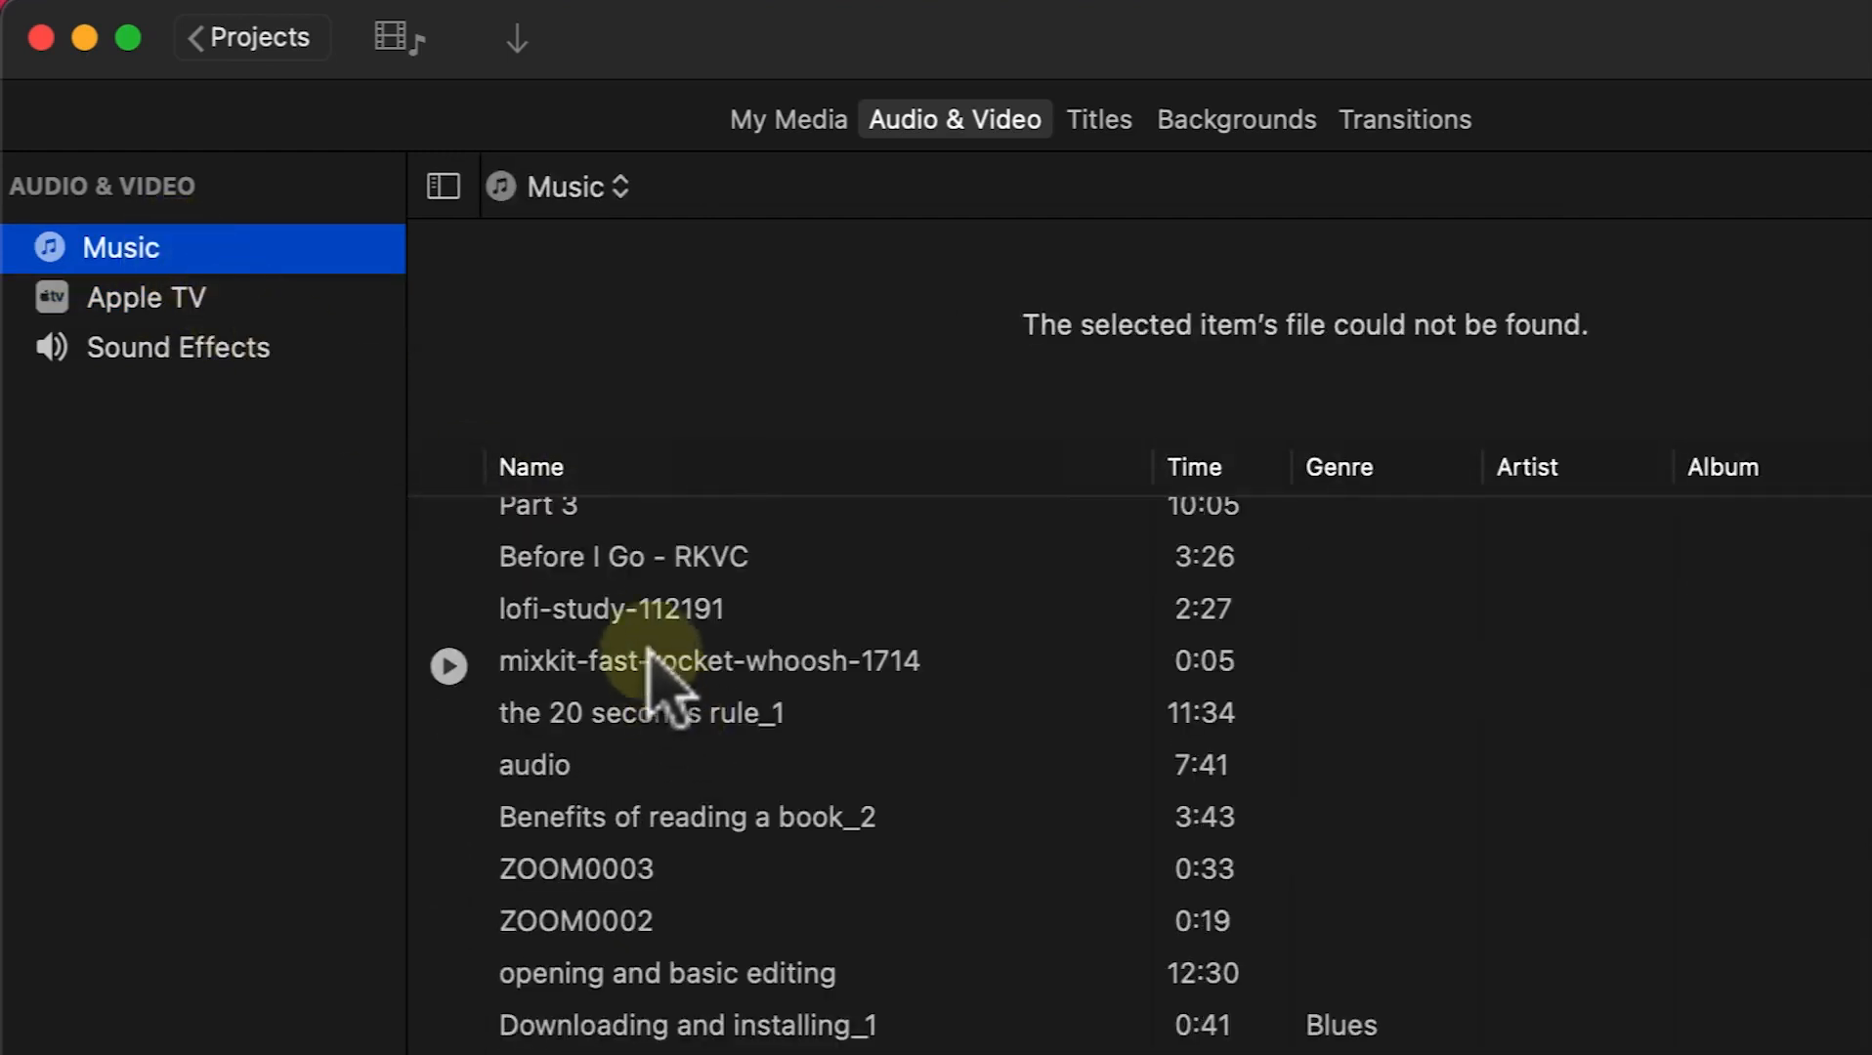
scroll(661, 668, up, 9)
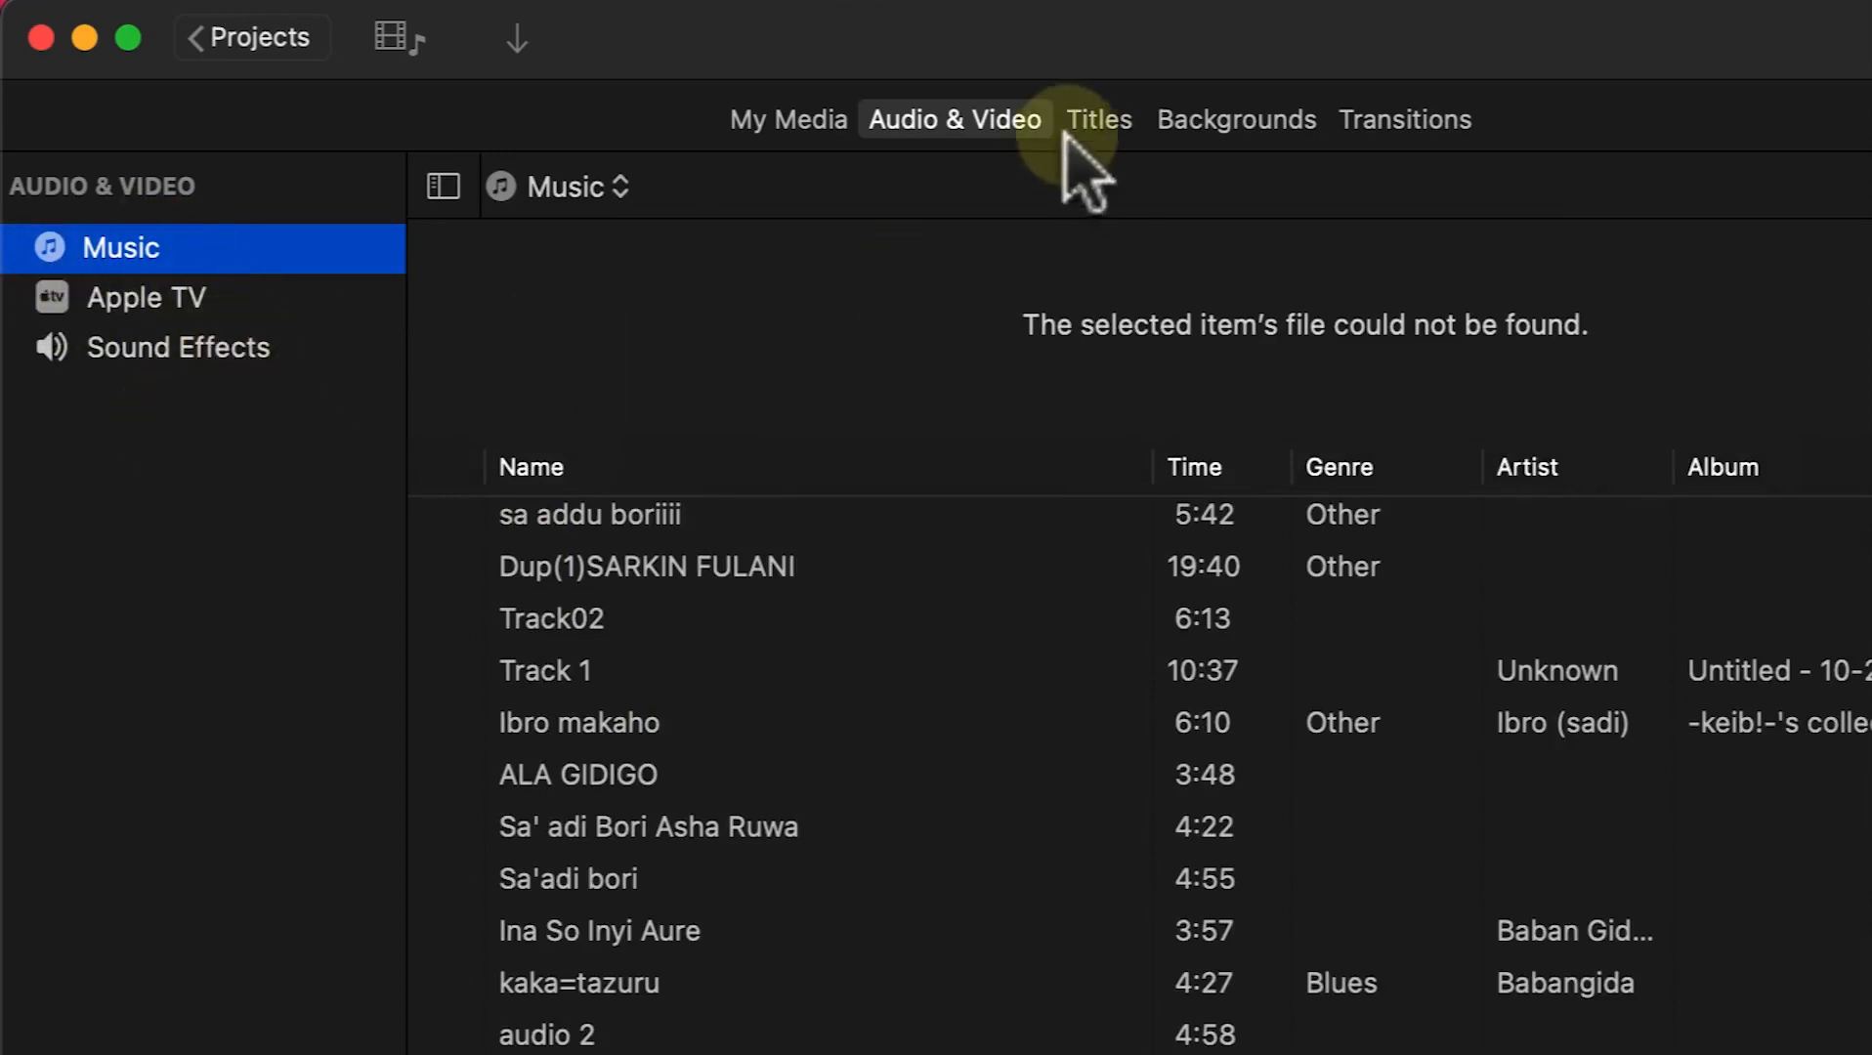
Step: Review the built-in titles, the maps and backgrounds, and the transitions
click(1102, 123)
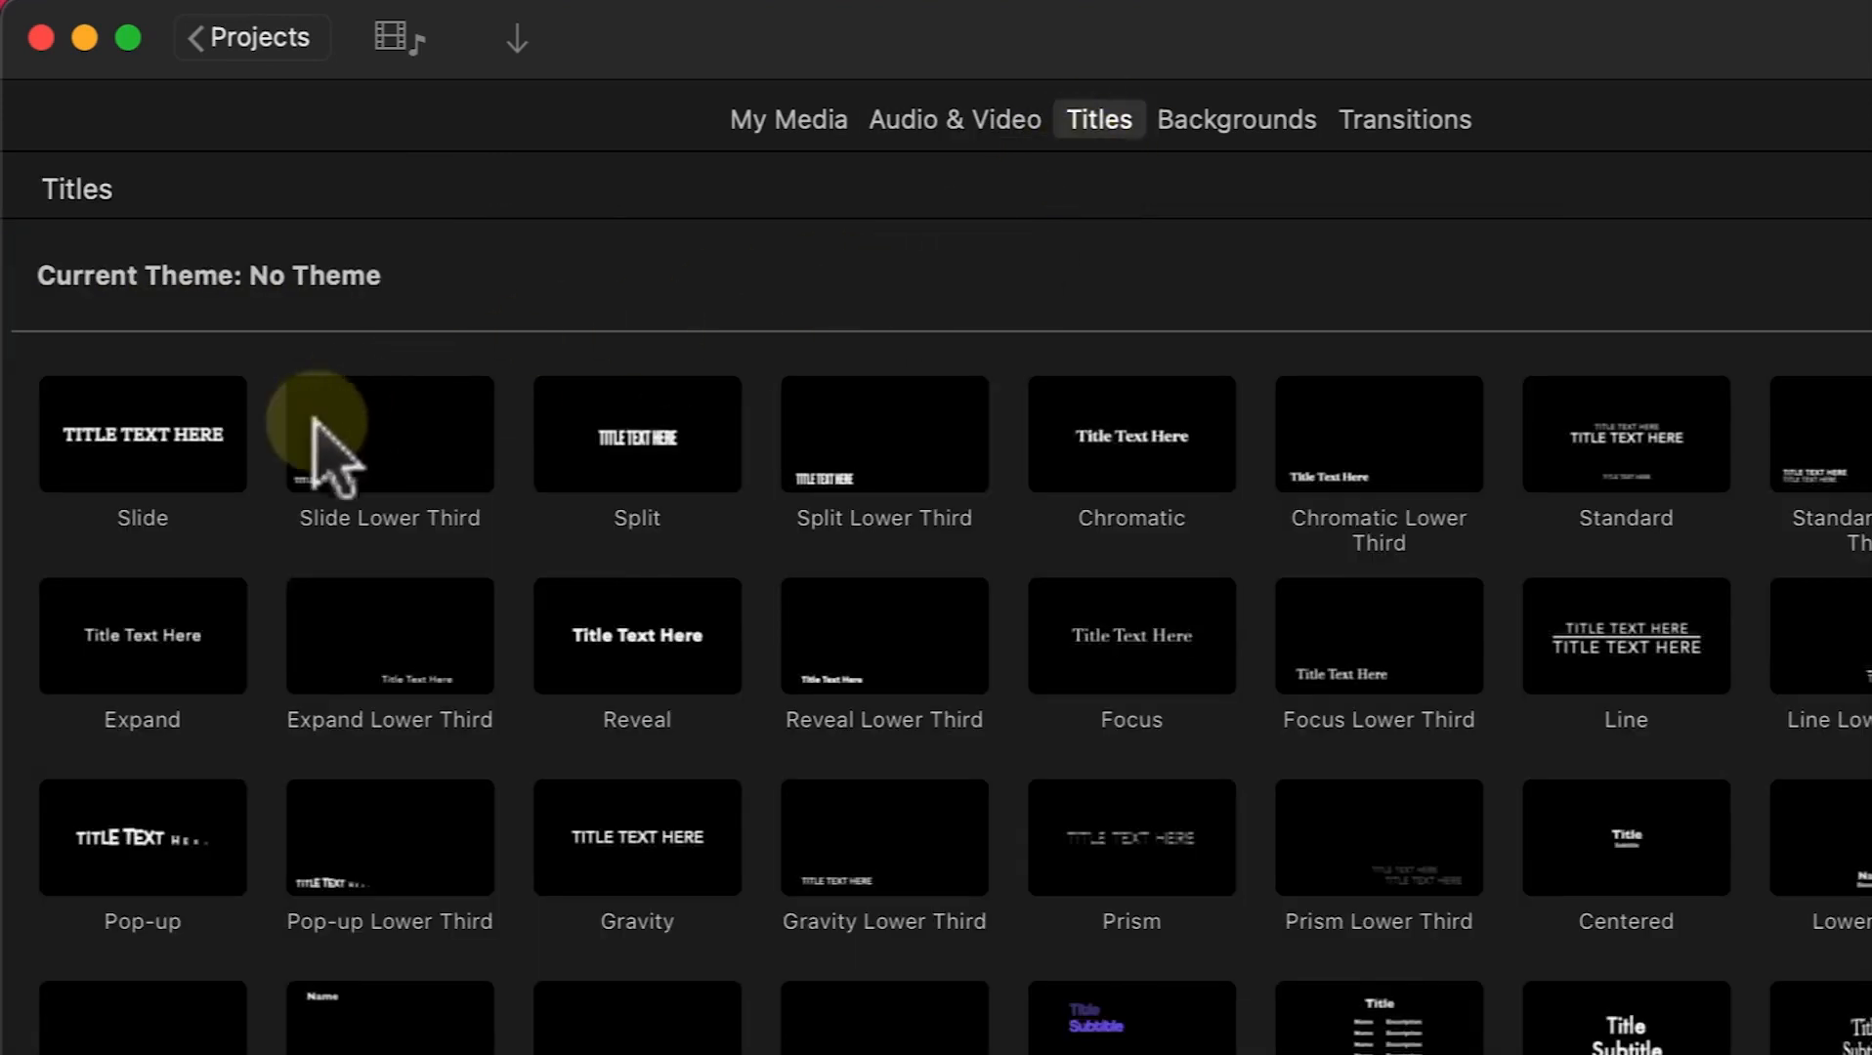
scroll(711, 528, down, 1)
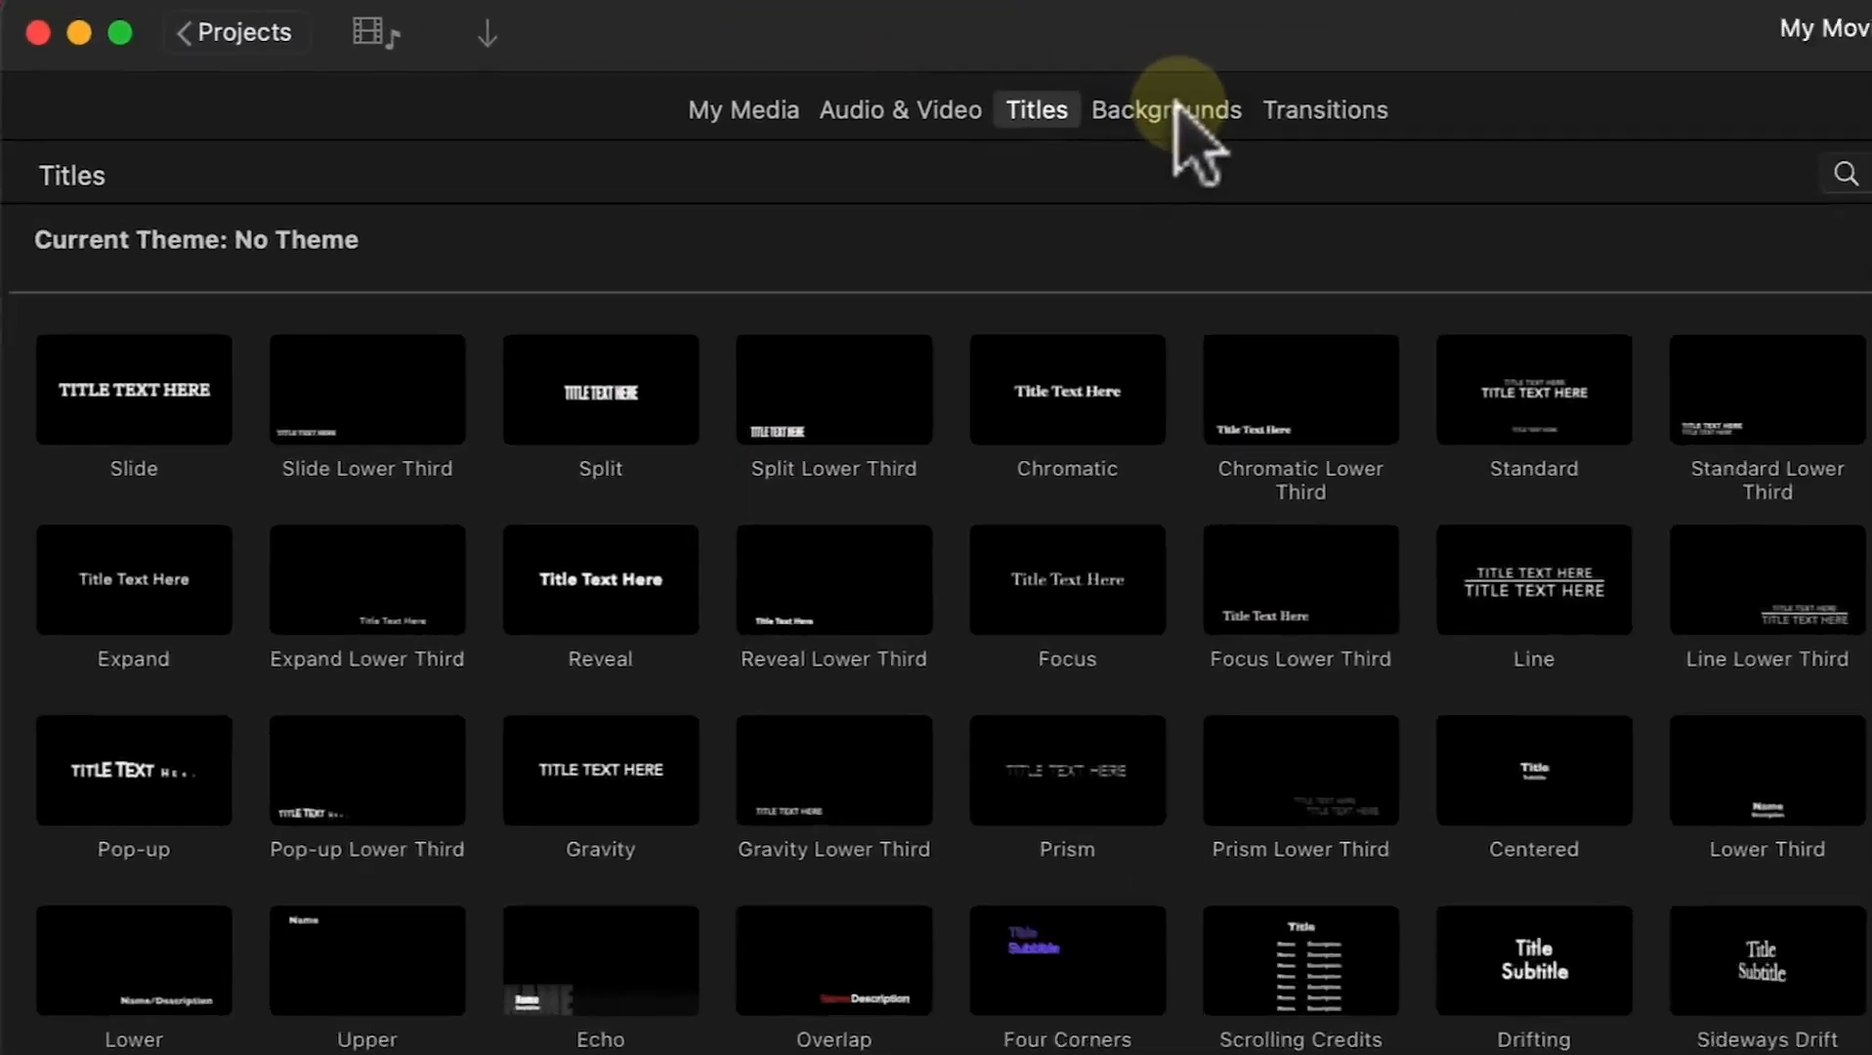
click(1175, 109)
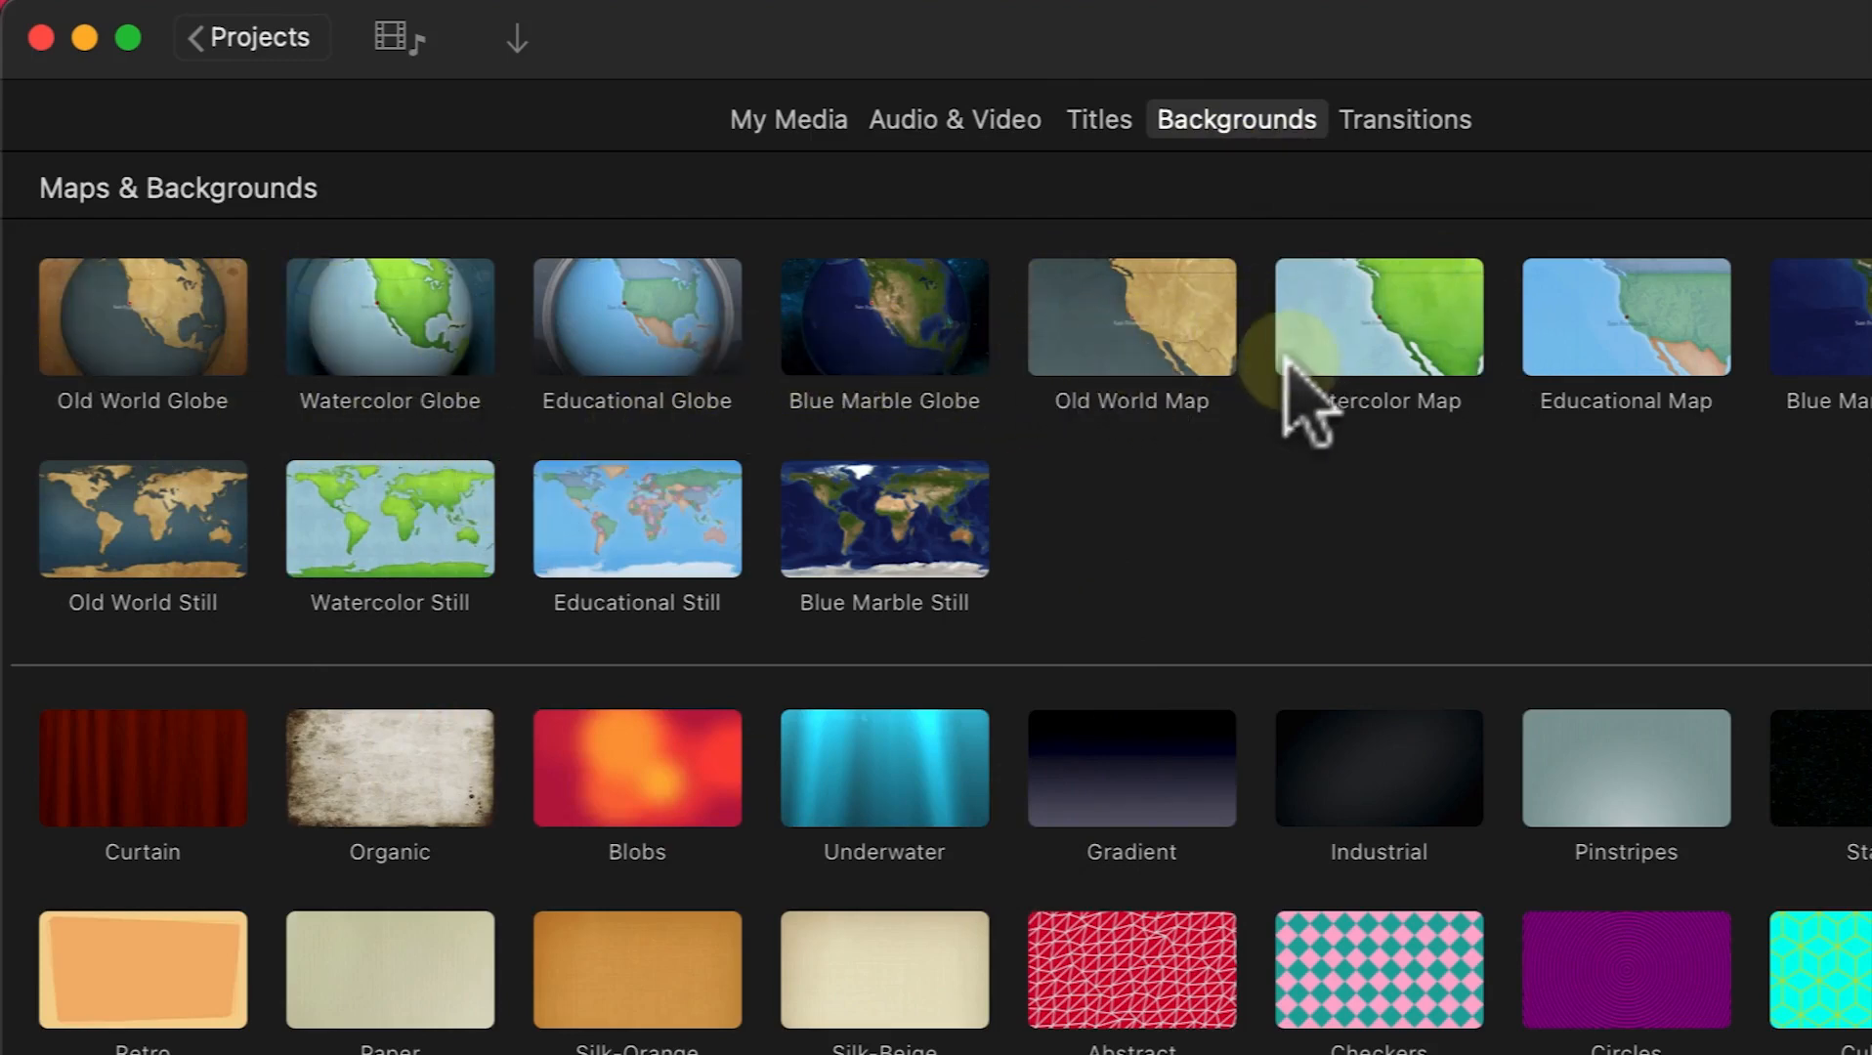
click(1427, 117)
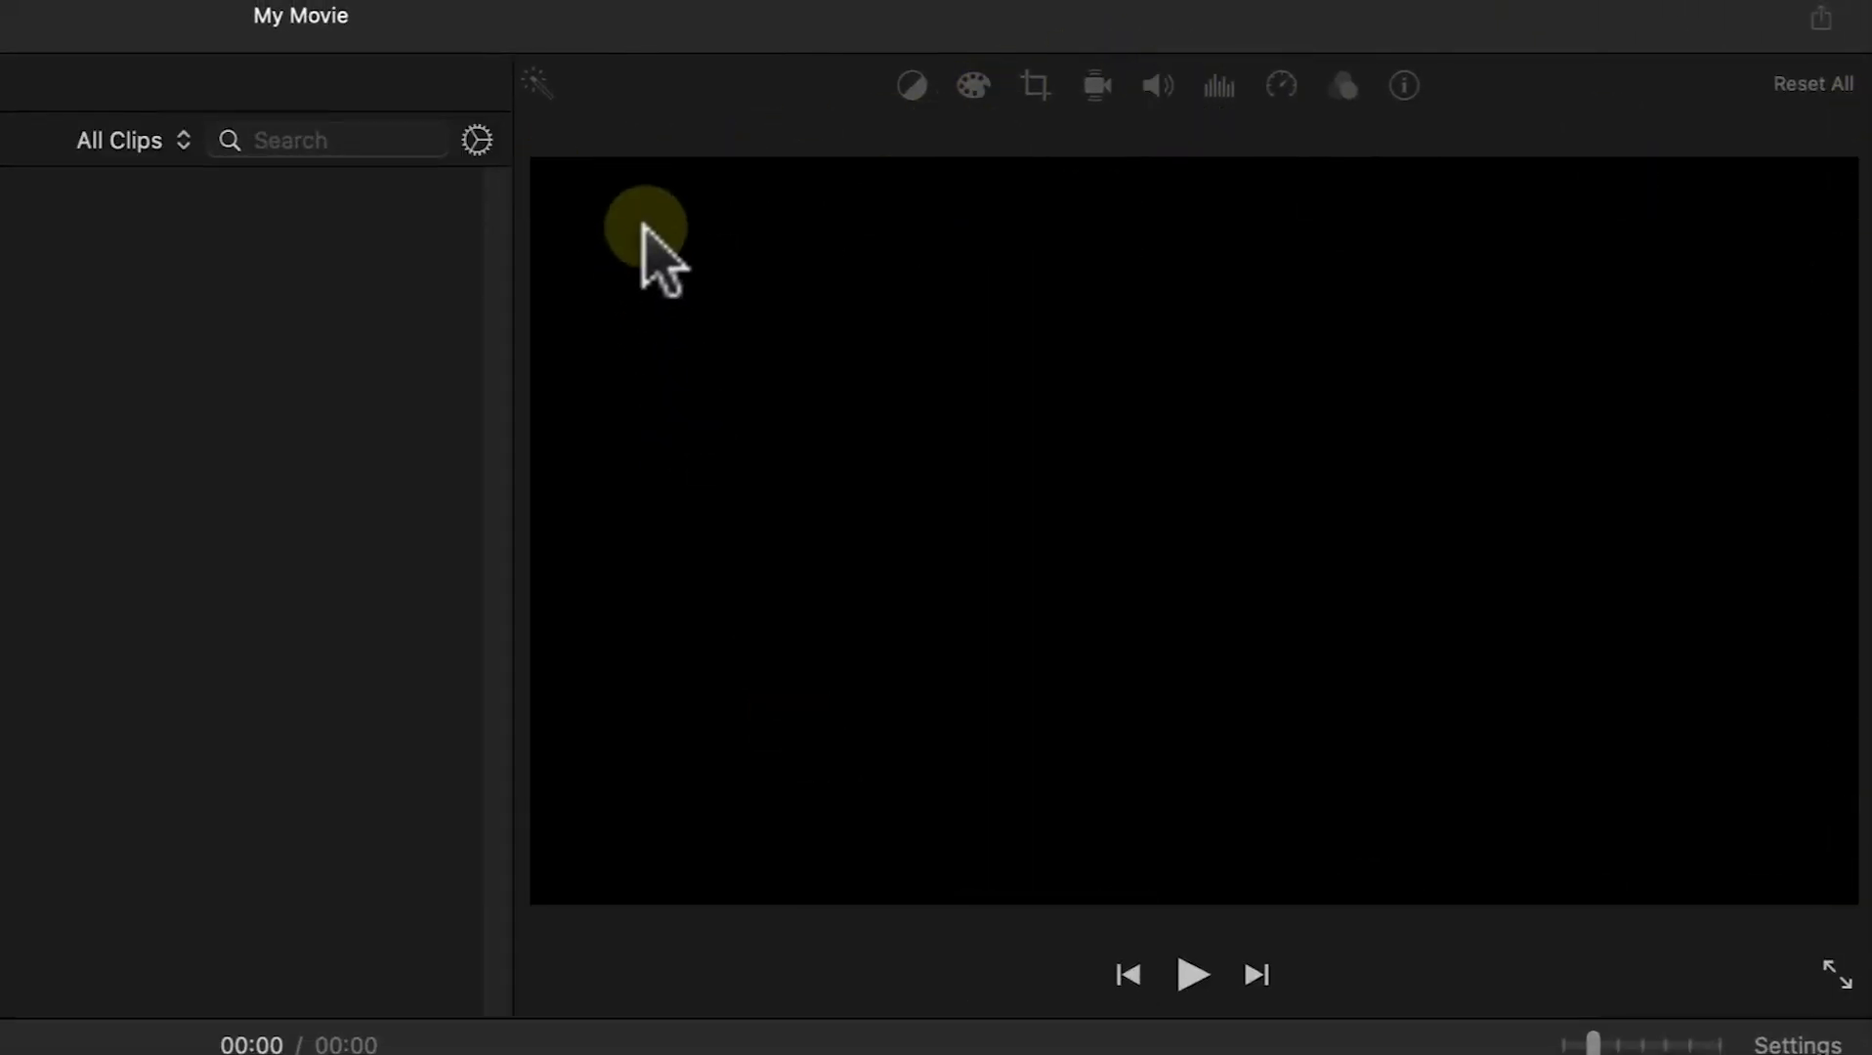
click(381, 1052)
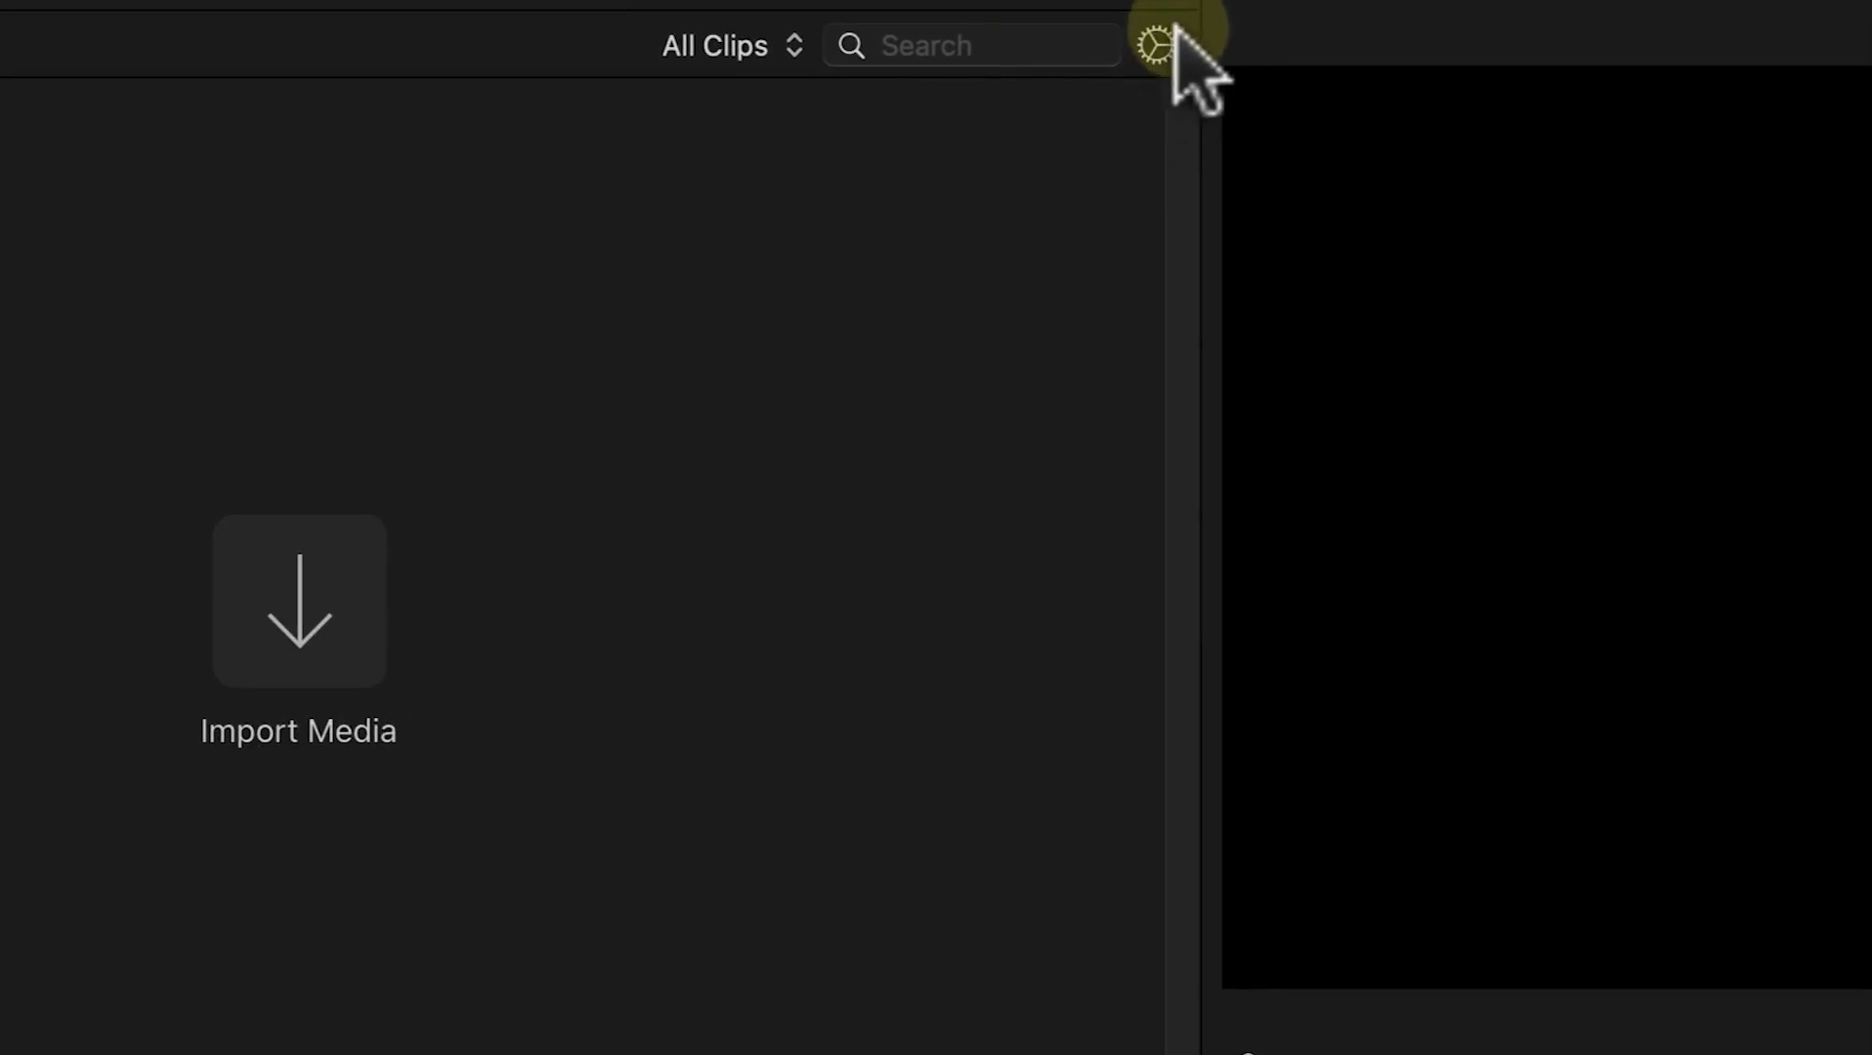
Step: Inspect the browser's clip size, zoom and waveform options, and the Project Settings for theme, filter and fades
click(1161, 50)
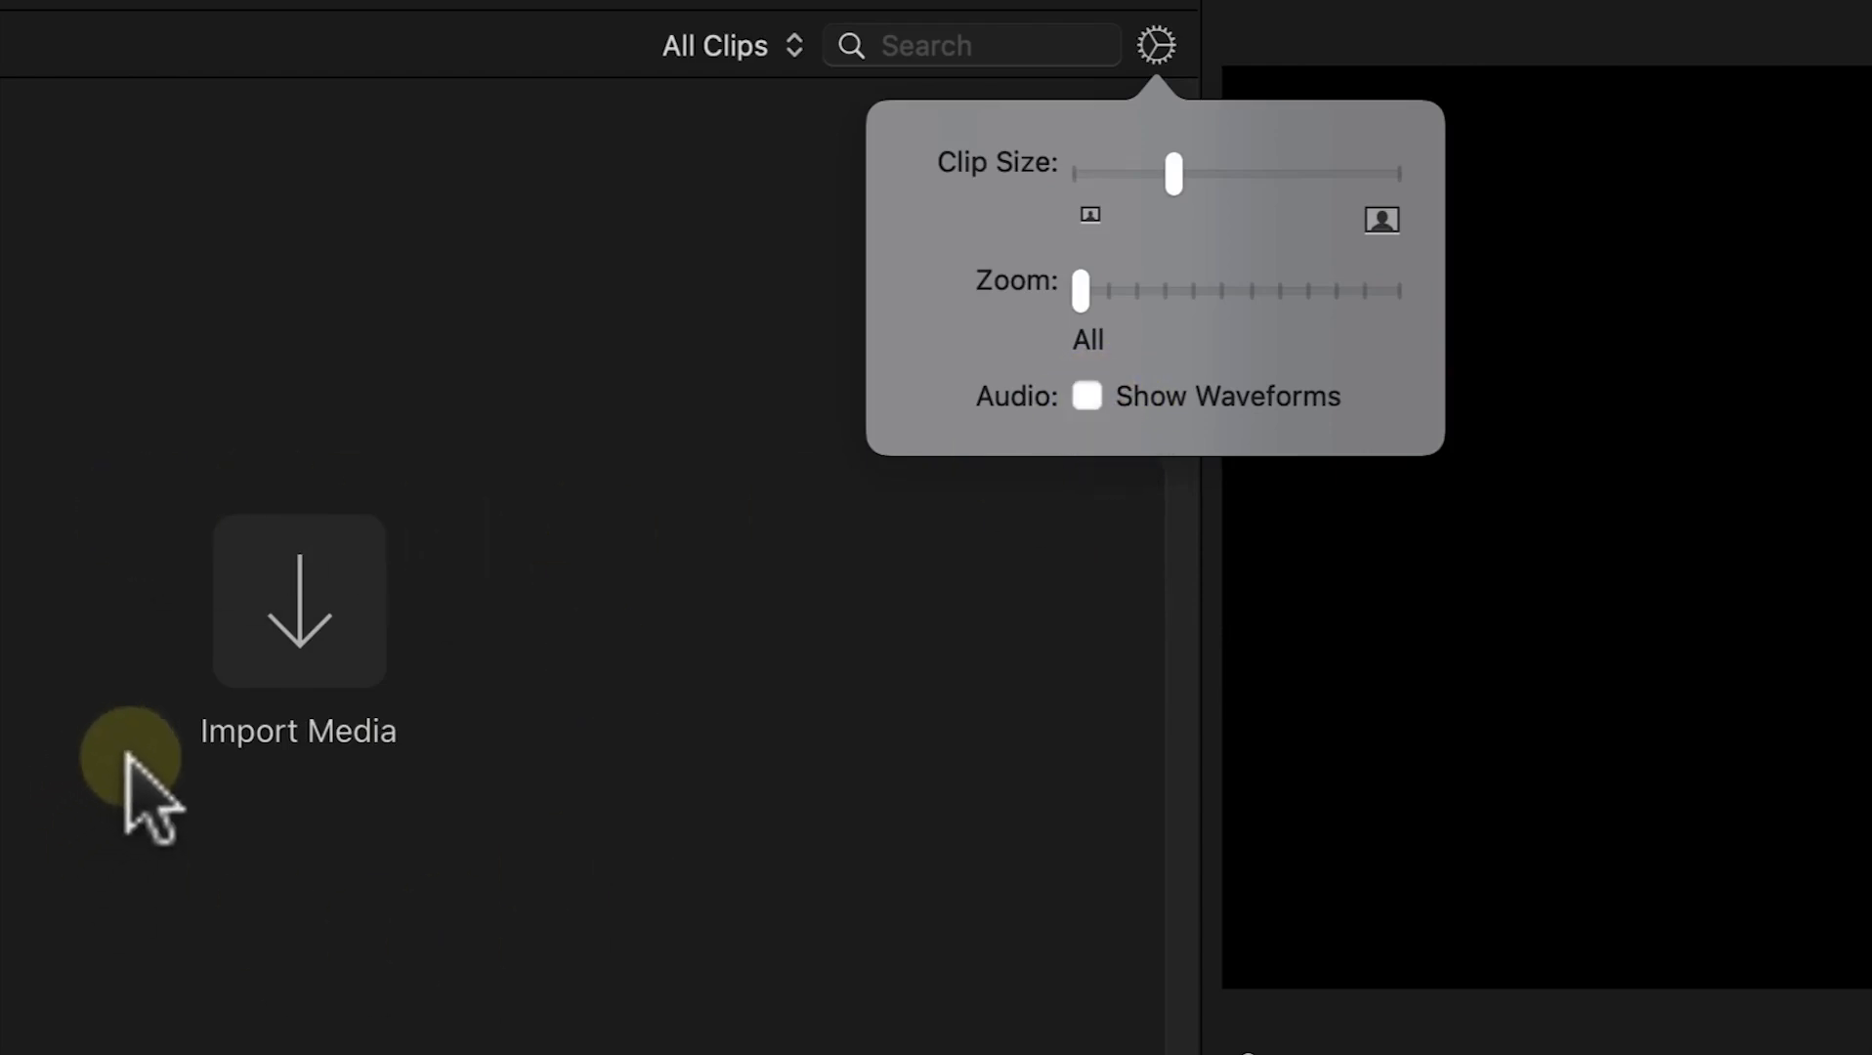
click(626, 692)
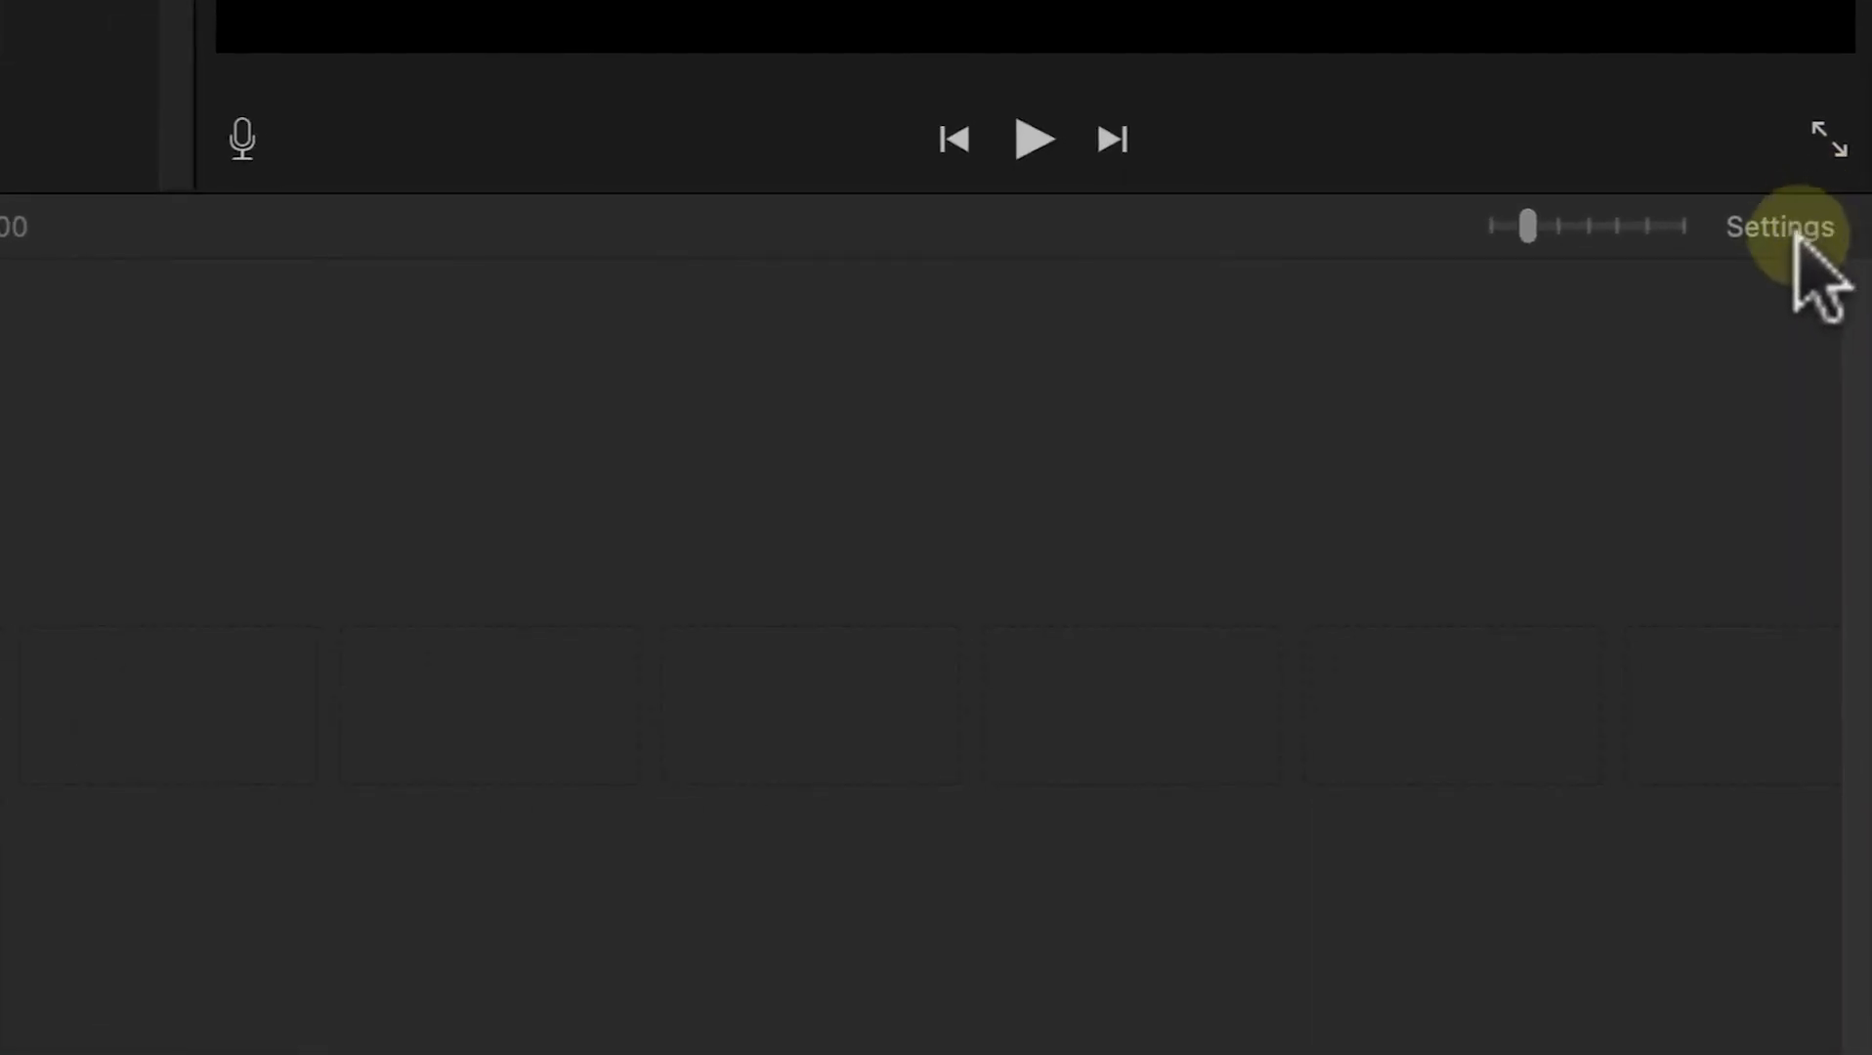
click(1788, 235)
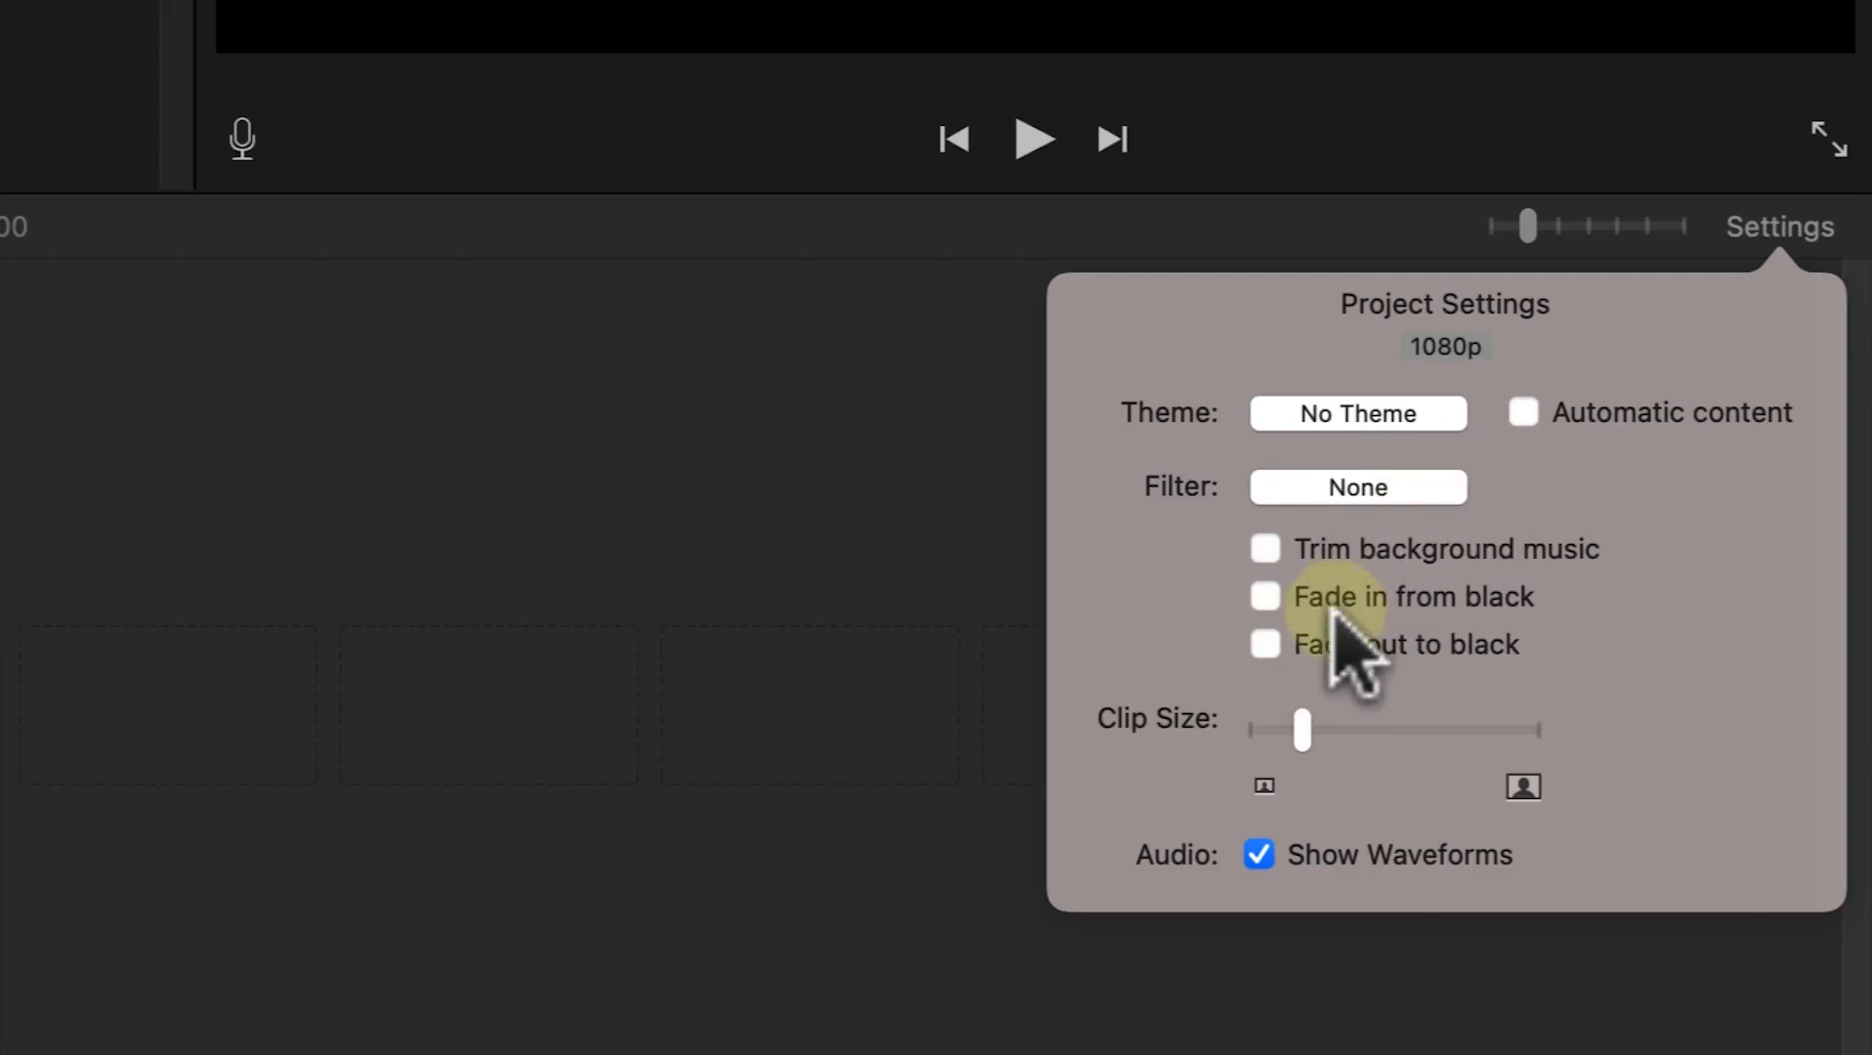
click(642, 500)
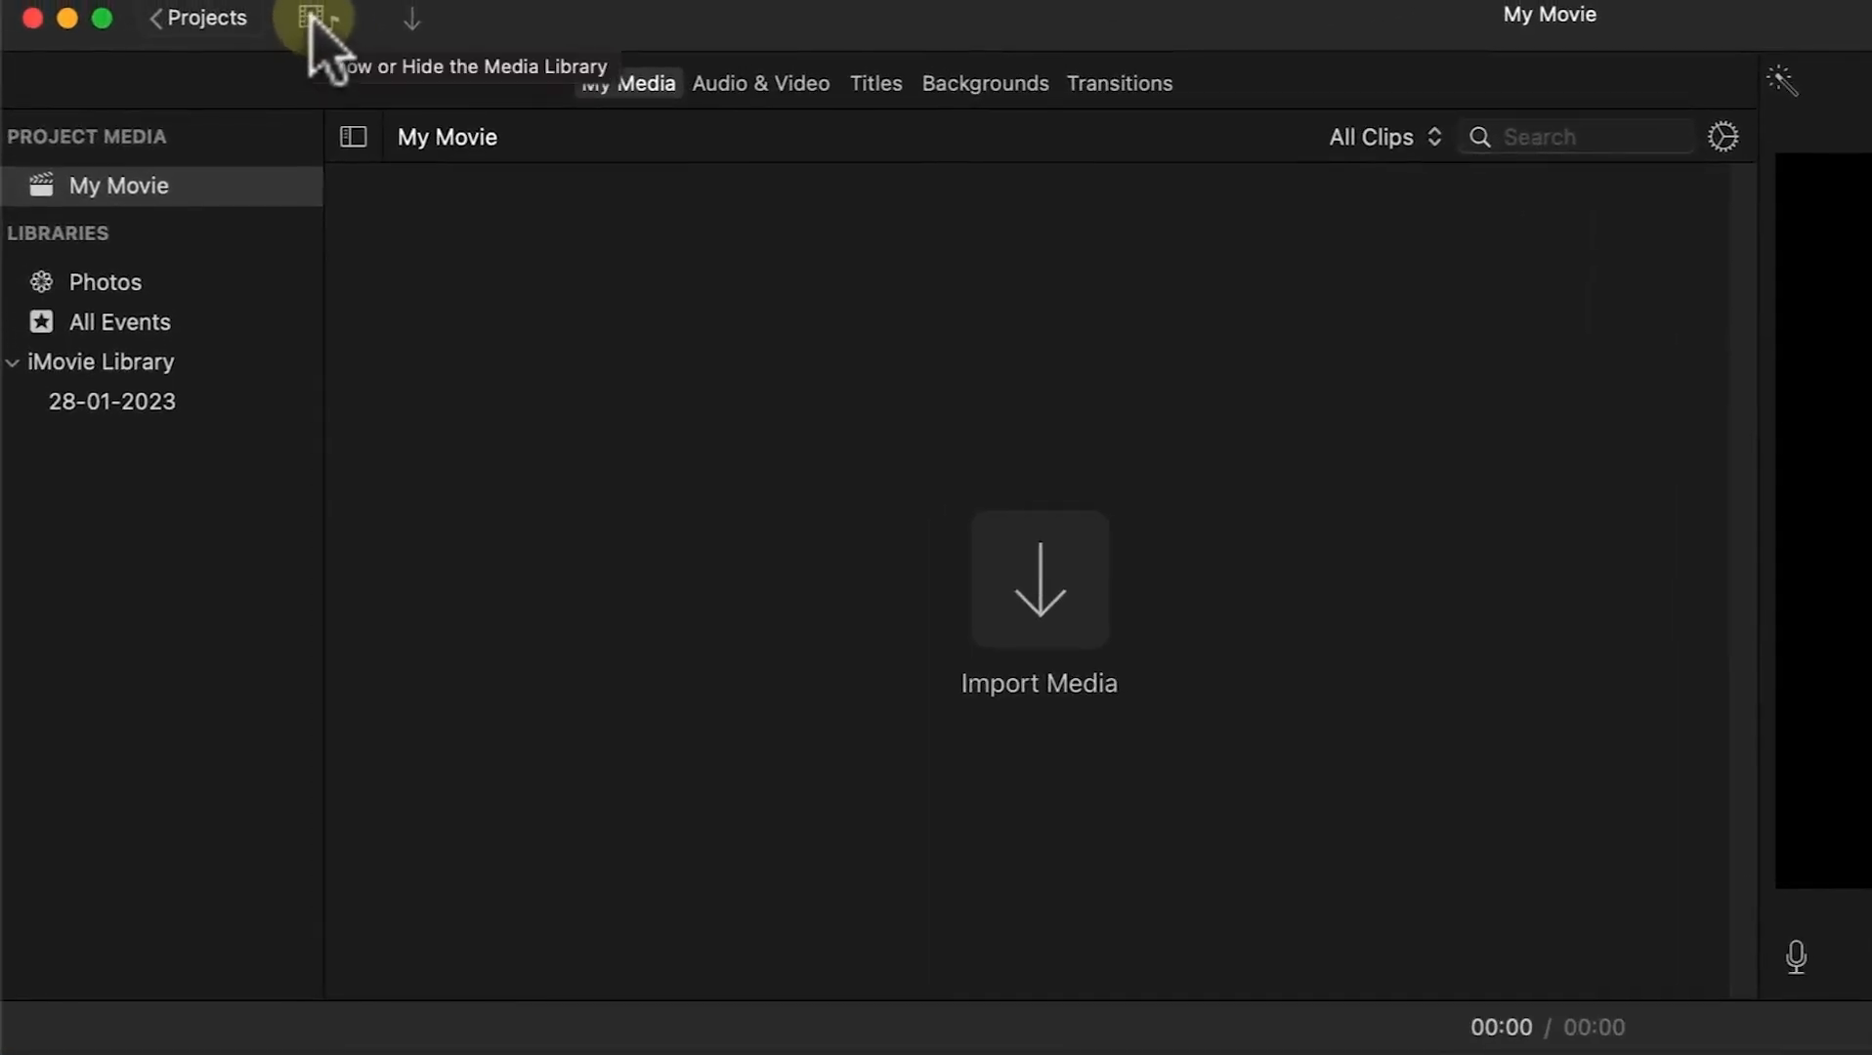
Step: Hide the media library and bring it back into view
click(315, 20)
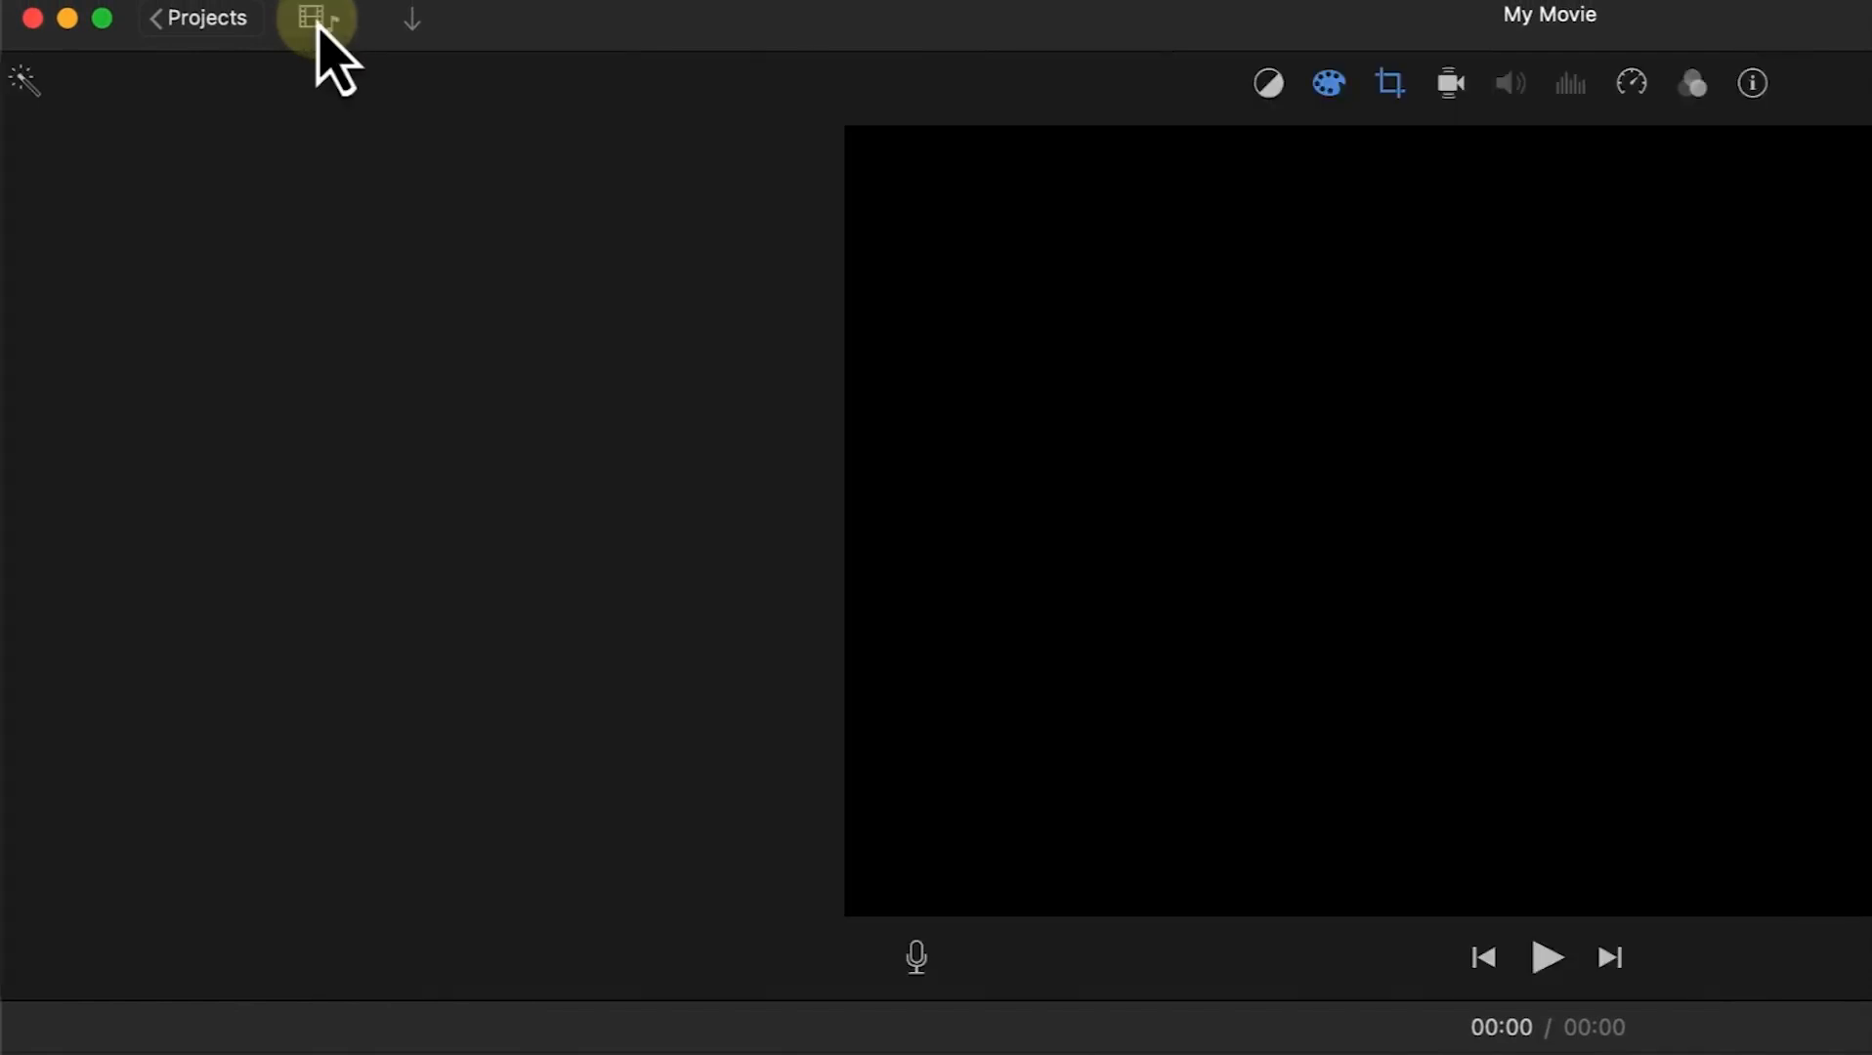
click(315, 19)
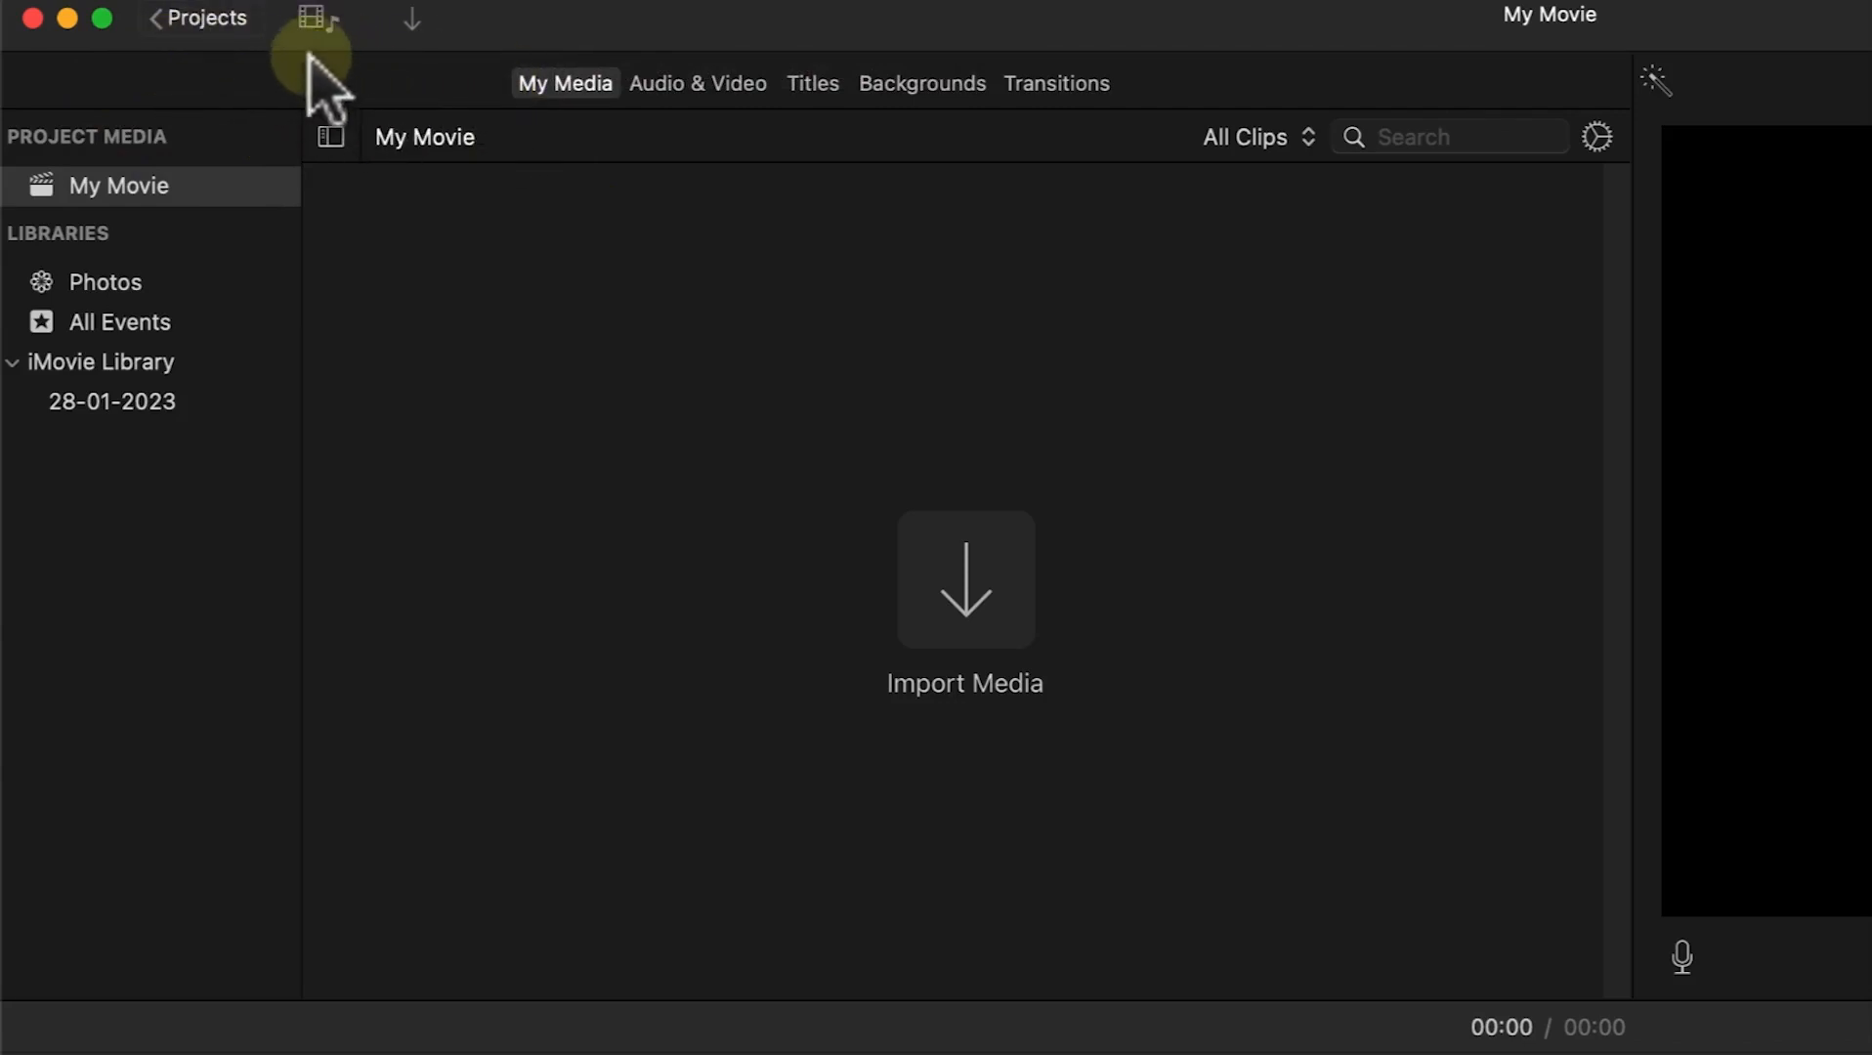
Step: Return to the projects overview, saving the movie under the name "My video editing 1"
click(207, 20)
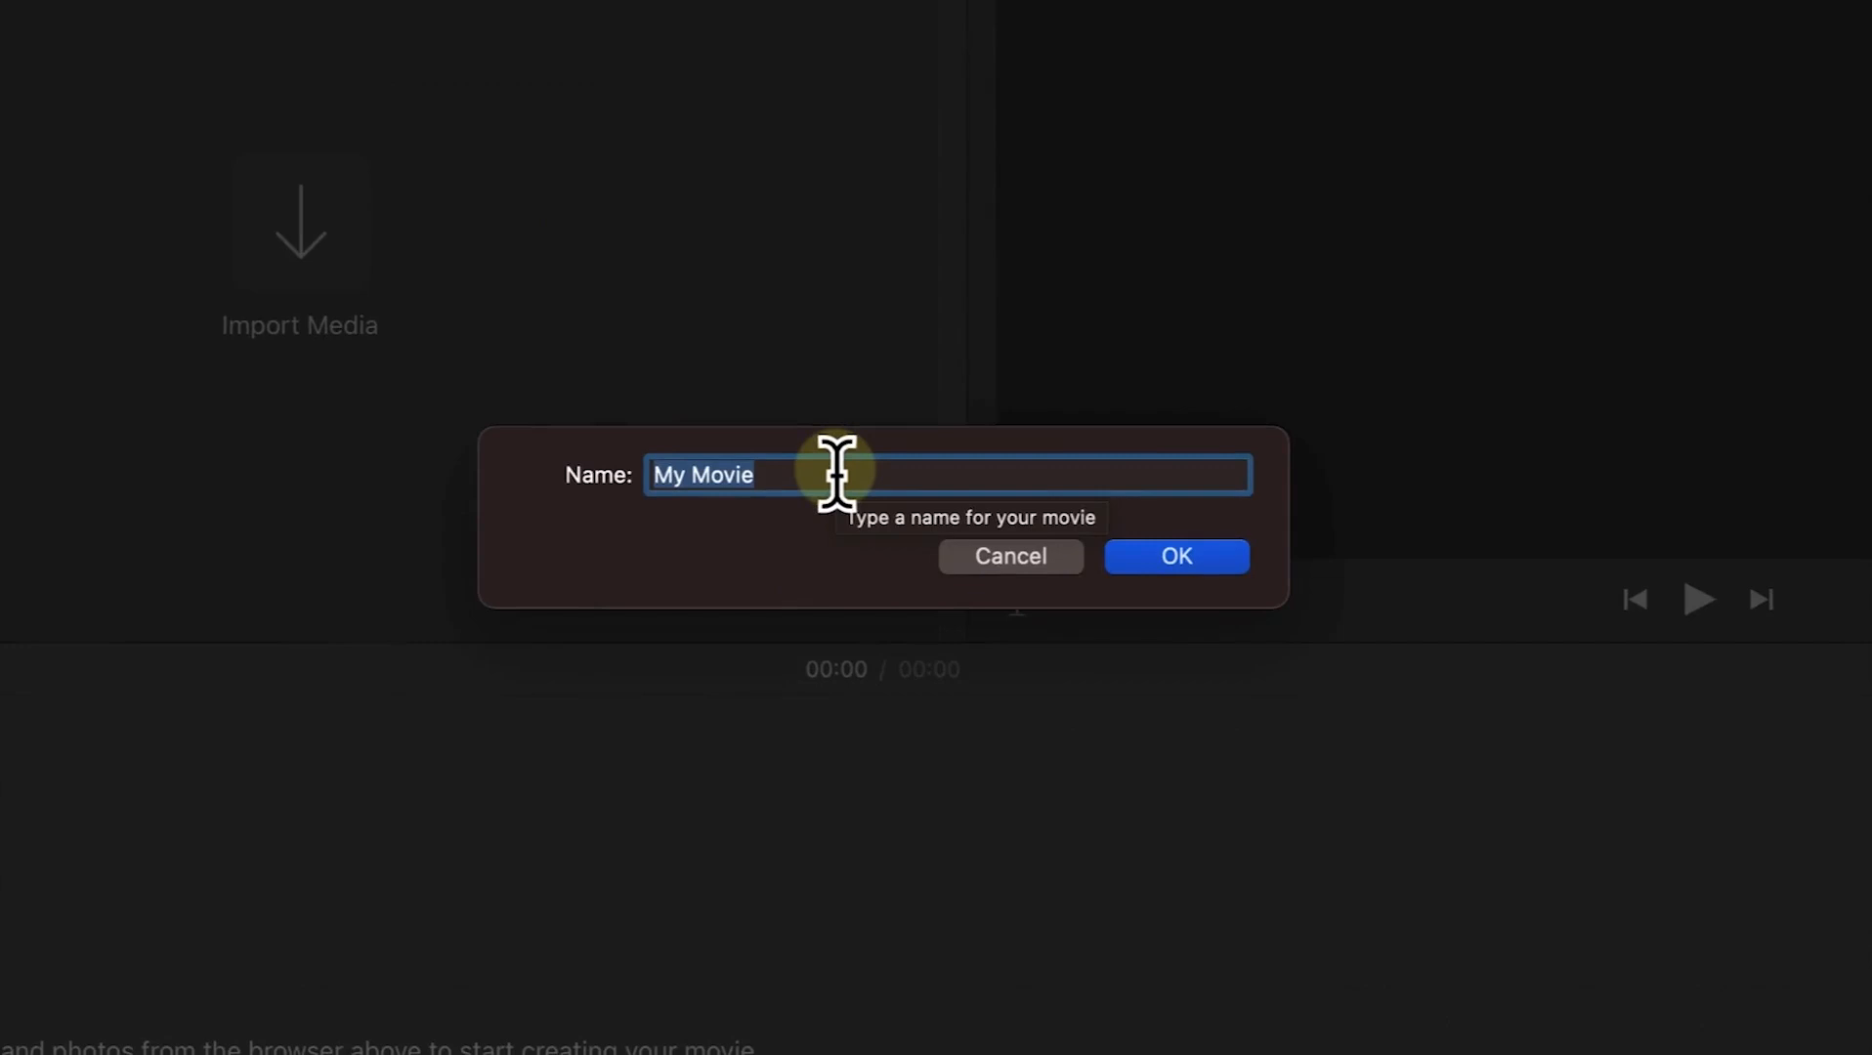
text(M)
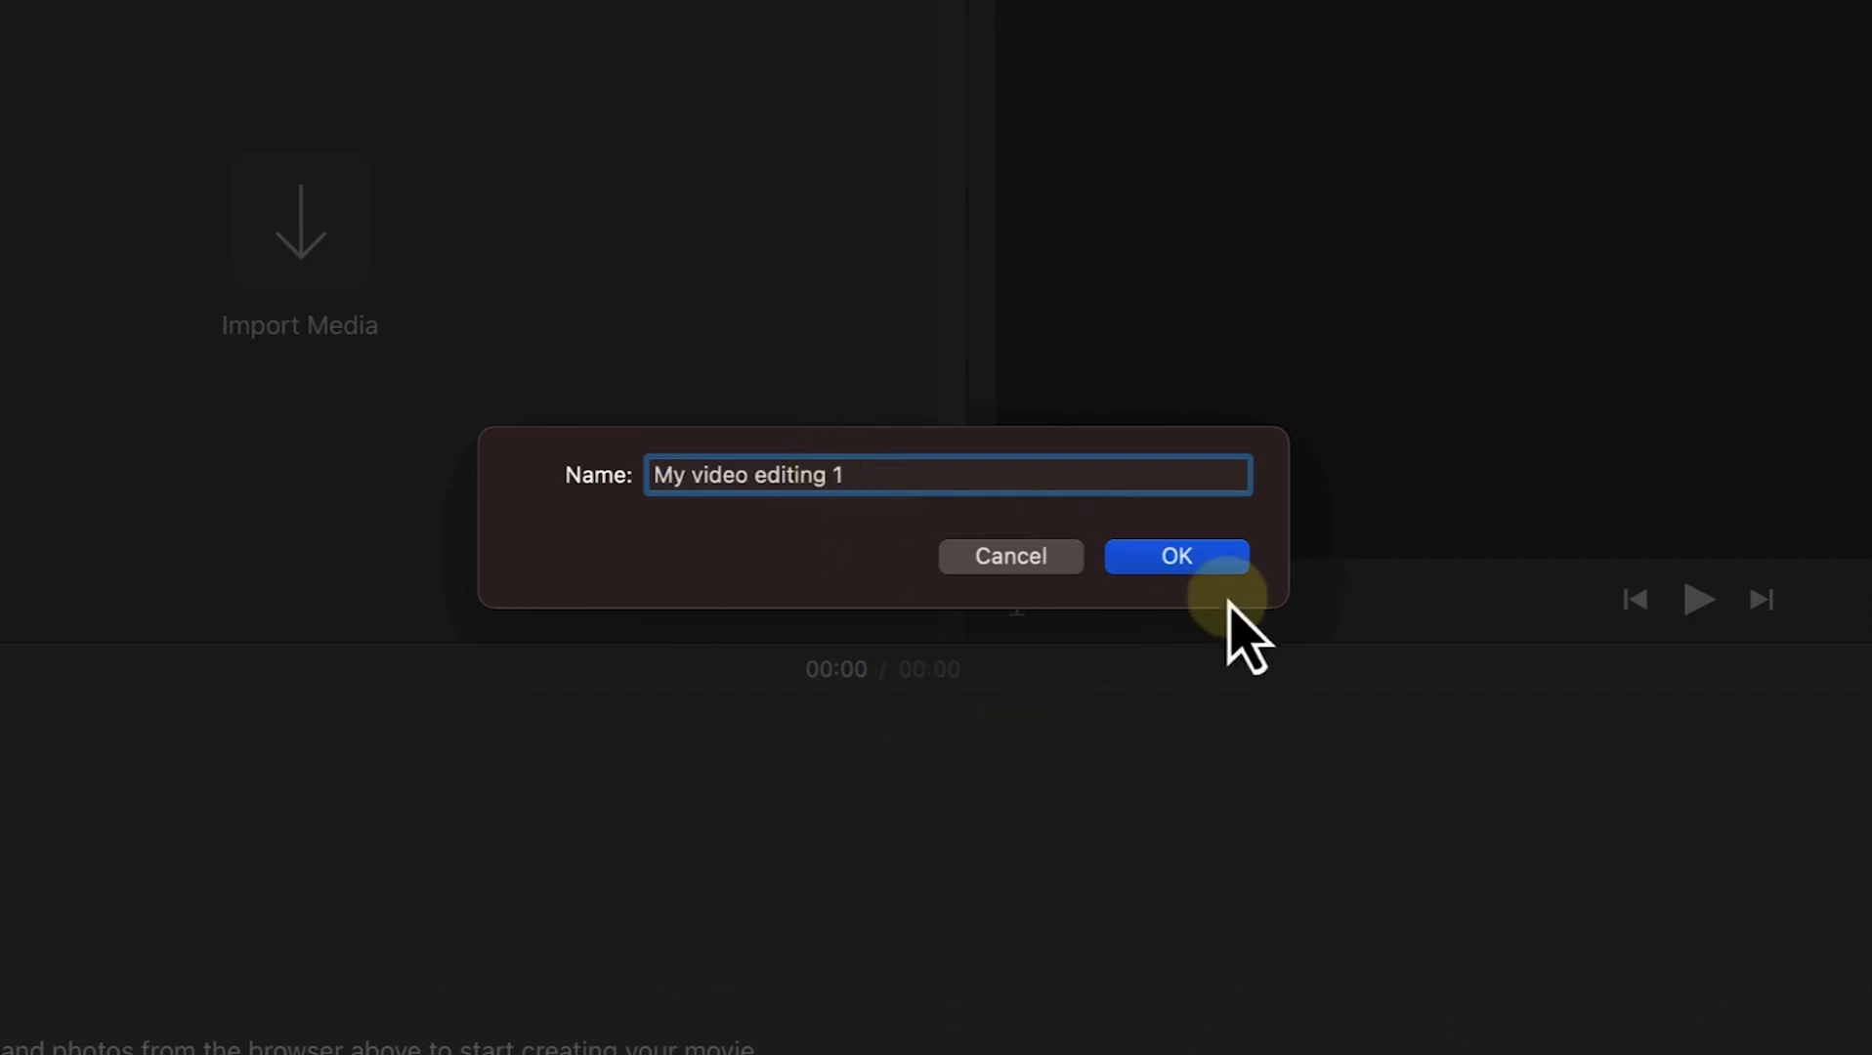
click(1220, 566)
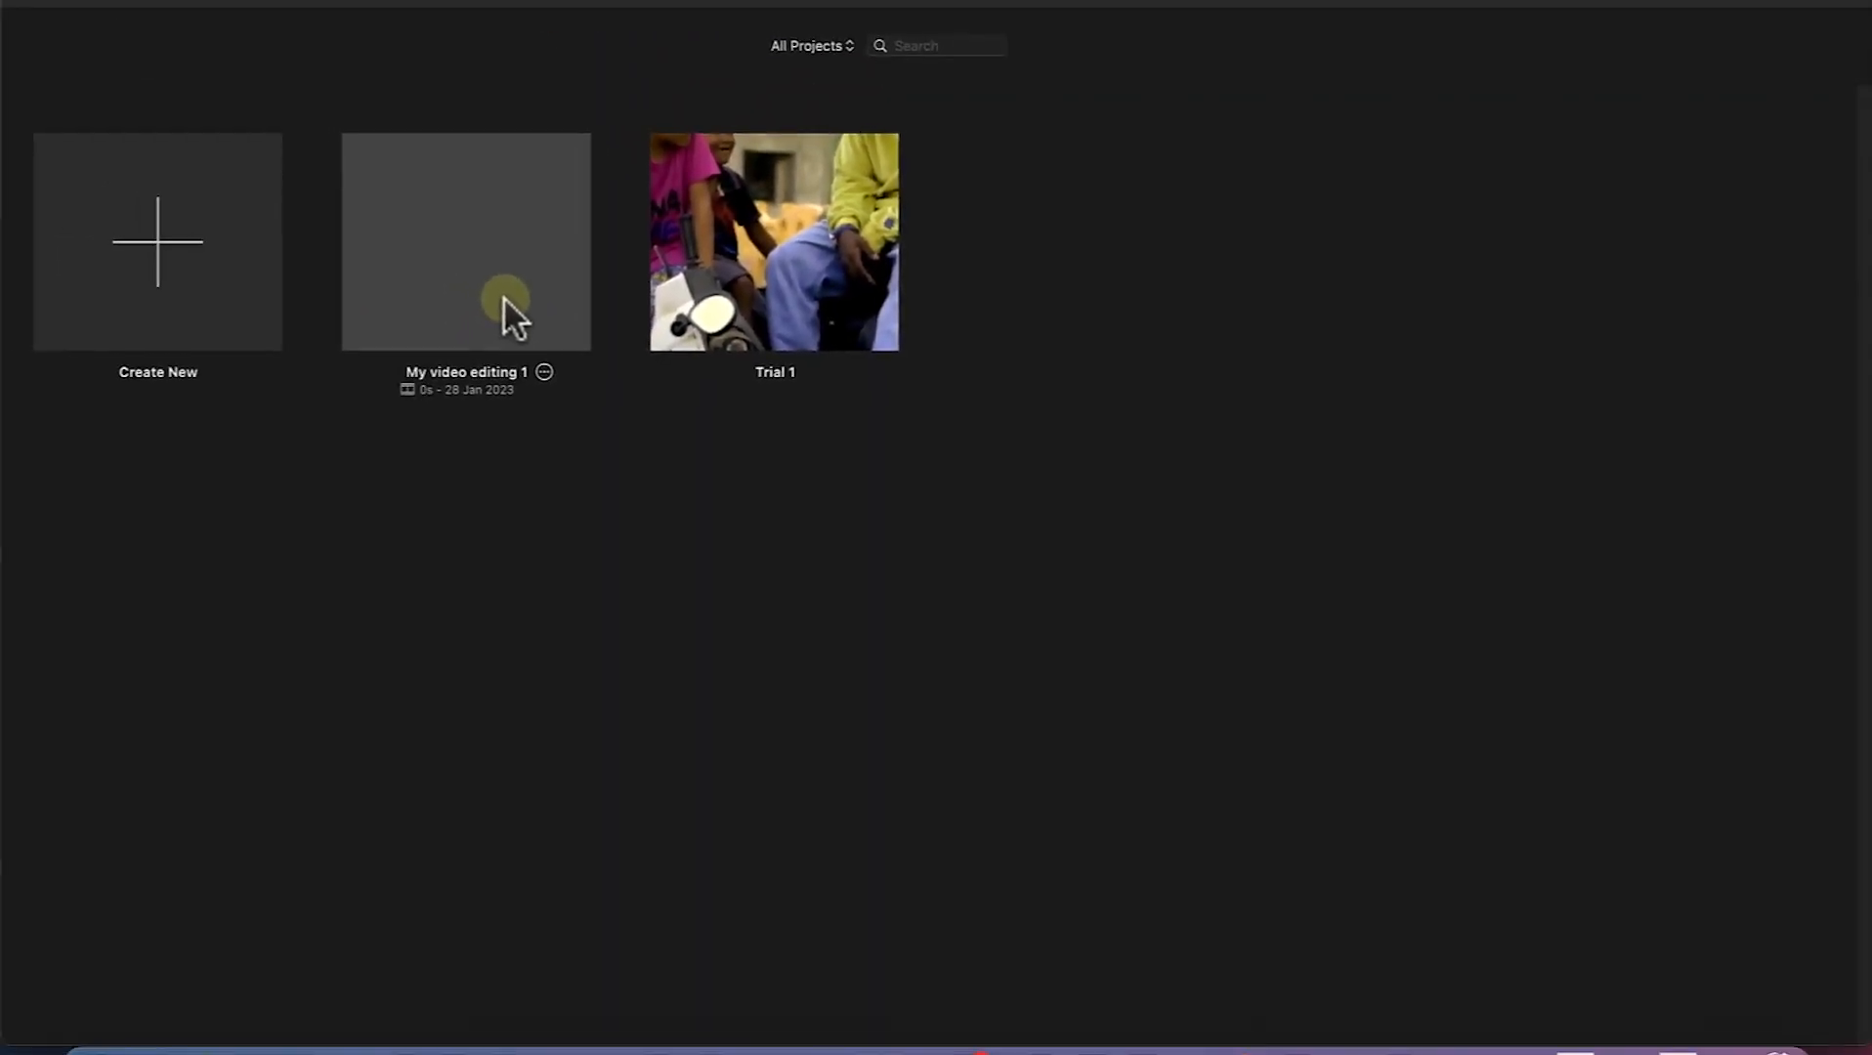
Step: Reopen the "My video editing 1" project and check its sharing options
double_click(492, 280)
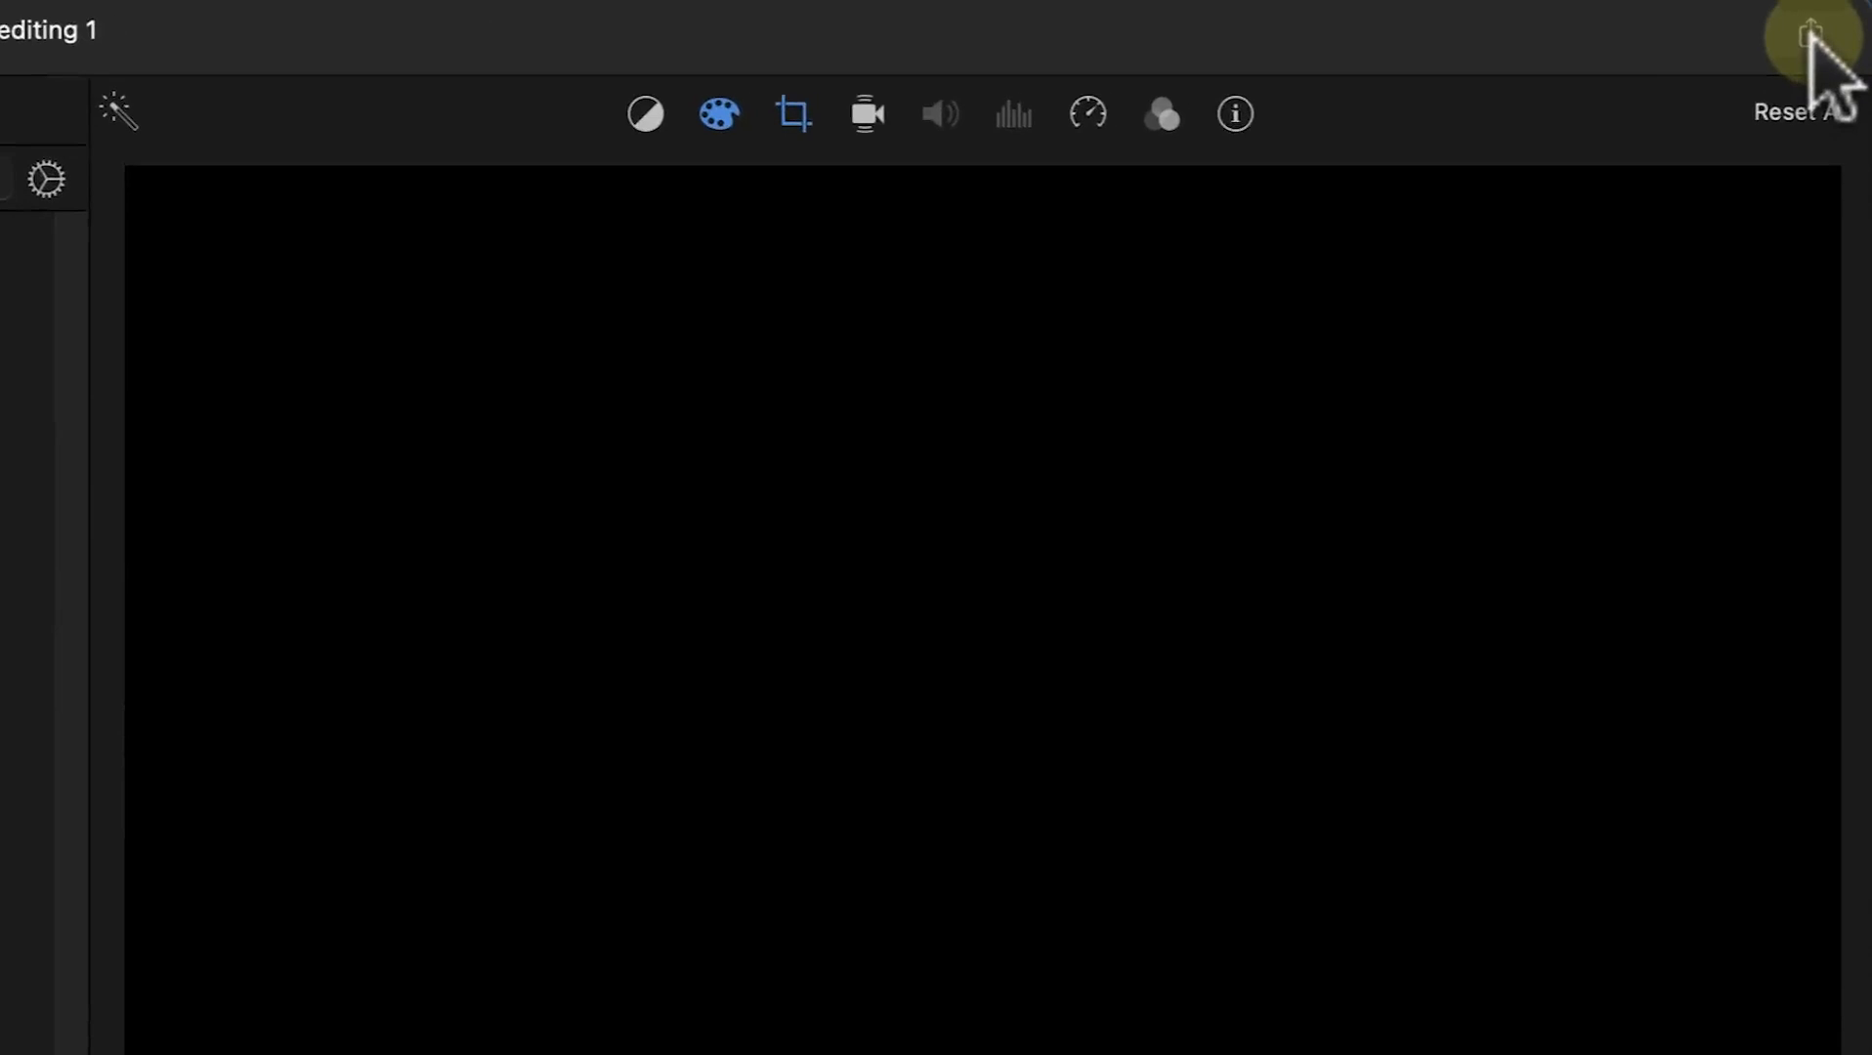
click(1843, 4)
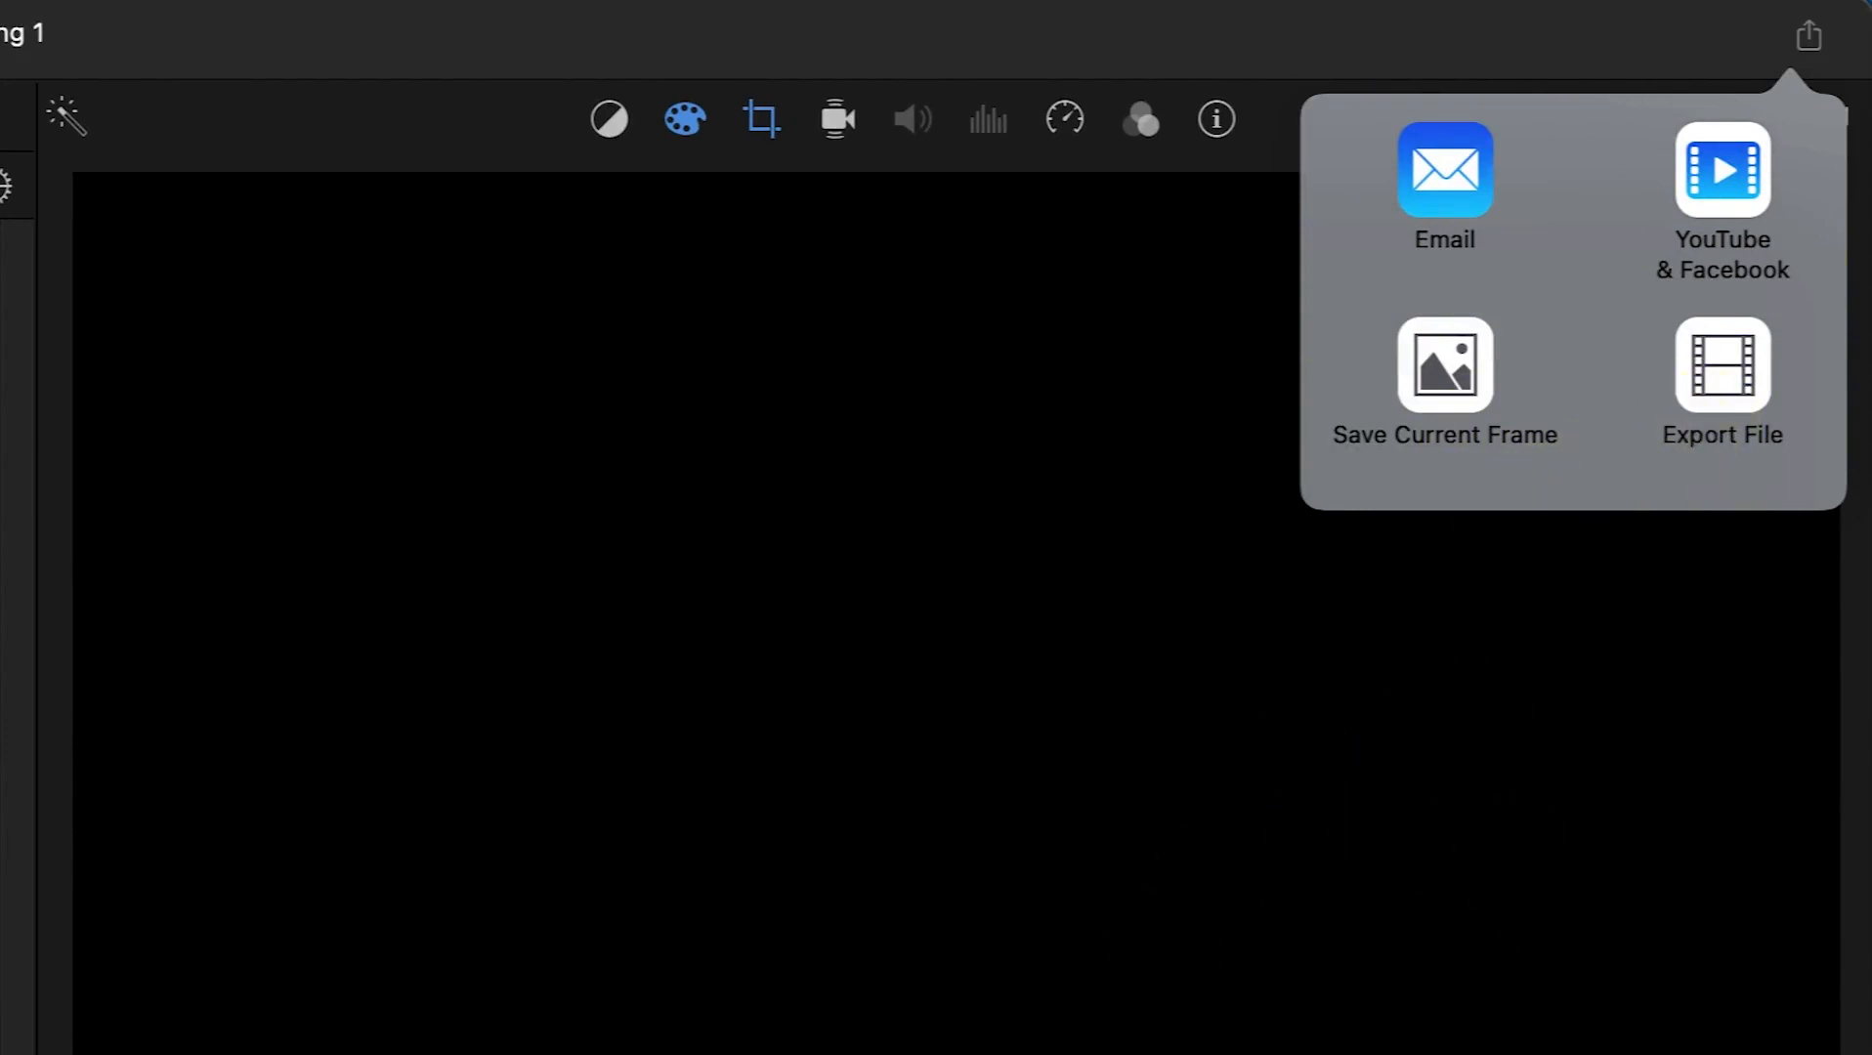
key(Escape)
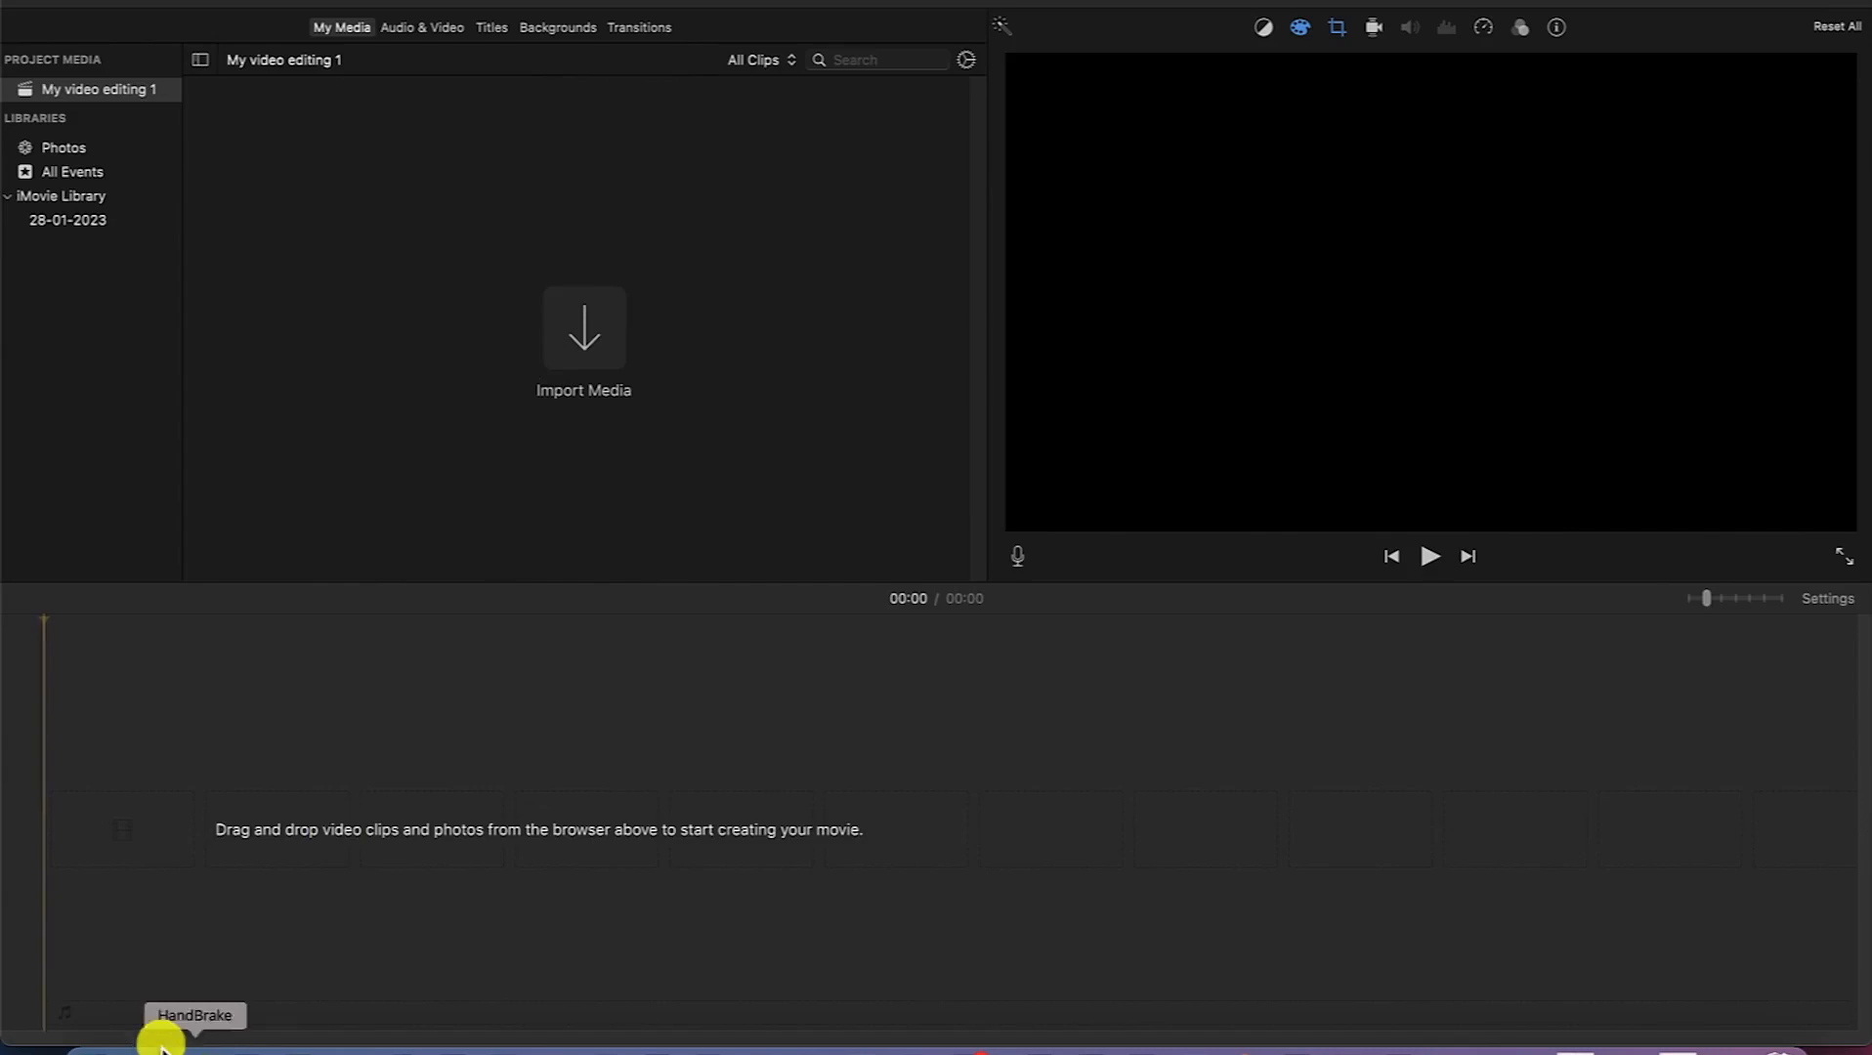
Step: Switch to Finder and look through the iMovie folder's Music and B Rolls folders, including the Images and Videos subfolders
click(90, 1043)
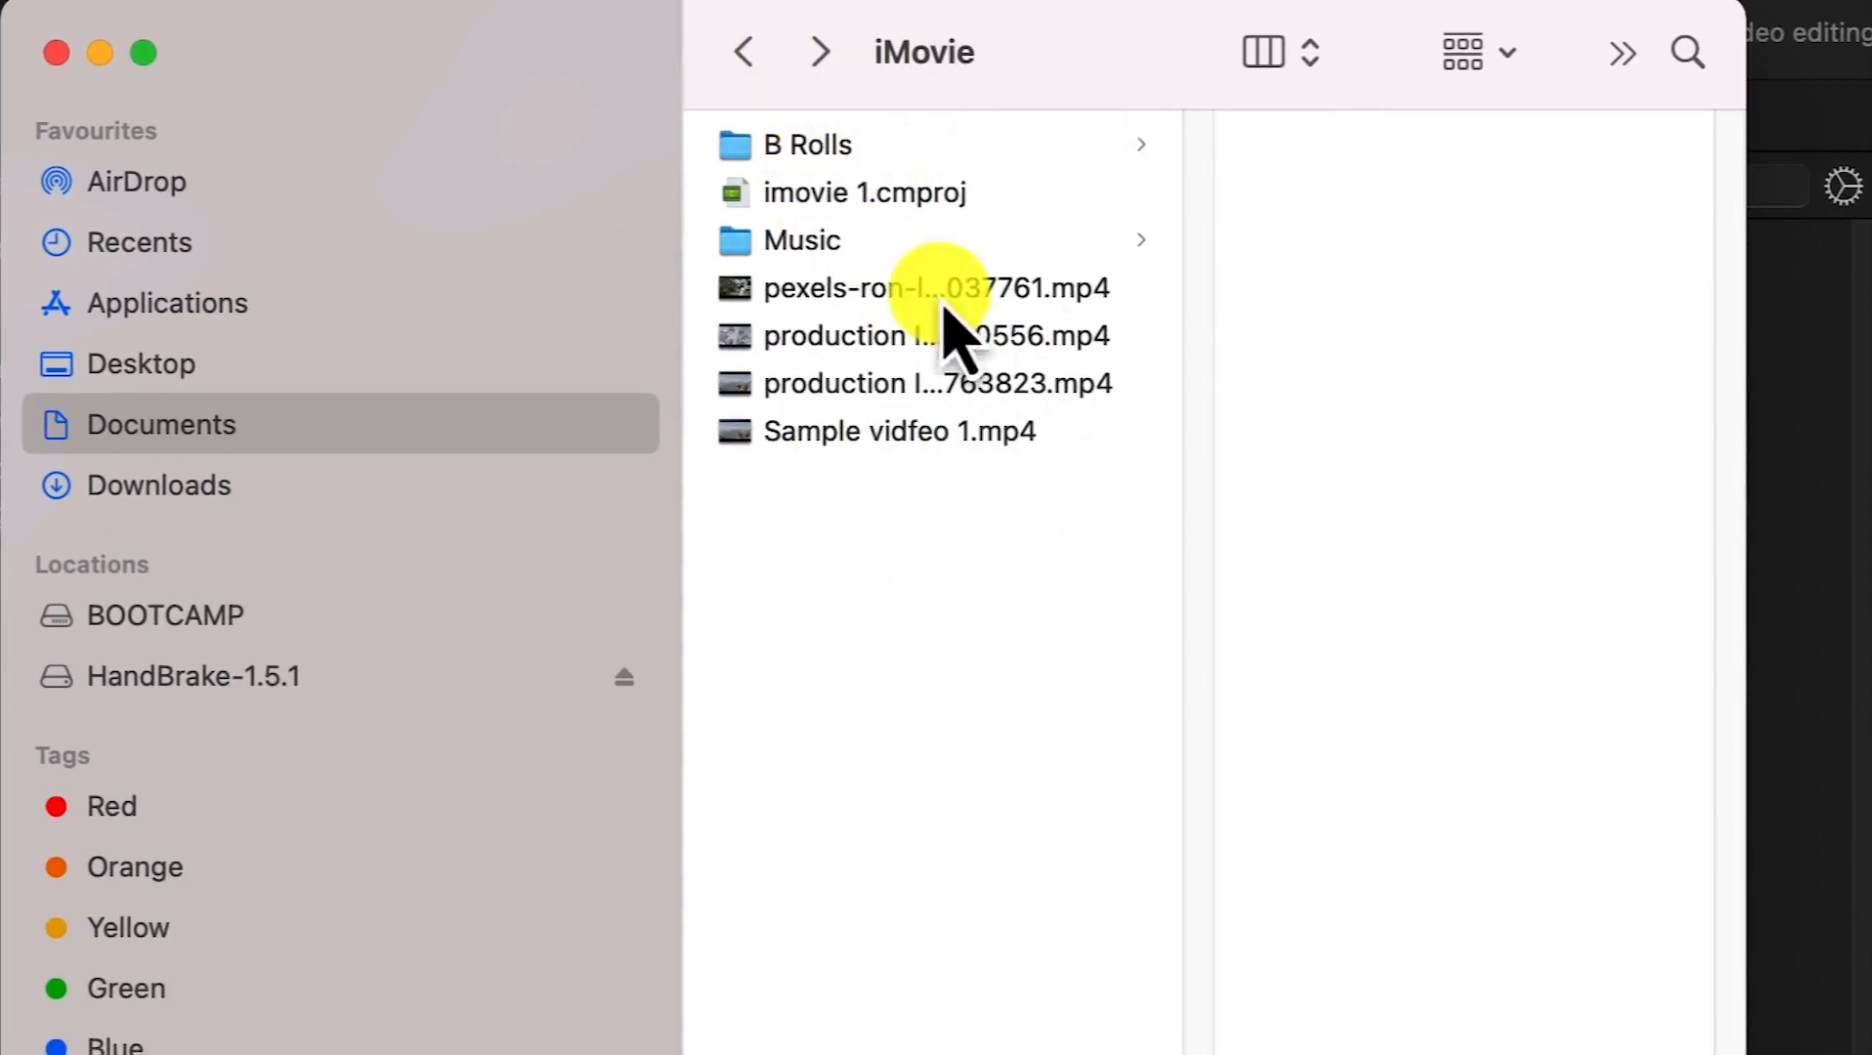
click(850, 252)
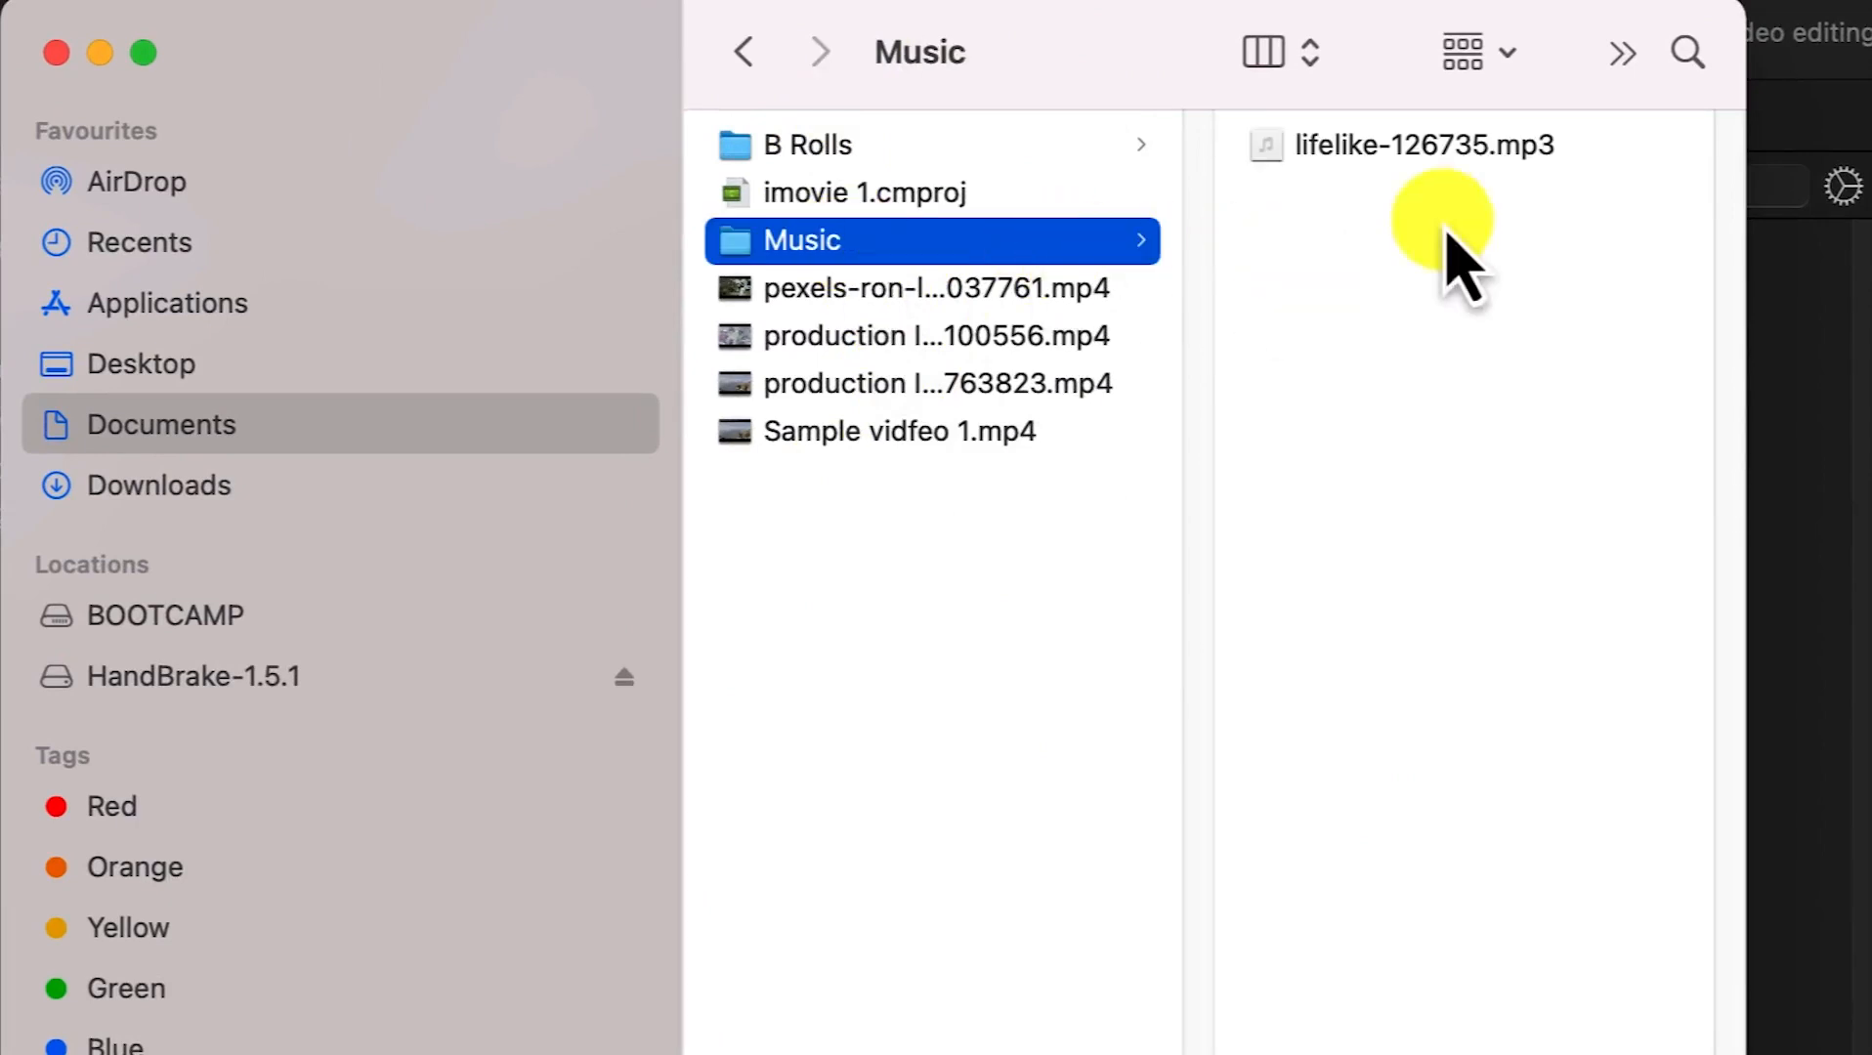
click(820, 151)
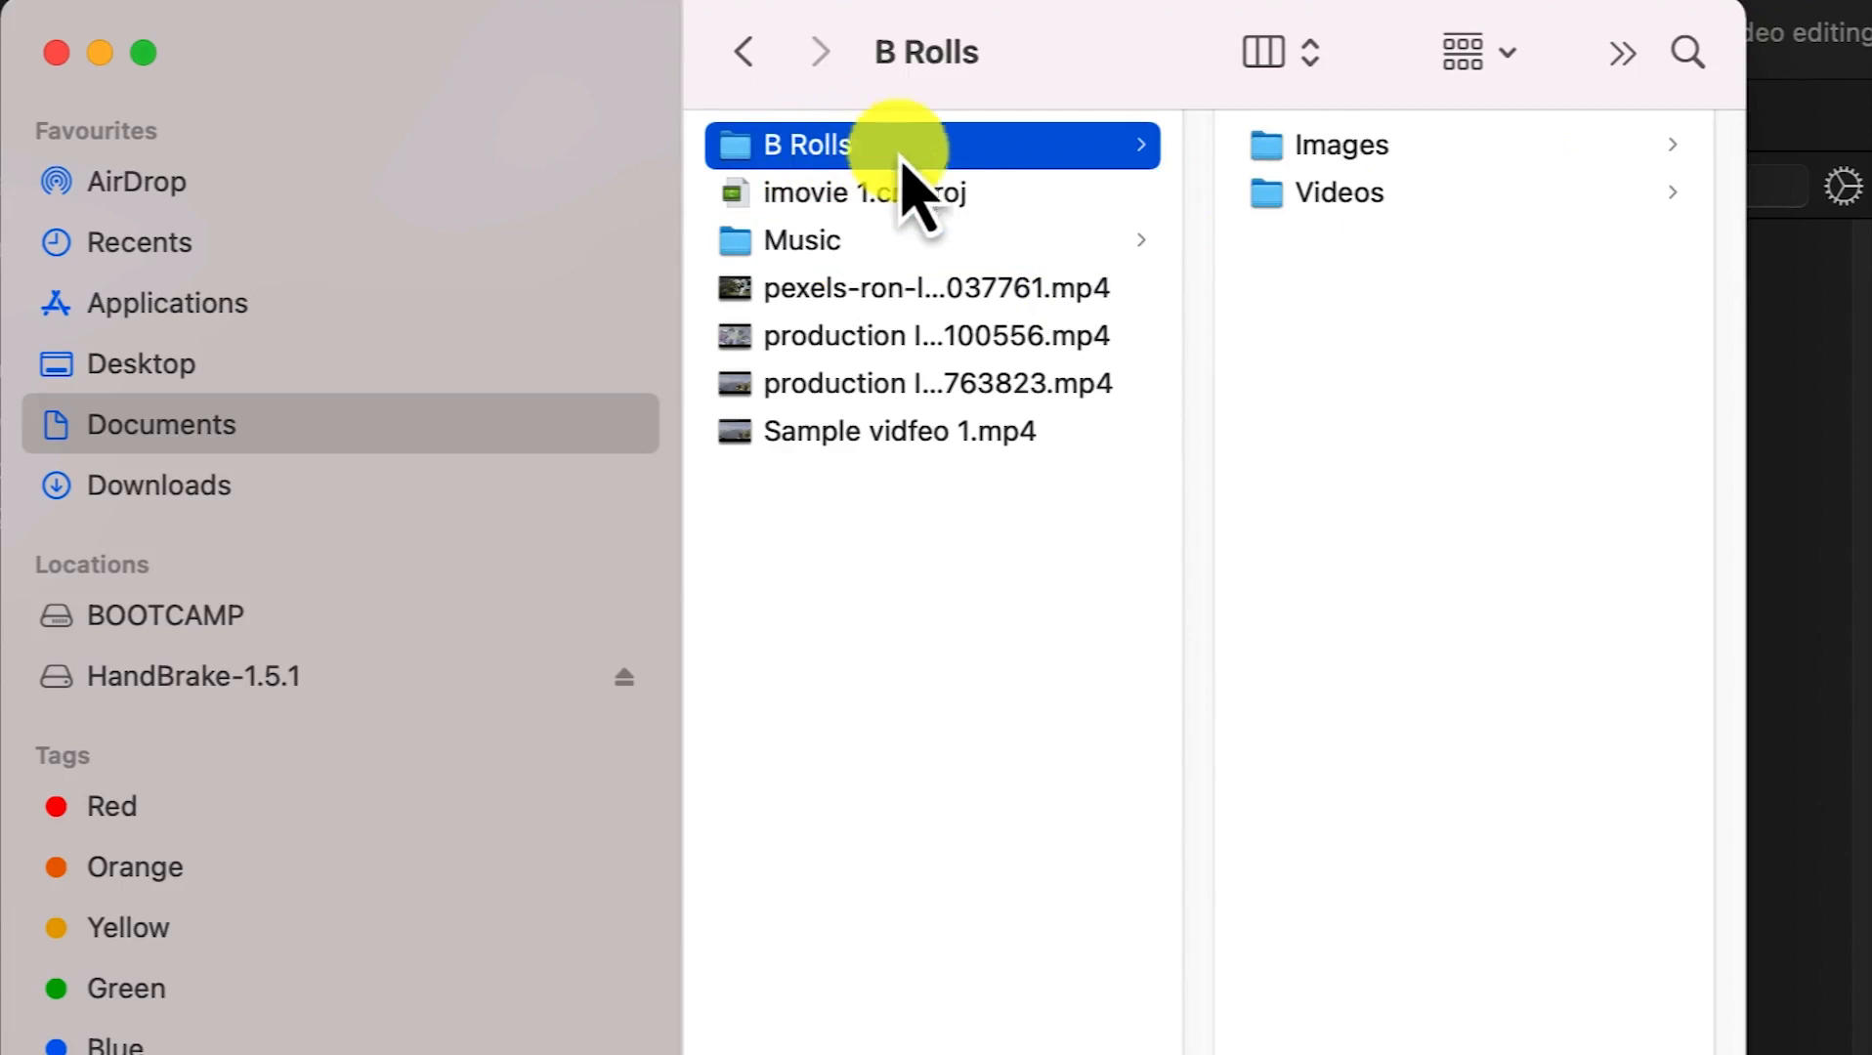
click(1339, 152)
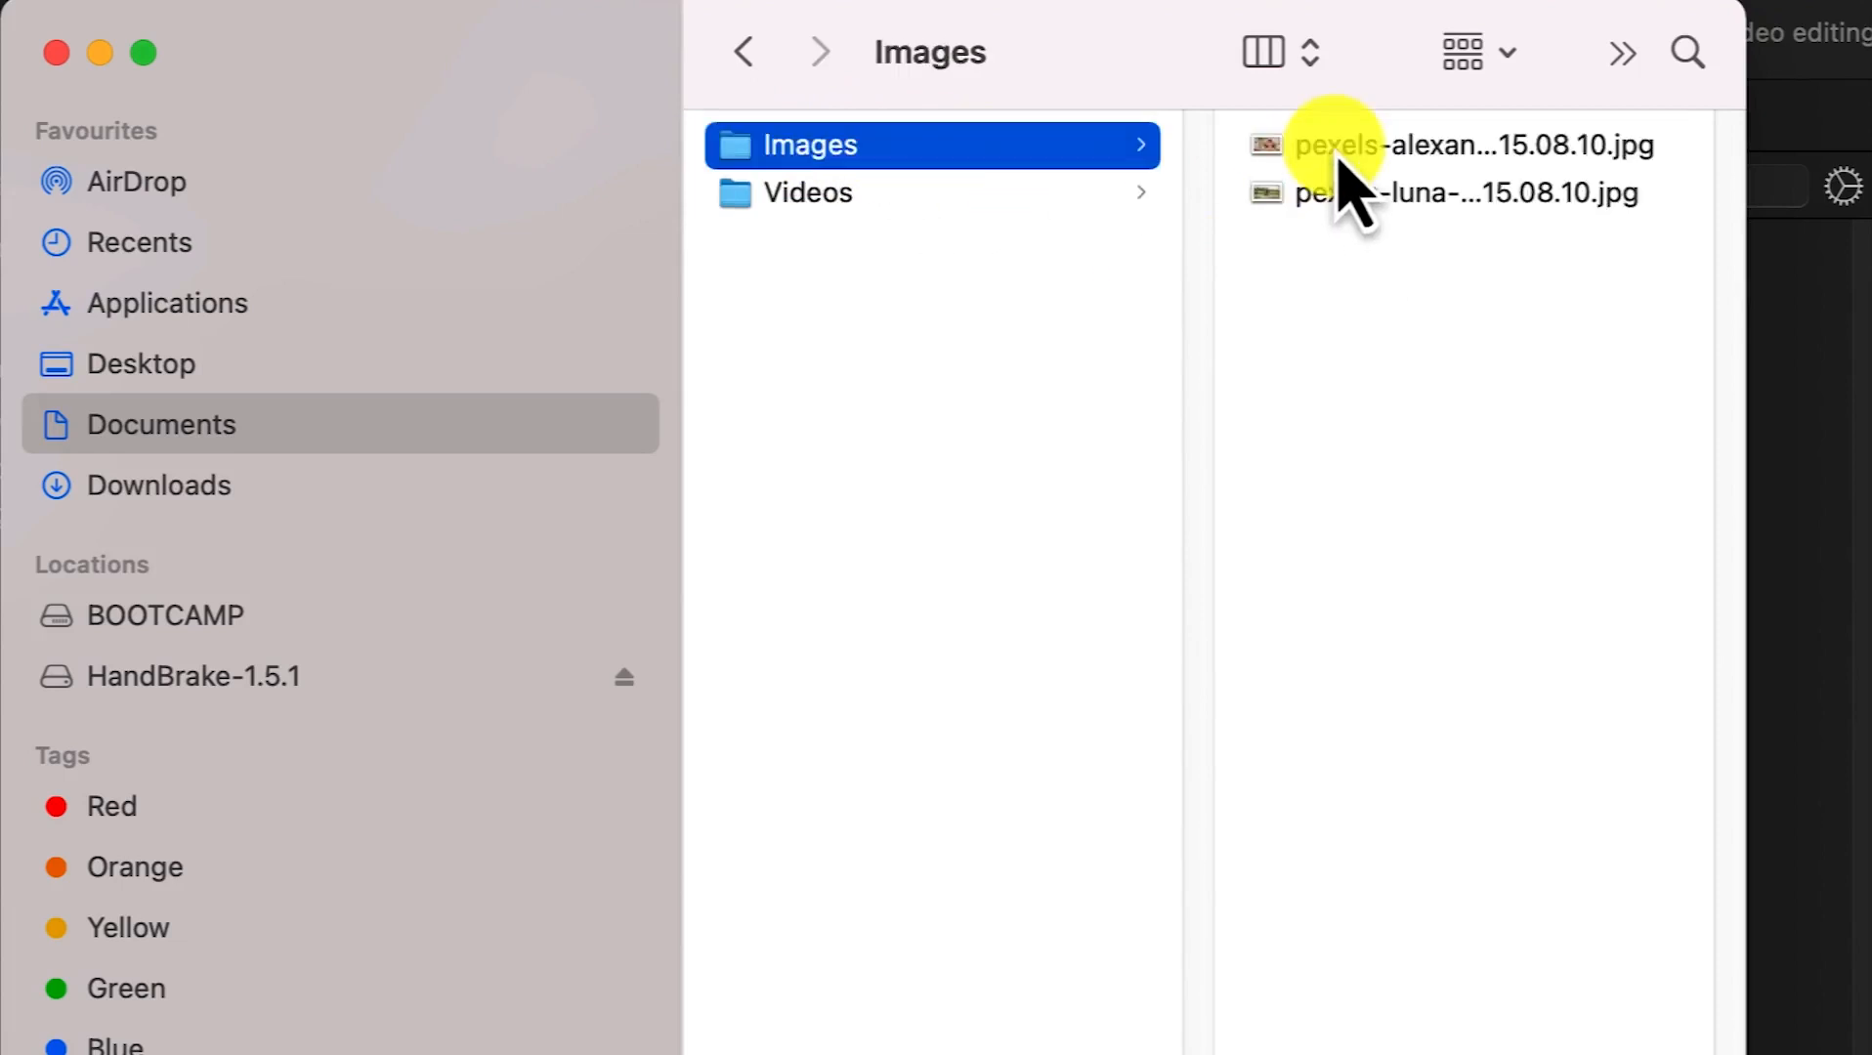
click(772, 200)
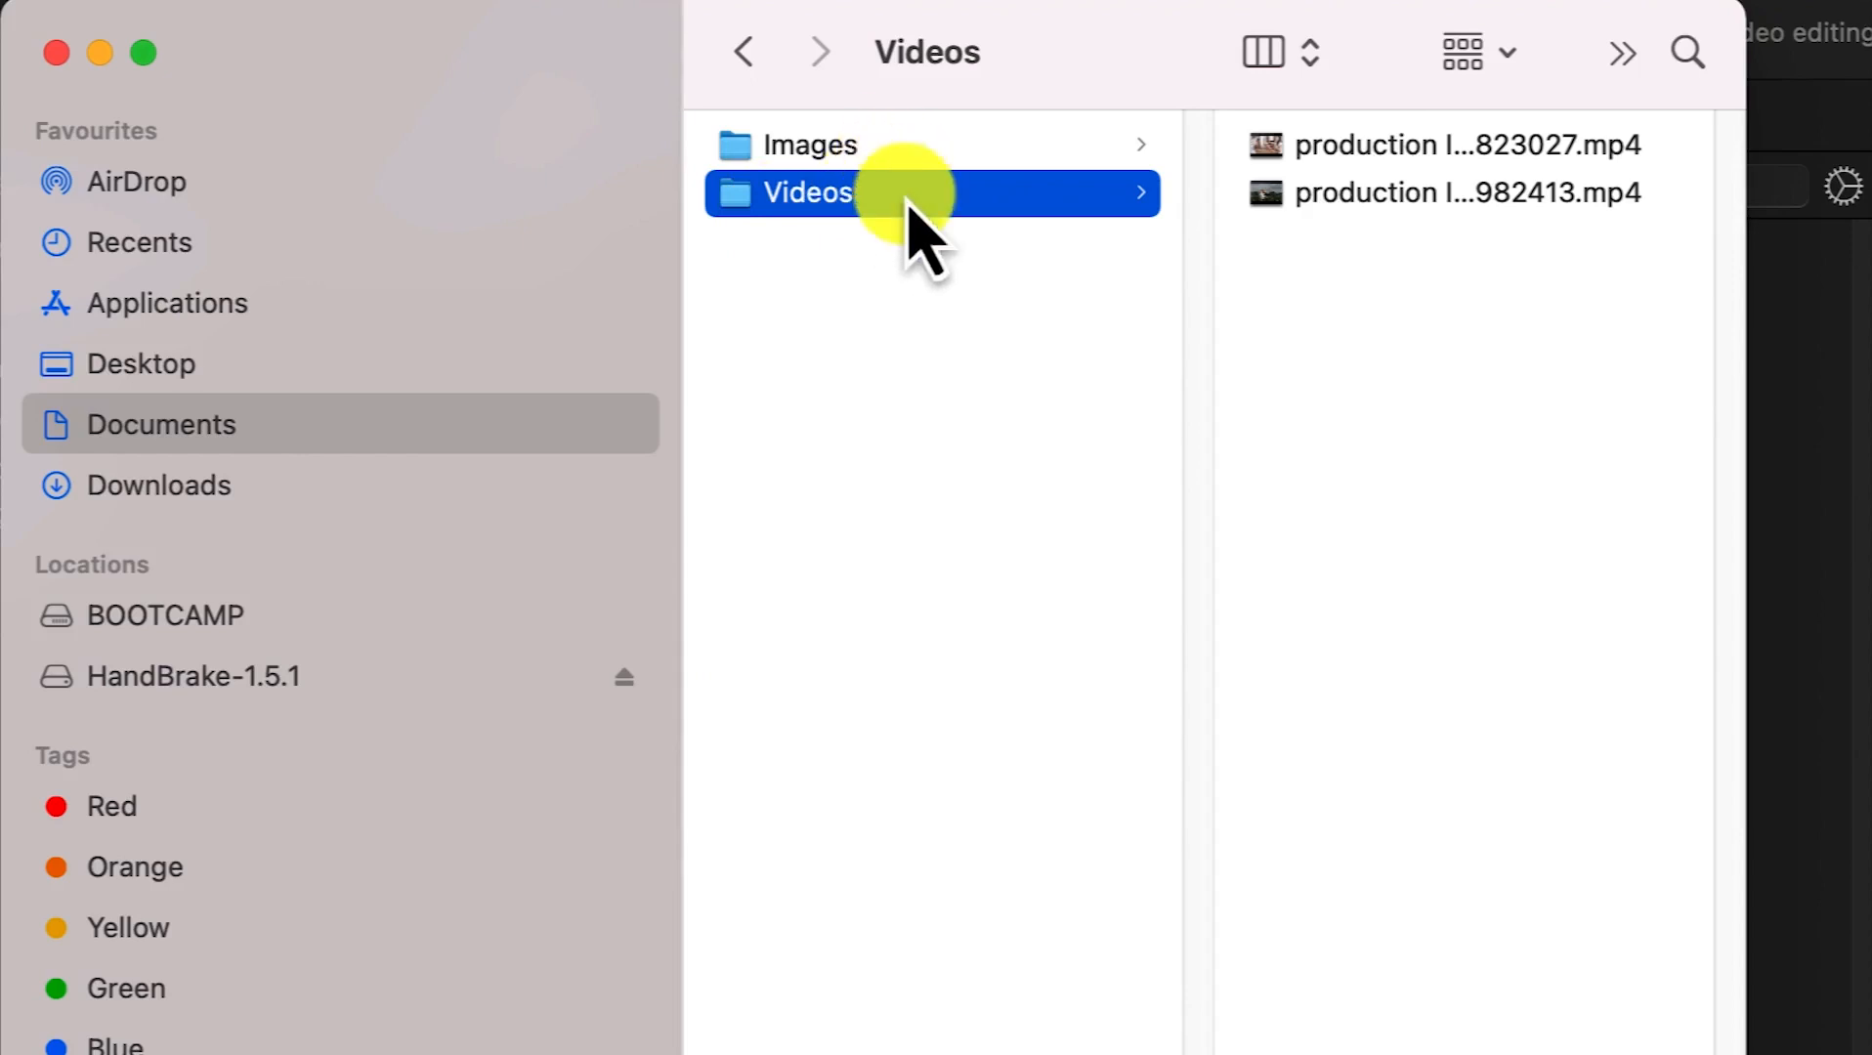
Step: Preview the individual pictures and video clips stored in the B Rolls Images and Videos subfolders
click(886, 149)
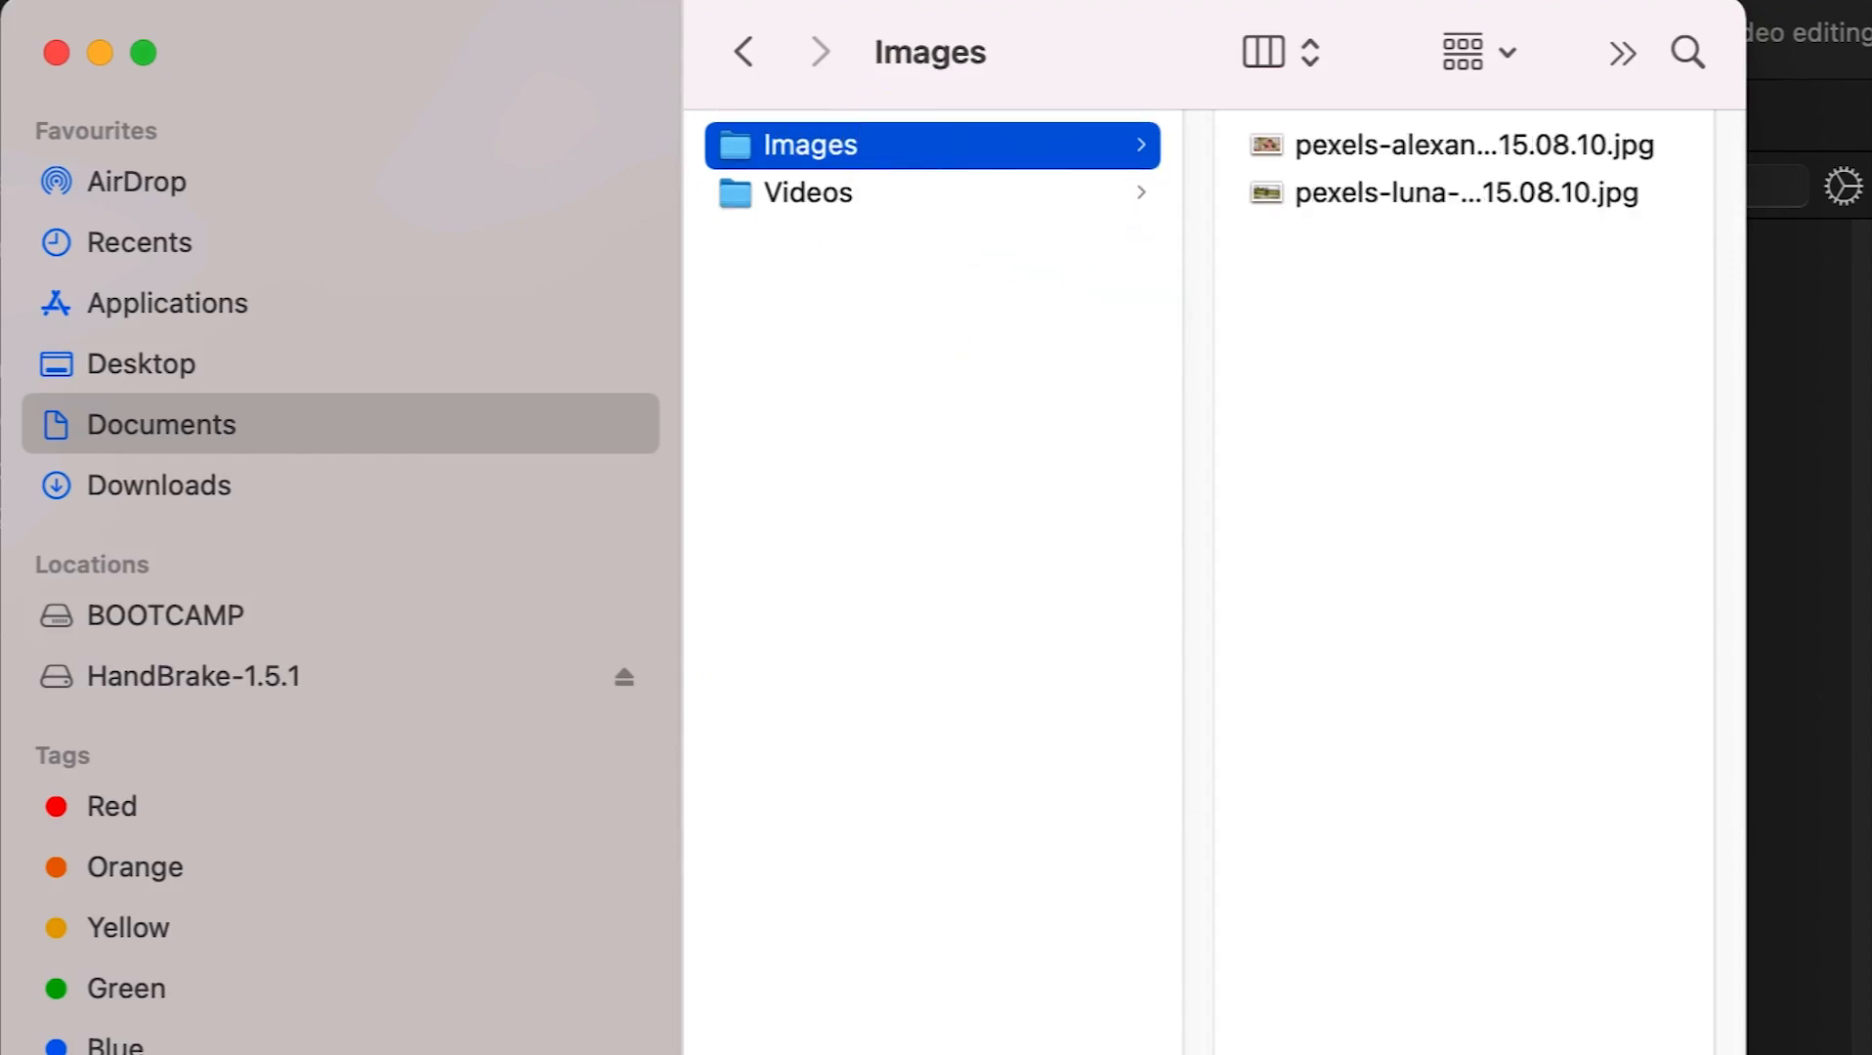
scroll(1214, 583, left, 1)
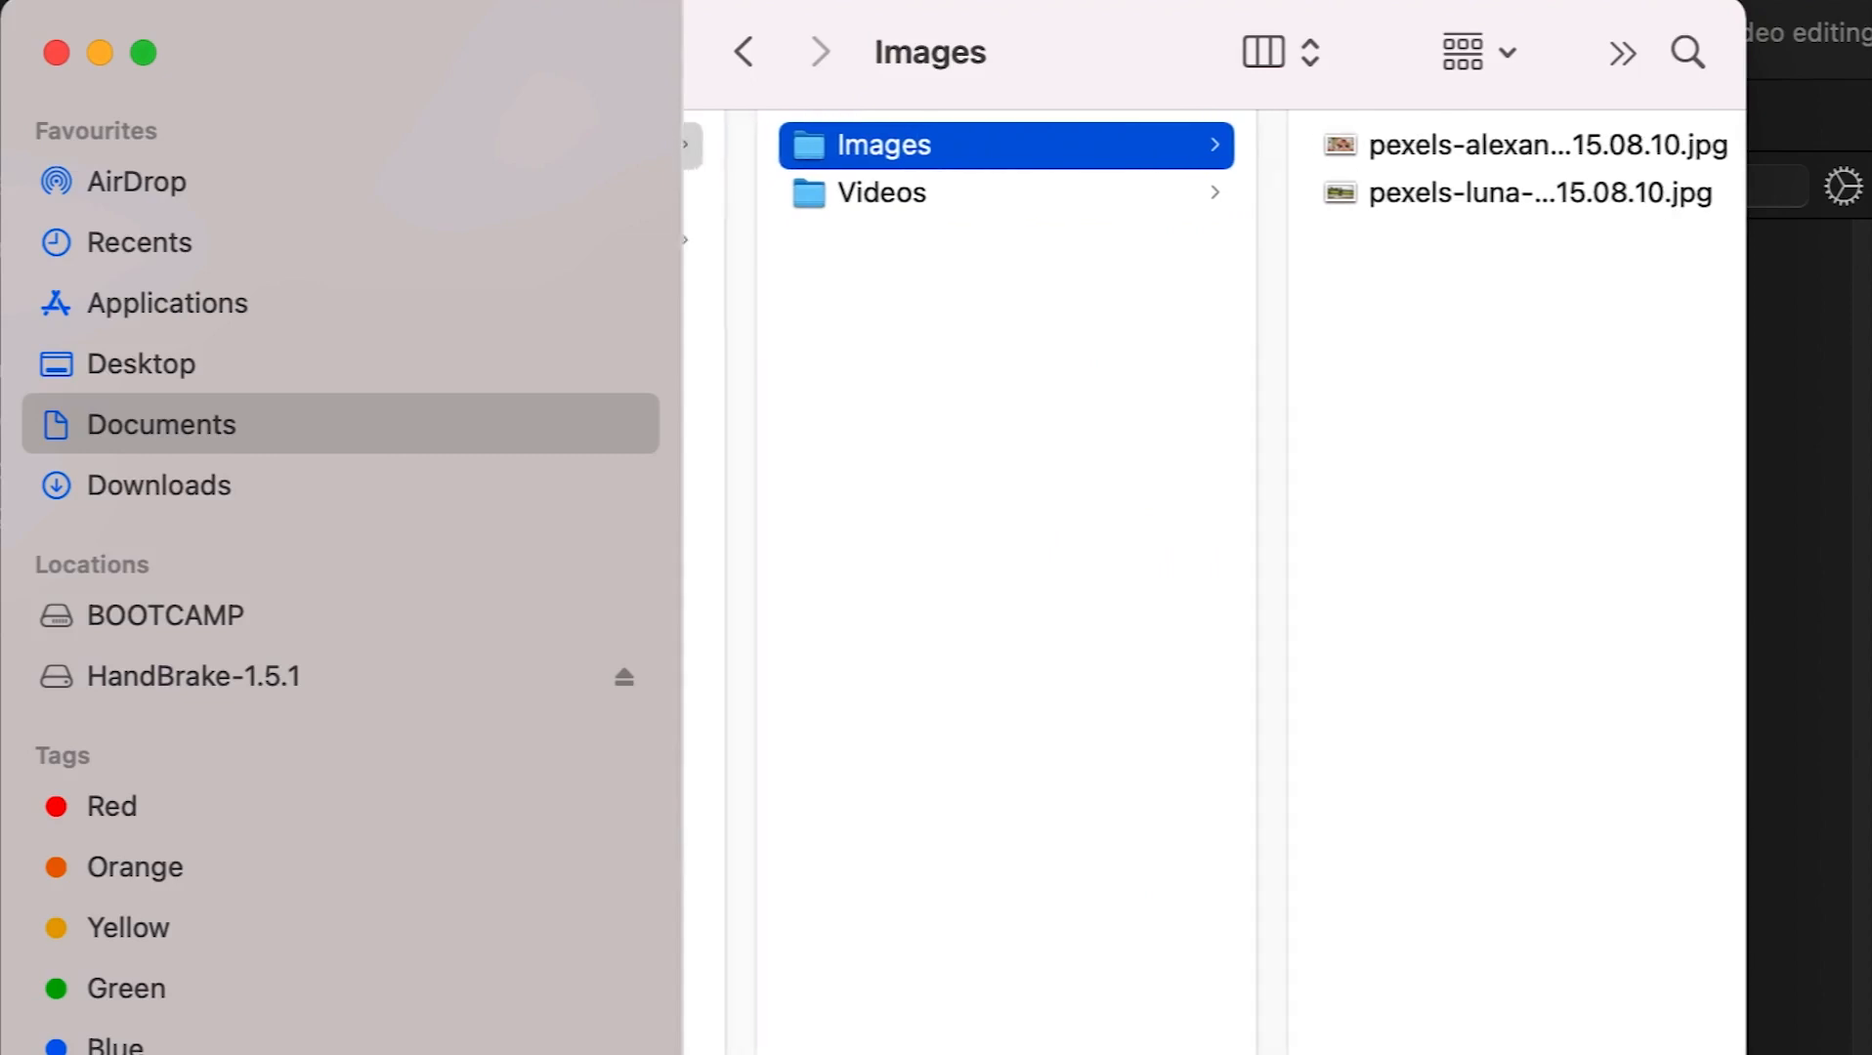
scroll(1215, 583, right, 1)
click(1532, 146)
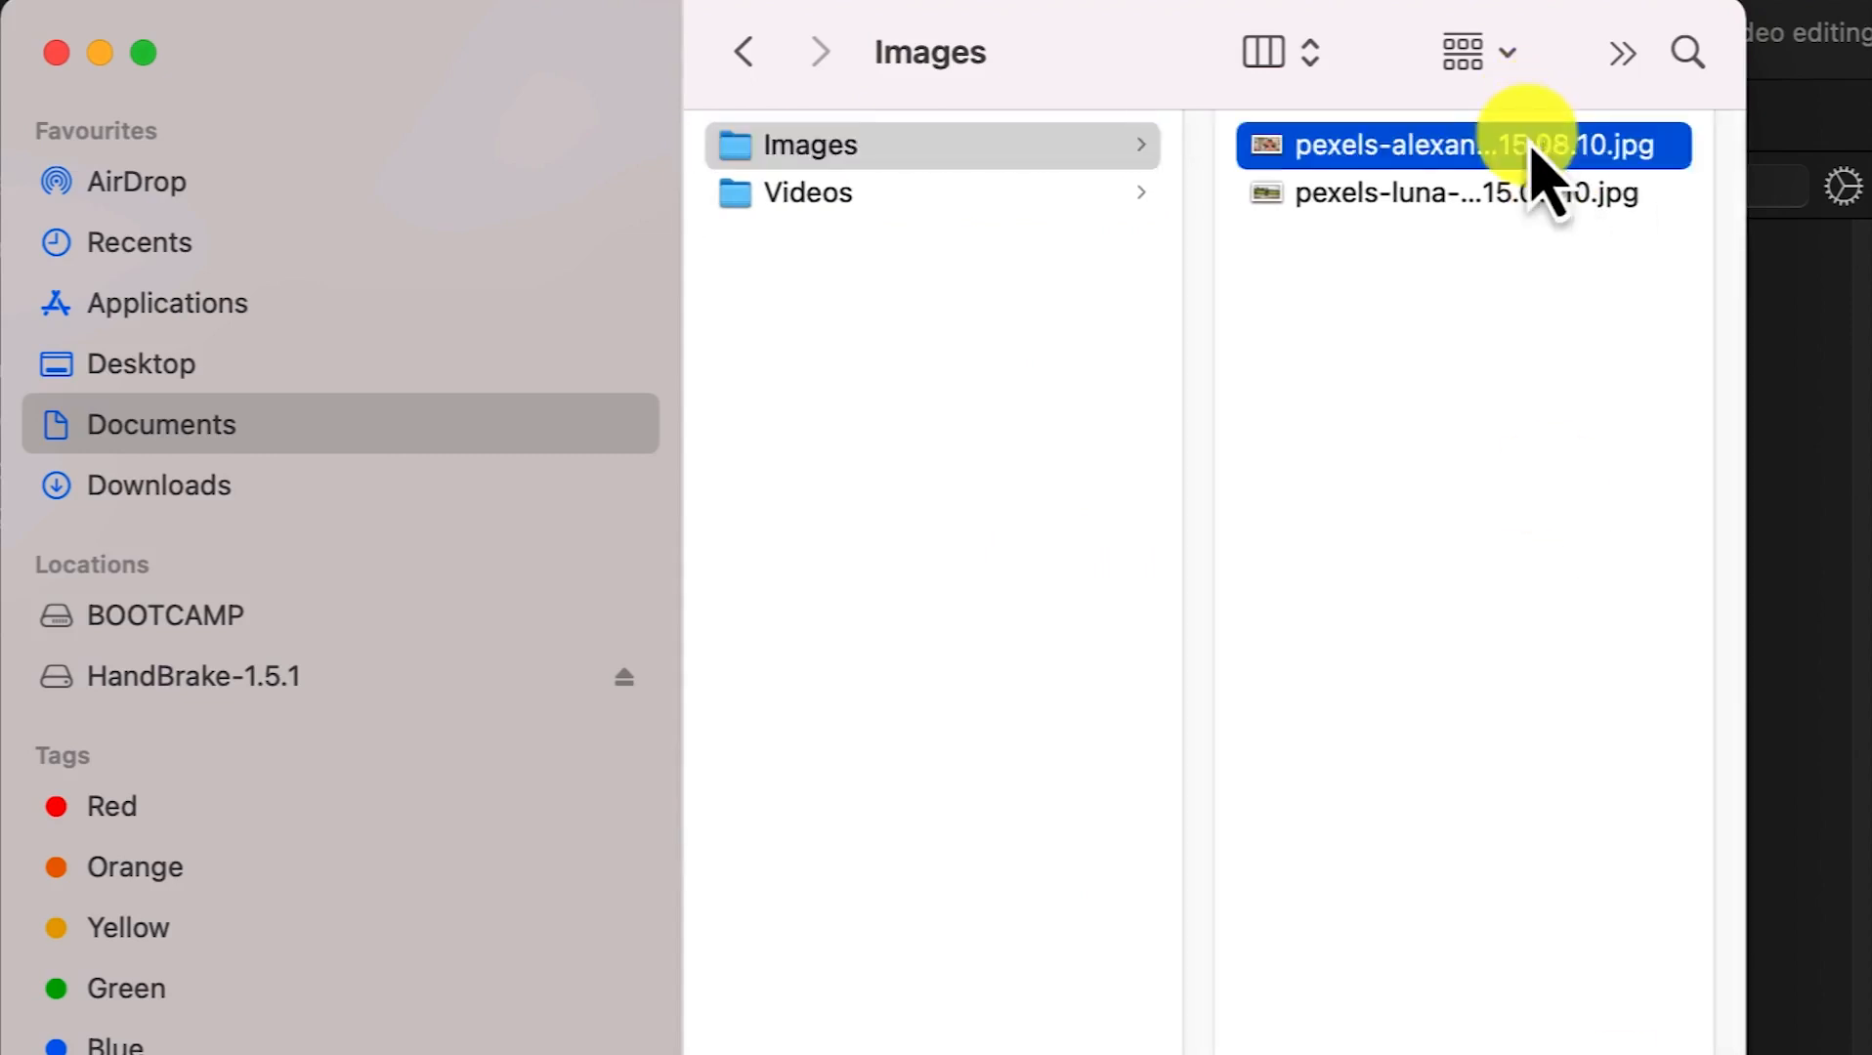
key(Down)
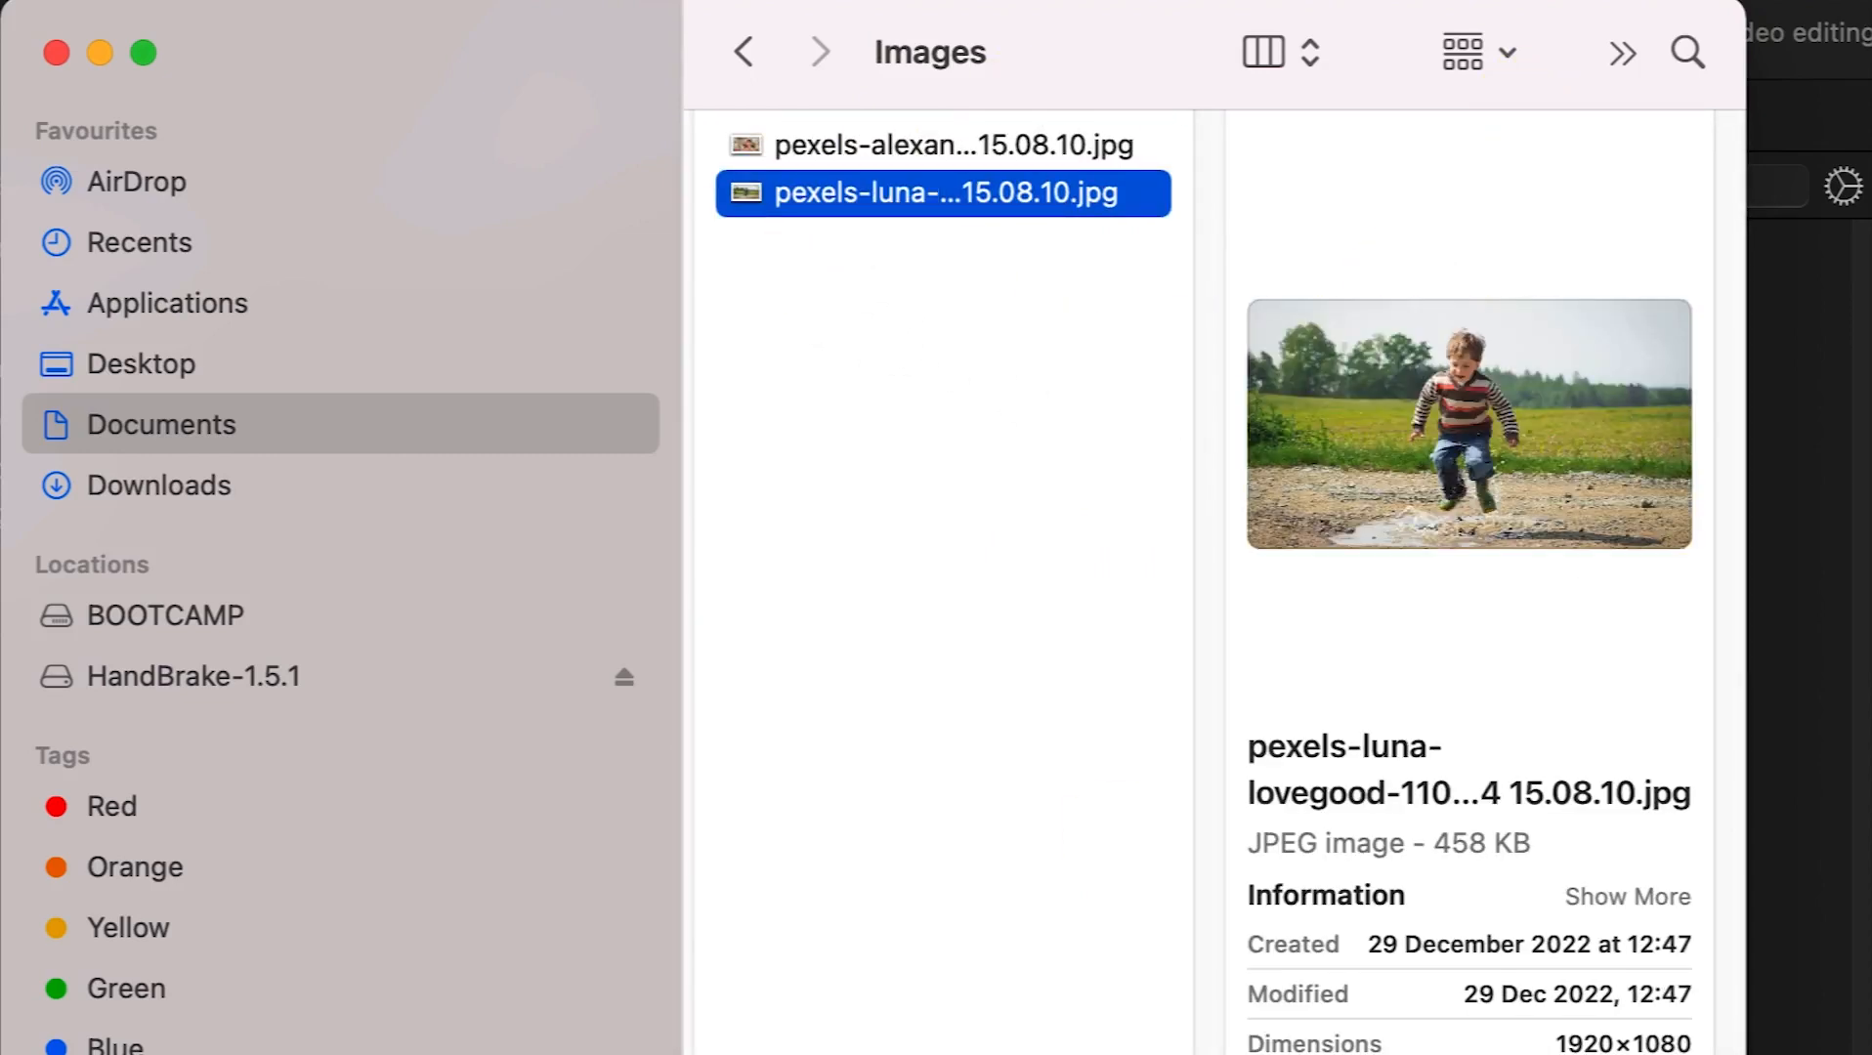
scroll(1145, 388, left, 5)
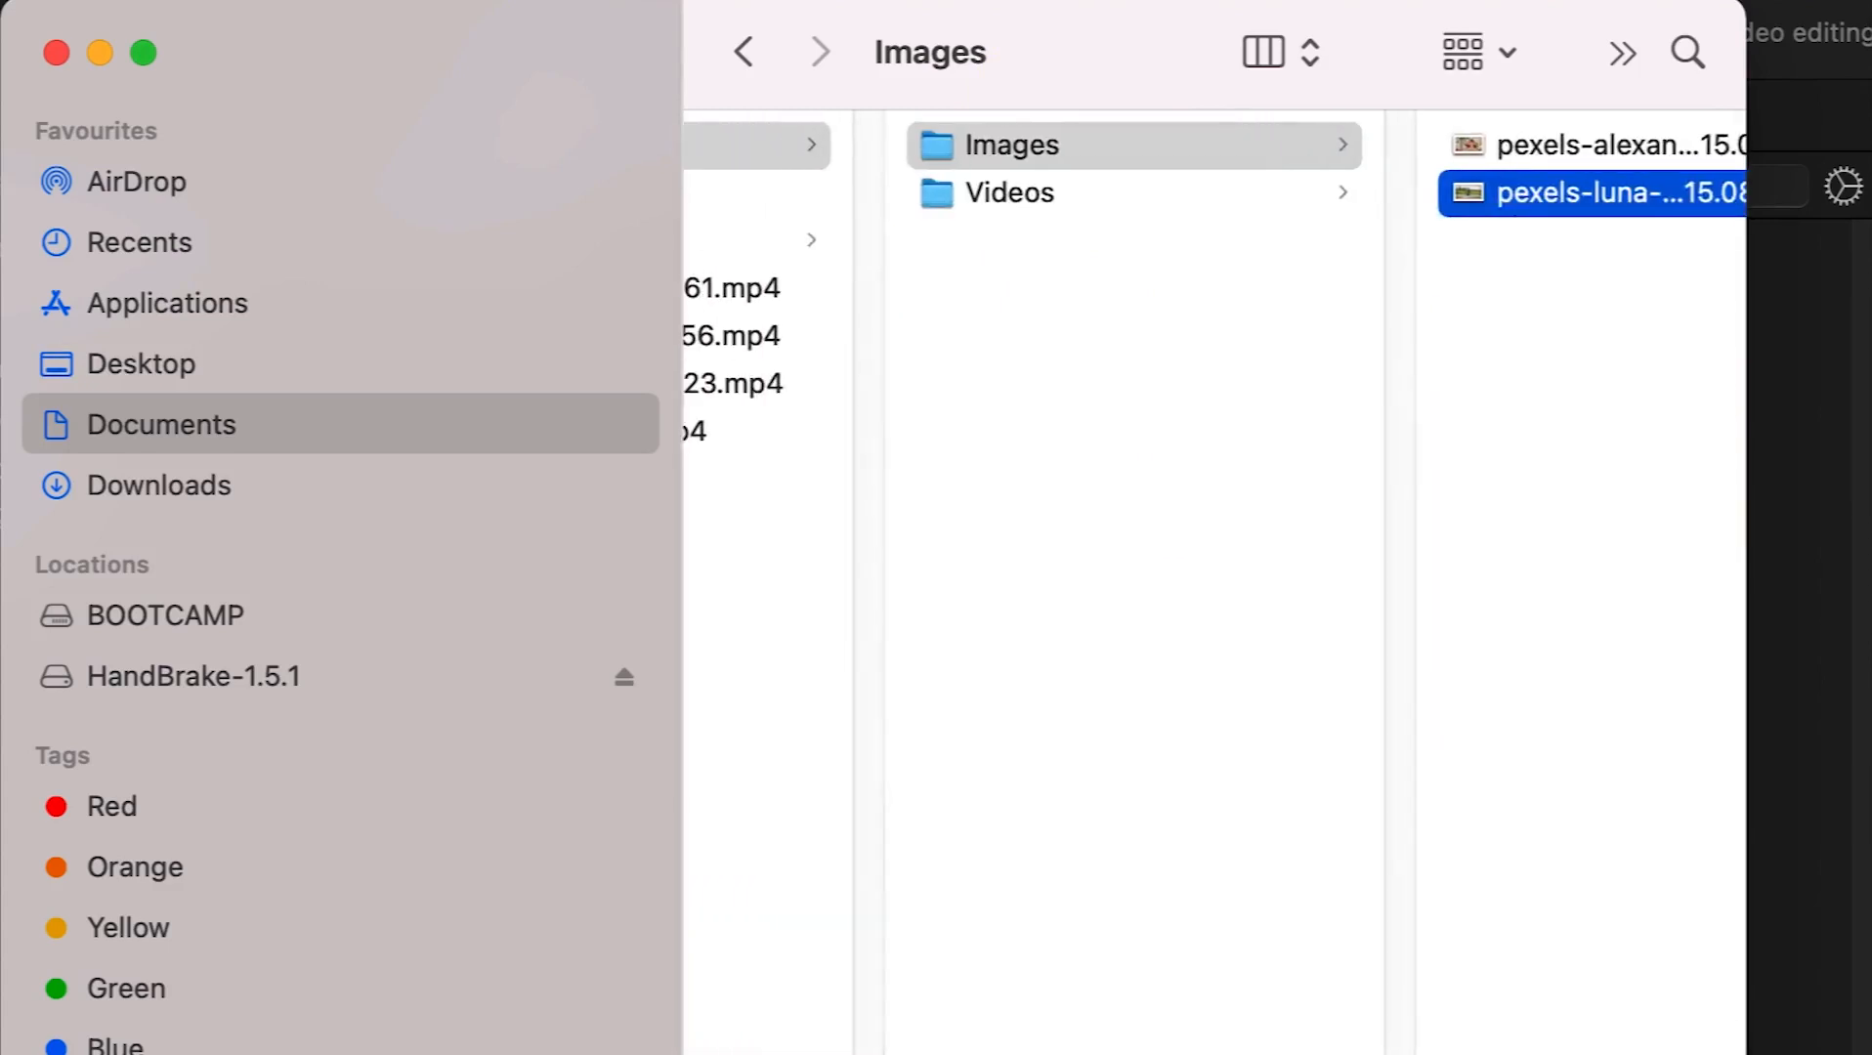
click(1084, 195)
click(1478, 151)
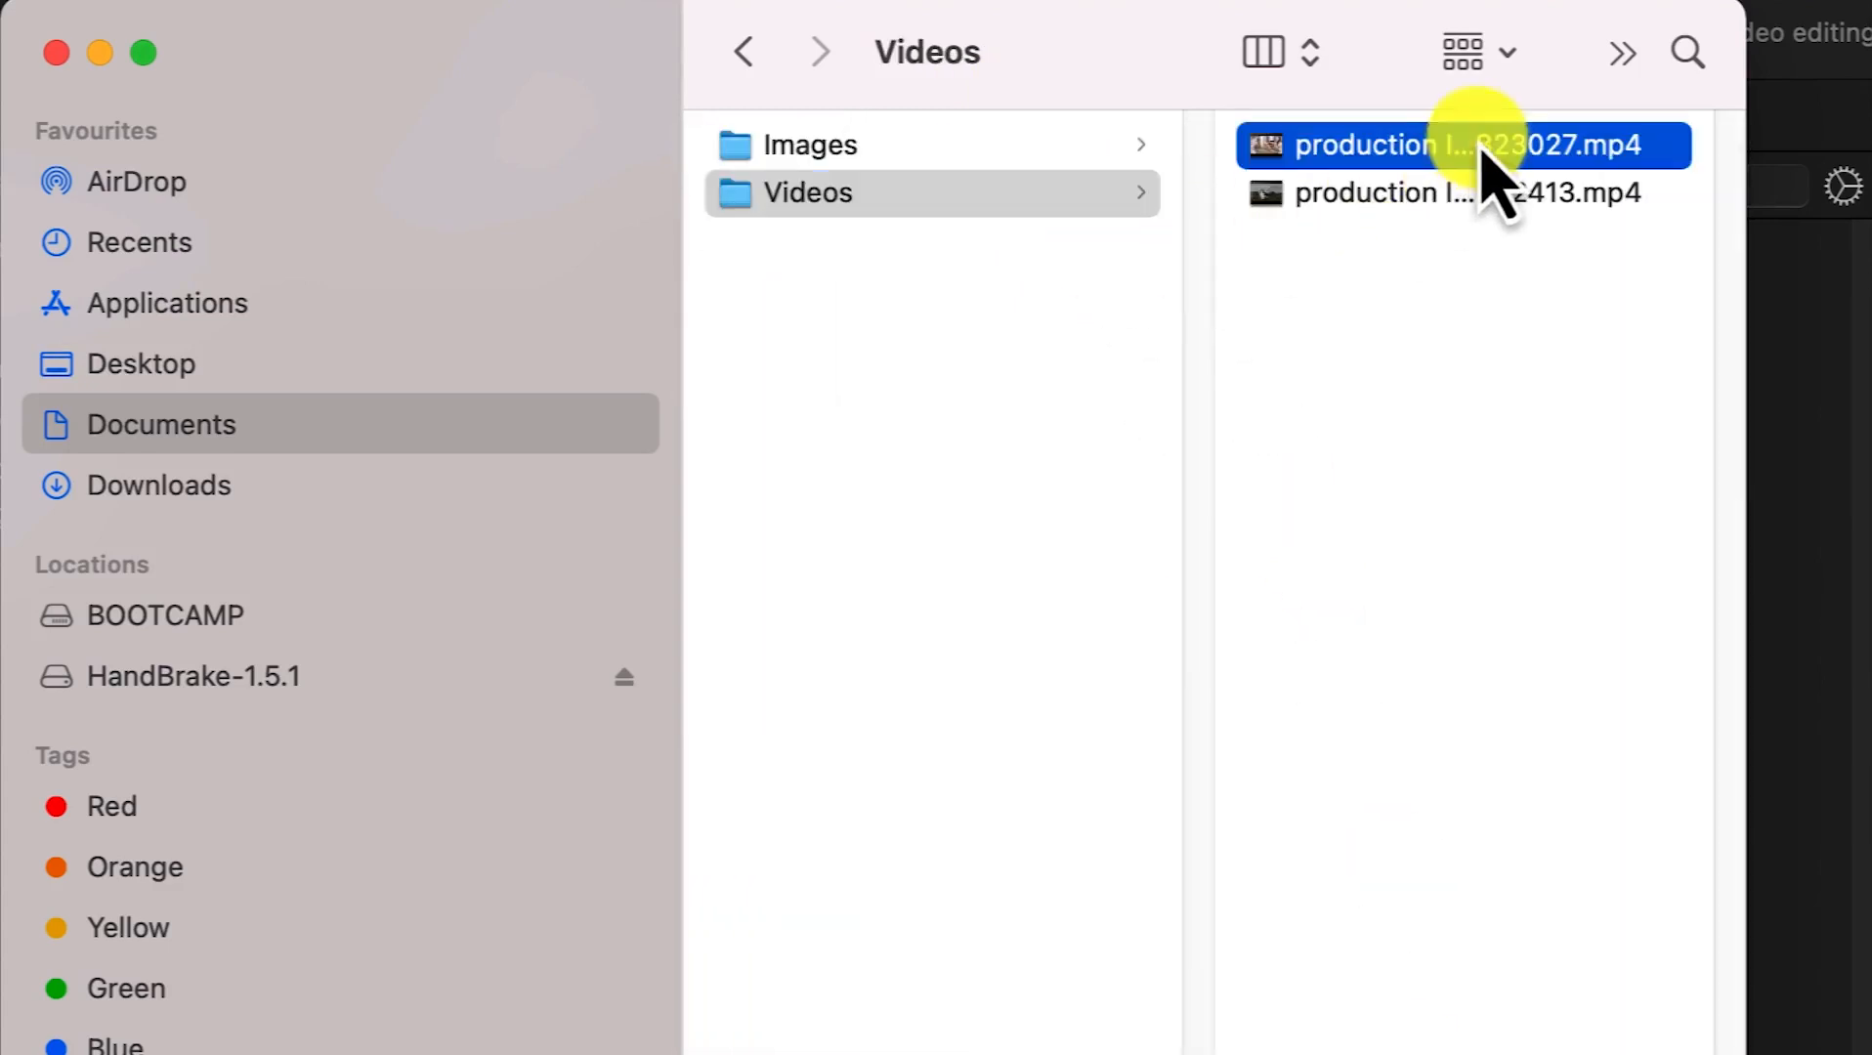
click(1041, 194)
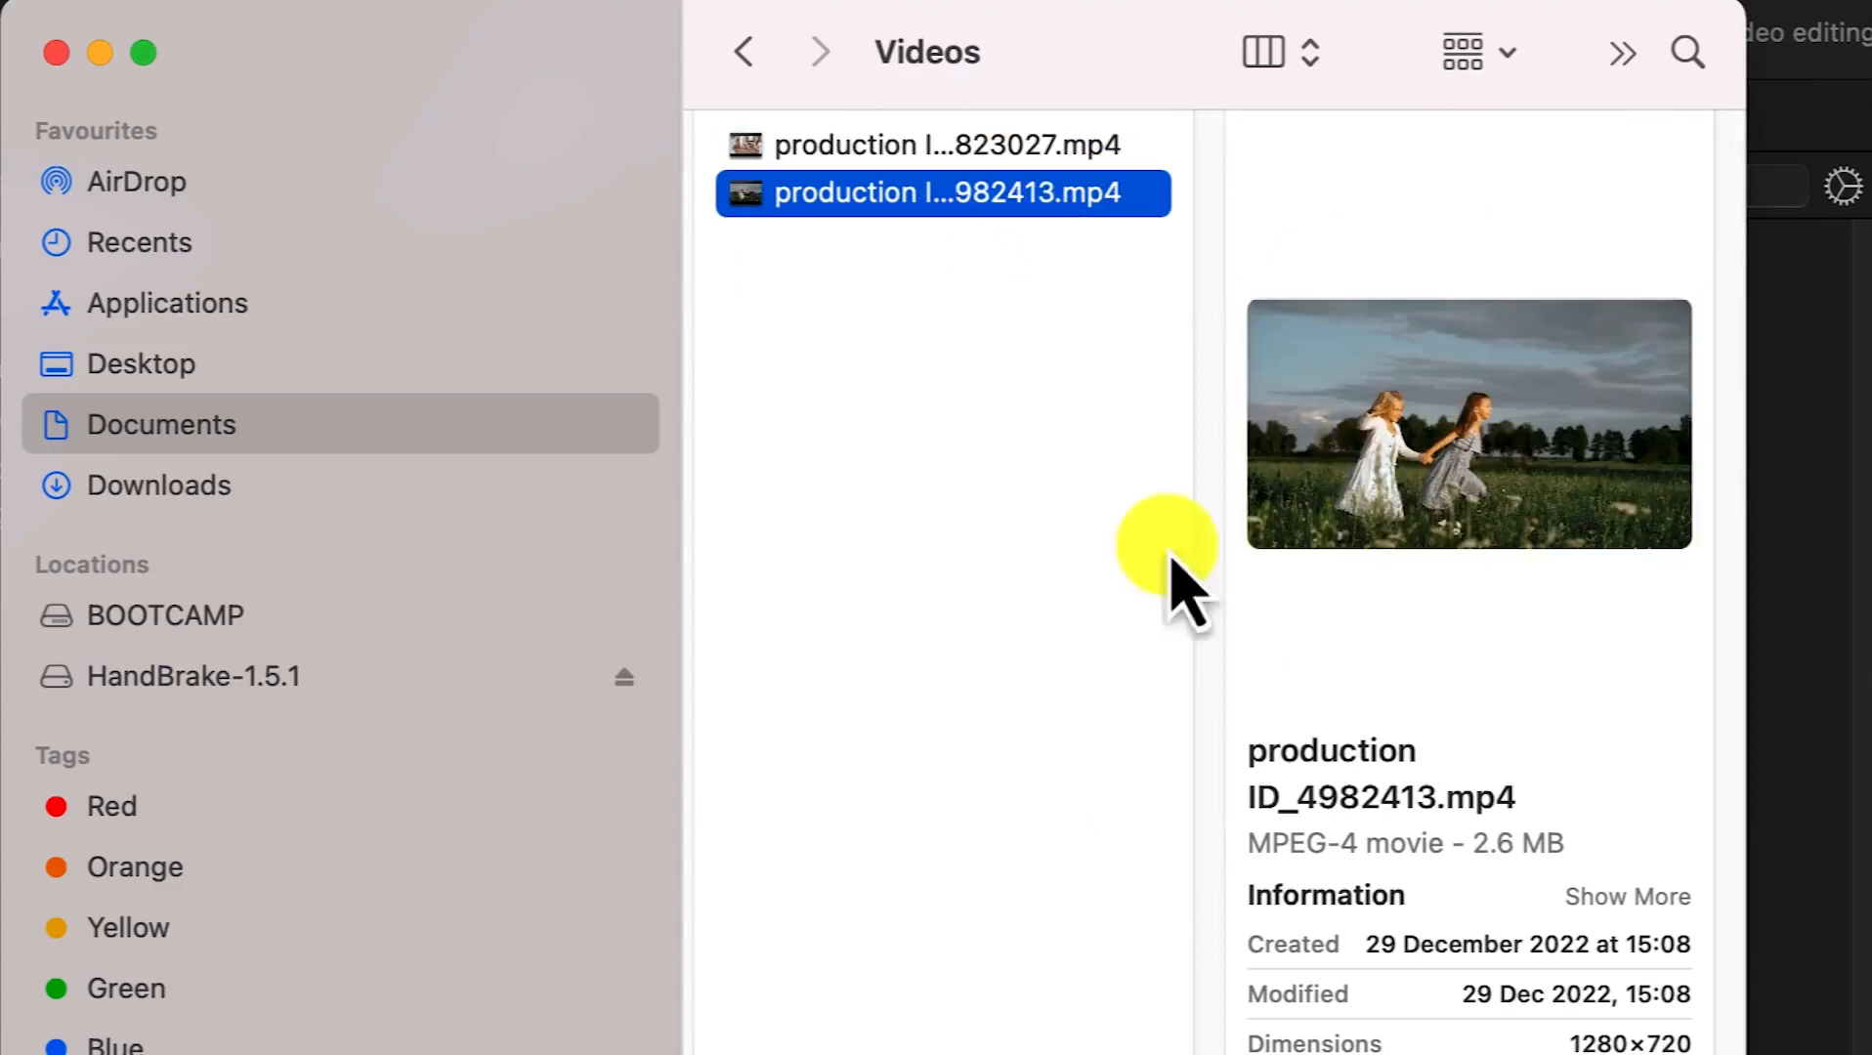
Step: Go back to the iMovie folder and preview its main clips, including production ID_4100556.mp4 and Sample vidfeo 1.mp4
scroll(1463, 305, left, 10)
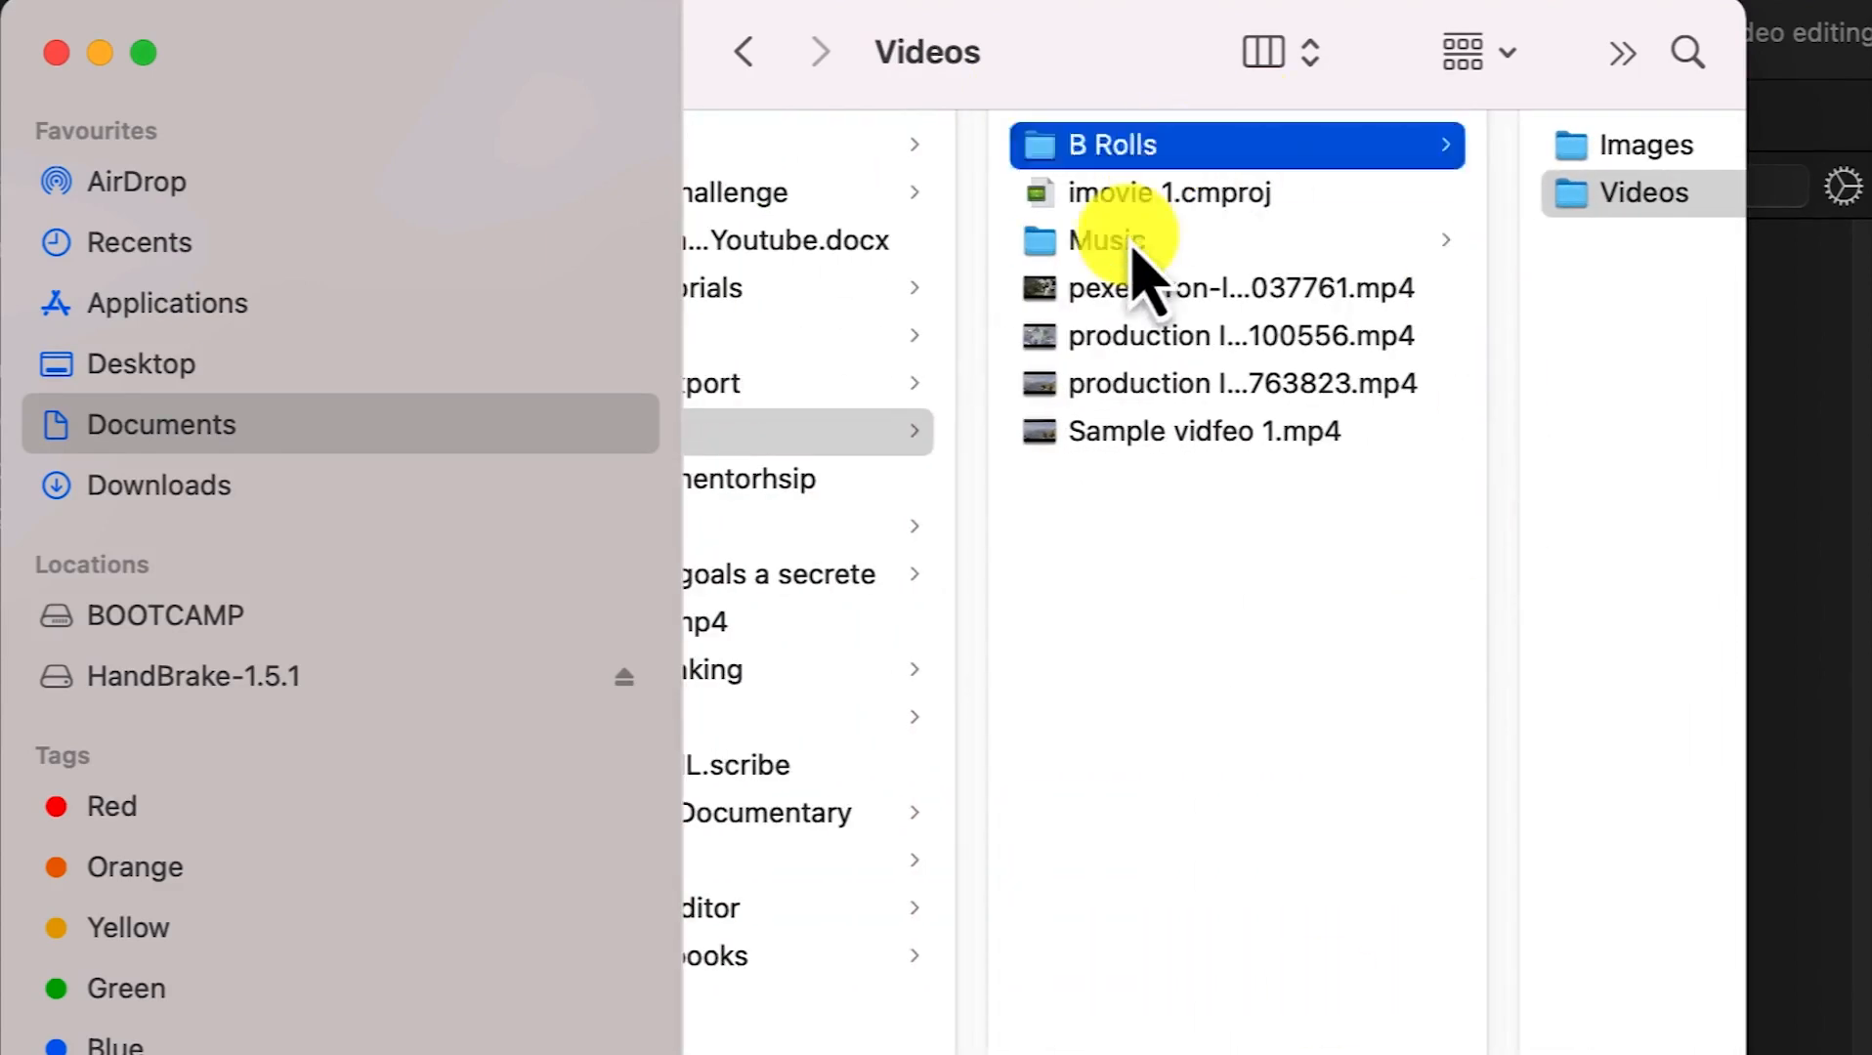
click(1136, 256)
click(899, 352)
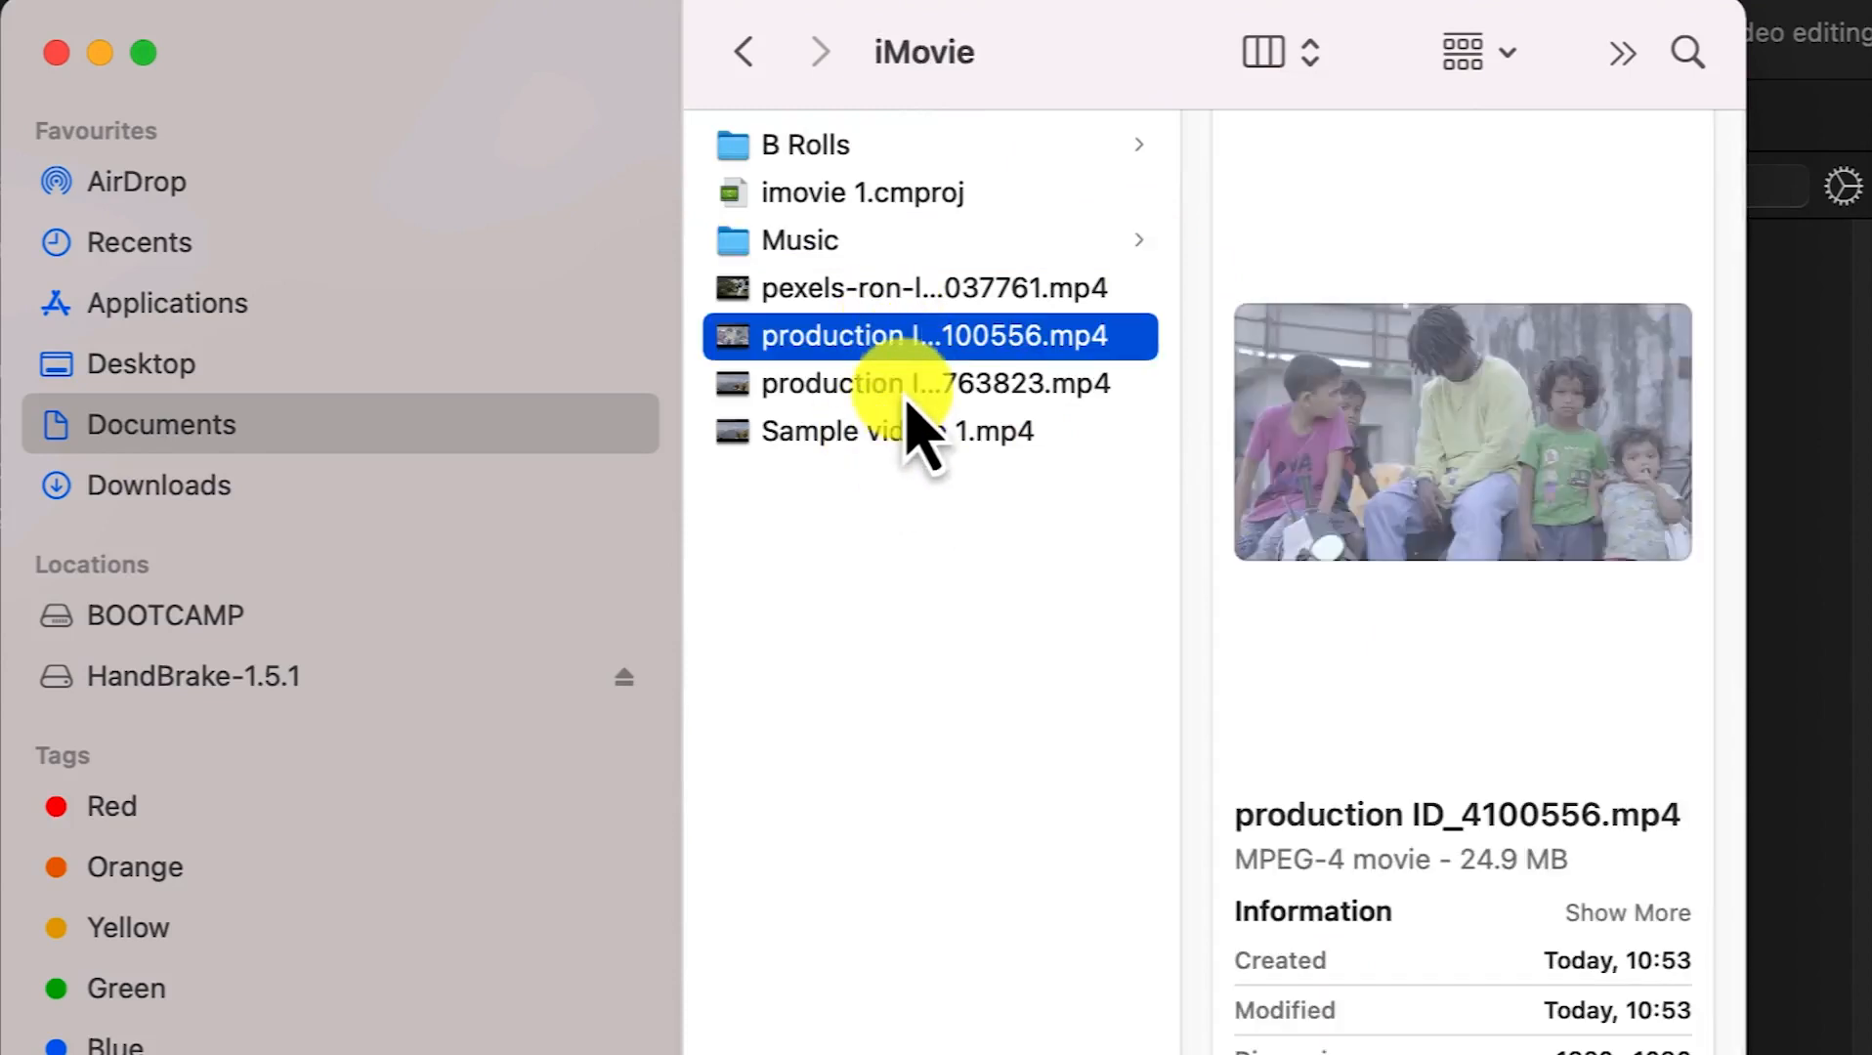
click(889, 440)
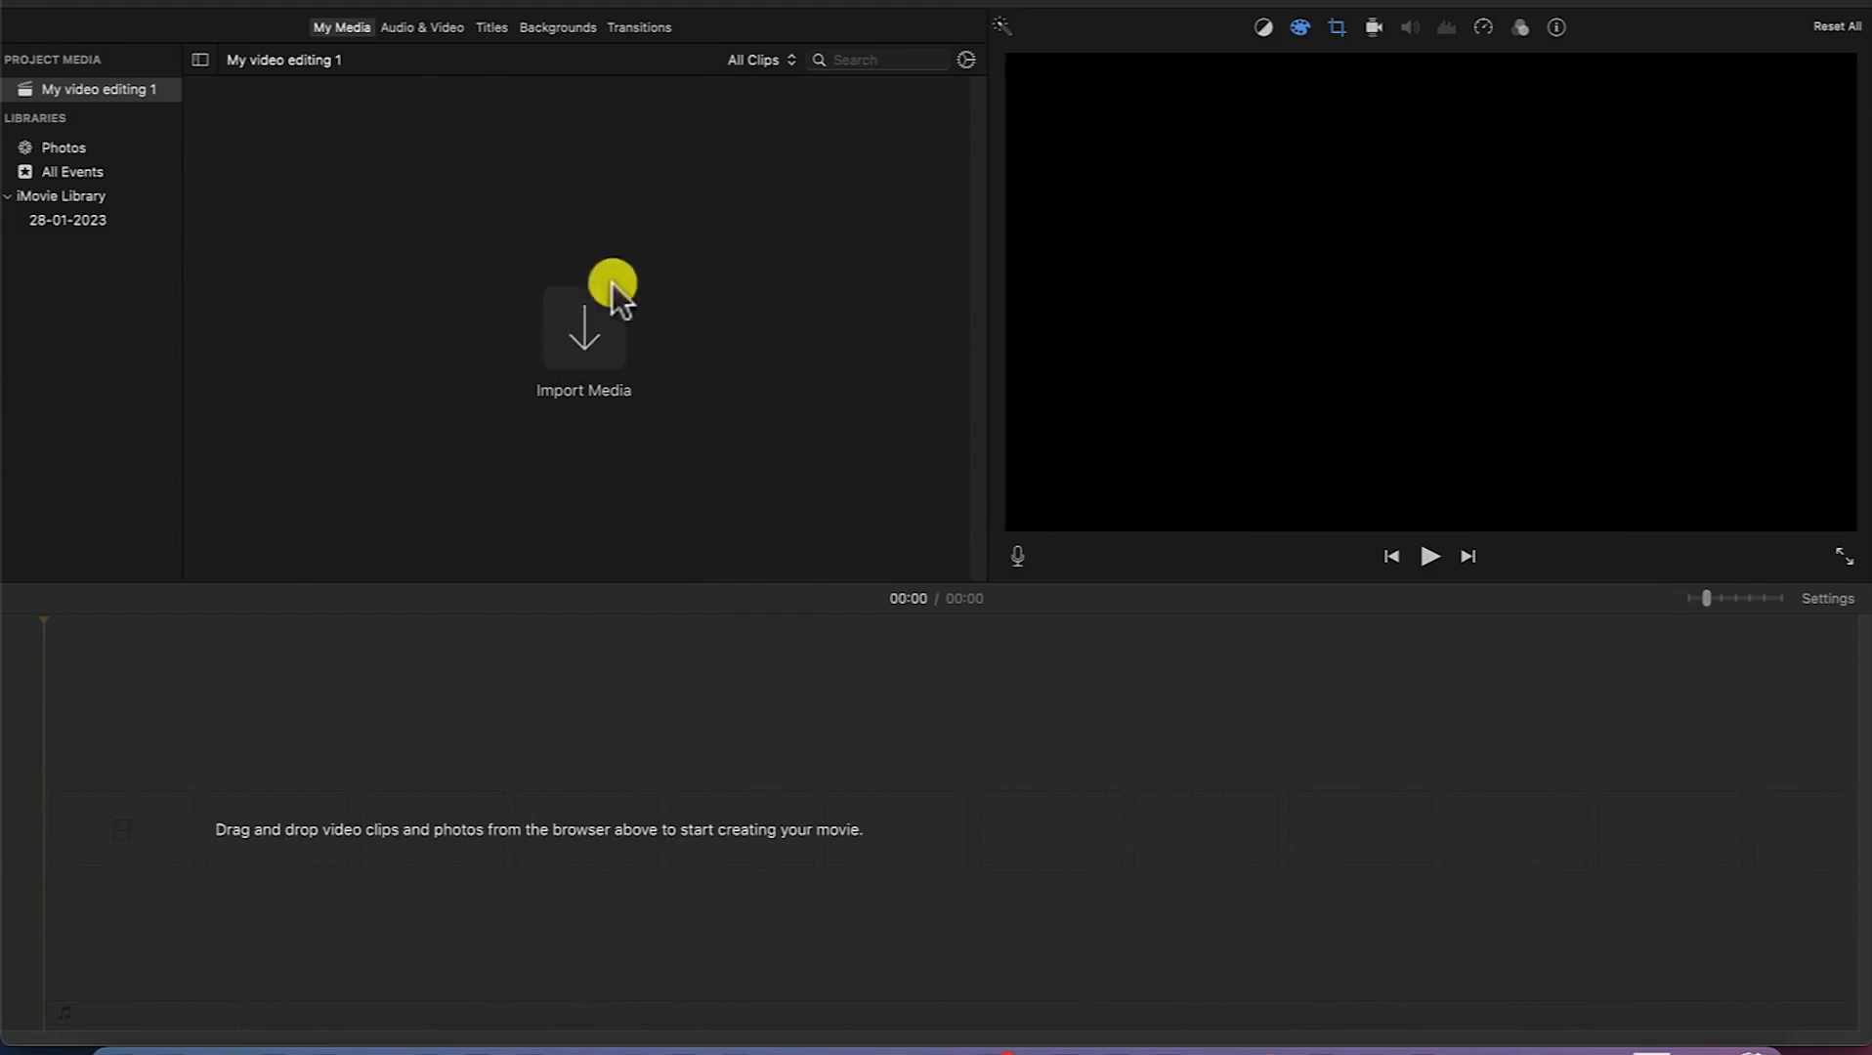
Step: Import the B Rolls and Music folders and all four MP4 clips from the iMovie folder into the project media
click(583, 332)
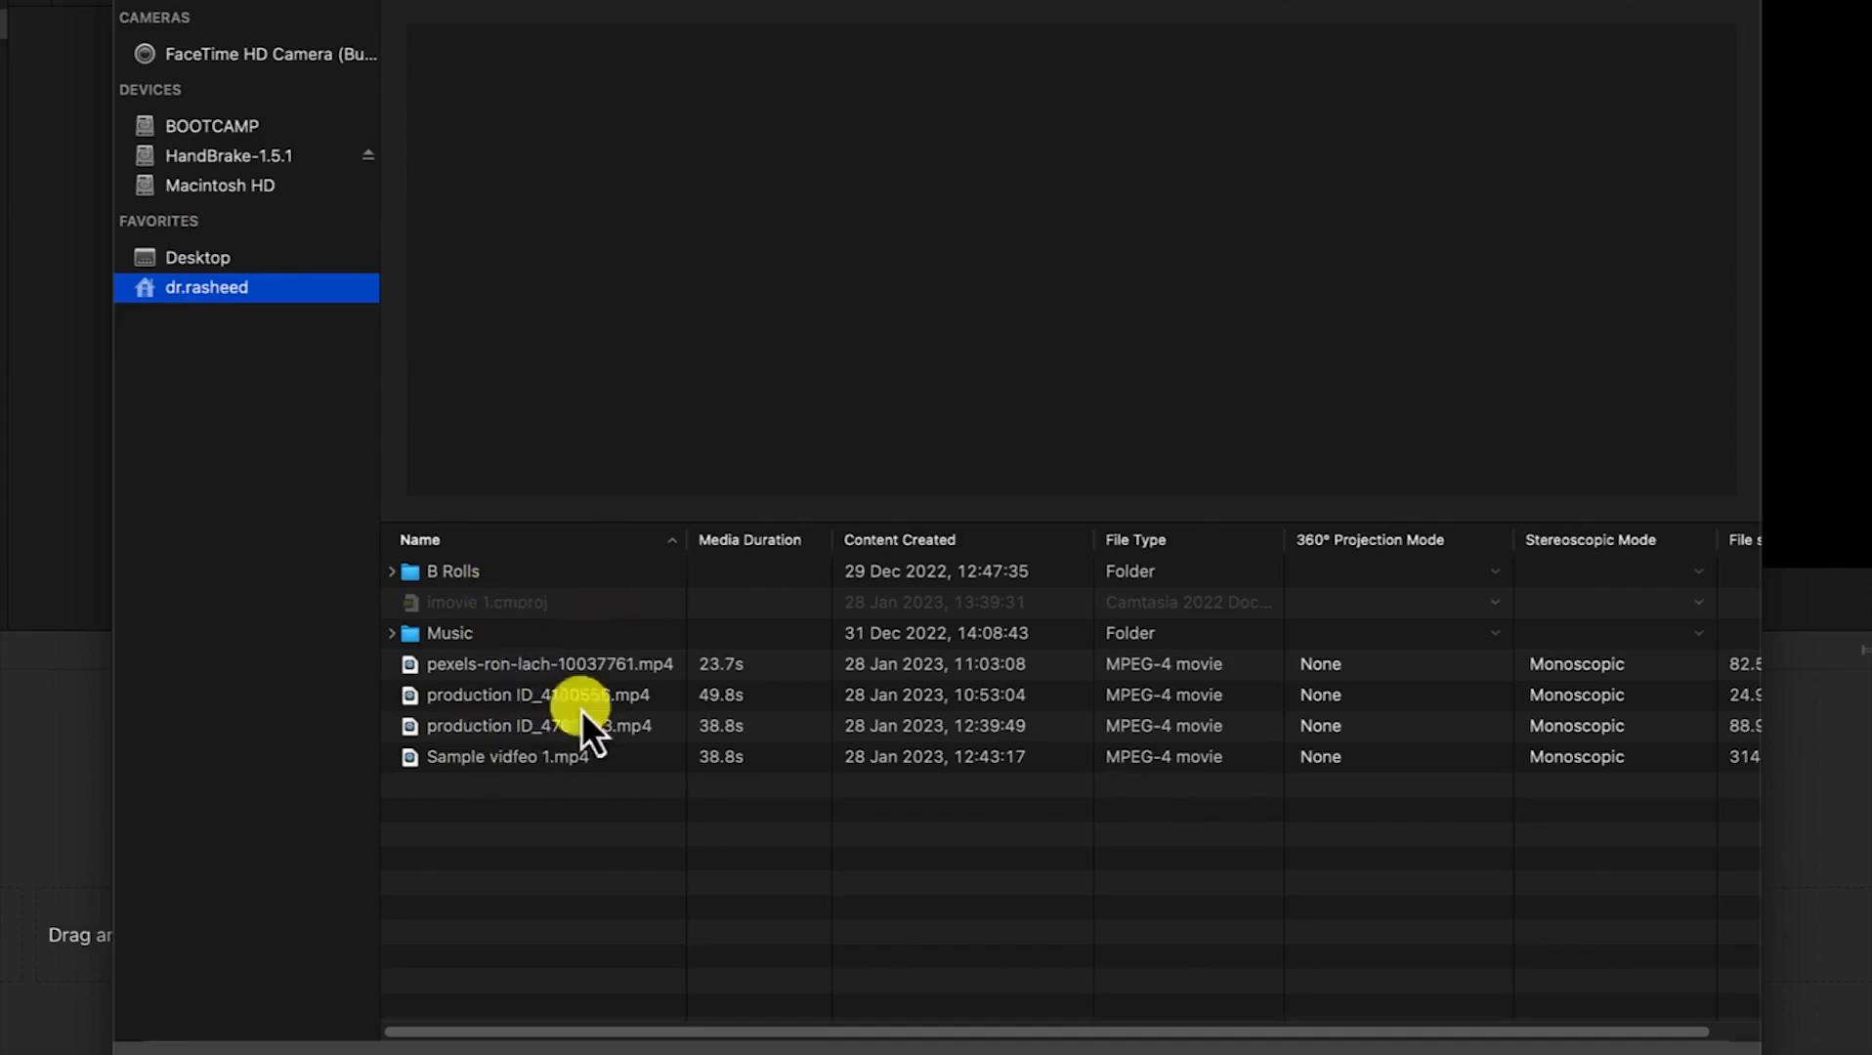
click(586, 756)
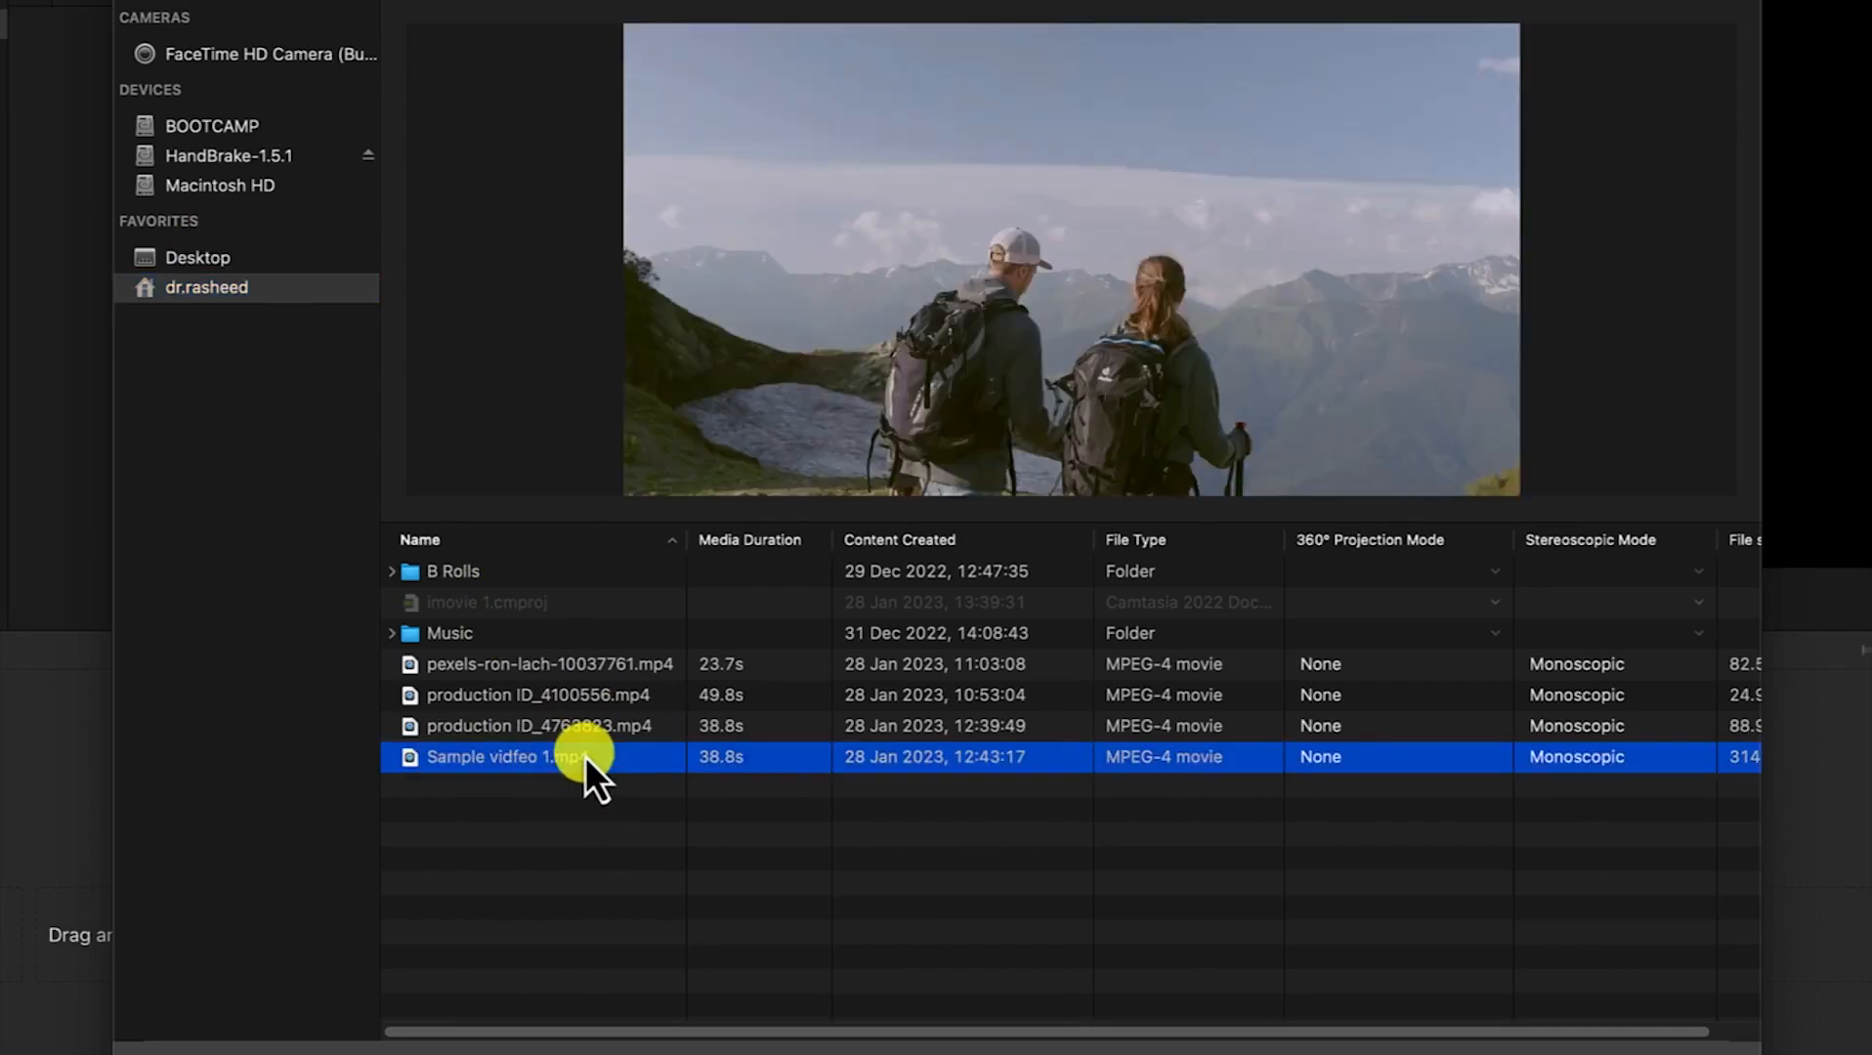
super+click(519, 635)
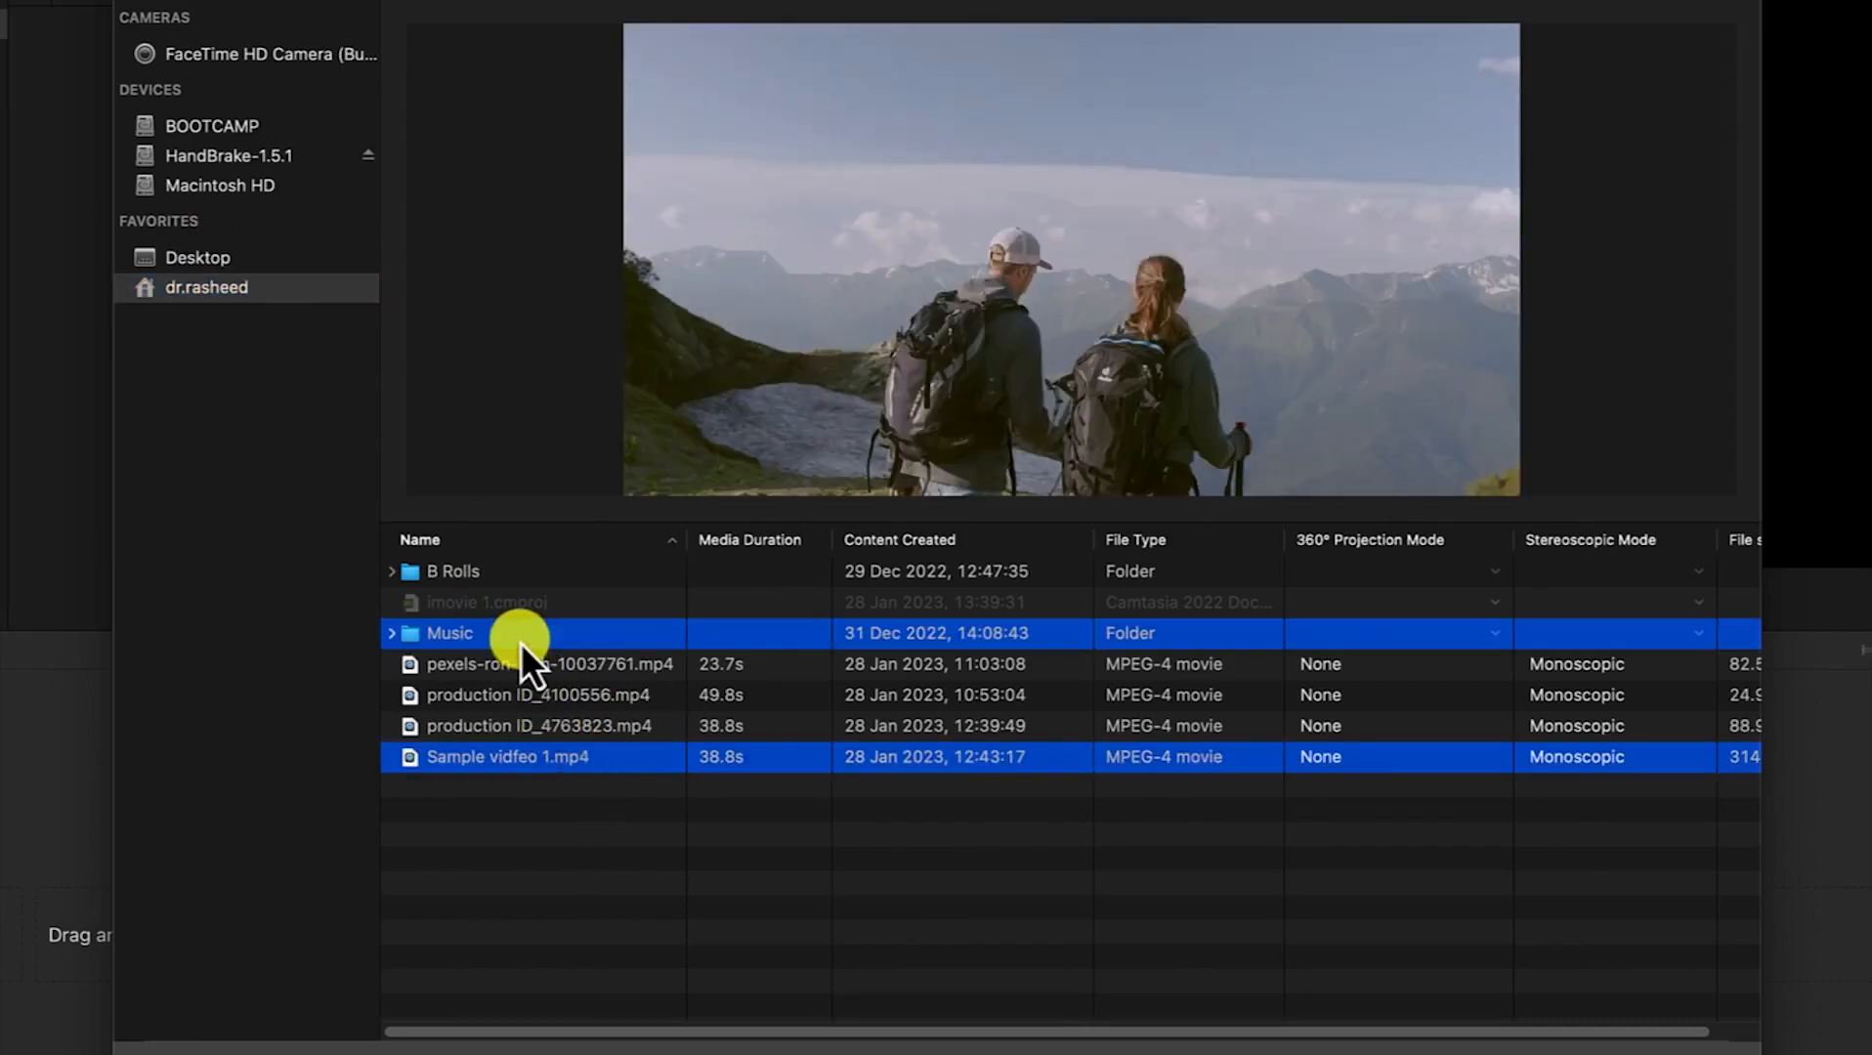
super+click(531, 574)
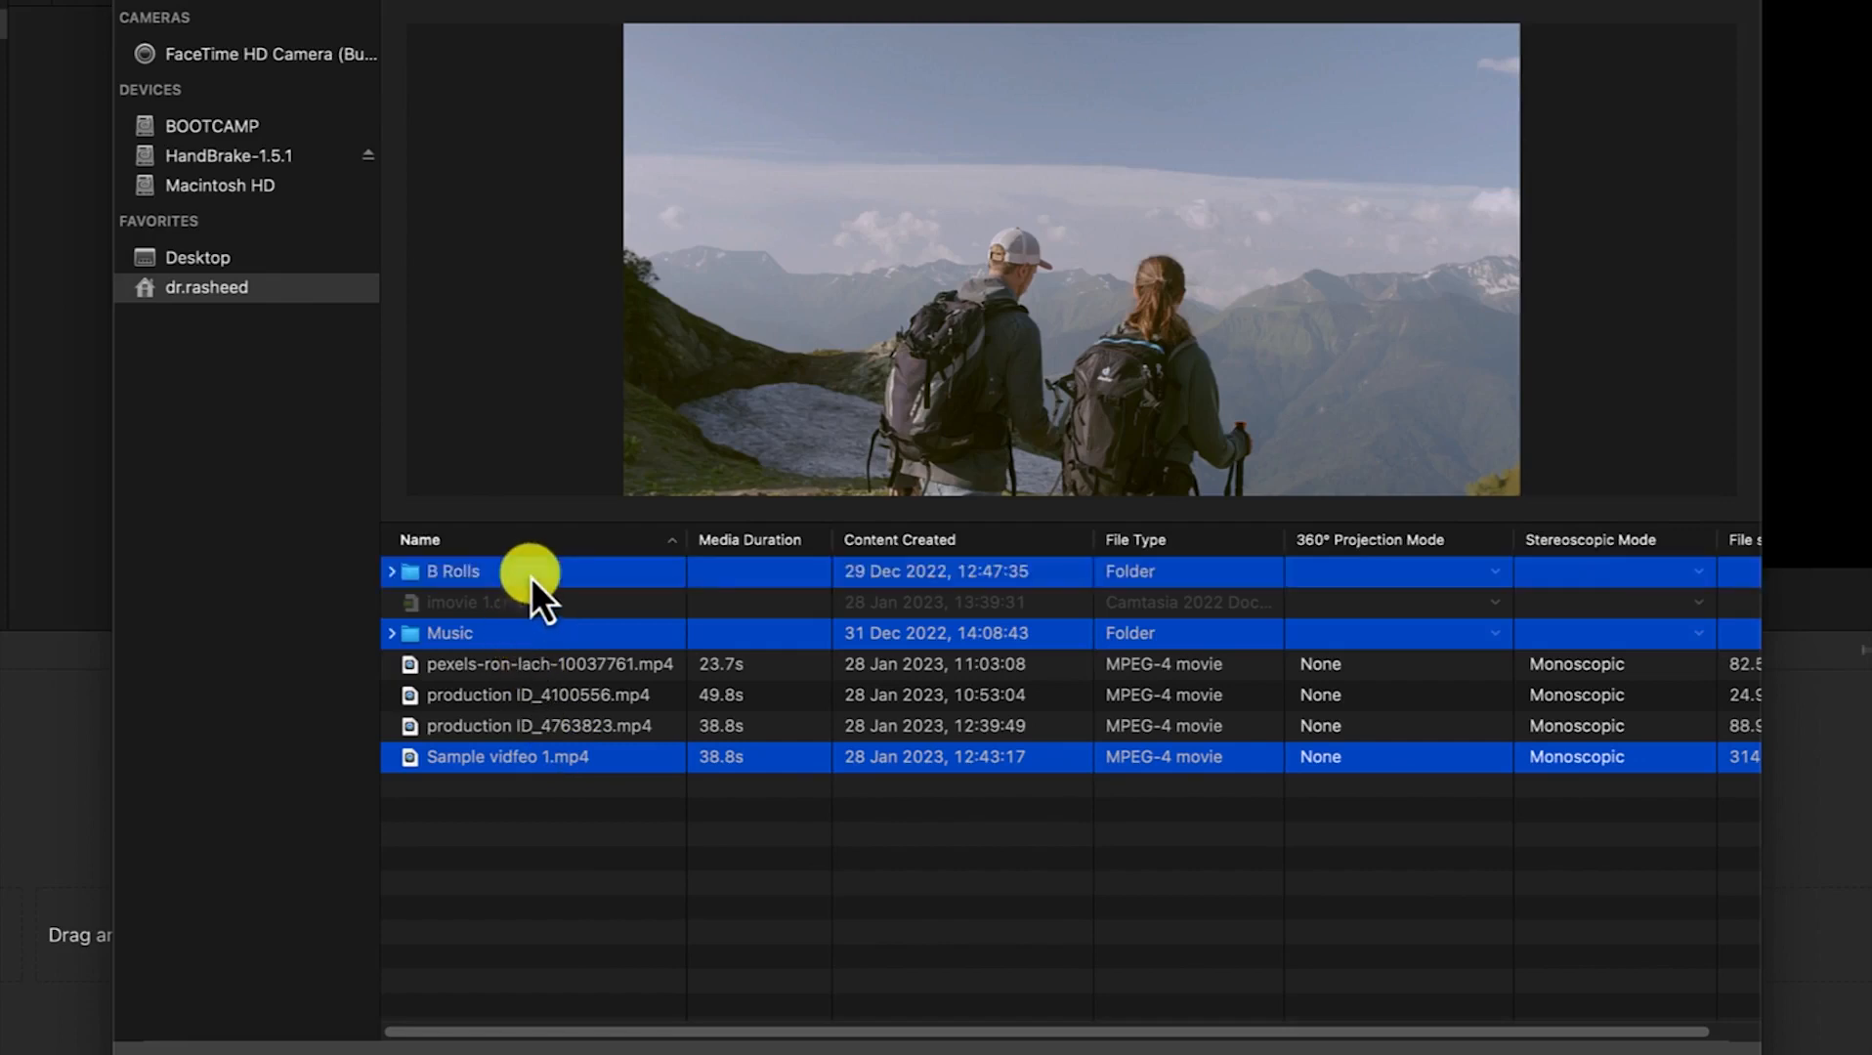
super+click(545, 668)
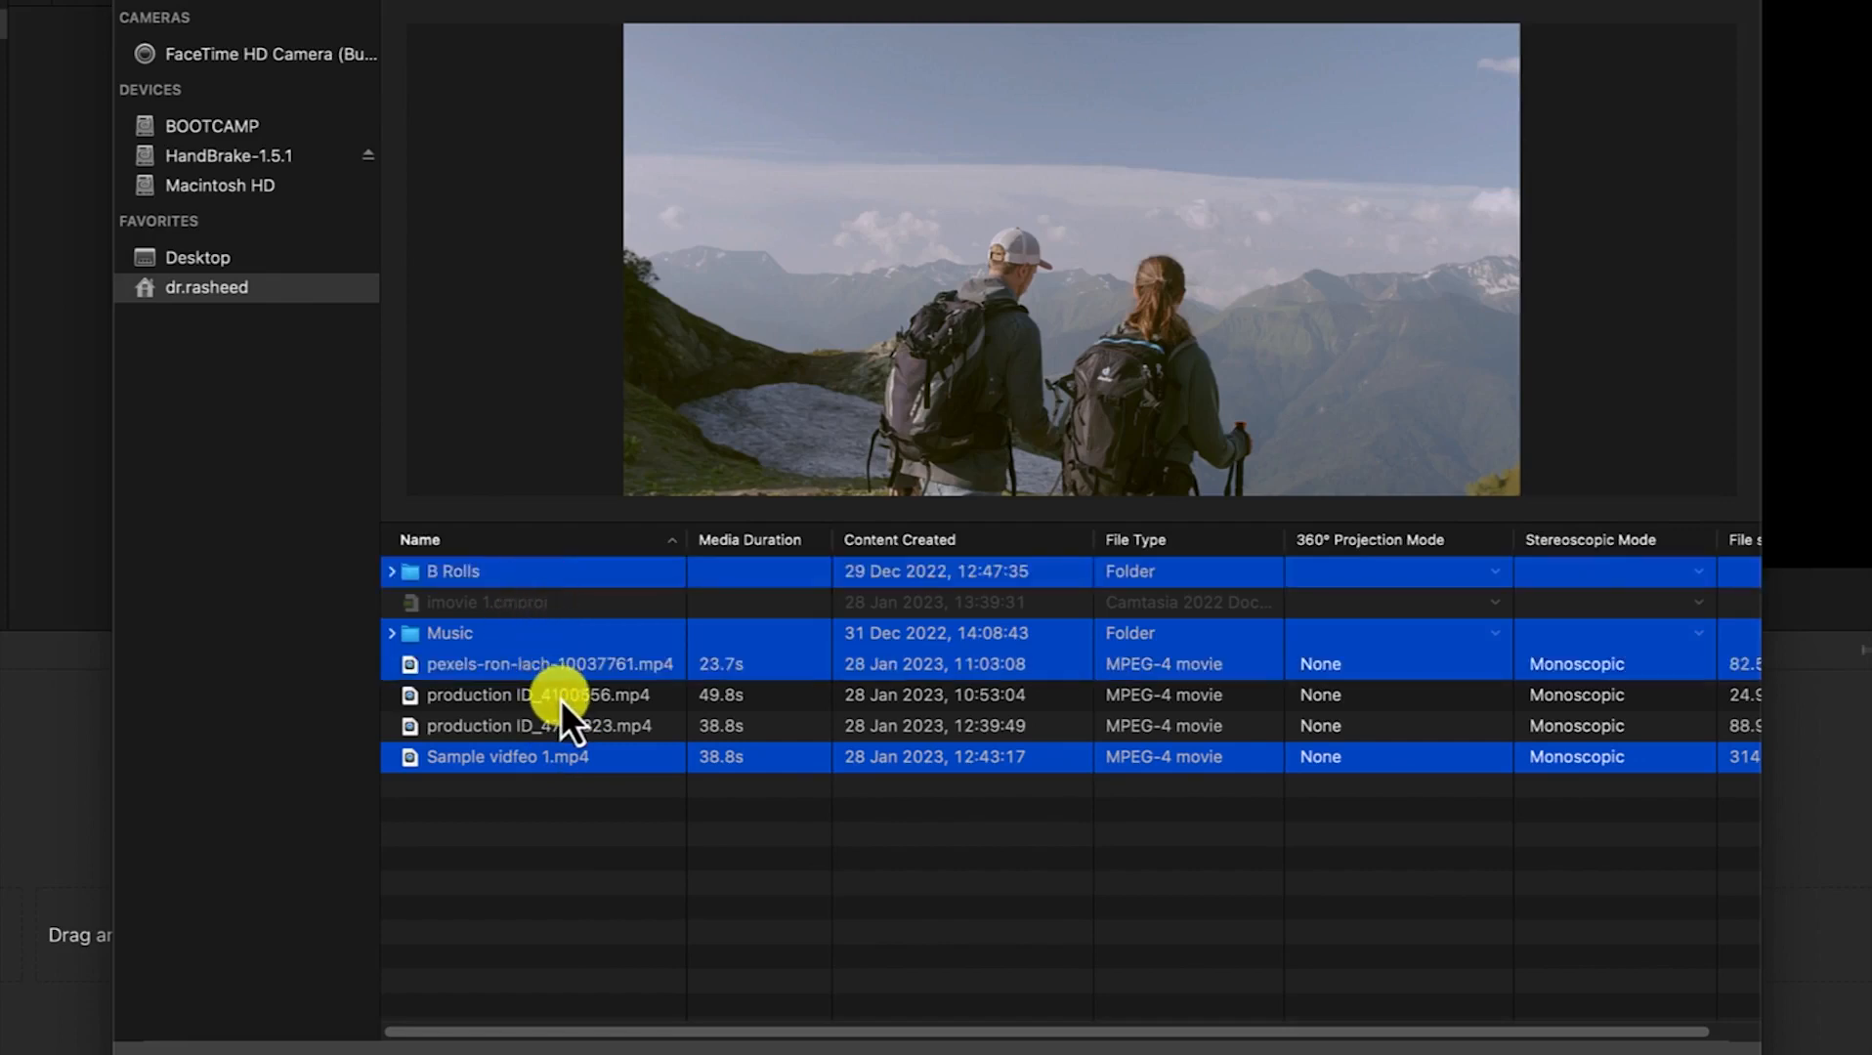
super+click(559, 700)
super+click(569, 728)
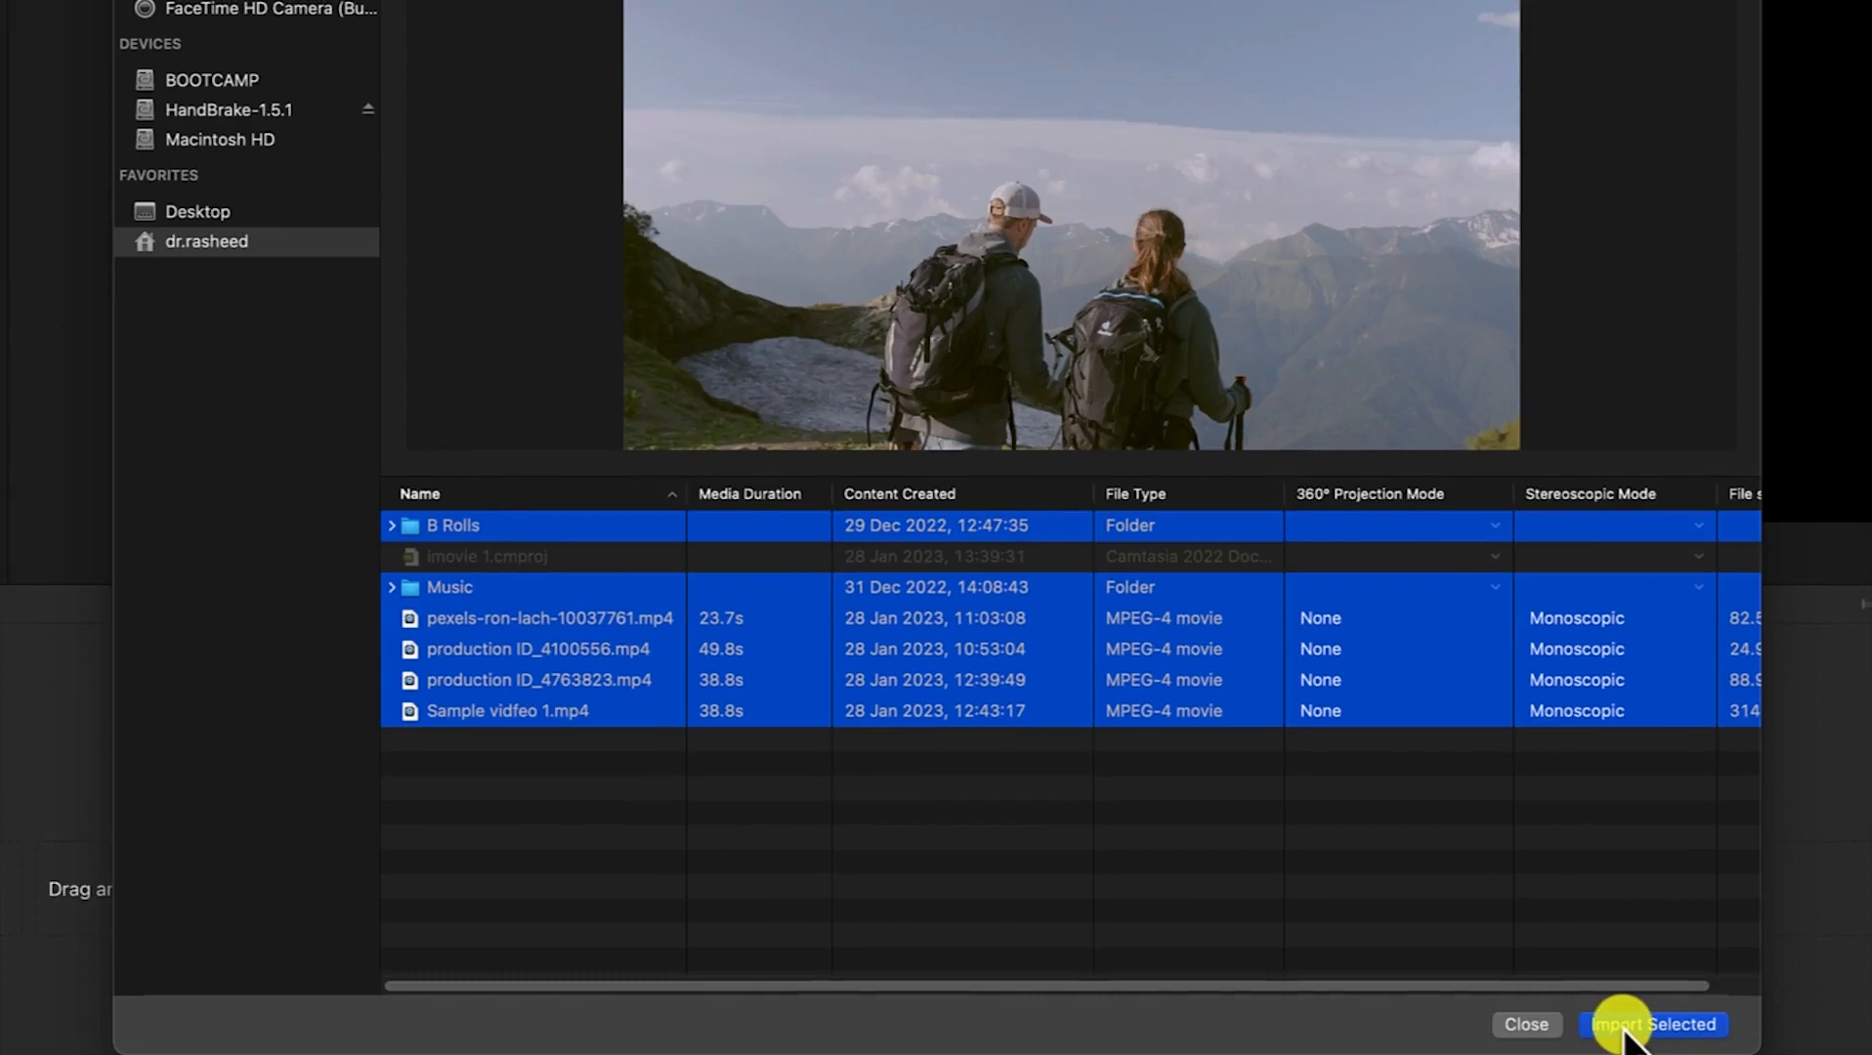
click(1625, 1026)
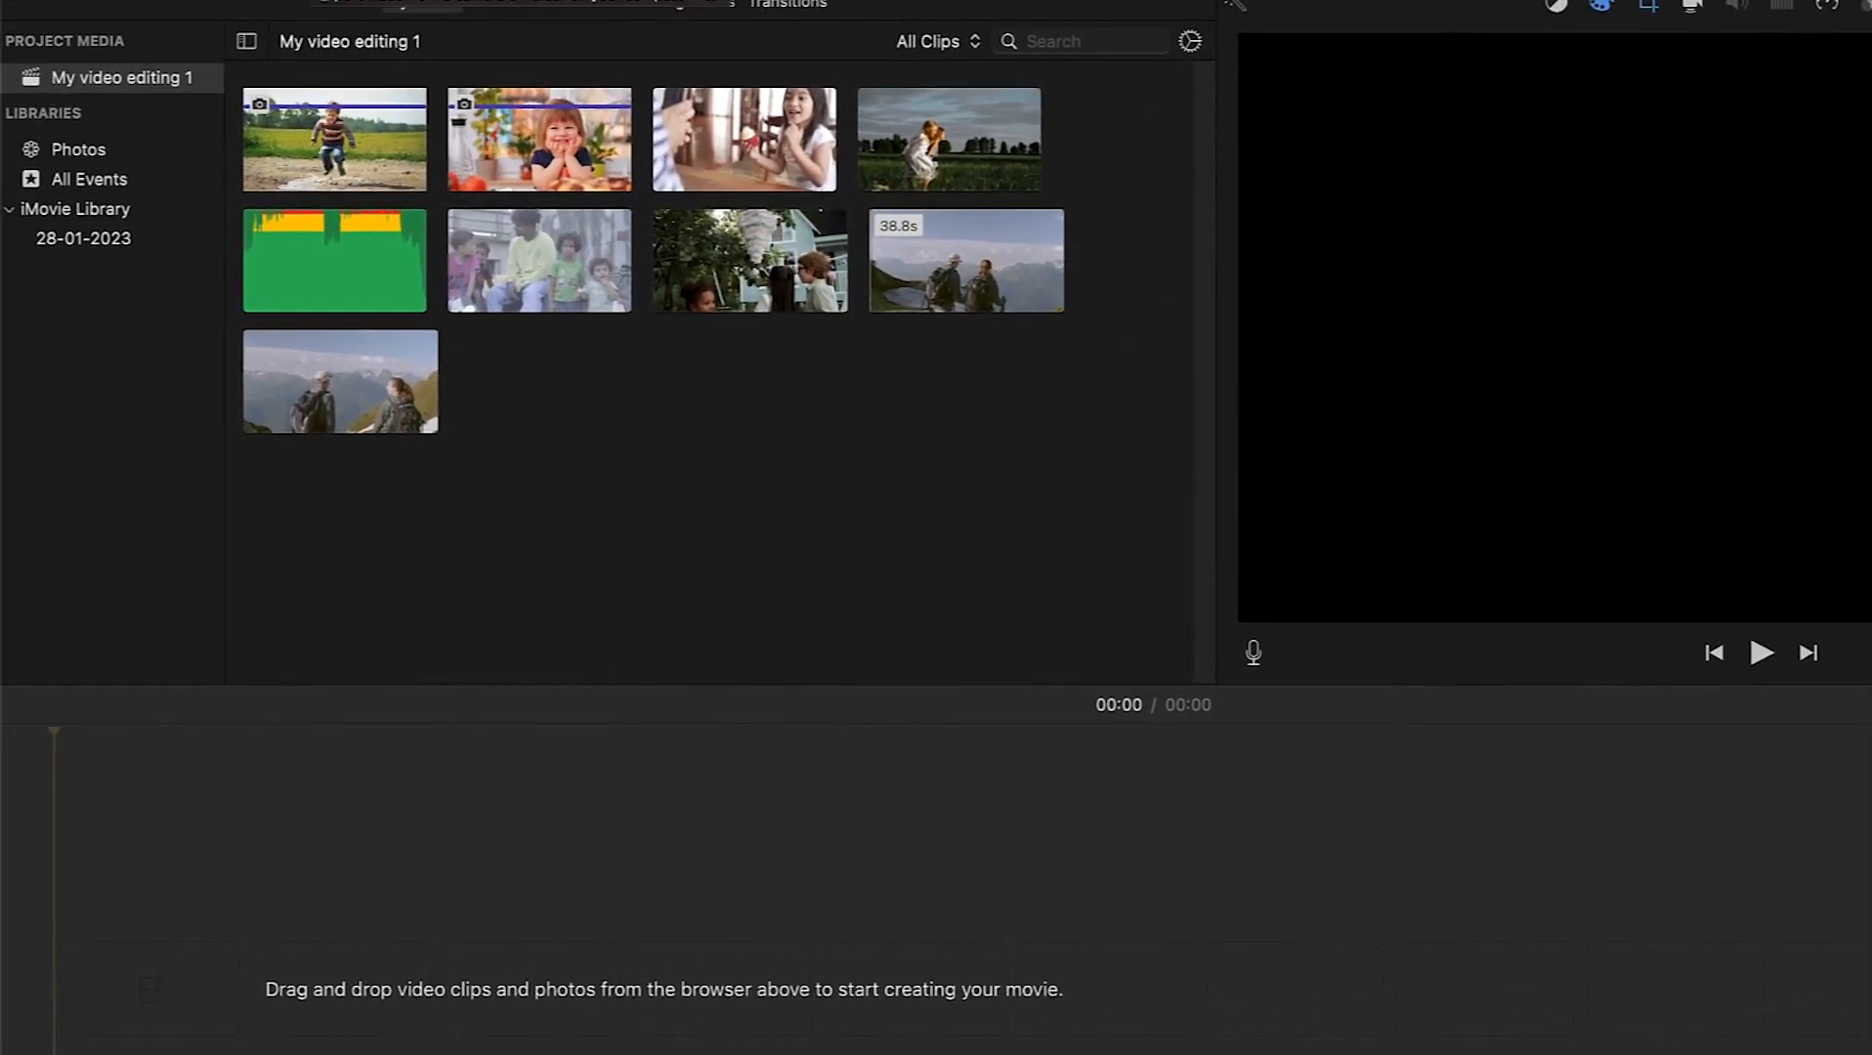
Step: Look at two ways of opening the media import window, closing it each time without importing anything
click(305, 27)
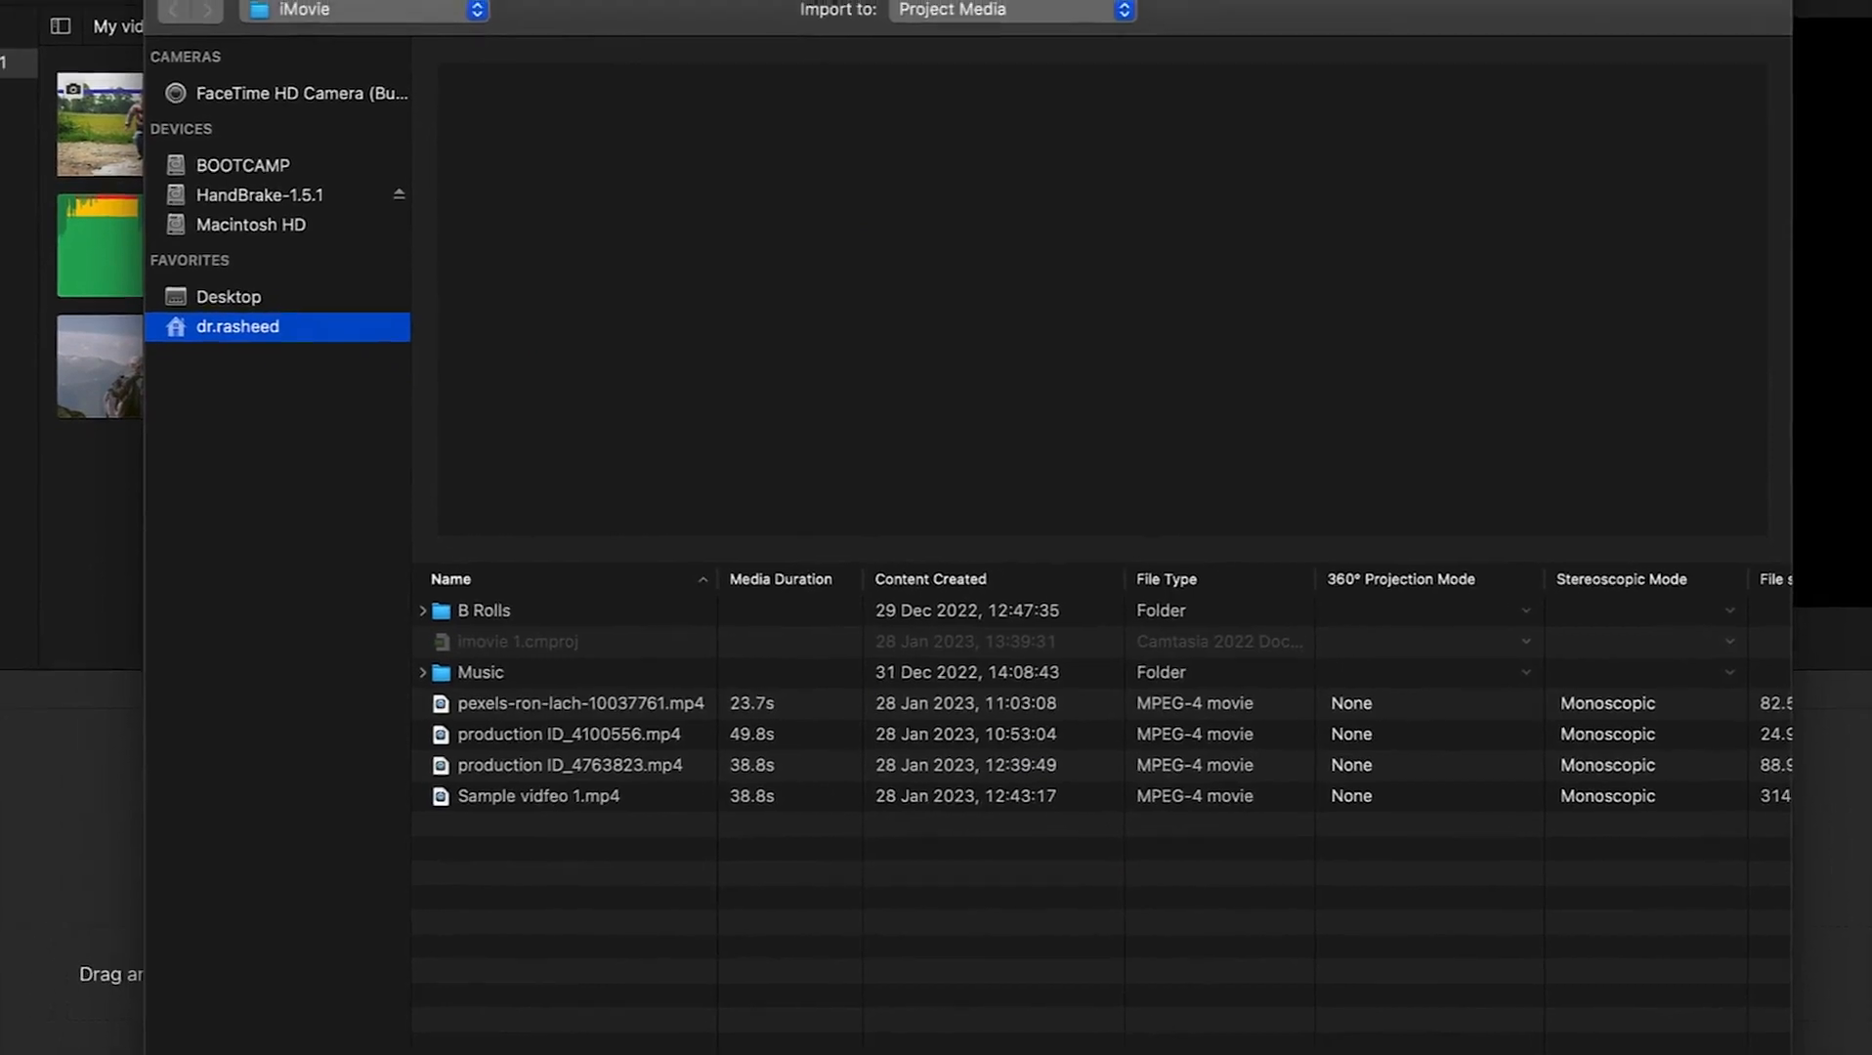
click(1561, 1054)
click(168, 10)
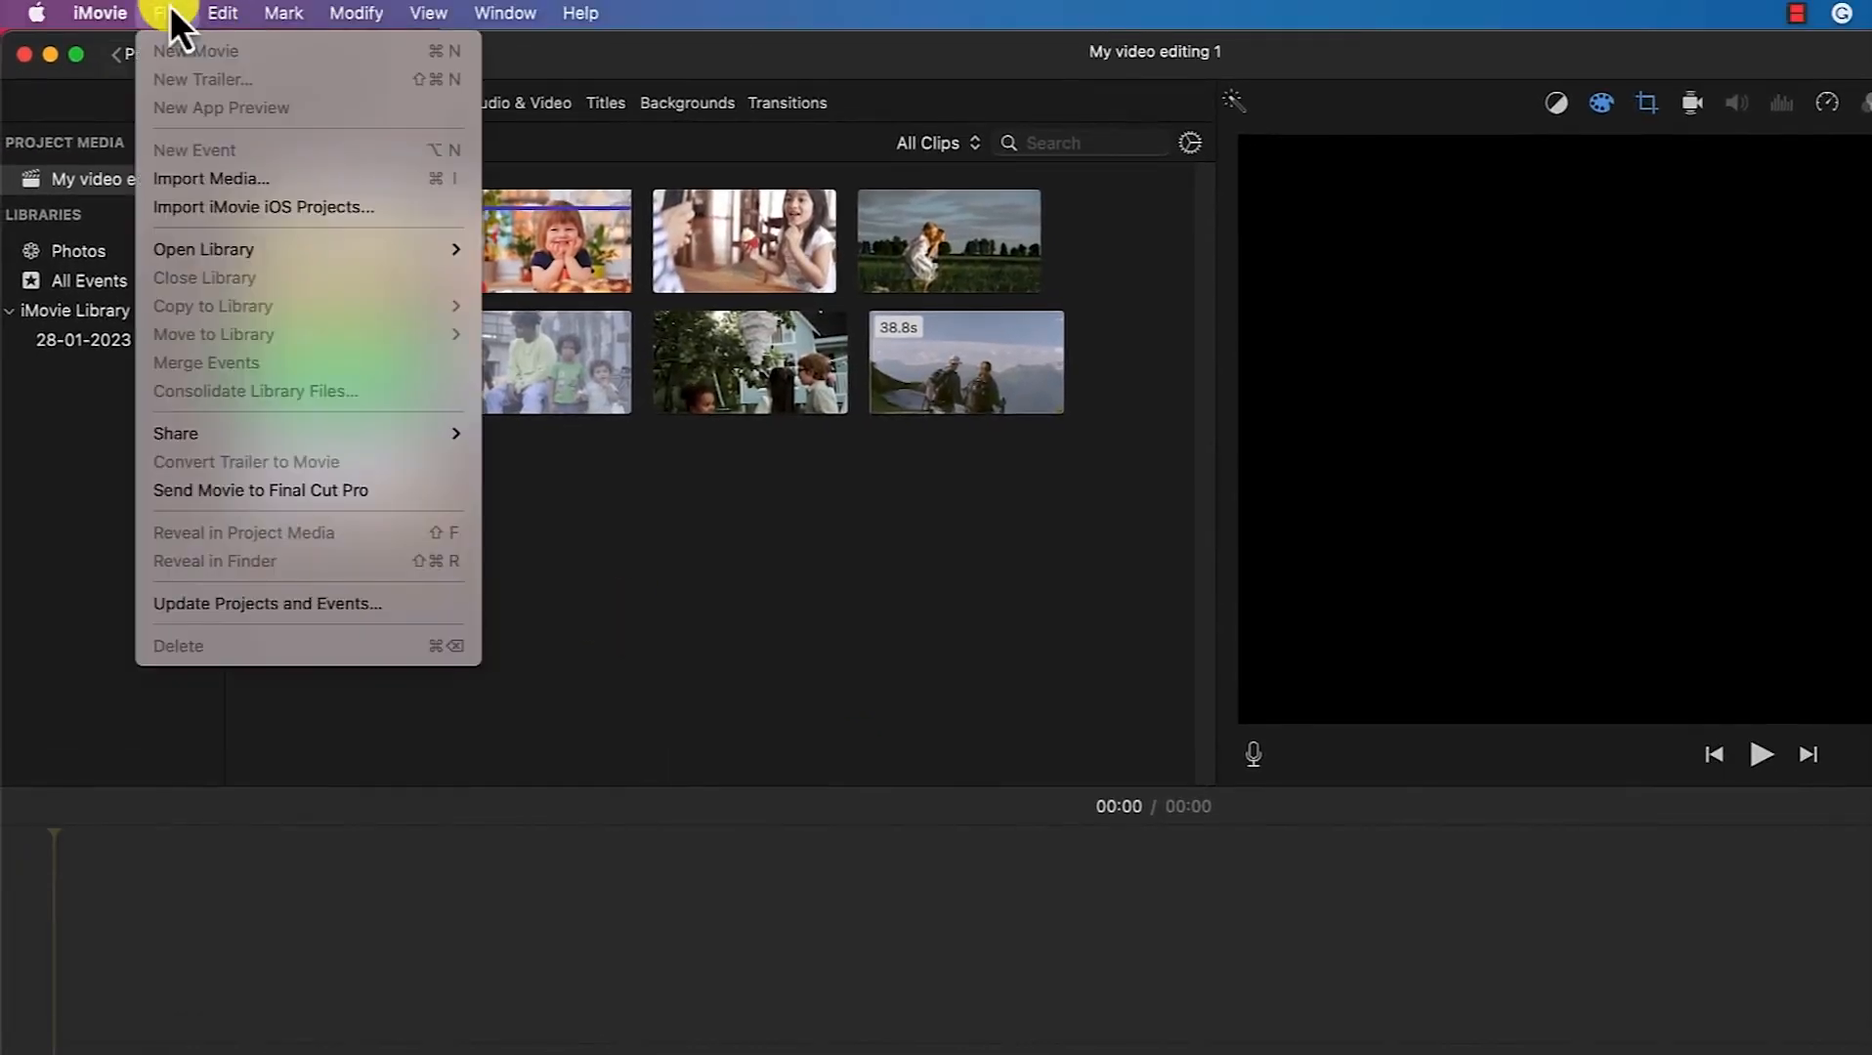
click(202, 185)
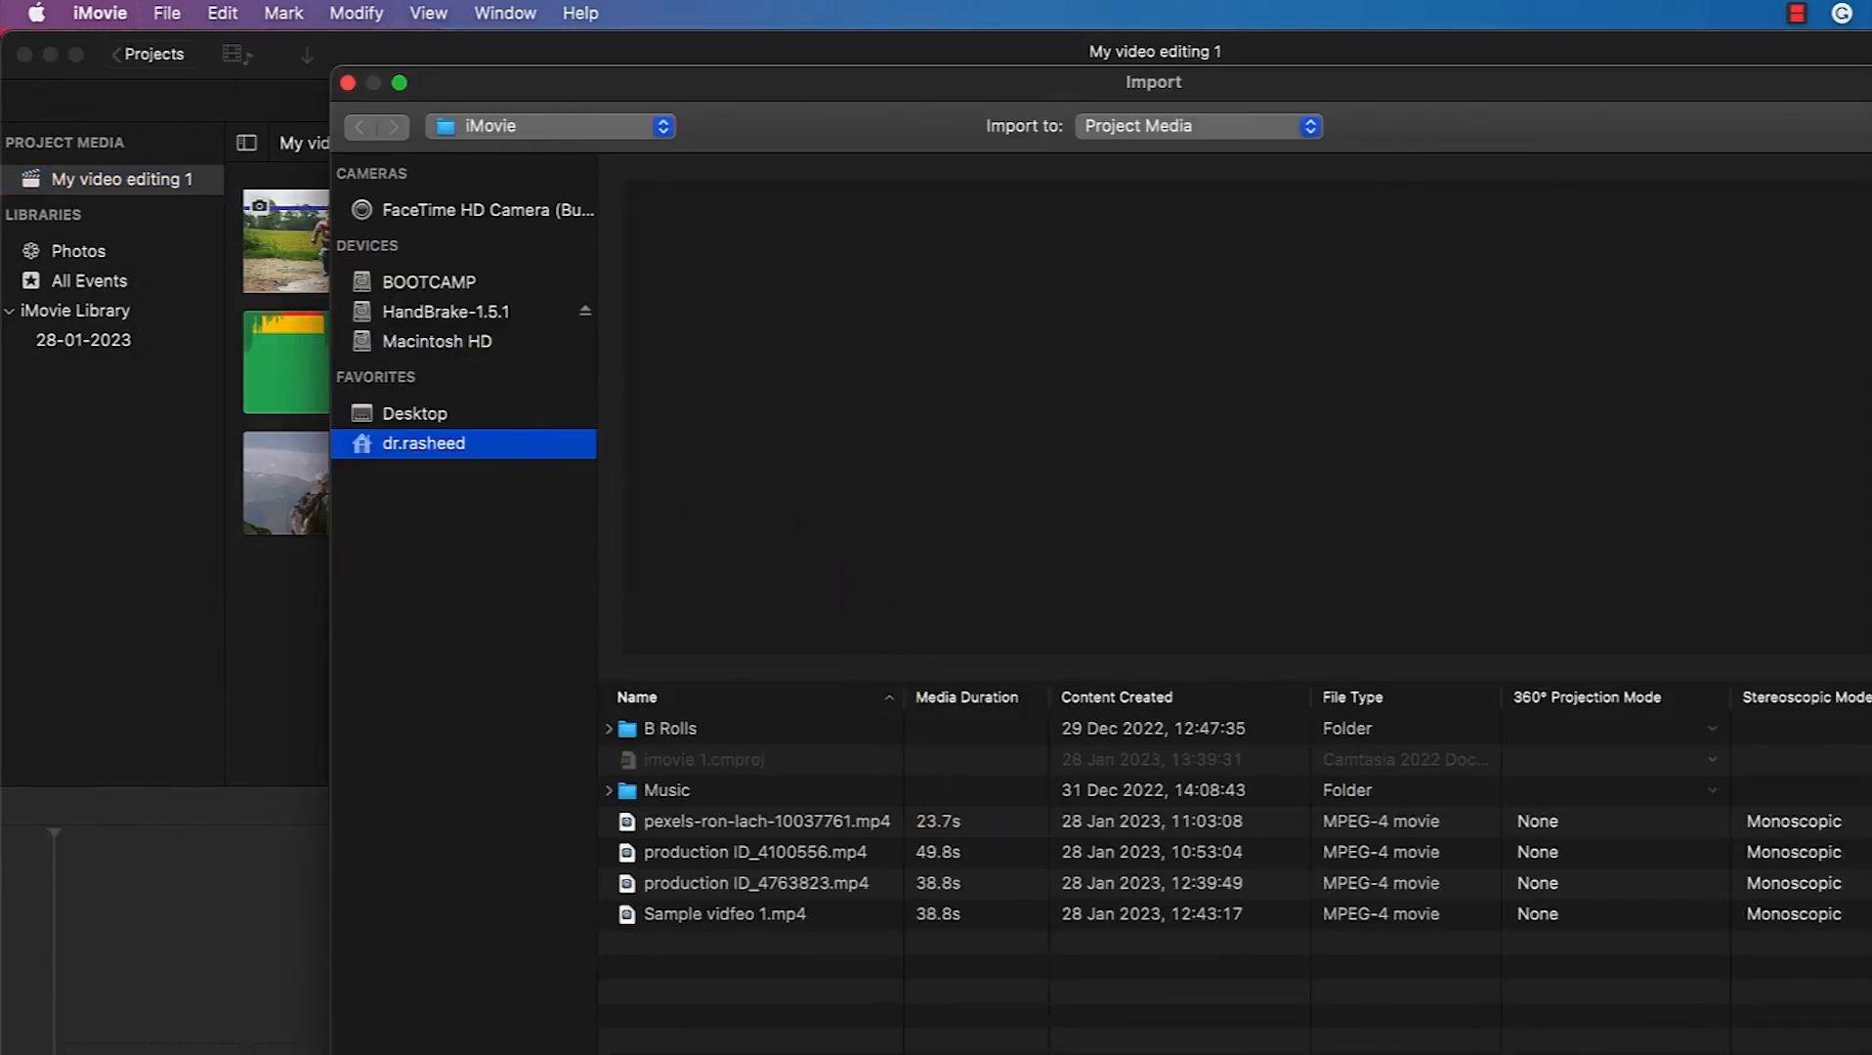
key(Escape)
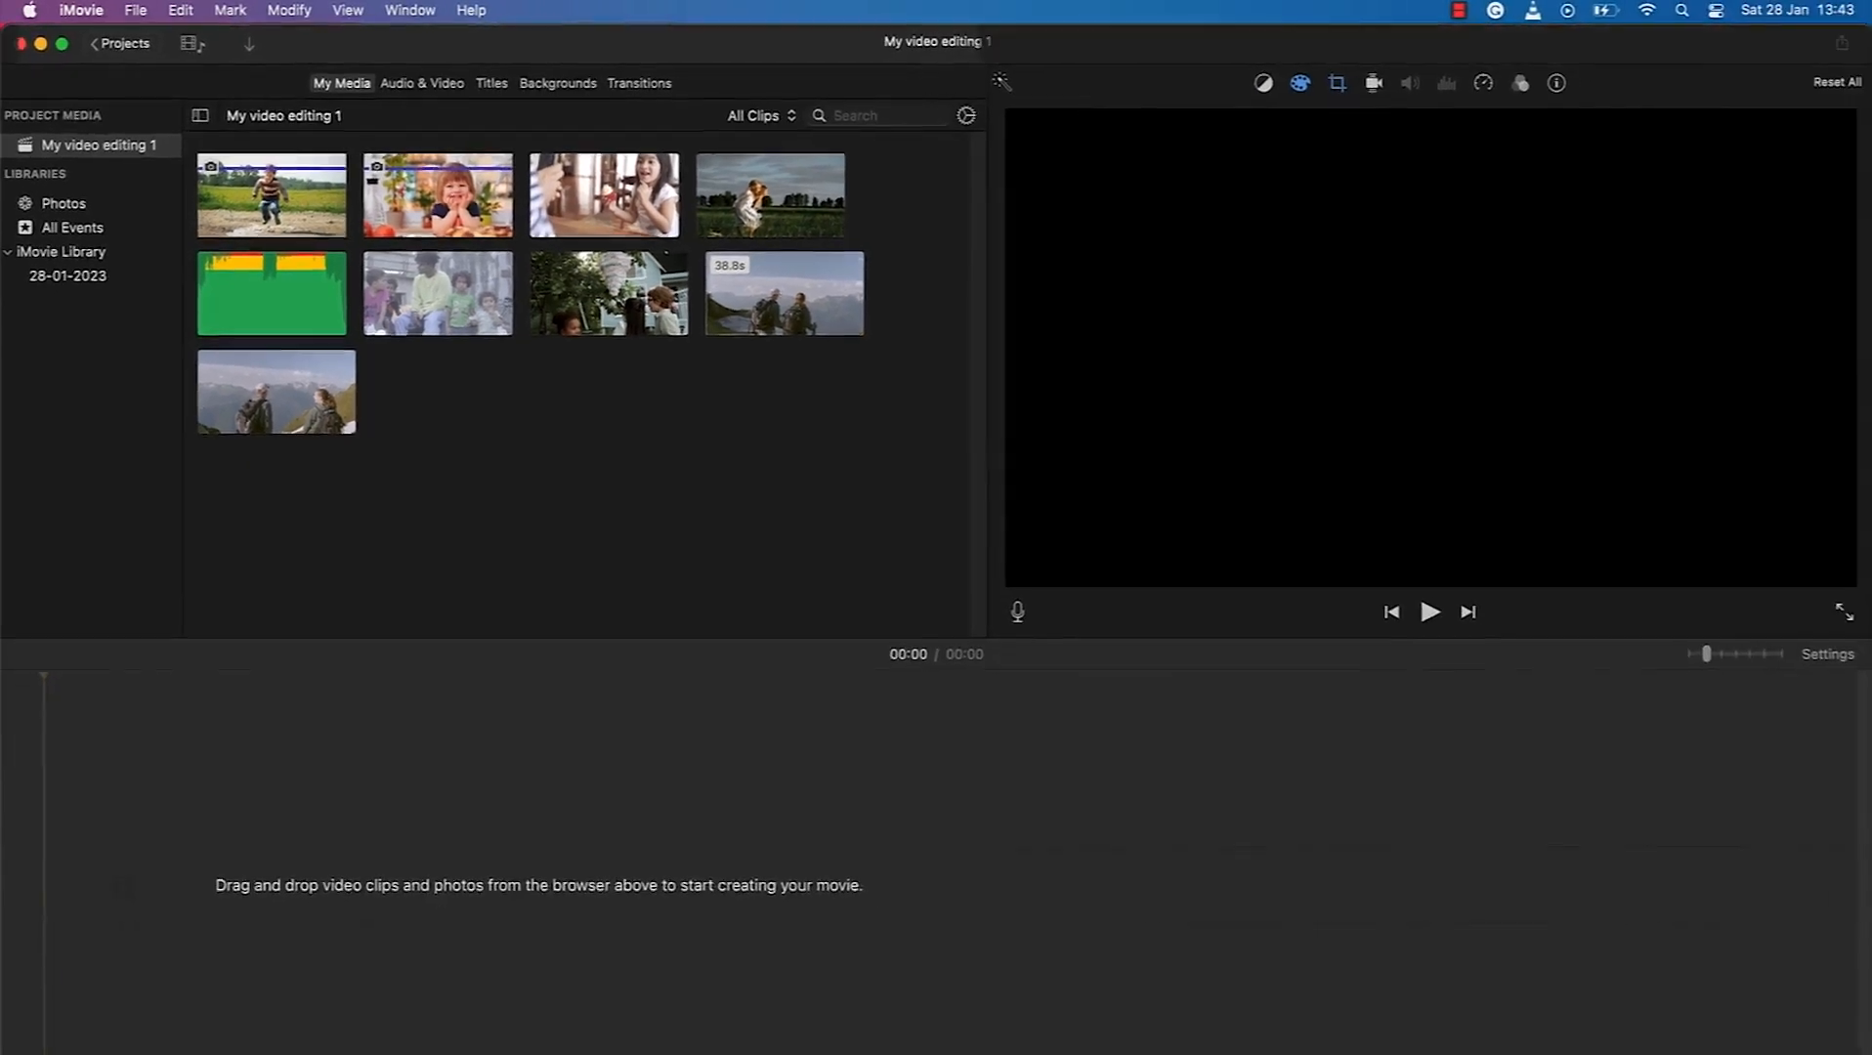
Step: Switch to Finder and try to bring pexels-ron-lach-10037761.mp4 from the iMovie folder straight into the project media
click(337, 1054)
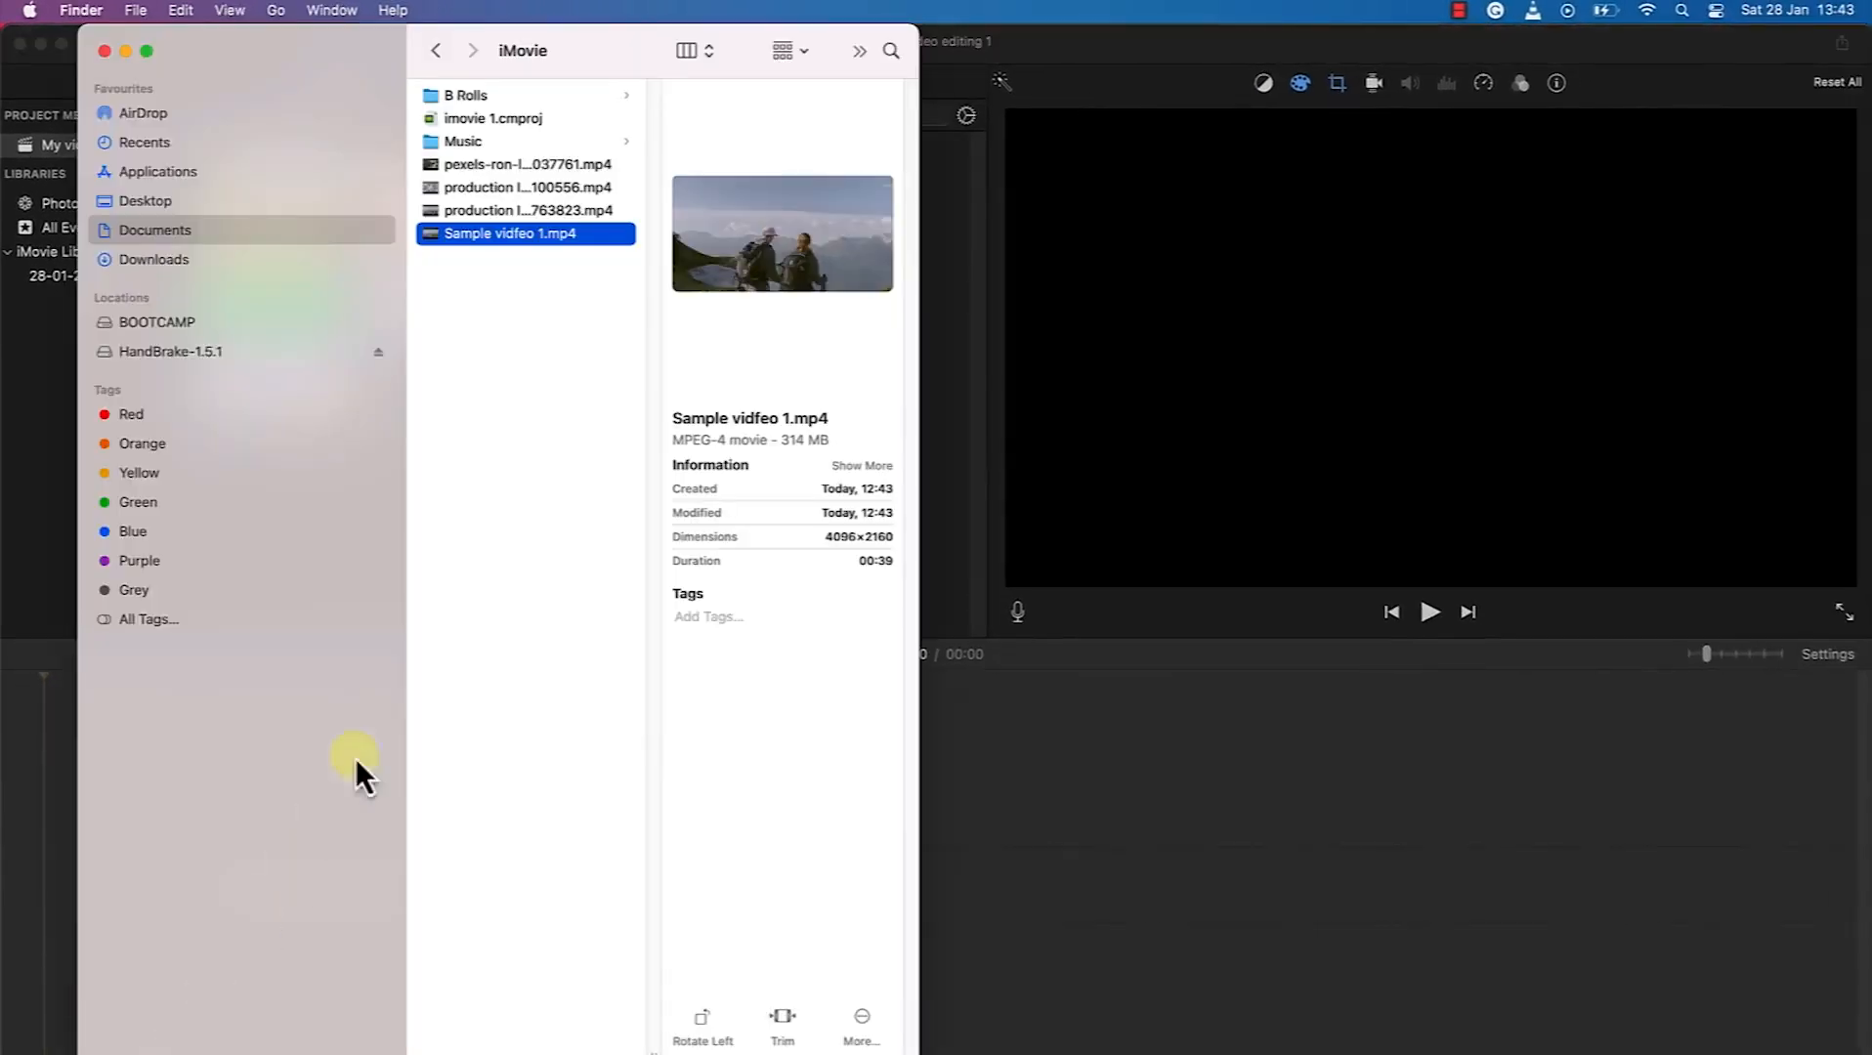
click(479, 142)
click(500, 164)
drag(501, 164, 727, 444)
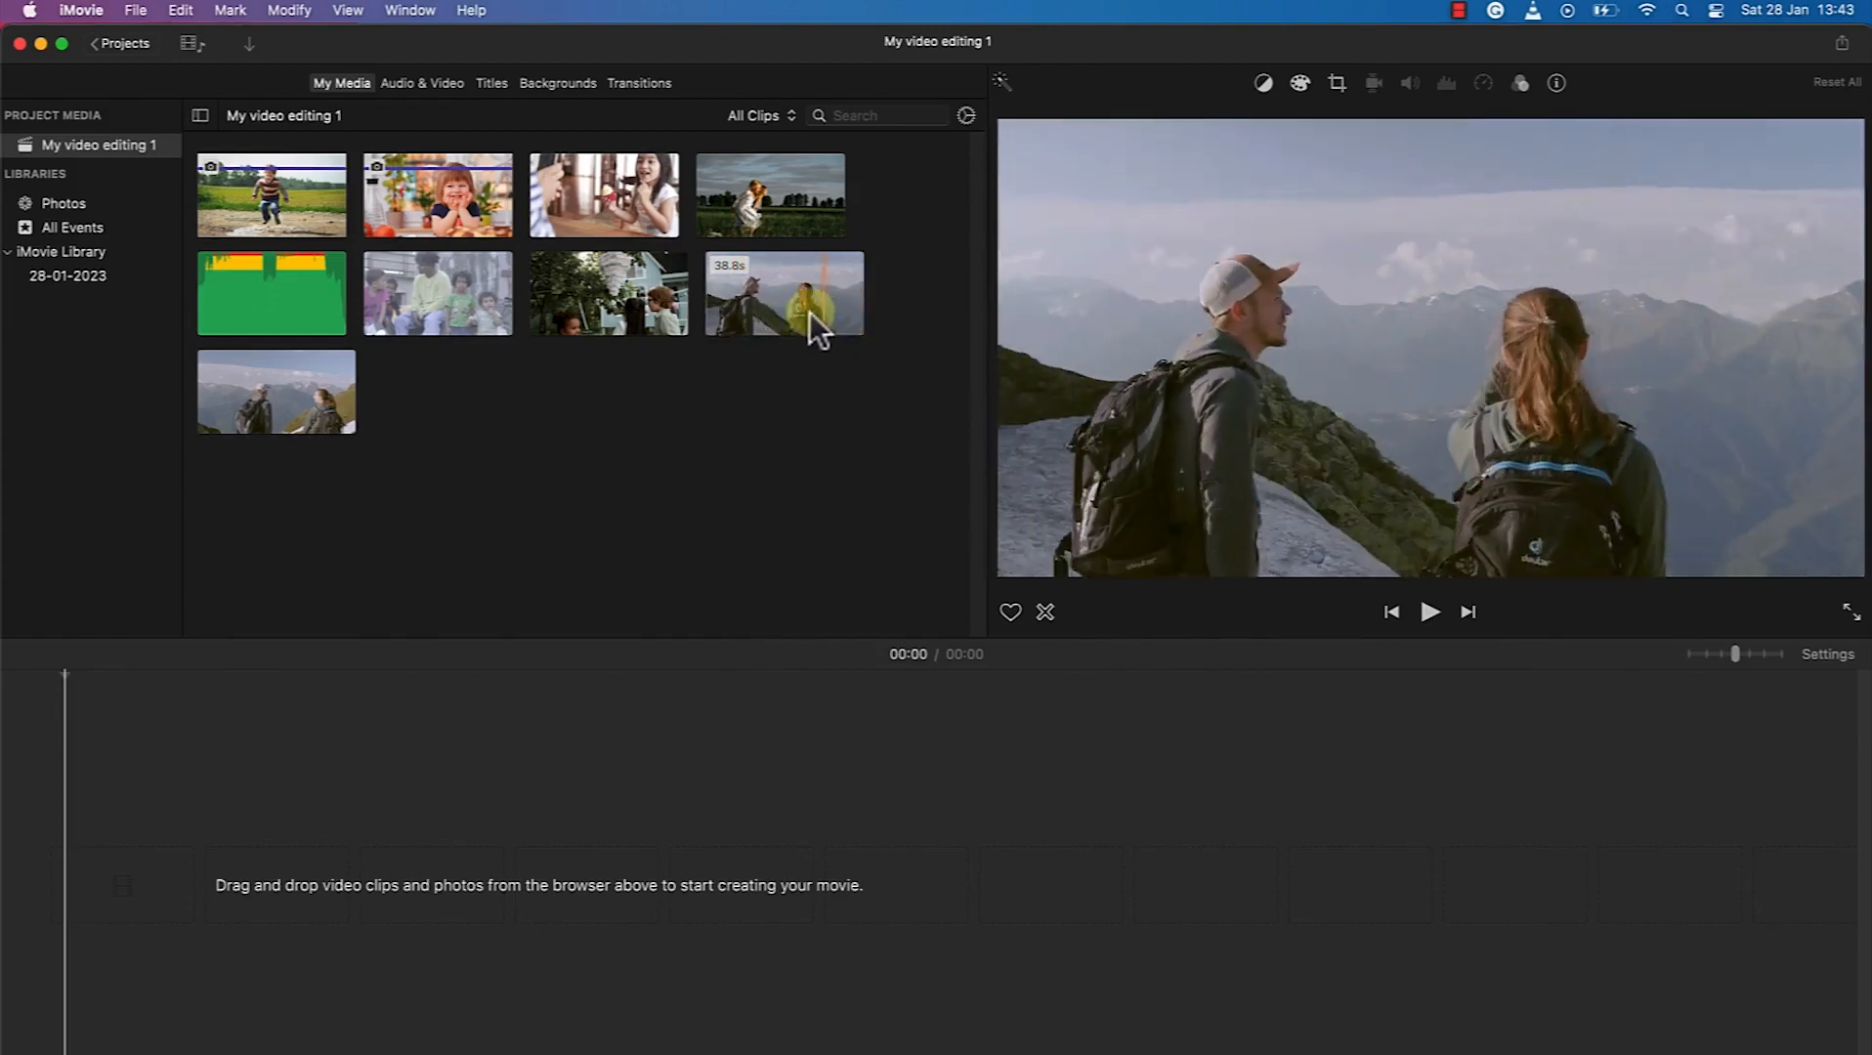
Step: Add the first 38.8-second clip of the two hikers from the project media to the empty timeline
click(808, 311)
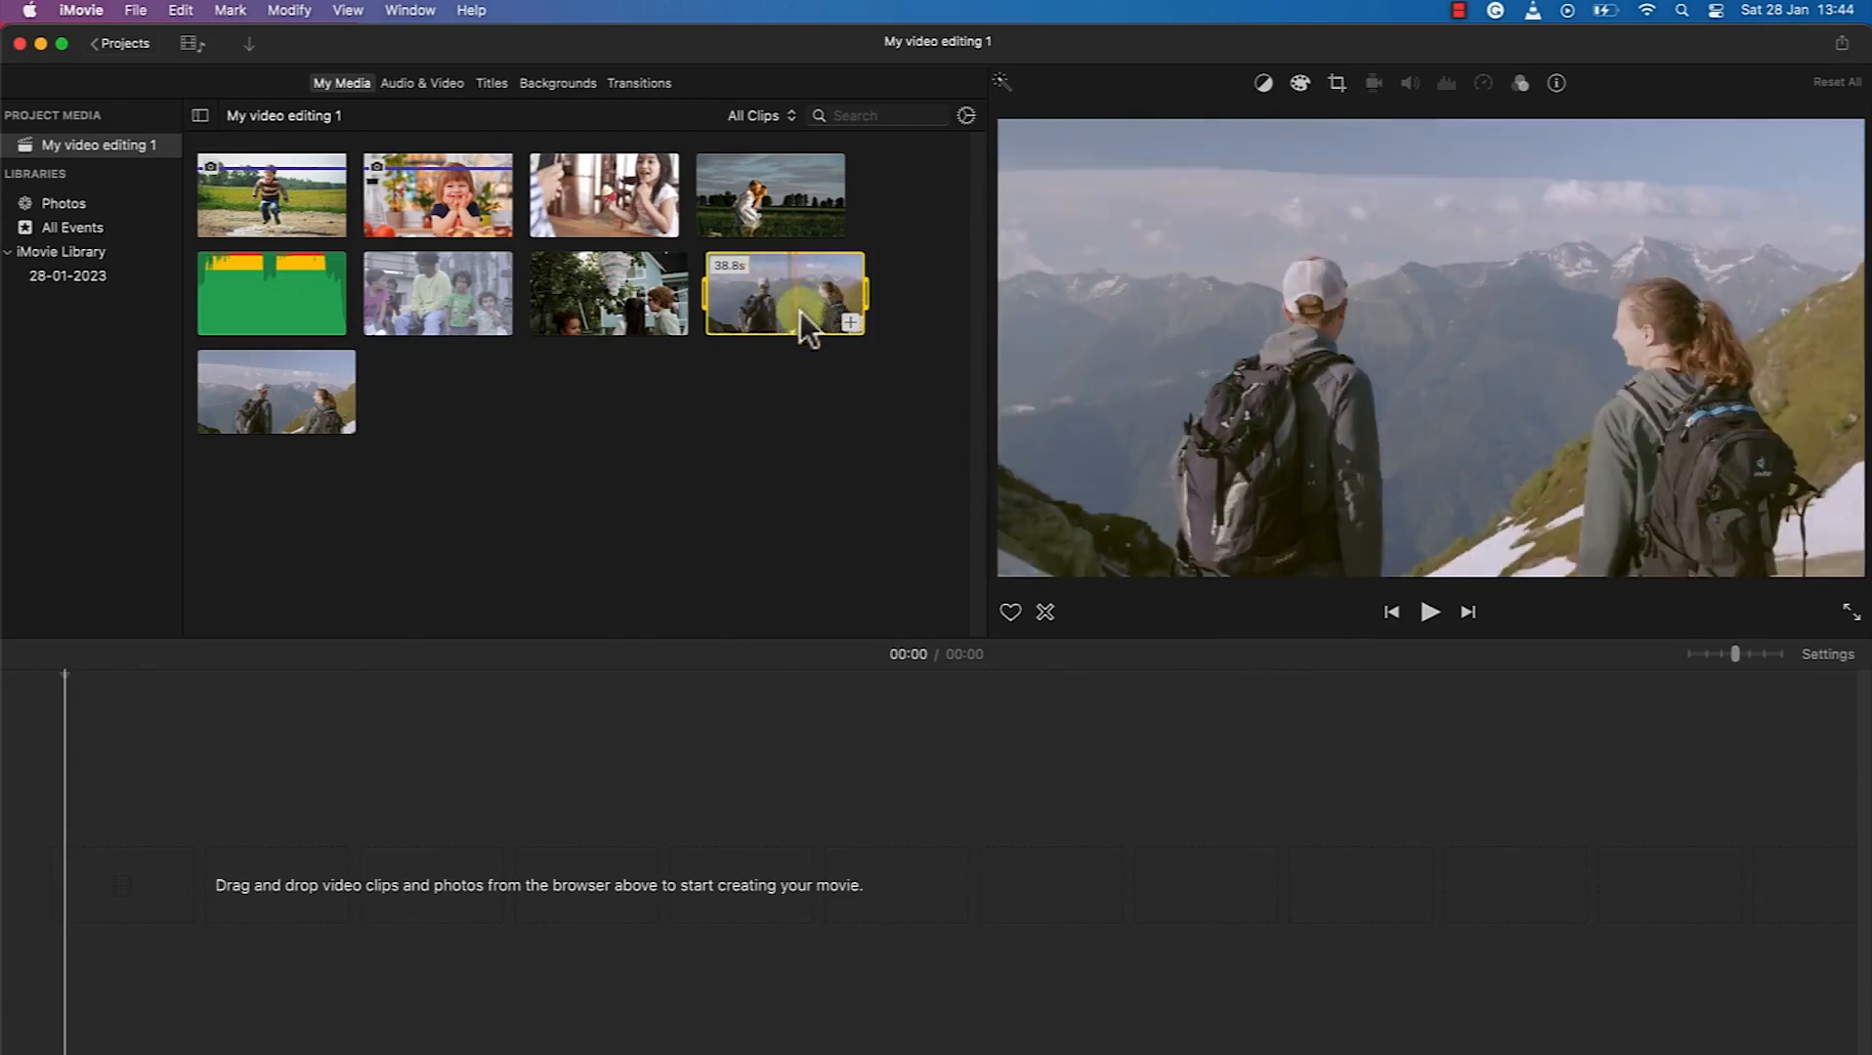
mouse_move(786, 280)
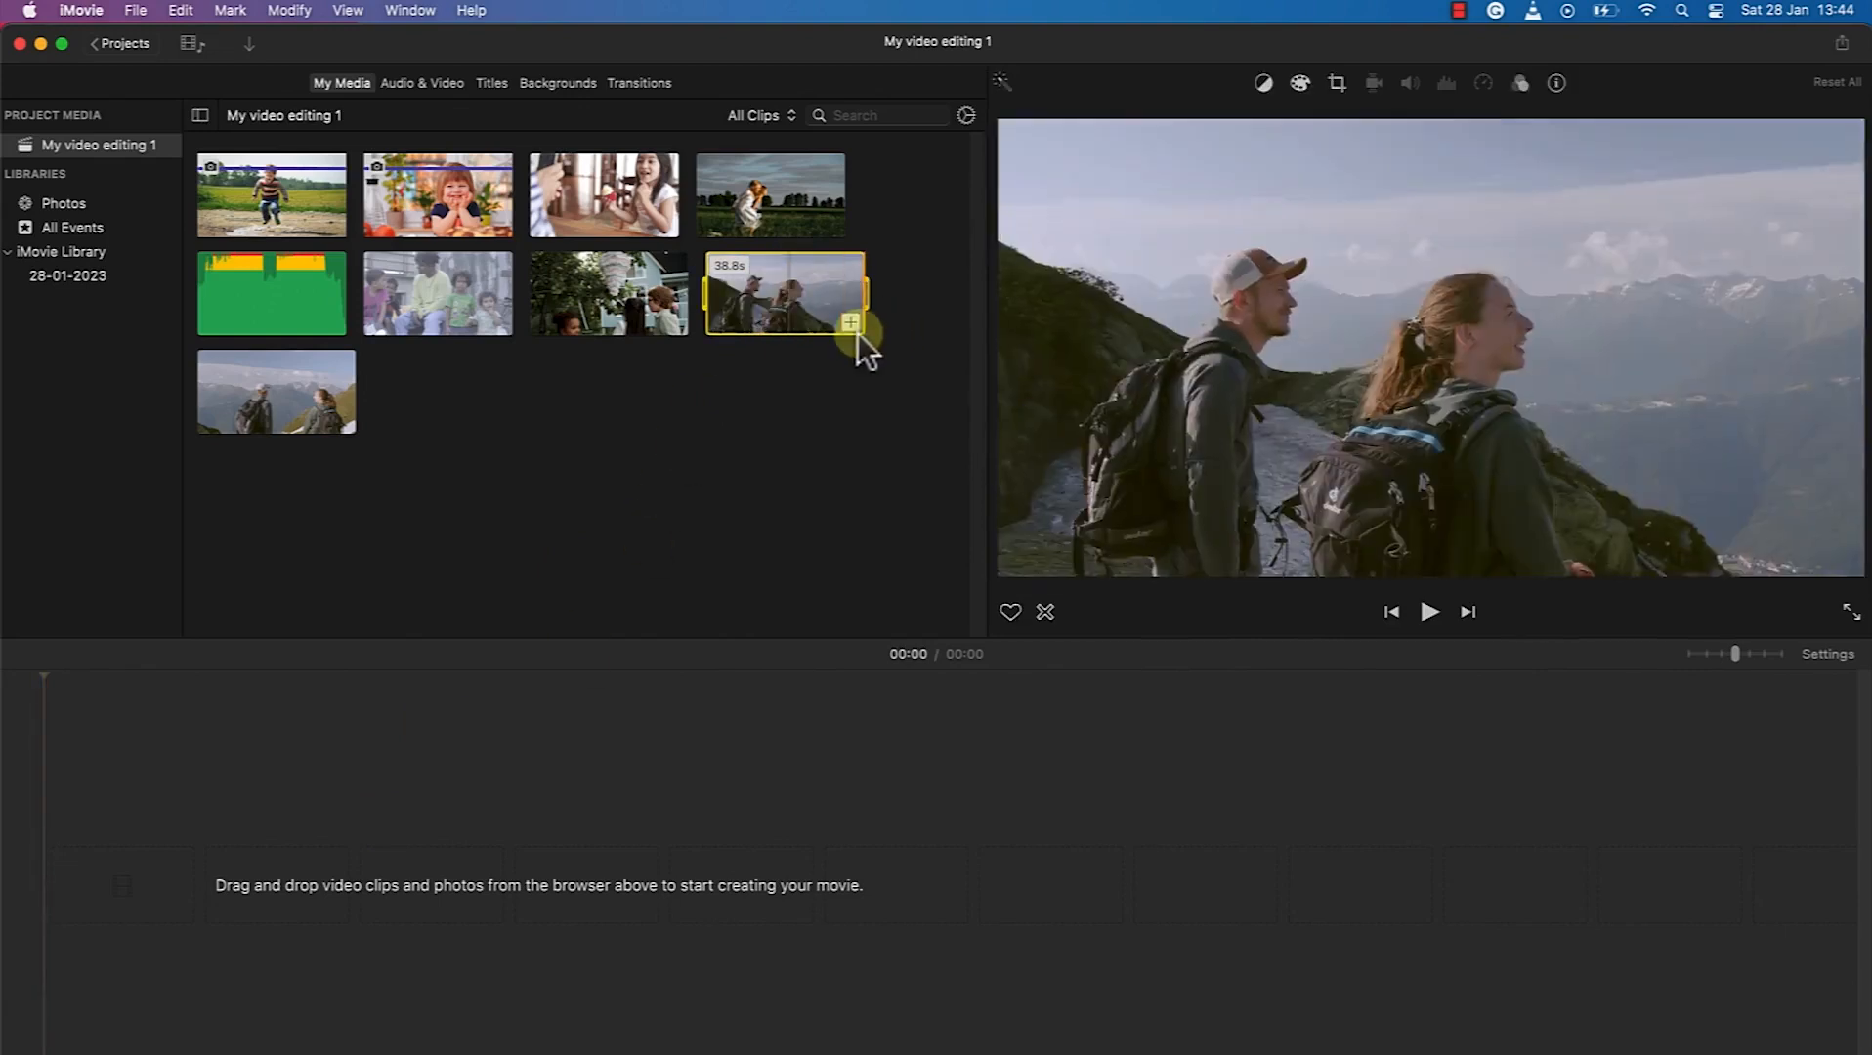
click(852, 323)
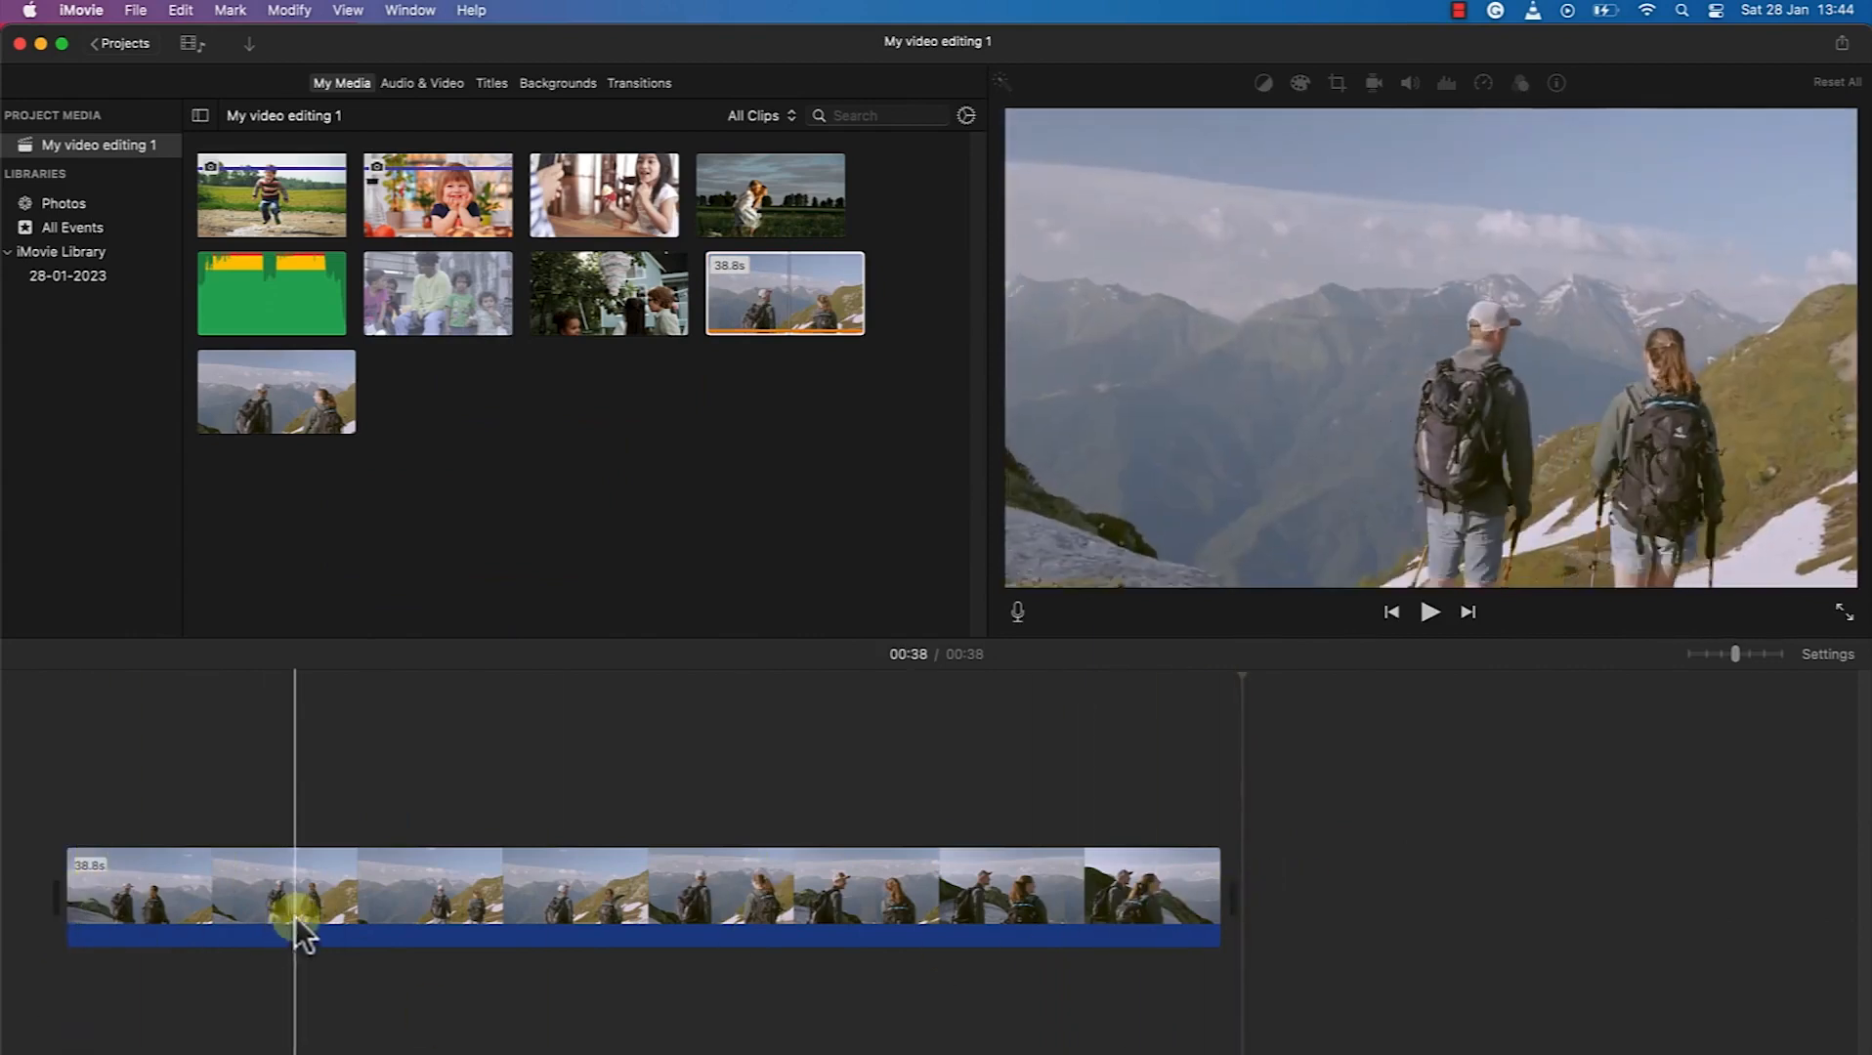
Step: Append the last hiking clip from the project media to the timeline and delete the original hiking clip before it
click(306, 919)
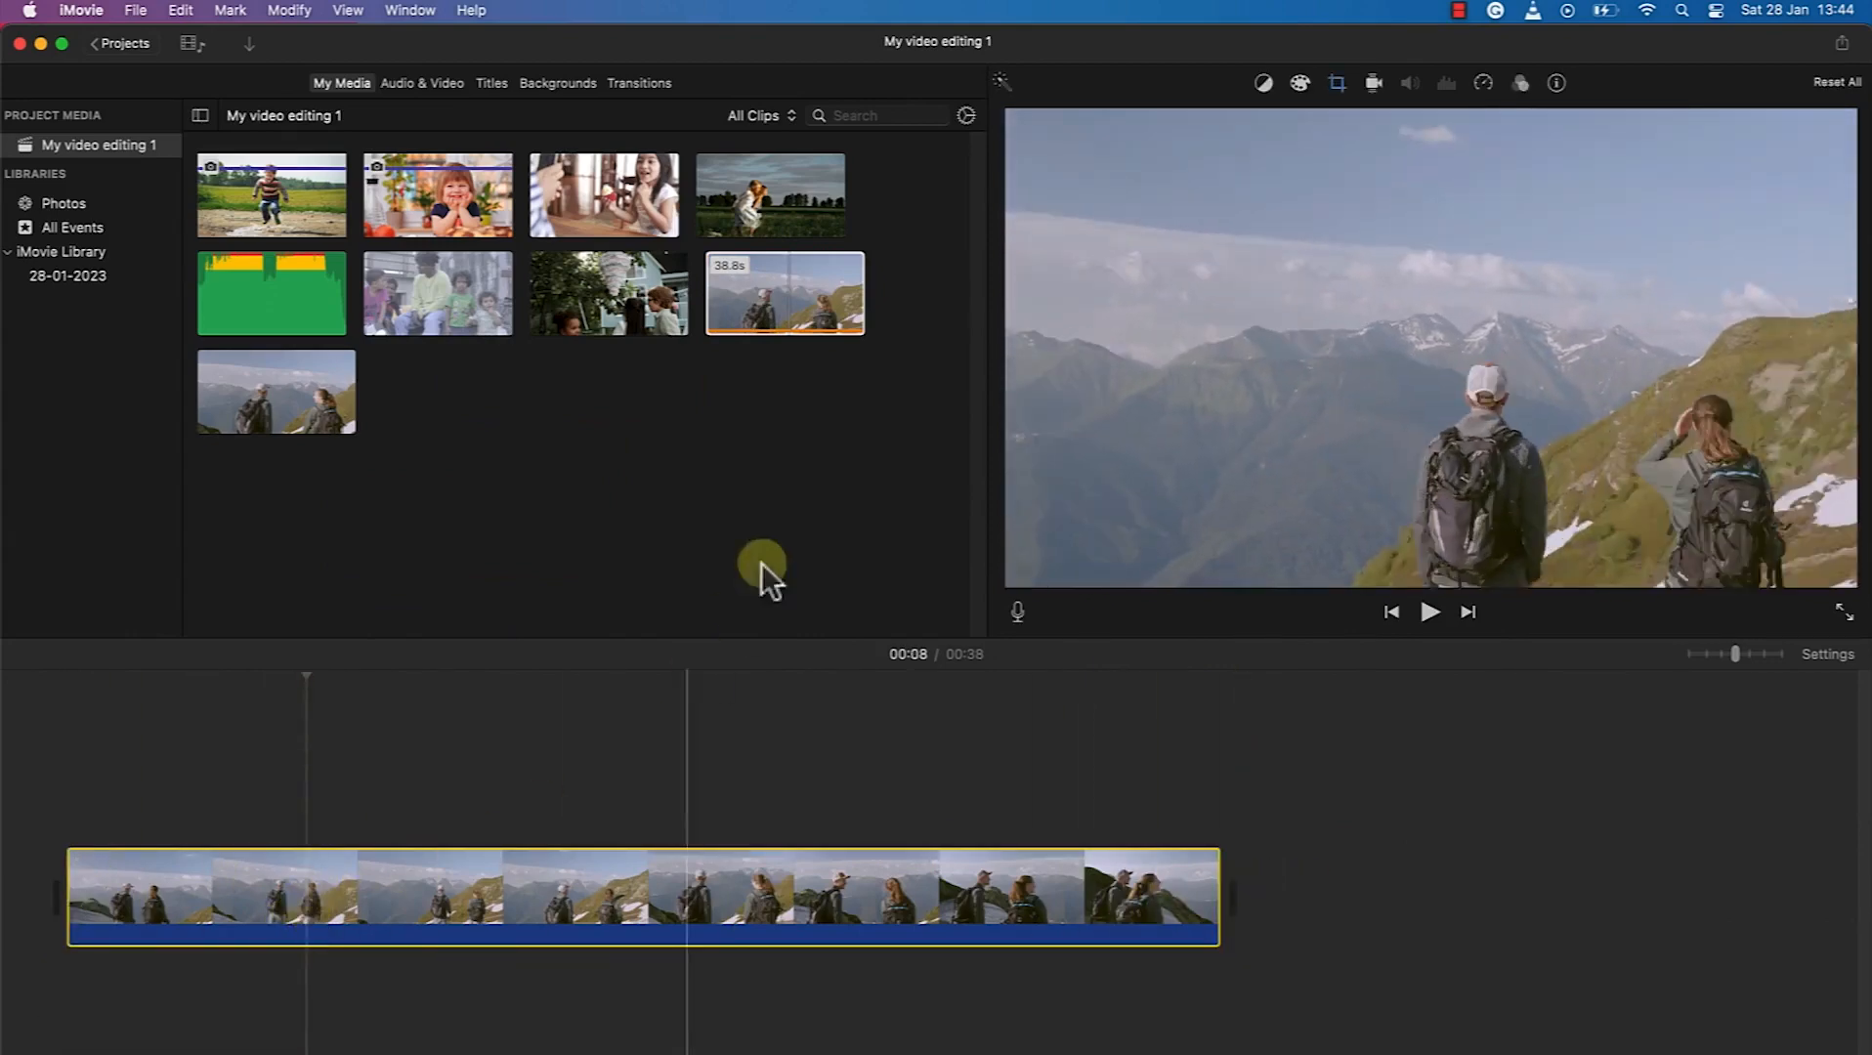
click(742, 293)
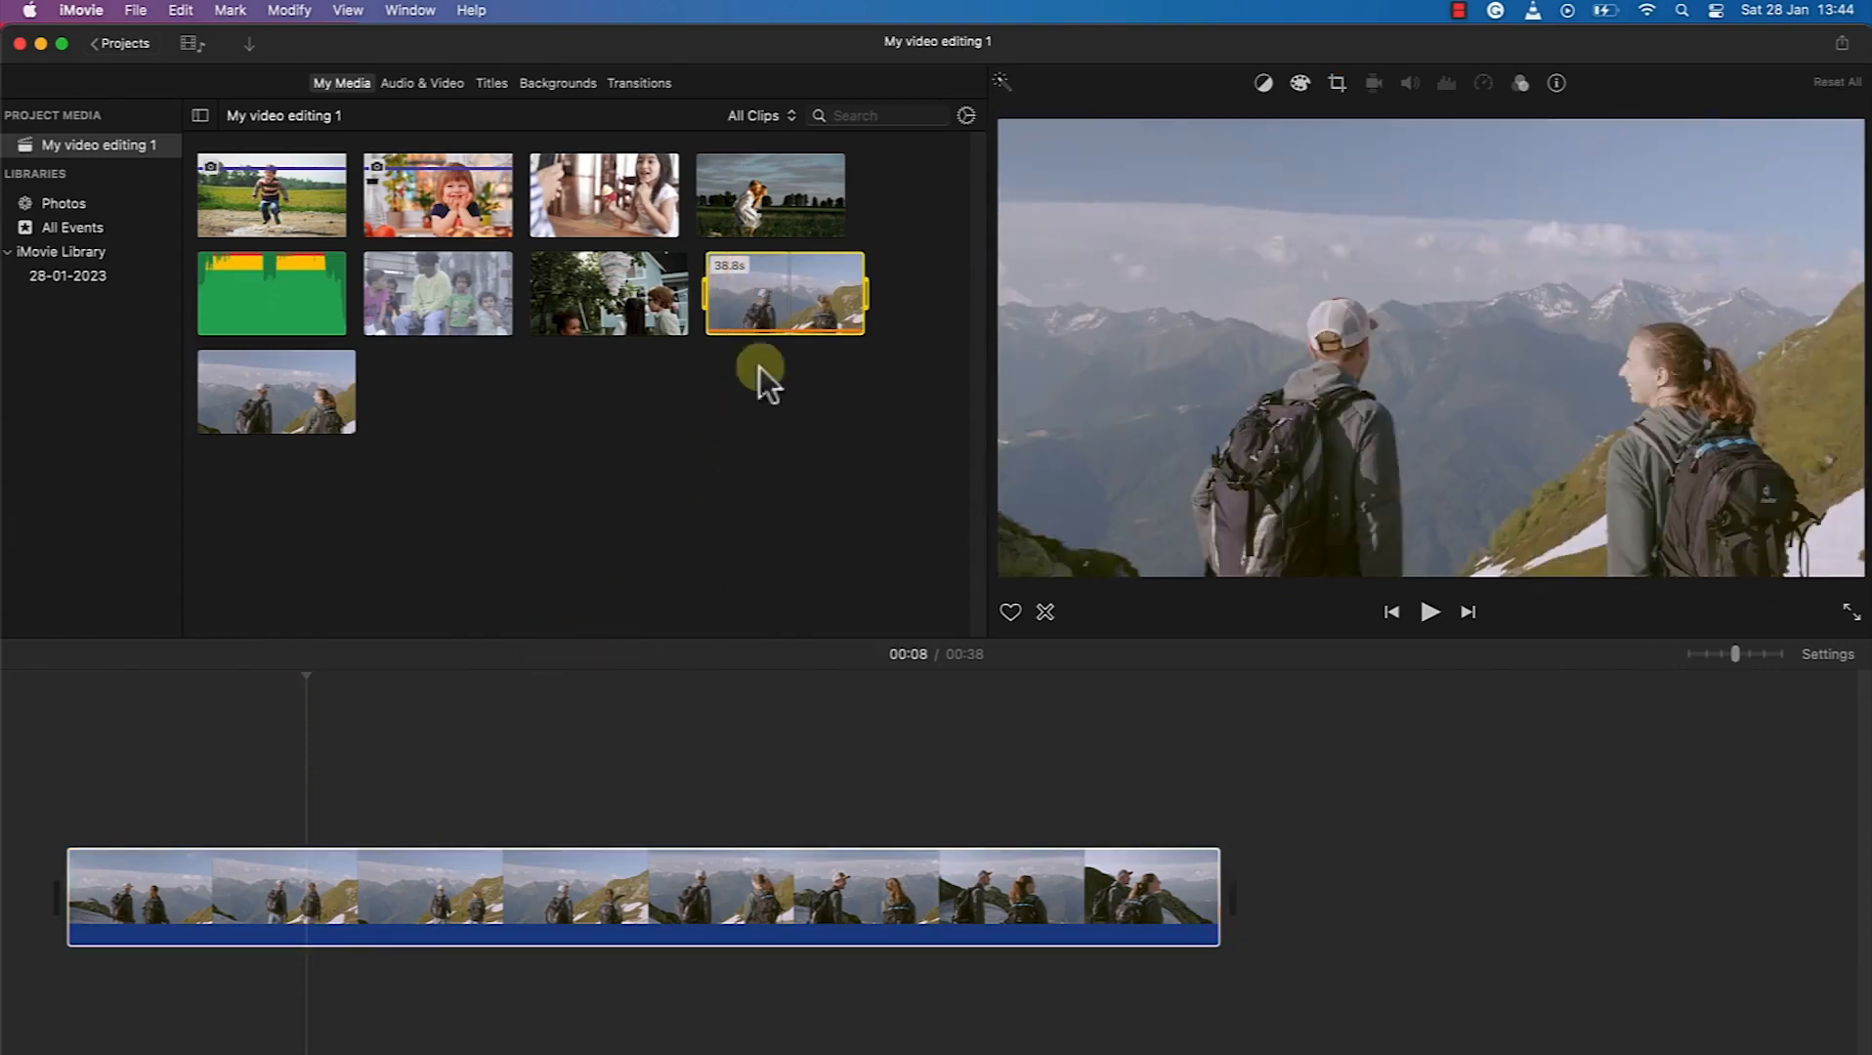
drag(279, 397, 1222, 891)
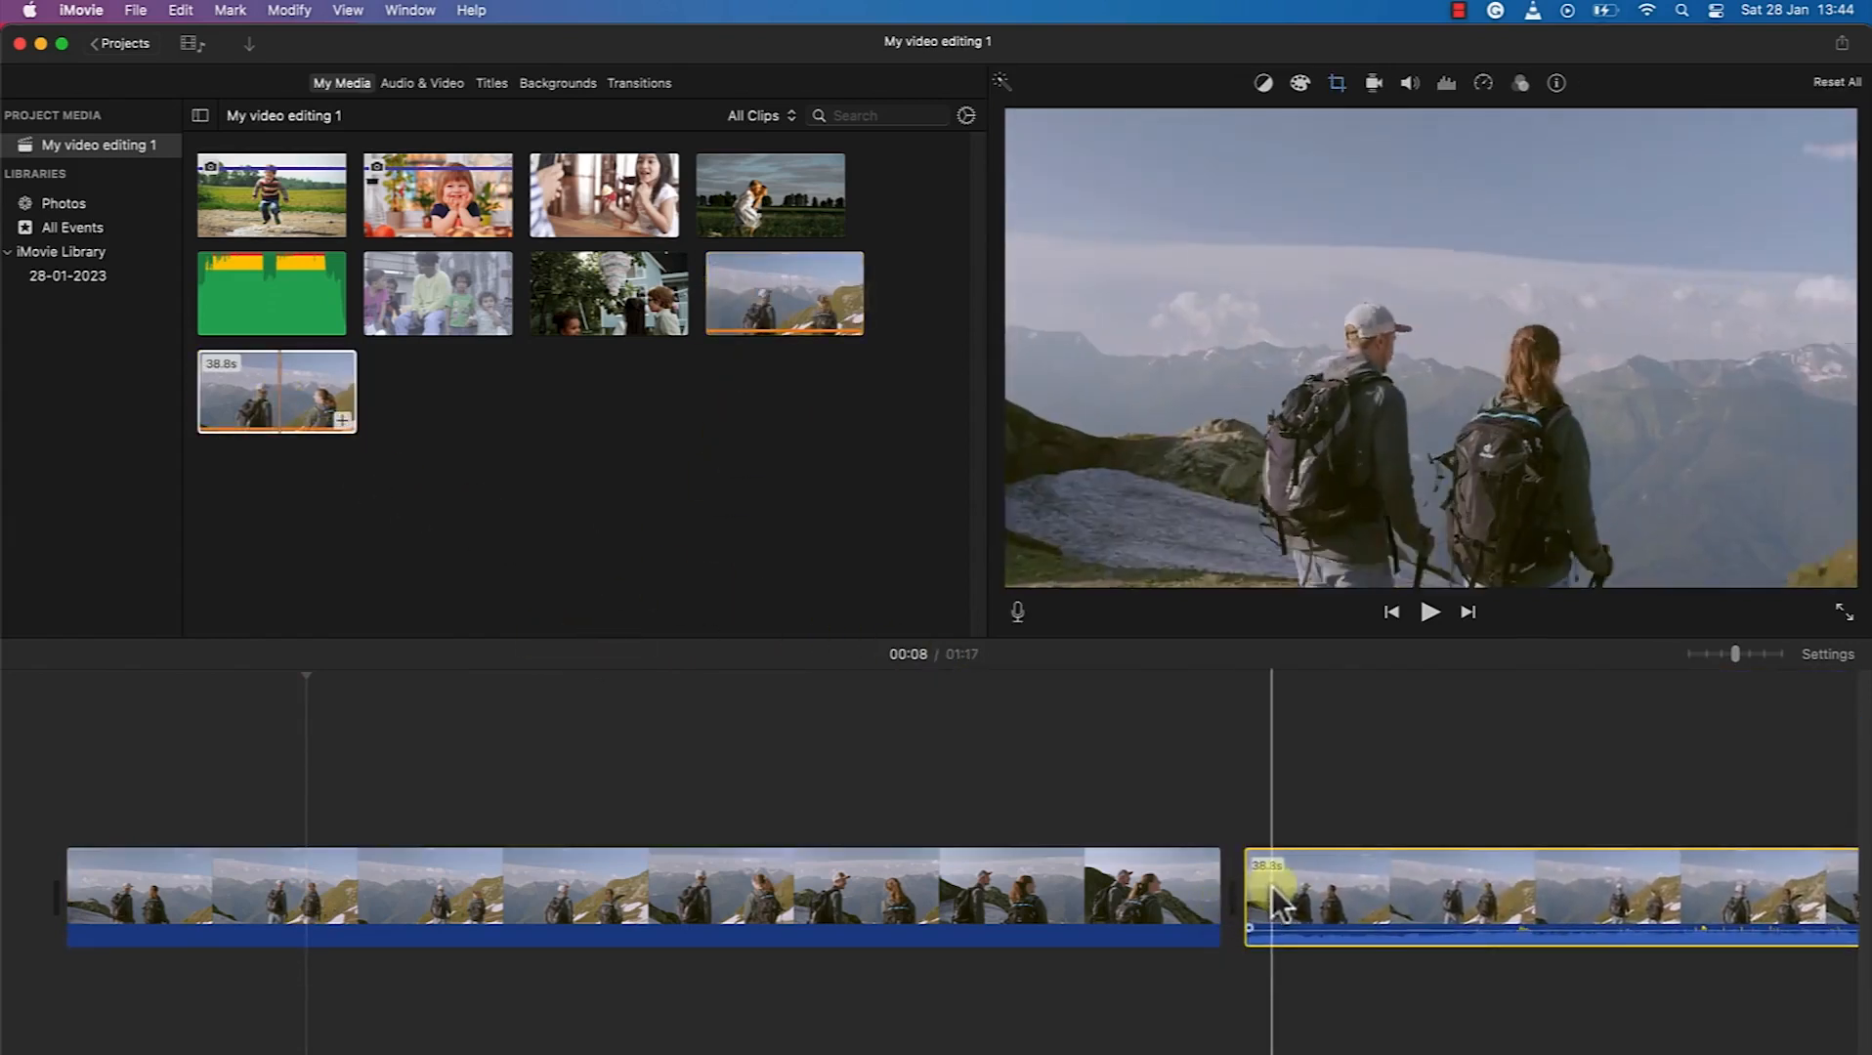
click(1062, 879)
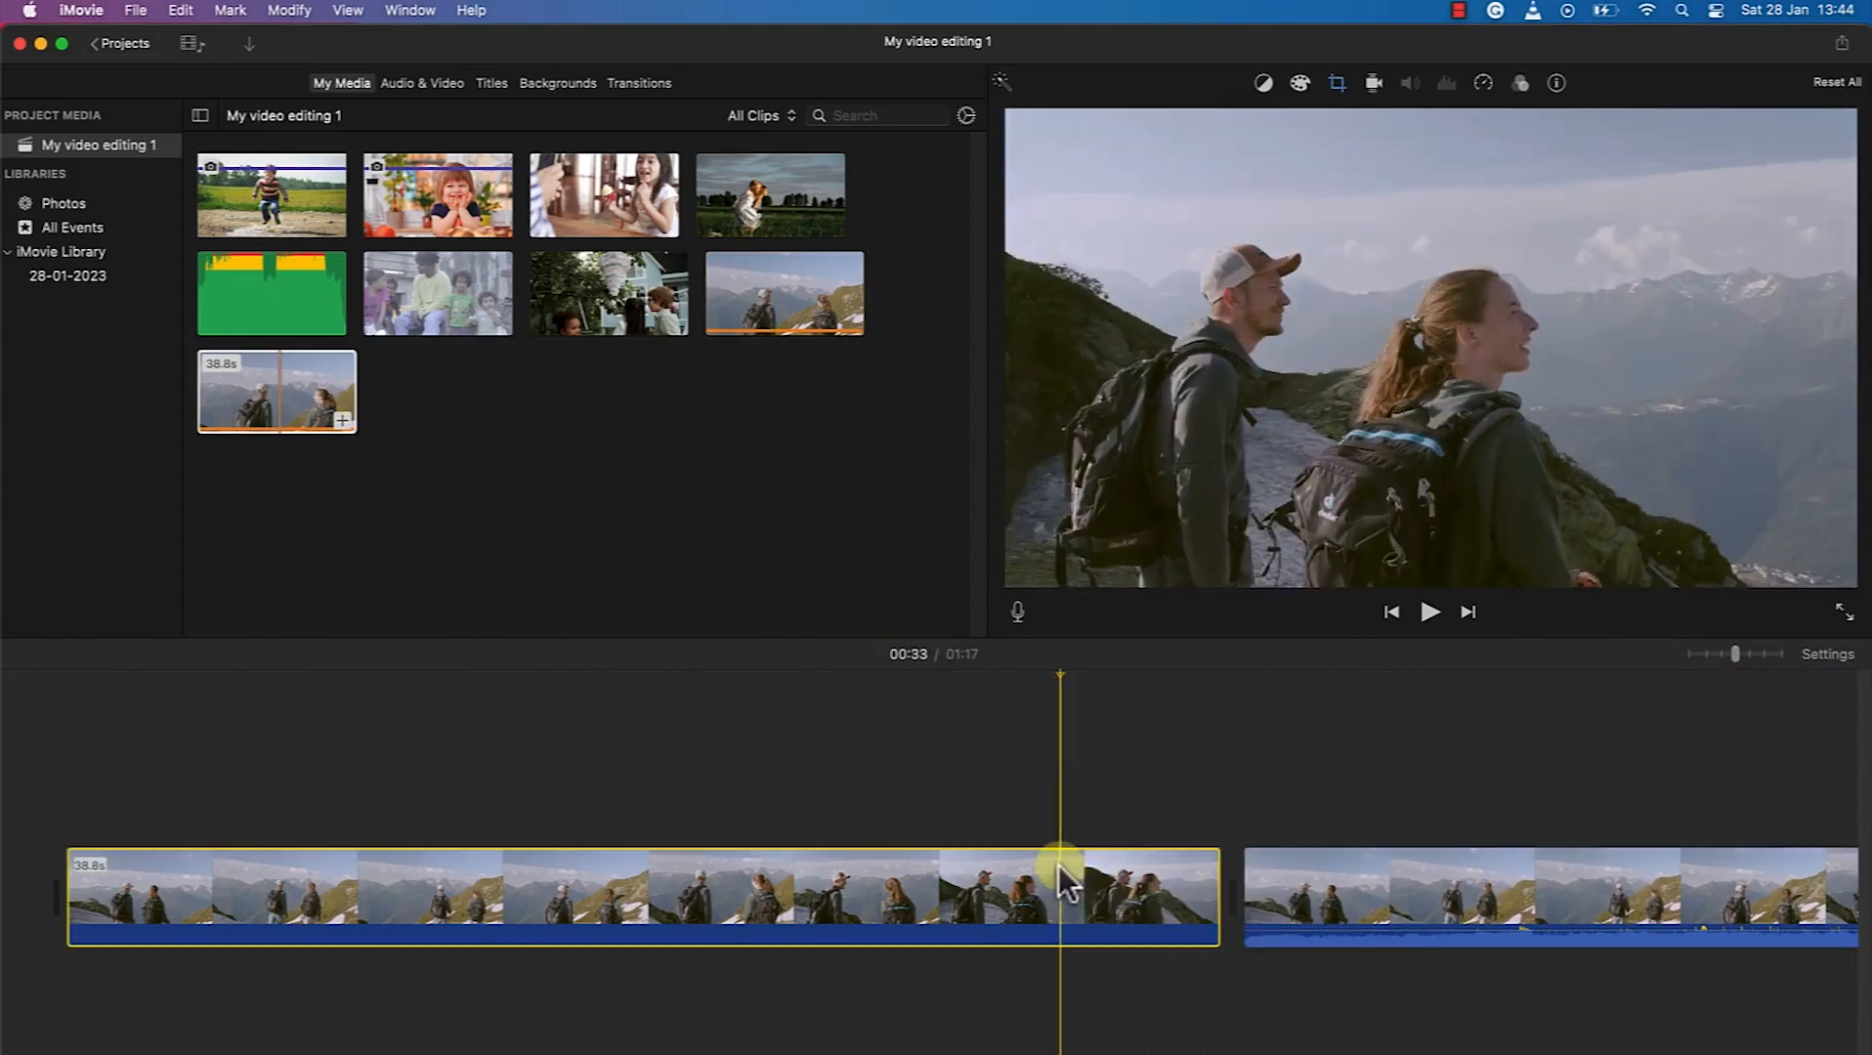
key(Delete)
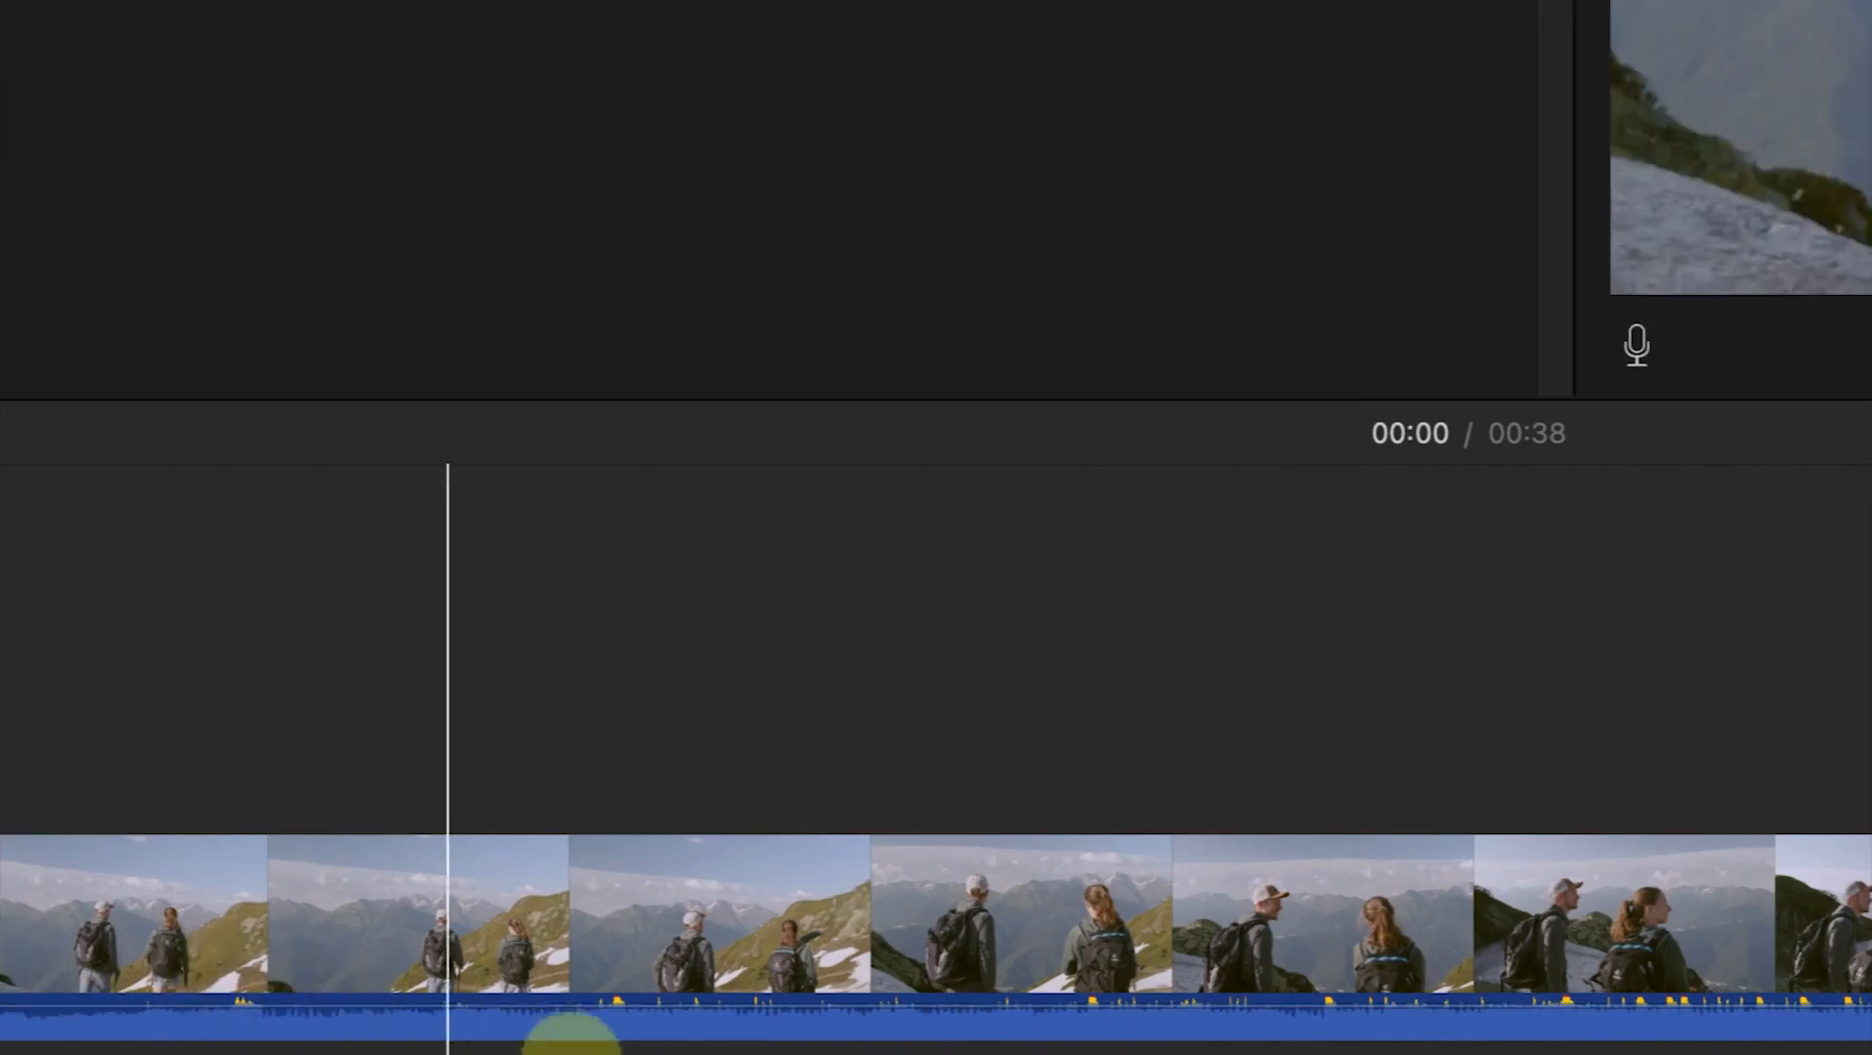
Step: Append the smiling girl photo and the children's garden party clip after the hiking clip in the timeline
click(859, 926)
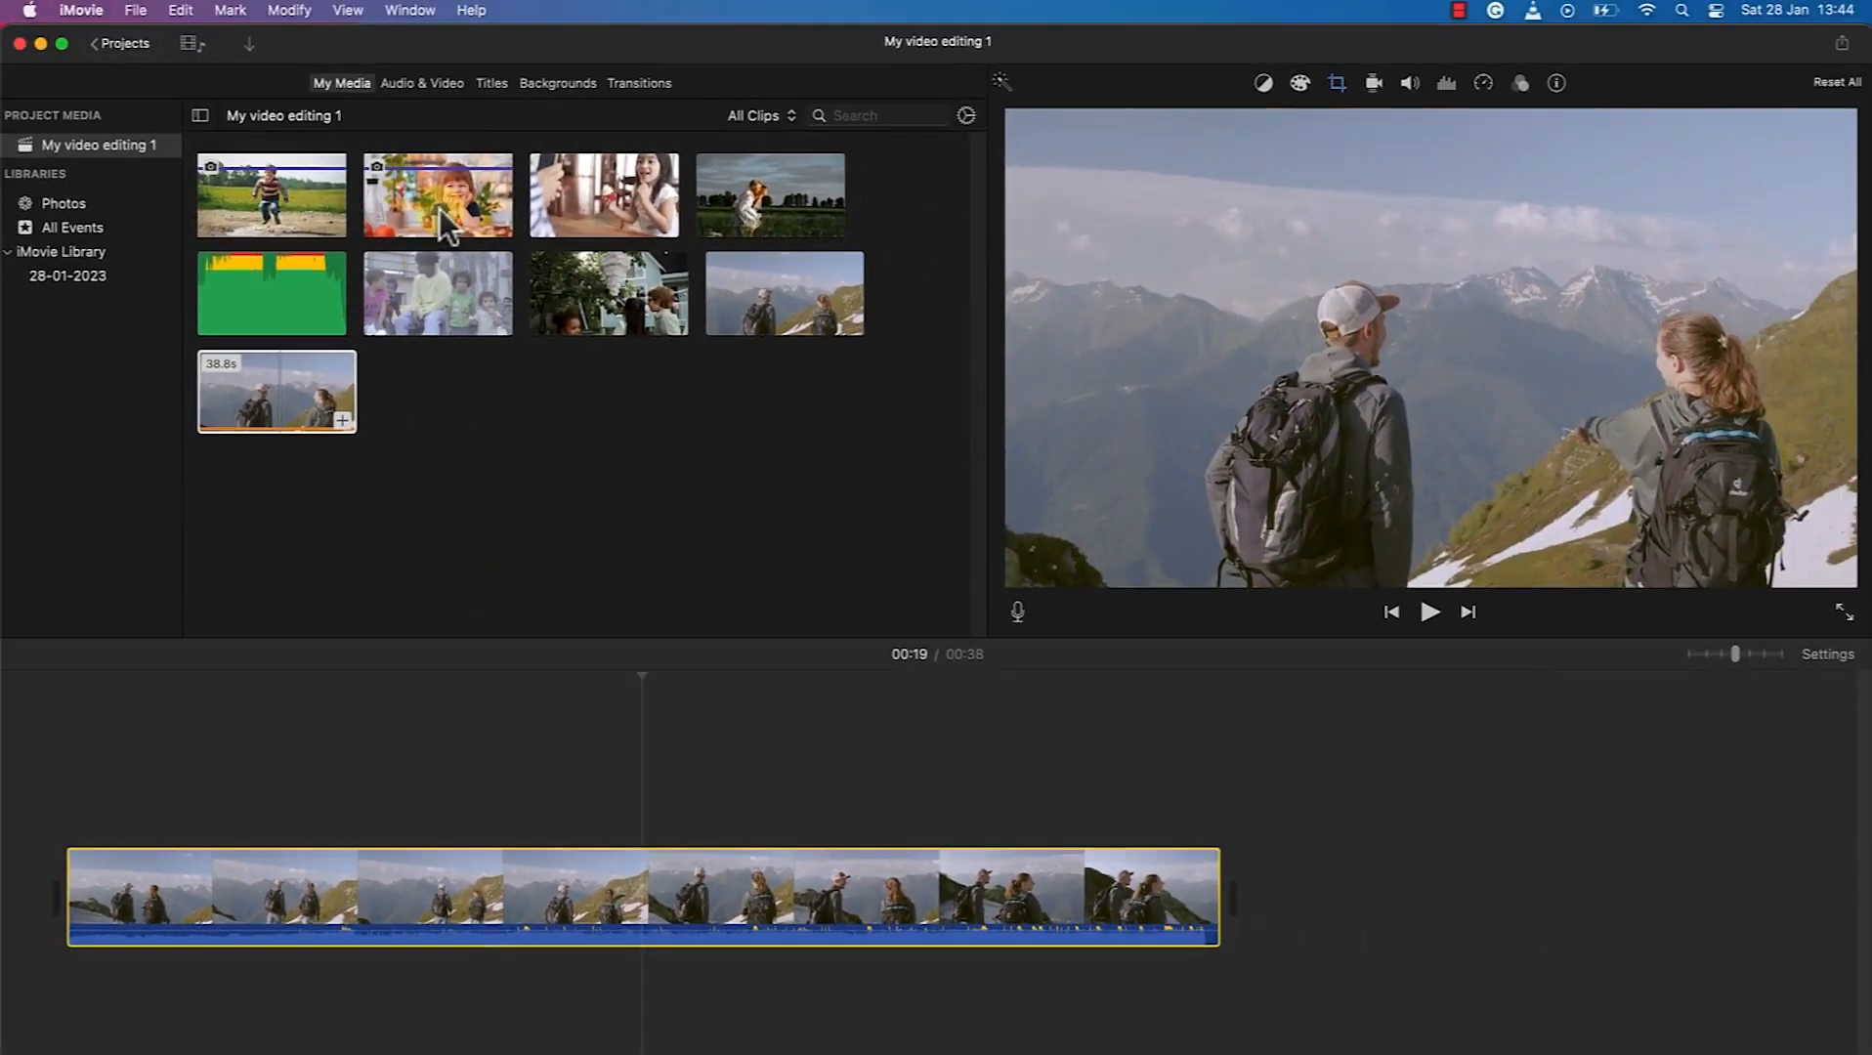
drag(445, 225, 1286, 872)
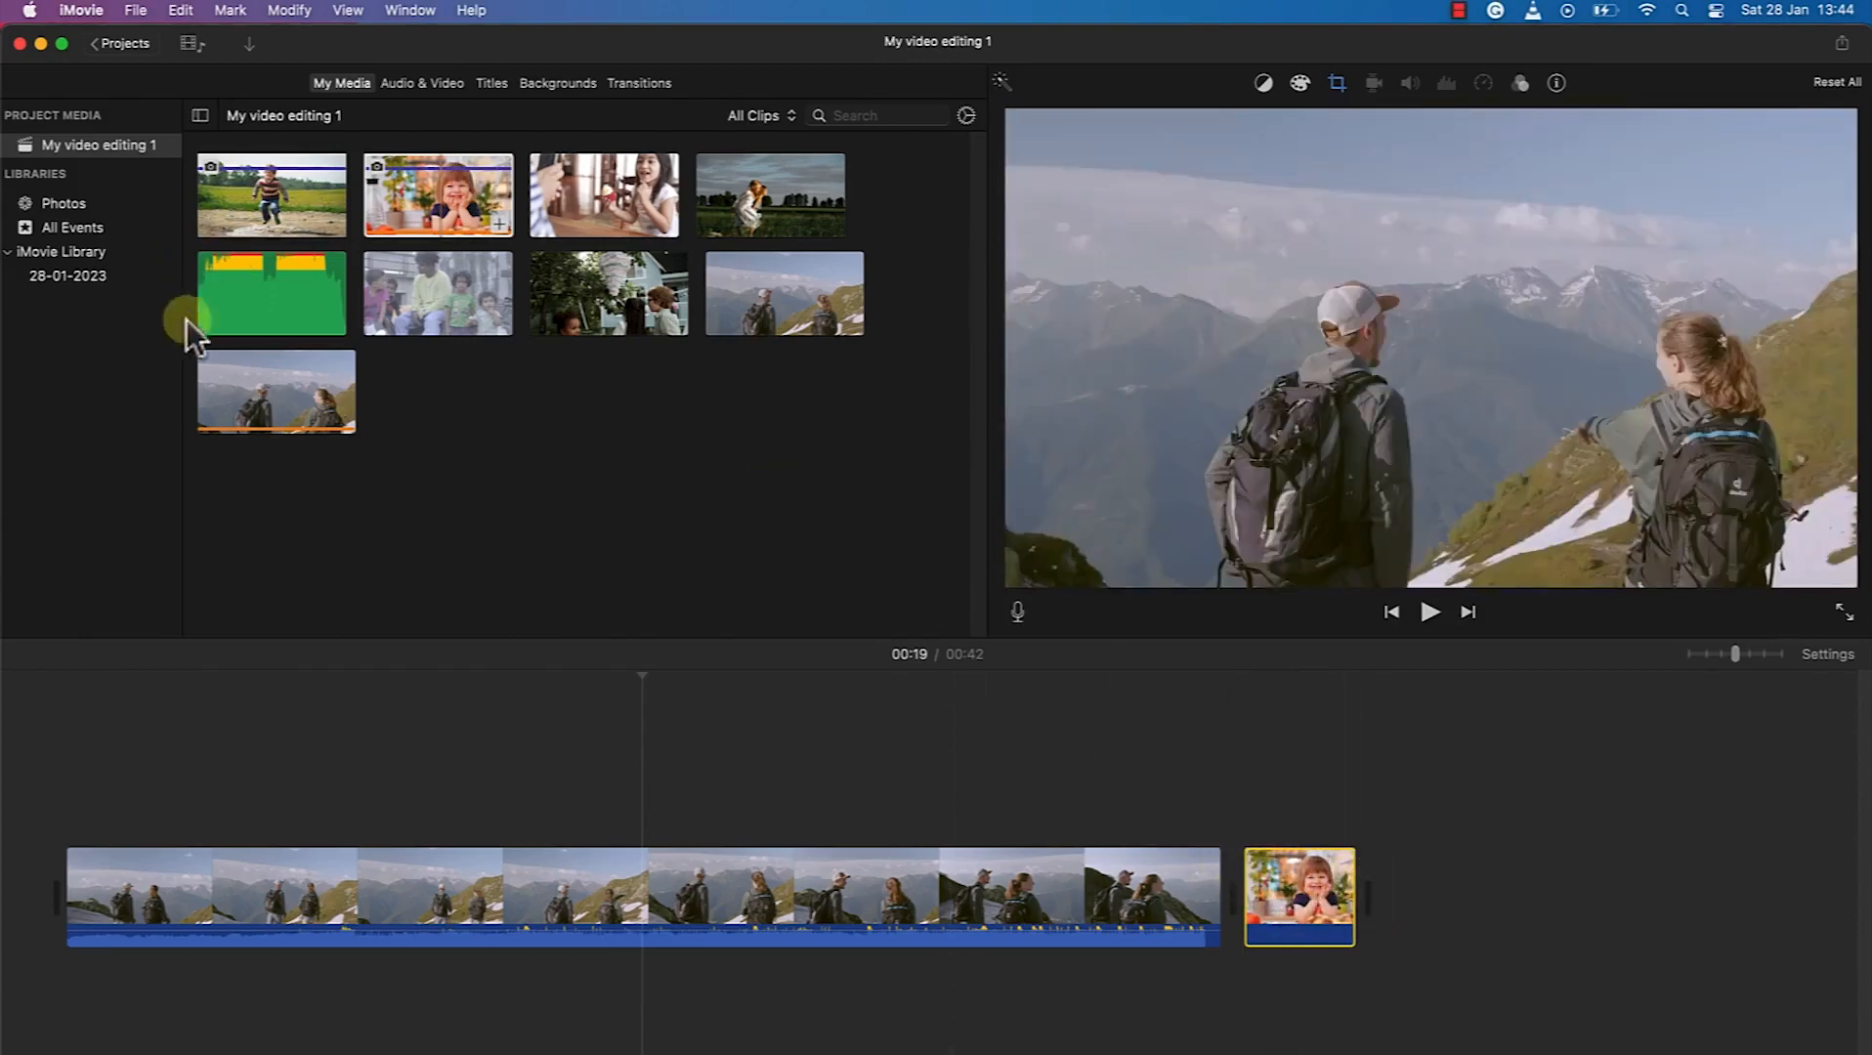
drag(635, 311, 1372, 892)
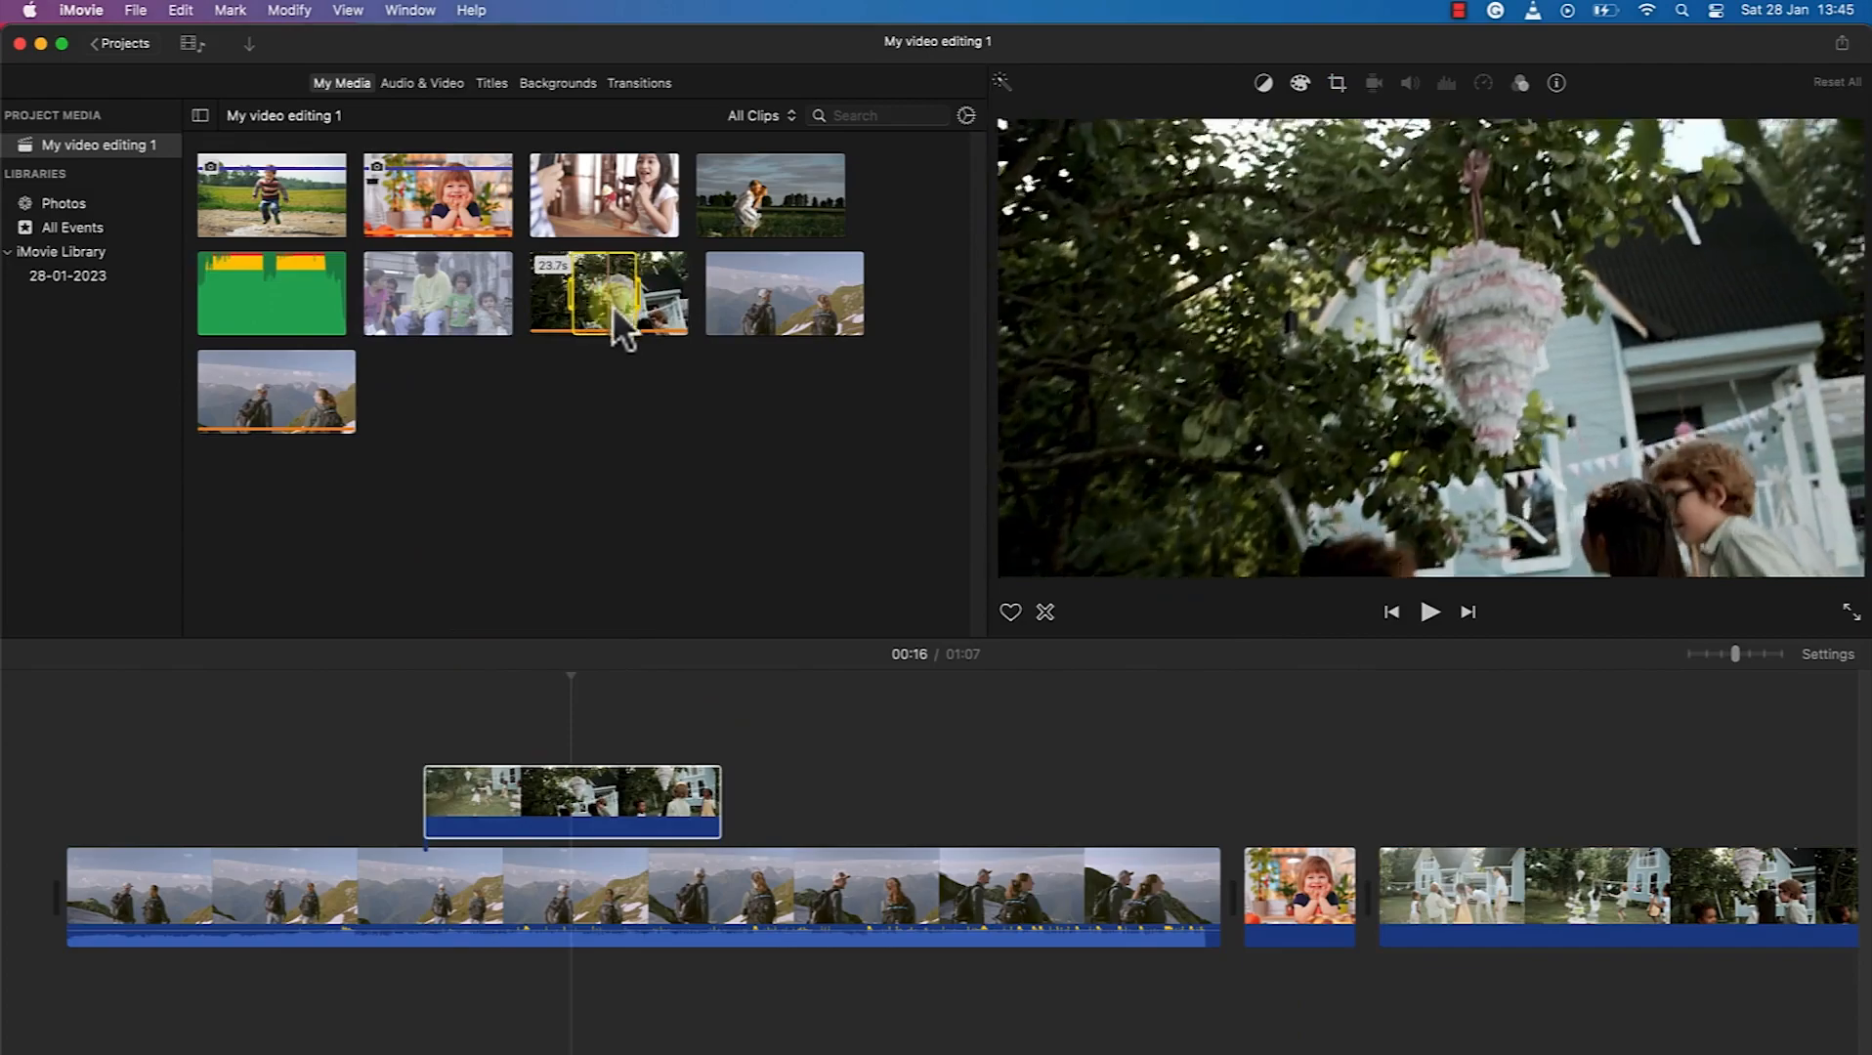
Step: Select the entire garden party clip in the project media and select its overlay copy above the hiking clip
right_click(622, 301)
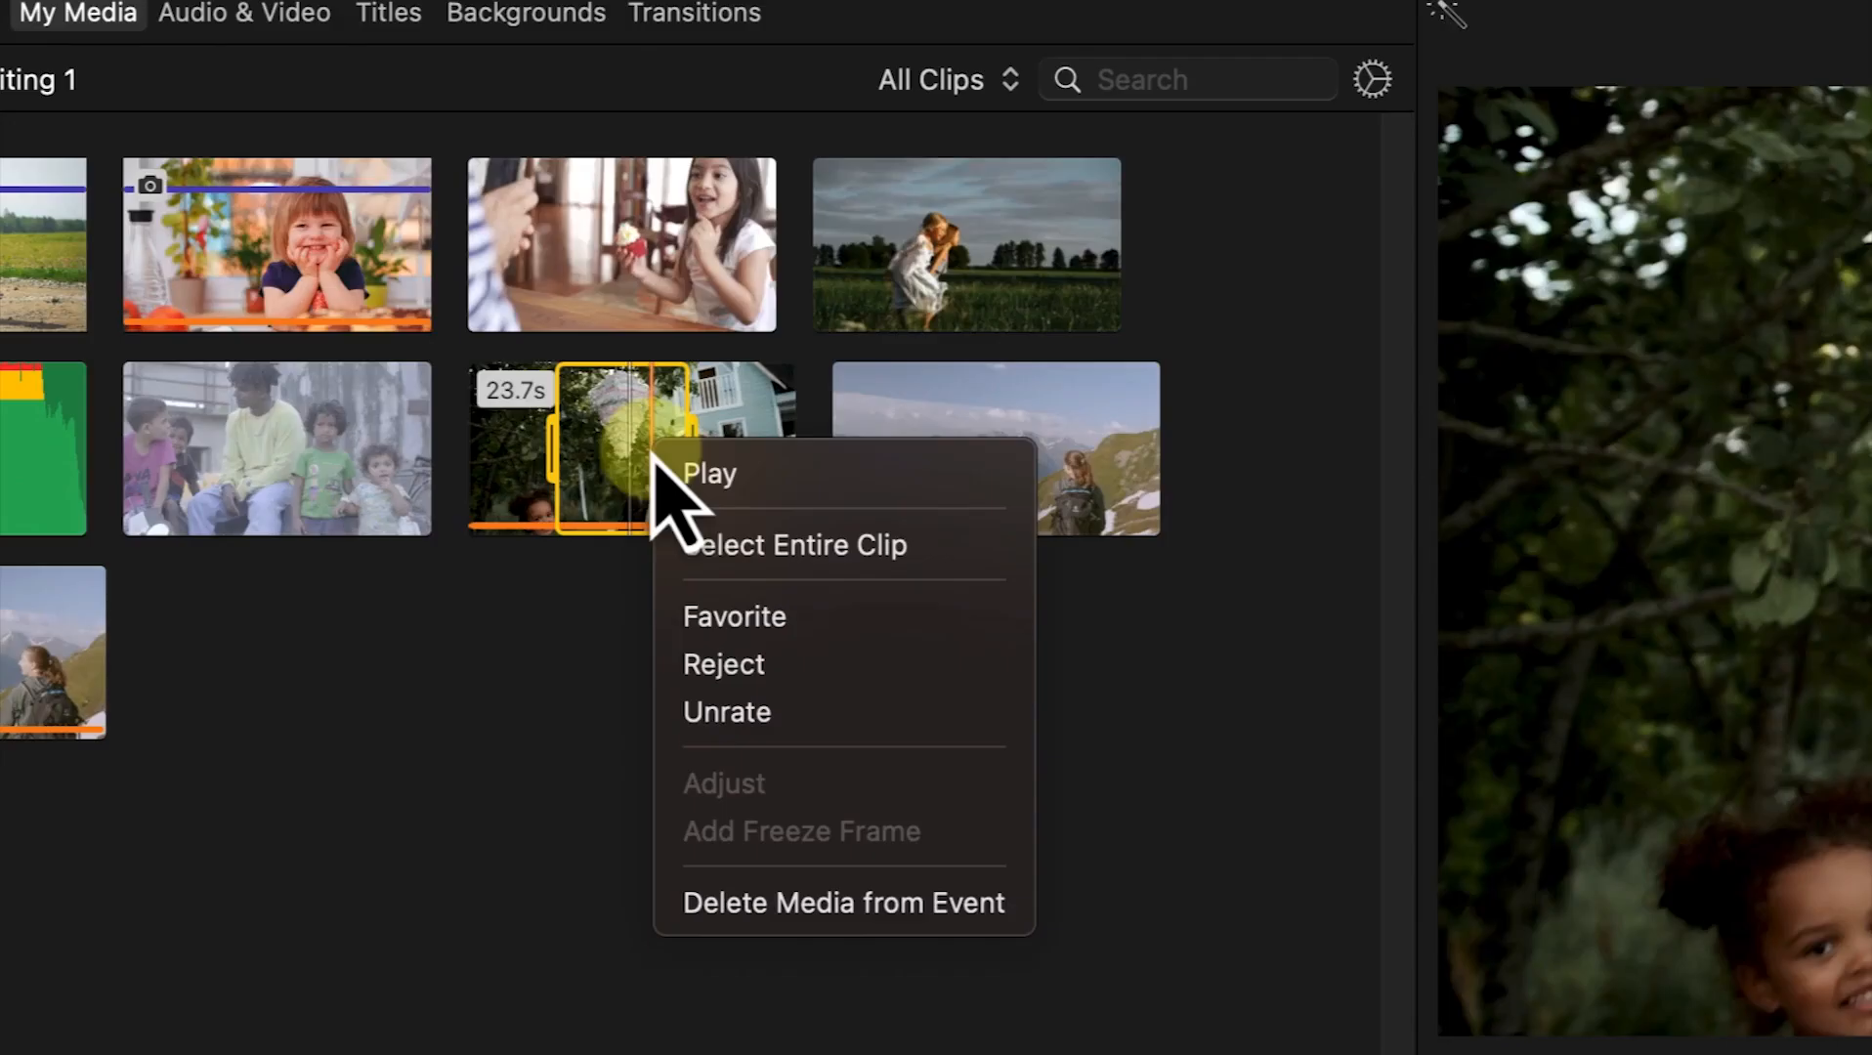
click(723, 546)
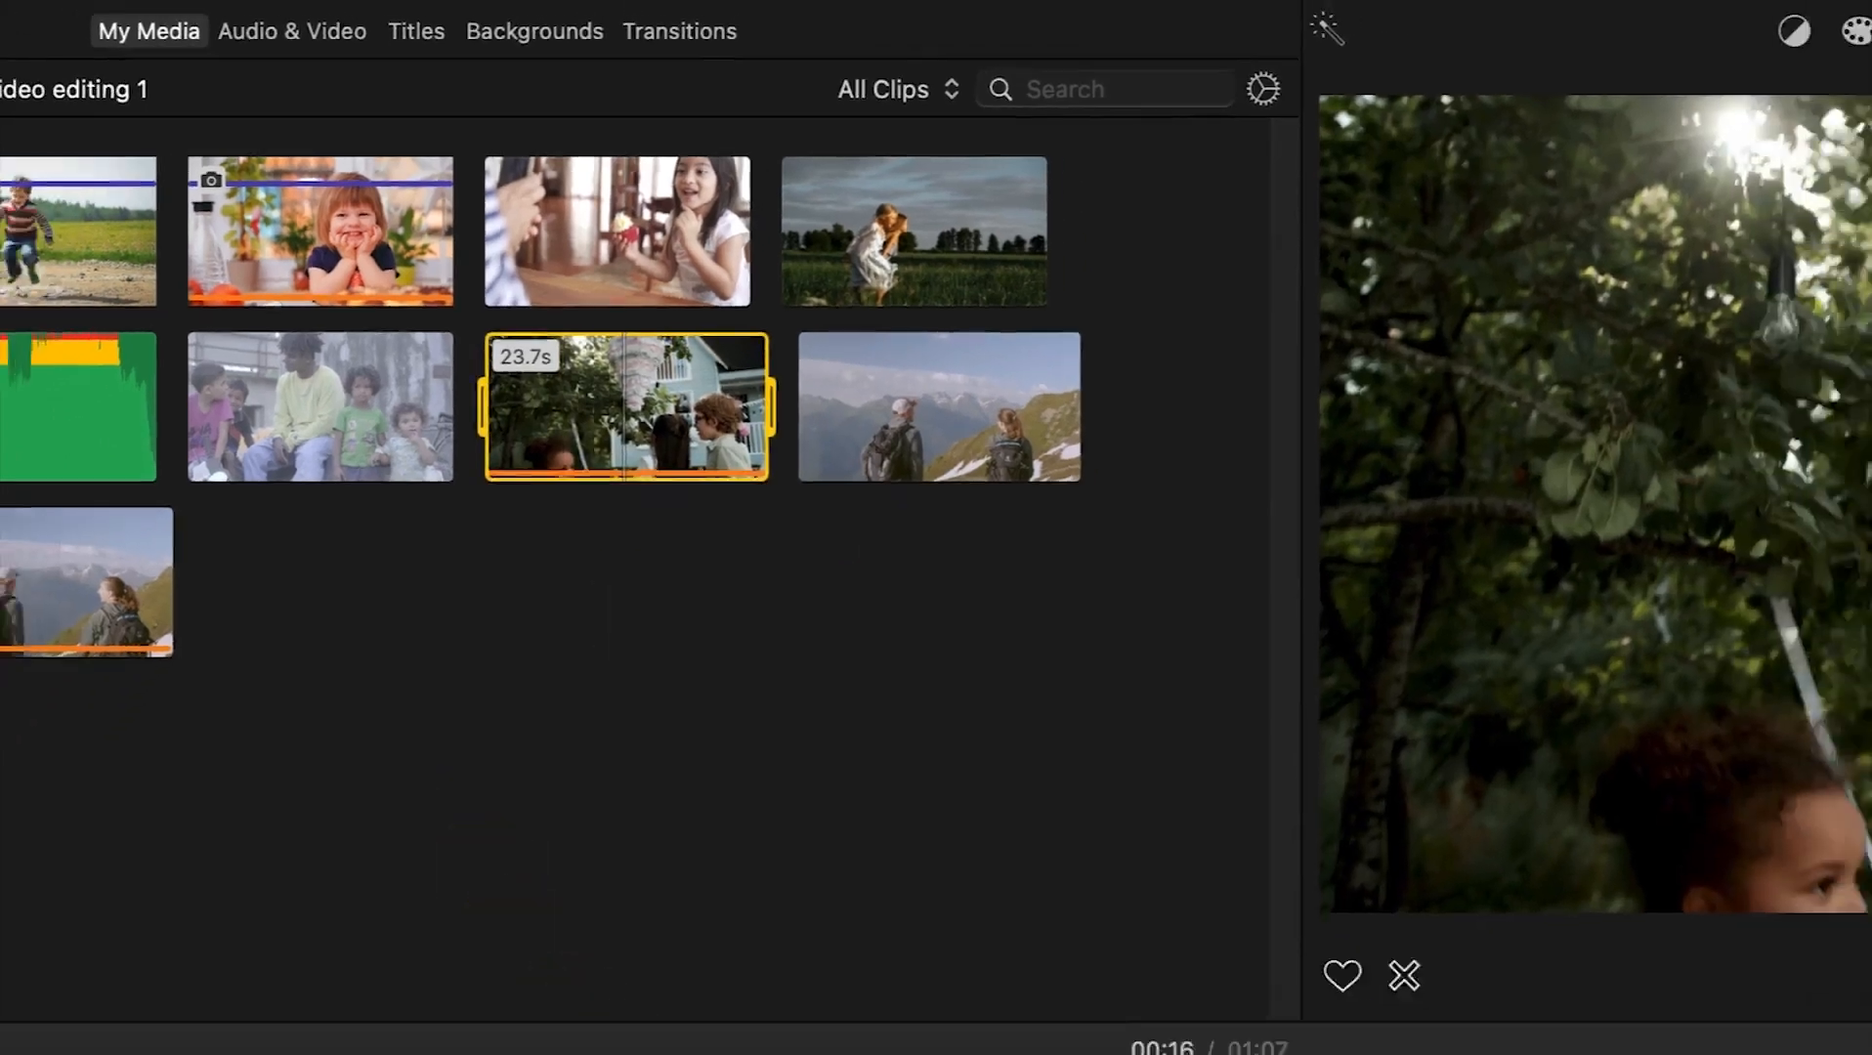
click(630, 809)
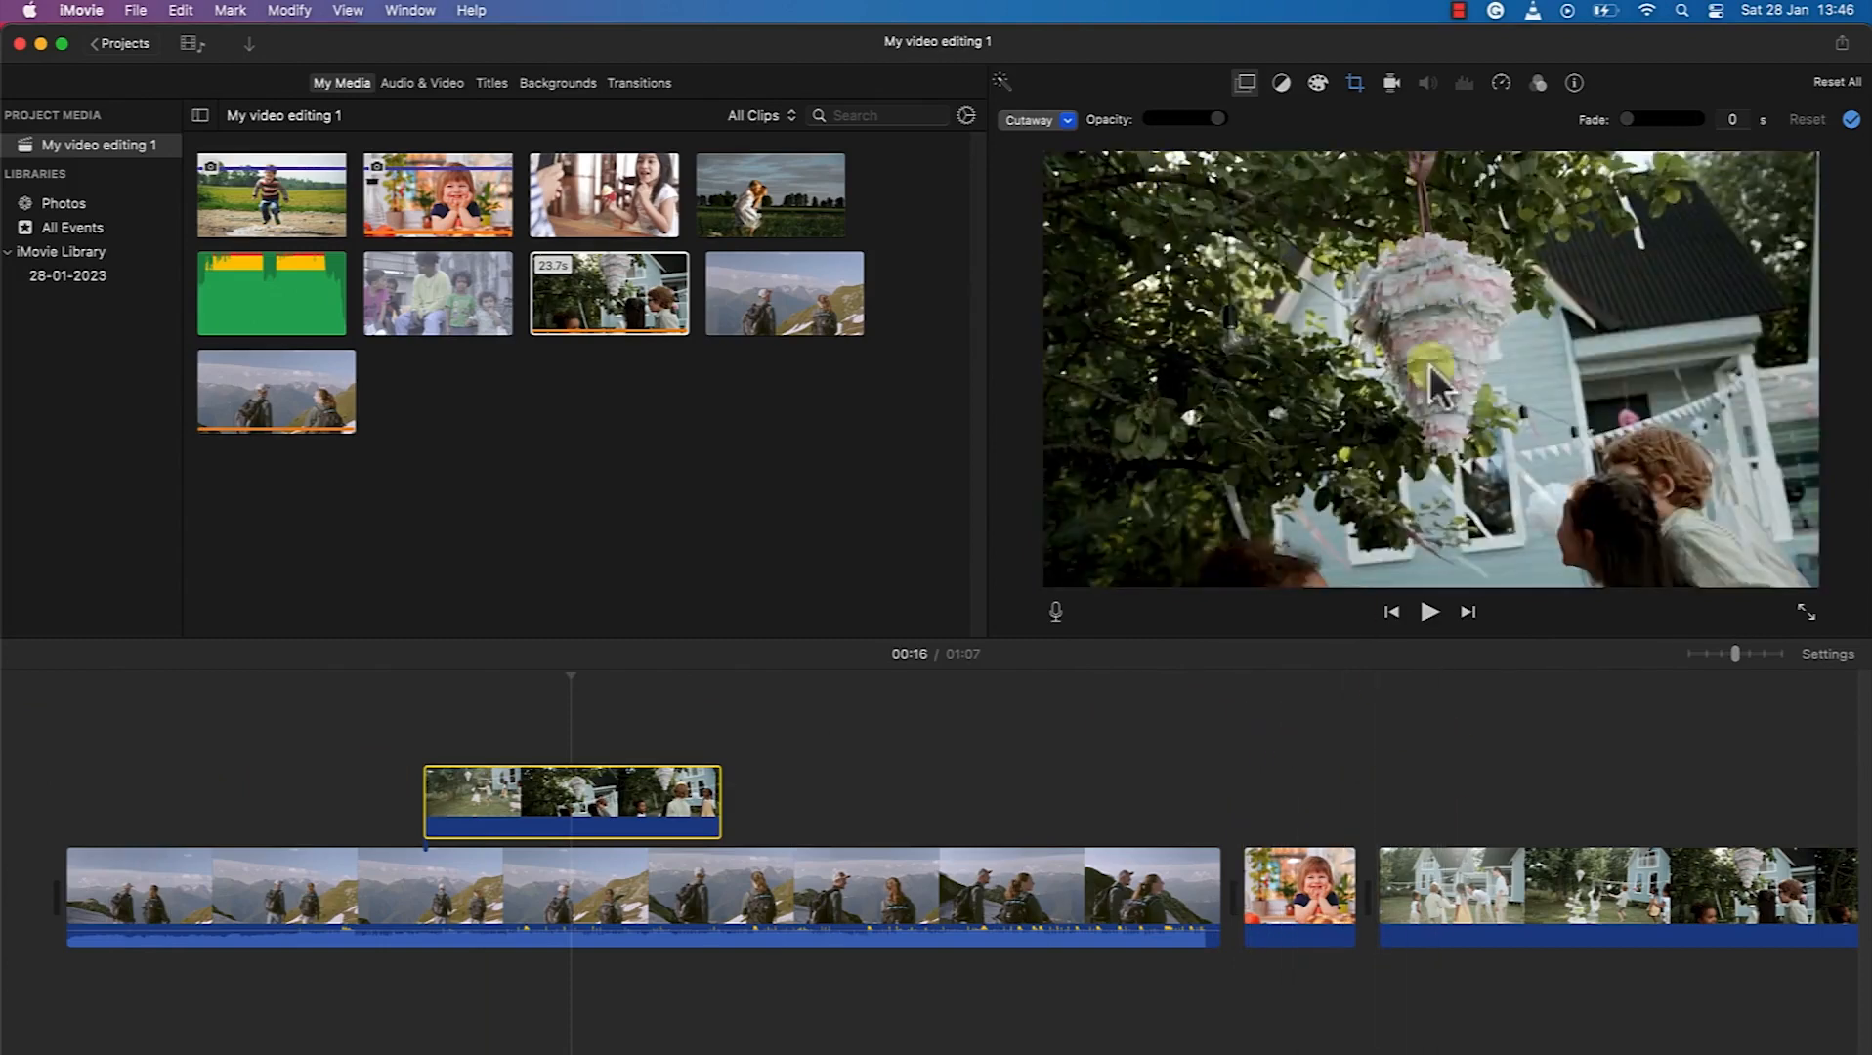
Step: Trim the start of the hiking clip to leave 27.7 s and extend it back to the full 38.8 s
click(795, 909)
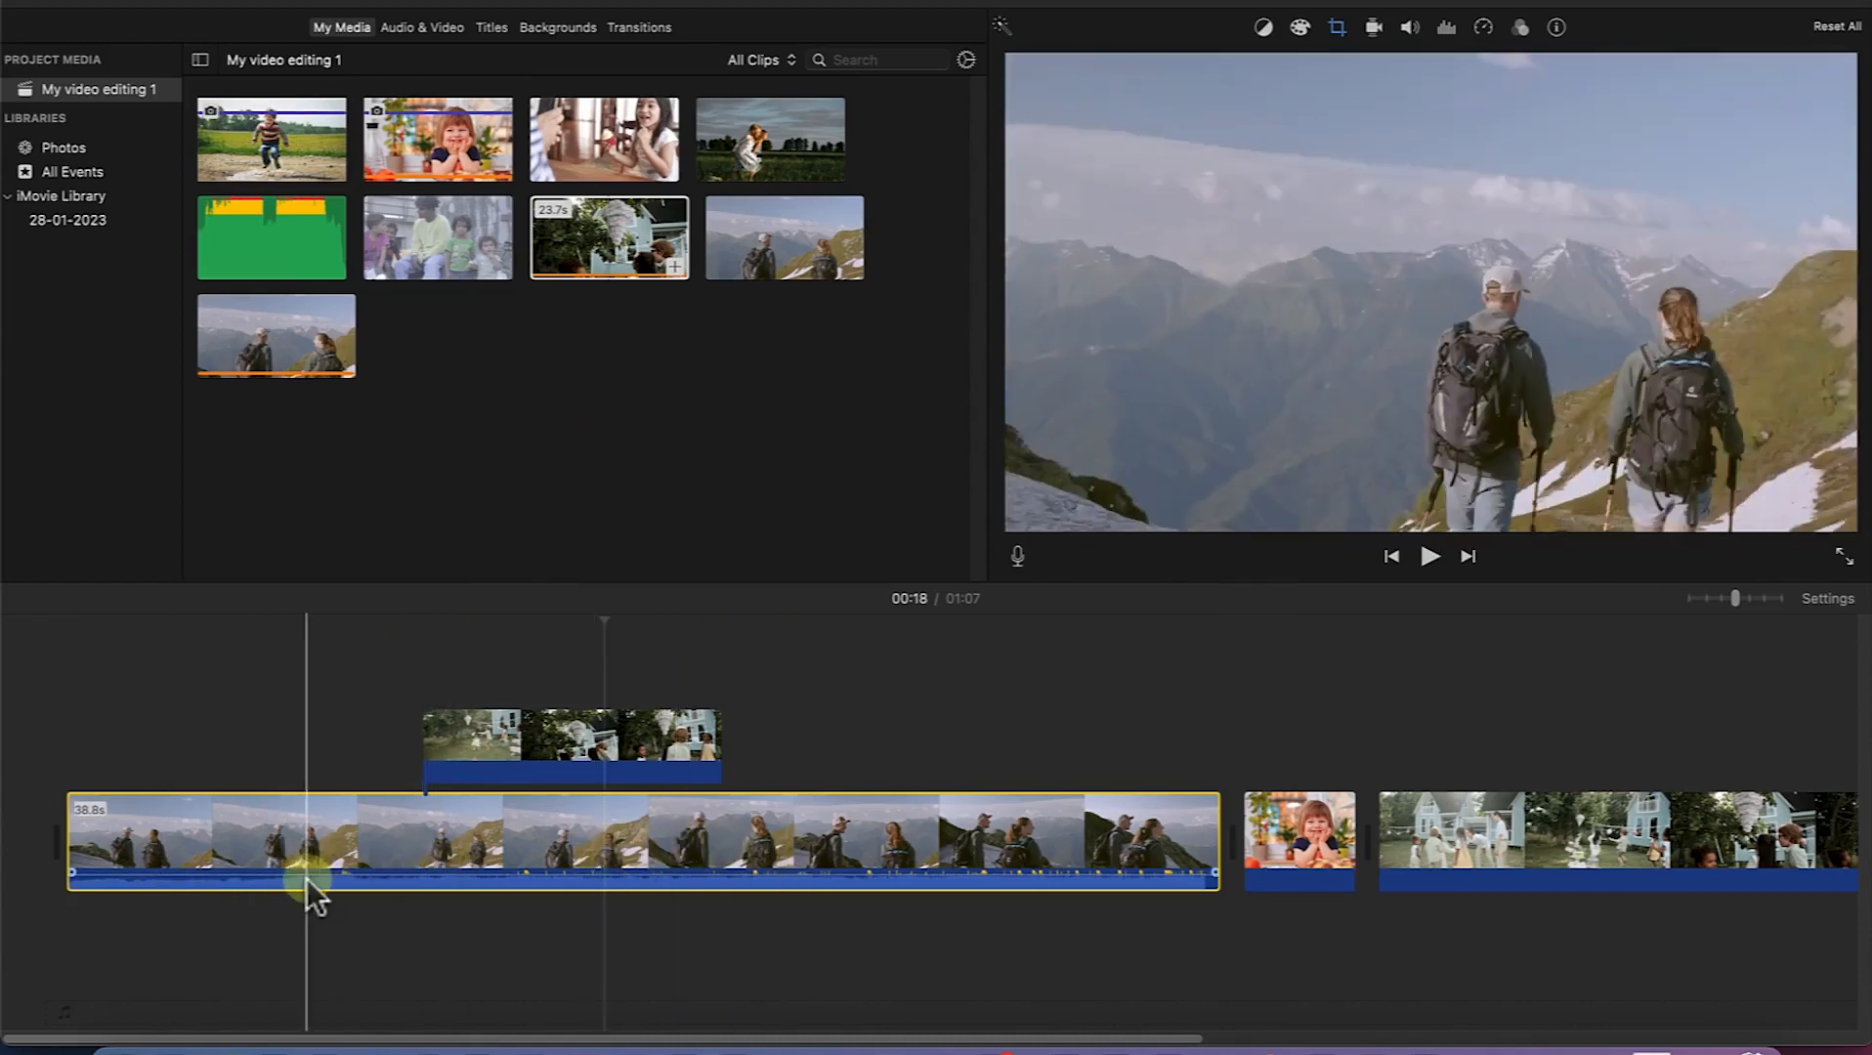
click(144, 856)
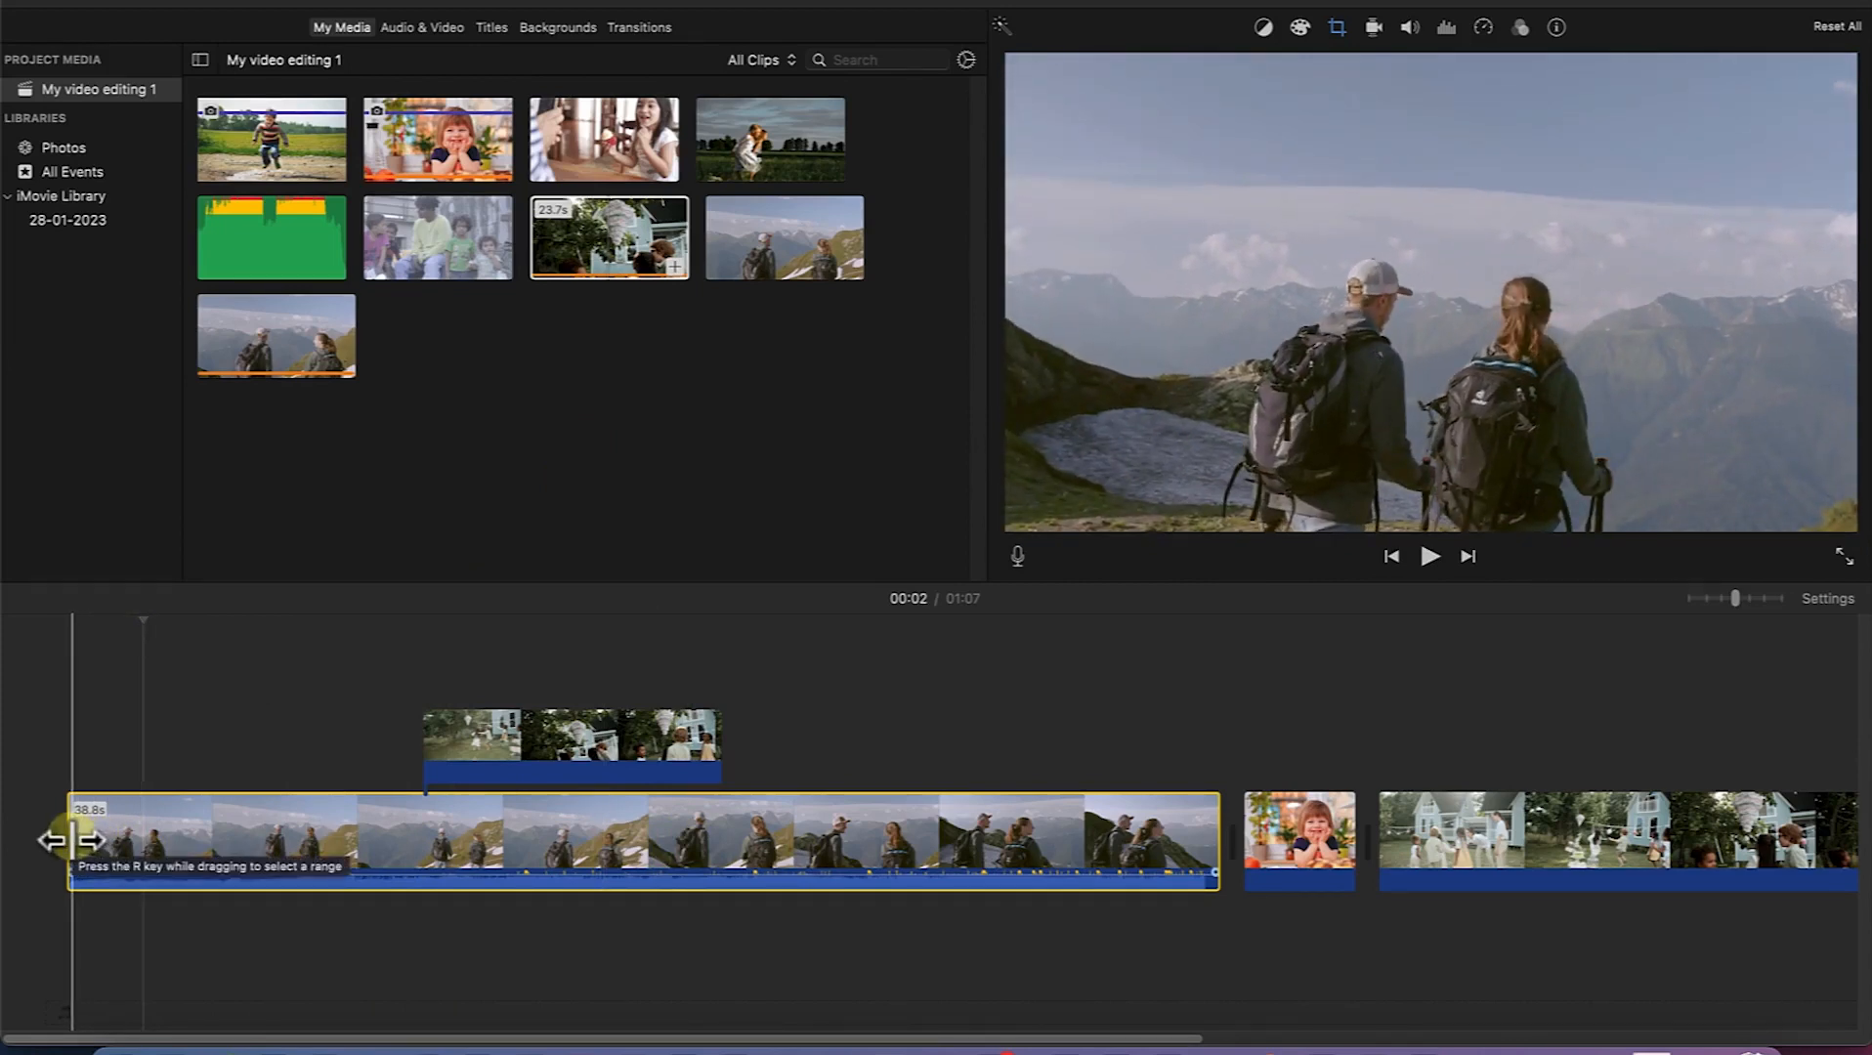
drag(71, 840, 400, 845)
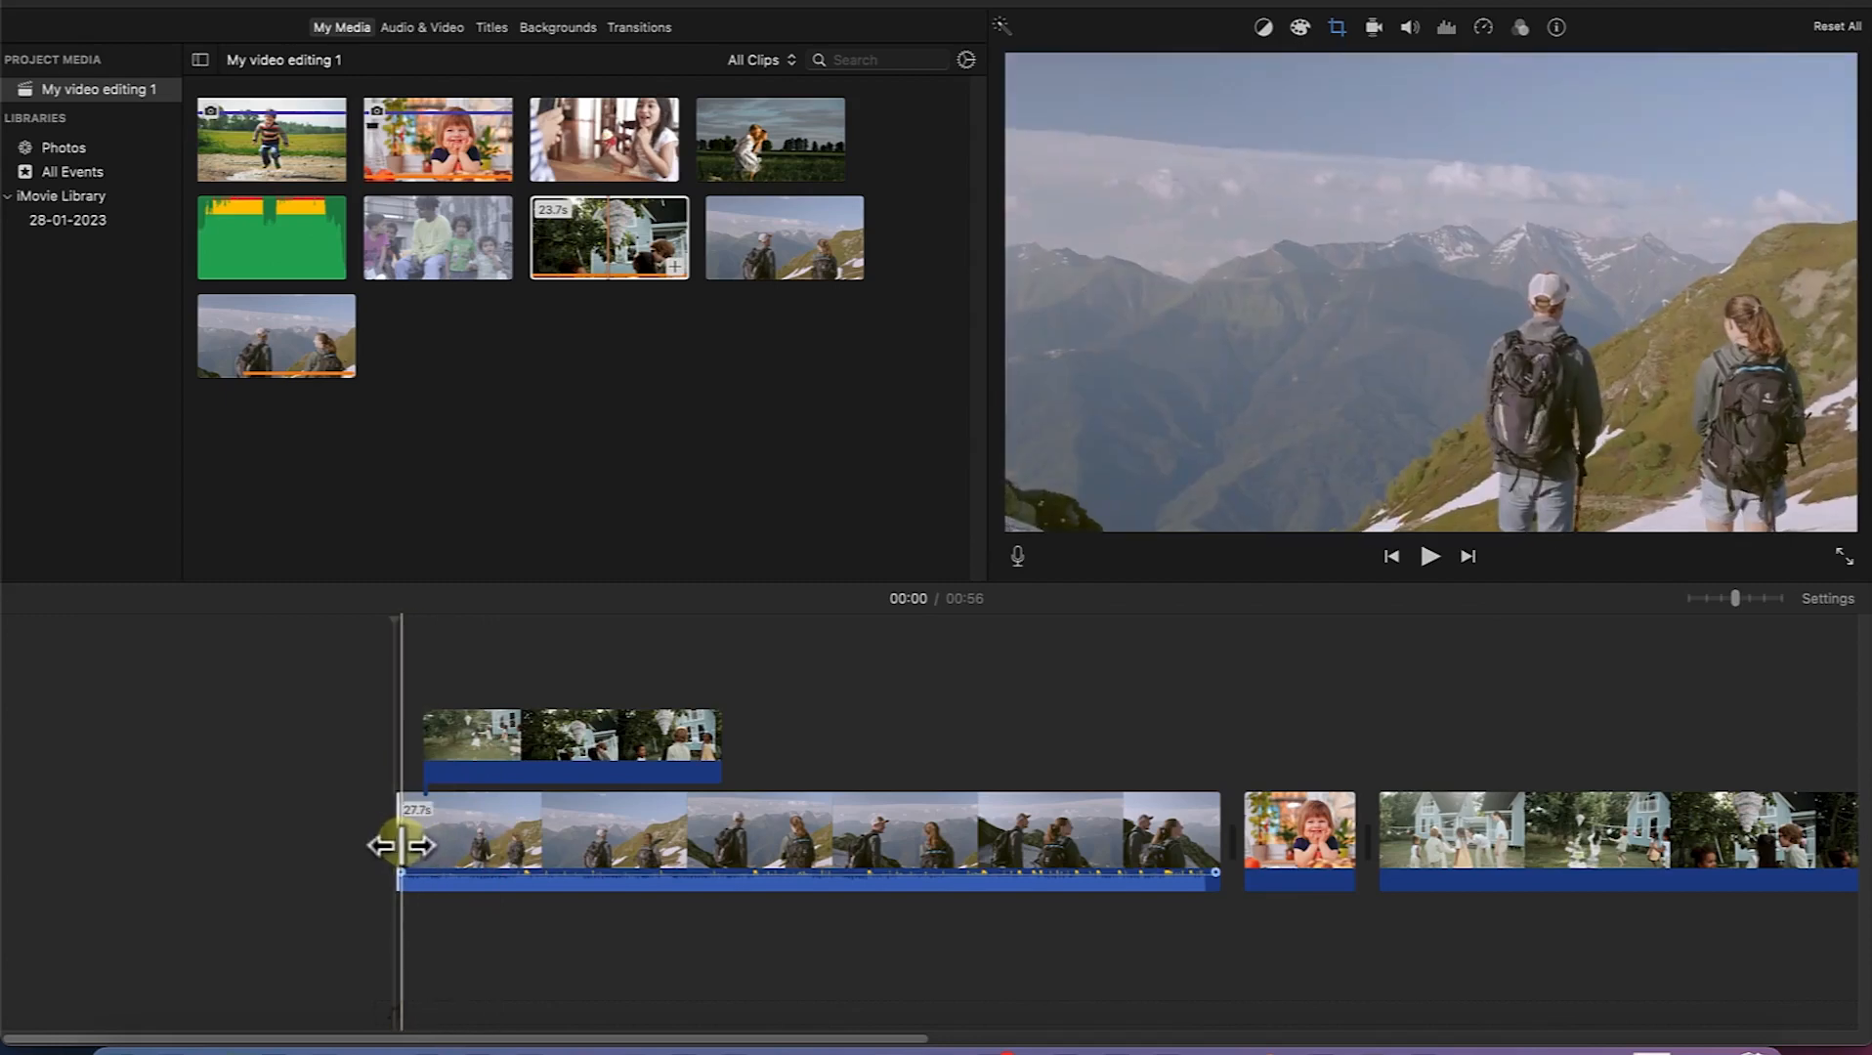
drag(396, 844, 39, 848)
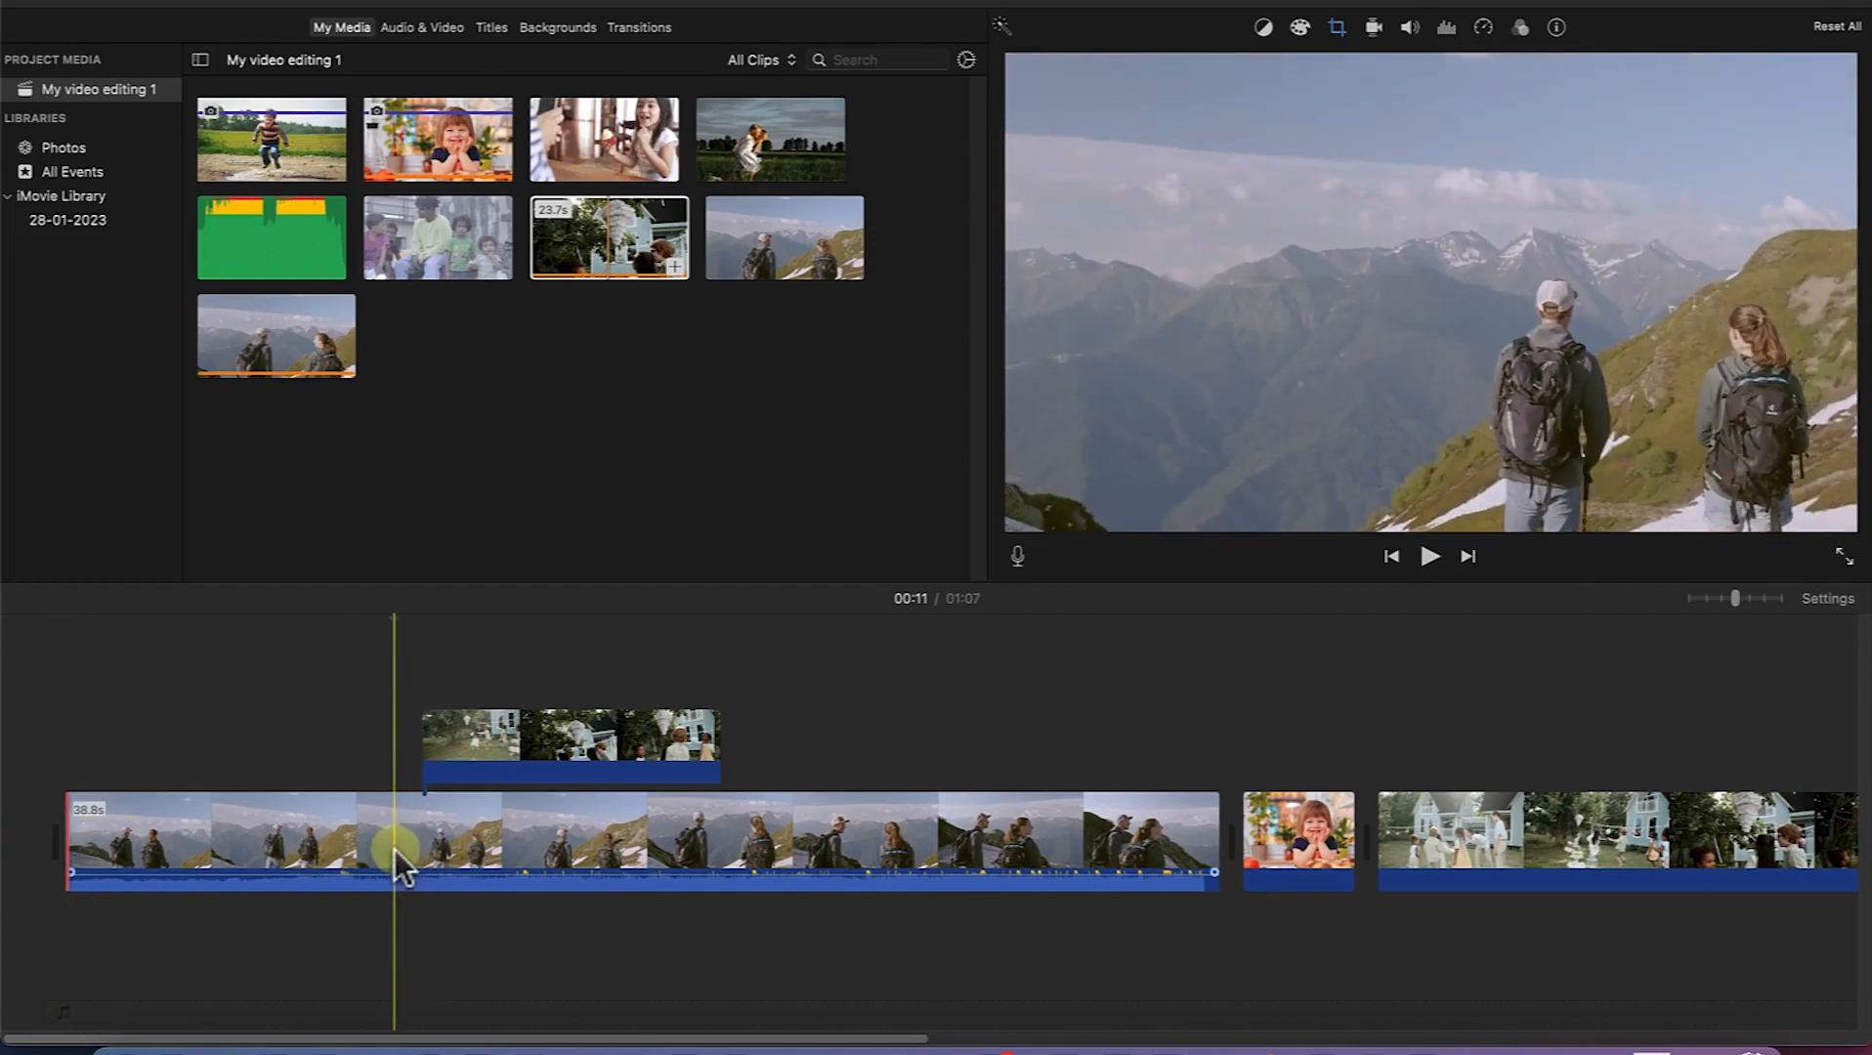
Step: Trim the hiking clip's start to leave 31.1 s, and its end to leave 25.8 s
click(292, 850)
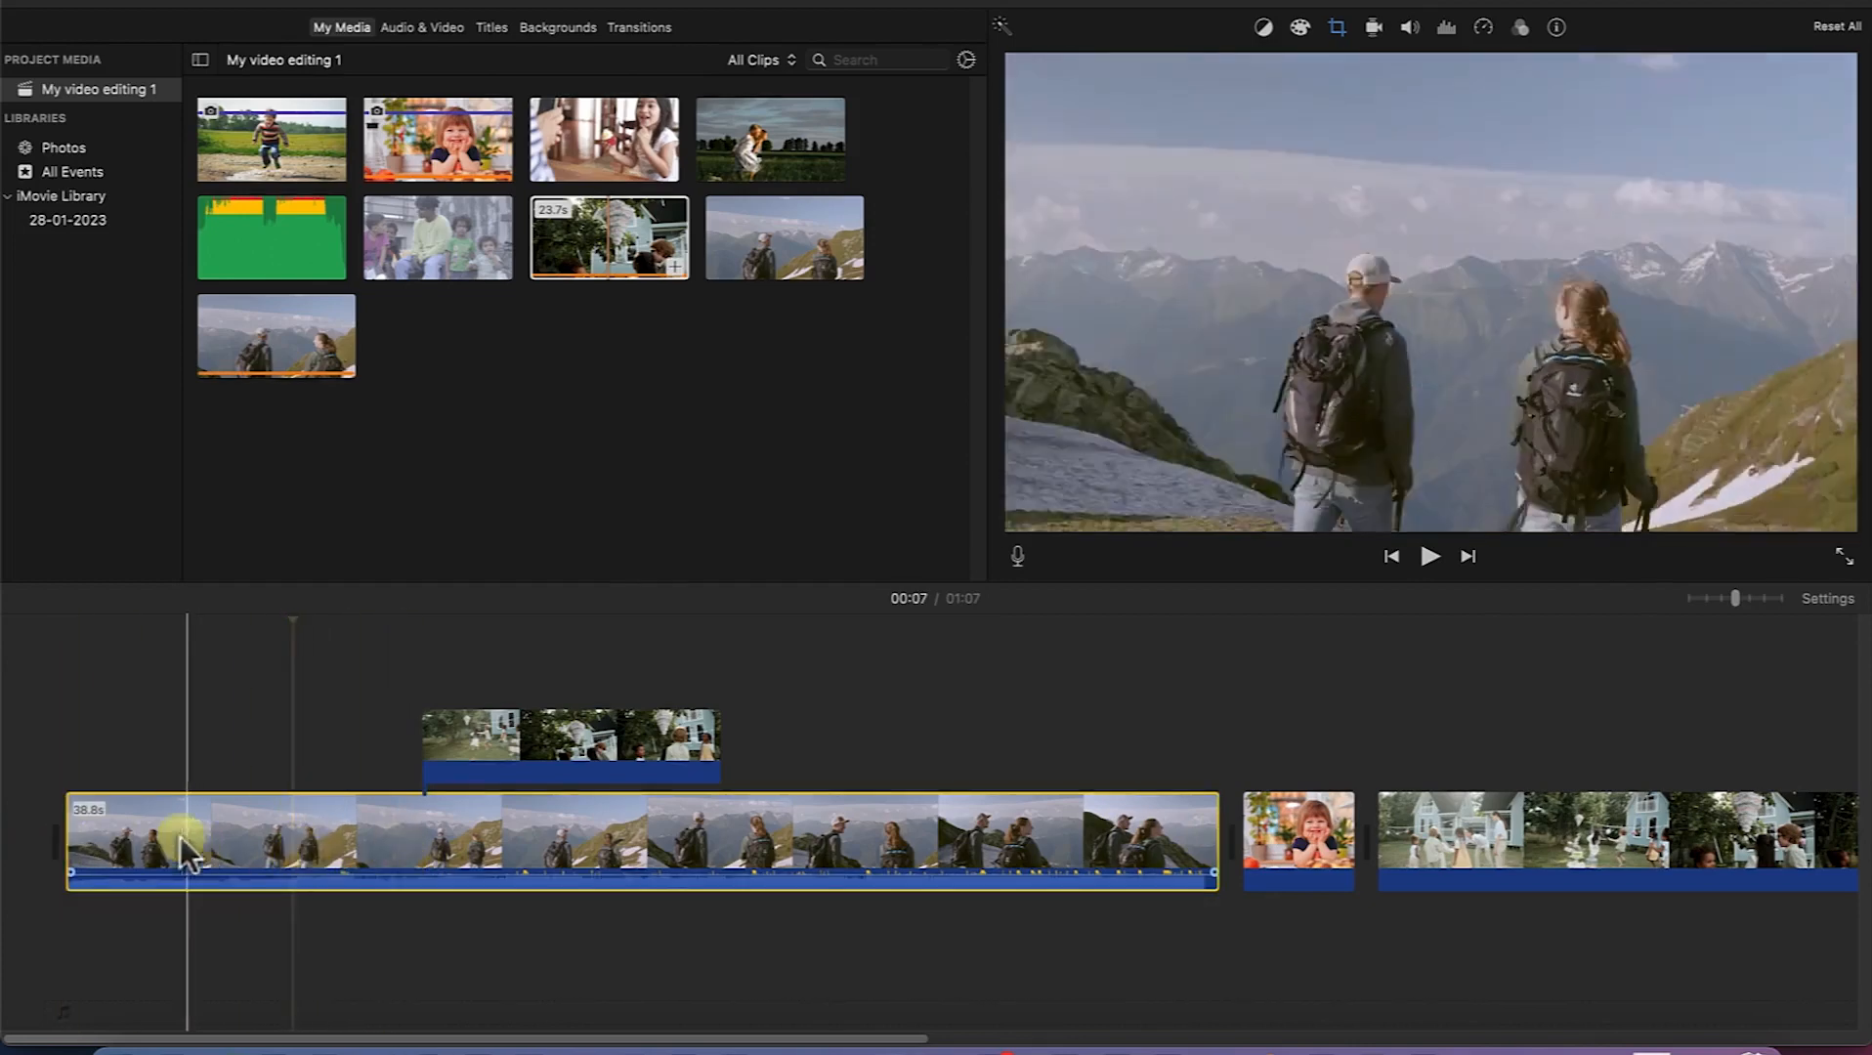
drag(69, 851, 293, 855)
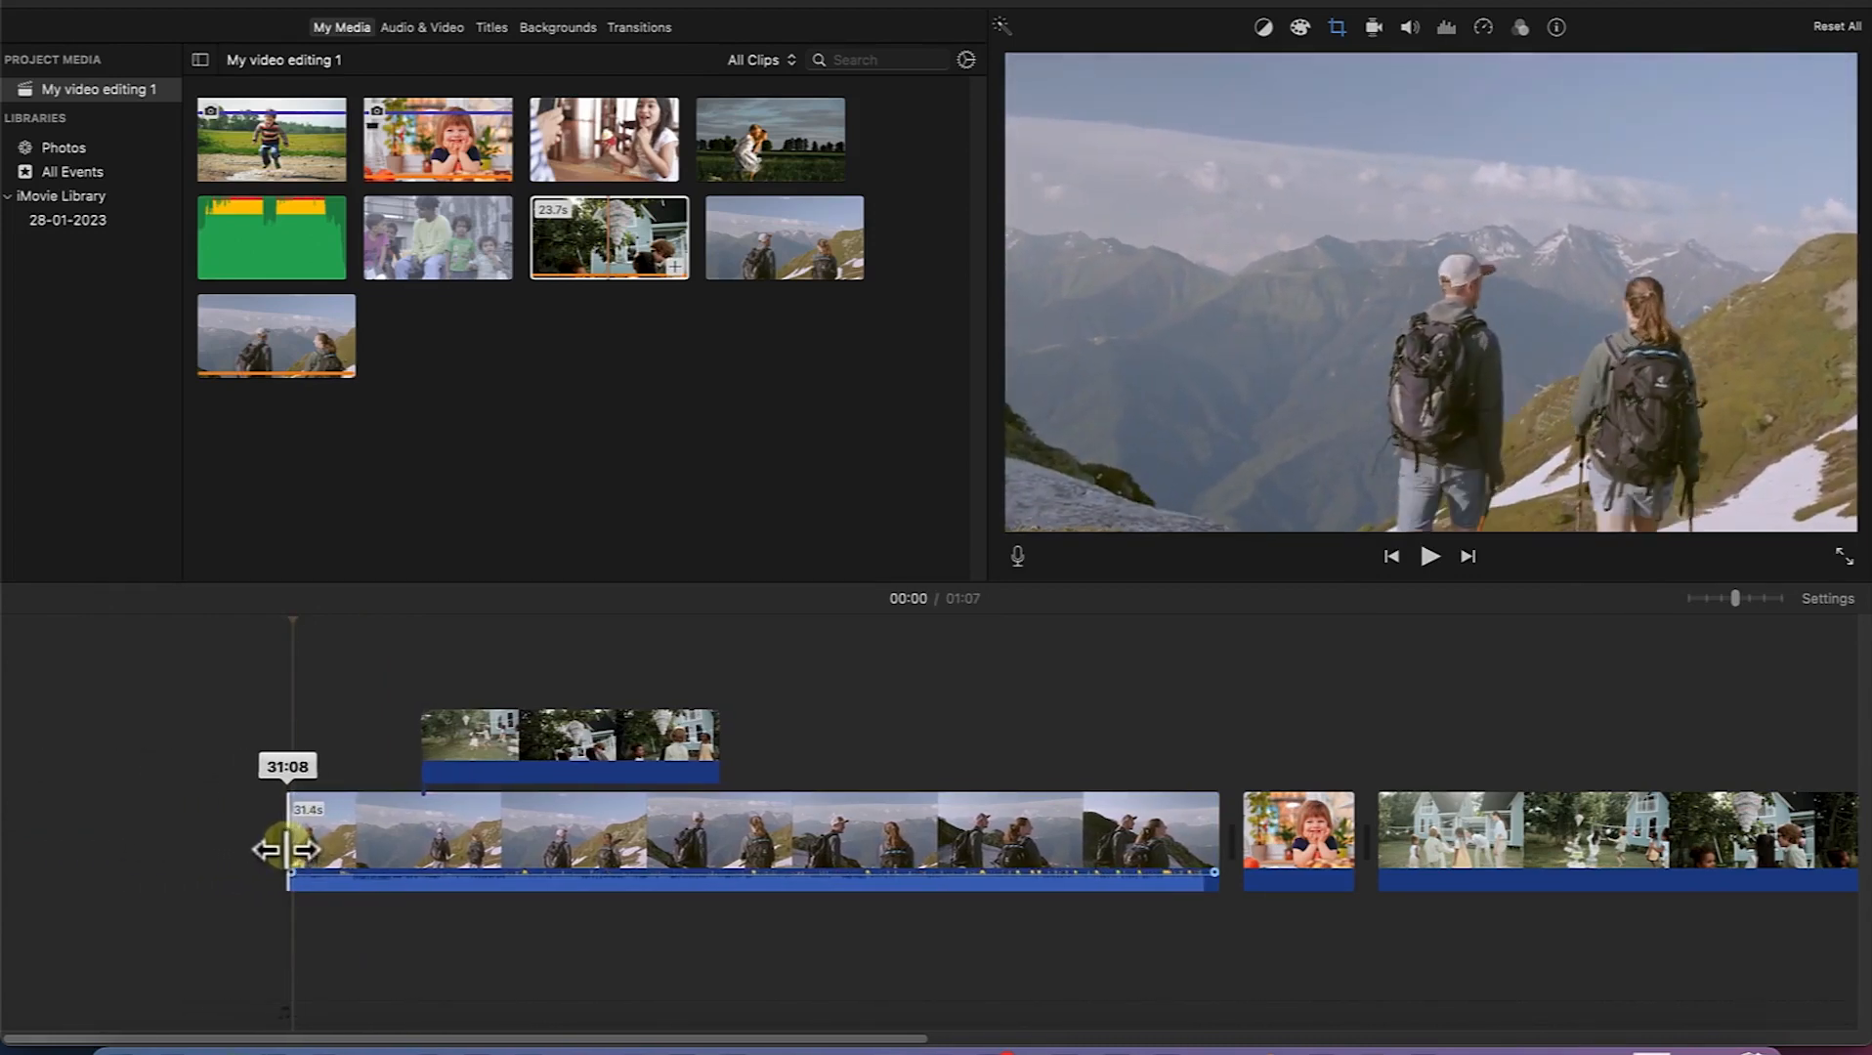
drag(290, 851, 293, 853)
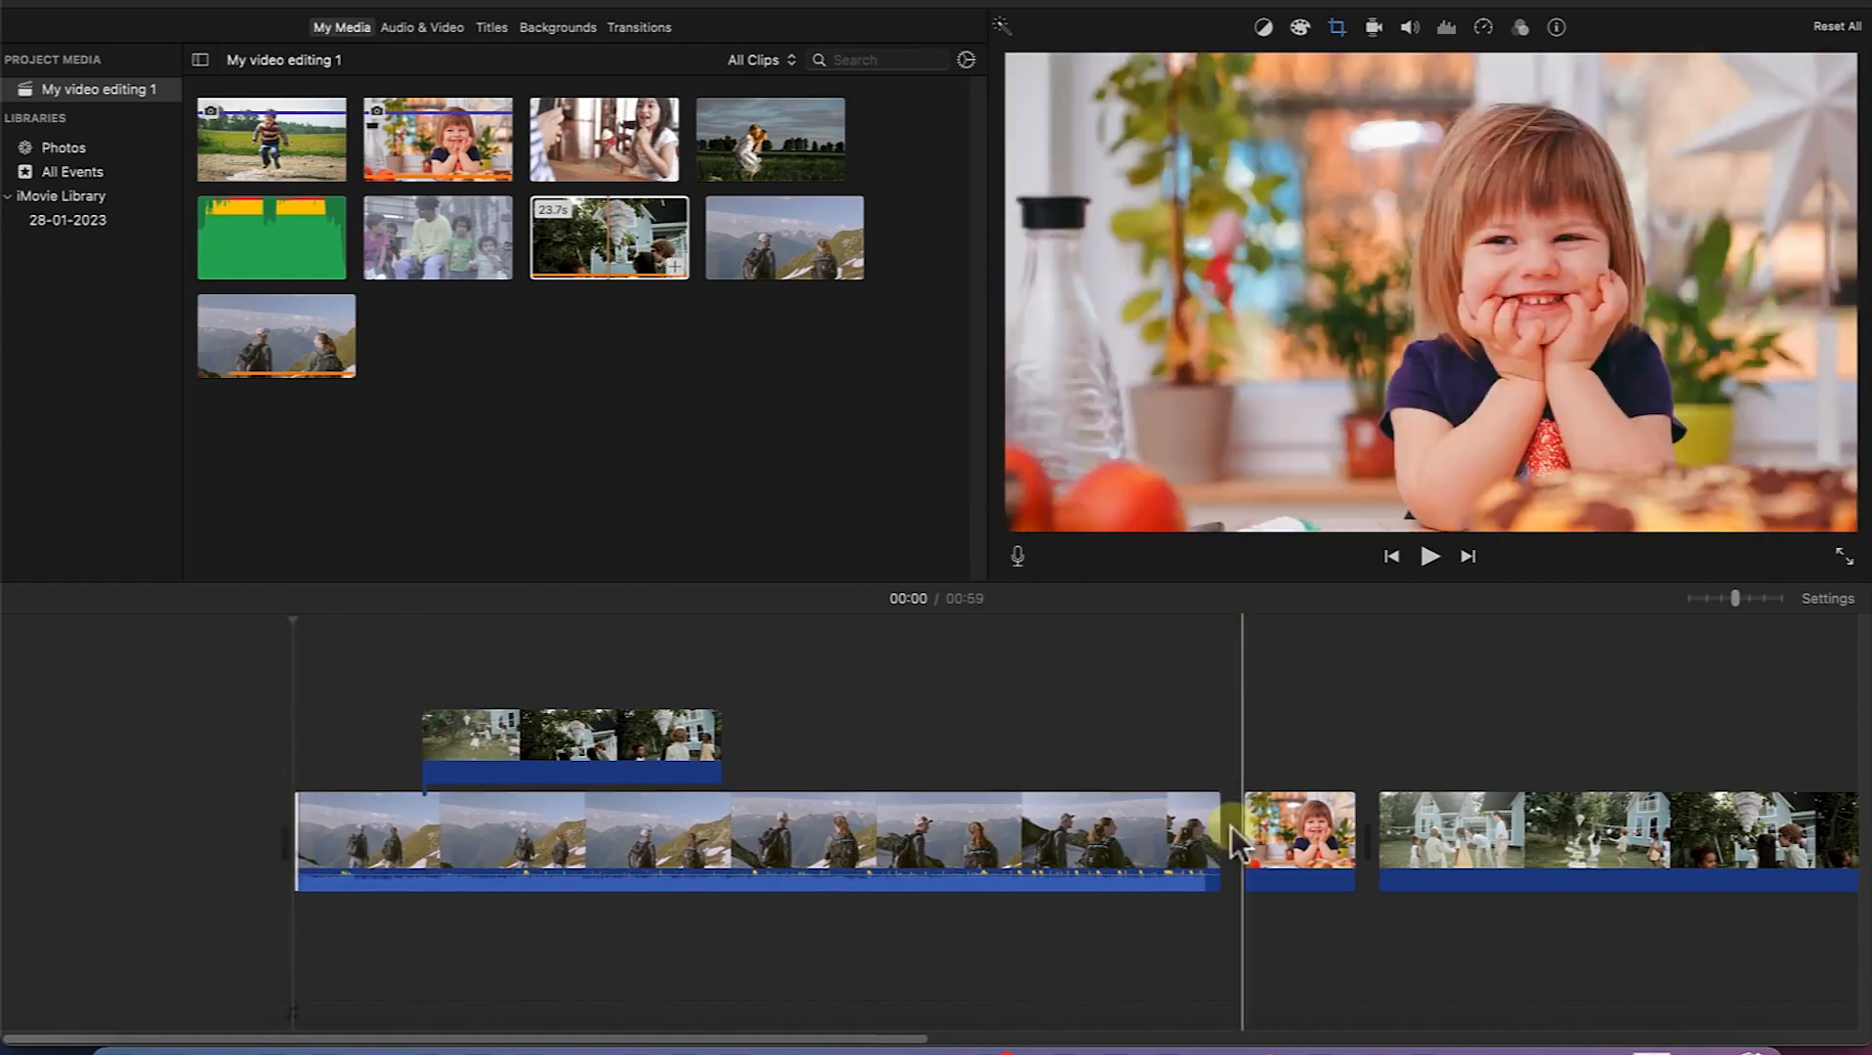
click(1064, 797)
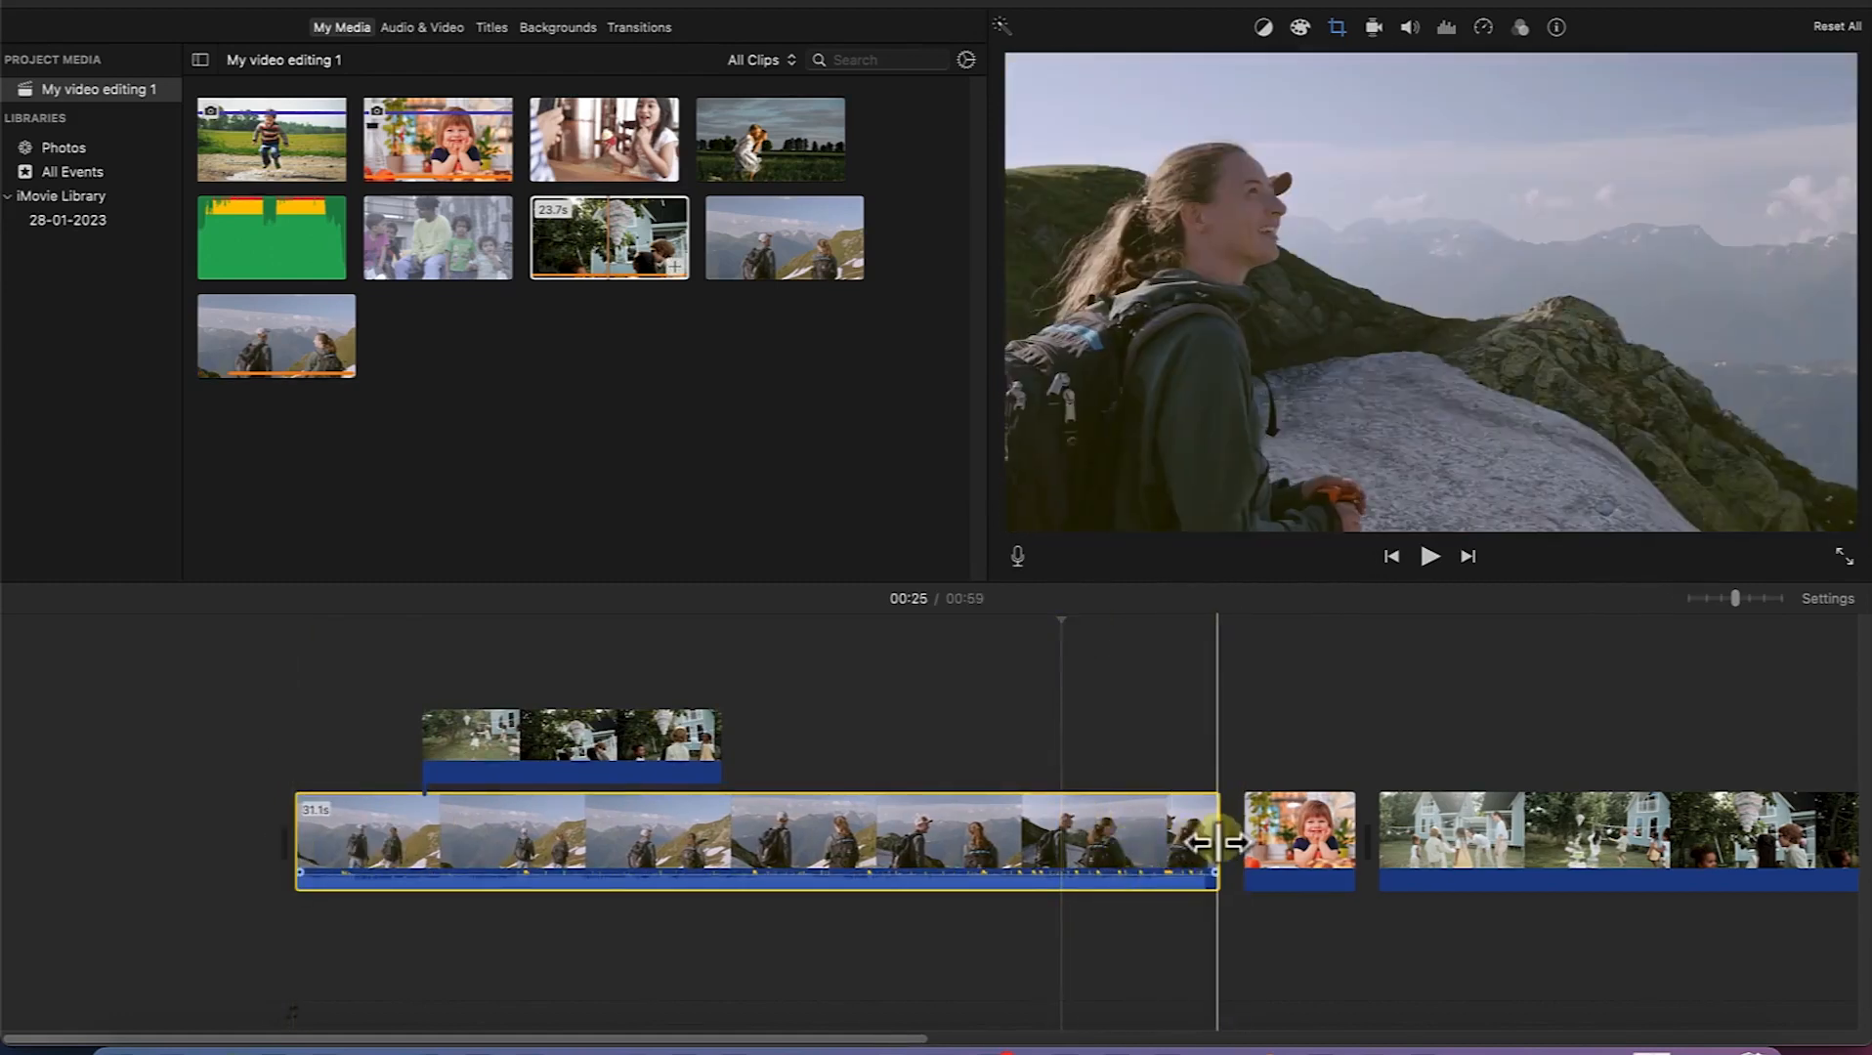
drag(1214, 840, 1063, 858)
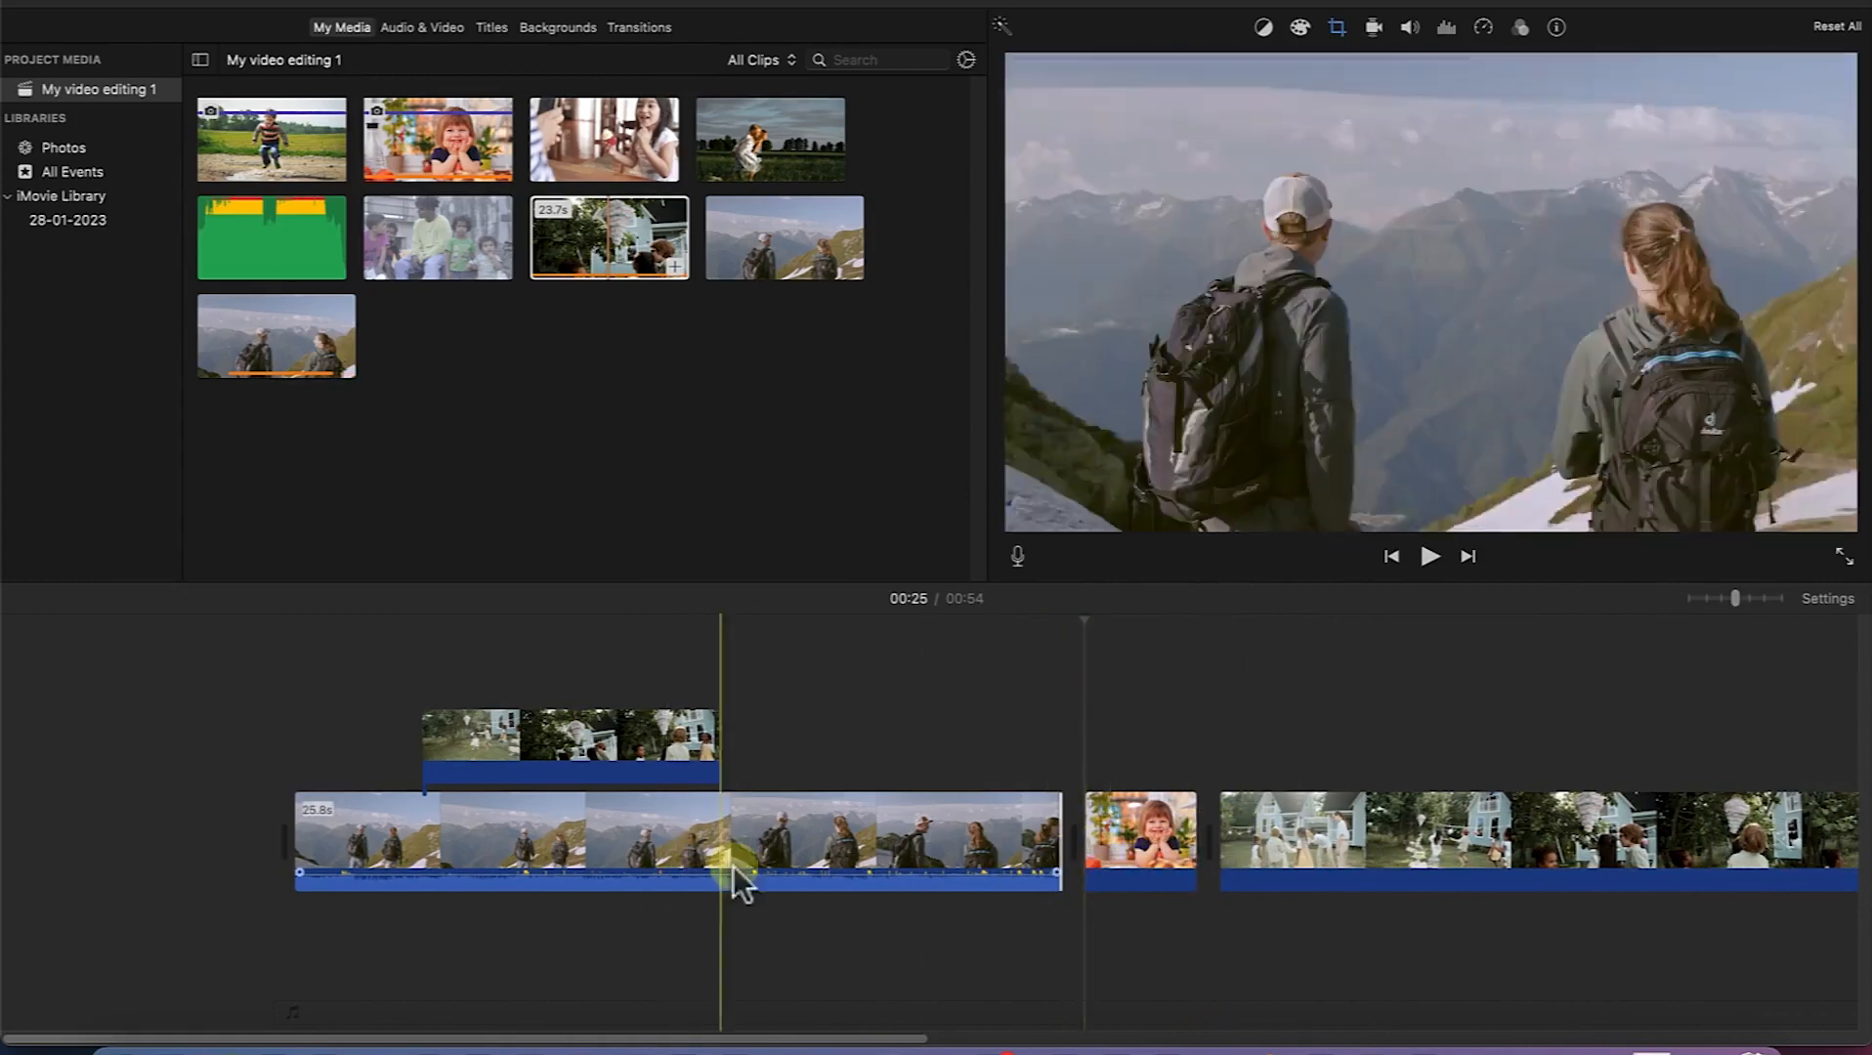
Step: Shorten the overlay garden party clip slightly at both its end and its start
click(588, 729)
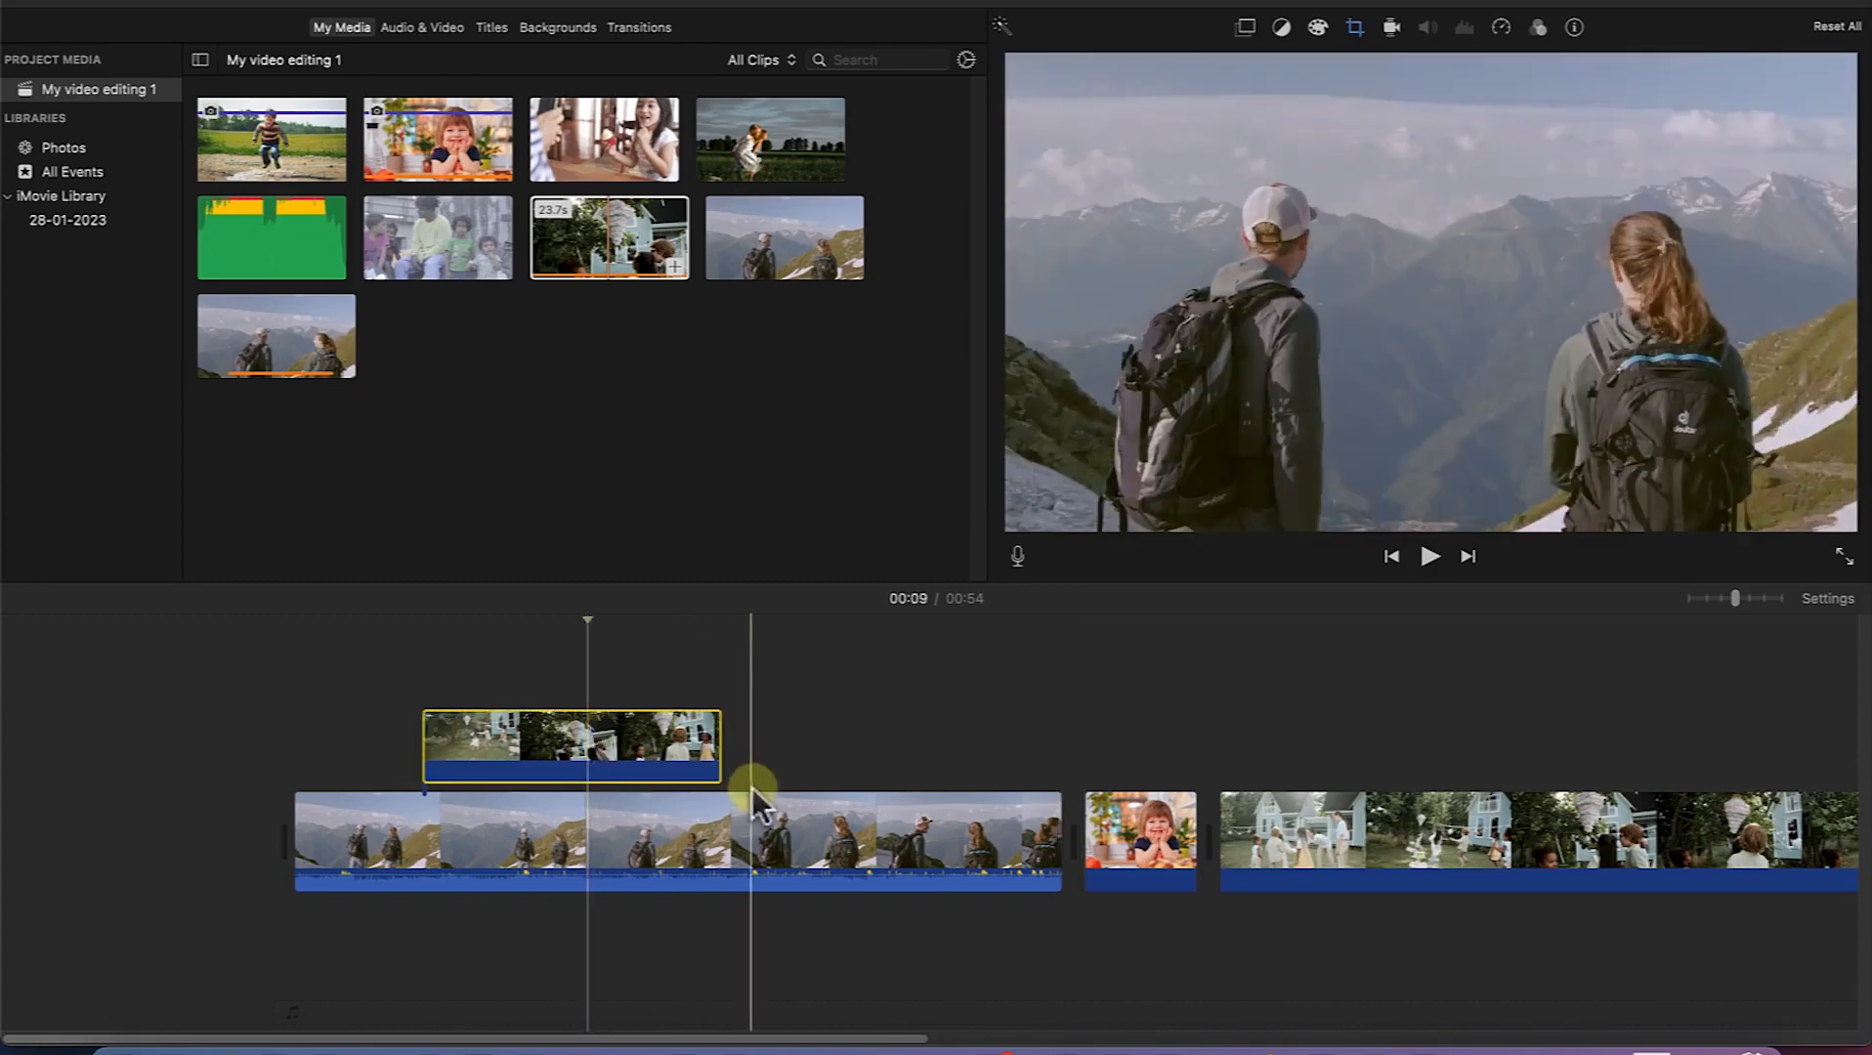
drag(720, 758, 699, 752)
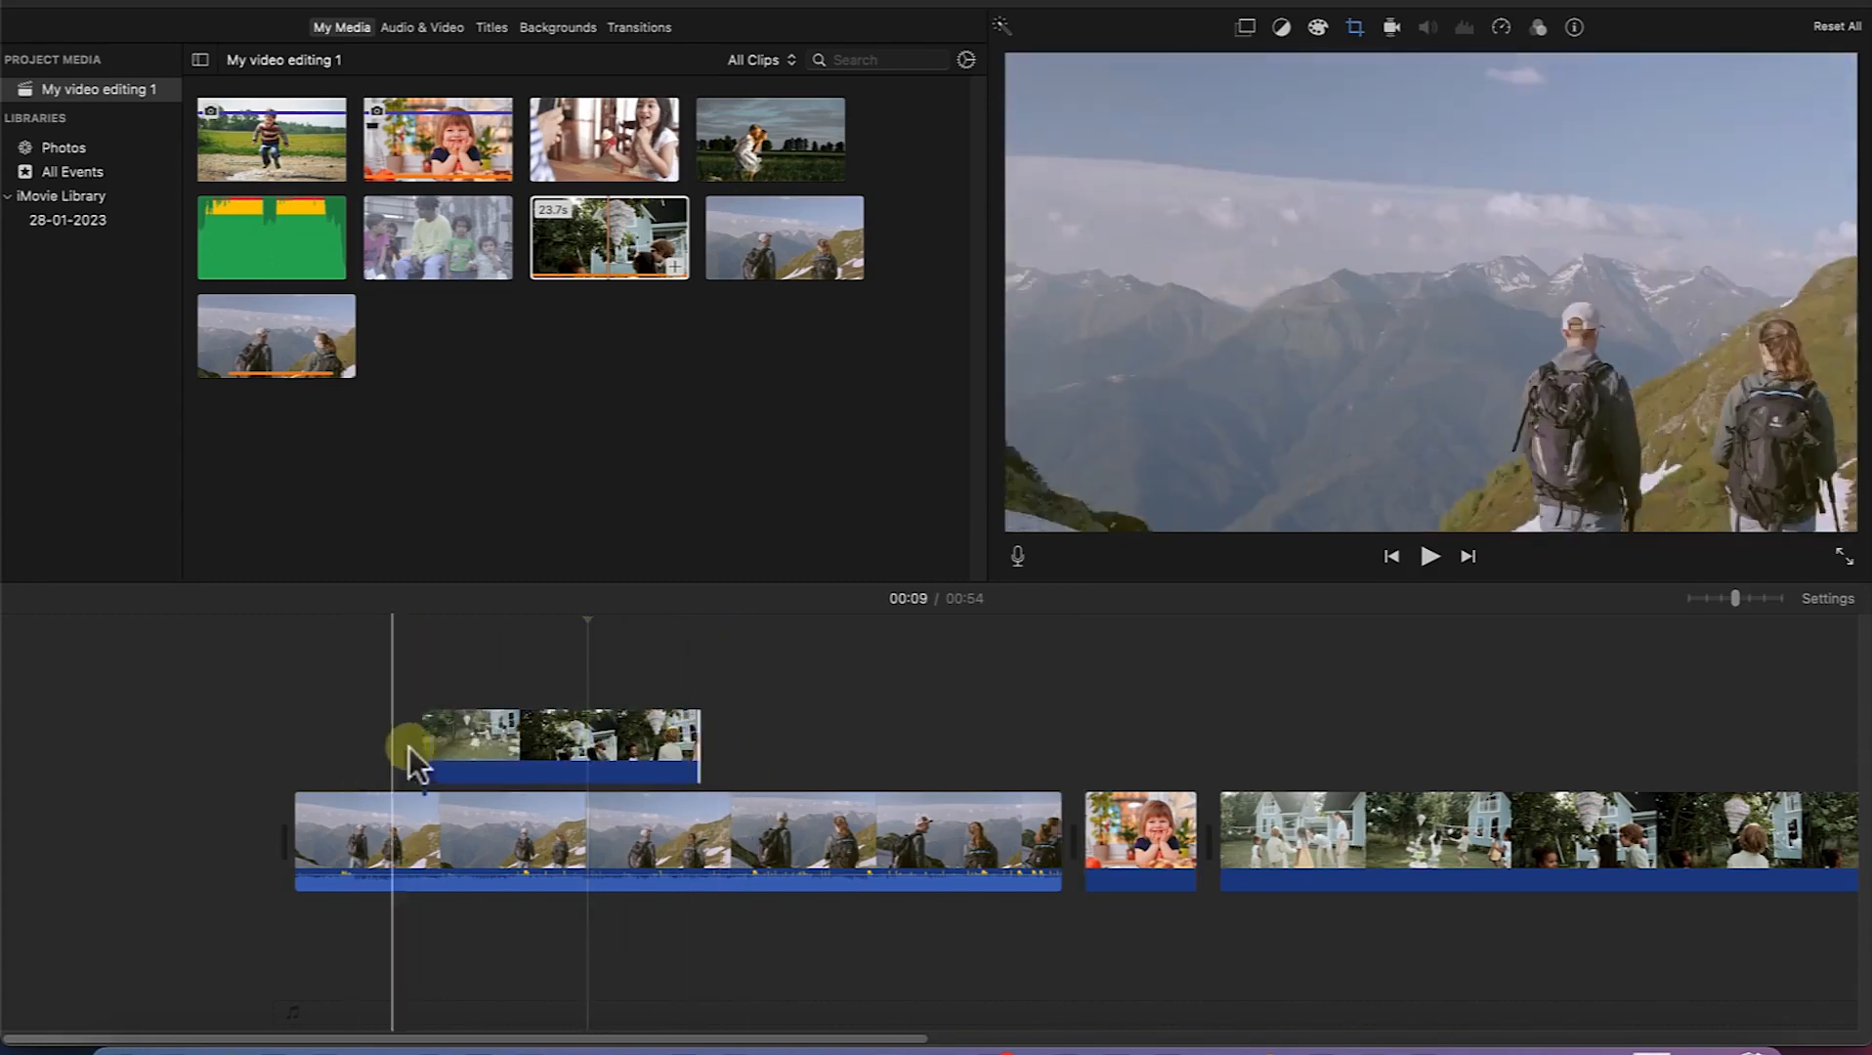
drag(427, 751, 452, 752)
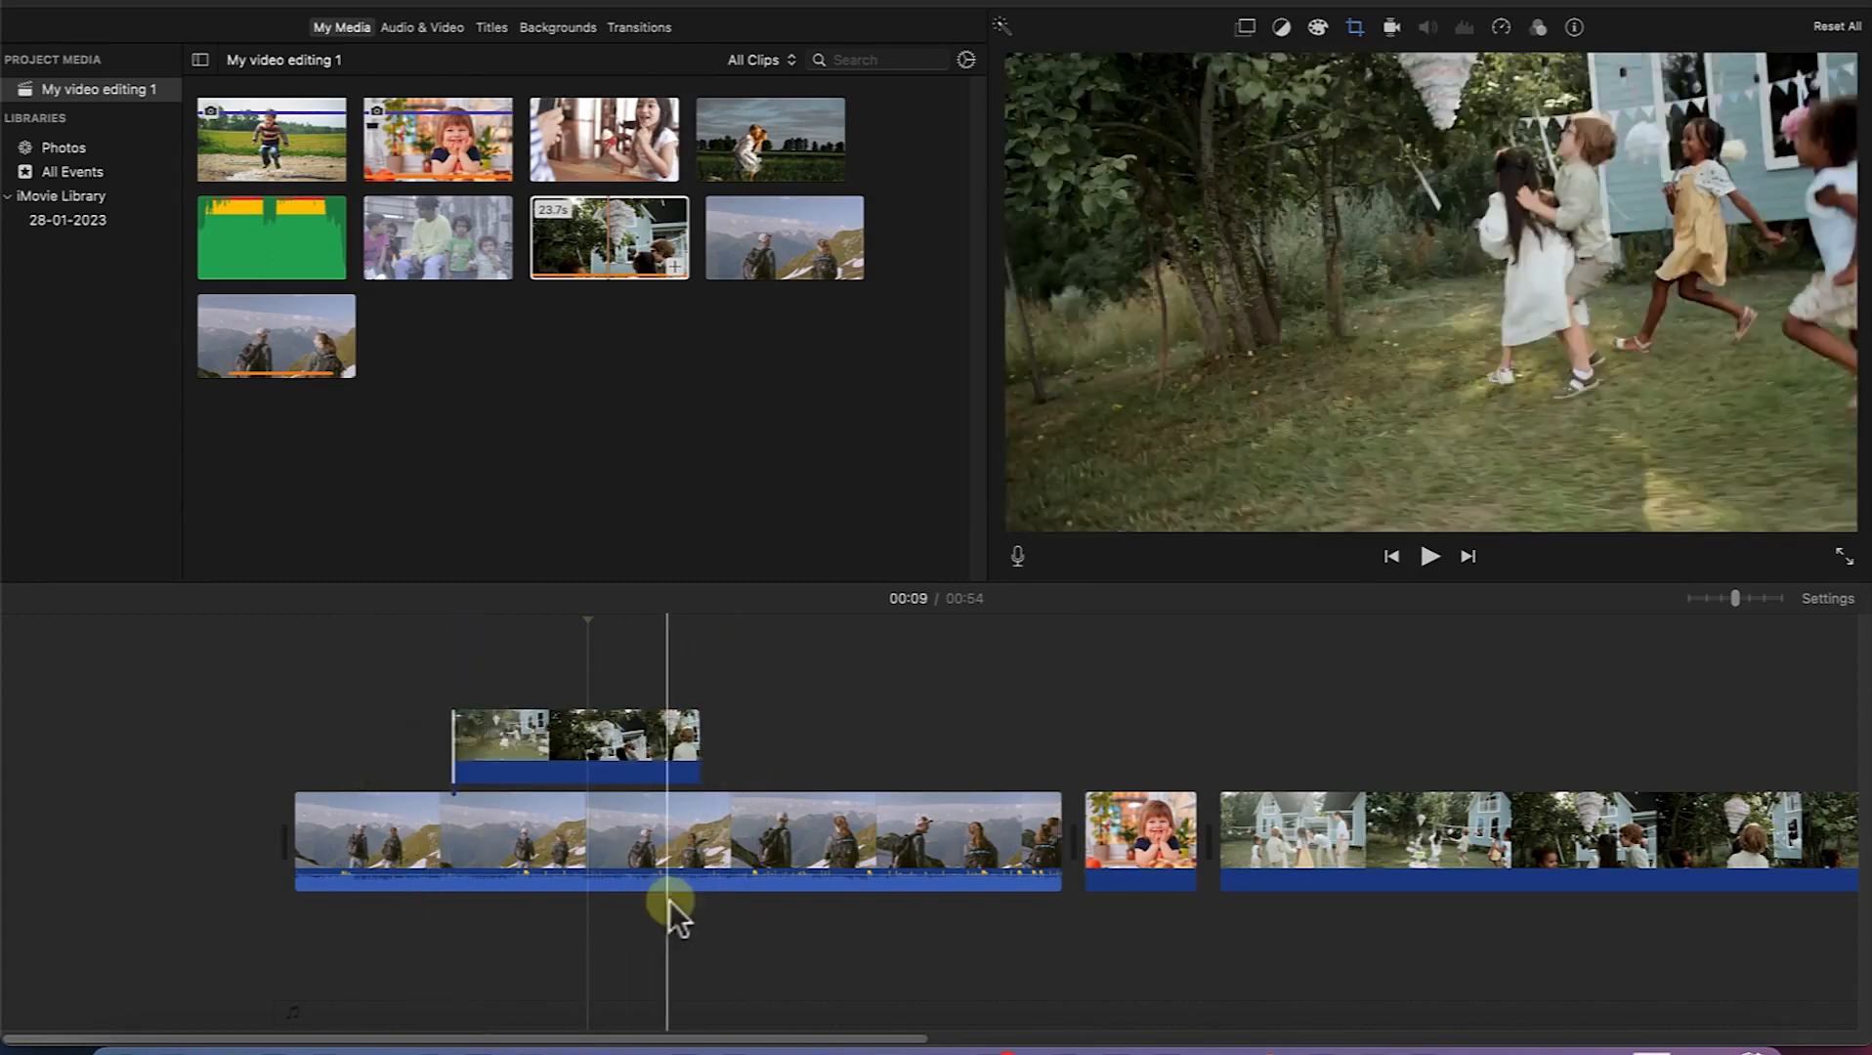
Step: Split the hiking clip at 00:15
click(744, 865)
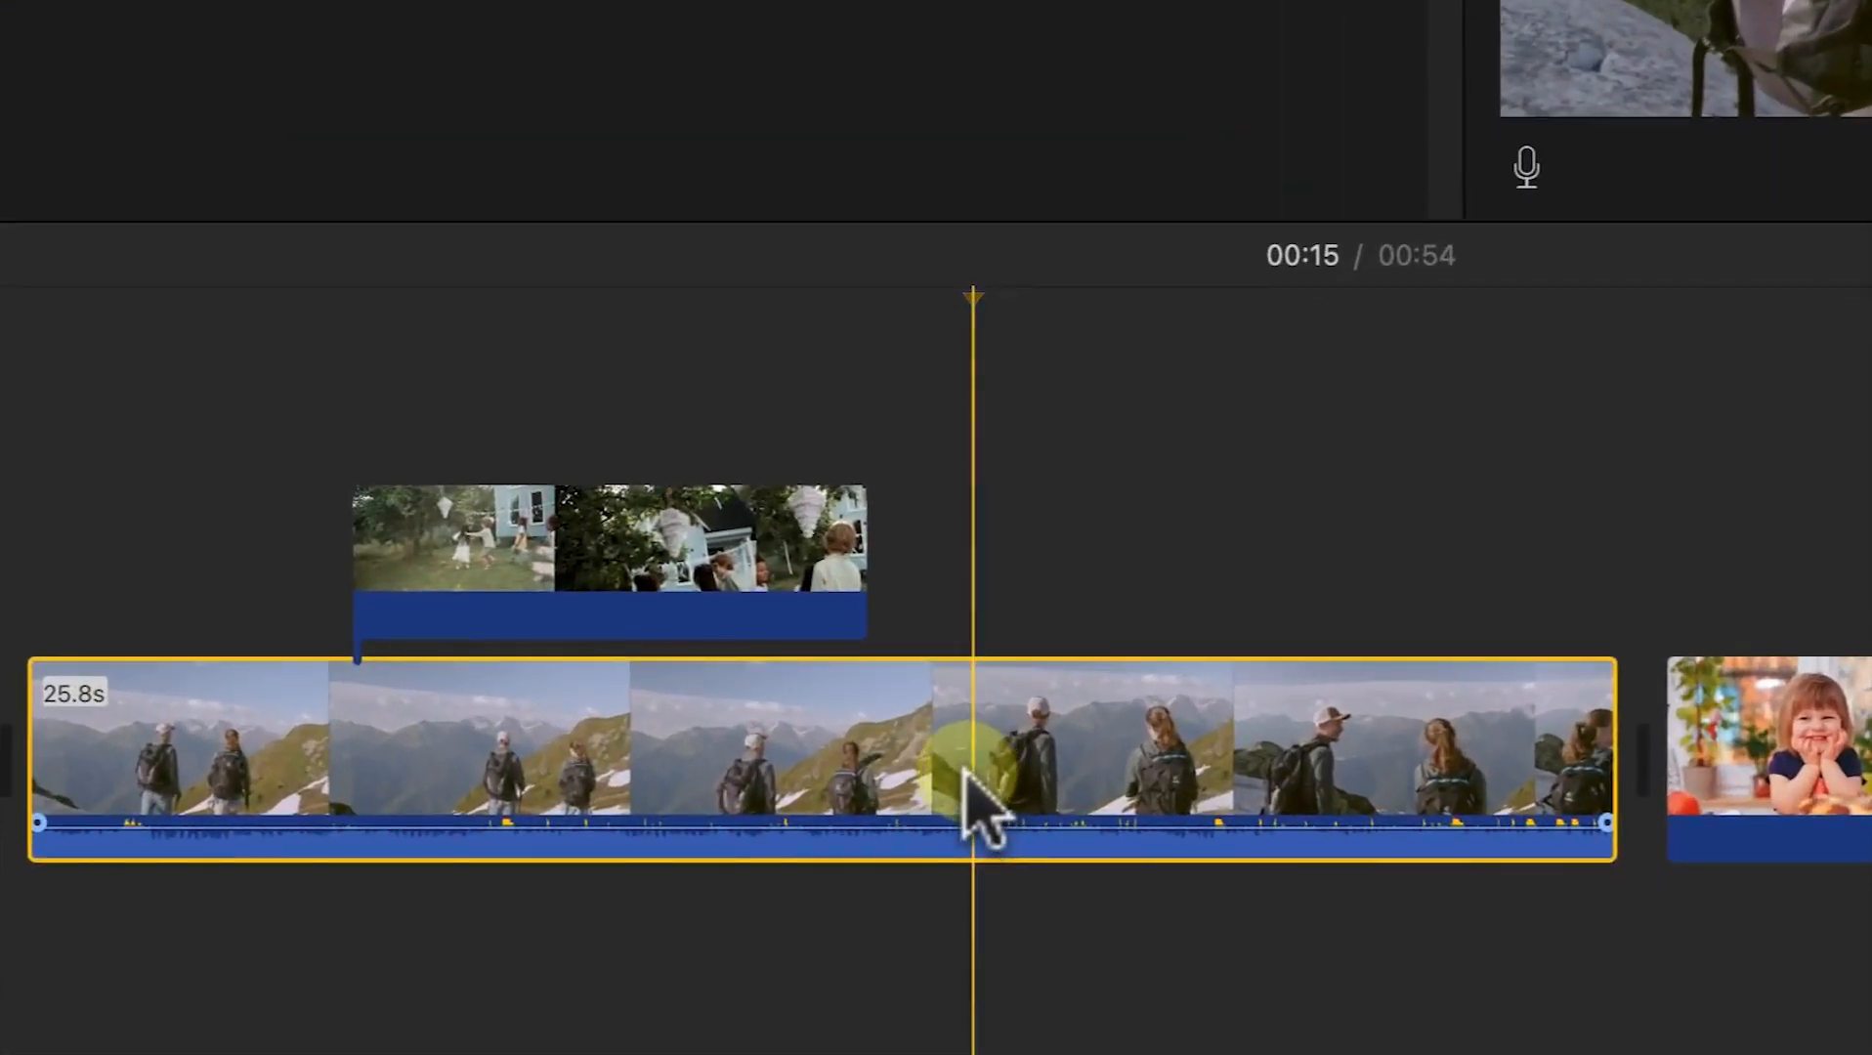
right_click(968, 776)
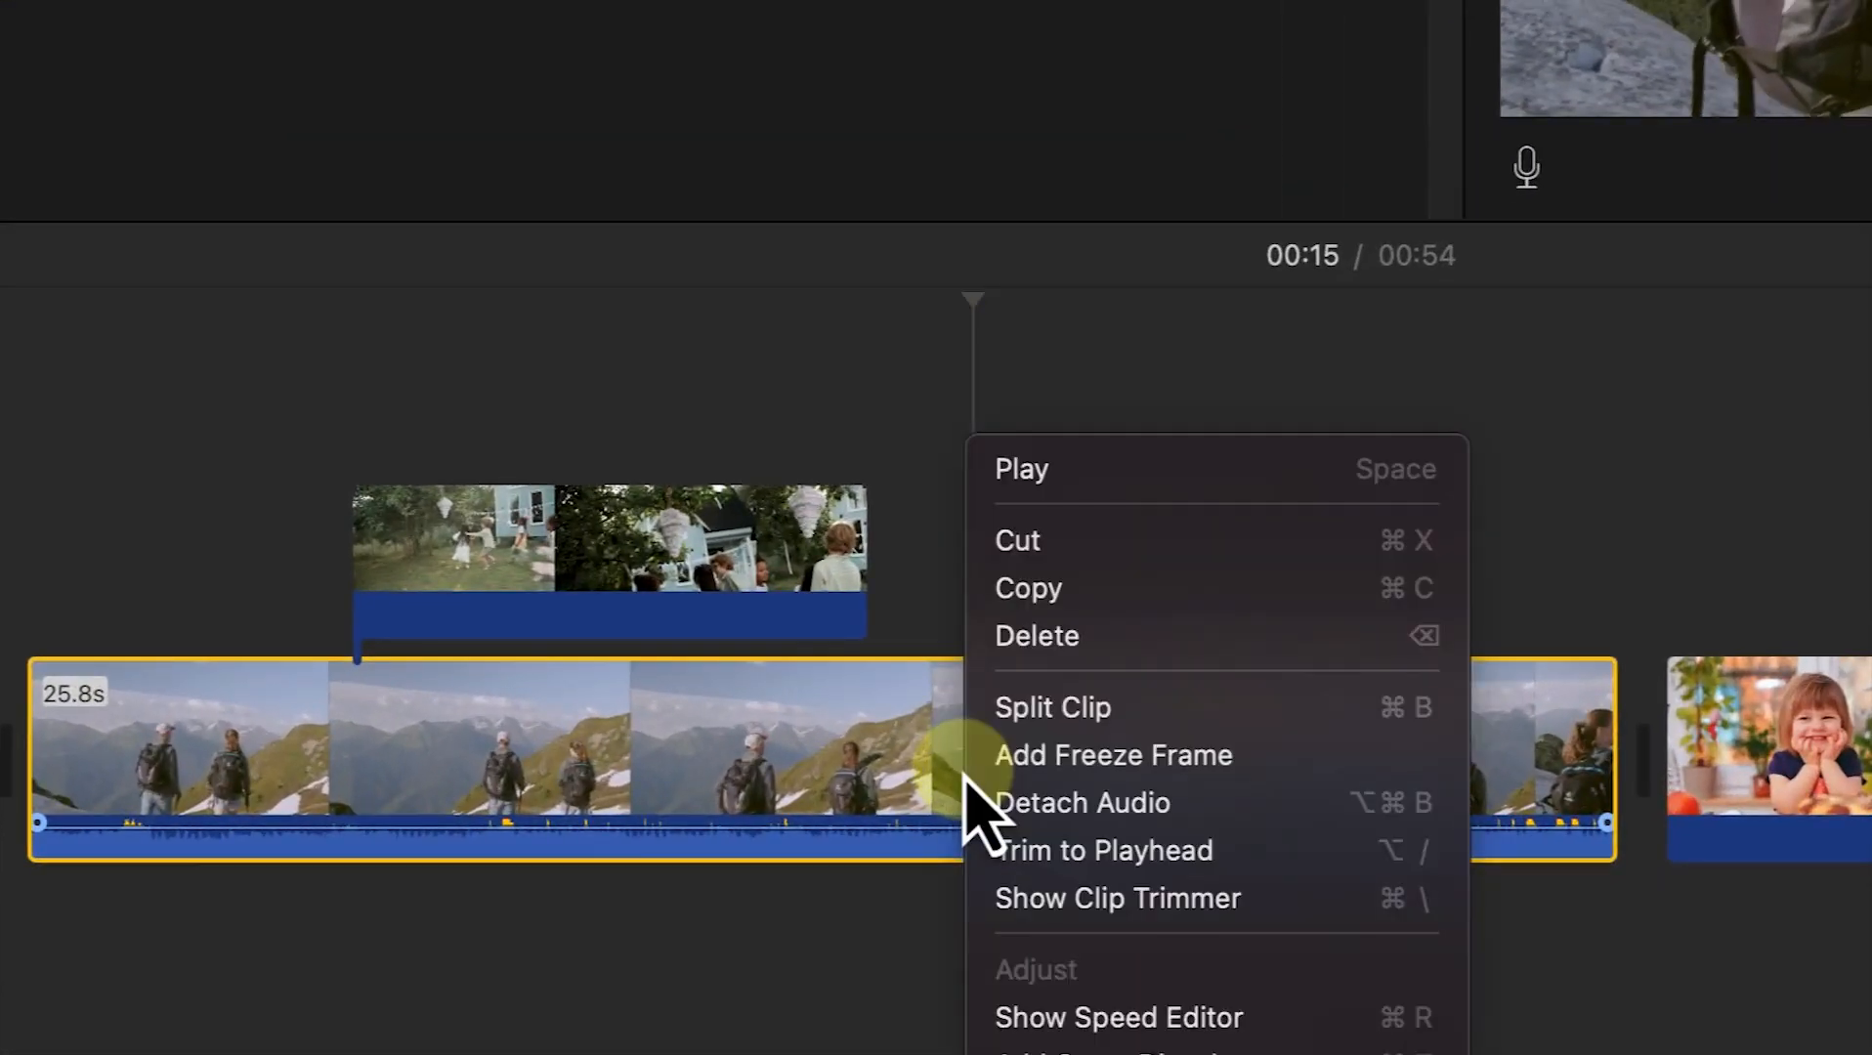
click(1126, 719)
mouse_move(999, 817)
mouse_down()
mouse_move(943, 816)
mouse_move(977, 816)
mouse_up()
click(1245, 782)
click(786, 787)
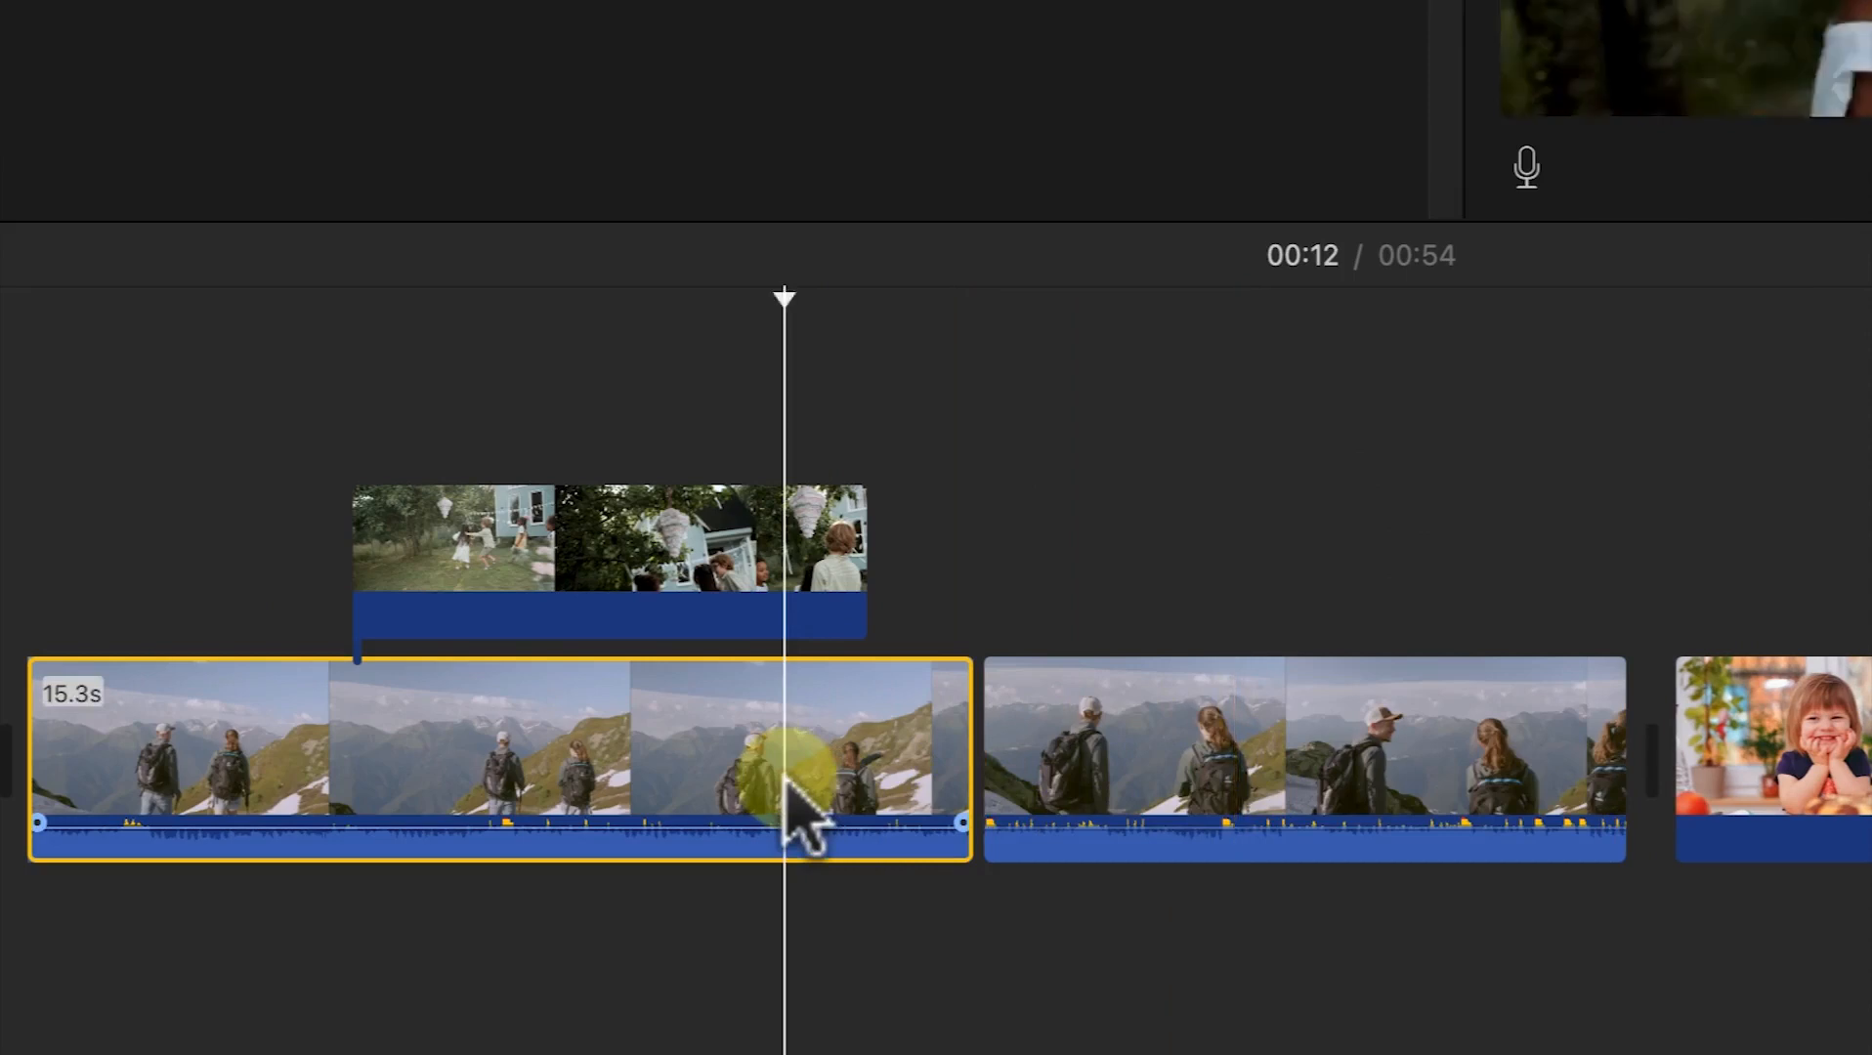
Step: Split the second hiking part at 00:21 and shorten the parts on either side of the first cut
click(1359, 772)
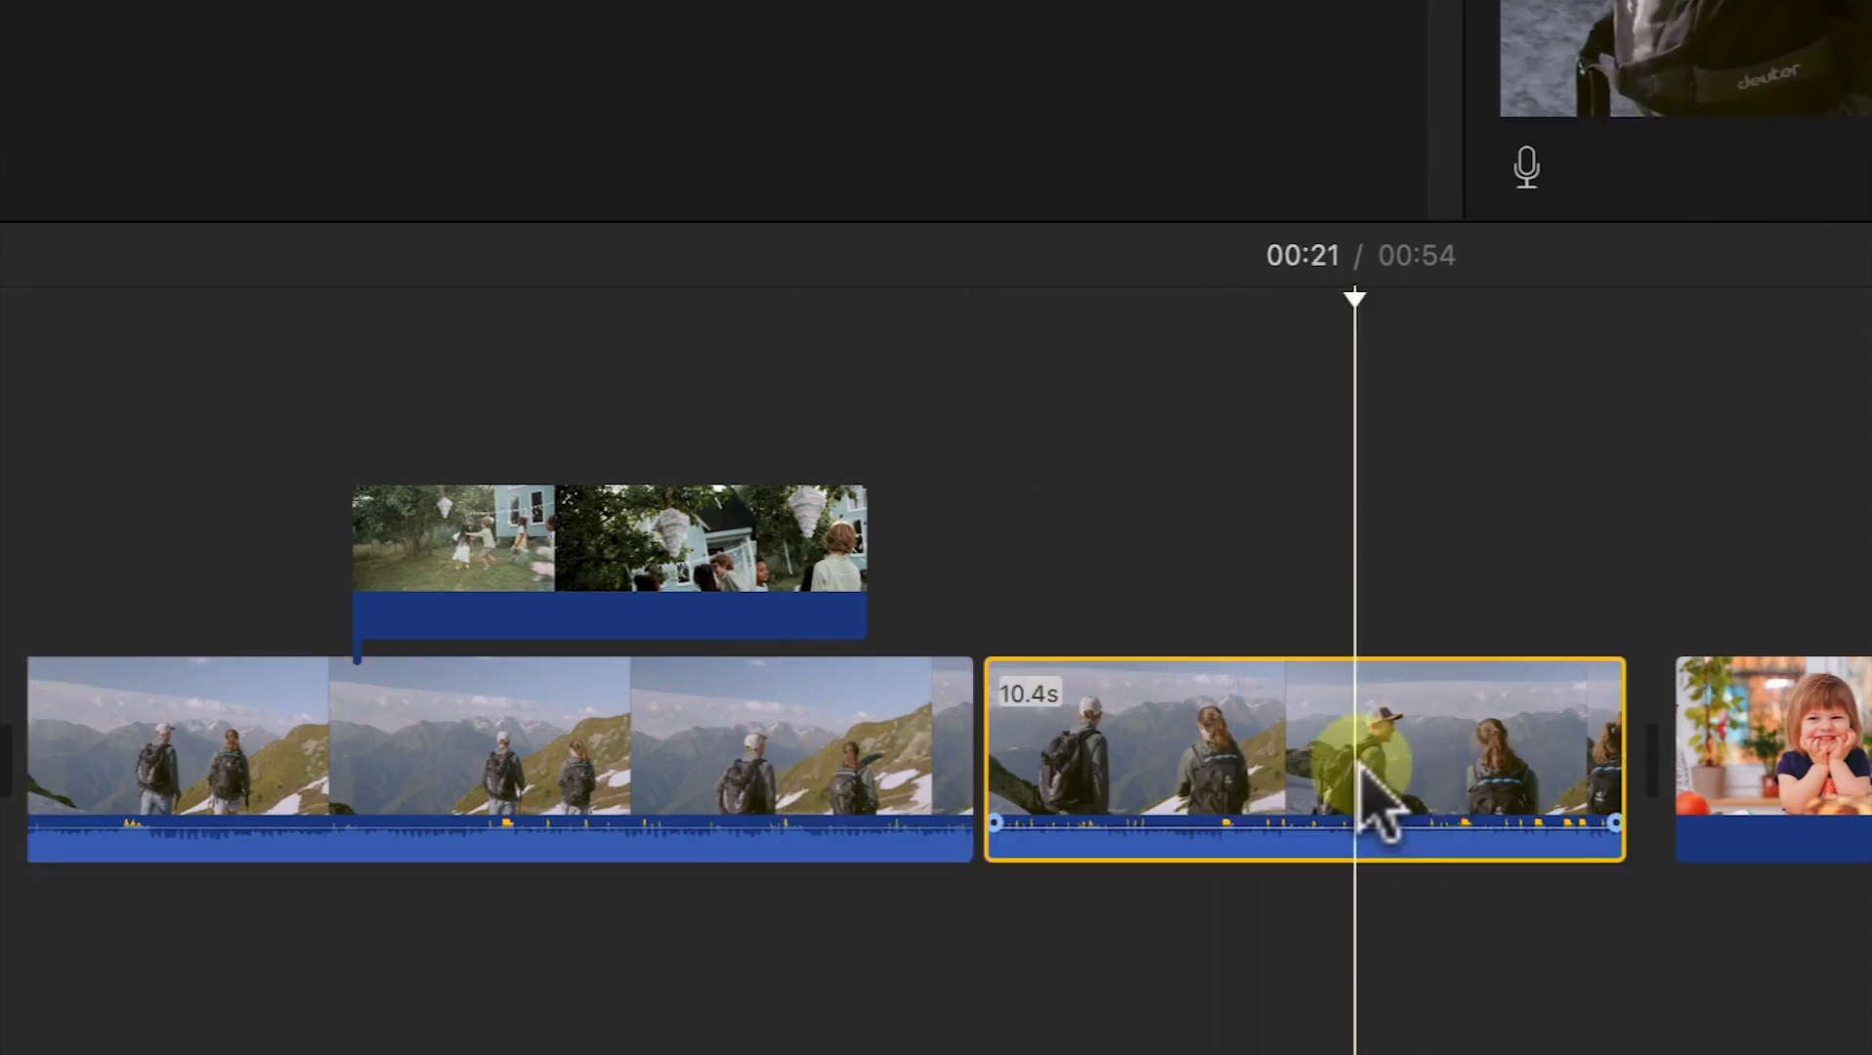
key(super+b)
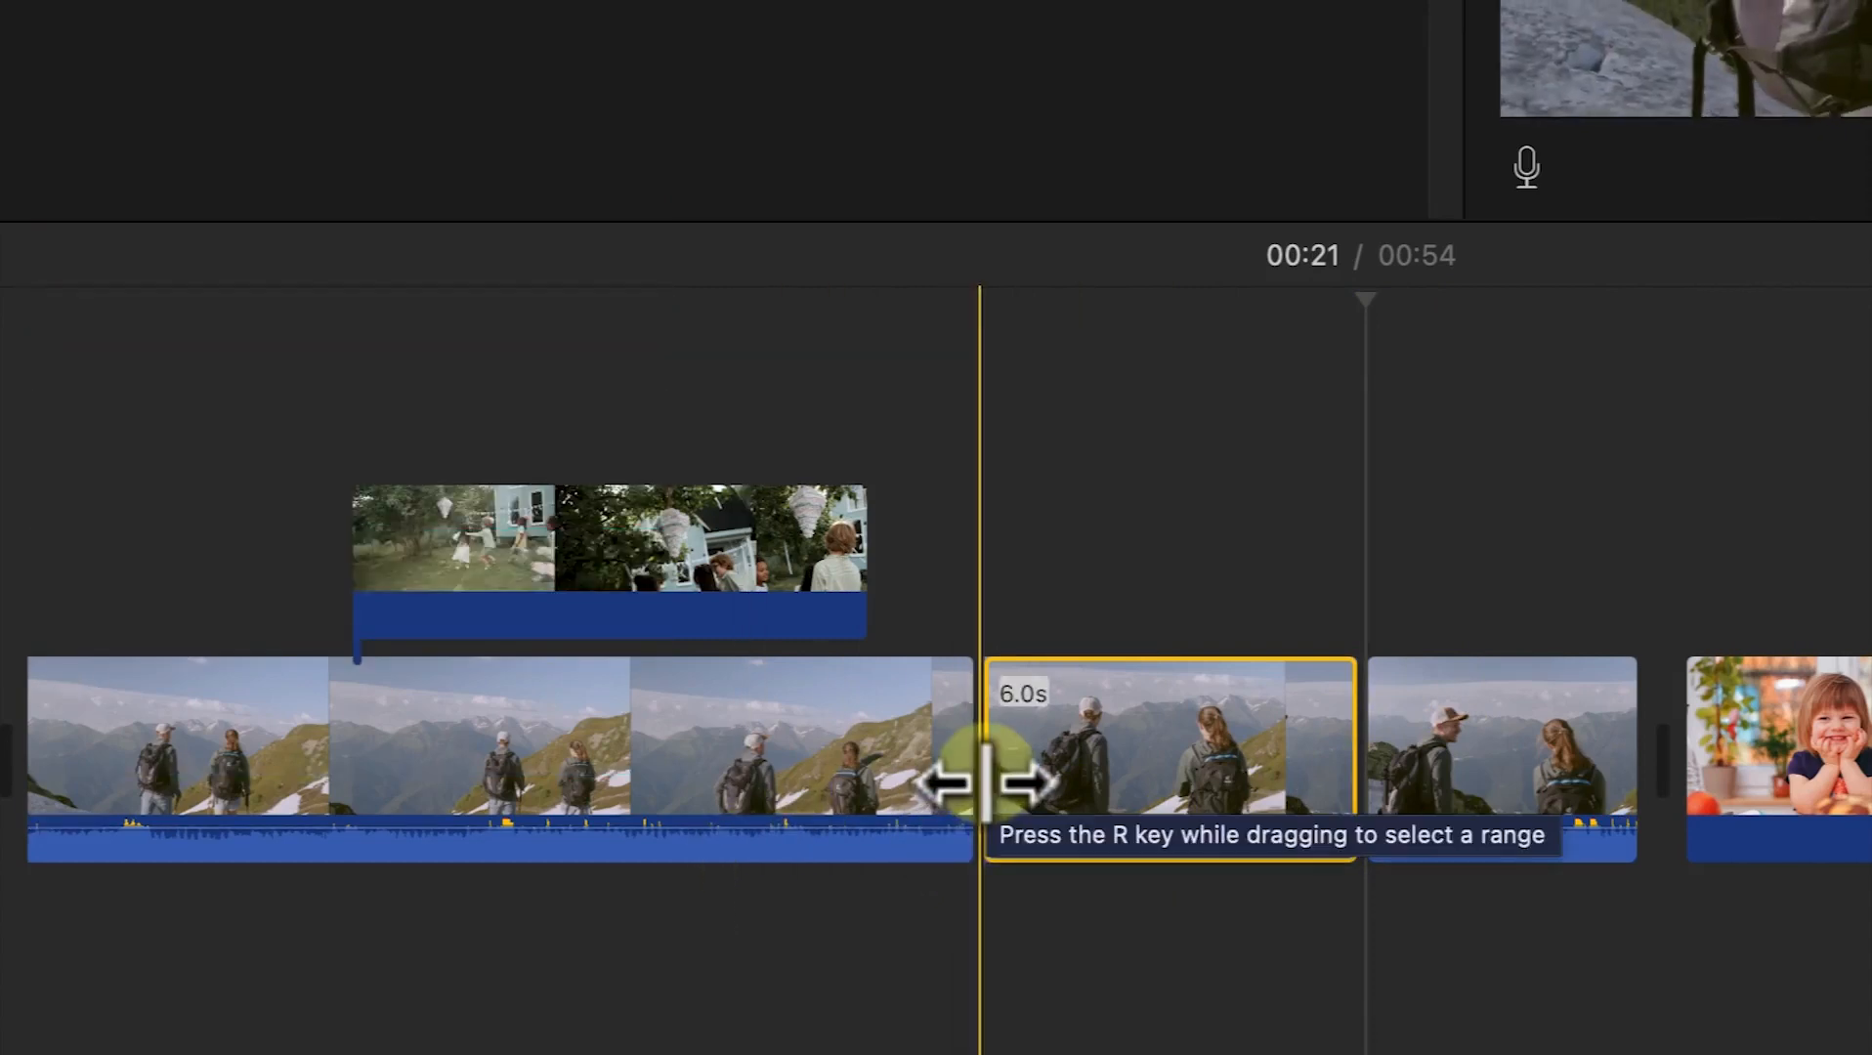
drag(987, 782, 848, 782)
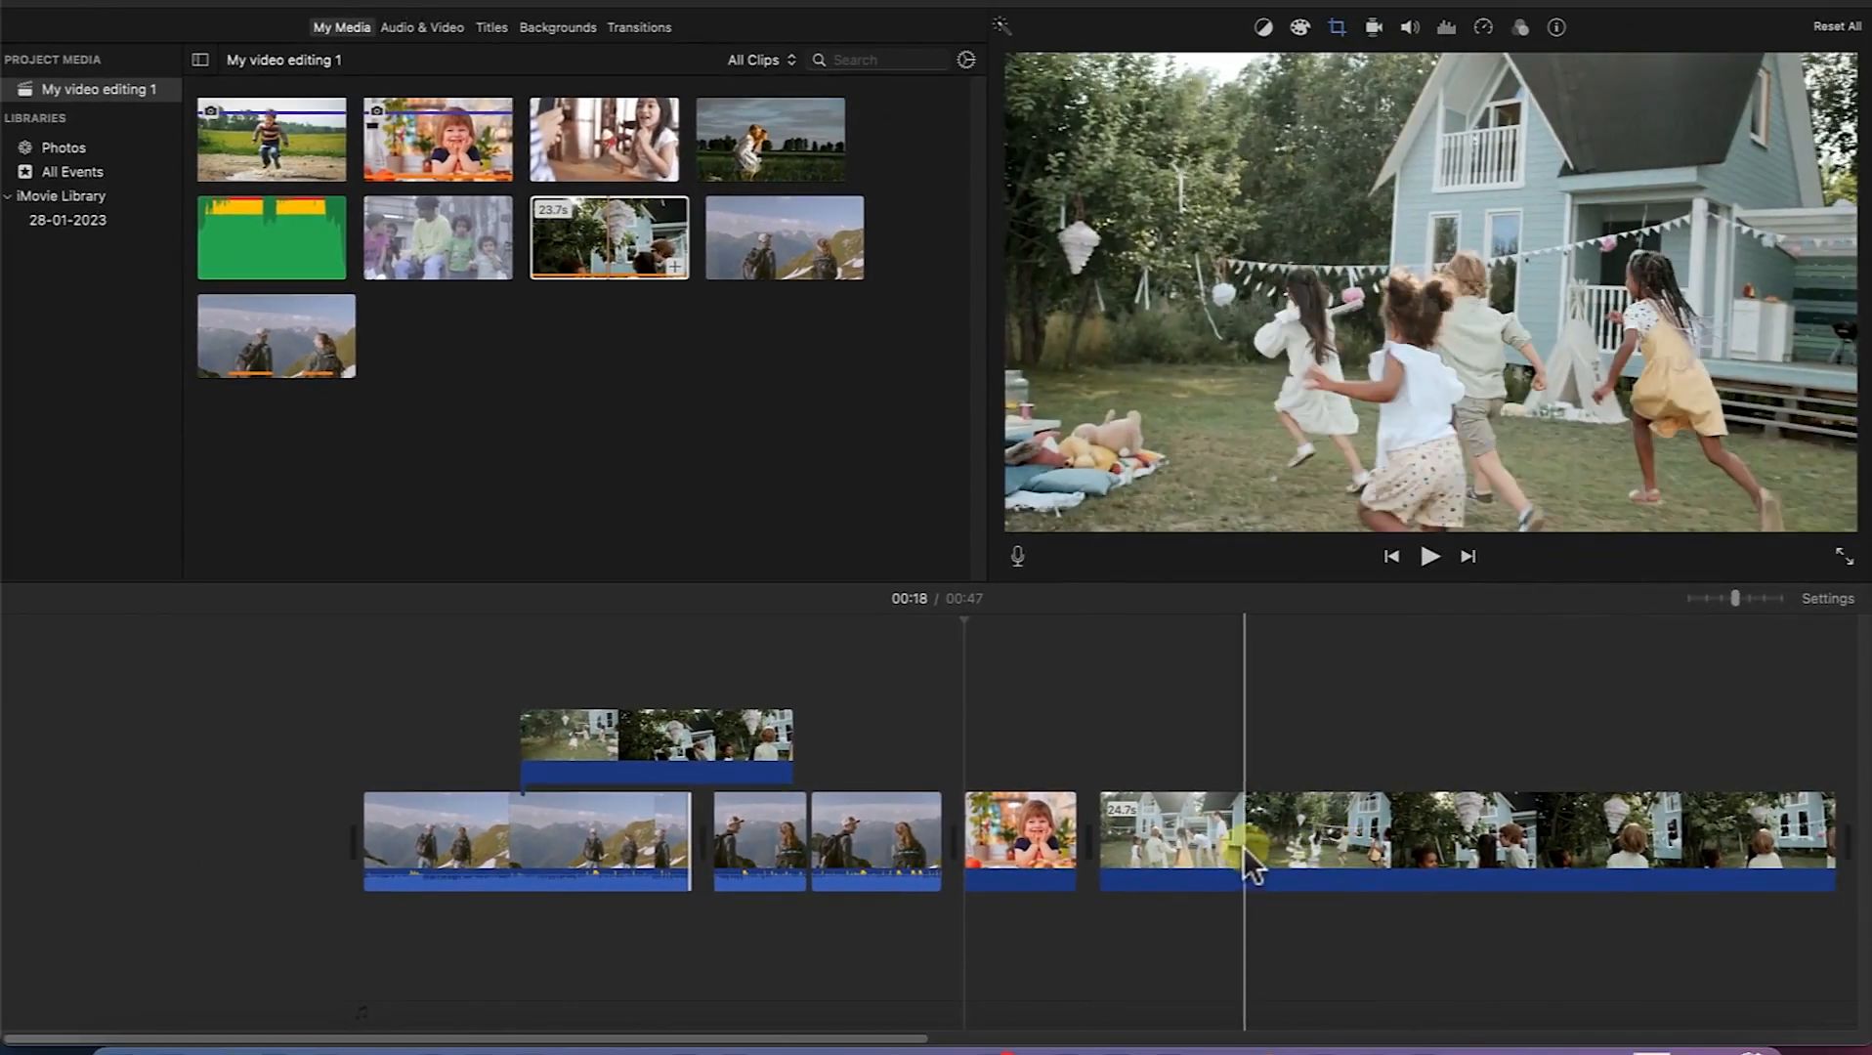
Step: Split the garden party clip at the end of the timeline at 00:27 and 00:32 and delete the segment between the cuts
click(1243, 848)
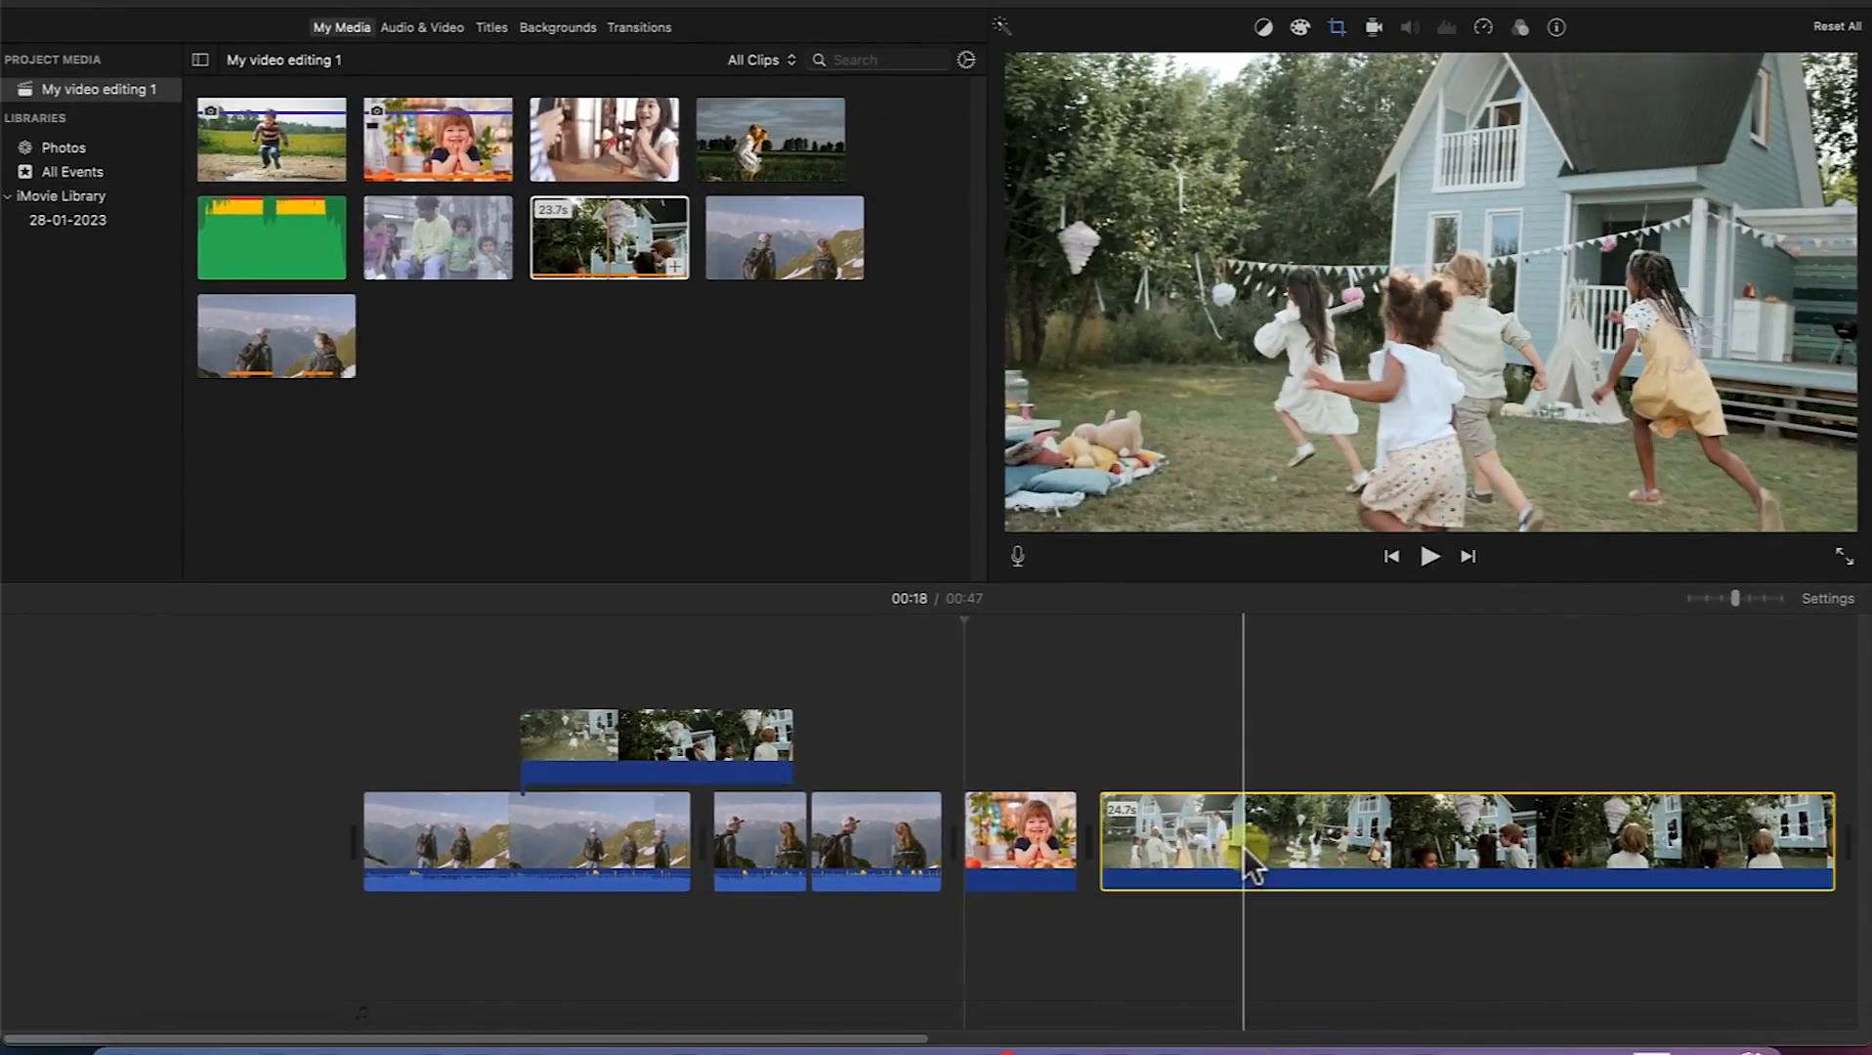
key(super+b)
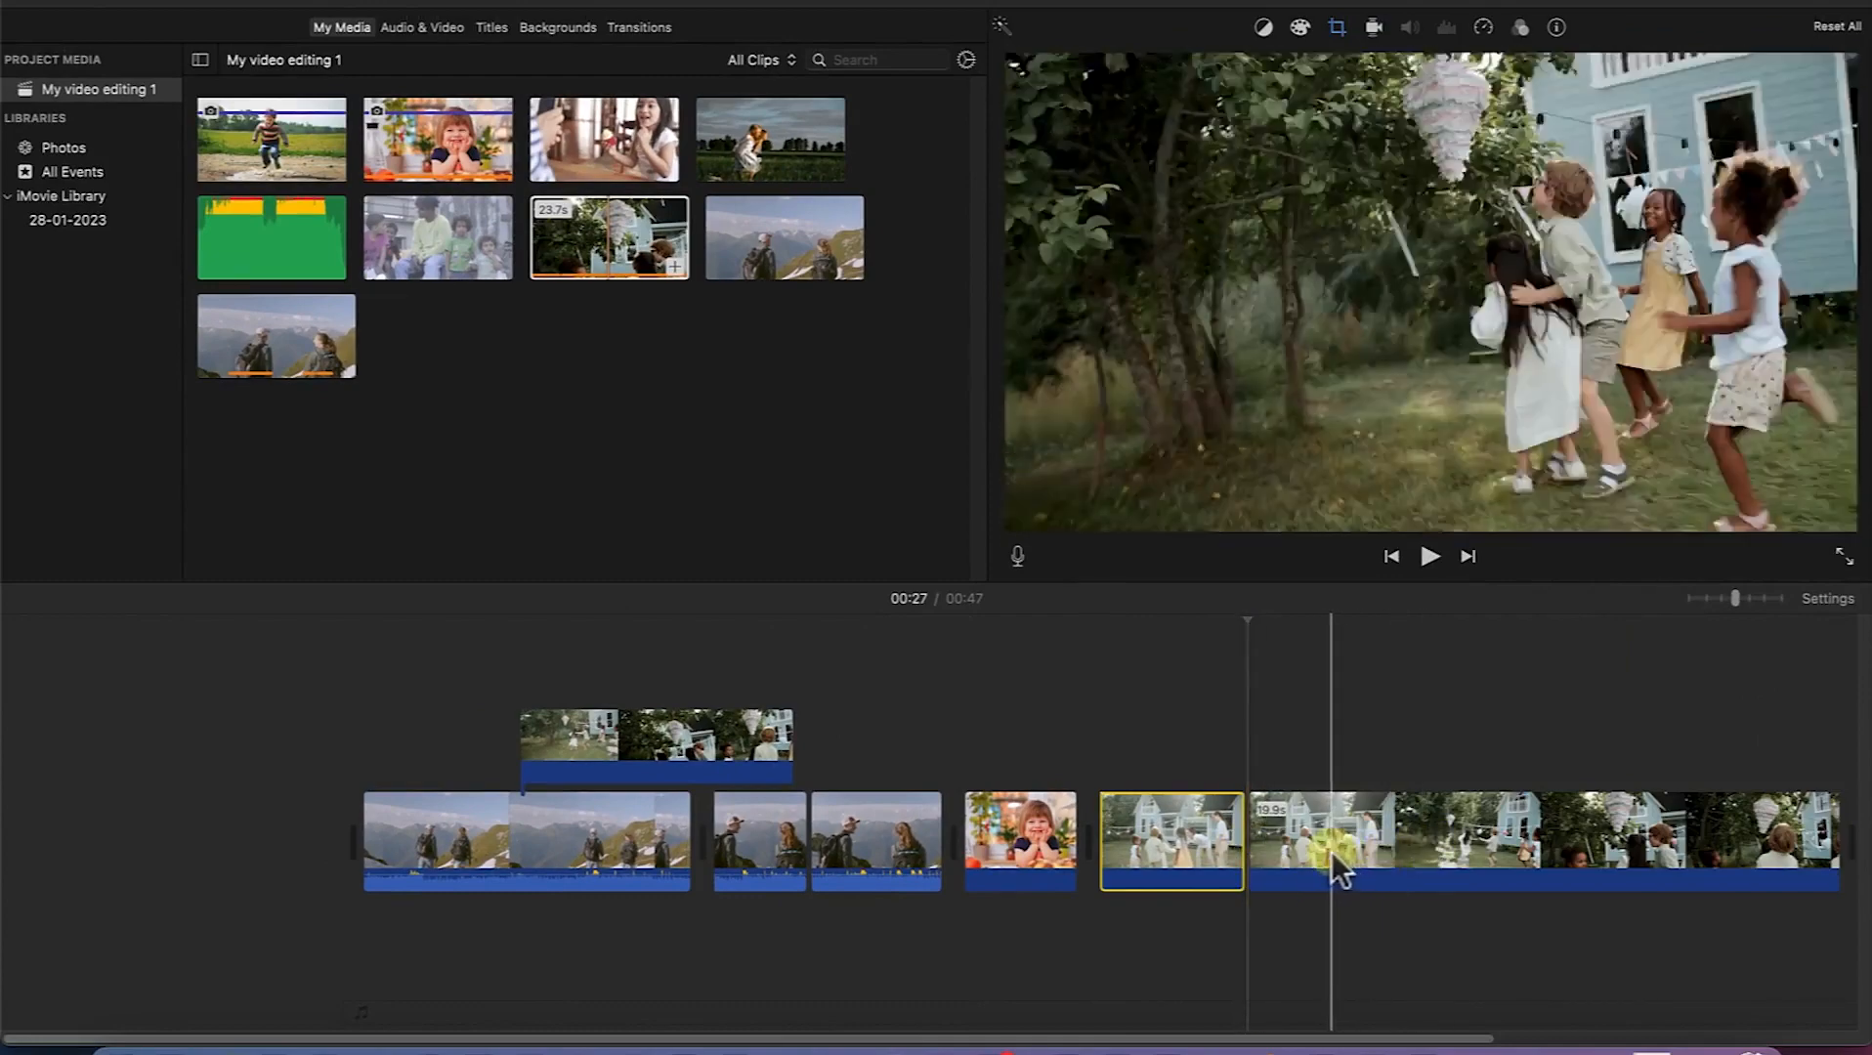
click(1394, 833)
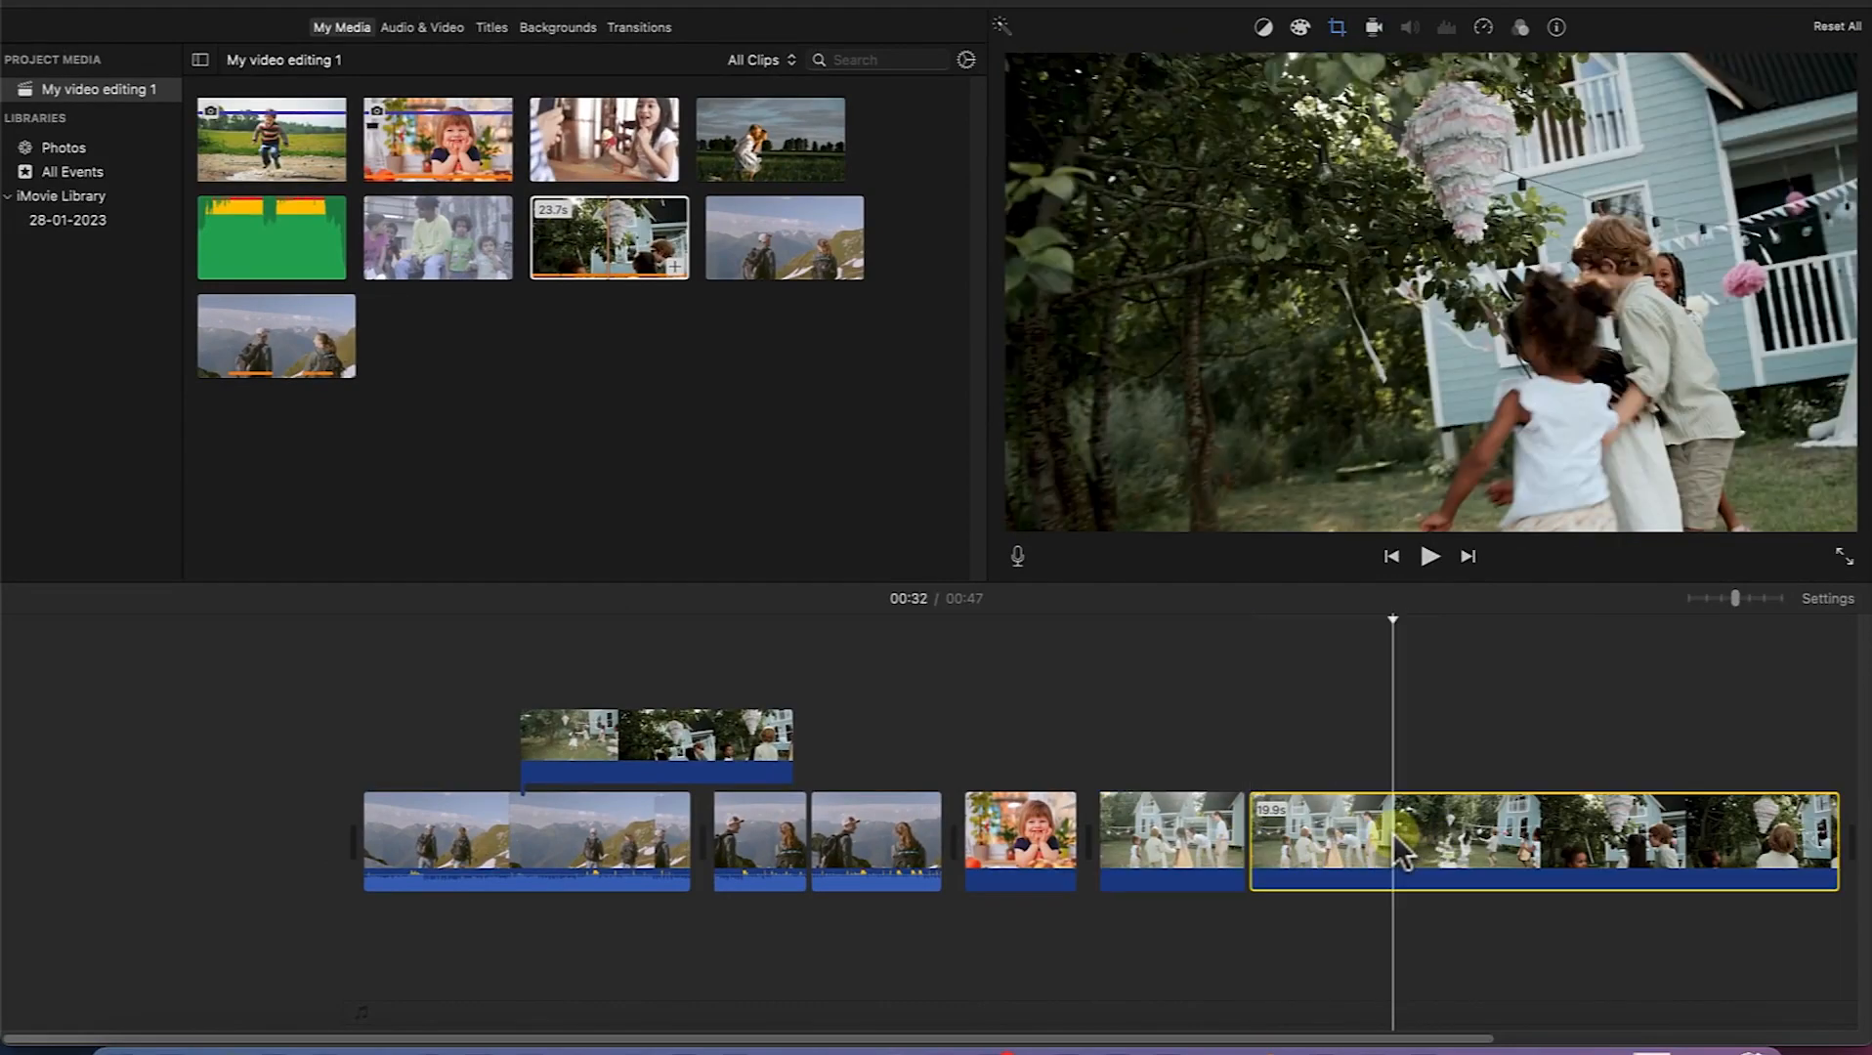
key(super+b)
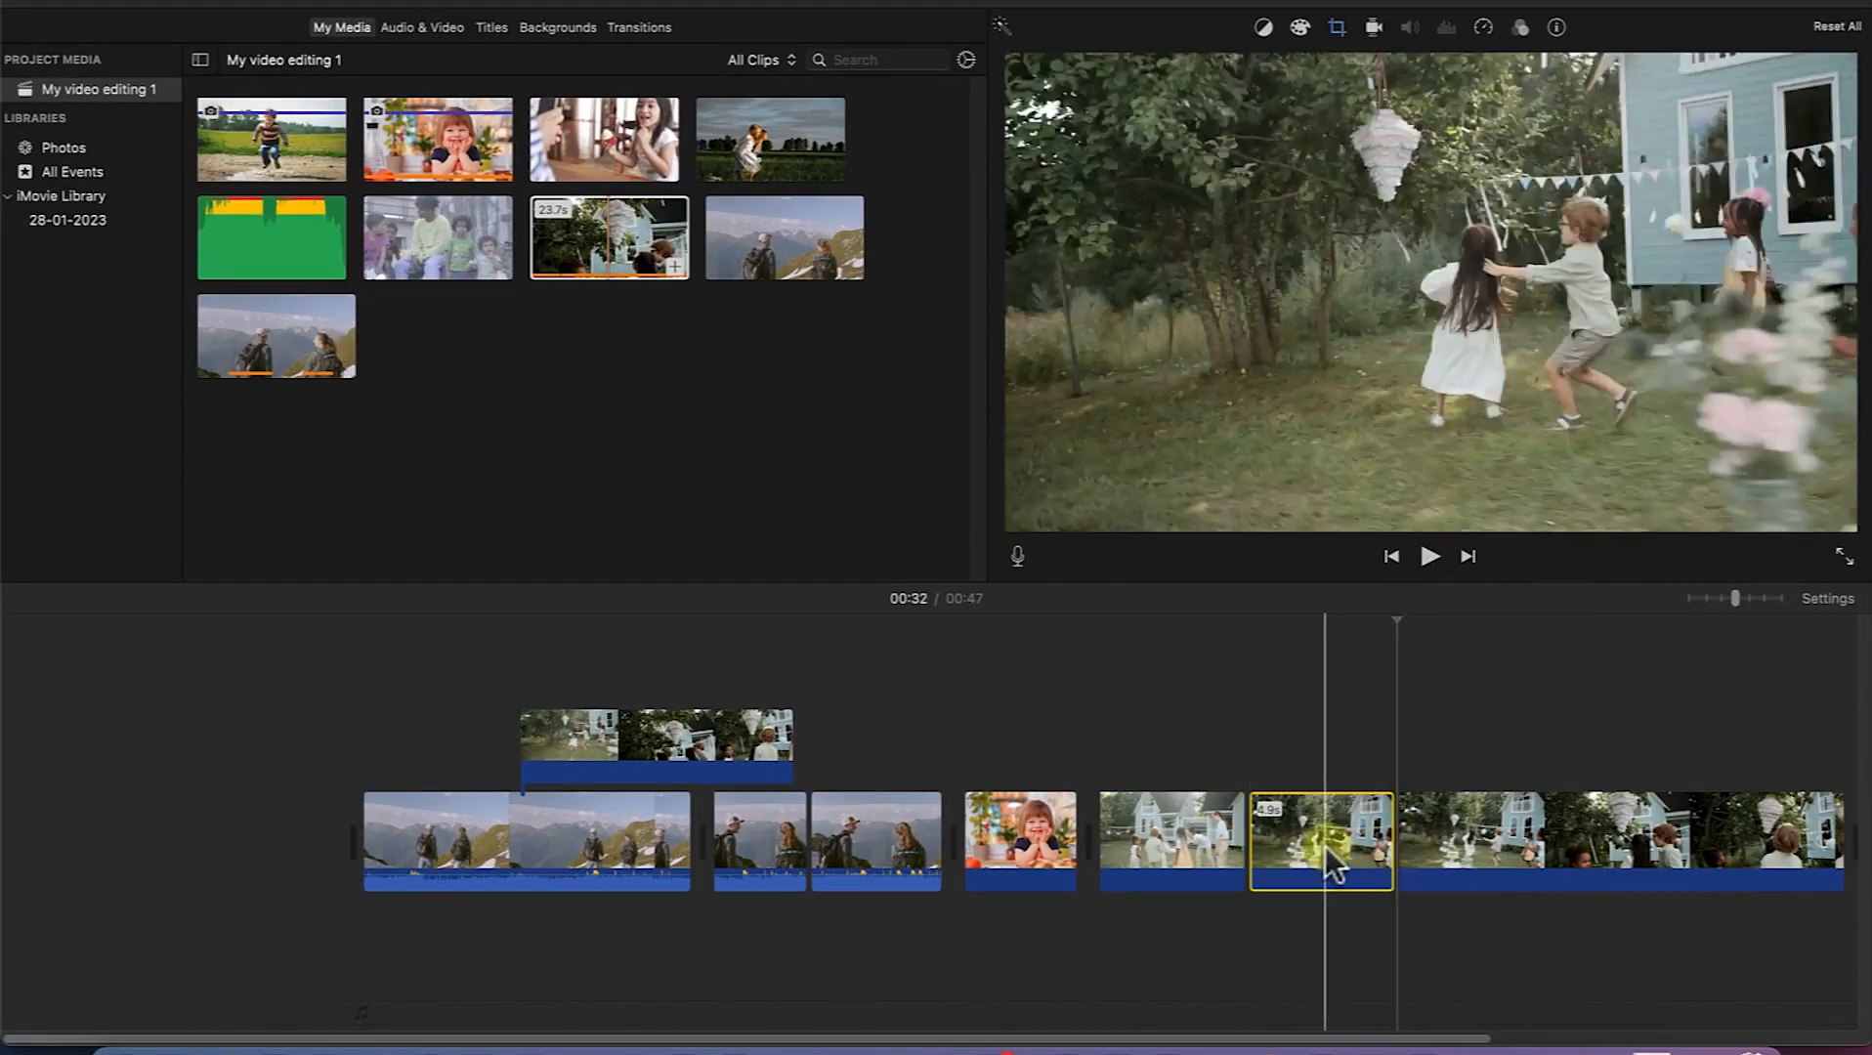
click(1326, 844)
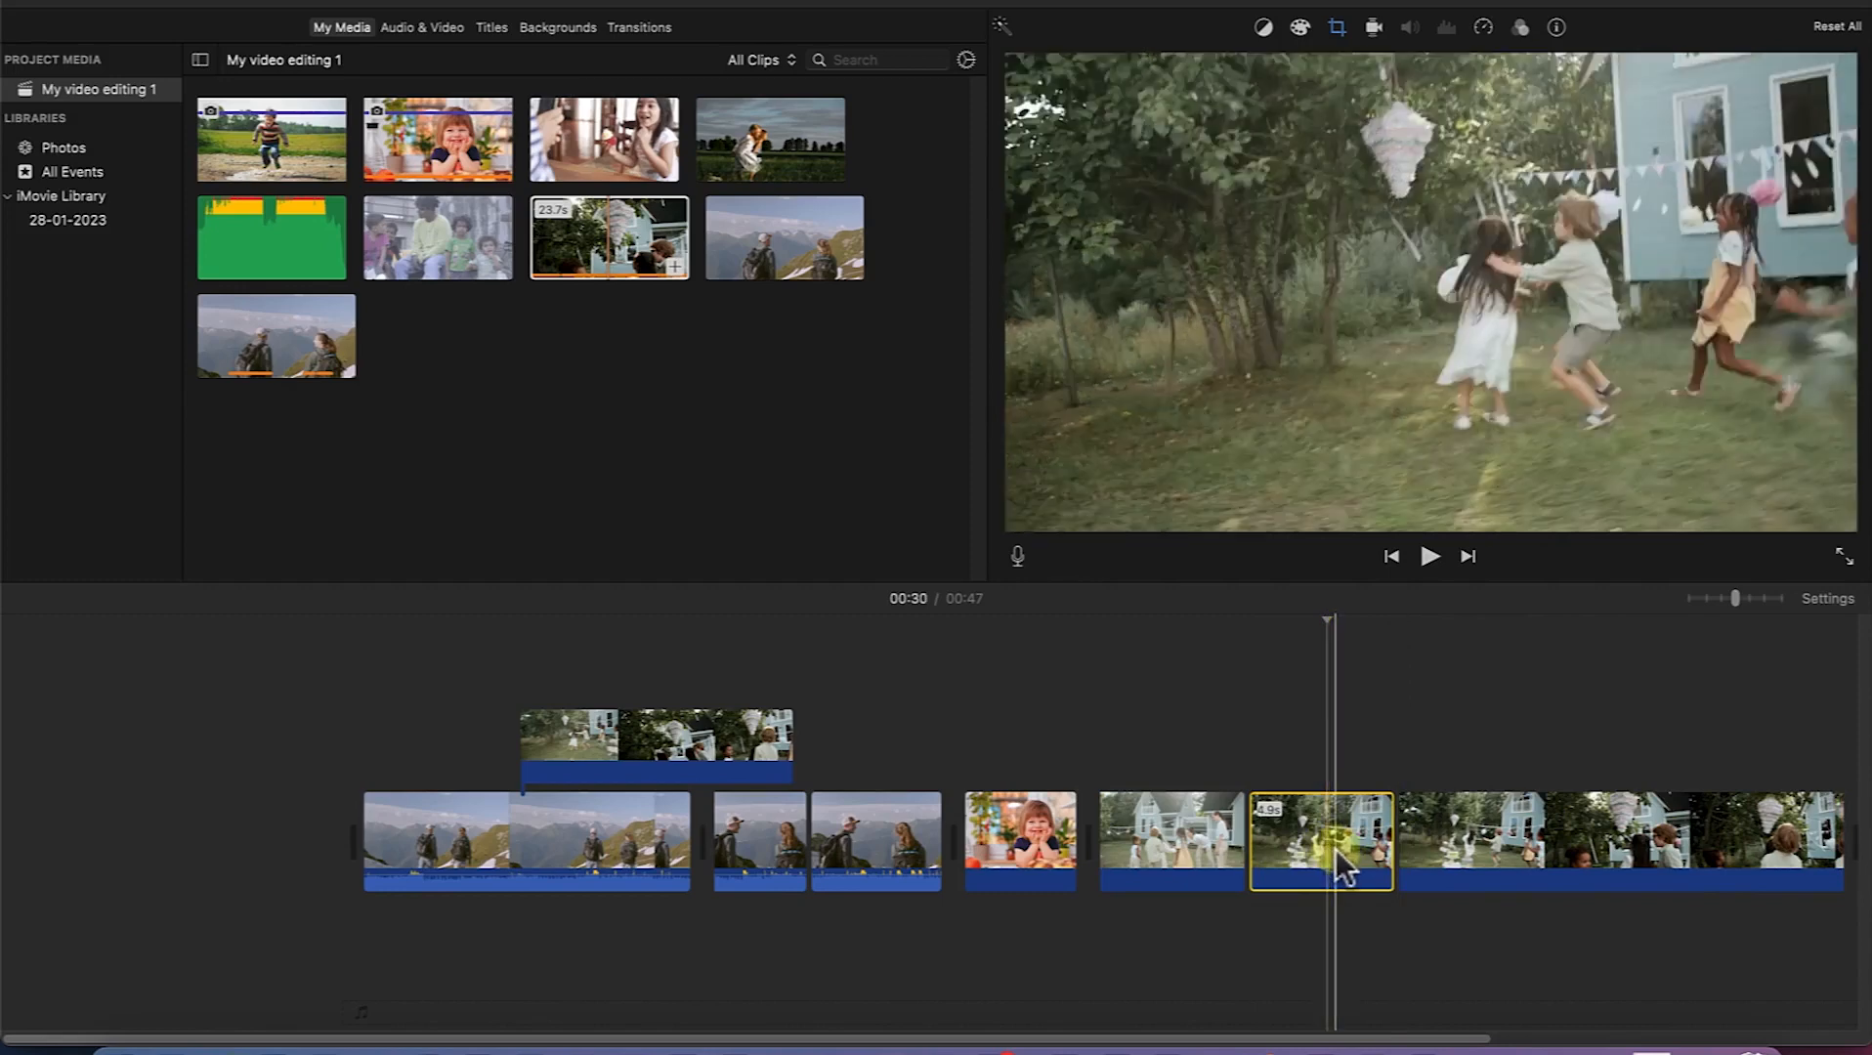
key(Delete)
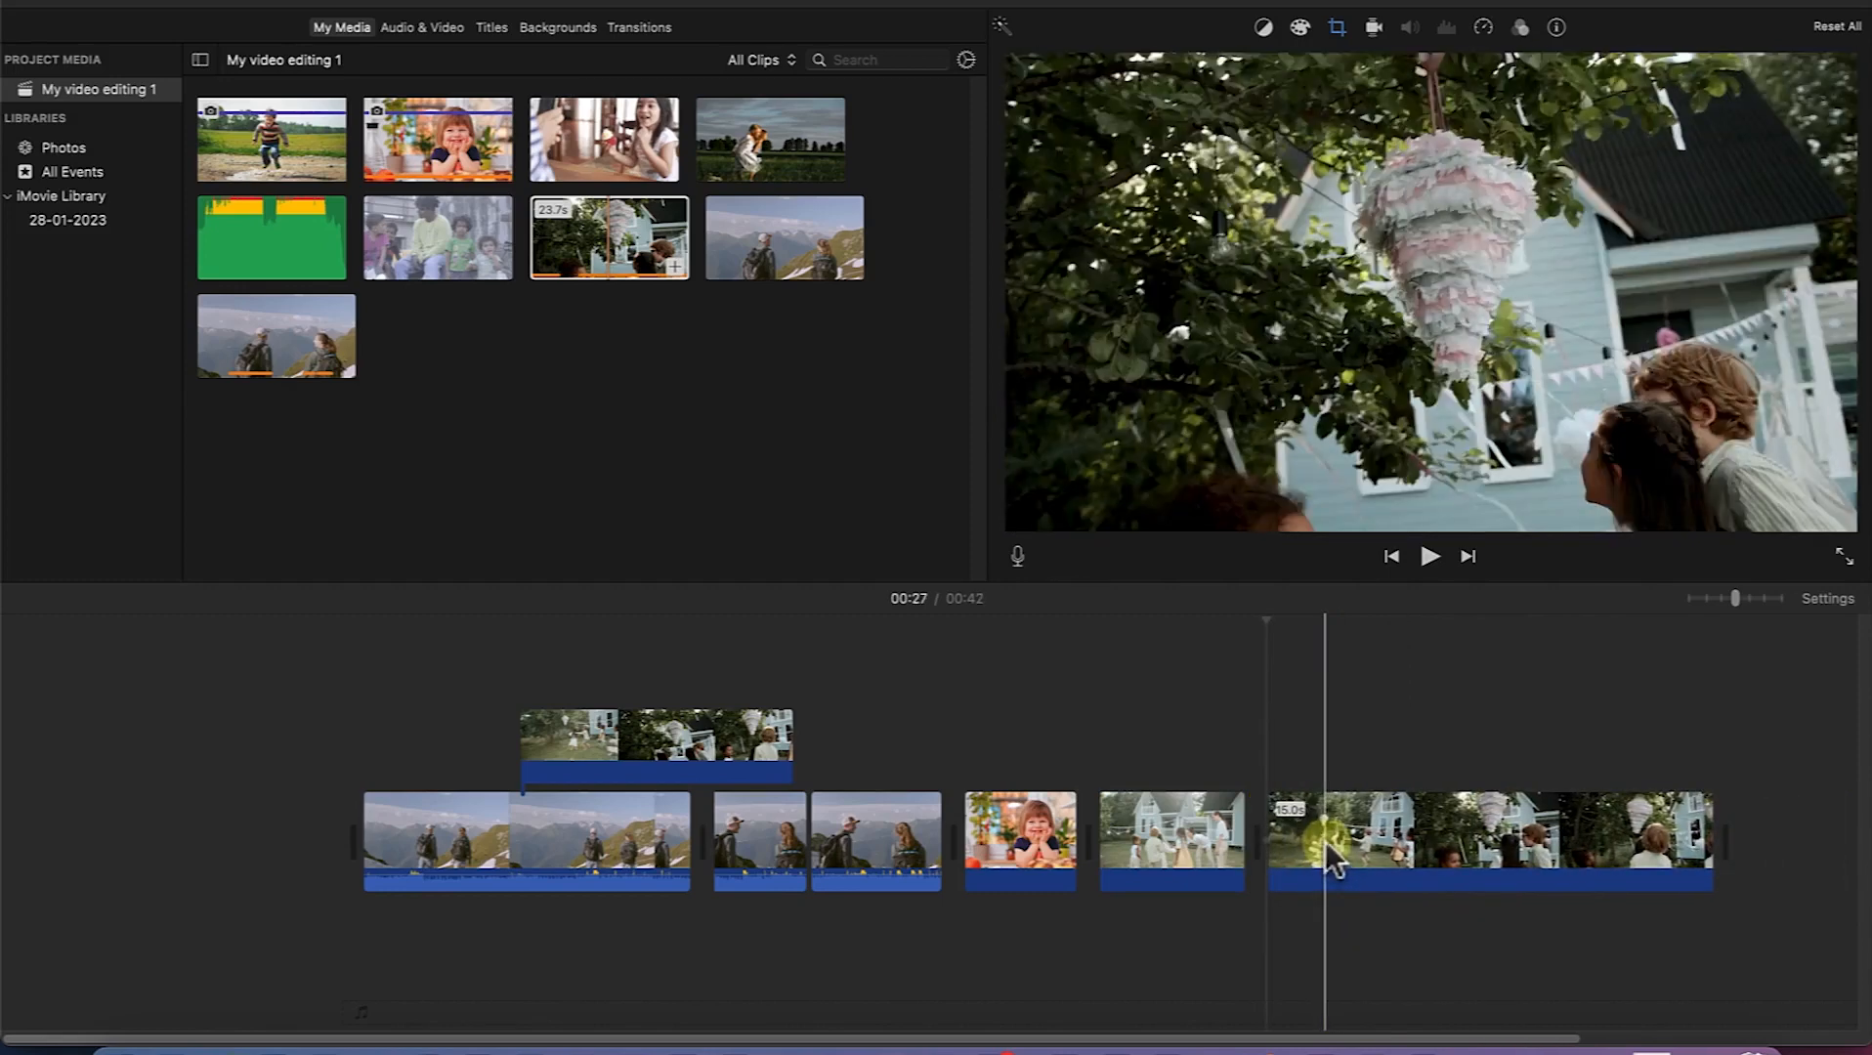
Step: Undo the deletion of the garden party segment and reorder the main track so the long hiking clip follows the photo
key(super+z)
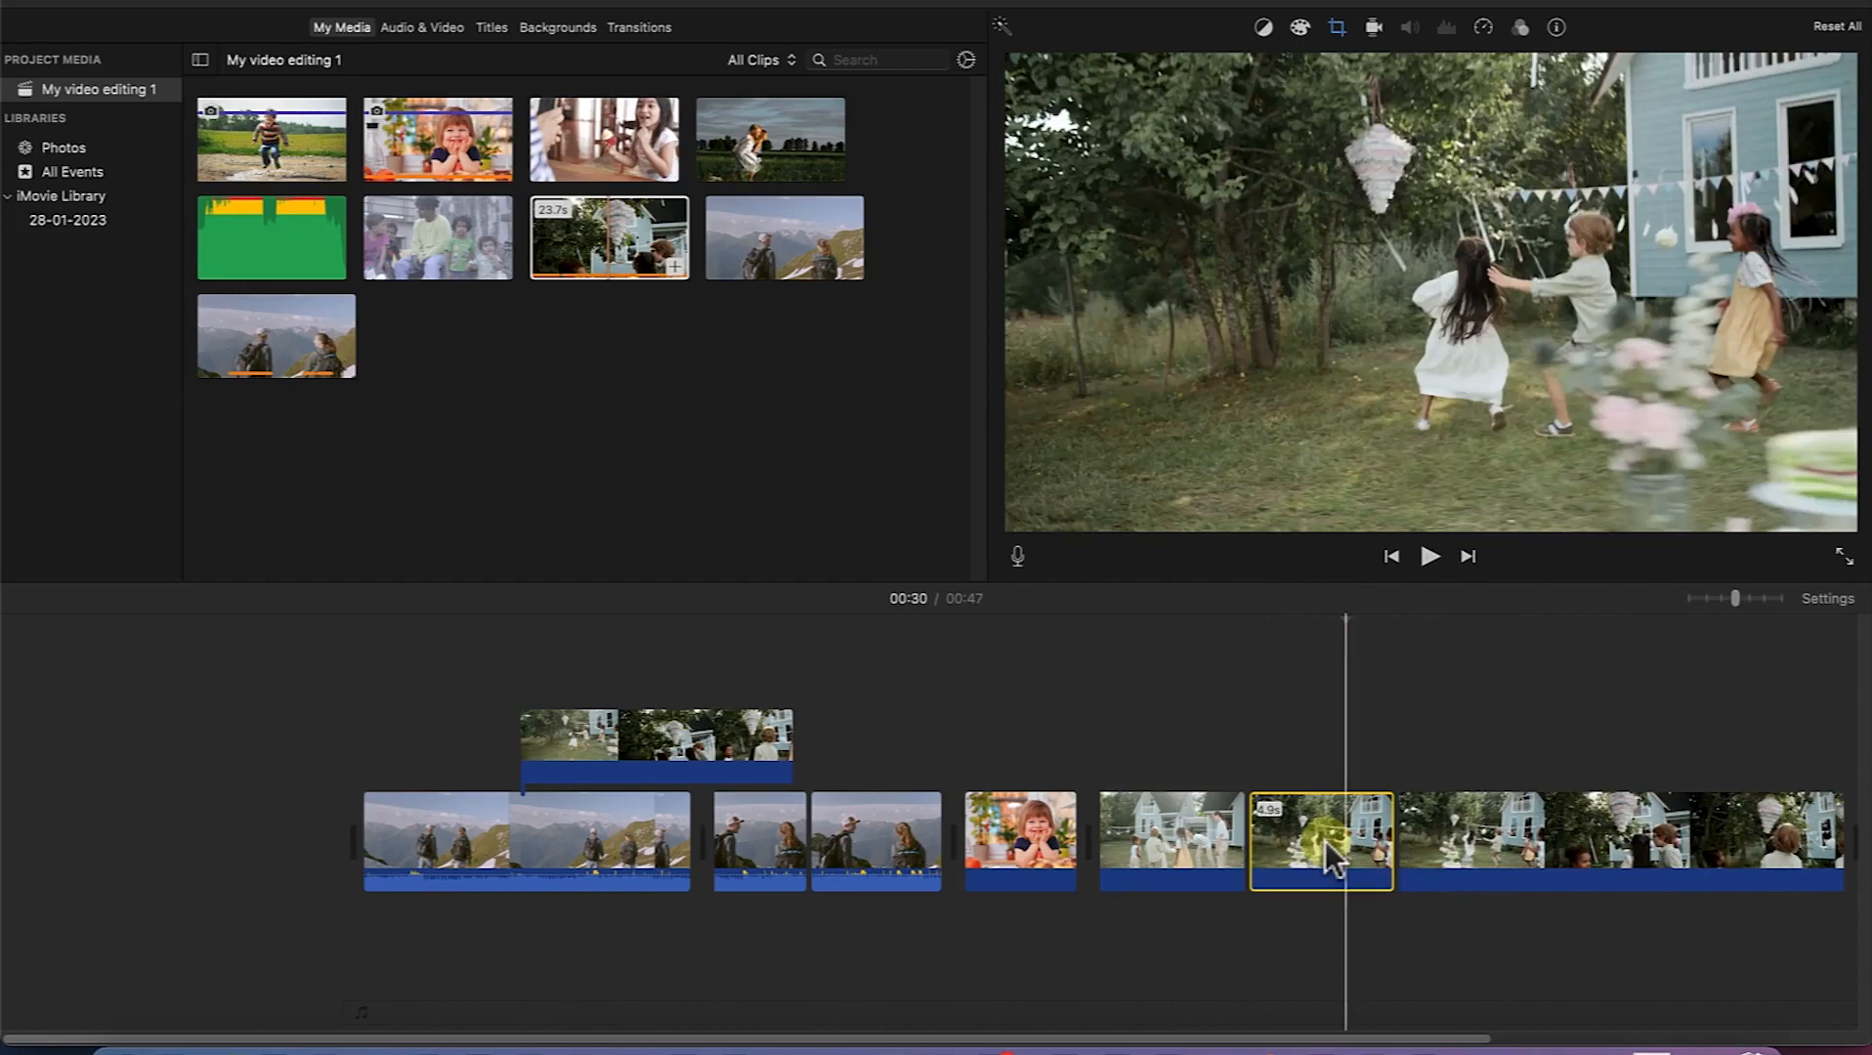
drag(743, 845, 1012, 755)
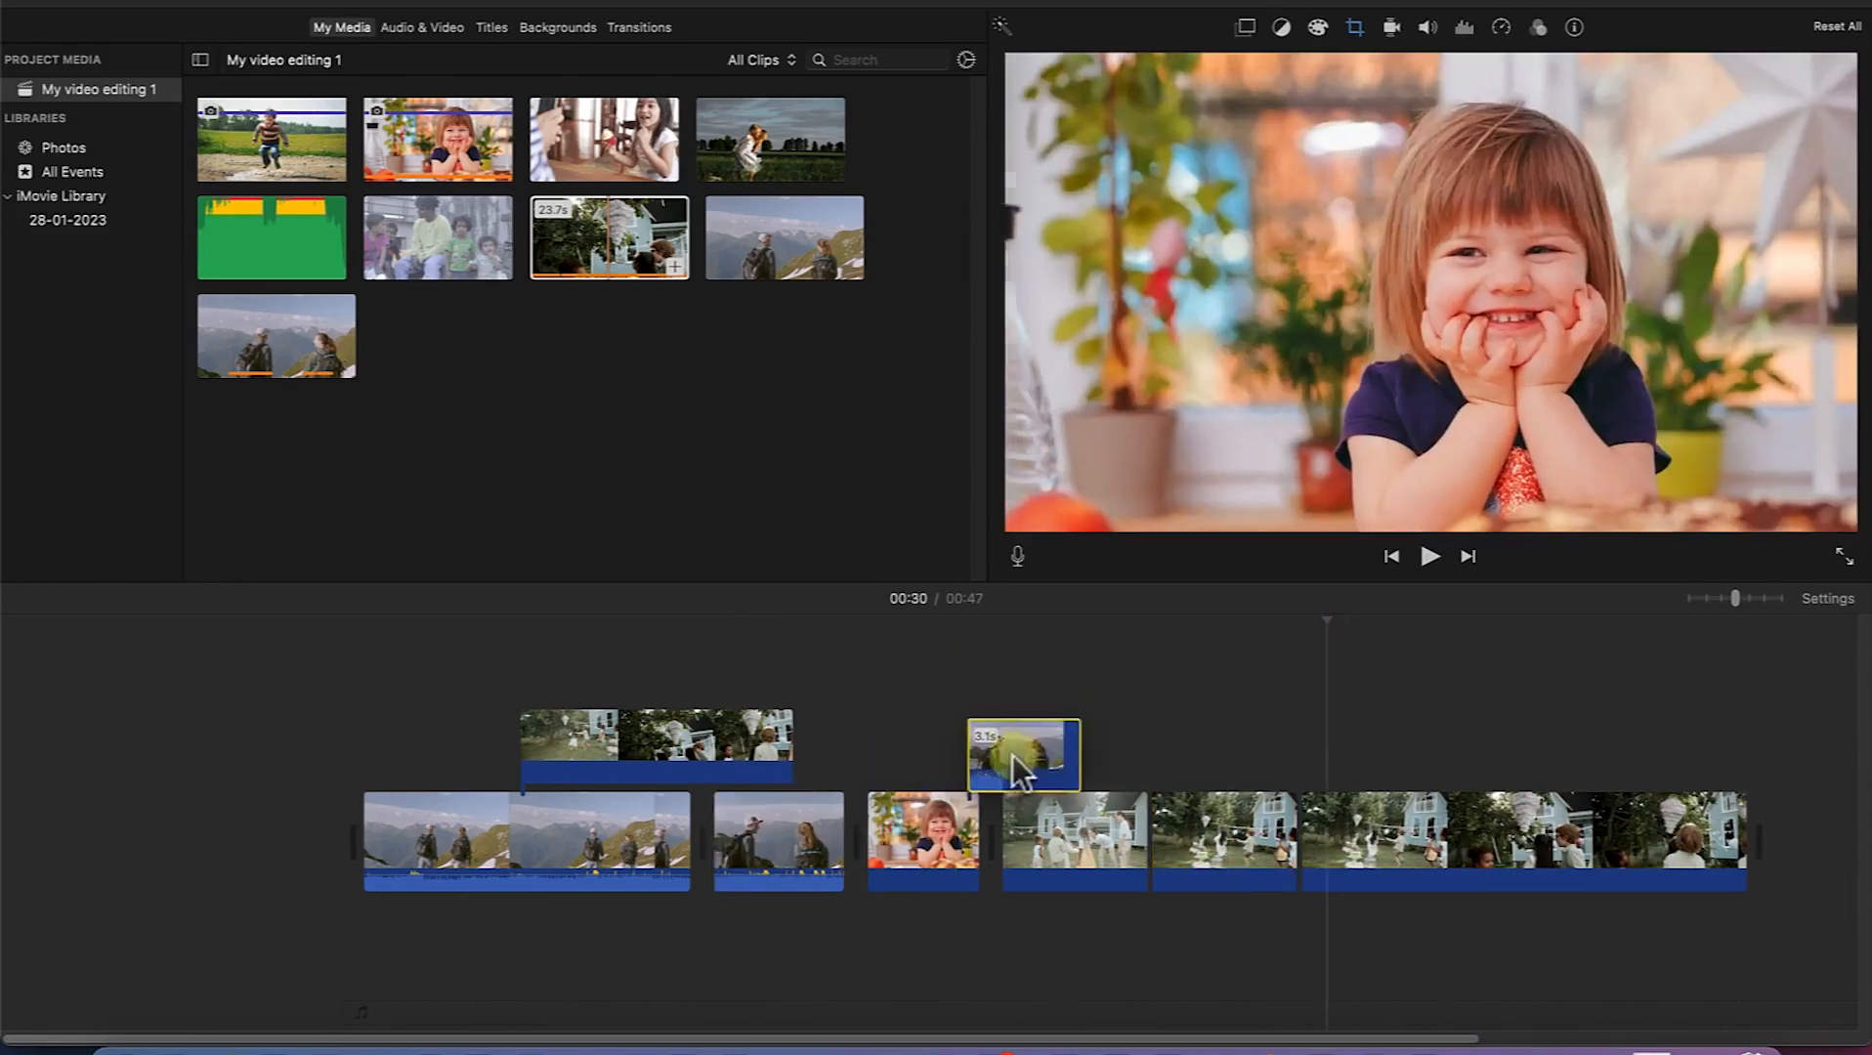
drag(1126, 804, 834, 809)
drag(580, 848, 1159, 799)
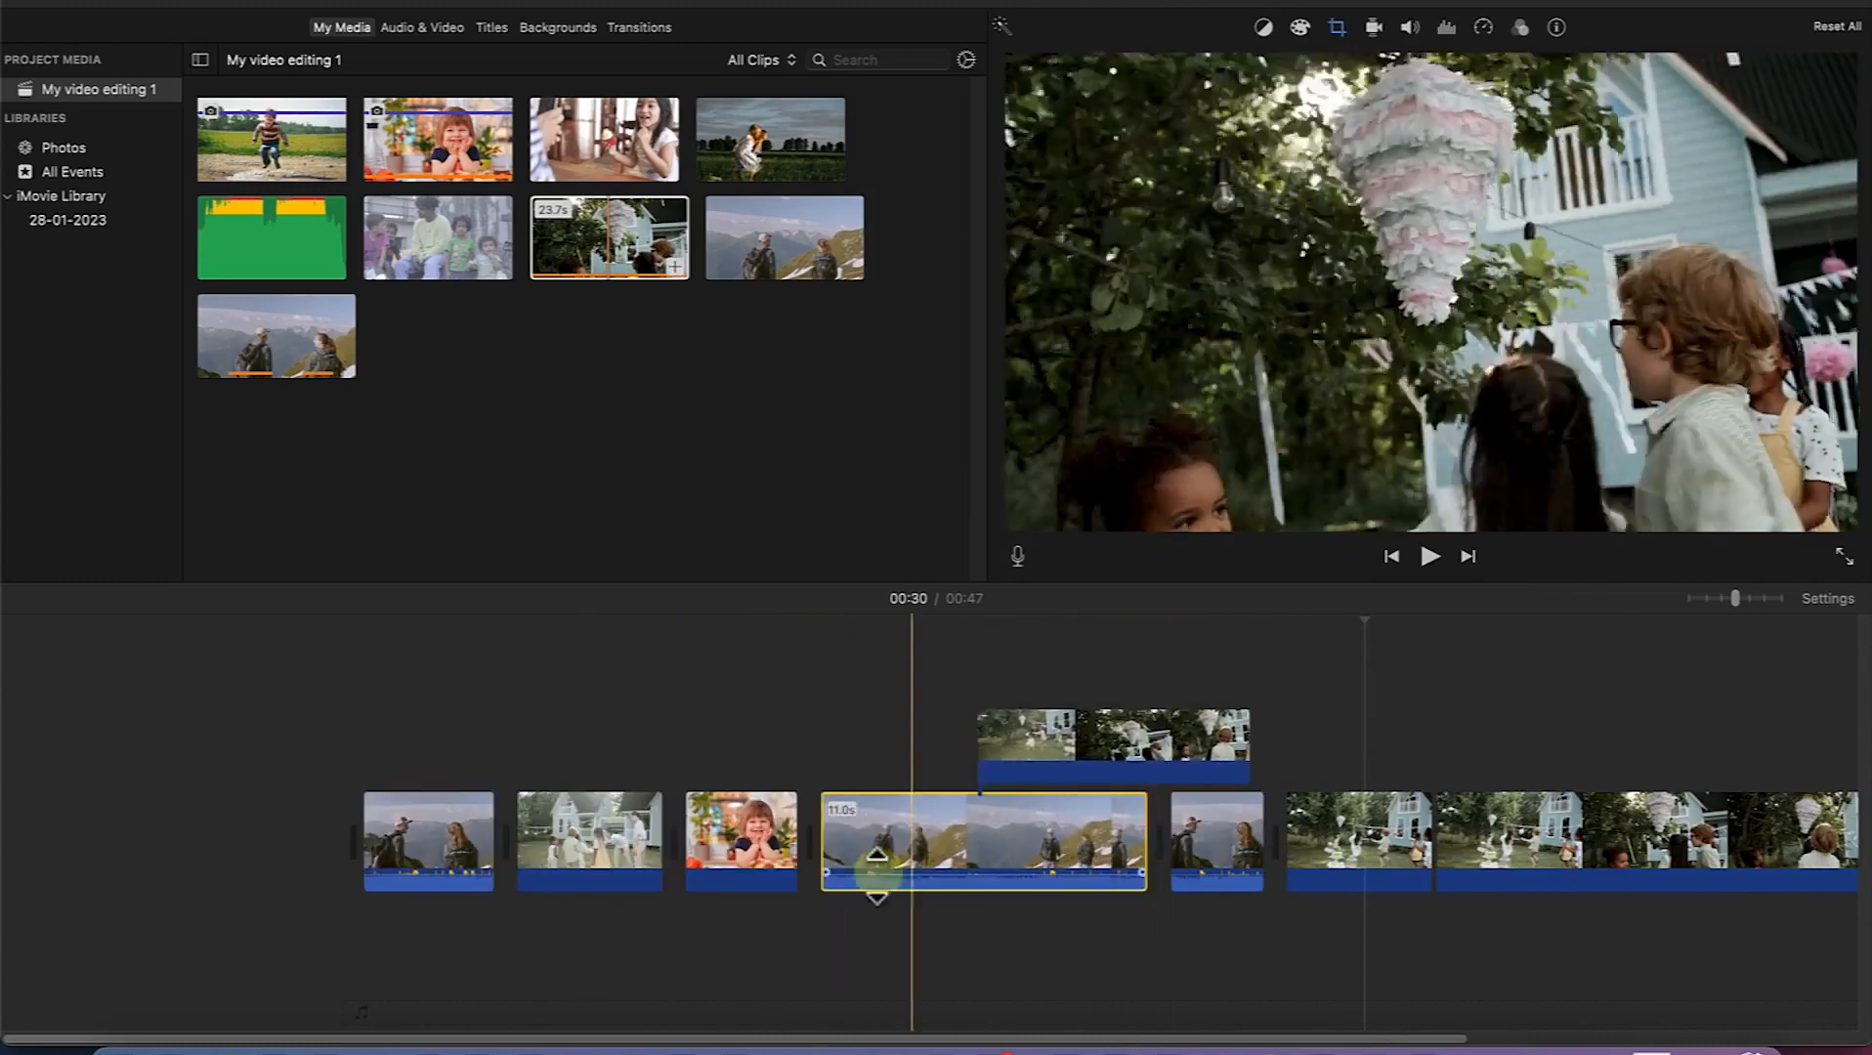
Step: Select all main-track clips together, and the overlay garden party clip and the long hiking clip individually
drag(1796, 975, 88, 837)
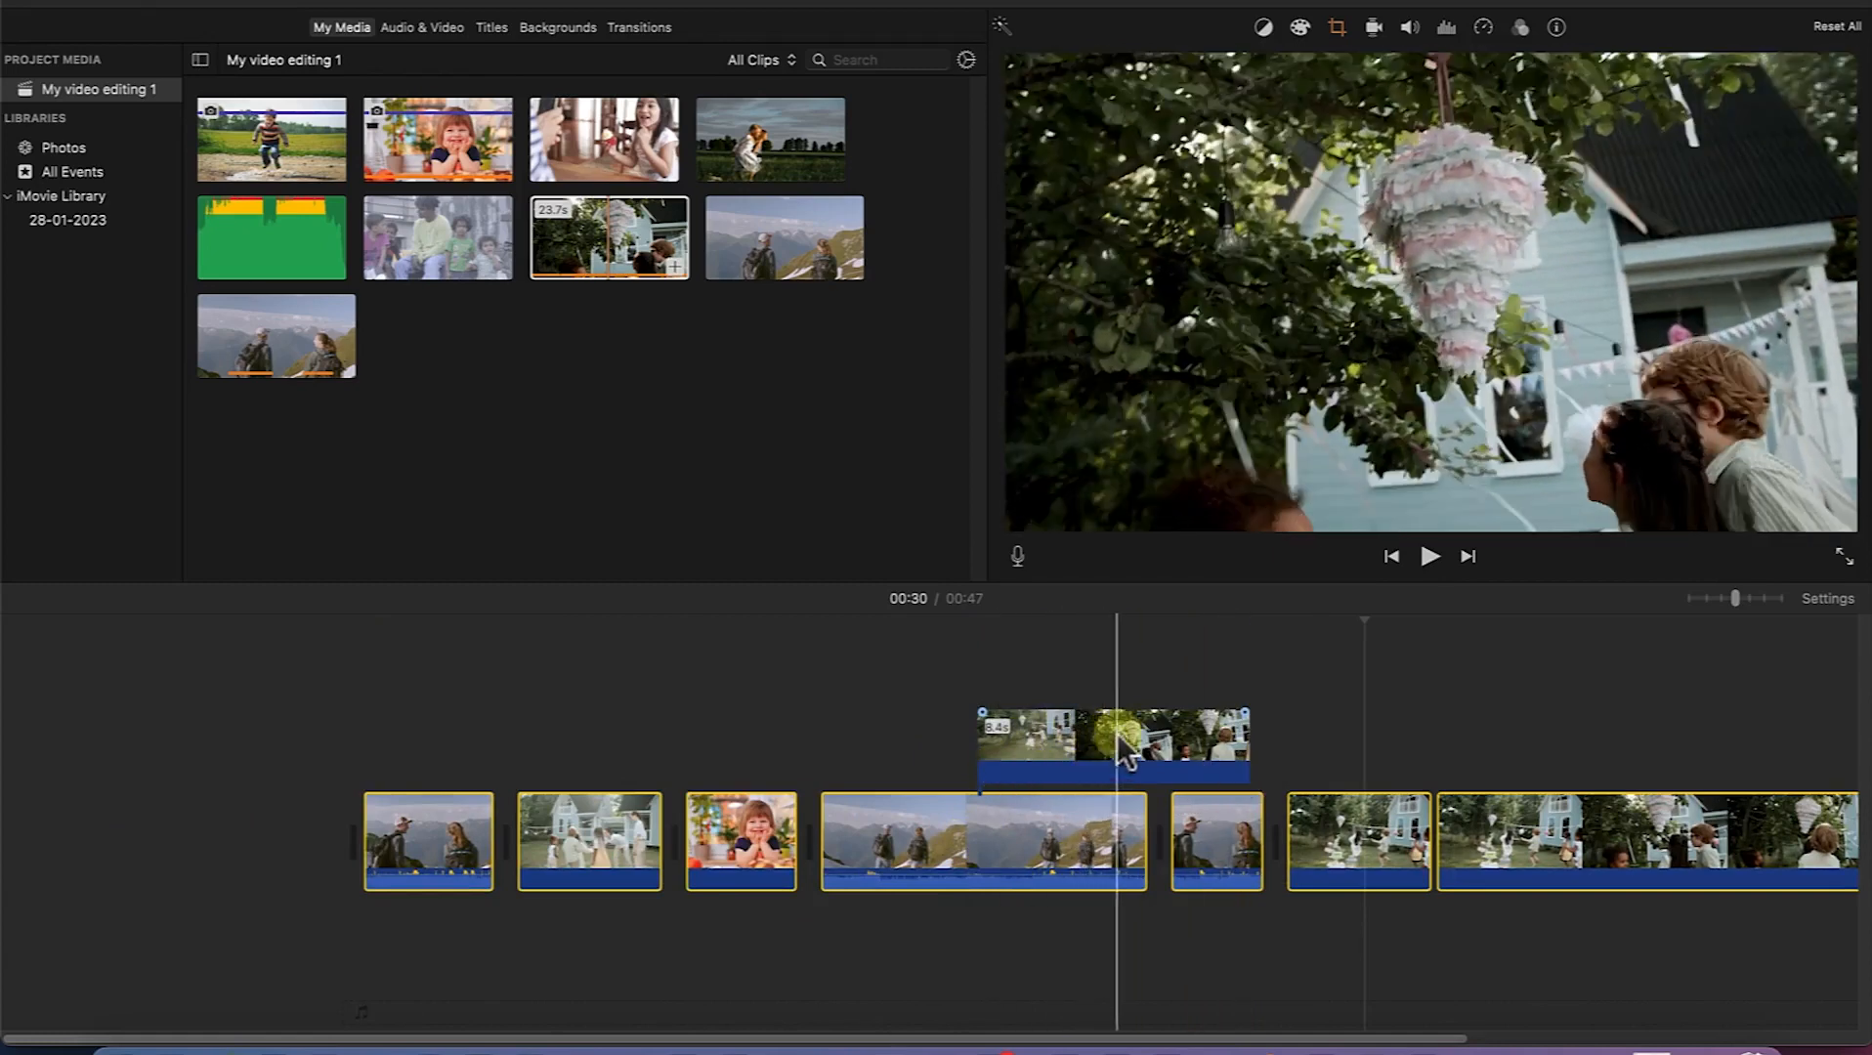
click(1116, 741)
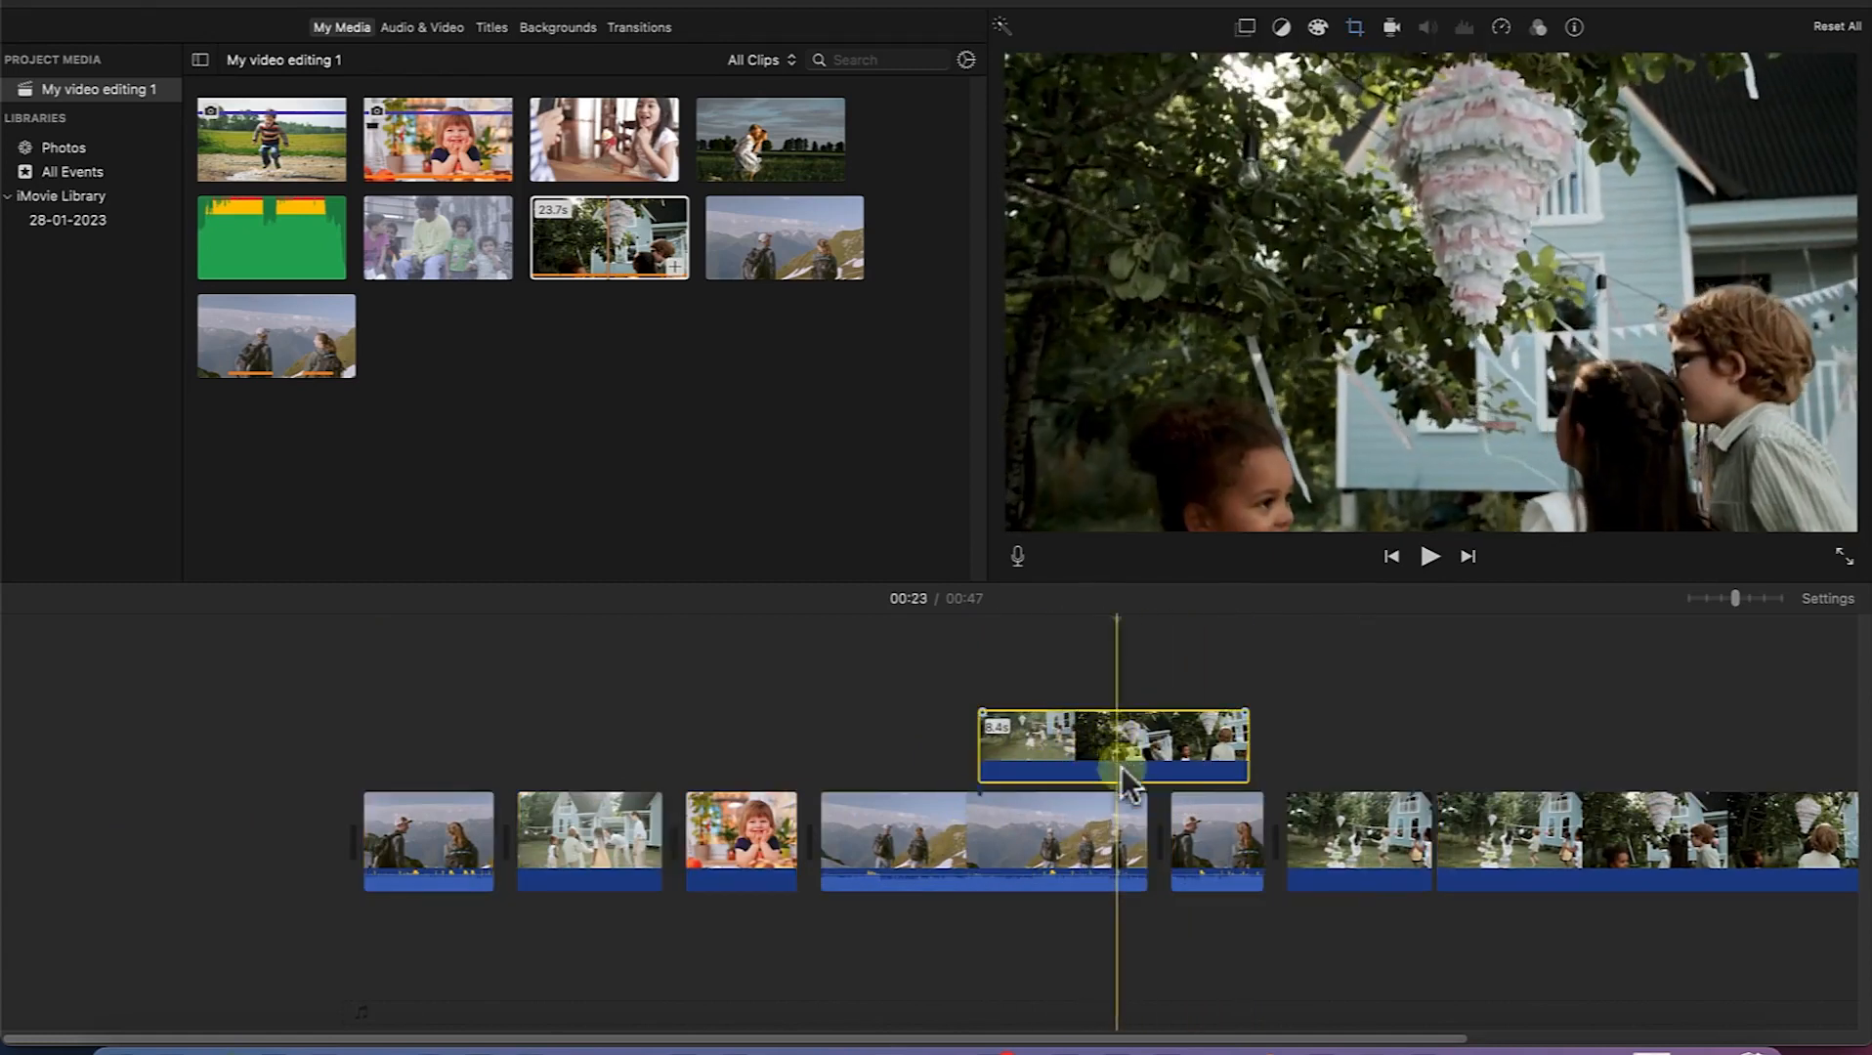
click(977, 839)
click(1077, 751)
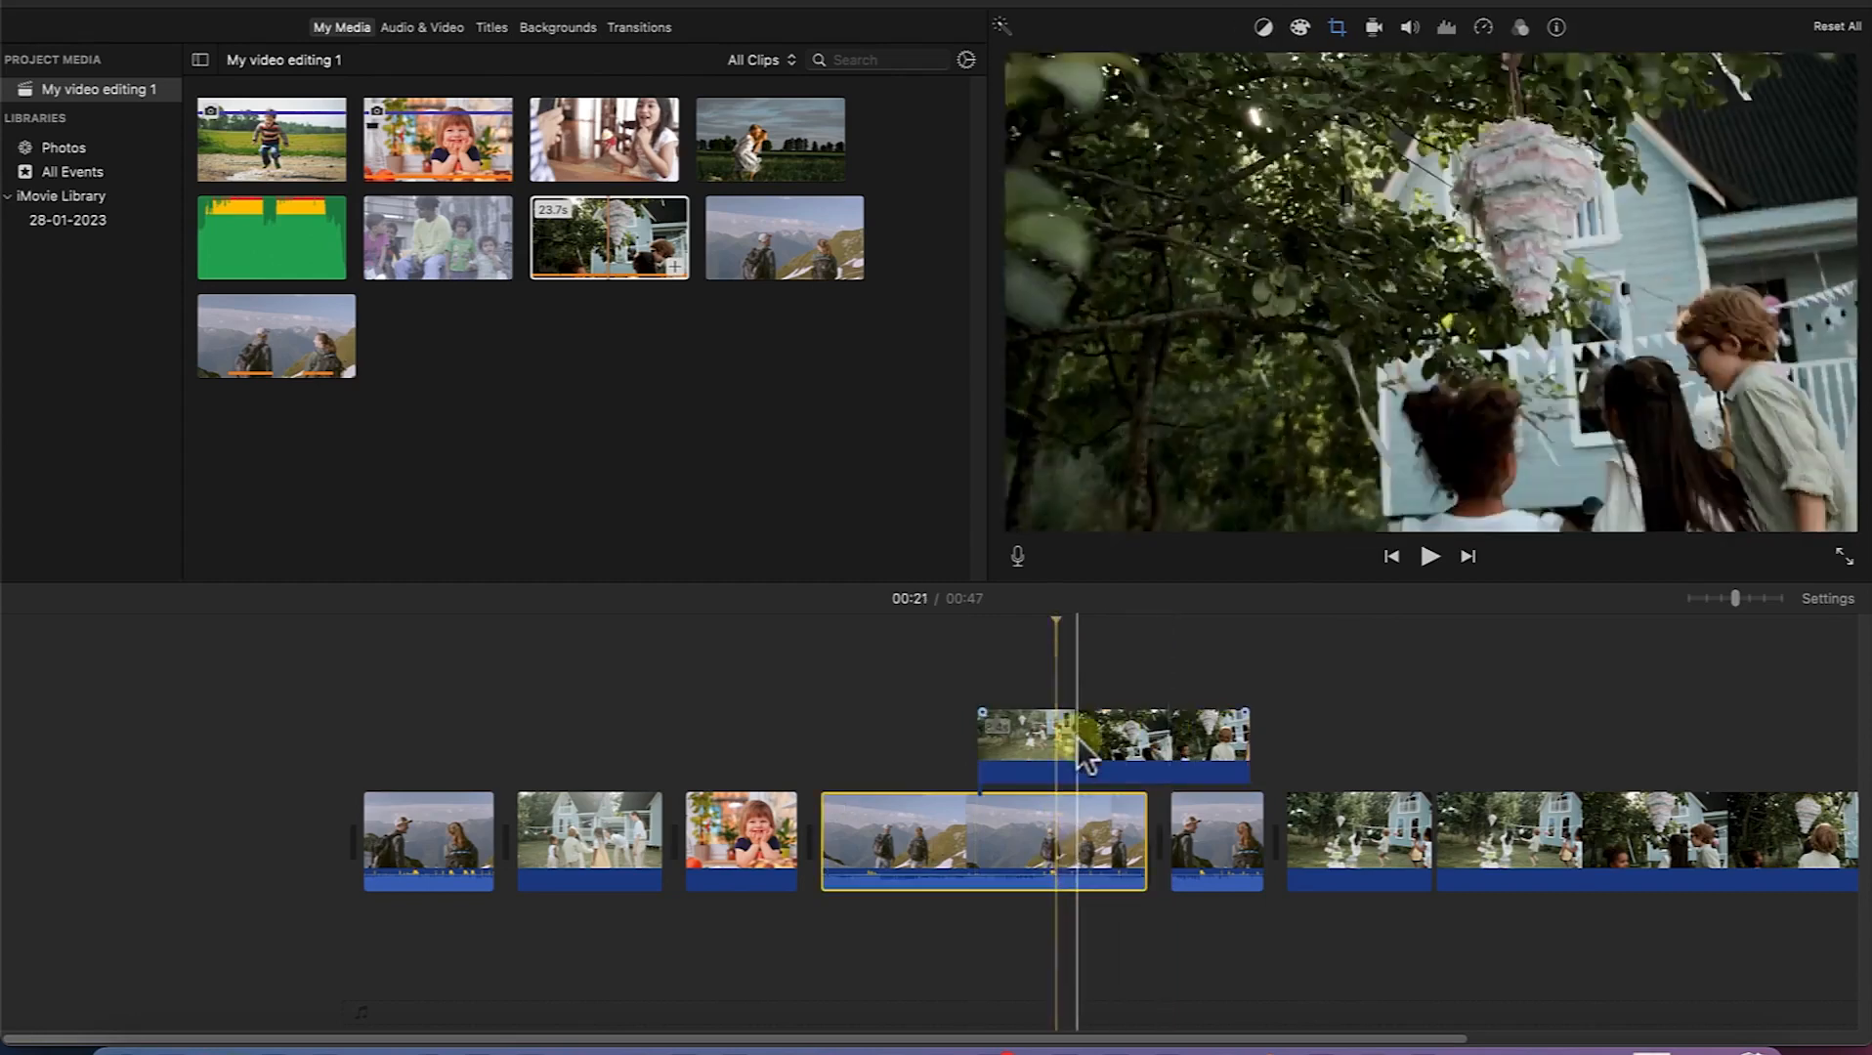
click(1077, 824)
Step: Move the long hiking clip back to the start and reposition the overlay garden party clip above the garden party clip and photo
drag(1071, 826, 296, 822)
click(621, 790)
drag(713, 774, 976, 756)
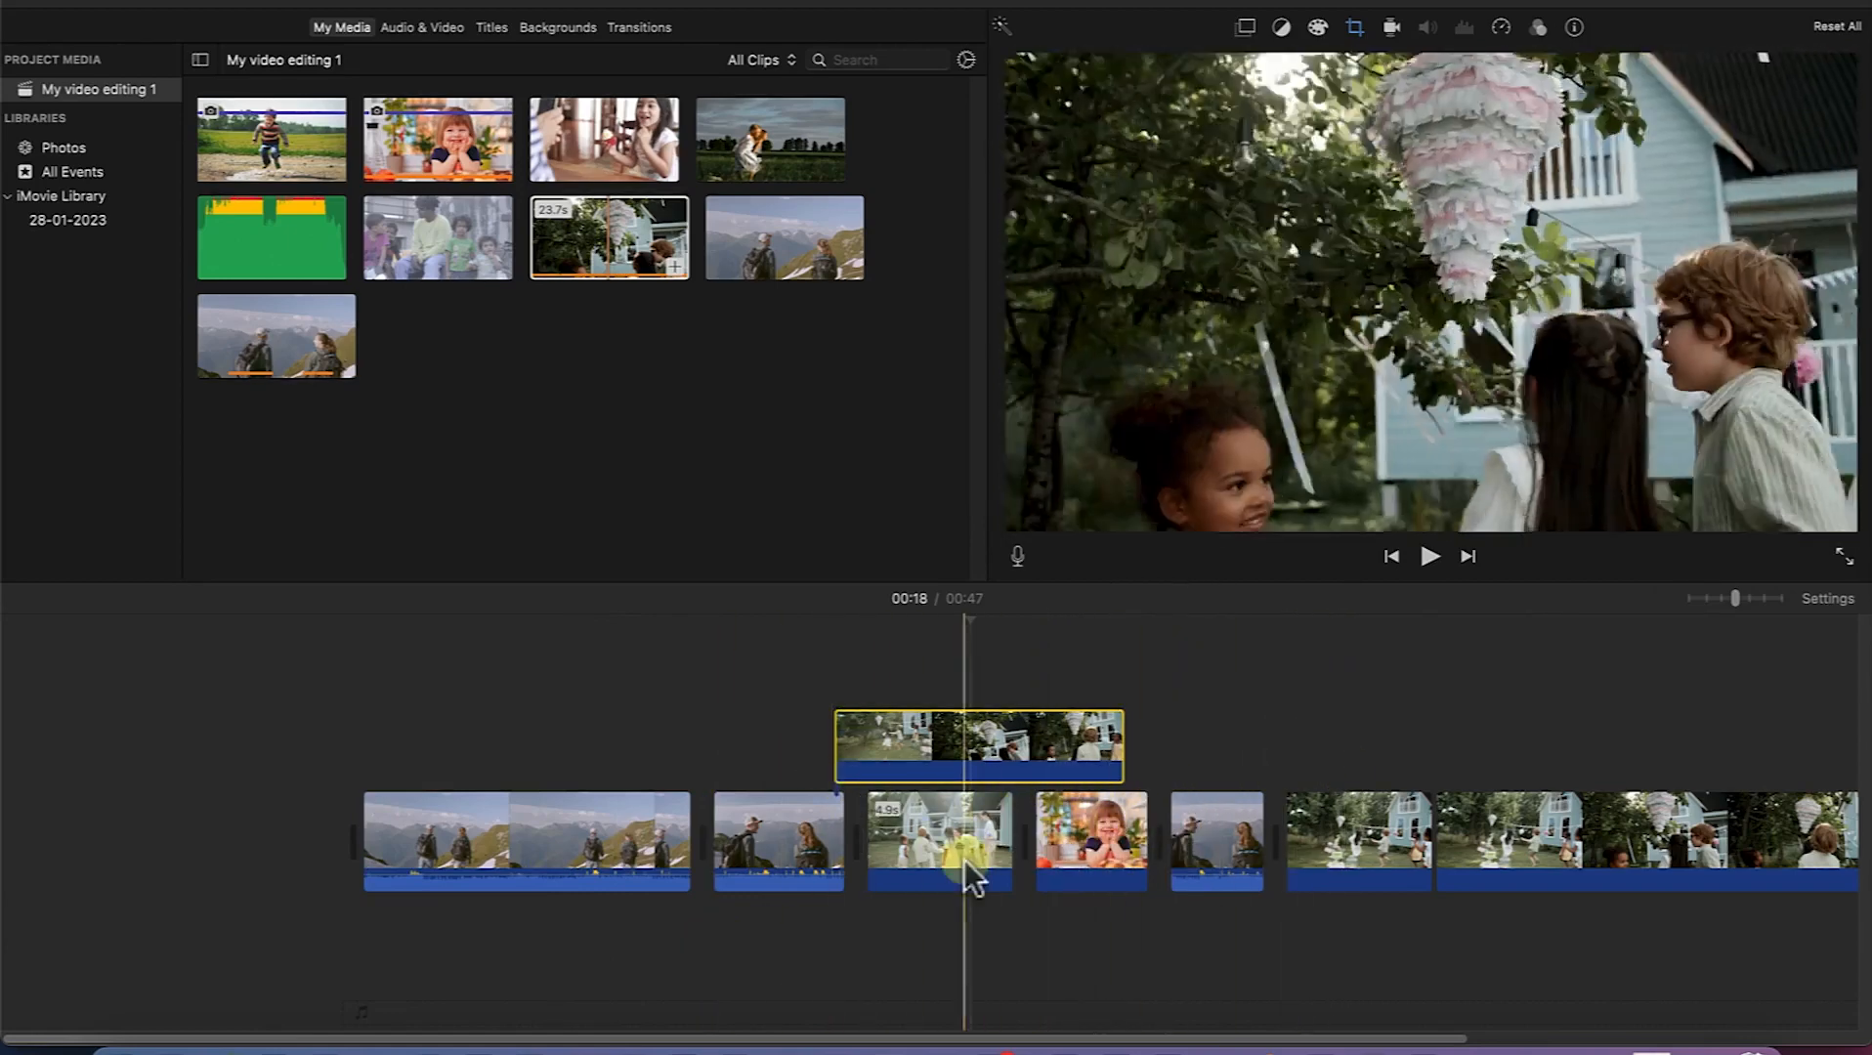
Step: Examine the commands available for the short hiking clip that follows the long one
click(760, 850)
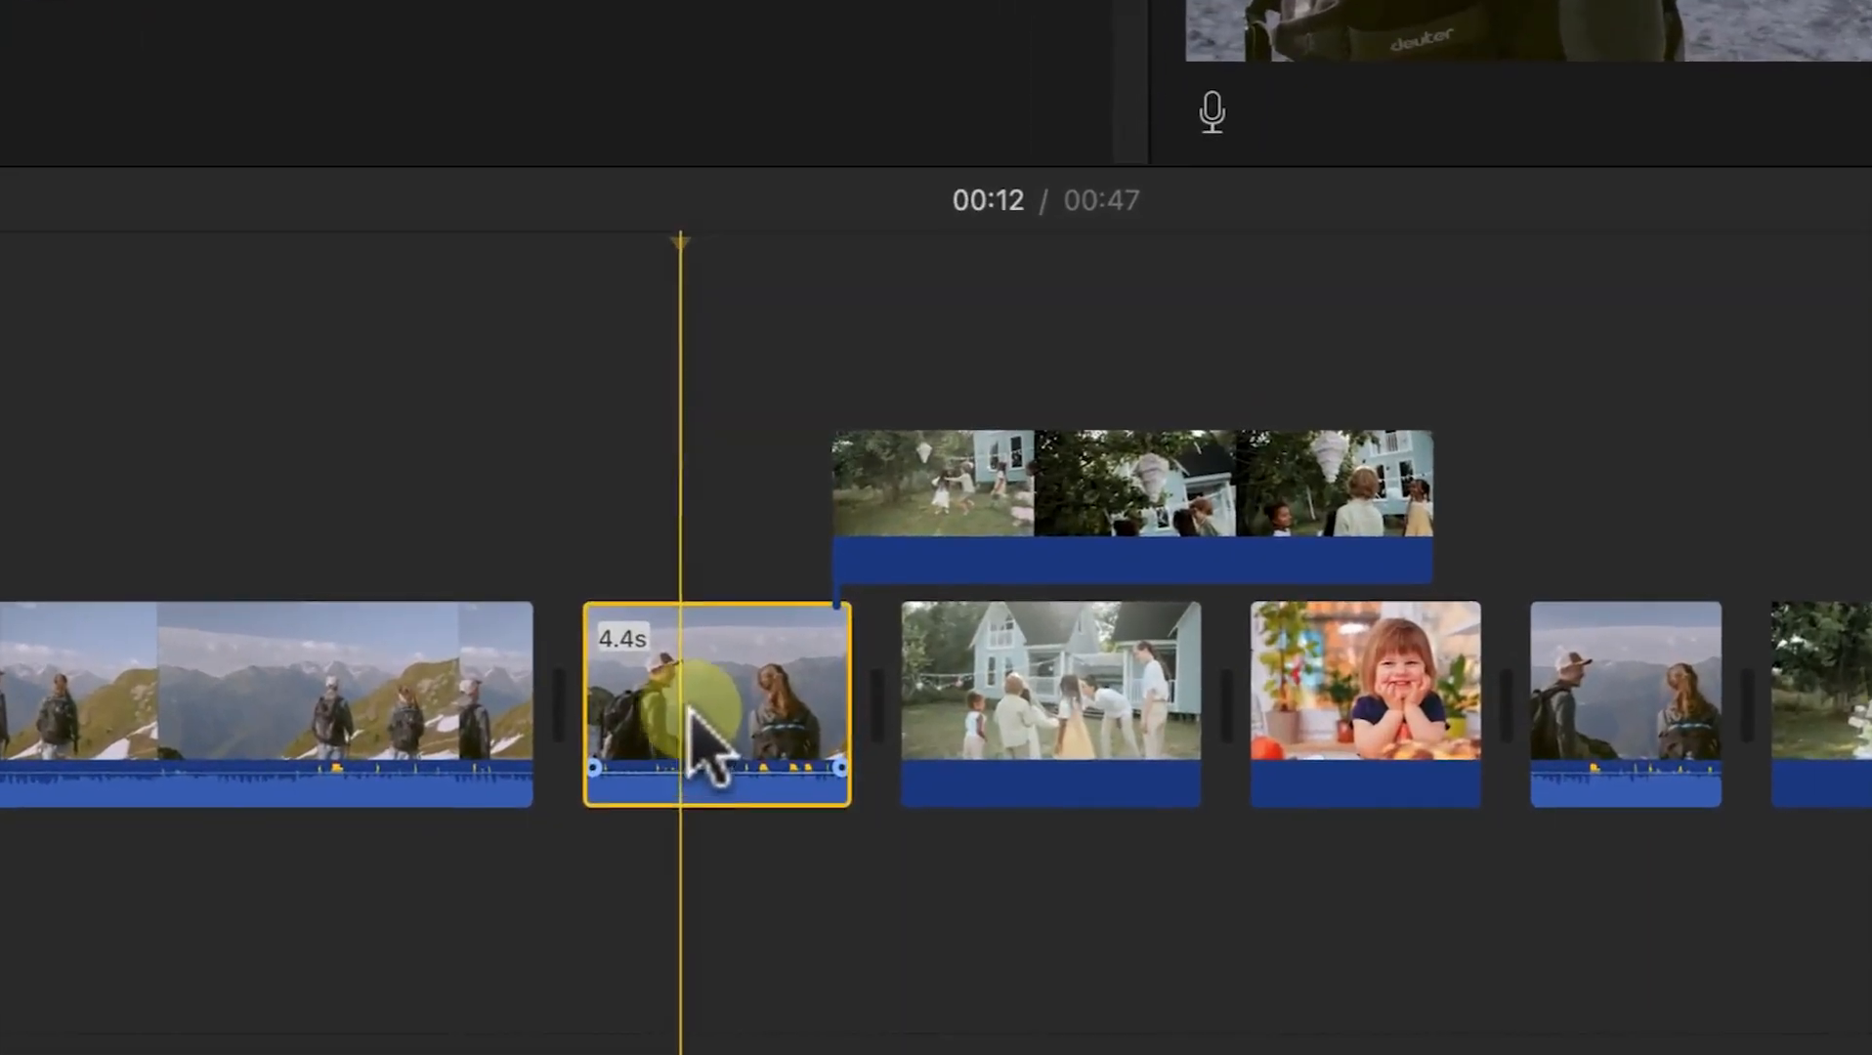
right_click(763, 852)
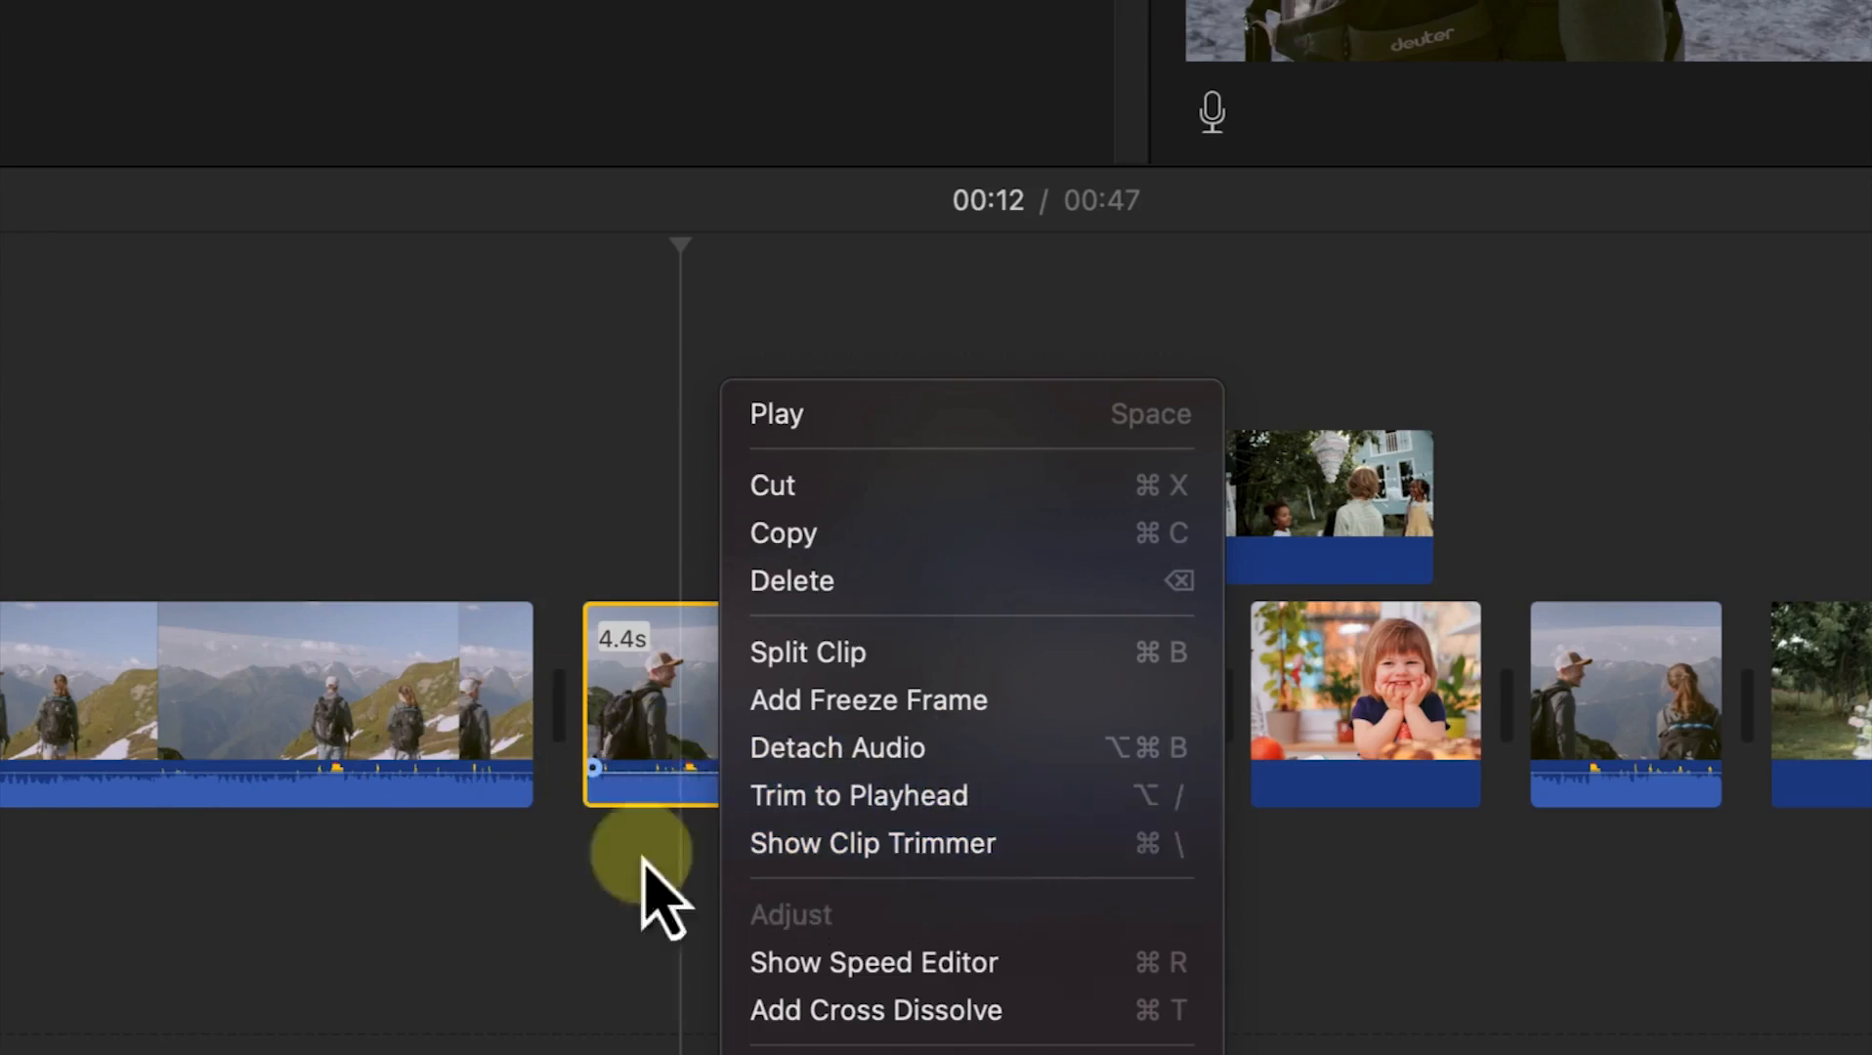
click(208, 700)
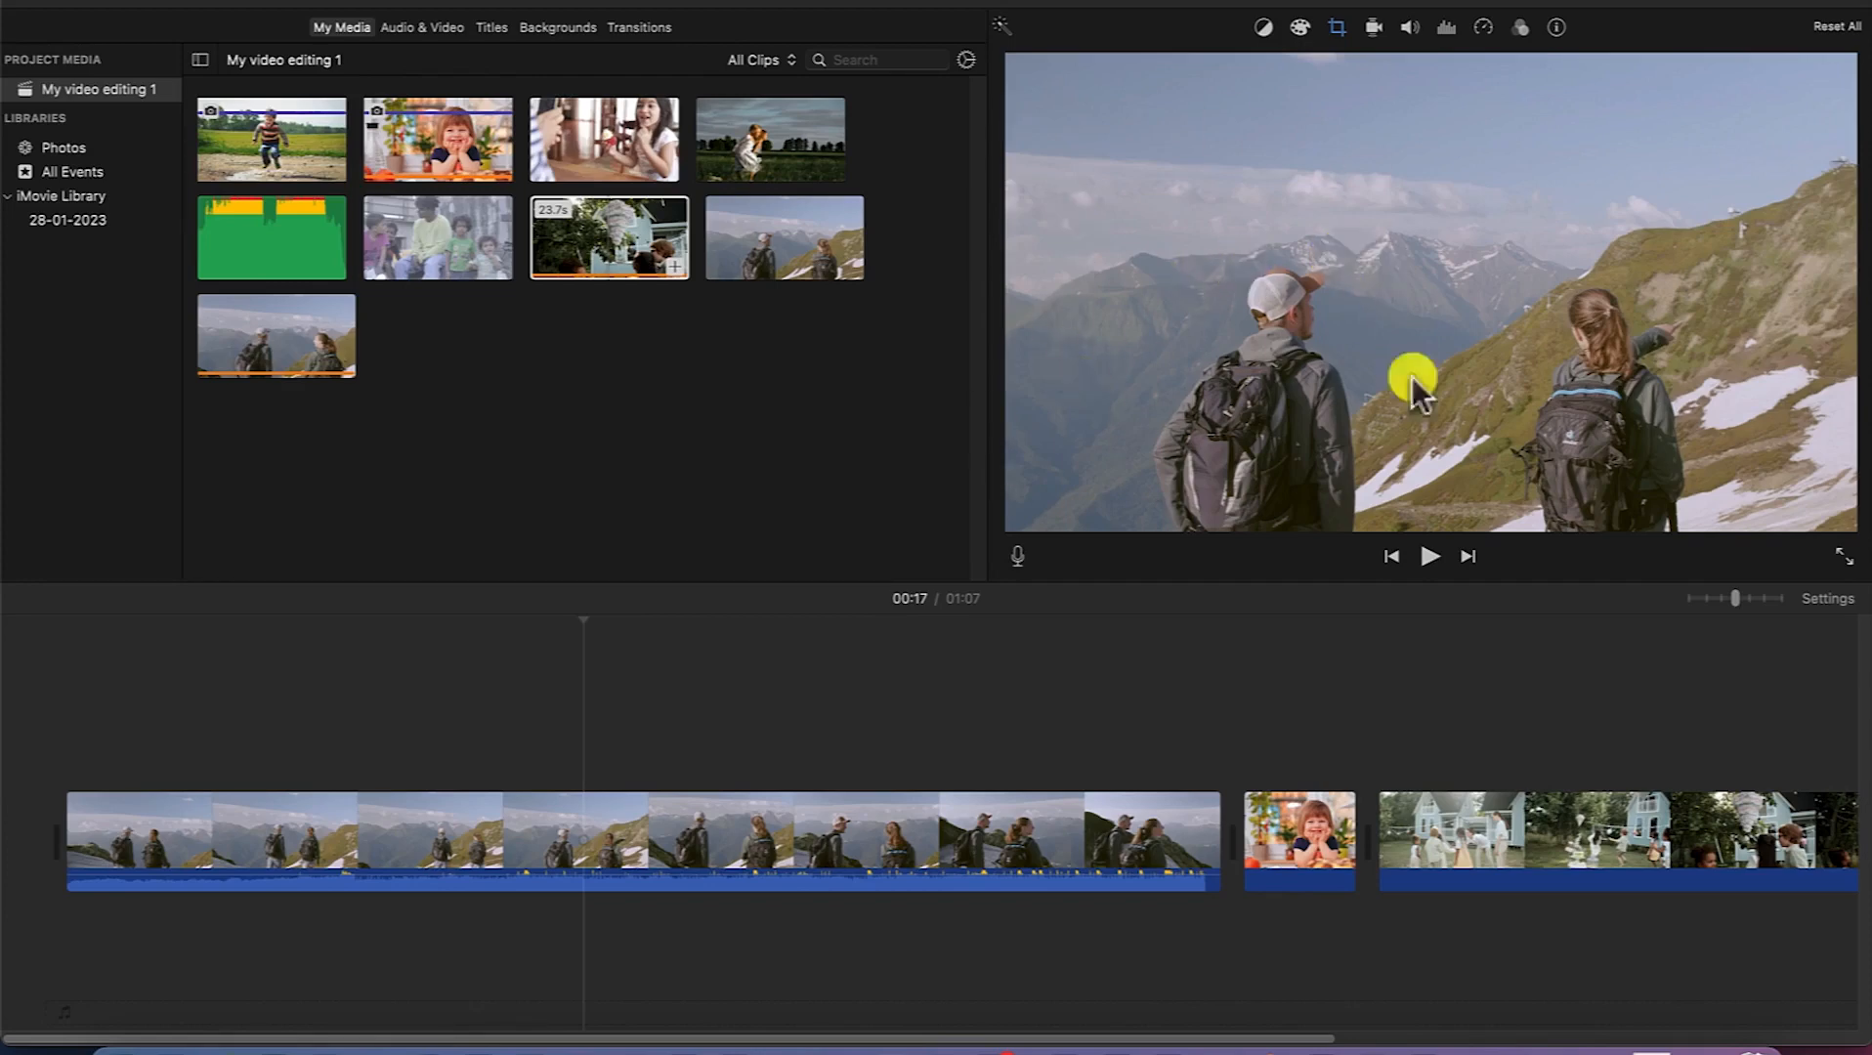
Step: Overlay the clip of the girl with the cupcake above the hiking clip and split it at 00:13
click(438, 829)
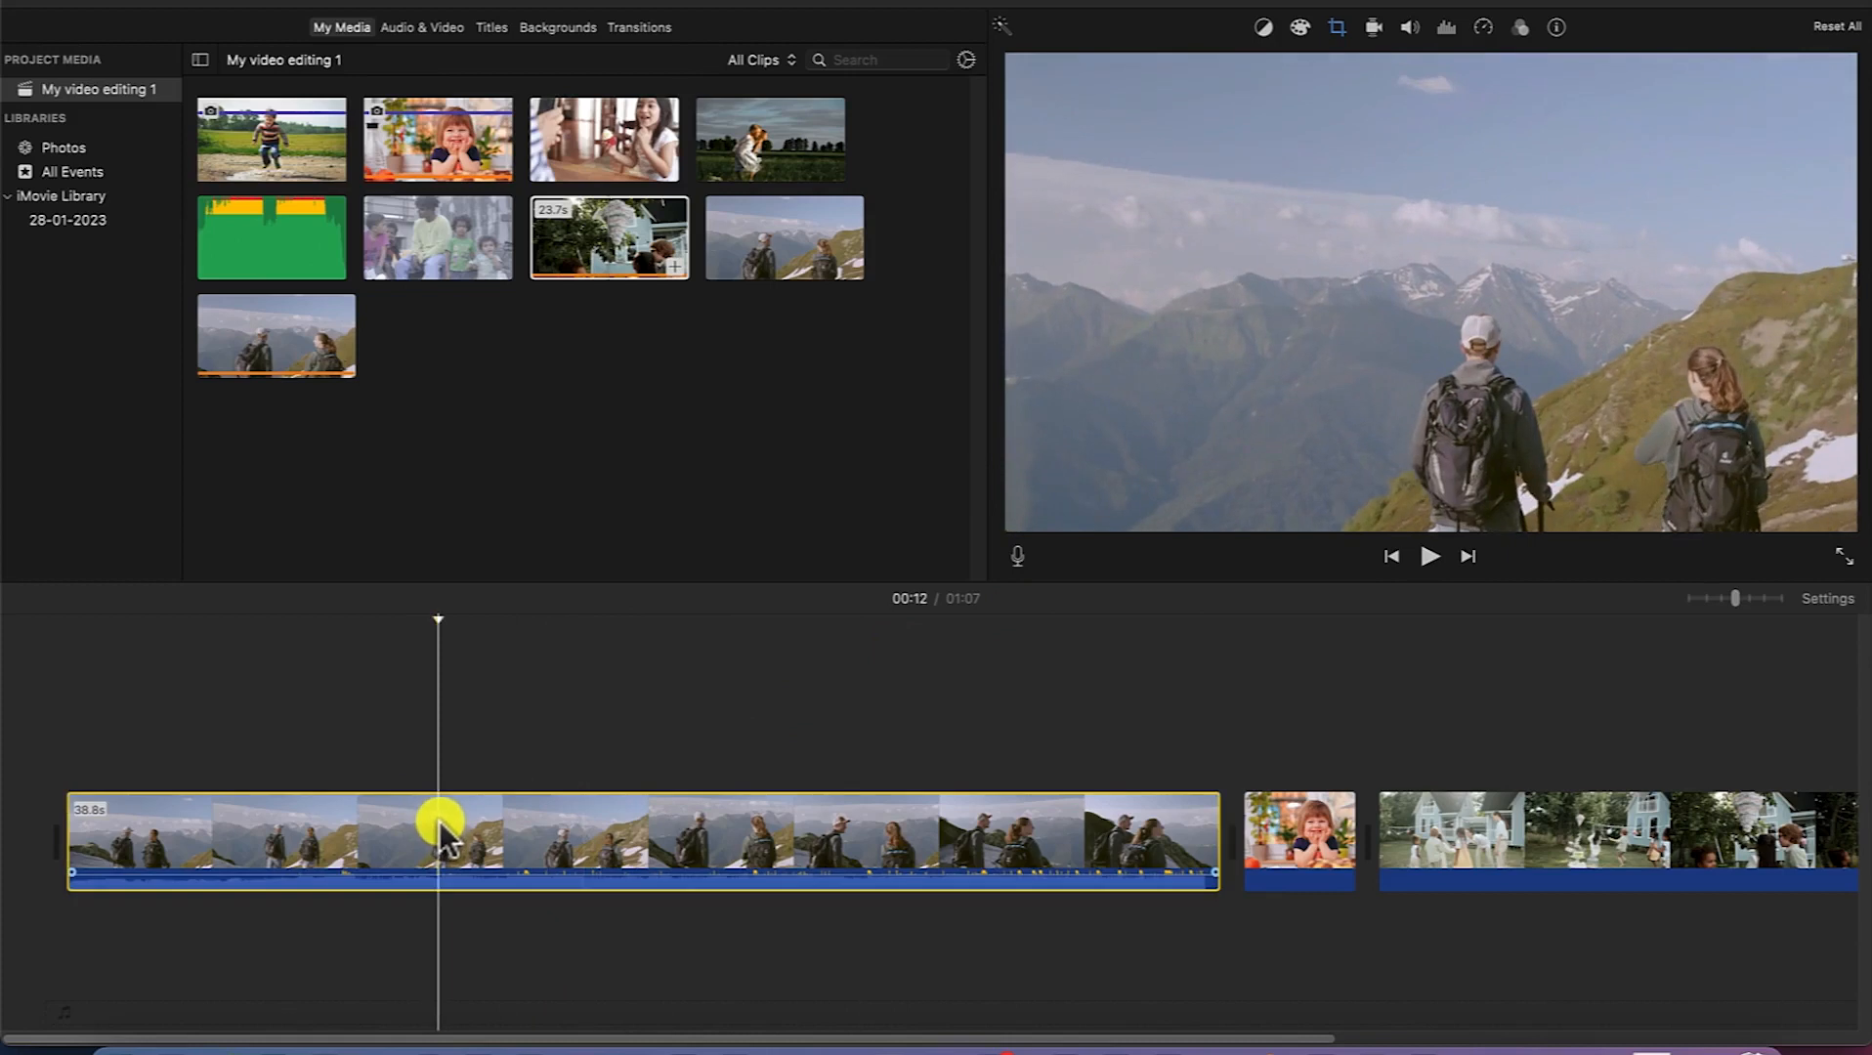
drag(618, 129, 402, 732)
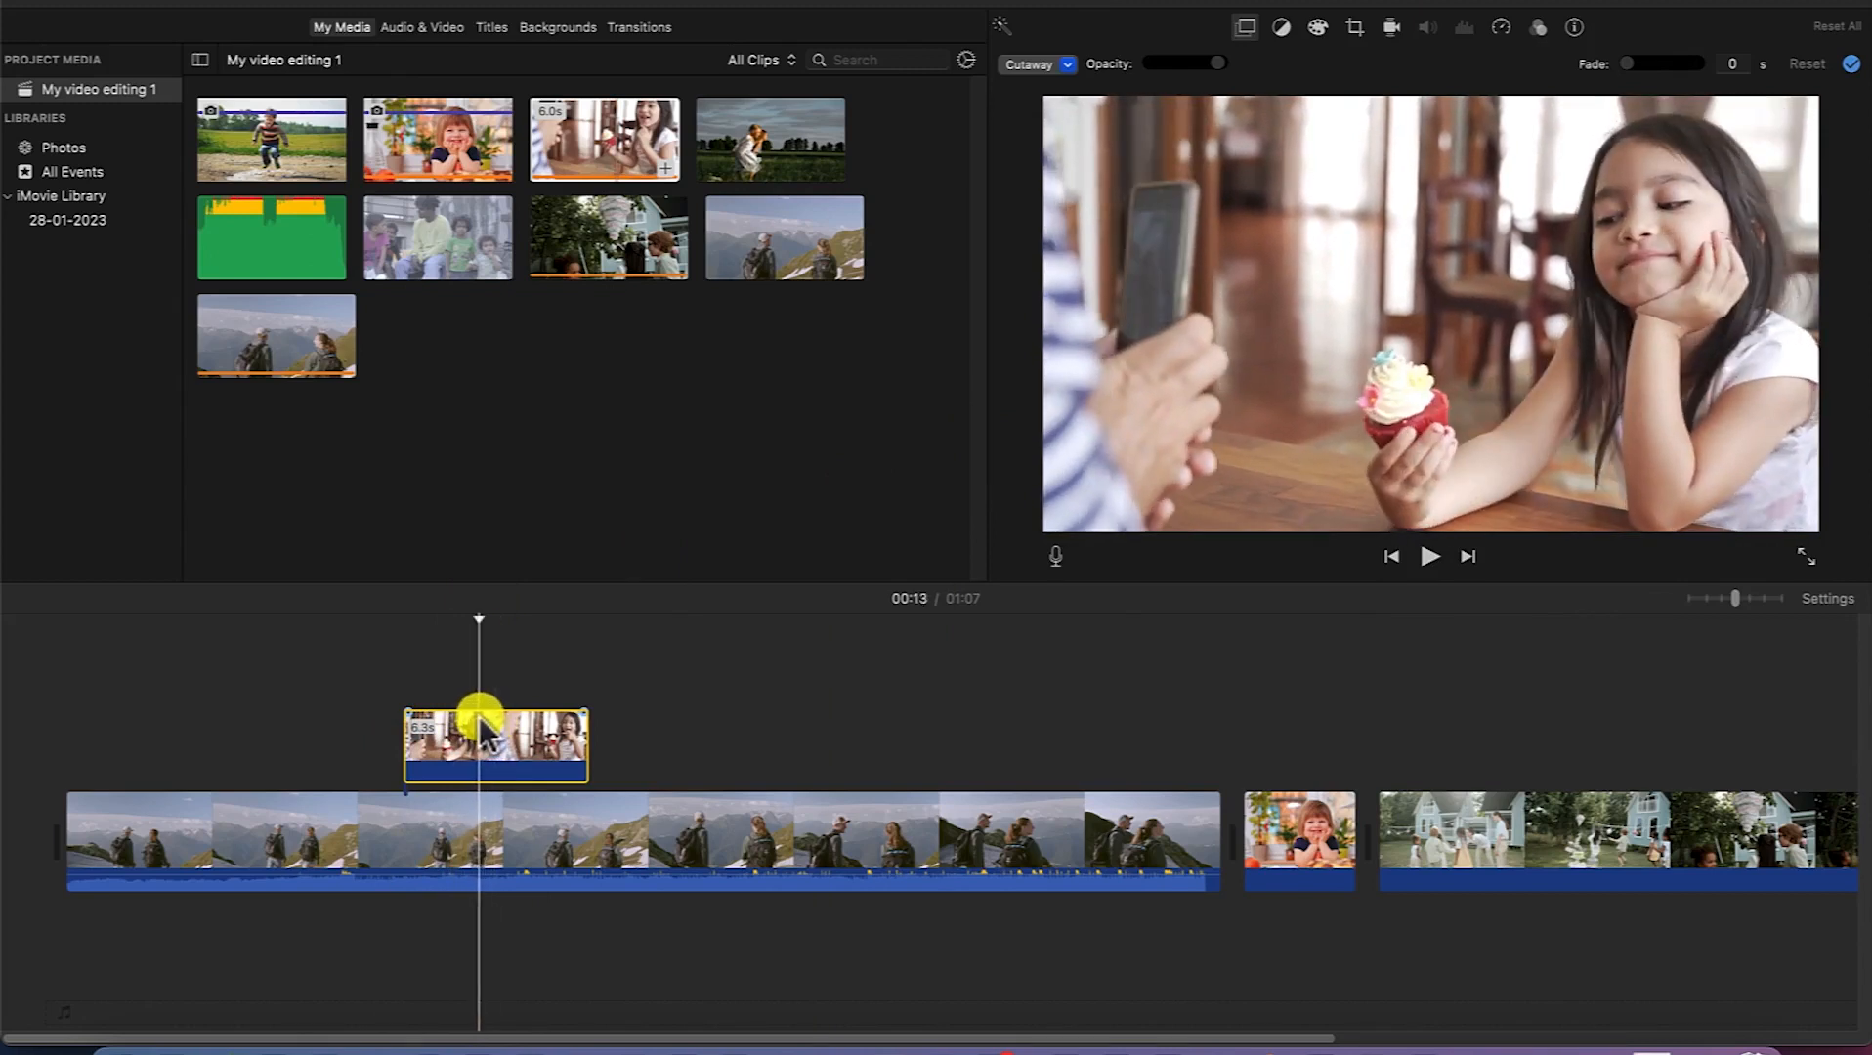
key(super+b)
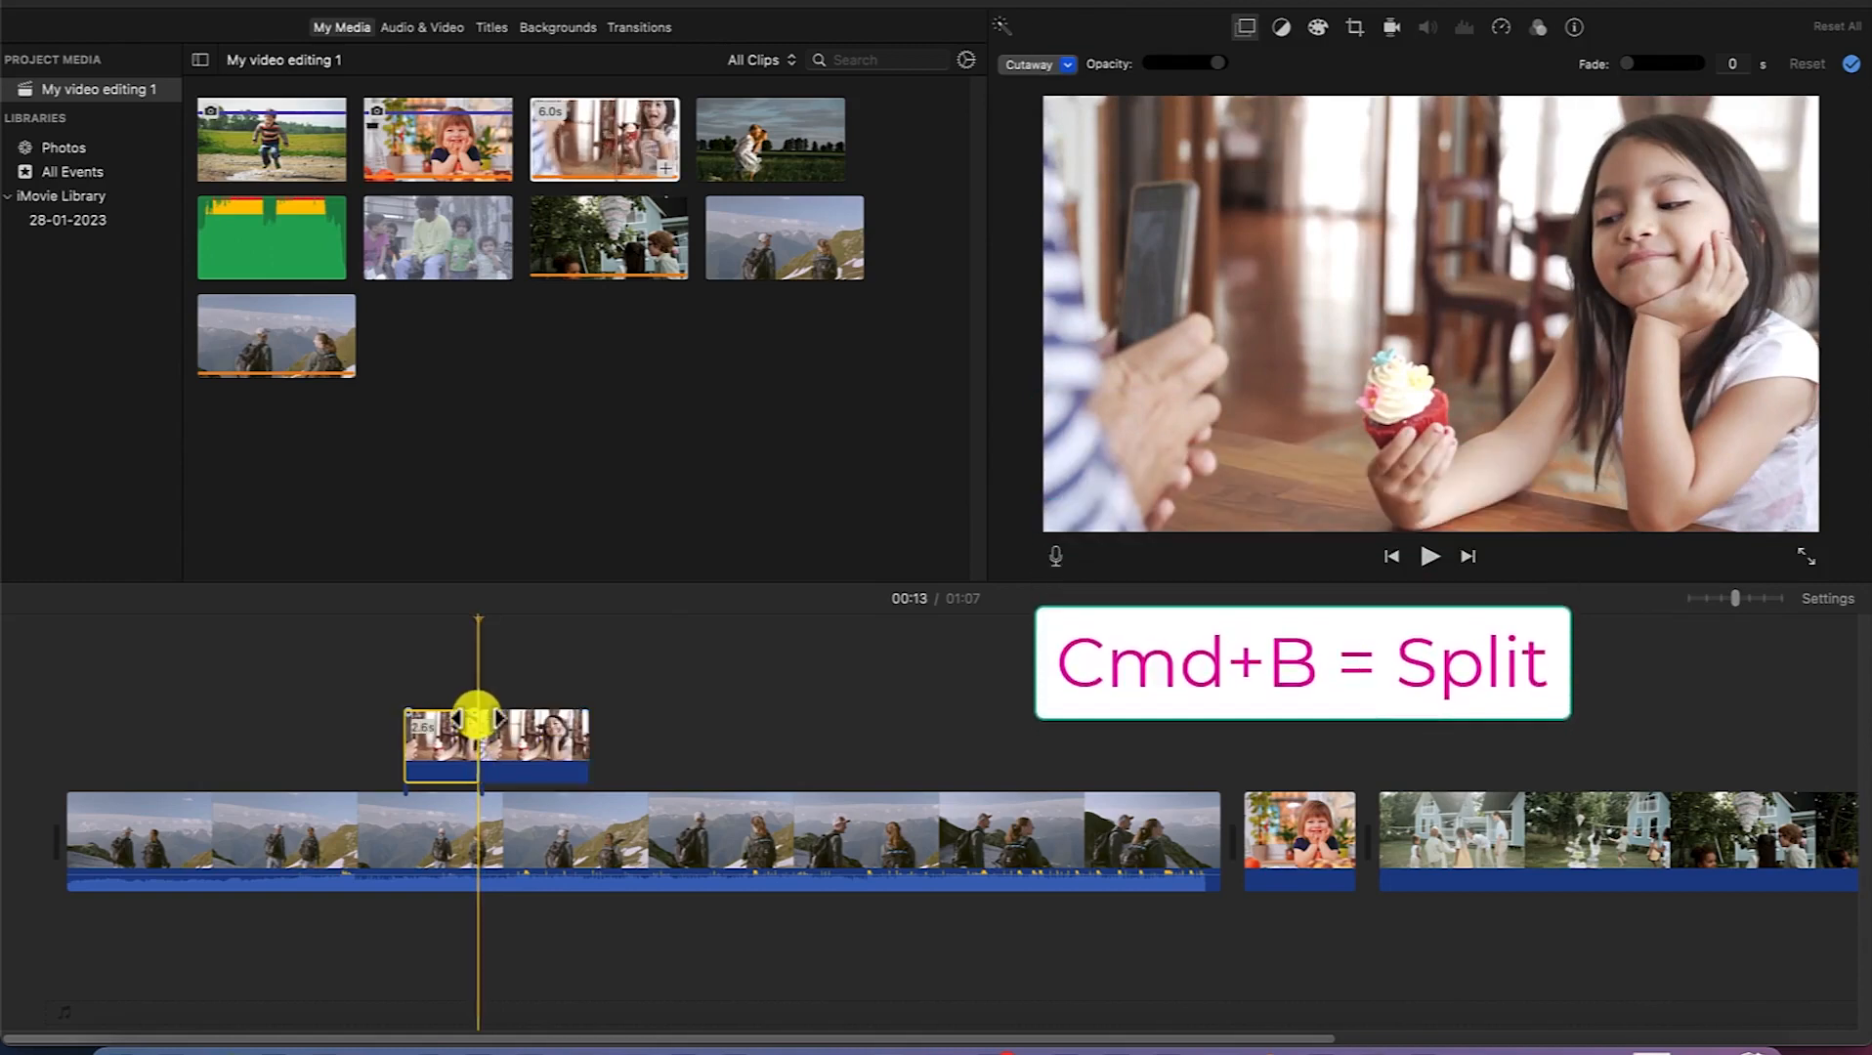
Step: Shorten the end of the second cupcake part to about 00:16 and delete the first cupcake part
click(555, 736)
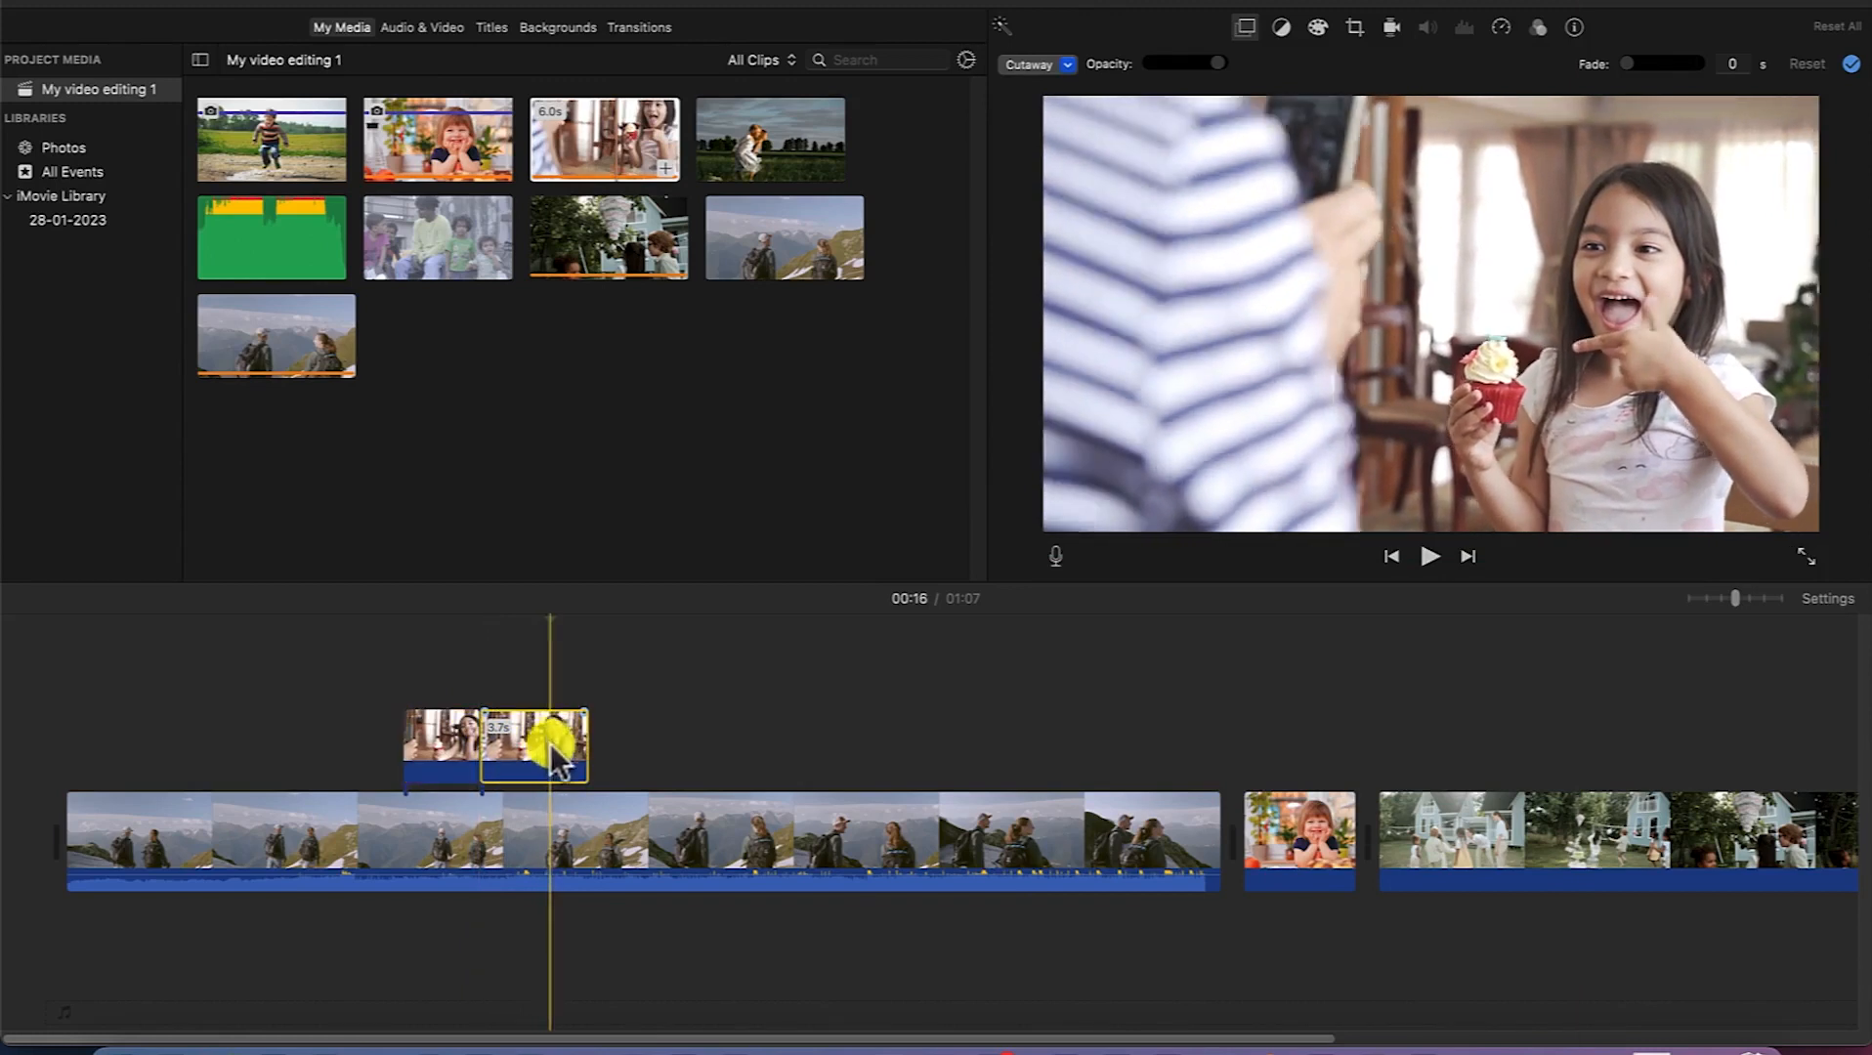
drag(584, 755, 568, 749)
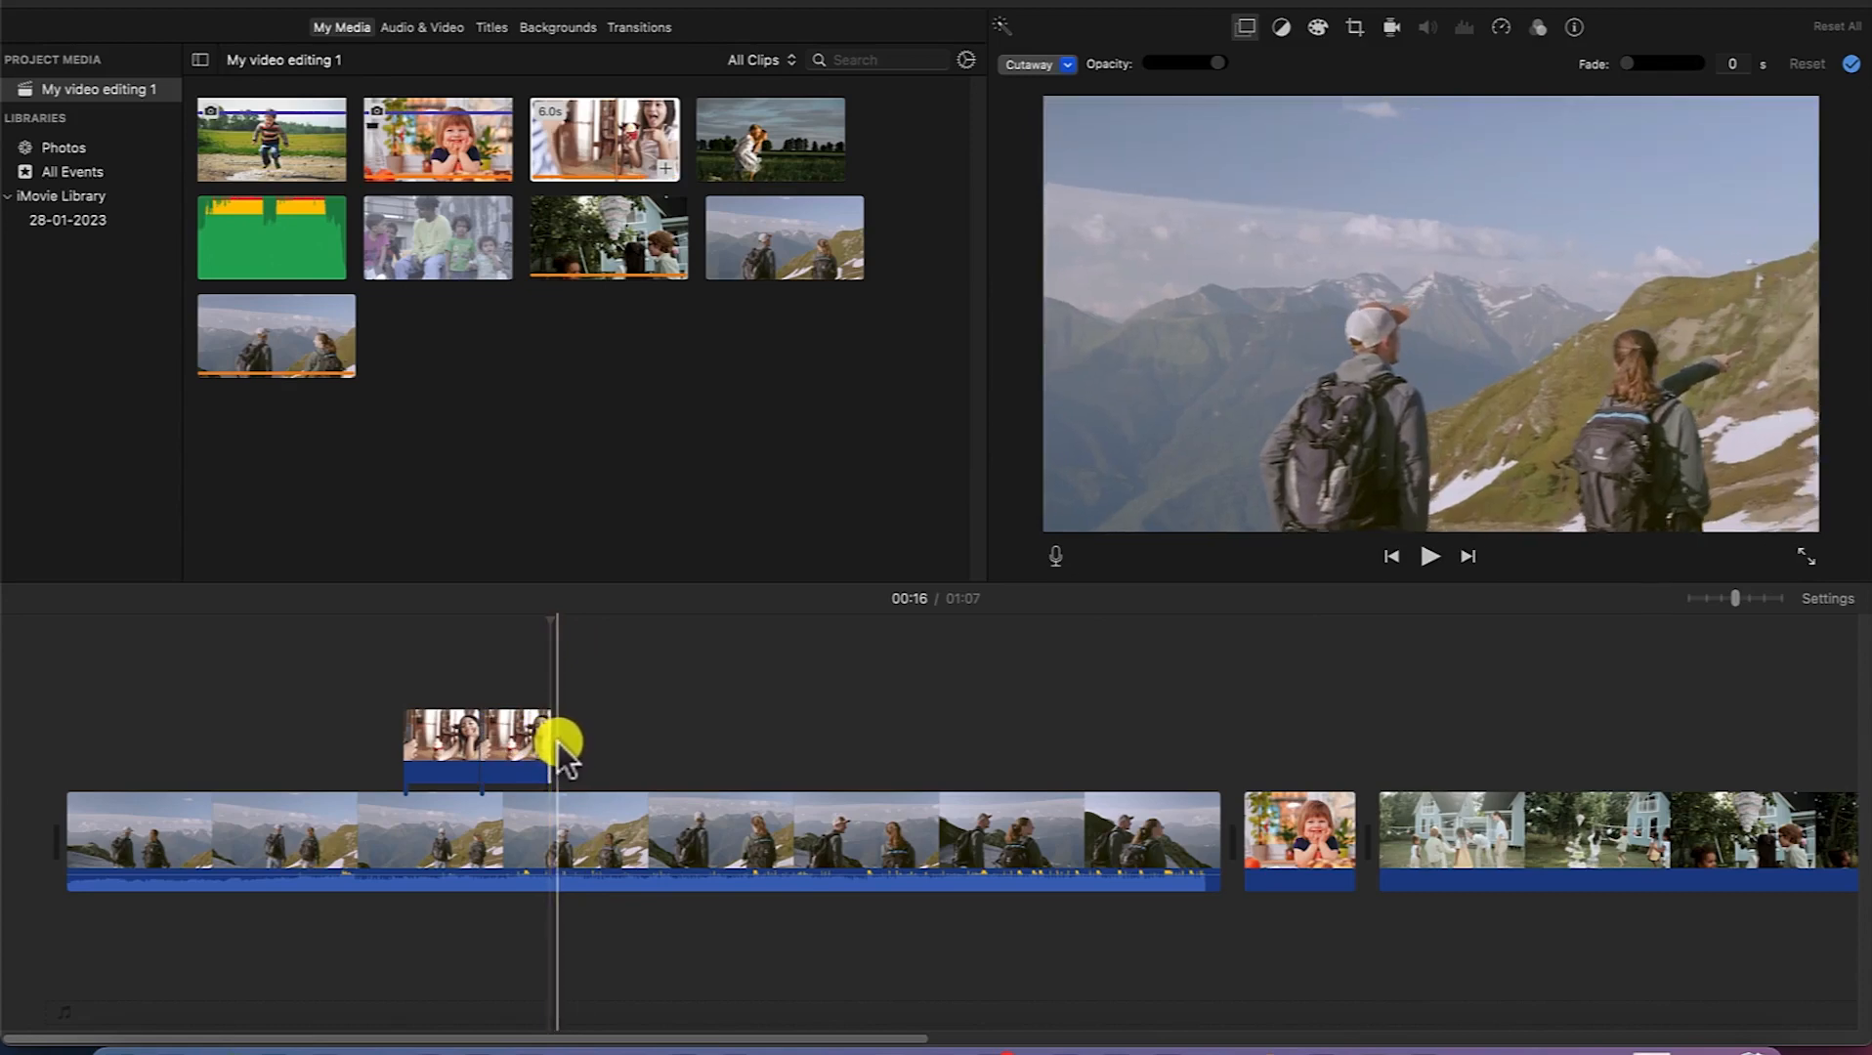
click(430, 756)
key(Delete)
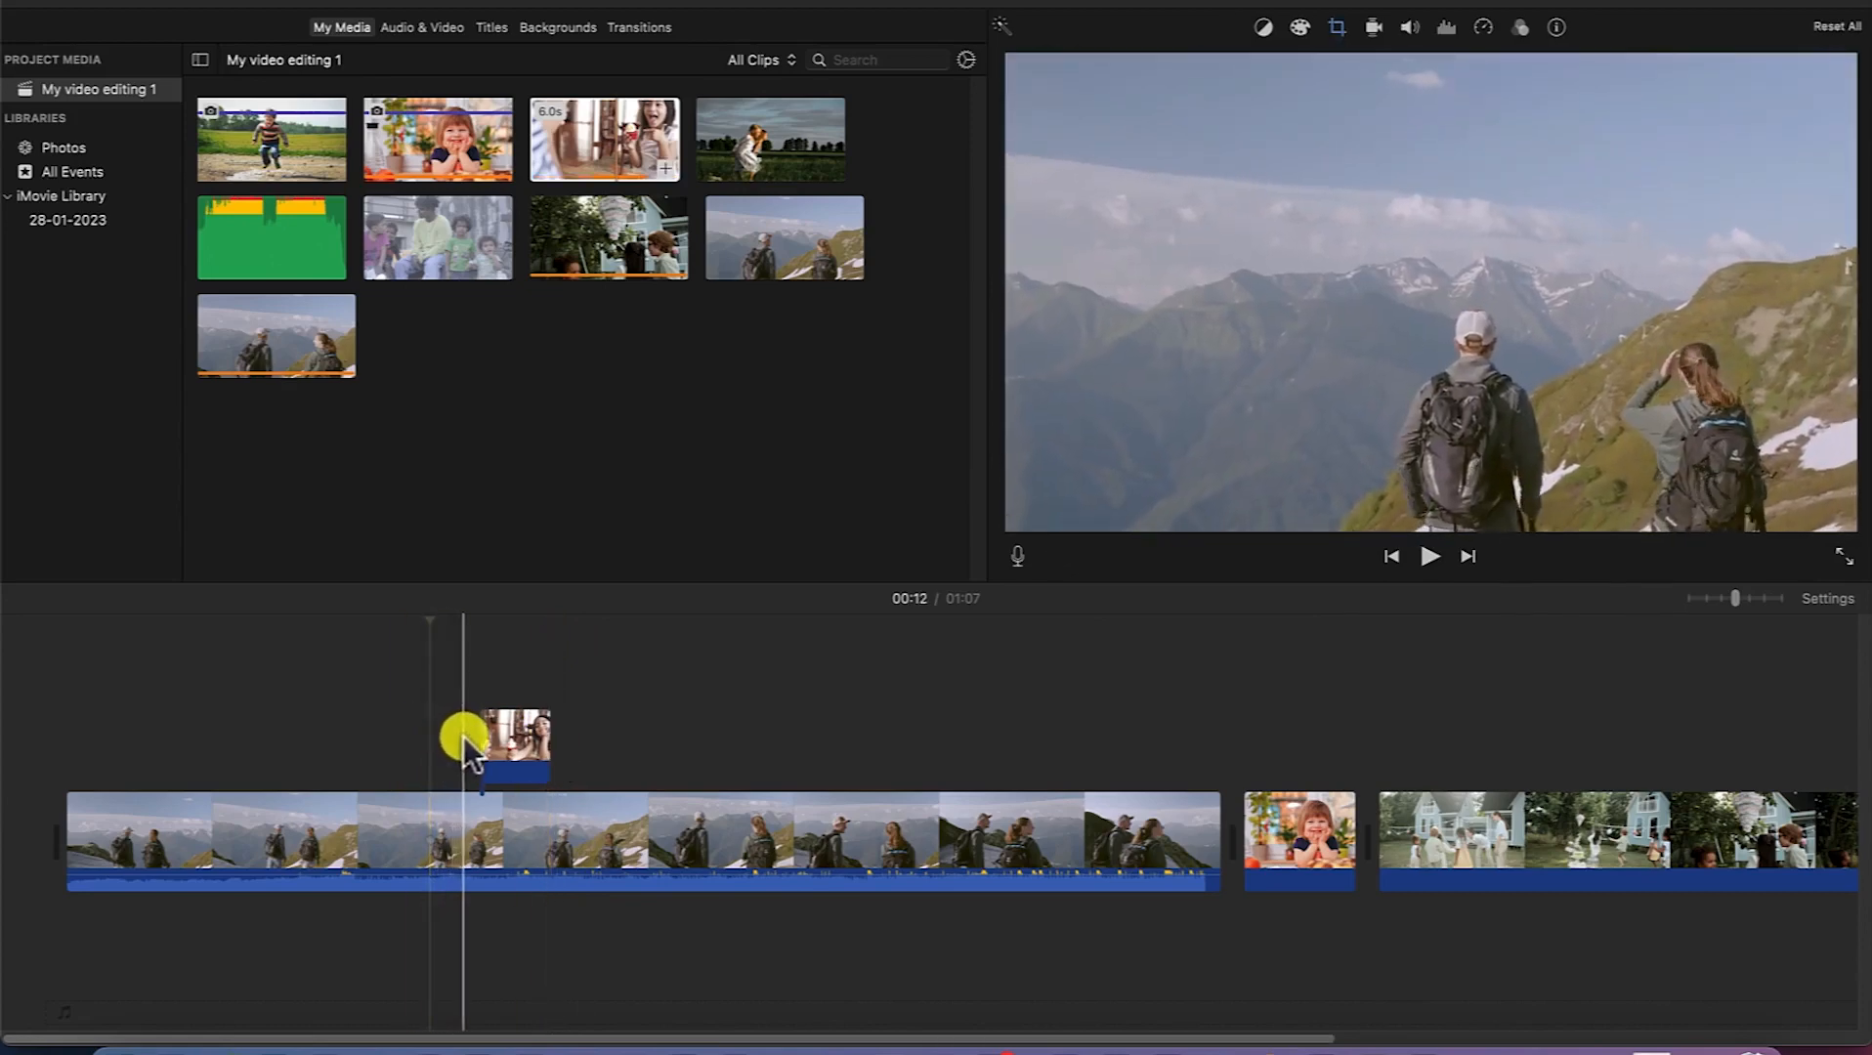
click(526, 744)
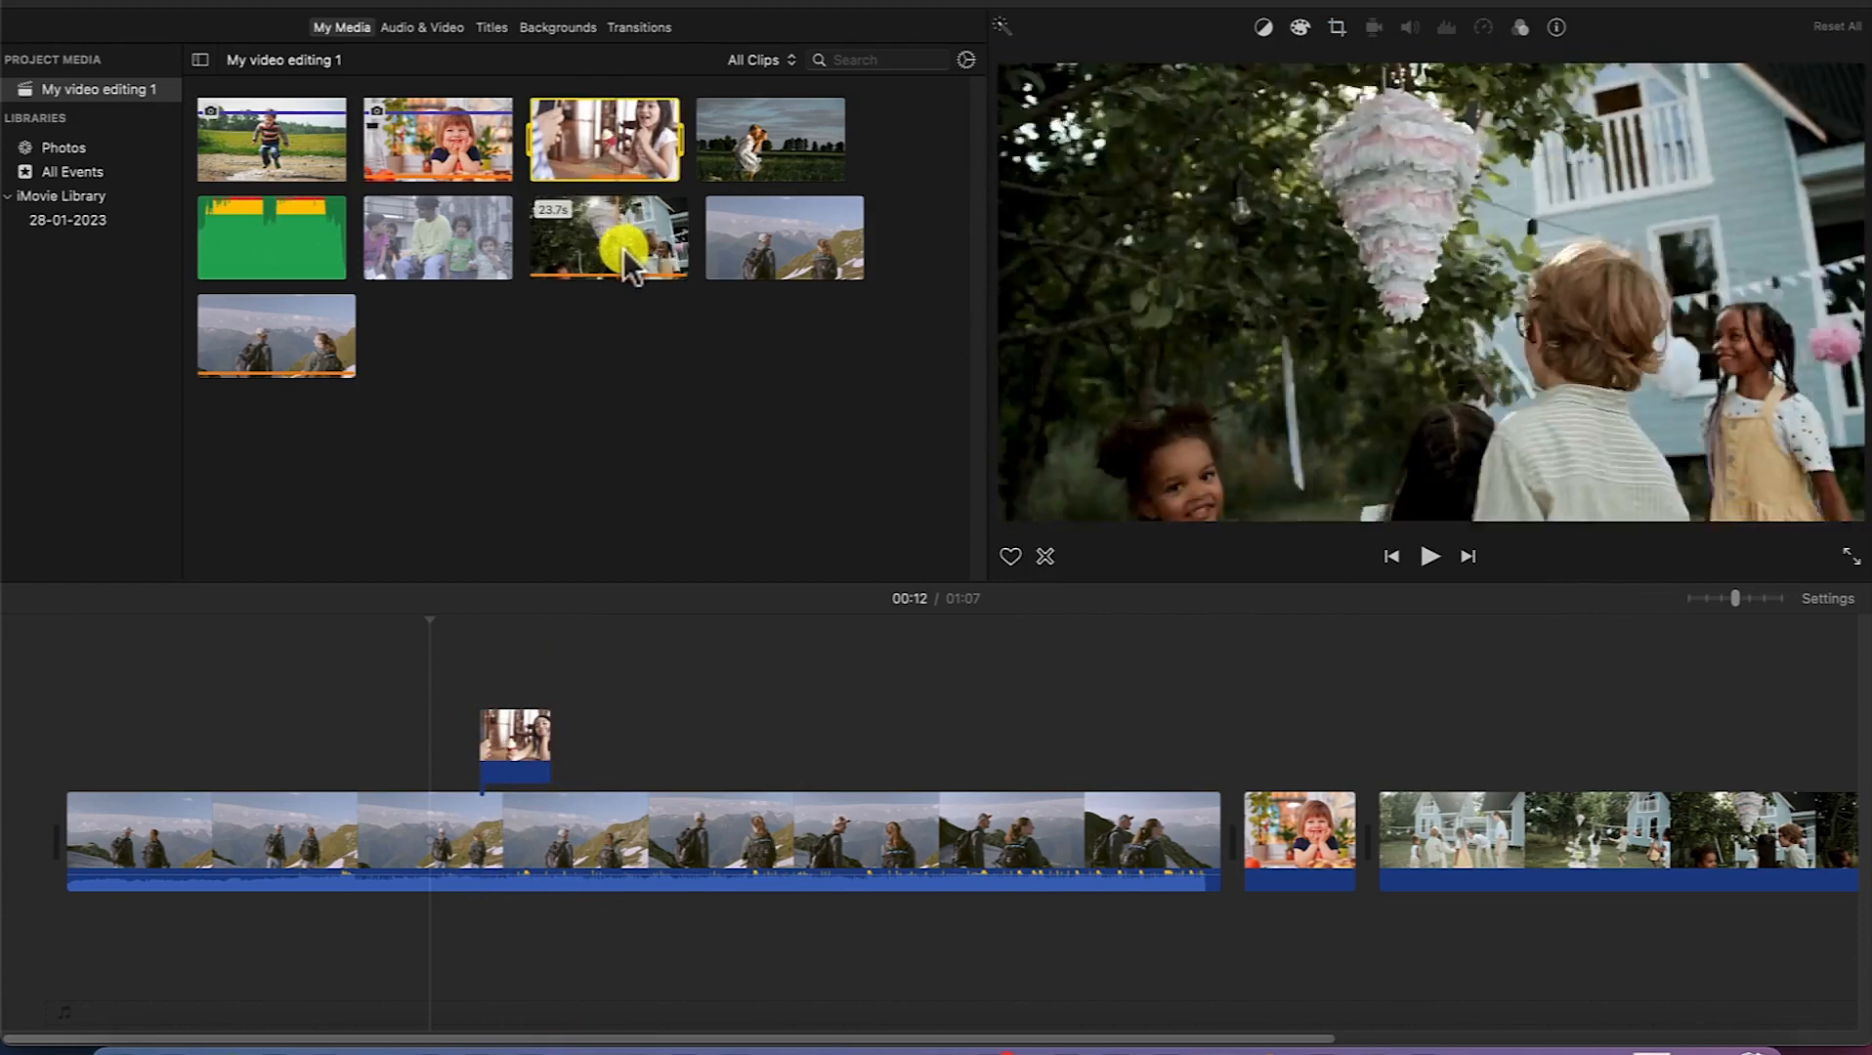
Step: Overlay the dark field clip above the hiking clip, shorten its end, and overlay the group of children clip after it
drag(774, 144, 811, 757)
drag(945, 740, 888, 747)
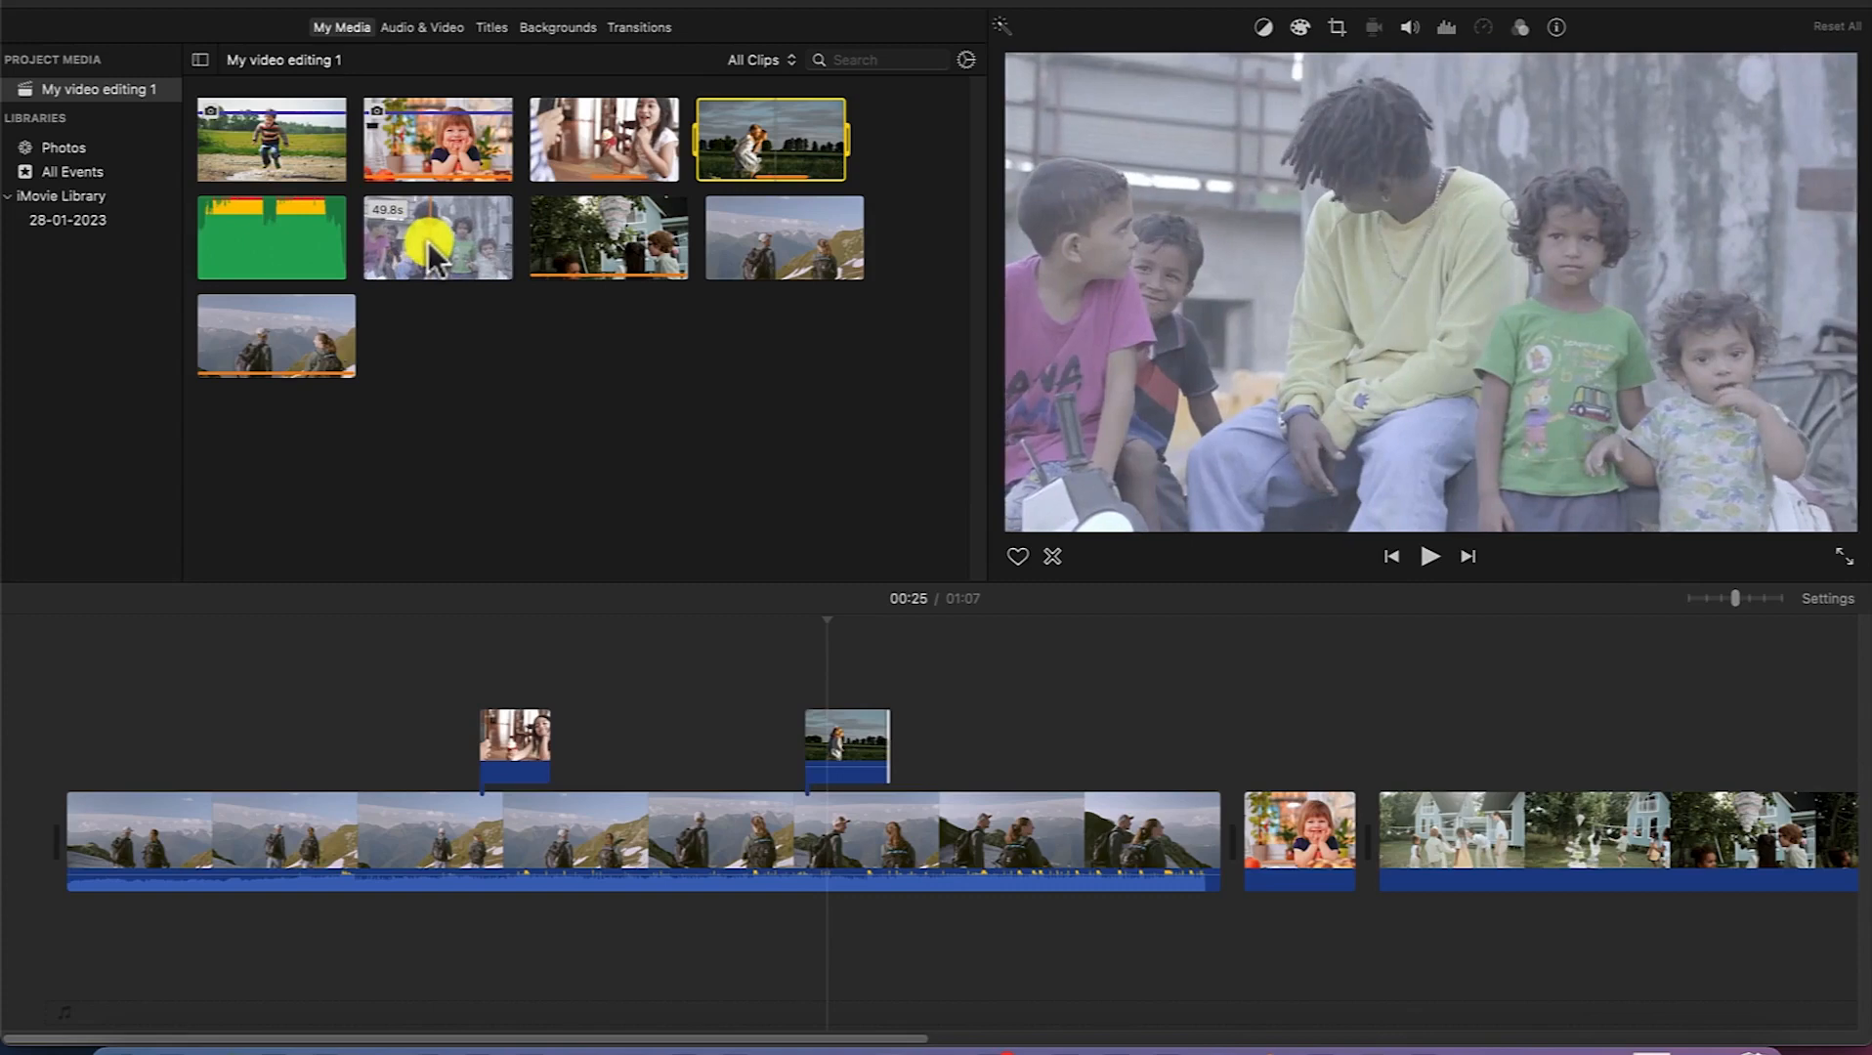
drag(420, 244, 1031, 737)
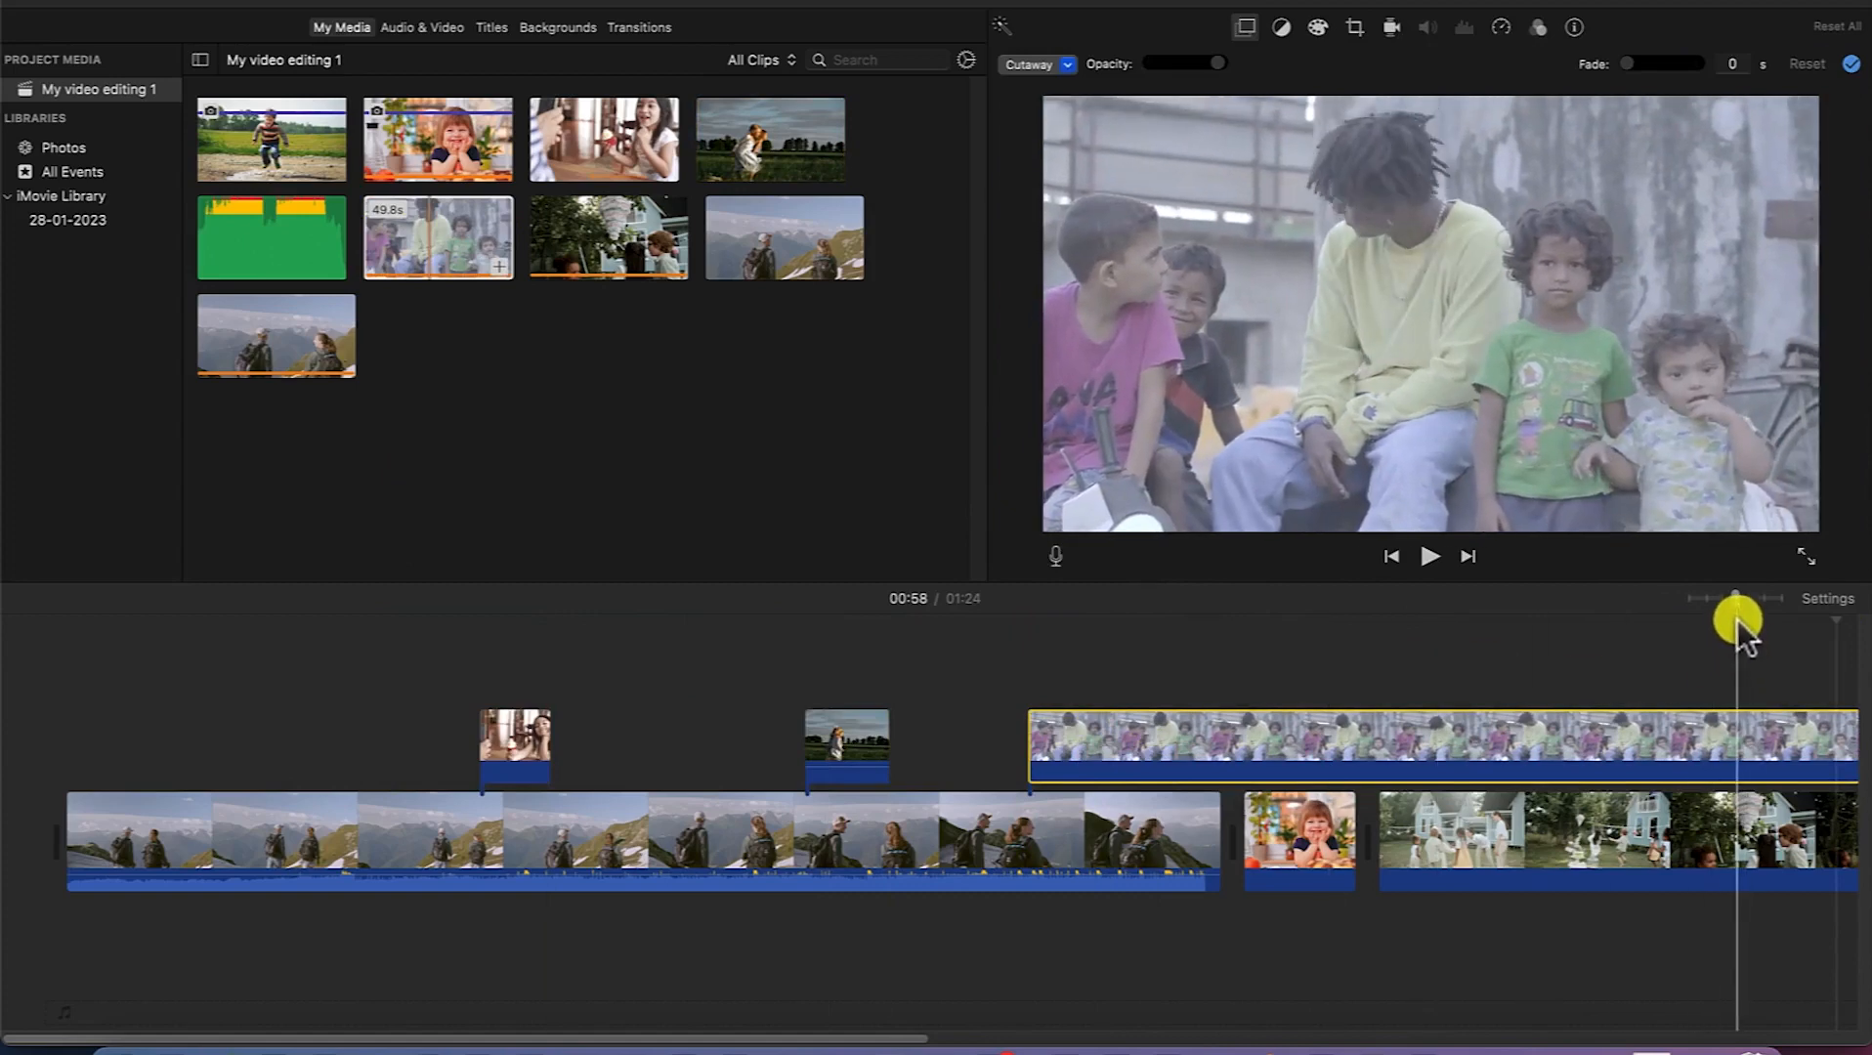
drag(1741, 600, 1728, 595)
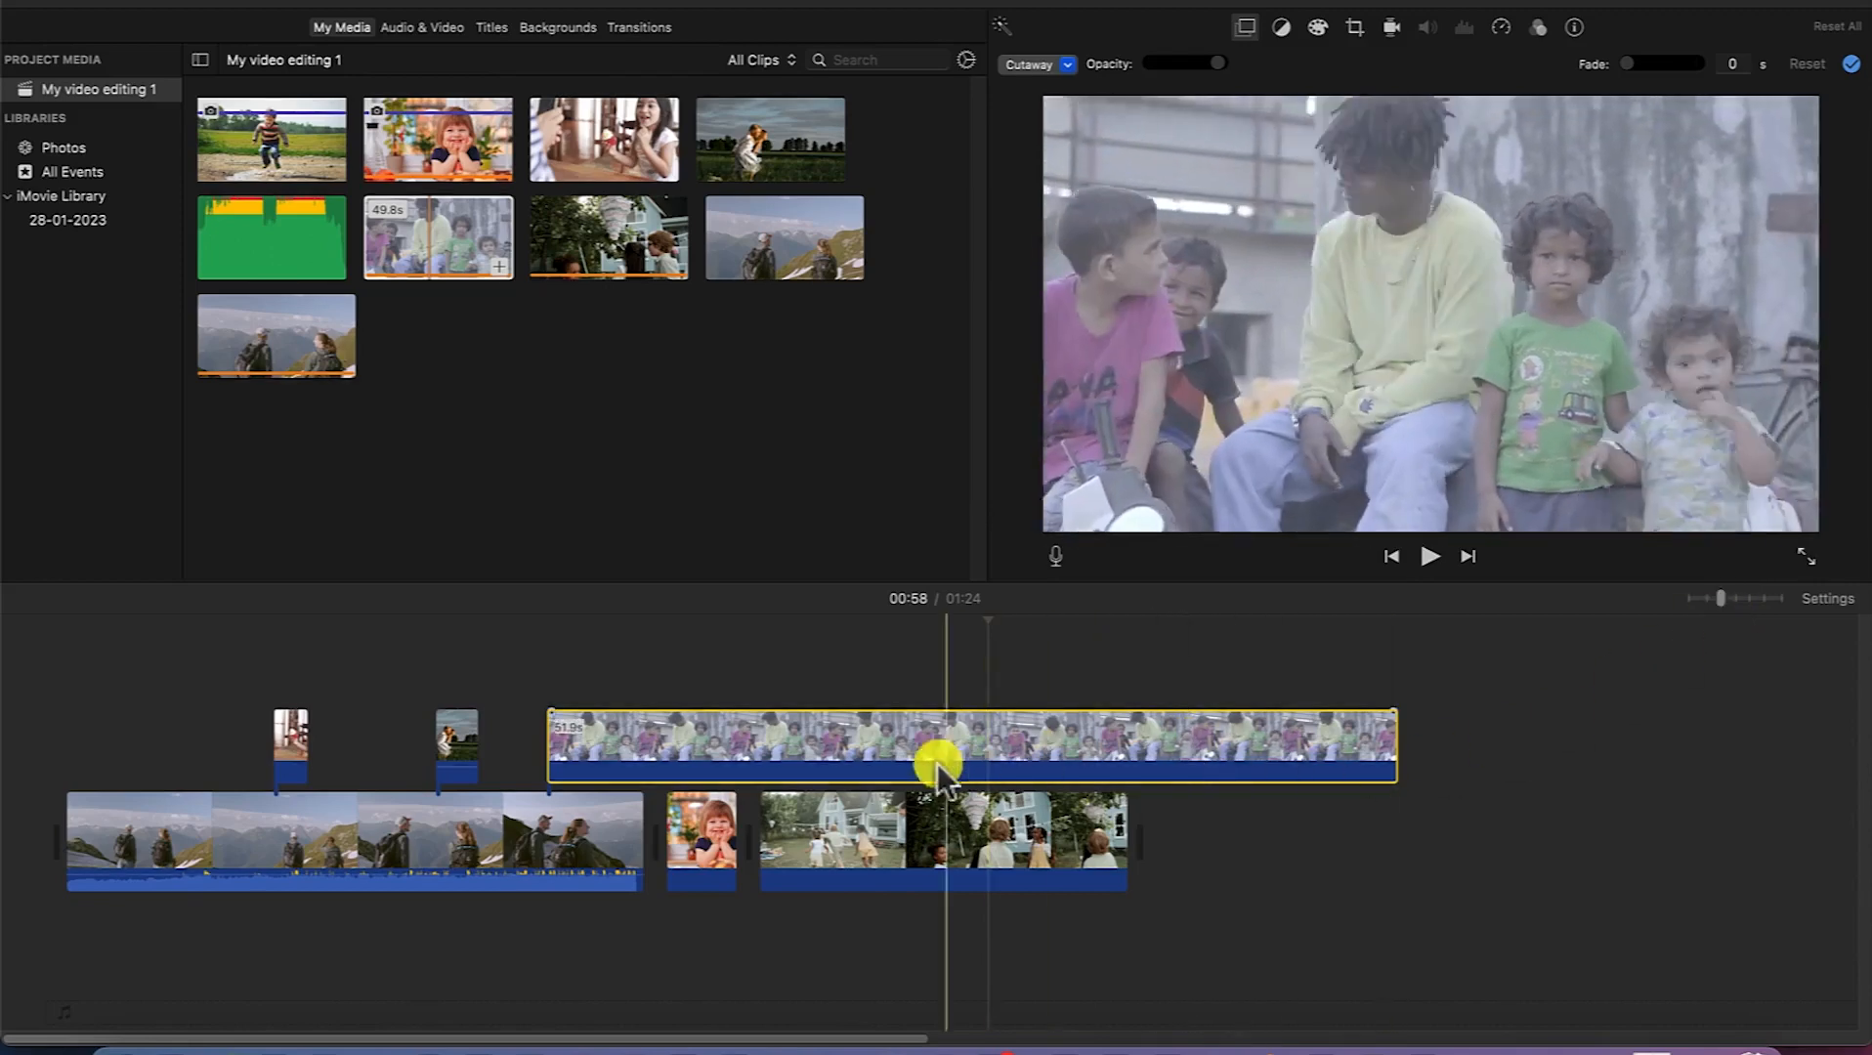
Step: Split the overlaid children clip at 00:55 and 00:41 and delete the segments before and after the middle part
click(951, 736)
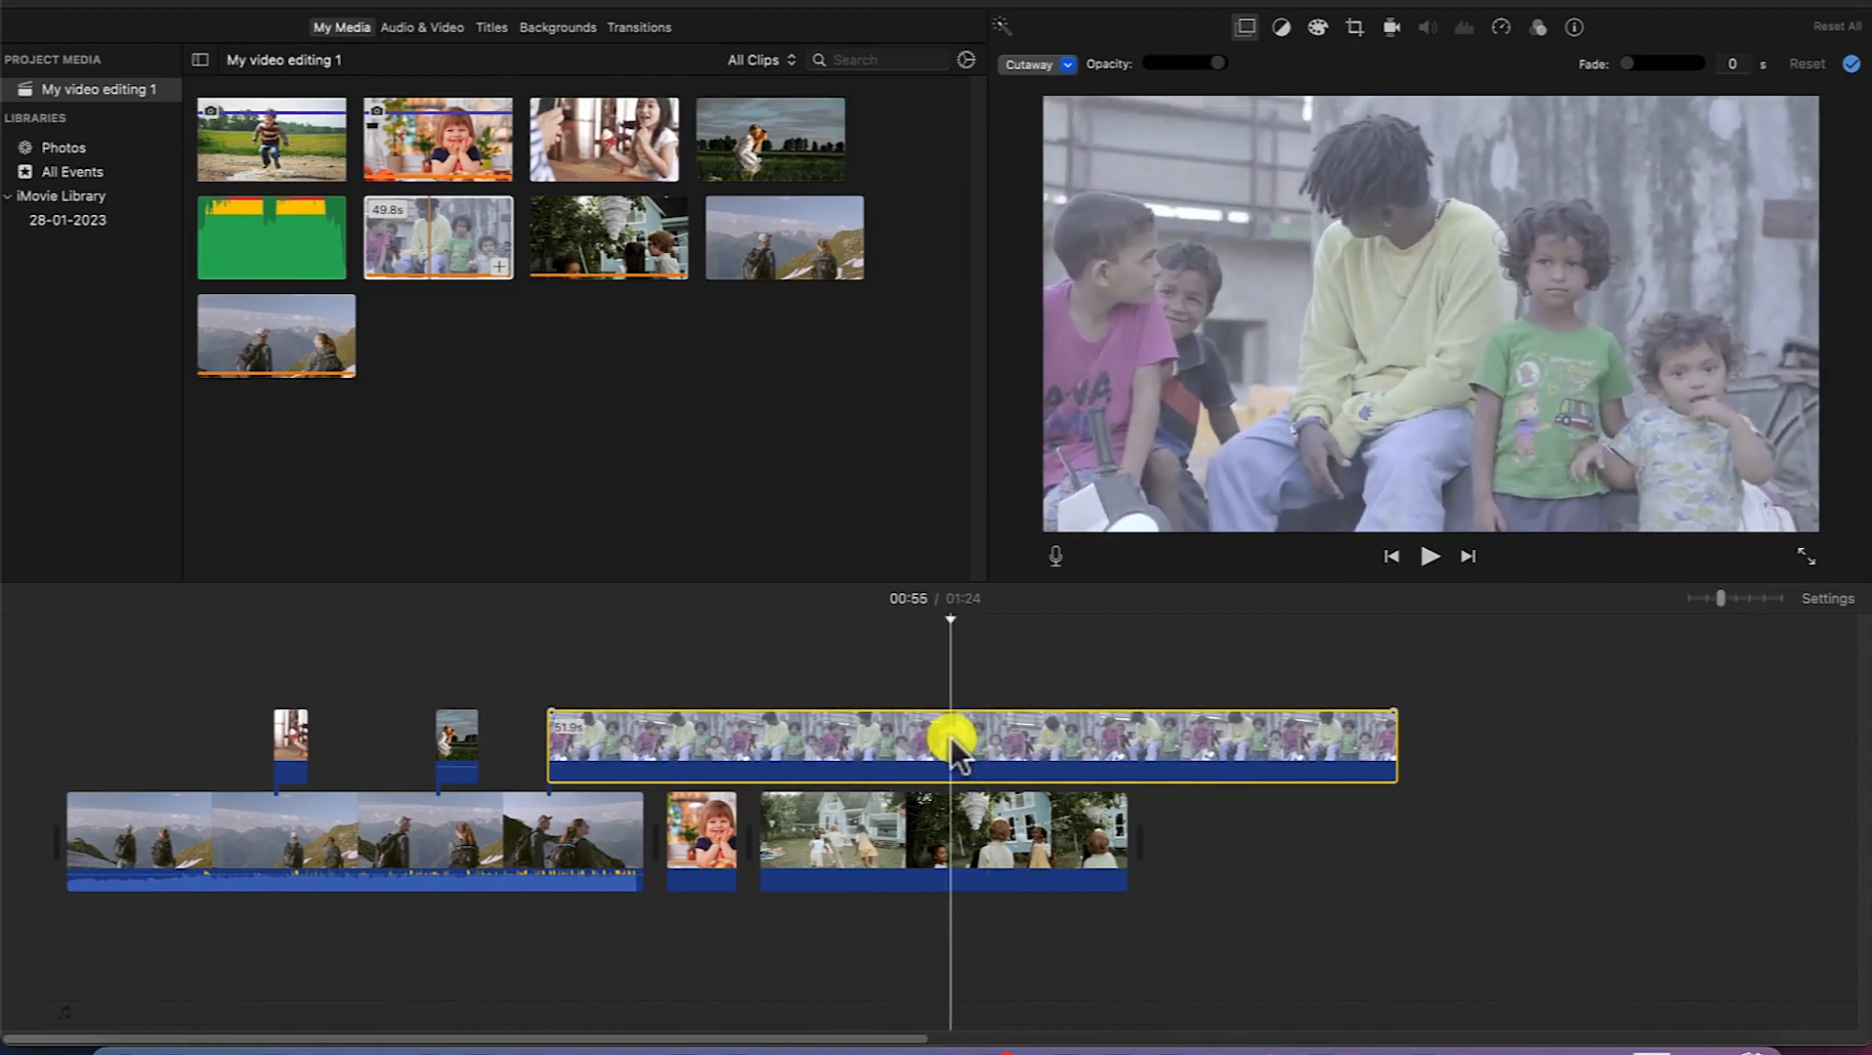
key(super+b)
click(714, 759)
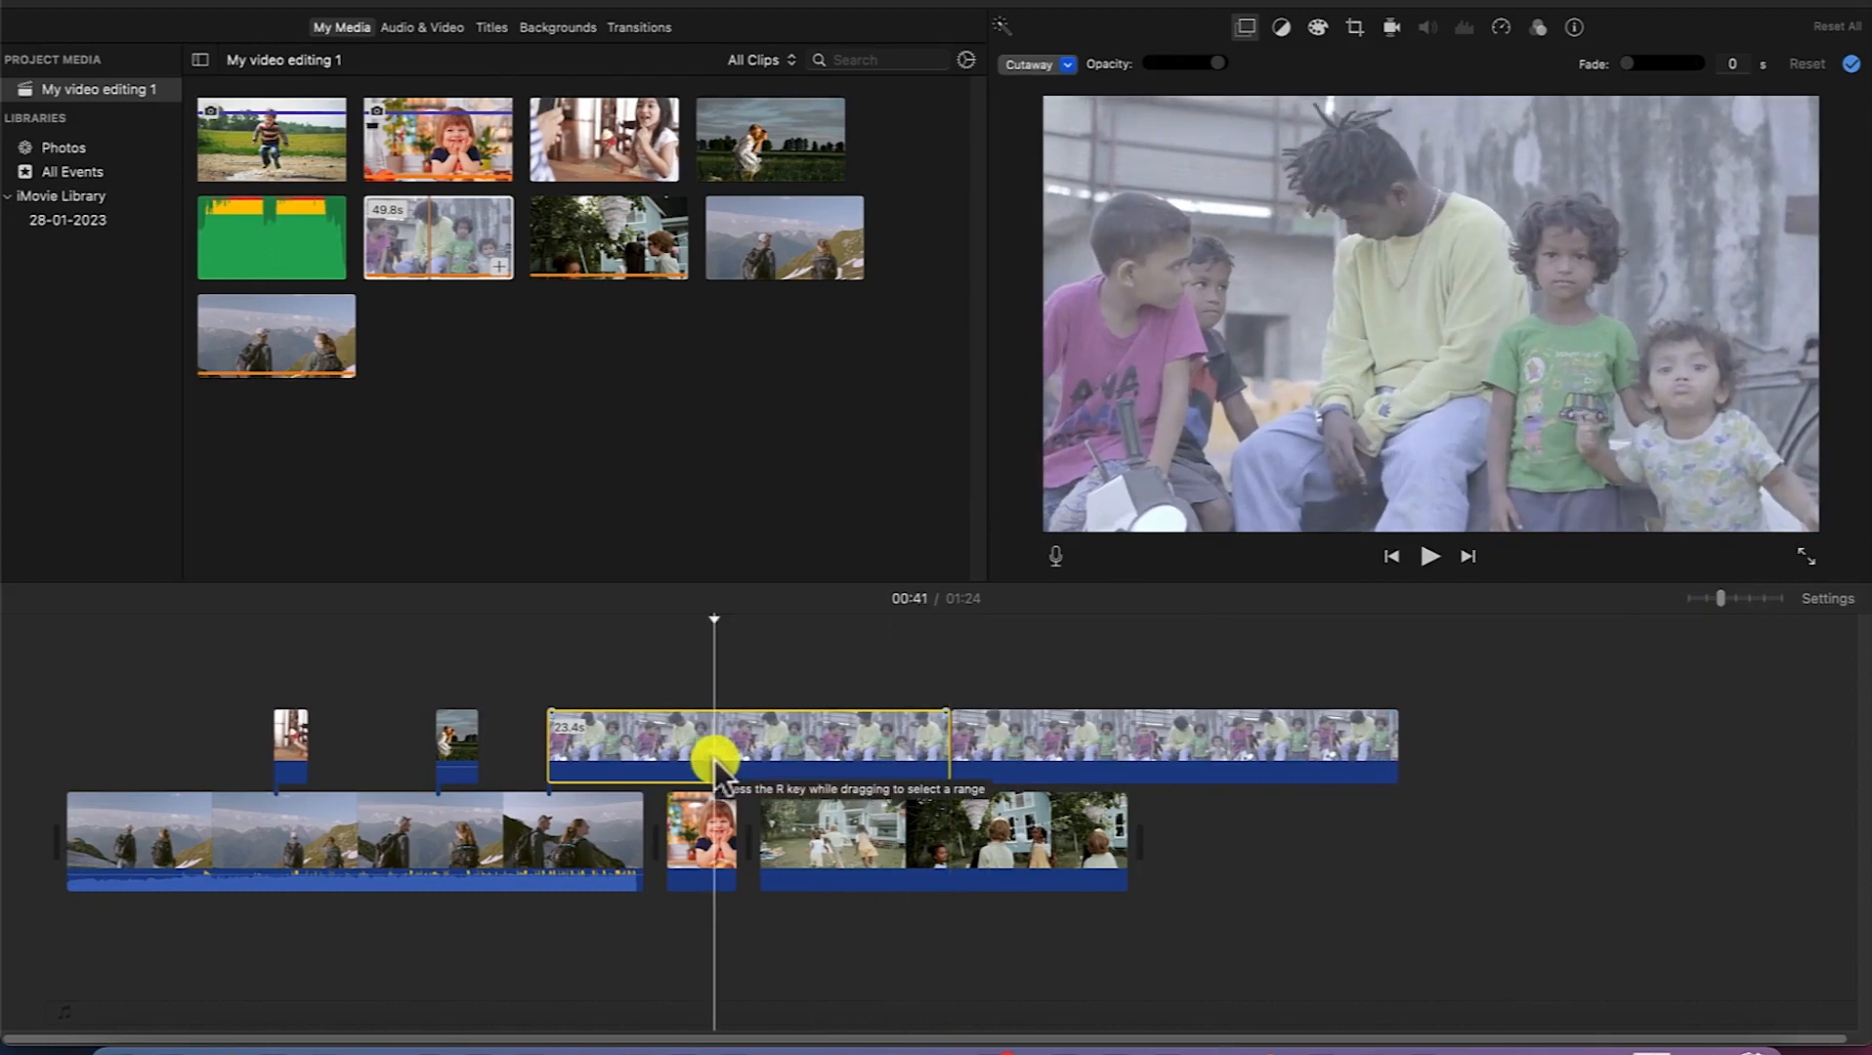
click(1075, 748)
key(Delete)
click(646, 738)
key(Delete)
Step: Move the remaining children segment earlier so it starts above the end of the hiking clip and spans the photo
click(903, 741)
drag(825, 748, 682, 749)
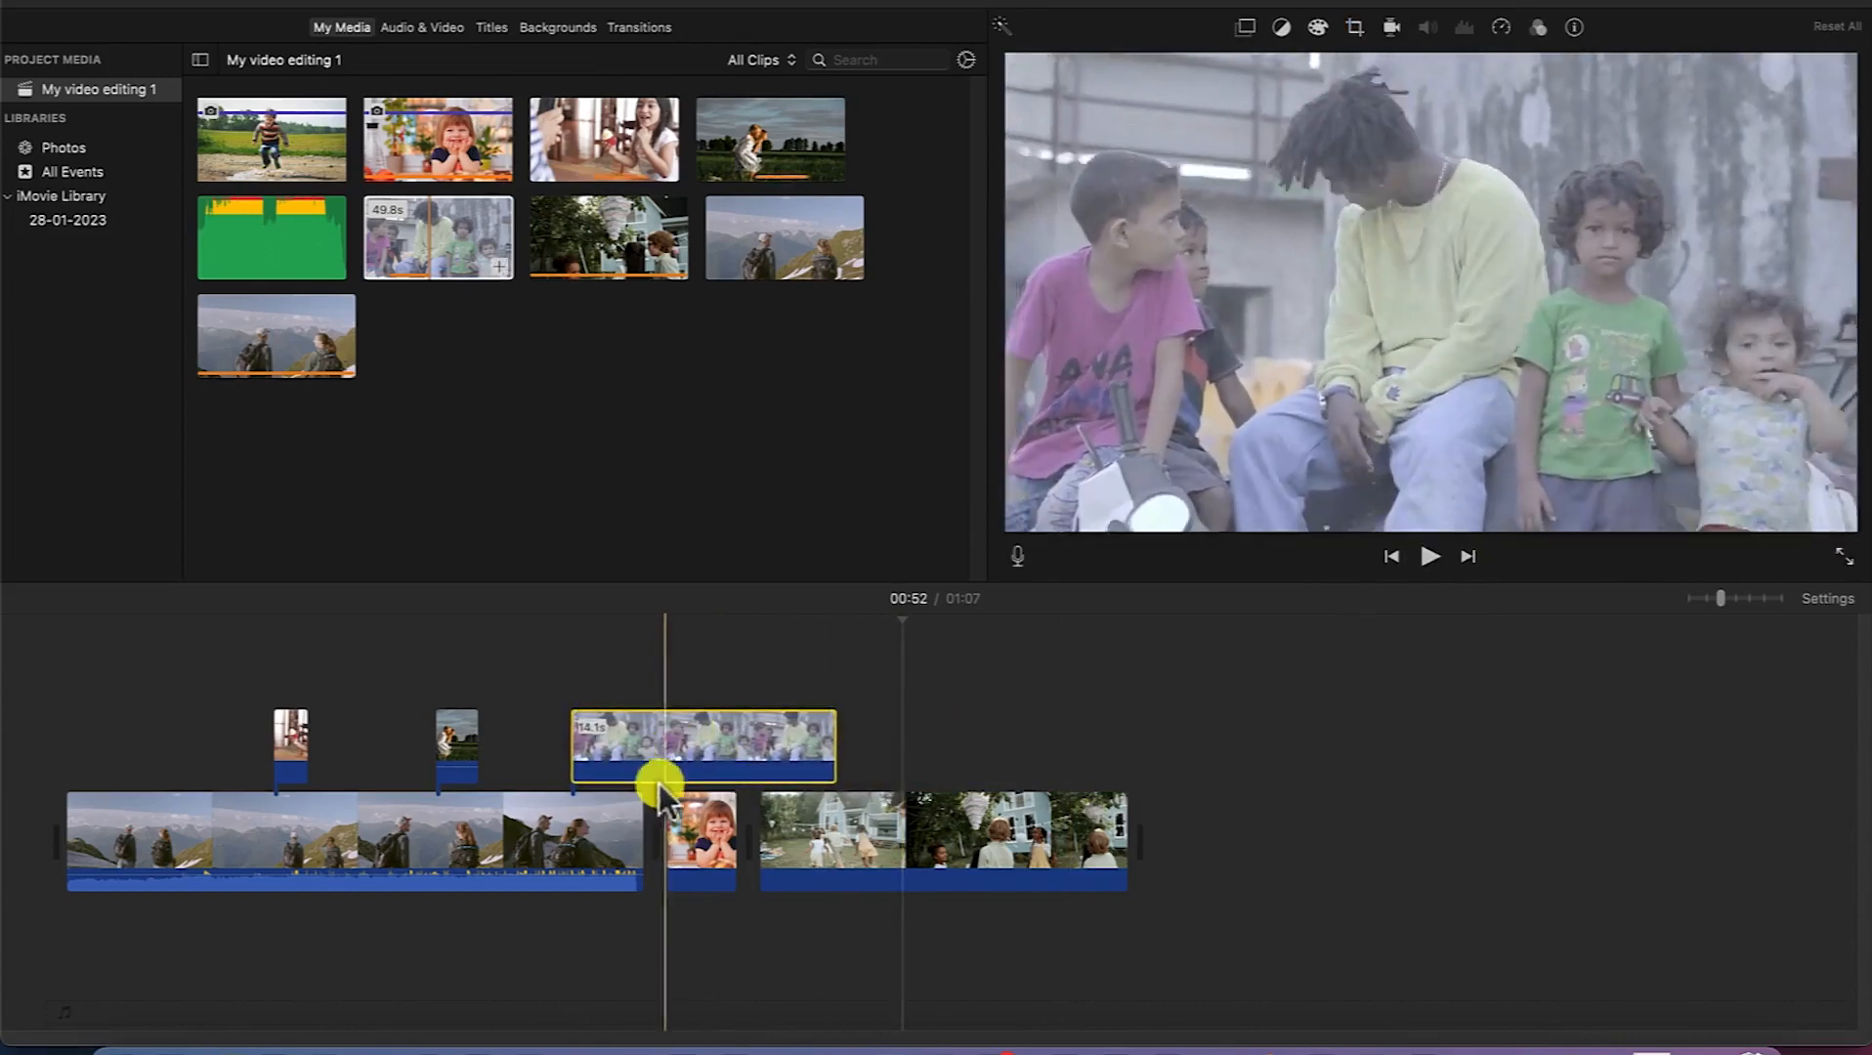
click(522, 836)
mouse_move(489, 842)
mouse_down()
mouse_move(606, 794)
mouse_move(491, 839)
mouse_up()
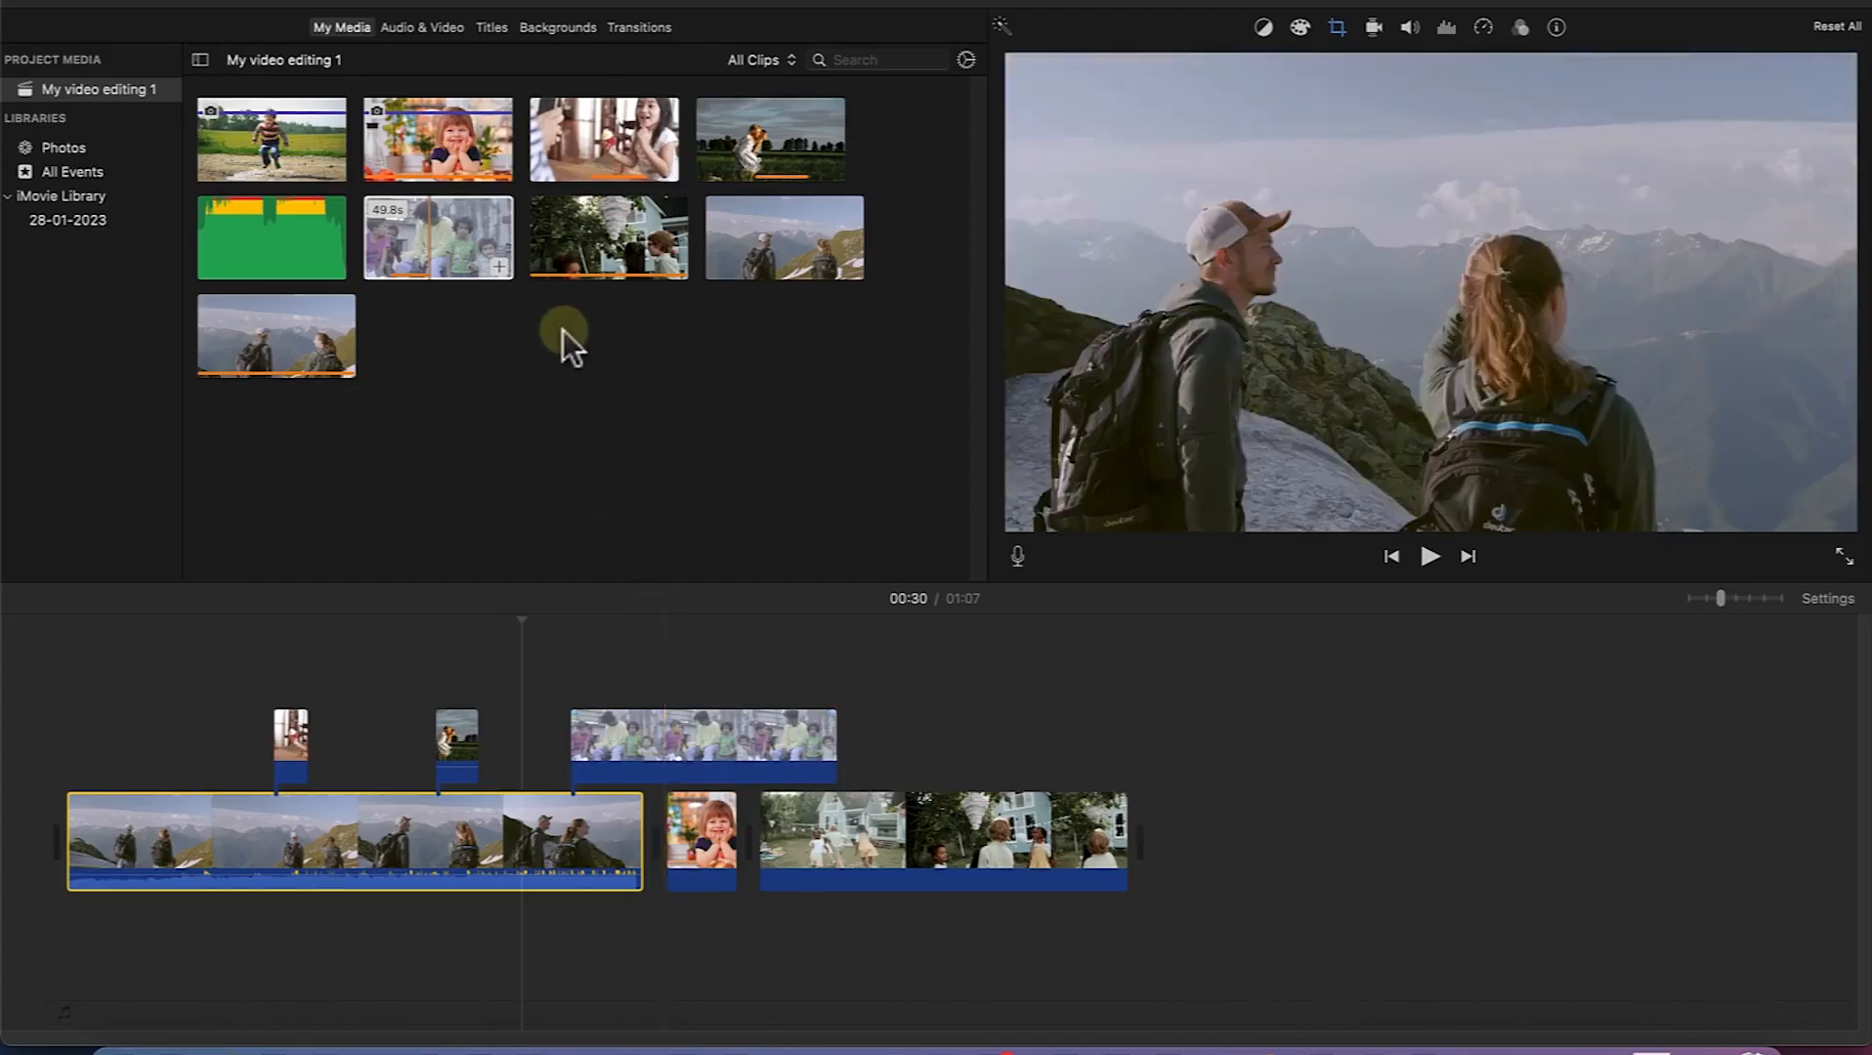
Step: Overlay the smiling girl photo above the garden party clip and the jumping boy photo near the hiking clip's start, adjusting both durations
drag(415, 178, 1084, 750)
mouse_move(969, 762)
mouse_down()
mouse_move(909, 740)
mouse_move(1010, 751)
mouse_move(914, 743)
mouse_move(985, 752)
mouse_up()
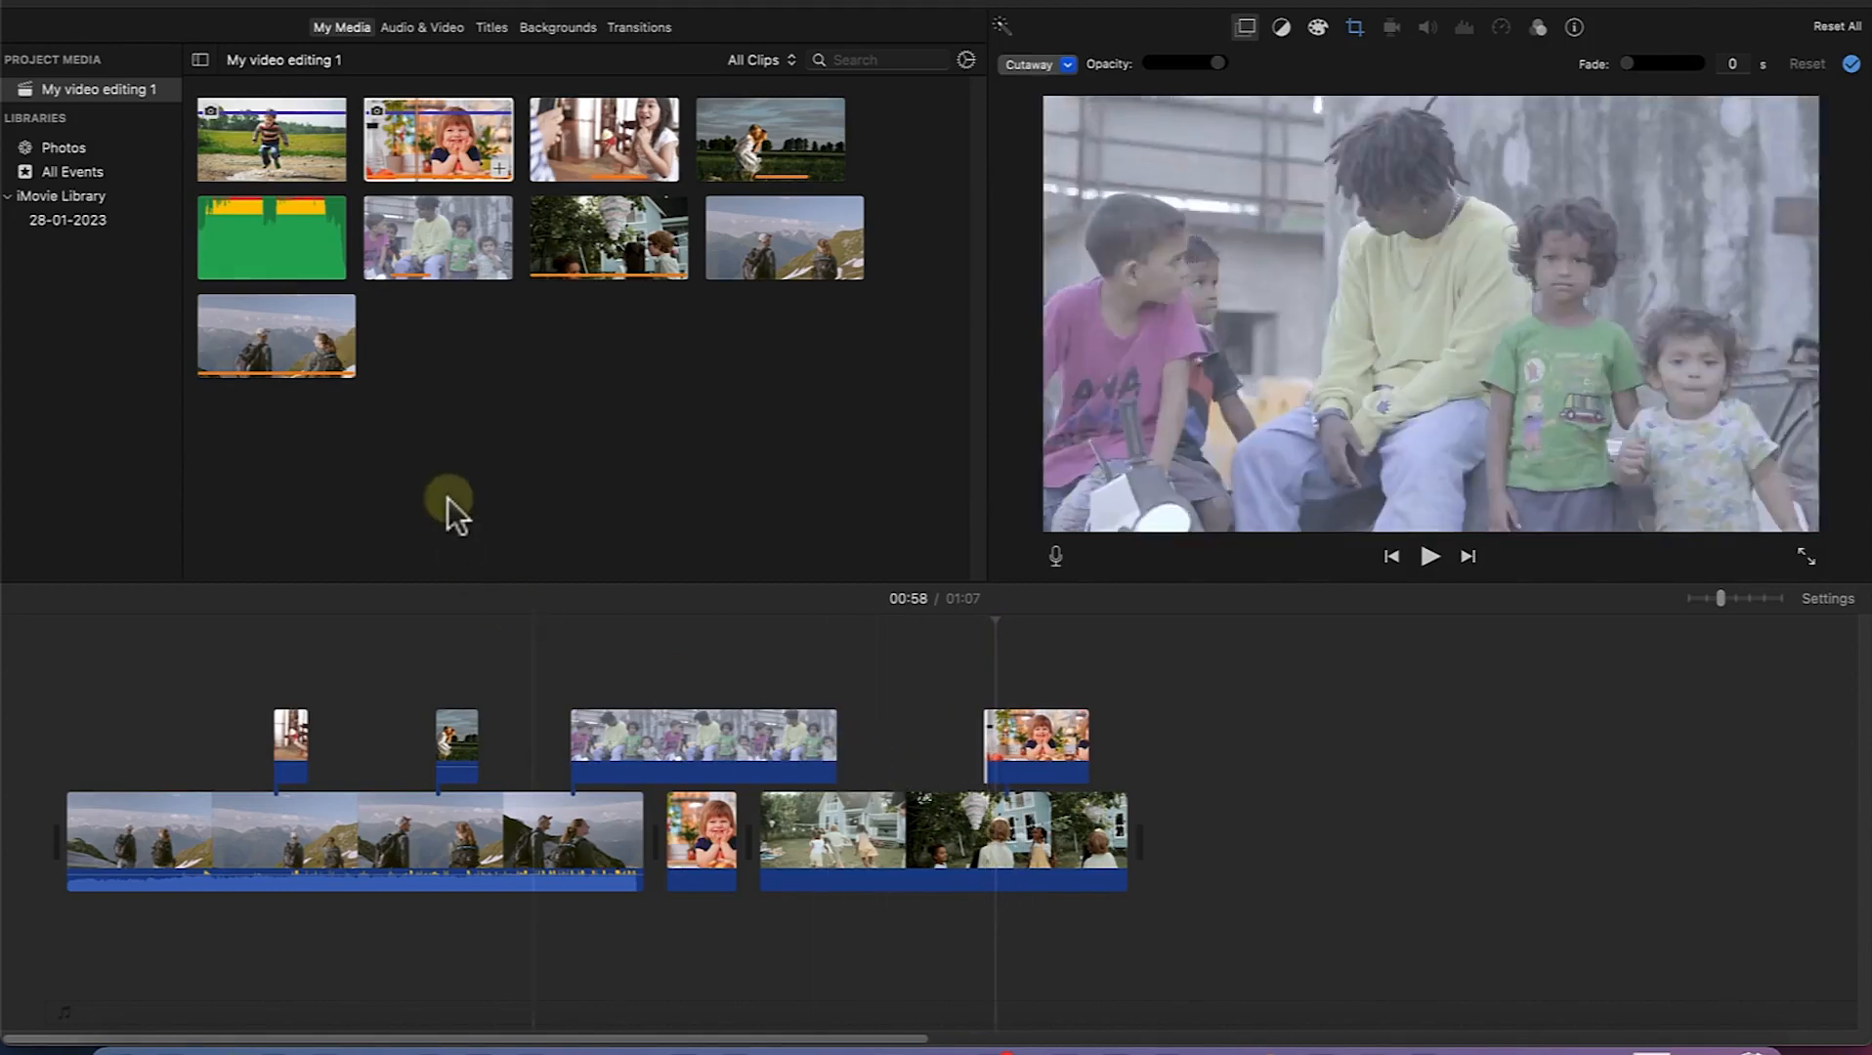
drag(271, 112, 138, 751)
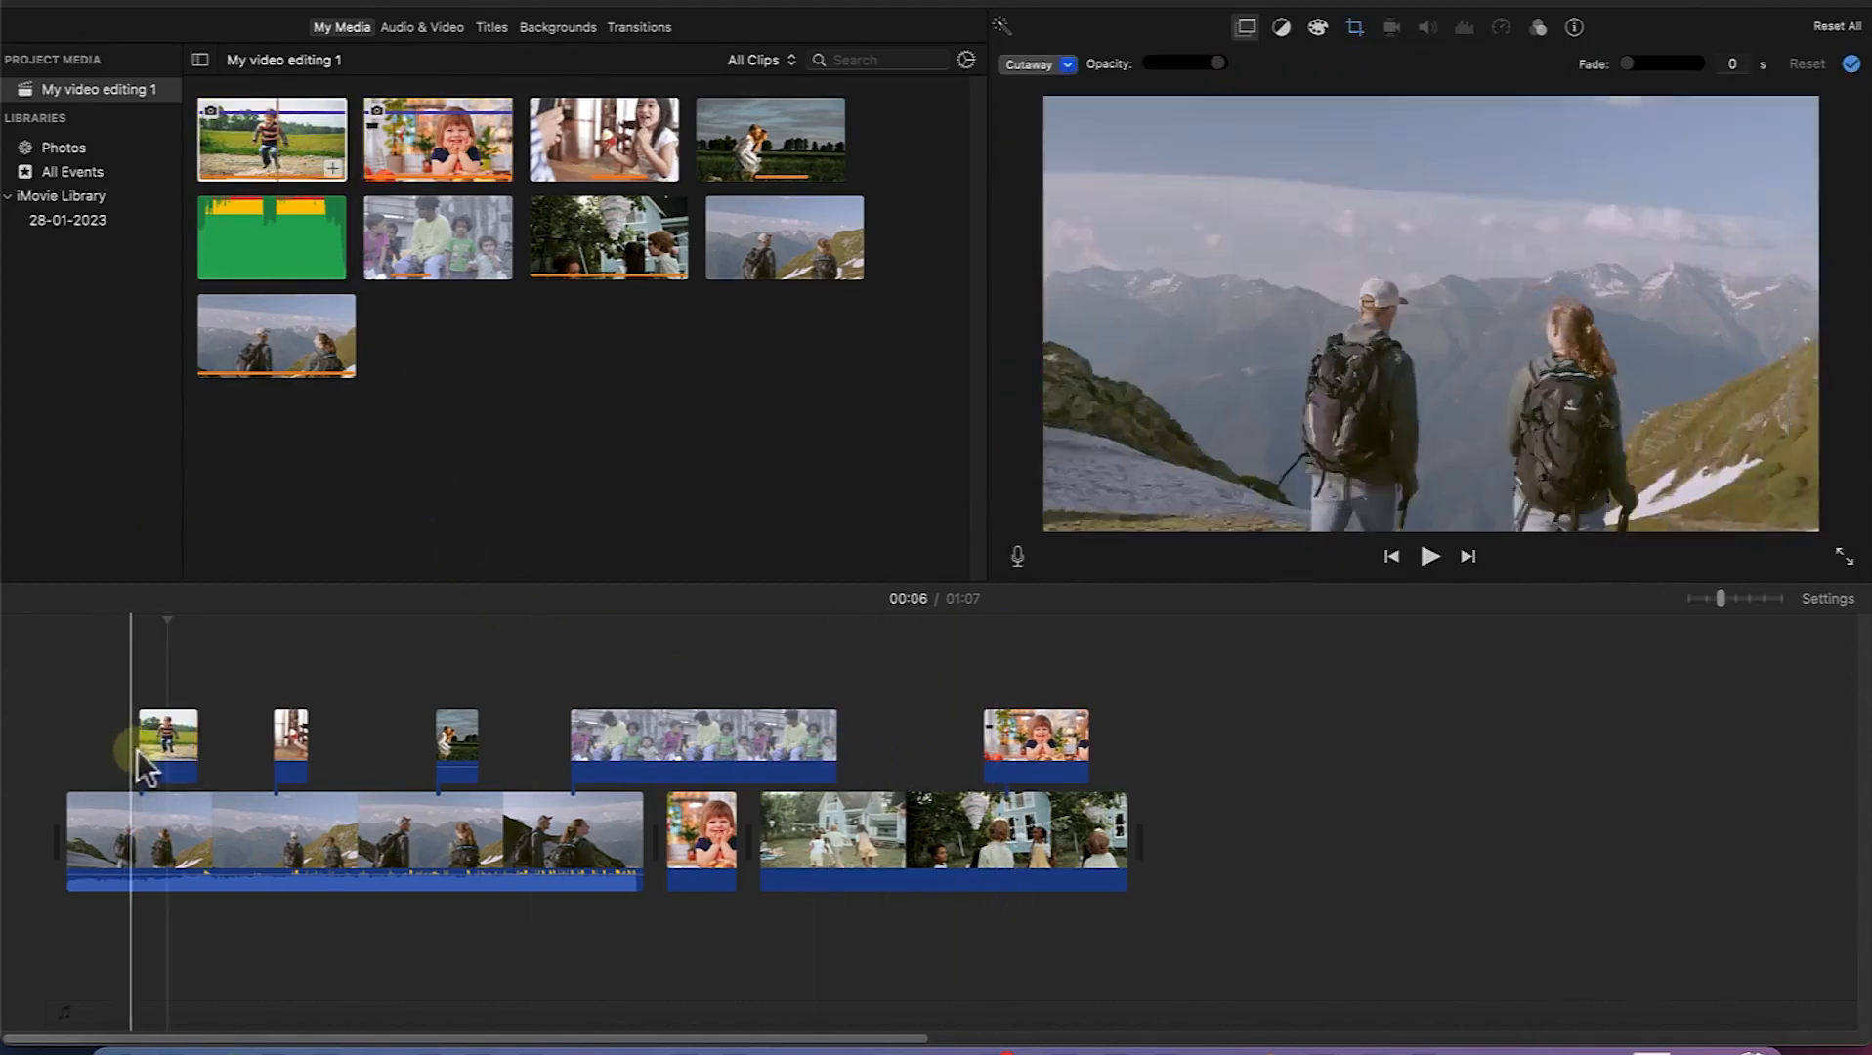
drag(139, 748, 209, 746)
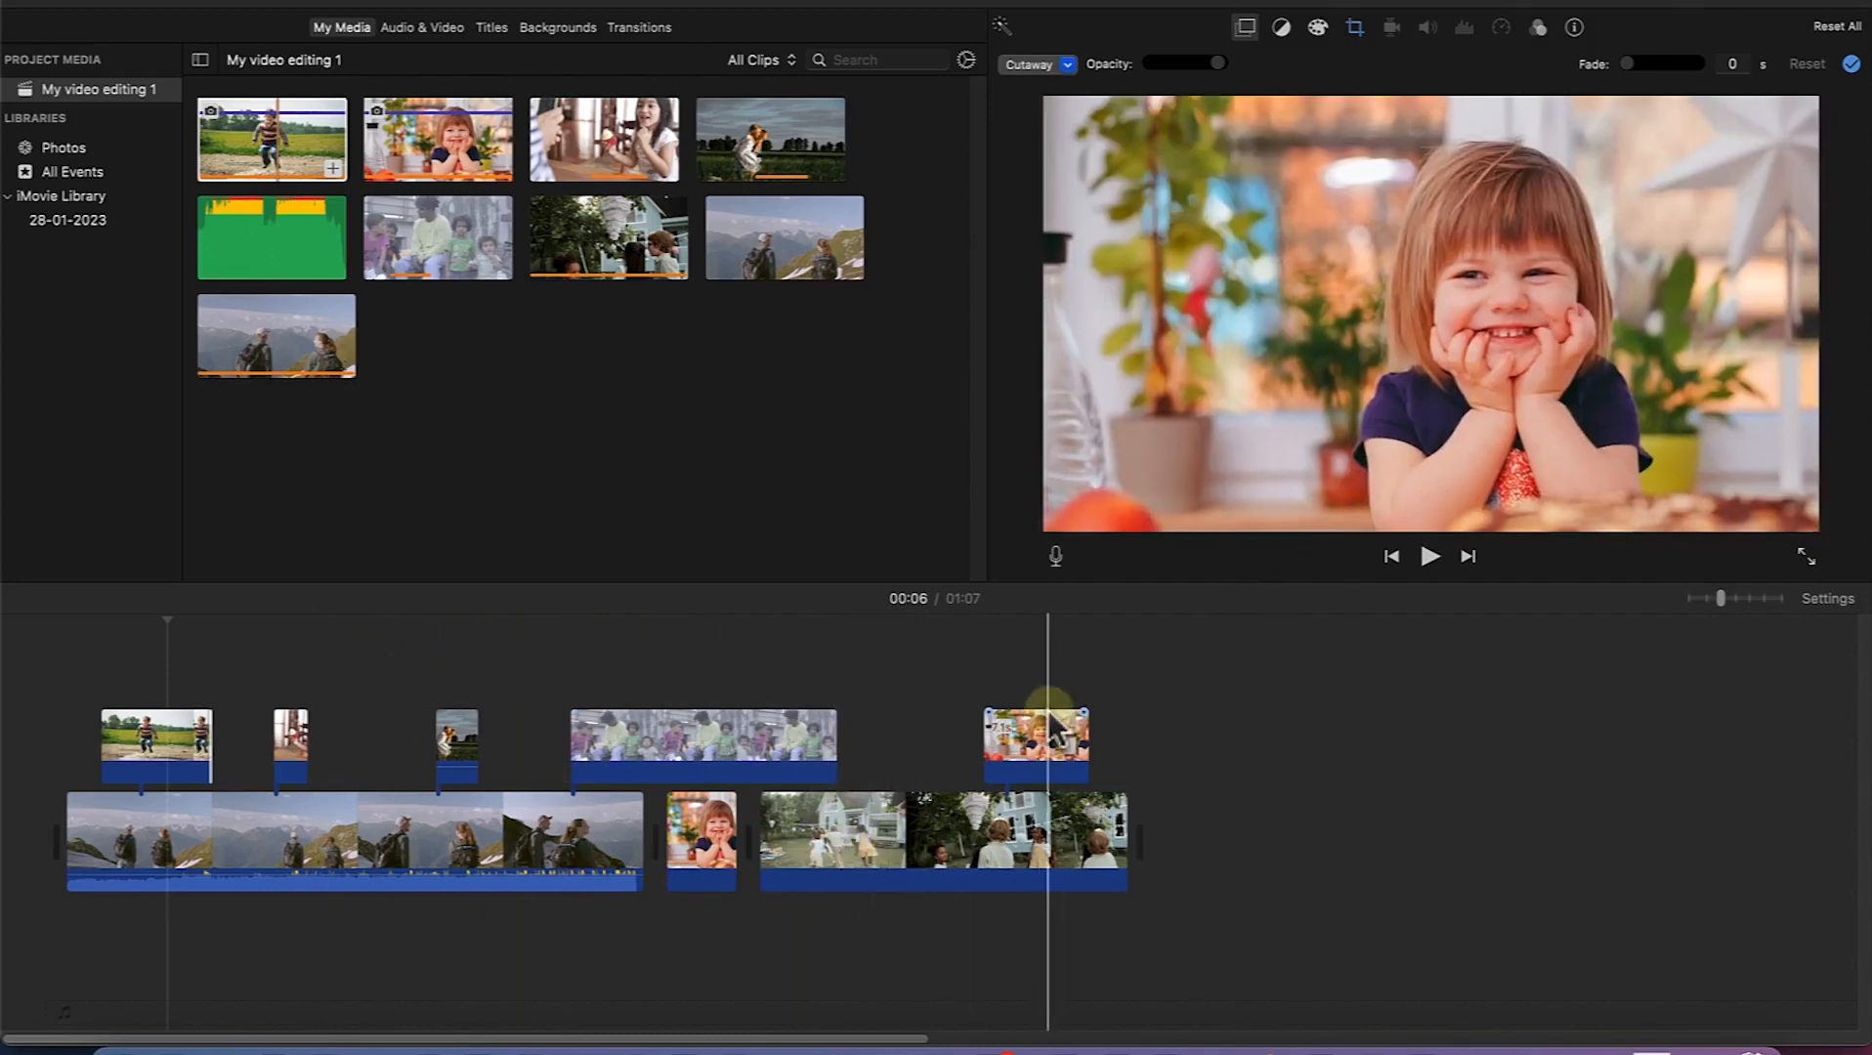
Step: Move the garden party clip with its attached photo to the start of the timeline
drag(970, 853, 257, 743)
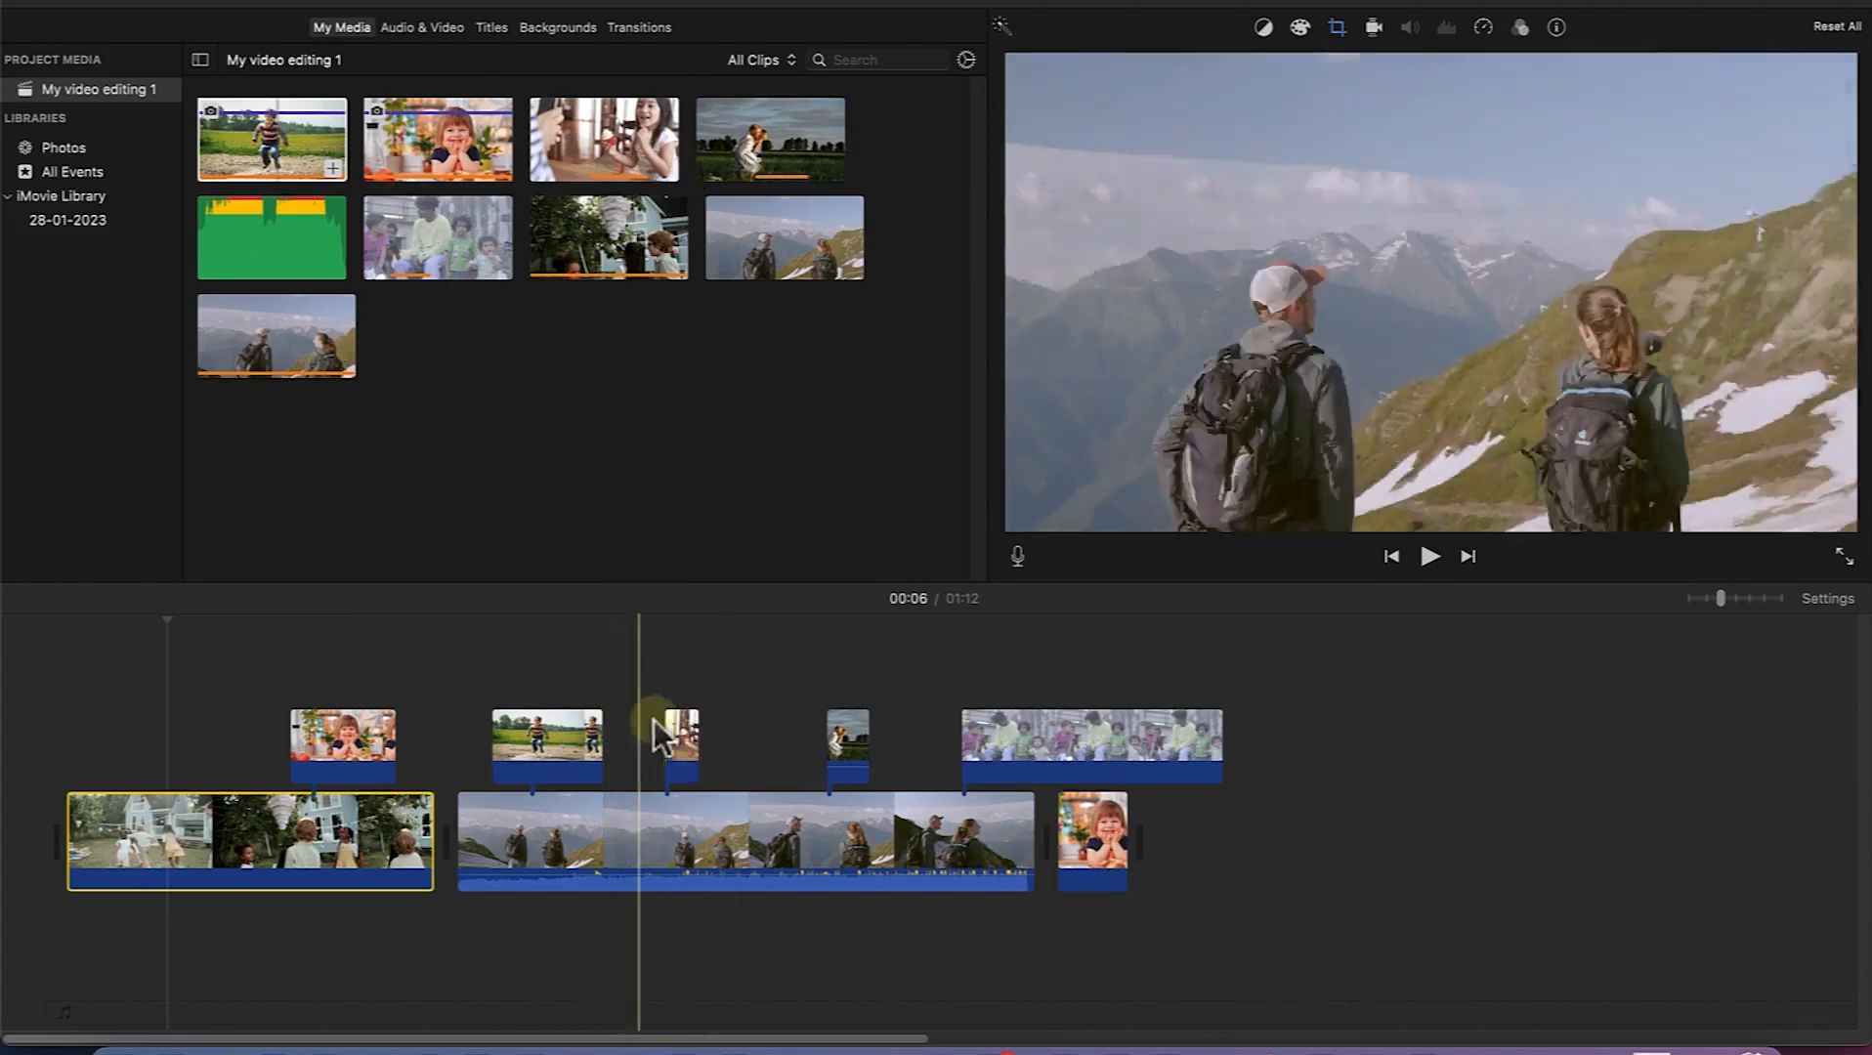
Step: Browse the music library and the Apple TV videos, previewing a music track
click(414, 23)
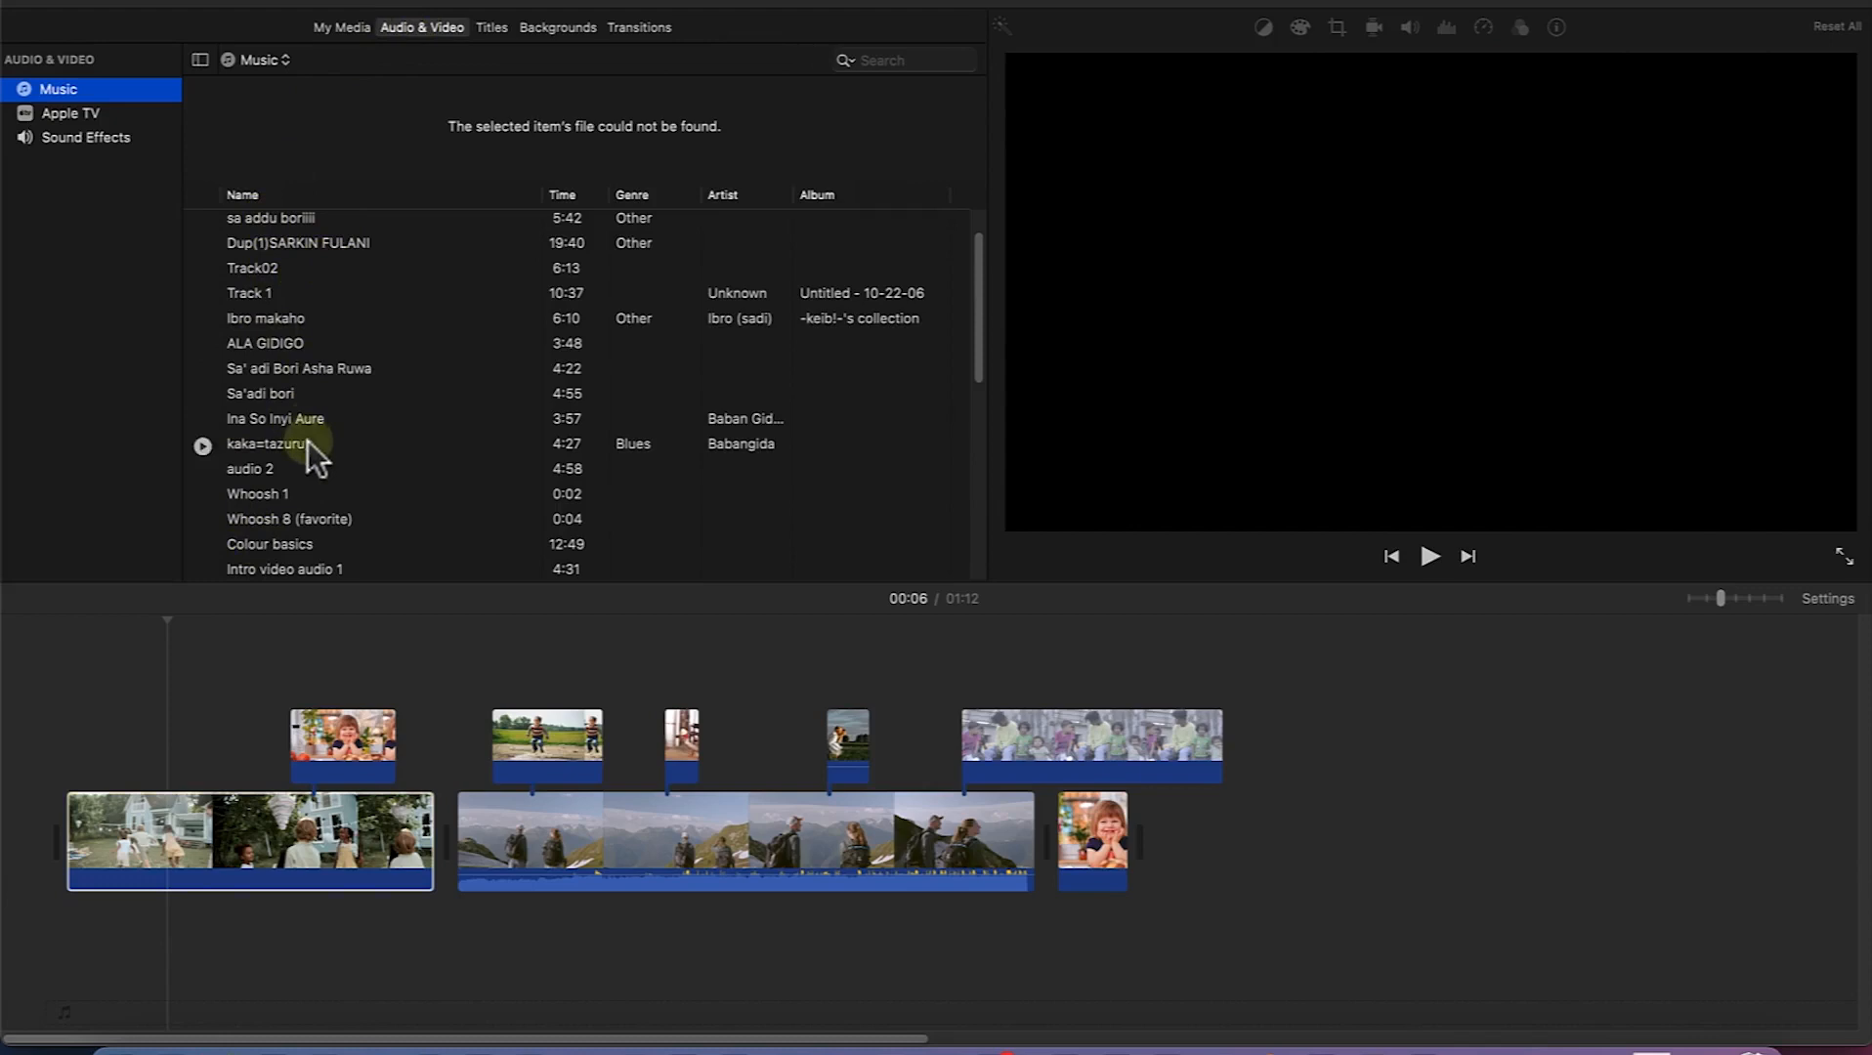
click(214, 371)
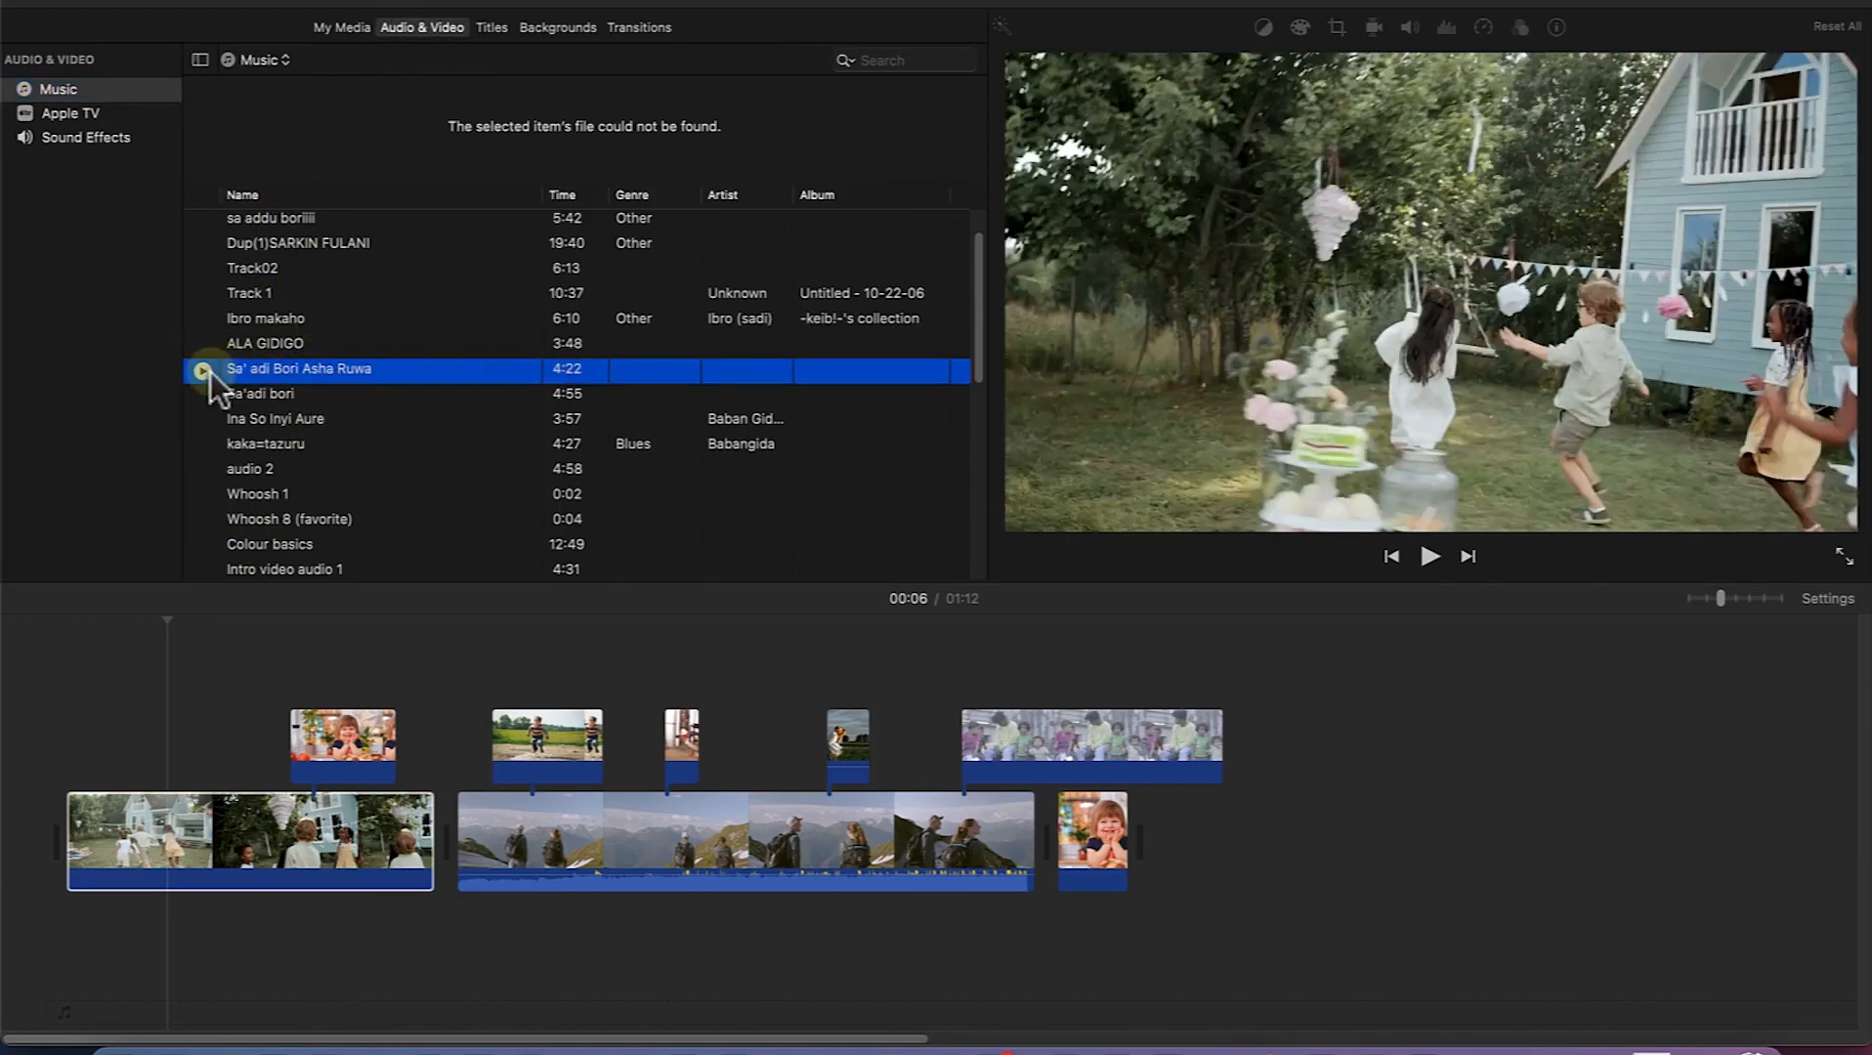
click(86, 117)
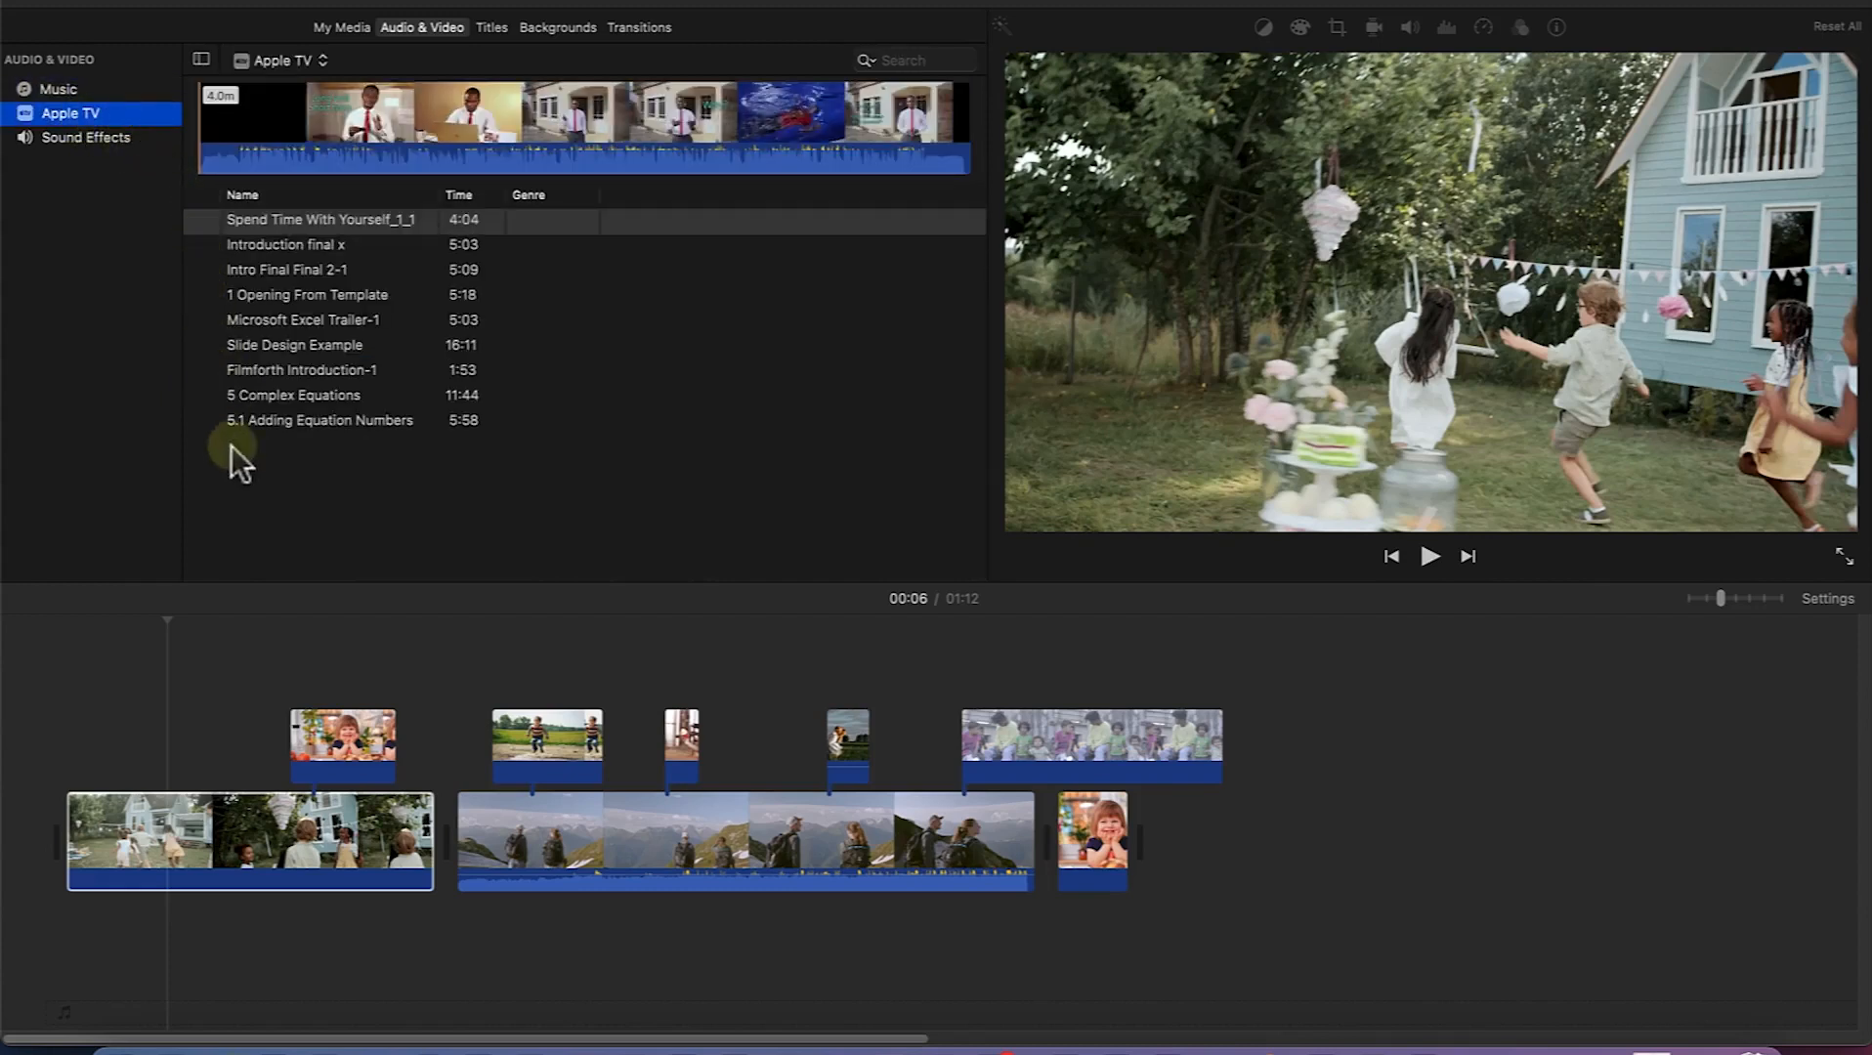
click(268, 167)
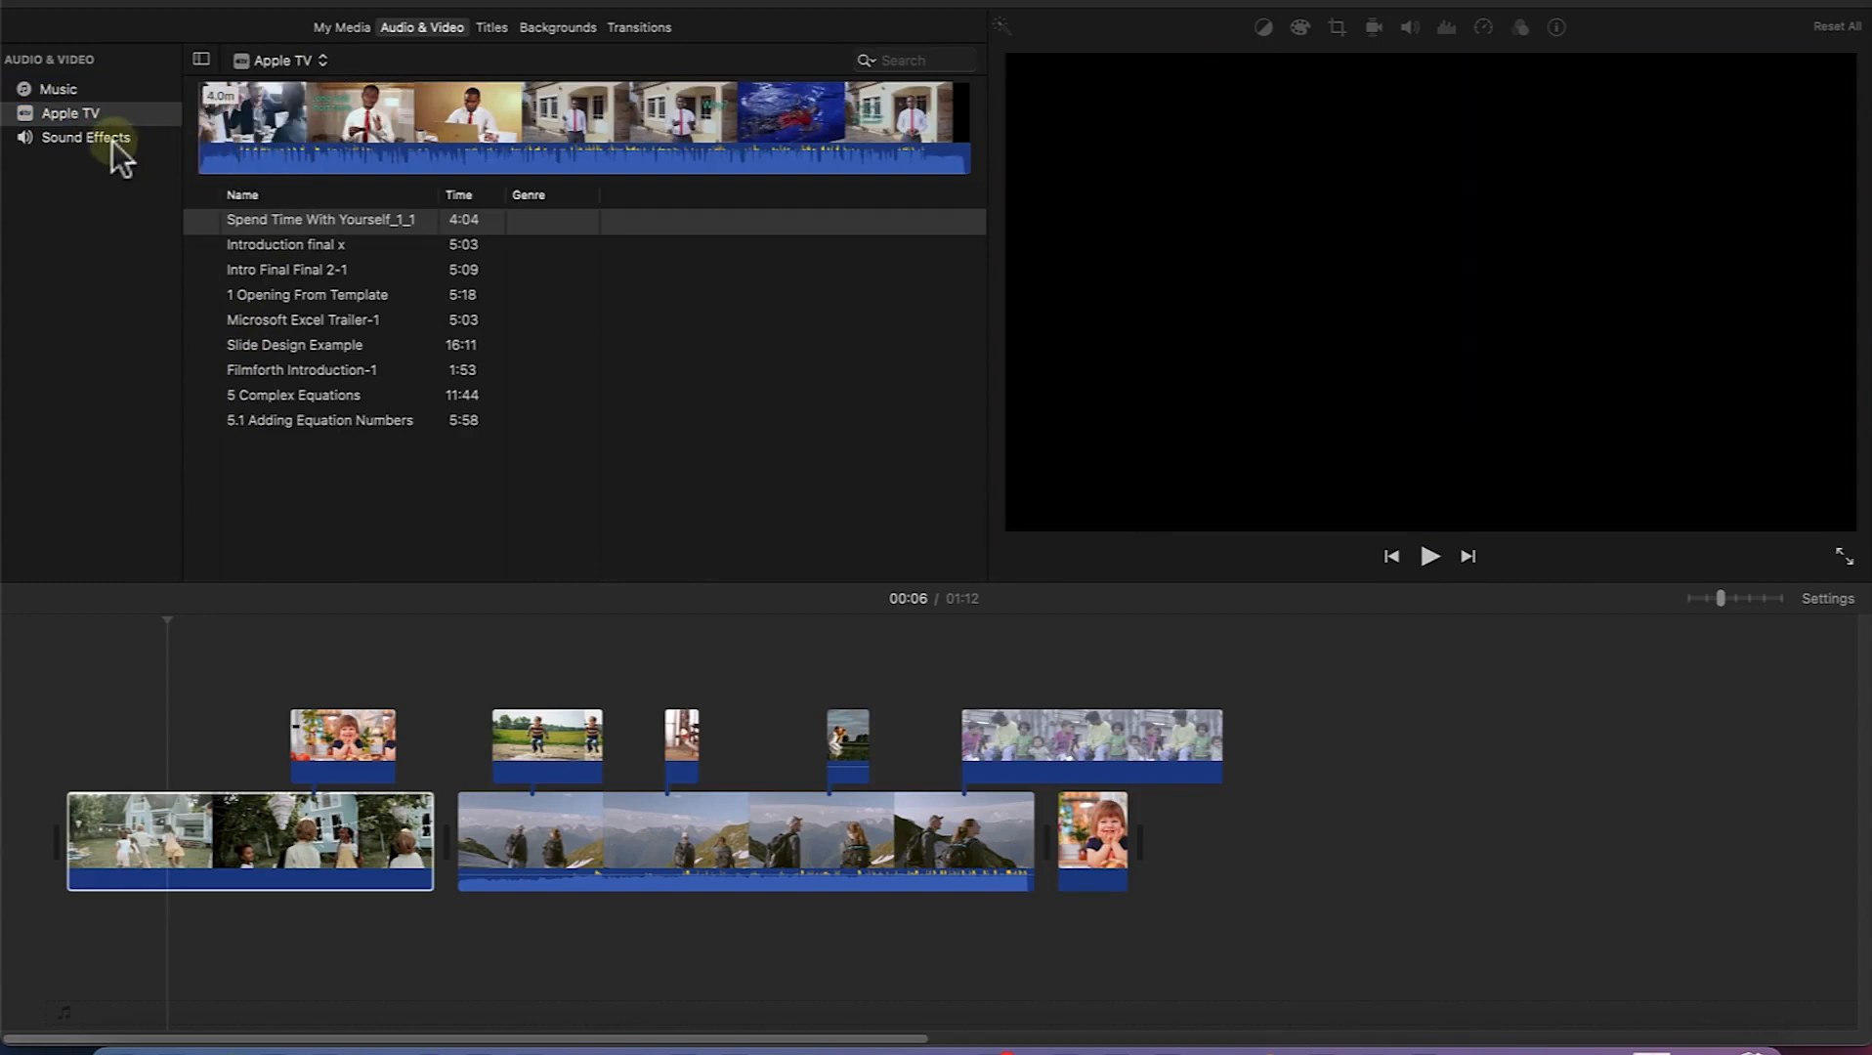
Step: Preview the Whale Sounds effect and look through the list of sound effects
click(112, 140)
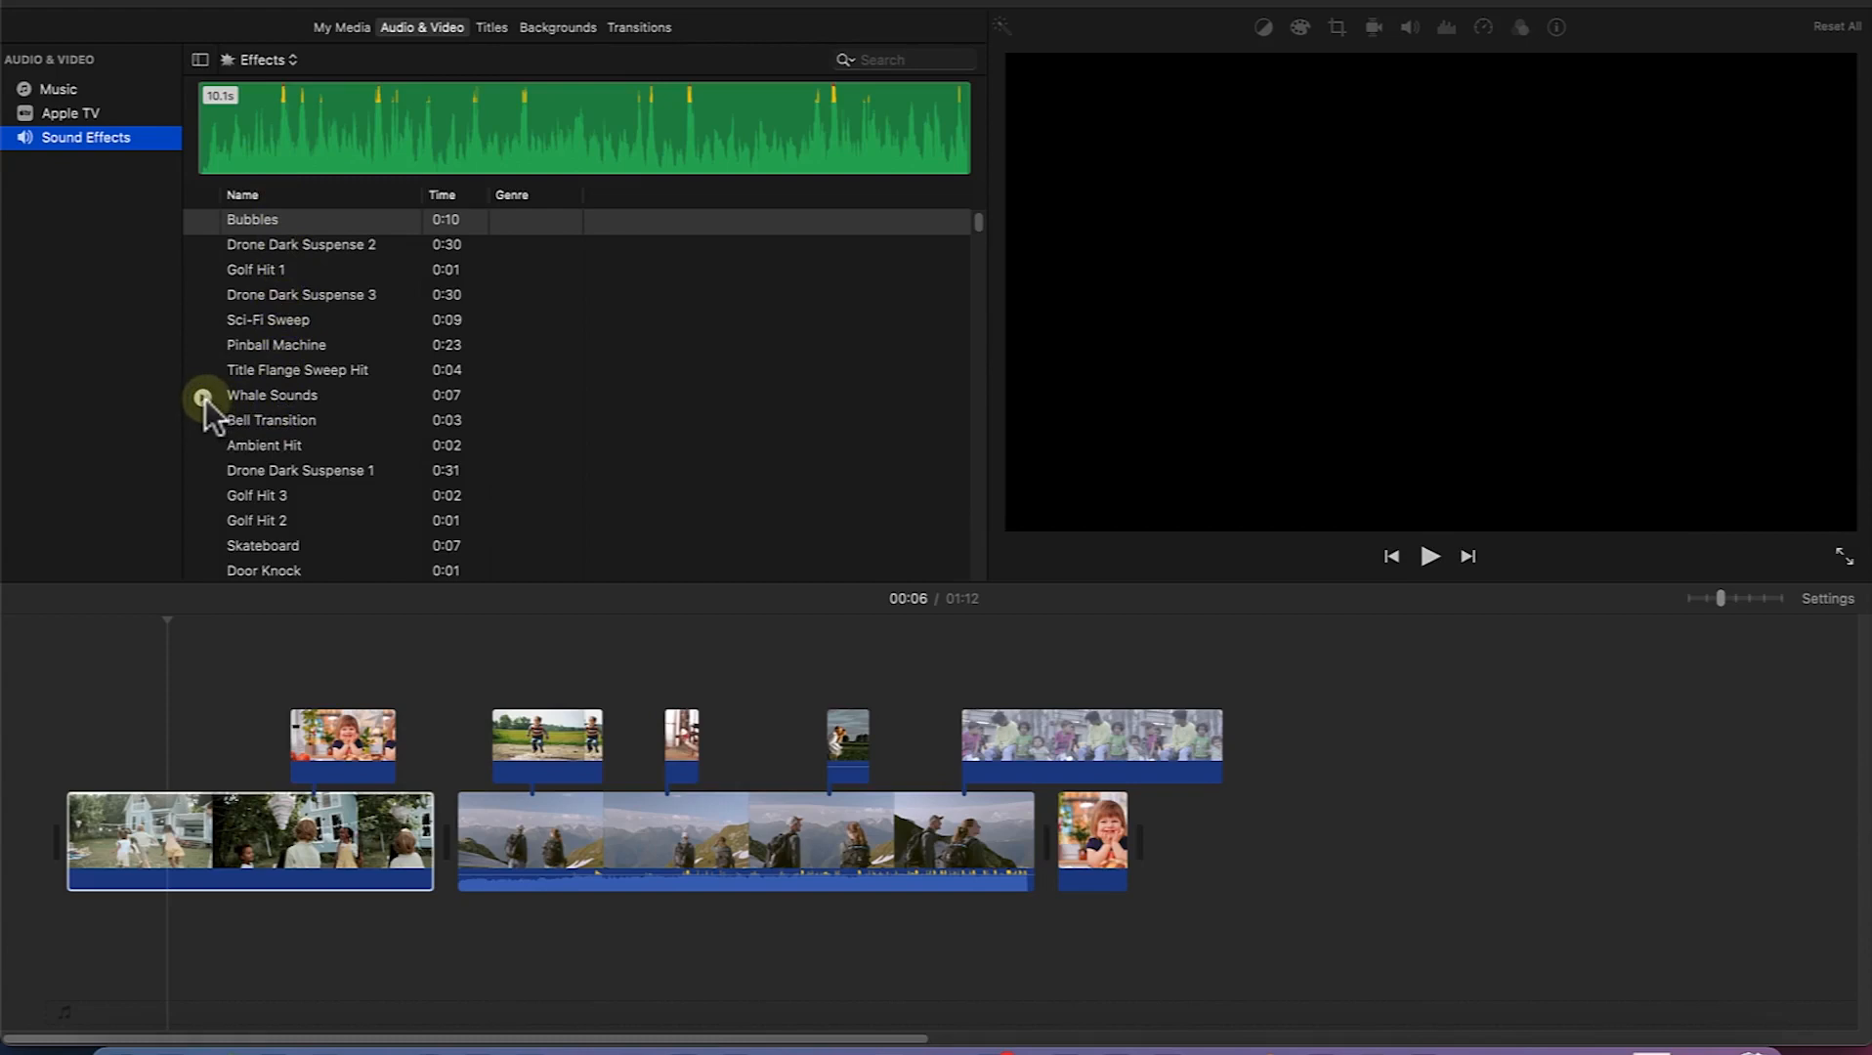
click(203, 397)
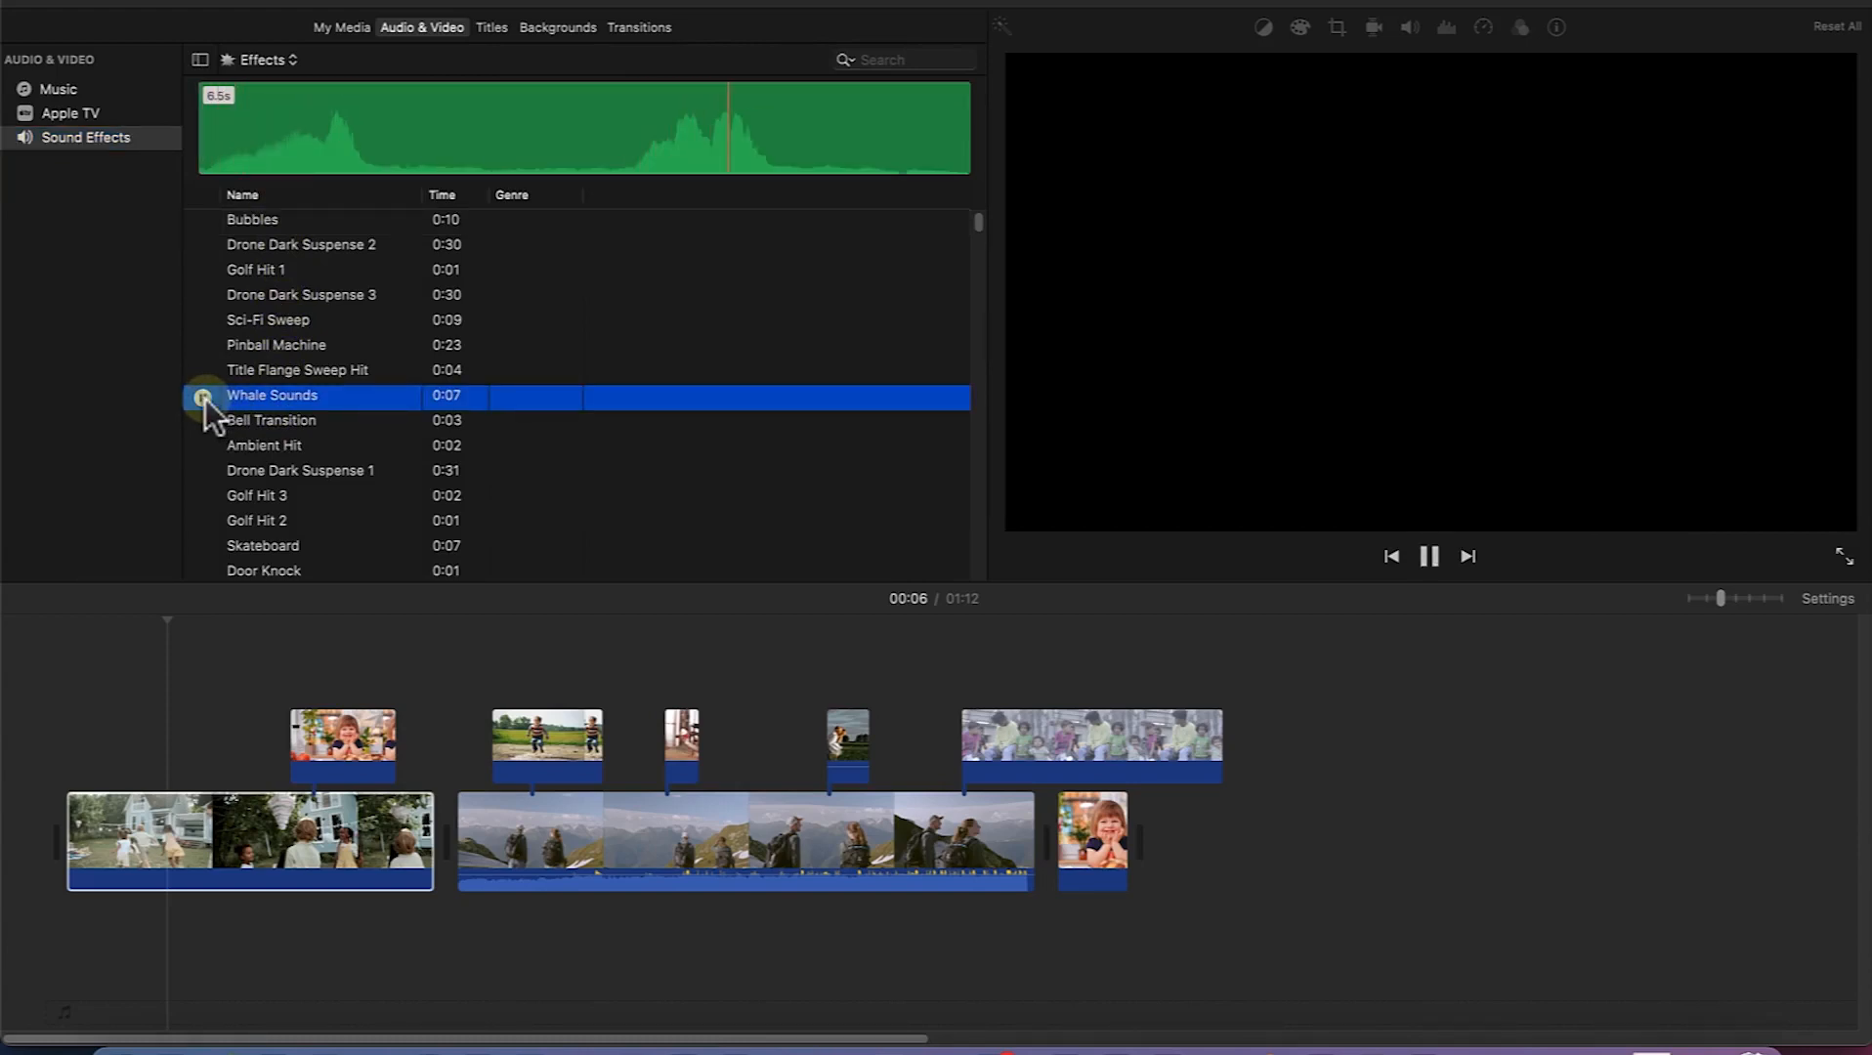
click(203, 398)
scroll(307, 424, down, 3)
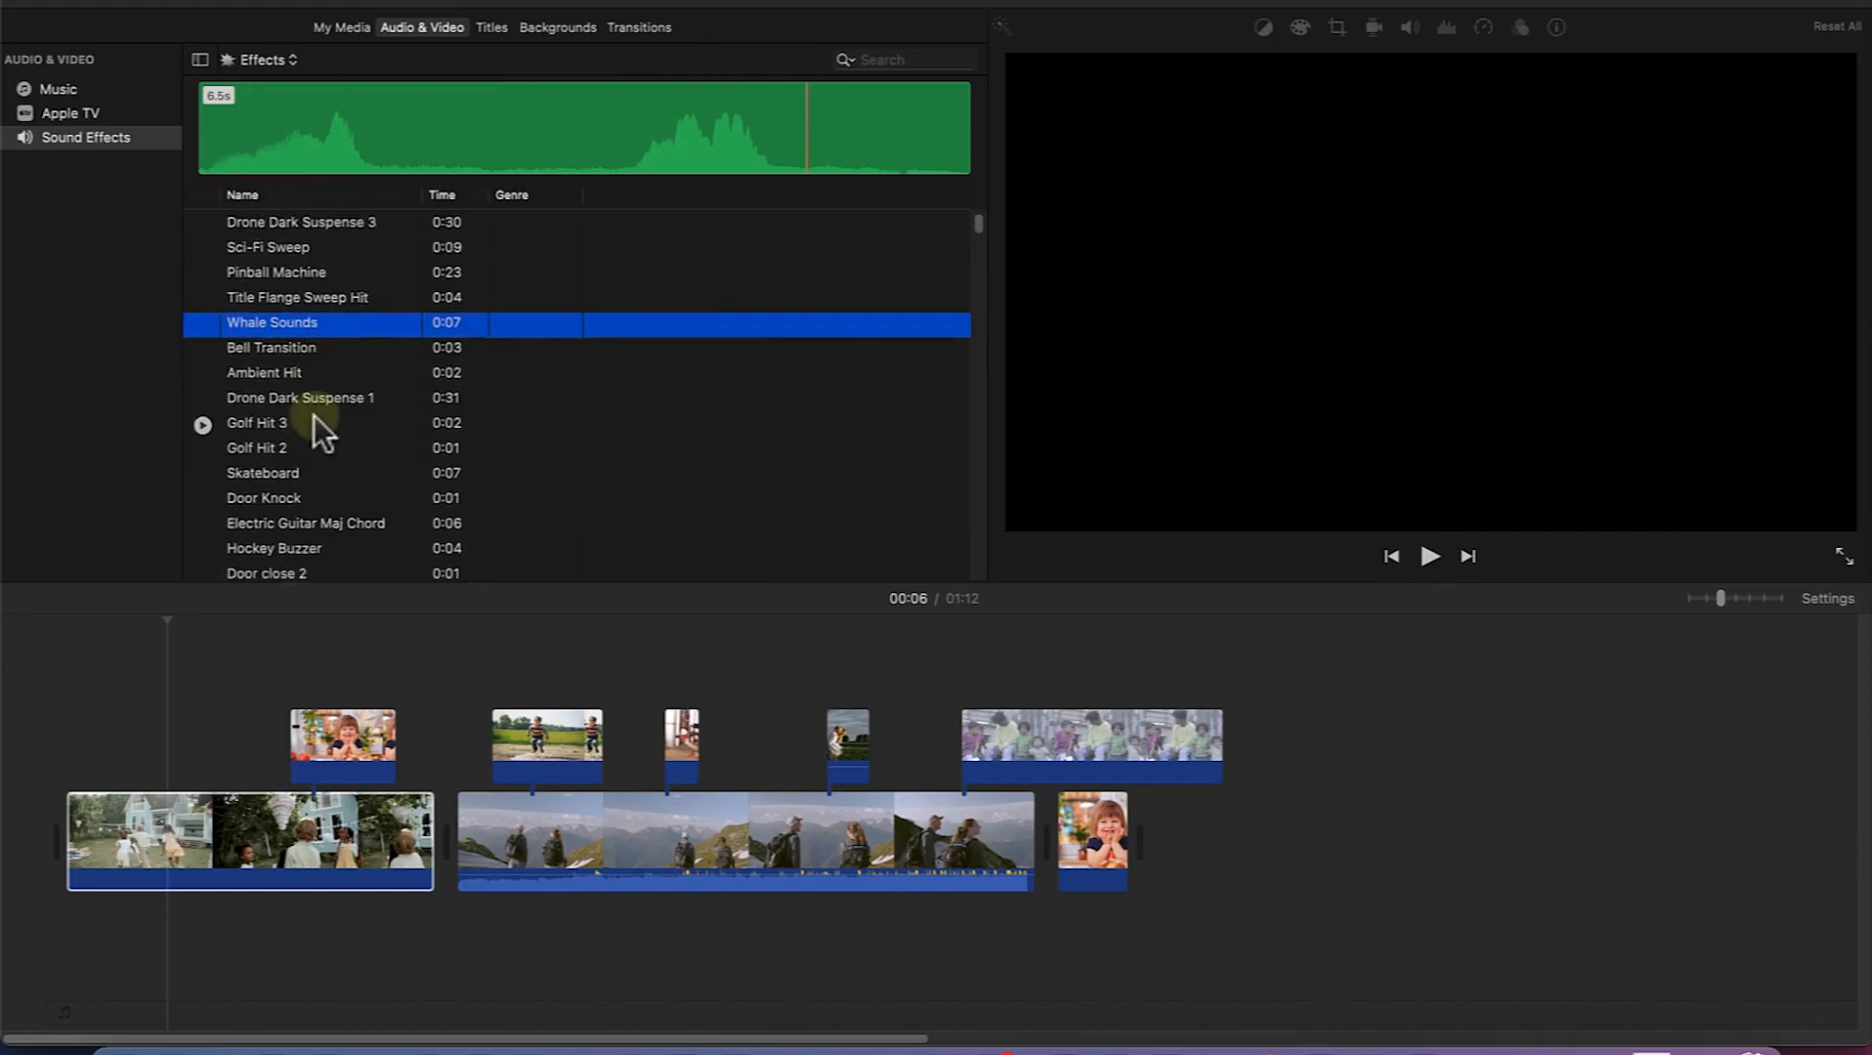
Step: Add the Peach Cobbler jingle below the video clips, aligned to the timeline start, and trim its end to 31.5 s
scroll(315, 410, down, 15)
scroll(317, 405, down, 20)
scroll(304, 341, up, 1)
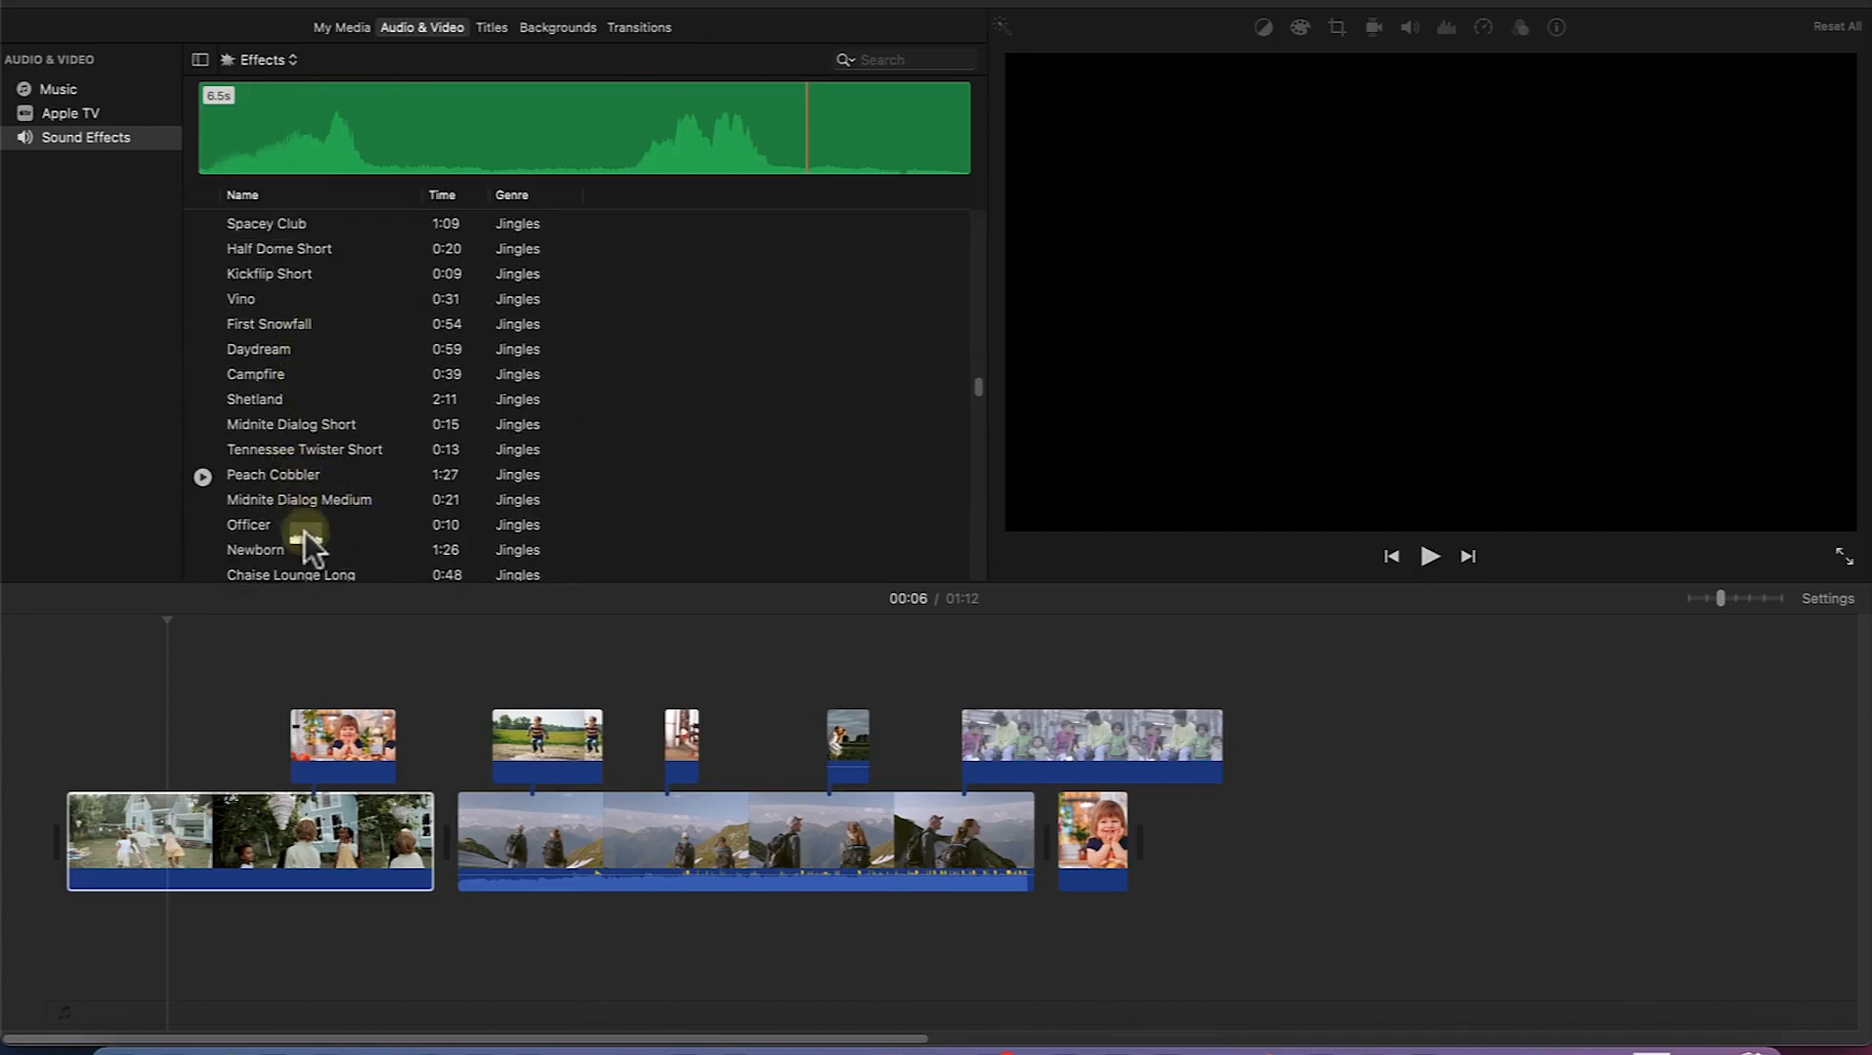
drag(310, 611, 217, 924)
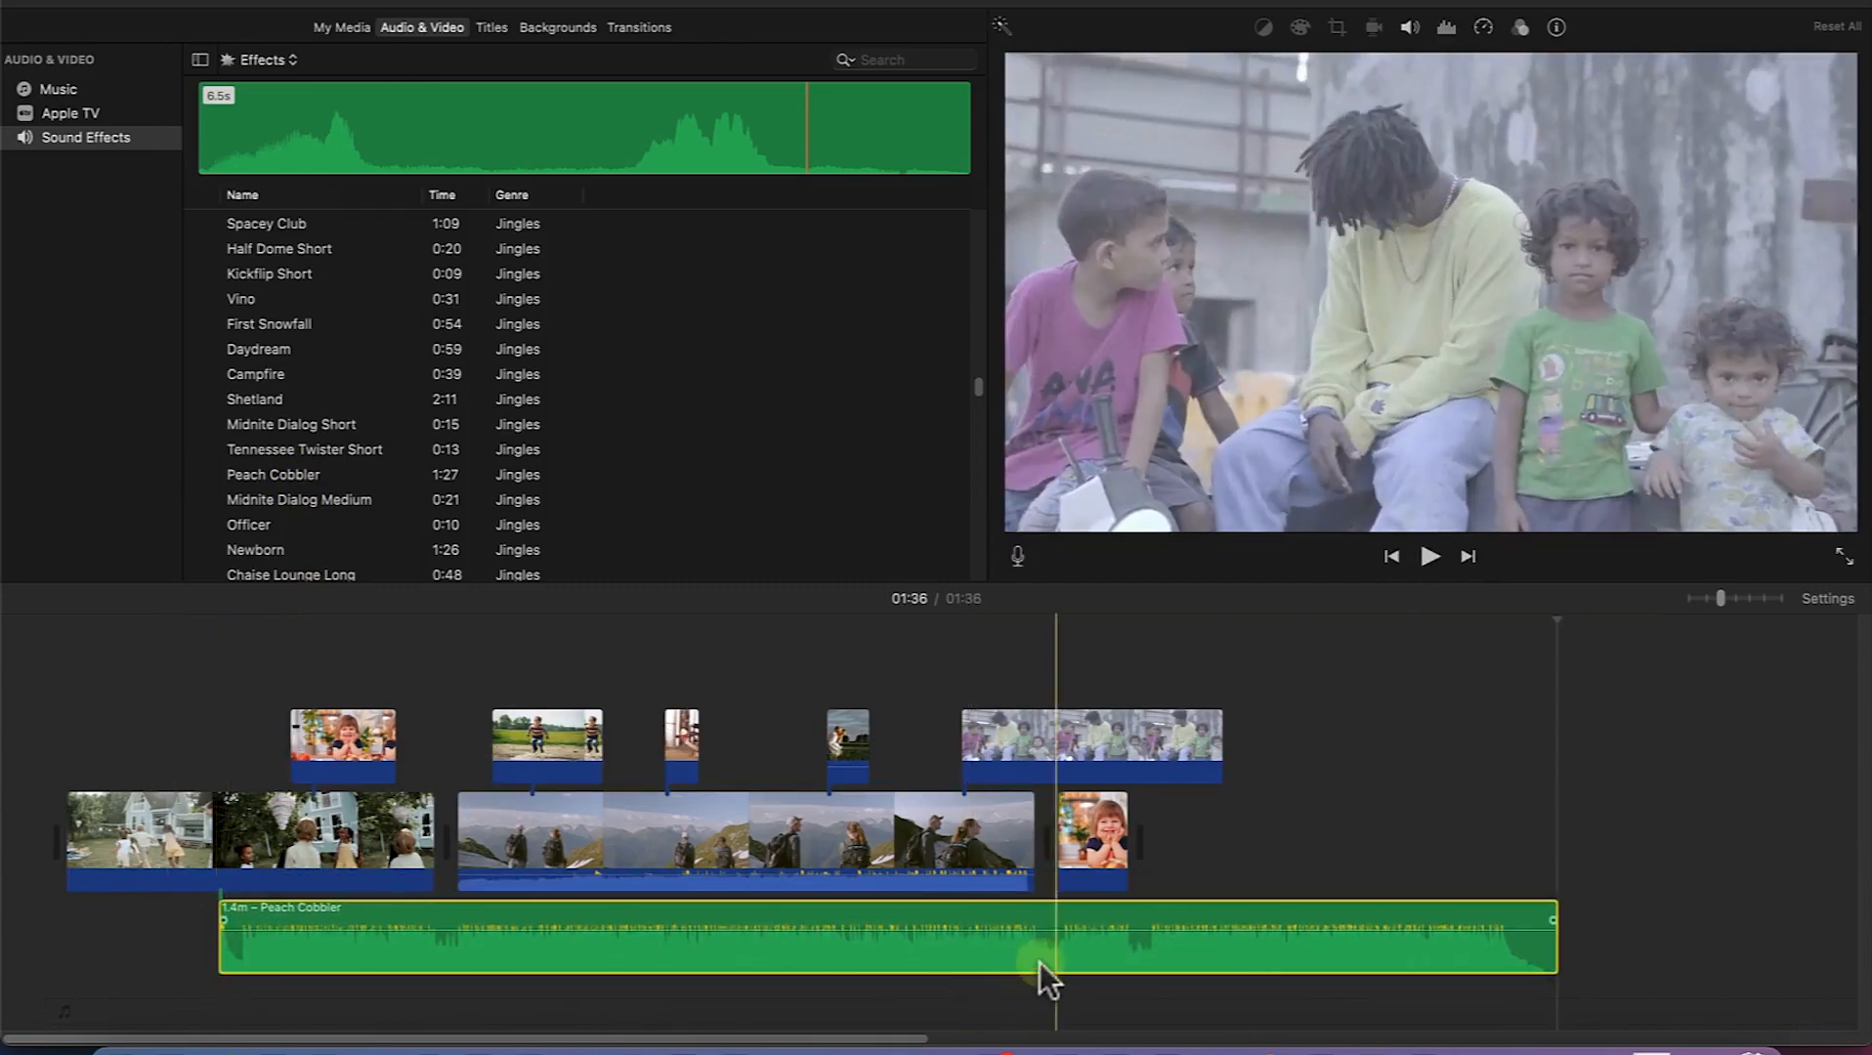
drag(1043, 952, 783, 955)
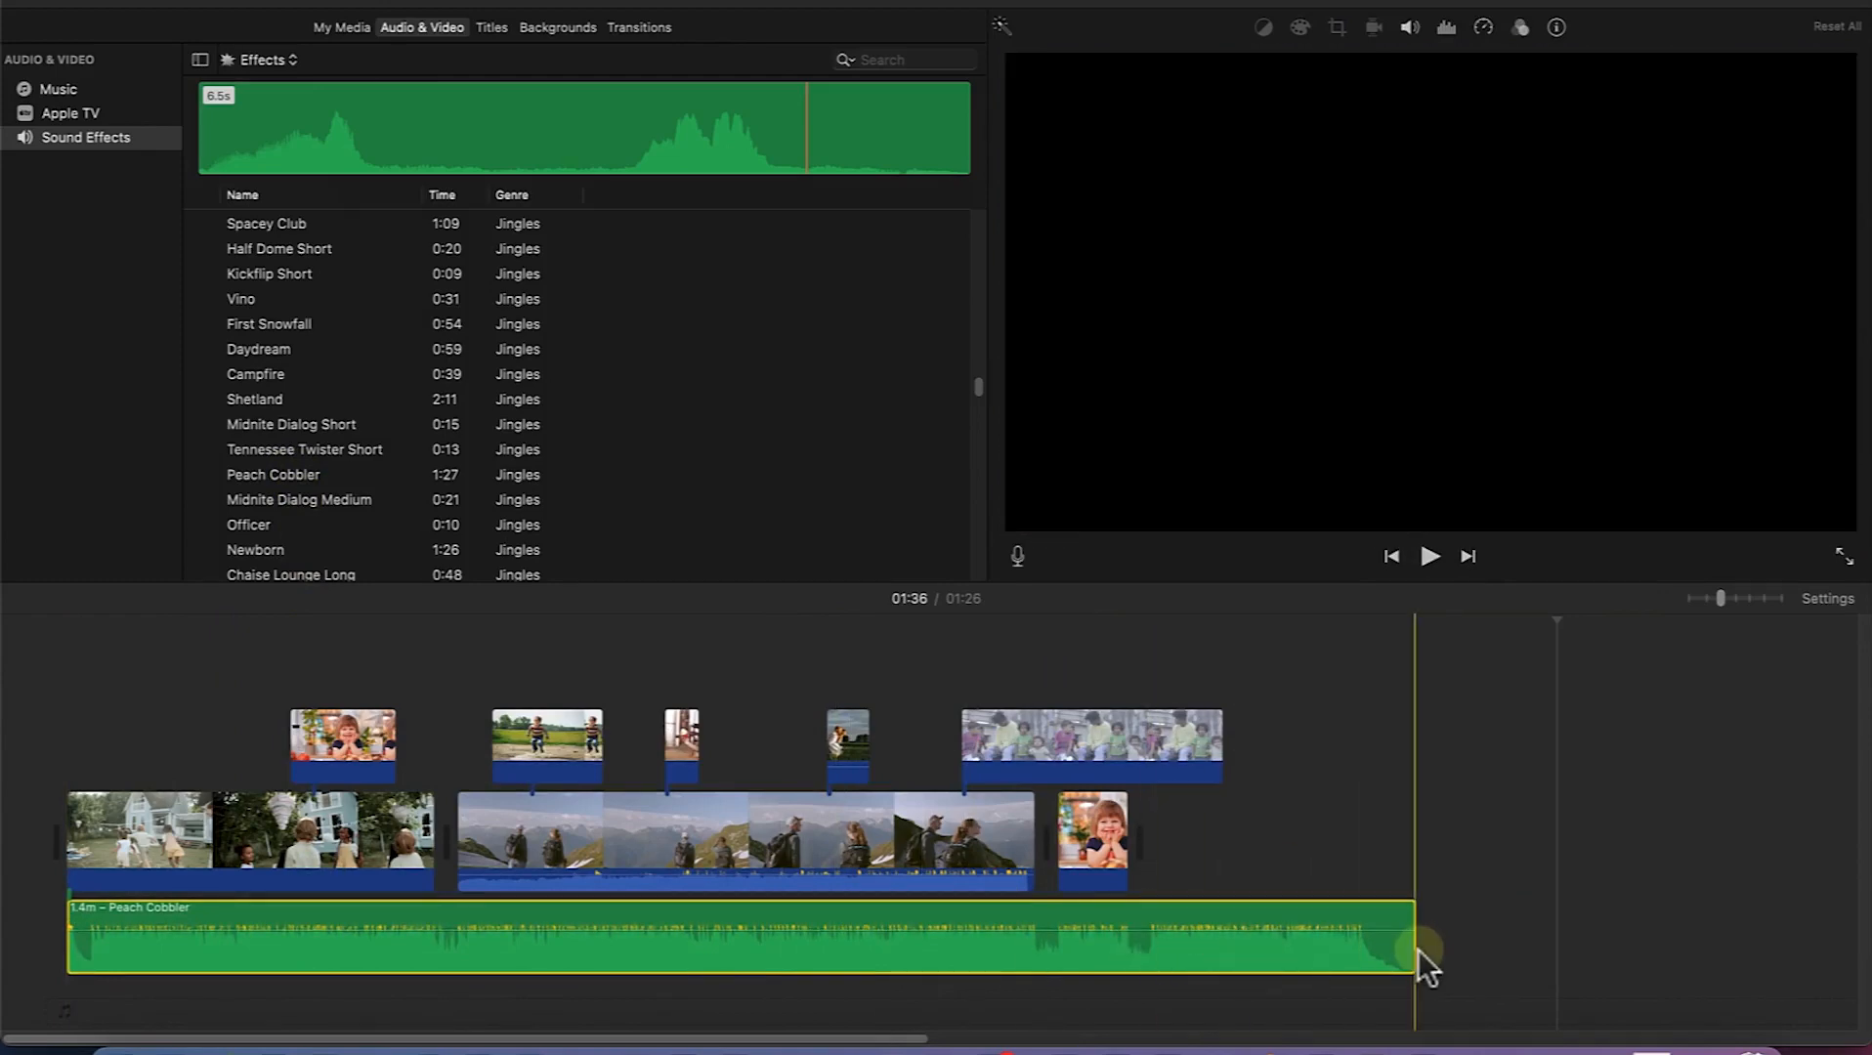
drag(1412, 934, 553, 955)
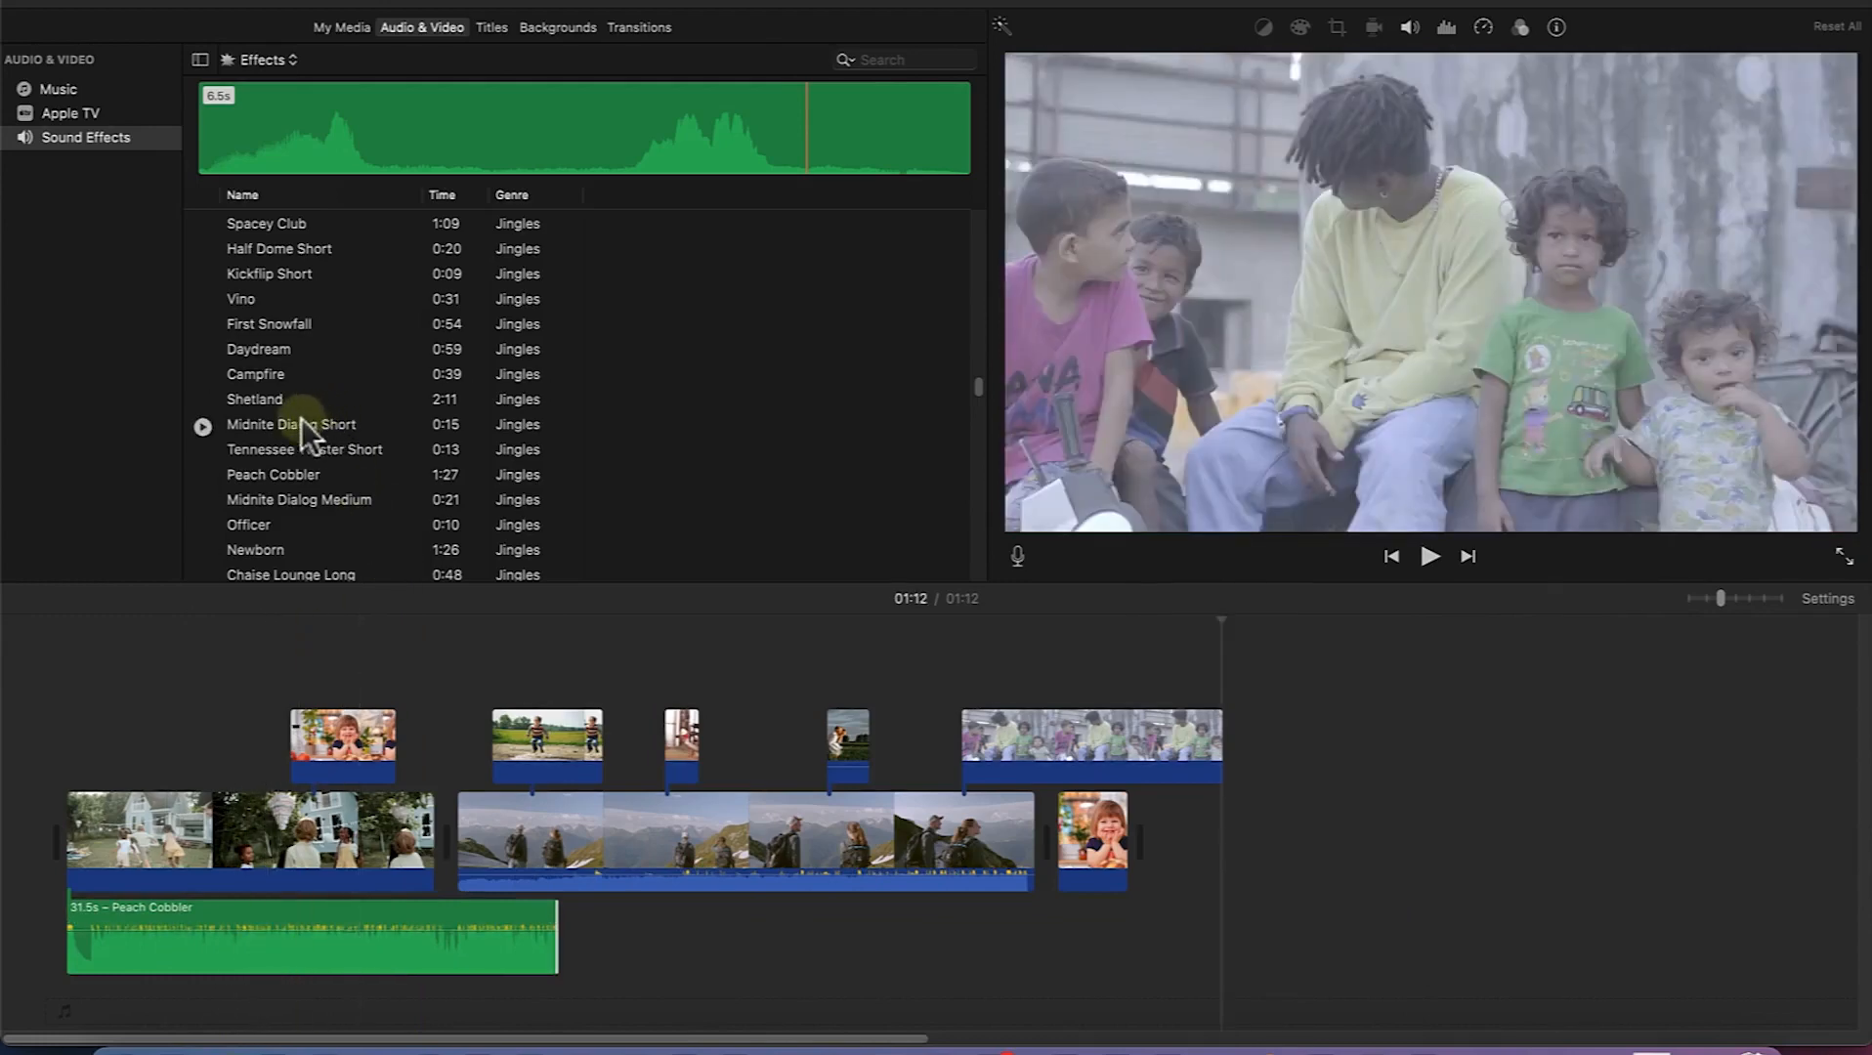
Step: Add the First Snowfall jingle directly after Peach Cobbler and trim its end to 36.0 s, matching the end of the main clips
drag(283, 325, 725, 921)
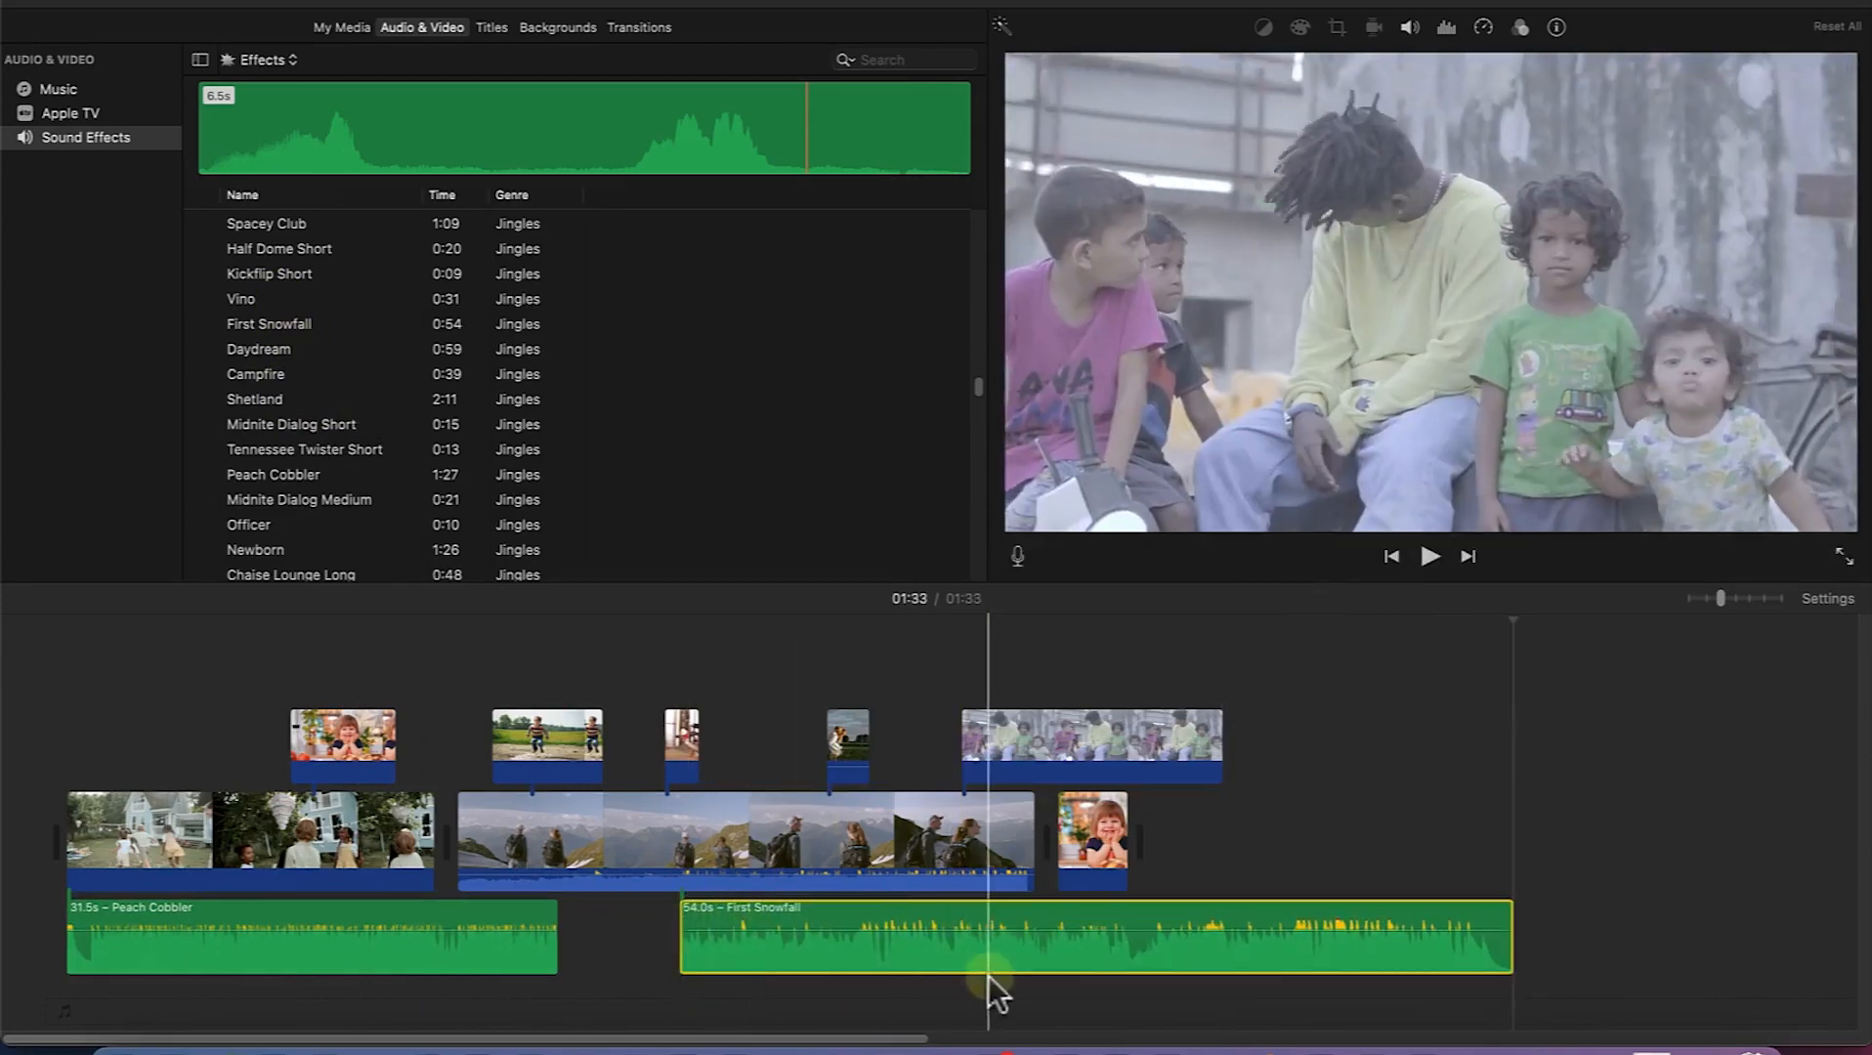
drag(978, 954, 880, 955)
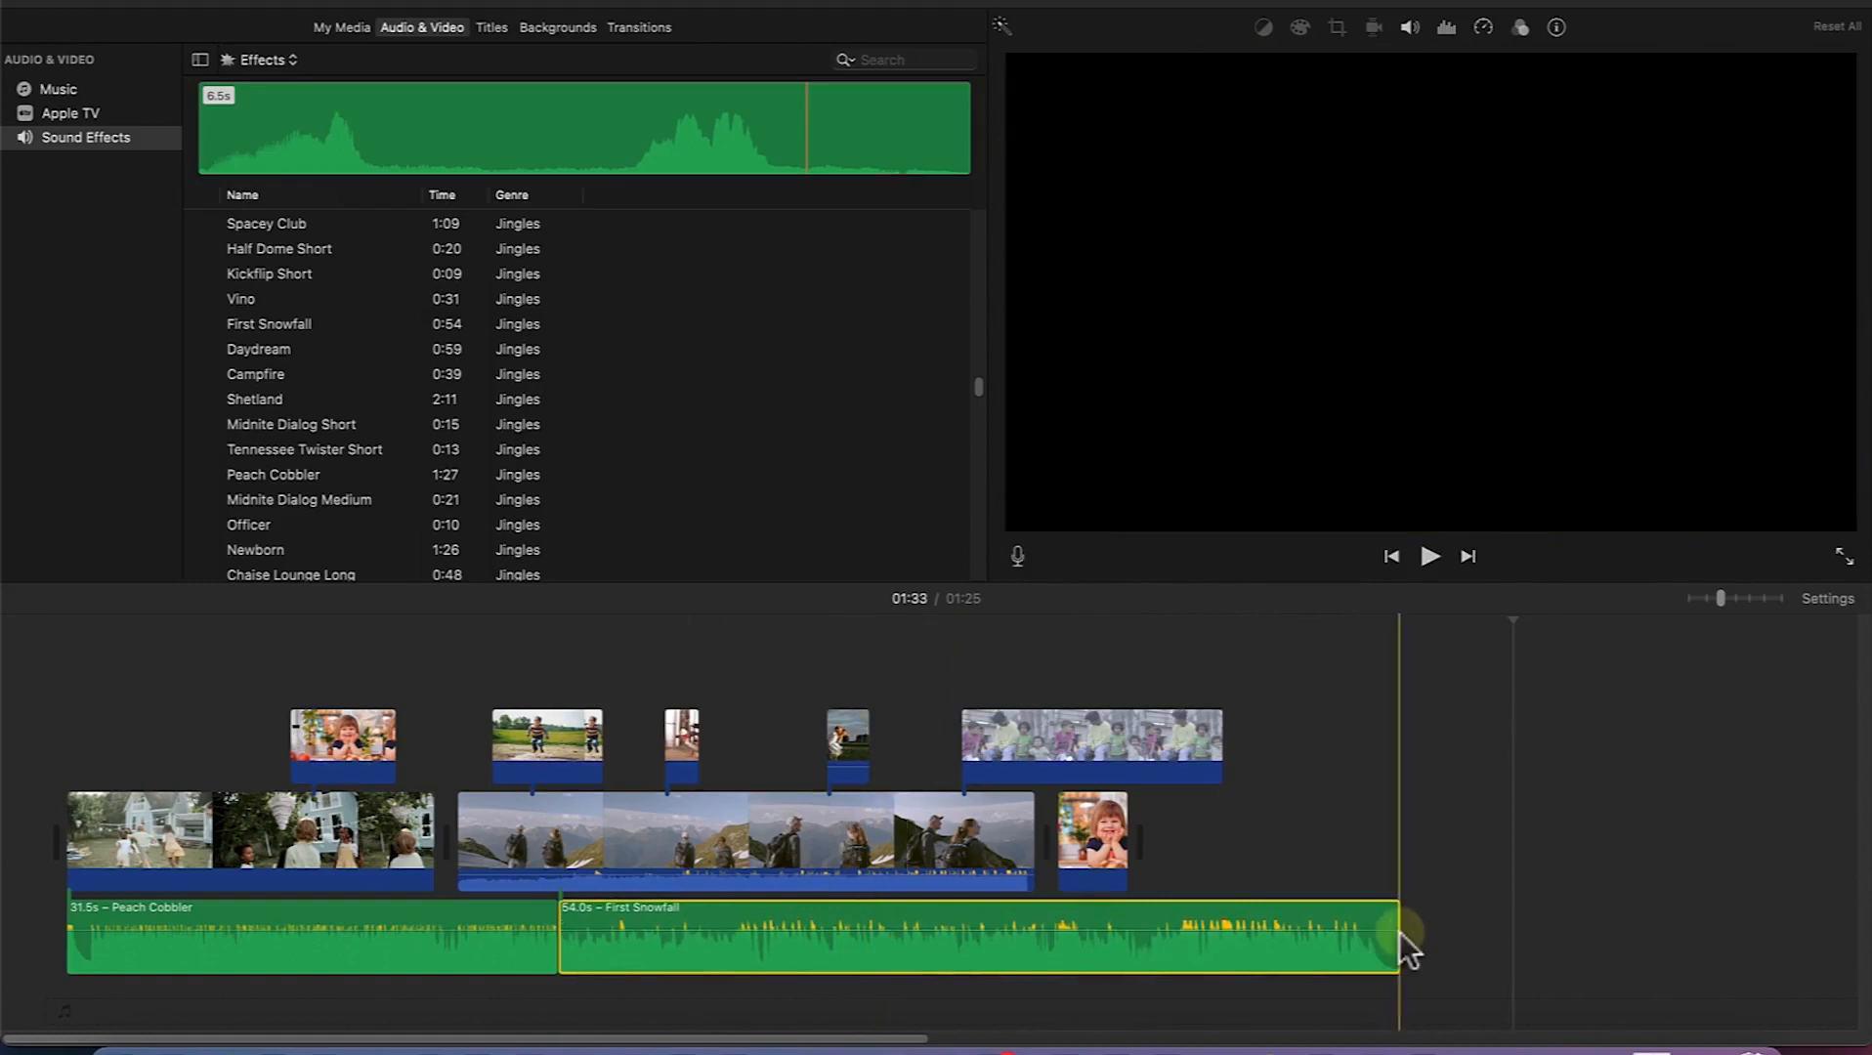
drag(1407, 936, 1129, 936)
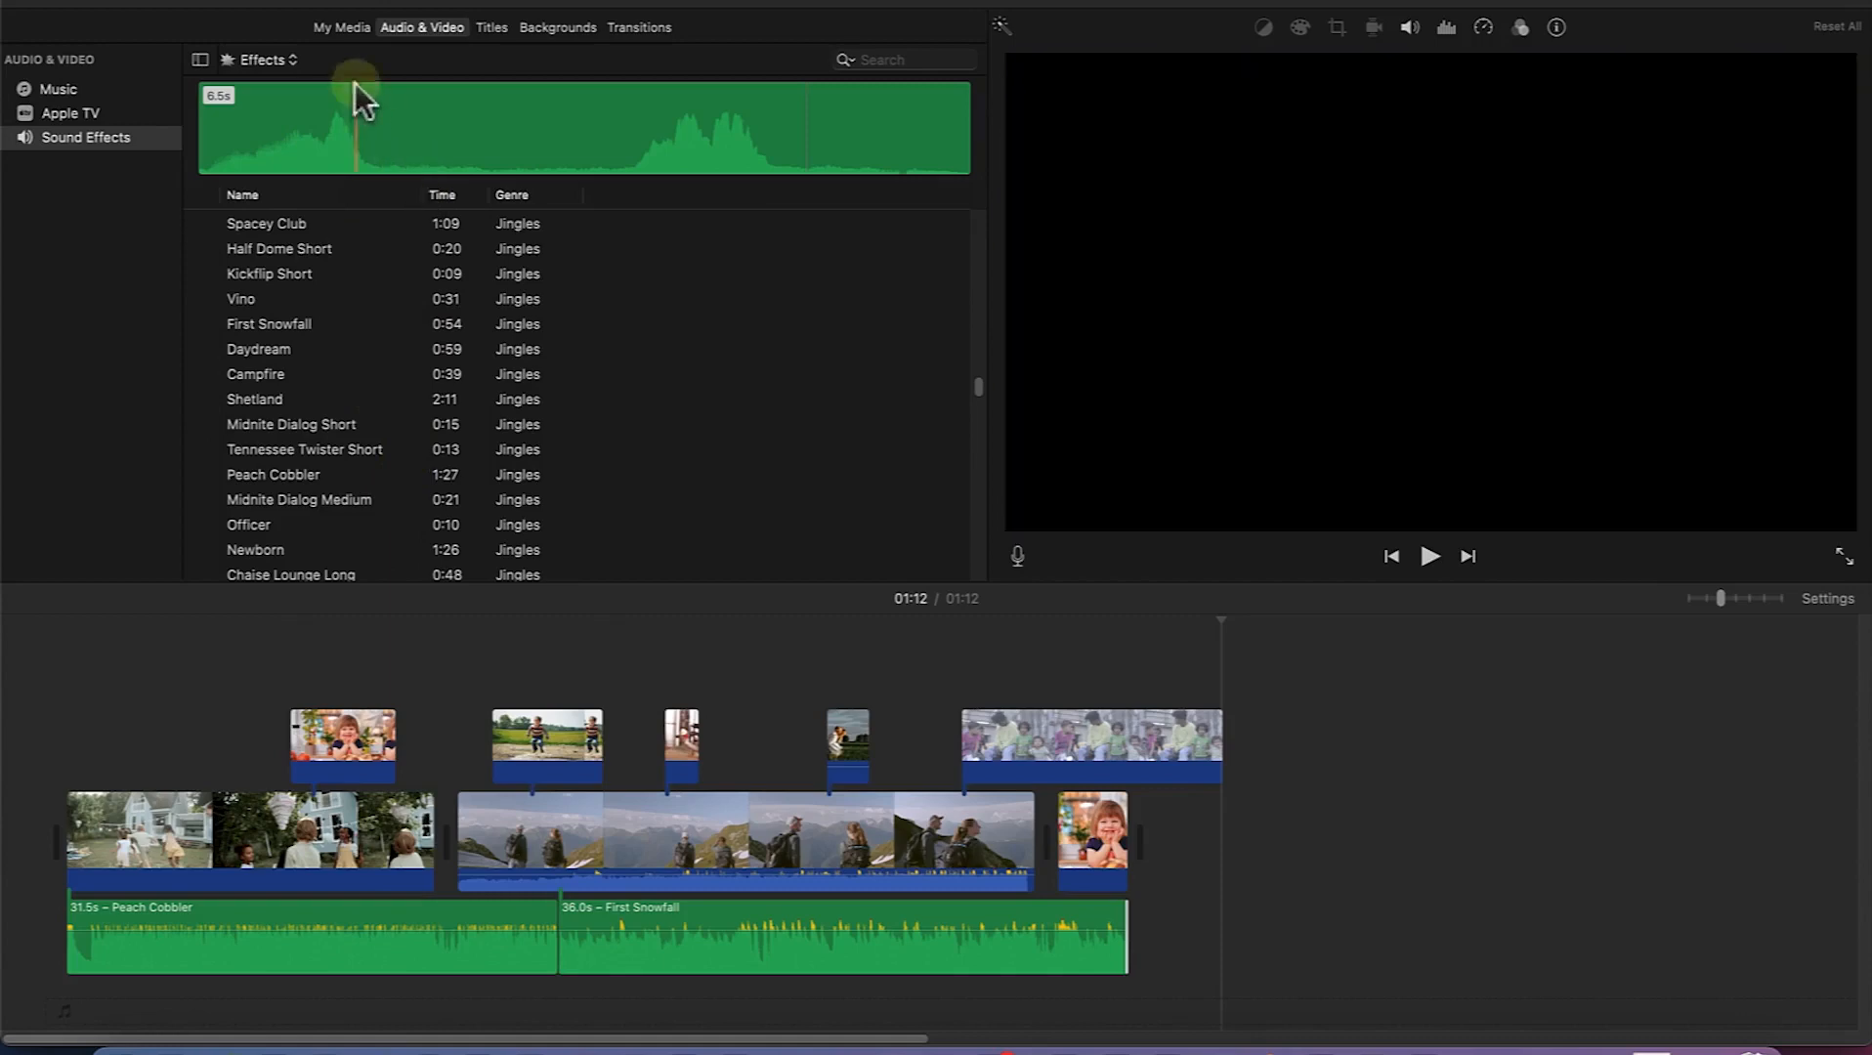
Step: Show the project media, select lifelike-126735.mp3 in the Music folder for import, and close the import window
click(339, 29)
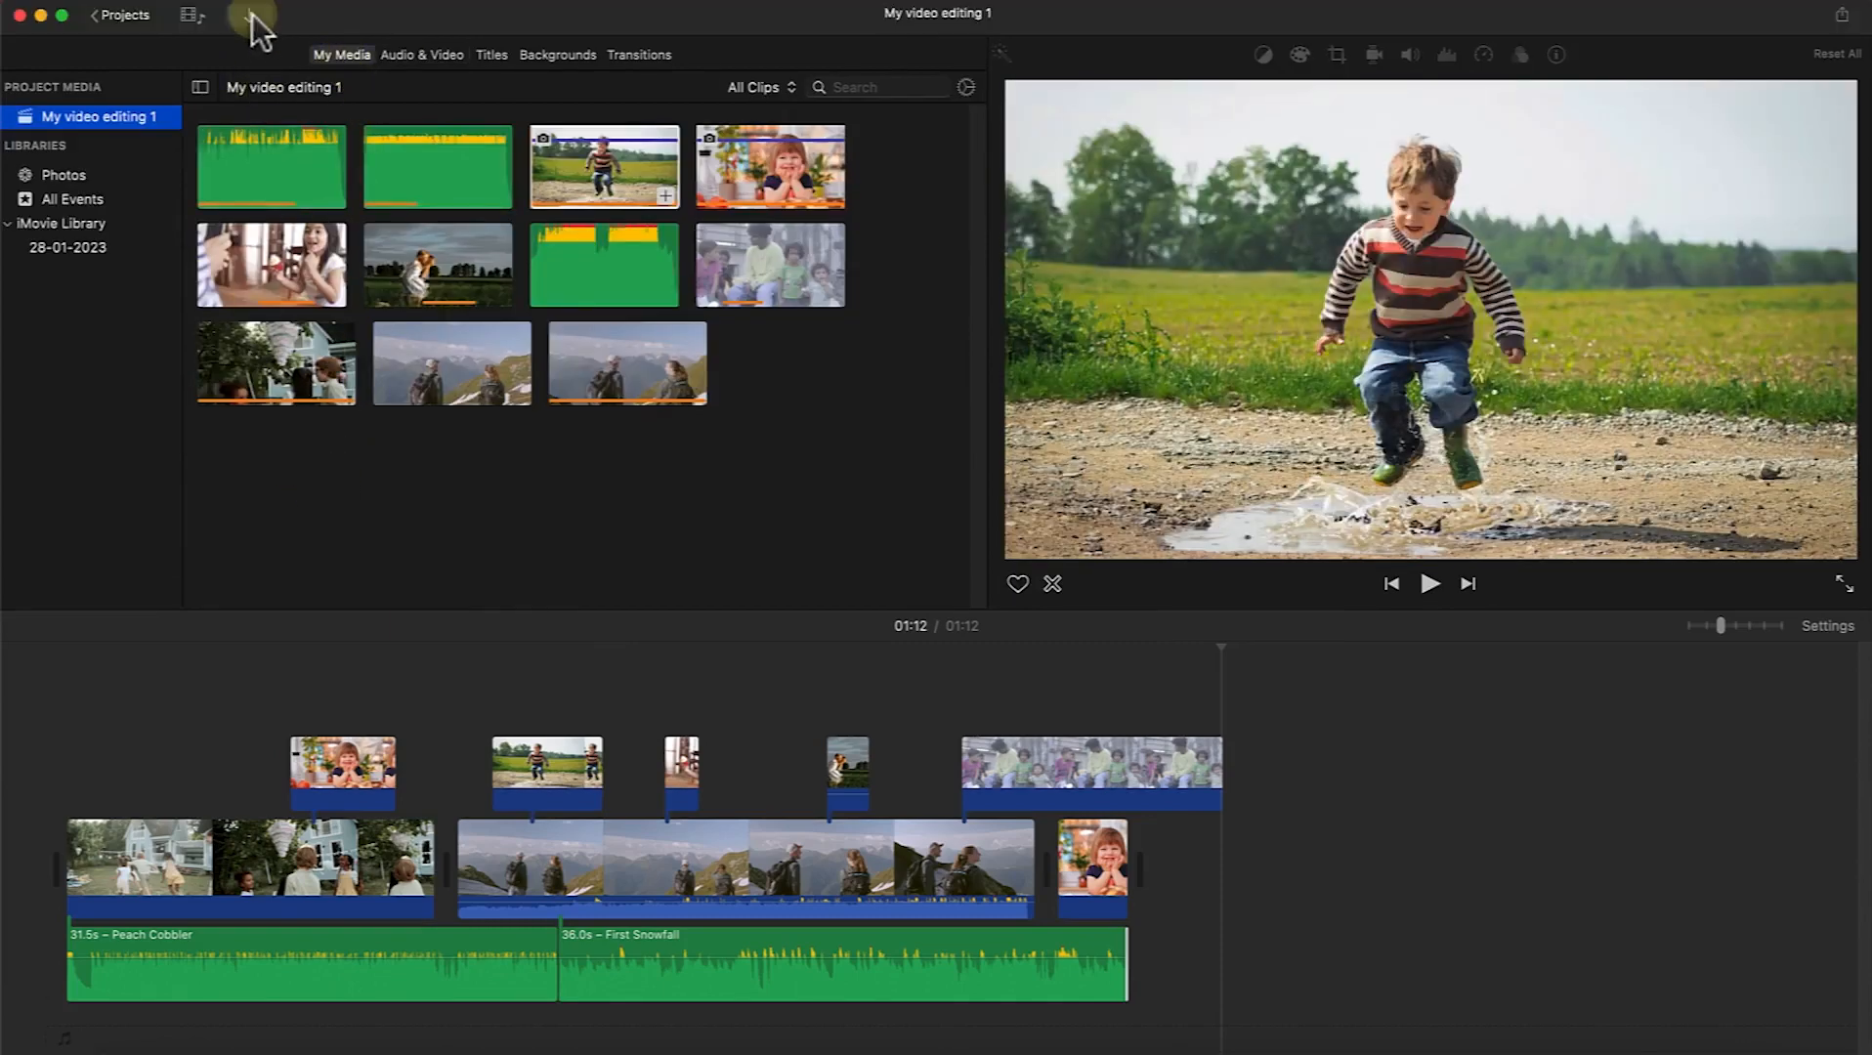
click(251, 15)
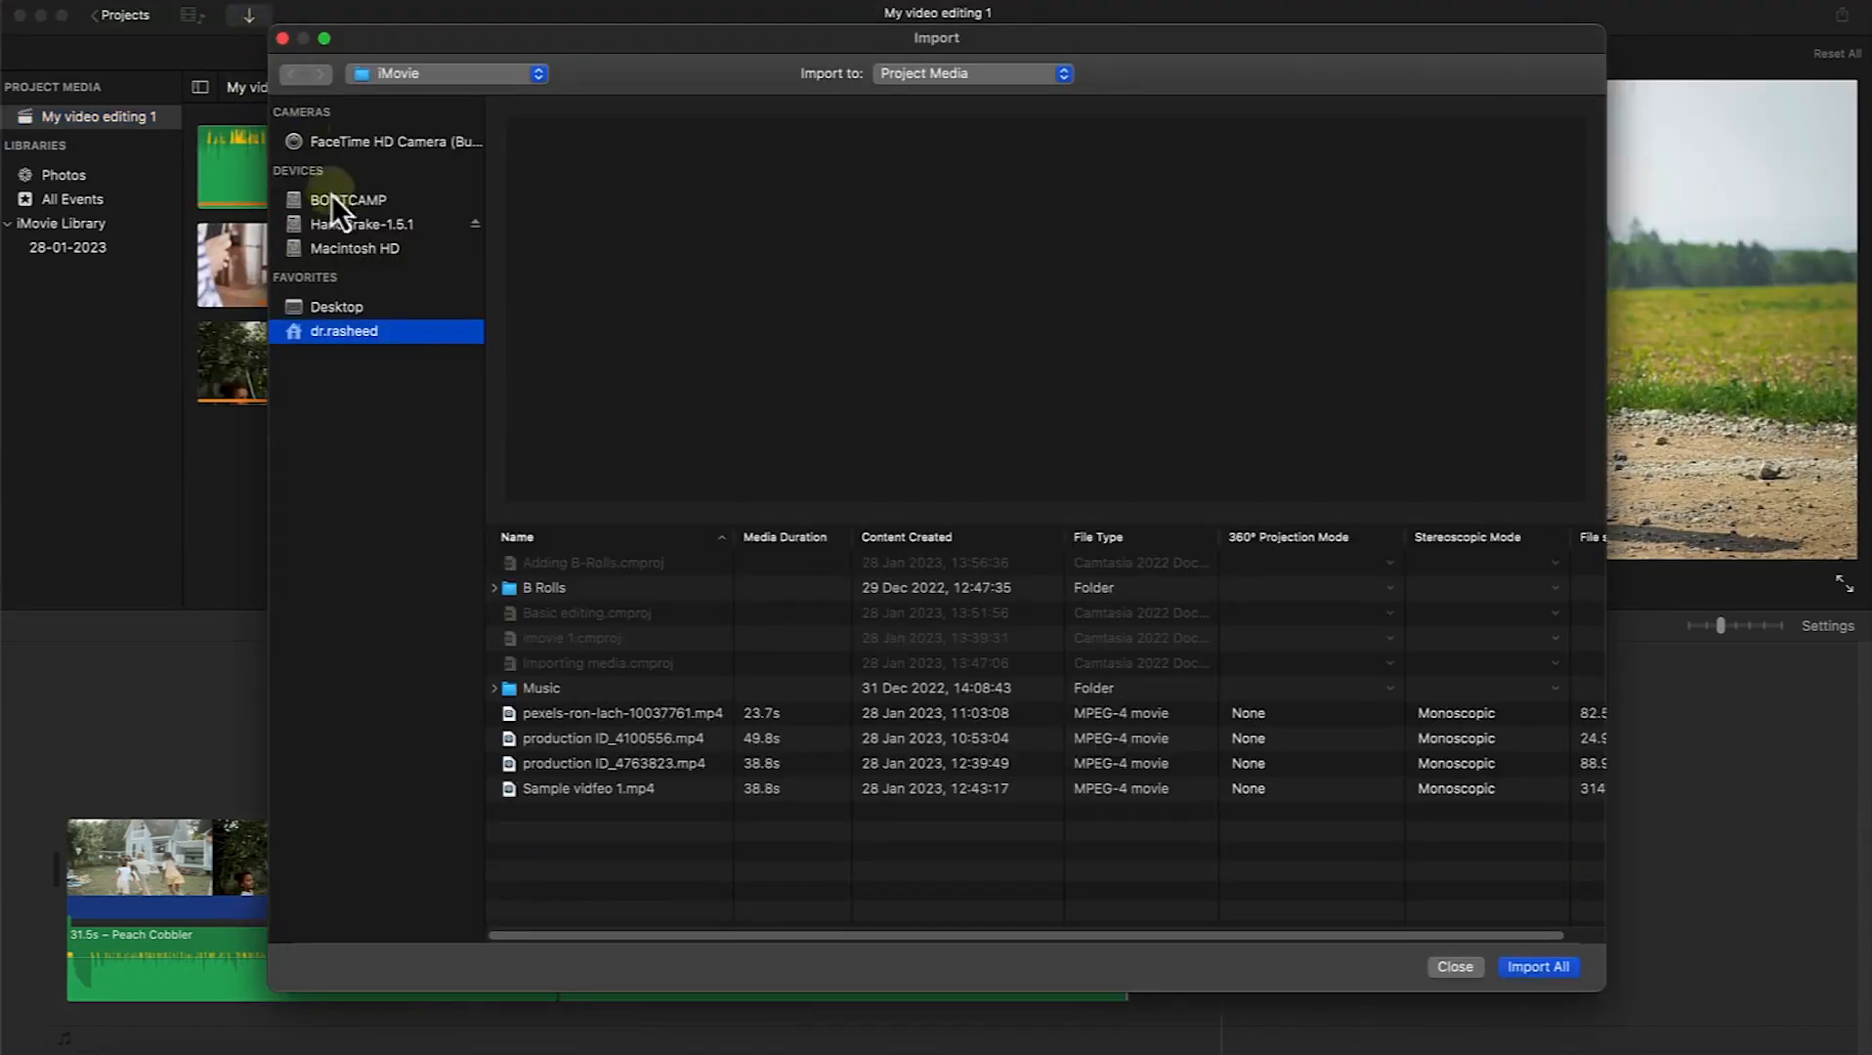
click(526, 690)
click(495, 687)
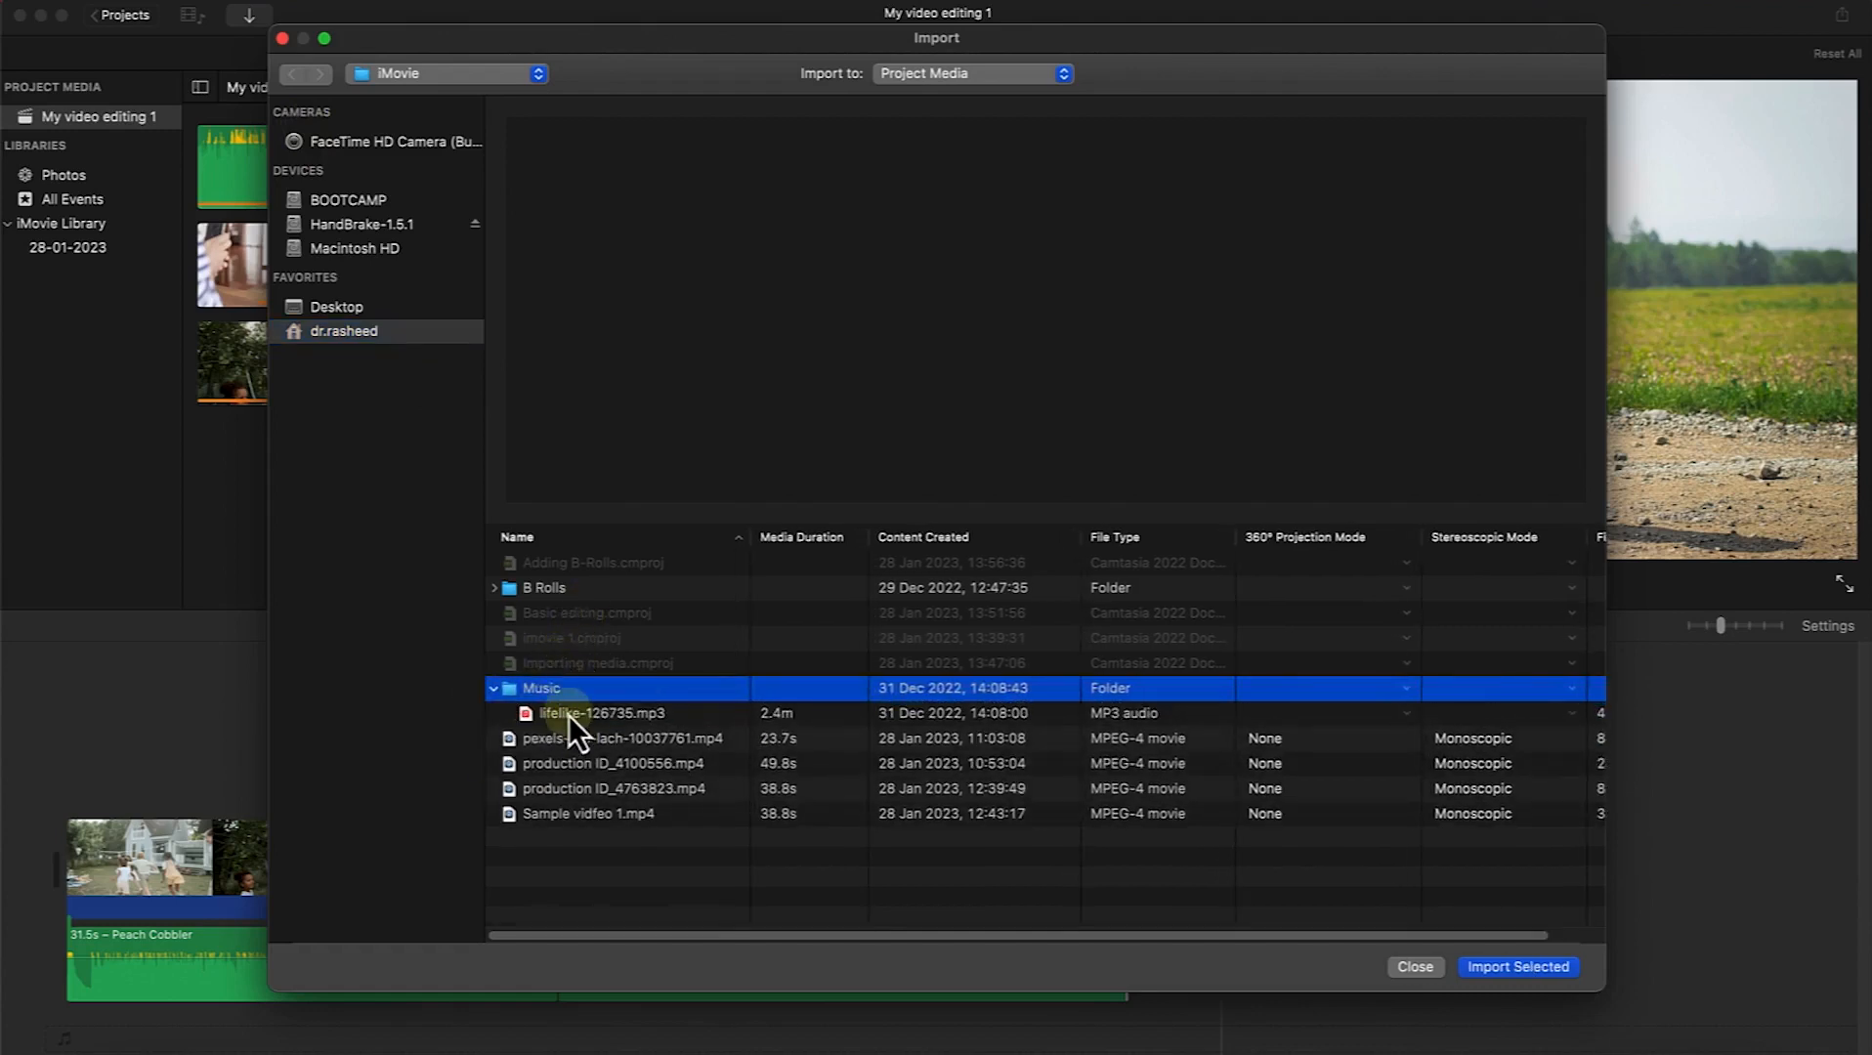
click(576, 714)
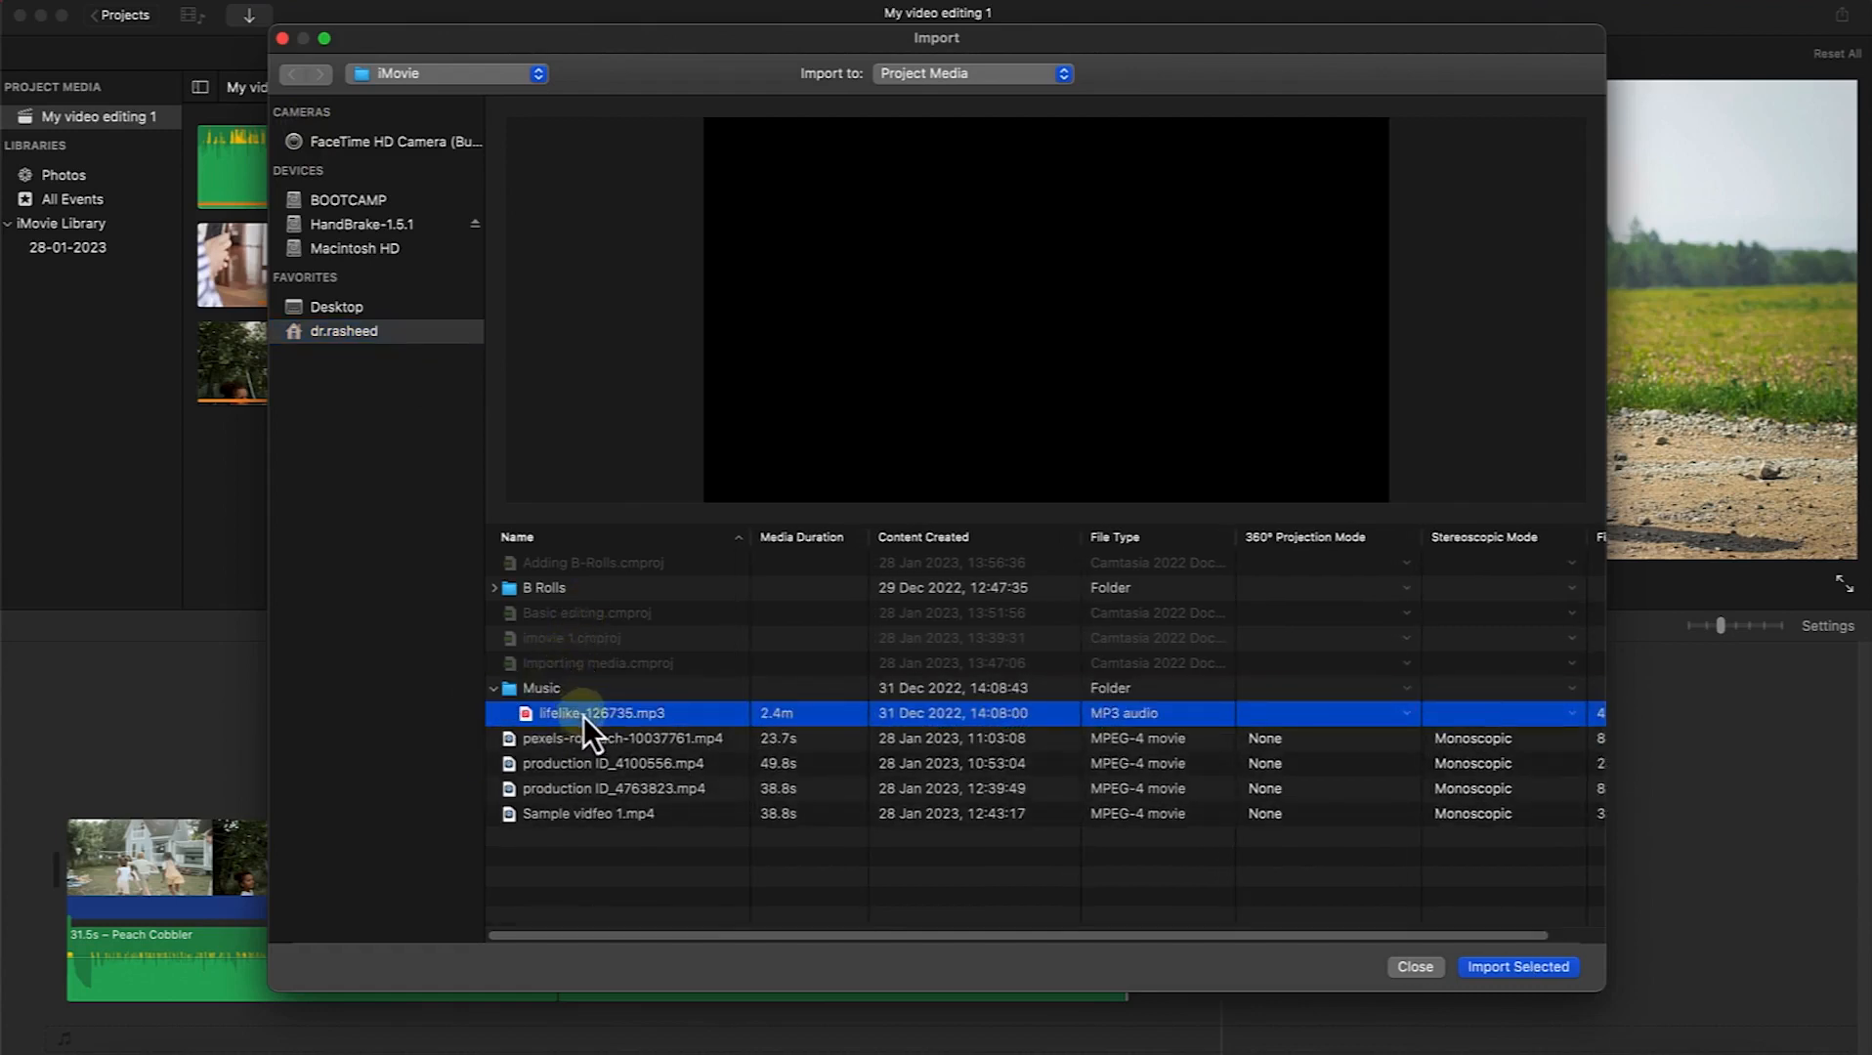
click(1529, 968)
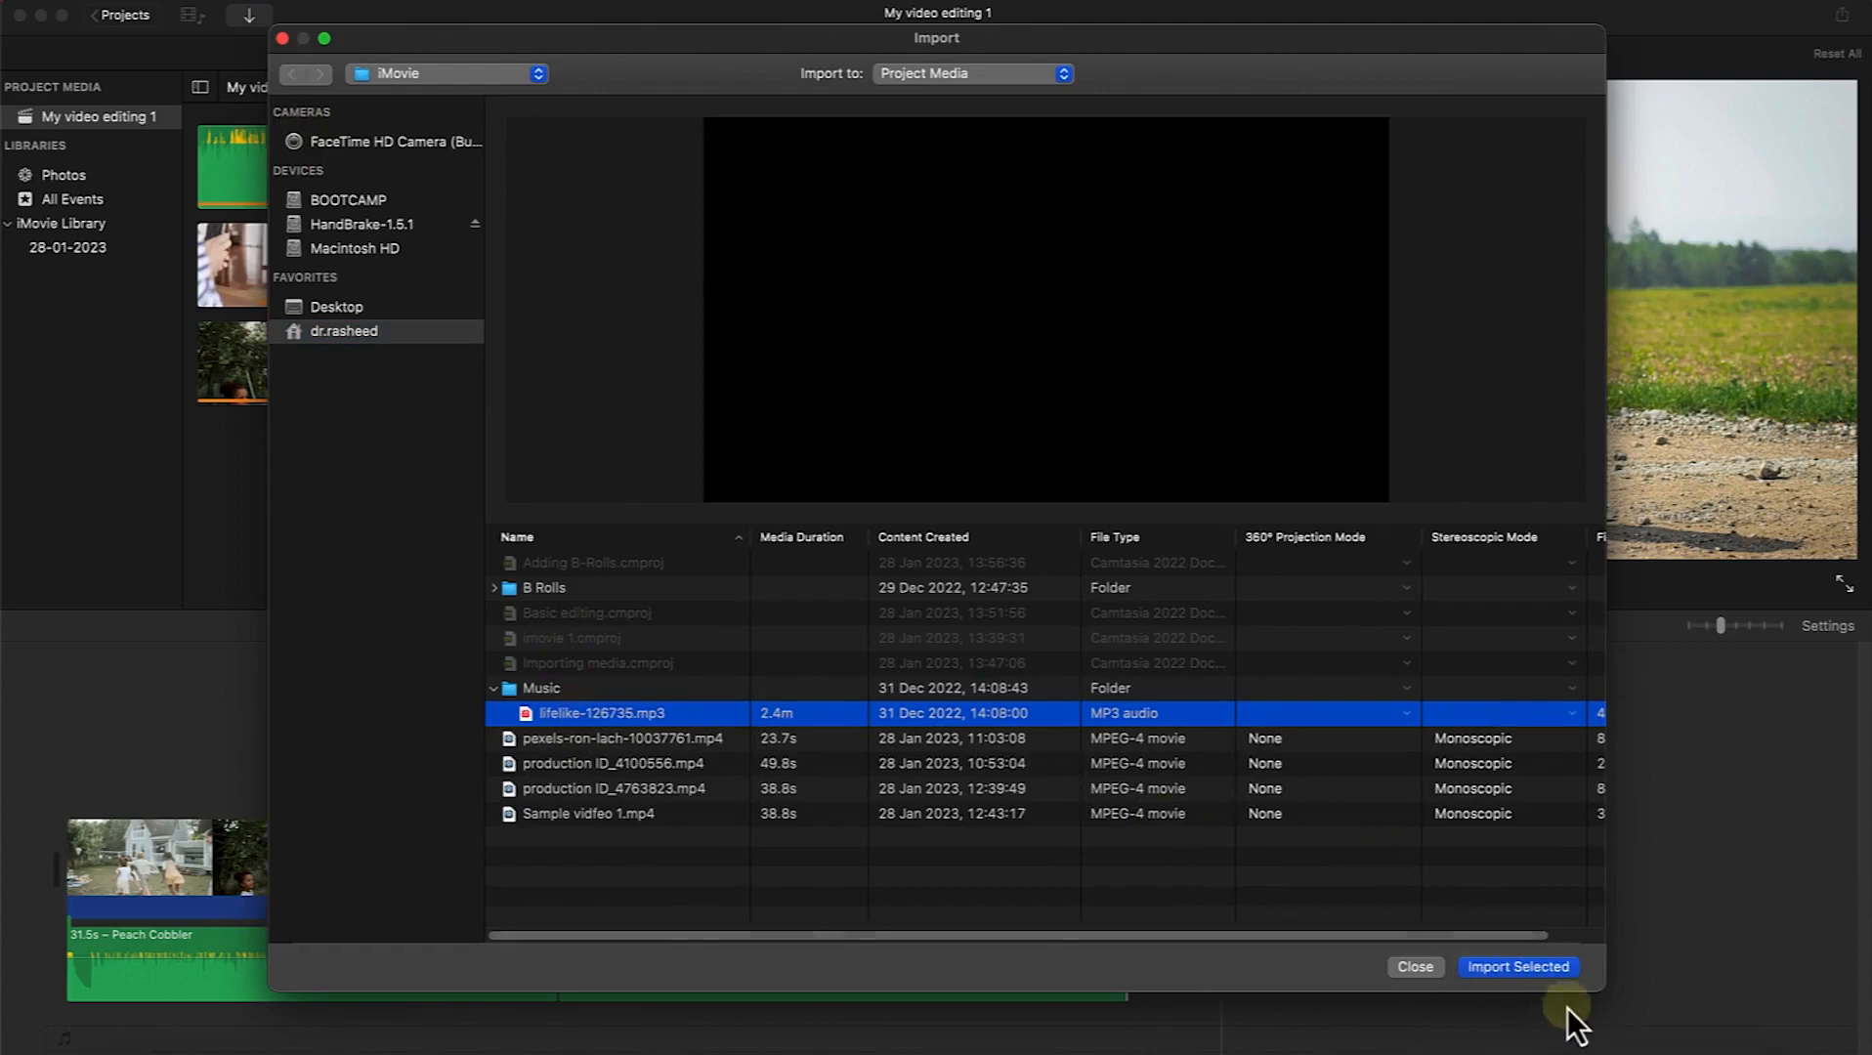
click(1413, 967)
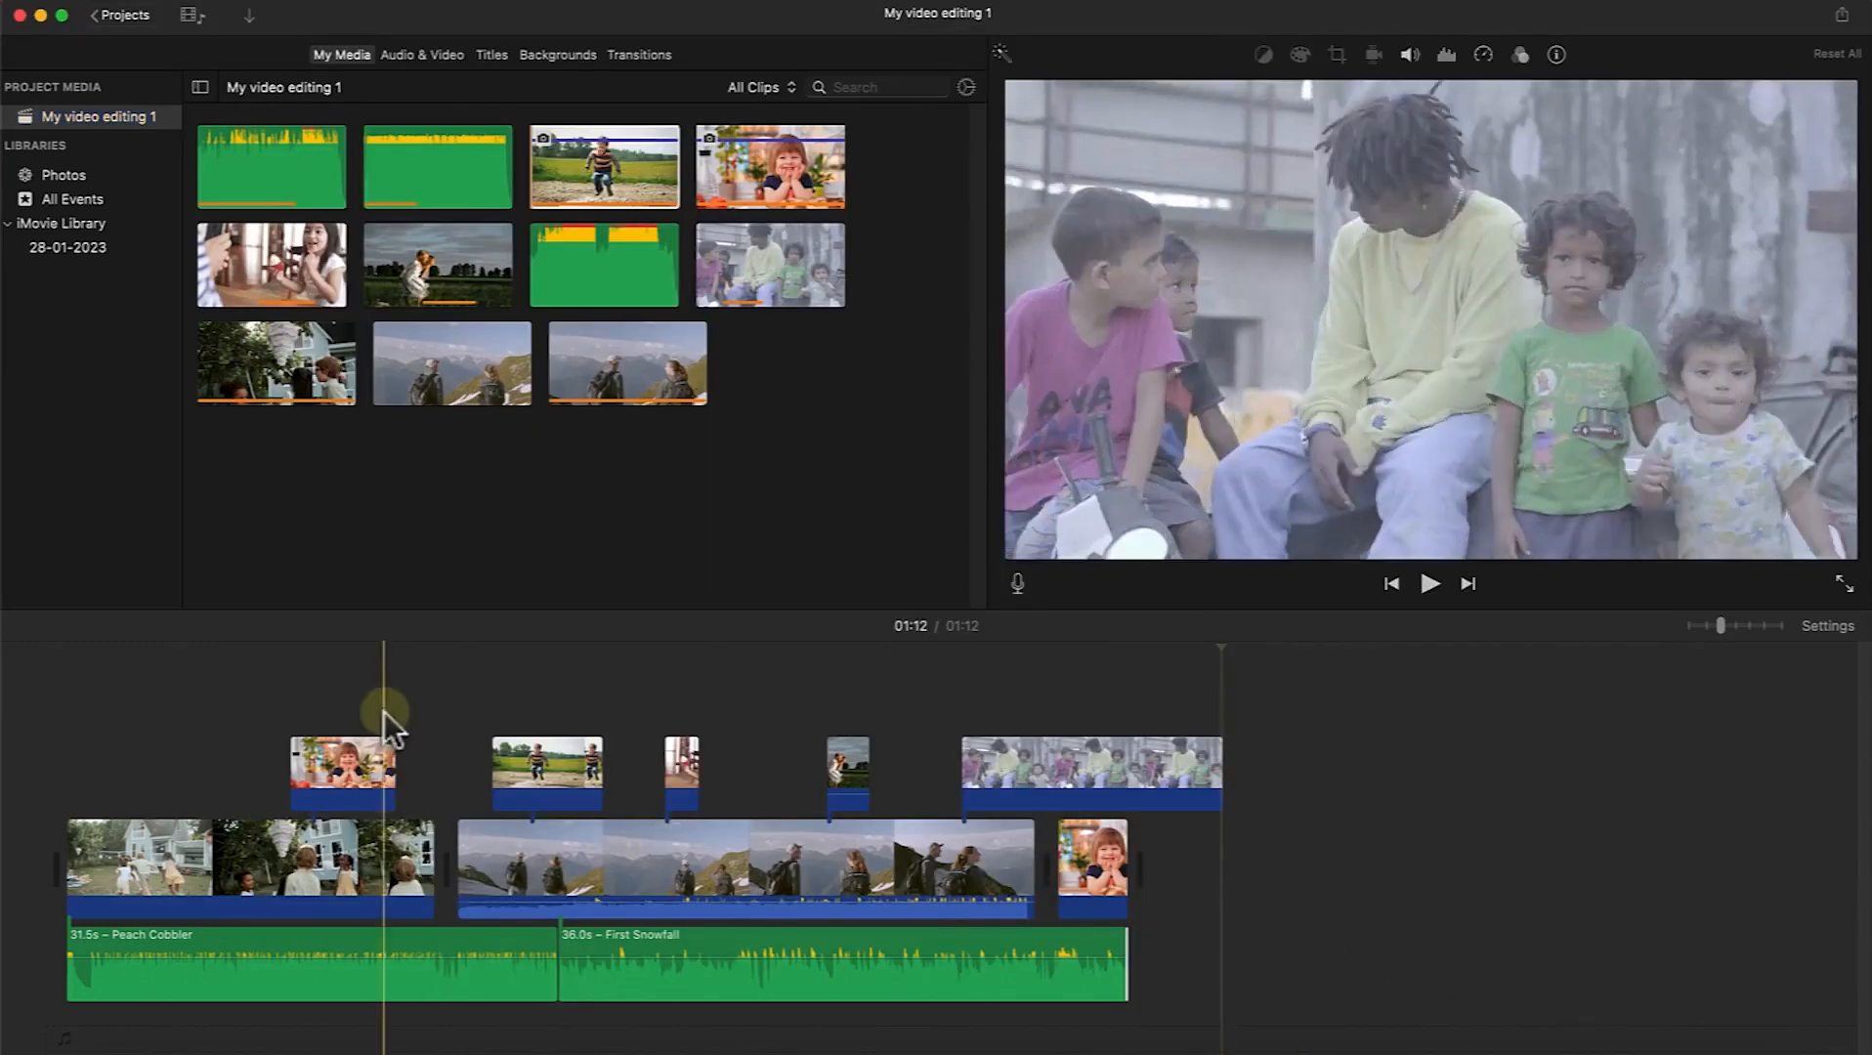
Step: Add the 54-second First Snowfall track from the project media below the existing audio and delete that extra copy
click(243, 173)
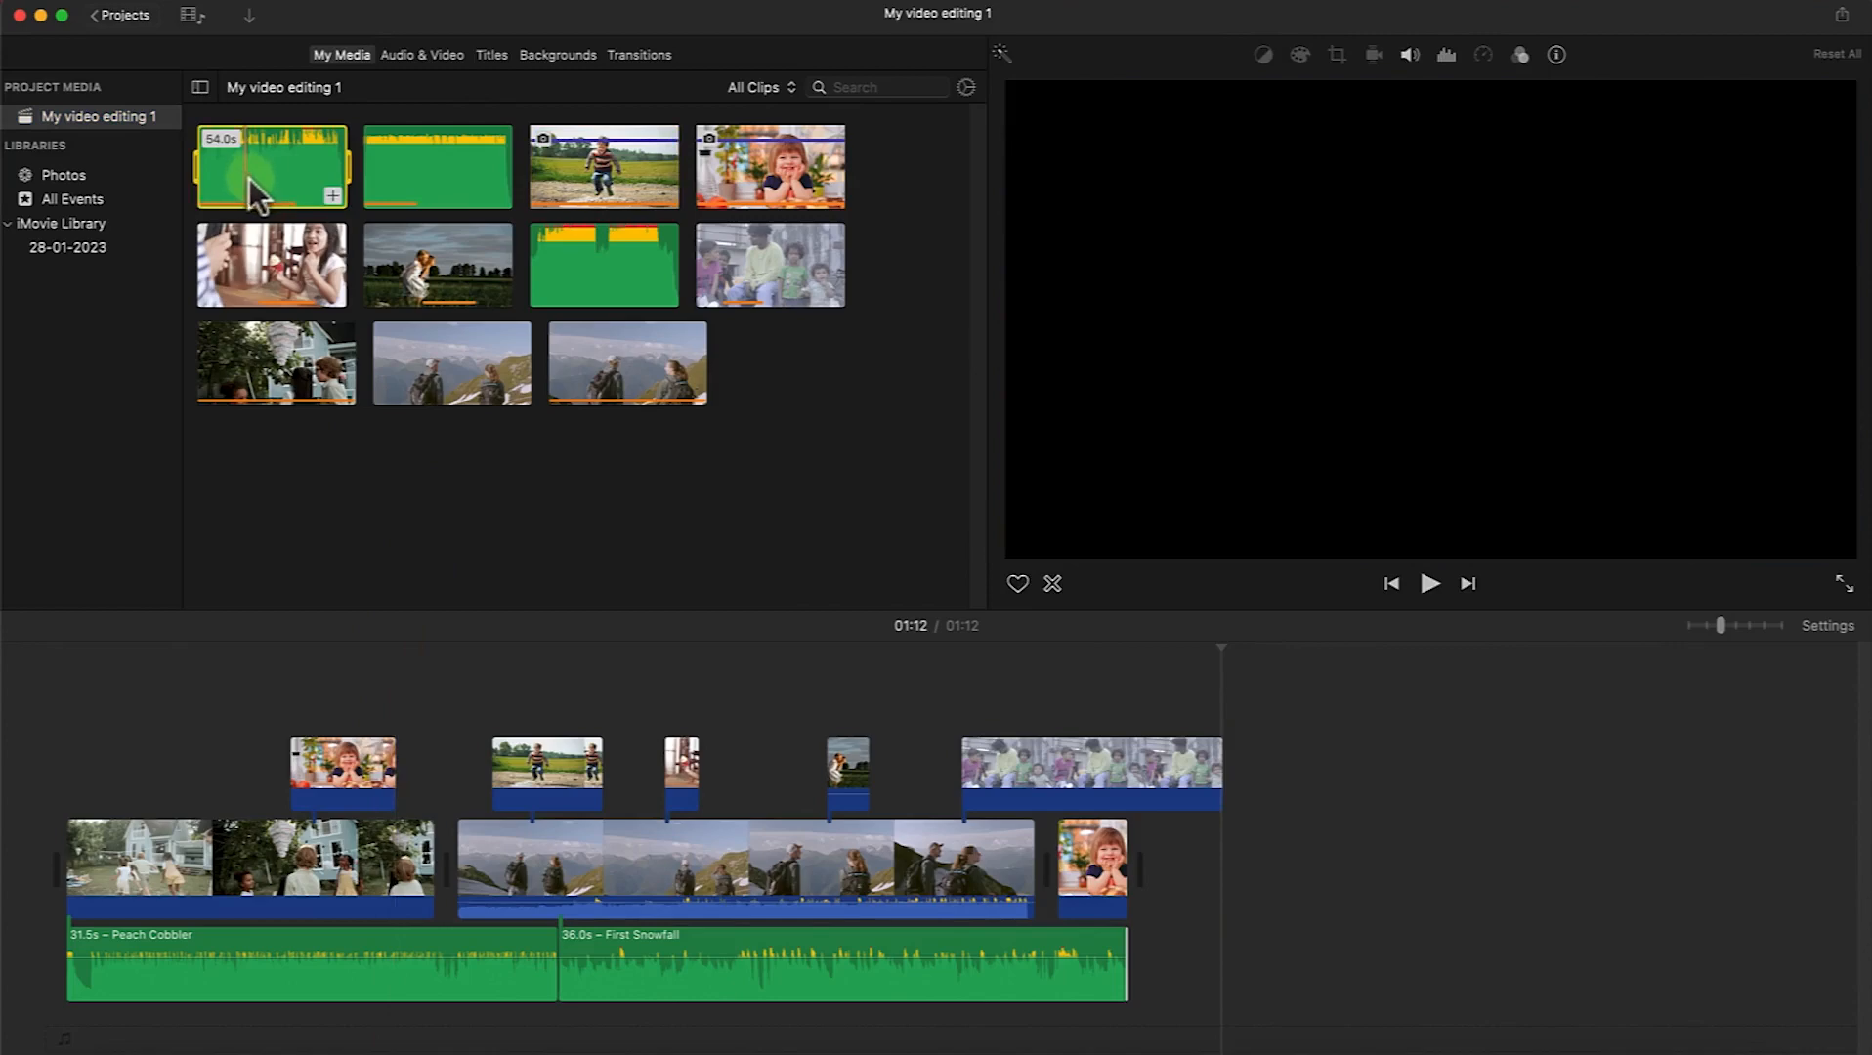
click(318, 1043)
drag(318, 1044, 1411, 894)
click(1260, 909)
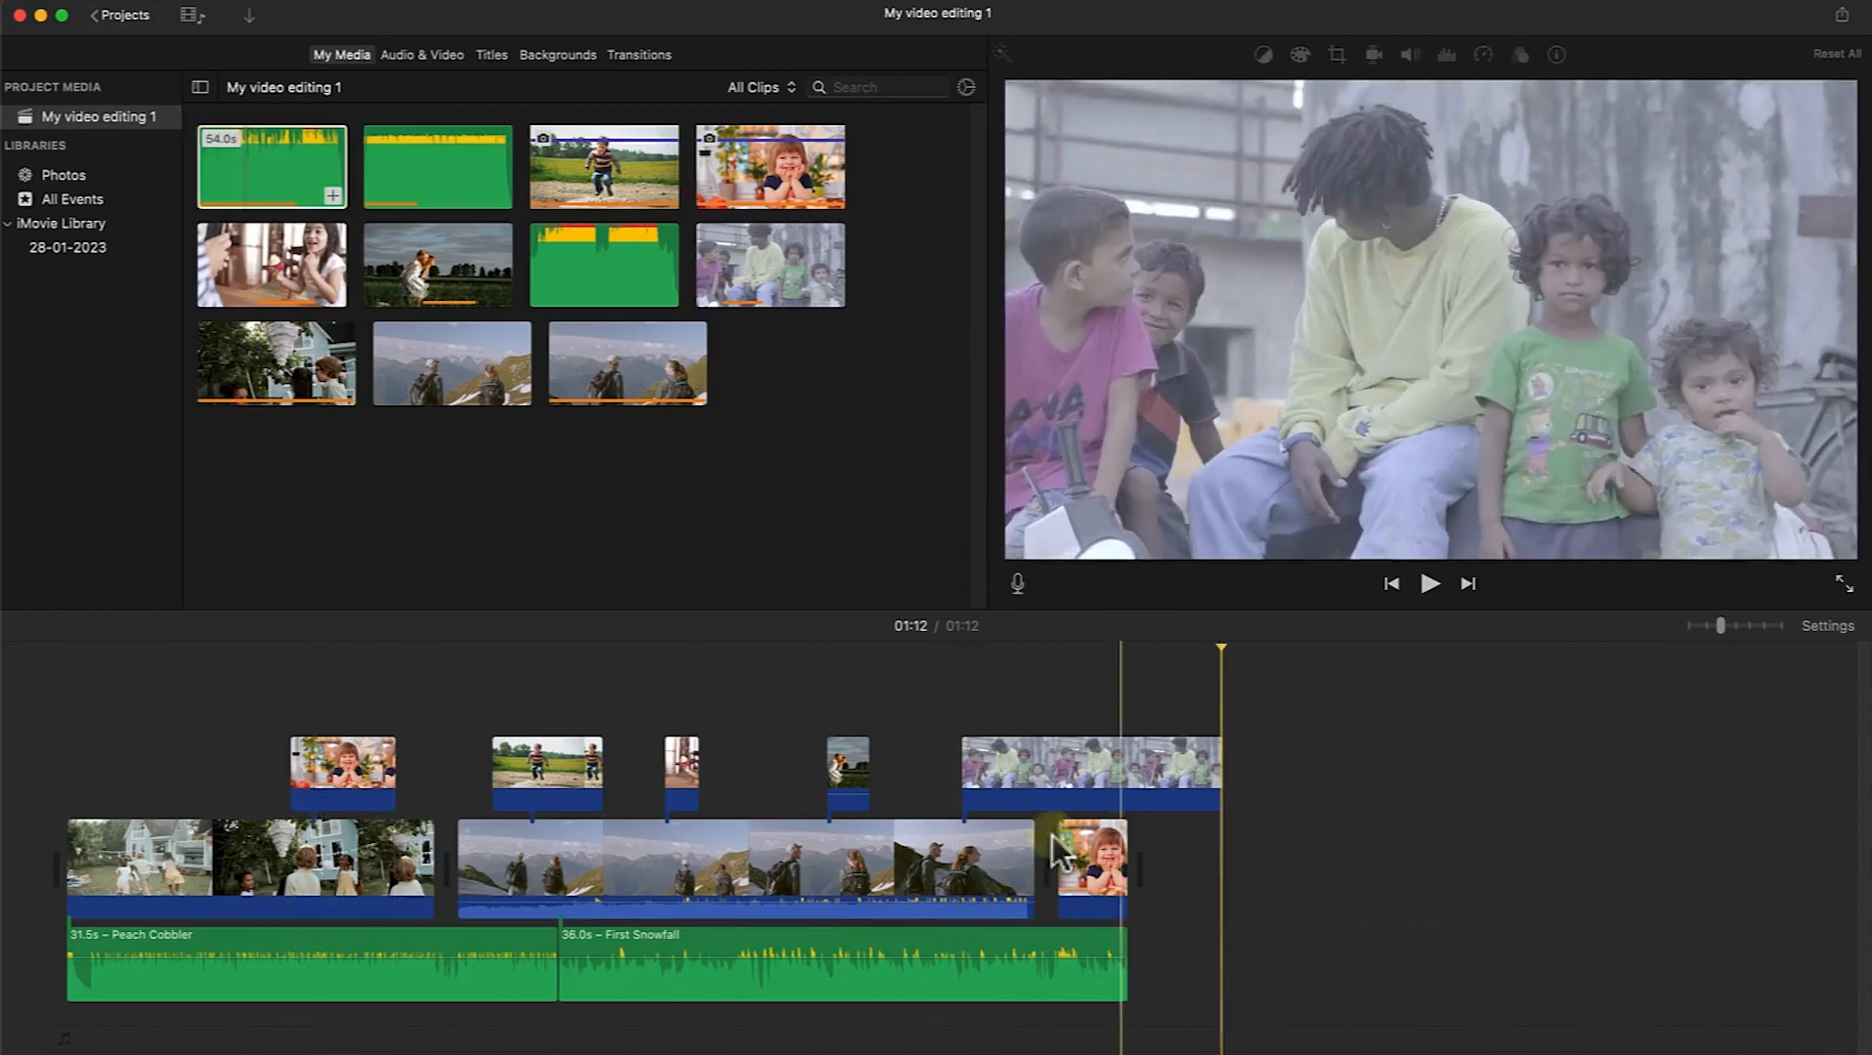
click(333, 195)
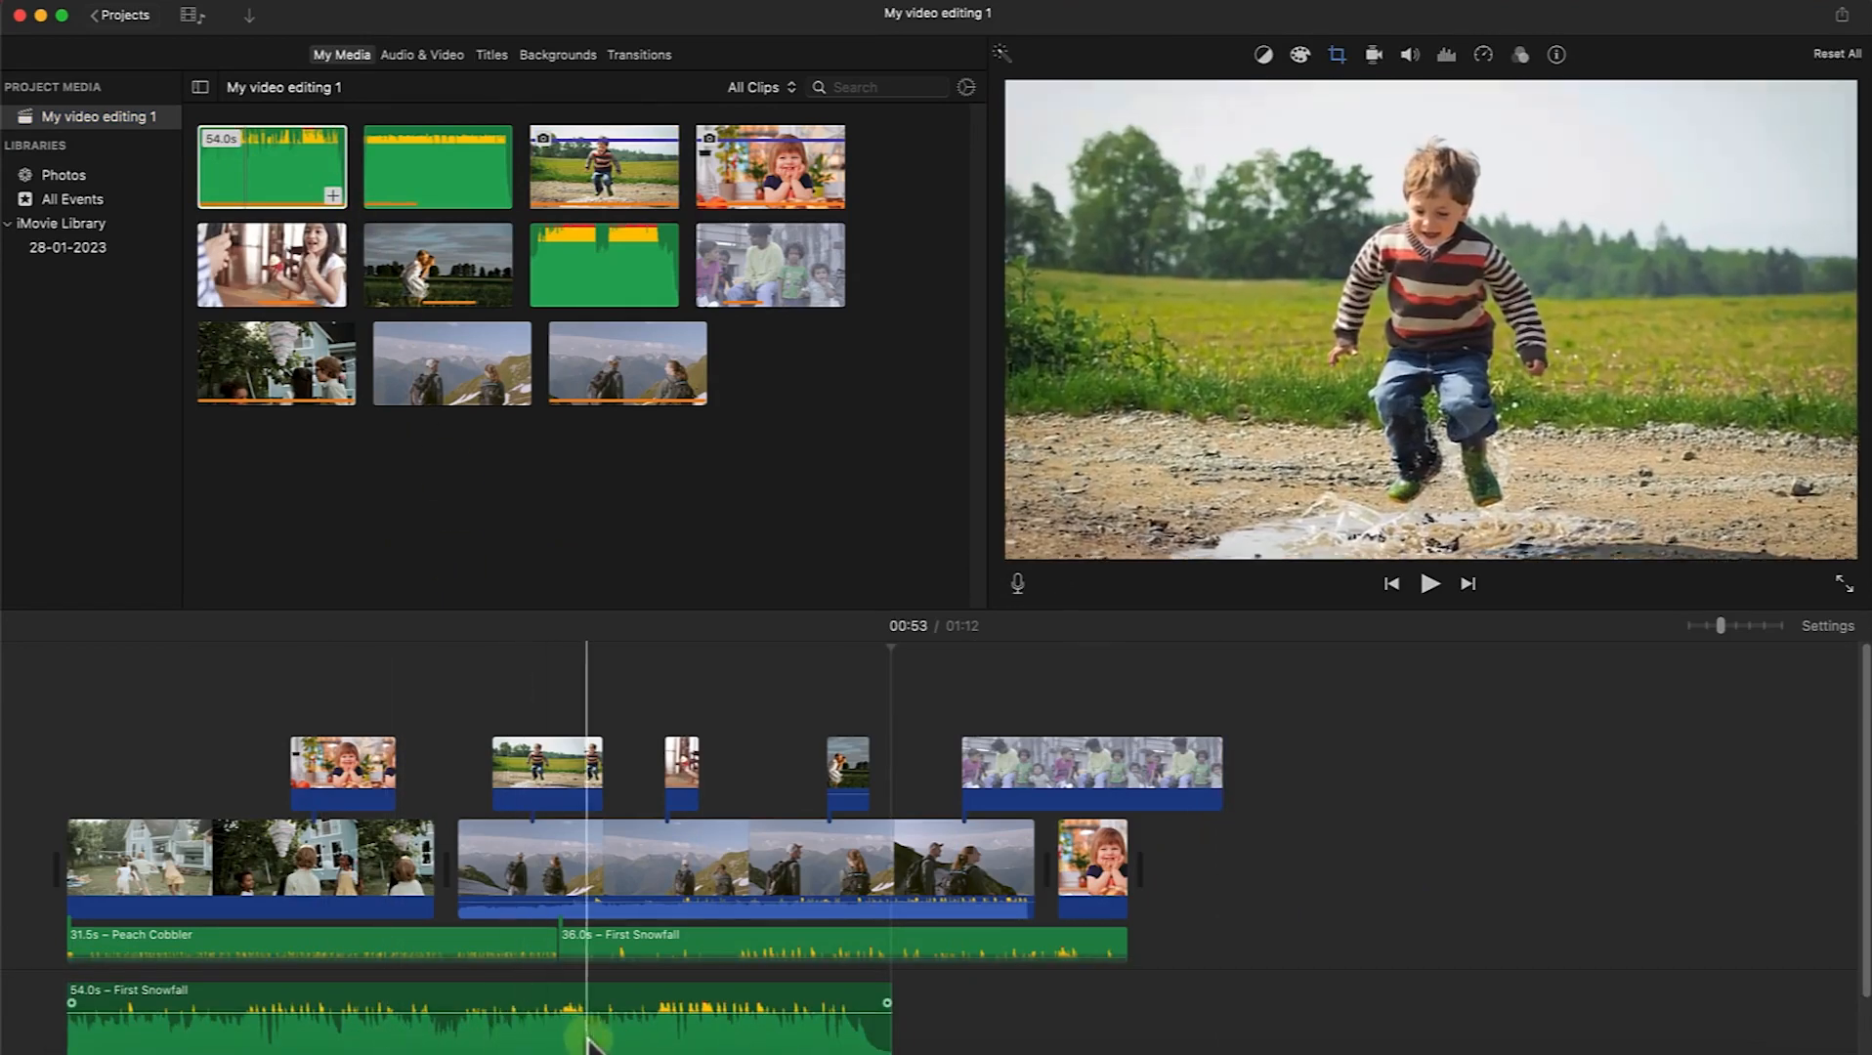
scroll(598, 1018, down, 3)
click(527, 1043)
key(Delete)
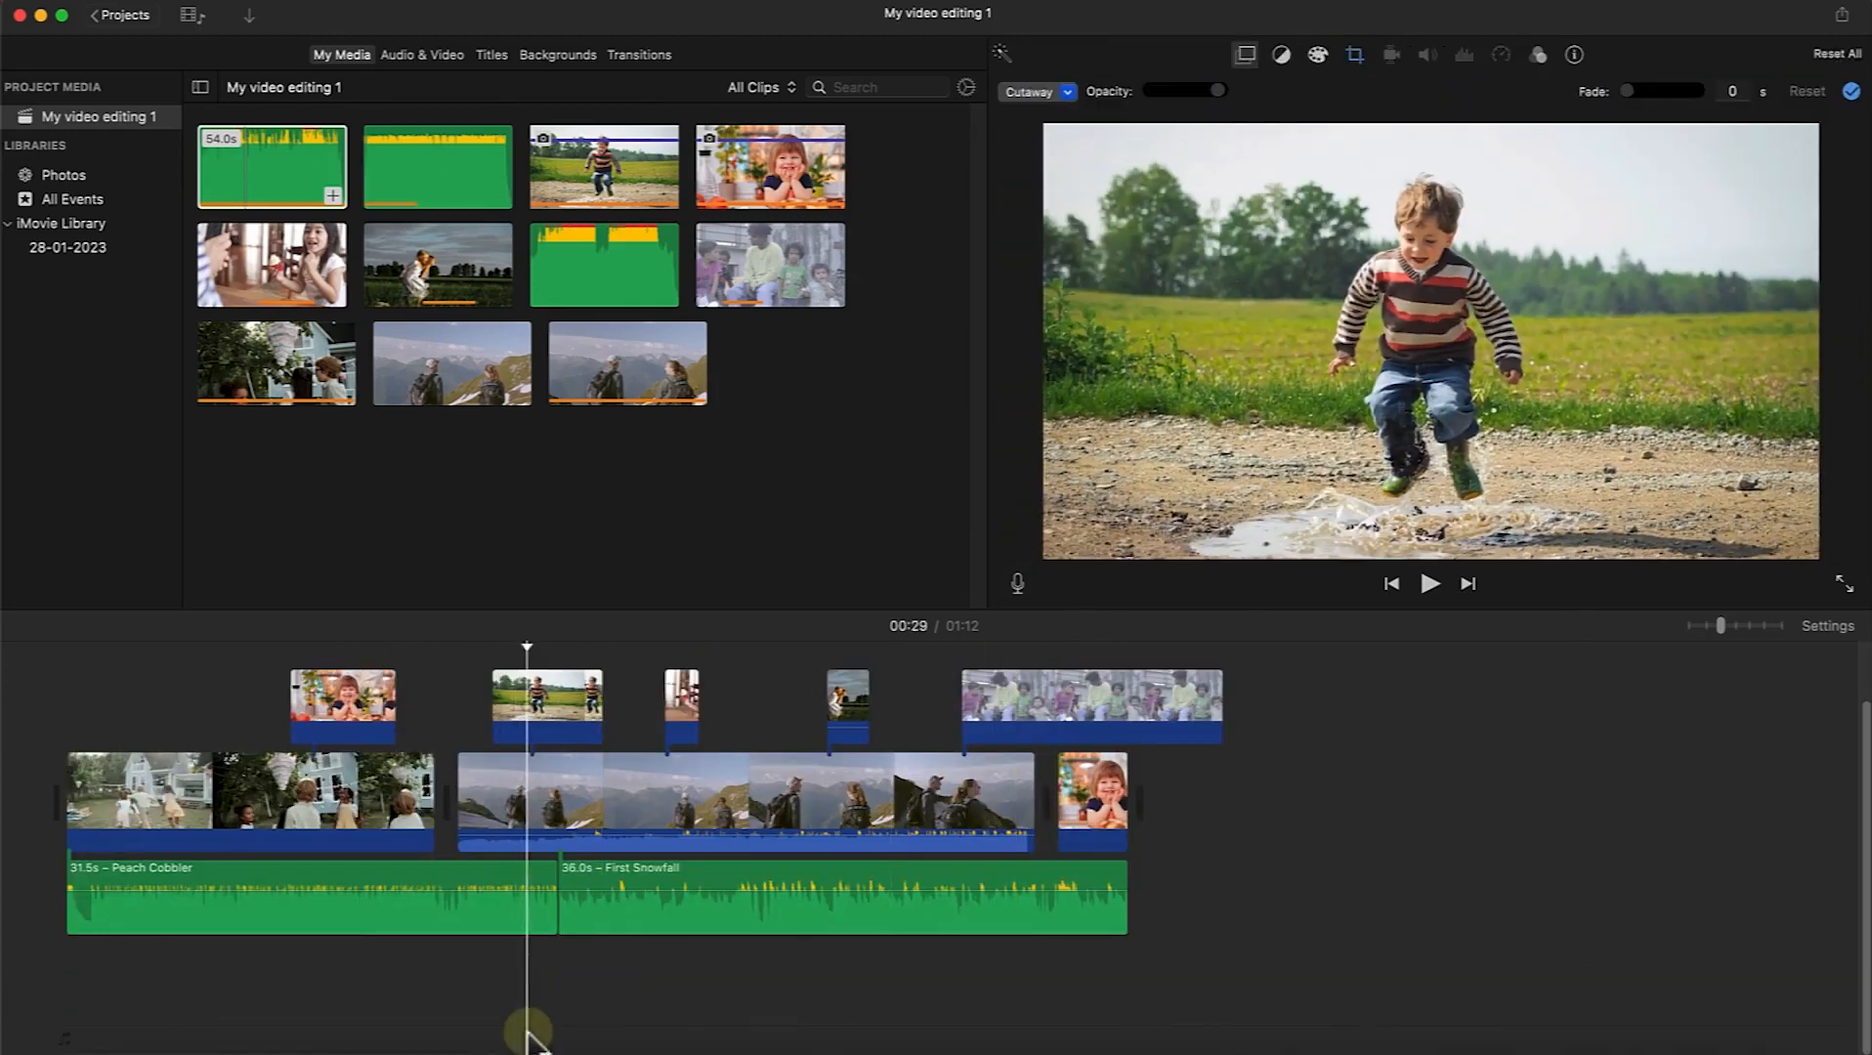
scroll(627, 894, up, 3)
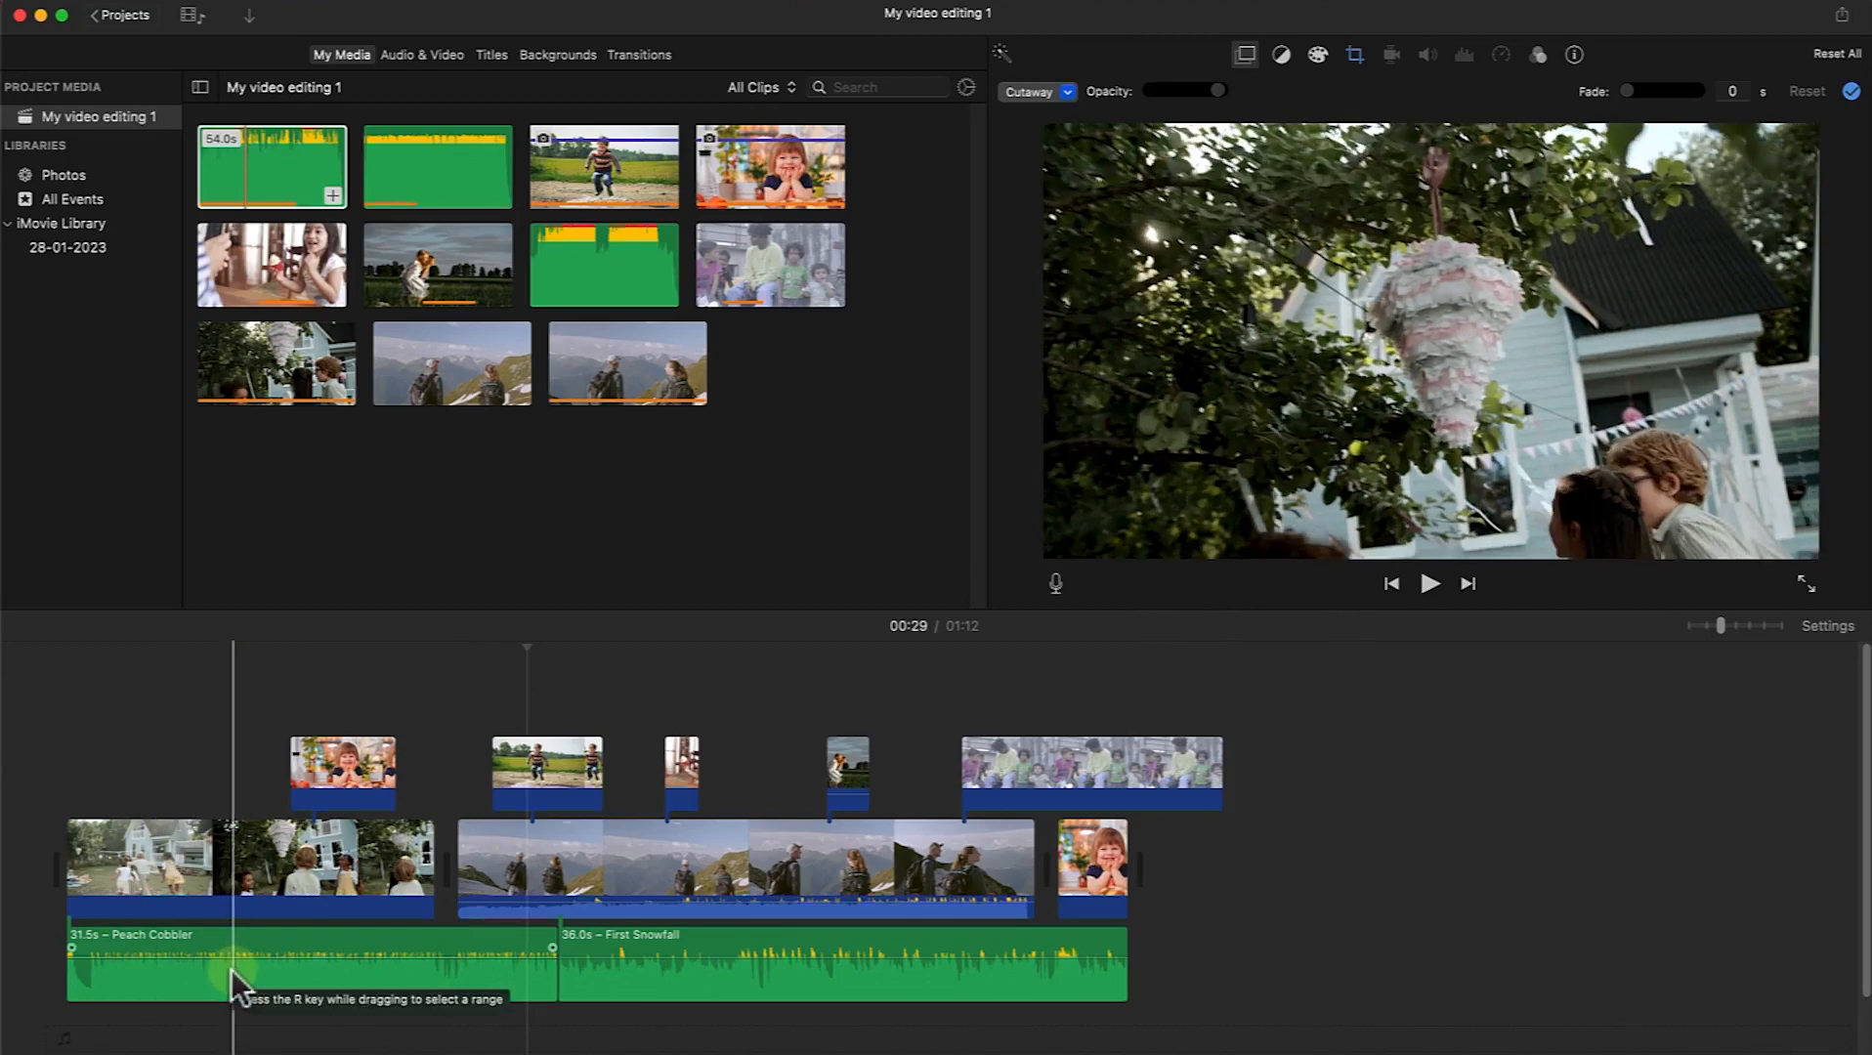
Step: Raise the Peach Cobbler clip's volume to 178% and reduce it to slightly below its original level
click(254, 980)
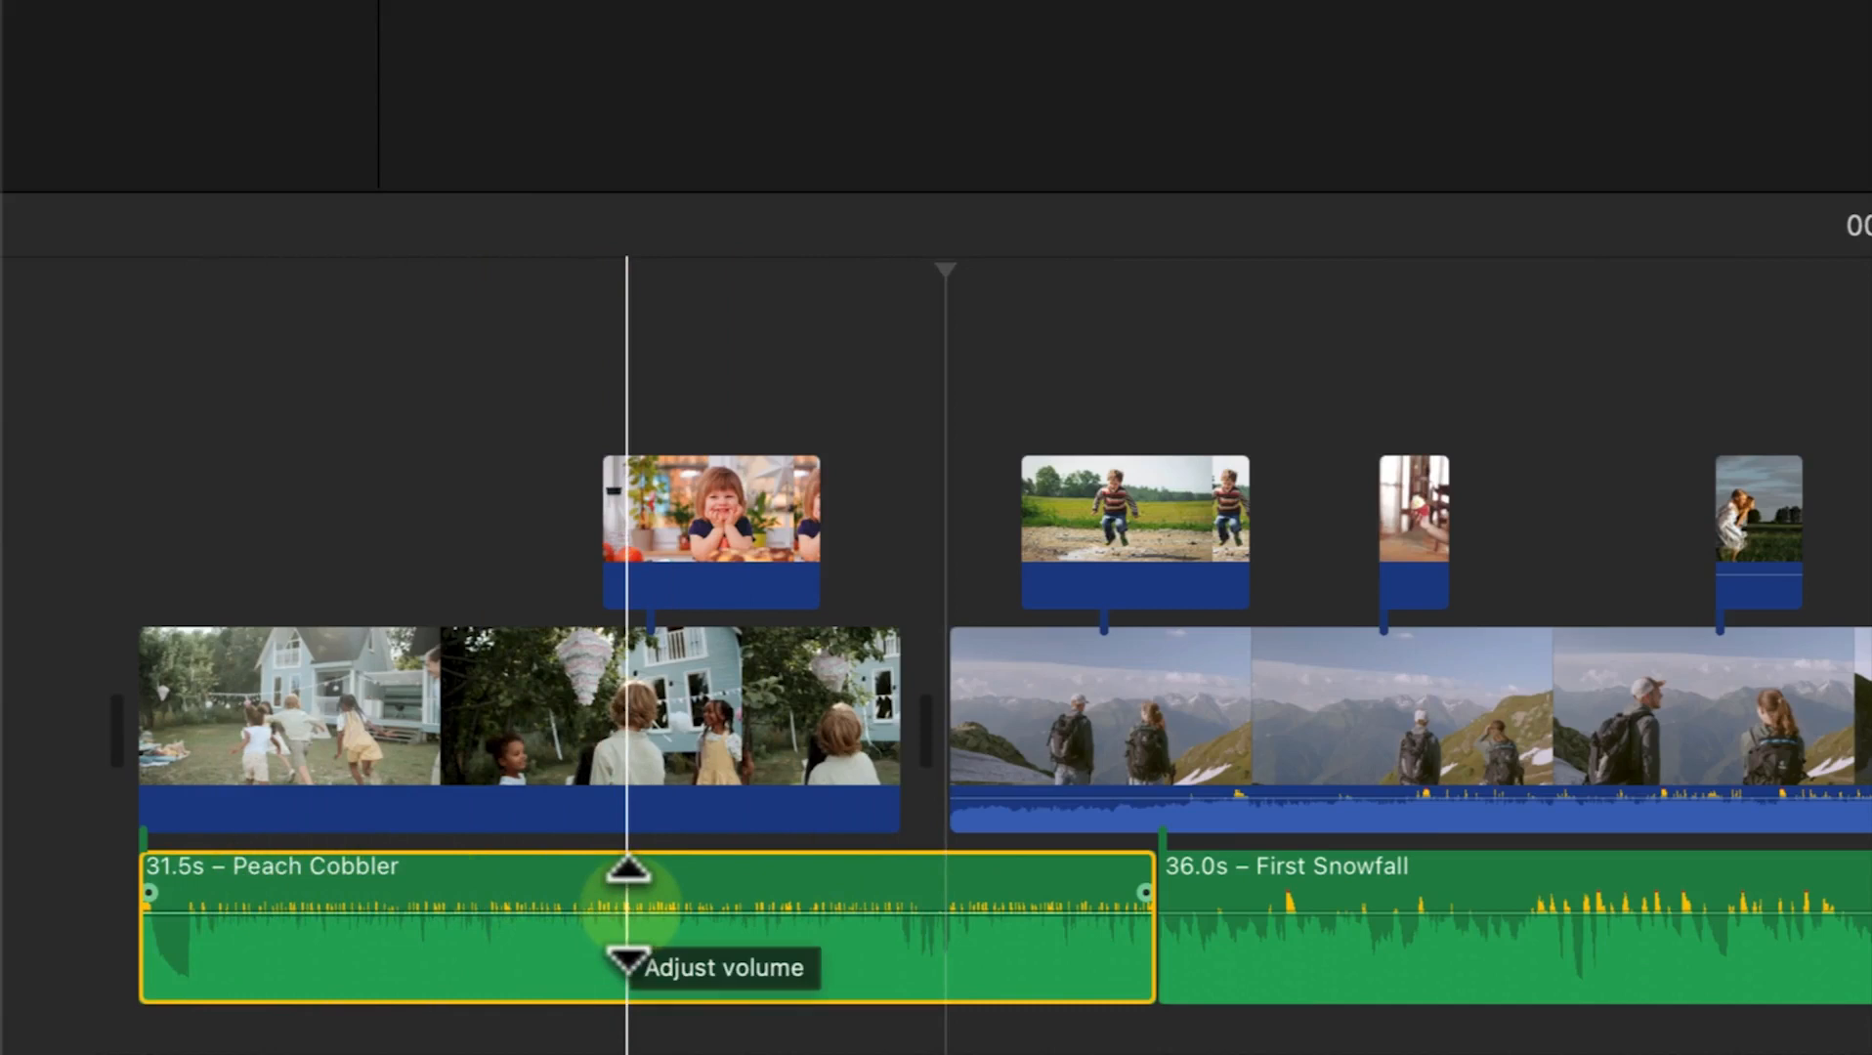
mouse_move(627, 909)
mouse_down()
mouse_move(640, 989)
mouse_move(649, 905)
mouse_up()
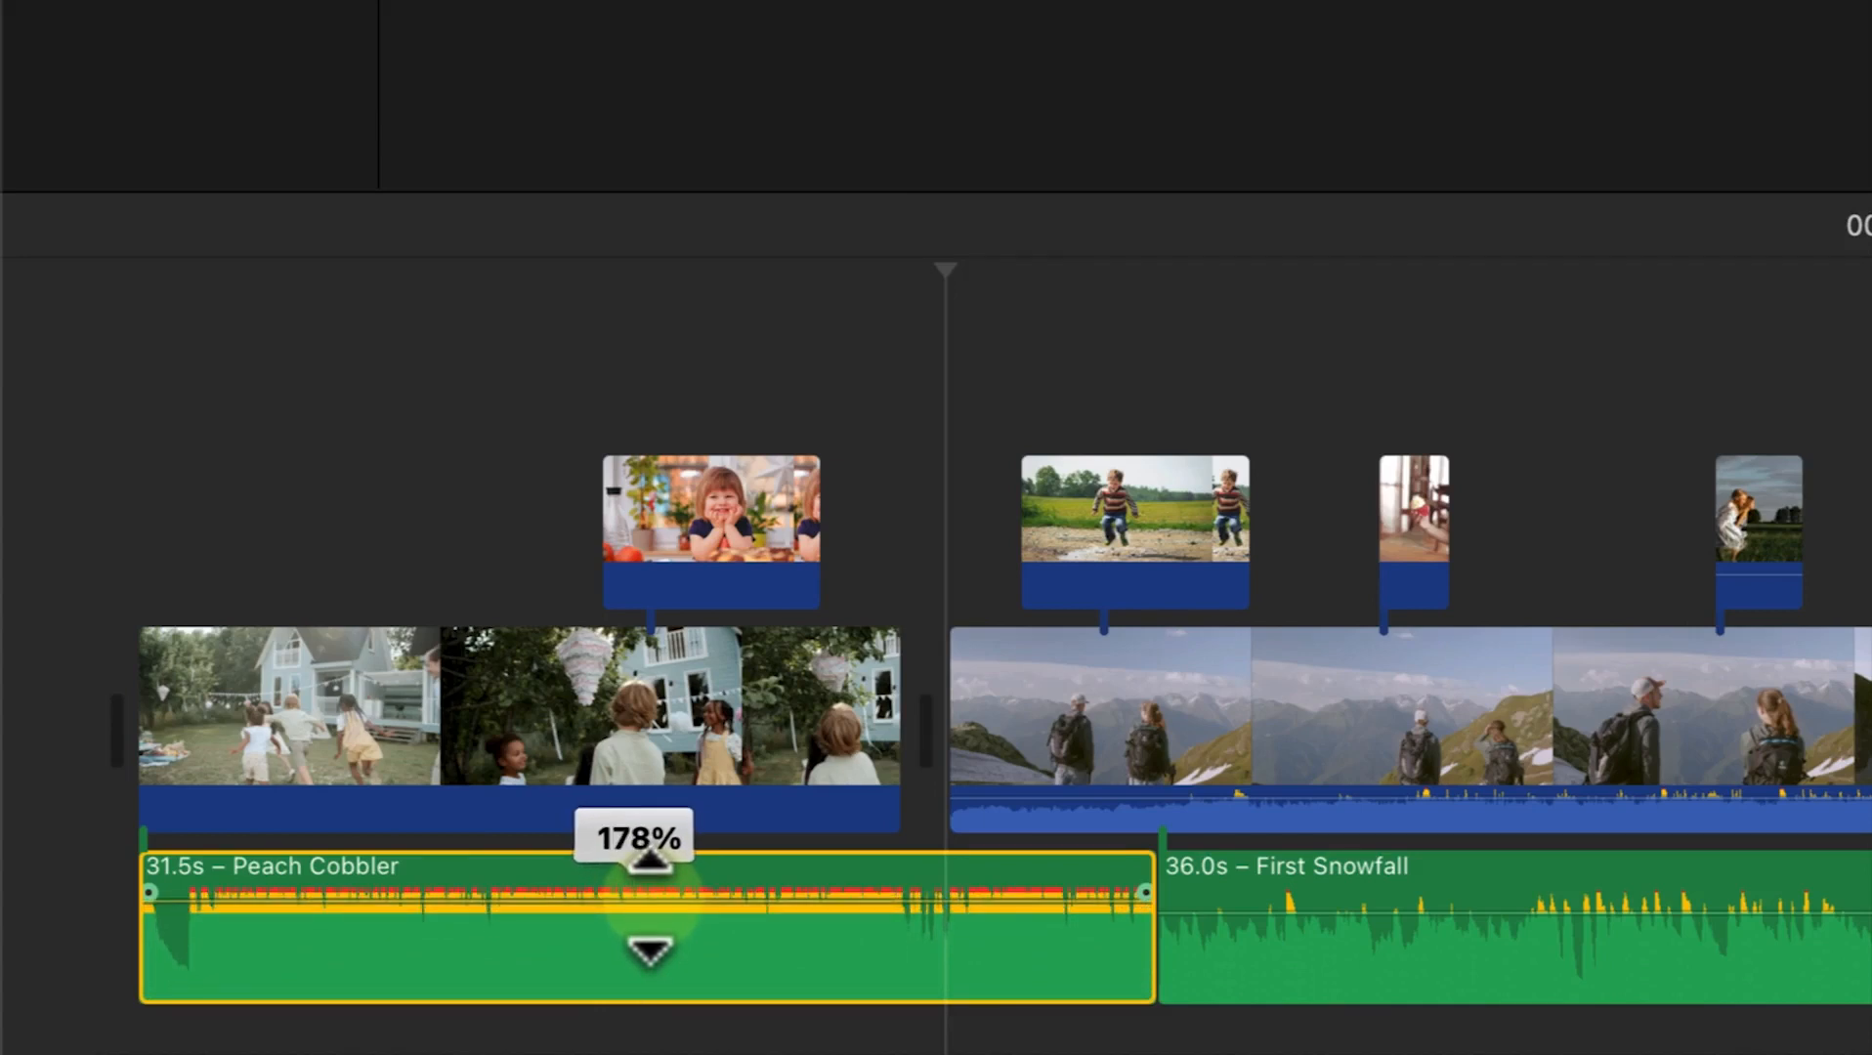
drag(650, 904, 689, 946)
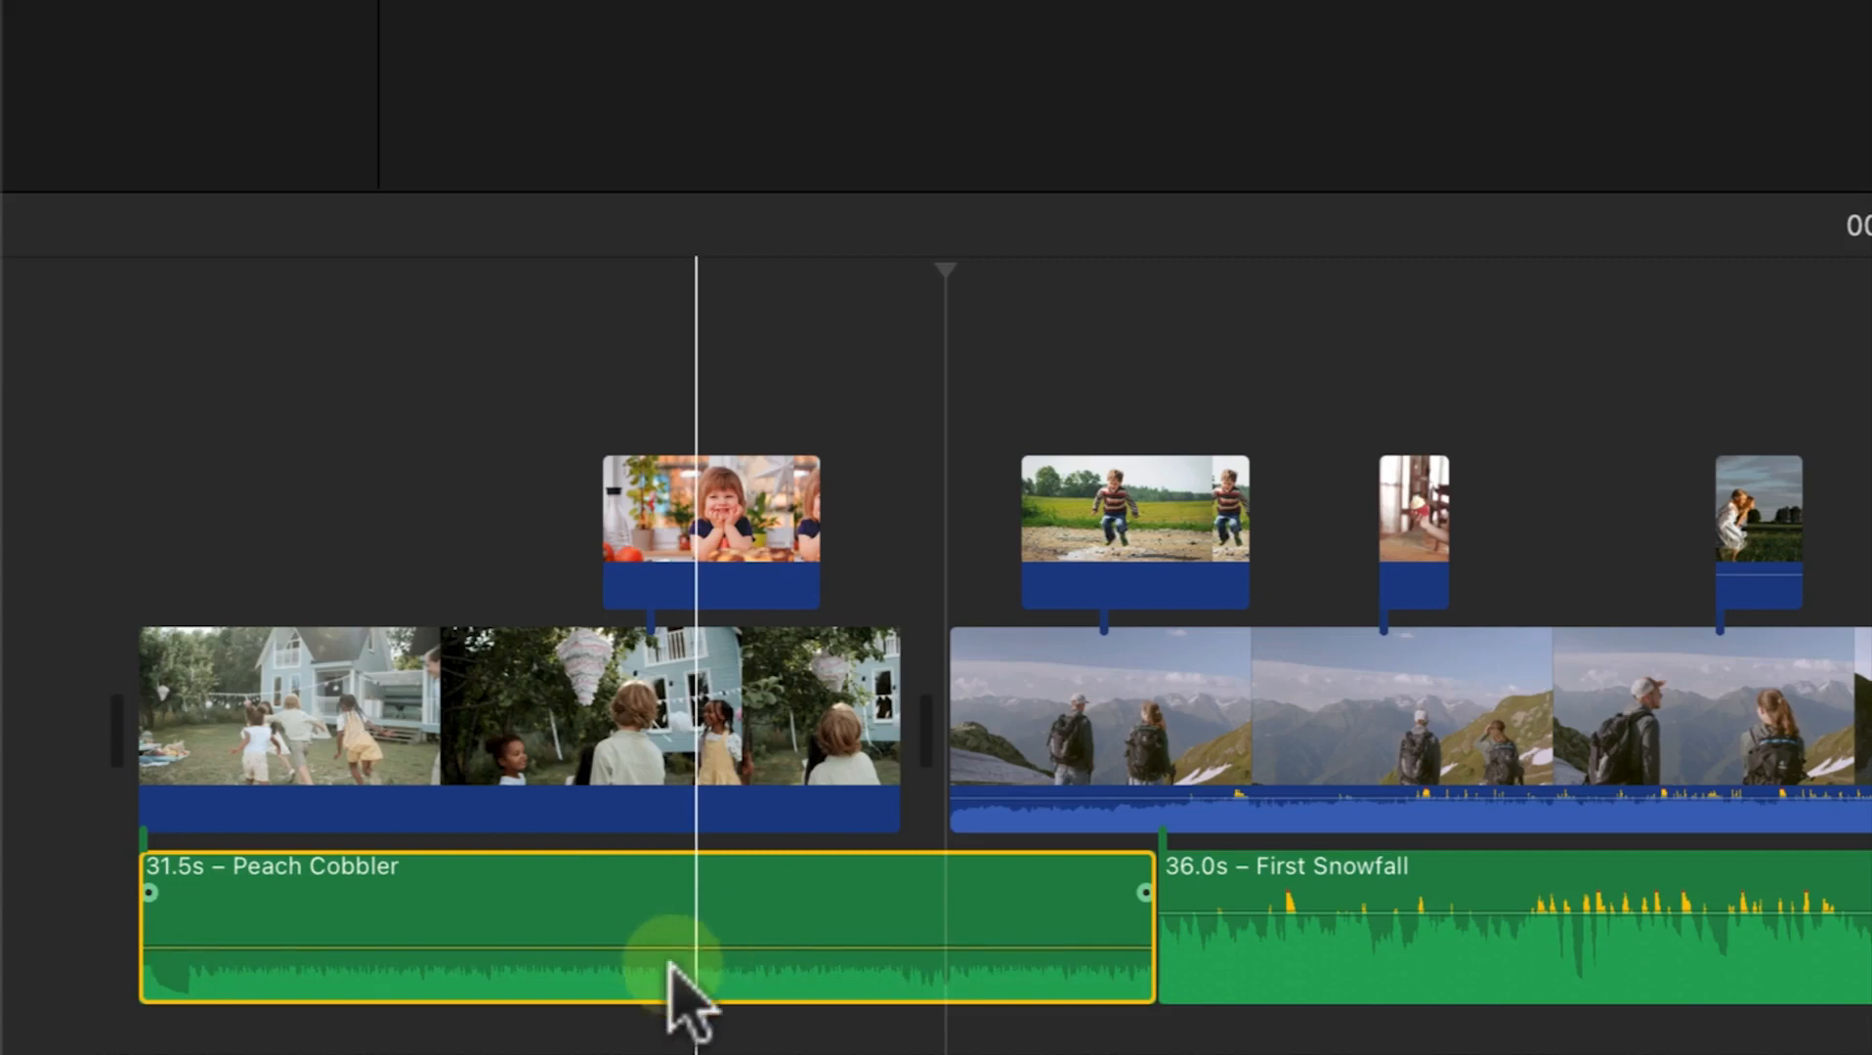
drag(667, 948, 672, 921)
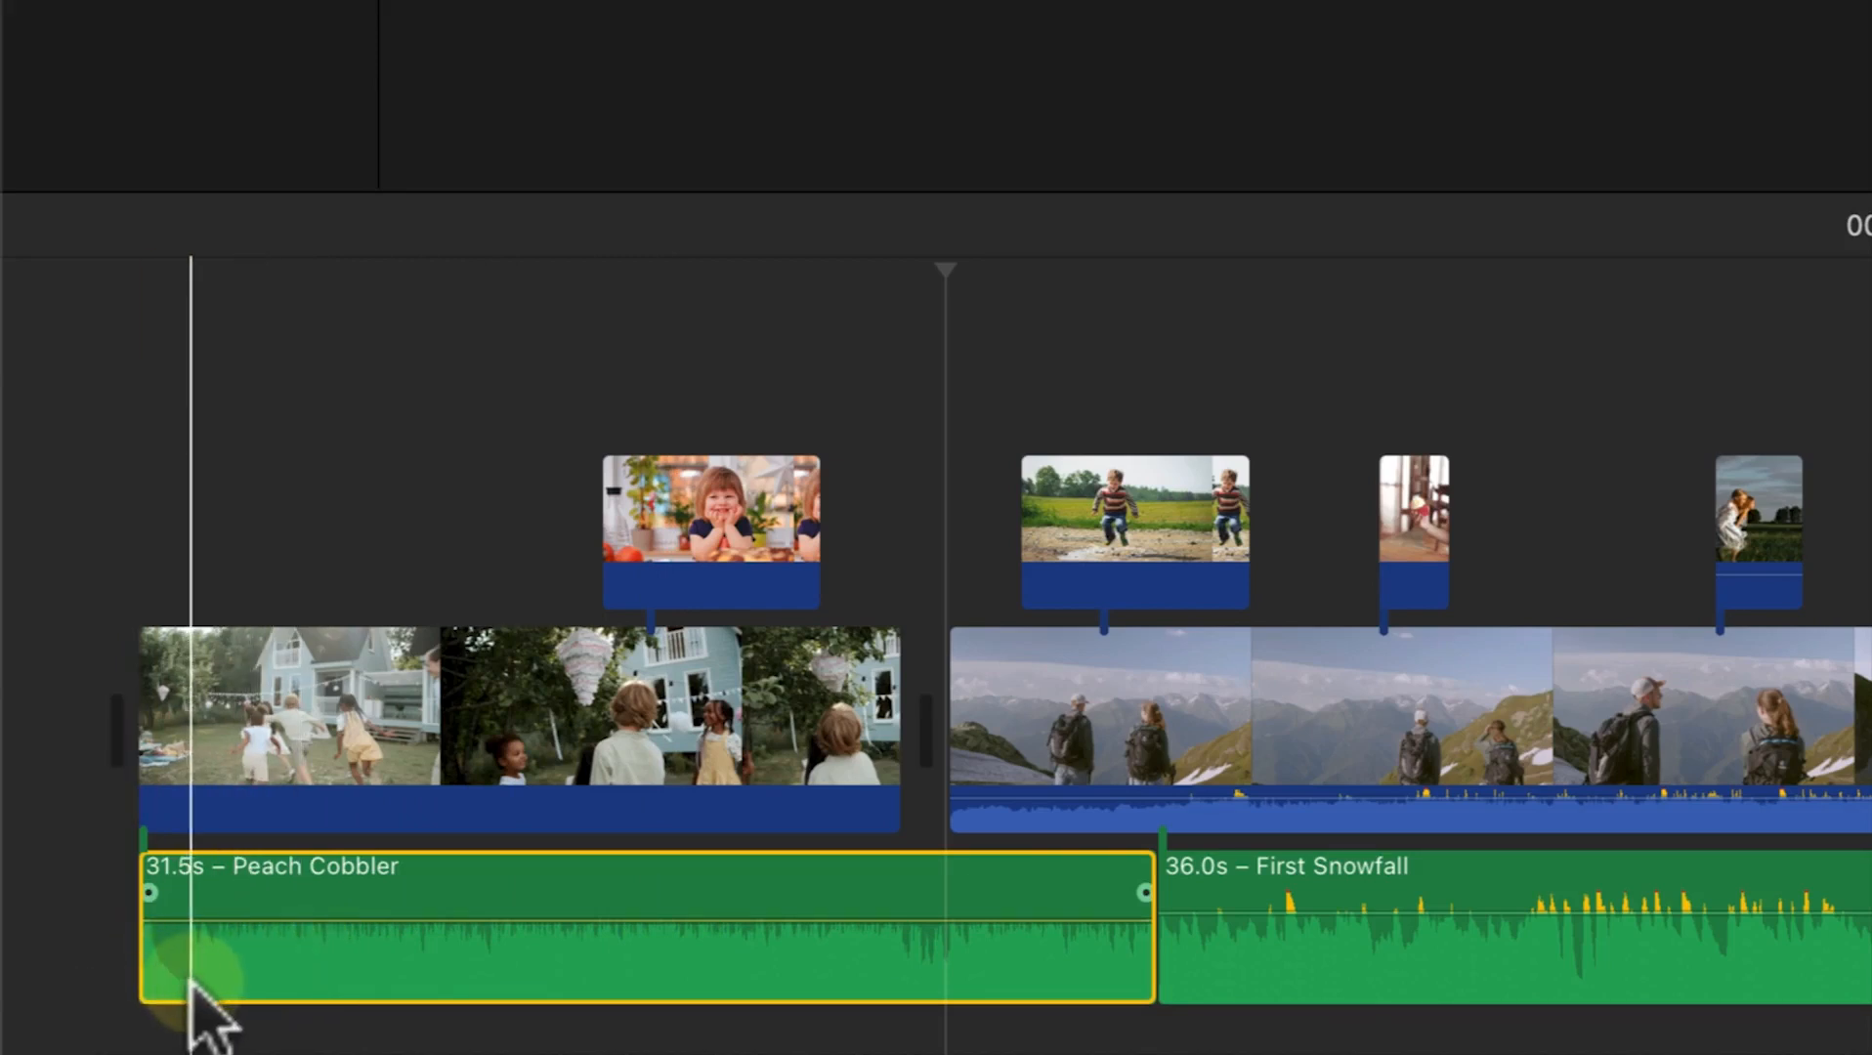
Step: Trim the start of Peach Cobbler to leave 29.2 s, return it to the timeline start and close the gap before First Snowfall
drag(149, 923, 217, 946)
drag(335, 985, 259, 968)
drag(1483, 989, 1390, 978)
click(301, 1048)
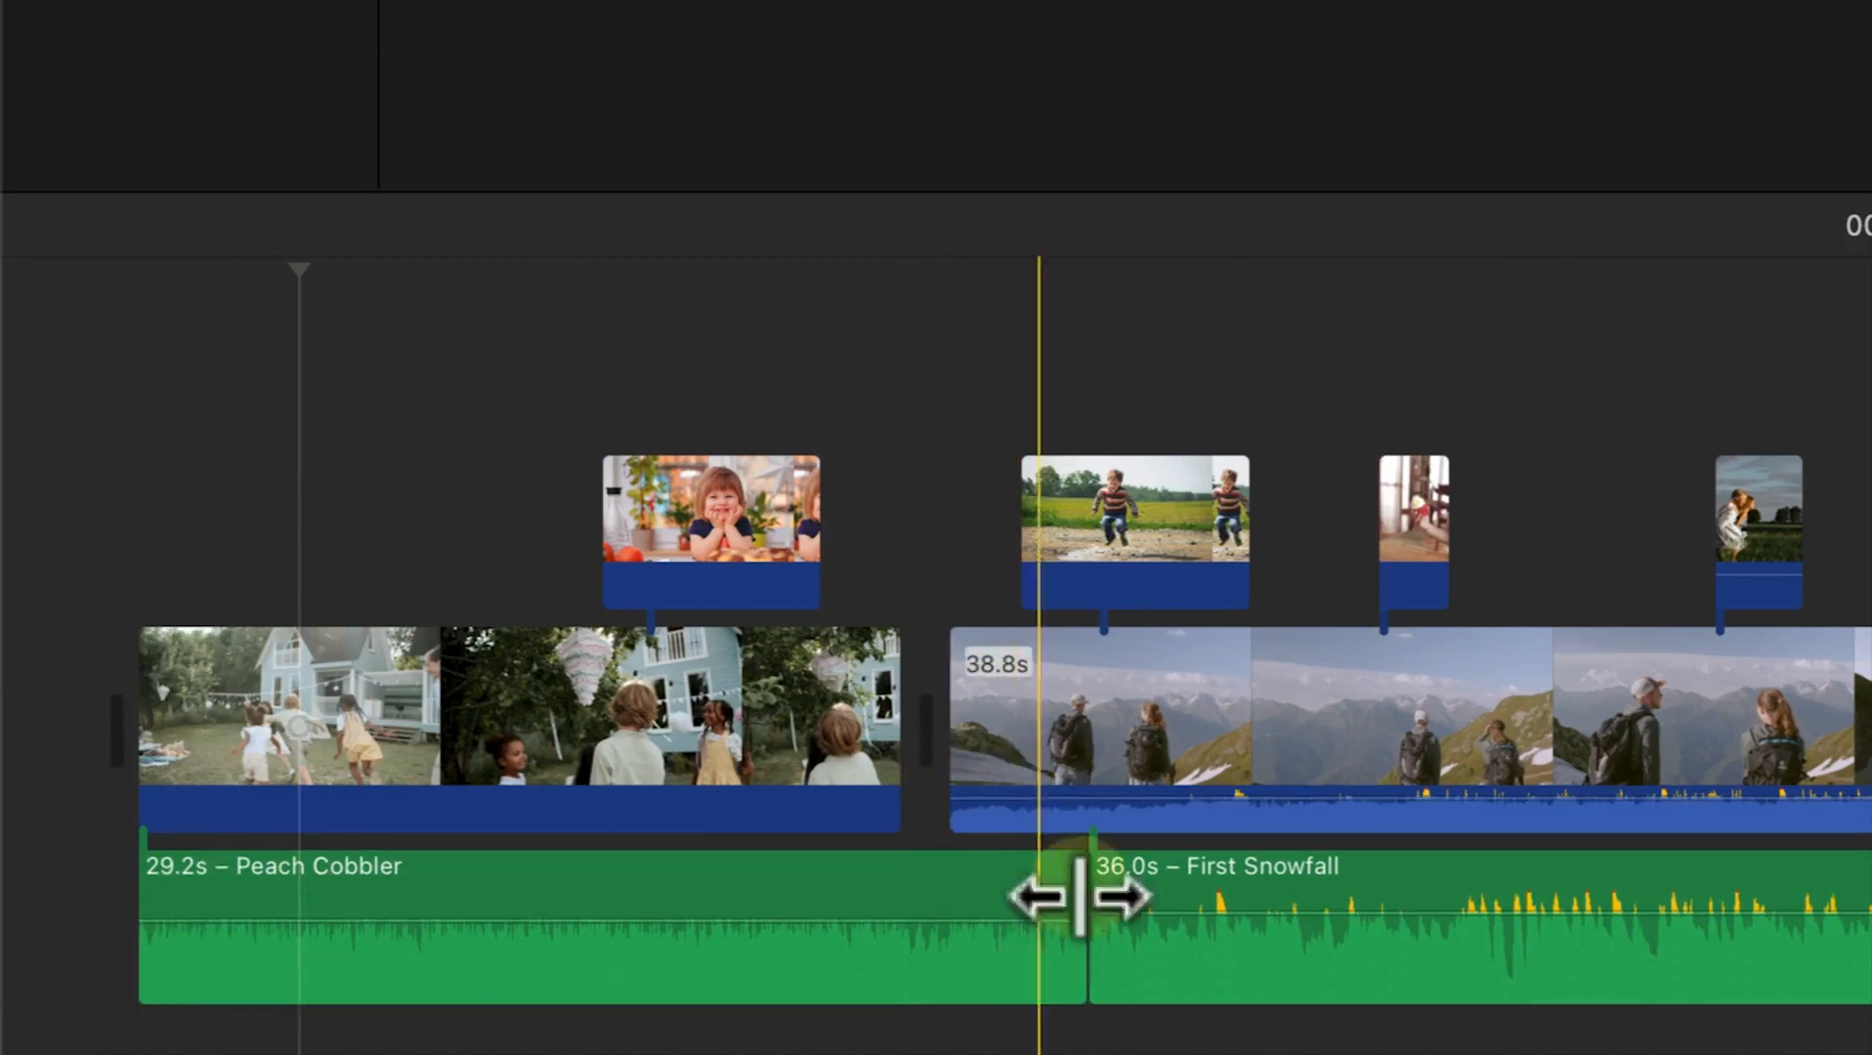
click(992, 891)
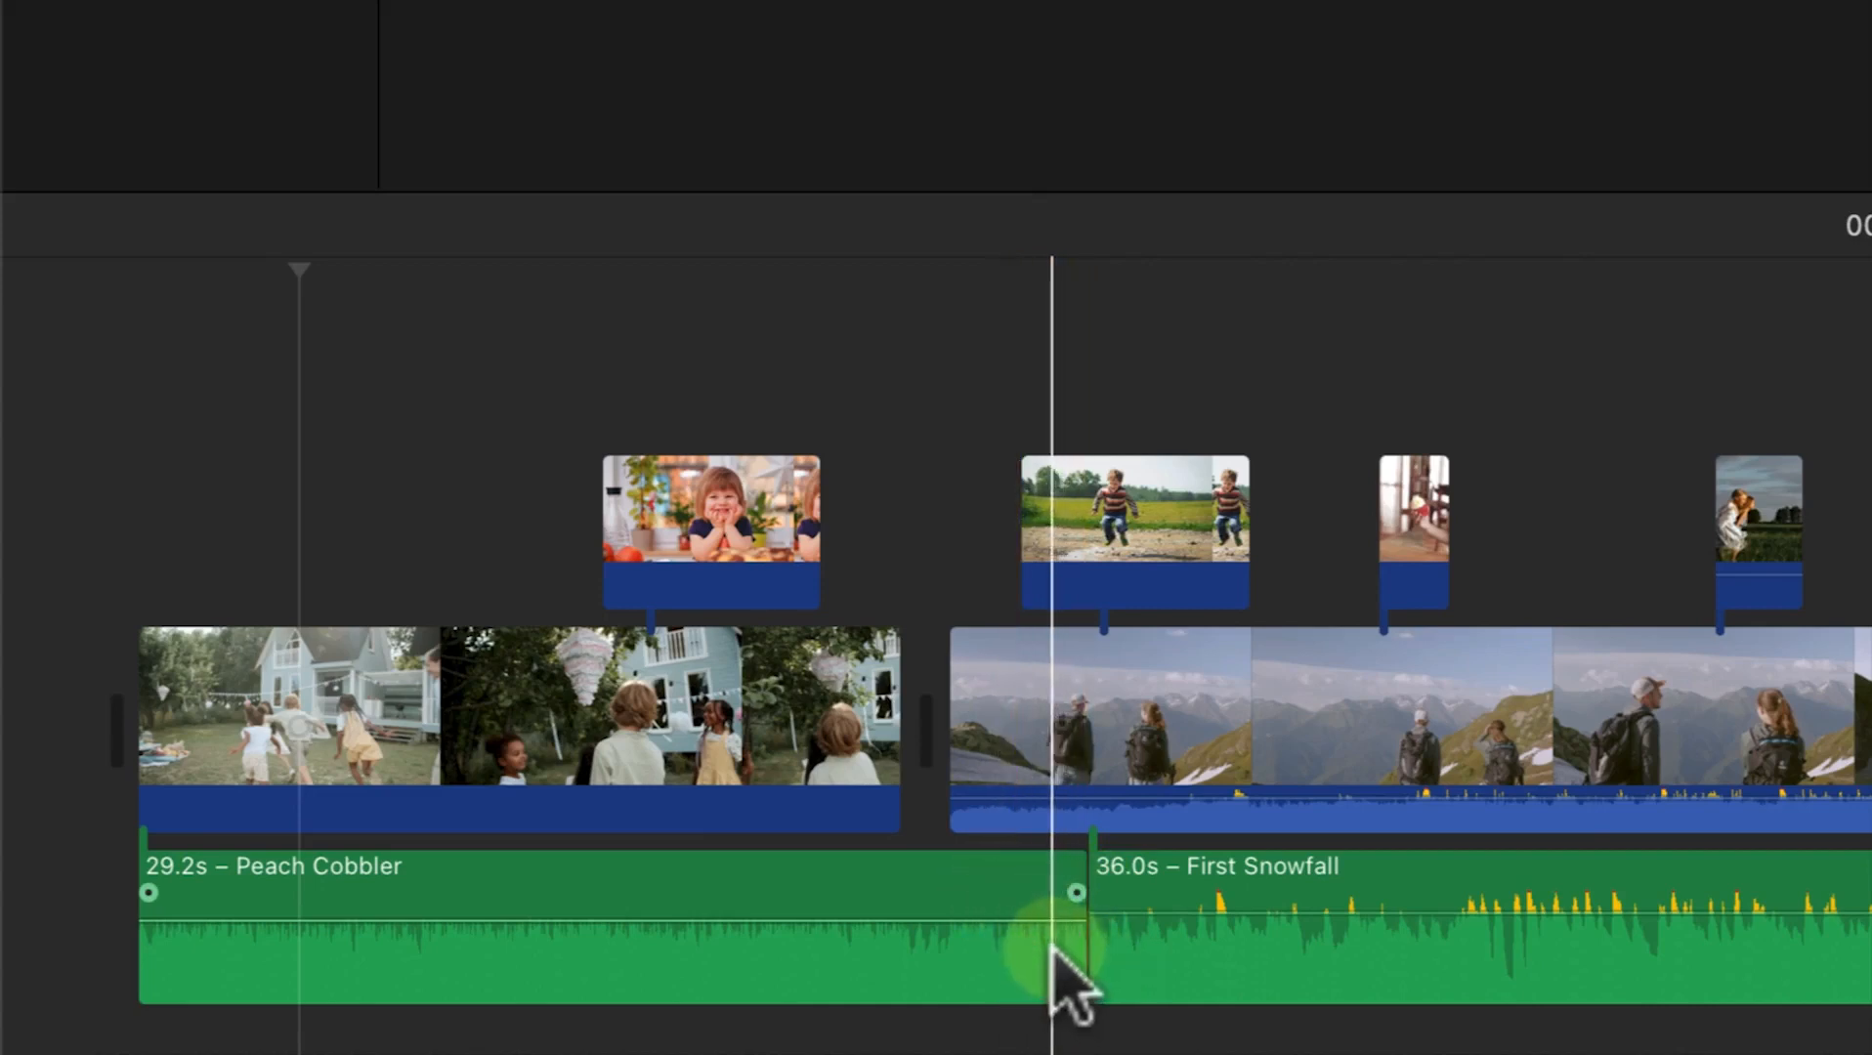
Step: Fade the Peach Cobbler clip in over about 6 seconds and fade it out at its end
mouse_move(227, 967)
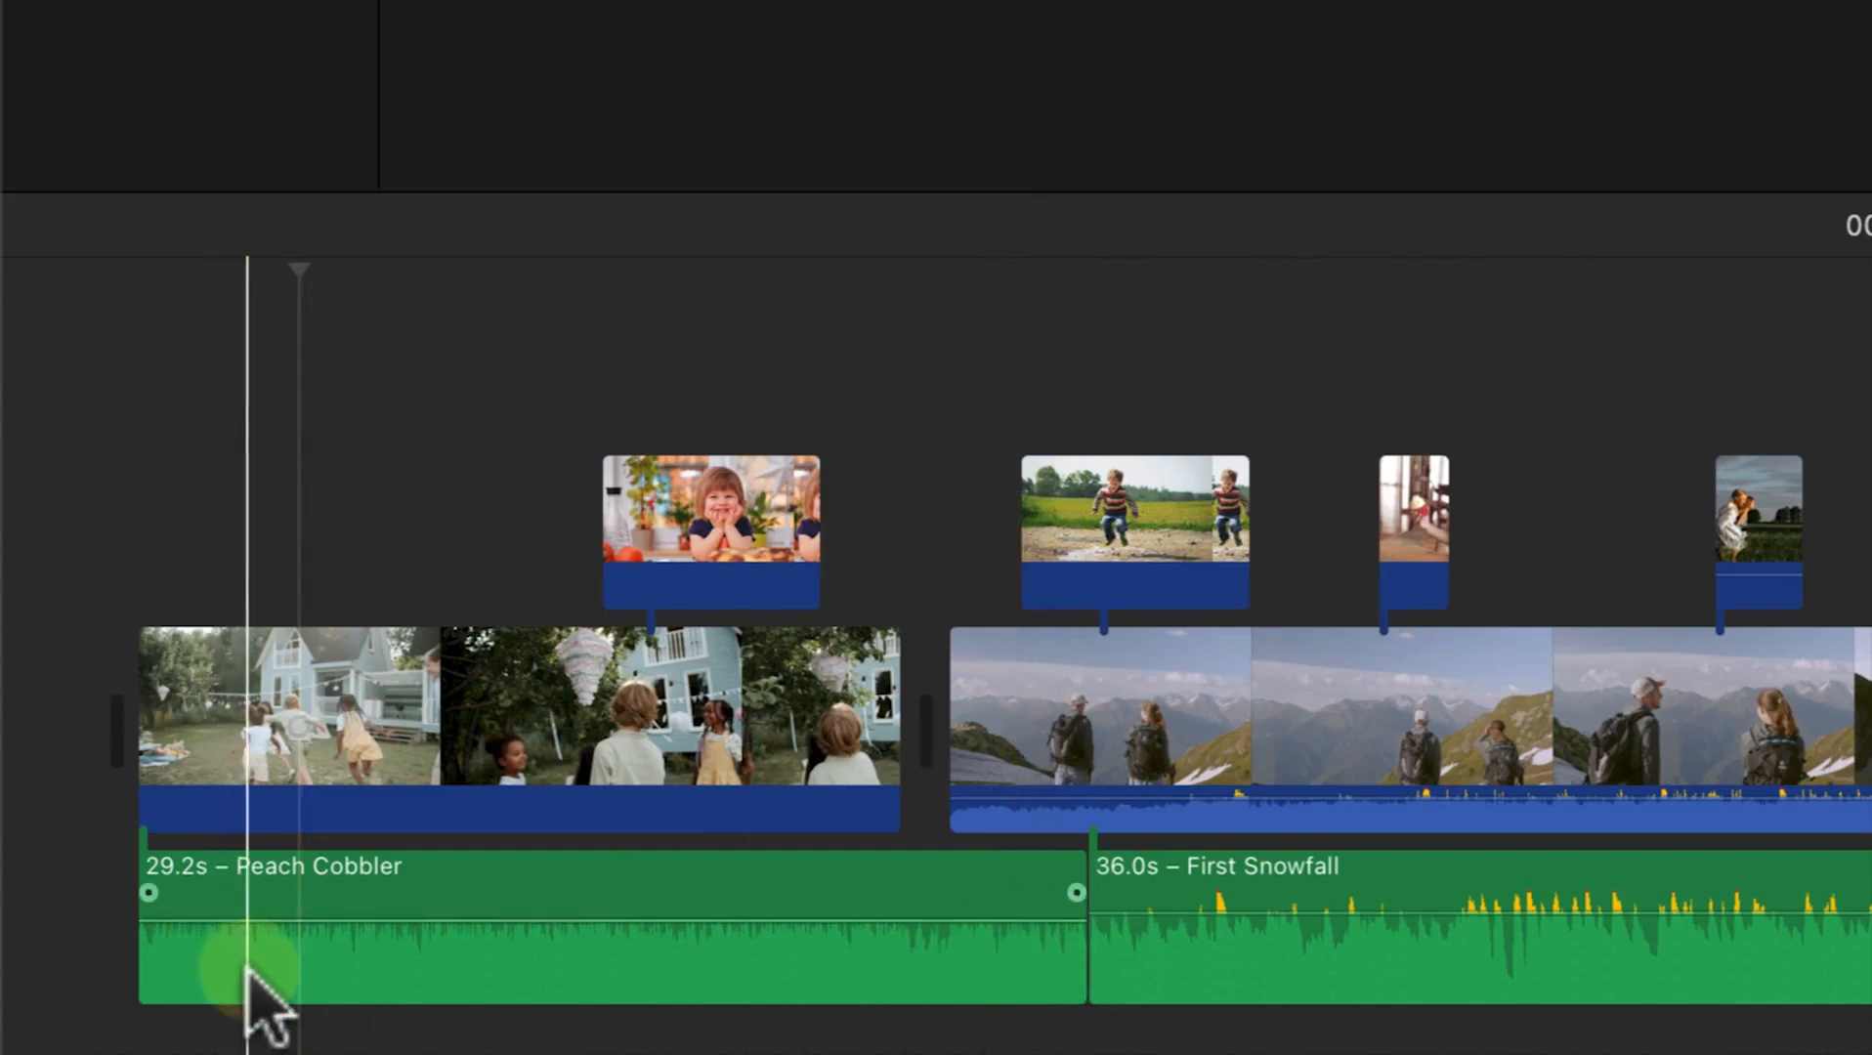
click(247, 972)
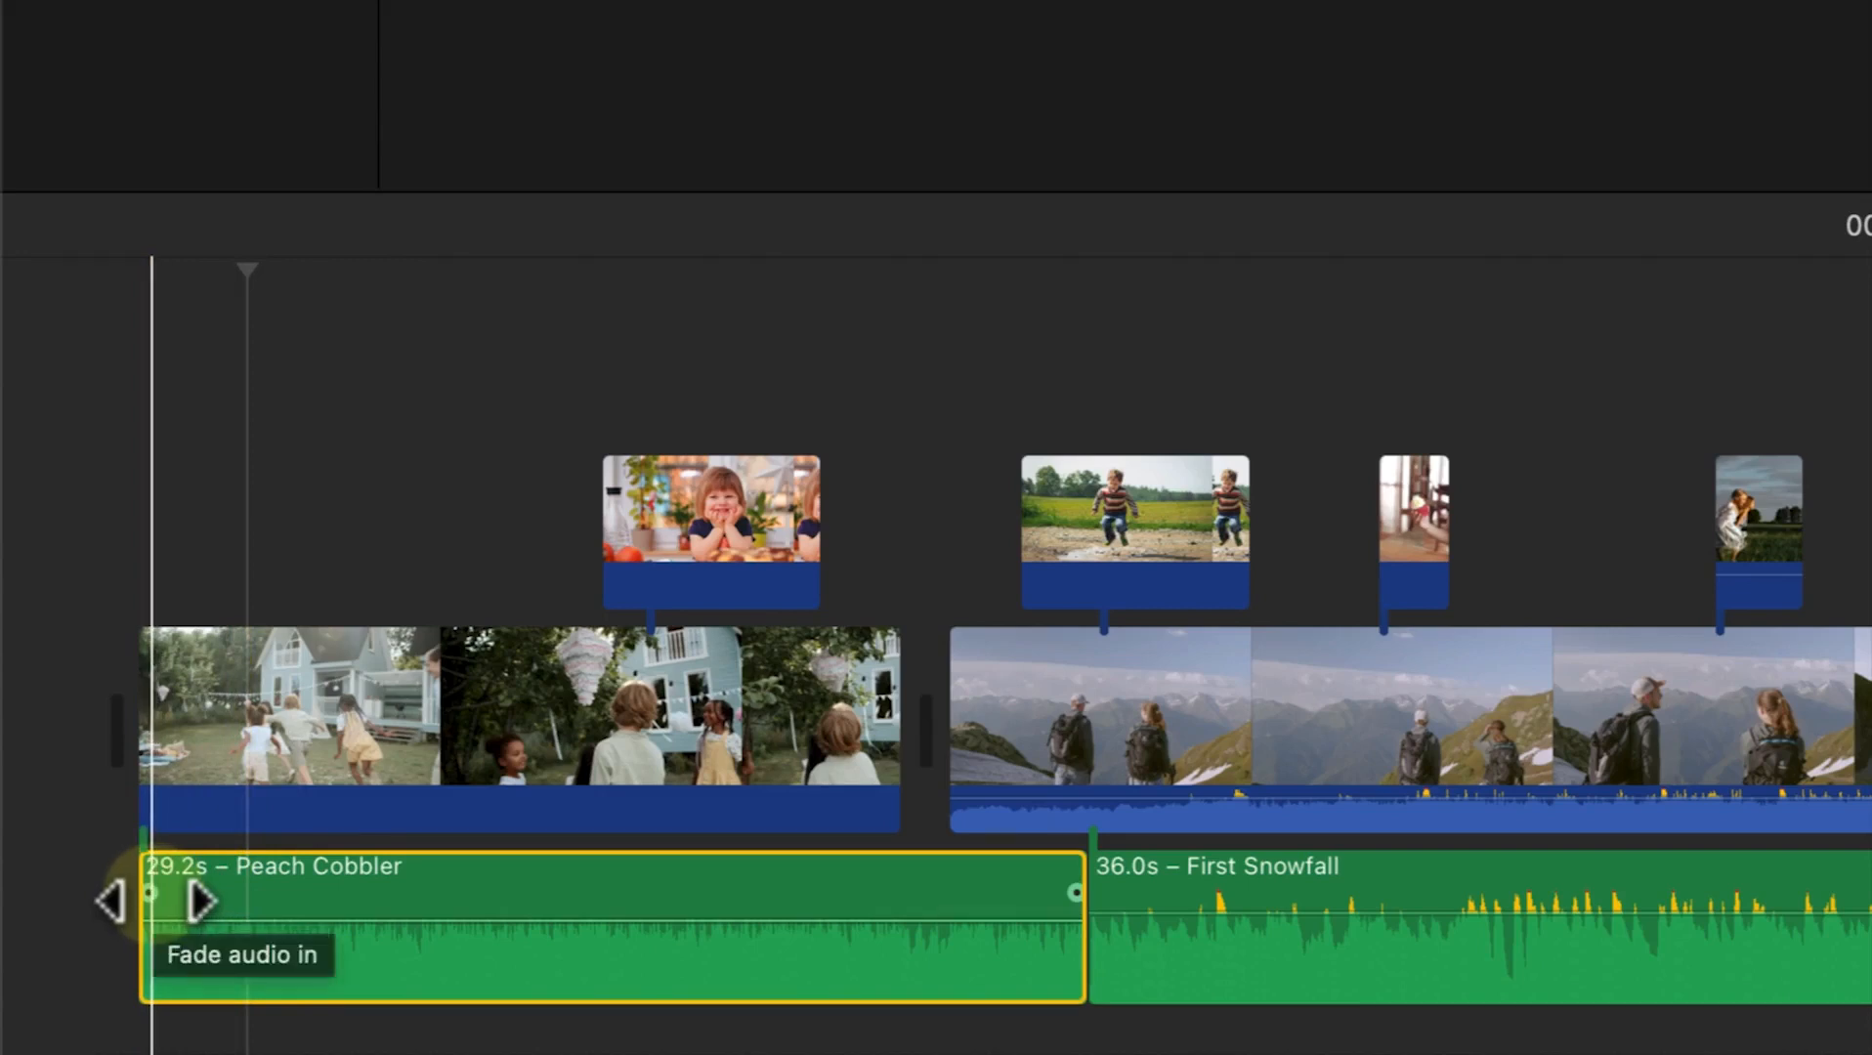
drag(154, 900, 353, 953)
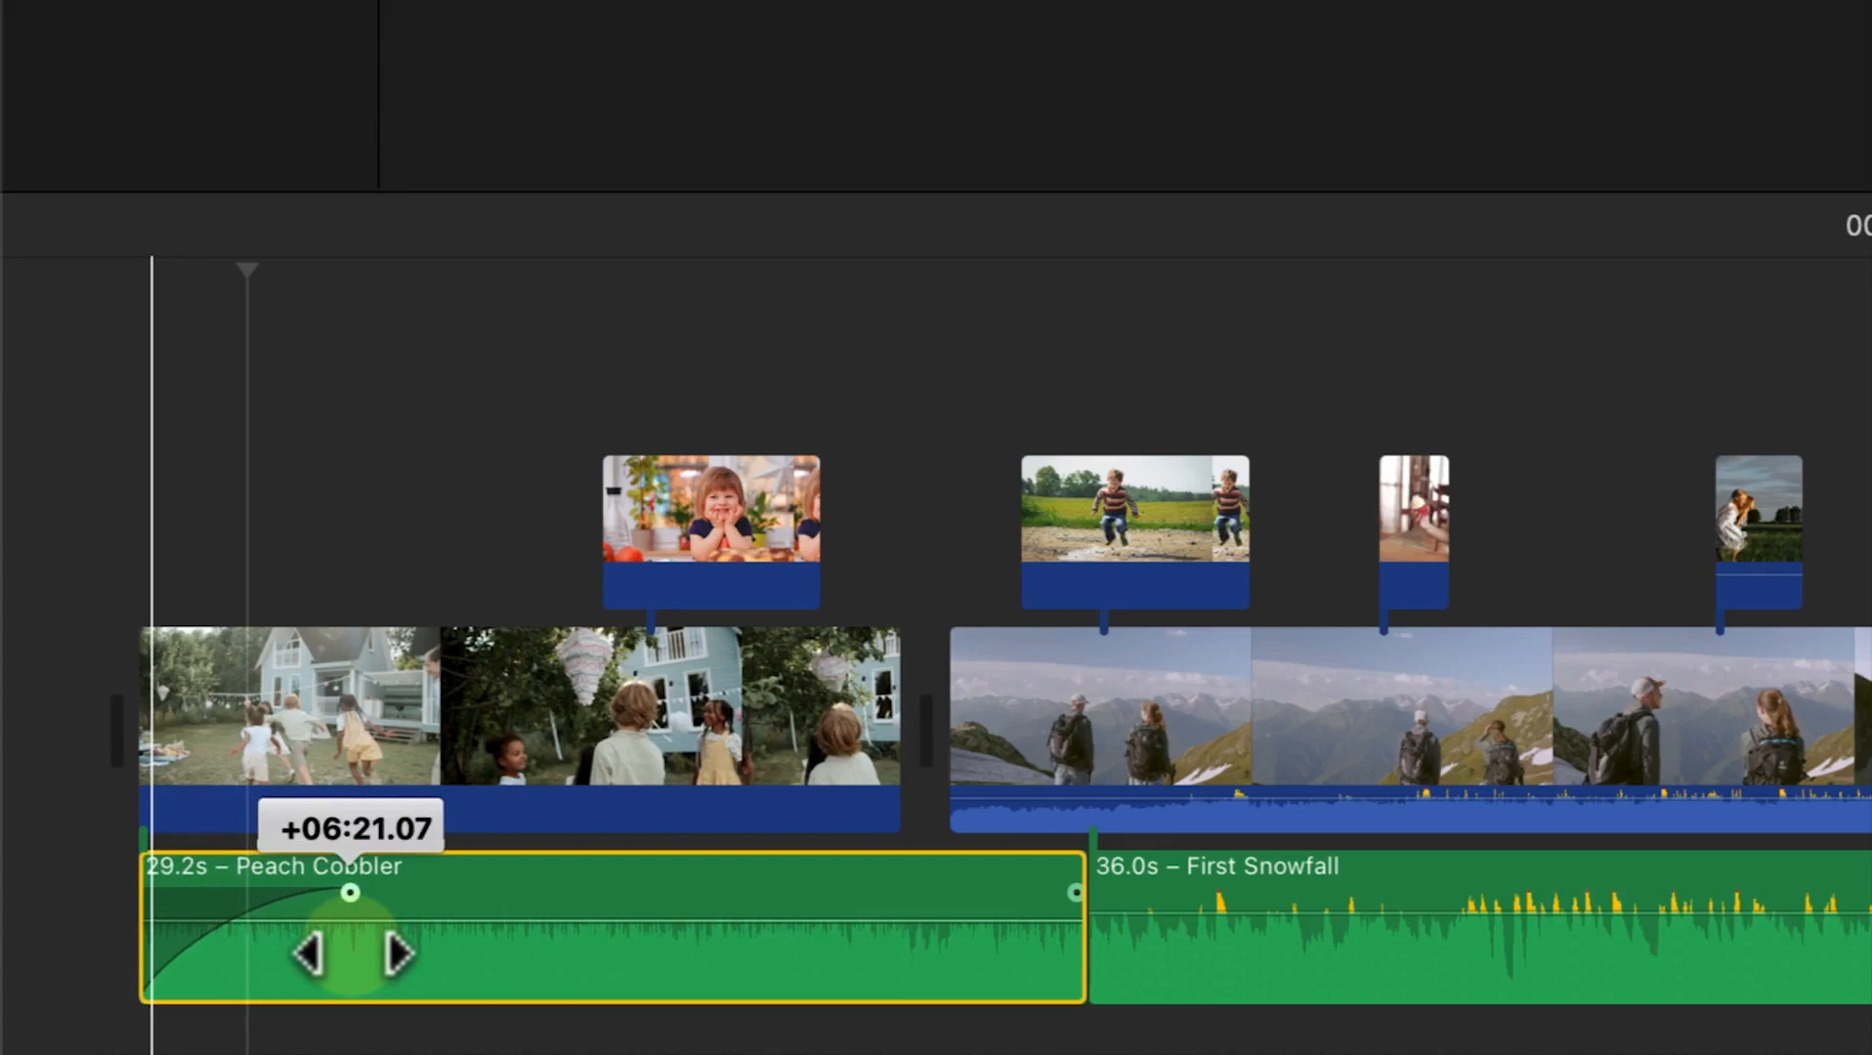
drag(350, 953, 348, 963)
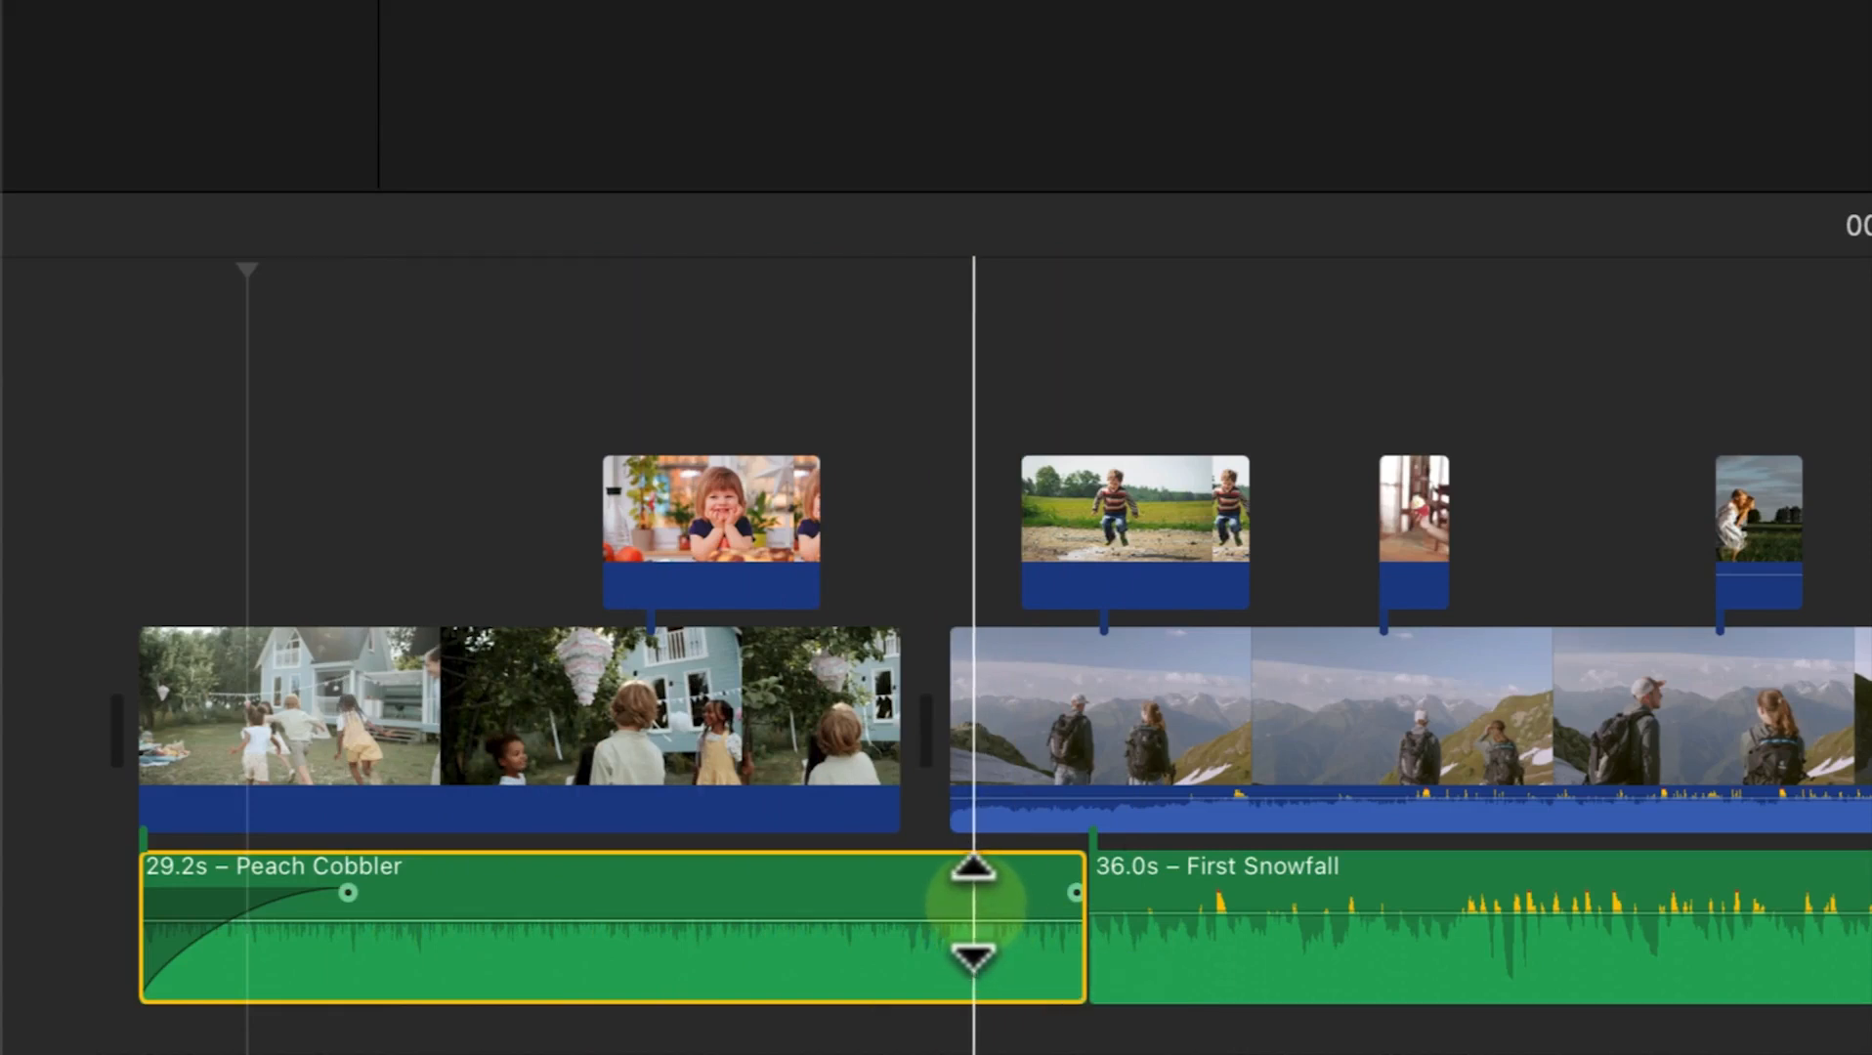
click(998, 948)
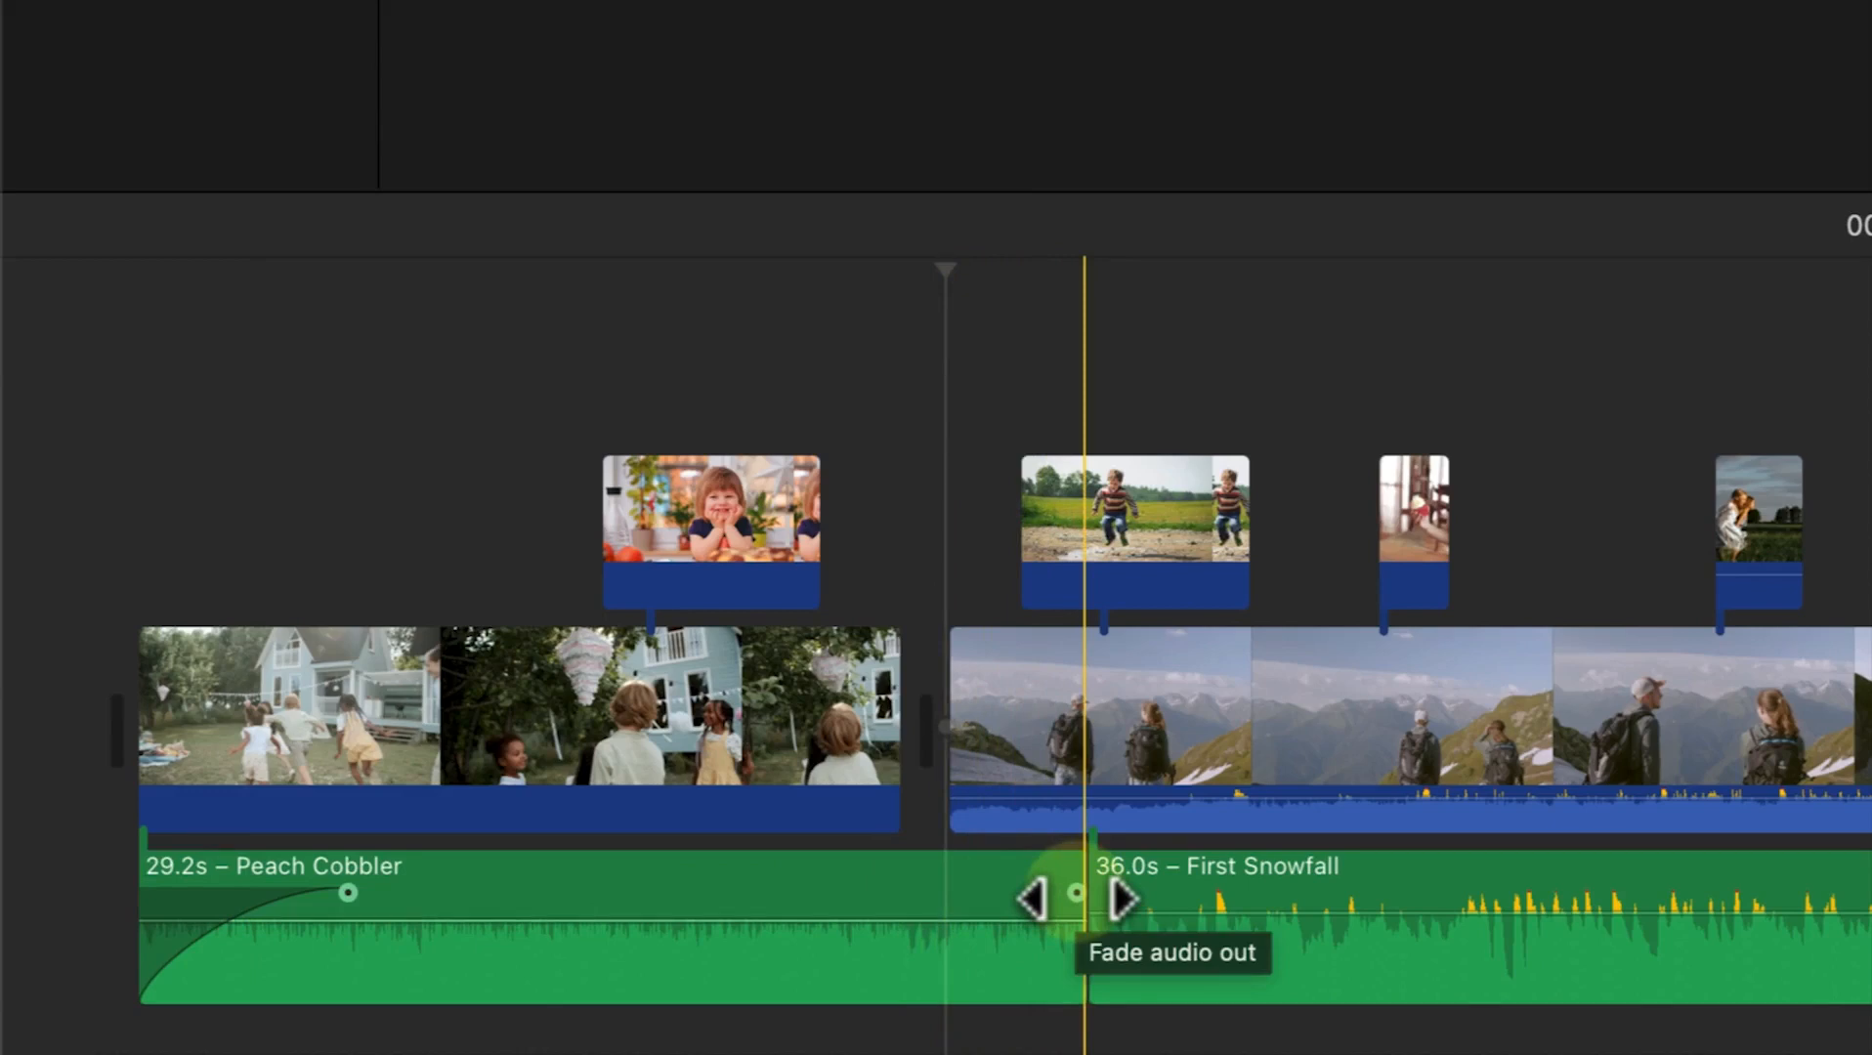
drag(1076, 893, 950, 893)
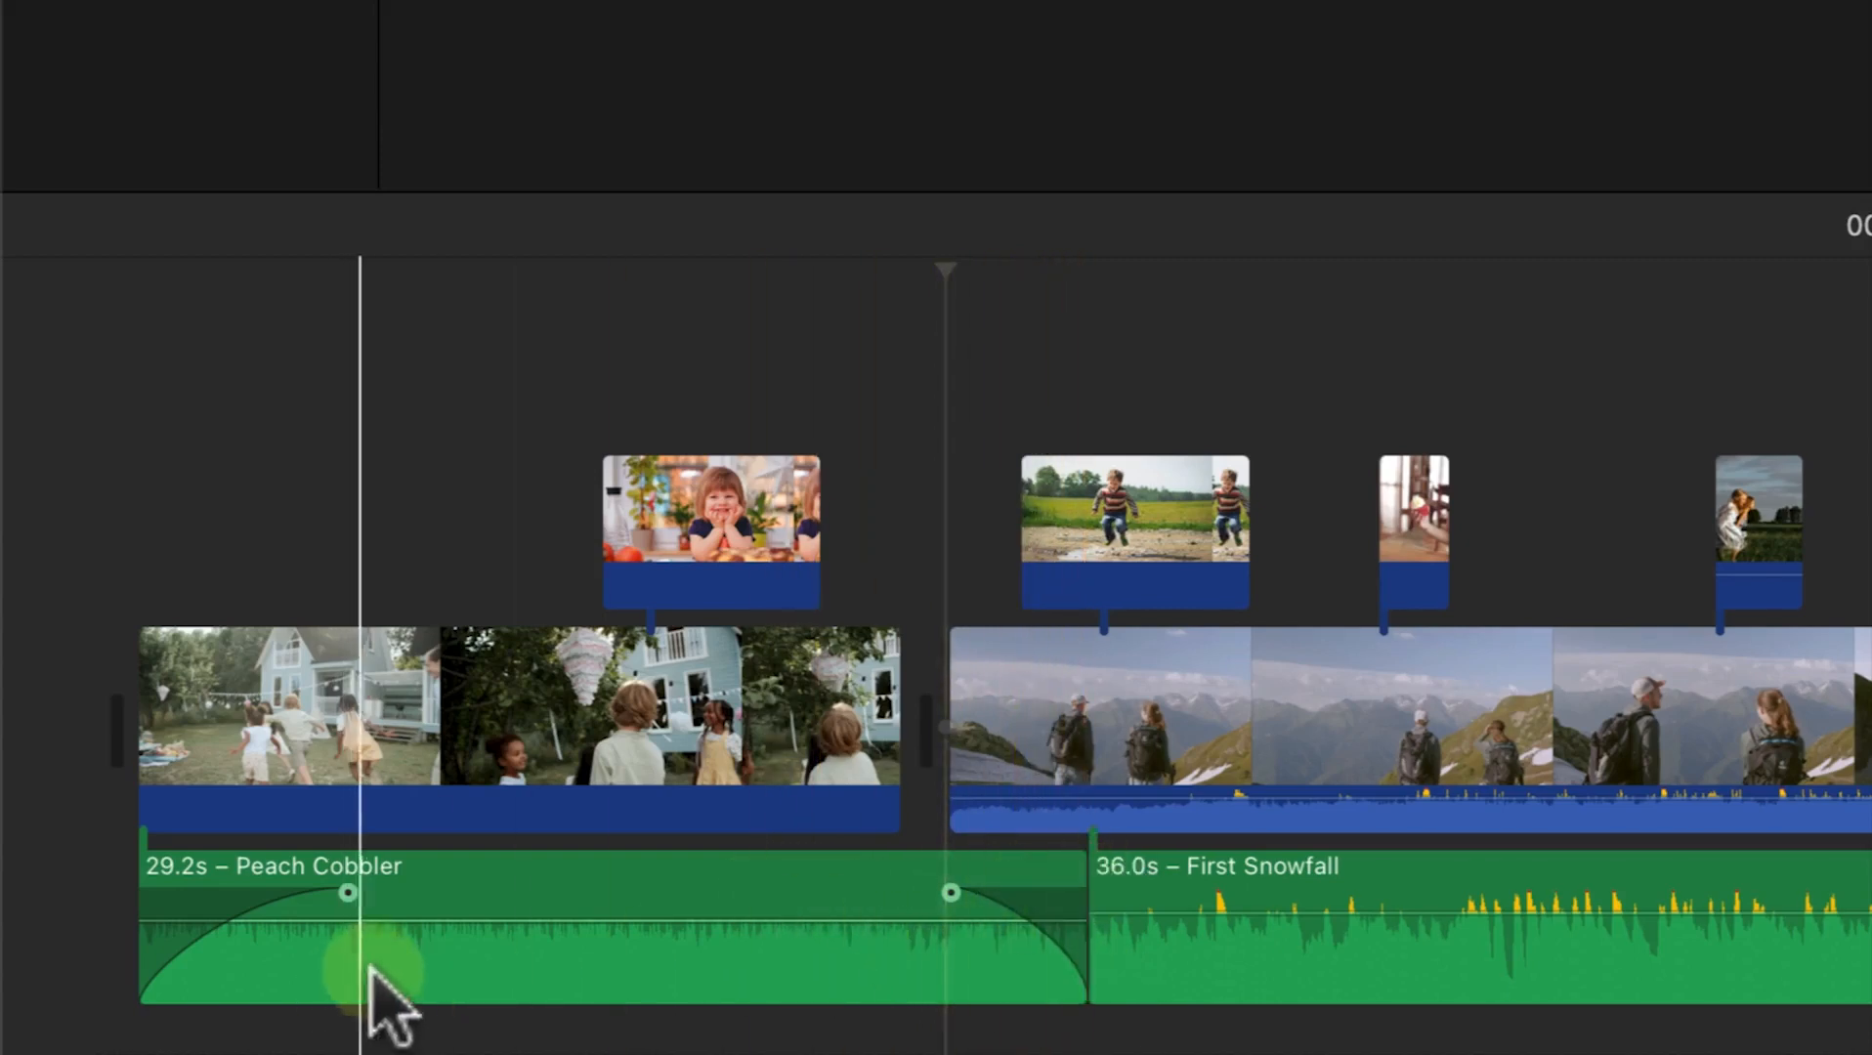
Step: Copy the Peach Cobbler clip and paste its volume adjustments onto the First Snowfall clip
click(568, 953)
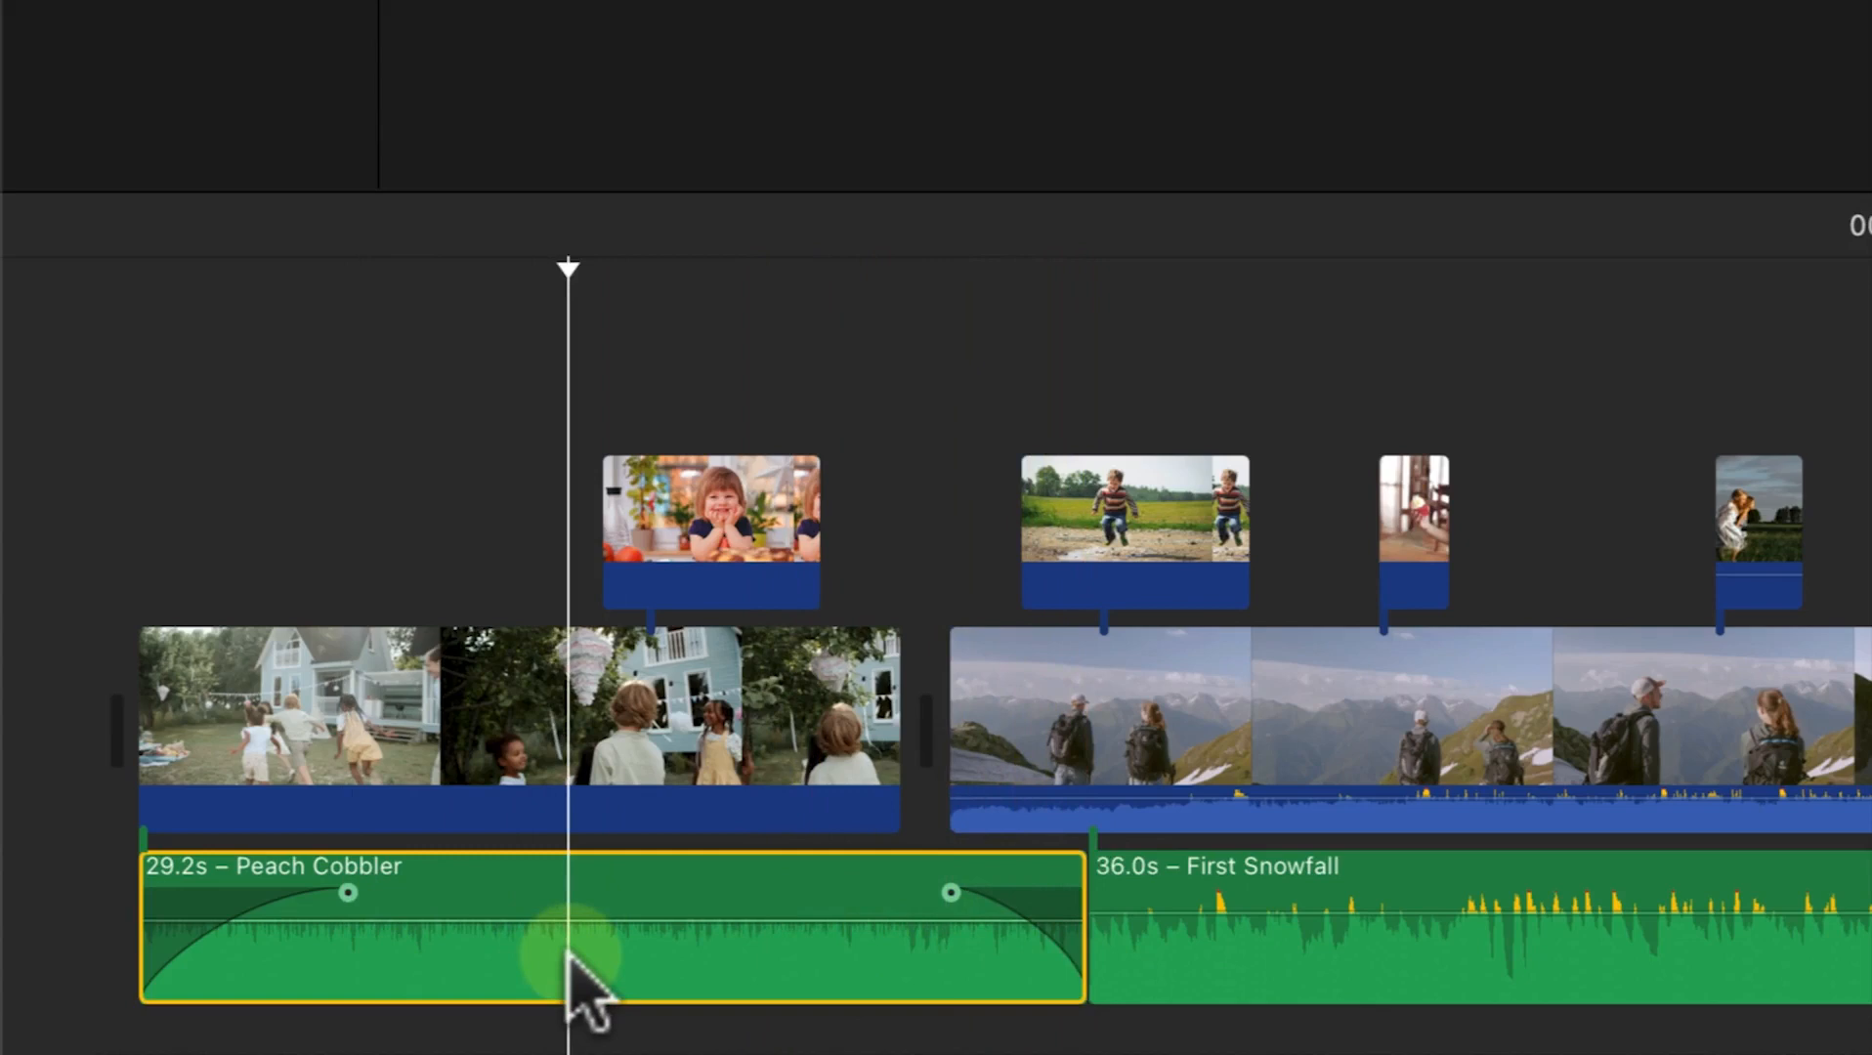
click(1842, 1002)
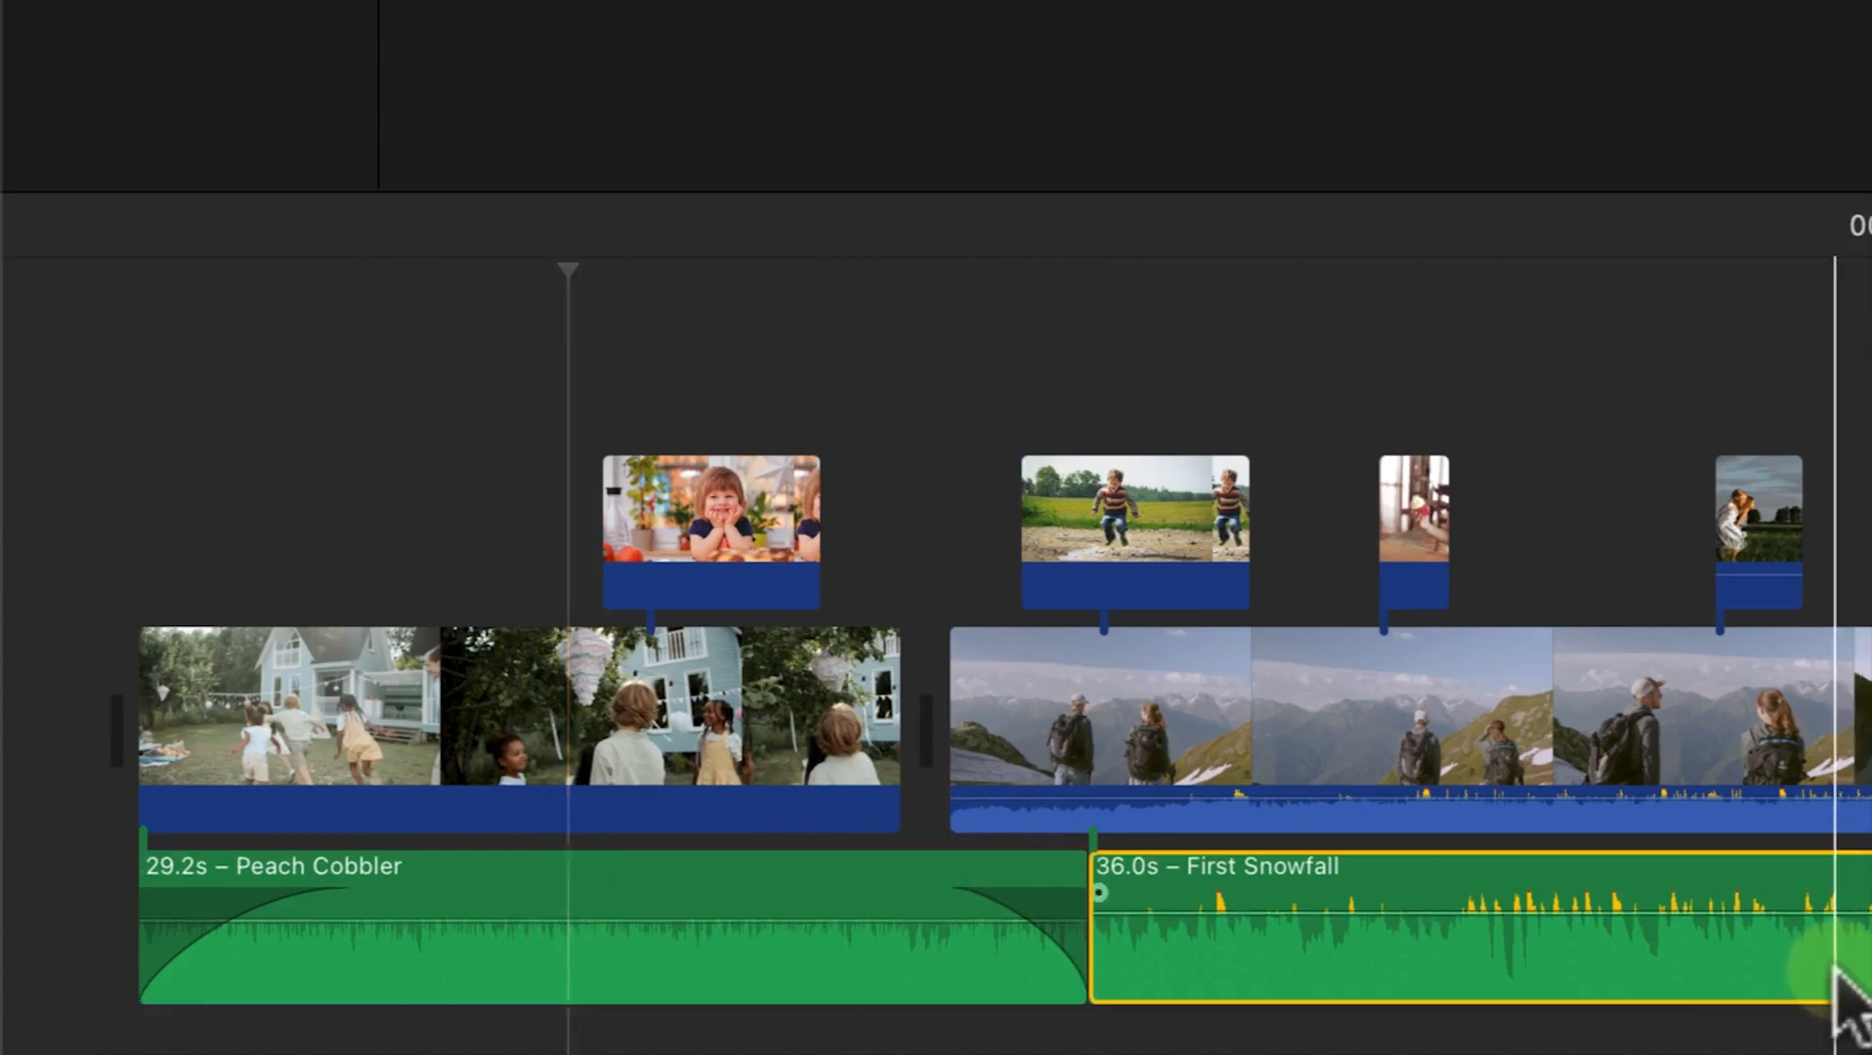
click(779, 965)
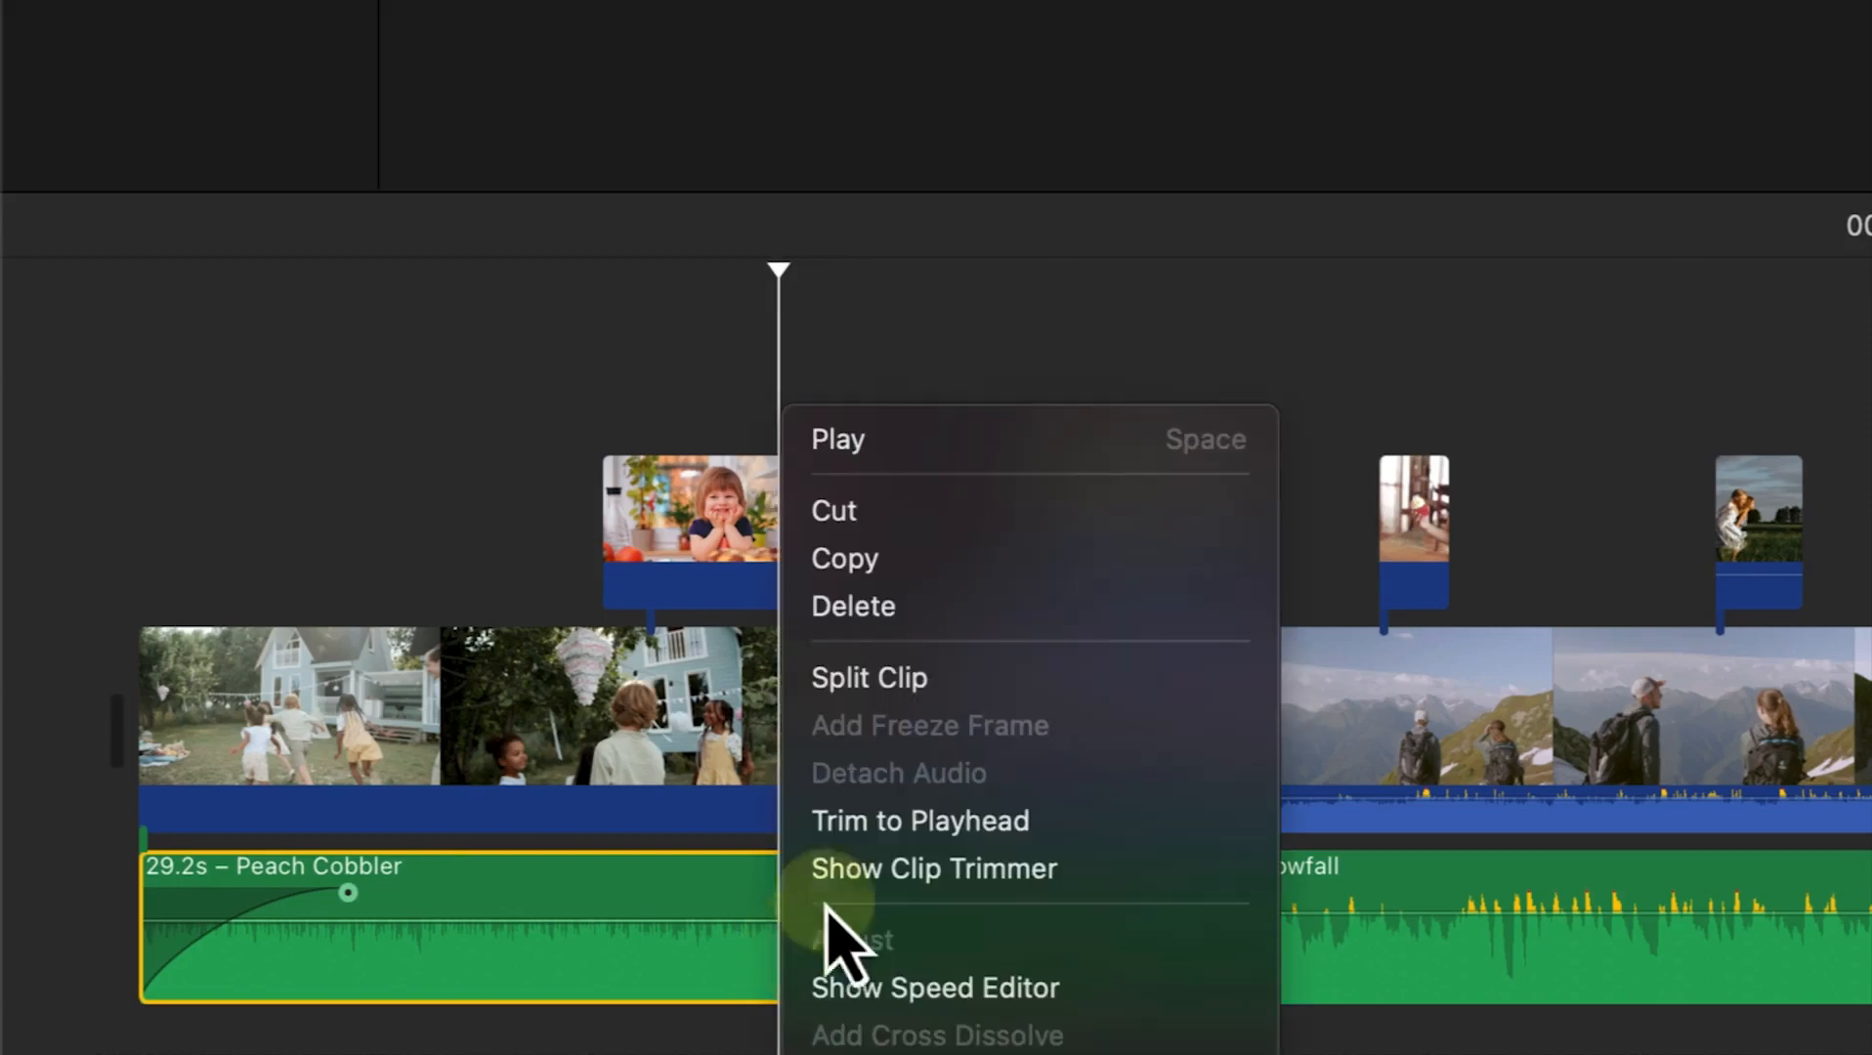
click(929, 572)
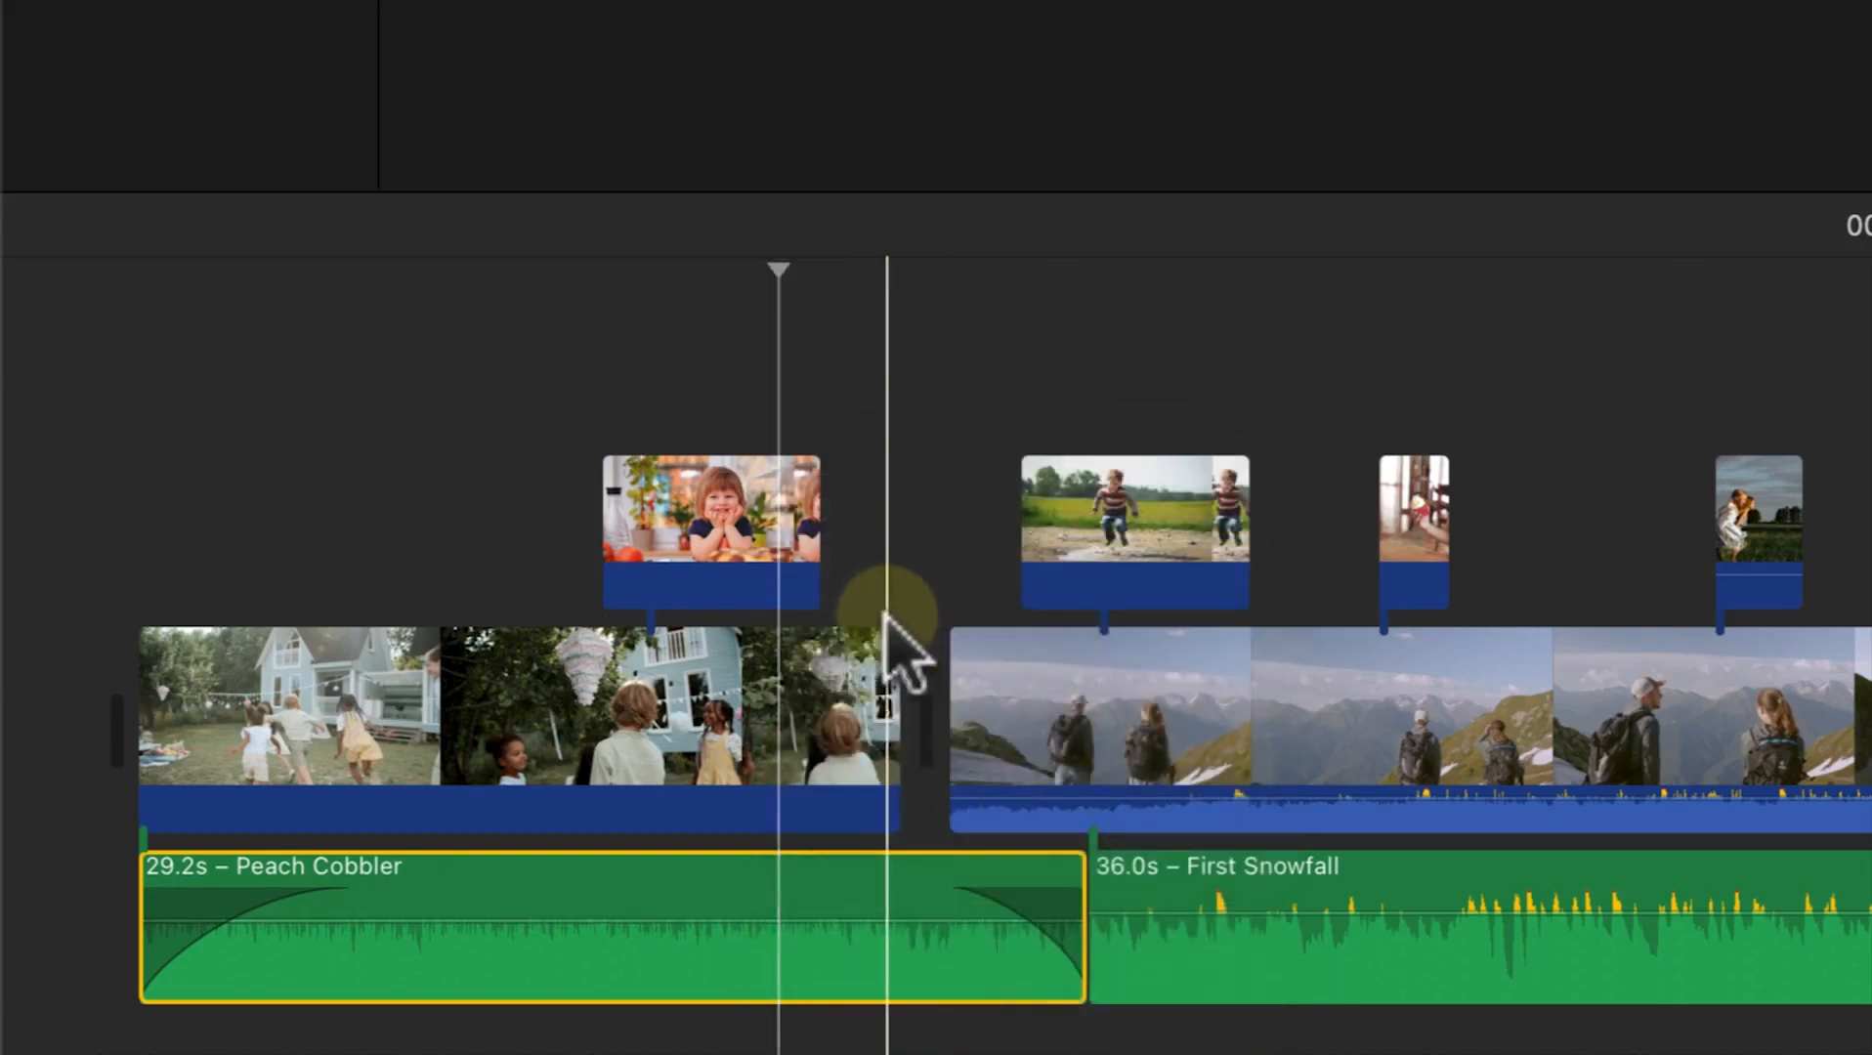
click(1545, 962)
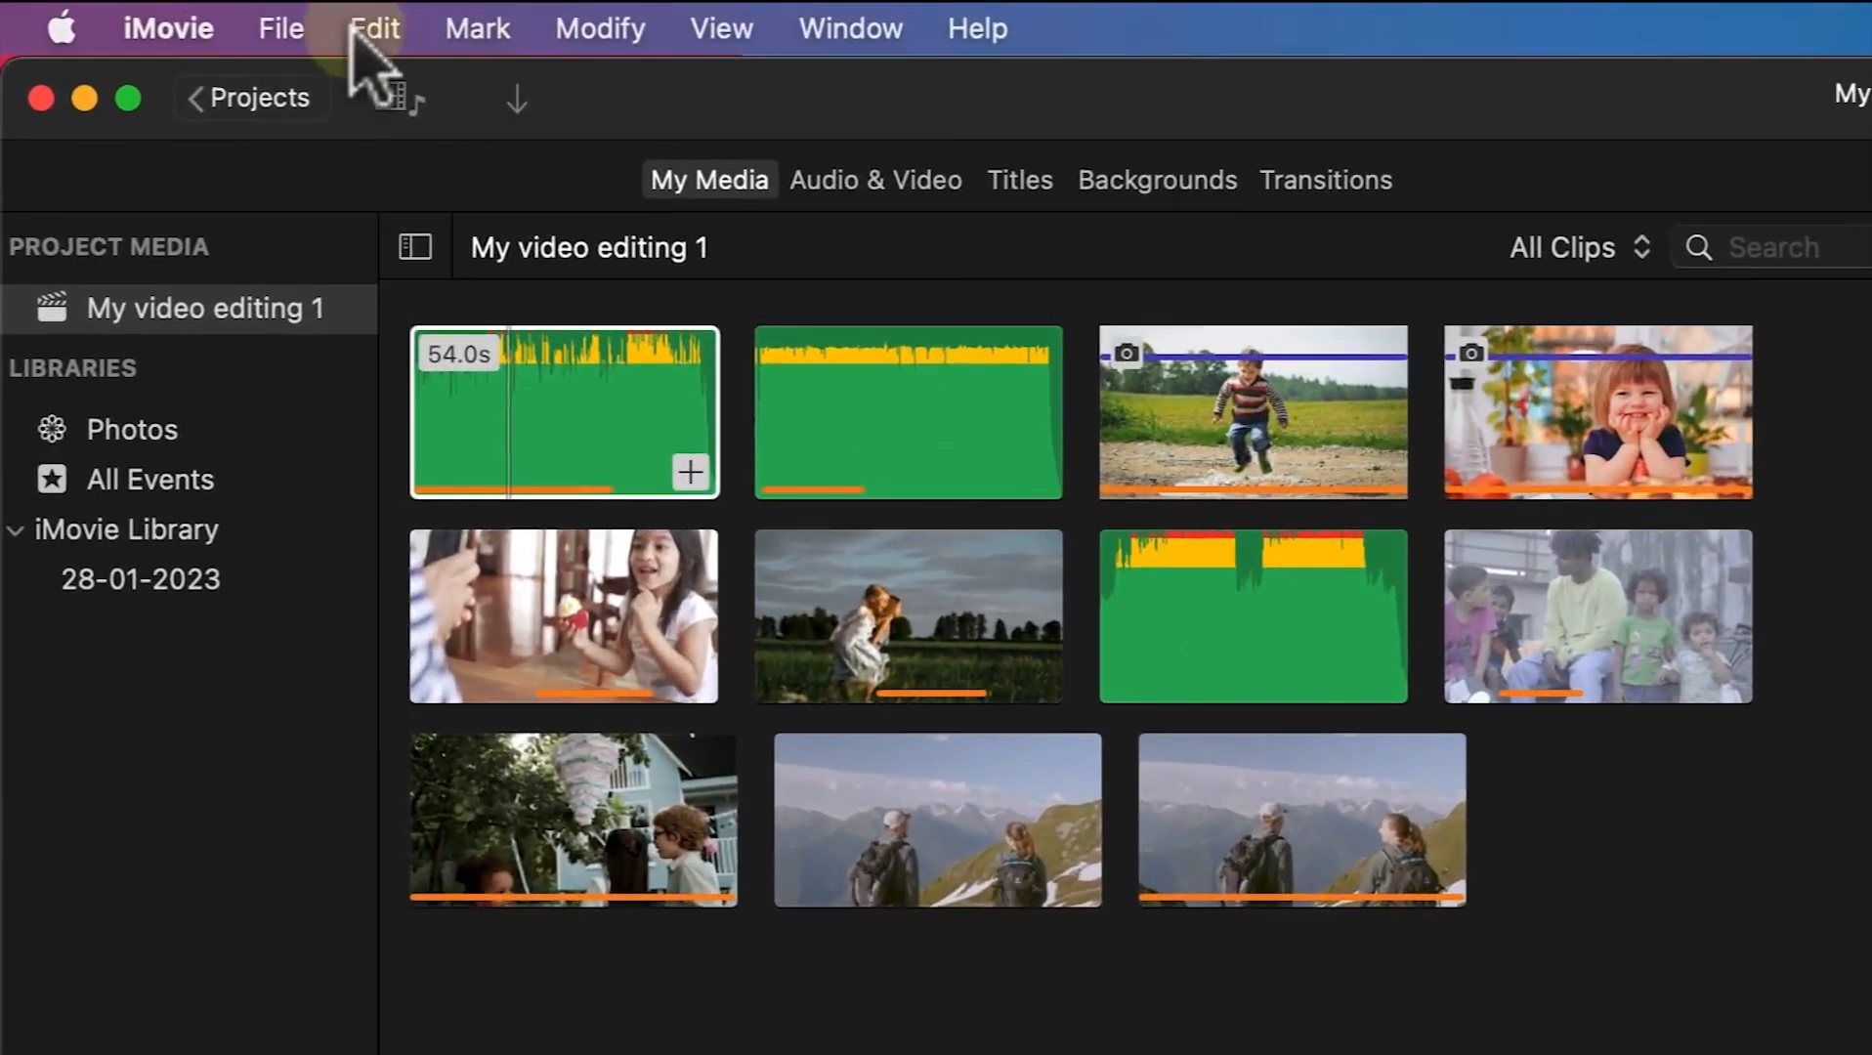
click(189, 0)
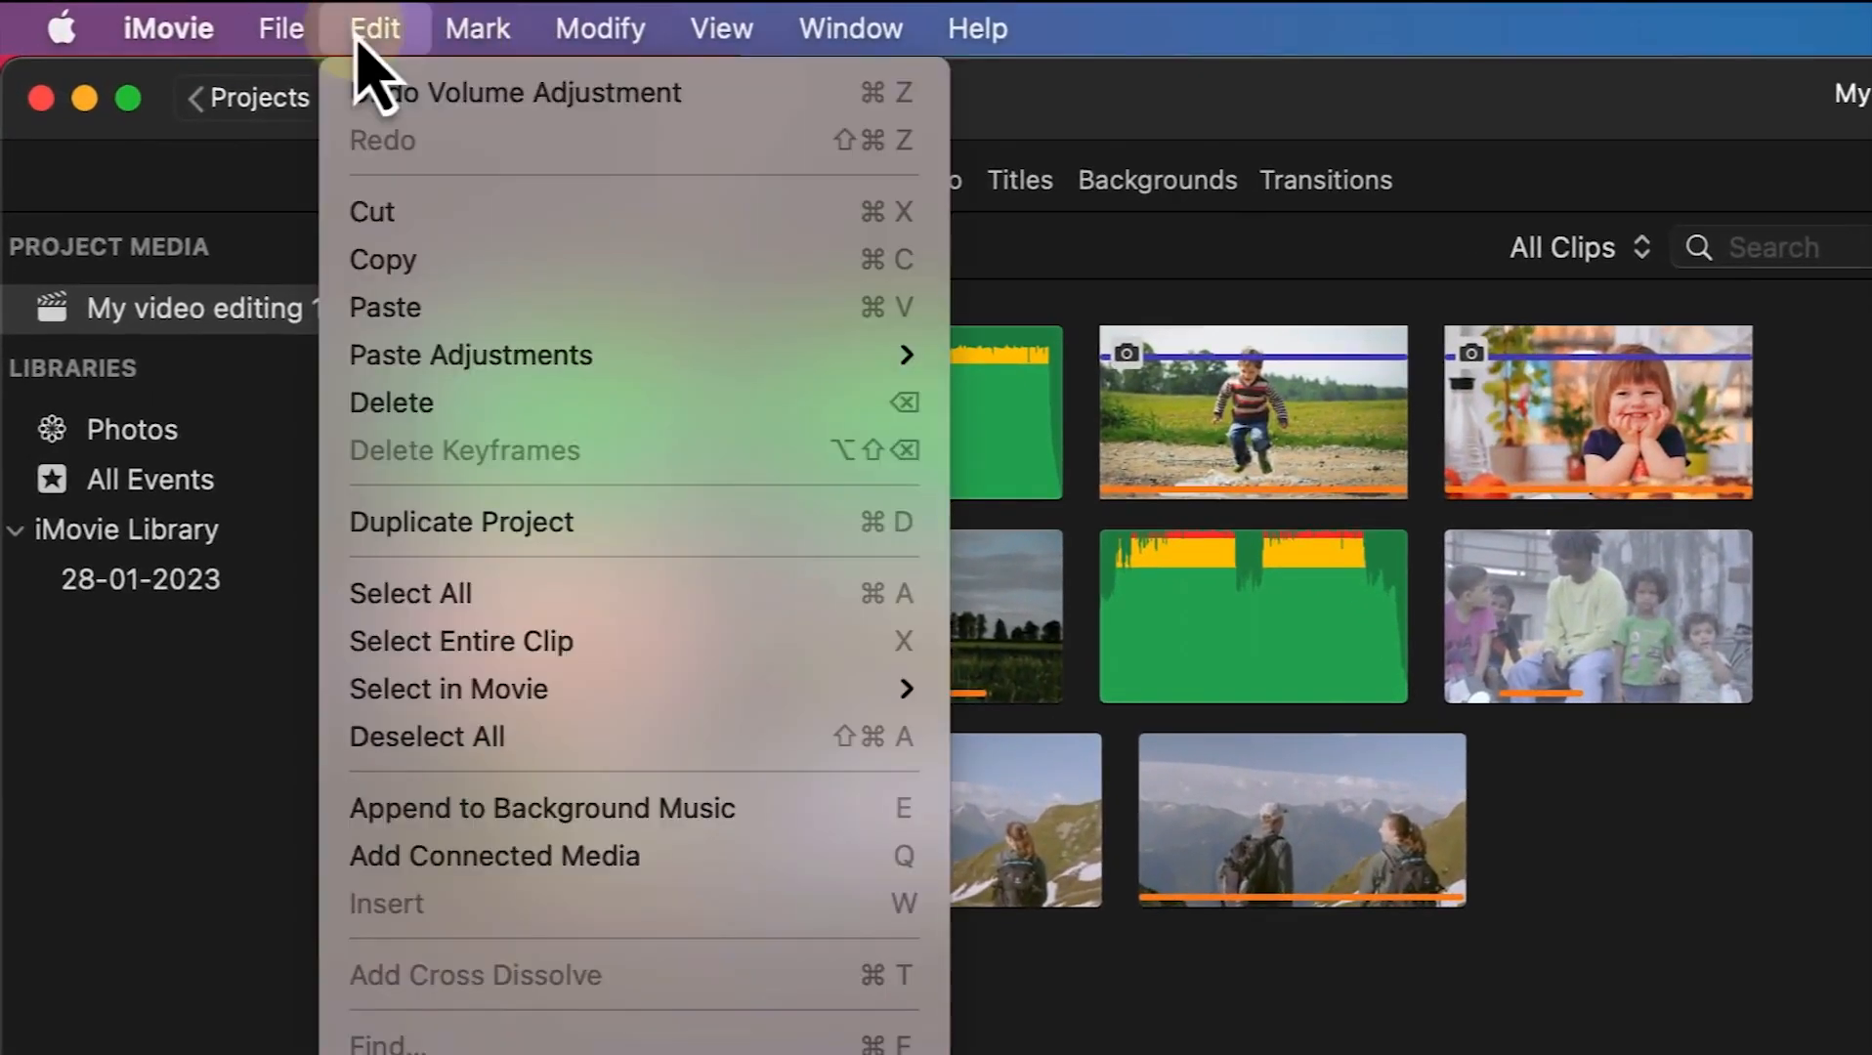
mouse_move(474, 386)
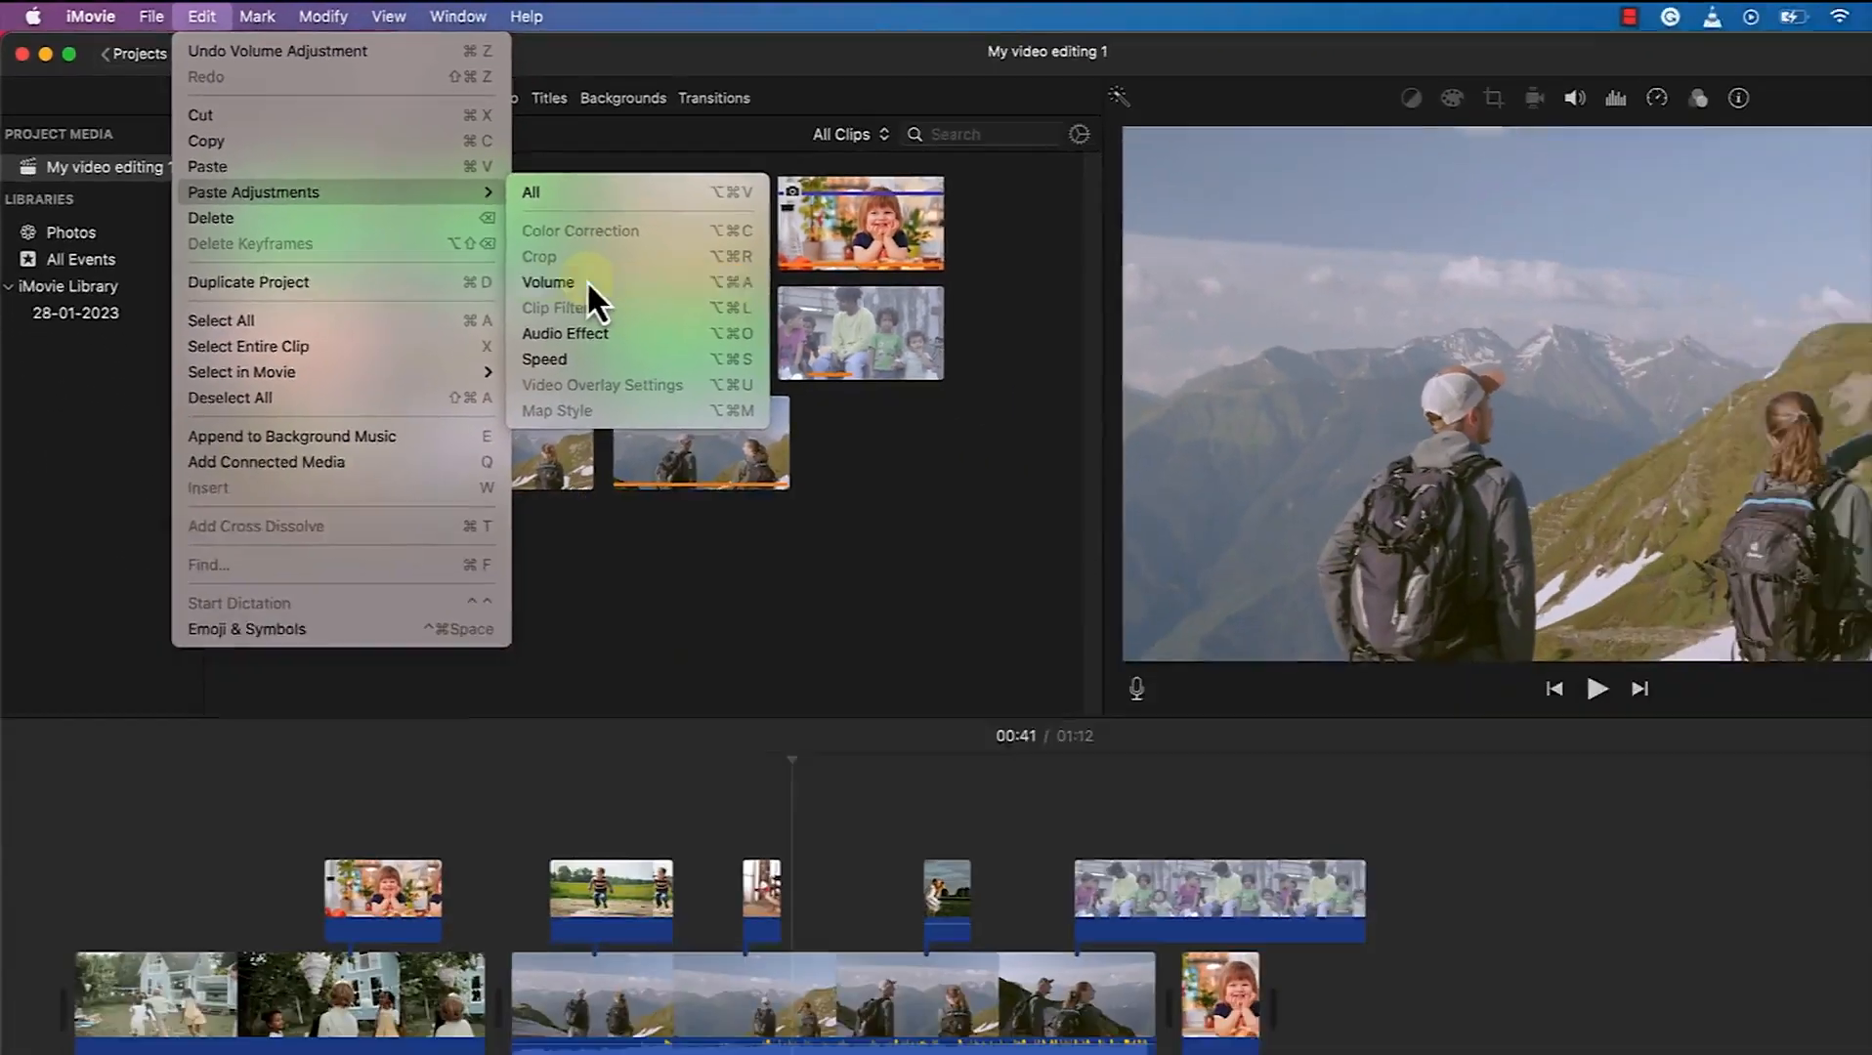
click(1092, 525)
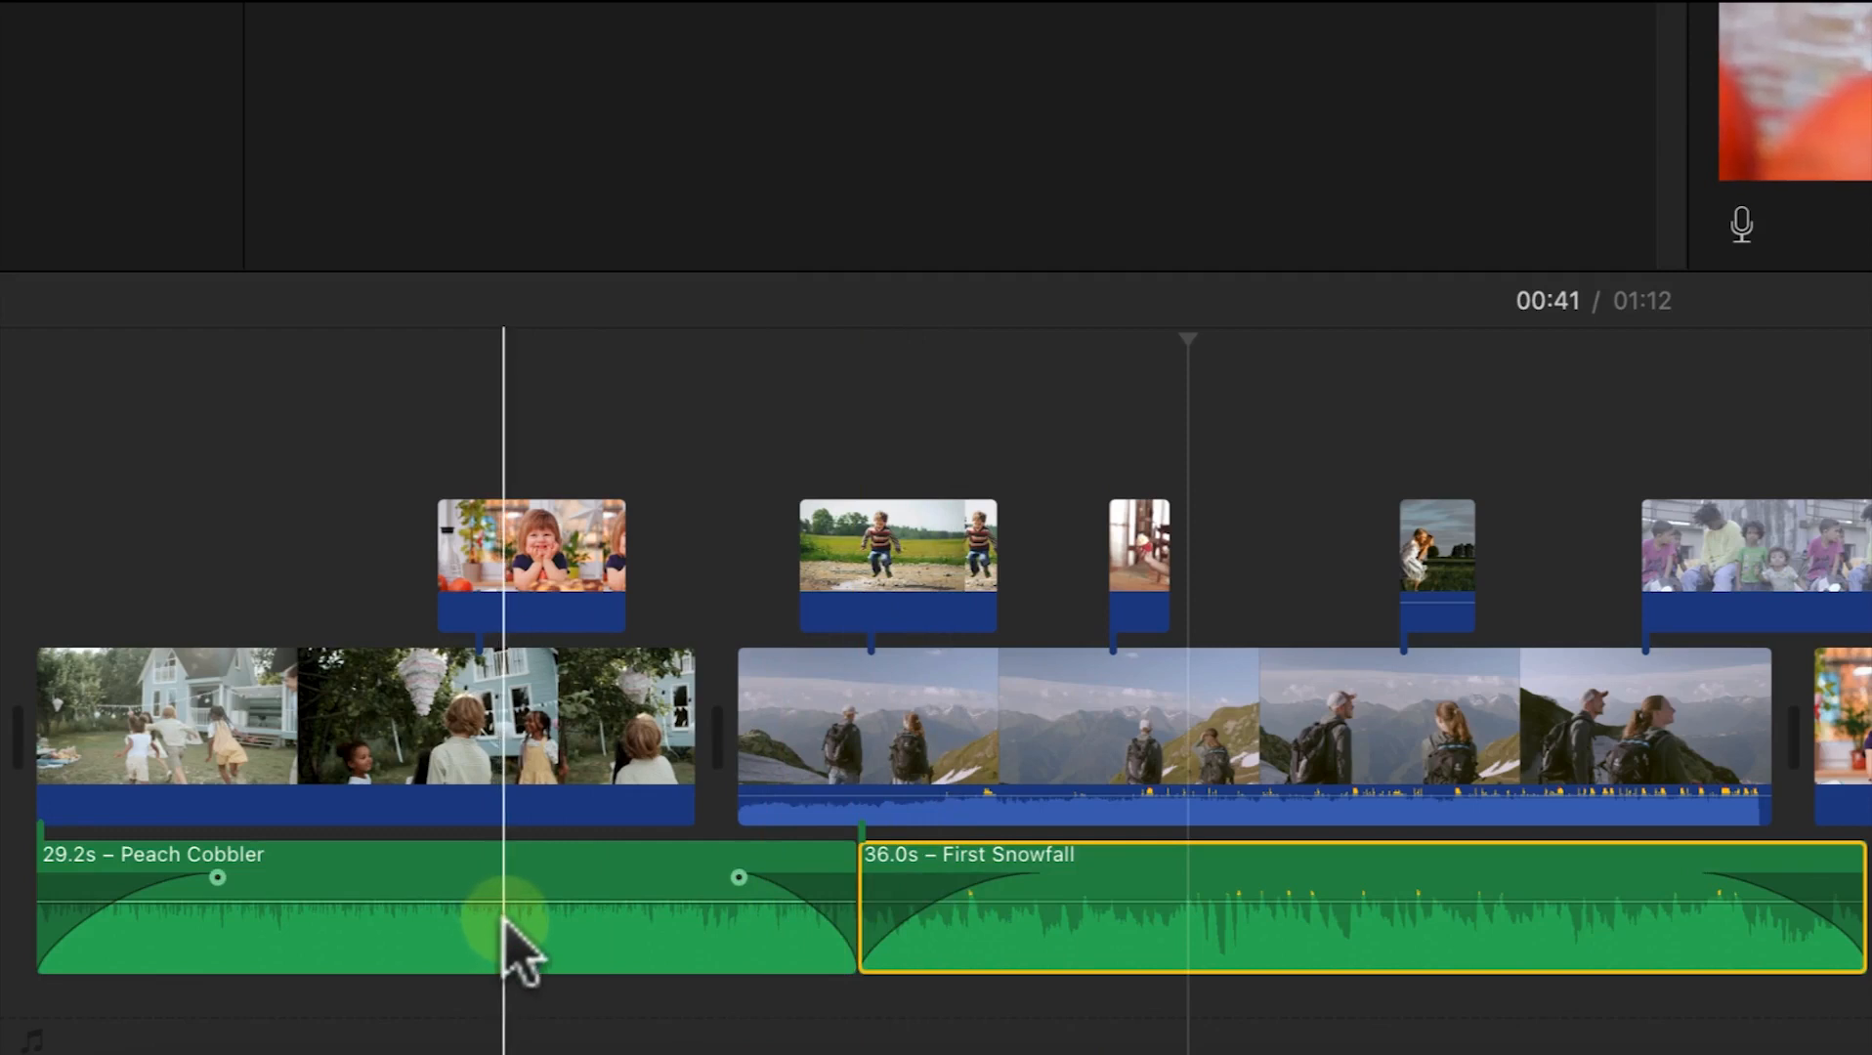
Step: Try several volume levels on the Peach Cobbler clip and set its volume to 34%
click(573, 930)
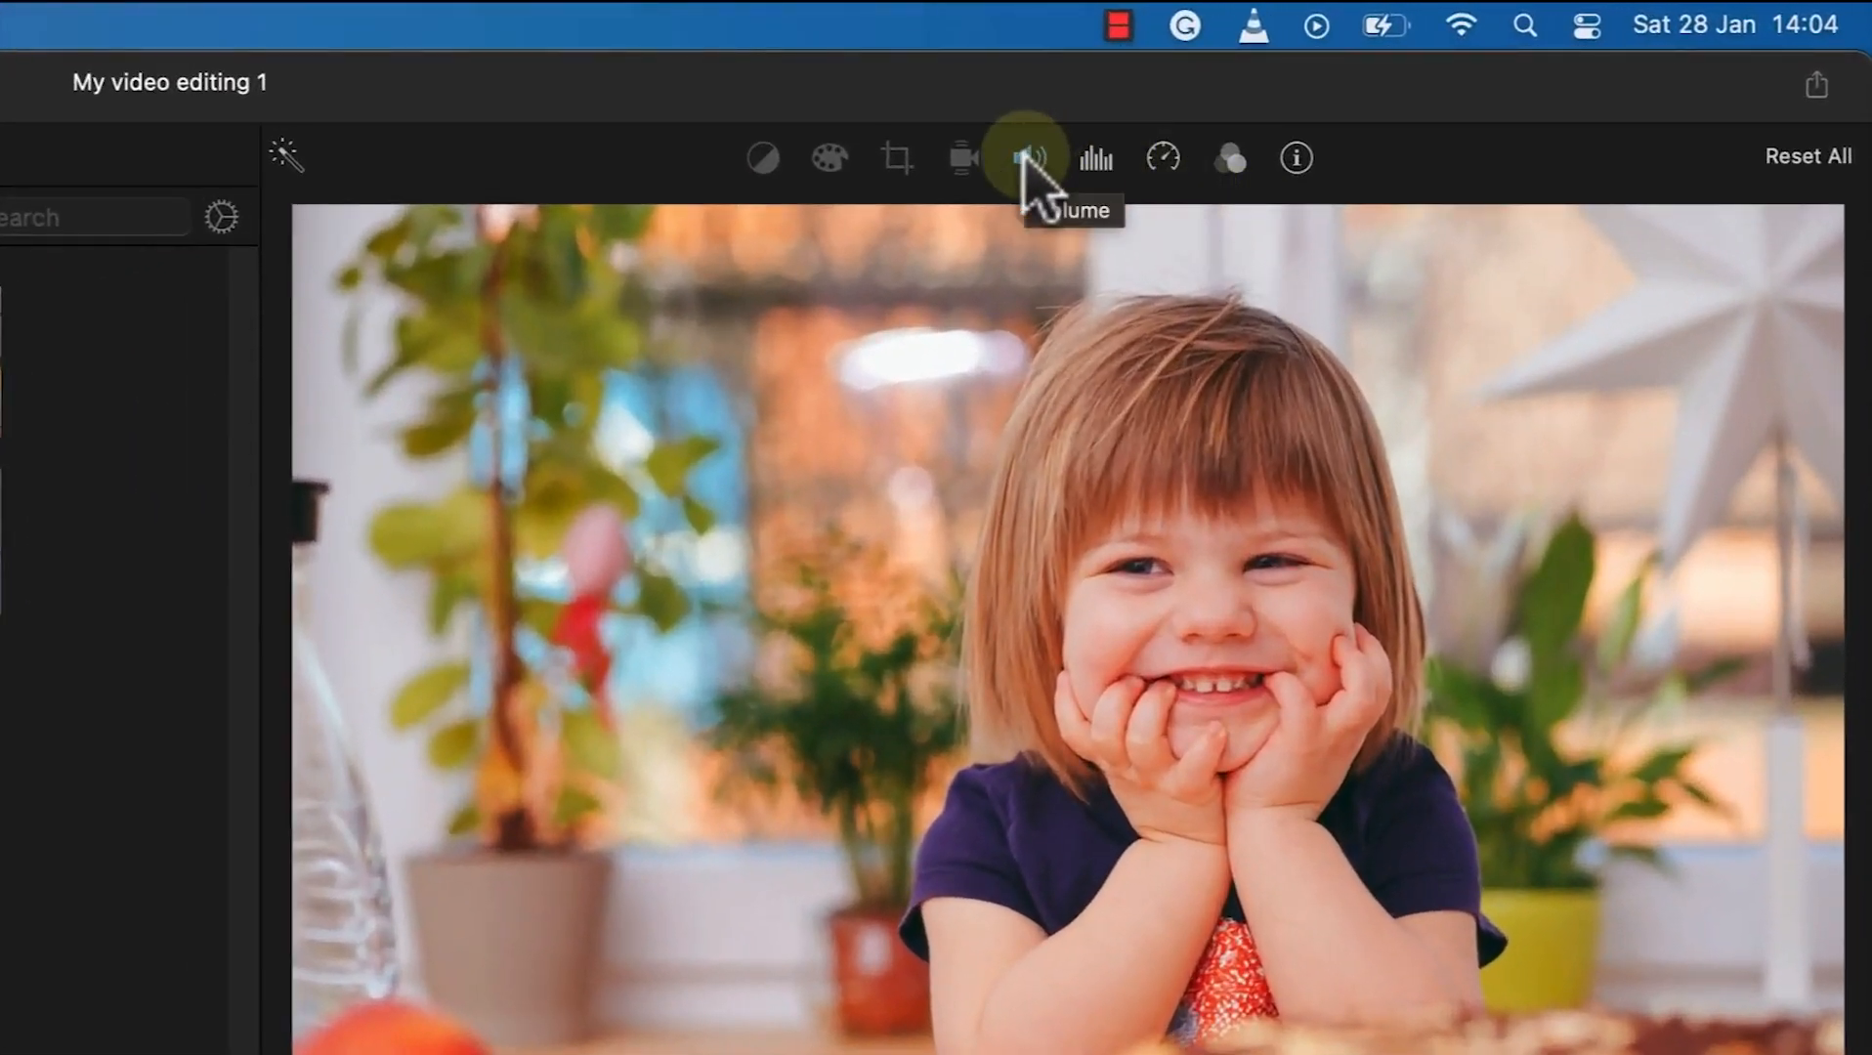
click(1028, 158)
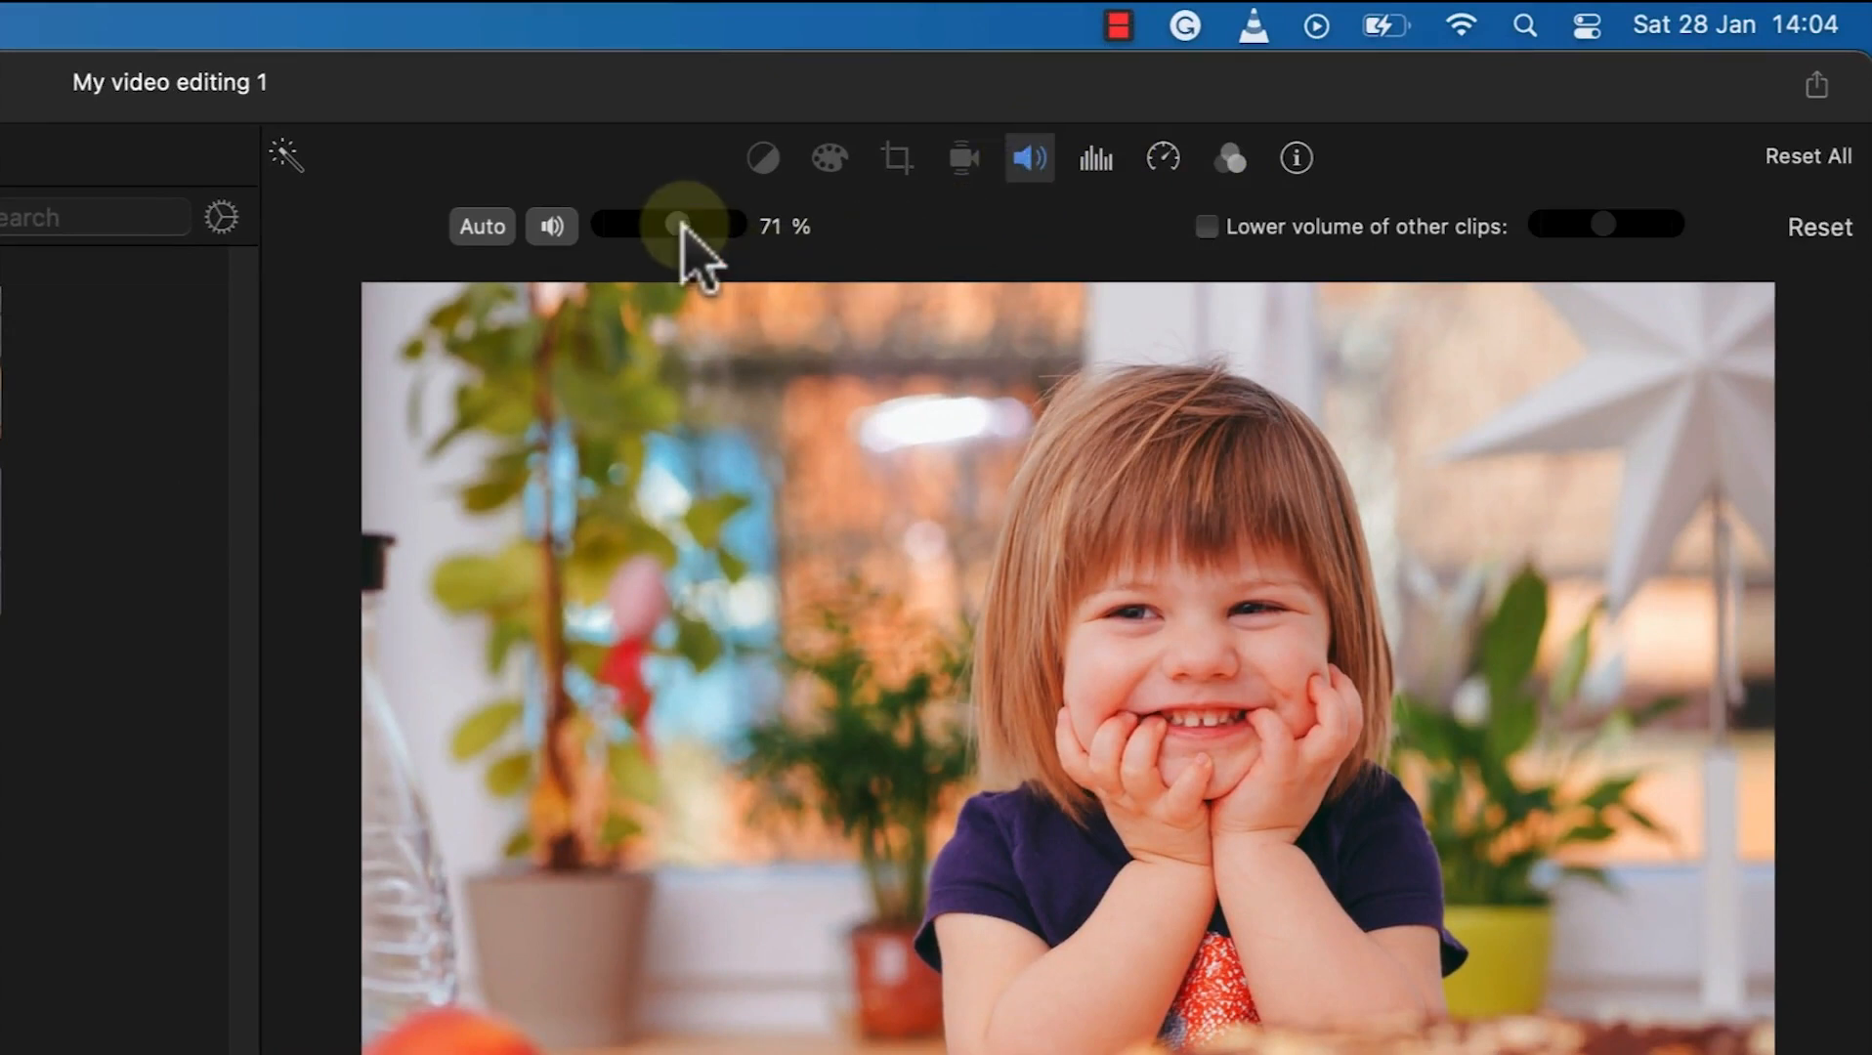
mouse_move(685, 224)
mouse_down()
mouse_move(700, 237)
mouse_move(651, 213)
mouse_up()
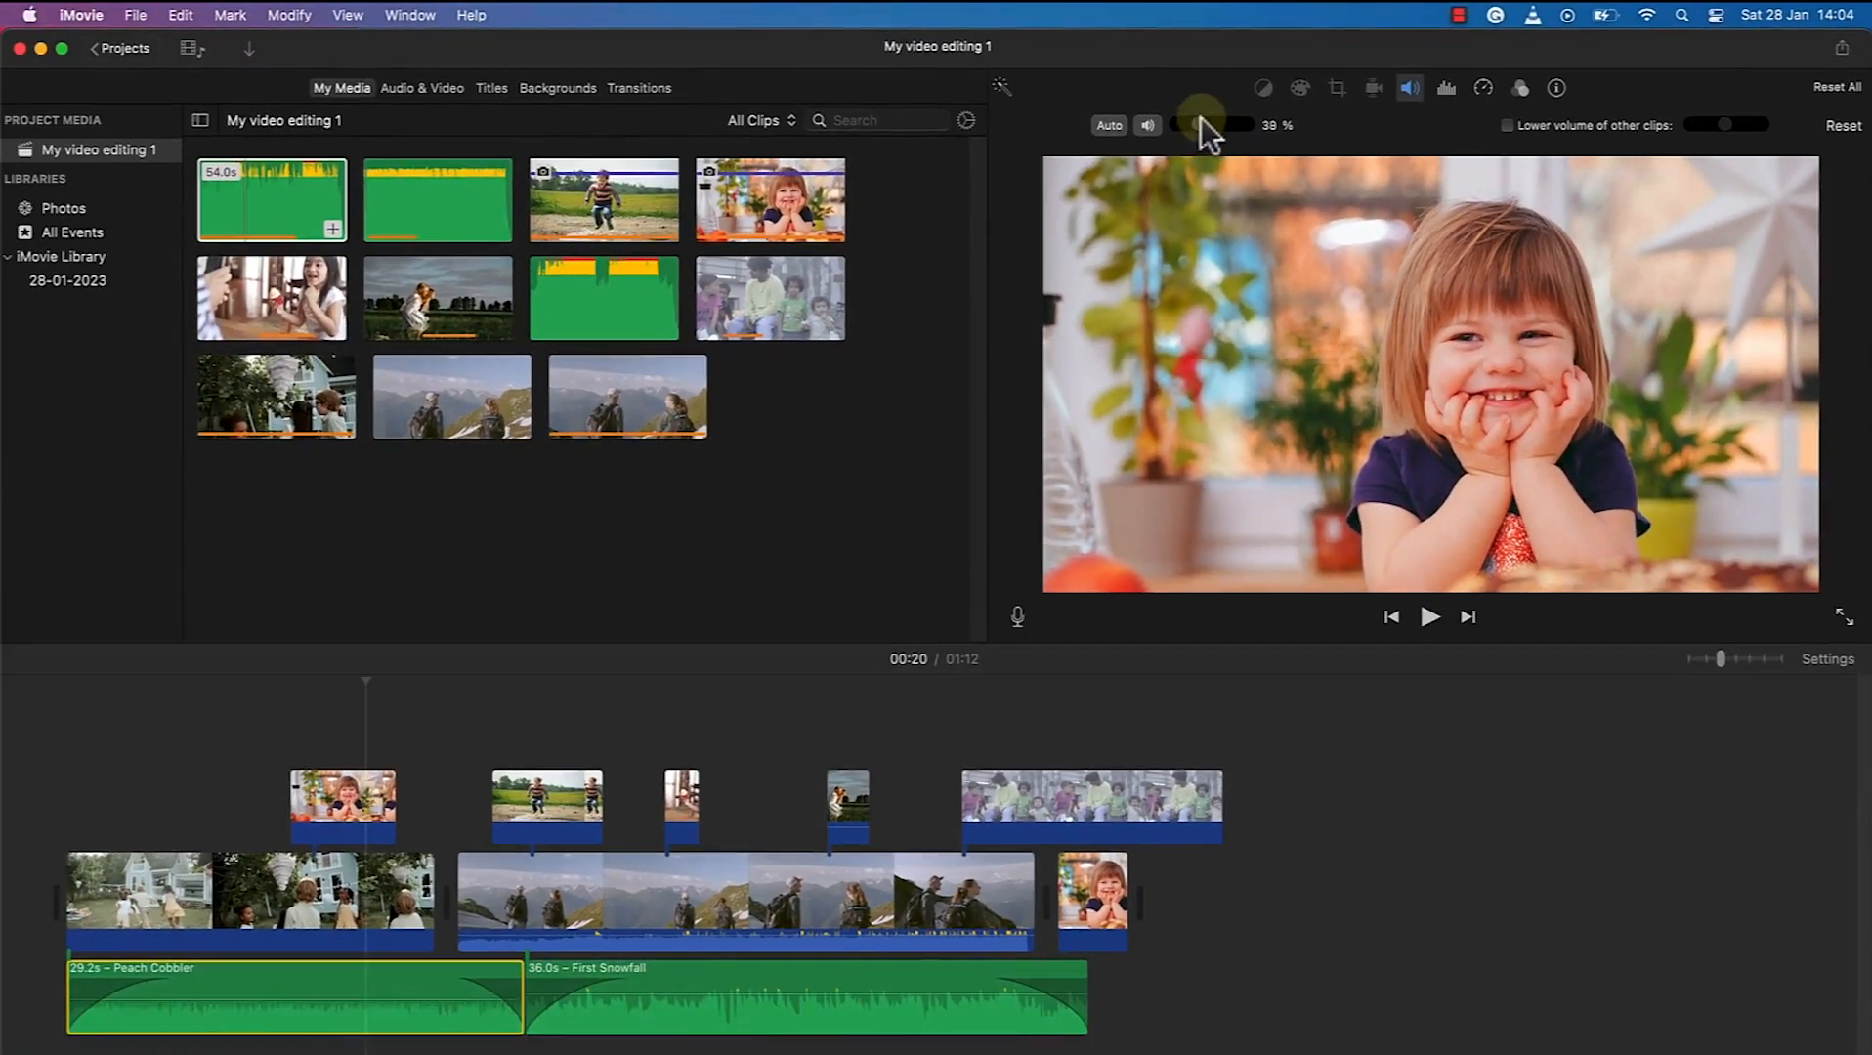
drag(1201, 118, 1194, 121)
drag(1202, 126, 1223, 130)
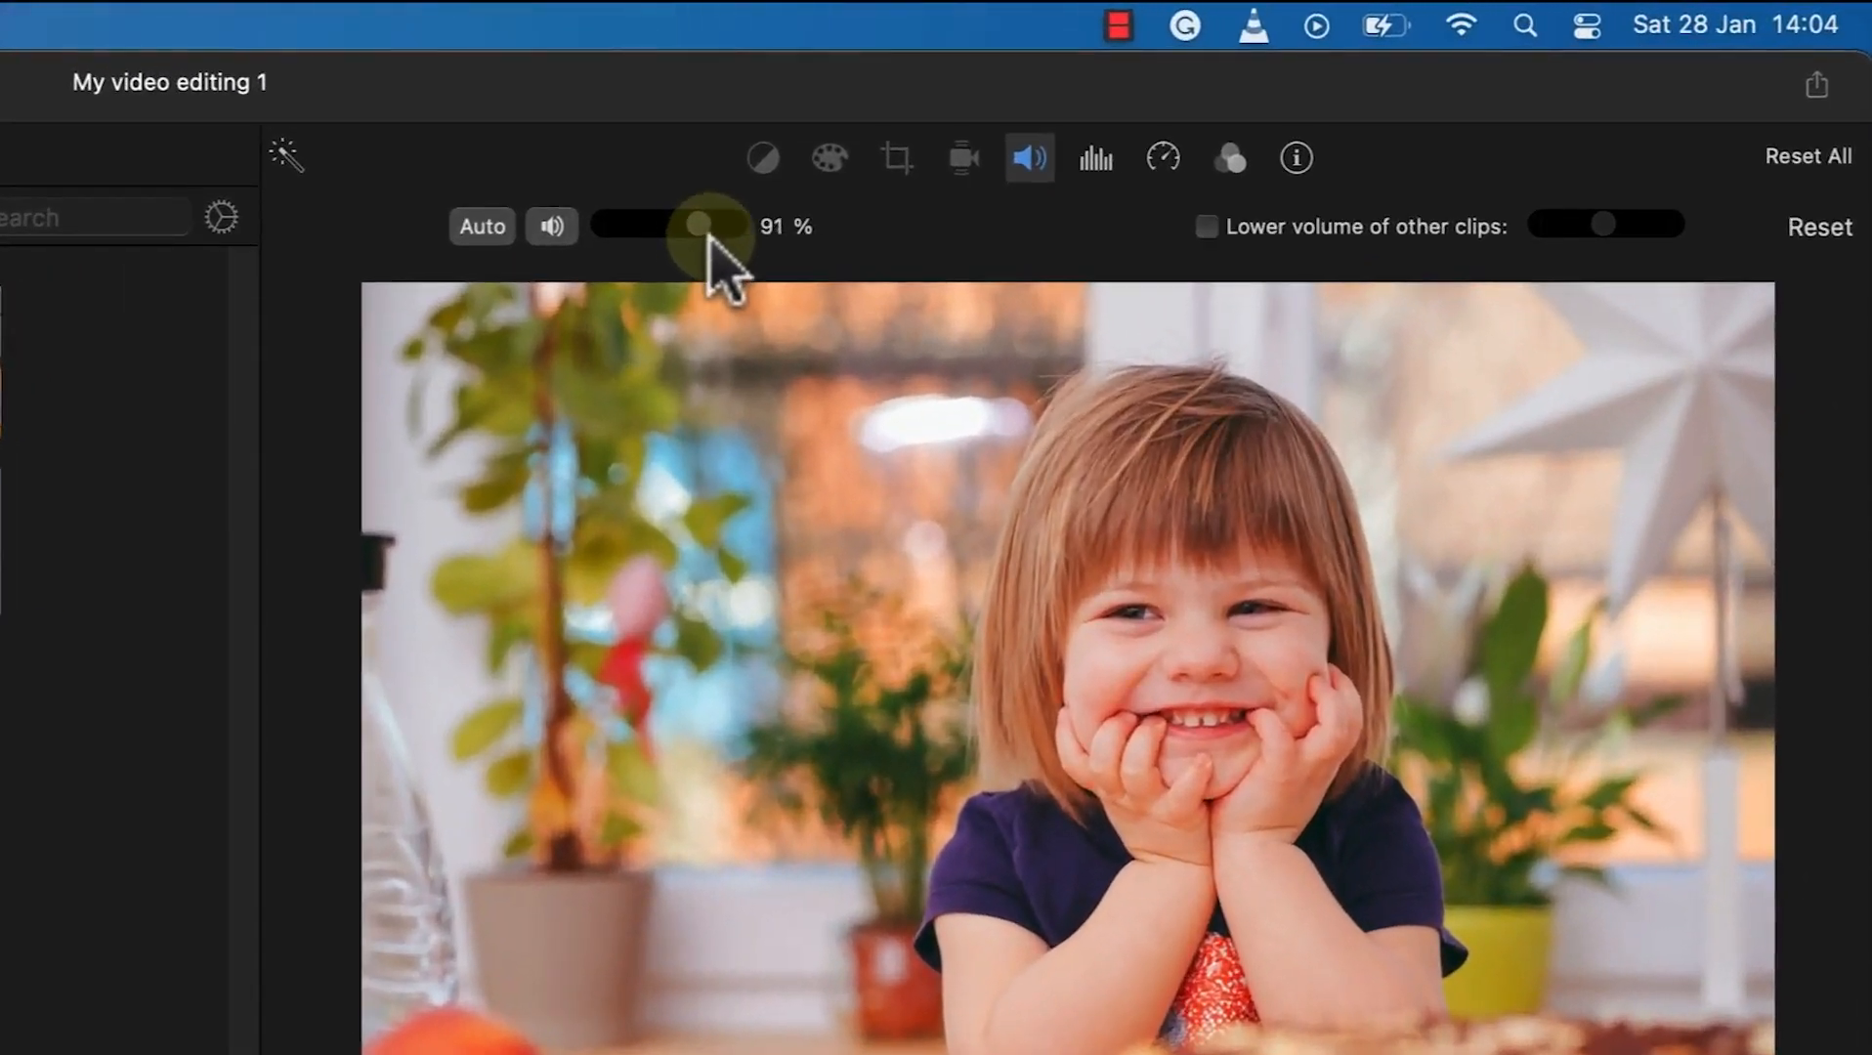
drag(723, 269, 633, 258)
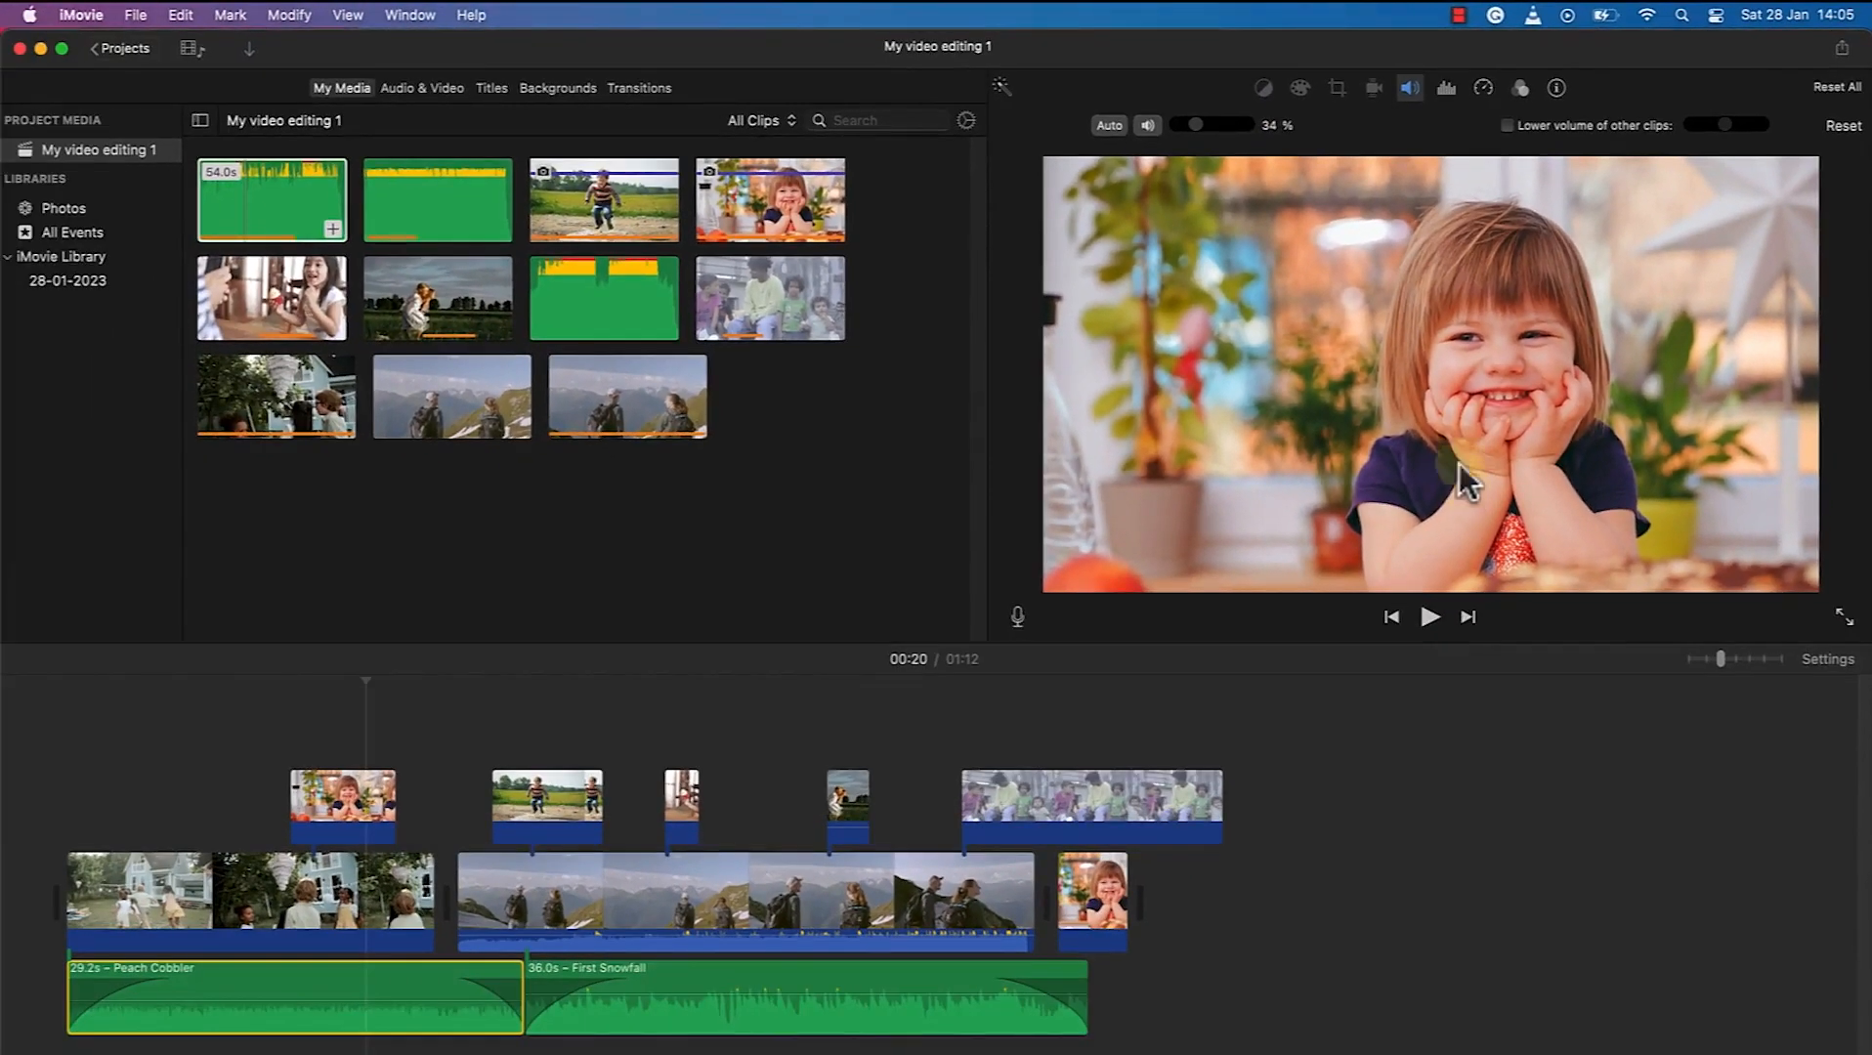
Step: Reduce the Peach Cobbler clip's background noise by 55% and keep its equalizer on Flat
click(1448, 89)
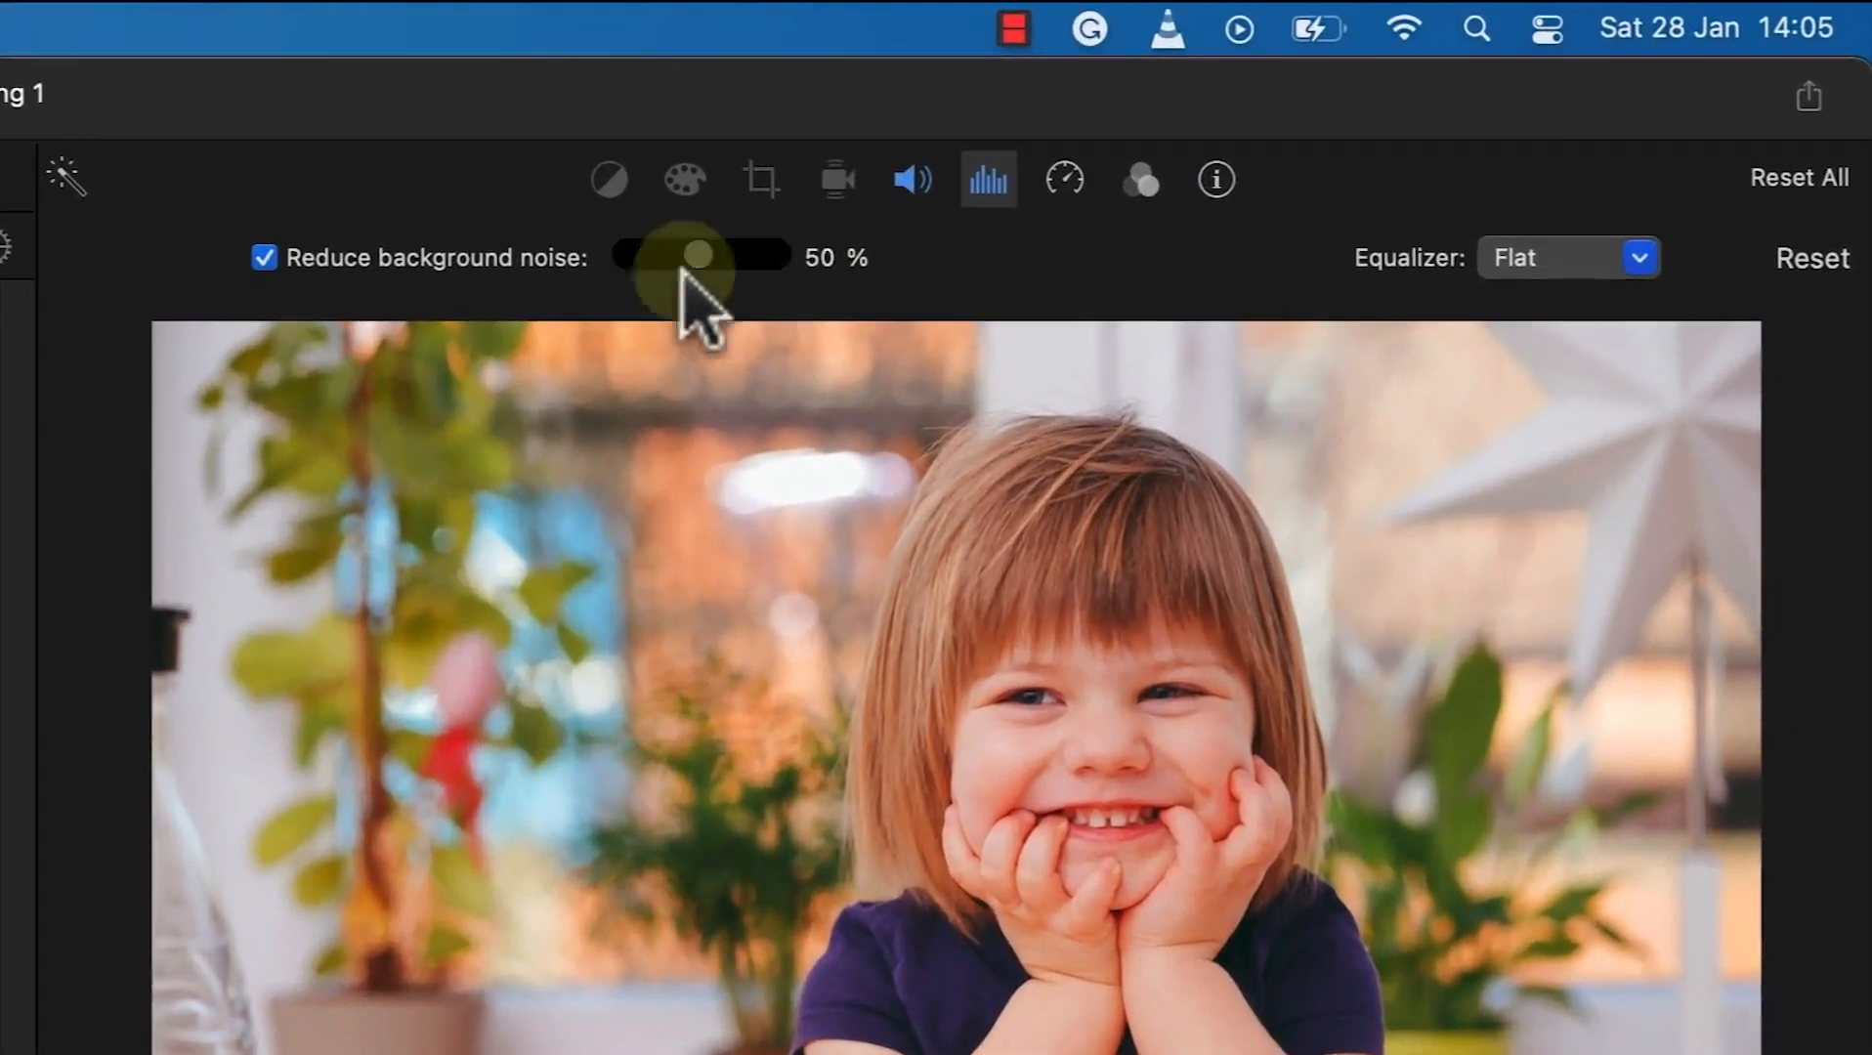
drag(695, 252, 735, 256)
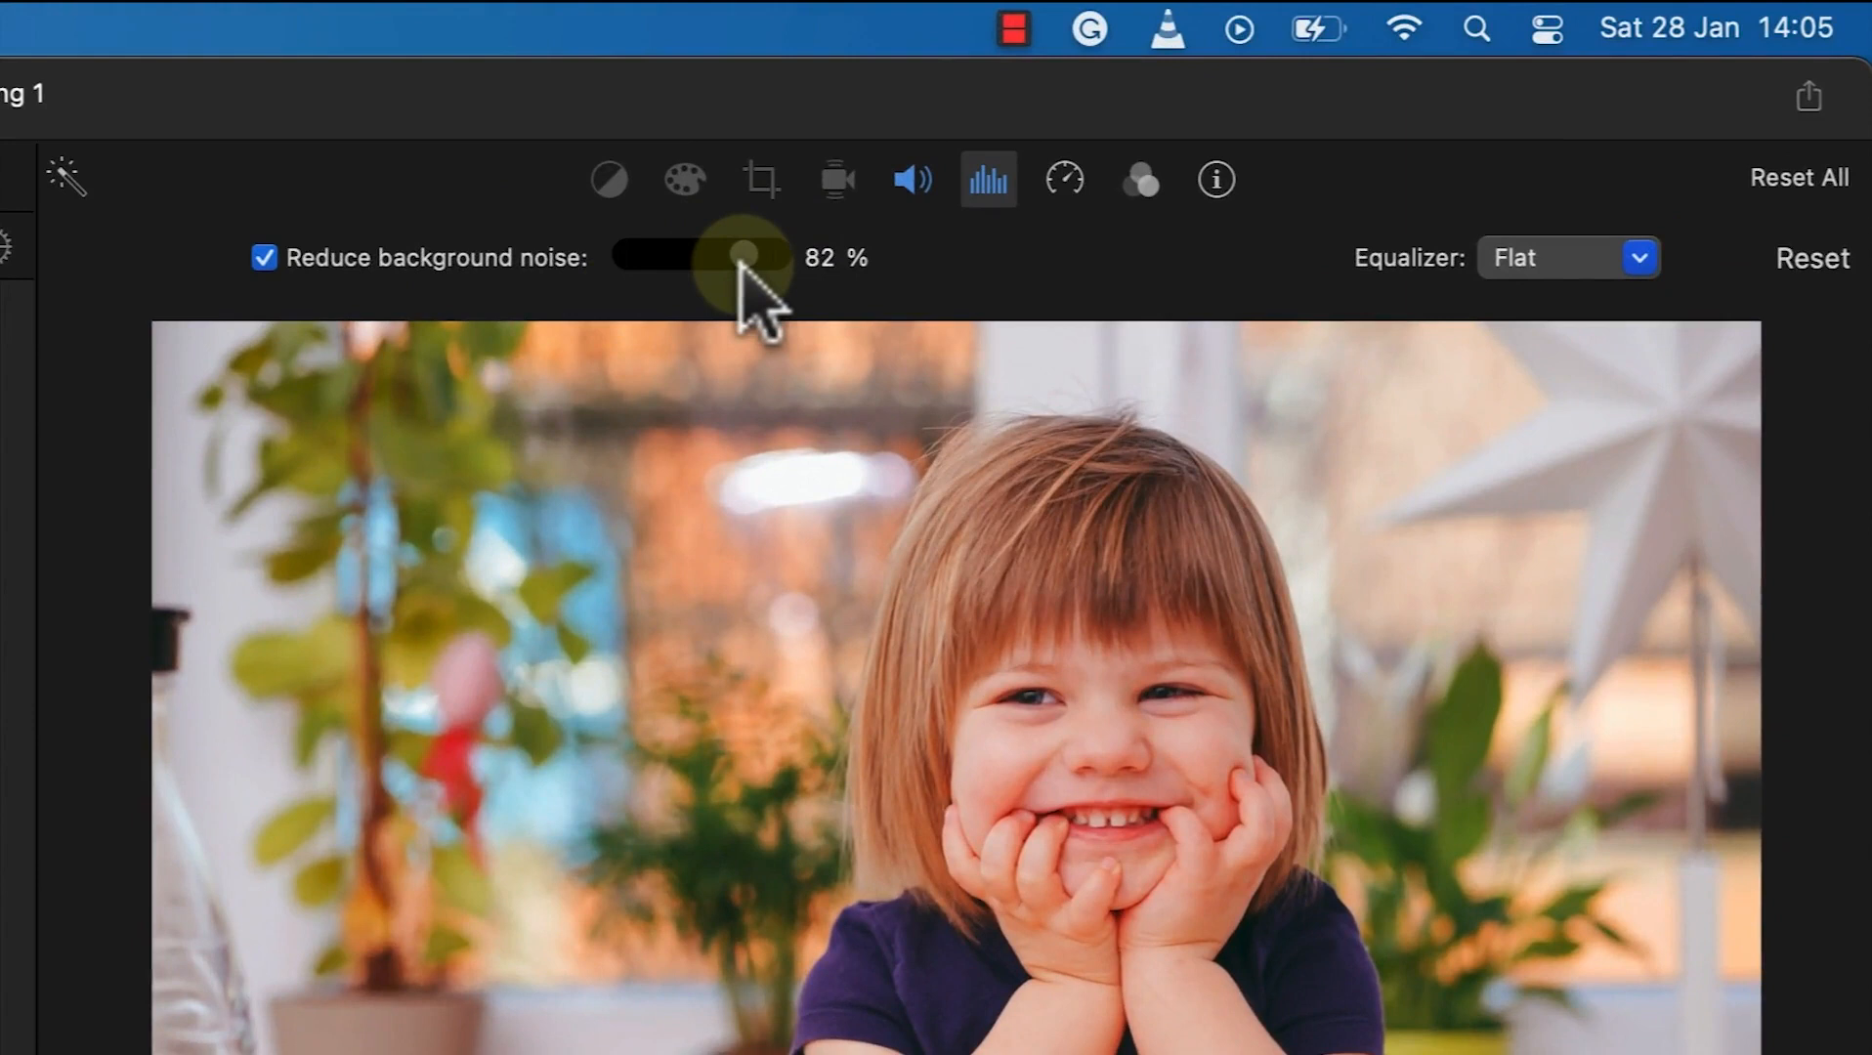
drag(739, 256, 707, 256)
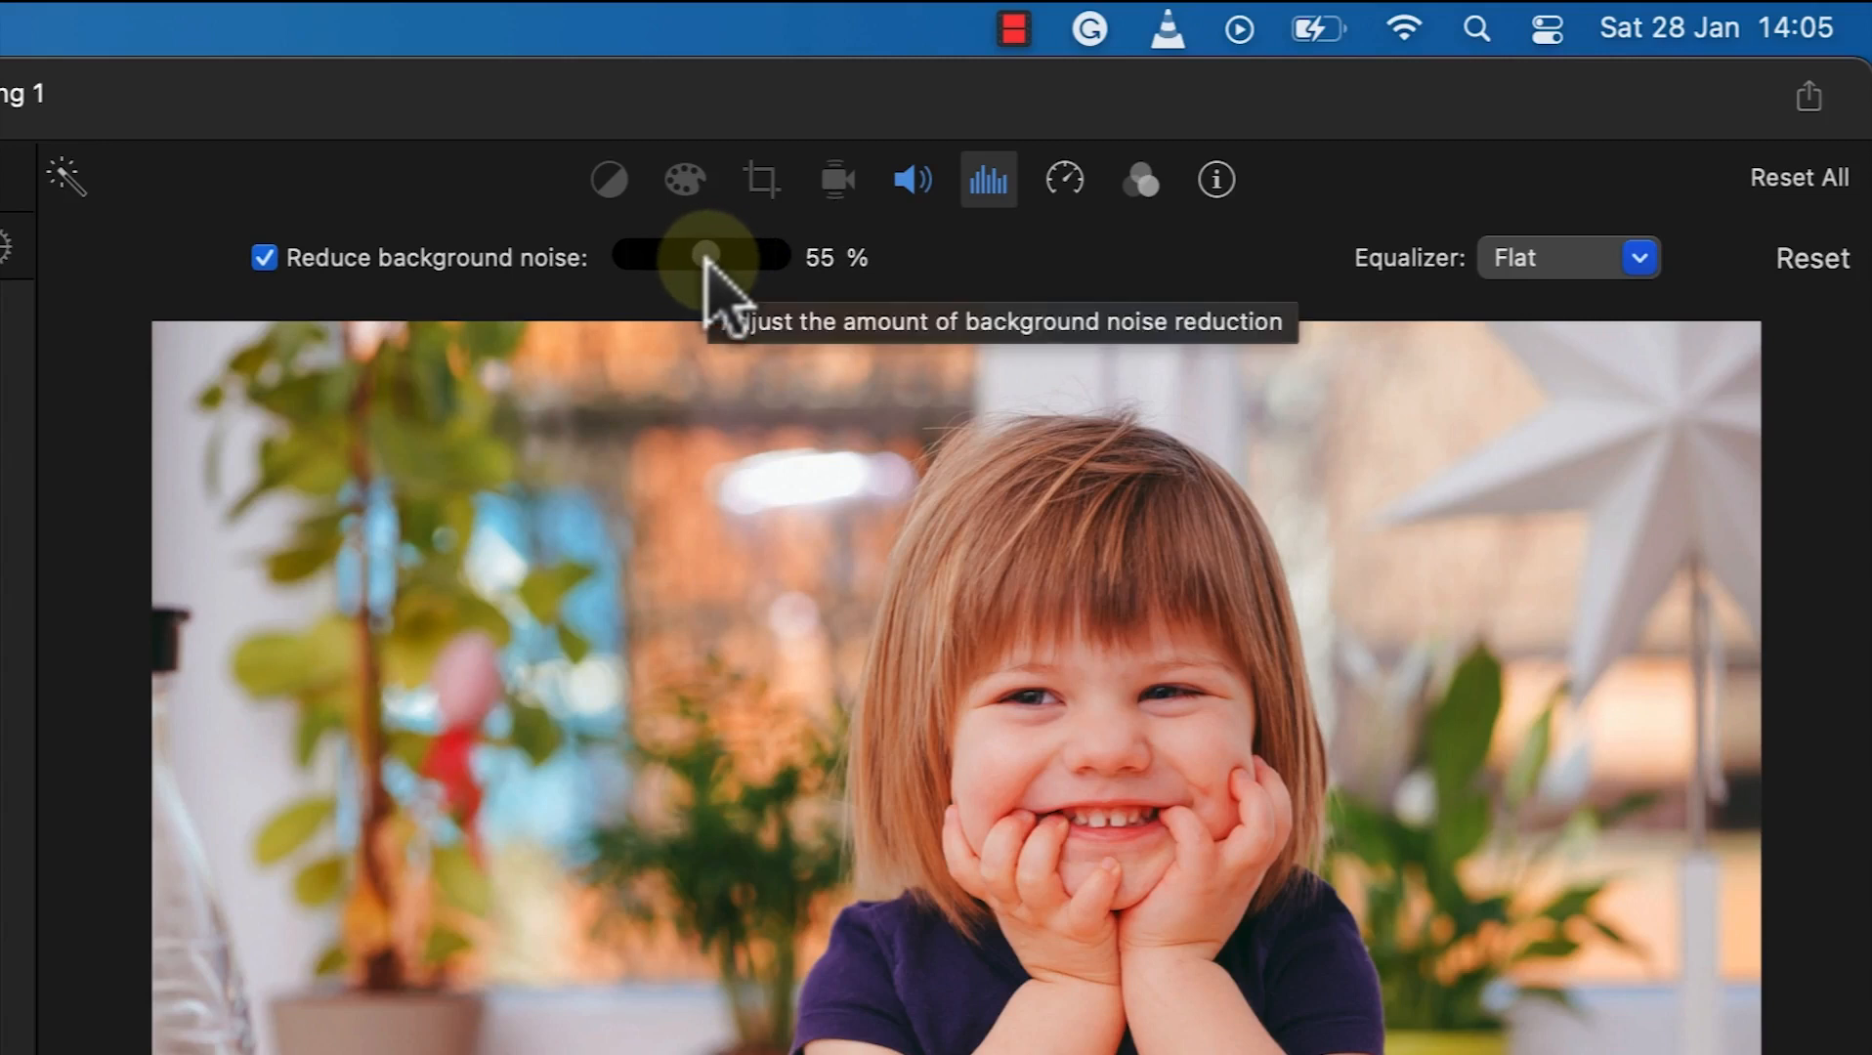
click(1642, 259)
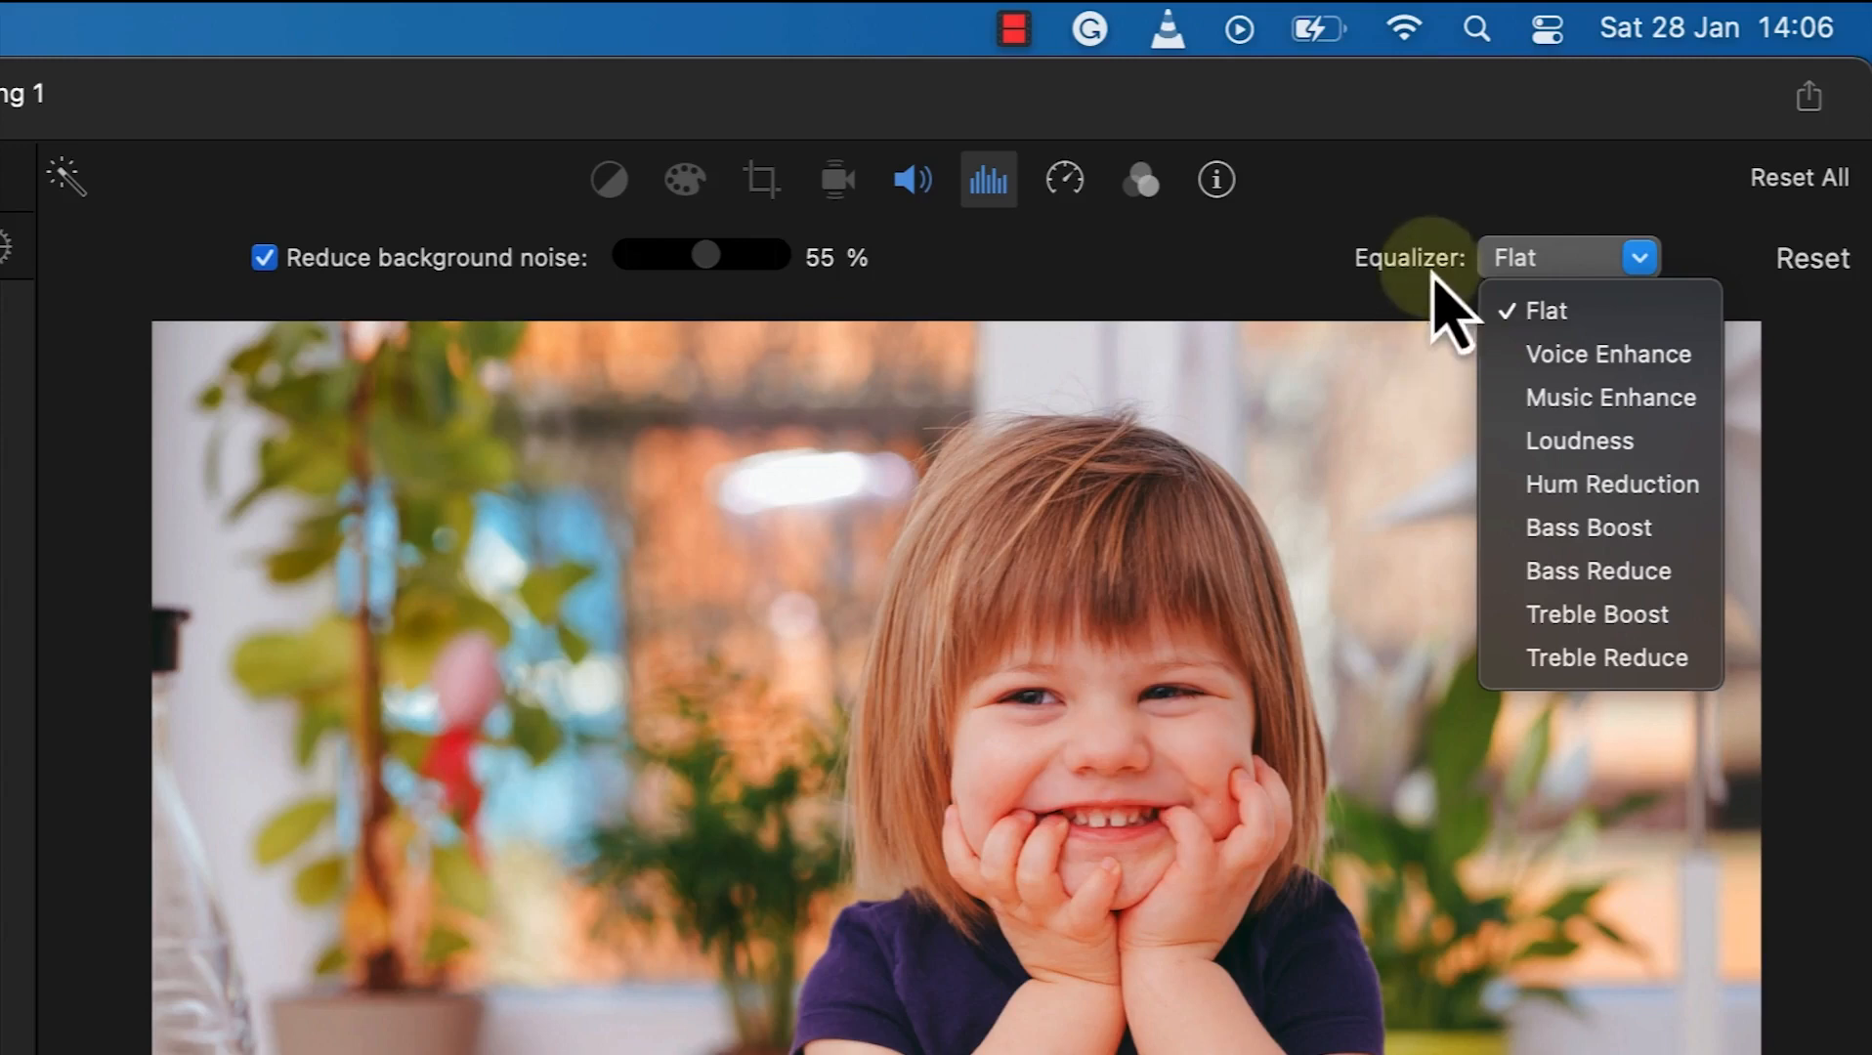
click(1634, 311)
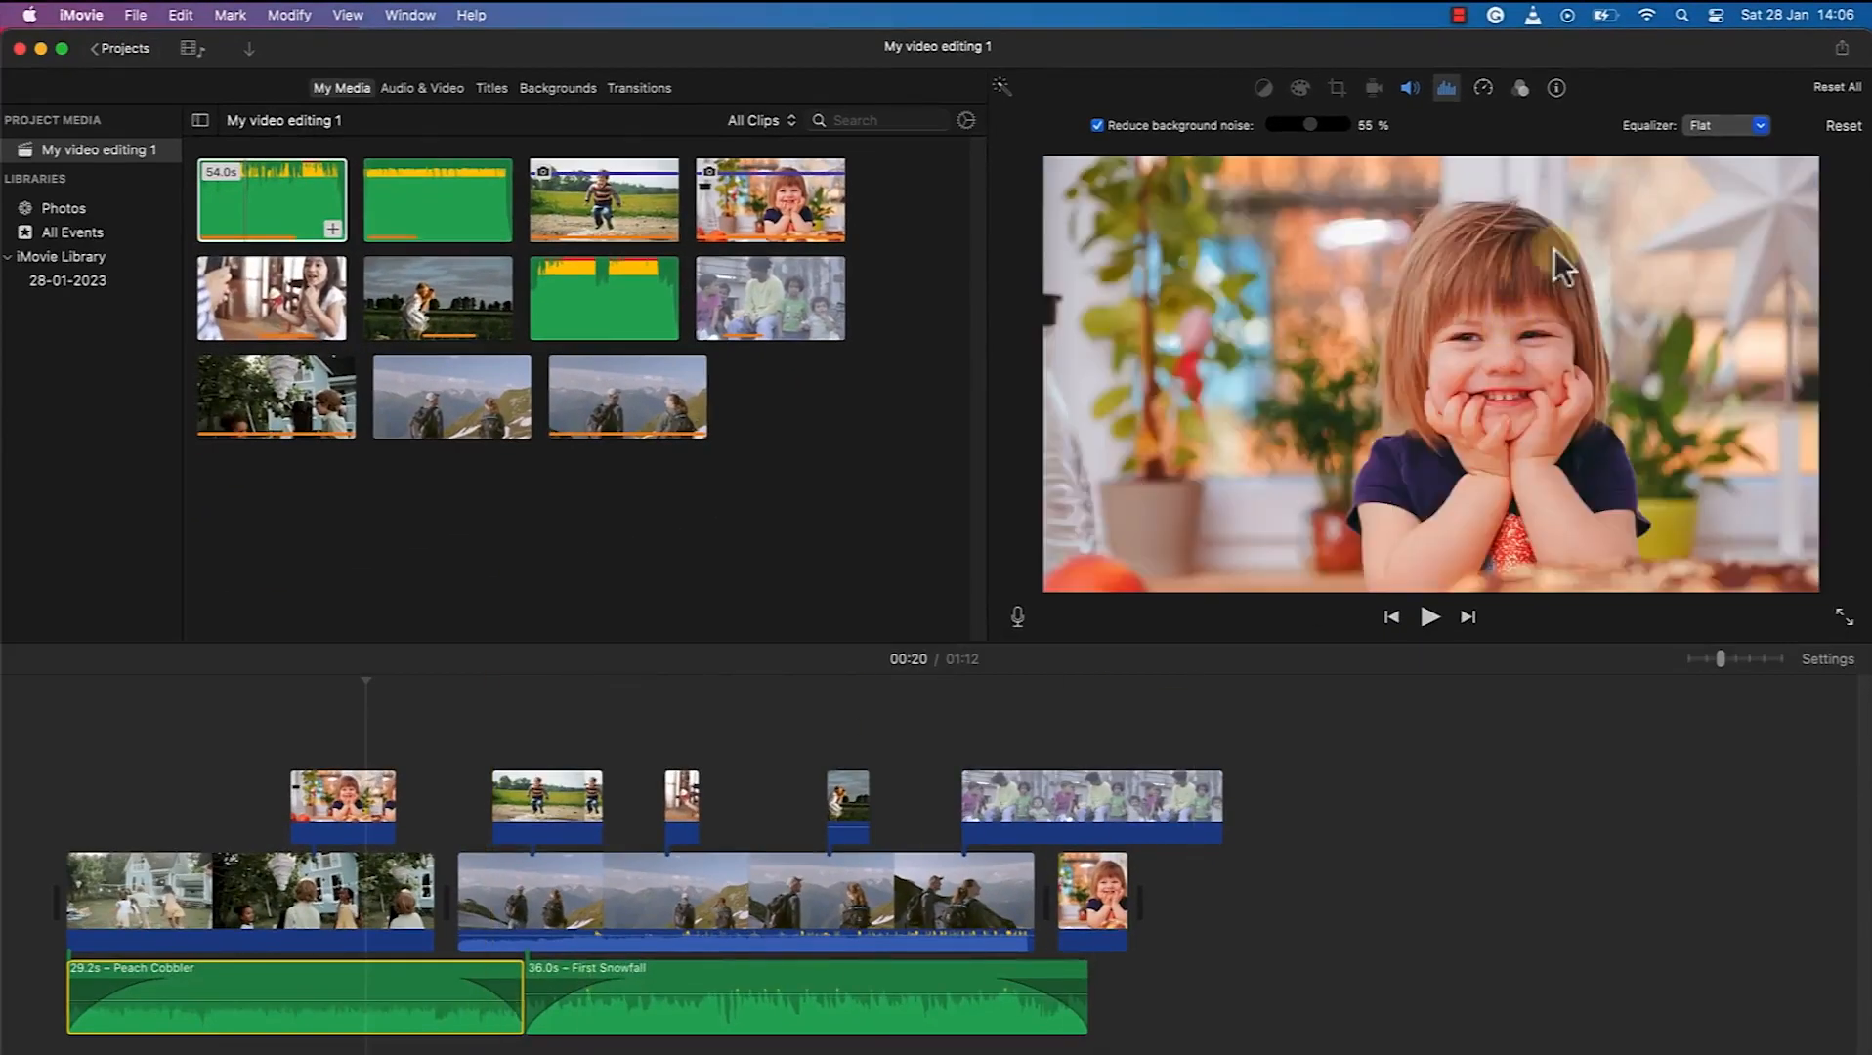
click(690, 1047)
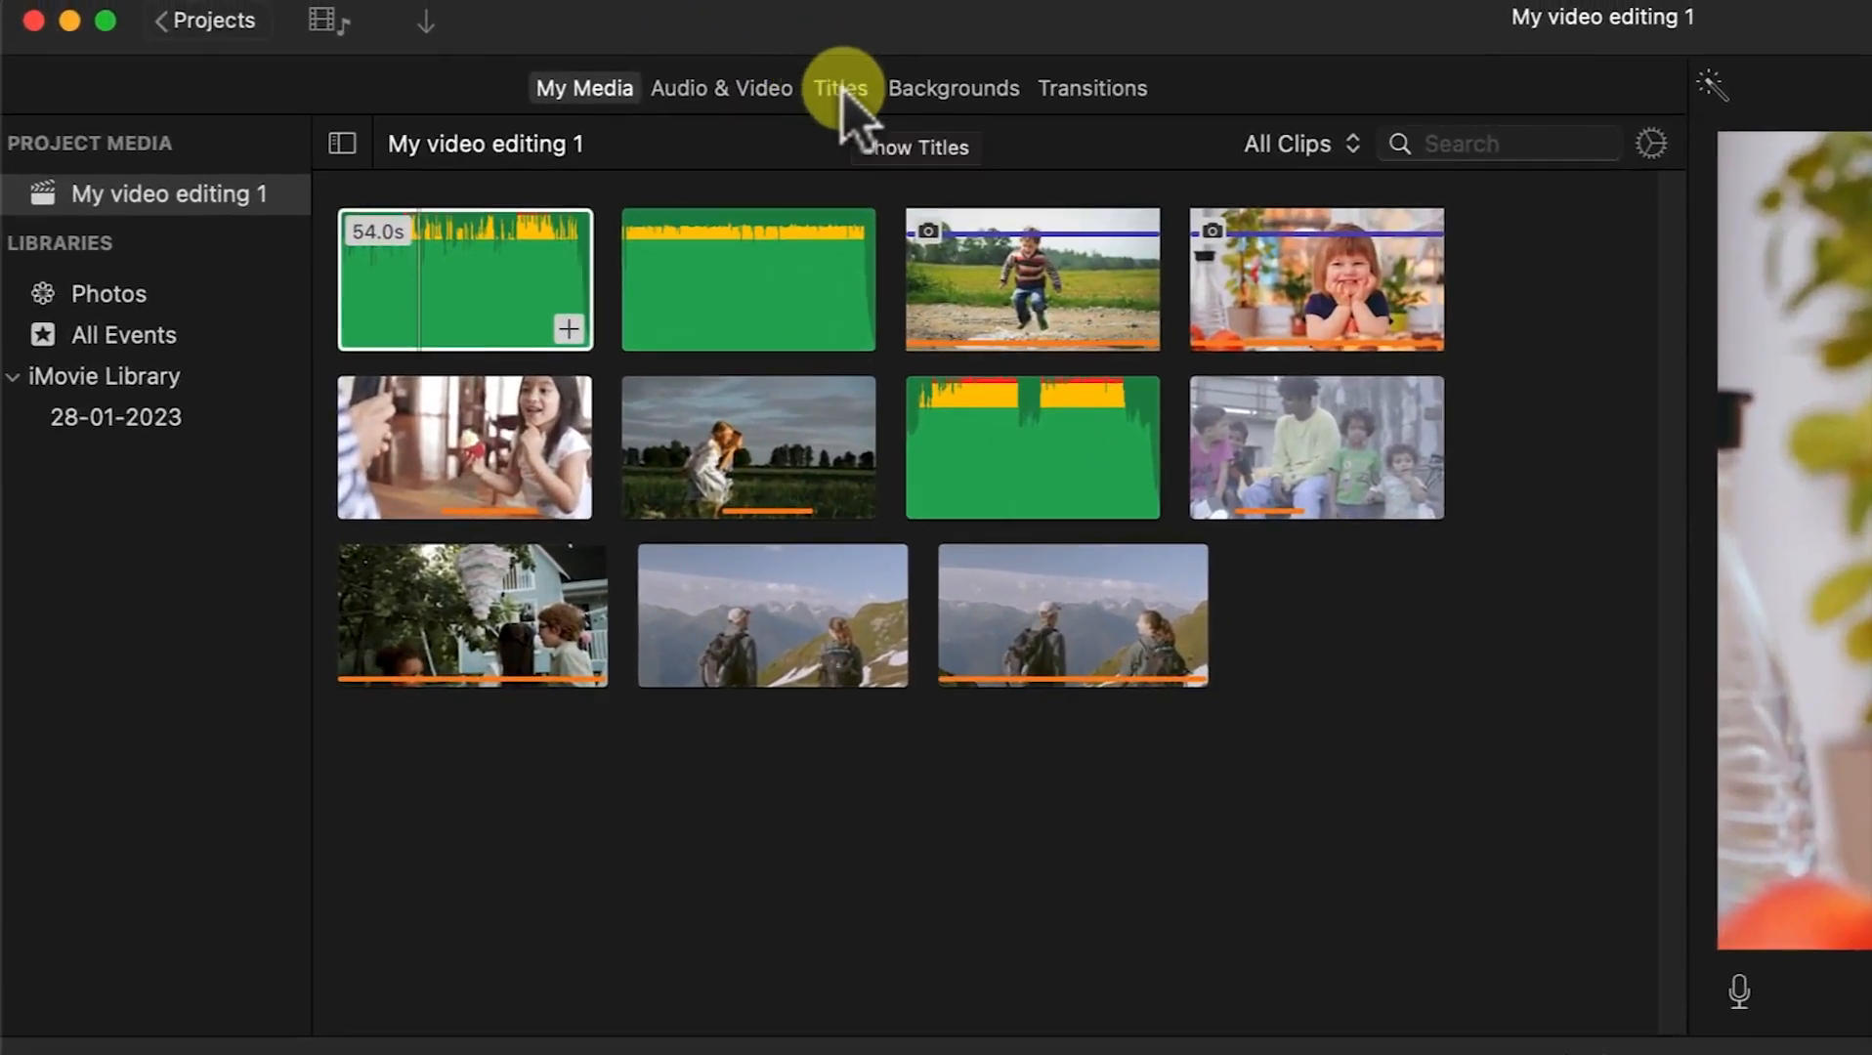
Step: Add the Drifting title above the start of the first video clip and extend it to 7.0 s
click(842, 89)
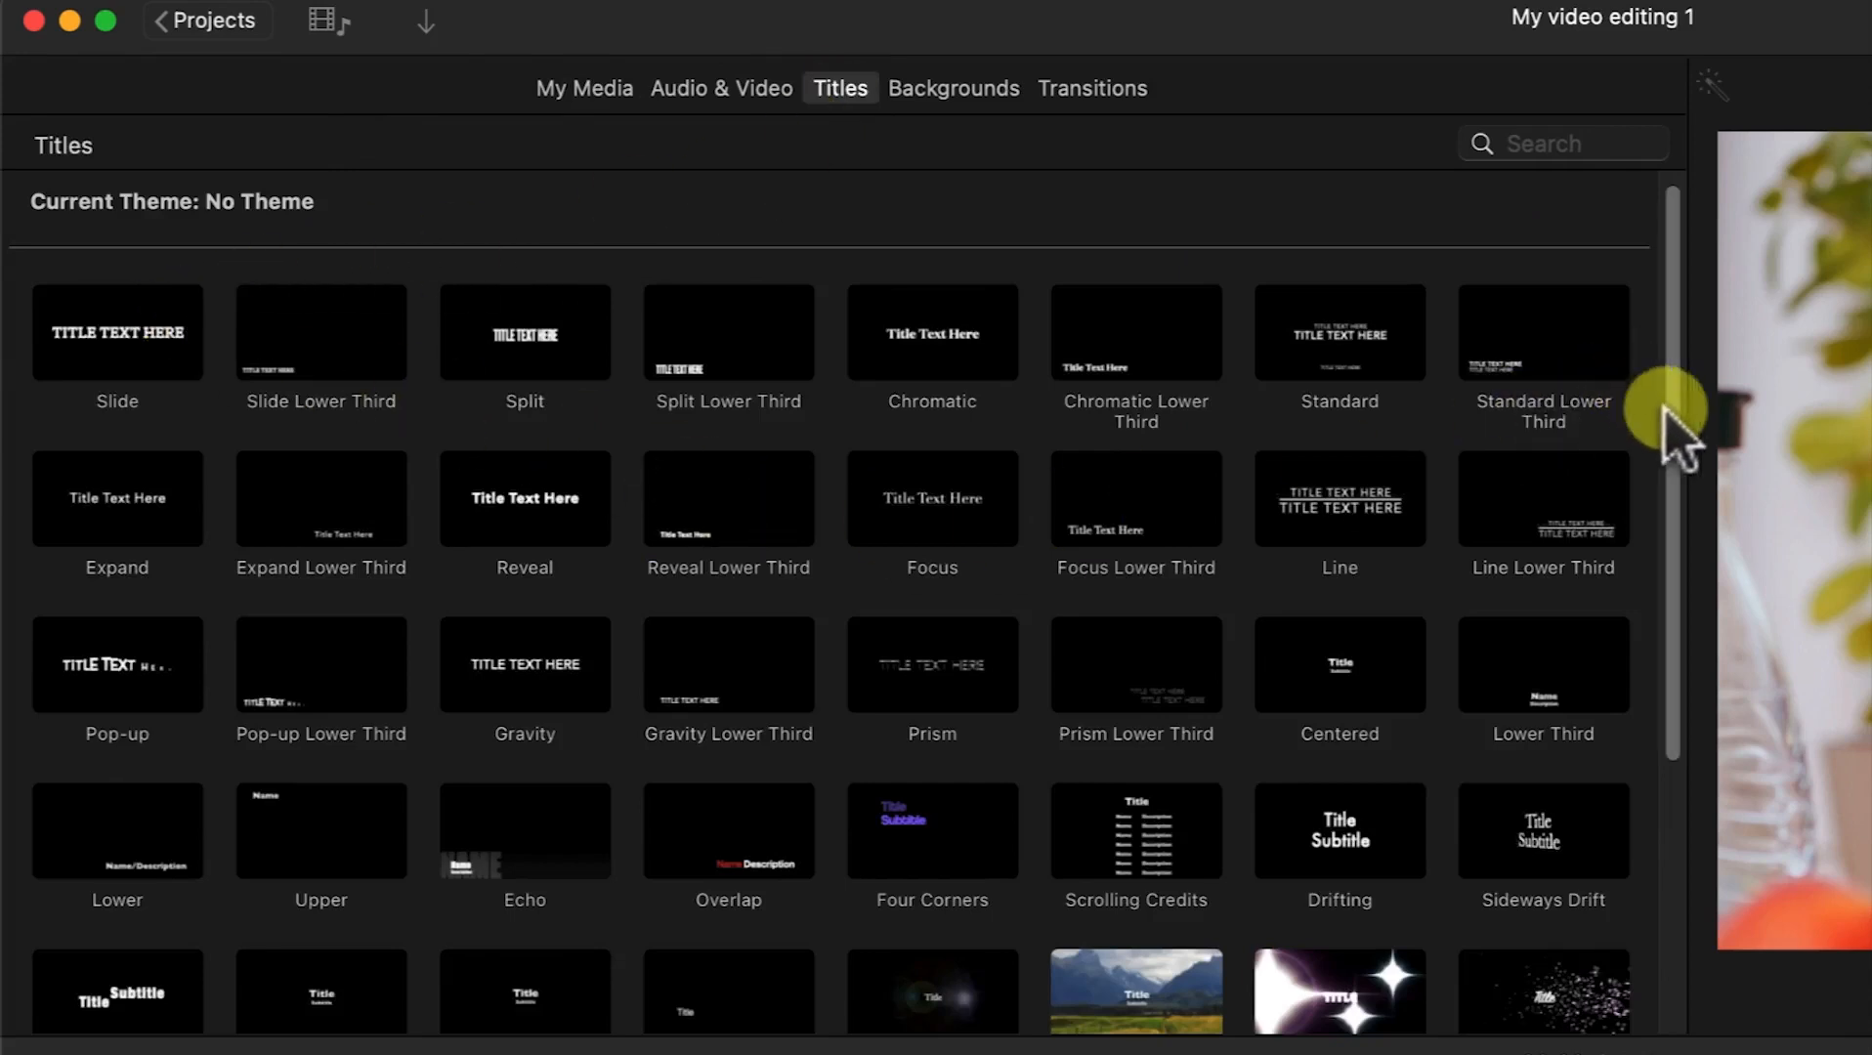
drag(1669, 420, 1726, 418)
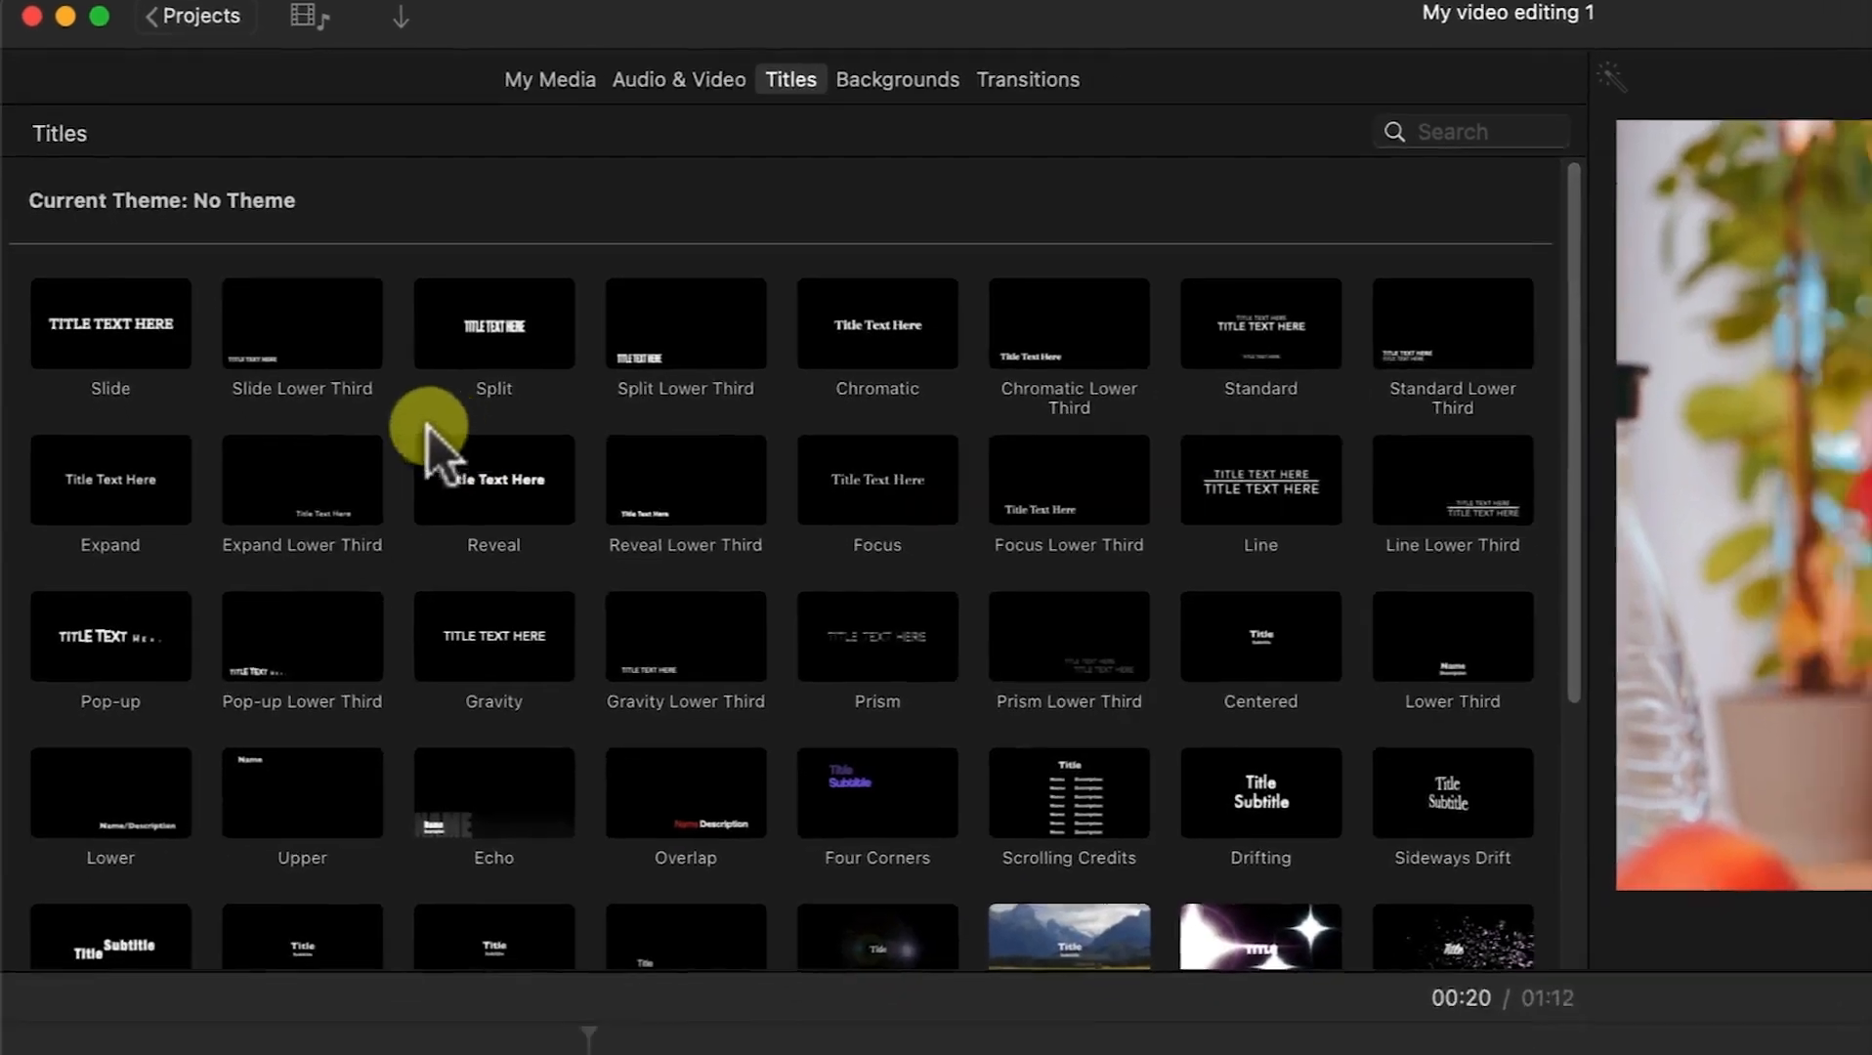
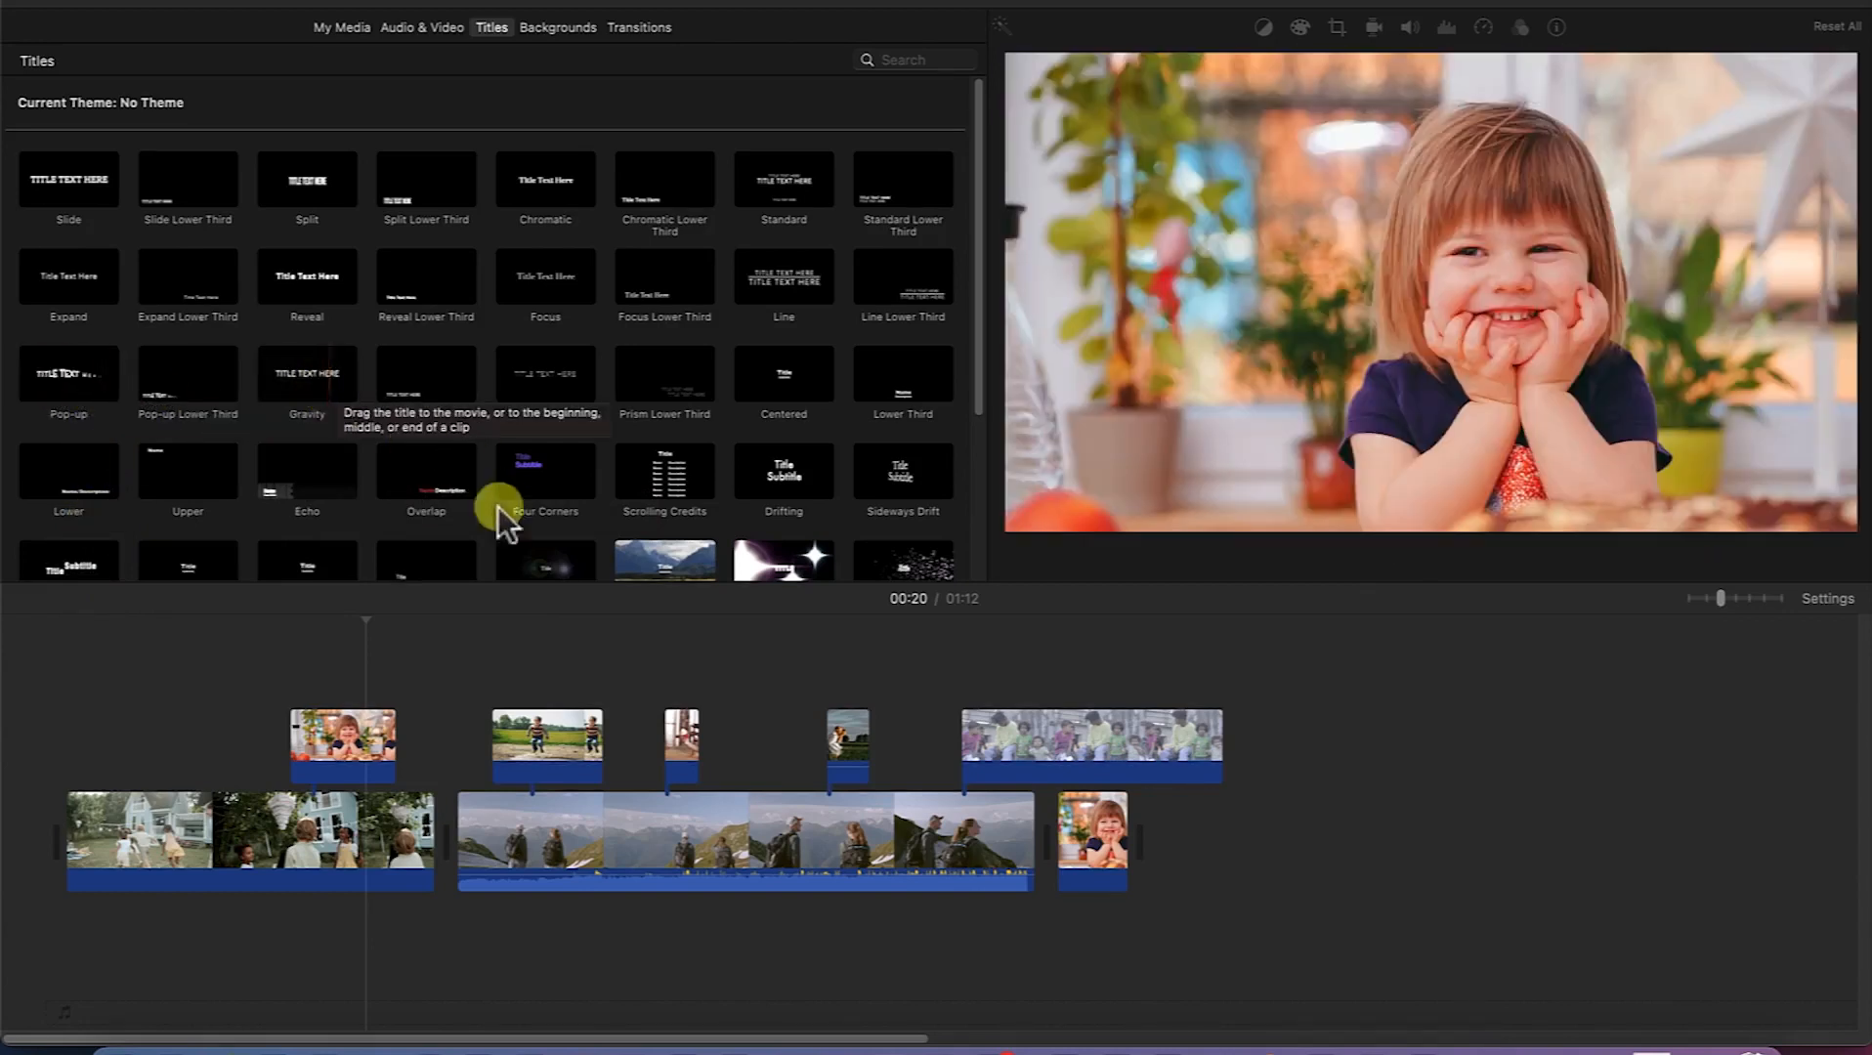
drag(783, 469, 59, 775)
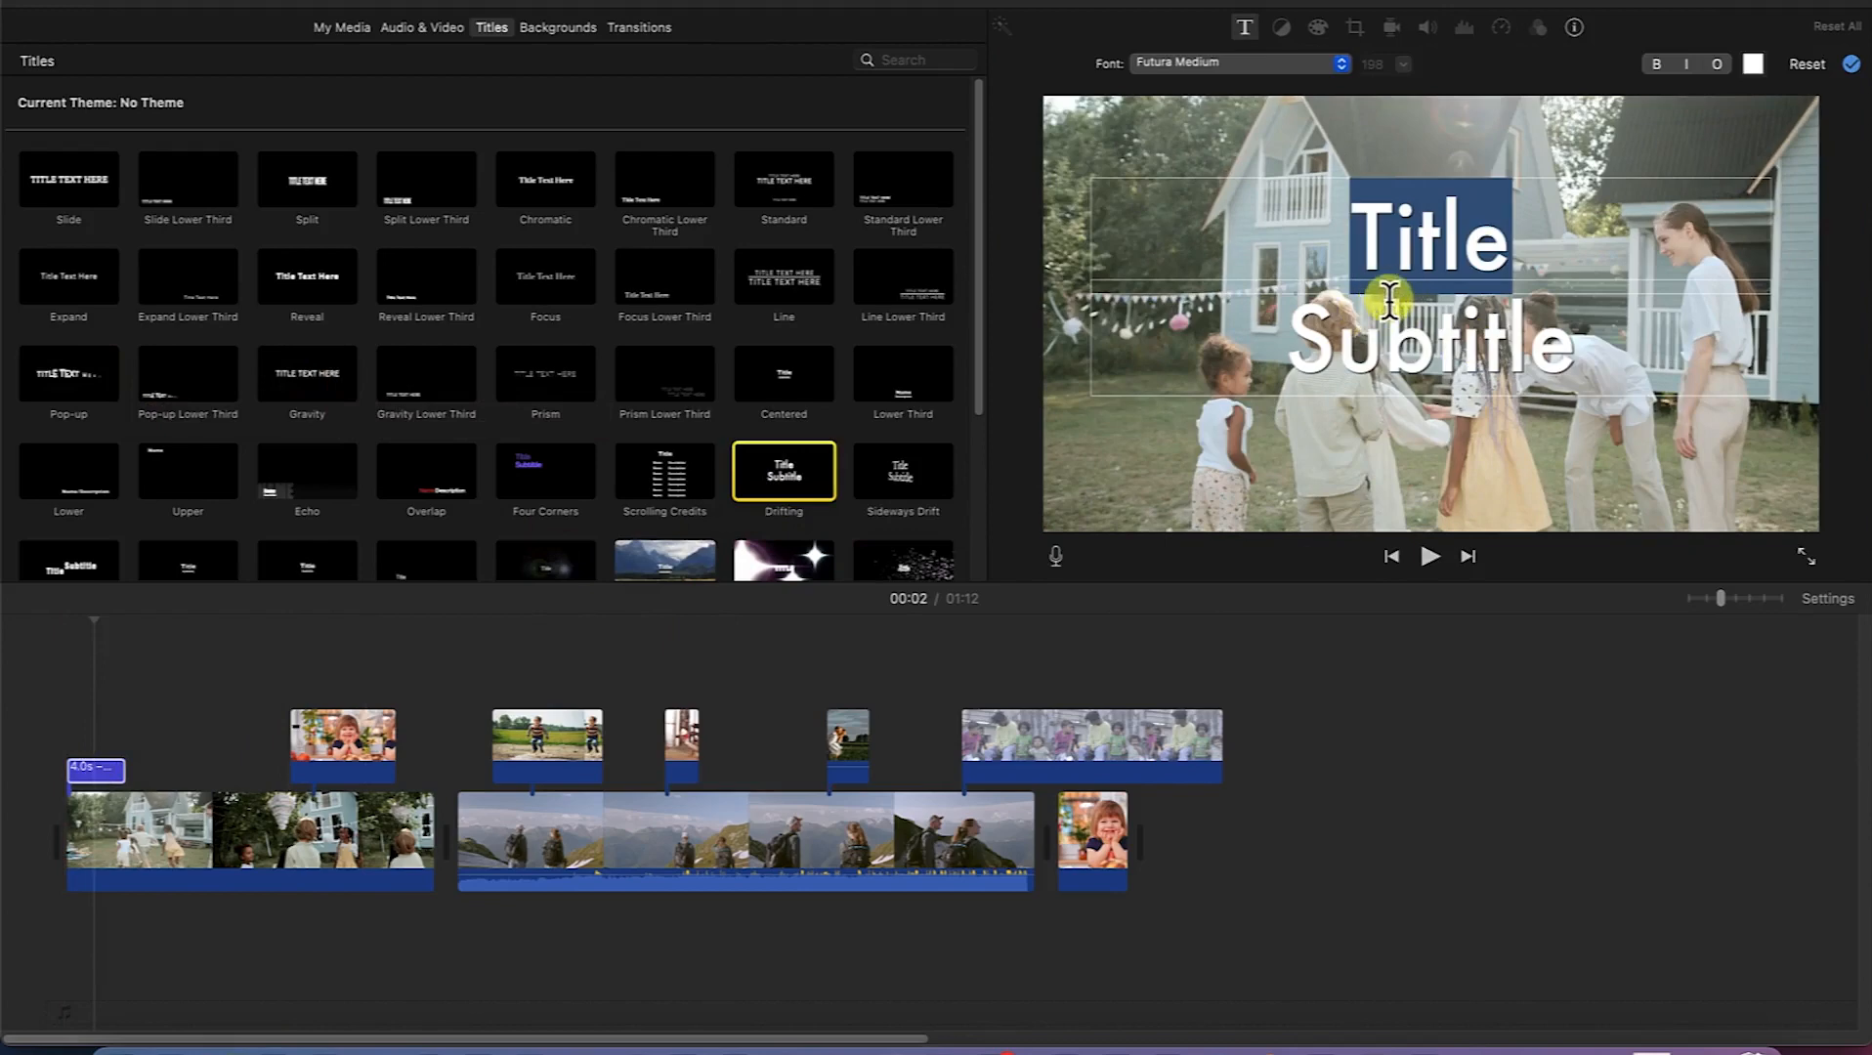
click(97, 777)
drag(122, 775, 171, 775)
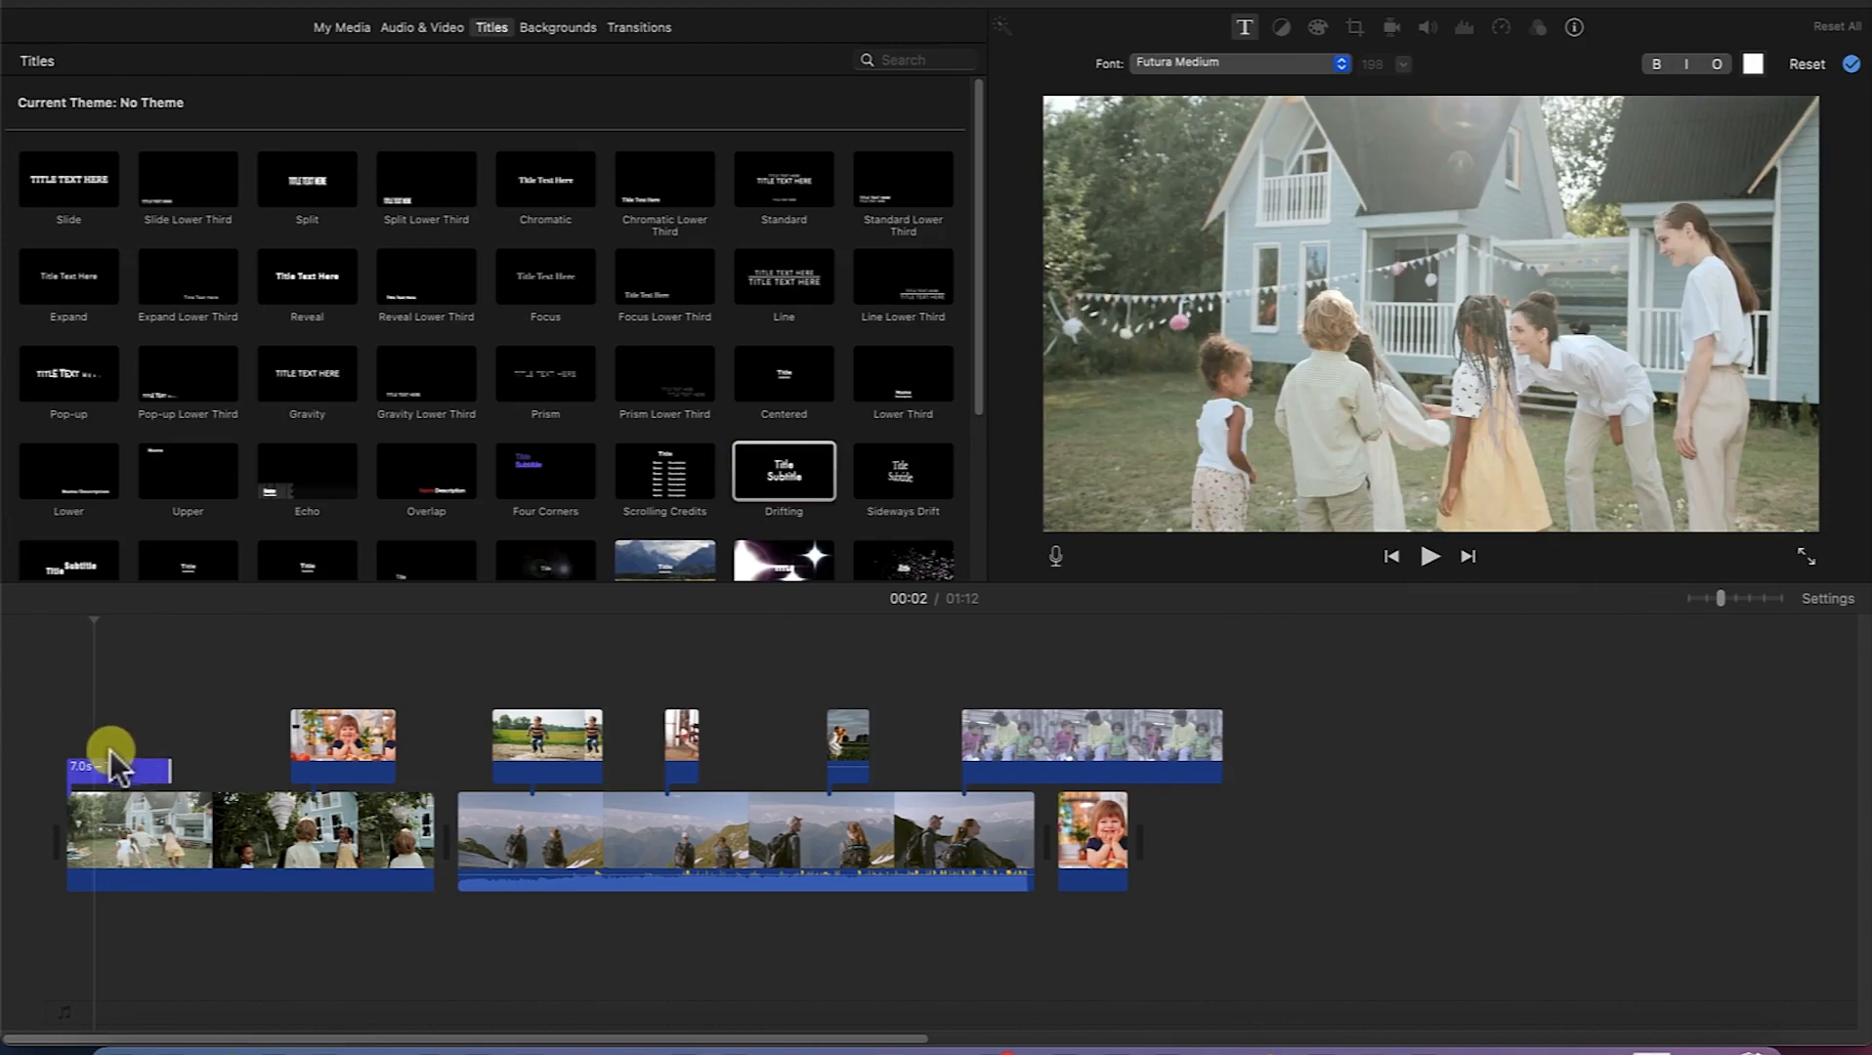
Step: Replace the title text with "Welcome to" and the subtitle with "my Channel"
click(116, 766)
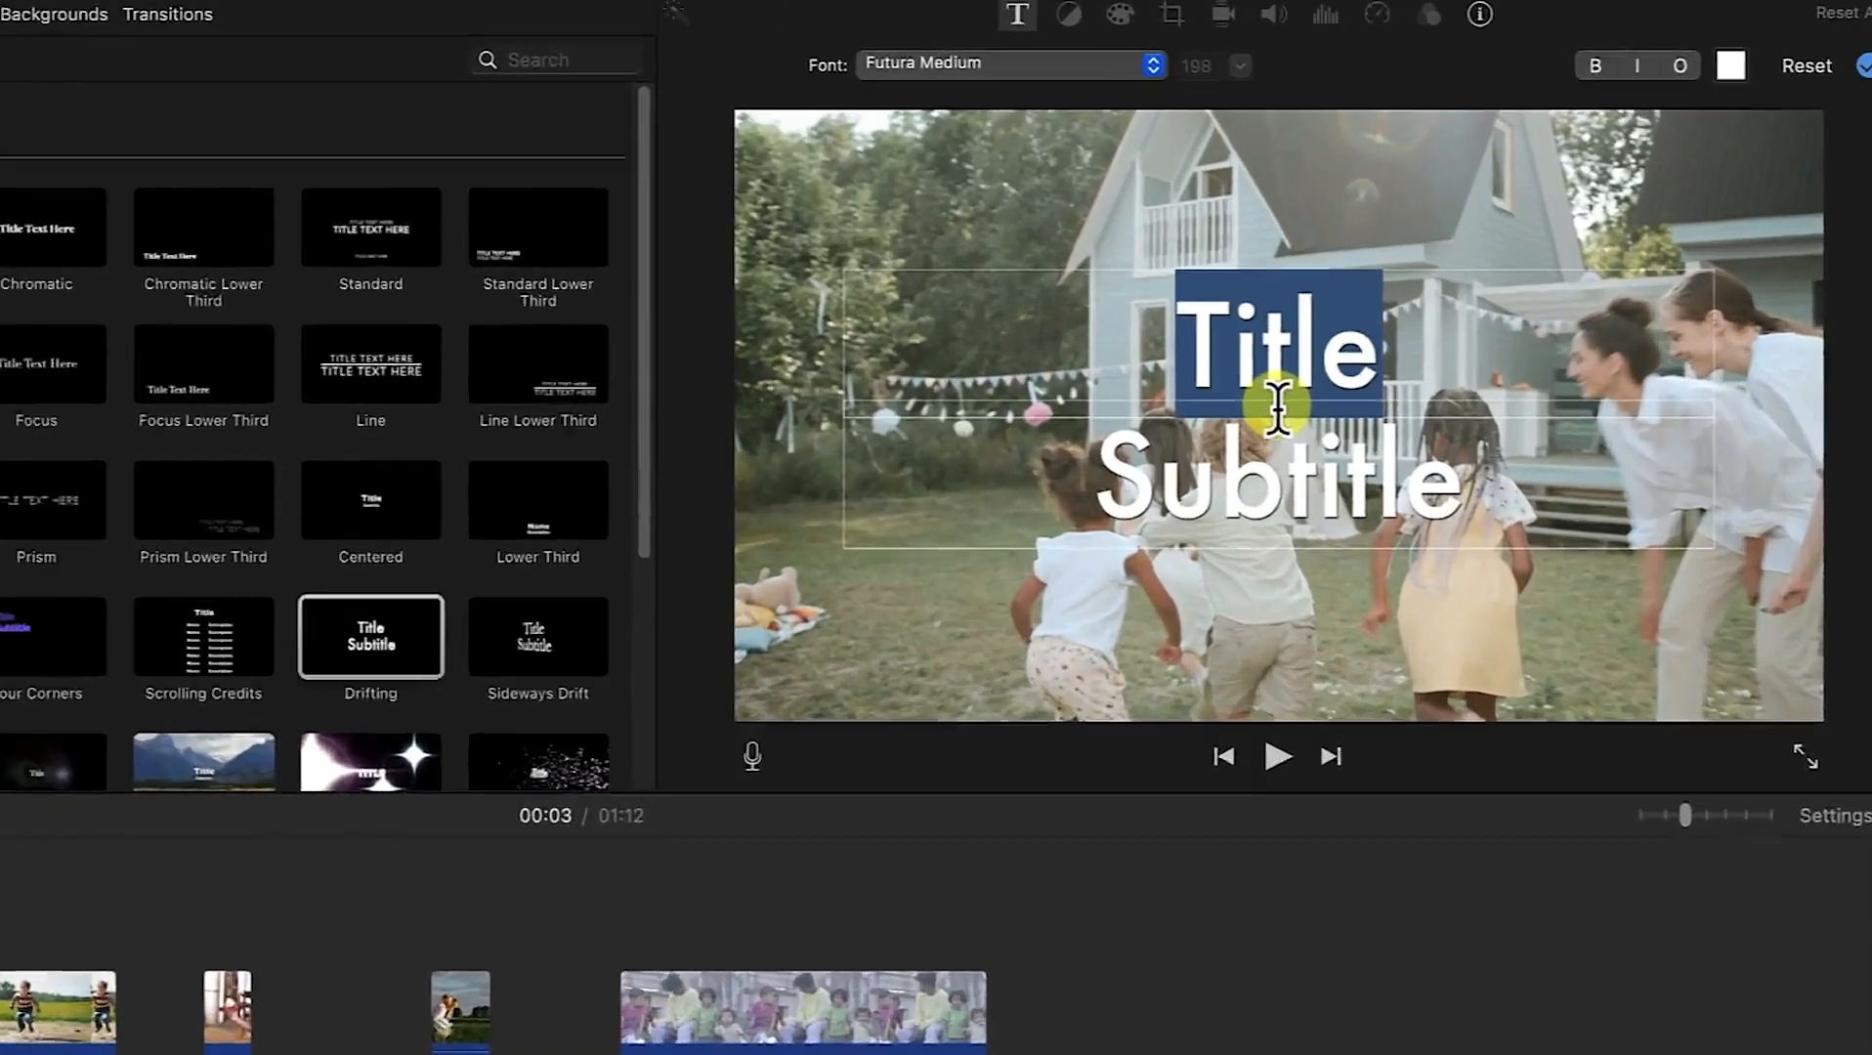
text(We)
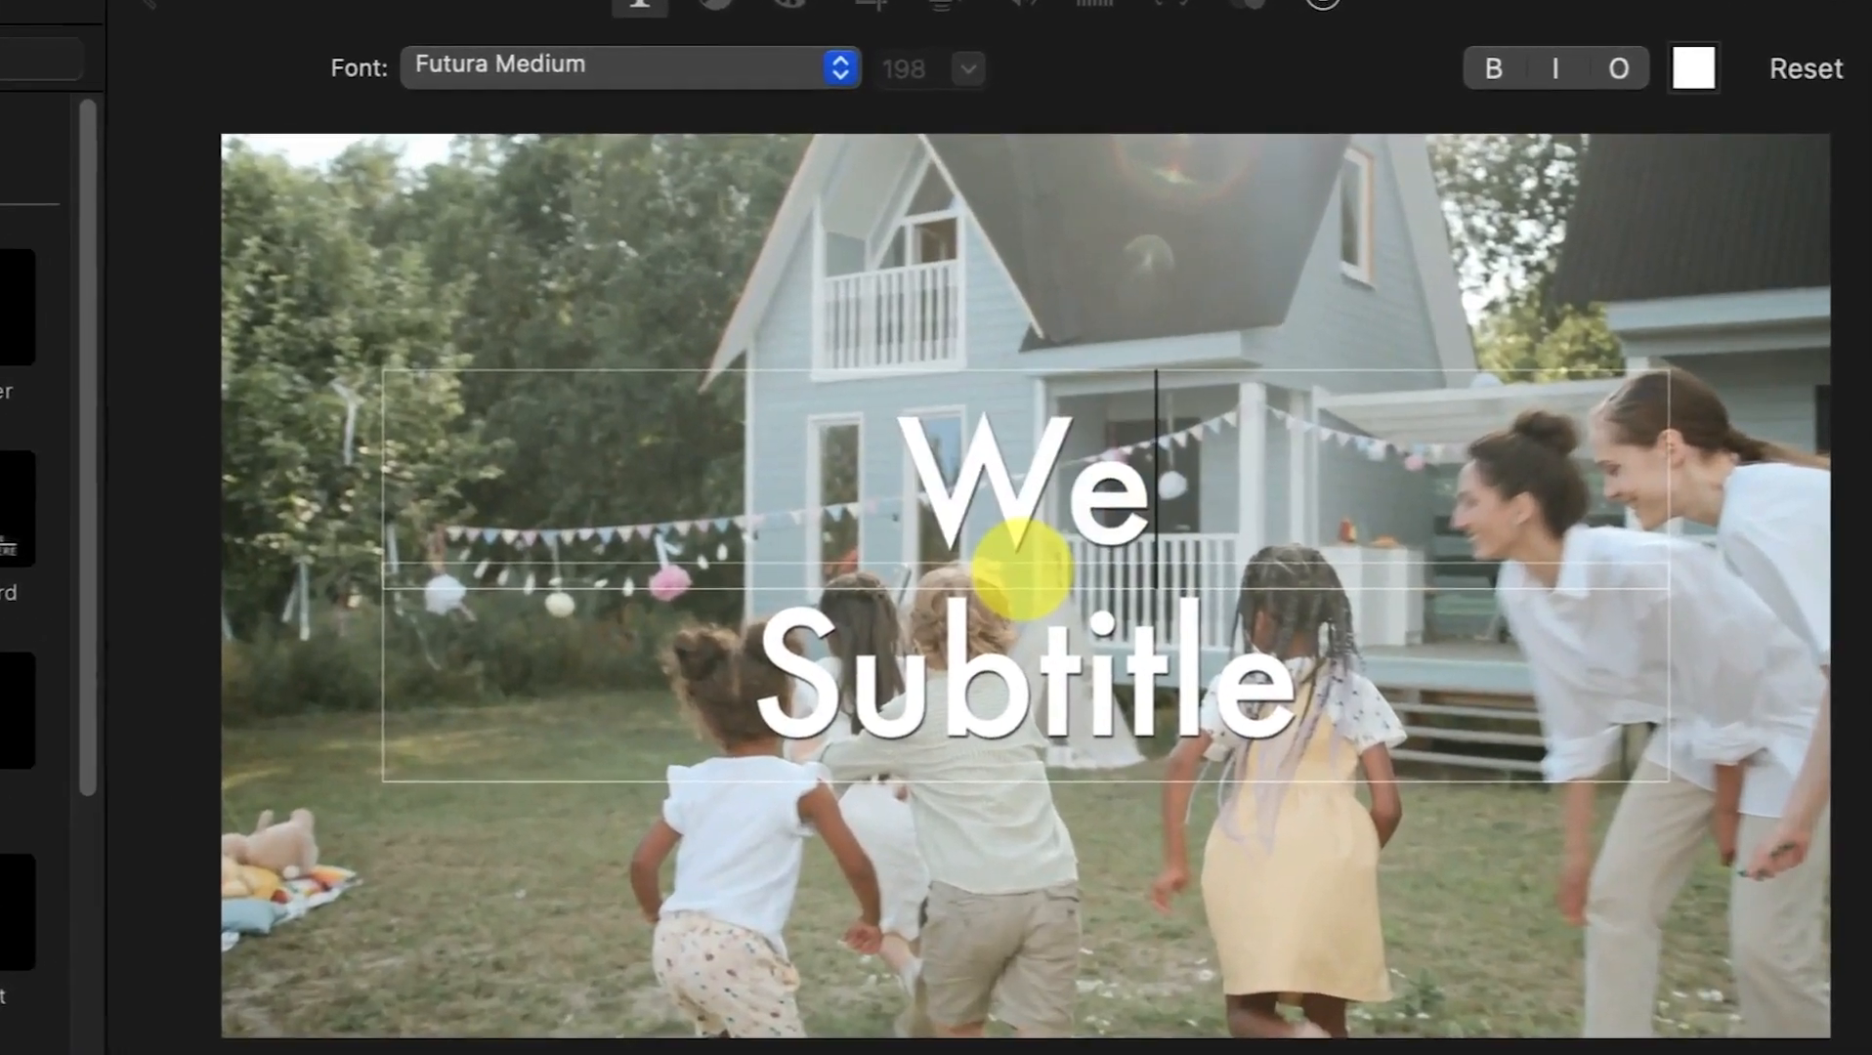
text(lcome to)
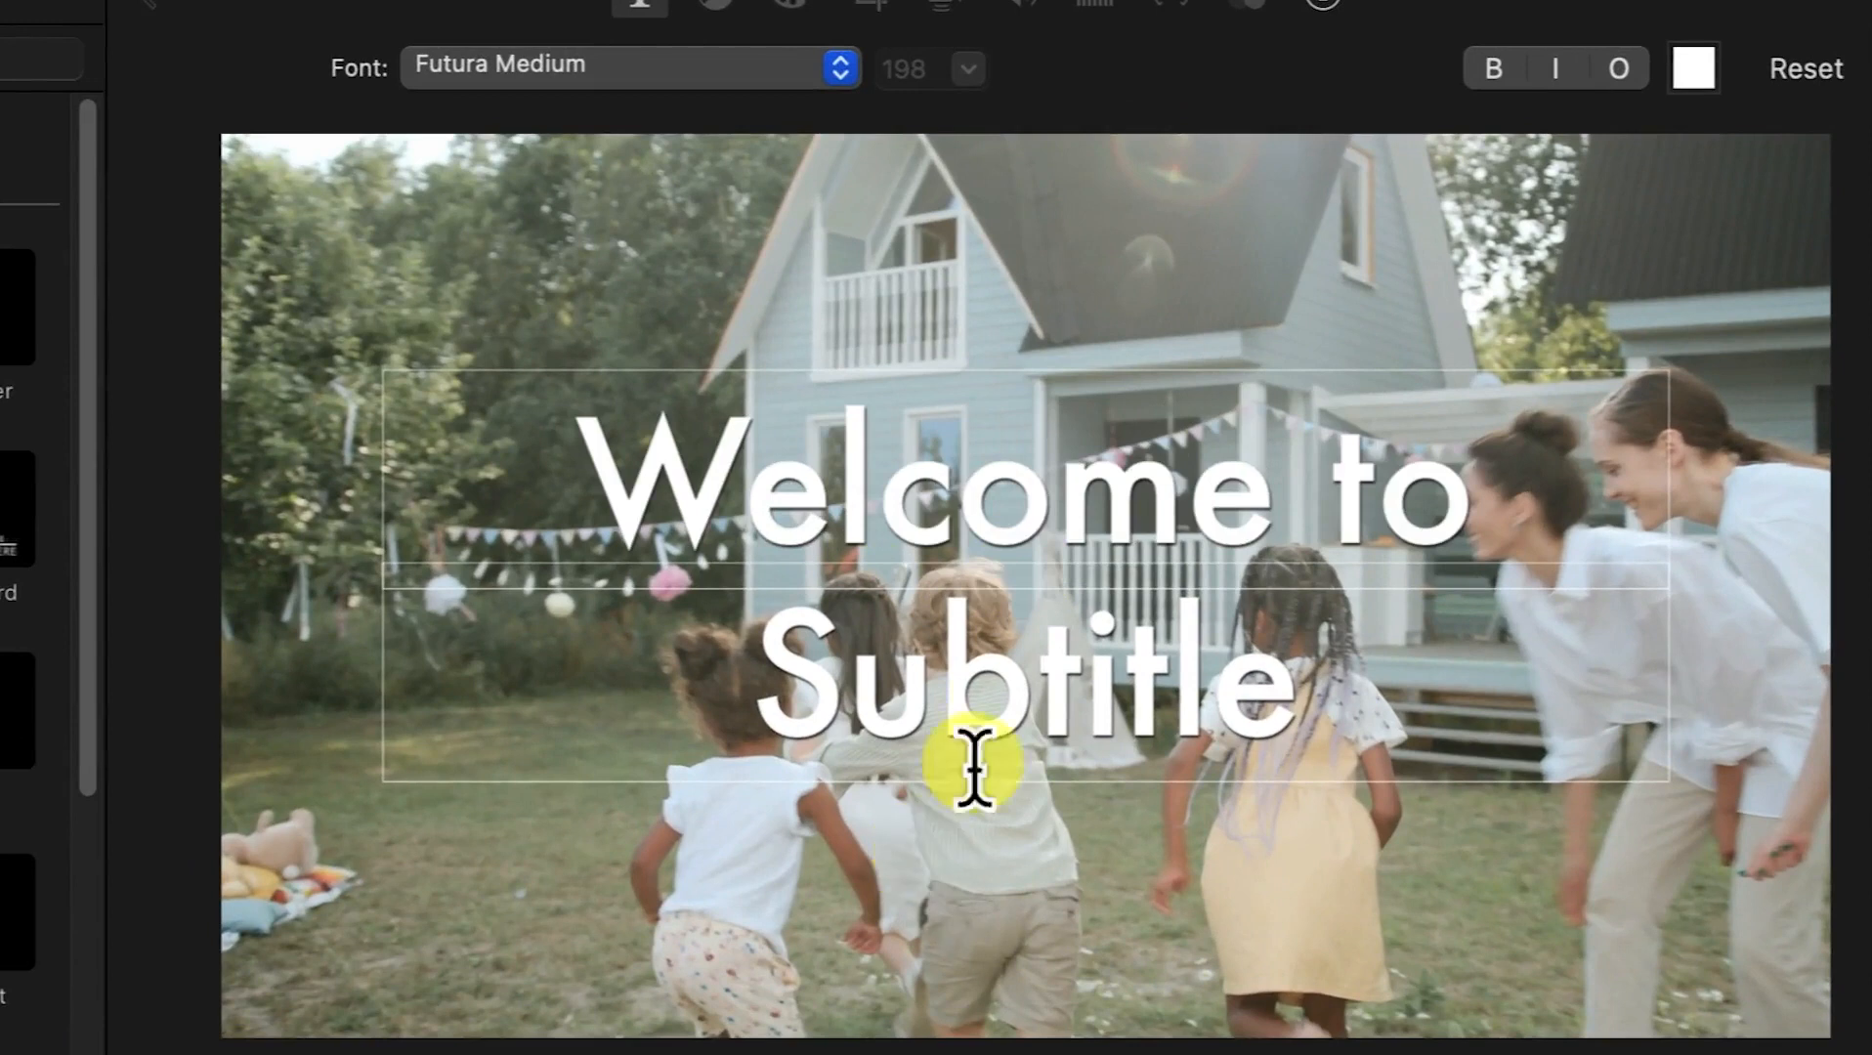
double_click(1002, 696)
text(my Chanle)
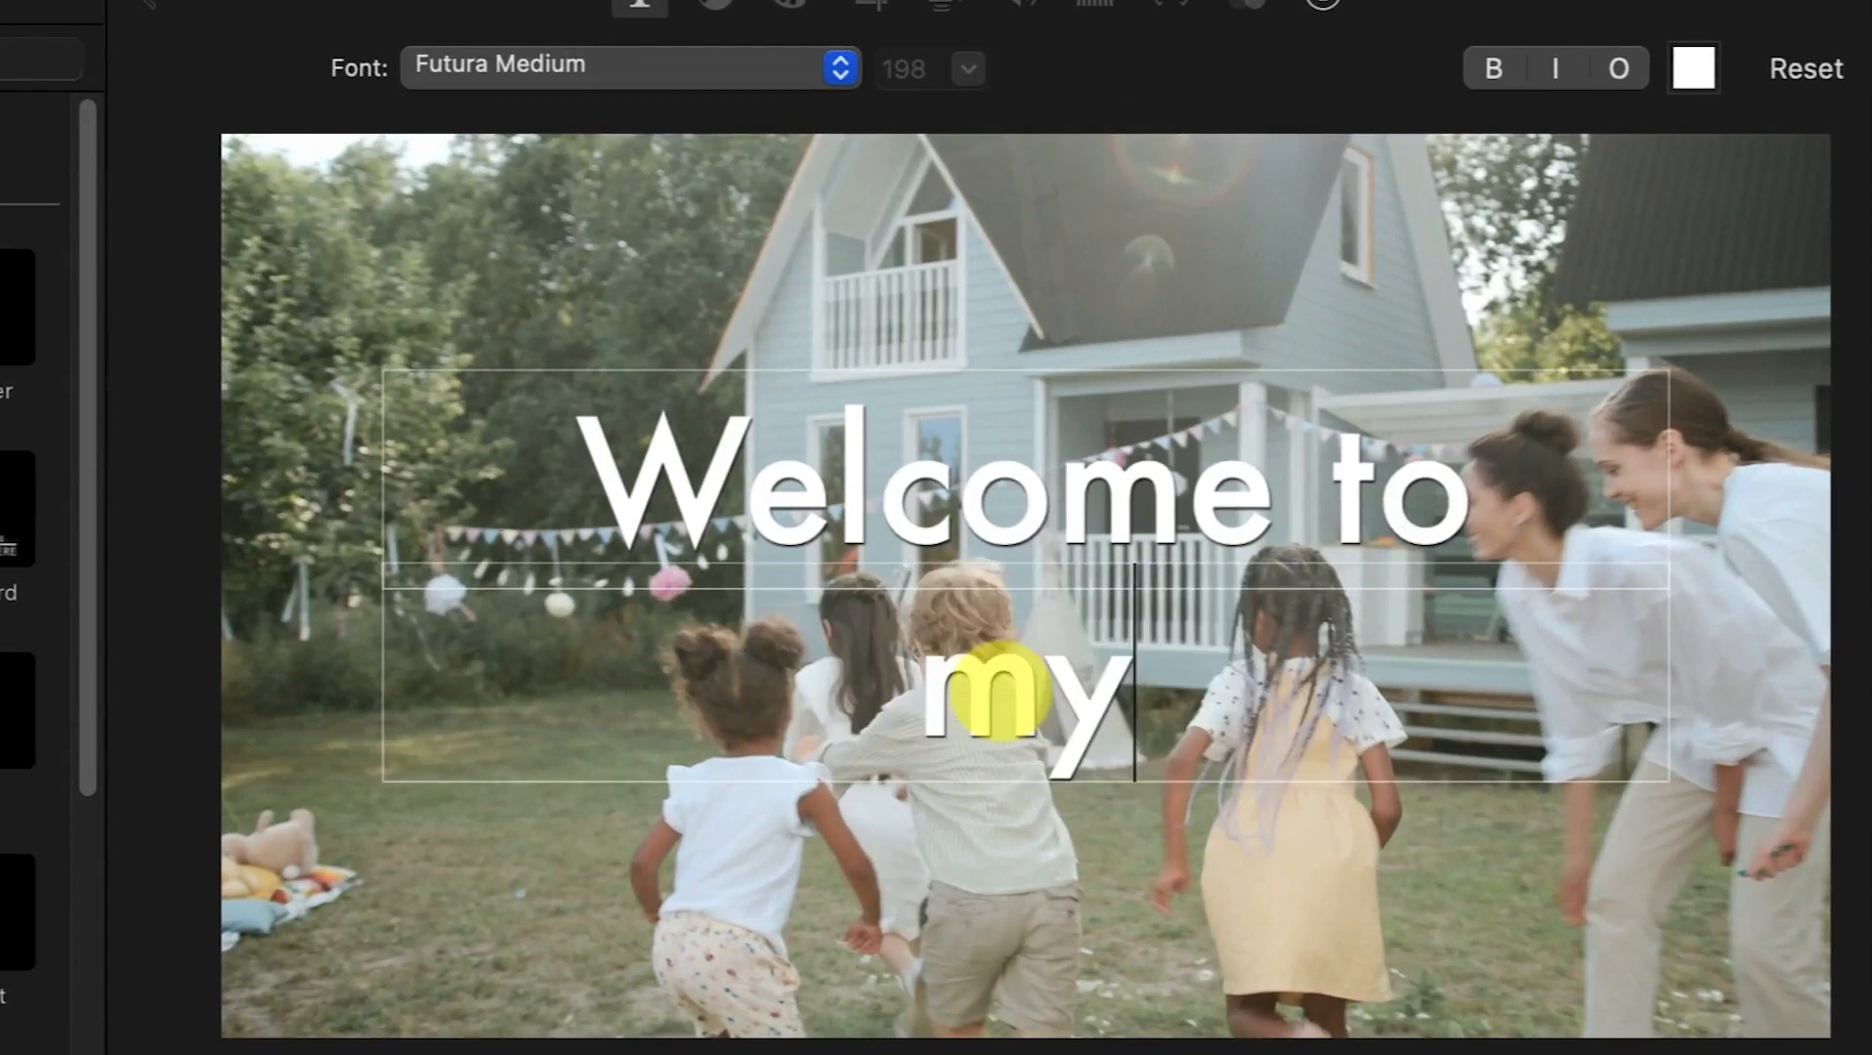
key(BackSpace)
key(BackSpace)
text(nel)
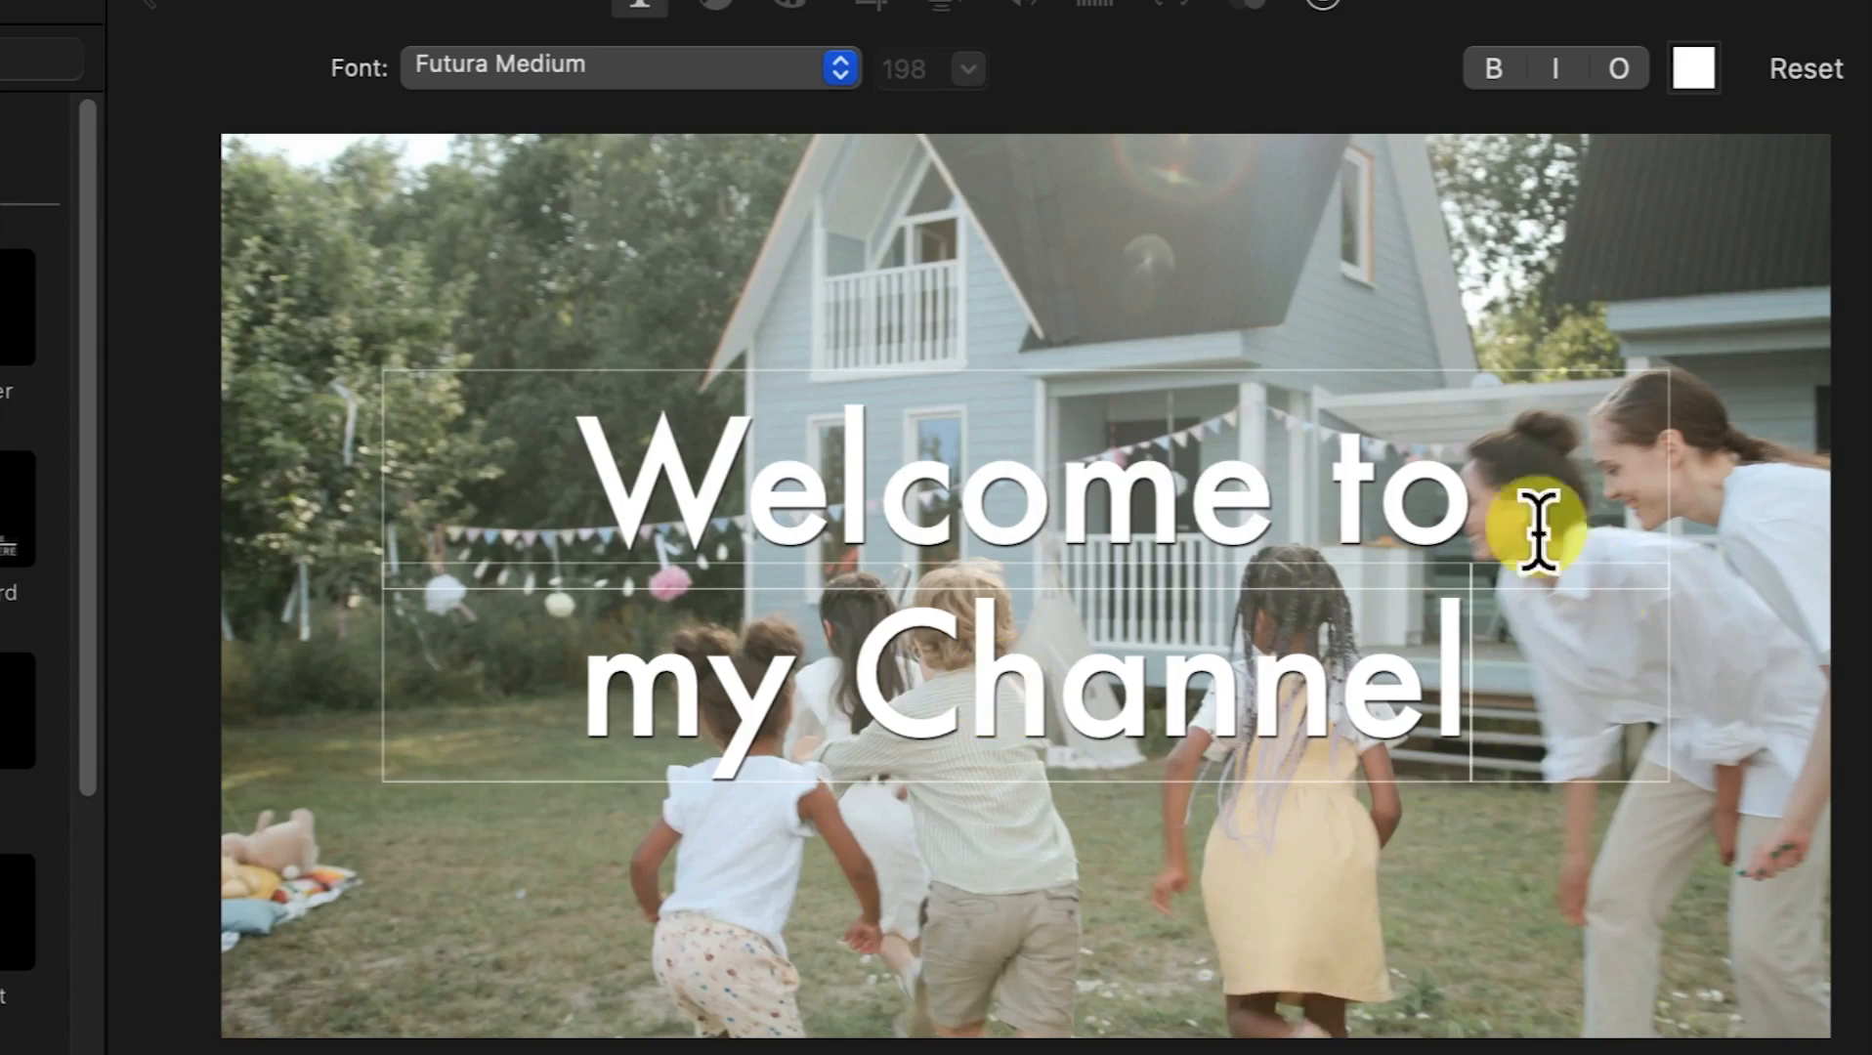
Step: Select the "Welcome to" line, keep its font as Futura Medium and make it bold
double_click(1146, 539)
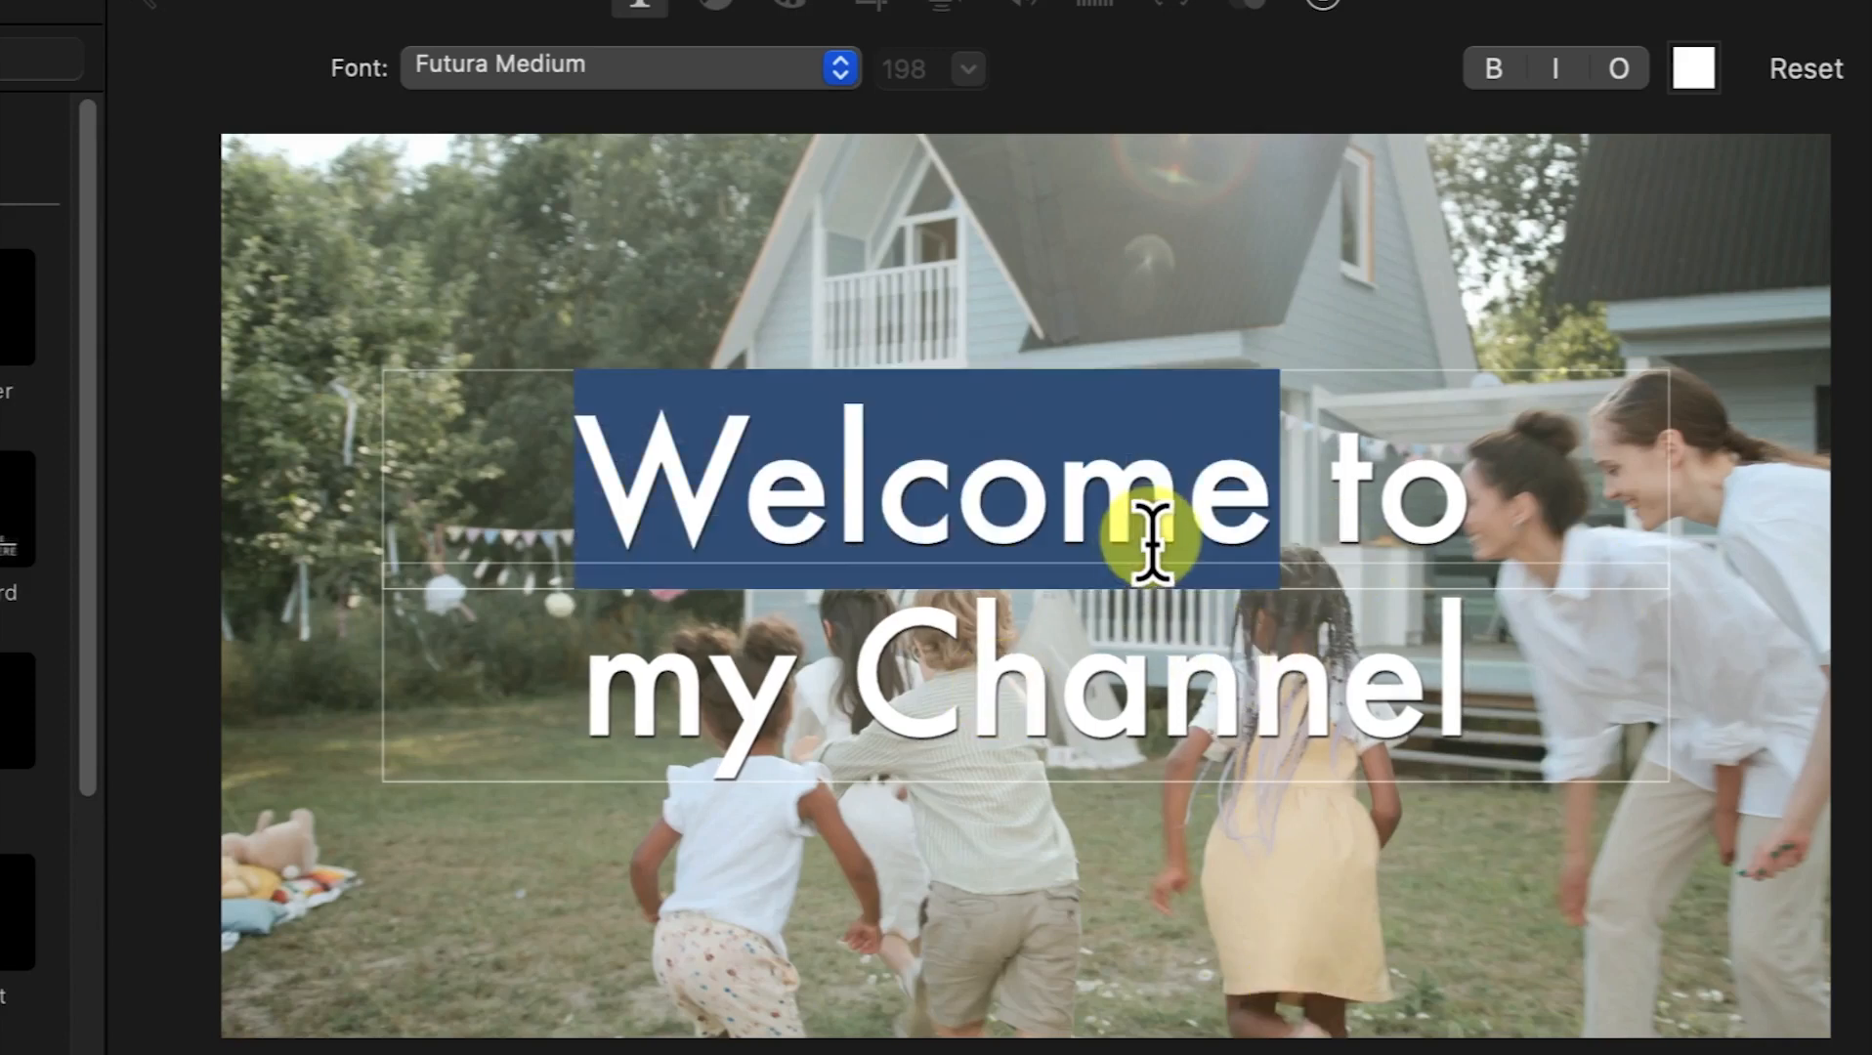
triple_click(1151, 539)
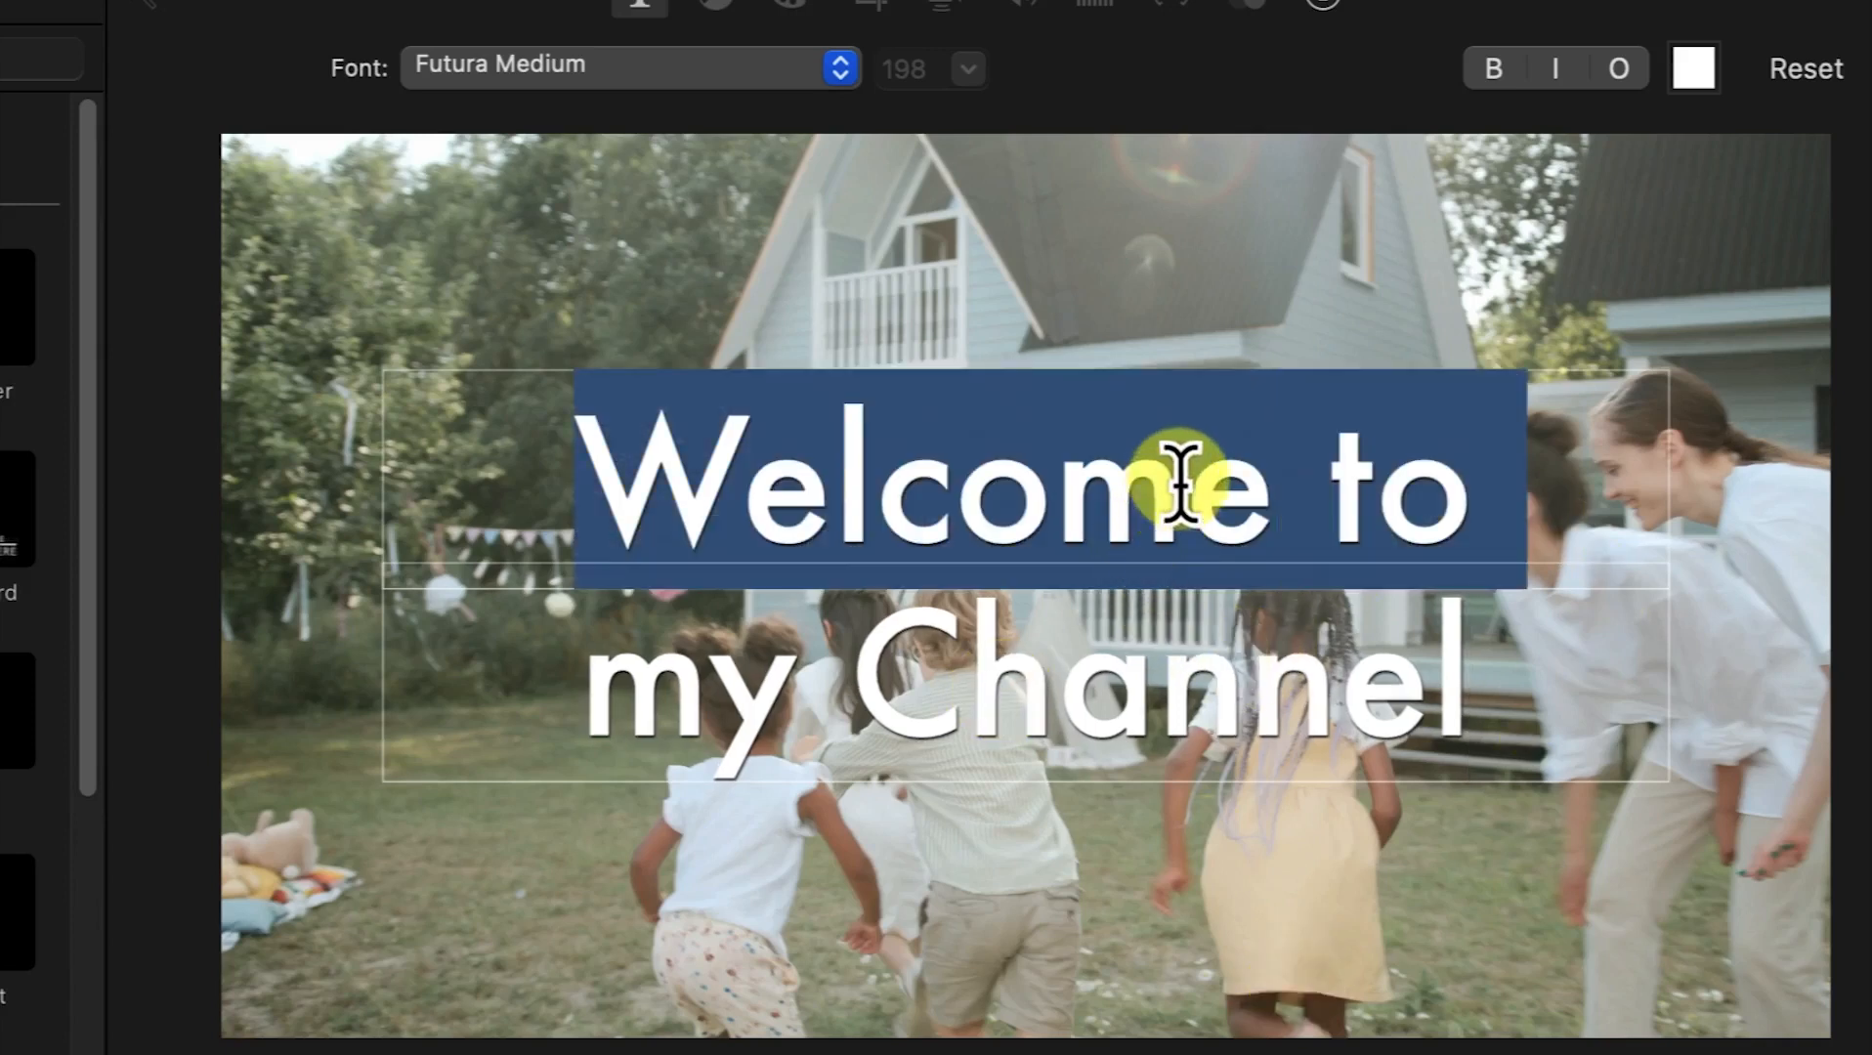
click(675, 70)
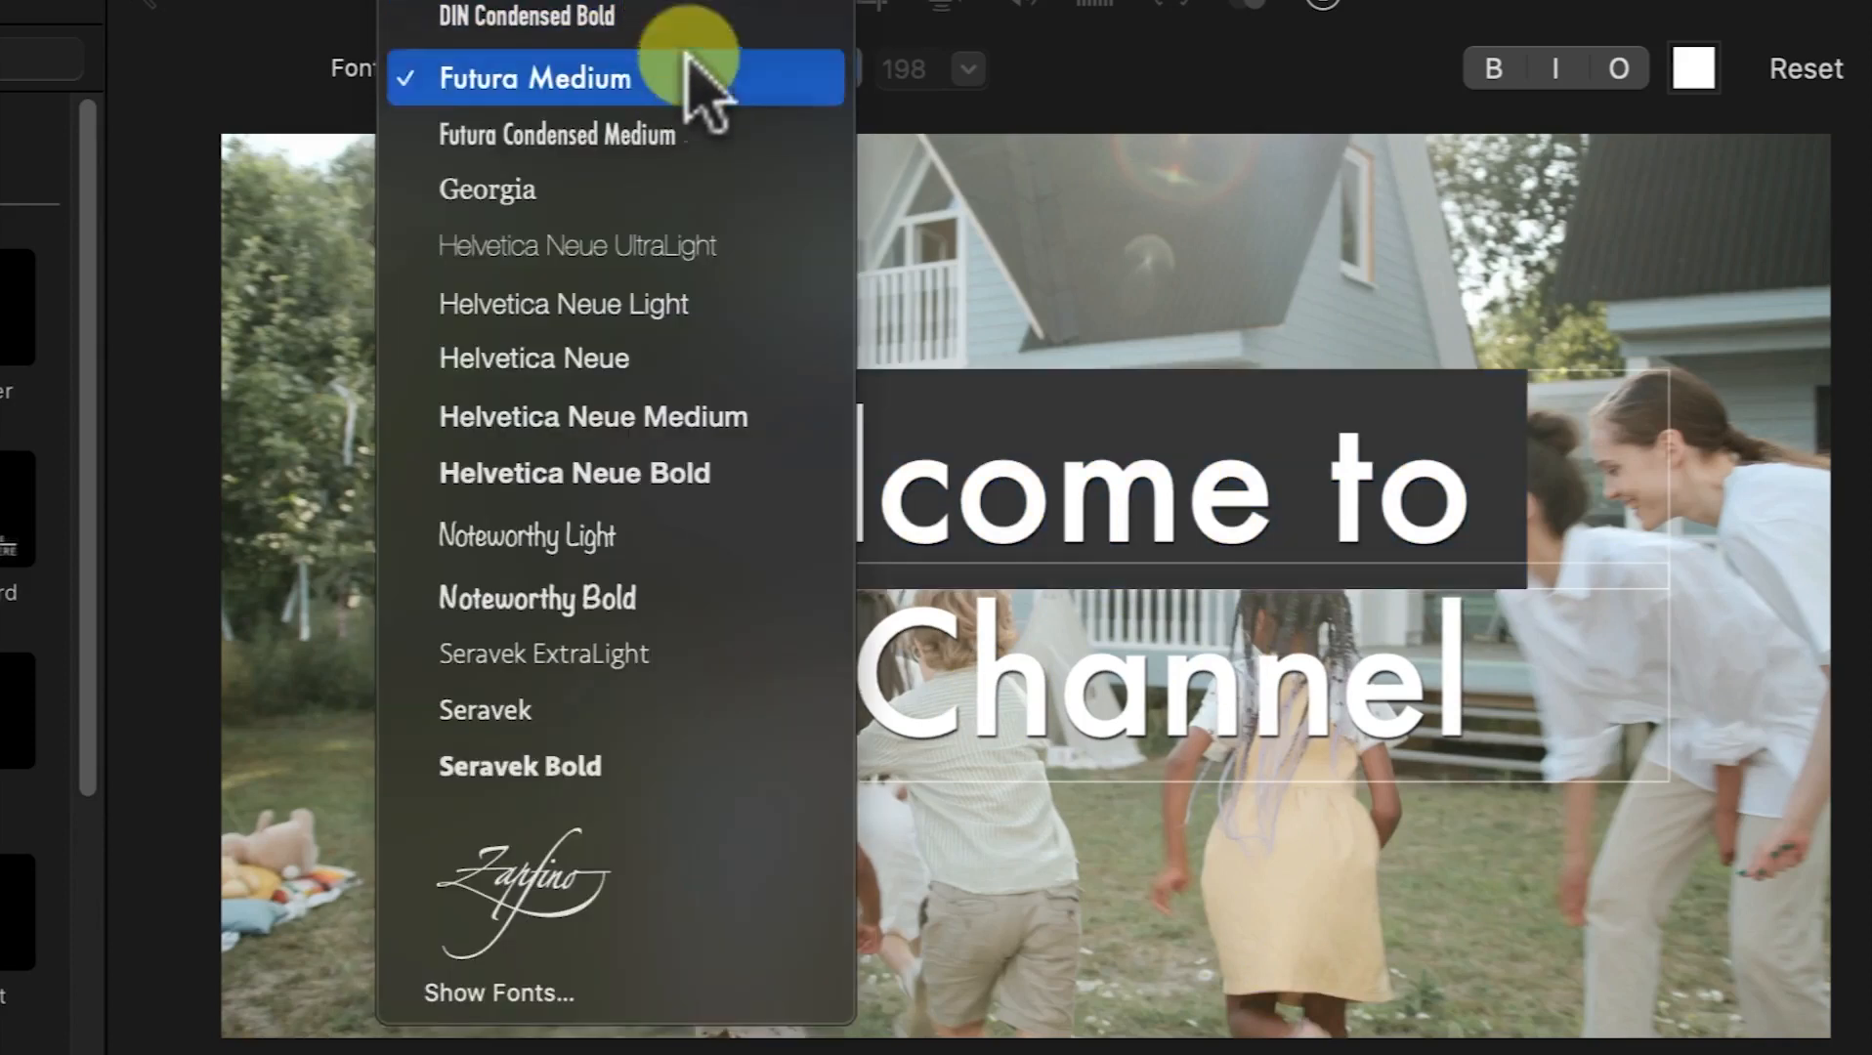
scroll(626, 620, up, 6)
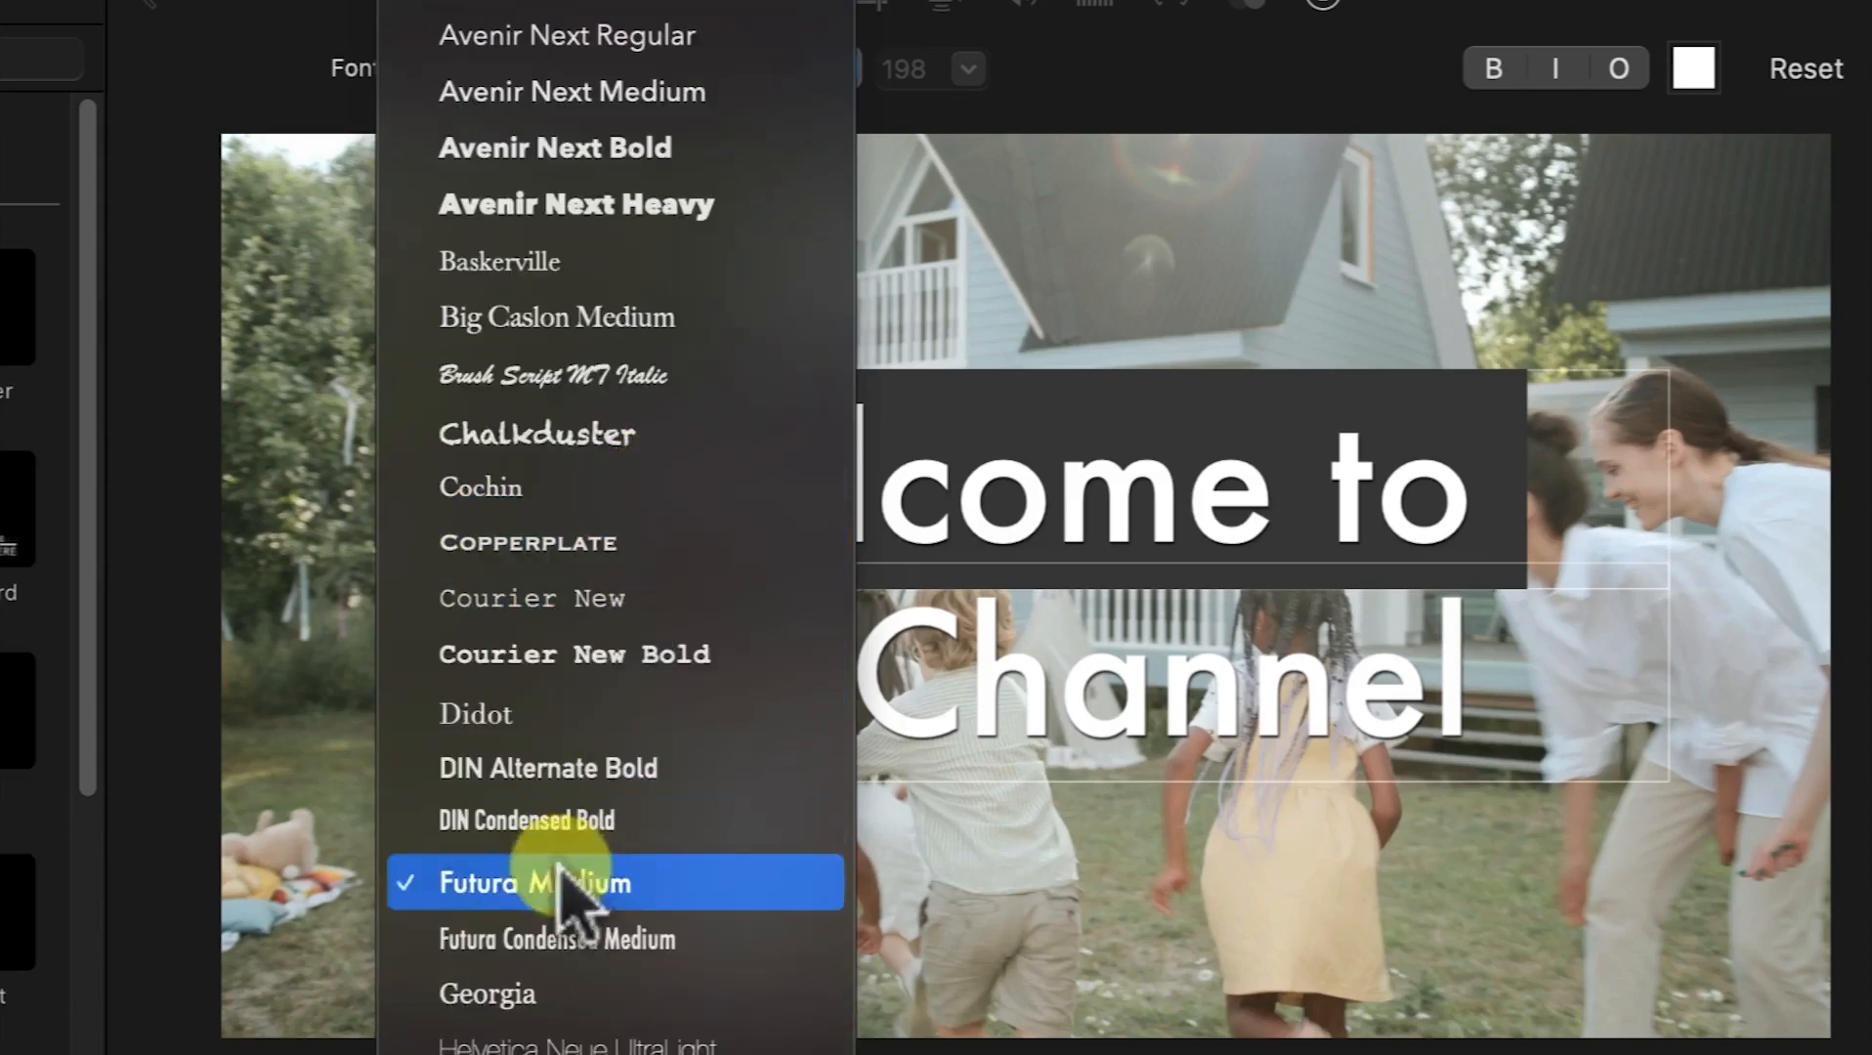
click(1123, 88)
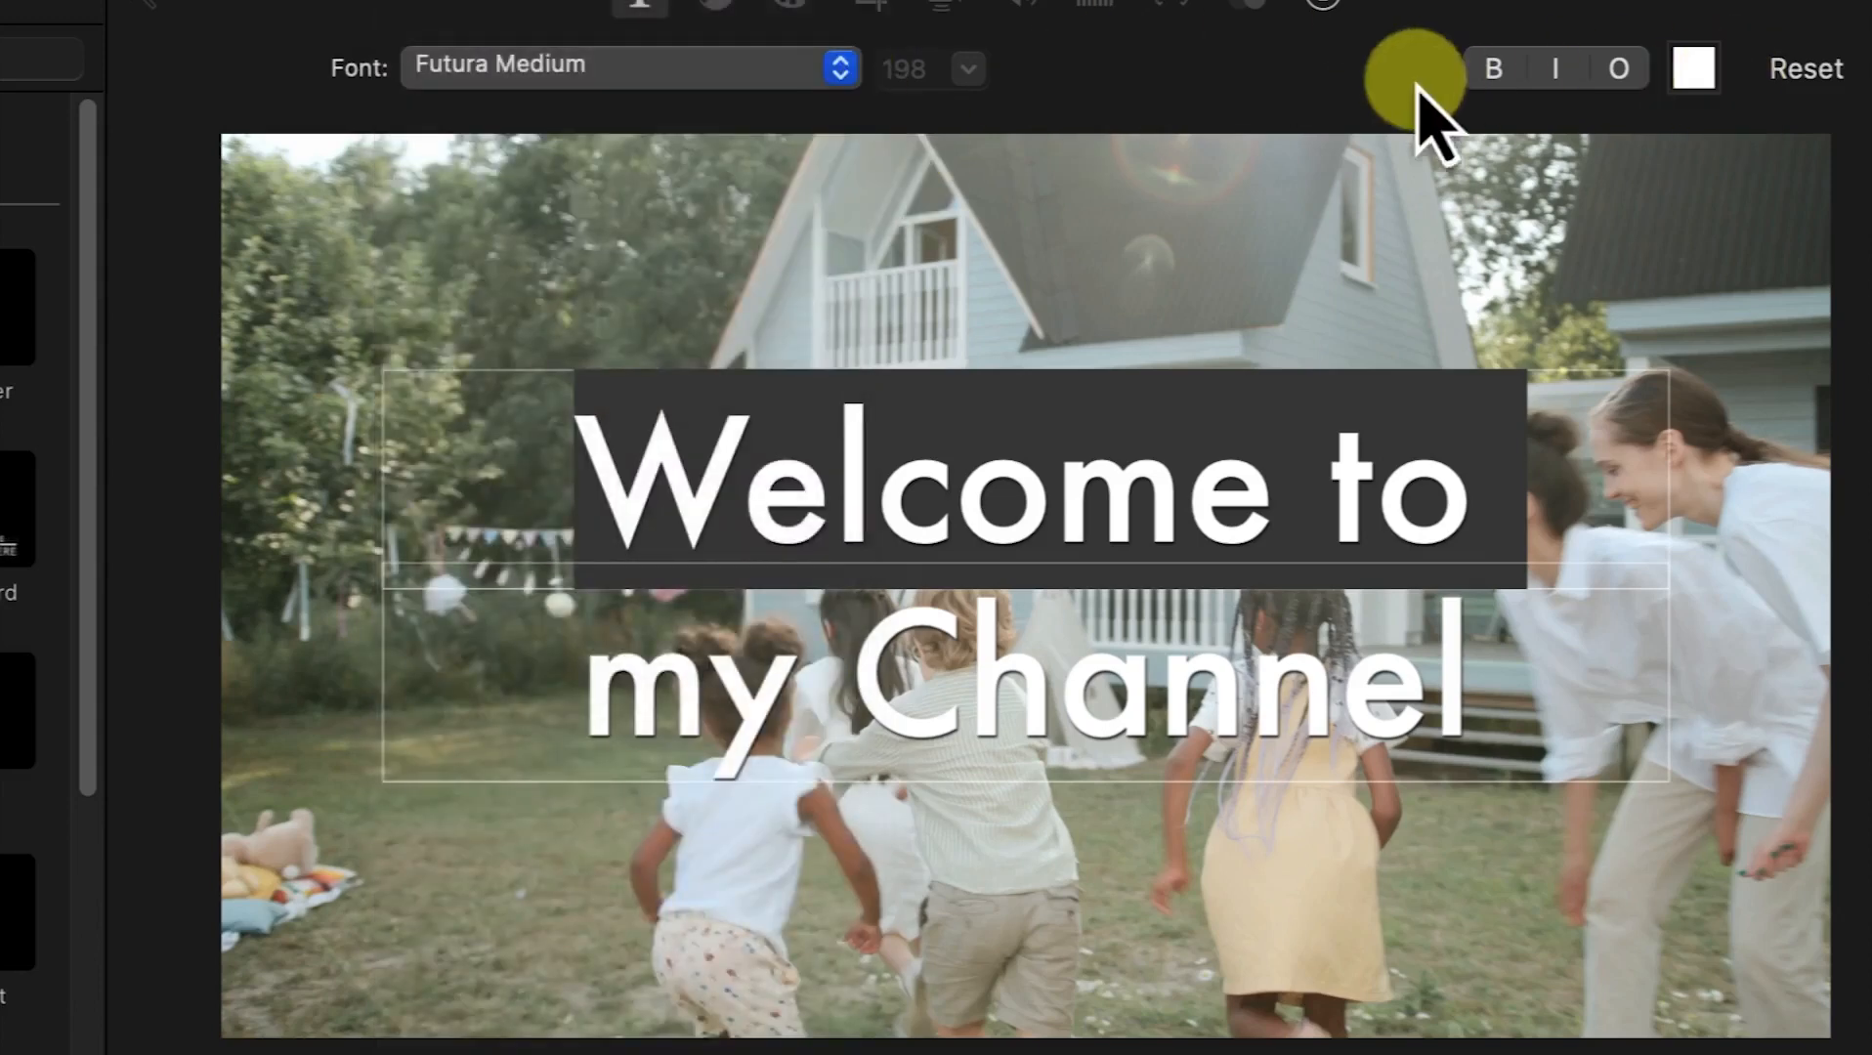
click(1493, 76)
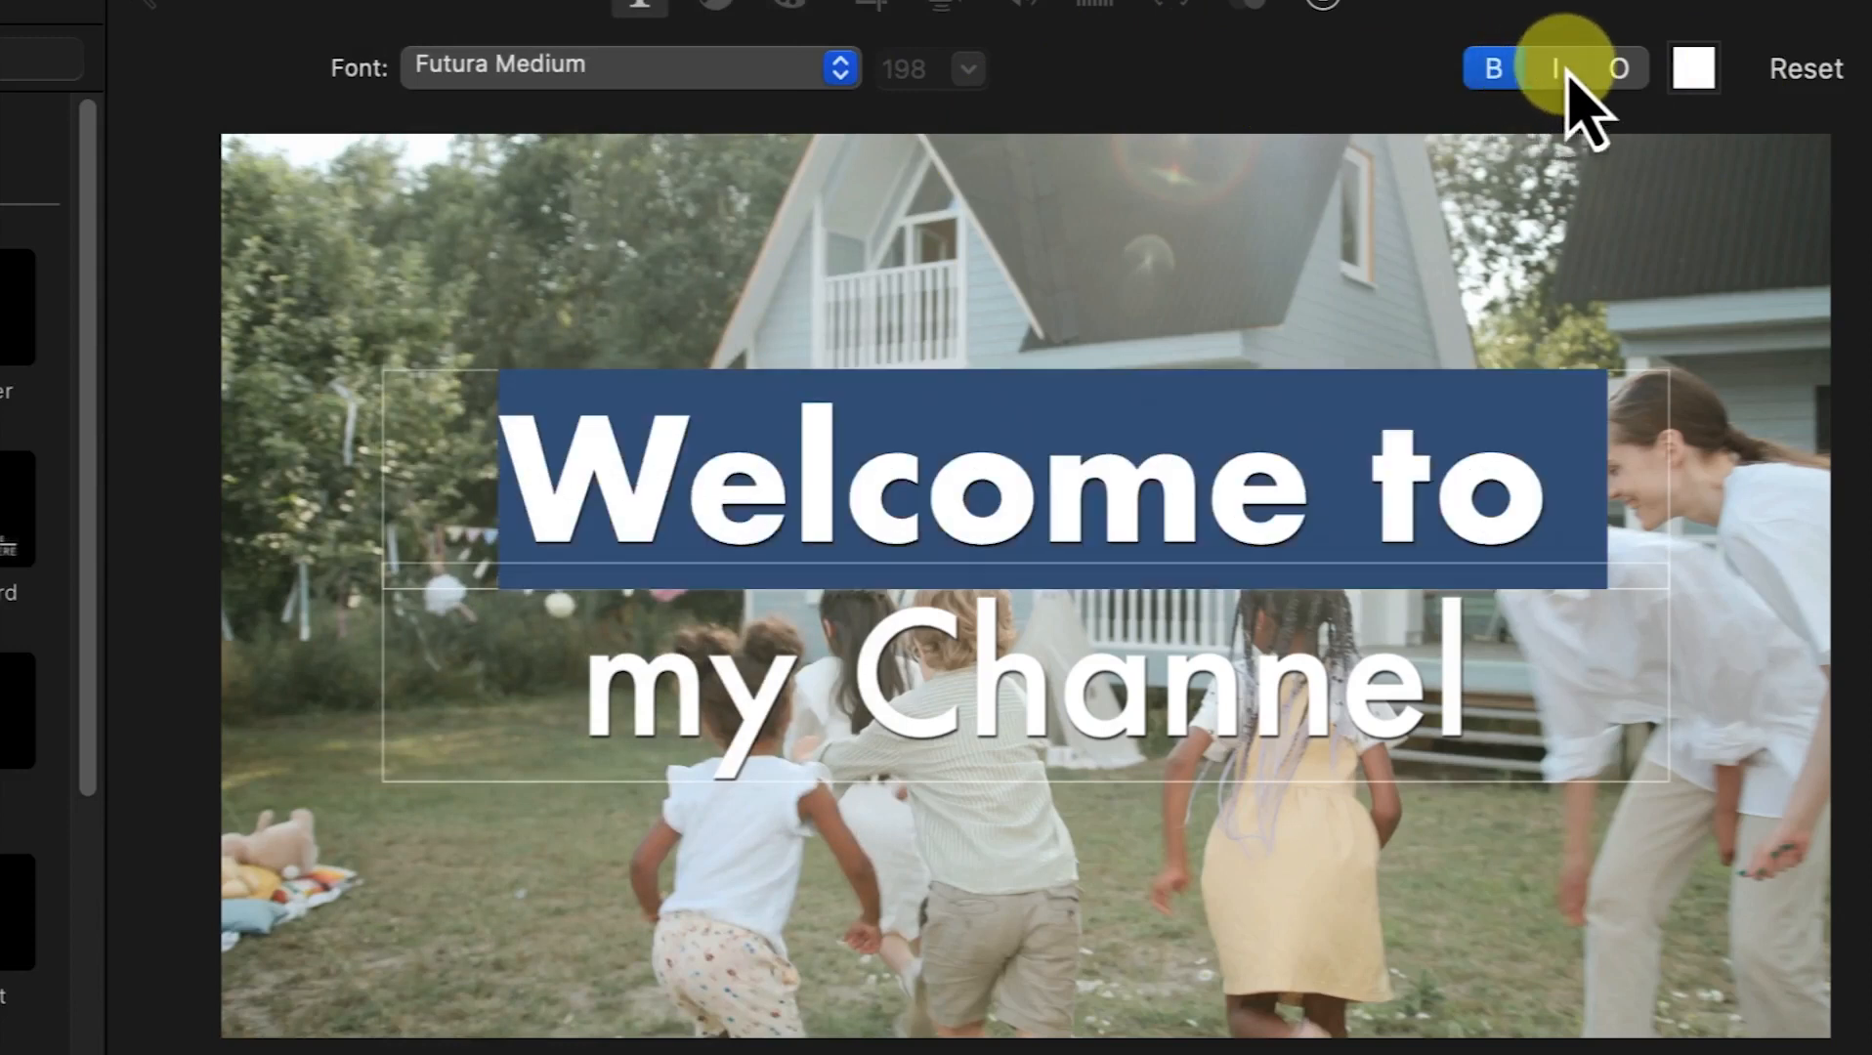
Step: Outline the "Welcome to" line and colour it dark blue by sampling the blue audio strip of a timeline clip
click(1622, 72)
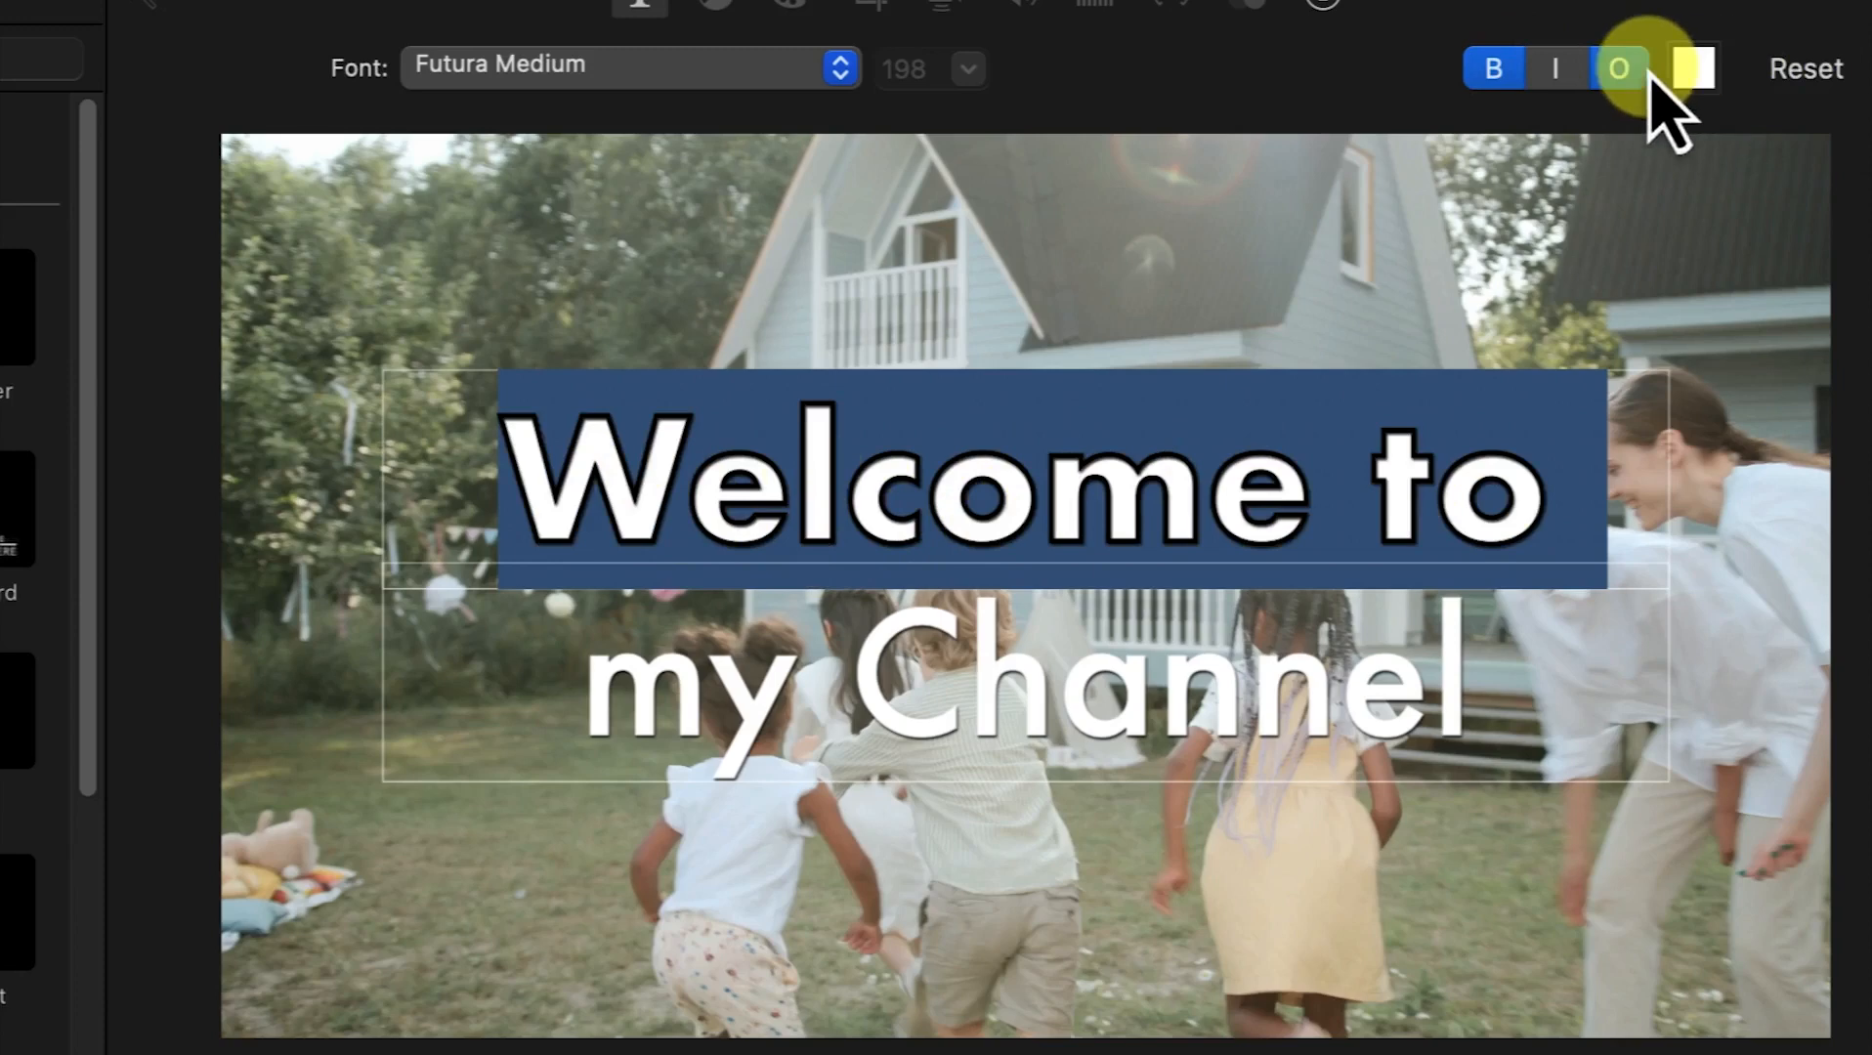
click(1696, 68)
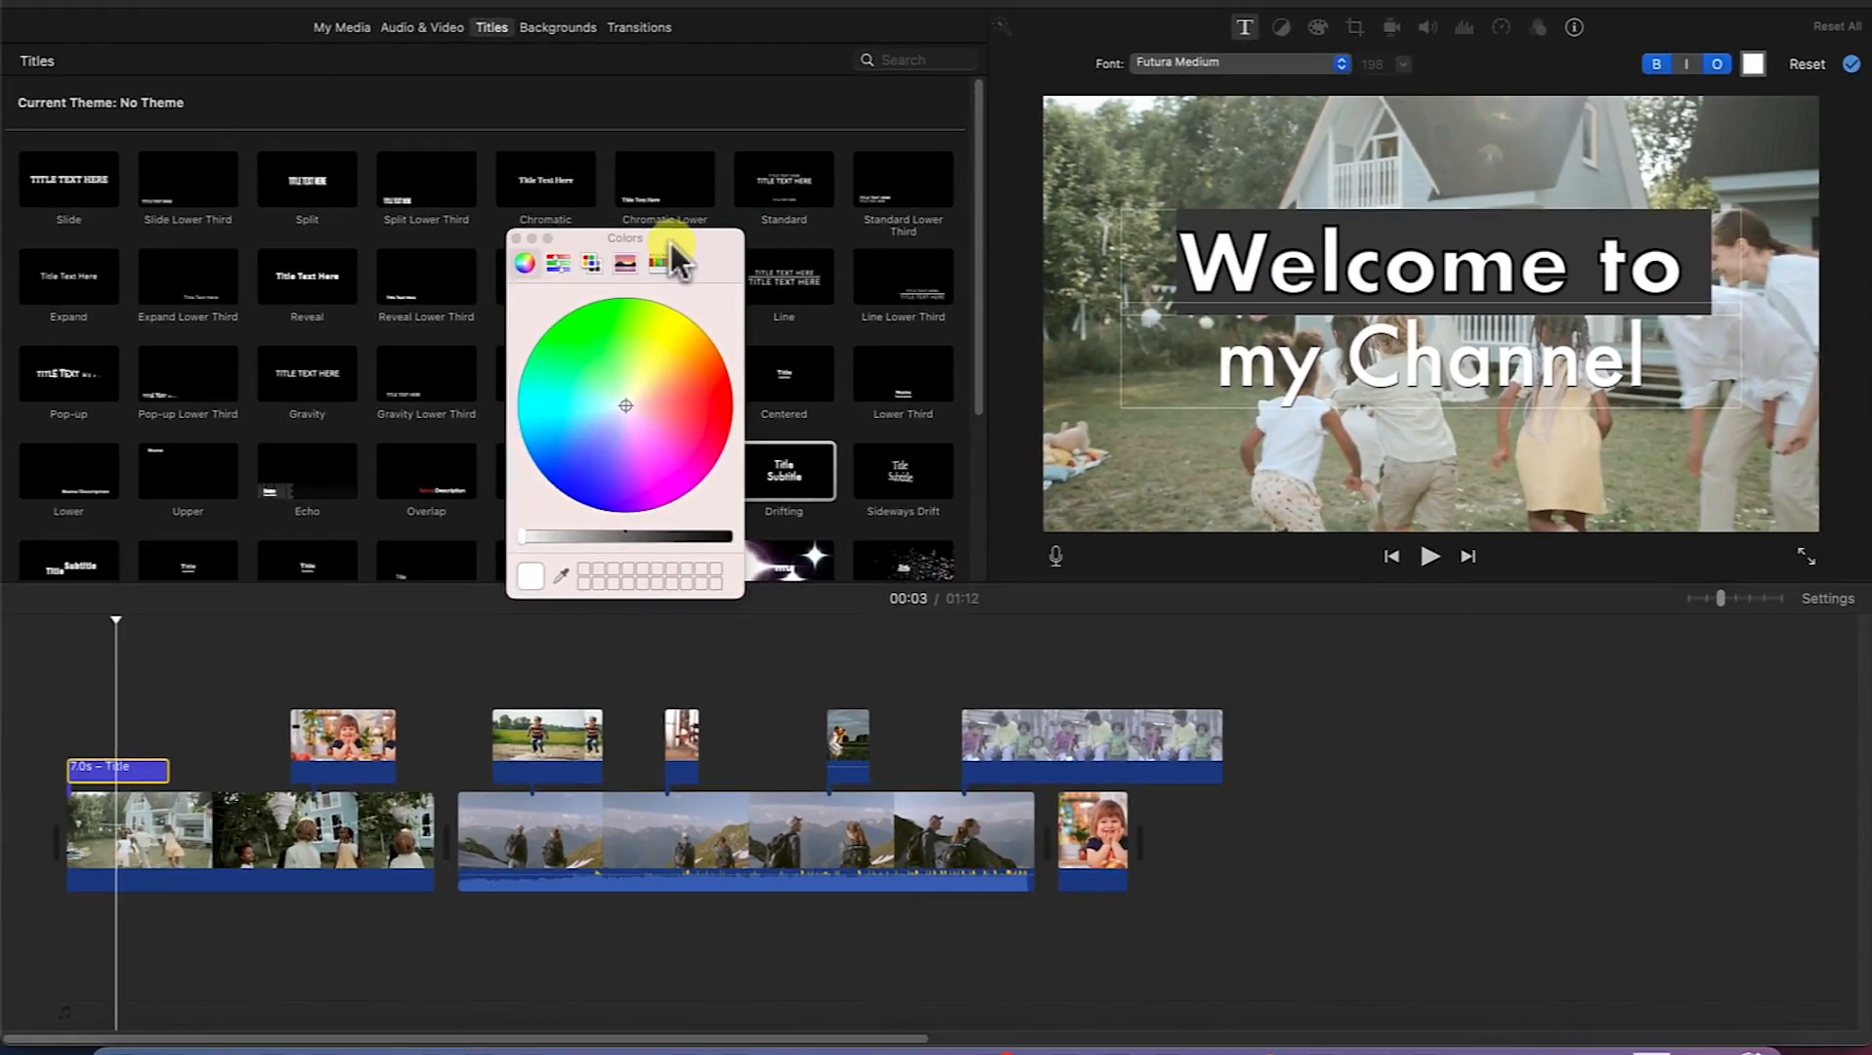
drag(670, 238, 955, 262)
drag(903, 421, 969, 432)
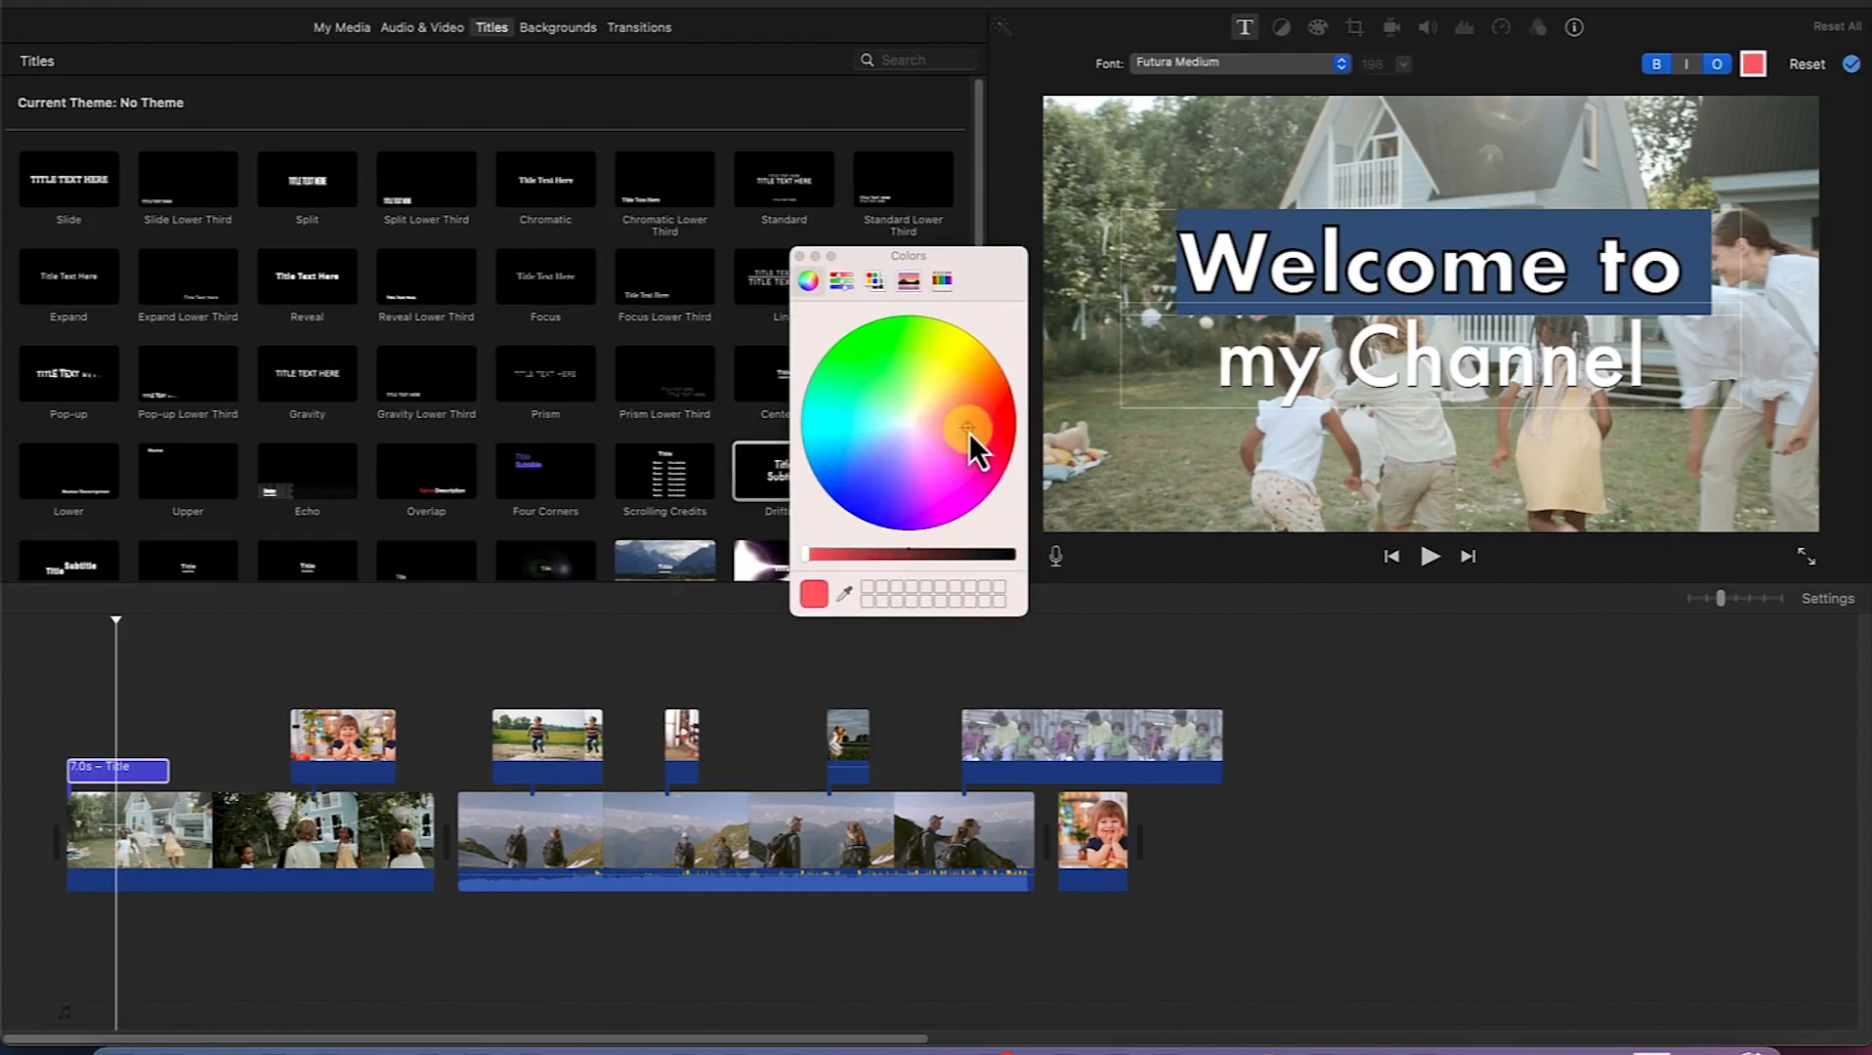
click(845, 595)
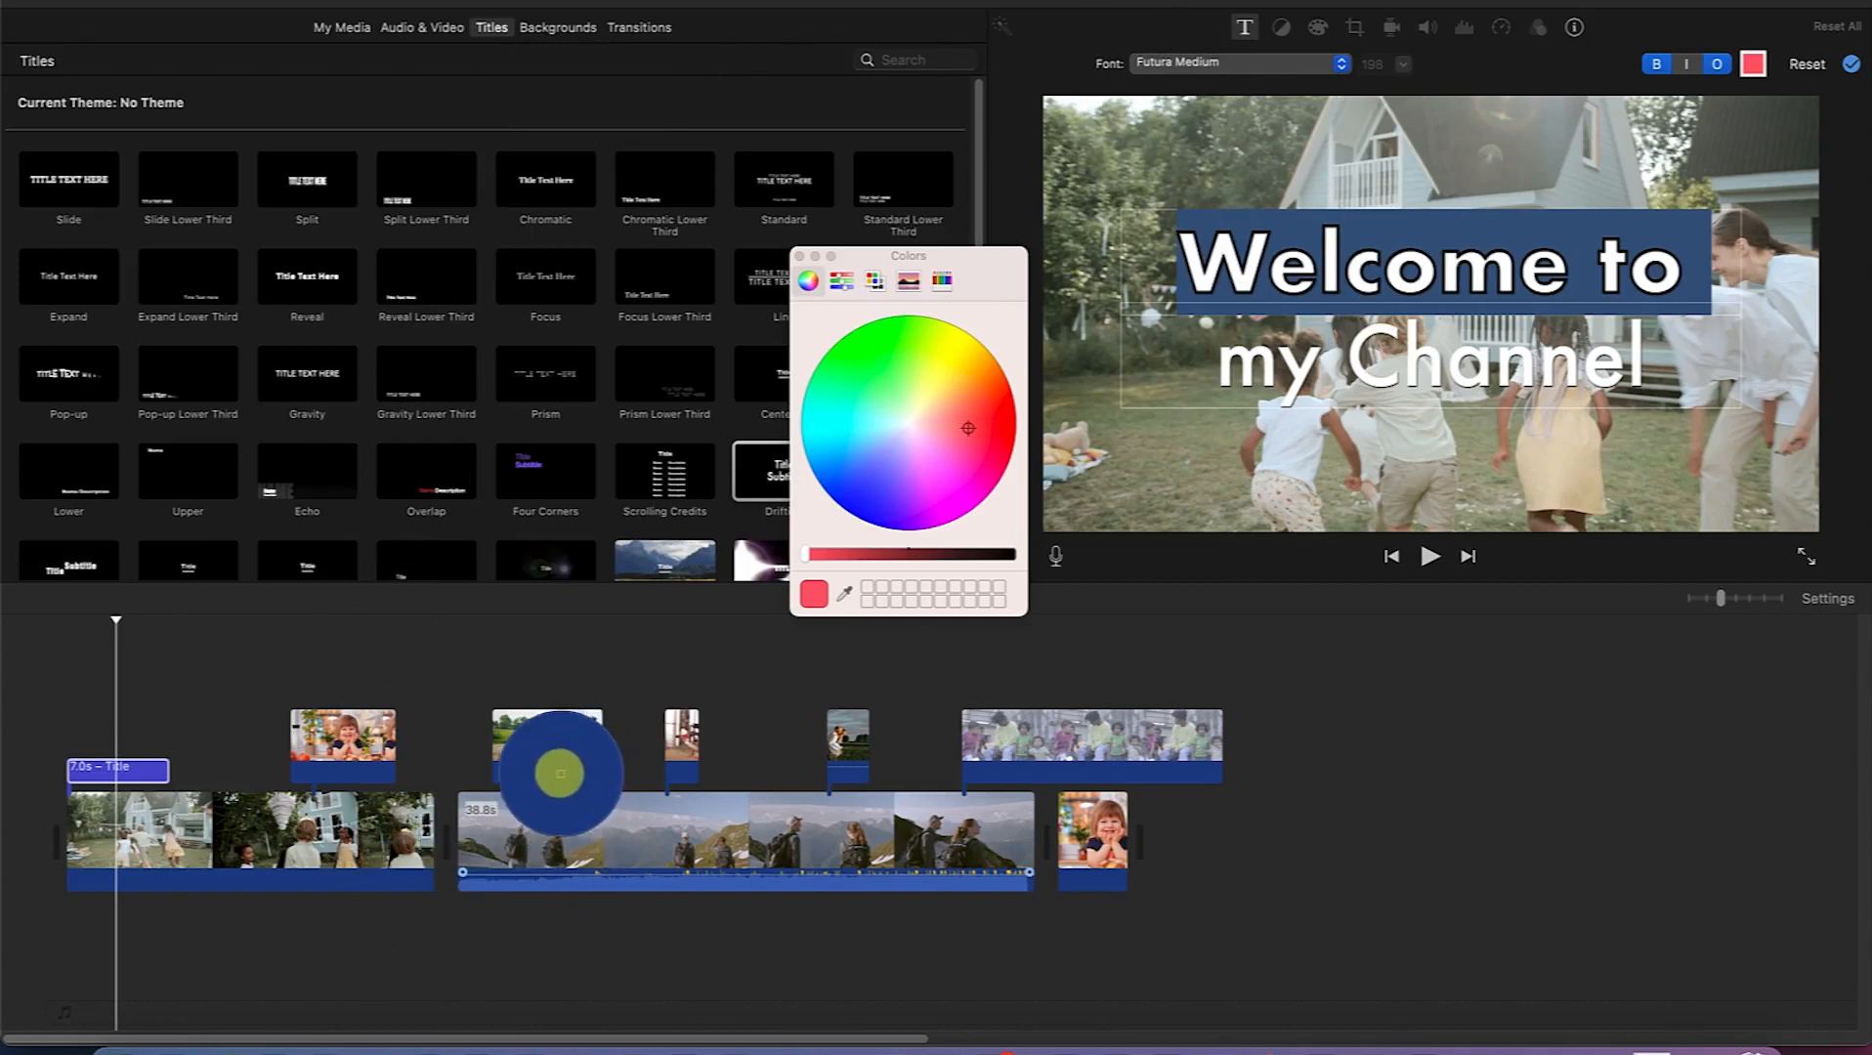
click(560, 769)
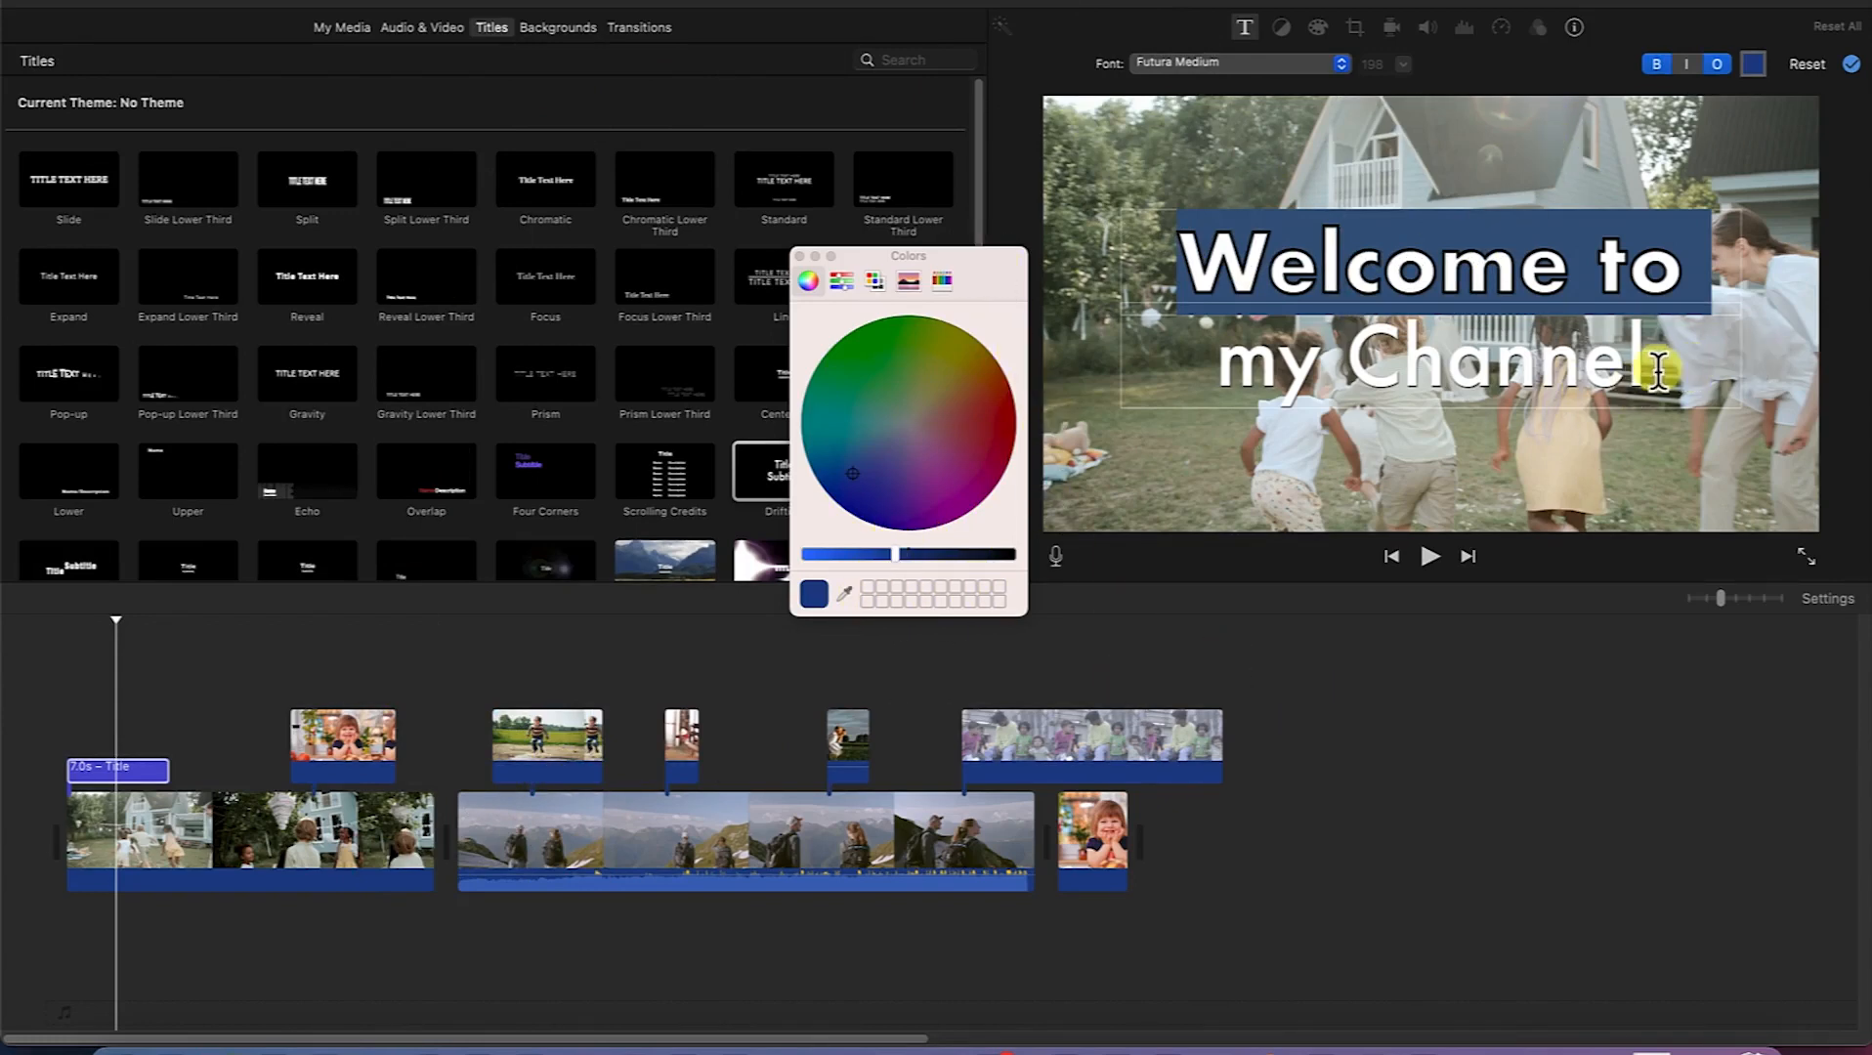
click(1191, 469)
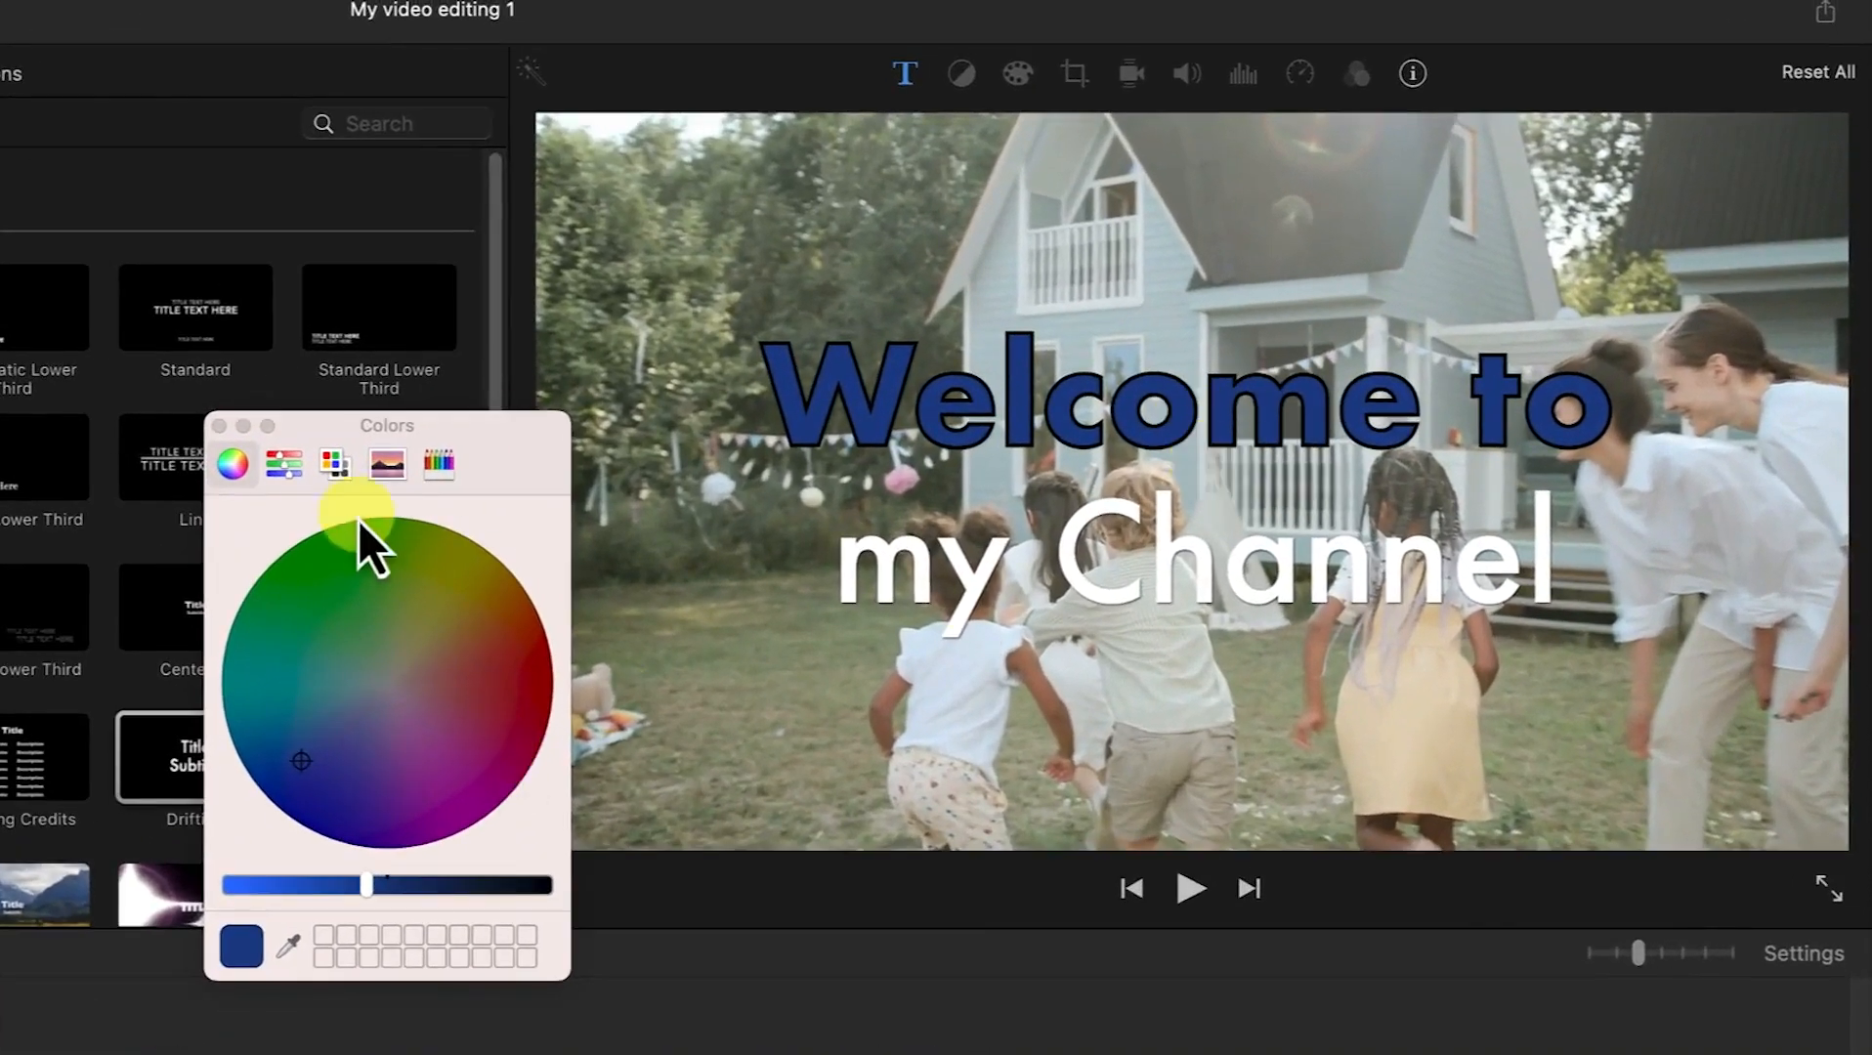
Step: Explore the slider, palette, spectrum and pencil colour pickers, trying a green, an orange and Turquoise, and close the colour window
click(281, 469)
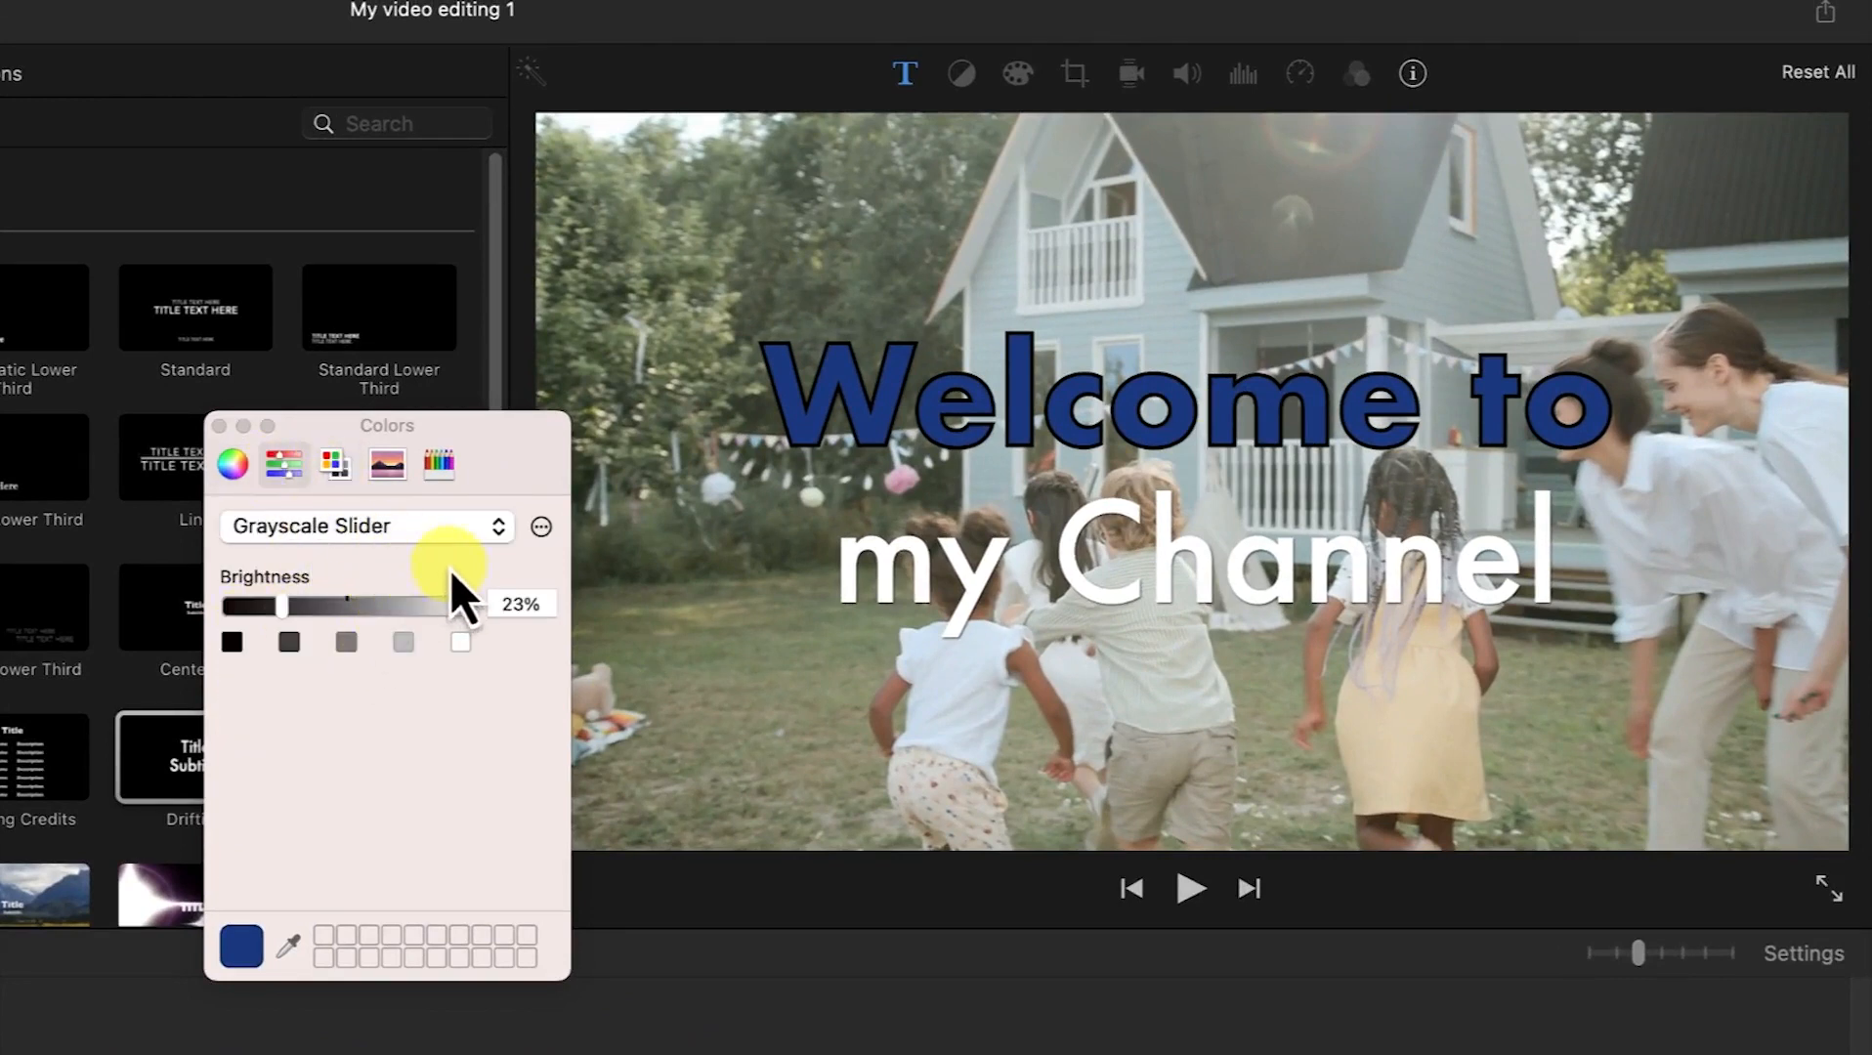
click(334, 466)
scroll(327, 738, down, 3)
scroll(326, 736, up, 3)
click(391, 472)
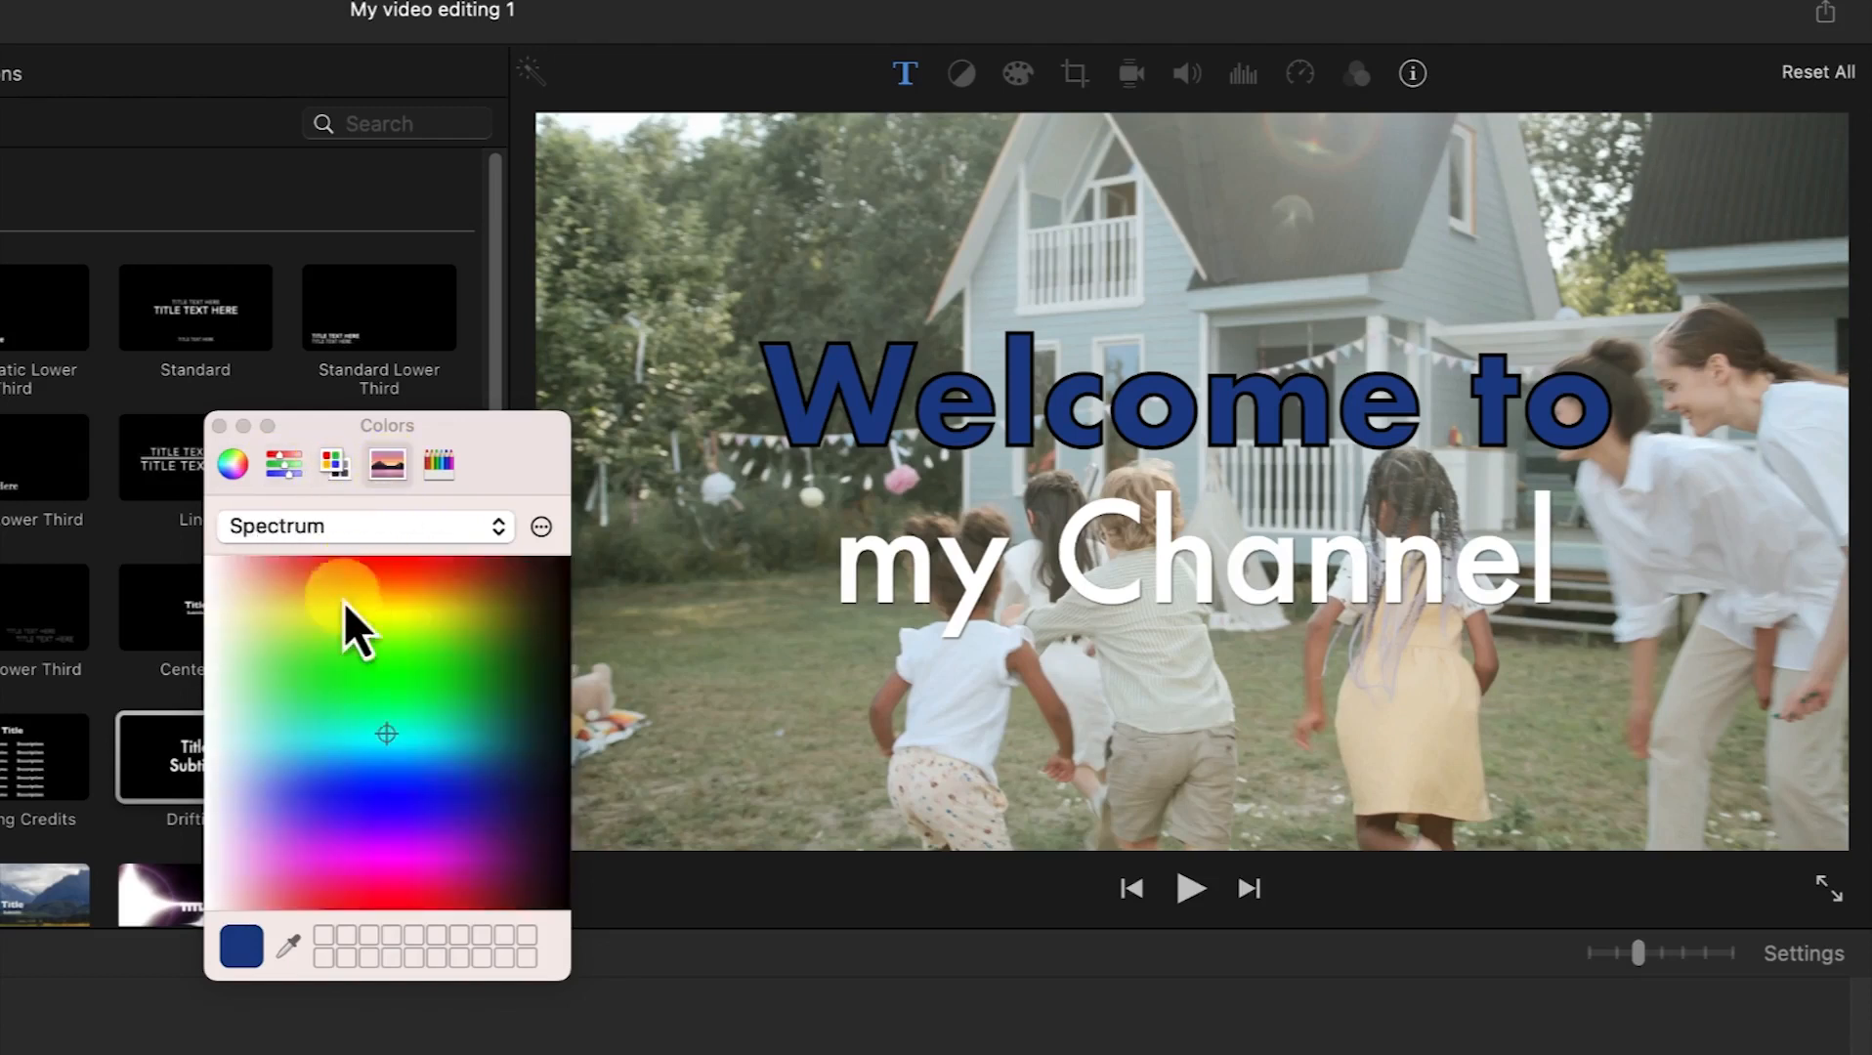
drag(391, 750, 487, 704)
click(439, 471)
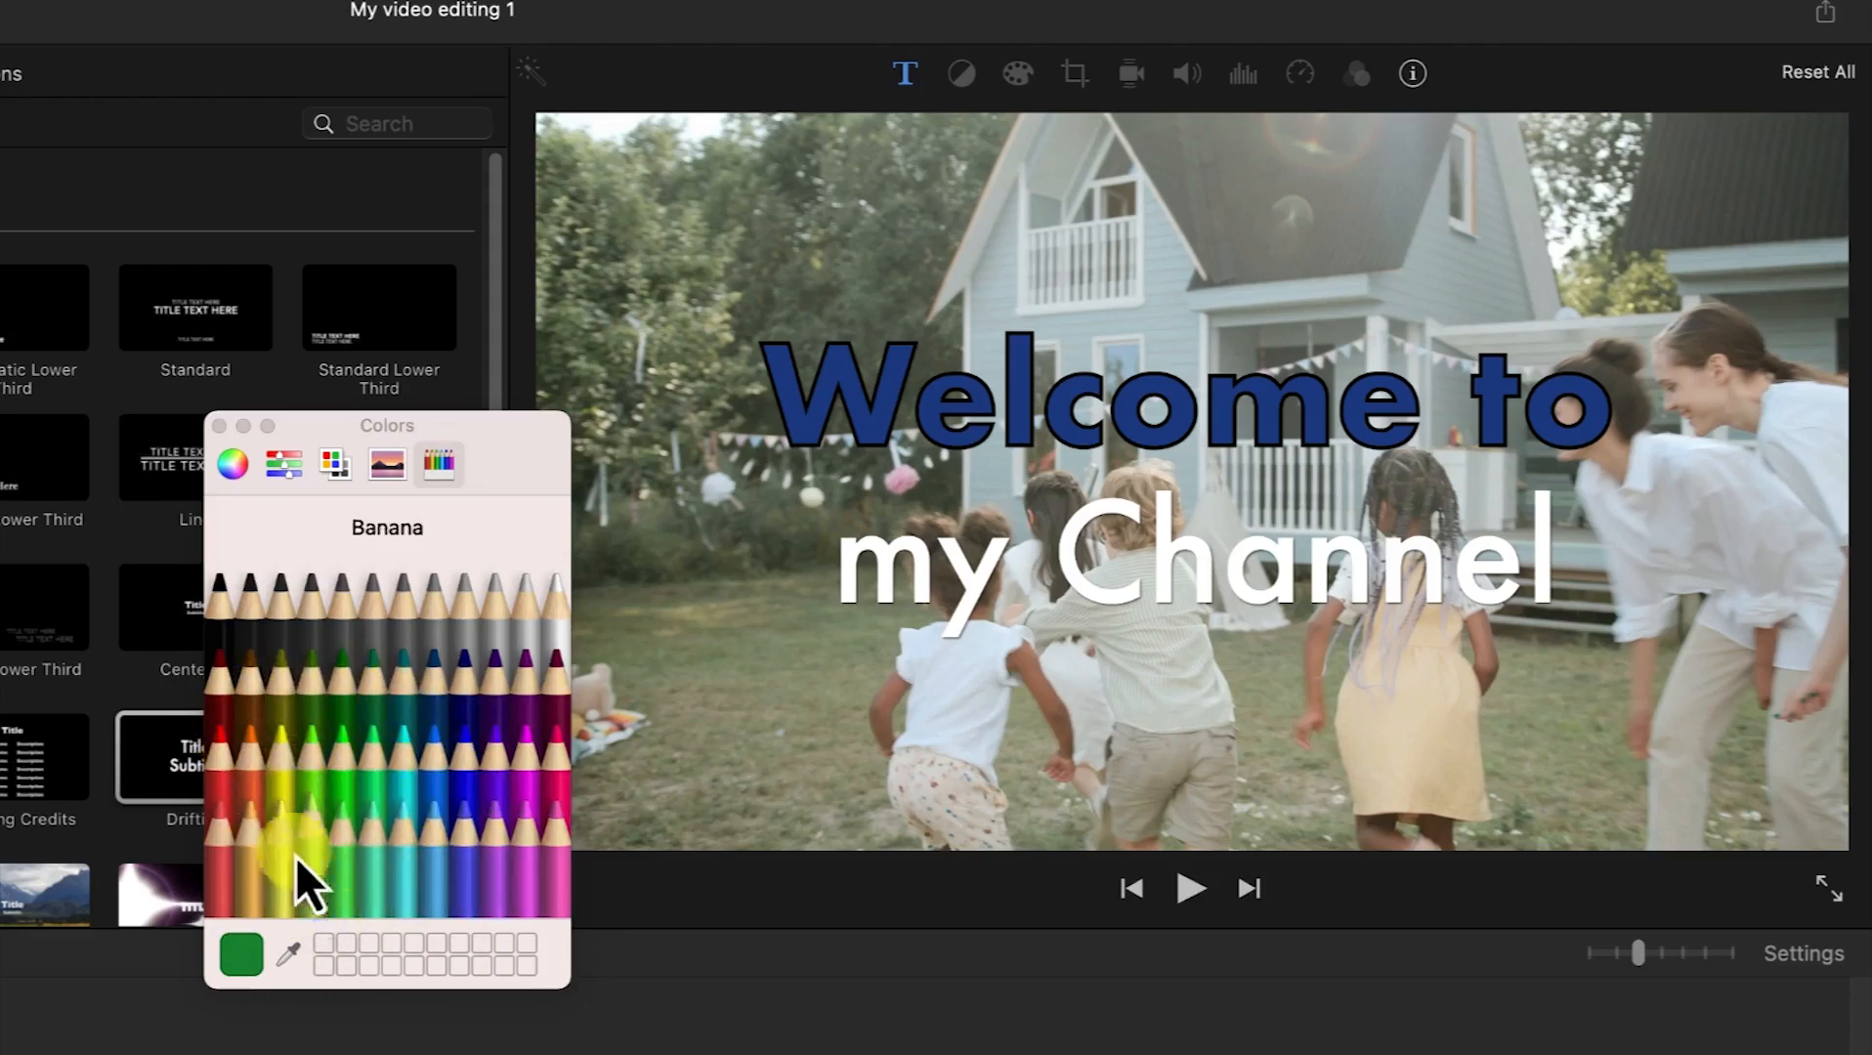
mouse_move(257, 828)
mouse_down()
mouse_move(257, 869)
mouse_move(200, 860)
mouse_move(249, 966)
mouse_up()
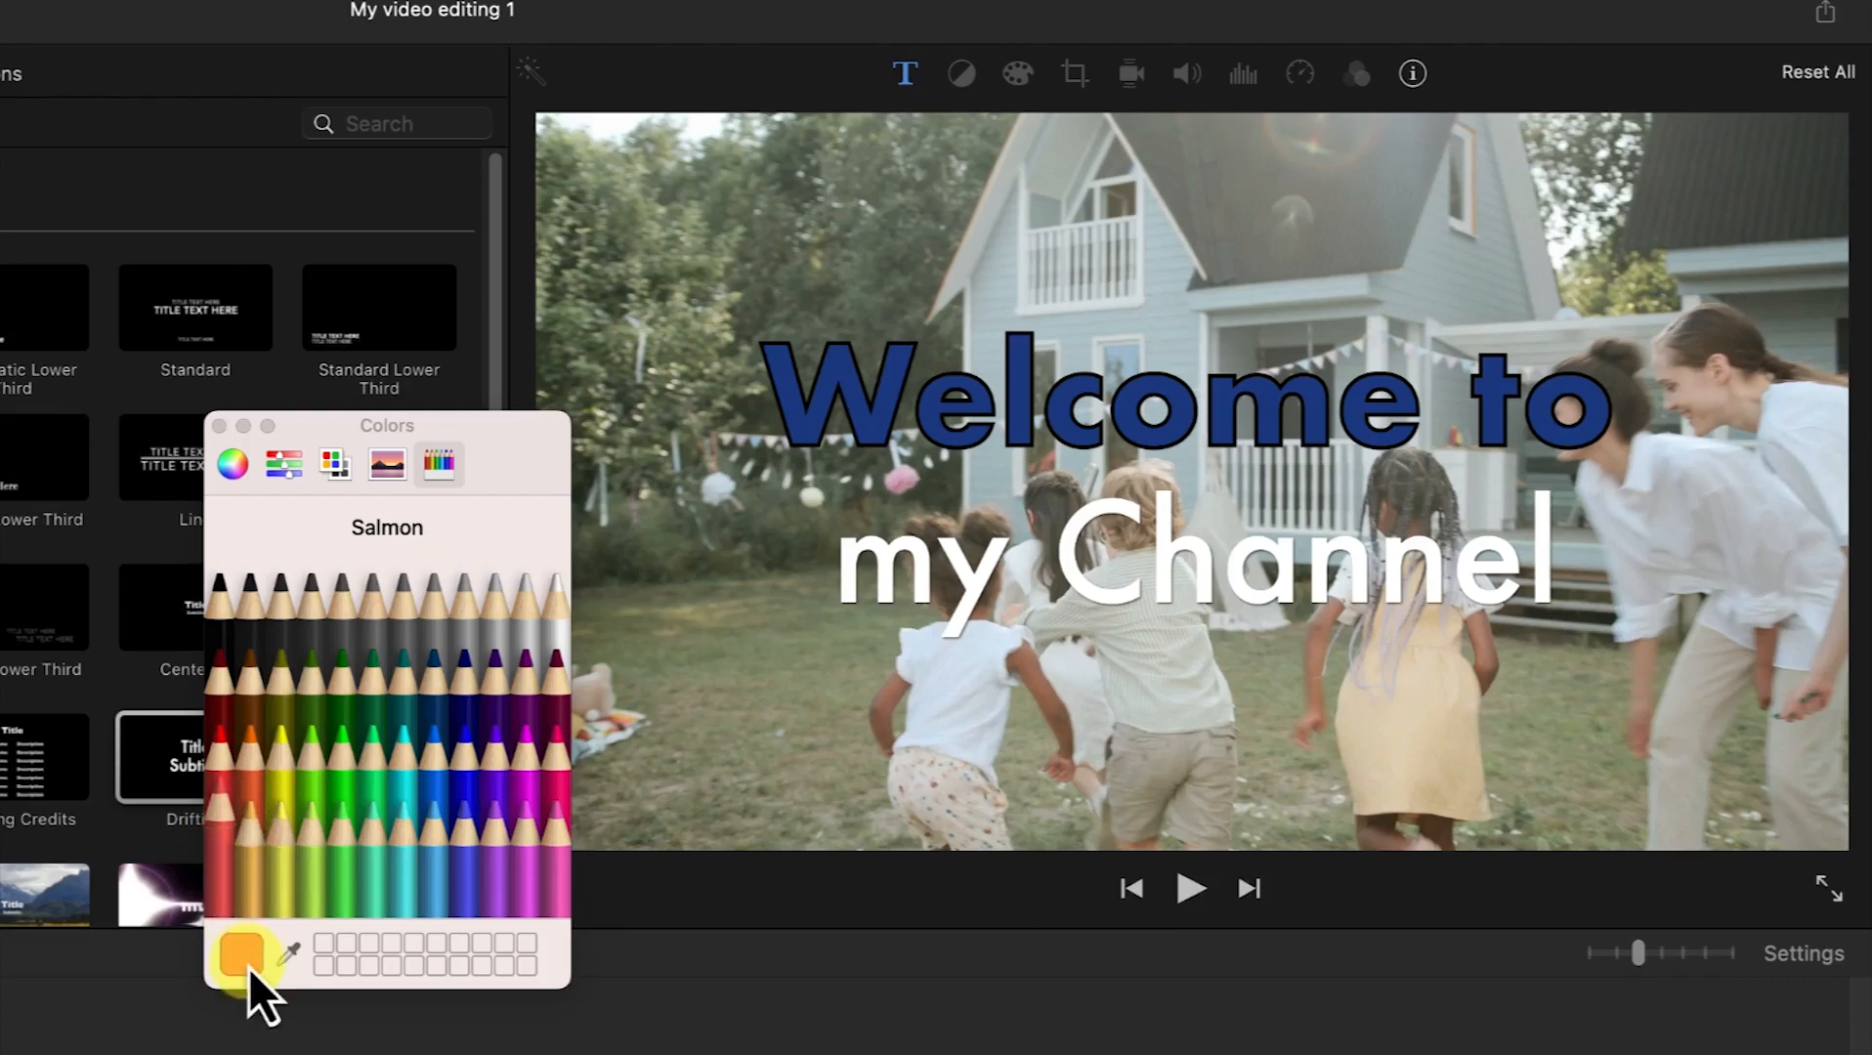
click(414, 767)
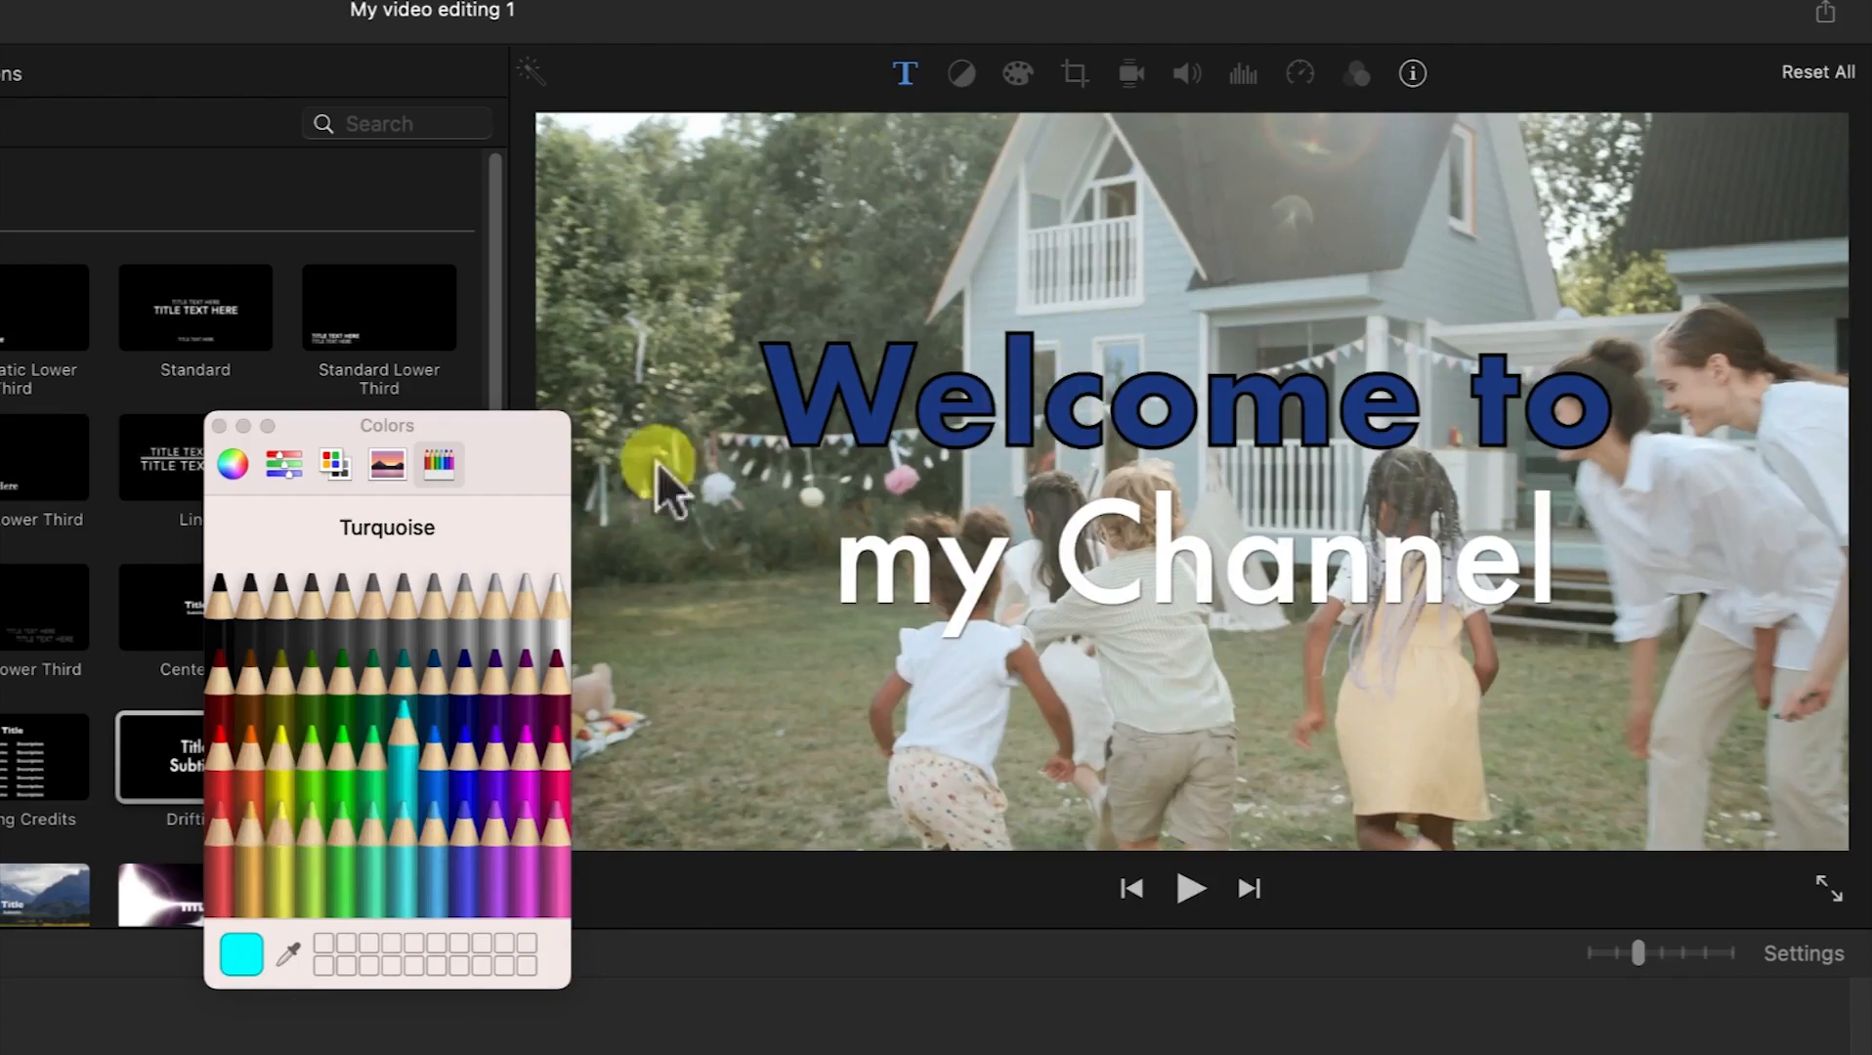
click(221, 429)
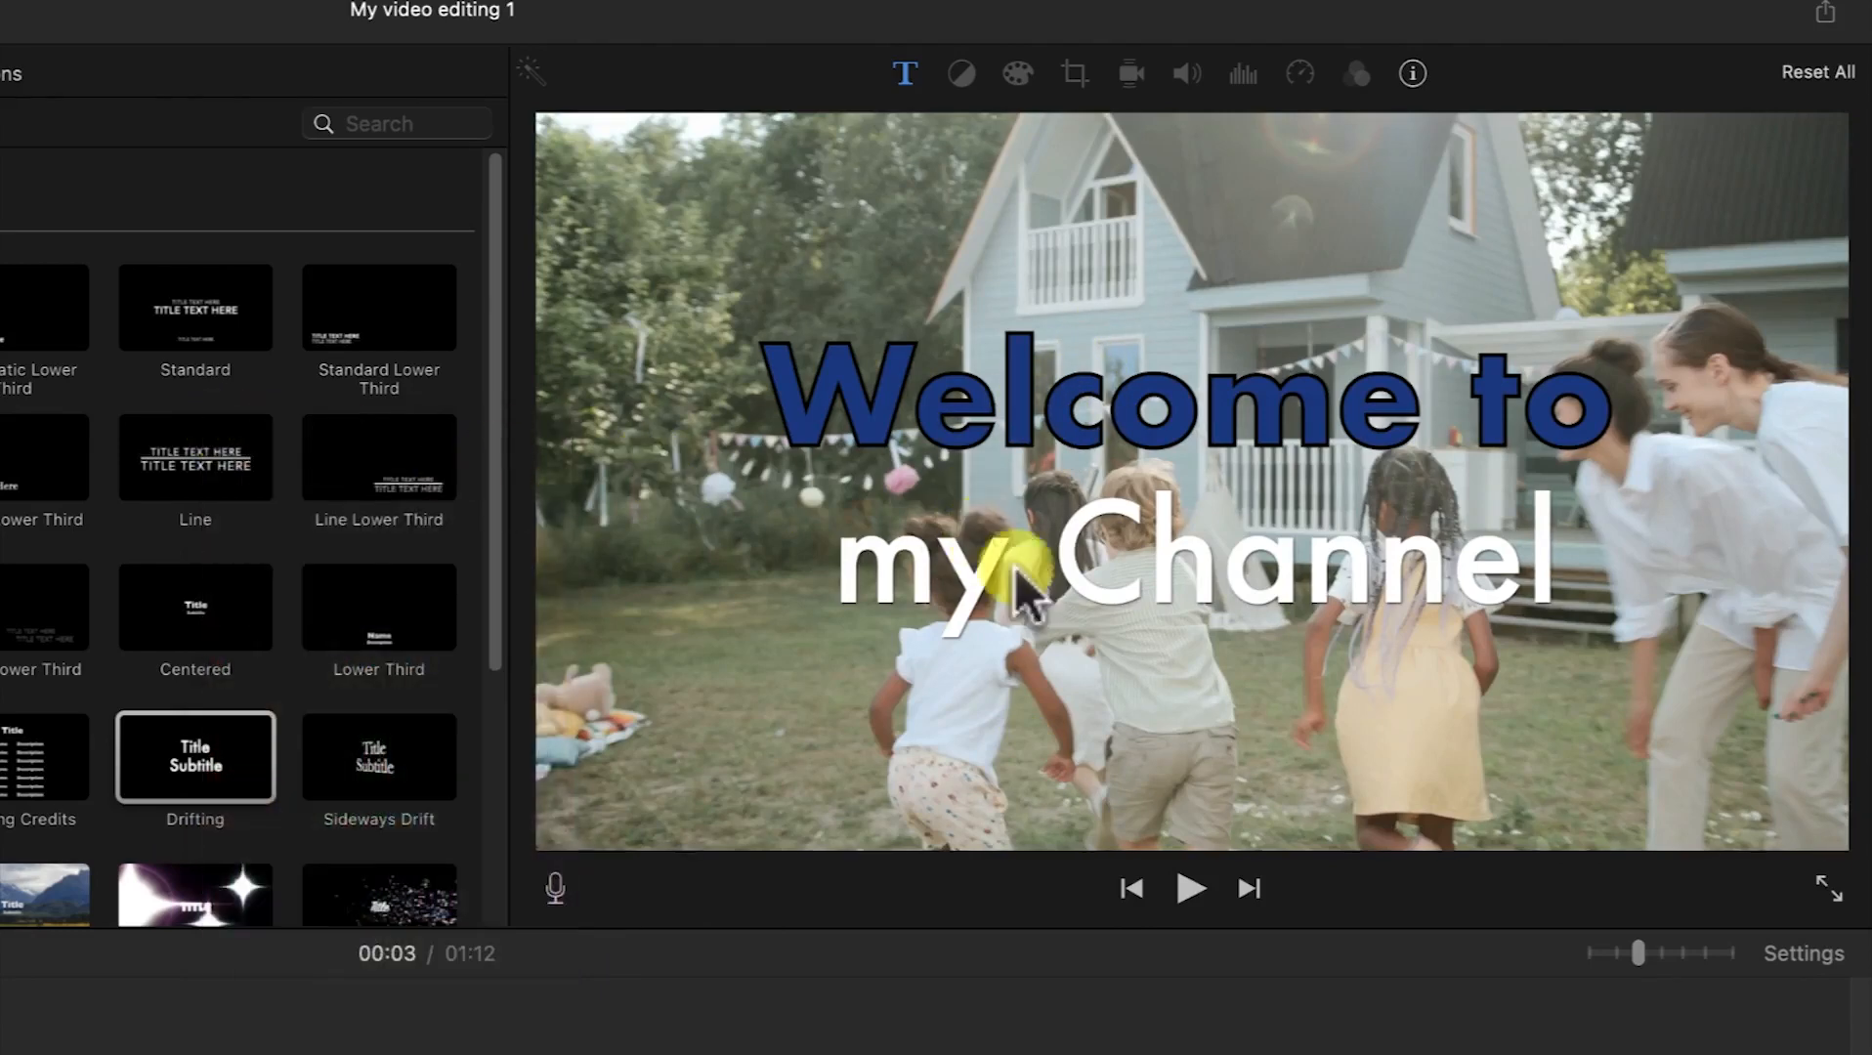
Step: Play back the opening title from the beginning of the timeline until it ends
double_click(1134, 454)
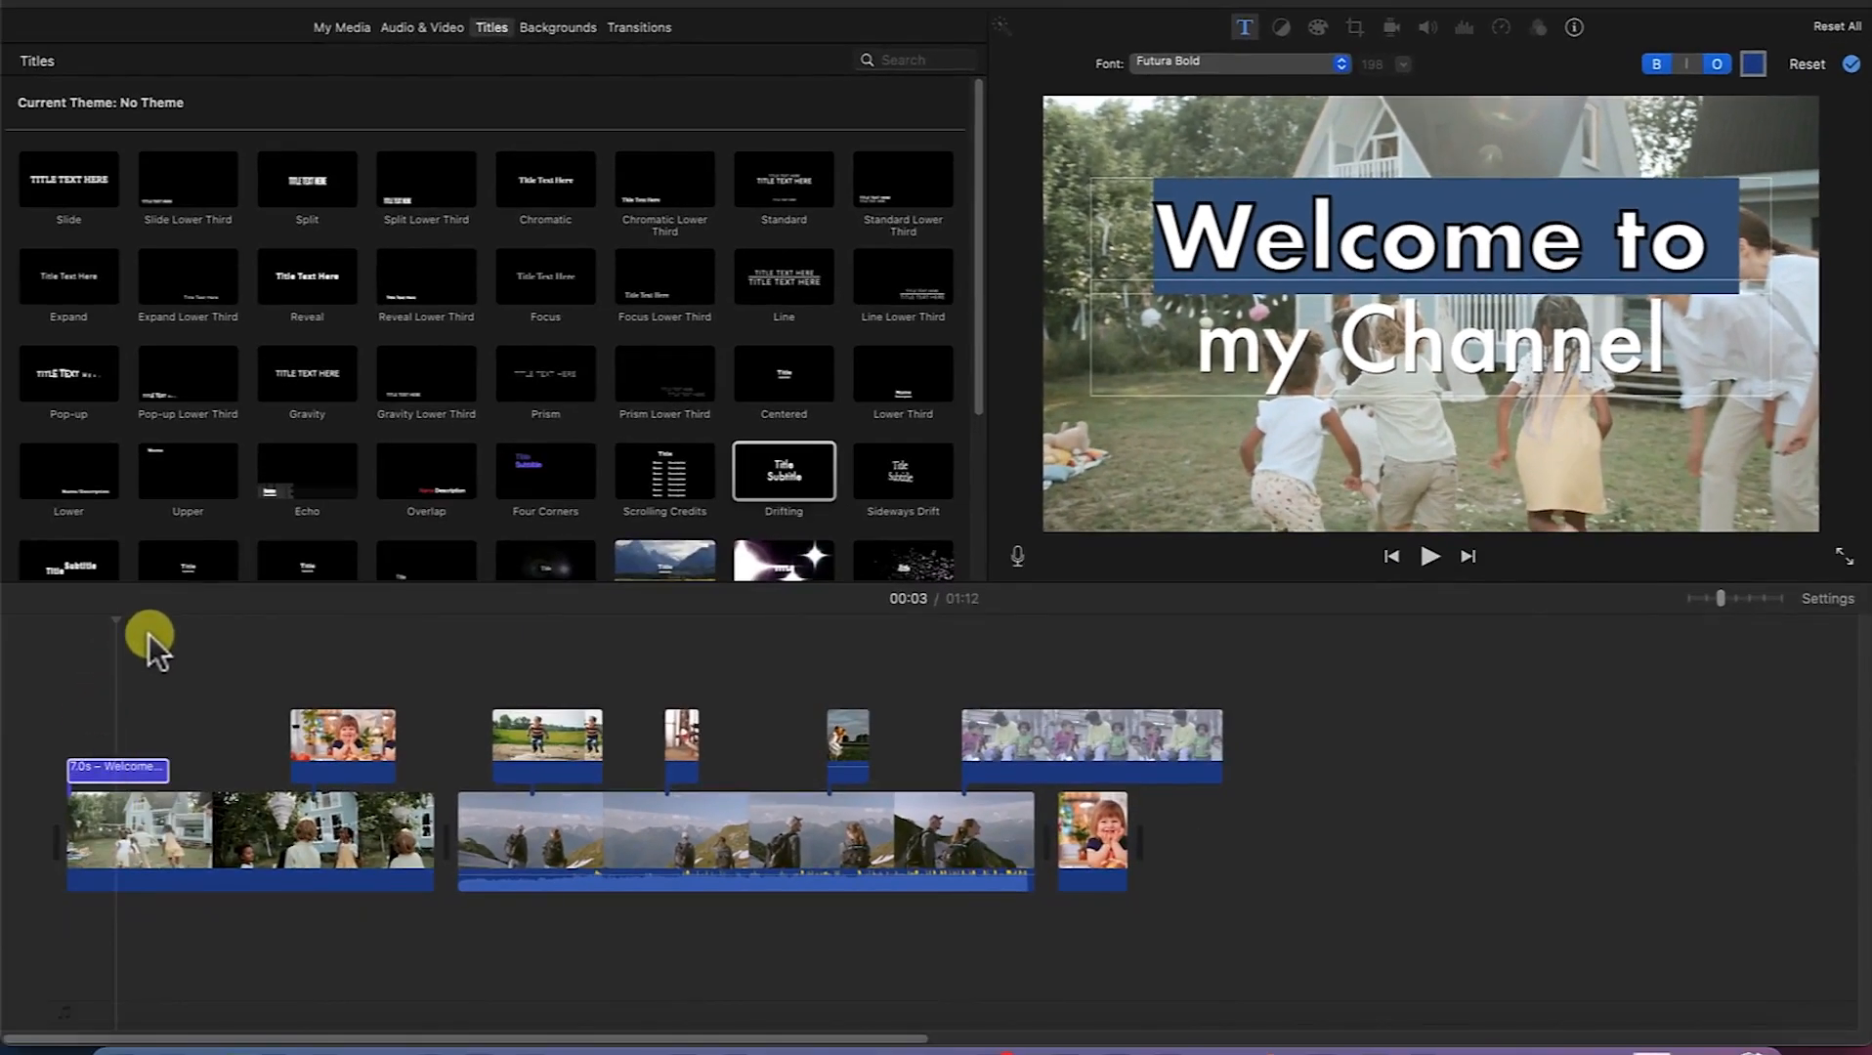
click(187, 668)
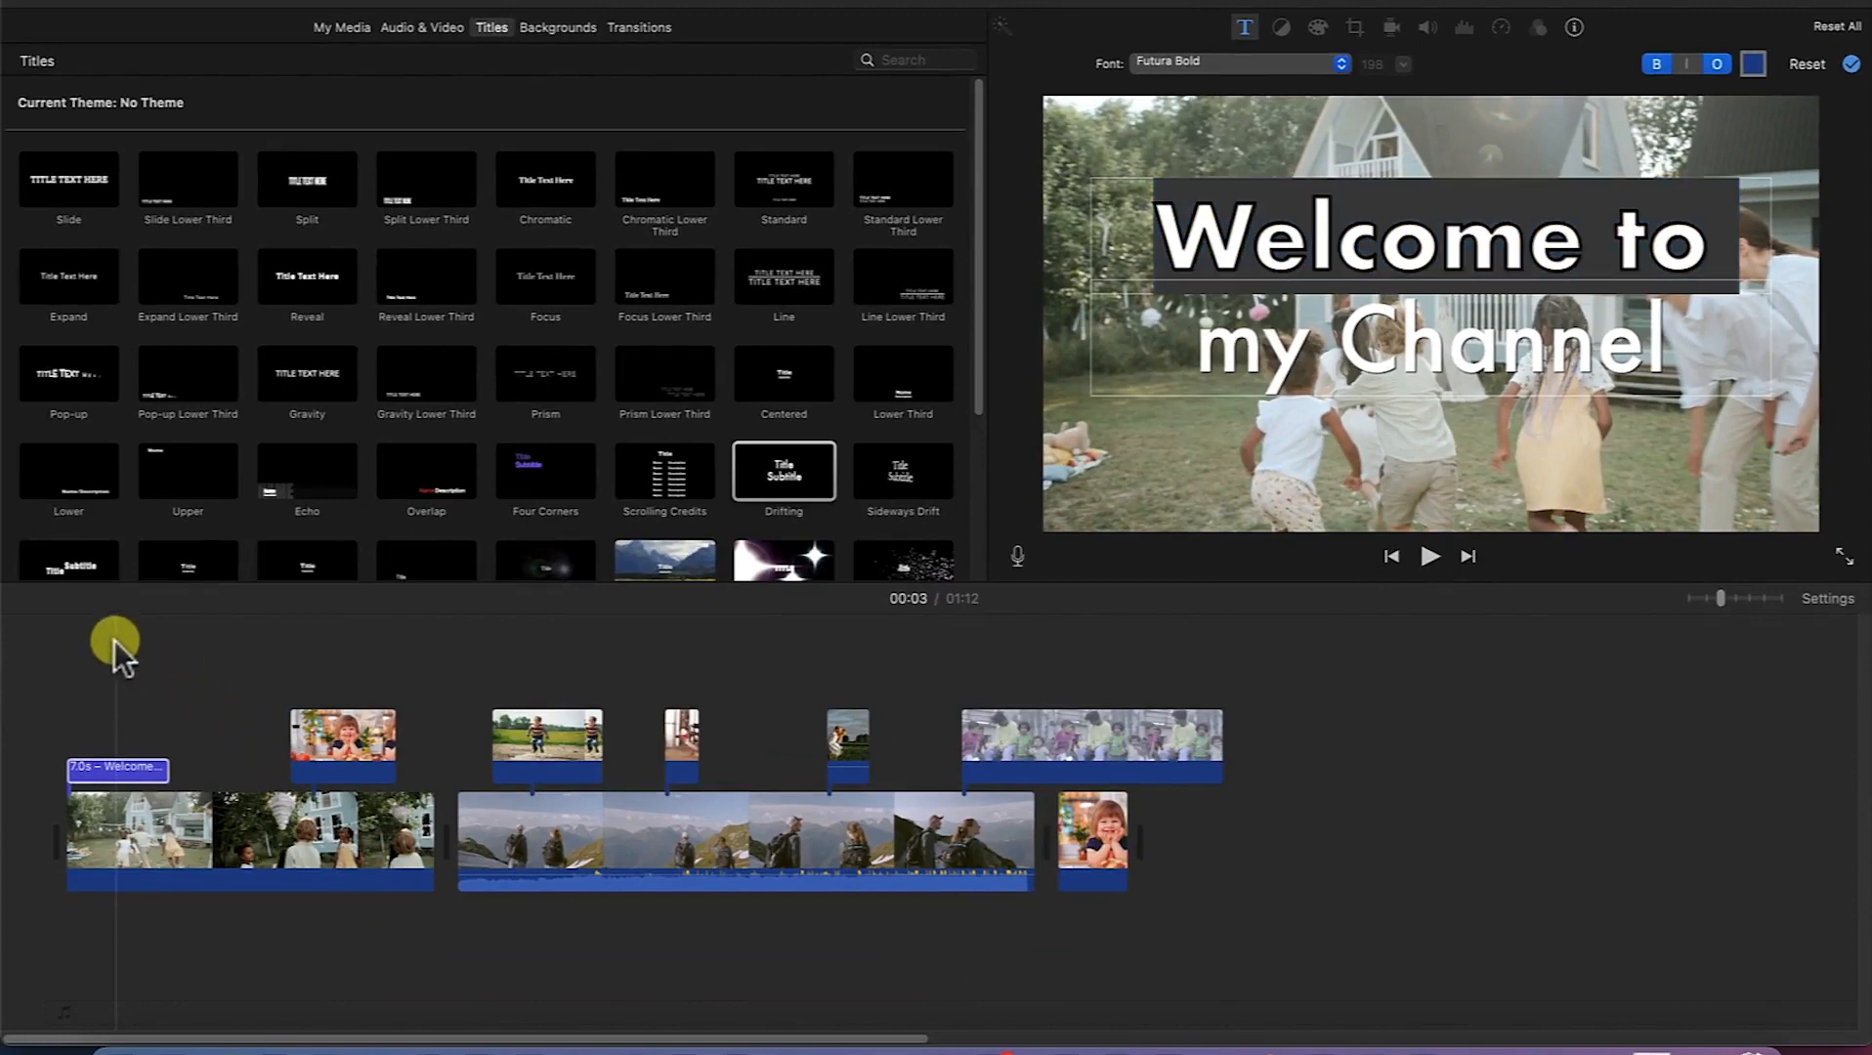
drag(113, 621, 42, 626)
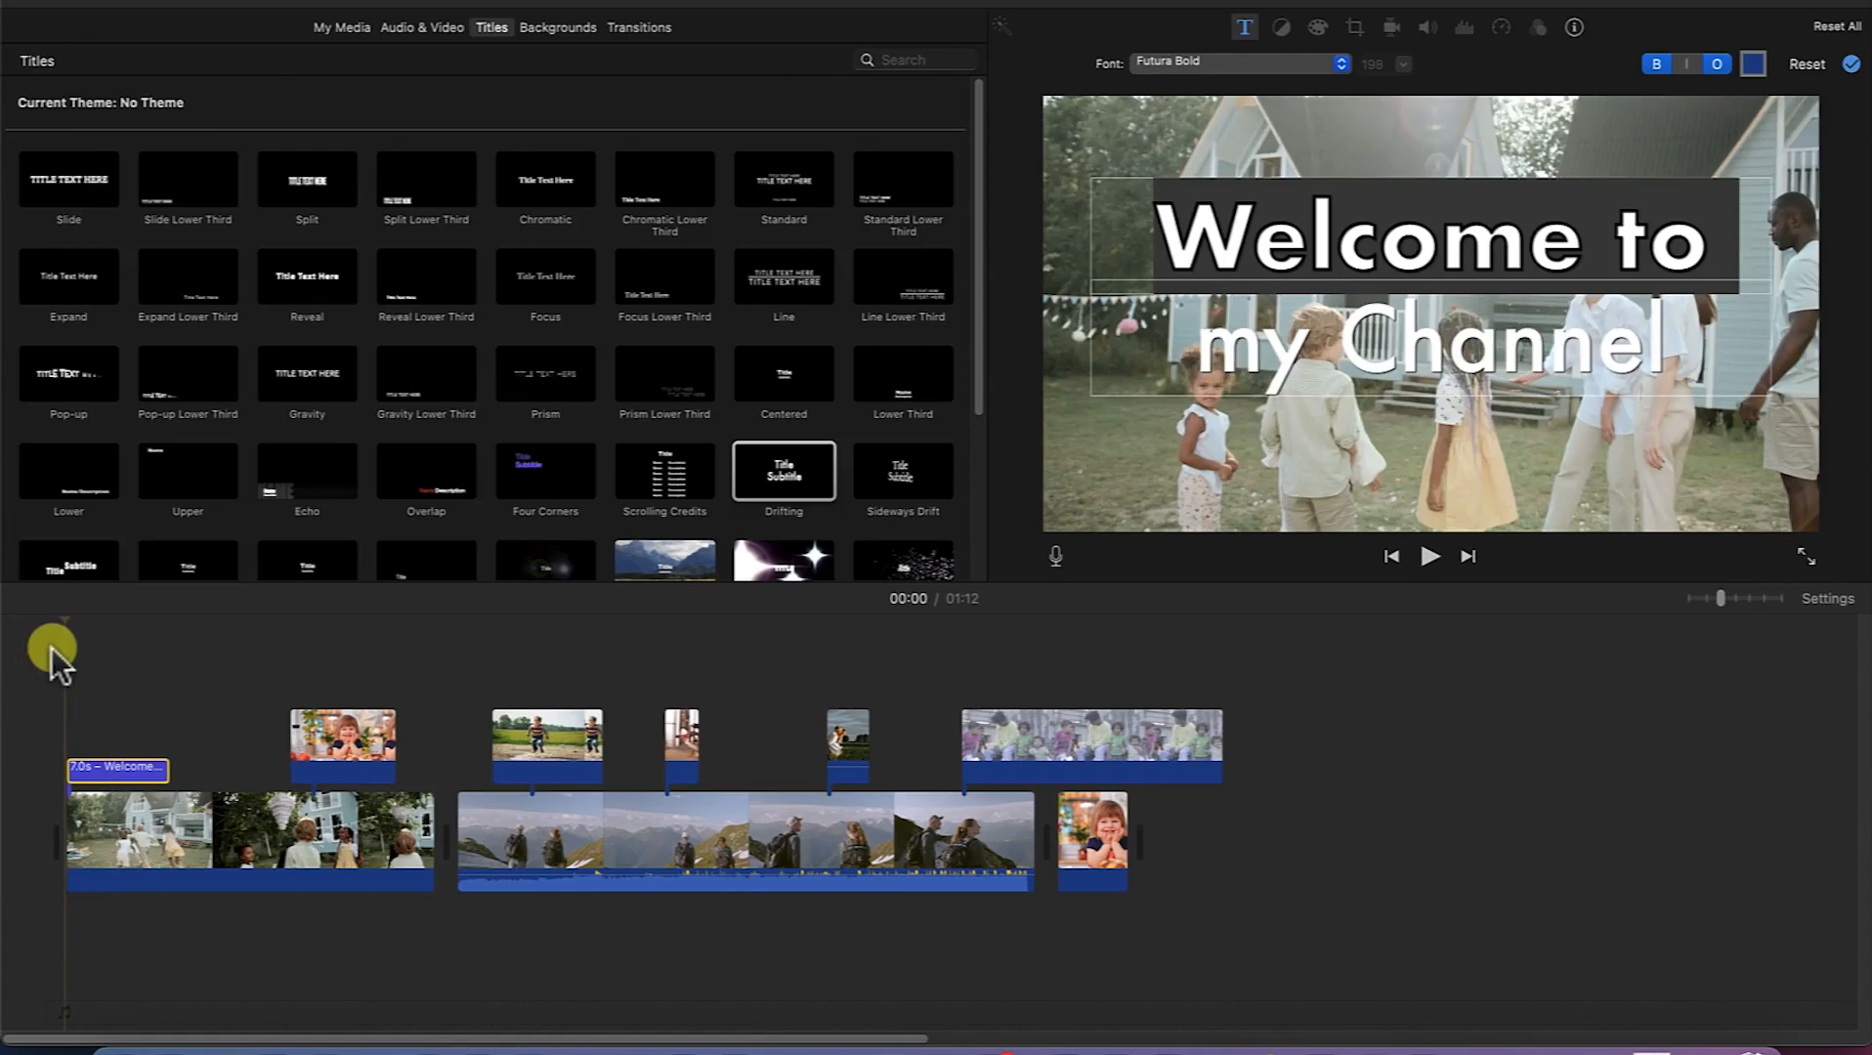
key(space)
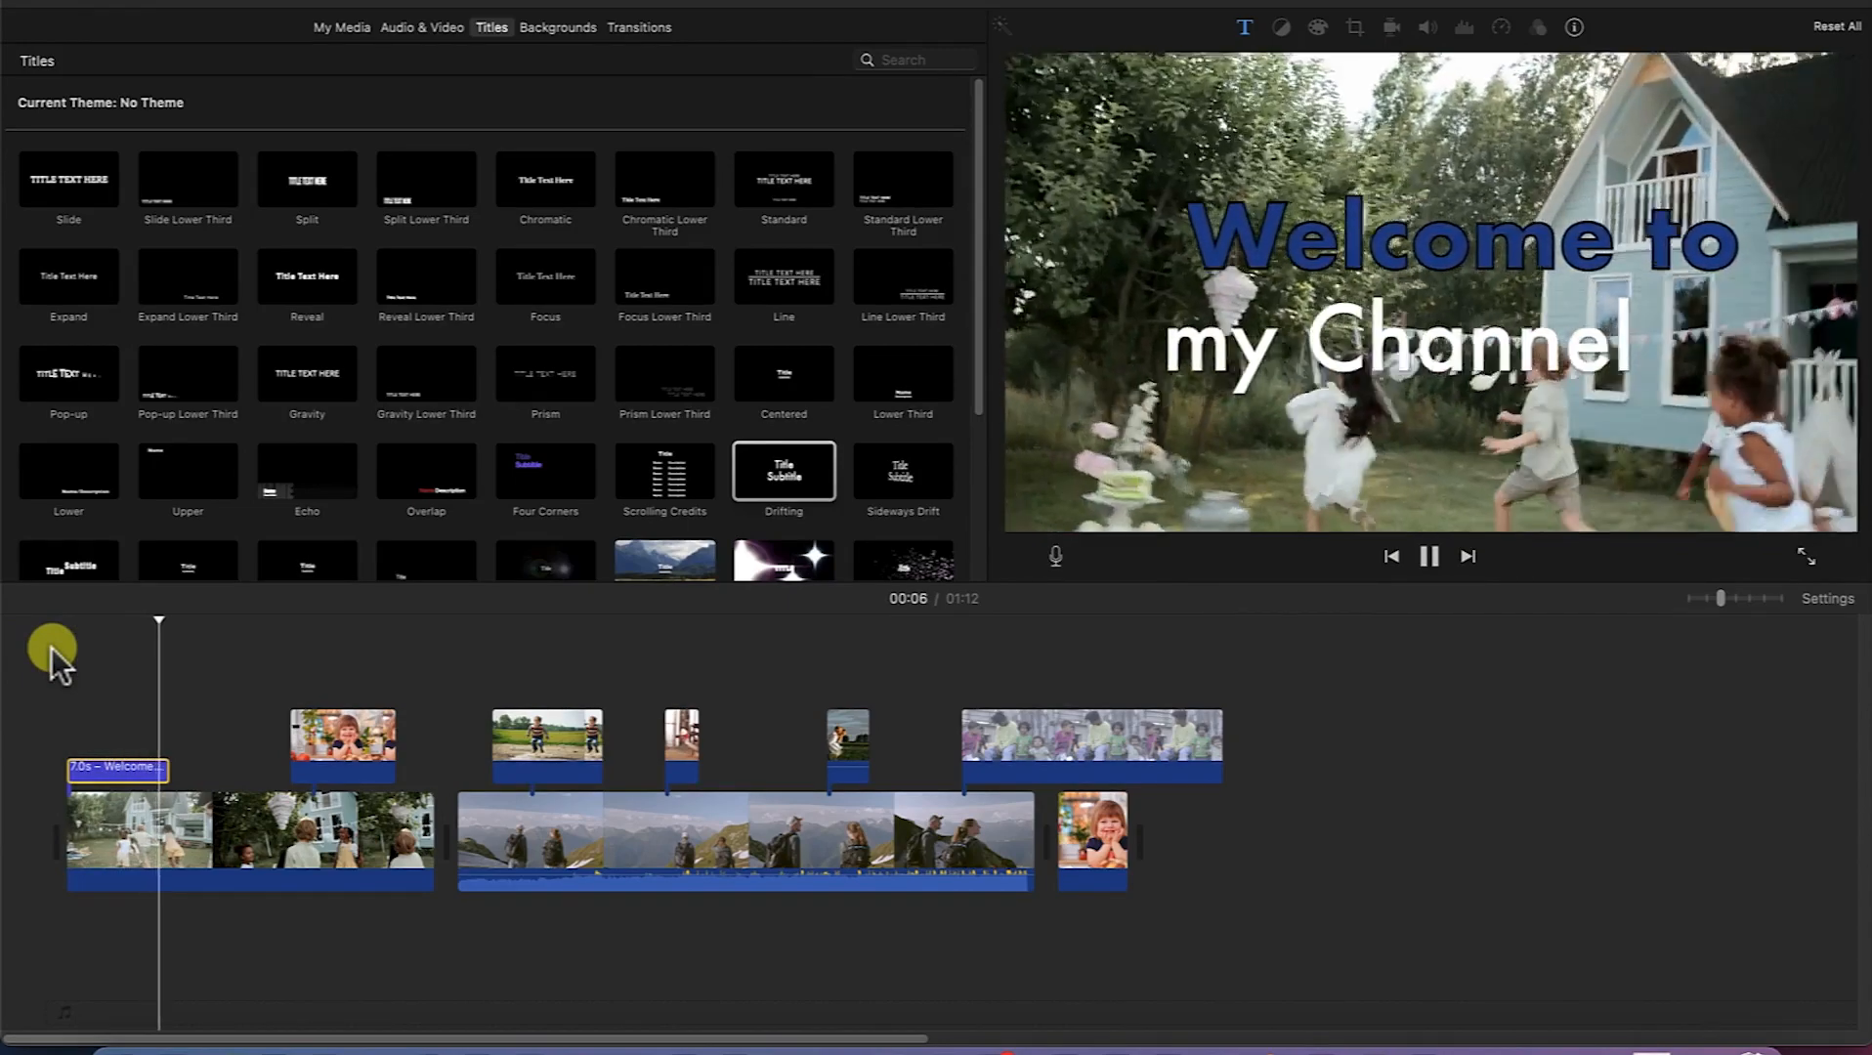
key(space)
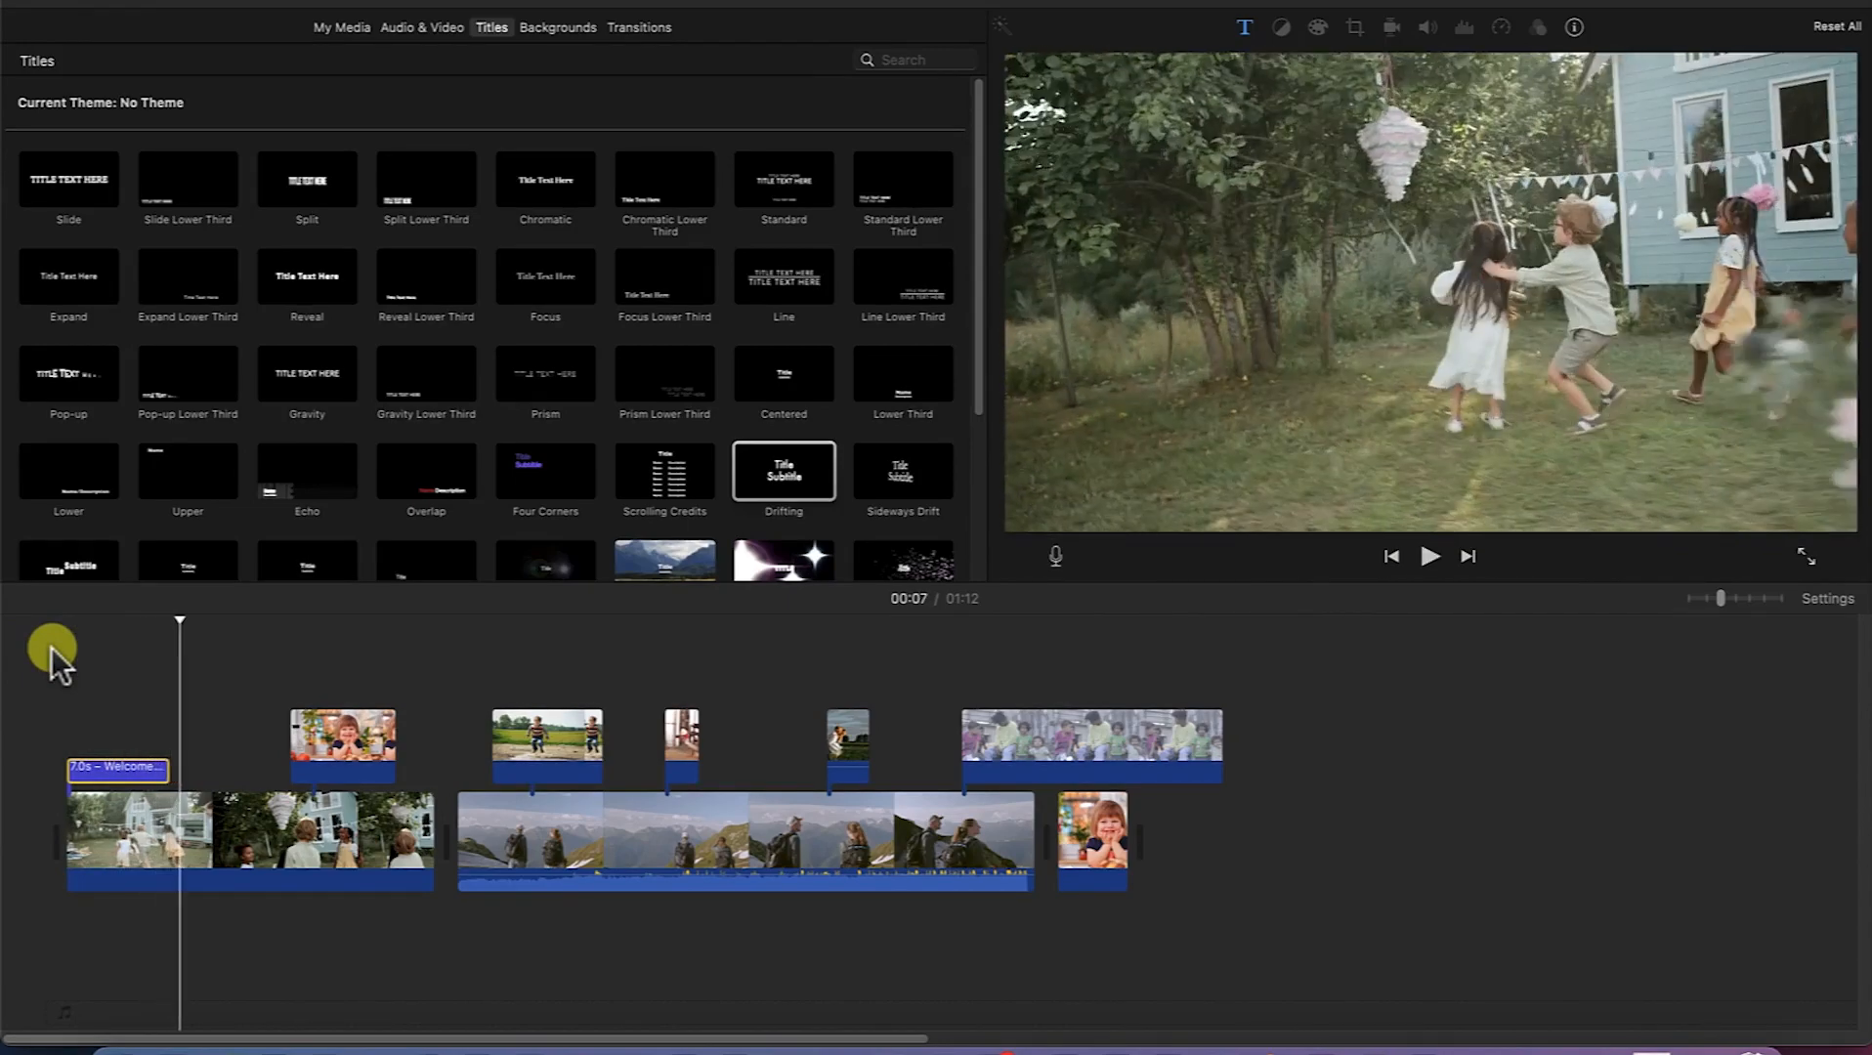
Step: Add the Drifting title above the photo of the smiling girl at the timeline's end and delete that photo
scroll(441, 543, down, 5)
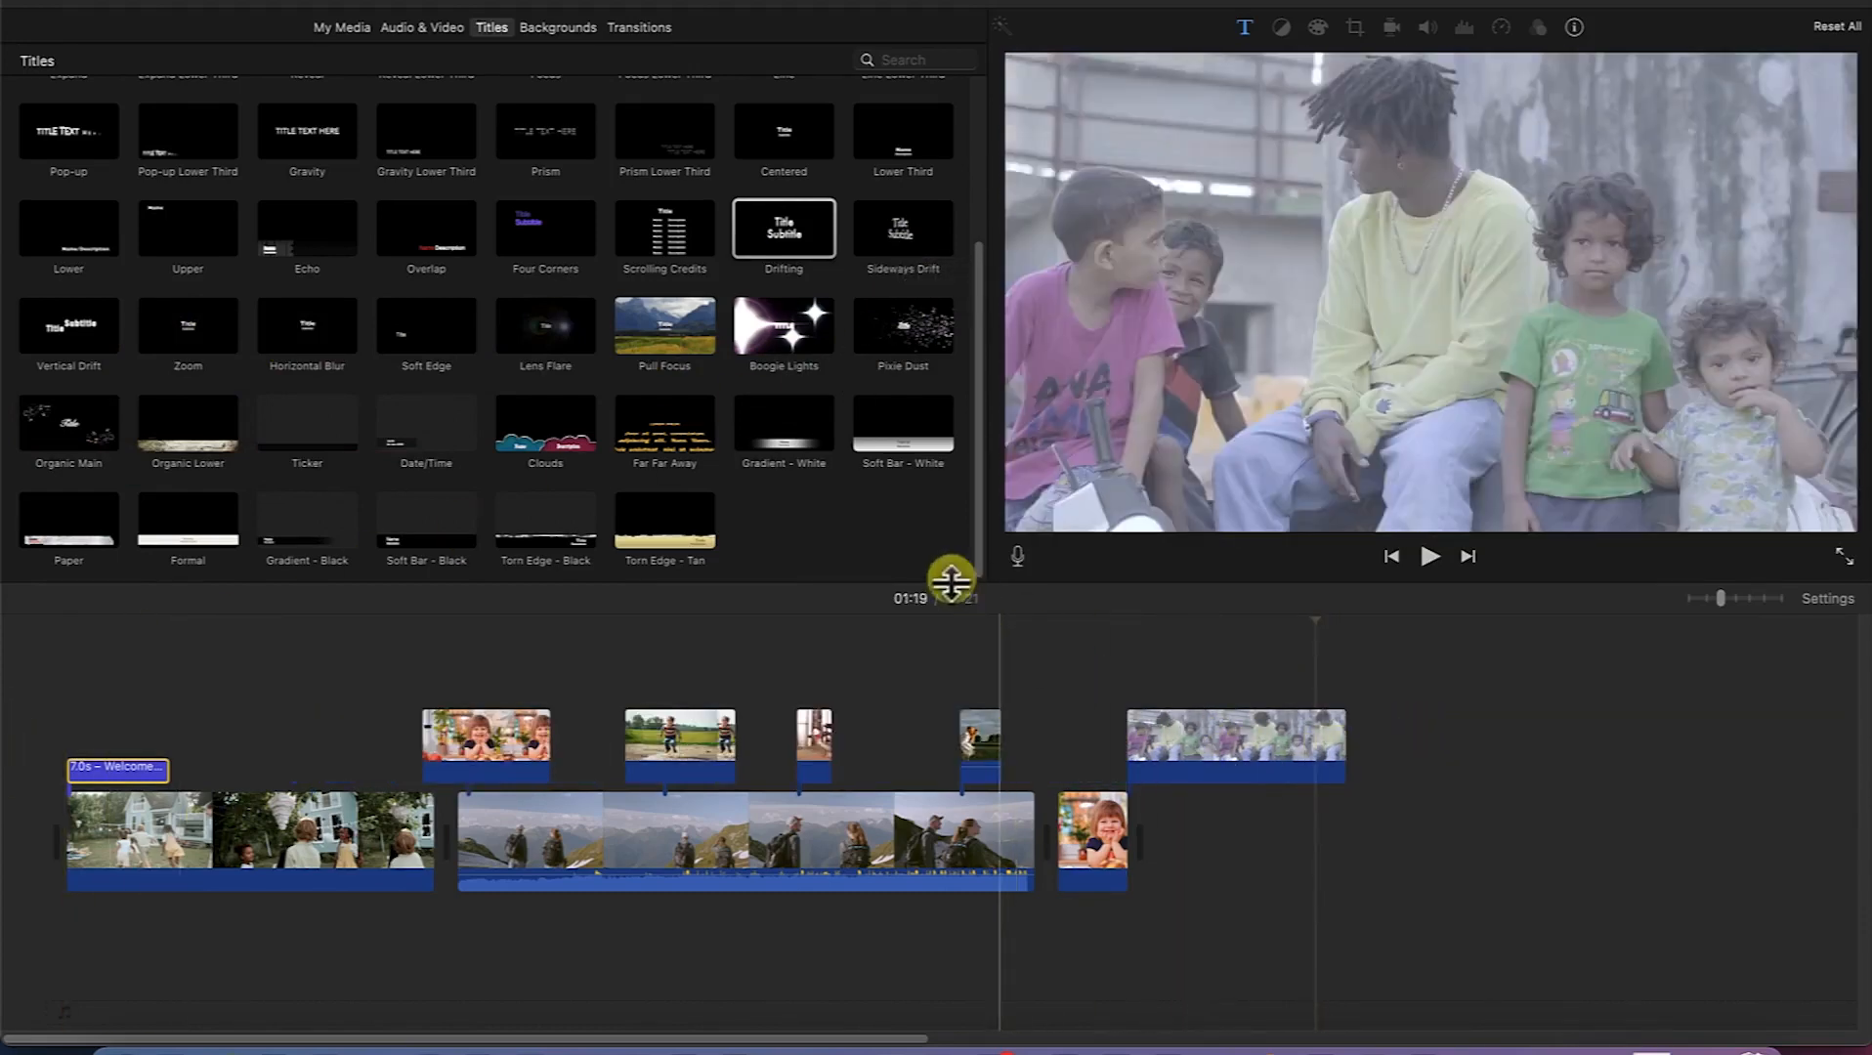
drag(766, 221, 769, 224)
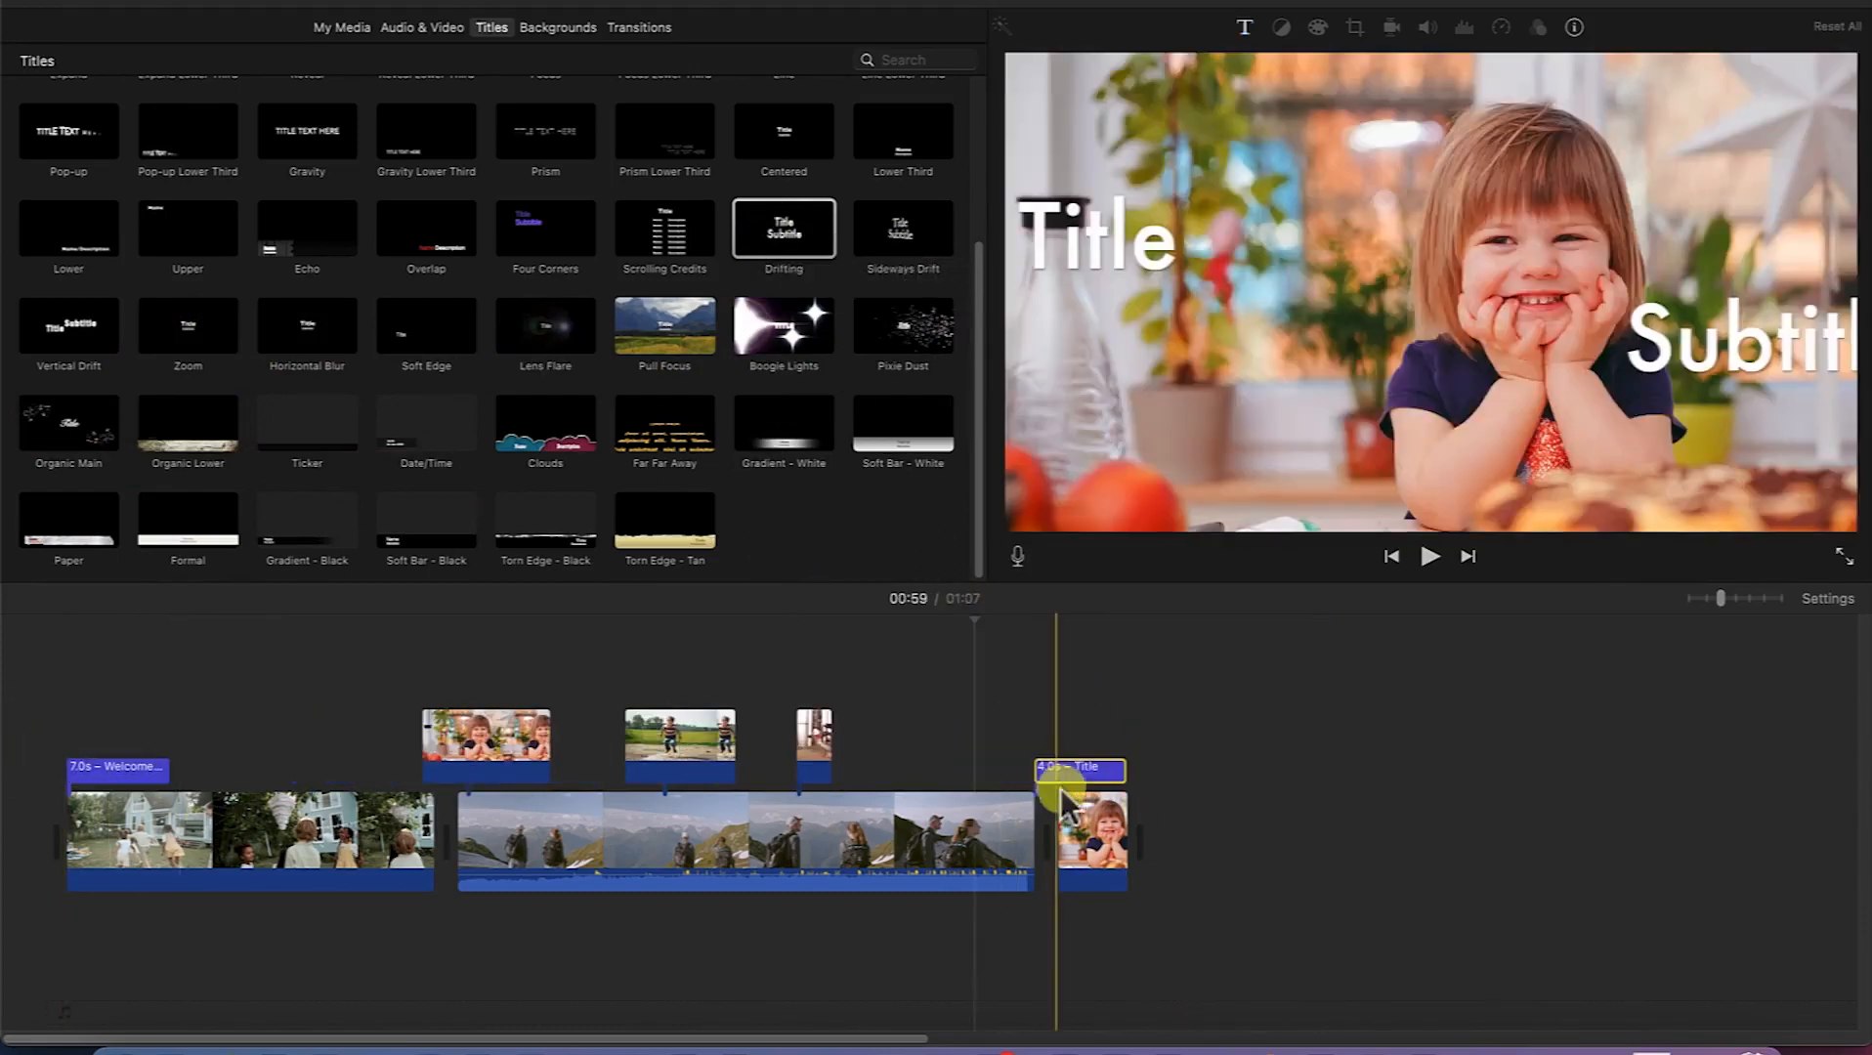
drag(1060, 788, 1085, 845)
key(Delete)
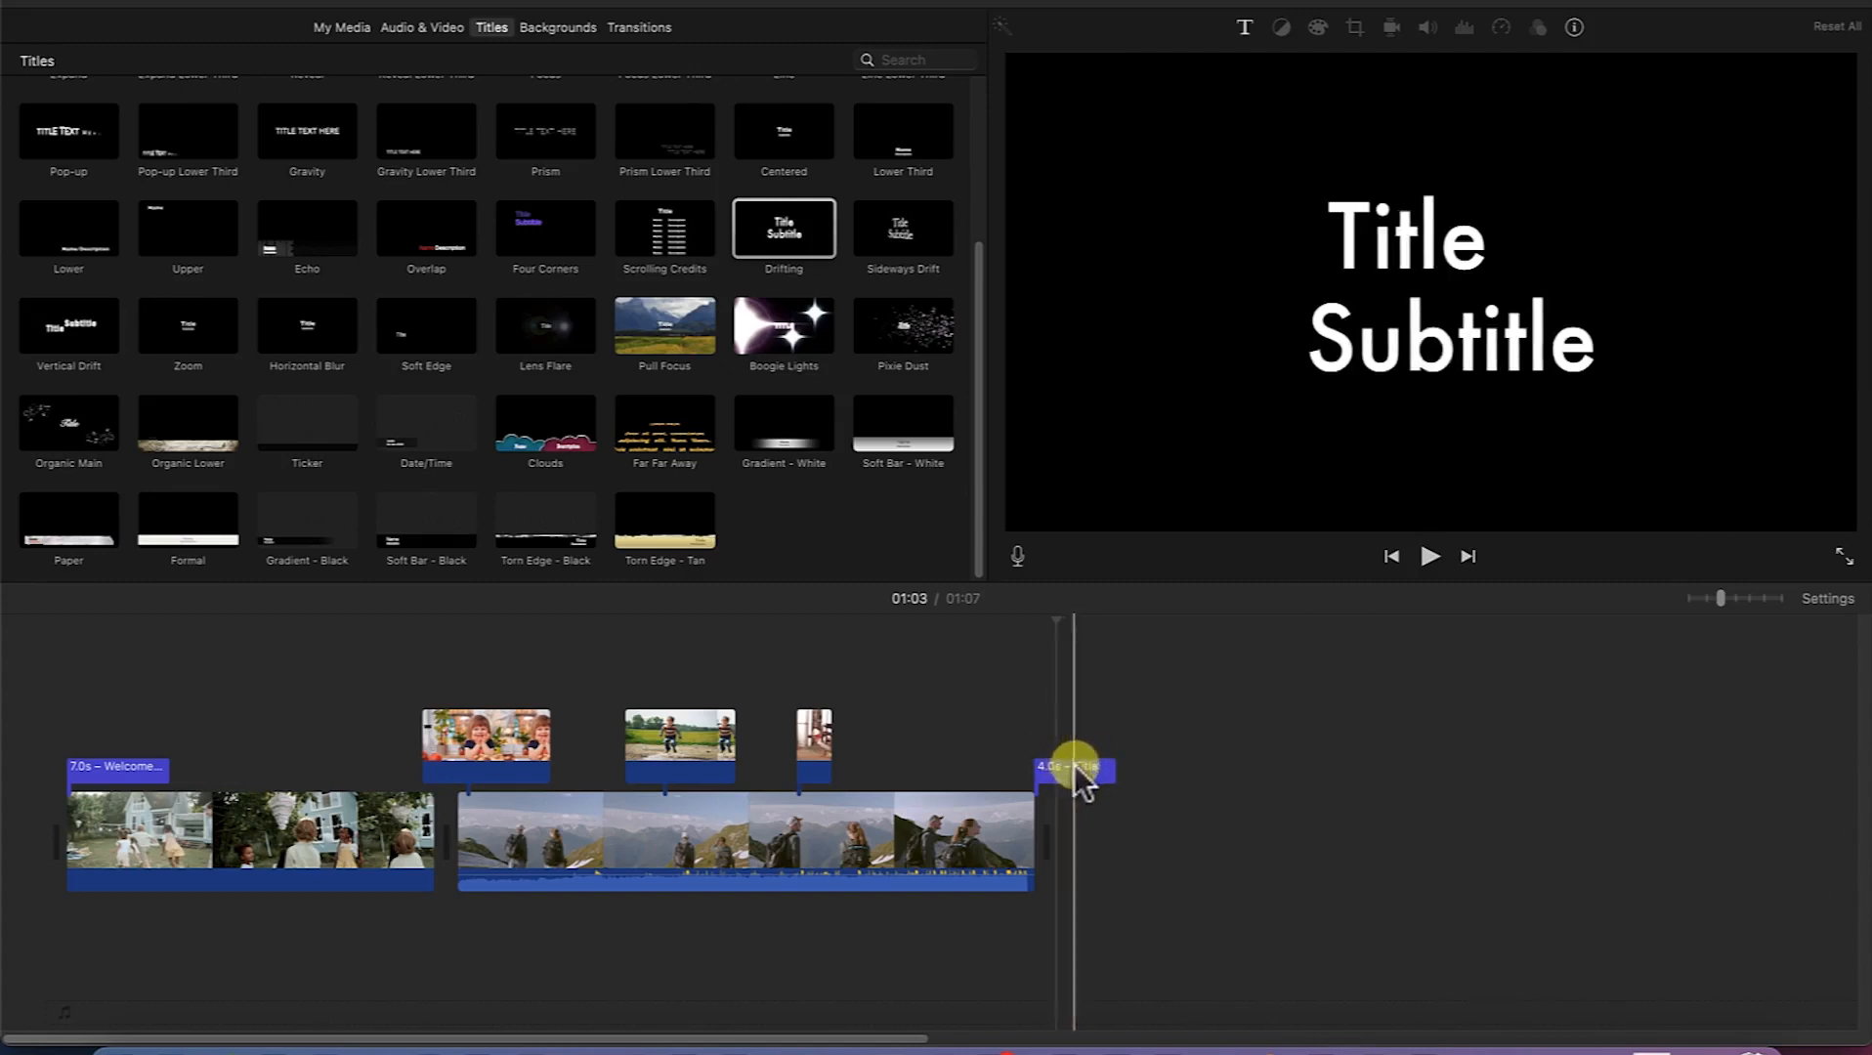
Step: Replace the closing title's text with "Thanks for" and its subtitle with "Watching"
double_click(1075, 769)
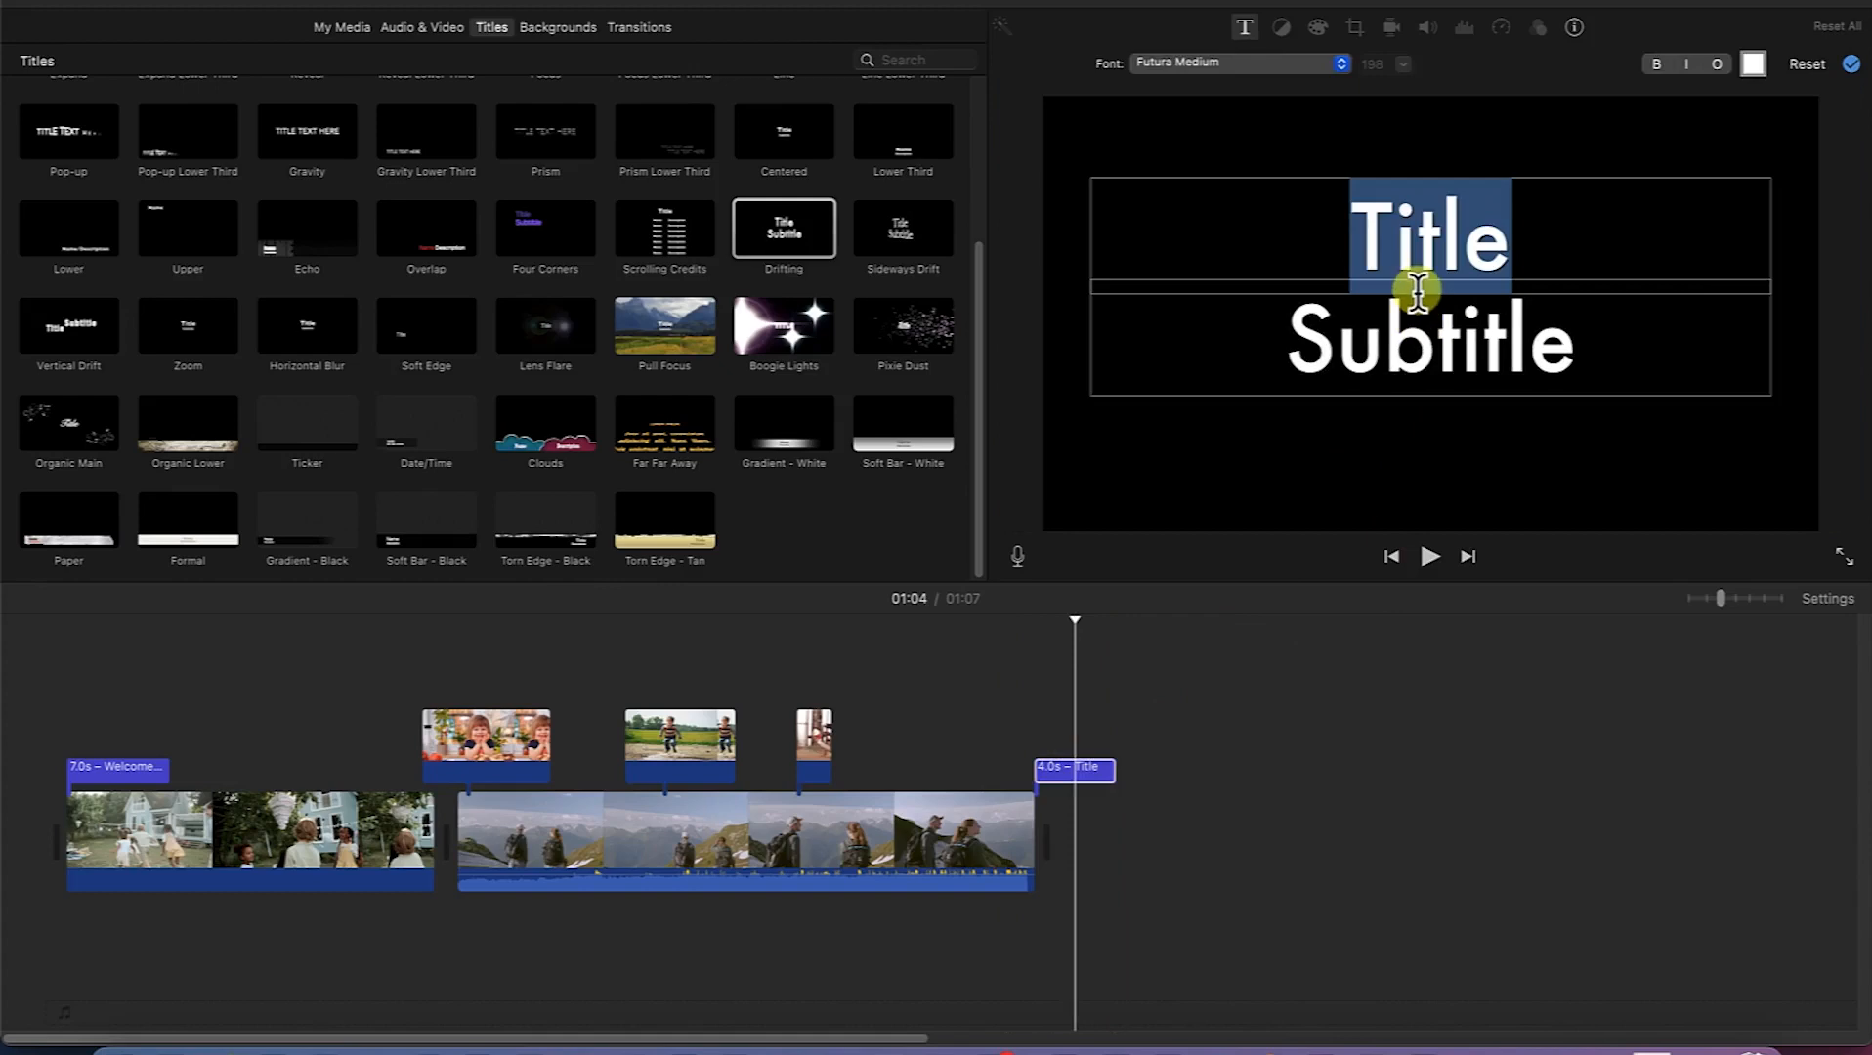
text(Thanks f)
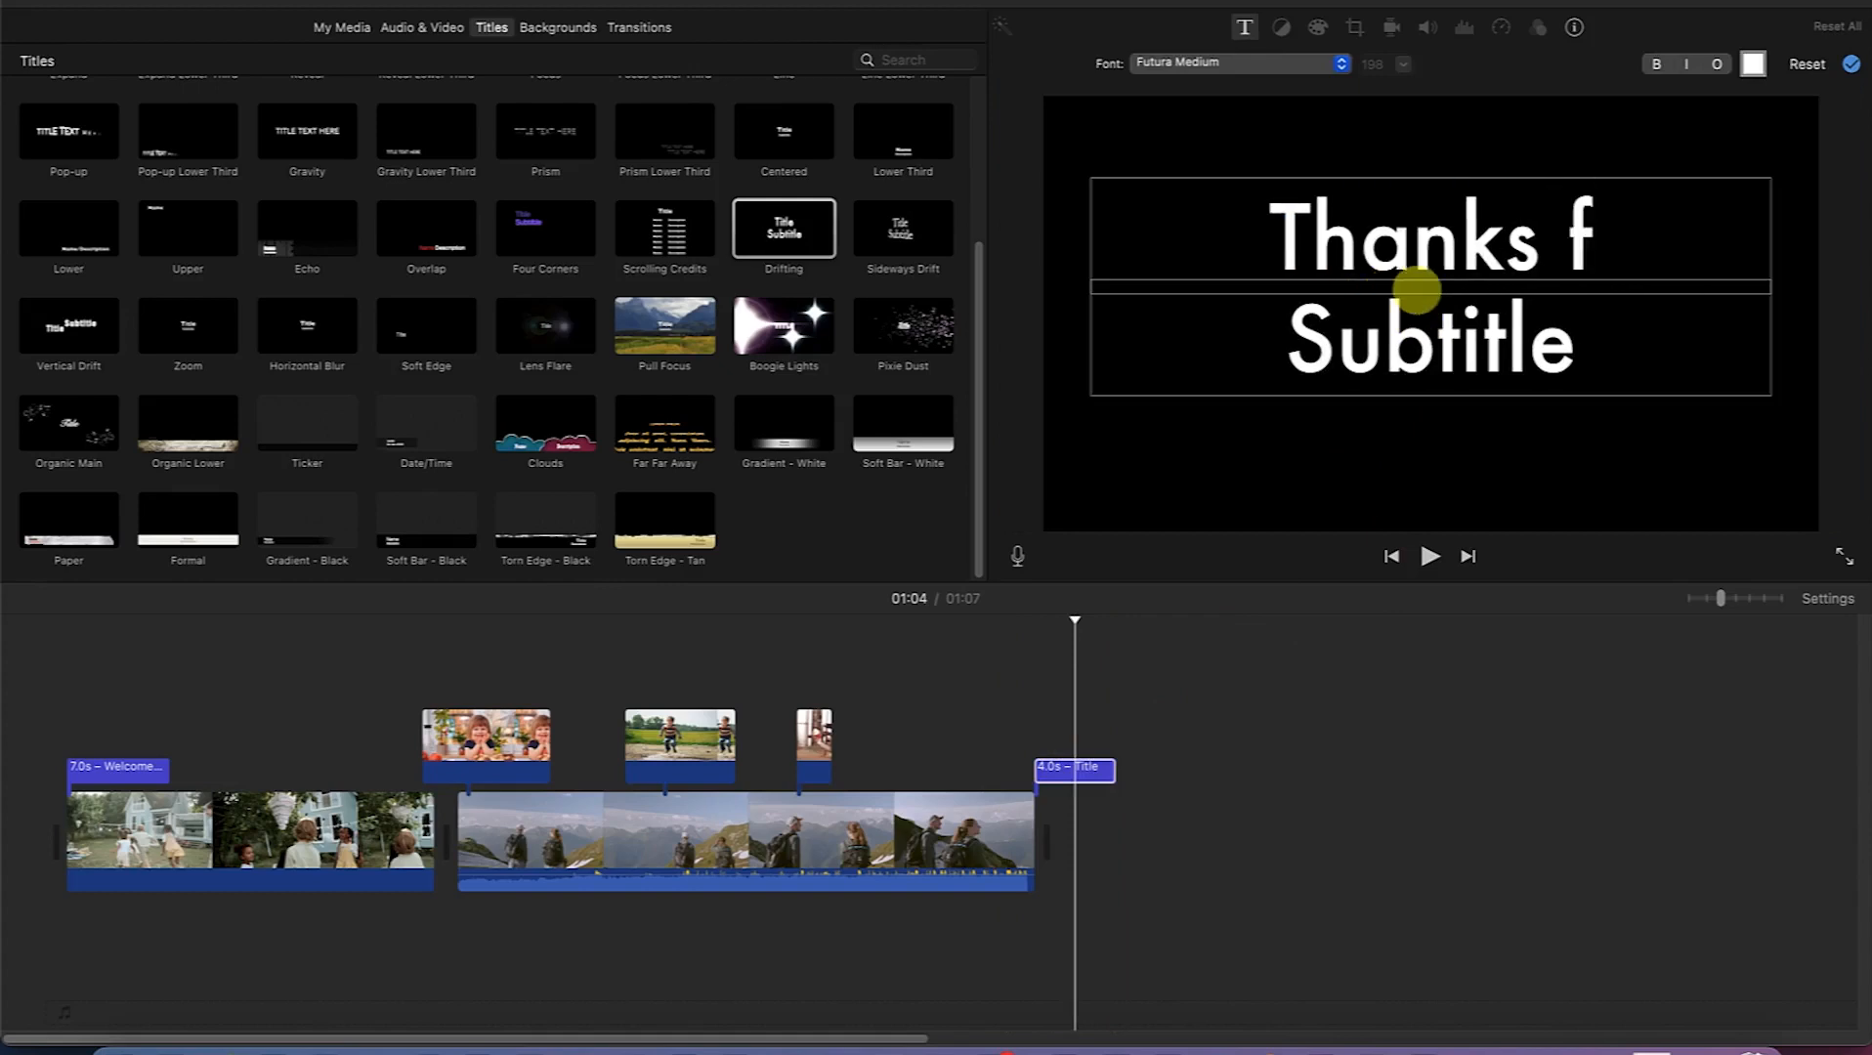
text(or)
double_click(1456, 340)
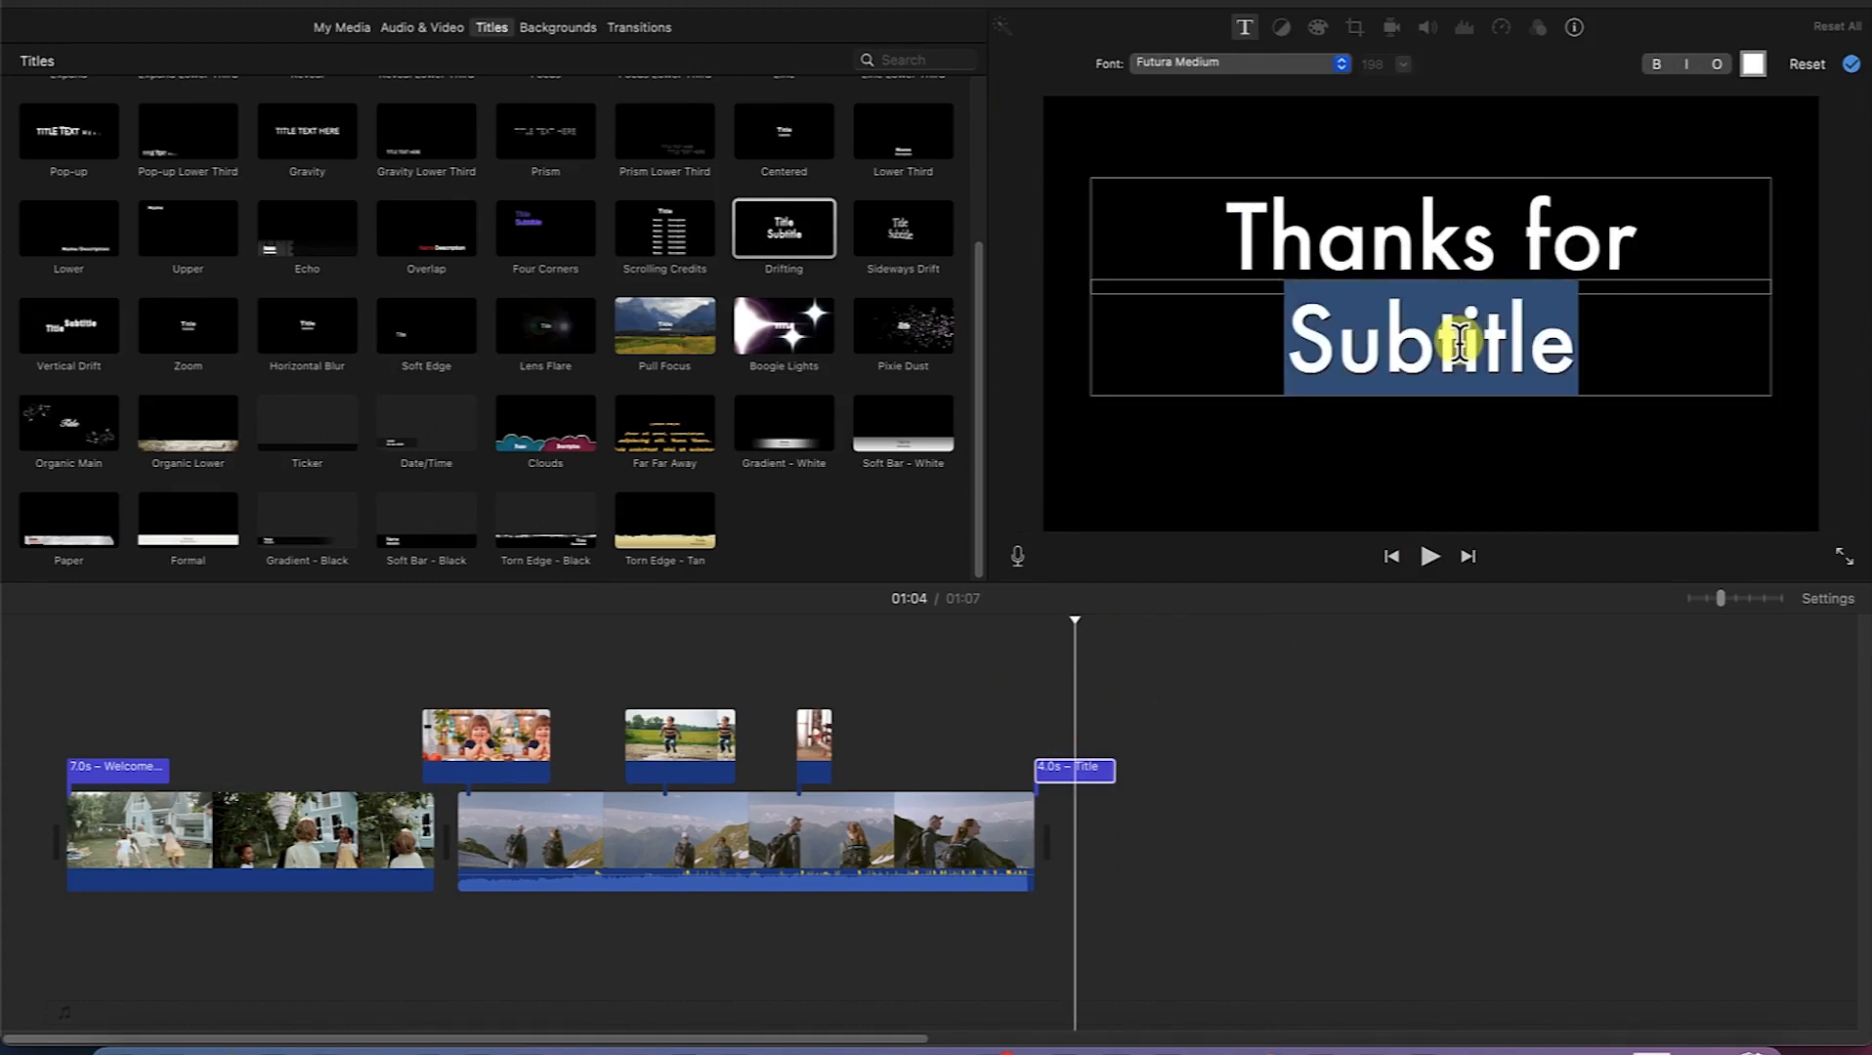
text(Watching)
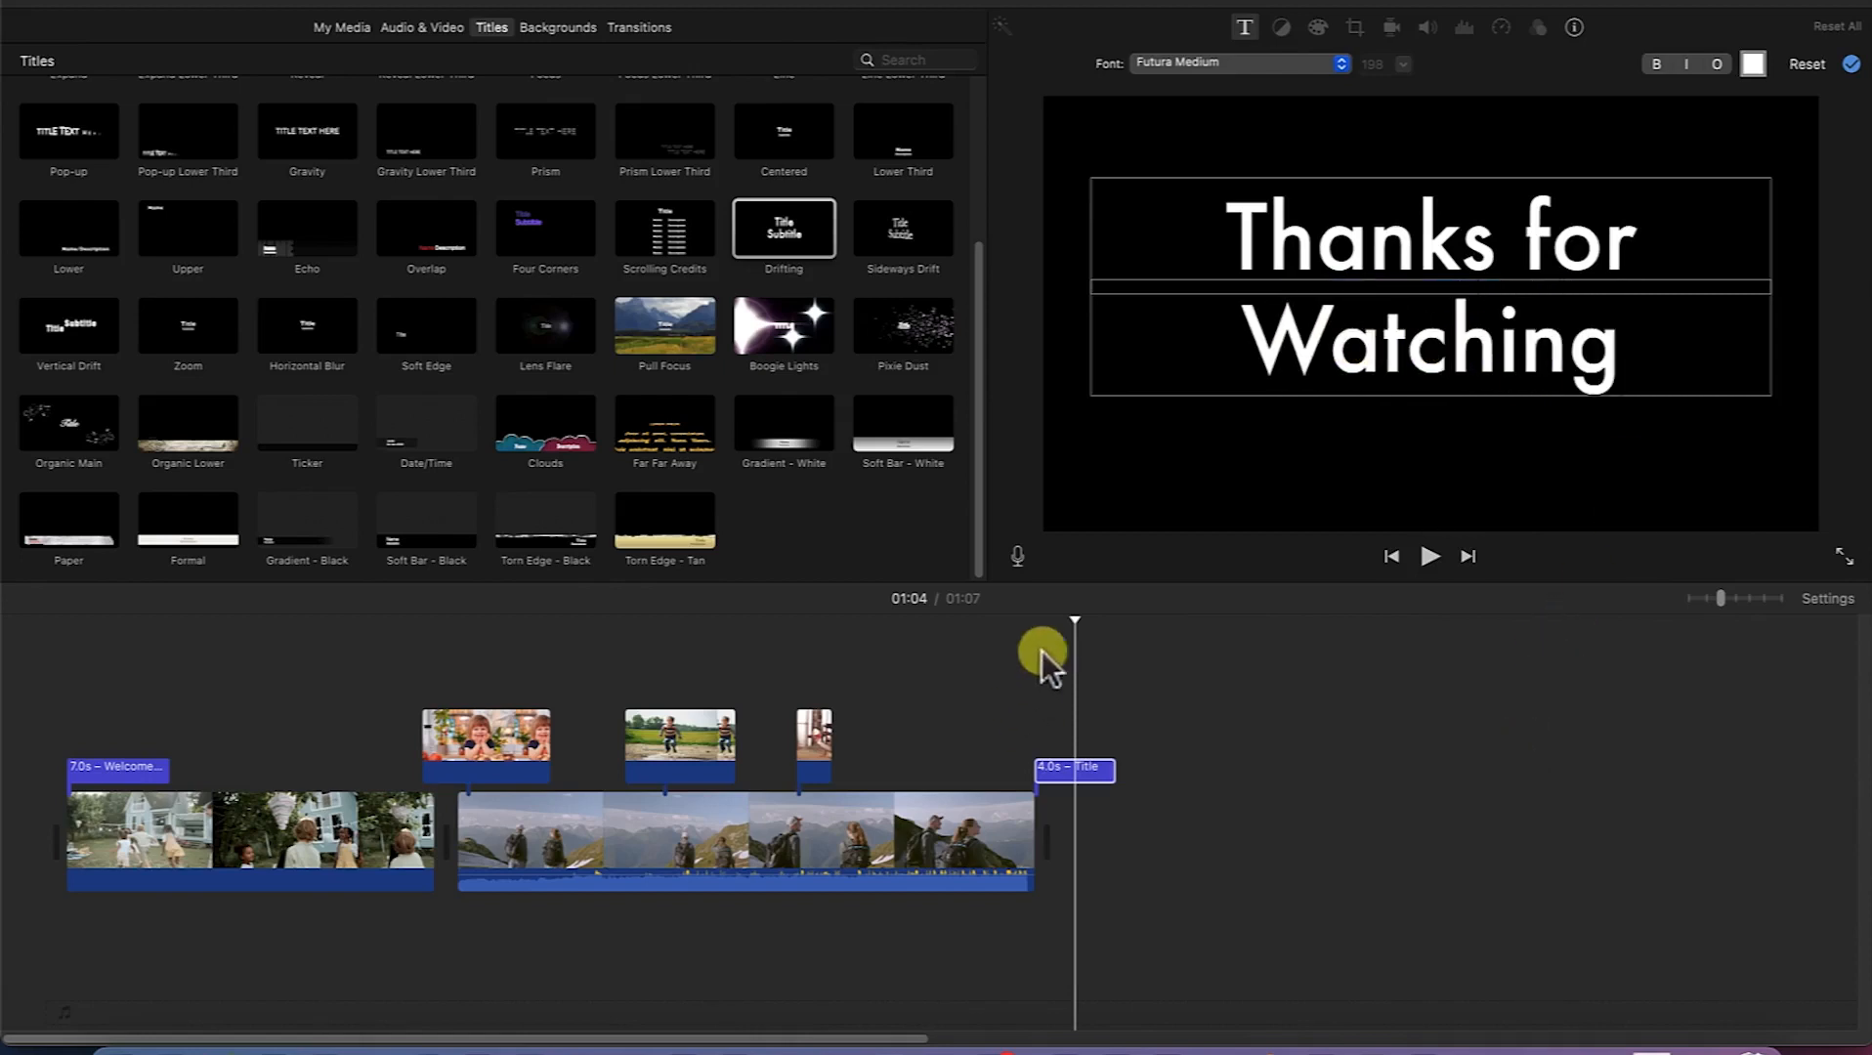
mouse_move(1077, 626)
mouse_down()
mouse_move(1054, 618)
mouse_move(1078, 618)
mouse_up()
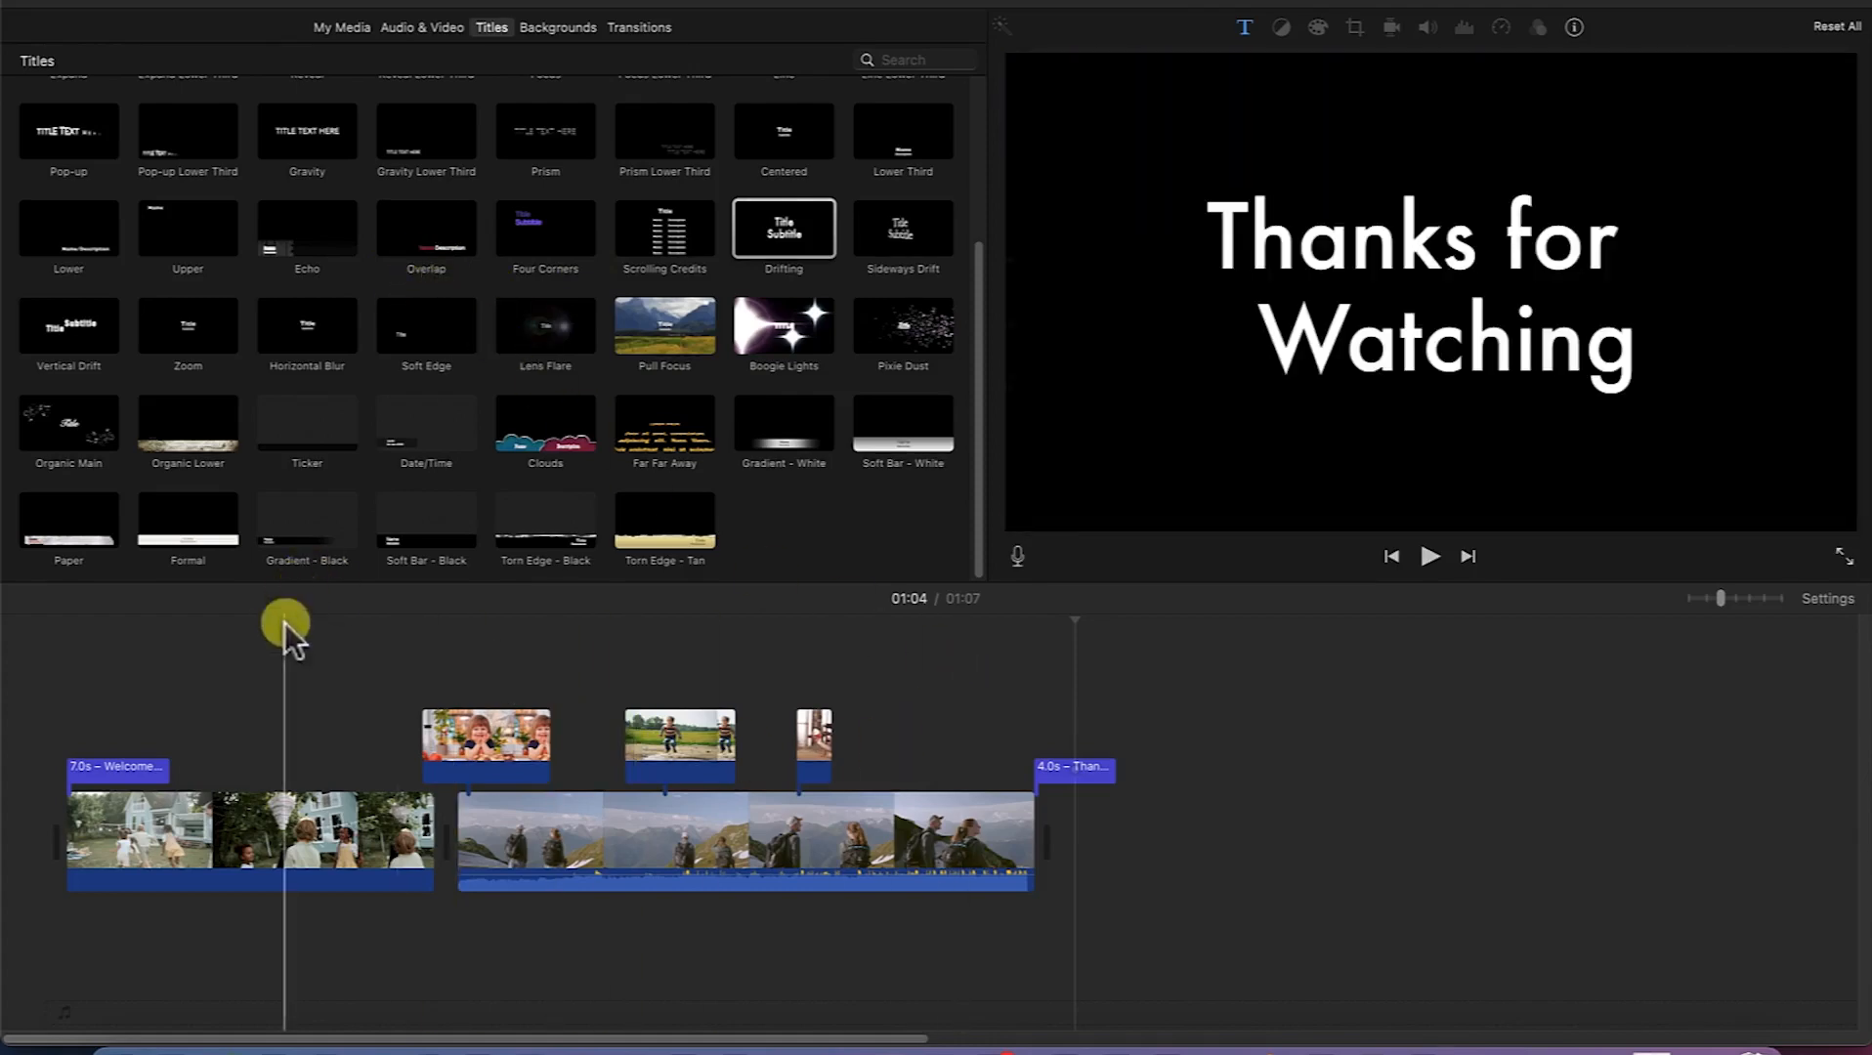
click(283, 621)
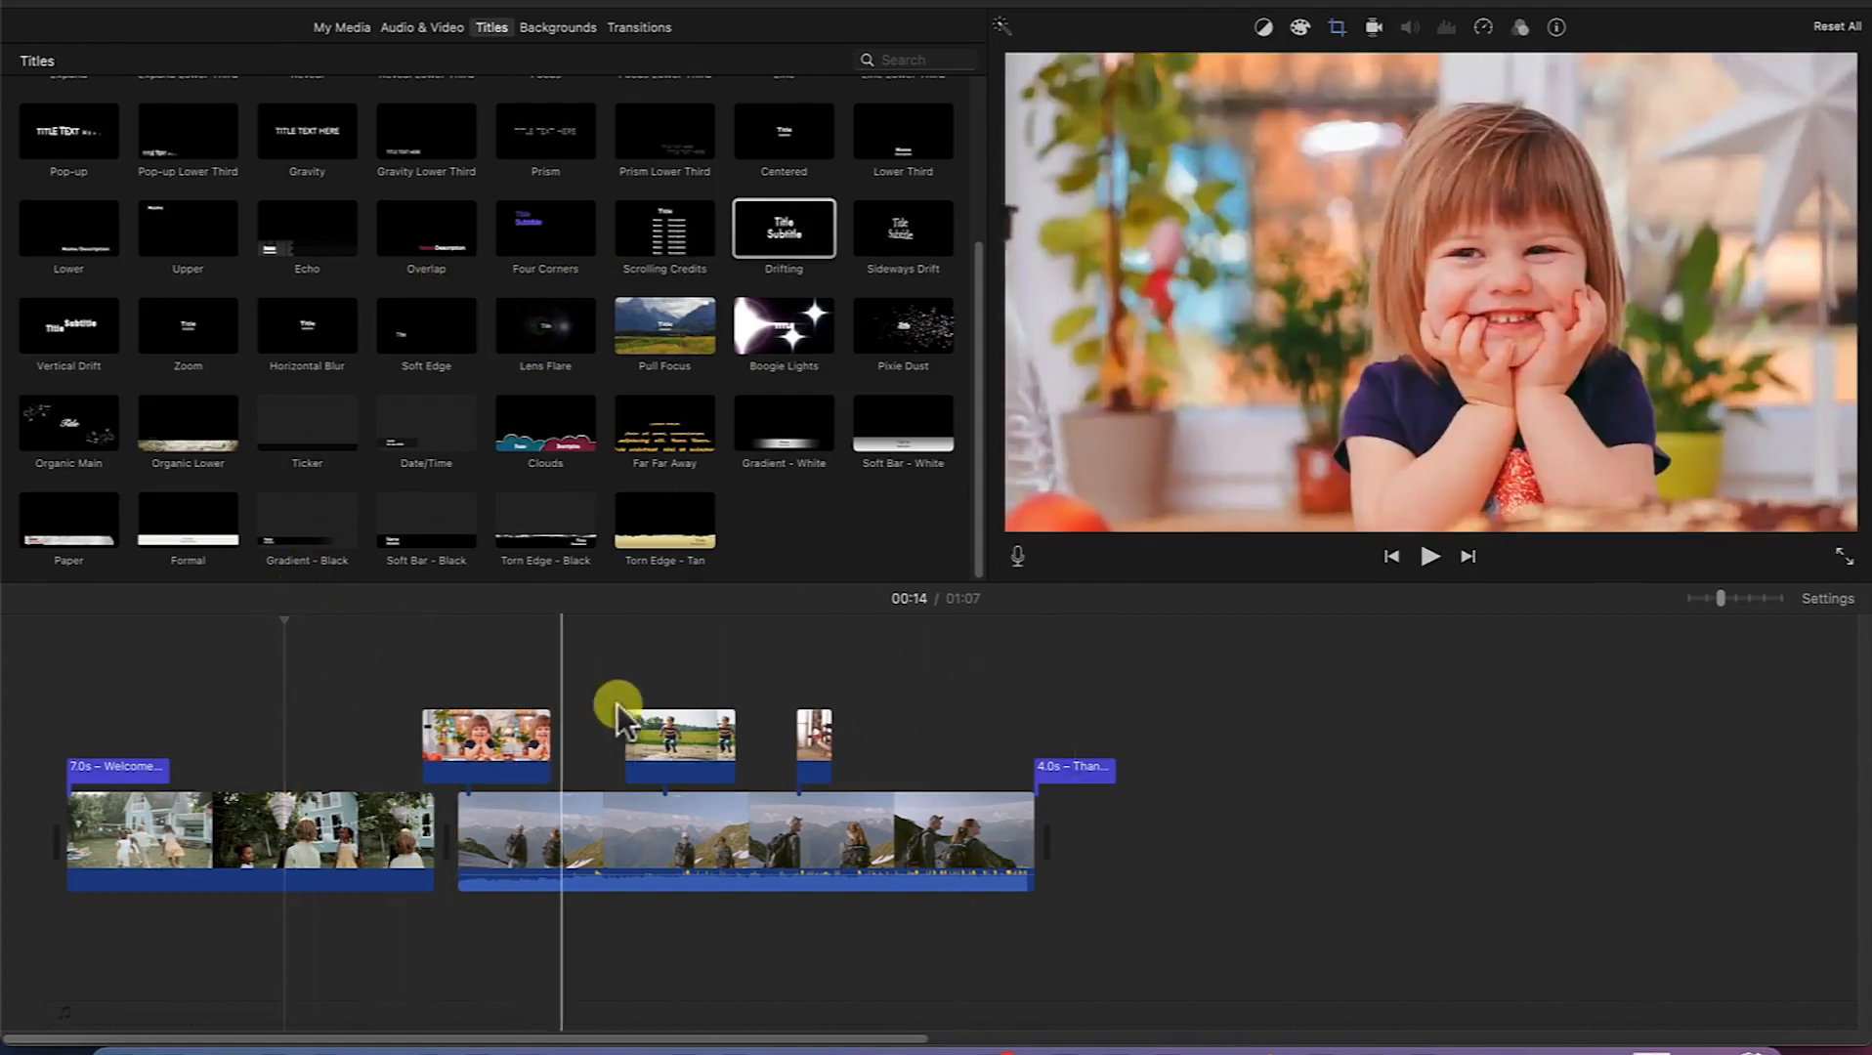
click(597, 688)
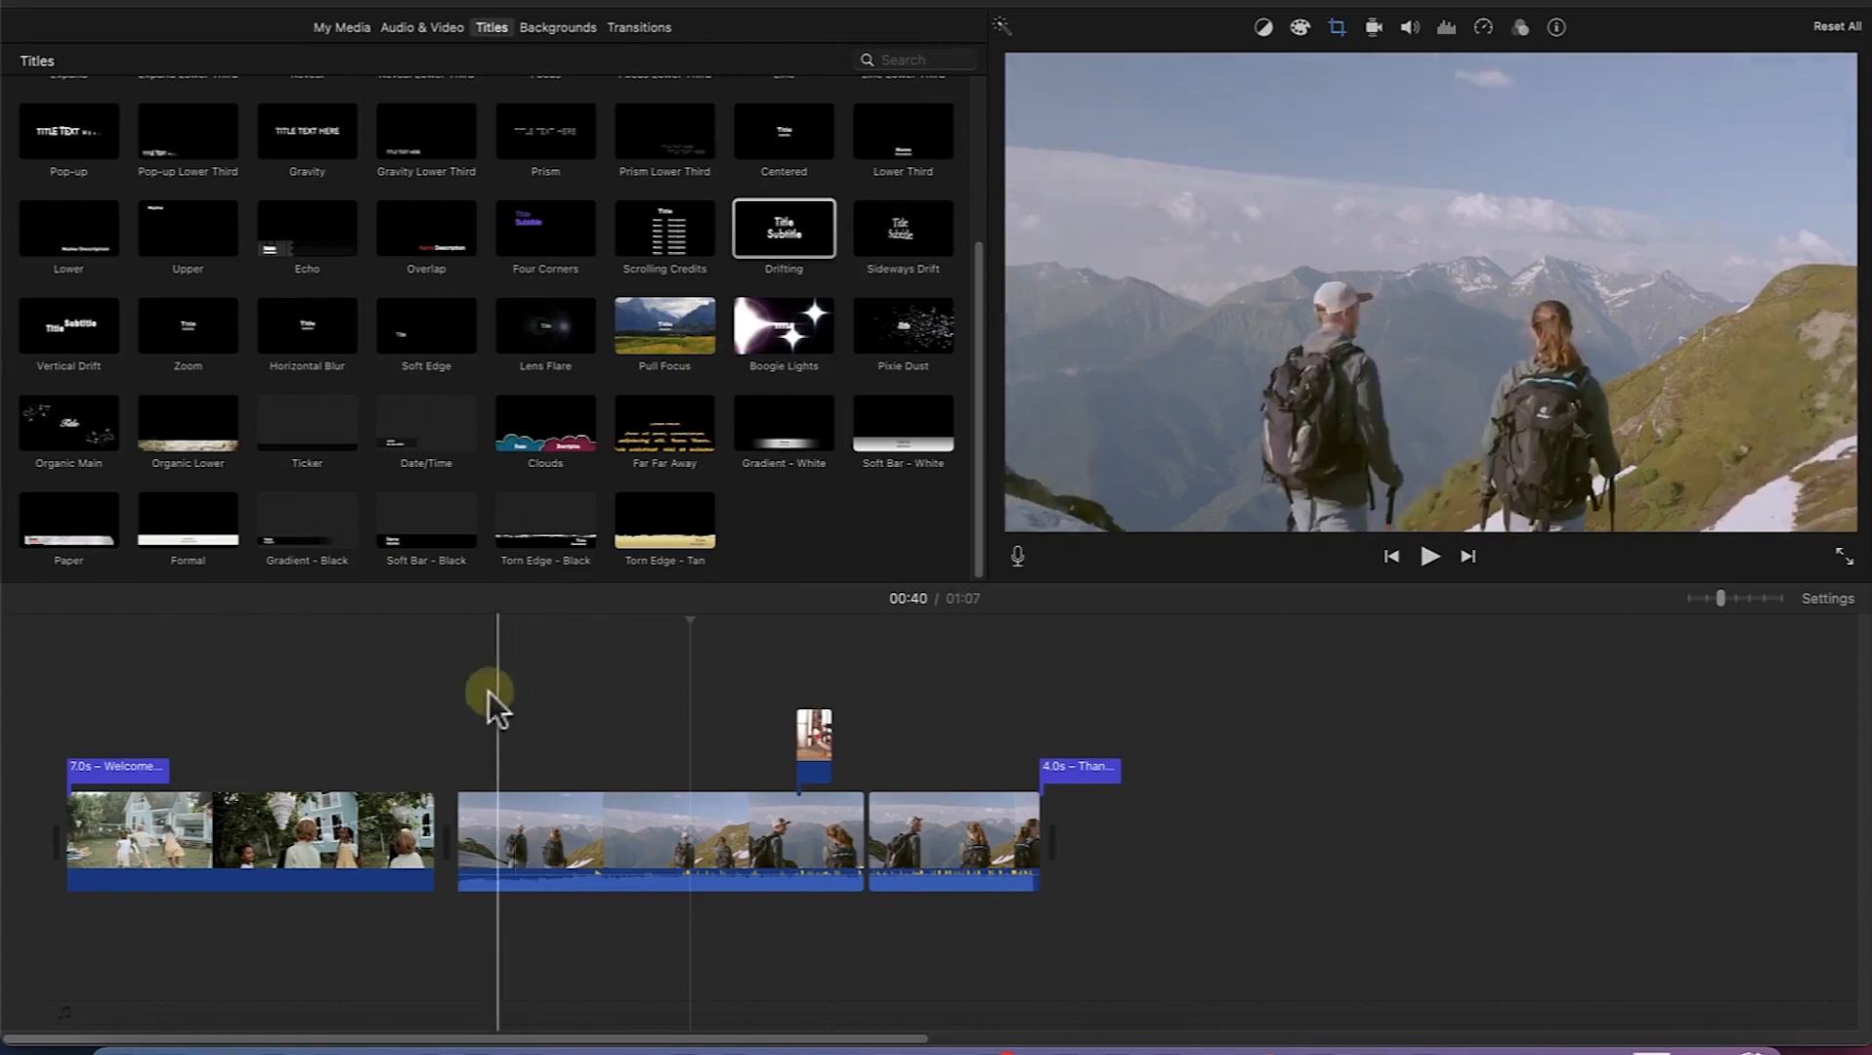
Step: Place the Gradient background after the last mountain clip and fit the "Thanks for Watching" title over it at 5.1 s
click(559, 28)
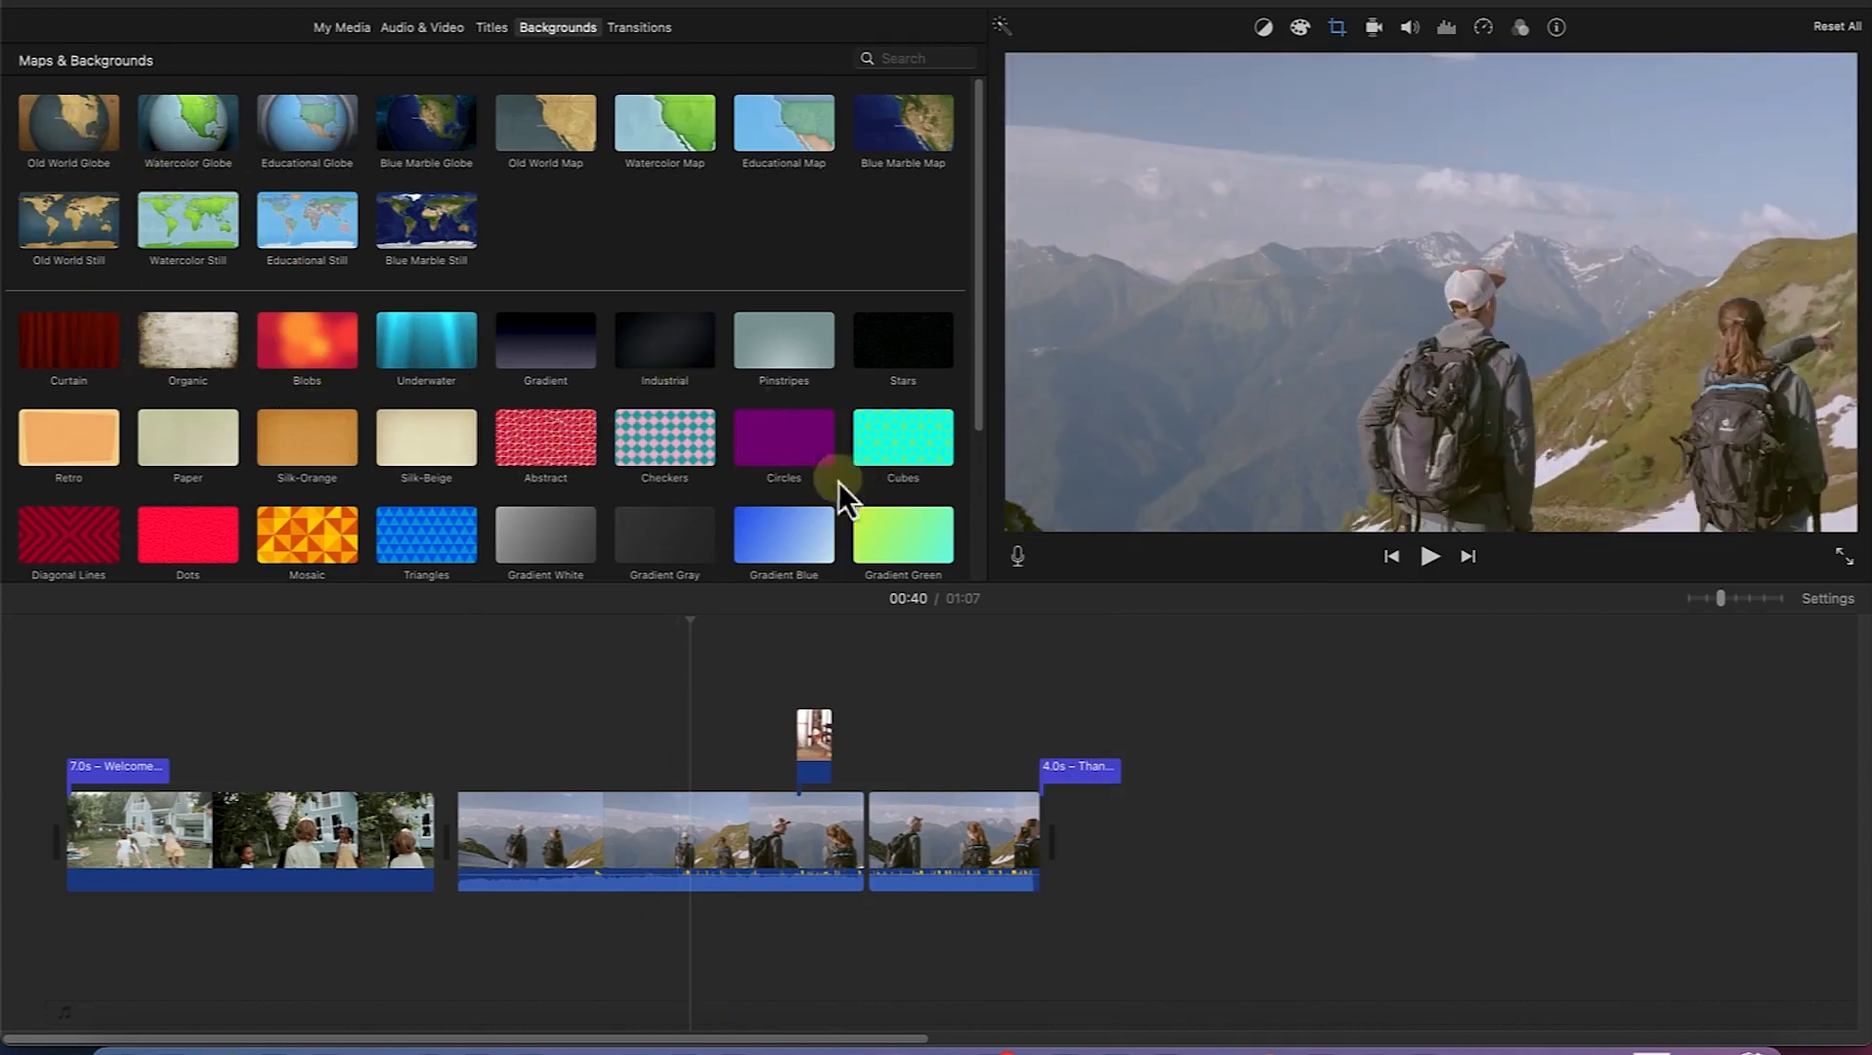
drag(547, 347, 1060, 836)
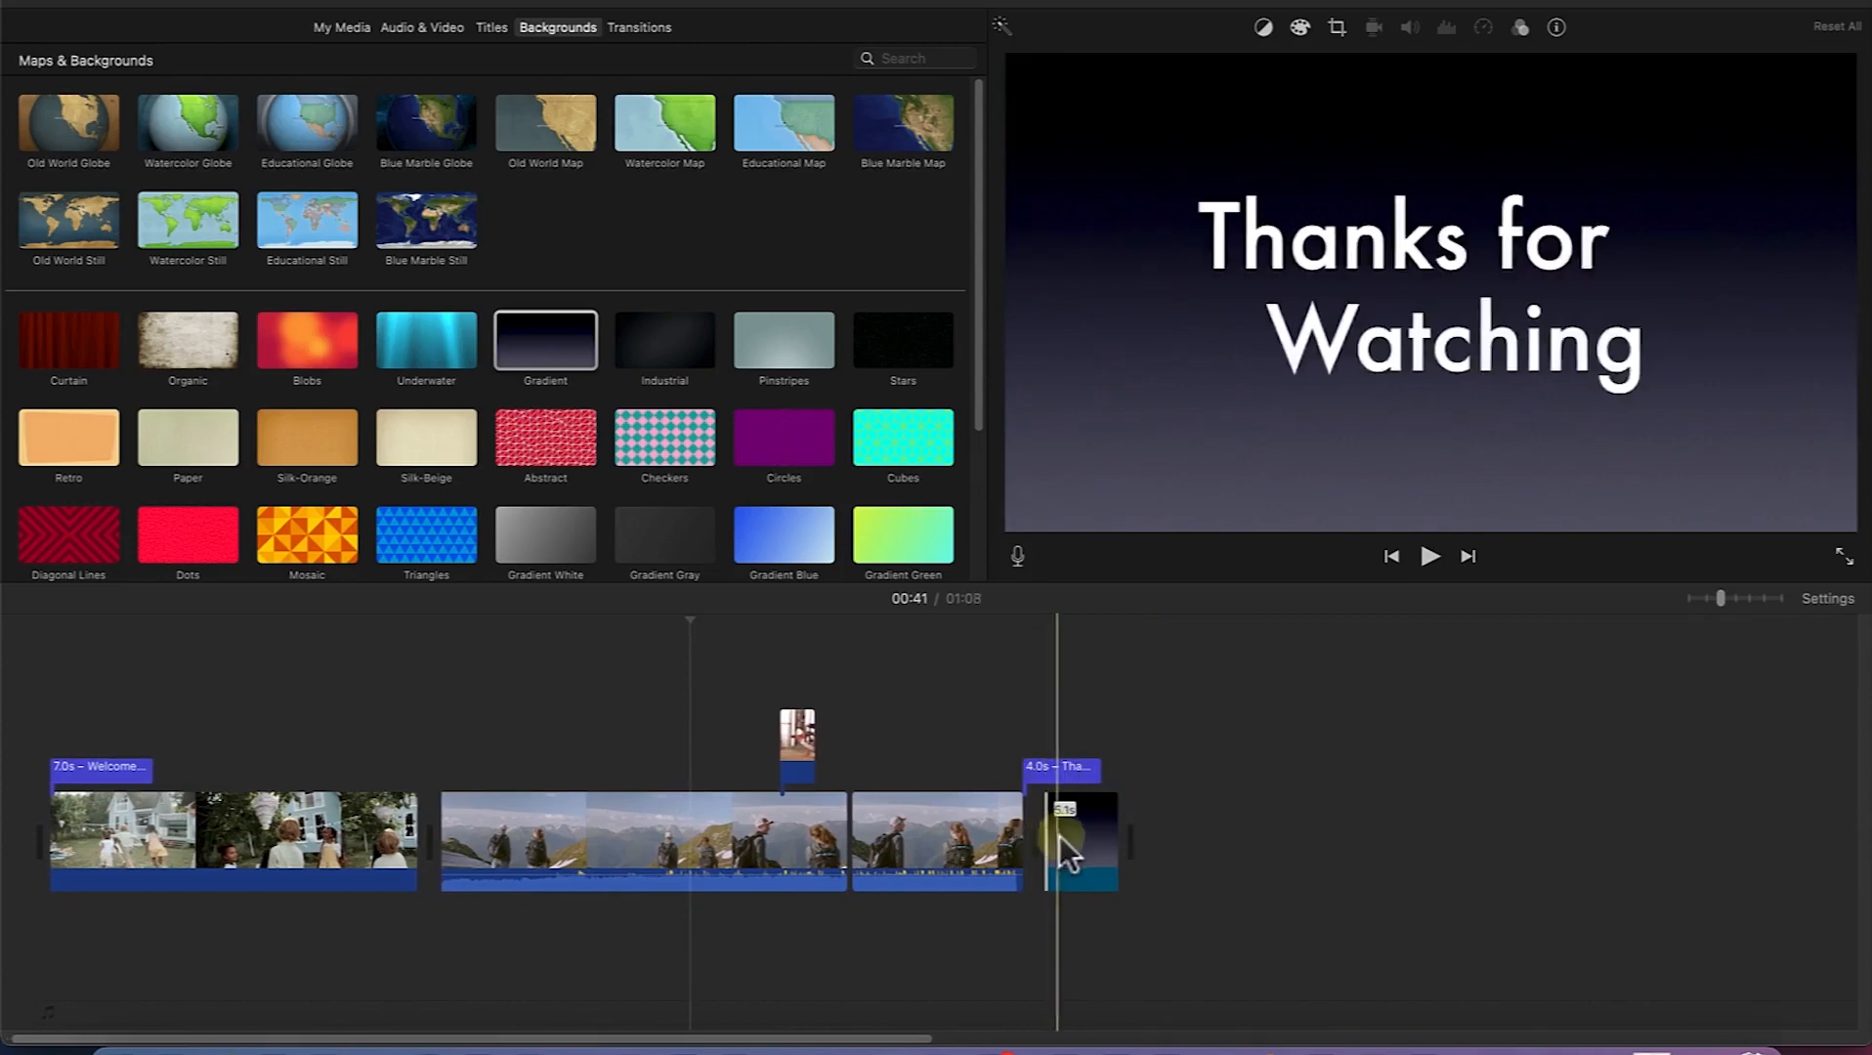
click(1087, 772)
drag(1095, 772, 1048, 779)
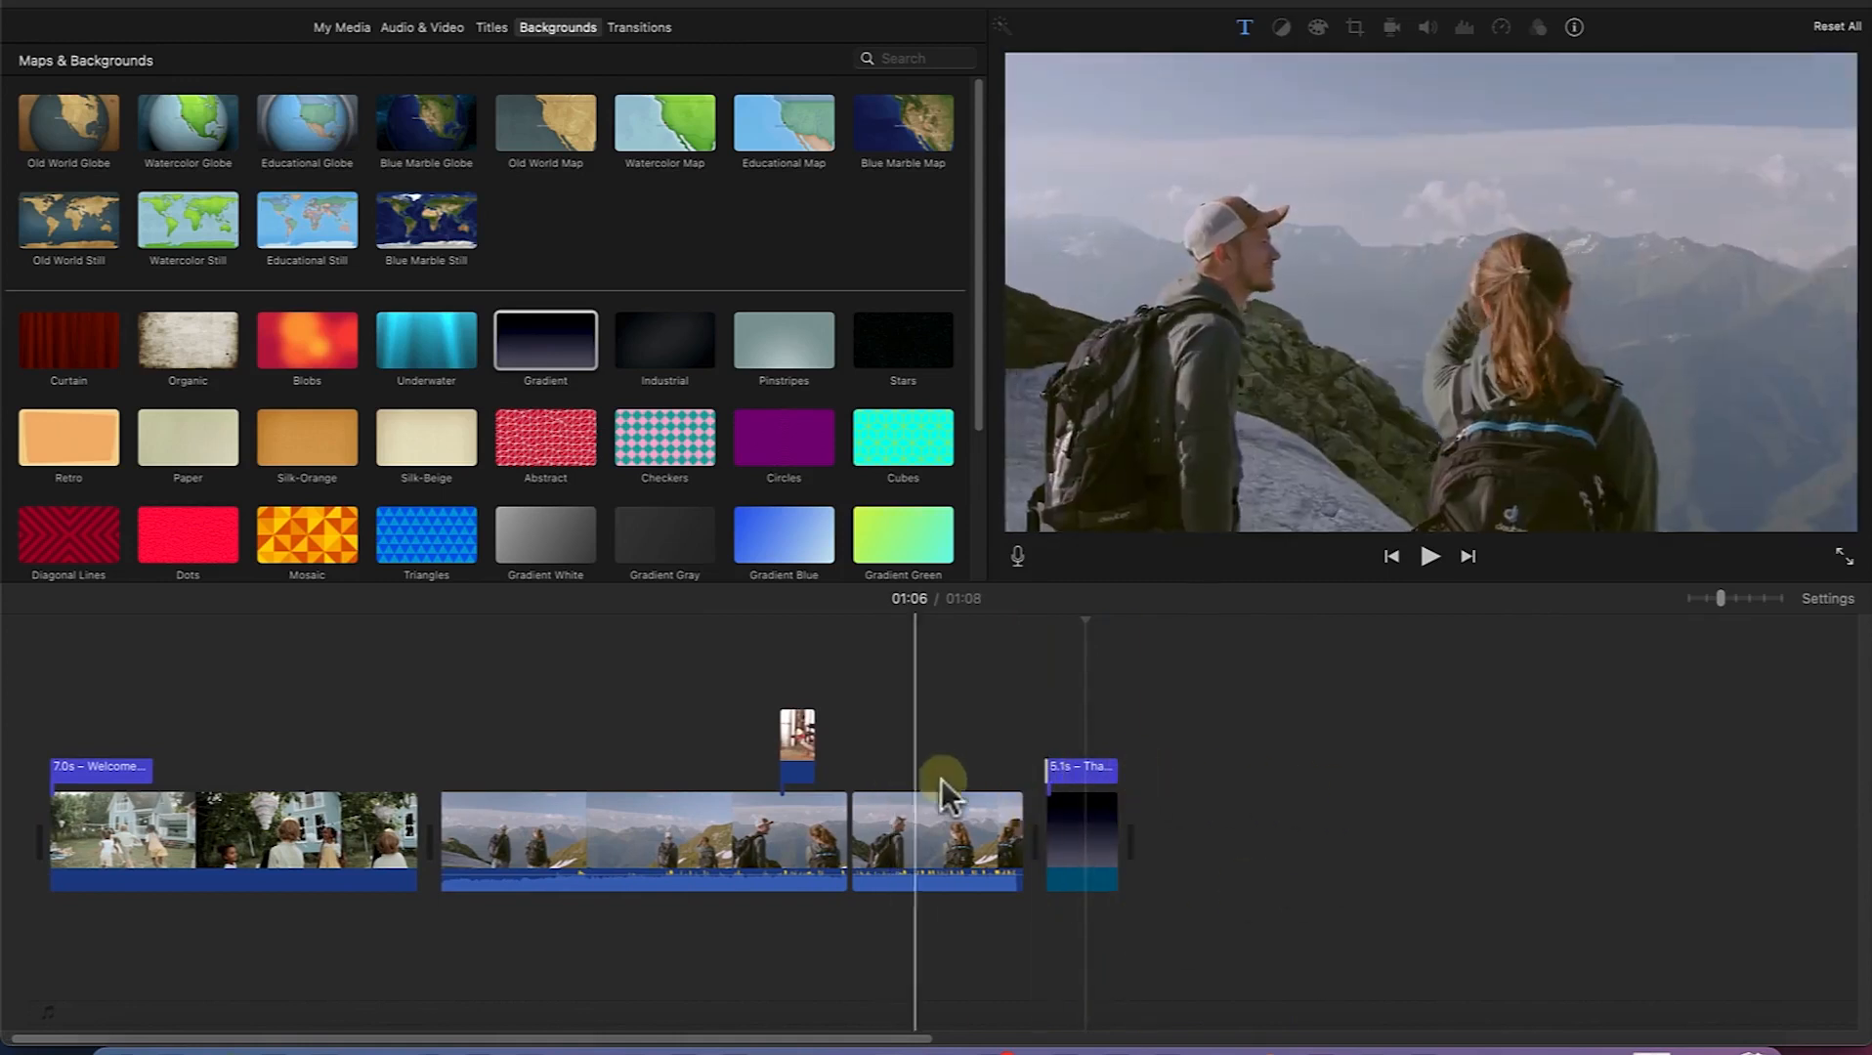
click(989, 766)
key(space)
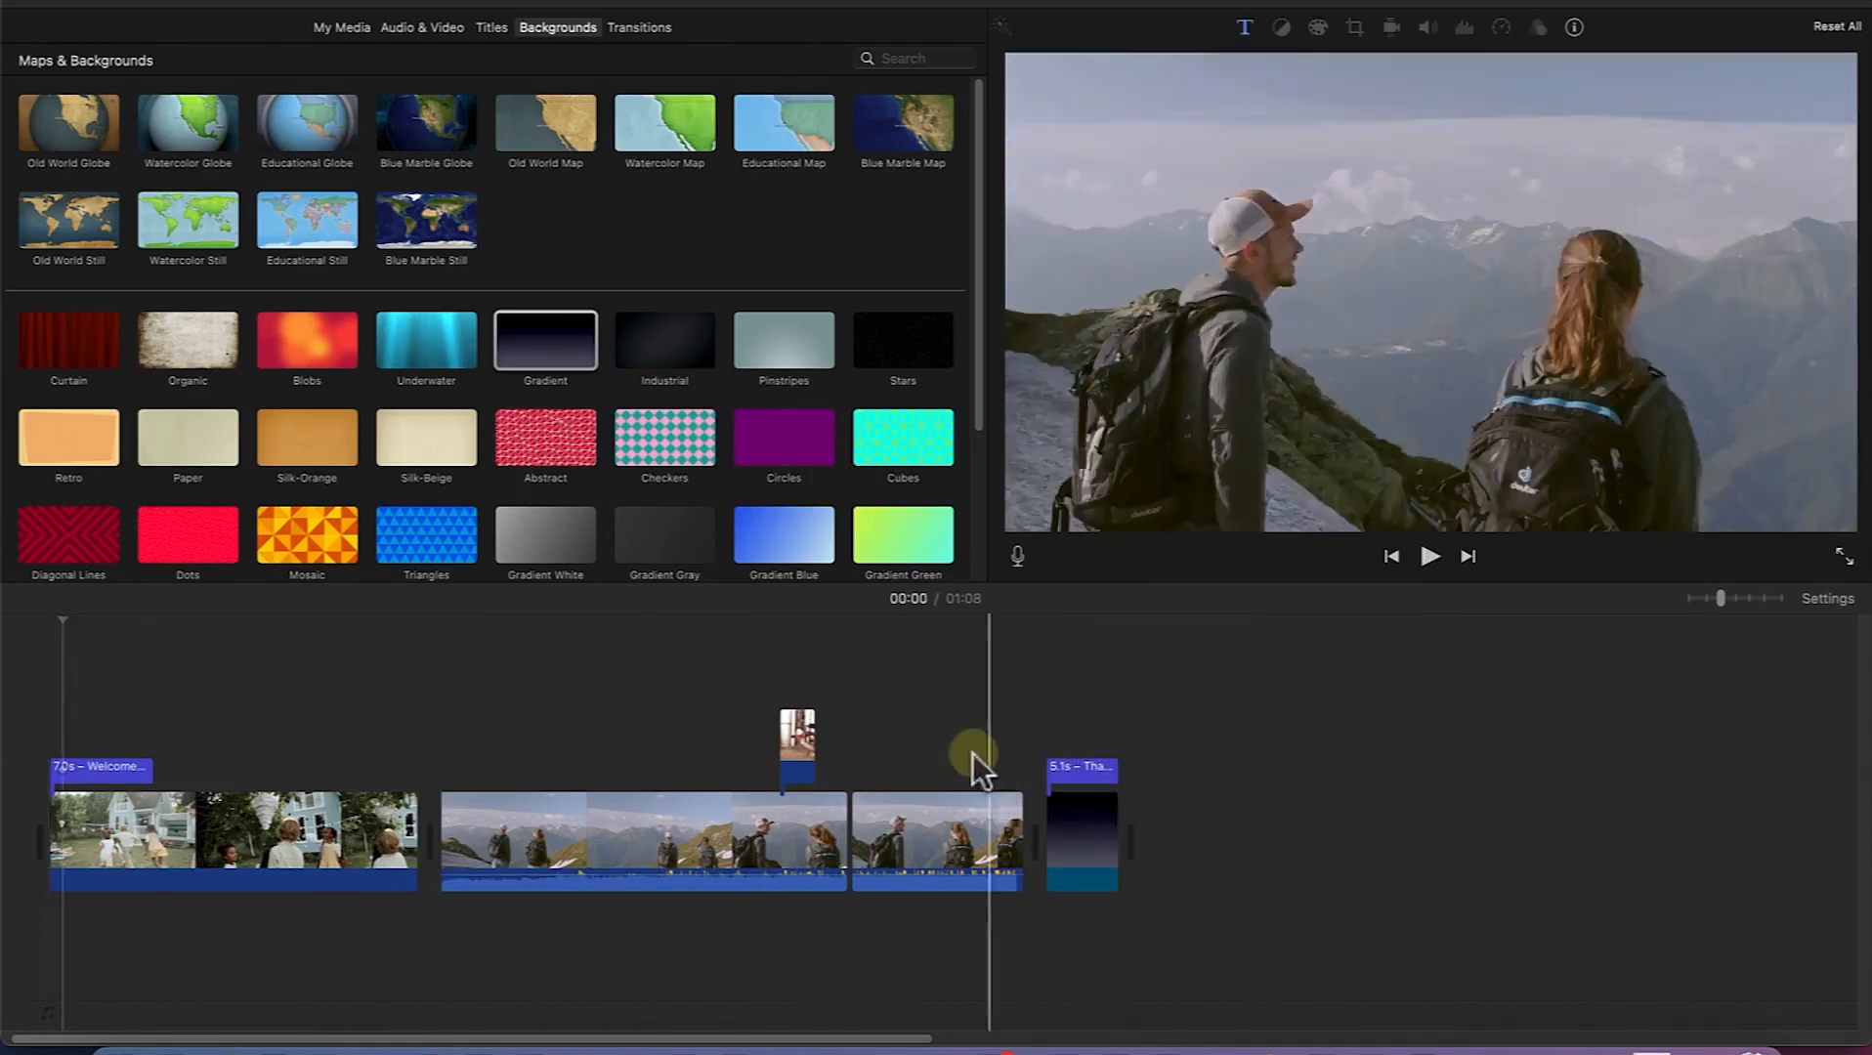
Step: Add the Old World Globe background at the end of the timeline, after the Gradient background
drag(978, 377, 975, 489)
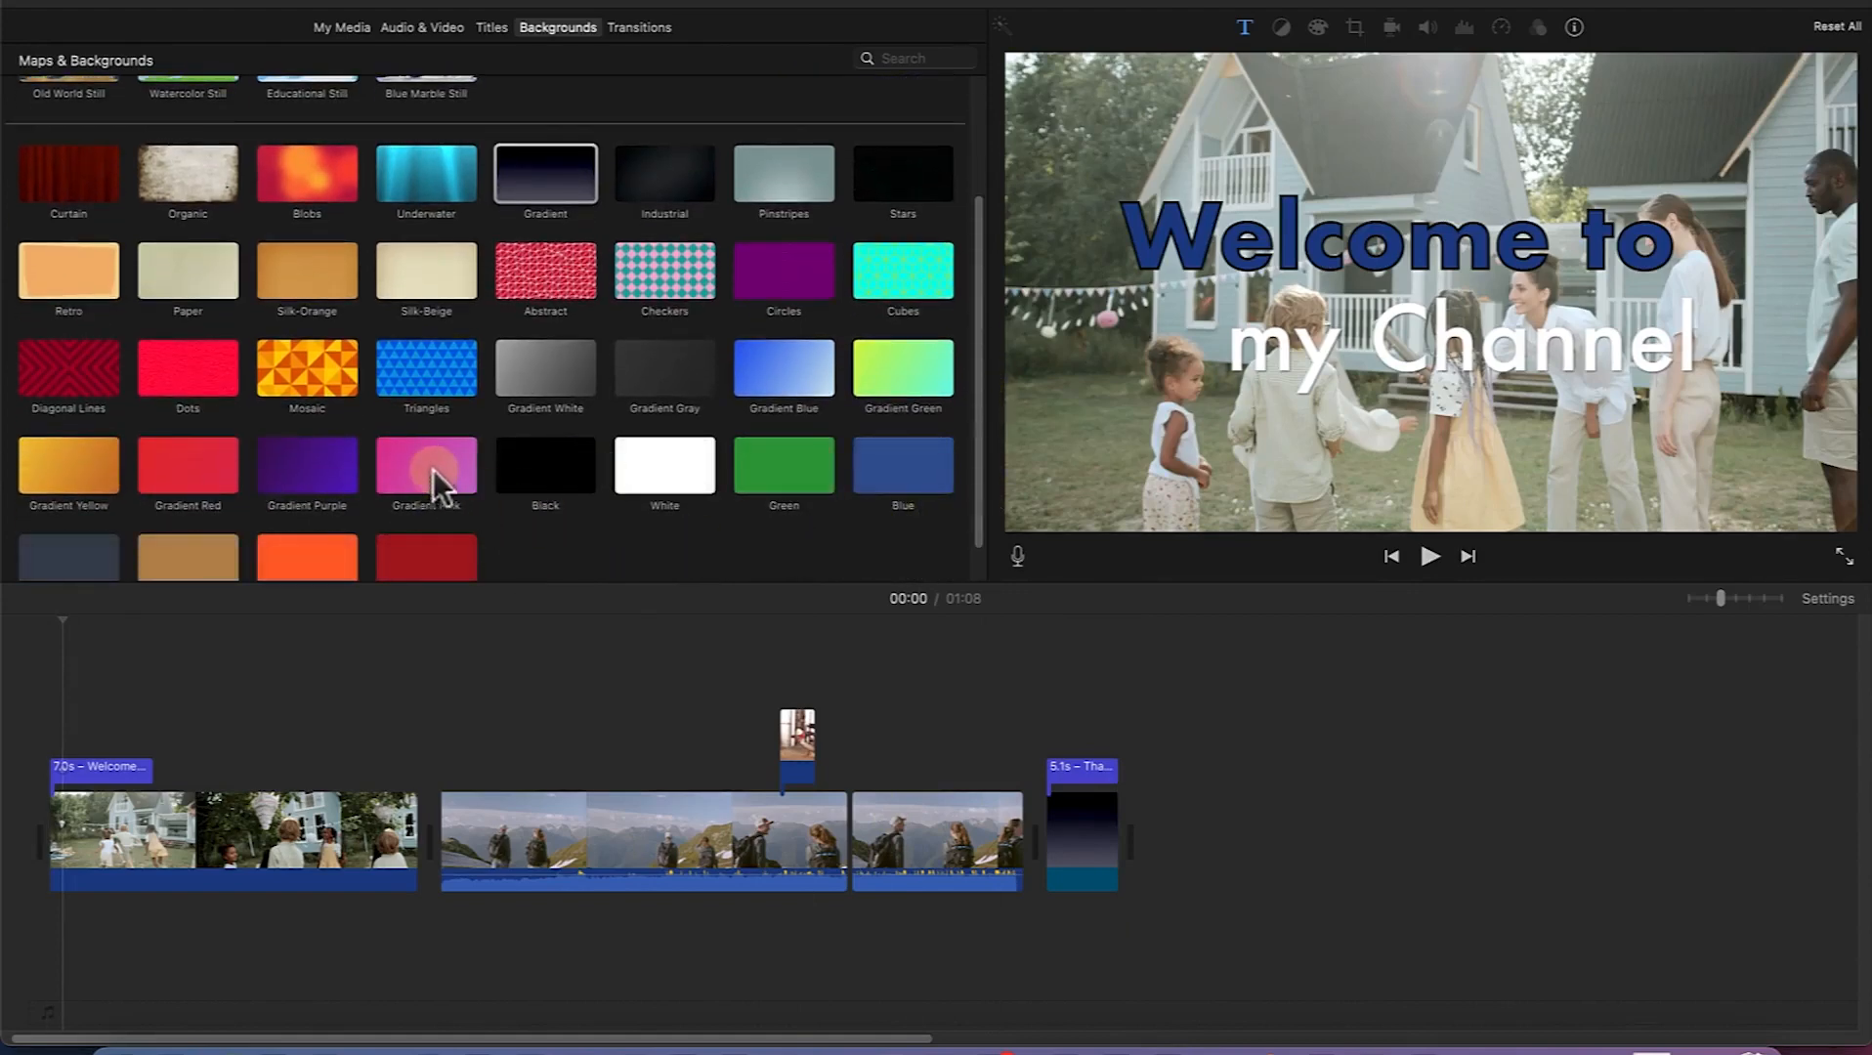
scroll(657, 479, down, 2)
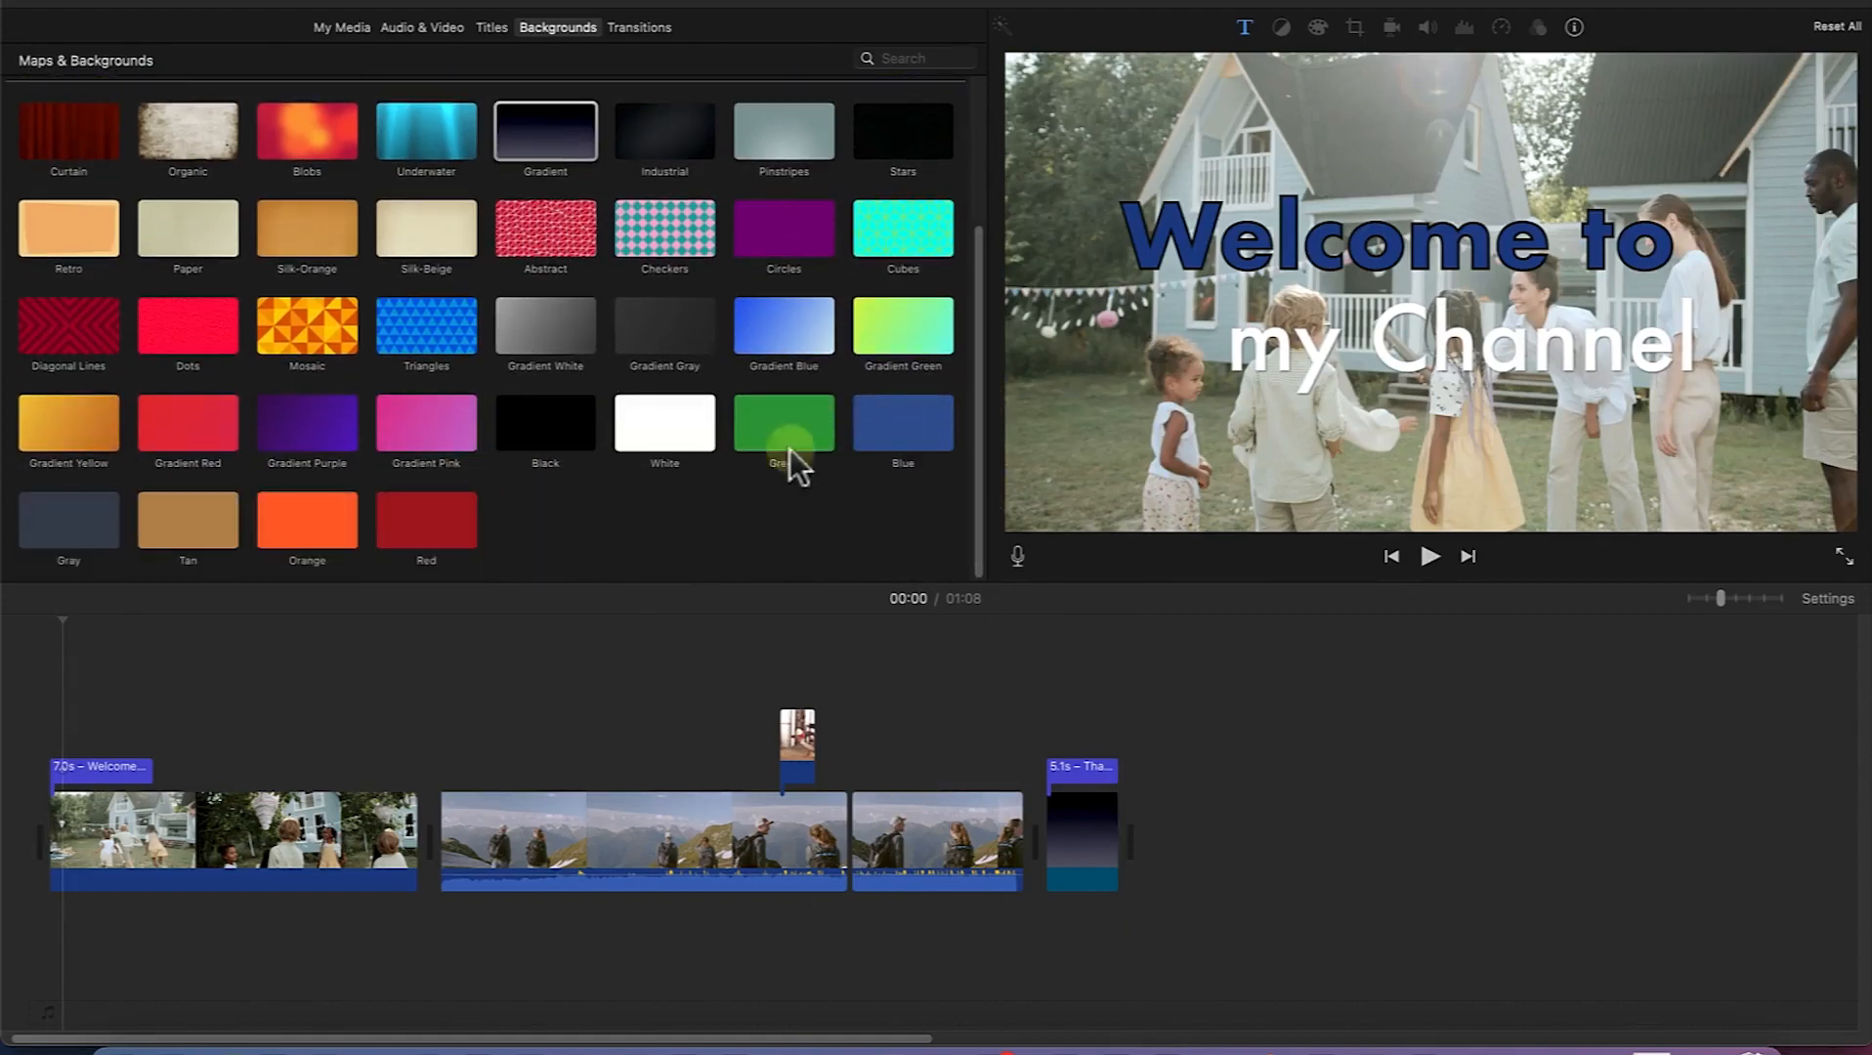
scroll(333, 513, up, 5)
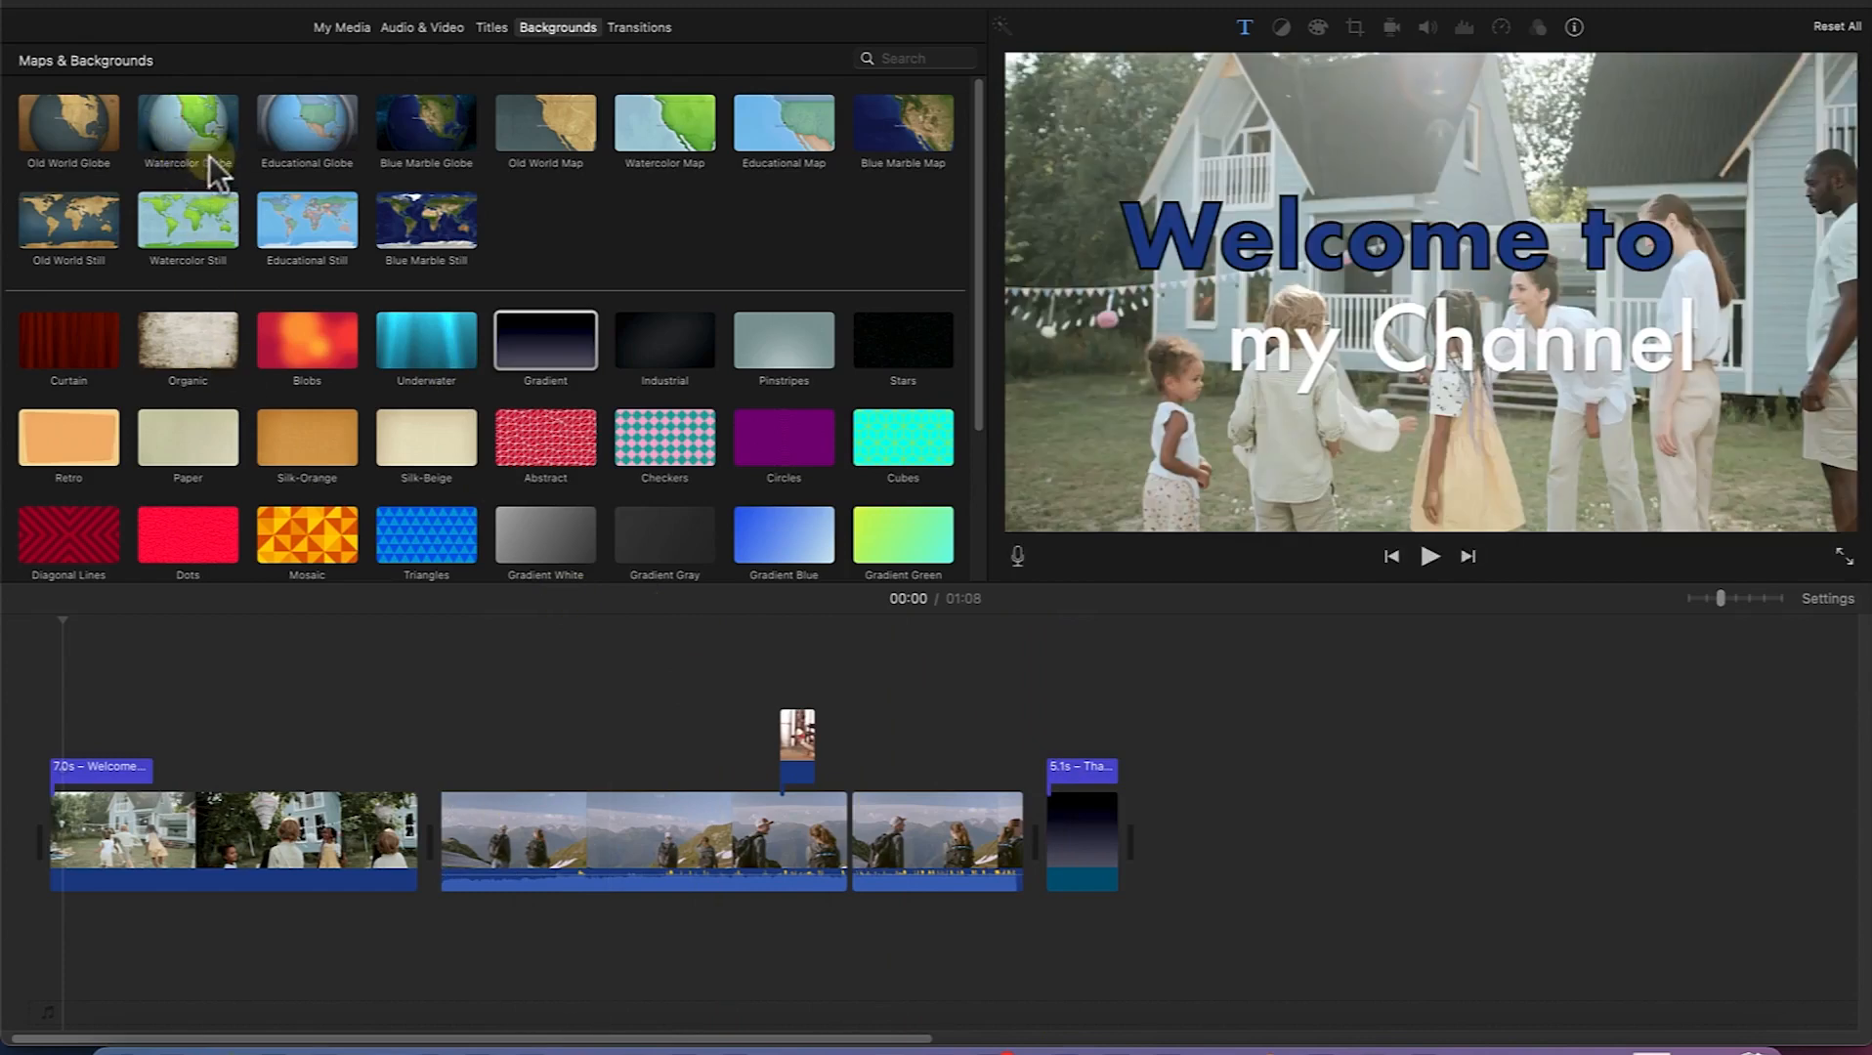
drag(56, 129, 1171, 837)
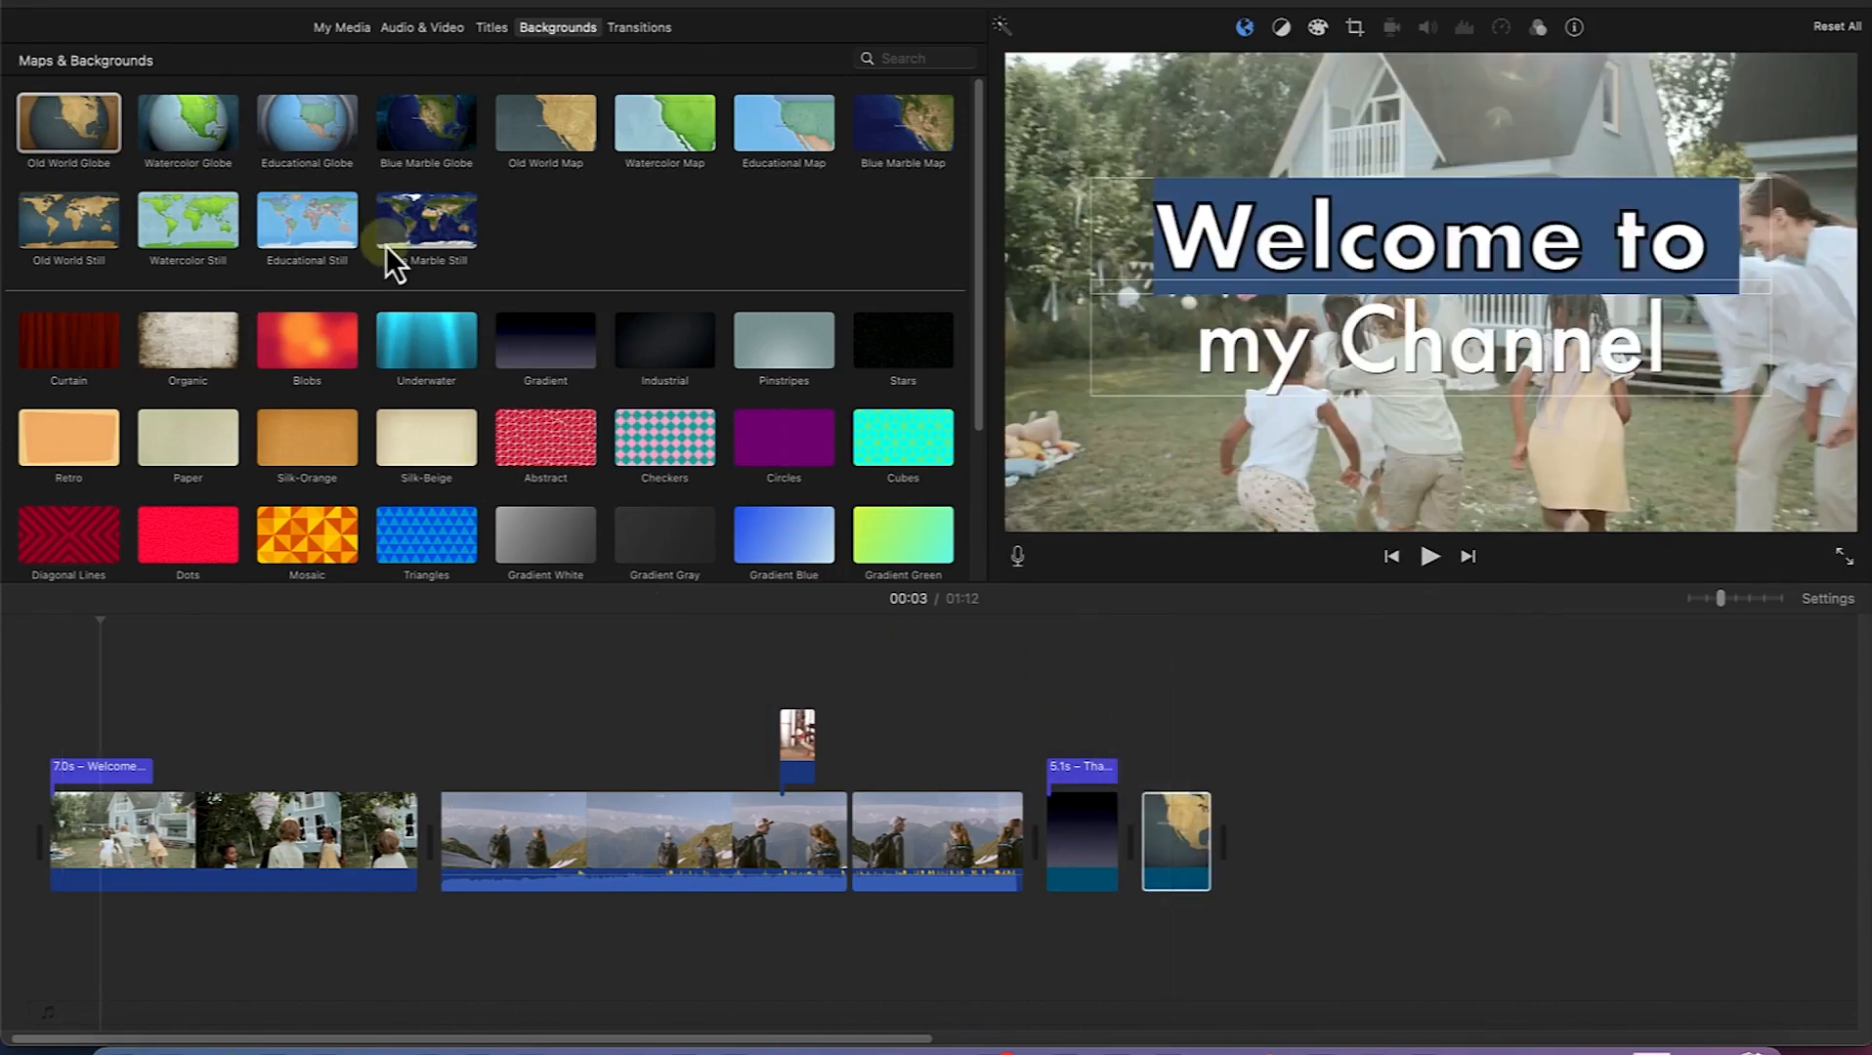
Step: Add the Underwater background at the end of the timeline, after the Old World Globe background
click(1175, 730)
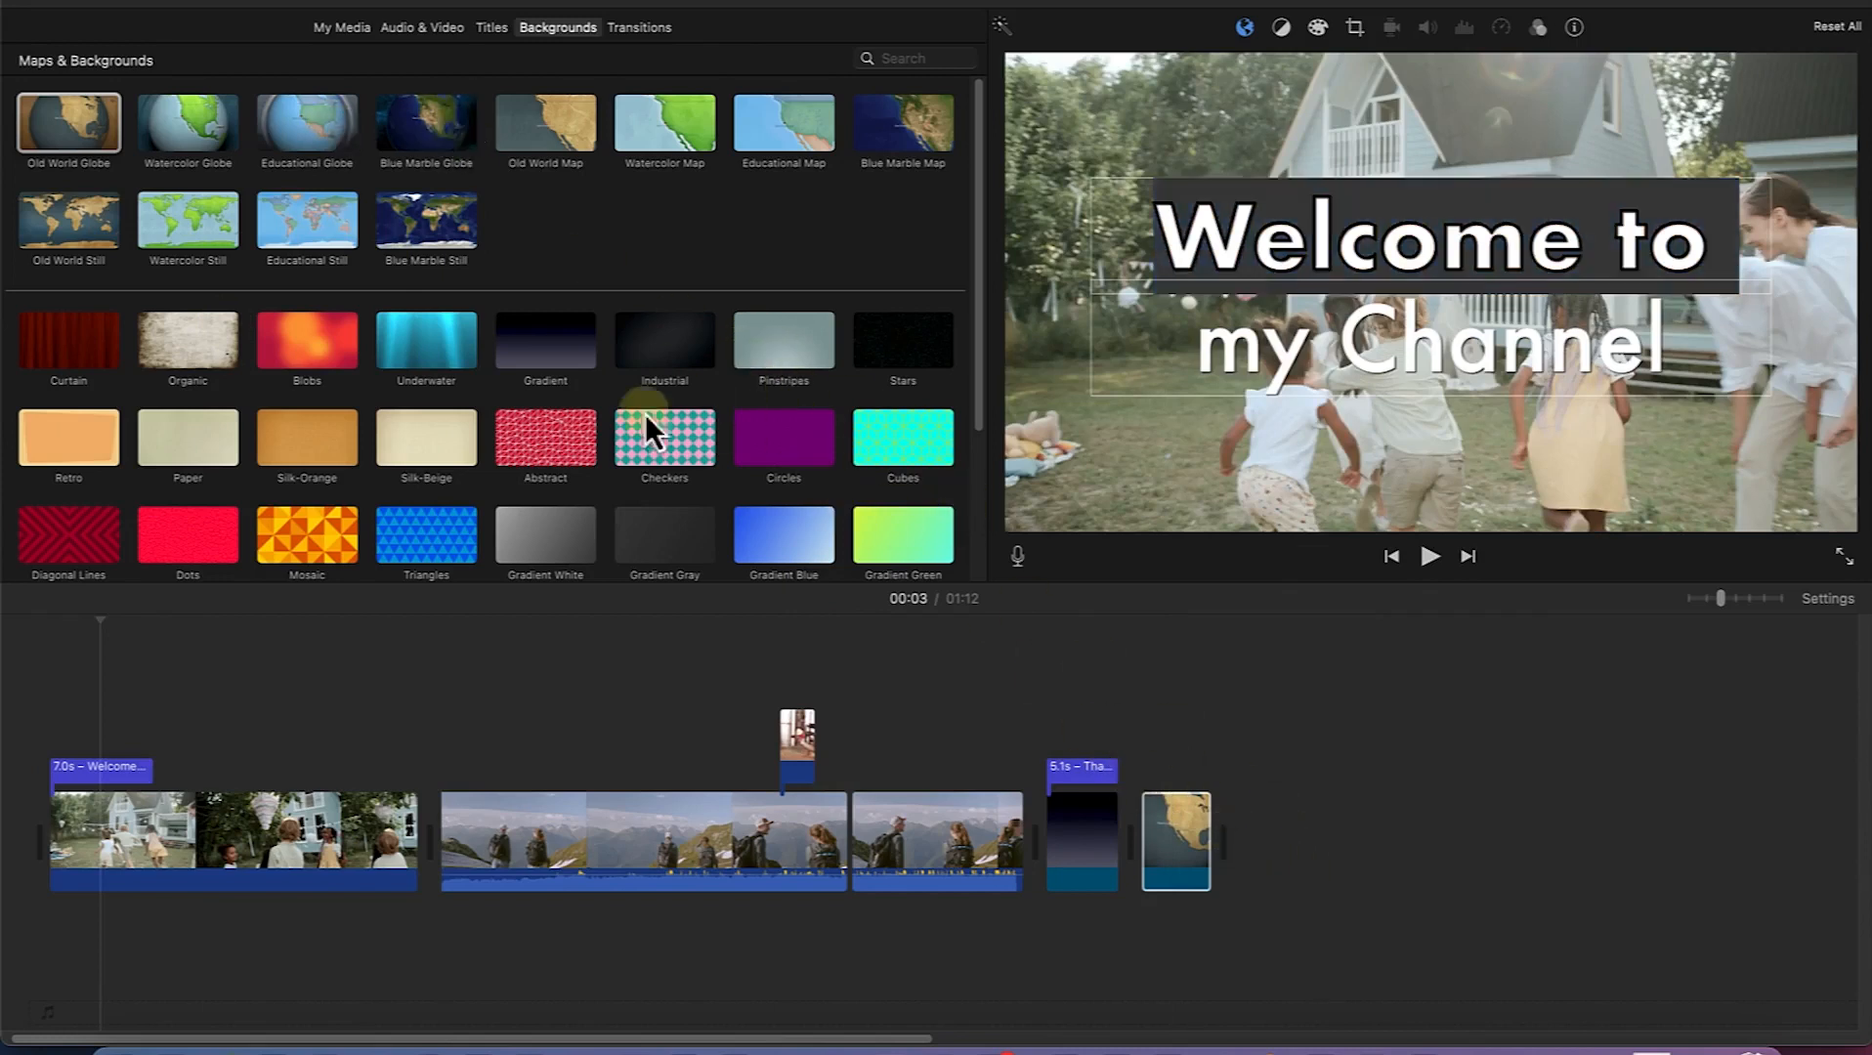
drag(427, 345, 1219, 832)
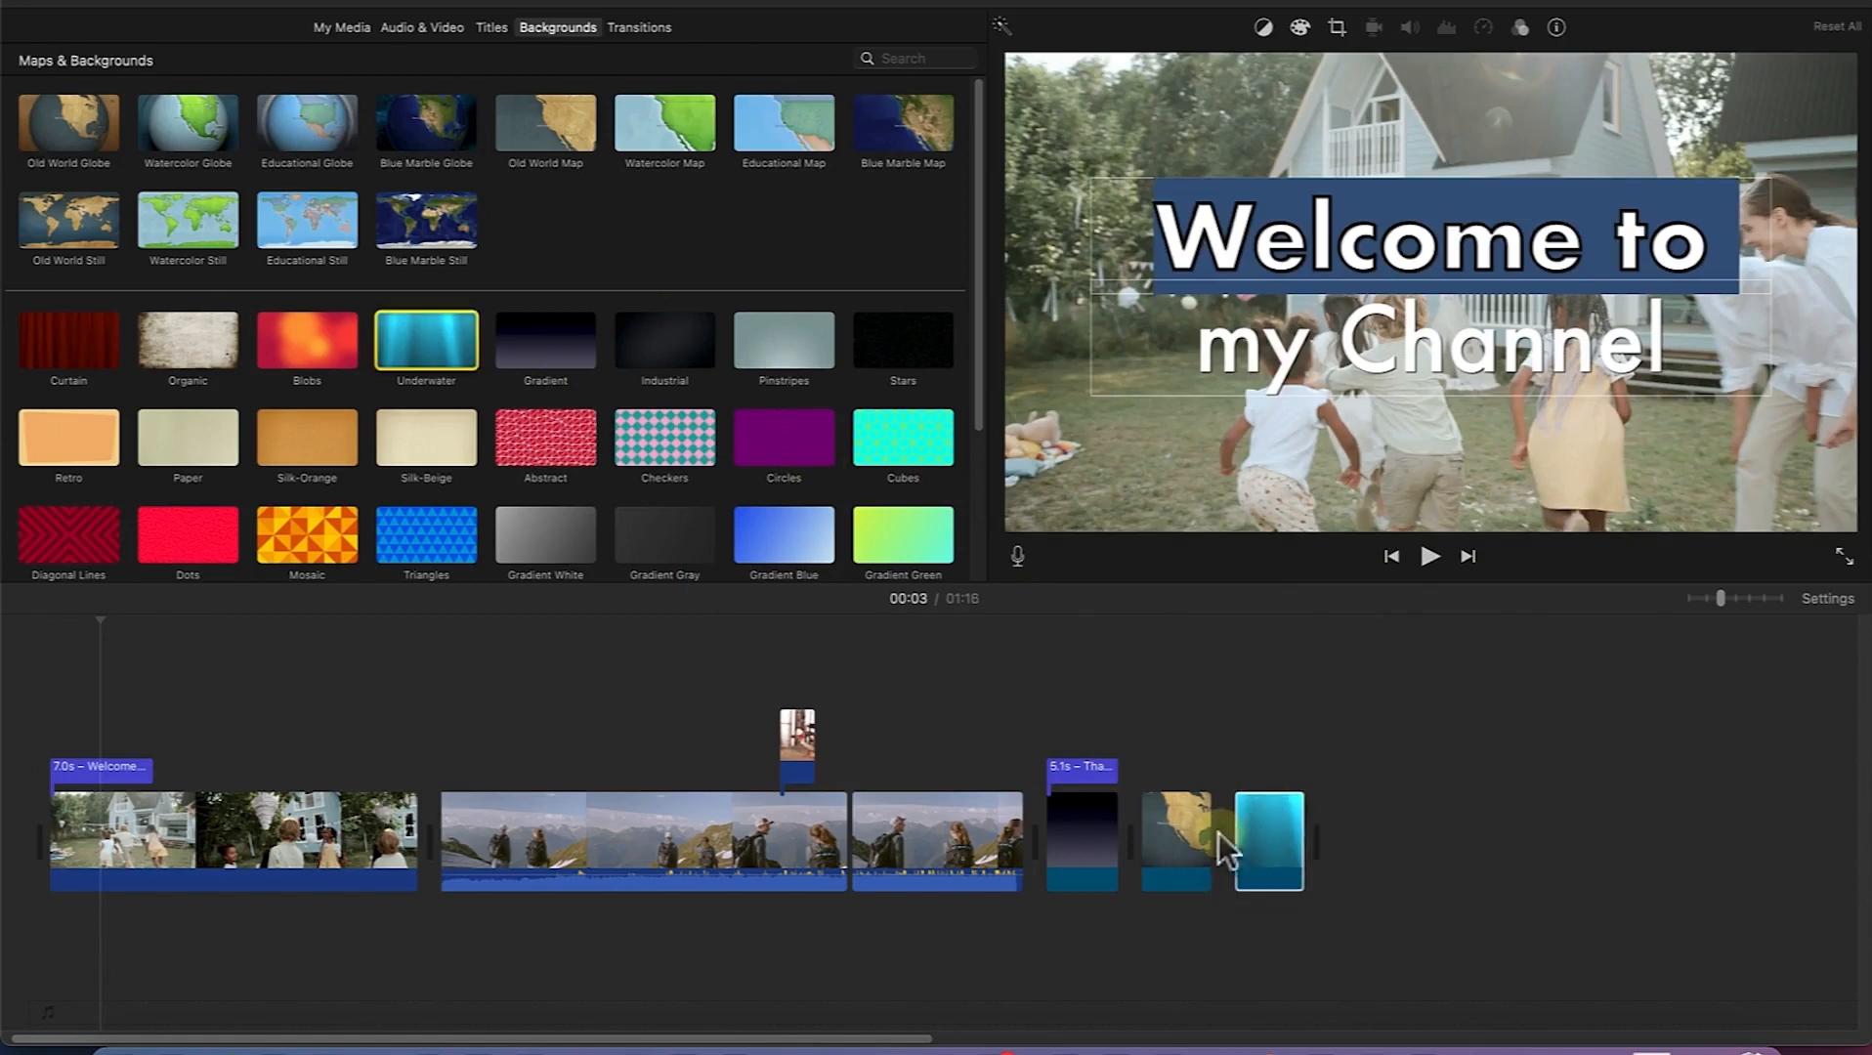
click(1139, 695)
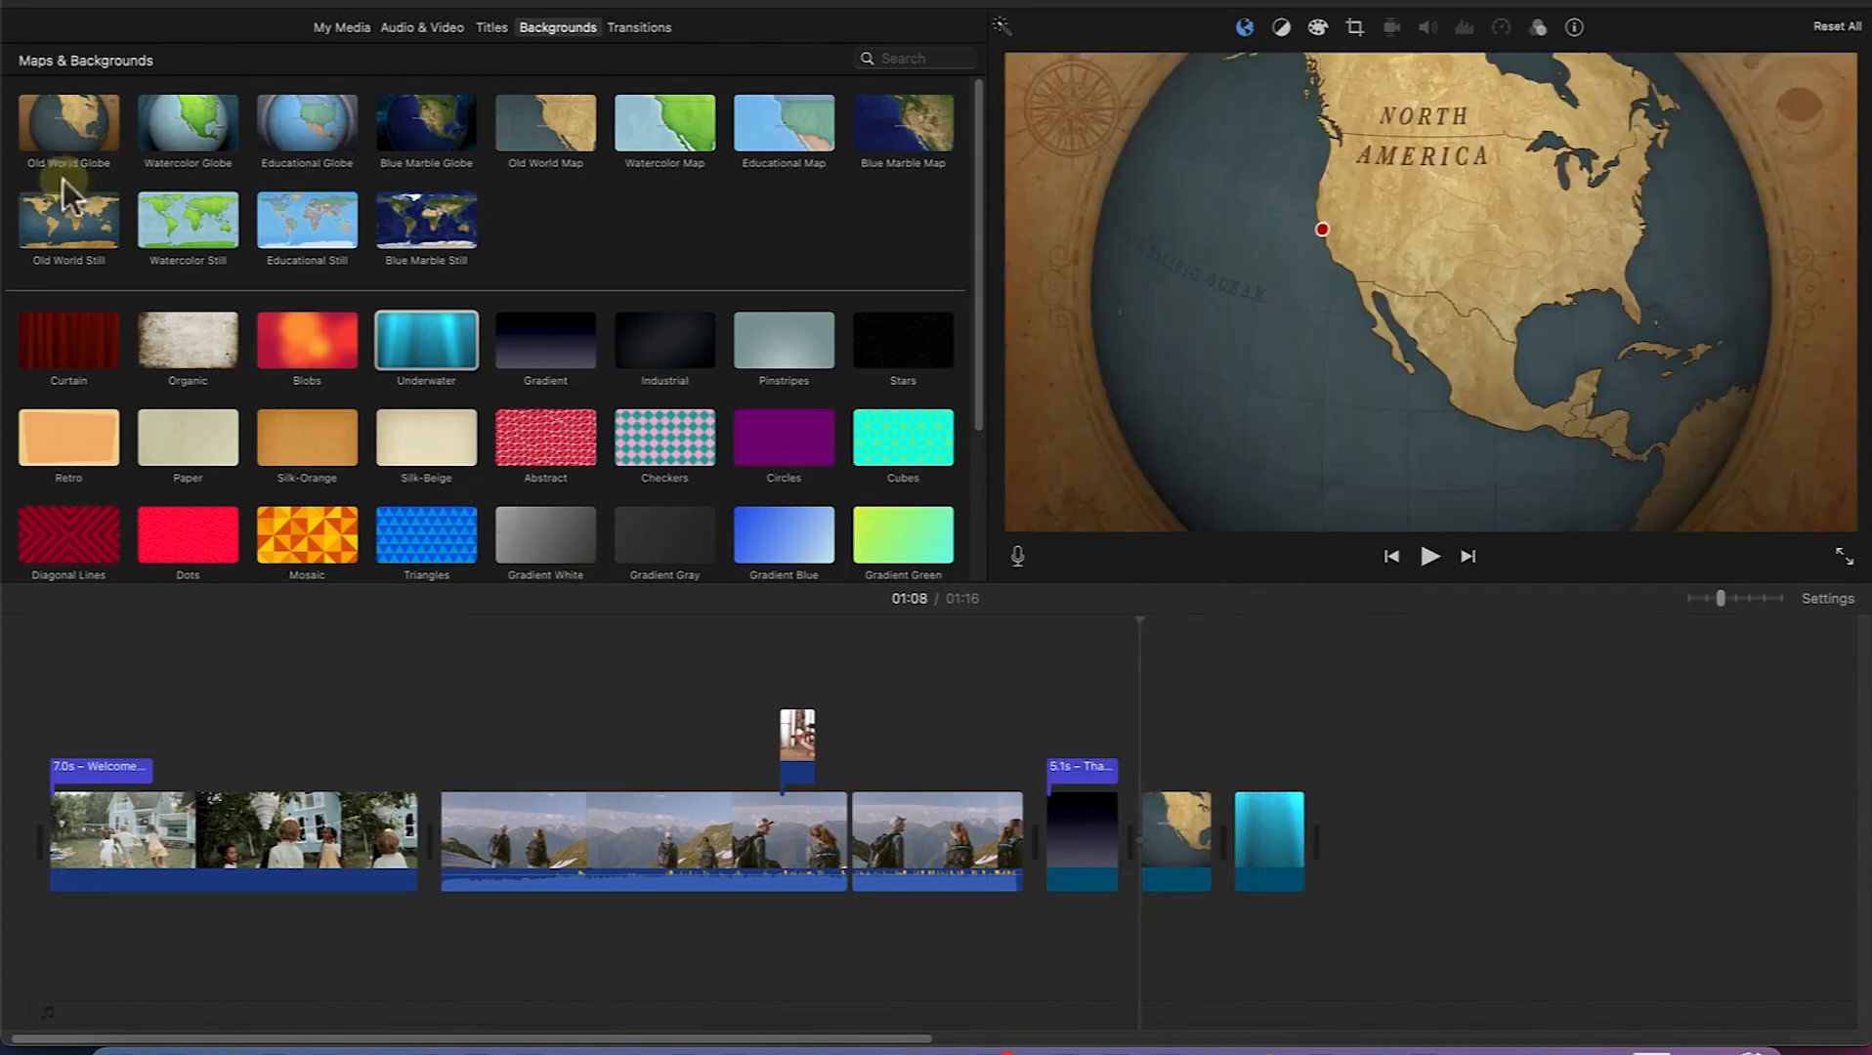
Step: Add the Drifting title above the Old World Globe background and extend it to 4.0 s to cover the whole globe clip
click(481, 25)
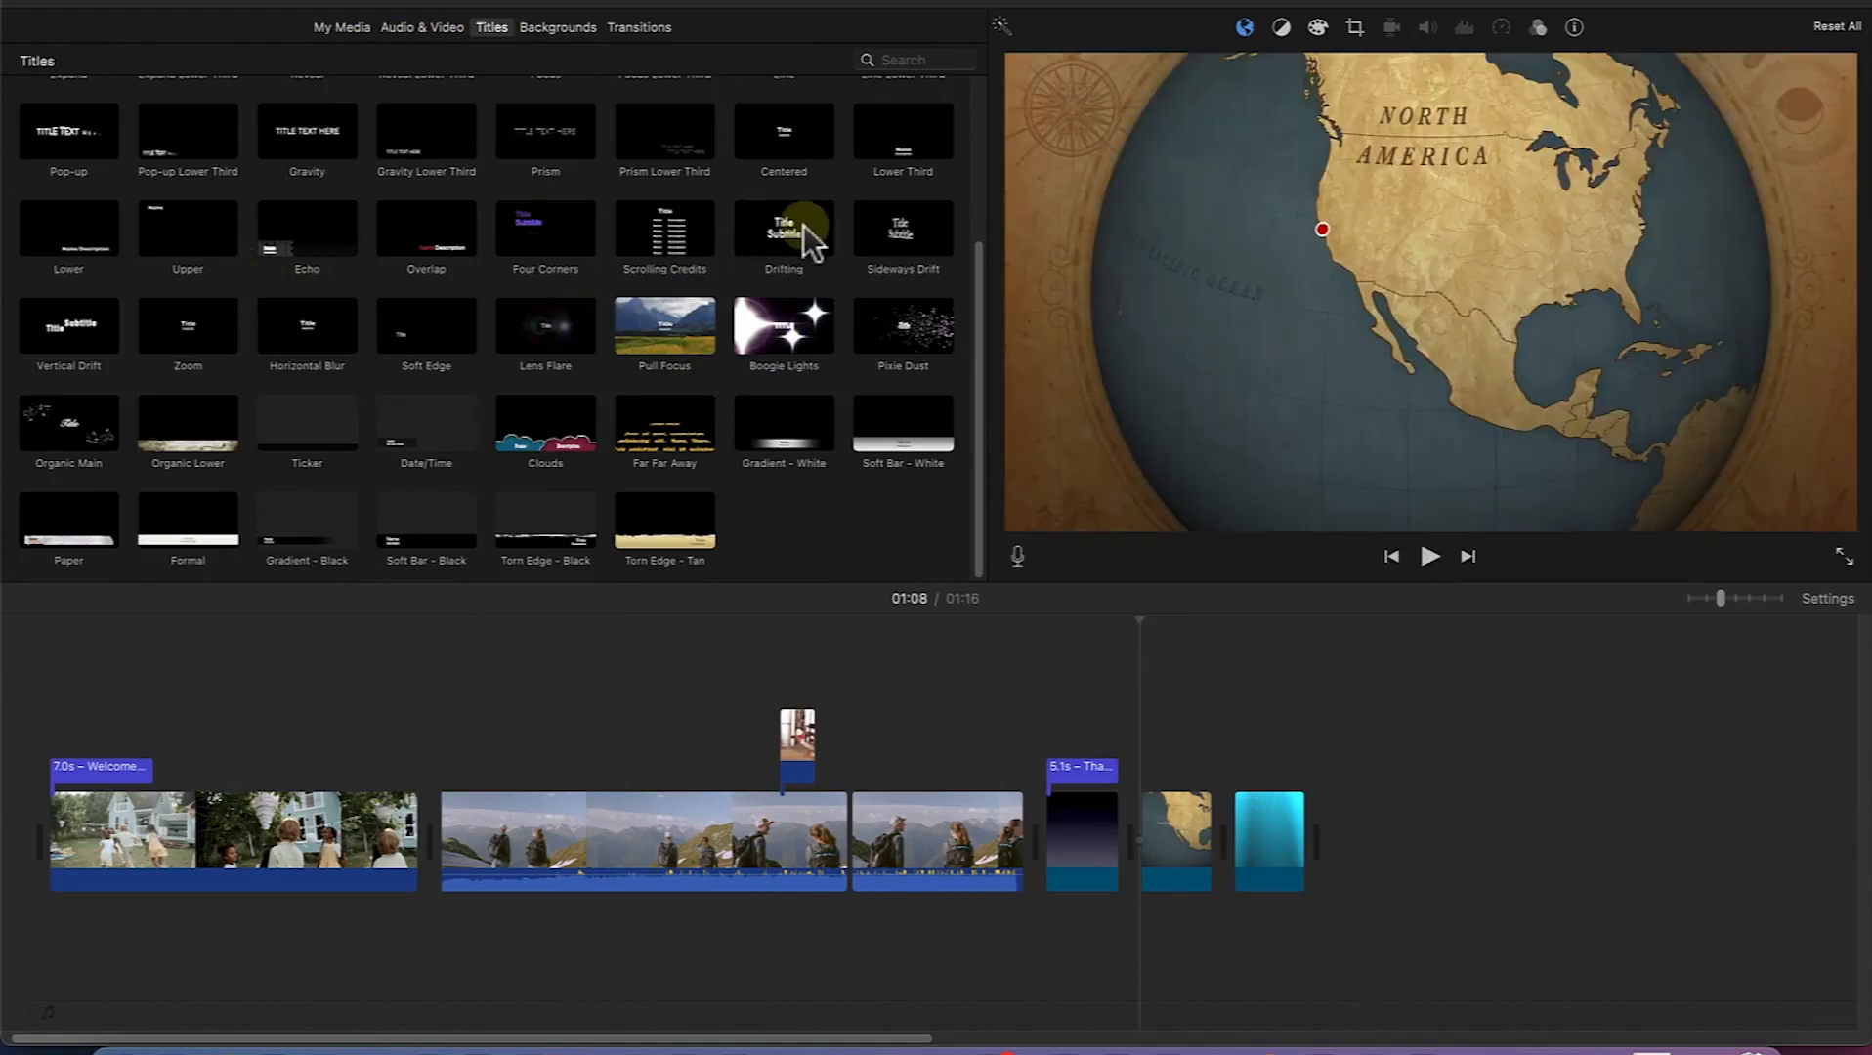
drag(792, 232, 1188, 775)
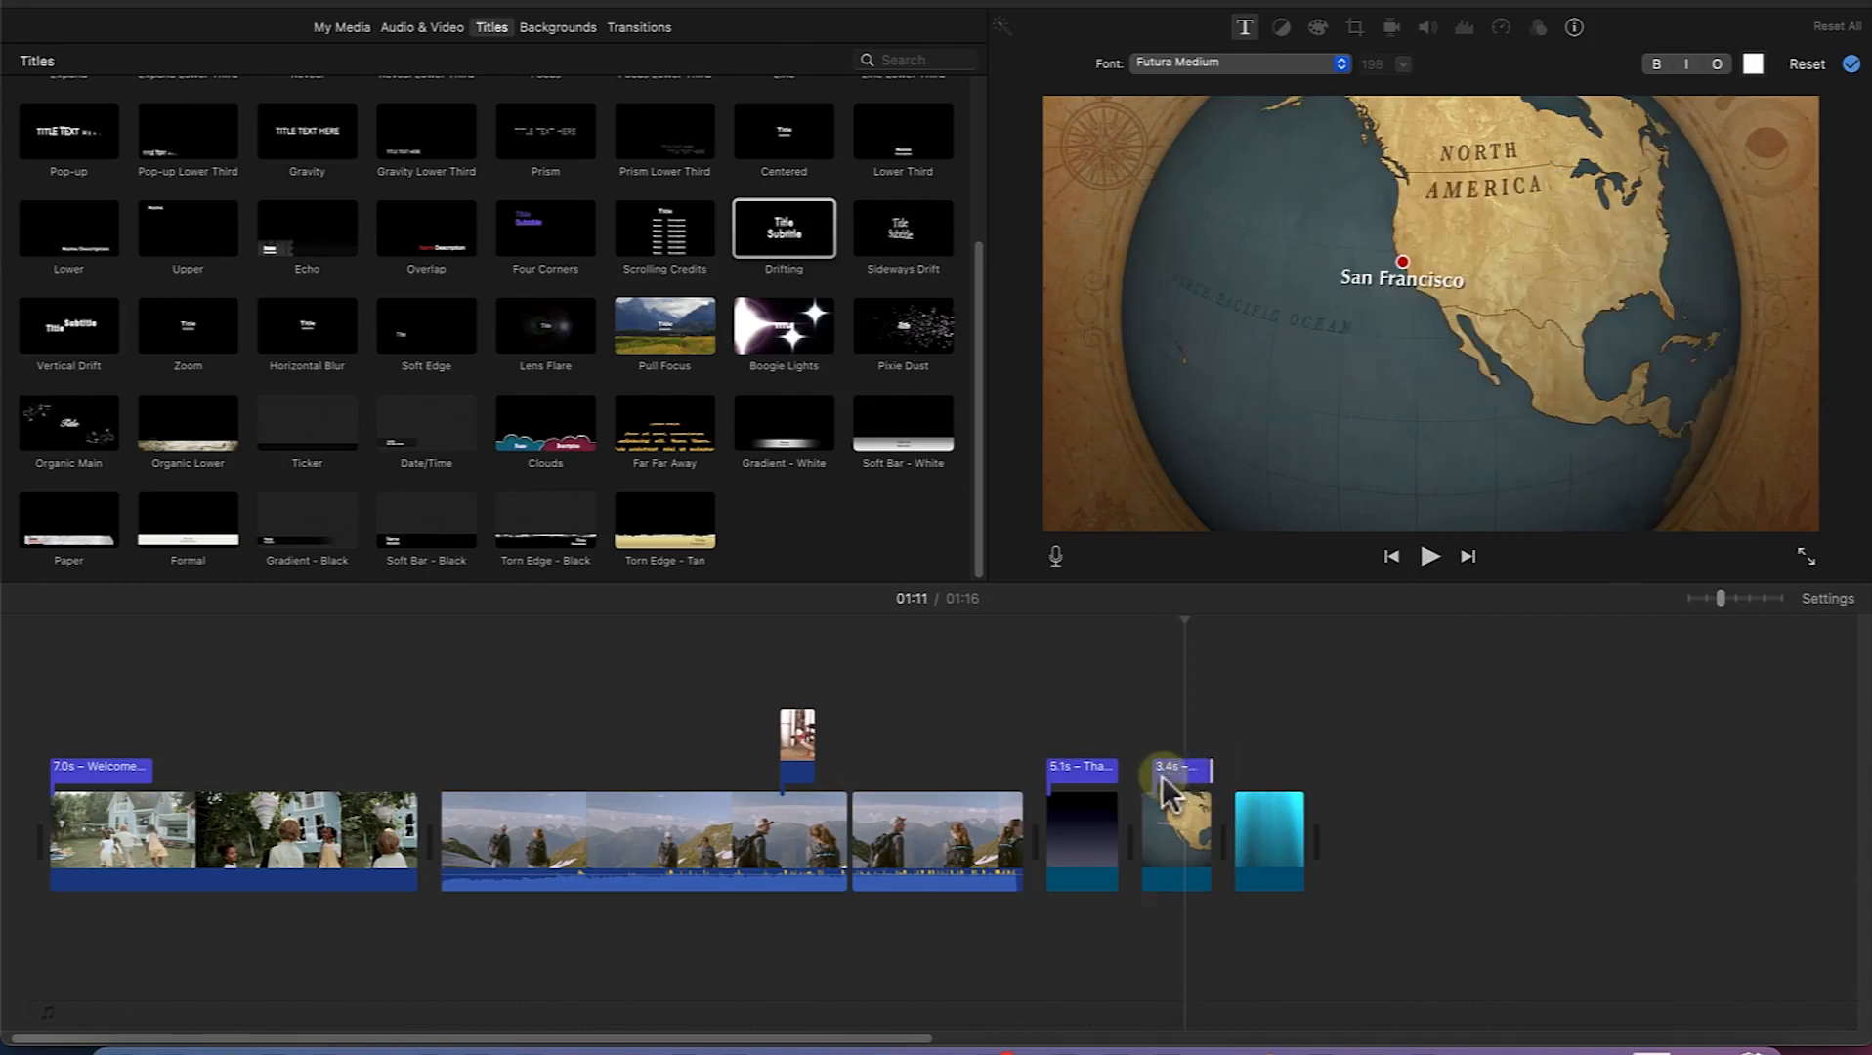
double_click(1162, 774)
click(1162, 775)
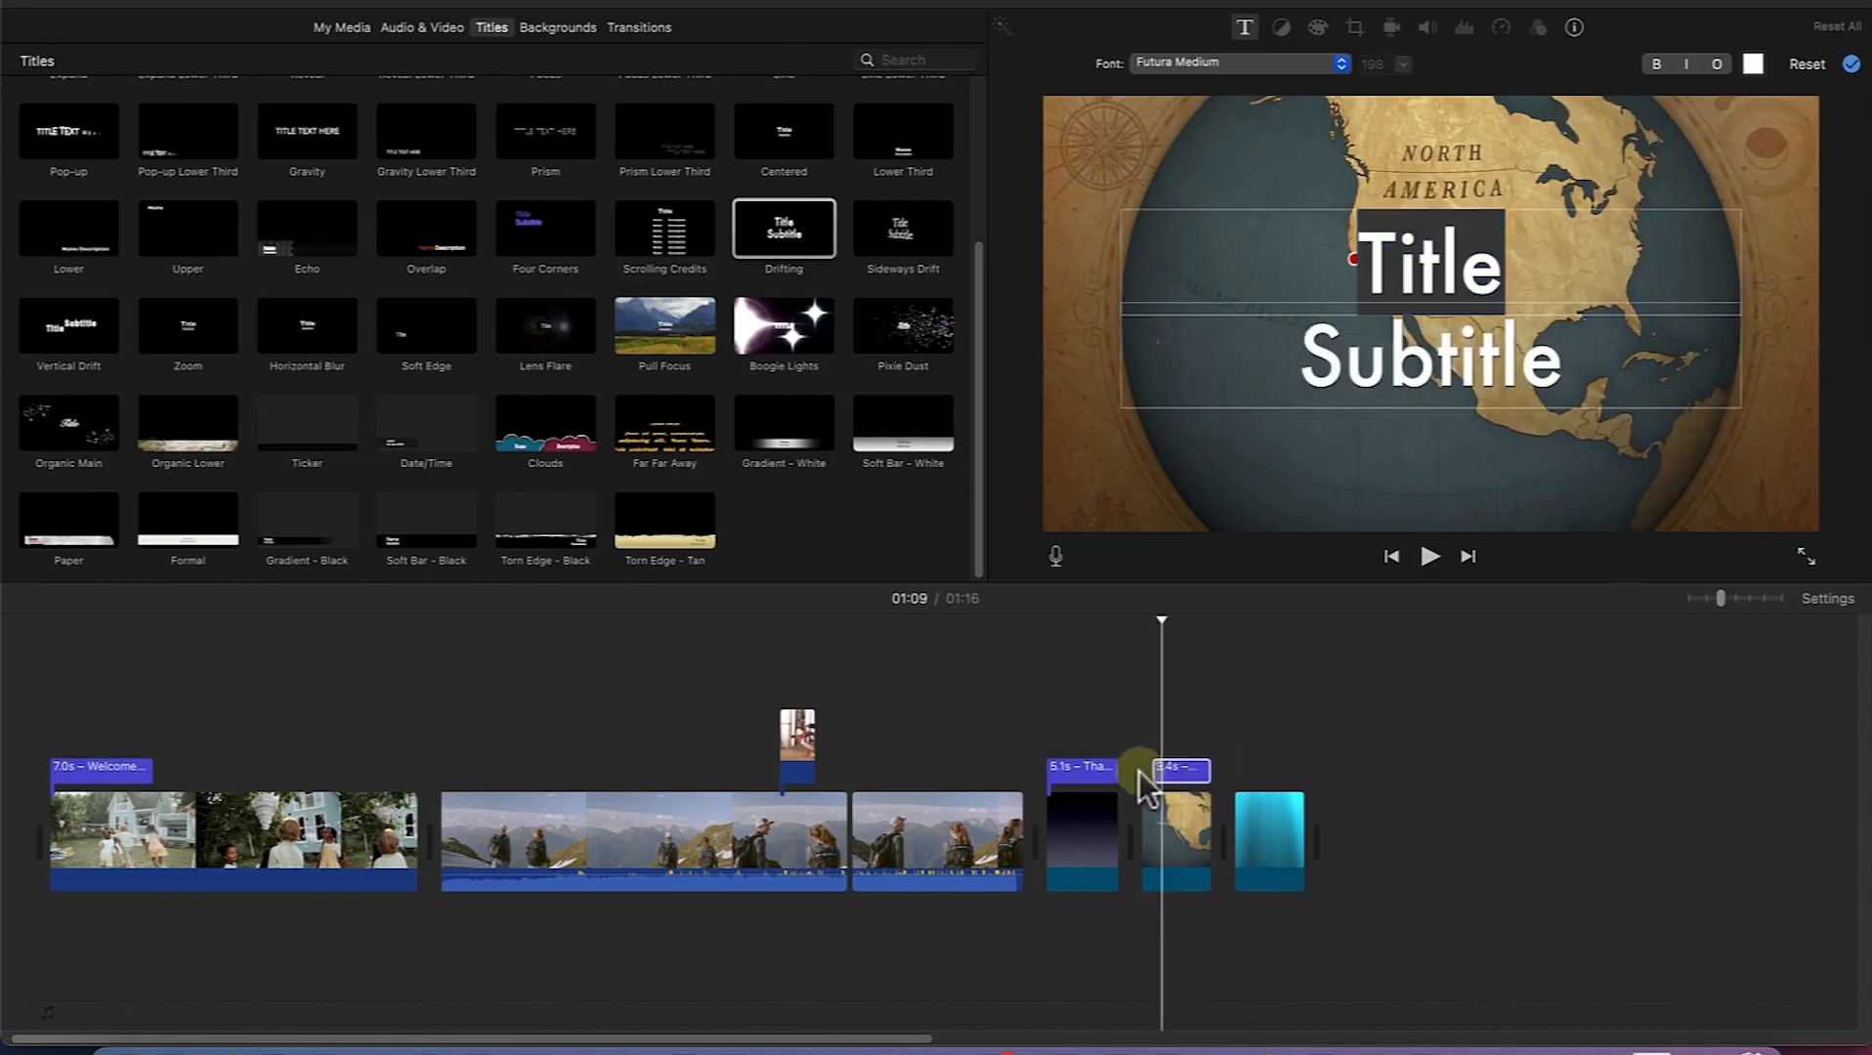
drag(1153, 775, 1140, 777)
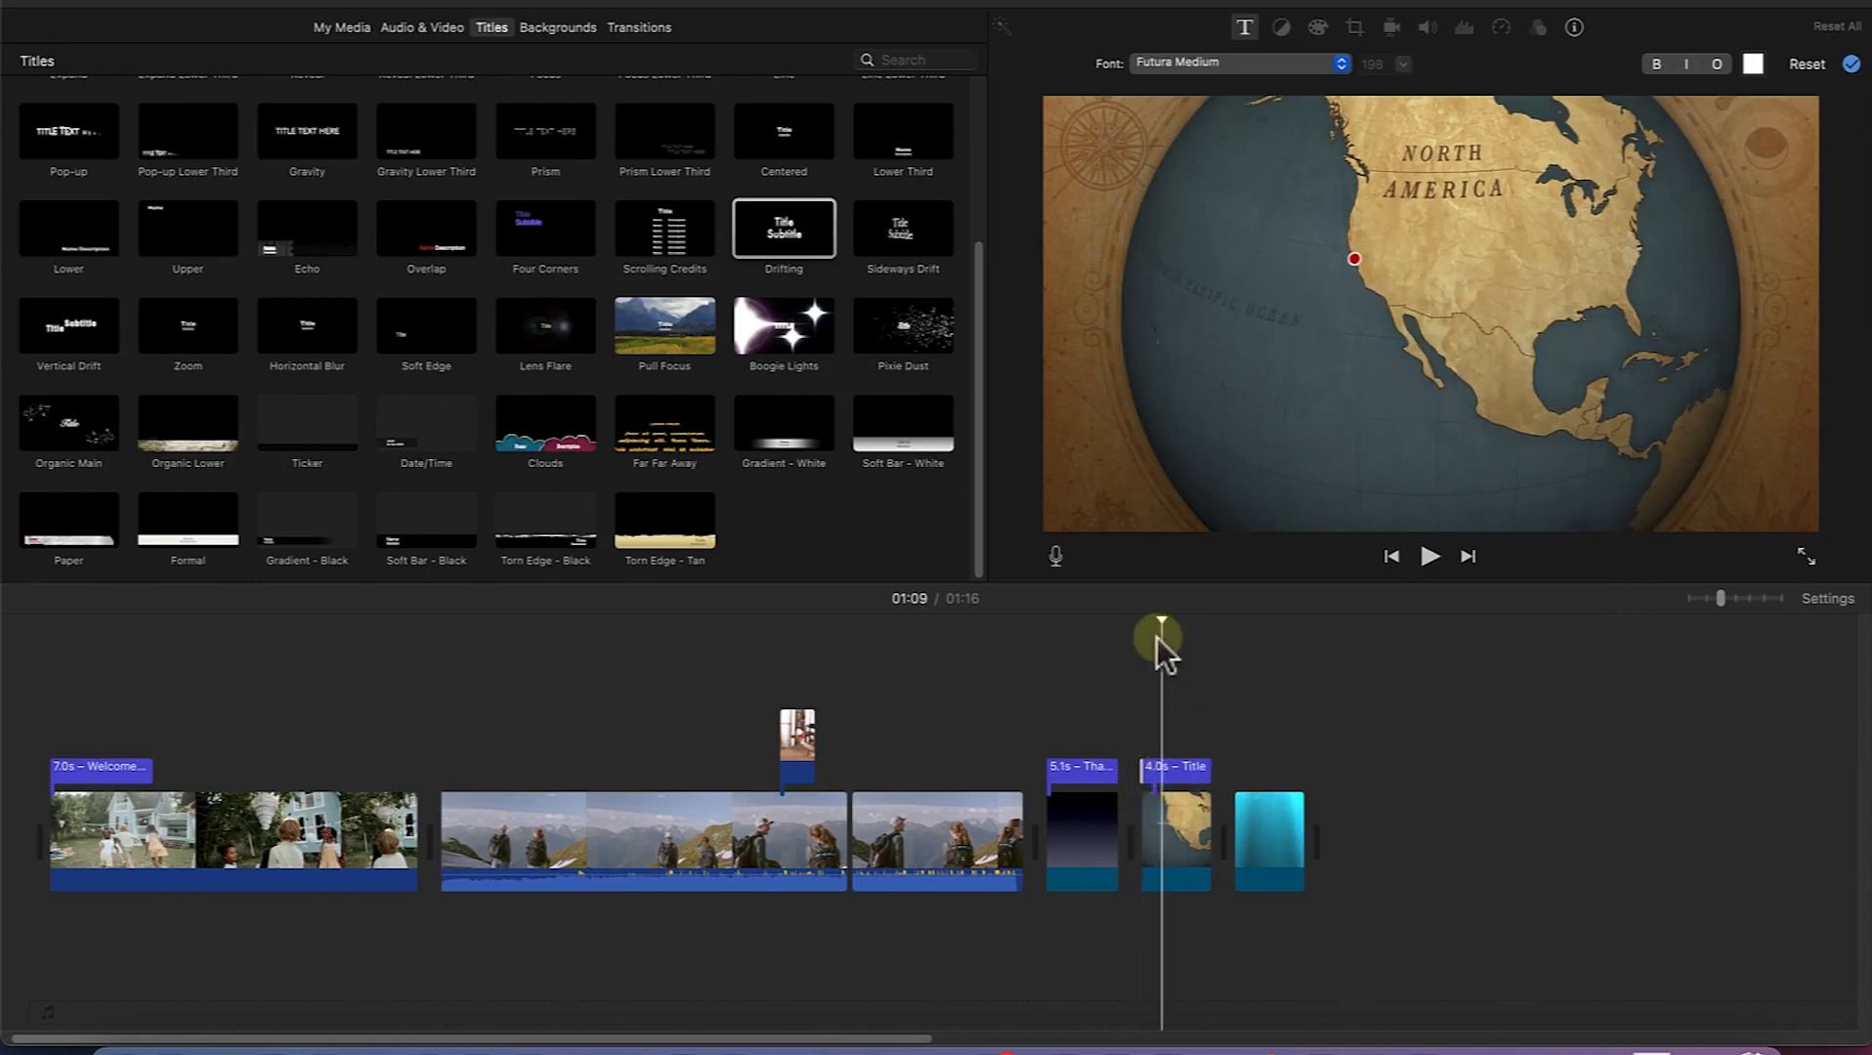
Step: Replace the globe title's text with "The" and its subtitle with "World"
drag(1163, 623, 1169, 628)
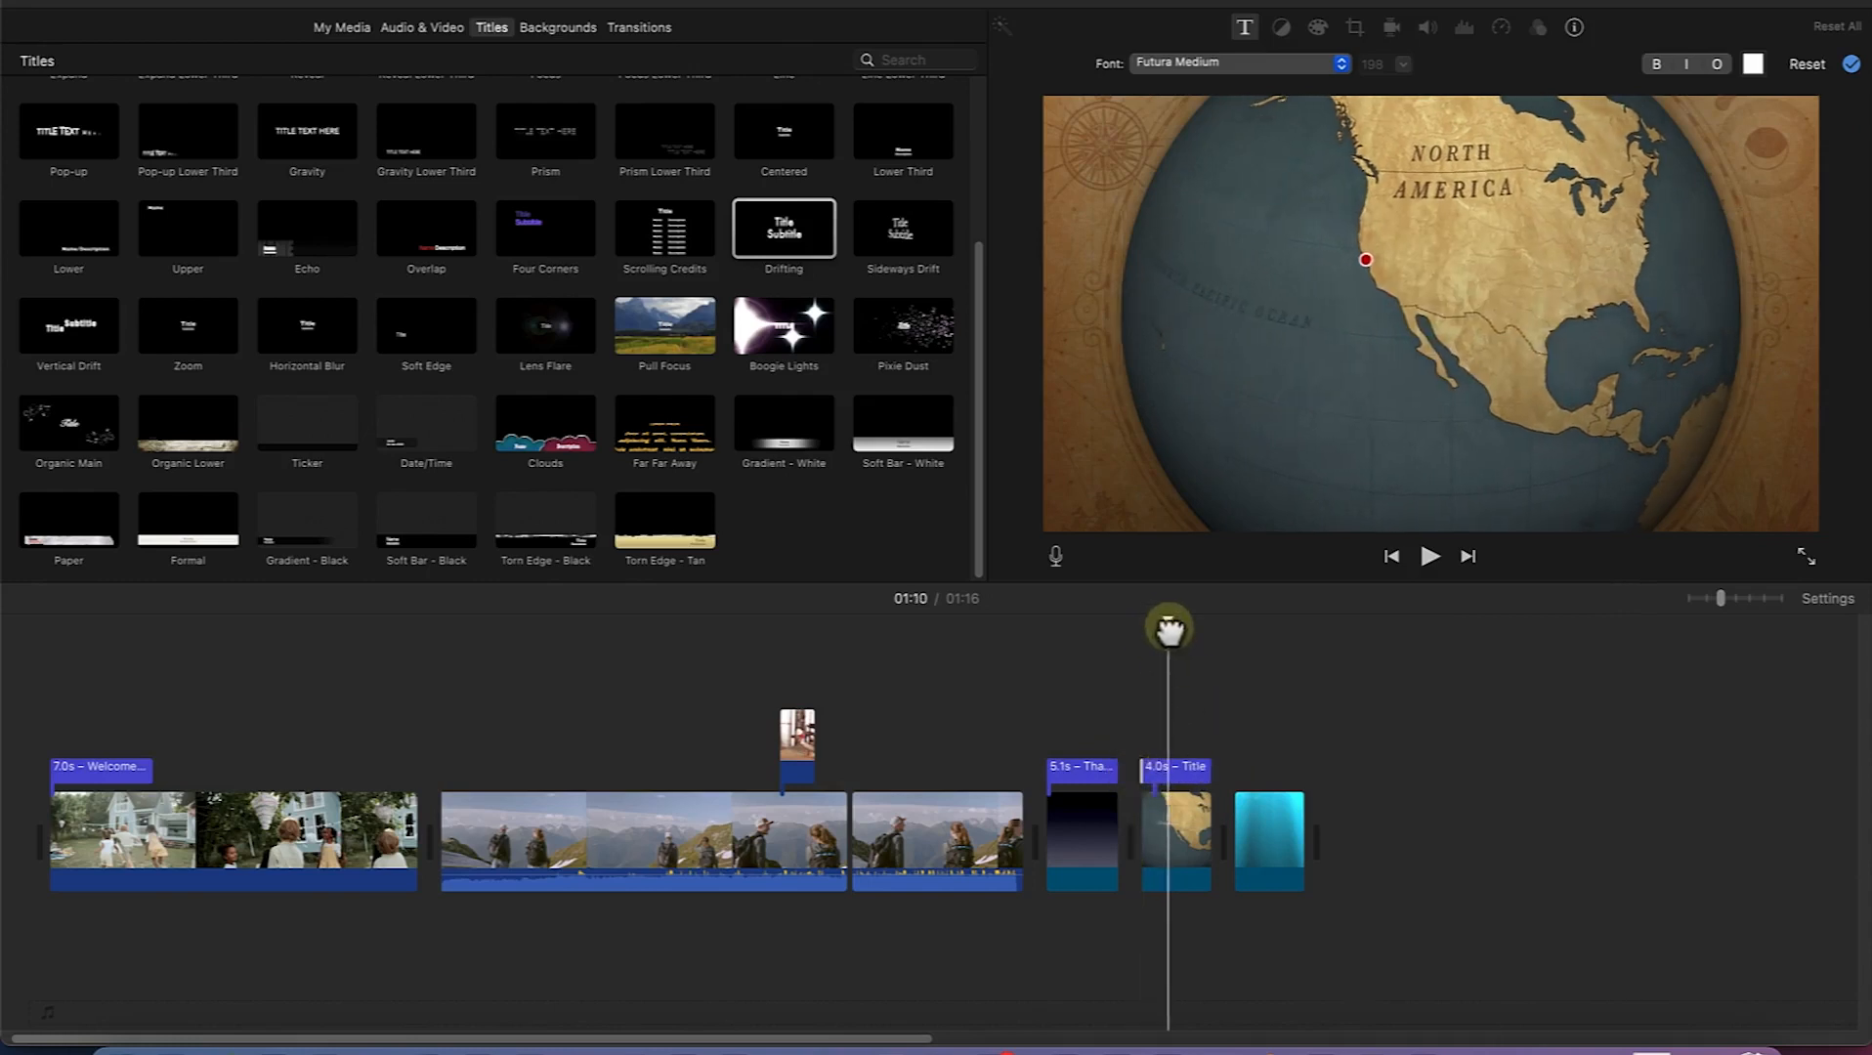
double_click(1185, 782)
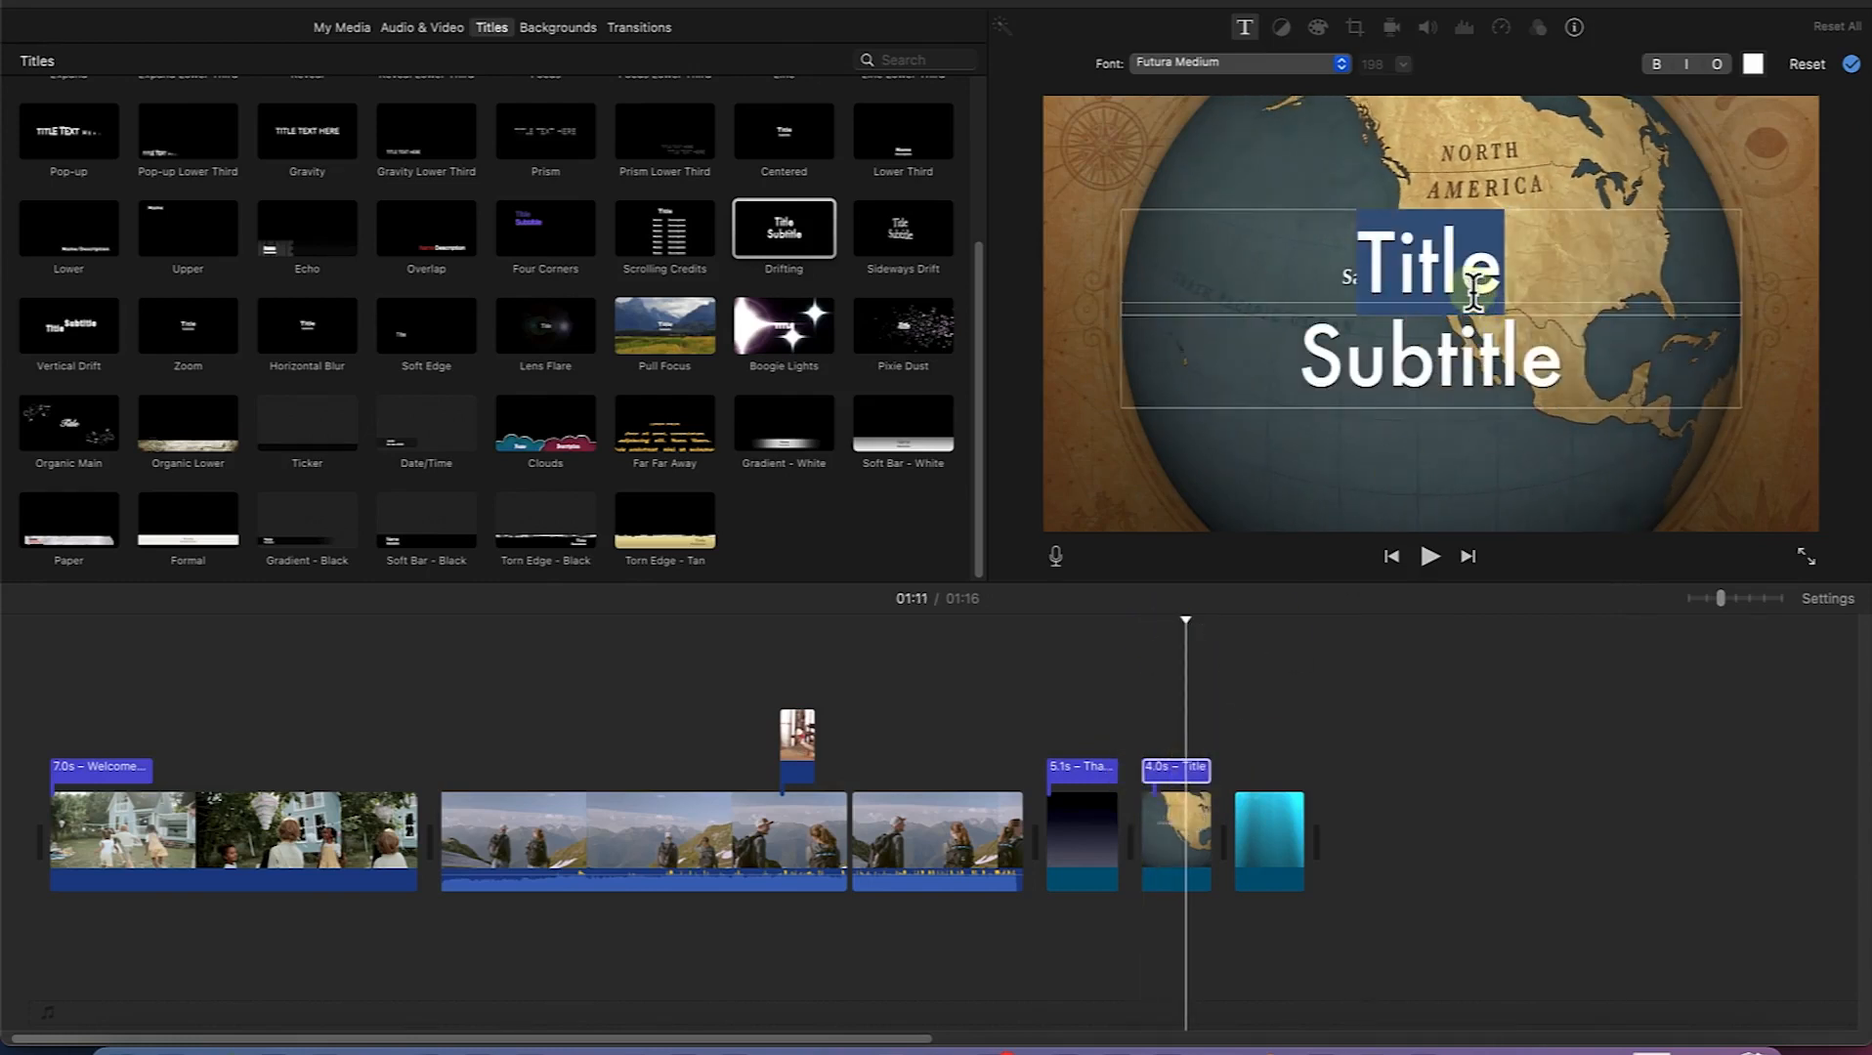
text(The)
key(Tab)
text(World)
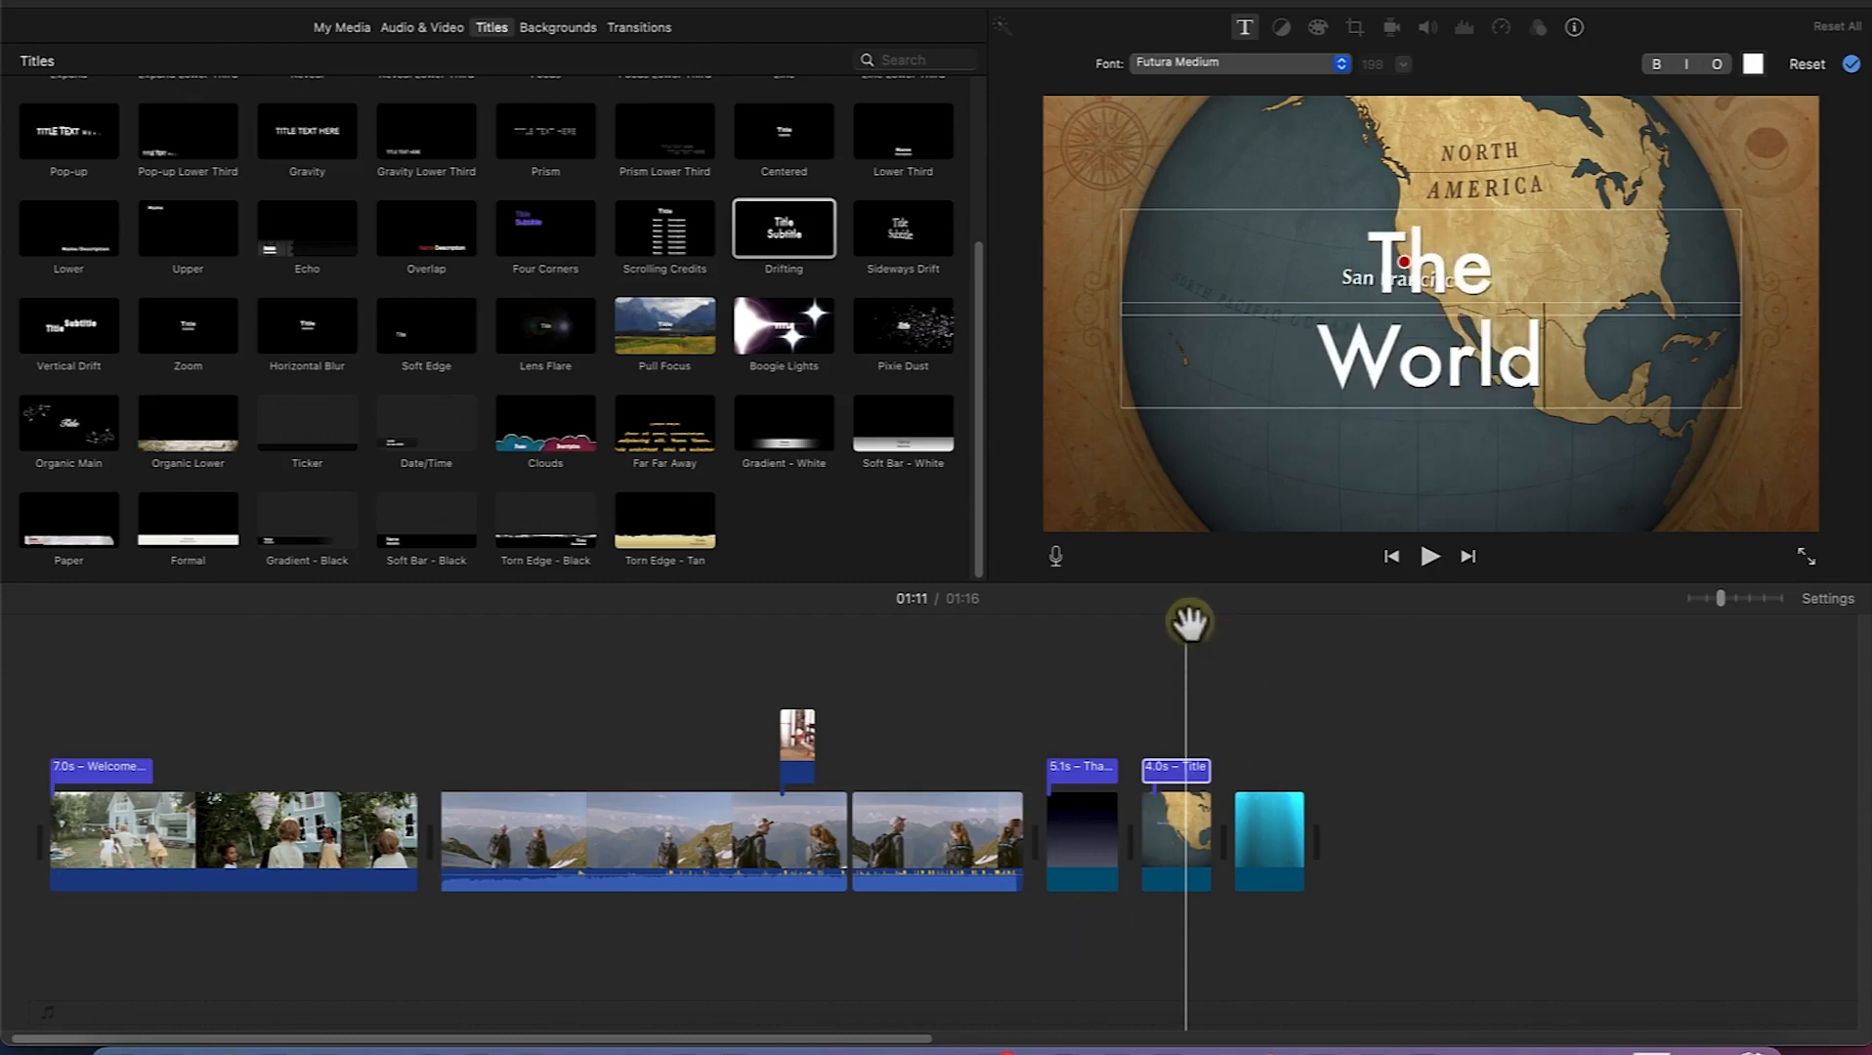
Step: Play back the closing section from the "Thanks for Watching" title through to the Underwater background
click(1065, 769)
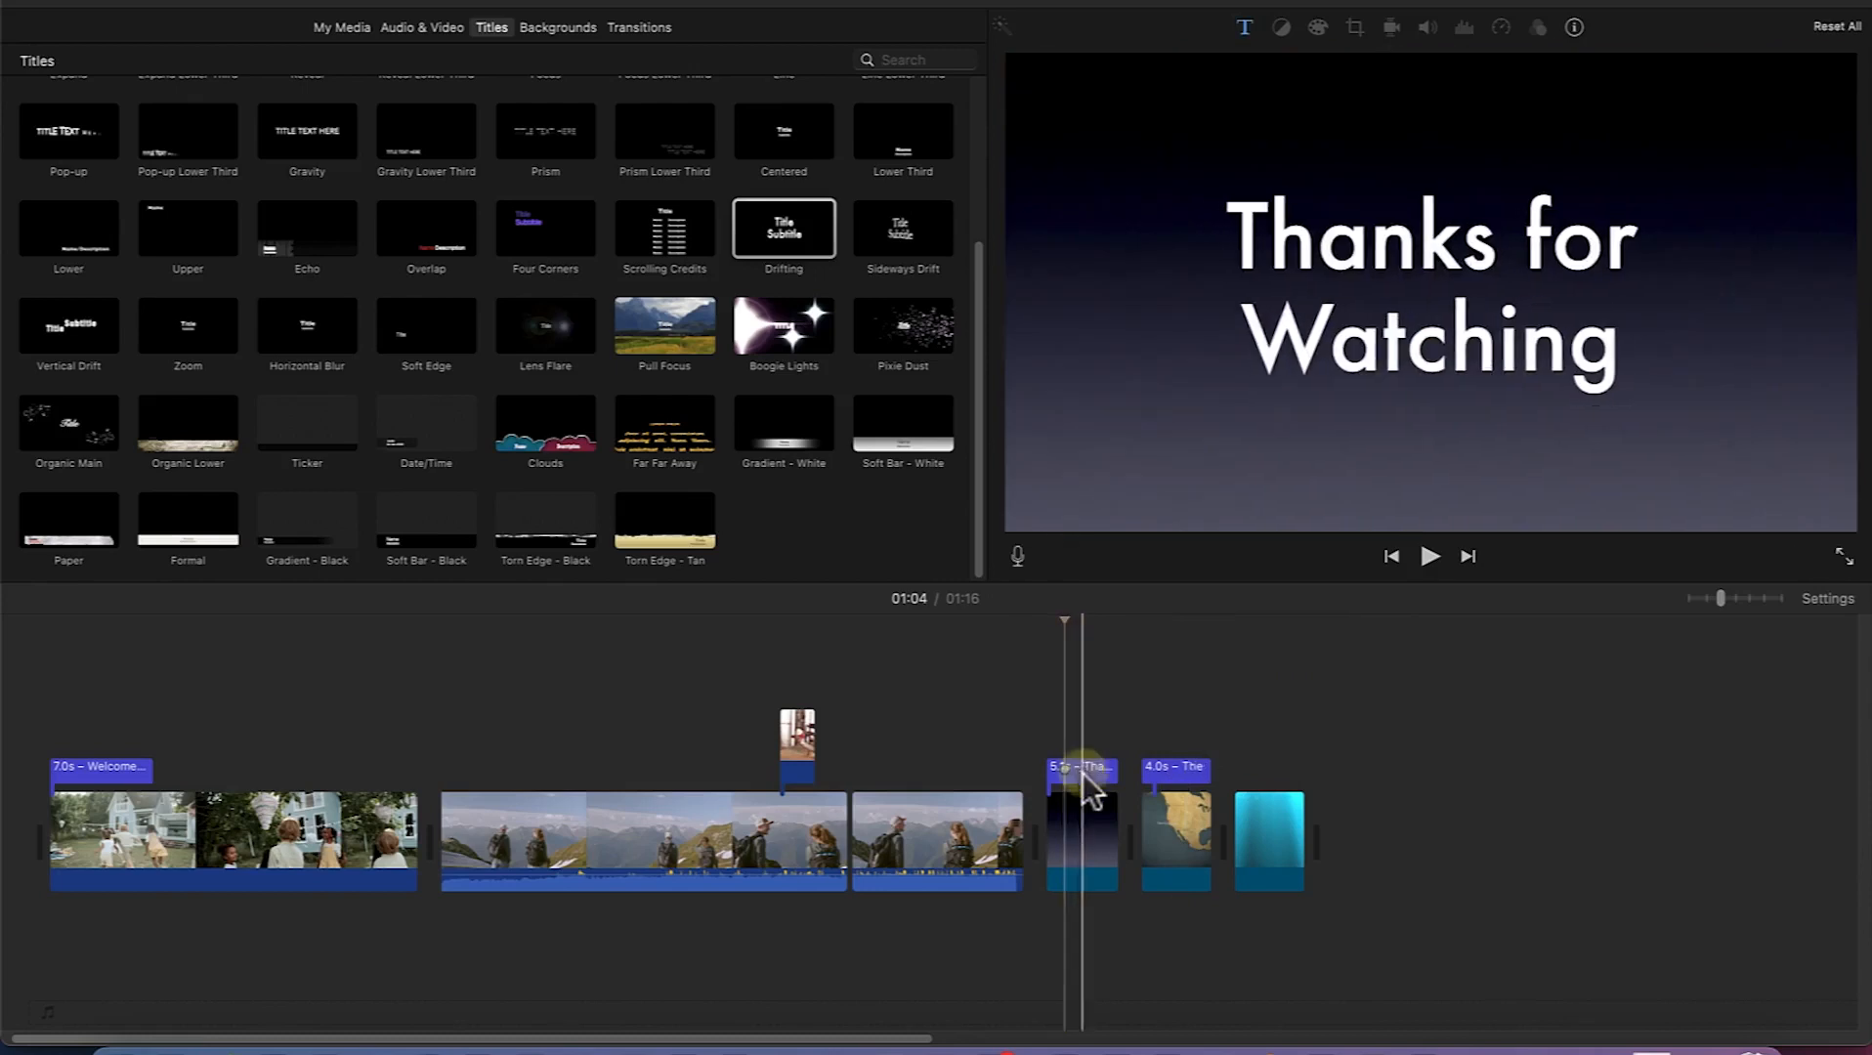
key(space)
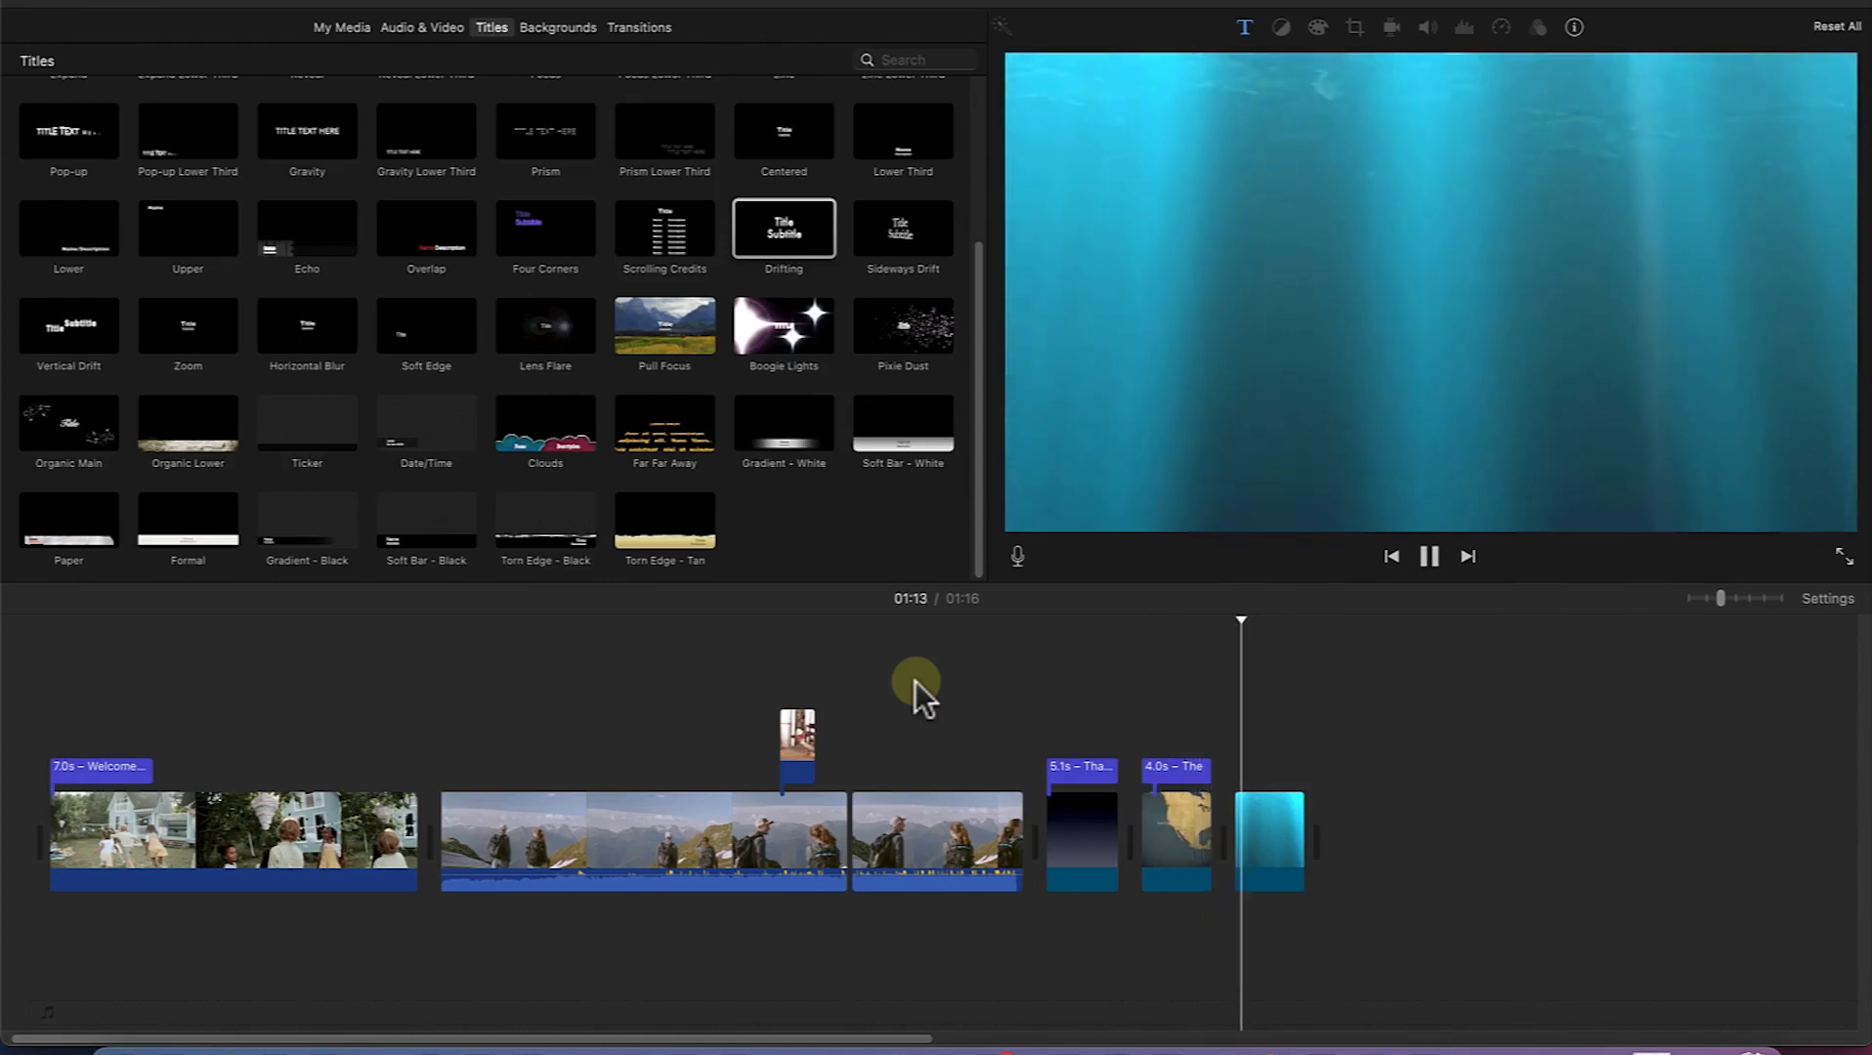
key(space)
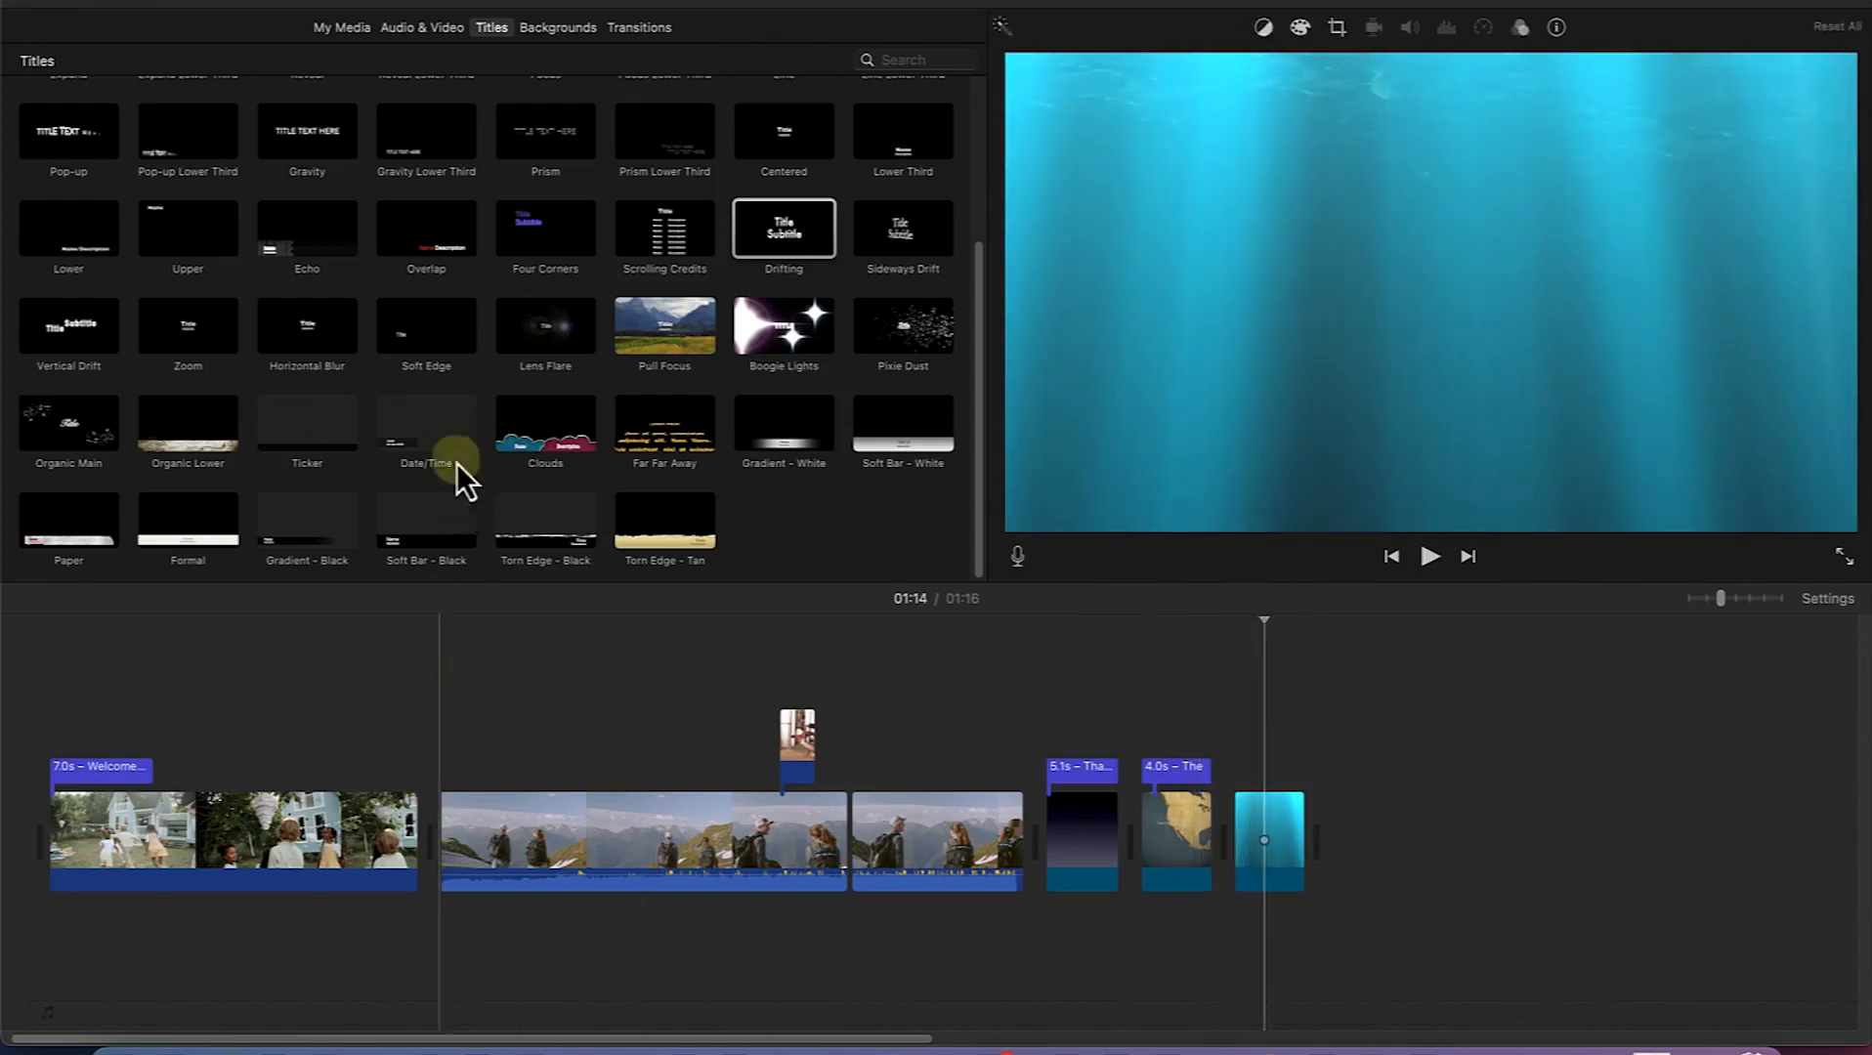
Step: Add the Horizontal Blur title above the Underwater background and replace its main text with "Remember to"
drag(306, 327, 1256, 750)
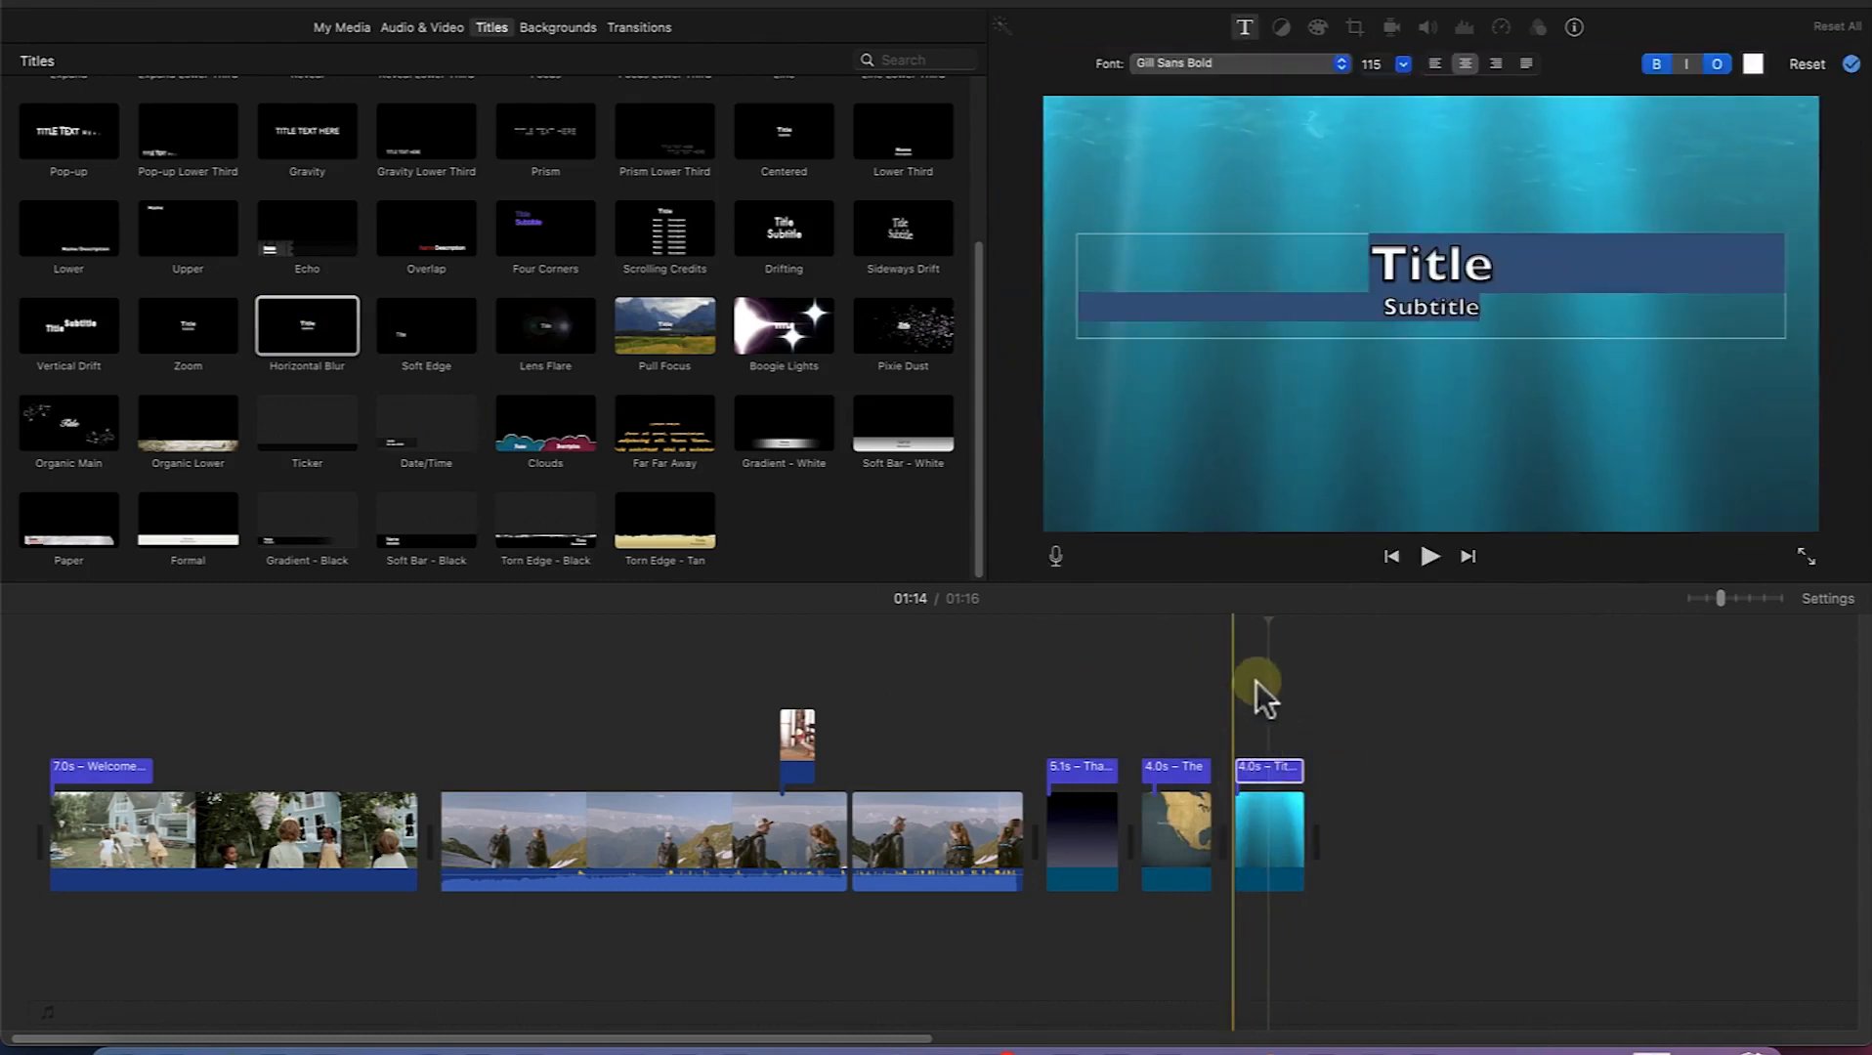
click(1273, 782)
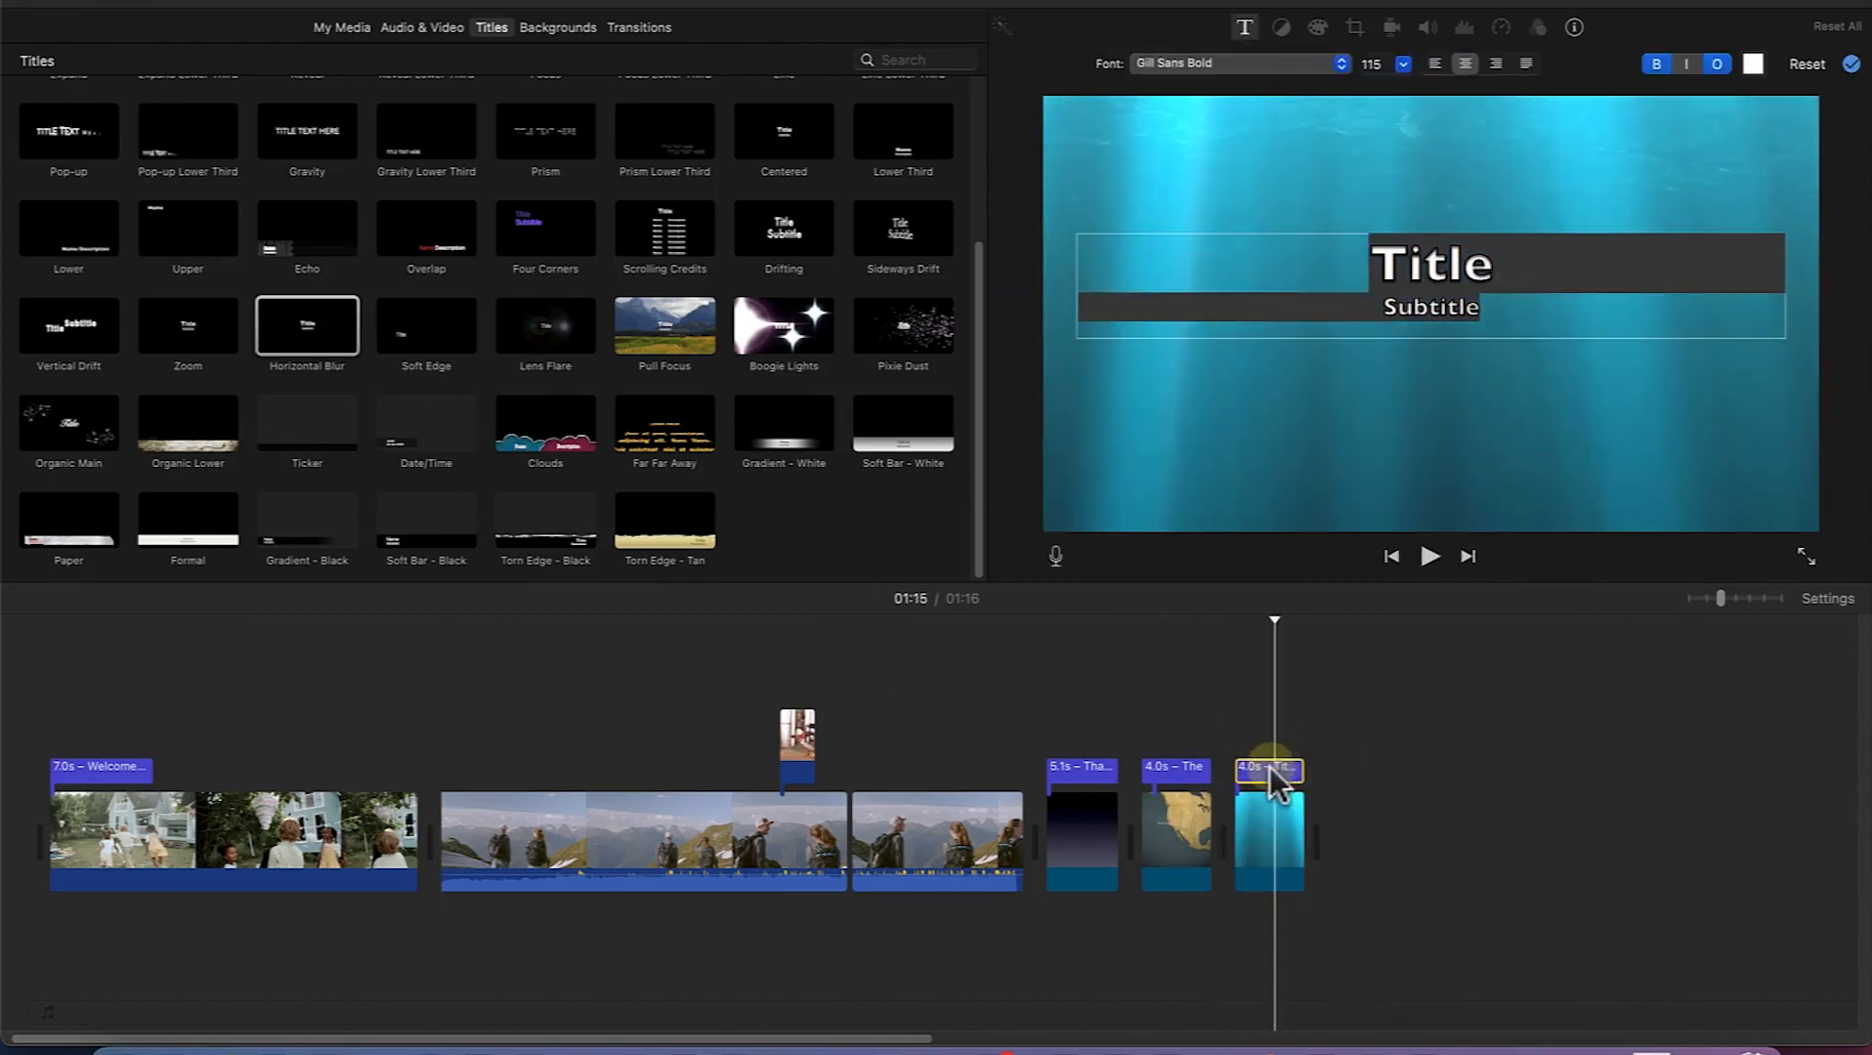
double_click(1425, 269)
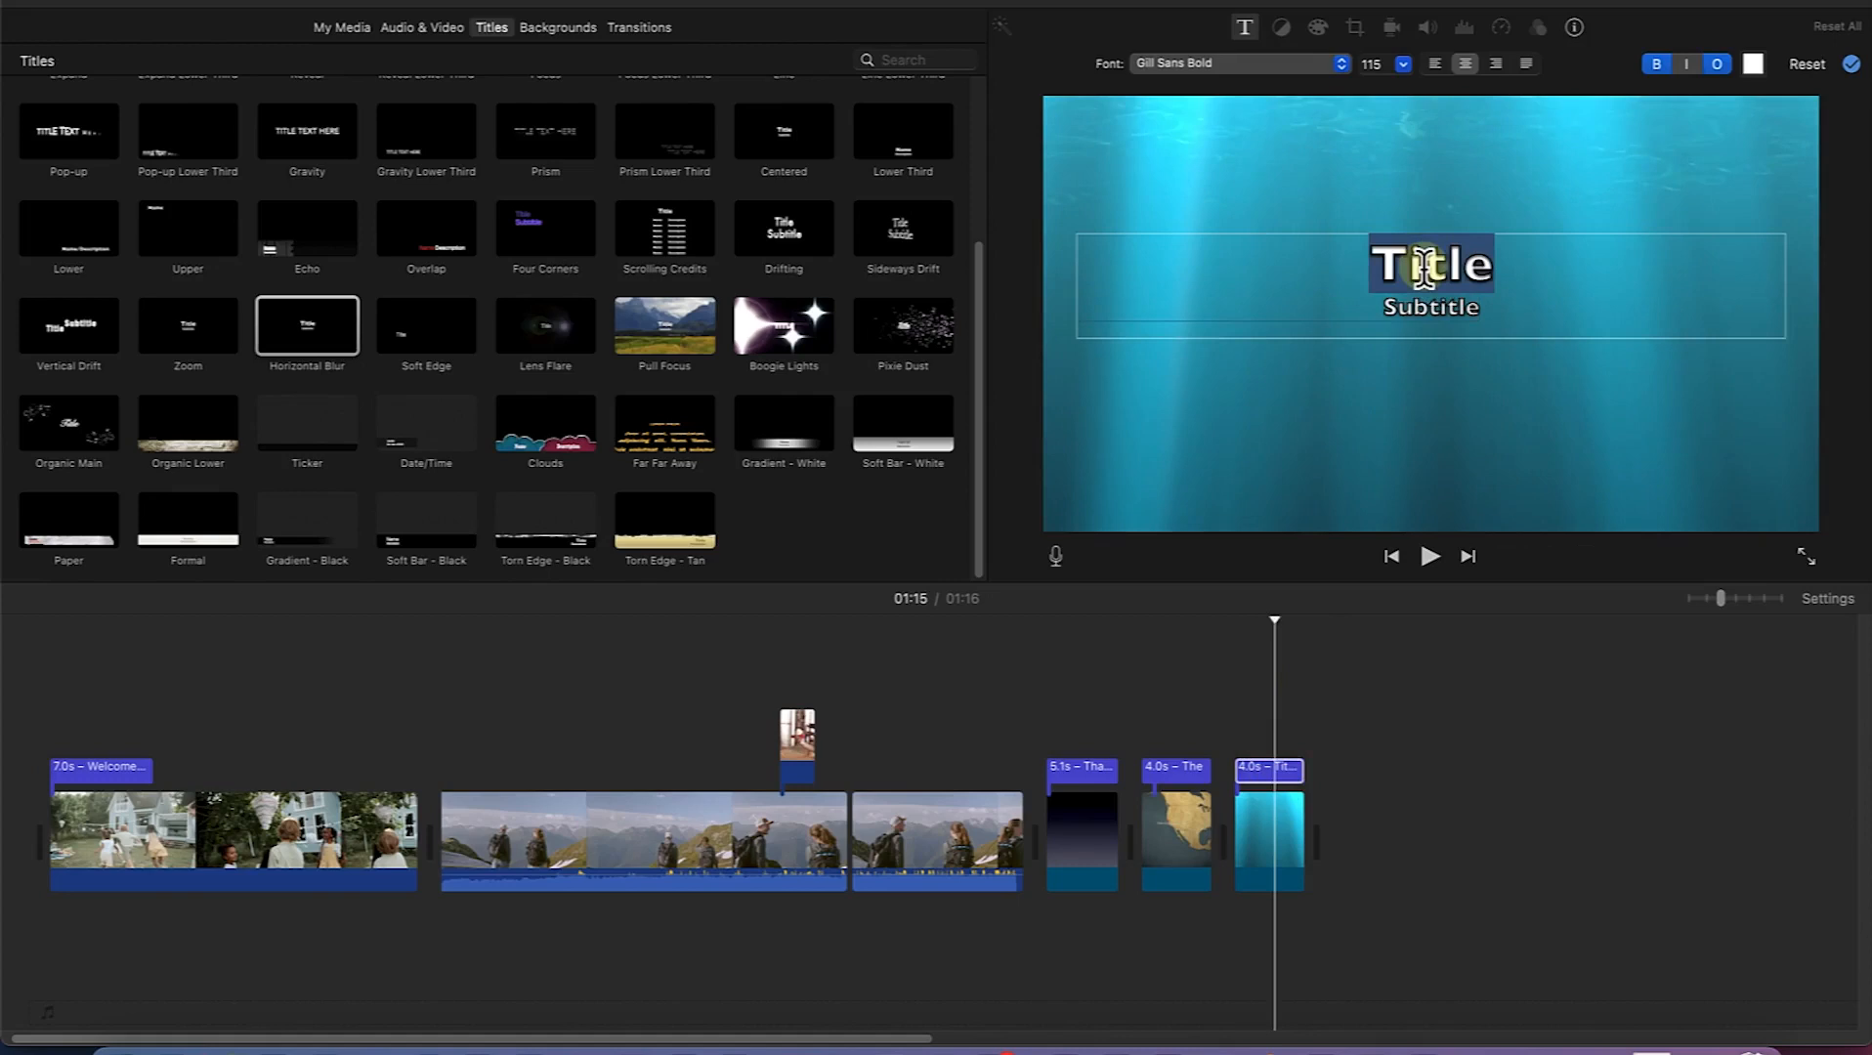
text(Remember to)
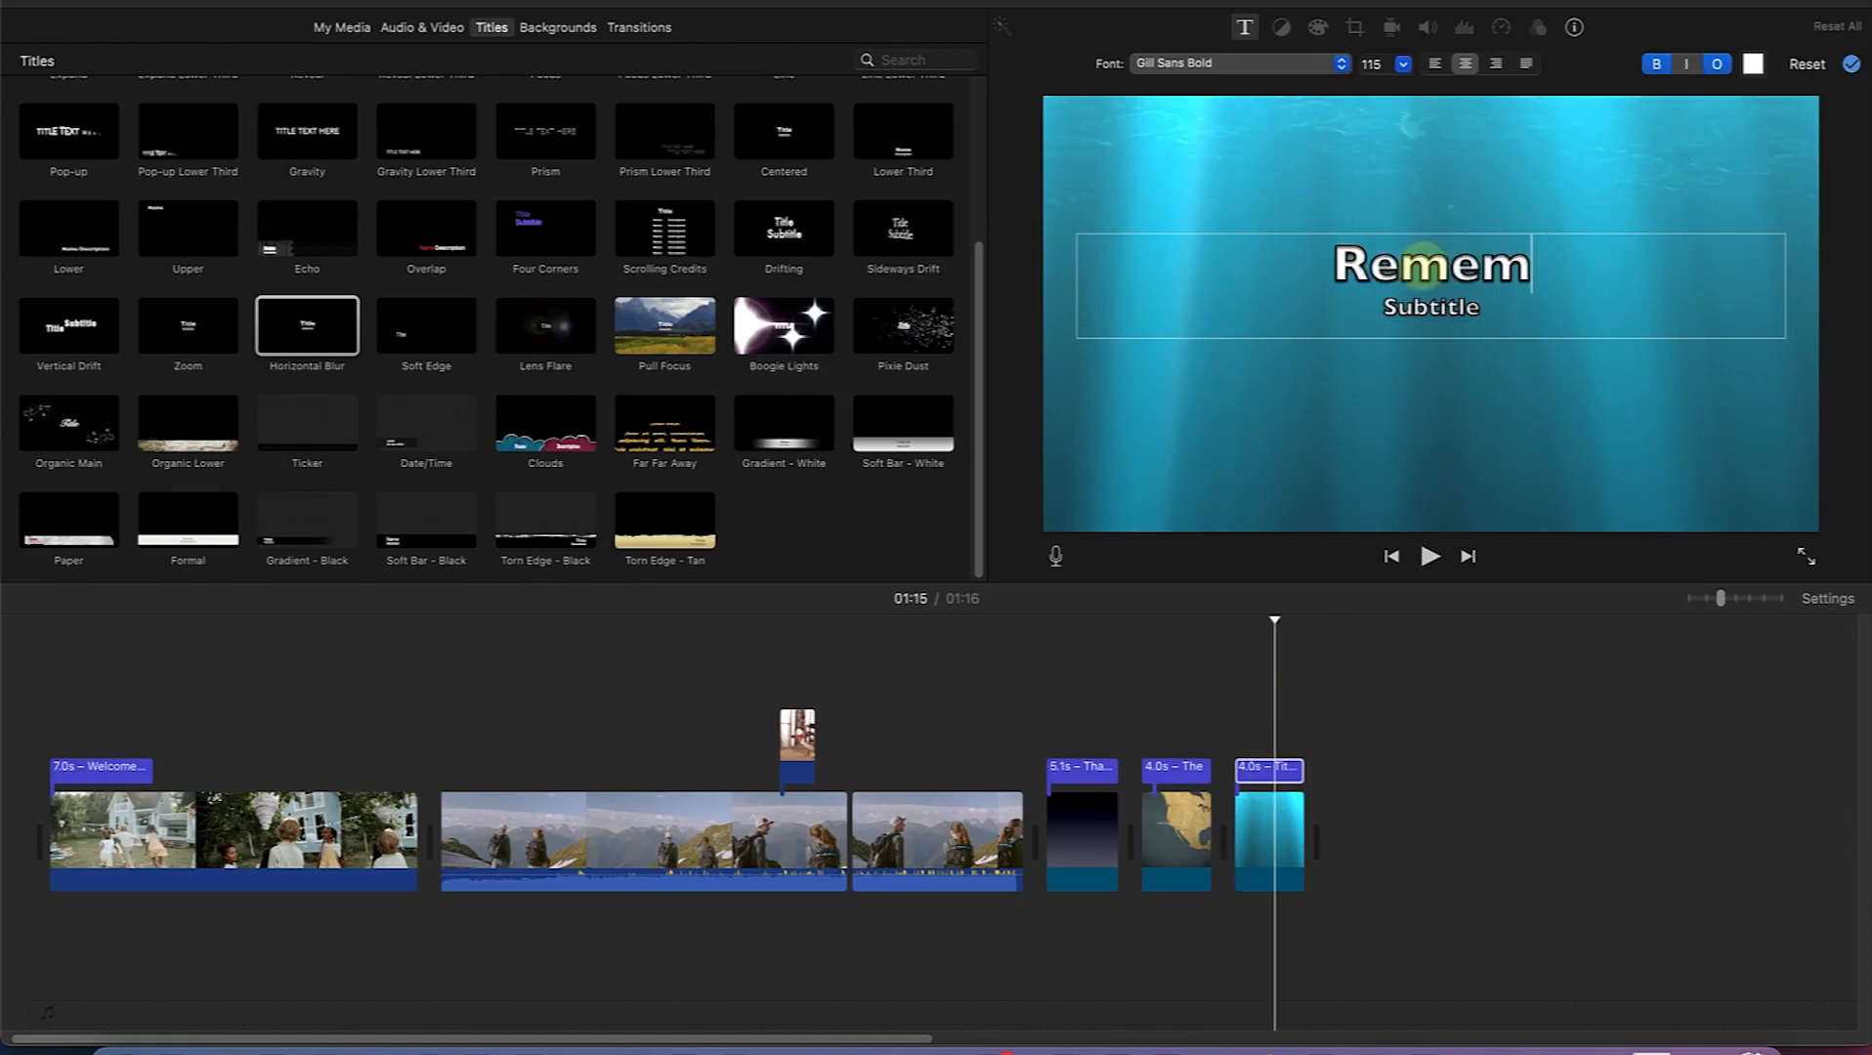
Step: Replace the subtitle of the title over the Underwater background with "Subscribe to my channel"
double_click(1444, 320)
text(Su)
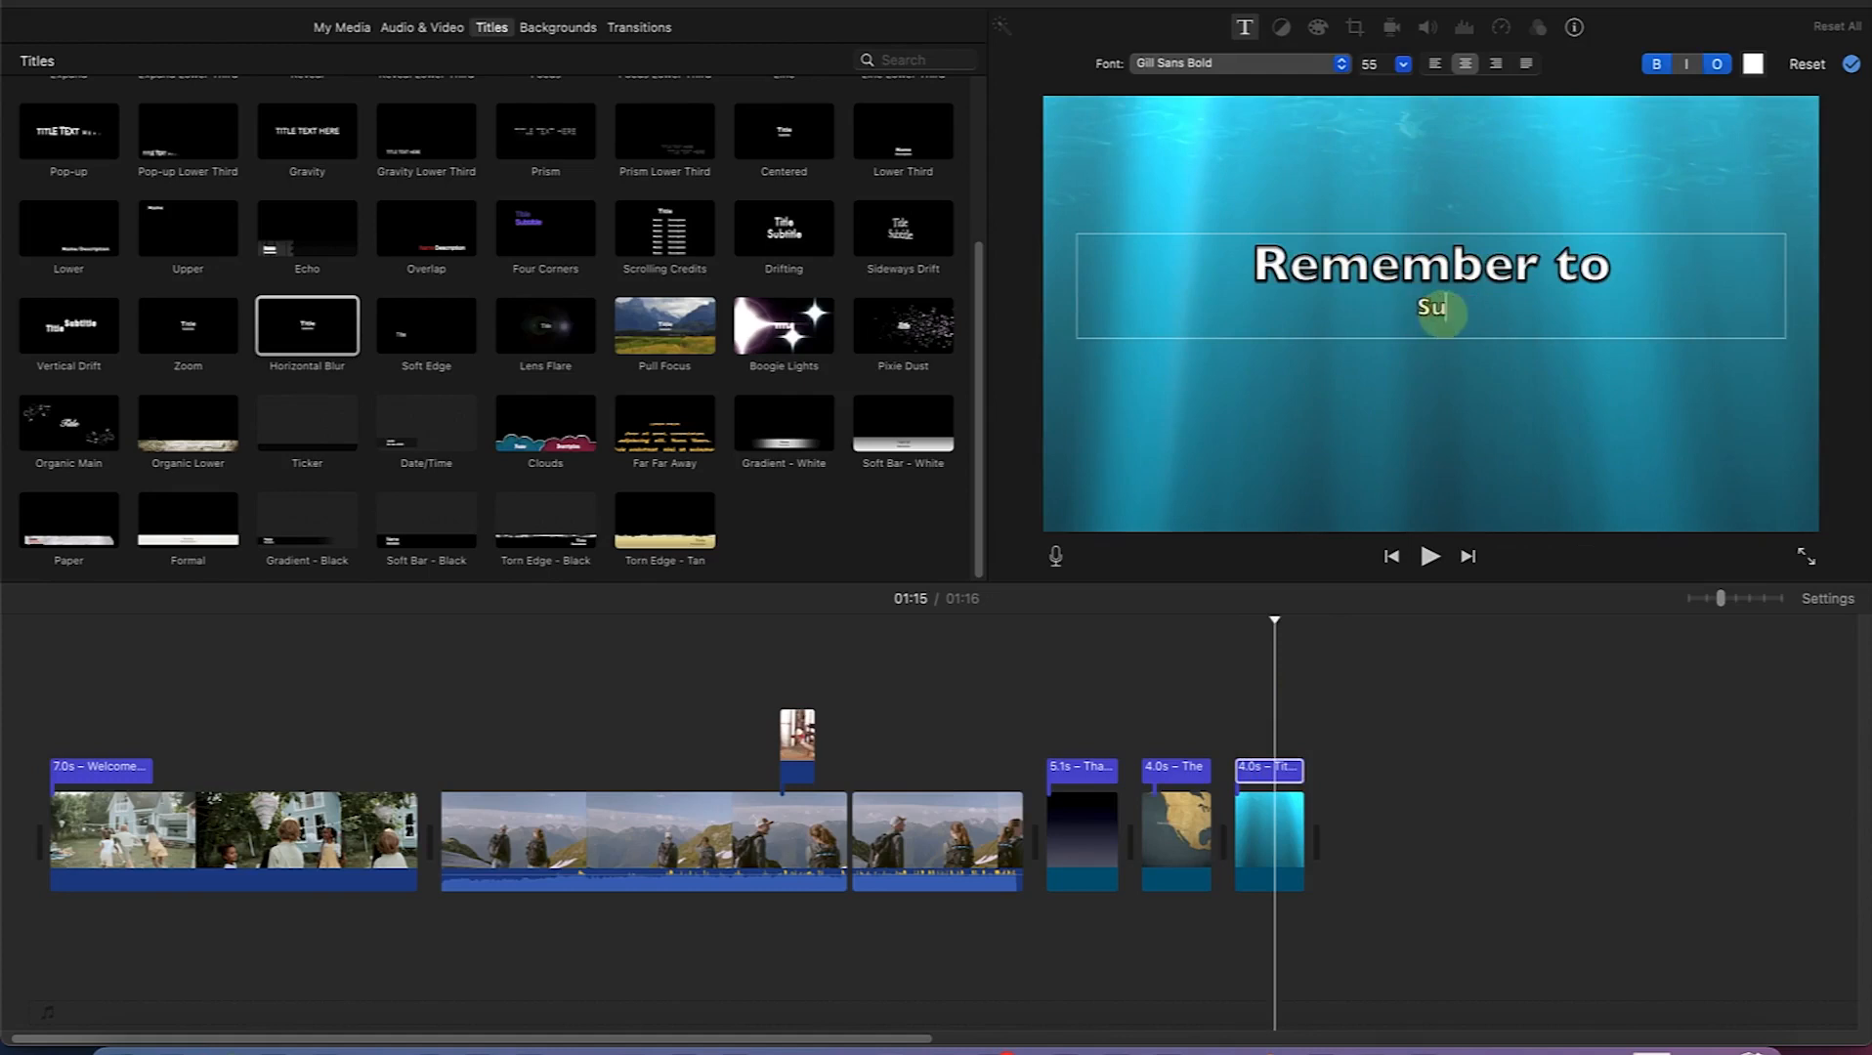
text(o my channle)
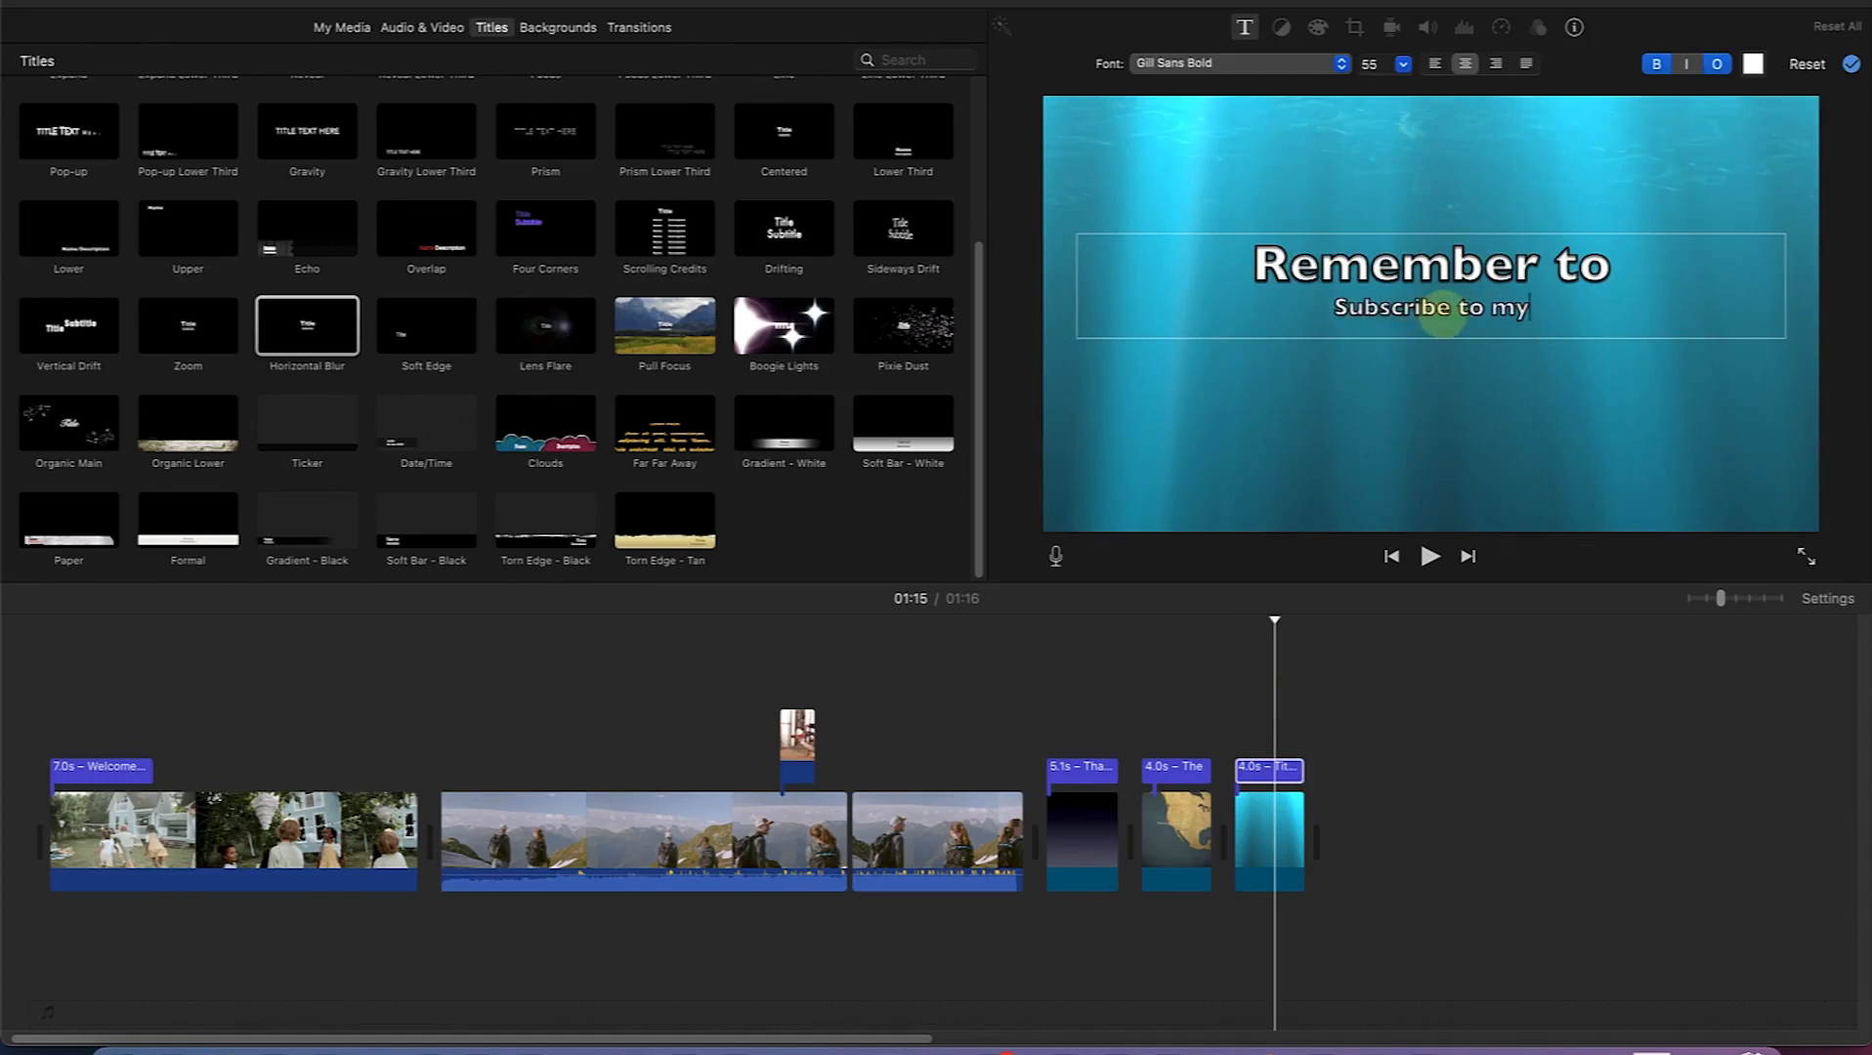
key(BackSpace)
key(BackSpace)
text(el)
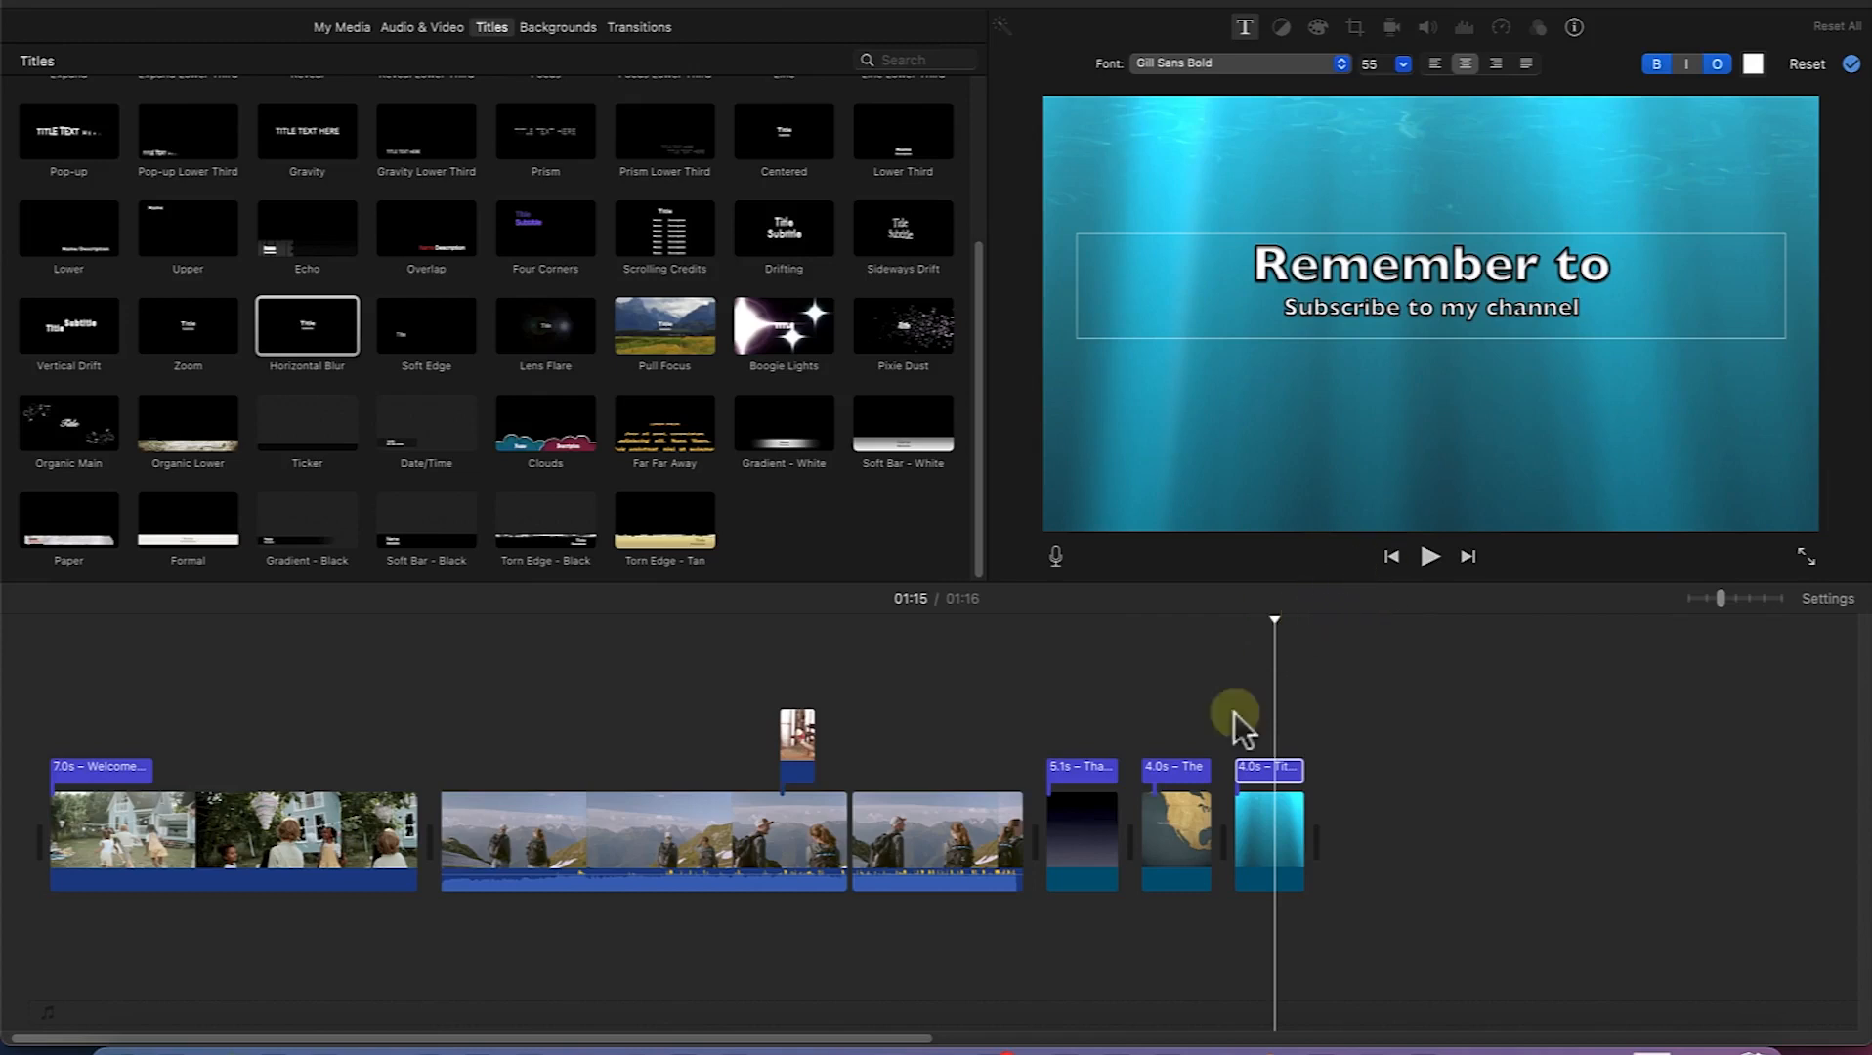
Step: Add the Swap transition between the garden party clip and the first mountain clip
click(543, 31)
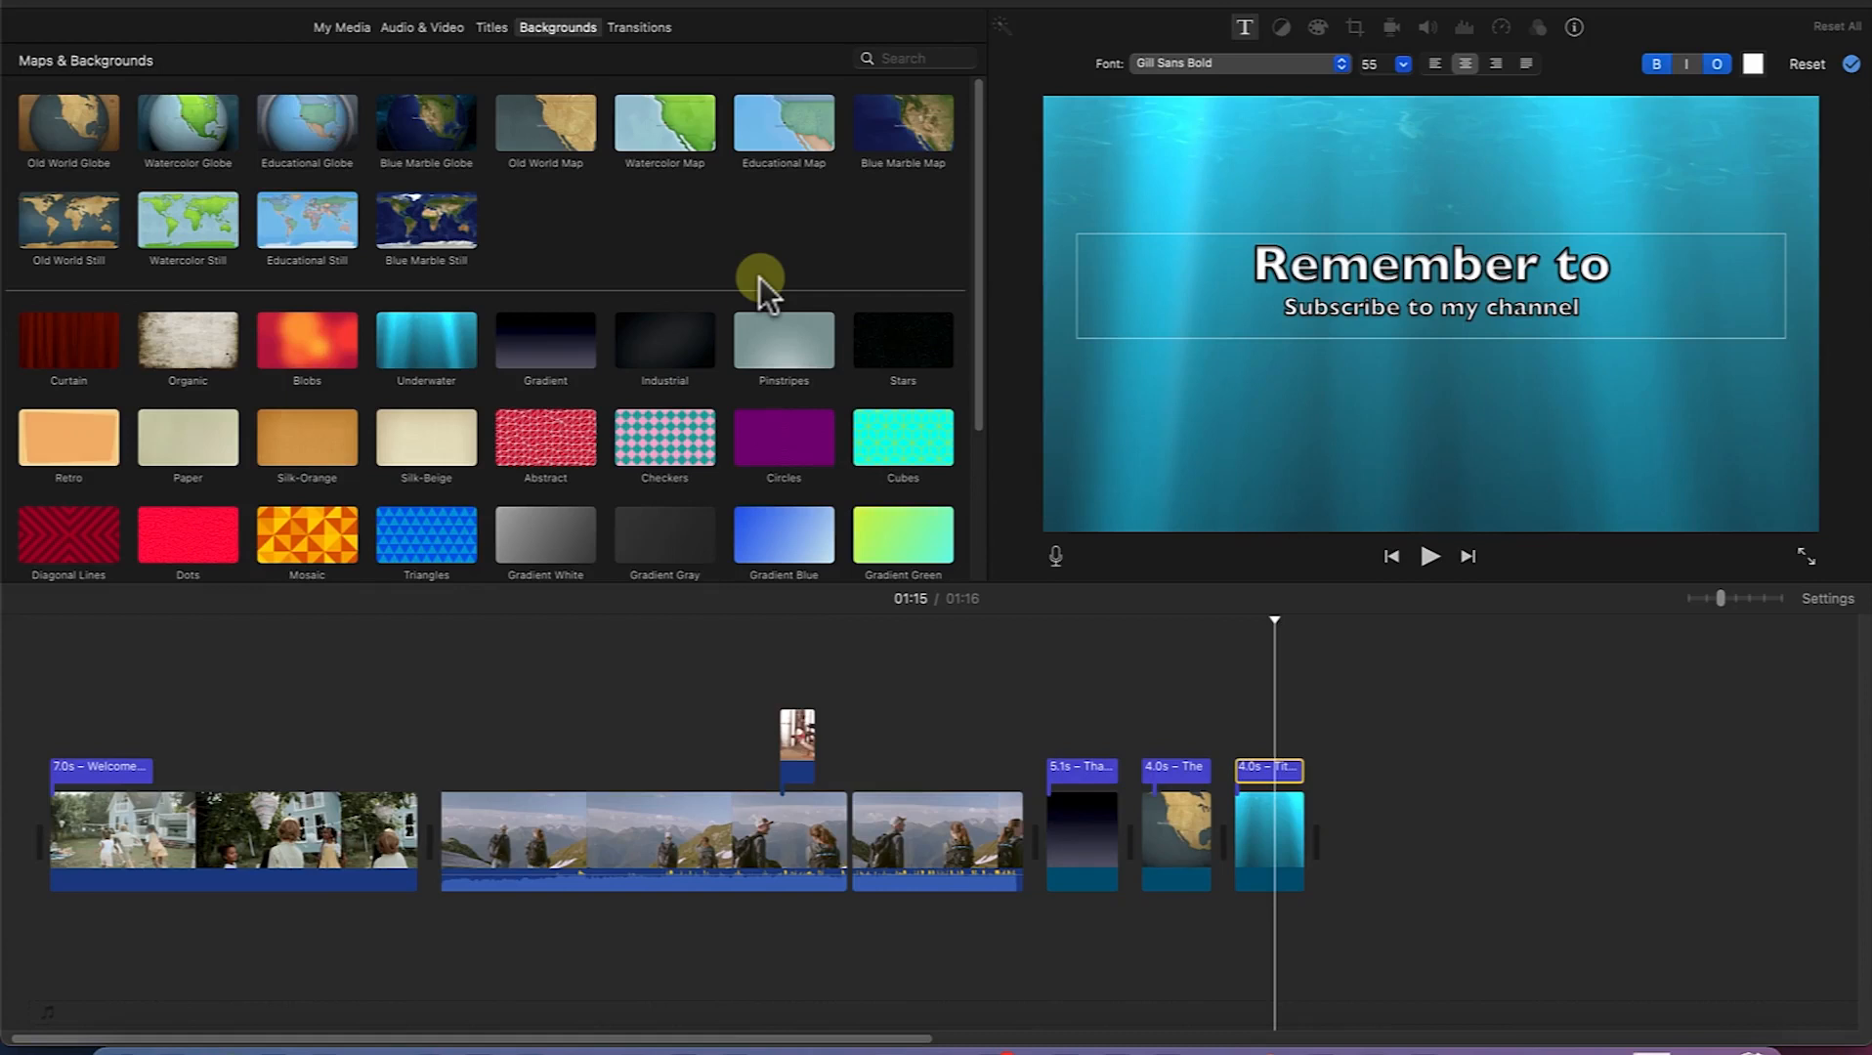
click(636, 29)
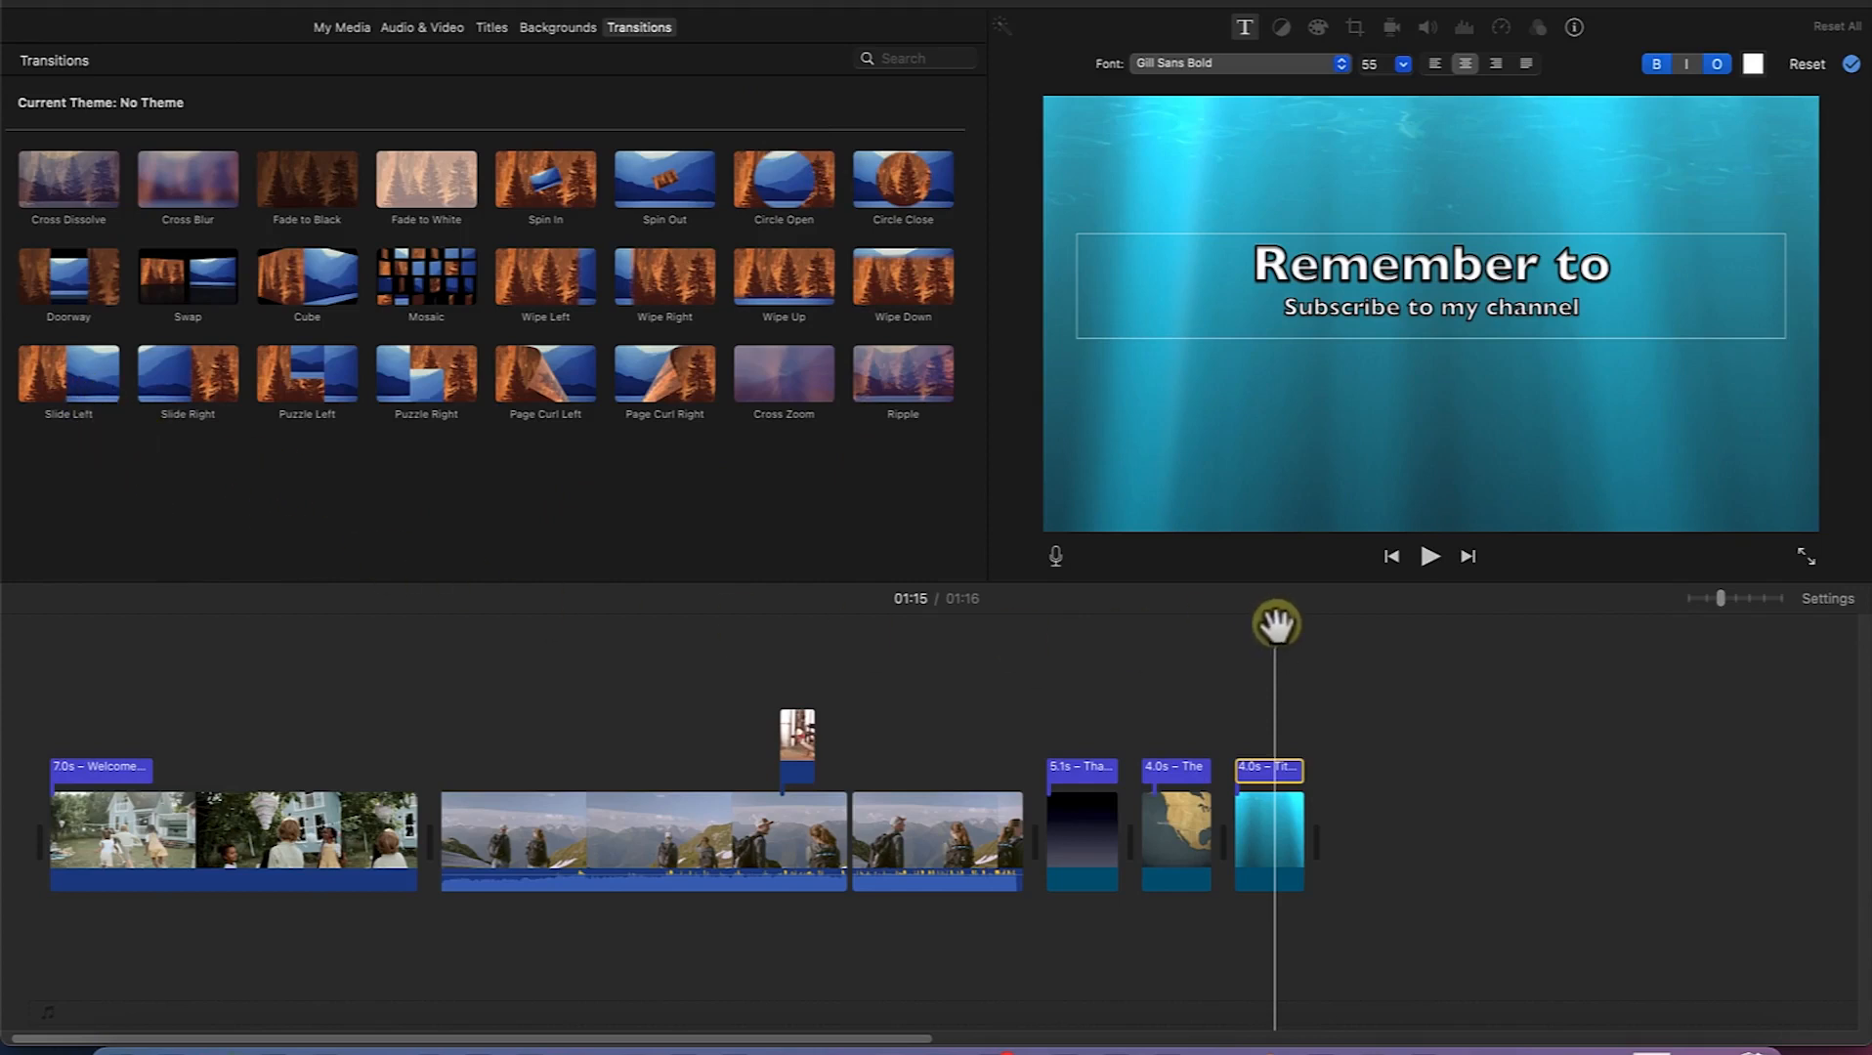
click(536, 673)
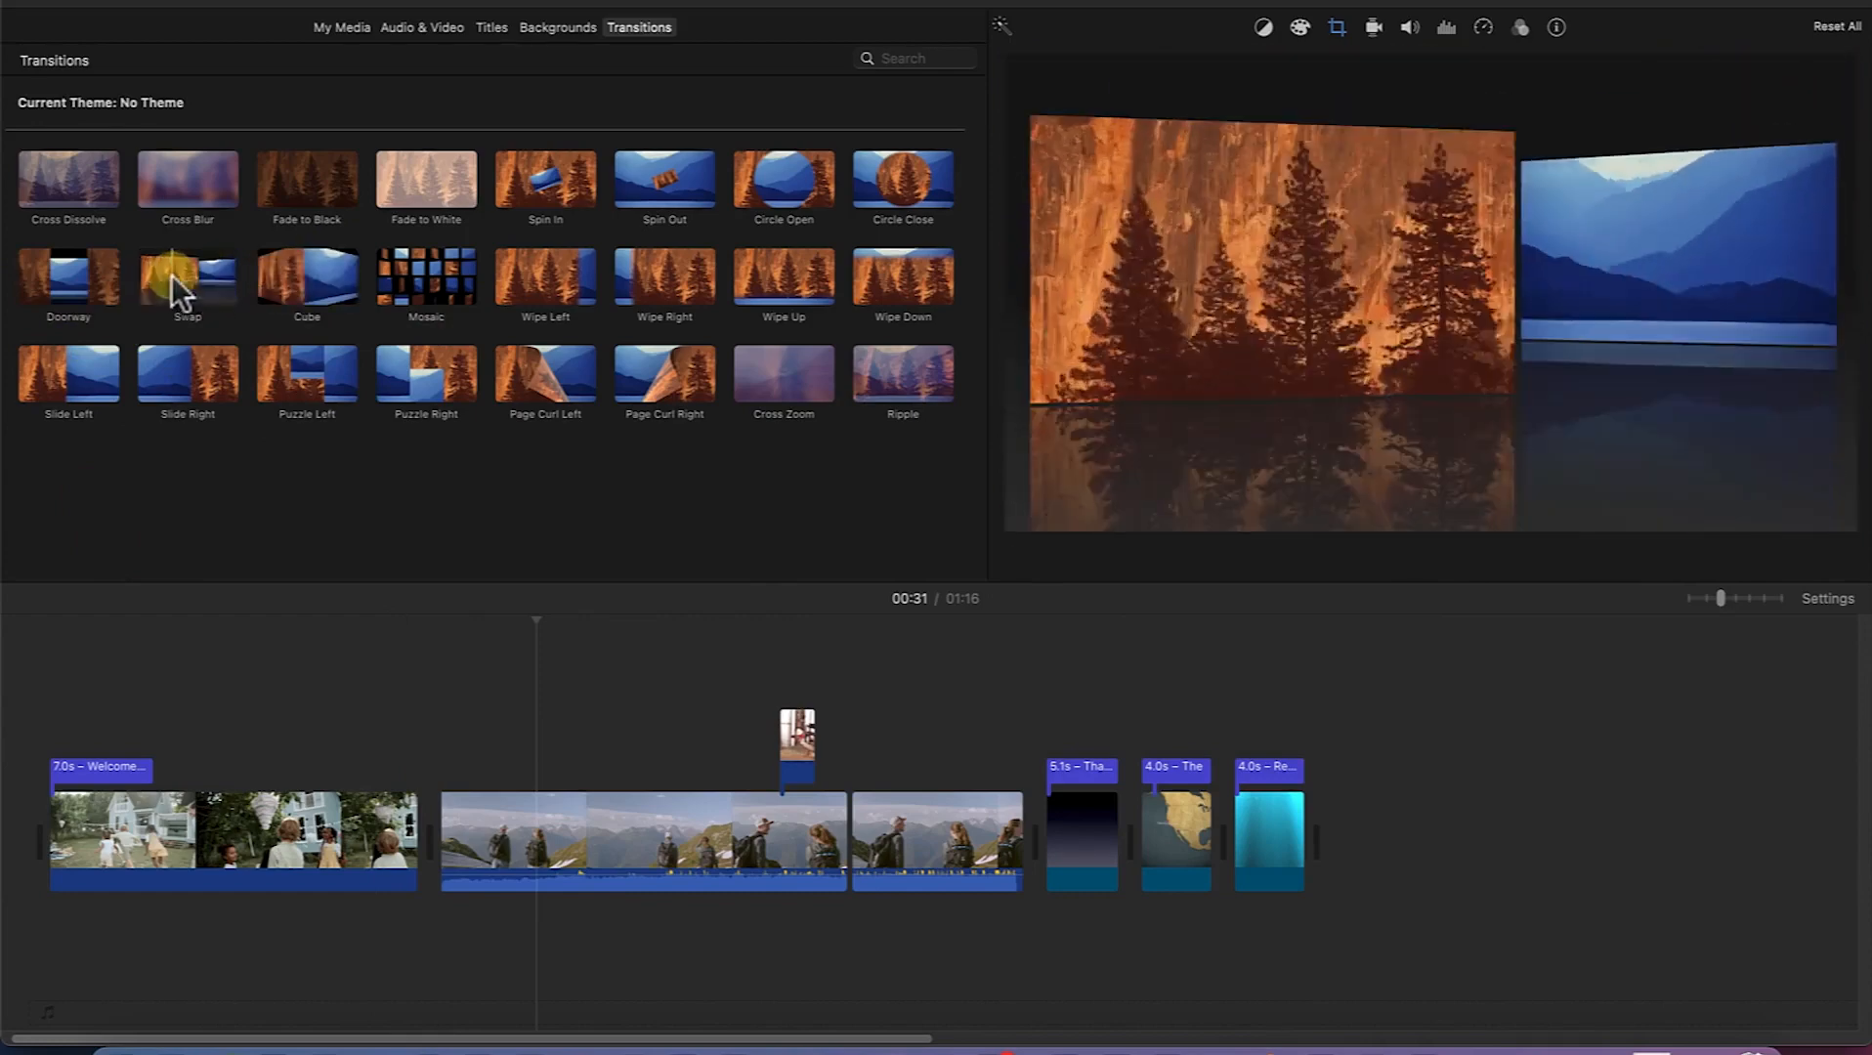
drag(192, 267, 412, 837)
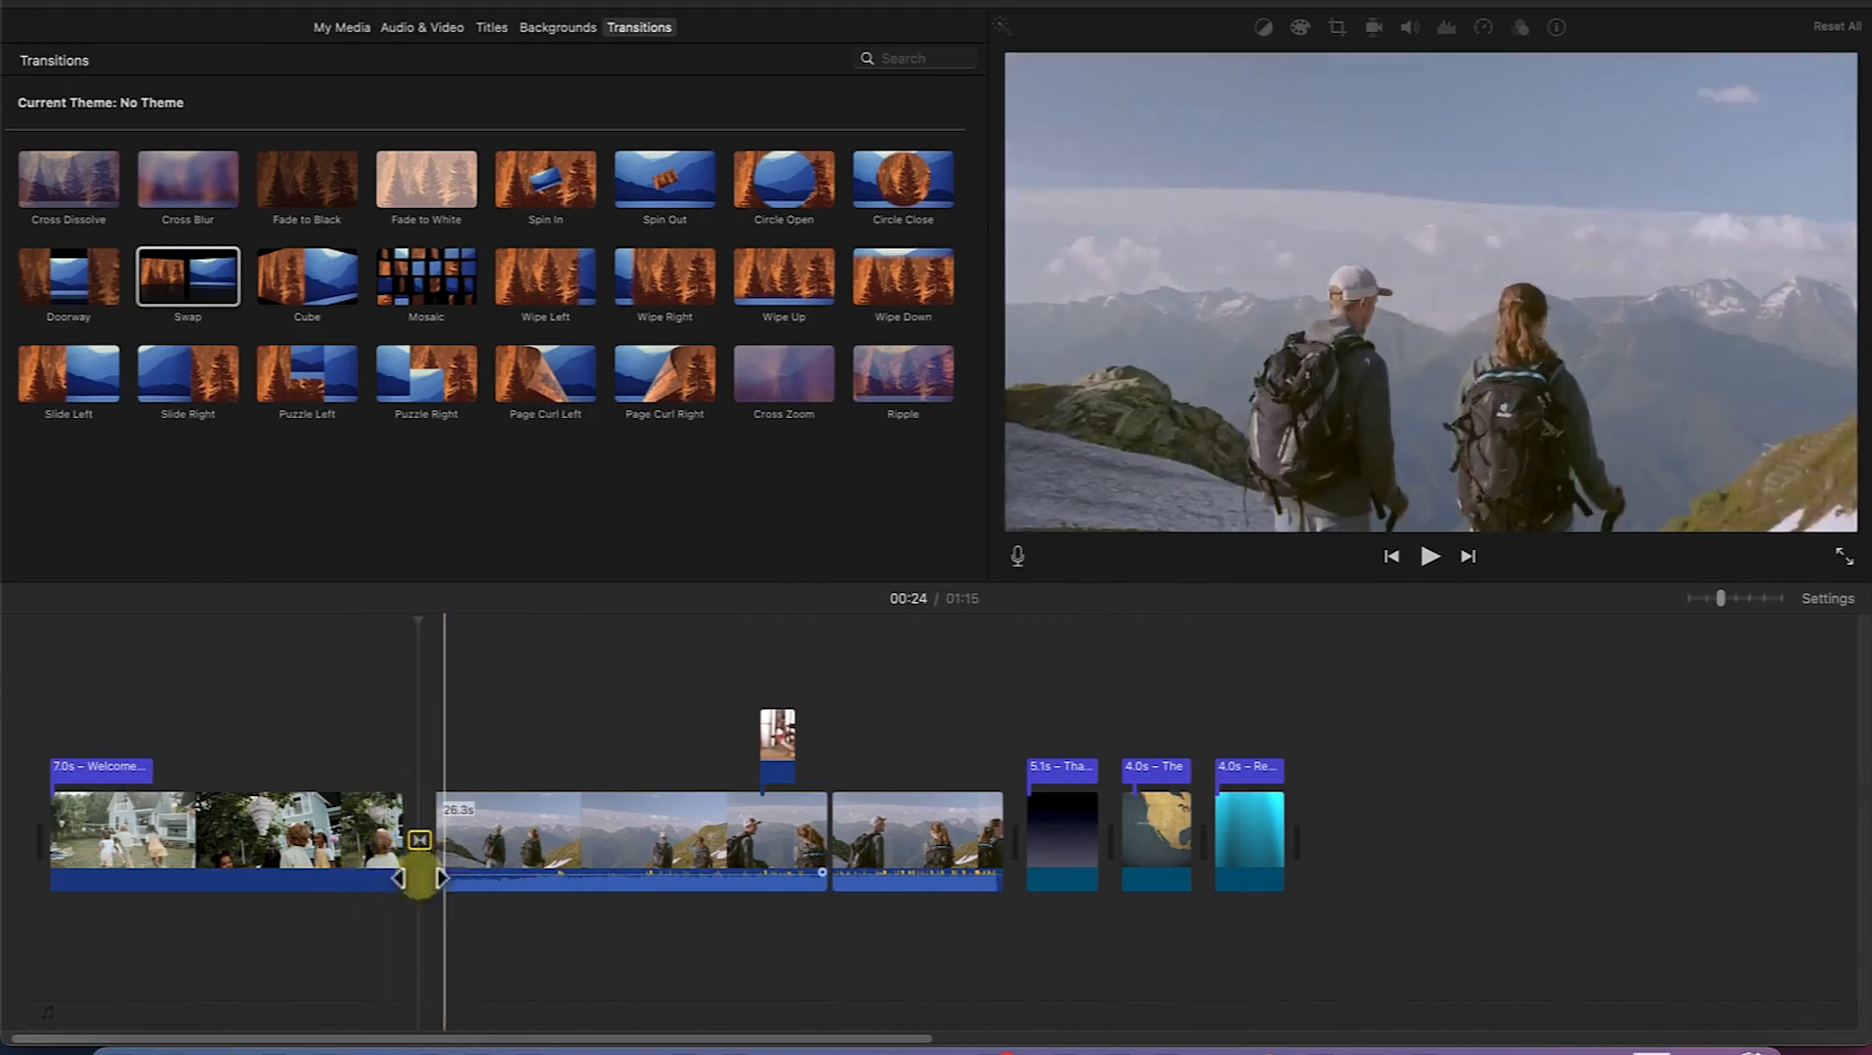
Step: Play back the Swap transition after the garden party clip and check its duration setting
click(353, 867)
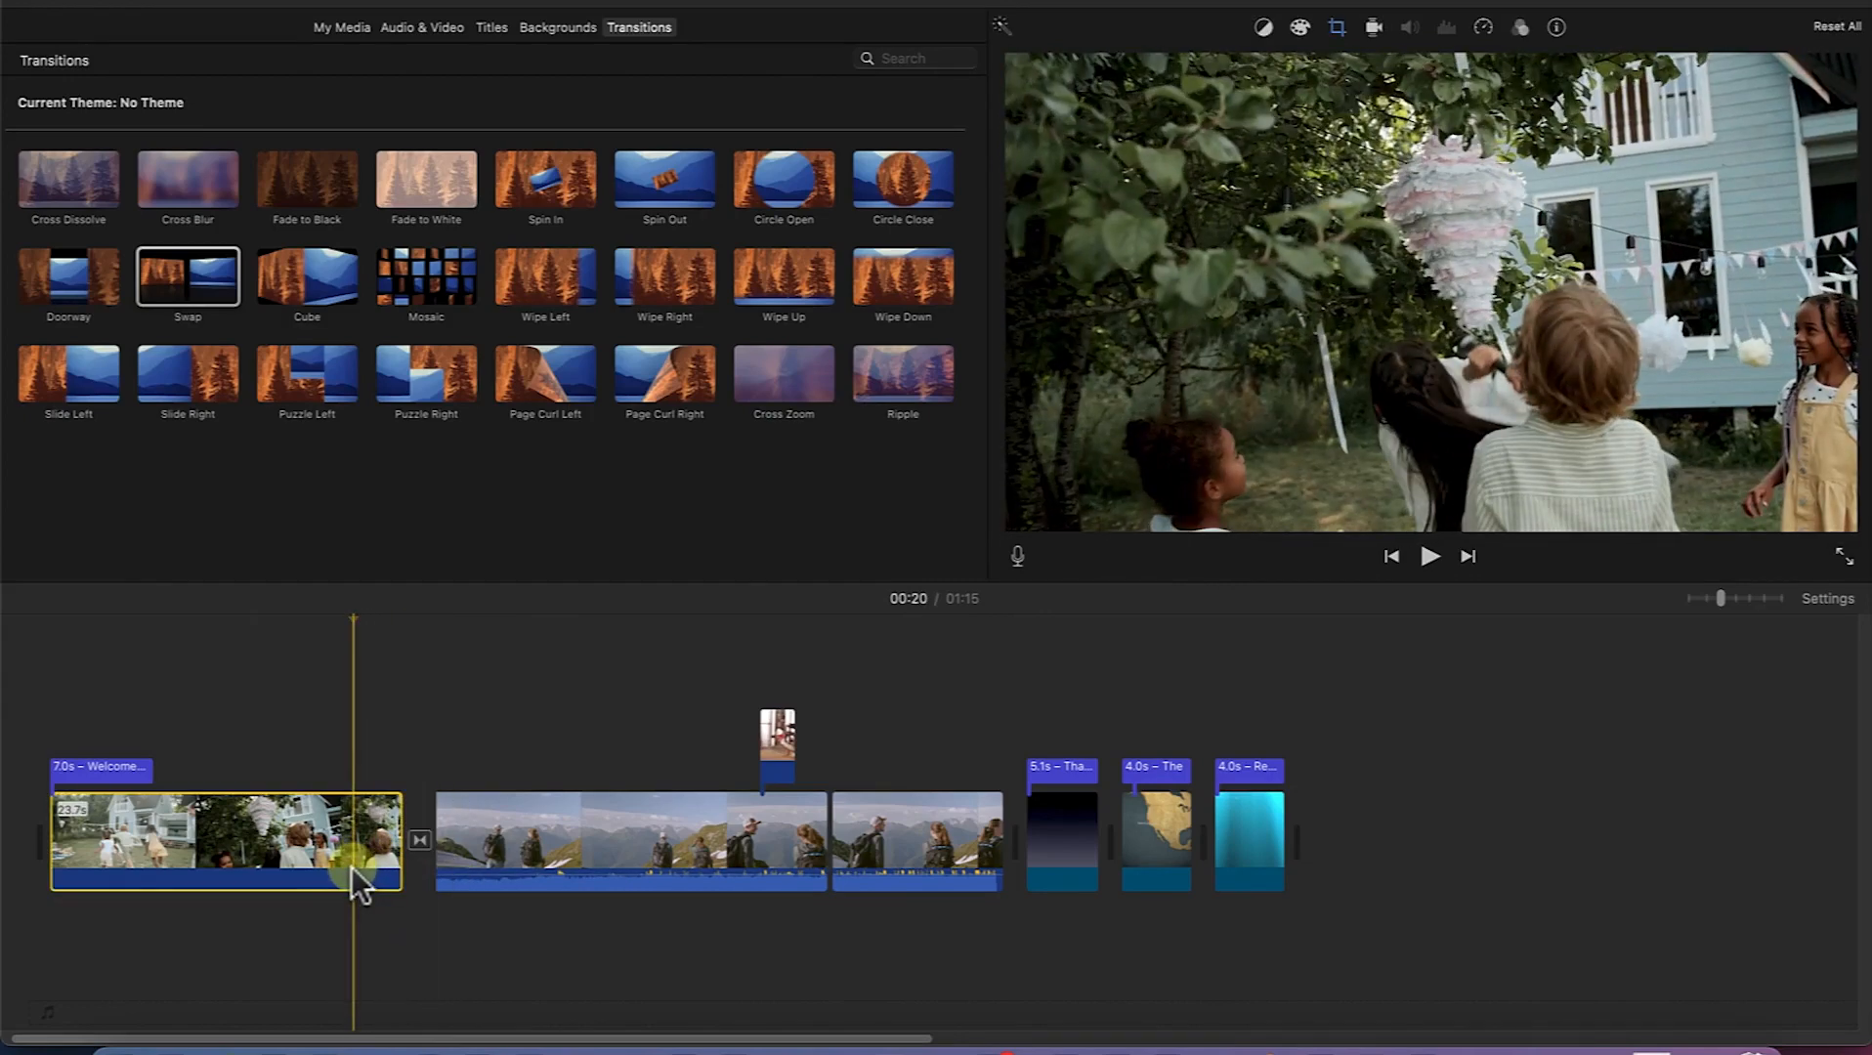
key(space)
key(space)
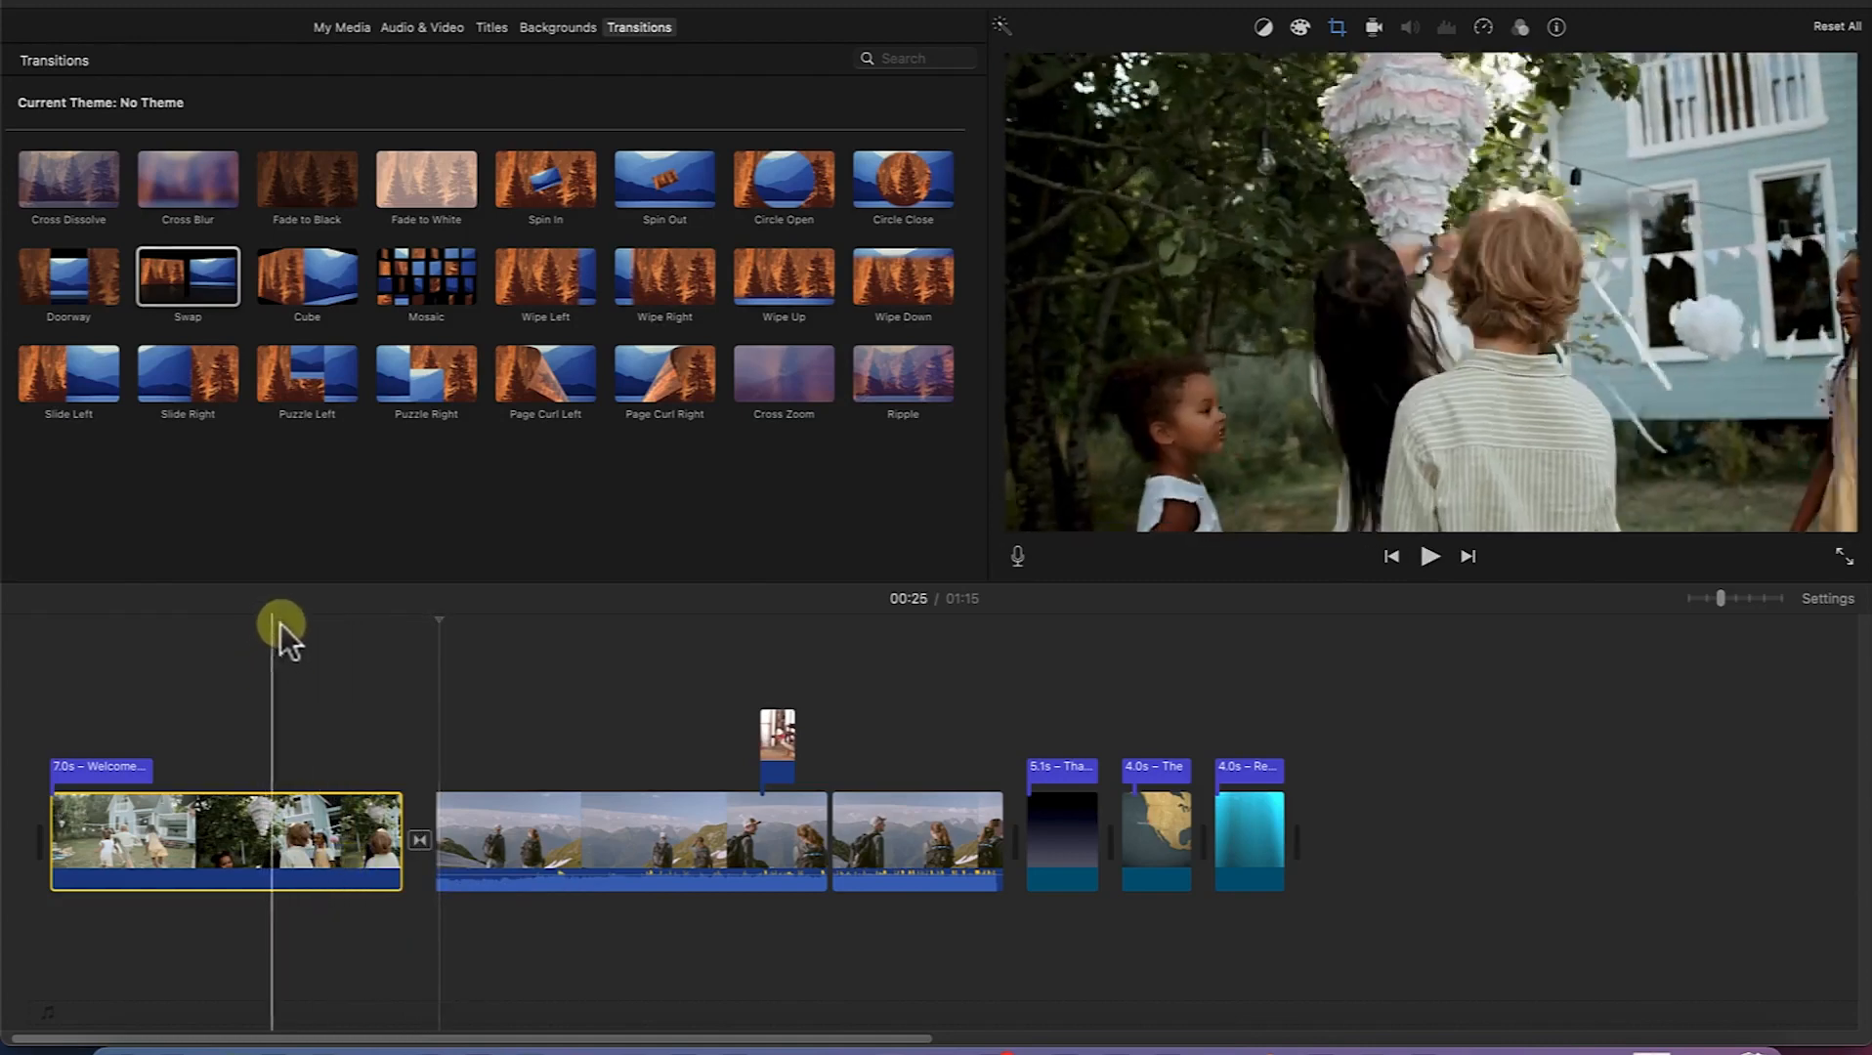
double_click(419, 840)
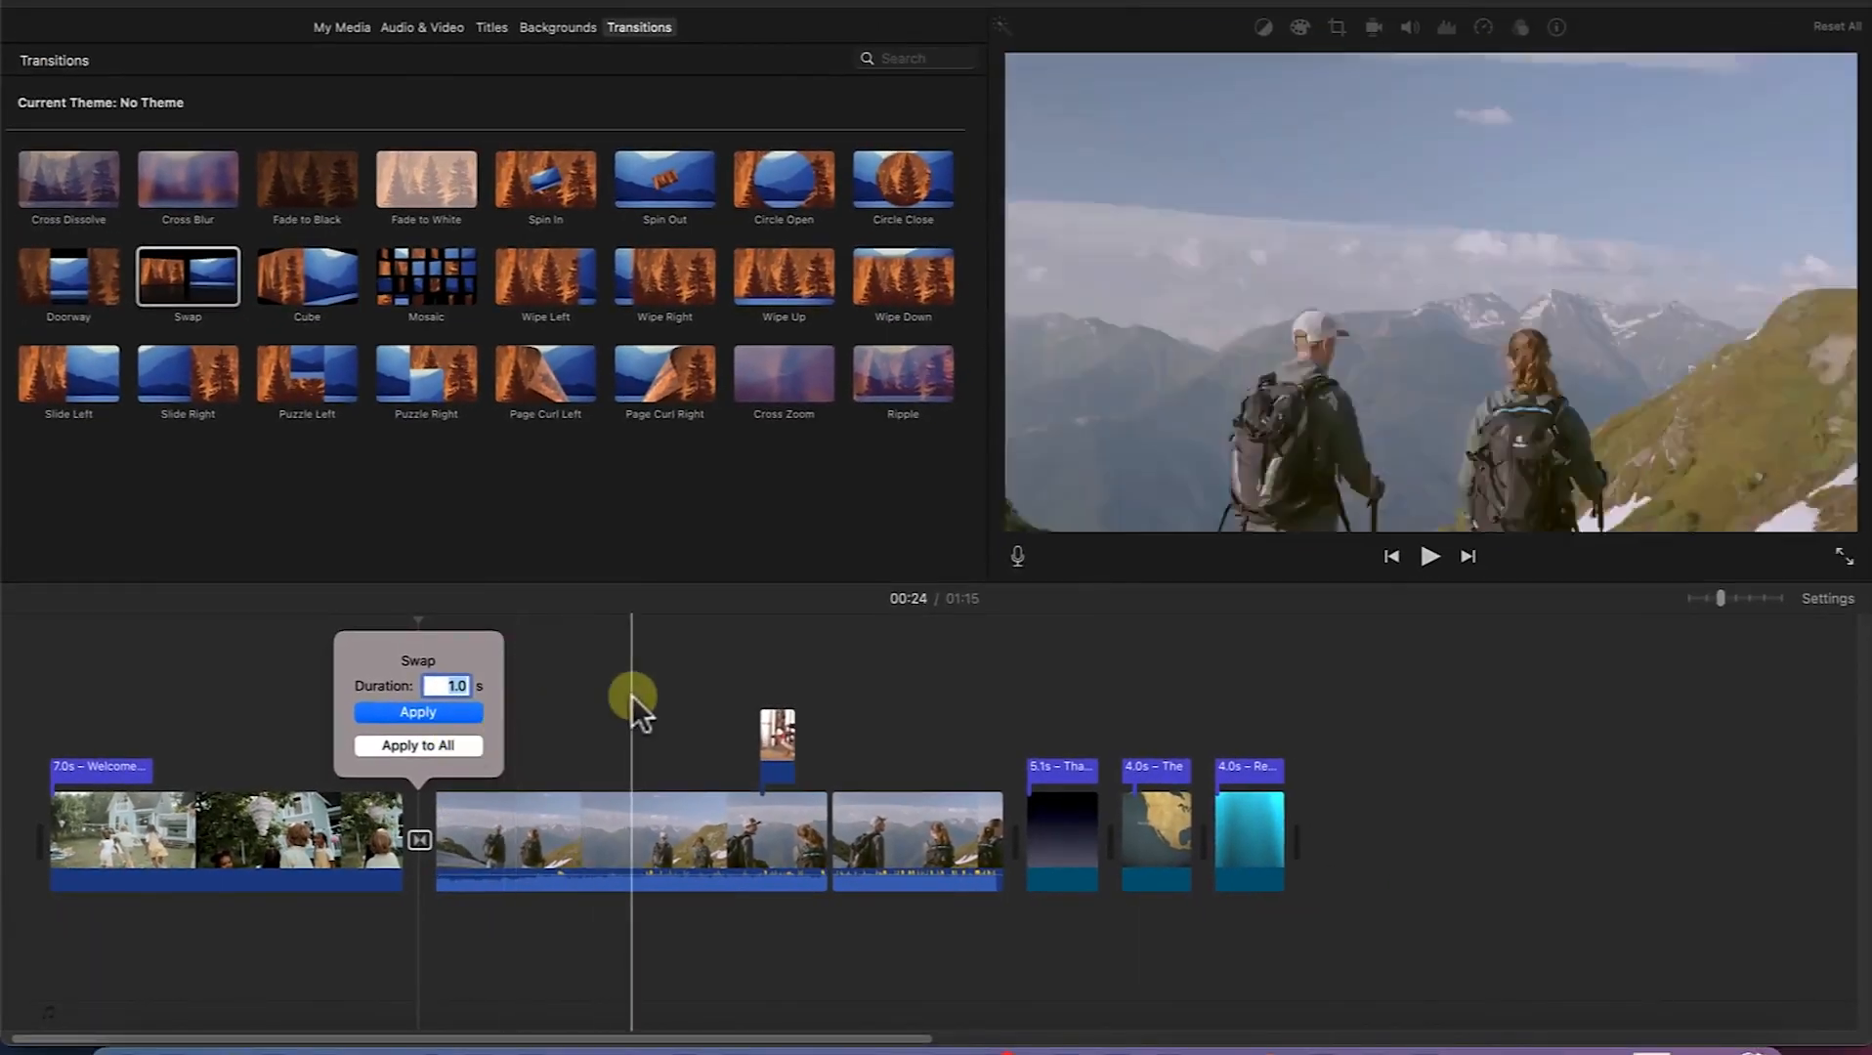
click(632, 695)
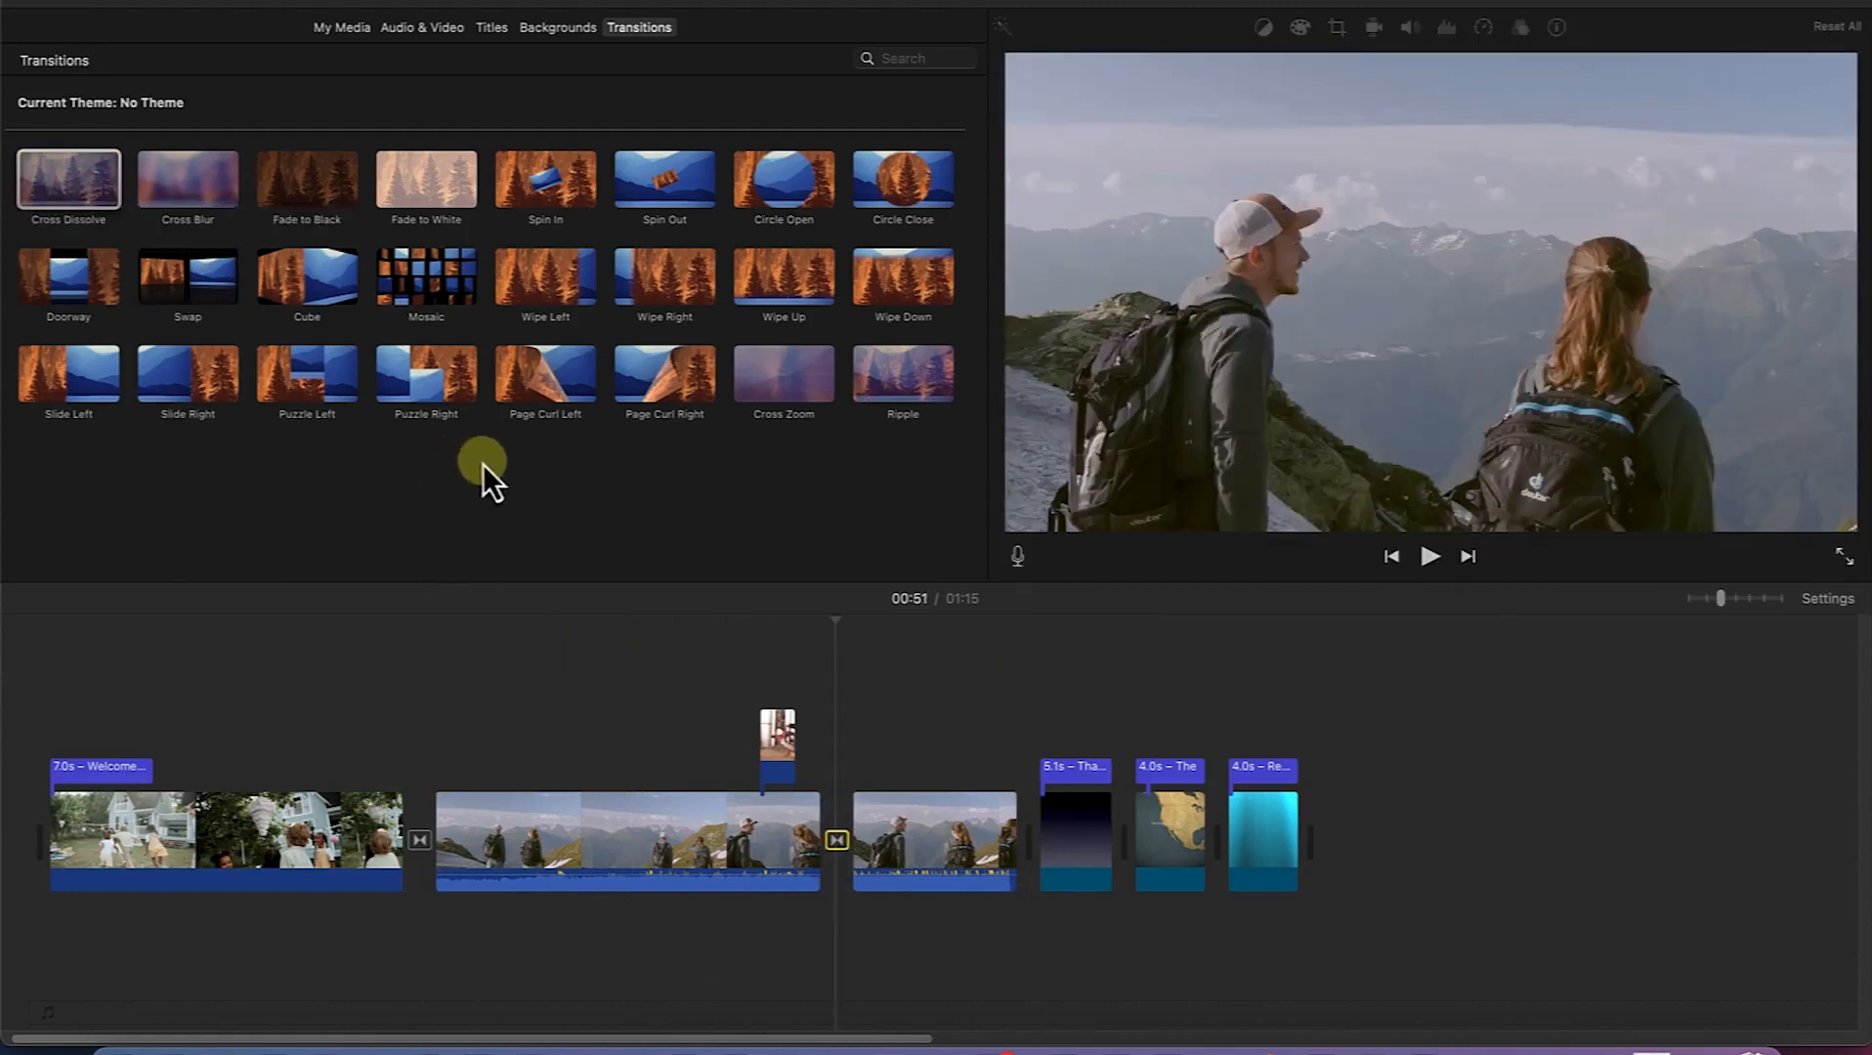
Step: Add the Page Curl Right transition between the last mountain clip and the Gradient background and play it back
drag(635, 400, 1020, 841)
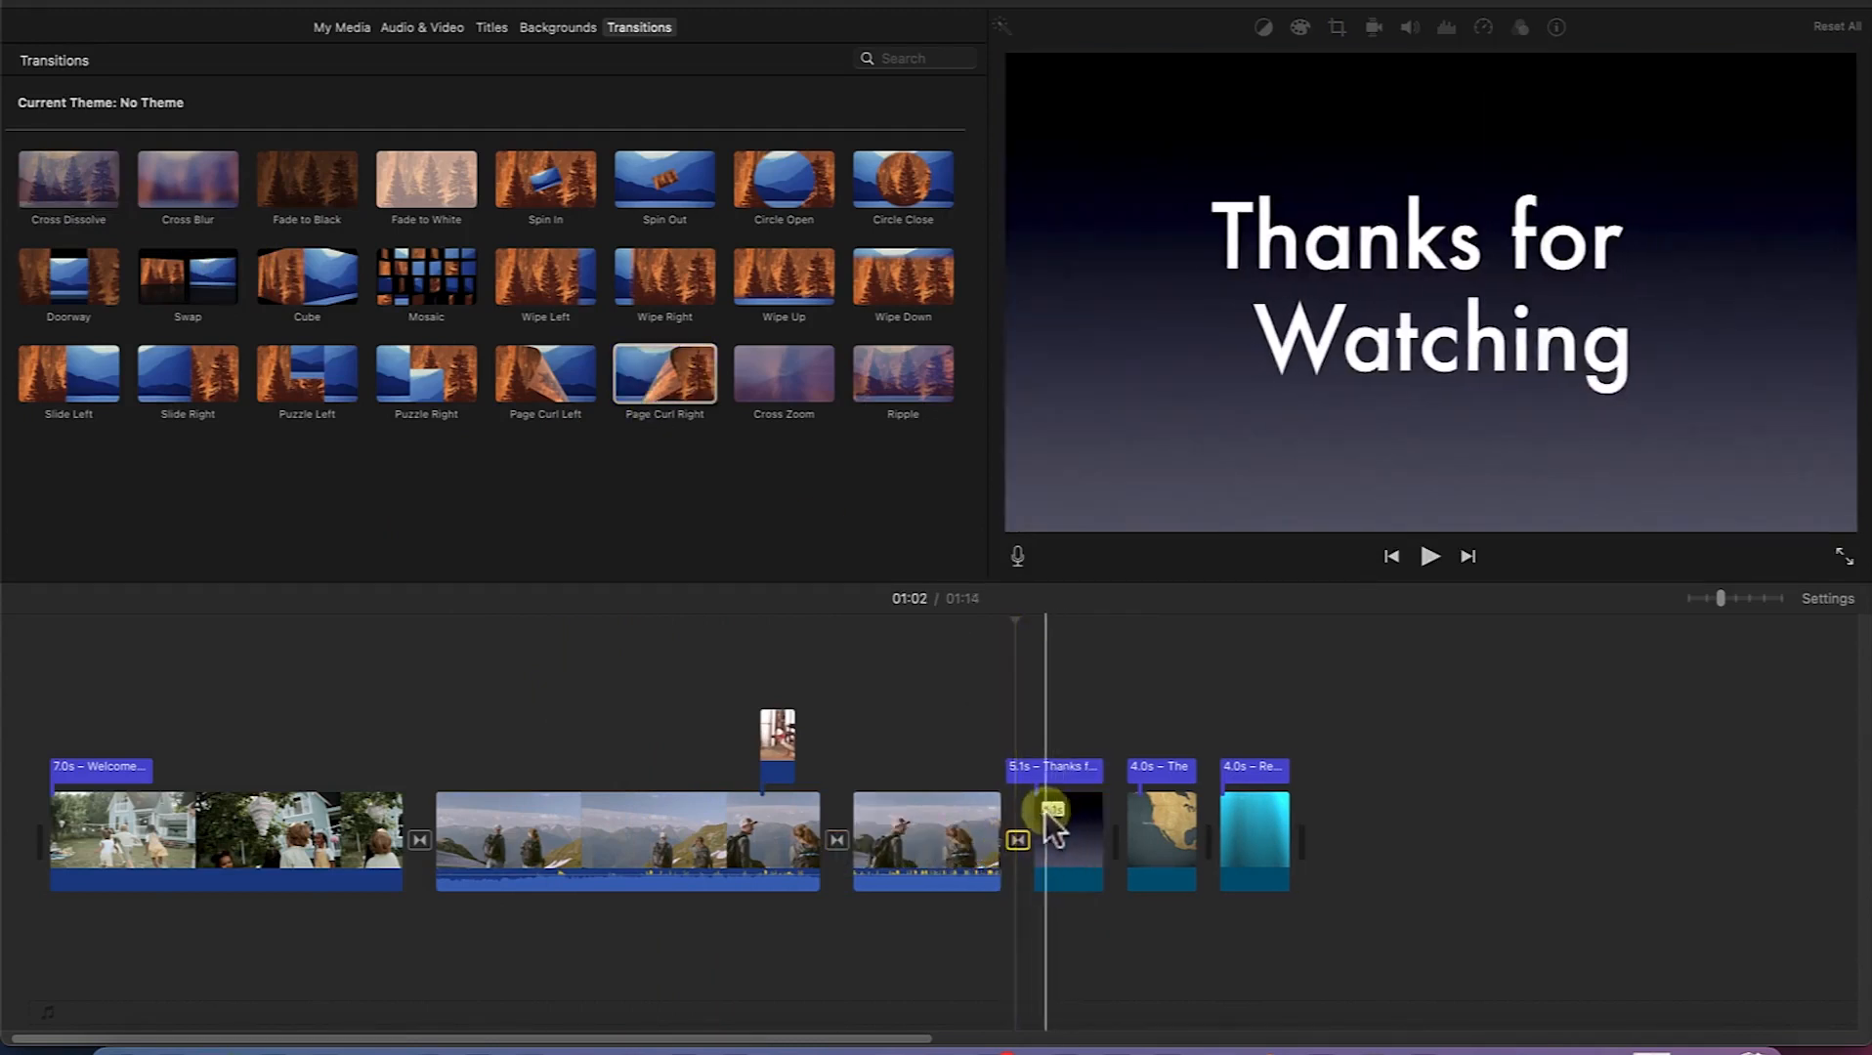
click(984, 804)
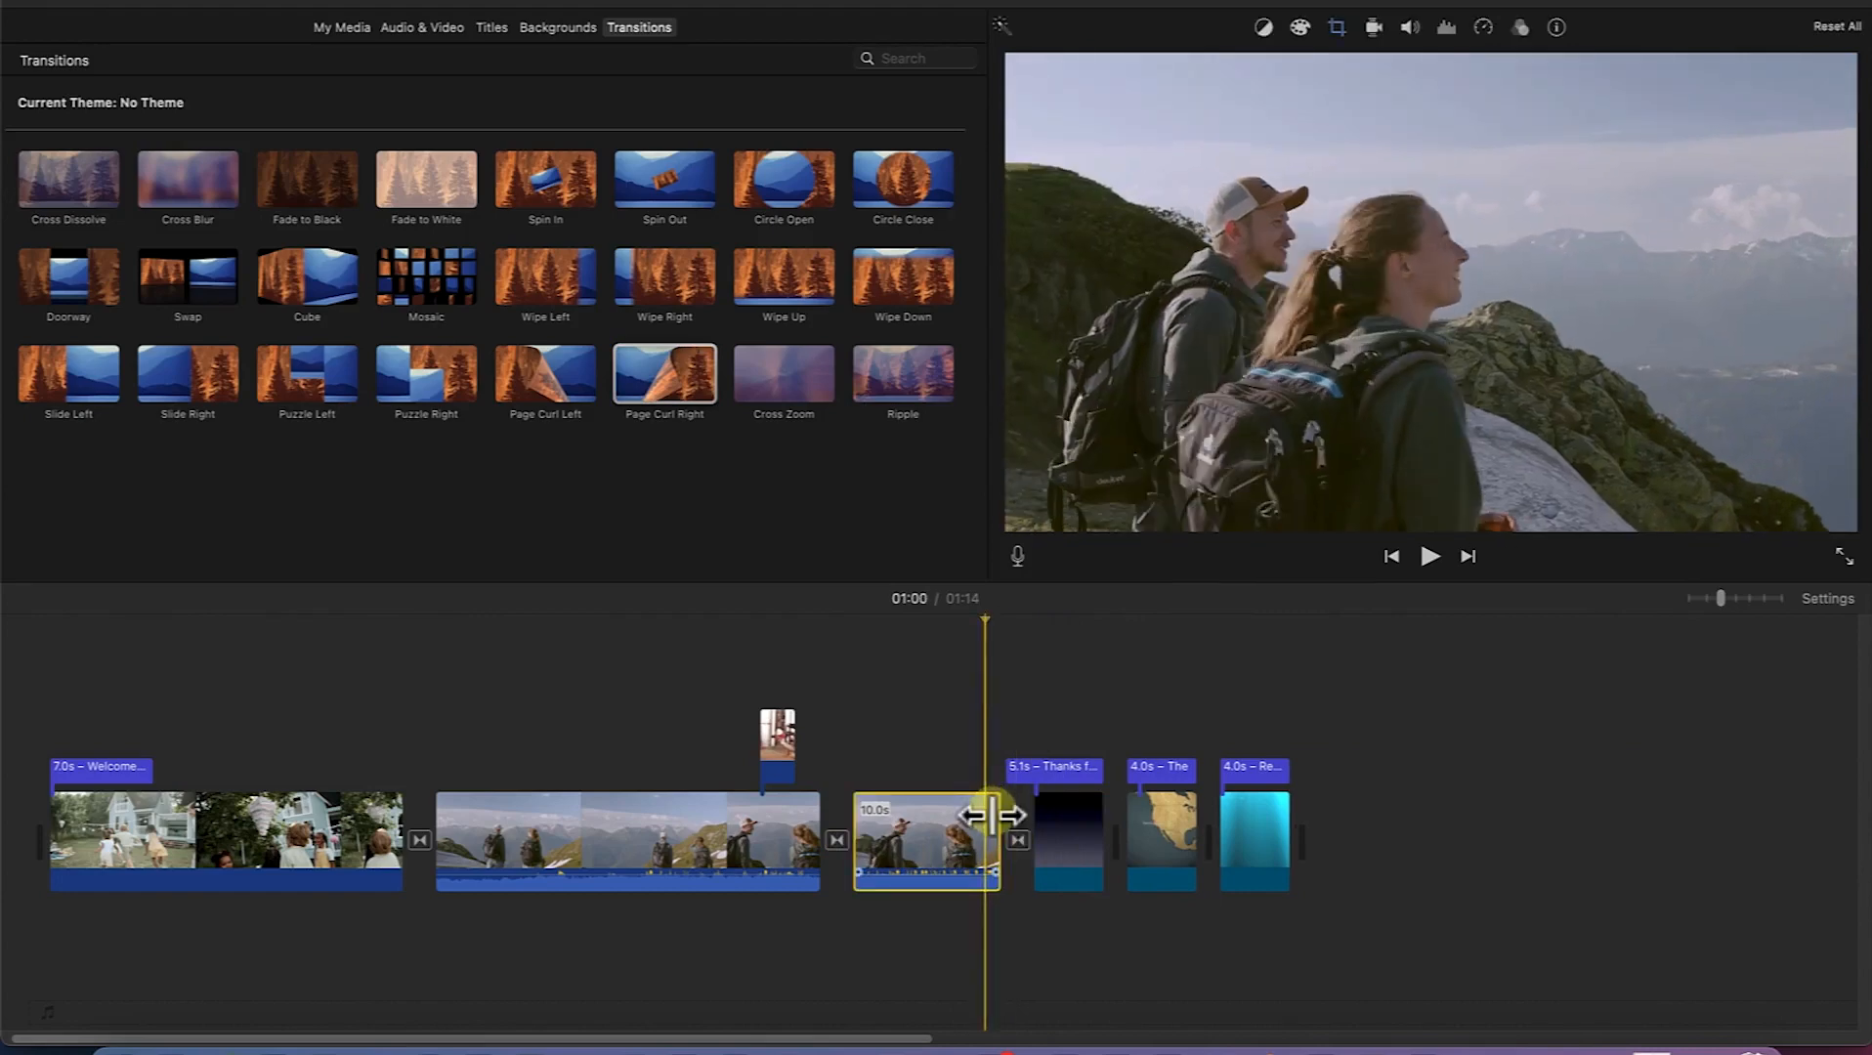
key(space)
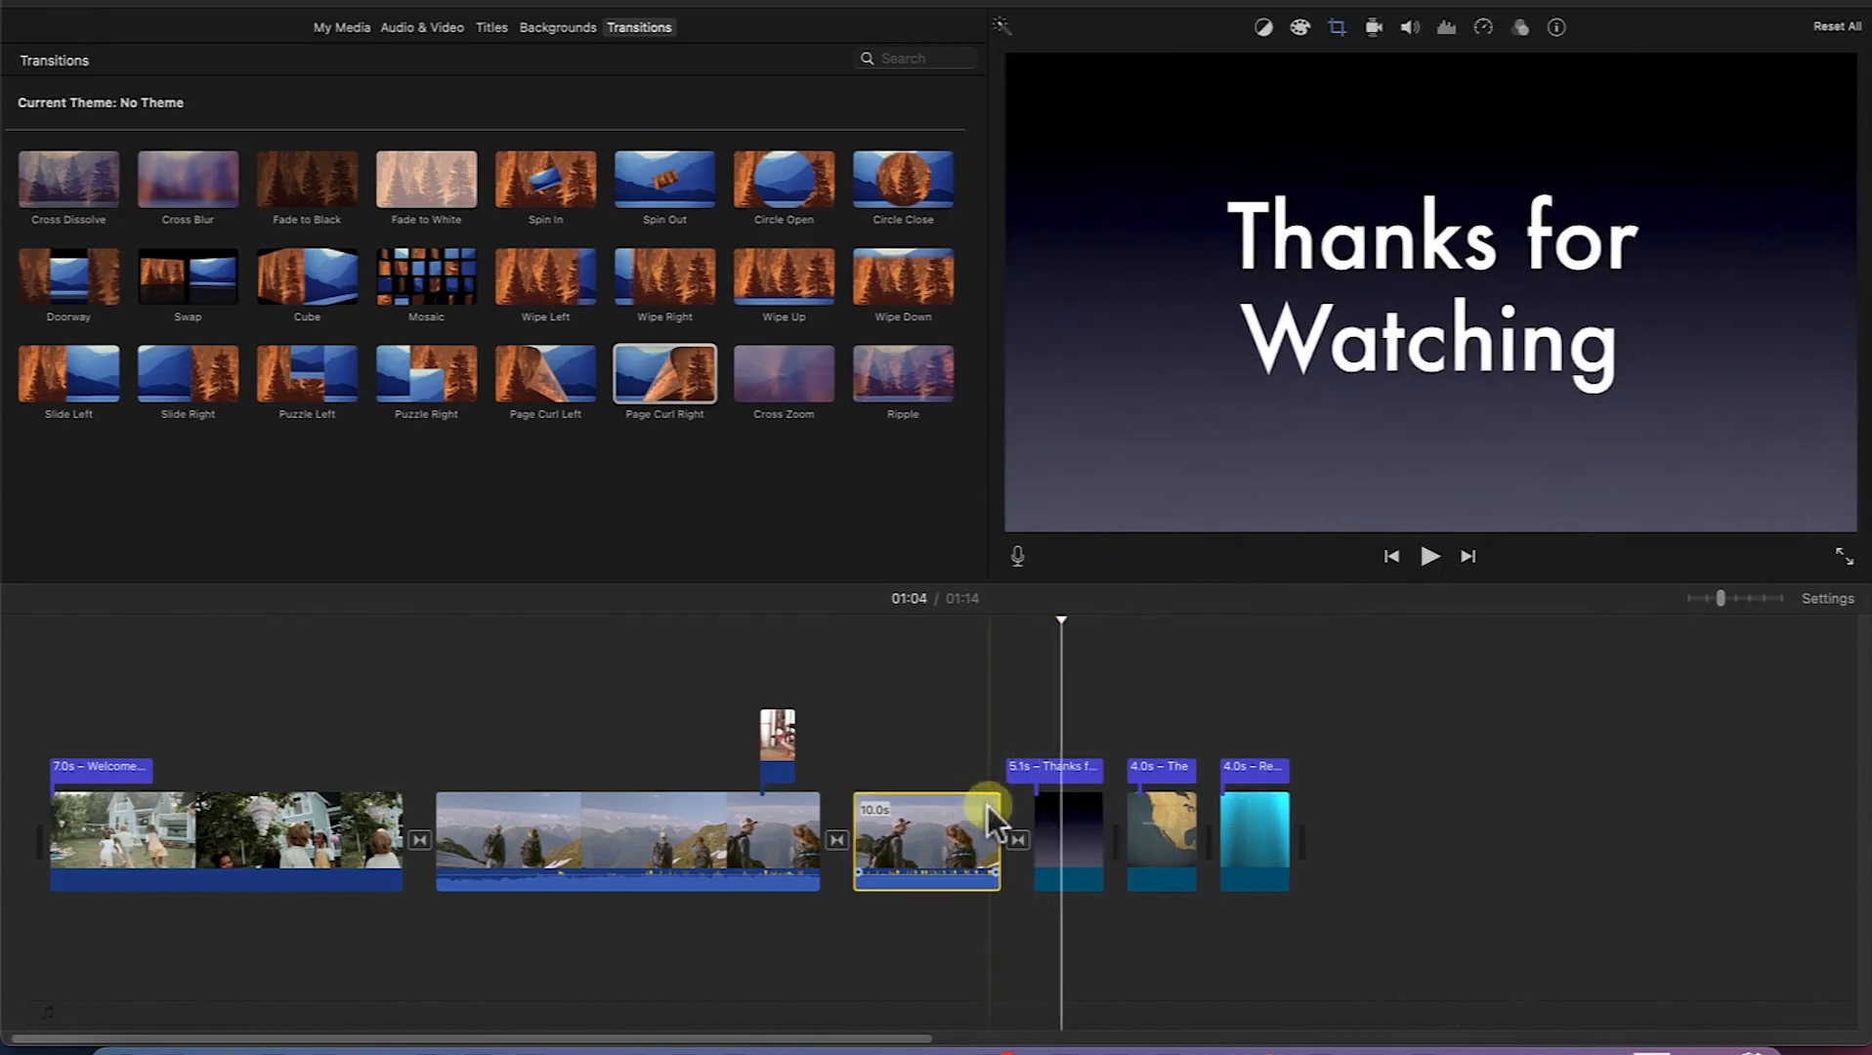
key(space)
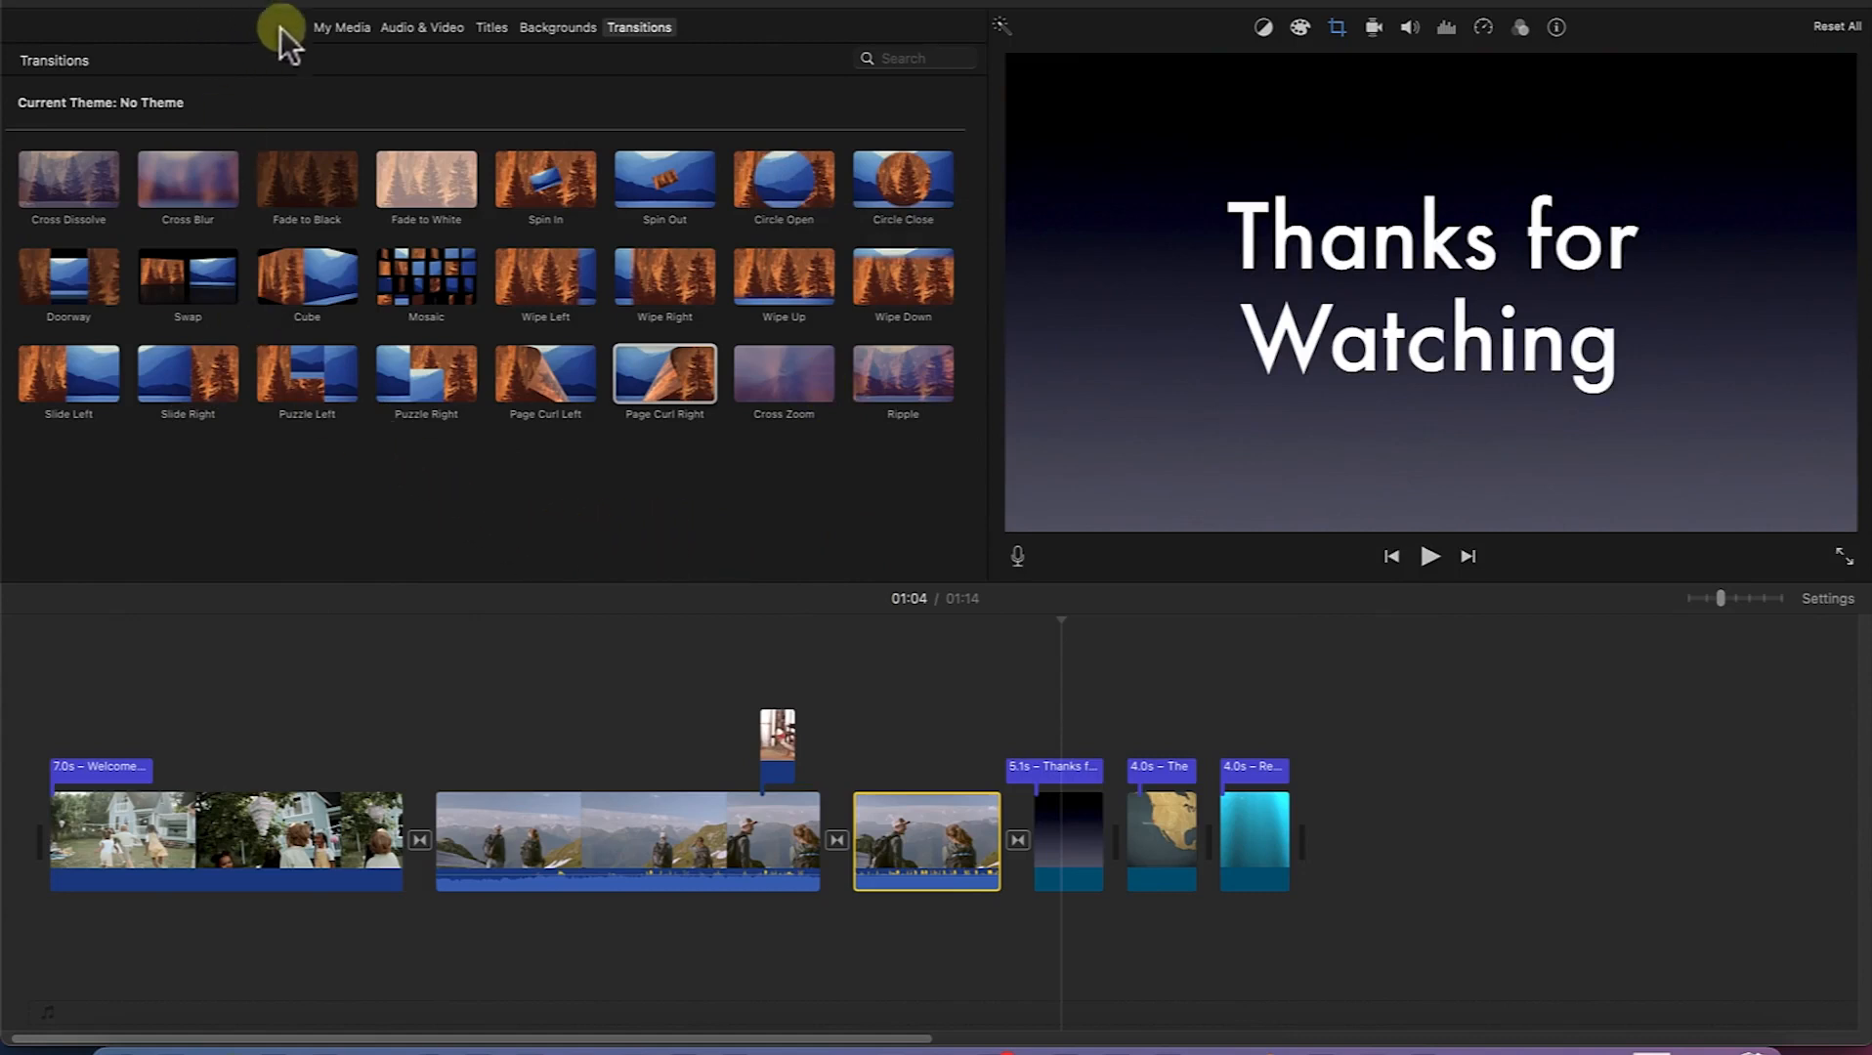
Step: Add the 49.8 s clip of the man sitting with children from the project media to the end of the timeline
click(342, 28)
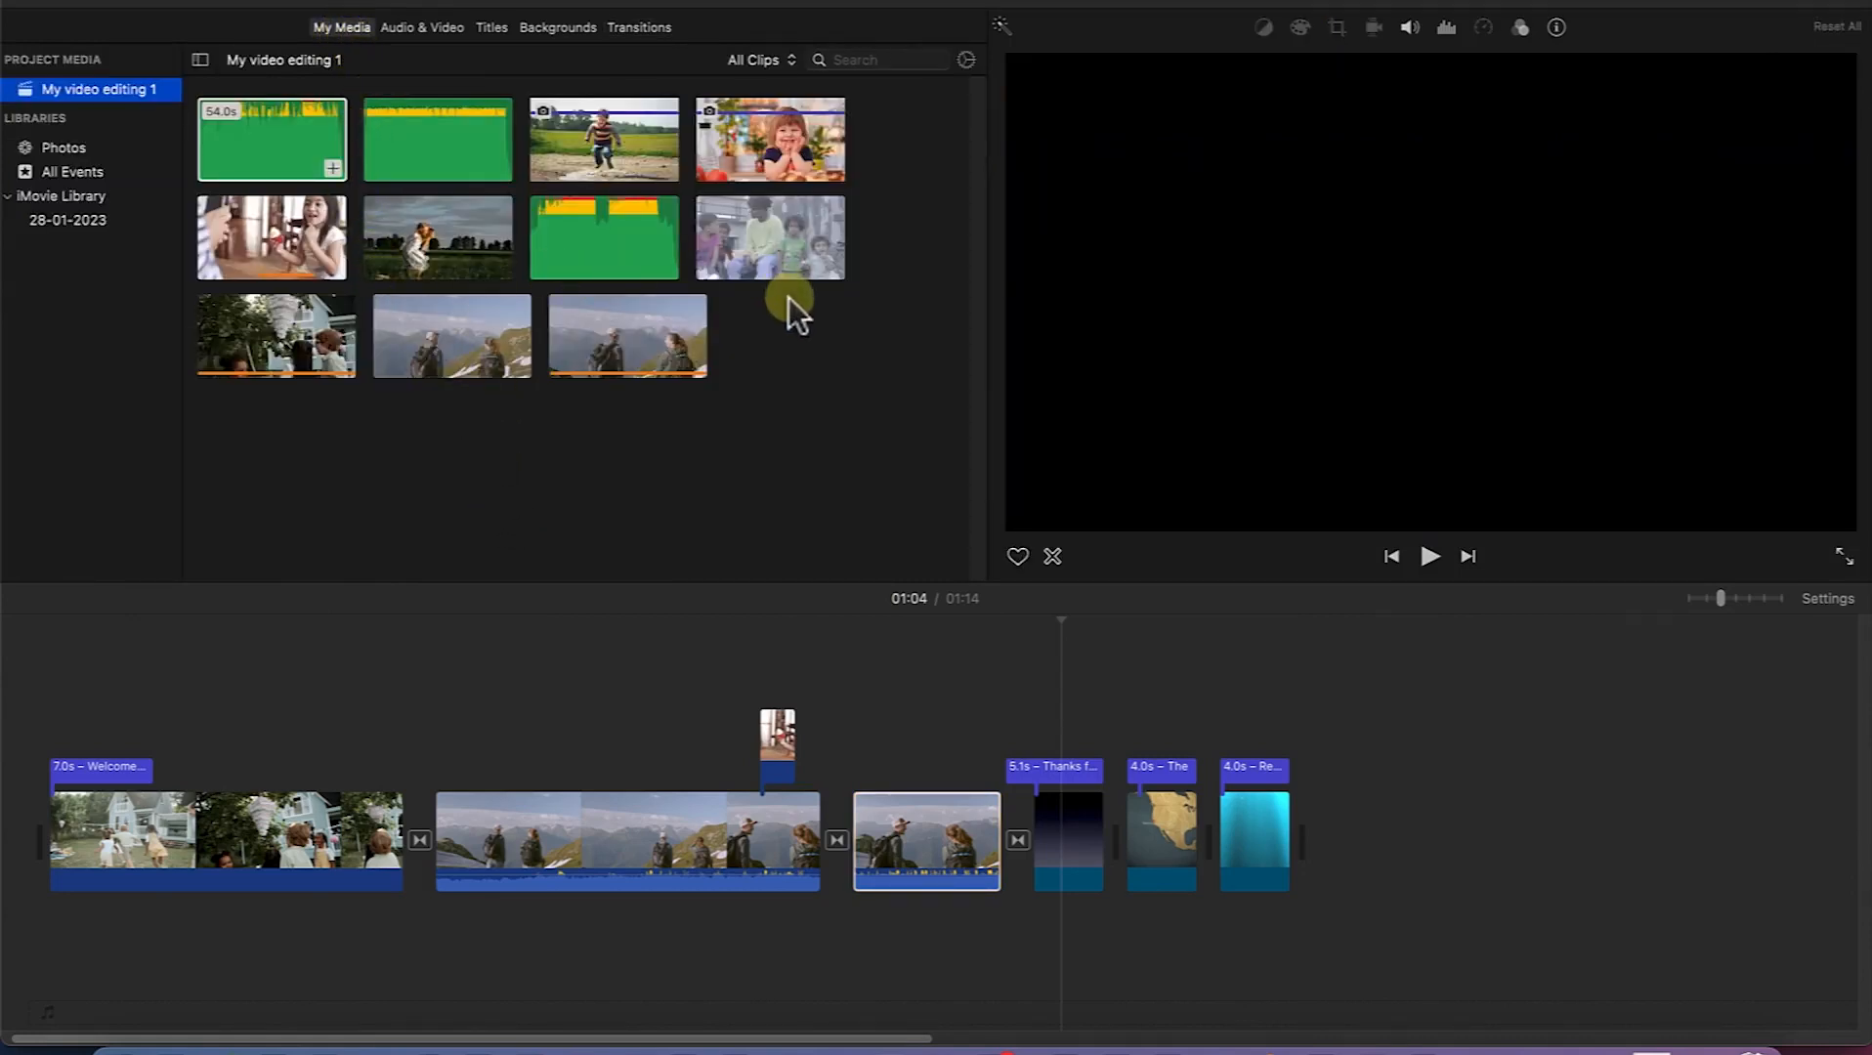
drag(759, 217, 1368, 796)
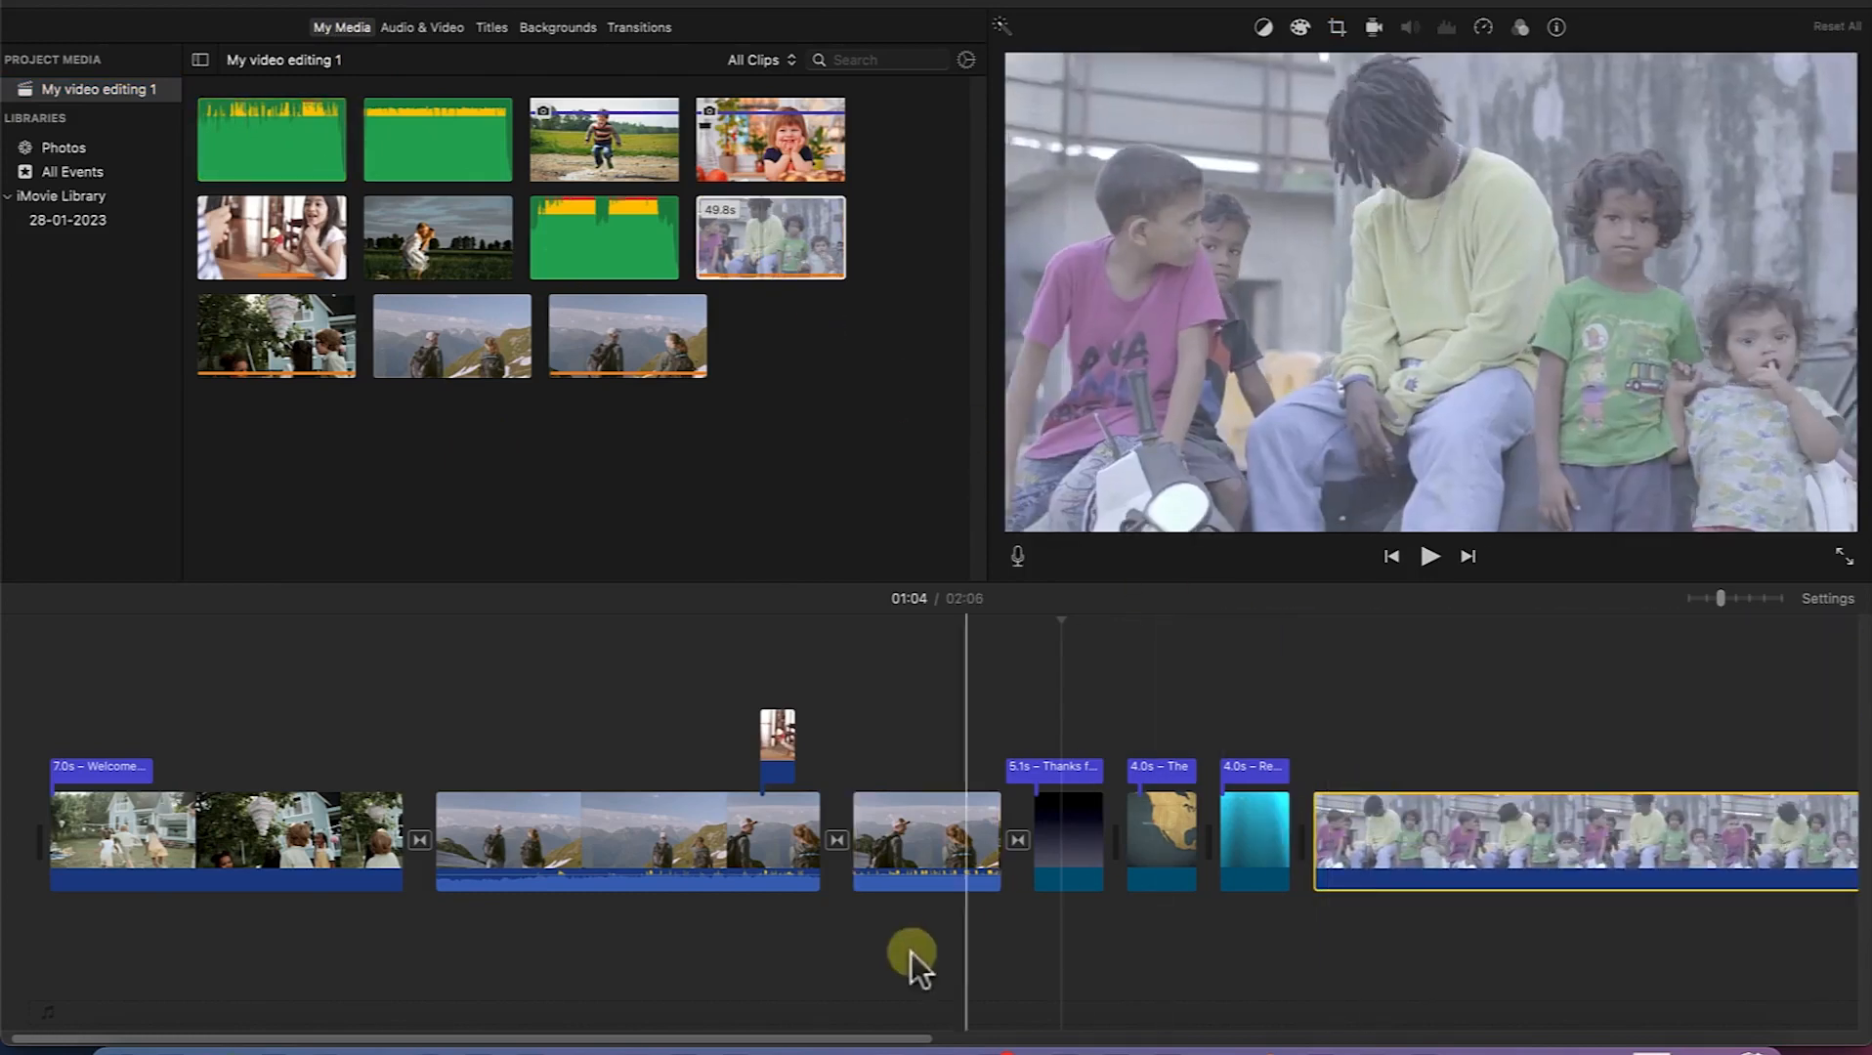
drag(865, 1038, 1236, 1036)
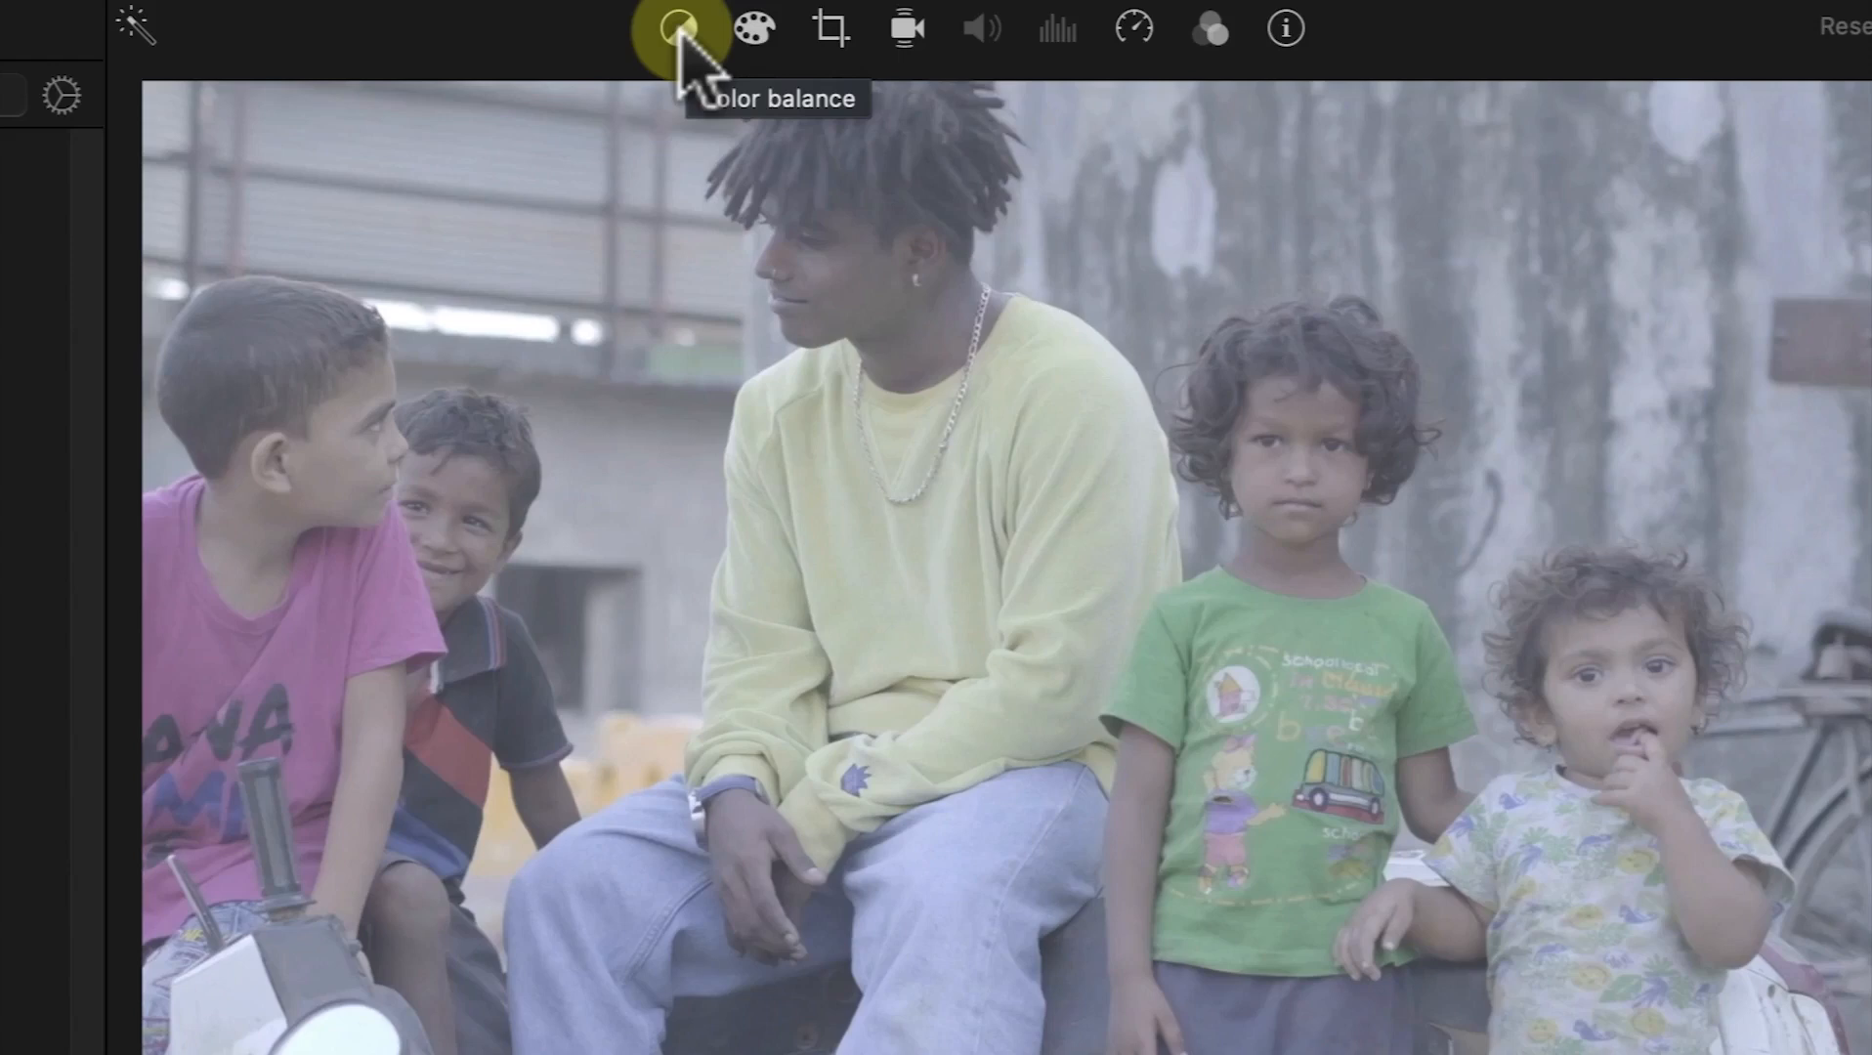
Step: Try the Auto color balance on the clip, and set its White Balance by sampling the white area near the motorbike
click(679, 29)
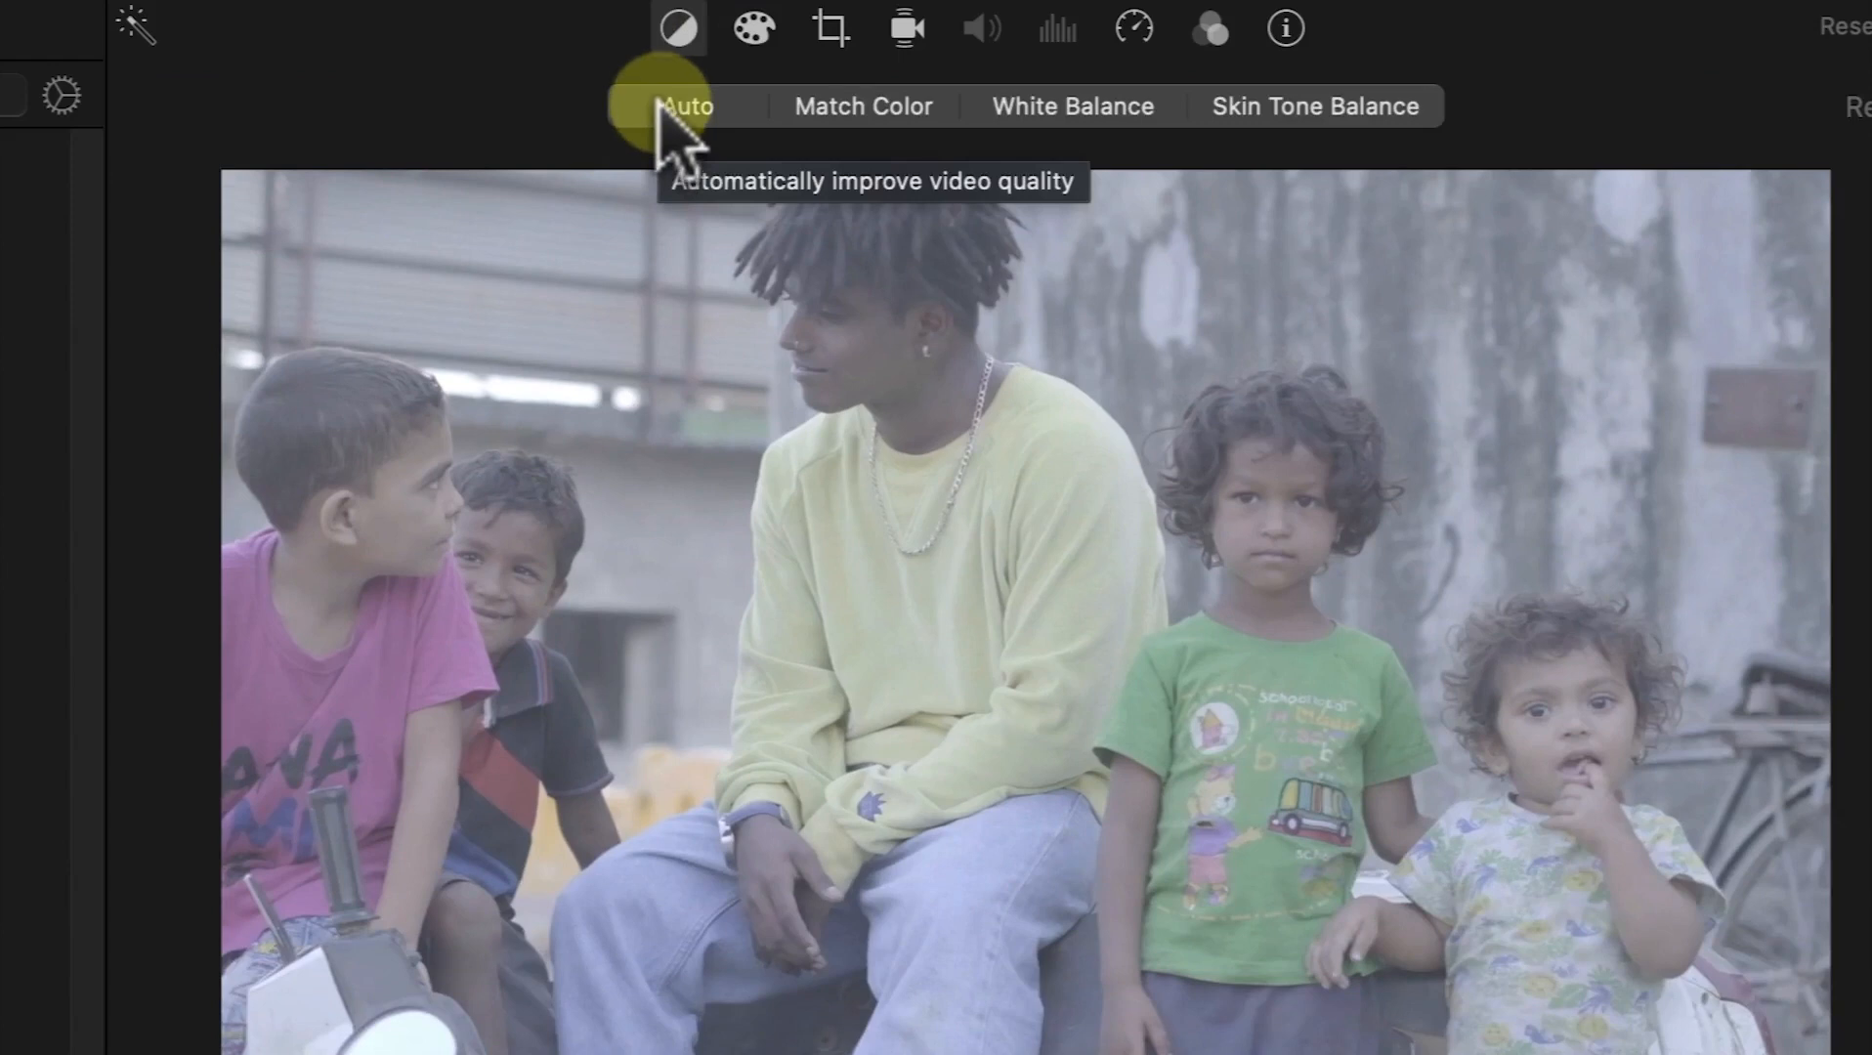
click(658, 103)
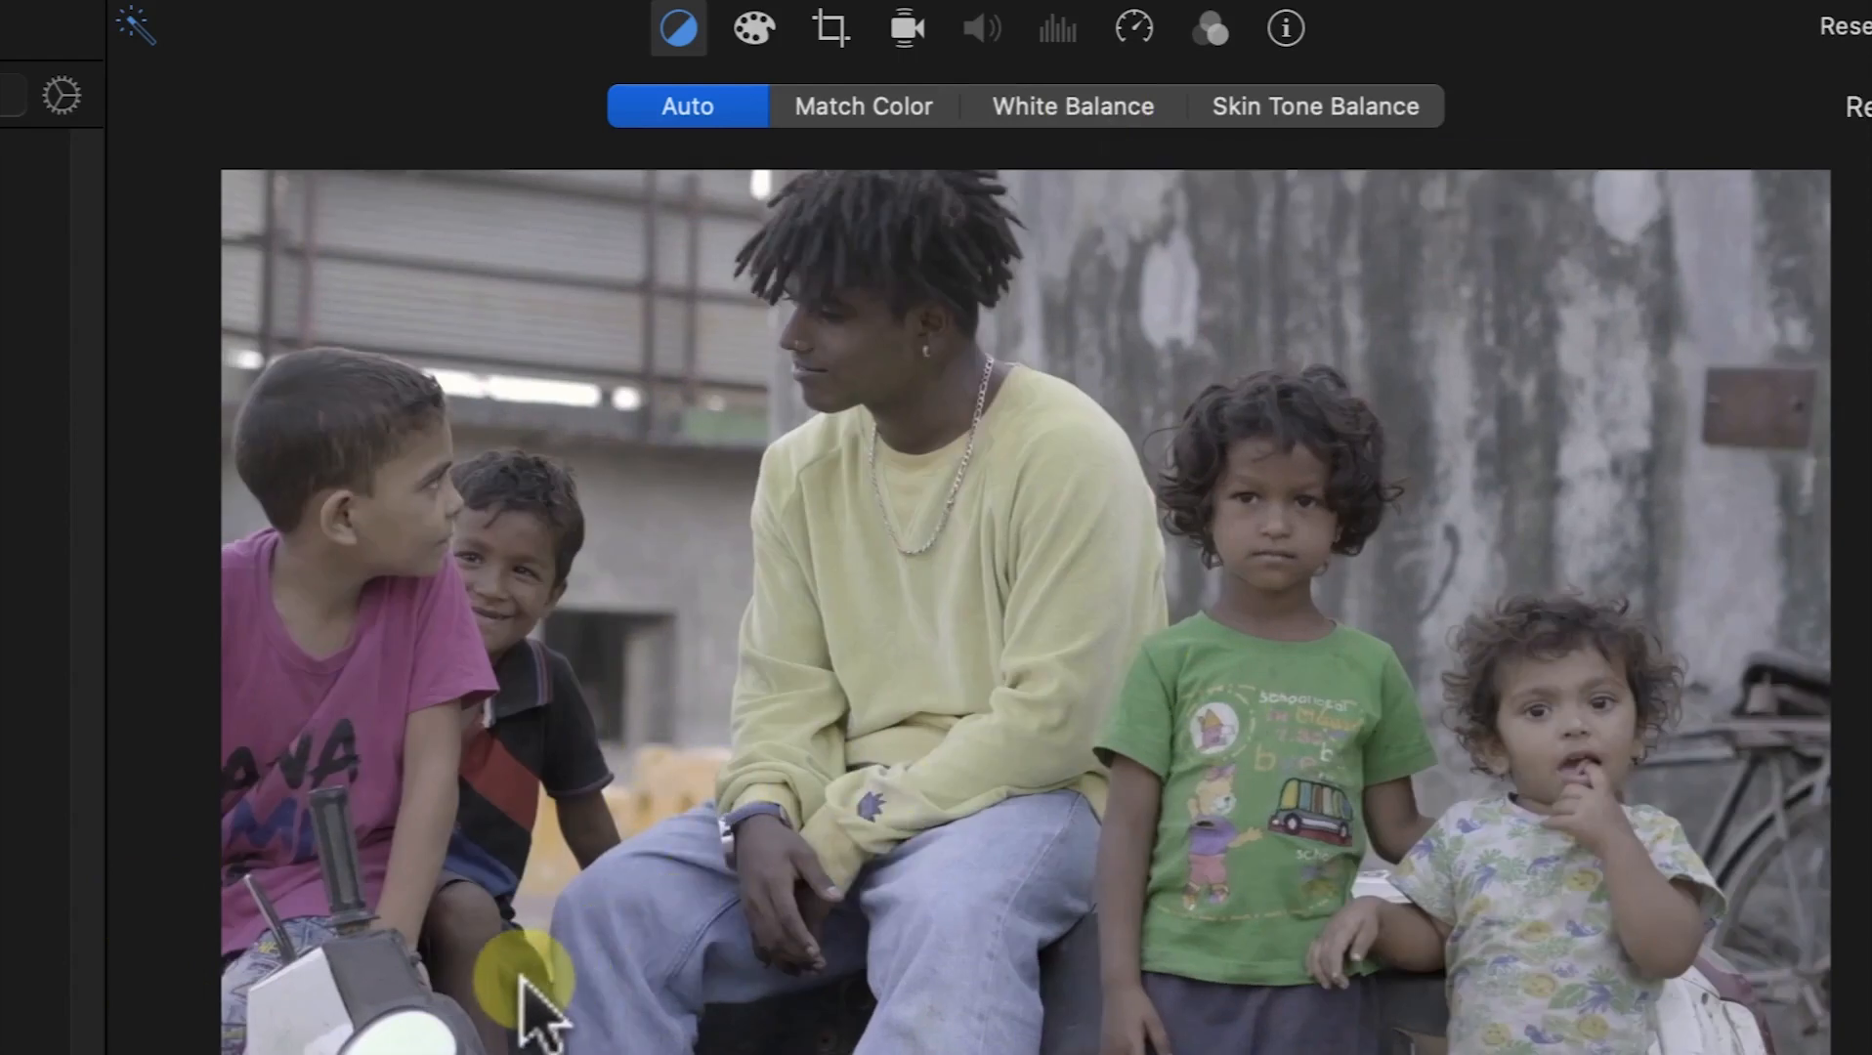
click(1087, 110)
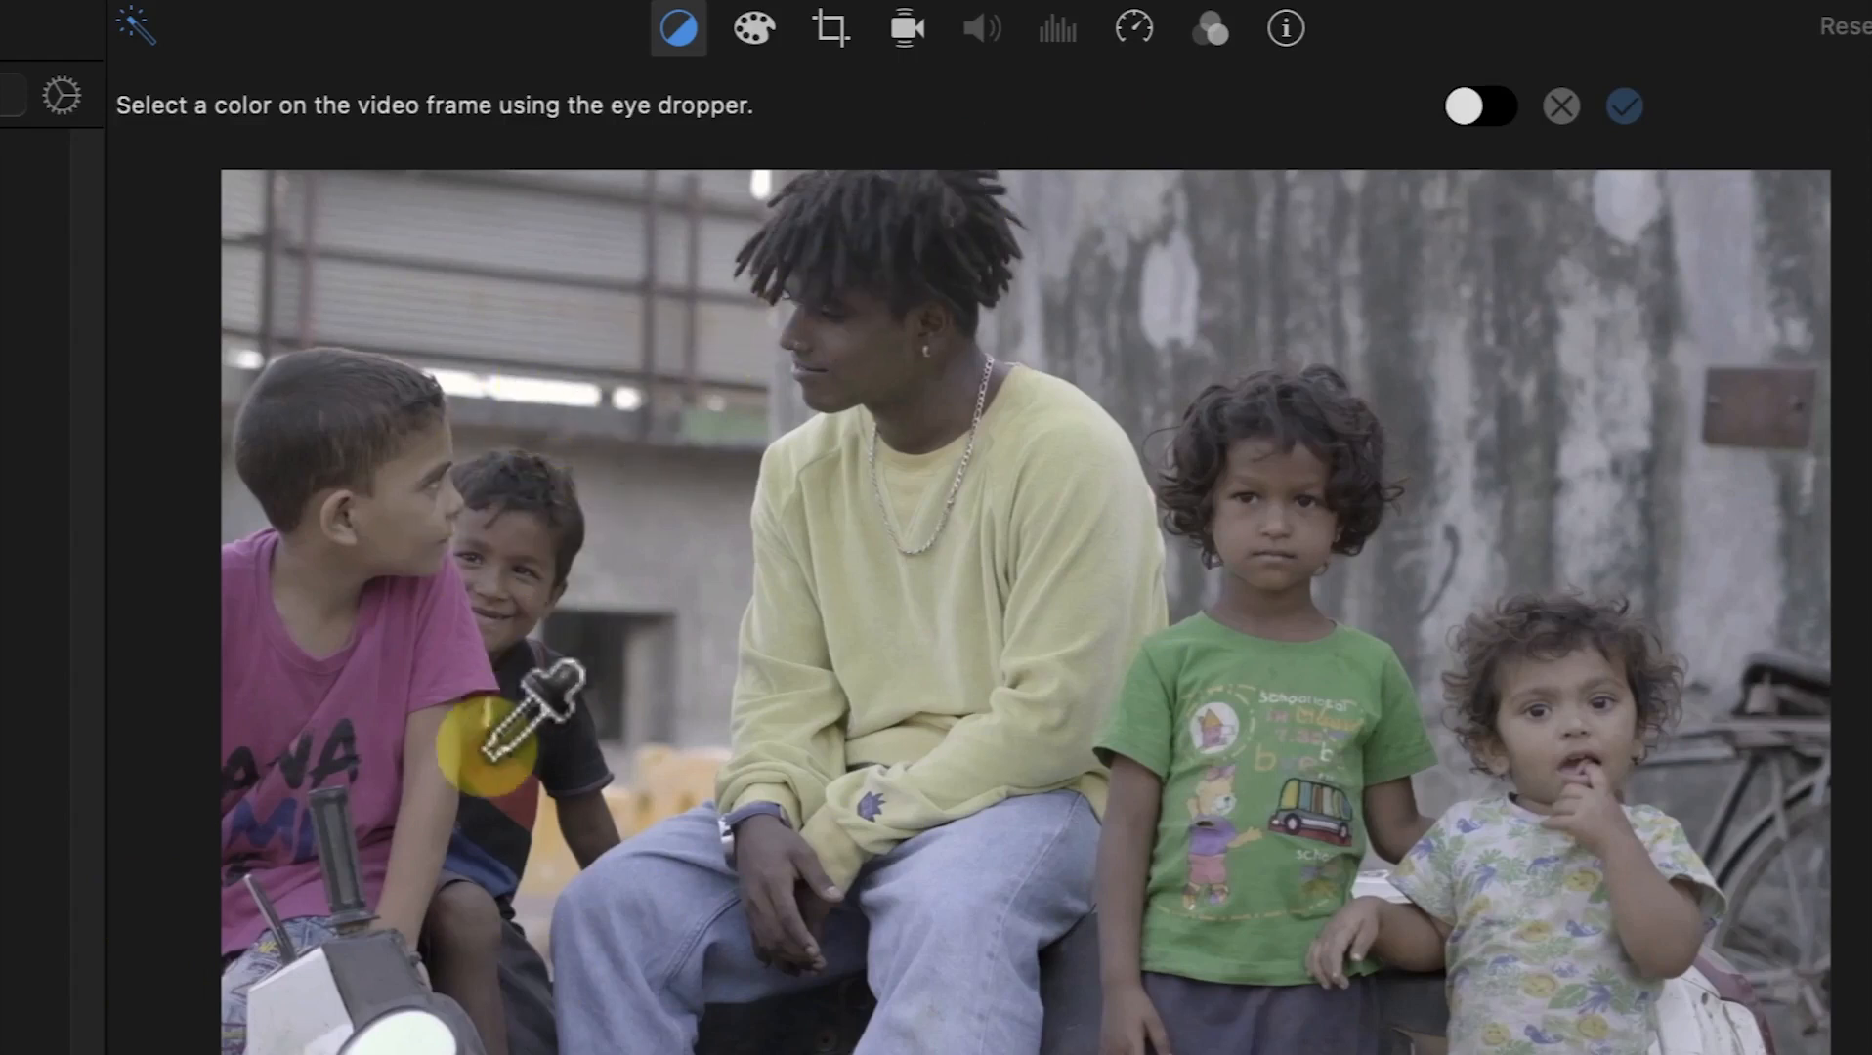
click(405, 1044)
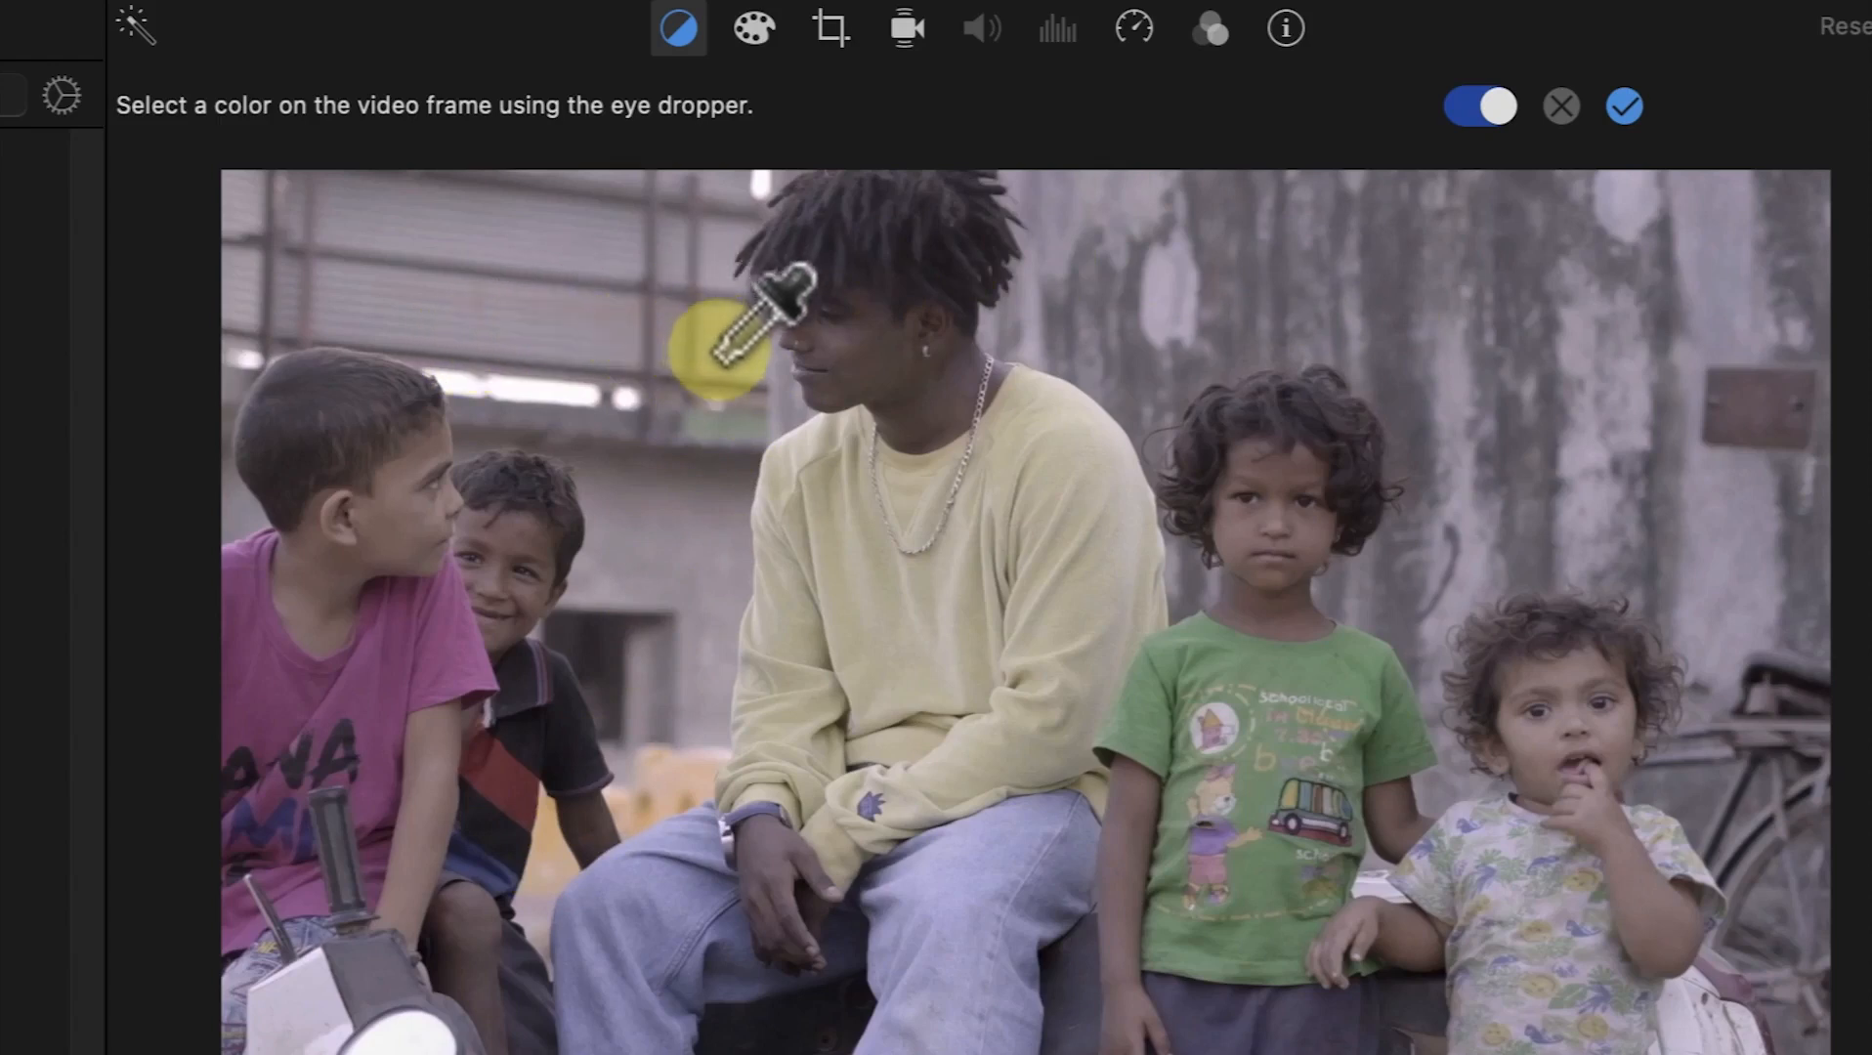
click(1624, 105)
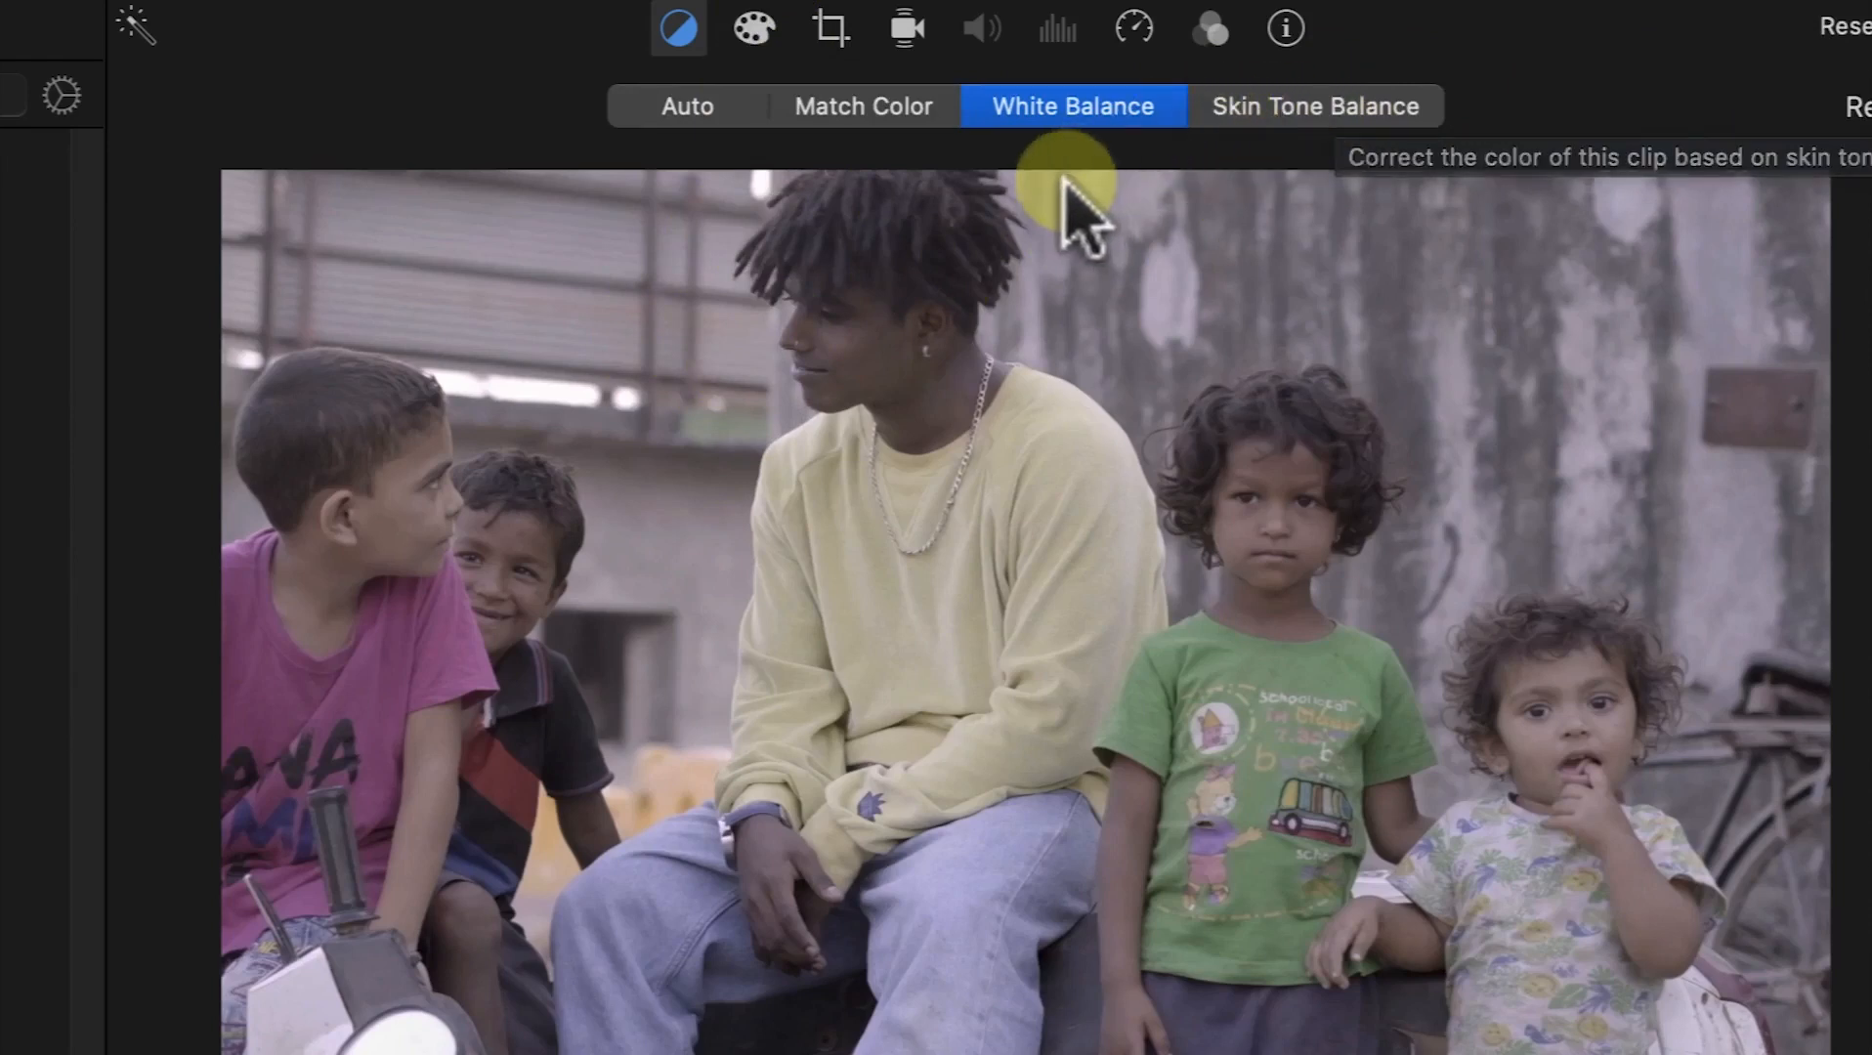
Step: Correct the clip's tones by raising the highlights and brightness, lowering the shadows slightly and increasing the contrast slightly
click(749, 37)
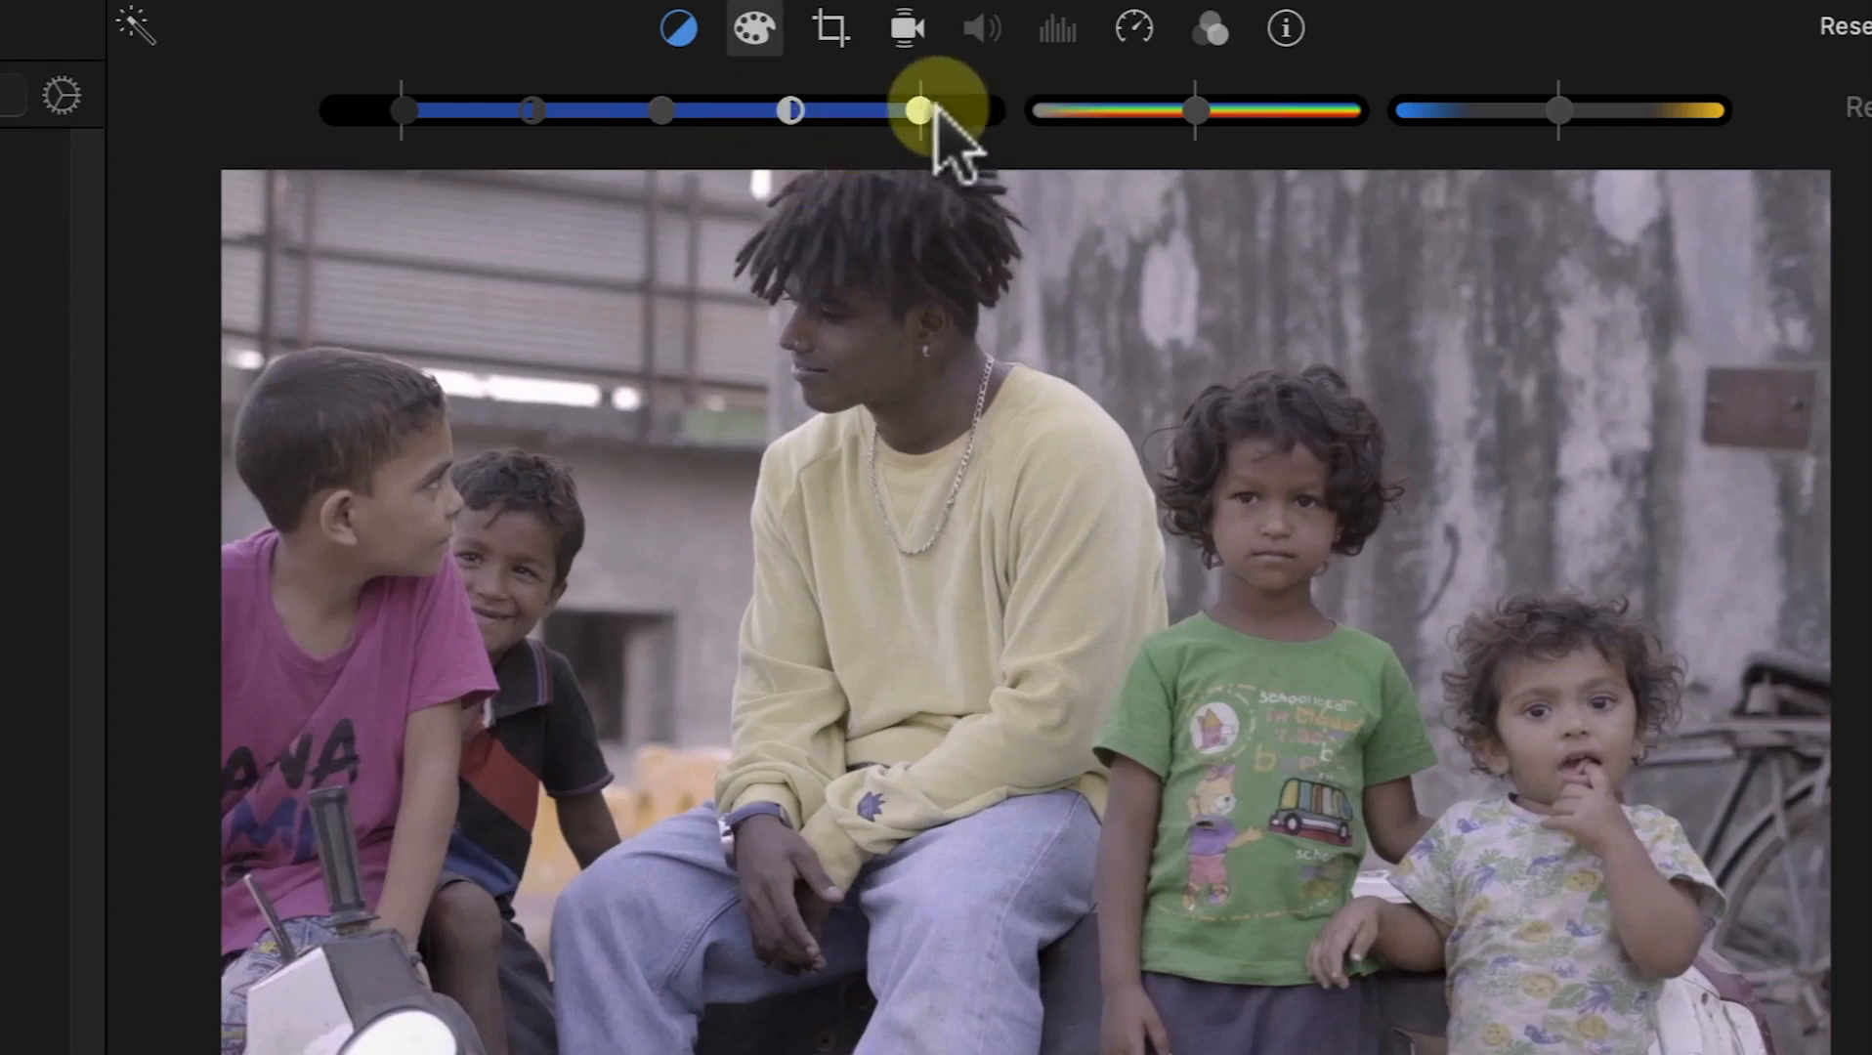
drag(926, 111, 963, 114)
drag(401, 110, 381, 106)
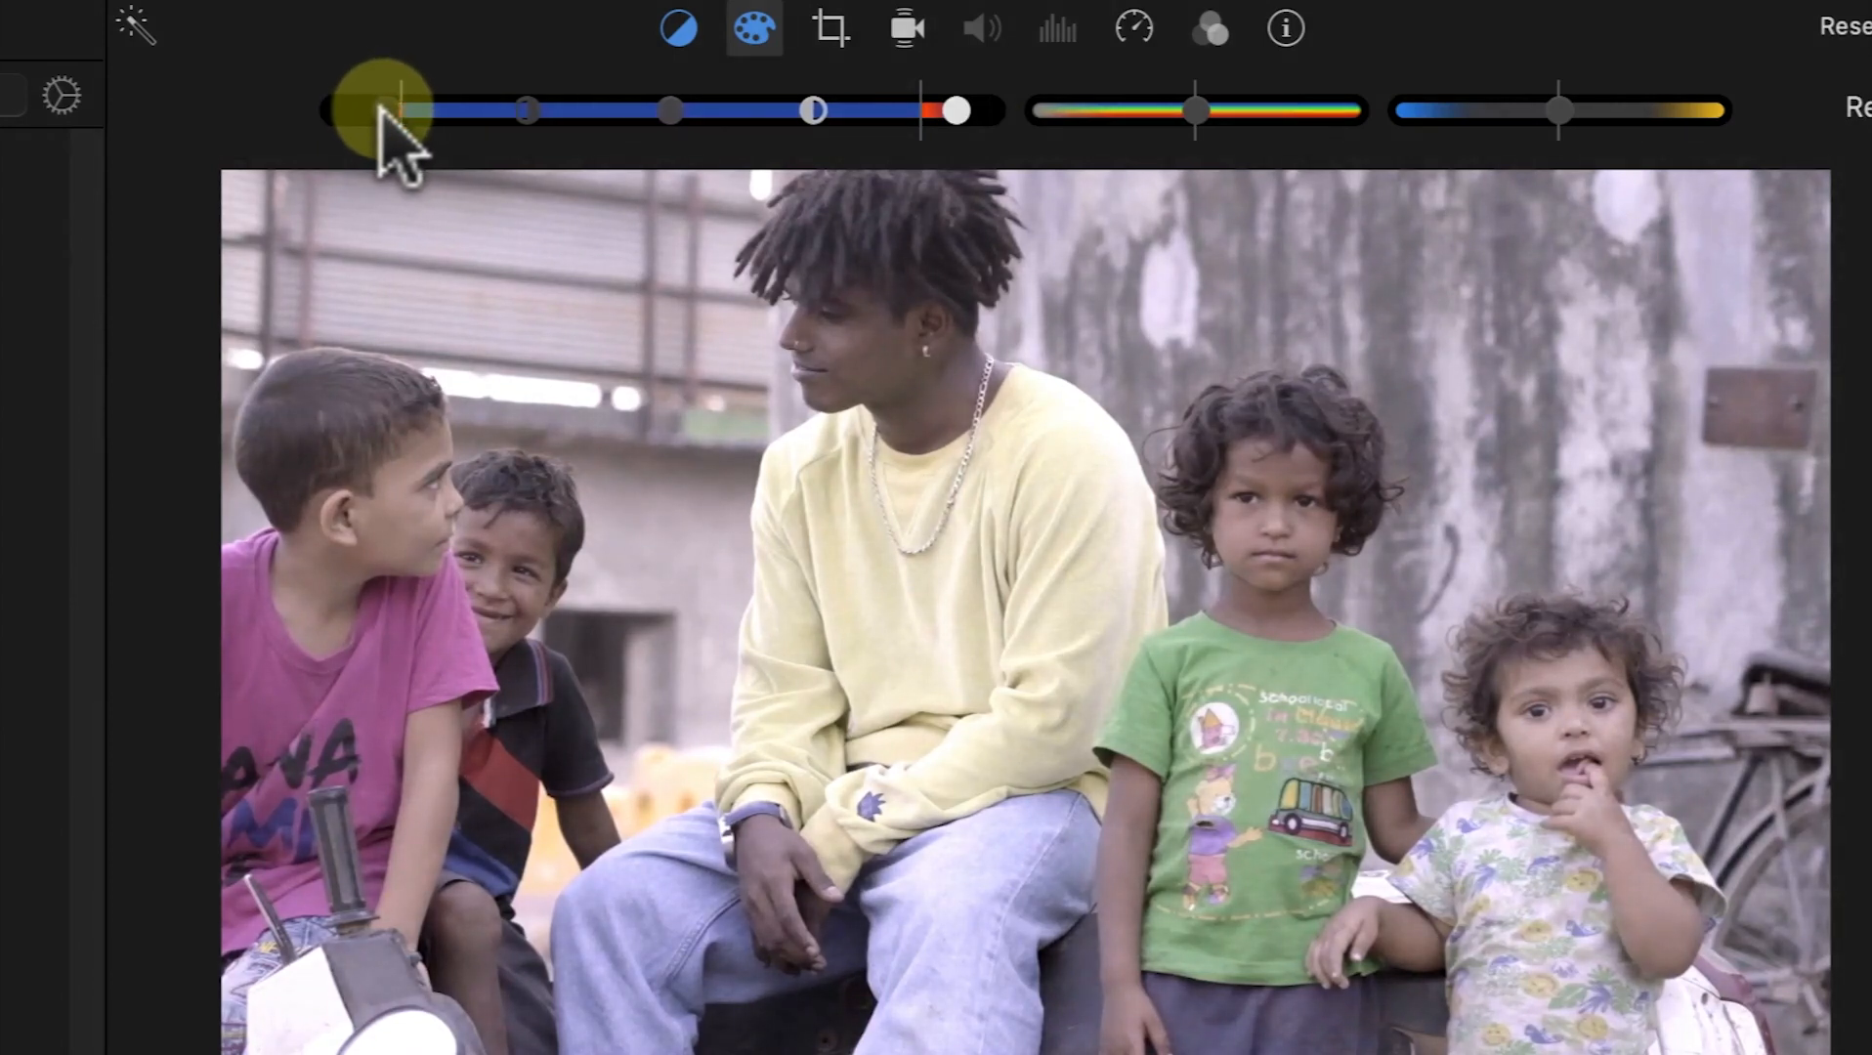
mouse_move(532, 112)
mouse_down()
mouse_move(580, 122)
mouse_move(539, 101)
mouse_up()
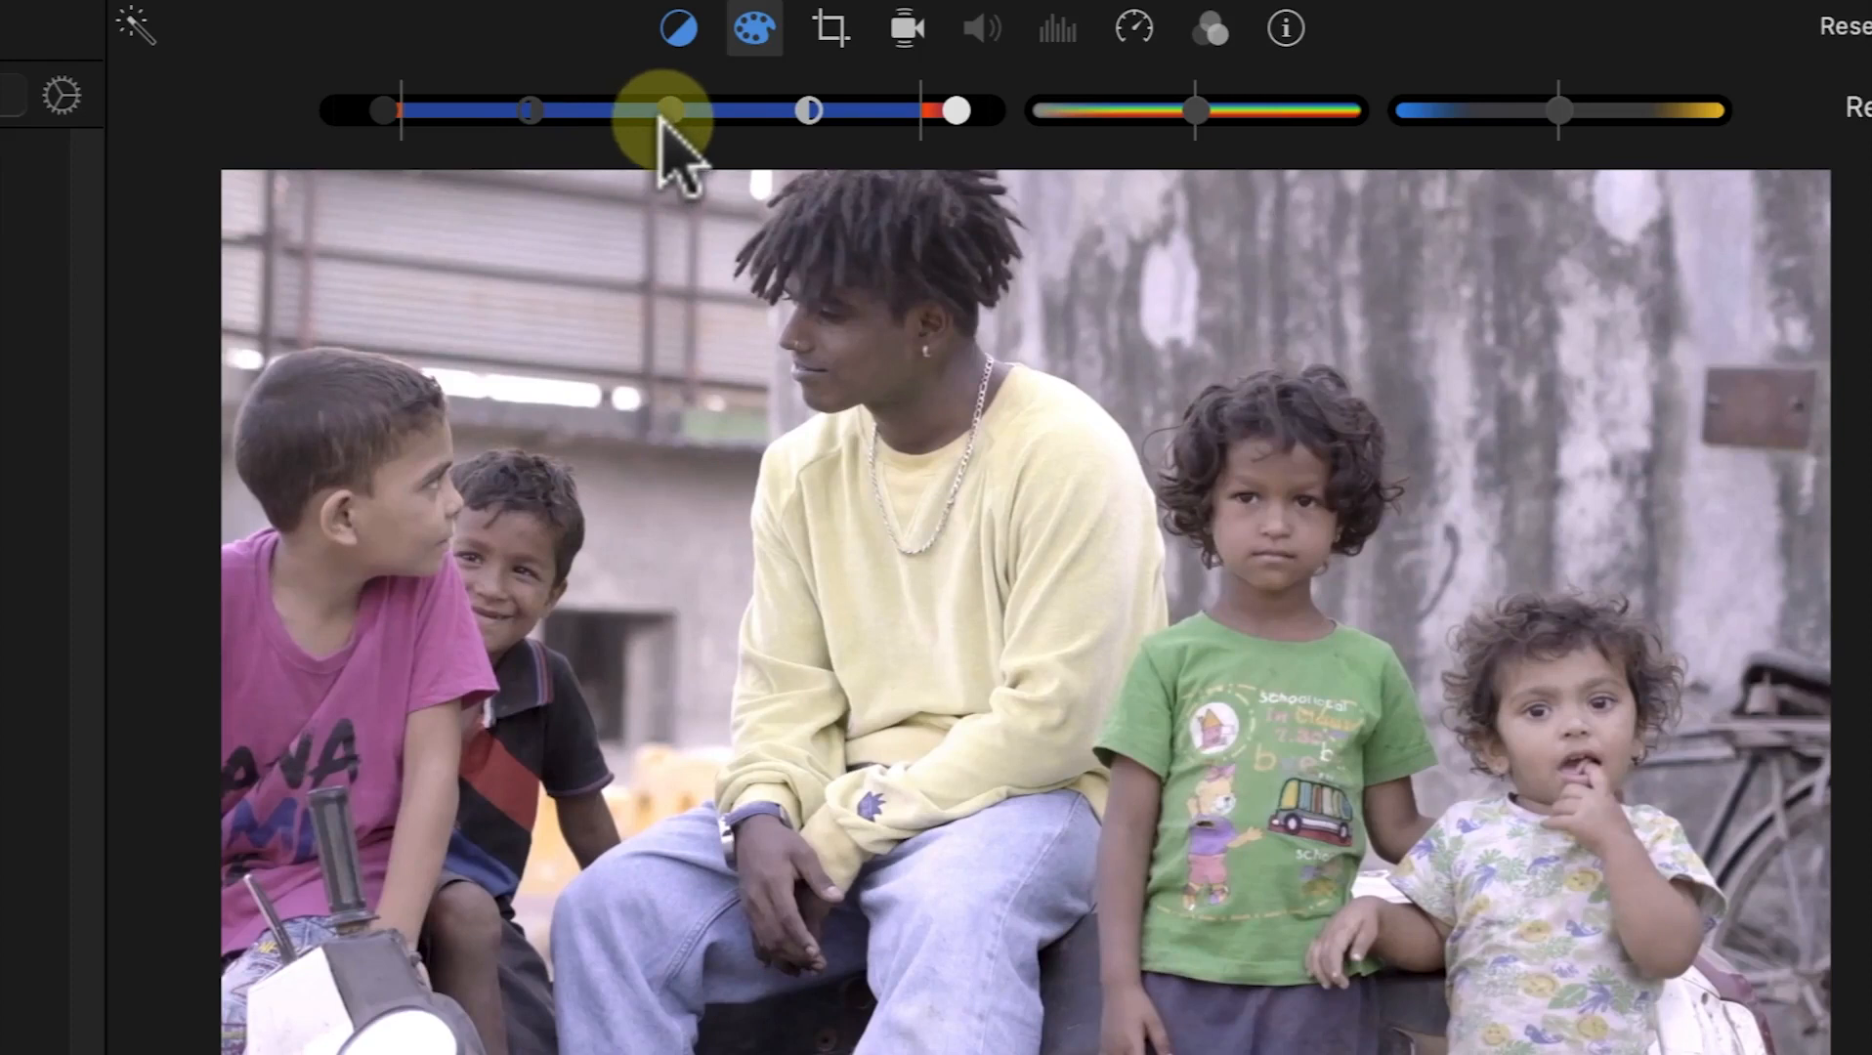
drag(668, 112, 696, 115)
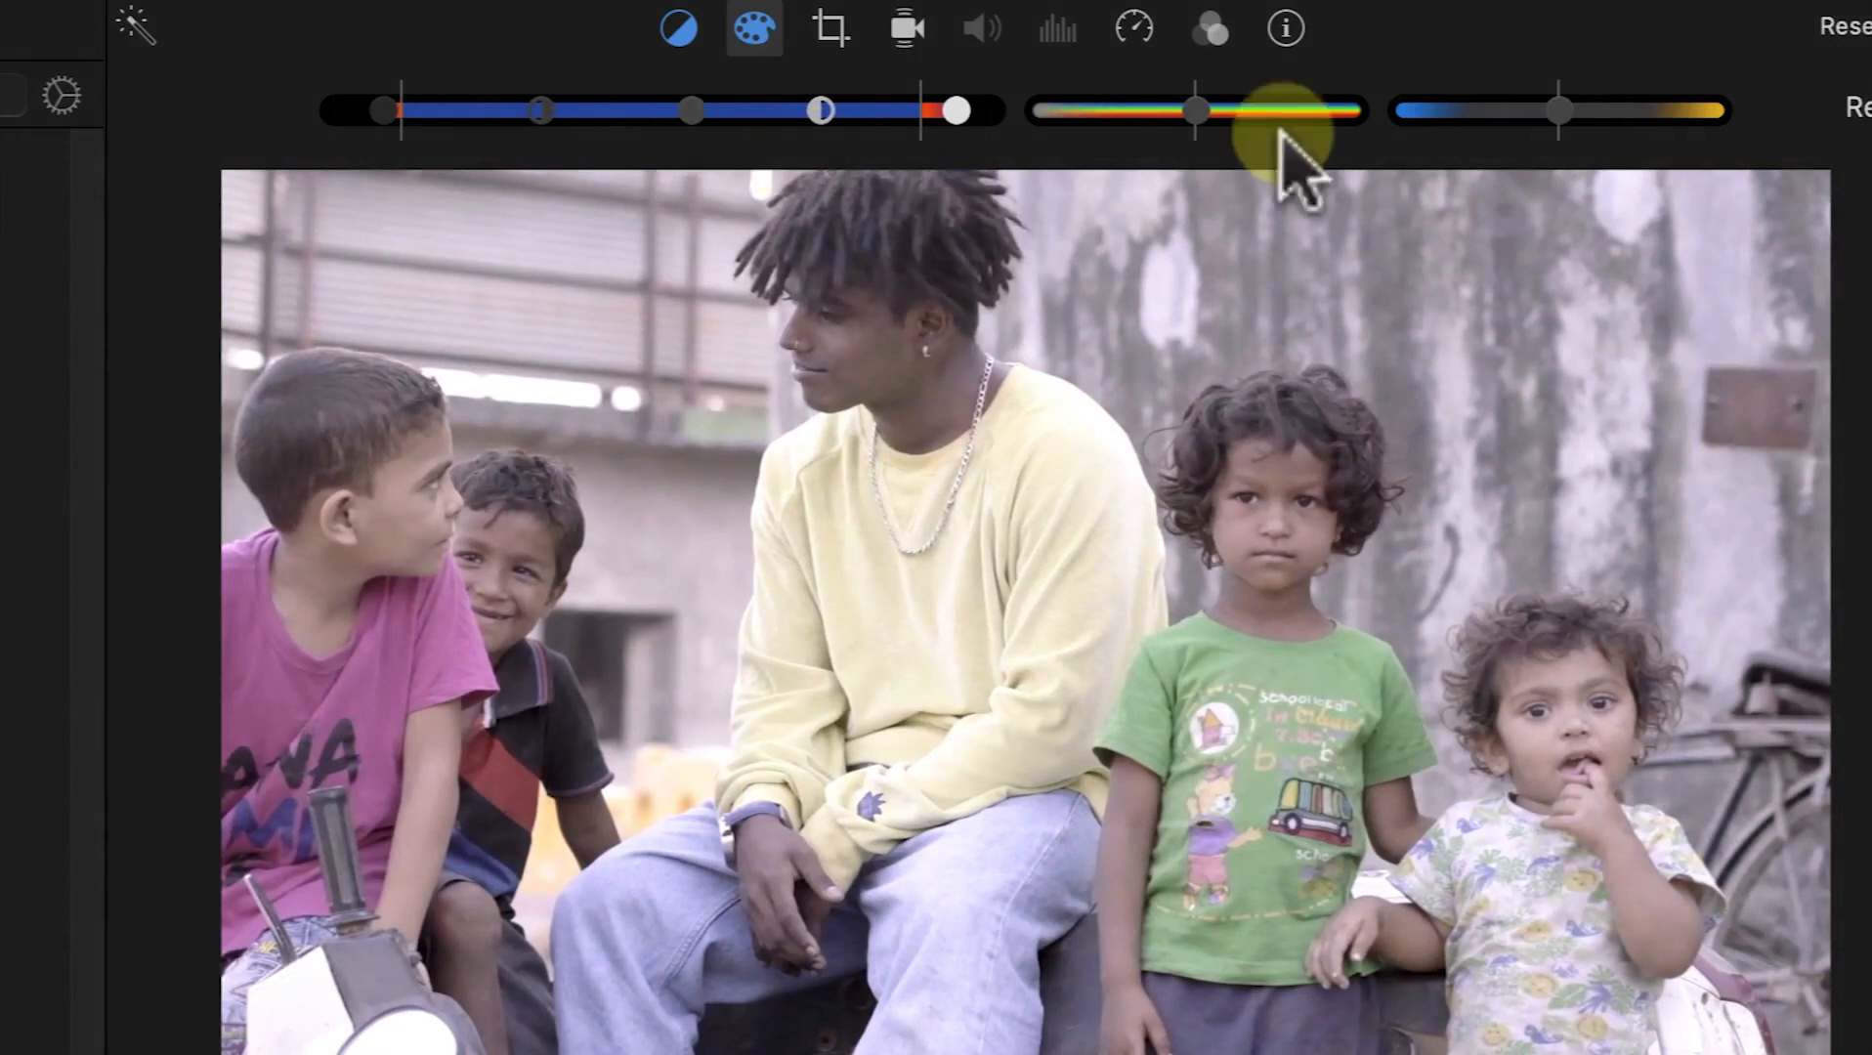
Step: Raise the clip's color saturation slightly and make its color temperature a little warmer
drag(1200, 117, 1239, 122)
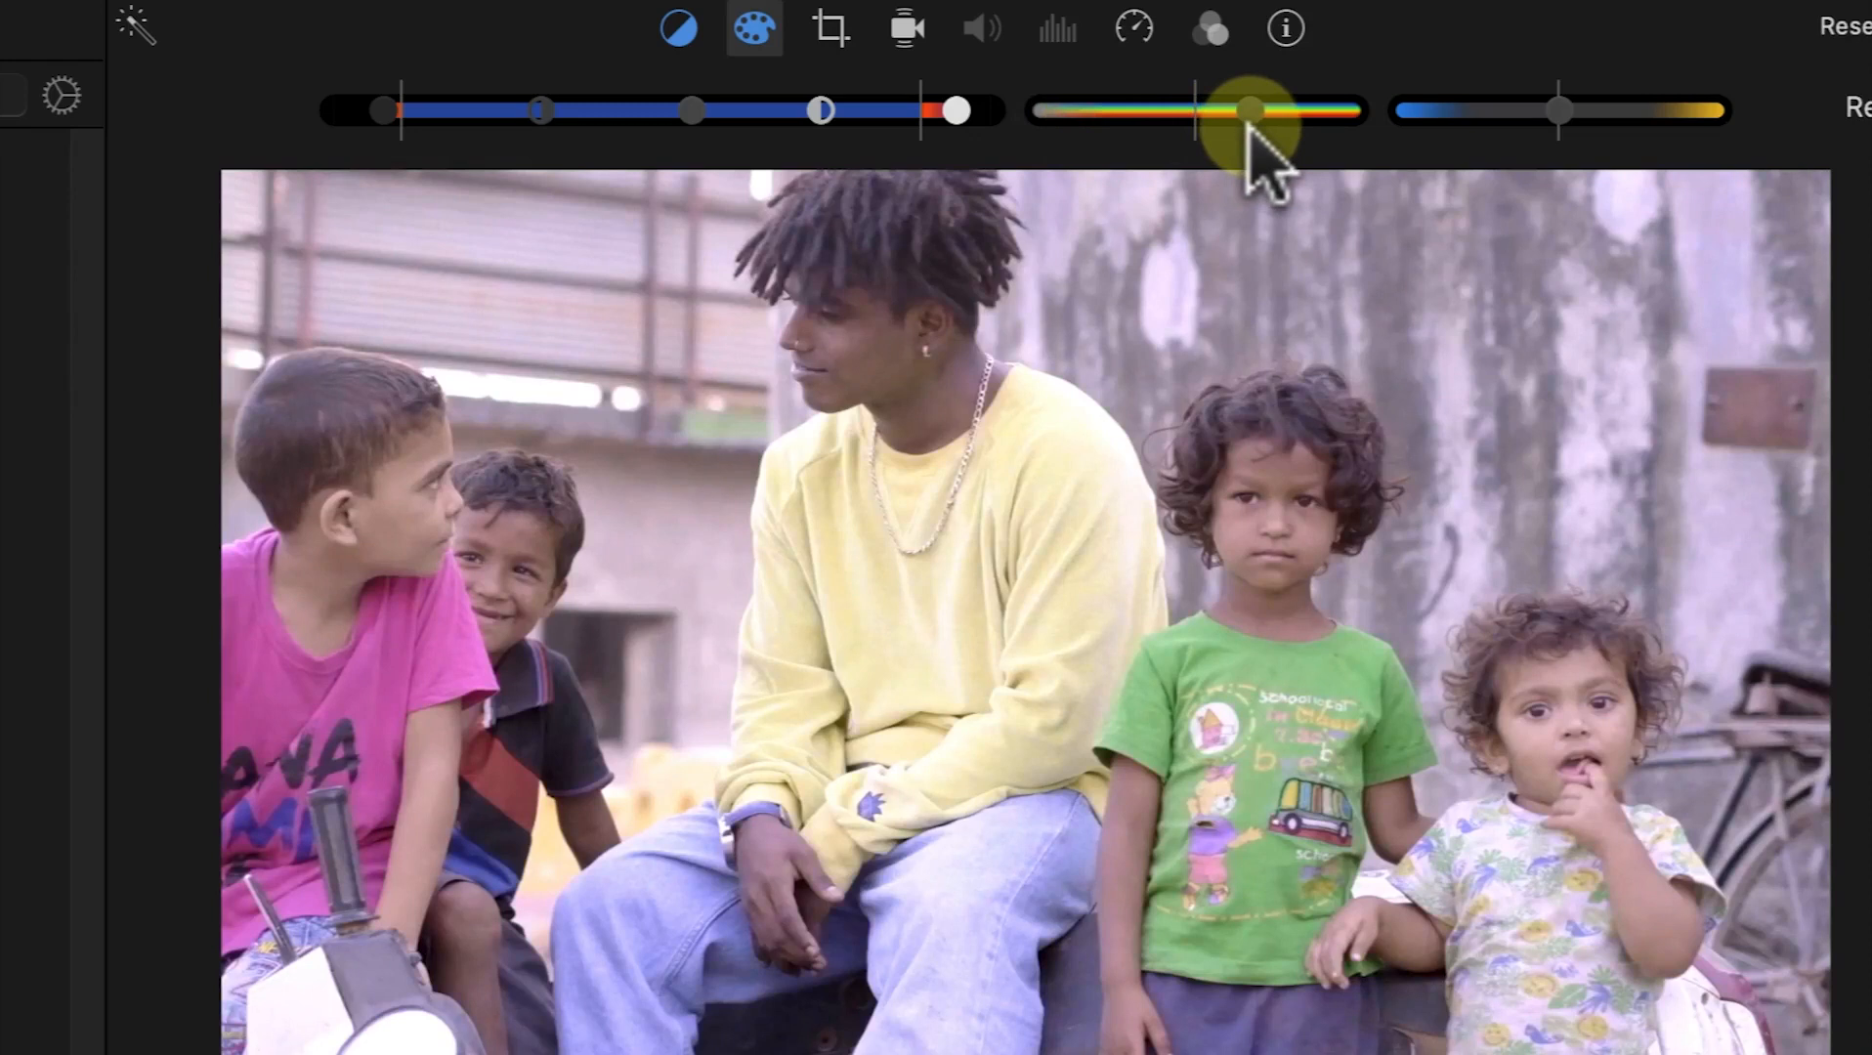
drag(1240, 122, 1238, 120)
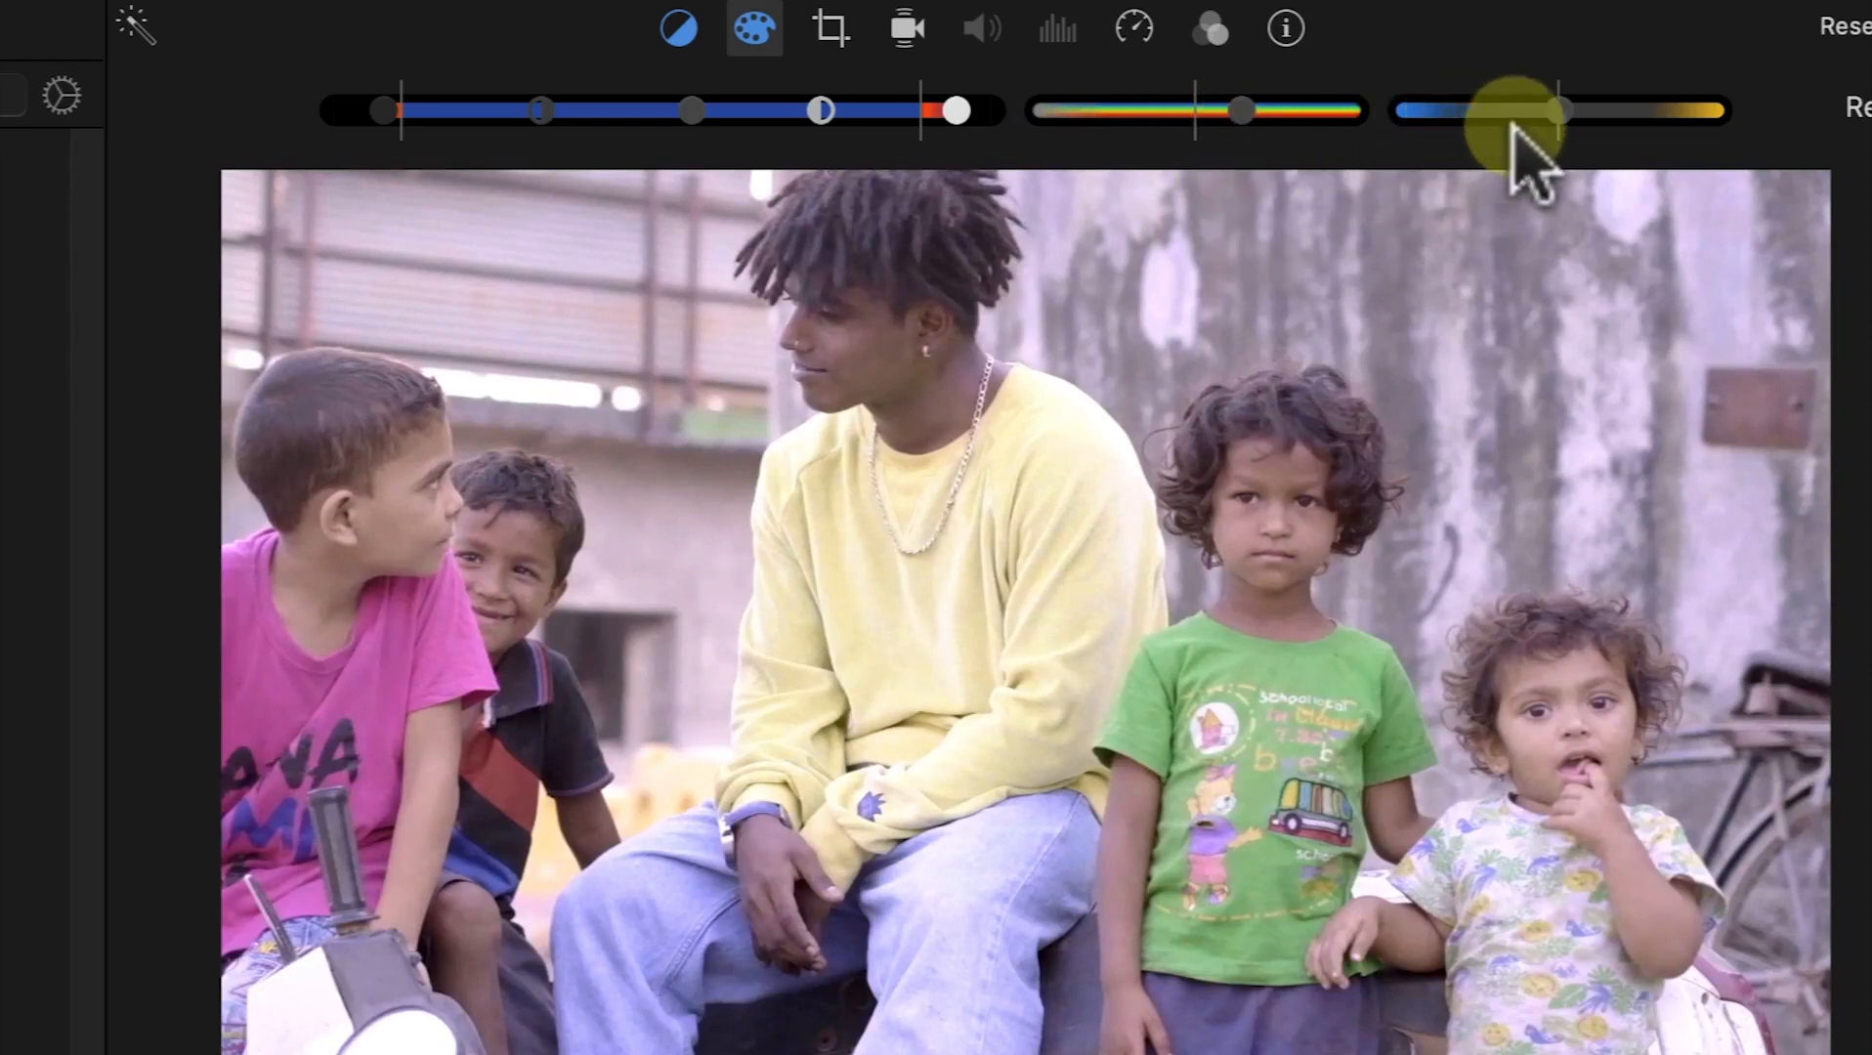
mouse_move(1561, 111)
mouse_down()
mouse_move(1472, 101)
mouse_move(1651, 125)
mouse_move(1580, 117)
mouse_up()
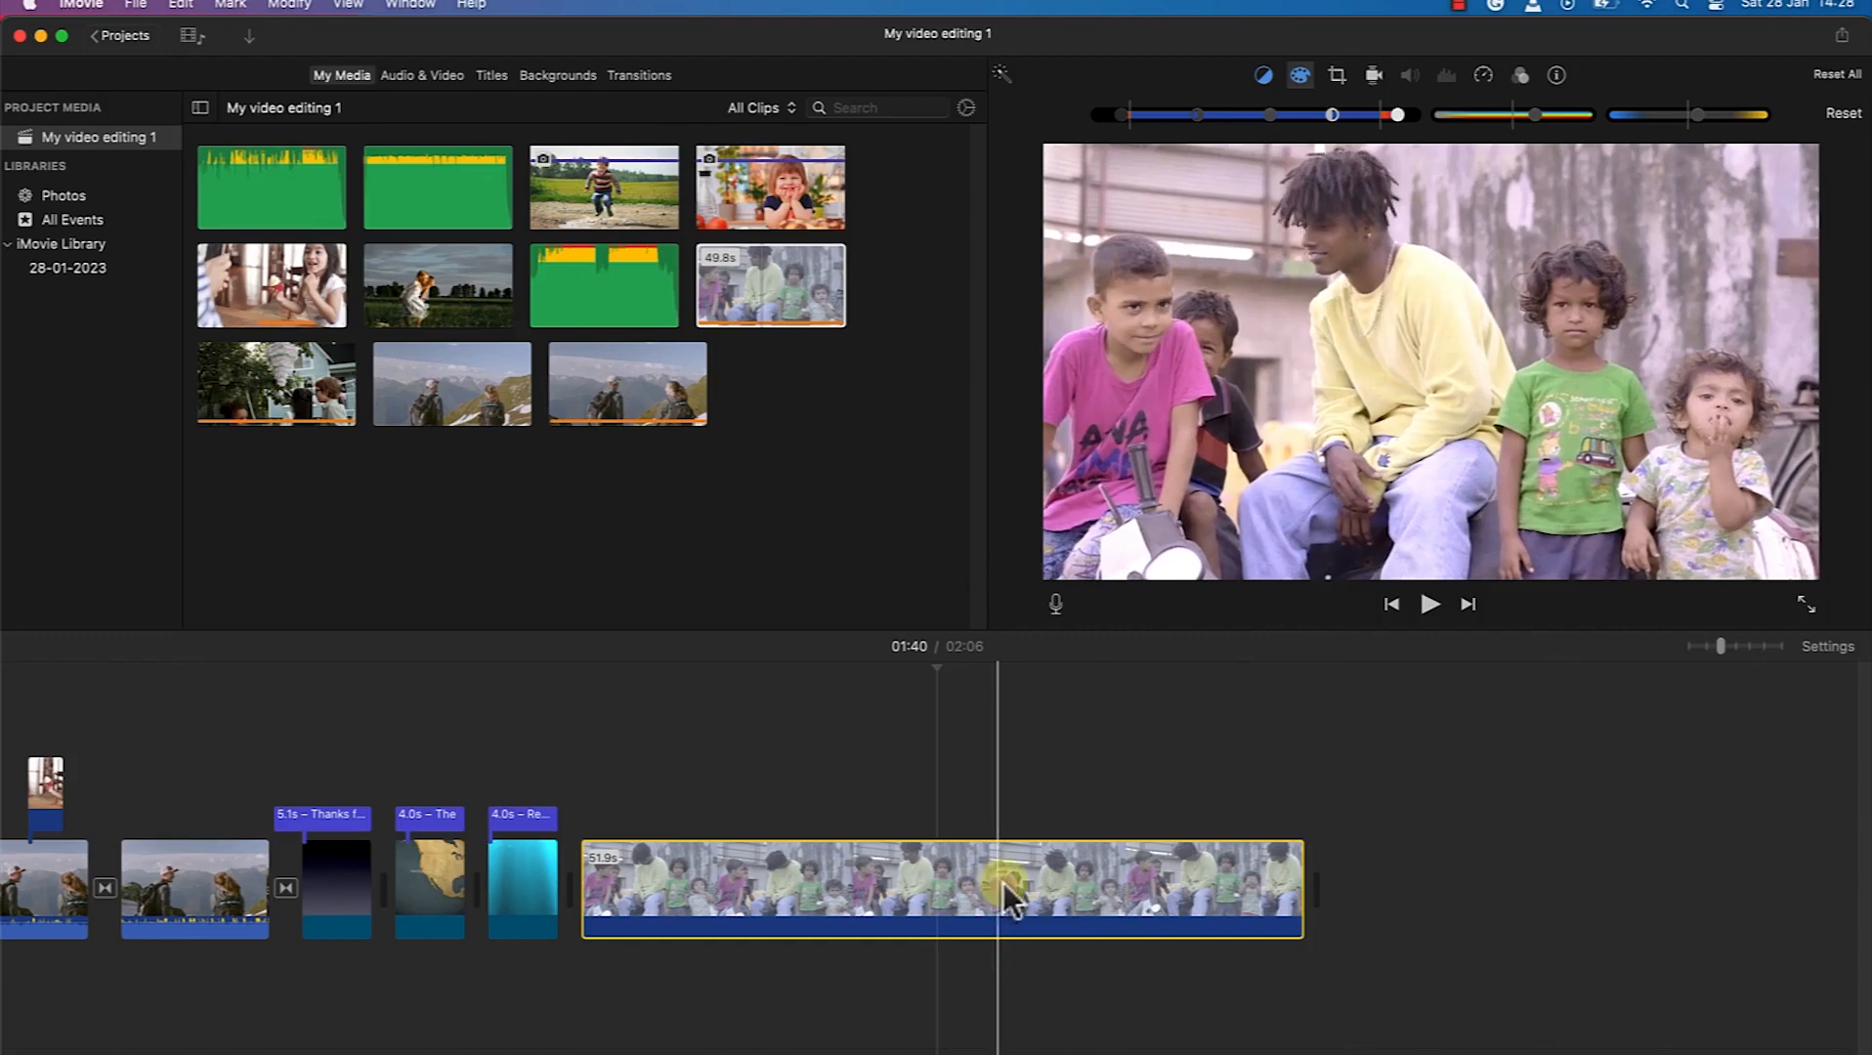
Step: Select the clip of the man sitting with children in the timeline and view its stabilization settings
click(1368, 879)
click(834, 884)
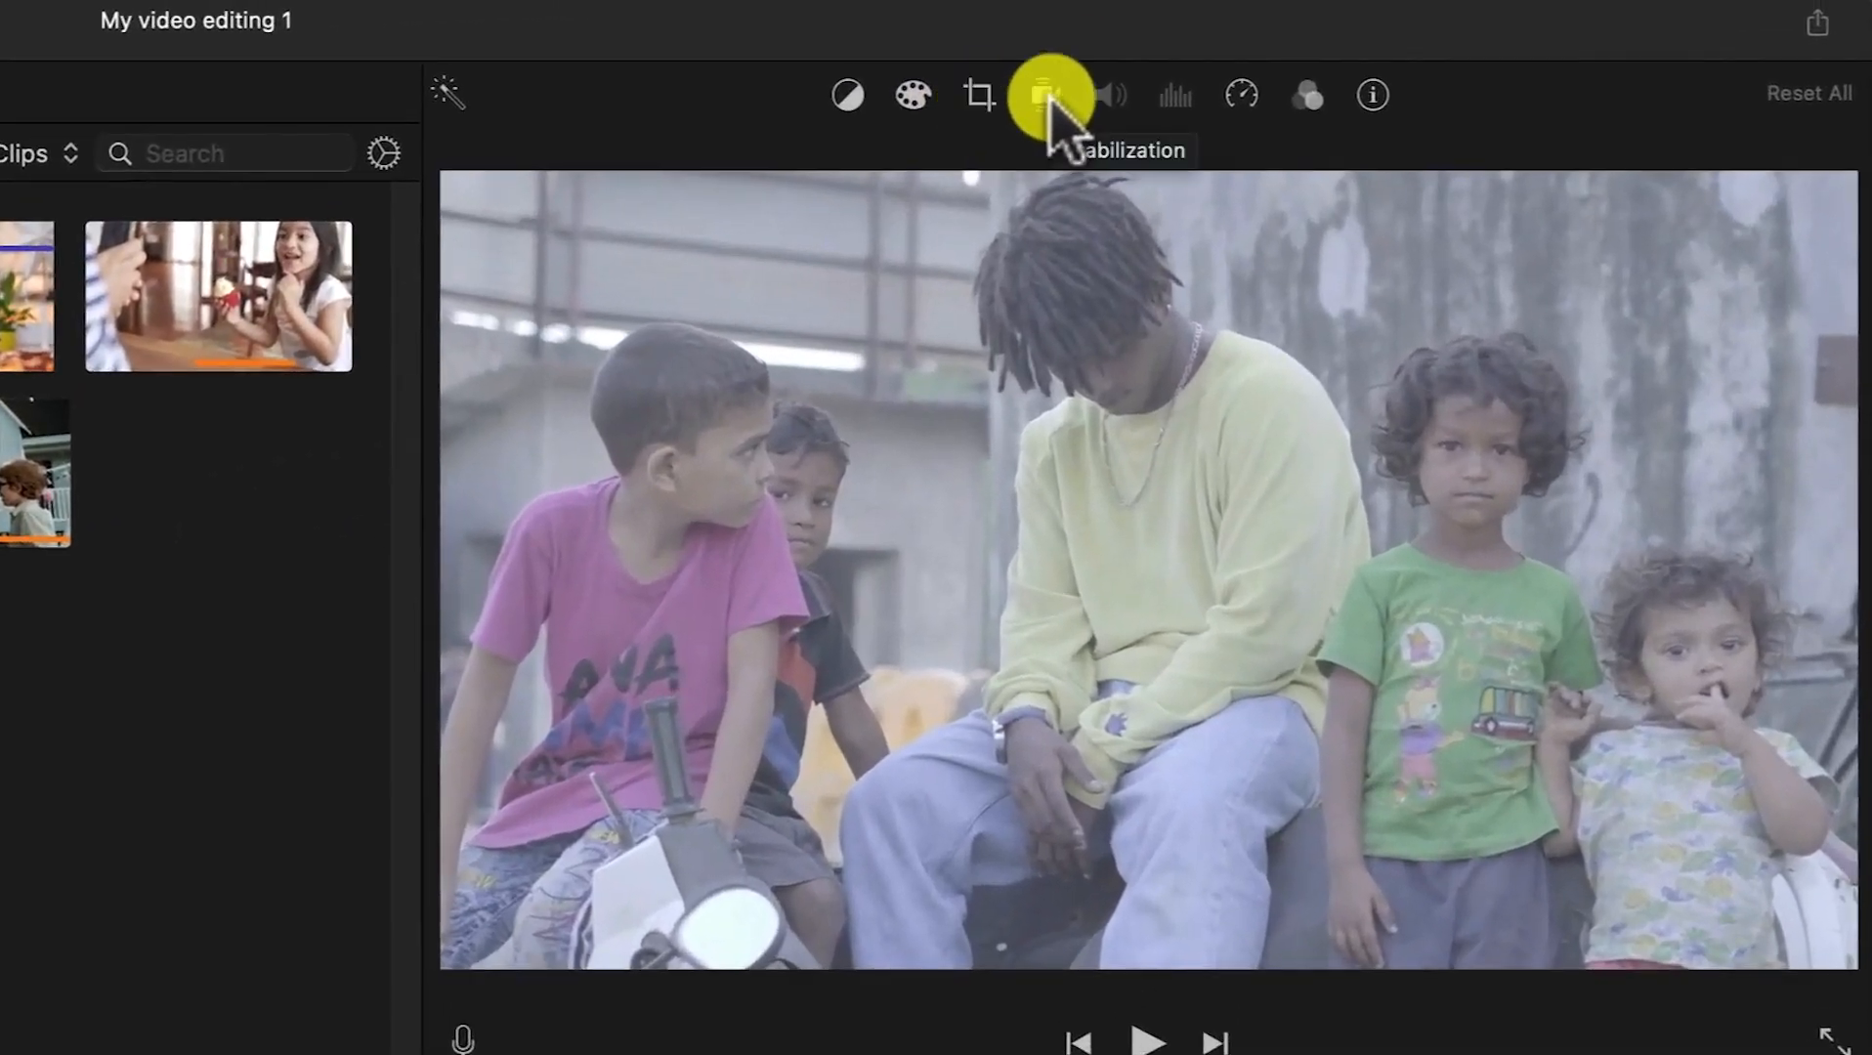
click(1052, 97)
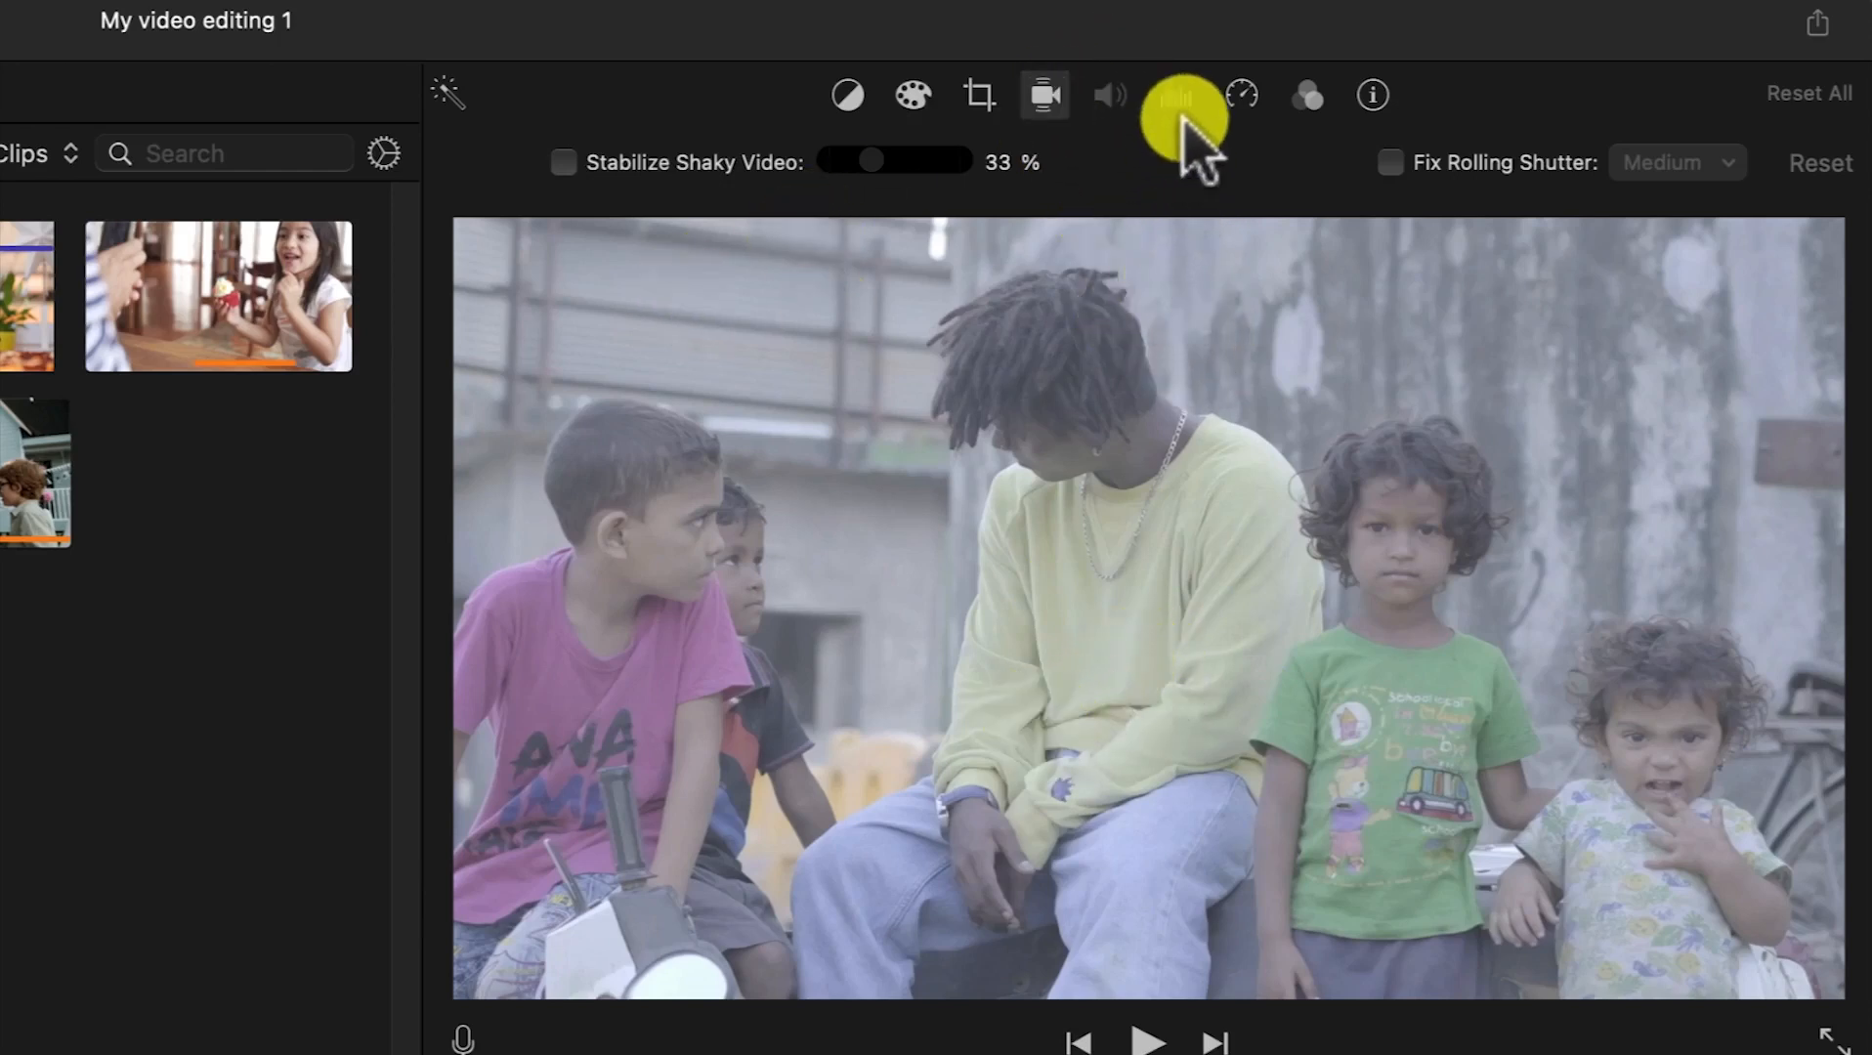
Step: Set the clip's speed to Slow at 50% and make it play in reverse
click(1243, 96)
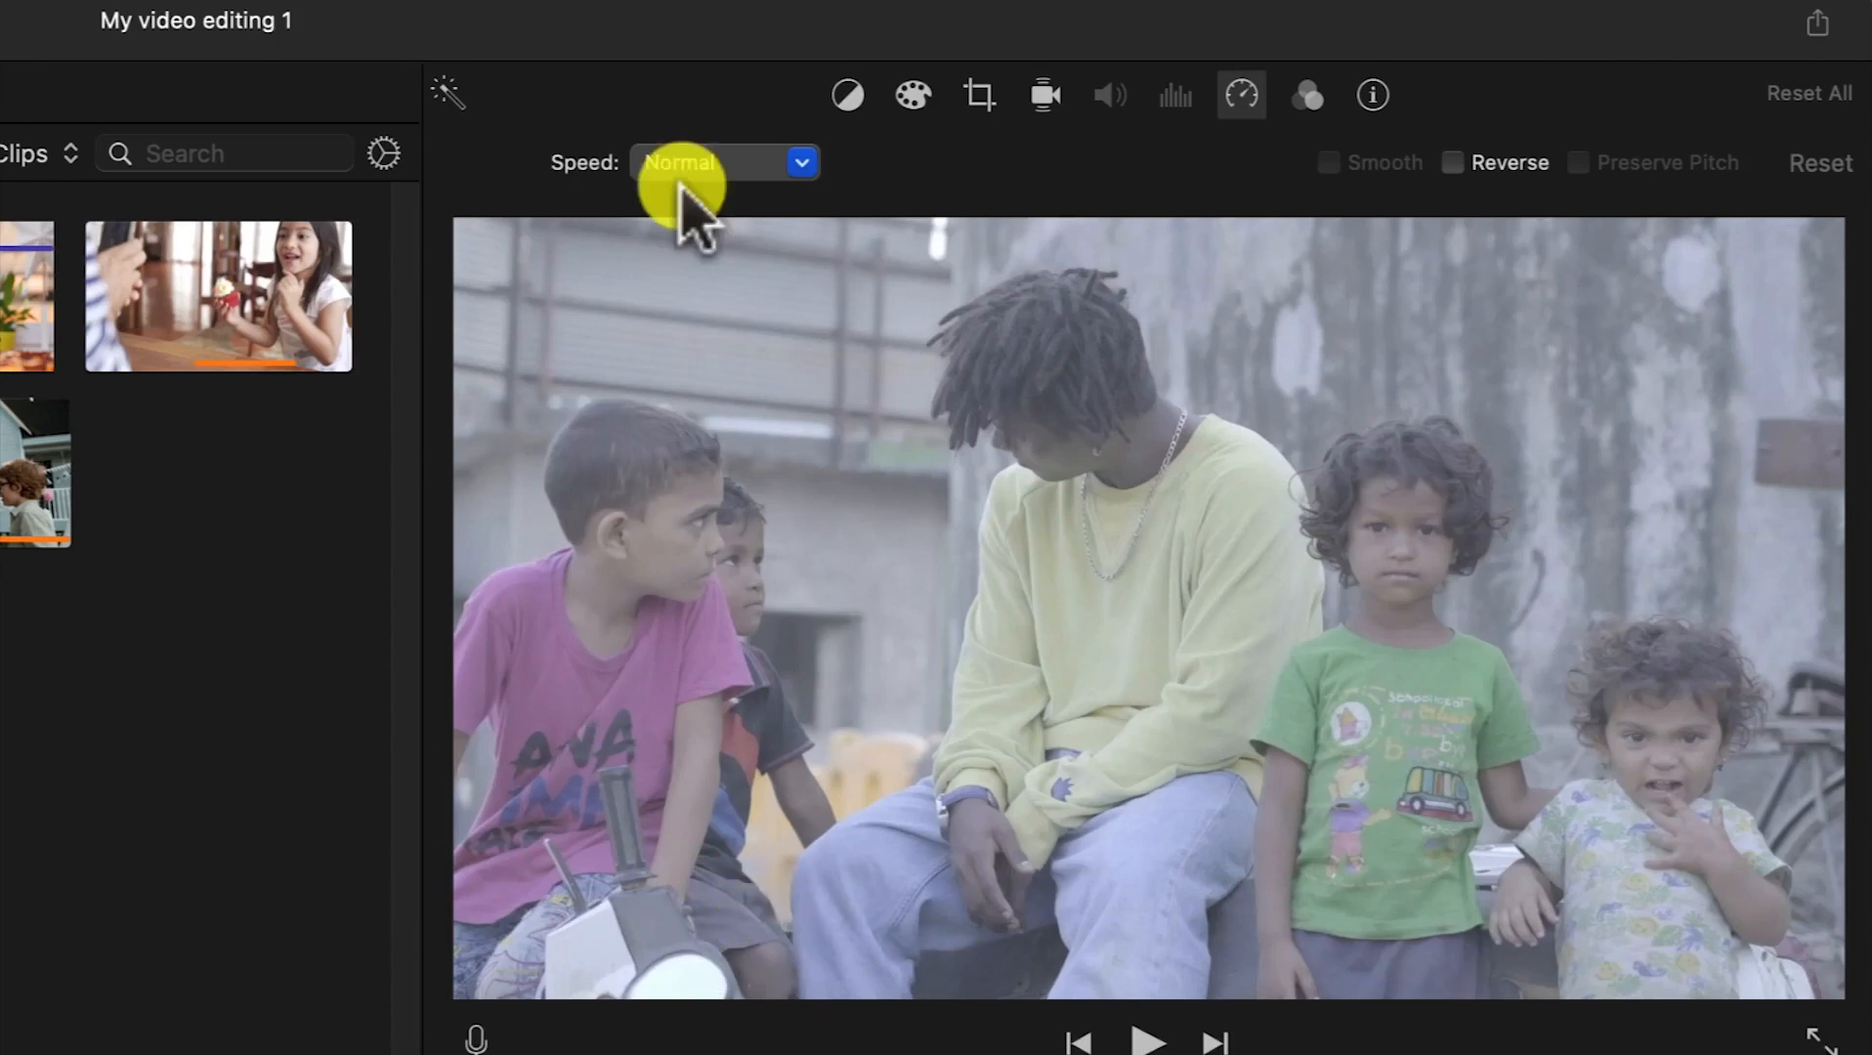
click(802, 166)
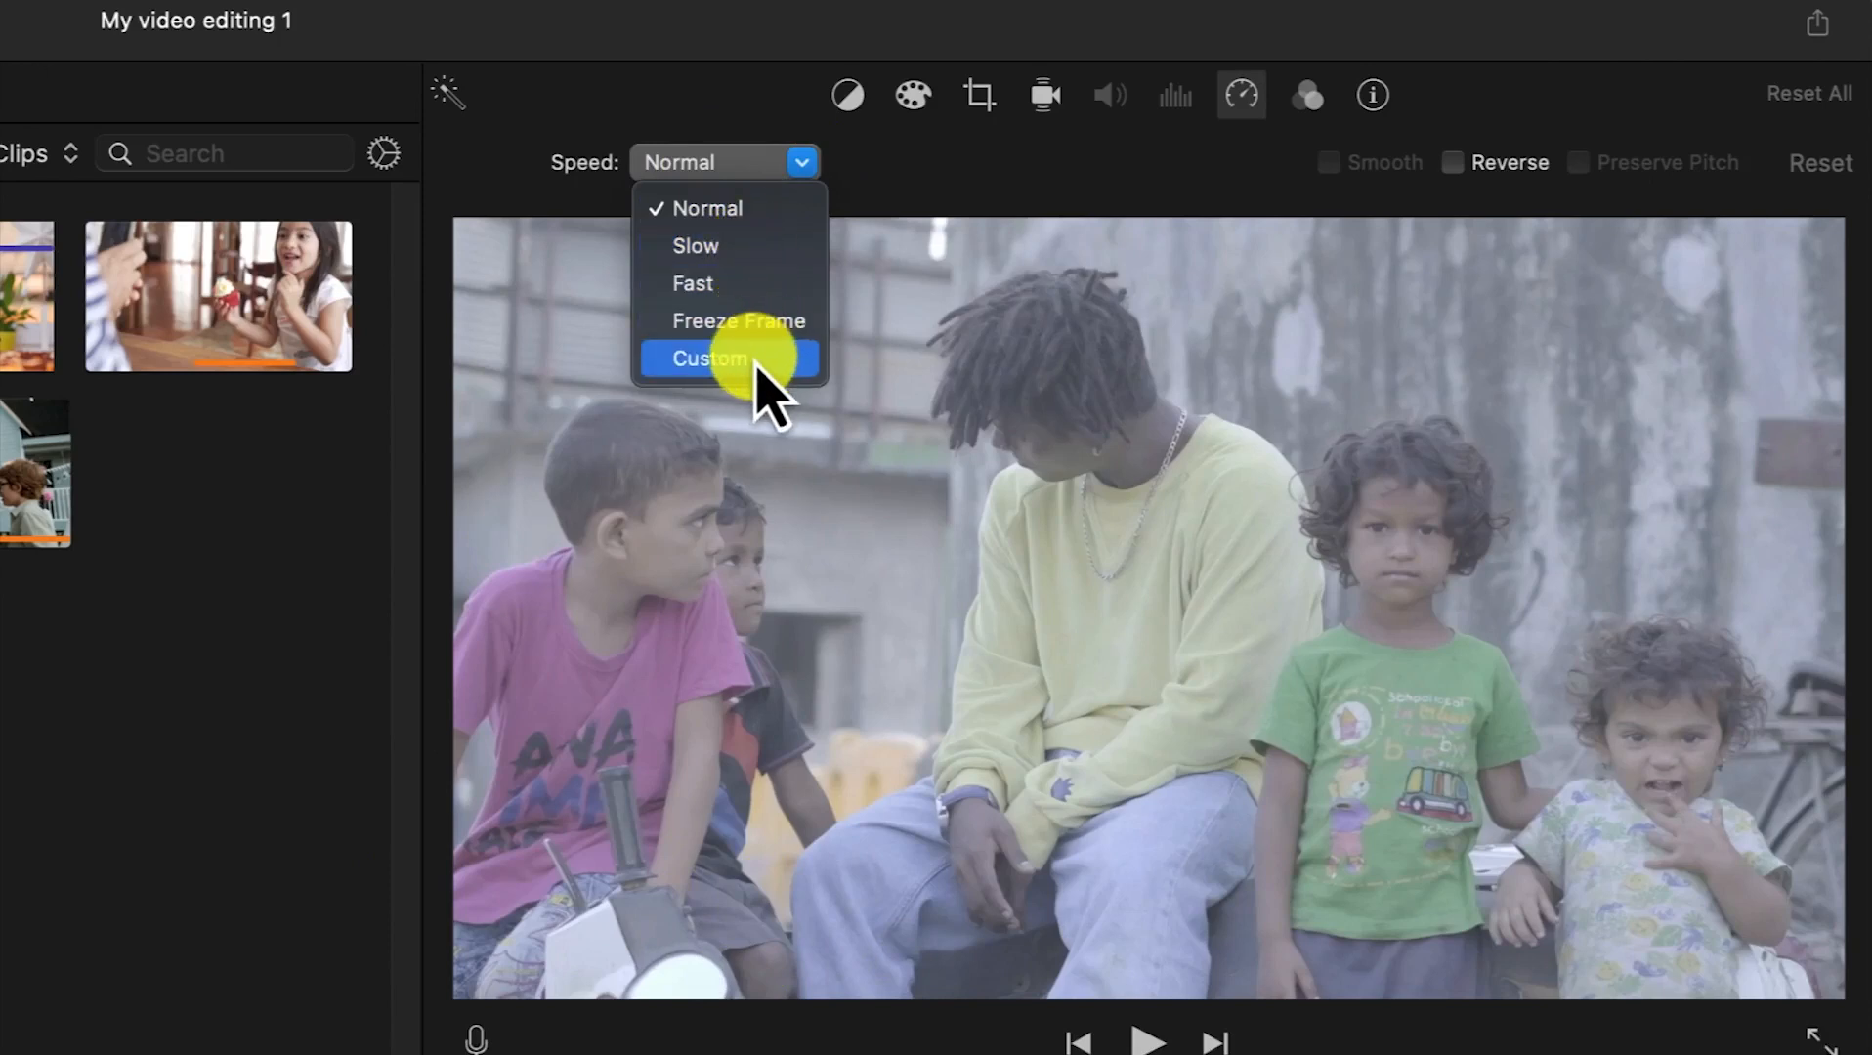
click(773, 252)
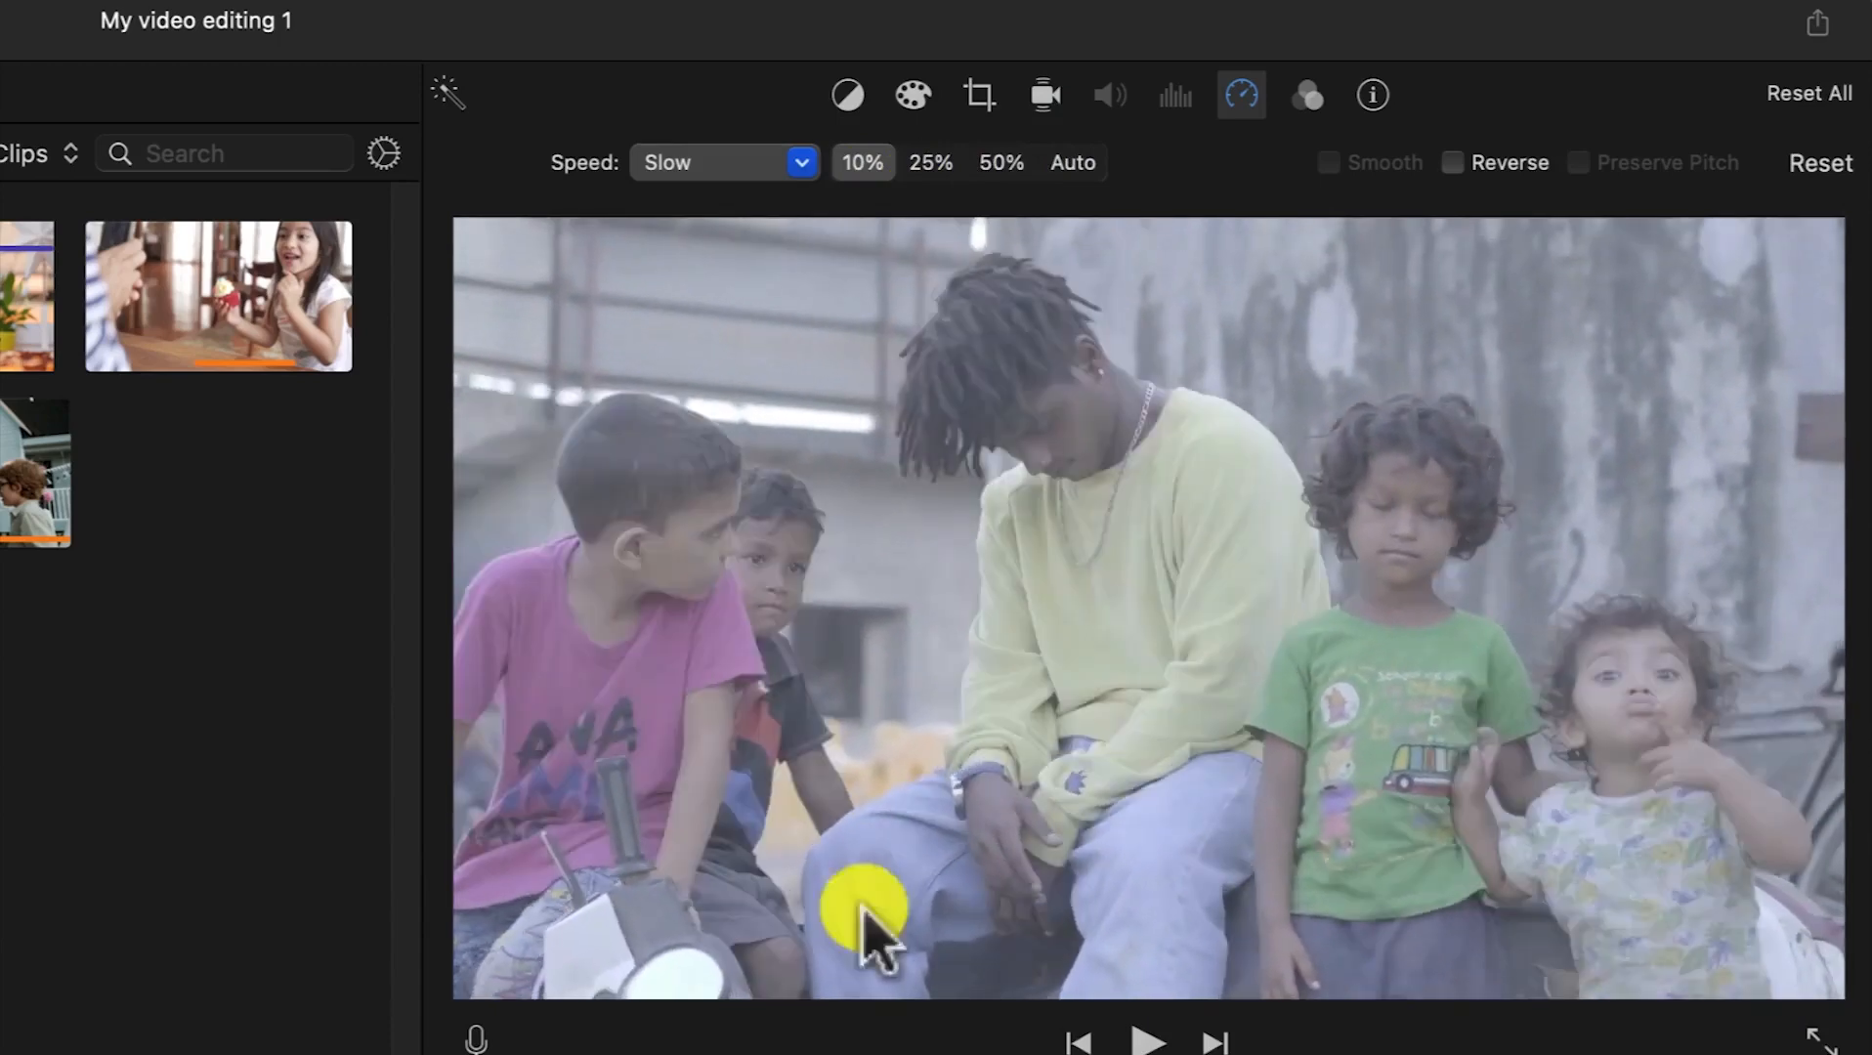
click(1000, 164)
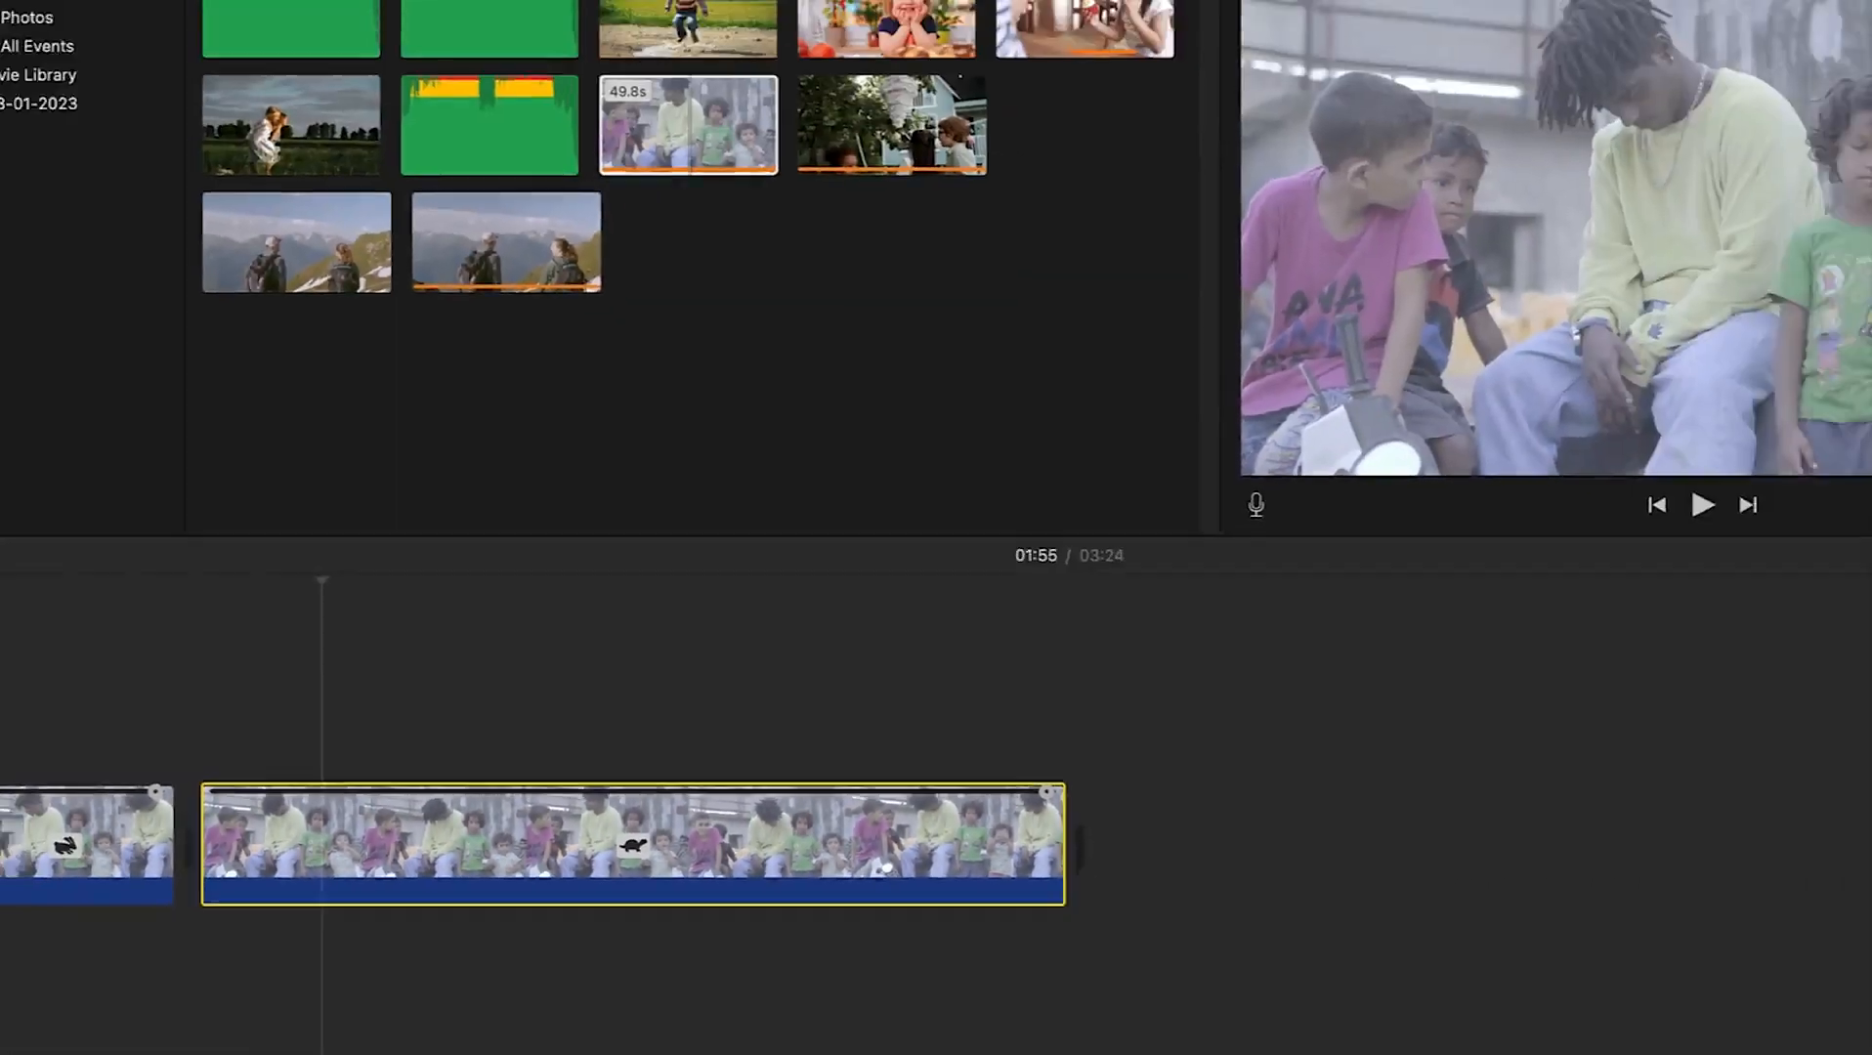
click(1639, 65)
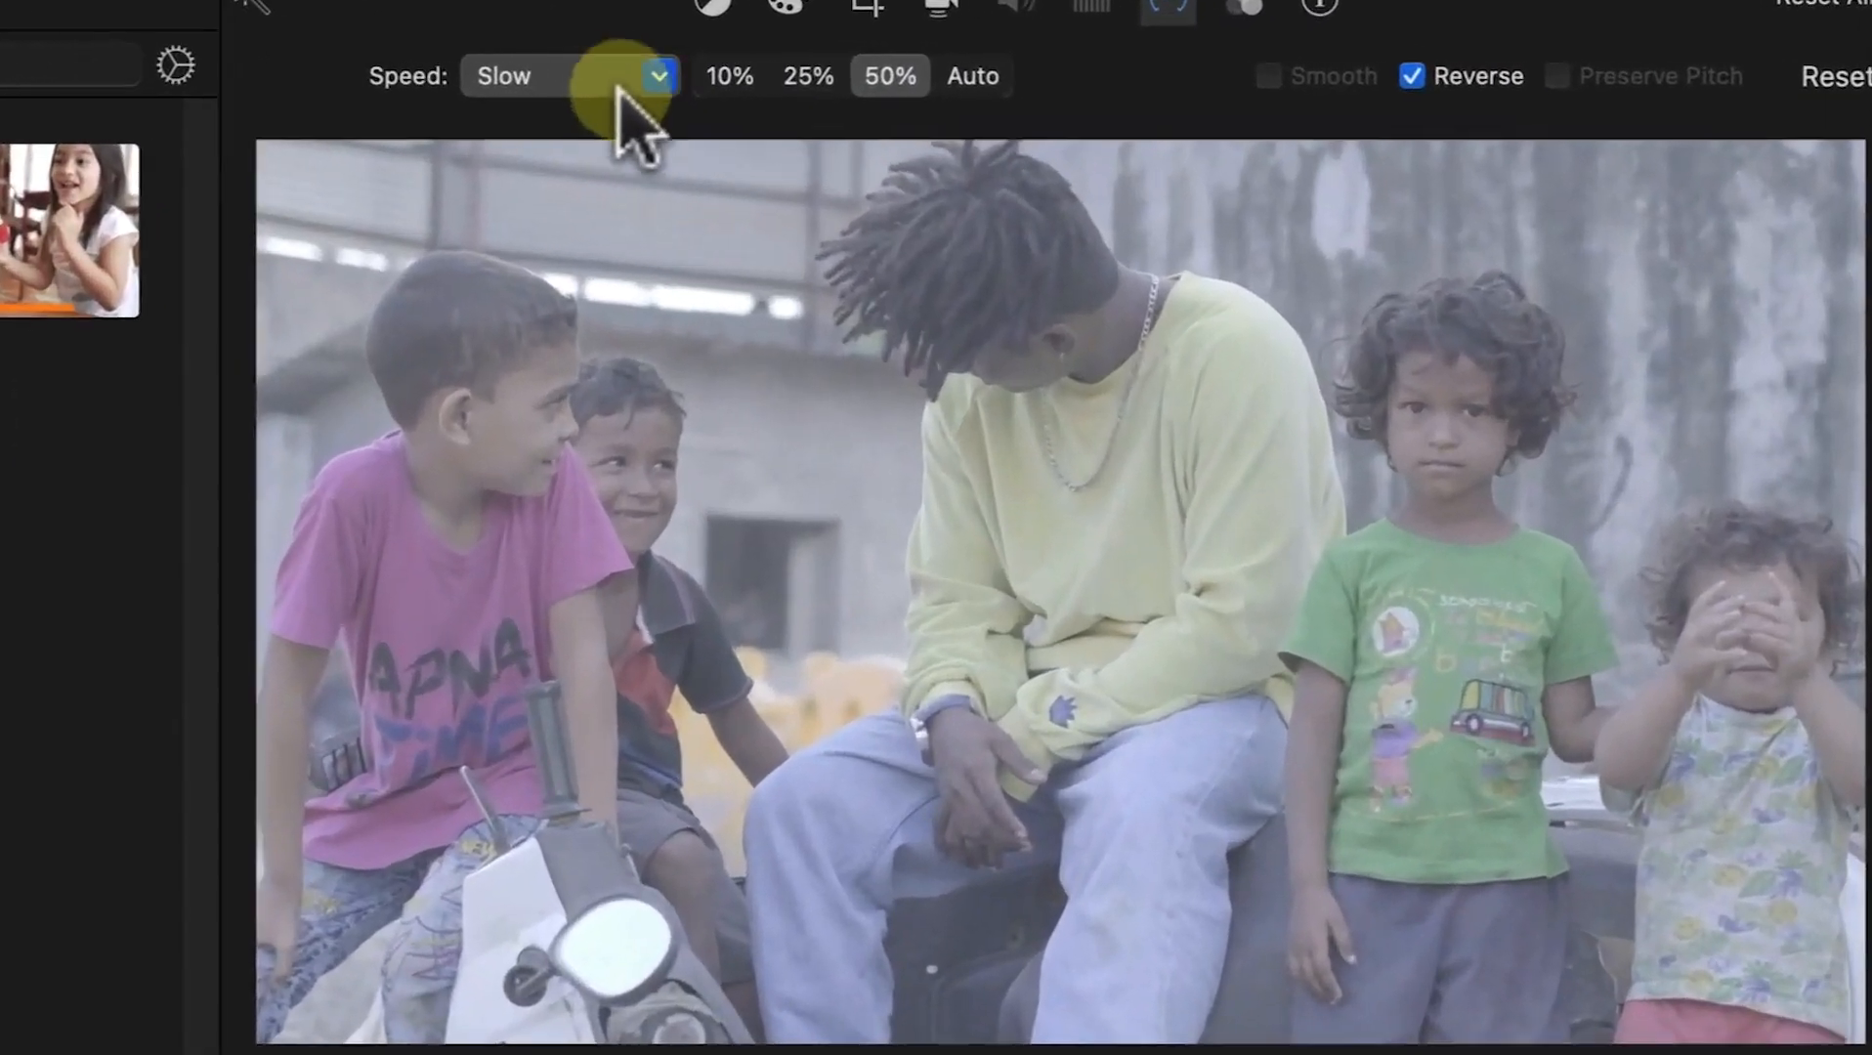
Step: Try the Fast speed at 4x and 2x on the reversed clip, and return it to Normal
click(1254, 67)
click(572, 223)
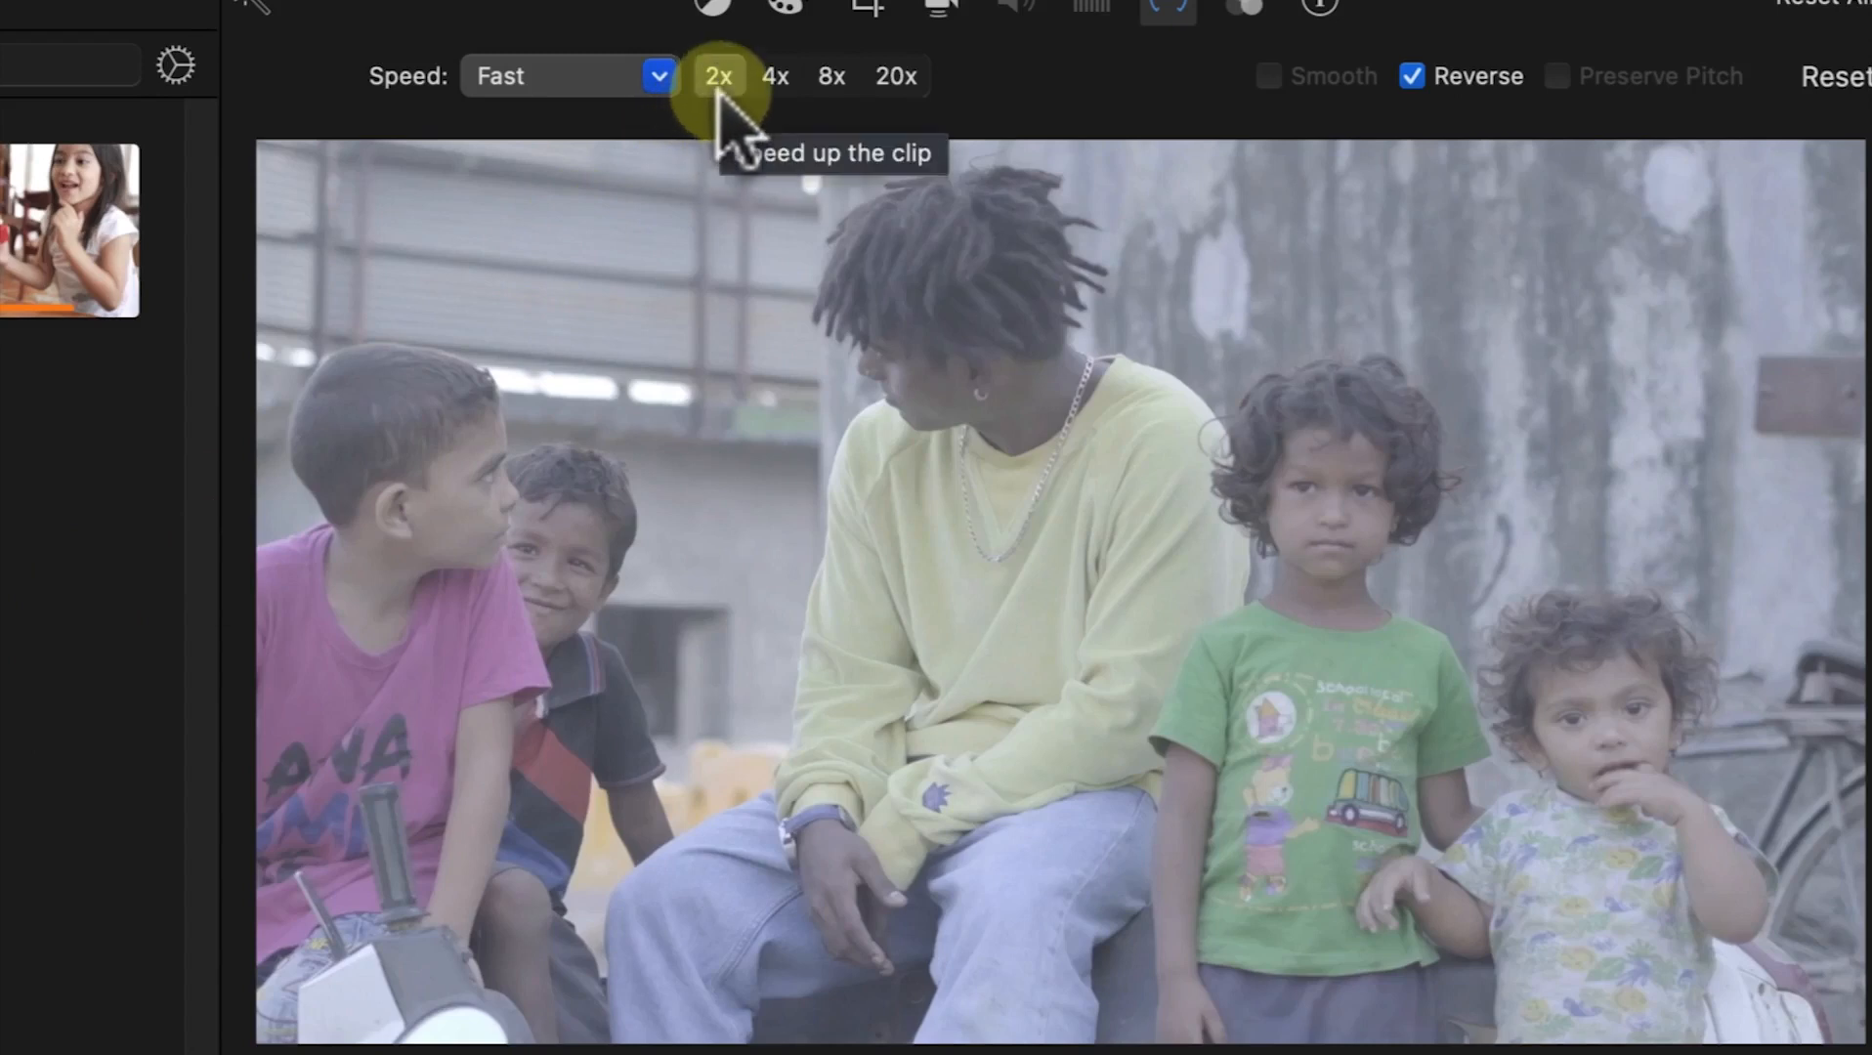
click(776, 79)
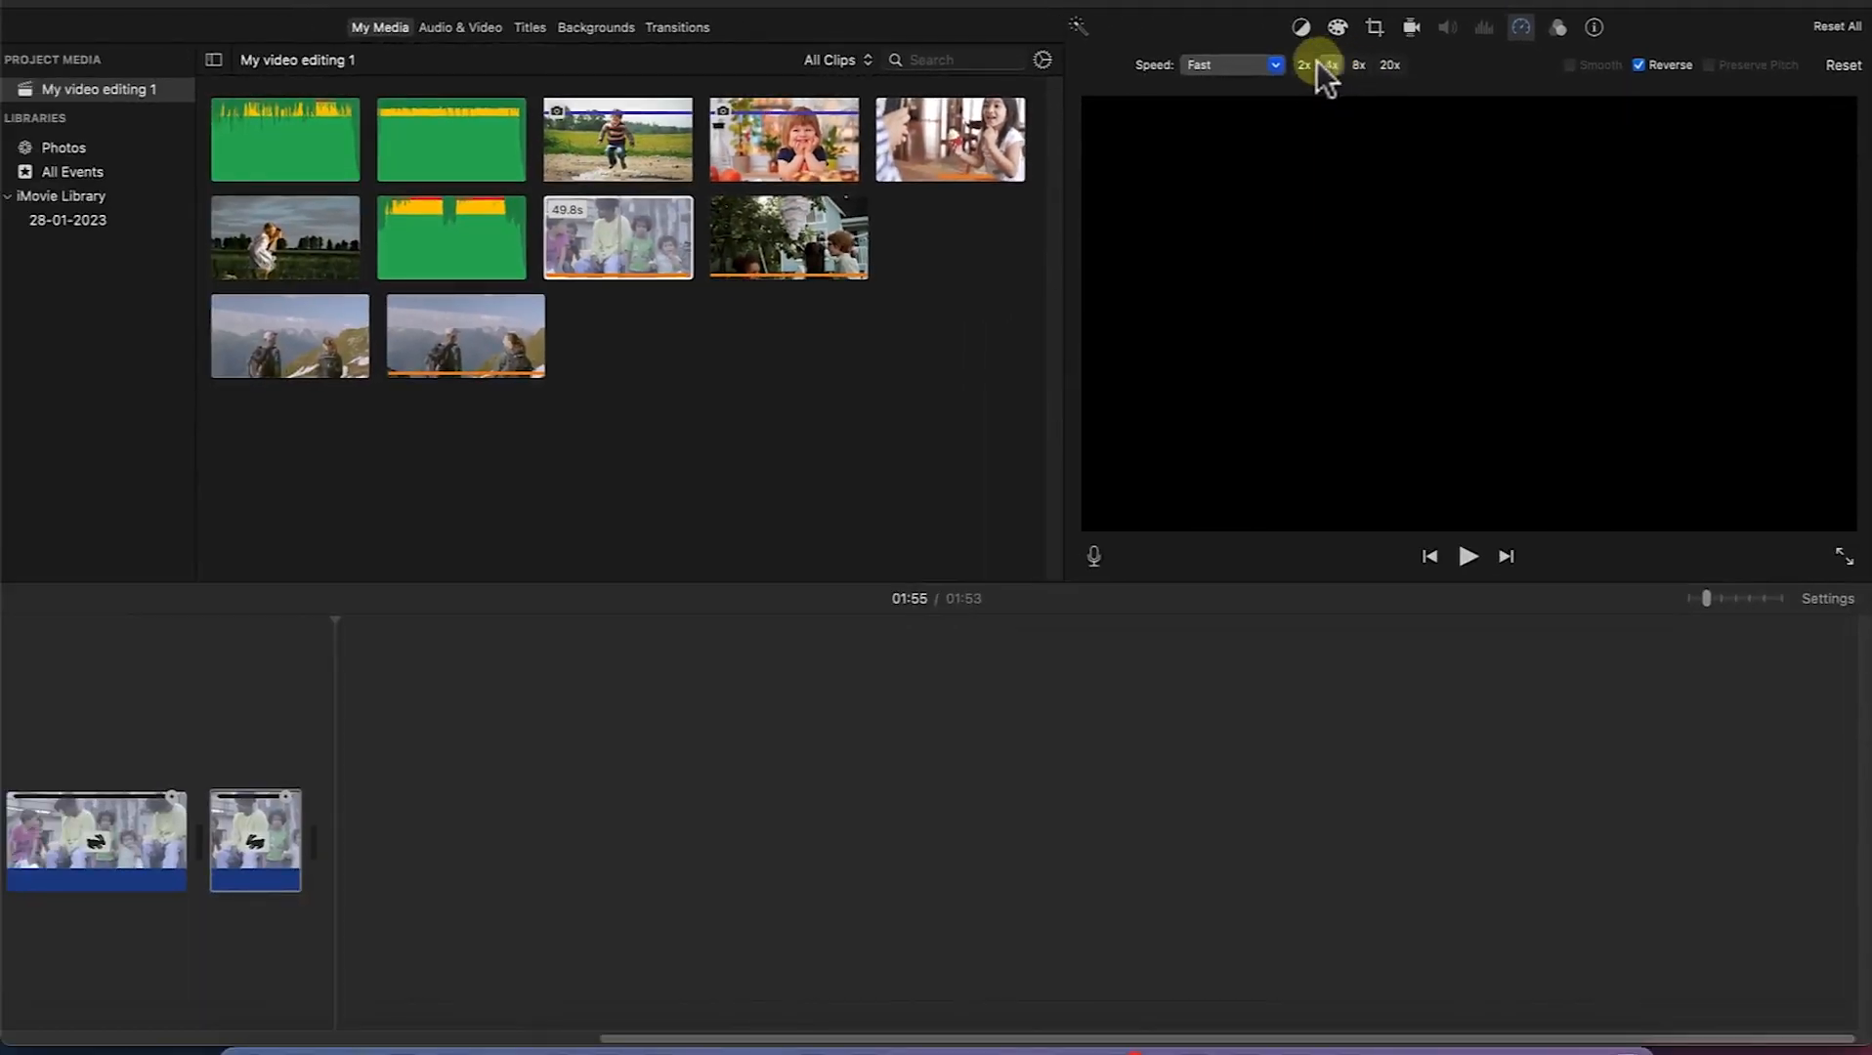
click(1308, 64)
click(1227, 65)
click(1226, 90)
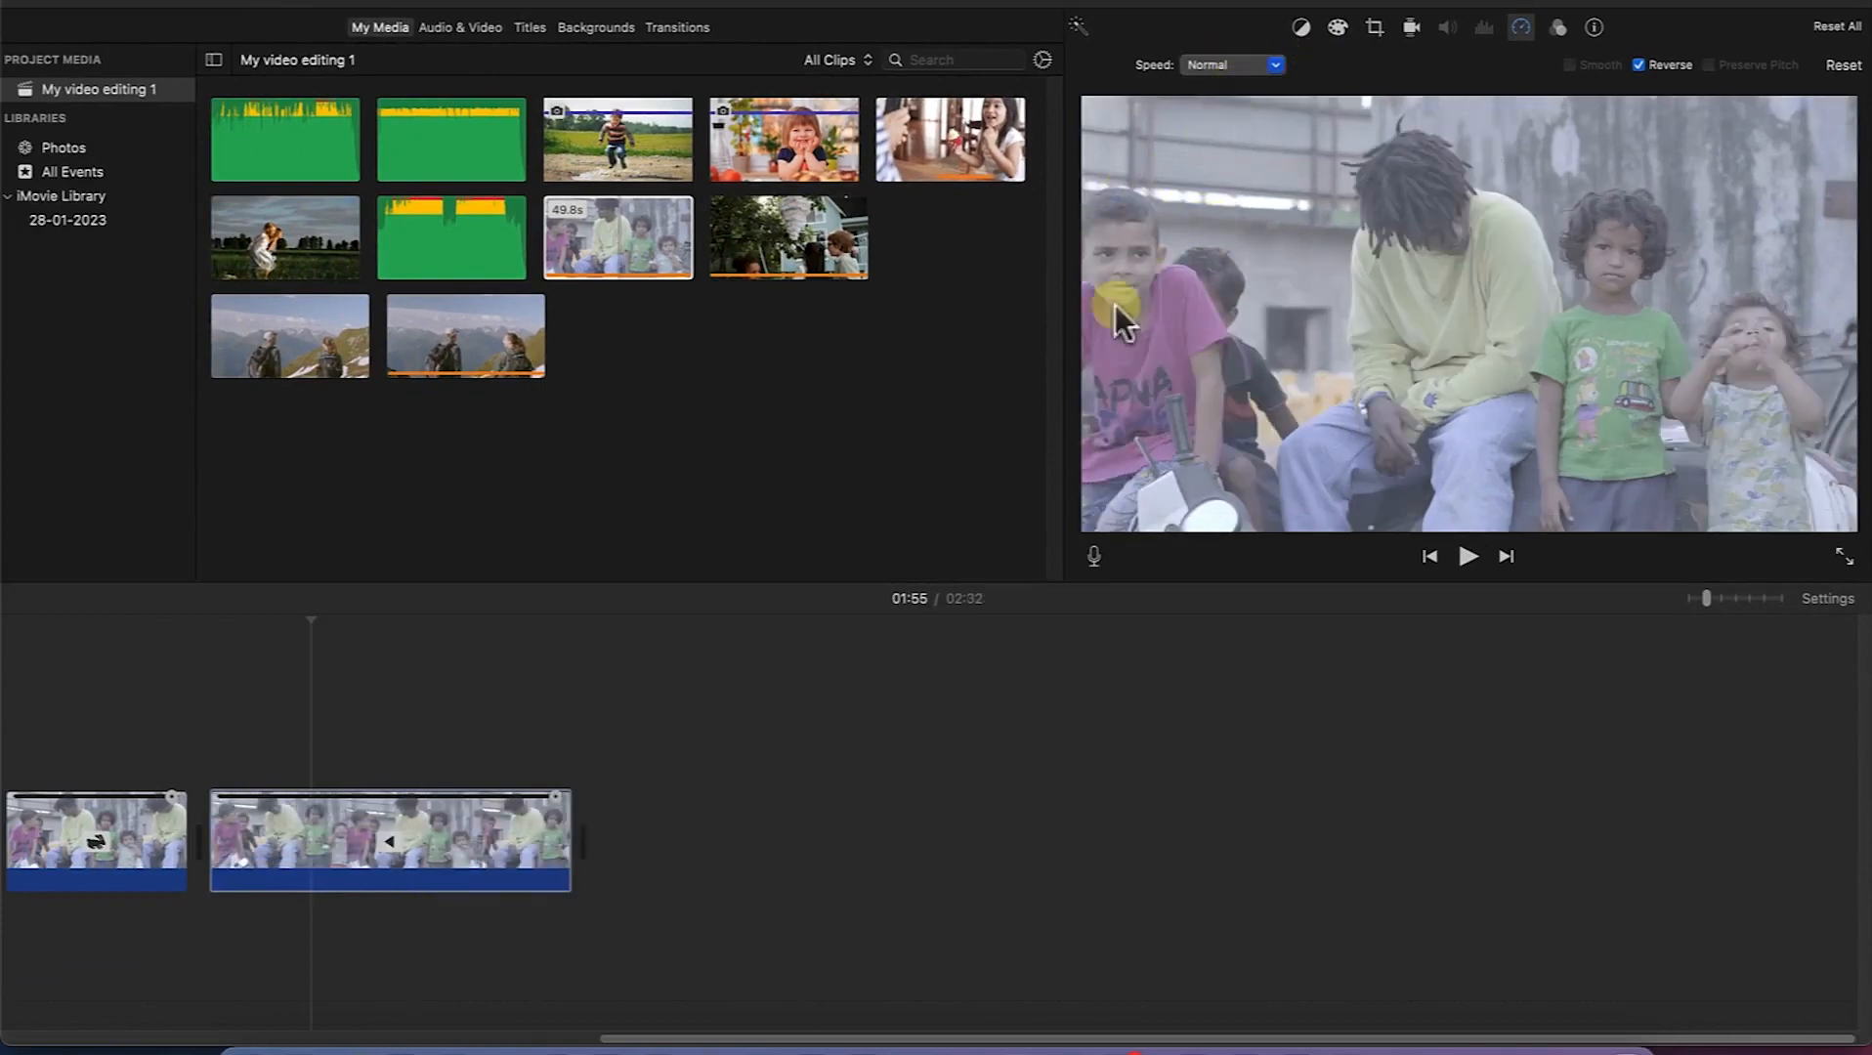
Step: Set the reversed clip's speed to Slow at 25% and play part of it back
click(1233, 69)
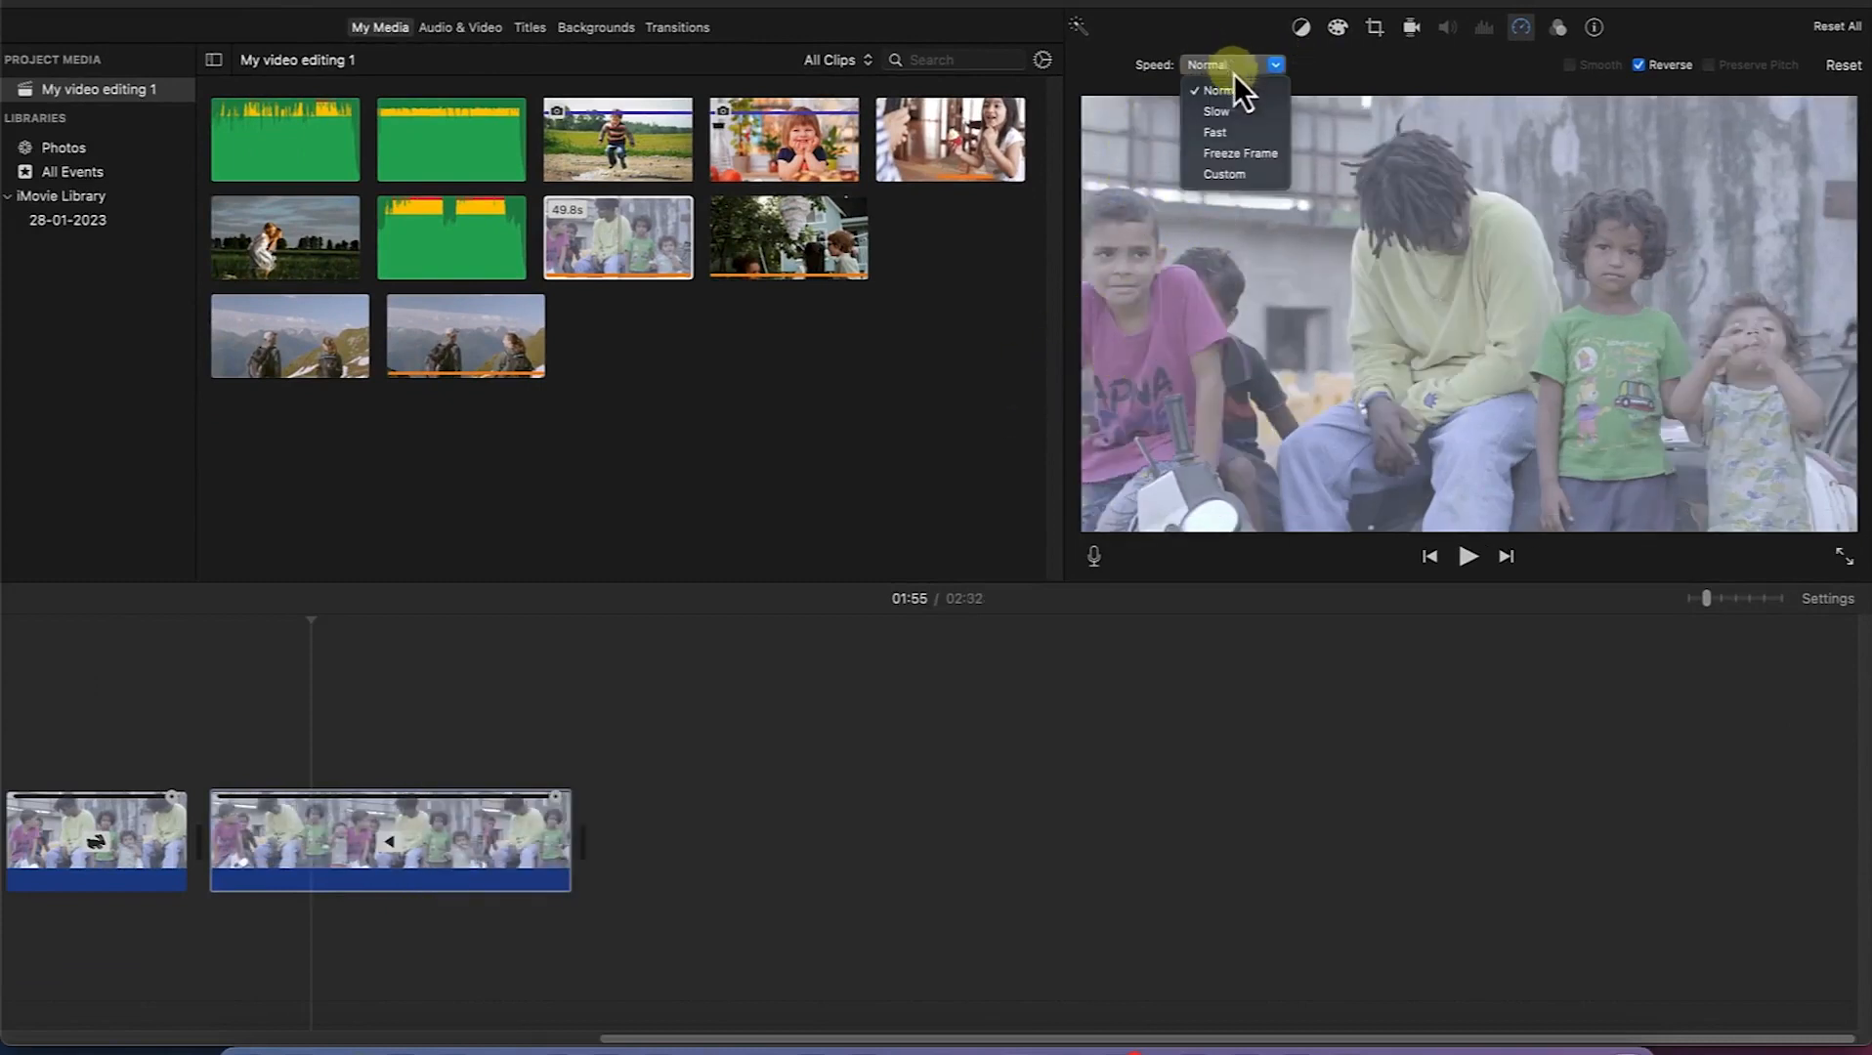
click(1245, 112)
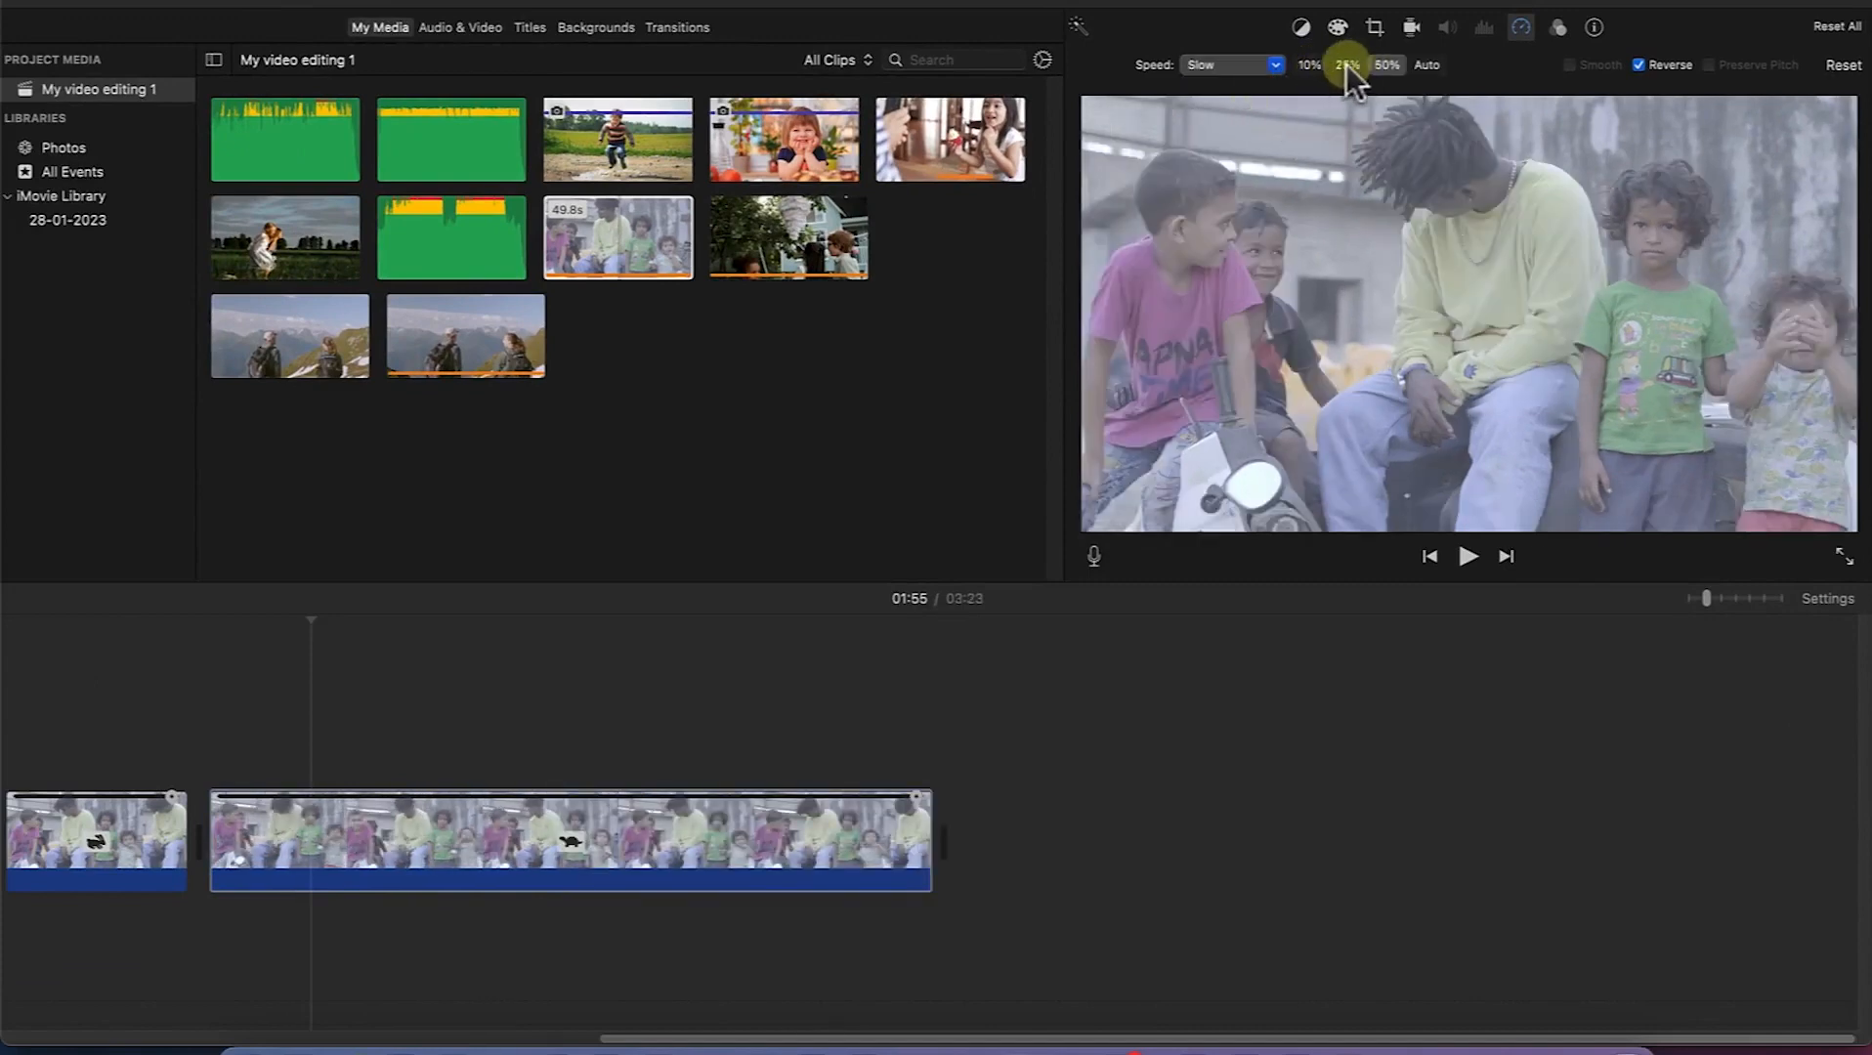
click(1345, 65)
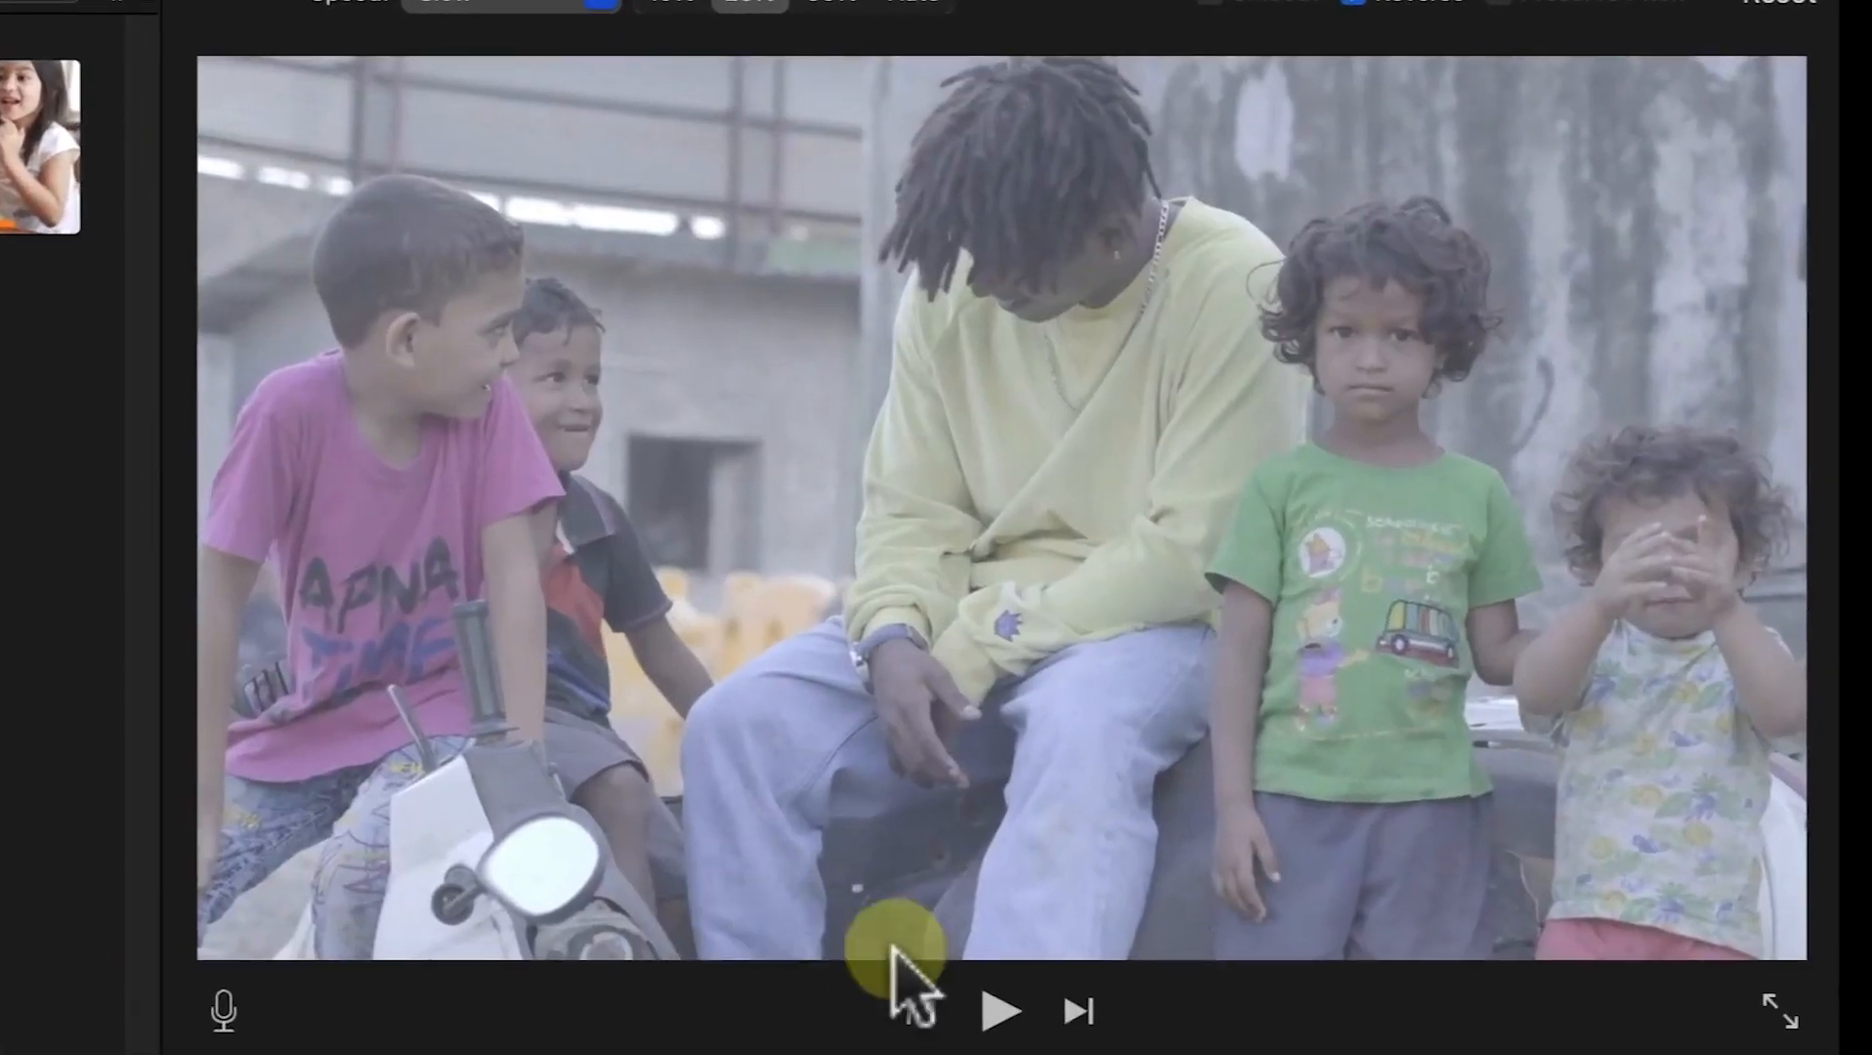
click(994, 1012)
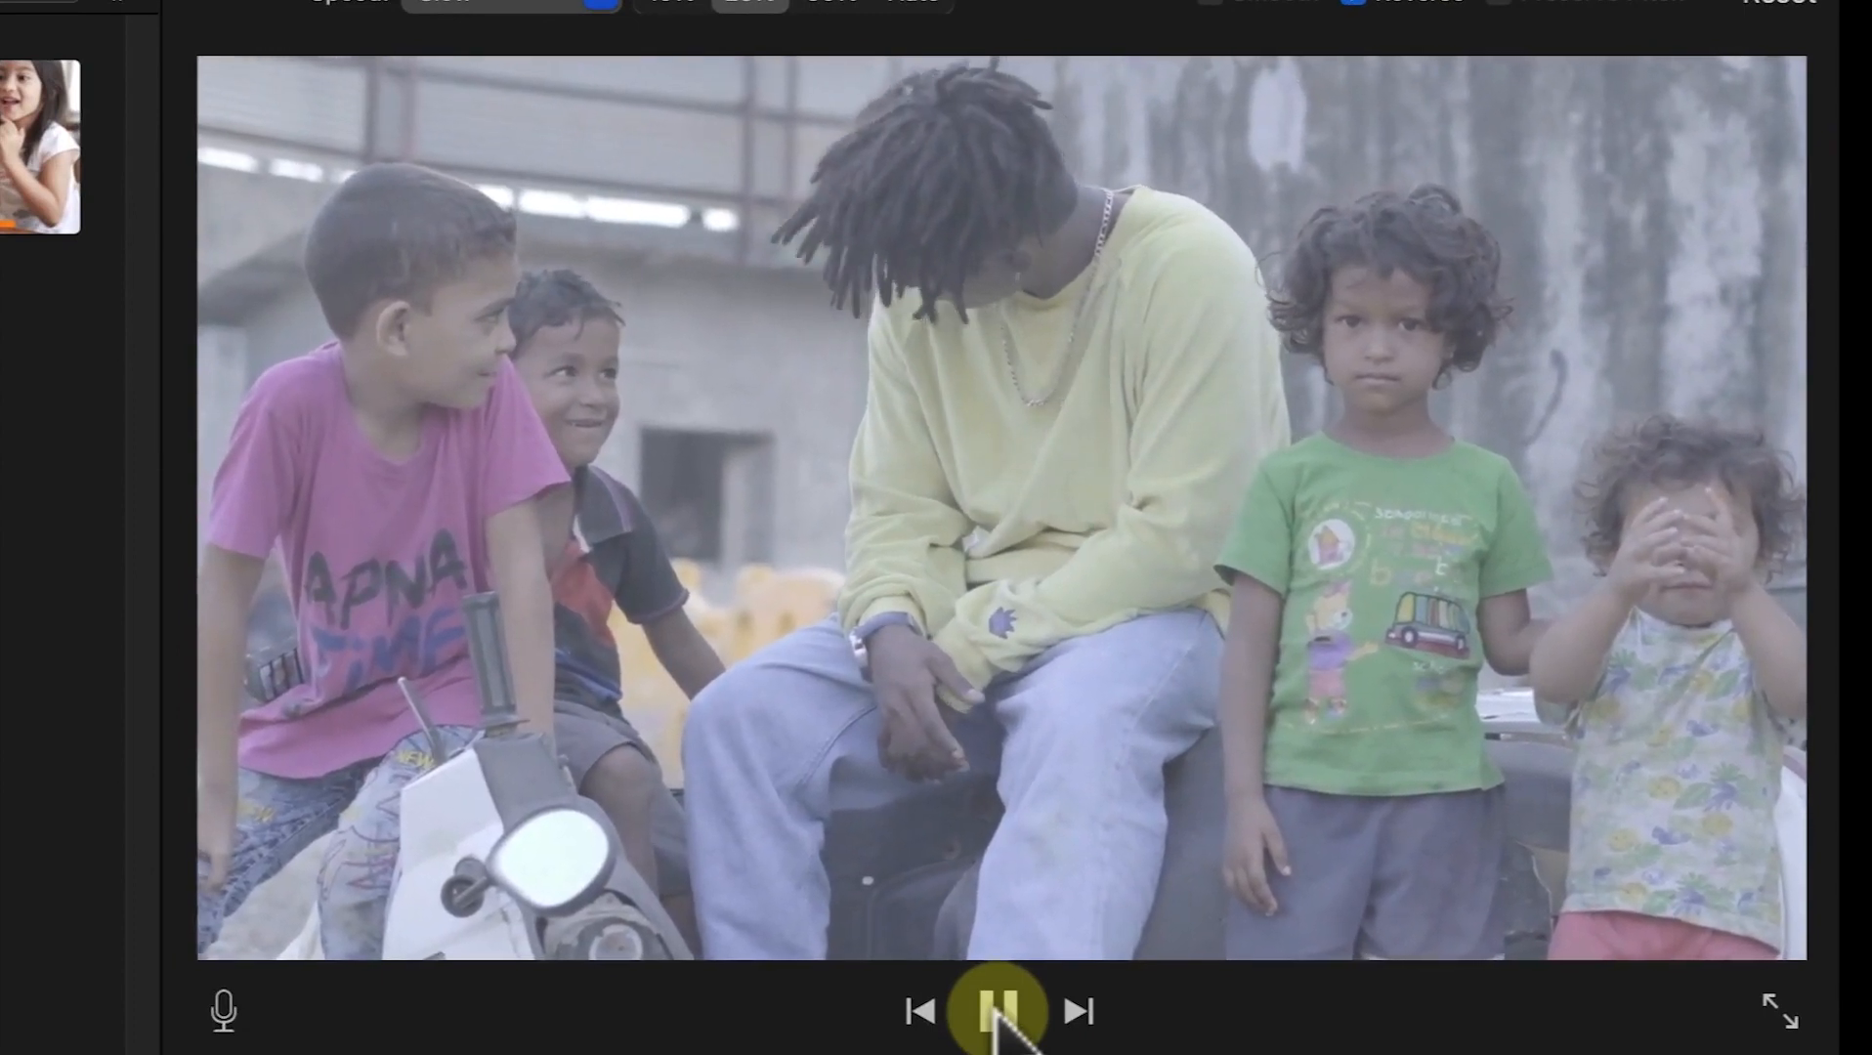
click(997, 1011)
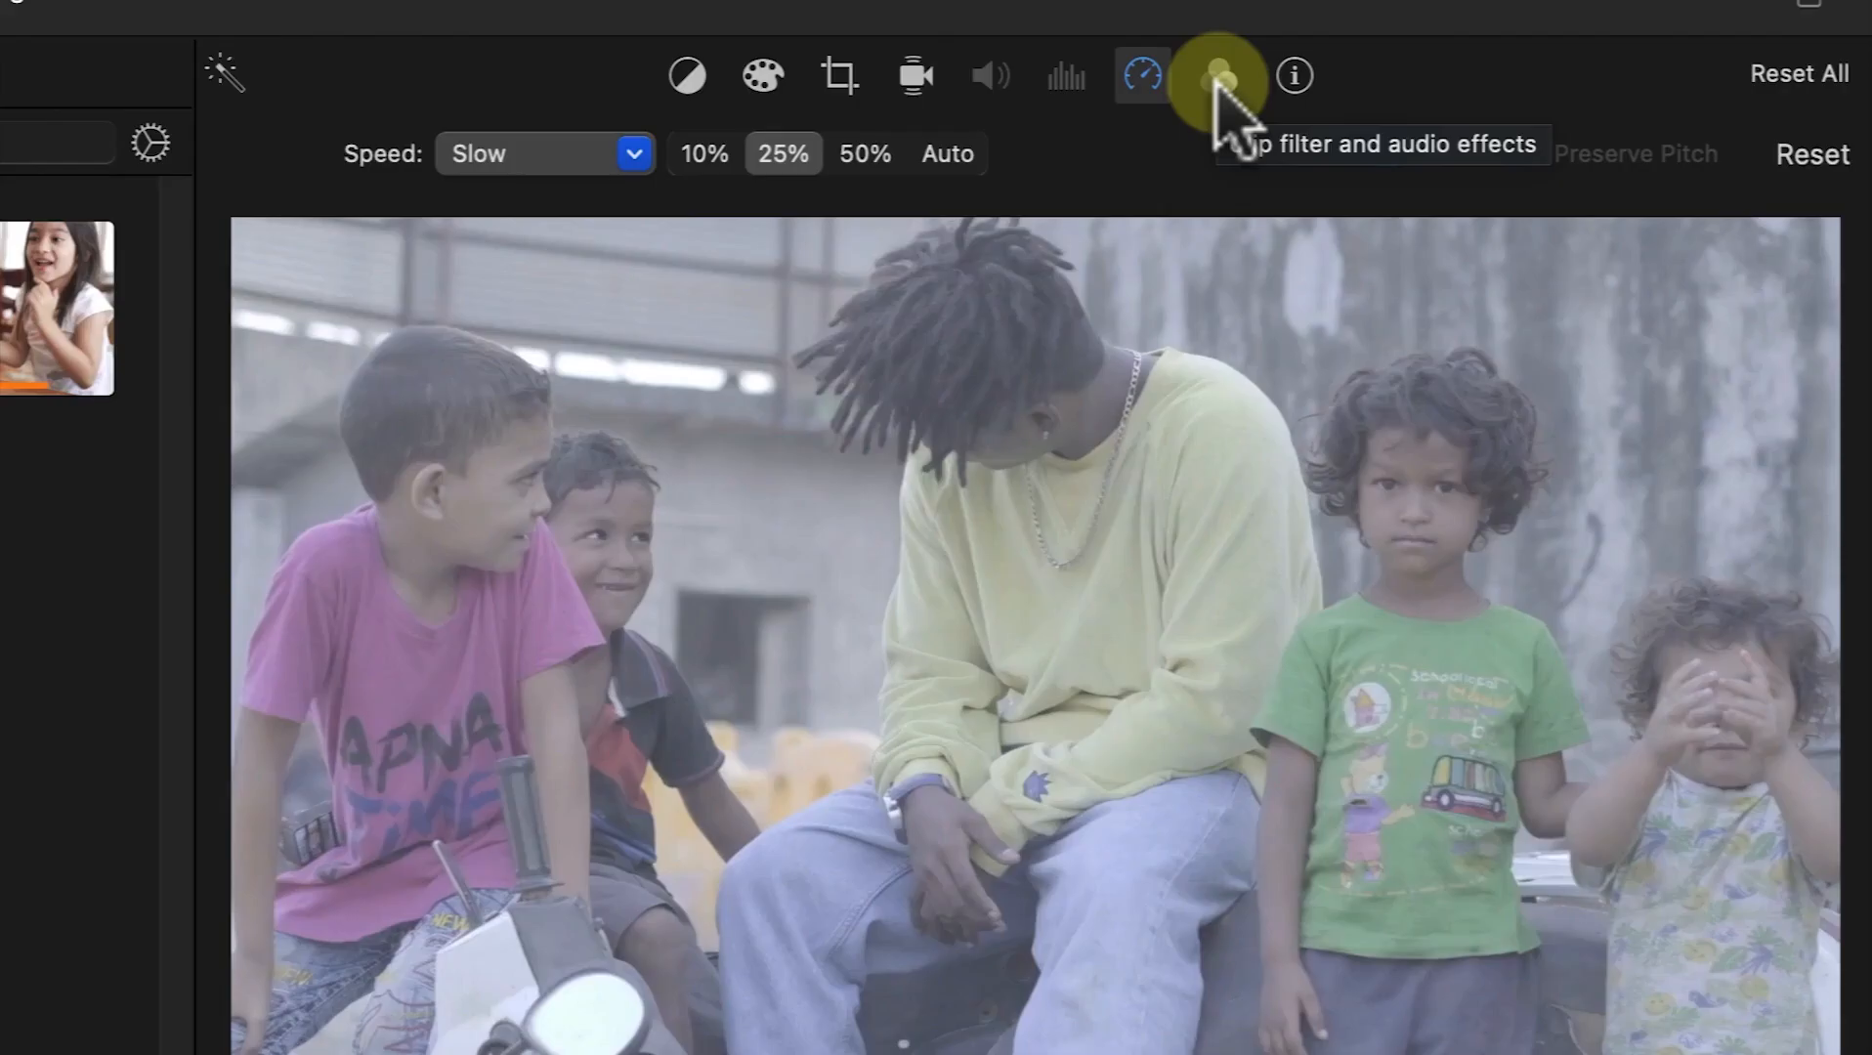
Step: Apply the Glow clip filter to the reversed clip and set the filter strength to 33
click(1218, 78)
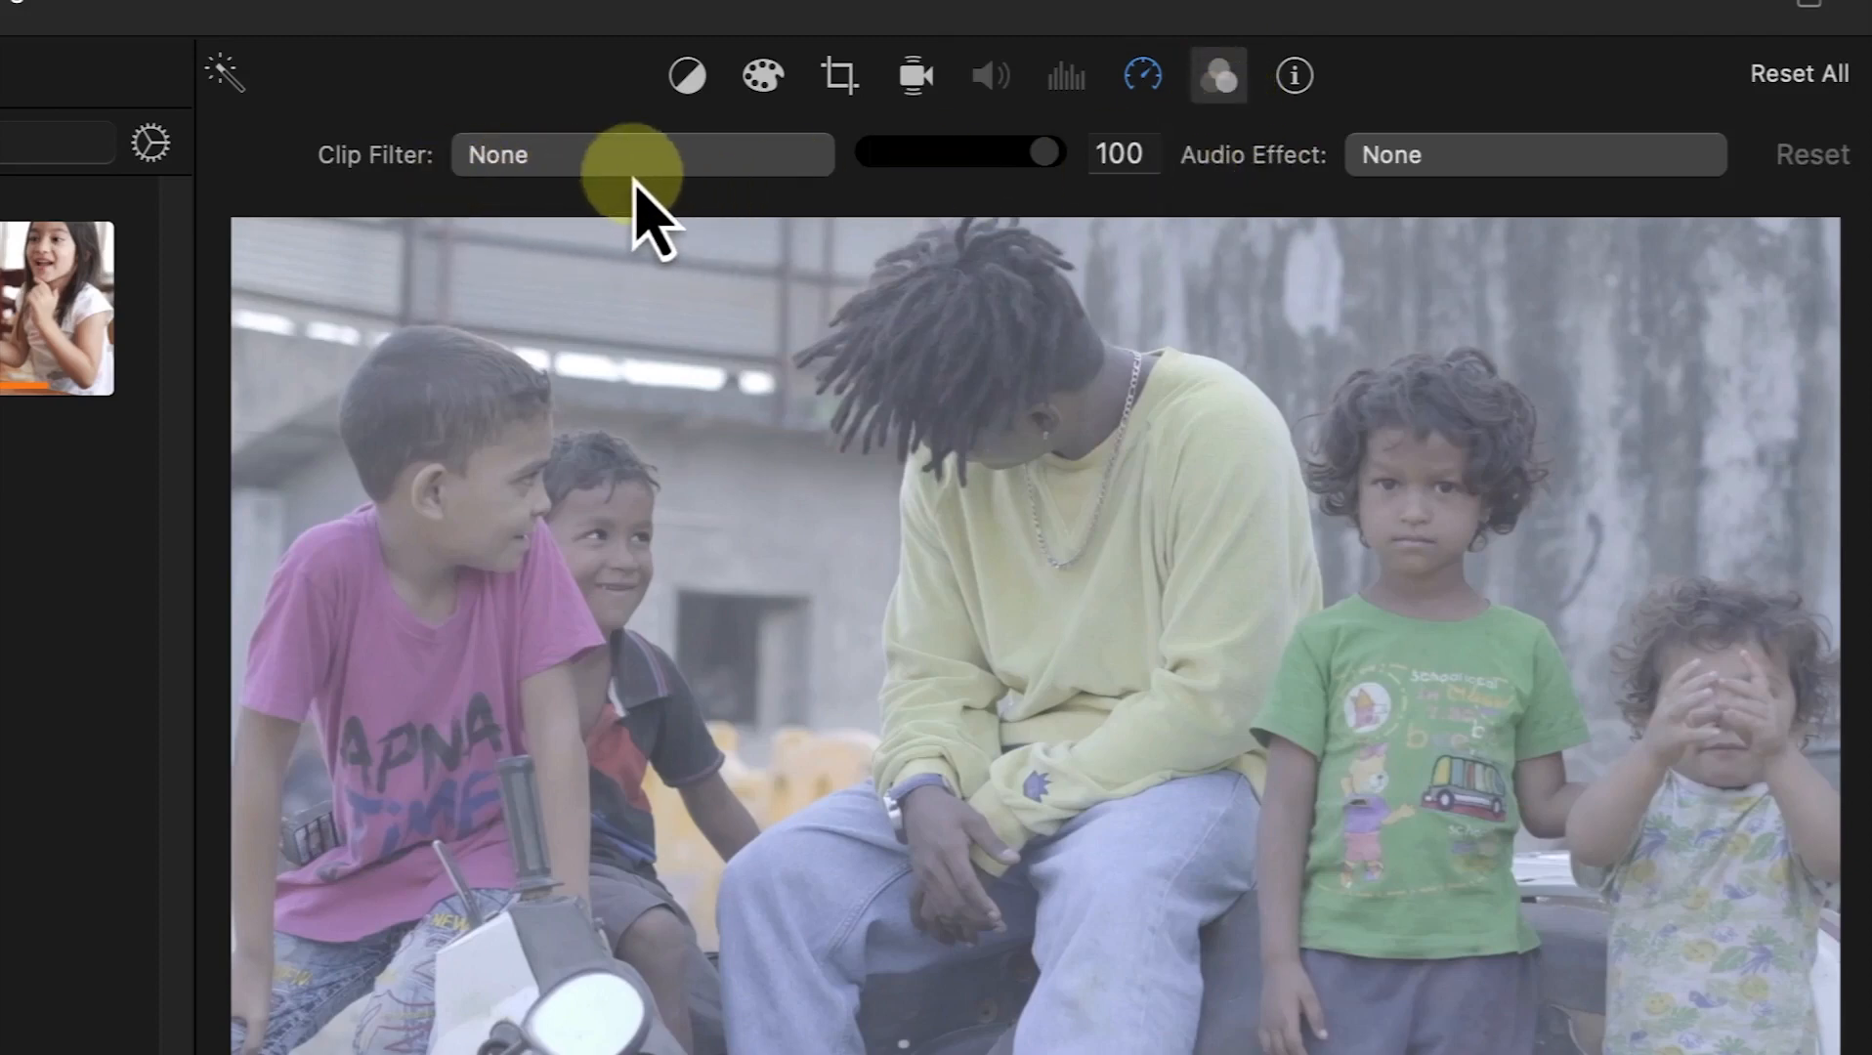
click(662, 159)
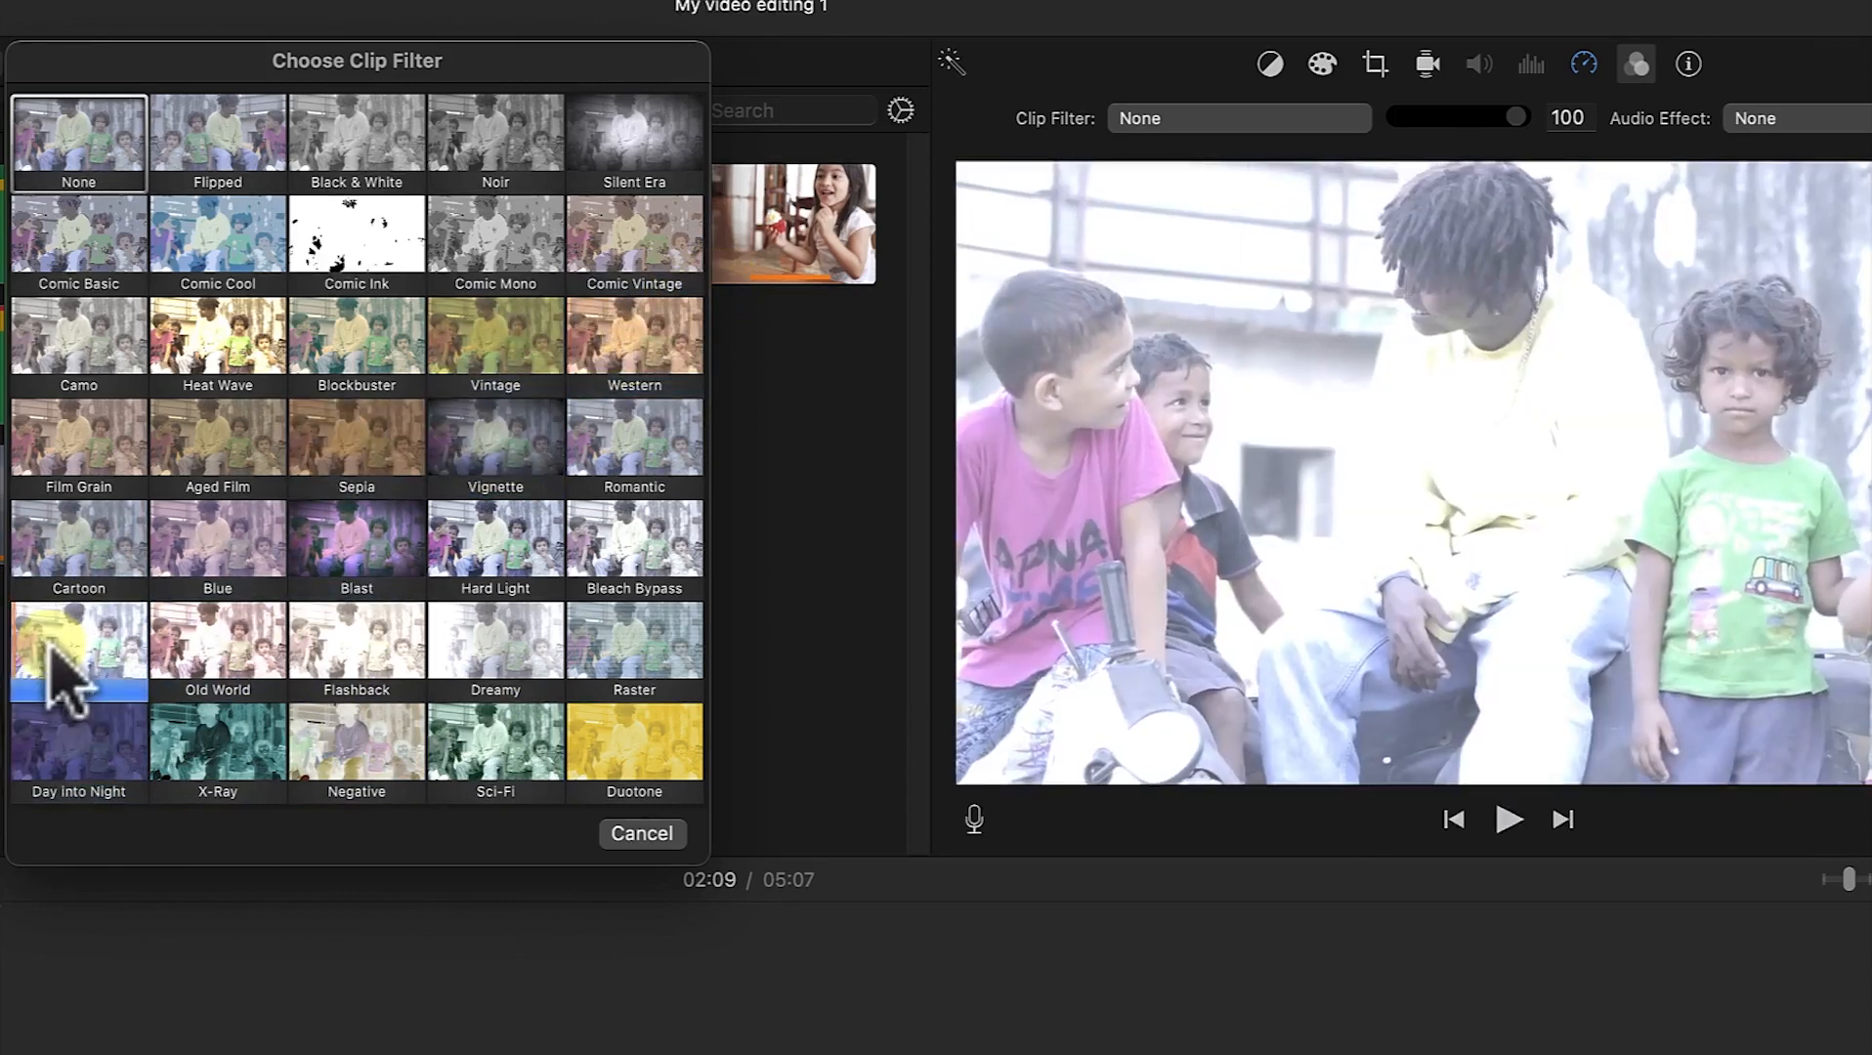
click(52, 650)
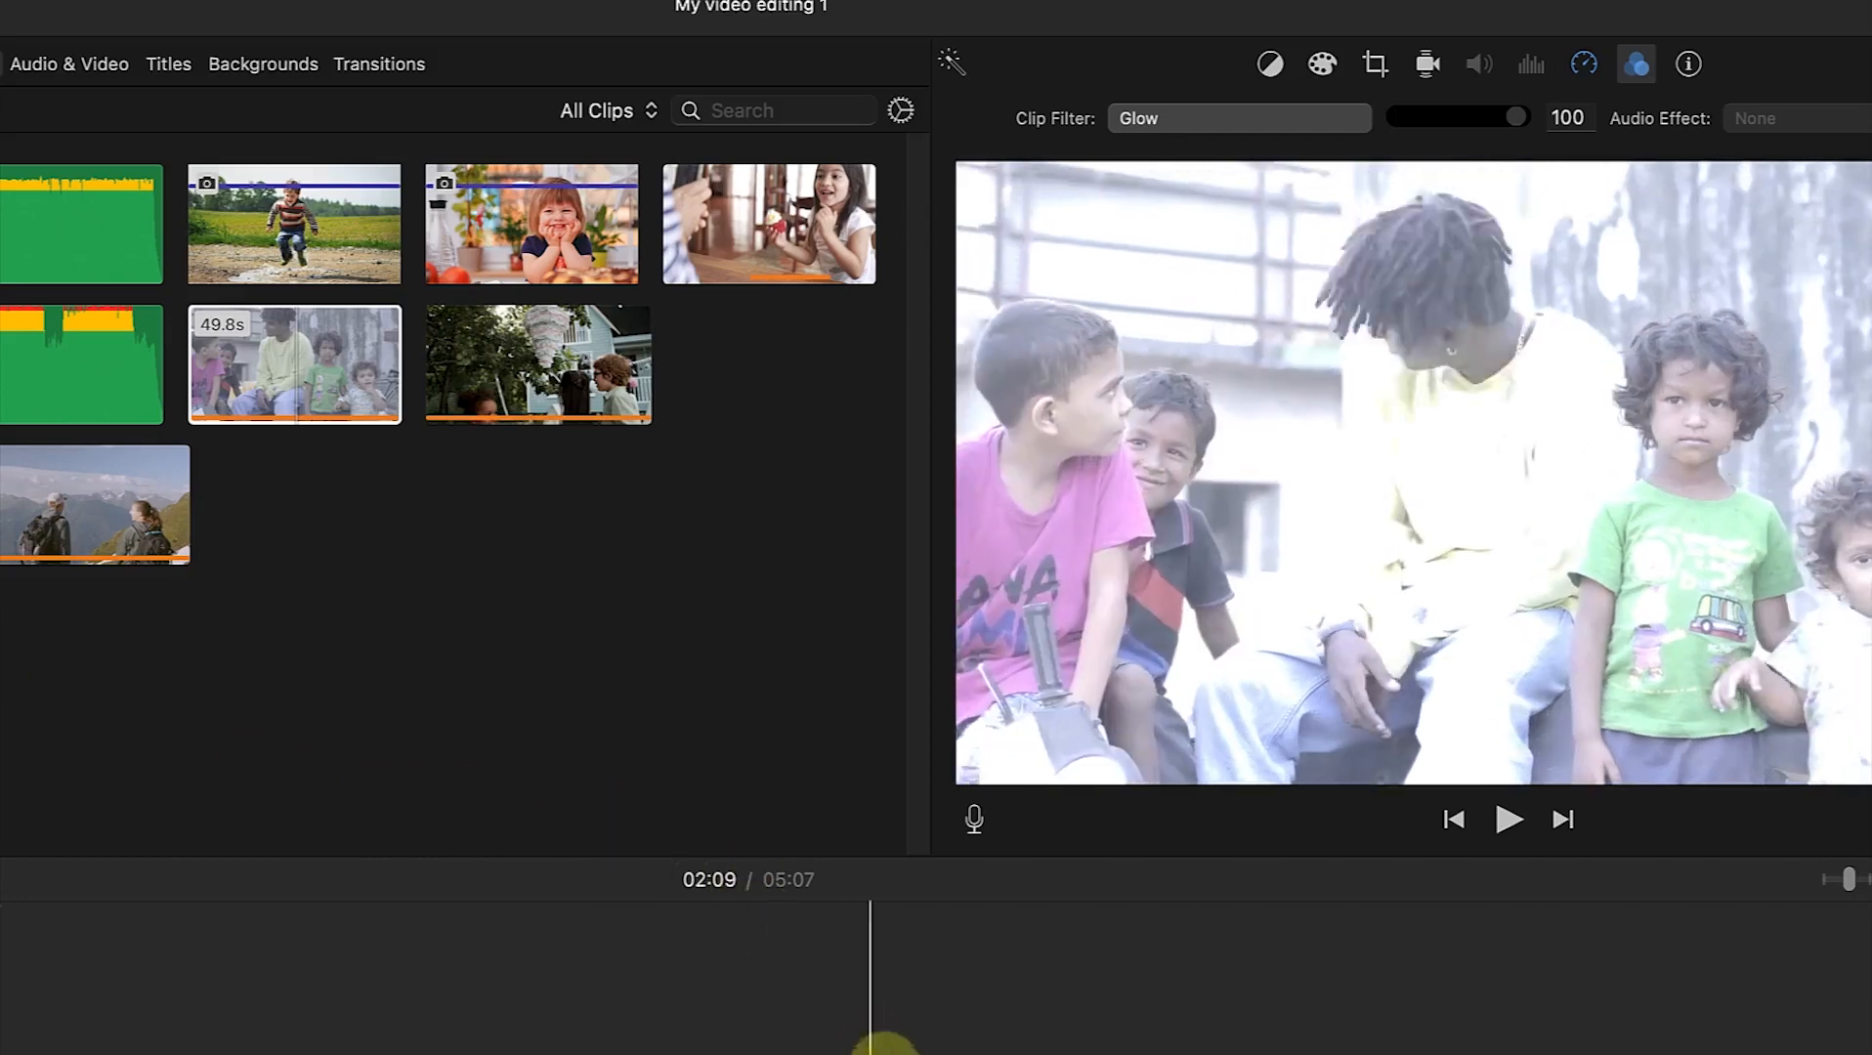
click(363, 1022)
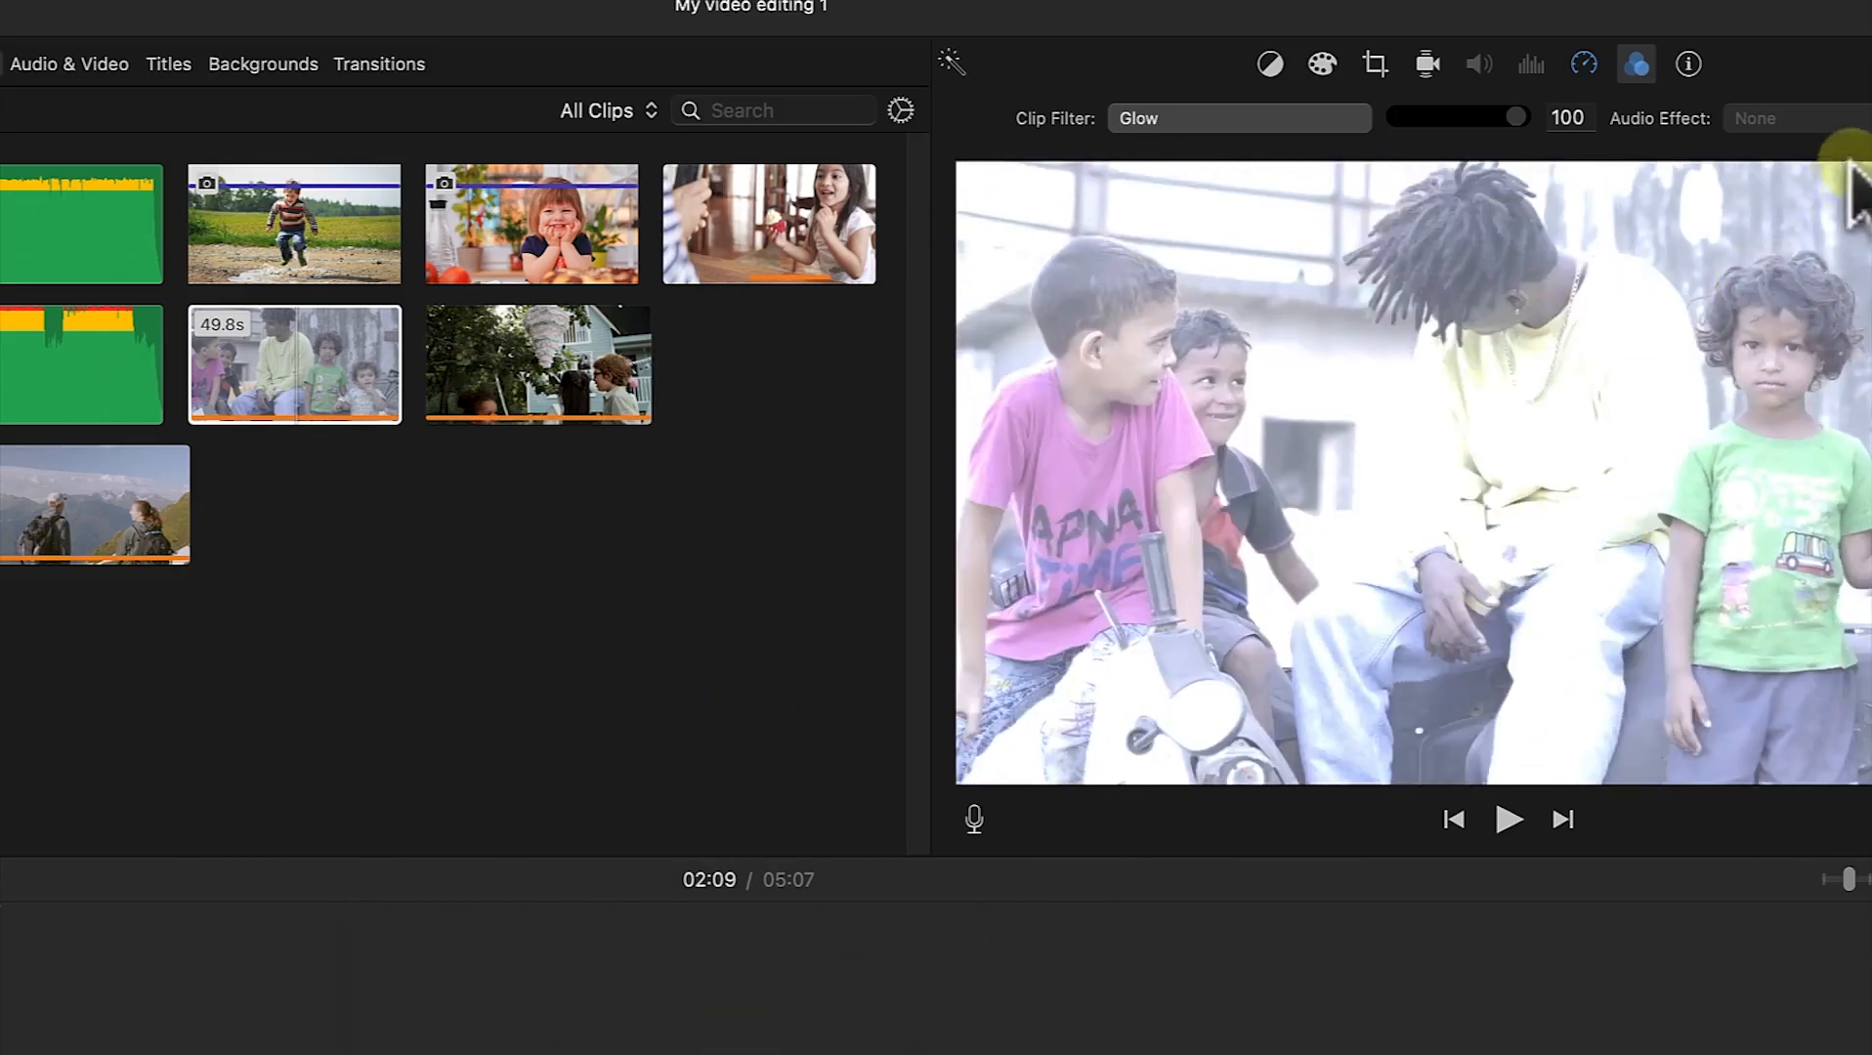
drag(1517, 118, 1429, 70)
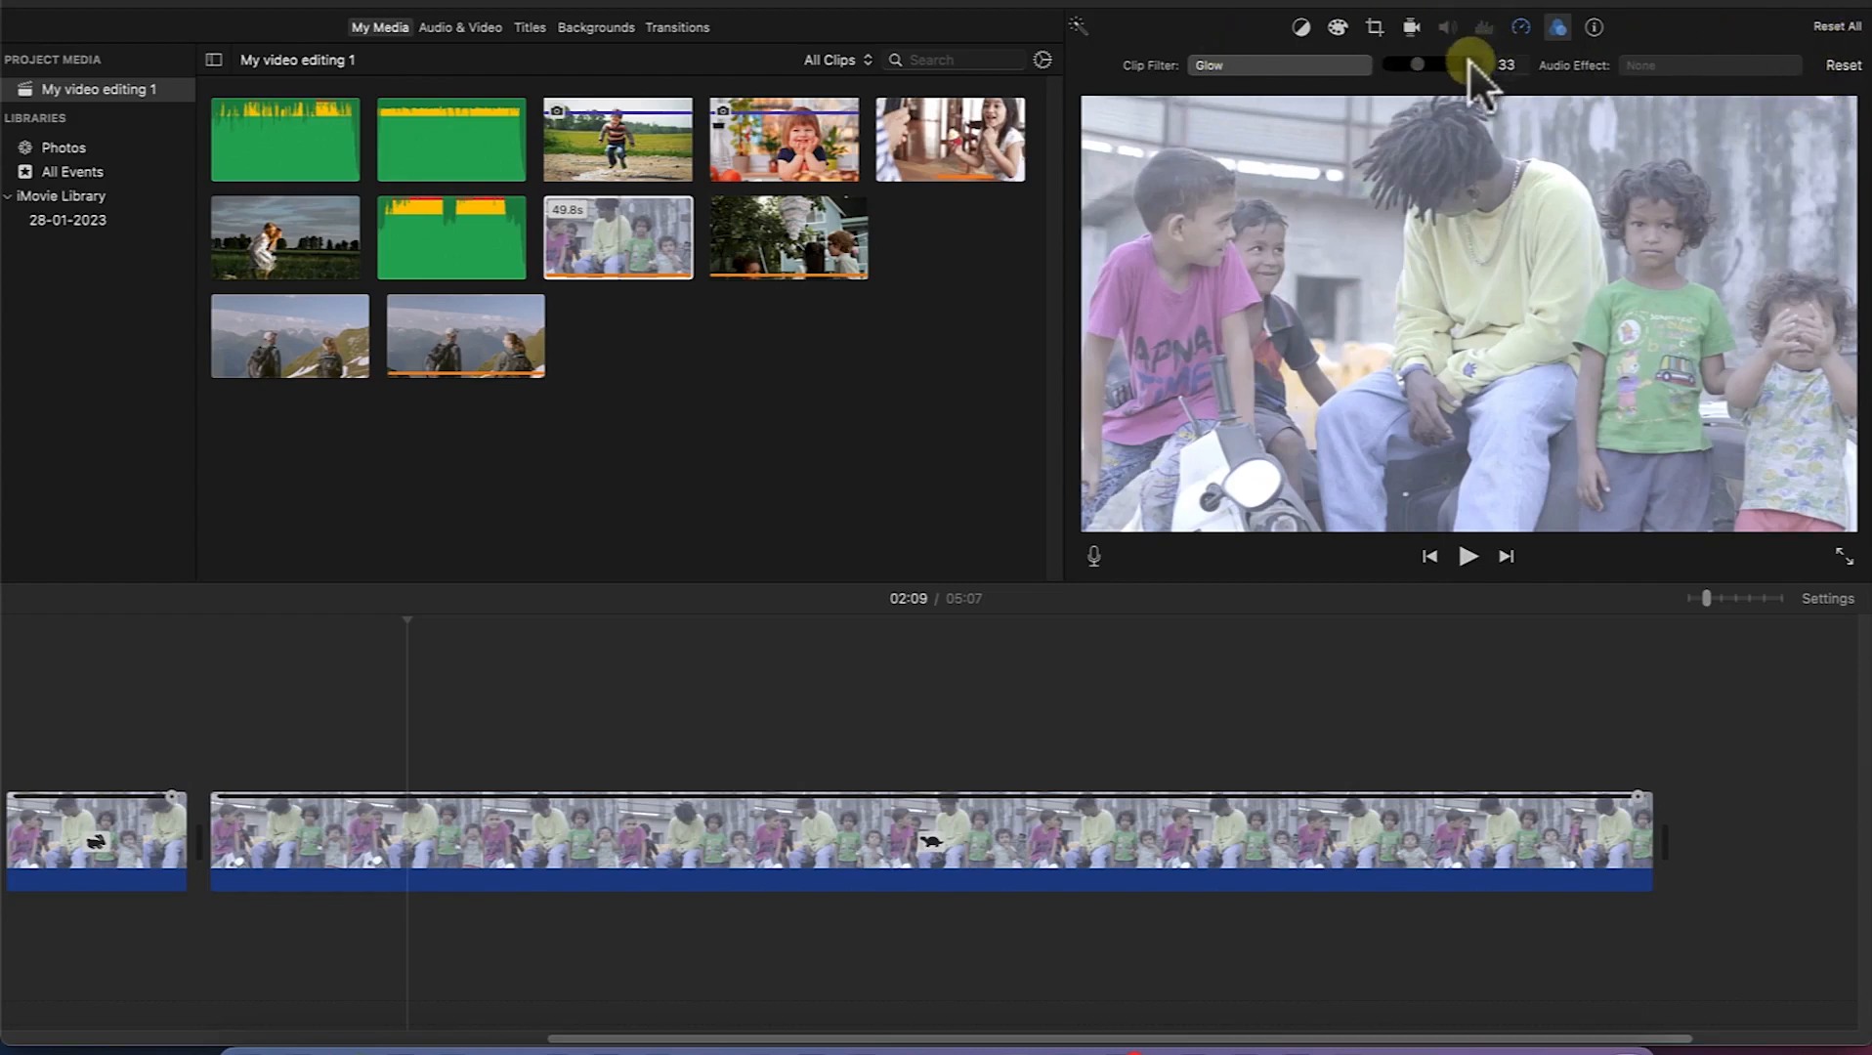
Step: View the clip's information, and reduce the Clip Size of the thumbnails in the media browser
click(1594, 27)
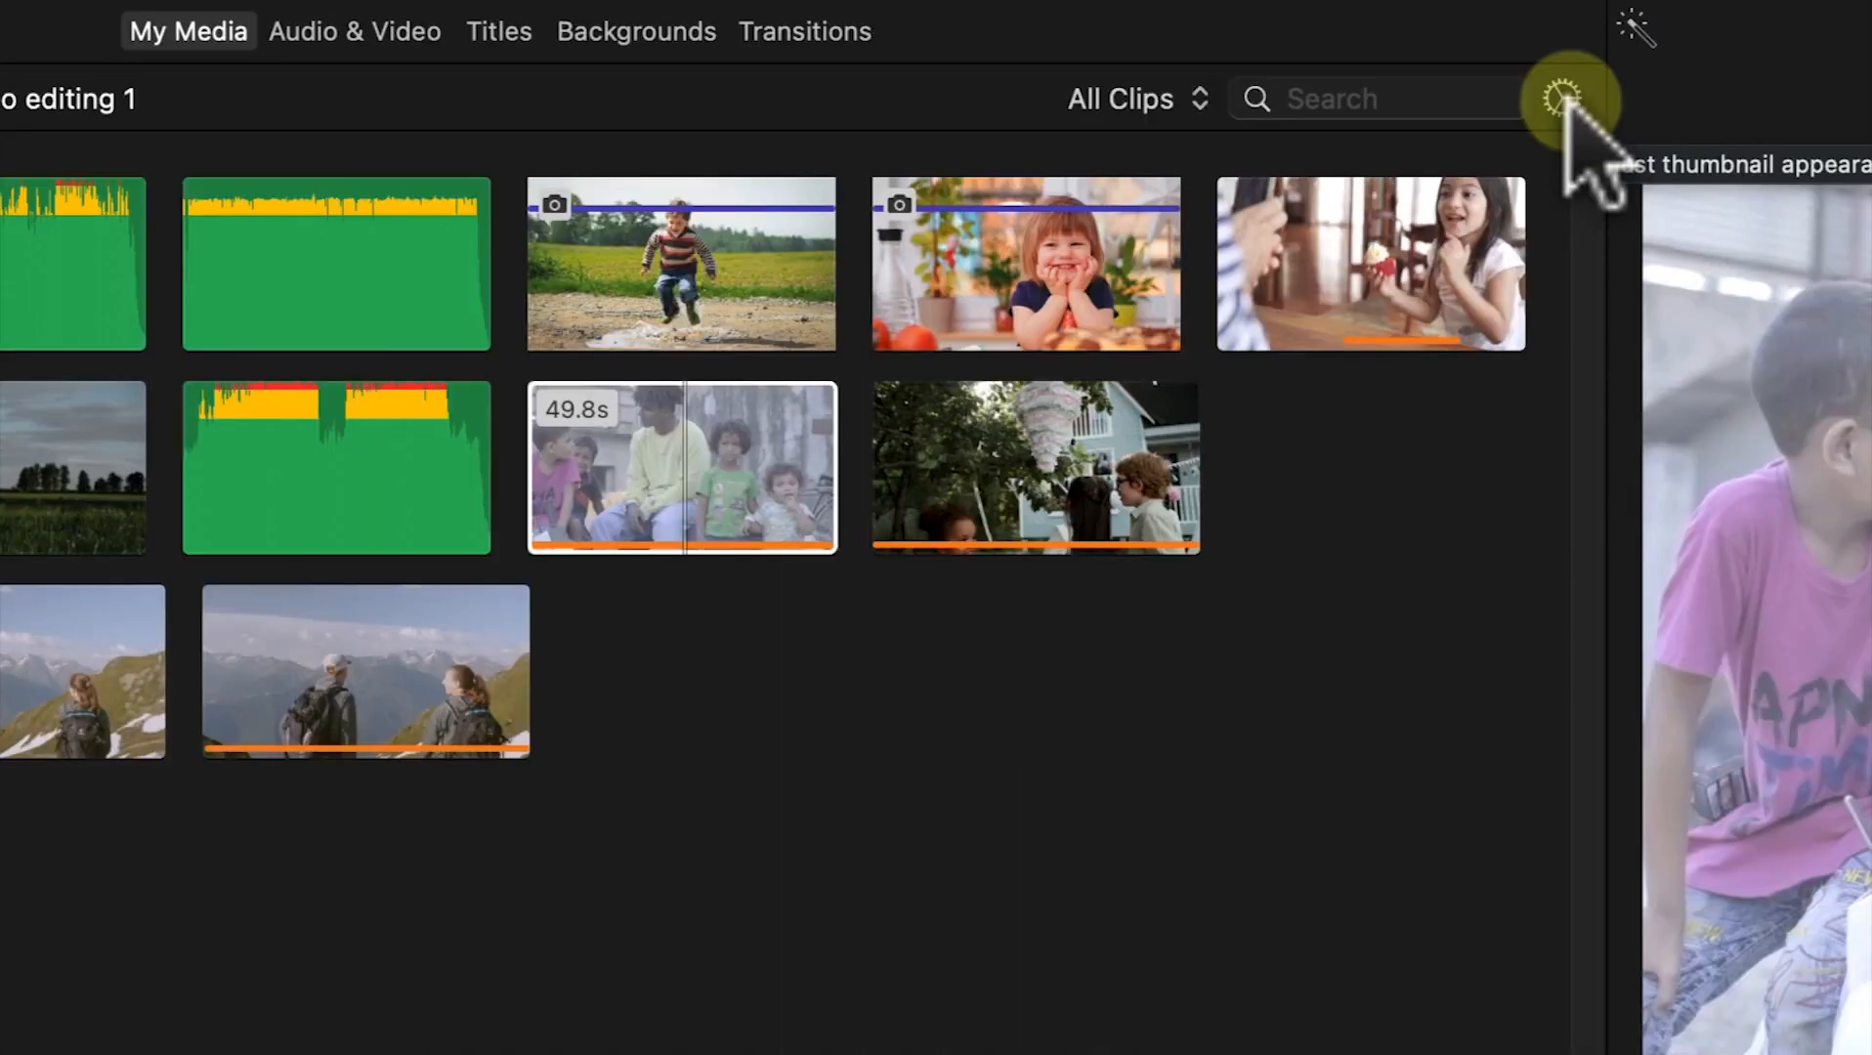
click(1562, 98)
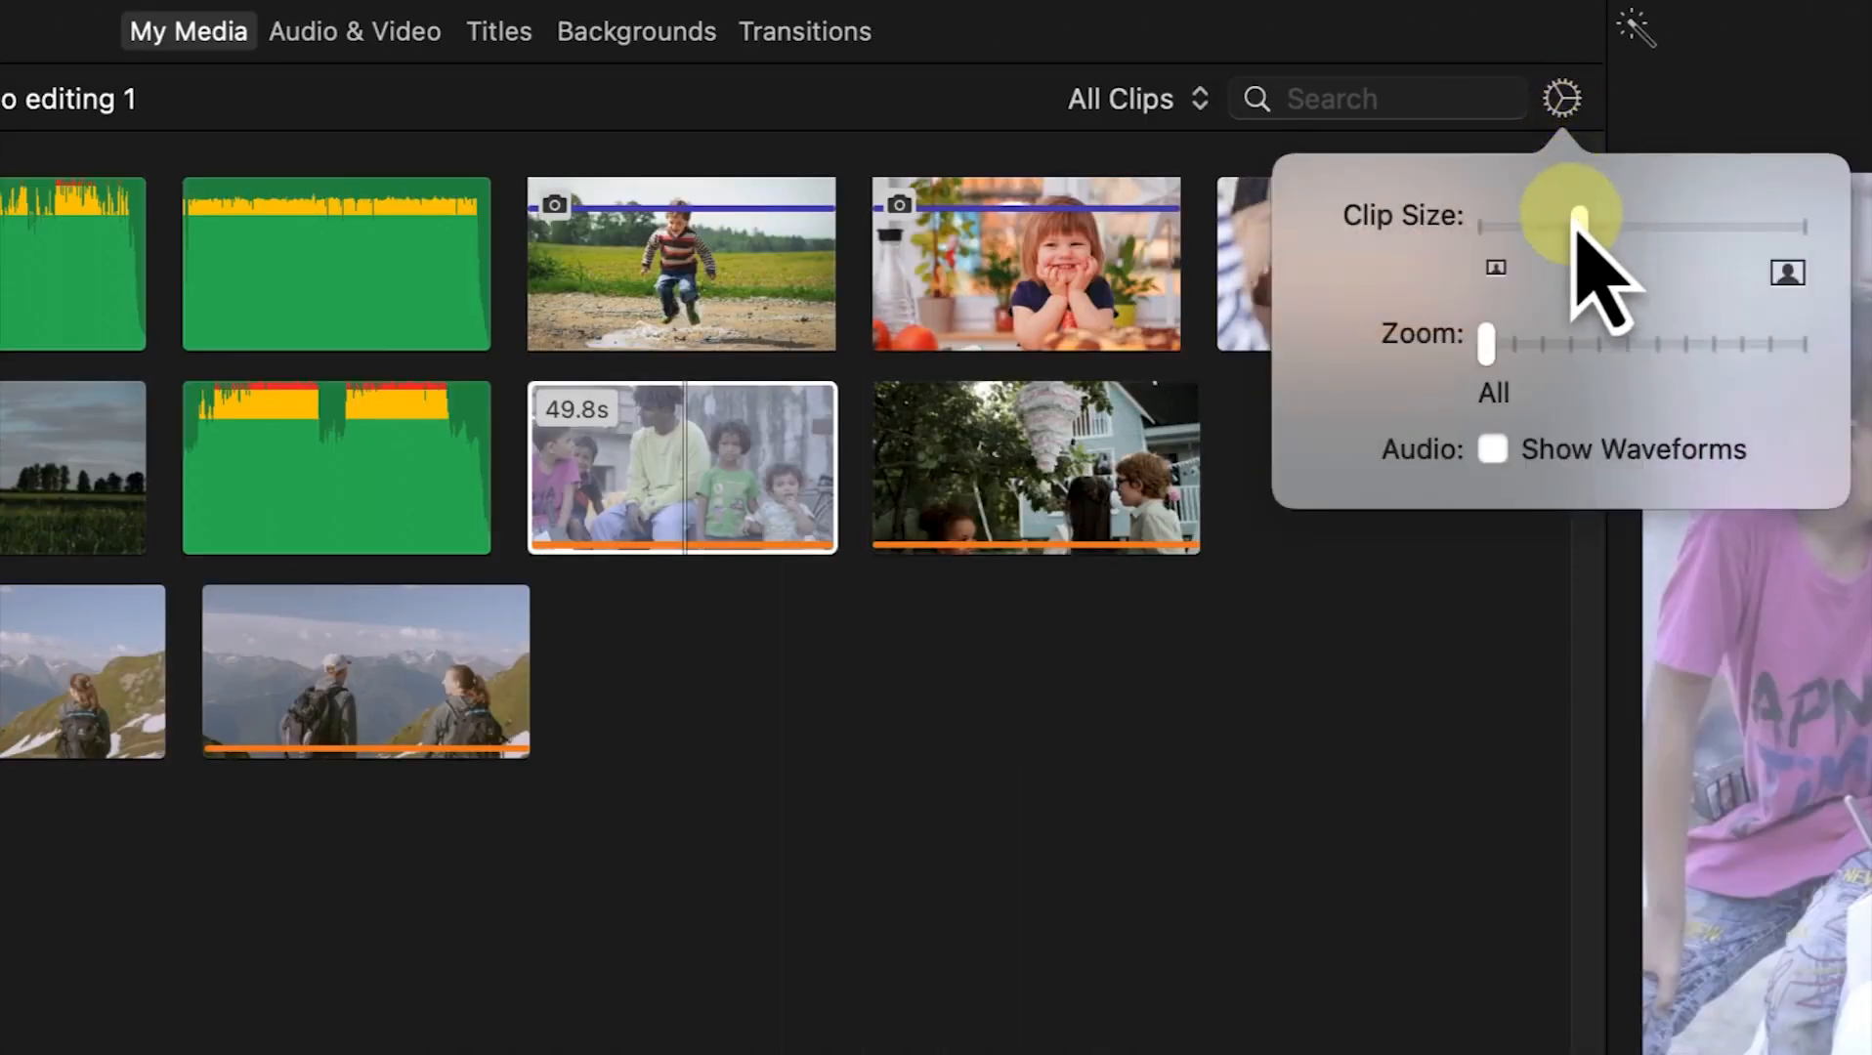
drag(1583, 246, 1529, 229)
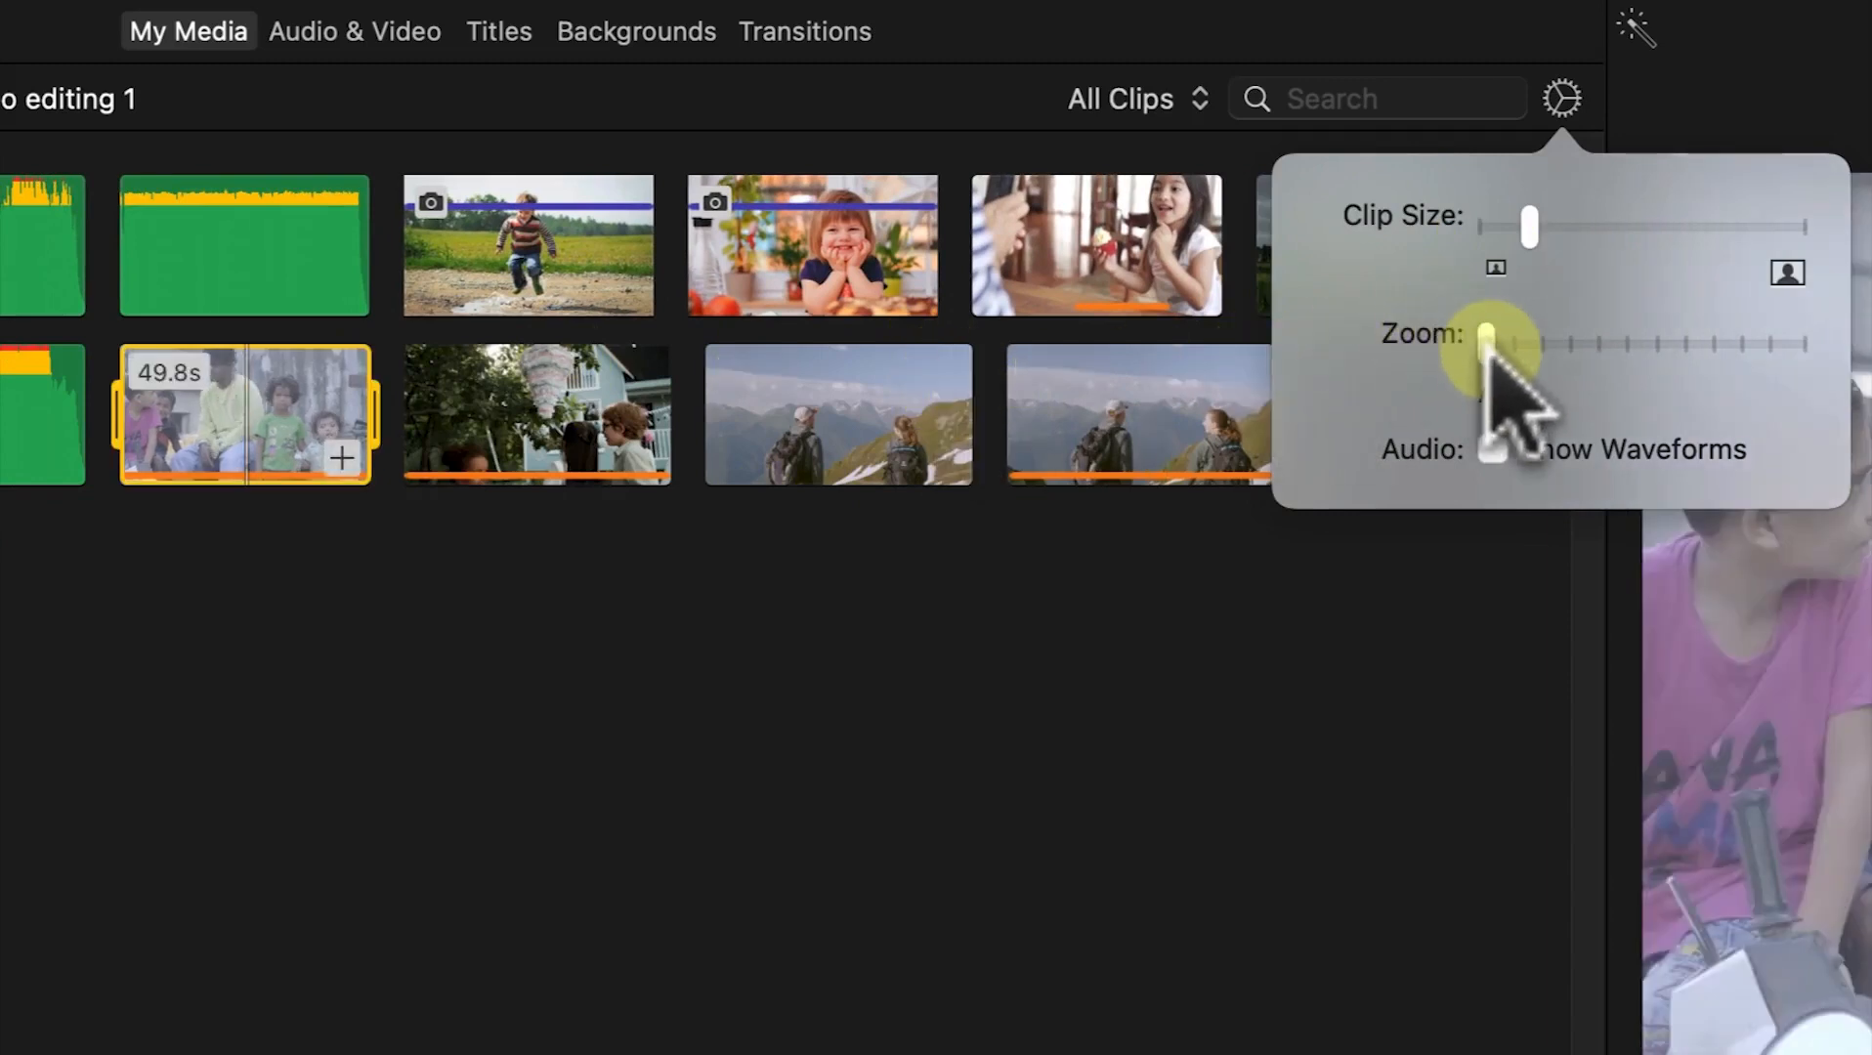
Step: Set the media browser's thumbnail zoom to 2m and show the audio waveforms on its clips
drag(1509, 350, 1600, 338)
click(1492, 449)
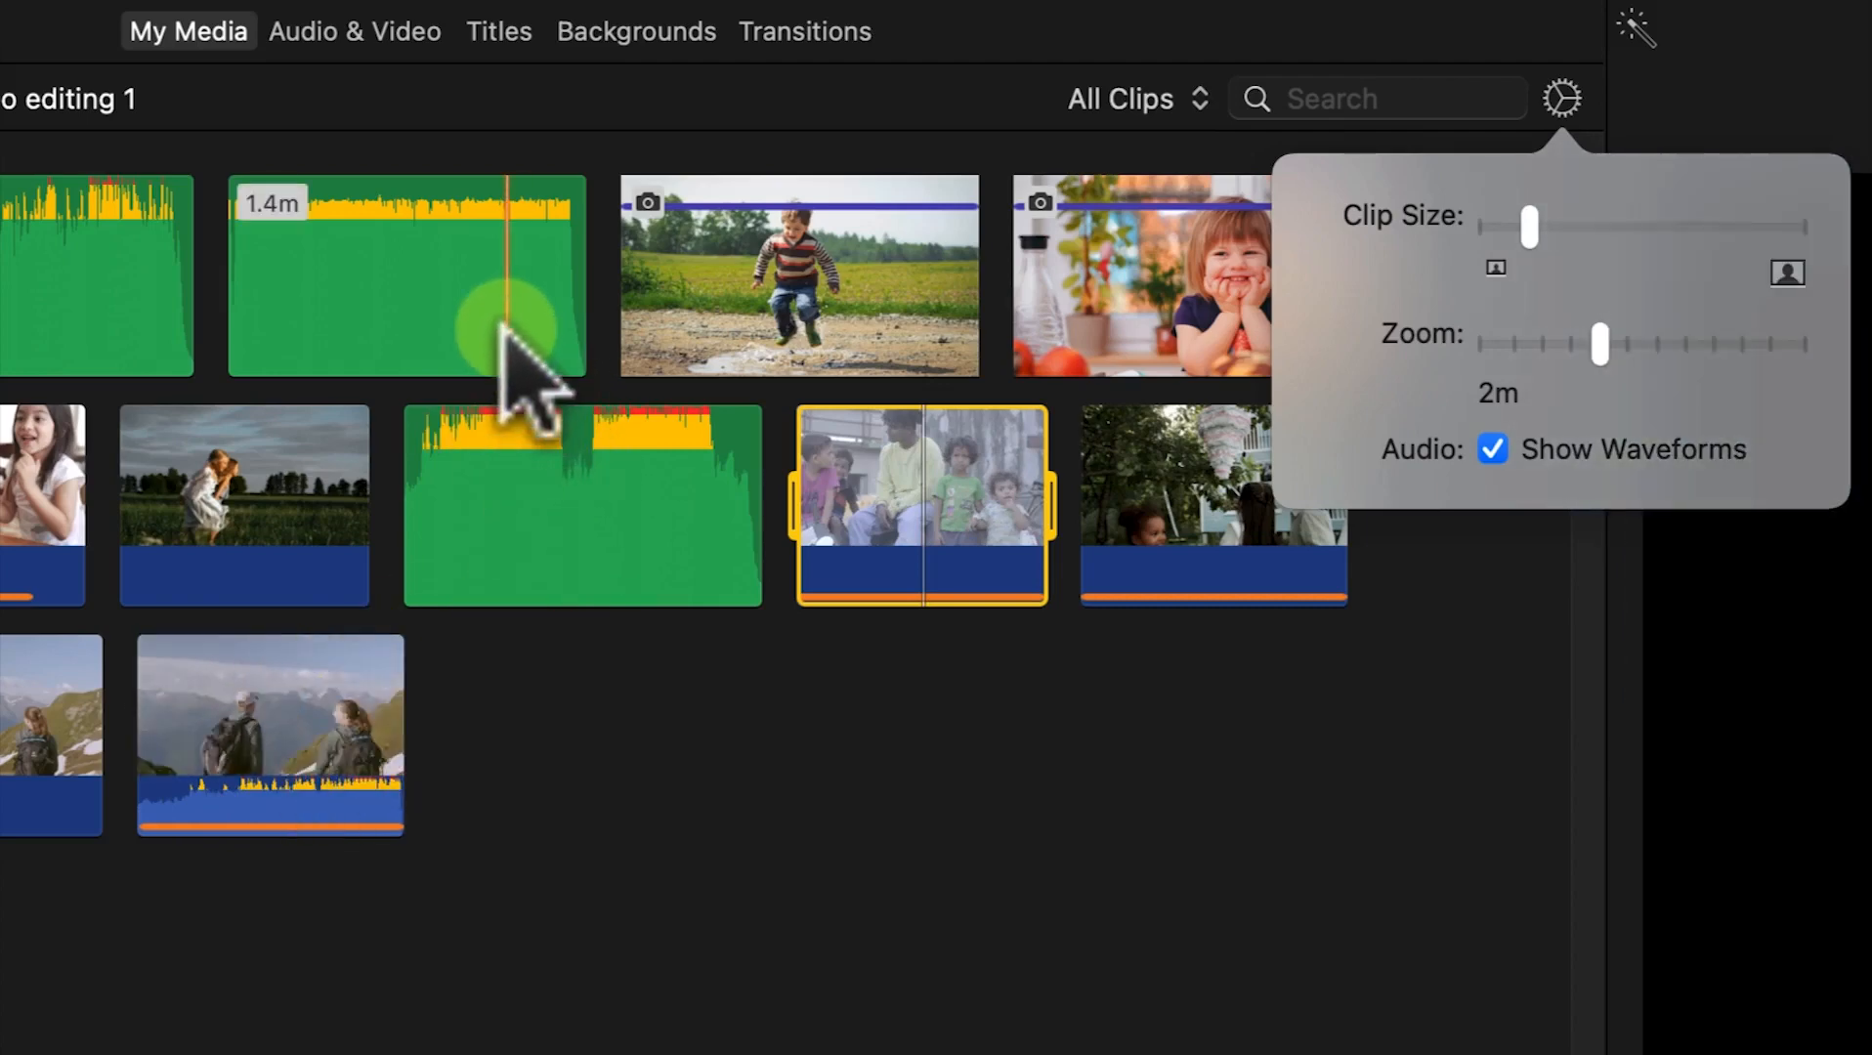
Step: Try the timeline's Clip Size in the project settings, and turn Show Waveforms off and on again
click(1824, 597)
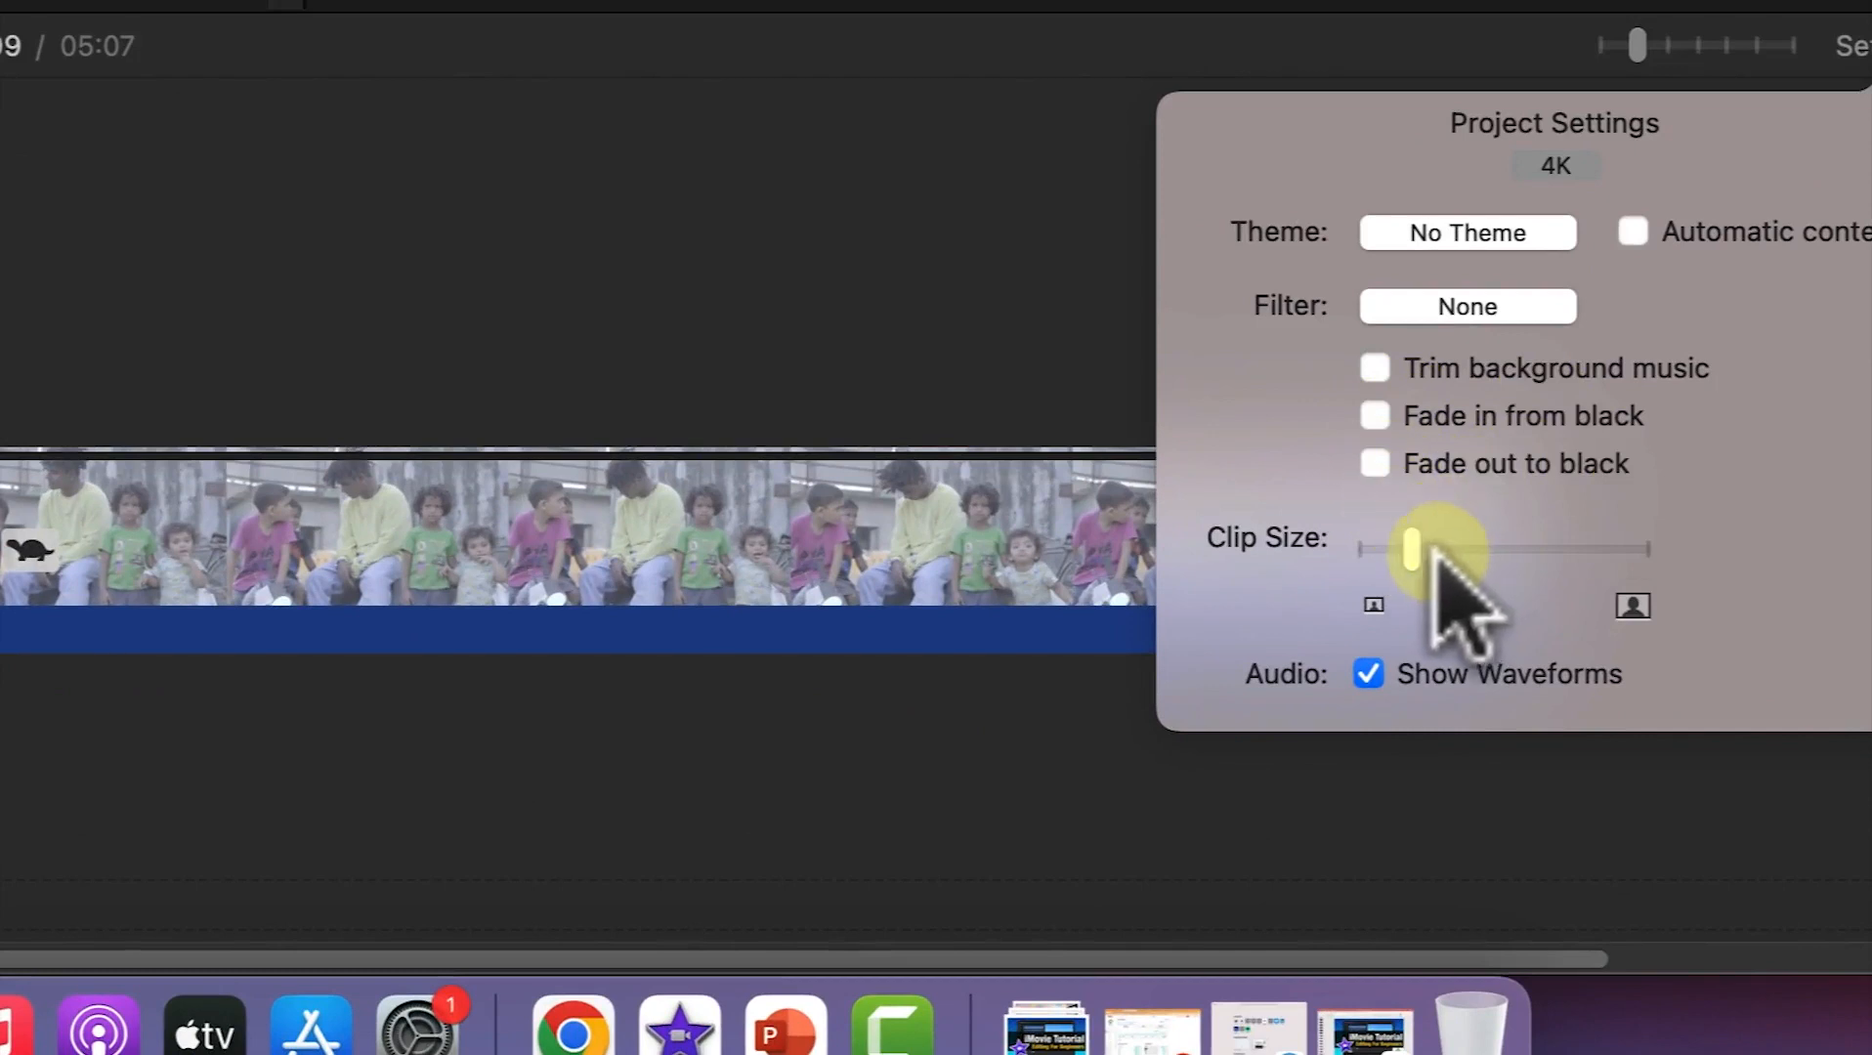
mouse_move(1417, 545)
mouse_down()
mouse_move(1456, 548)
mouse_move(1415, 543)
mouse_up()
click(1365, 673)
click(1366, 673)
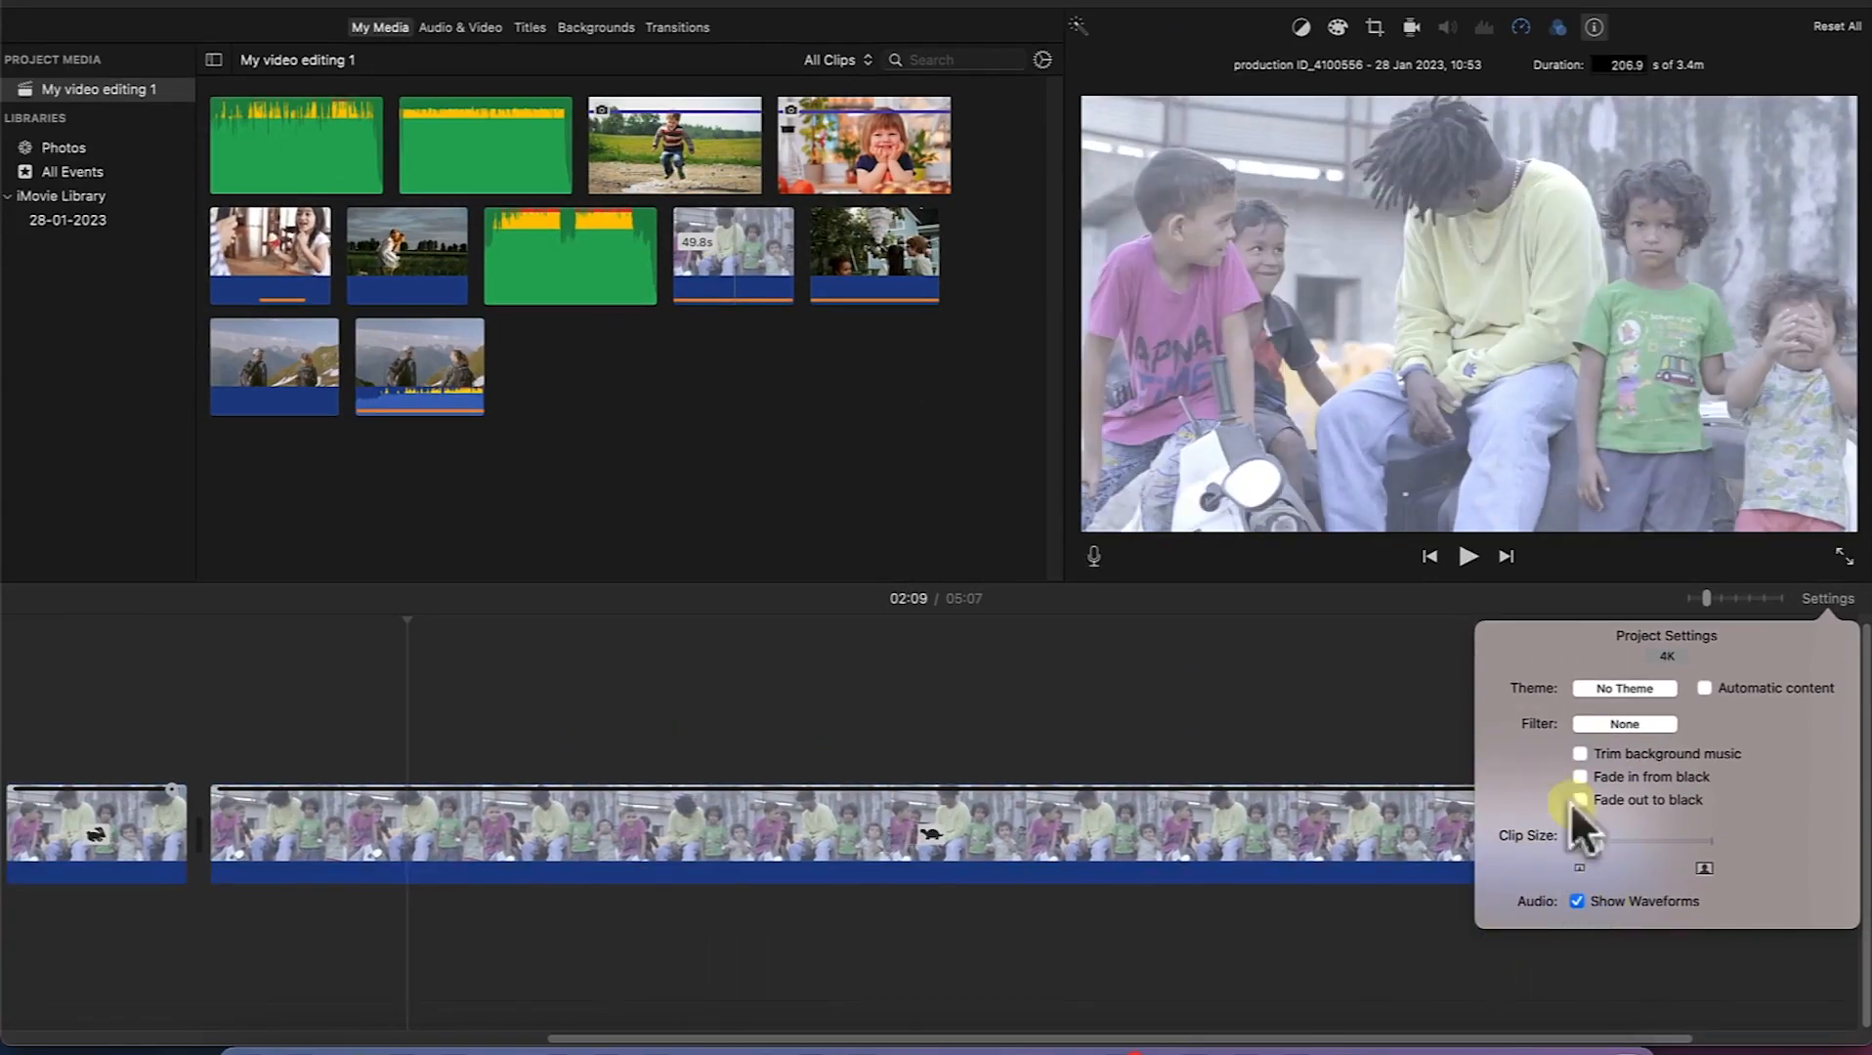
click(1845, 594)
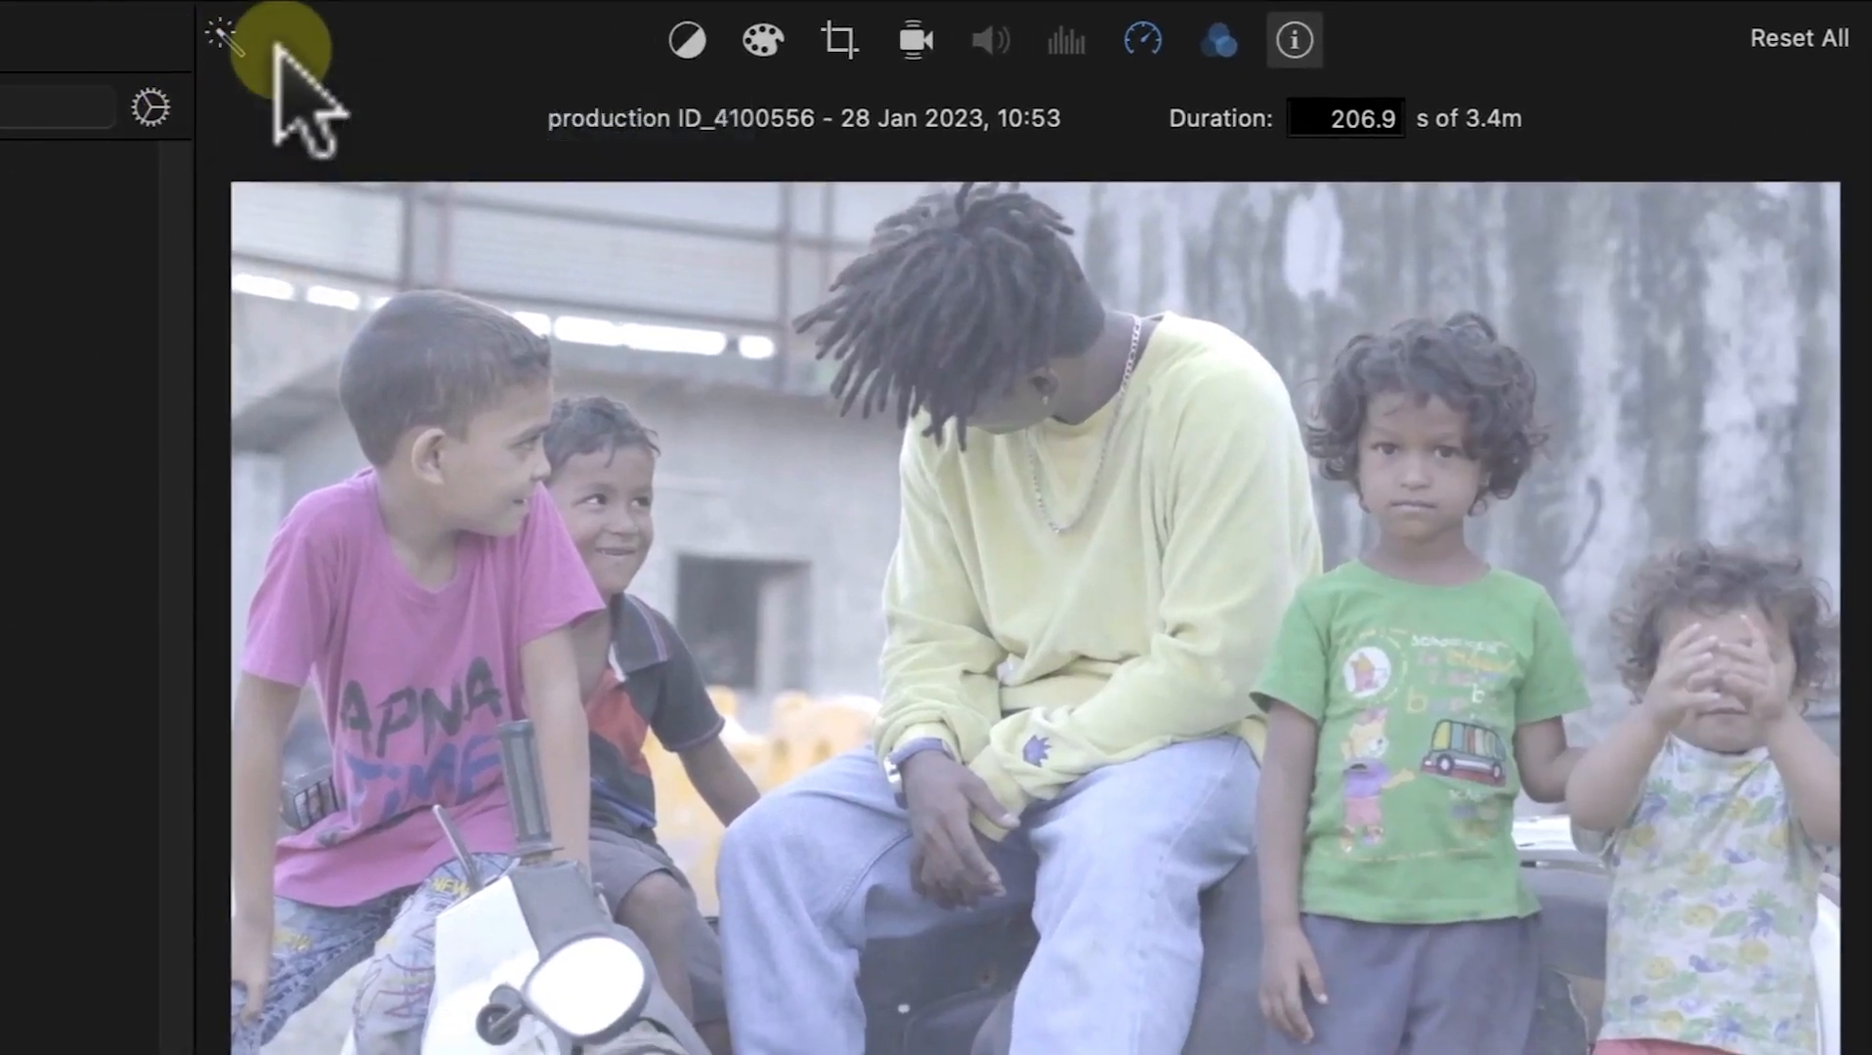
Step: Auto-enhance the slowed clip, compare it with the enhancement switched off, and leave the enhancement on
click(223, 37)
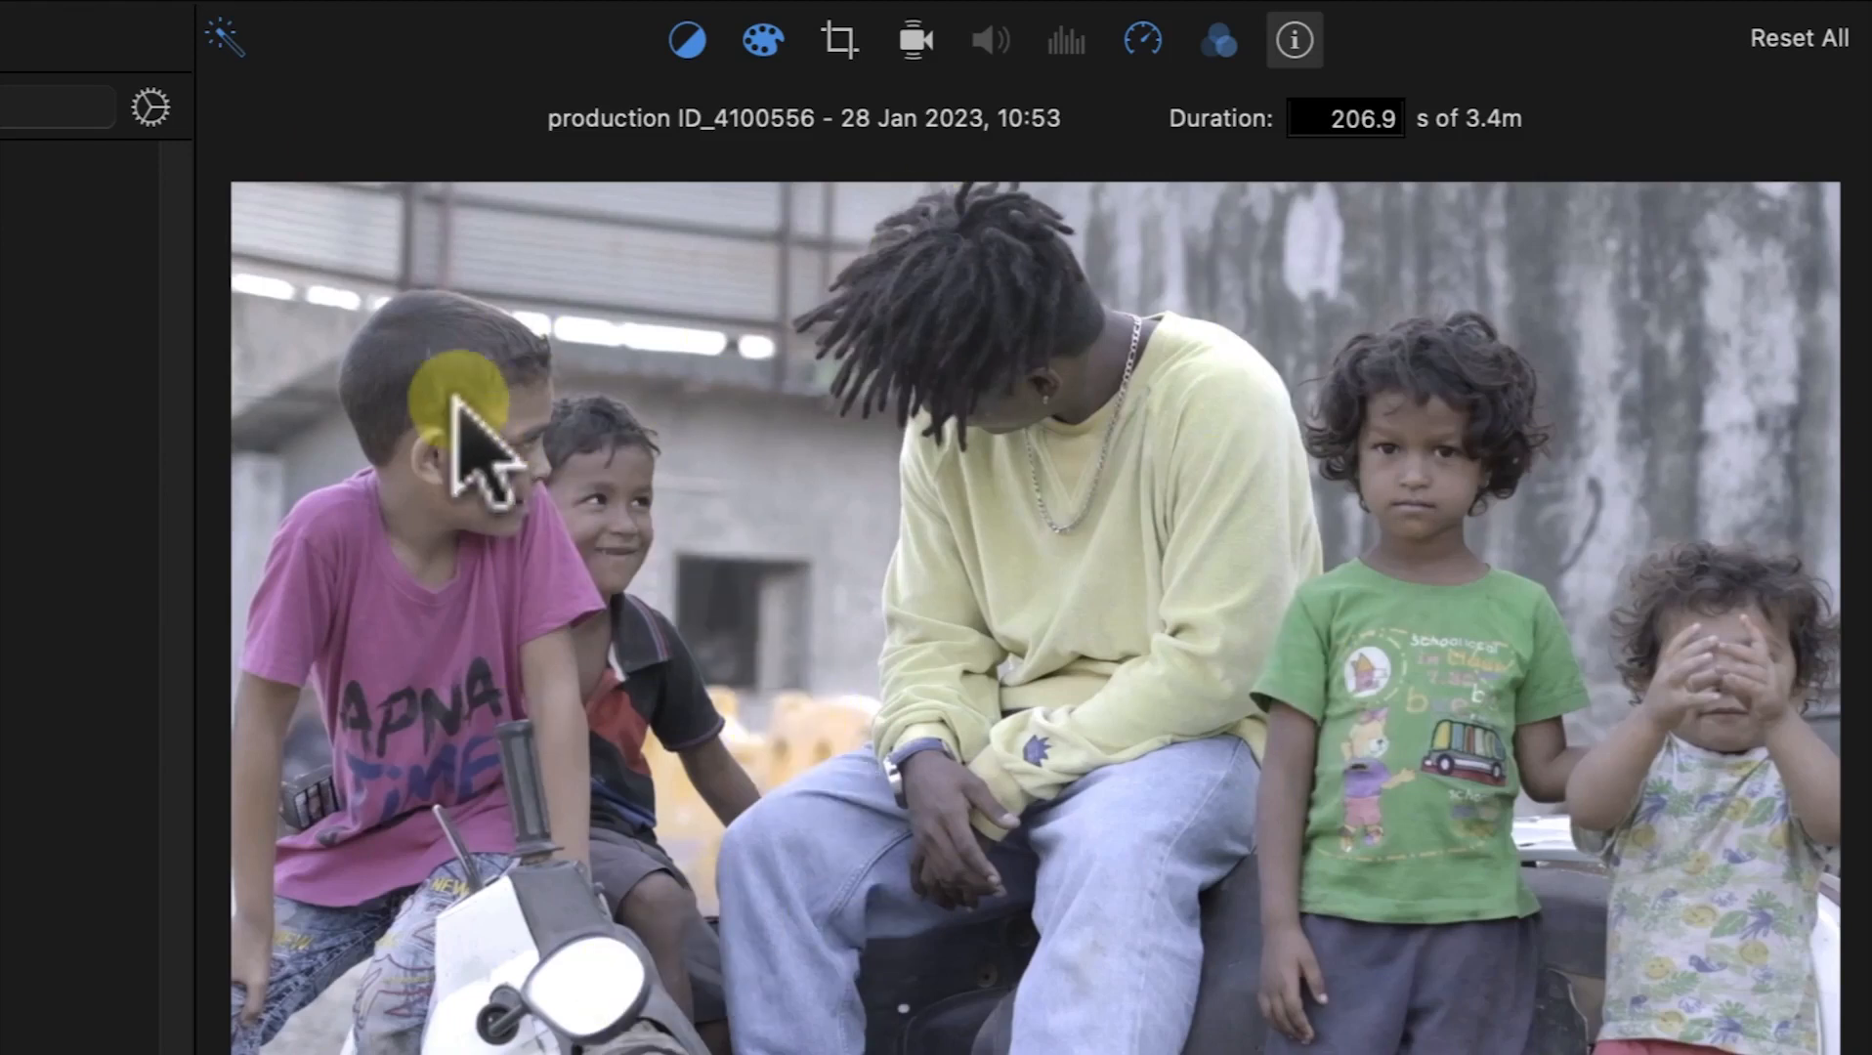
click(221, 37)
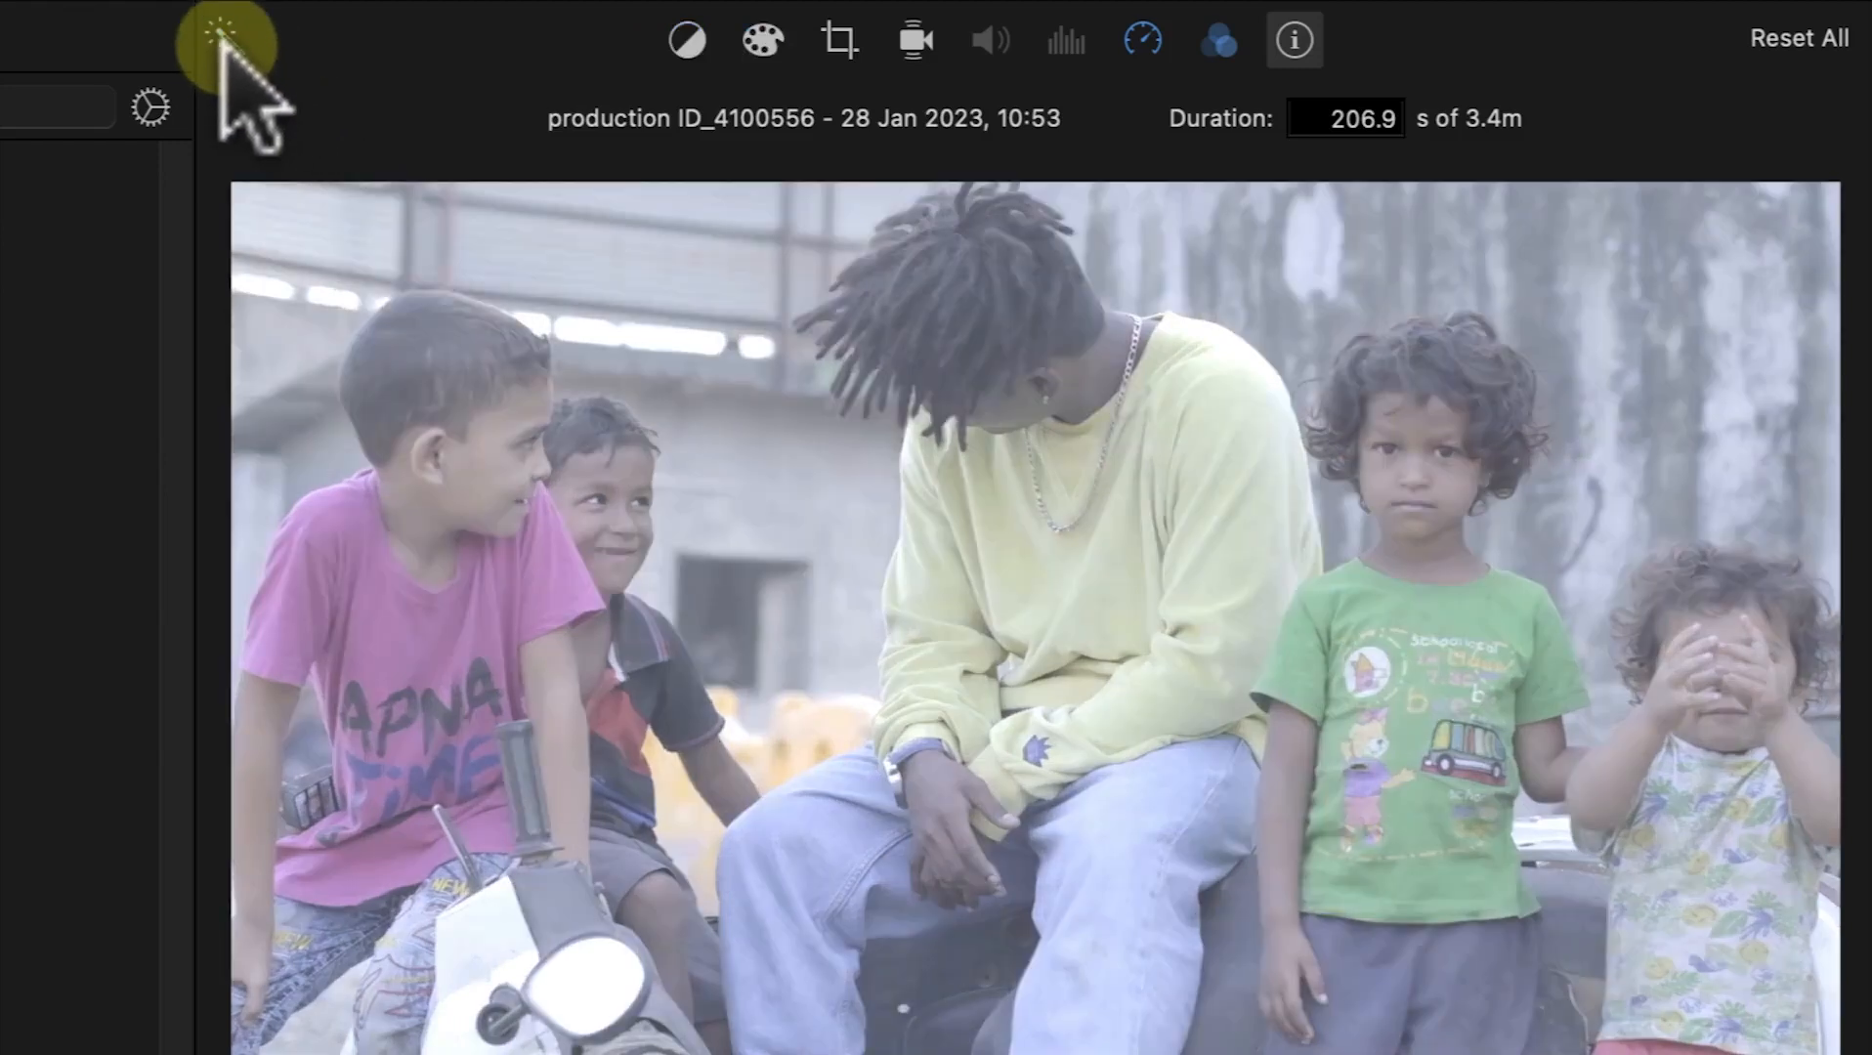
click(221, 37)
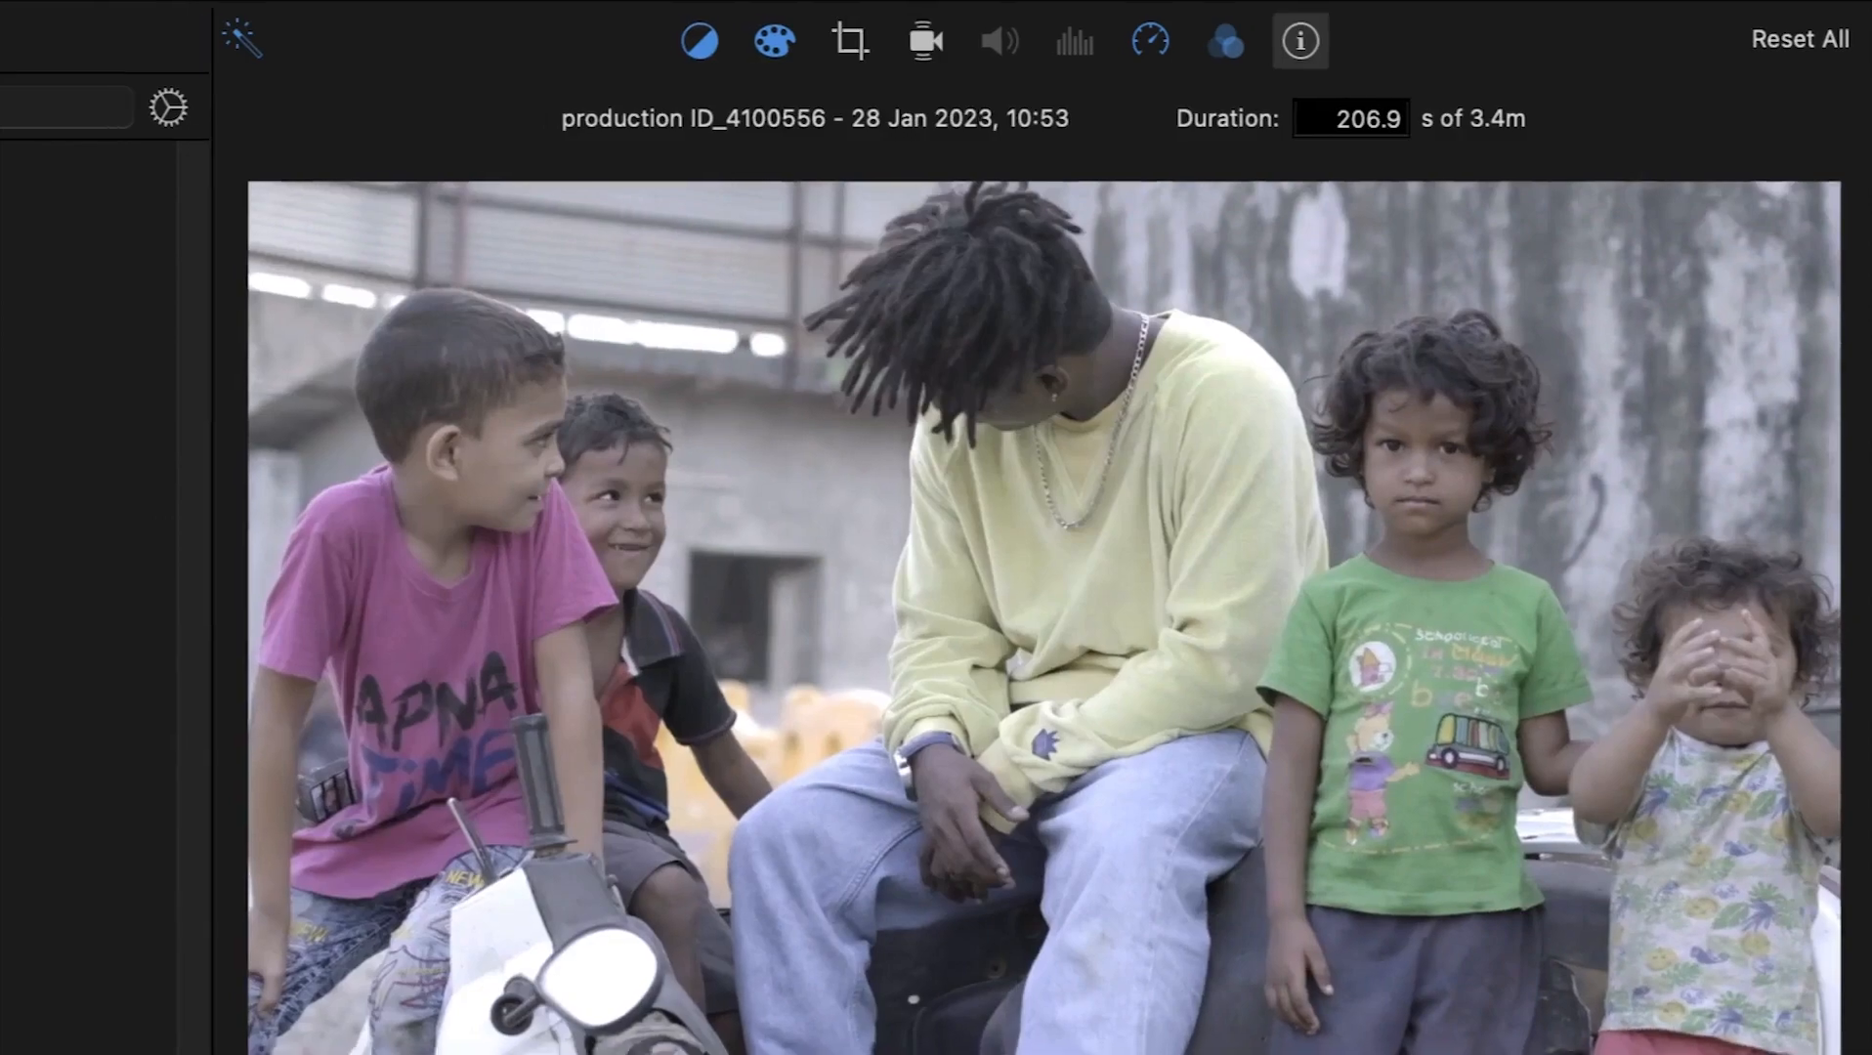
right_click(536, 884)
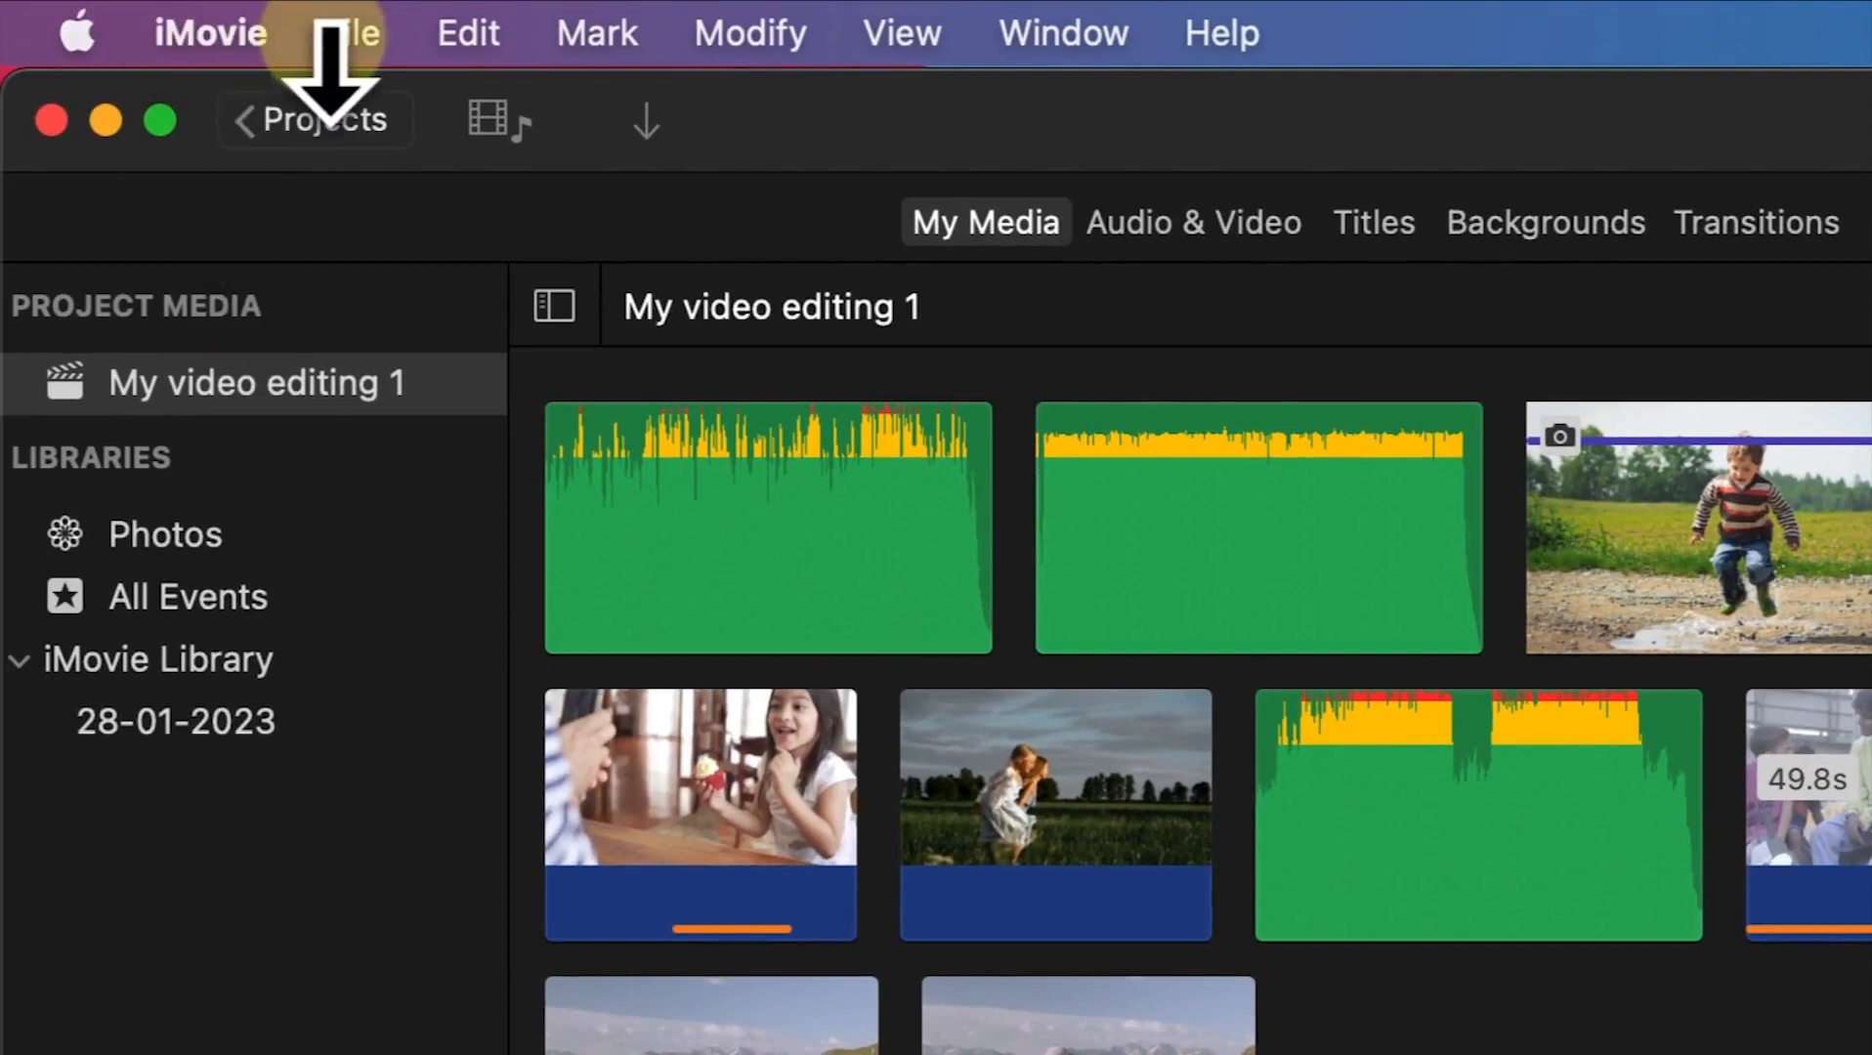
click(328, 47)
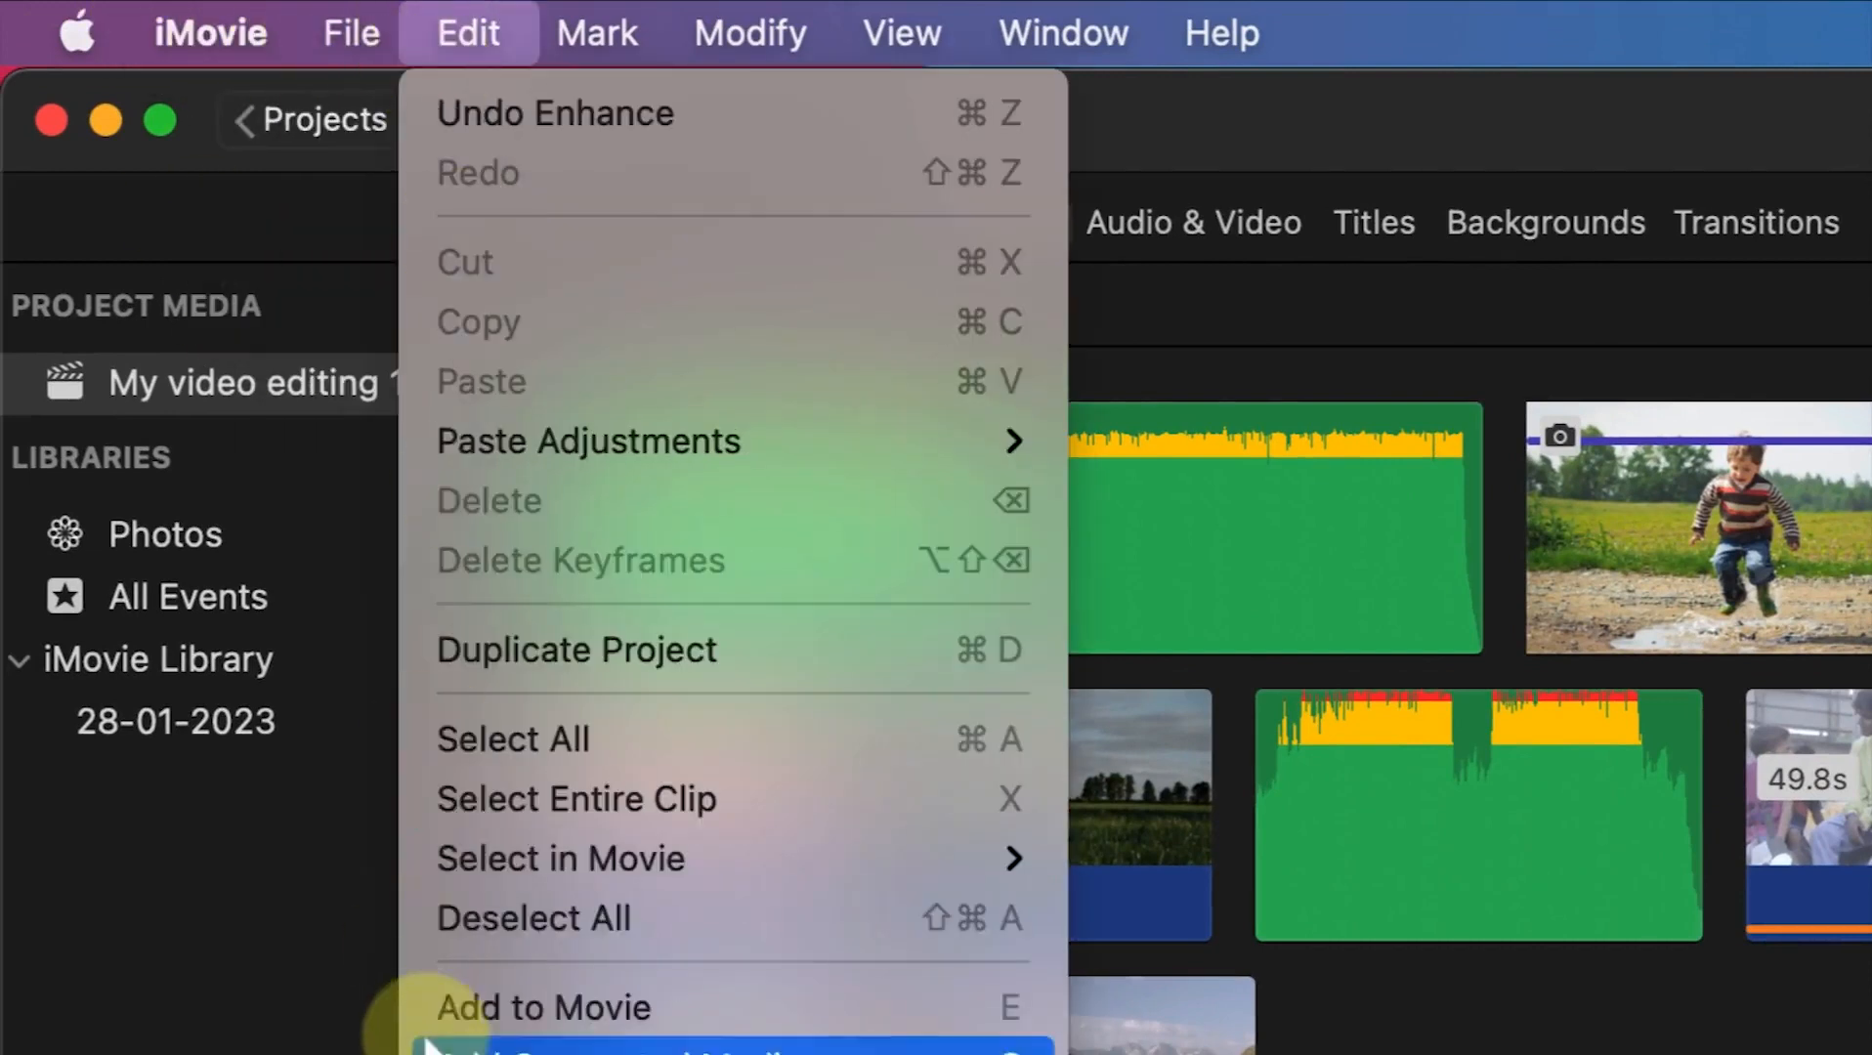
mouse_move(681, 39)
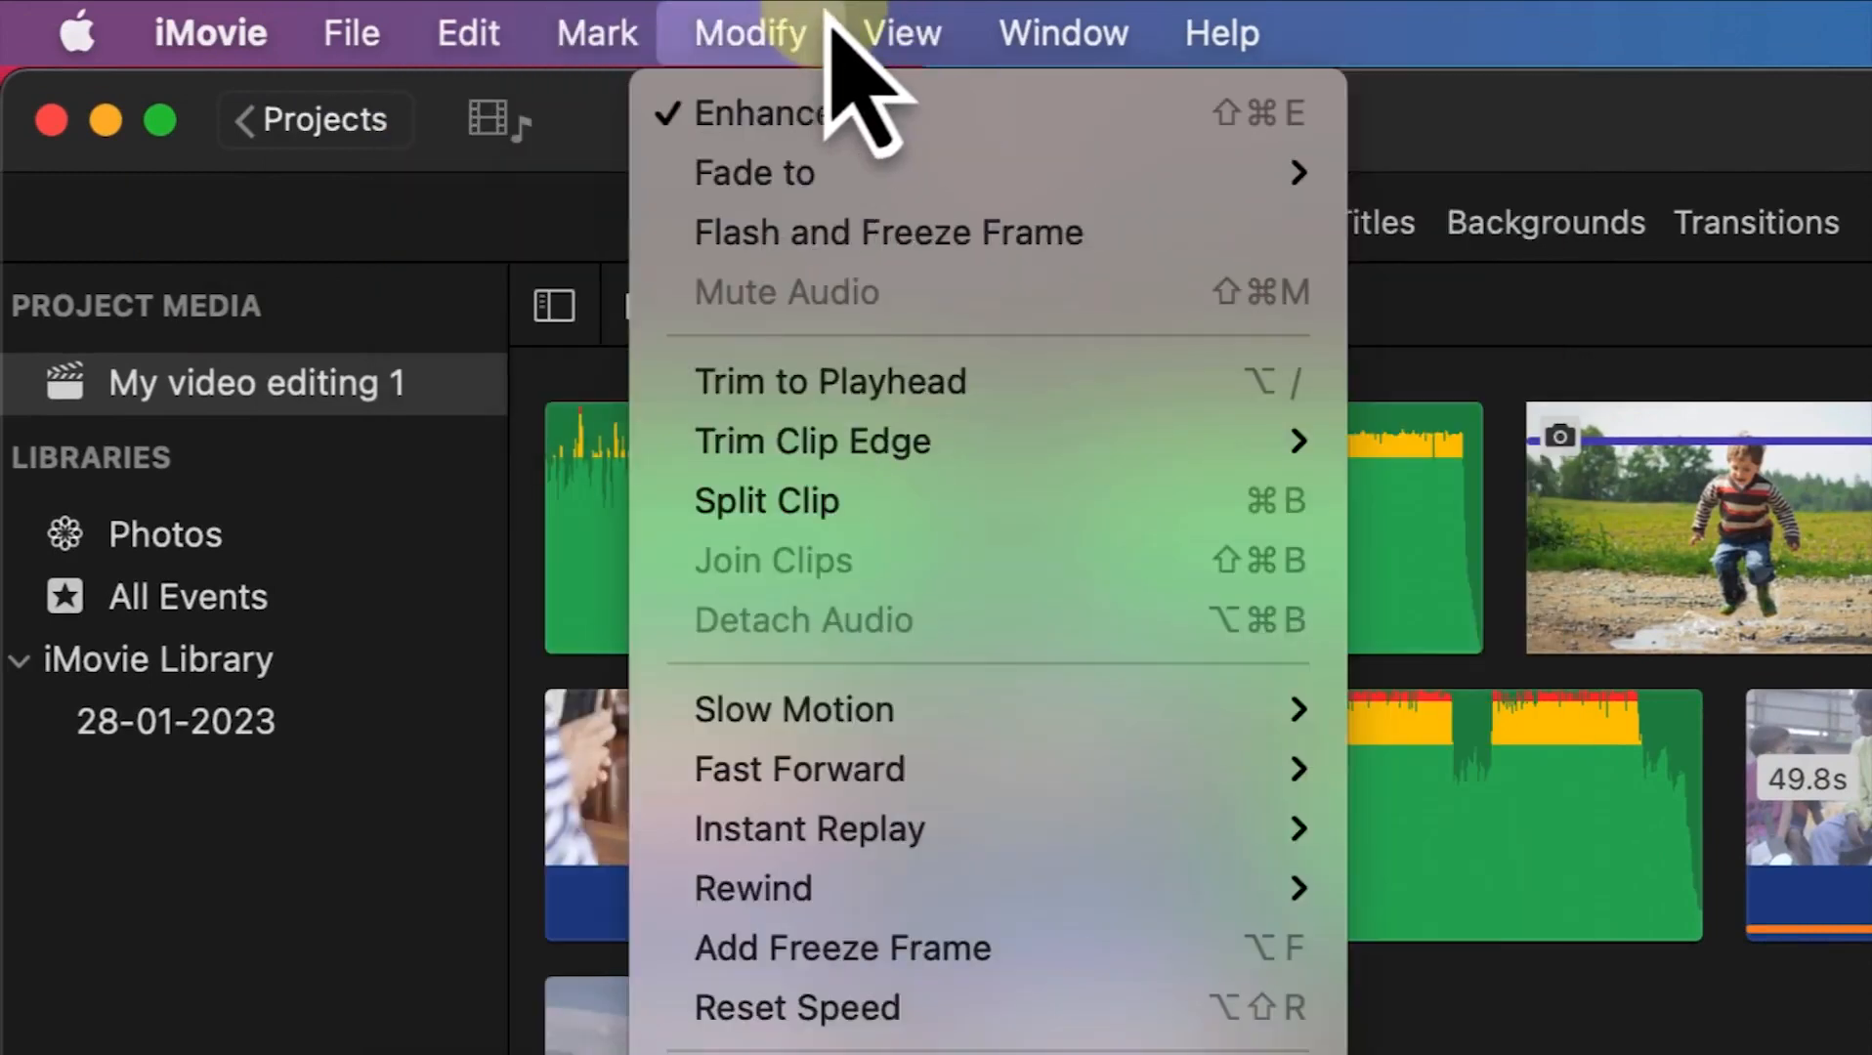
mouse_move(894, 35)
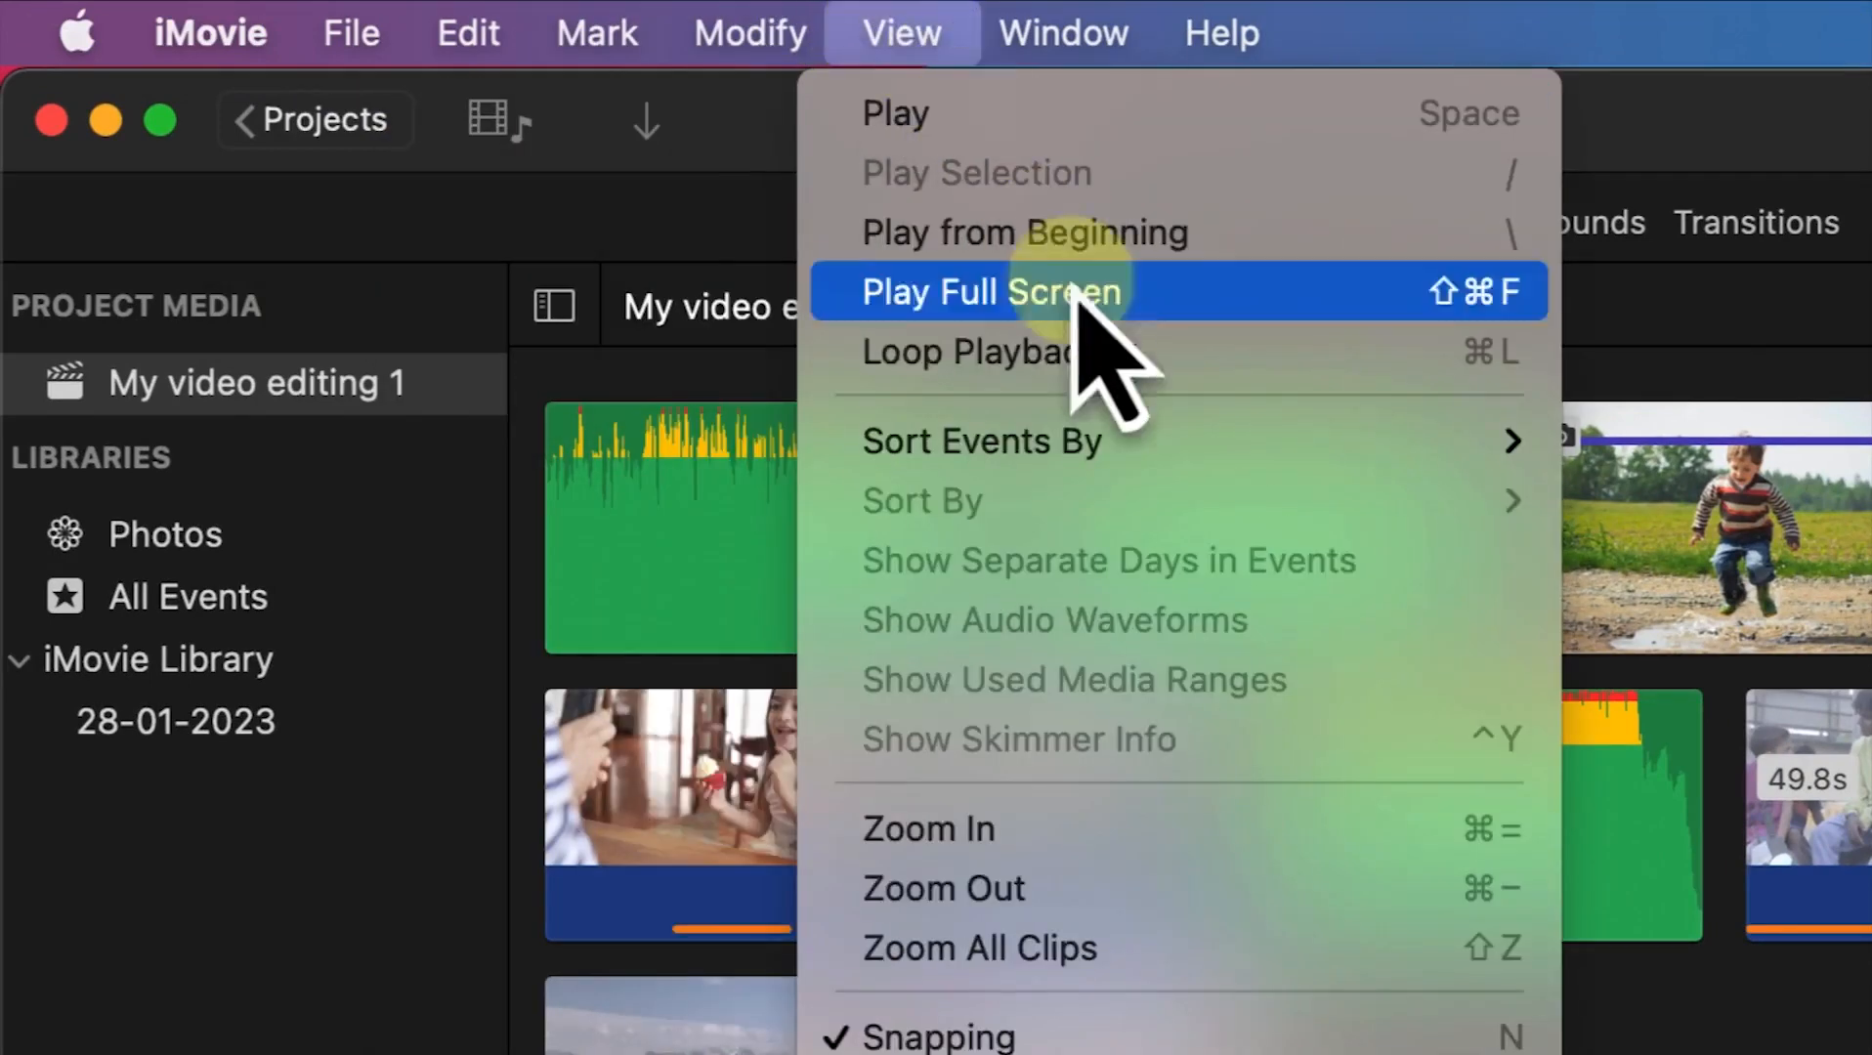
mouse_move(1040, 44)
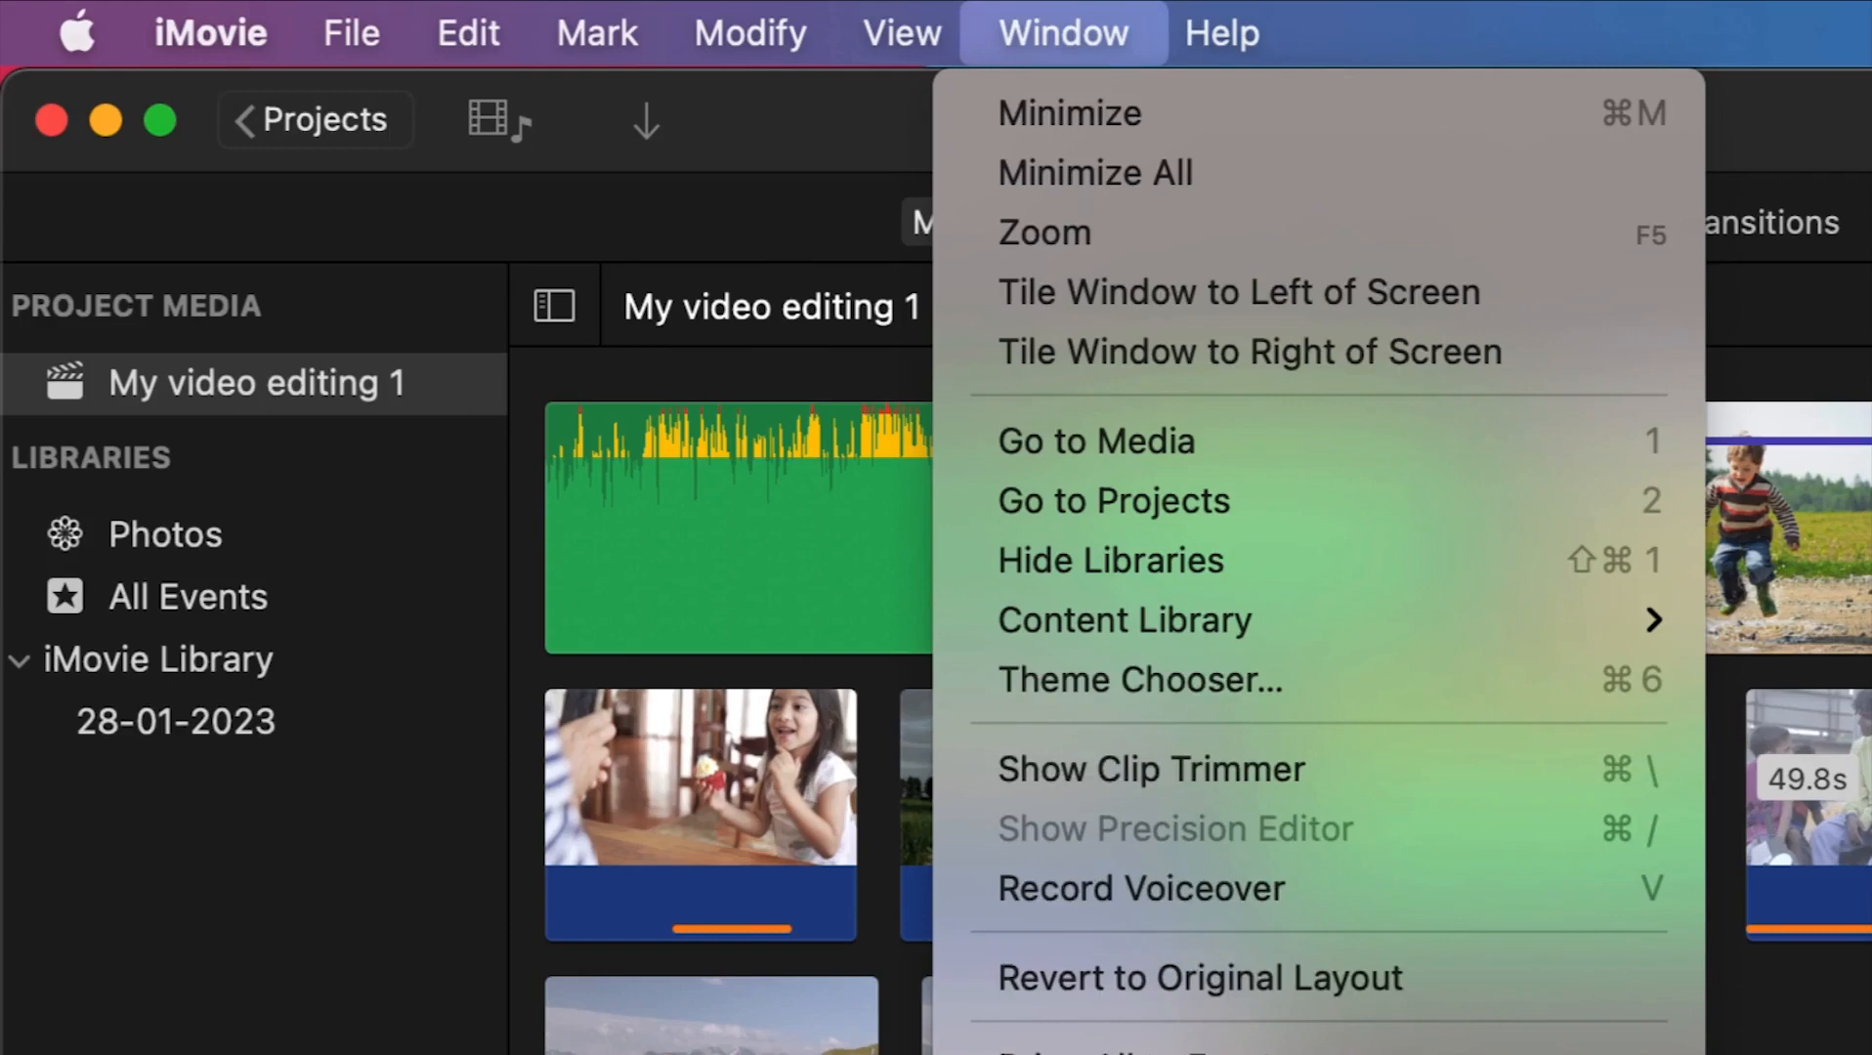
key(Escape)
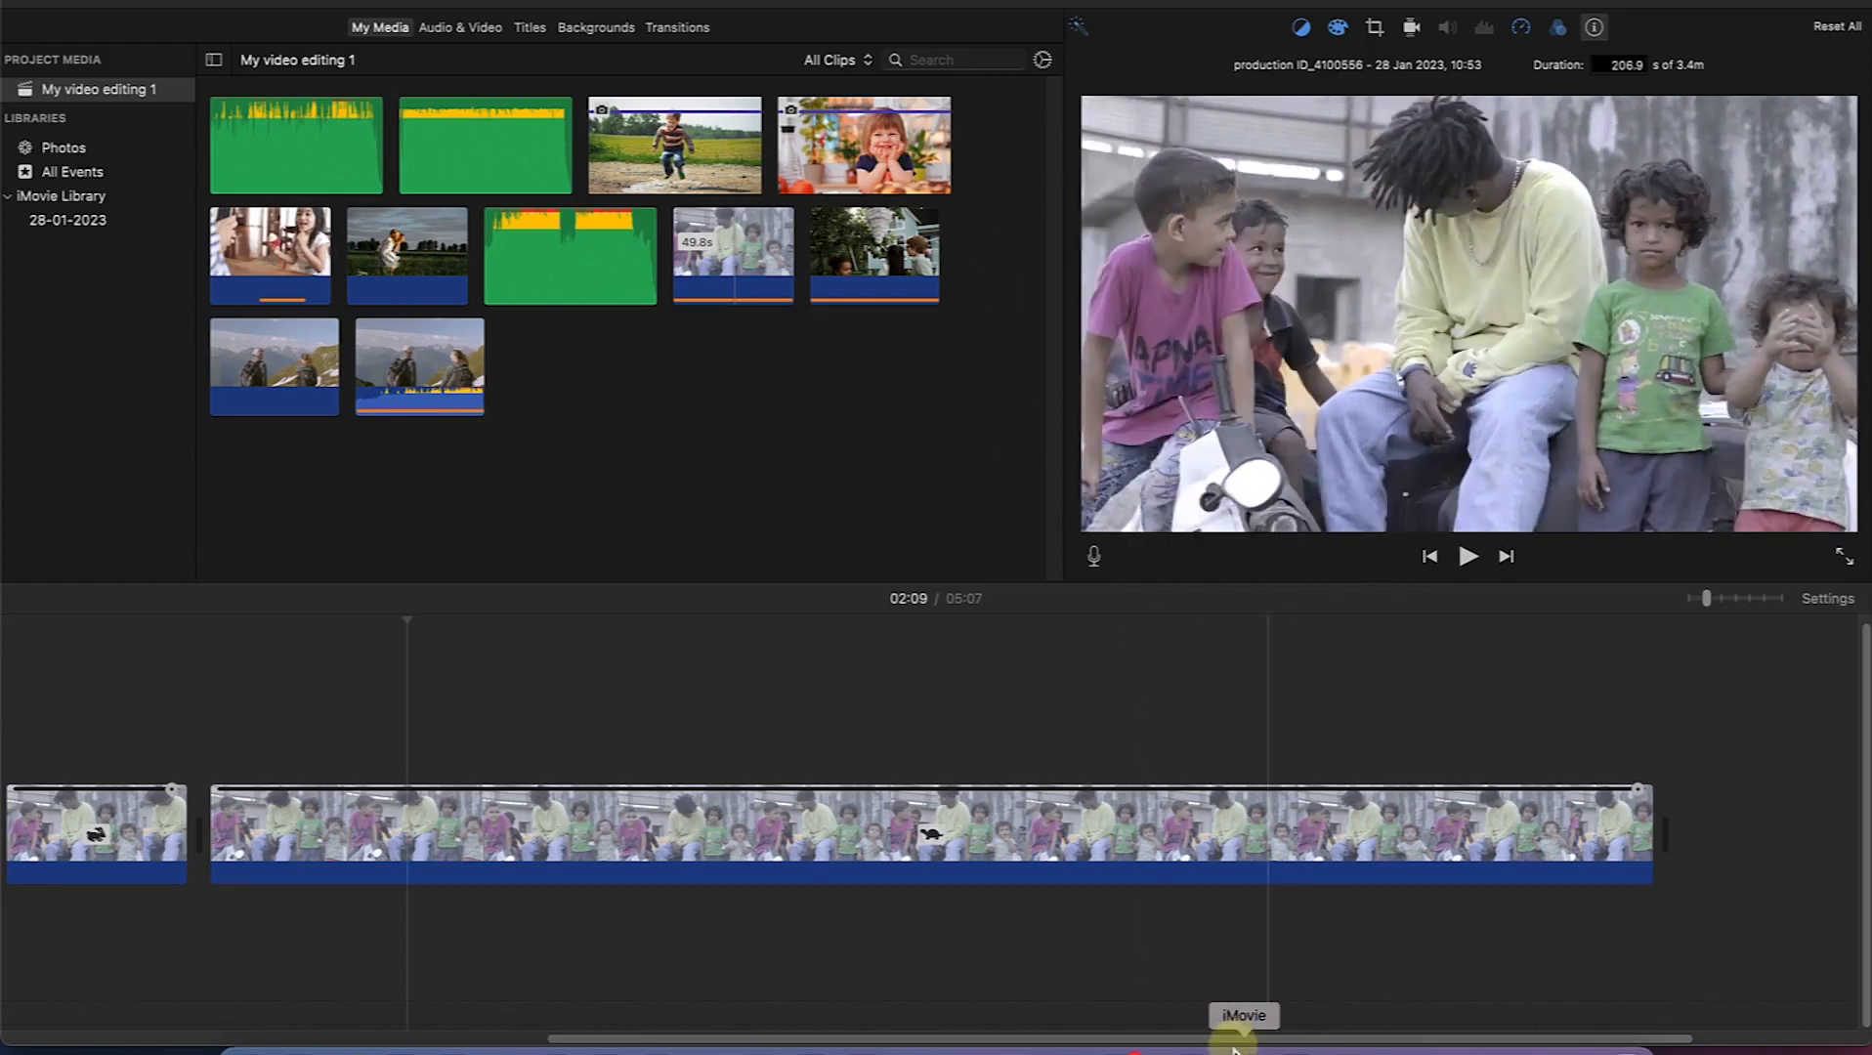
Step: Skim the beginning of the timeline to review its clips, overlay, titles and backgrounds
drag(1229, 1041, 618, 1036)
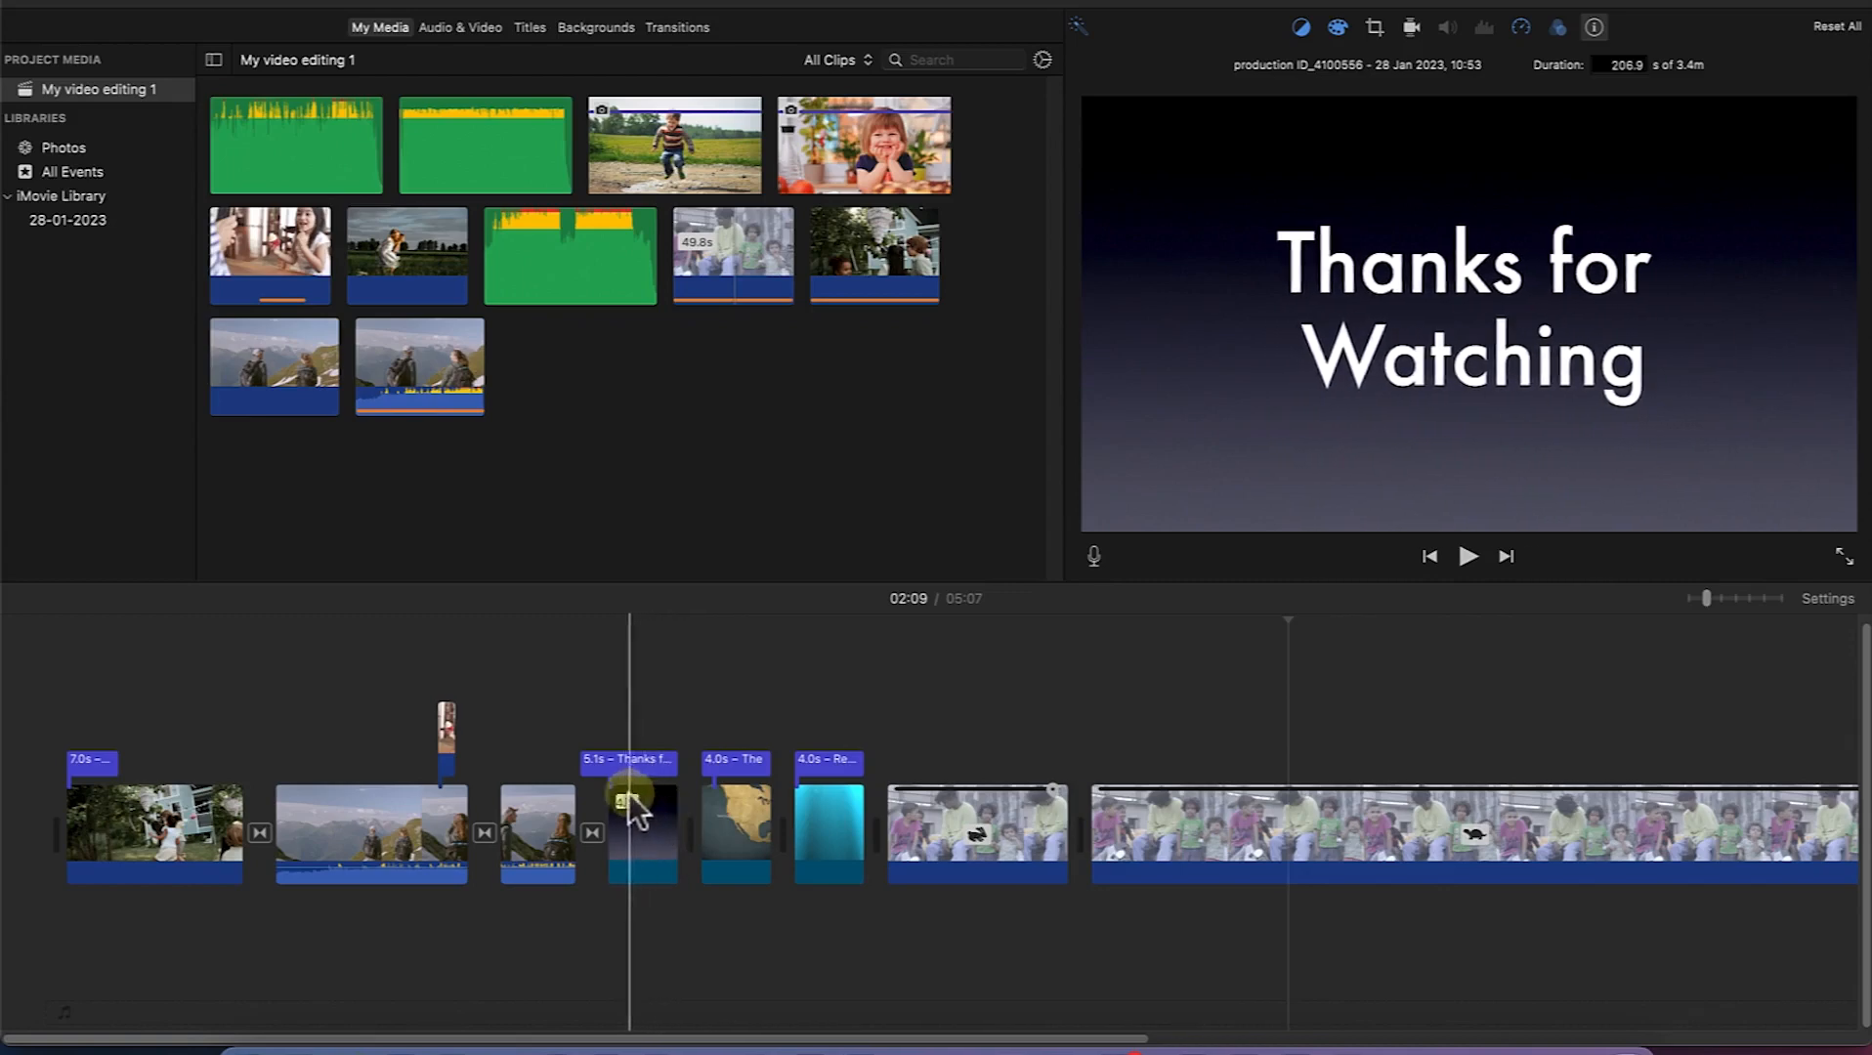
click(440, 746)
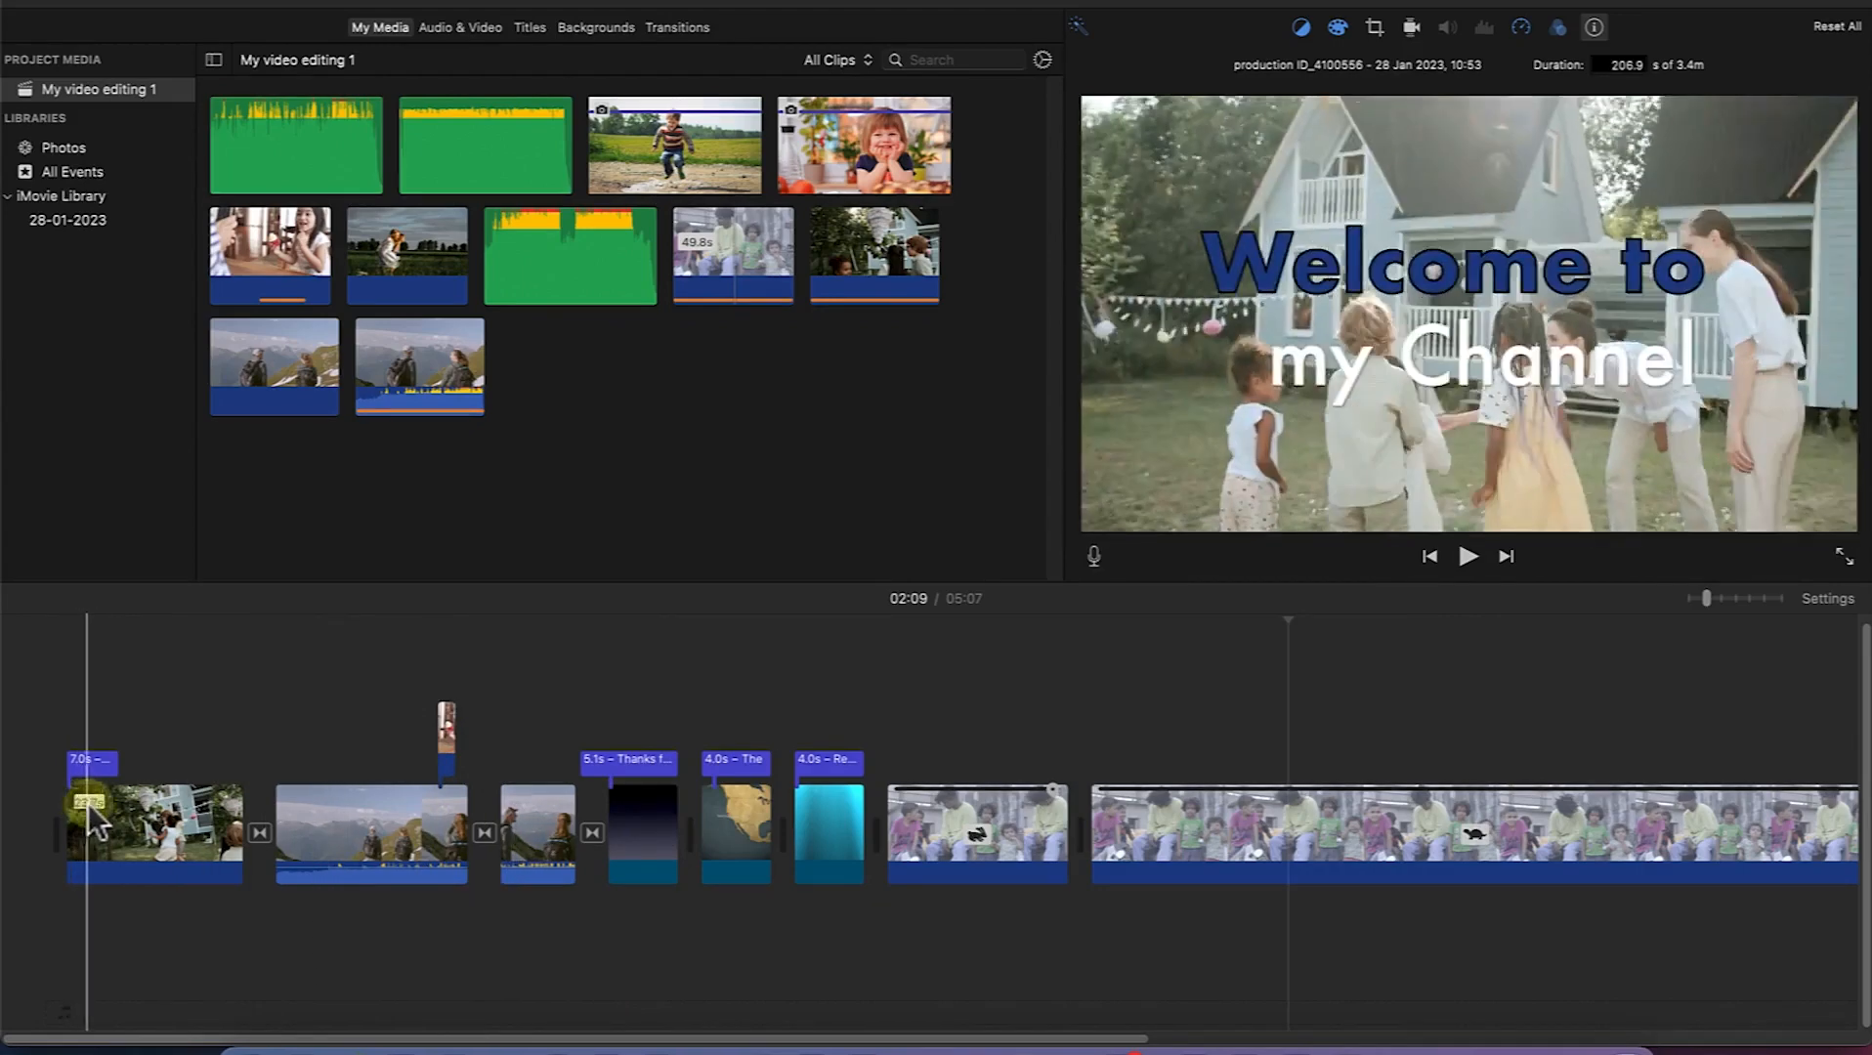
click(316, 806)
click(760, 816)
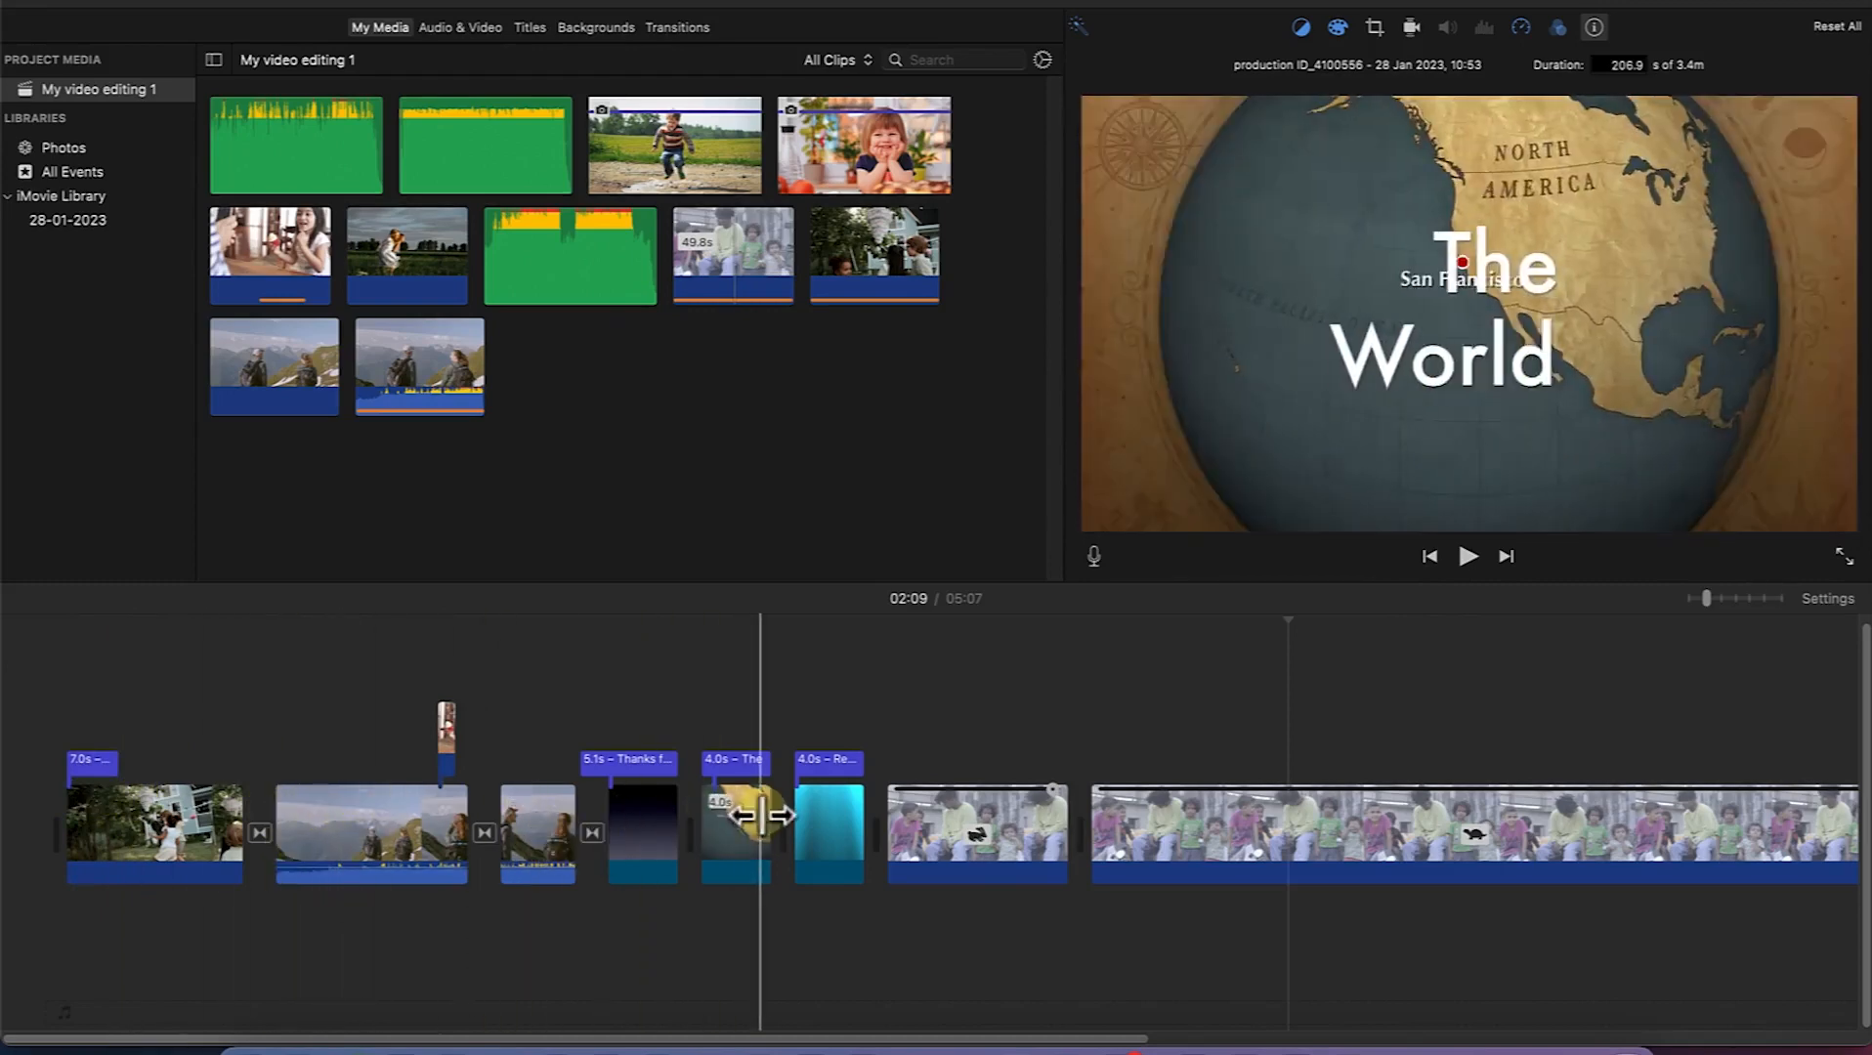
drag(730, 781, 696, 772)
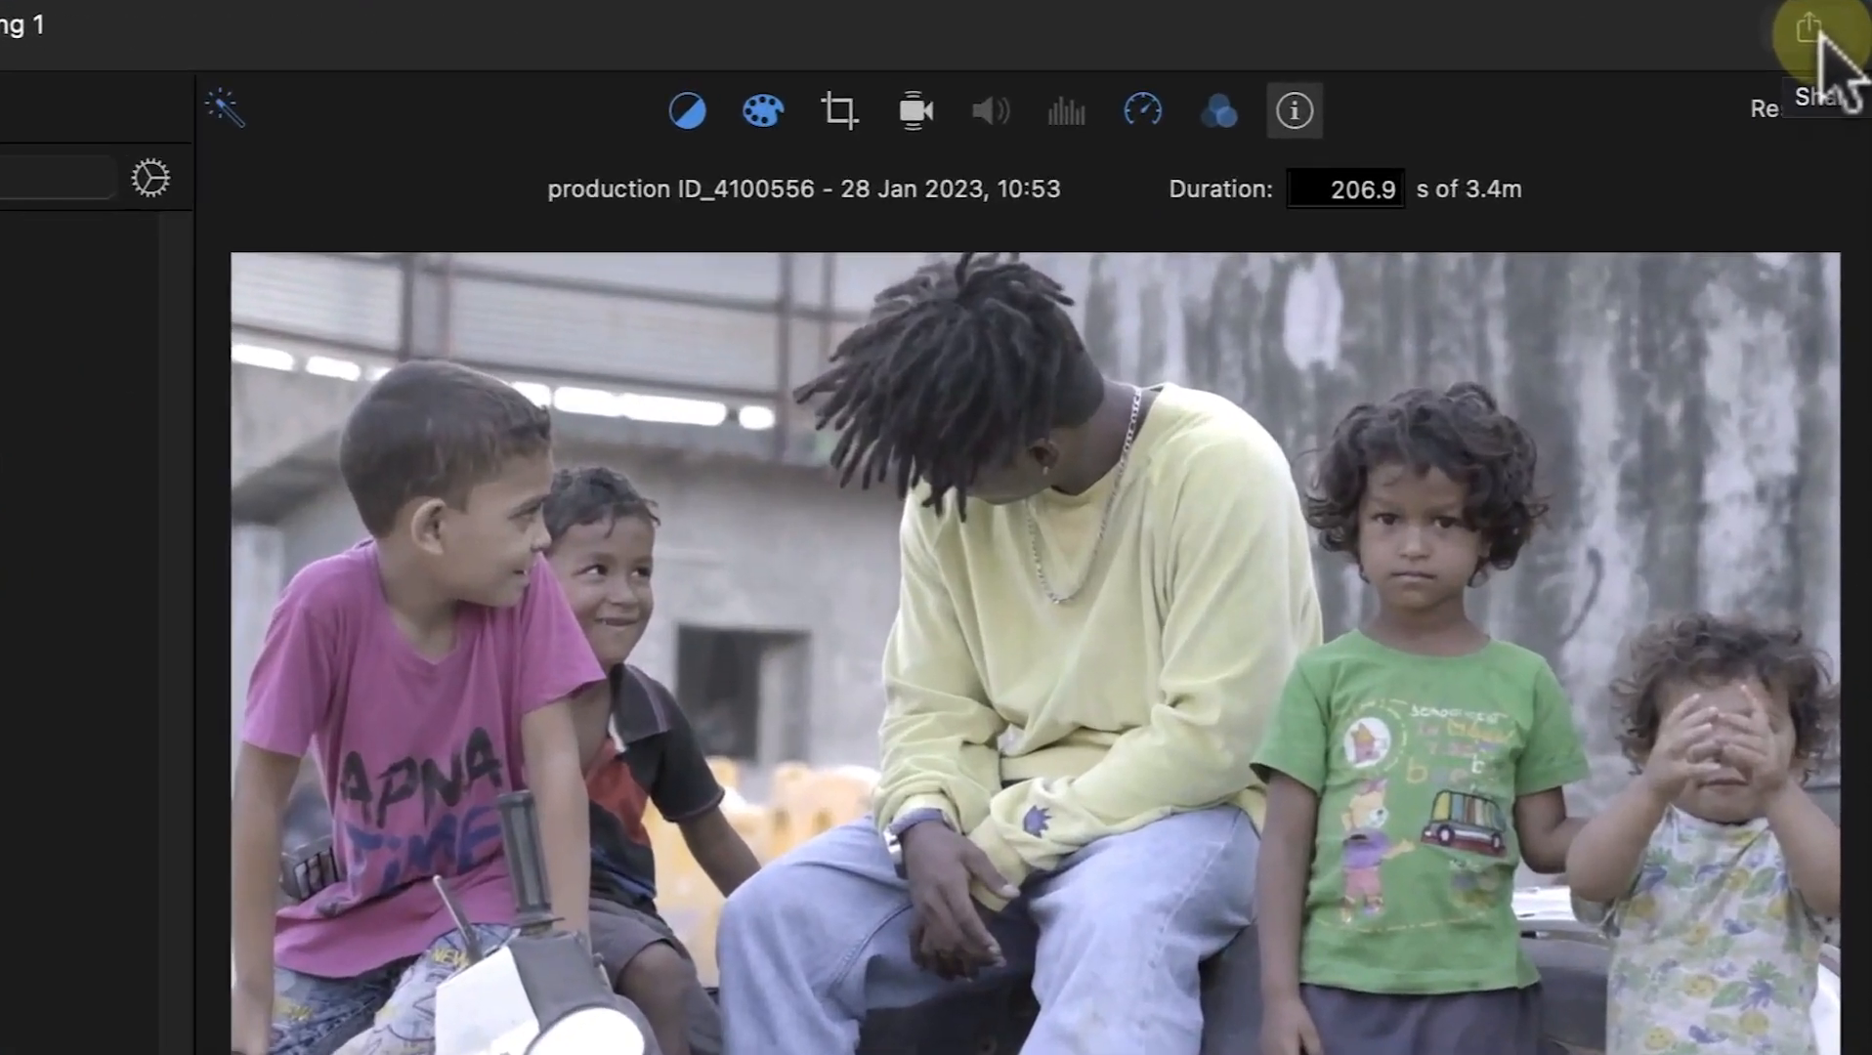
Step: Start a file export of the project, keeping its description and tags, with the format Video and Audio
click(1810, 29)
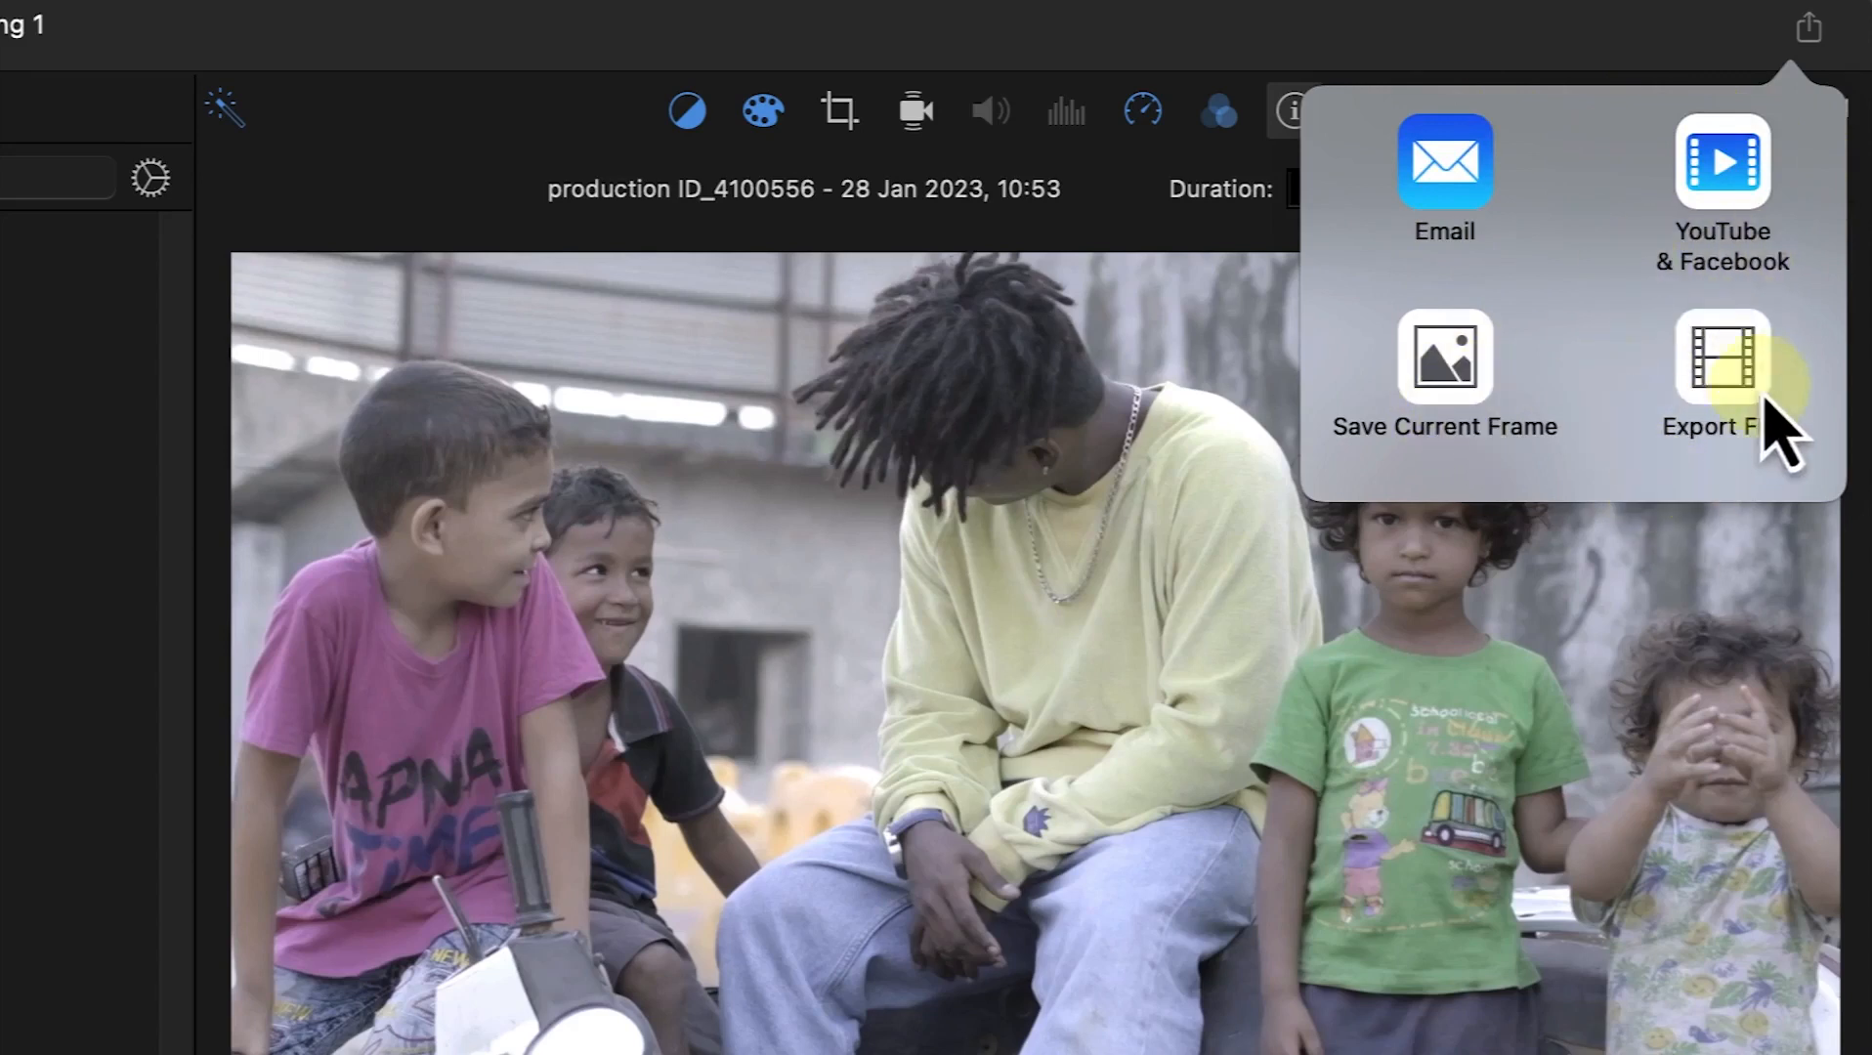
click(1705, 396)
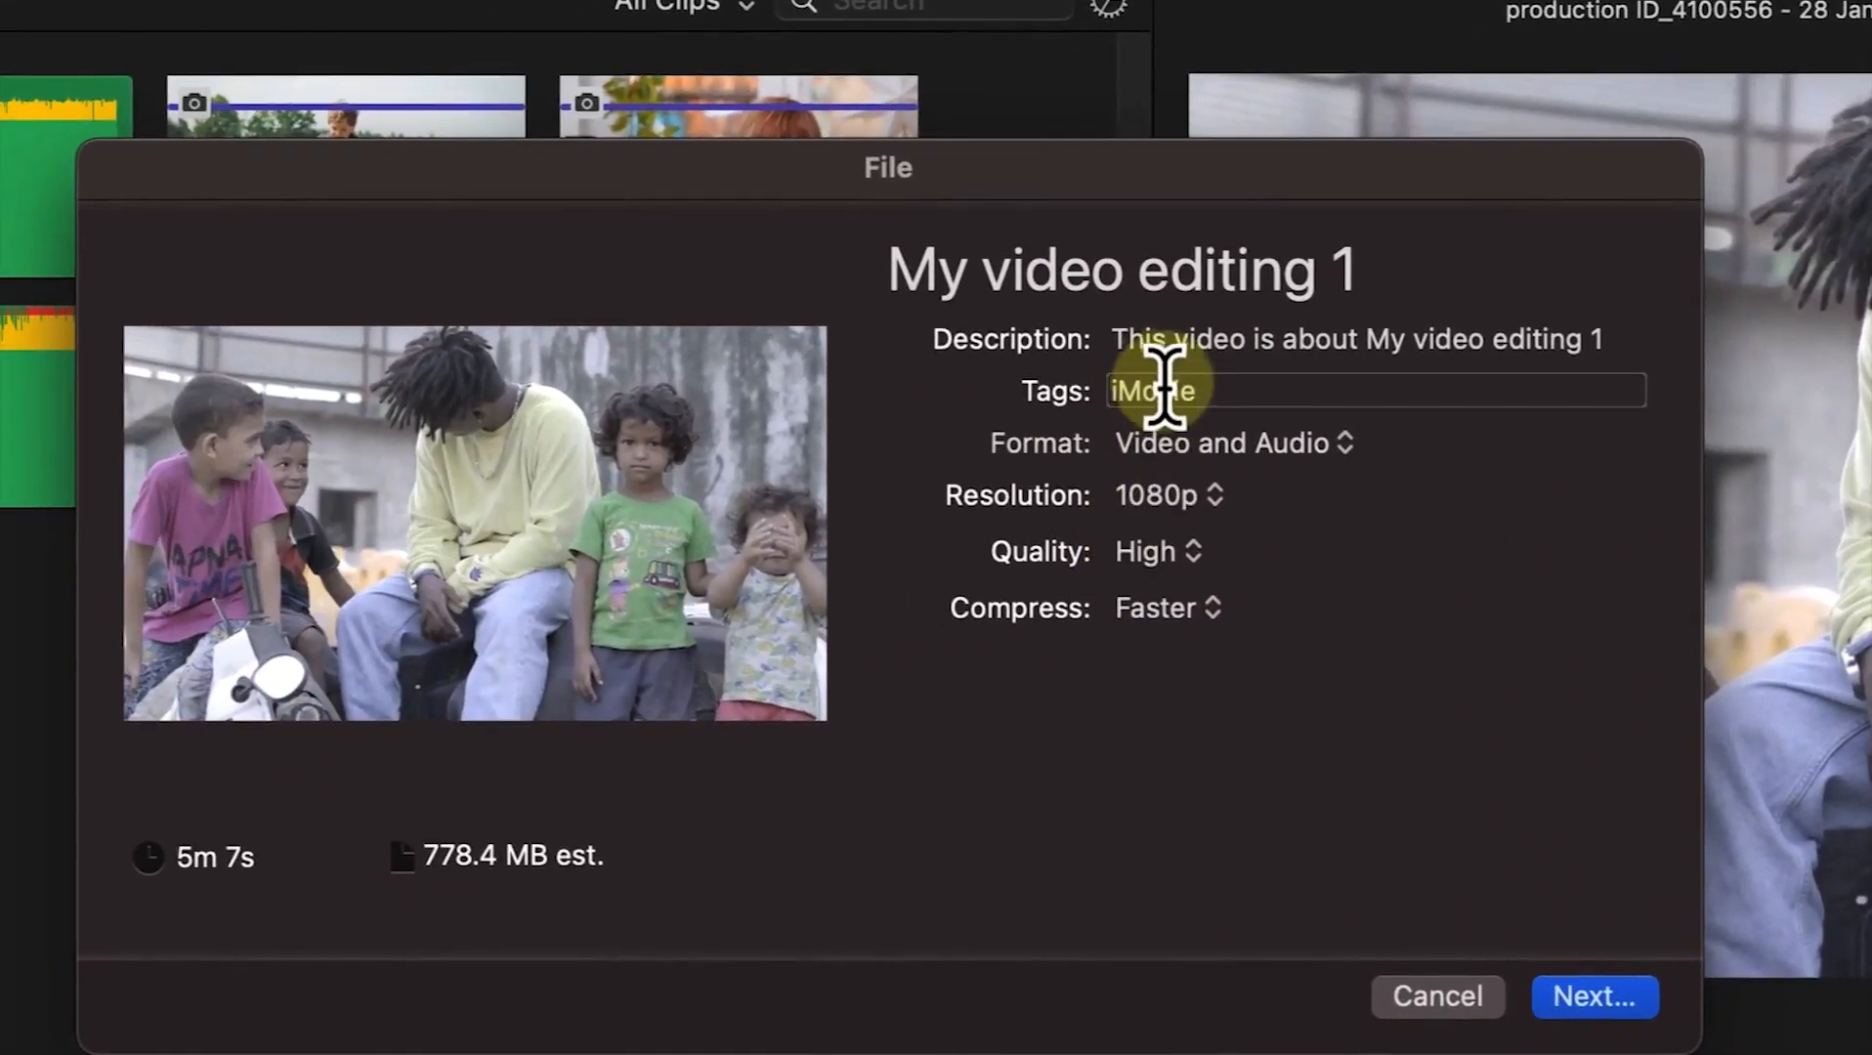
click(1153, 340)
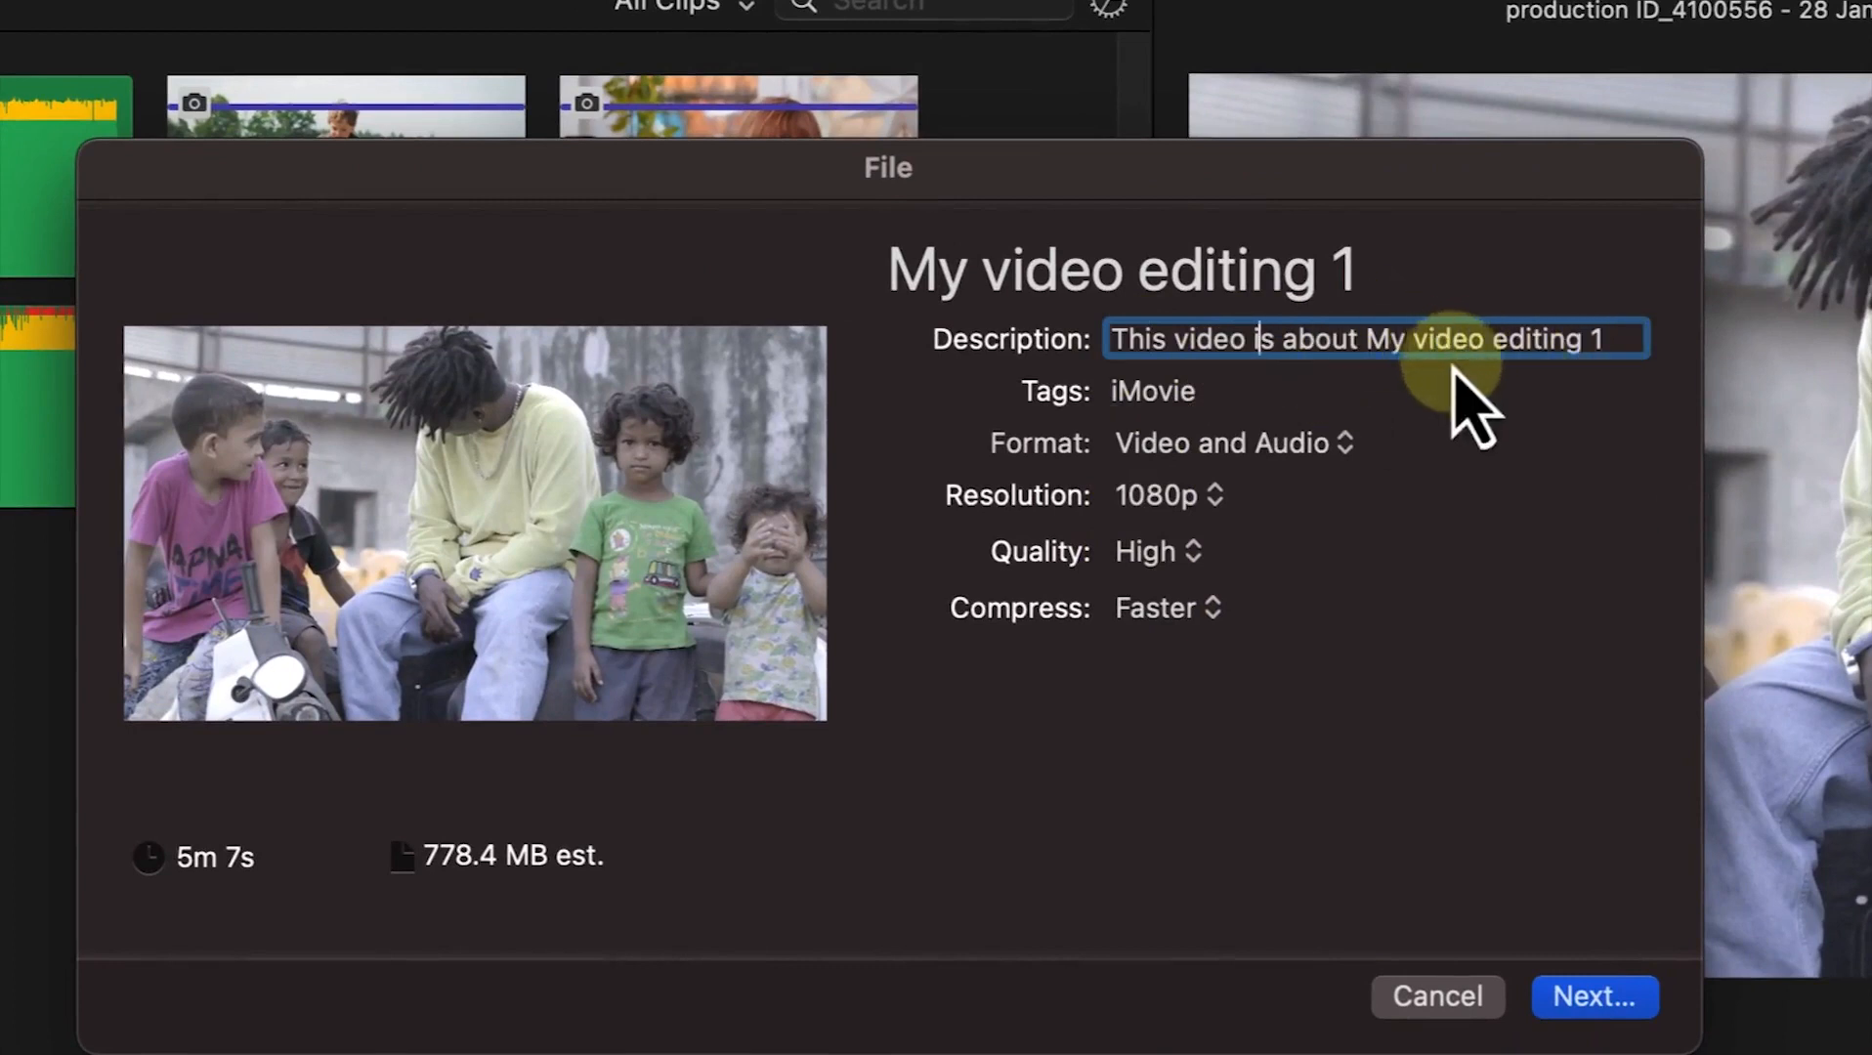
click(1277, 396)
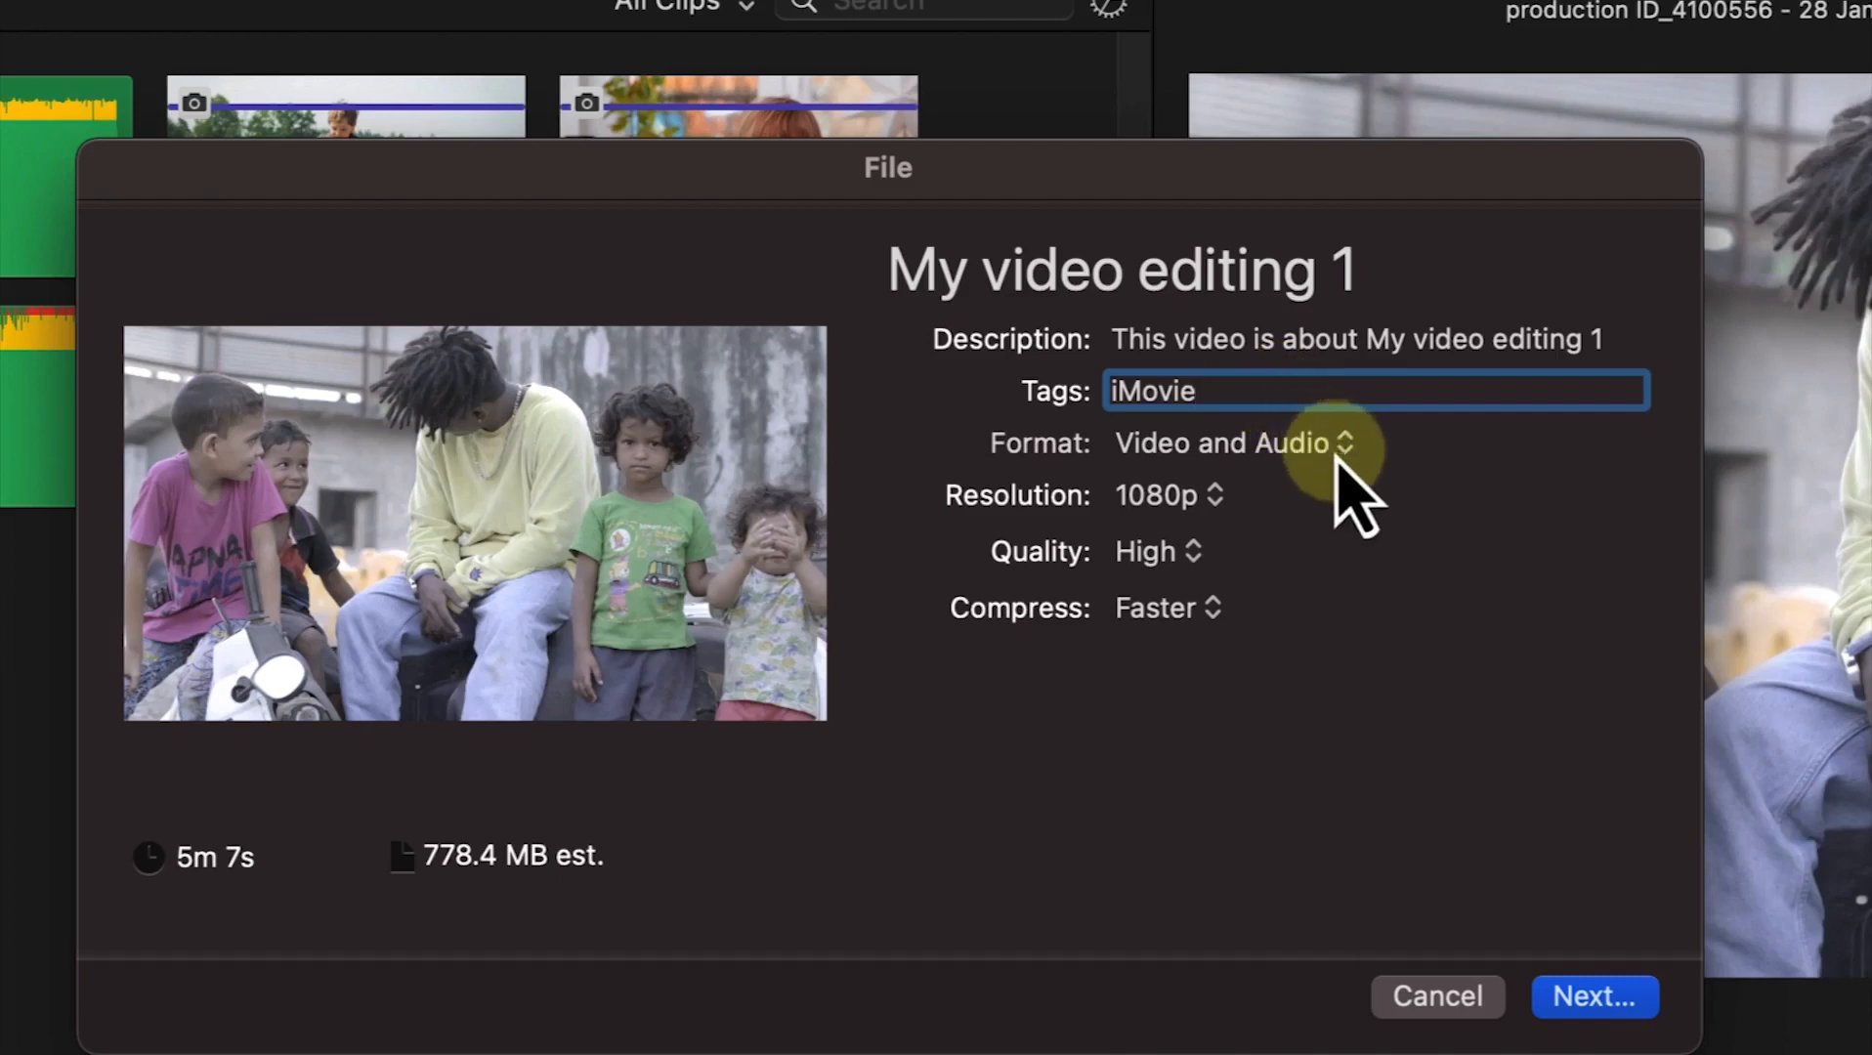
click(1282, 450)
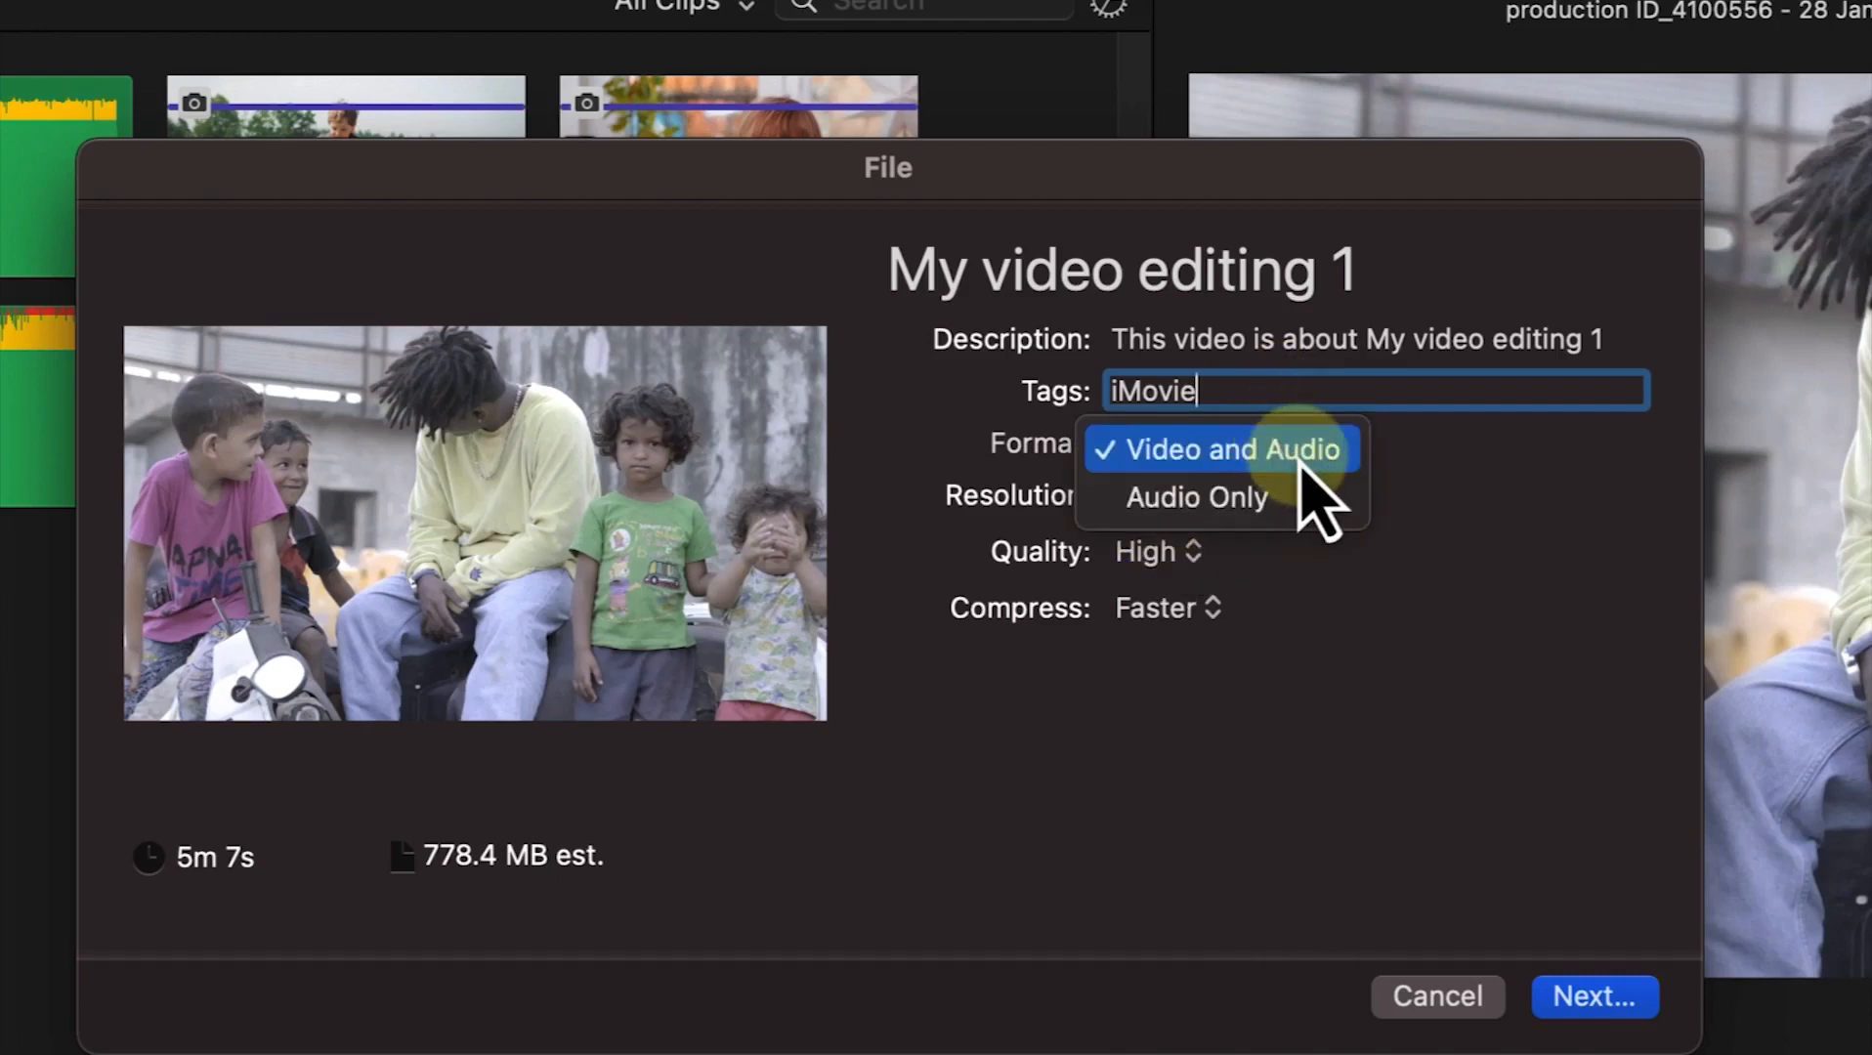
click(1425, 510)
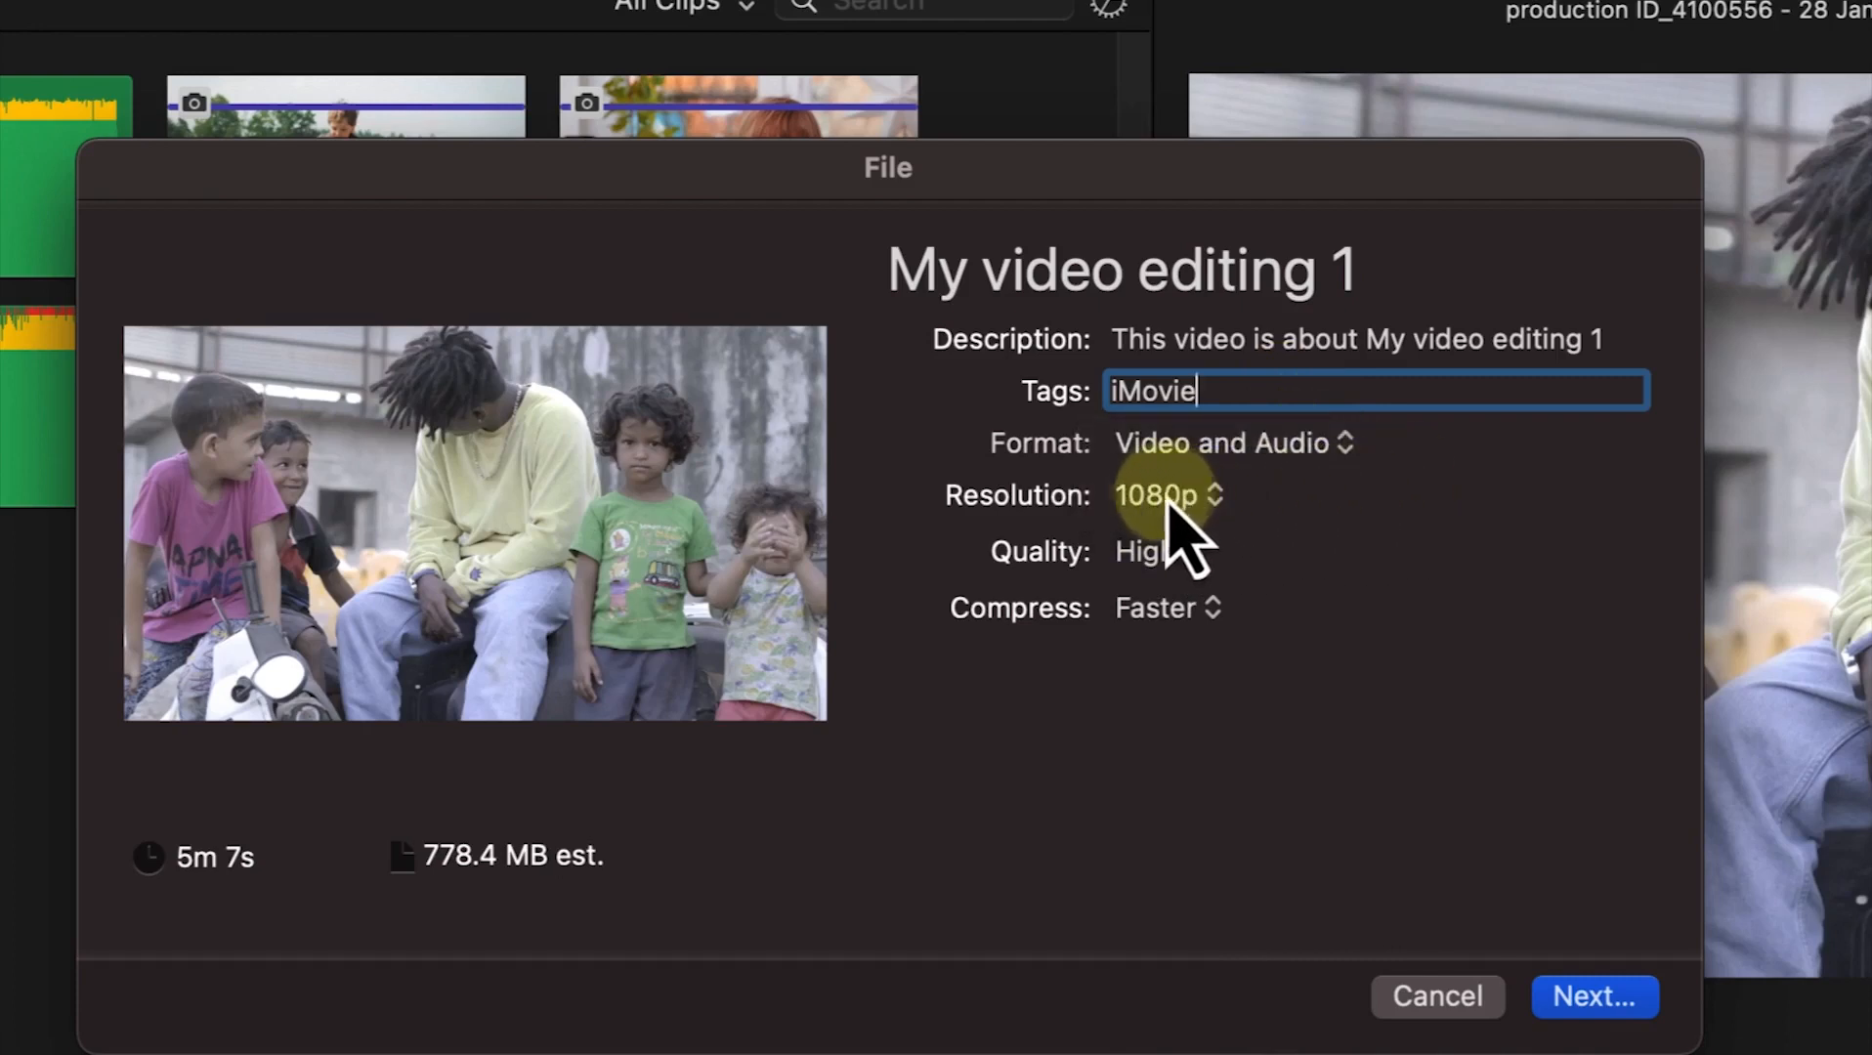
Step: Keep the export settings at 1080p resolution, Faster compression and High quality
click(1163, 502)
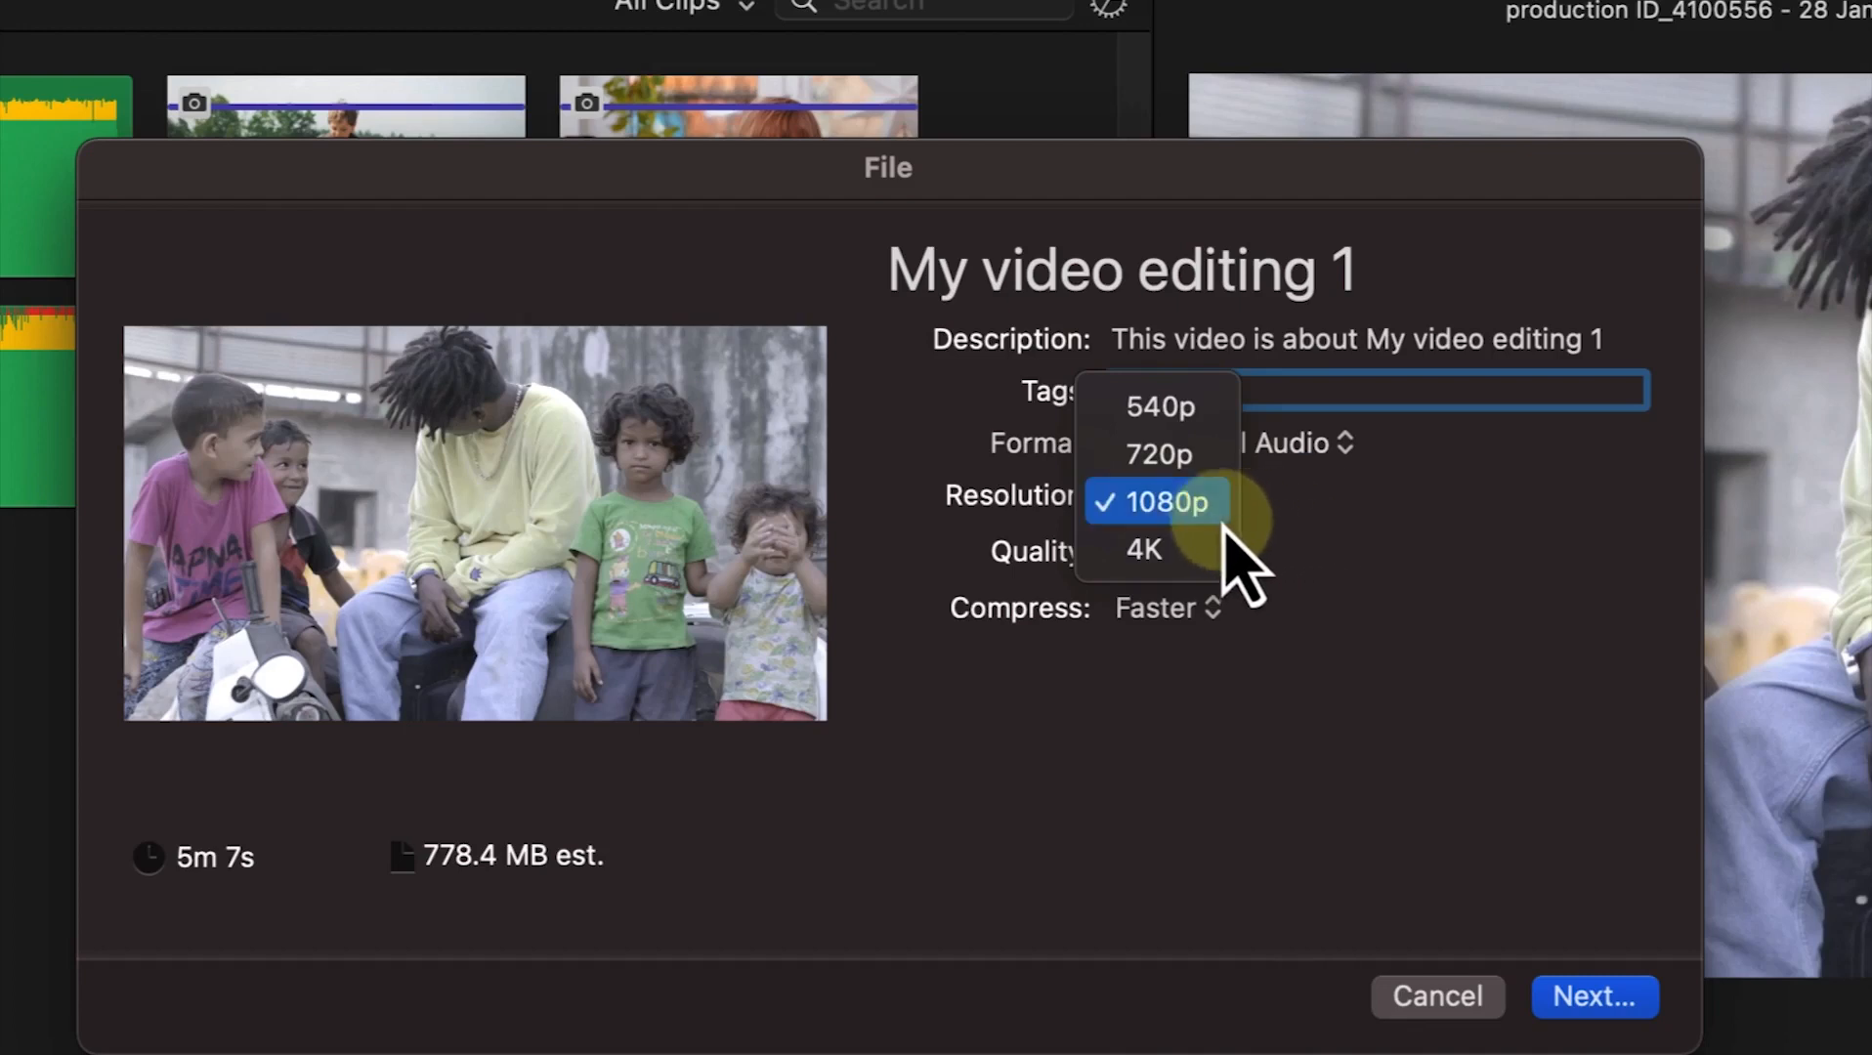
click(1325, 559)
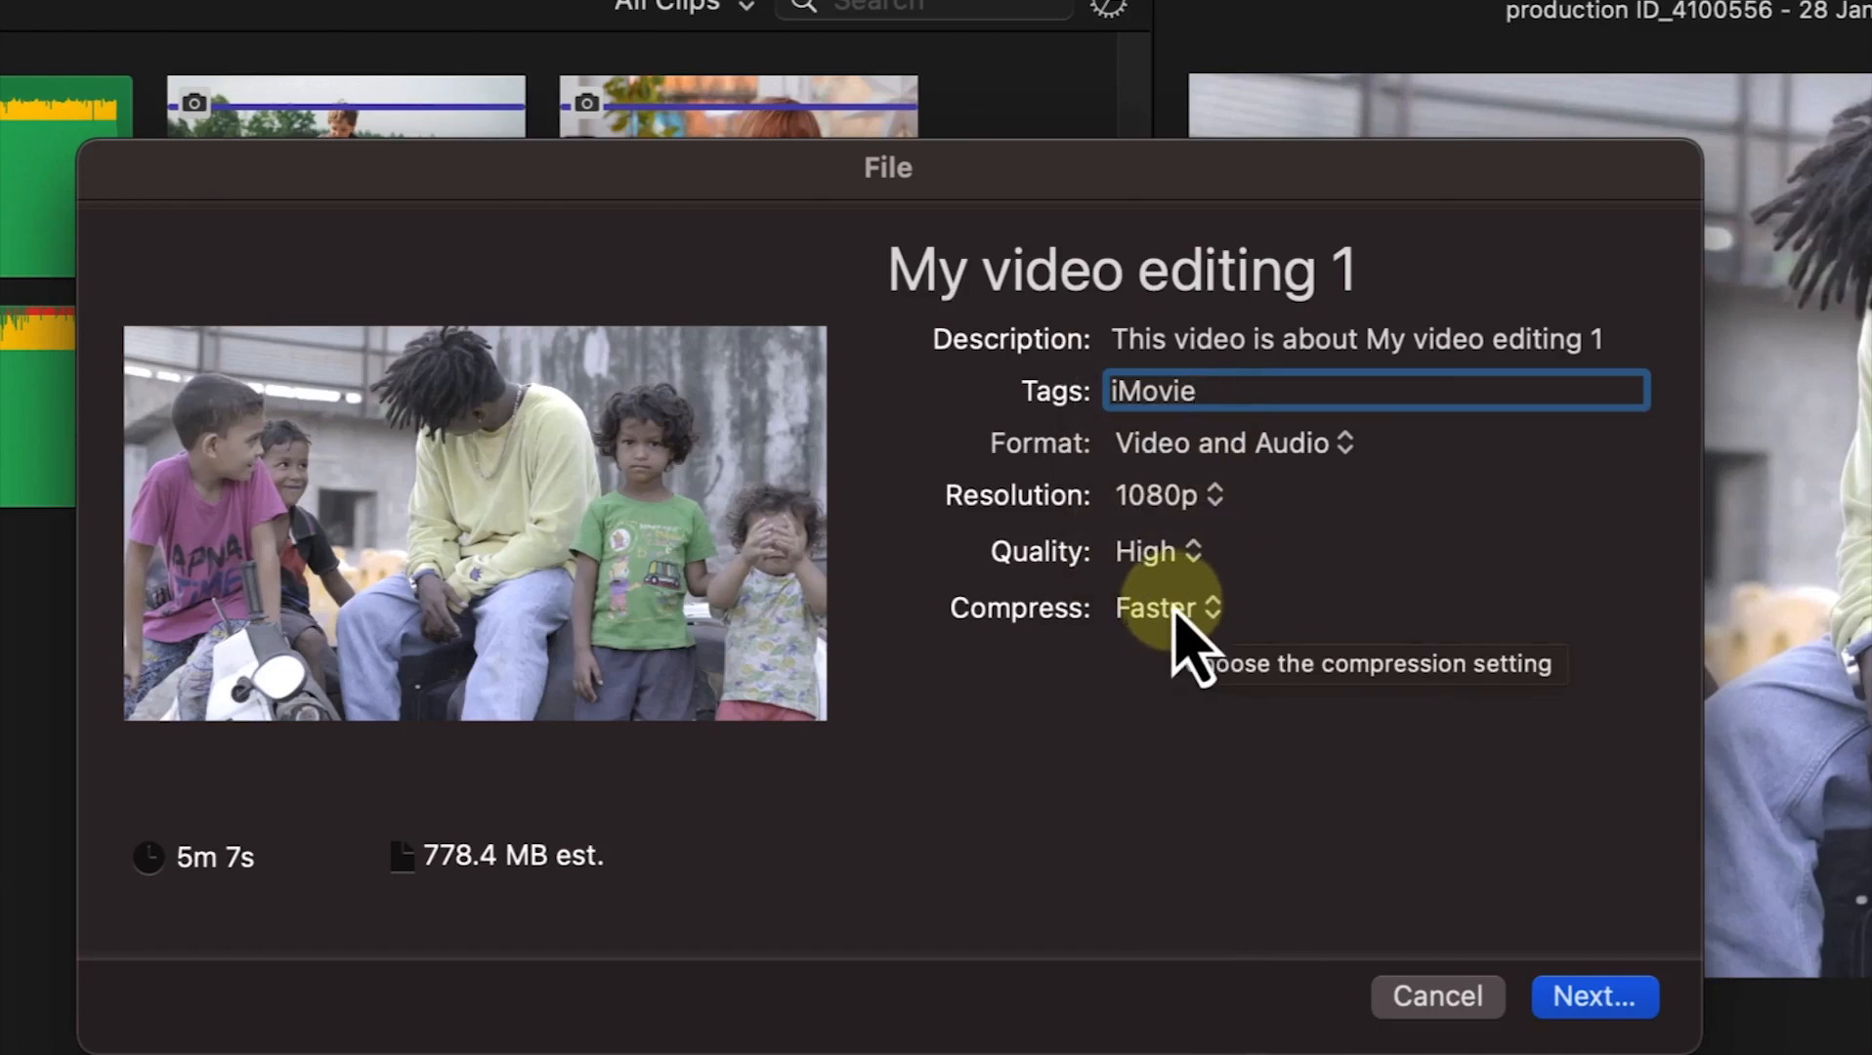
click(1182, 614)
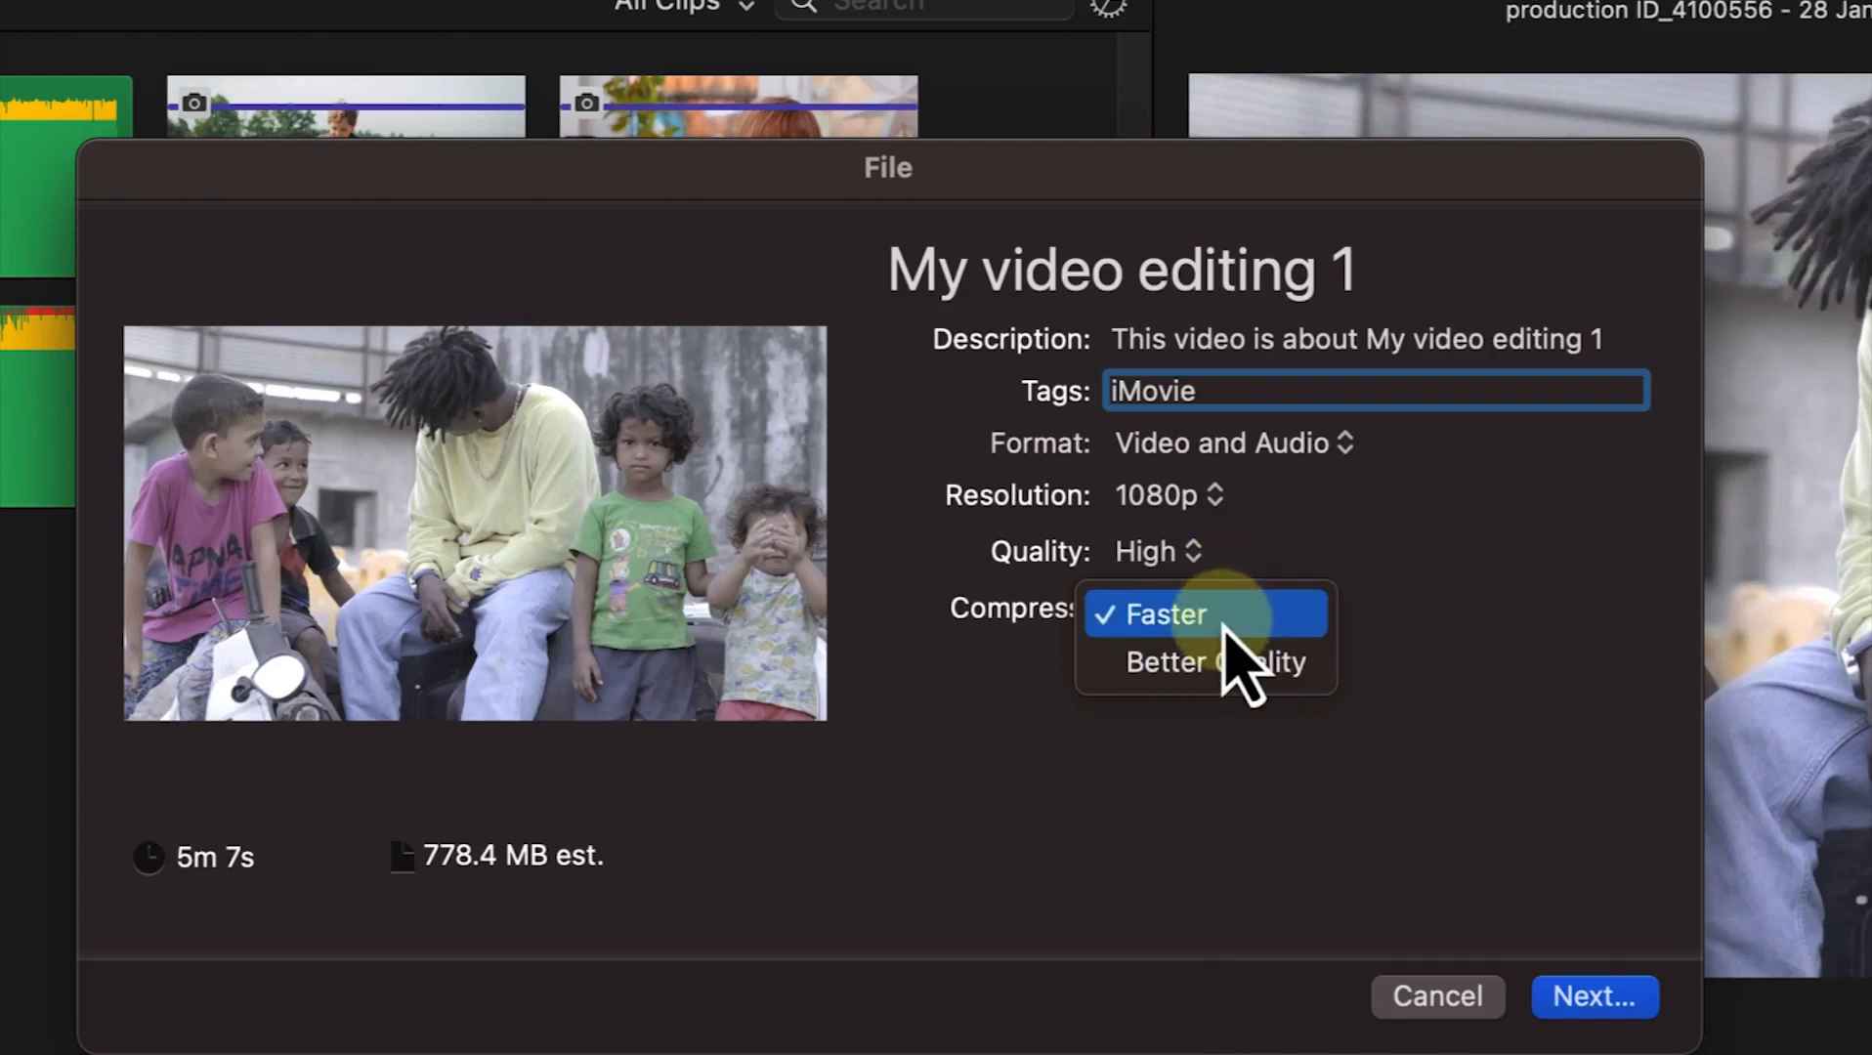
click(1221, 625)
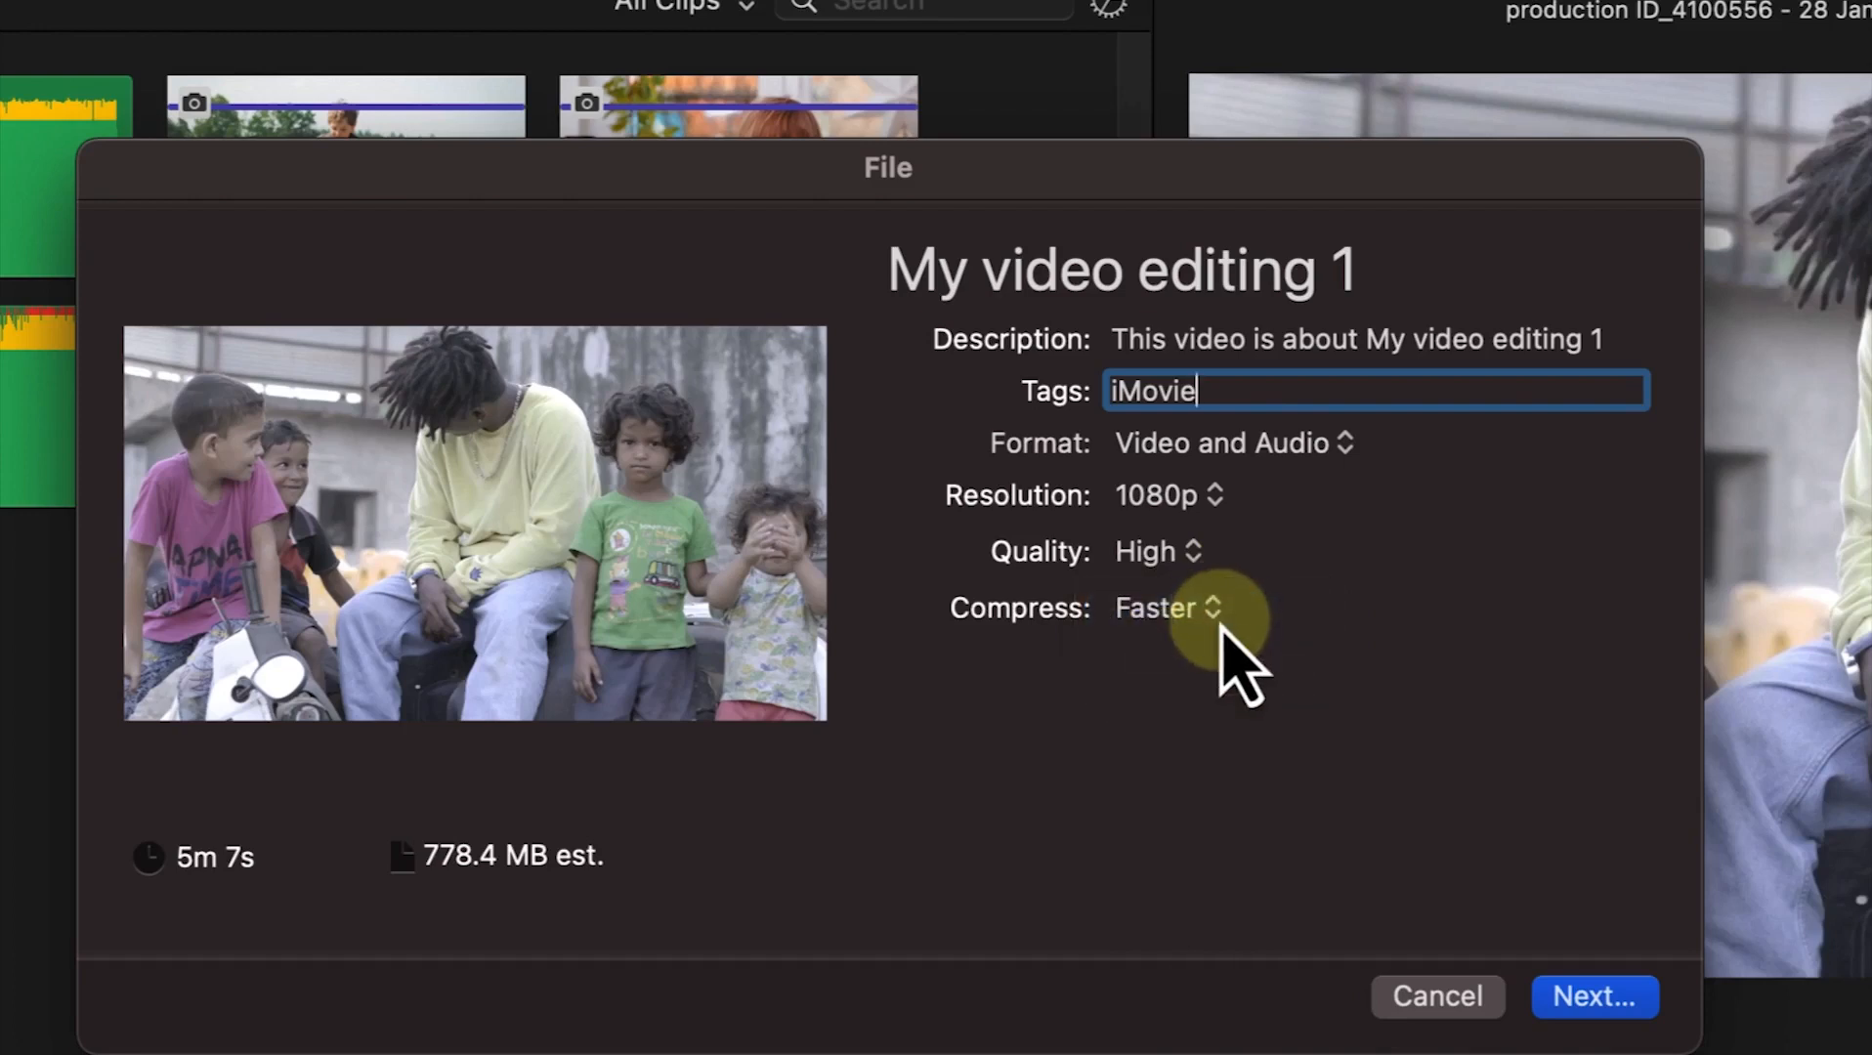
click(1168, 555)
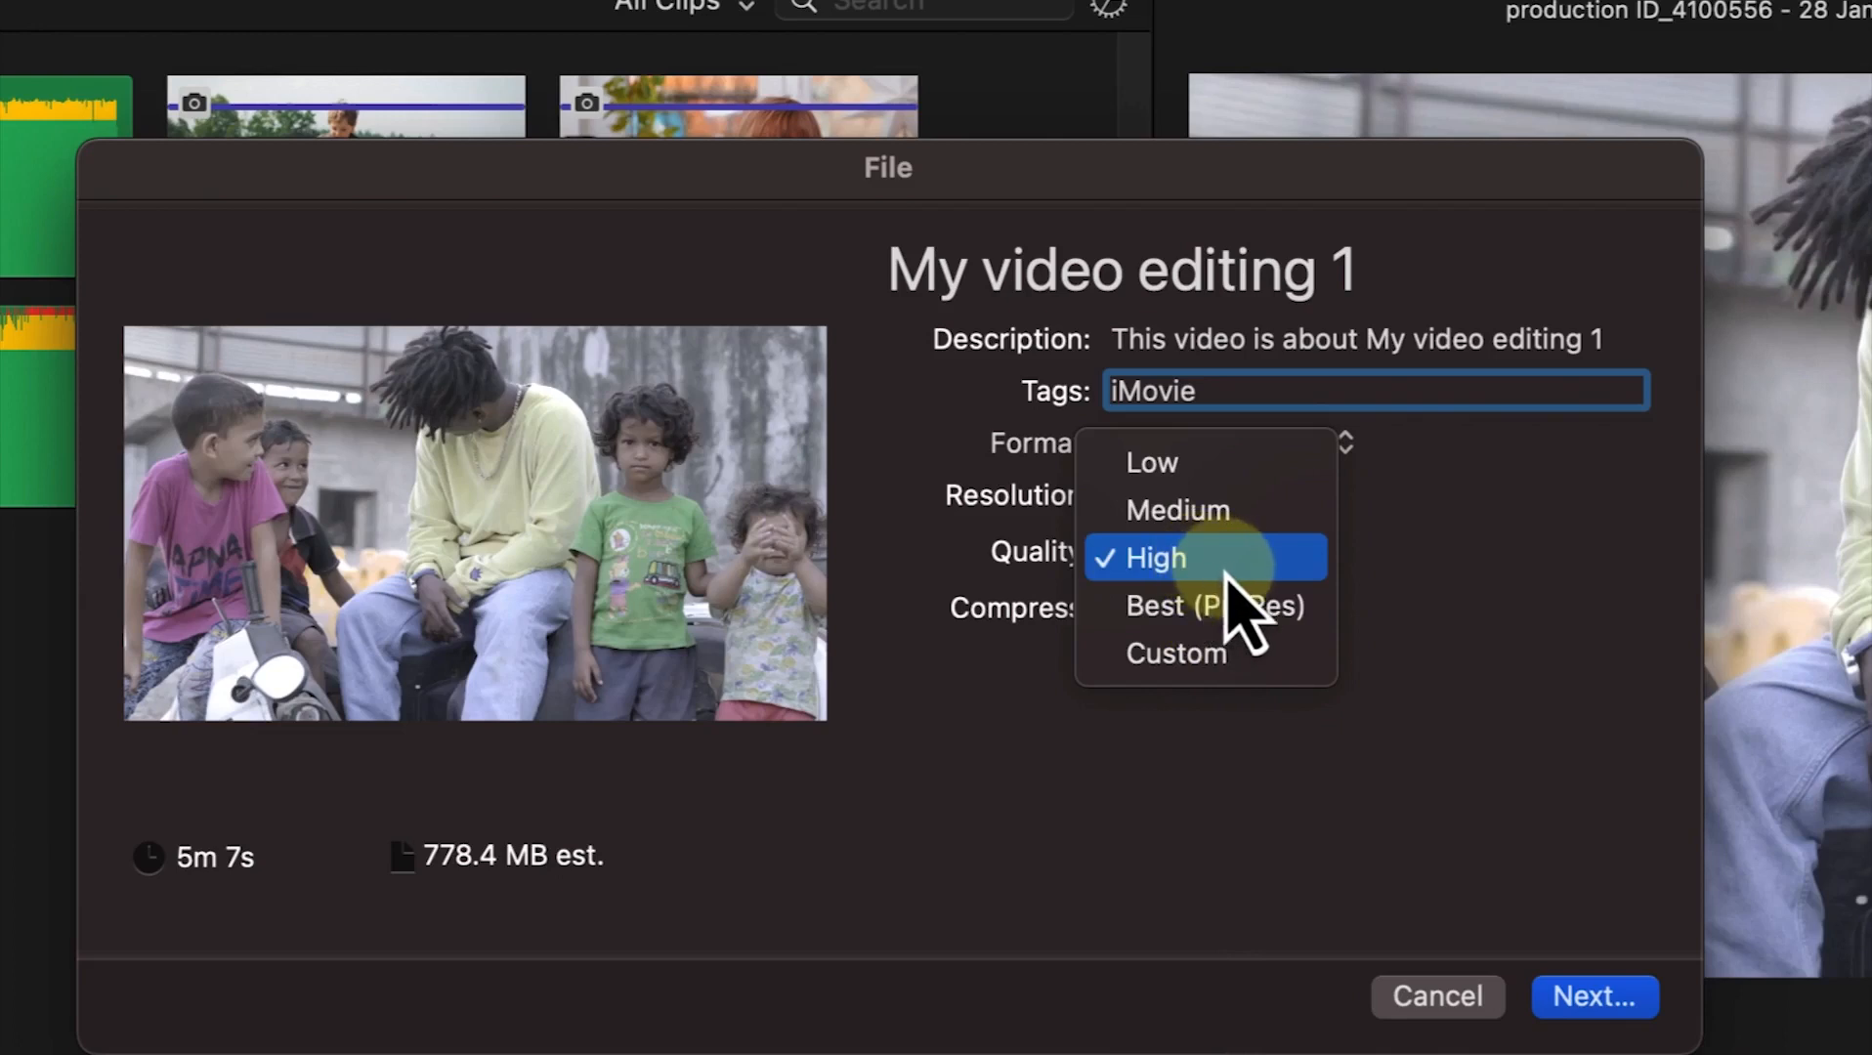
click(1224, 571)
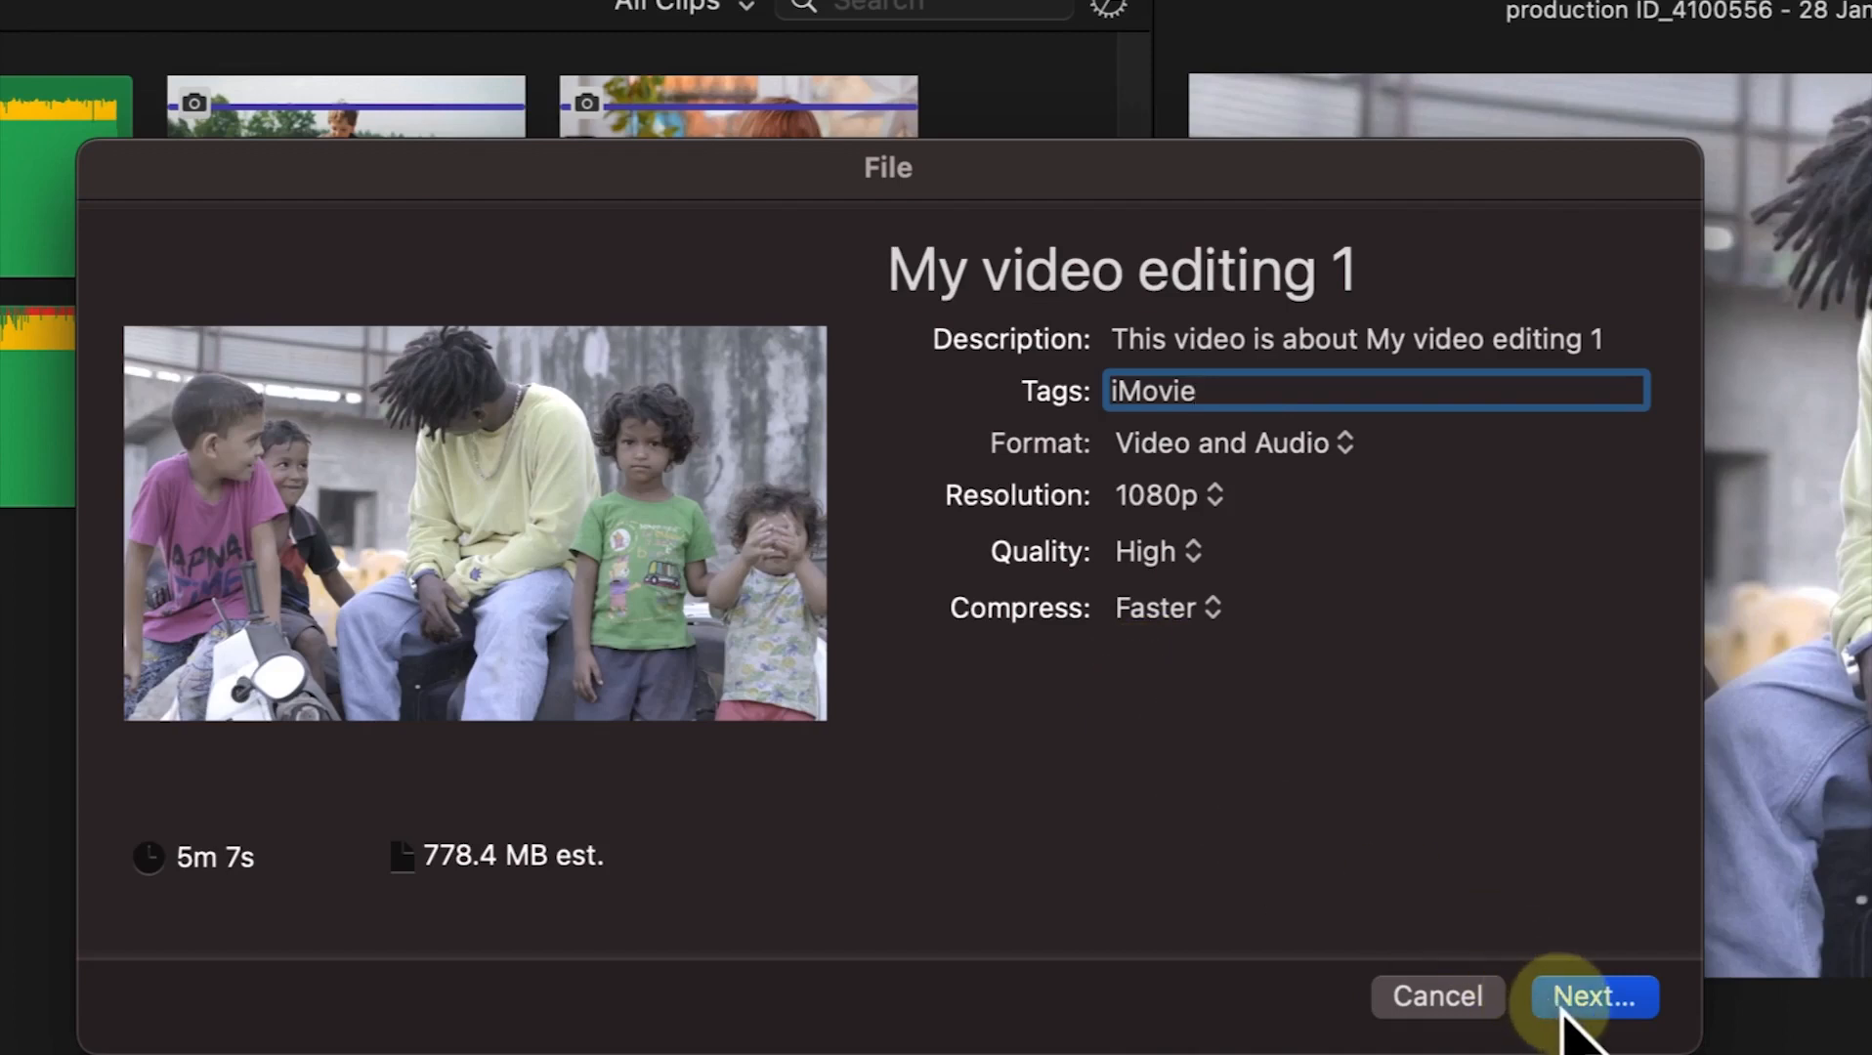
Step: Save the exported video as "My video editing 1" in the iMovie folder
click(1562, 1011)
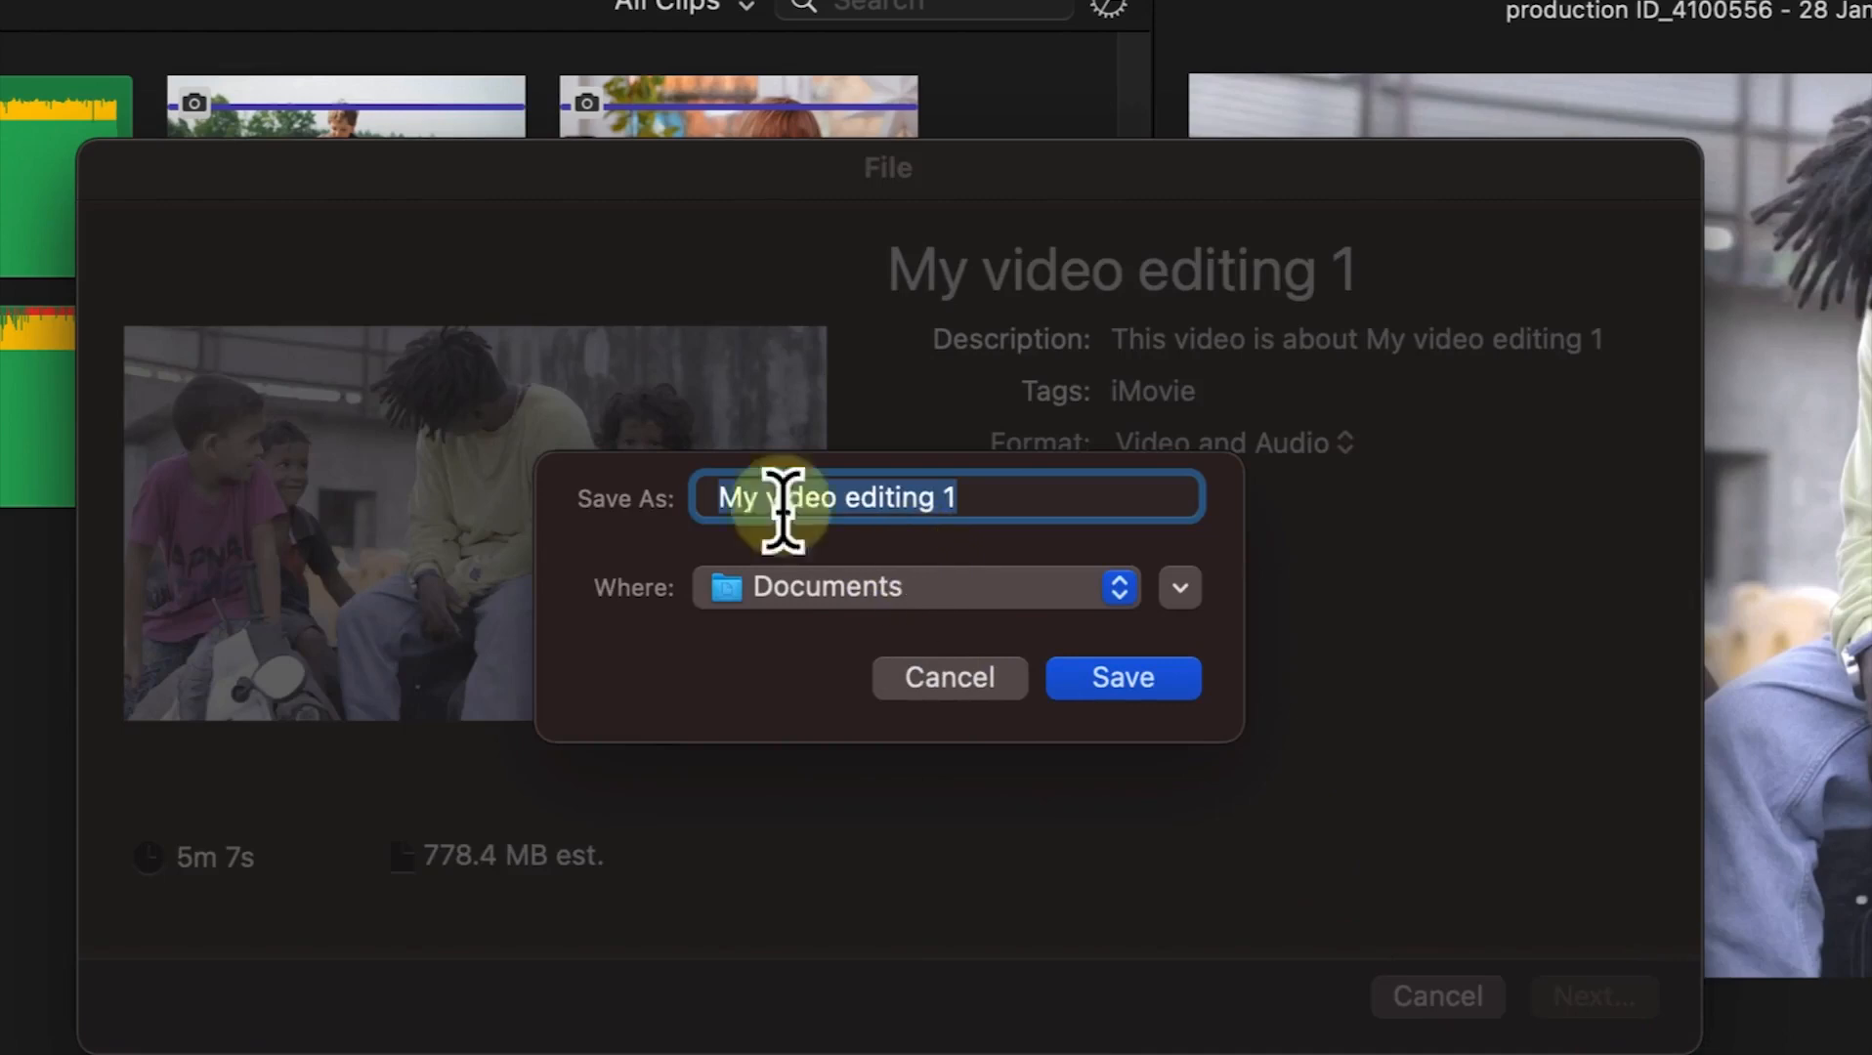
click(1016, 503)
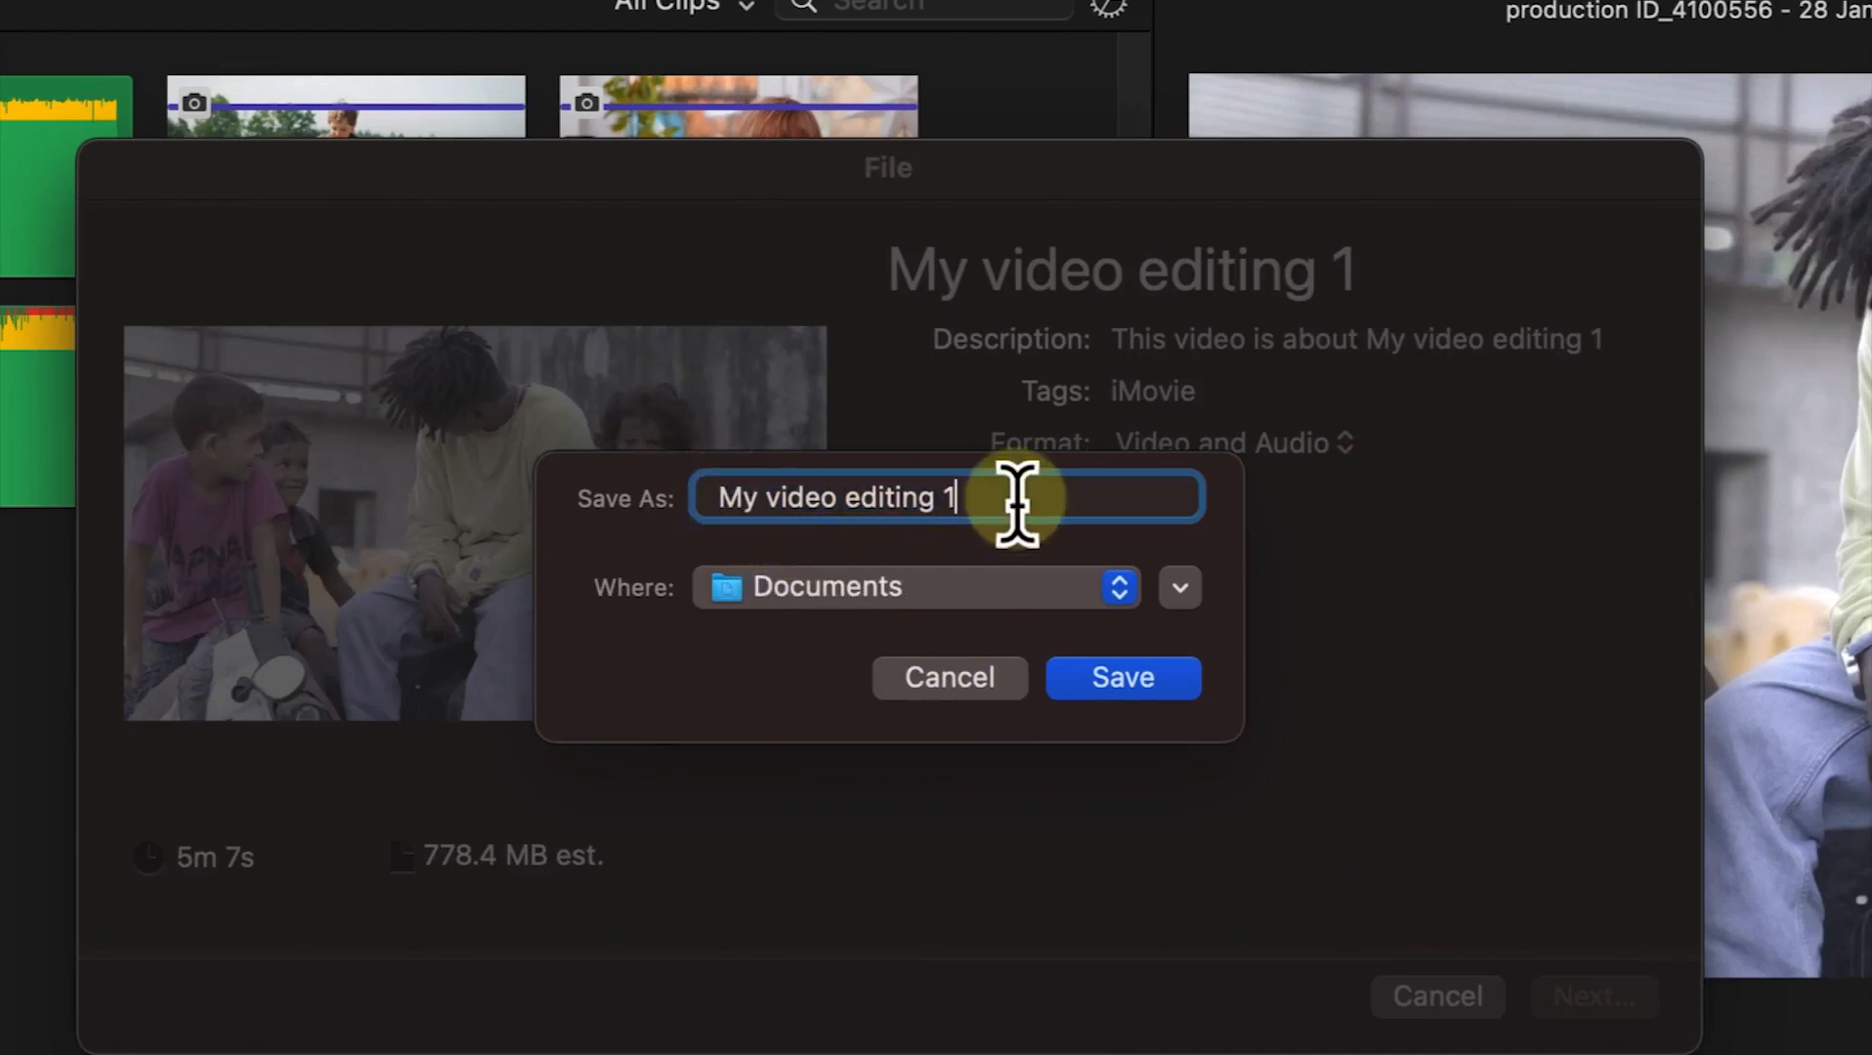
click(1120, 588)
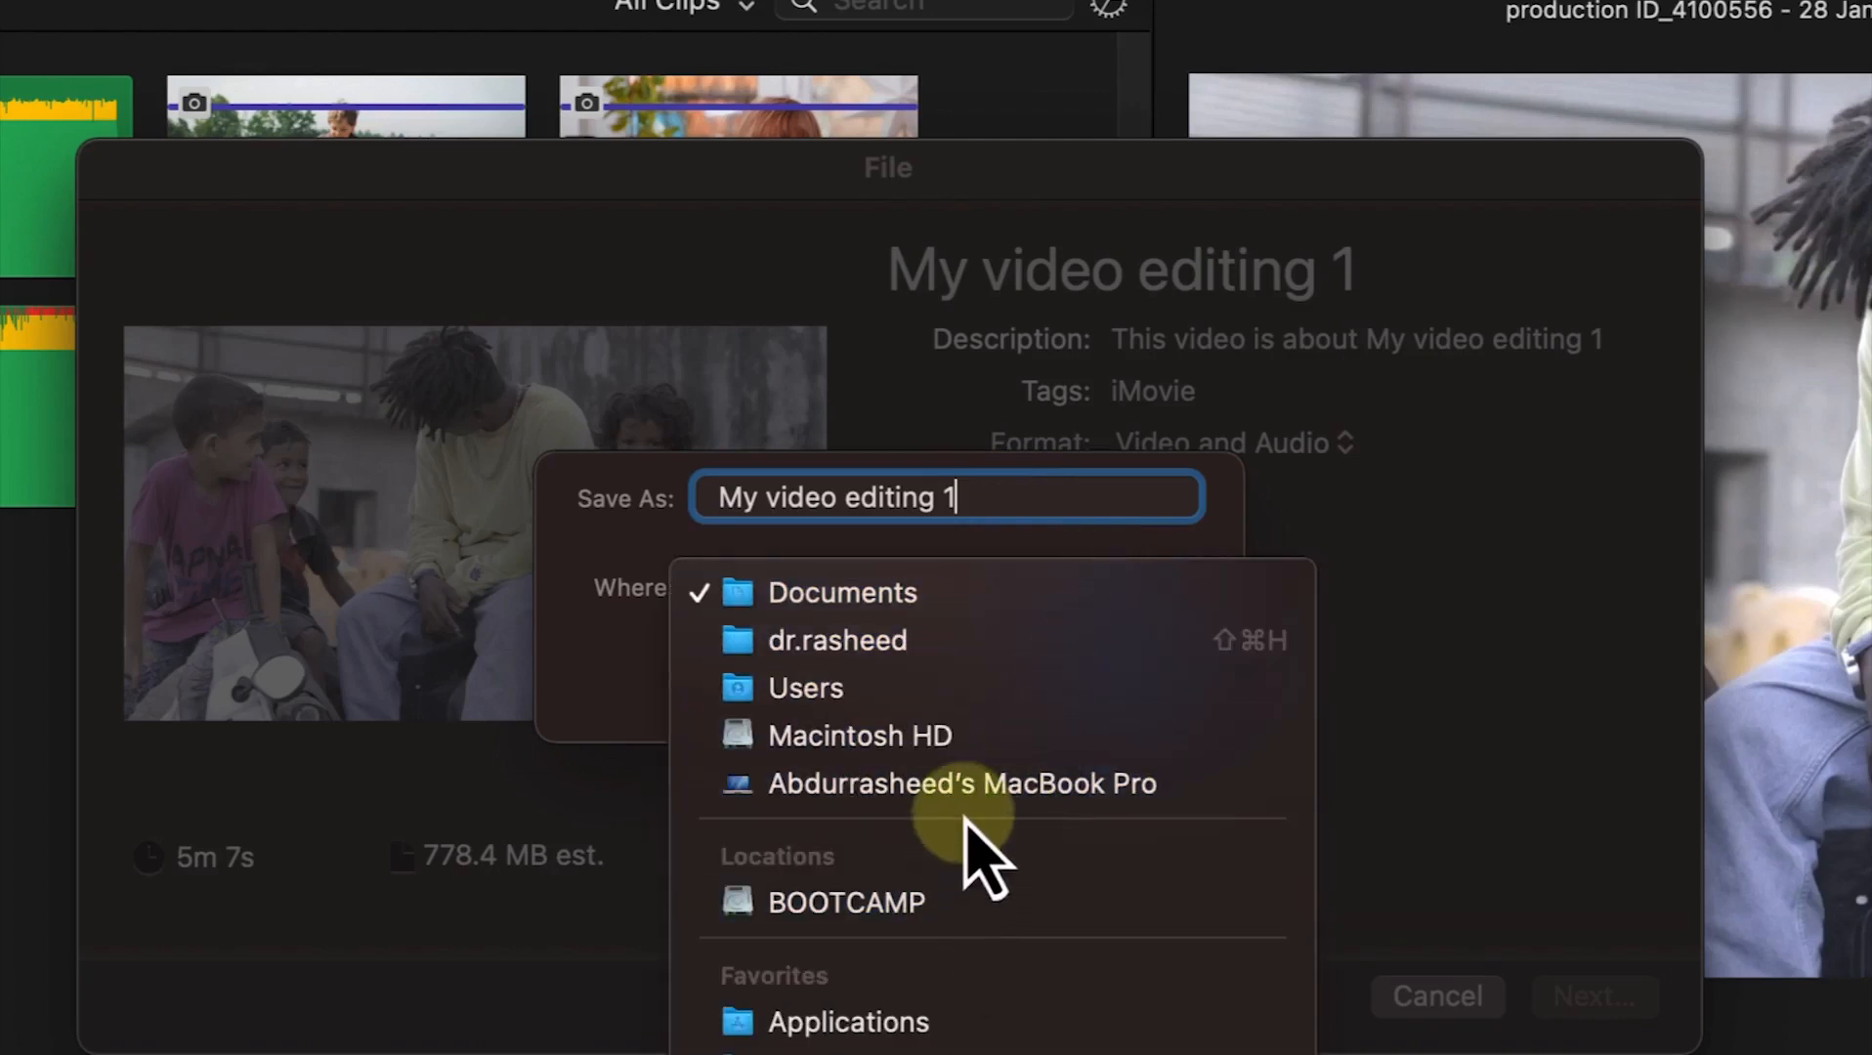
click(953, 1054)
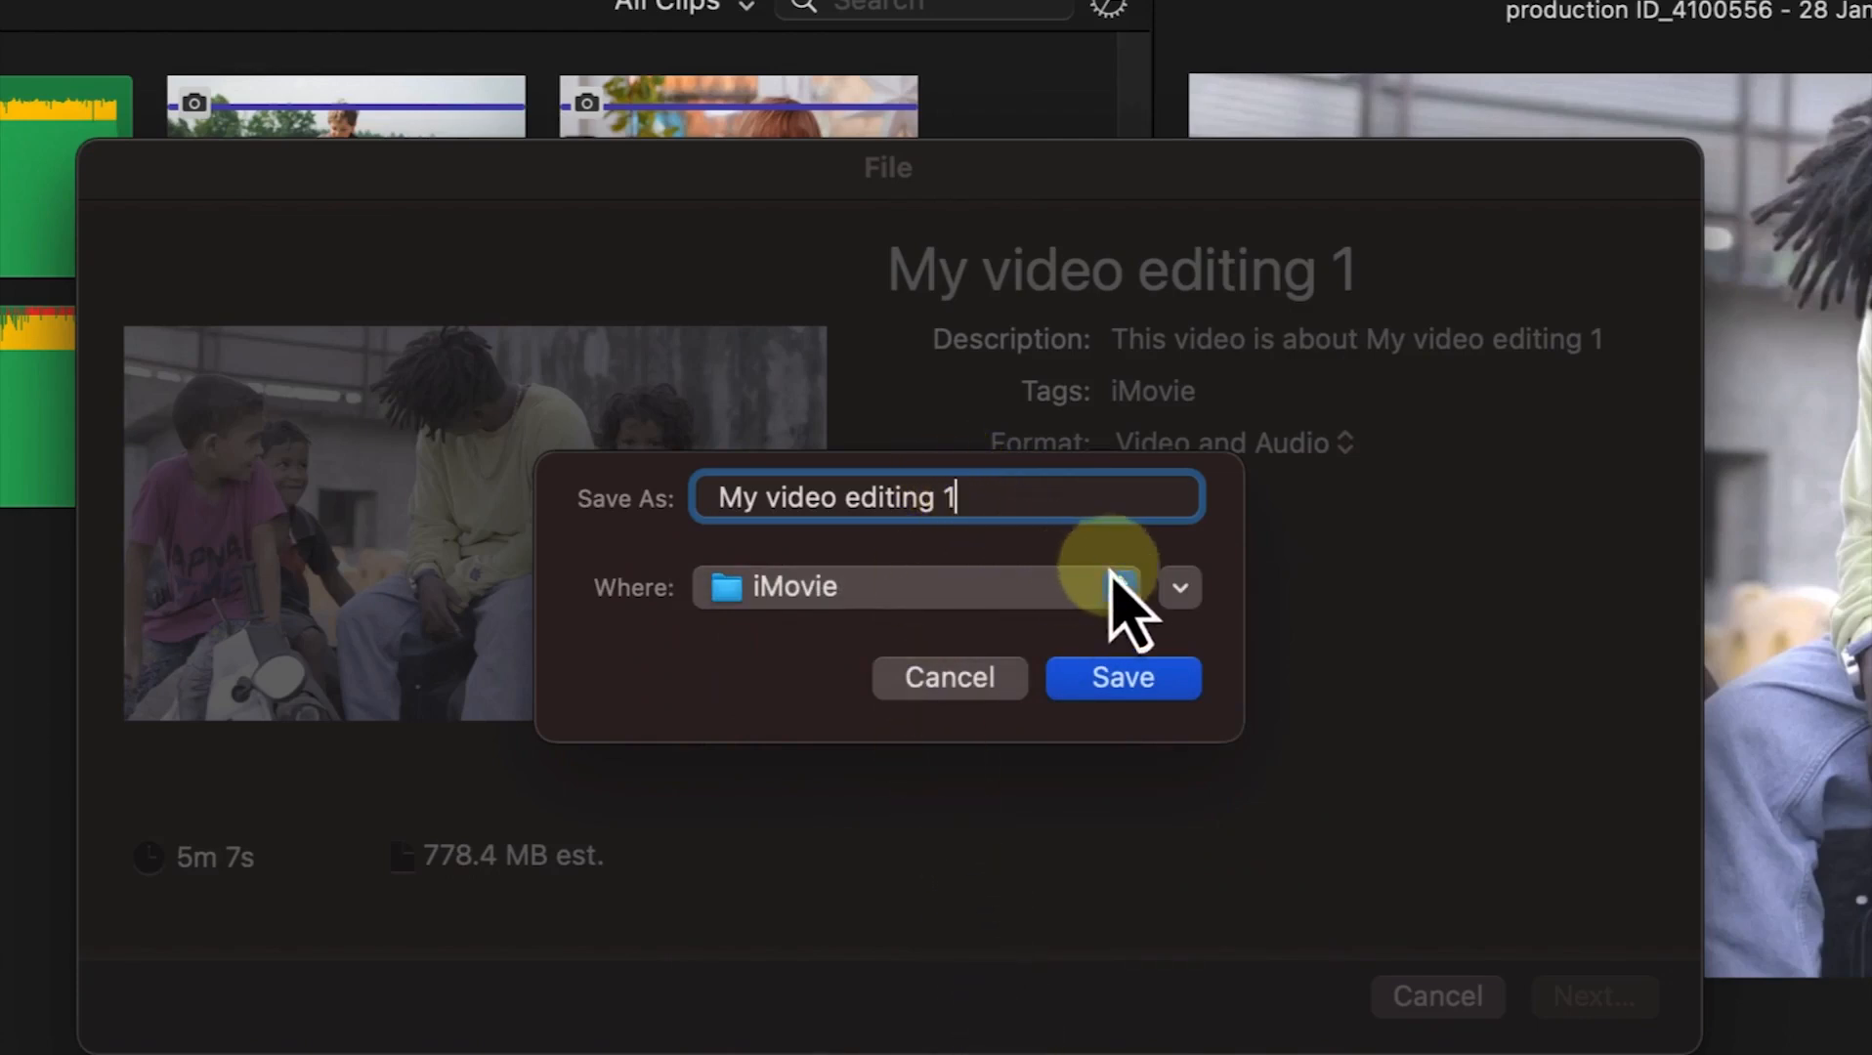
click(1179, 591)
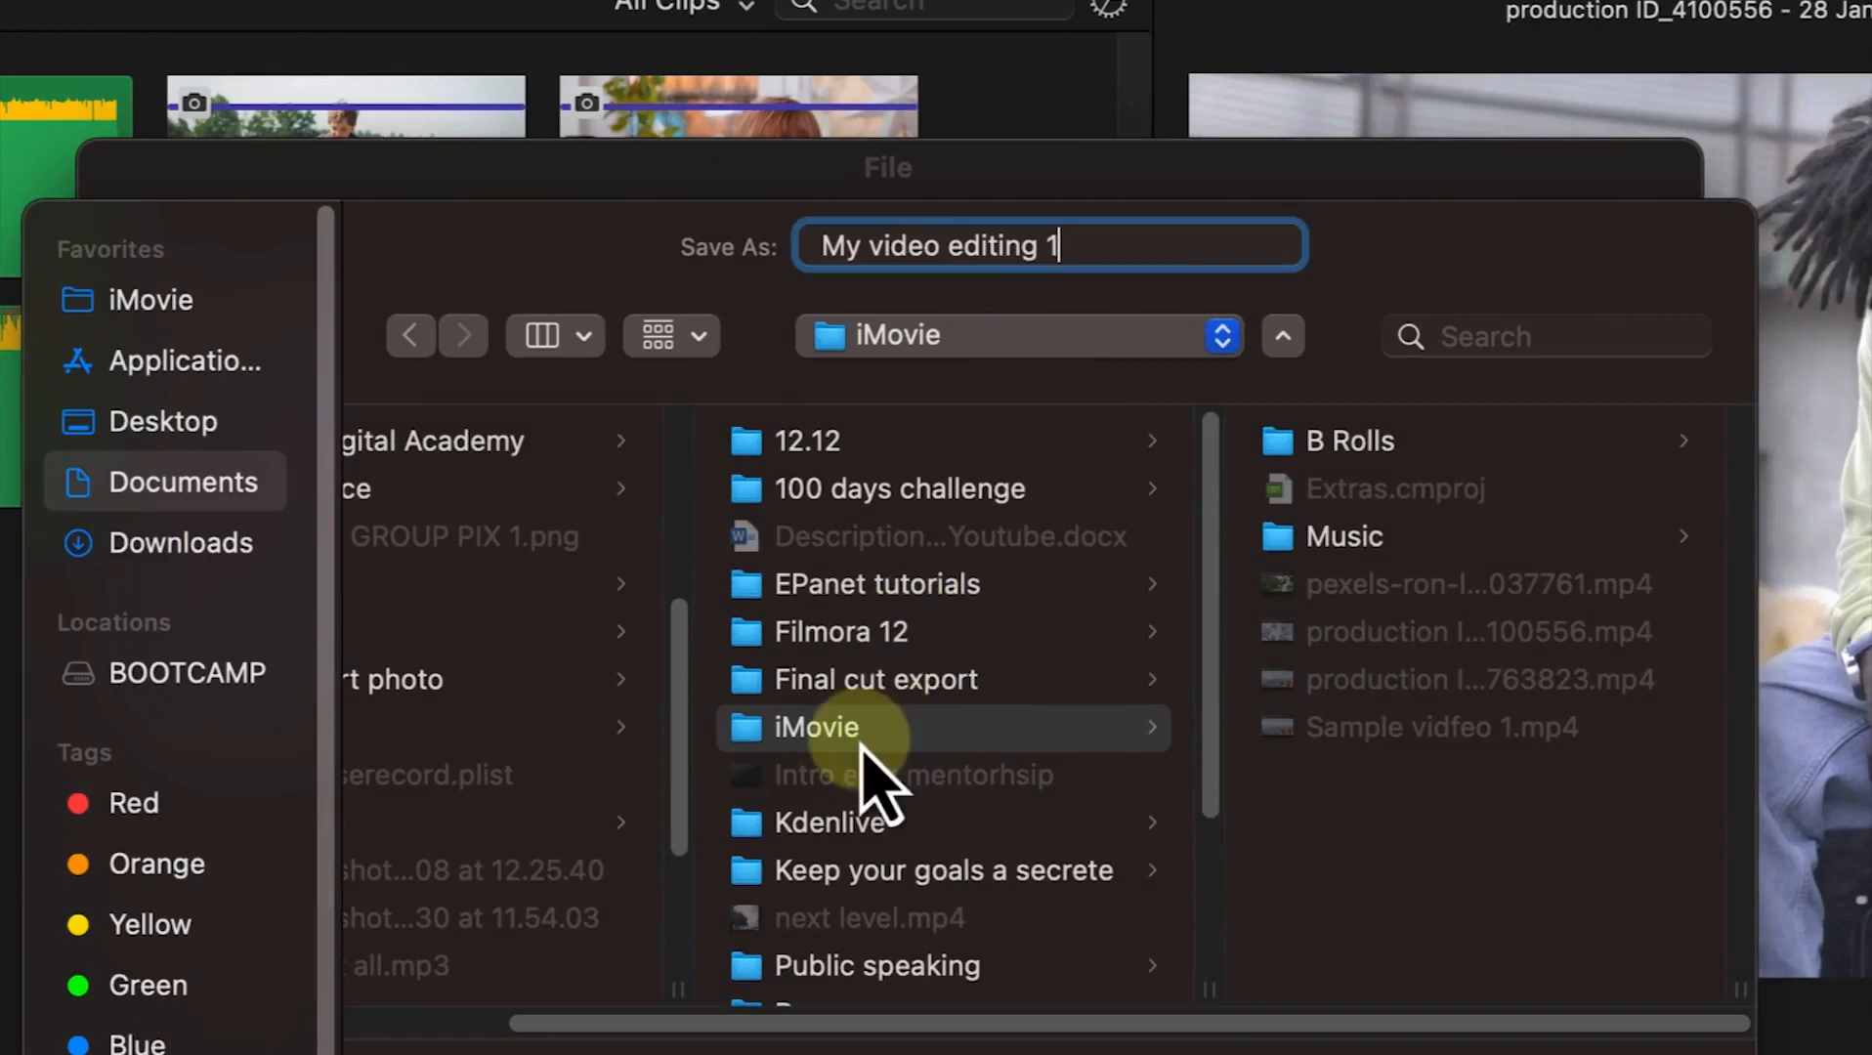
key(Return)
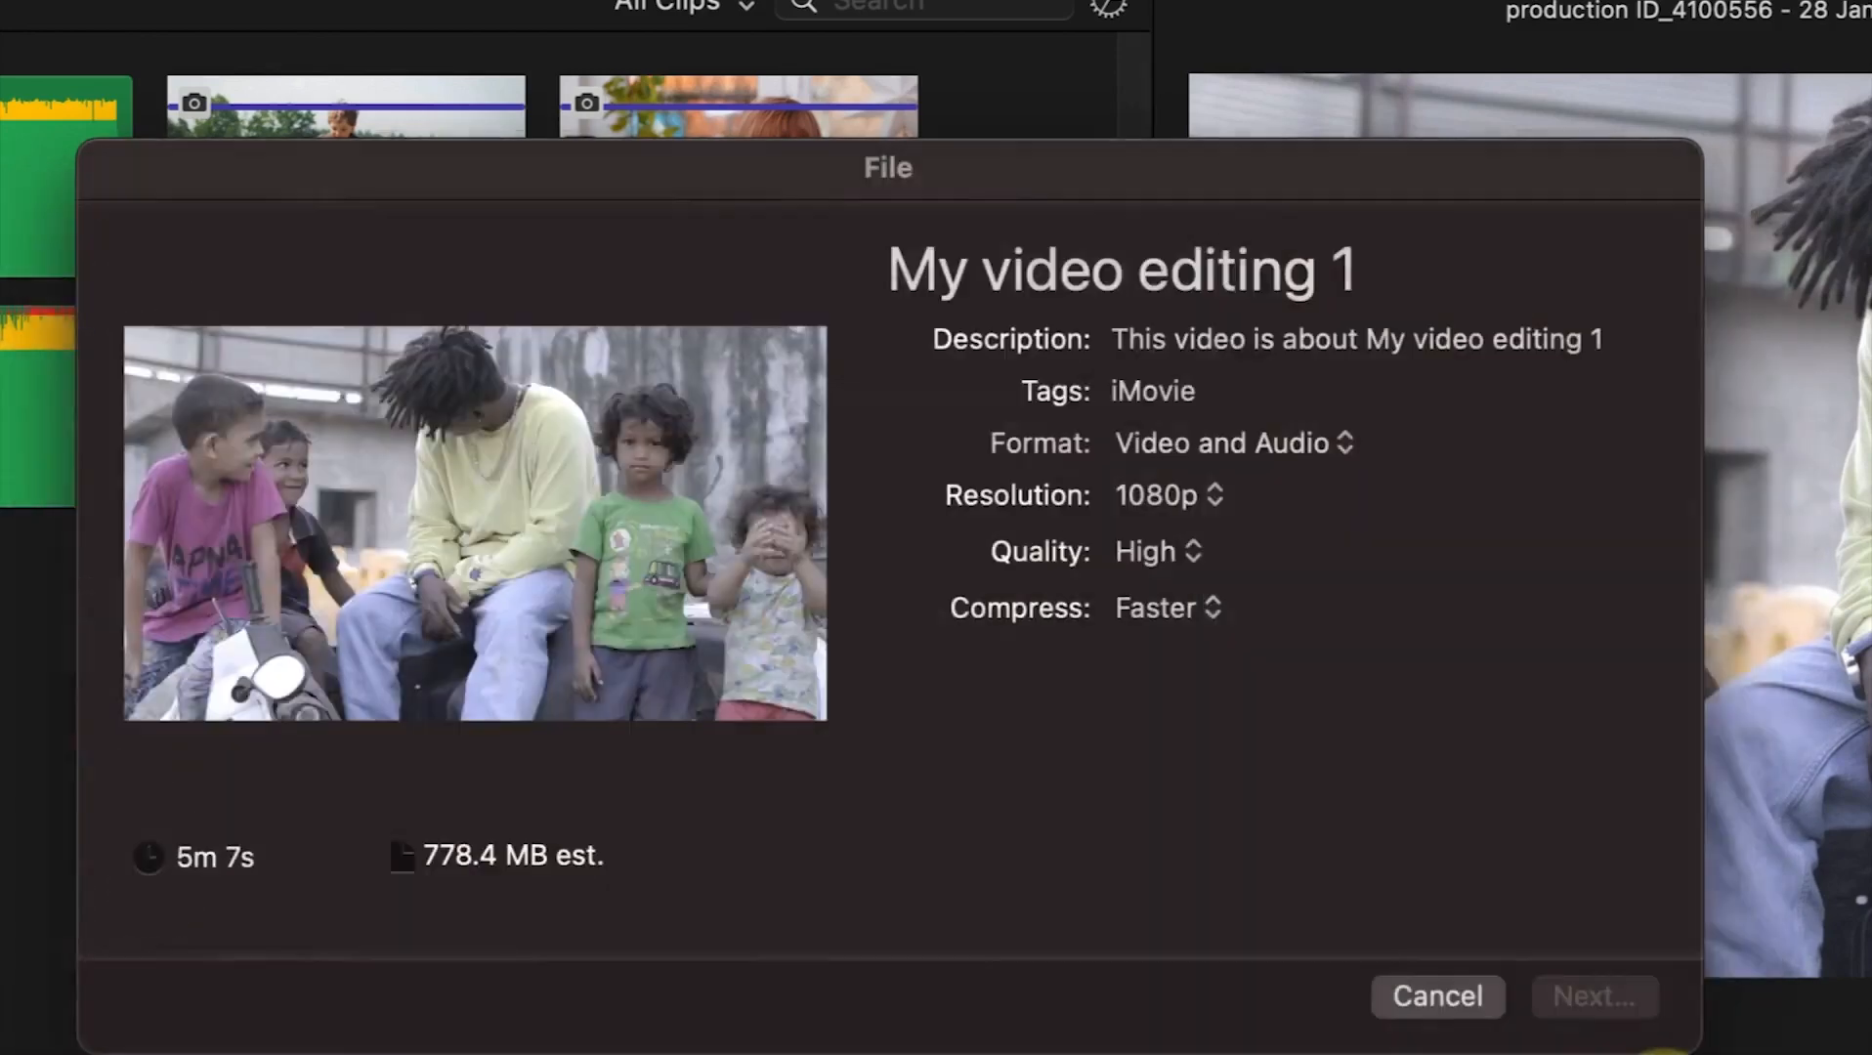